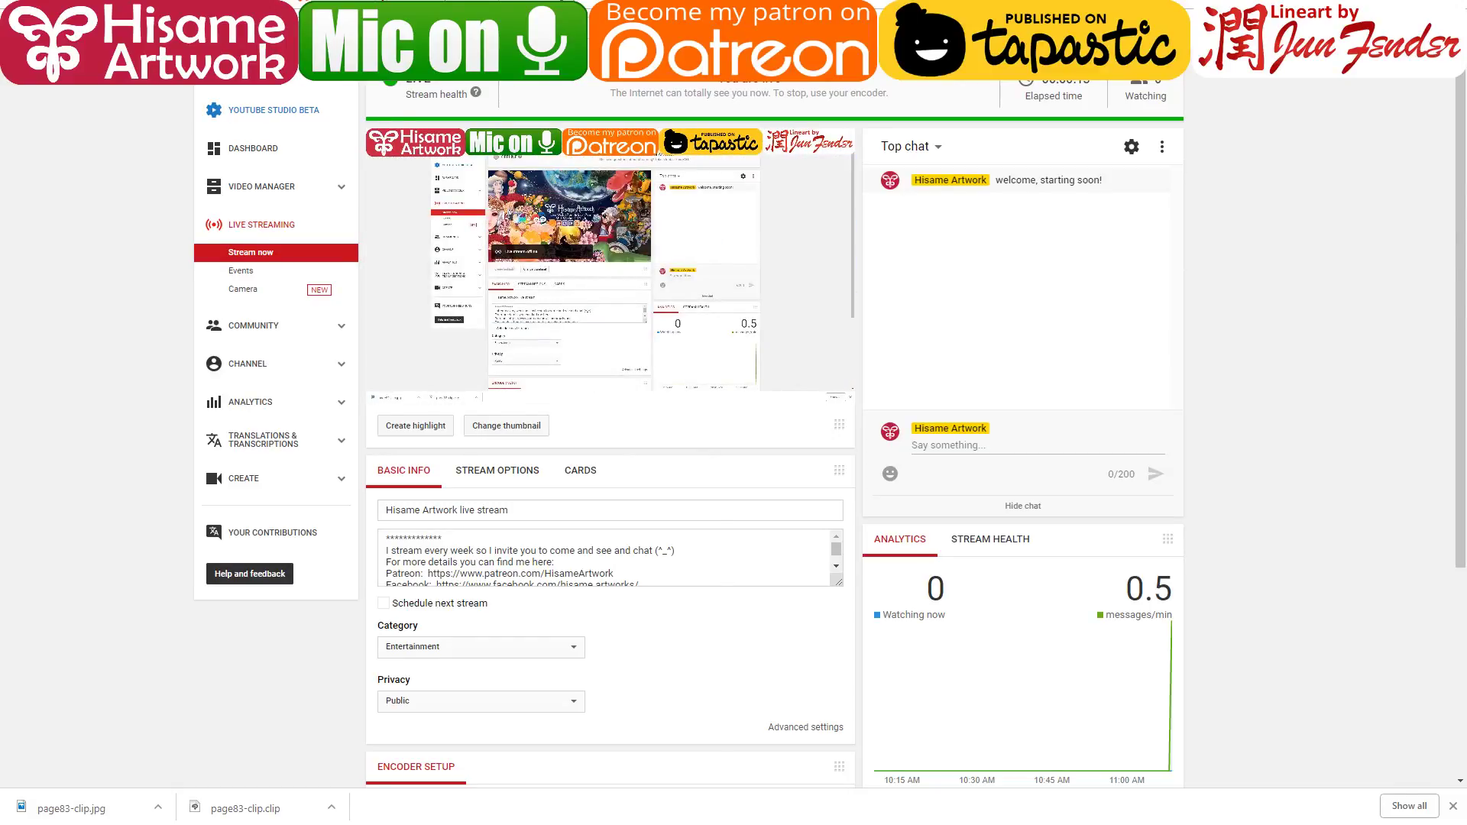
Switch to the comic pages folder in File Explorer, widen its window and open the page_84.jpg sketch
key(alt+Tab)
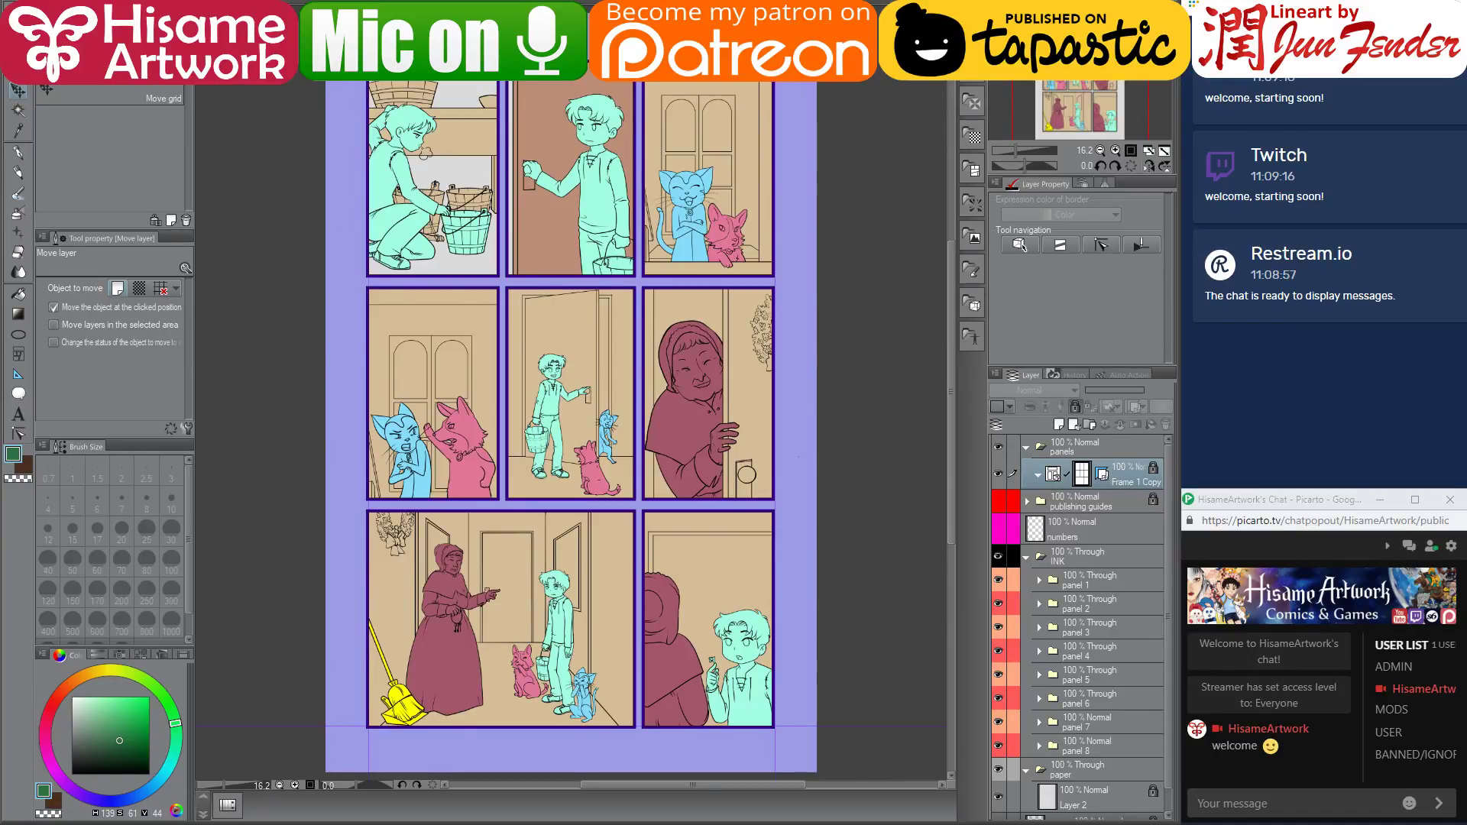
mouse_move(144, 823)
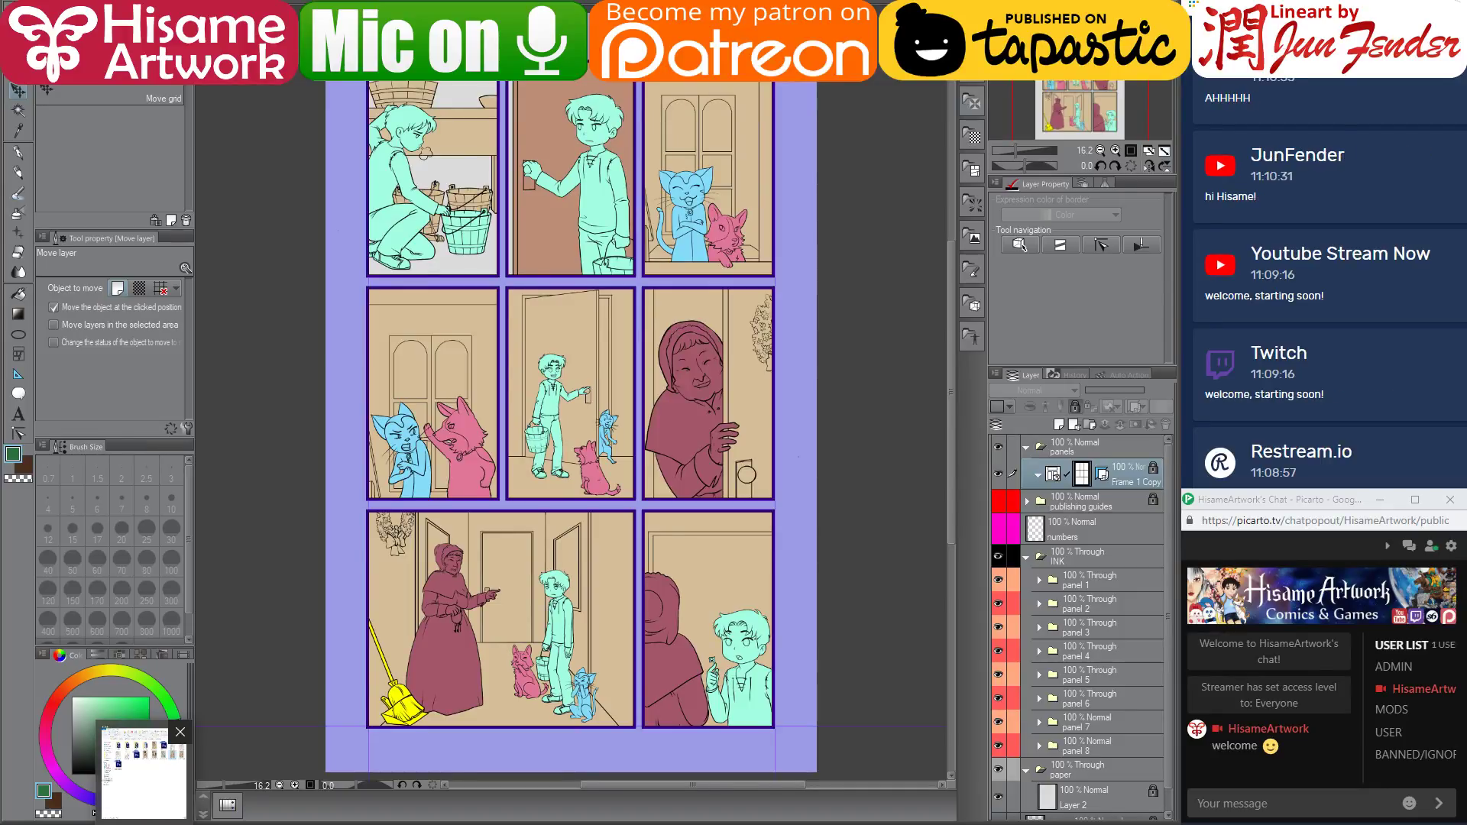
click(144, 772)
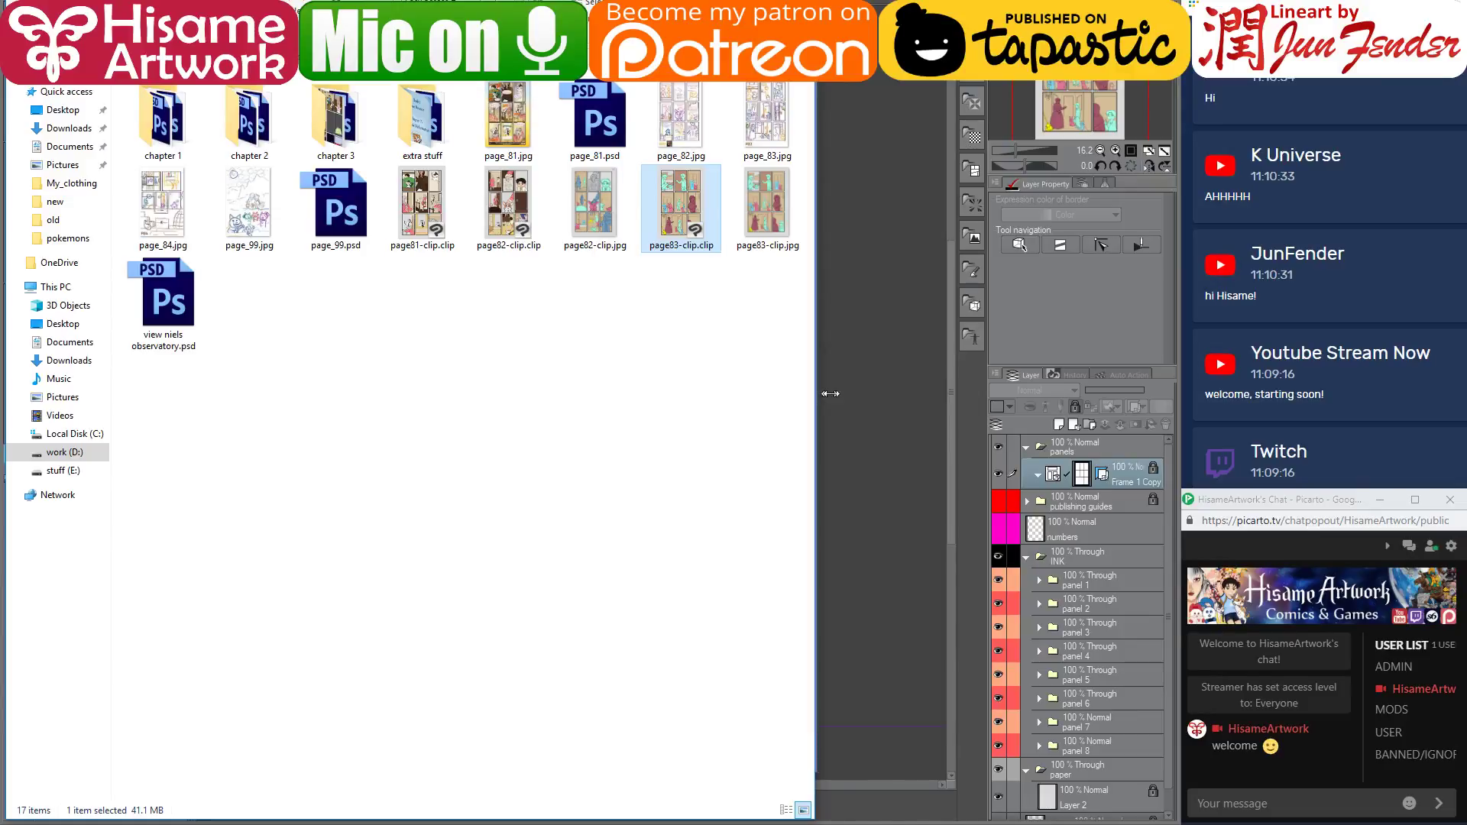
drag(816, 395, 960, 395)
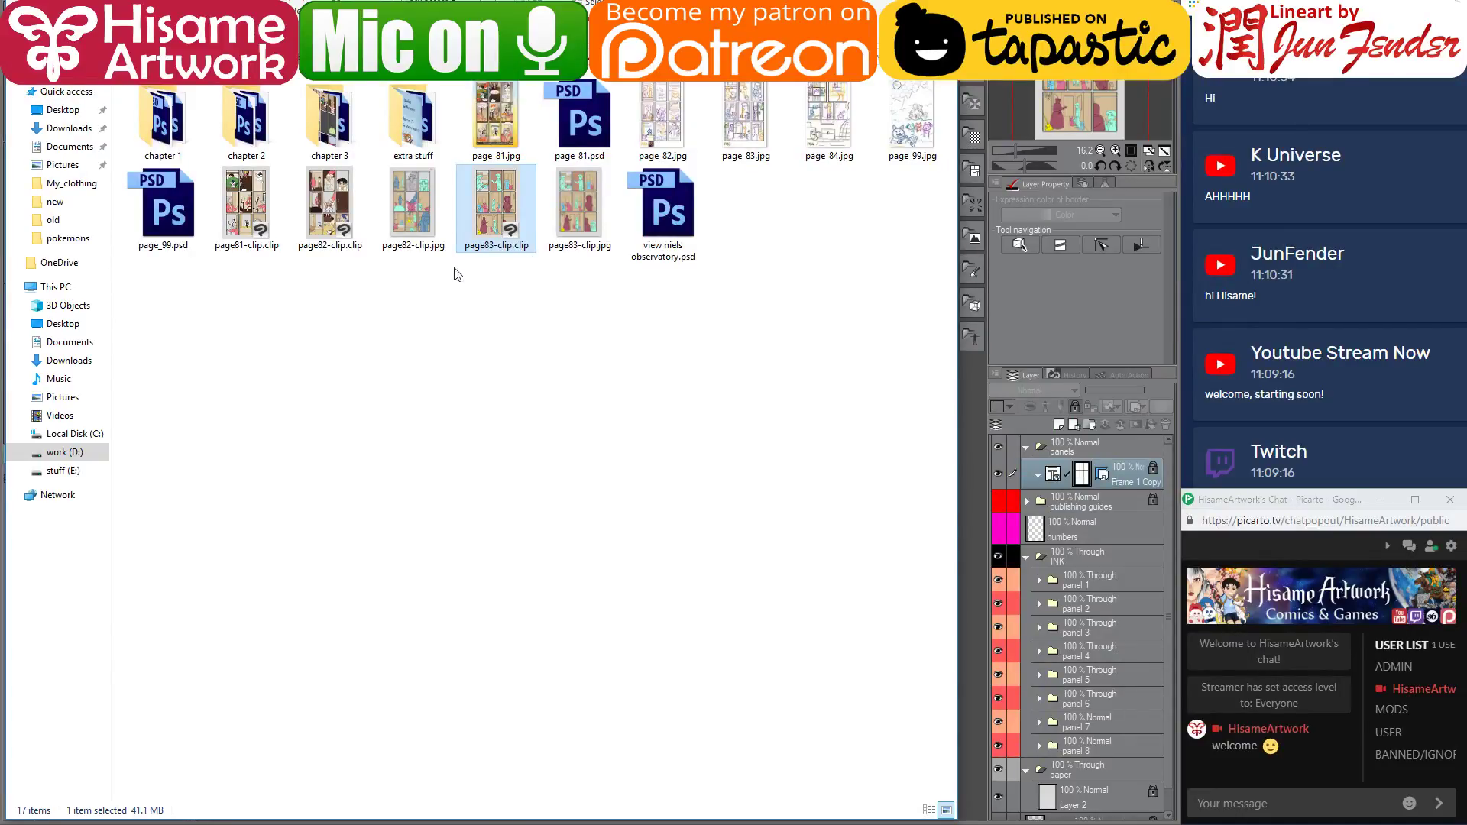
click(826, 119)
double_click(825, 115)
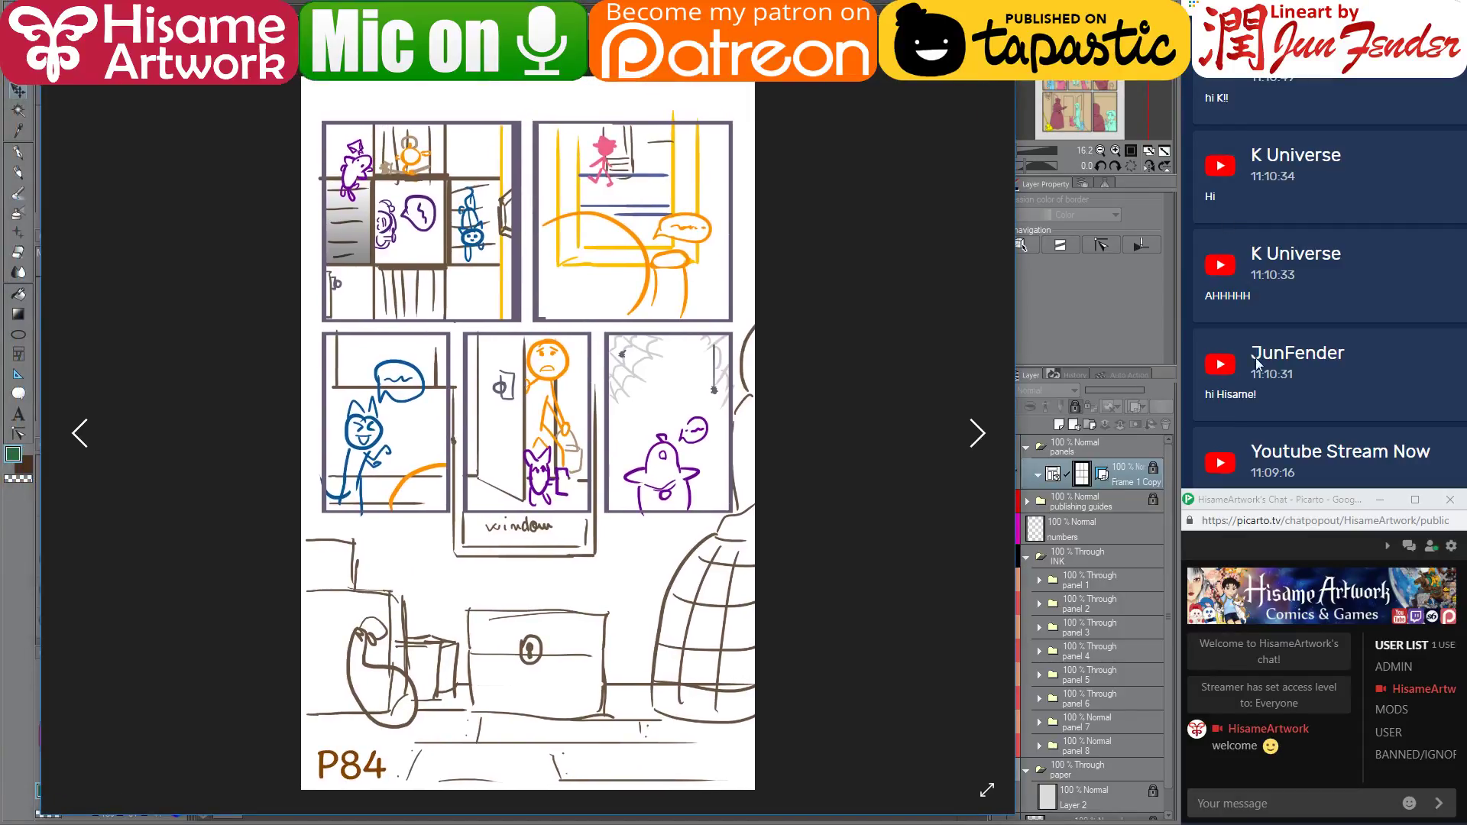
Put the sketch away and send all platforms a chat message greeting the viewer and asking "Can you hear me?"
click(996, 64)
click(1393, 483)
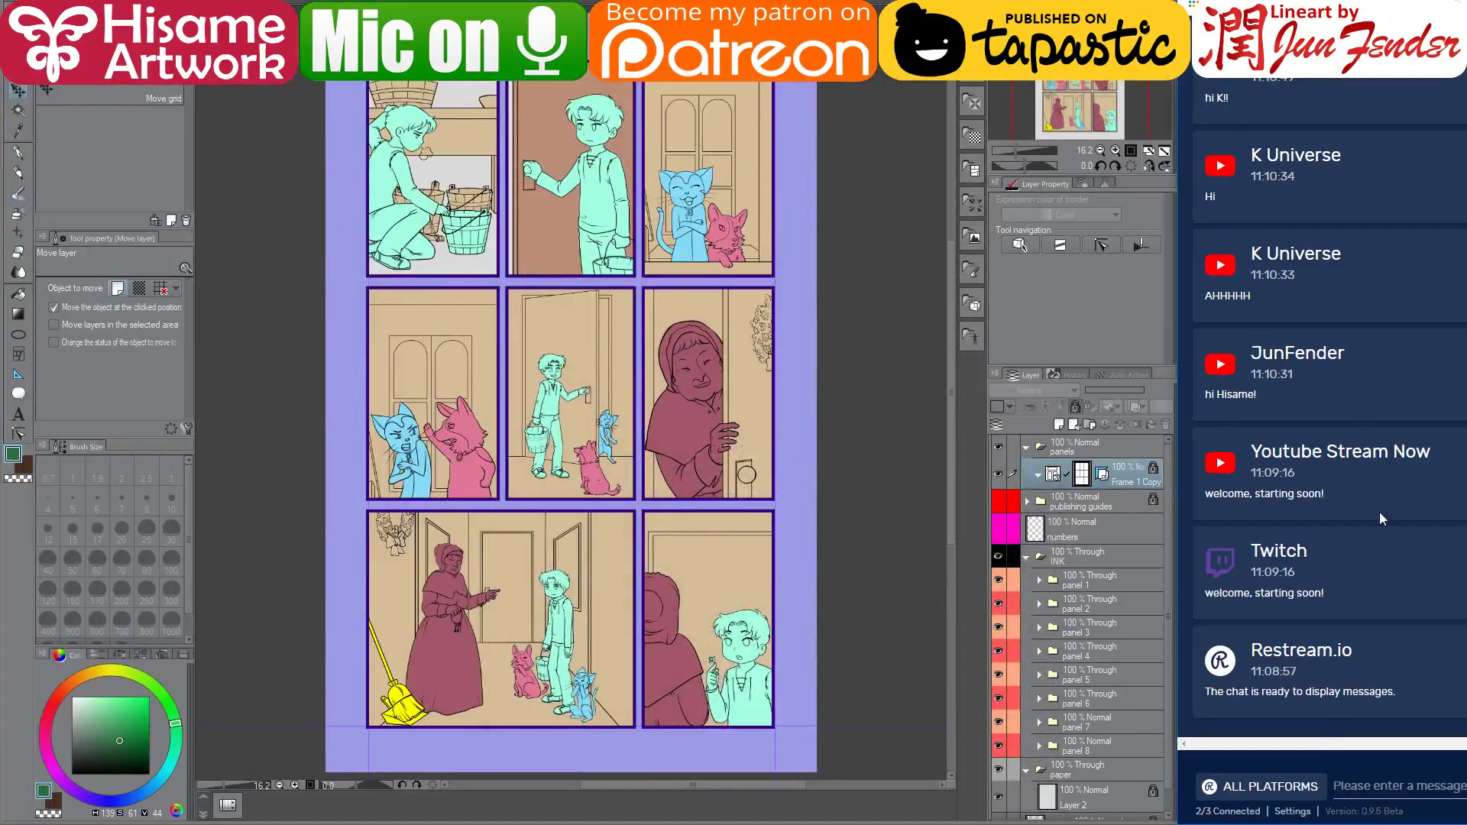
click(1379, 787)
text(Hi K)
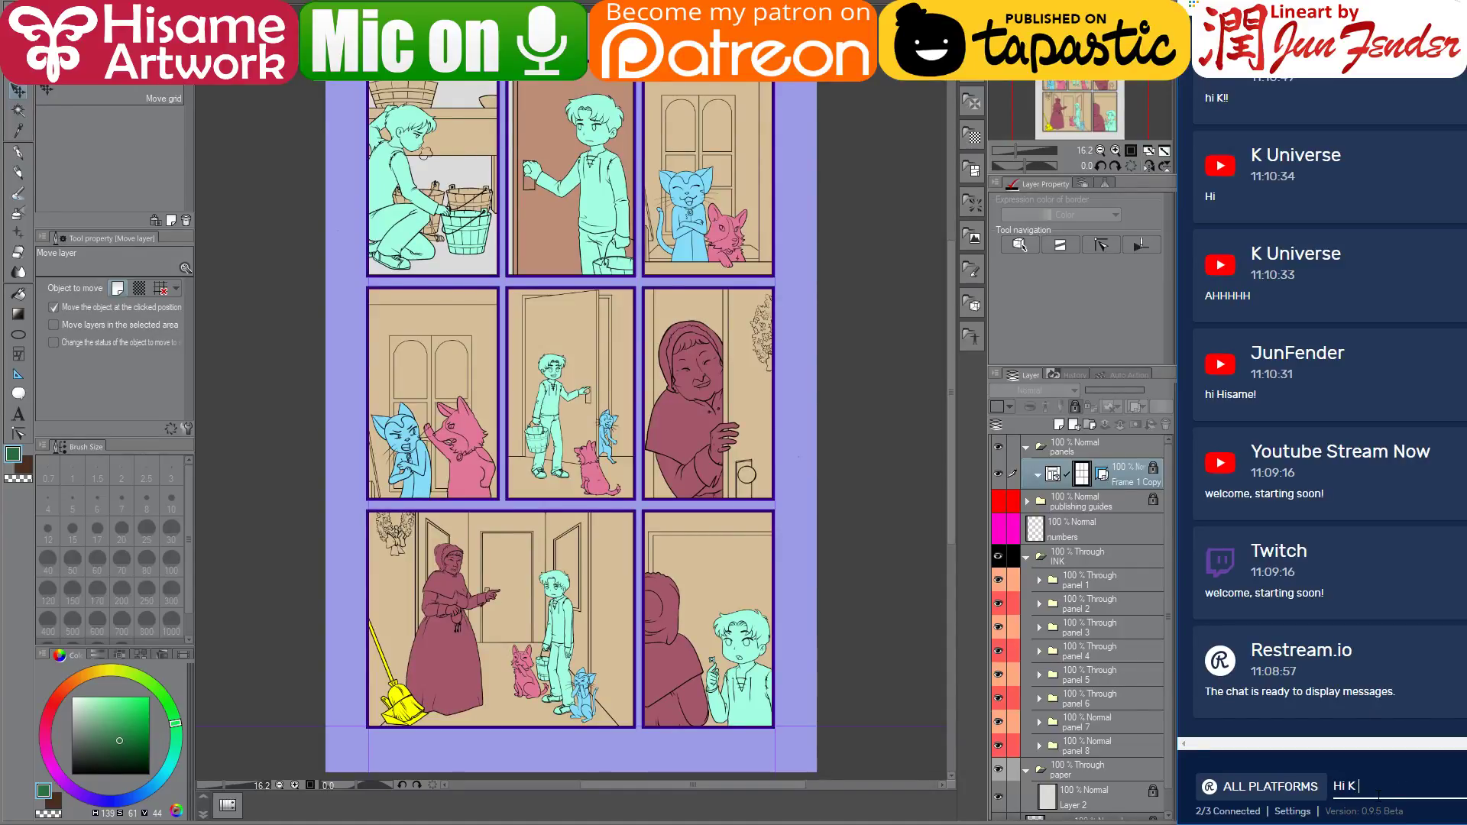
text( ! Can you hear me?)
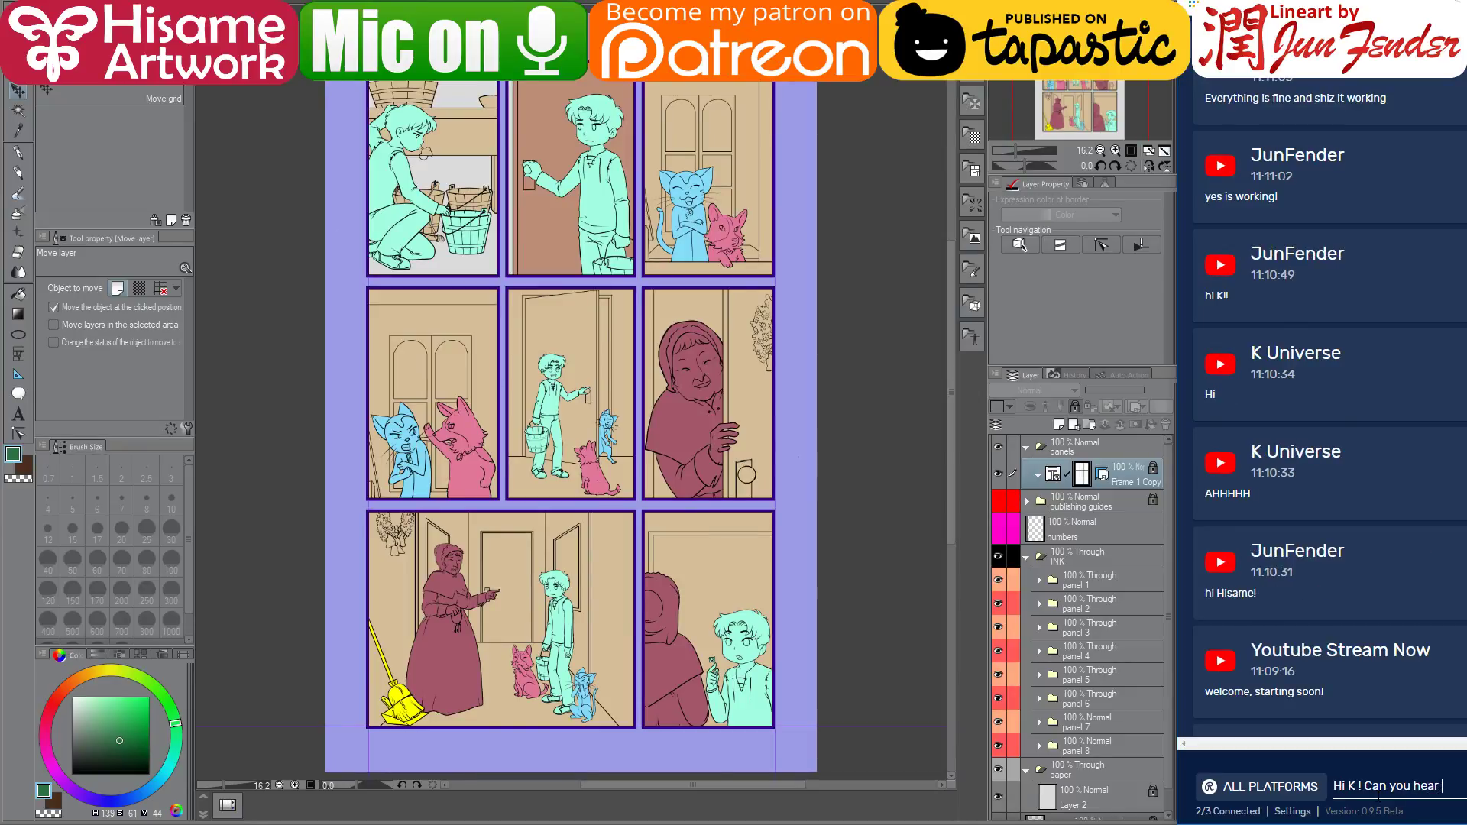
key(Return)
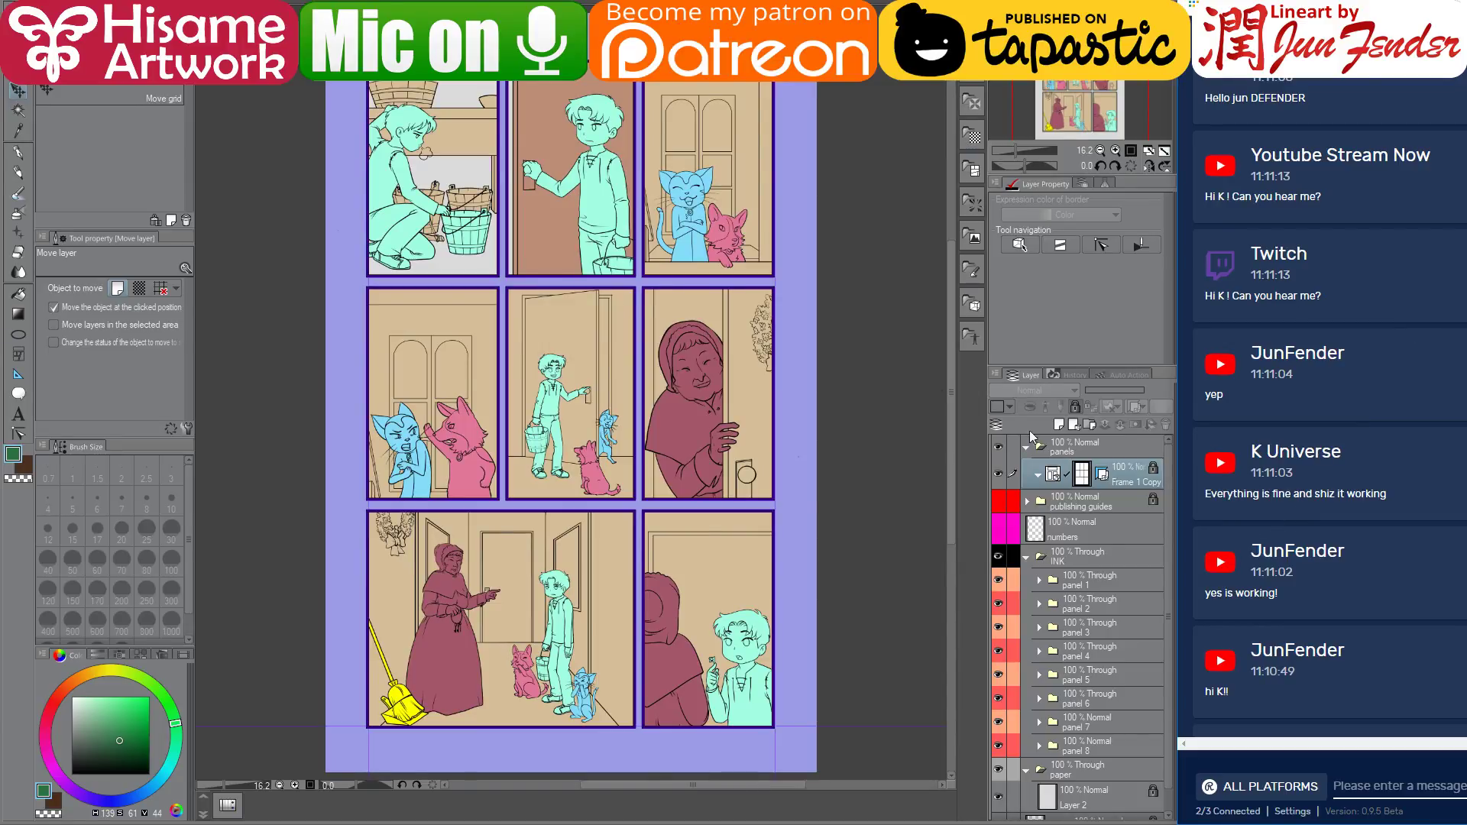
click(900, 289)
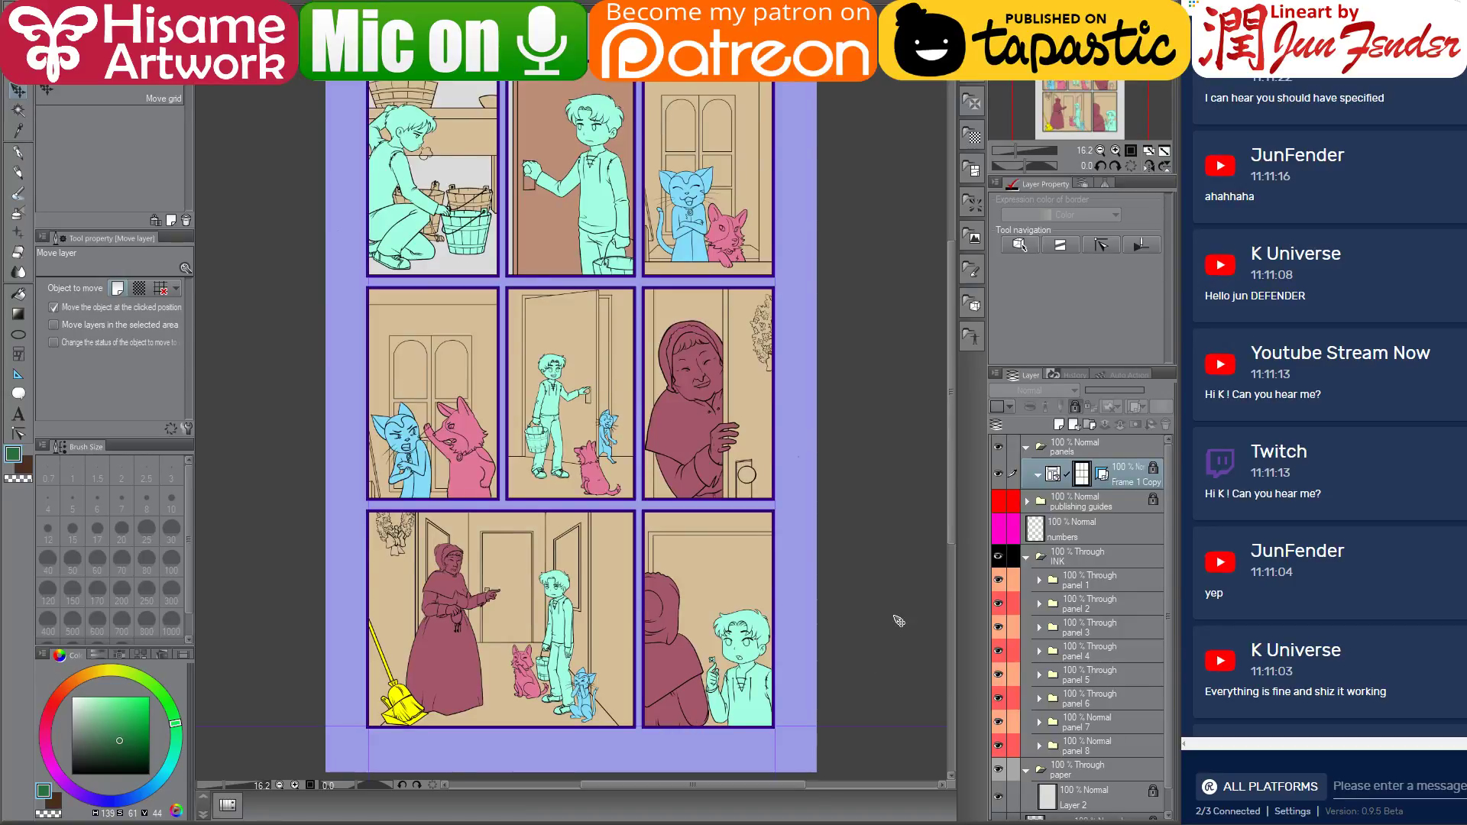
Bring back the page 84 sketch, then browse the comic page files in the chapter 2 folder
click(909, 822)
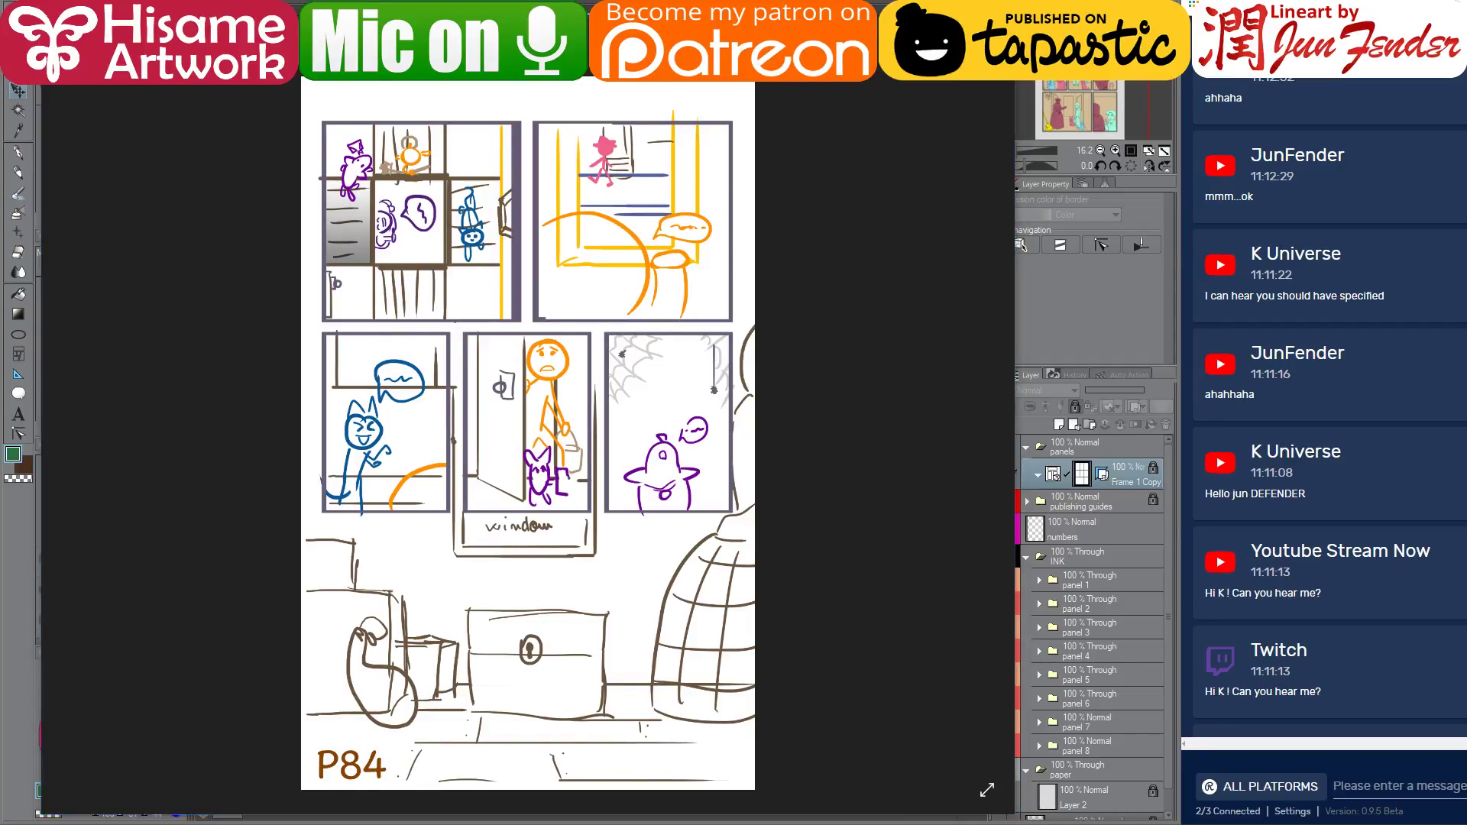
click(196, 823)
double_click(267, 114)
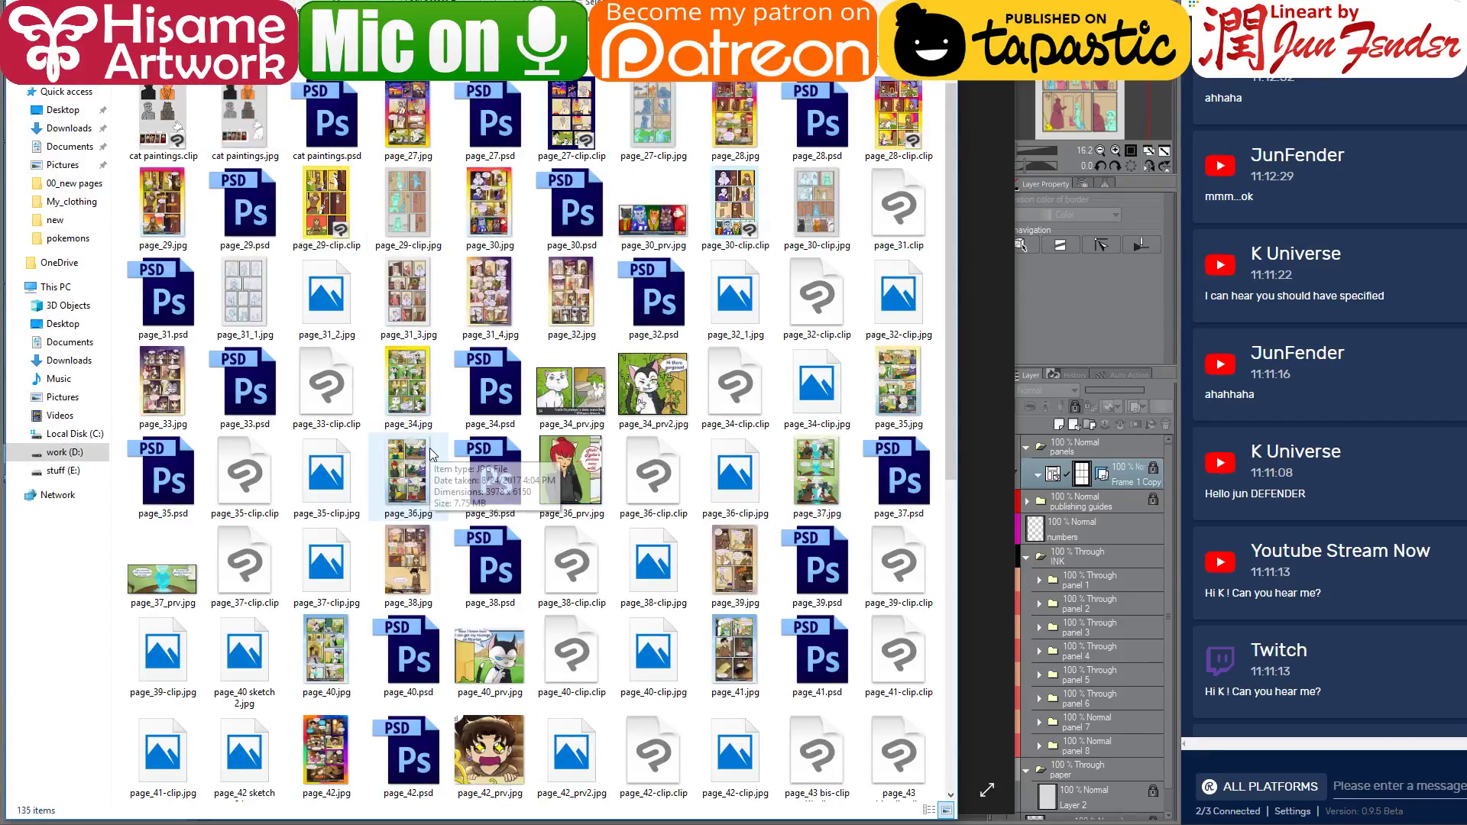
scroll(429, 448, down, 5)
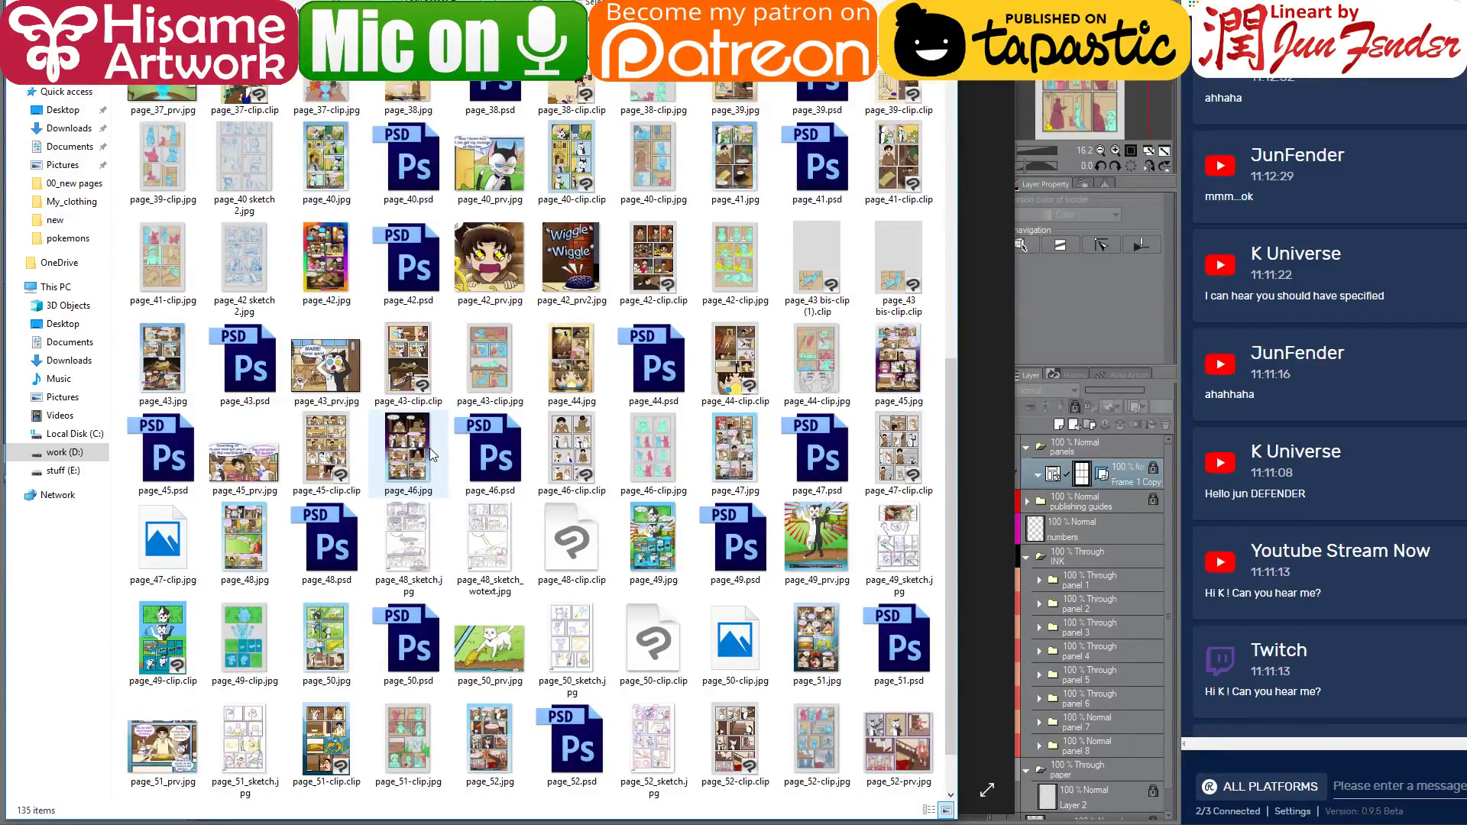
scroll(430, 448, up, 5)
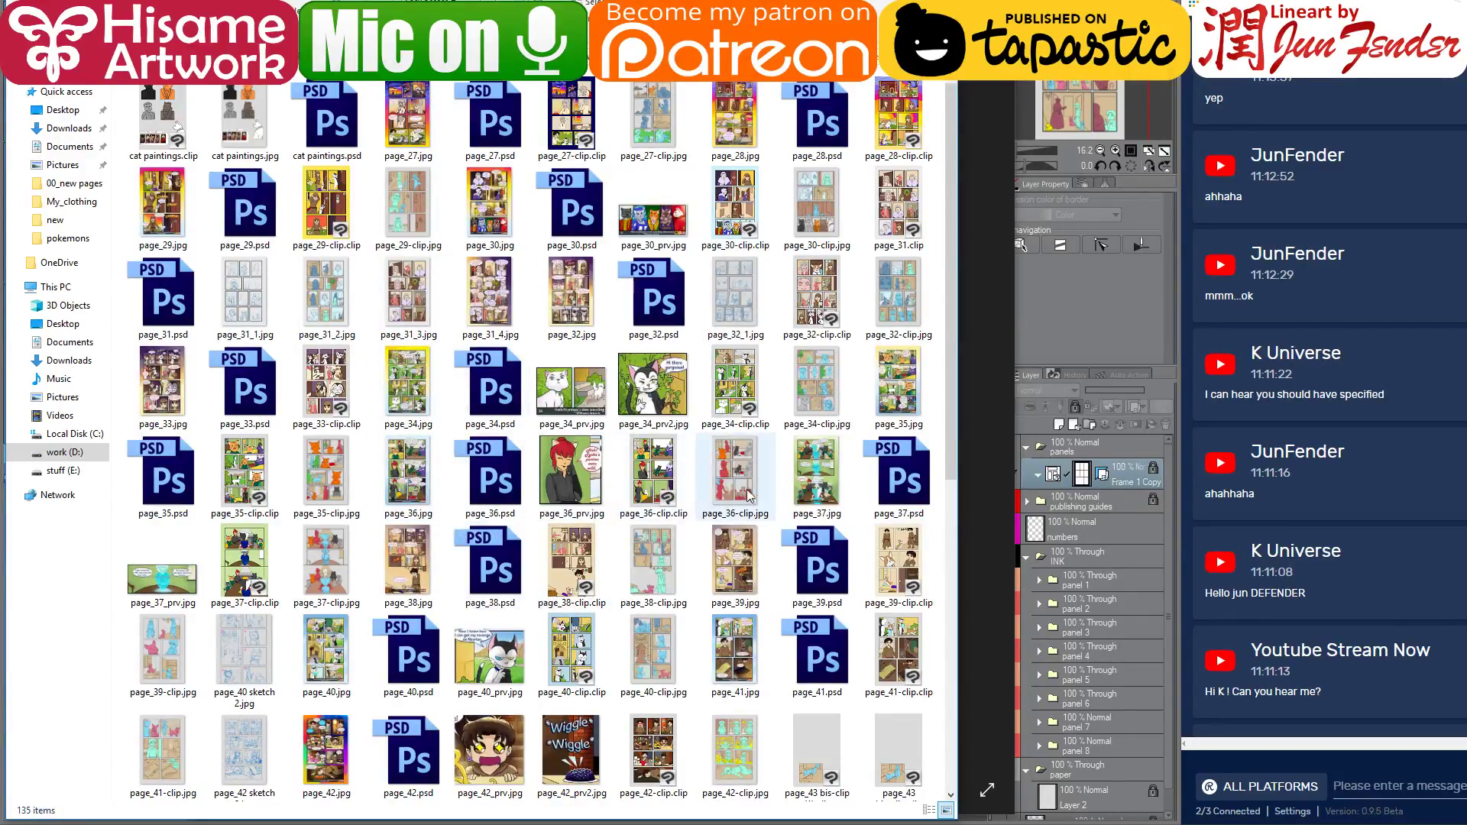
scroll(701, 567, down, 2)
scroll(701, 566, down, 3)
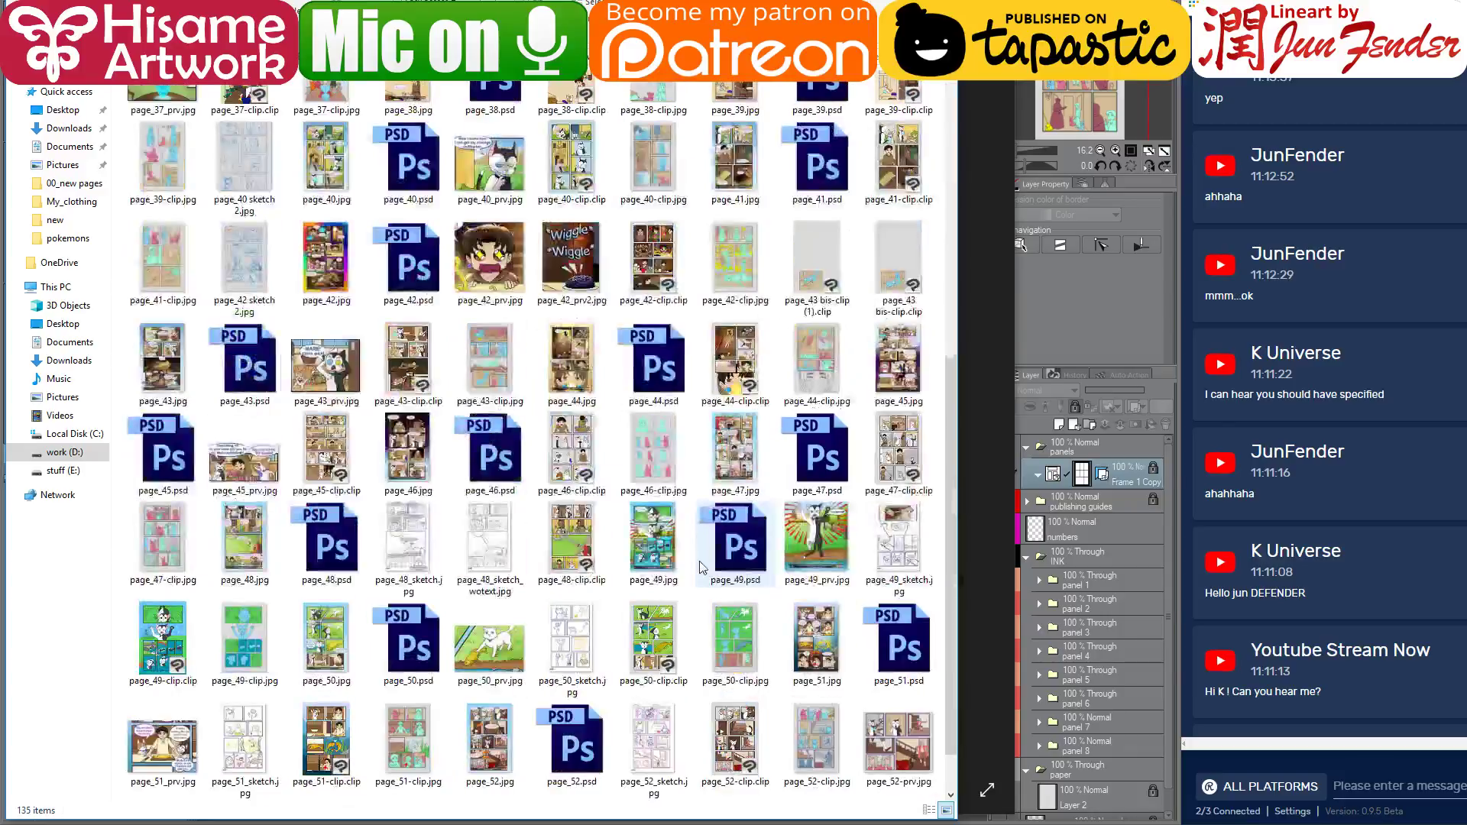
scroll(701, 566, down, 1)
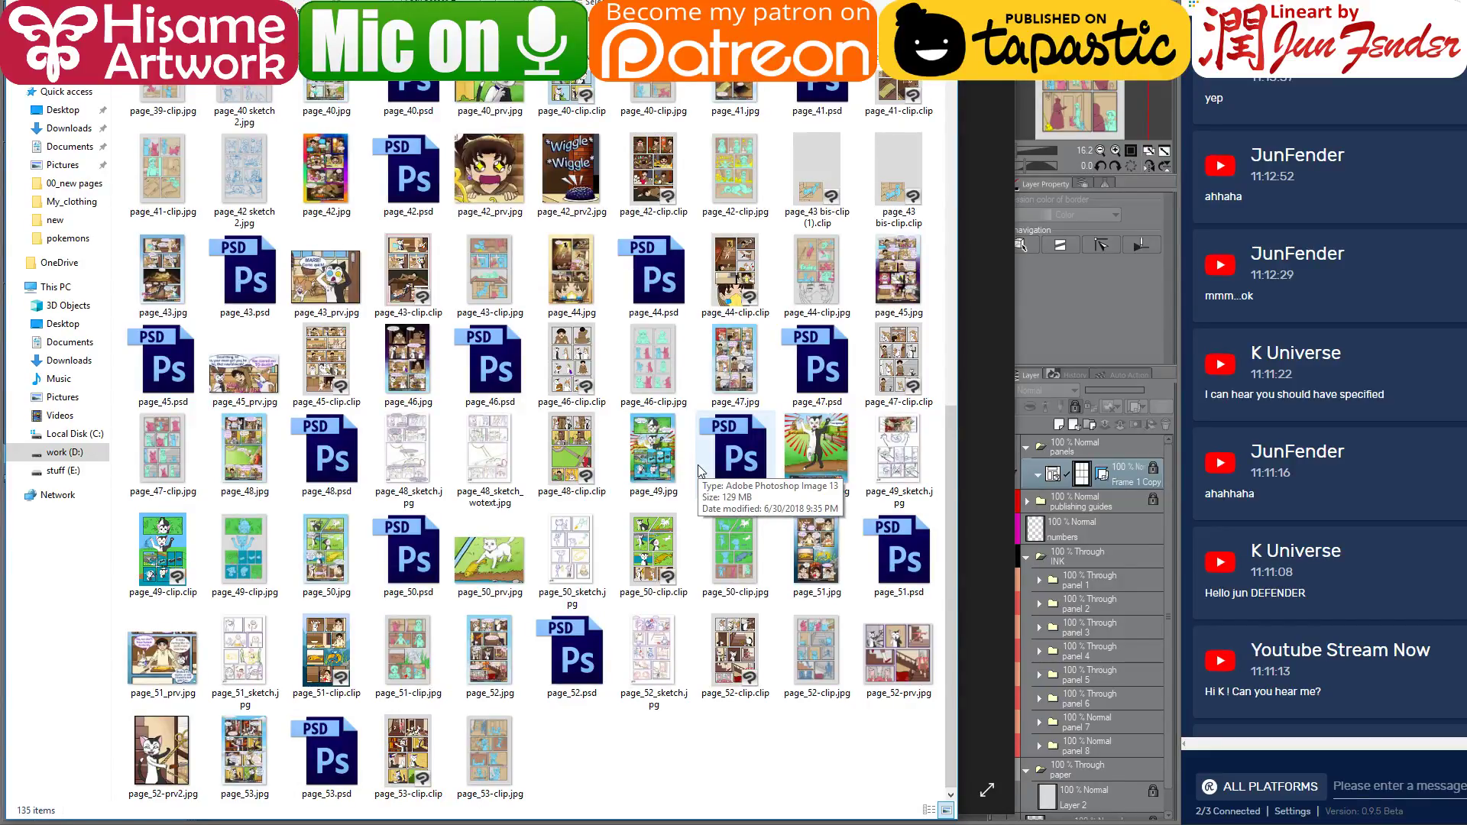
Open page_48.jpg from the chapter 2 folder, examine its courtyard panels in a larger view, and close it
click(816, 551)
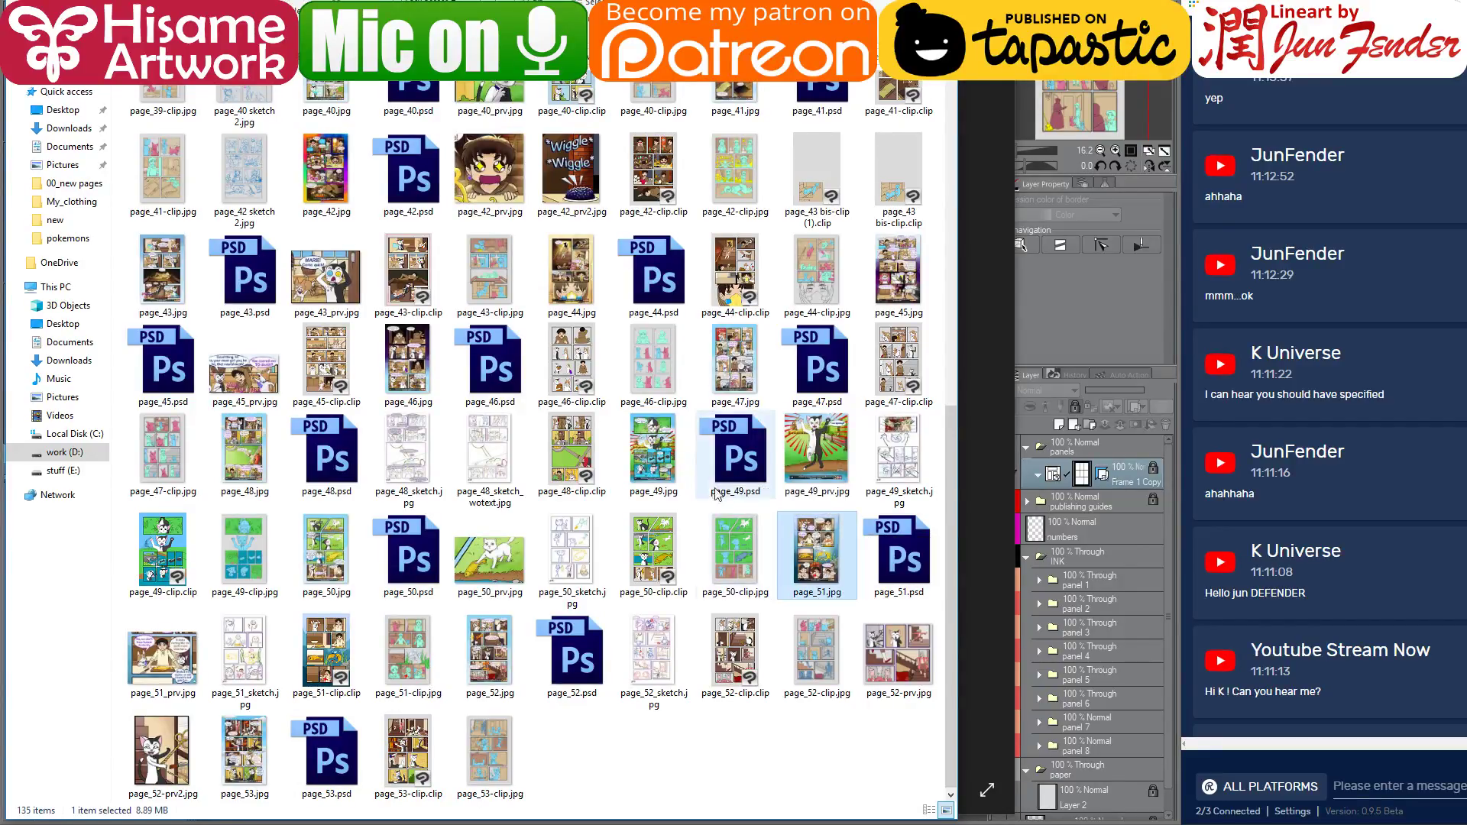
click(661, 445)
double_click(244, 456)
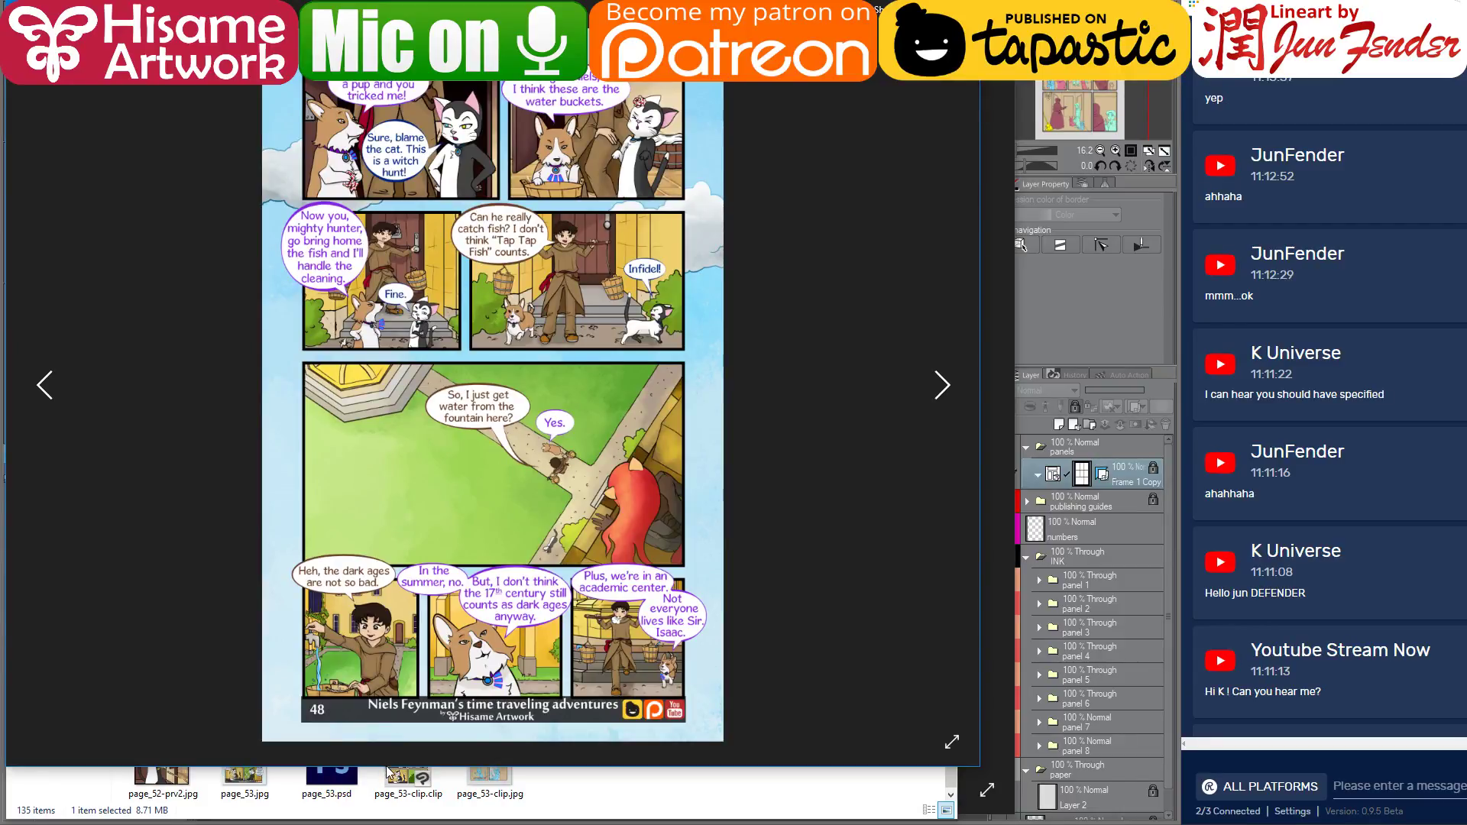
drag(388, 767, 374, 816)
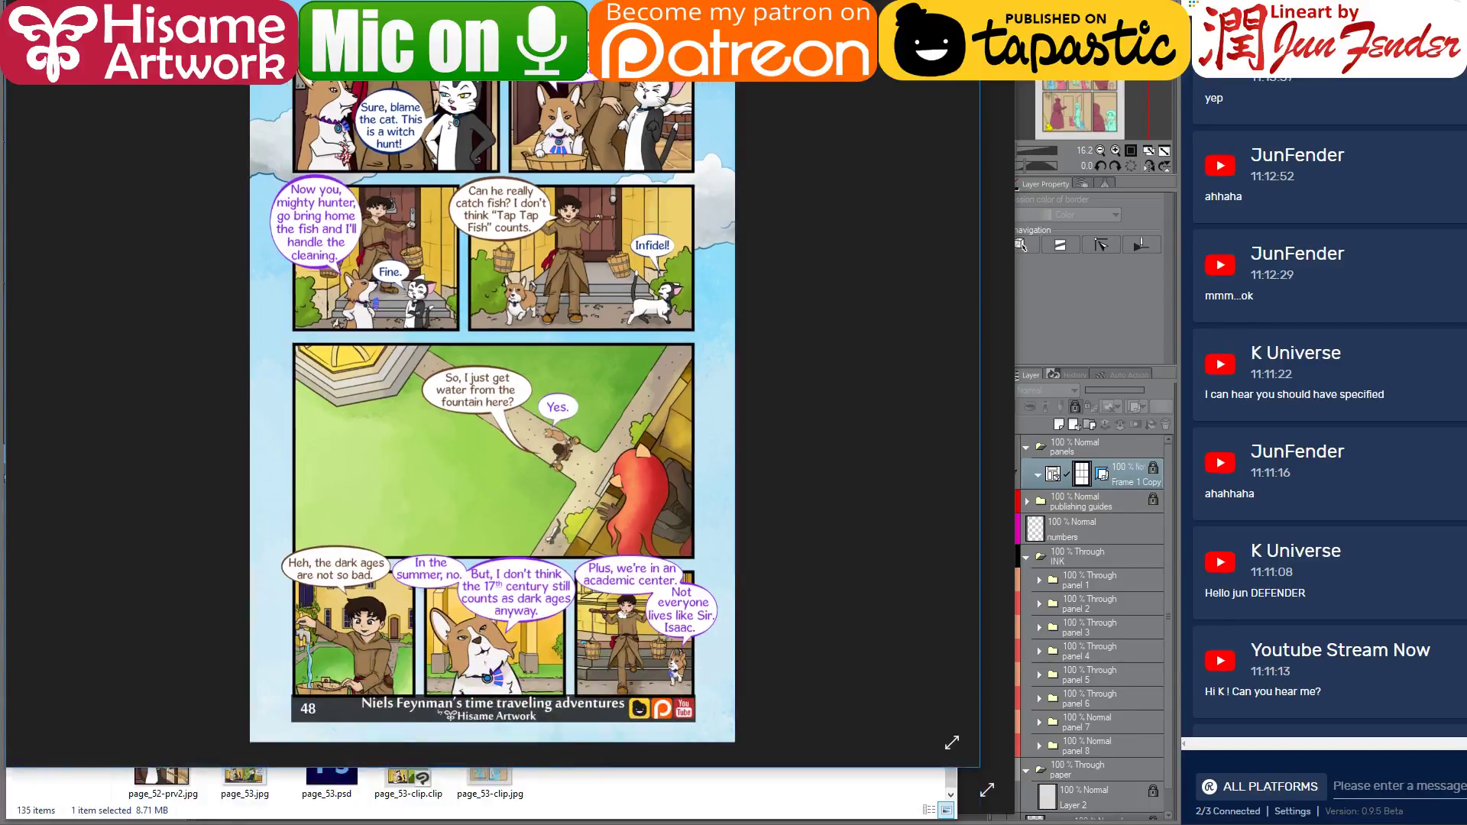
key(alt+F4)
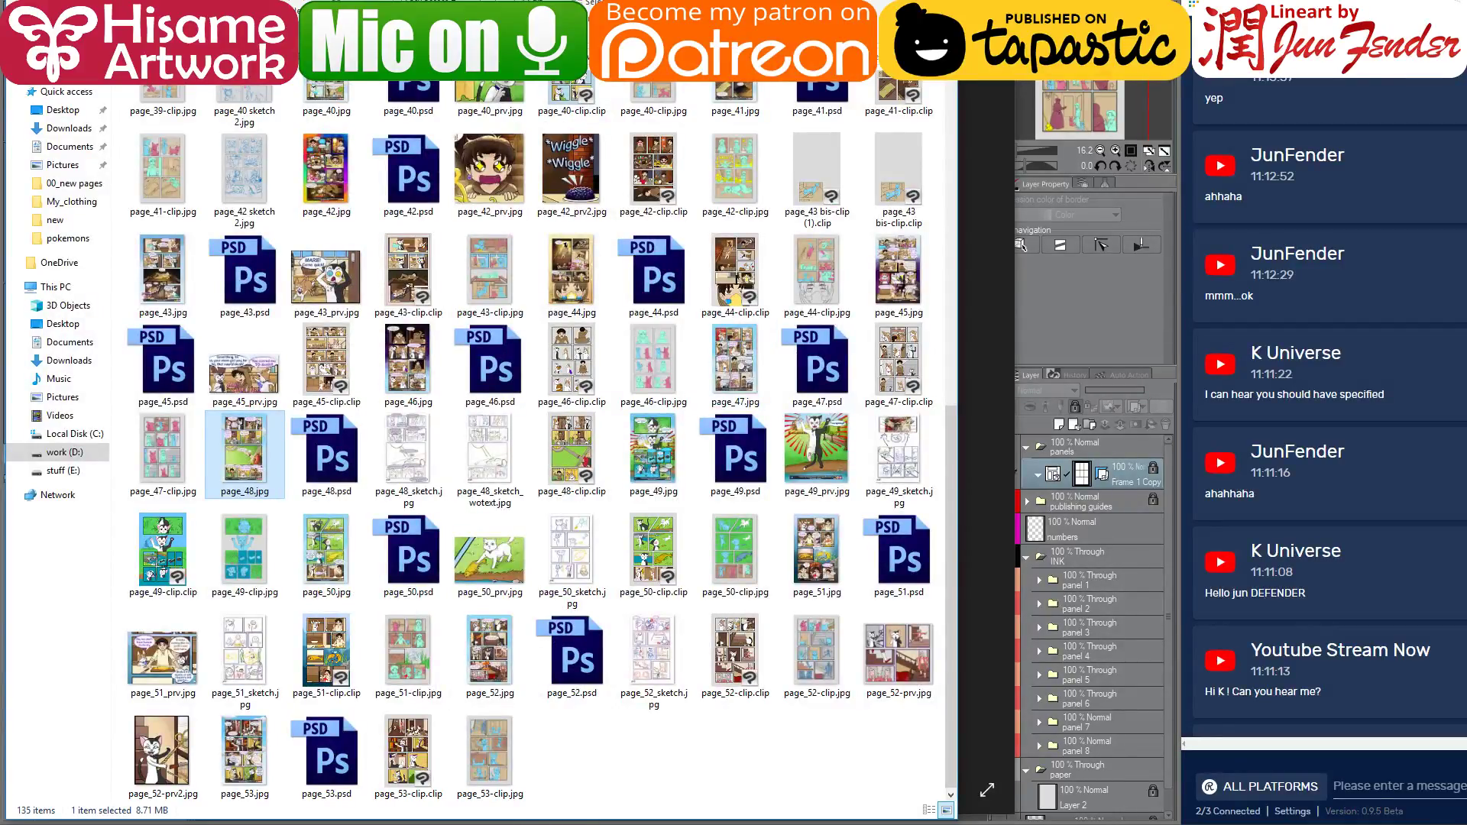
Switch to the web browser, search for "google maps" in a new tab and open Google Maps
key(alt+Tab)
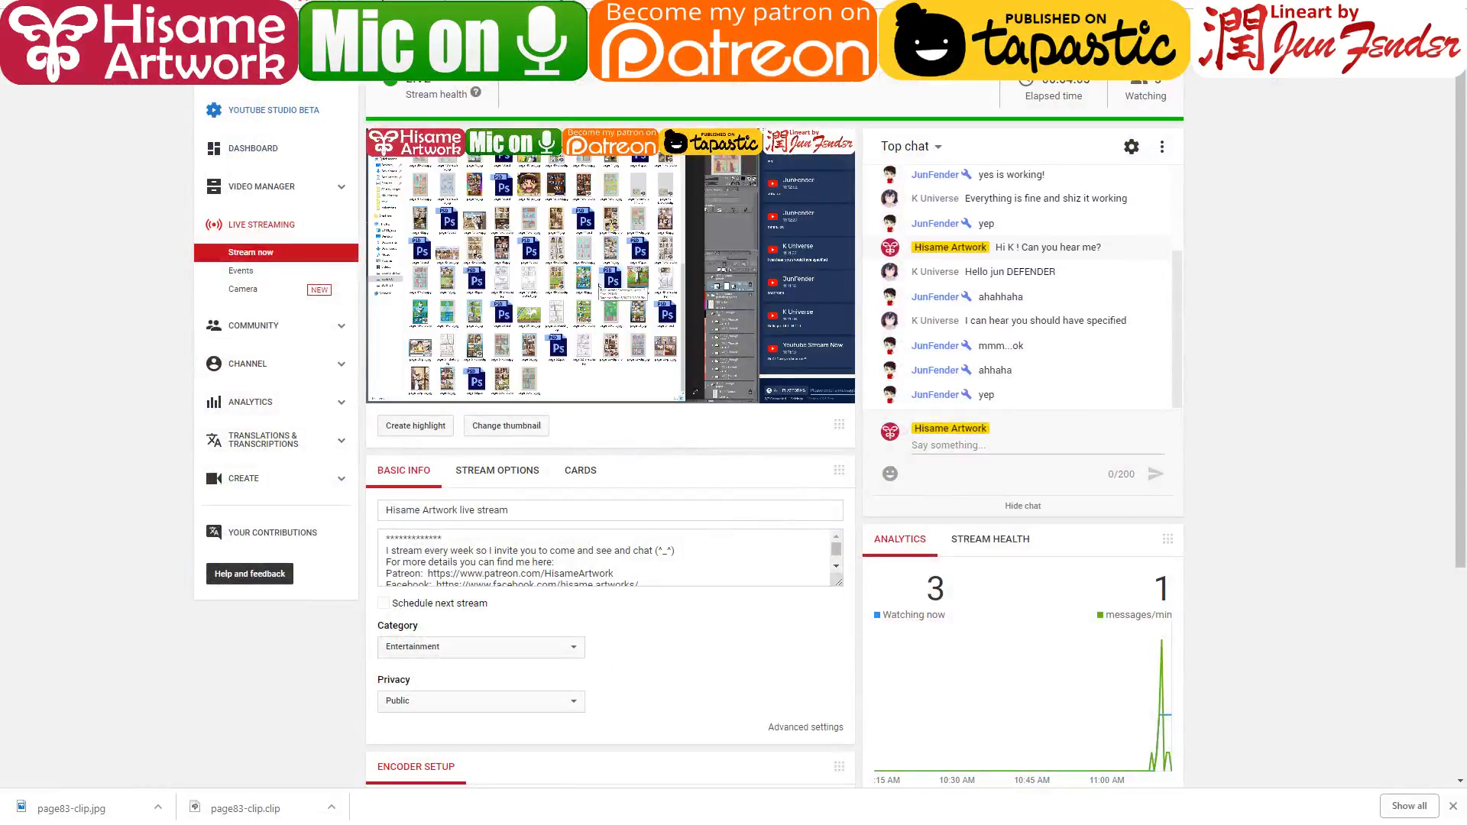
key(ctrl+t)
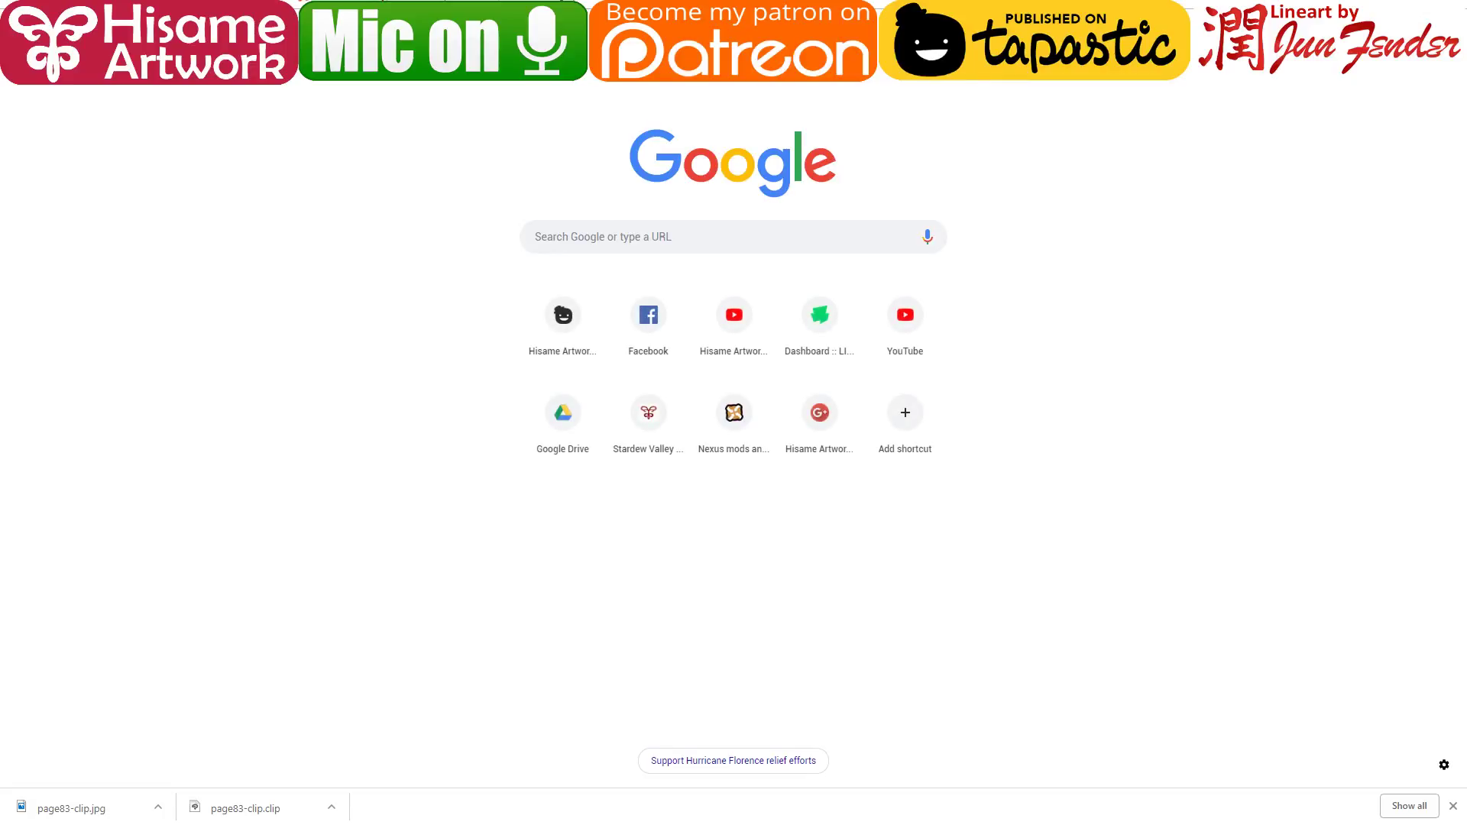
text(google ma)
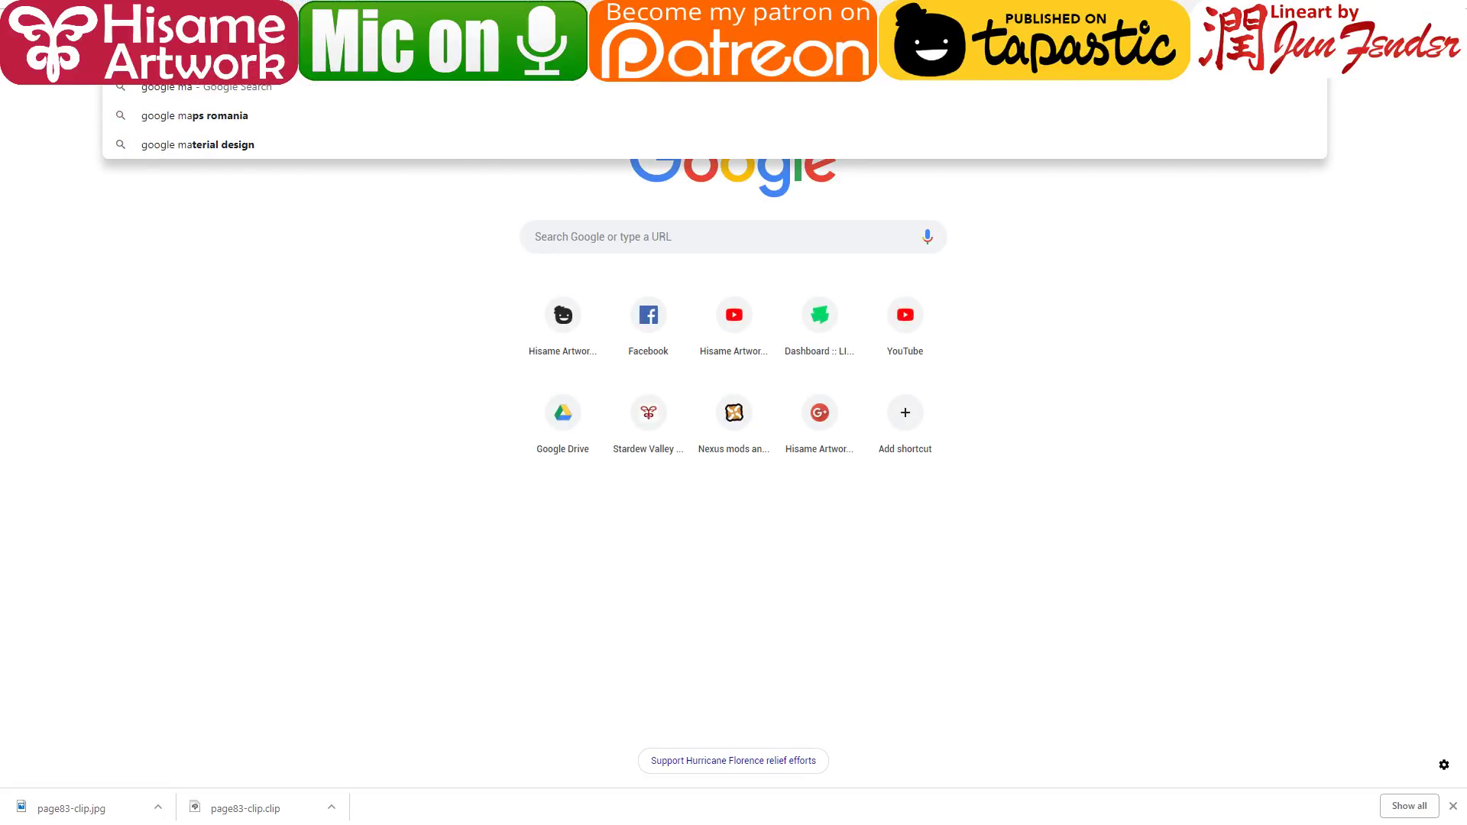
text(ps)
key(Return)
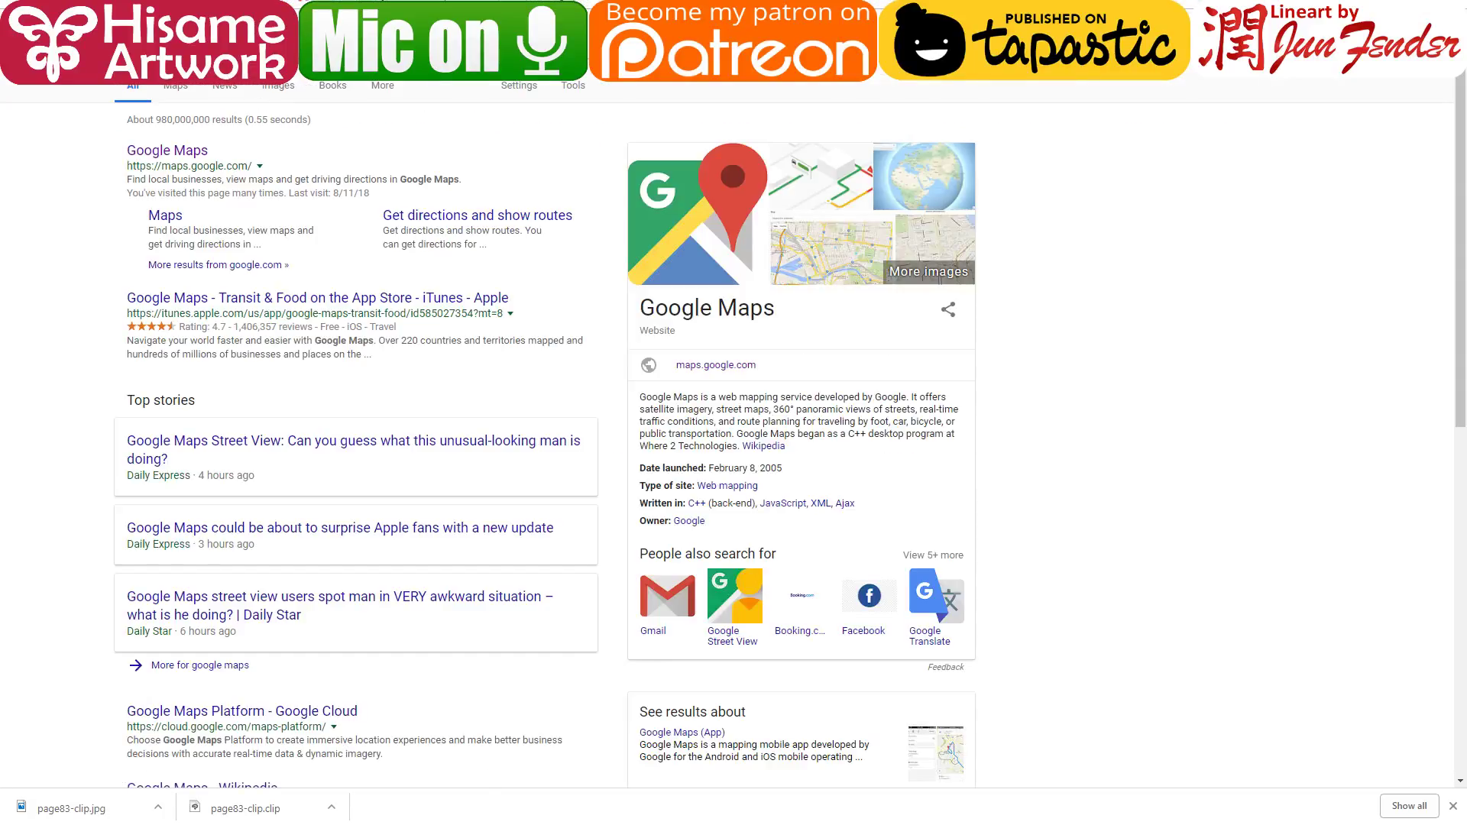
click(172, 150)
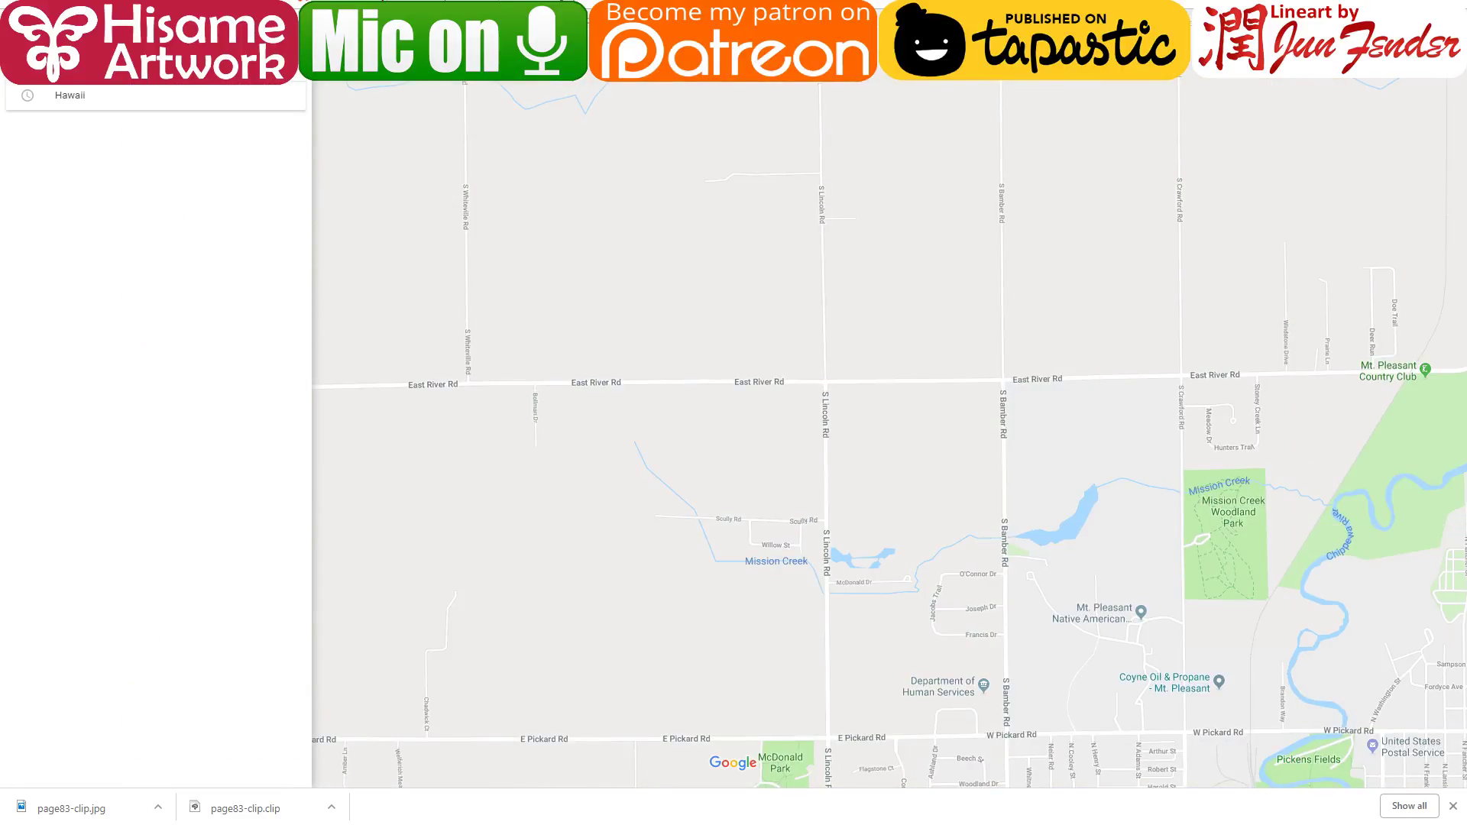
Find "cambridge trinity college" on the map and examine the Great Court buildings beside the chapel in Street View
text(cambridge trinity college)
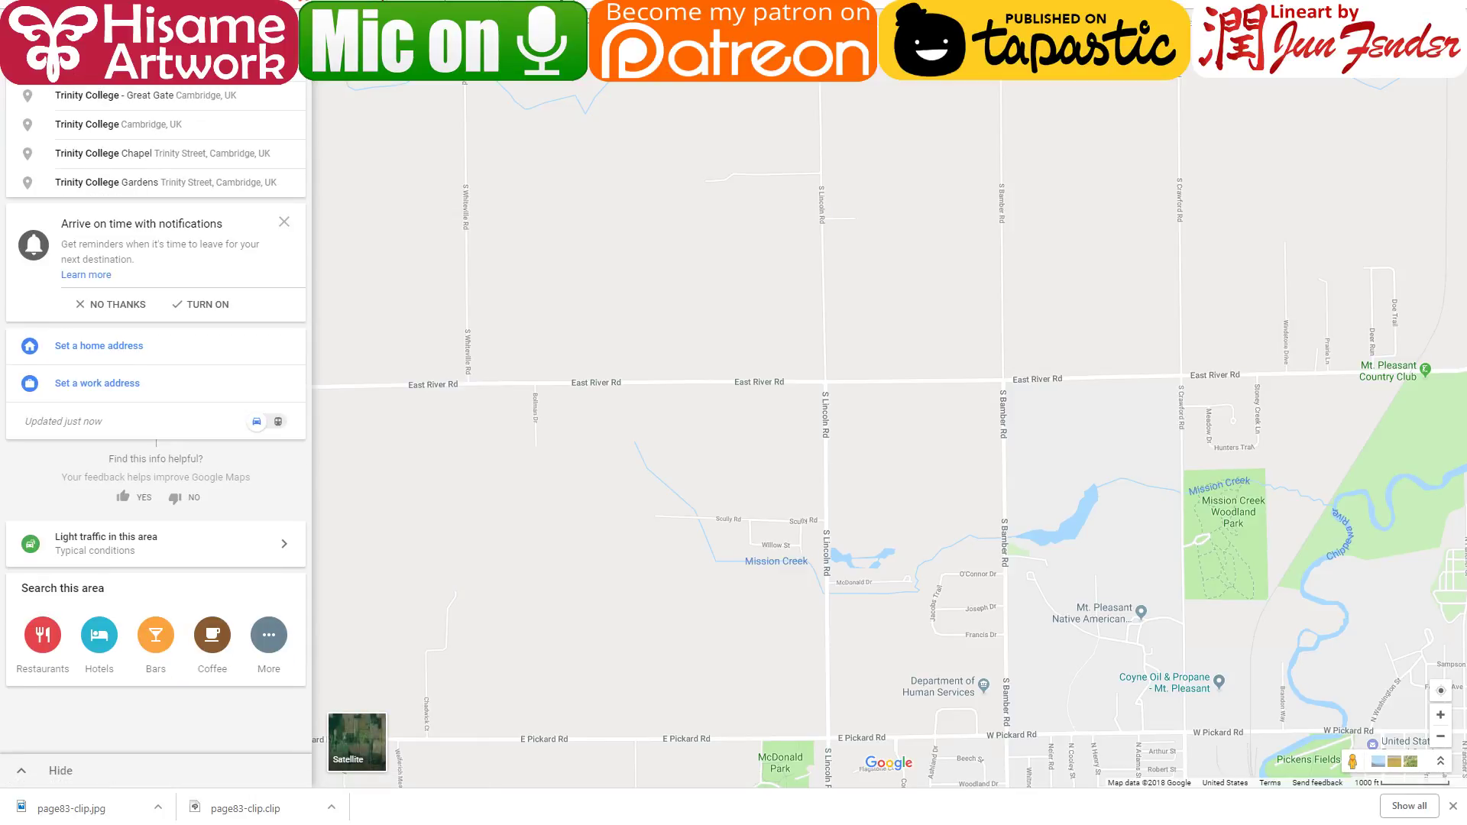
key(Return)
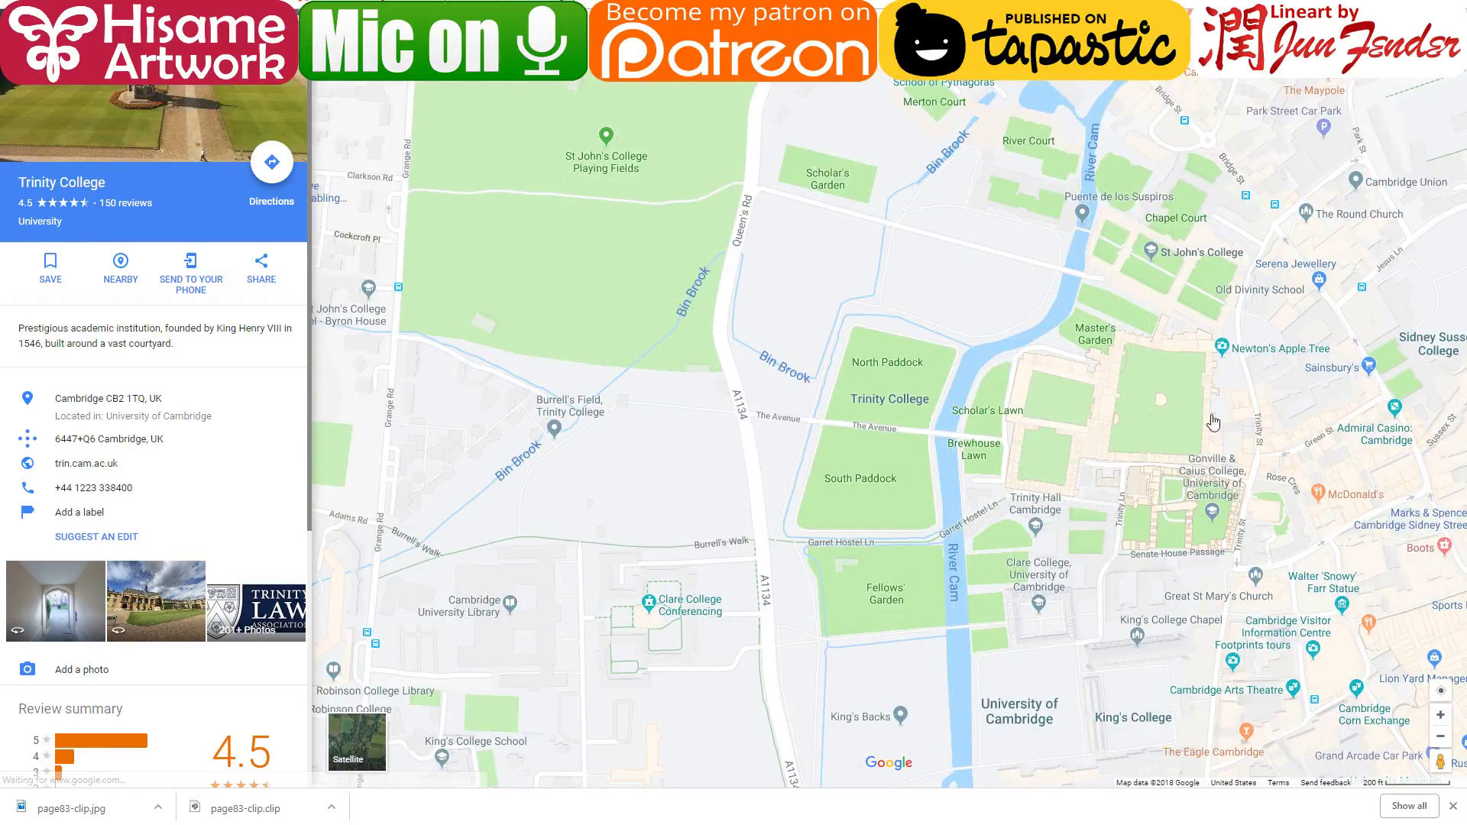
scroll(1055, 381, up, 5)
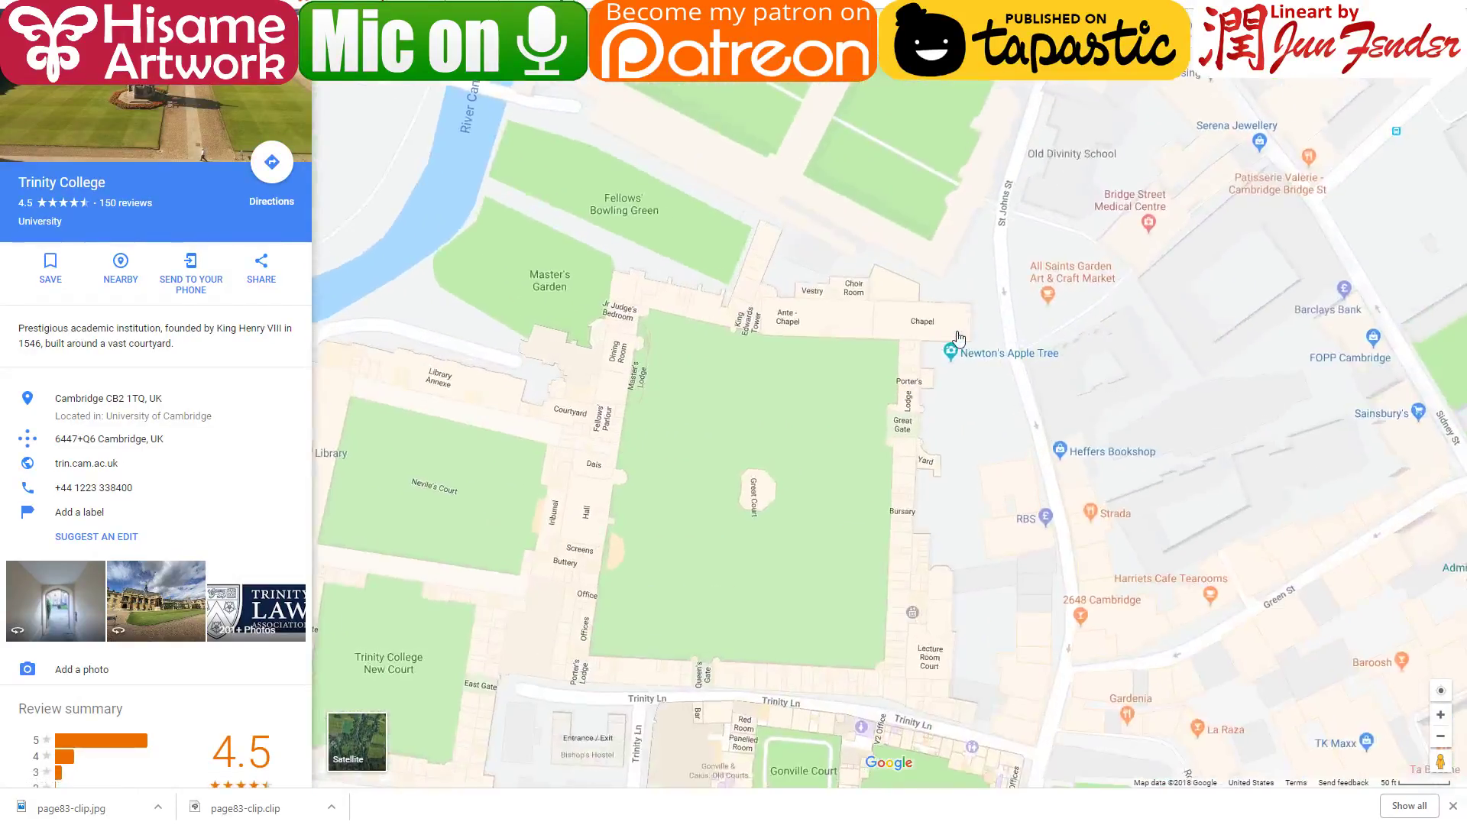
drag(1440, 762, 710, 203)
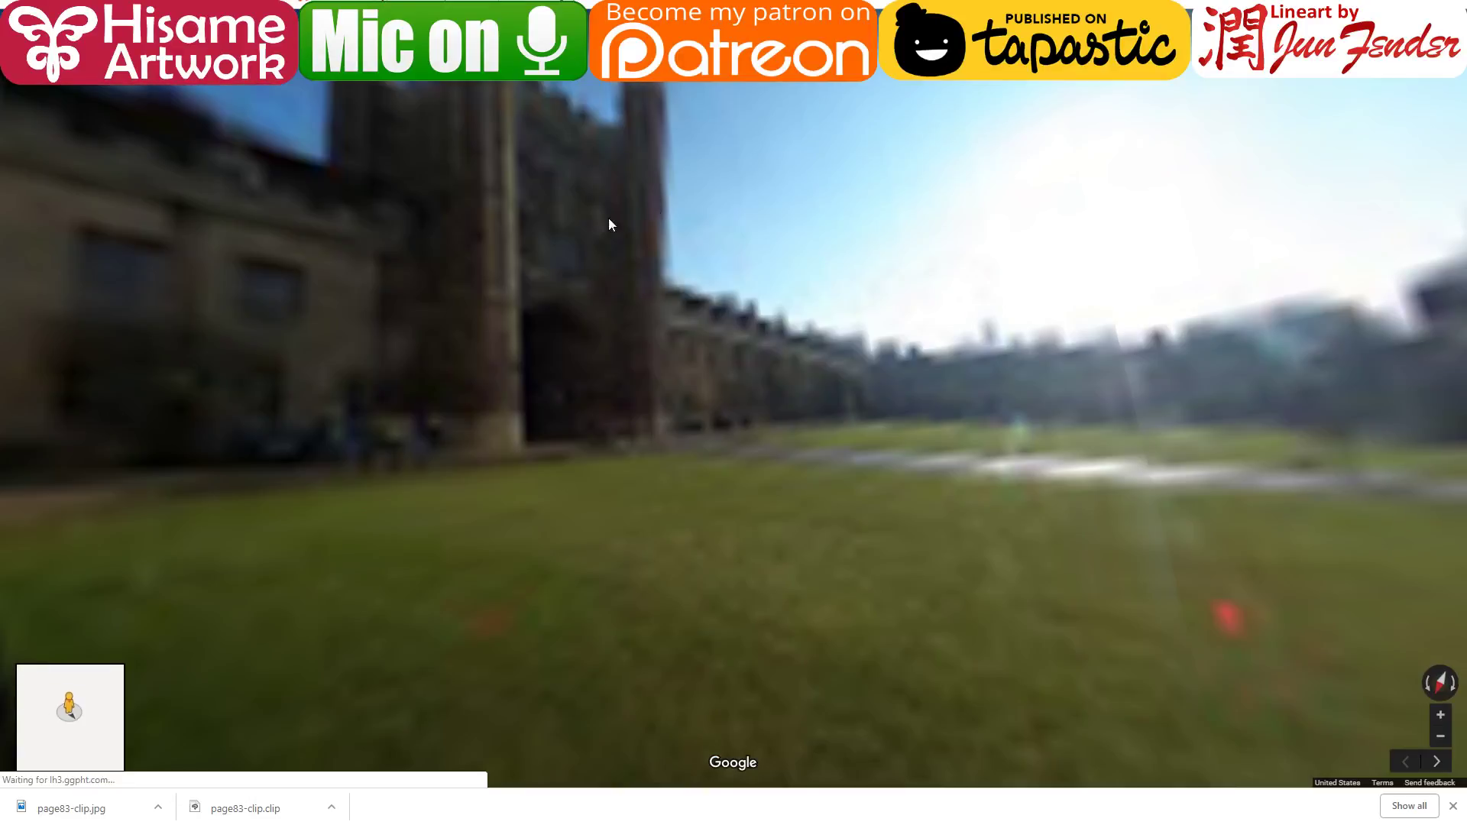
click(419, 226)
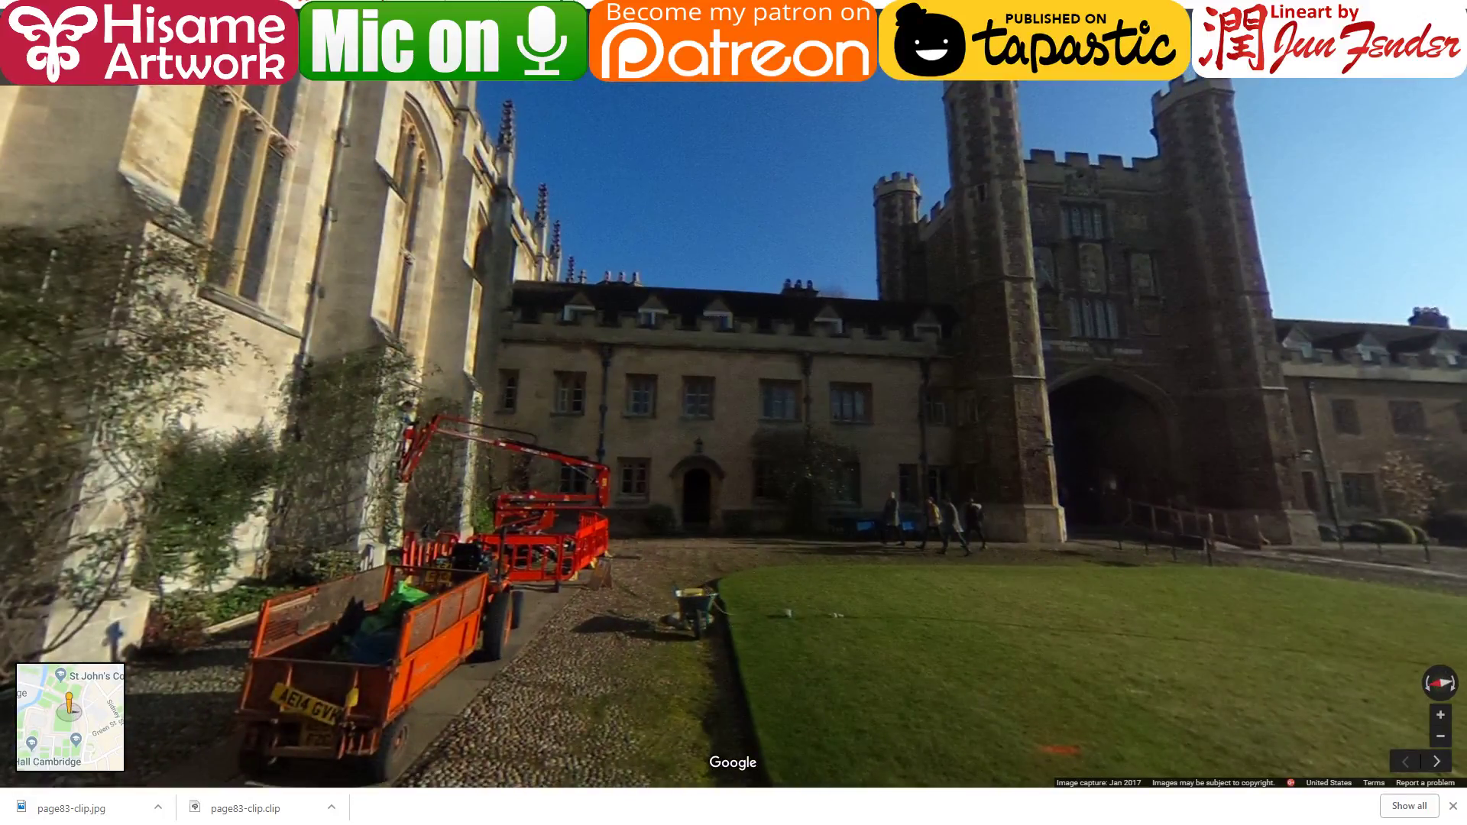
Put away the browser, folder and page 84 sketch windows and return to the comic page in Clip Studio Paint
key(Escape)
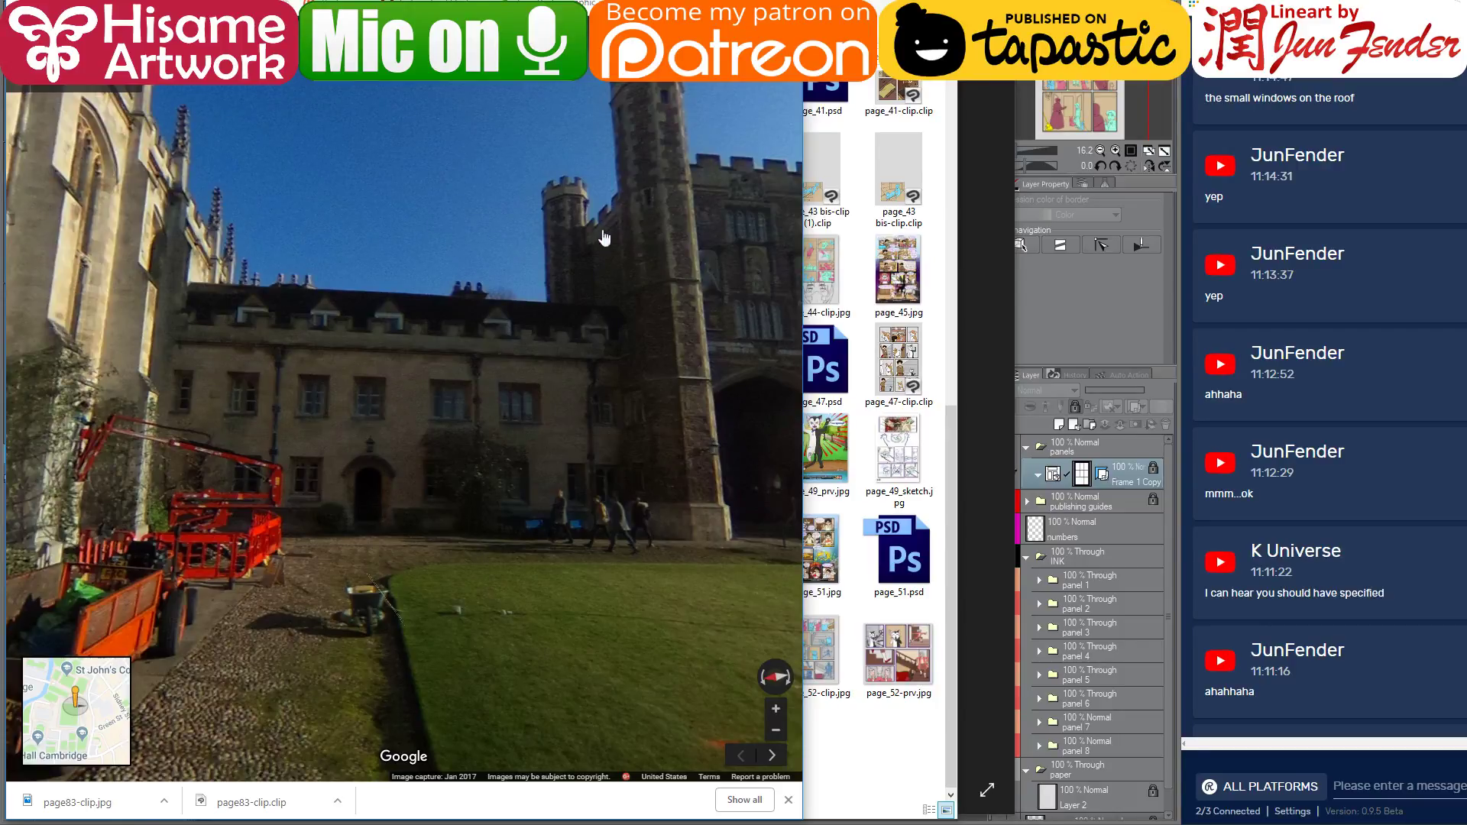
click(713, 5)
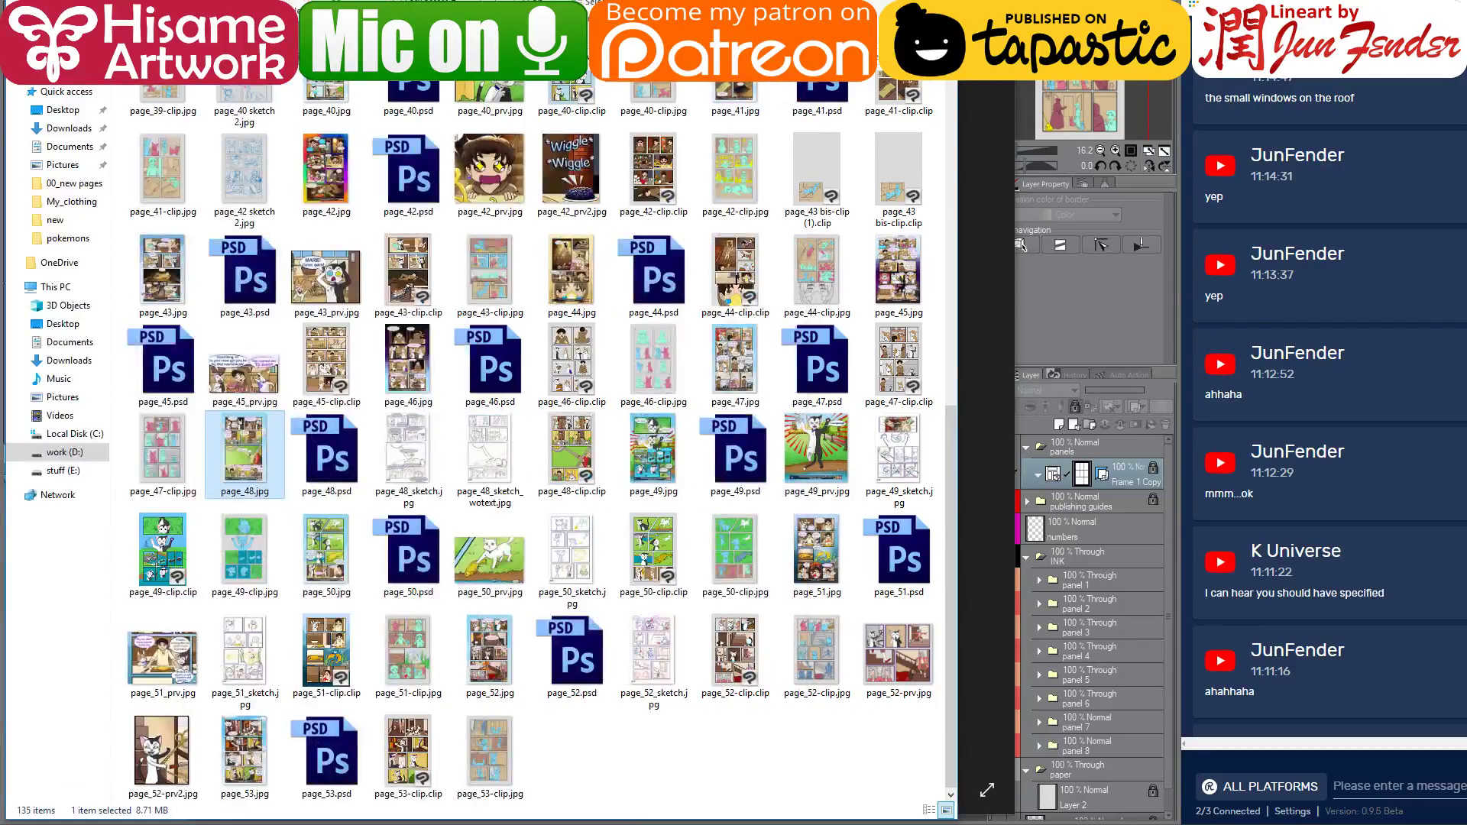
click(868, 3)
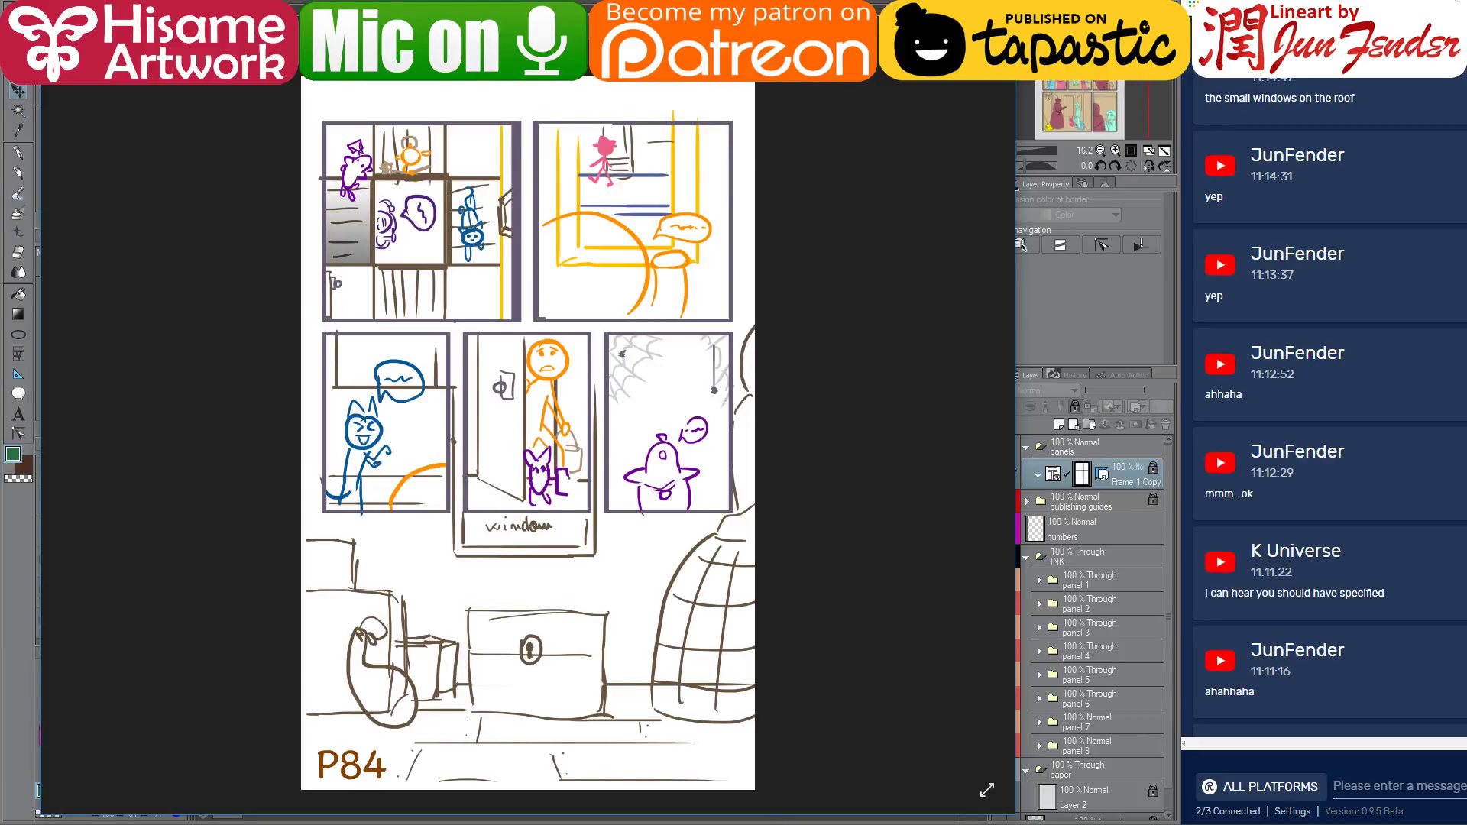
key(Escape)
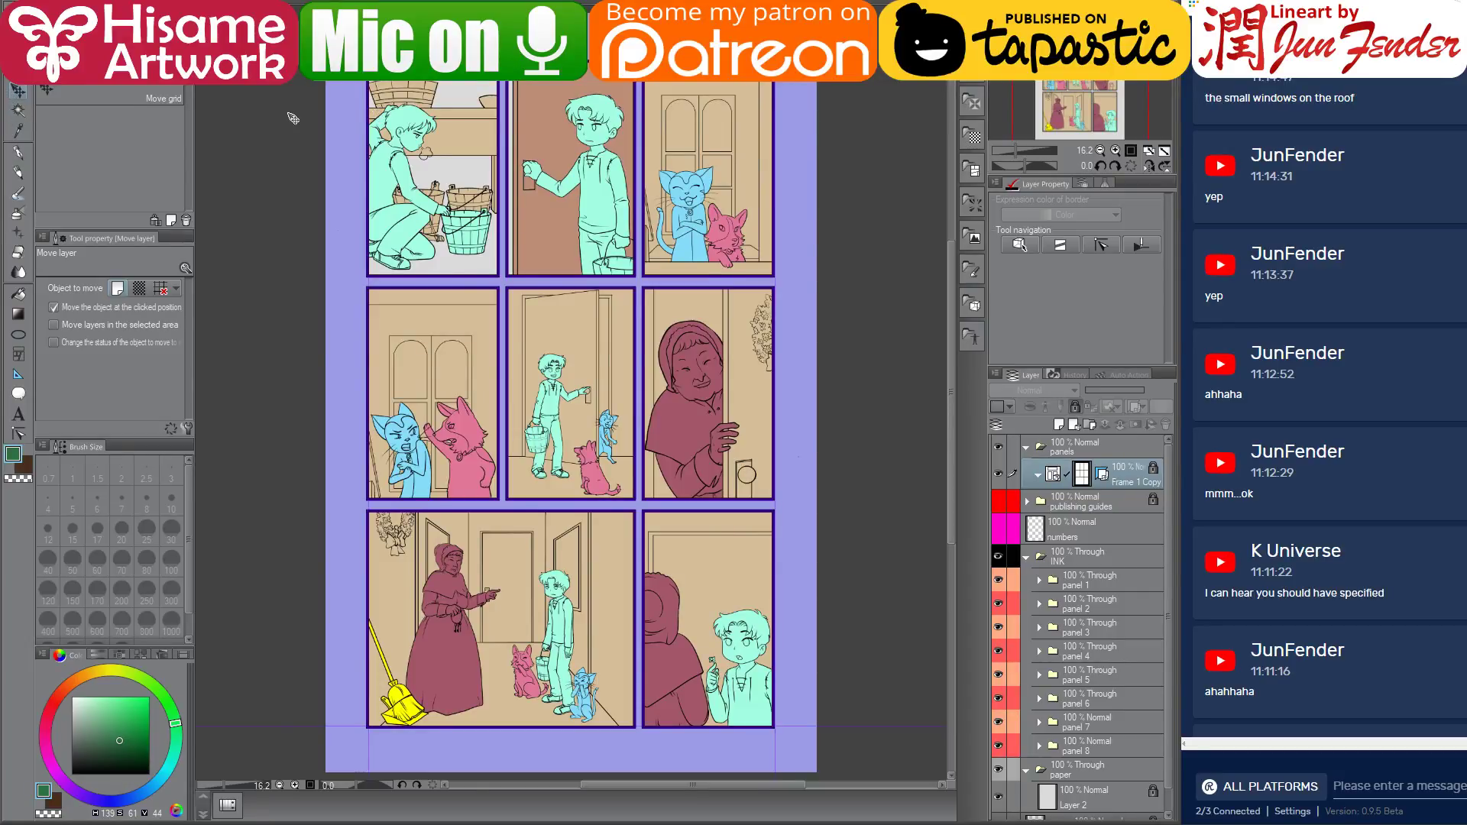
scroll(620, 139, up, 5)
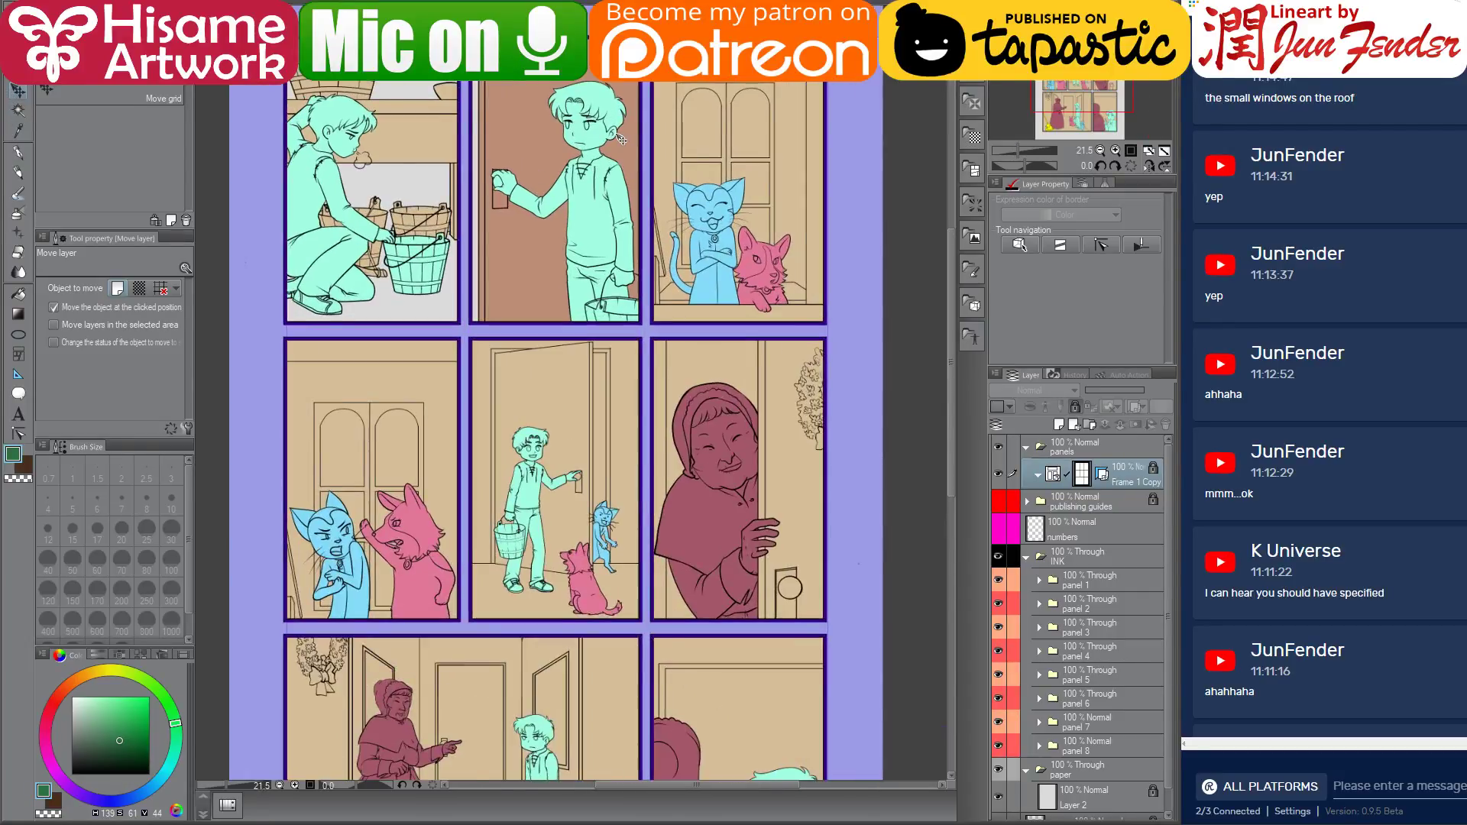
Open page_53-clip.clip from the chapter 2 folder in Clip Studio Paint and examine its coloured panels
drag(635, 291, 596, 344)
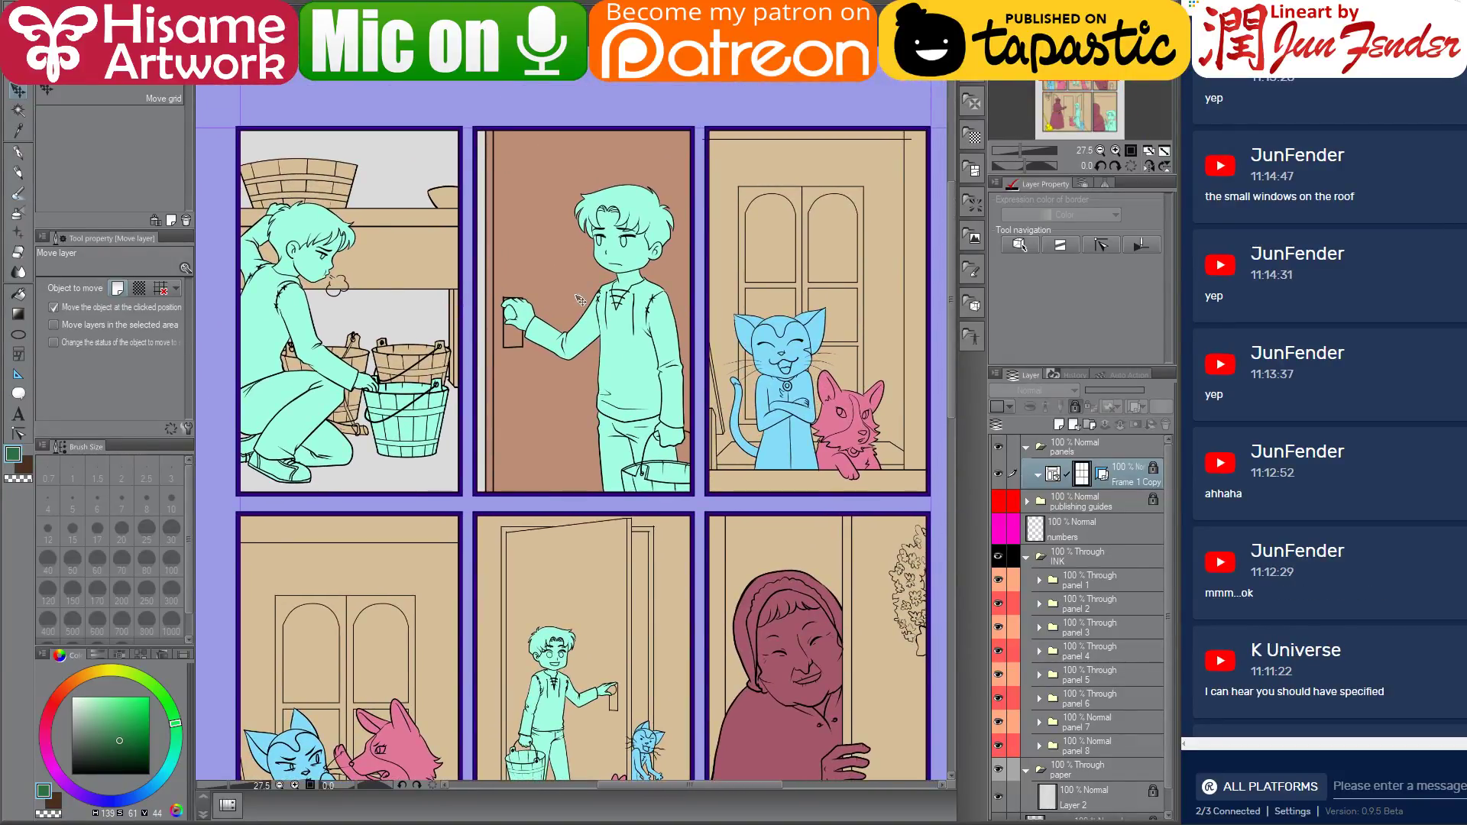
click(19, 293)
key(alt+Tab)
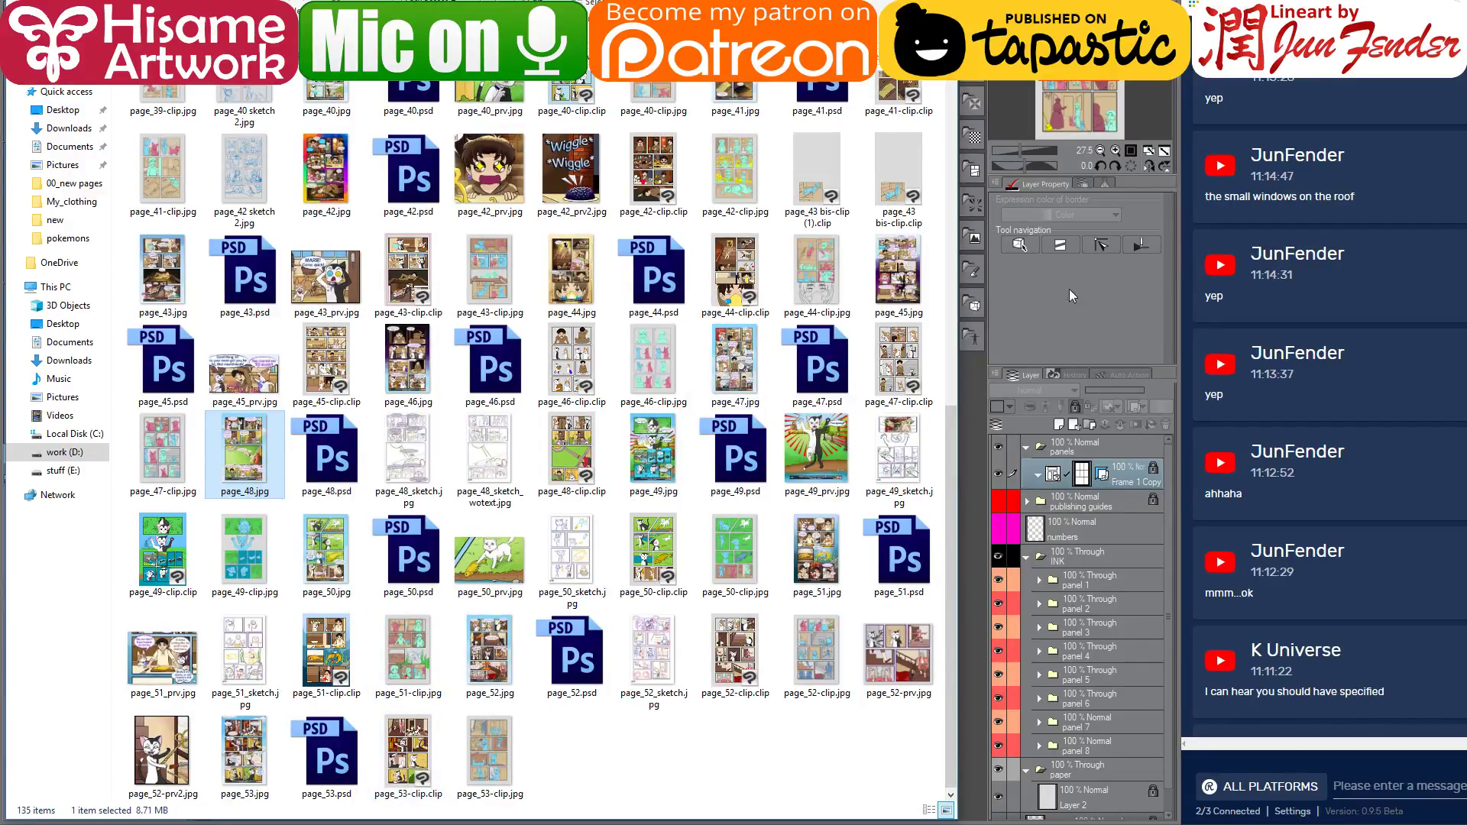
drag(955, 329, 846, 330)
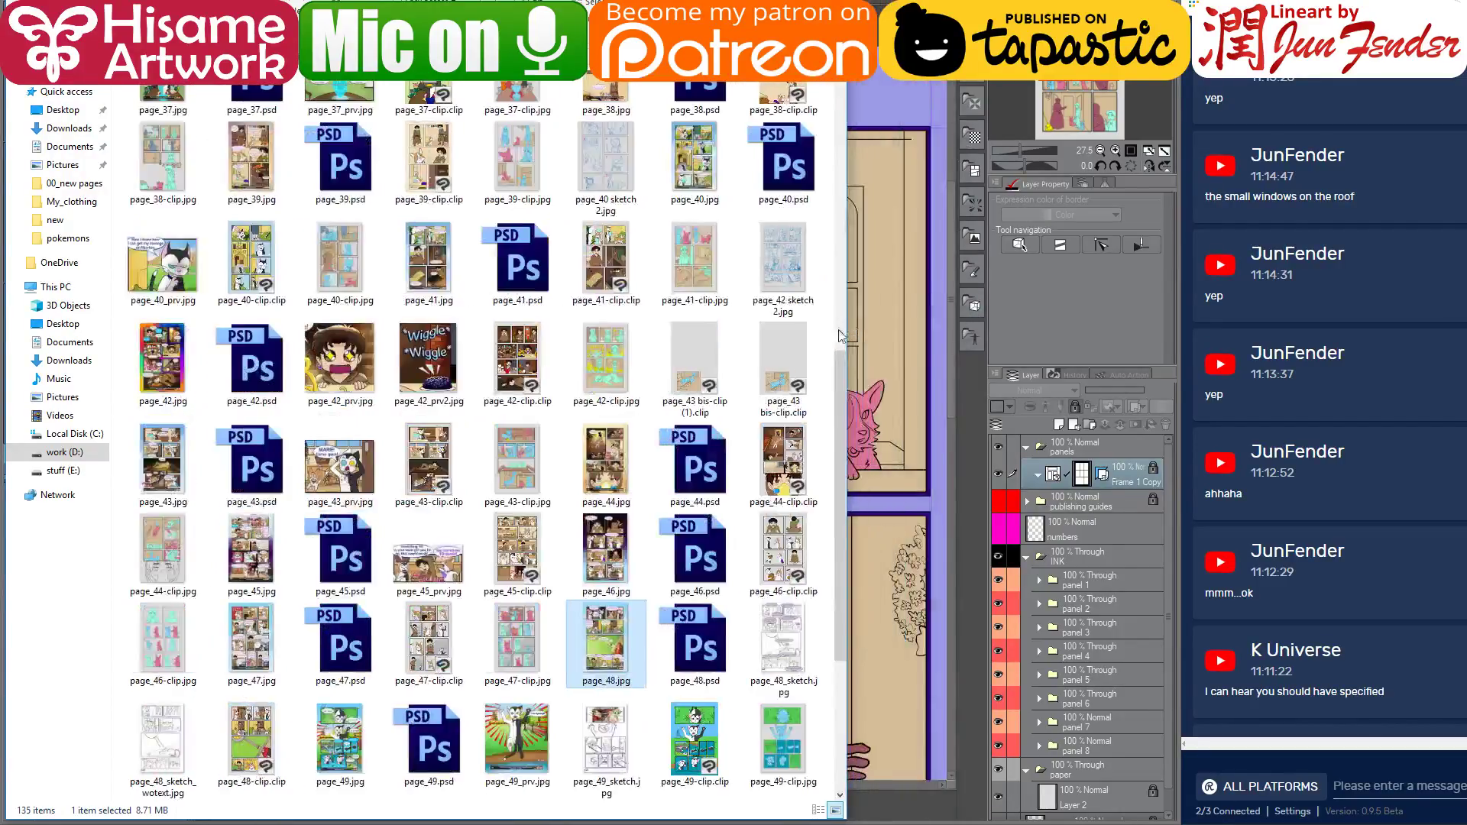
click(603, 756)
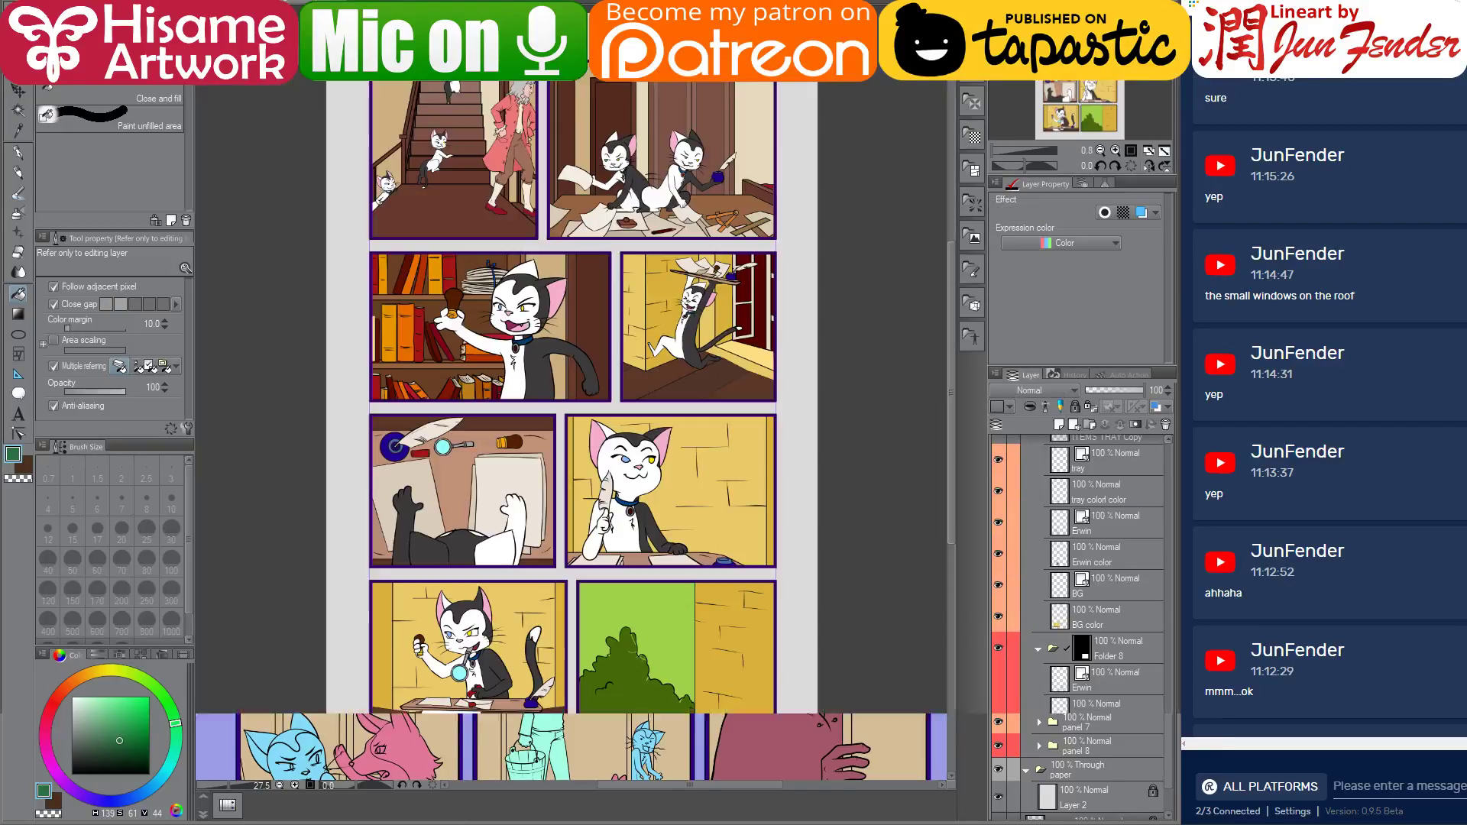
scroll(549, 458, up, 2)
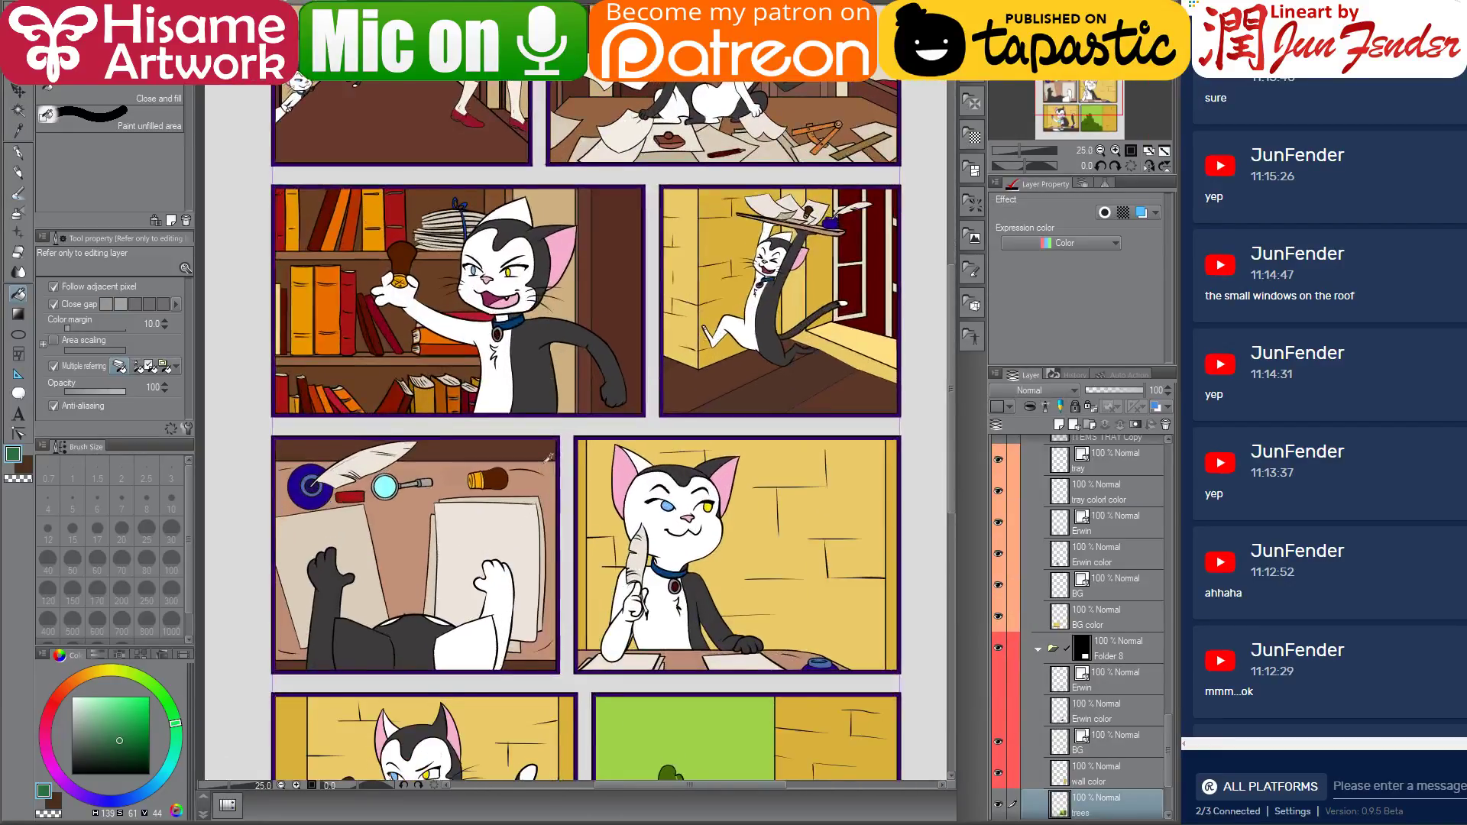
scroll(547, 459, down, 1)
Open page_44-clip.clip from the chapter 2 folder and sample the dark brown of the boy's hair
key(alt+Tab)
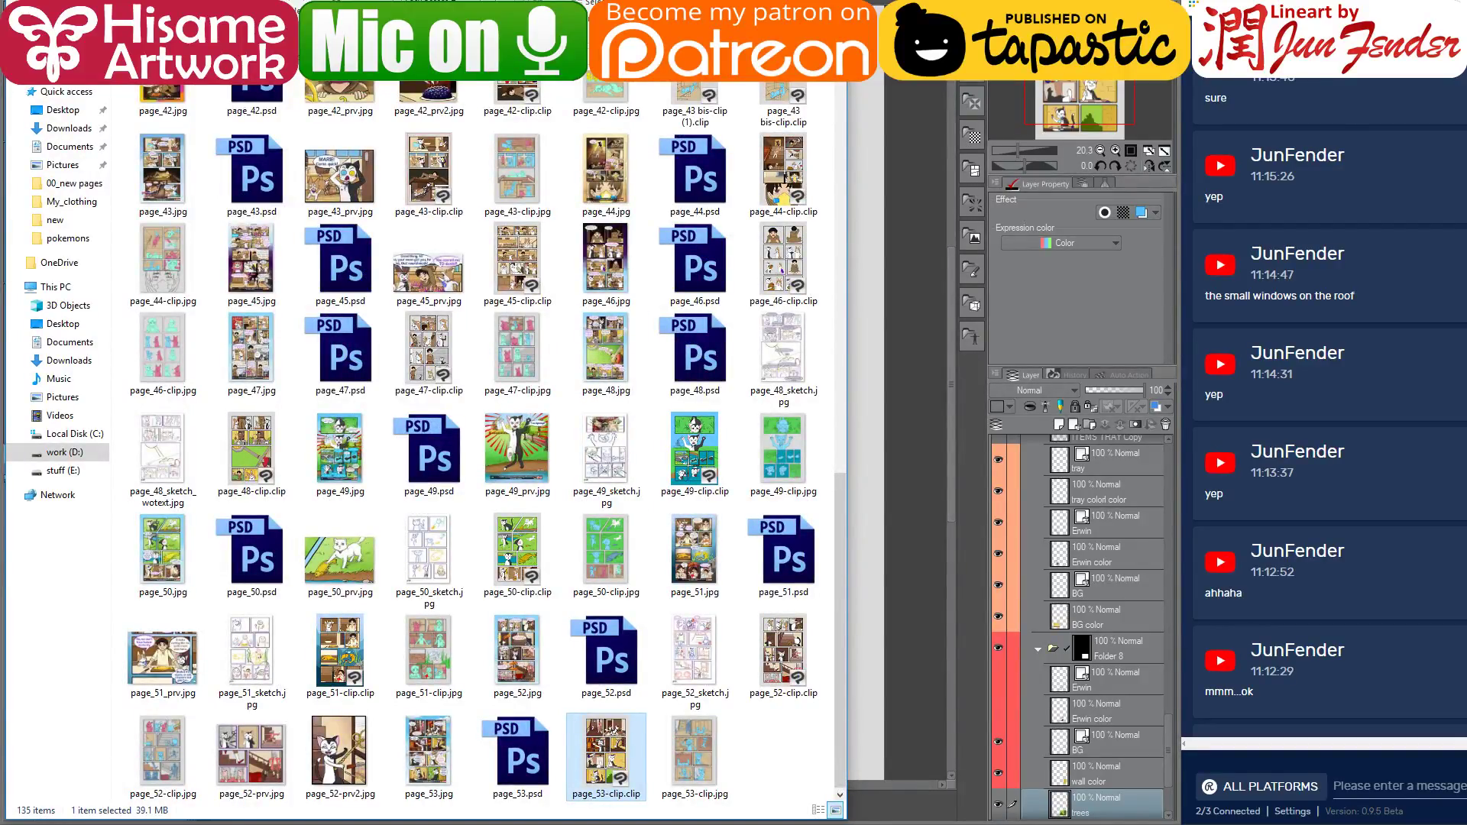
click(783, 174)
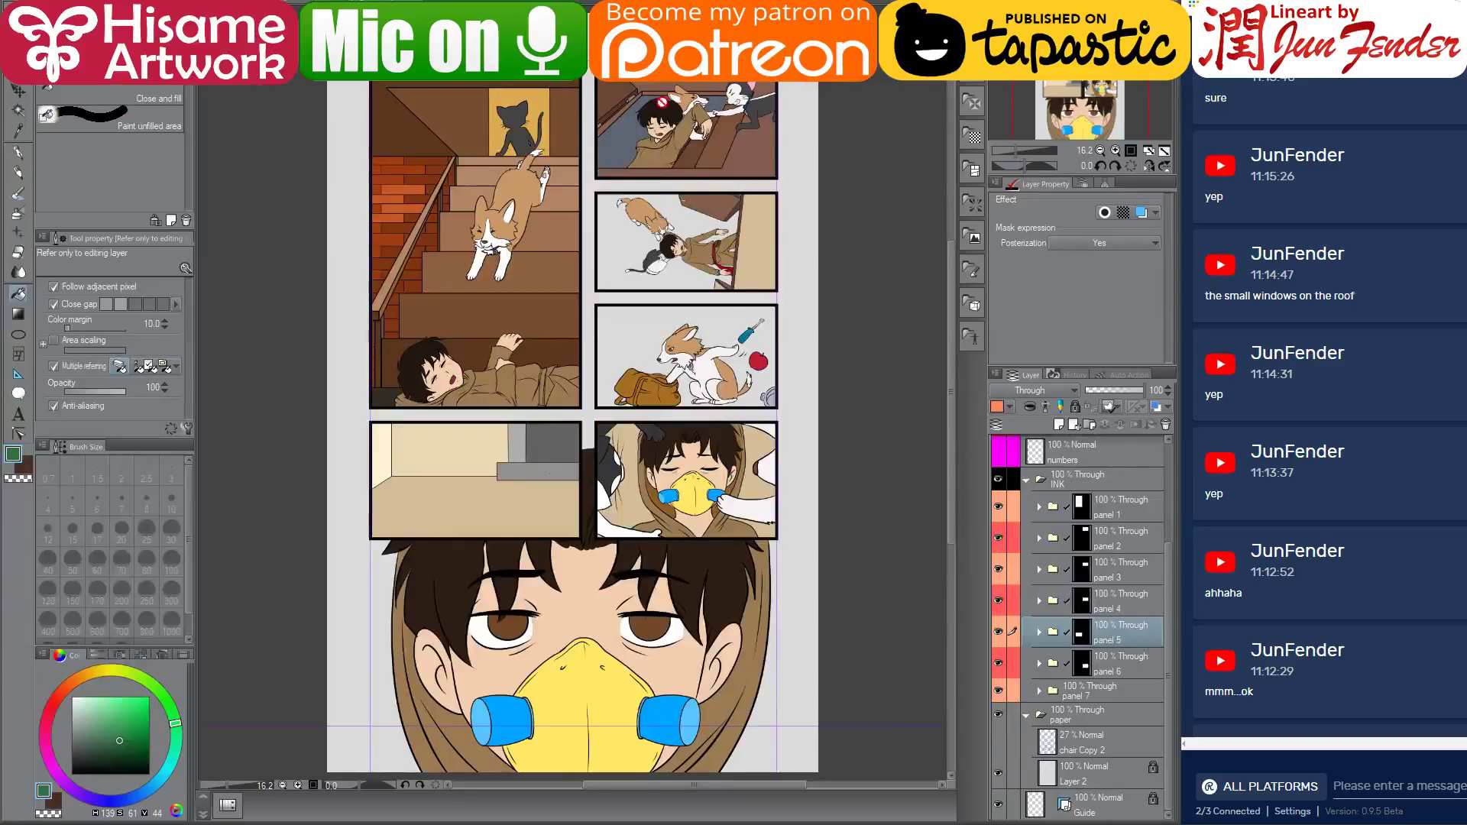
alt+click(703, 562)
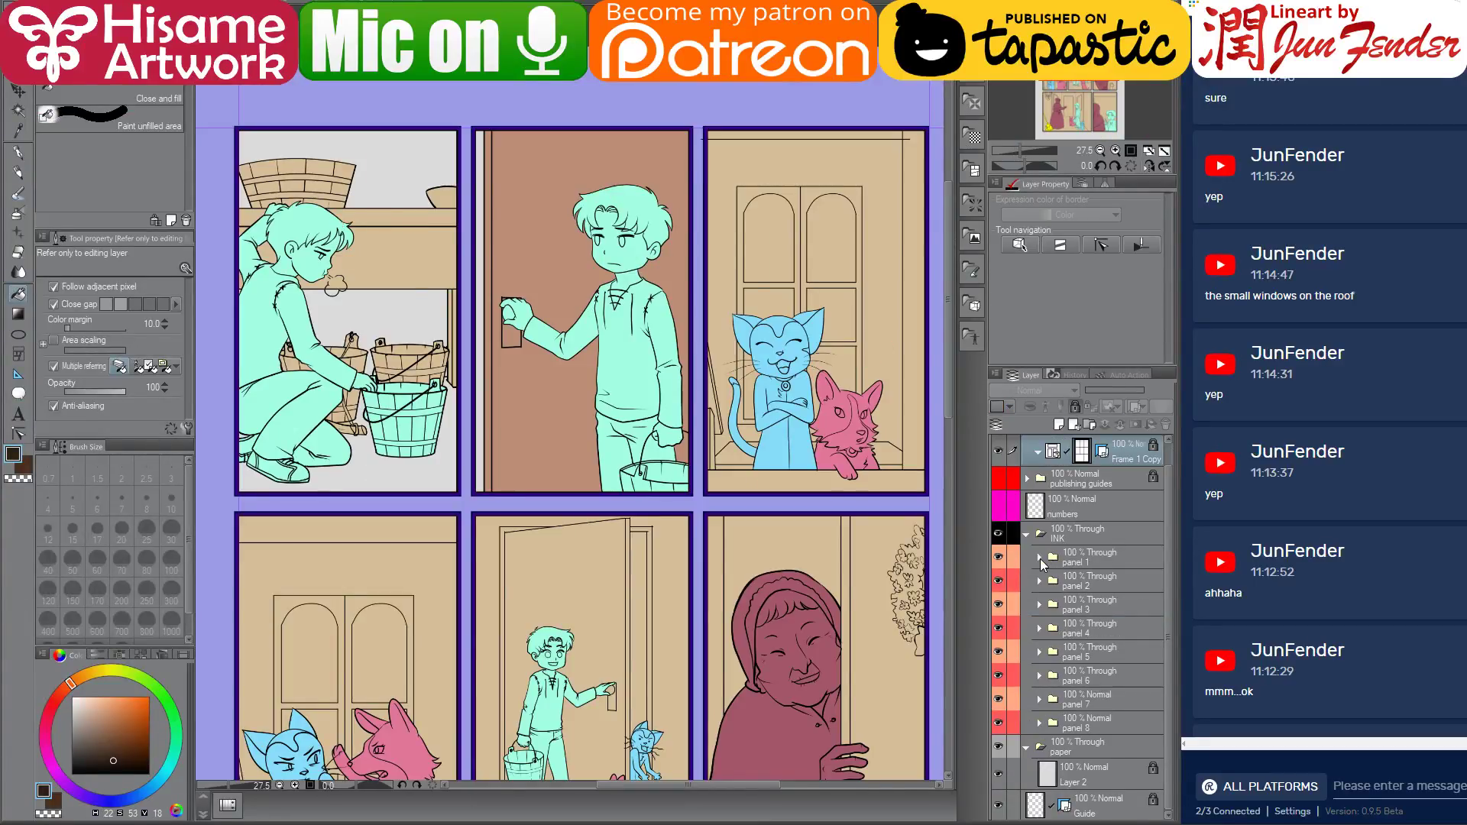
In panel 1, select the painted area of the Niels color layer and cover it with dark brown using the G-pen at size 1500
click(1041, 557)
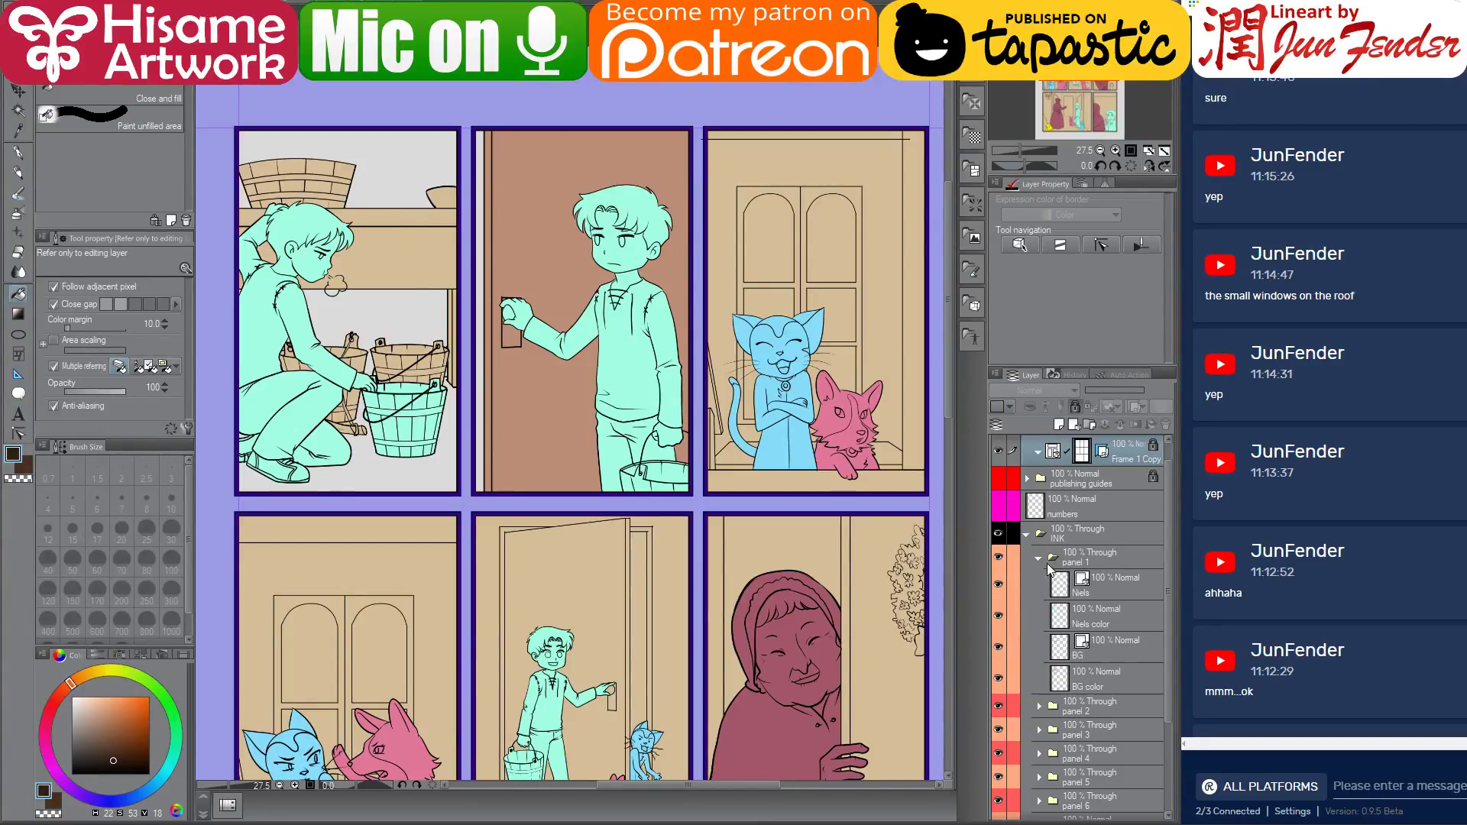
click(1111, 594)
shift+click(1117, 674)
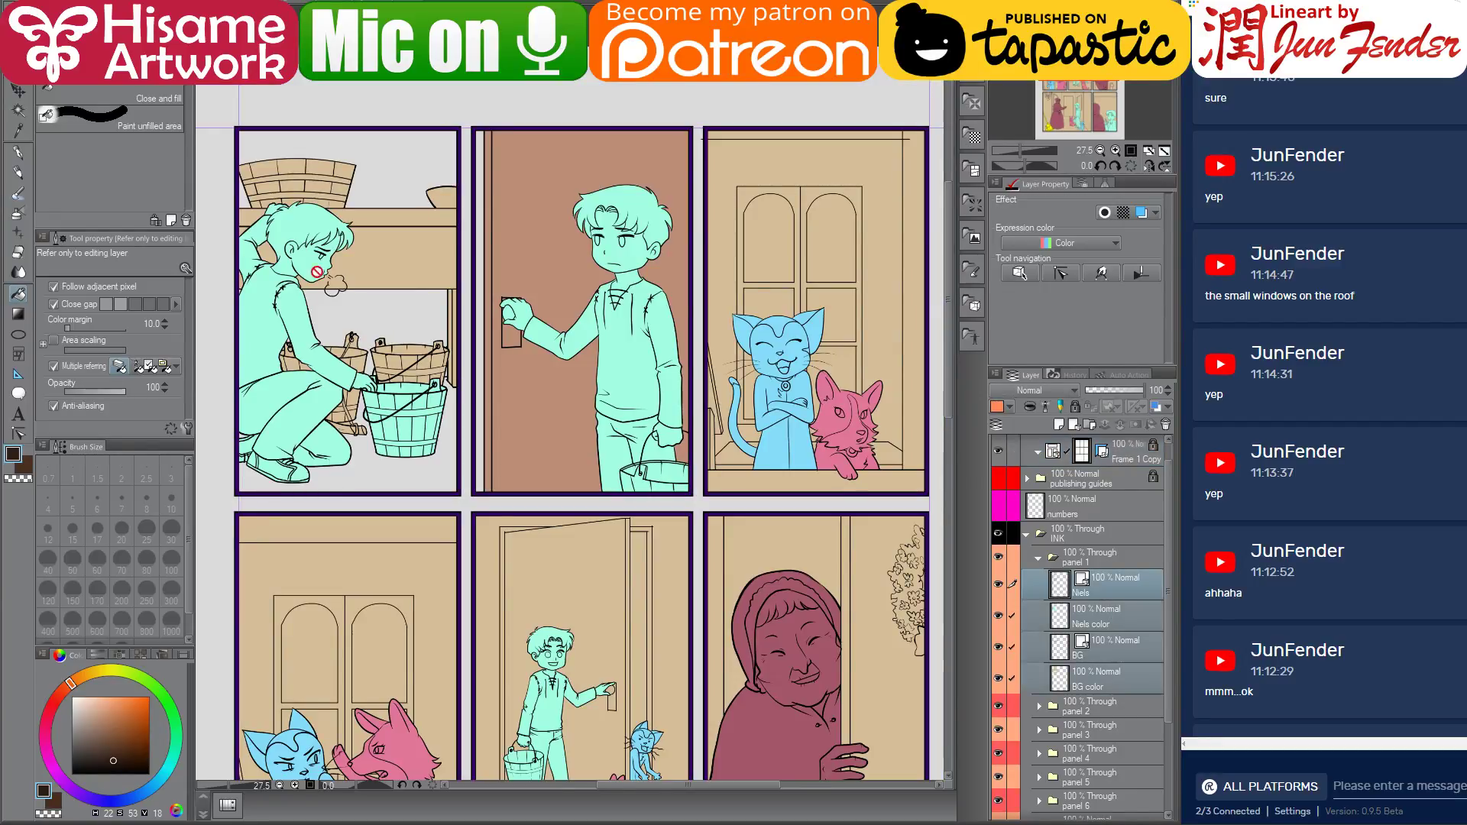
scroll(326, 283, up, 2)
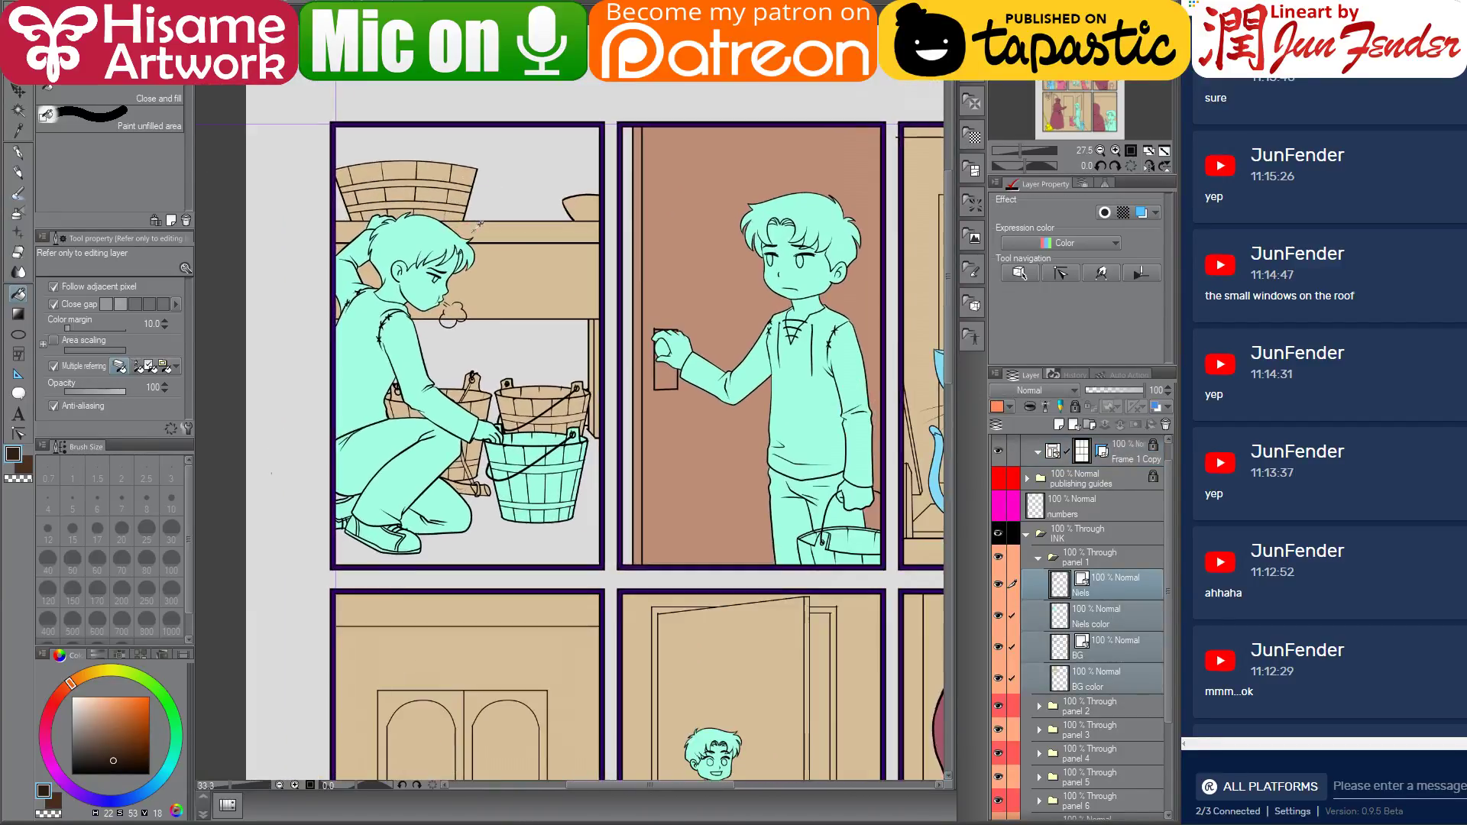
scroll(476, 225, up, 2)
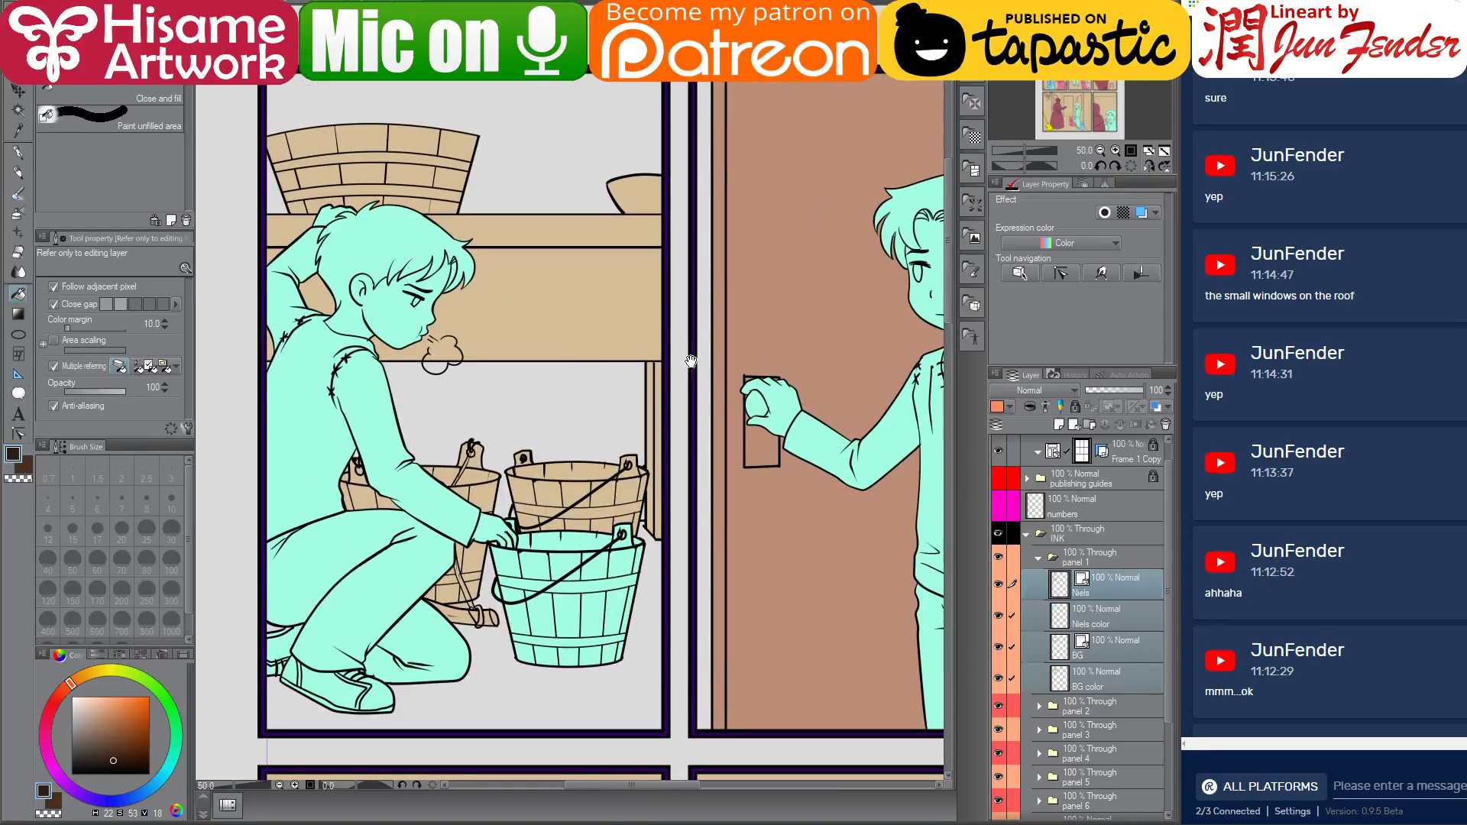
drag(691, 362, 702, 350)
click(1072, 618)
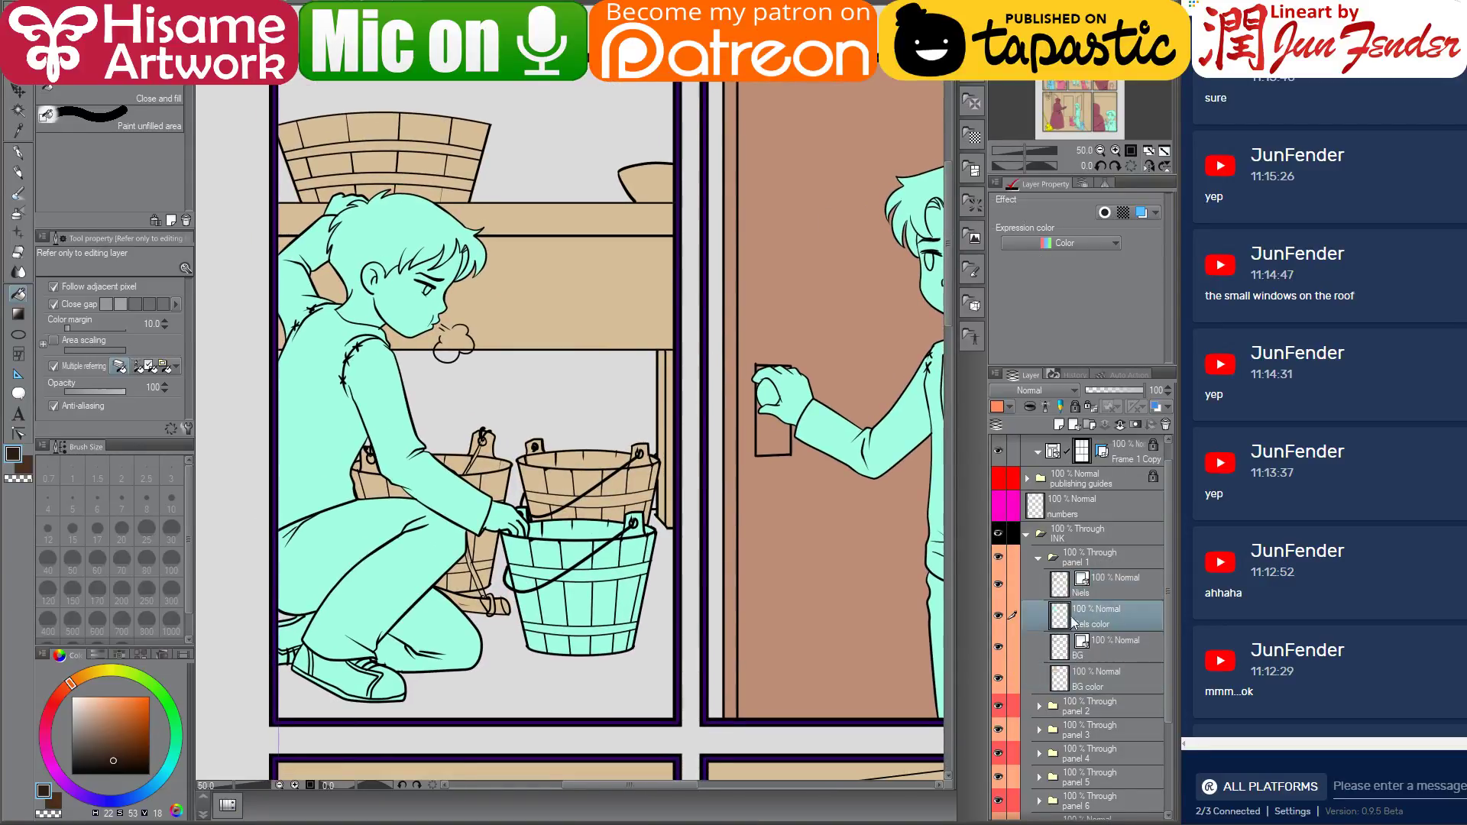
ctrl+click(1060, 616)
click(18, 152)
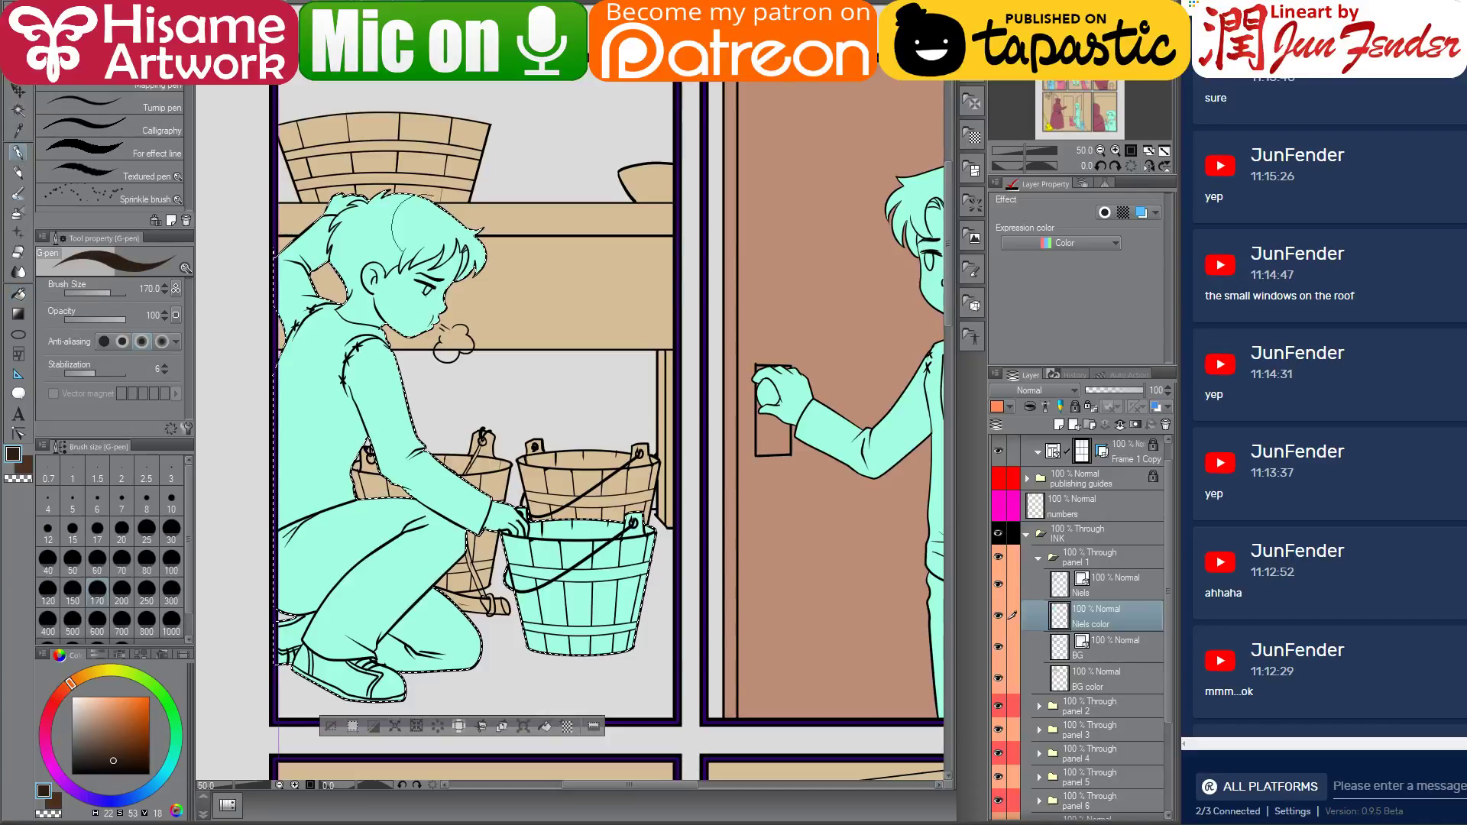
mouse_move(371, 252)
mouse_down()
mouse_move(428, 298)
mouse_move(363, 297)
mouse_move(535, 489)
mouse_up()
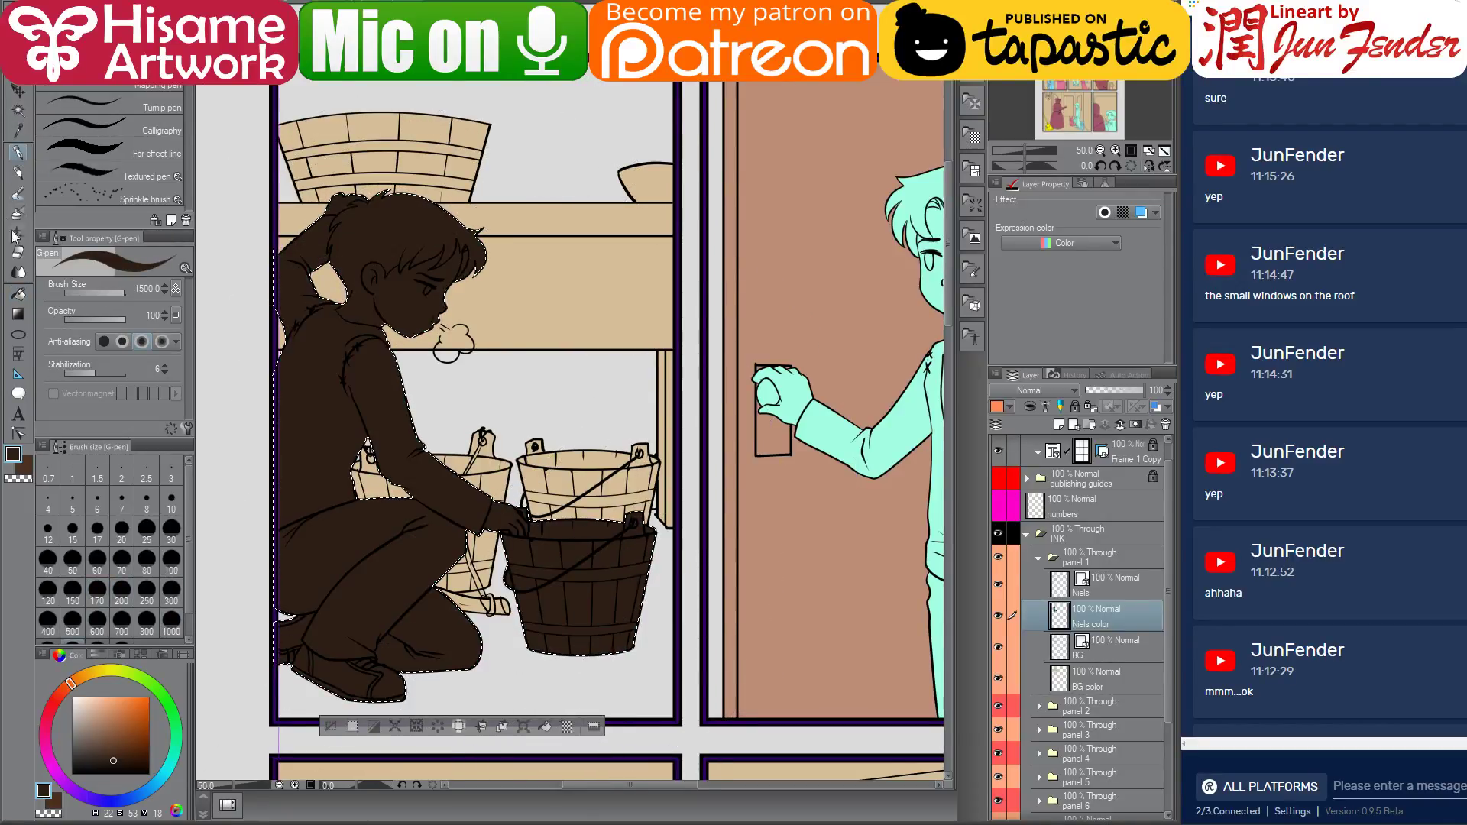
Sample the brown of the lying boy's robe on page 44 and fill the crouching boy's trousers in panel 1 with it
click(19, 293)
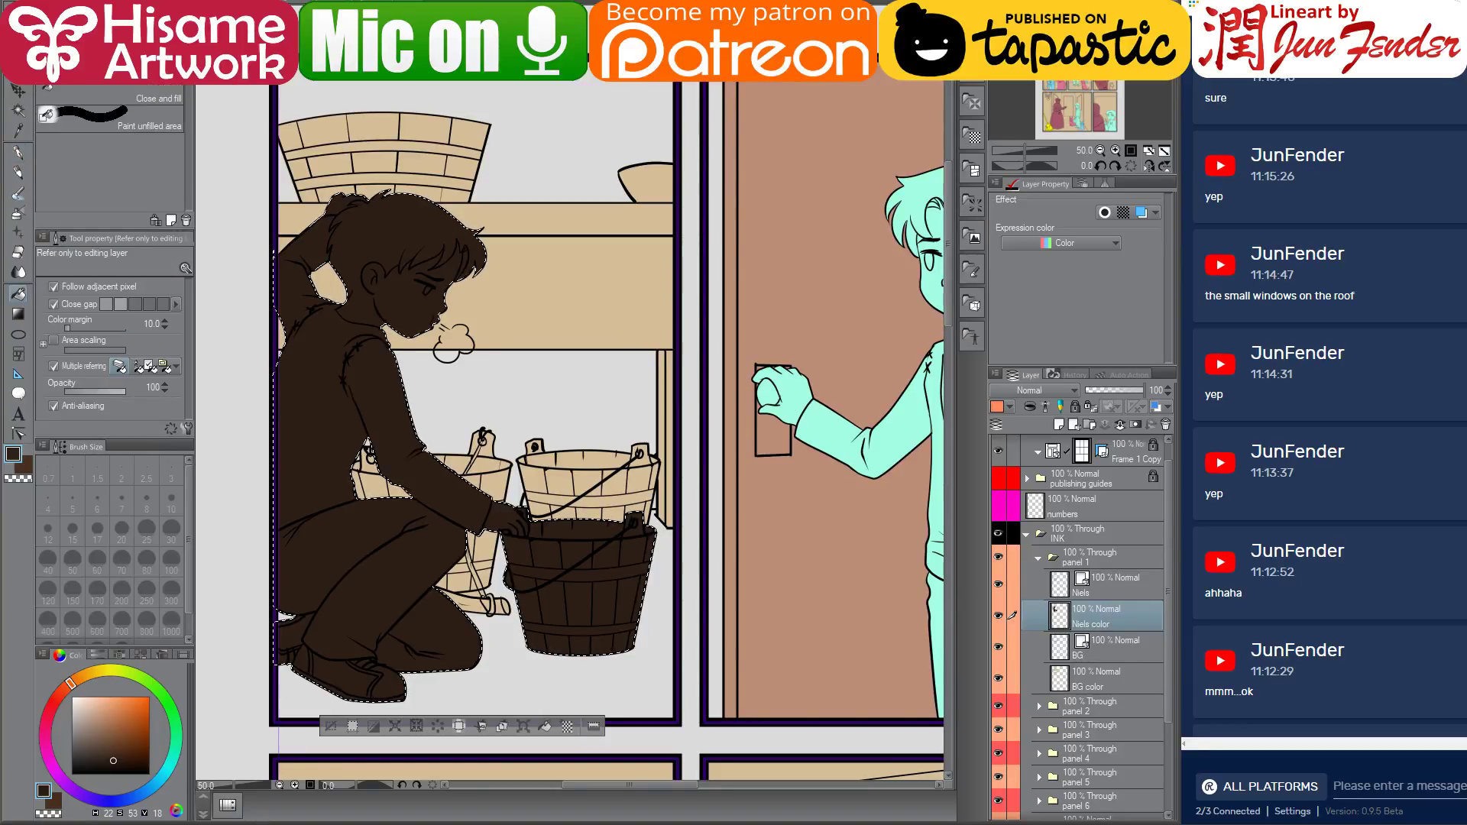
key(ctrl+Tab)
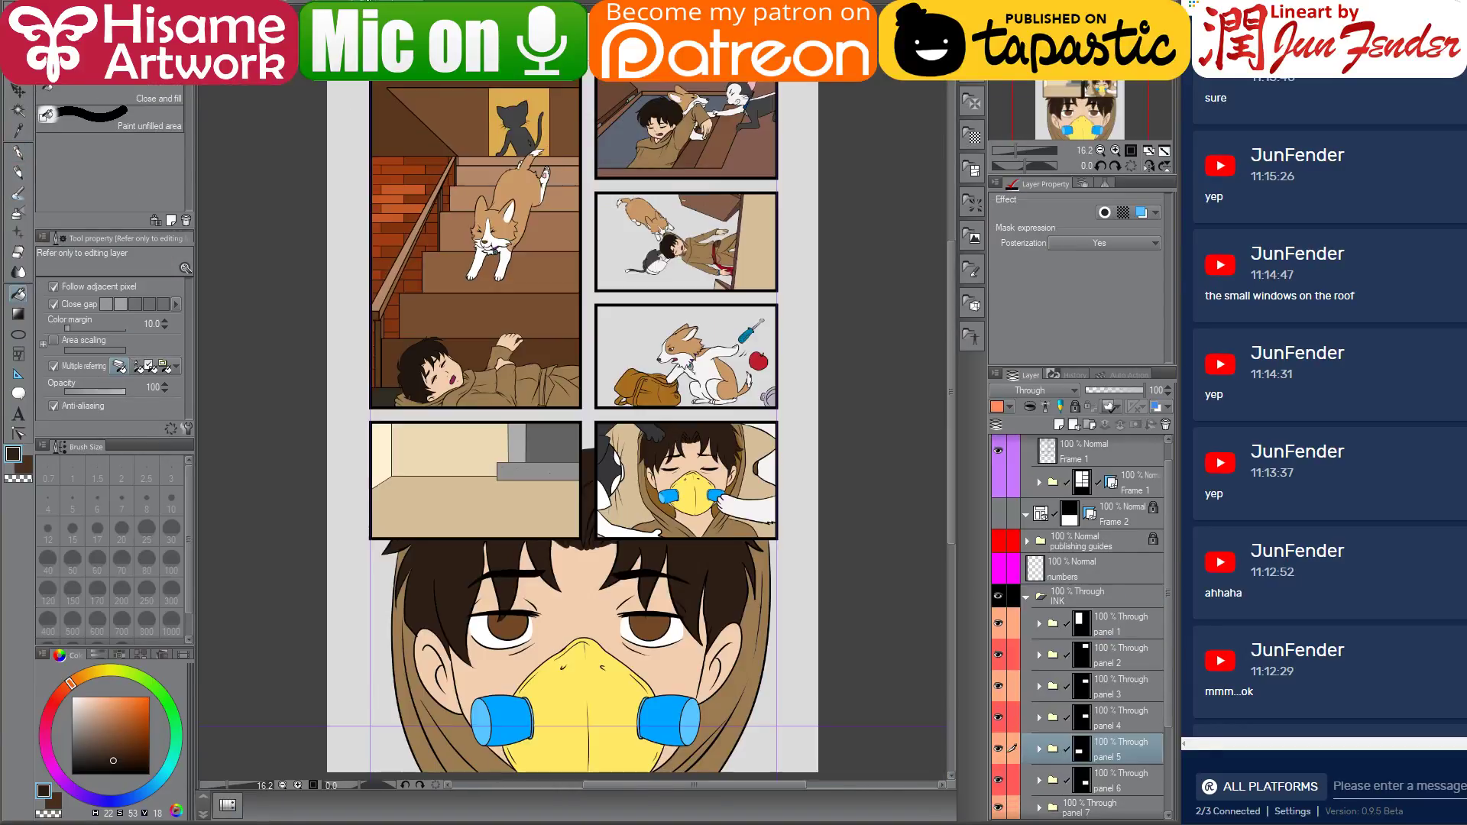
scroll(492, 376, up, 2)
alt+click(481, 400)
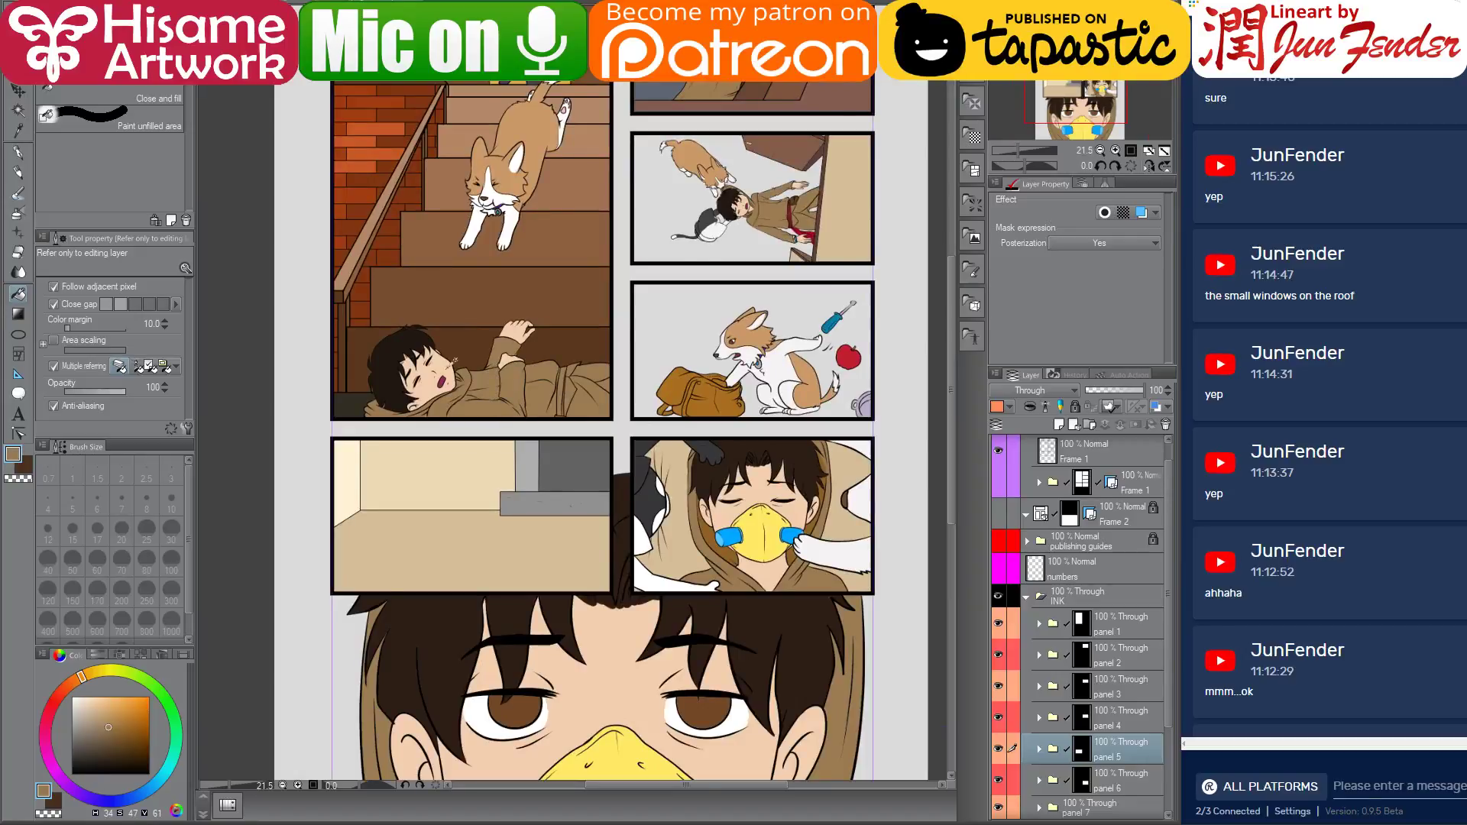
key(ctrl+Tab)
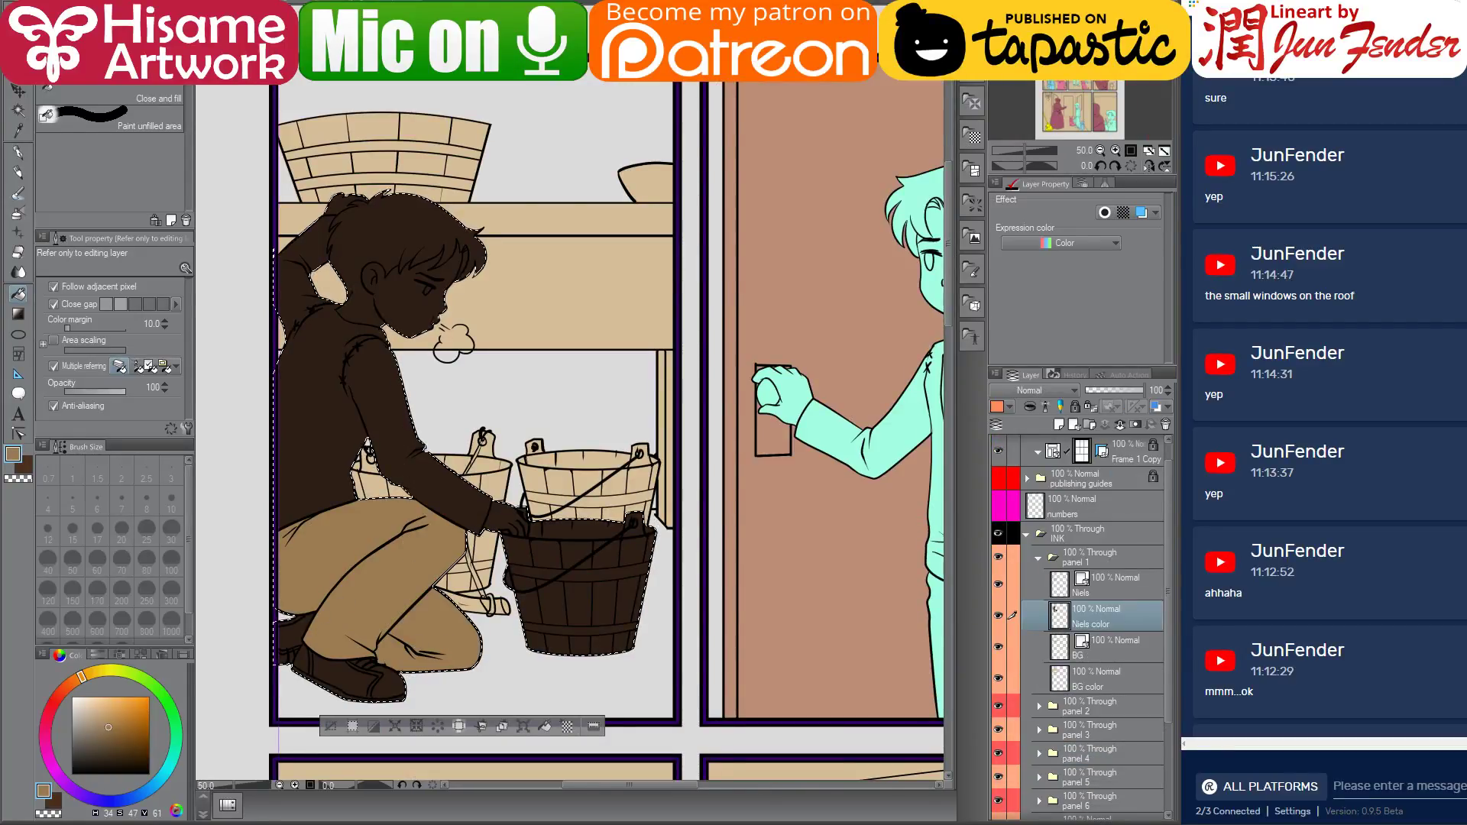
Sample the light skin tone from the boy's face on page 44, try filling the crouching boy's head with it and undo the fill
key(ctrl+Tab)
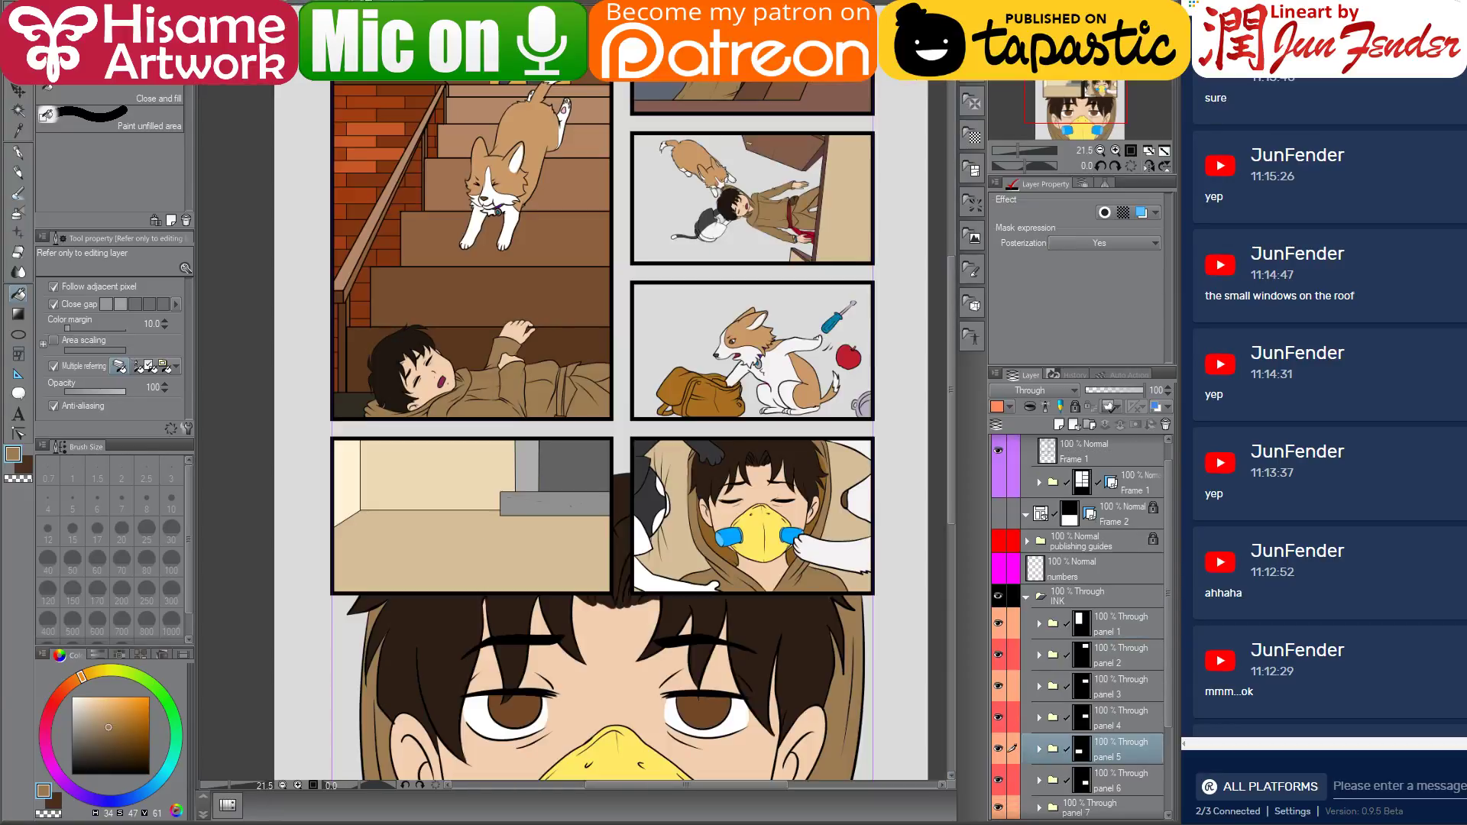
scroll(464, 452, up, 3)
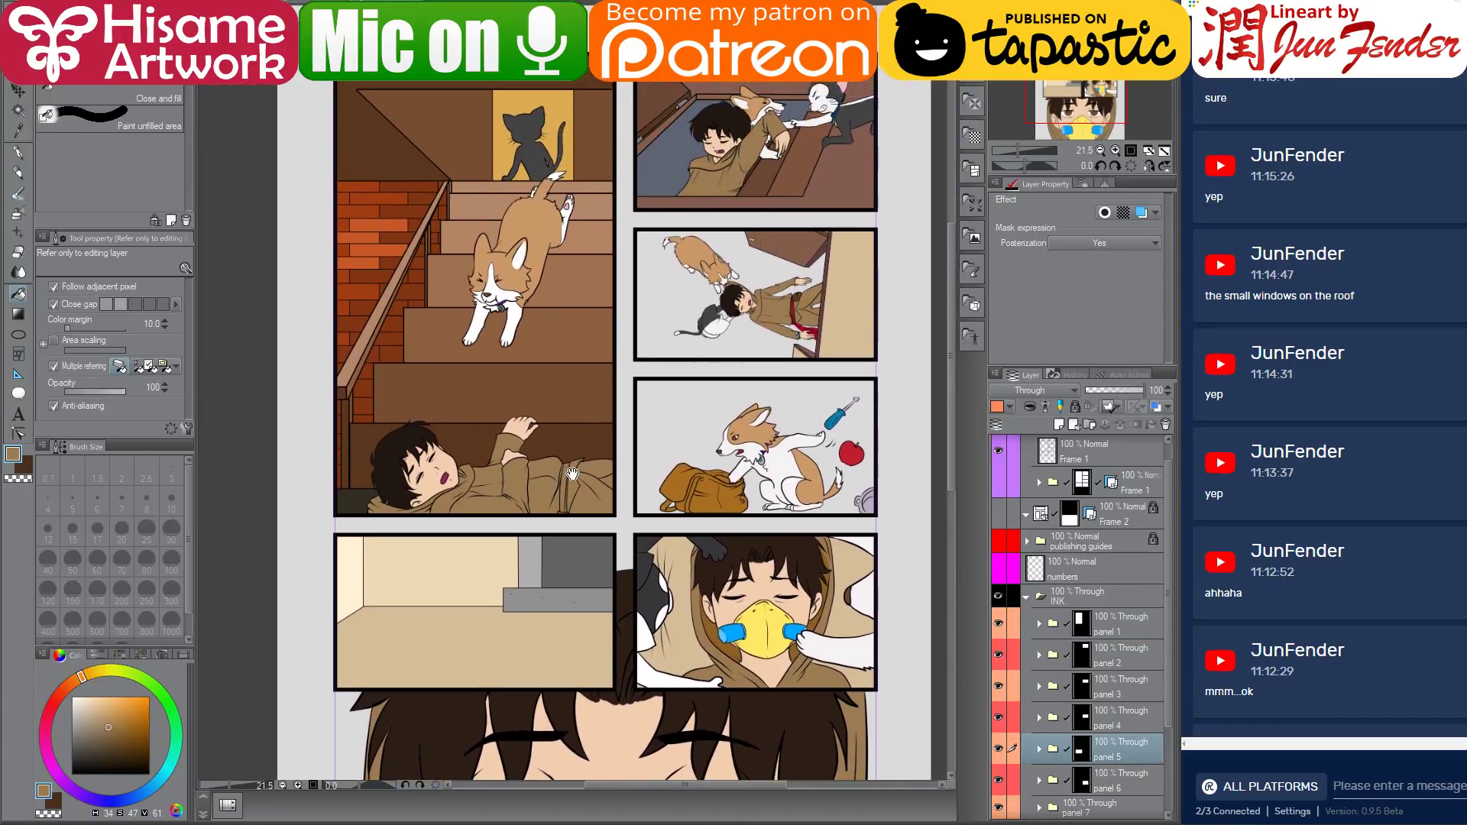
right_click(449, 460)
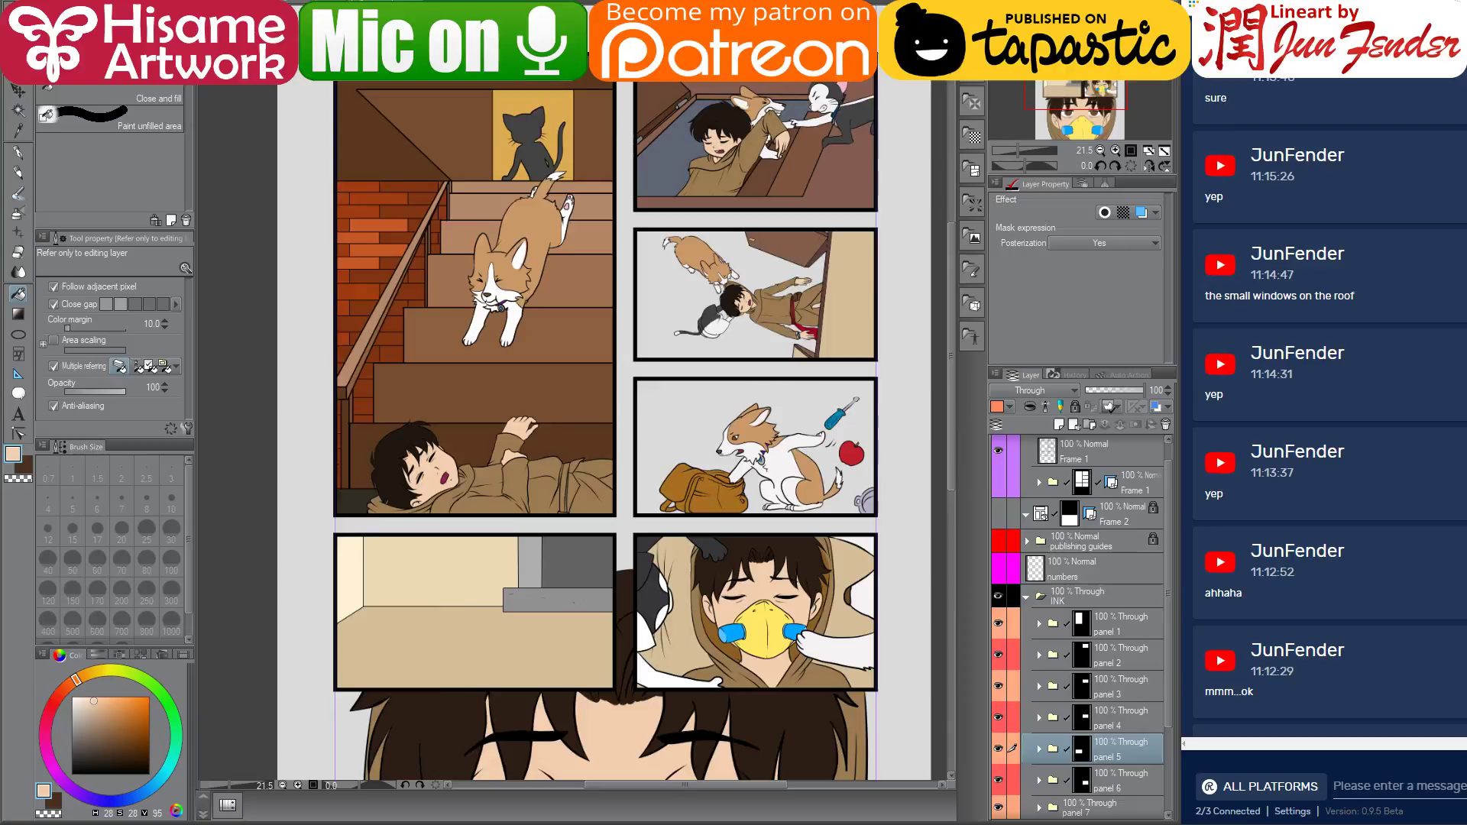
key(ctrl+Tab)
click(392, 307)
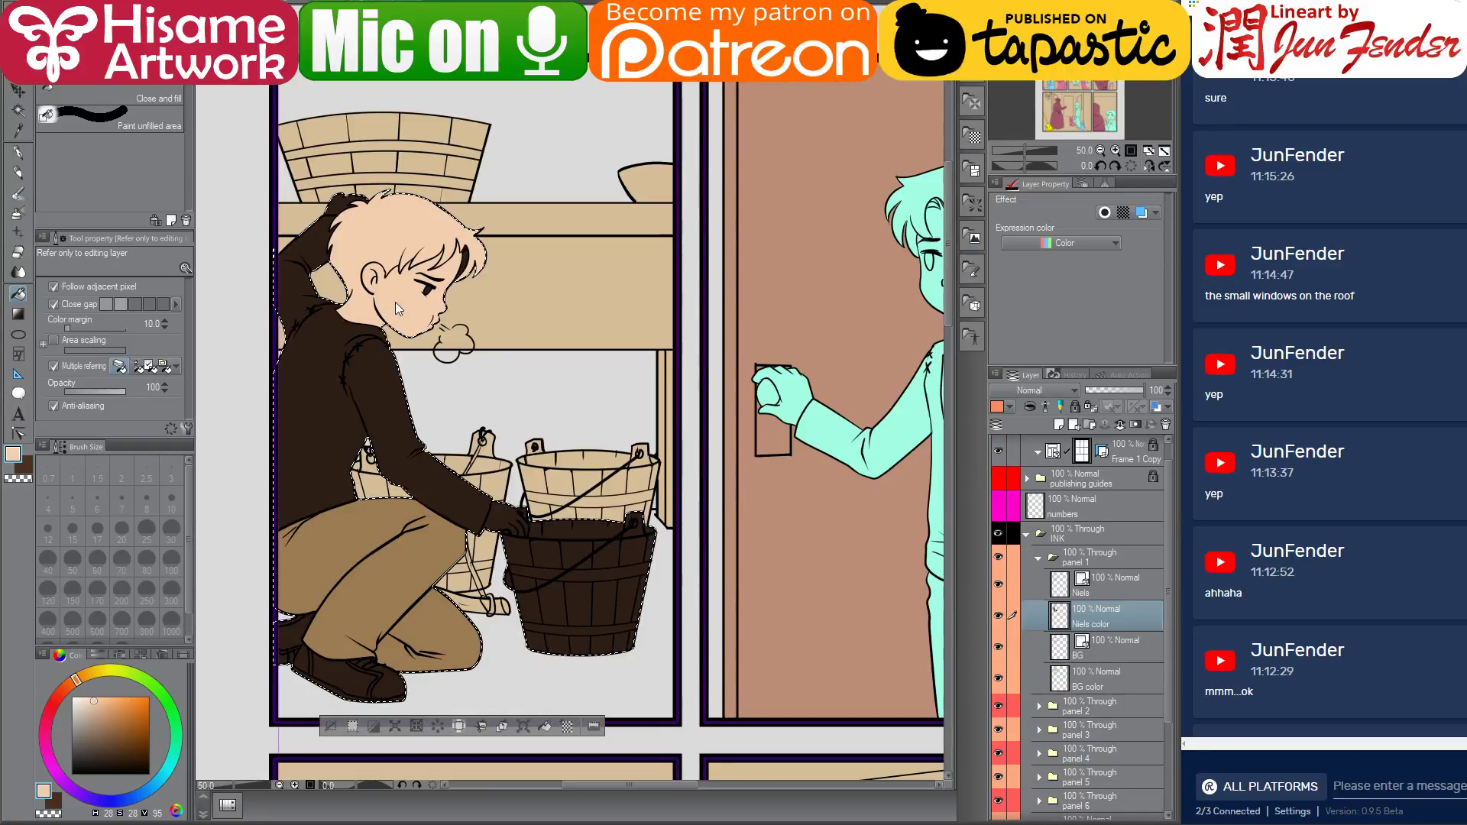
key(ctrl+z)
Draw a skin-coloured G-pen stroke at size 12 from behind the ear to the nape, separating the neck from the hair
scroll(369, 266, up, 2)
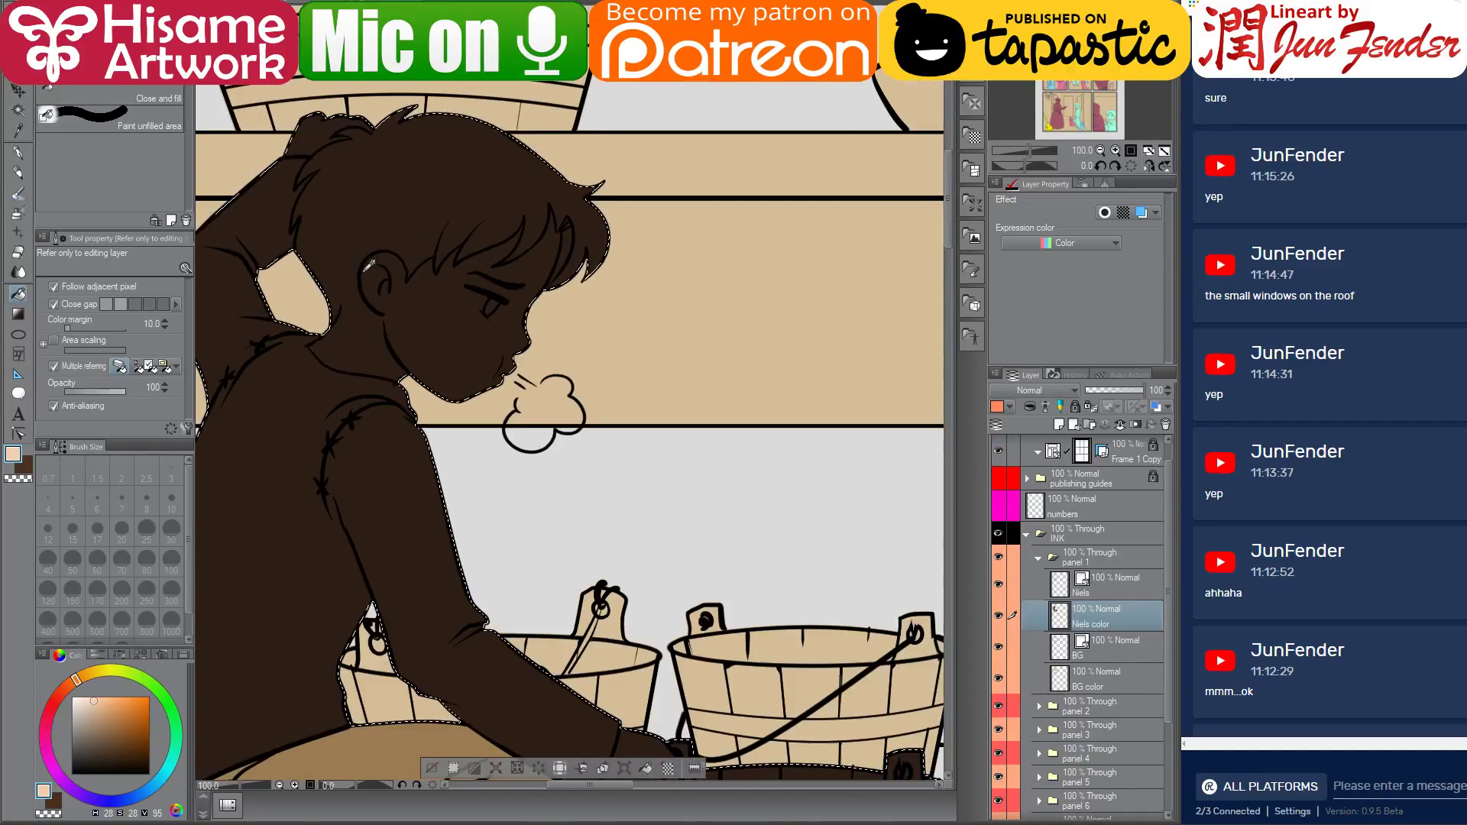
scroll(369, 266, up, 2)
key(p)
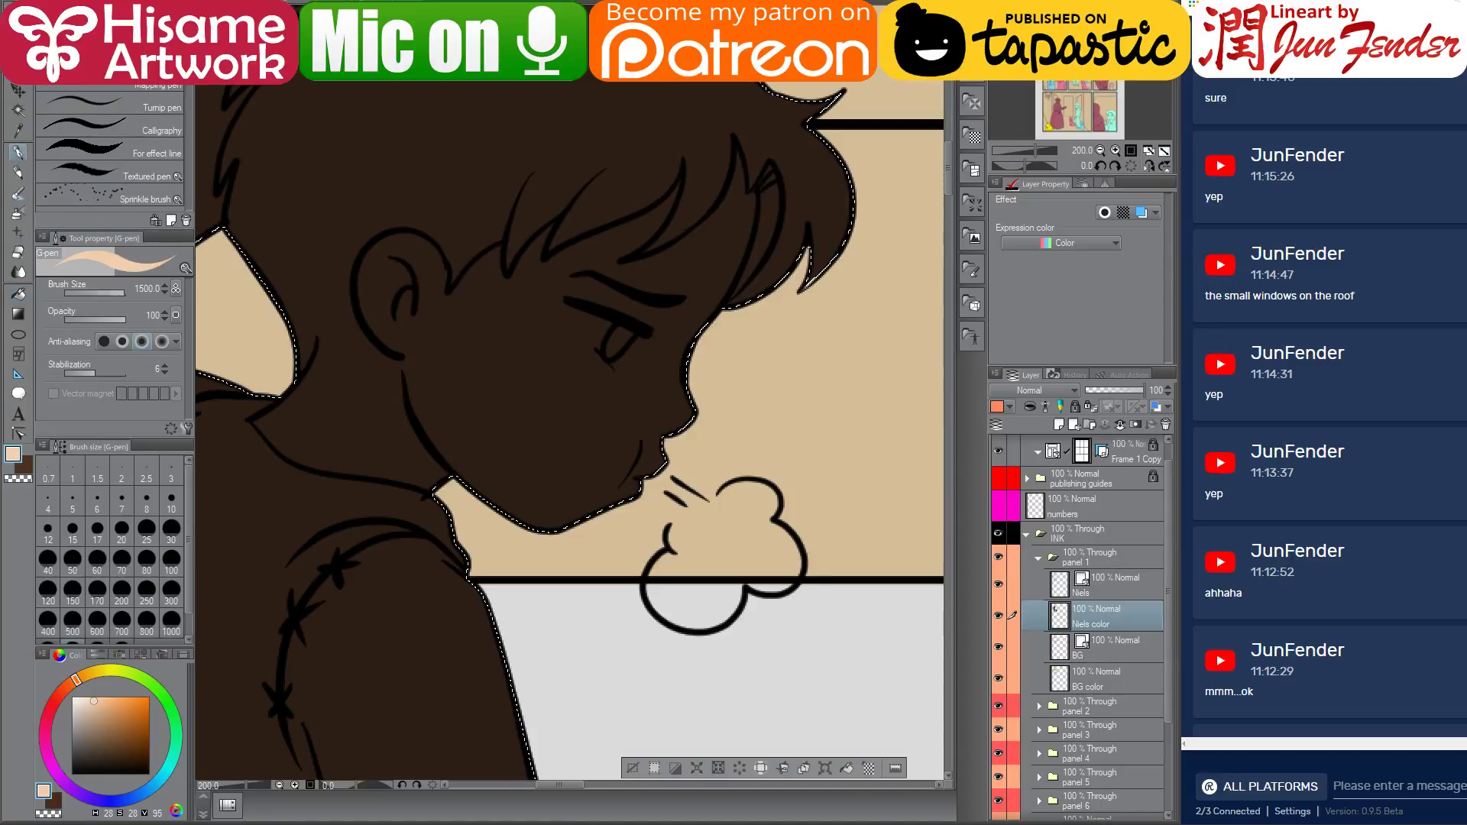
key(bracketleft)
key(bracketleft)
key(bracketleft)
key(bracketleft)
key(bracketleft)
key(bracketleft)
key(bracketleft)
key(bracketleft)
key(bracketleft)
key(bracketleft)
key(bracketleft)
key(bracketleft)
key(bracketleft)
key(bracketleft)
key(bracketleft)
key(bracketleft)
key(bracketleft)
key(bracketleft)
key(bracketleft)
key(bracketleft)
key(bracketleft)
key(bracketleft)
key(bracketleft)
key(bracketleft)
drag(373, 334, 289, 377)
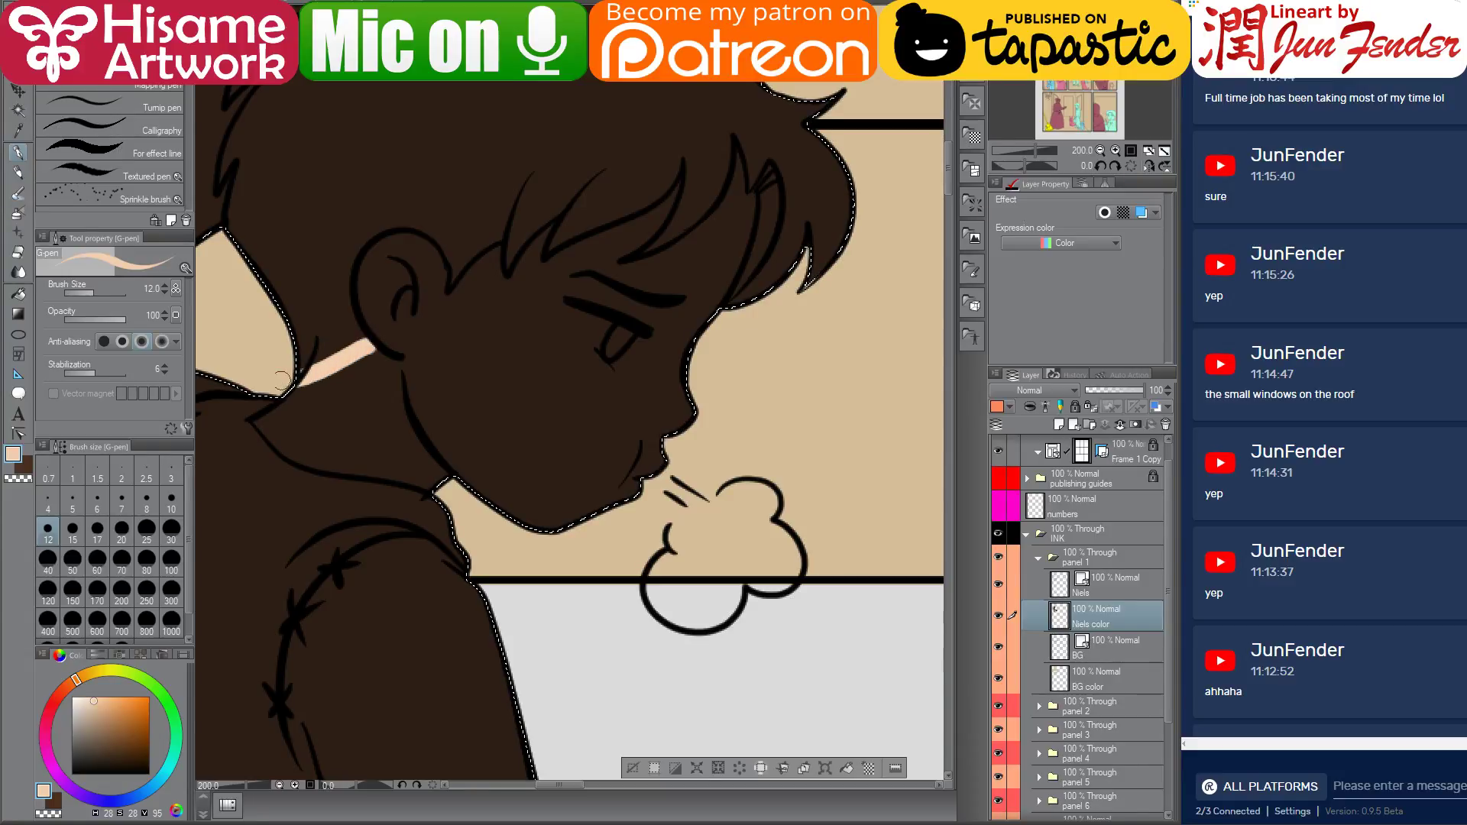
Fill the crouching boy's face, ear, neck and hand in panel 1 with the skin colour
click(18, 293)
click(402, 441)
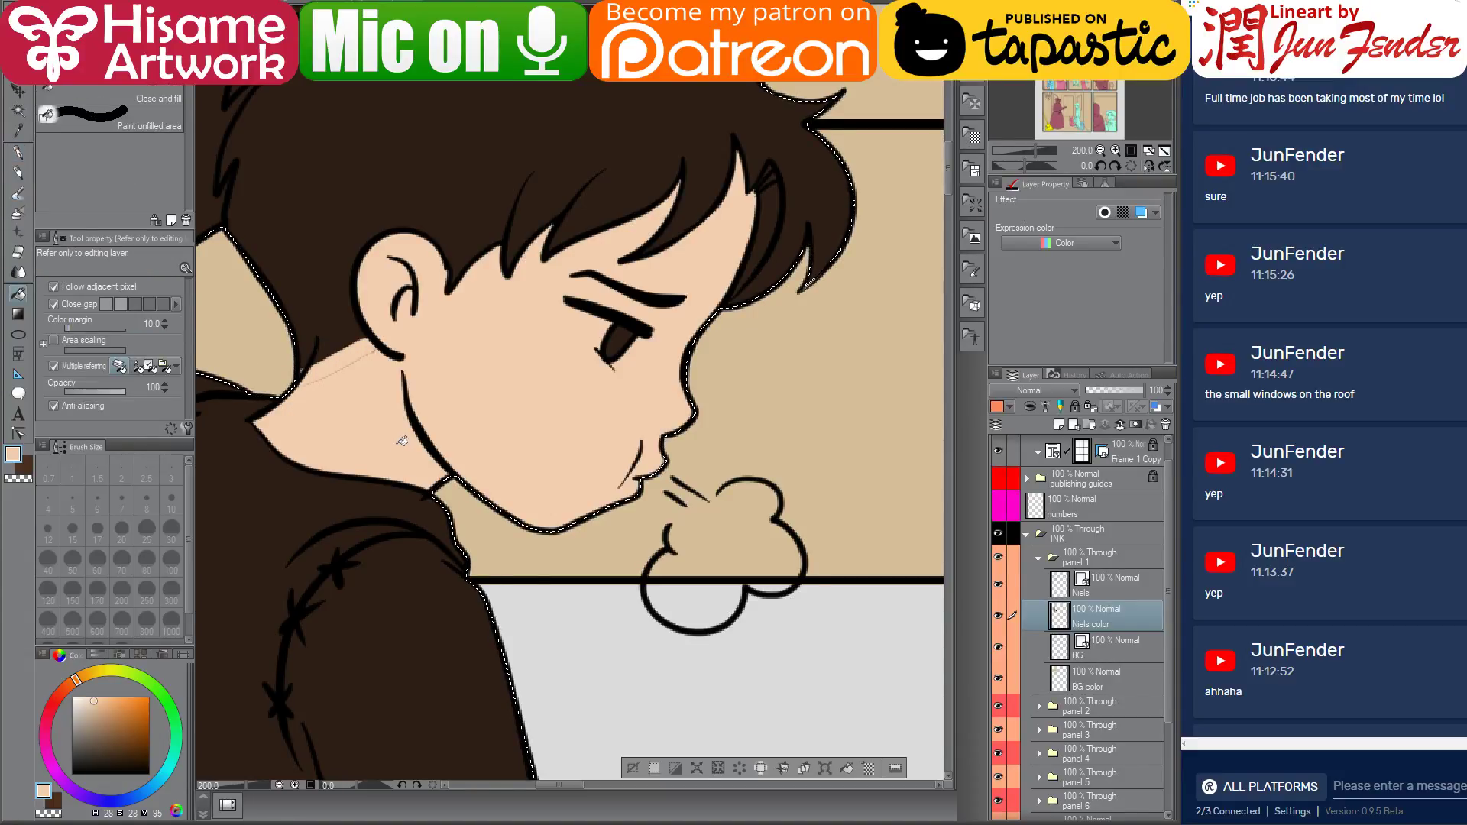
click(396, 422)
scroll(756, 519, down, 3)
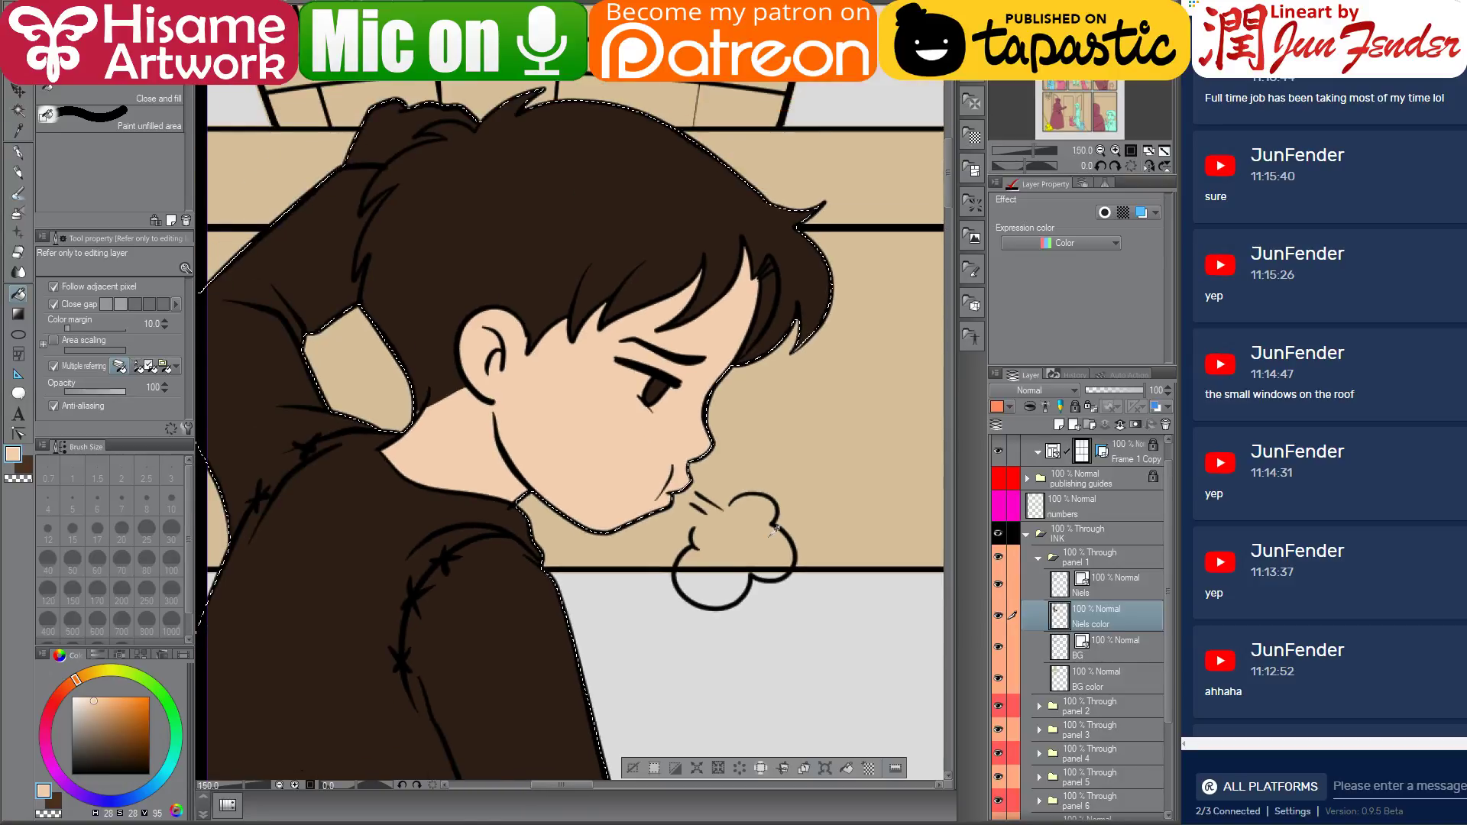
drag(699, 692, 631, 527)
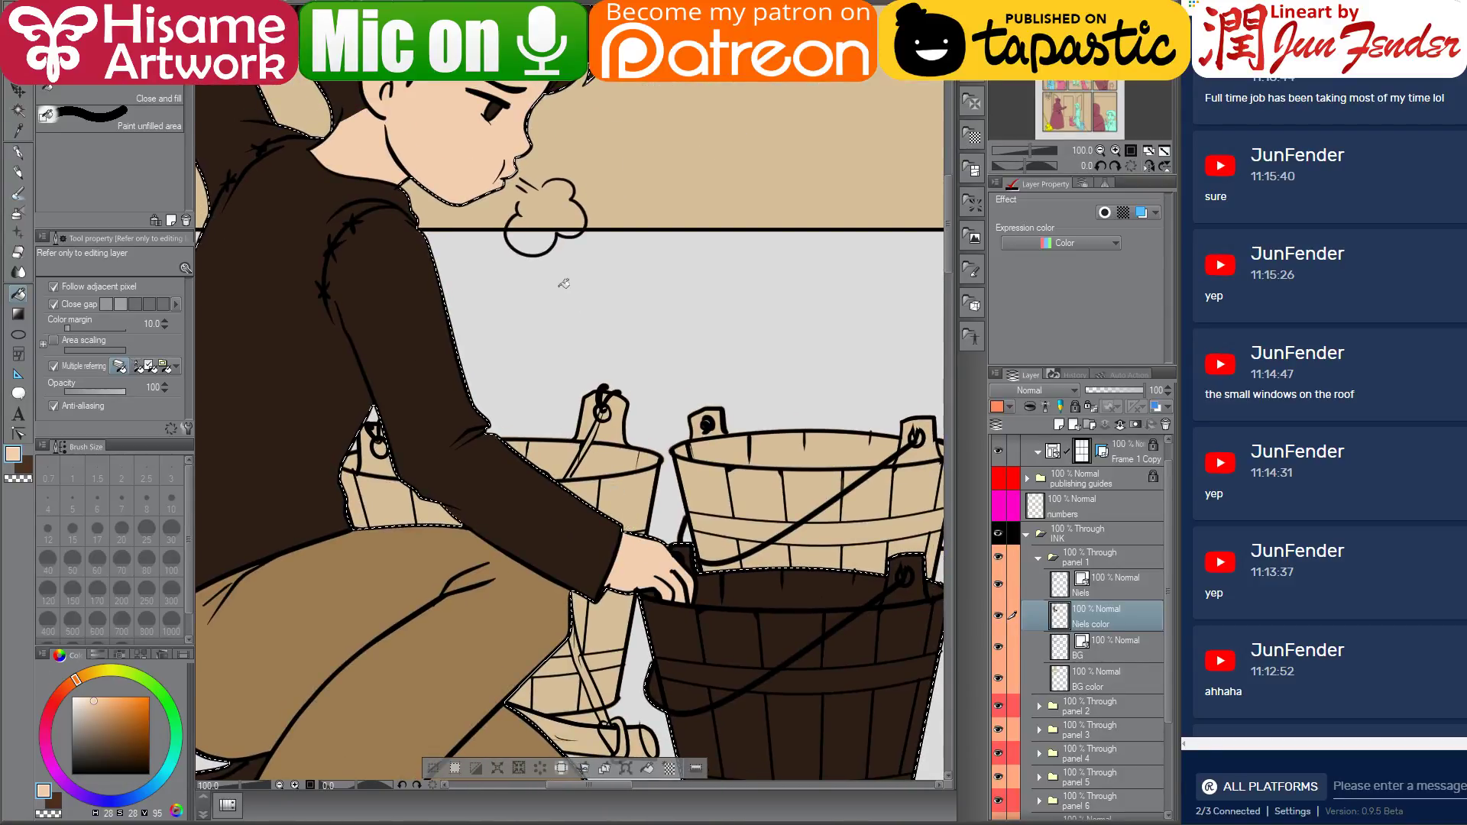
Clear the selection around the crouching boy and save the comic page
drag(519, 231, 636, 392)
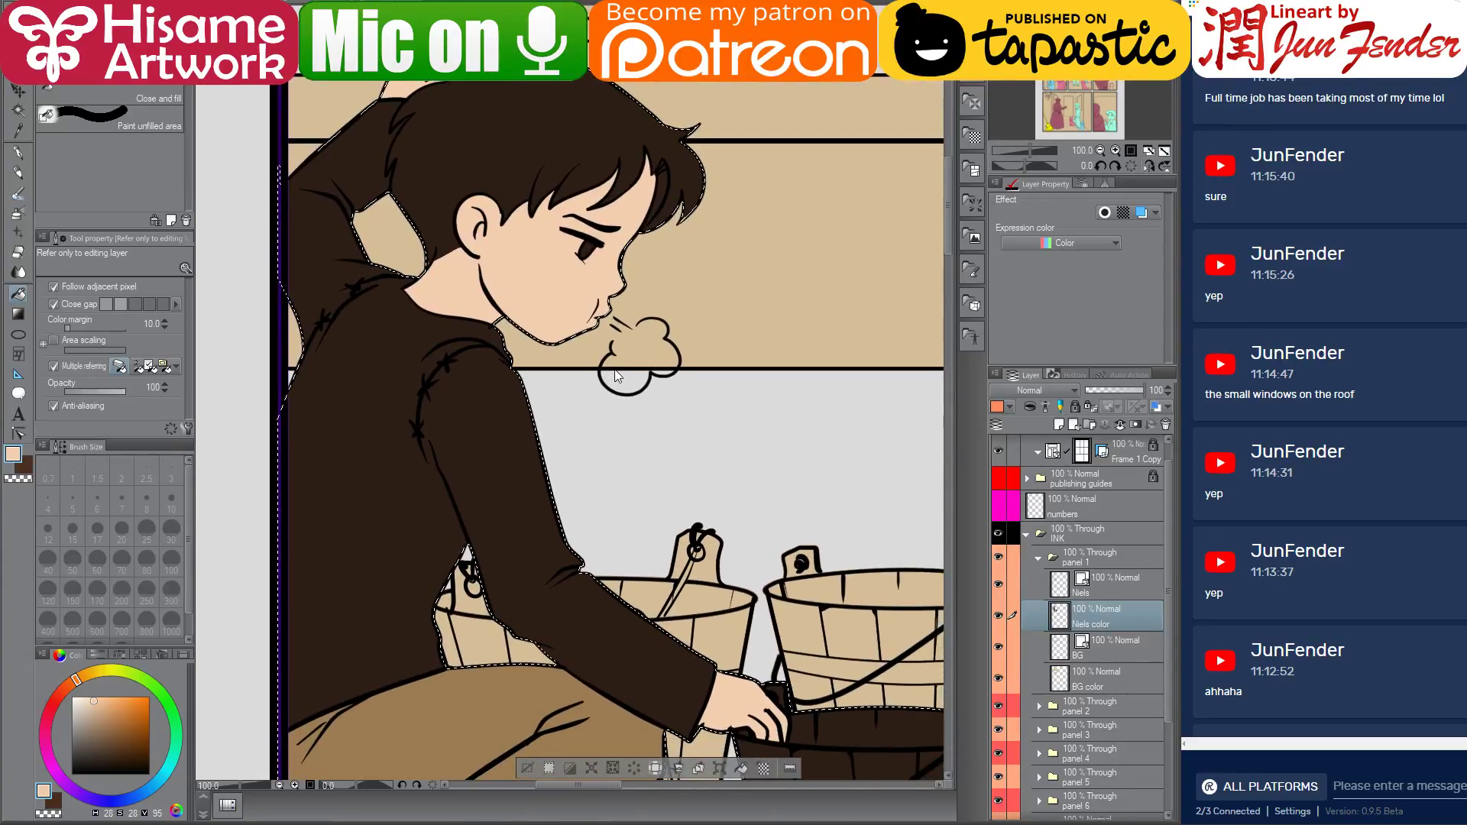
key(ctrl+d)
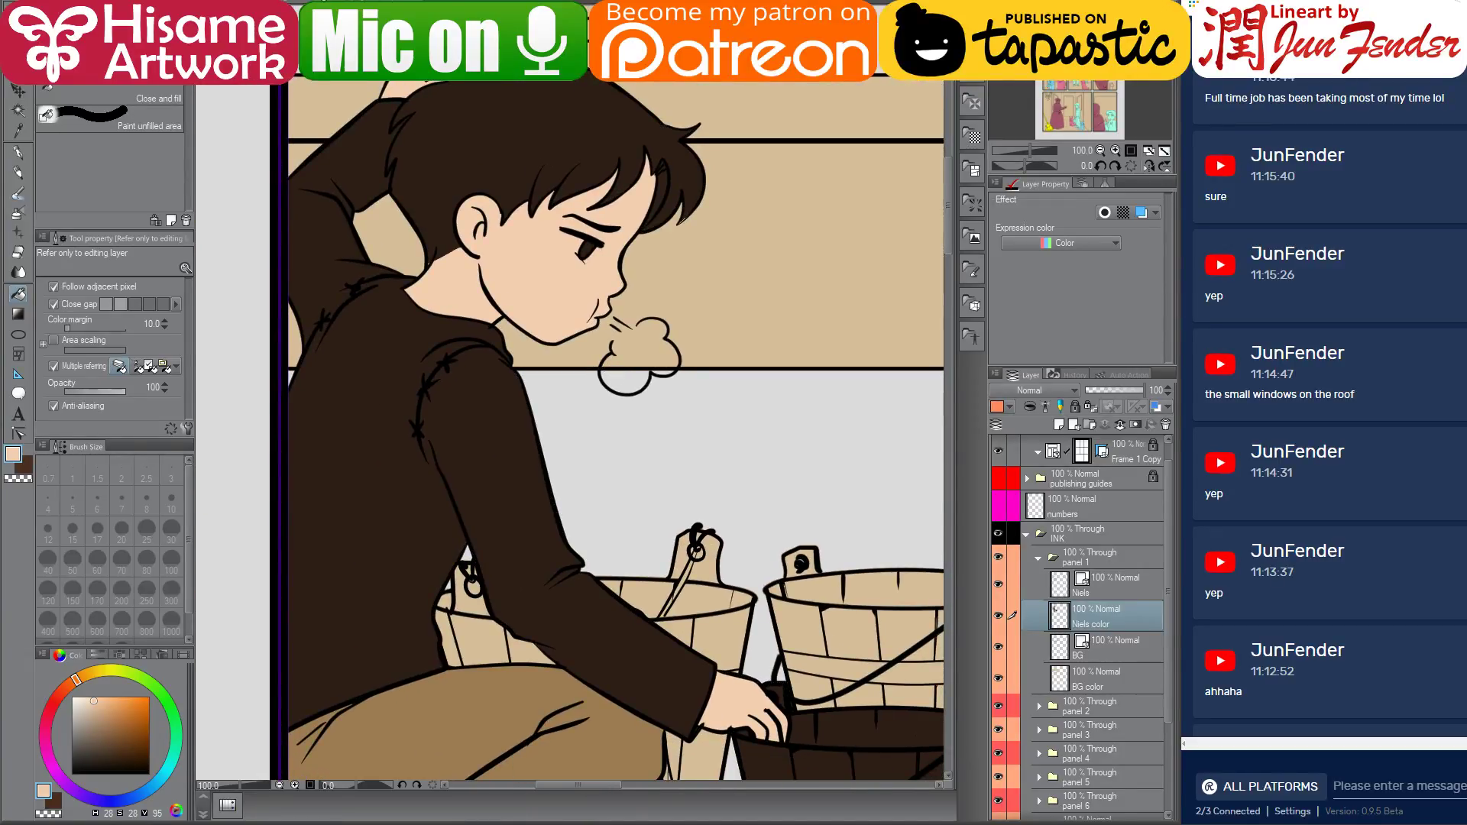
key(ctrl+s)
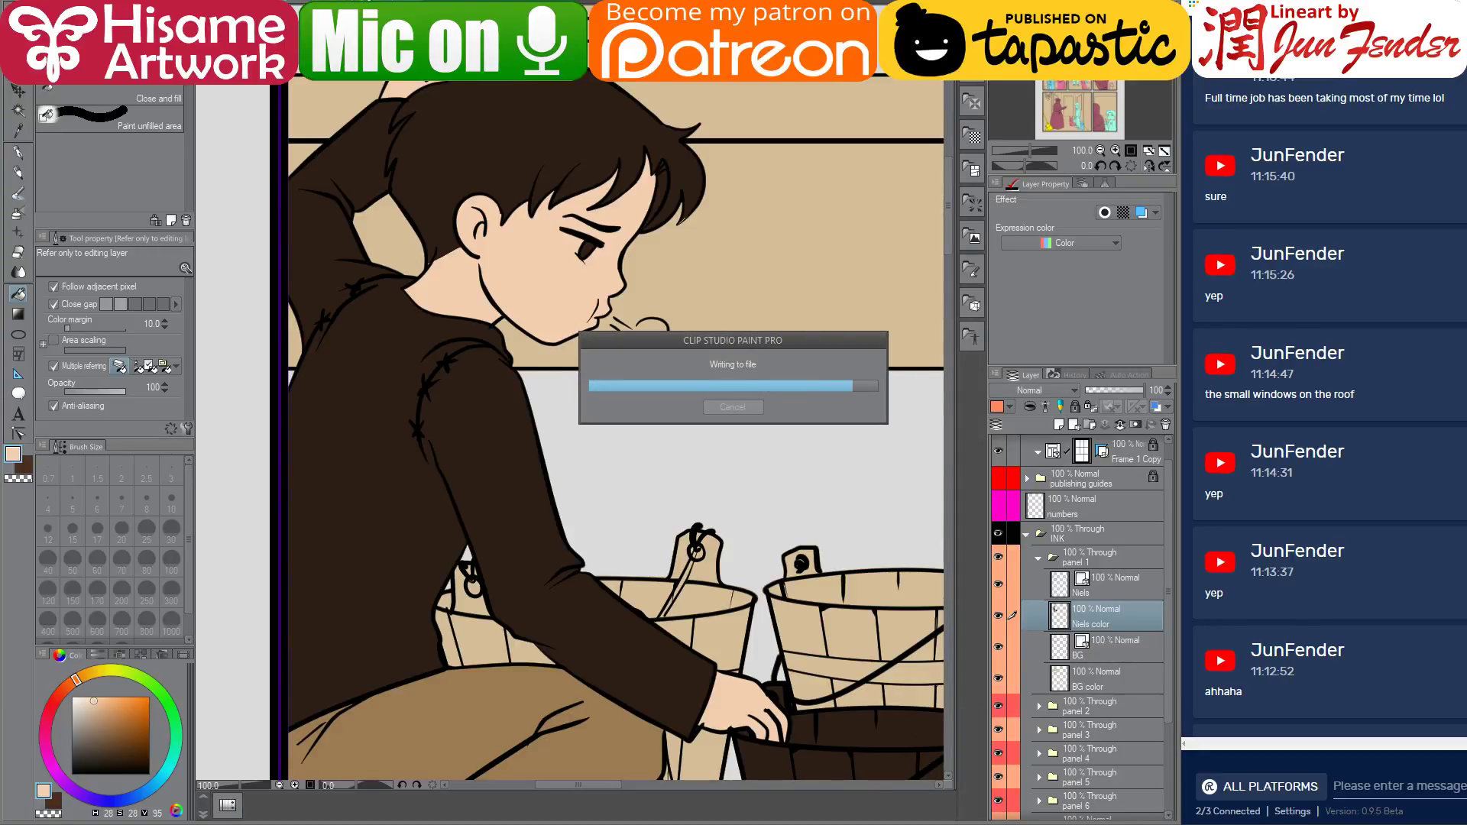
Look over page 44, open page82-clip.clip as a further reference and sample the cream of the boy's shirt from it
key(ctrl+Tab)
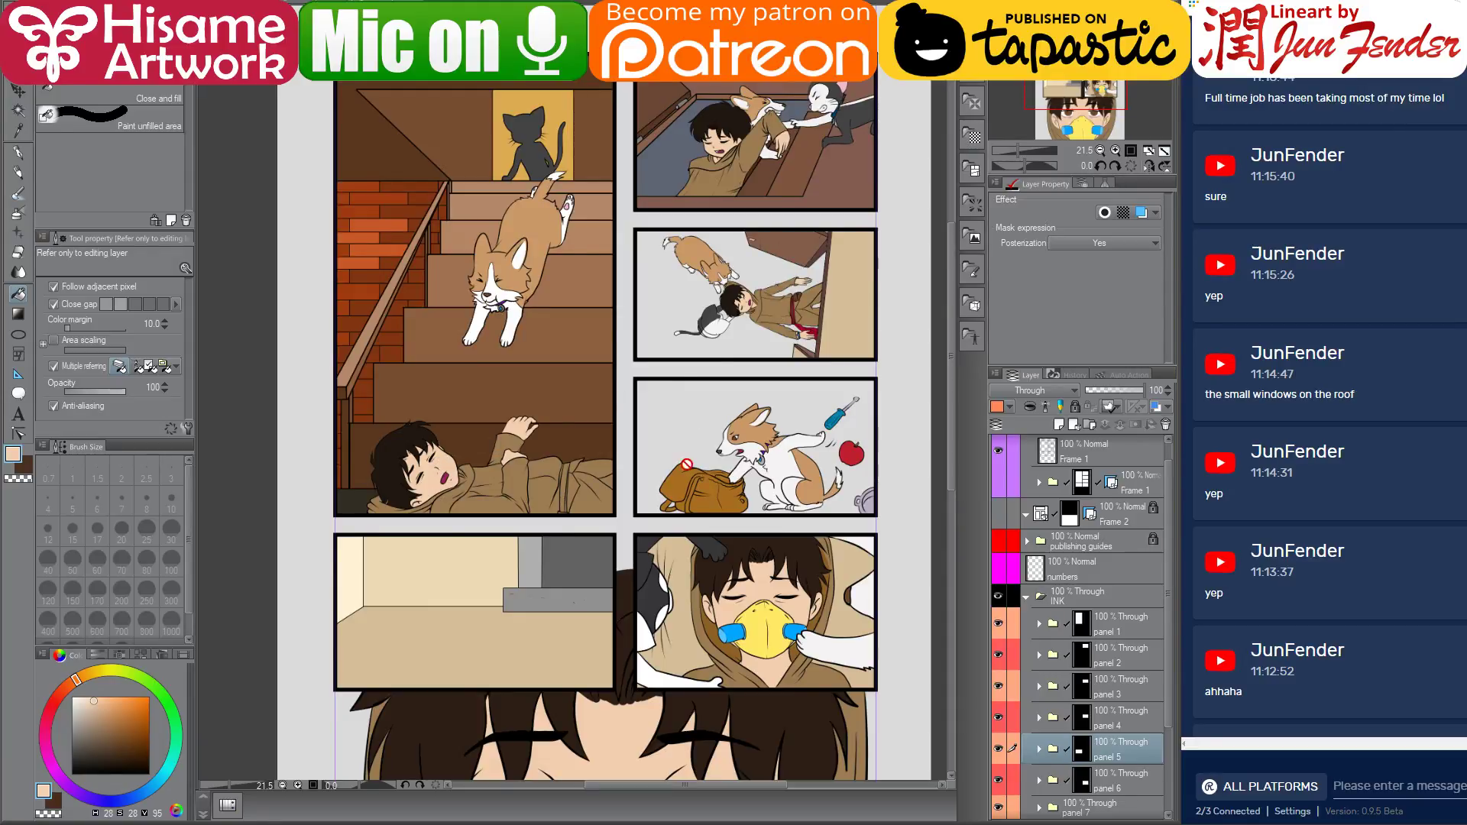
drag(647, 638, 616, 312)
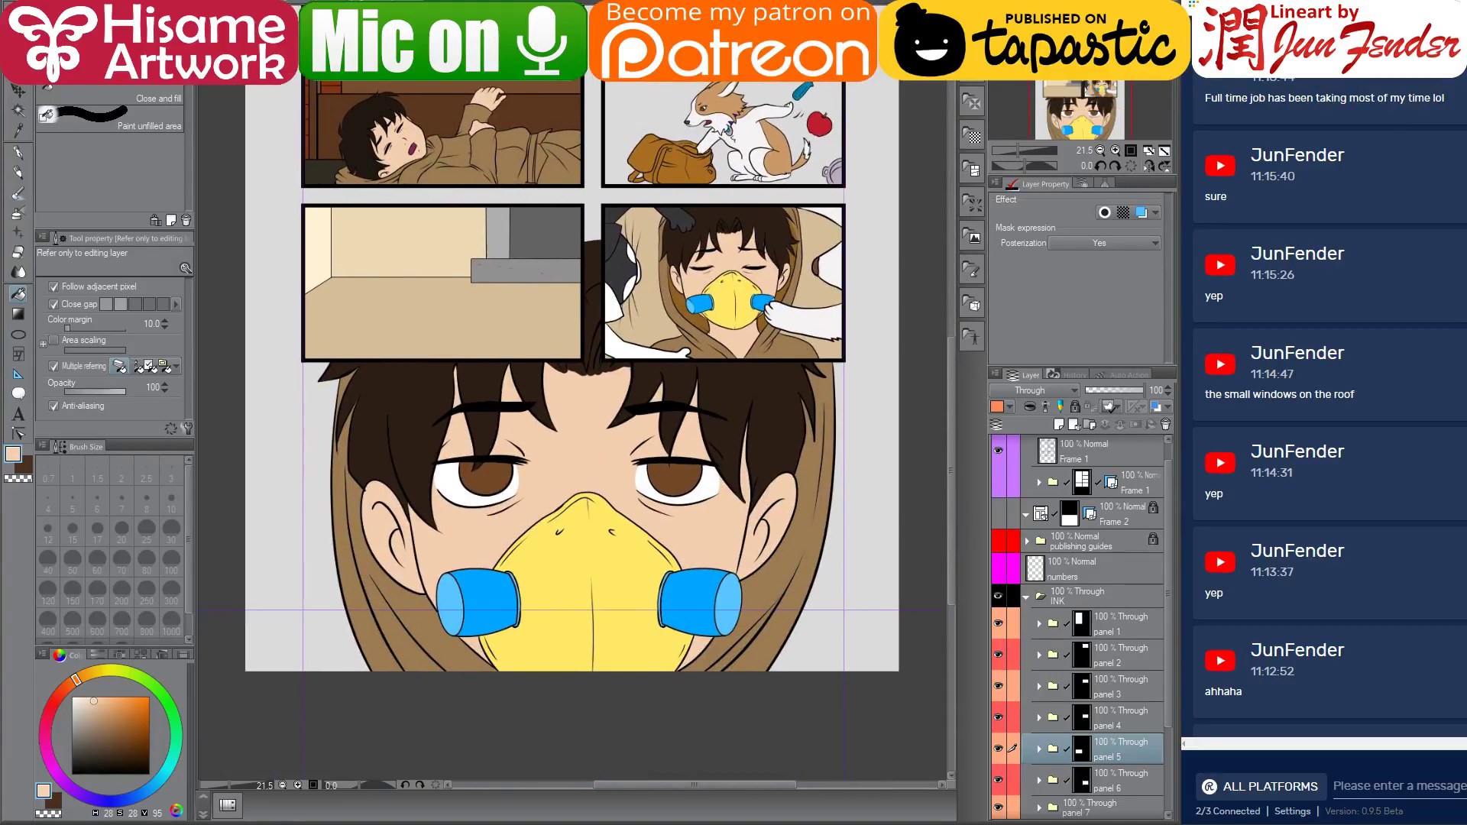
key(alt+Tab)
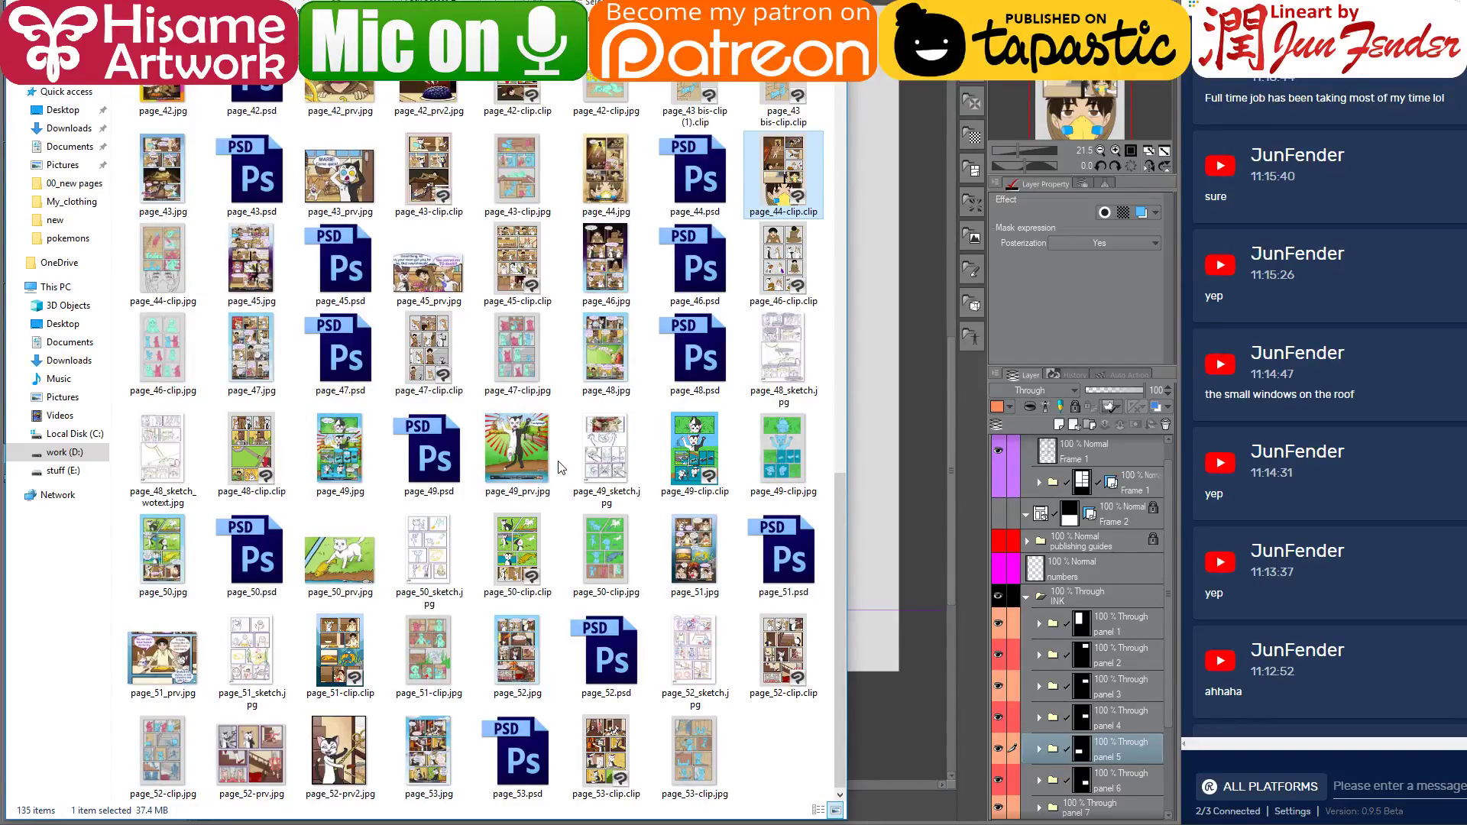
key(alt+Up)
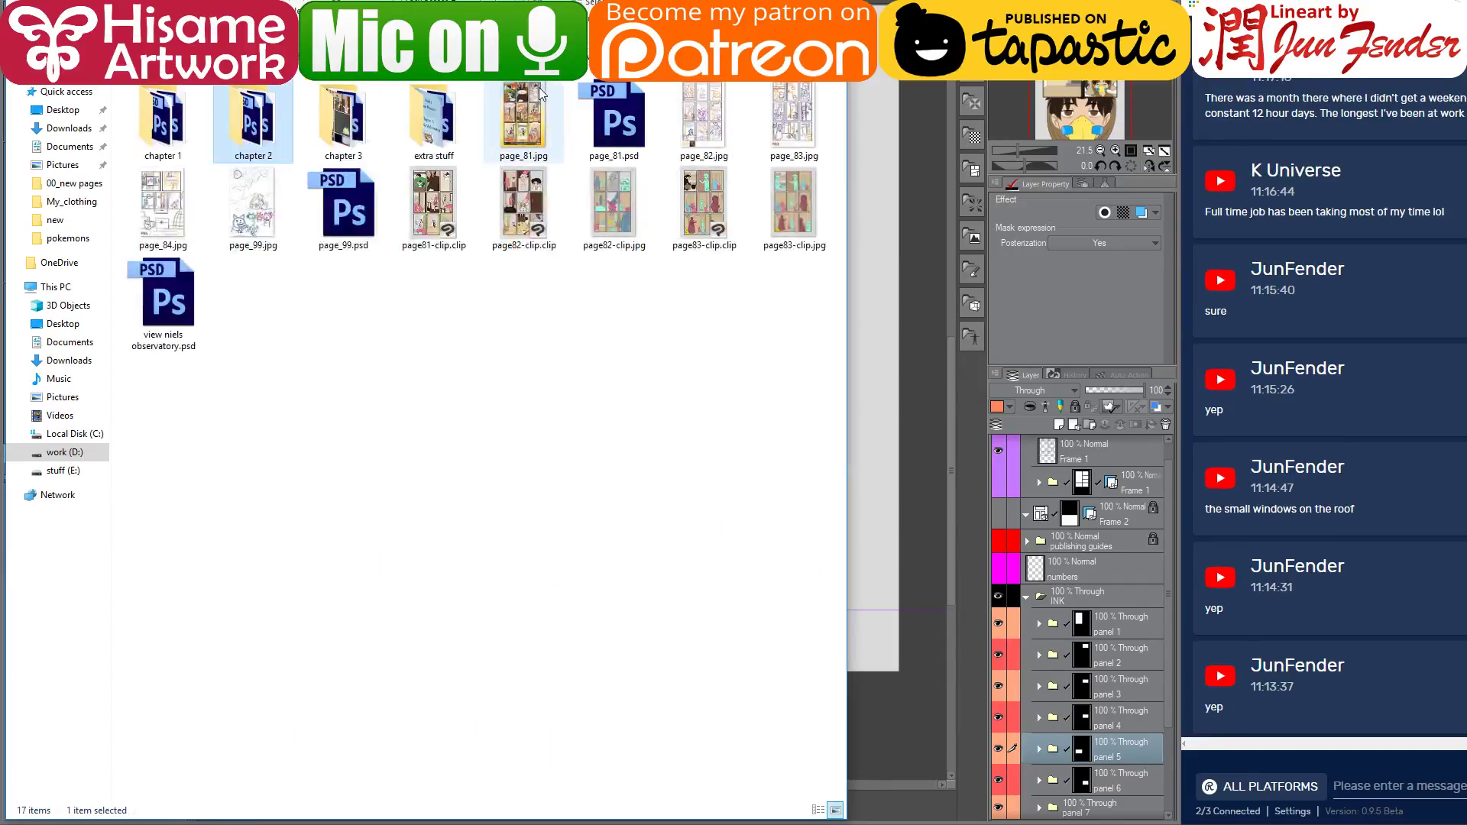
click(519, 203)
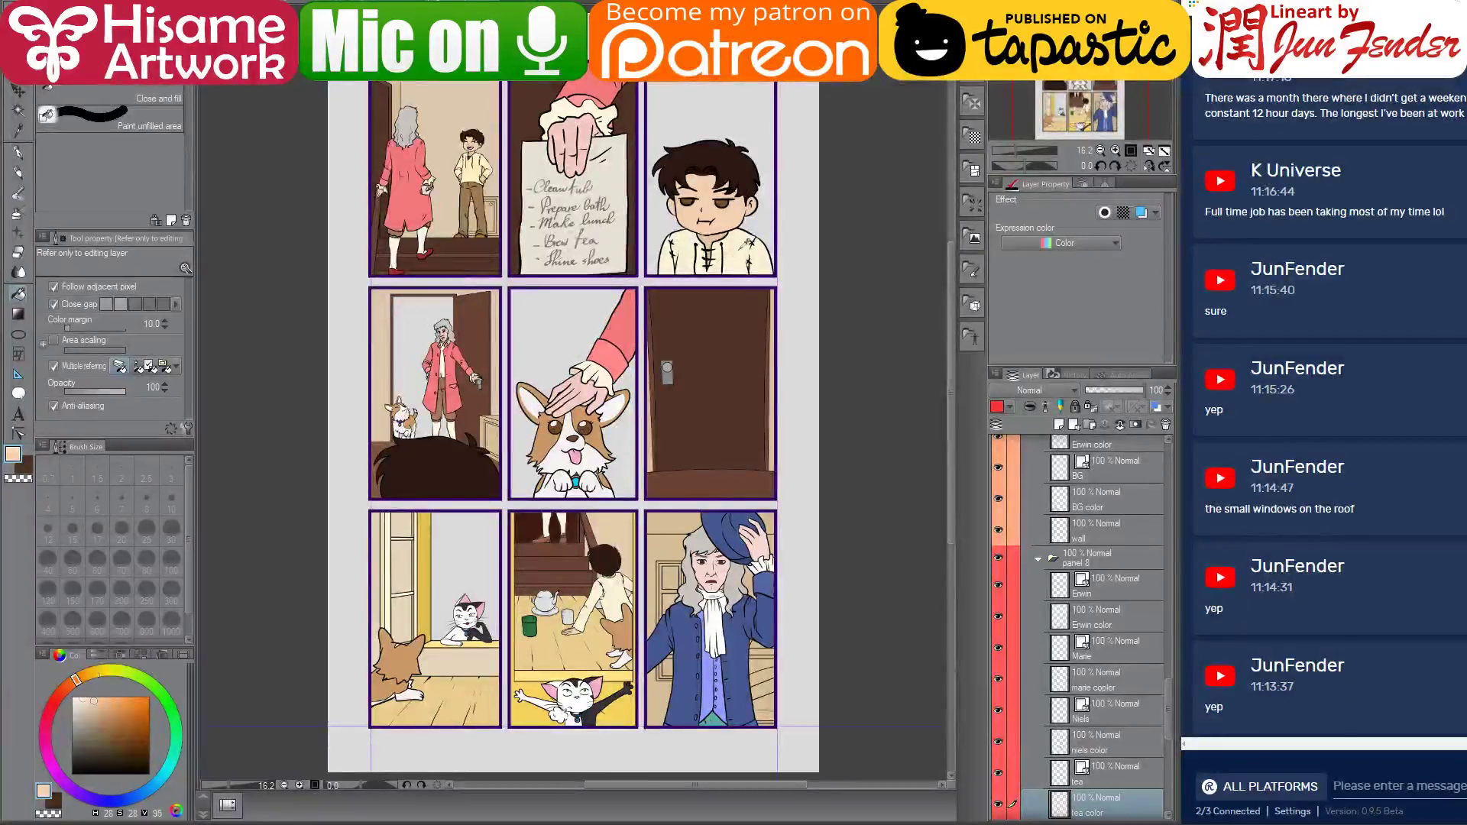
alt+click(743, 241)
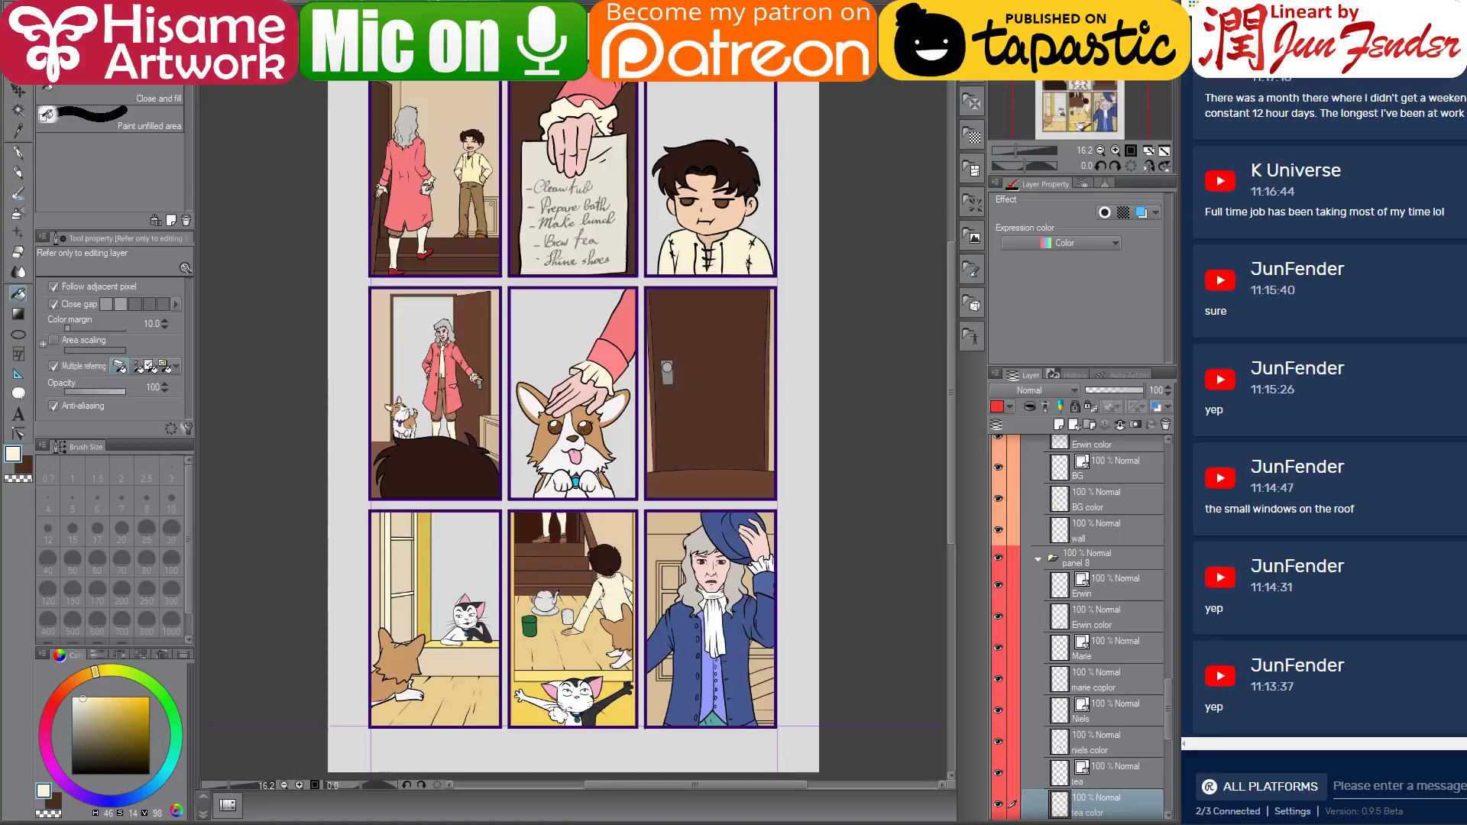
Fill the crouching boy's shirt in panel 1 with the sampled cream and load his colour layer's painted area as a G-pen selection
key(ctrl+Tab)
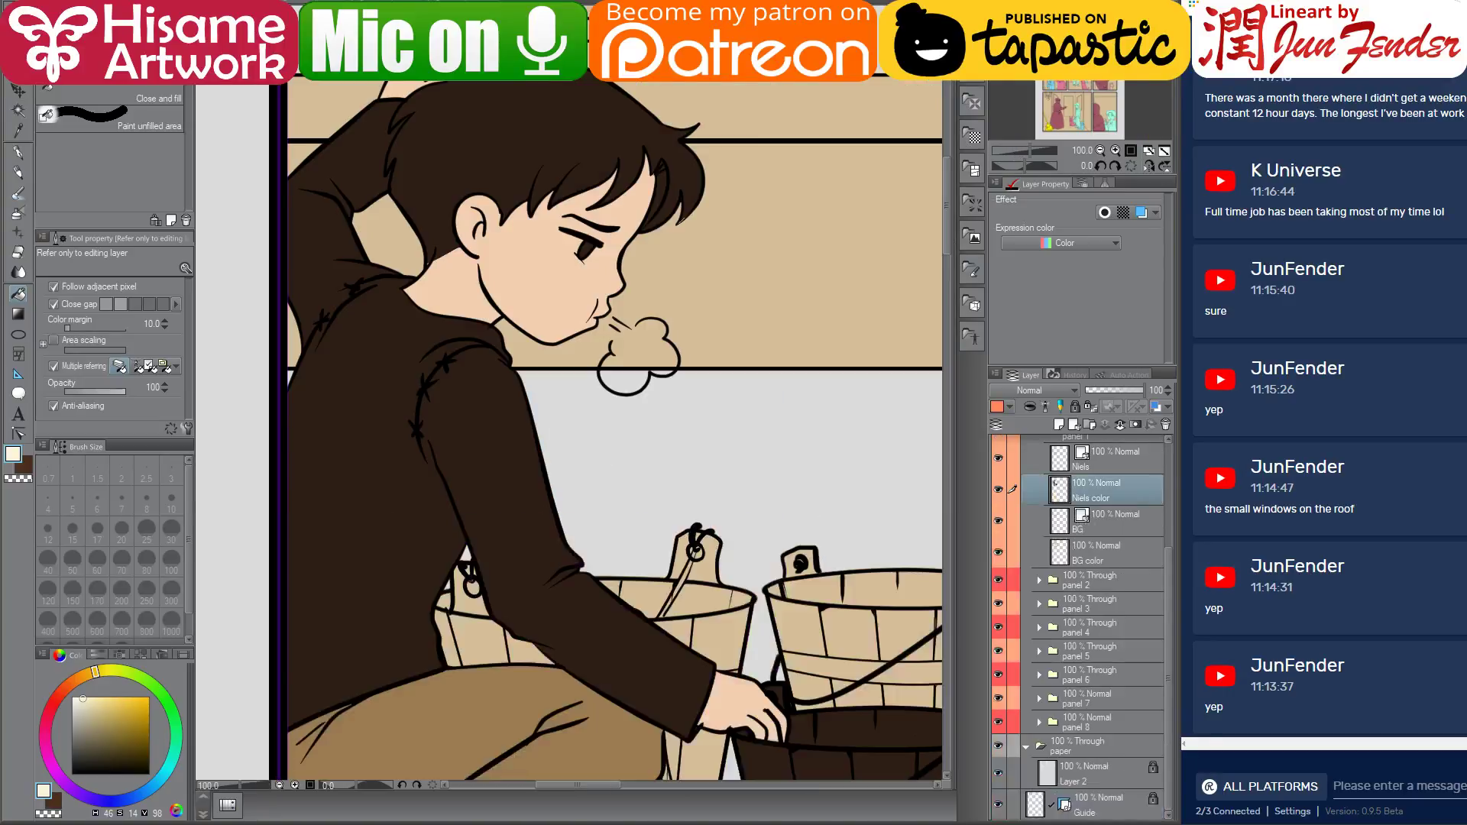
click(504, 432)
click(311, 216)
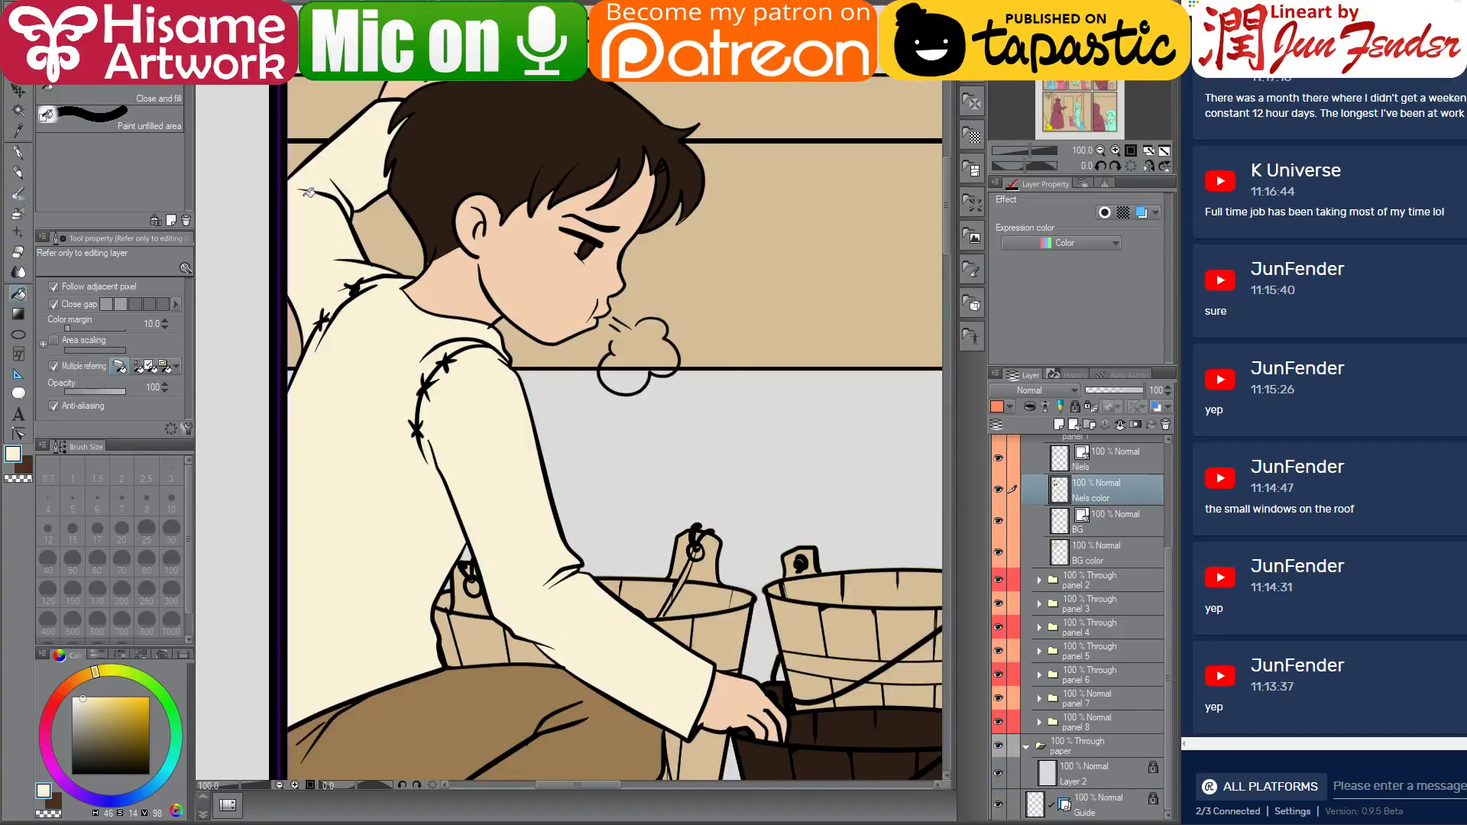
click(15, 156)
ctrl+click(1059, 495)
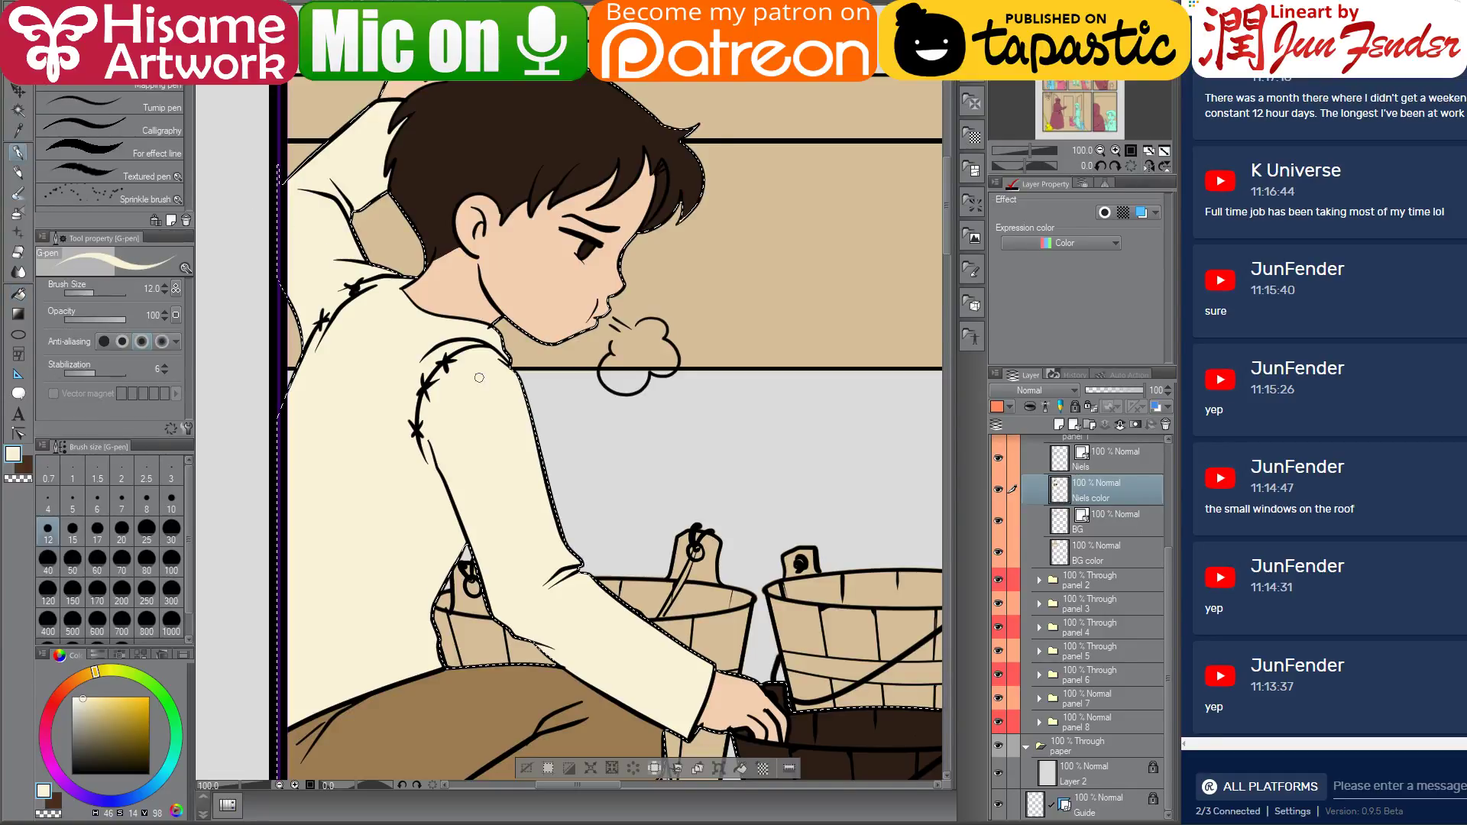
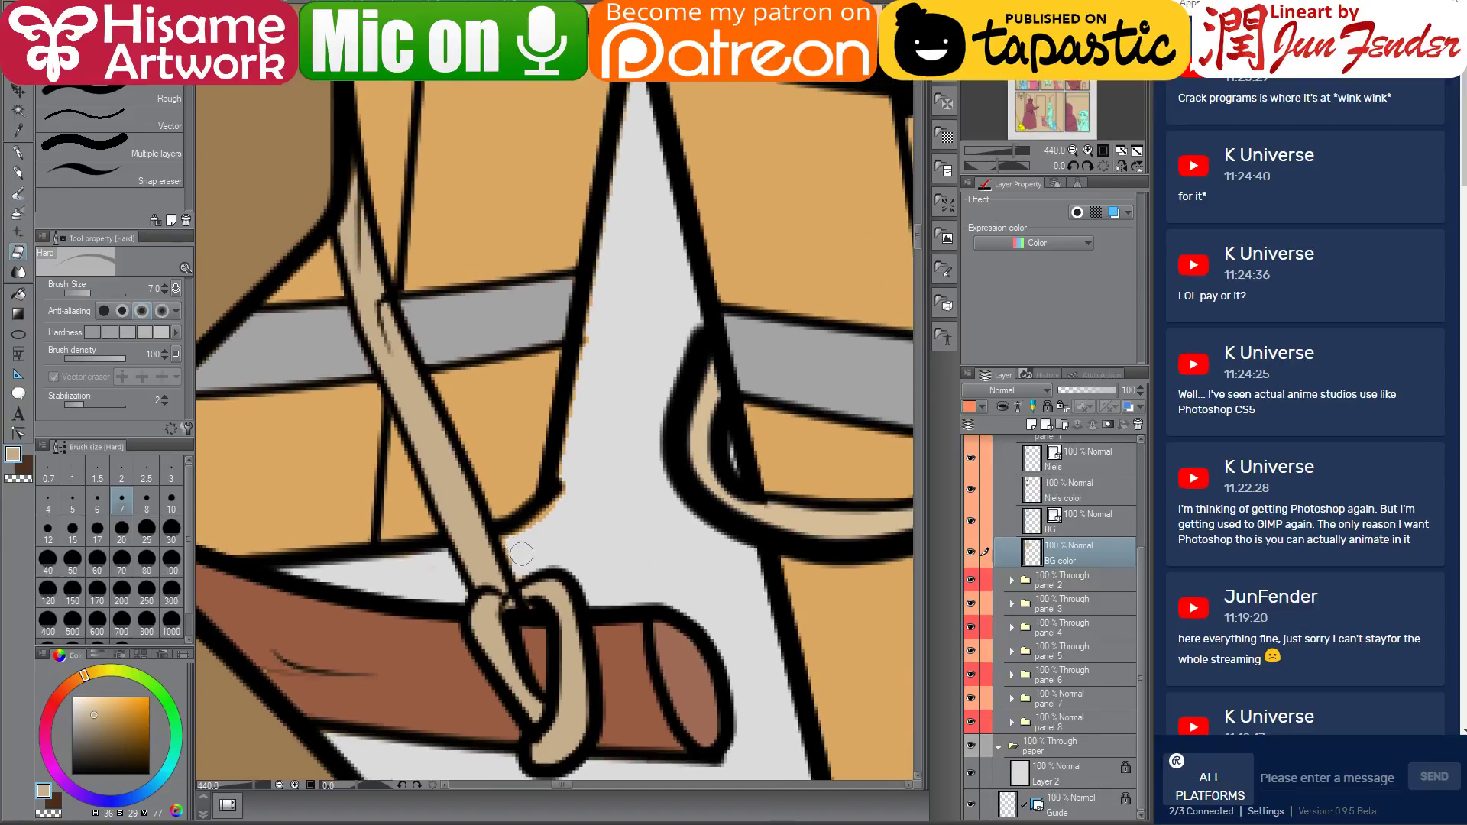
Erase the orange spill outside the side and rim of the bucket behind the boy's hand with the size 7 hard eraser
mouse_move(520, 569)
mouse_down()
mouse_move(515, 539)
mouse_move(569, 496)
mouse_move(554, 505)
mouse_move(530, 673)
mouse_move(609, 247)
mouse_up()
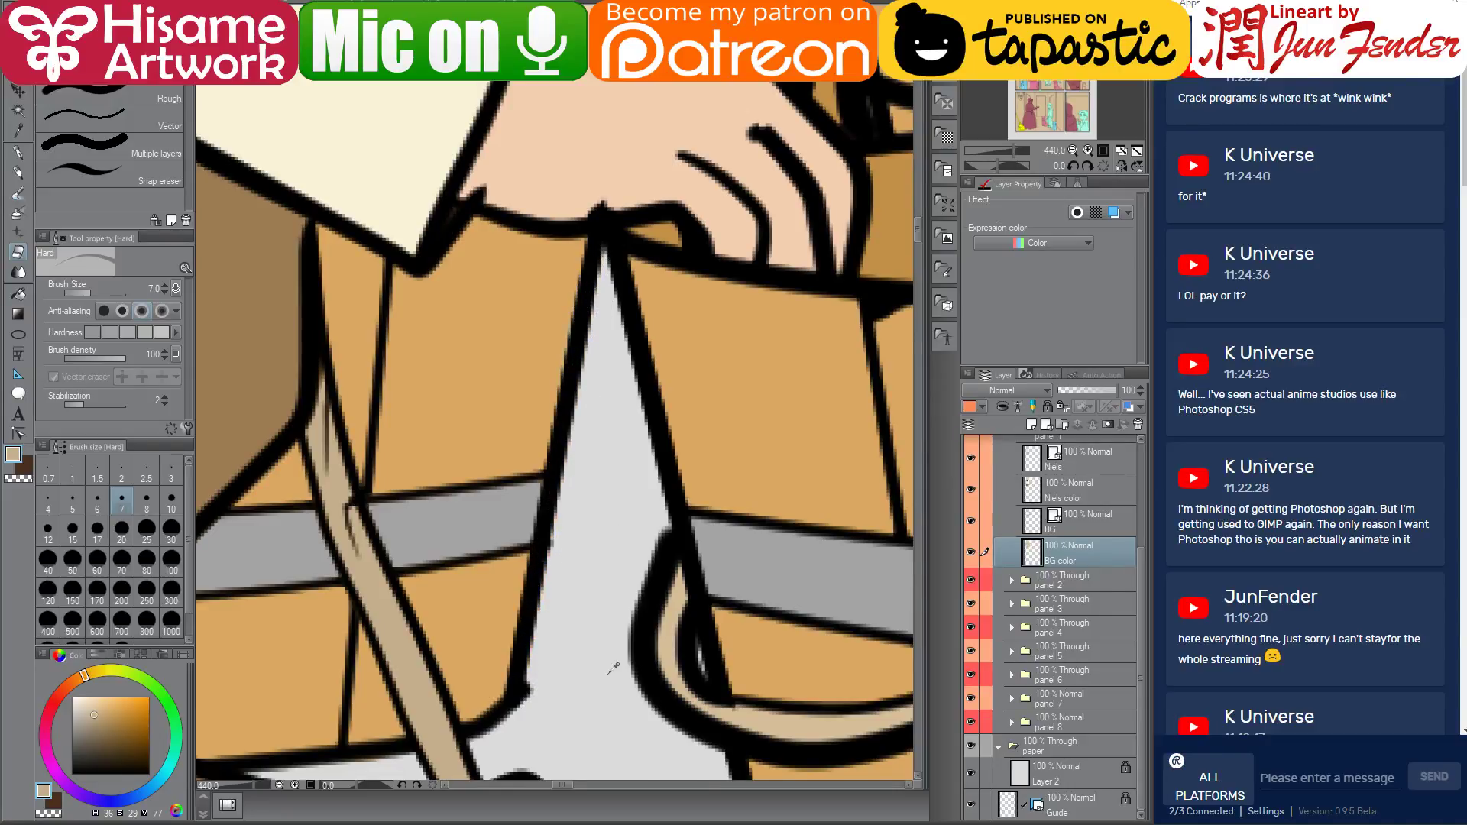
scroll(613, 667, down, 5)
scroll(616, 326, up, 4)
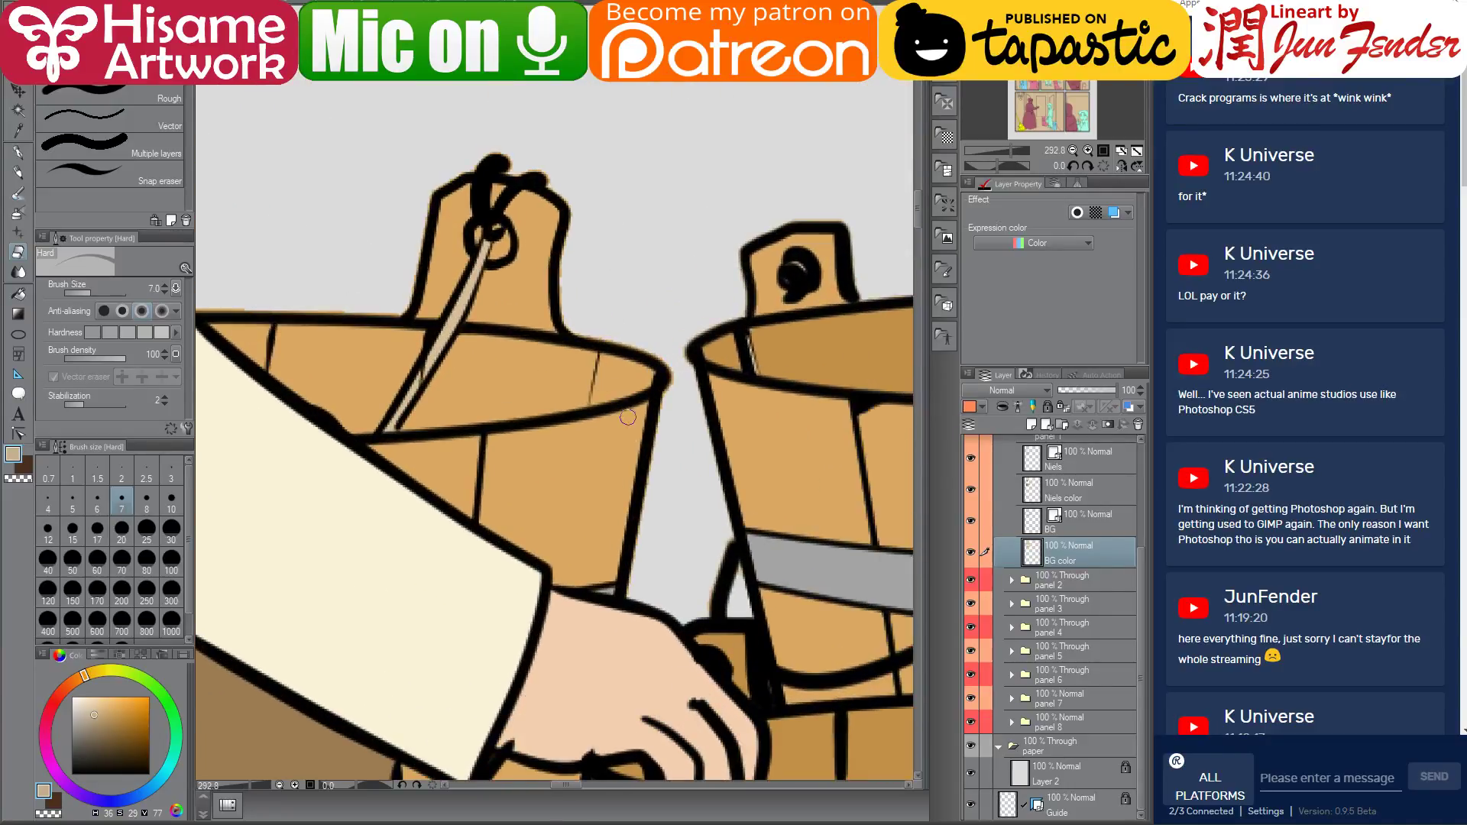
drag(627, 417, 568, 578)
scroll(578, 733, up, 1)
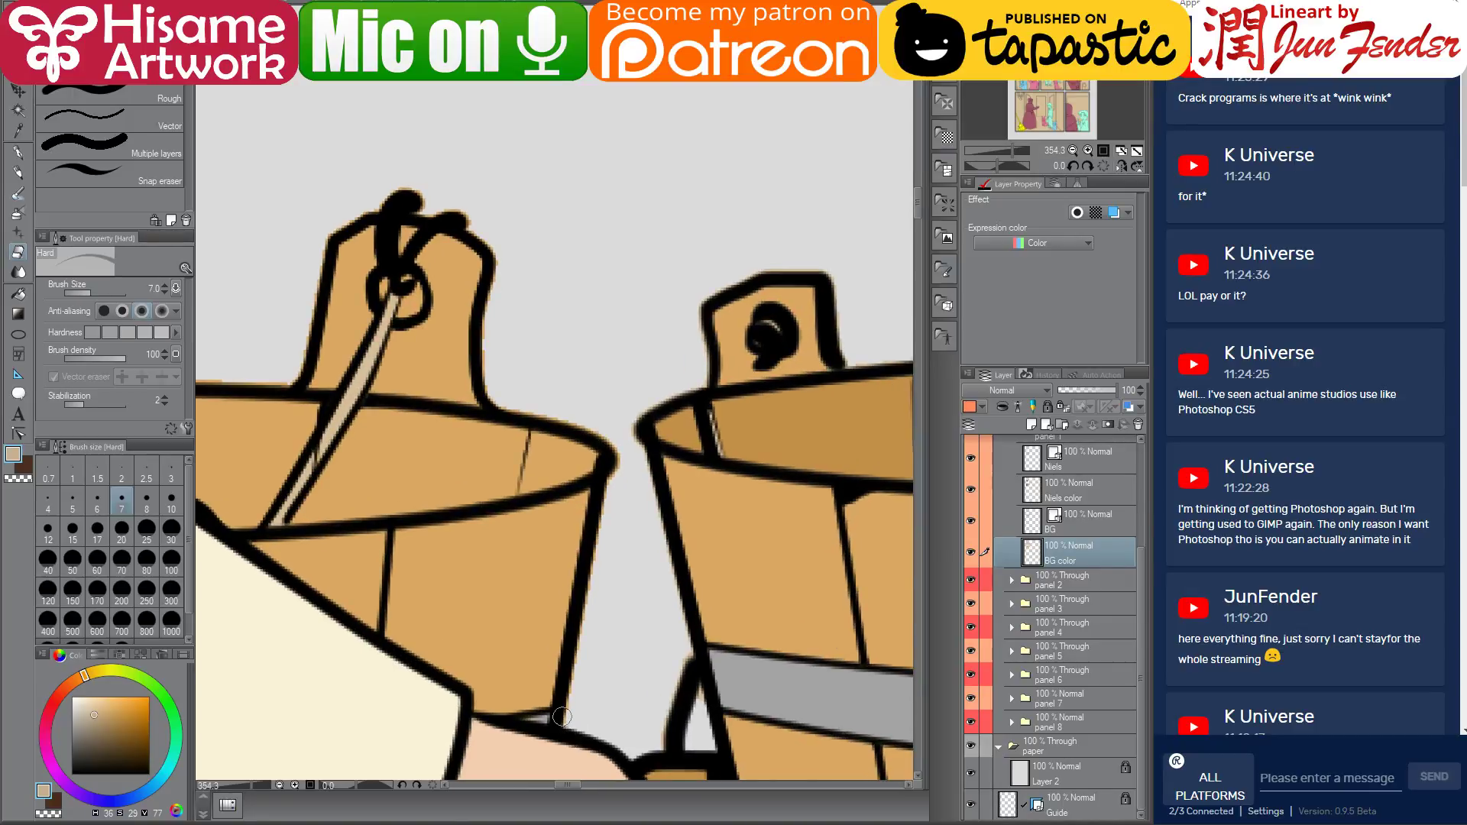
shift+click(624, 442)
drag(624, 442, 497, 396)
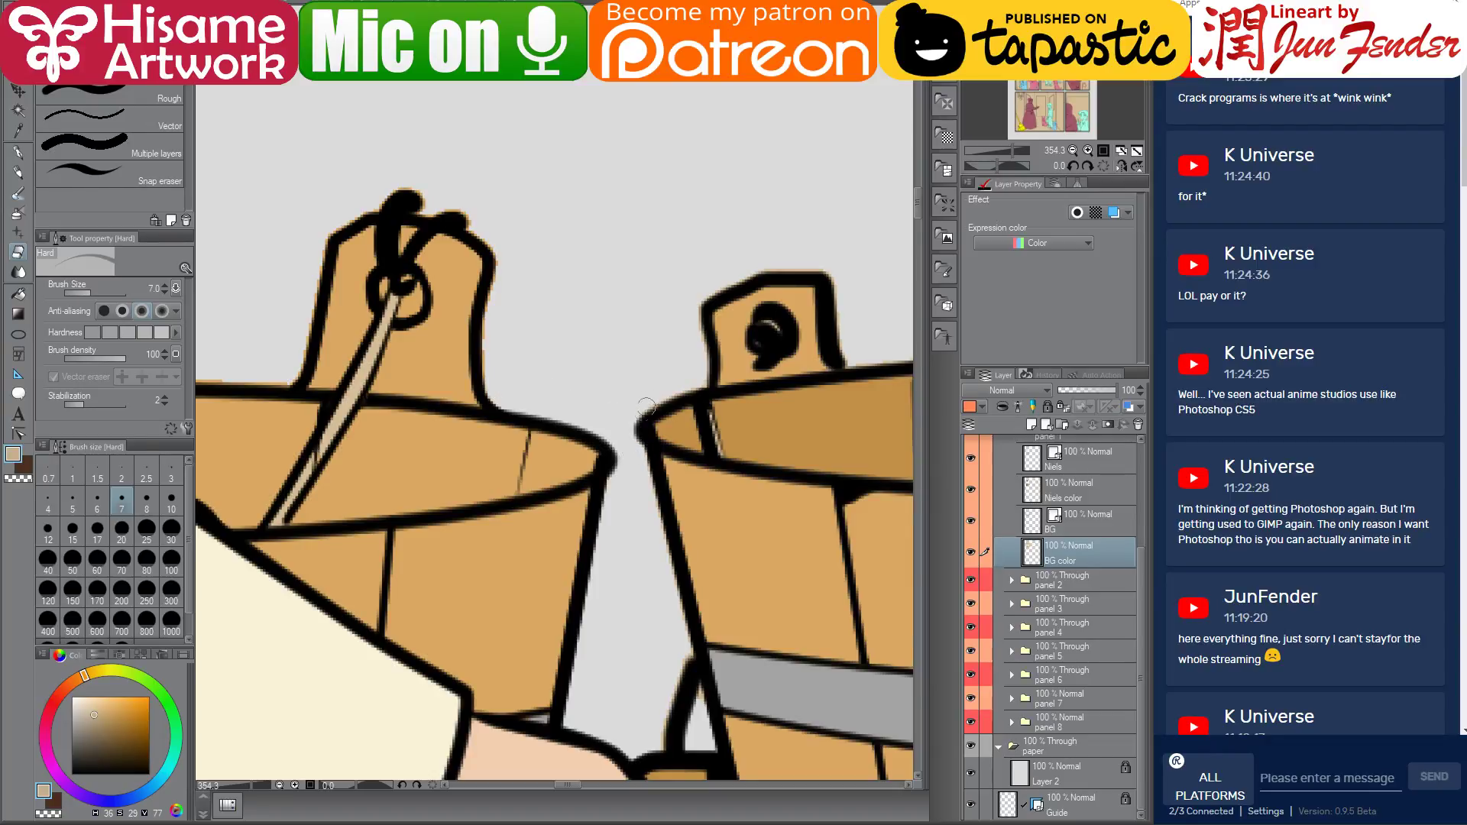
Erase the stray colour along the top rim and handle lugs of the upper bucket in the stack
drag(779, 273, 580, 351)
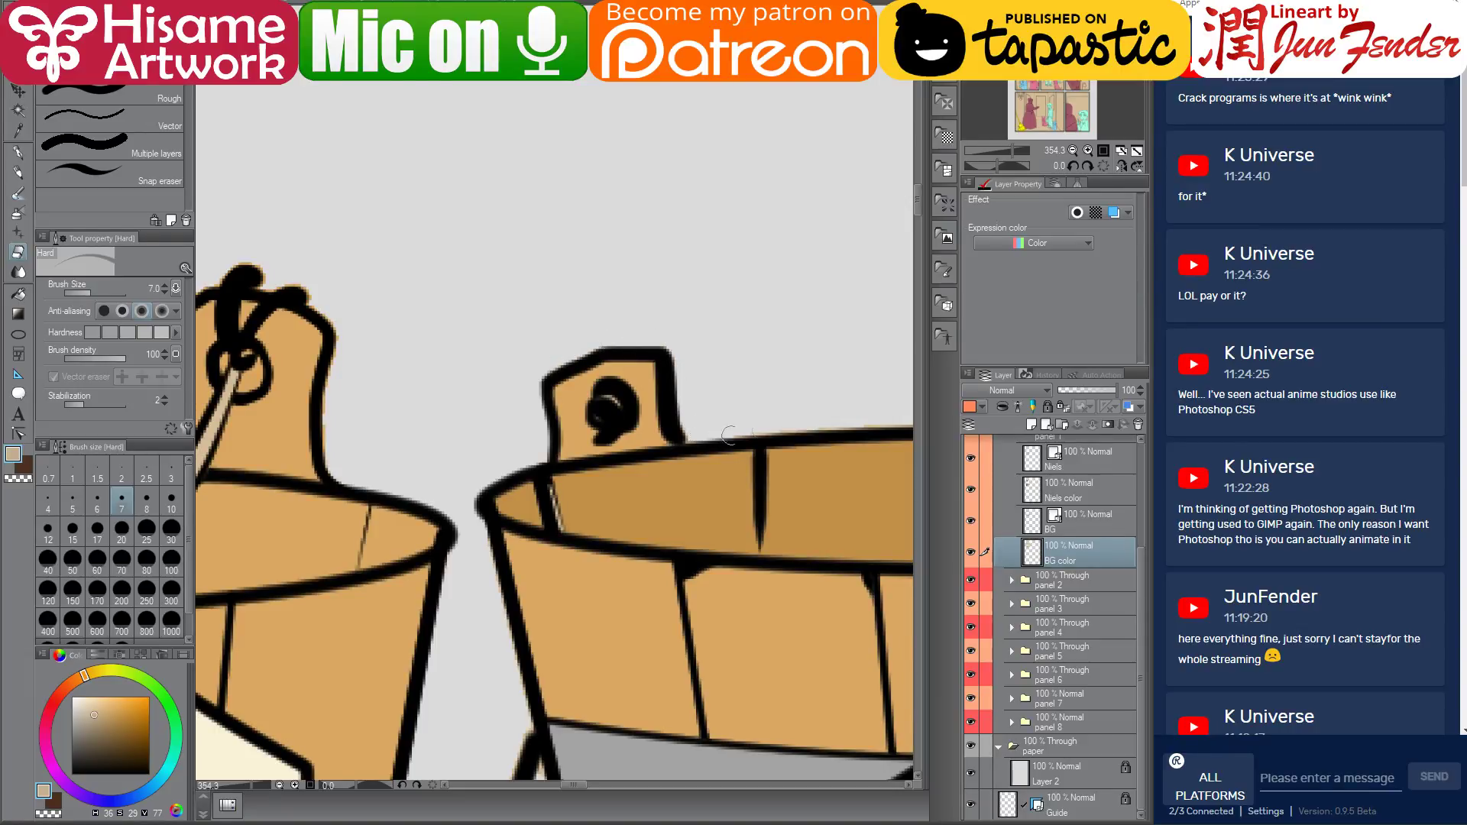
mouse_move(825, 417)
mouse_down()
mouse_move(280, 385)
mouse_move(558, 364)
mouse_up()
mouse_move(380, 369)
mouse_down()
mouse_move(645, 367)
mouse_move(794, 389)
mouse_move(793, 322)
mouse_move(573, 415)
mouse_move(595, 410)
mouse_up()
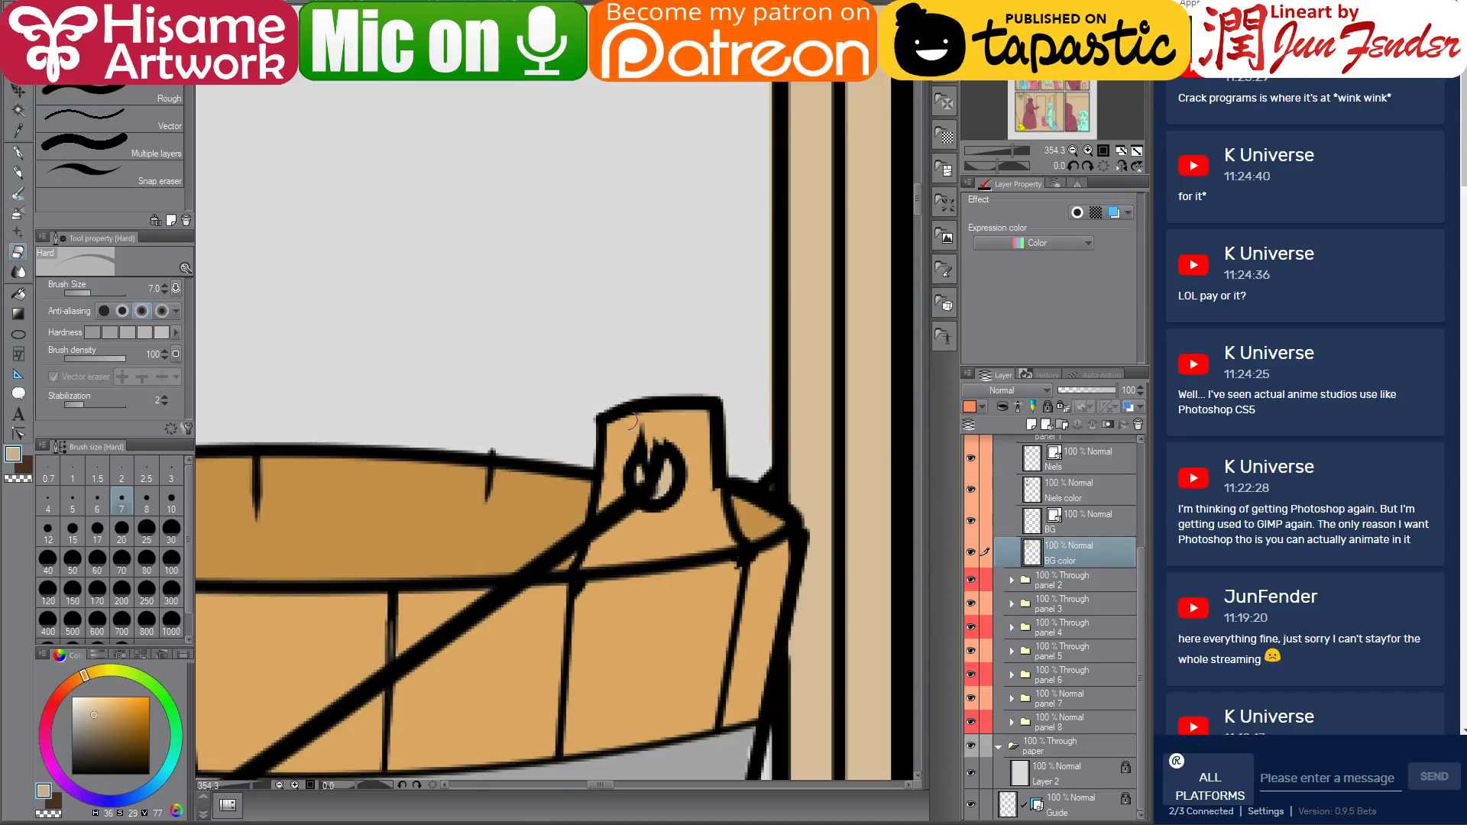
drag(285, 493, 790, 465)
drag(301, 442, 743, 481)
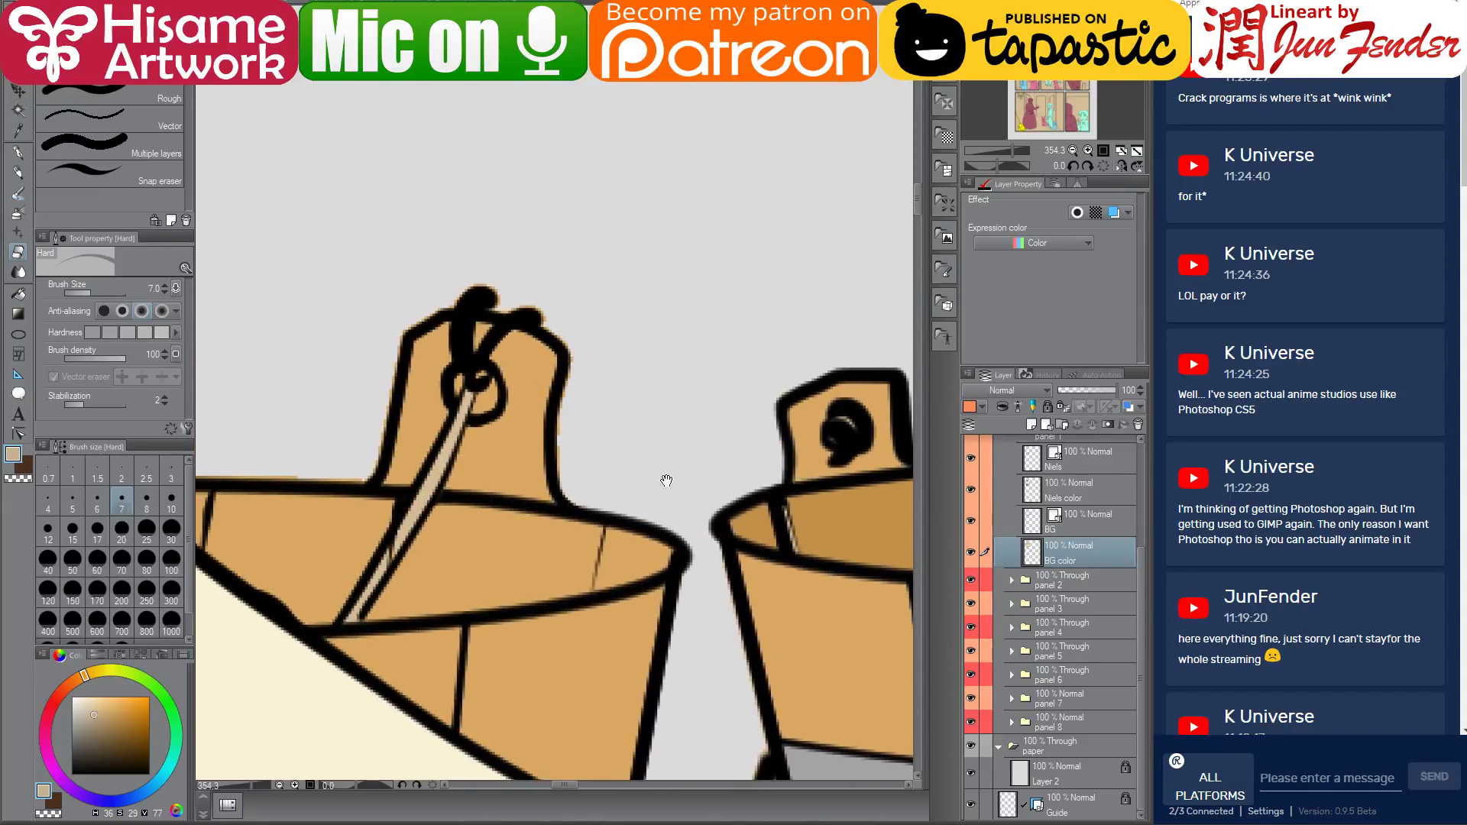
Erase the stray orange along the handle lug and back rim of the bucket behind the boy's arm
drag(546, 464, 708, 529)
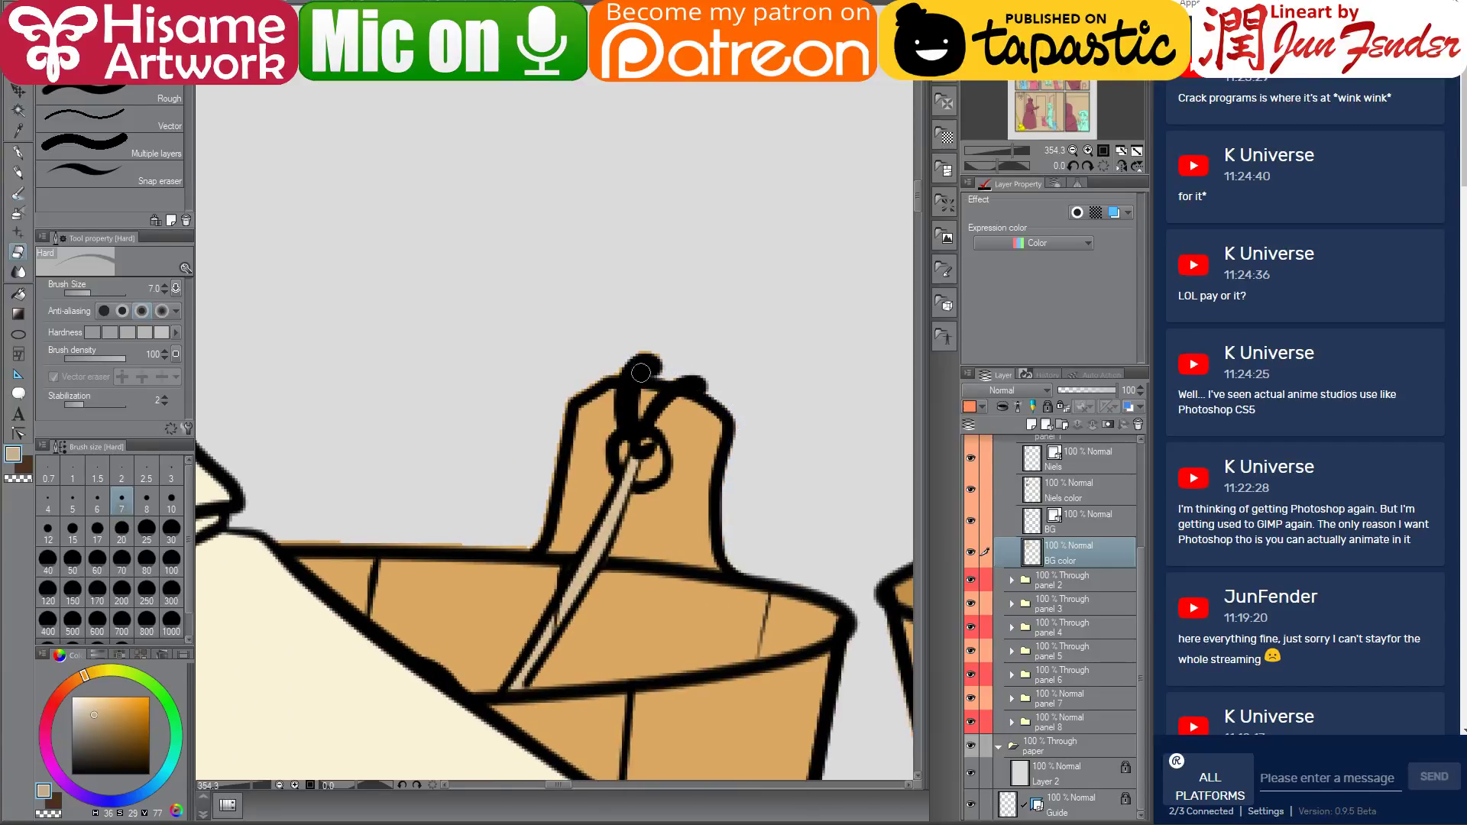
click(564, 400)
shift+click(536, 536)
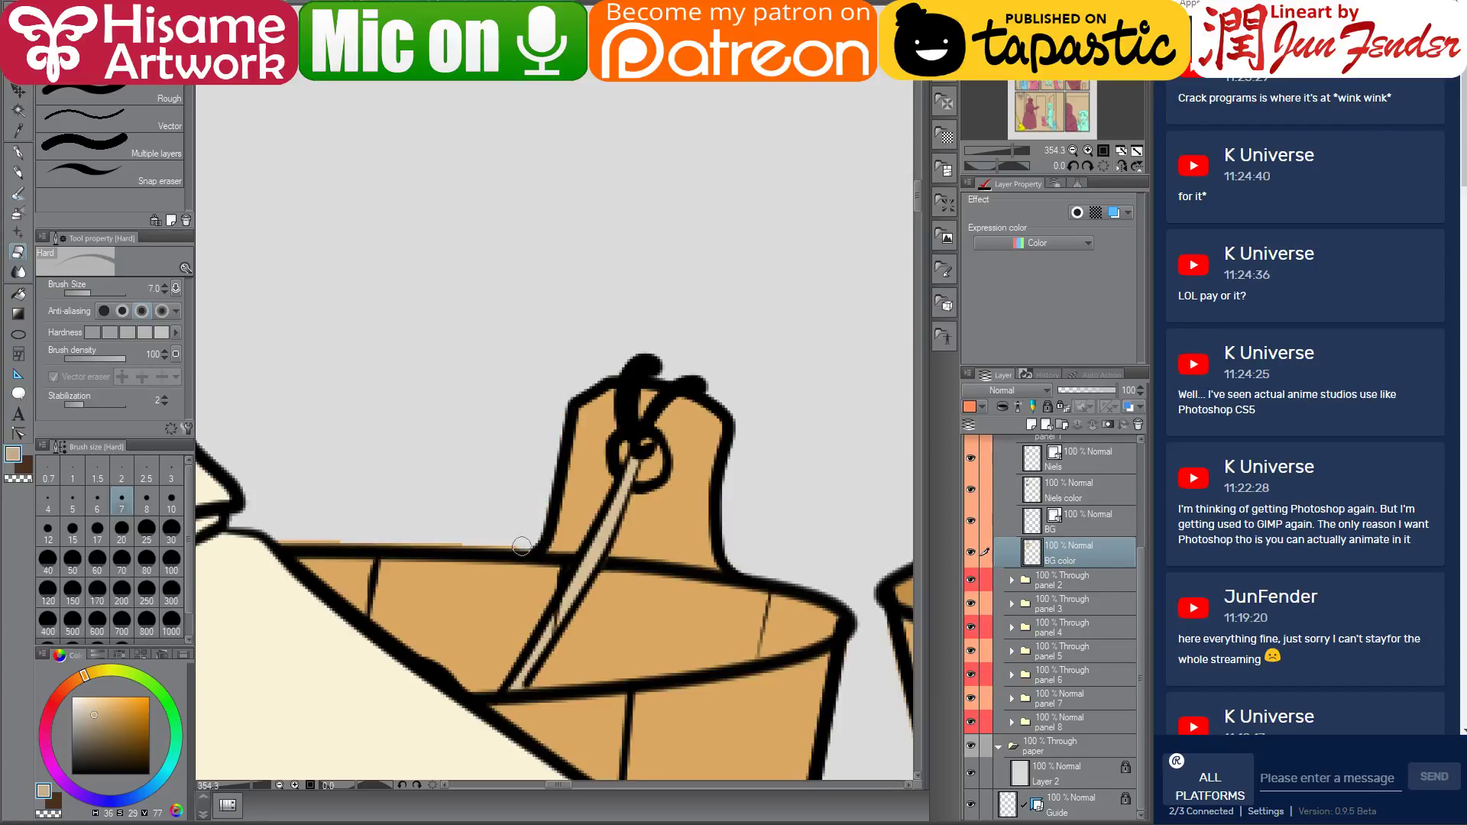
shift+click(271, 537)
scroll(428, 446, down, 8)
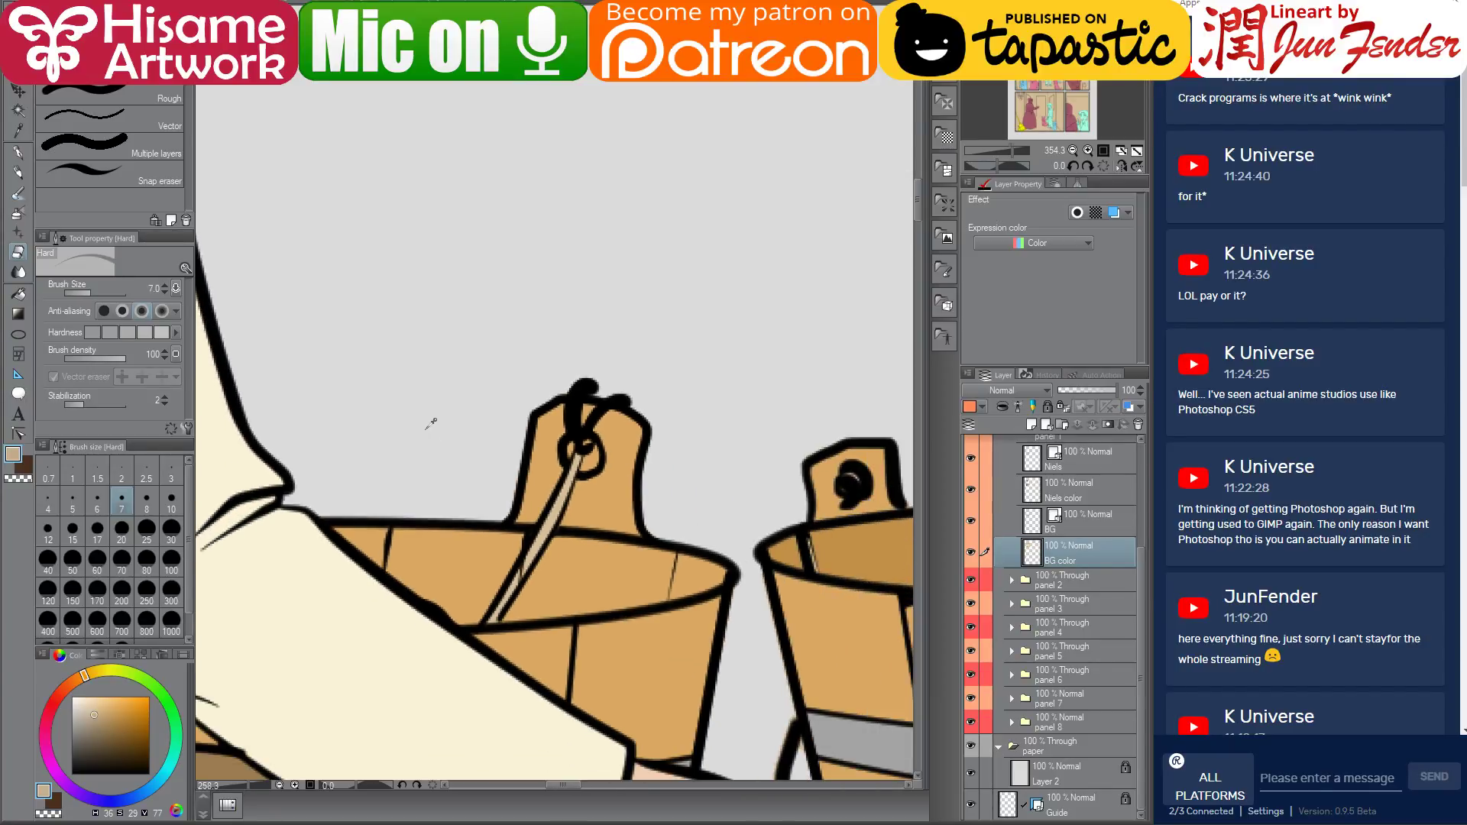
drag(578, 596, 571, 507)
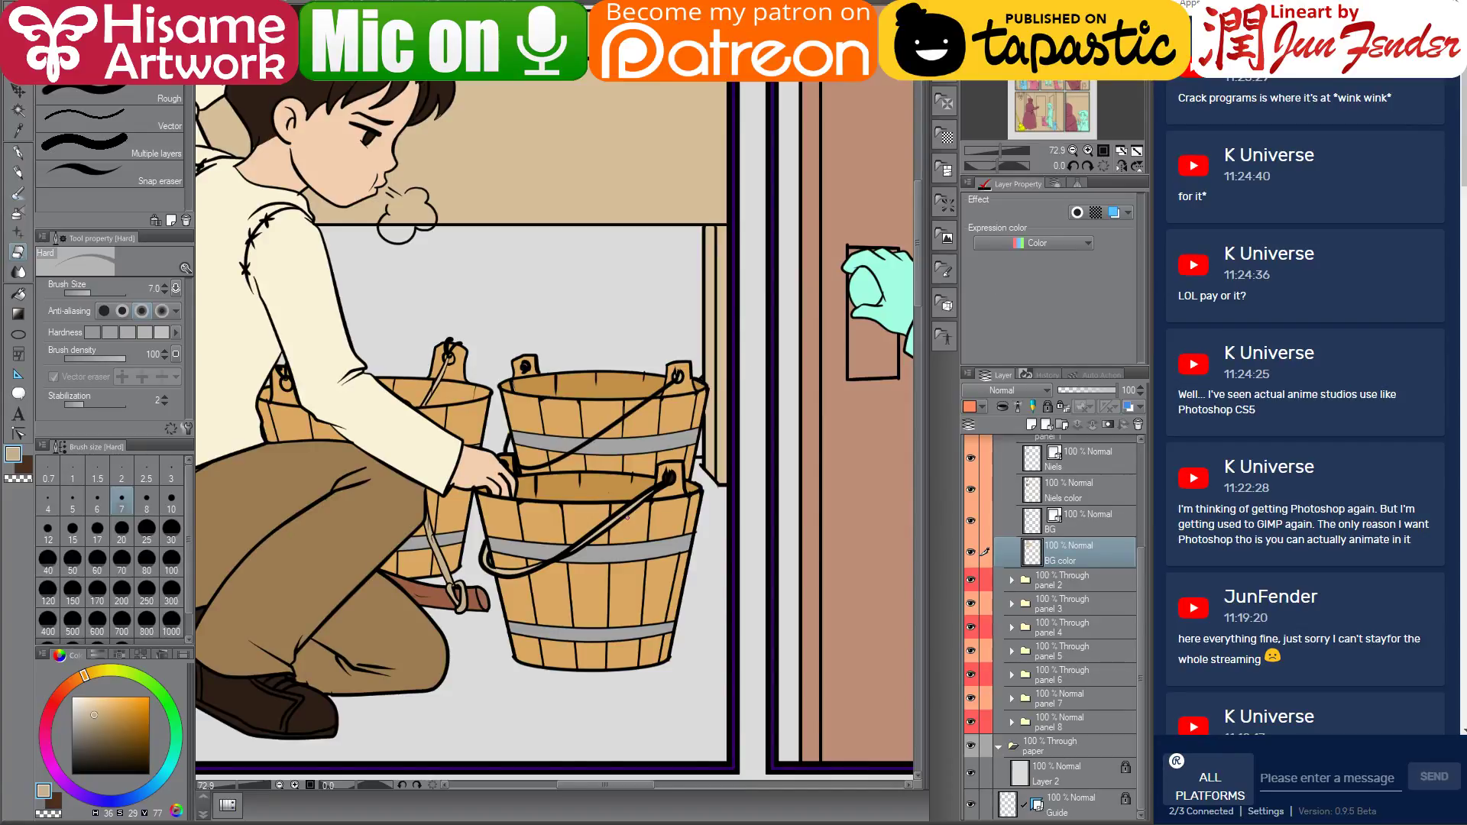
Select the standing boy's painted area on his colour layer in panel 2 and sample the dark brown hair from panel 1 for the G-pen
drag(547, 415, 684, 448)
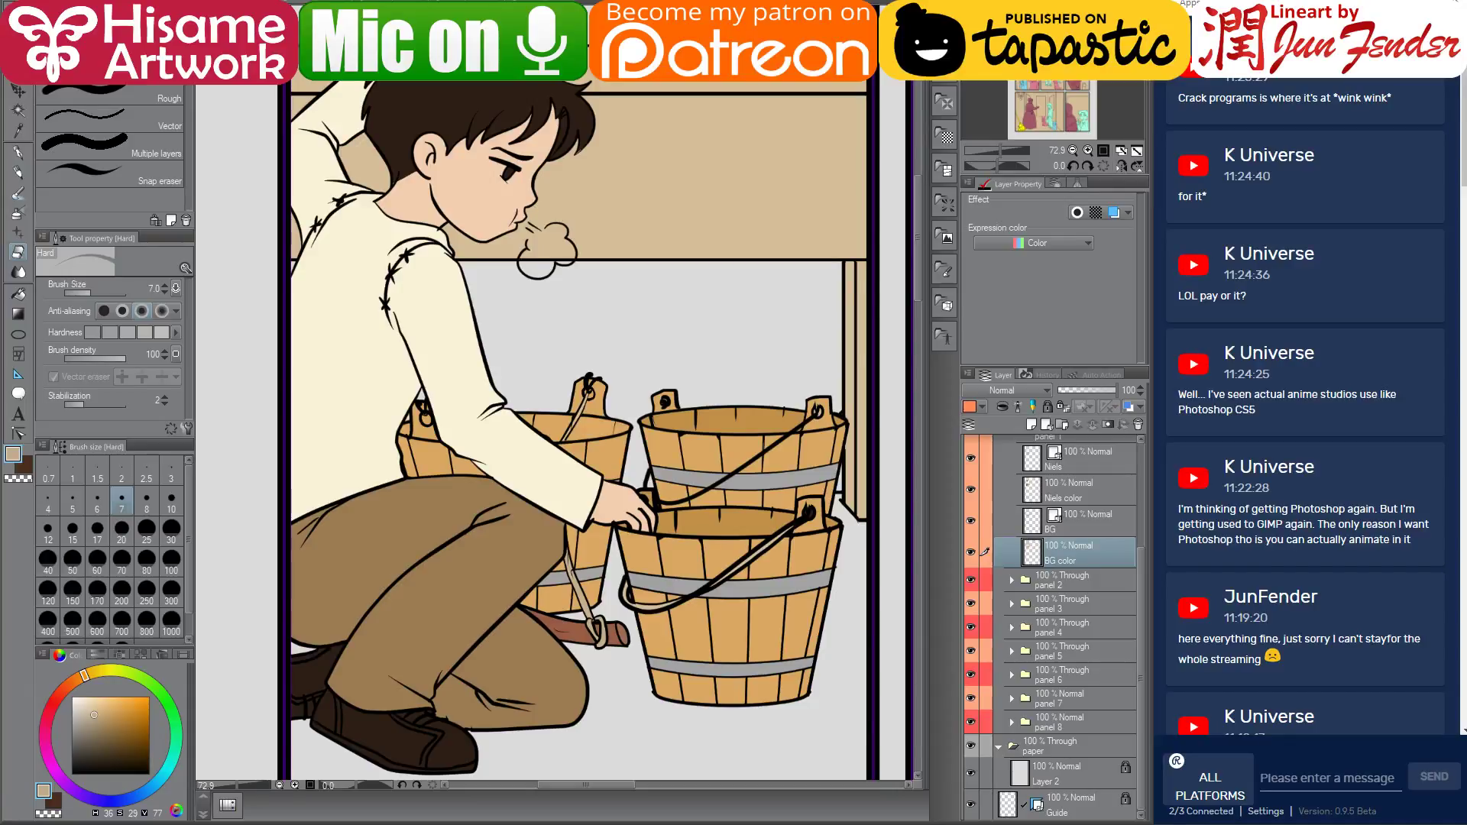
drag(701, 198, 651, 422)
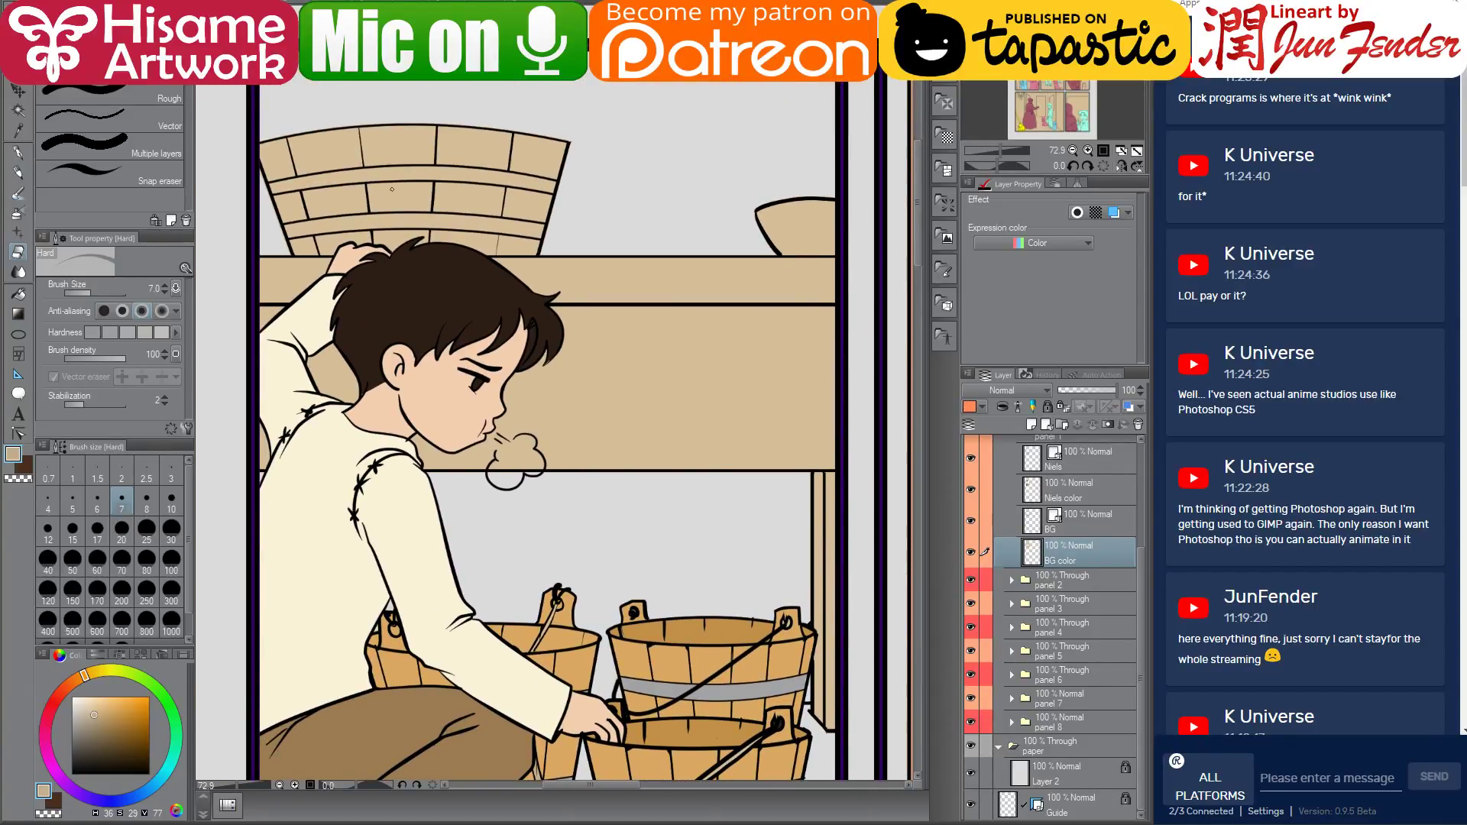
scroll(453, 356, down, 2)
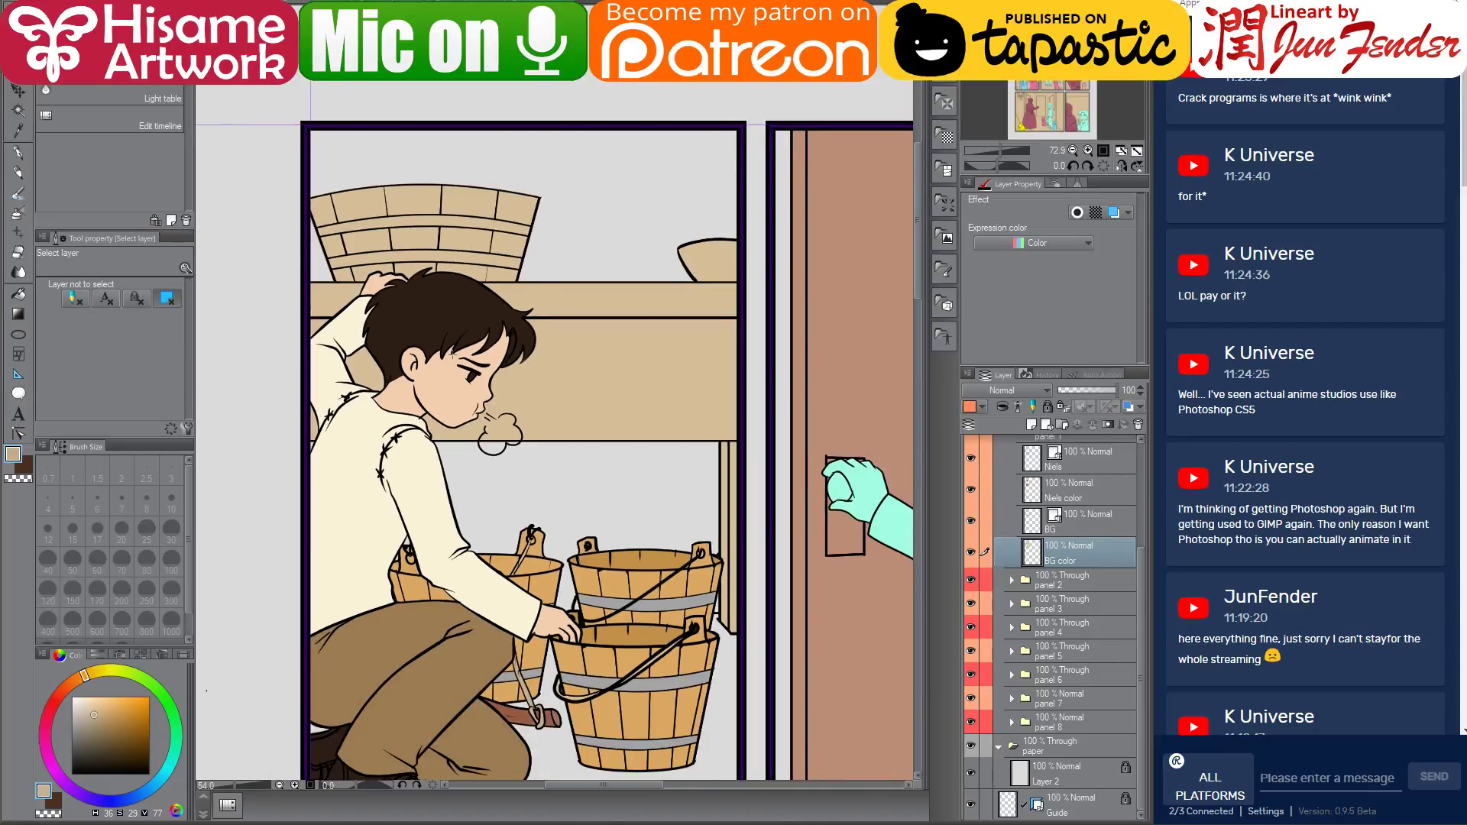
scroll(453, 356, down, 1)
scroll(747, 469, right, 3)
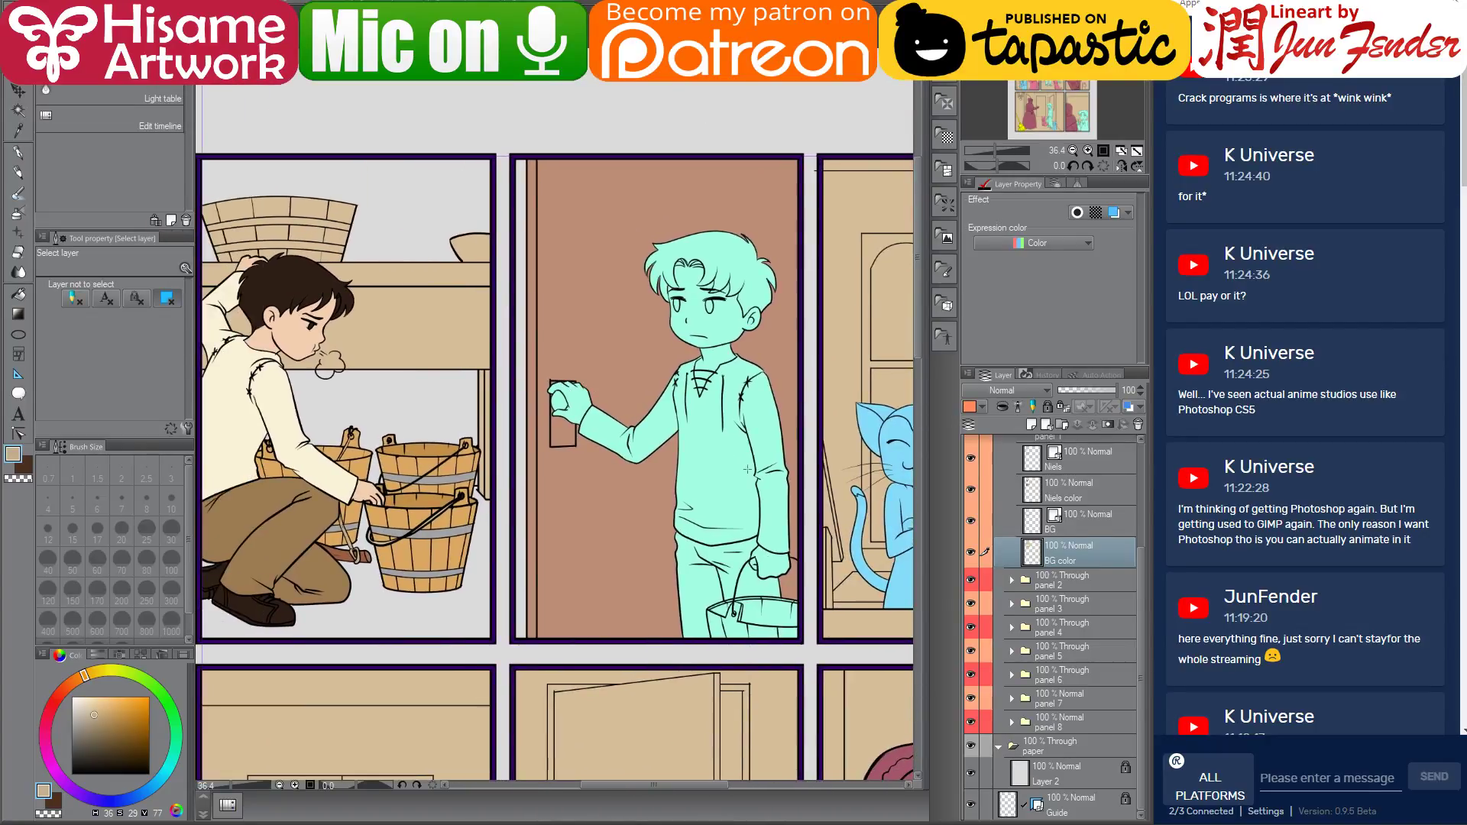
click(714, 470)
ctrl+click(1029, 638)
key(p)
alt+click(272, 276)
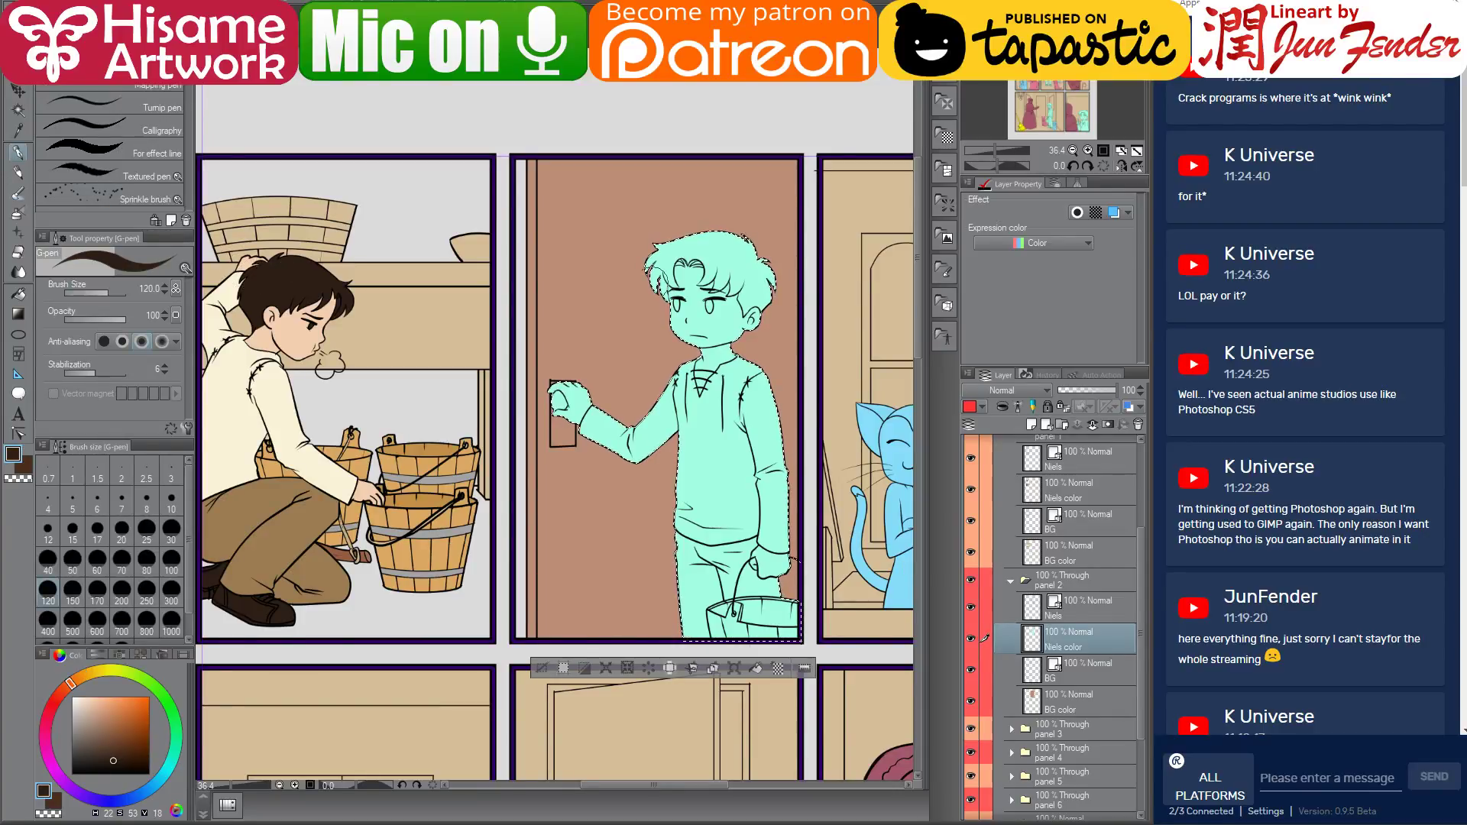
Enlarge the G-pen to size 1000 and paint the whole selected figure in panel 2 dark brown
key(bracketright)
key(bracketright)
key(bracketright)
key(bracketright)
key(bracketright)
key(bracketright)
key(bracketright)
key(bracketright)
key(bracketright)
key(bracketright)
key(bracketright)
drag(623, 329, 727, 607)
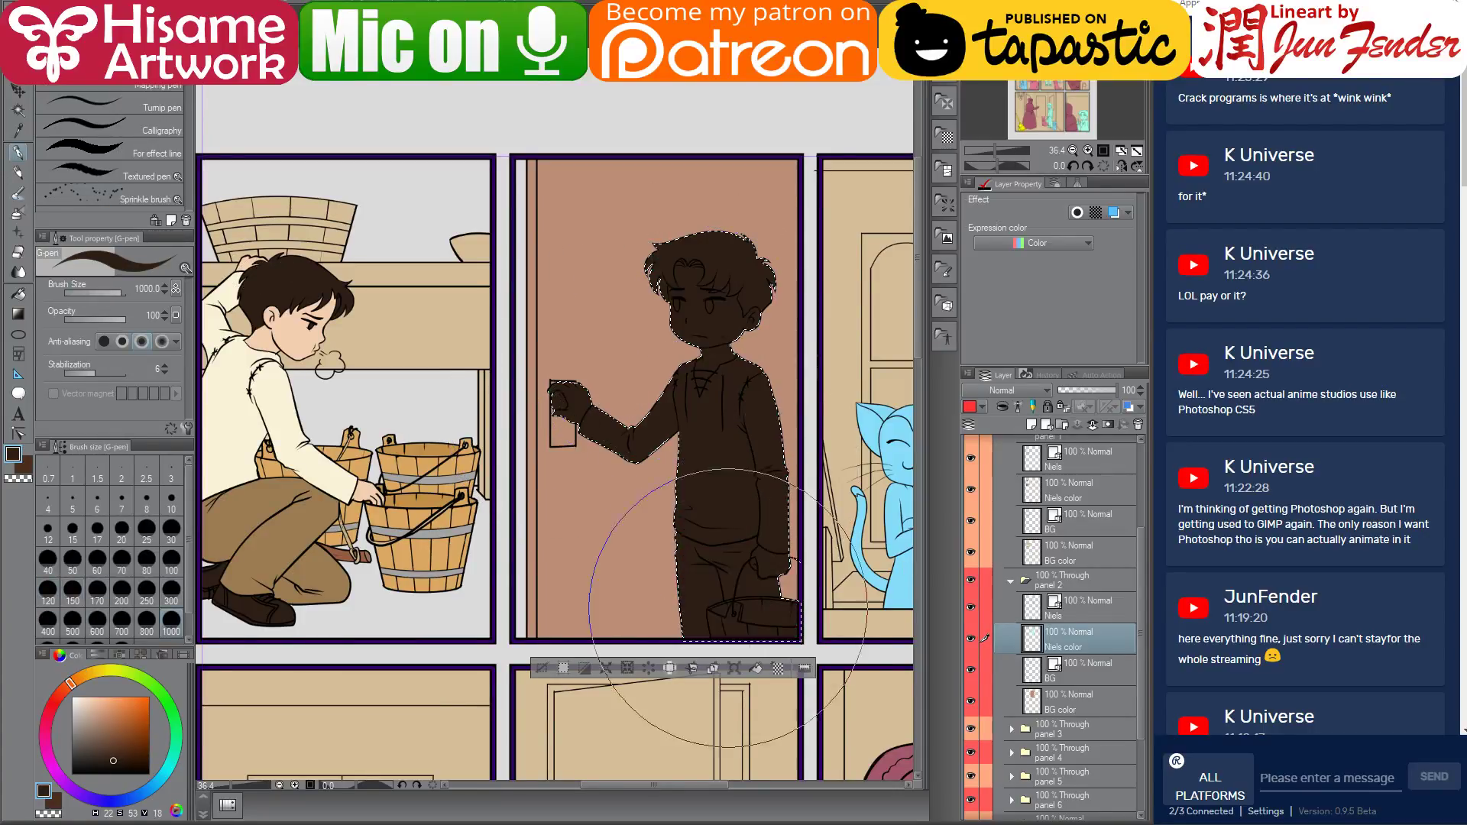
Fill the standing boy's shirt with the cream sampled from the crouching boy's shirt in panel 1
click(18, 294)
alt+click(252, 366)
click(678, 434)
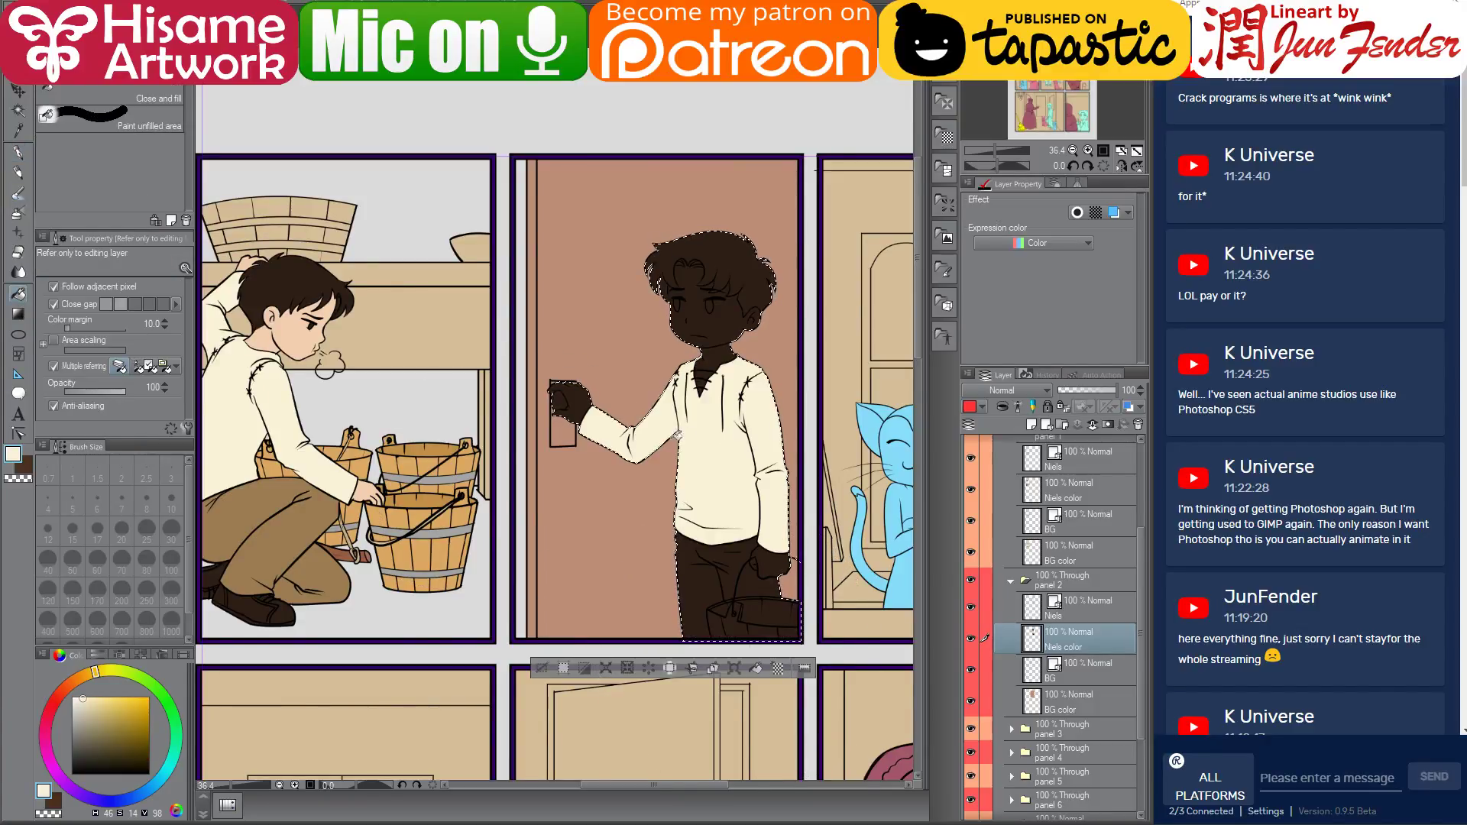
Fill the standing boy's face, ear, neck and both hands with the skin colour sampled from panel 1
alt+click(312, 327)
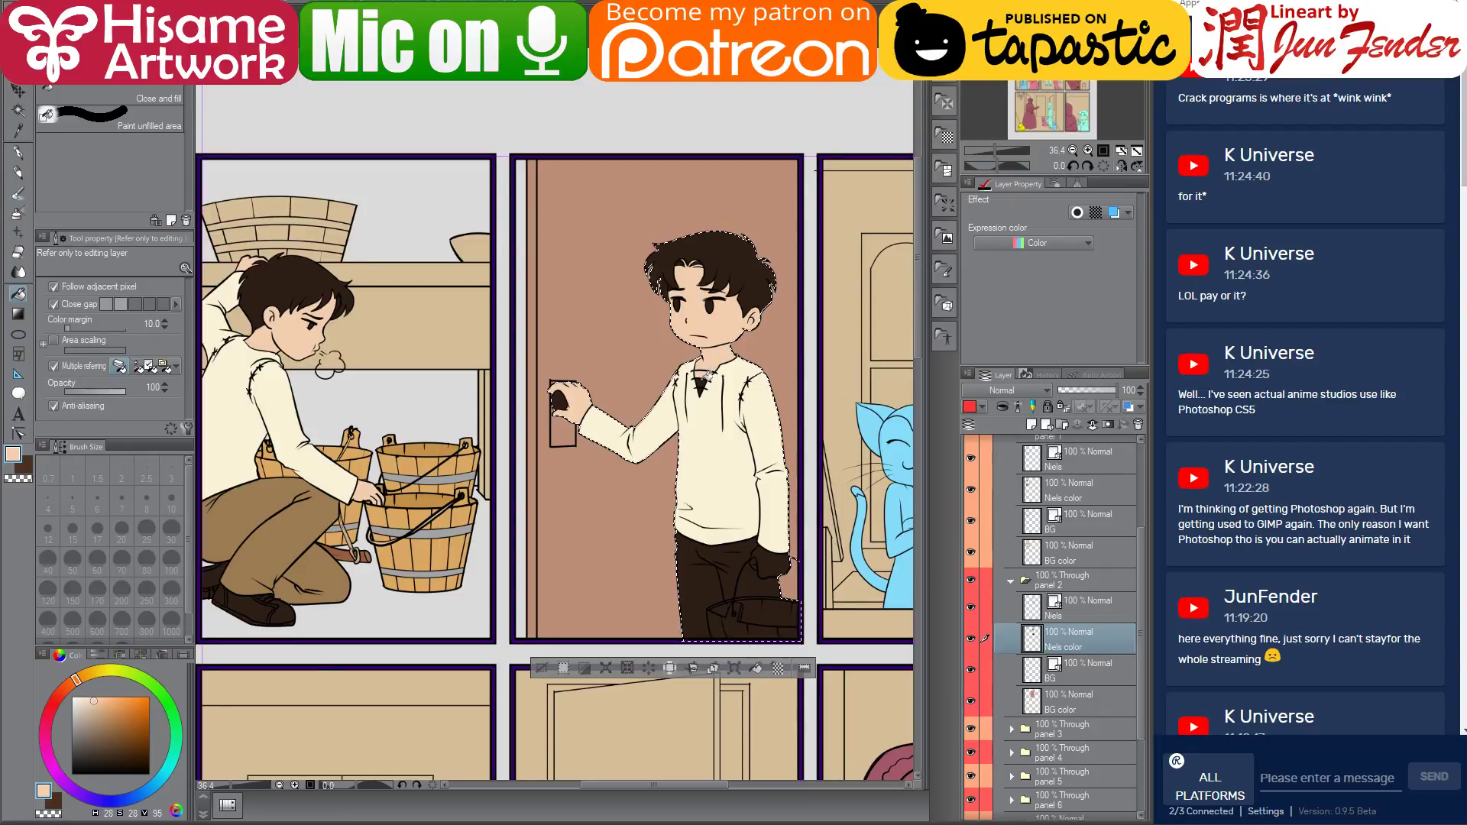
scroll(714, 382, up, 2)
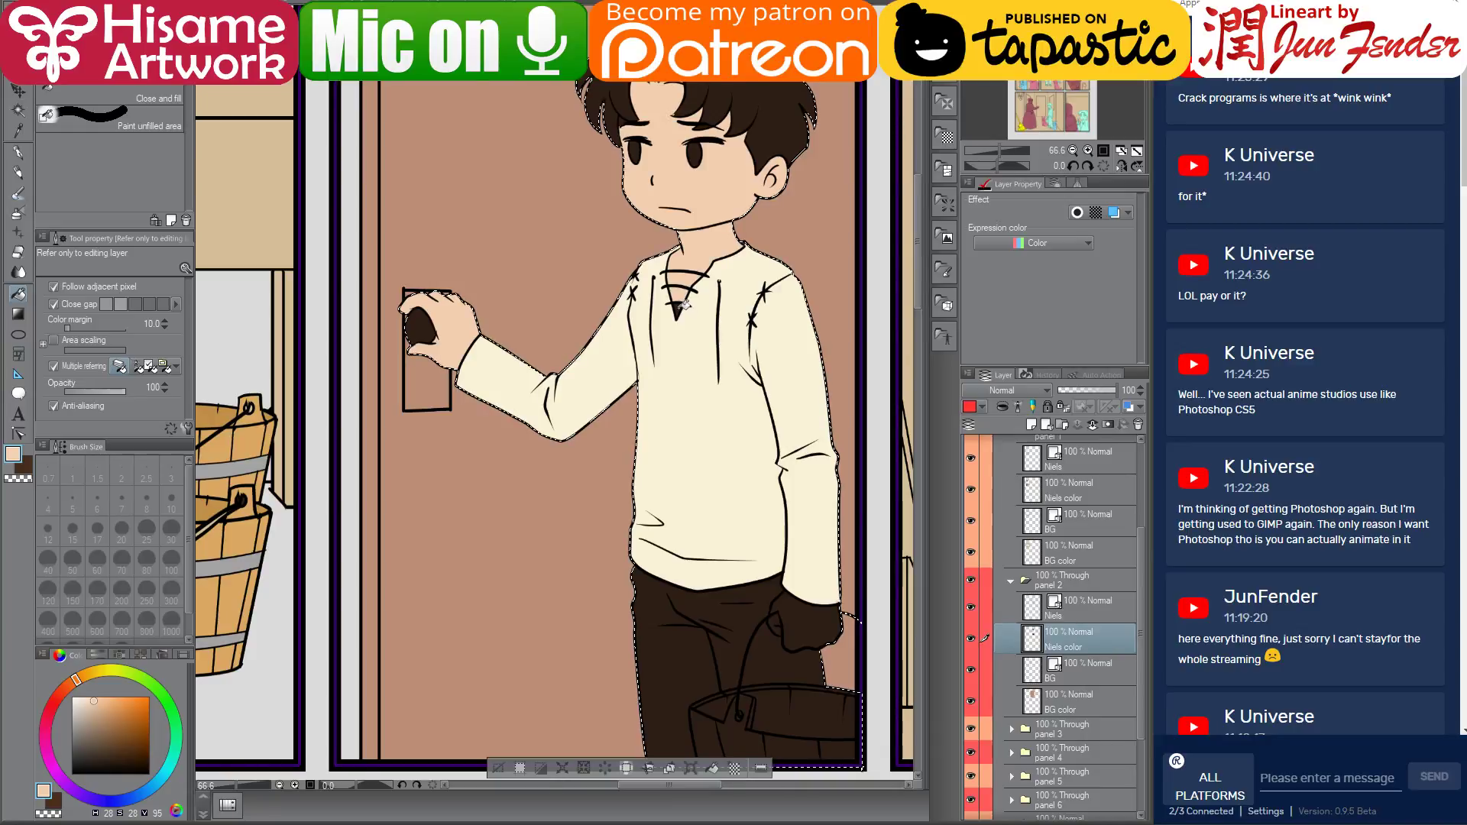
drag(671, 477, 624, 405)
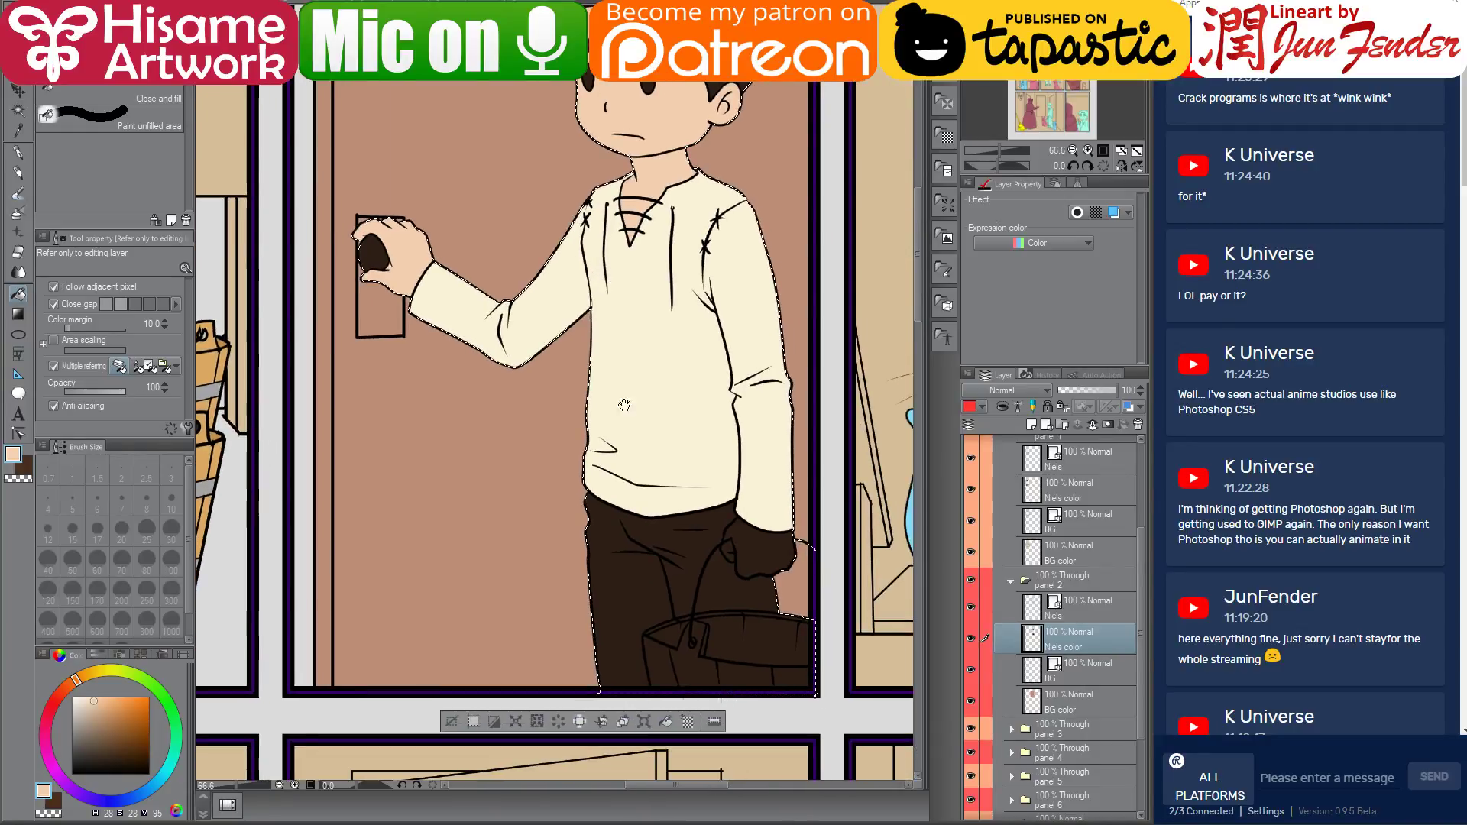
click(766, 530)
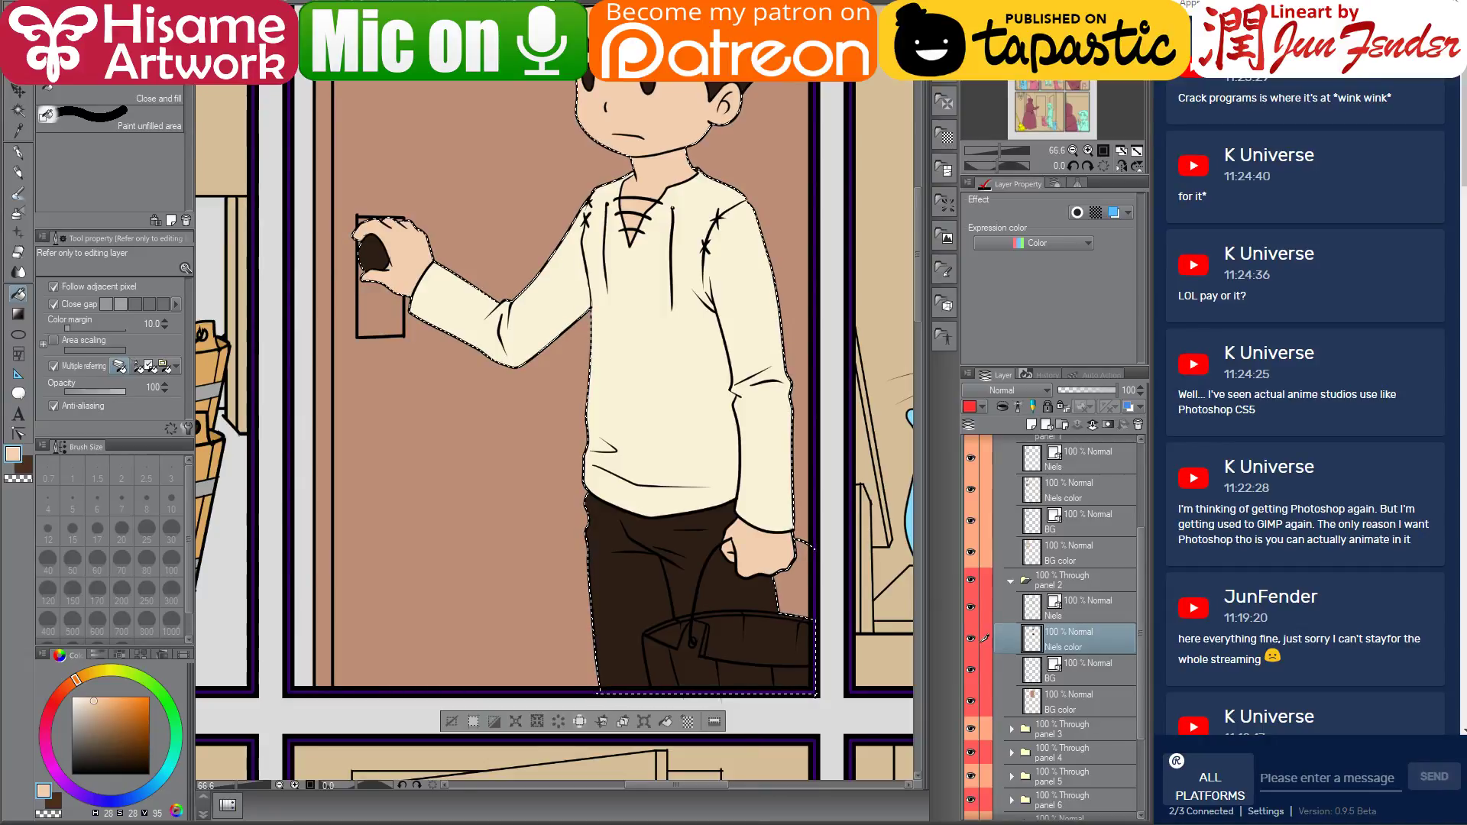
Fill the standing boy's trousers in panel 2 with the brown sampled from the crouching boy's trousers in panel 1
key(ctrl+Tab)
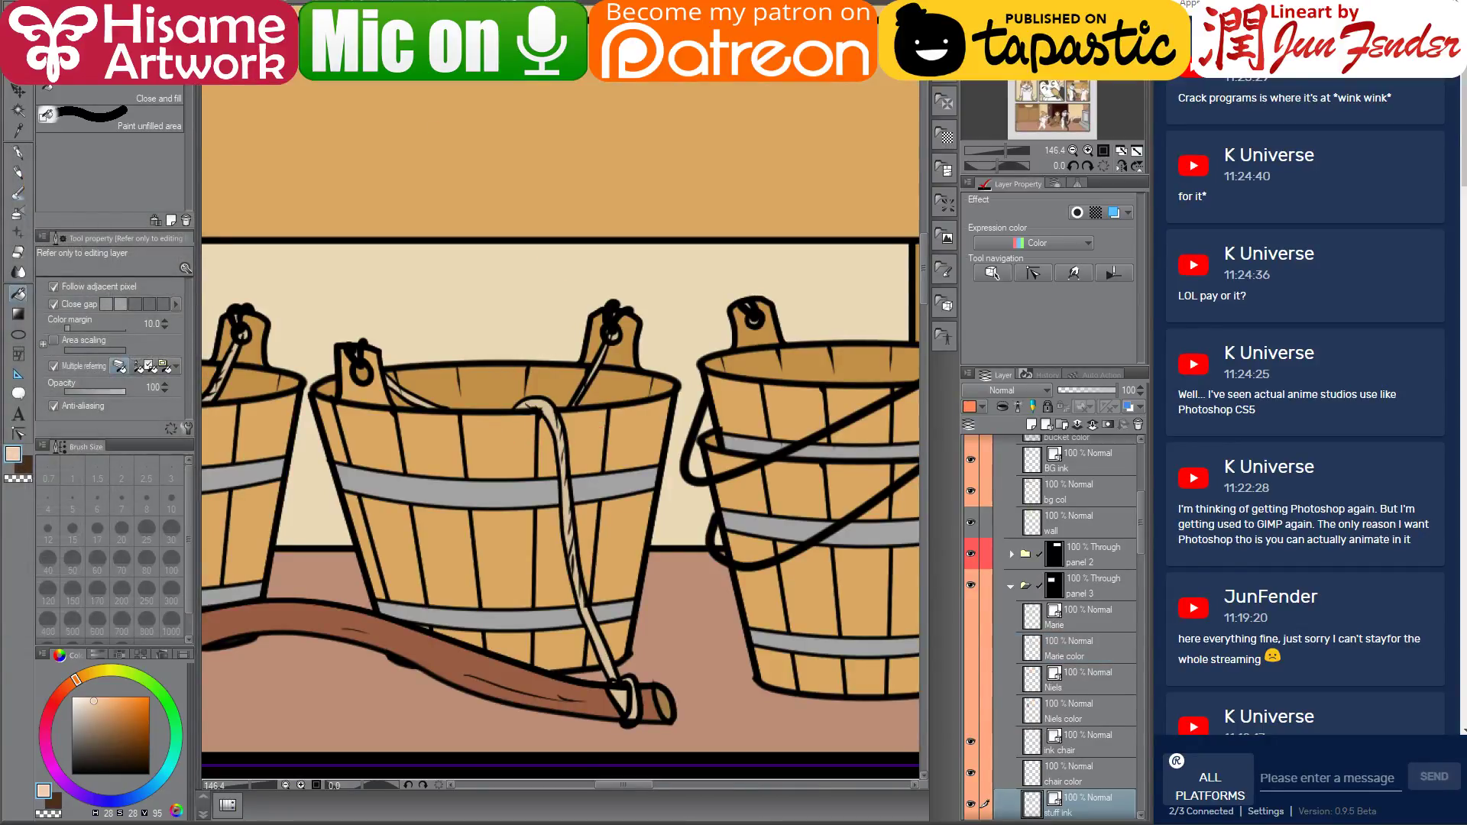
key(ctrl+Tab)
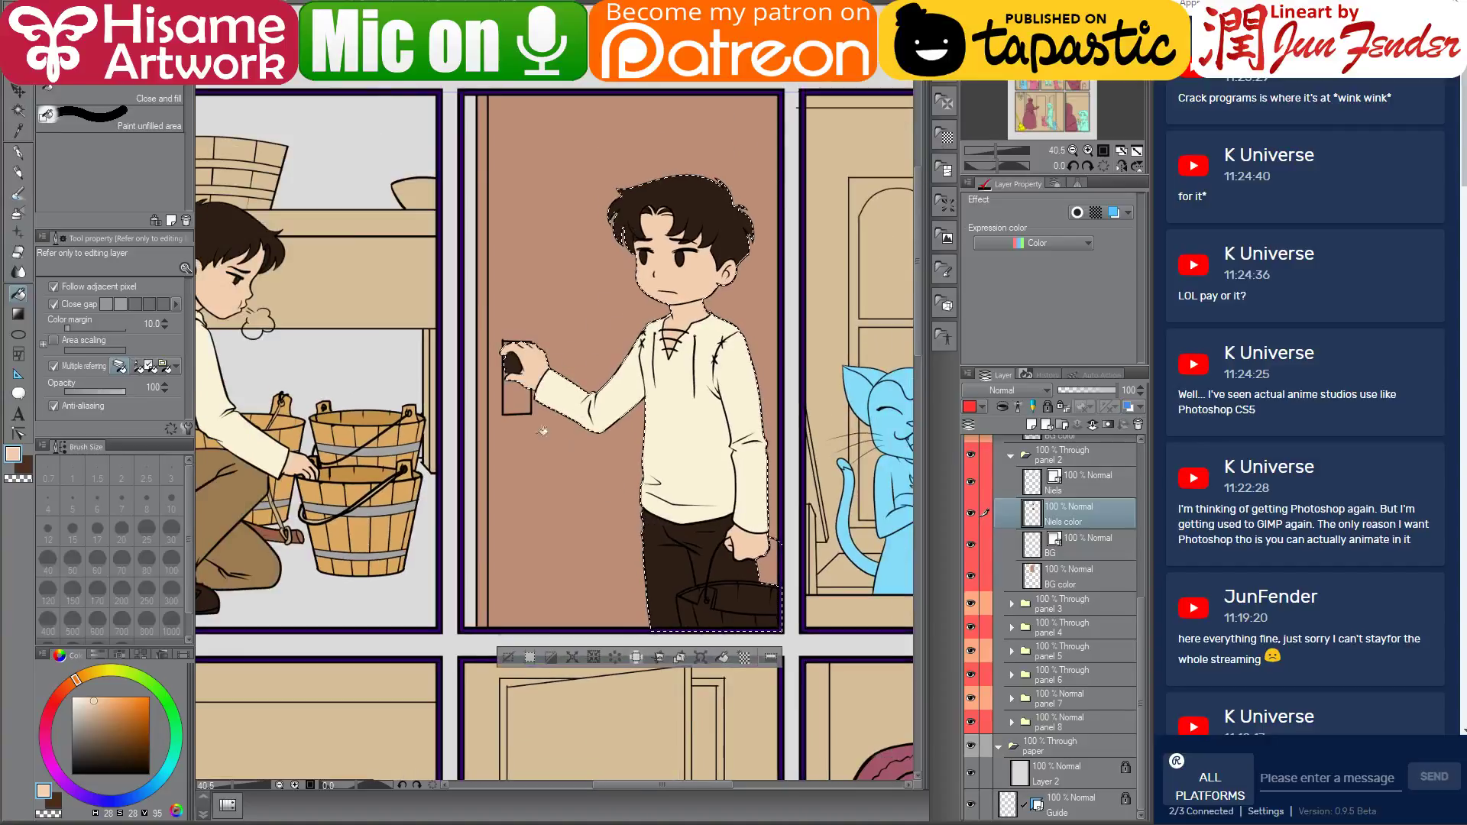
alt+click(314, 508)
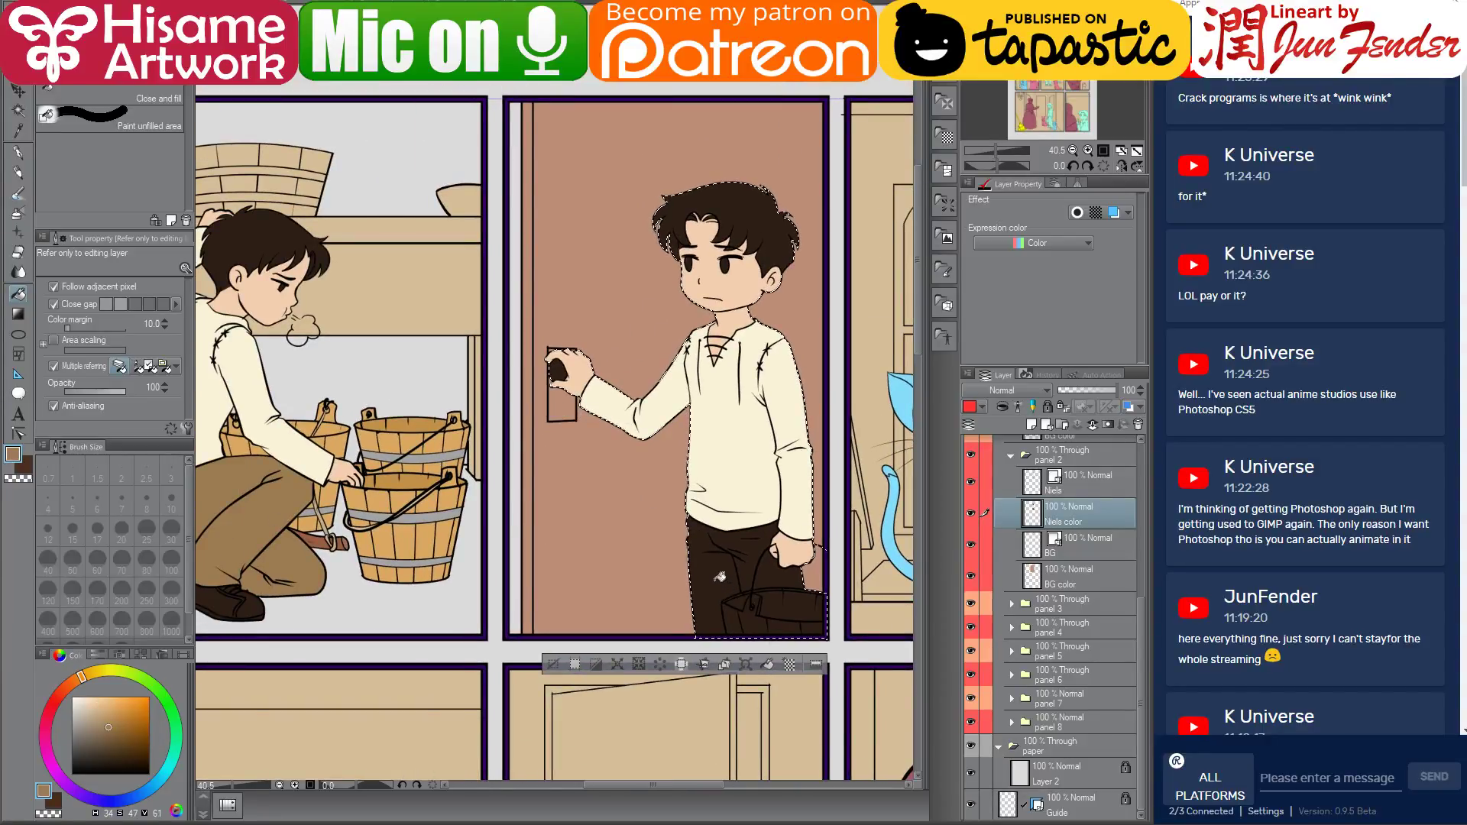
click(757, 558)
click(777, 568)
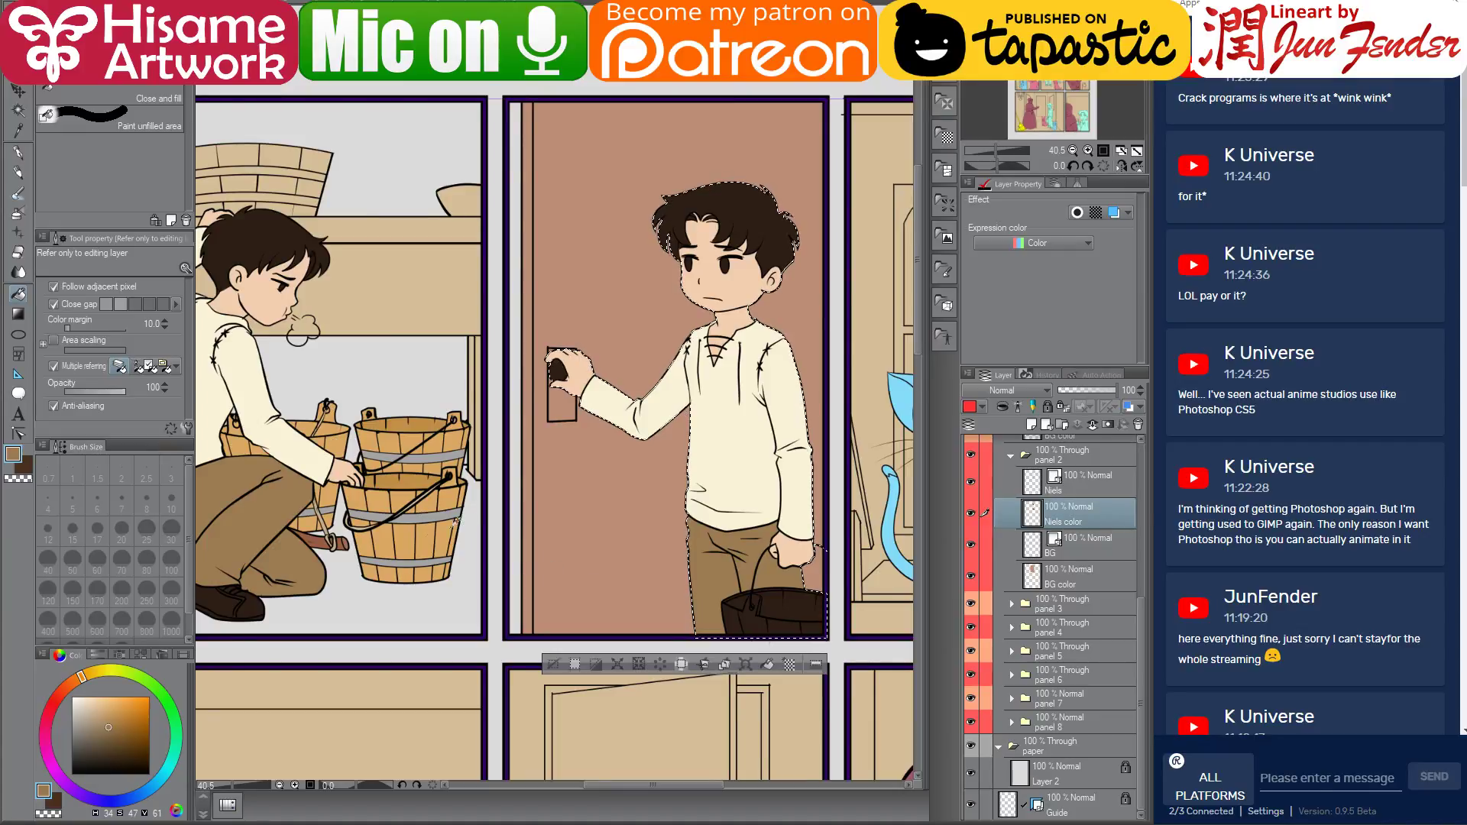
Fill the panel 2 bucket's outer staves, handle lug and rim with the light wood colour of the panel 1 buckets
click(753, 615)
drag(736, 618, 816, 626)
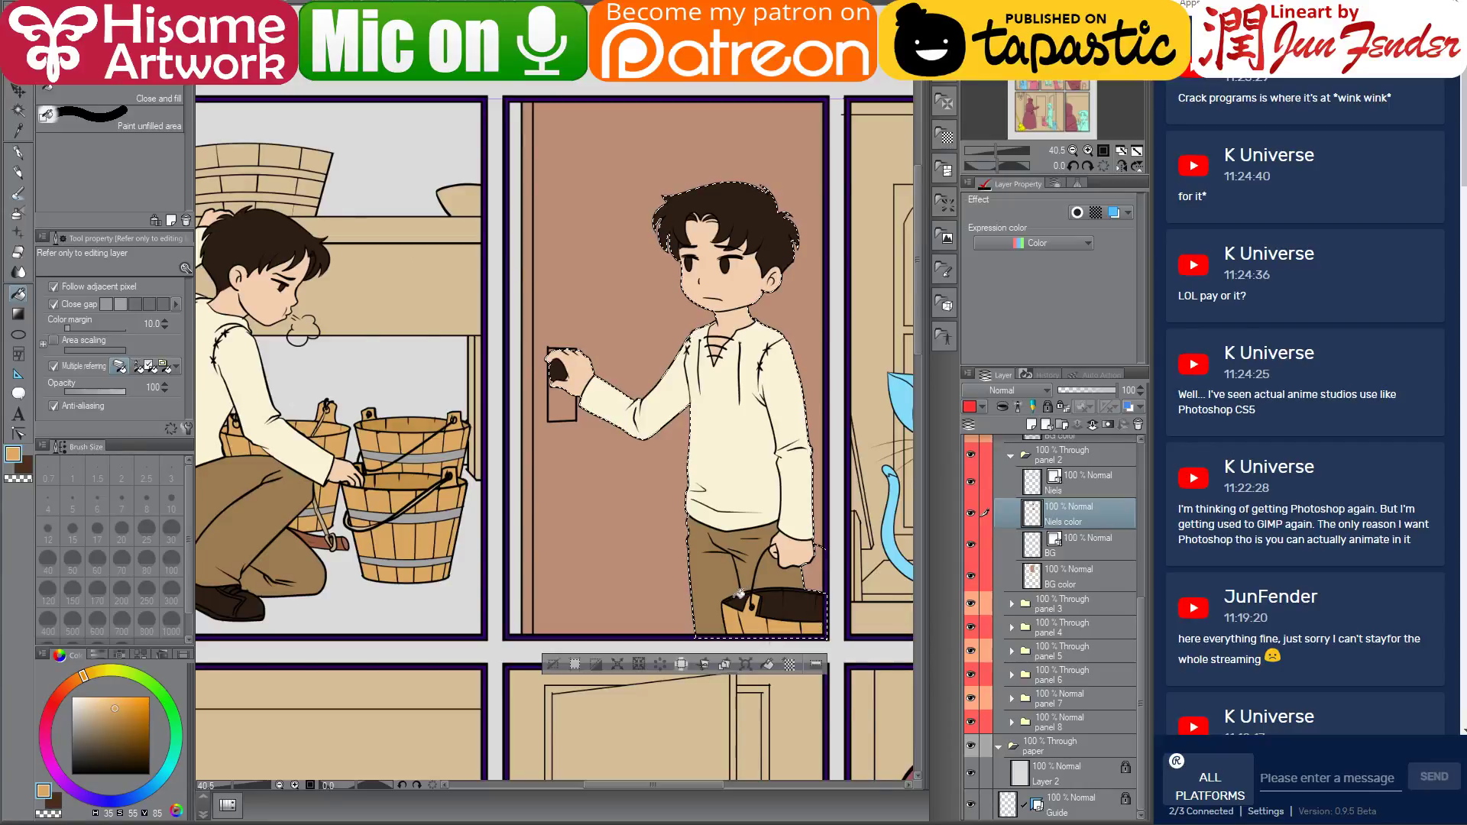
scroll(739, 594, up, 2)
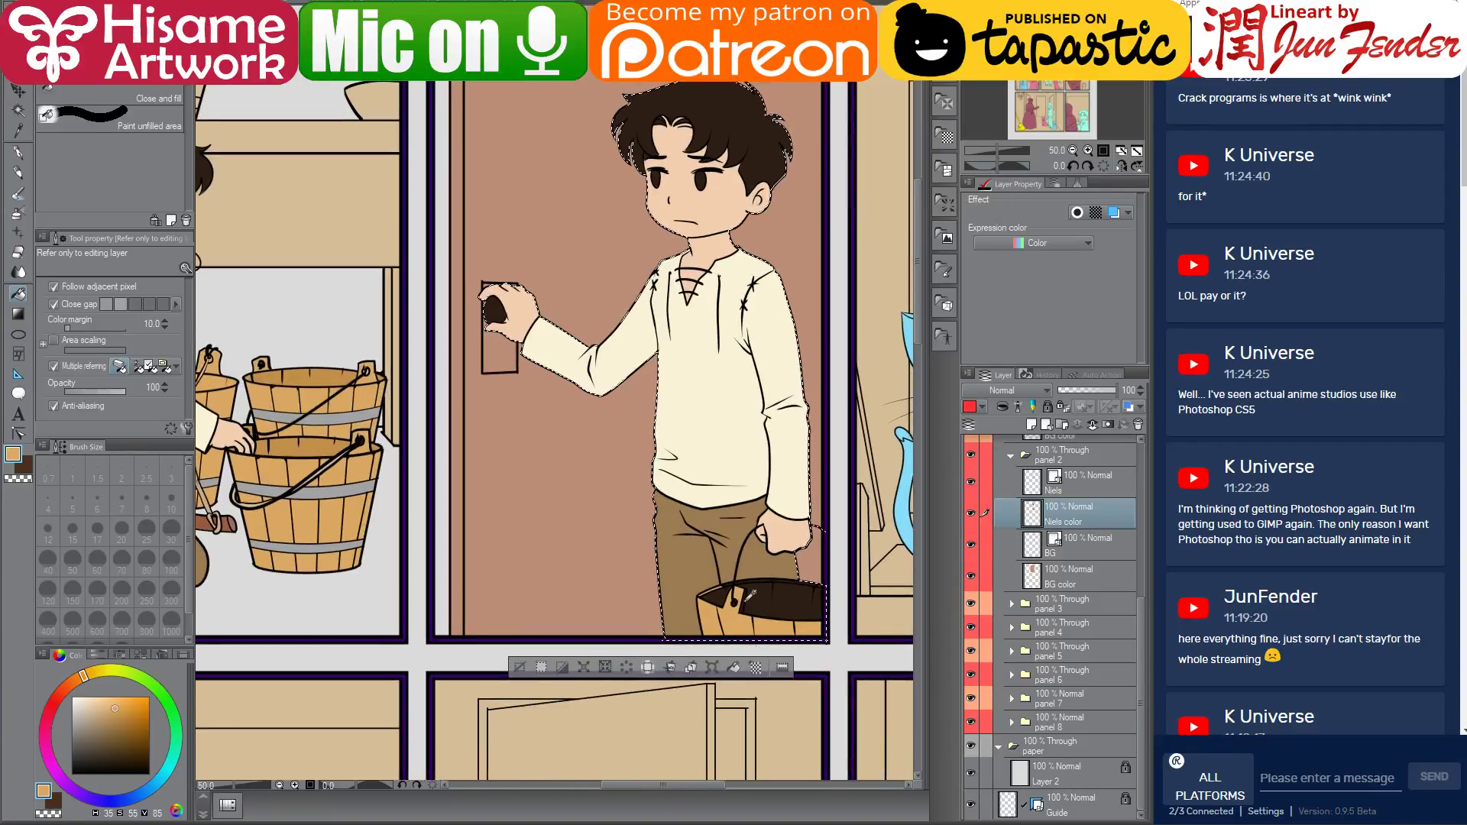
scroll(750, 595, up, 2)
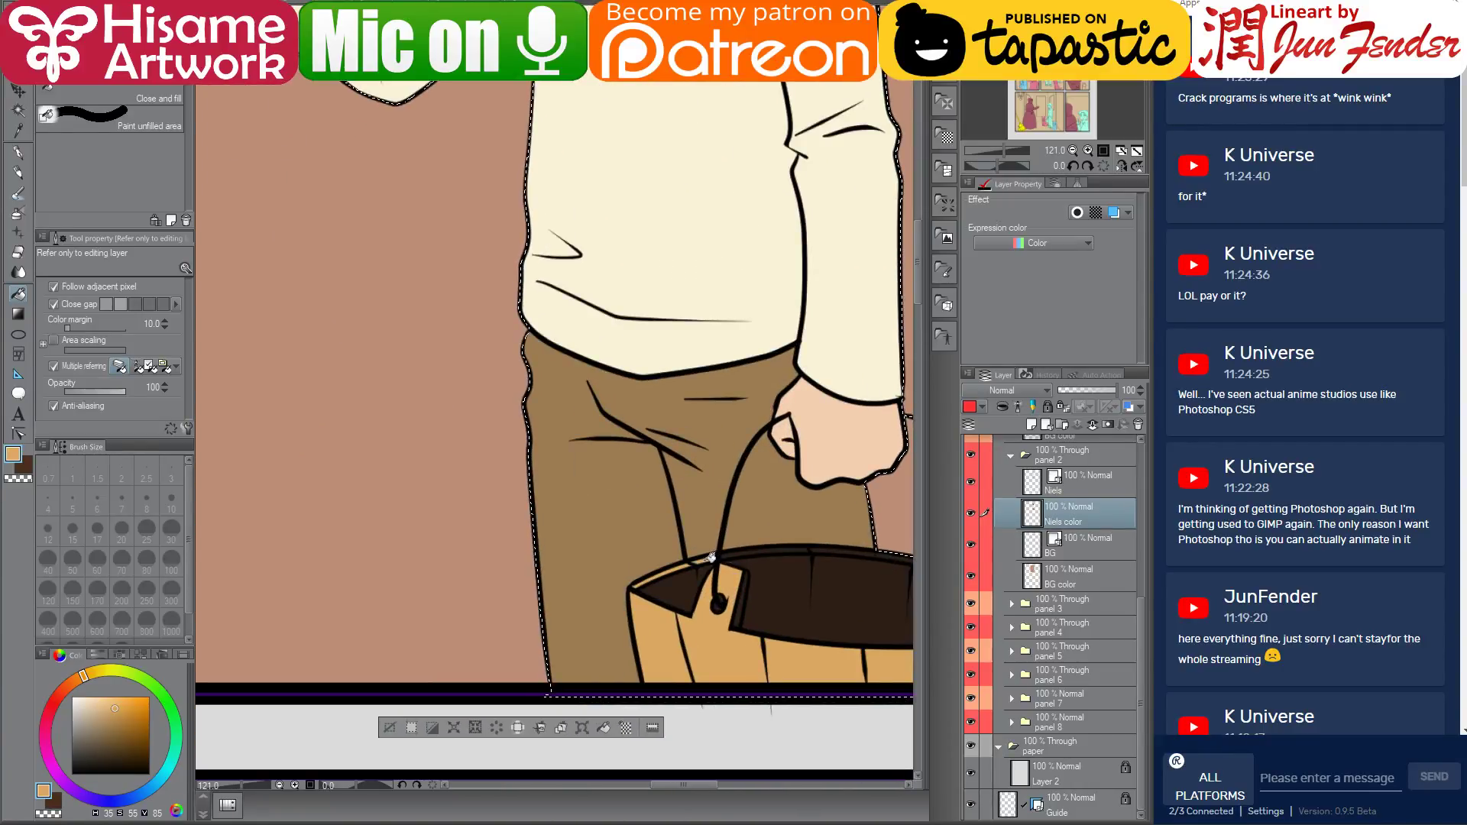
click(764, 547)
key(ctrl+z)
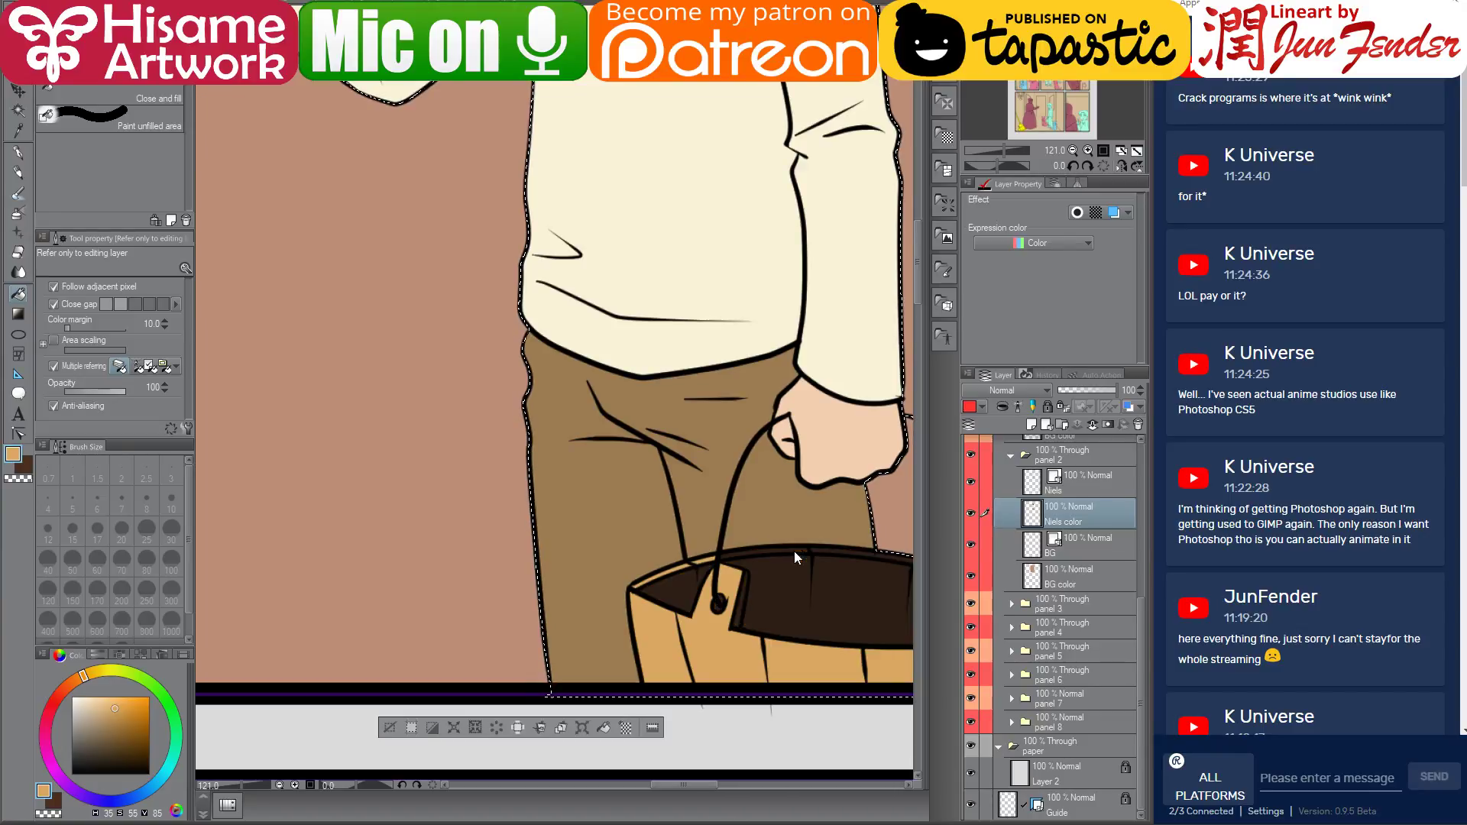
drag(838, 590, 639, 431)
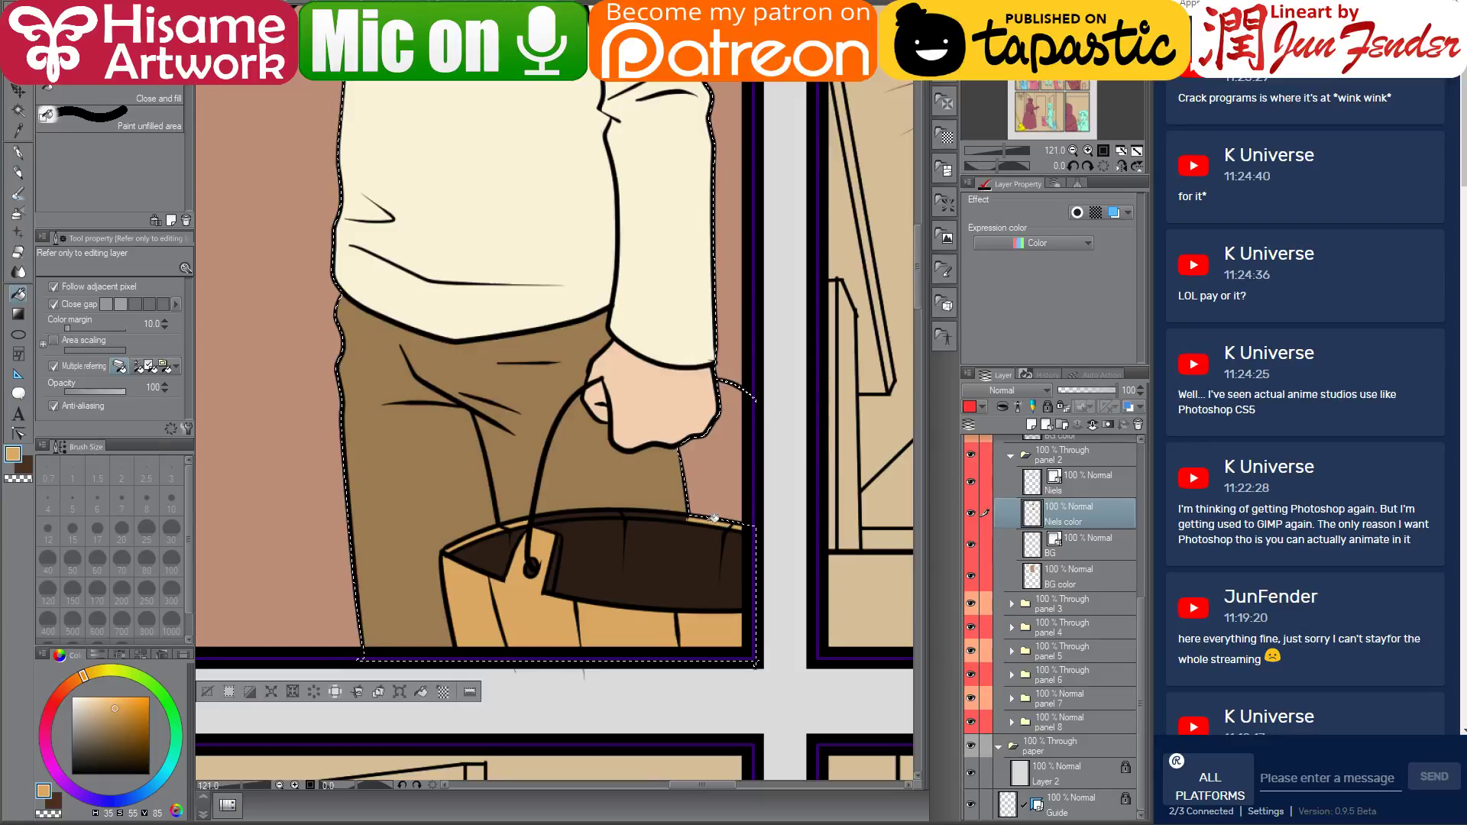
click(593, 511)
click(600, 510)
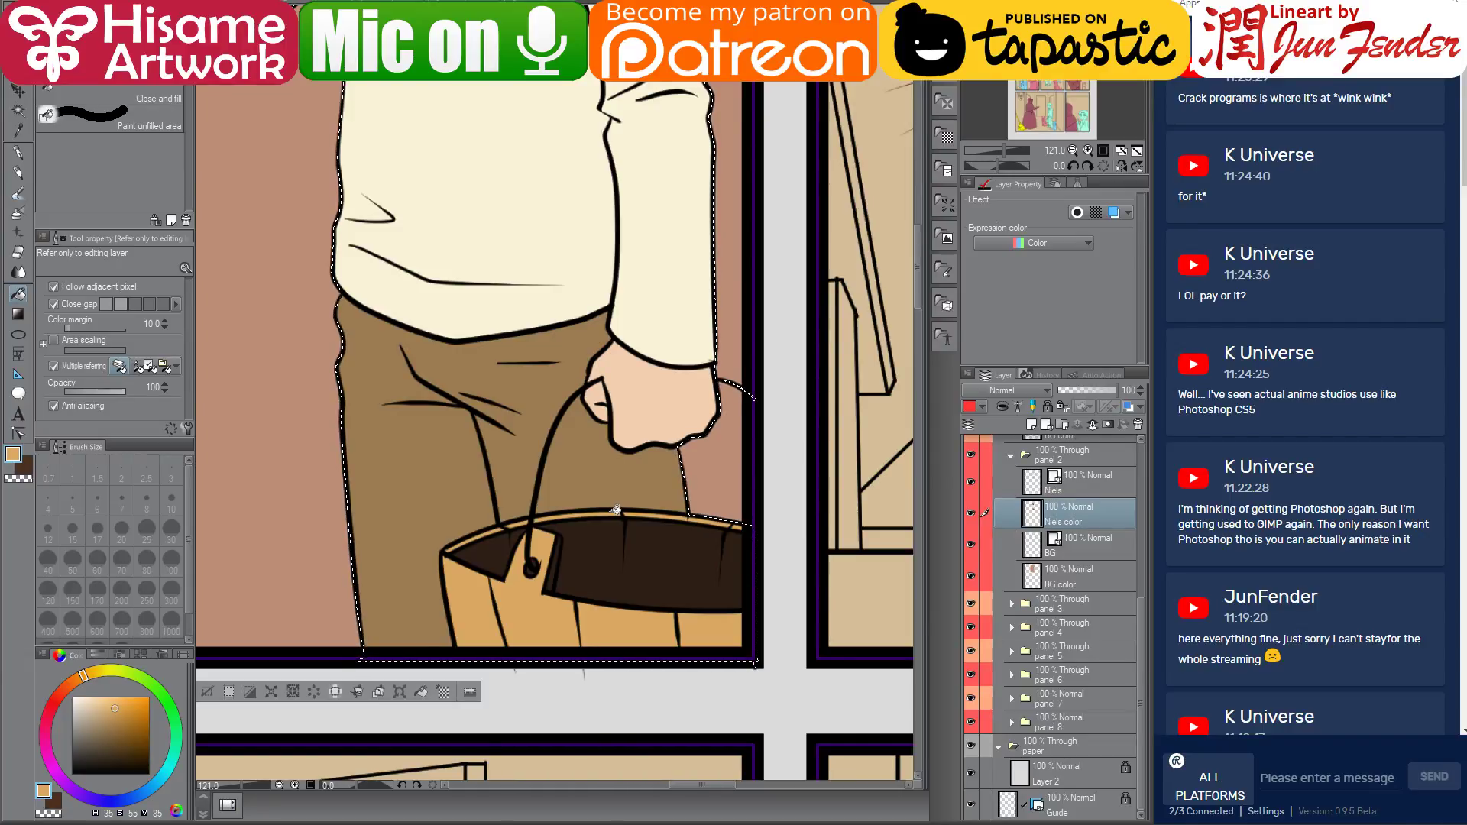
Fill the panel 2 bucket's interior with the darker wood colour of the panel 1 bucket interiors and clear the selection
scroll(752, 603, down, 3)
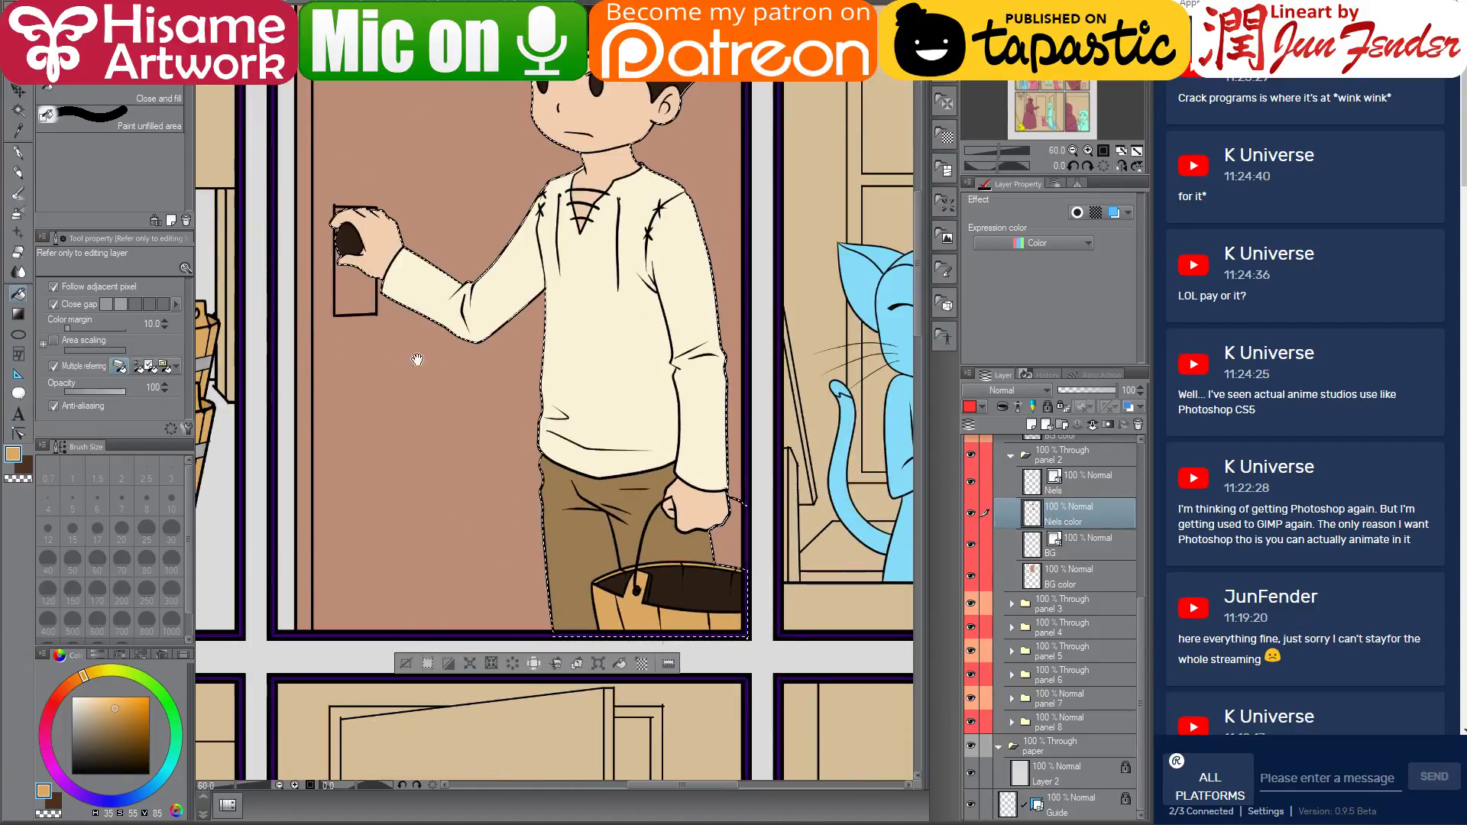
drag(298, 336, 440, 353)
alt+click(812, 636)
scroll(811, 636, up, 4)
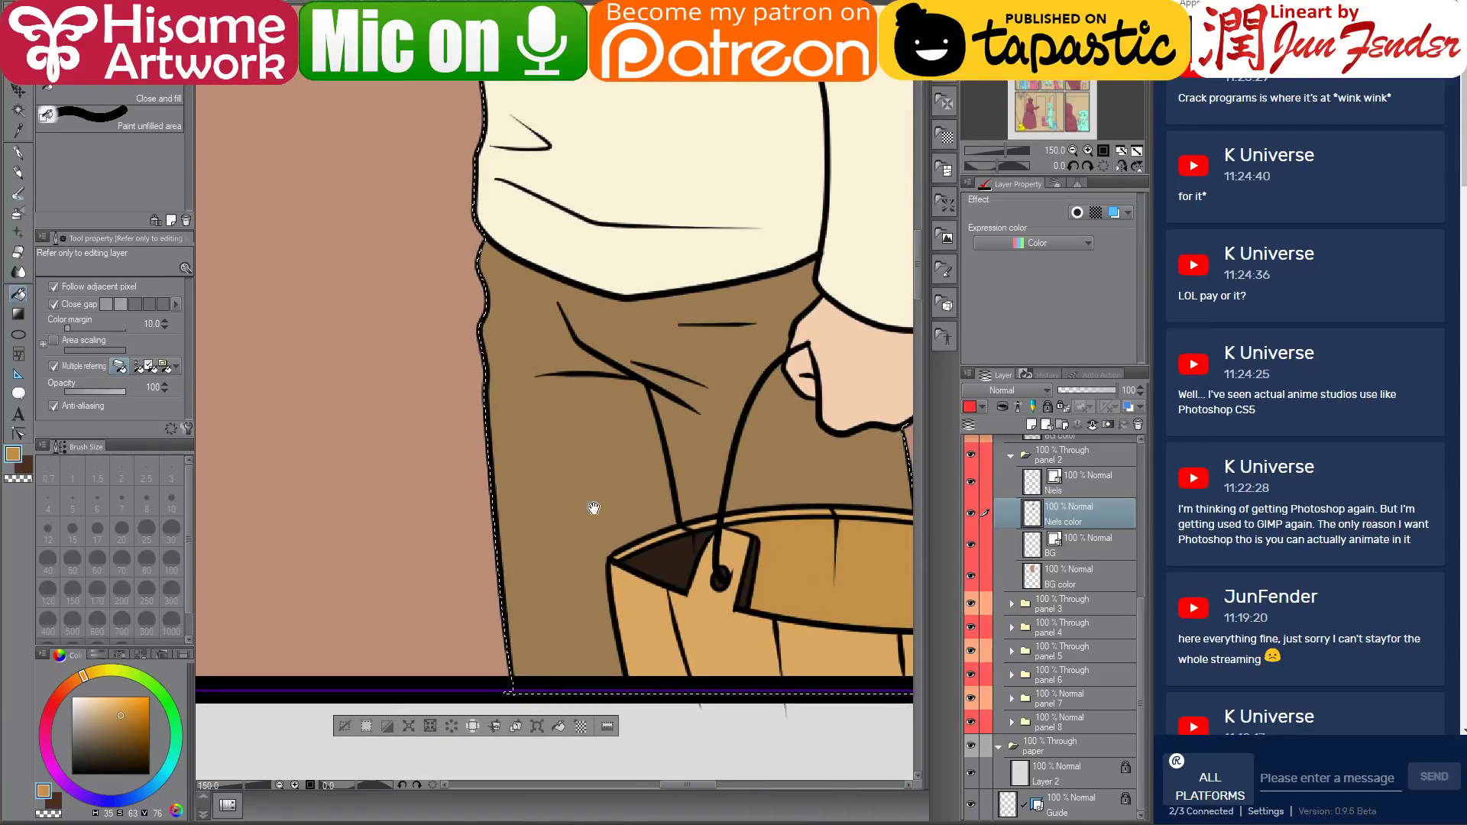
drag(823, 573, 608, 509)
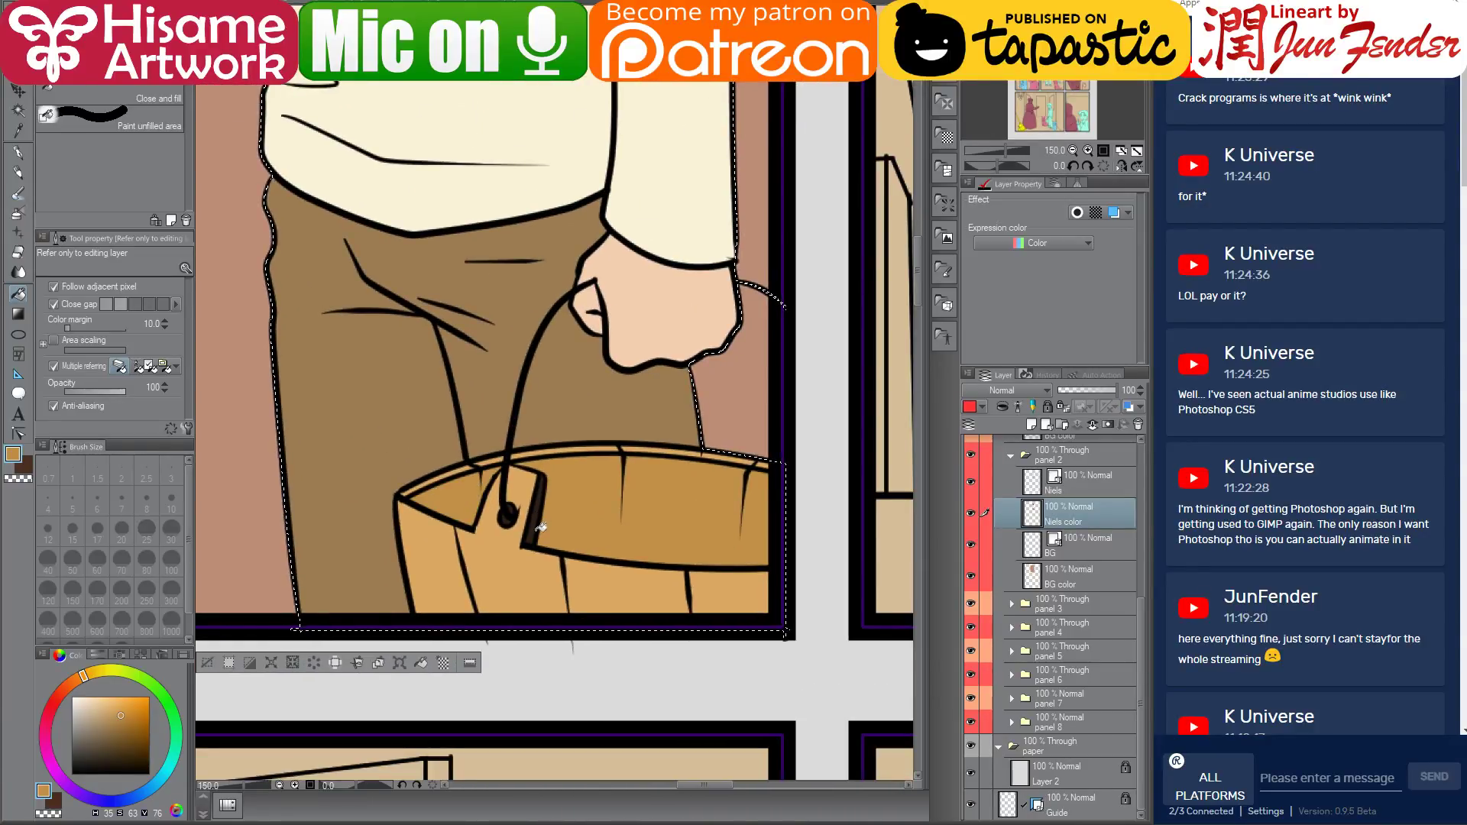
scroll(707, 636, down, 2)
scroll(707, 636, down, 2)
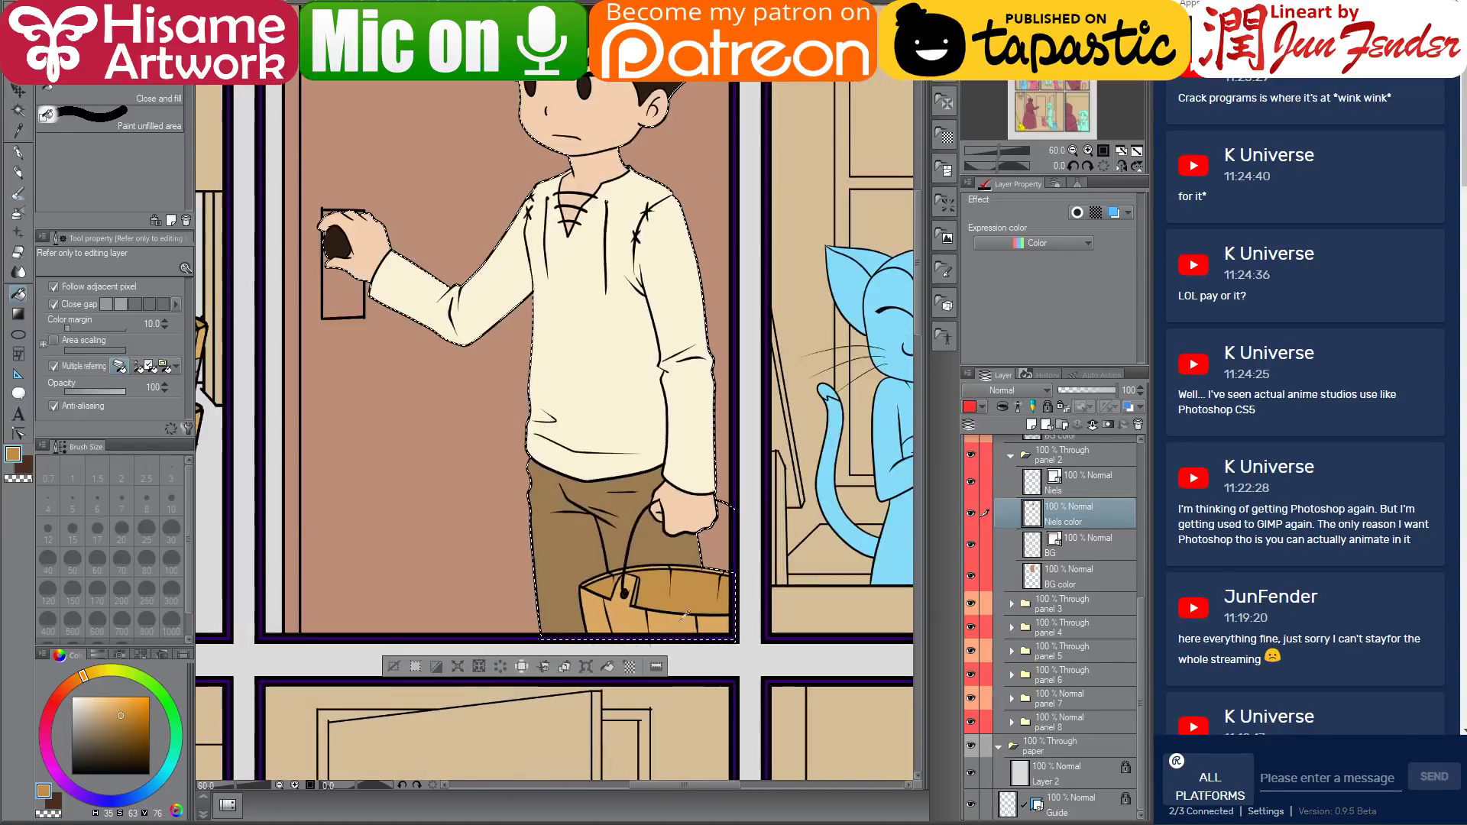
scroll(679, 580, up, 4)
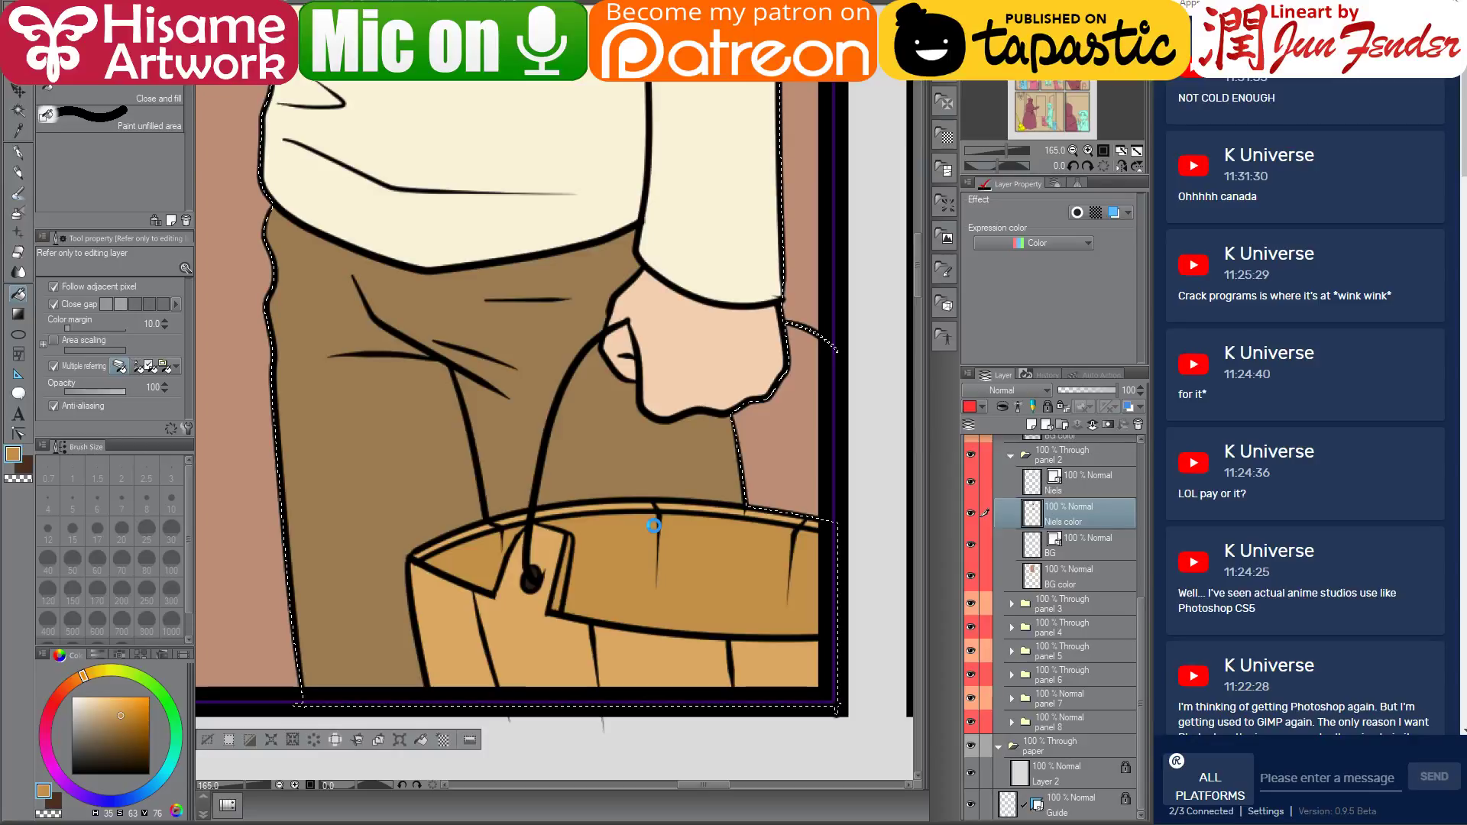
key(ctrl+d)
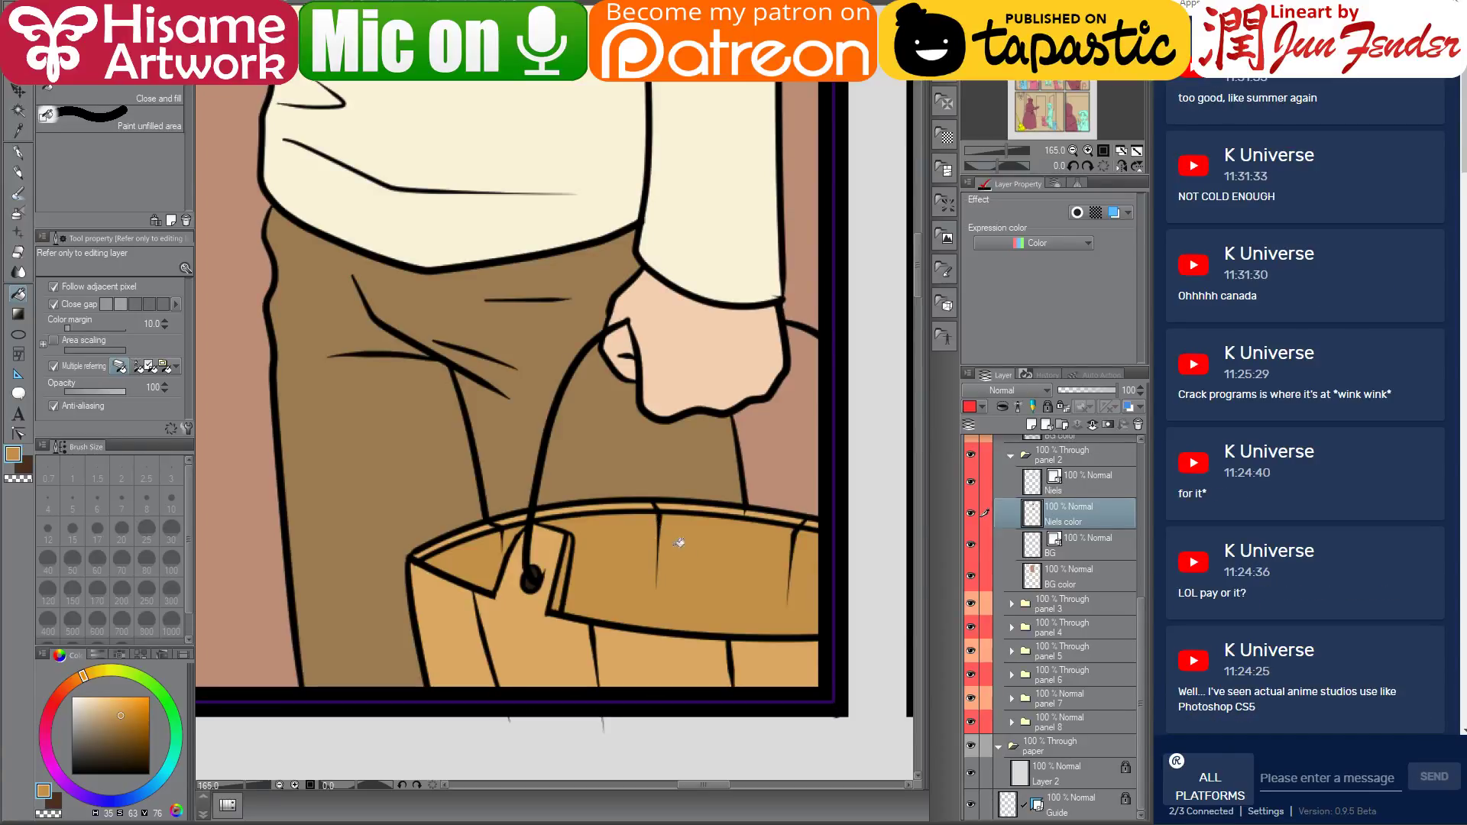
Ink the bucket's handle as a twisted rope in black with the G-pen at size 7 on the boy's line layer
scroll(670, 530, up, 1)
click(19, 433)
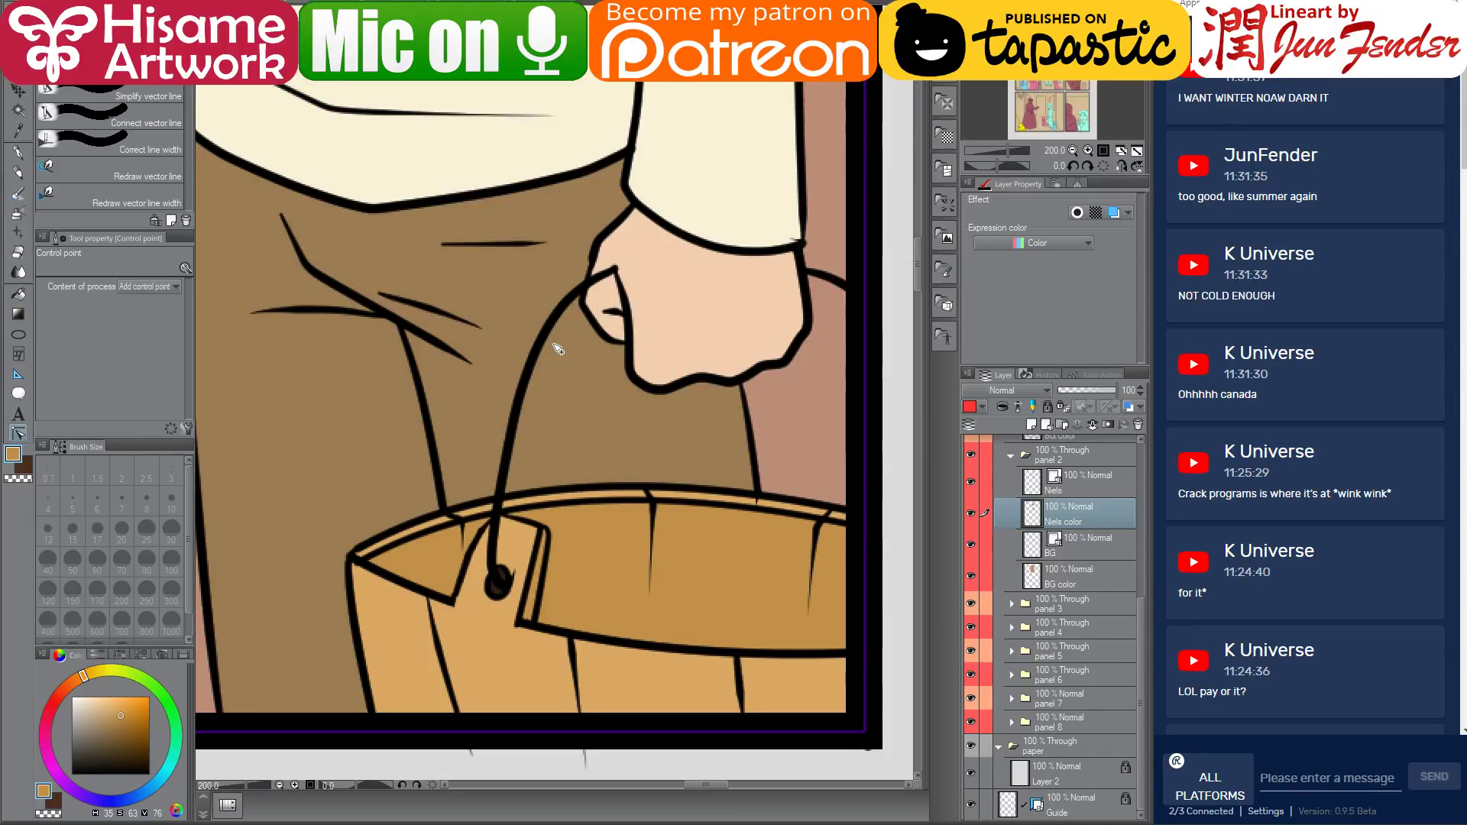
scroll(641, 471, up, 1)
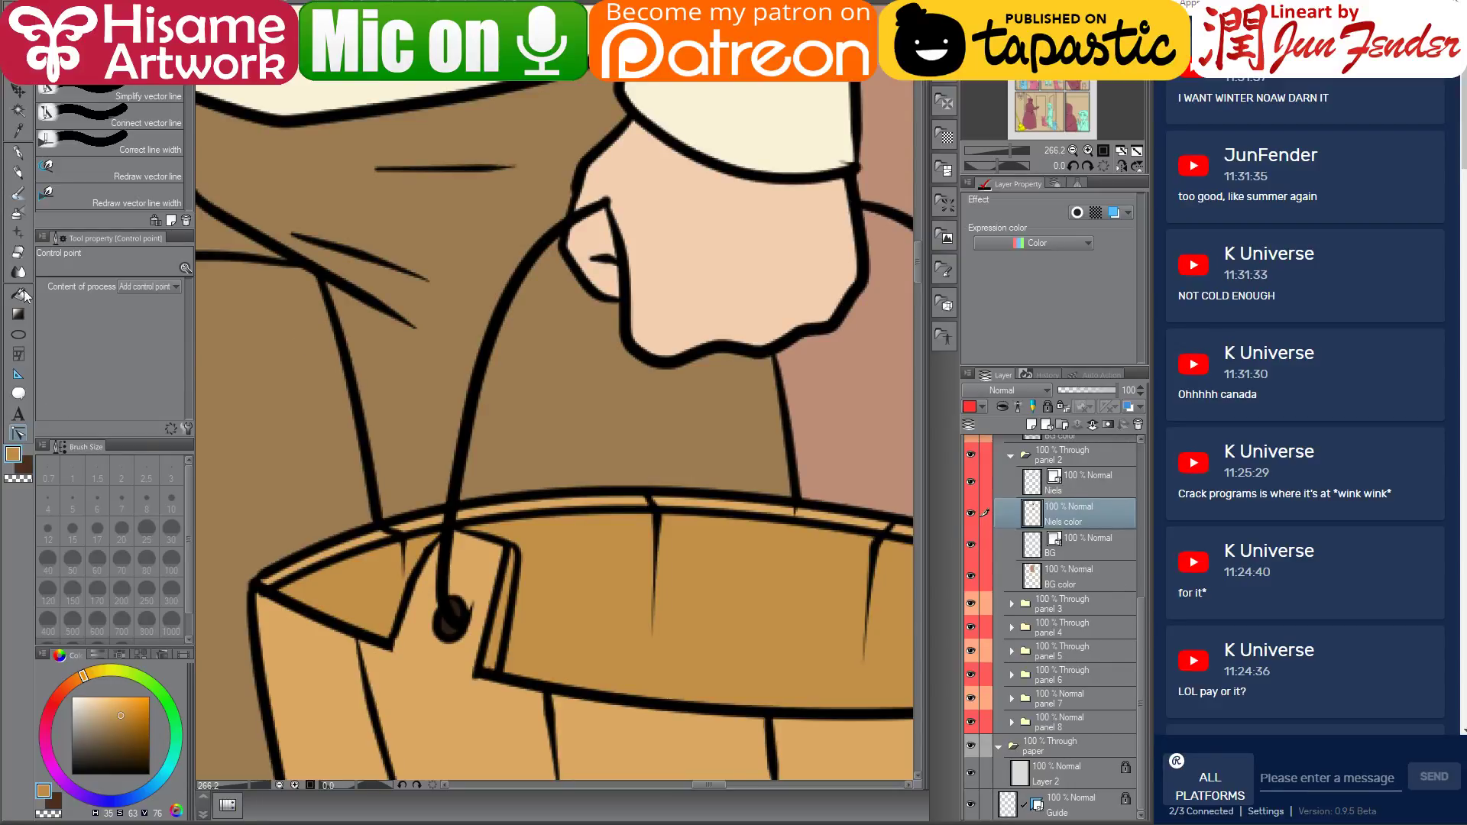
click(20, 153)
click(150, 773)
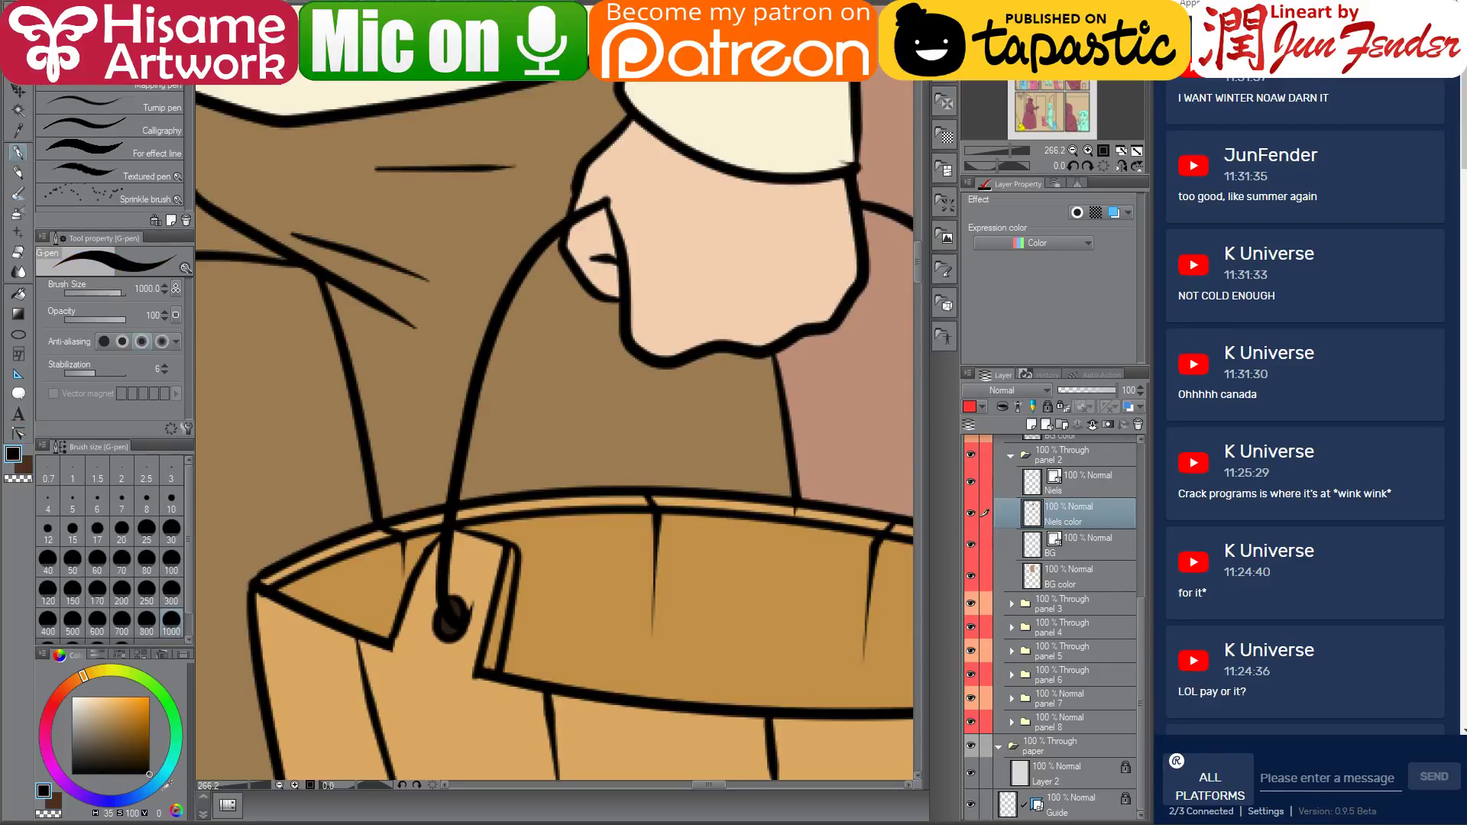
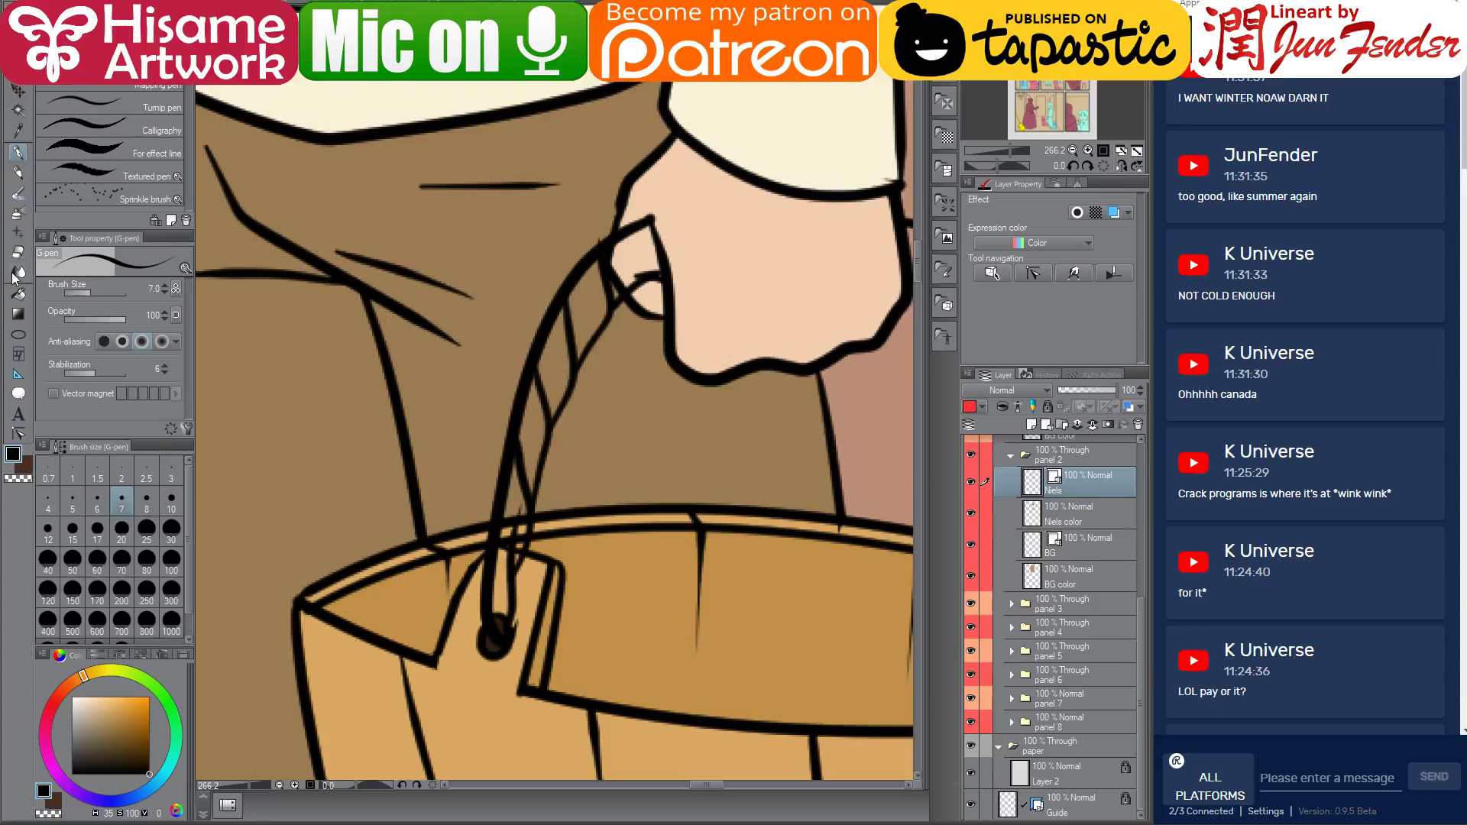
Erase the lines overlapping the rope handle at the fingers and bucket rim with the Hard eraser at size 7
click(18, 252)
drag(617, 284, 647, 246)
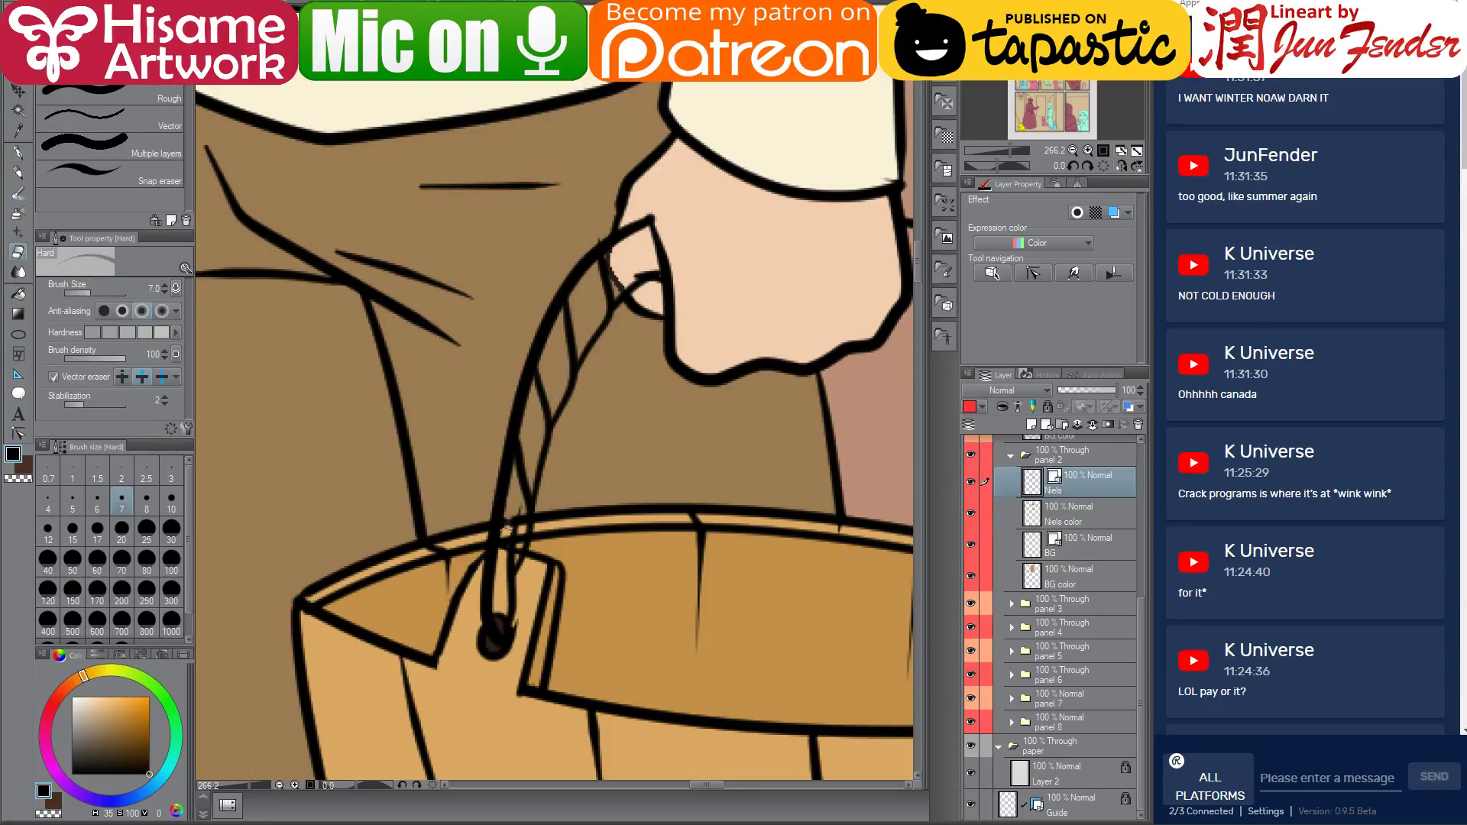
mouse_move(523, 512)
mouse_down()
mouse_move(505, 572)
mouse_move(521, 569)
mouse_up()
drag(678, 523, 457, 511)
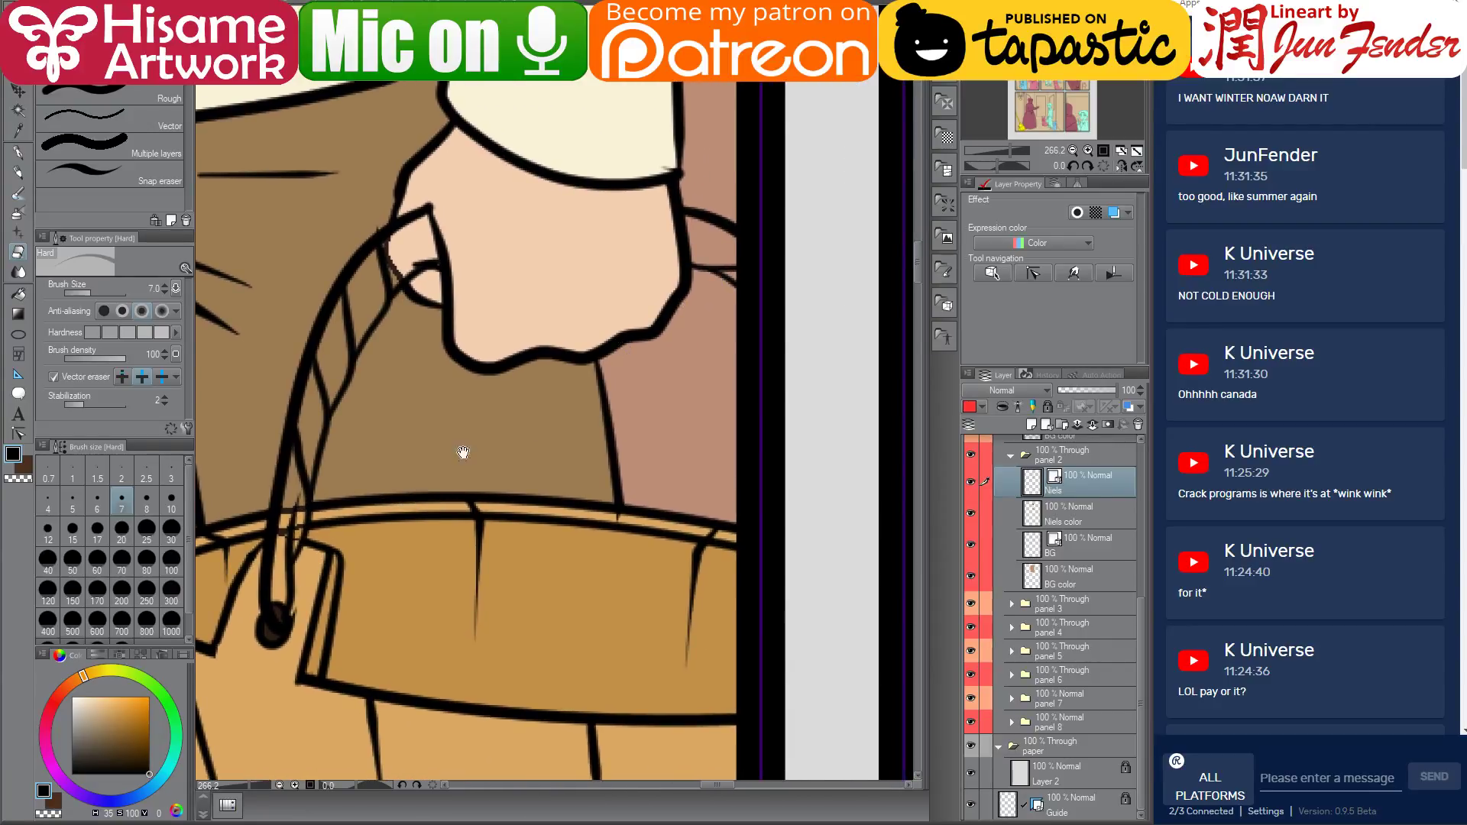
drag(463, 451, 684, 368)
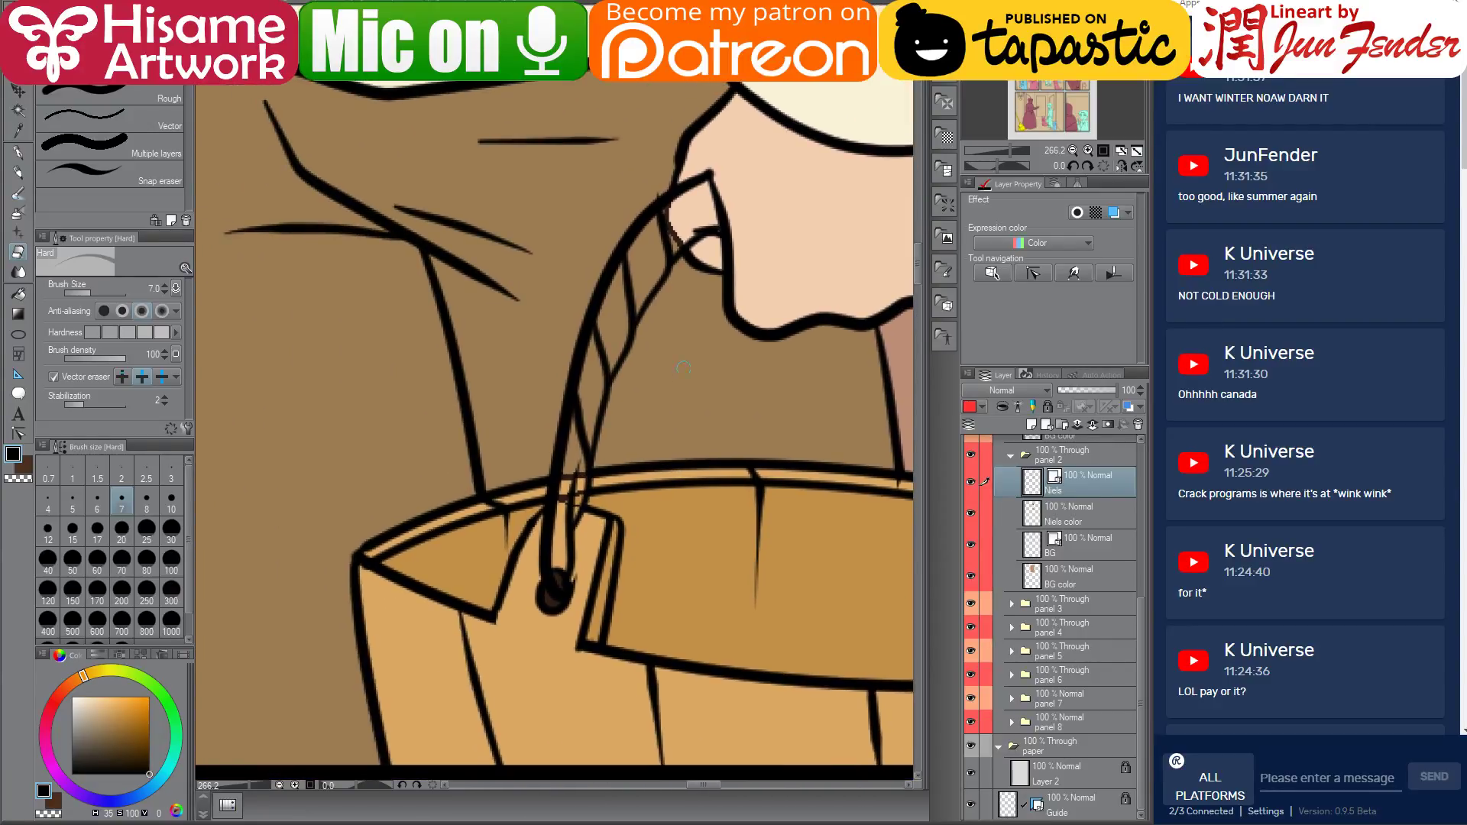
Paint the rope handle tan (H 35, S 44, V 79) on the boy's colour layer with the G-pen at size 10
click(1074, 518)
key(p)
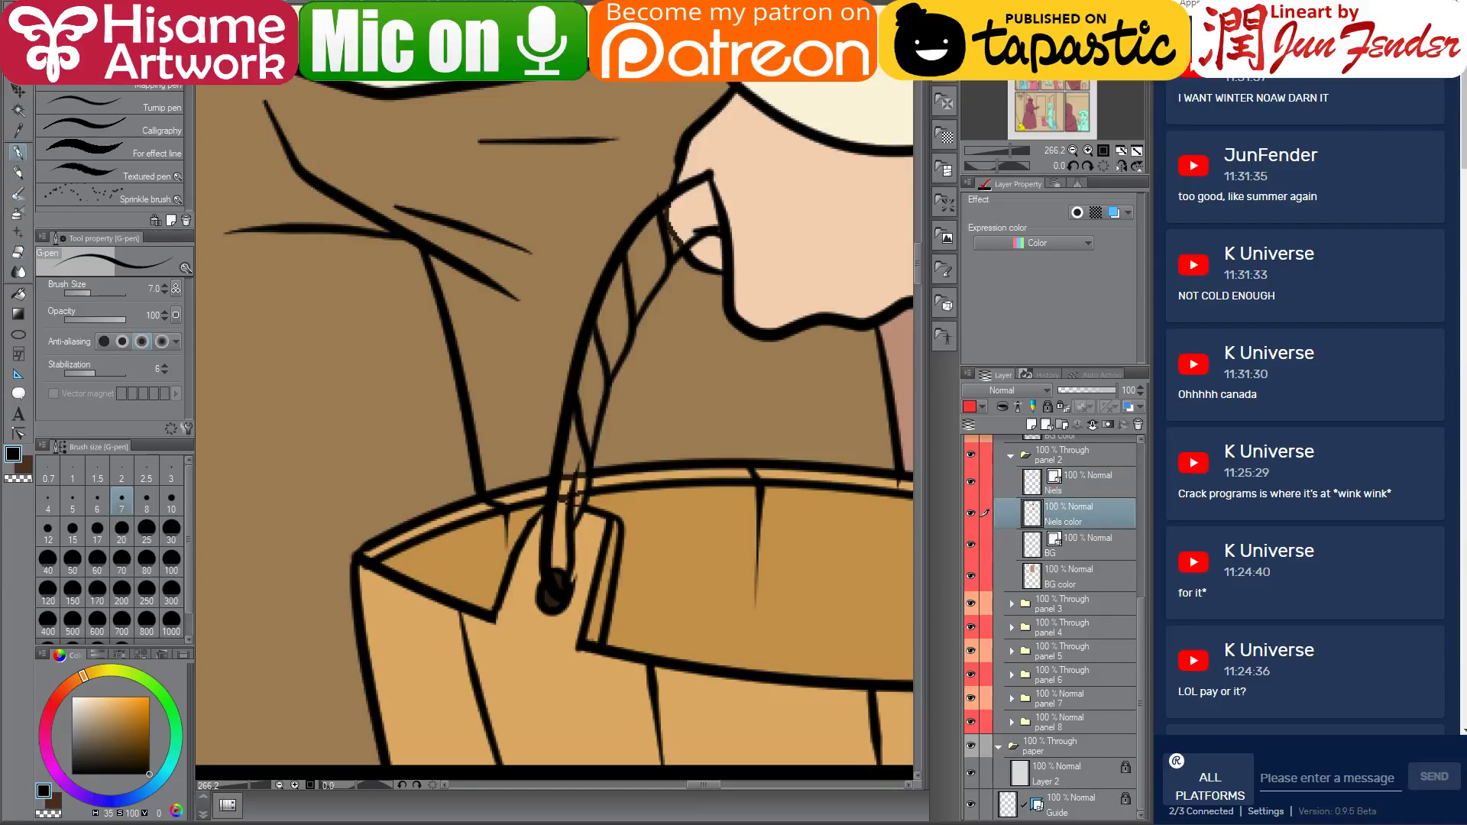
alt+click(508, 631)
click(106, 696)
click(171, 504)
drag(559, 573, 569, 440)
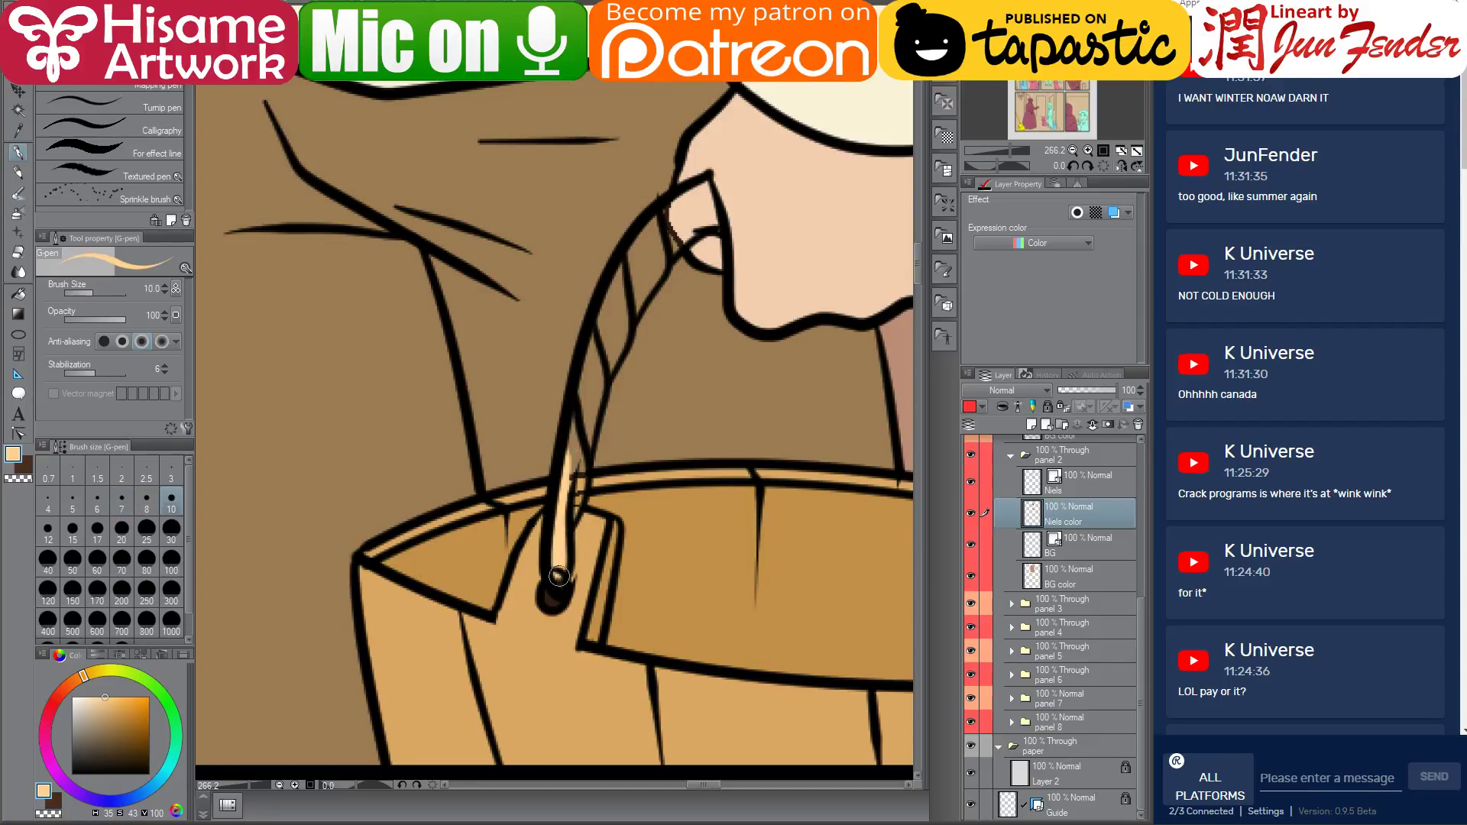
drag(559, 576, 585, 386)
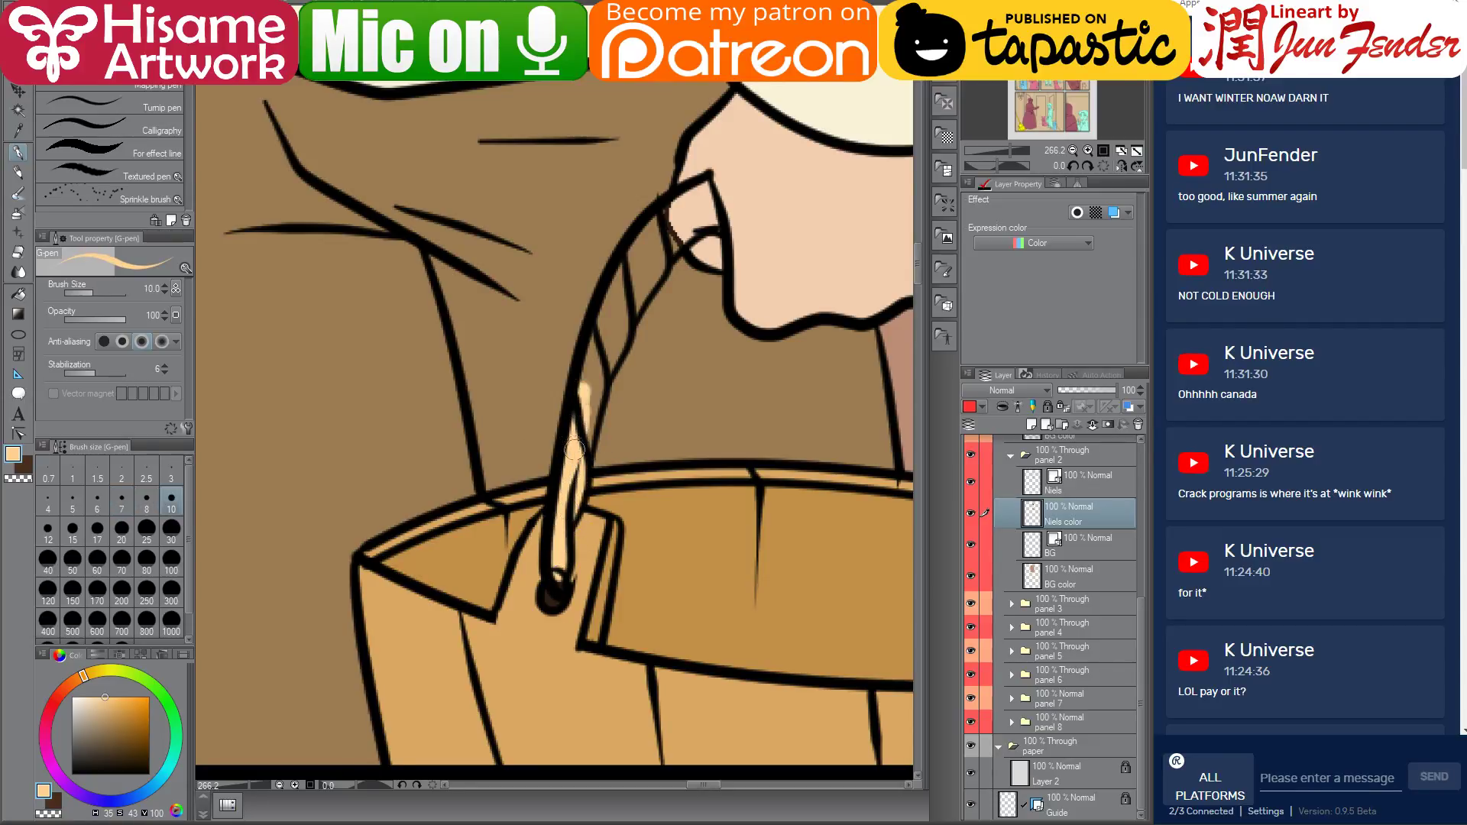
mouse_move(575, 451)
mouse_down()
mouse_move(598, 328)
mouse_move(576, 411)
mouse_move(600, 389)
mouse_move(568, 483)
mouse_up()
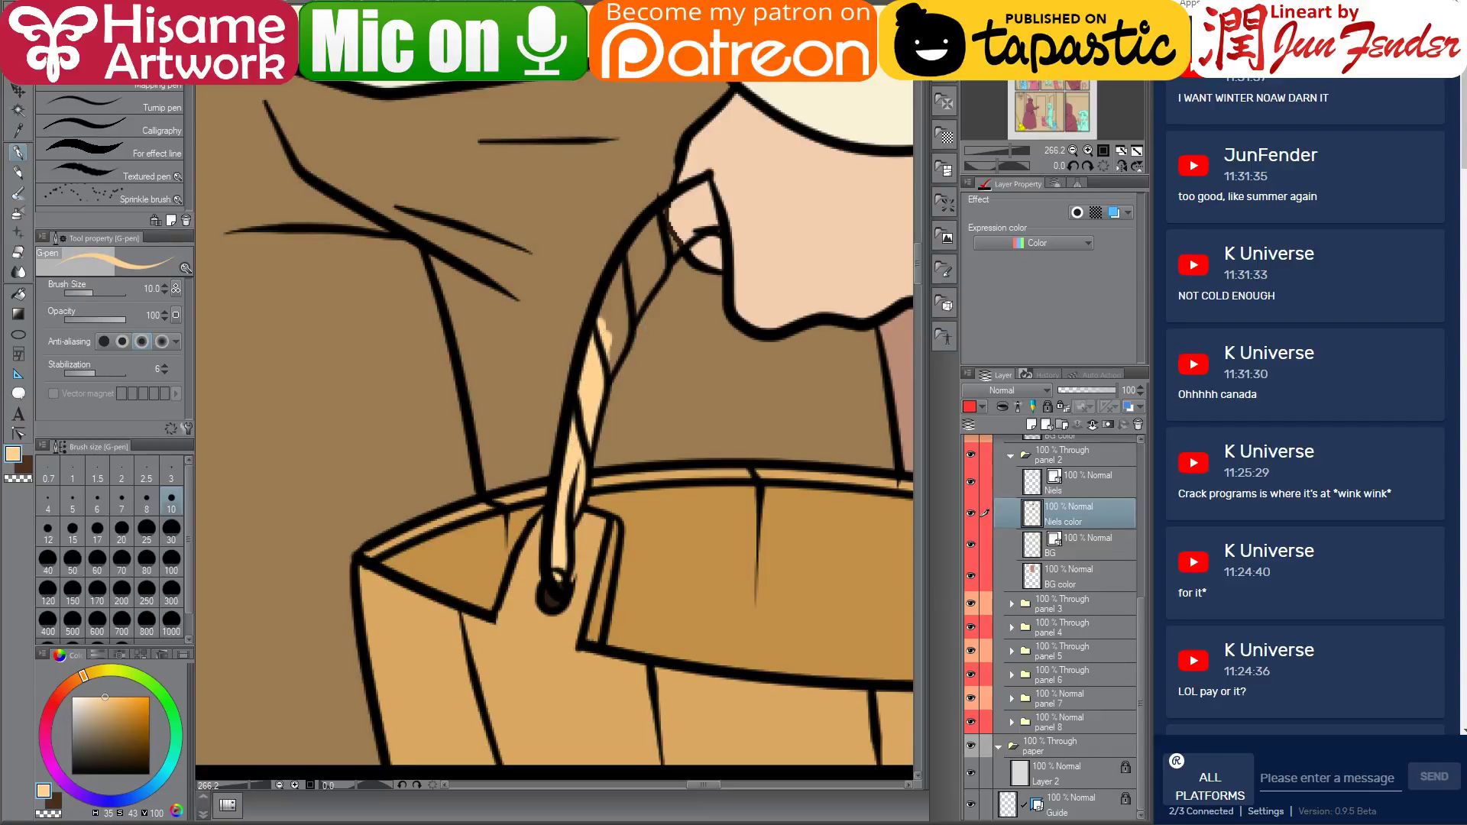
click(106, 712)
mouse_move(559, 580)
mouse_down()
mouse_move(599, 305)
mouse_move(589, 428)
mouse_move(634, 244)
mouse_move(684, 203)
mouse_move(623, 321)
mouse_move(666, 252)
mouse_move(637, 255)
mouse_move(688, 222)
mouse_move(669, 252)
mouse_move(710, 226)
mouse_move(706, 194)
mouse_move(684, 220)
mouse_move(695, 207)
mouse_move(710, 238)
mouse_move(458, 327)
mouse_up()
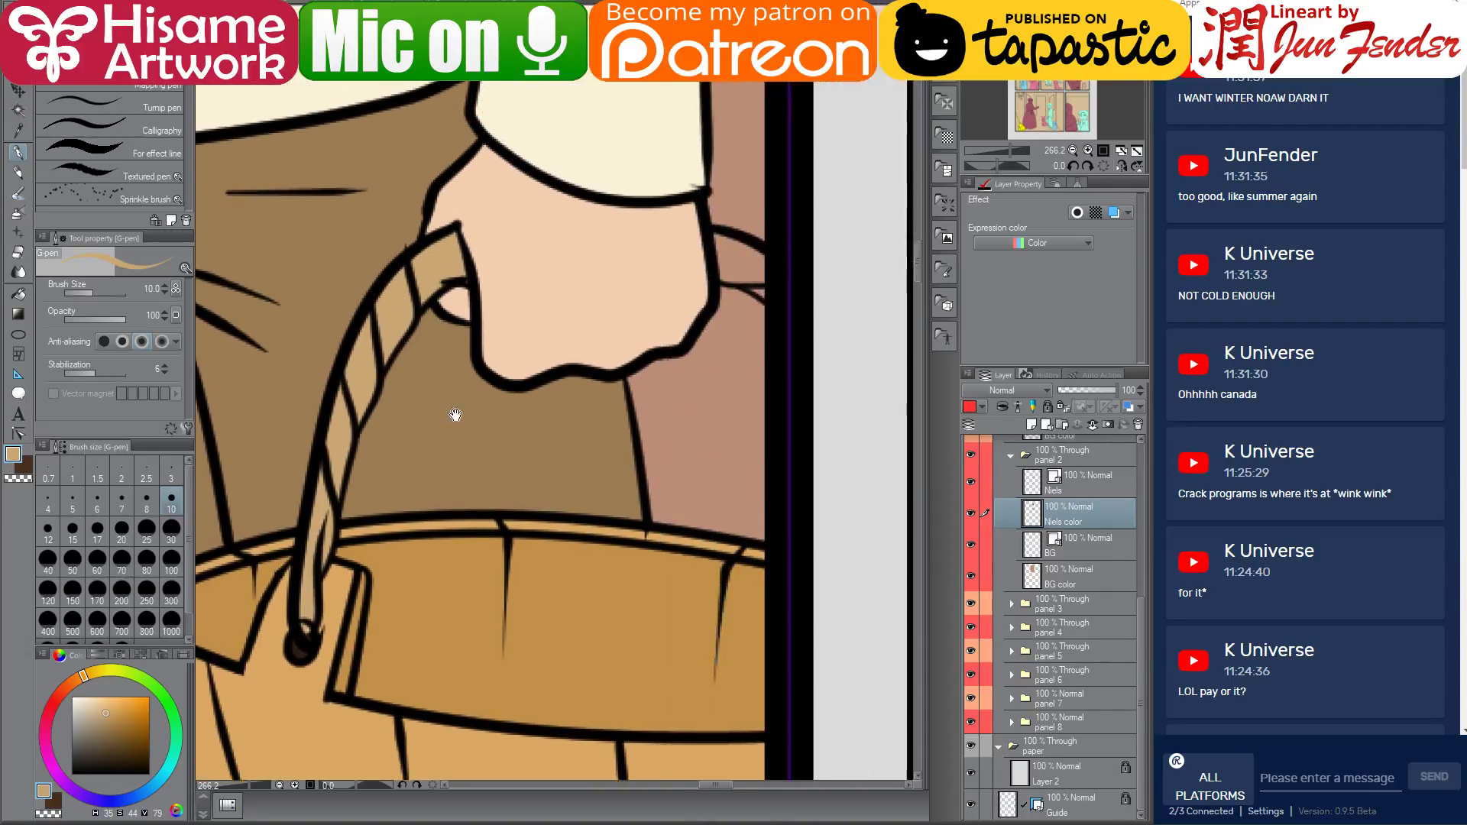
mouse_move(643, 287)
mouse_down()
mouse_move(672, 309)
mouse_move(692, 302)
mouse_move(687, 317)
mouse_move(652, 286)
mouse_move(683, 292)
mouse_move(693, 317)
mouse_up()
Expand the panel 3 layer folder, select Layer 3 and toggle its visibility to identify what it holds
scroll(659, 248, down, 6)
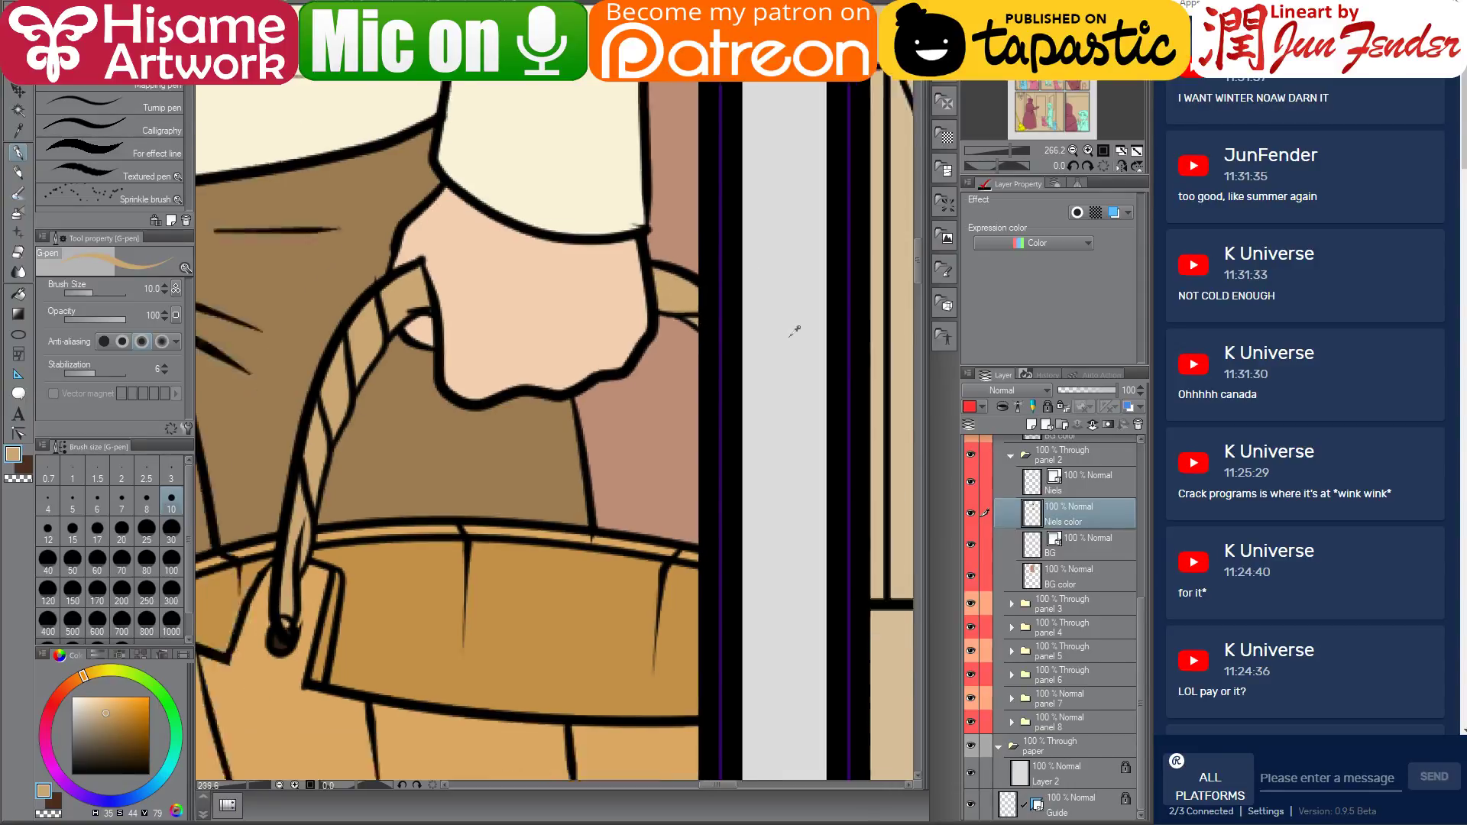
scroll(622, 390, down, 1)
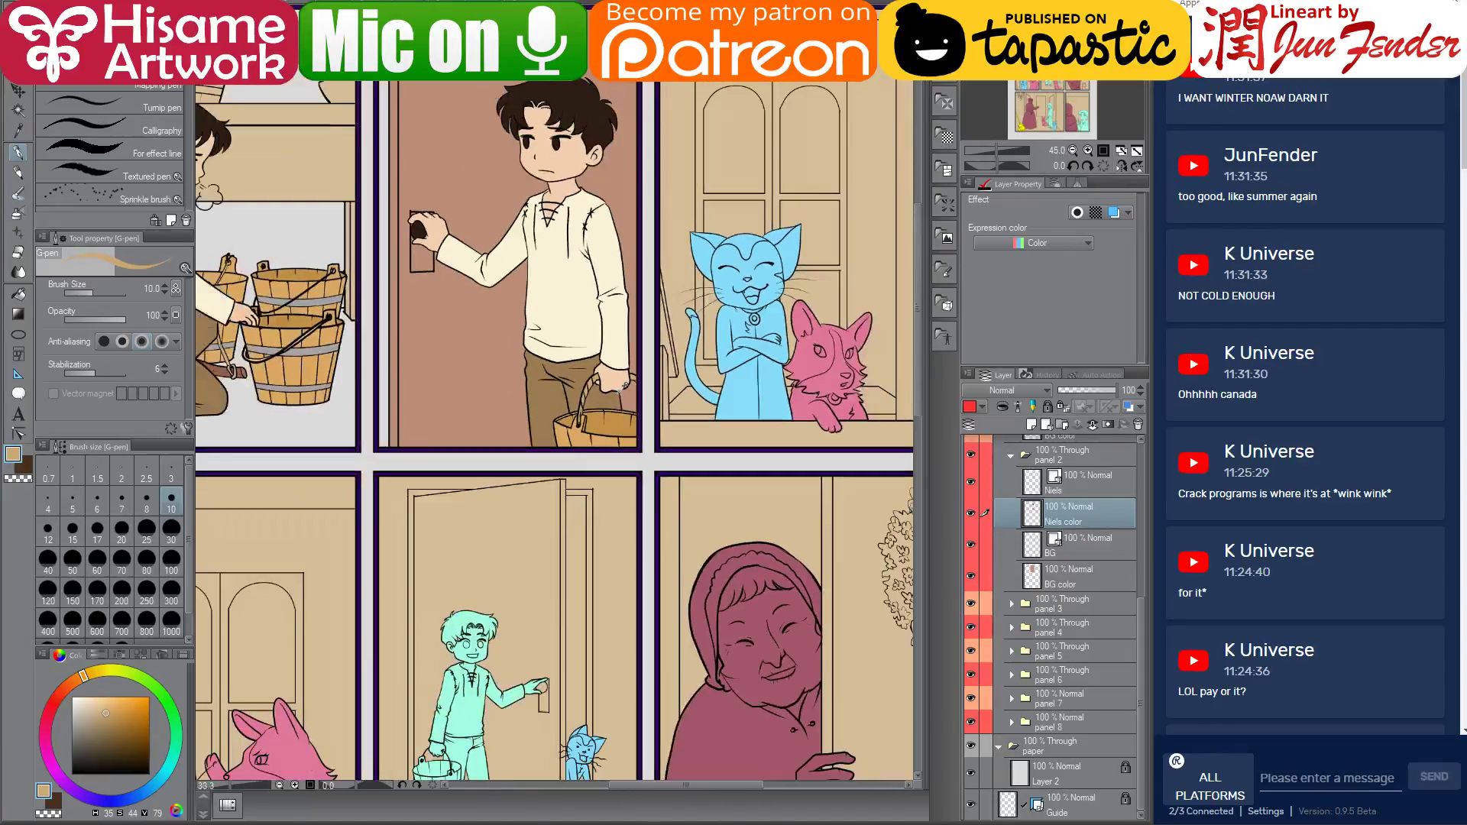
drag(602, 386, 685, 447)
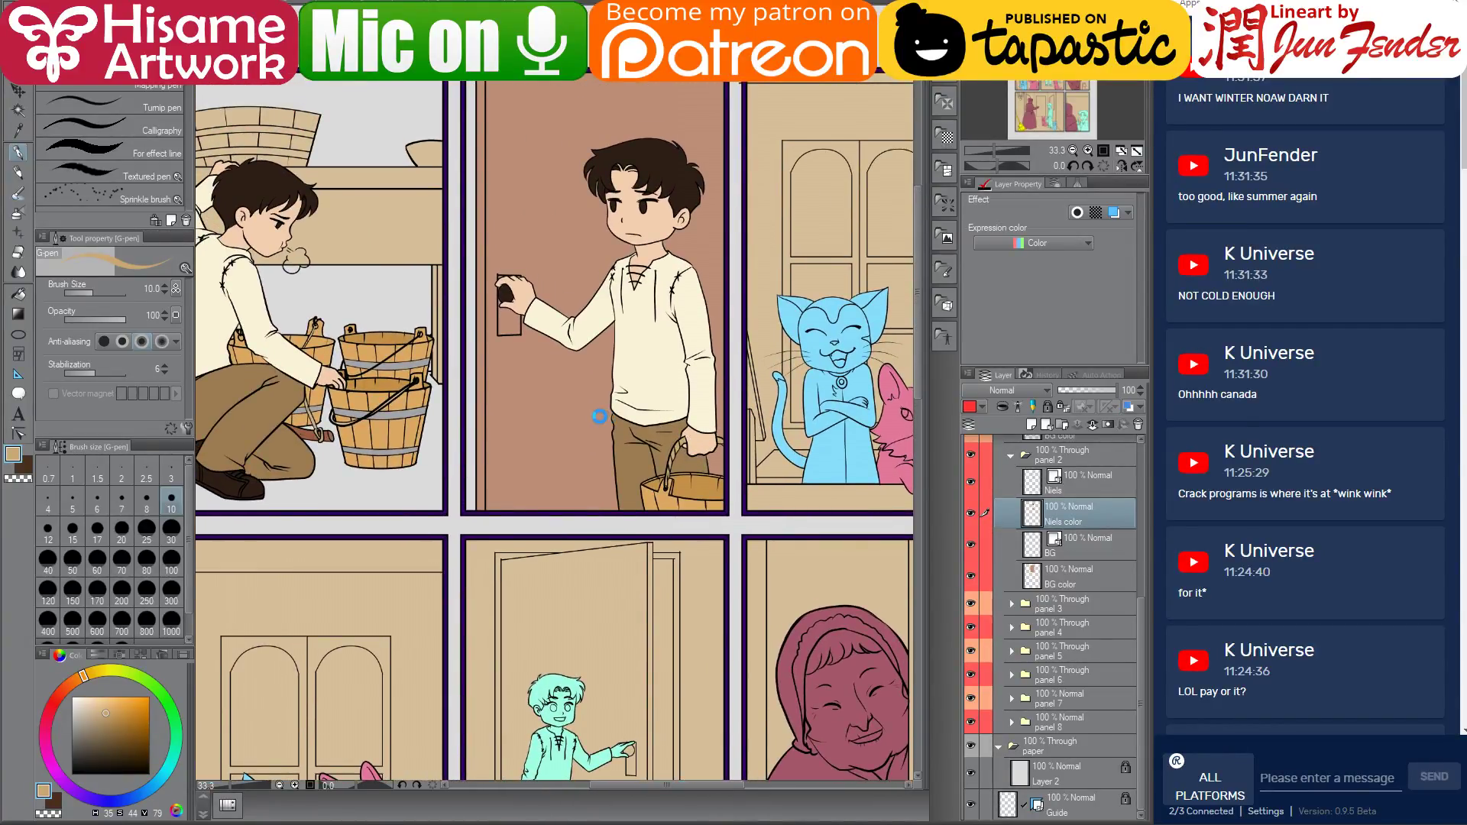
drag(612, 434, 510, 470)
click(1011, 603)
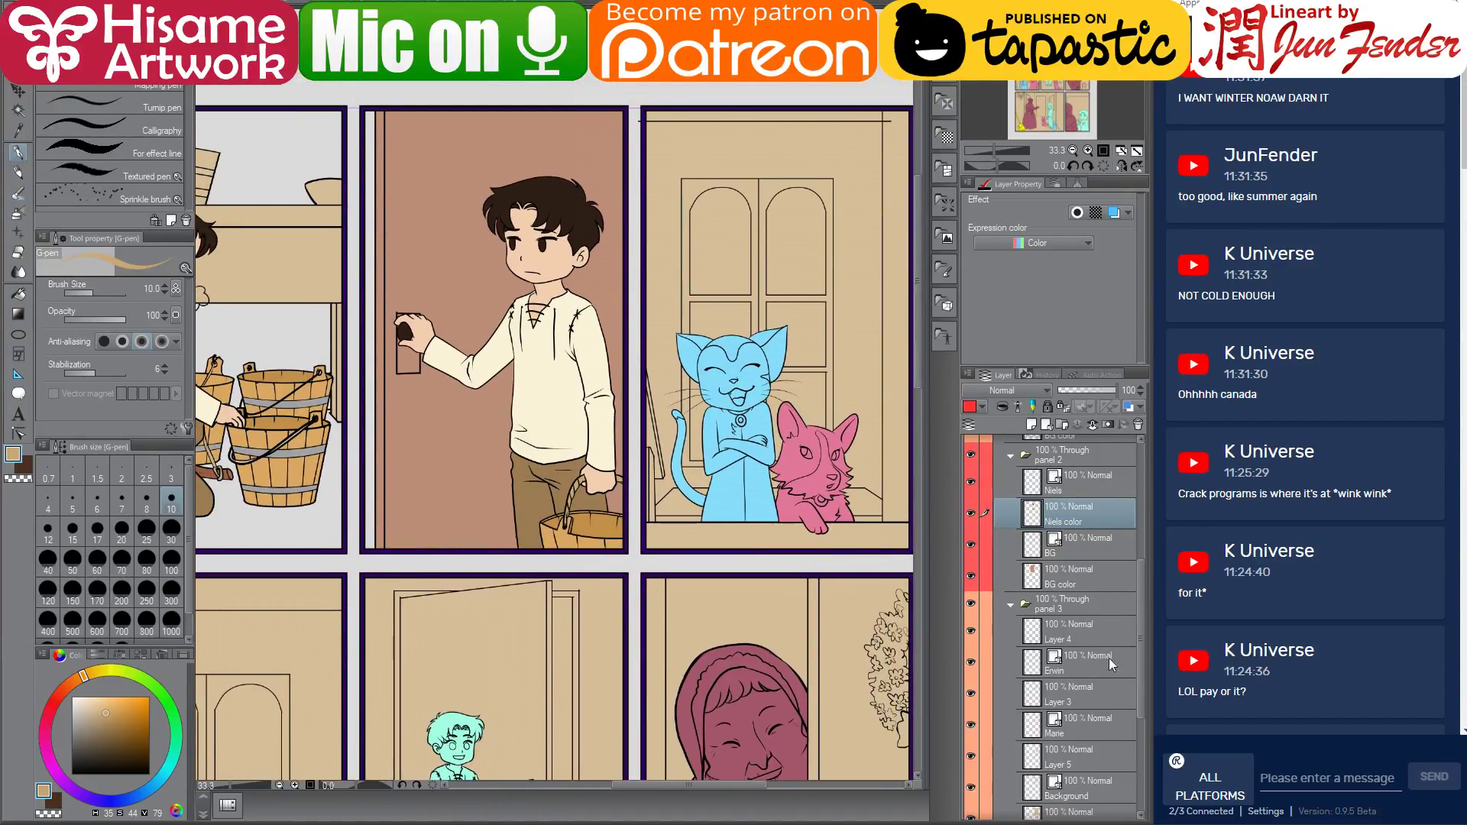
click(1053, 692)
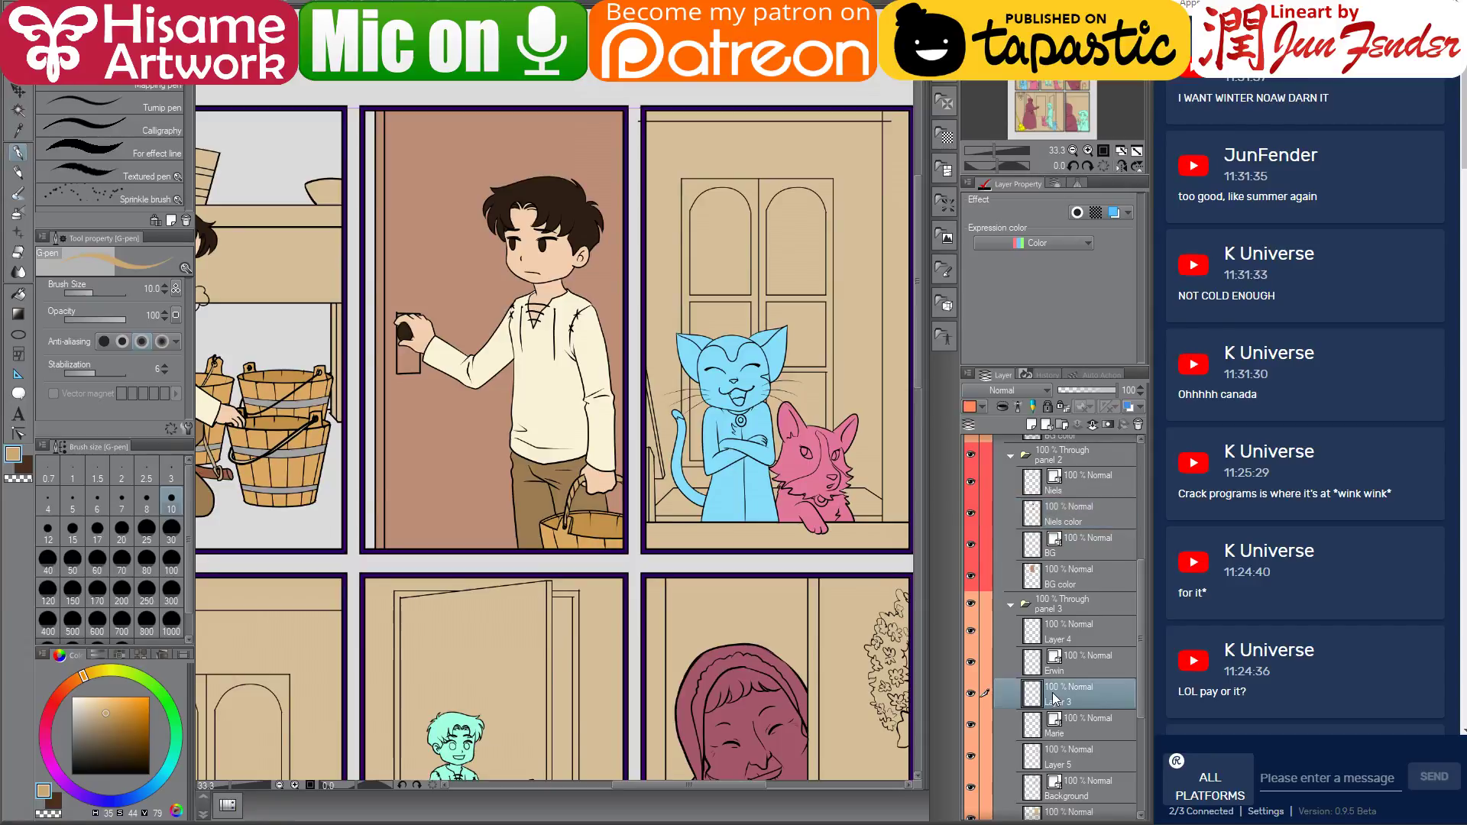
click(970, 693)
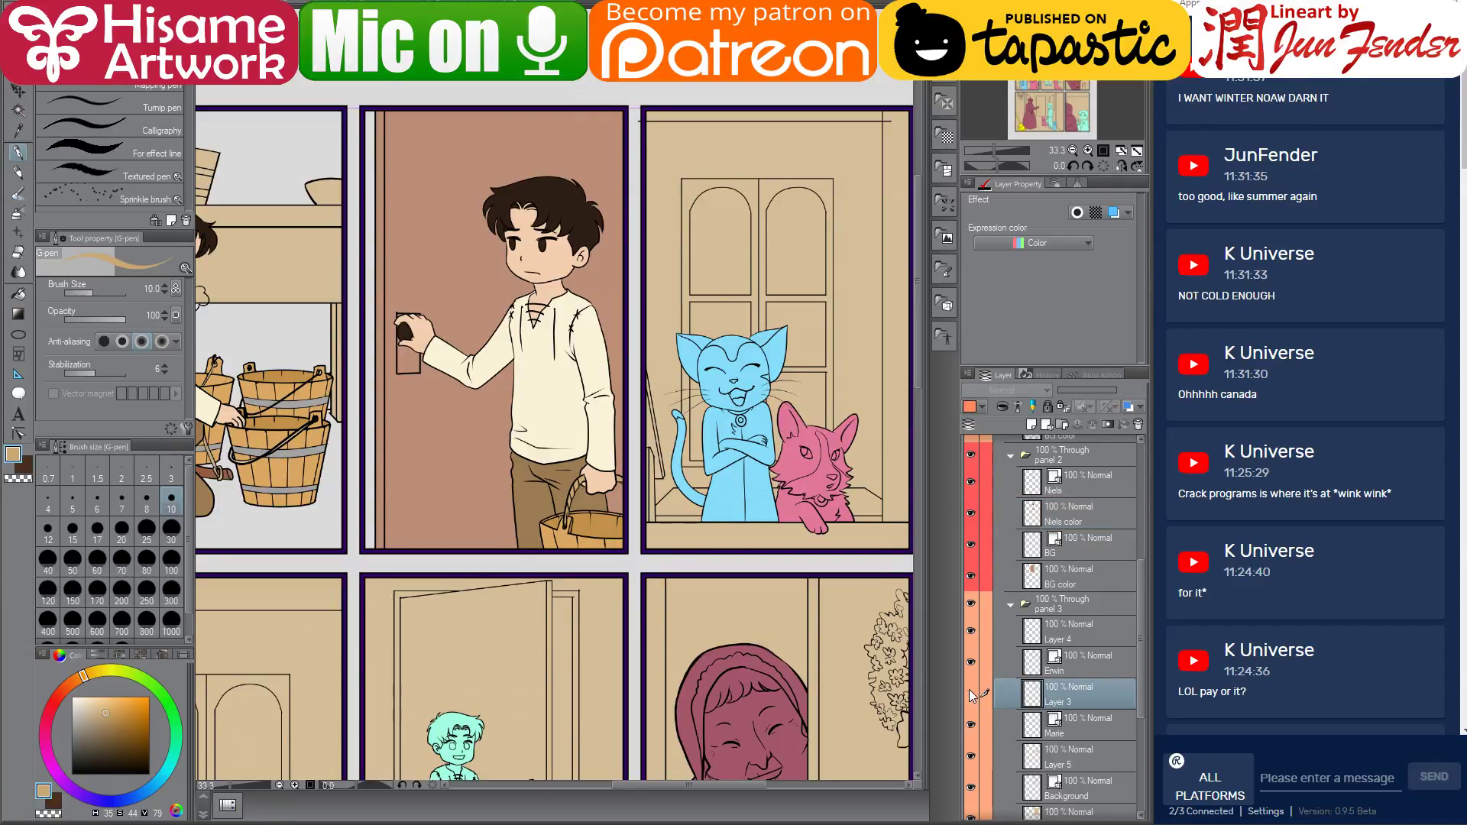
click(970, 692)
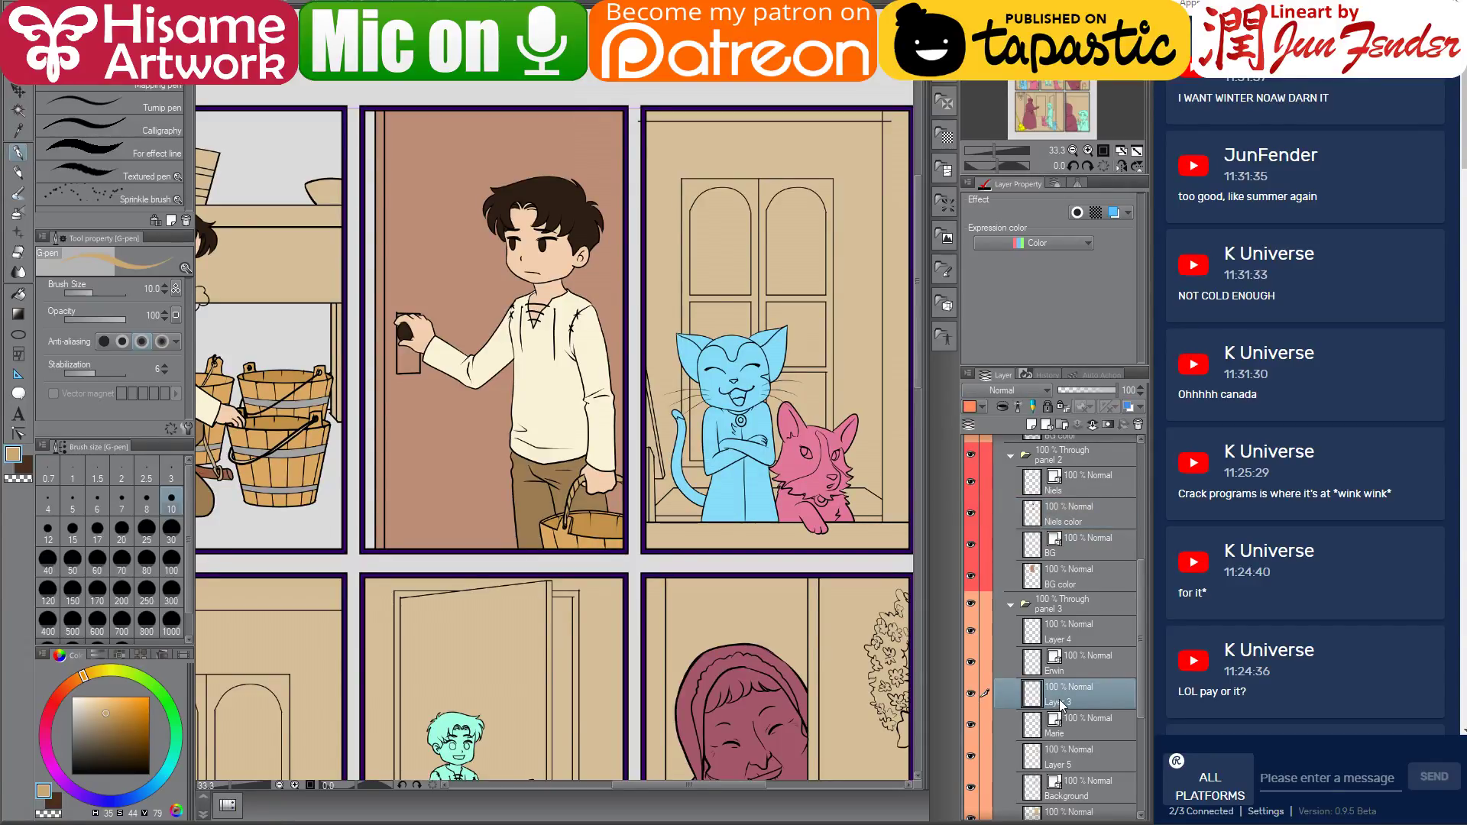
Rename Layer 3 in the panel 3 folder as "erwin color" and load its painted cat silhouette as a selection
double_click(1060, 702)
text(e)
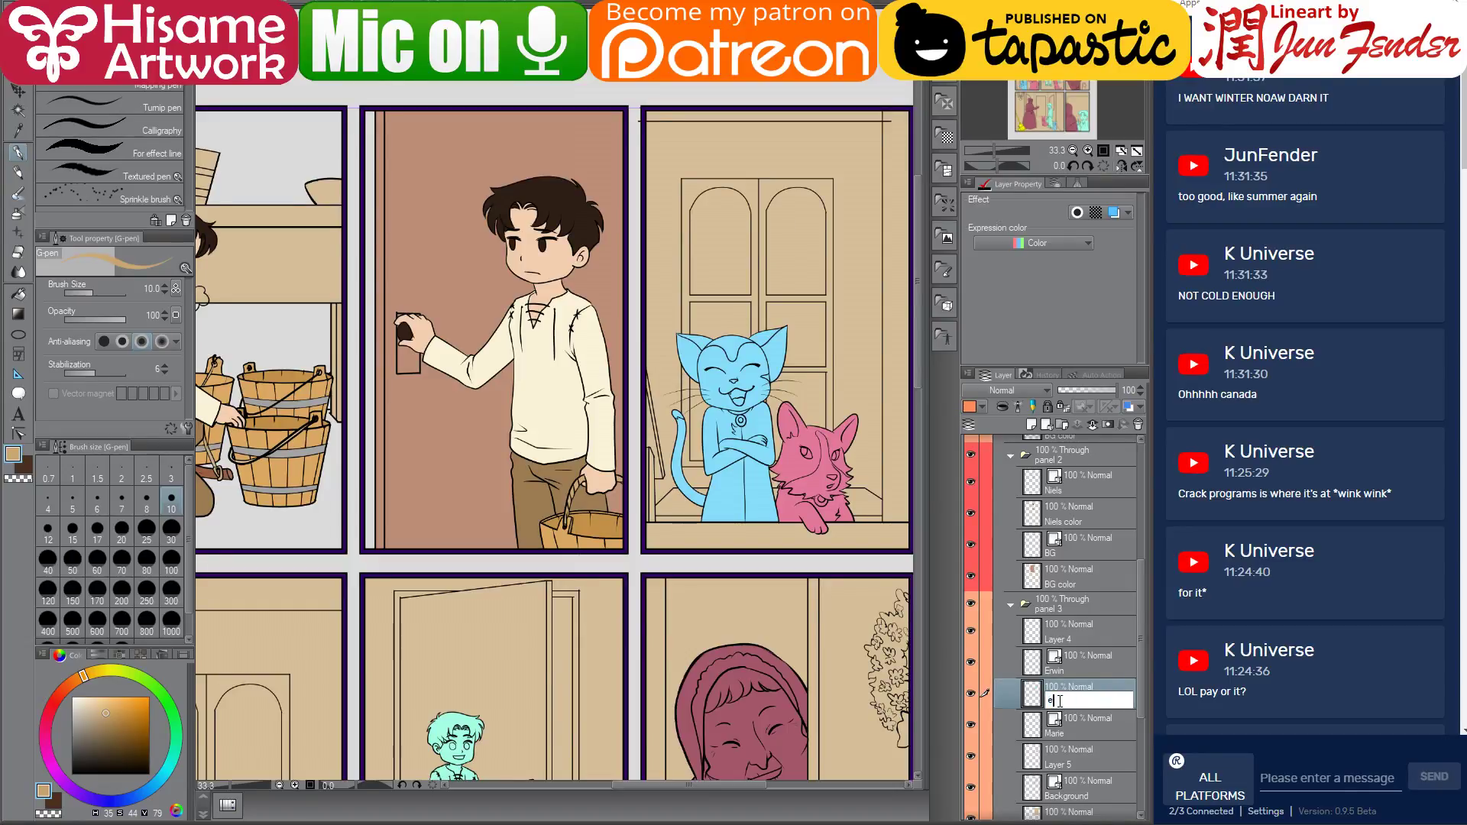
text(rwin color)
key(Return)
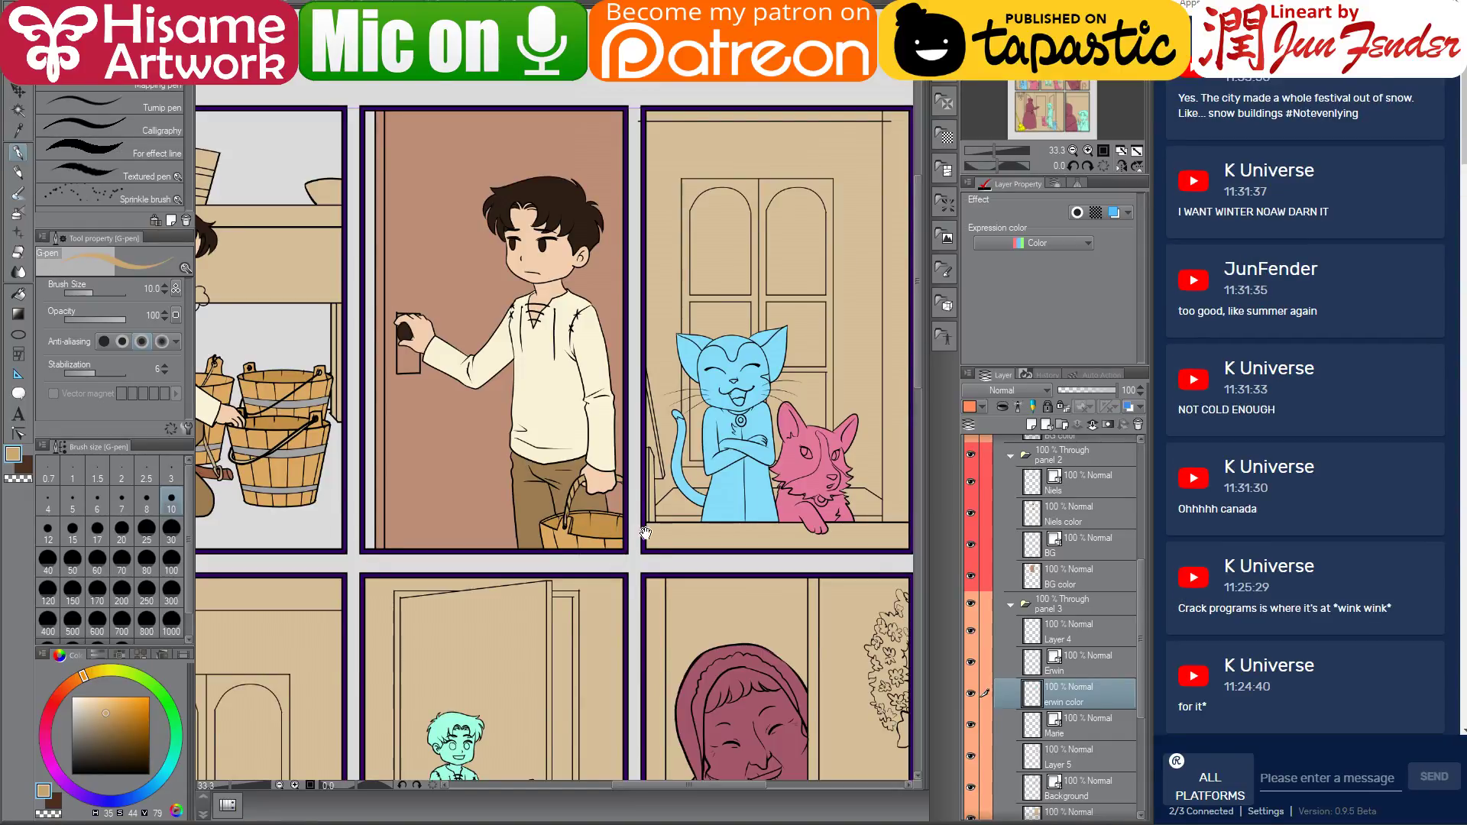
drag(640, 533, 588, 544)
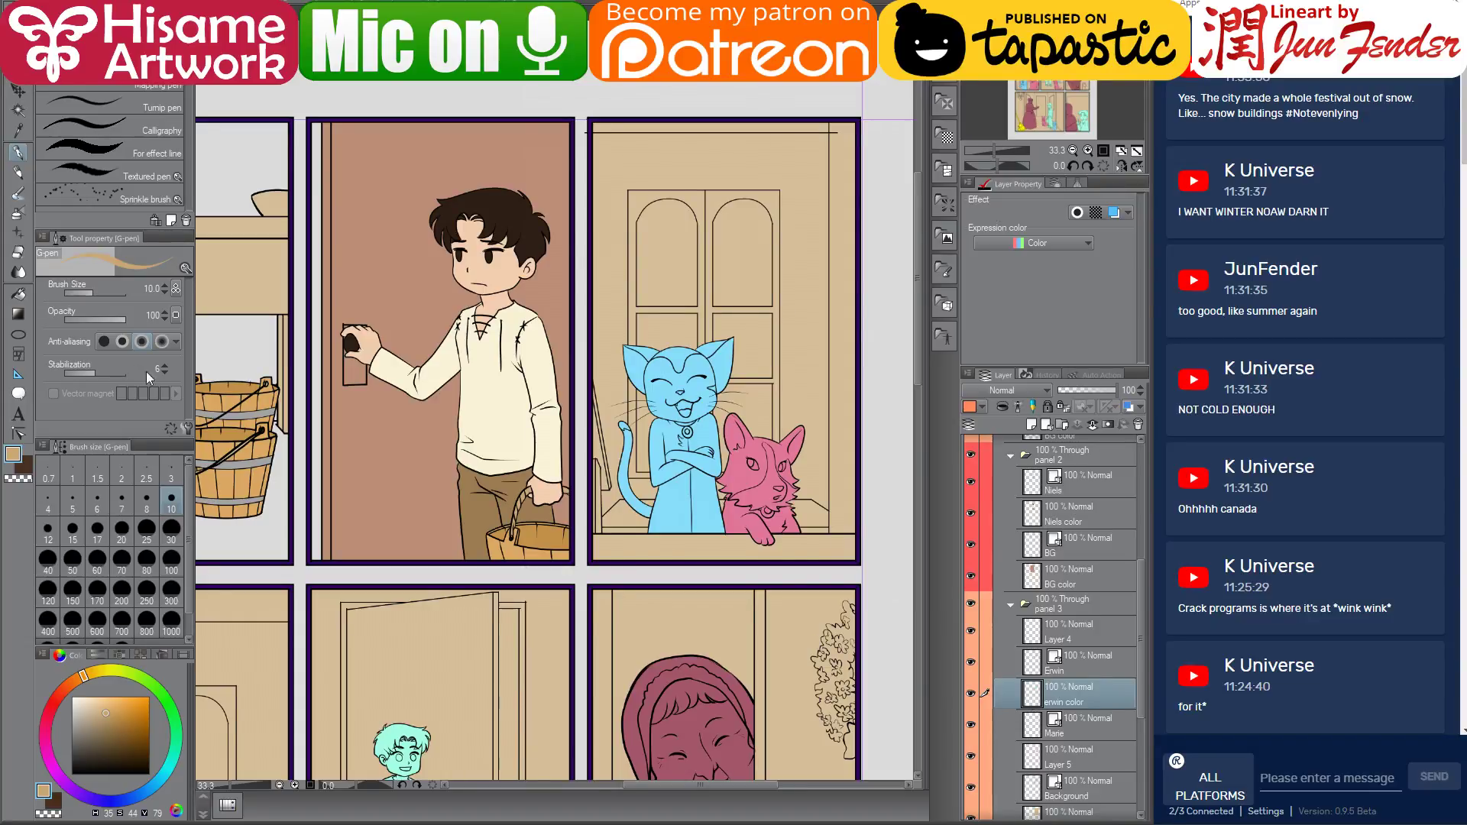
ctrl+click(1034, 693)
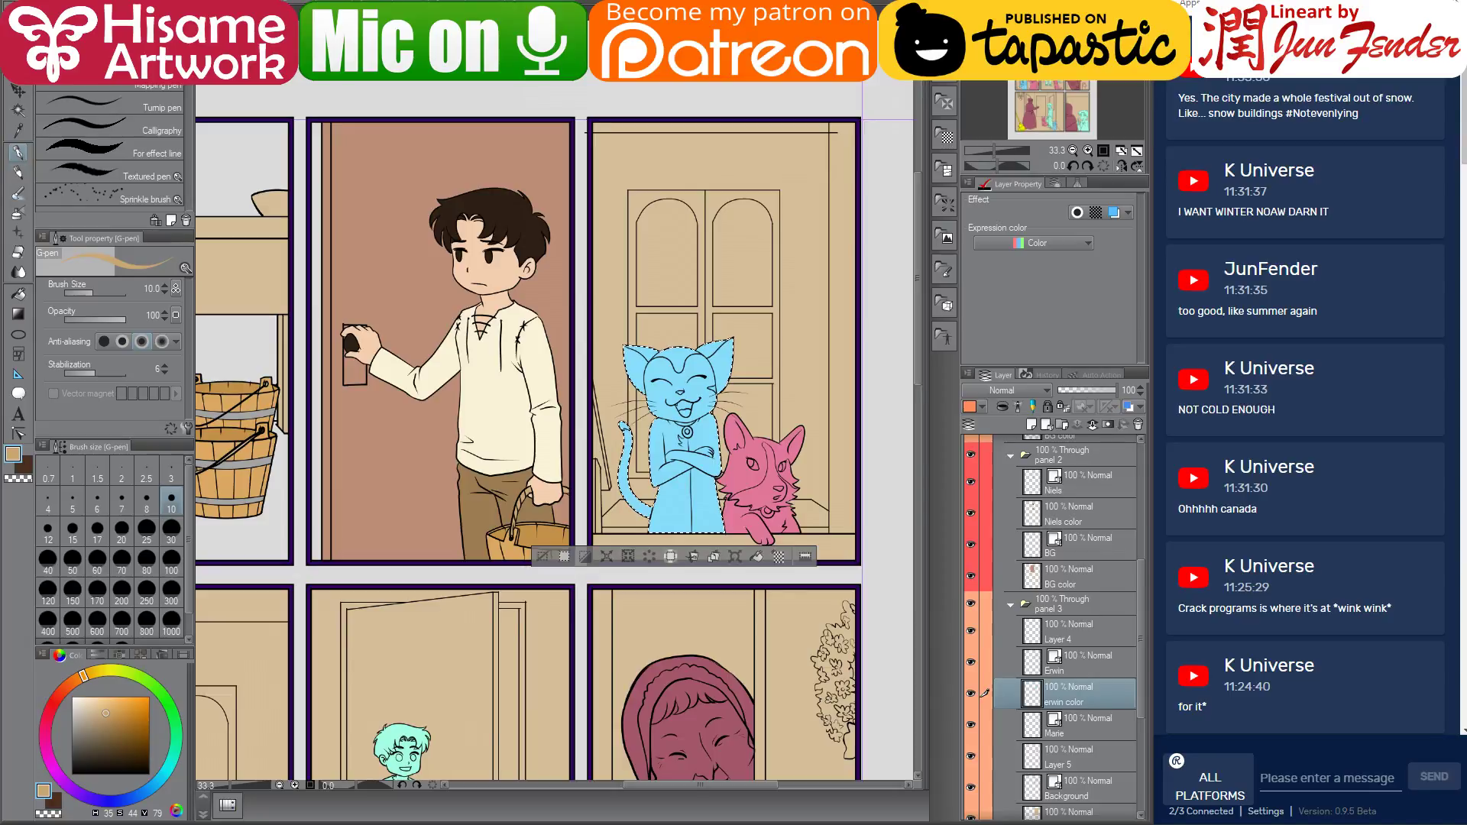
Paint the selected cat dark grey (H 330, S 3, V 24), sampled from the earlier cat page, with the G-pen at size 600
click(292, 3)
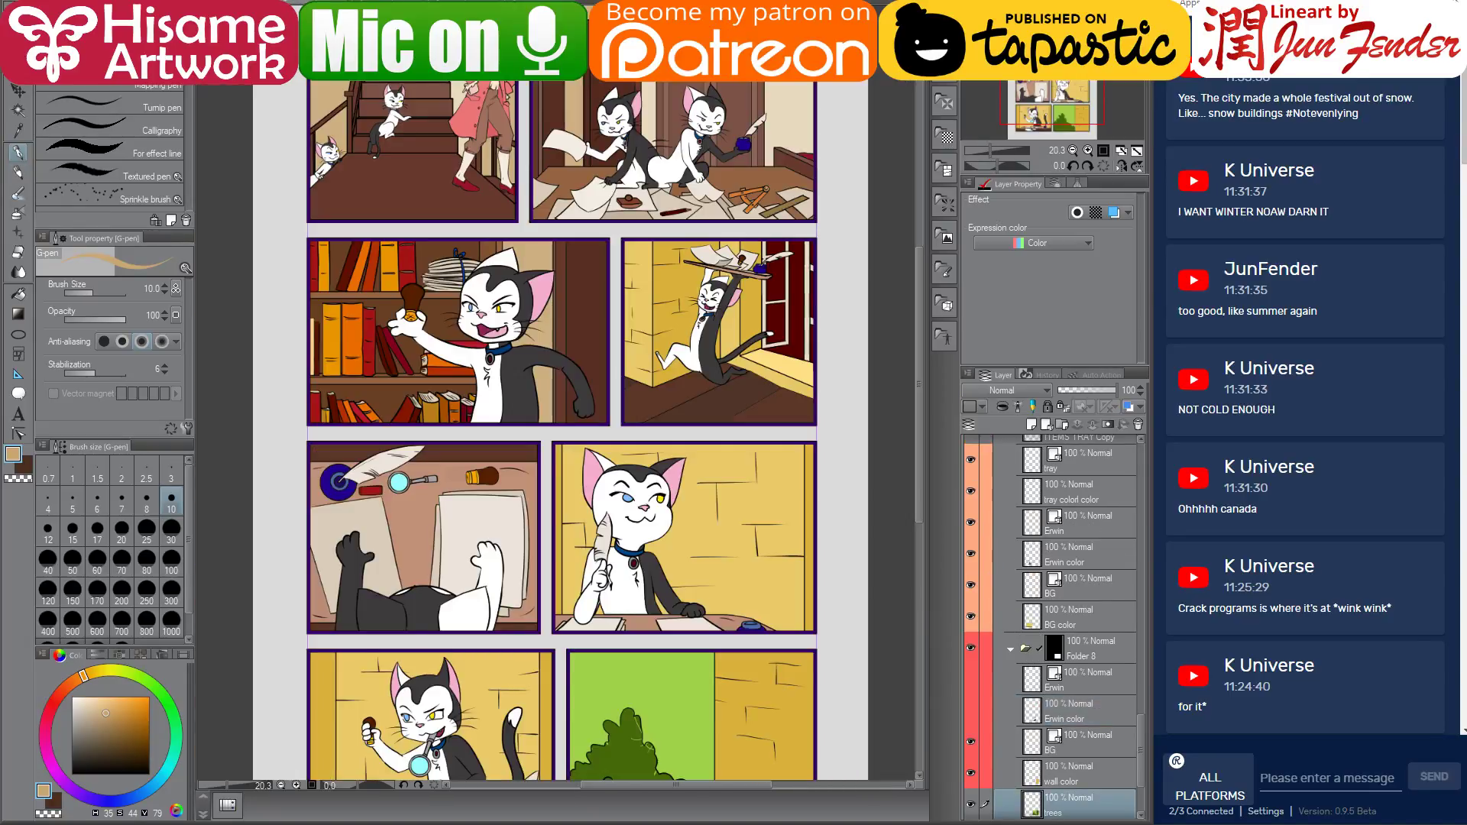
alt+click(545, 362)
key(ctrl+Tab)
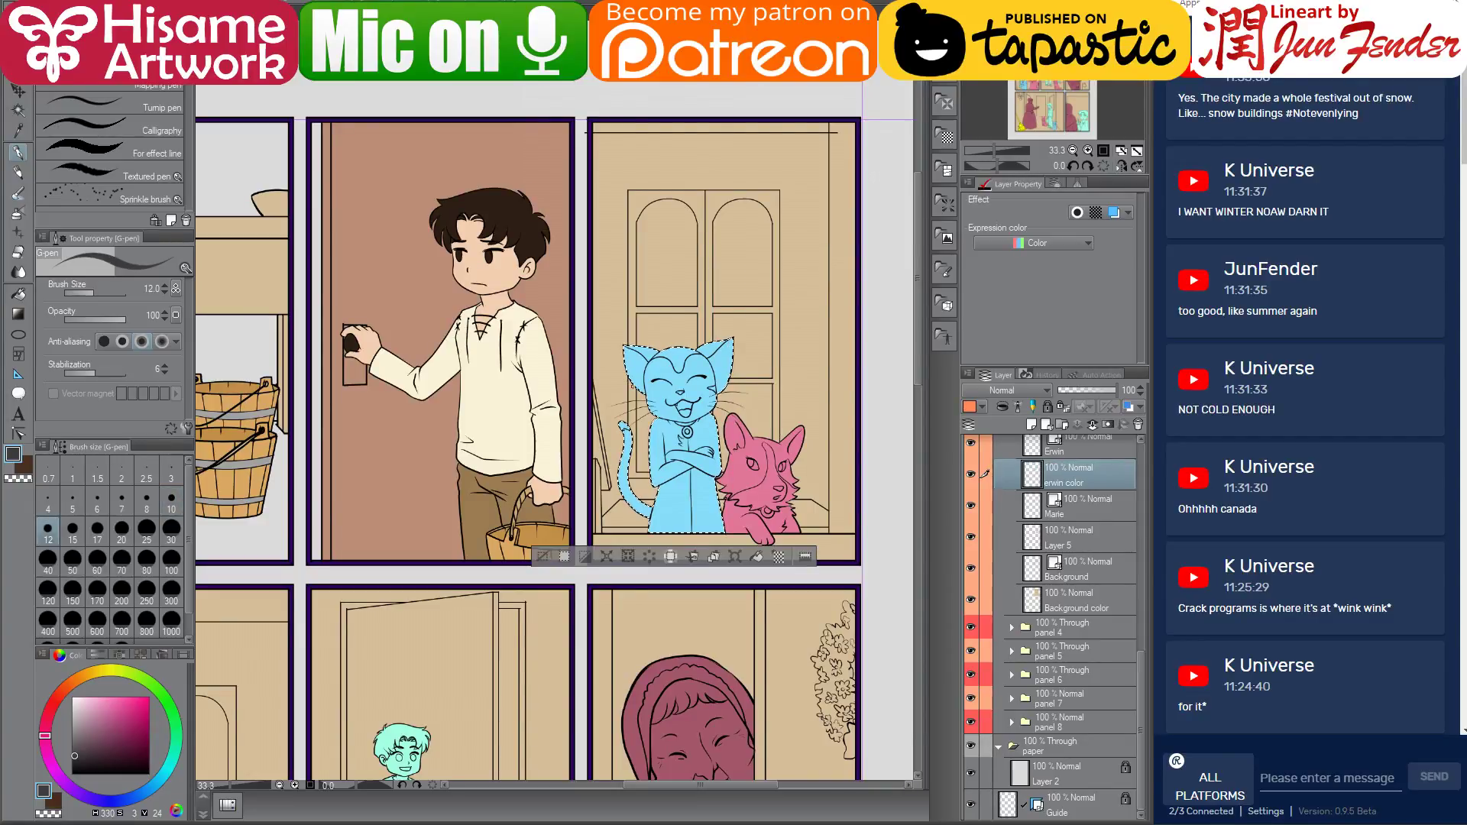
click(73, 620)
key(bracketright)
drag(643, 355, 672, 473)
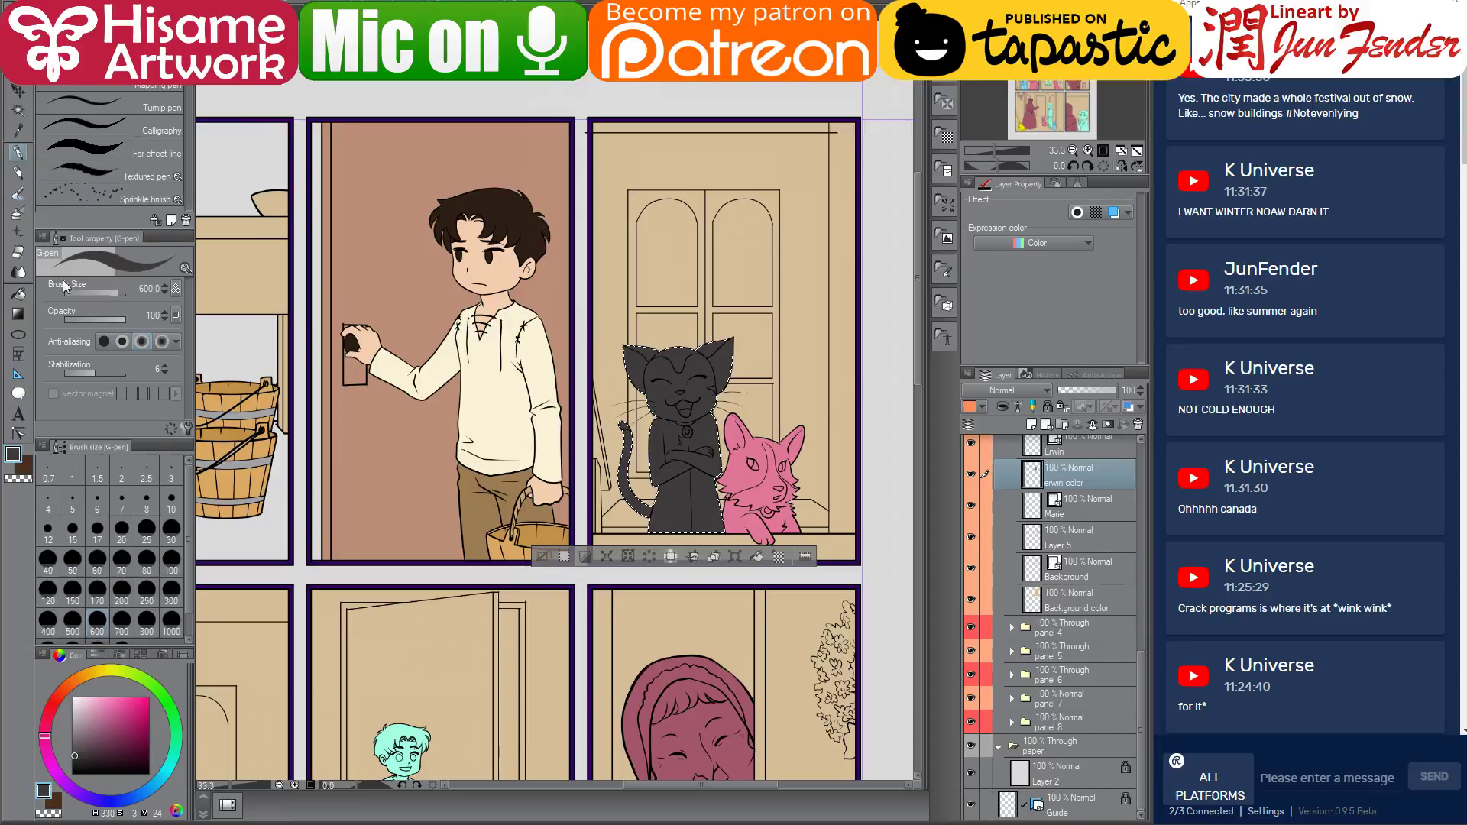
Fill the cat's white markings on the torso, arms, paw, tail tip, face and outer ear with white using the Fill tool
click(73, 697)
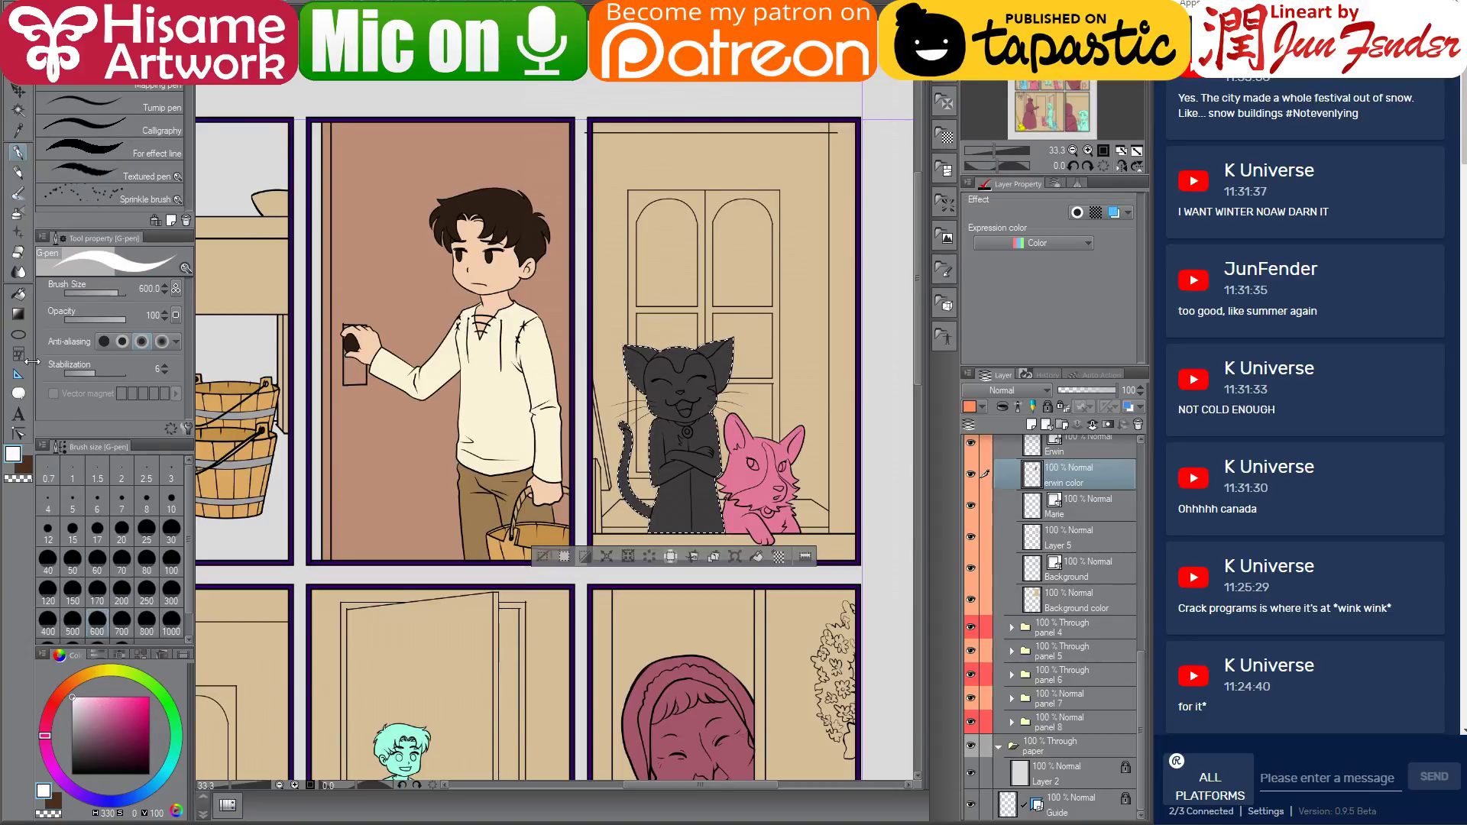
click(17, 295)
scroll(677, 512, up, 4)
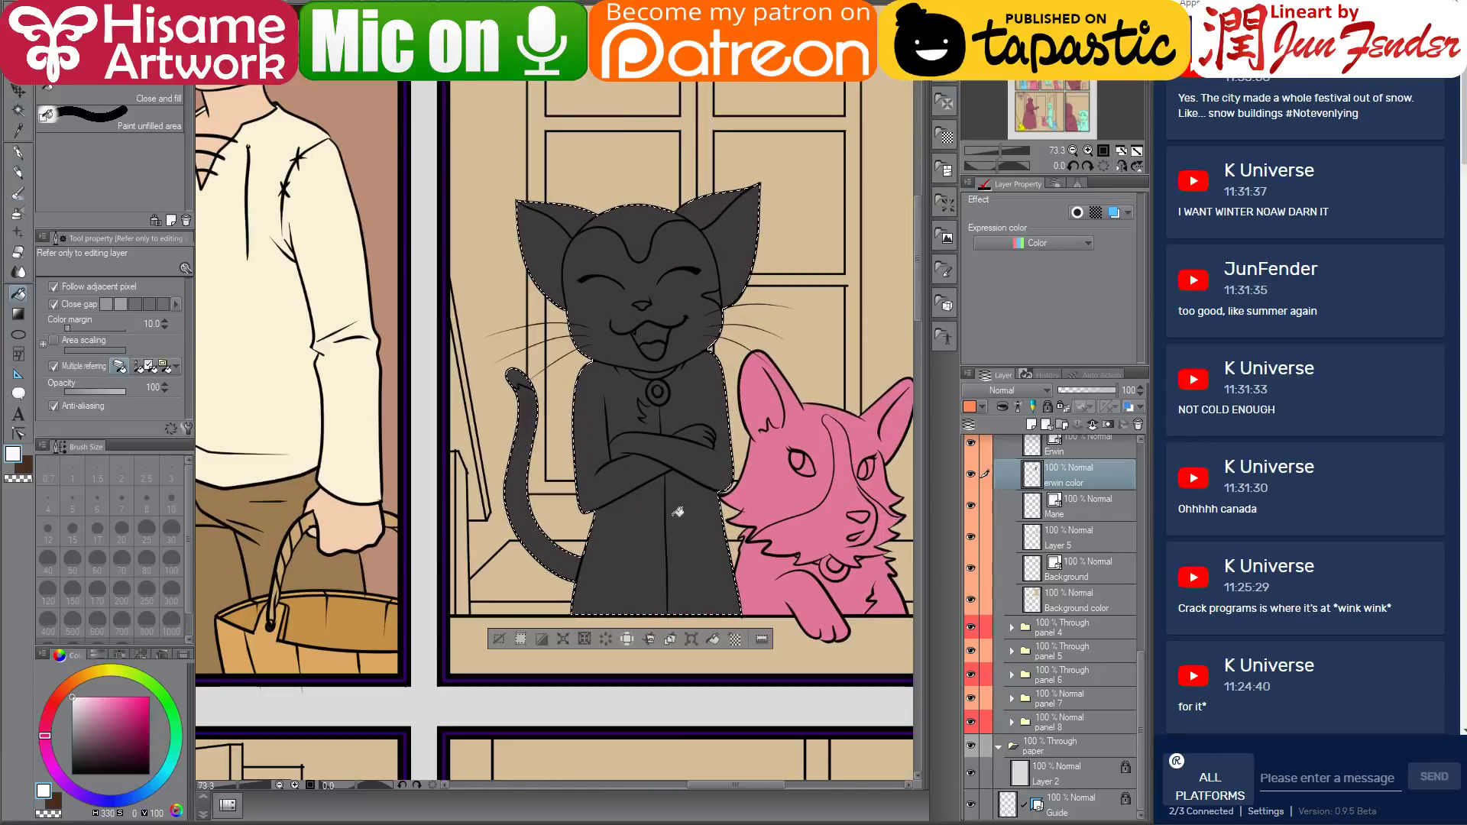
click(623, 581)
click(603, 412)
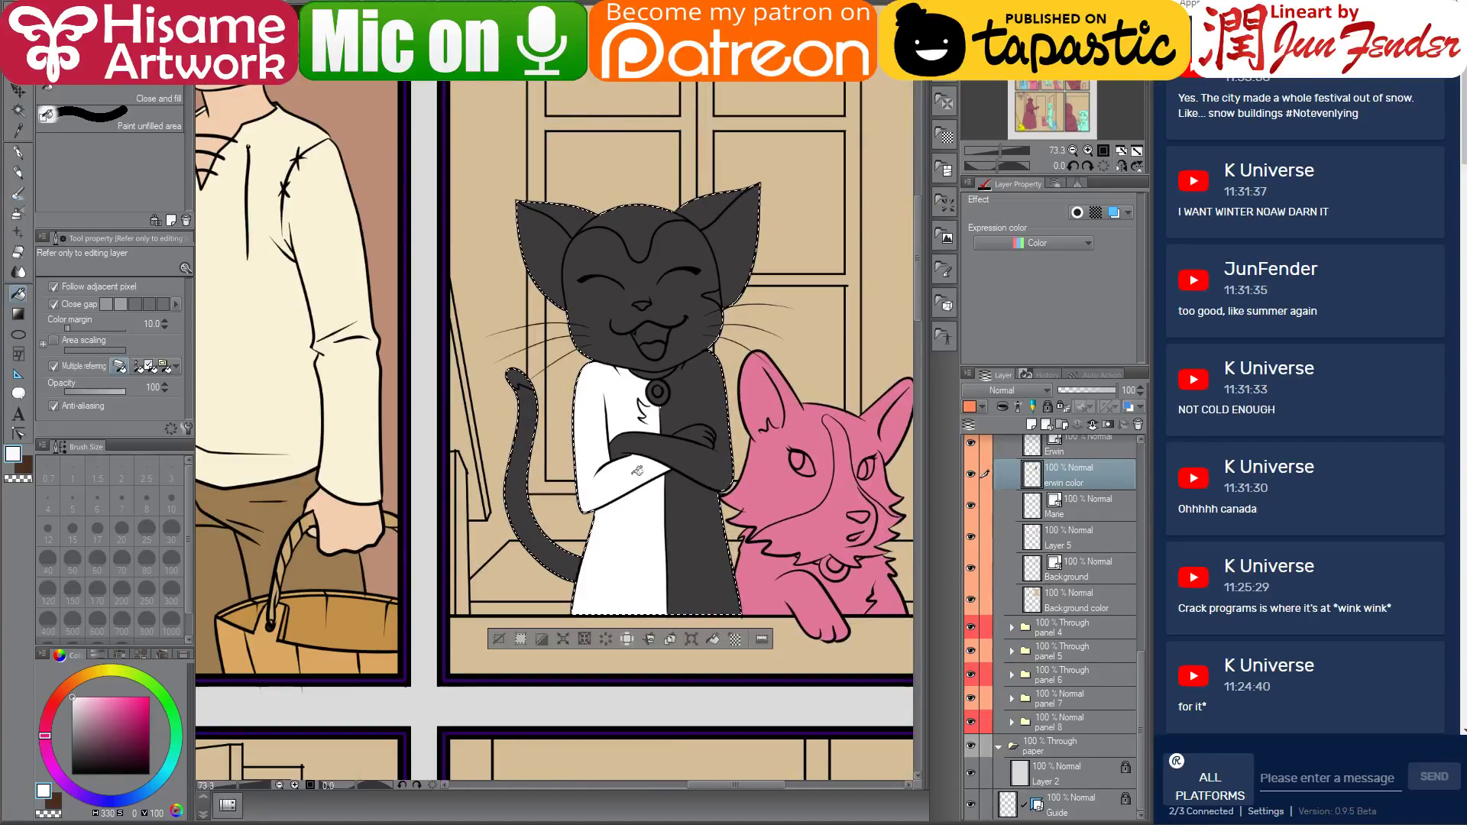
click(707, 433)
click(516, 378)
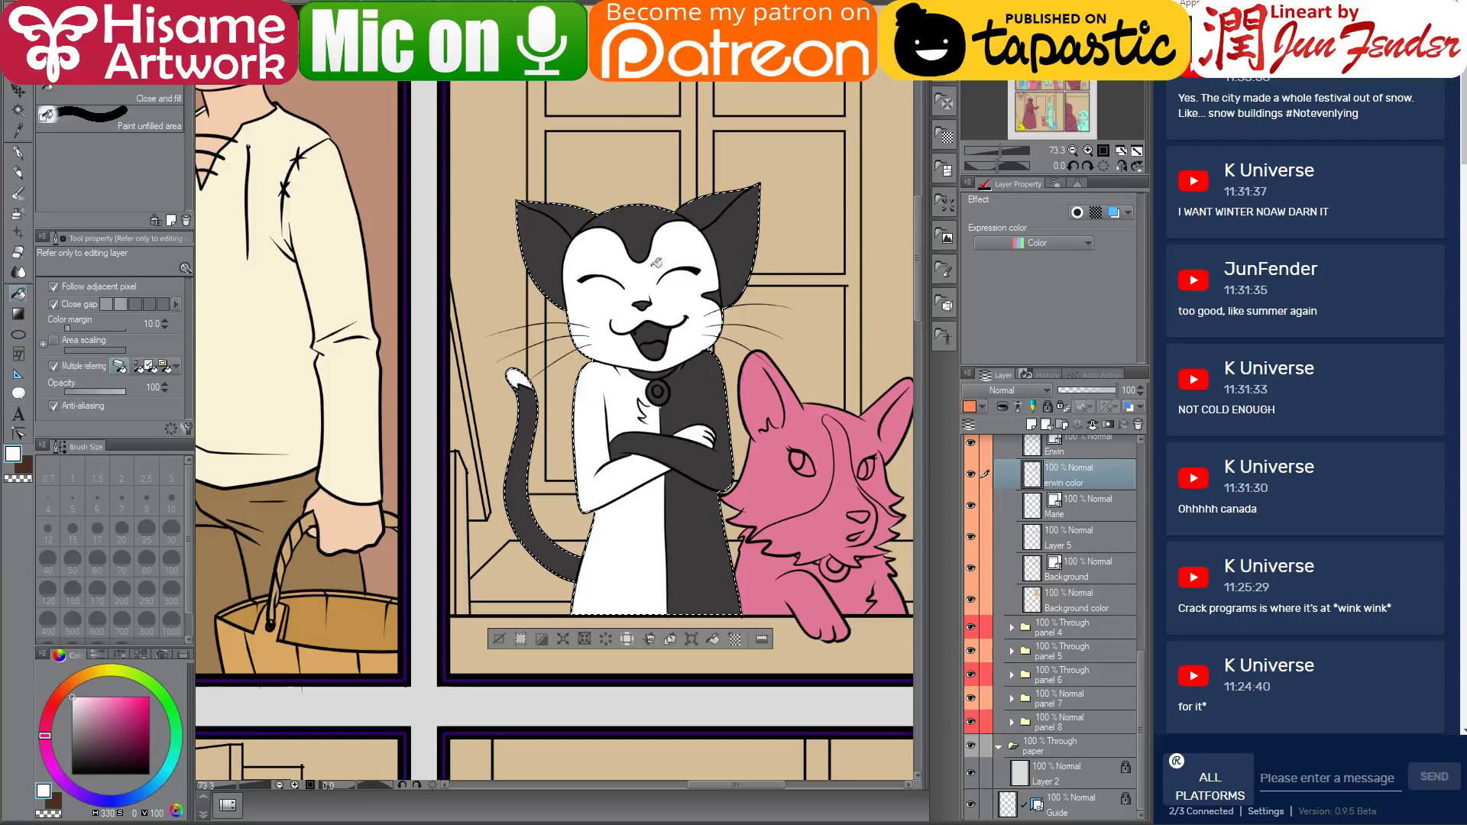
click(588, 211)
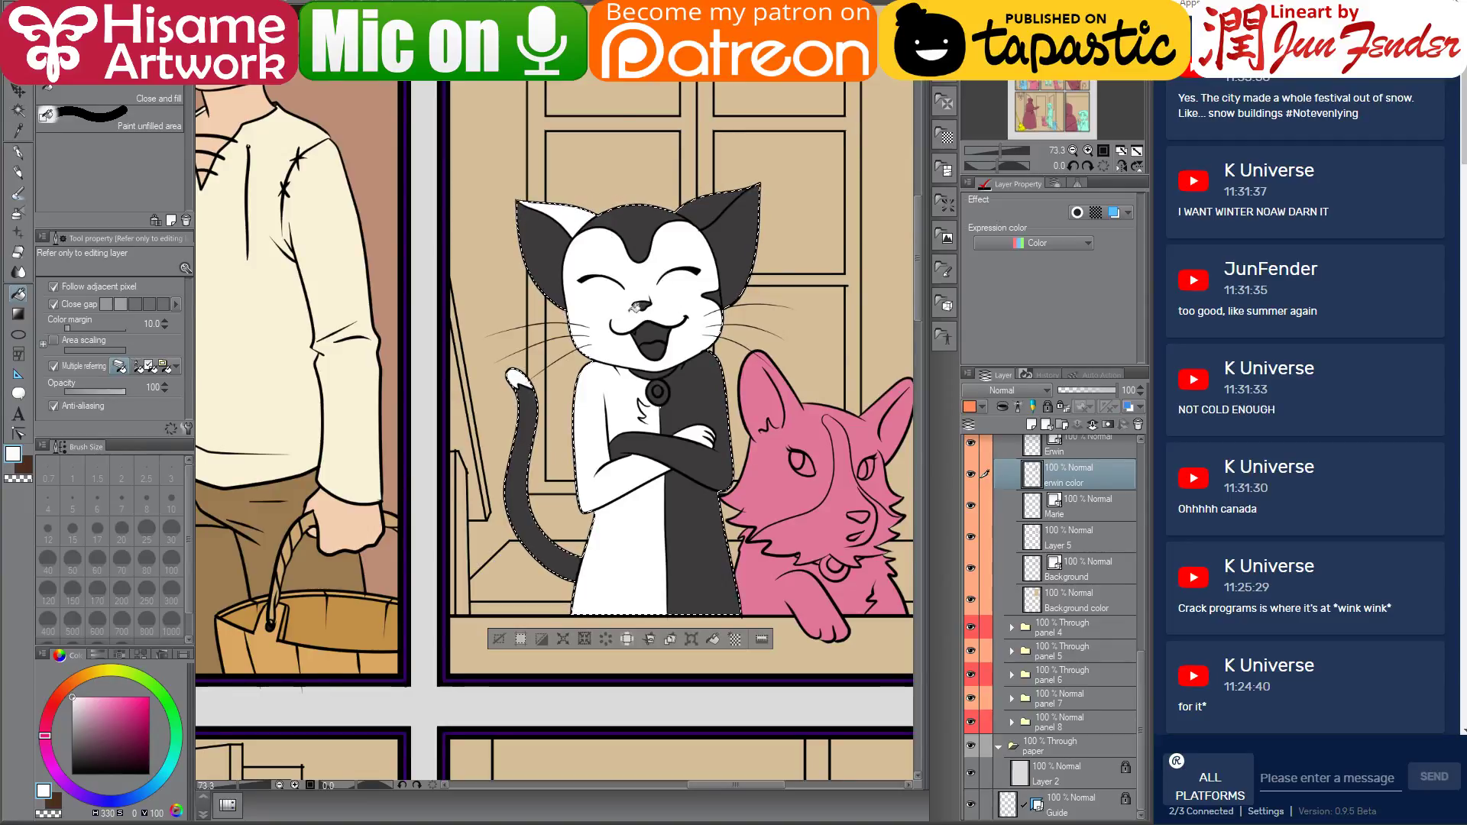
Sample the pink (H 339, S 29, V 96) from the earlier cat page and fill the cat's tongue, nose and inner ears
click(516, 73)
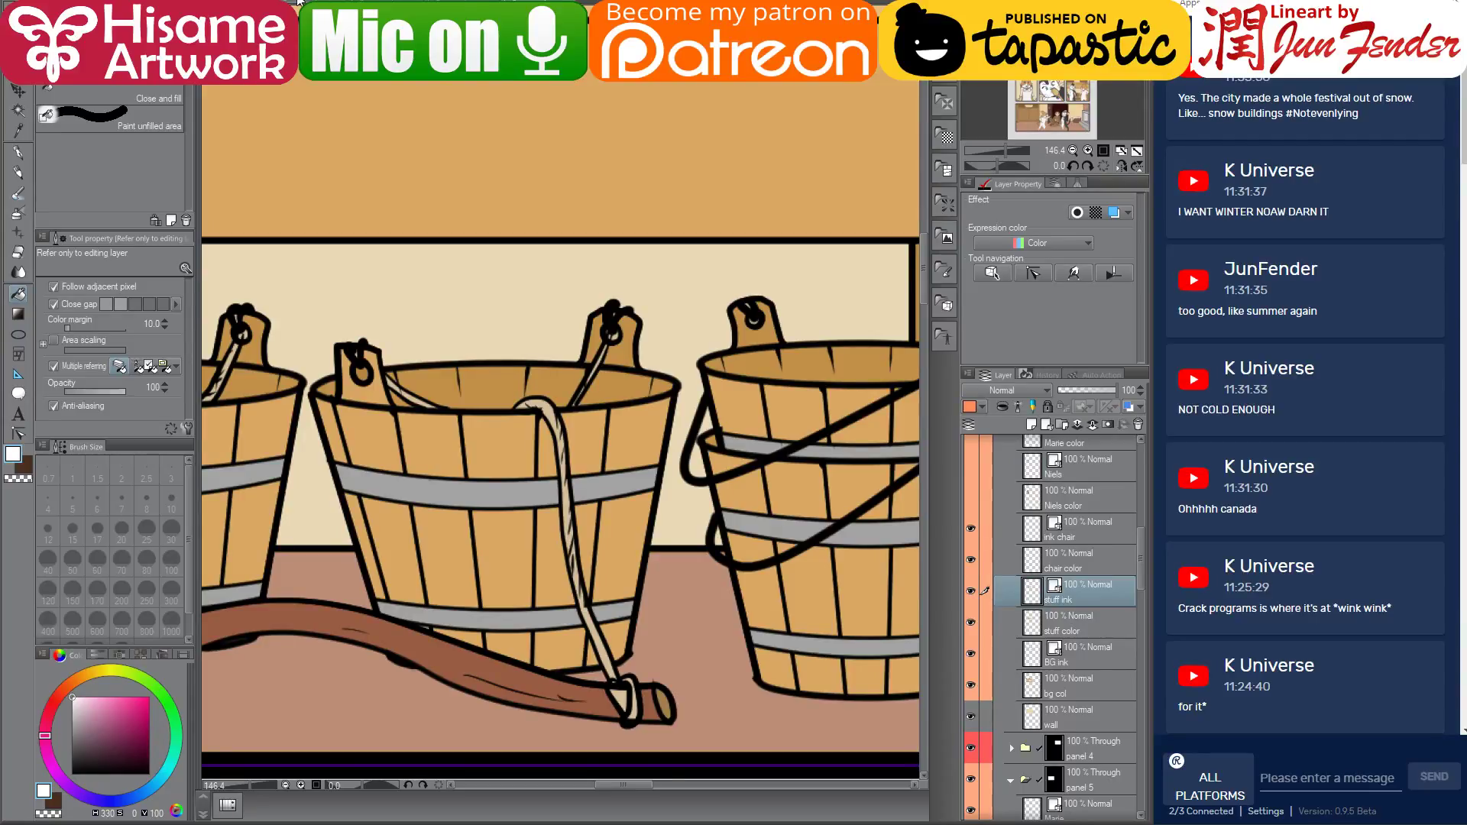
click(299, 73)
alt+click(543, 282)
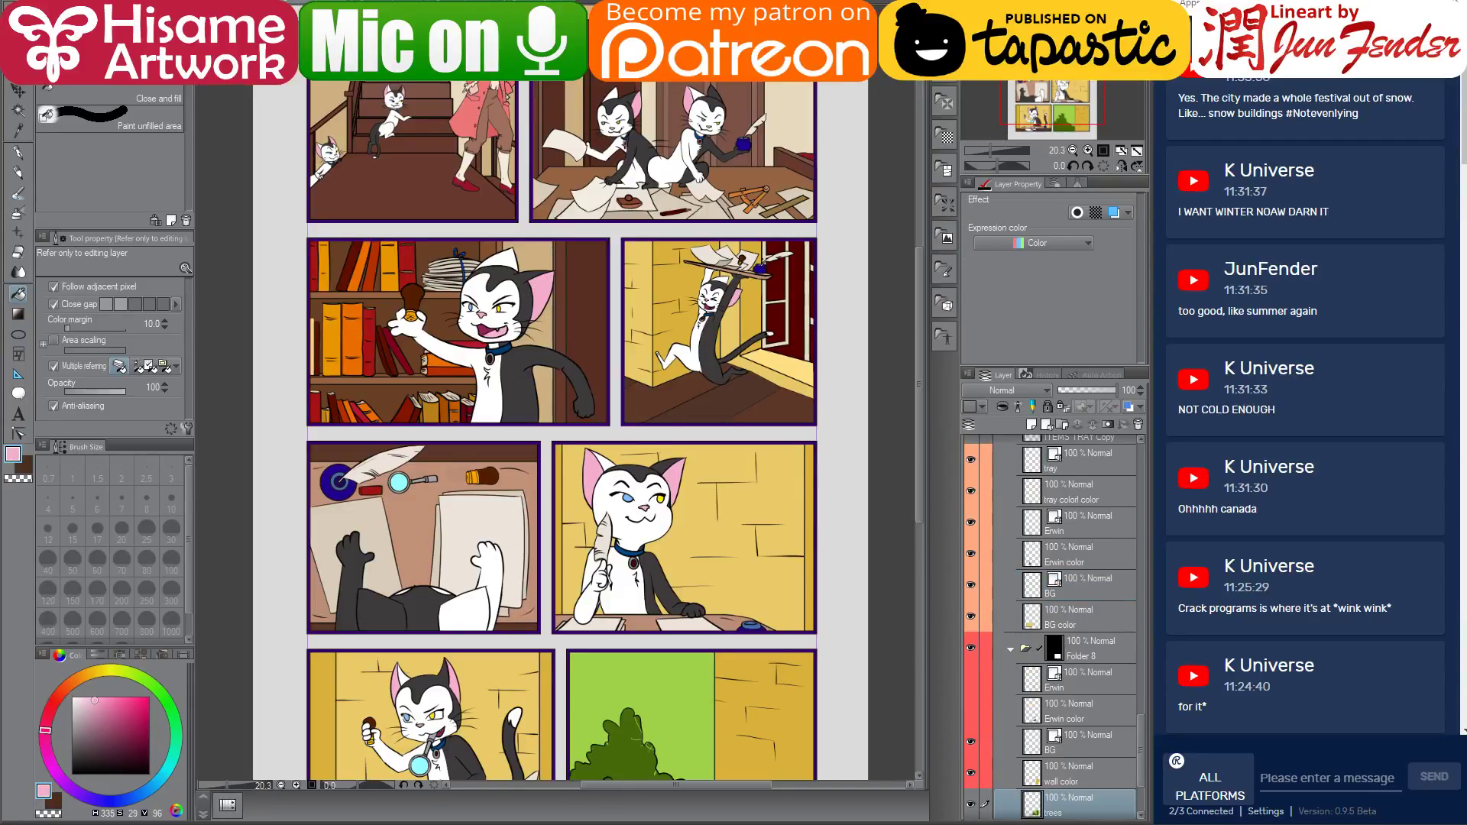
click(428, 10)
click(655, 337)
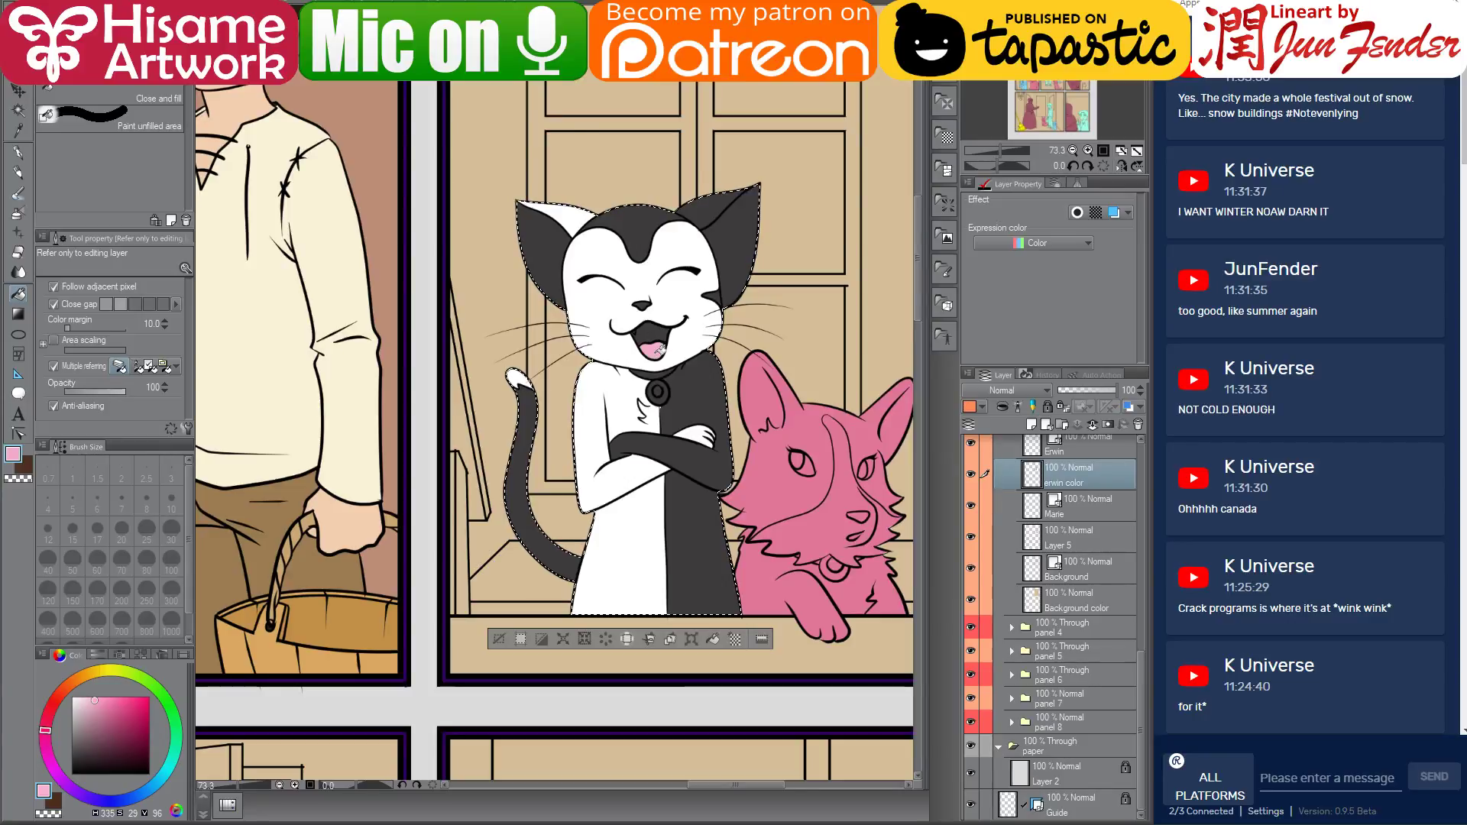
click(643, 305)
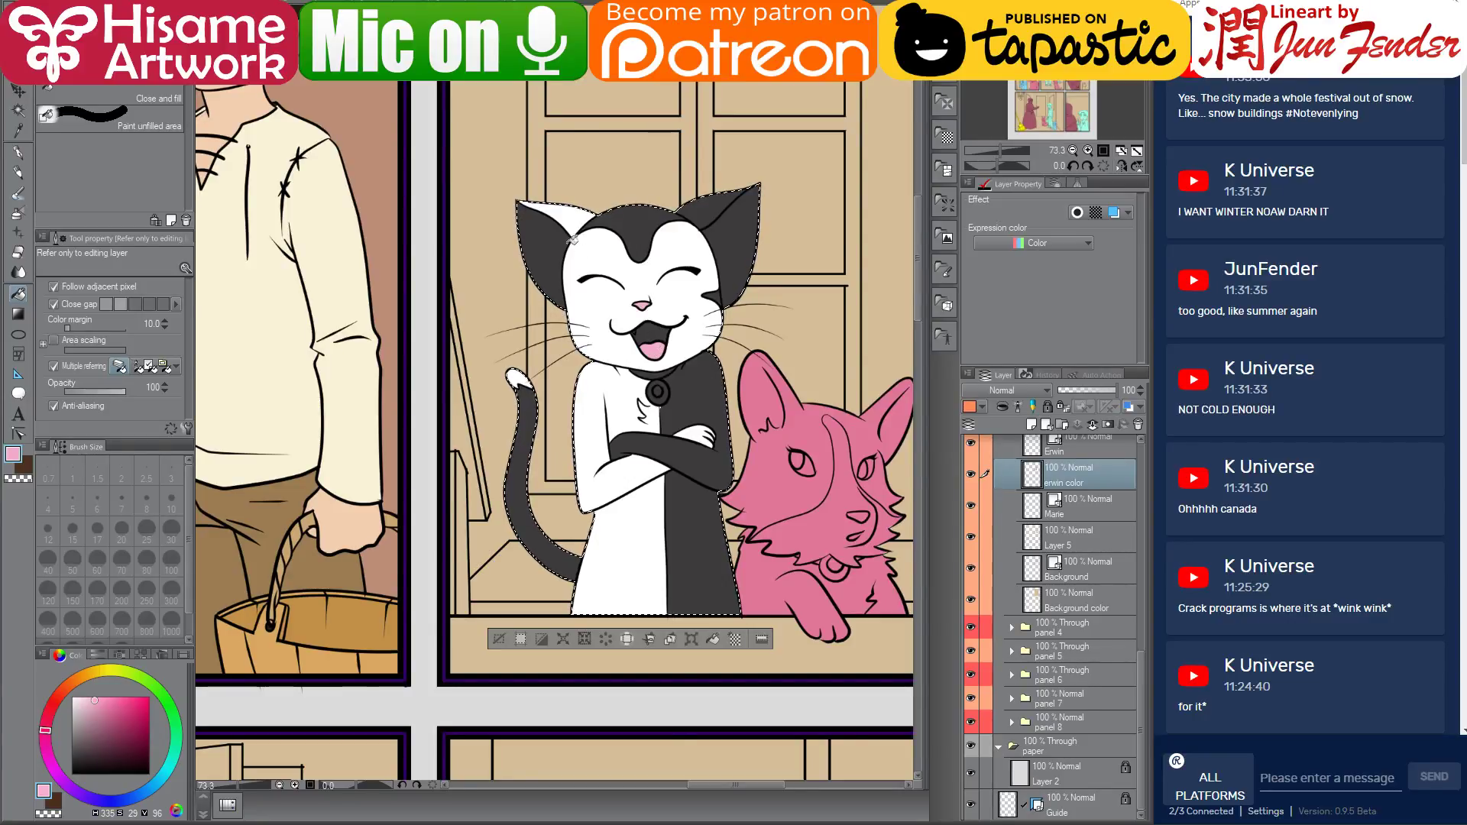
click(723, 238)
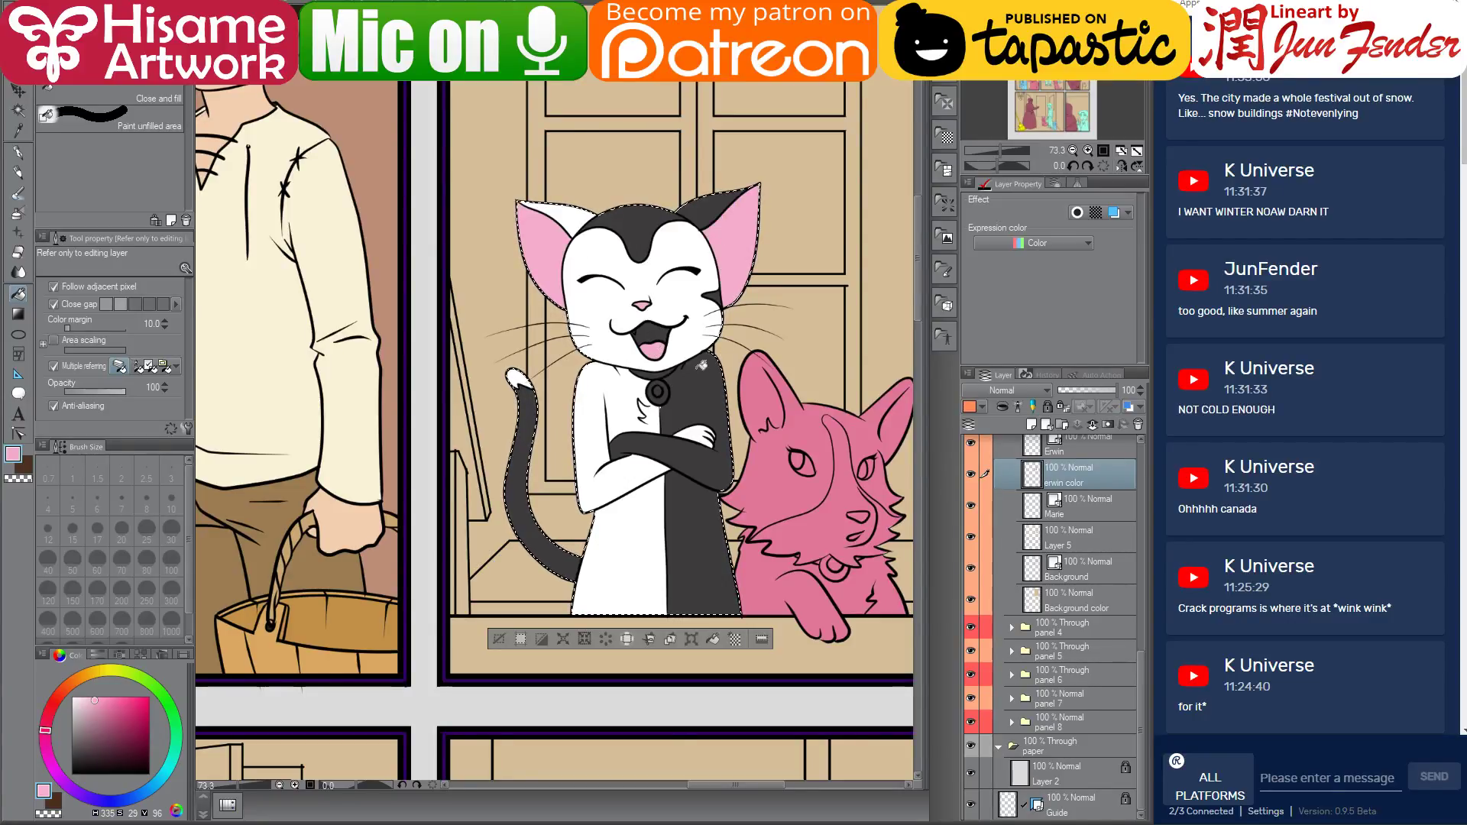
Fill the cat's tooth white and the inside of its mouth magenta (H 328, S 78, V 58), sampled from the earlier page
scroll(738, 360, up, 1)
scroll(744, 358, up, 6)
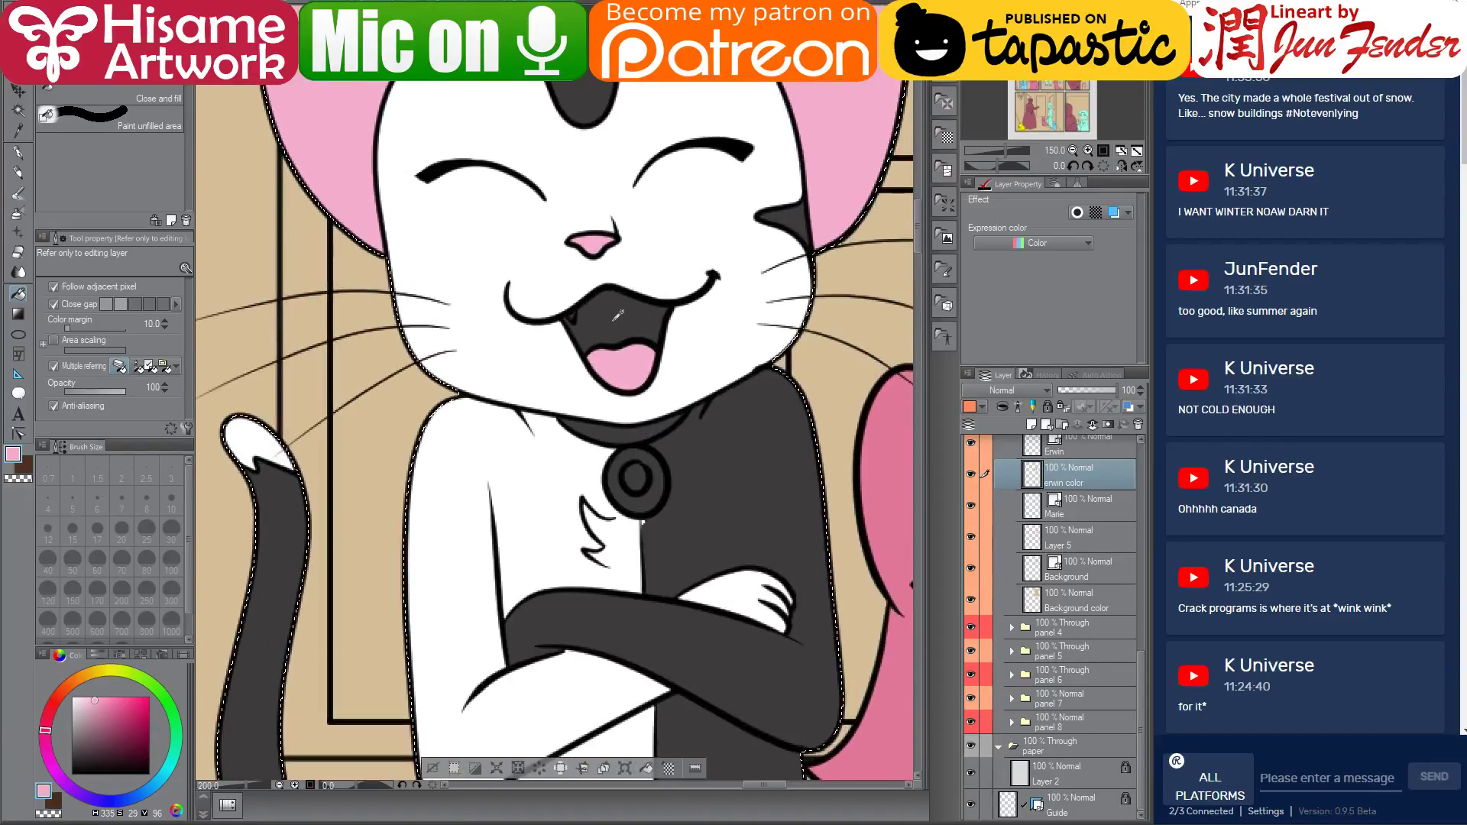
alt+click(557, 367)
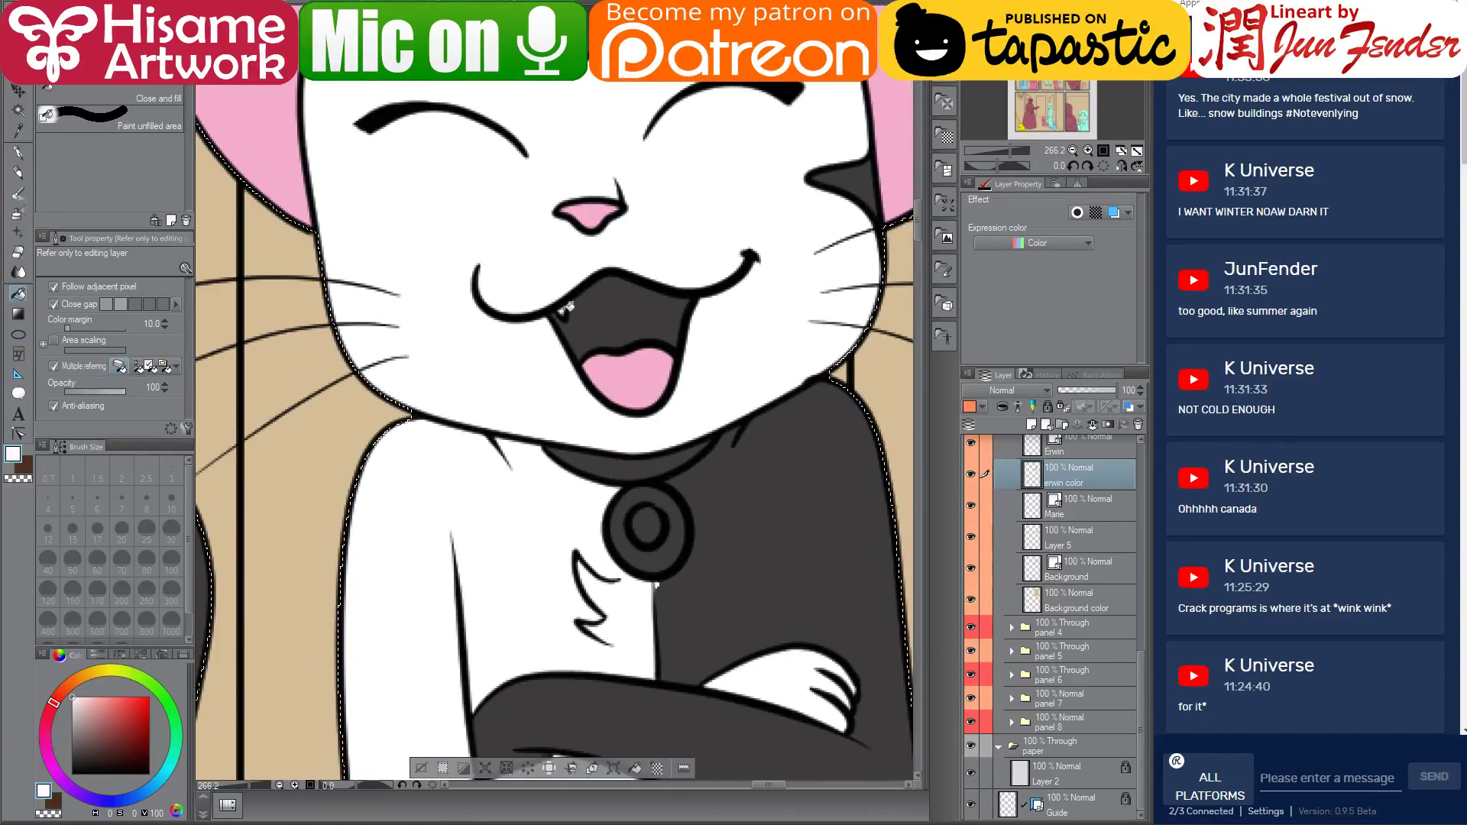
click(564, 308)
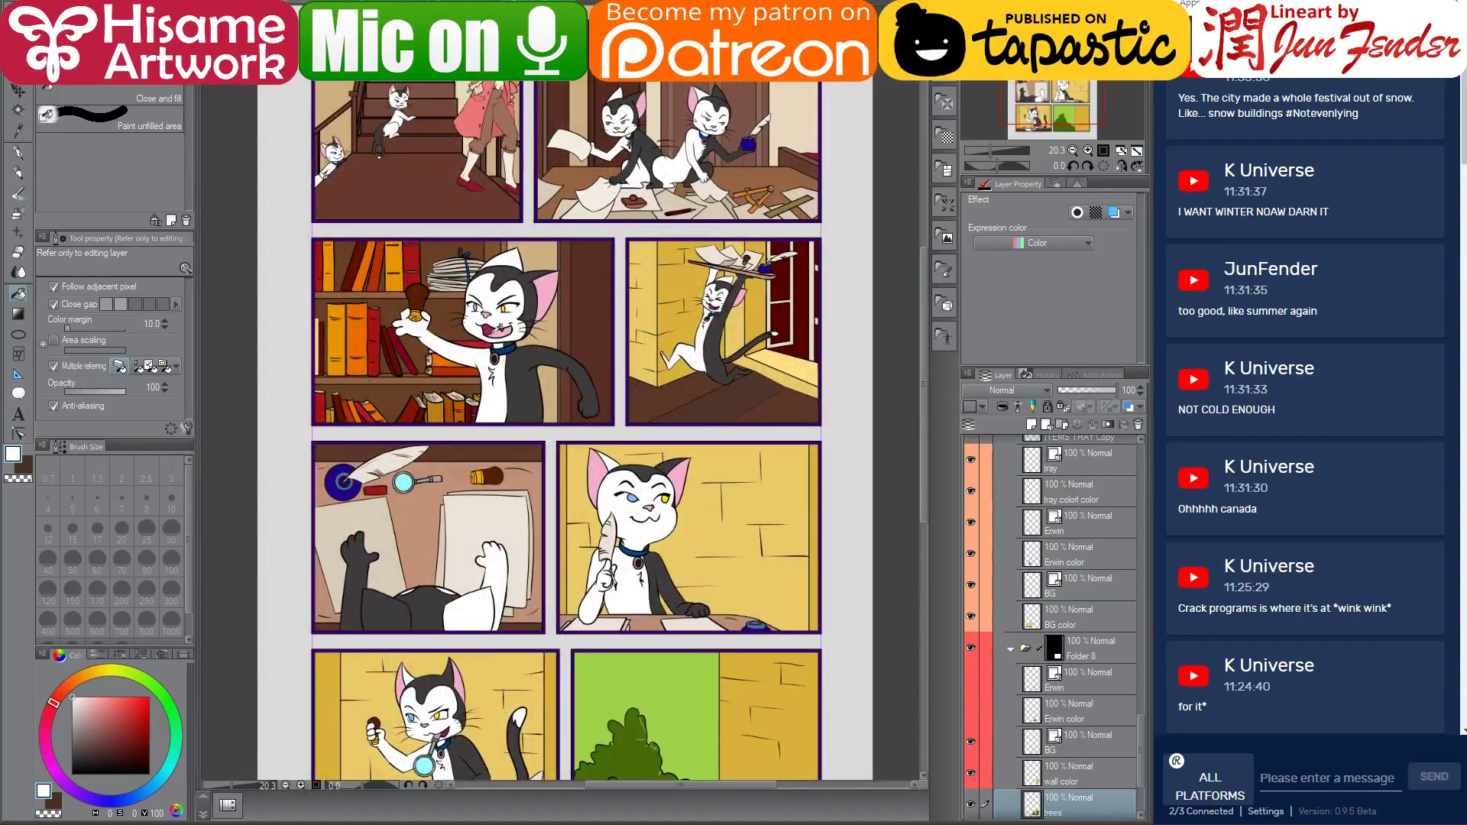
alt+click(491, 327)
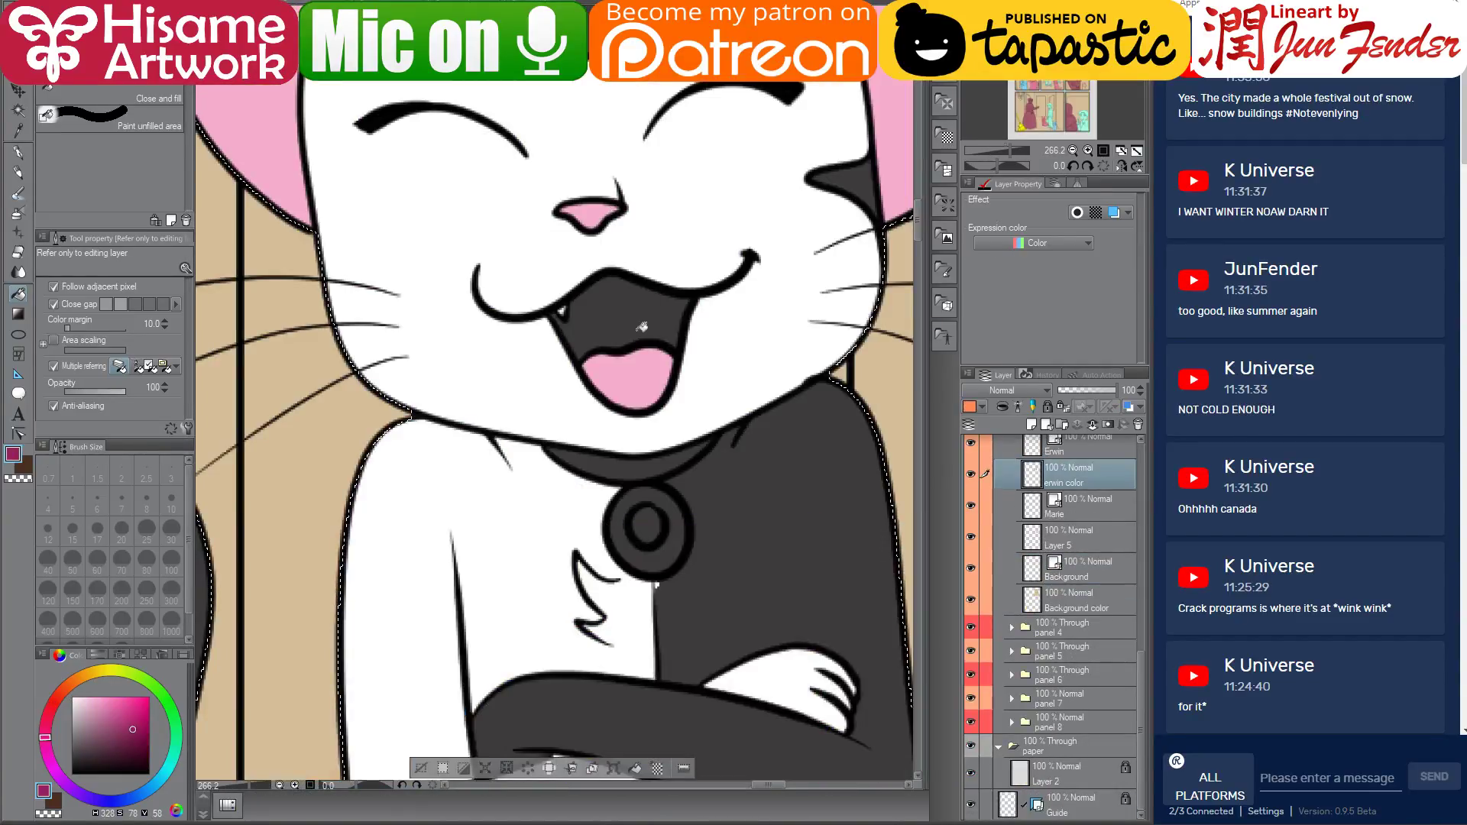
click(631, 312)
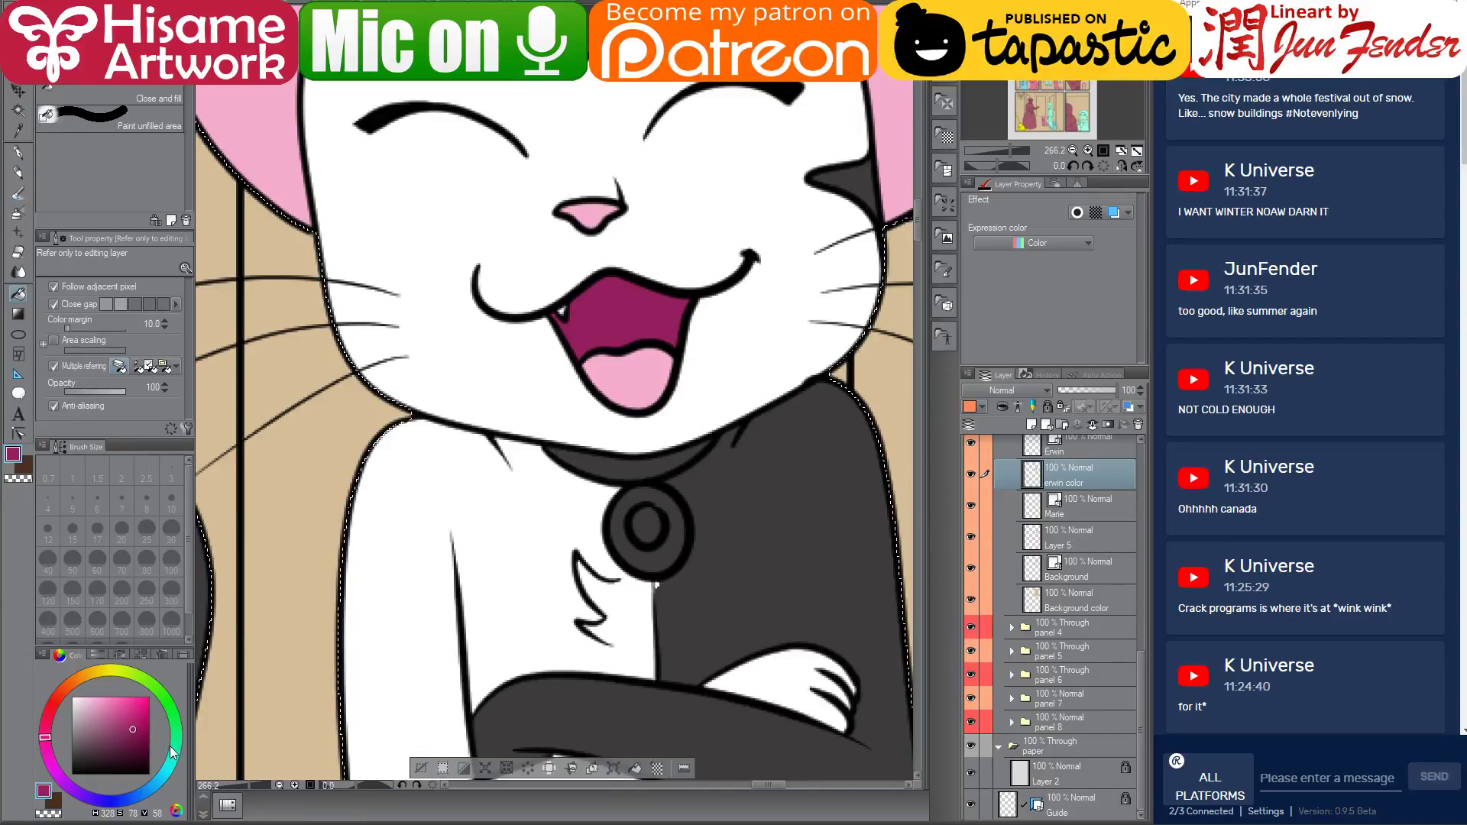
Fill the cat's collar with dark blue (H 204, S 100, V 47)
click(149, 786)
click(149, 738)
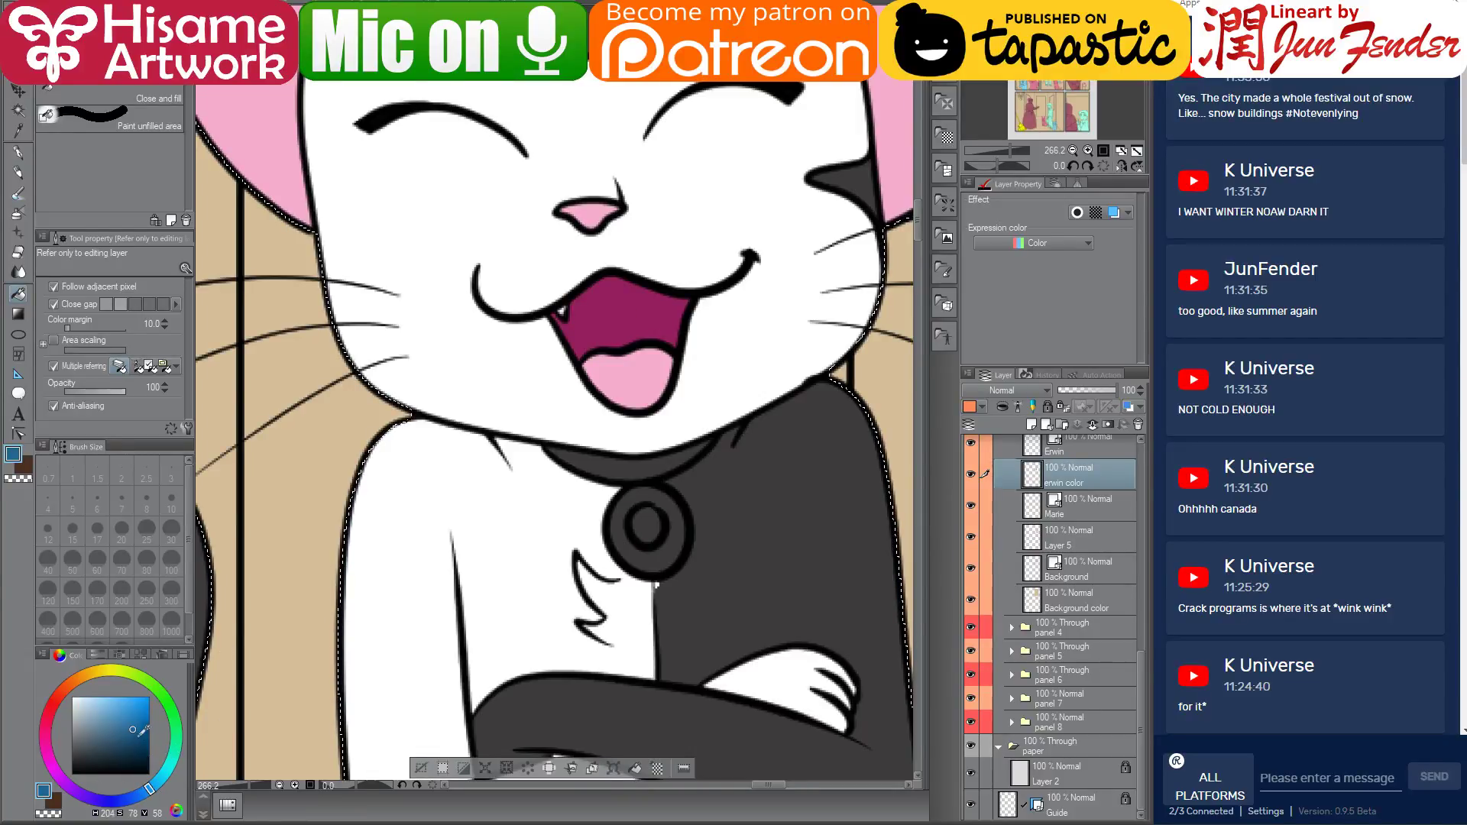
click(620, 461)
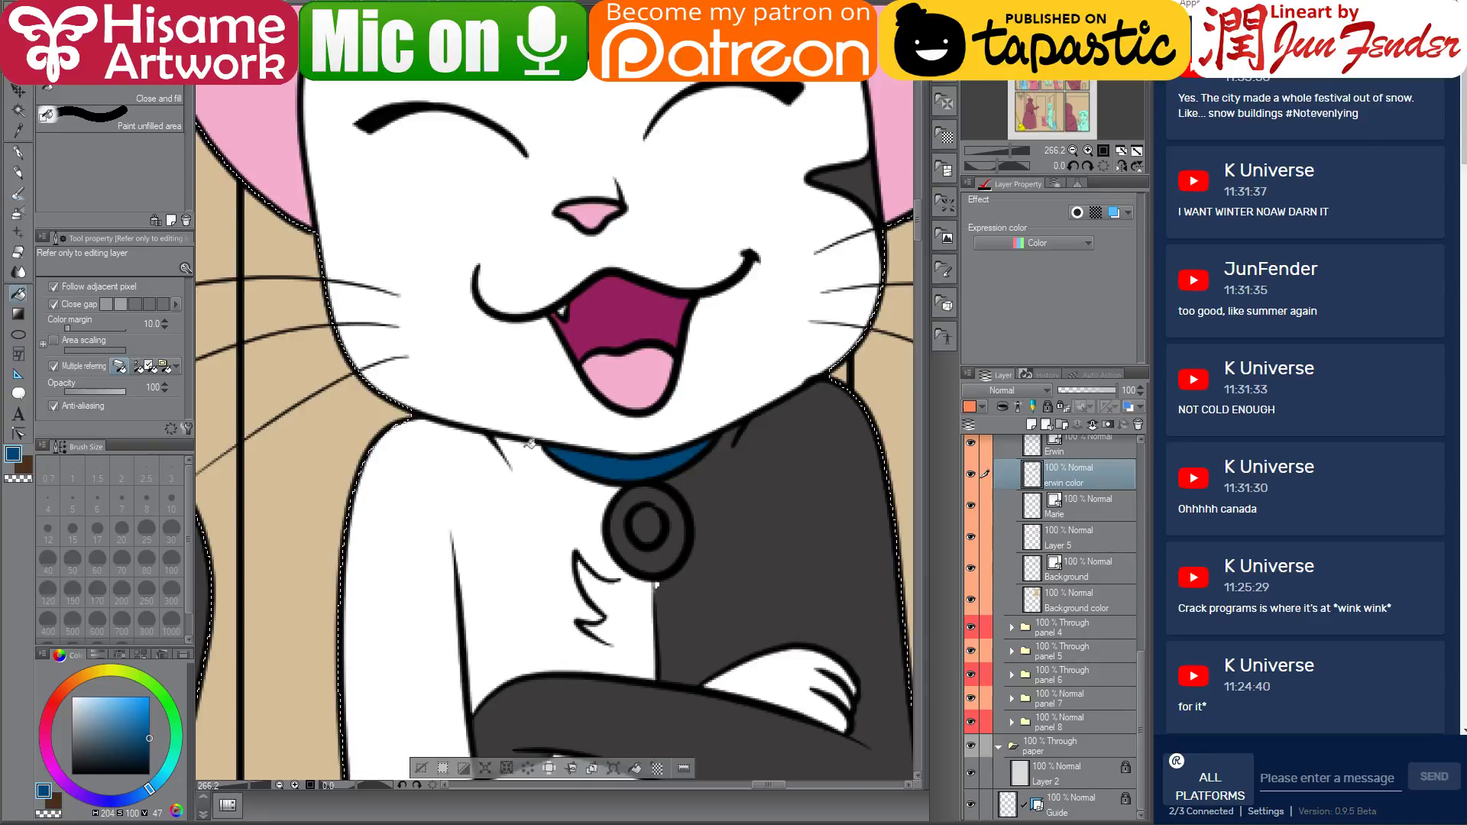
Fill the collar medallion's ring with grey (H 204, S 3, V 53) and its centre gem with bright blue (H 199, S 100, V 100)
click(74, 733)
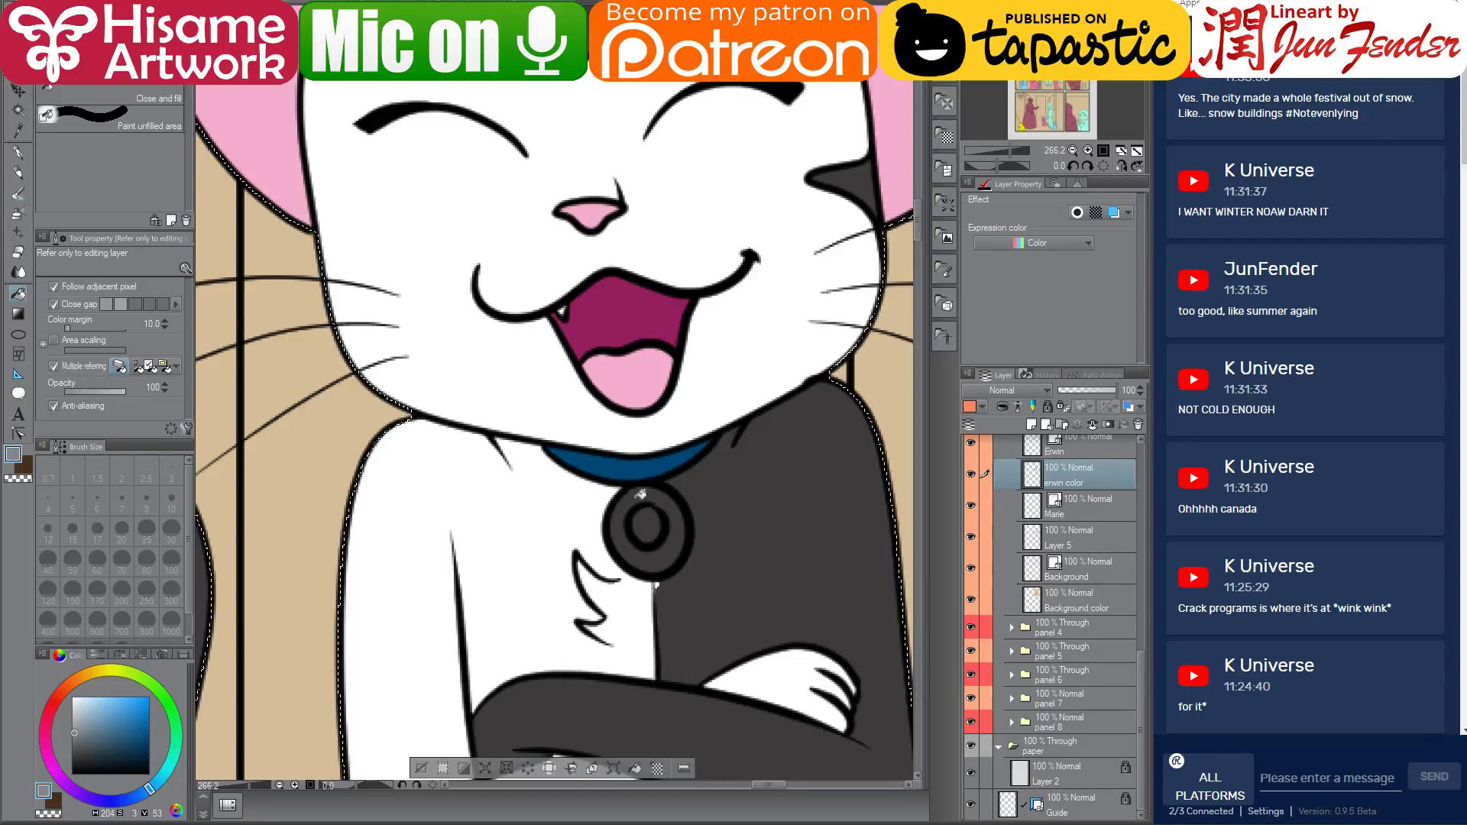
click(667, 497)
drag(143, 710, 177, 671)
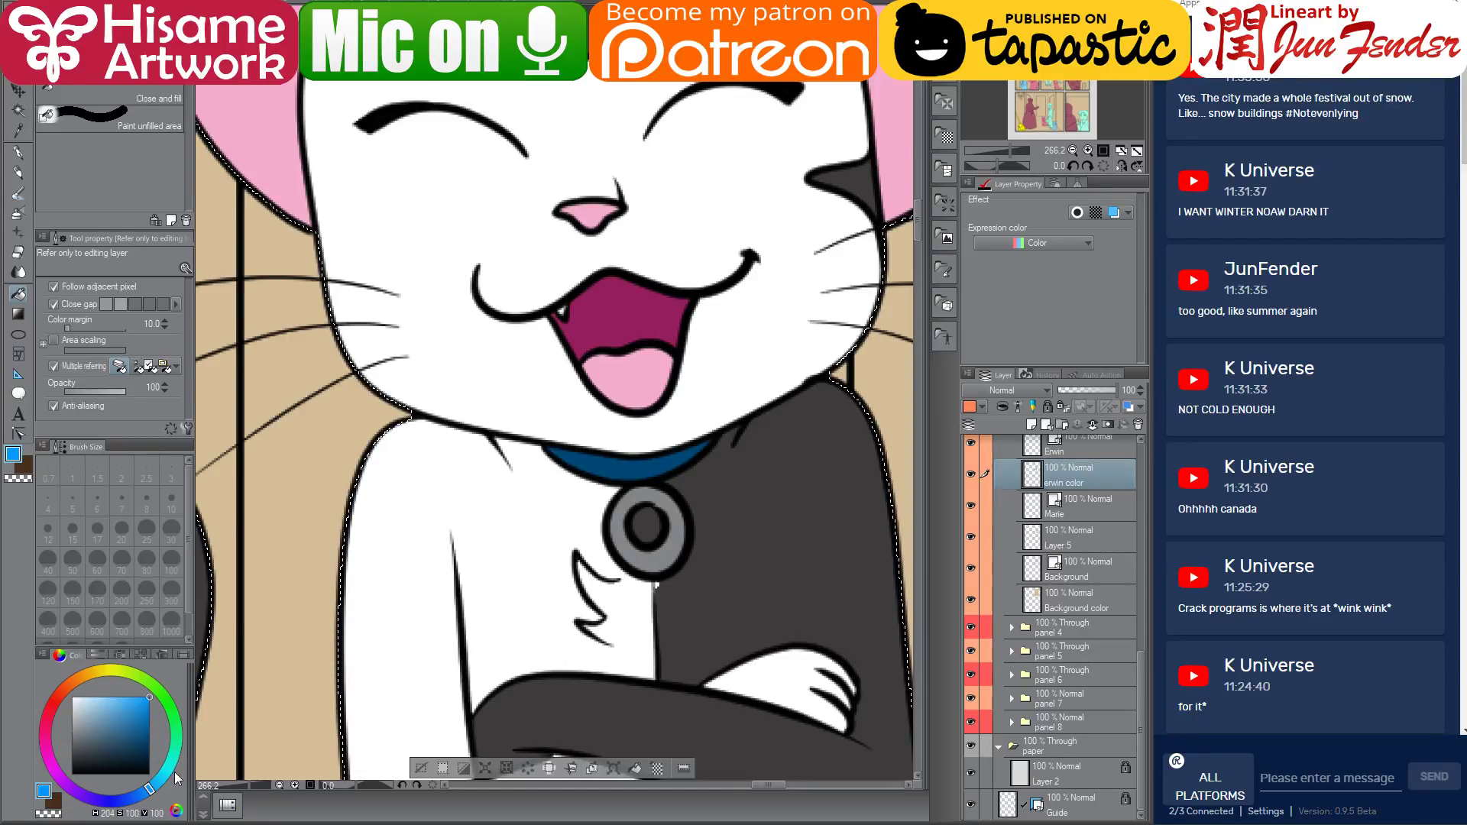
click(155, 784)
click(646, 526)
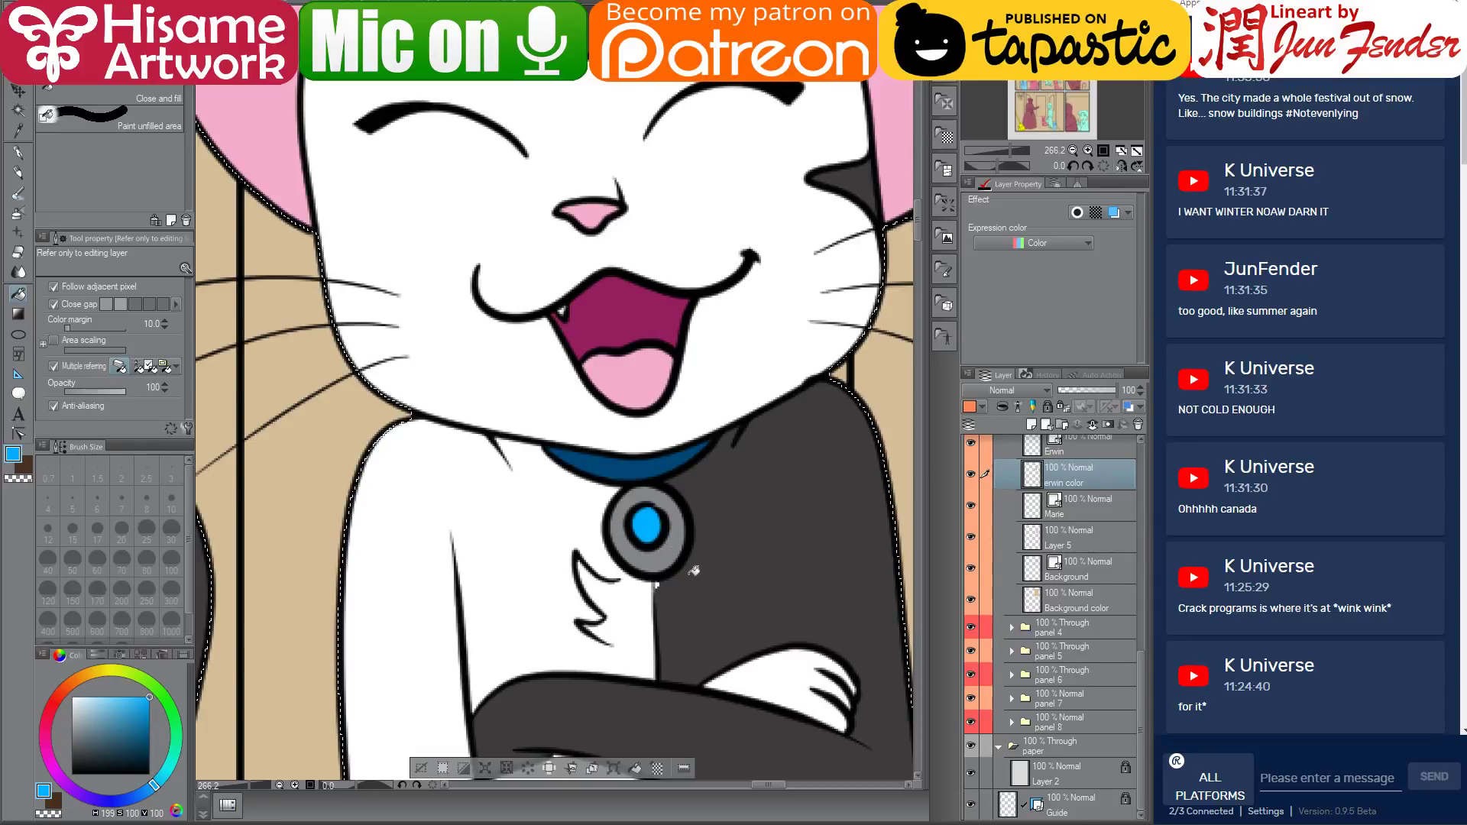
Sample the cat's dark grey fur (H 330, S 3, V 24) beside the medallion and clear the selection around the cat
alt+click(693, 570)
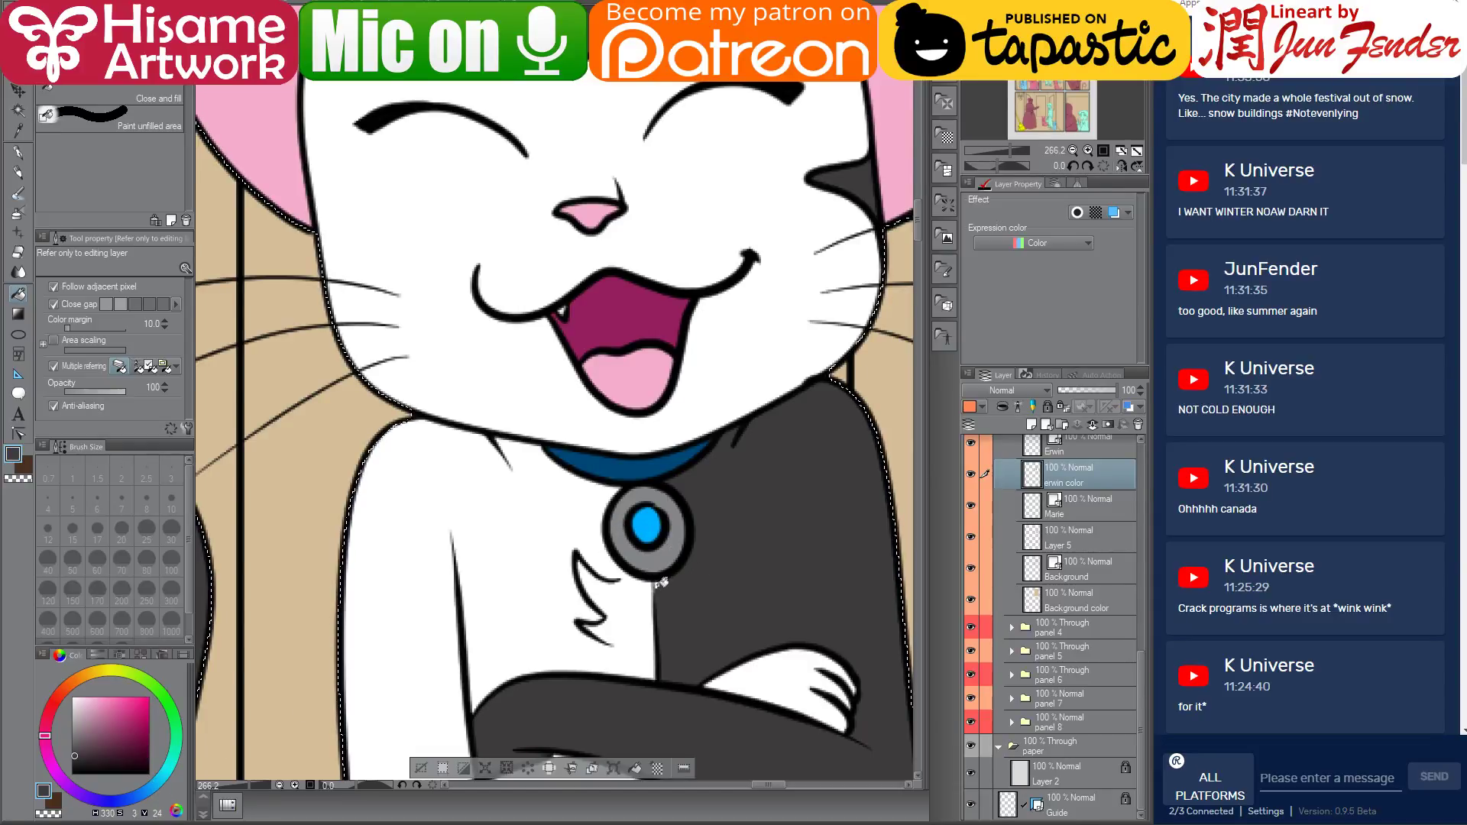
scroll(691, 533, down, 3)
scroll(693, 529, down, 5)
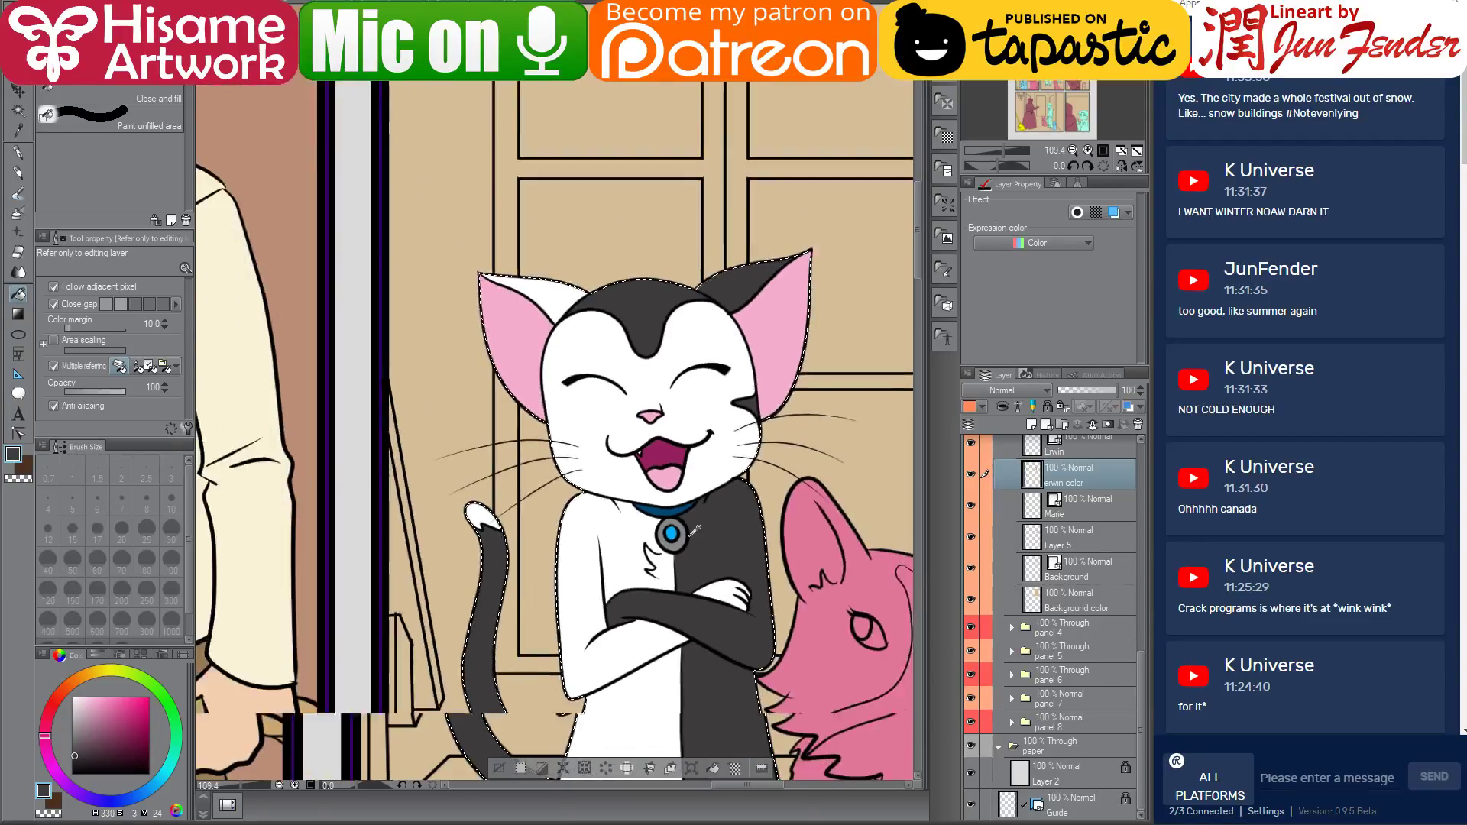
drag(715, 535, 547, 524)
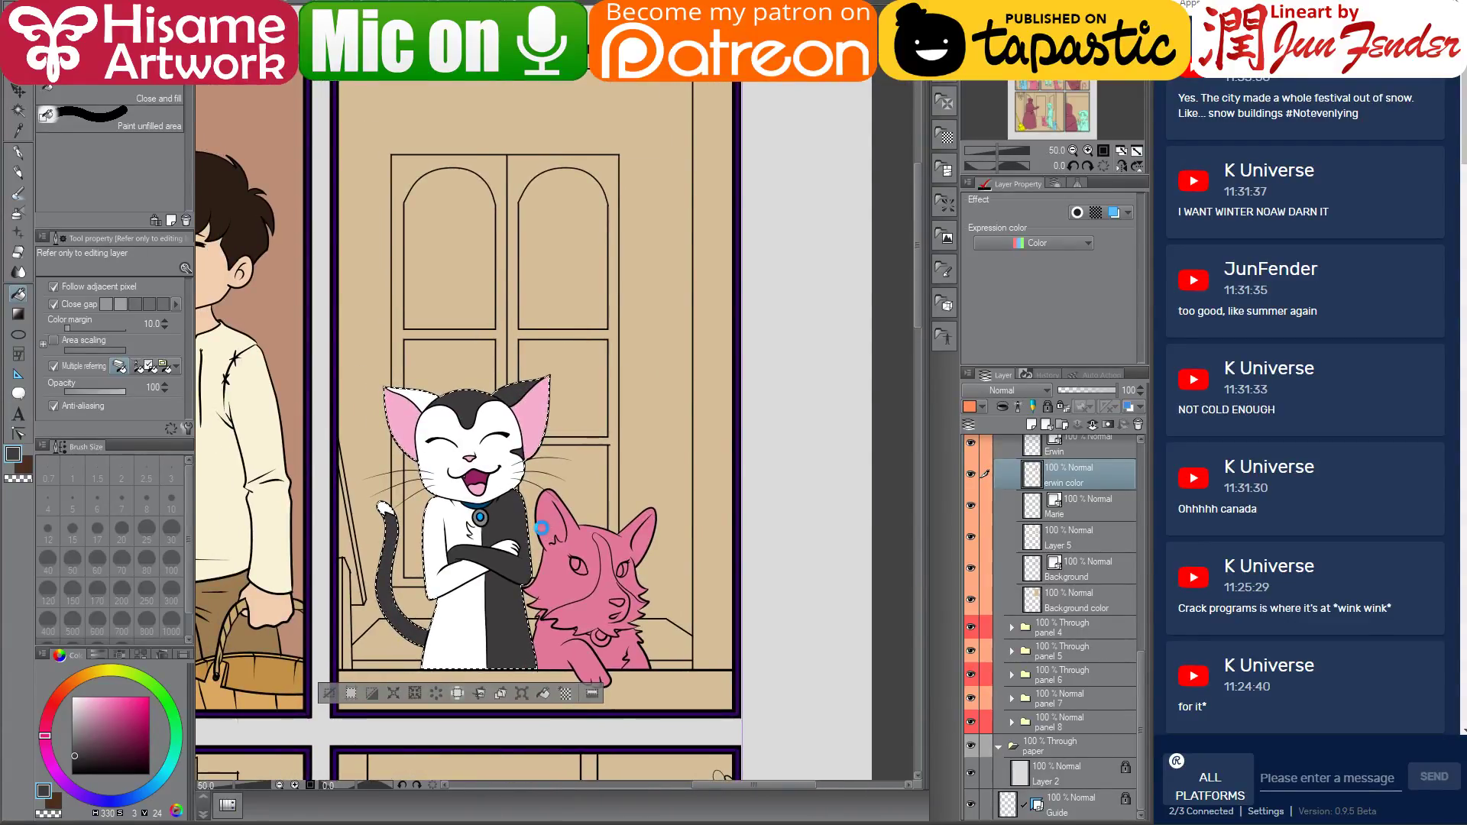
key(ctrl+d)
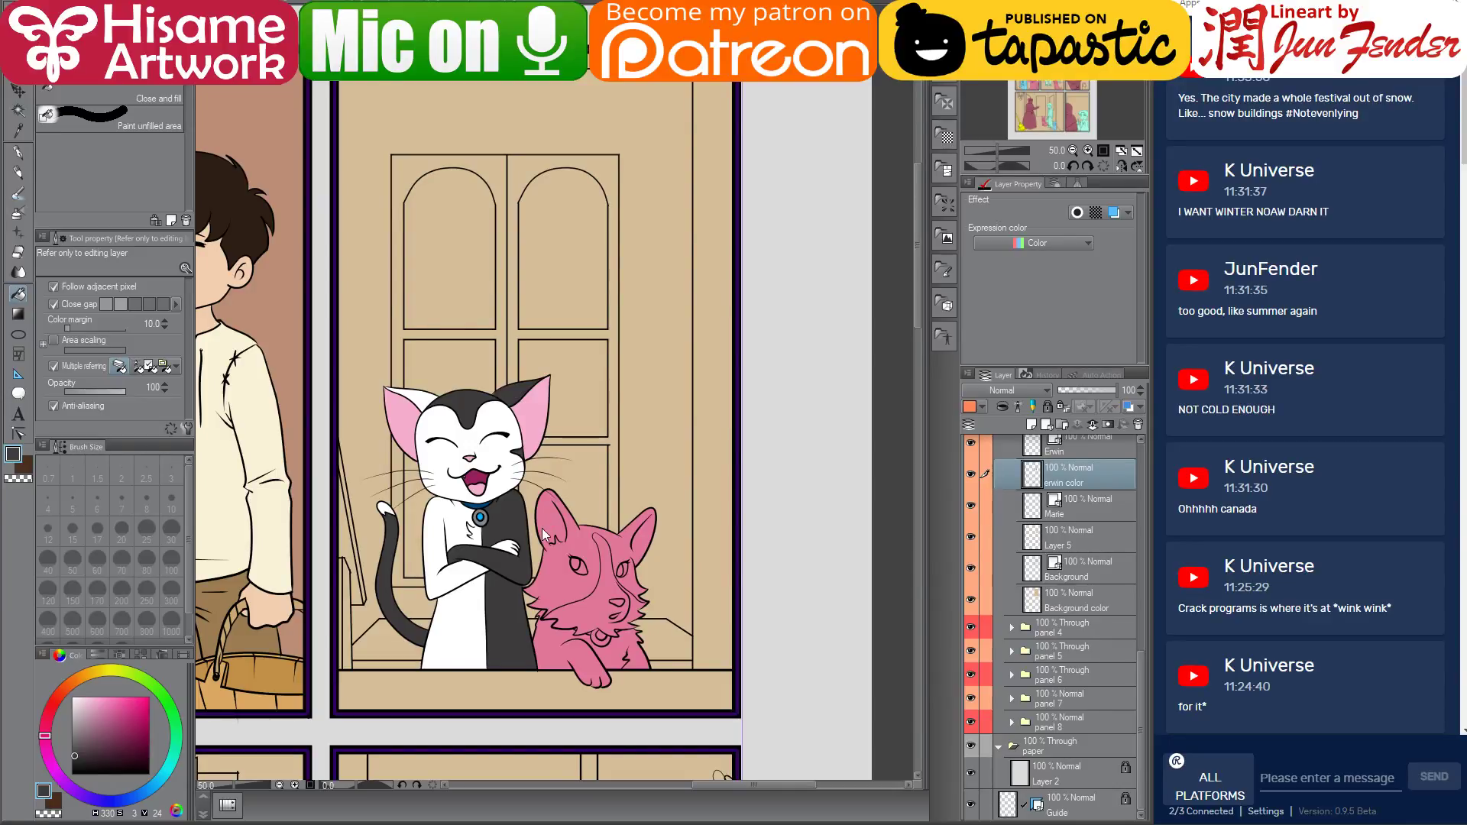
Toggle Layer 5's visibility to identify it, rename it "marie color" and load its painted pink animal silhouette as a selection
drag(542, 528, 665, 427)
click(1078, 532)
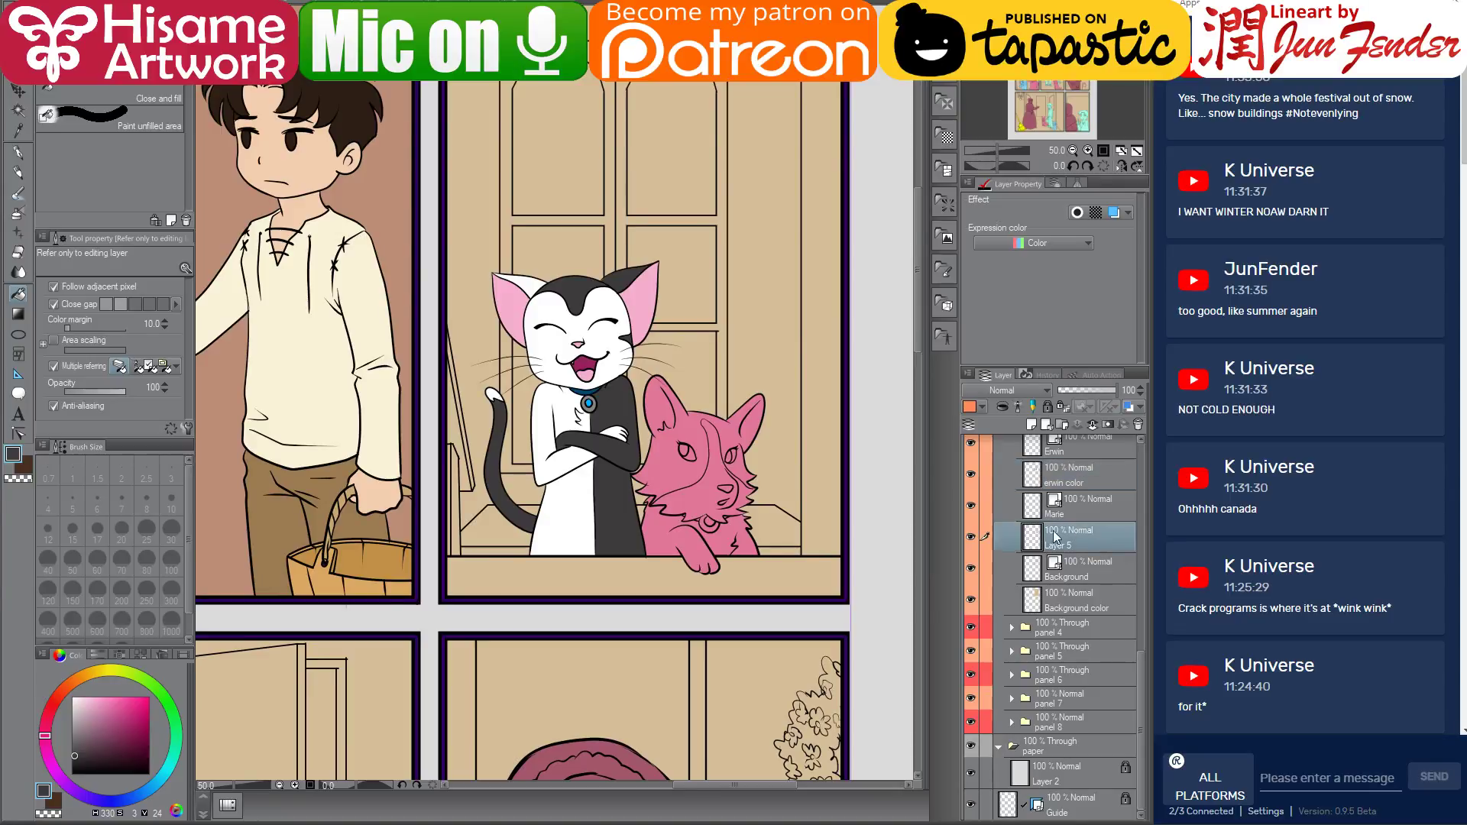
click(977, 535)
click(977, 533)
double_click(1055, 546)
text(me)
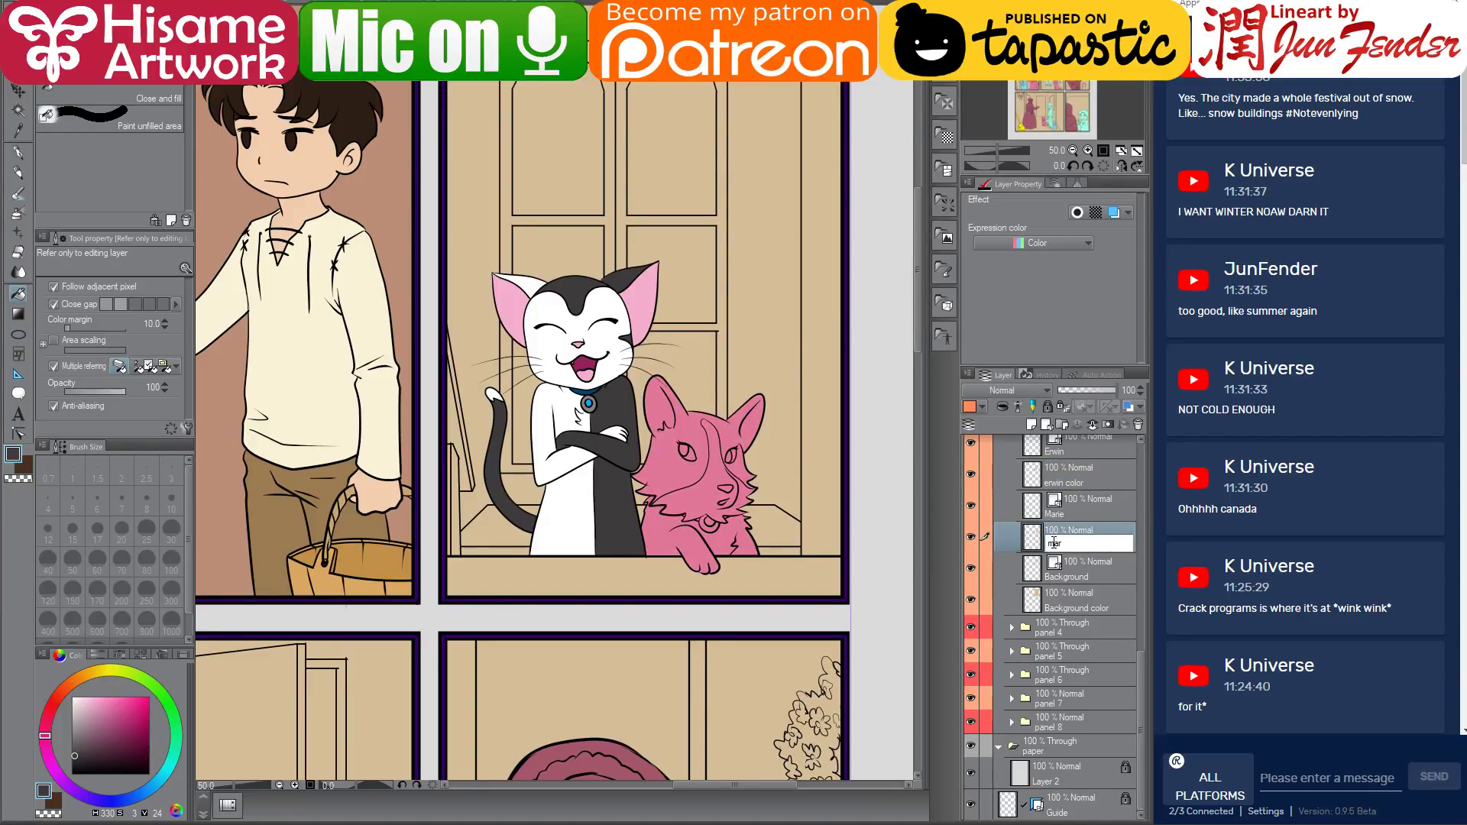
text(rie color)
key(Return)
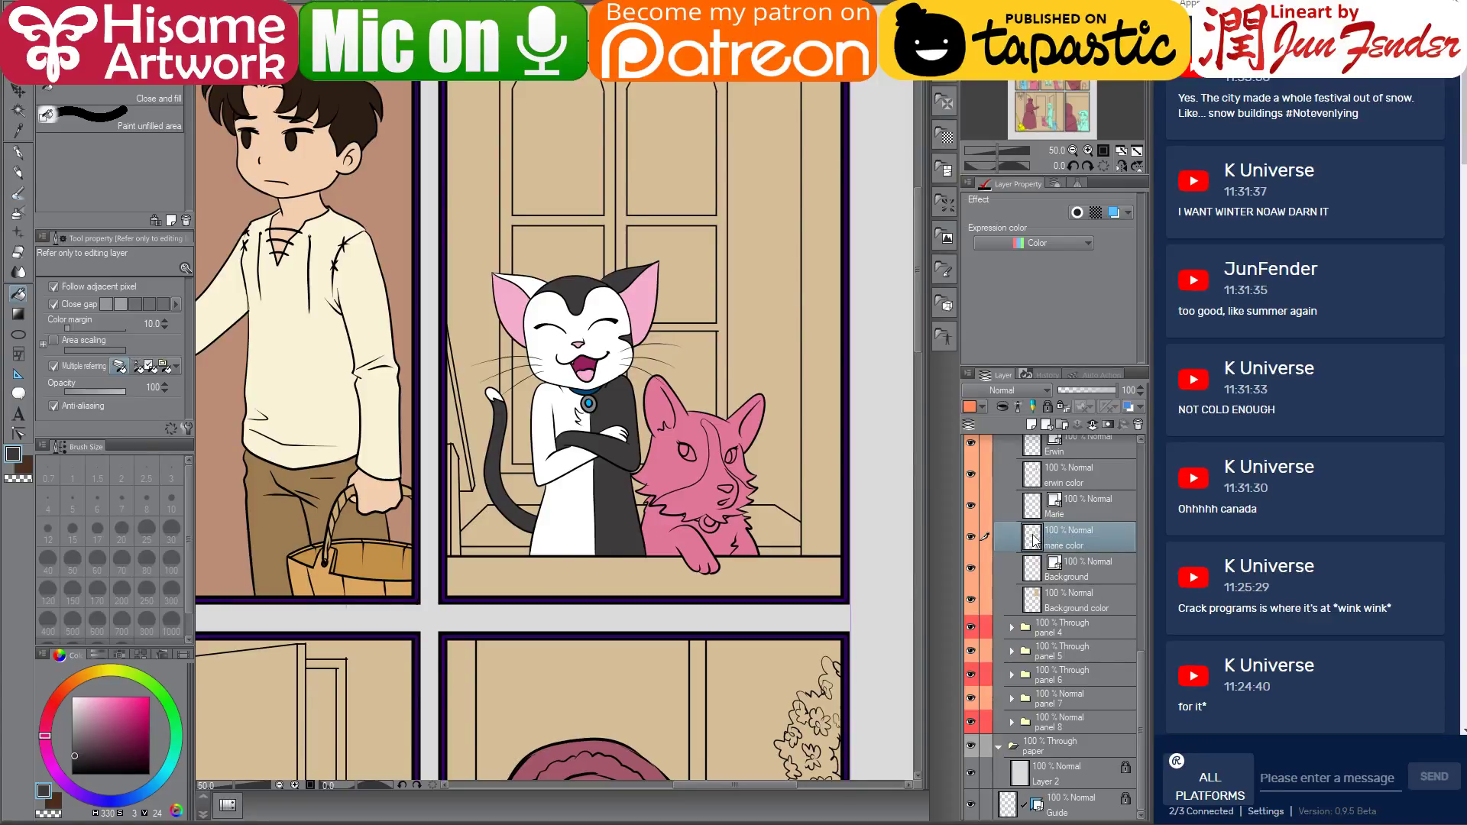
ctrl+click(1033, 539)
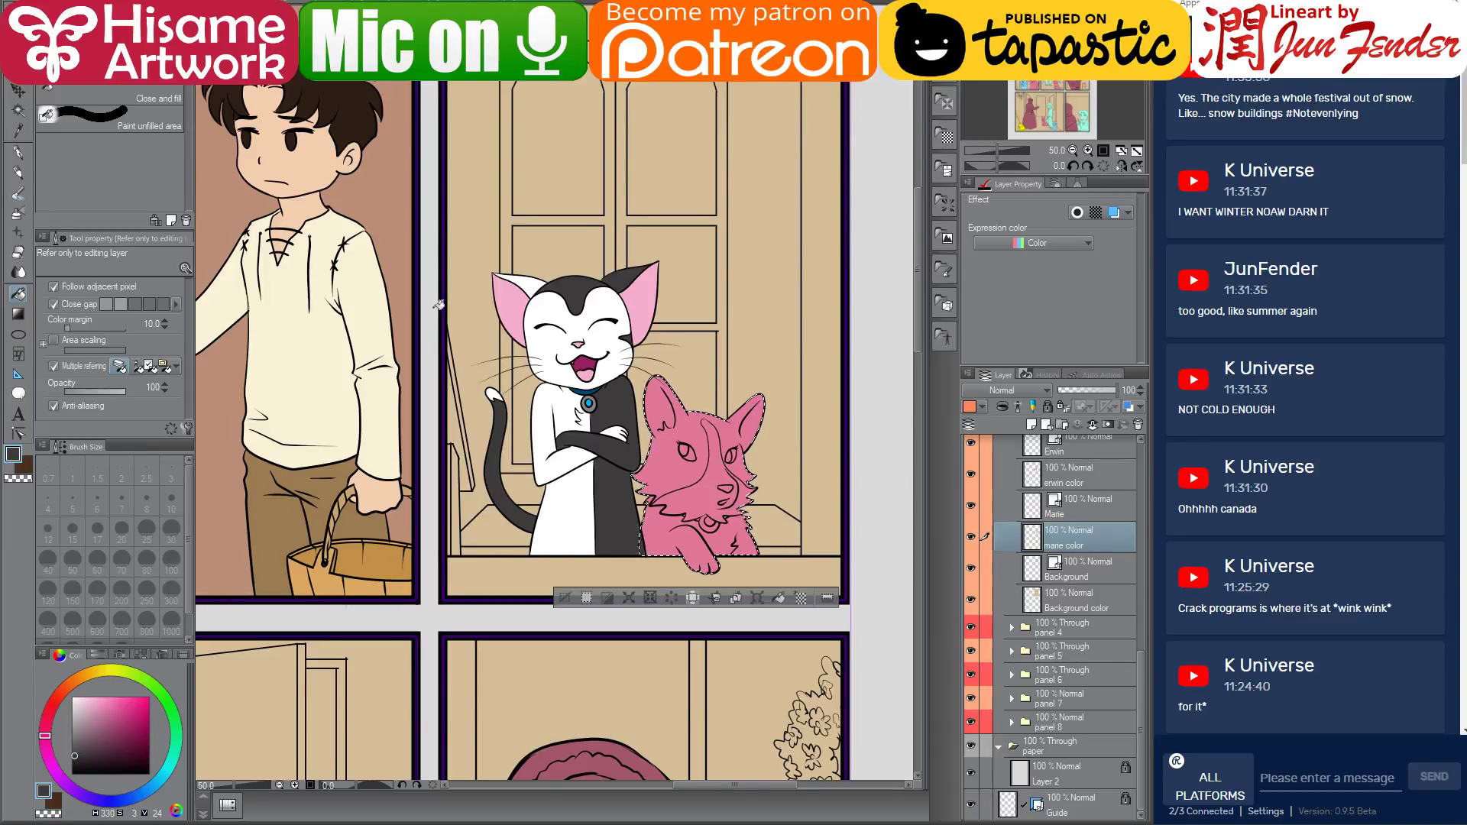
Switch to the web browser, search Google for "party ghetza", look over the image and web results, and return to the drawing program
key(alt+Tab)
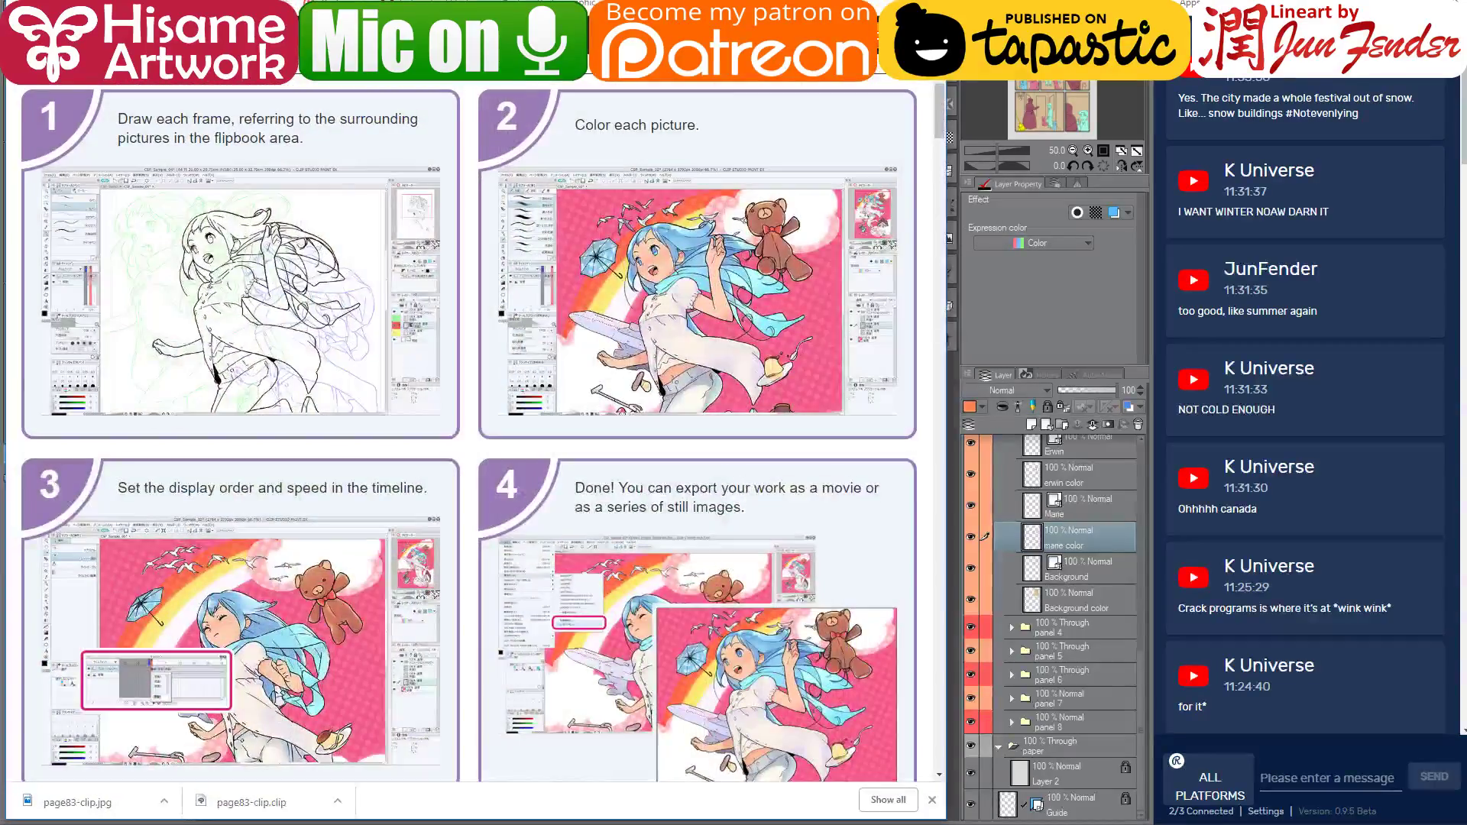
key(ctrl+t)
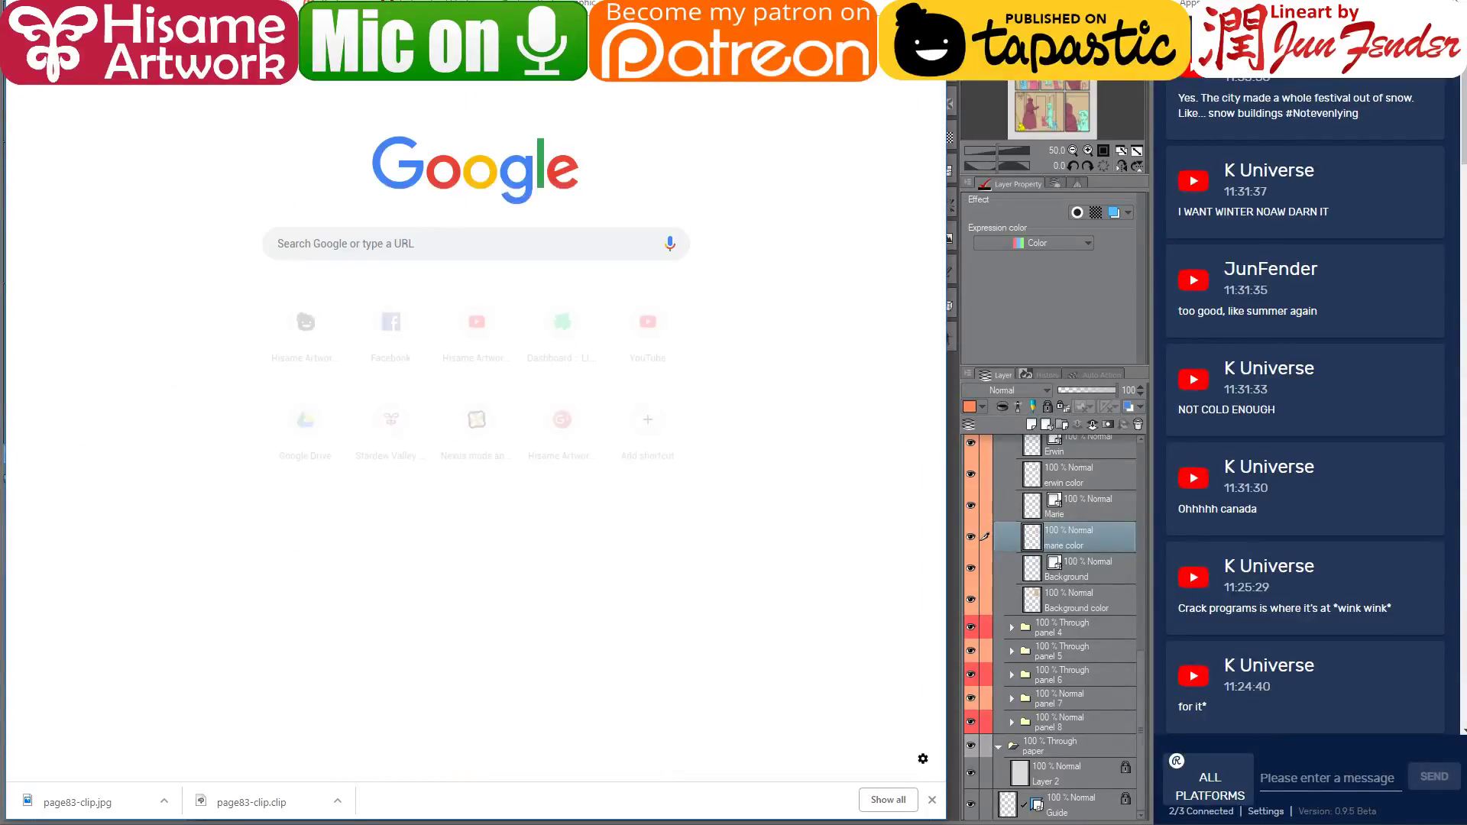
text(part)
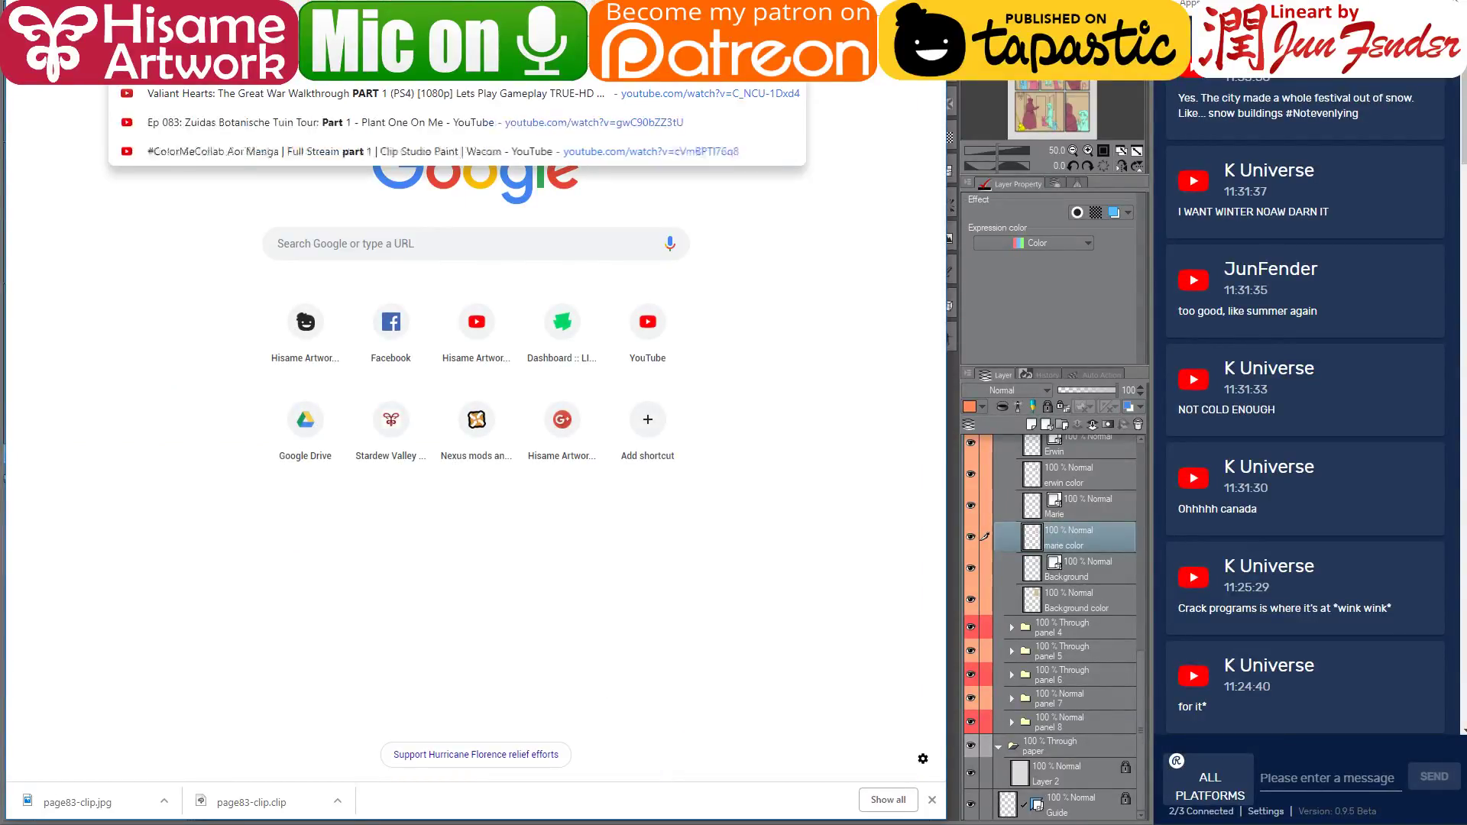
key(BackSpace)
key(BackSpace)
key(BackSpace)
key(BackSpace)
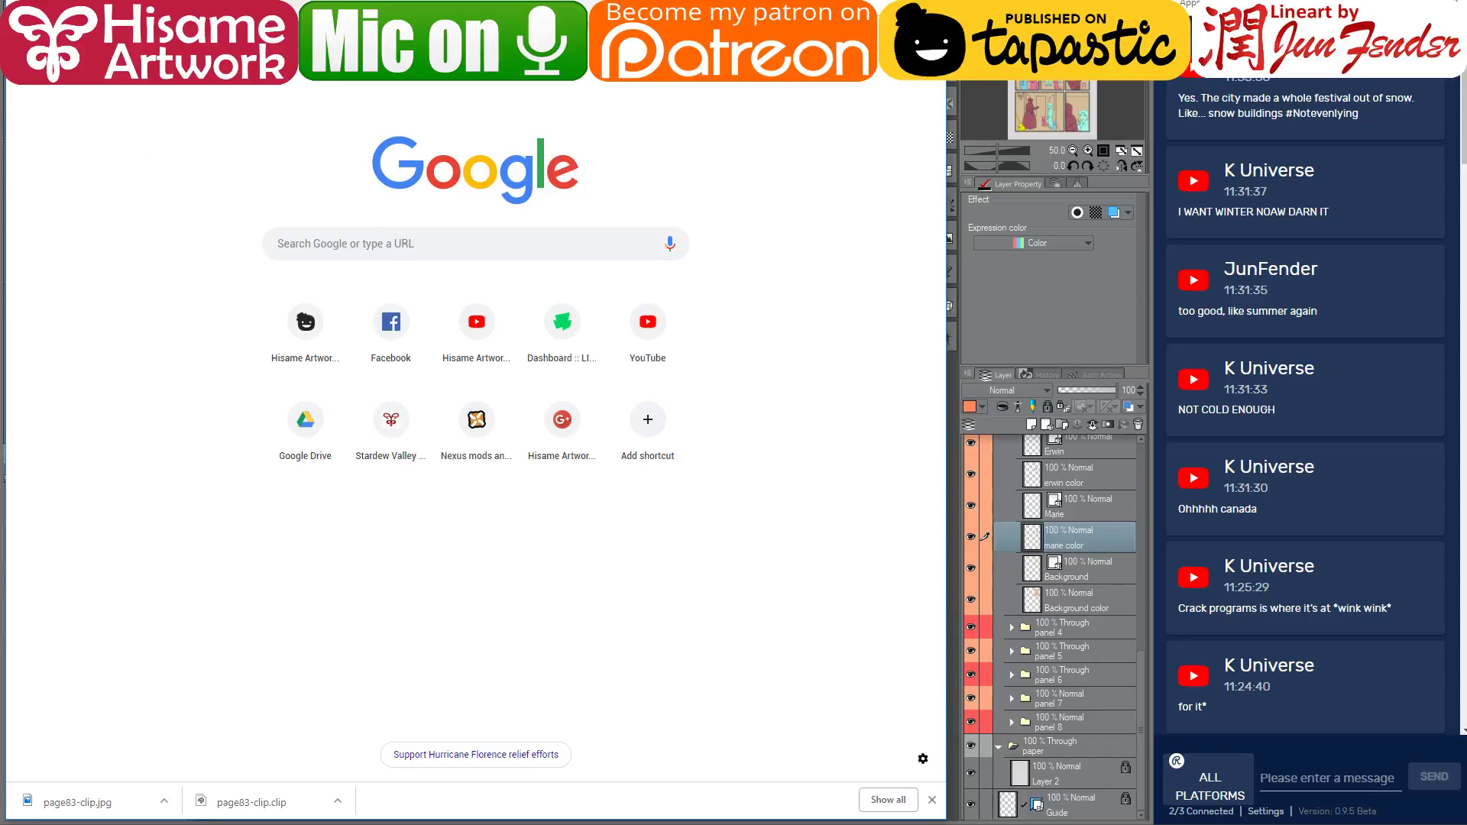
text(party ghetza)
key(Return)
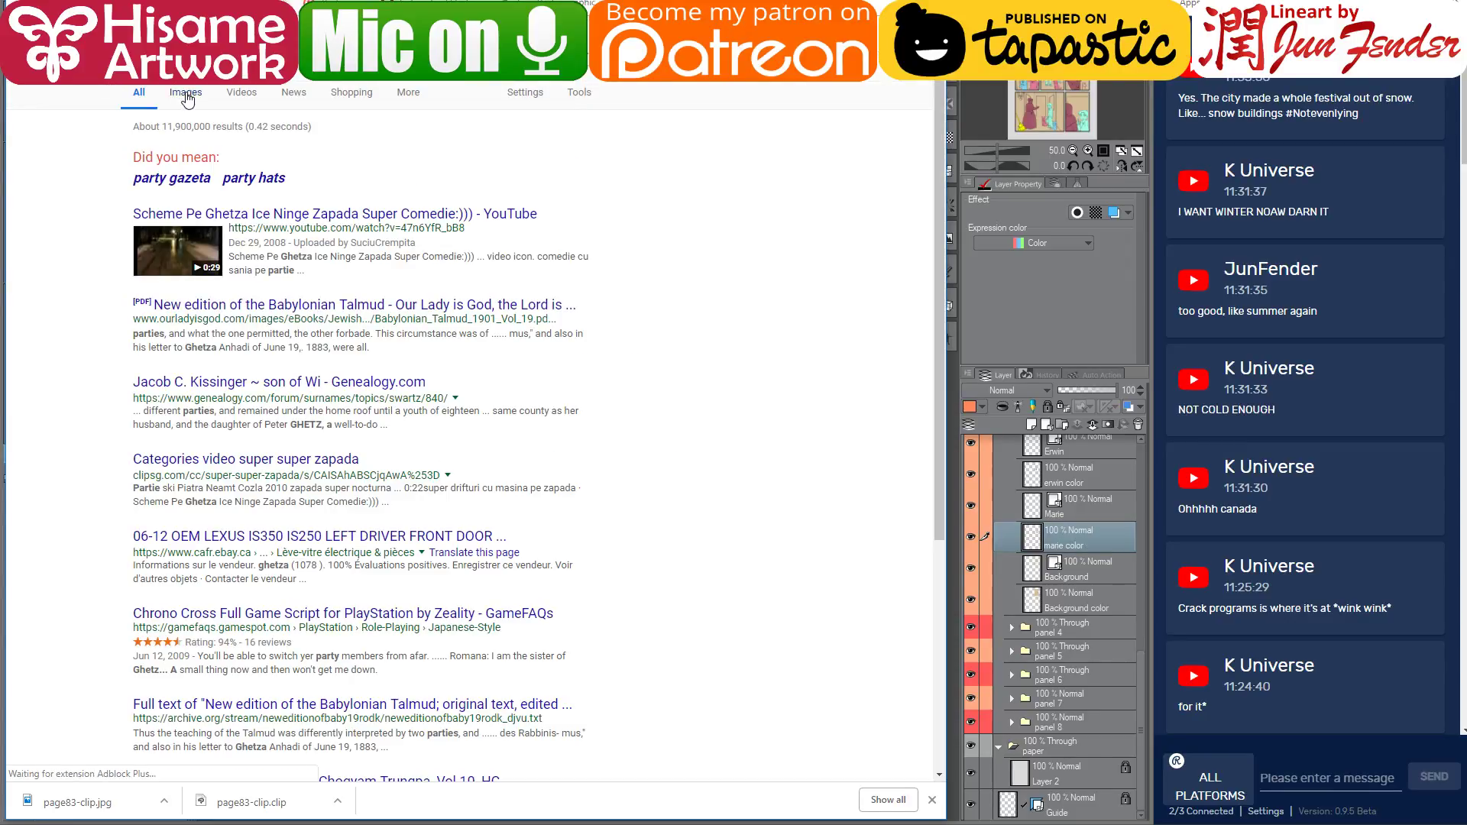
click(186, 93)
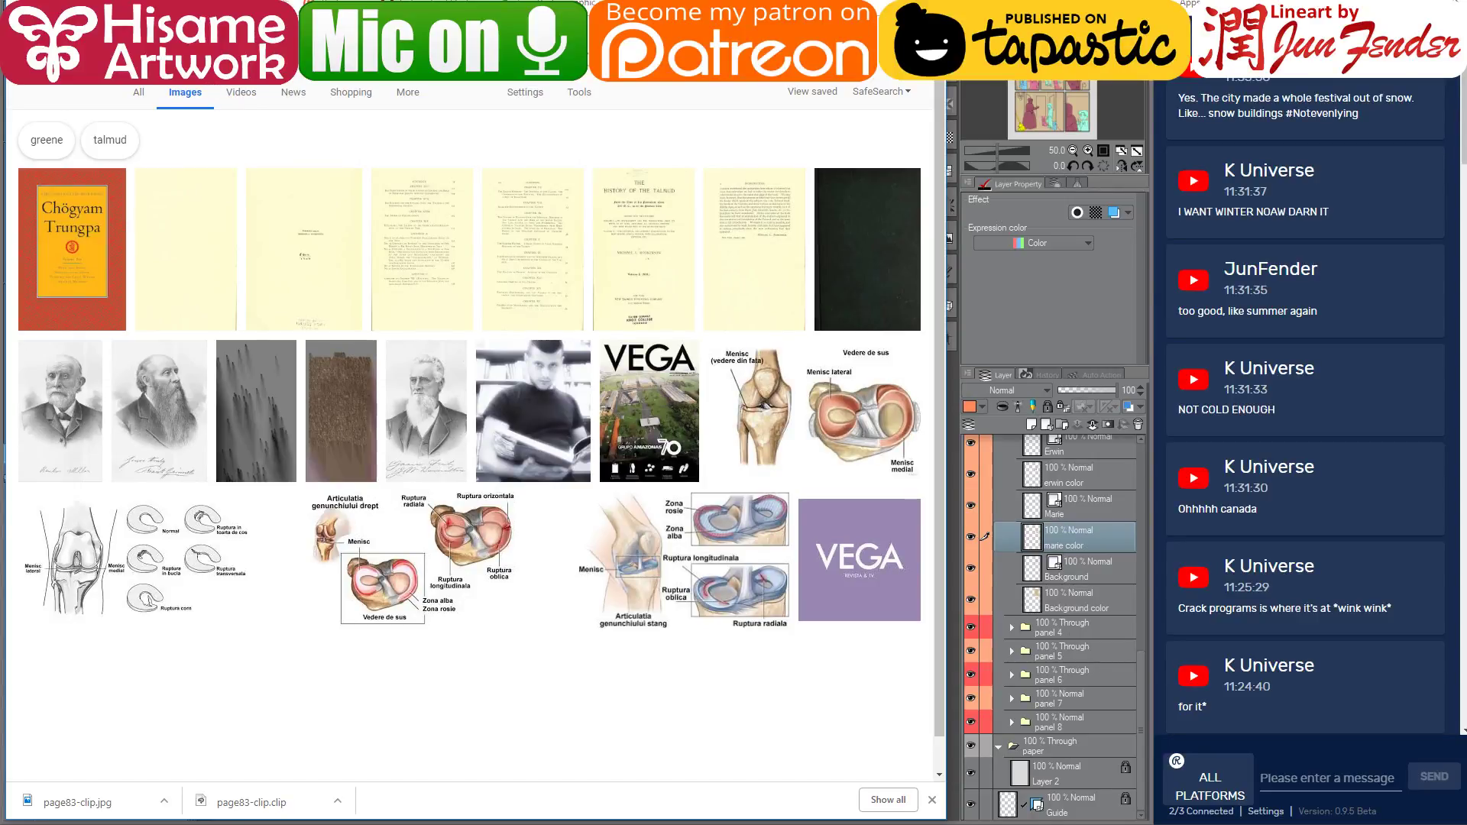
click(138, 93)
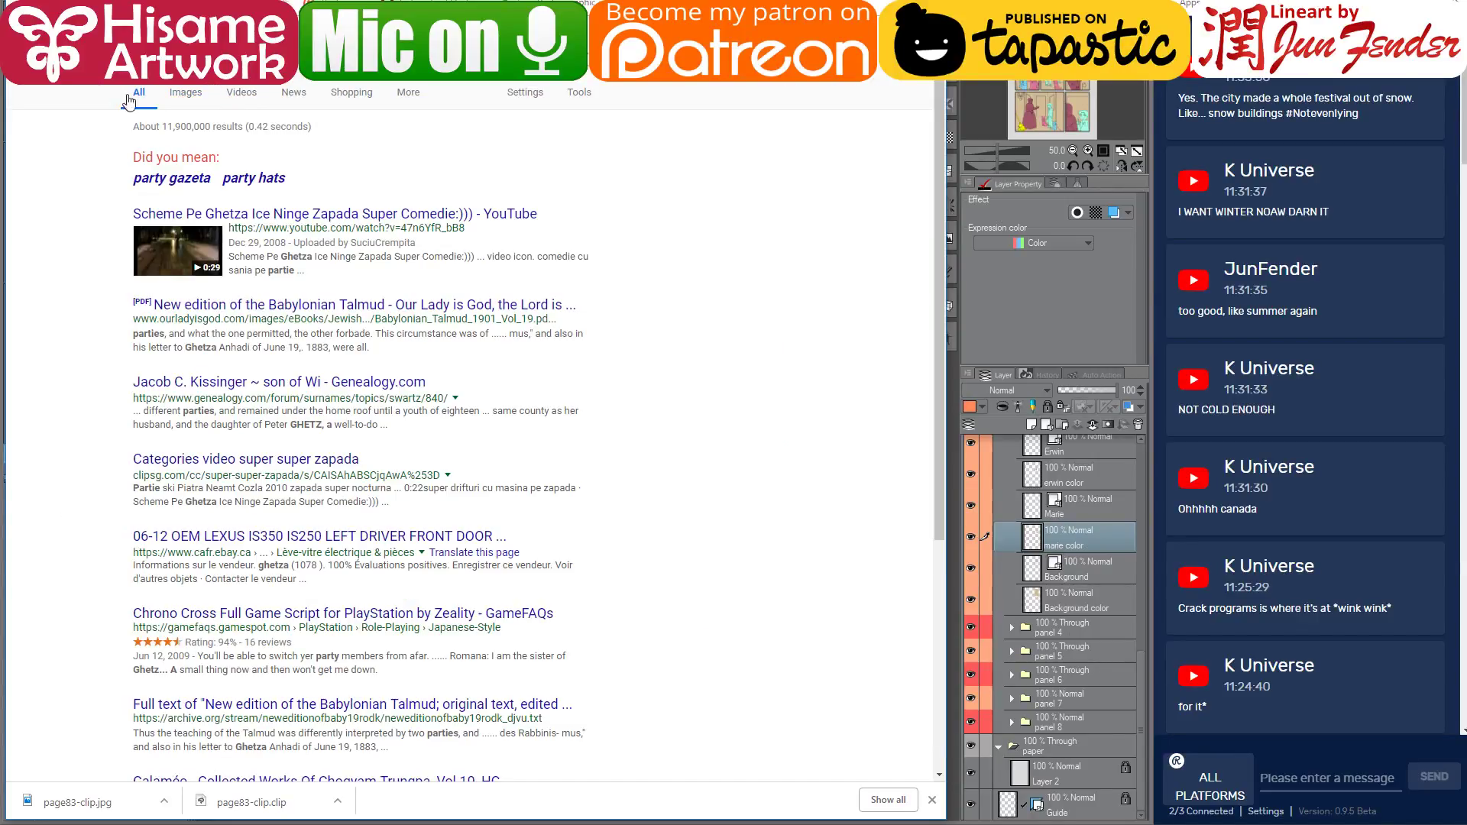
key(ctrl+Tab)
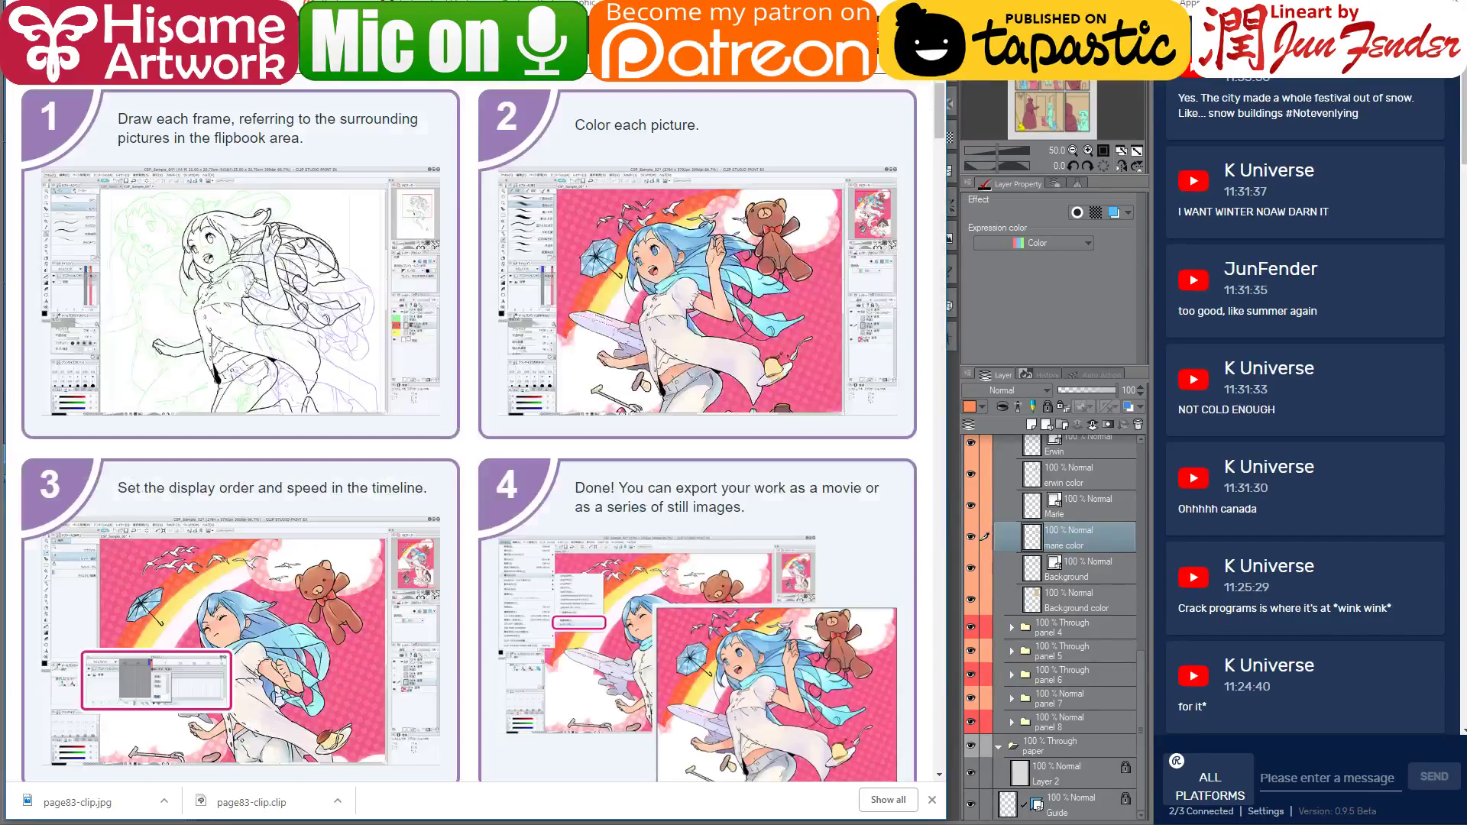
key(alt+Tab)
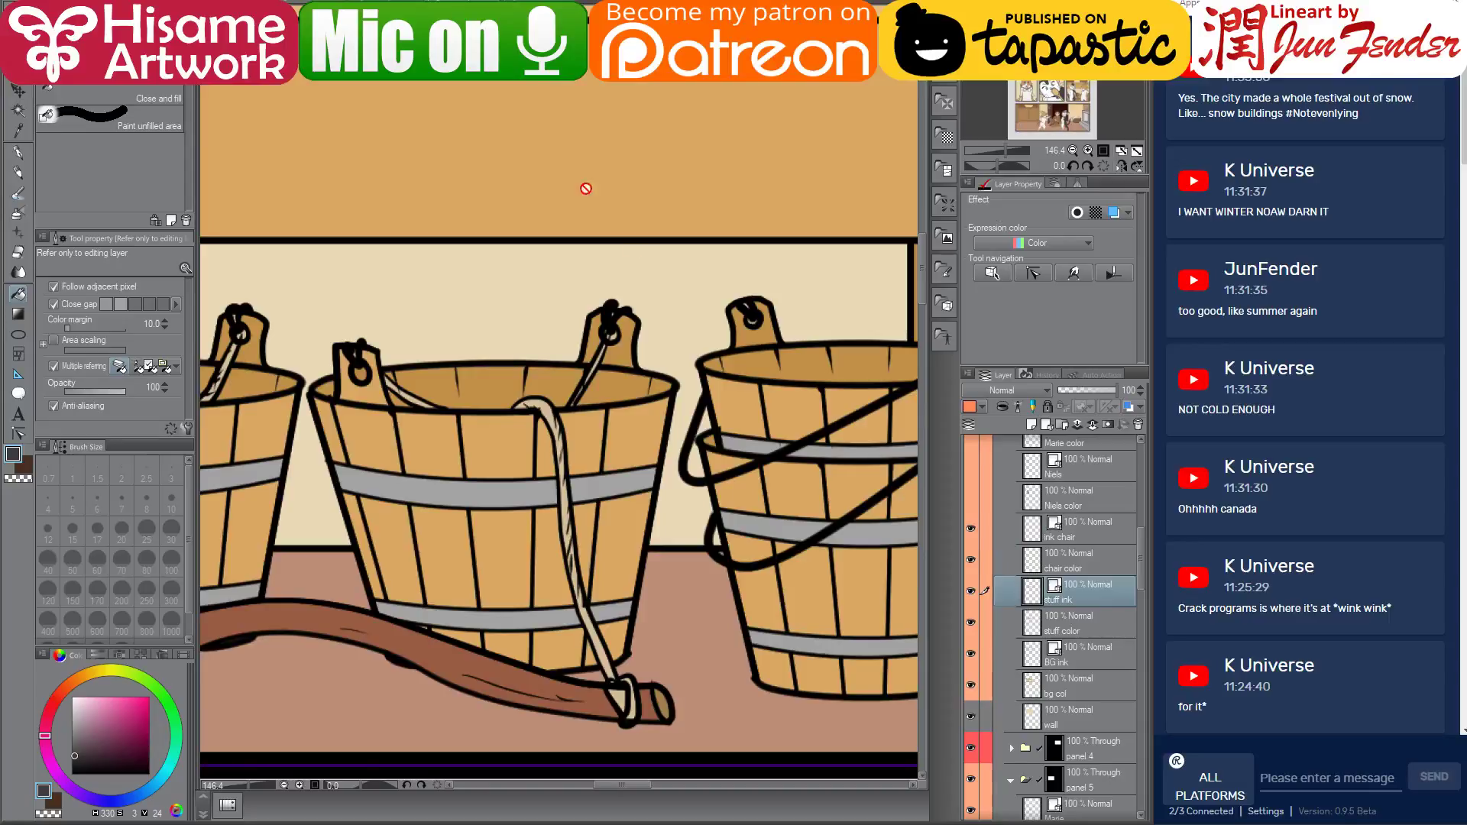
Sample the corgi's tan fur (H 30, S 49, V 79) from the earlier page and paint over the pink animal silhouette with the G-pen
scroll(702, 394, down, 5)
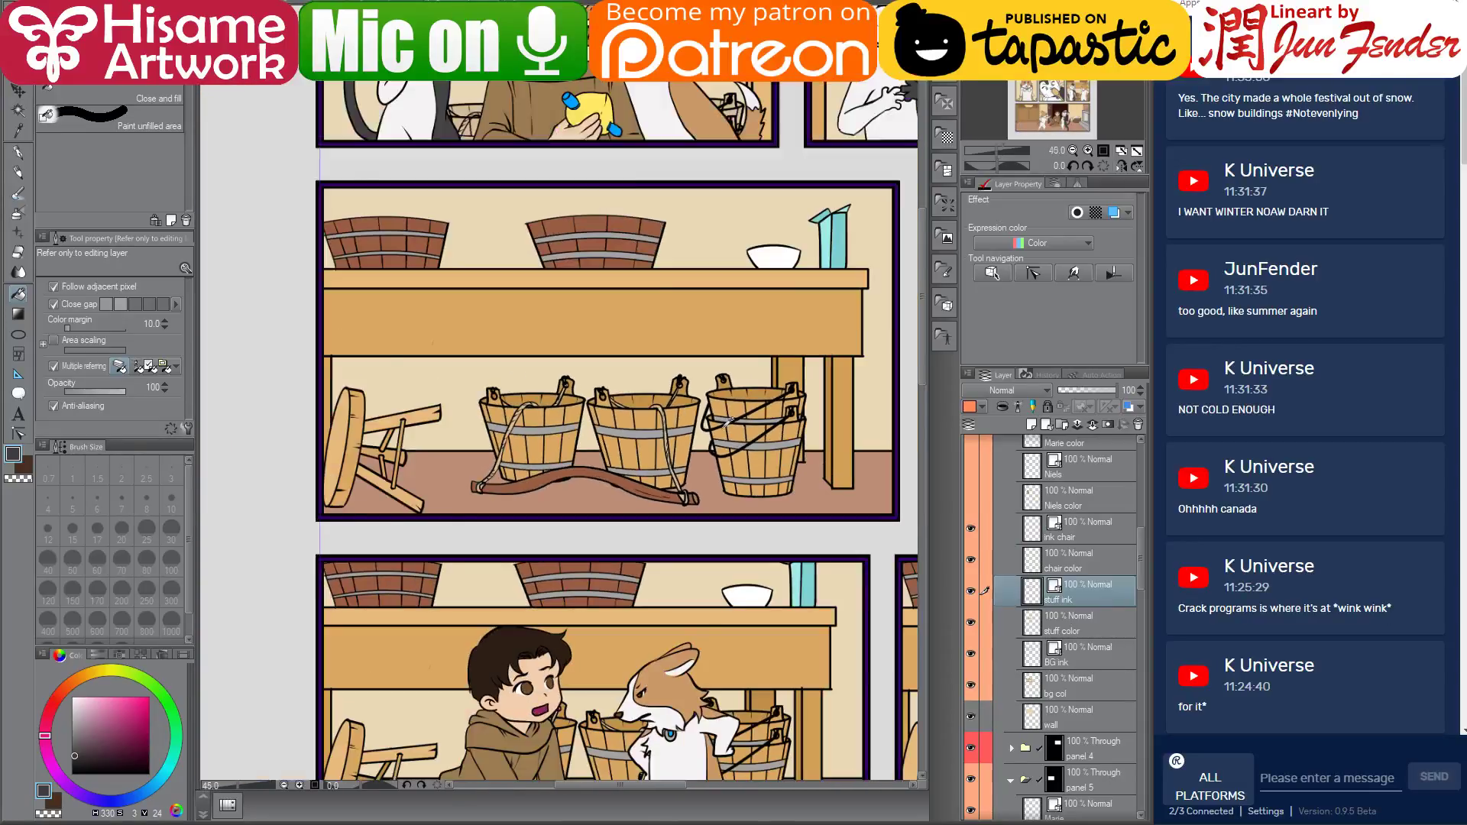
scroll(728, 420, down, 1)
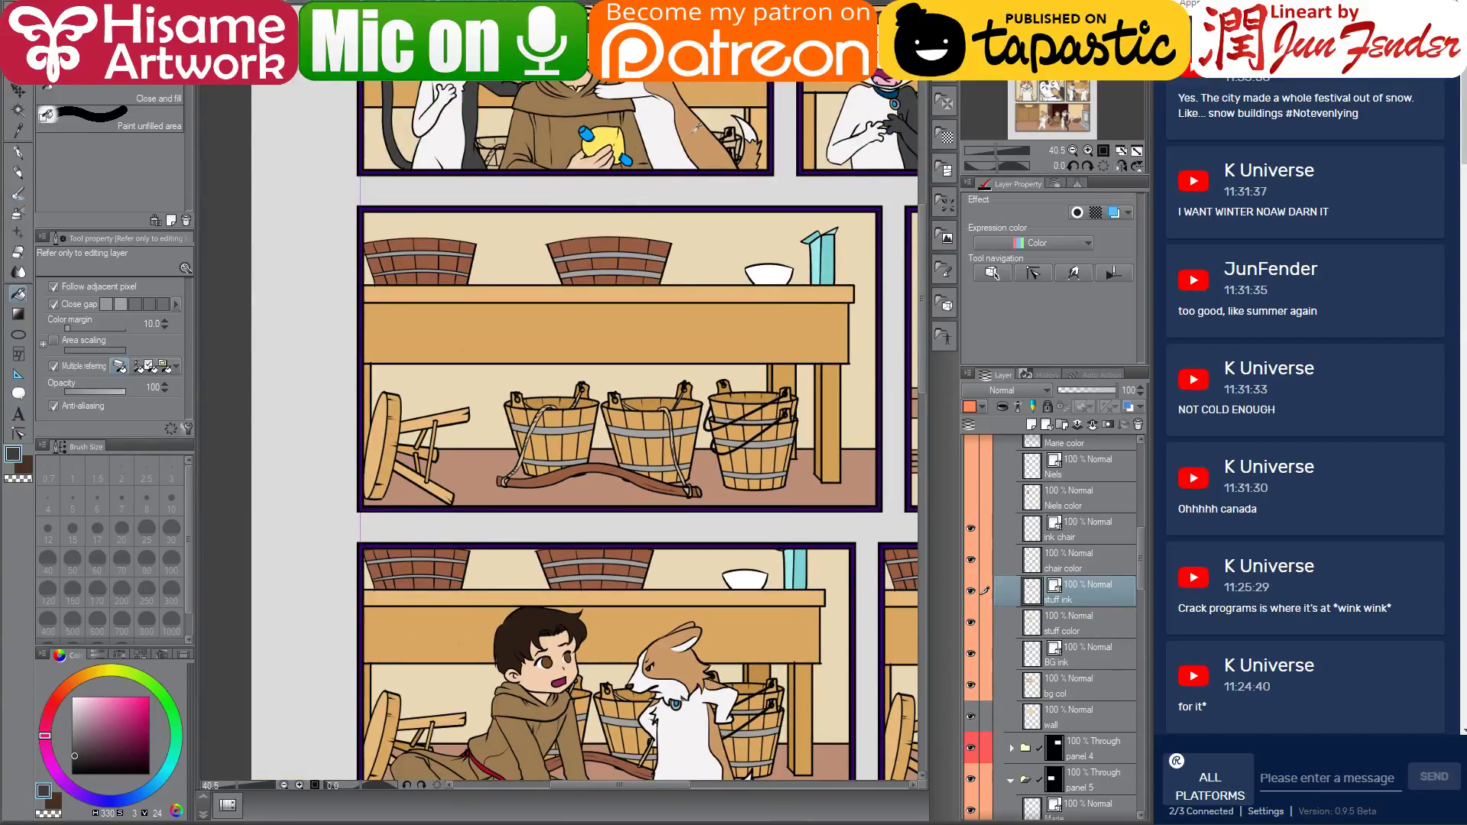
alt+click(695, 131)
scroll(680, 184, up, 3)
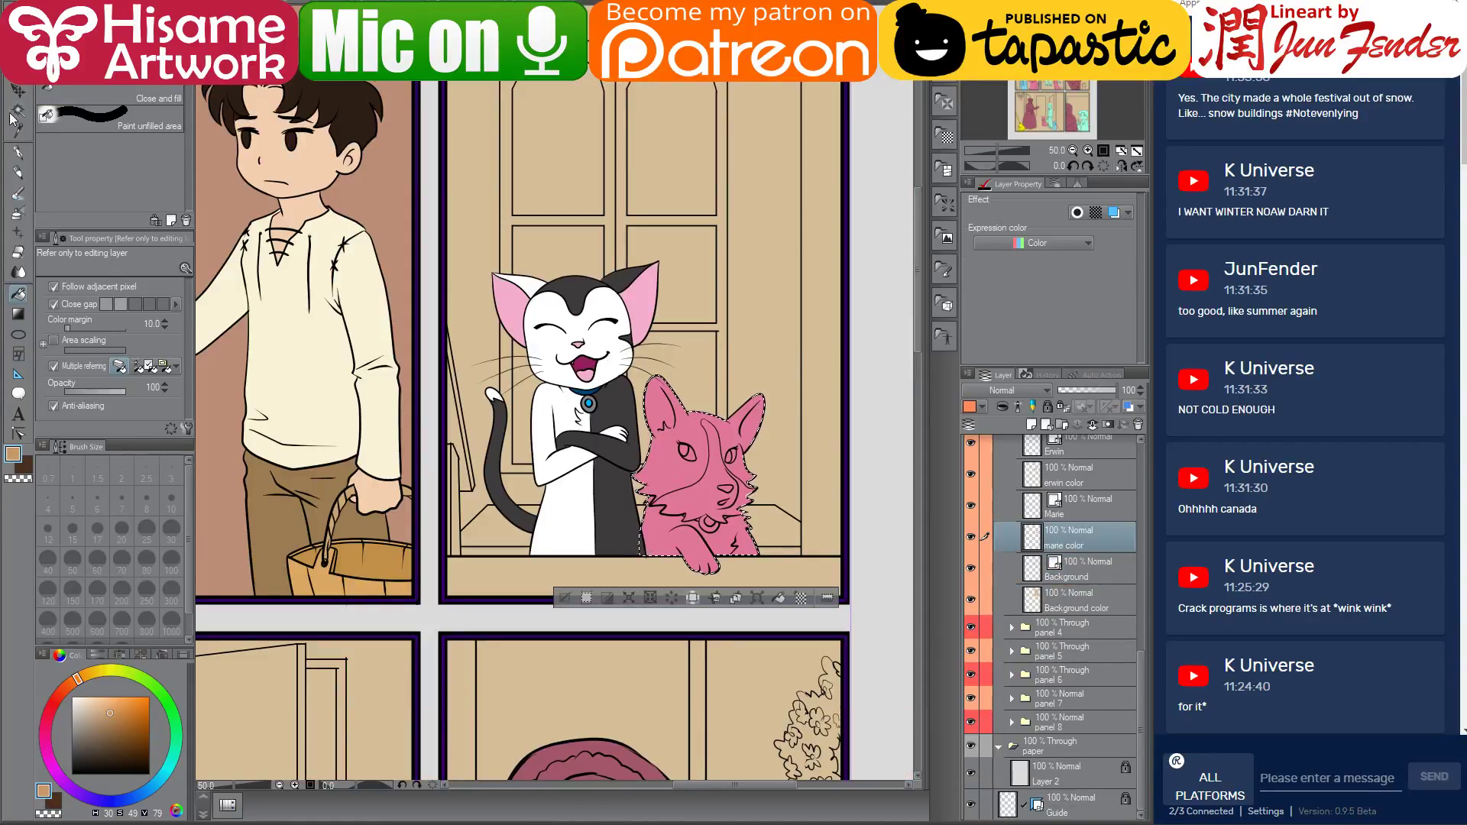
click(17, 152)
drag(679, 443, 703, 504)
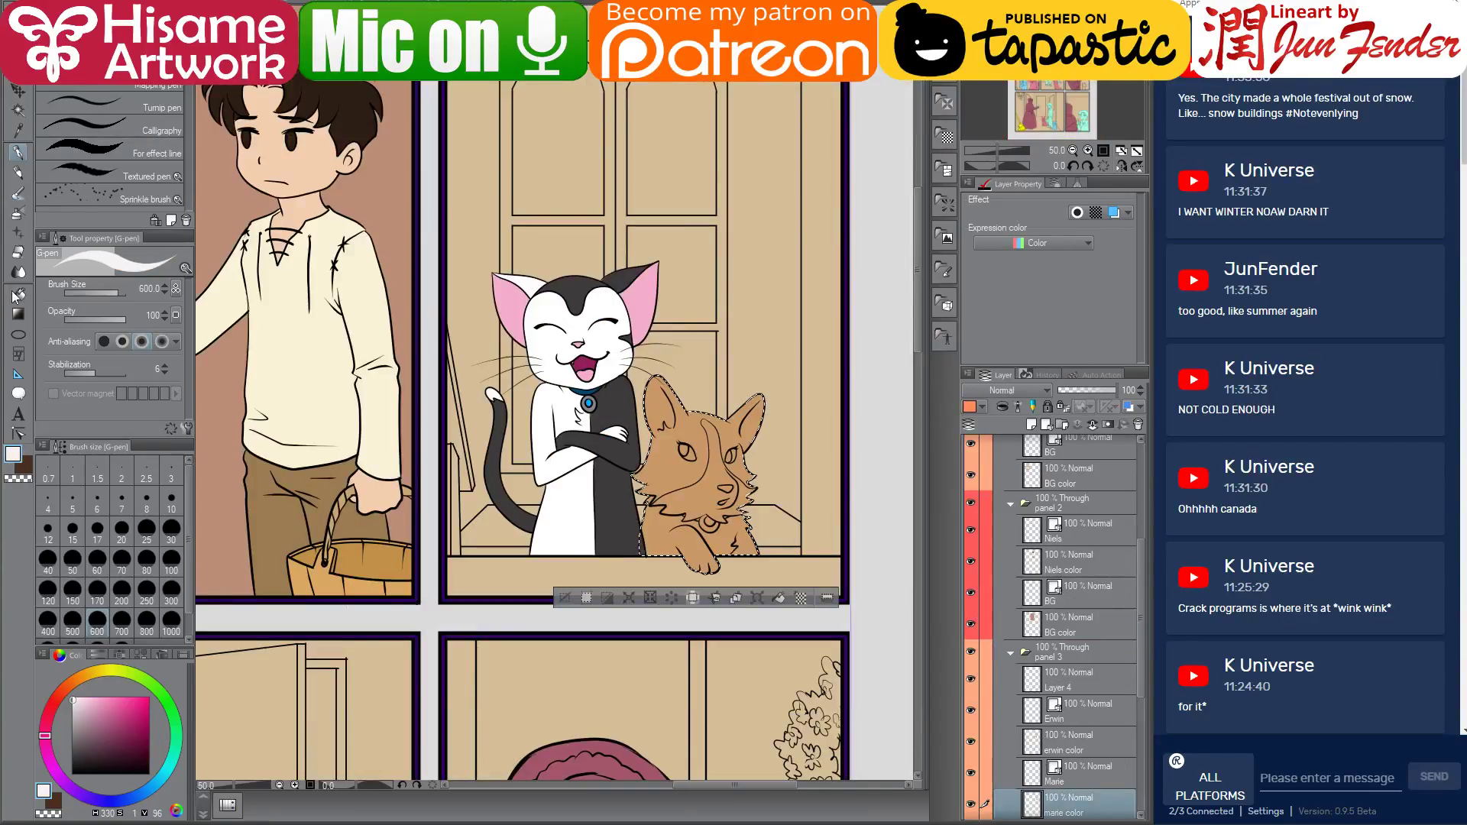
Fill the corgi's chest, front leg, muzzle and forehead stripe with off-white (H 330, S 1, V 96)
click(18, 293)
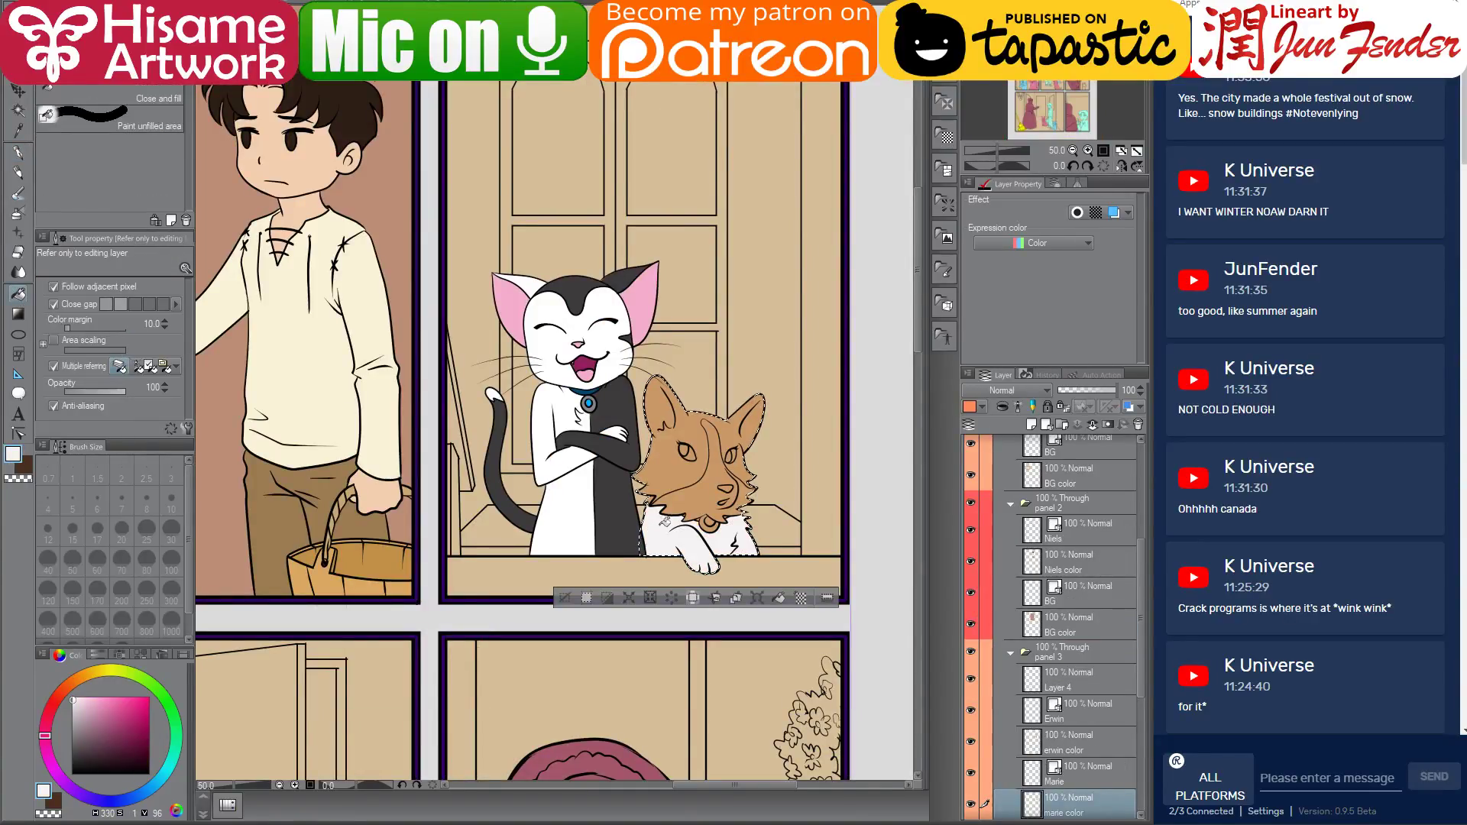
scroll(731, 518, up, 4)
scroll(731, 517, up, 2)
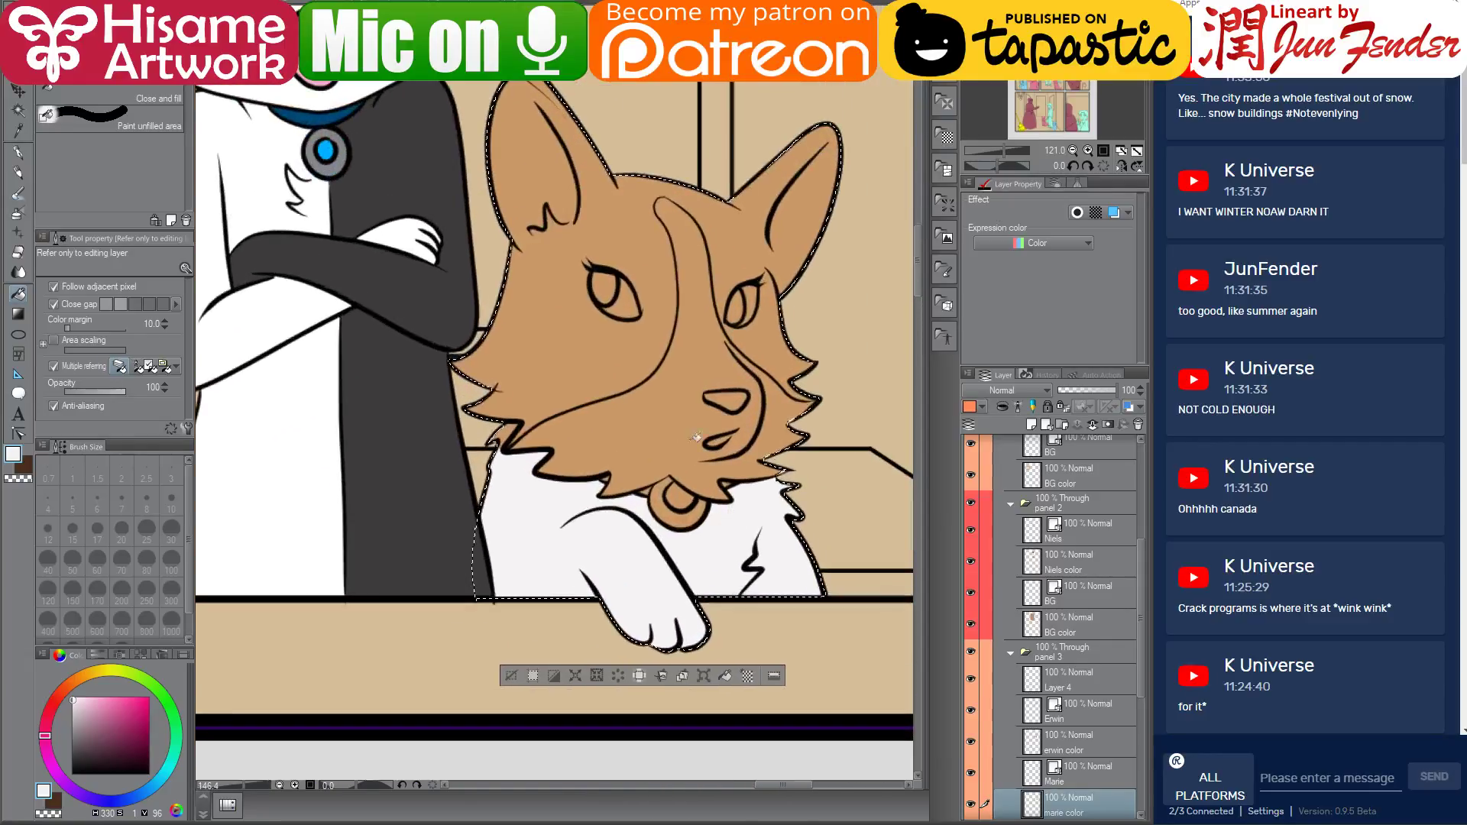
click(601, 491)
scroll(601, 491, up, 2)
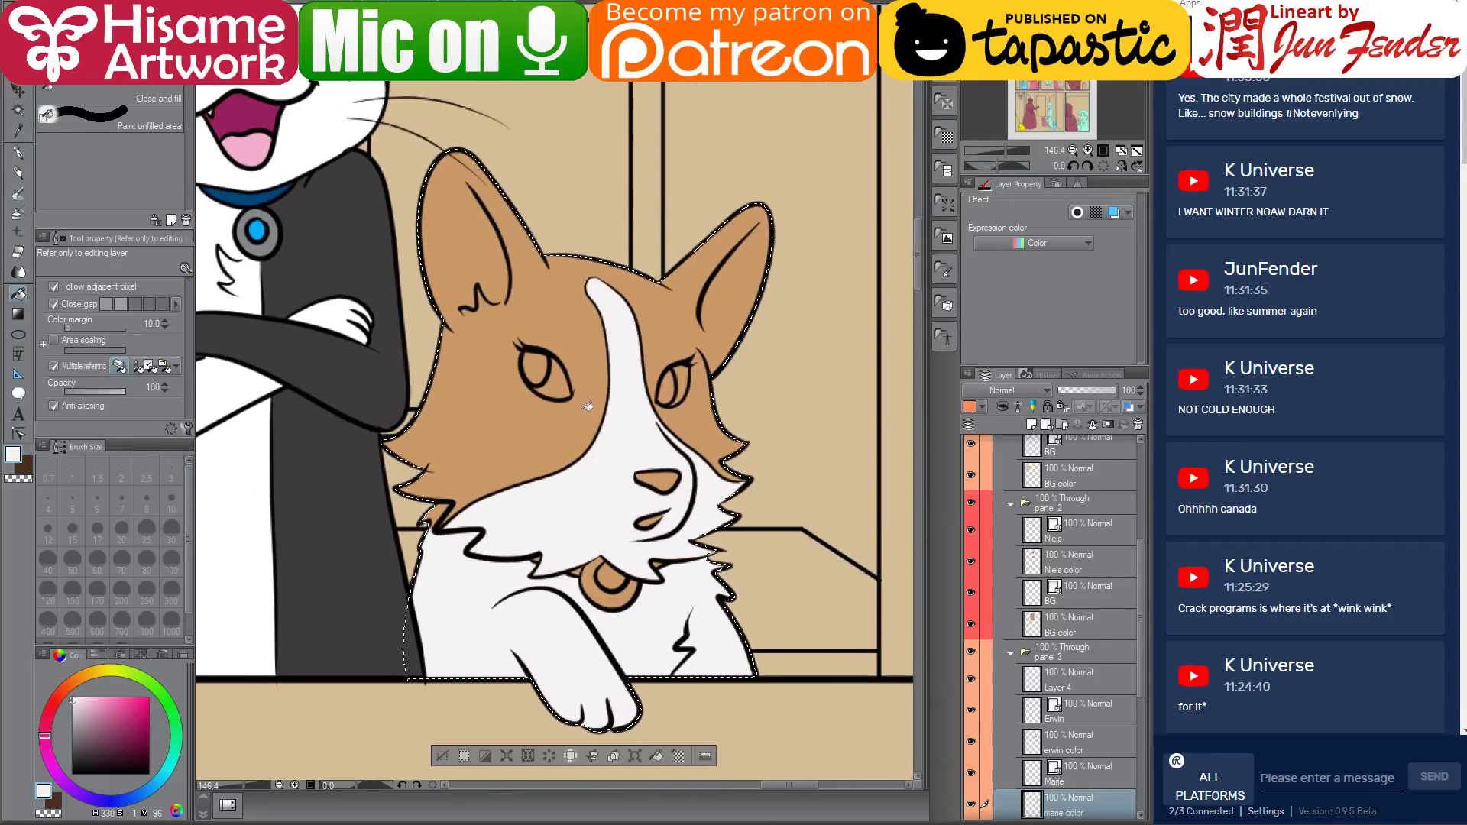
scroll(660, 454, up, 1)
Sample the corgi's tan fur and outline a curved shoulder patch beside the raised front leg with the G-pen at size 12
alt+click(436, 433)
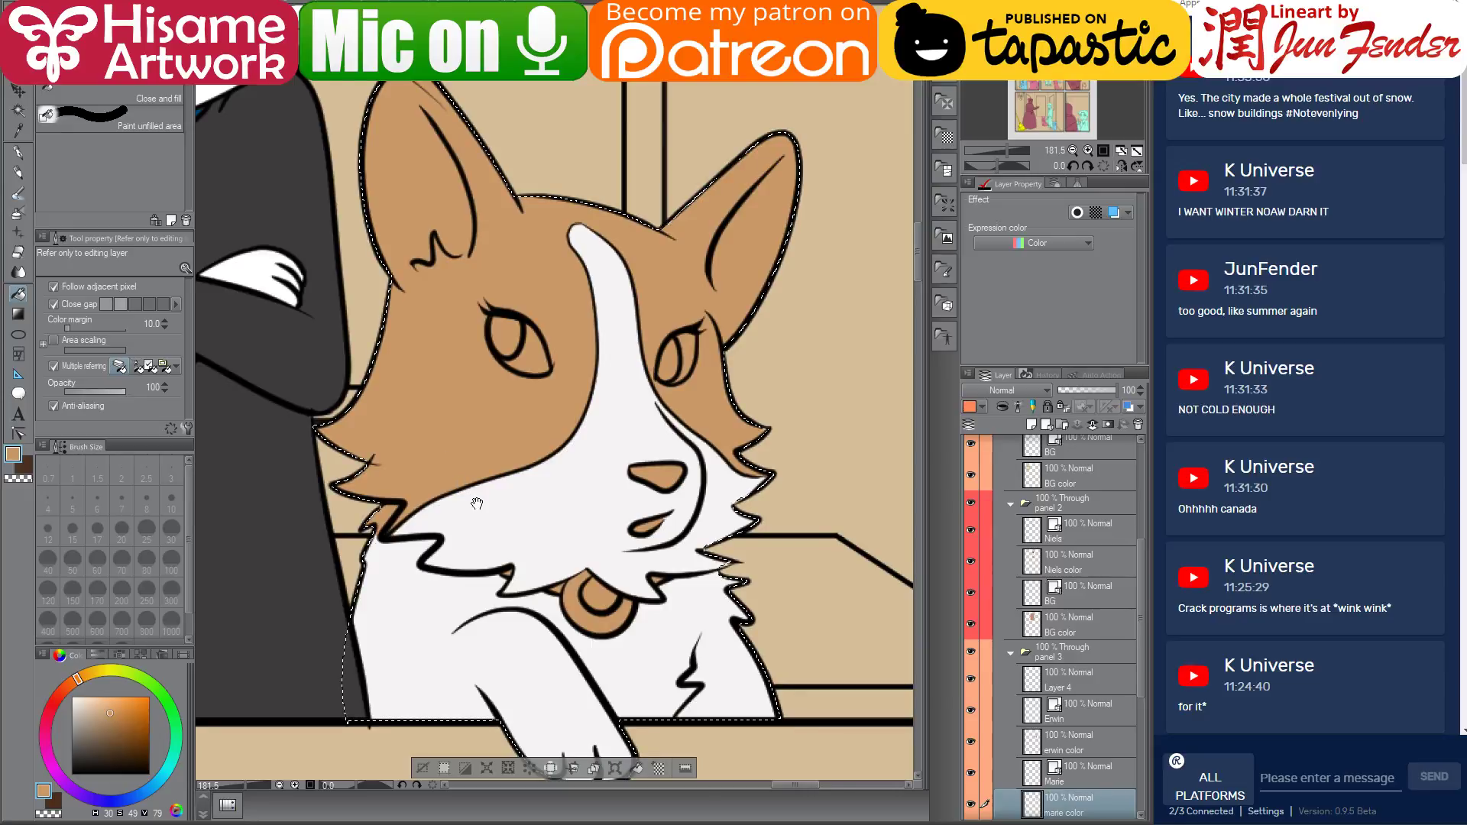
drag(437, 433, 495, 356)
click(17, 151)
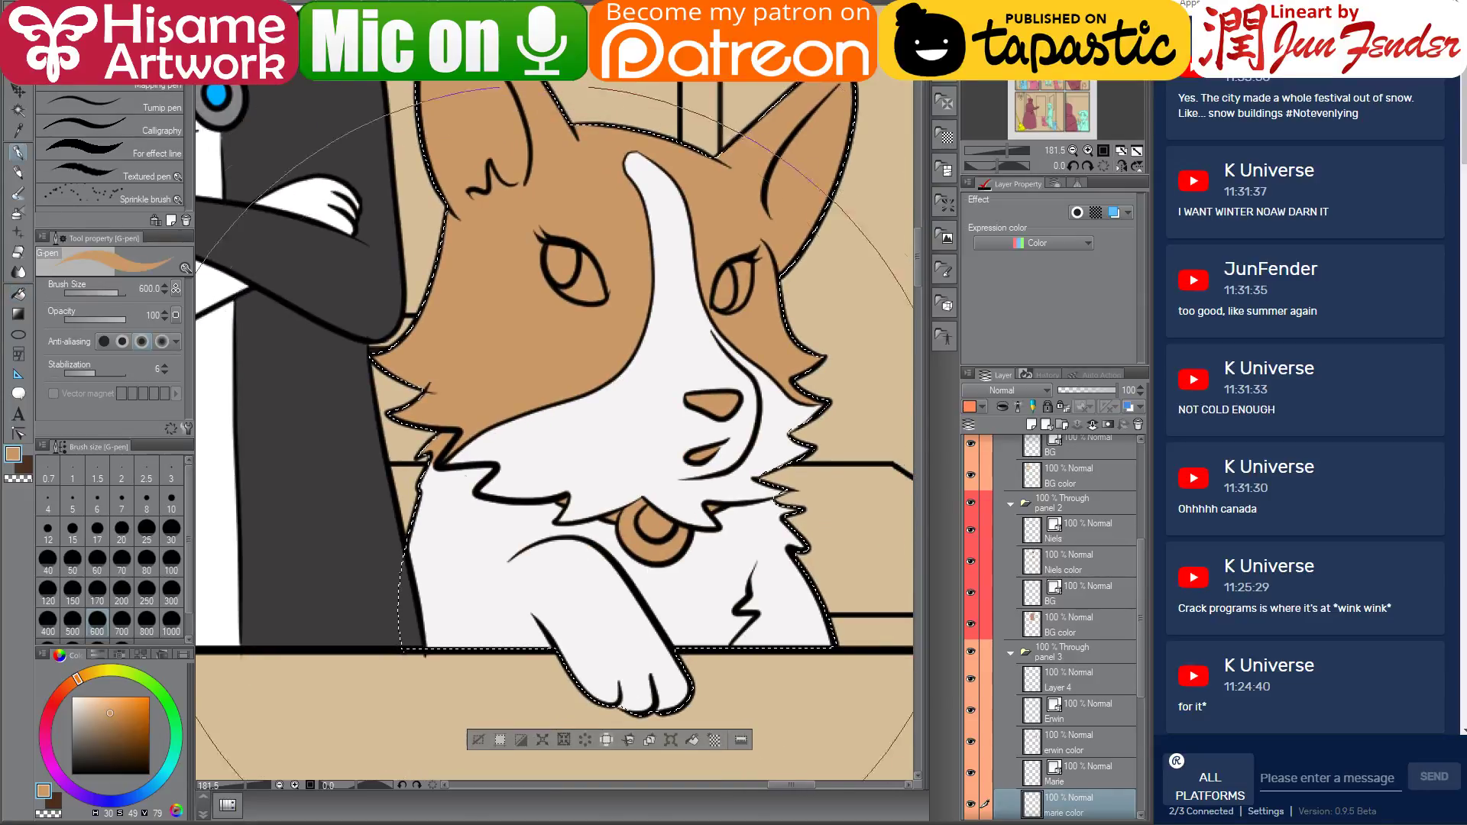
click(72, 562)
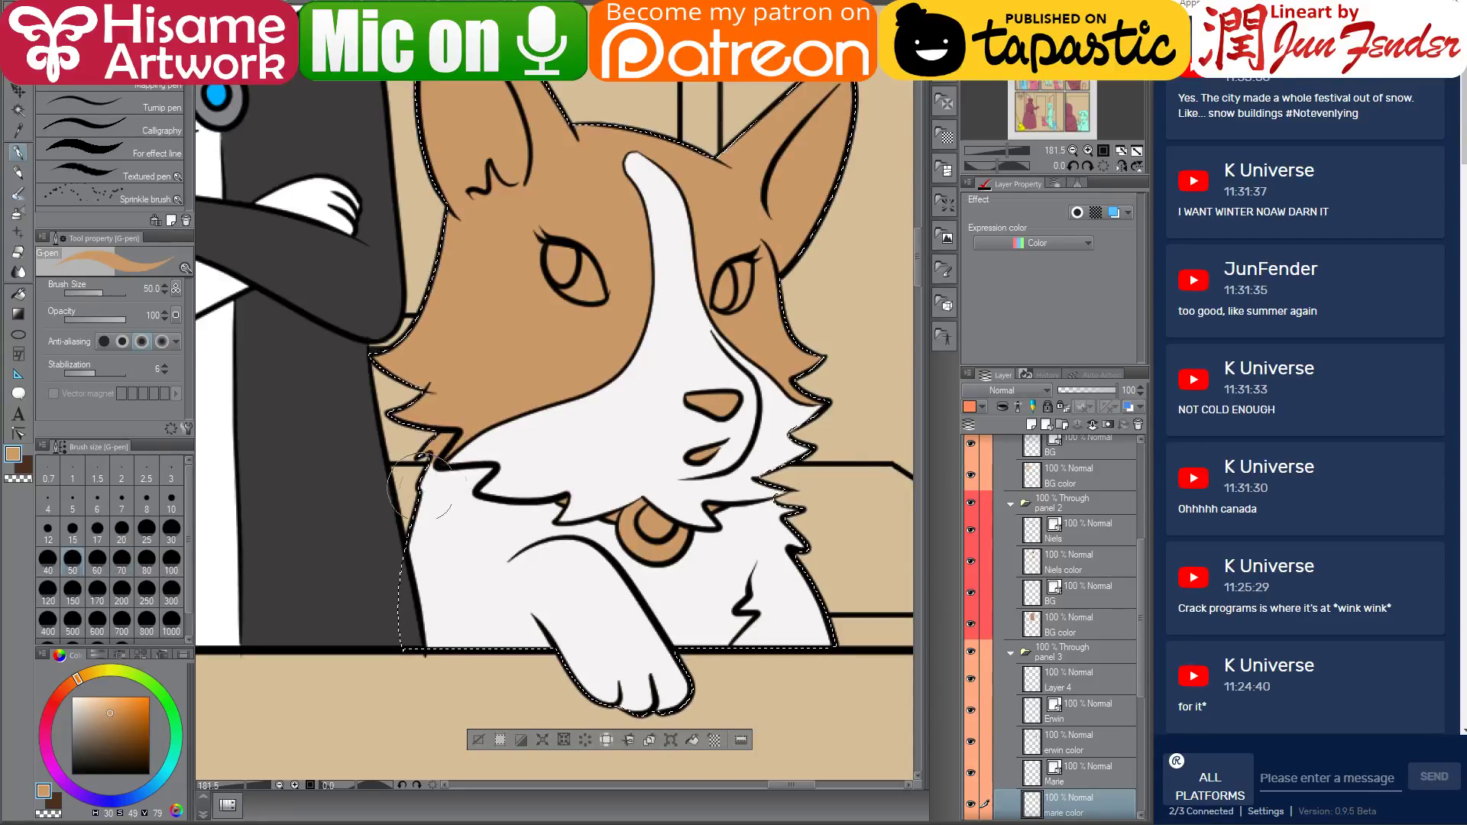
key(bracketleft)
key(bracketleft)
key(bracketleft)
key(bracketleft)
key(bracketleft)
key(bracketleft)
key(bracketleft)
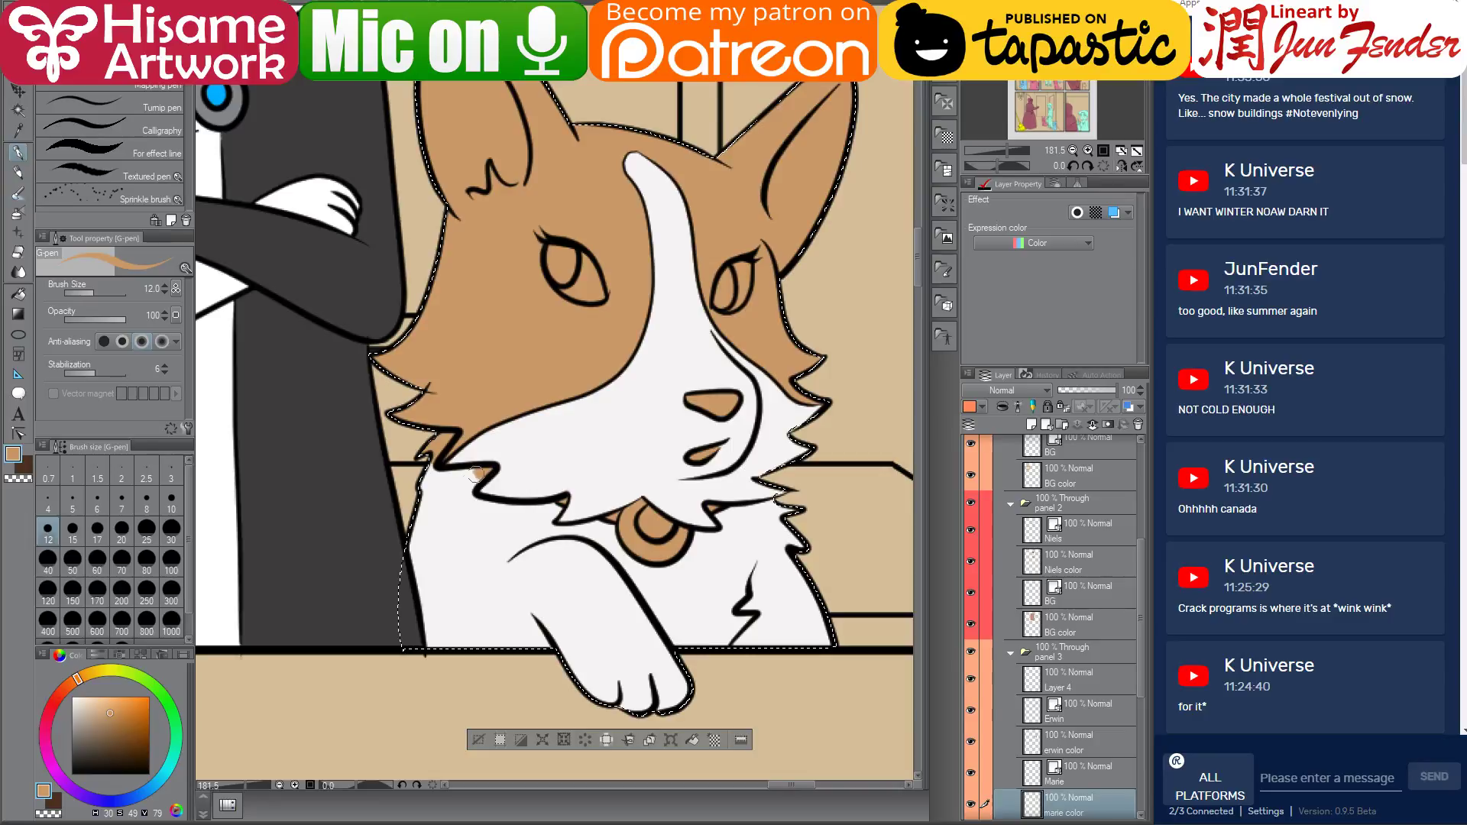
mouse_move(463, 534)
mouse_down()
mouse_move(513, 569)
mouse_move(524, 598)
mouse_up()
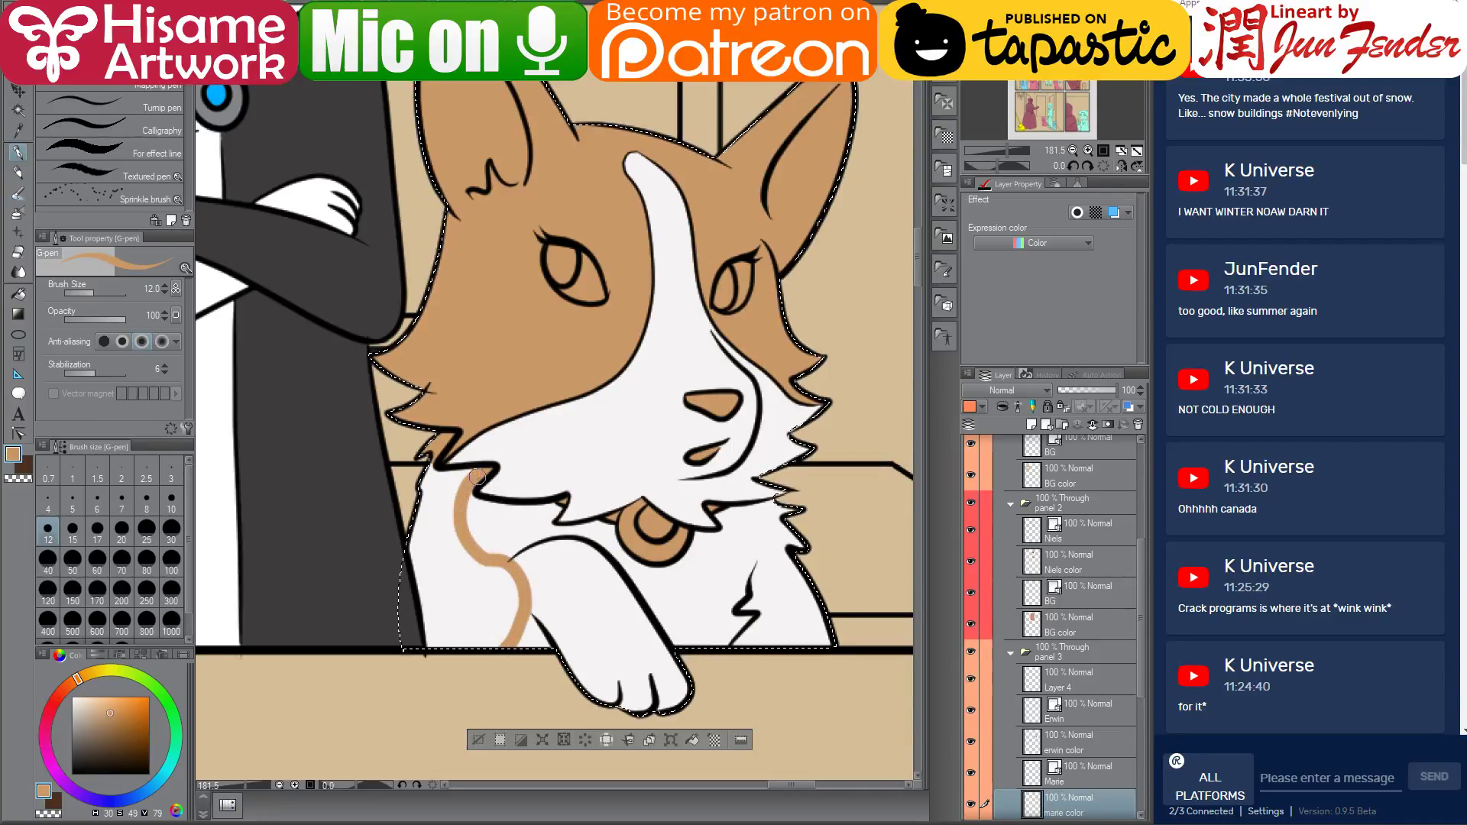
Paint the inside of the outlined shoulder patch tan with the G-pen enlarged to size 25
key(bracketright)
key(bracketright)
key(bracketright)
key(bracketright)
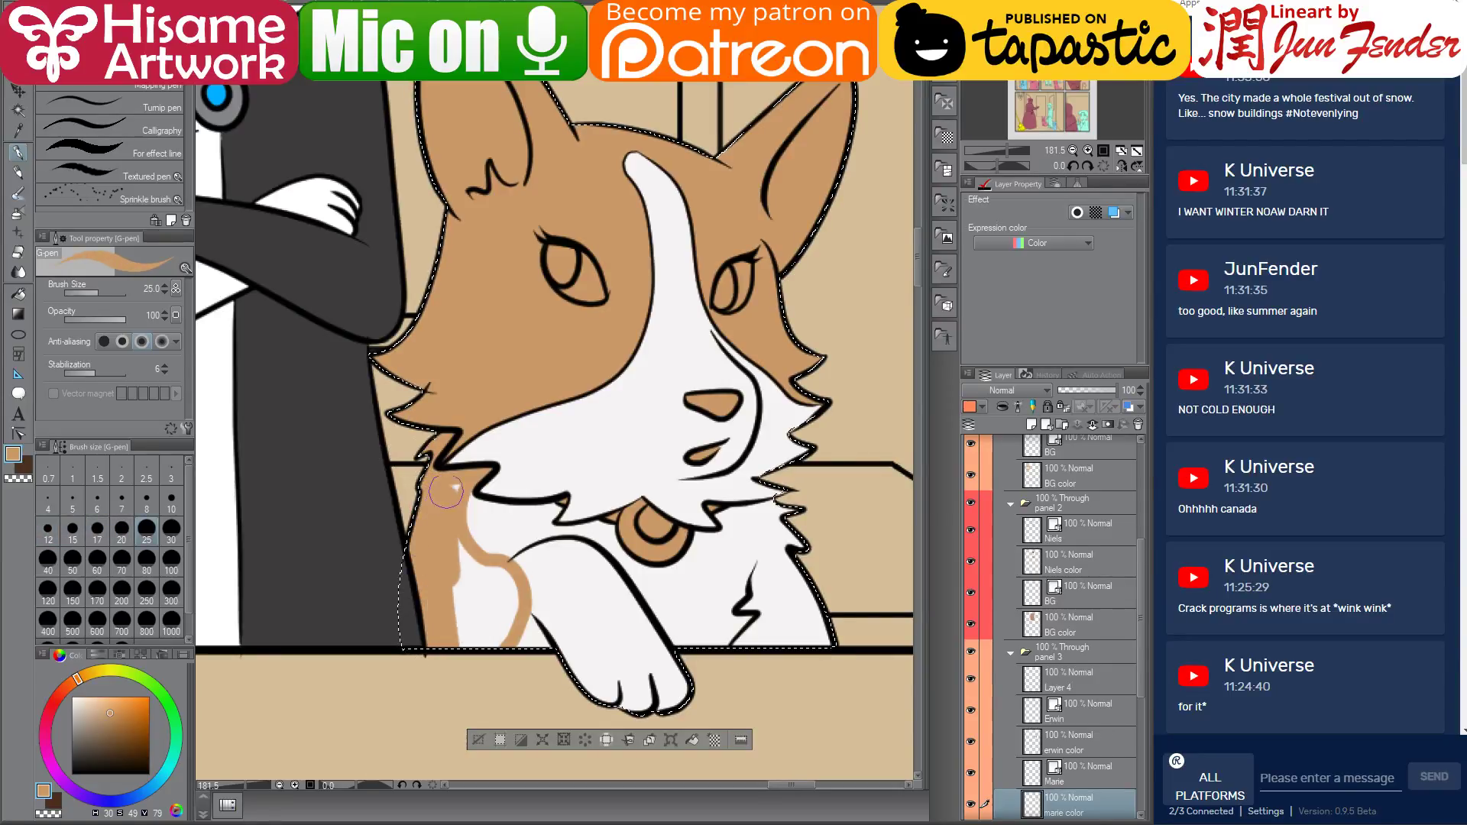
drag(465, 573, 501, 583)
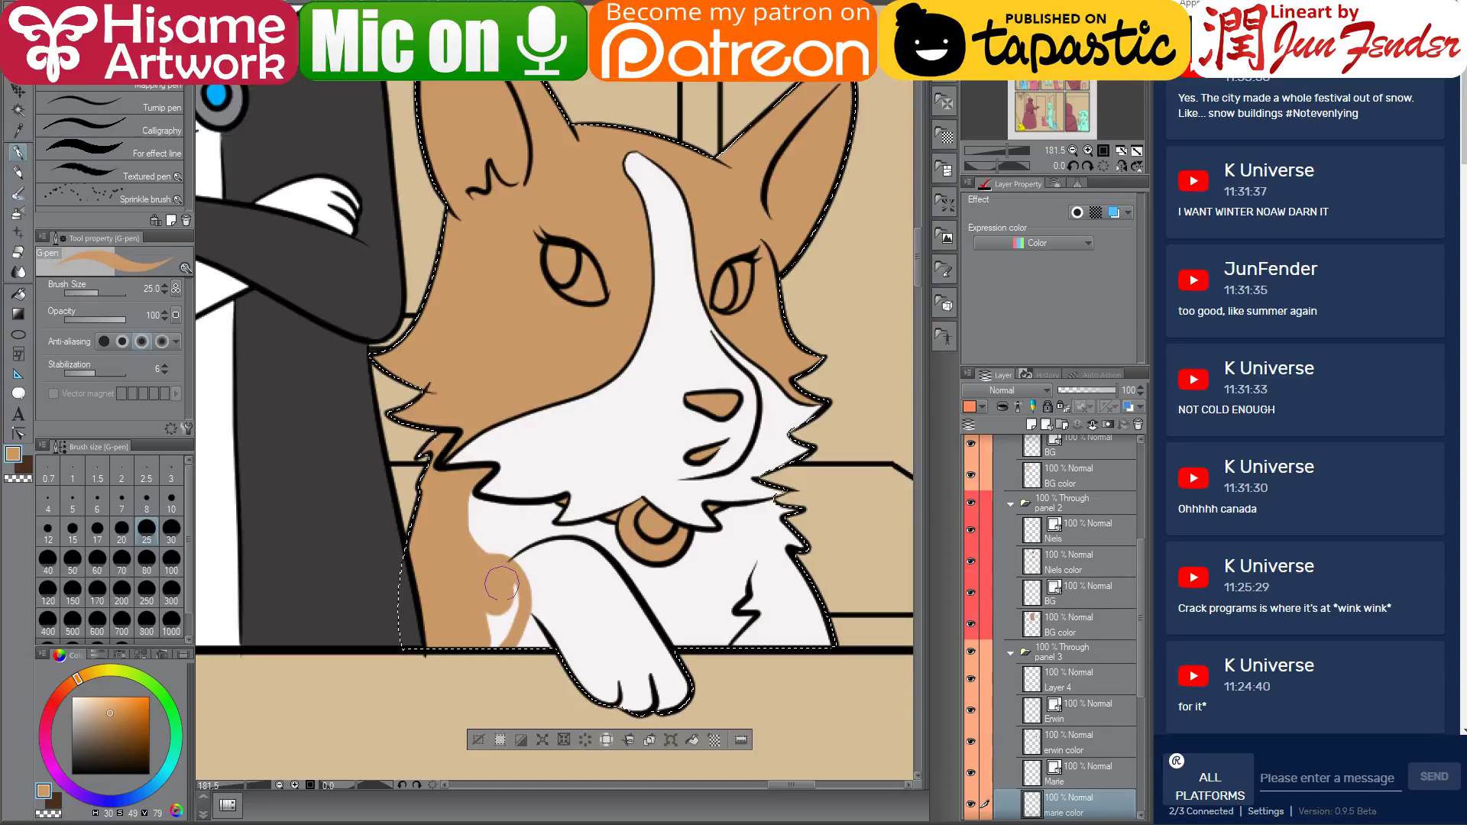
Sample the off-white and tan fur colours and reshape the shoulder patch's edge next to the chest and front leg
alt+click(480, 520)
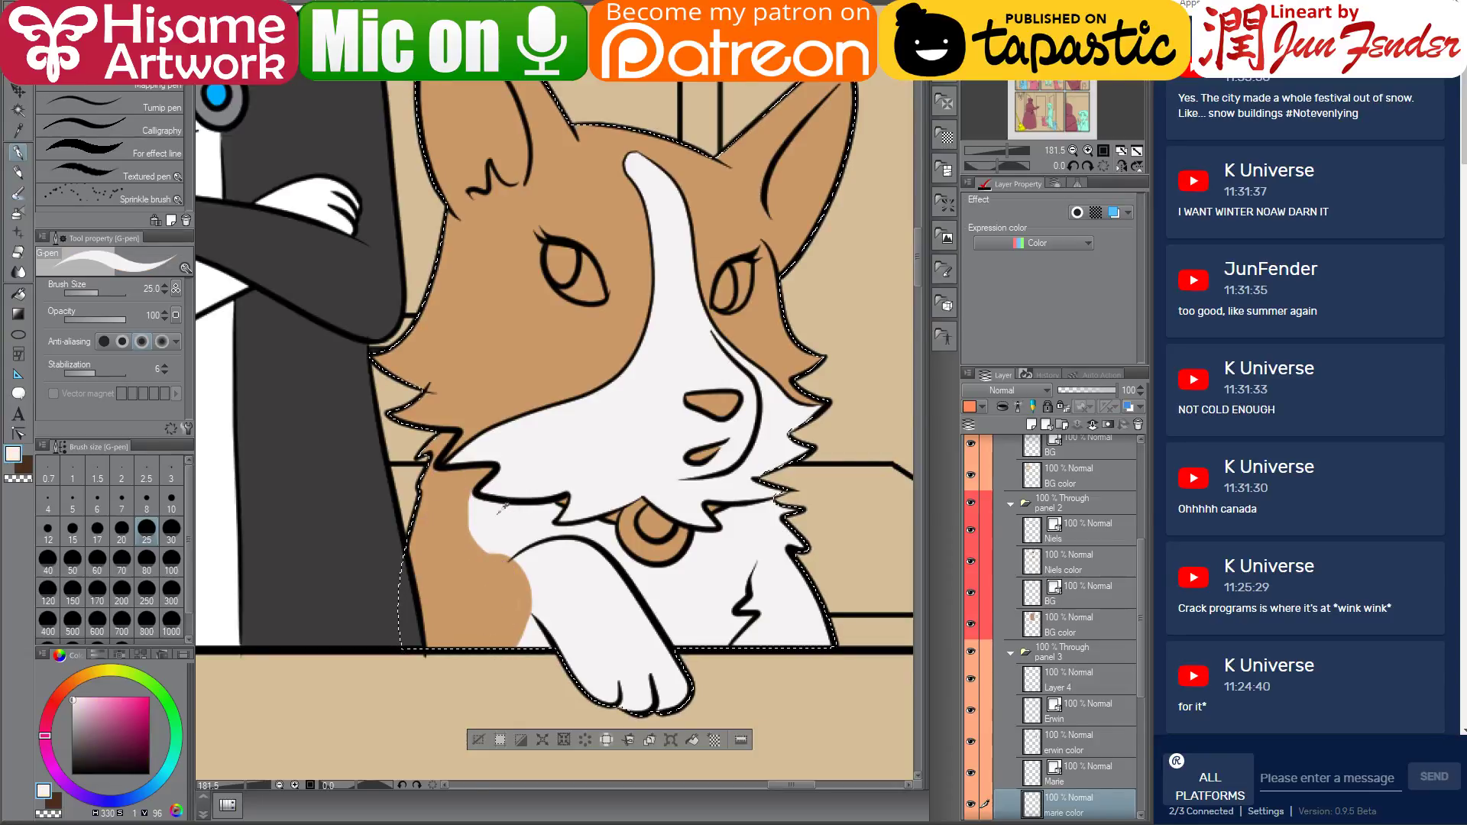
mouse_move(489, 480)
mouse_down()
mouse_move(466, 522)
mouse_move(467, 568)
mouse_move(500, 563)
mouse_move(529, 531)
mouse_move(479, 545)
mouse_move(503, 561)
mouse_move(452, 600)
mouse_move(440, 569)
mouse_move(457, 592)
mouse_move(514, 570)
mouse_move(503, 662)
mouse_move(512, 645)
mouse_move(547, 701)
mouse_up()
alt+click(517, 595)
alt+click(550, 604)
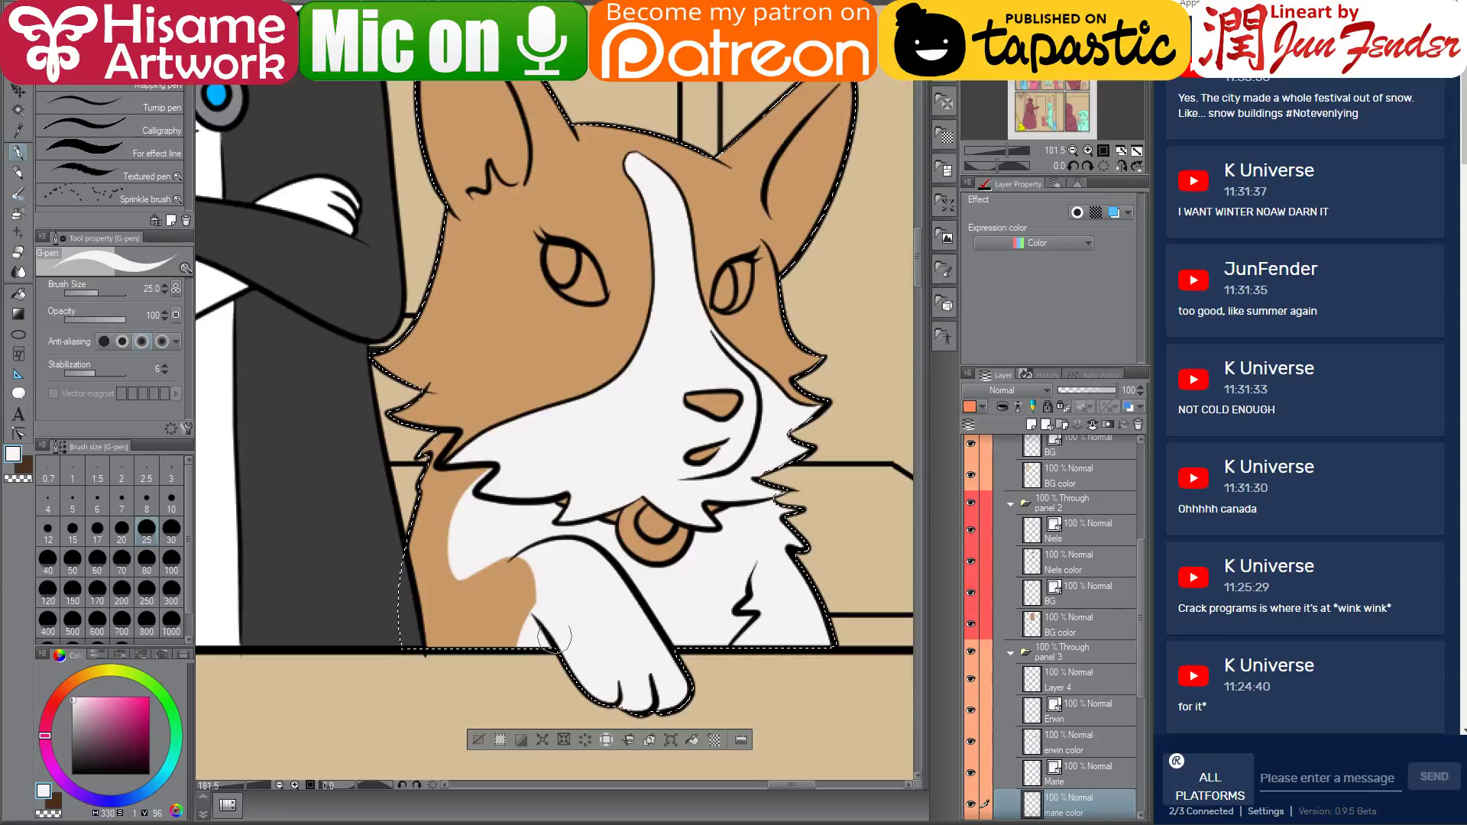
Paint a tan patch (H 30, S 49, V 79) on the corgi's opposite shoulder and clear the selection around the animal
alt+click(739, 332)
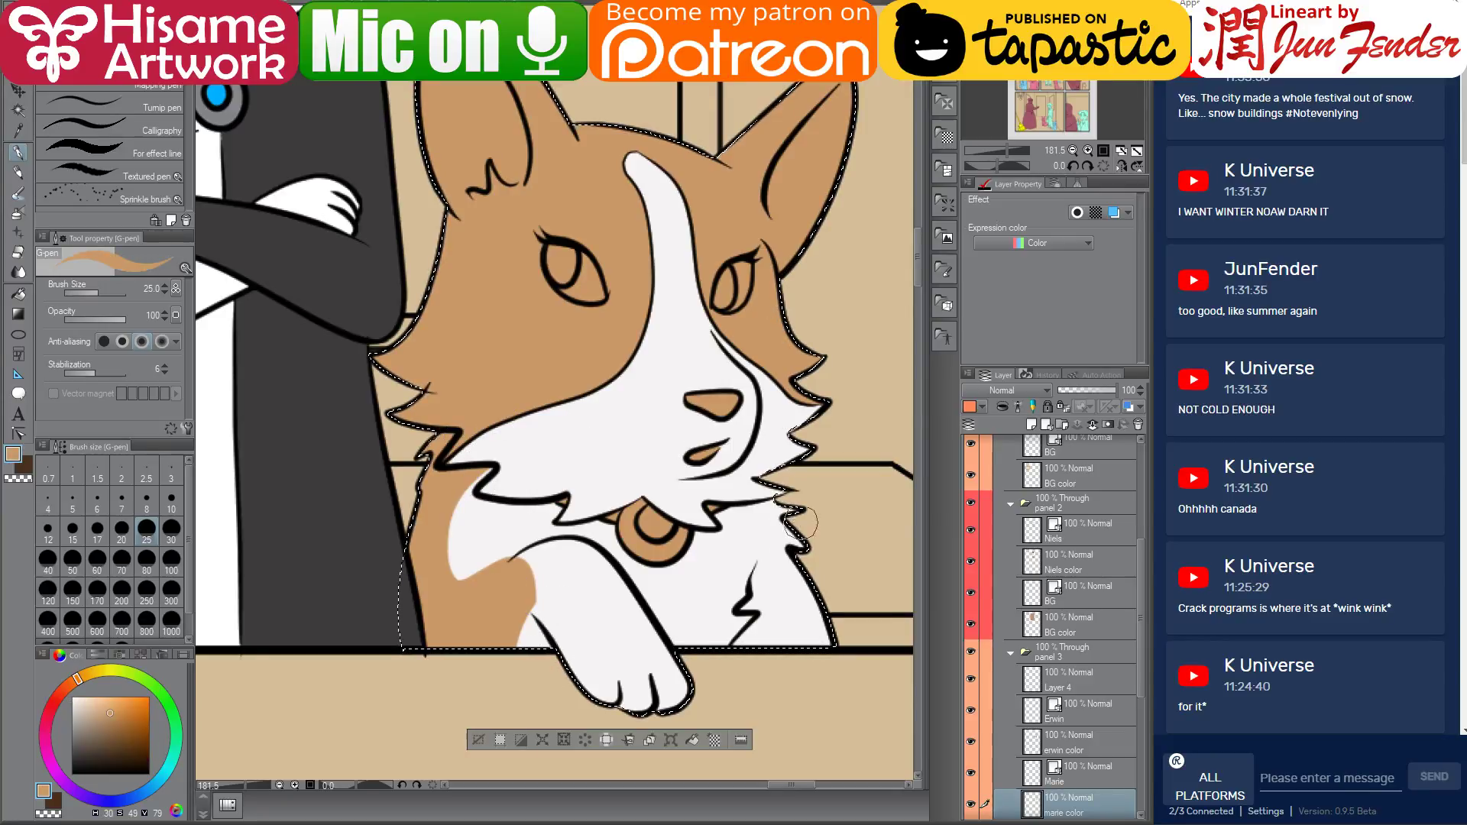
mouse_move(798, 501)
mouse_down()
mouse_move(767, 523)
mouse_move(765, 550)
mouse_move(832, 656)
mouse_move(784, 537)
mouse_move(821, 604)
mouse_move(718, 632)
mouse_up()
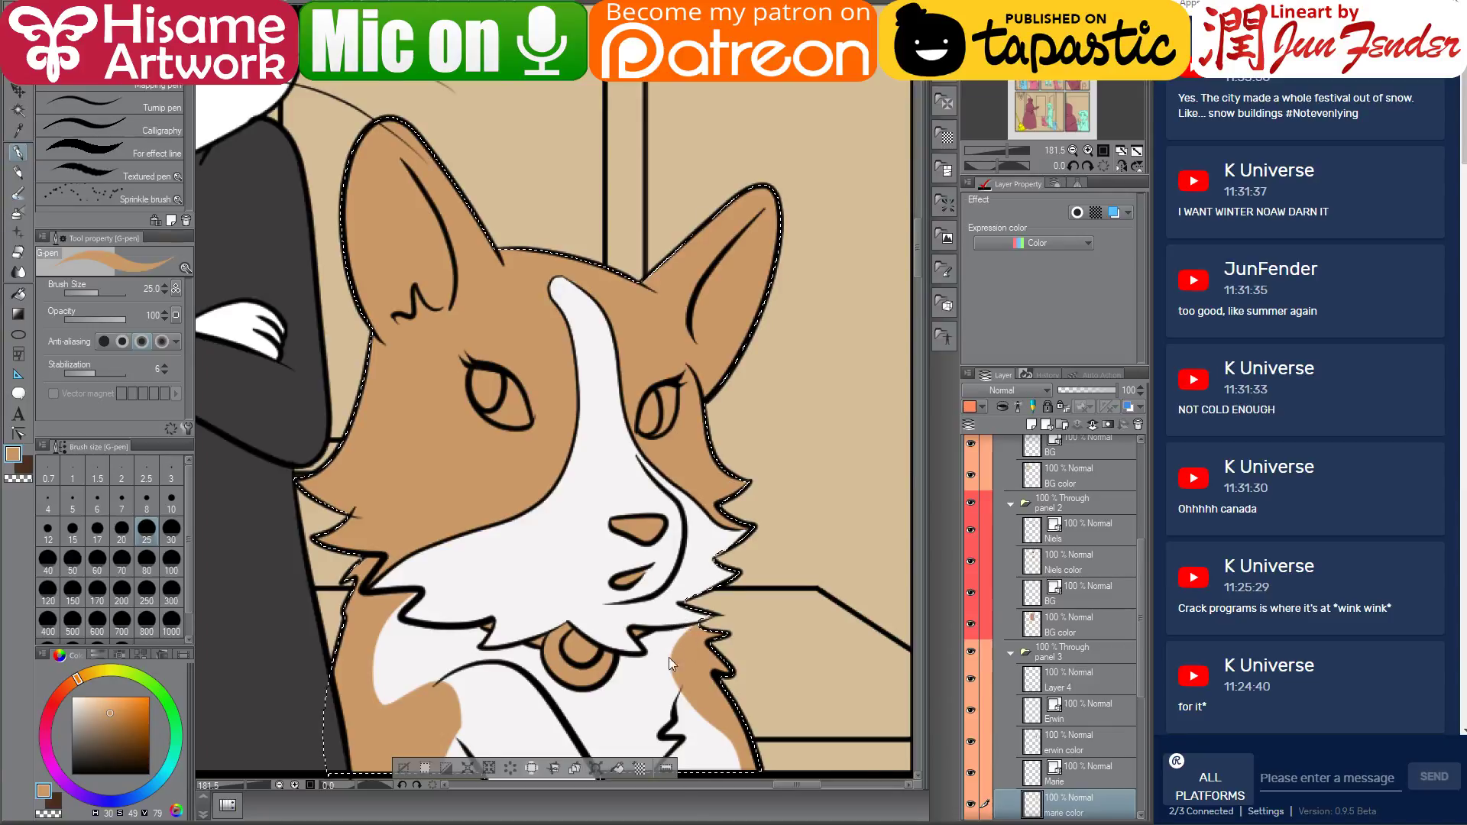
key(ctrl+d)
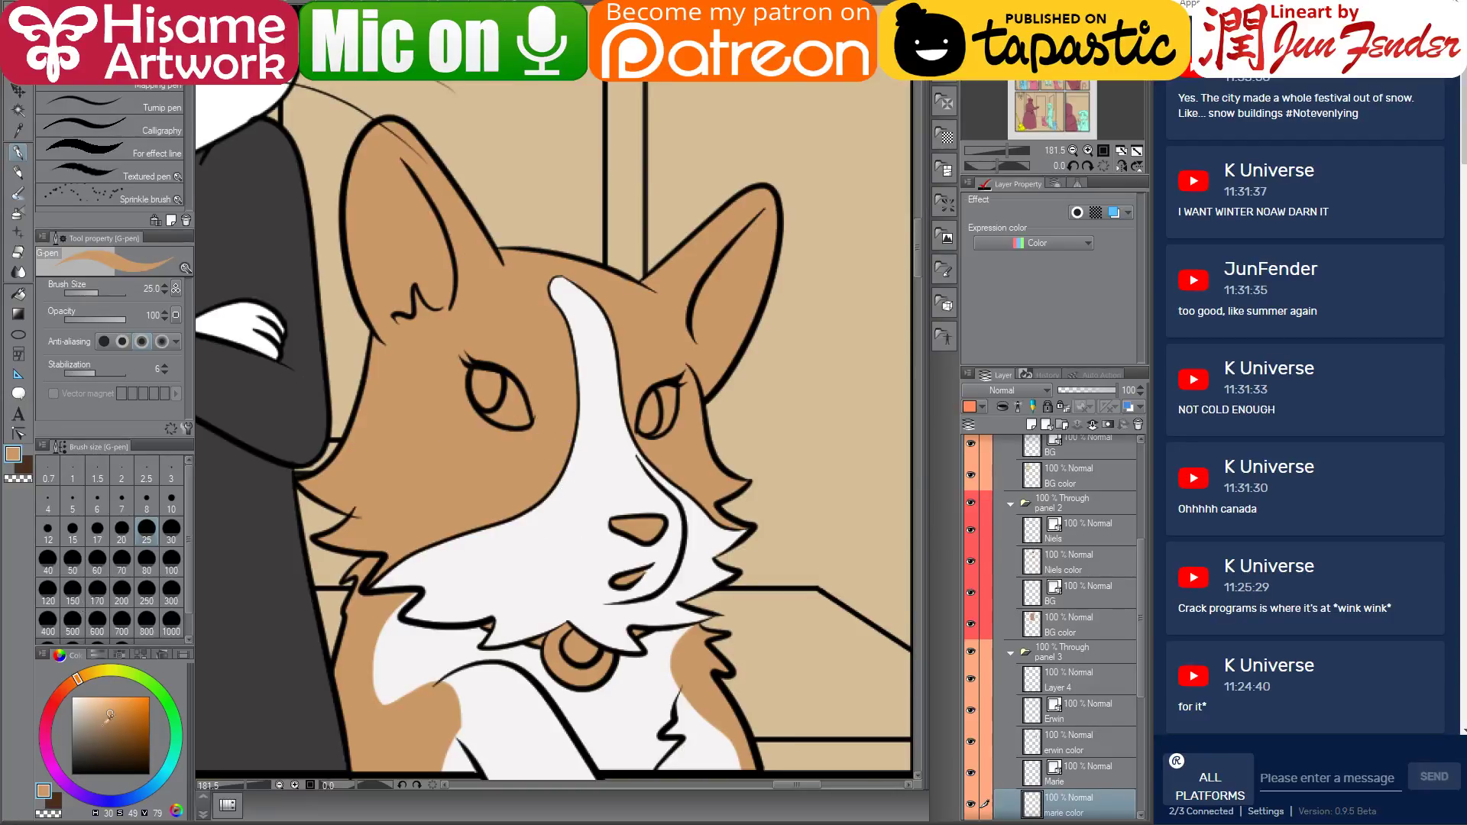
Fill the whites of both corgi eyes with pure white (S 0, V 100)
click(73, 697)
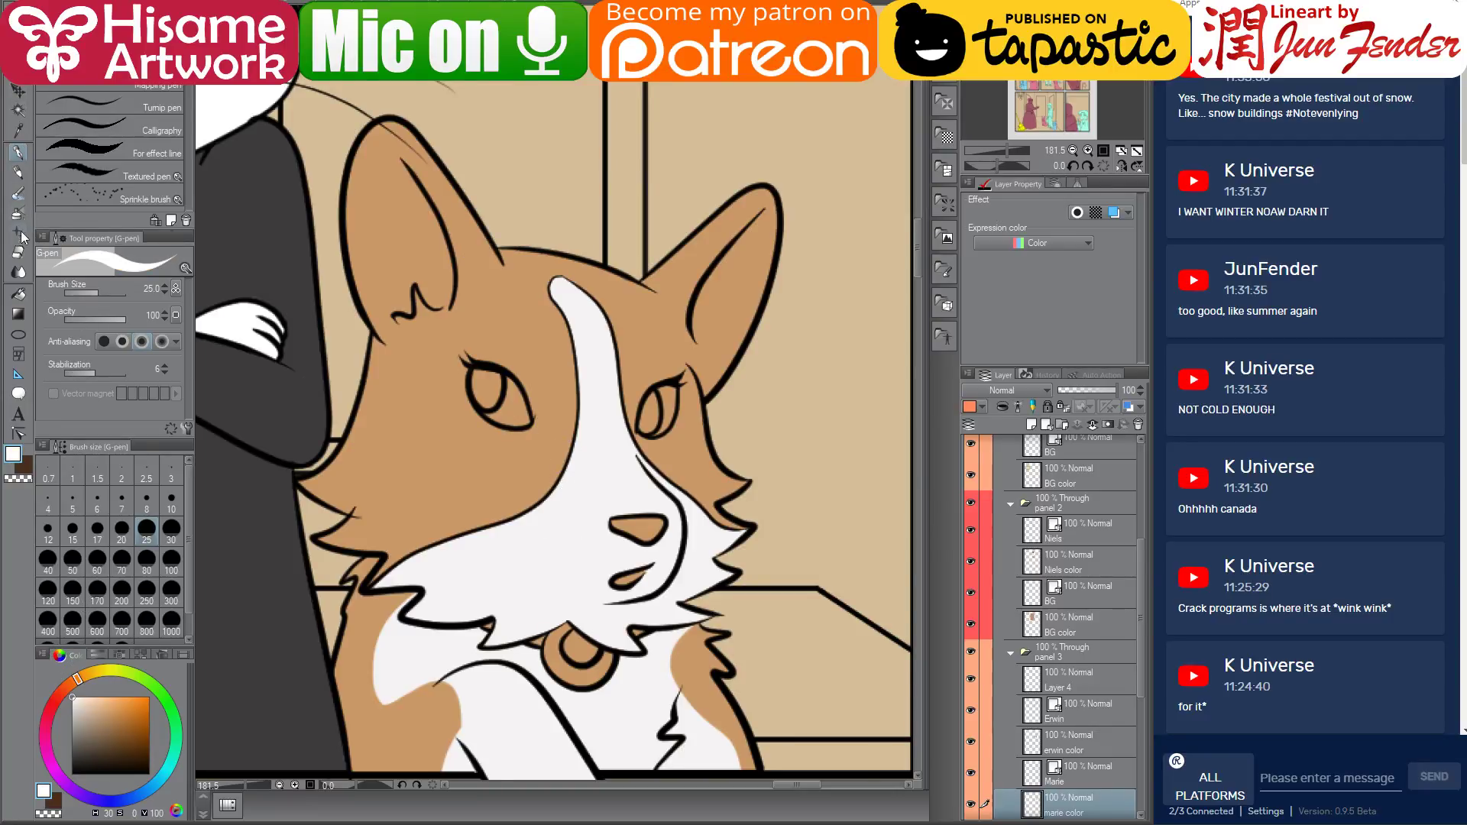
click(19, 292)
click(513, 413)
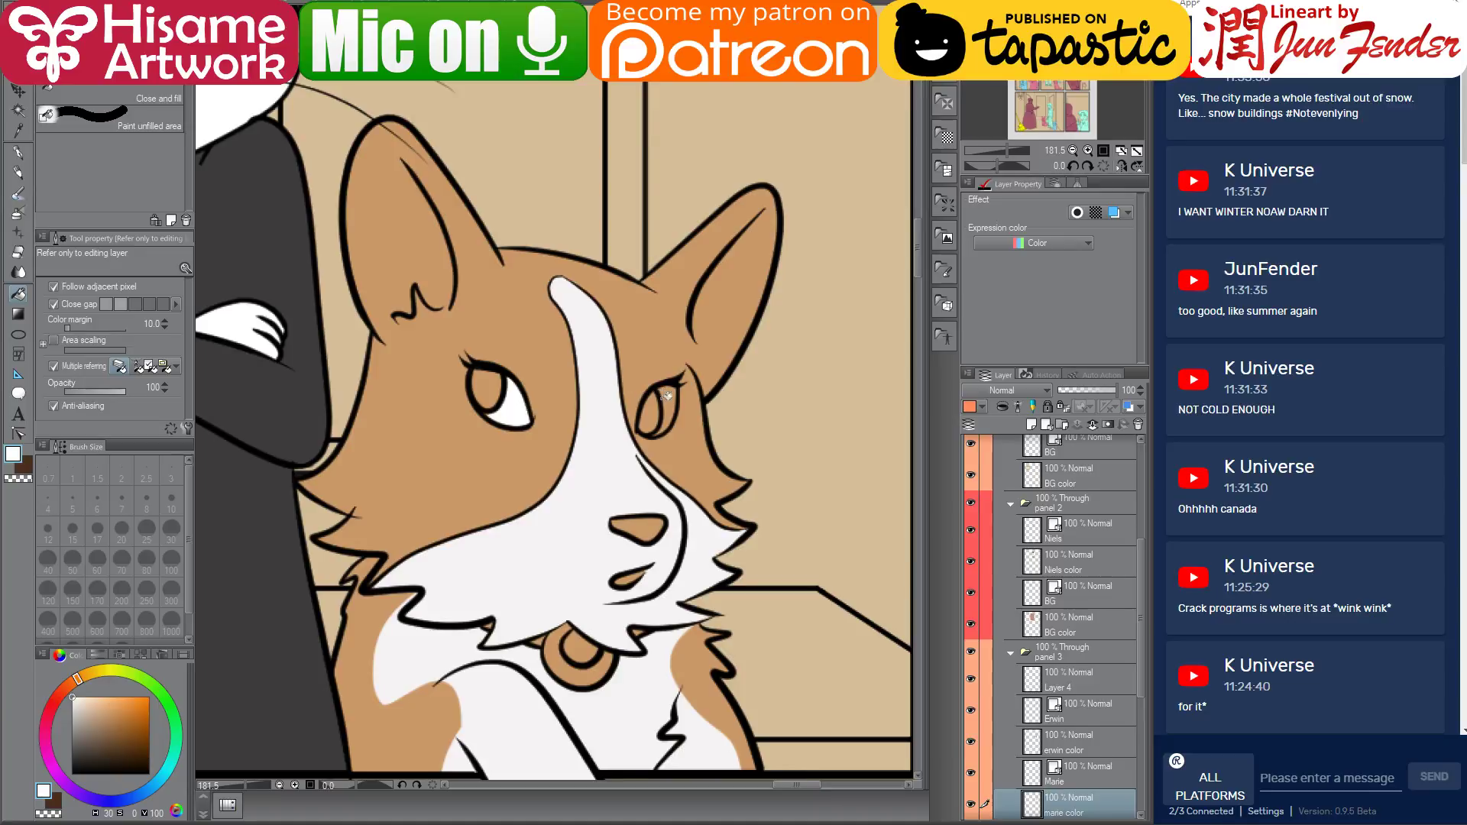
click(669, 395)
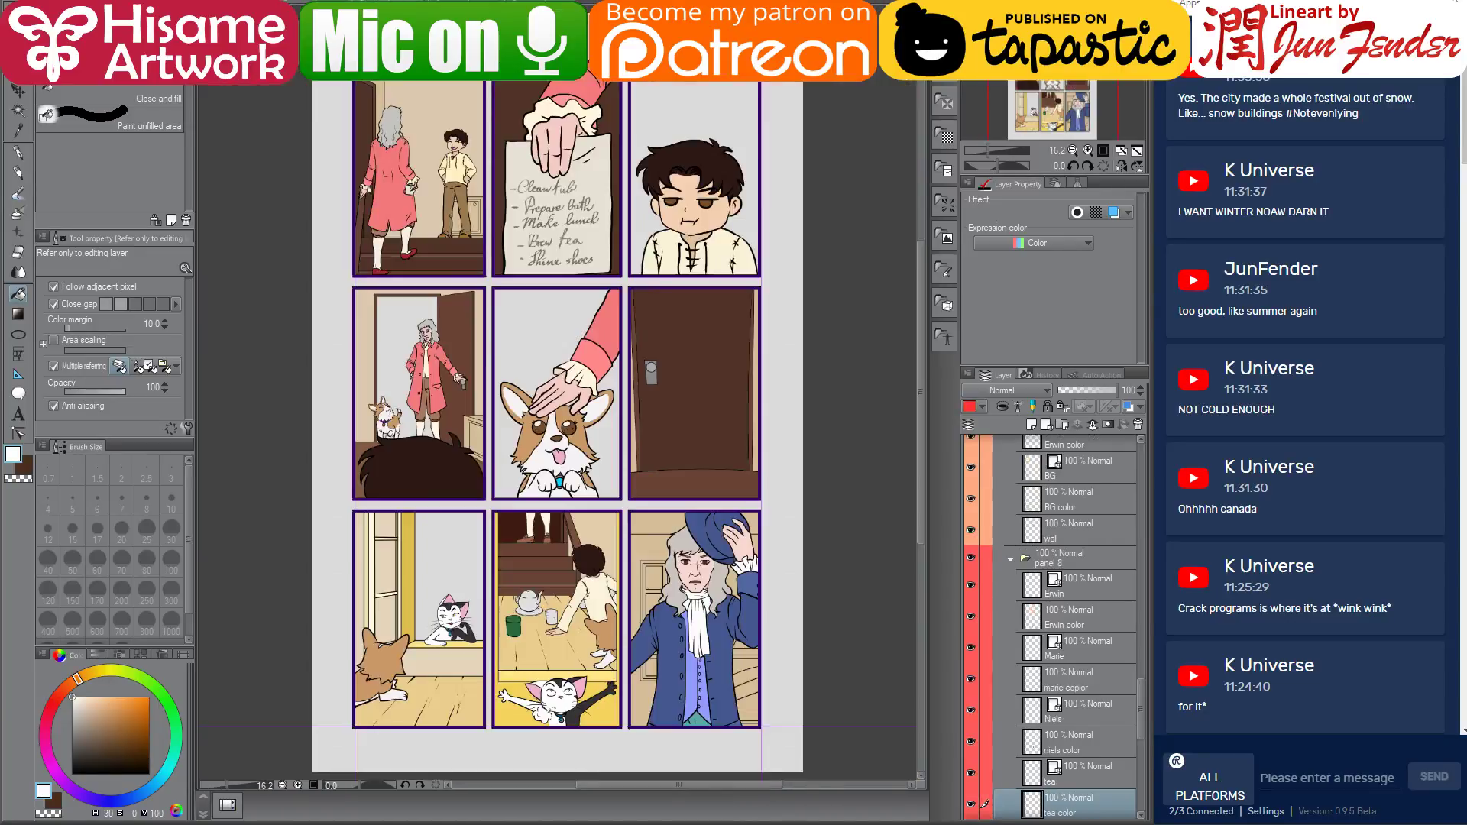
Sample brown (H 27, S 66, V 45) from the corgi on the earlier page and fill both irises and the nose
alt+click(560, 437)
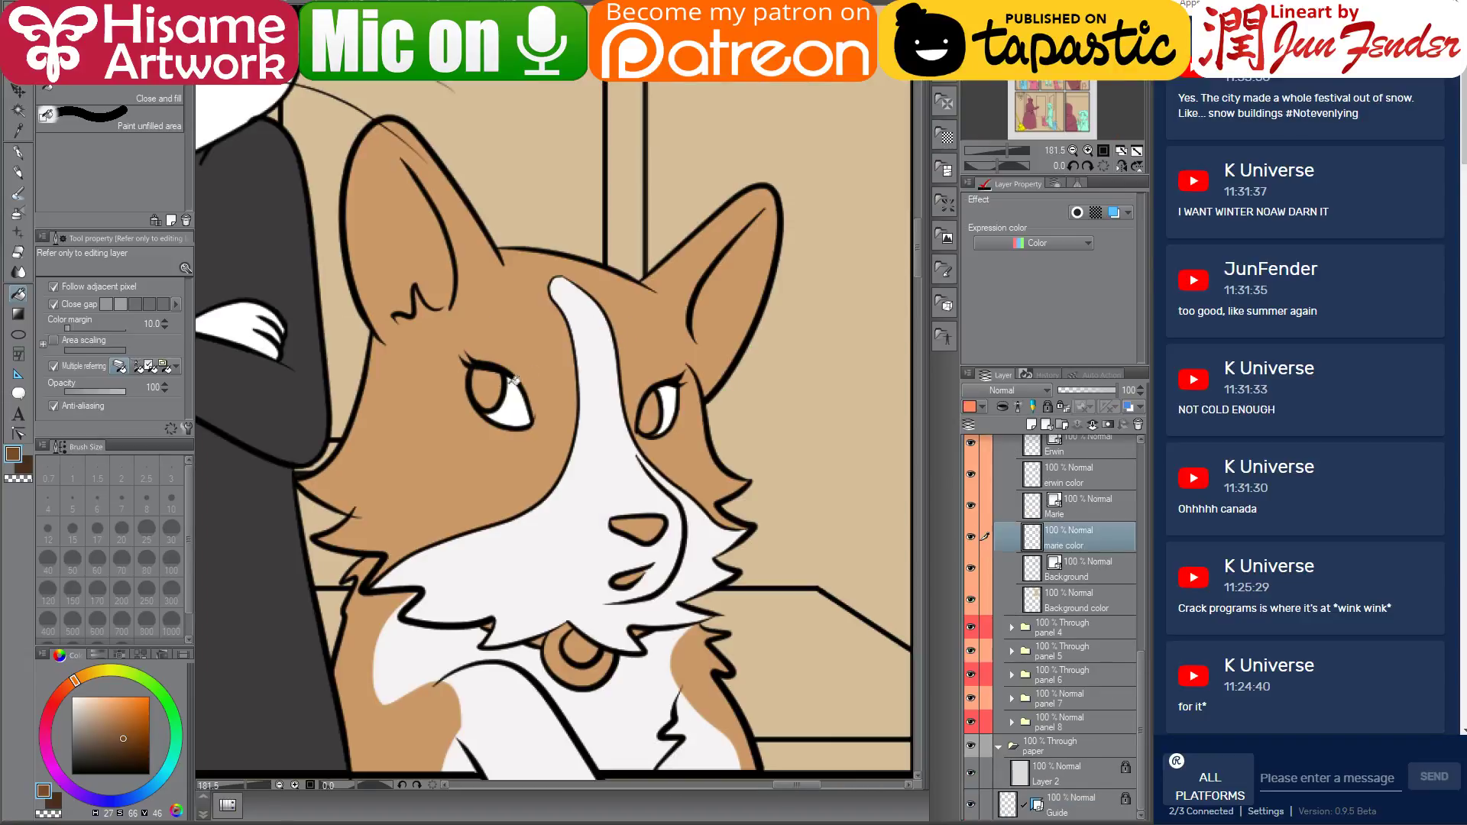
click(493, 384)
click(657, 406)
click(644, 521)
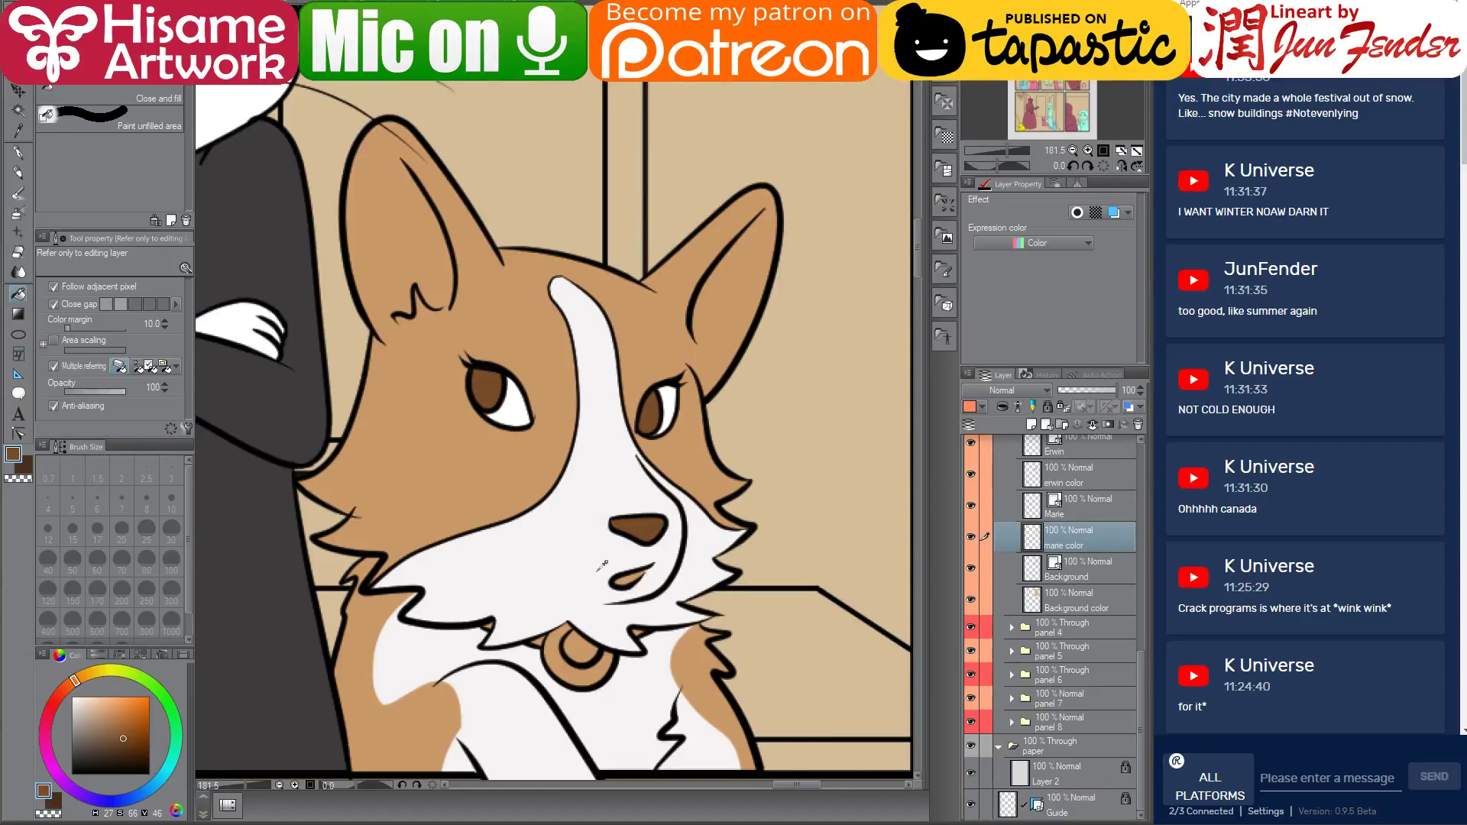
Sample the magenta from the cat's open mouth (H 328, S 78, V 58) and fill the corgi's mouth with it
drag(345, 207, 472, 296)
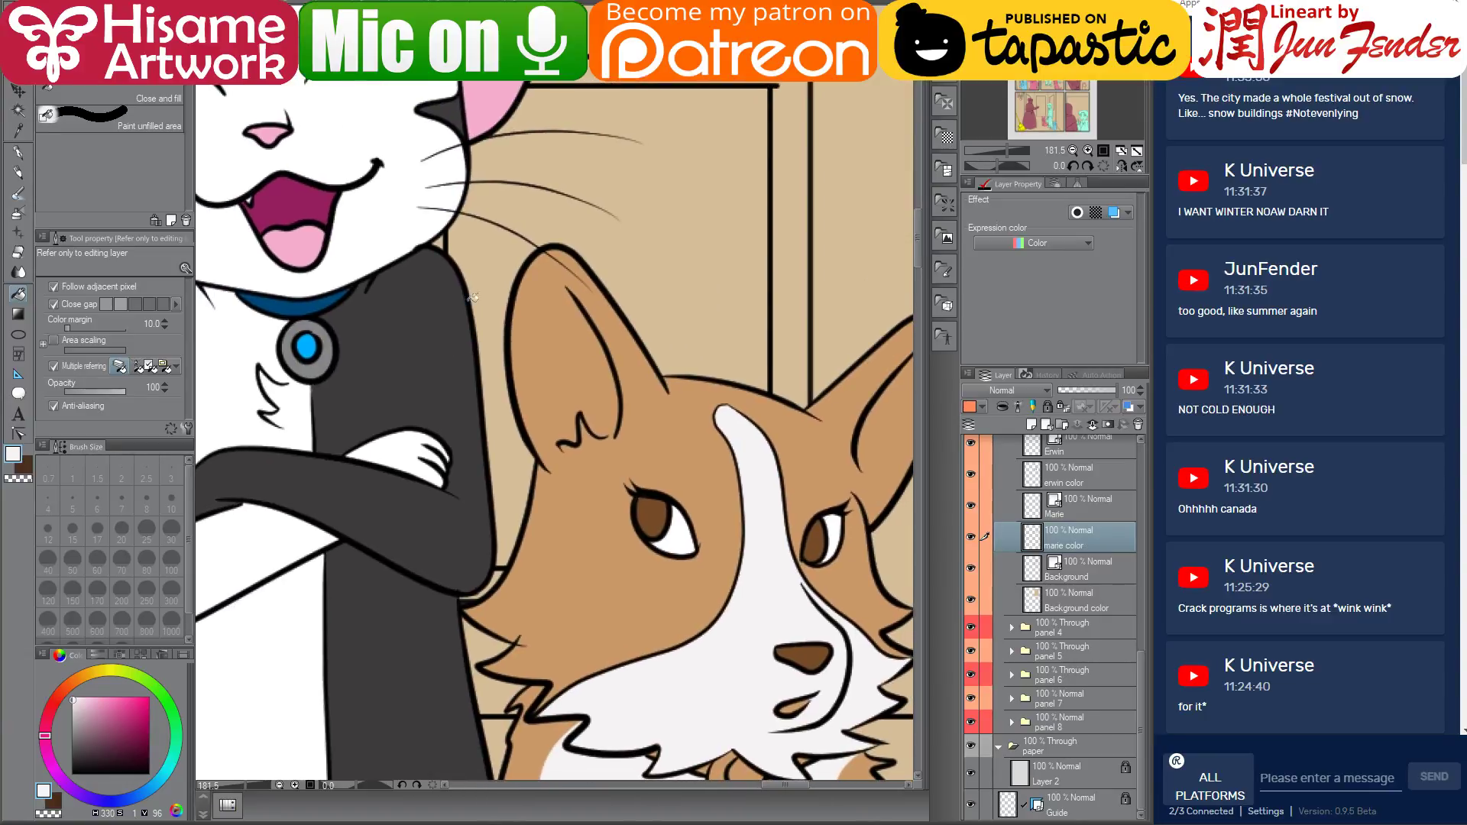
alt+click(300, 203)
drag(711, 495, 566, 342)
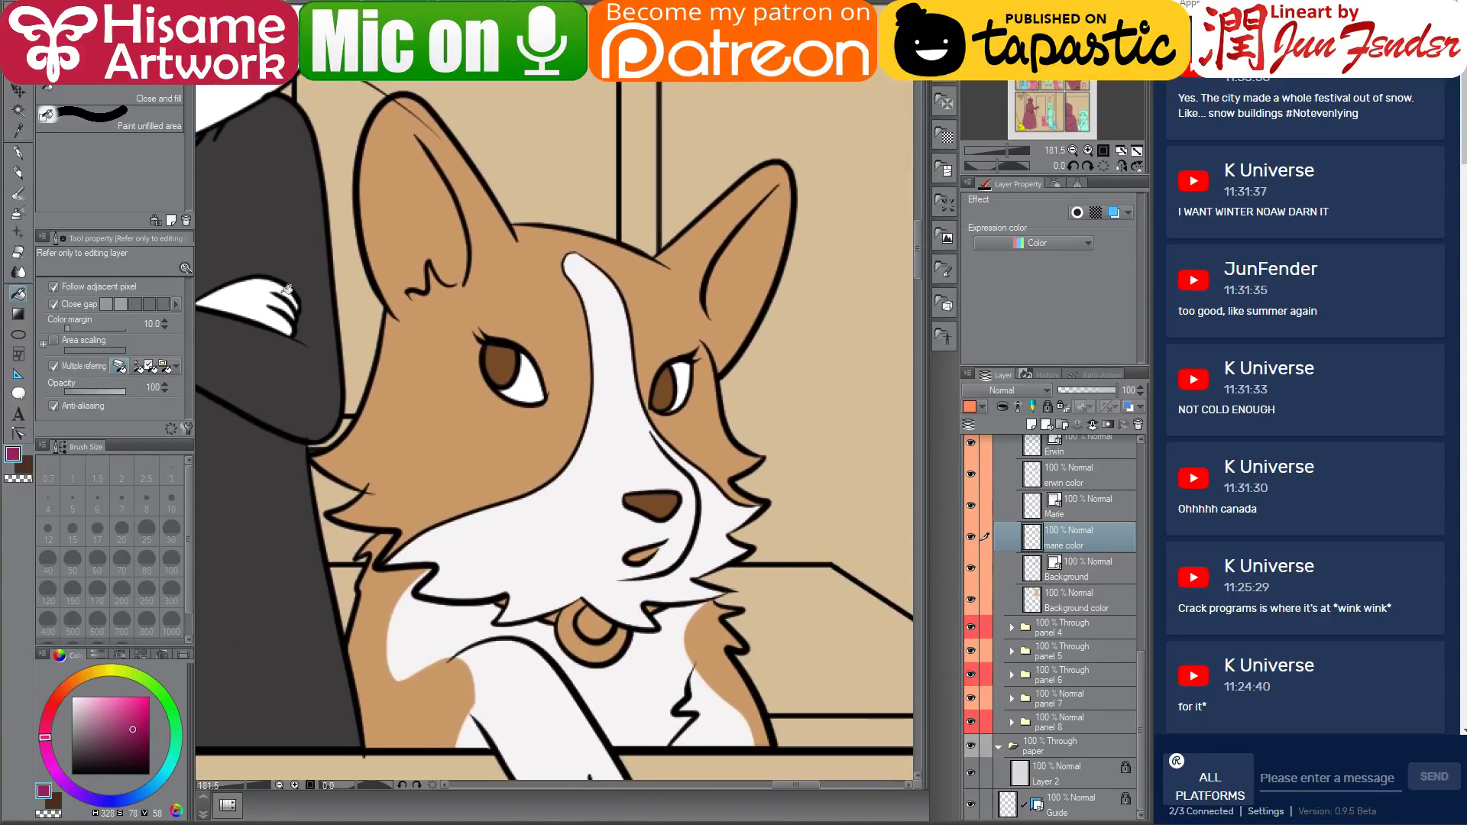
click(644, 550)
Sample purple (H 276, S 100, V 82) from the corgi's collar on the earlier page and fill the visible collar pieces in panel 3
key(ctrl+Tab)
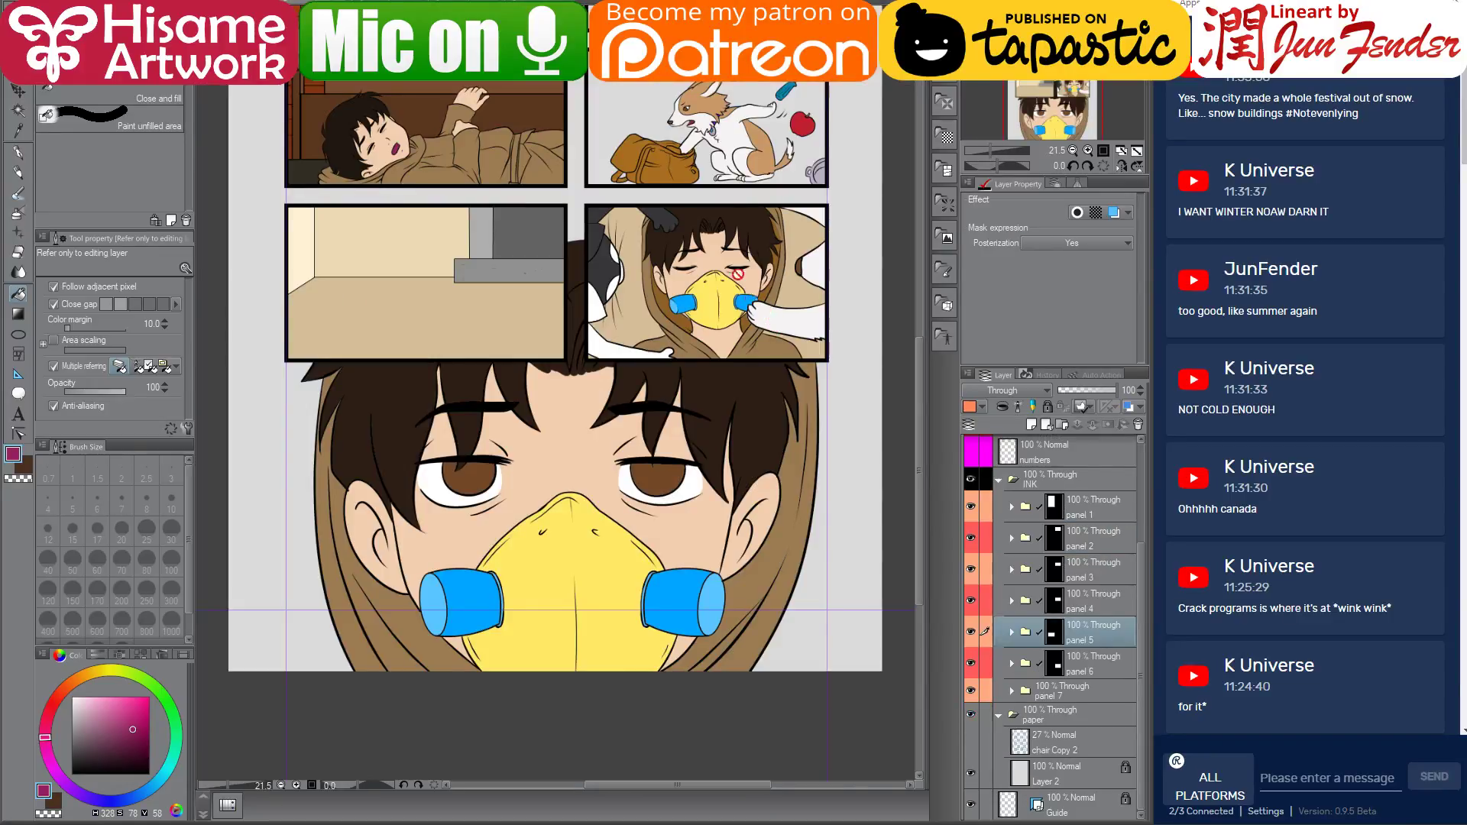
drag(707, 104, 690, 397)
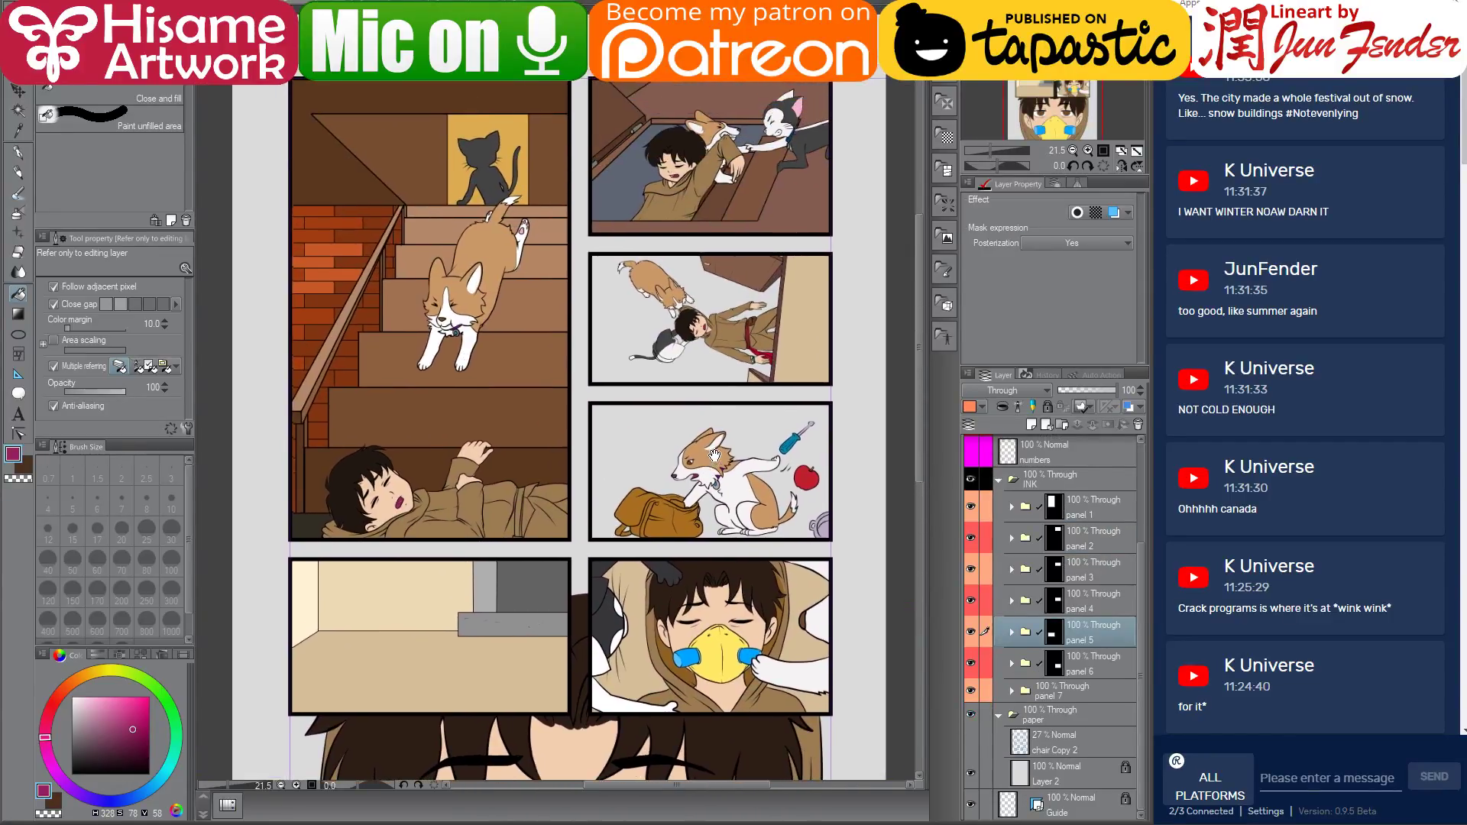
scroll(697, 391, up, 5)
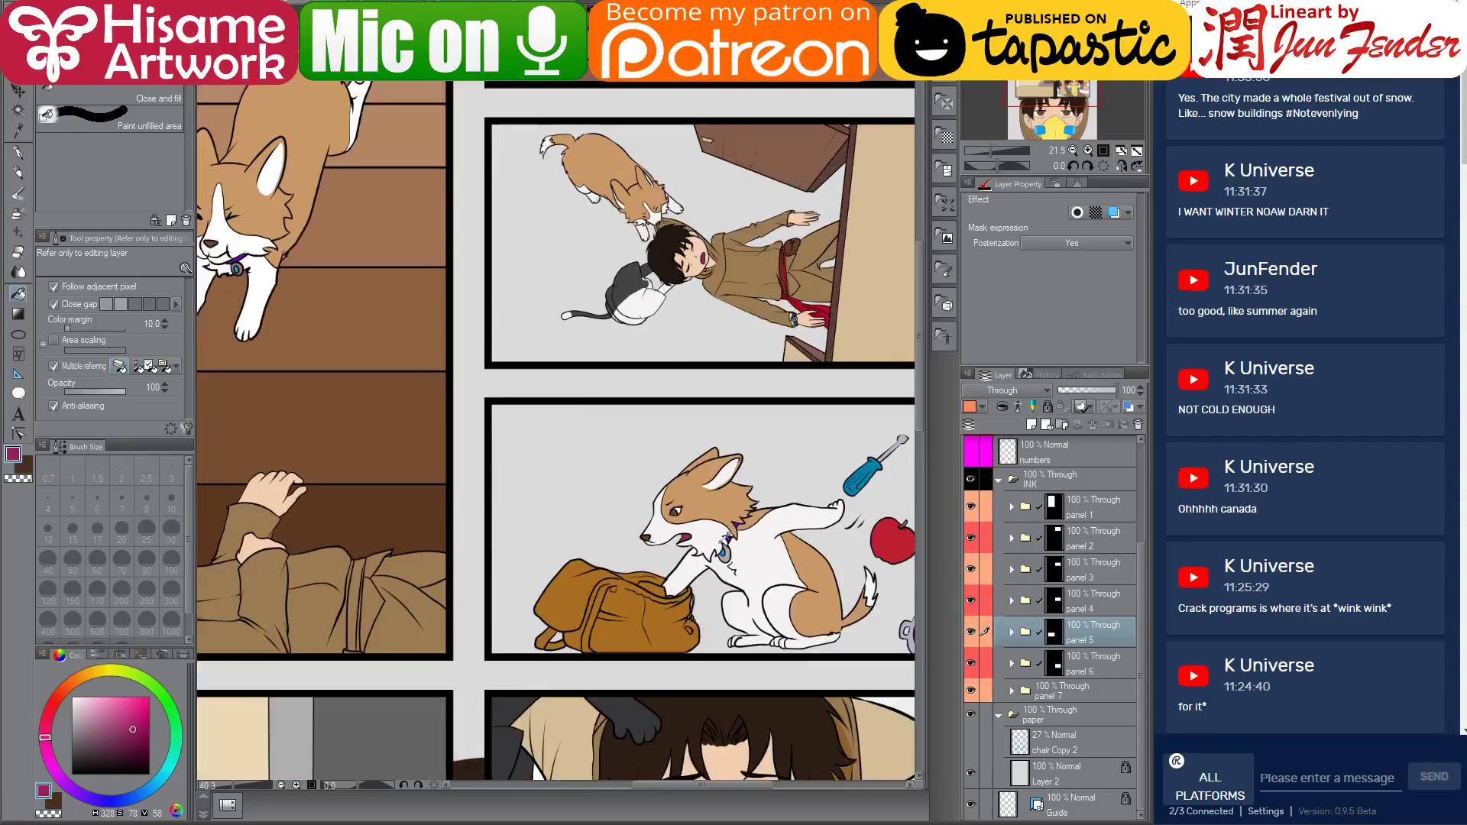
scroll(758, 518, up, 2)
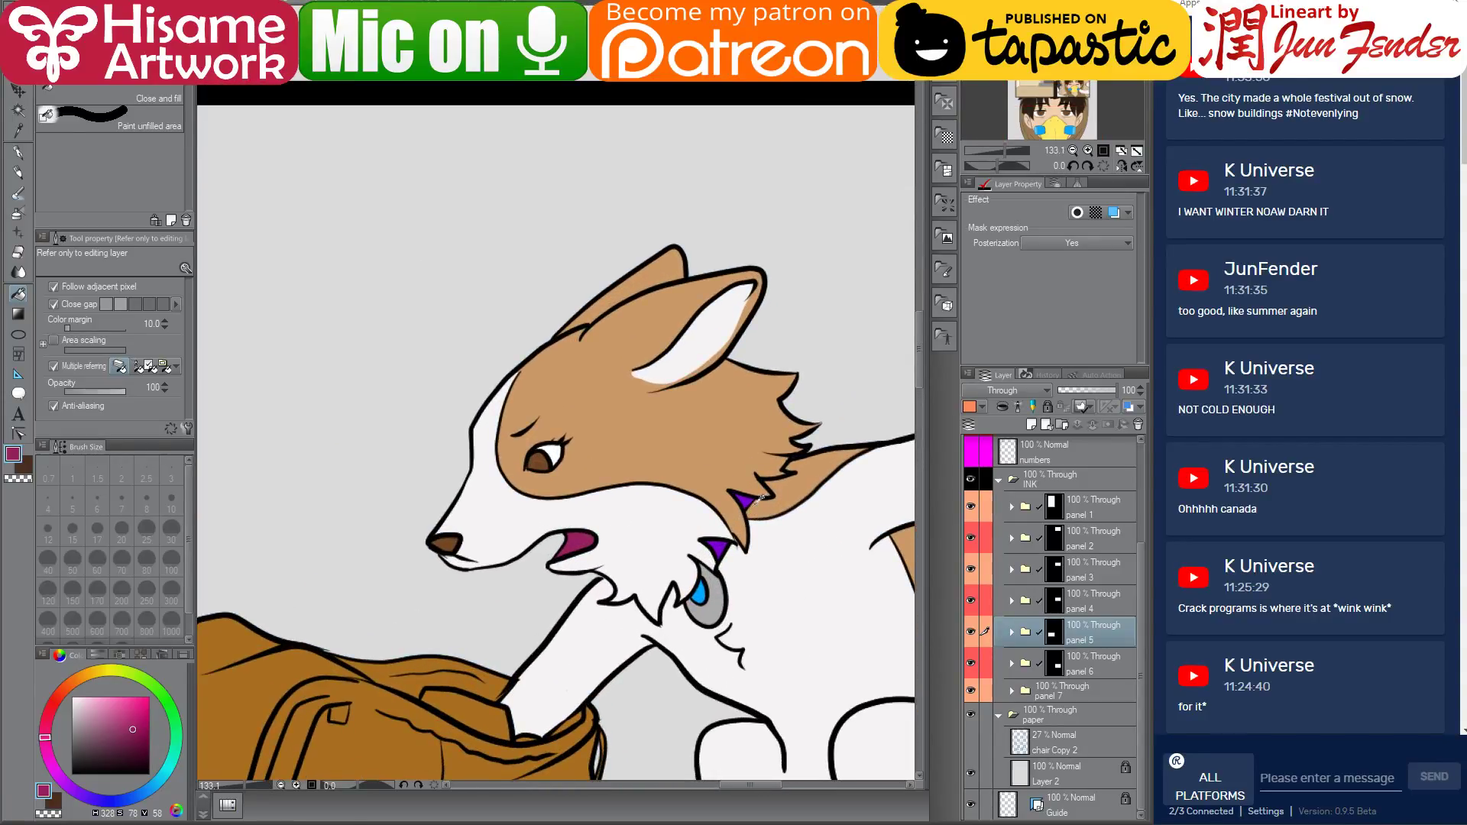
alt+click(745, 499)
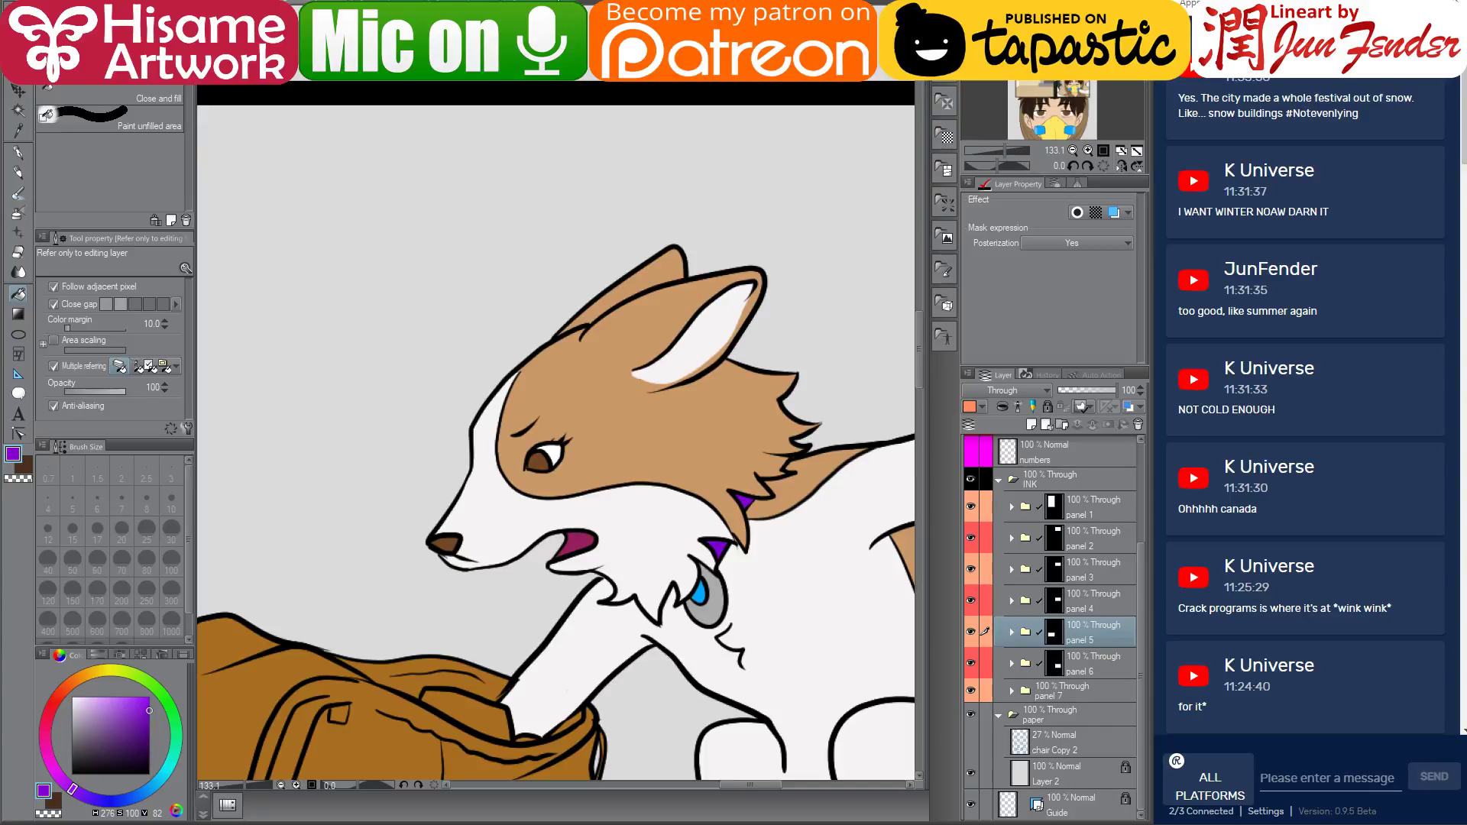
key(ctrl+Tab)
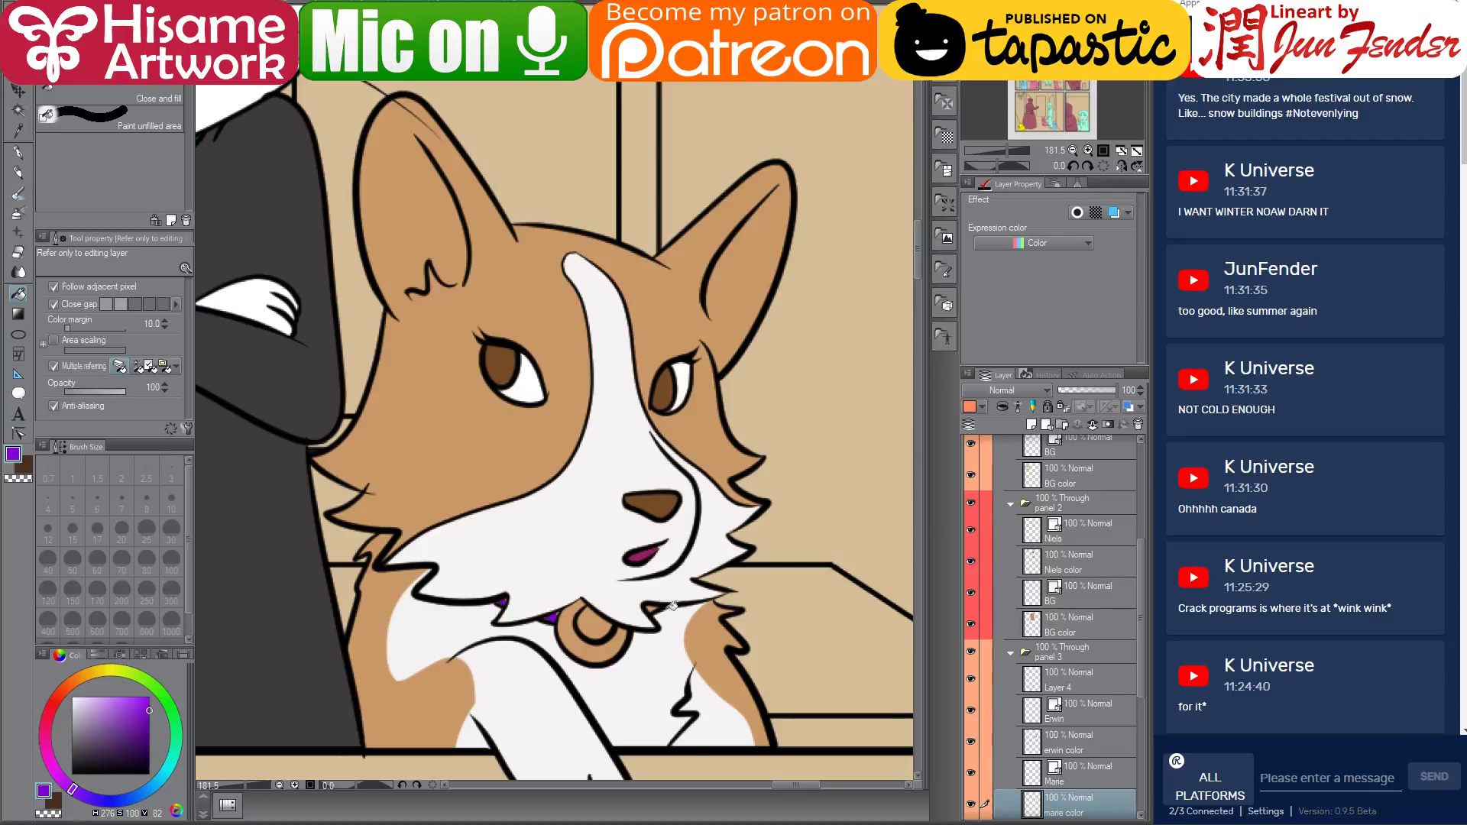
drag(657, 608, 637, 549)
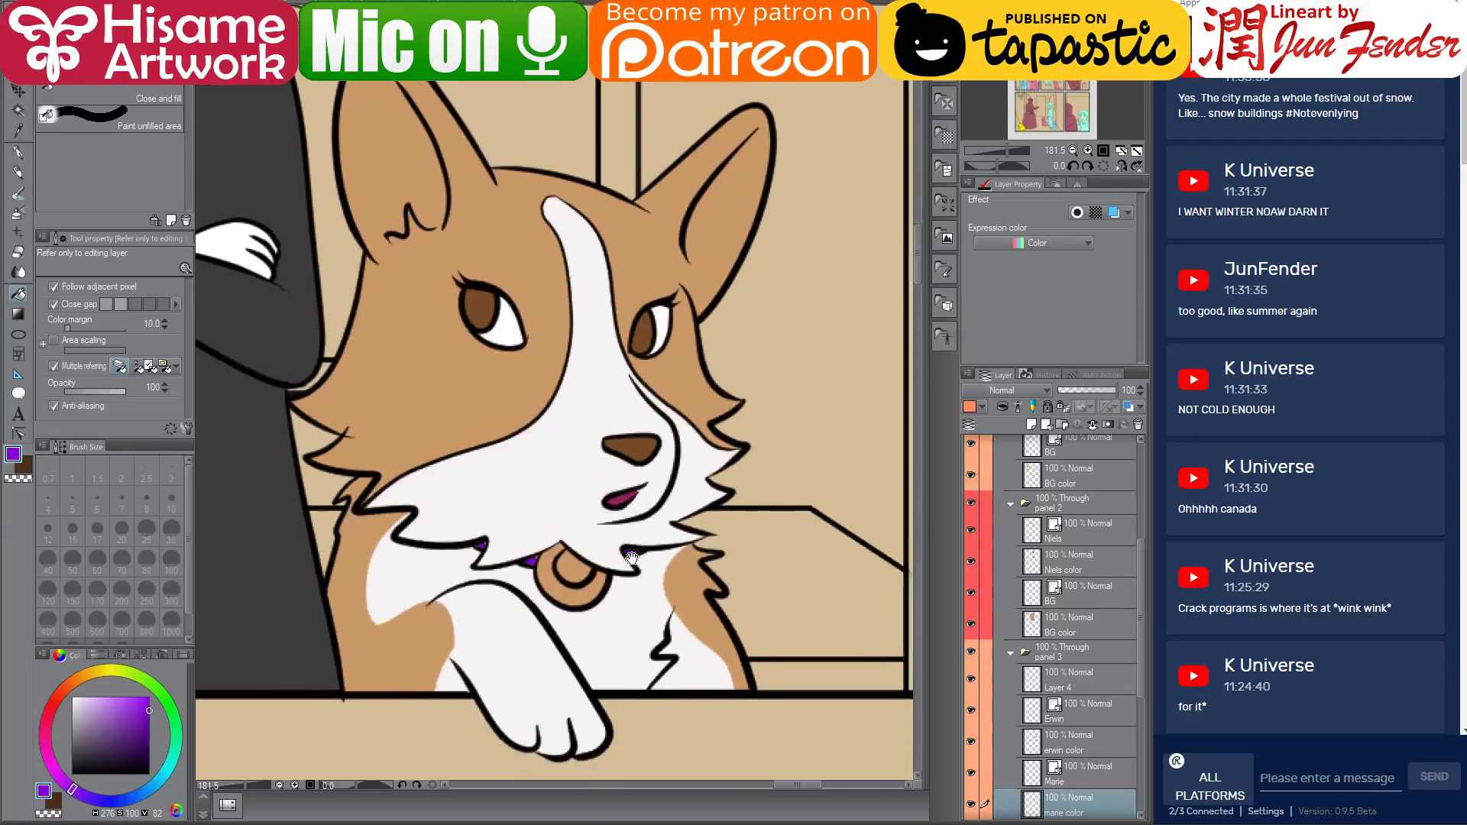
Fill the corgi's collar tag with a neutral grey outer ring (S 0) and a bright blue centre (S 100, V 100)
click(150, 747)
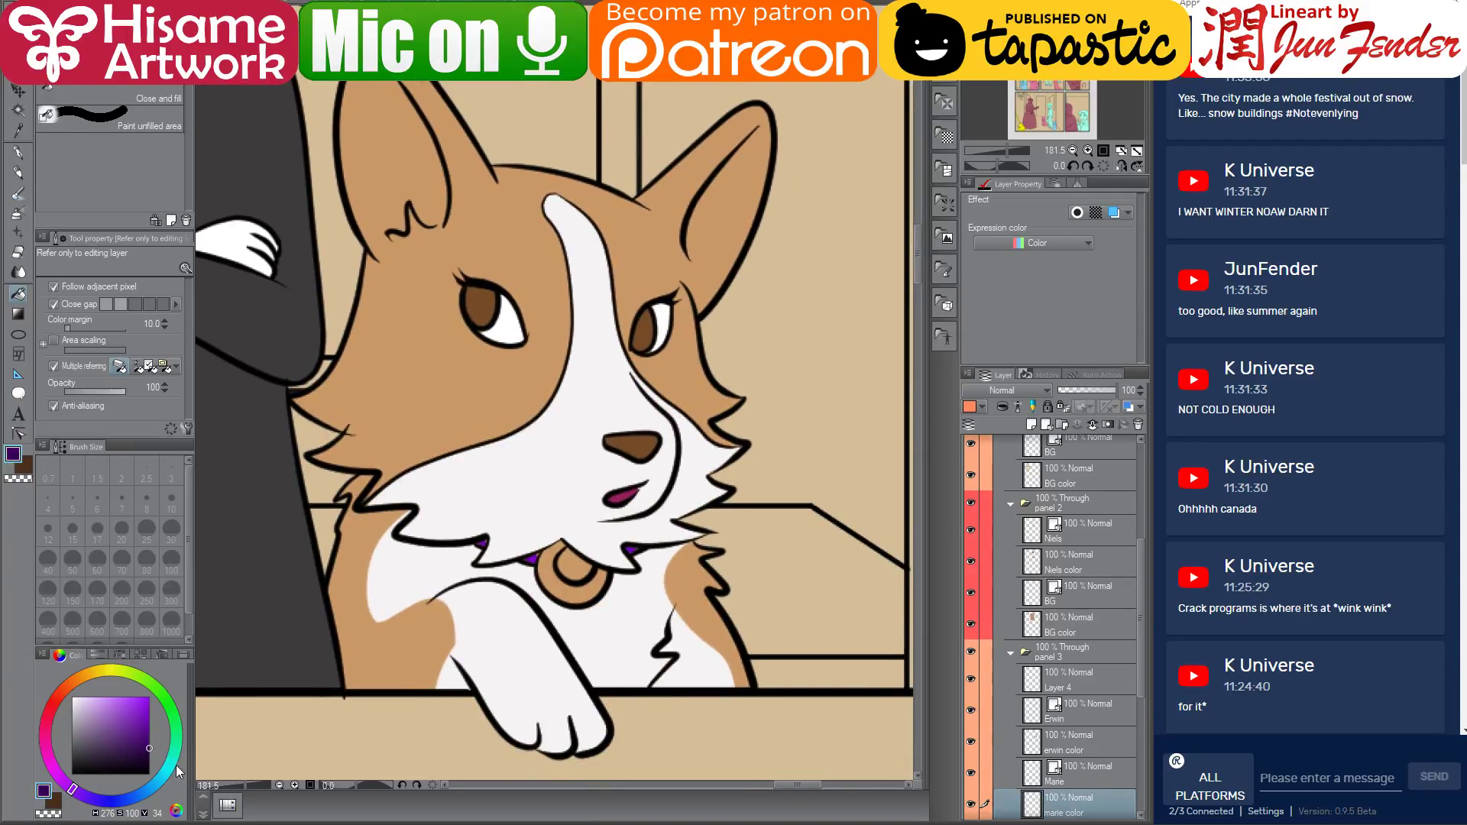
click(71, 735)
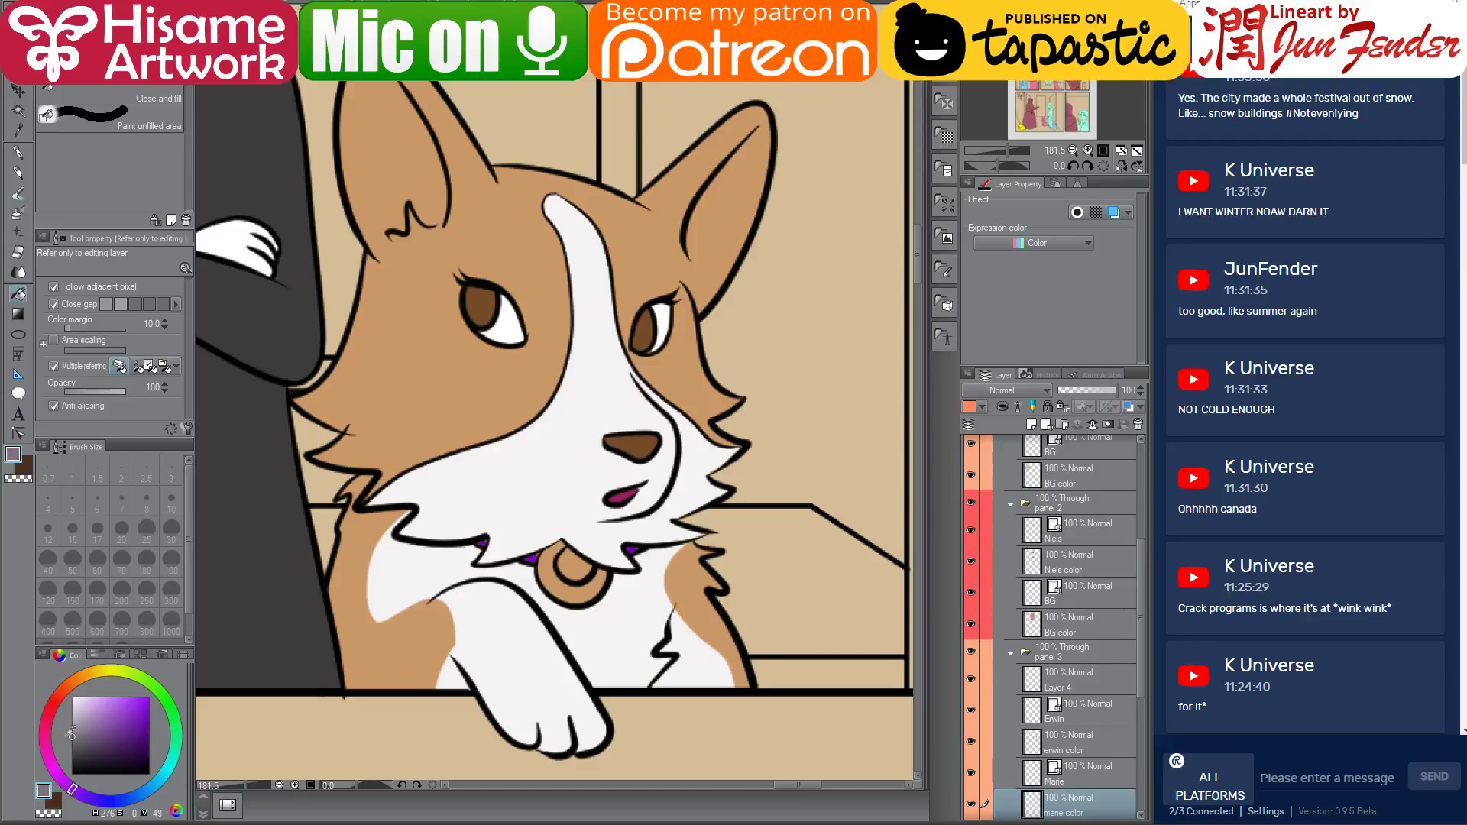
click(579, 591)
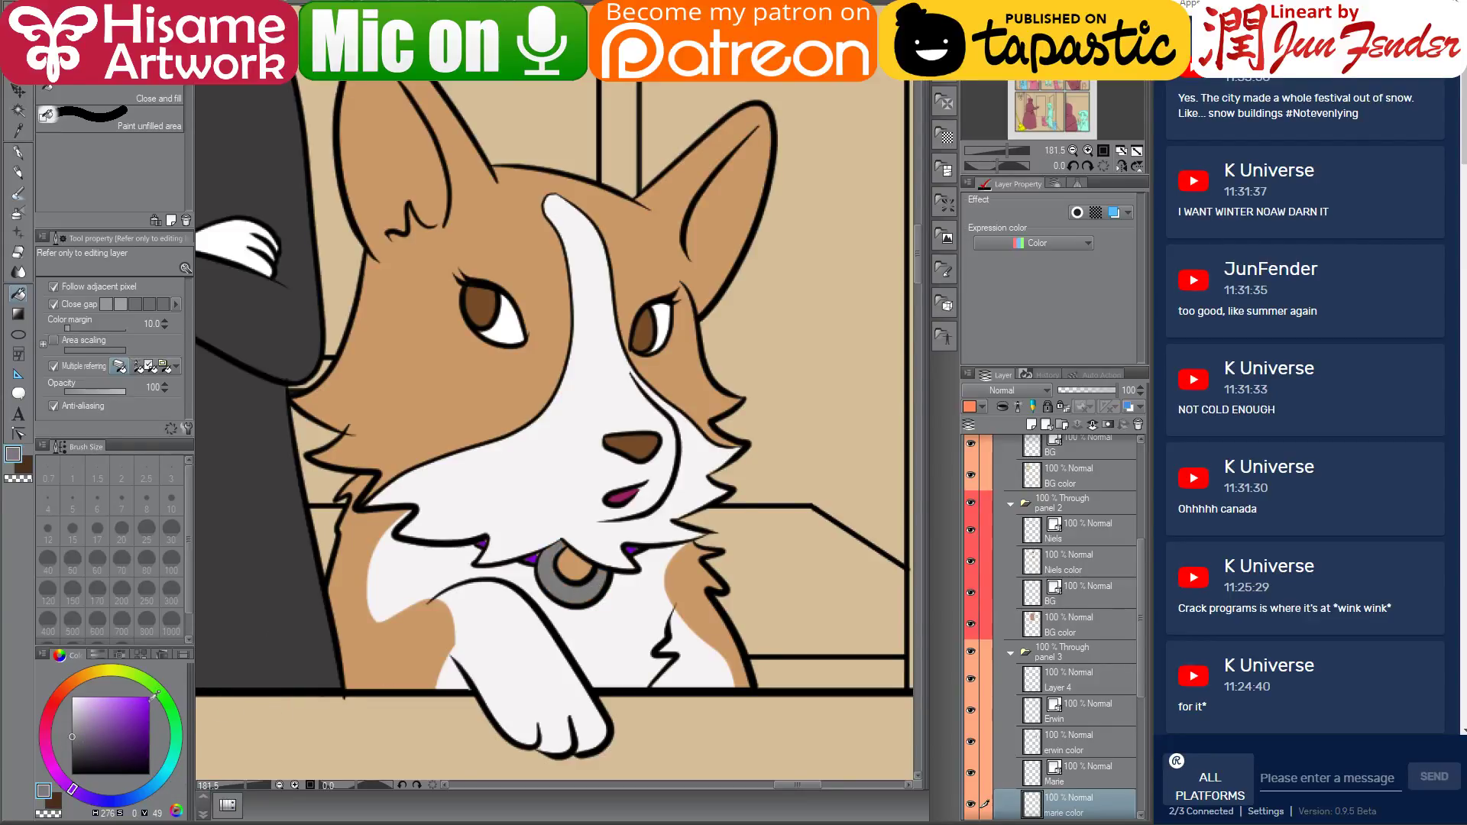
click(149, 697)
drag(158, 781, 150, 783)
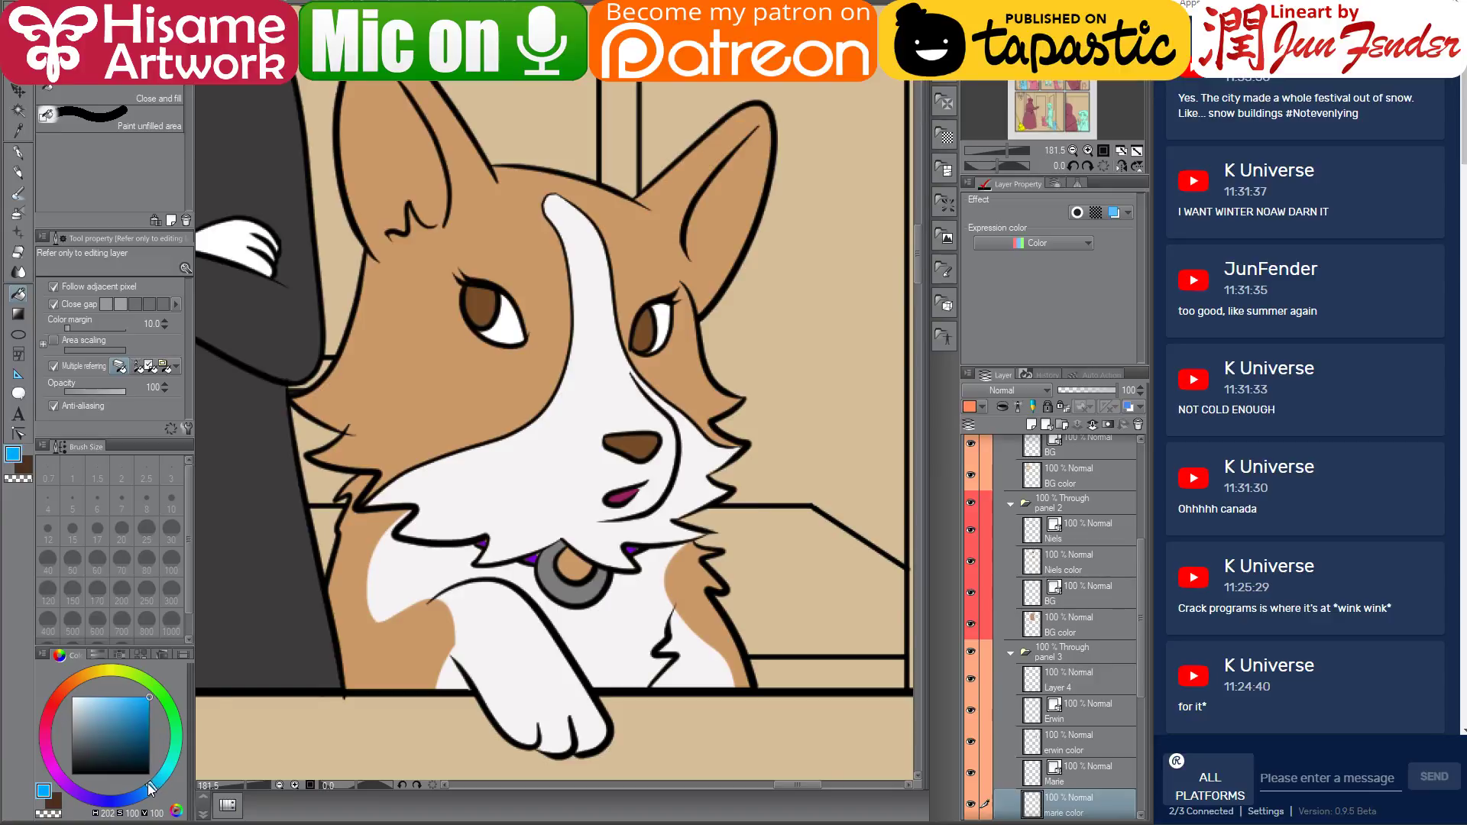
click(578, 569)
Switch to the web browser and search Google Images for "stained glass ice window igloo"
key(alt+Tab)
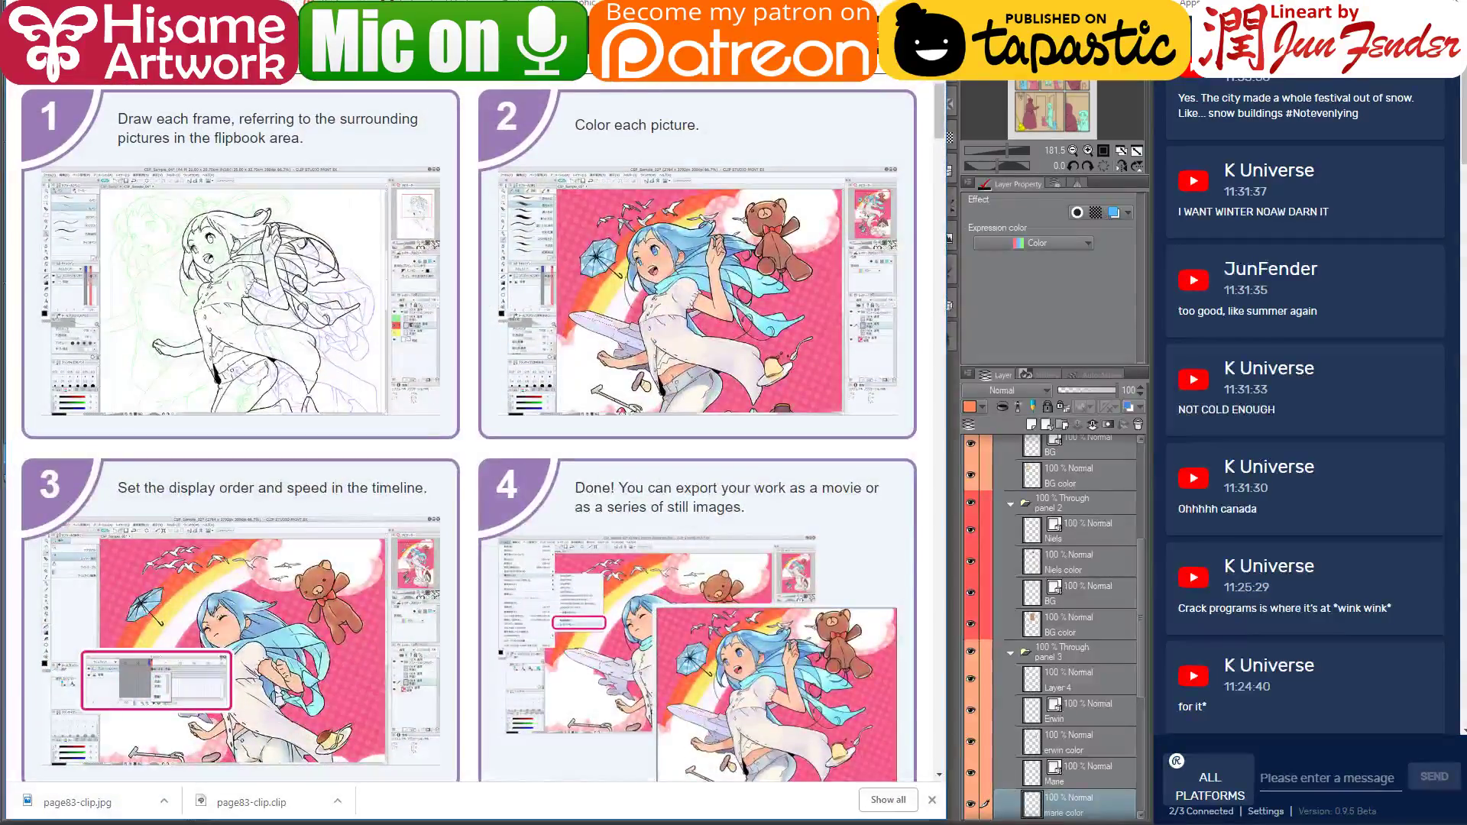
key(ctrl+t)
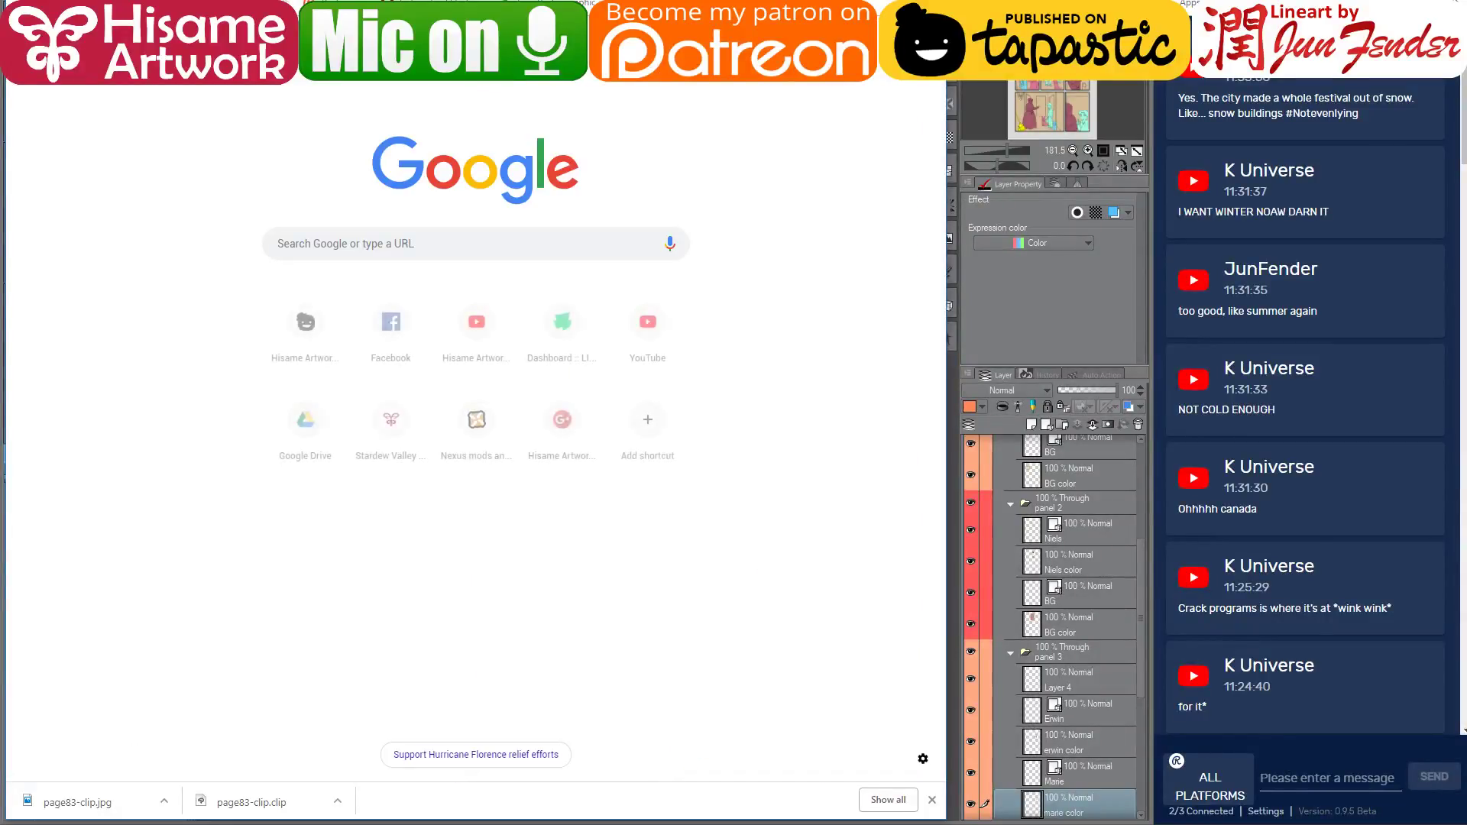
text(stained)
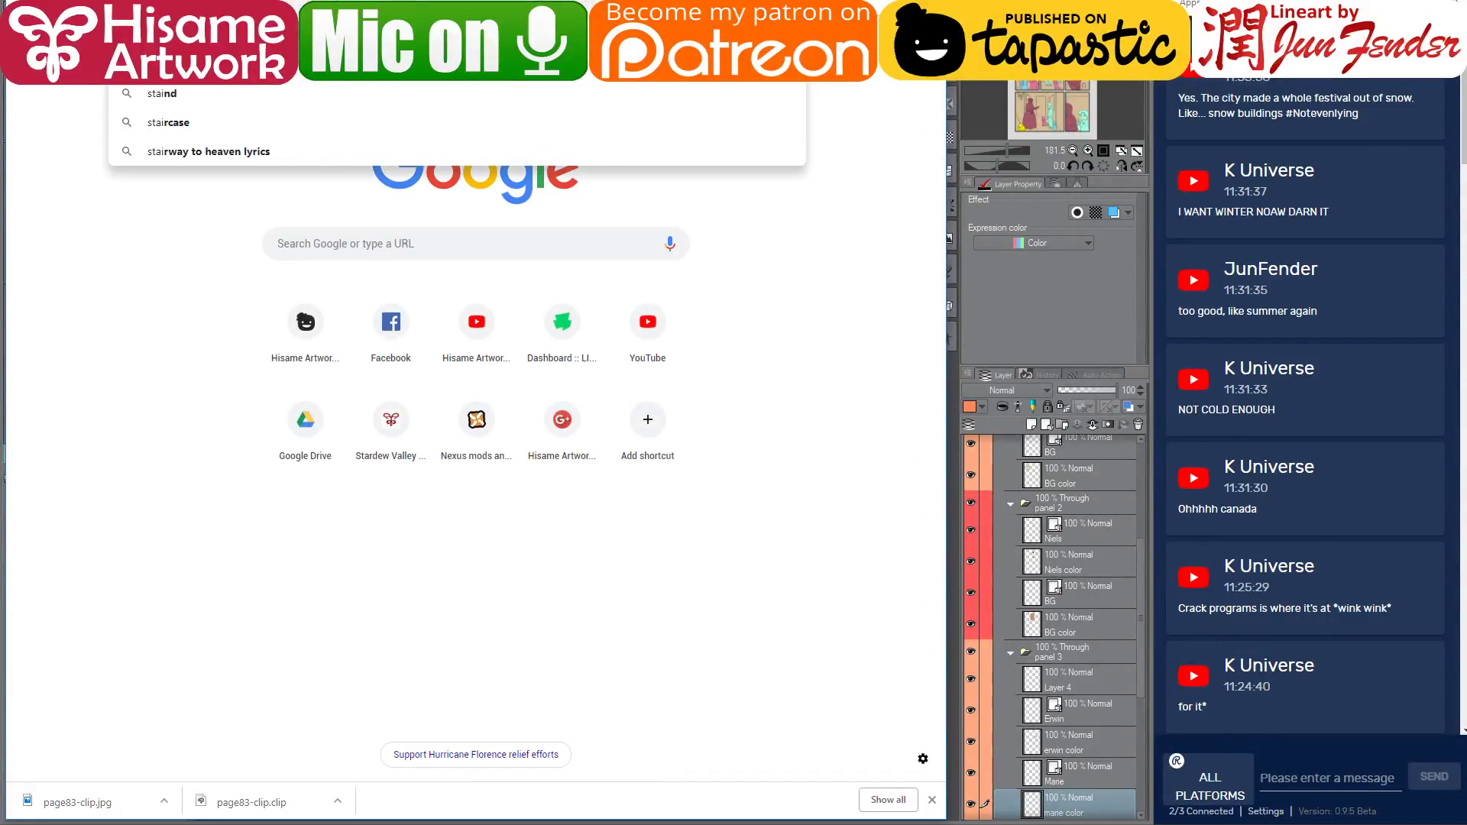
text( glass)
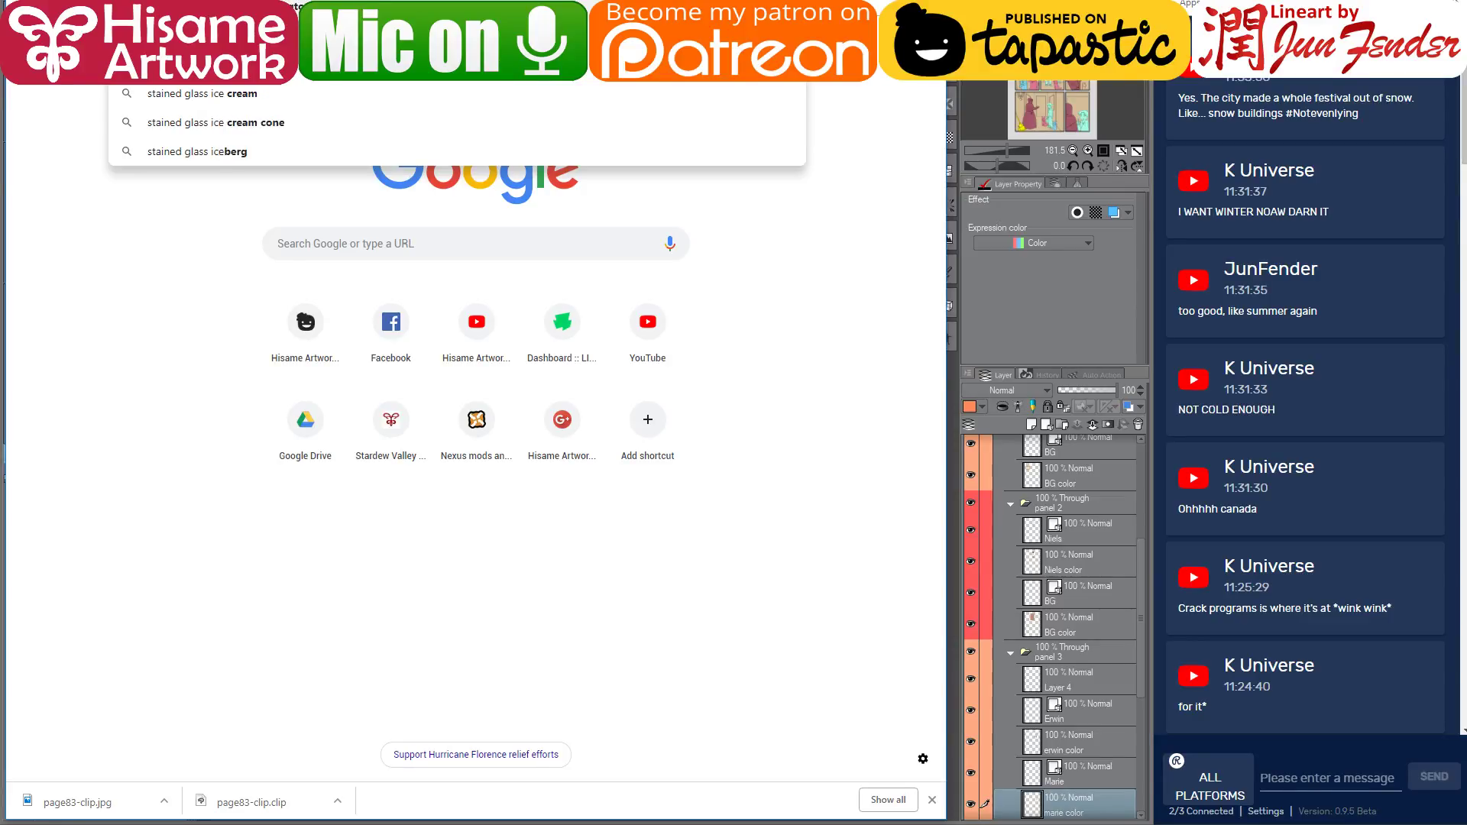
key(Return)
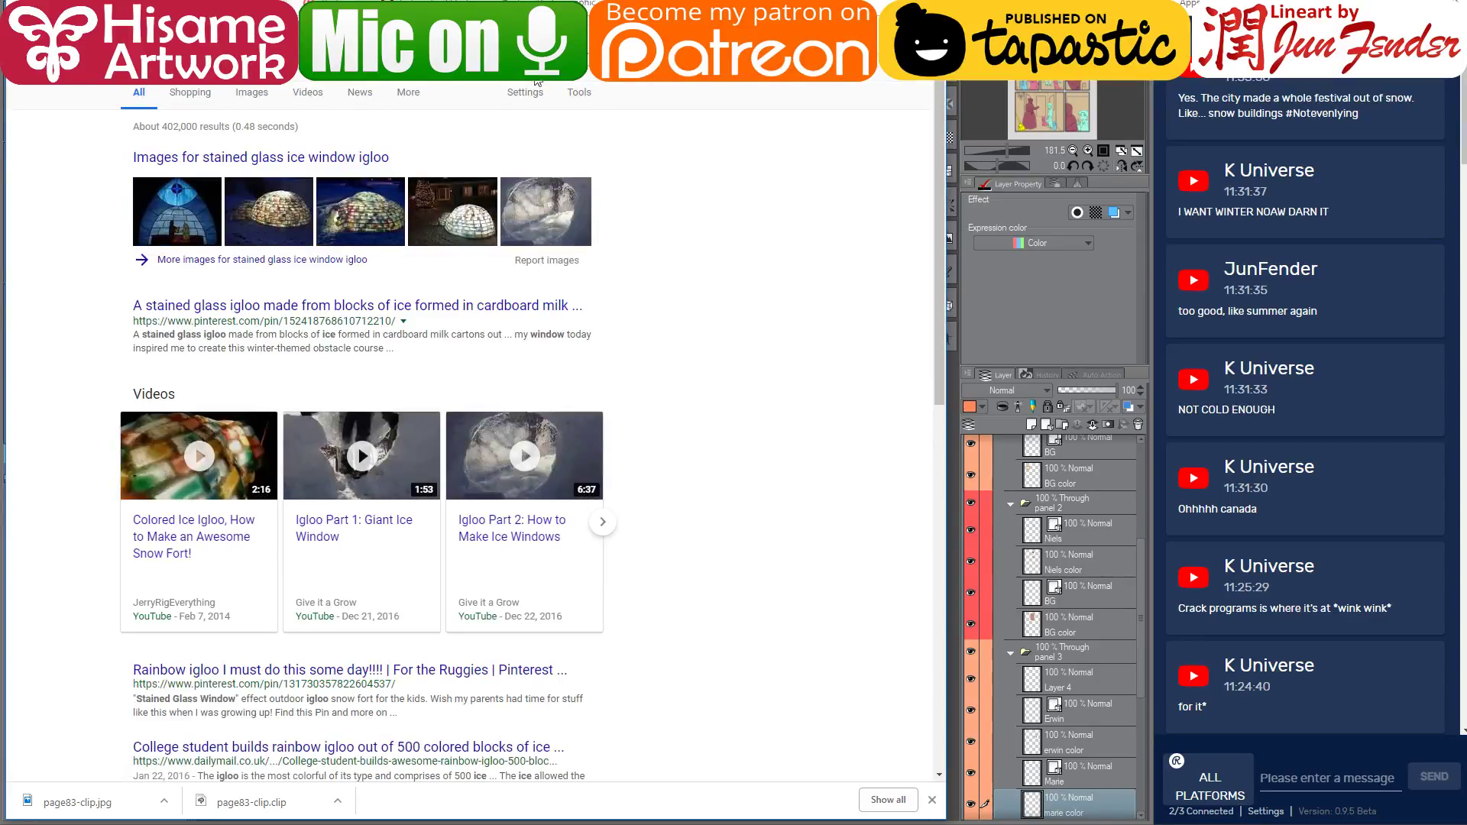
click(252, 92)
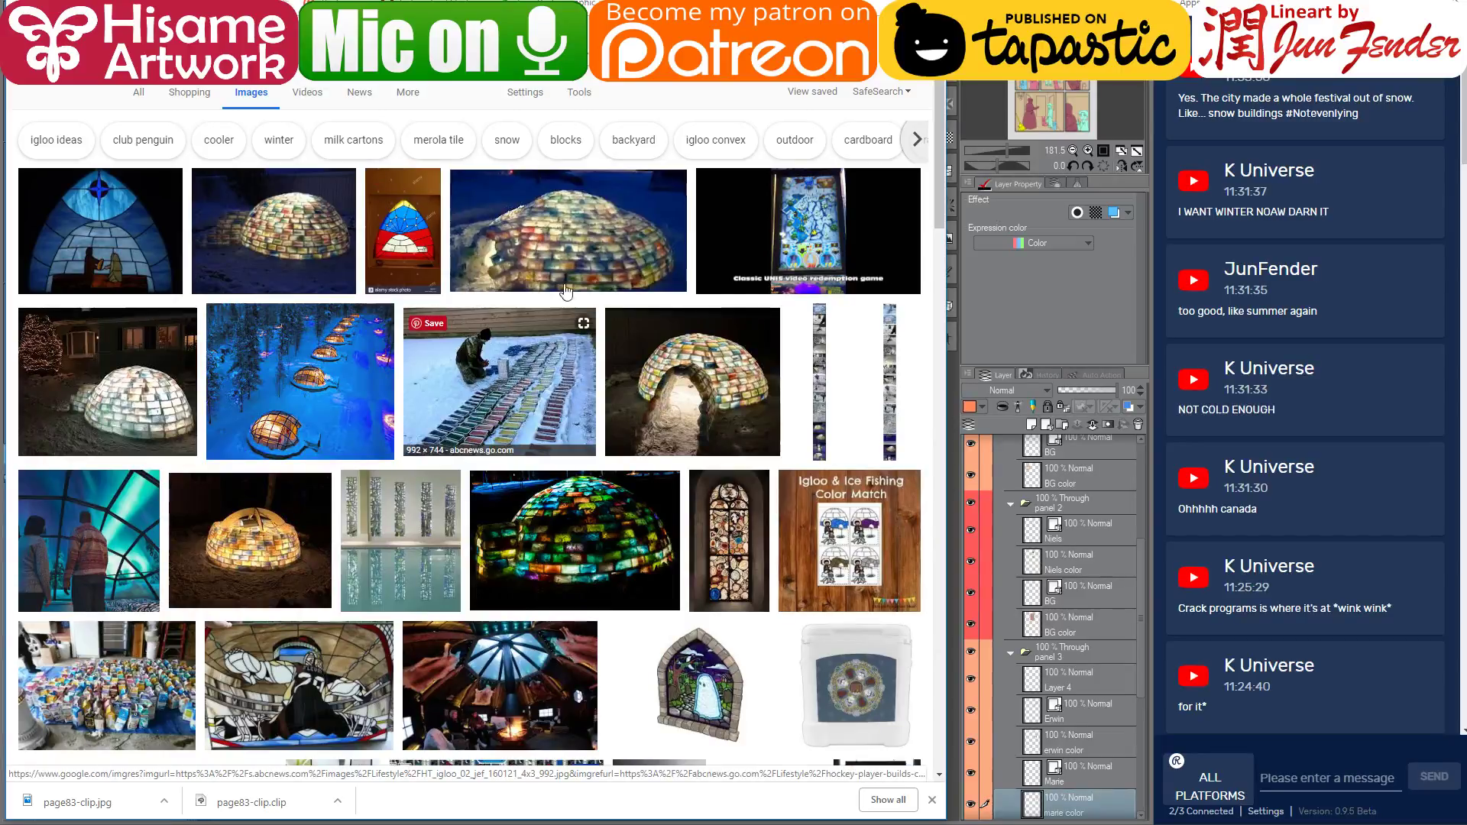
Examine enlarged photos of coloured igloos and ice blocks, close the search page and switch back to Clip Studio Paint
click(579, 241)
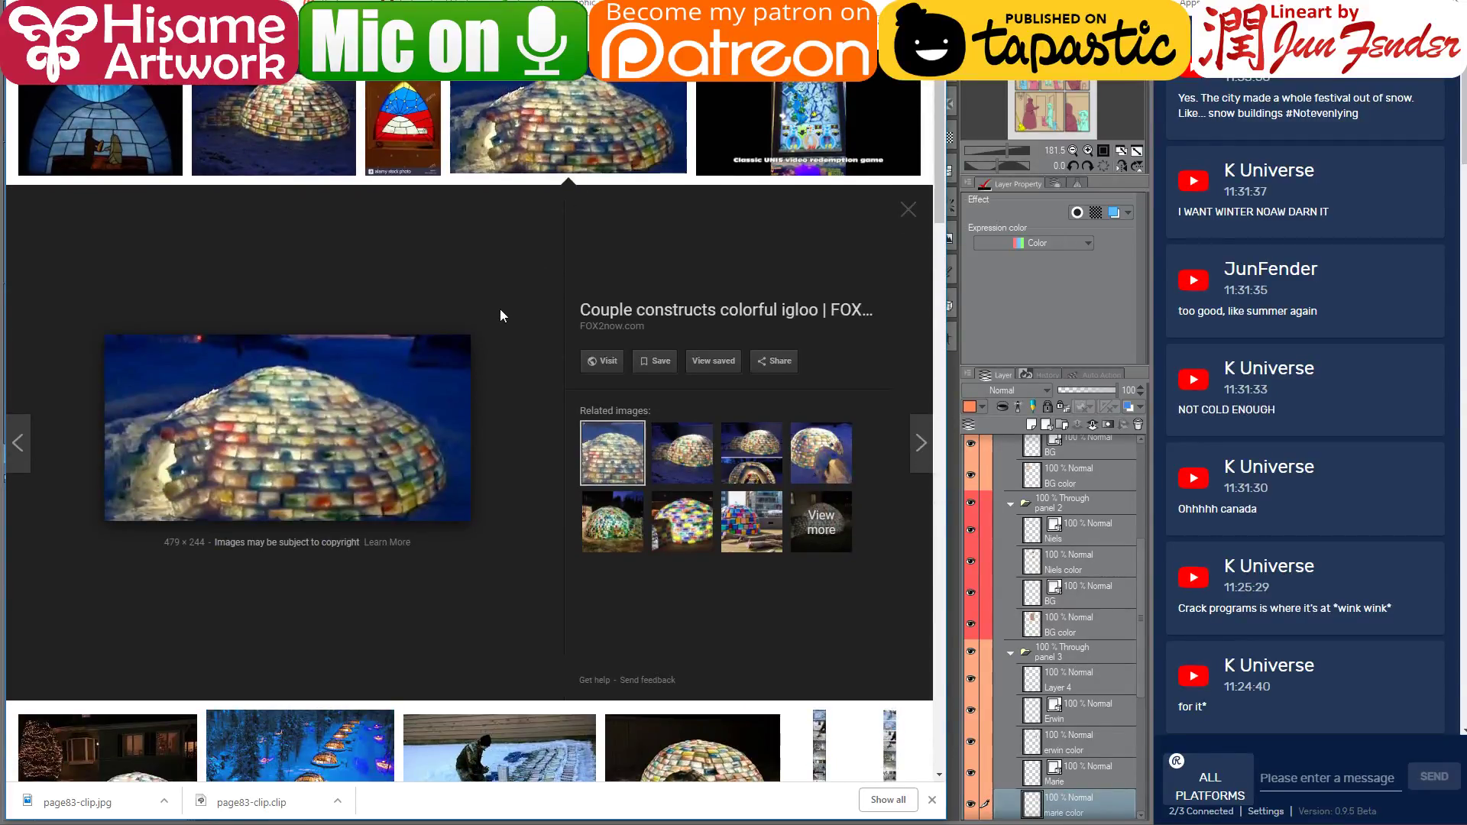
click(703, 526)
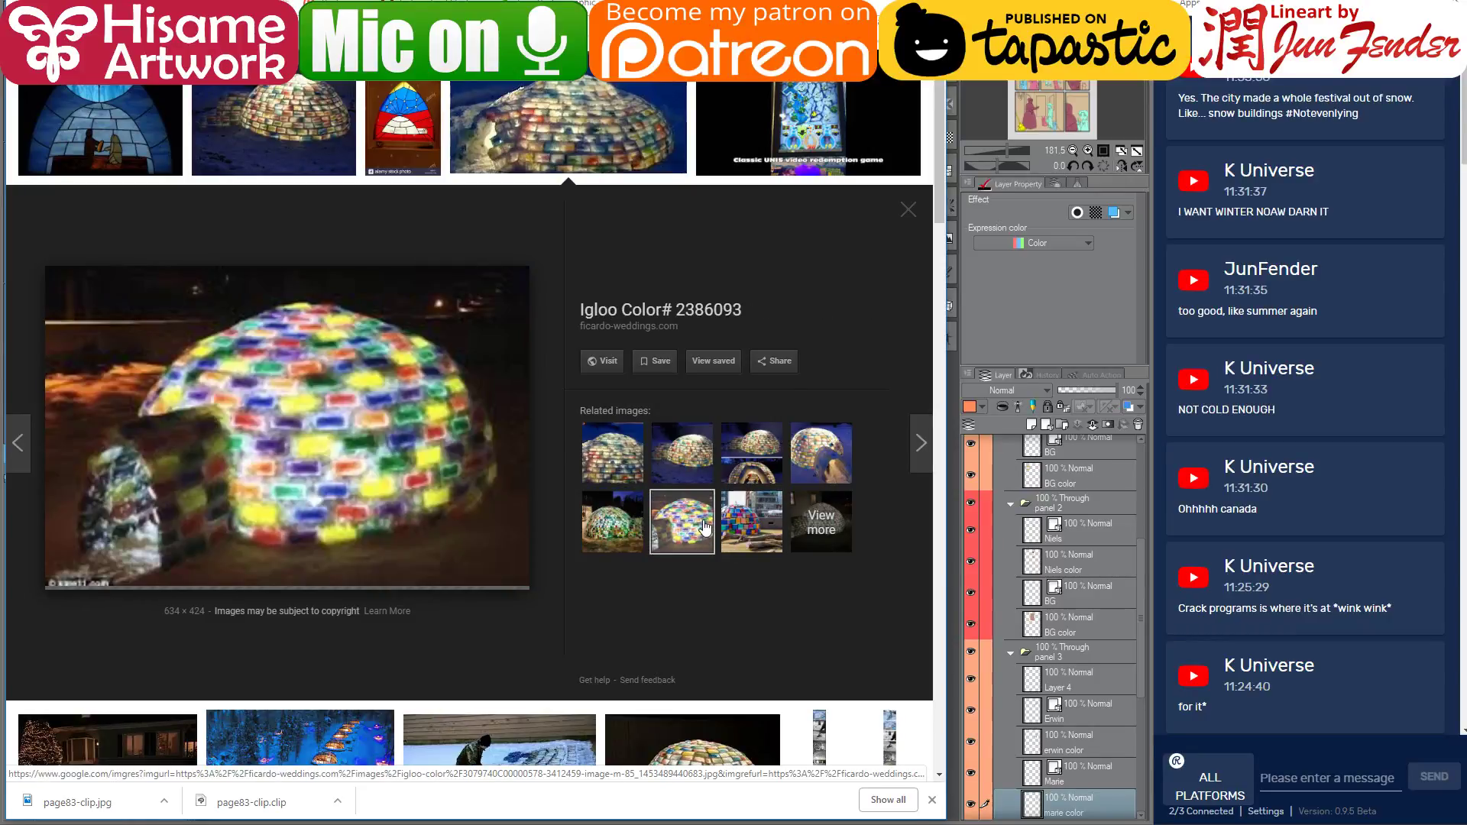
click(758, 530)
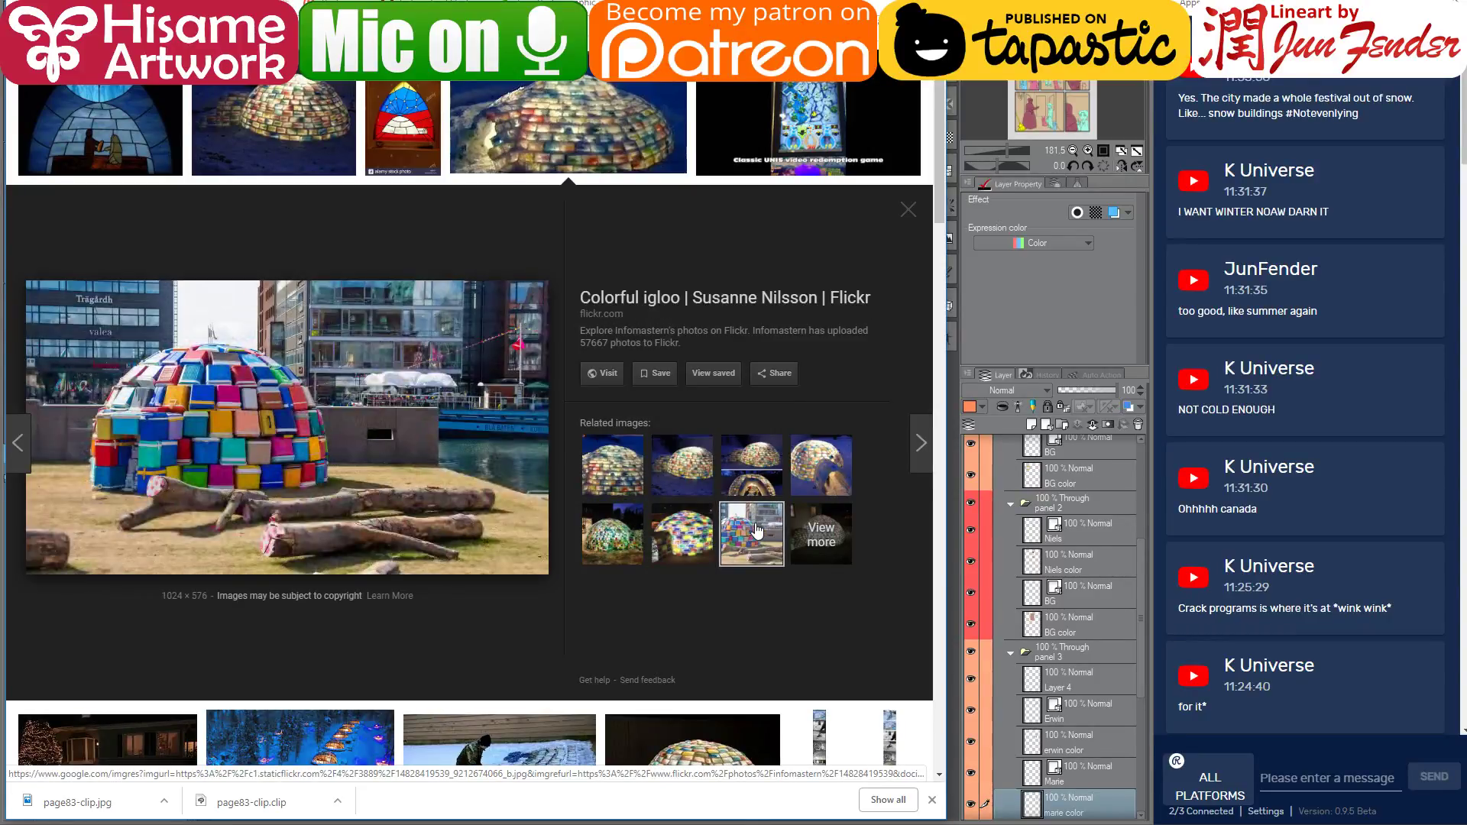
click(669, 528)
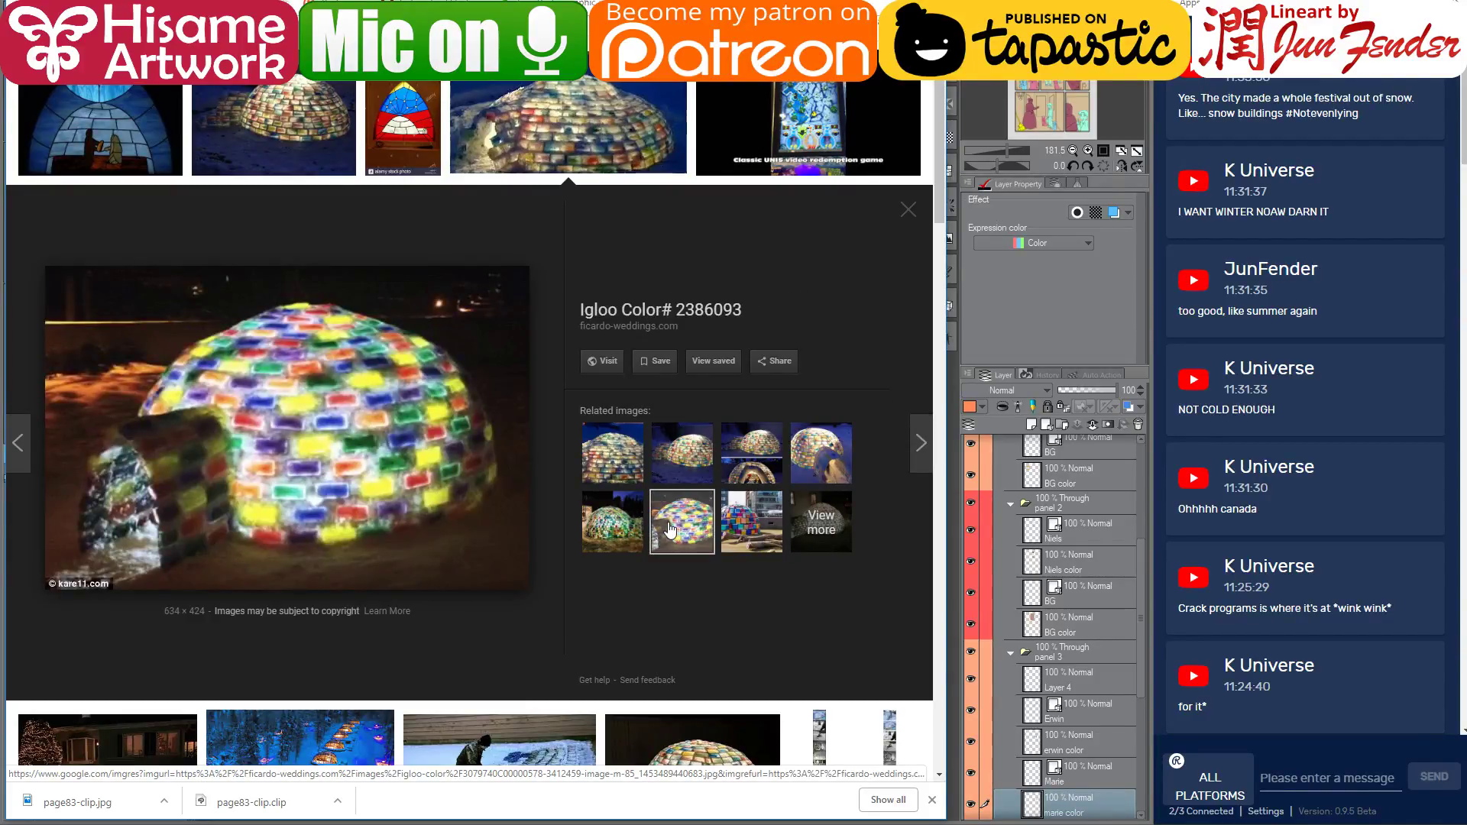
scroll(603, 479, down, 4)
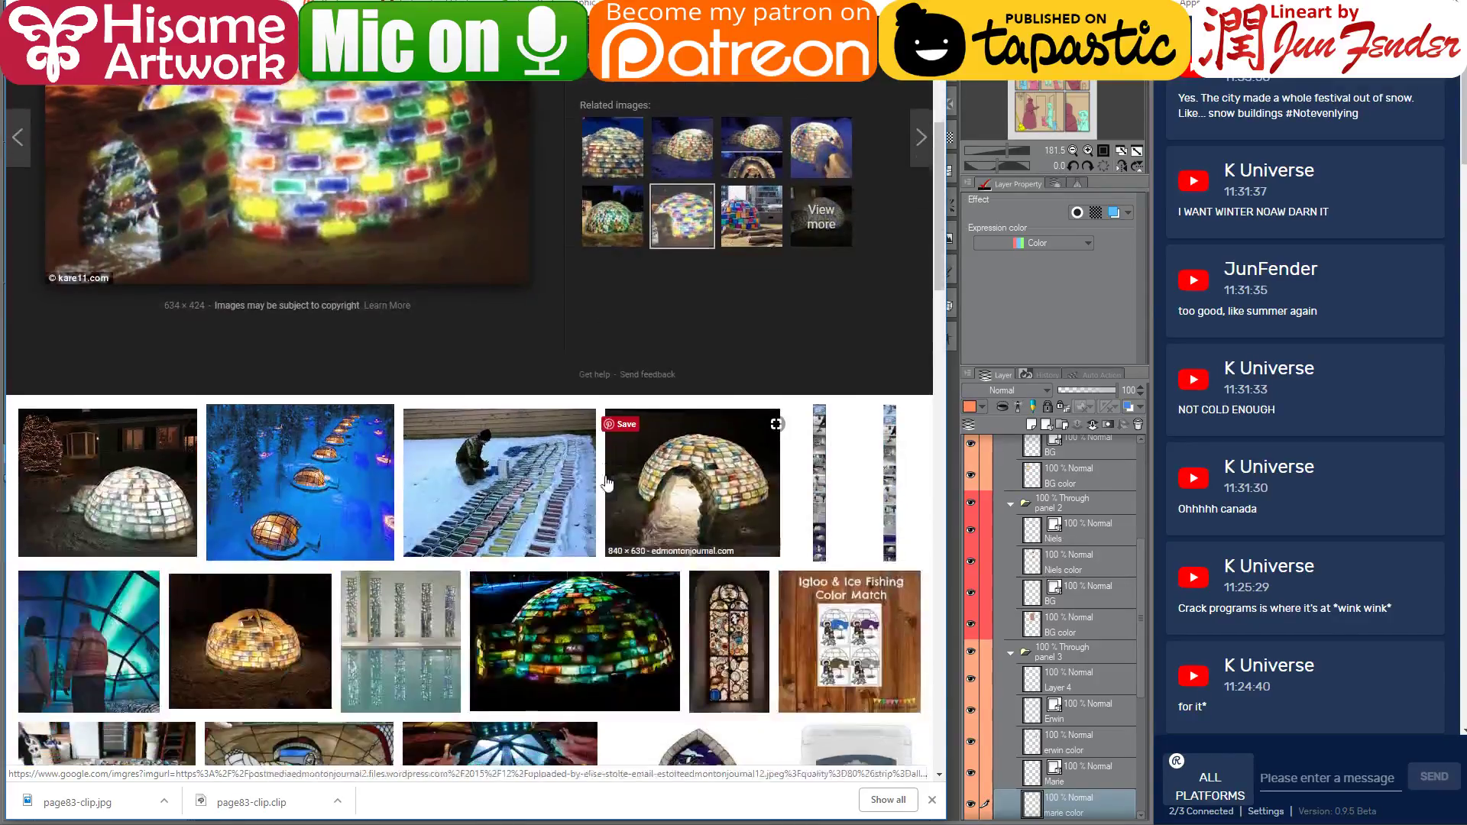
scroll(307, 563, down, 1)
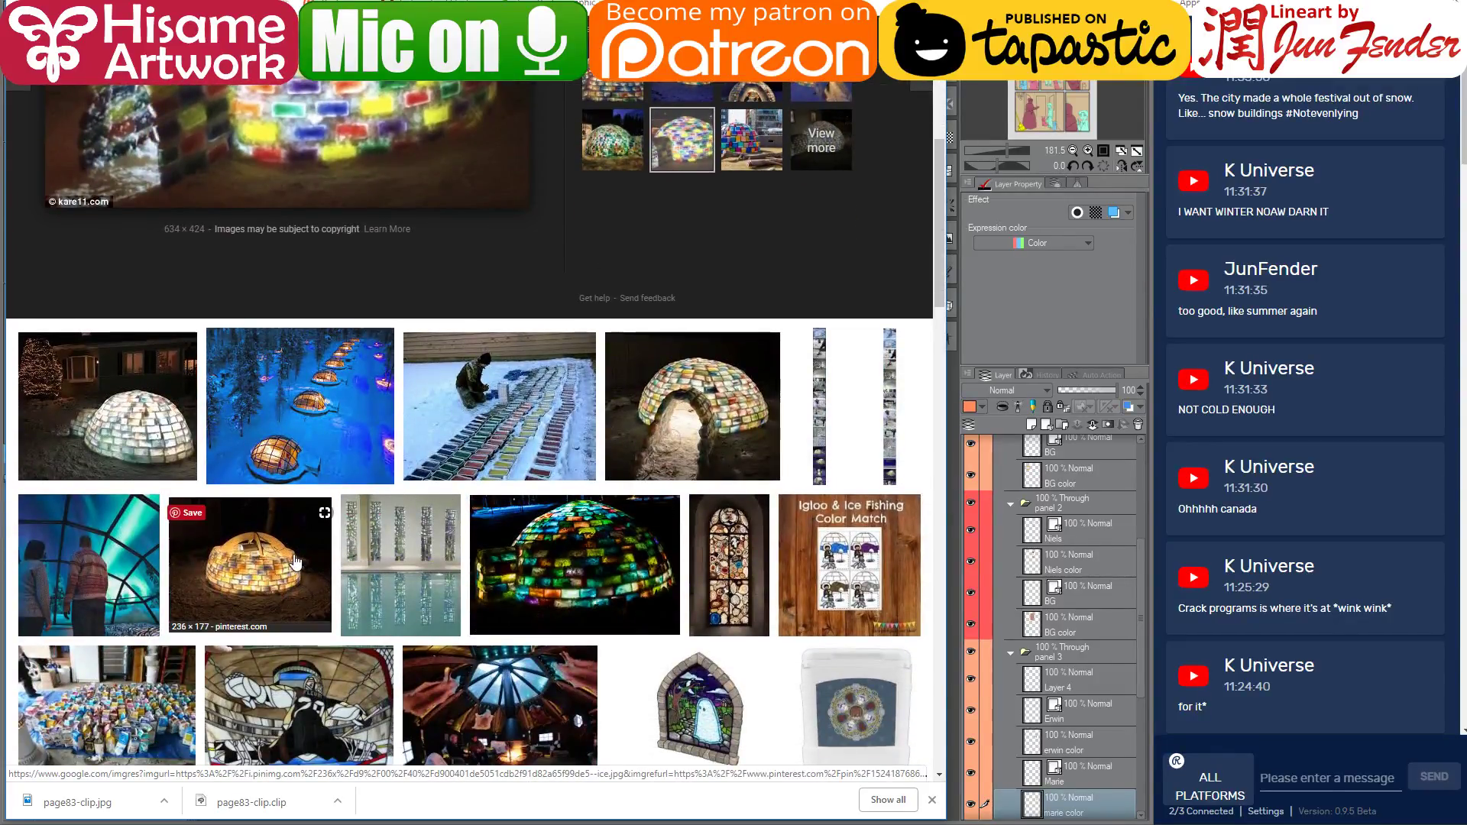
click(307, 563)
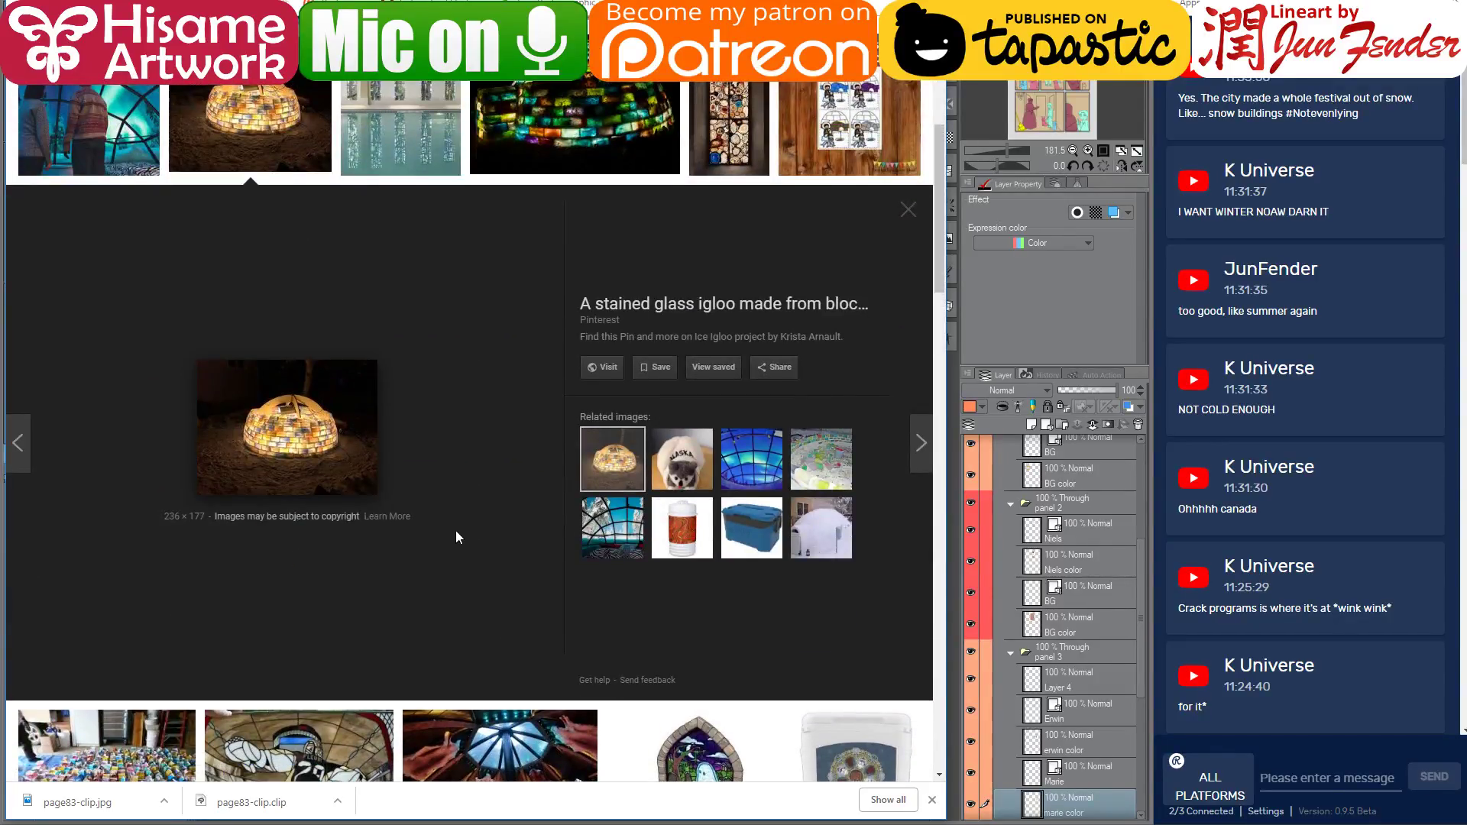
scroll(457, 530, up, 4)
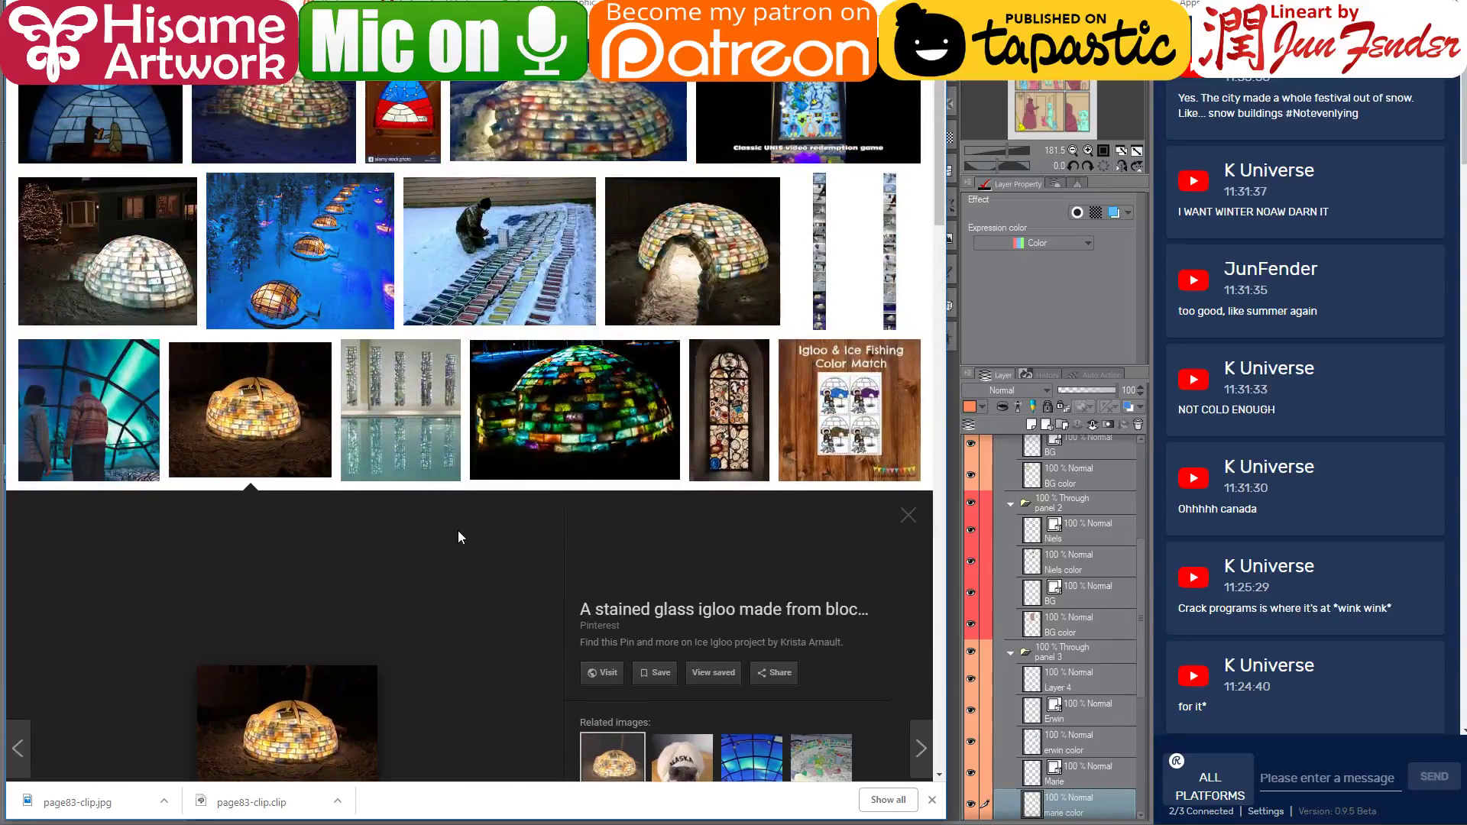
scroll(457, 530, up, 2)
click(562, 402)
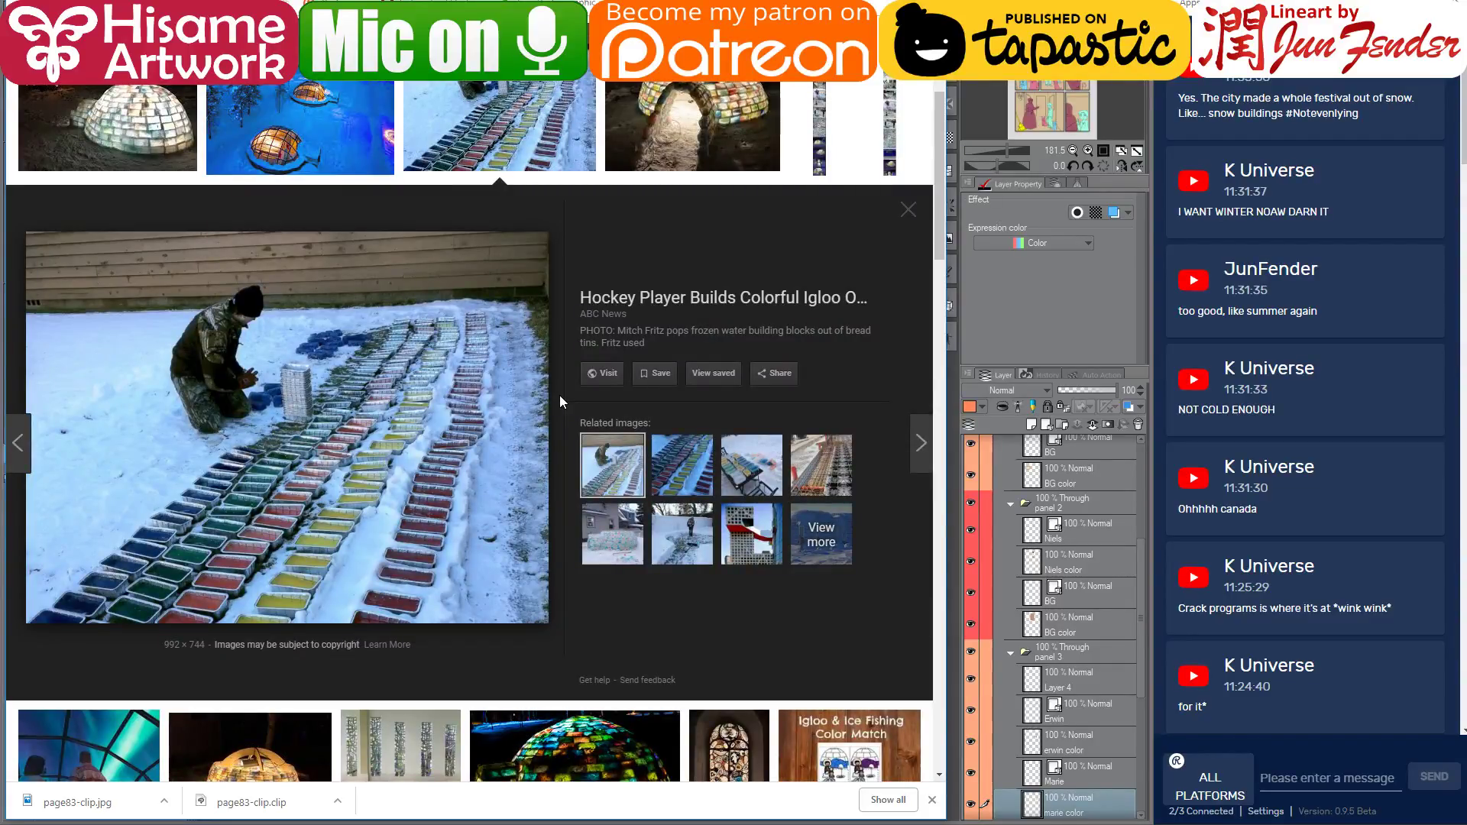
key(ctrl+w)
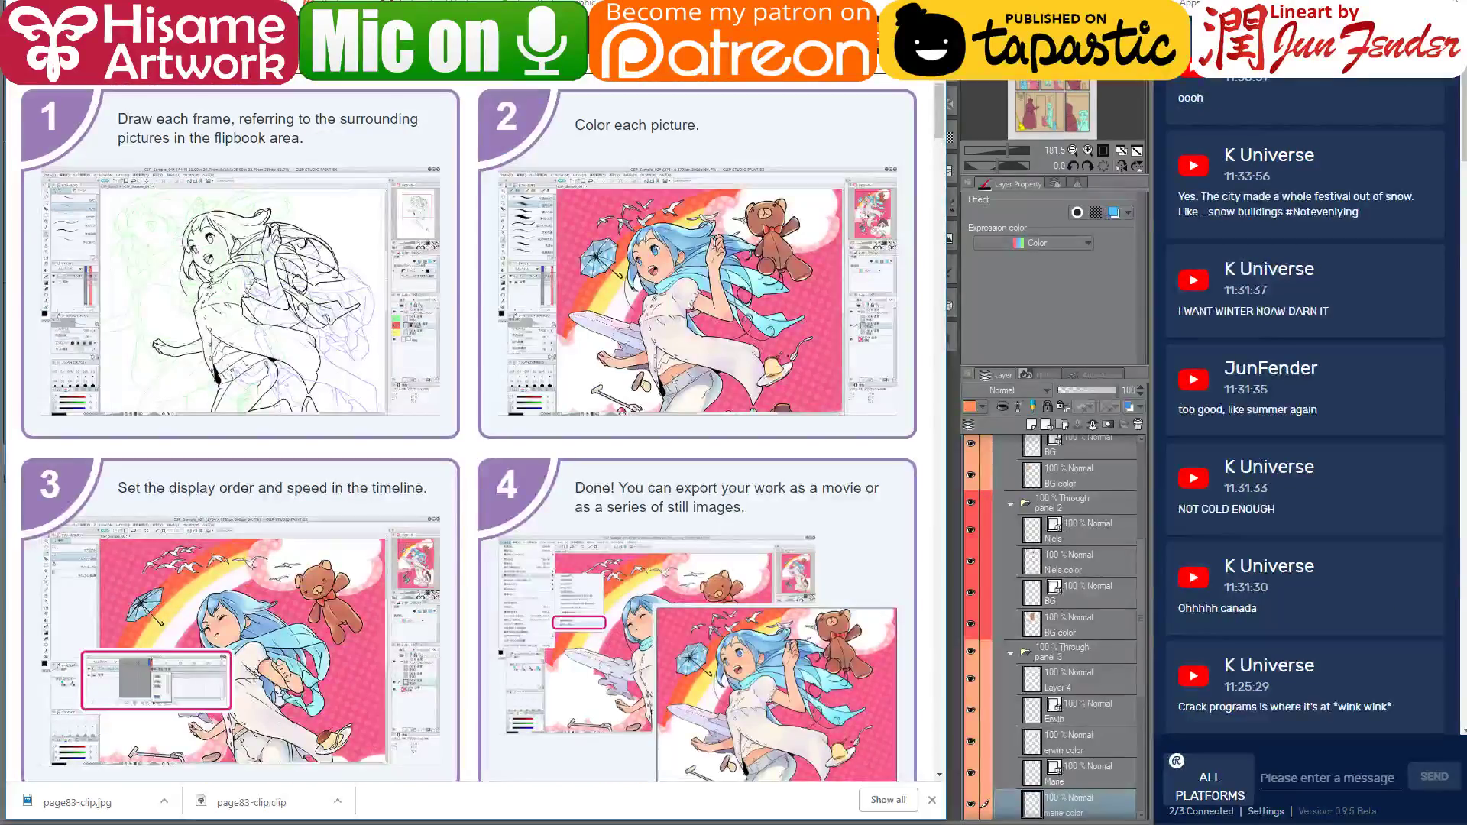
key(alt+Tab)
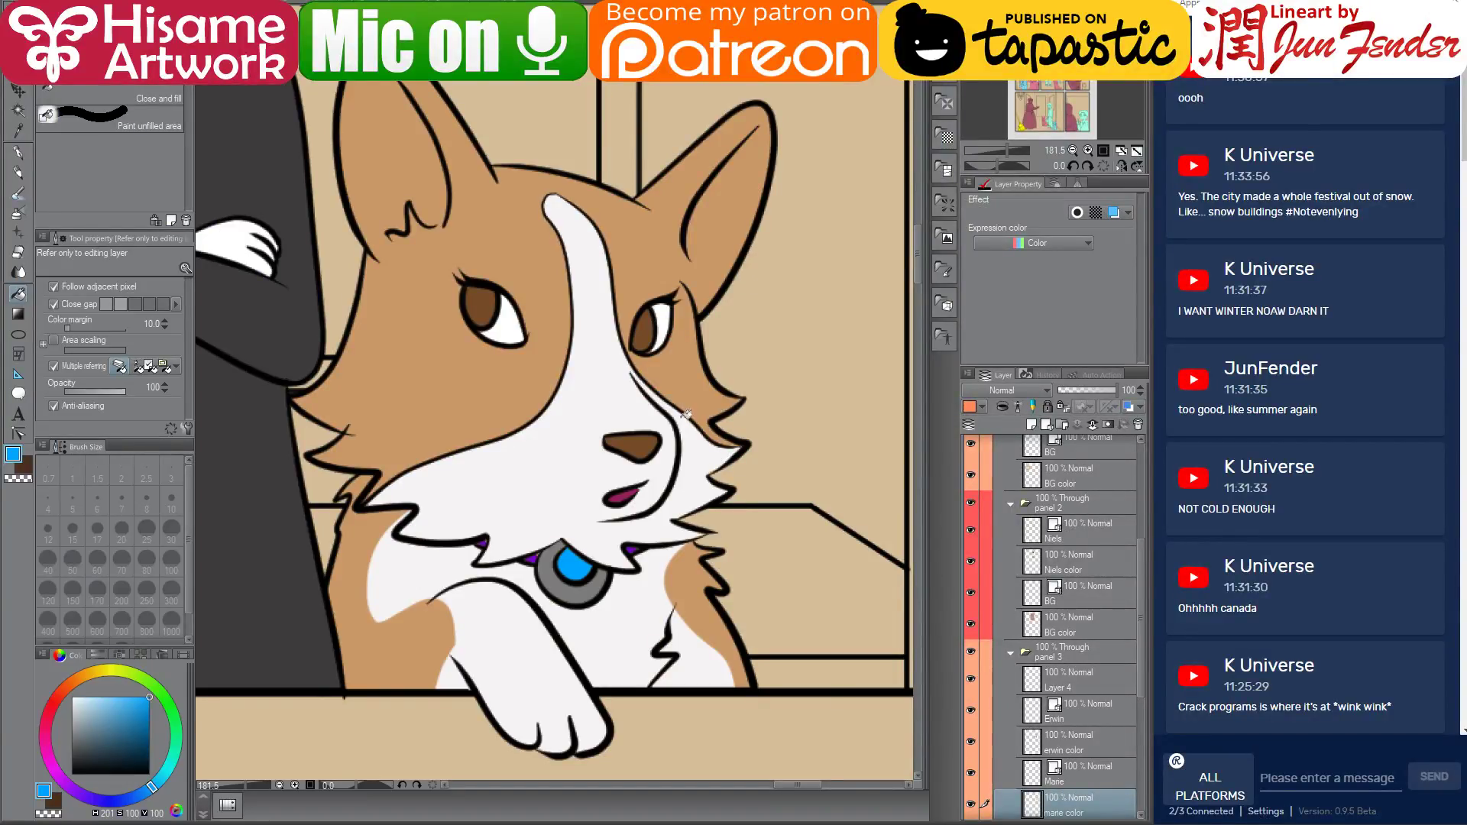
Sample the off-white fur (H 330, S 1, V 96) and paint the inside of the corgi's far ear with the G-pen, limited to the layer's coloured area
mouse_move(722, 491)
mouse_down()
mouse_move(752, 510)
mouse_move(718, 491)
mouse_up()
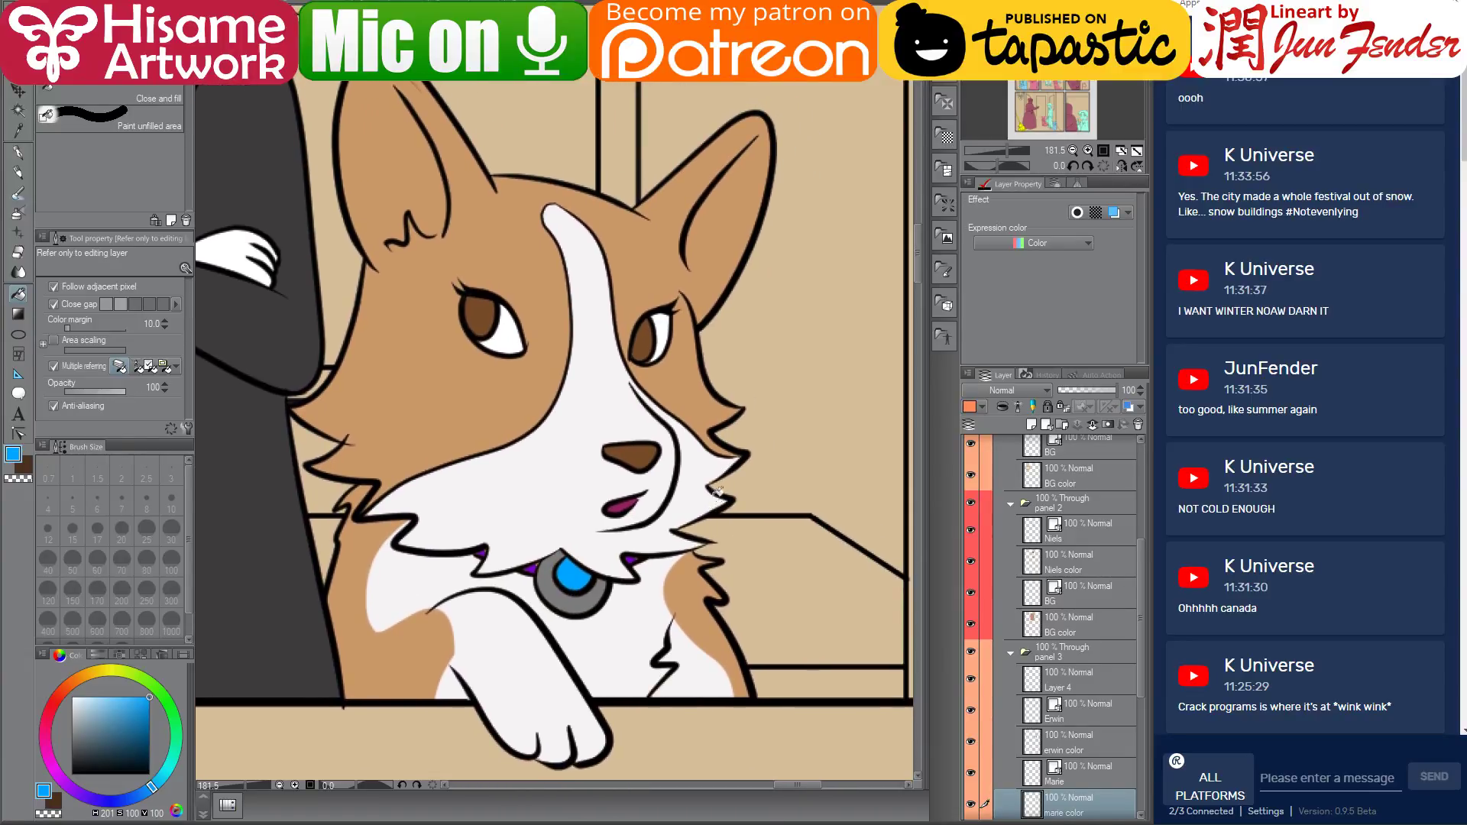
alt+click(537, 487)
click(23, 152)
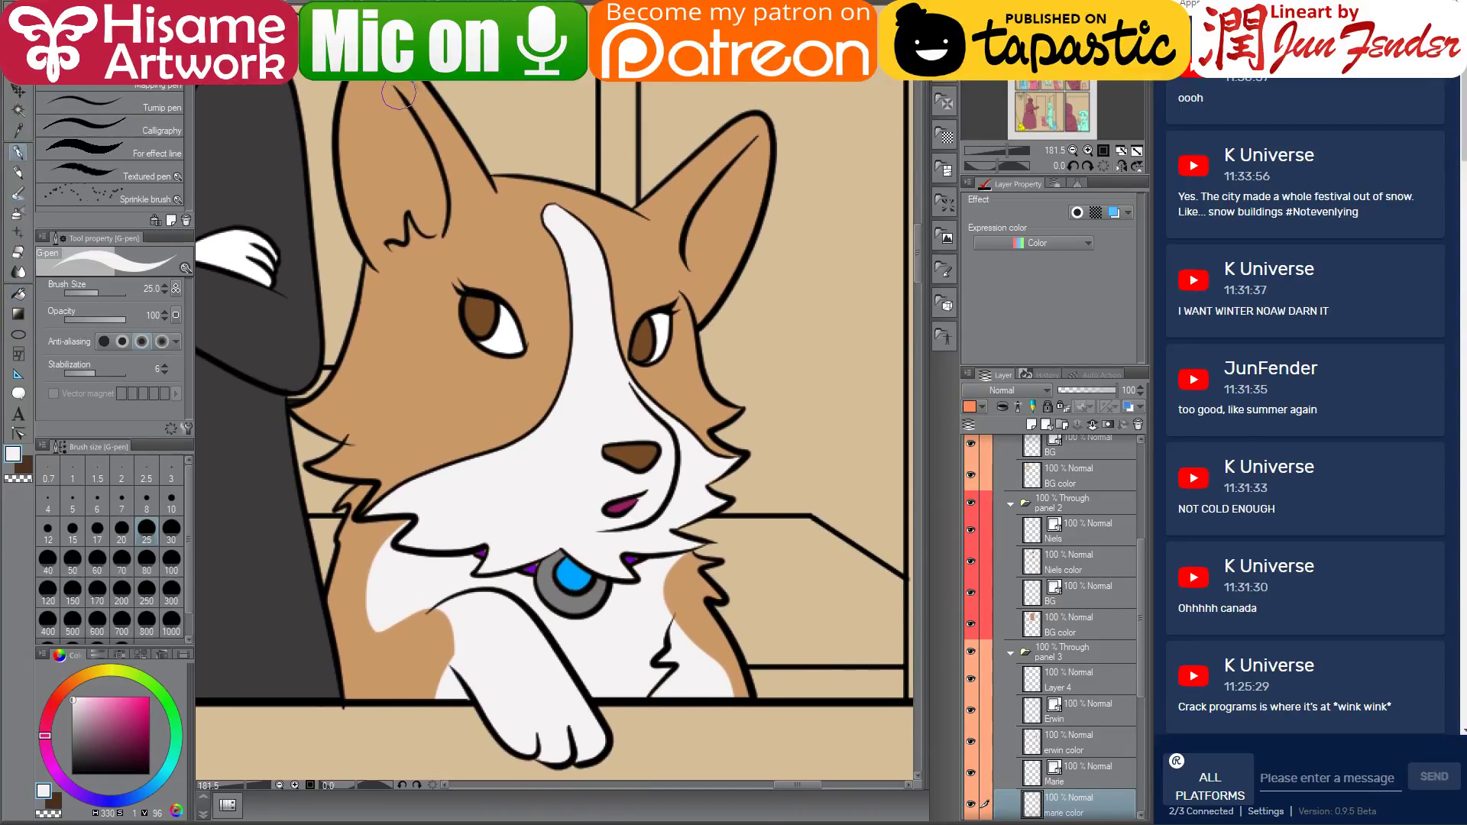
drag(691, 263, 764, 147)
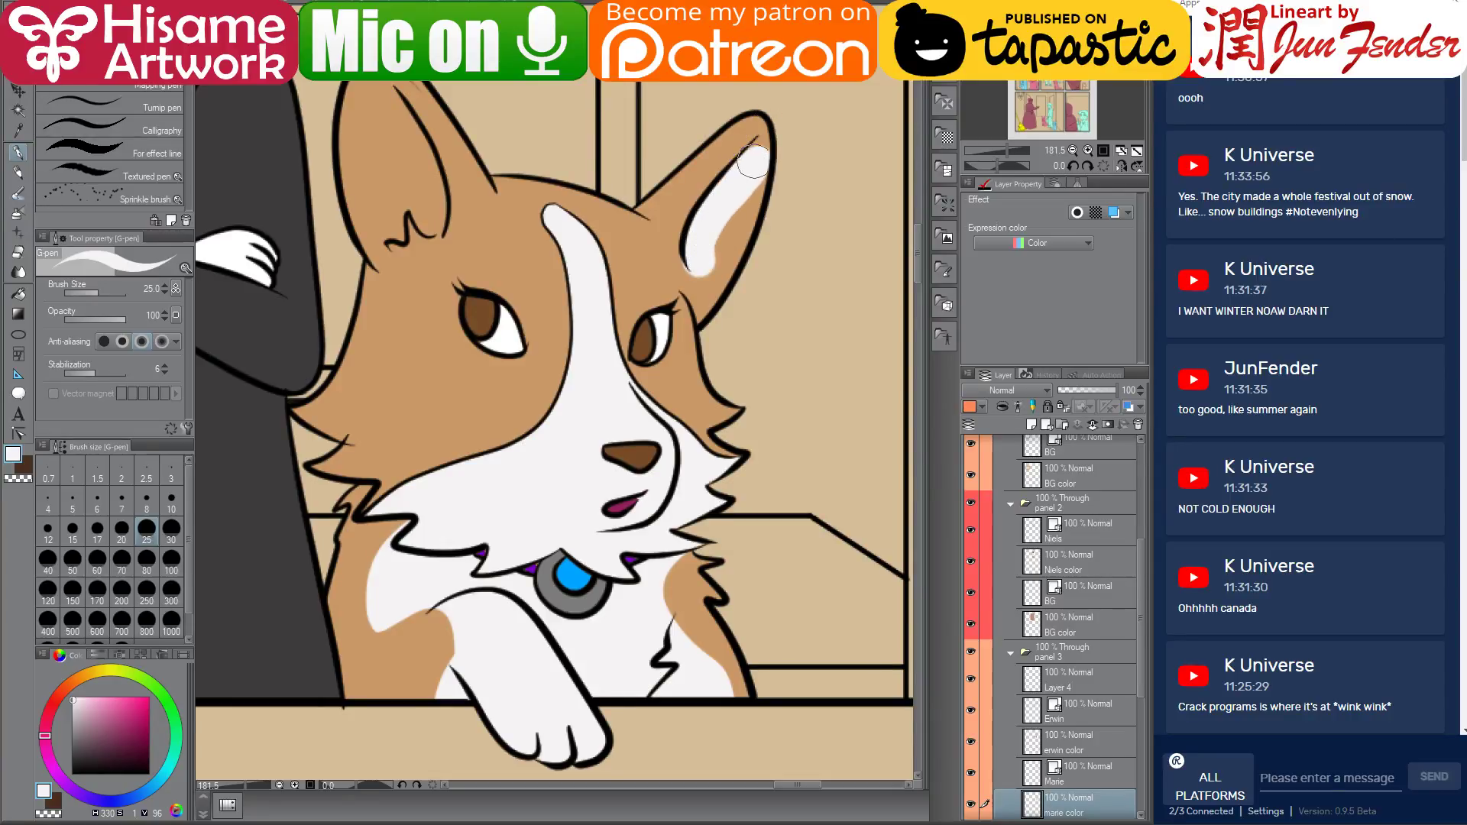
ctrl+click(1031, 809)
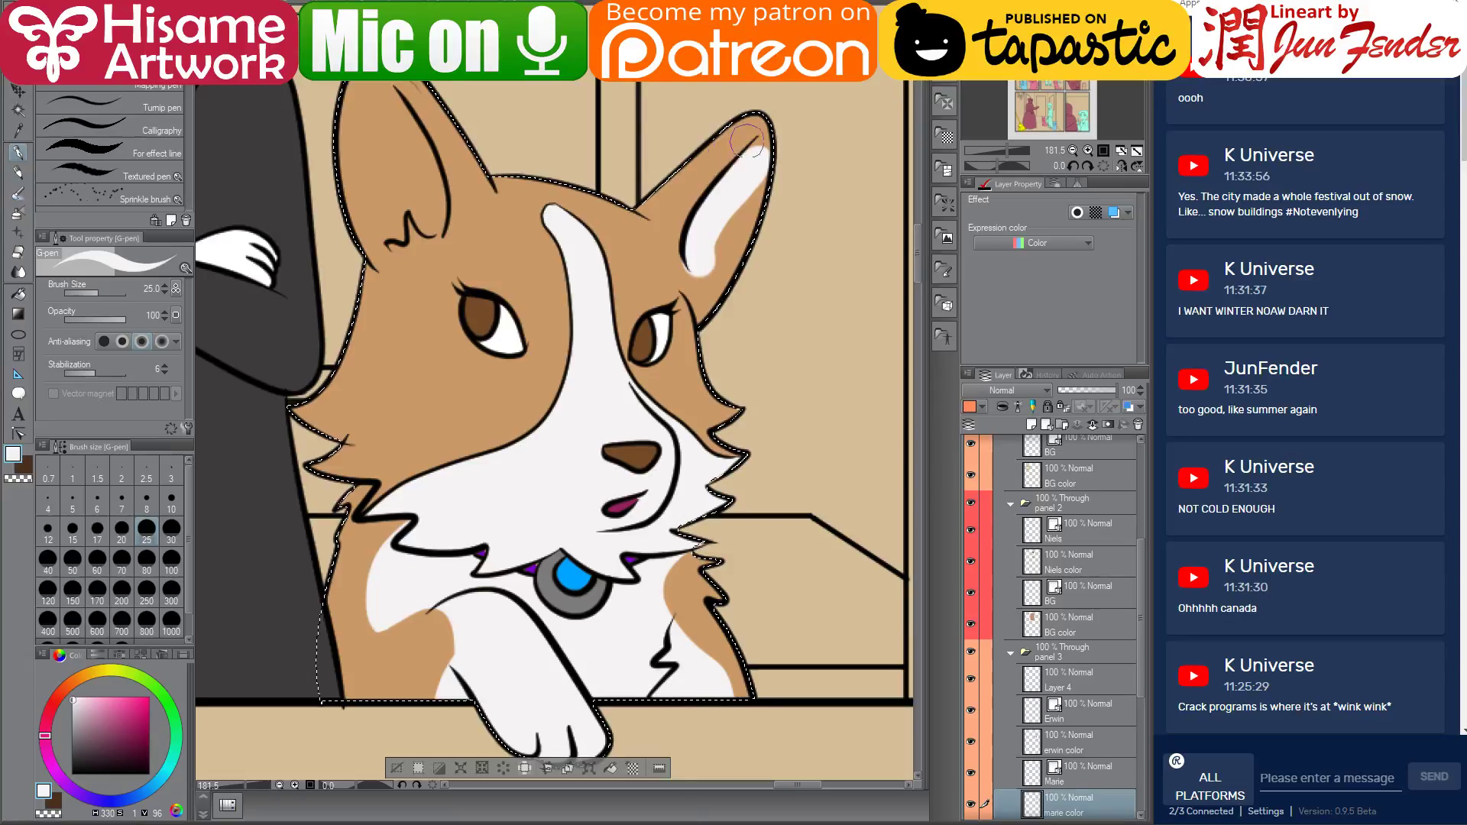
mouse_move(751, 167)
mouse_down()
mouse_move(680, 266)
mouse_move(767, 132)
mouse_move(744, 217)
mouse_move(686, 264)
mouse_move(739, 223)
mouse_move(700, 256)
mouse_up()
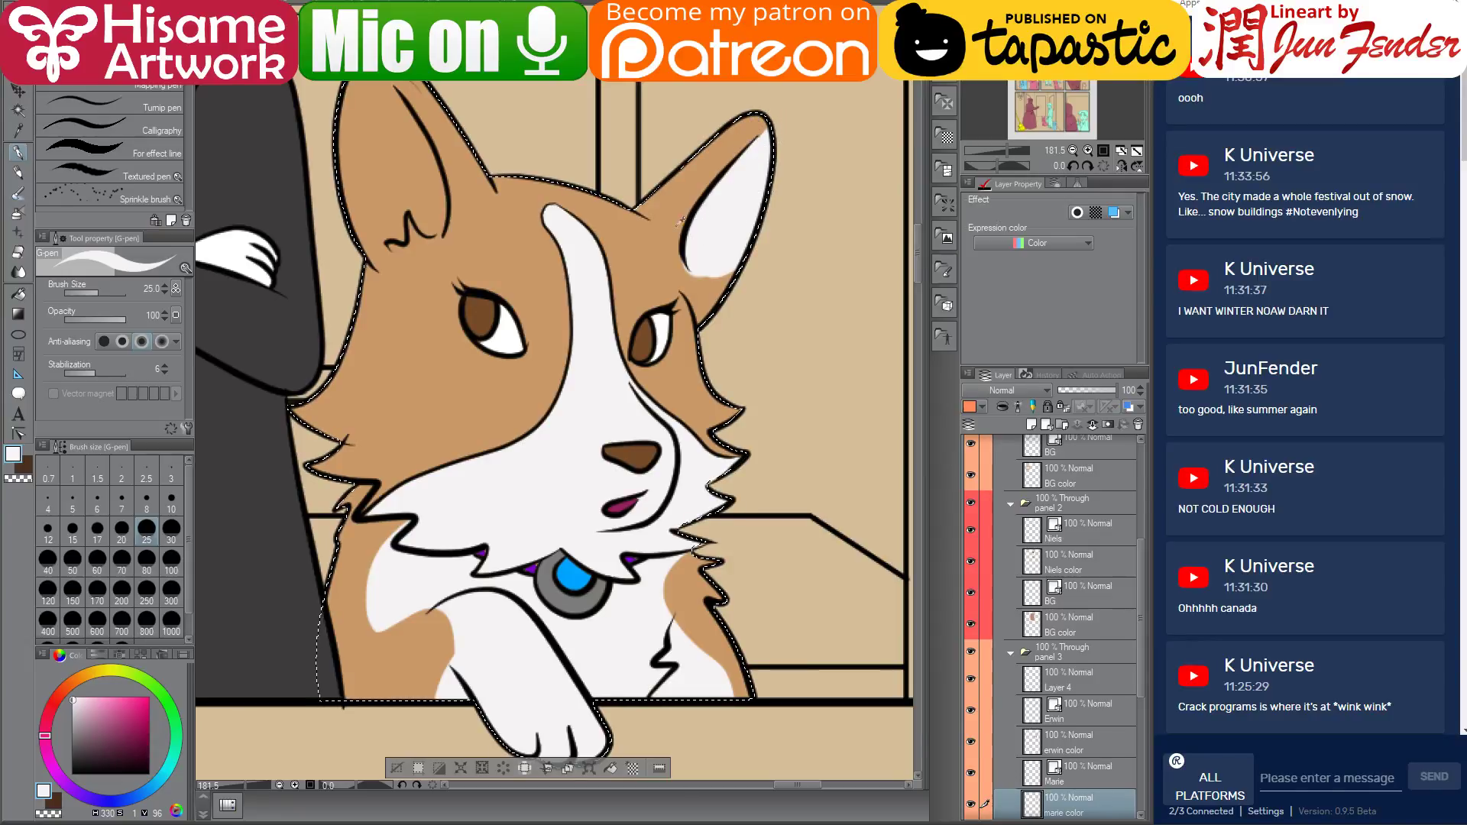
Sample the tan fur (H 30, S 49, V 79) and touch up the tip of the corgi's far ear with the G-pen
alt+click(663, 243)
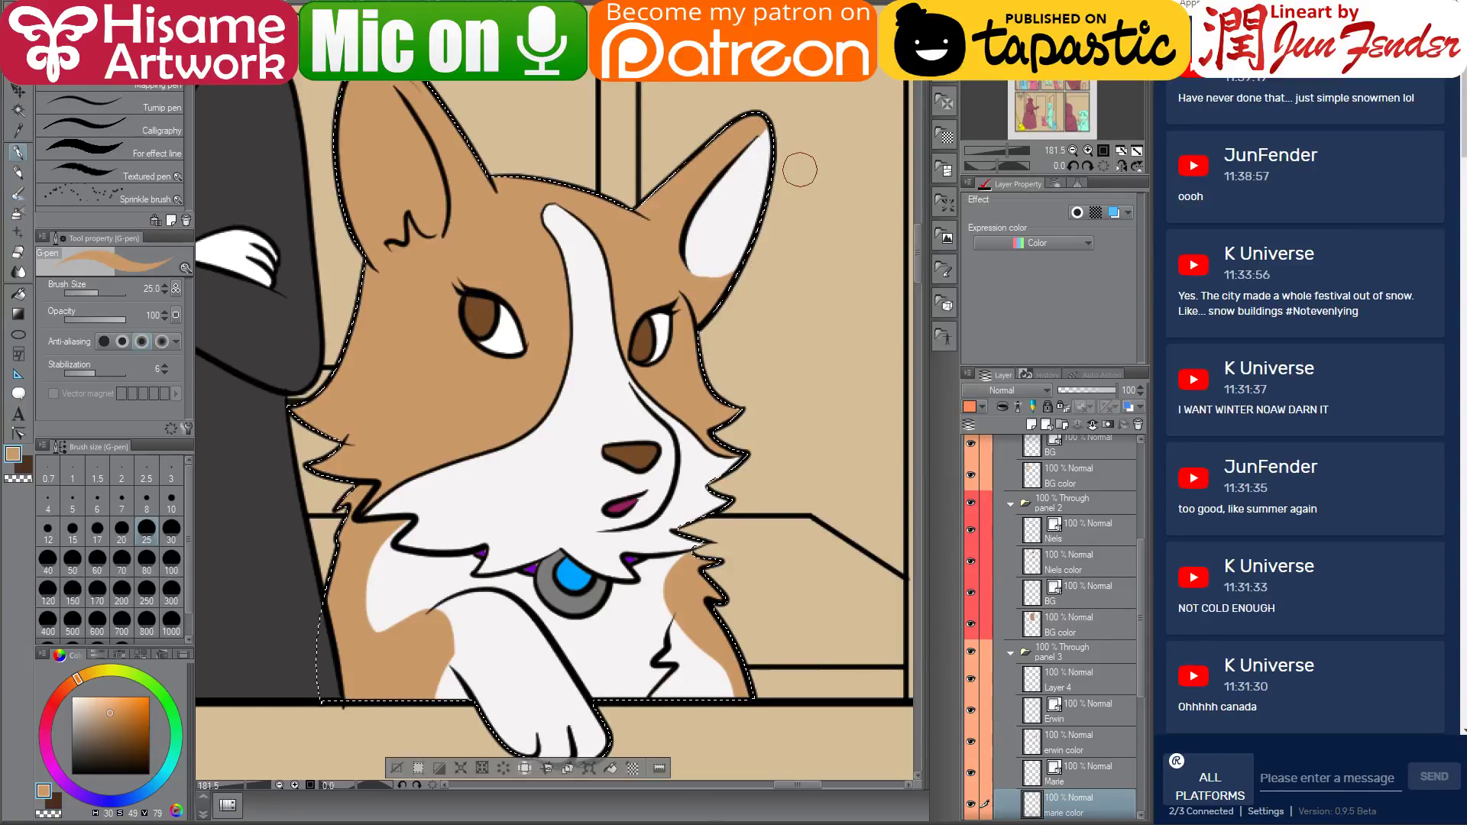
scroll(790, 68, up, 1)
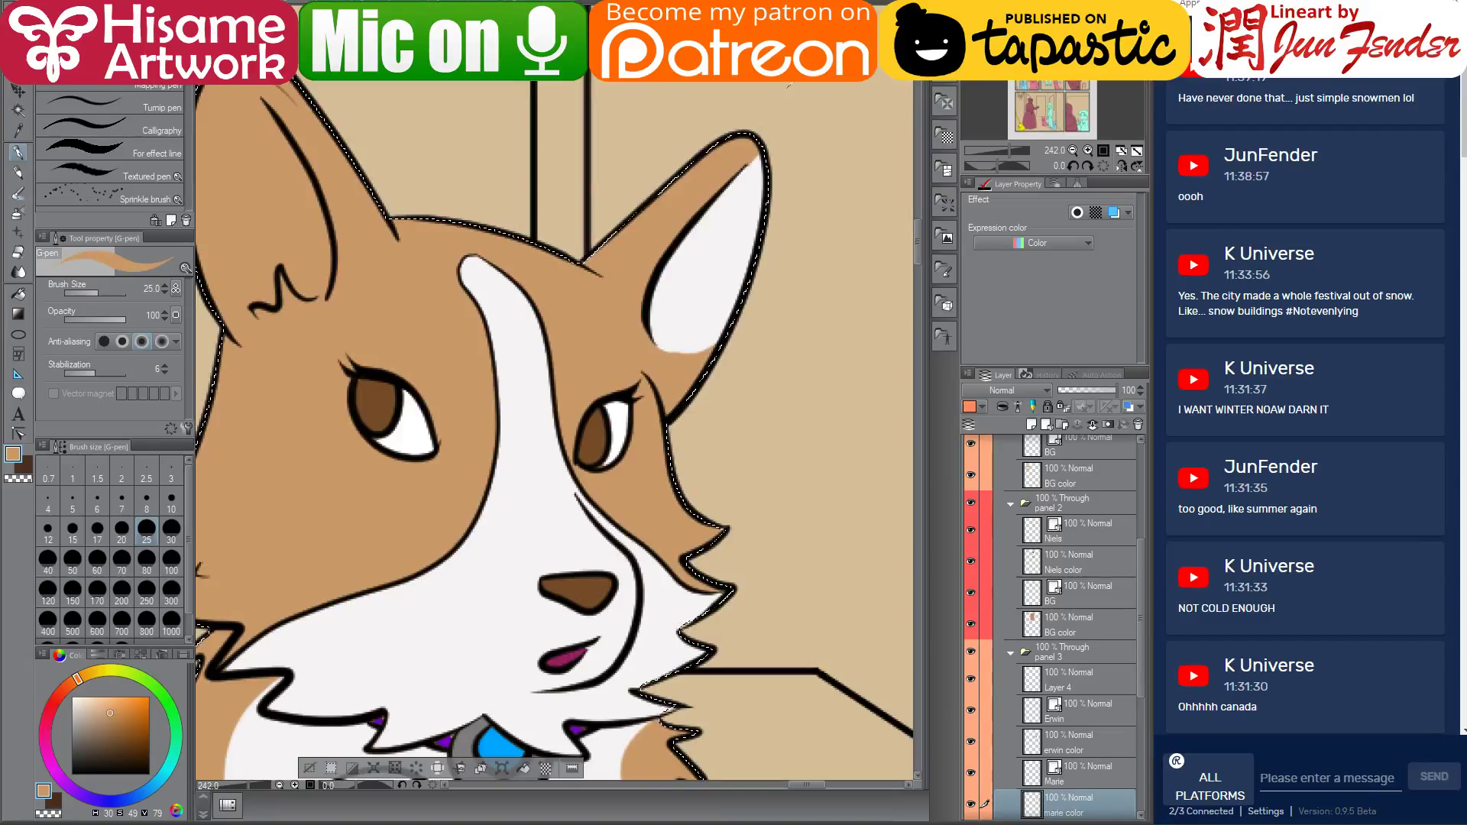
scroll(772, 145, down, 1)
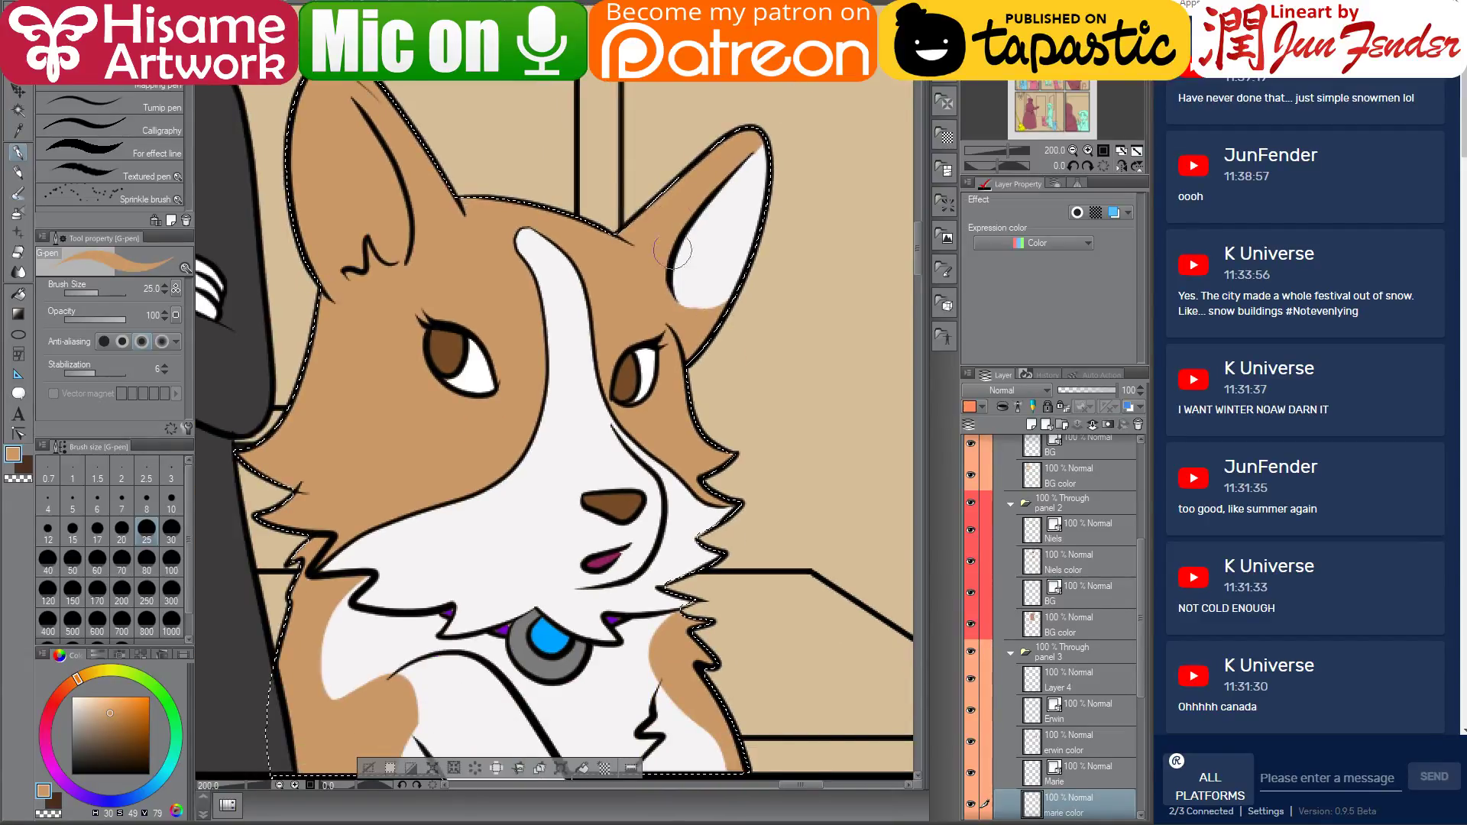
drag(749, 139, 740, 146)
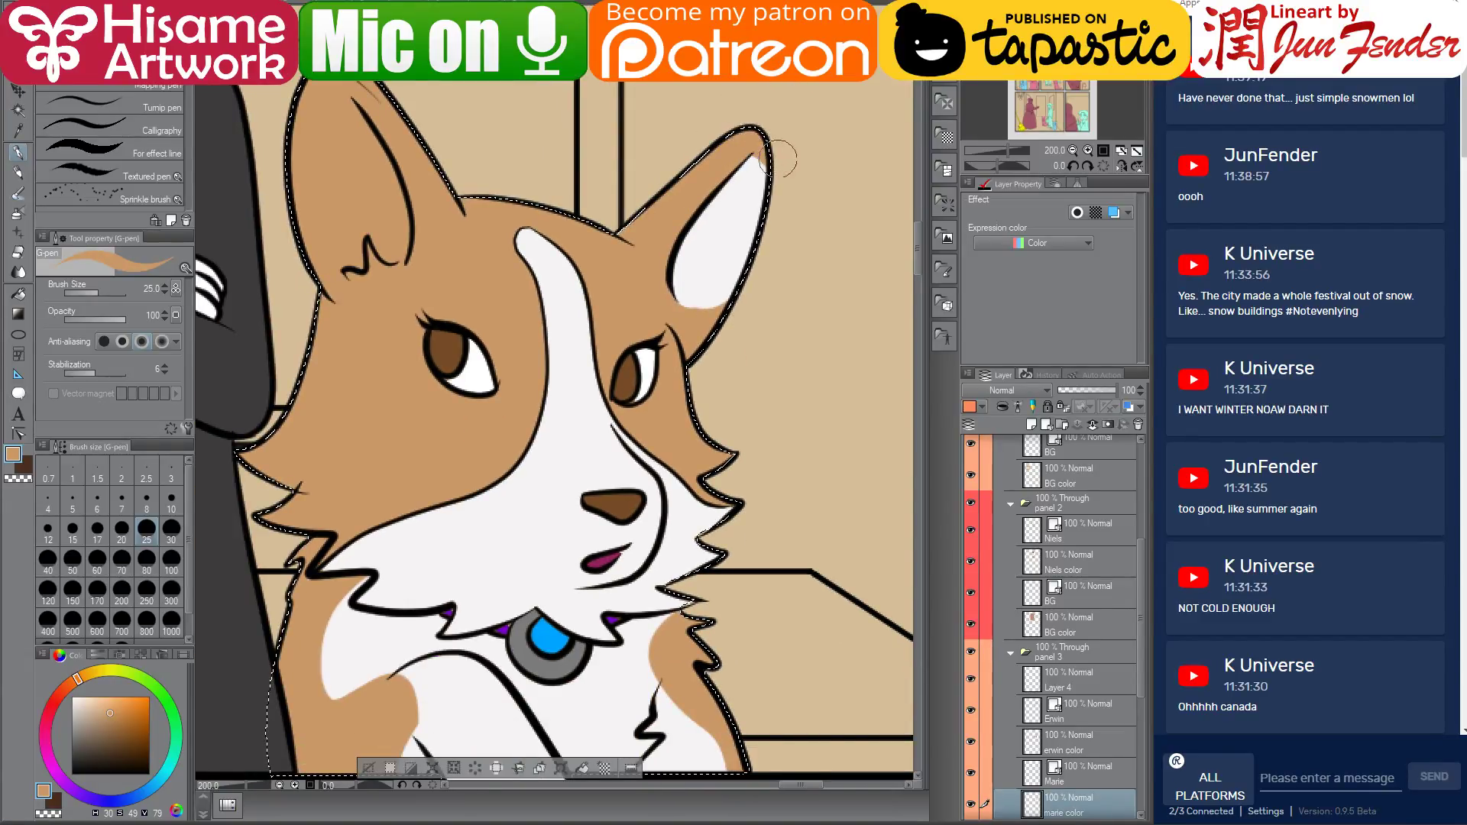
Sample the off-white fur (H 330, S 1, V 96) and paint the inside of the corgi's near ear with the G-pen at size 25
alt+click(717, 262)
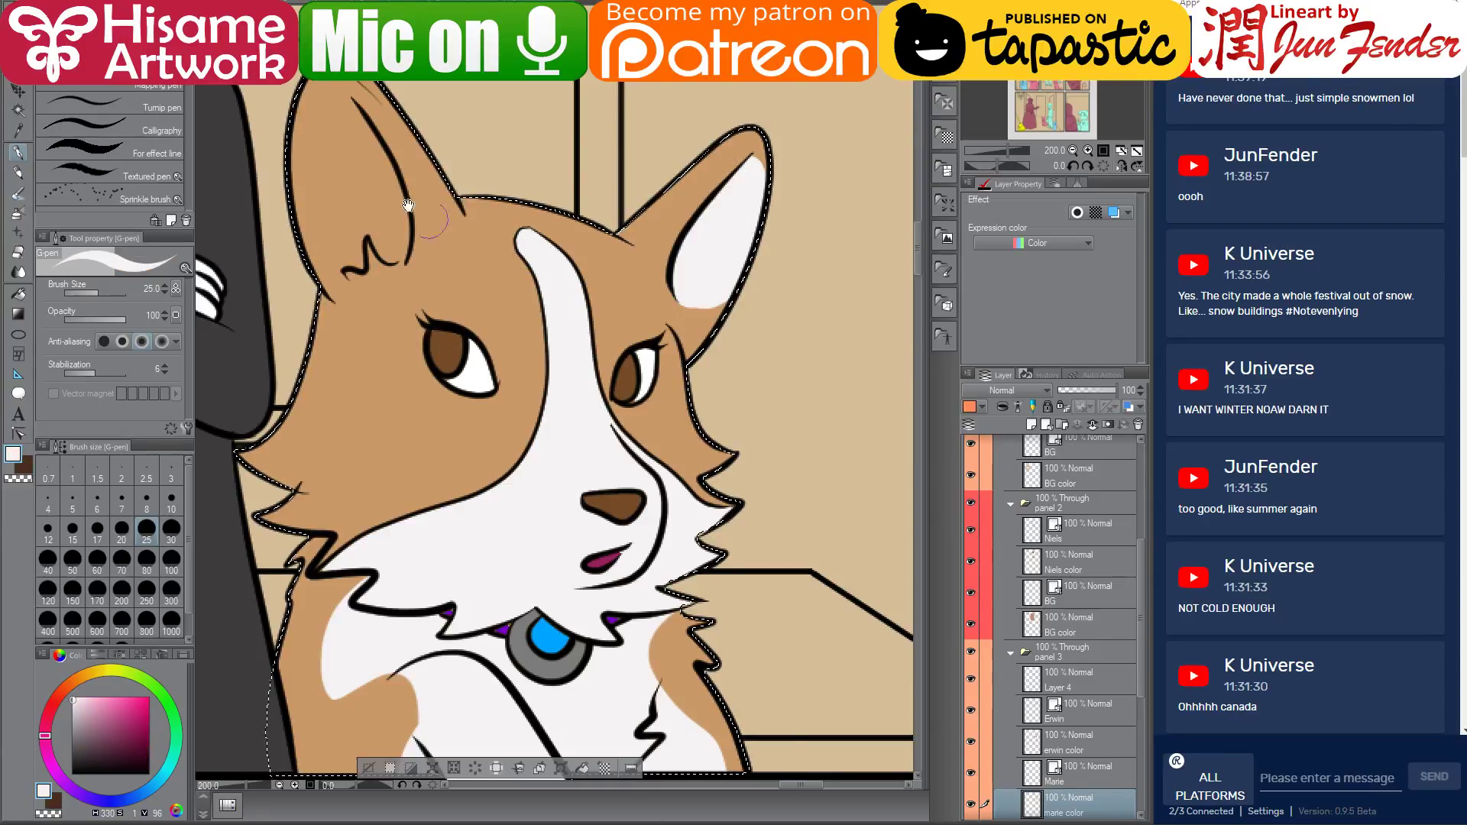
drag(347, 227, 545, 372)
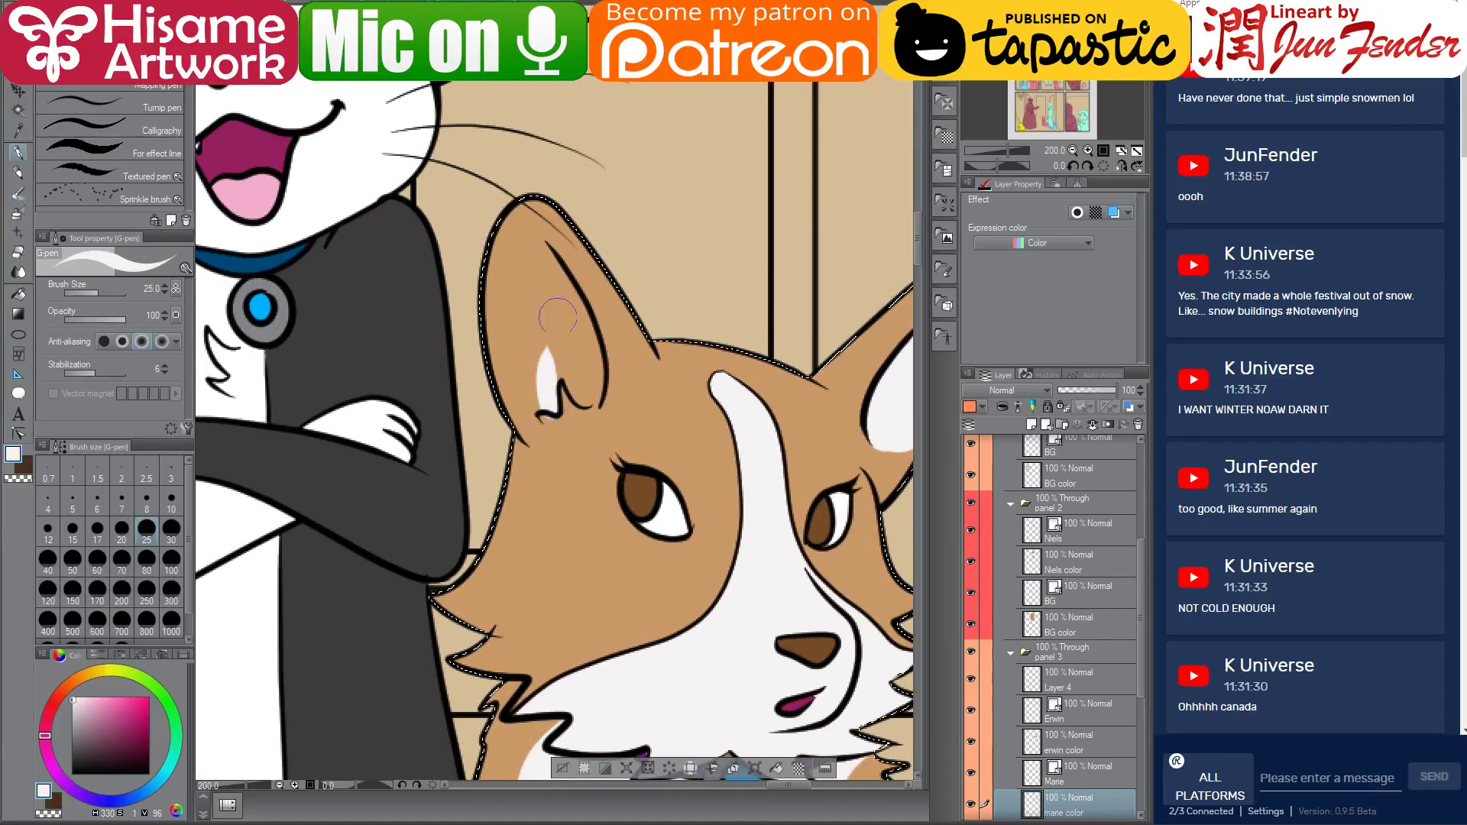
drag(544, 391, 548, 313)
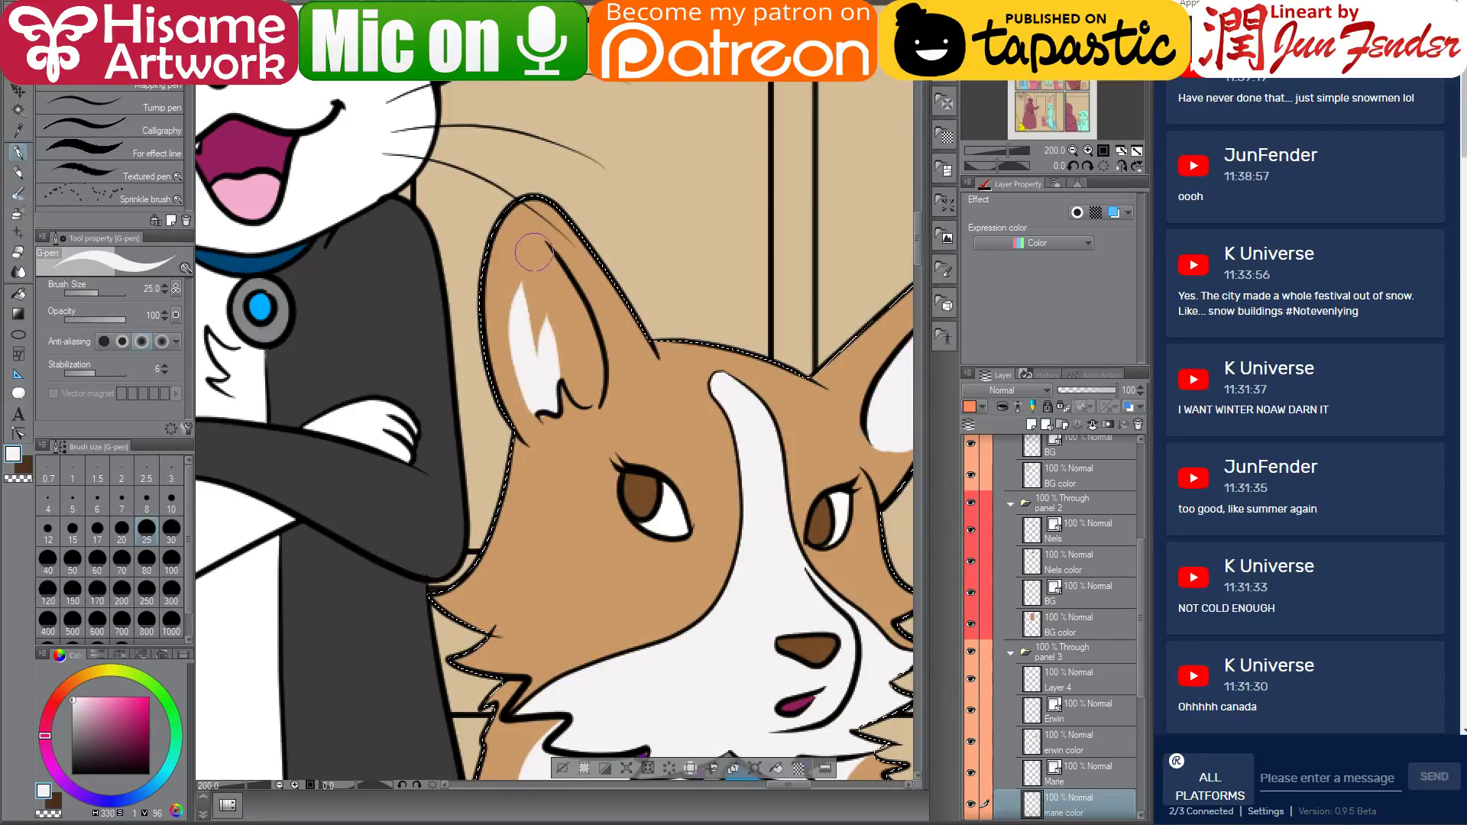
drag(534, 252, 569, 393)
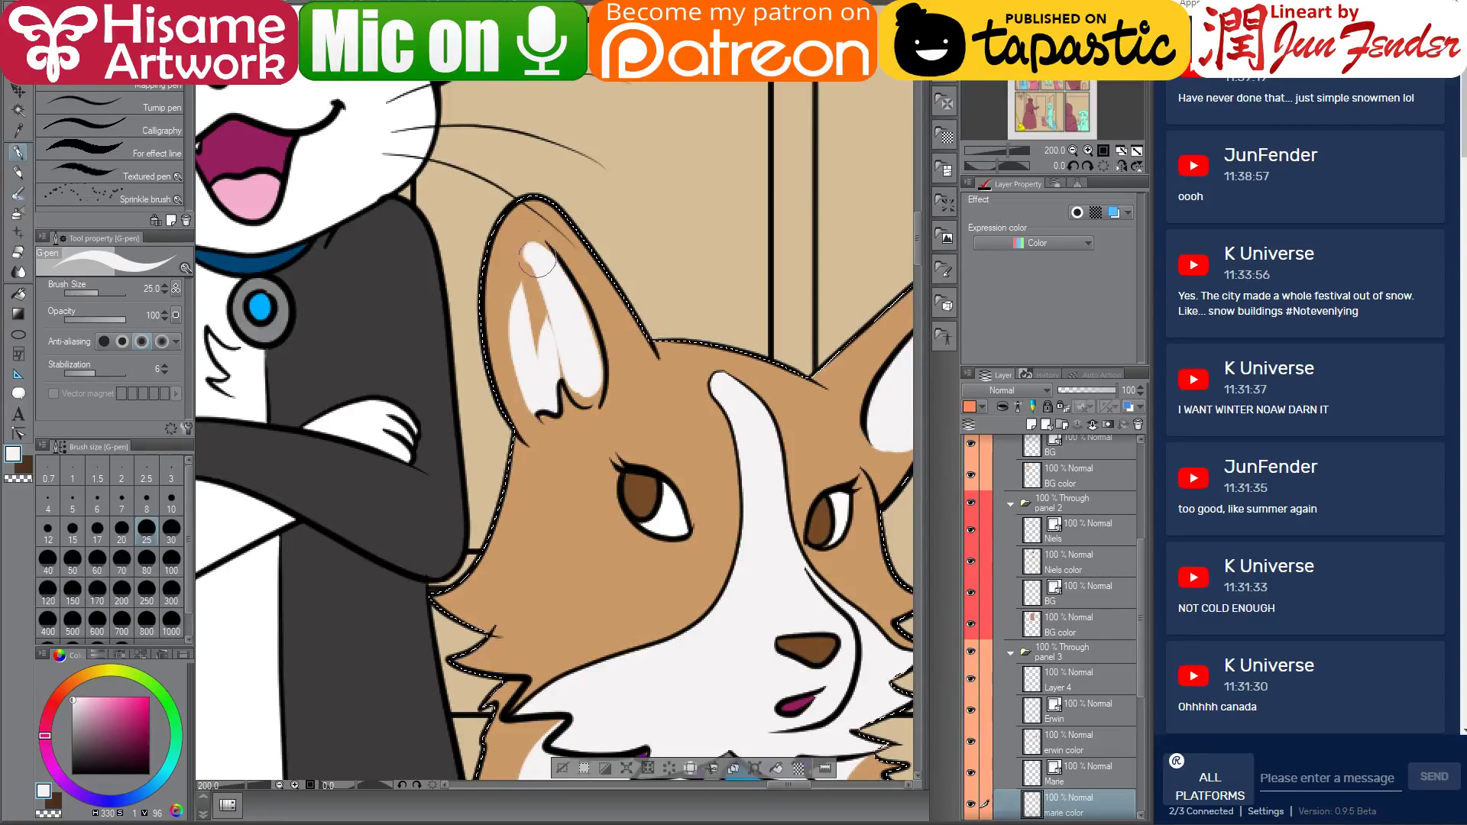
mouse_move(588, 382)
mouse_down()
mouse_move(585, 394)
mouse_move(541, 311)
mouse_up()
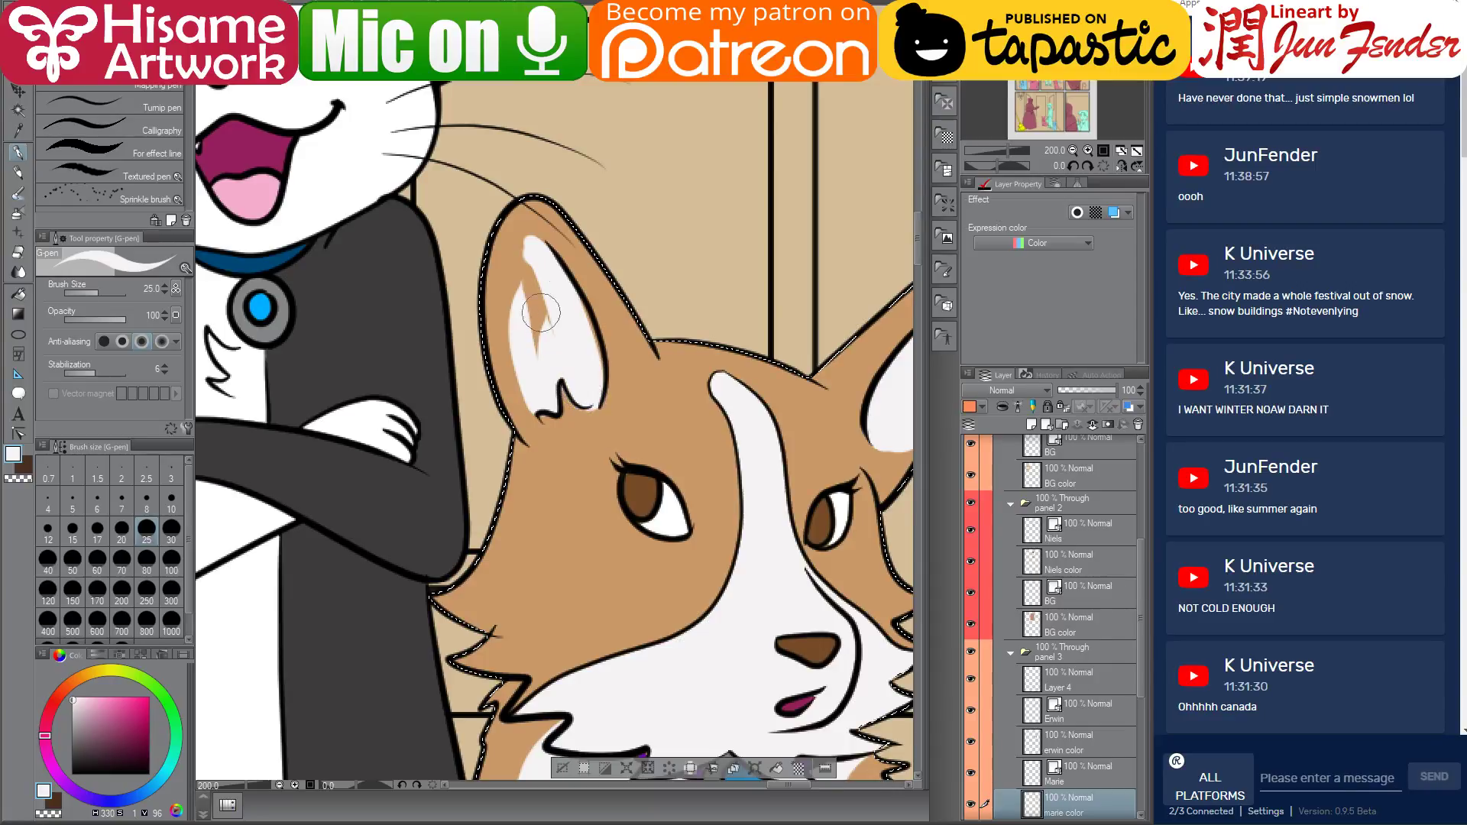
mouse_move(533, 262)
mouse_down()
mouse_move(578, 327)
mouse_move(582, 386)
mouse_move(556, 353)
mouse_move(527, 246)
mouse_move(578, 374)
mouse_up()
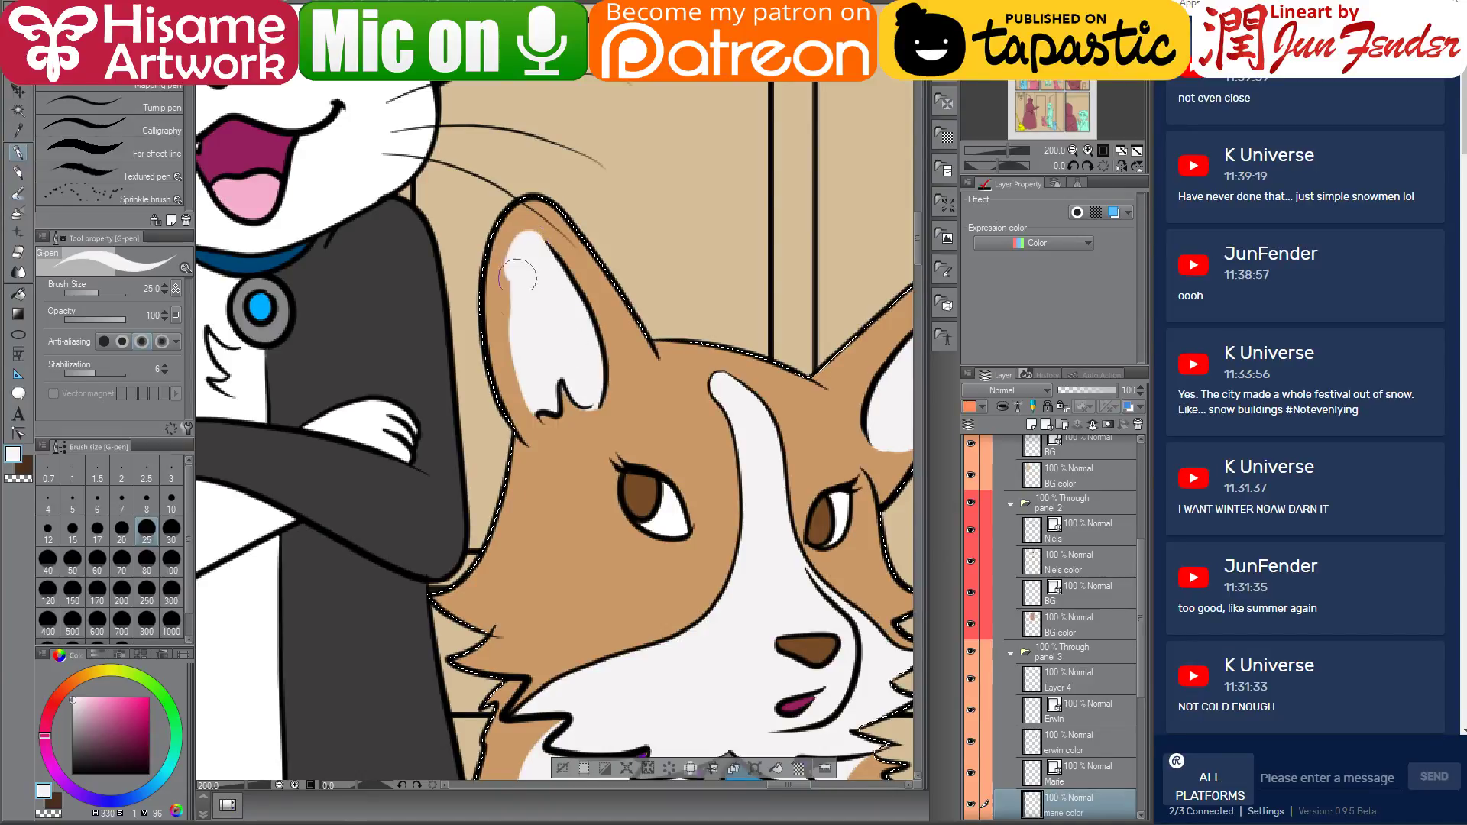
drag(517, 278, 548, 388)
key(ctrl+z)
mouse_move(532, 251)
mouse_down()
mouse_move(518, 305)
mouse_move(541, 391)
mouse_up()
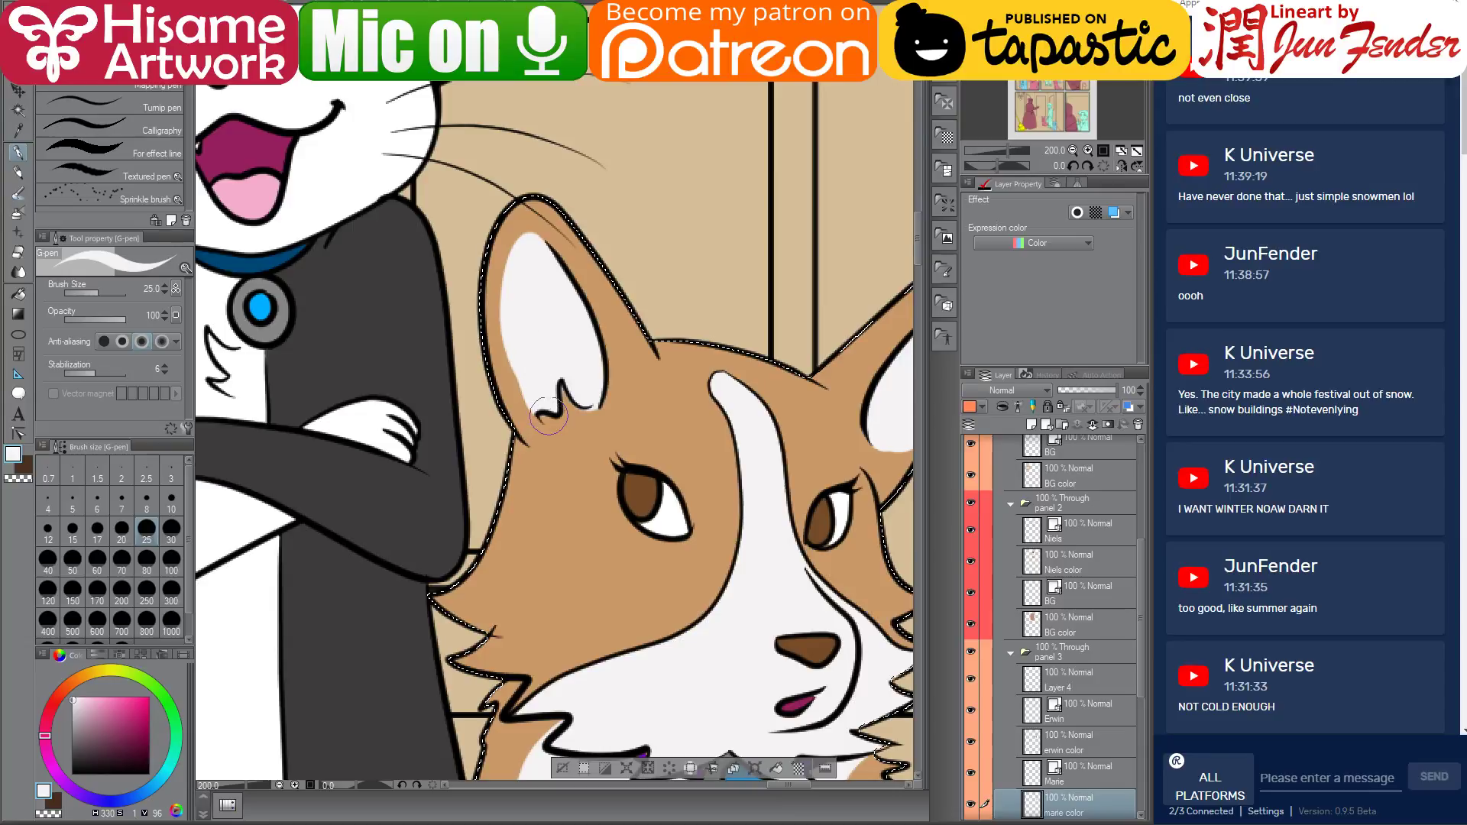
Resample the tan fur (H 30, S 49, V 79), clean up the lower edge of the near ear's white area, and deselect
alt+click(601, 418)
mouse_move(535, 329)
mouse_down()
mouse_move(538, 398)
mouse_move(583, 403)
mouse_move(565, 401)
mouse_move(585, 416)
mouse_move(608, 377)
mouse_up()
alt+click(584, 401)
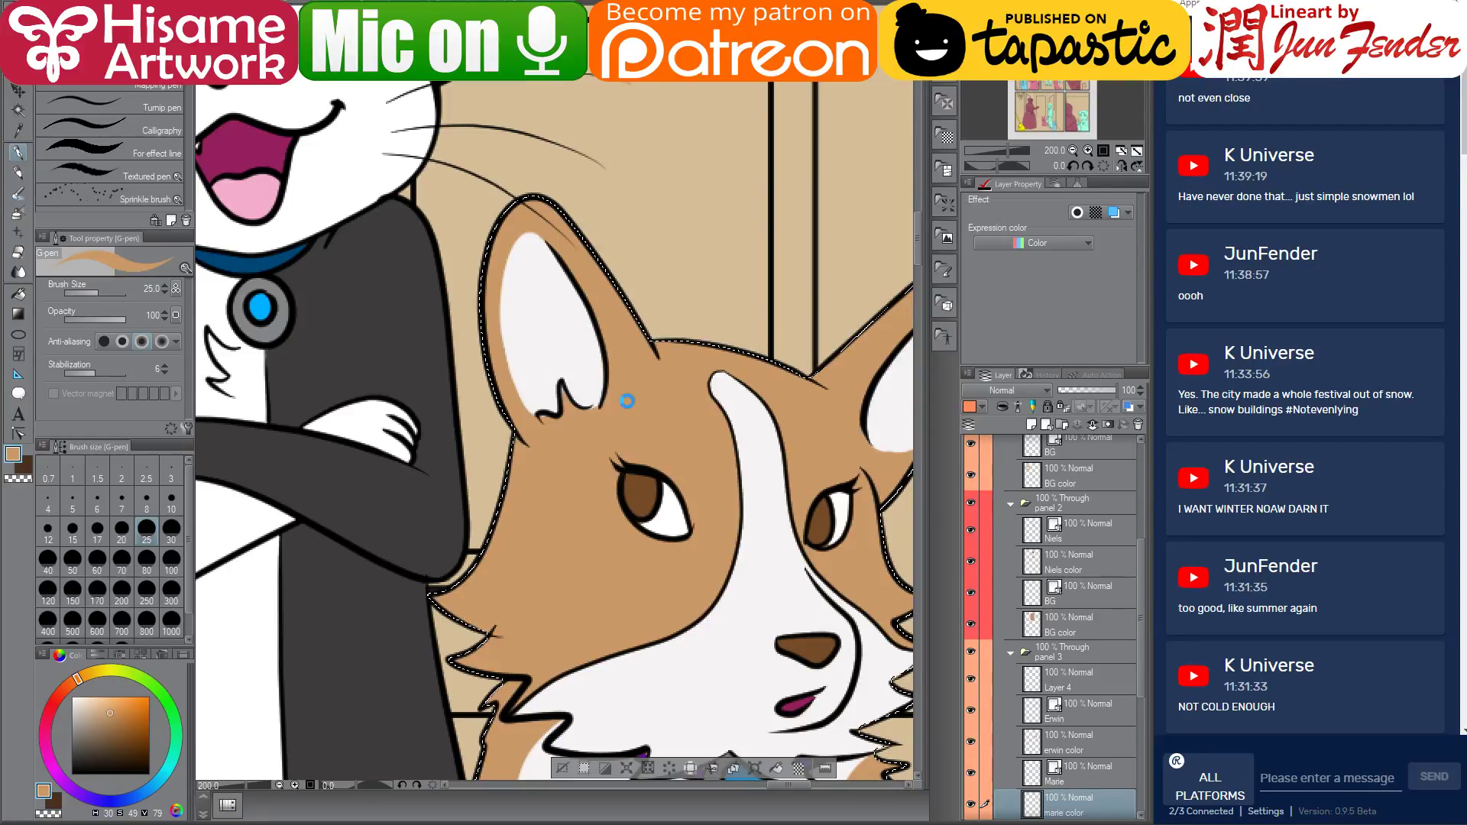
drag(583, 357, 480, 193)
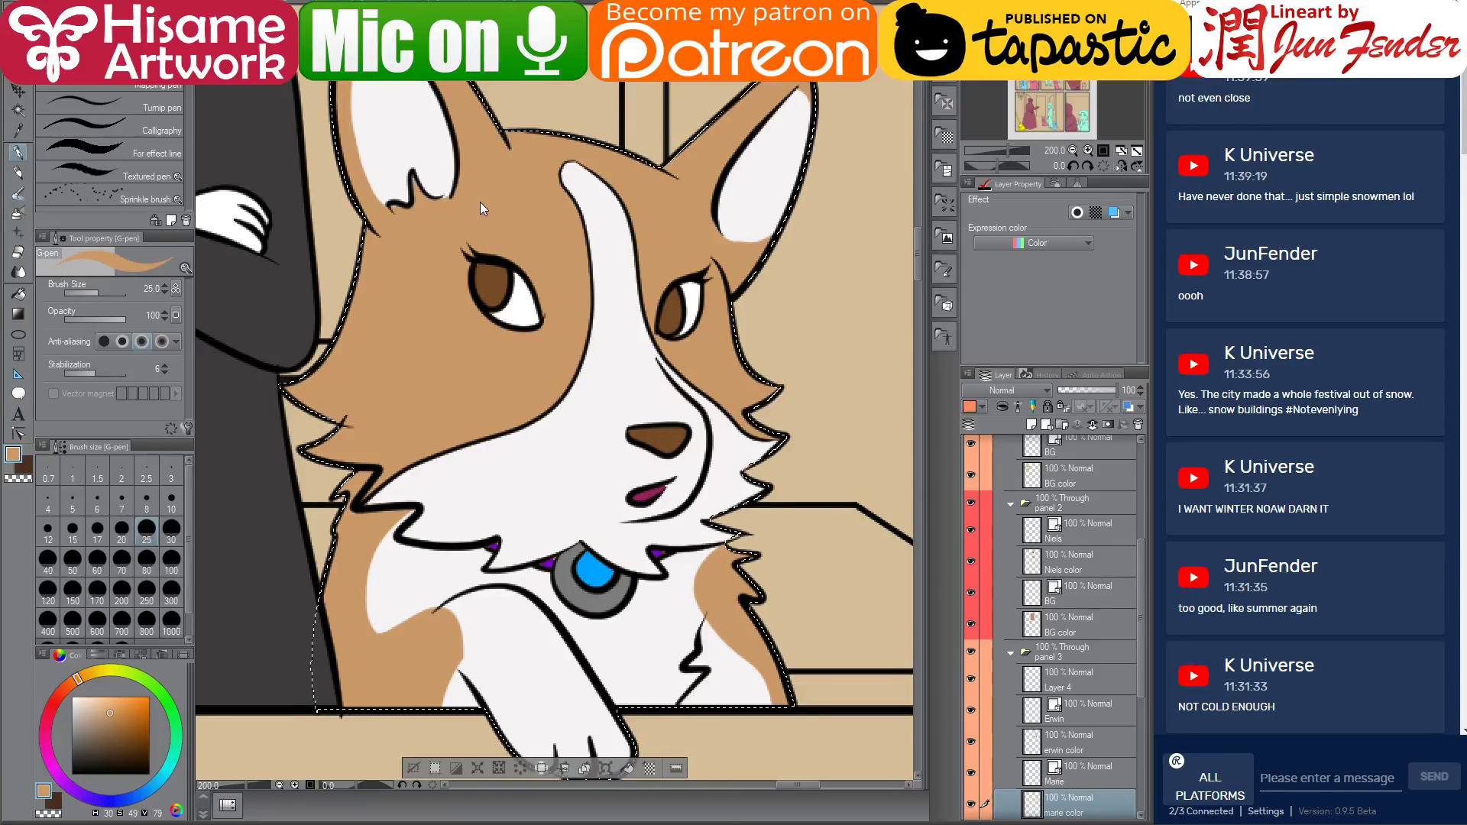
scroll(527, 483, down, 4)
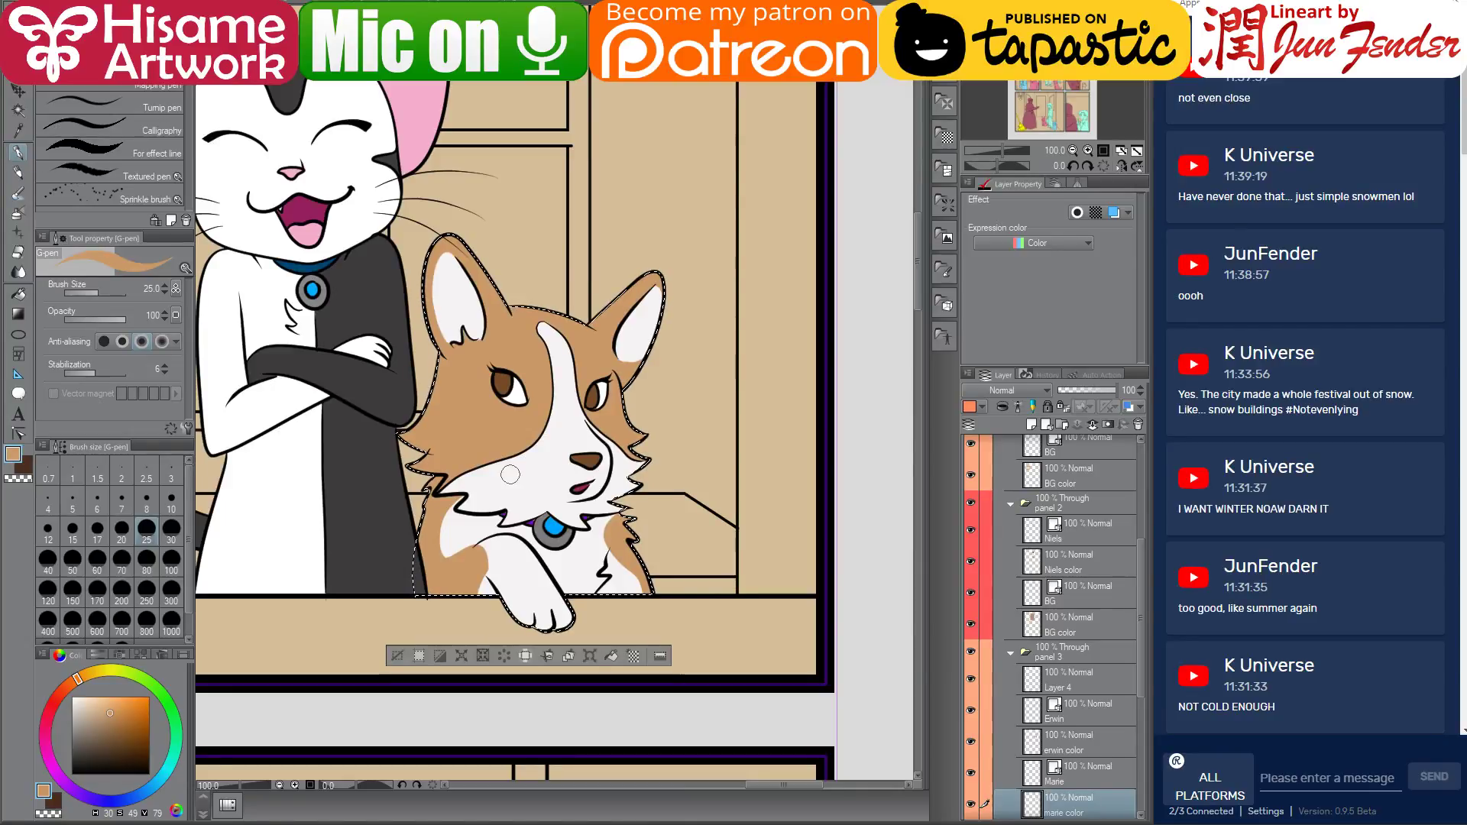
scroll(511, 474, up, 2)
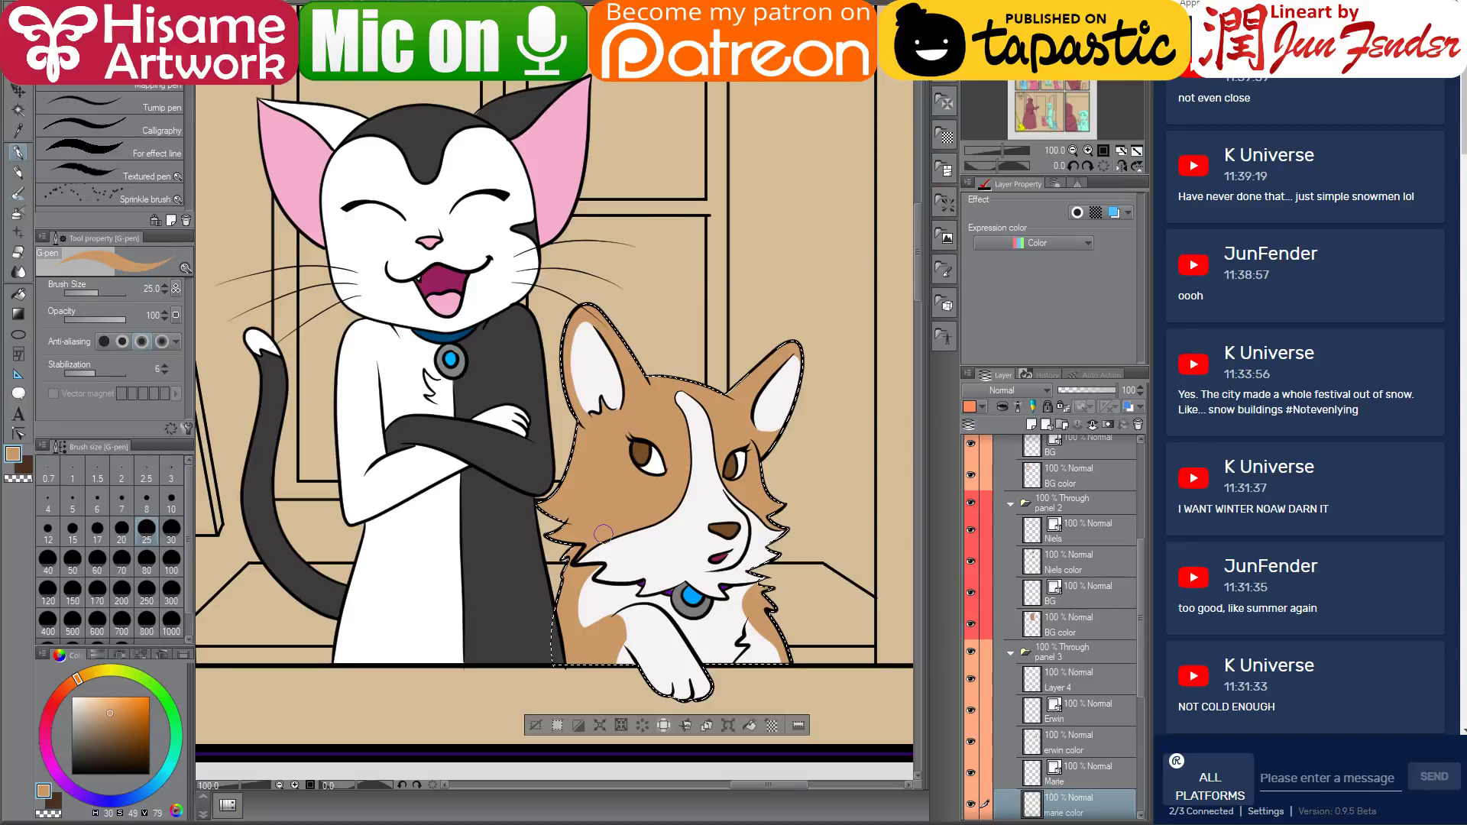
key(ctrl+d)
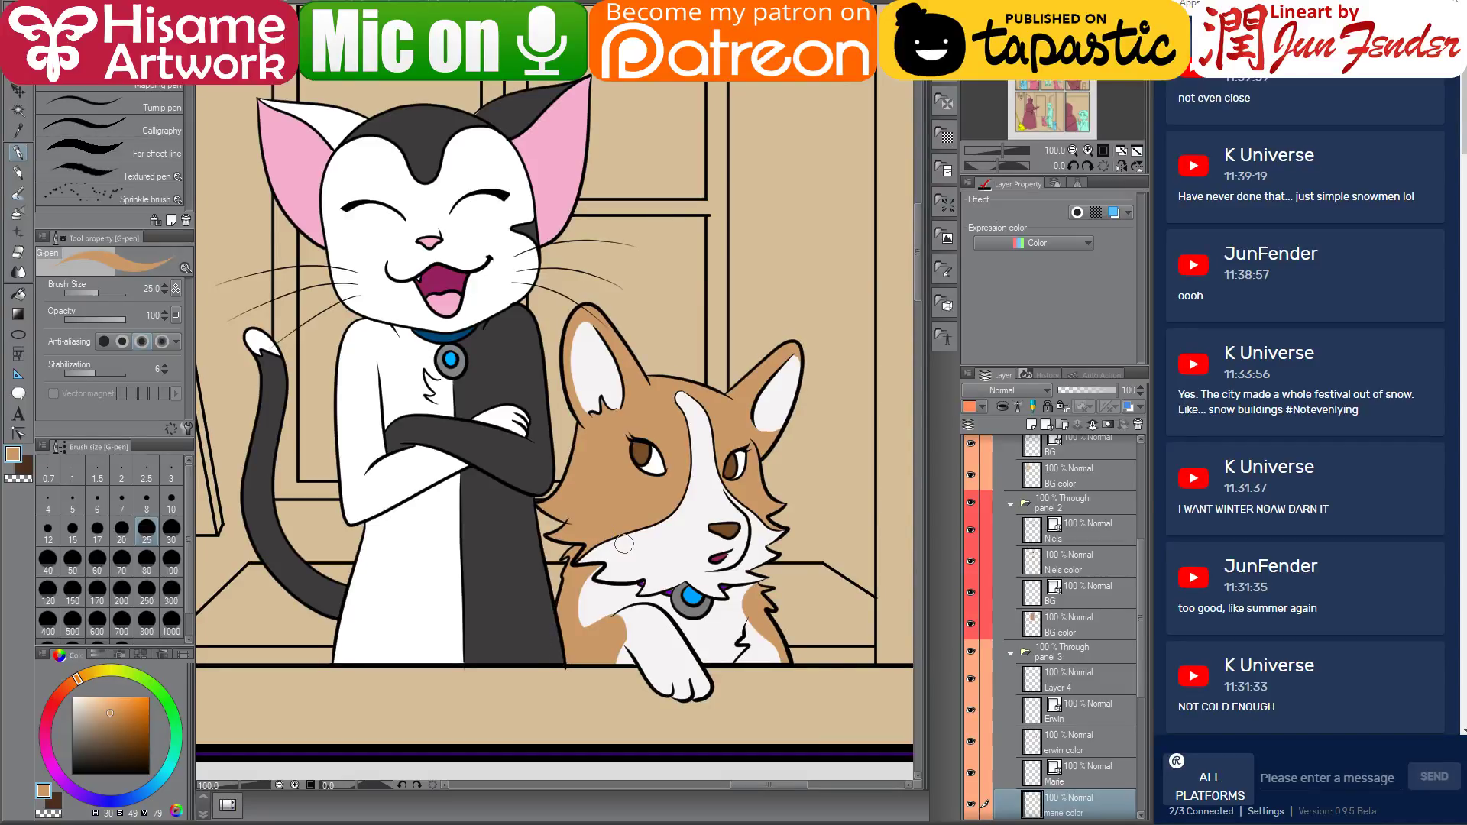
Activate the Marie color layer of panel 4 and load its coloured area as a selection around the snarling corgi
scroll(647, 525, down, 3)
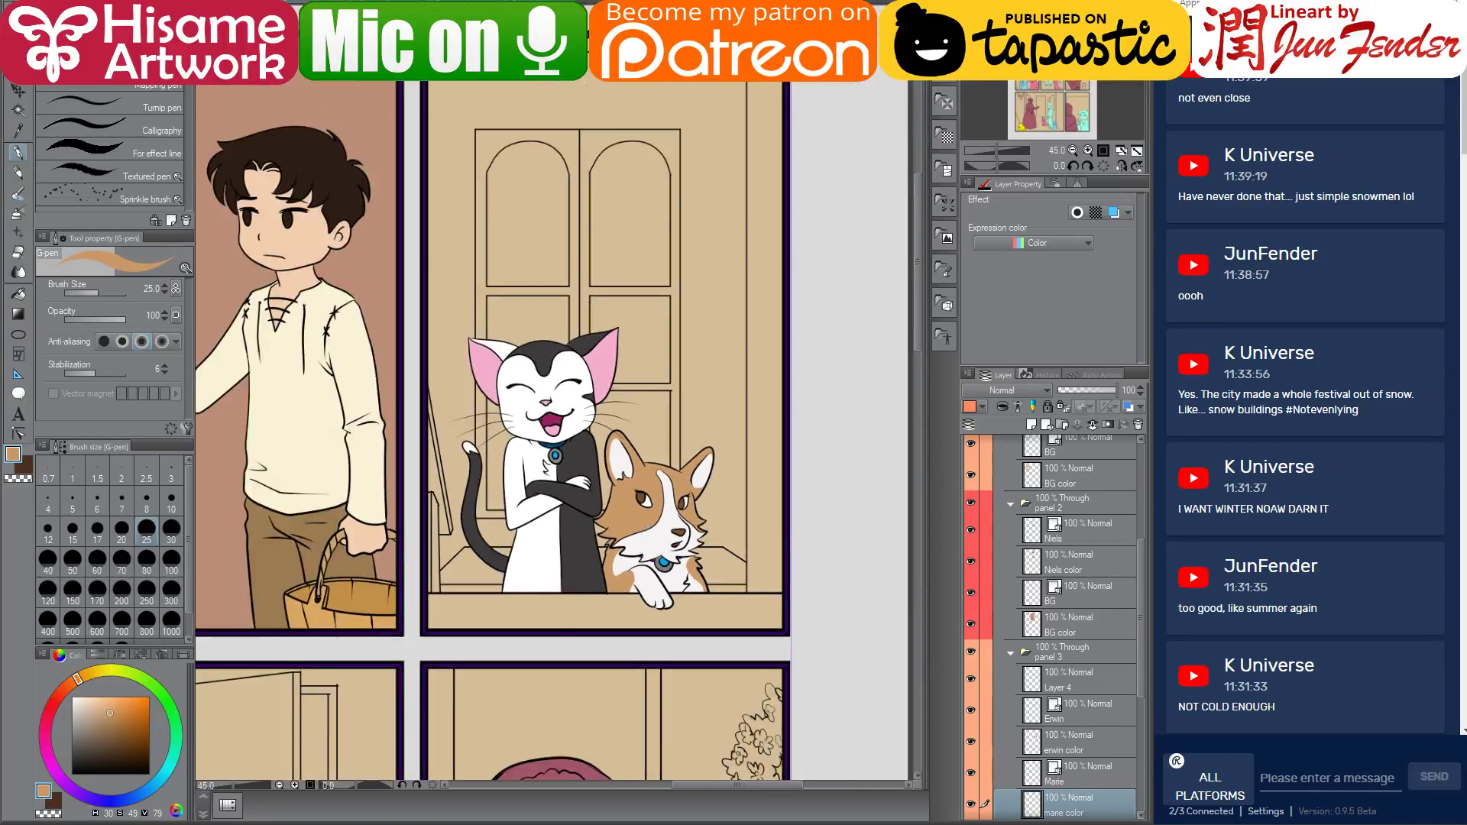
drag(626, 563, 732, 507)
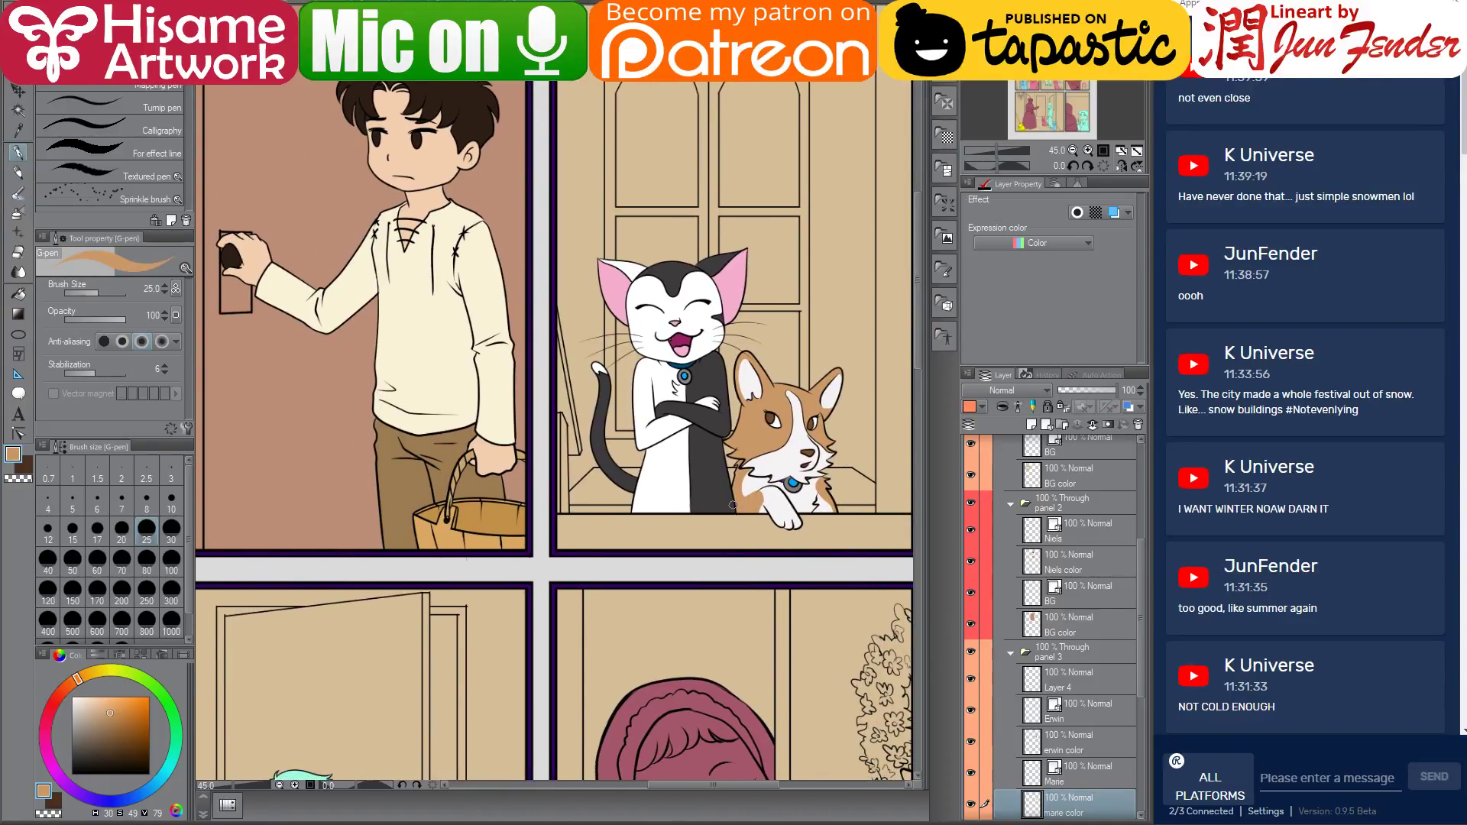
scroll(724, 484, down, 1)
drag(654, 538, 841, 307)
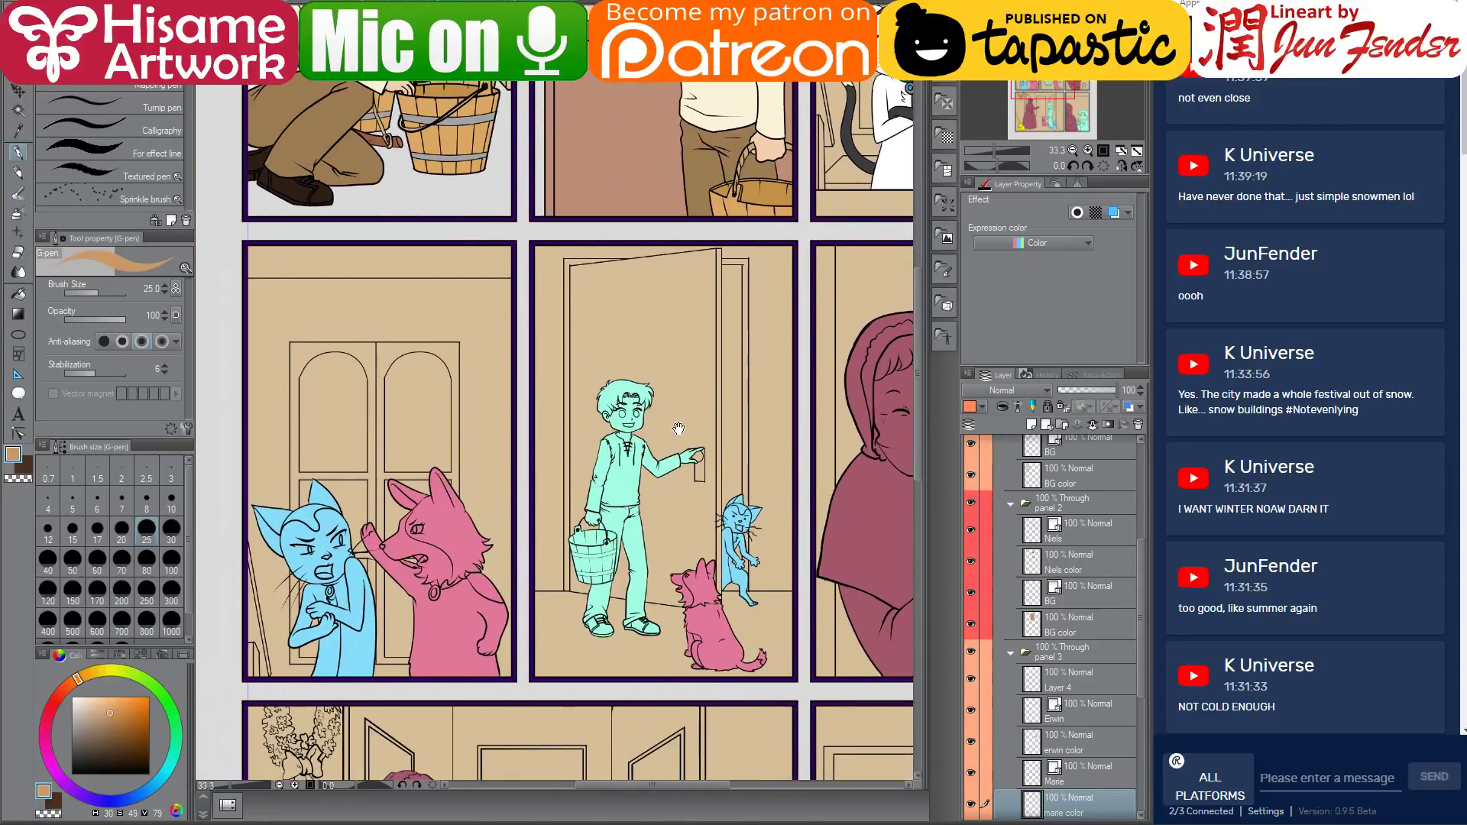
ctrl+shift+click(452, 621)
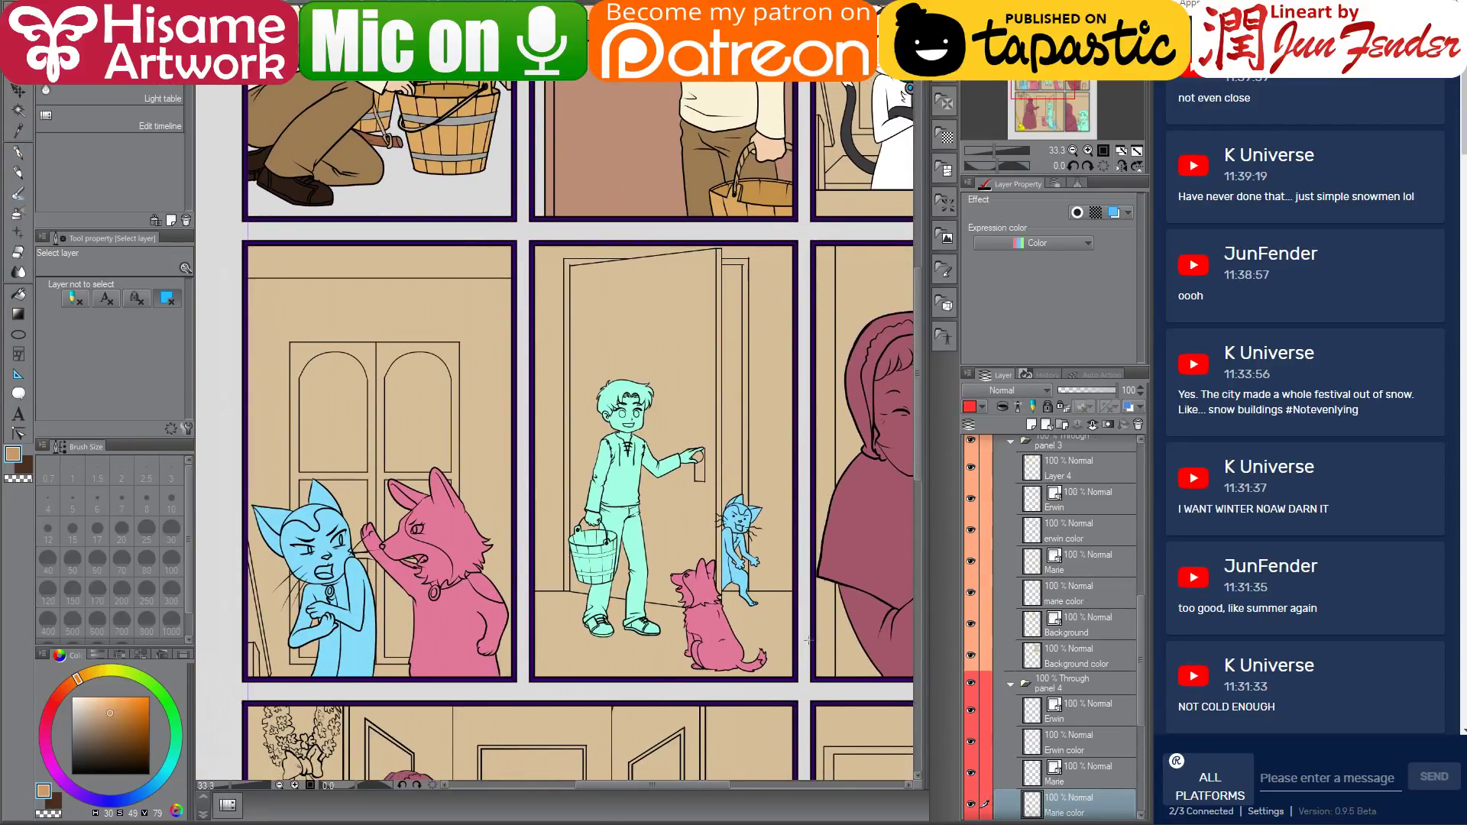
ctrl+click(1033, 747)
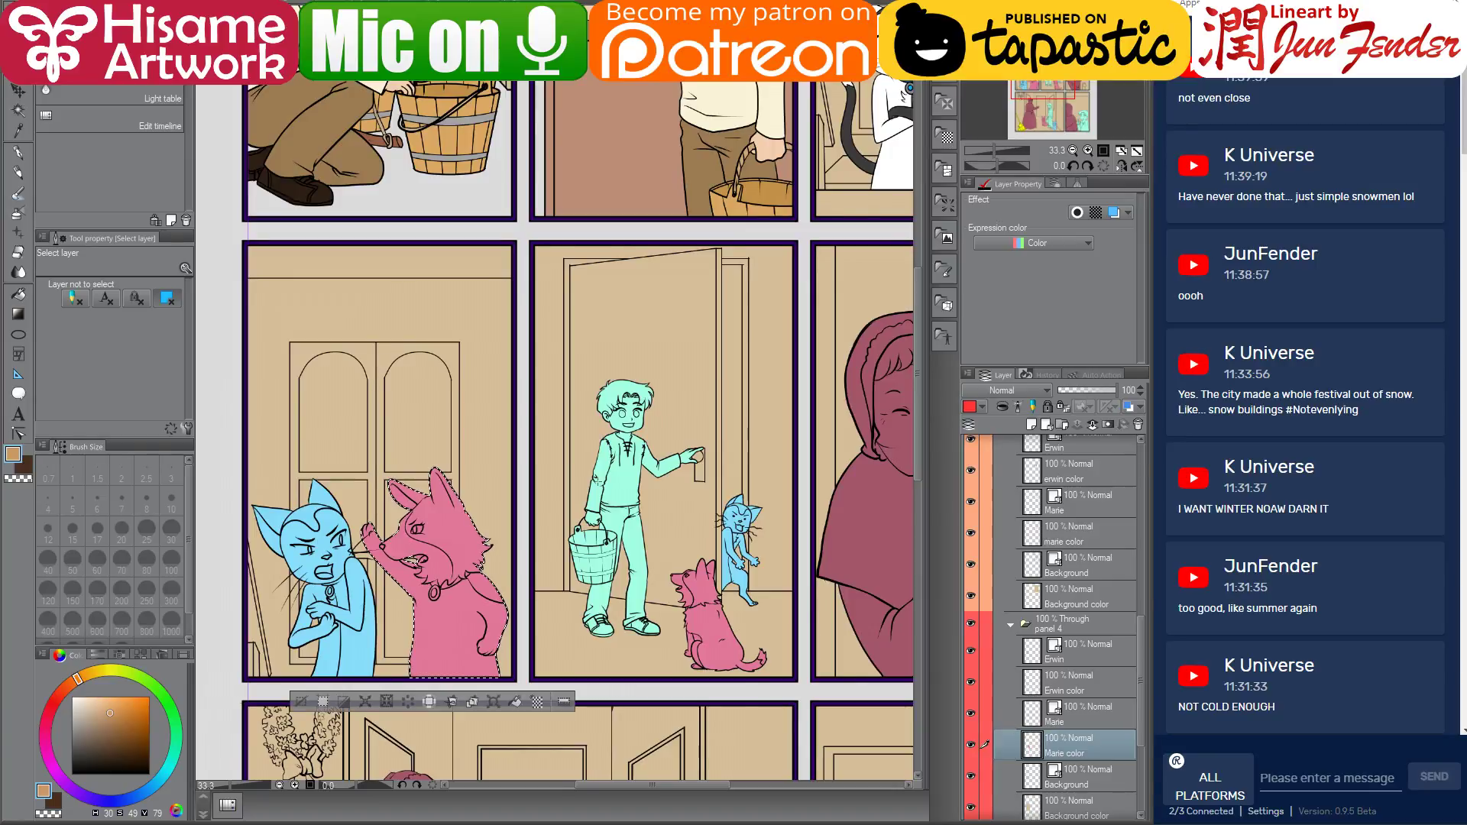
Cover the selected pink corgi in panel 4 with the tan fur colour using the G-pen at size 600
click(19, 153)
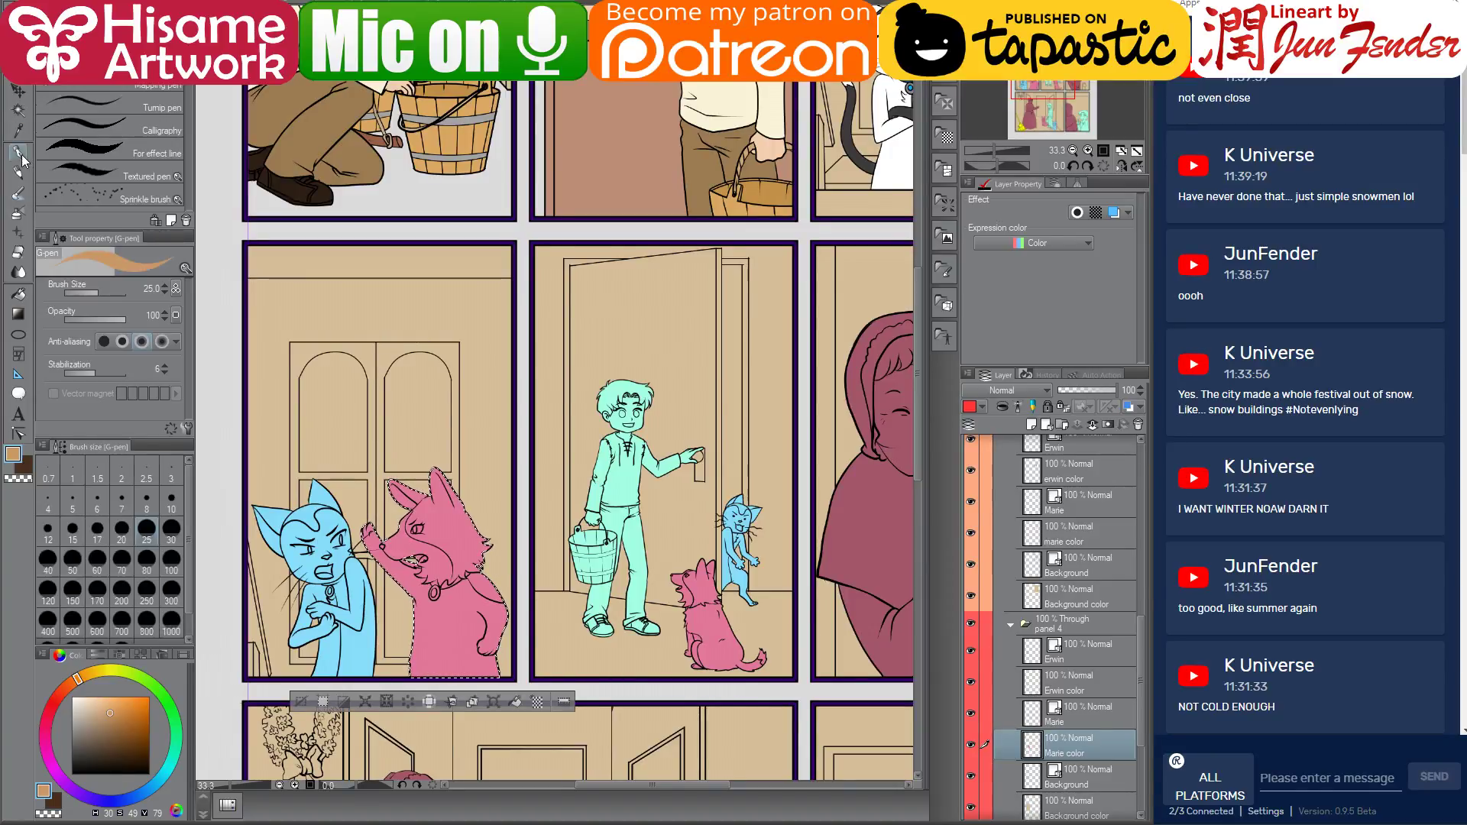
drag(741, 403, 638, 443)
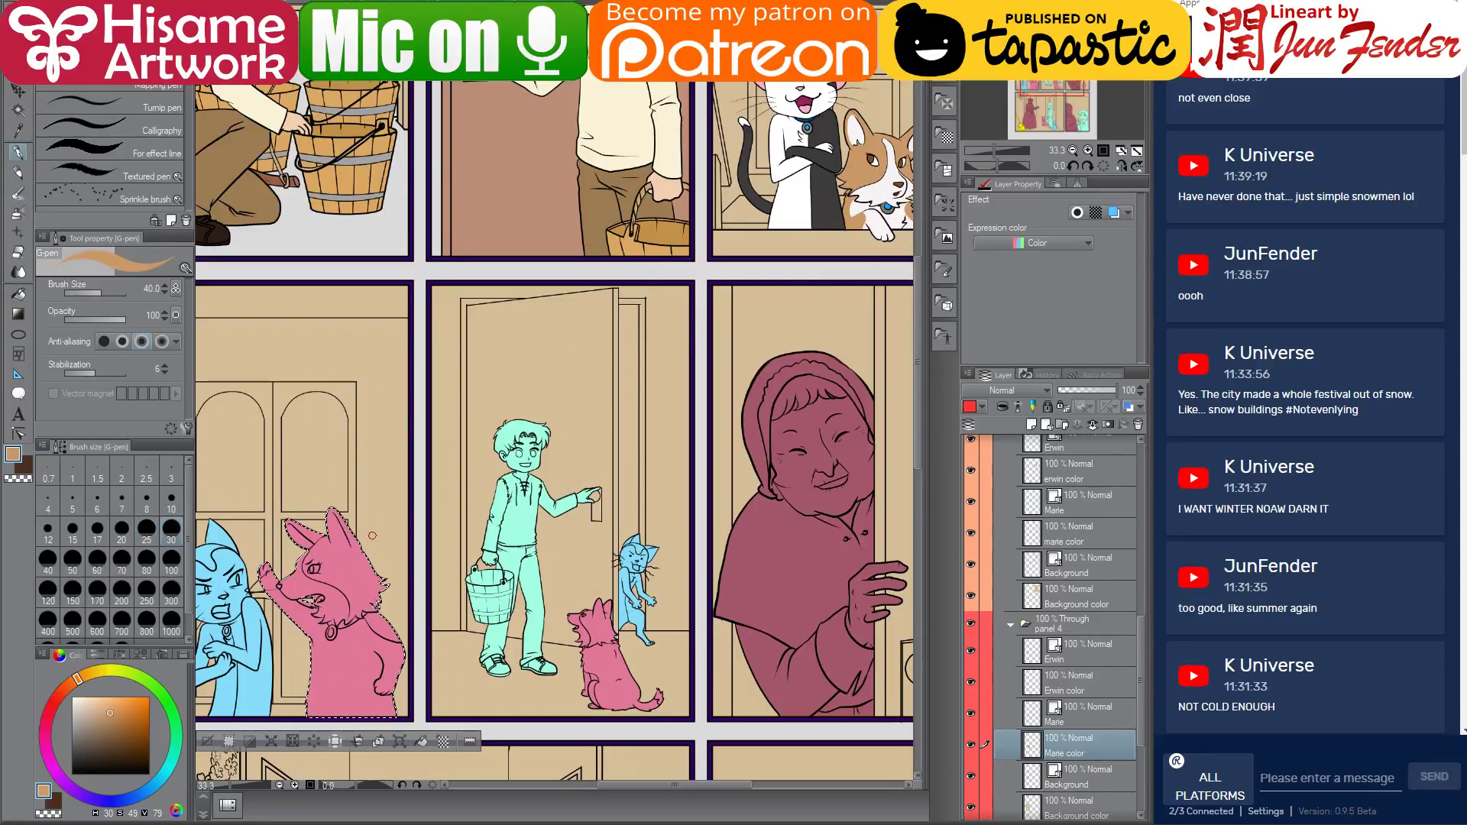
click(97, 611)
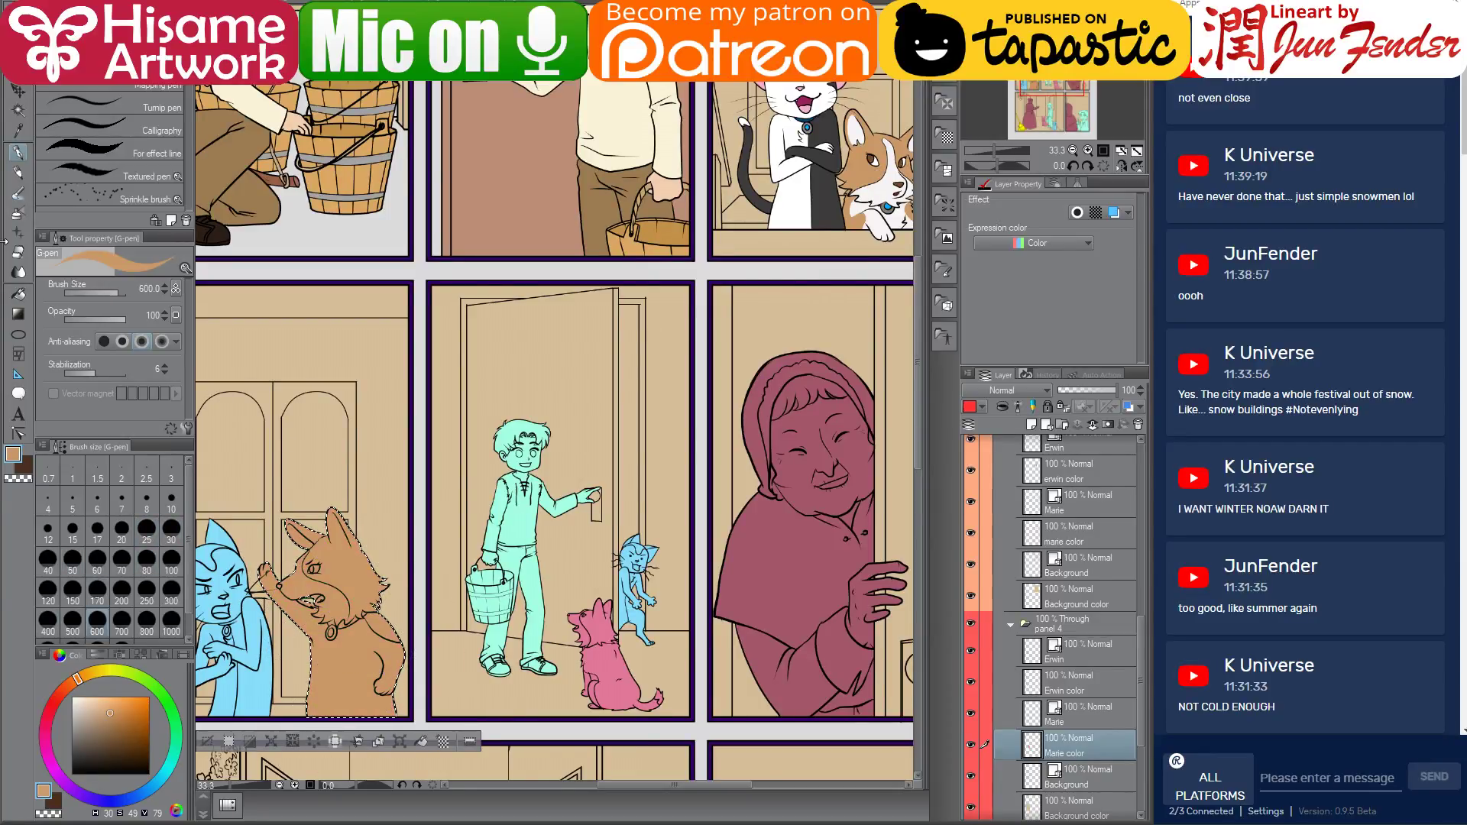
Sample off-white (H 330, S 1, V 96) from panel 3's corgi and fill the panel 4 corgi's body and raised arm
click(25, 296)
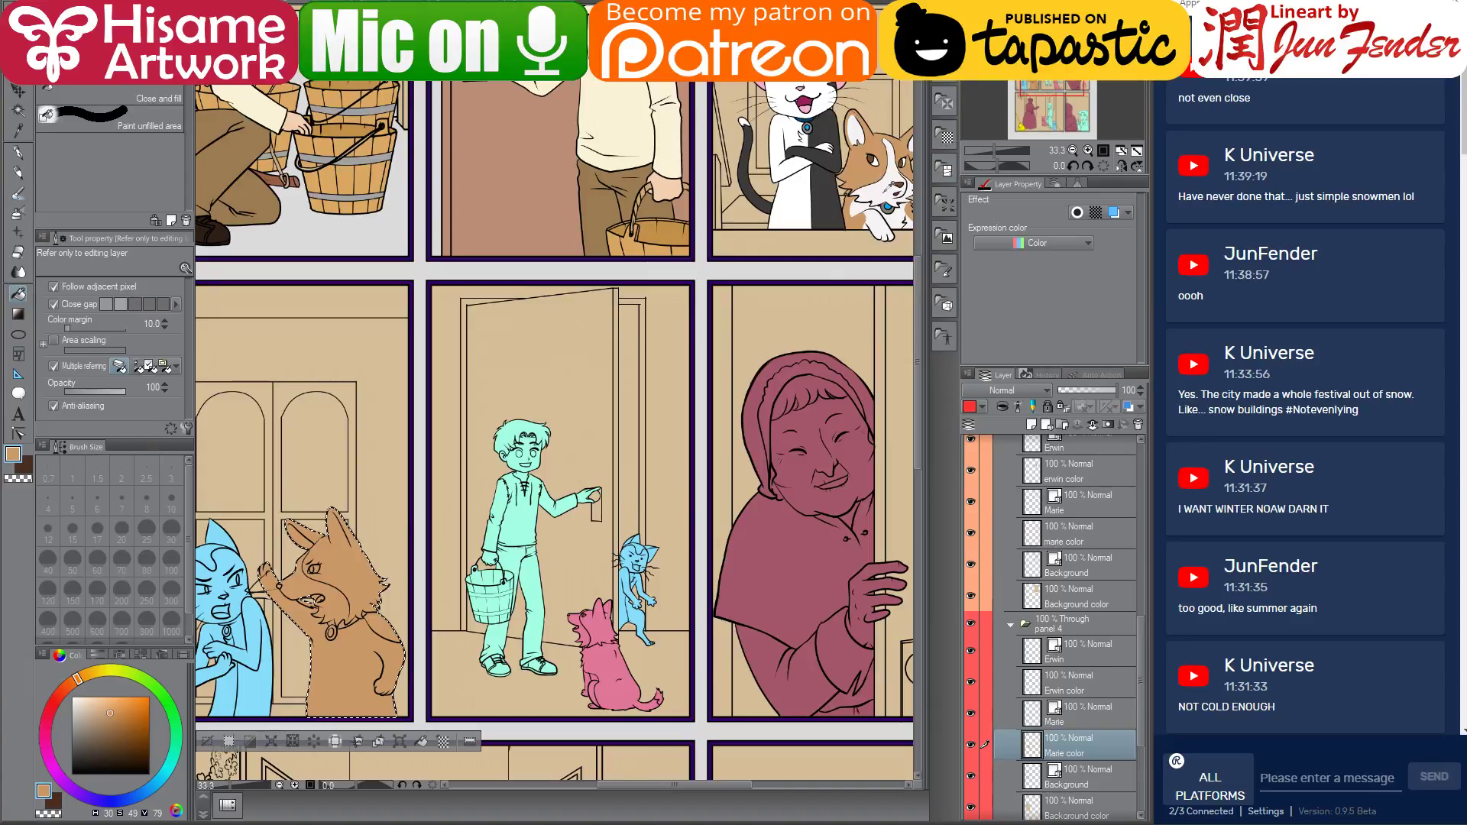
alt+click(886, 191)
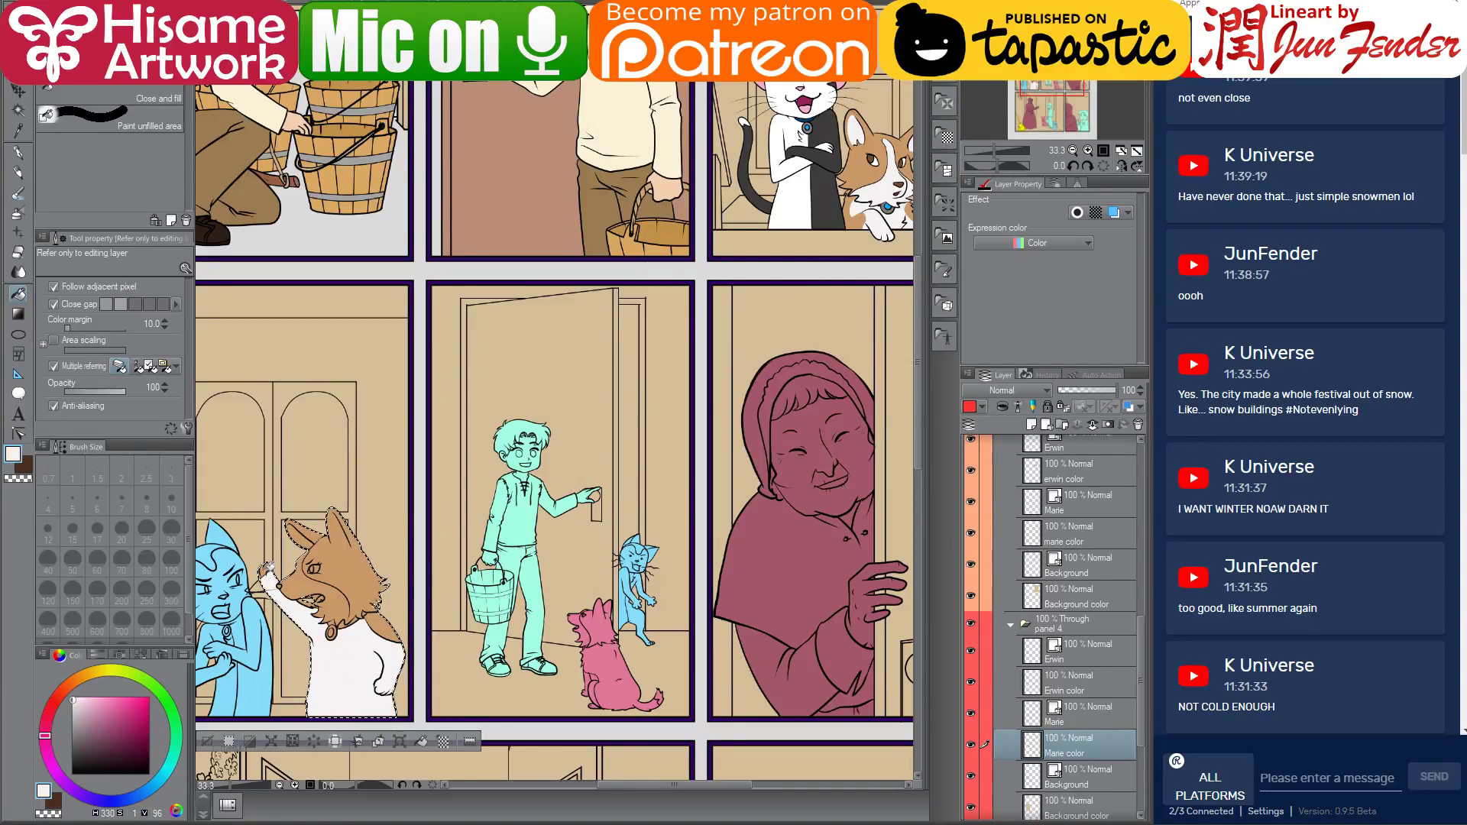
scroll(363, 439, up, 4)
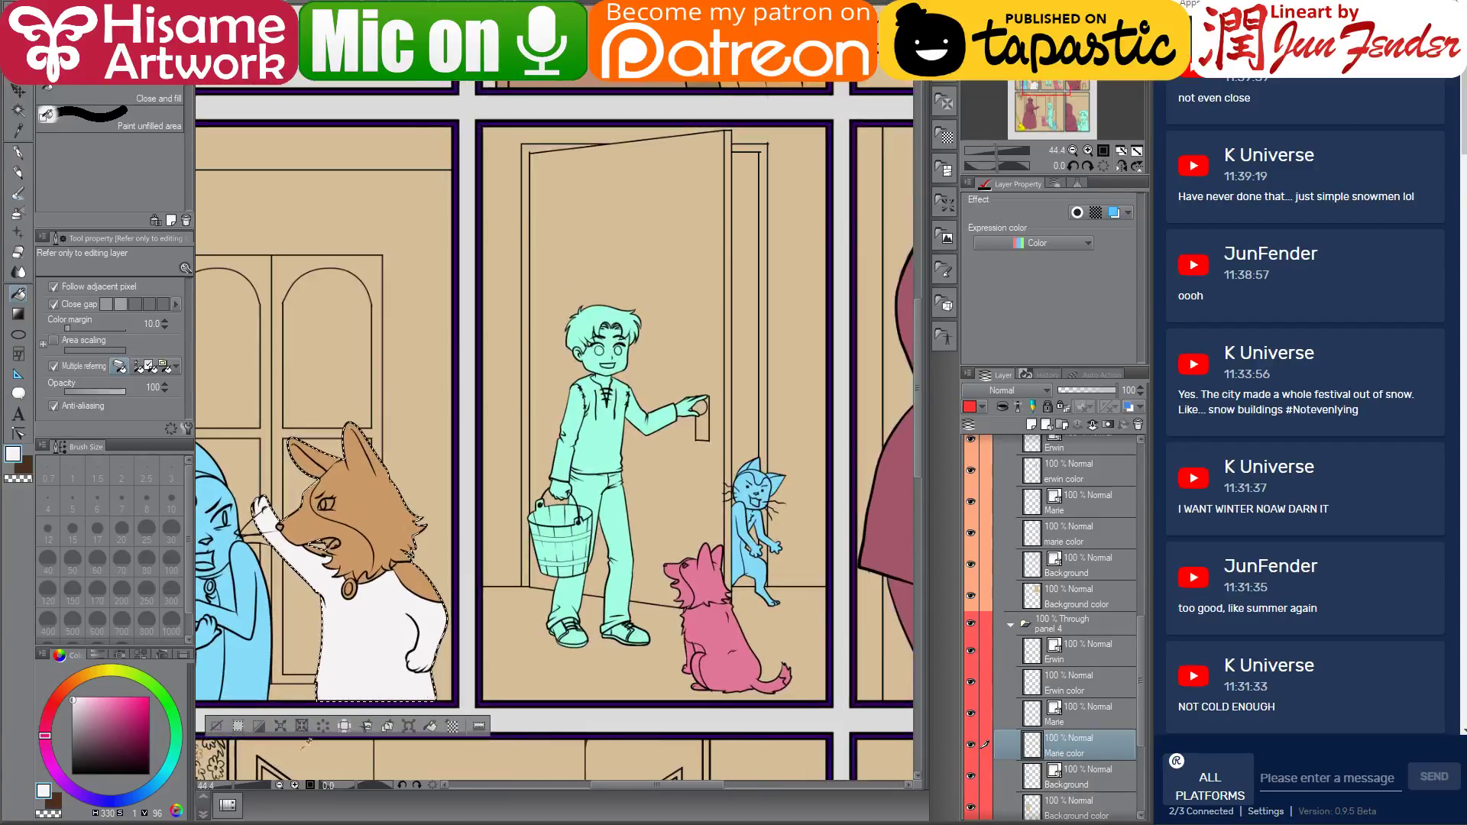
Try to fill the panel 4 corgi's muzzle and cheek with the off-white, and undo the fill
click(363, 439)
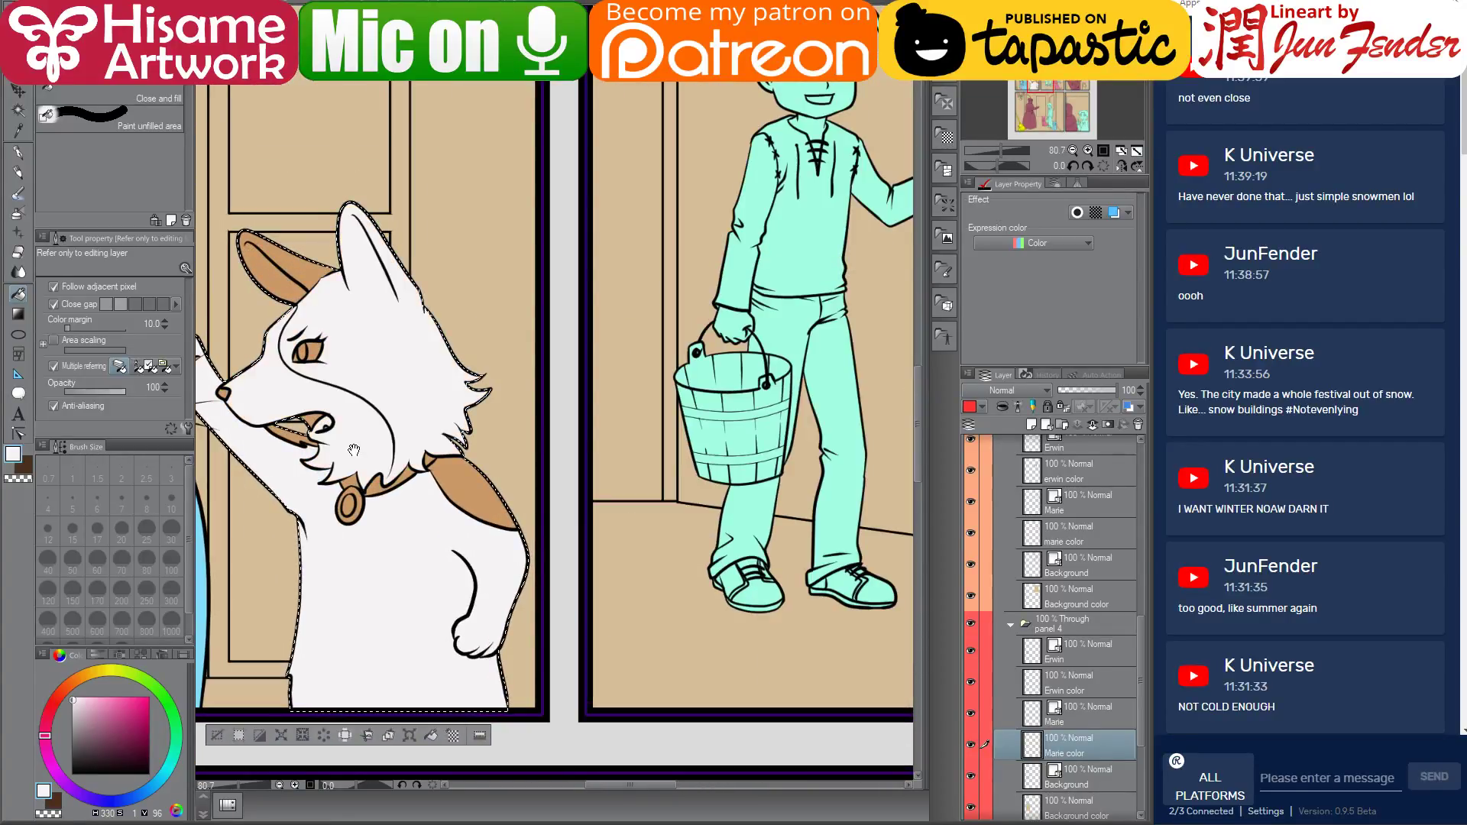
drag(363, 439, 571, 451)
key(ctrl+z)
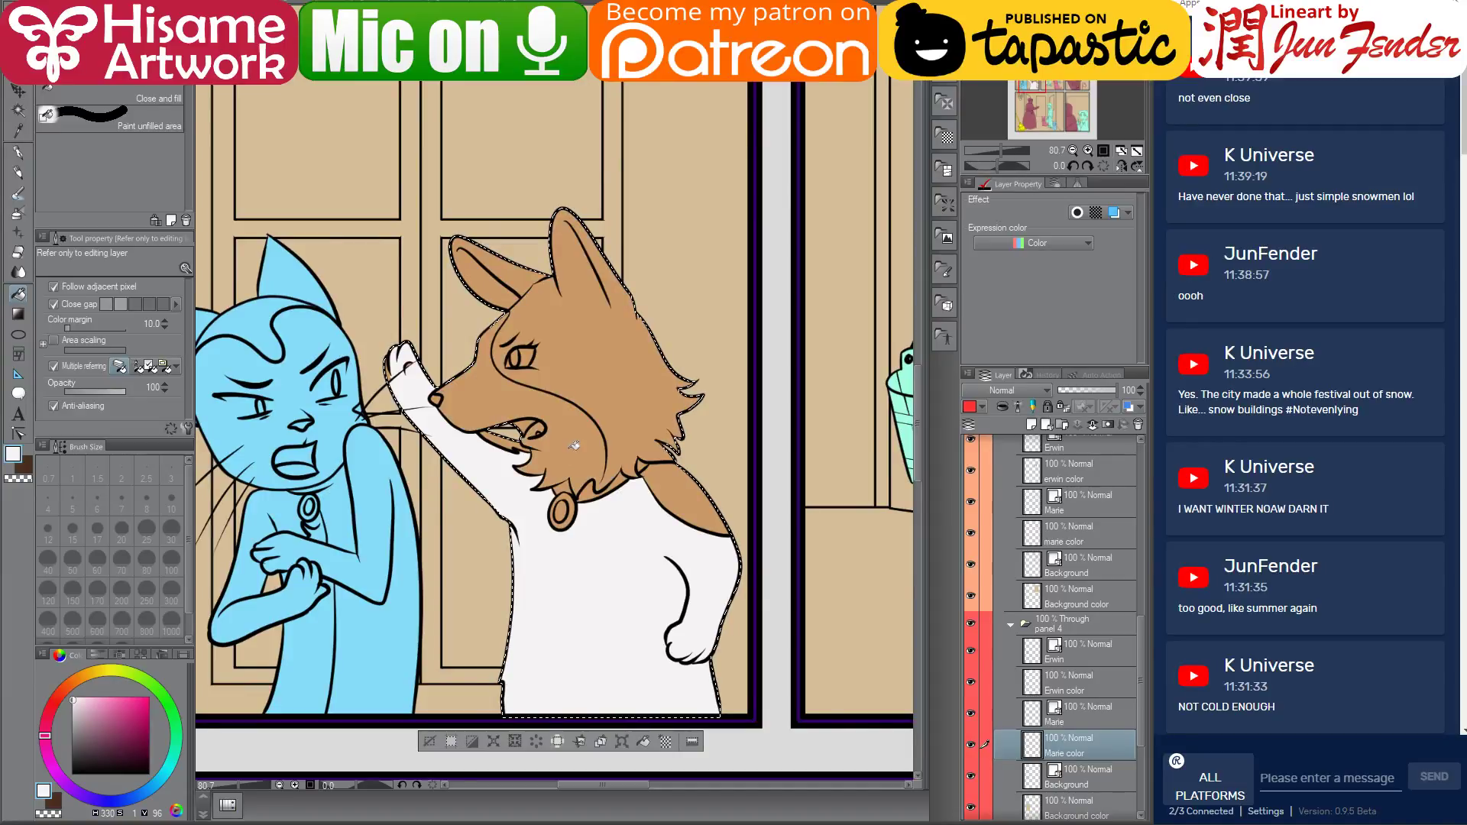
Close the gap between the corgi's cheek line and neck with off-white G-pen strokes at size 15, and return to the Fill tool
scroll(588, 483, up, 3)
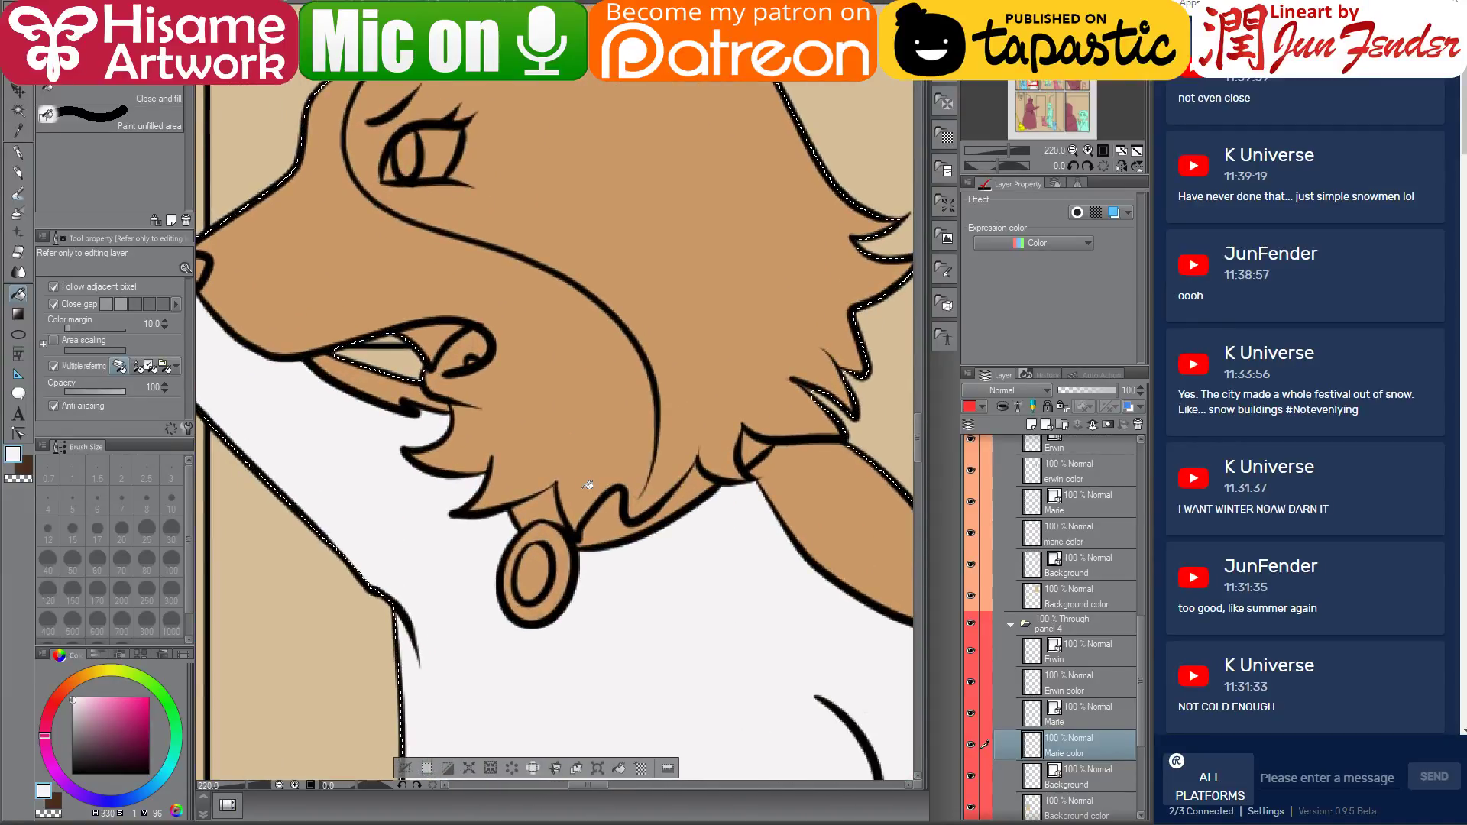
key(p)
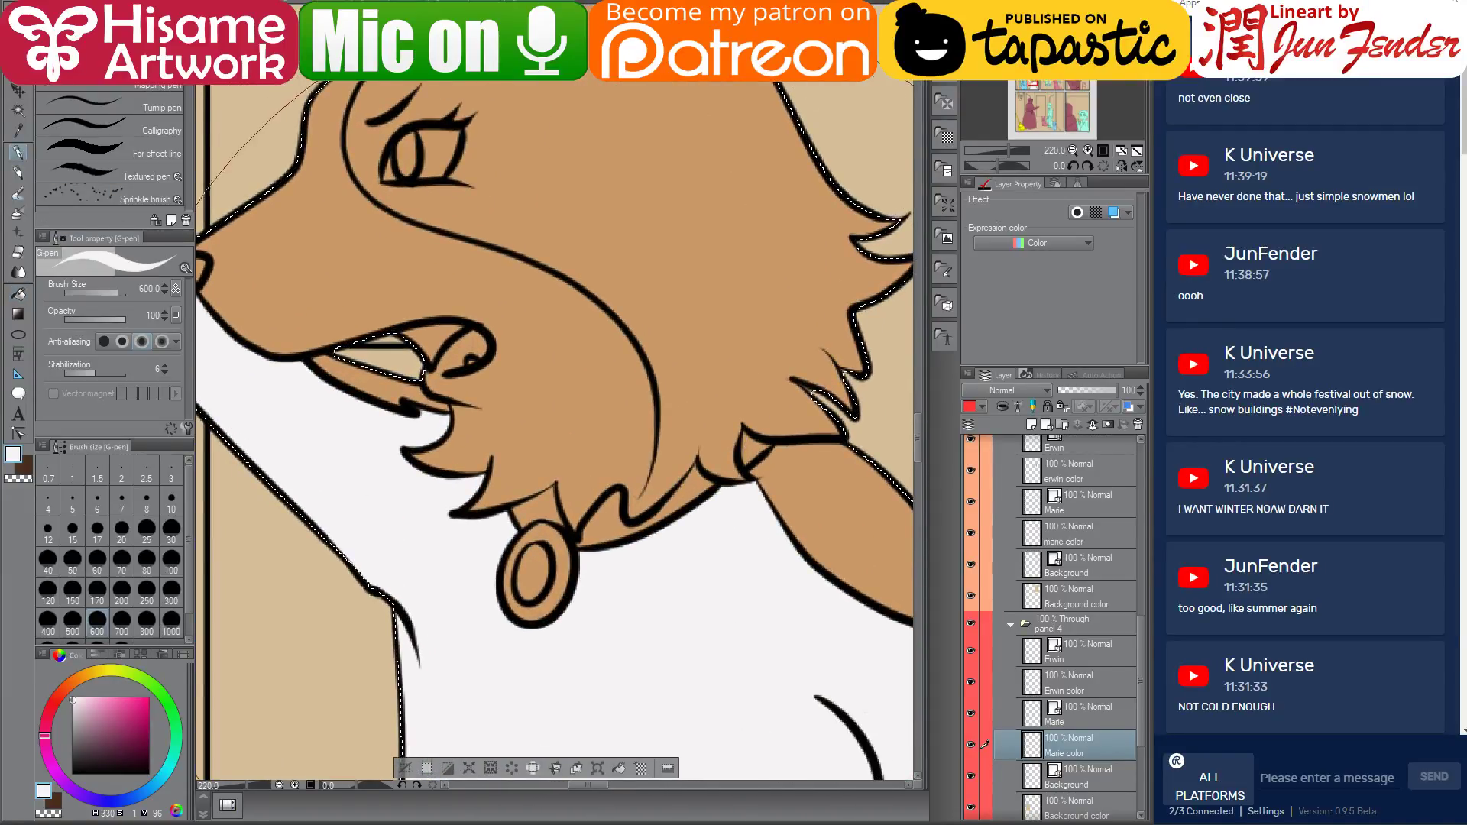
key(bracketleft)
key(bracketleft)
key(bracketleft)
key(bracketleft)
key(bracketleft)
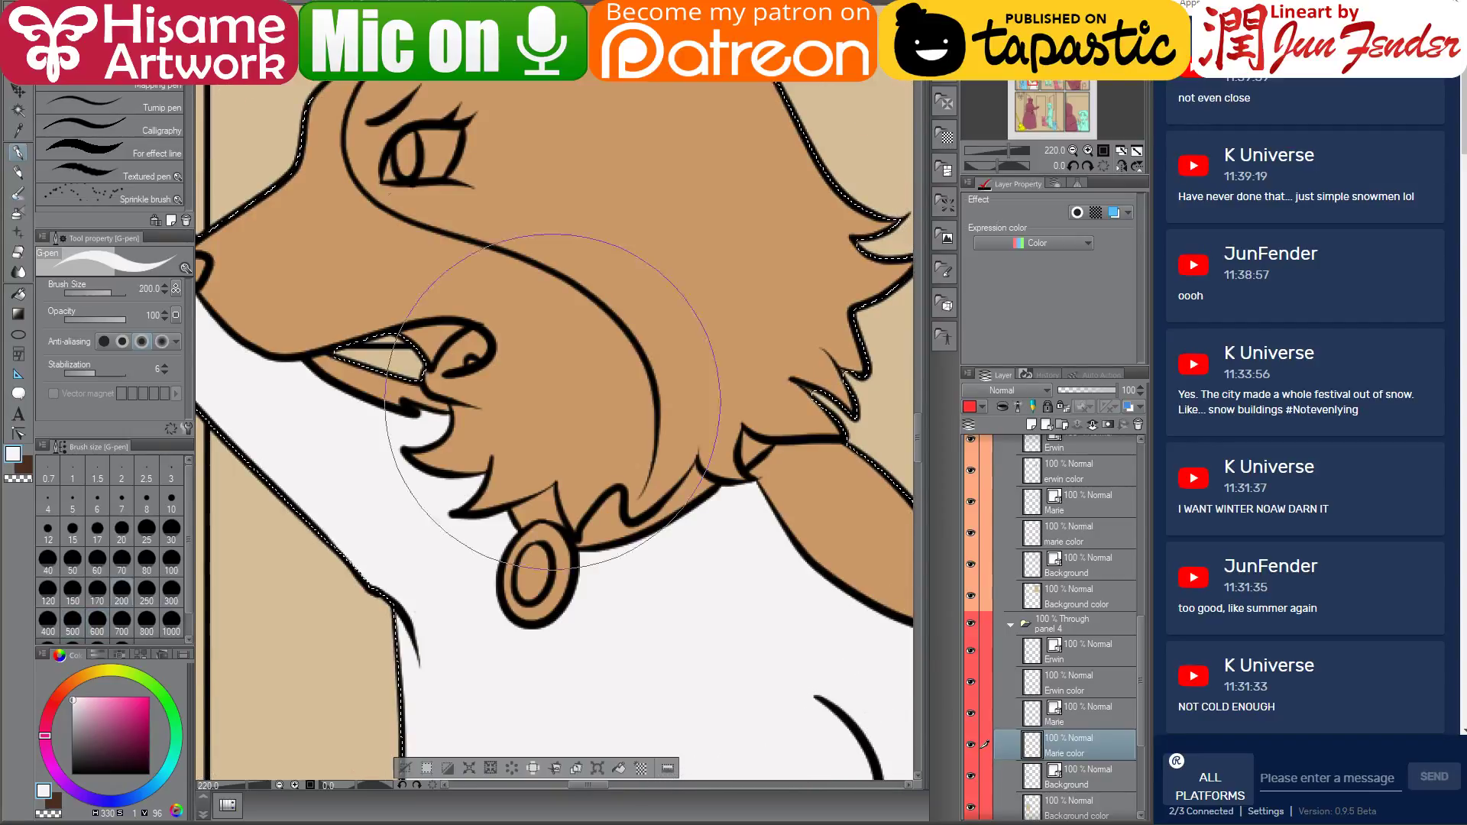
key(bracketleft)
key(bracketleft)
key(bracketleft)
key(bracketleft)
key(bracketleft)
key(bracketleft)
key(bracketleft)
key(bracketleft)
key(bracketleft)
key(bracketleft)
key(bracketleft)
key(bracketleft)
key(bracketleft)
key(bracketleft)
drag(649, 427, 631, 489)
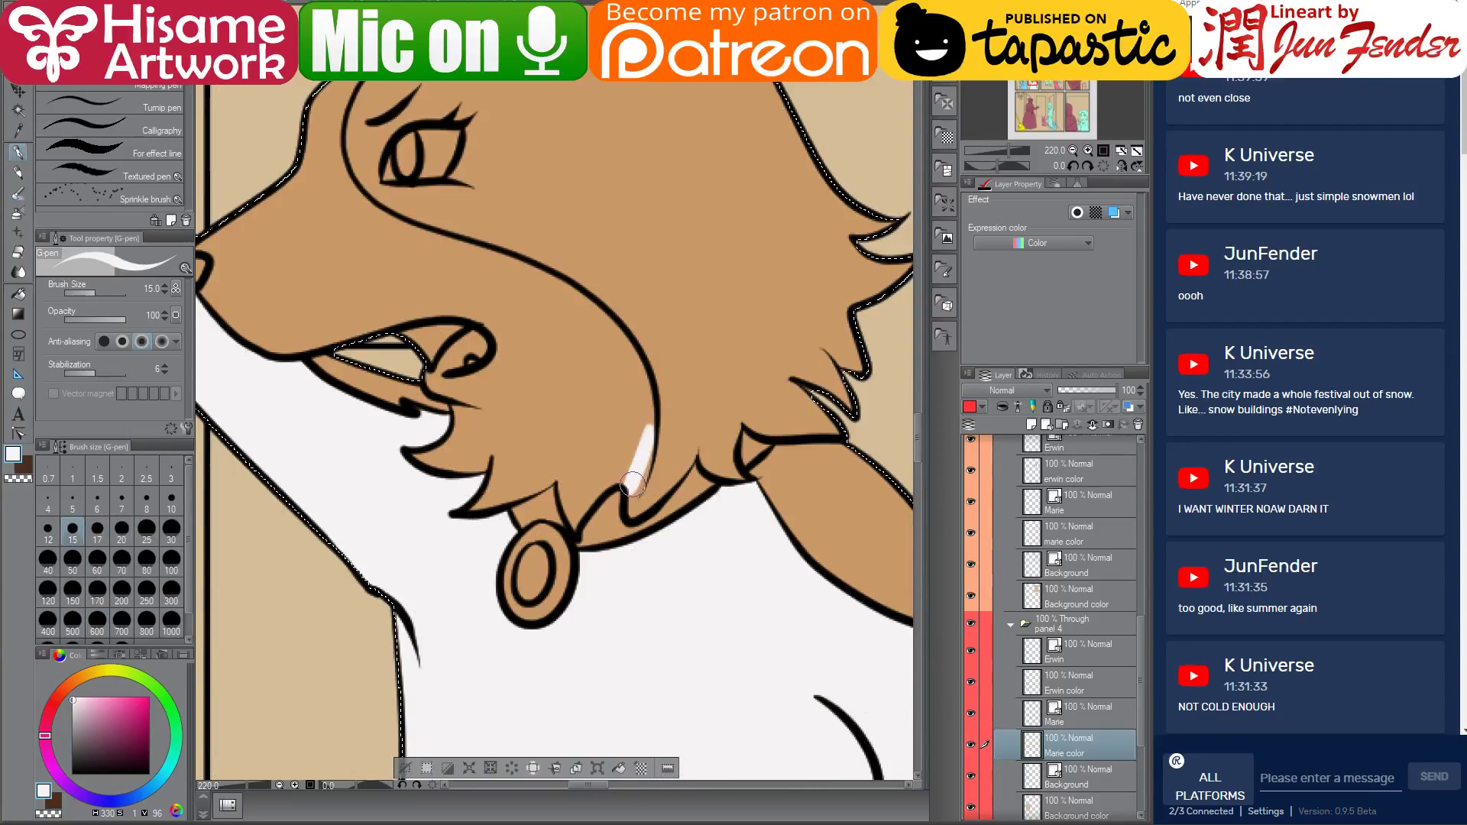
drag(650, 424, 632, 498)
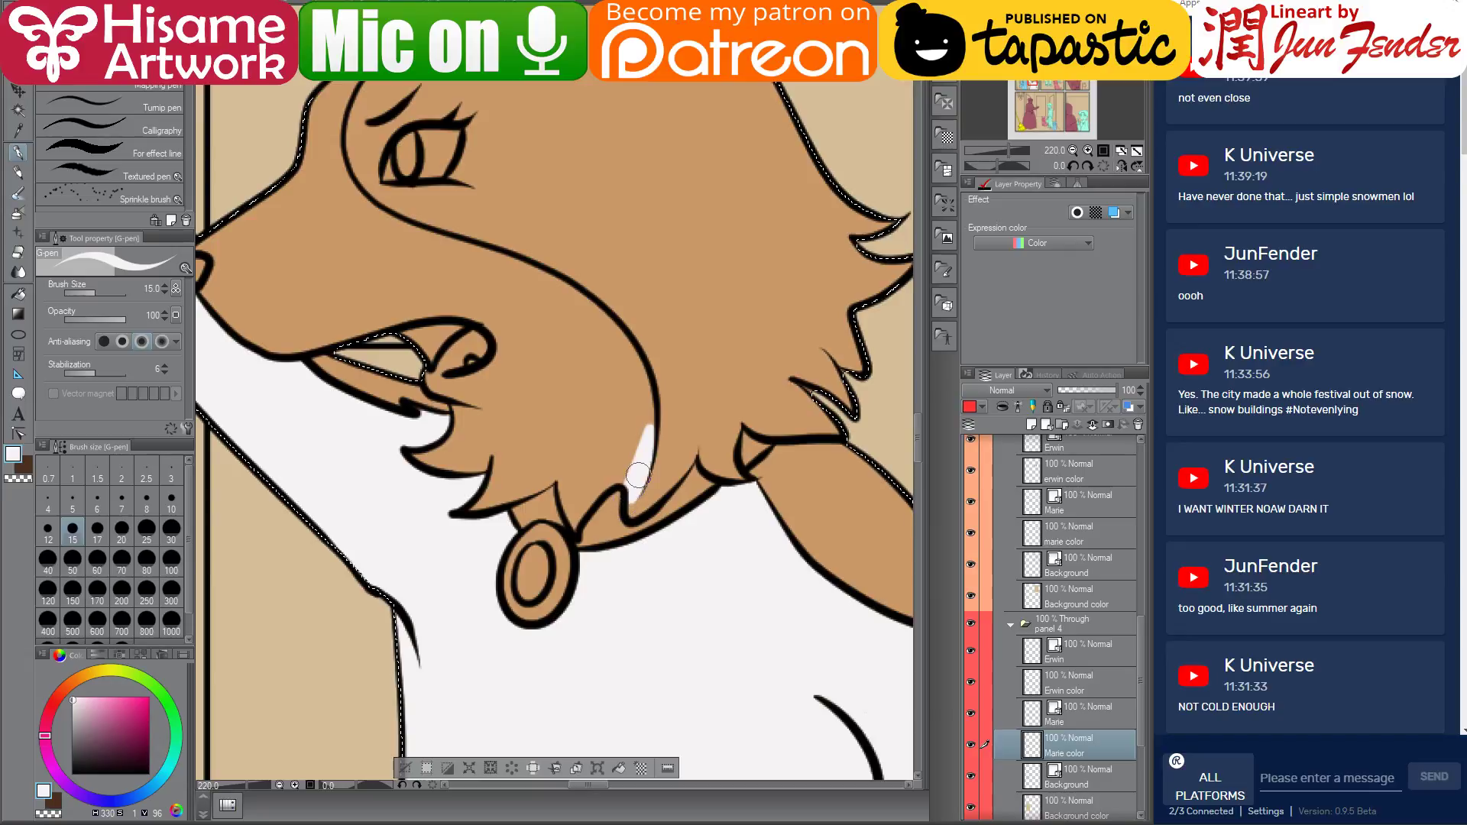
click(18, 294)
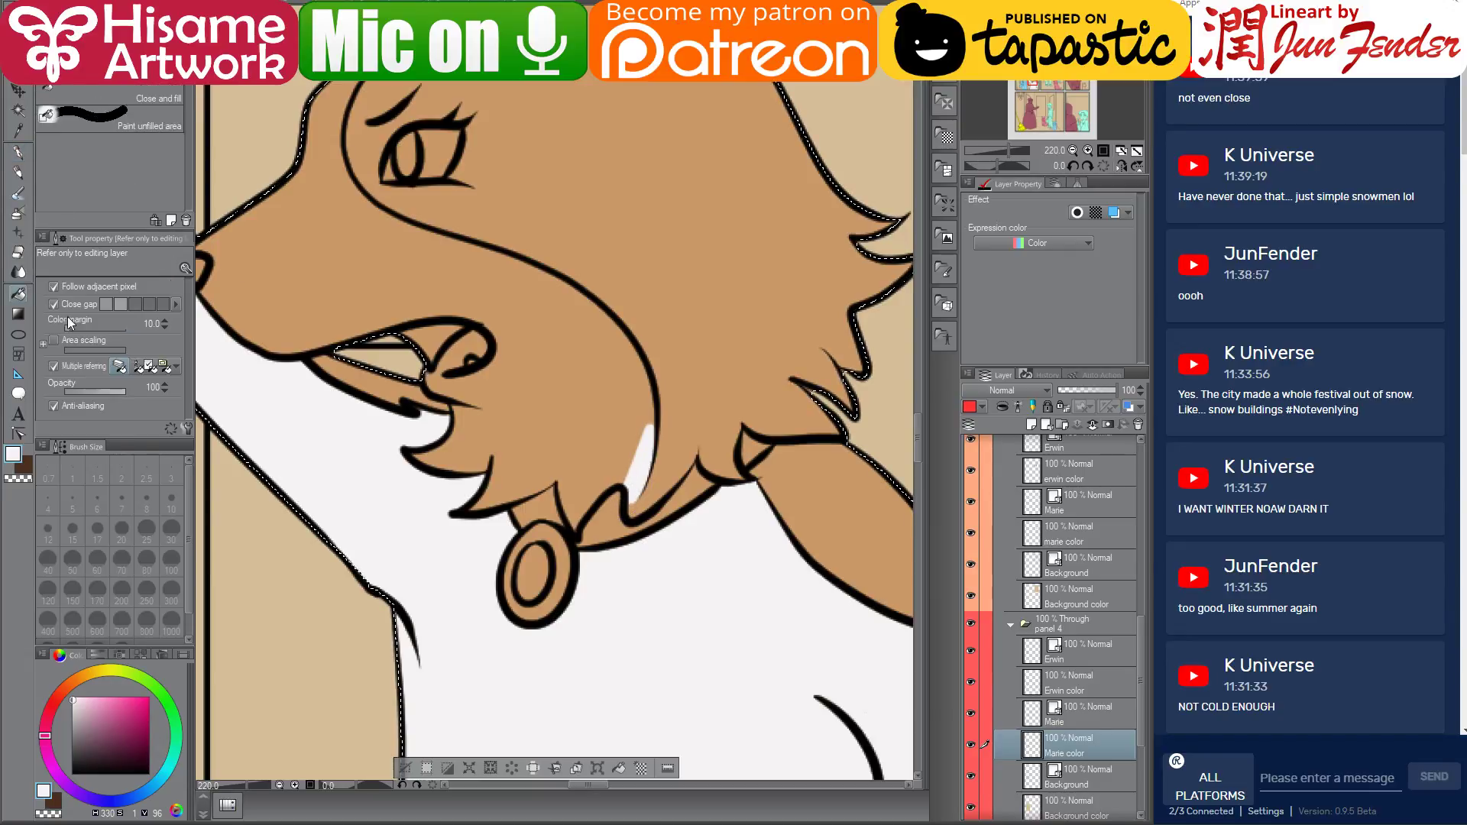
Fill the panel 4 corgi's muzzle and cheek with the off-white
click(515, 445)
scroll(672, 524, down, 1)
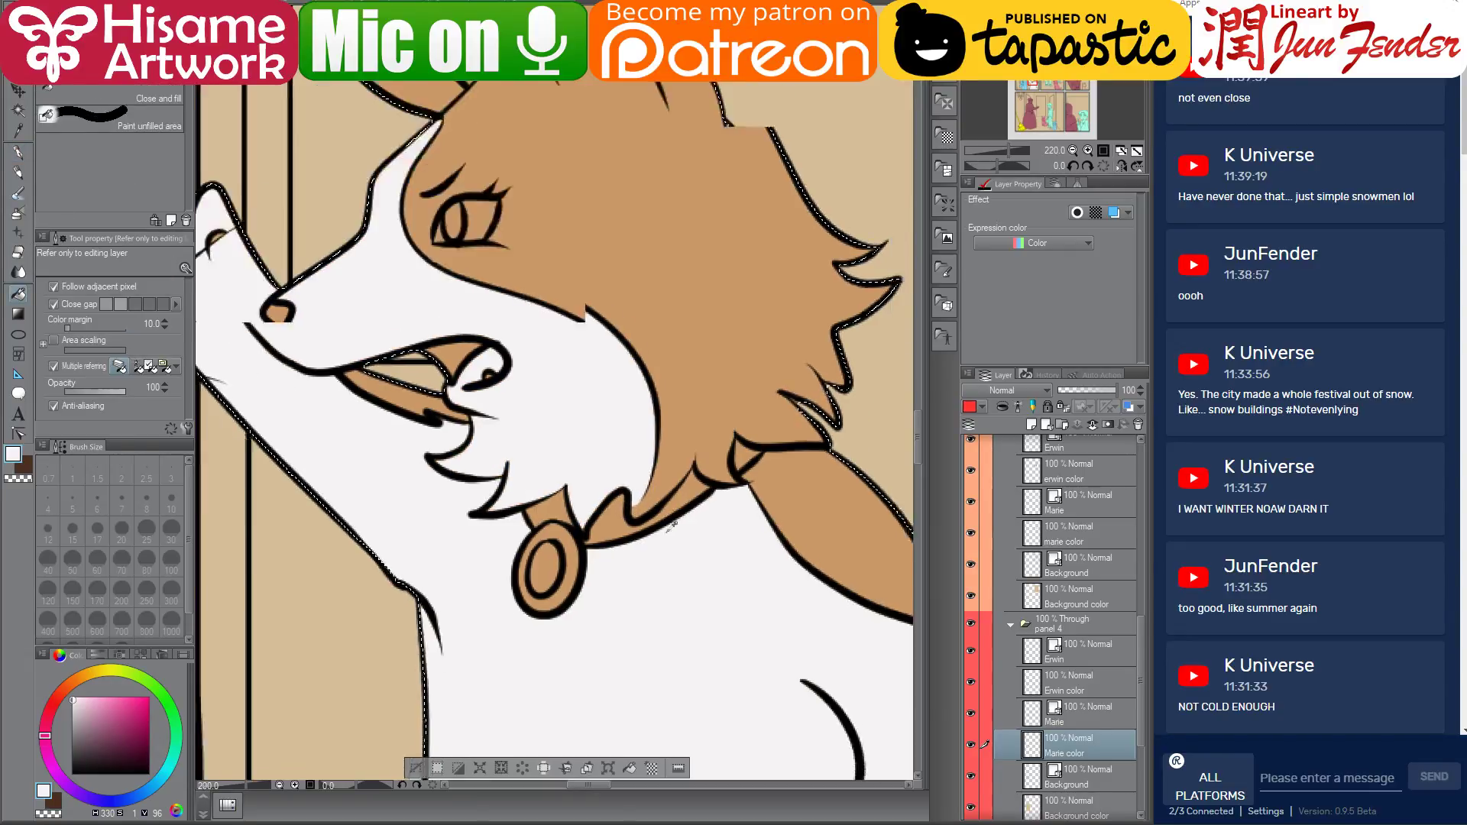
scroll(673, 524, down, 5)
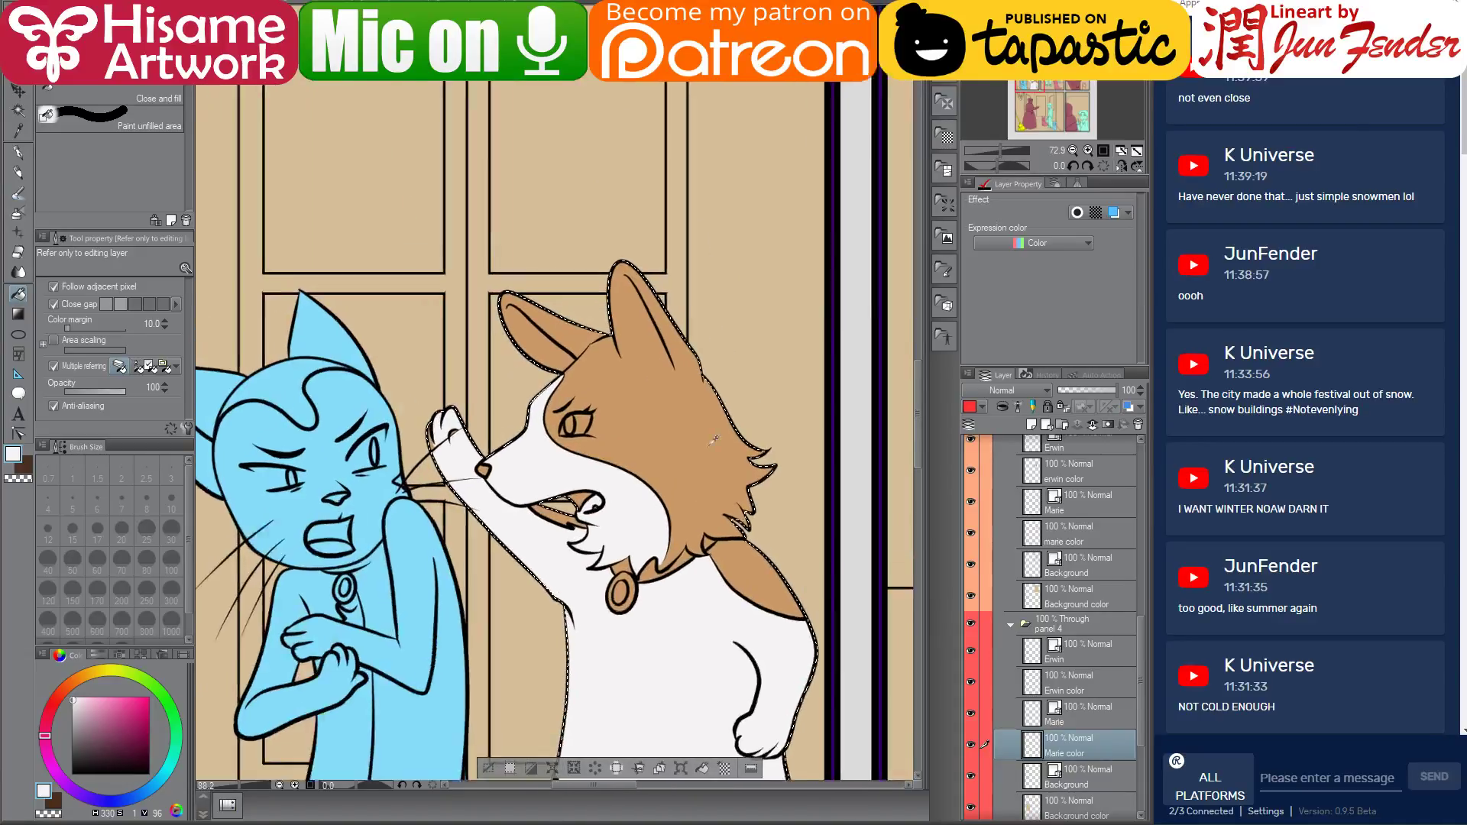
Switch to the G-pen, enlarge it to size 100, and sample off-white from the corgi's raised paw
alt+click(776, 605)
scroll(748, 548, up, 1)
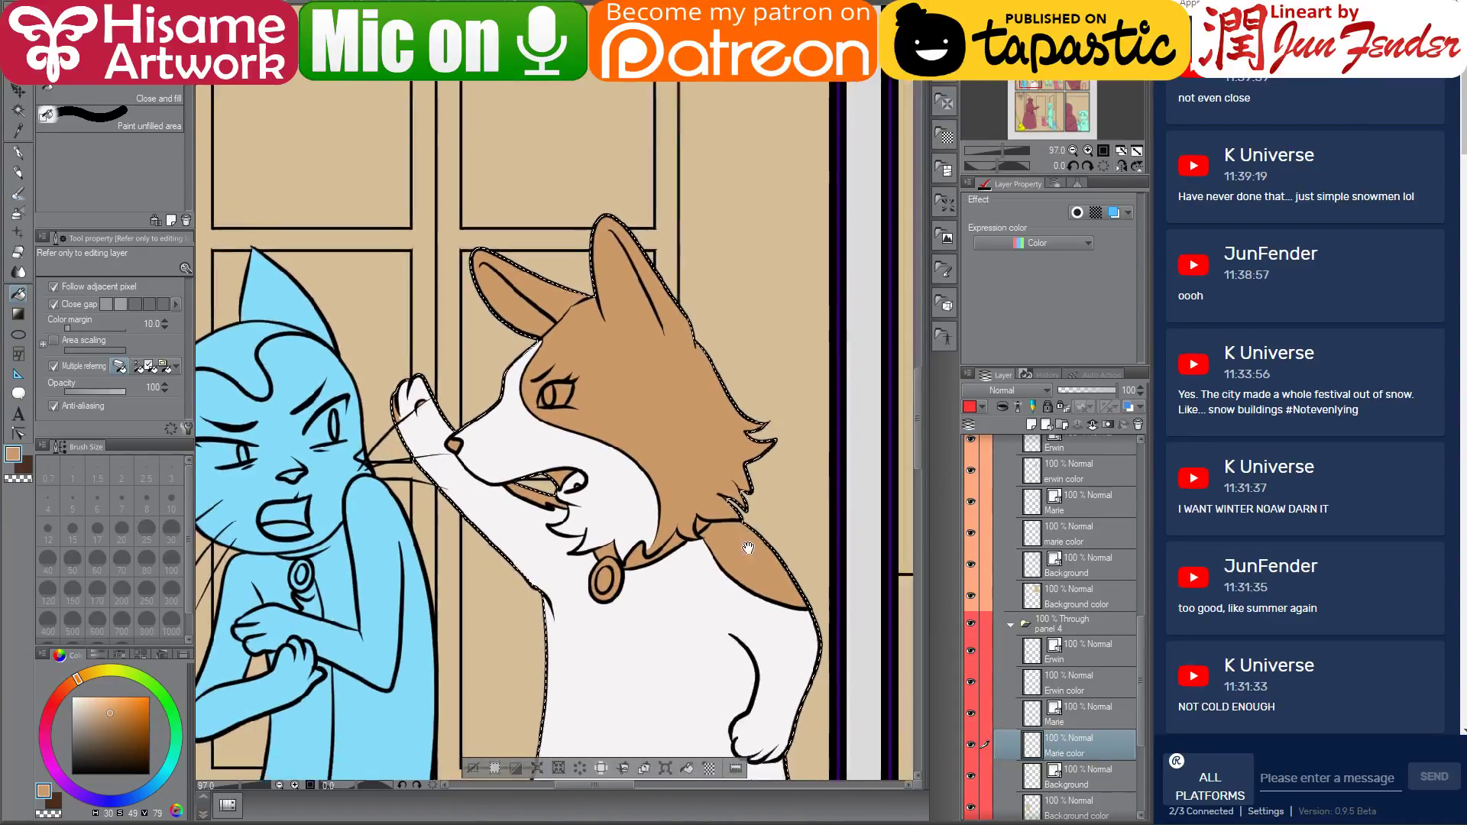
drag(748, 548, 707, 450)
click(17, 152)
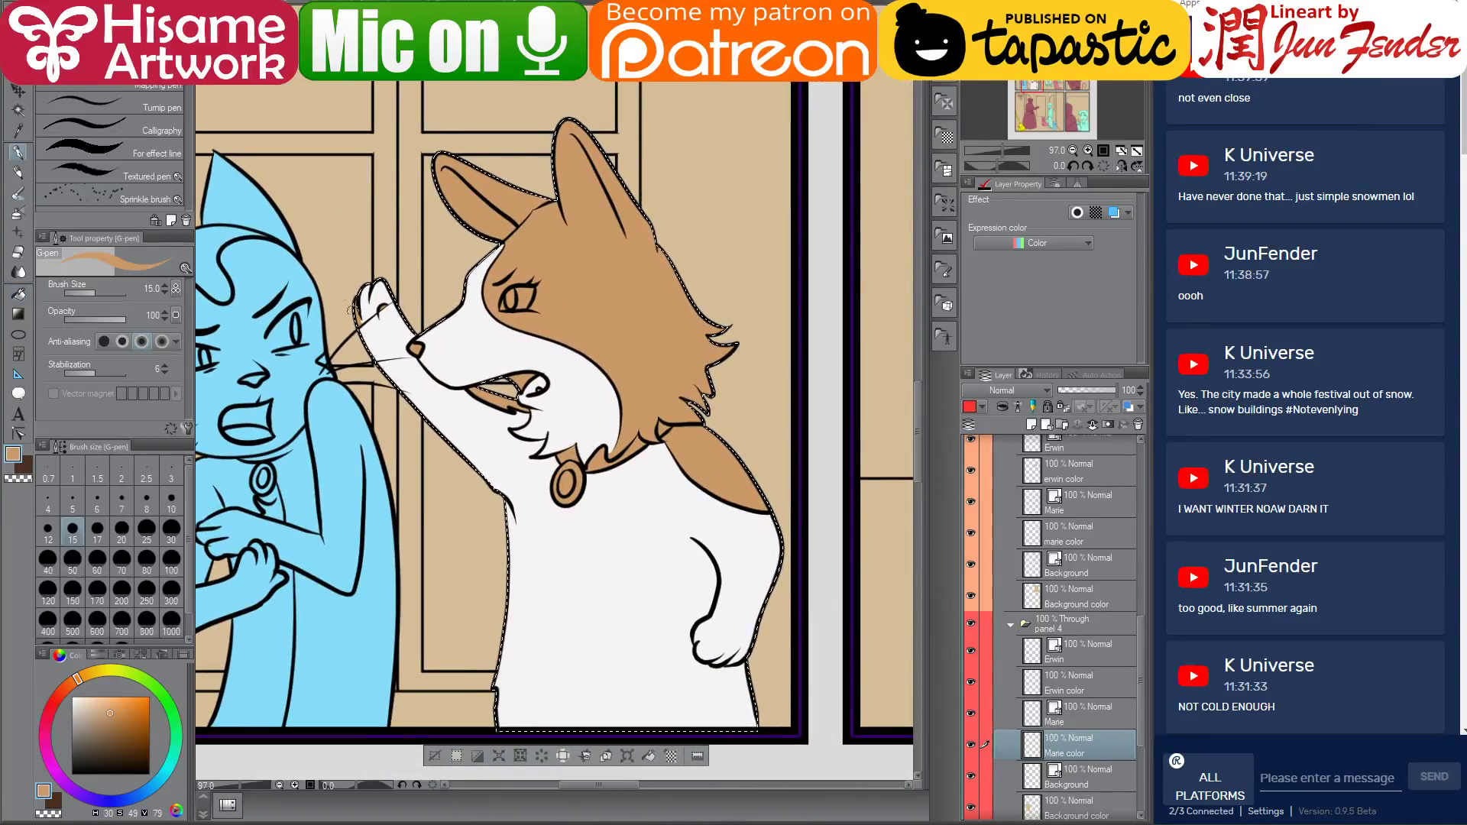
key(bracketright)
key(bracketright)
key(bracketright)
key(bracketright)
key(bracketright)
key(bracketright)
key(bracketright)
key(bracketright)
key(bracketright)
key(bracketright)
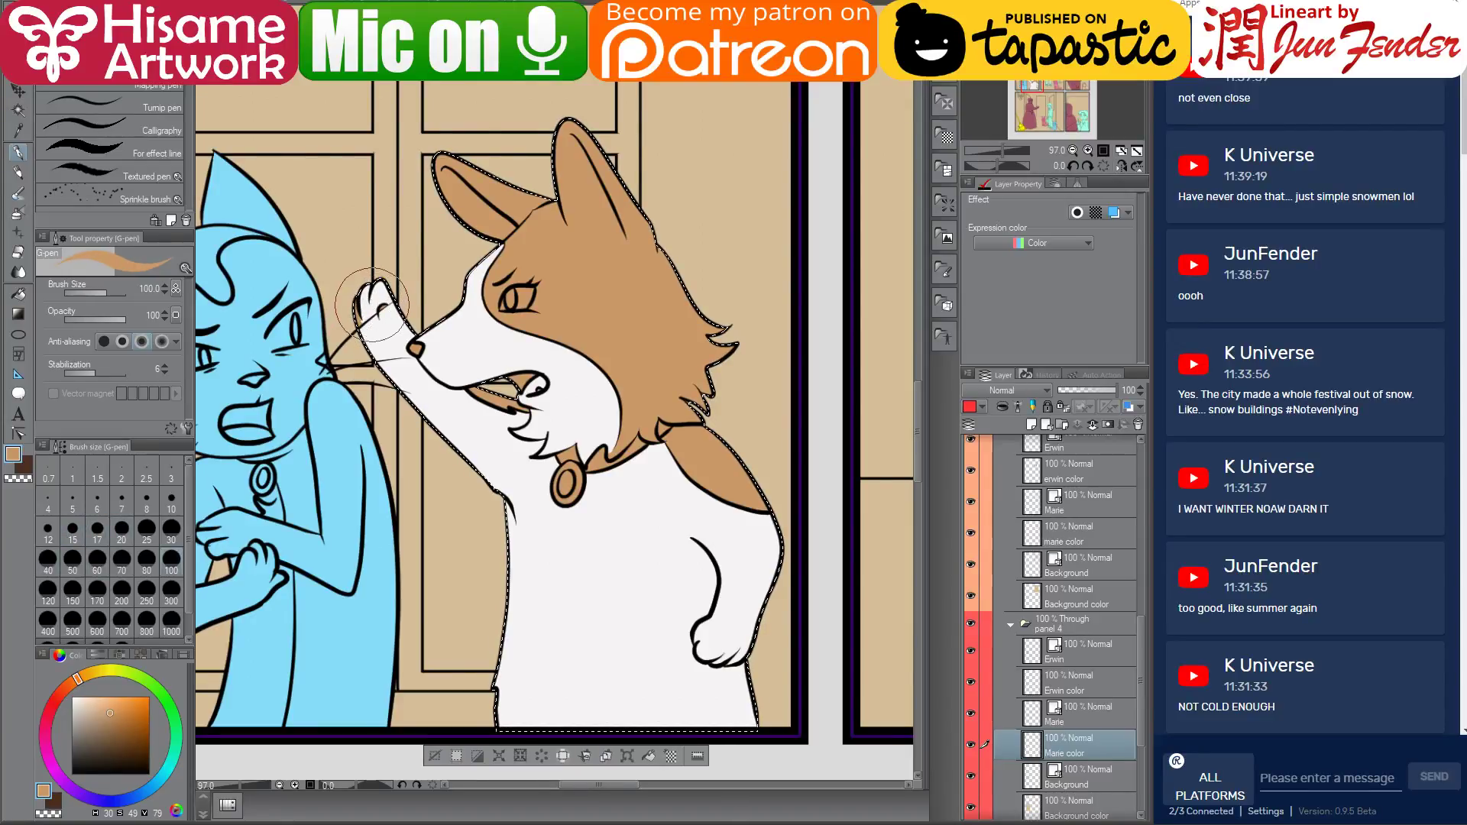
alt+click(364, 298)
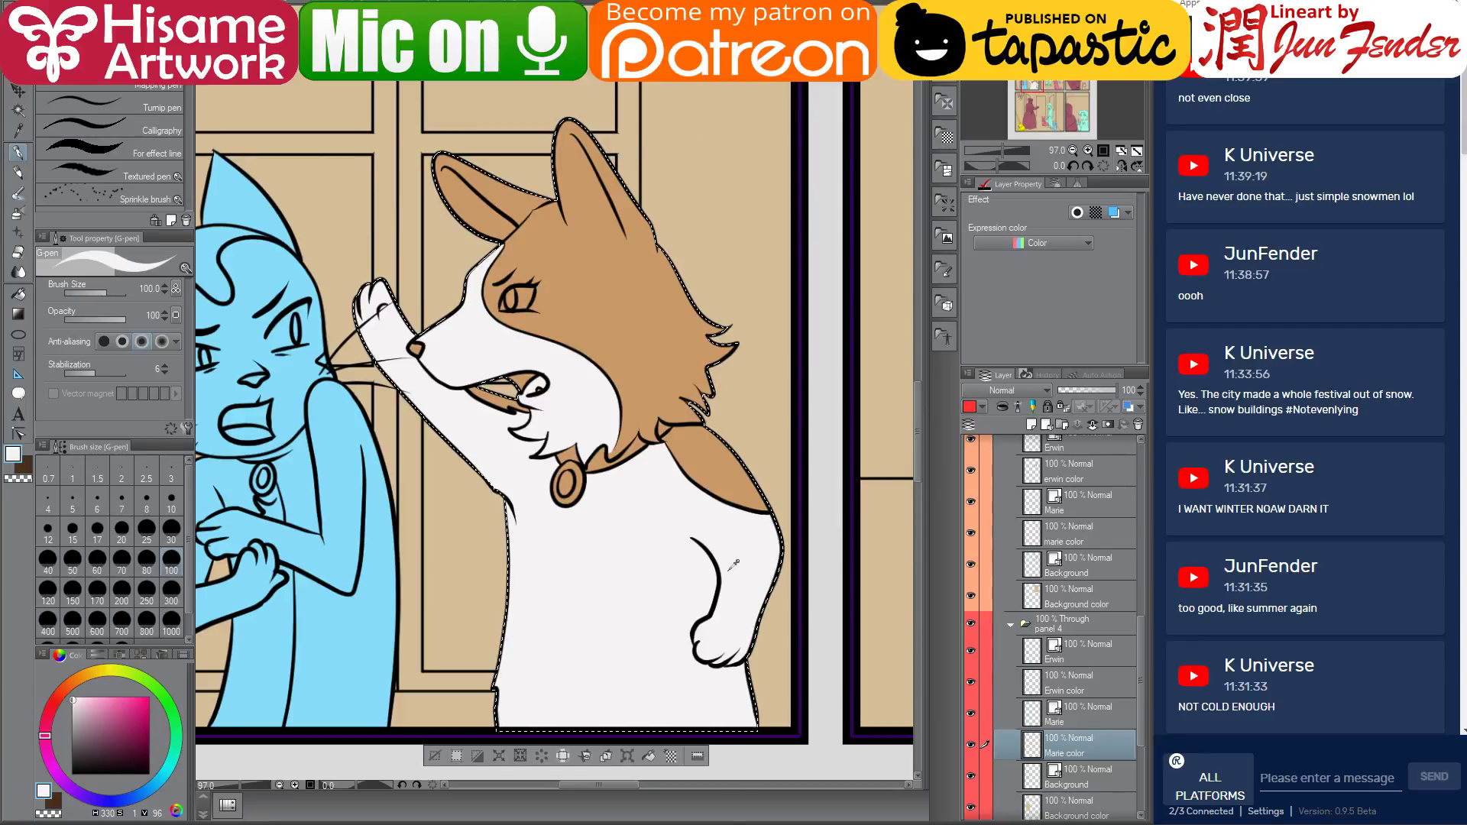
Sample the tan from the corgi's back and outline a patch beside the bent arm down to the panel border, with the G-pen at size 17
scroll(718, 562, up, 2)
alt+click(729, 466)
drag(734, 511, 700, 435)
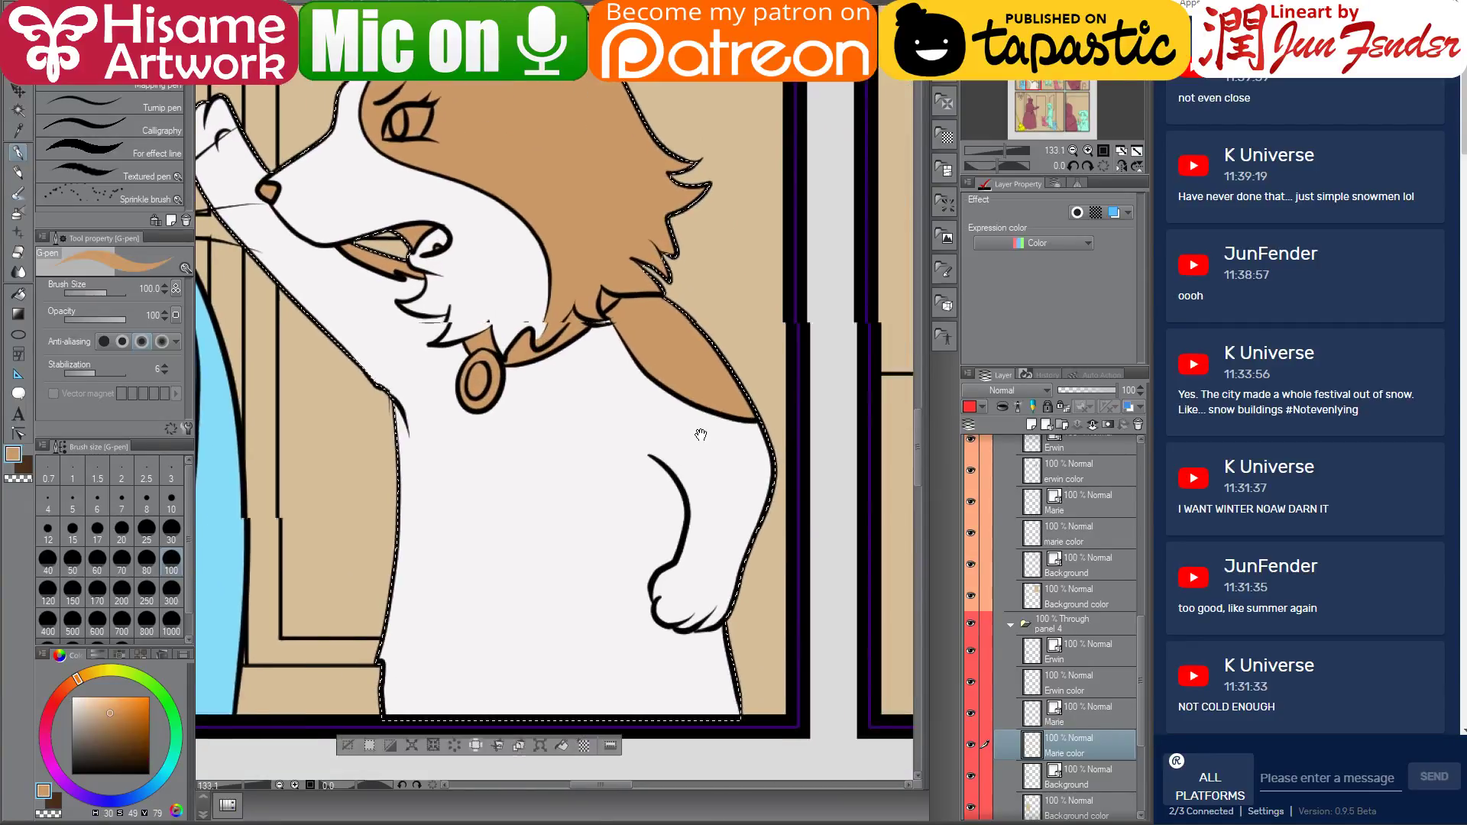
scroll(687, 583, up, 2)
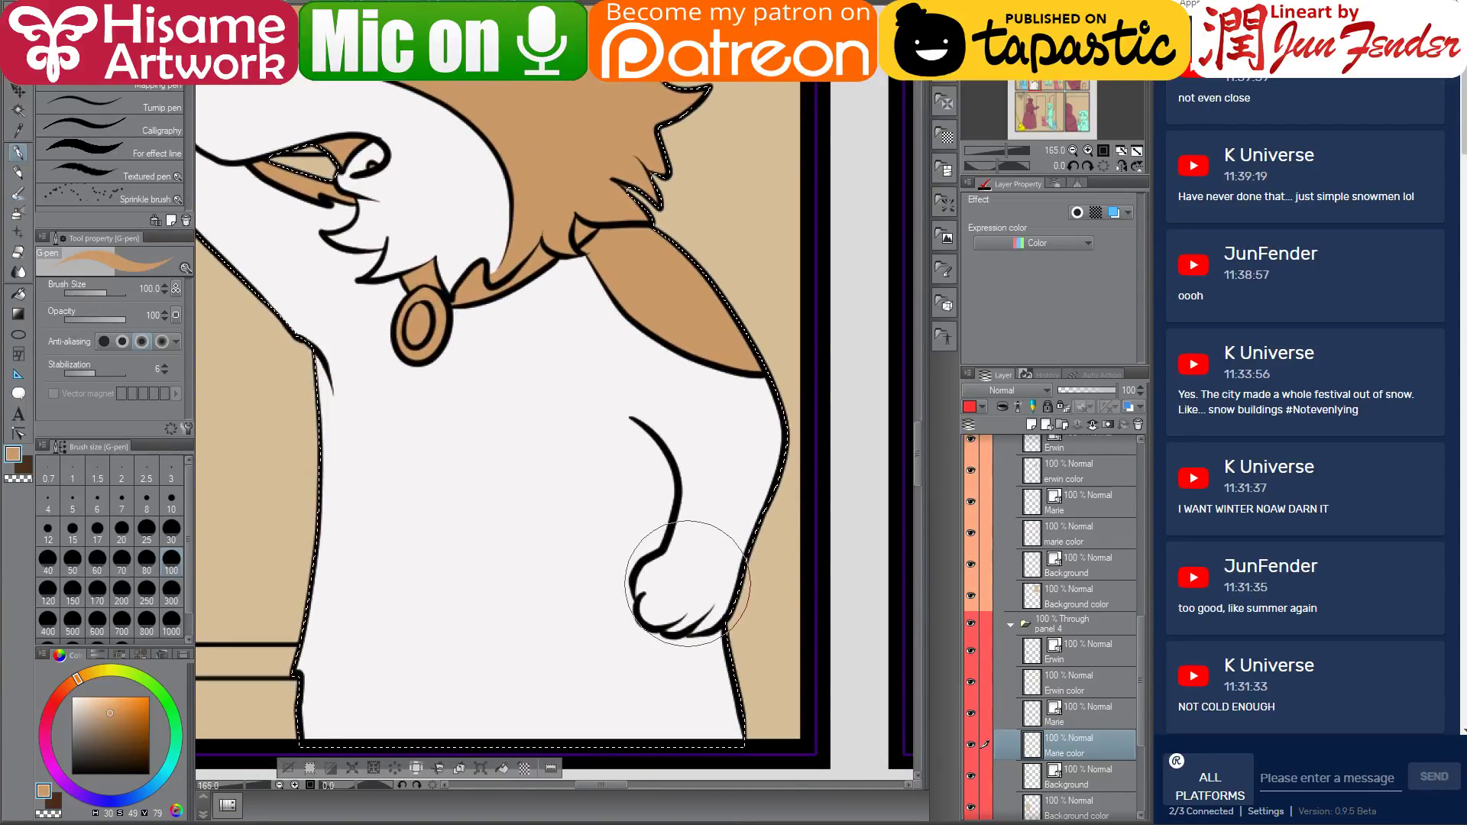
key(bracketleft)
key(bracketleft)
key(bracketleft)
key(bracketleft)
key(bracketleft)
key(bracketleft)
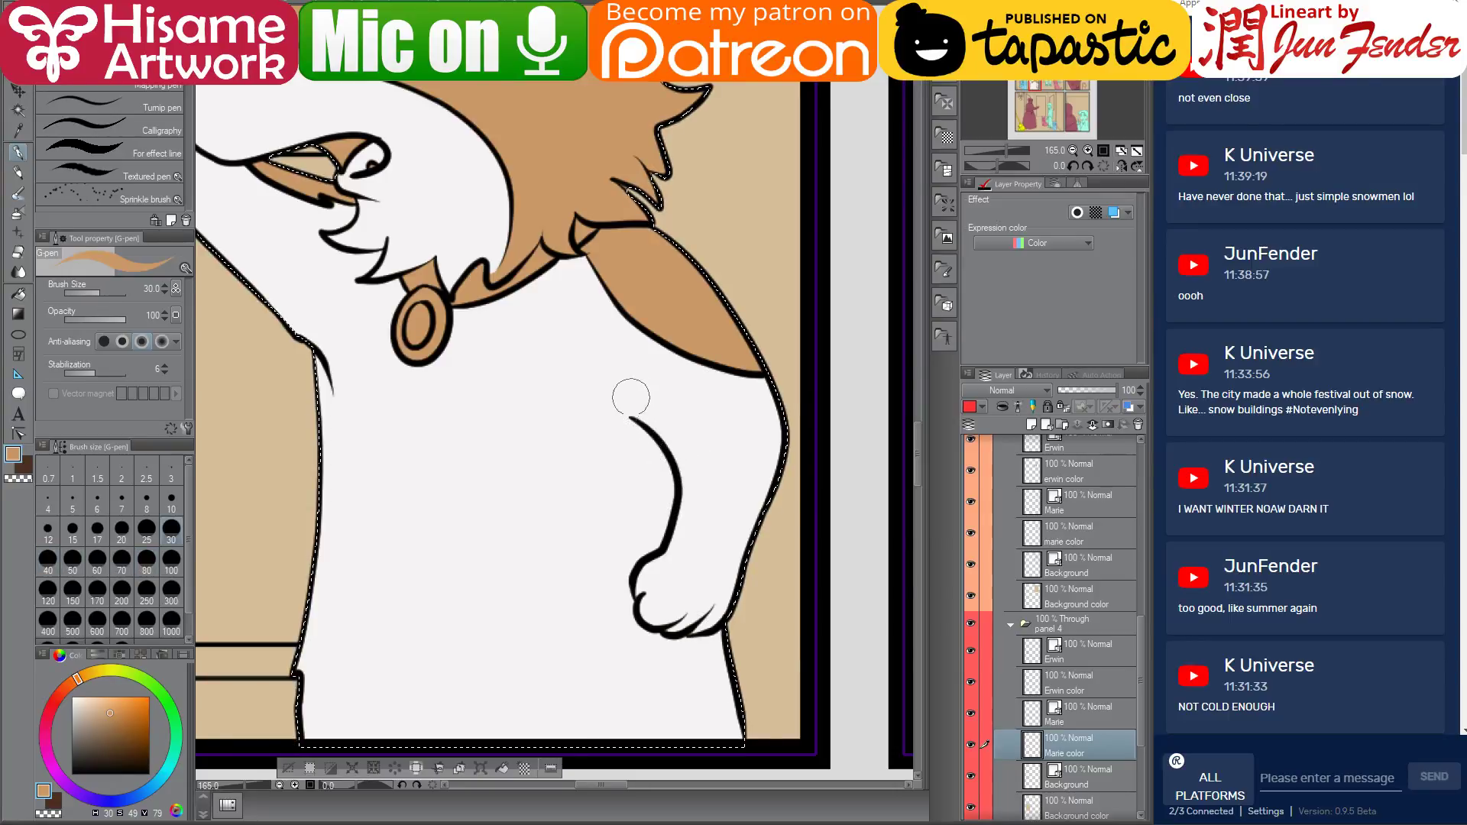
key(bracketleft)
key(bracketleft)
key(bracketleft)
mouse_move(631, 421)
mouse_down()
mouse_move(619, 638)
mouse_move(735, 740)
mouse_up()
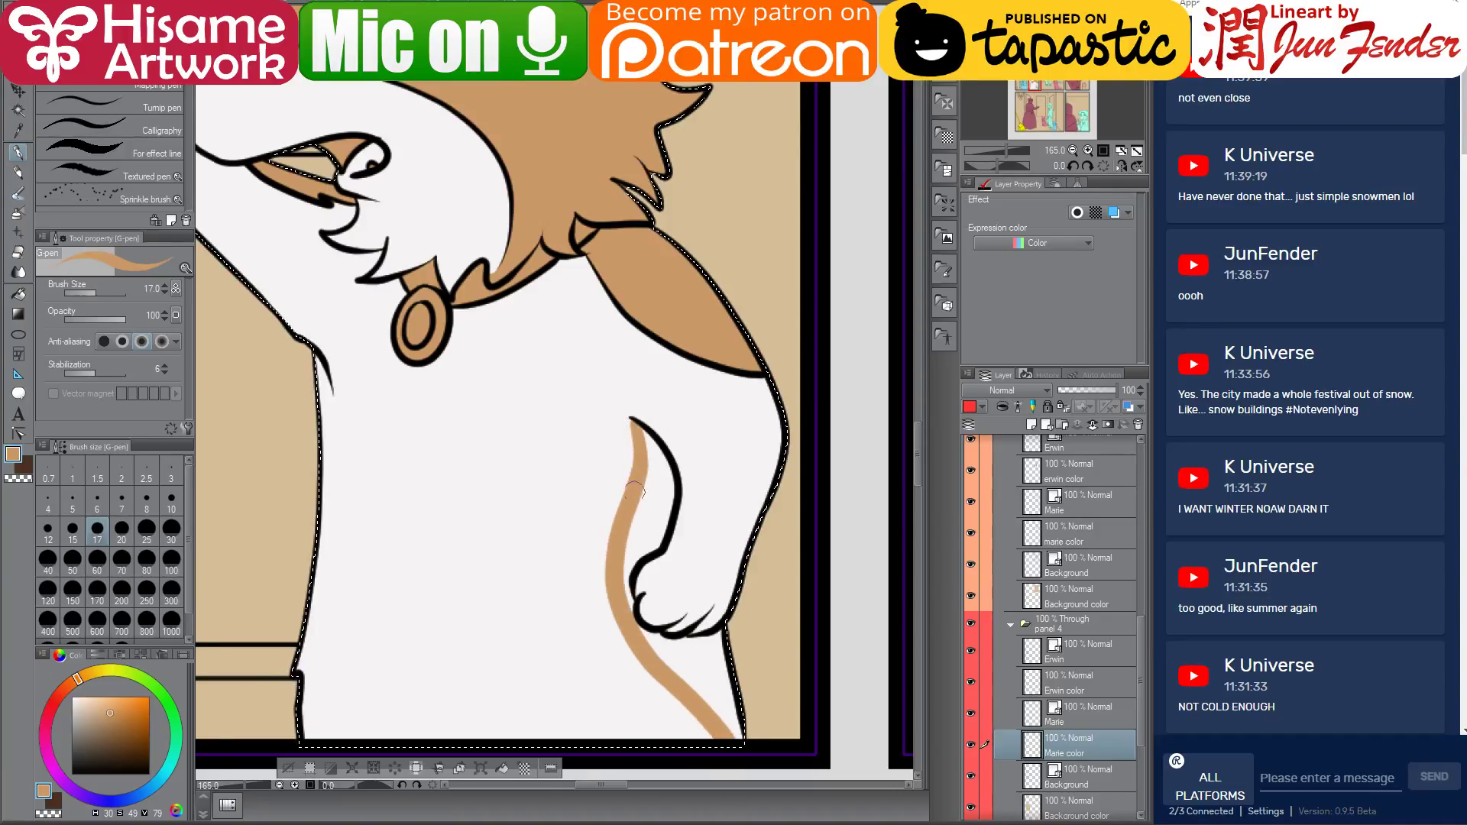
Paint the area between the patch outline, the bent arm and the lower back solid tan
drag(649, 458, 657, 538)
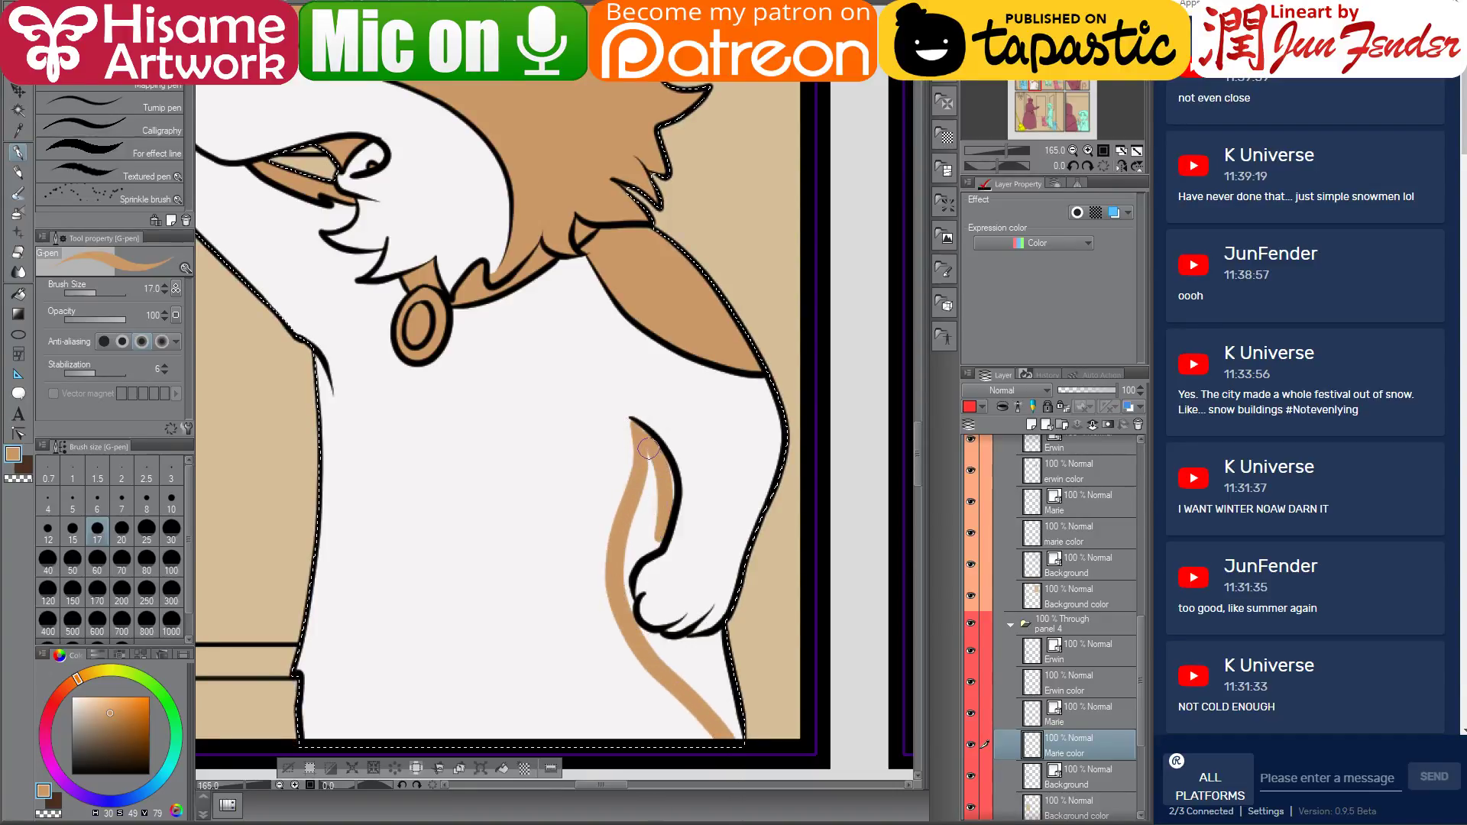
mouse_move(656, 451)
mouse_down()
mouse_move(663, 510)
mouse_move(633, 607)
mouse_move(642, 478)
mouse_move(659, 506)
mouse_up()
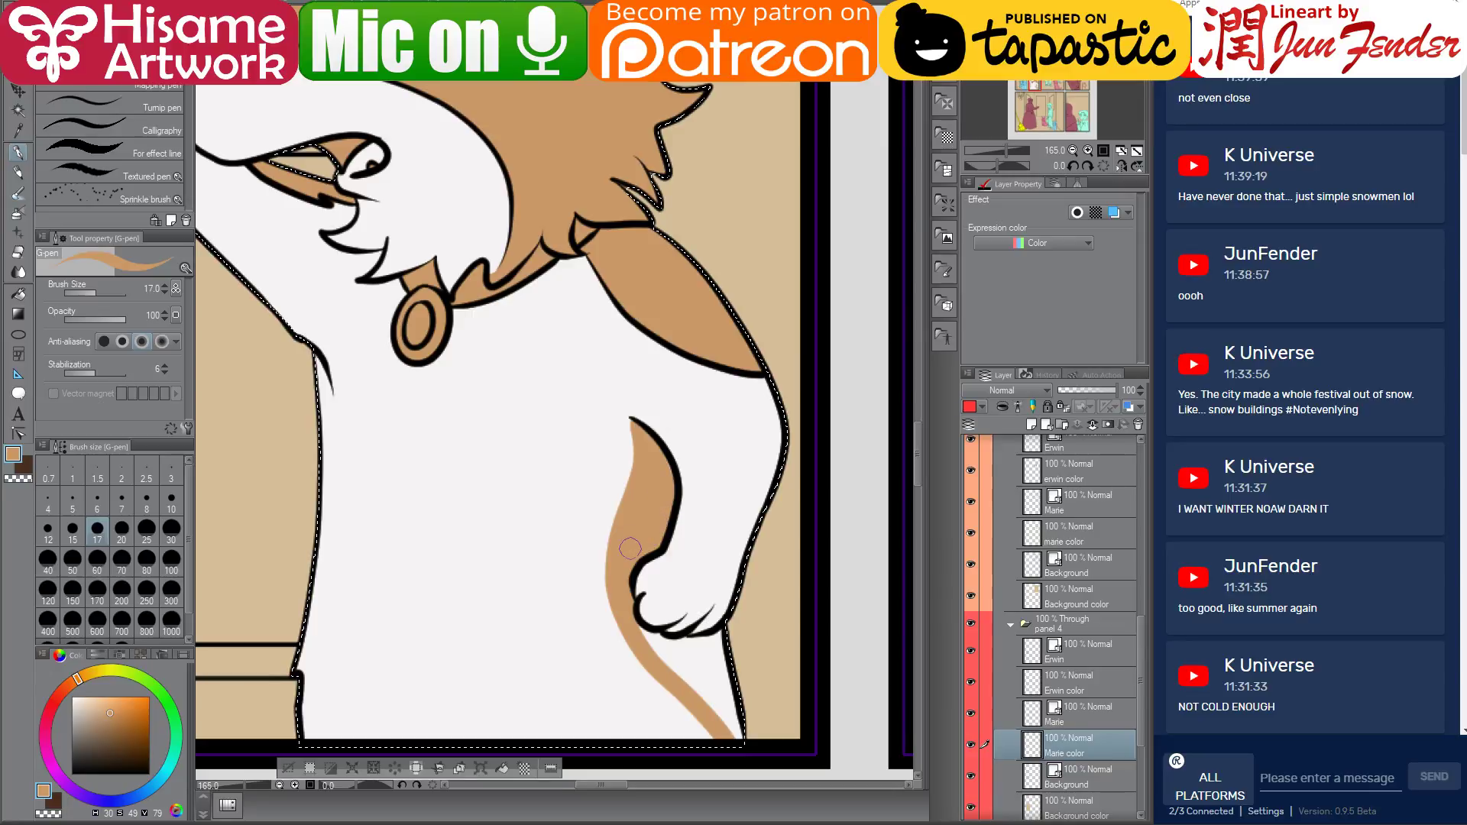
mouse_move(638, 620)
mouse_down()
mouse_move(690, 648)
mouse_move(733, 637)
mouse_move(688, 662)
mouse_move(649, 652)
mouse_move(678, 662)
mouse_move(724, 725)
mouse_move(709, 648)
mouse_move(747, 731)
mouse_move(707, 682)
mouse_move(734, 701)
mouse_move(635, 615)
mouse_move(620, 575)
mouse_move(664, 686)
mouse_move(693, 716)
mouse_up()
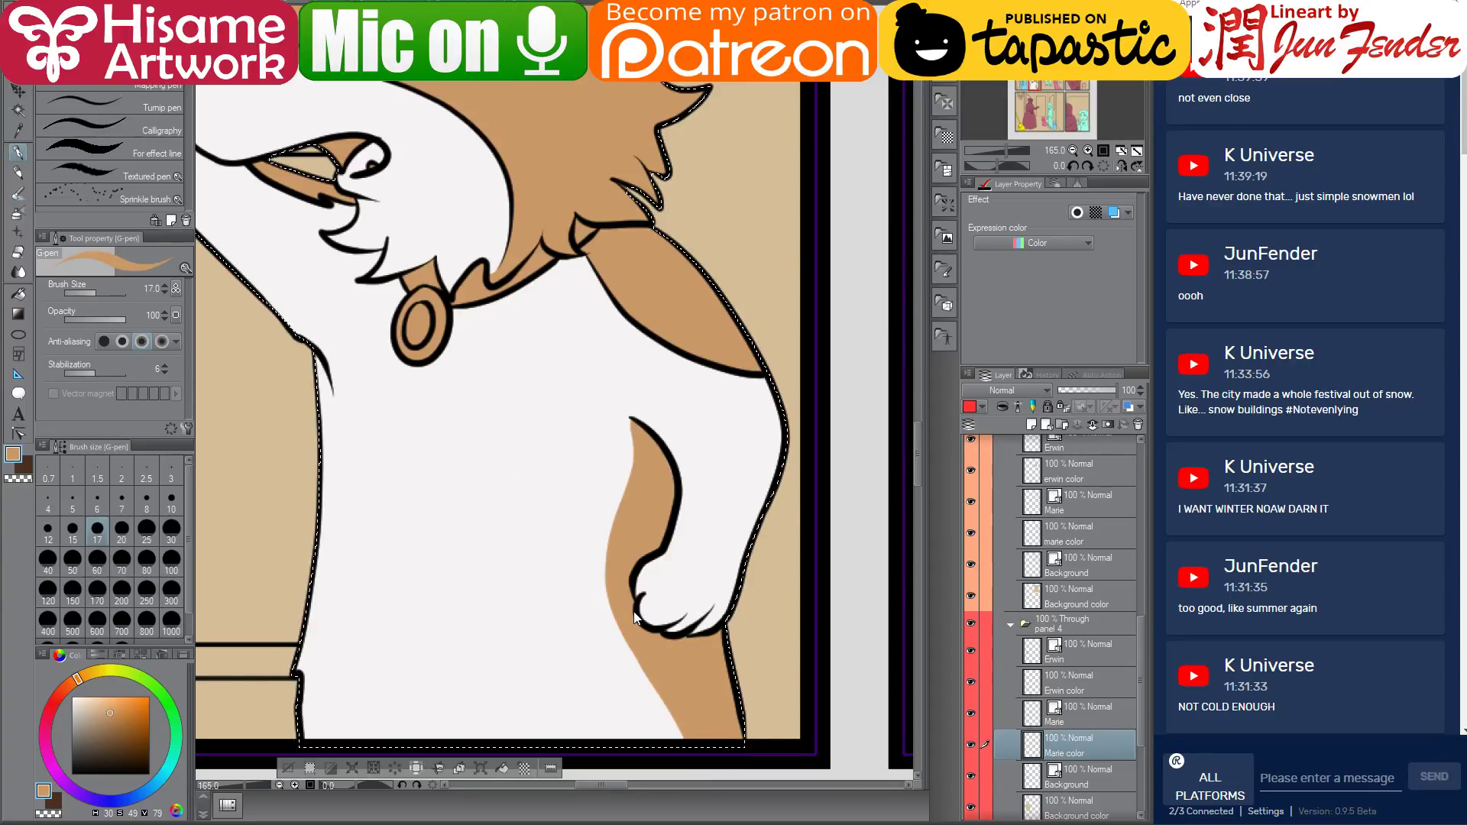
Sample off-white from the corgi and paint the insides of both ears with the G-pen at size 30
scroll(634, 612, down, 4)
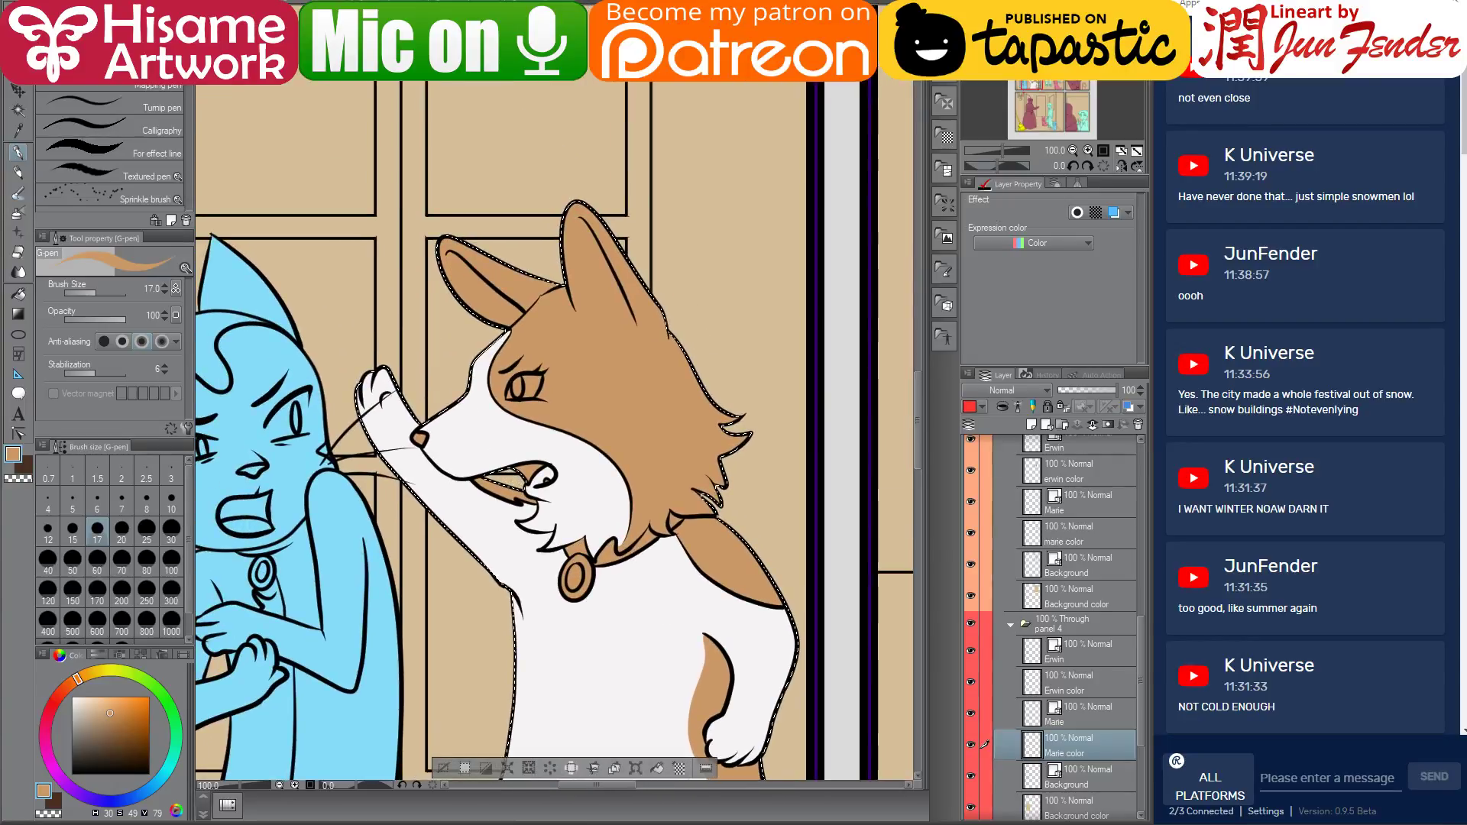
scroll(588, 259, up, 3)
alt+click(472, 243)
scroll(588, 255, up, 1)
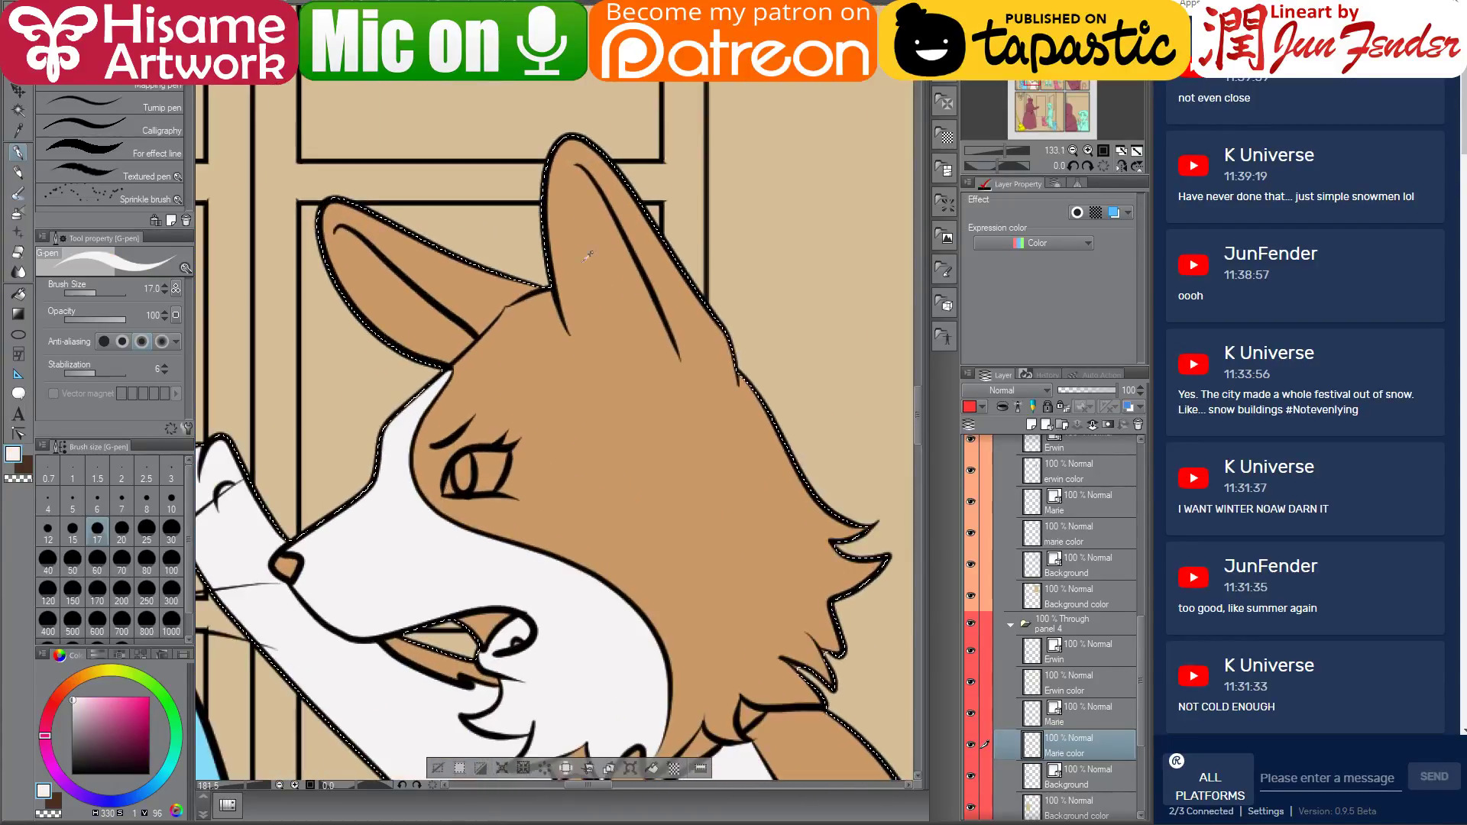
scroll(588, 254, up, 1)
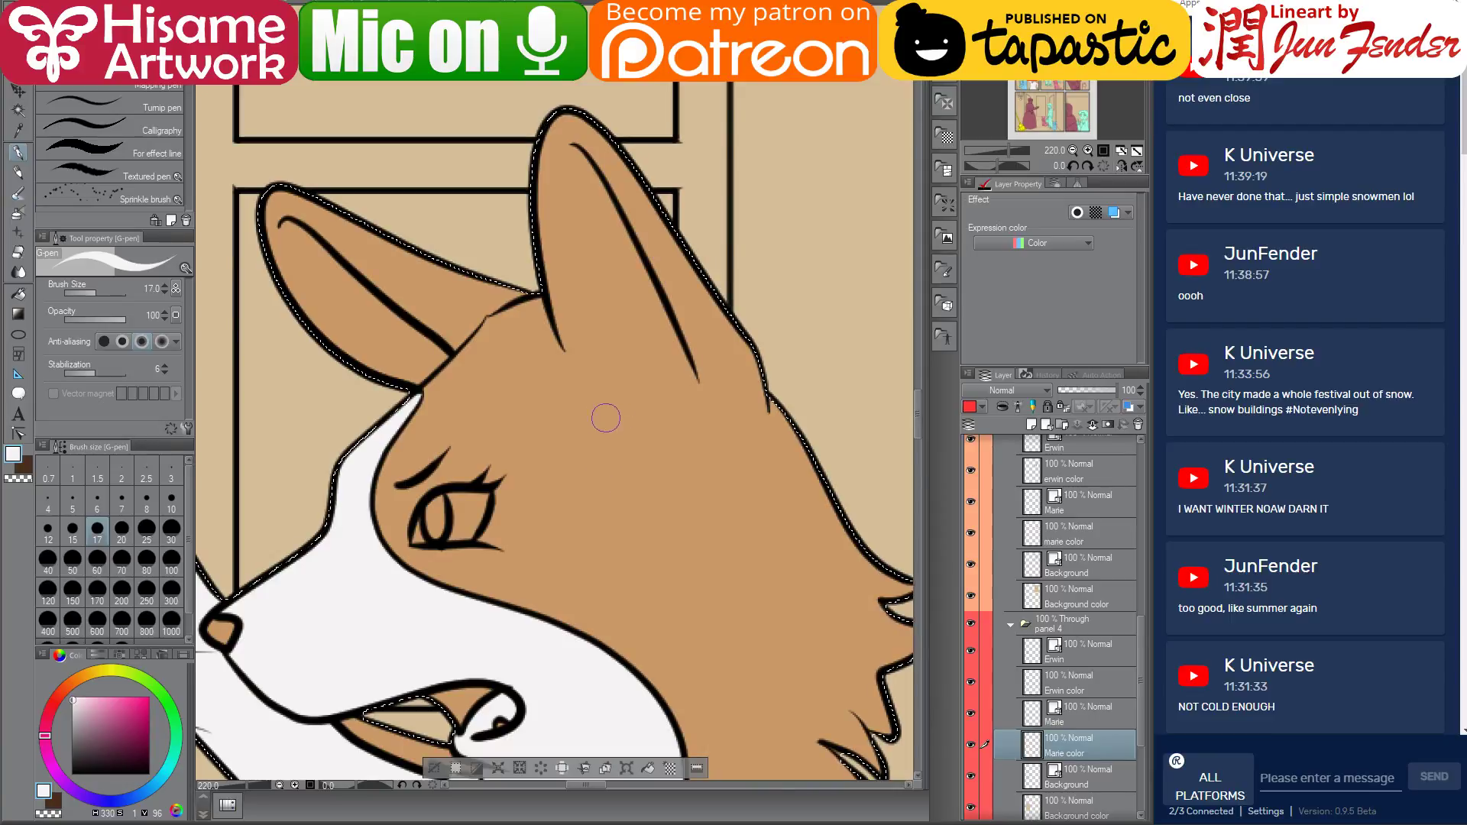
key(bracketright)
key(bracketright)
key(bracketright)
drag(569, 156, 633, 310)
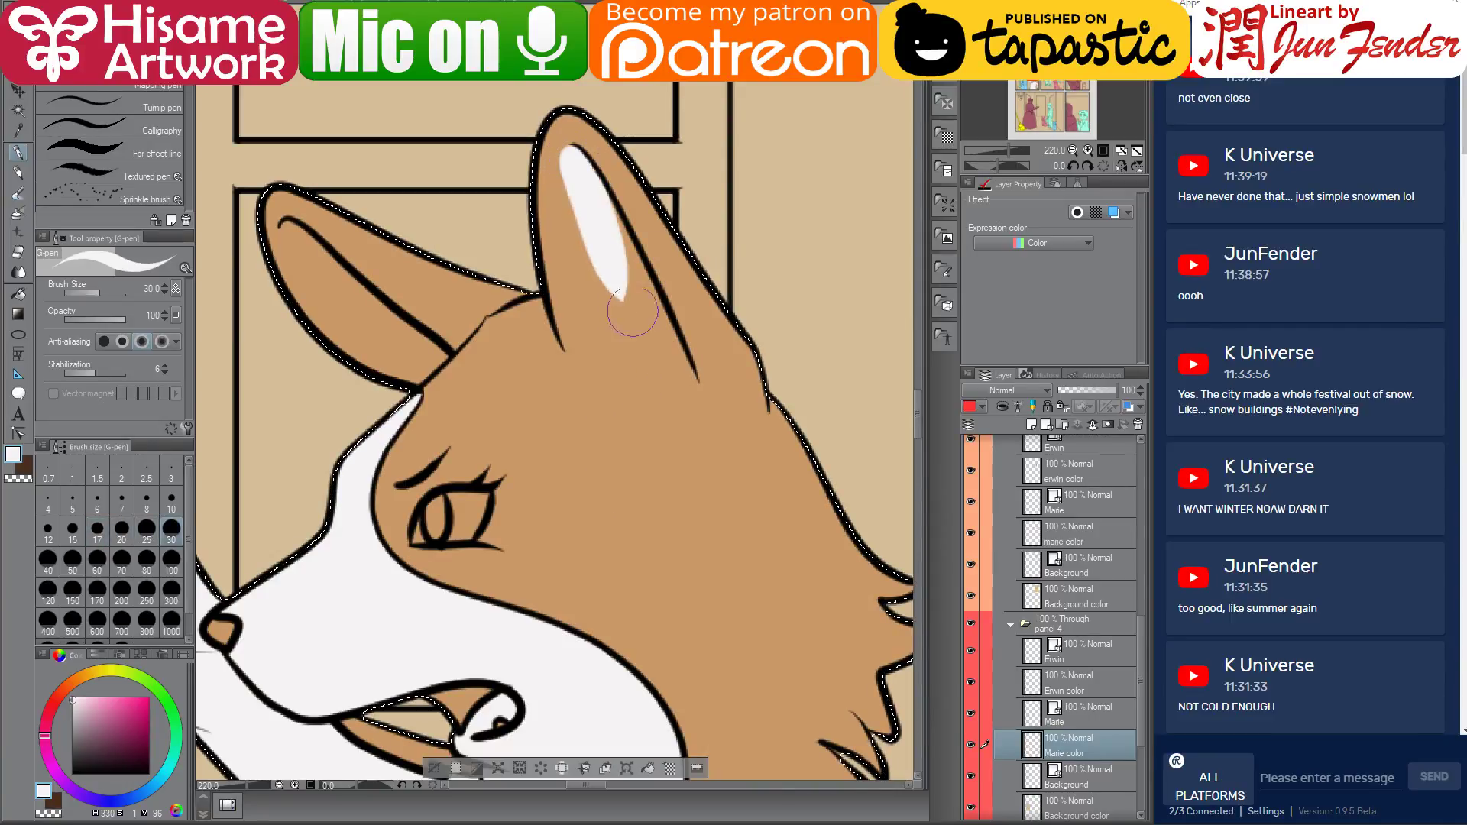
drag(572, 172, 660, 356)
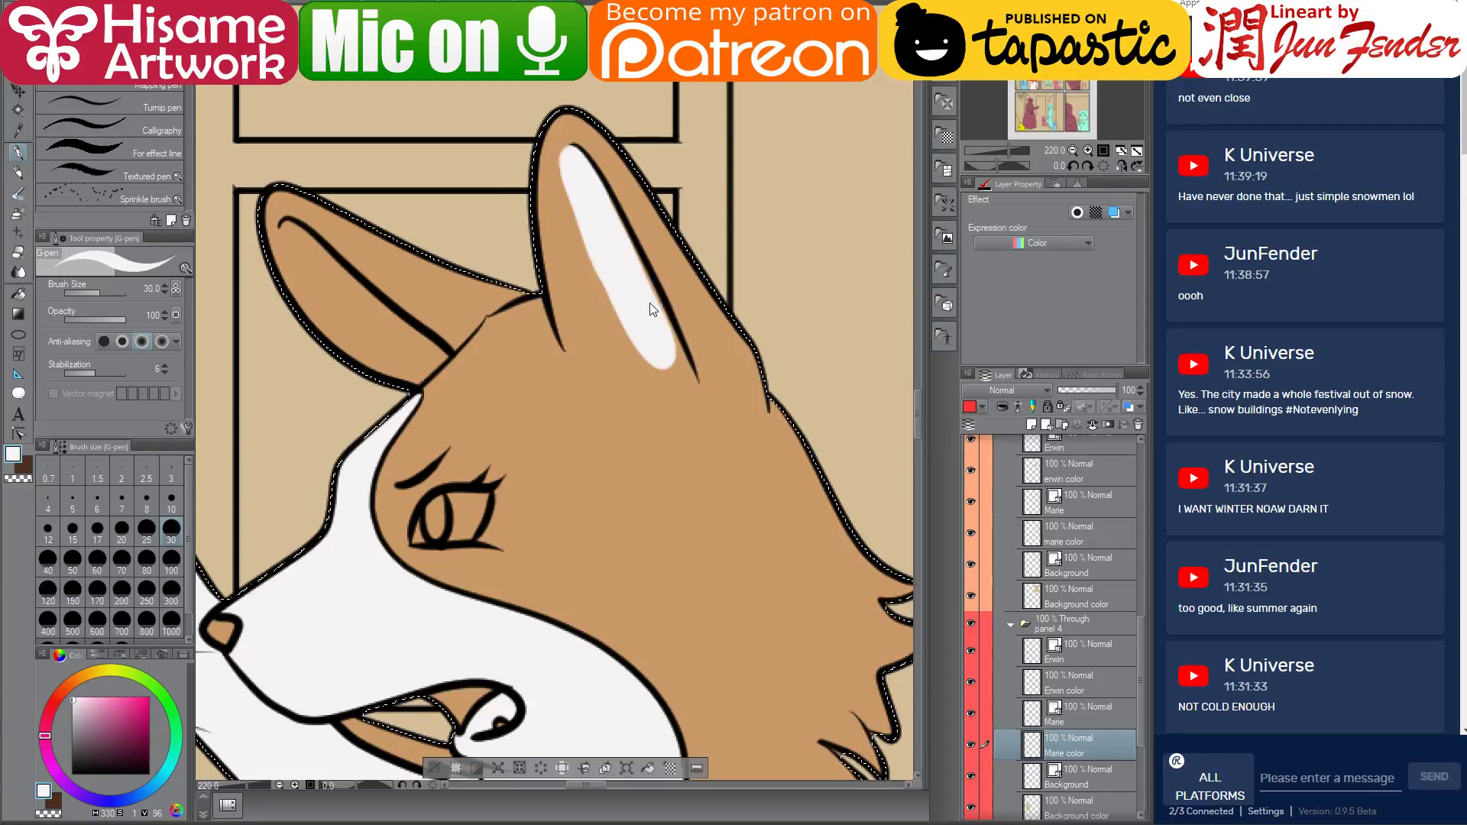
drag(672, 349, 687, 374)
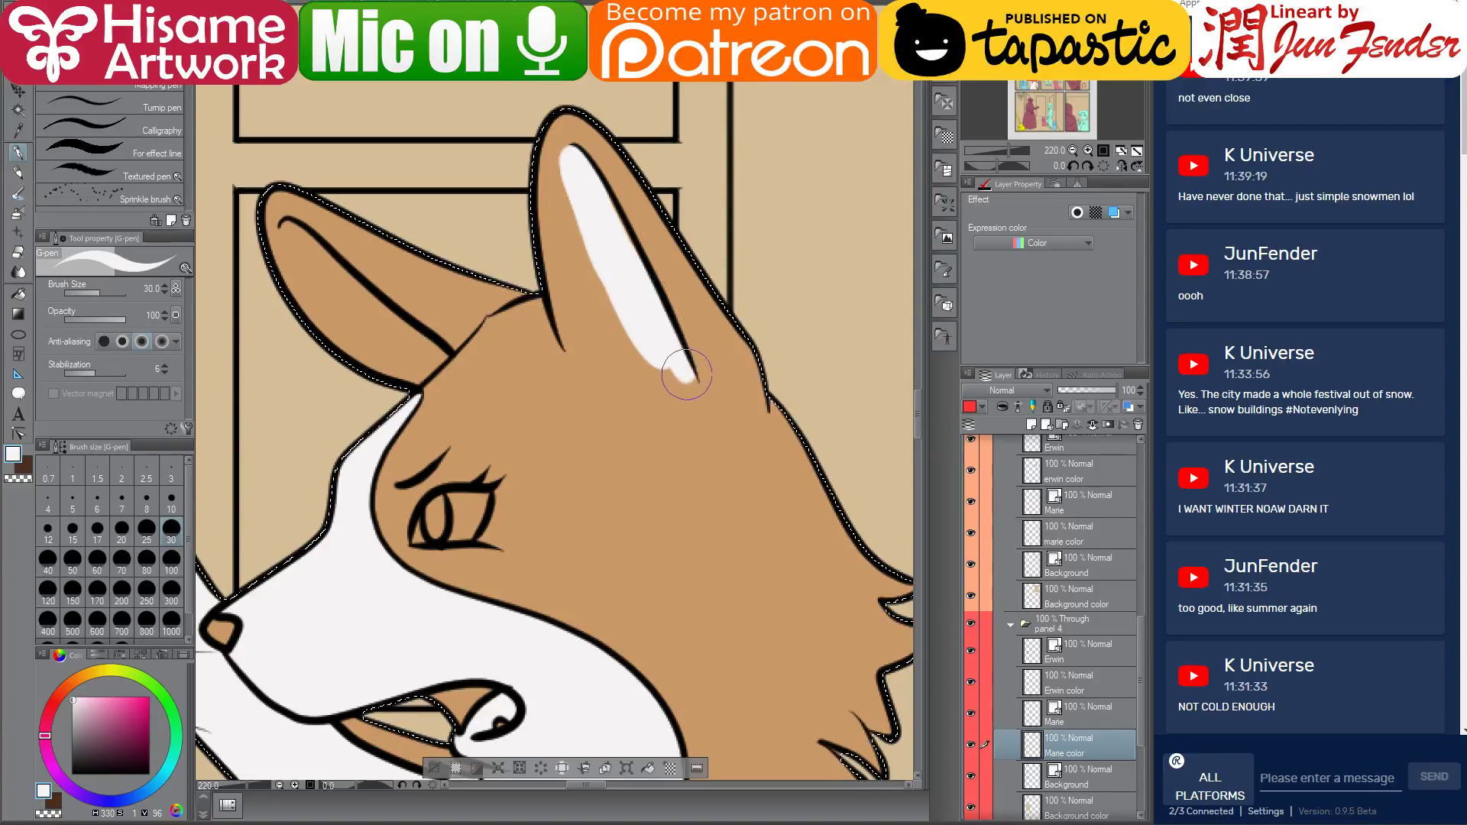
mouse_move(571, 155)
mouse_down()
mouse_move(581, 297)
mouse_move(614, 349)
mouse_move(665, 375)
mouse_move(600, 277)
mouse_move(680, 380)
mouse_up()
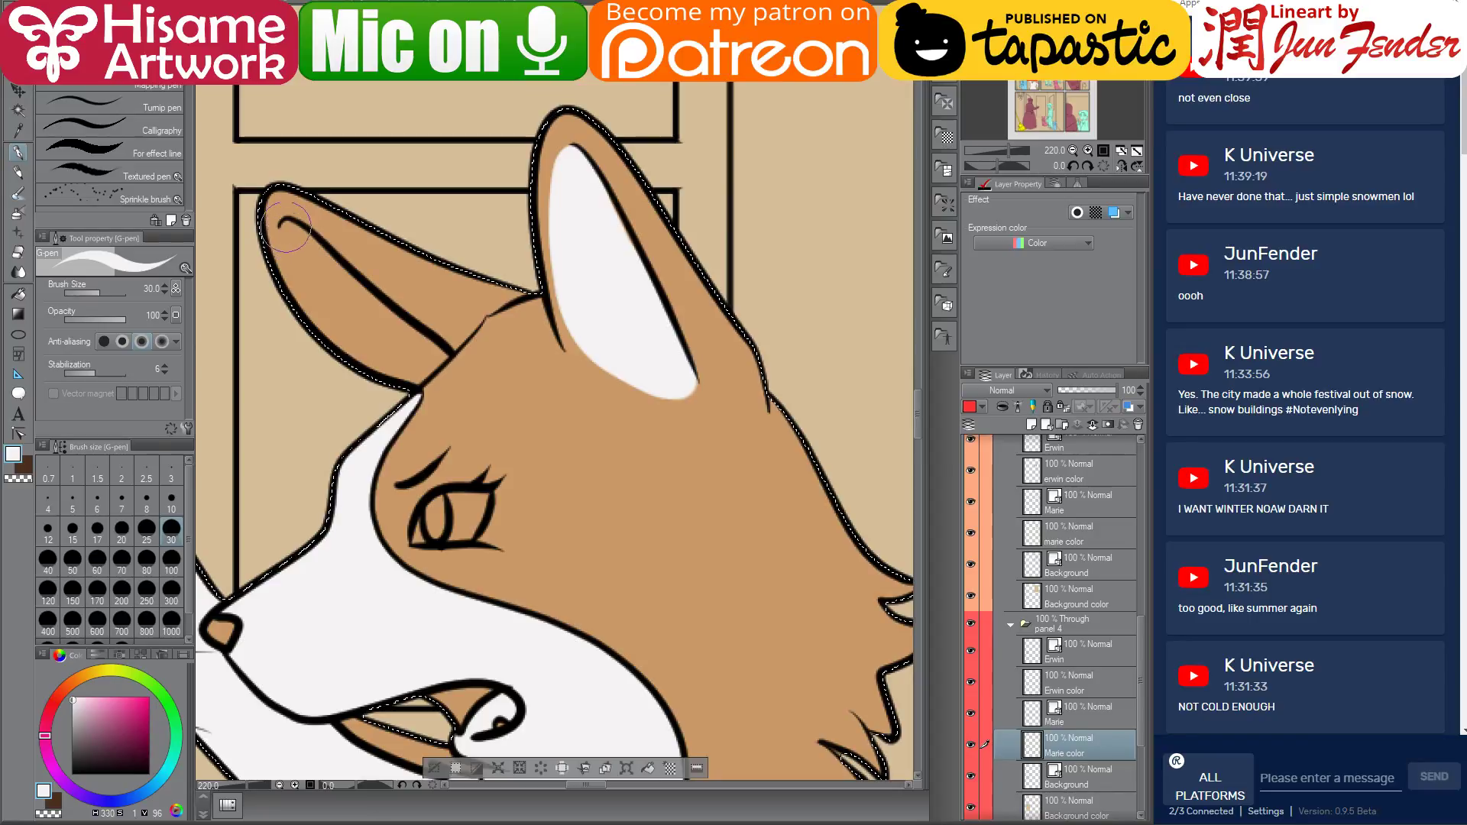
mouse_move(294, 229)
mouse_down()
mouse_move(359, 321)
mouse_move(391, 348)
mouse_move(286, 225)
mouse_move(359, 317)
mouse_move(409, 348)
mouse_move(355, 298)
mouse_move(434, 356)
mouse_up()
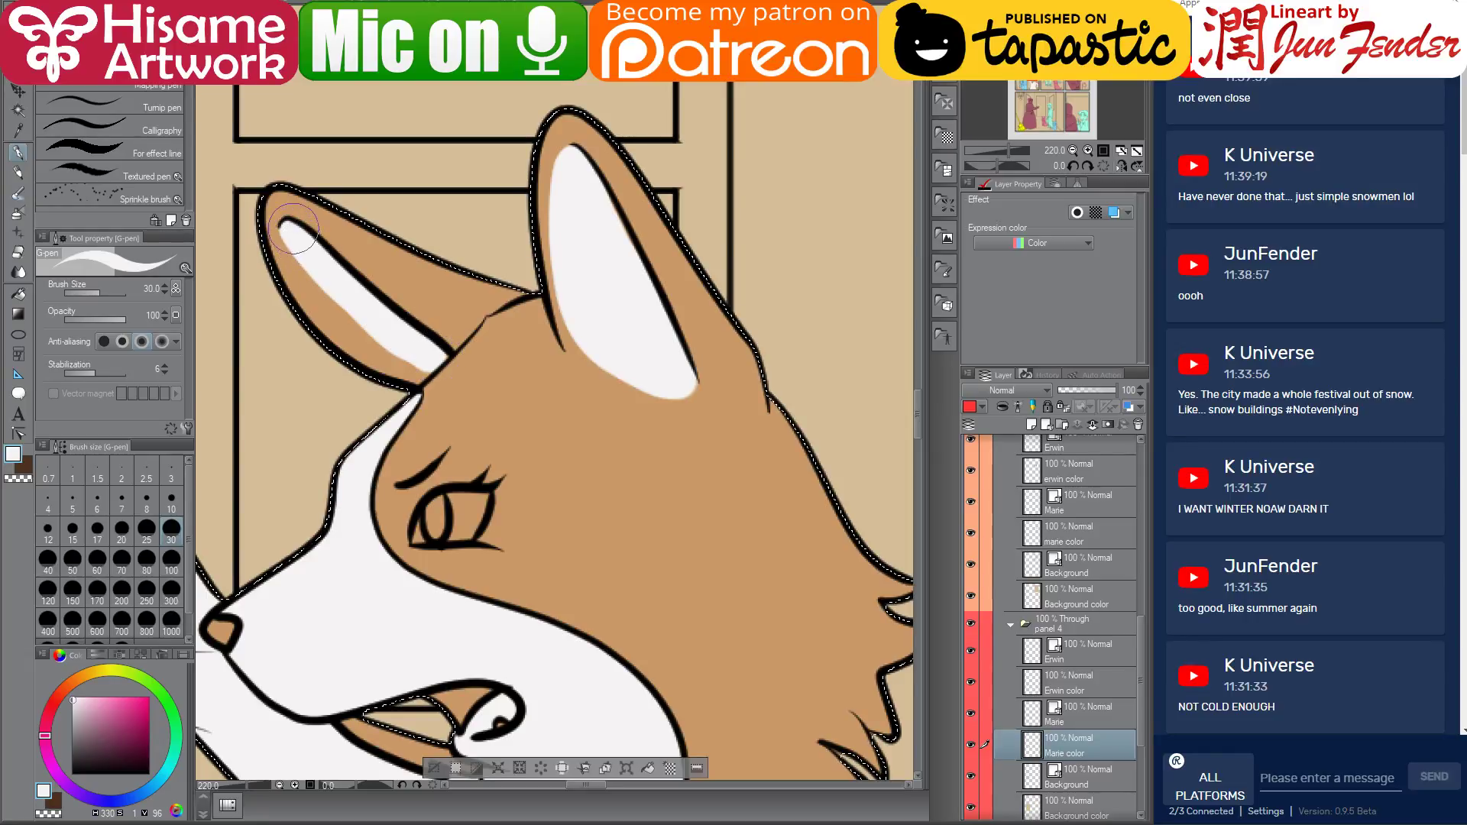
mouse_move(302, 241)
mouse_down()
mouse_move(358, 330)
mouse_move(413, 349)
mouse_up()
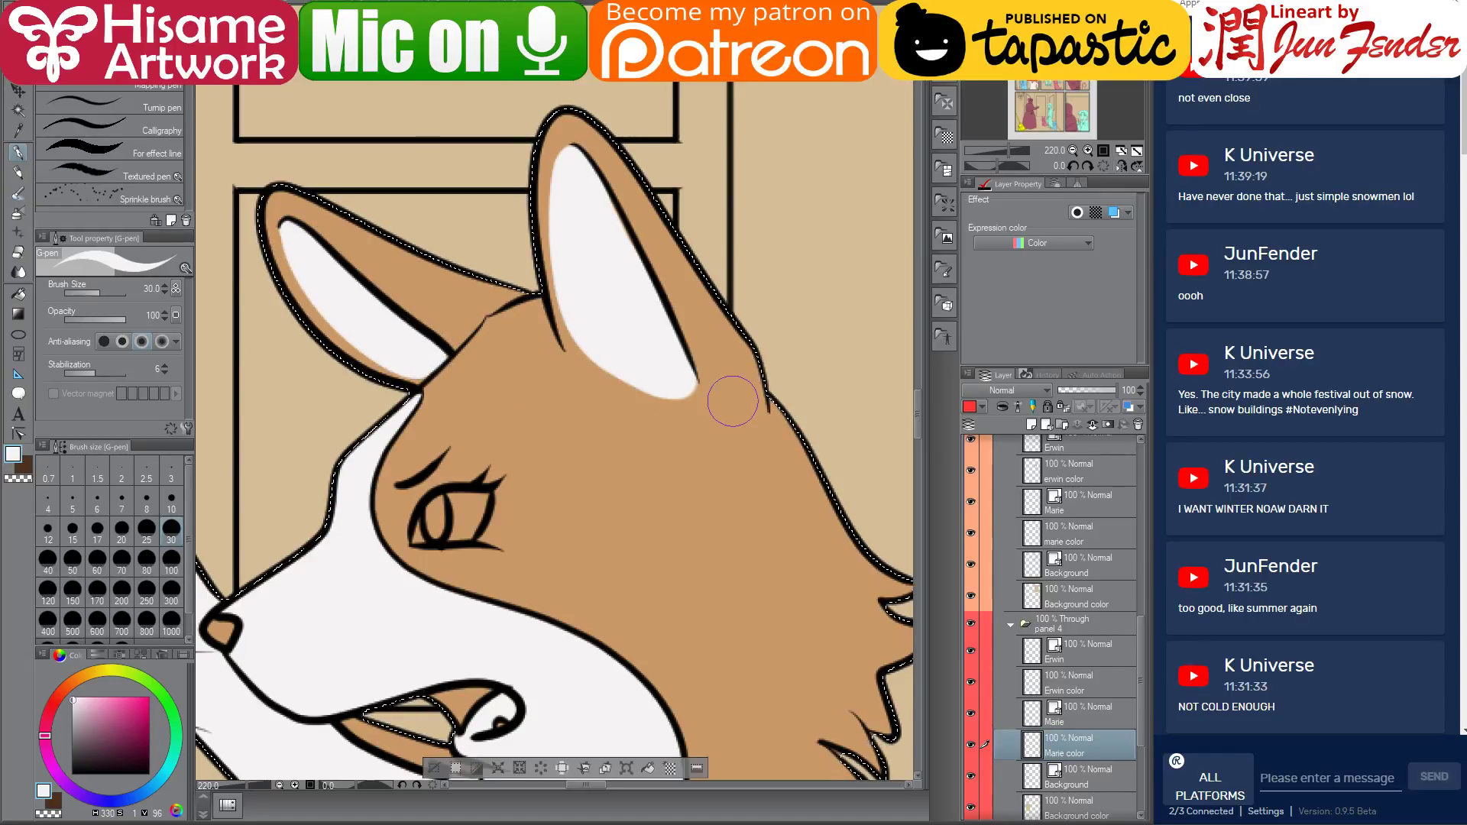
Fill the white of the corgi's eye on both sides of the iris with pure white
scroll(764, 474, down, 2)
scroll(803, 636, down, 3)
scroll(732, 639, up, 3)
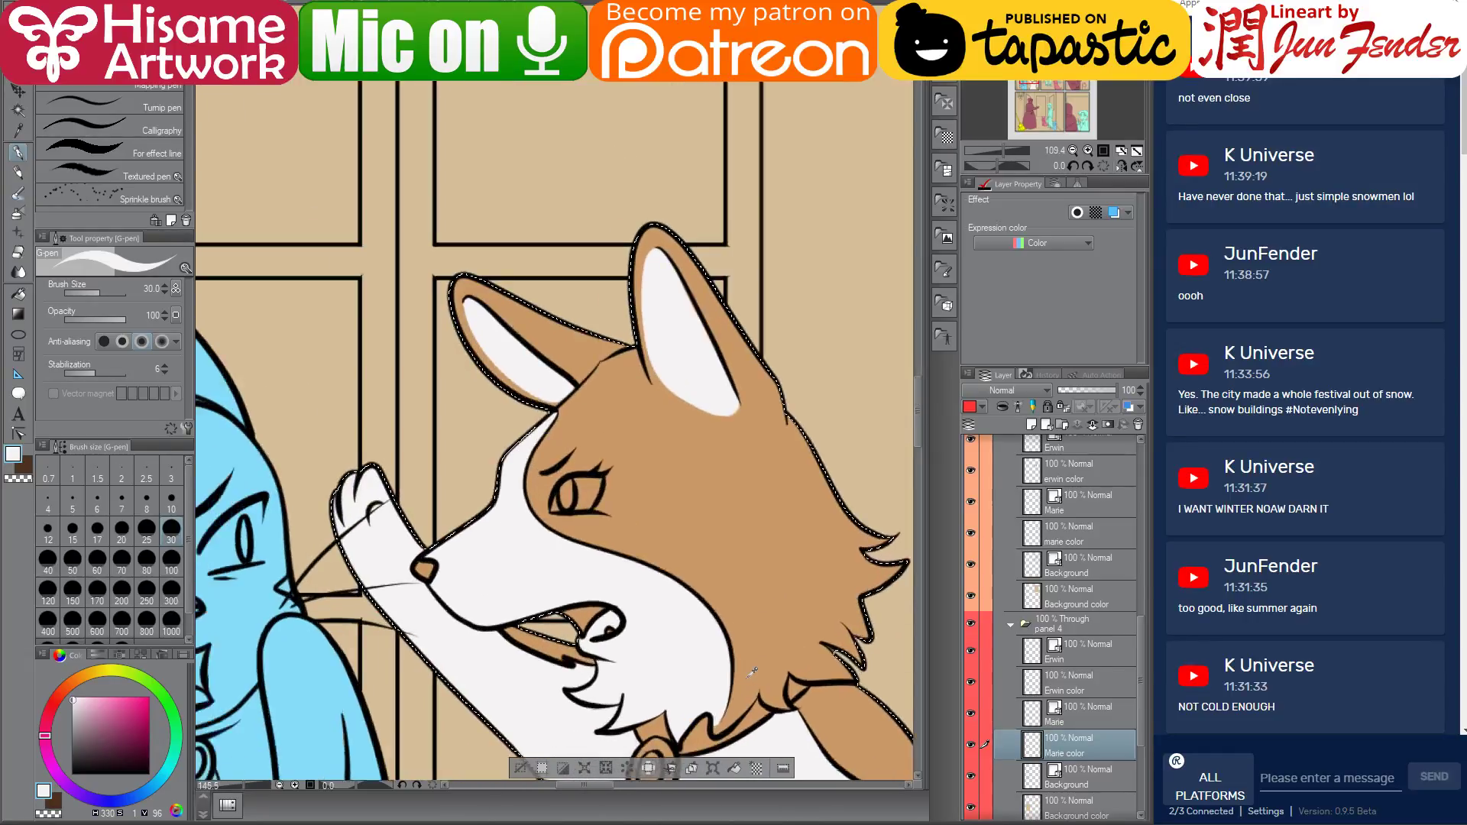
scroll(732, 639, up, 1)
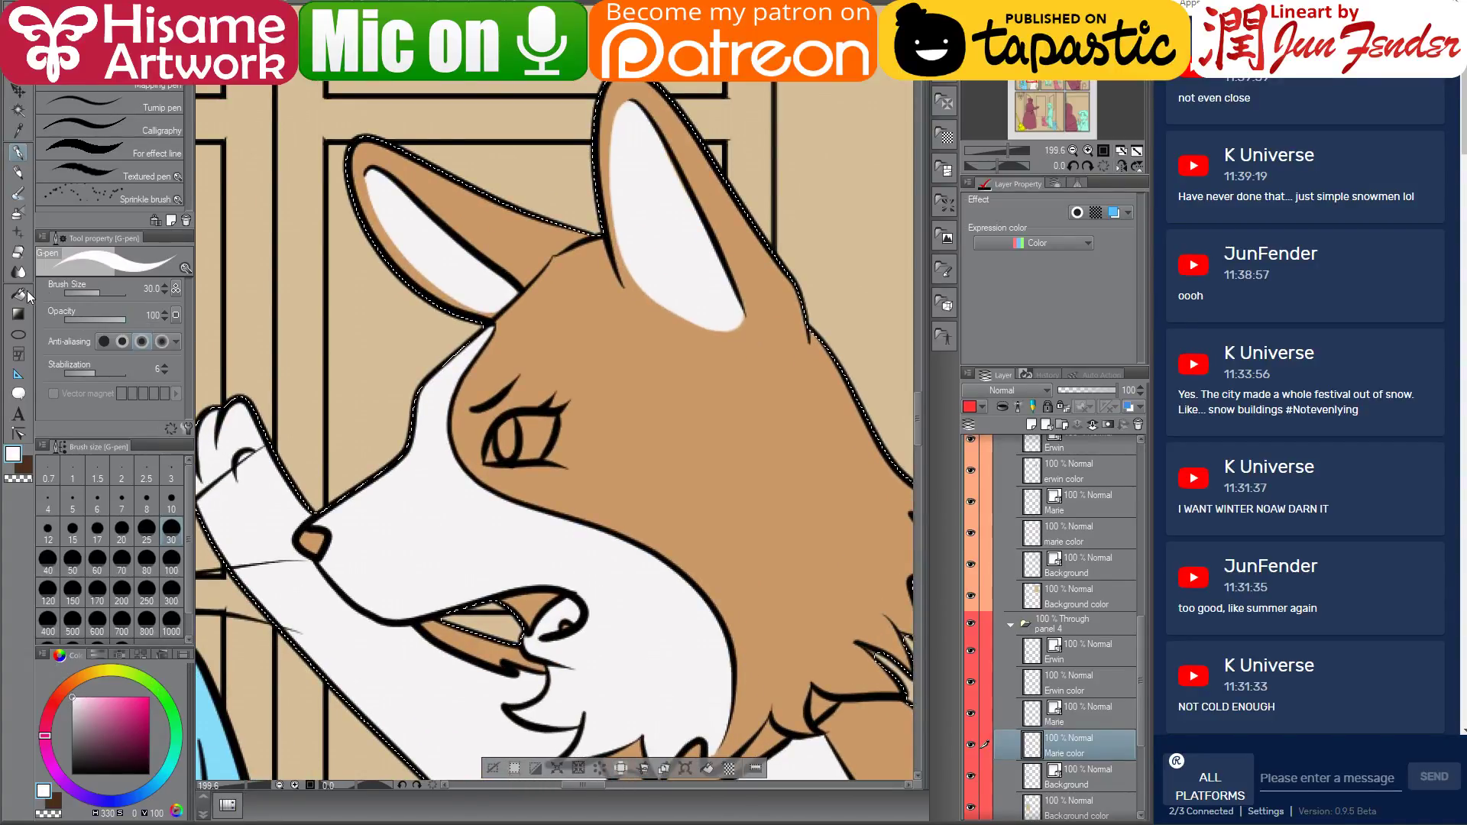
key(g)
click(535, 428)
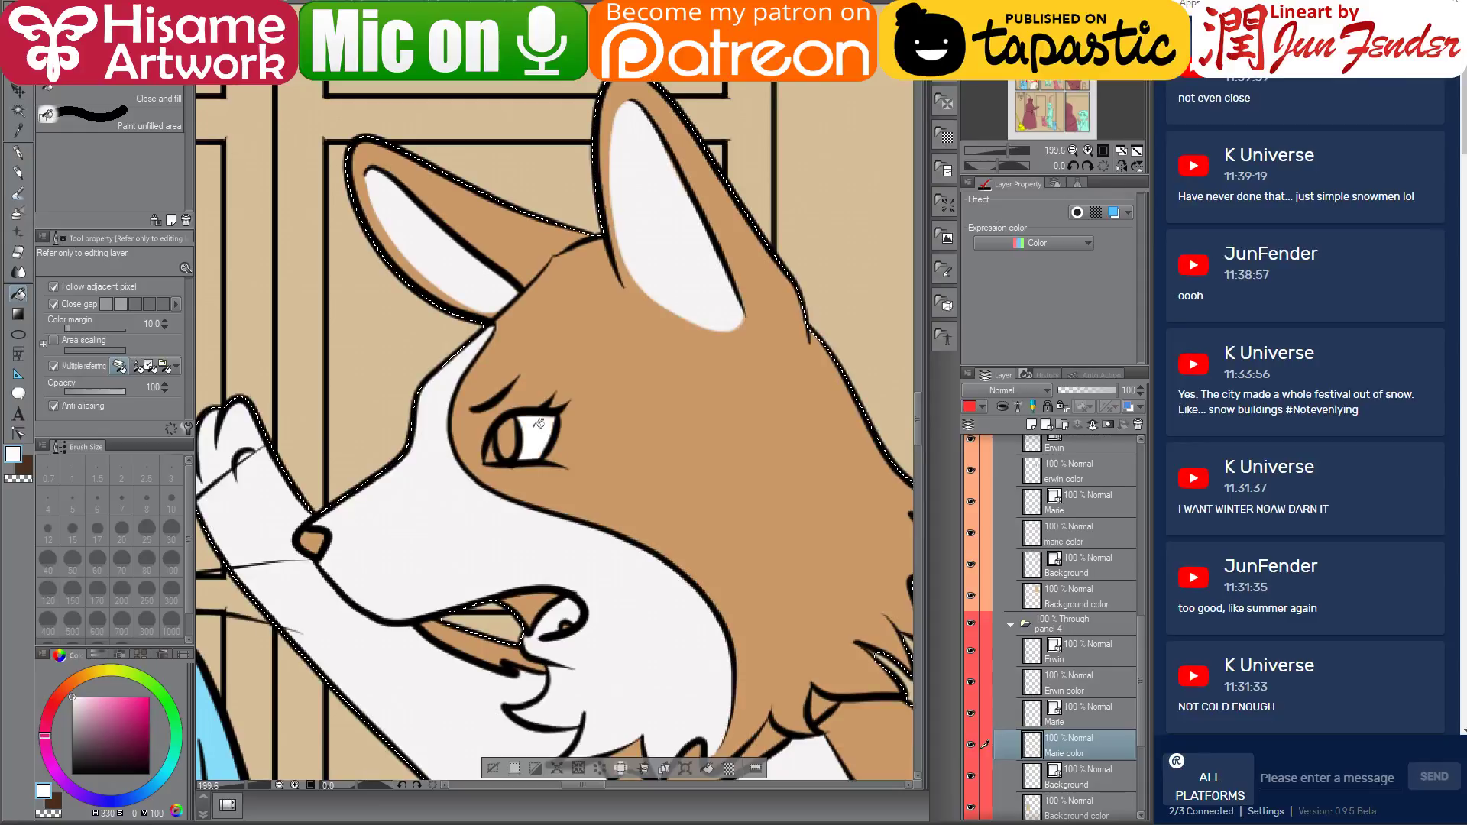
click(497, 455)
Sample dark magenta (H 328, S 78, V 58) from the finished artwork and fill the inside of the panel 4 corgi's mouth
scroll(498, 455, down, 5)
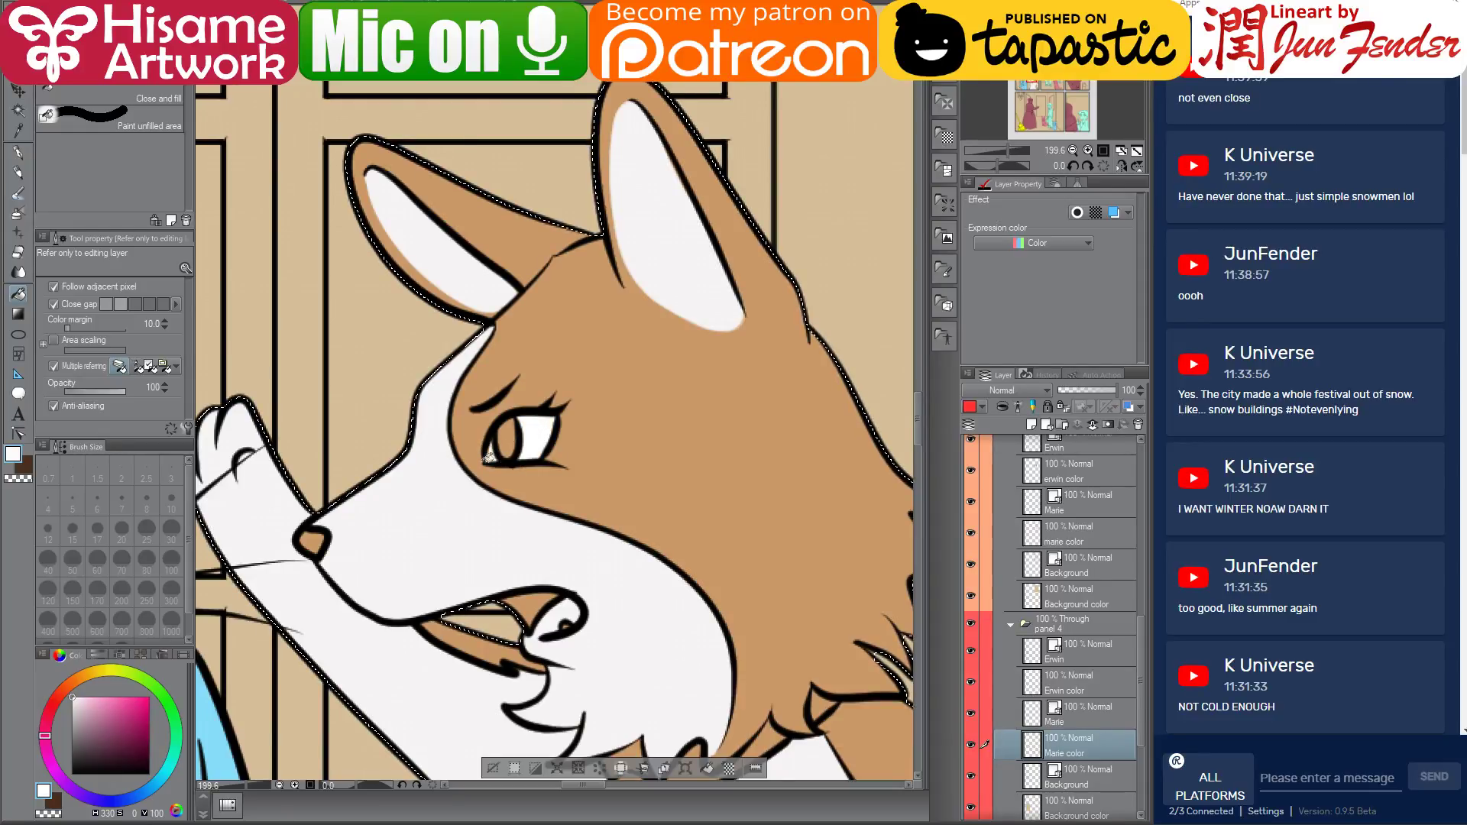
scroll(497, 451, down, 2)
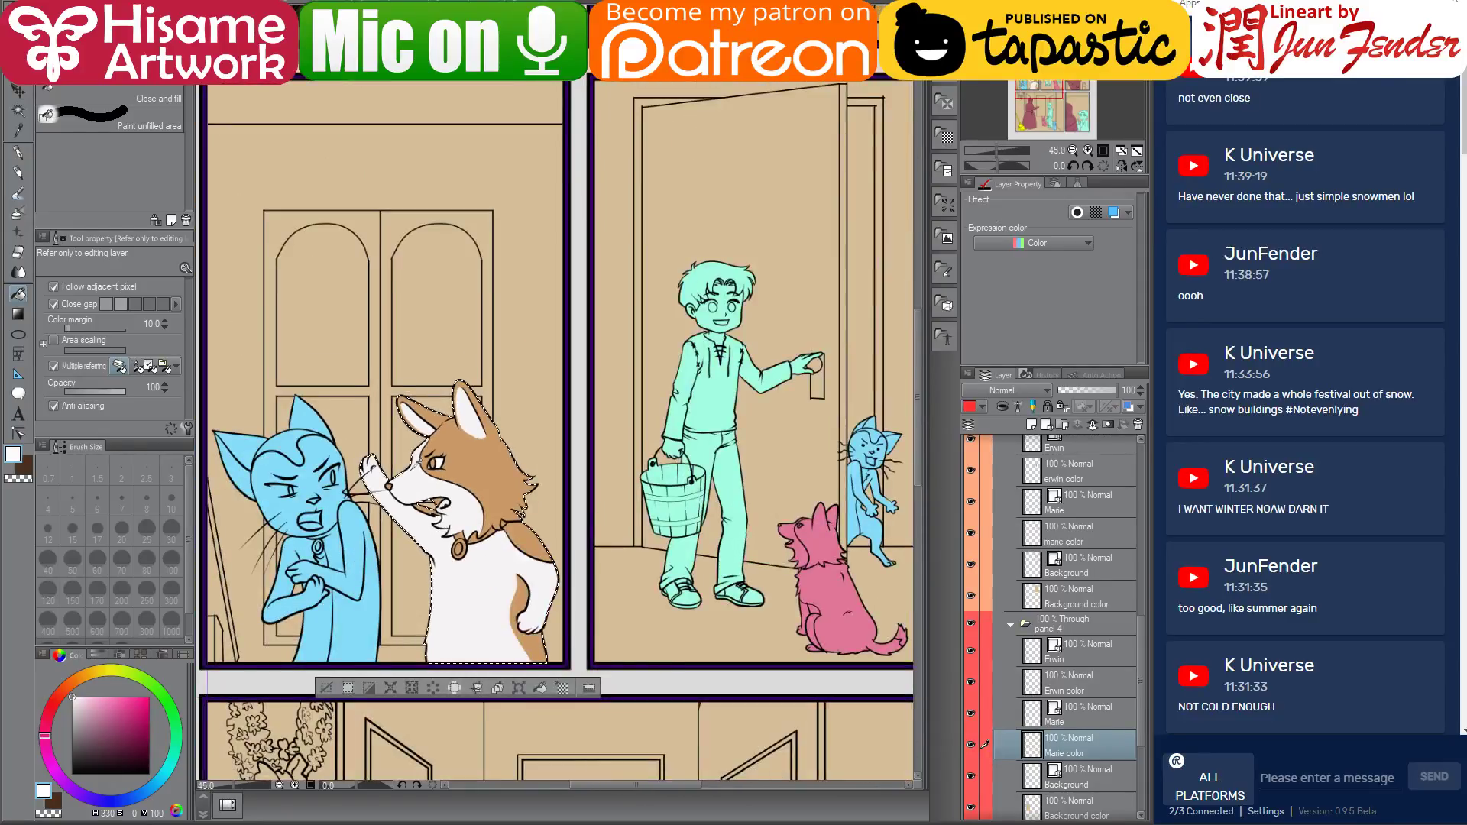
drag(739, 337, 622, 456)
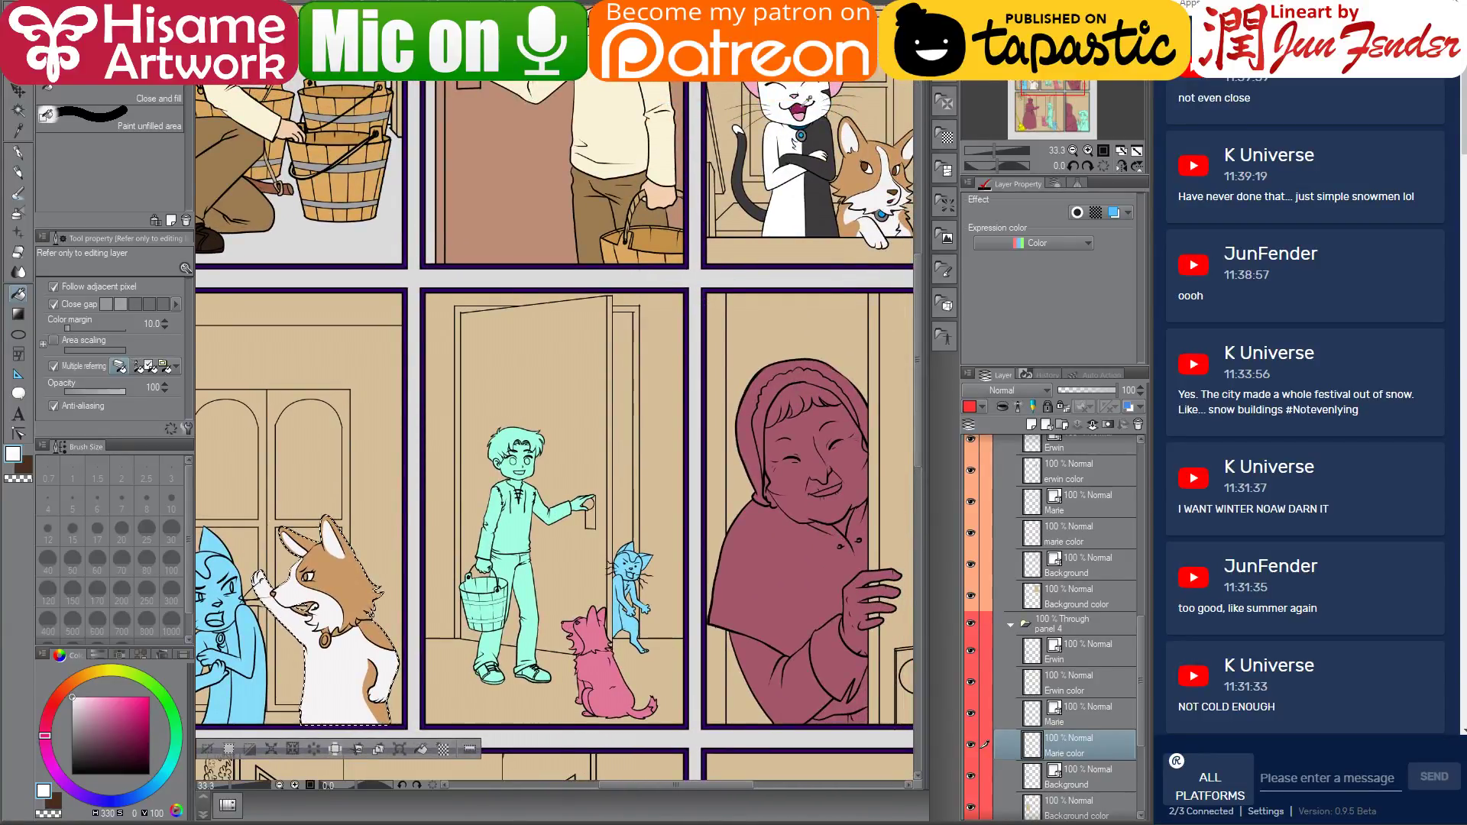
scroll(585, 498, up, 1)
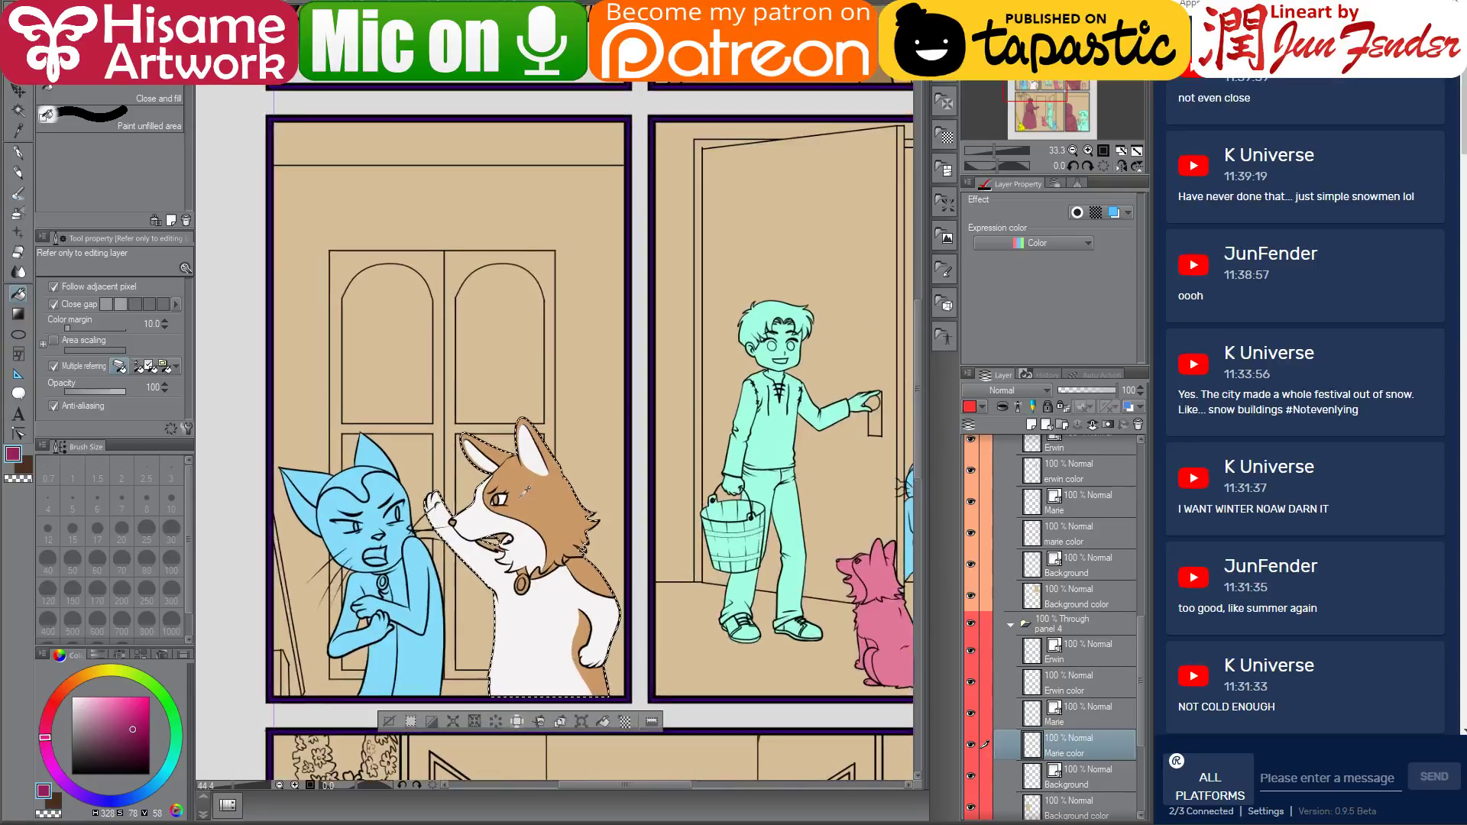
scroll(526, 489, up, 5)
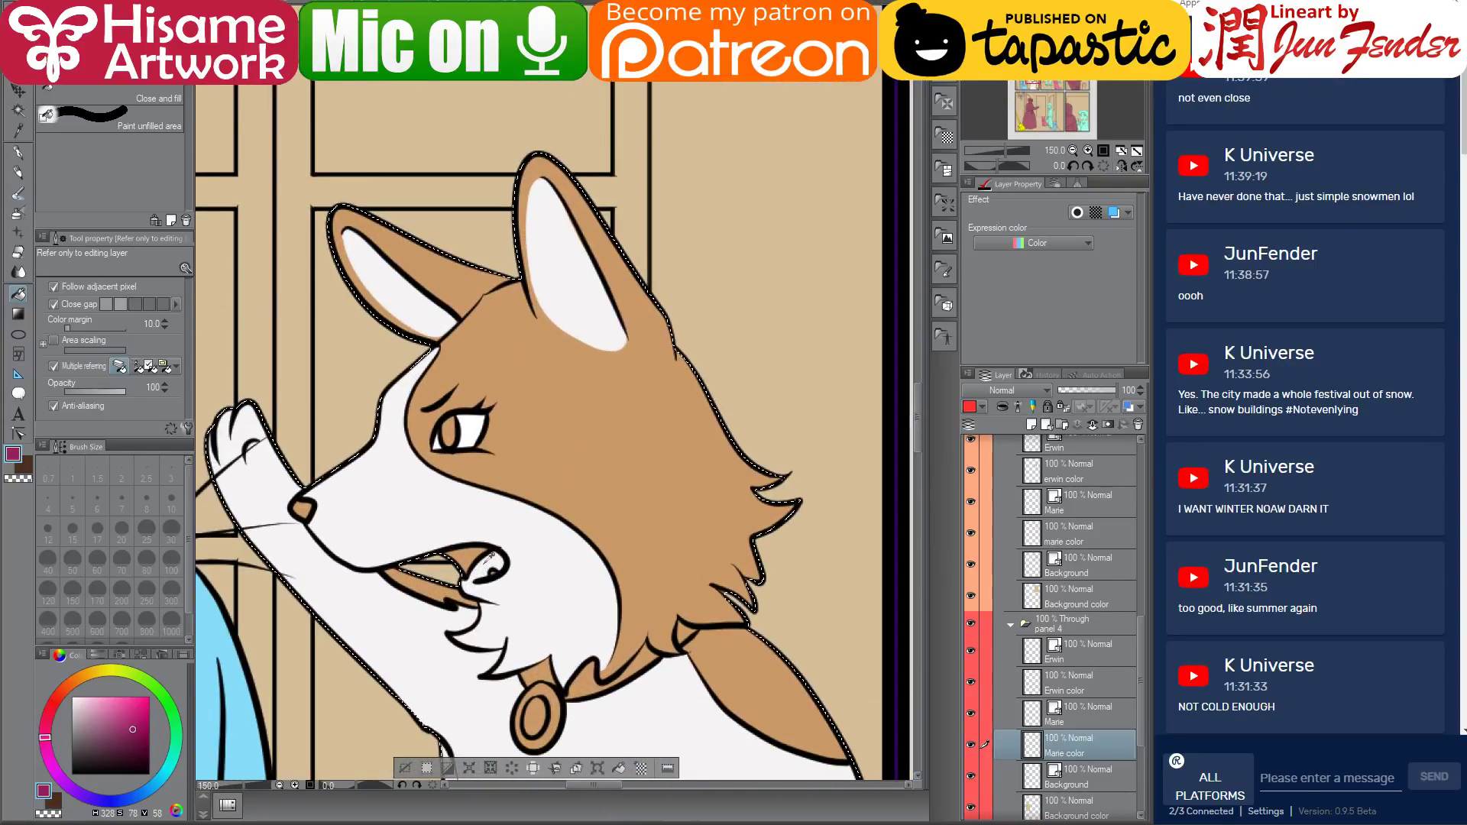
scroll(491, 559, up, 4)
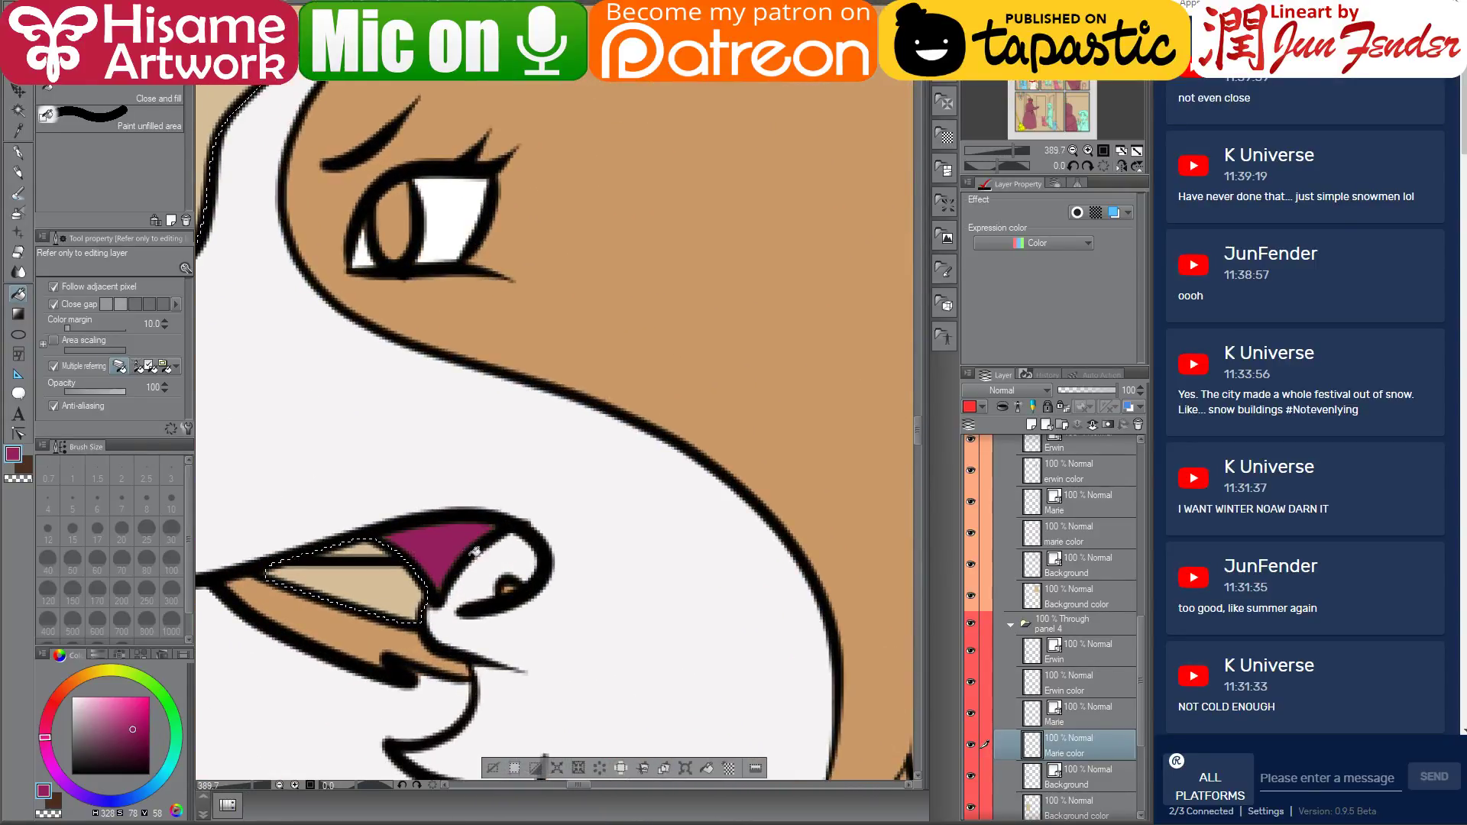
Sample off-white from the corgi's muzzle and cover the leftover tan spot at the mouth corner with the G-pen
key(p)
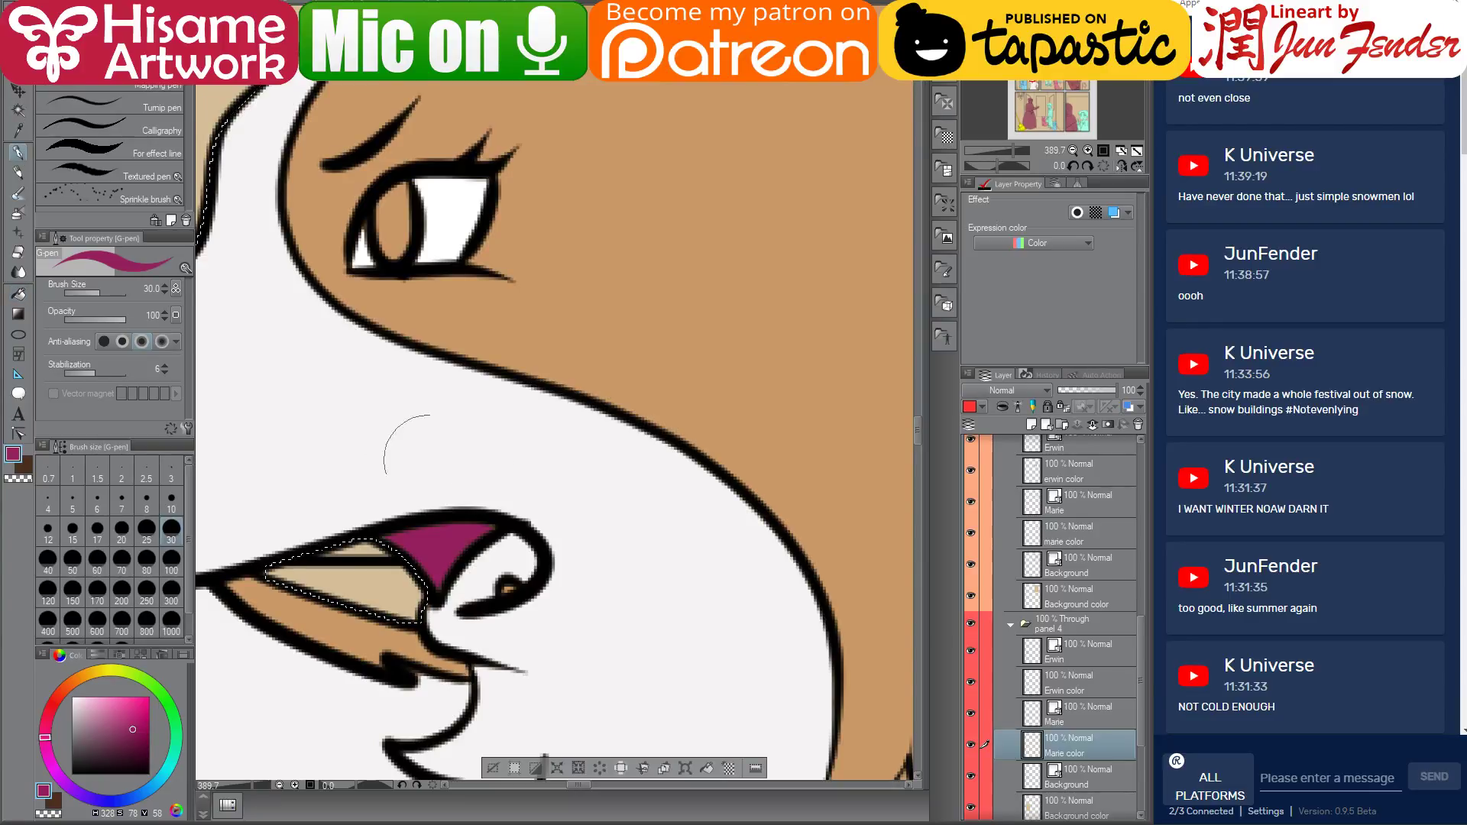
alt+click(387, 426)
scroll(530, 594, down, 5)
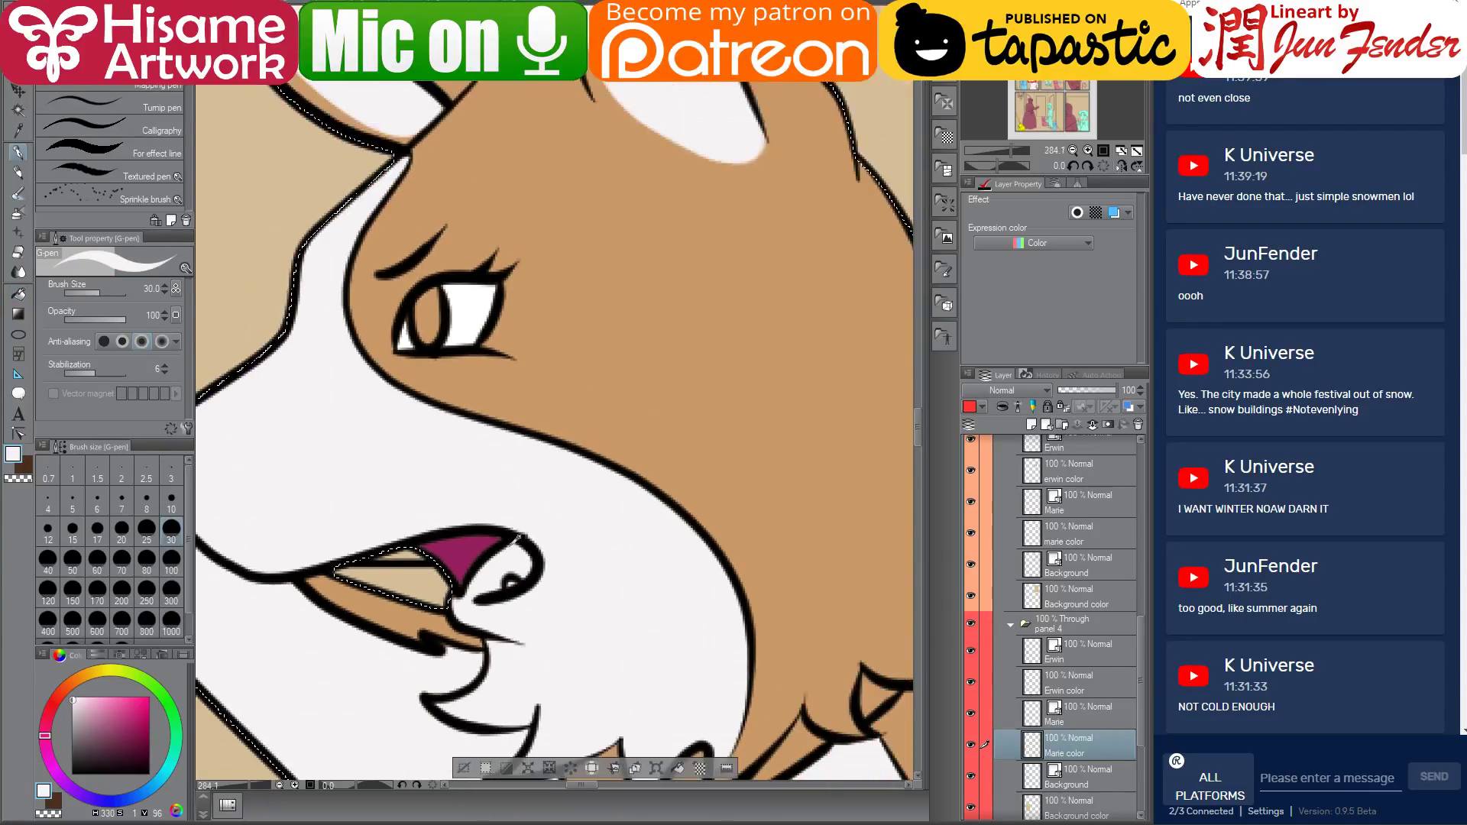
scroll(509, 538, down, 3)
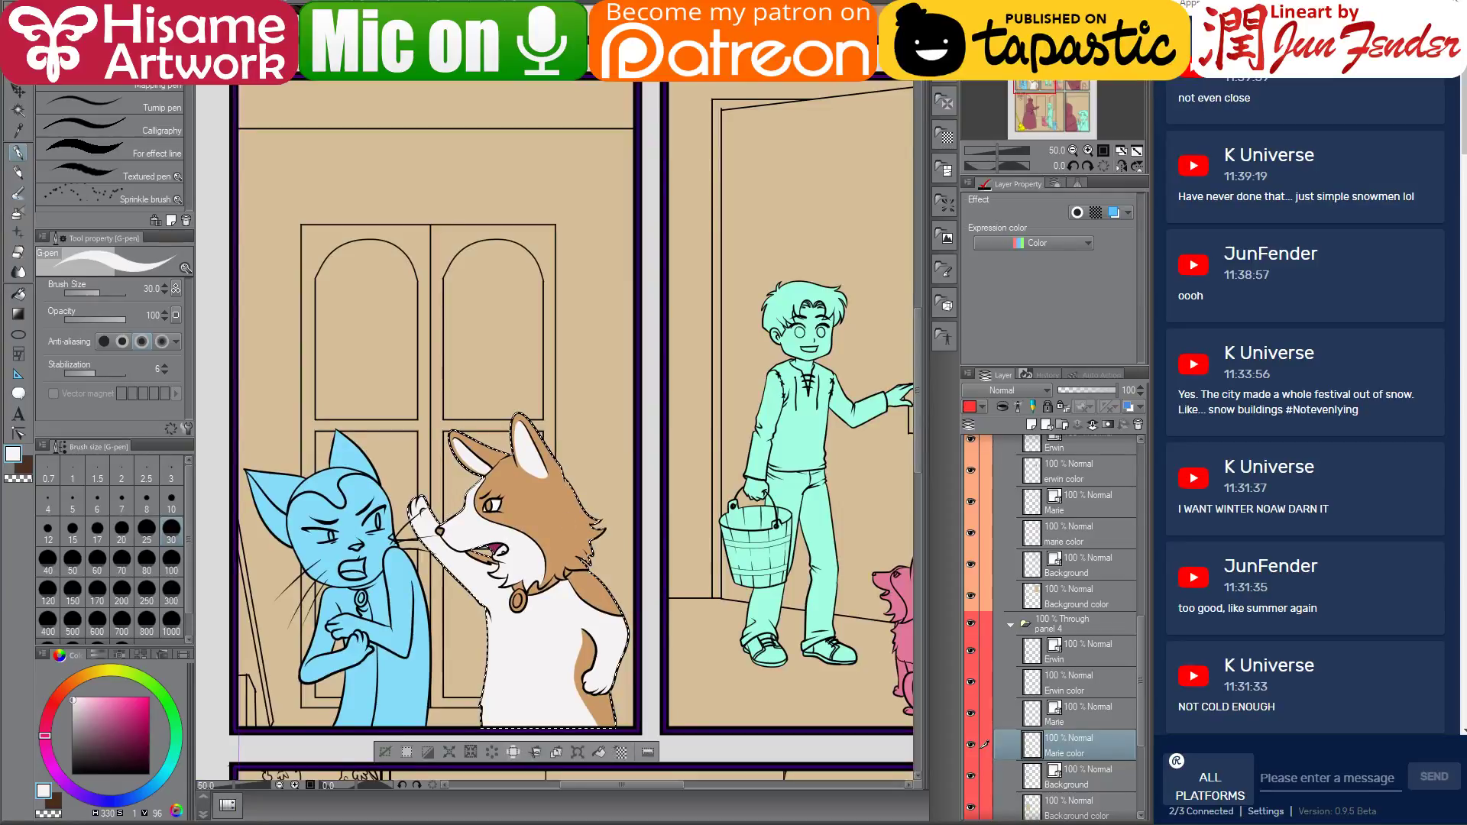
scroll(433, 553, down, 2)
drag(433, 553, 228, 713)
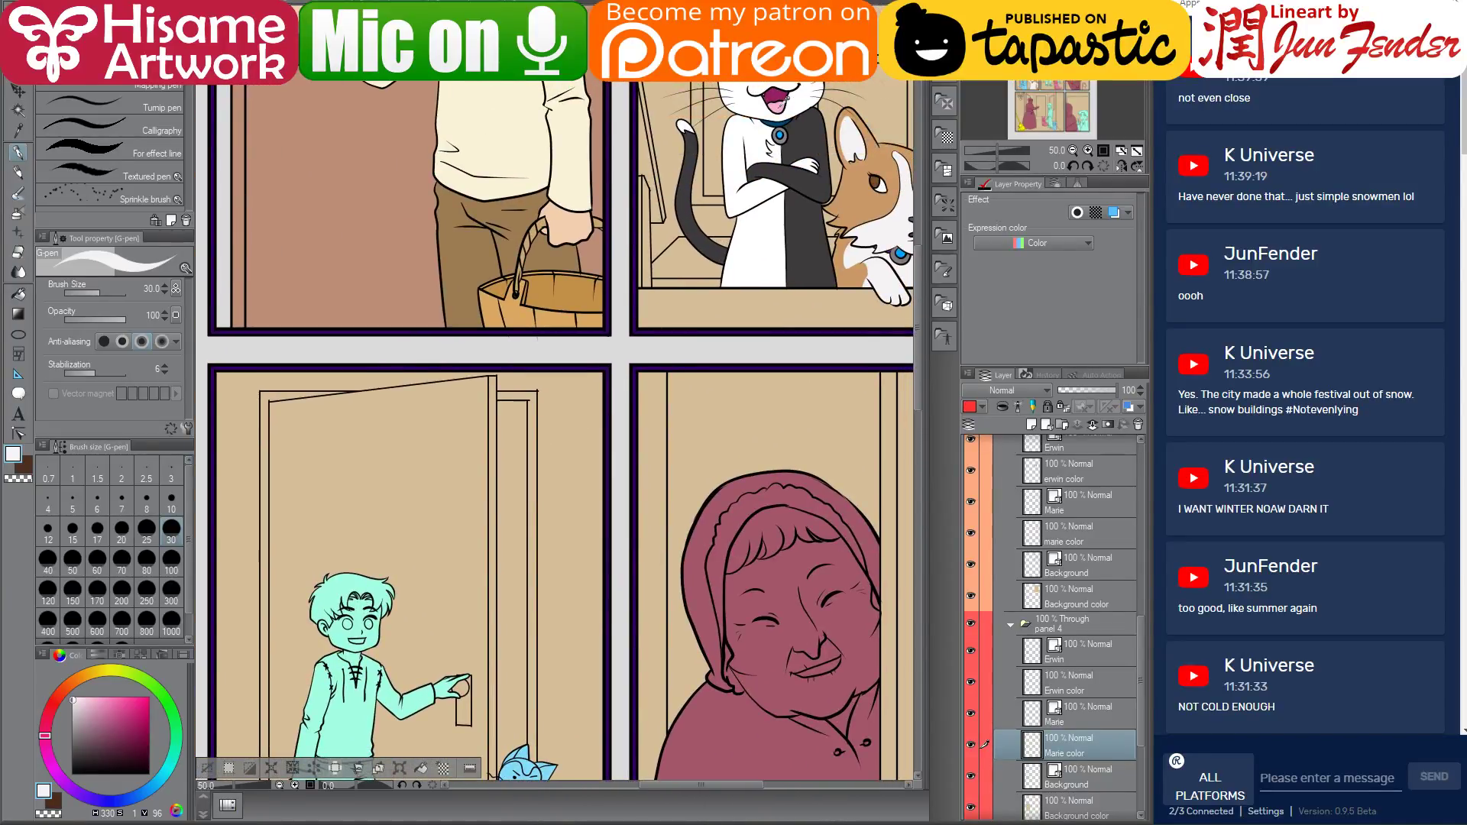
Sample light pink from the finished cat's ear and paint the panel 4 corgi's tongue with the G-pen at size 12
alt+click(779, 103)
drag(487, 596, 895, 249)
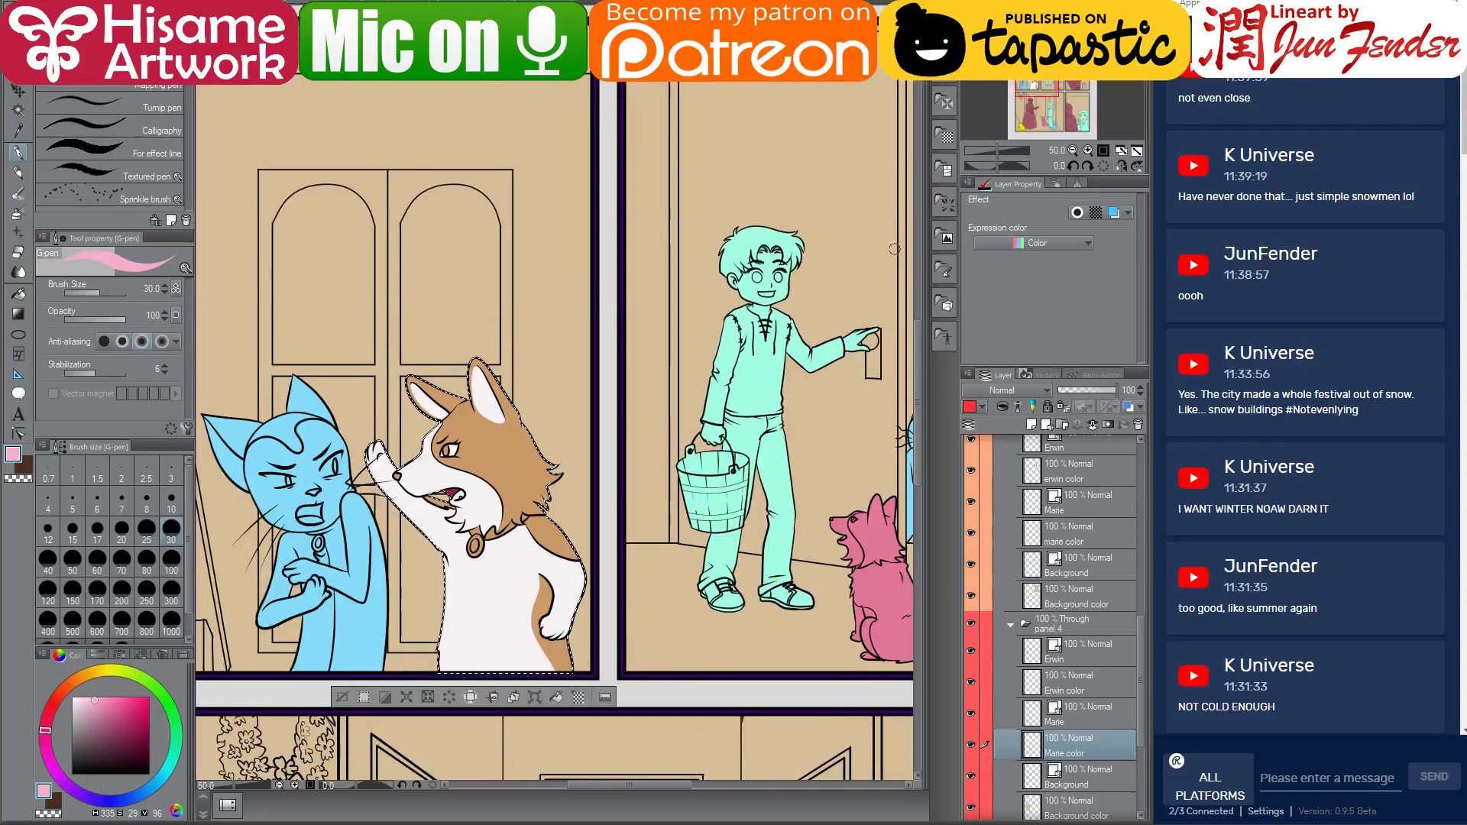
scroll(468, 496, up, 3)
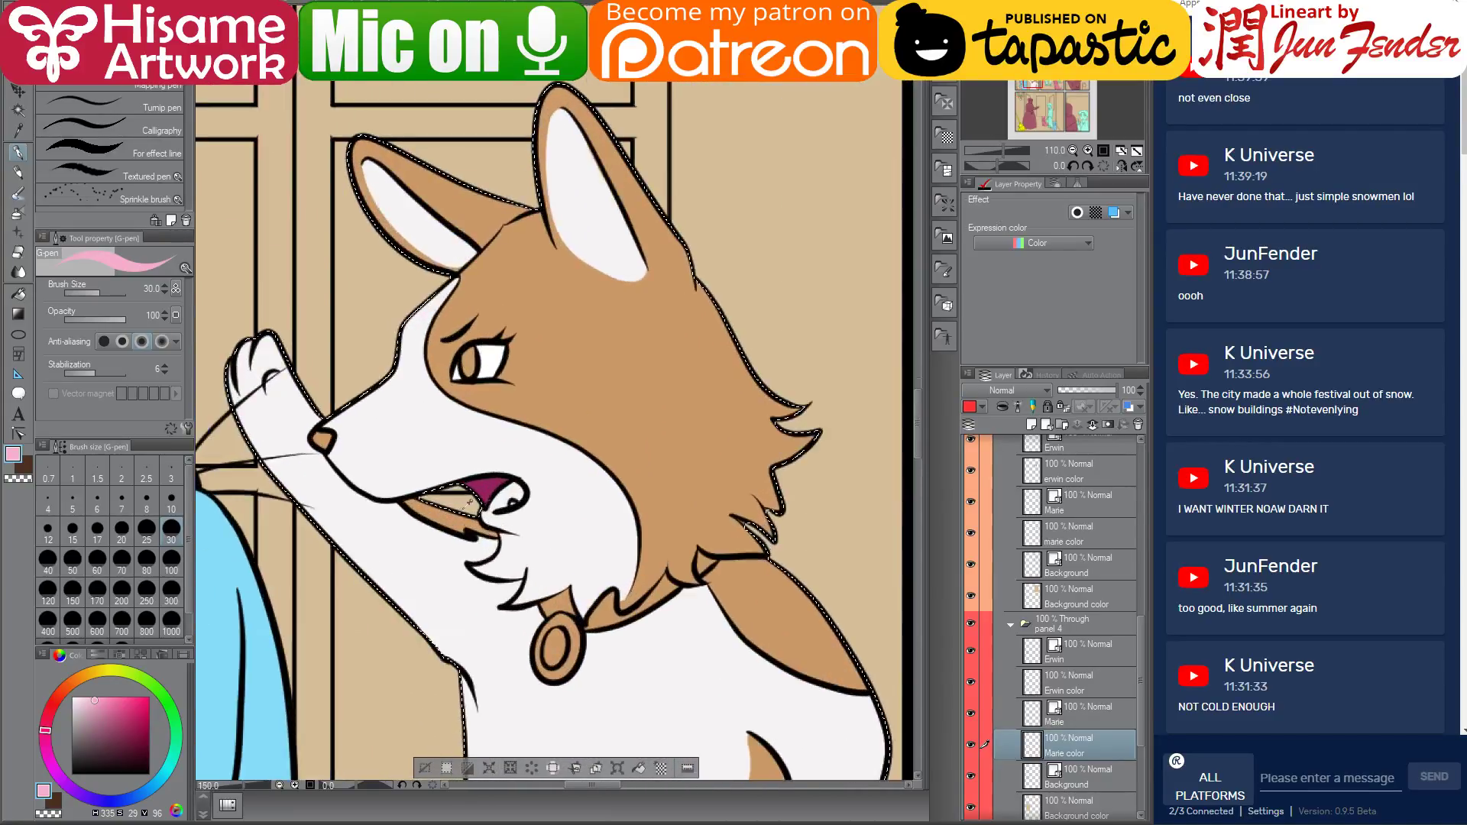
scroll(470, 504, up, 4)
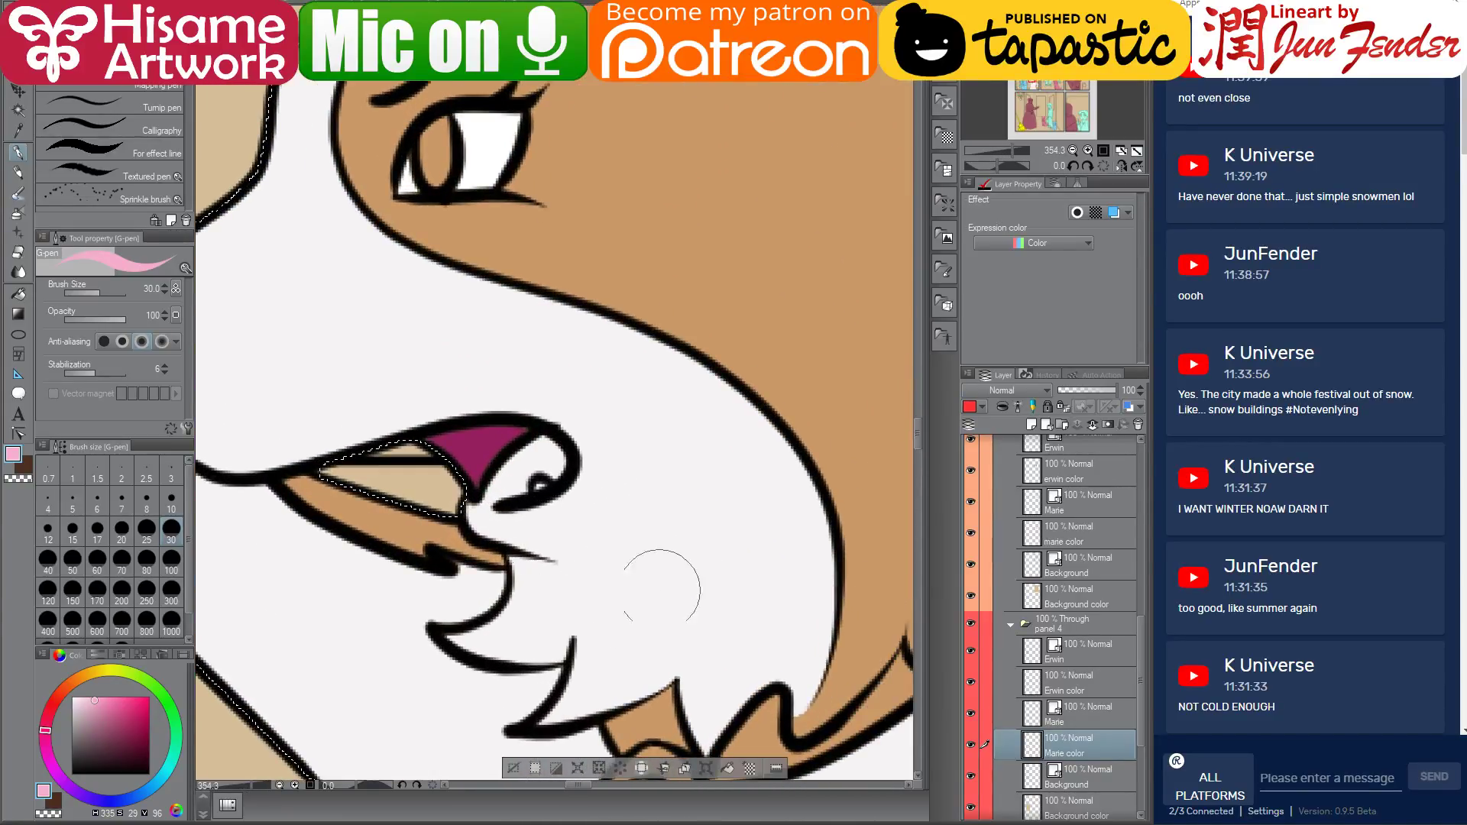
key(bracketleft)
key(bracketleft)
key(bracketleft)
key(bracketleft)
key(bracketleft)
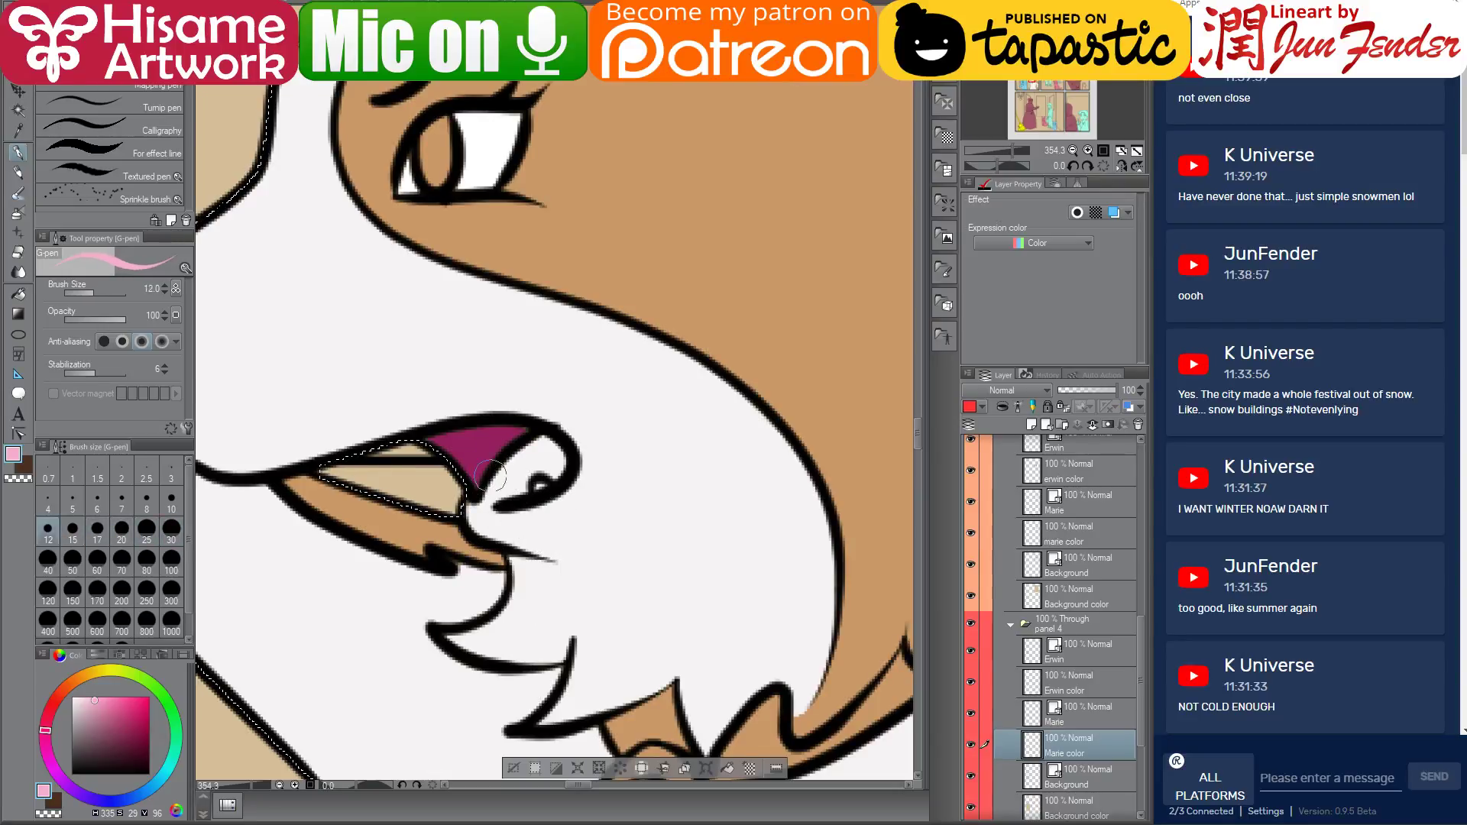
mouse_move(489, 475)
mouse_down()
mouse_move(531, 458)
mouse_move(503, 481)
mouse_move(508, 470)
mouse_move(549, 448)
mouse_move(510, 473)
mouse_move(534, 450)
mouse_move(554, 475)
mouse_move(473, 504)
mouse_up()
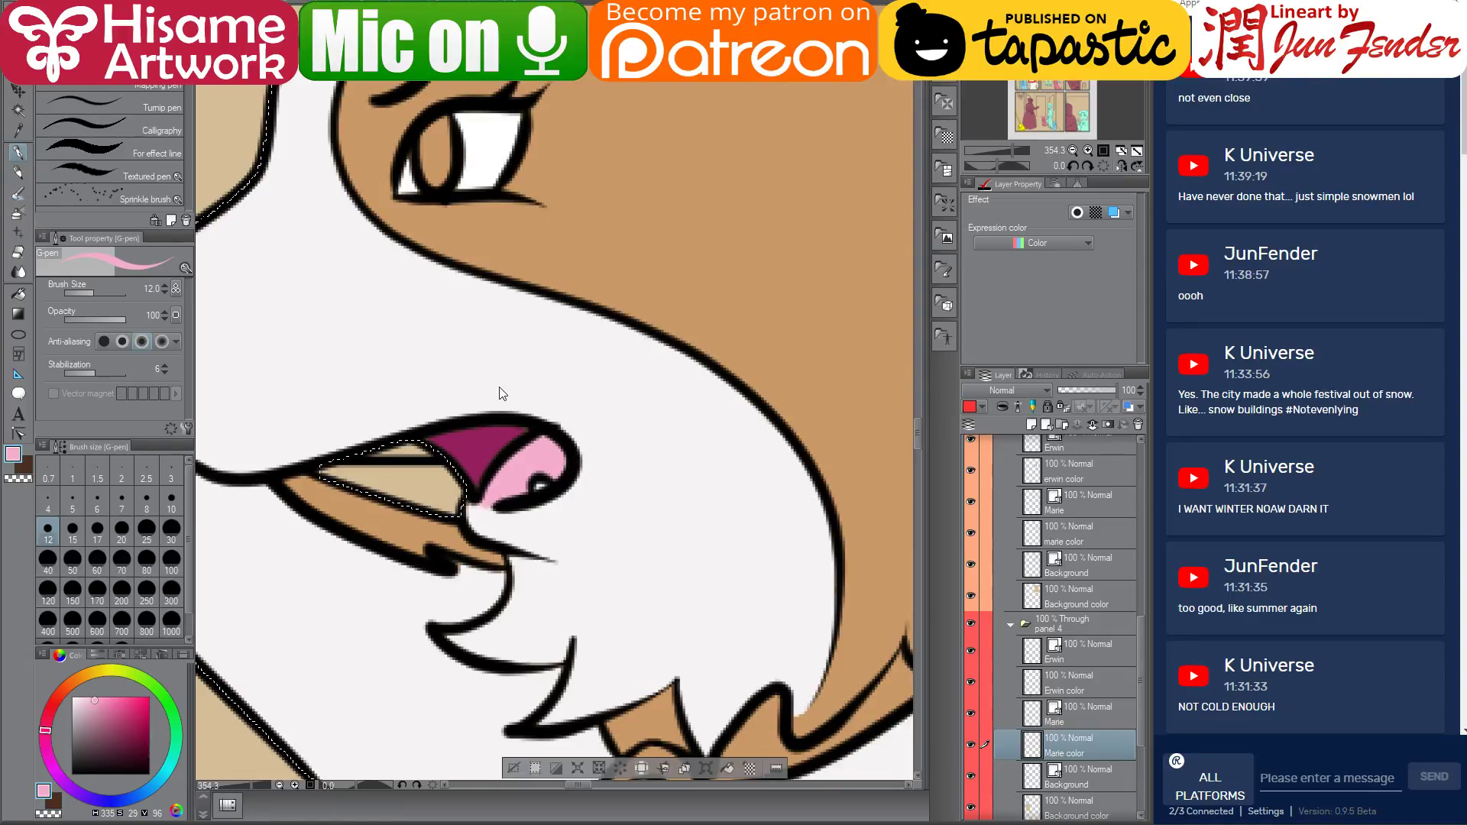
Sample brown from the finished artwork and fill the panel 4 corgi's iris and nose with it
scroll(477, 513, down, 3)
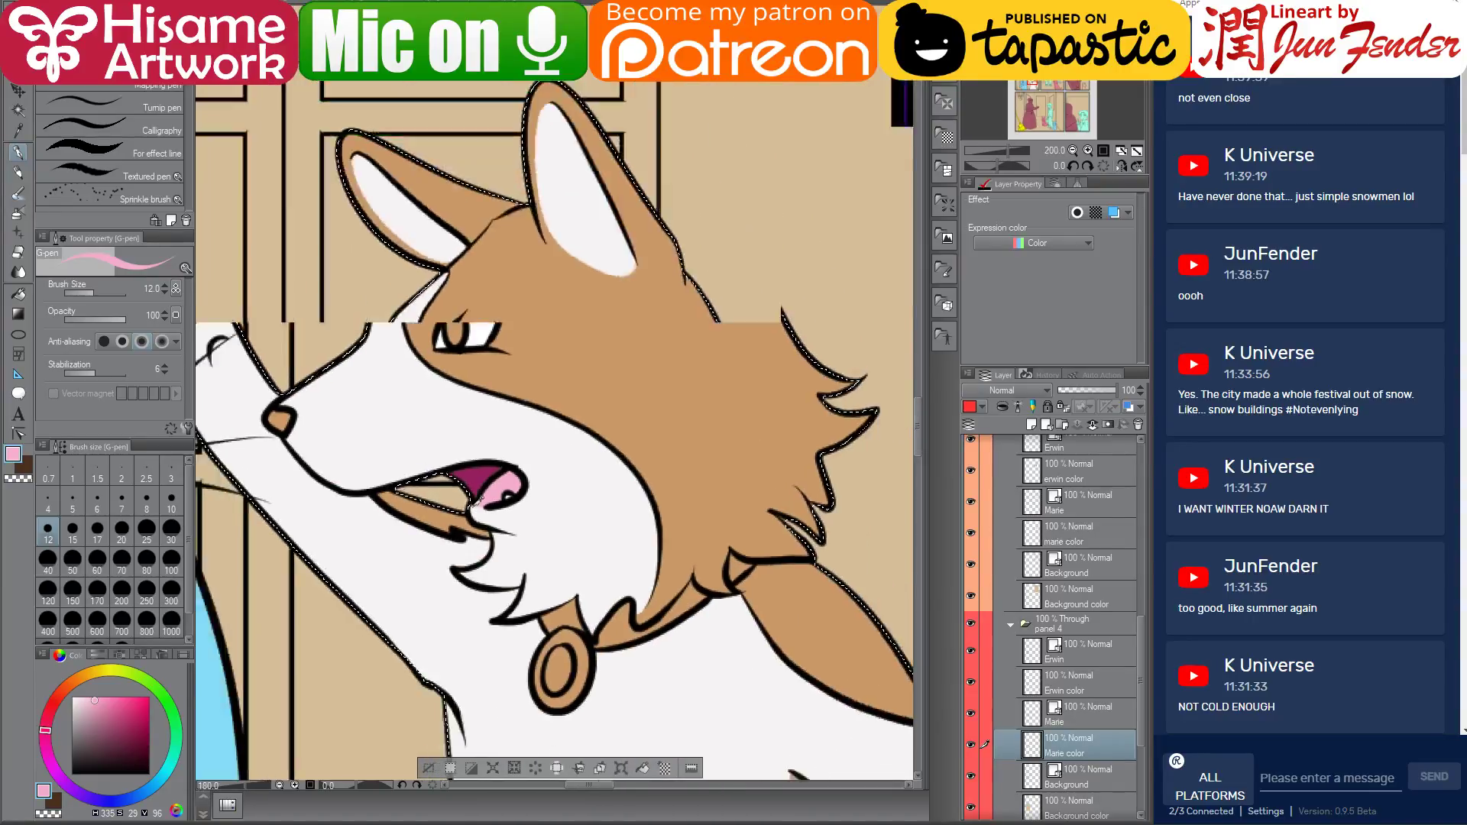
scroll(482, 504, down, 5)
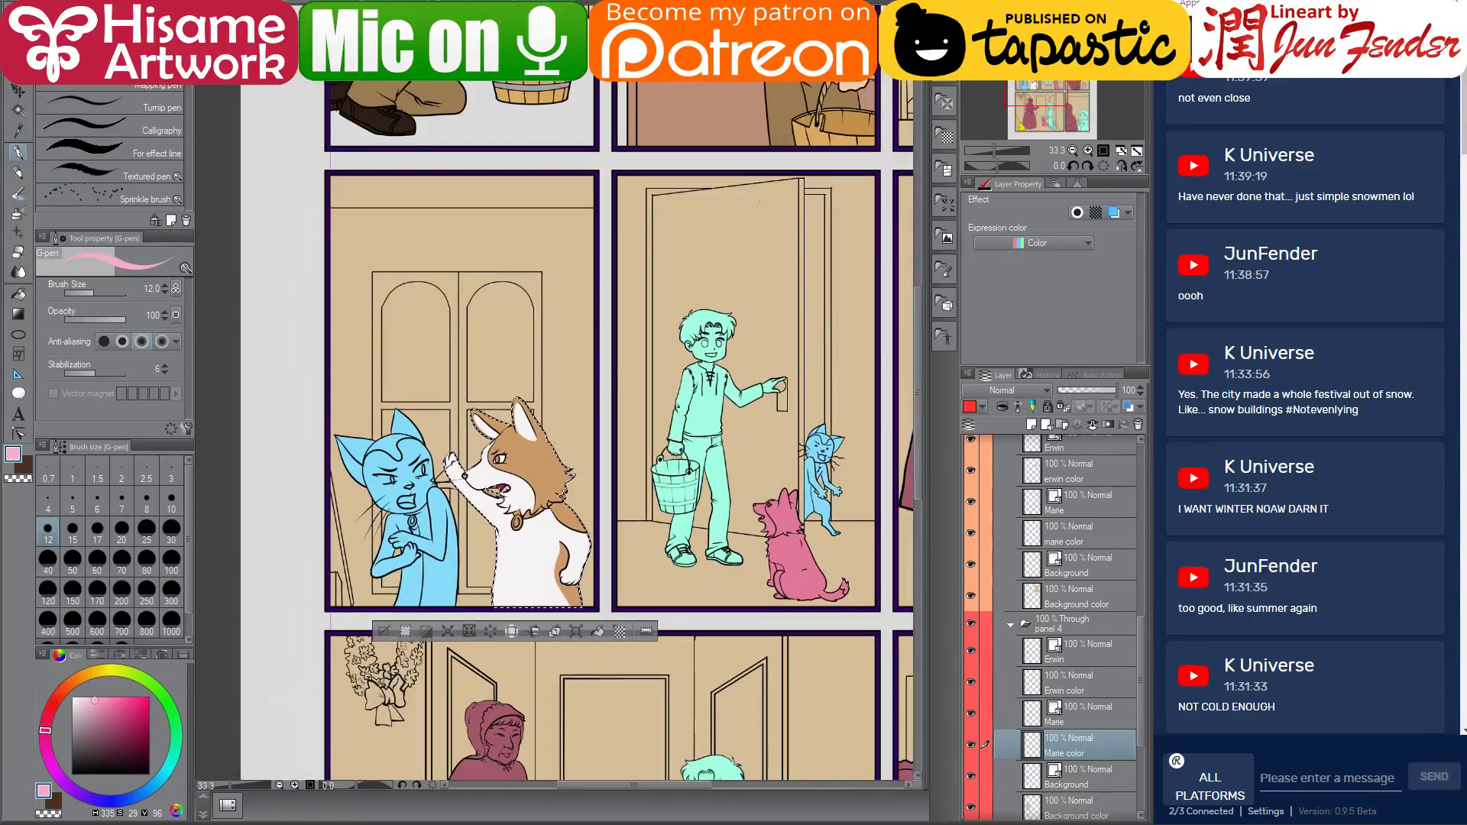
drag(760, 197, 520, 434)
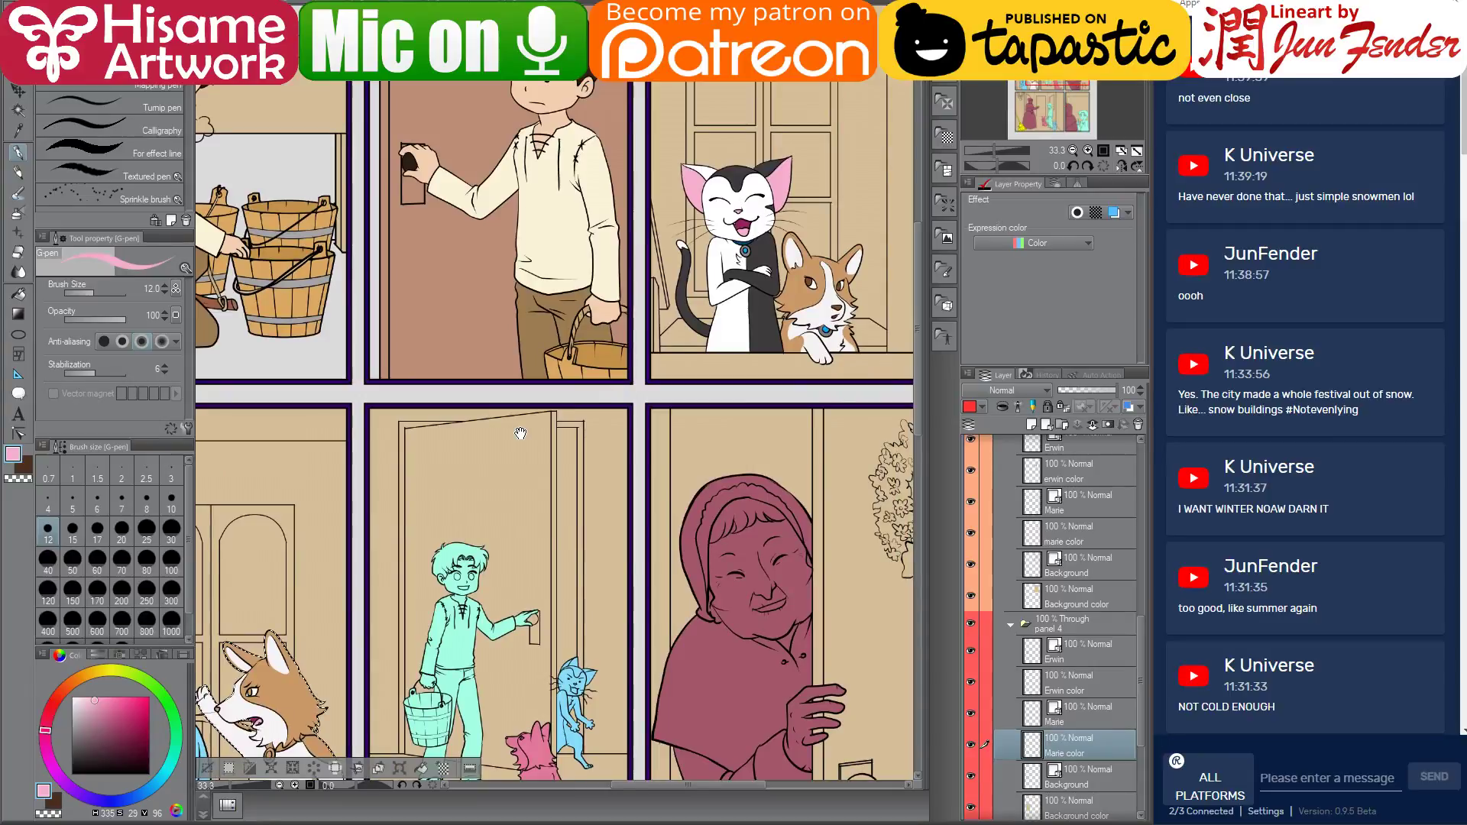
alt+click(233, 669)
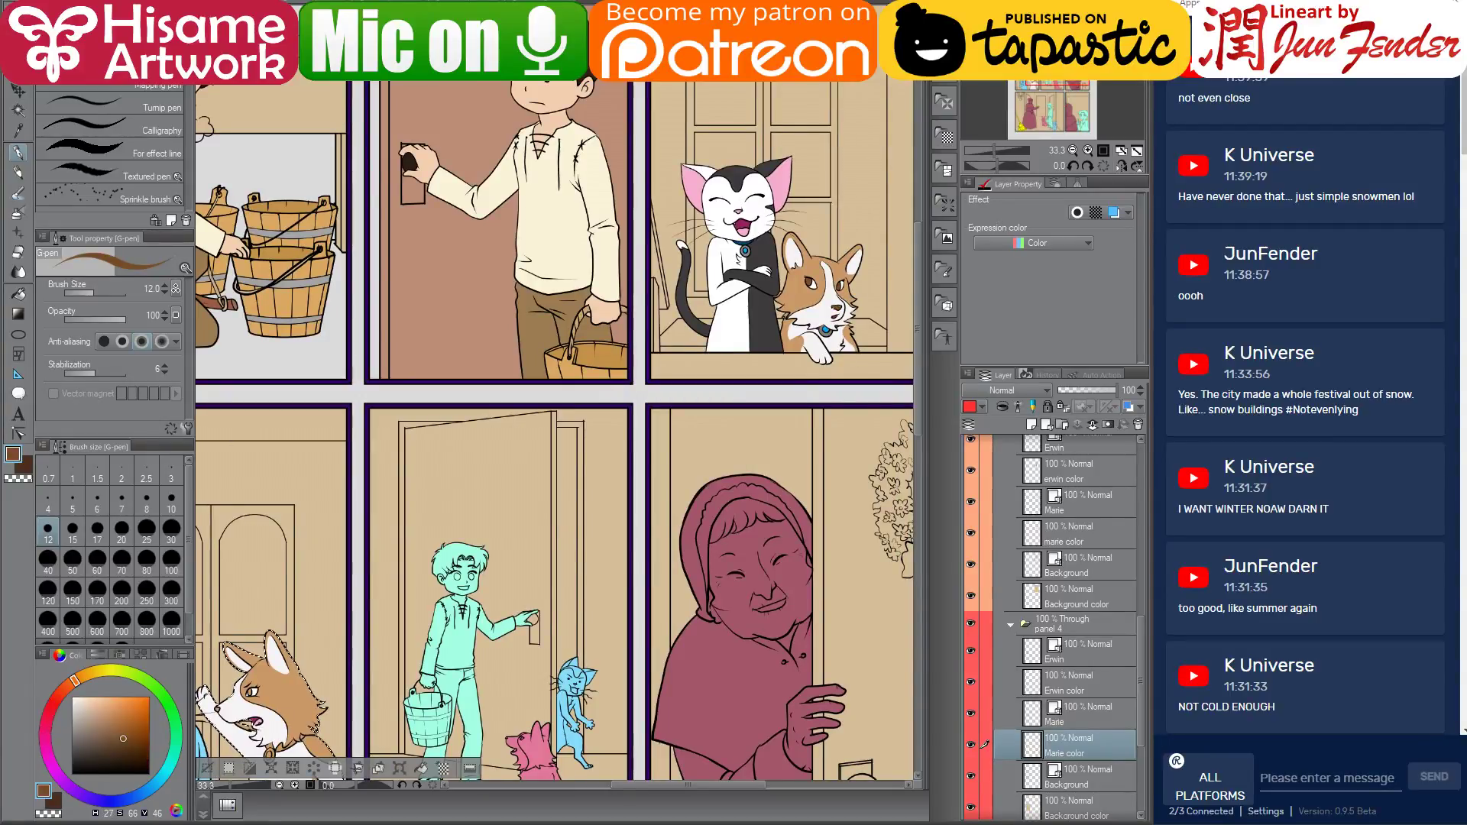
drag(608, 596, 850, 463)
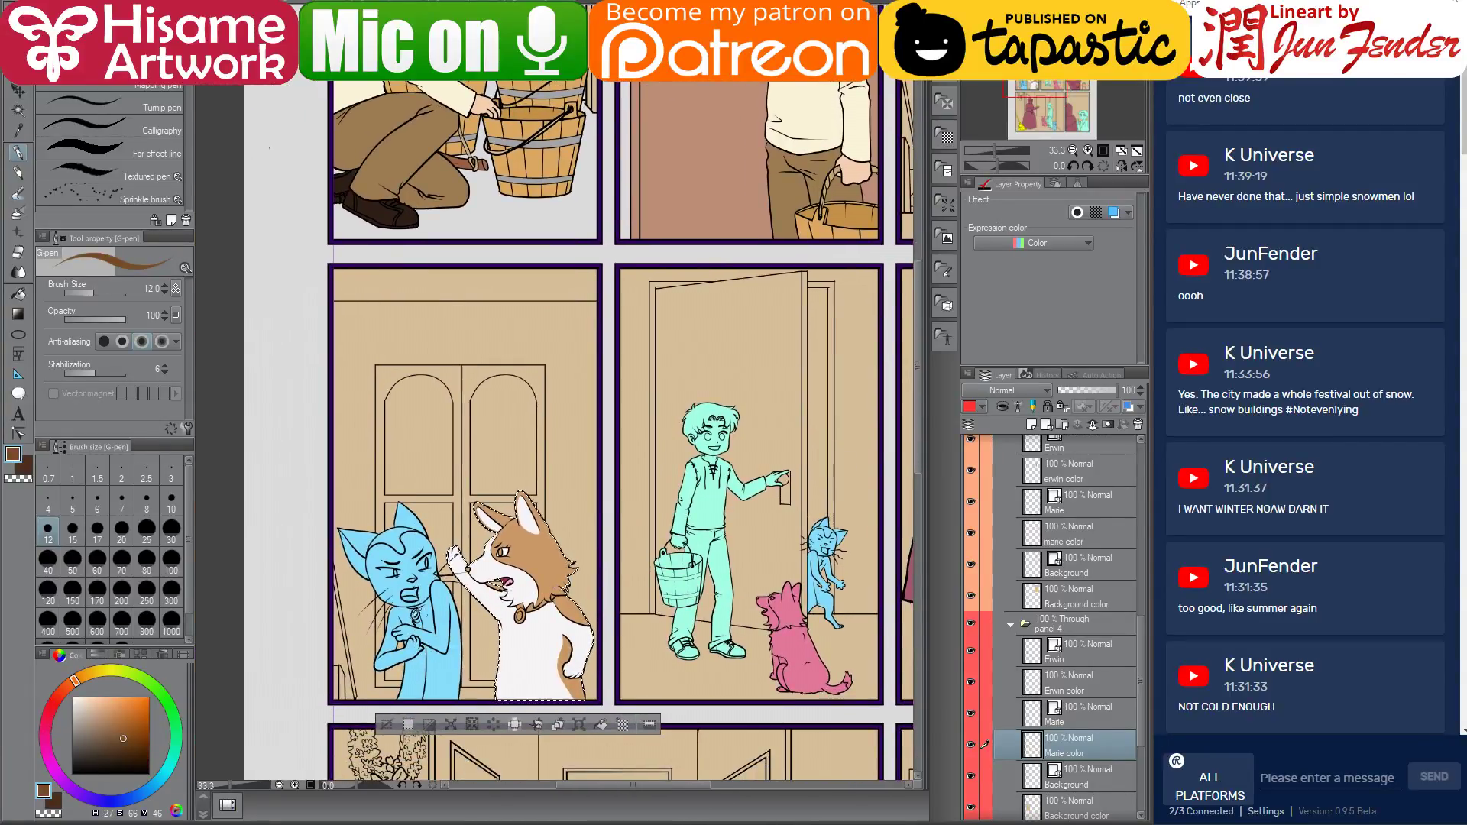
scroll(509, 509, up, 5)
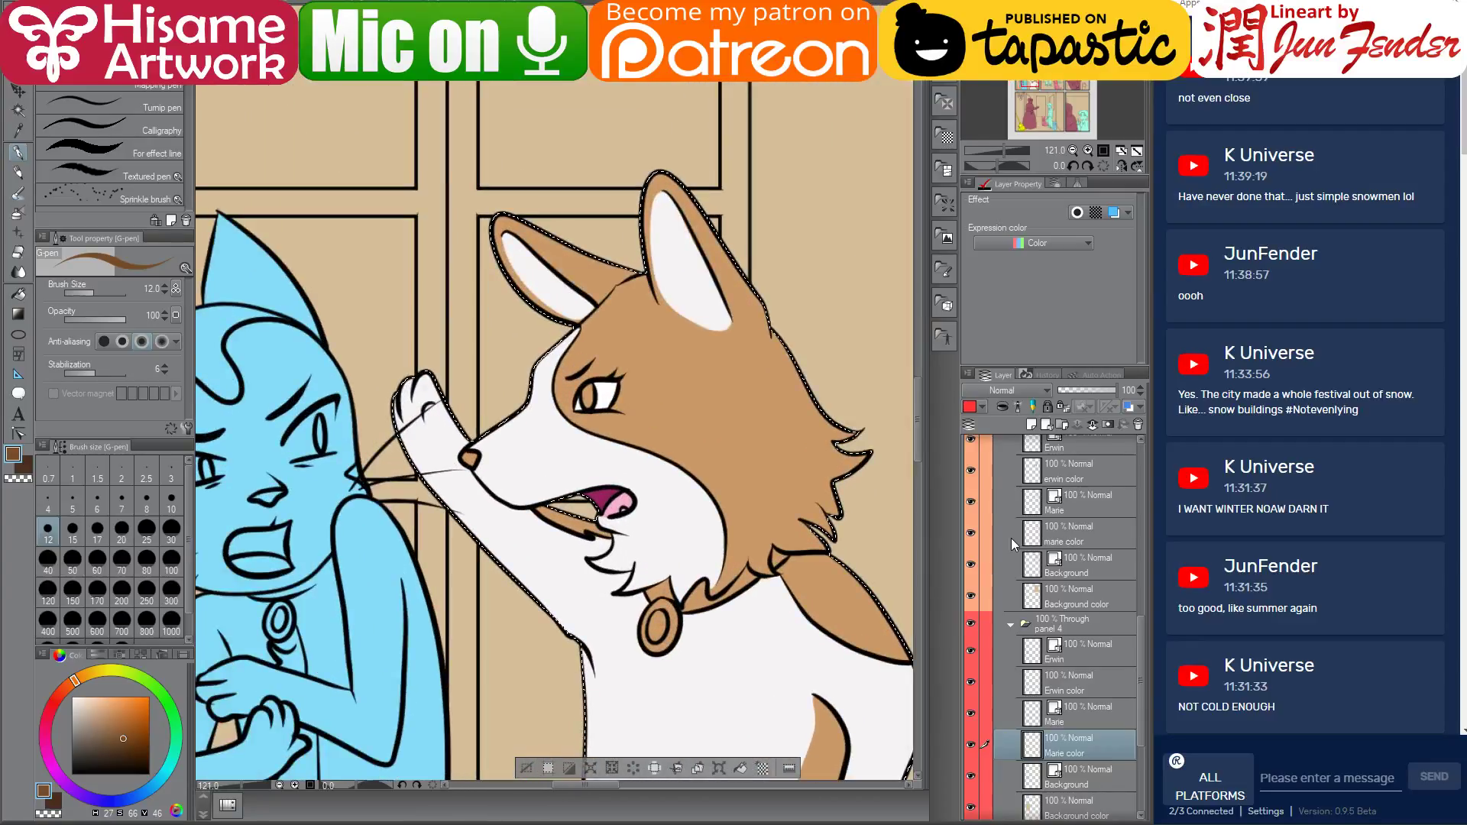
click(21, 295)
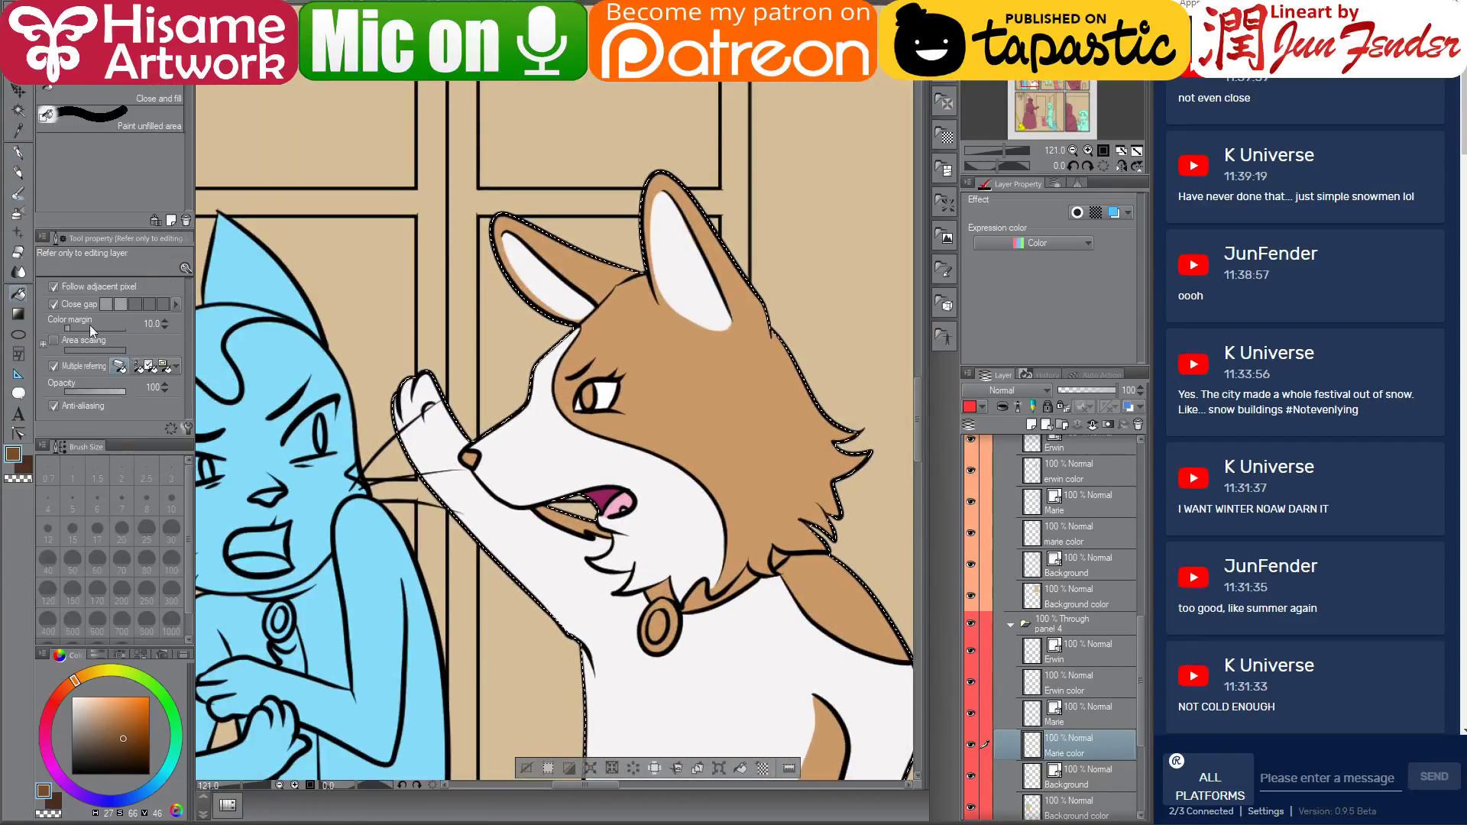
click(597, 394)
scroll(580, 433, down, 5)
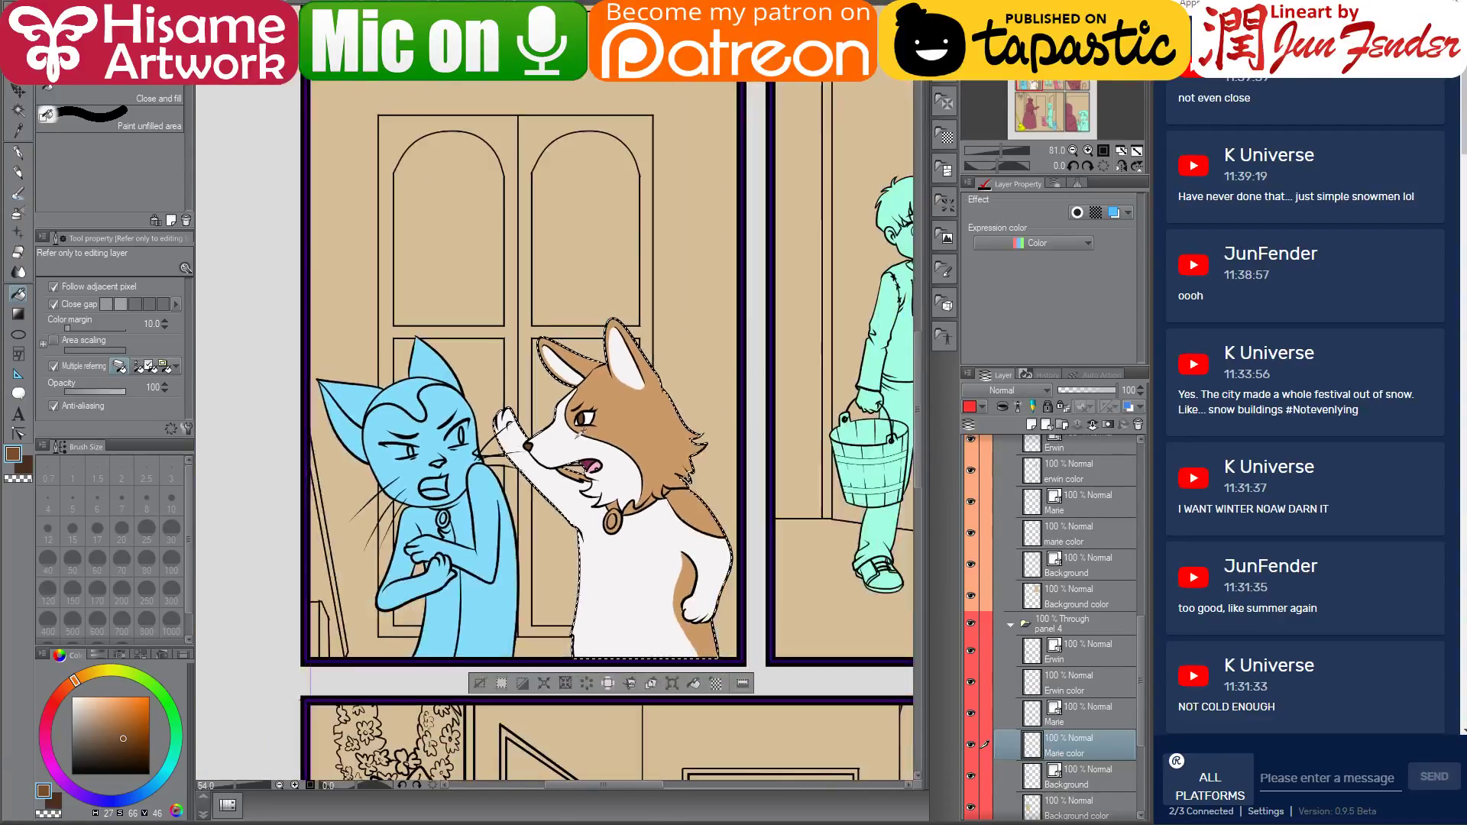
Sample purple (H 276, S 100, V 82) from the finished corgi's collar and fill all collar sections on the panel 4 corgi
drag(857, 388, 558, 625)
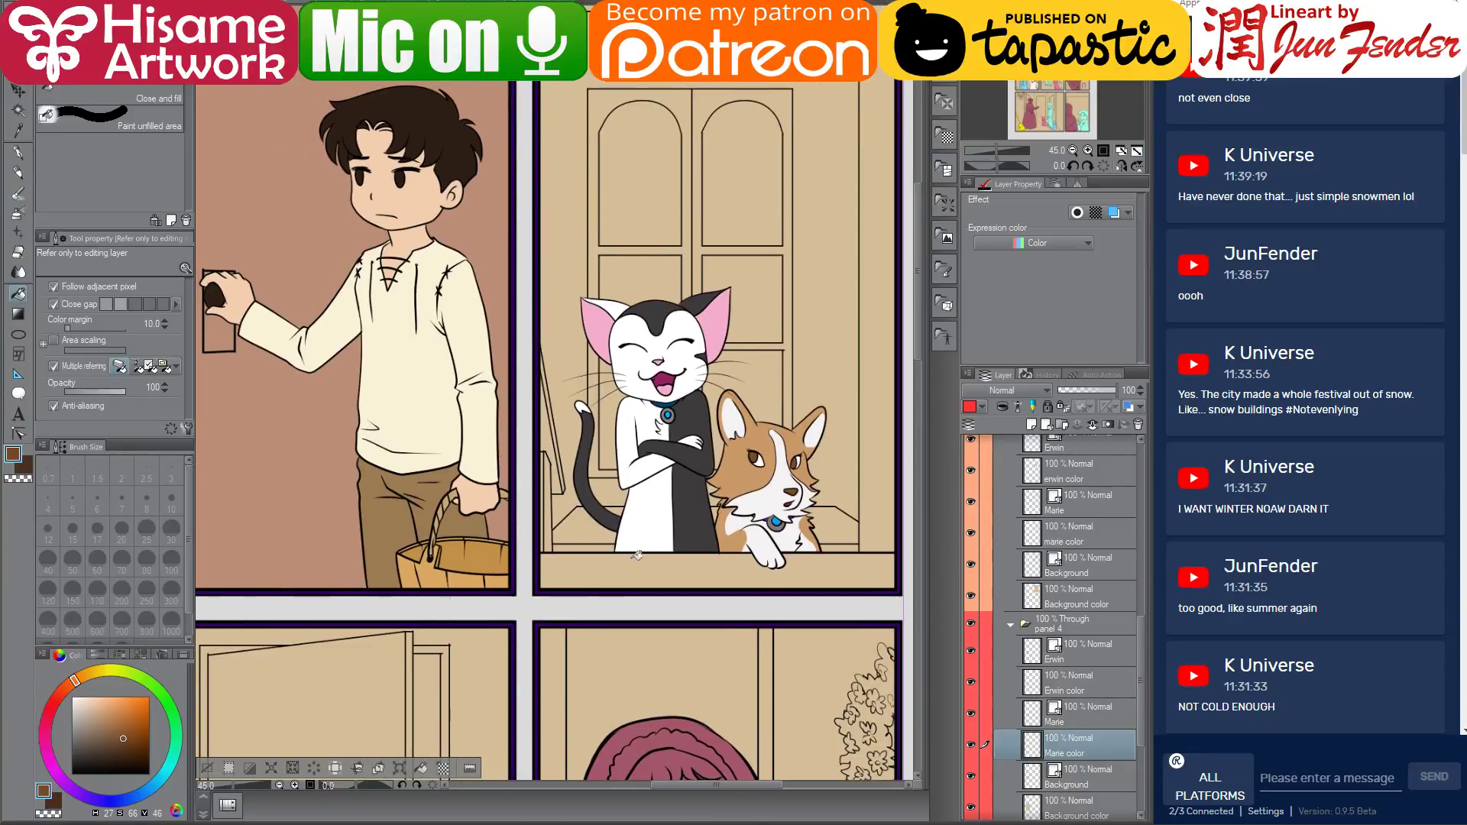
scroll(755, 533, up, 7)
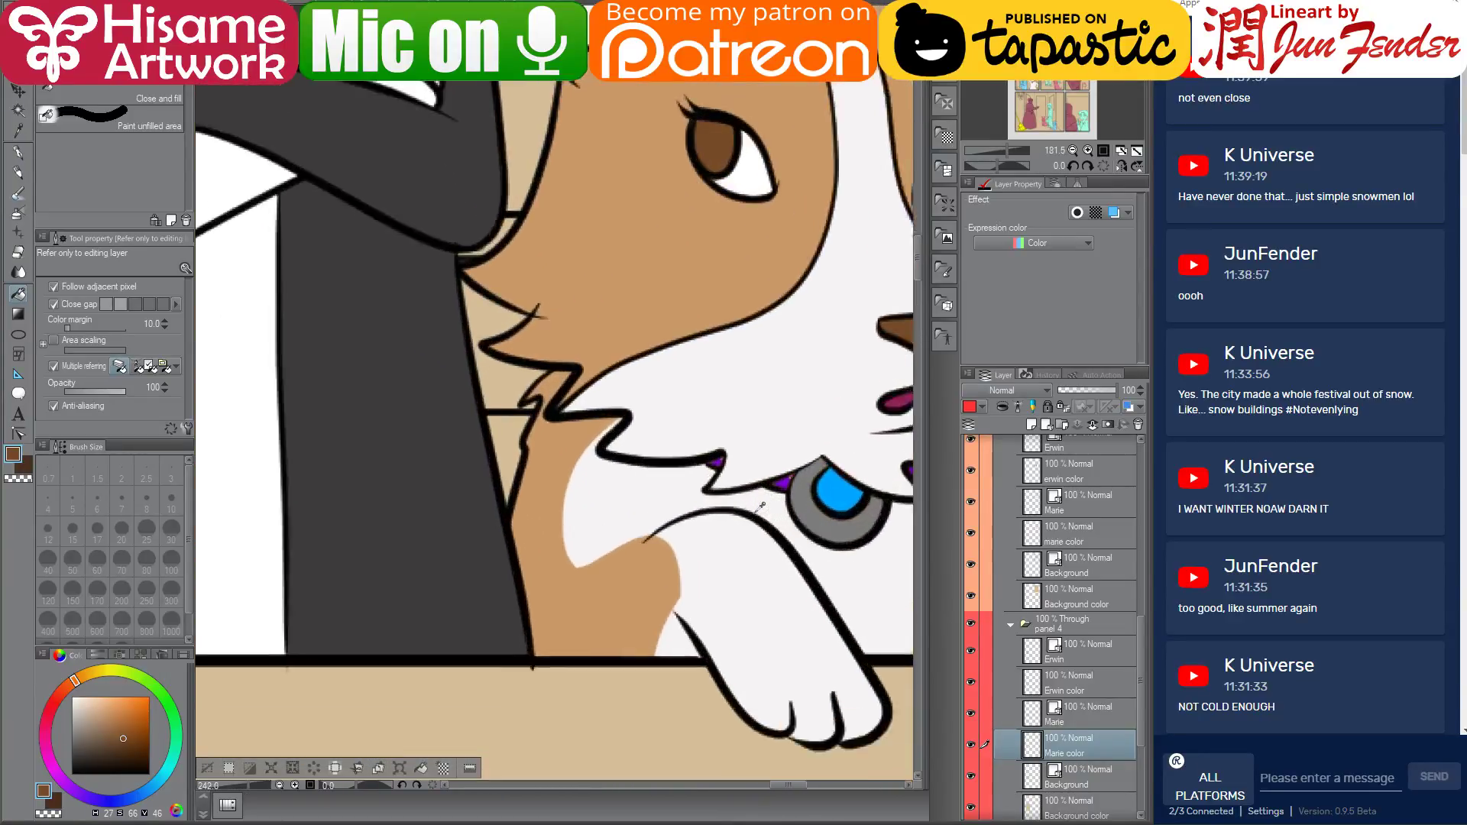
scroll(761, 506, up, 2)
alt+click(789, 475)
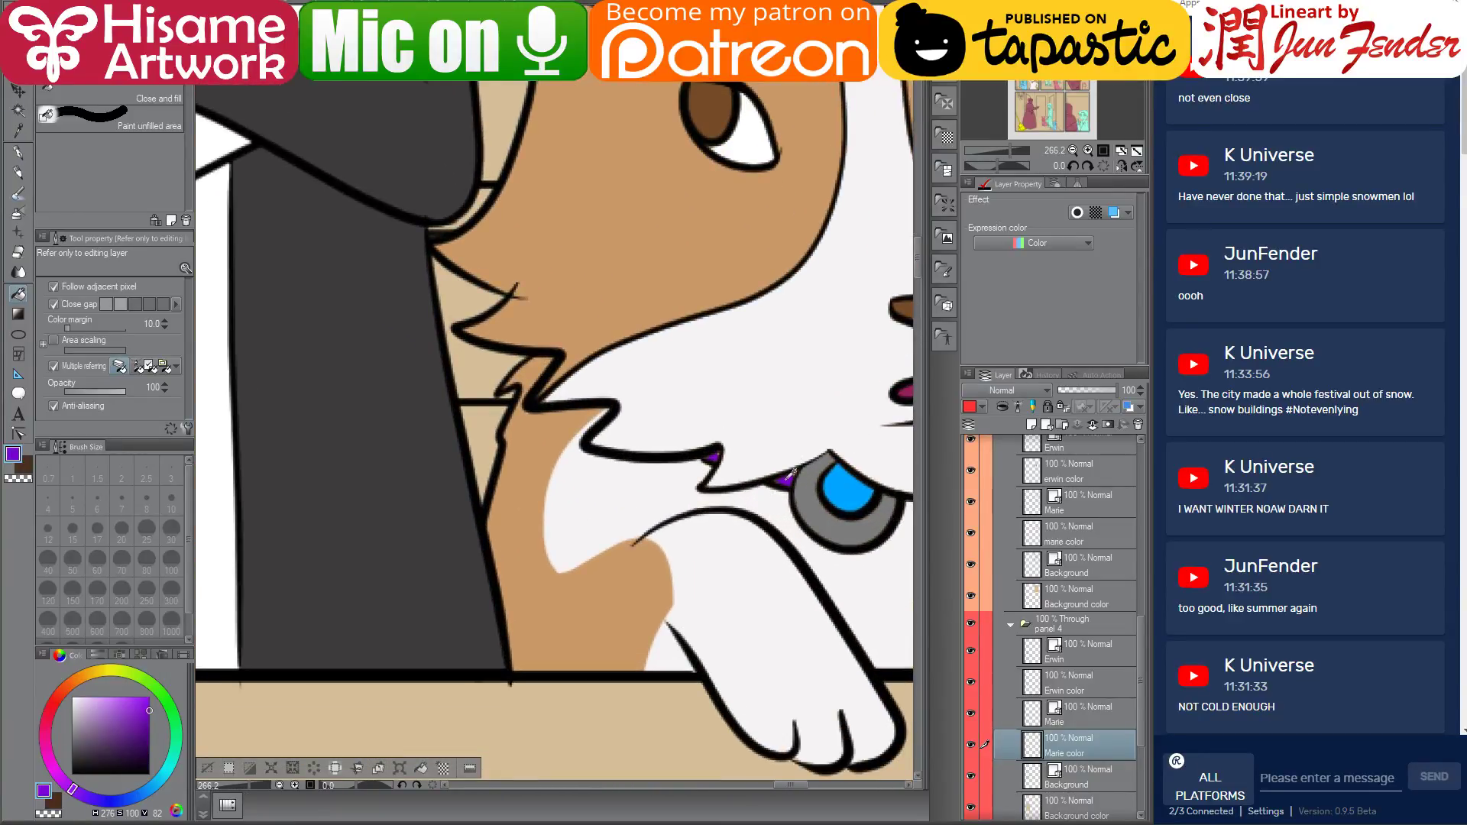
scroll(802, 532, down, 9)
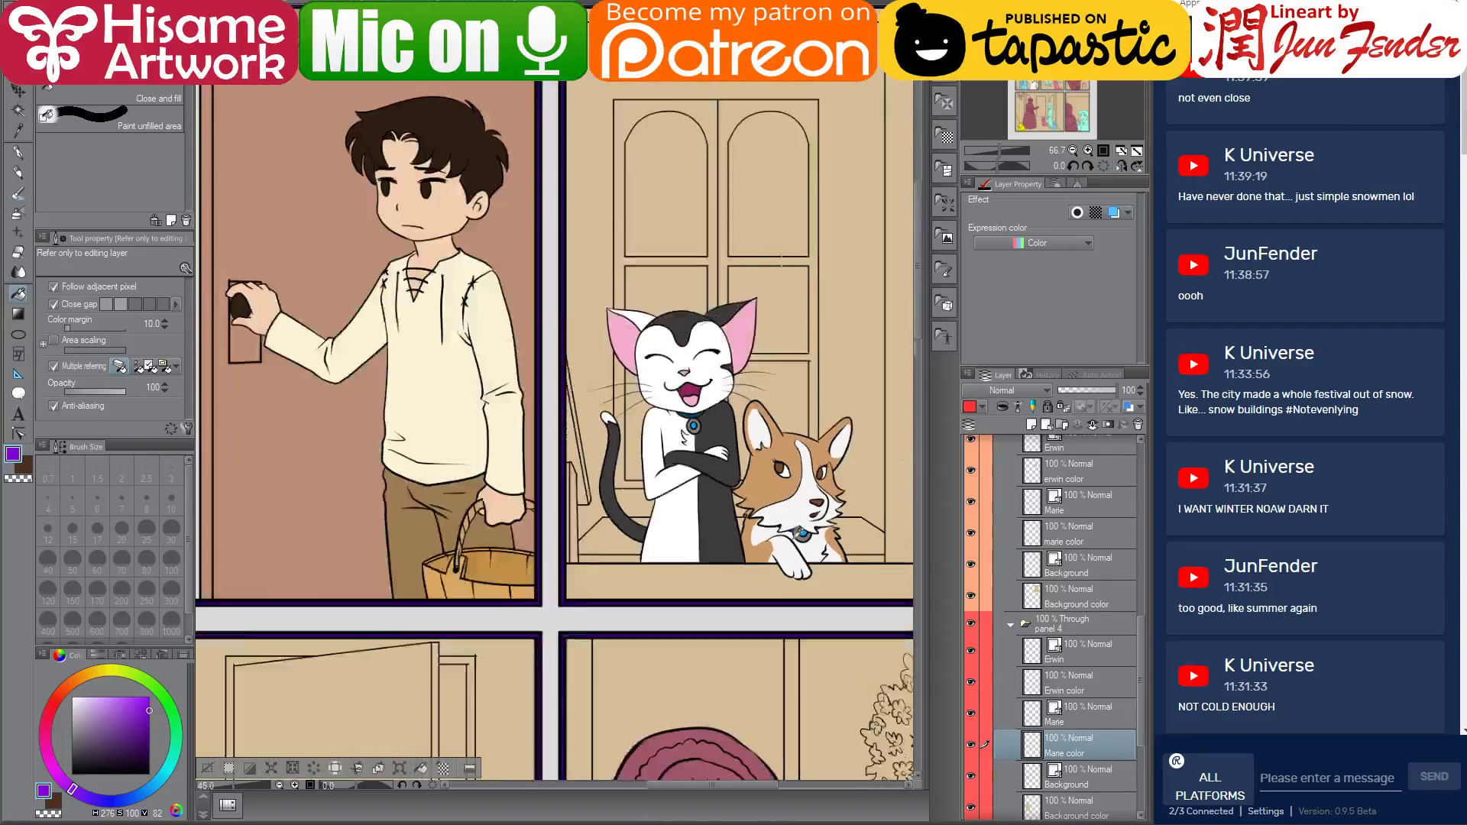
scroll(554, 455, down, 5)
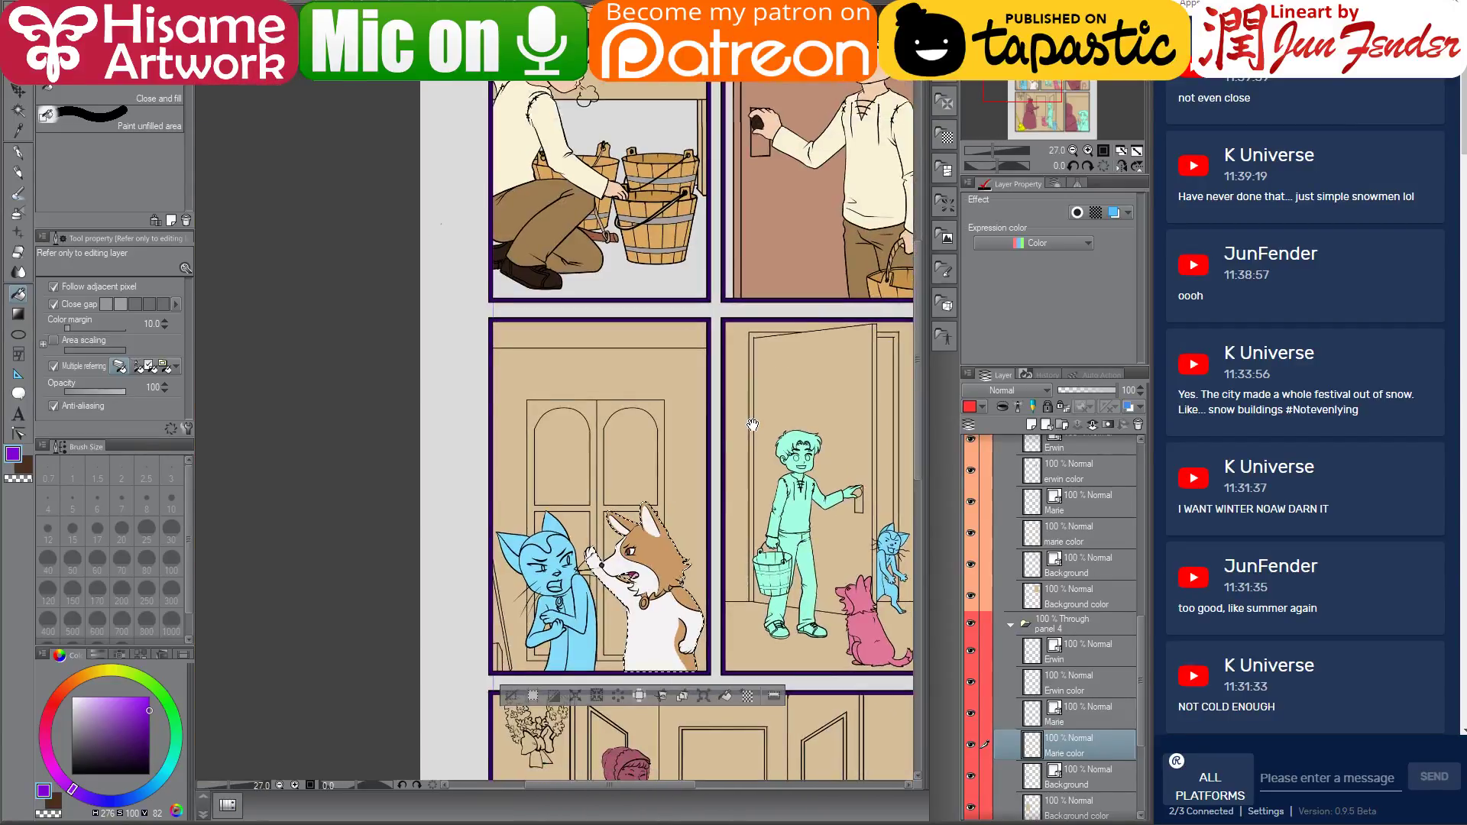
scroll(688, 638, up, 8)
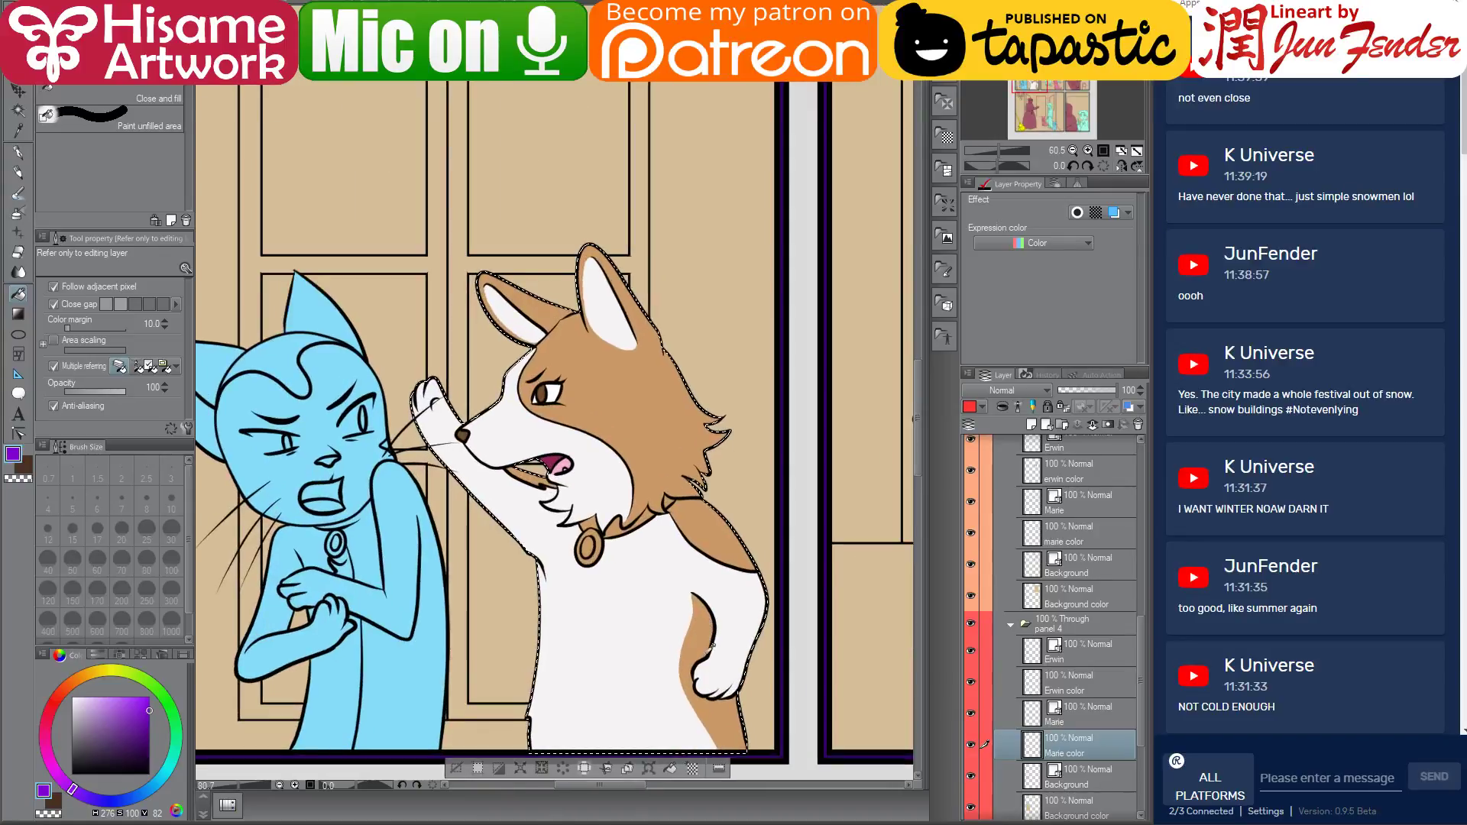
scroll(712, 646, up, 3)
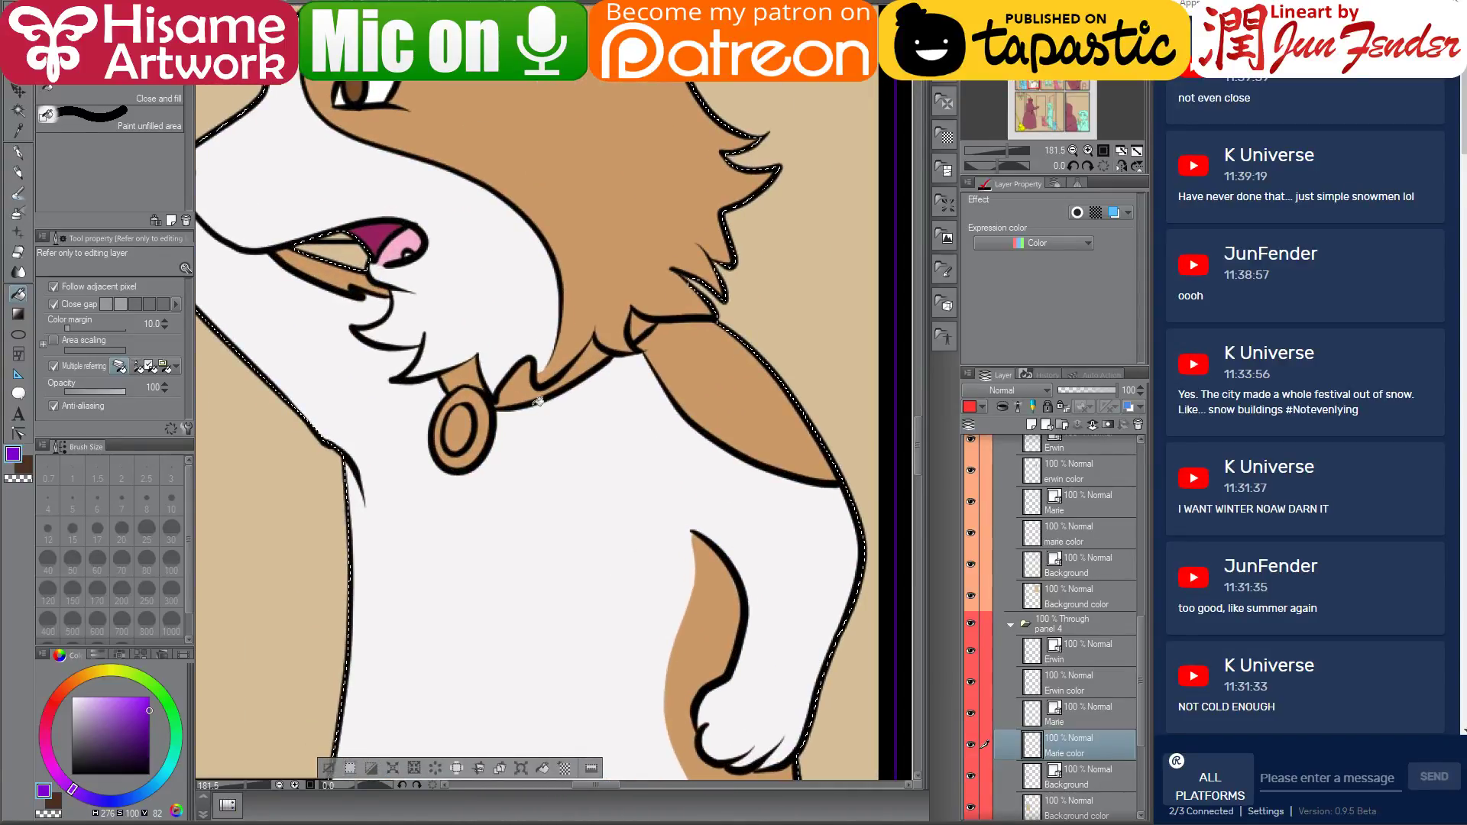
click(486, 374)
click(533, 381)
click(586, 359)
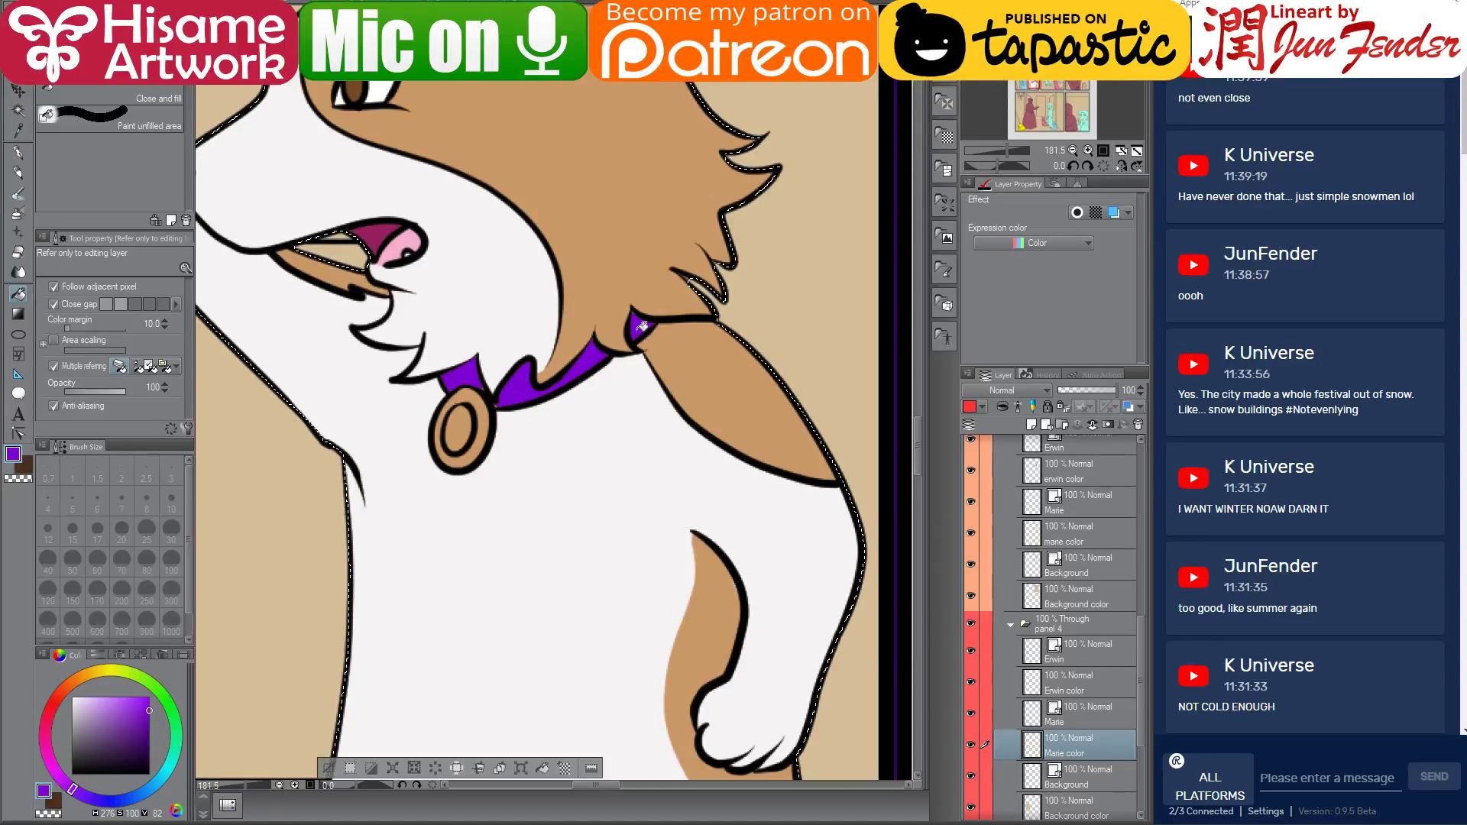
Fill the corgi's collar pendant with a neutral grey rim (V 51) and a fully saturated bright blue centre
drag(73, 715, 72, 733)
click(480, 449)
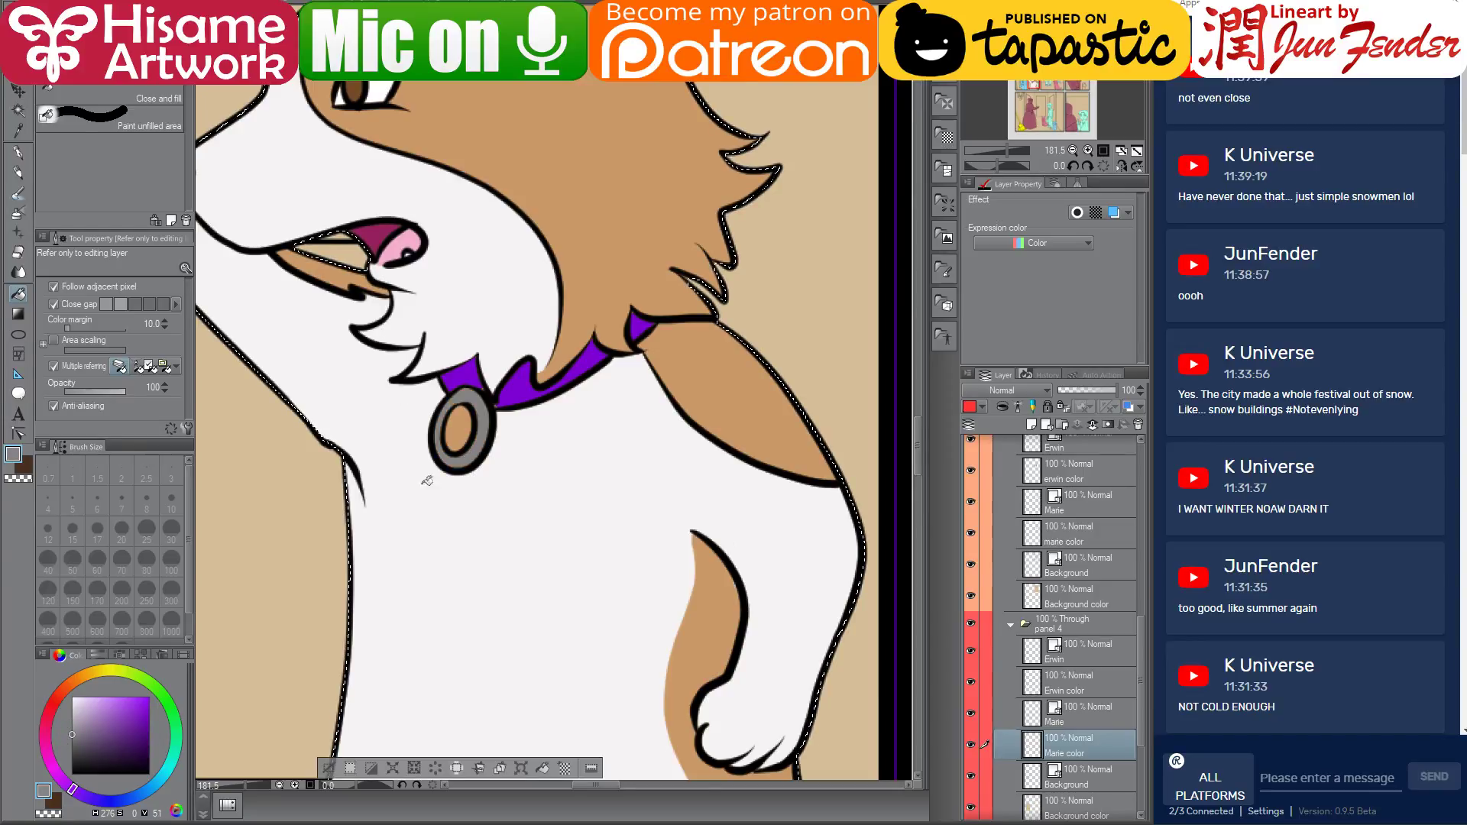
click(148, 790)
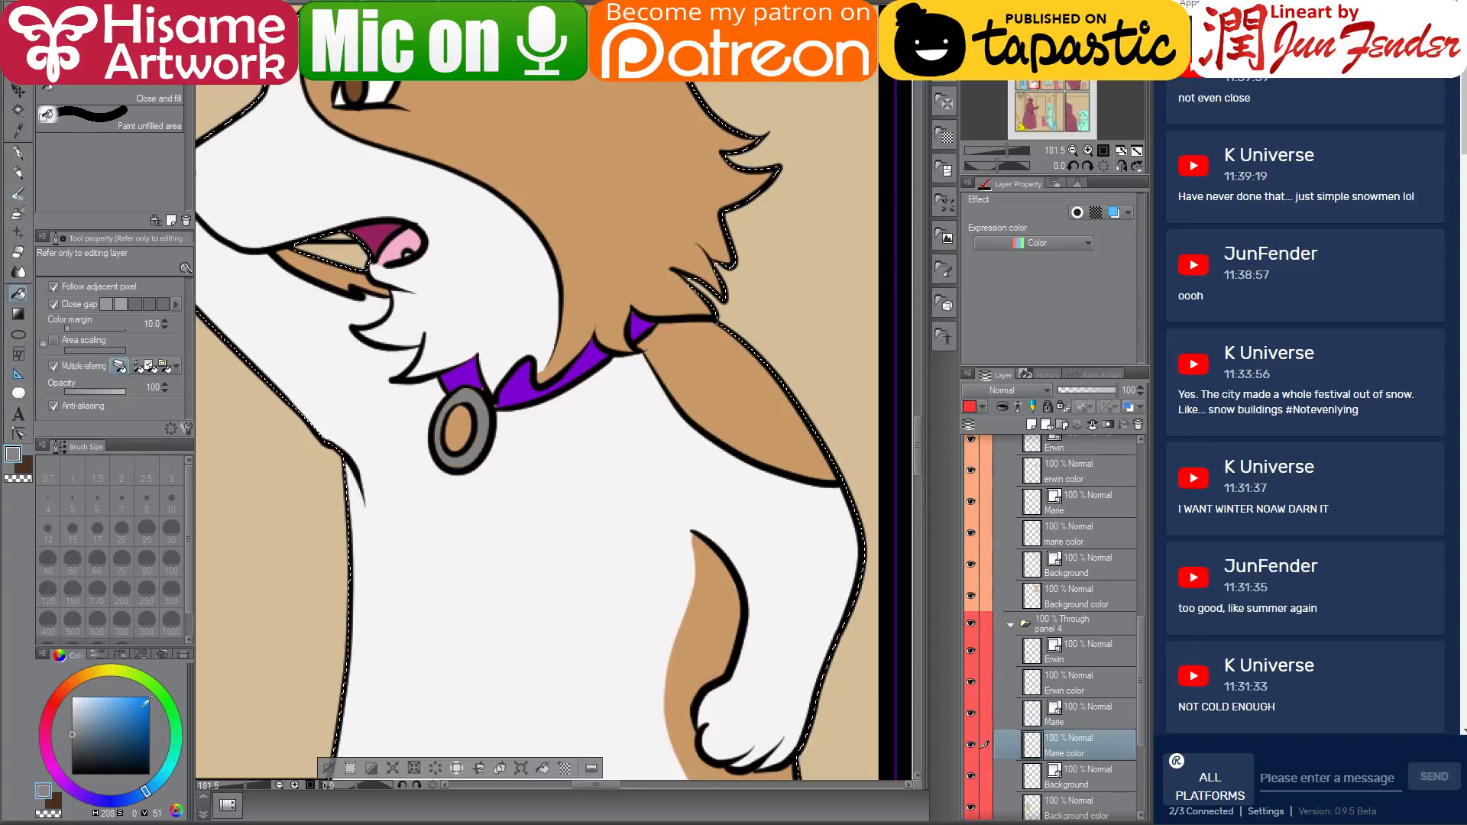
click(149, 698)
click(460, 444)
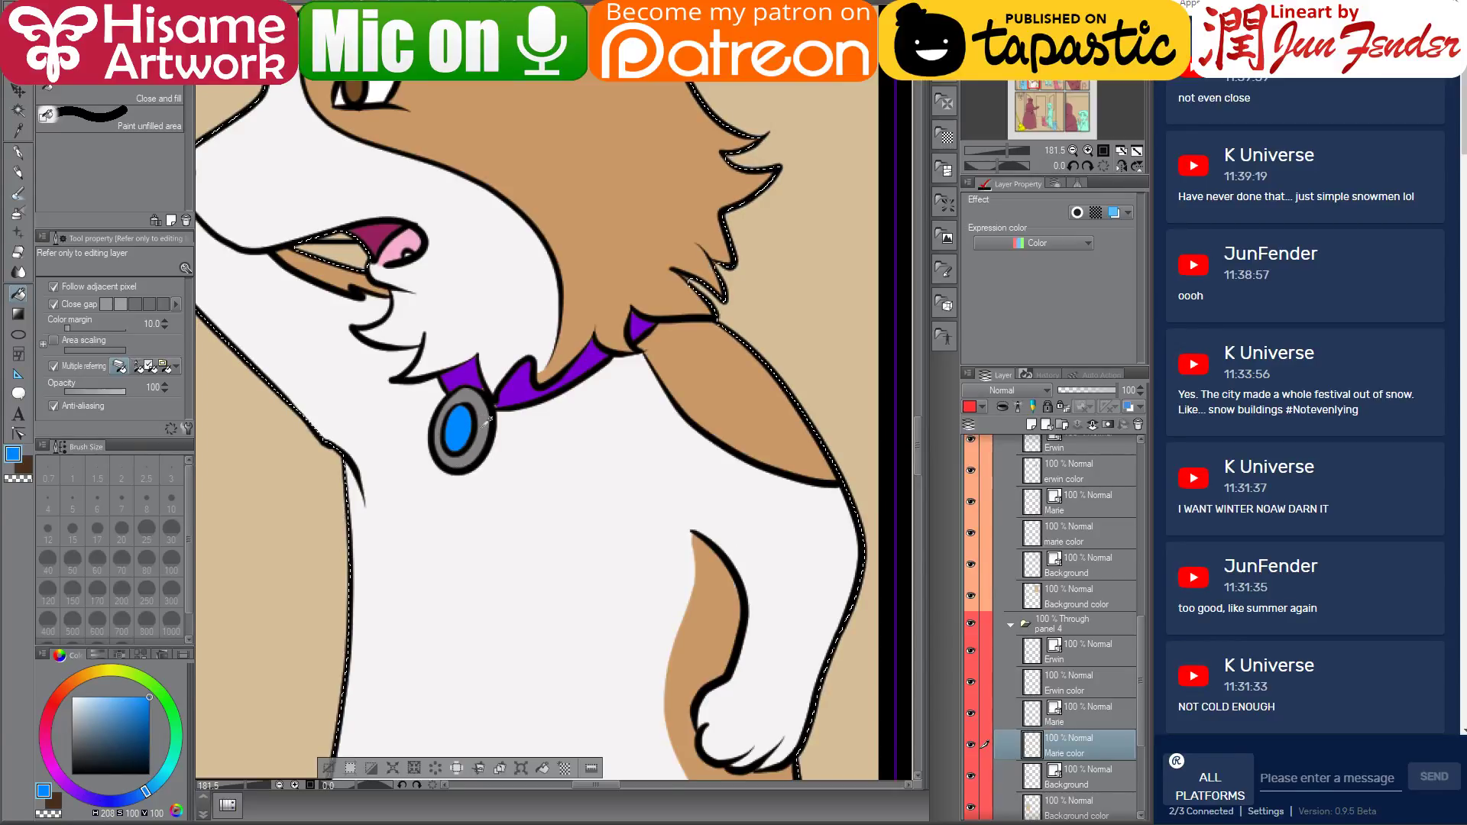
Refill the pendant's rim with a lighter grey (V 64) and its centre with a slightly more cyan blue
key(c)
click(72, 723)
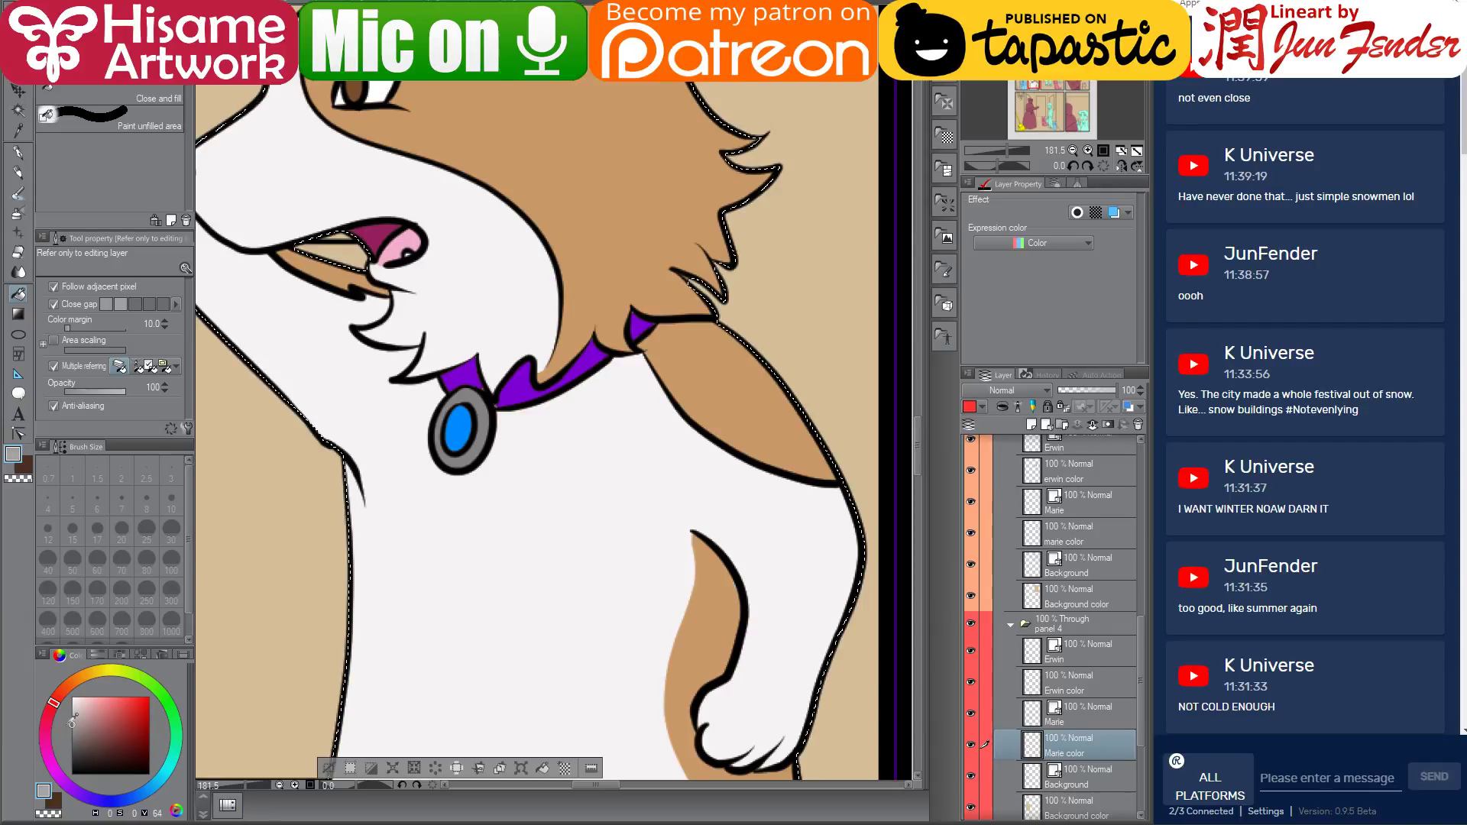
click(476, 452)
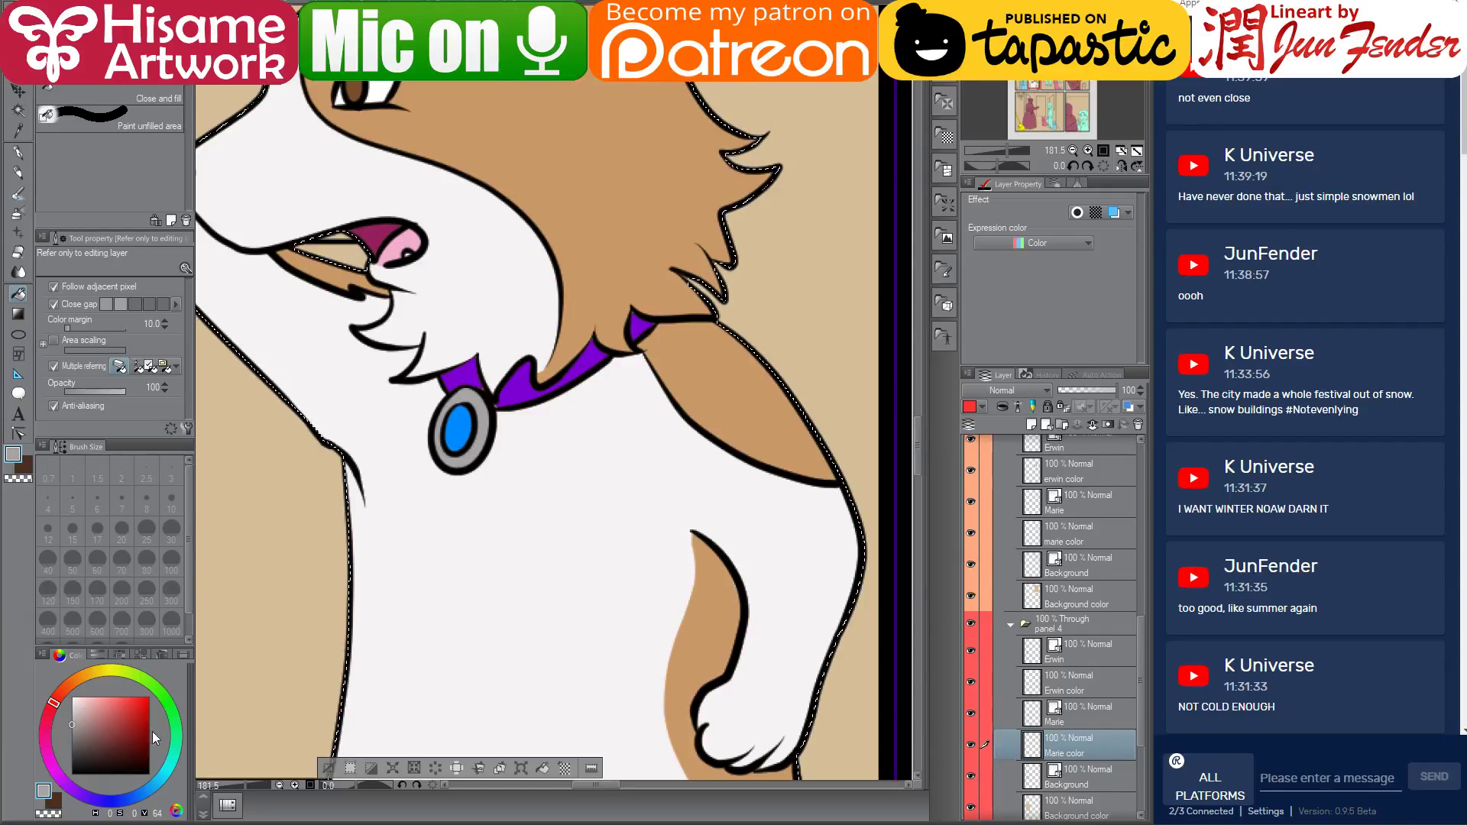
alt+click(466, 425)
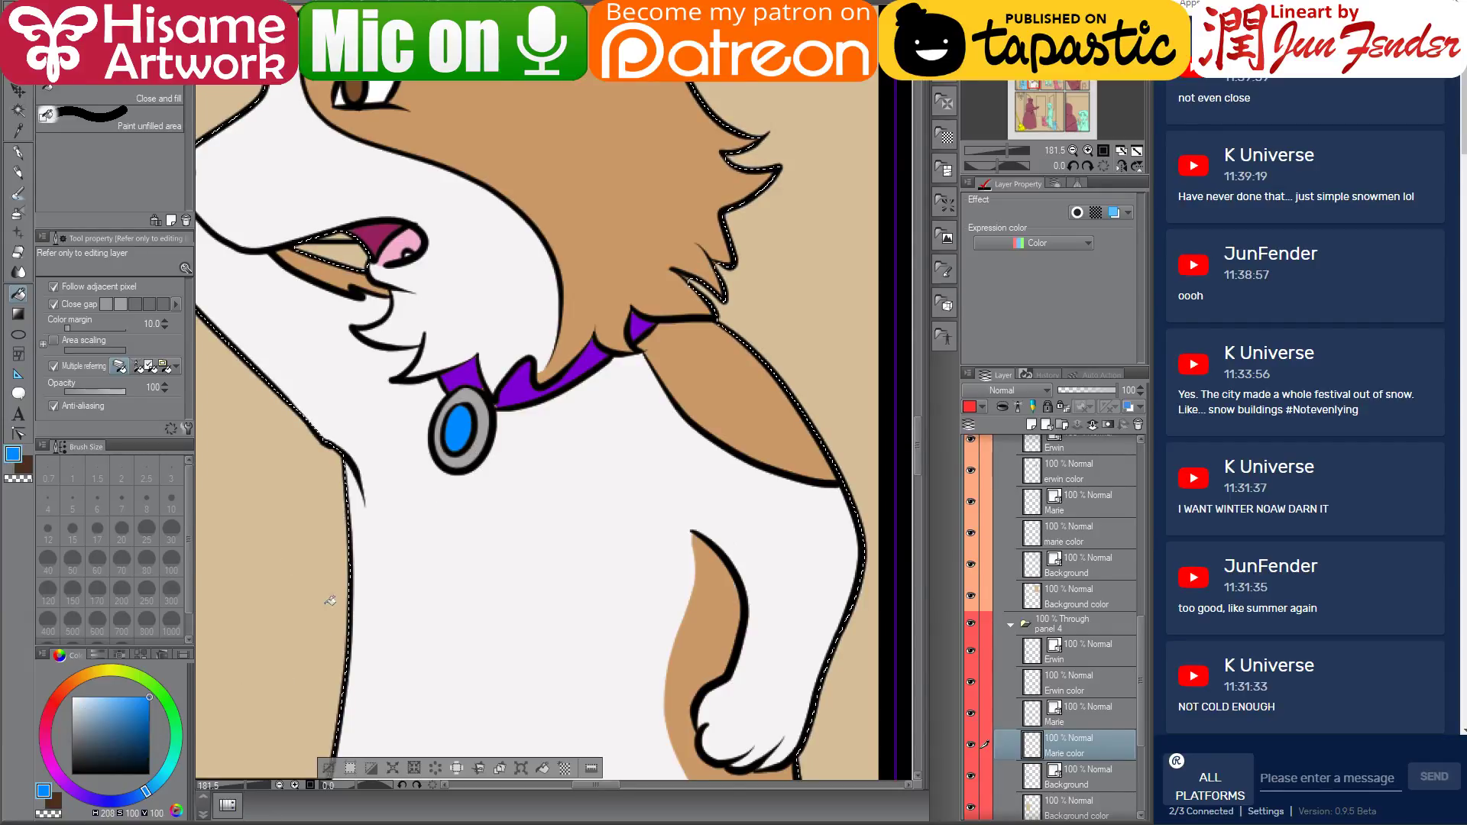
click(156, 792)
click(463, 424)
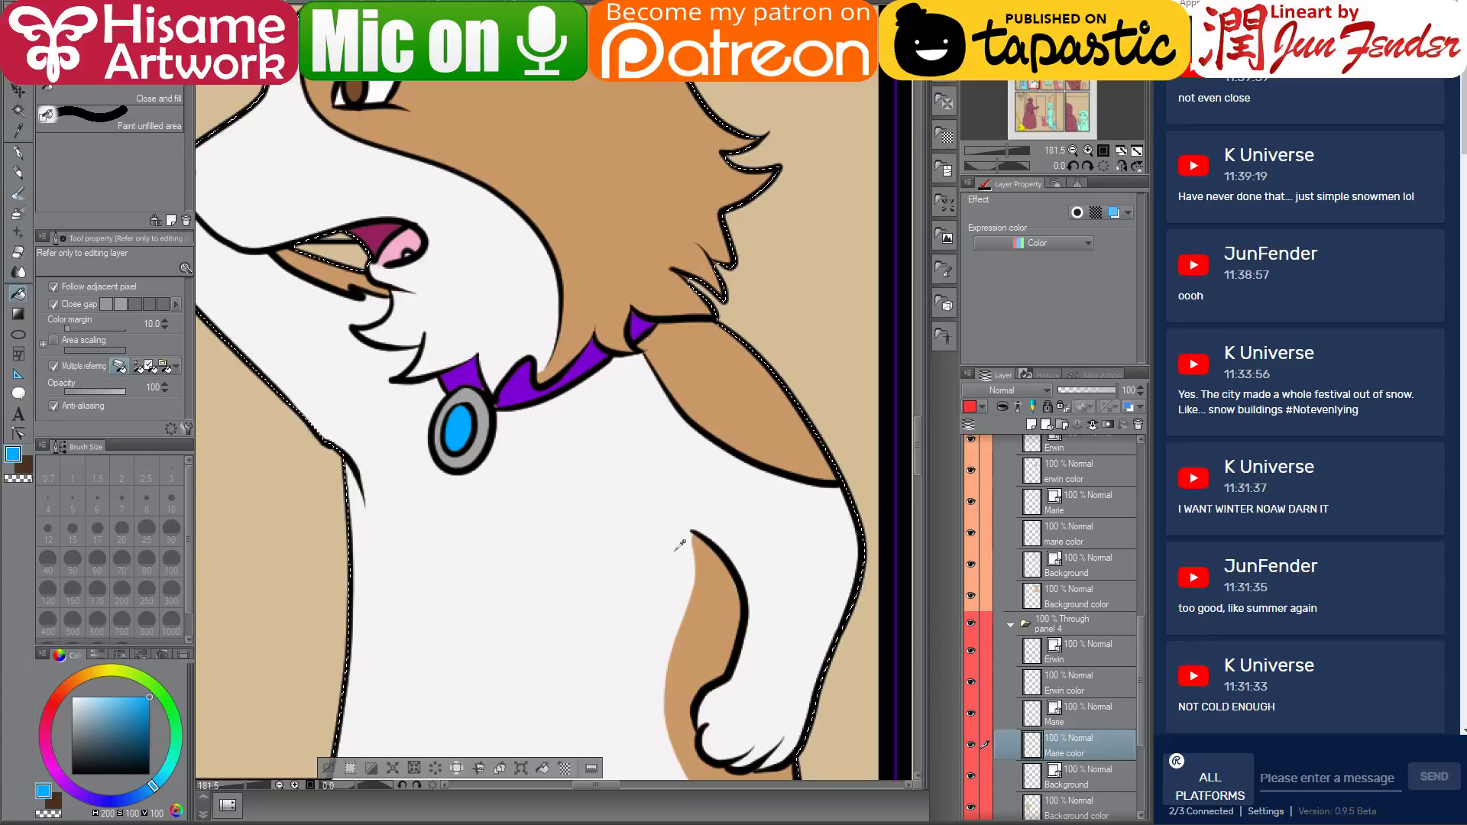
Clear the corgi selection and select the panel 4 cat's coloured shape from the Erwin color layer
scroll(679, 544, down, 5)
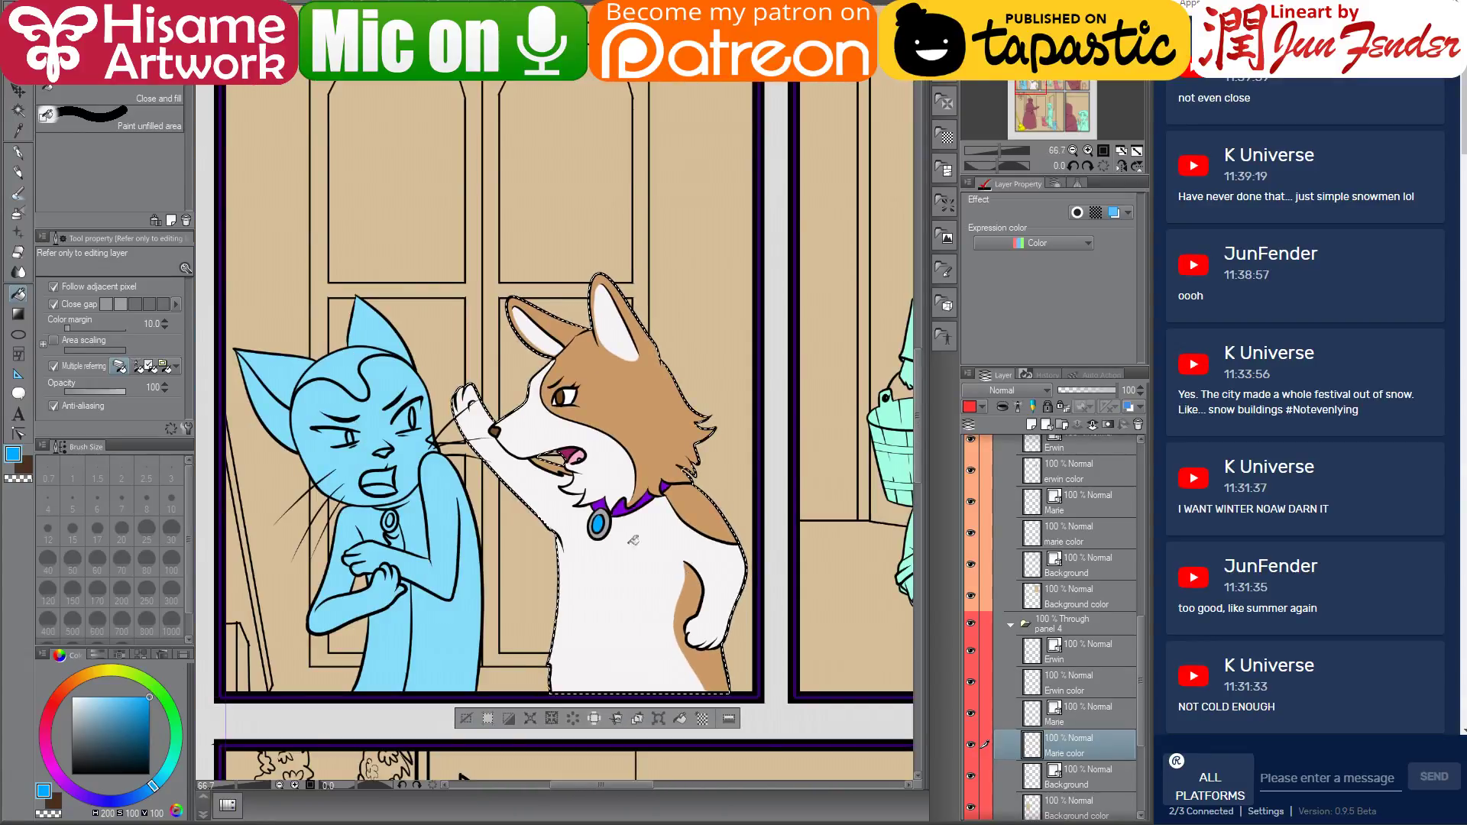
scroll(633, 539, up, 3)
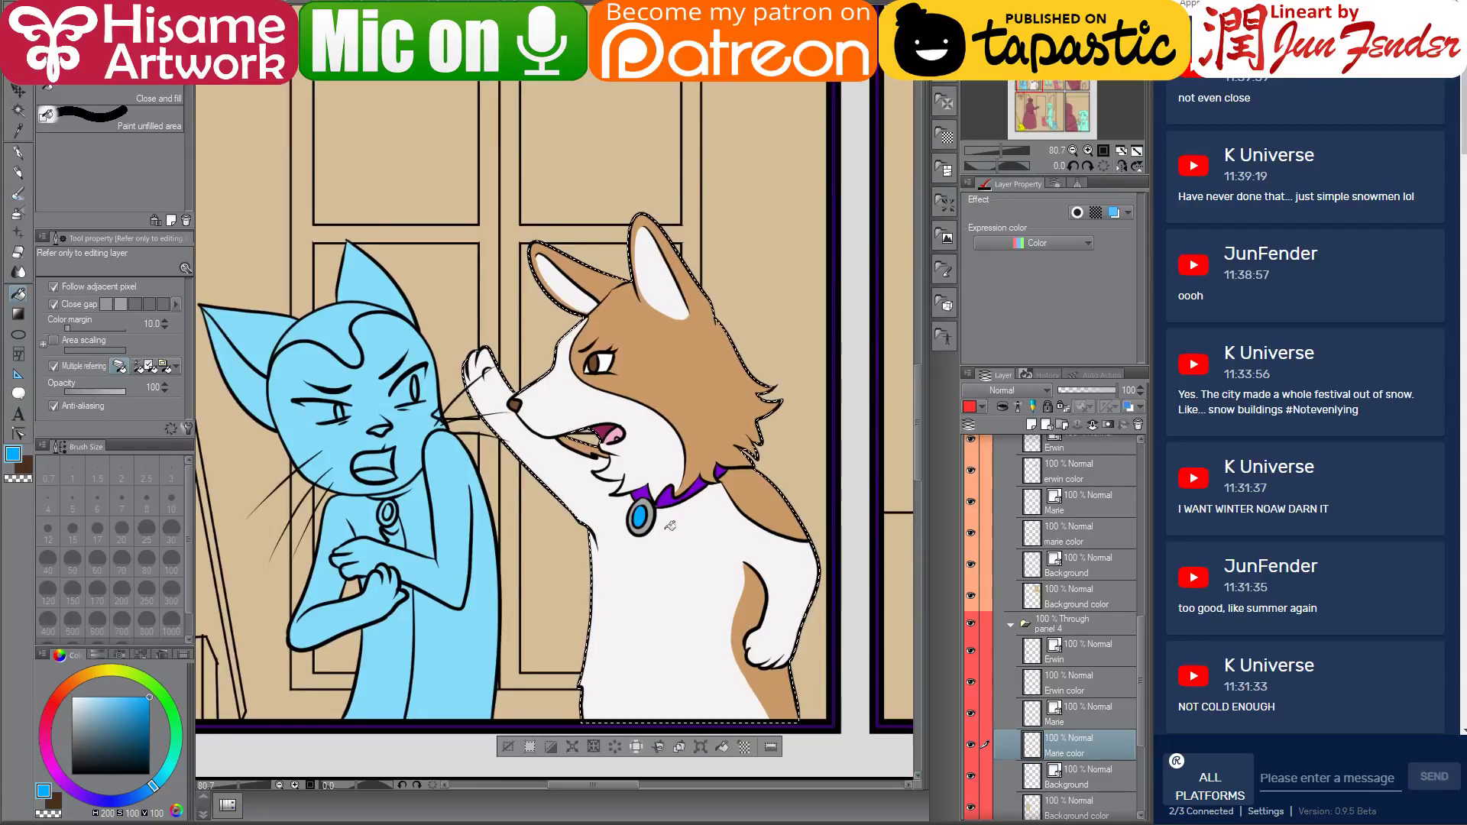
key(ctrl+d)
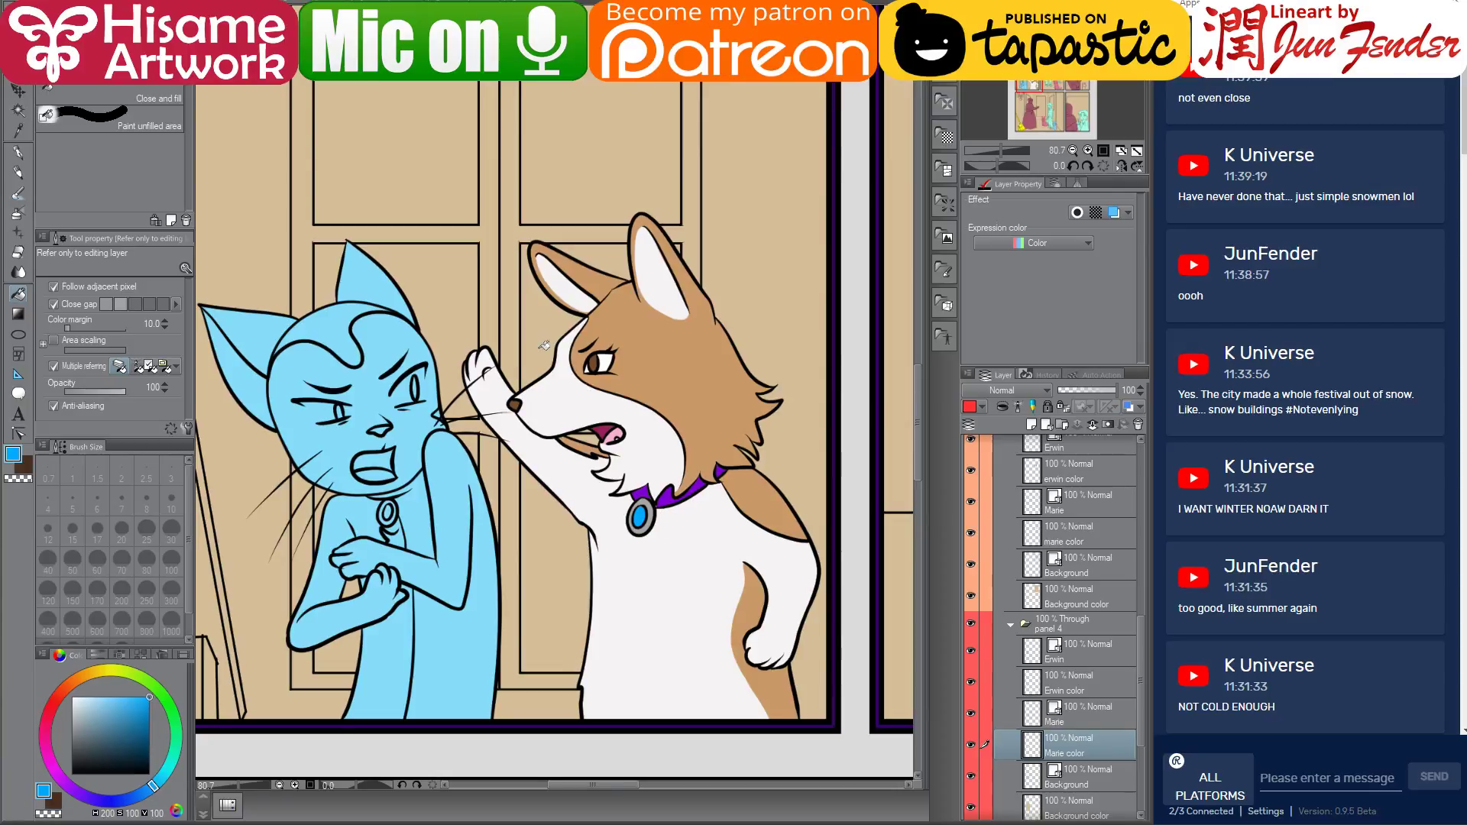
scroll(657, 613, up, 2)
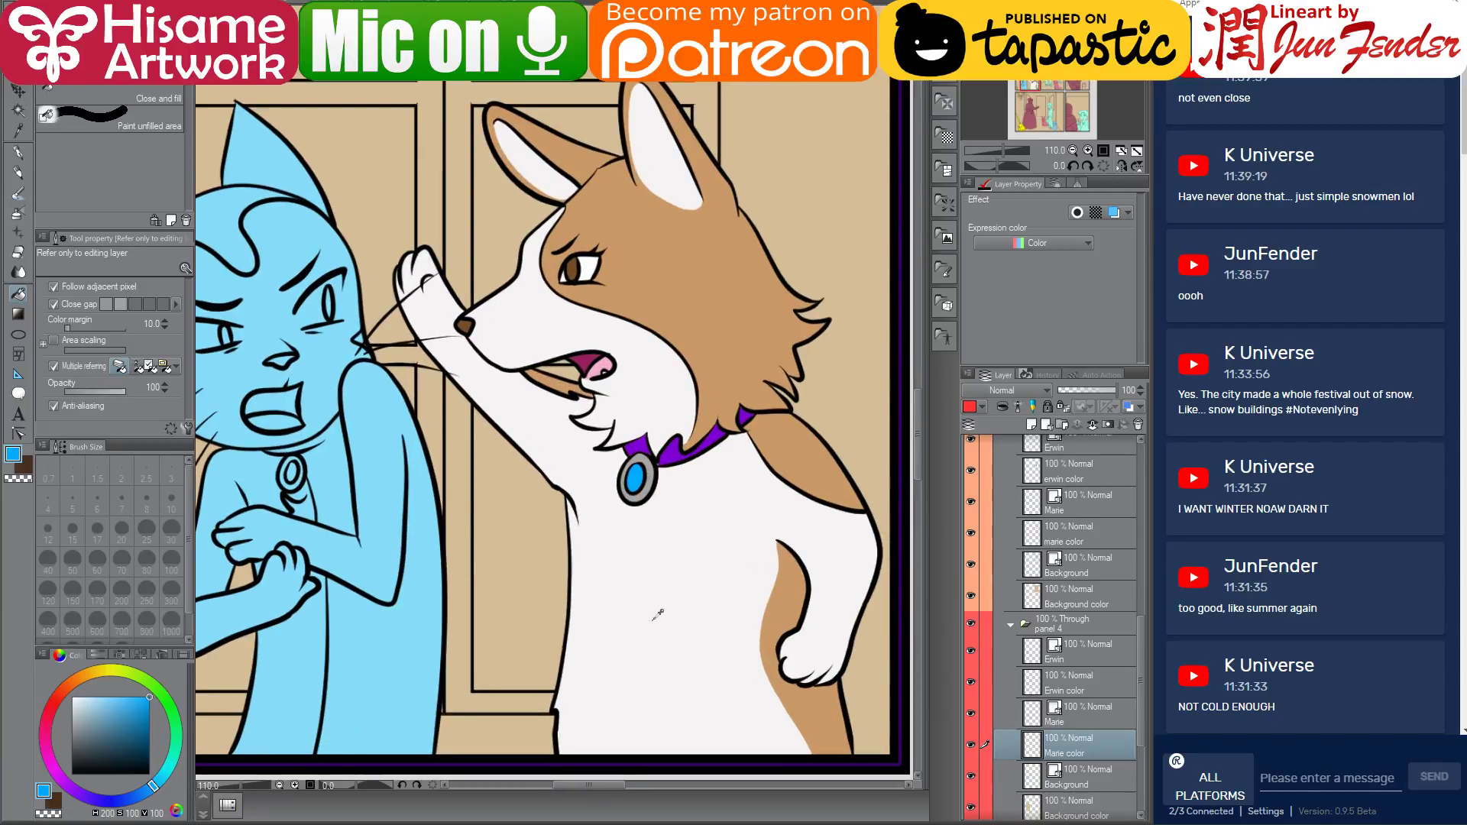
scroll(656, 614, down, 1)
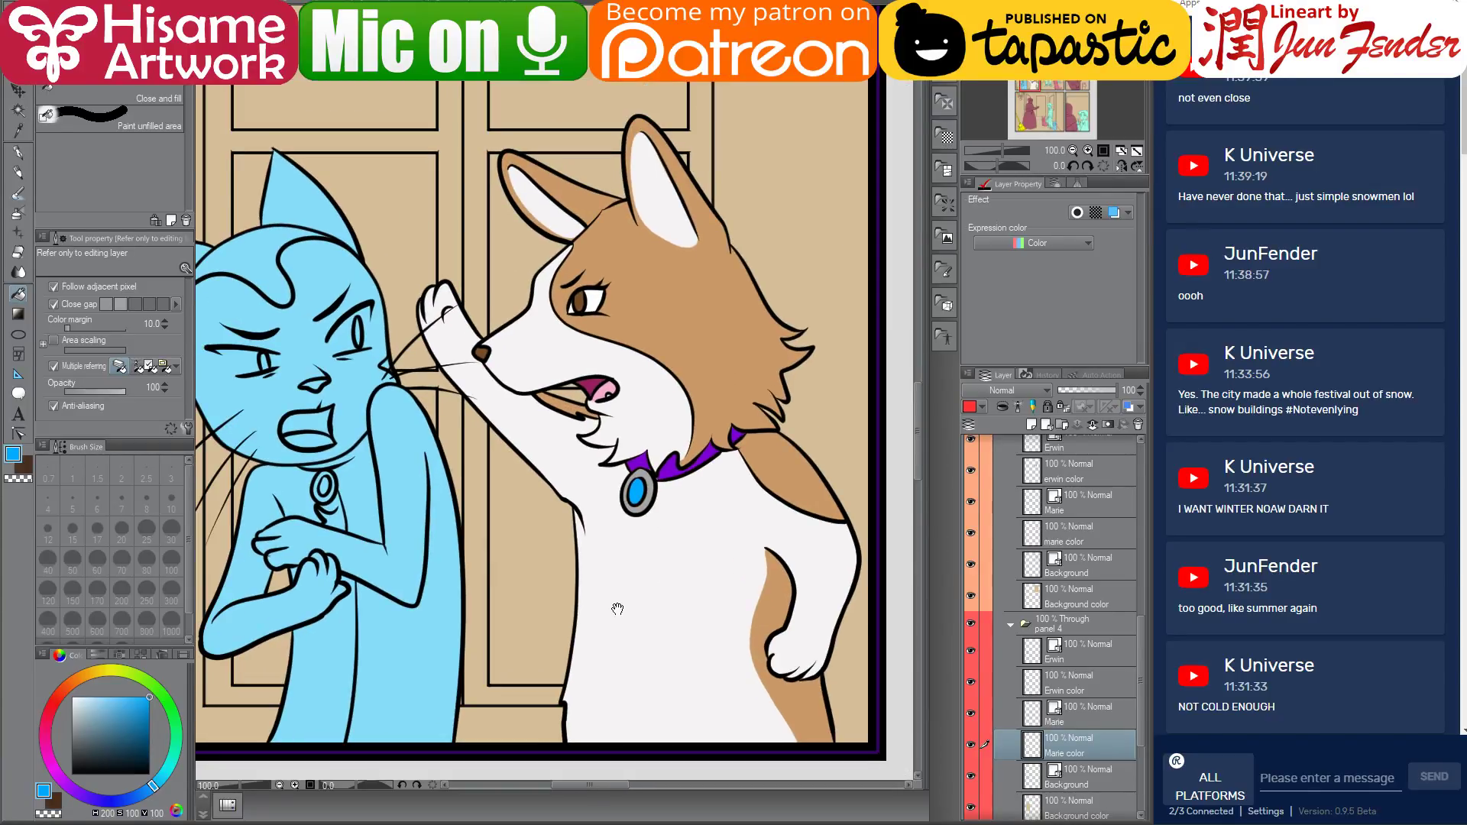
click(1026, 687)
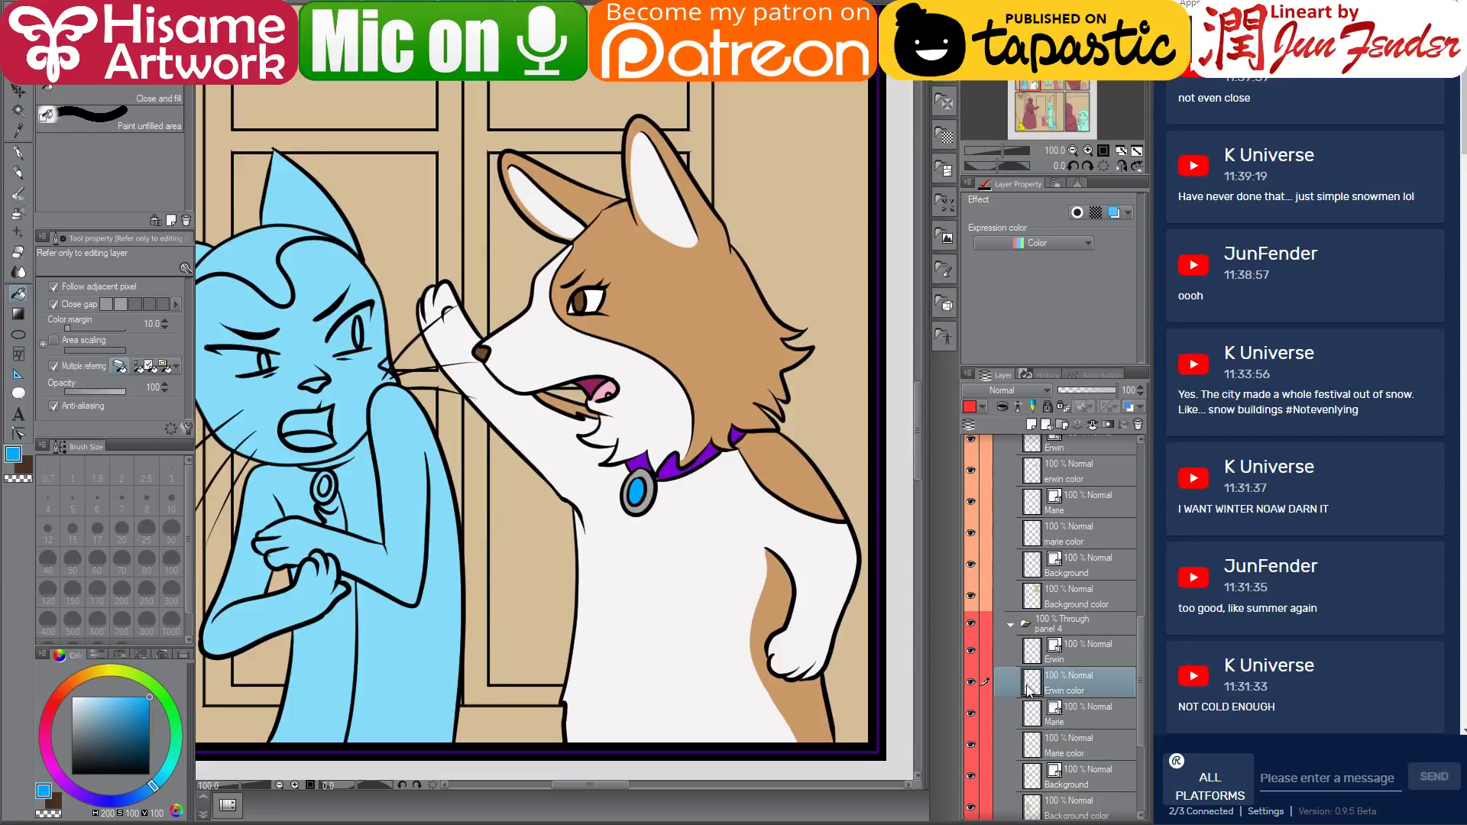
ctrl+click(1029, 690)
scroll(710, 623, down, 2)
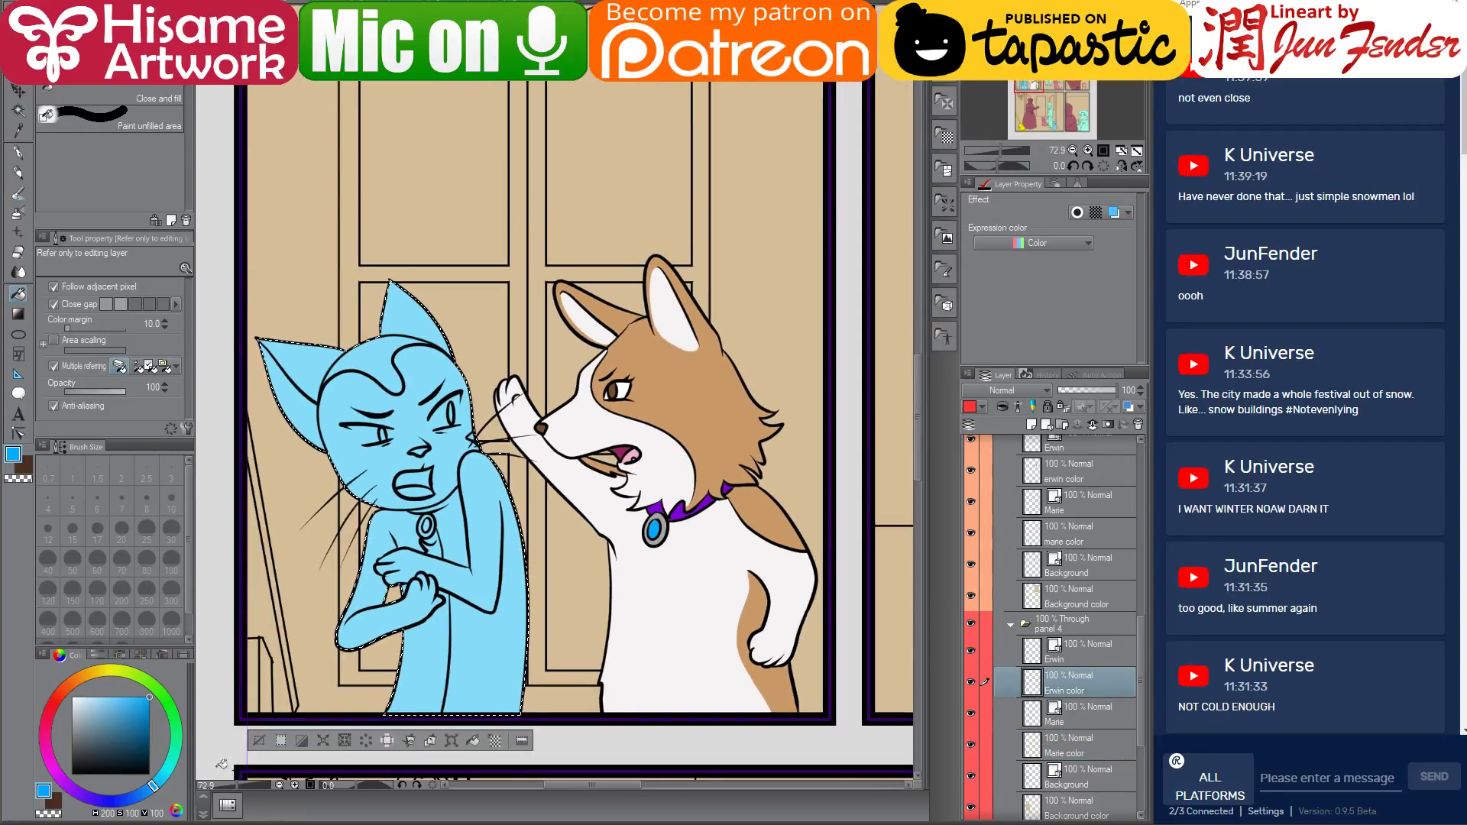
Sample dark grey (H 330, S 3, V 24) from the finished cat and paint over the whole selected panel 4 cat with a 600-size G-pen
scroll(573, 432, down, 4)
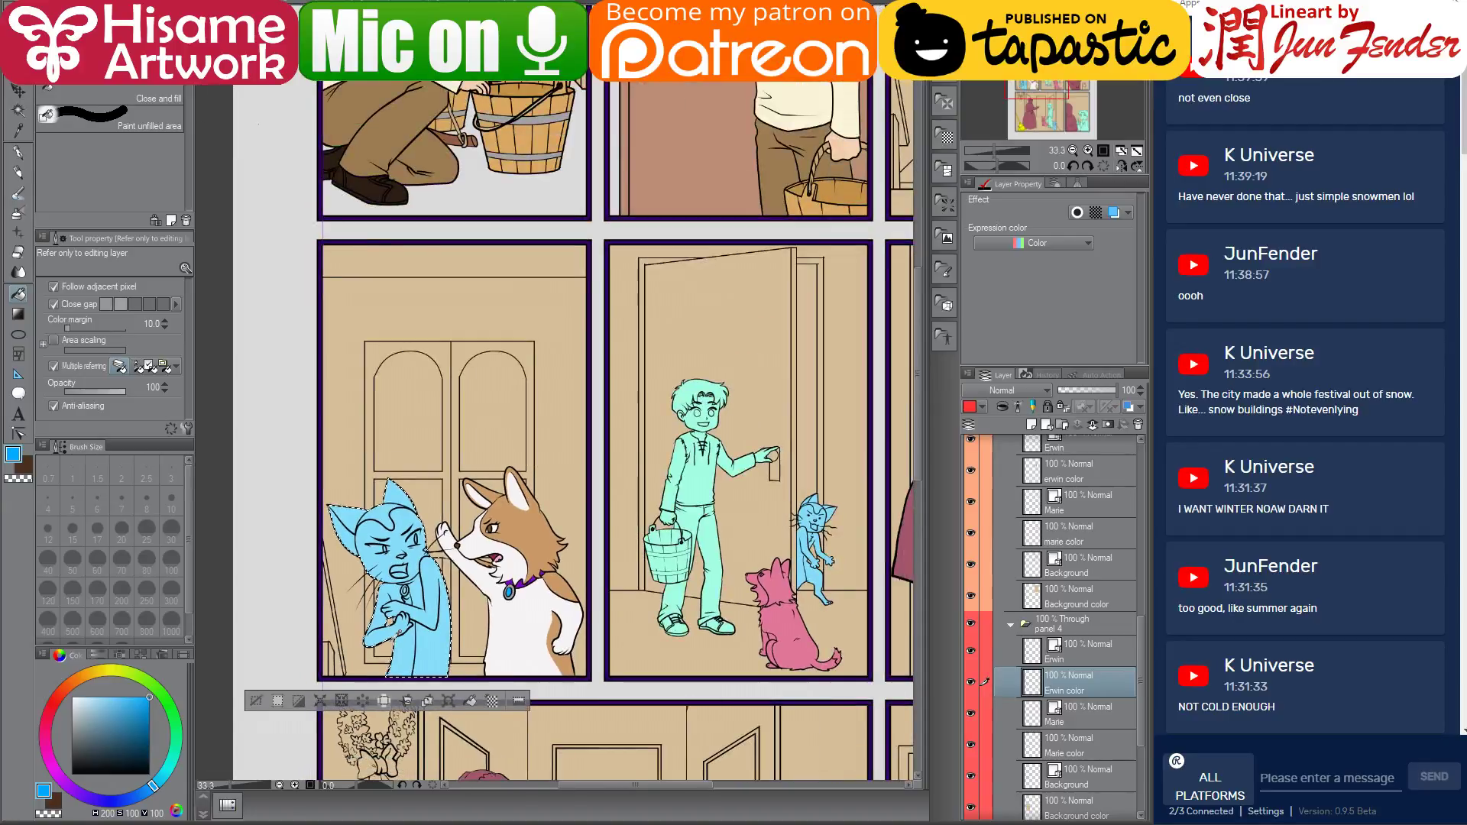
alt+click(397, 657)
scroll(407, 689, up, 2)
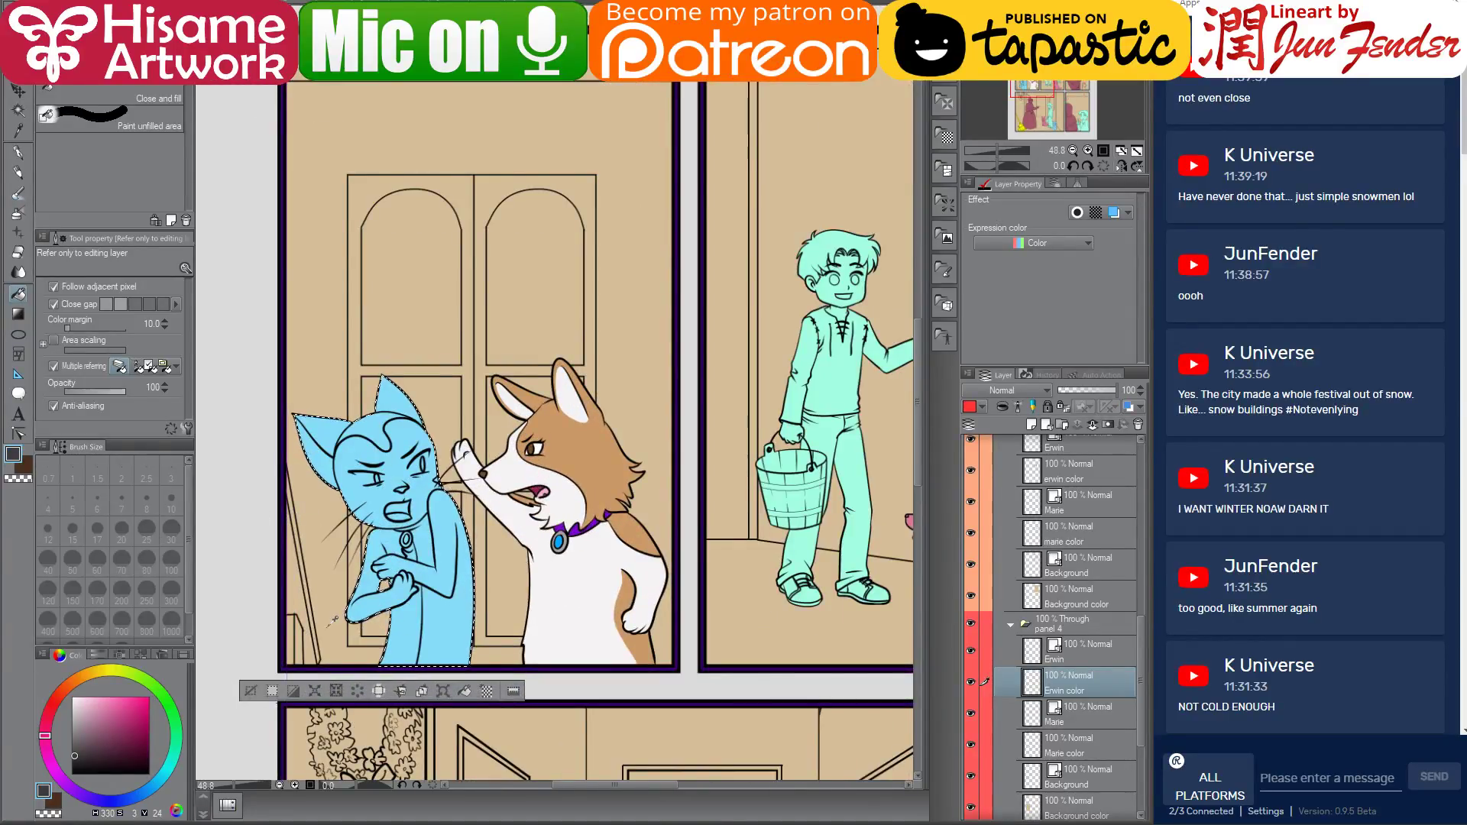
scroll(321, 604, up, 2)
click(18, 152)
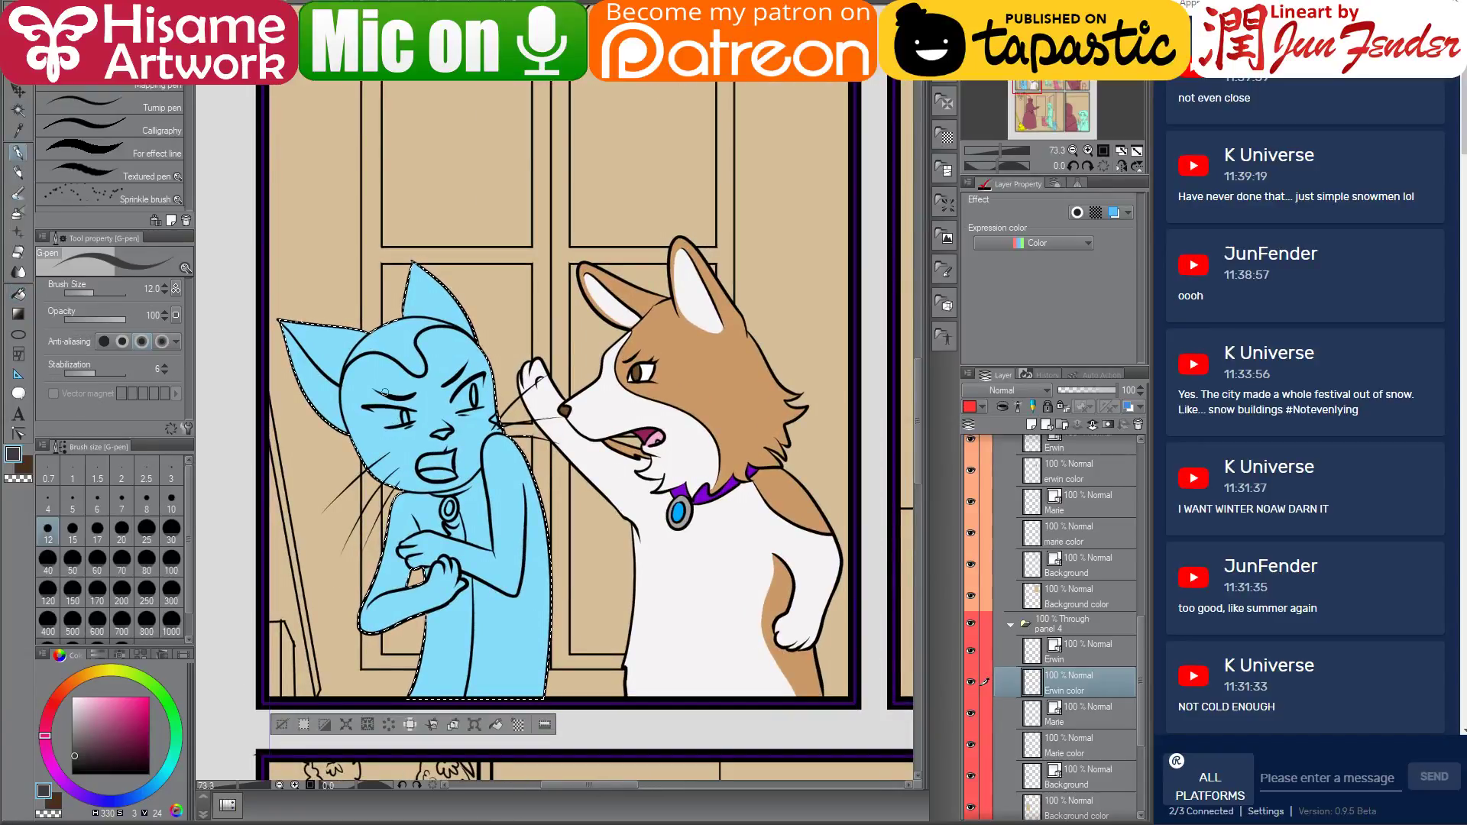
click(122, 631)
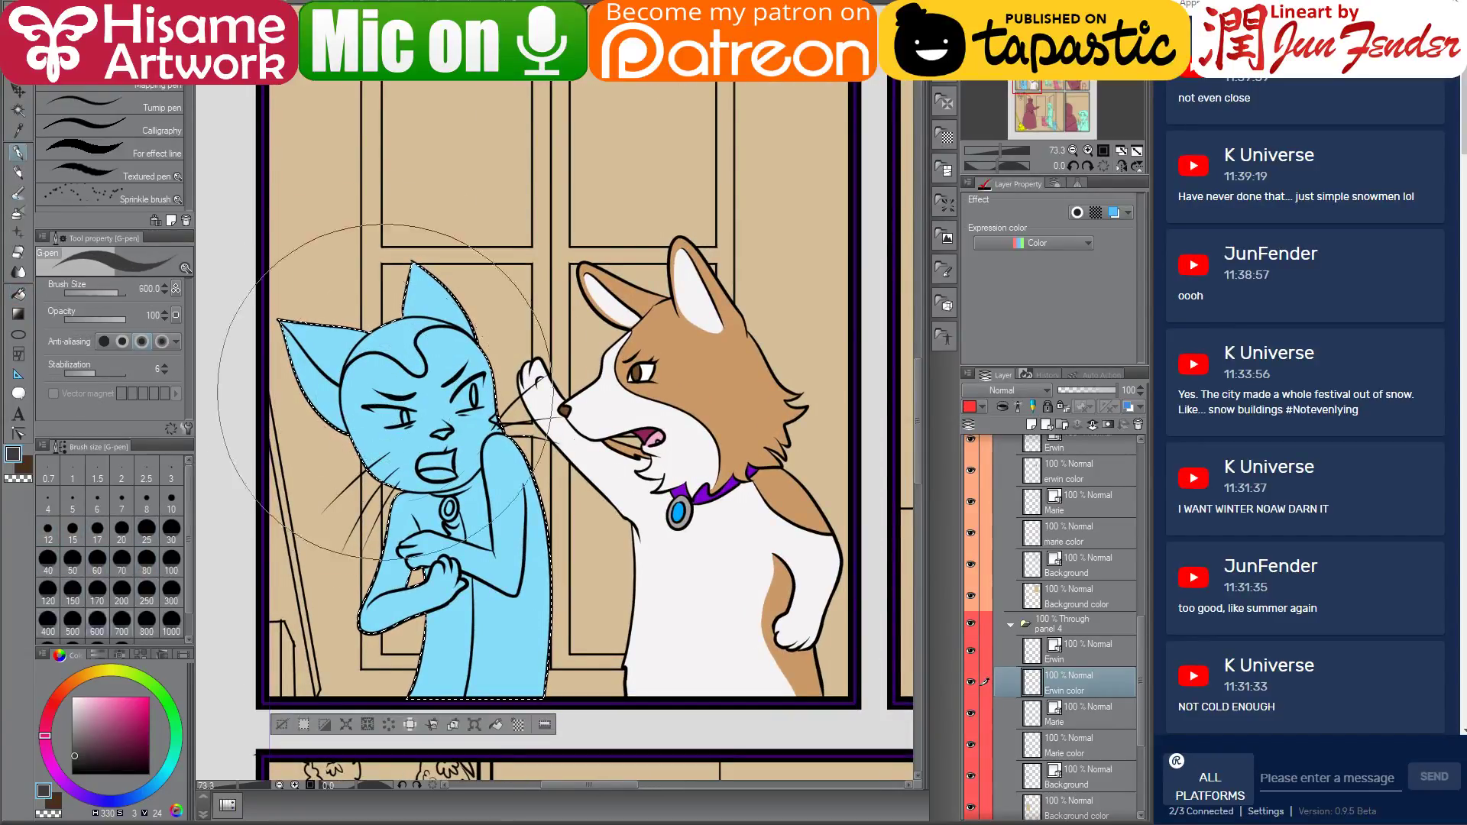
mouse_move(359, 329)
mouse_down()
mouse_move(427, 367)
mouse_move(458, 634)
mouse_move(410, 569)
mouse_up()
Fill the white areas of the panel 4 cat's face, ear, chest and paw with pure white
click(72, 697)
click(19, 293)
click(412, 443)
click(329, 345)
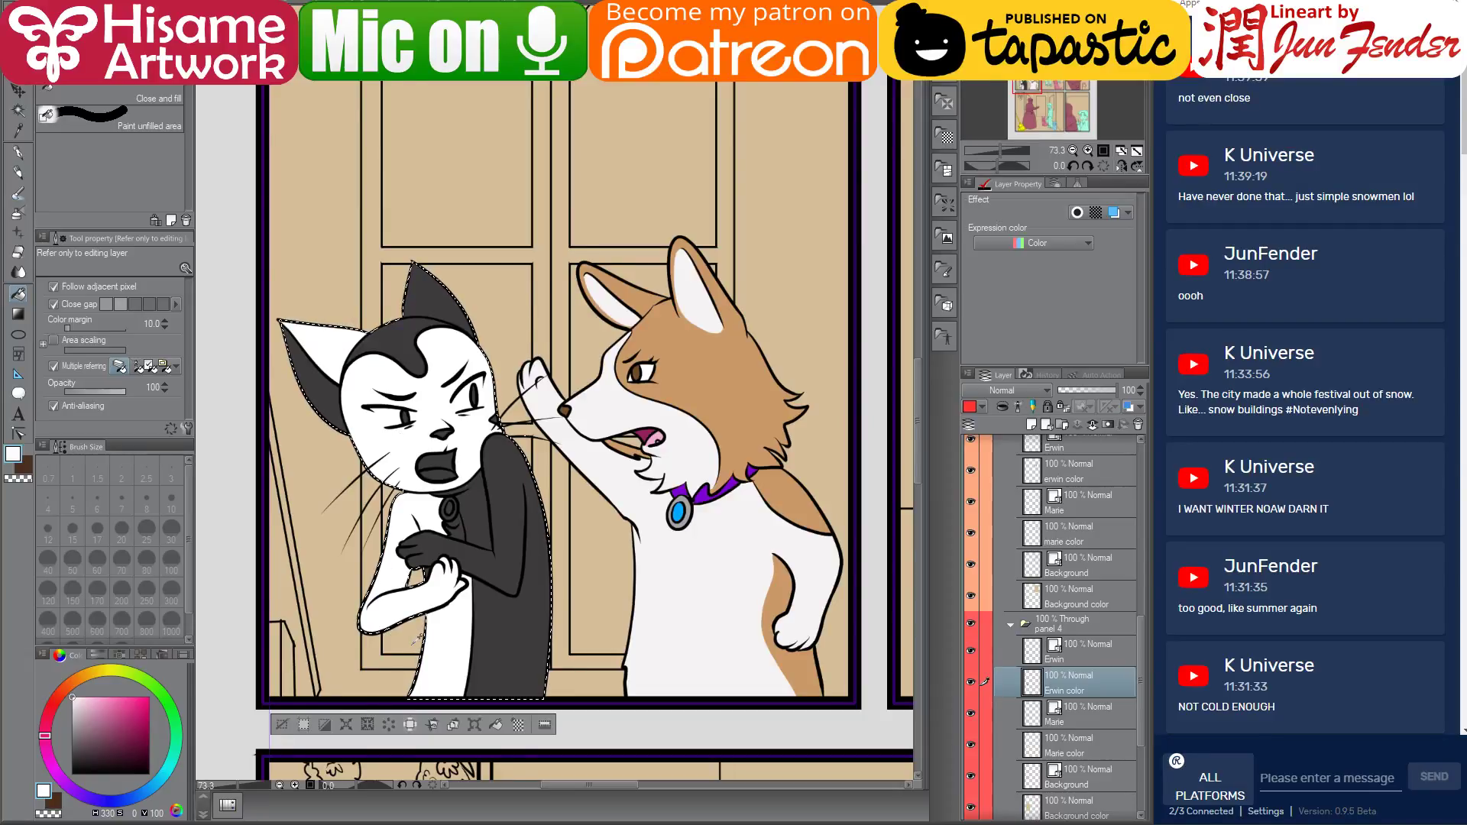
Using colours sampled from the corgi's mouth, fill the cat's nose, inner ear and tongue pink (H 339, S 29, V 96) and its mouth dark magenta
scroll(508, 558, up, 2)
alt+click(687, 413)
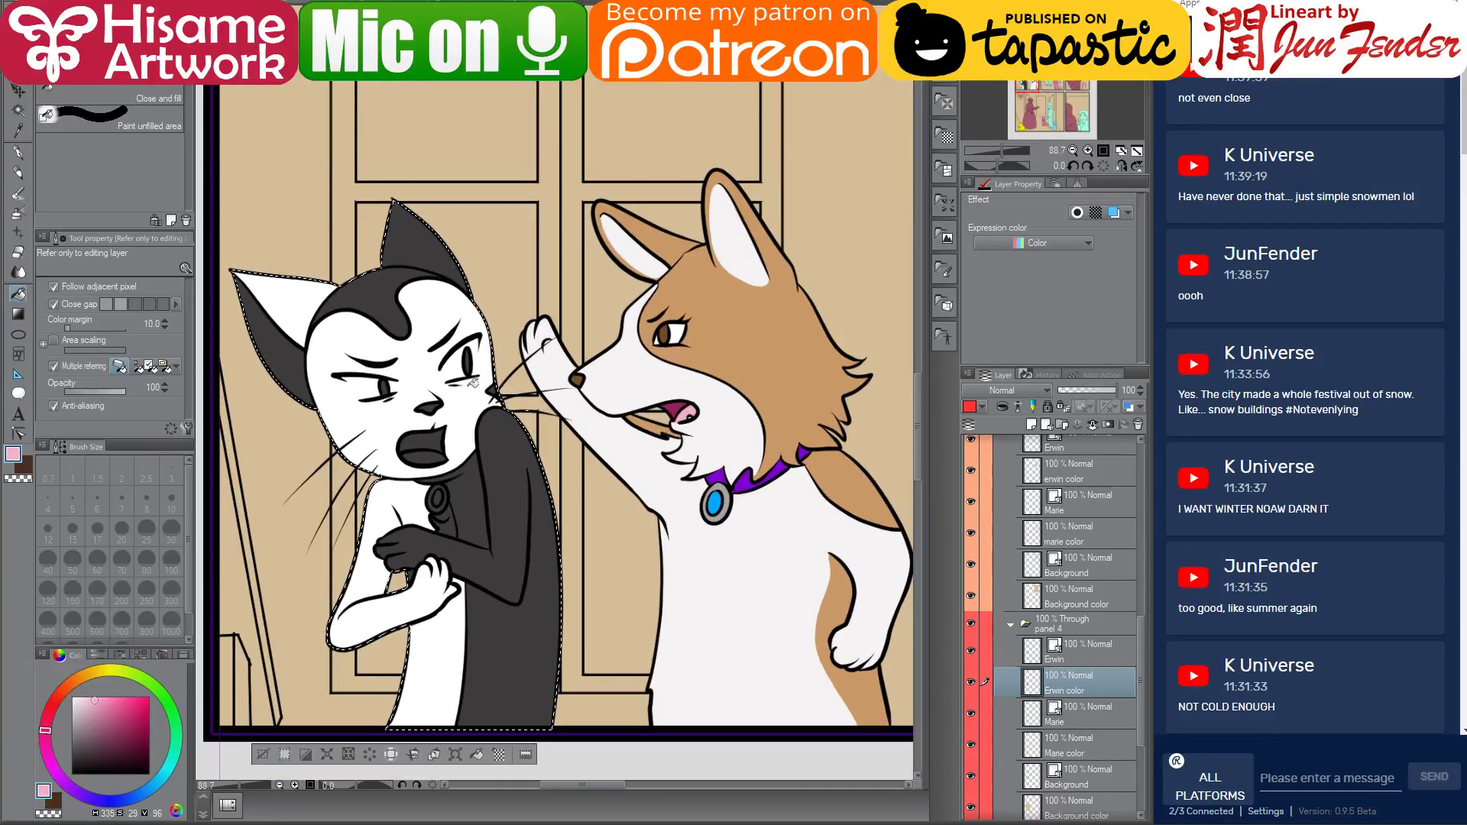
click(428, 405)
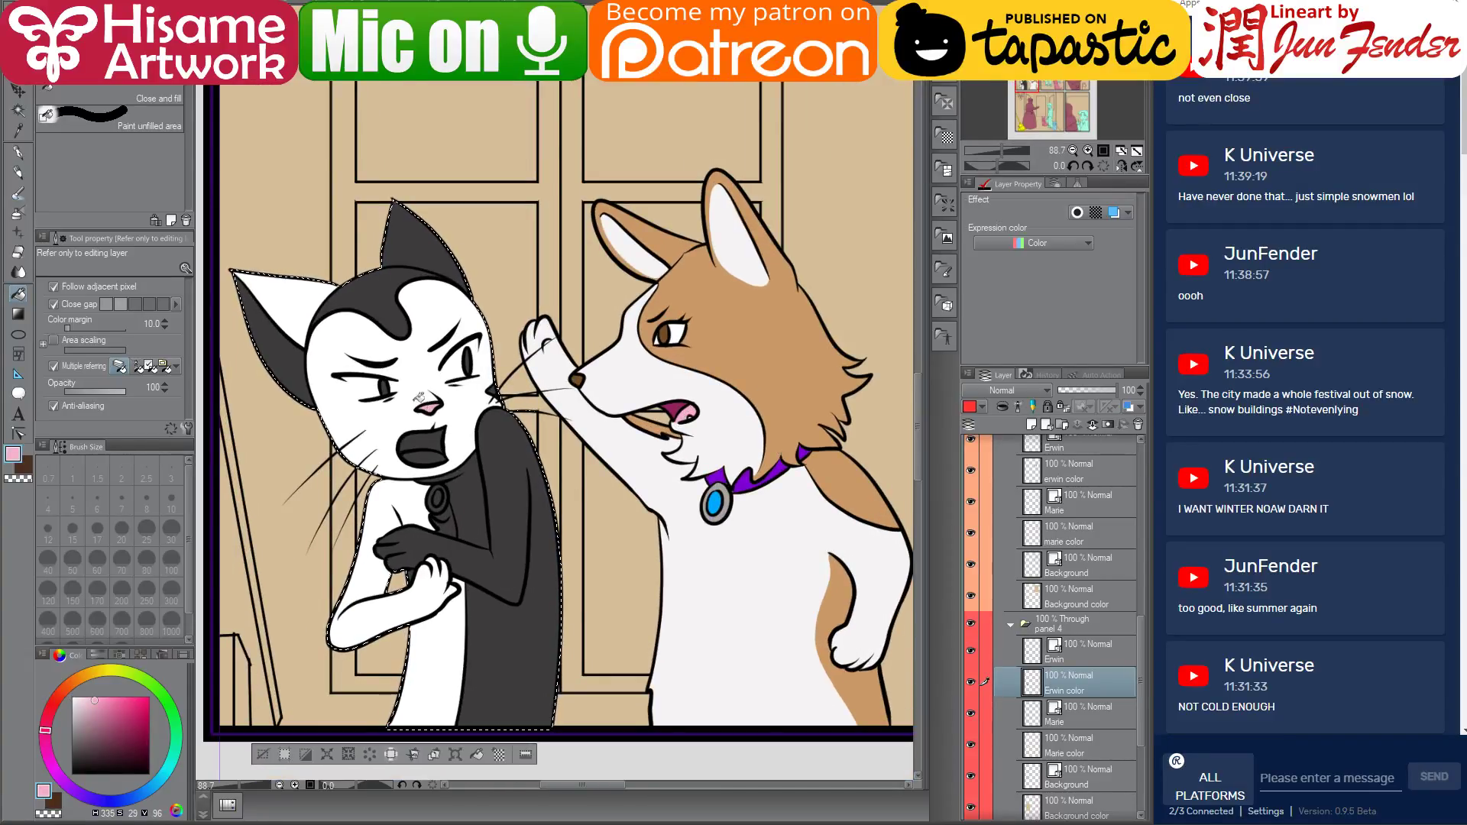
click(437, 235)
key(ctrl+z)
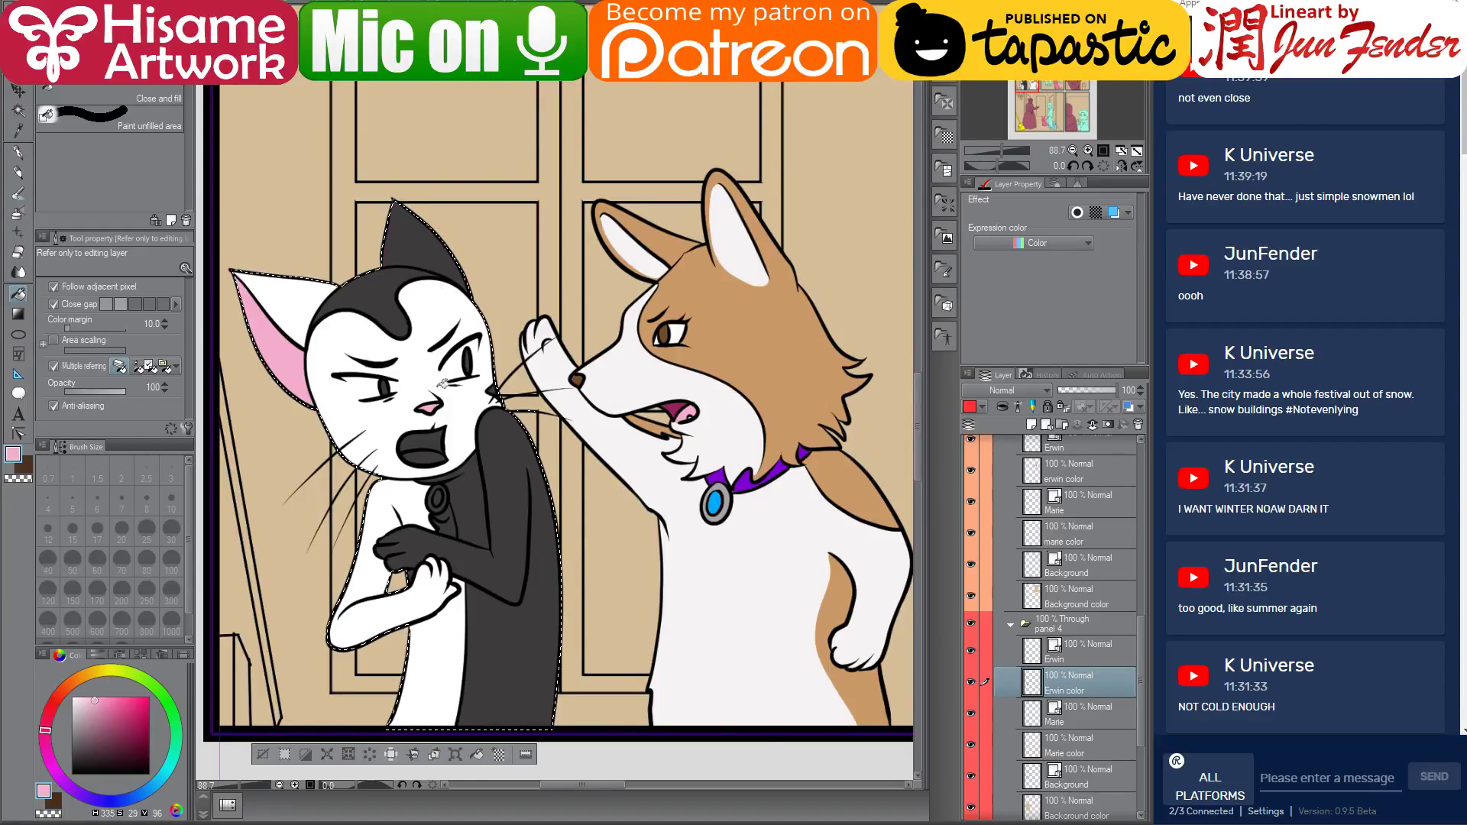
alt+click(683, 401)
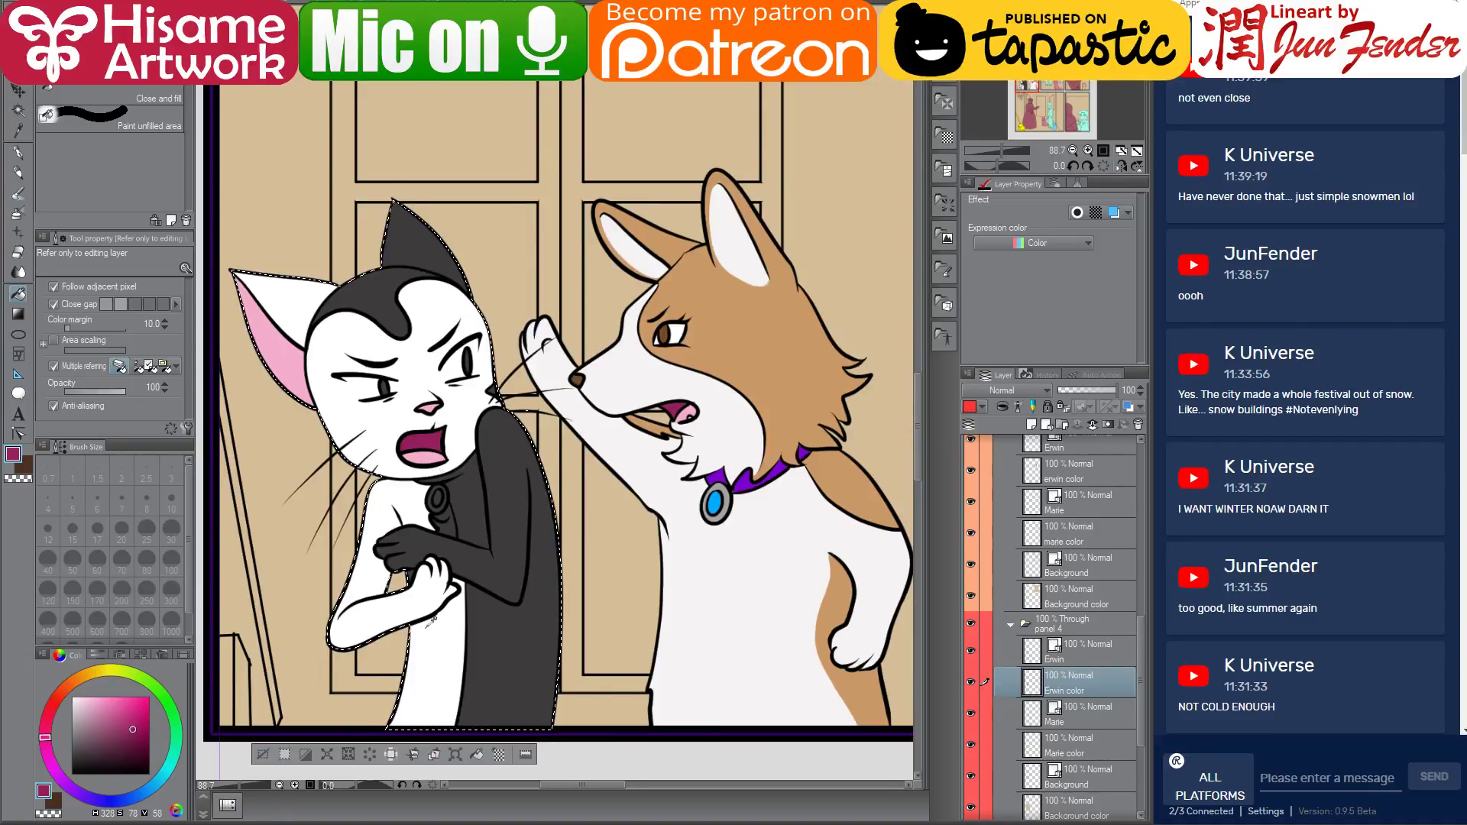
Fill the cat's eye nearer the corgi yellow (H 54, S 100, V 100) and its other eye light blue (H 209, S 62, V 100)
scroll(435, 641, up, 1)
alt+click(442, 580)
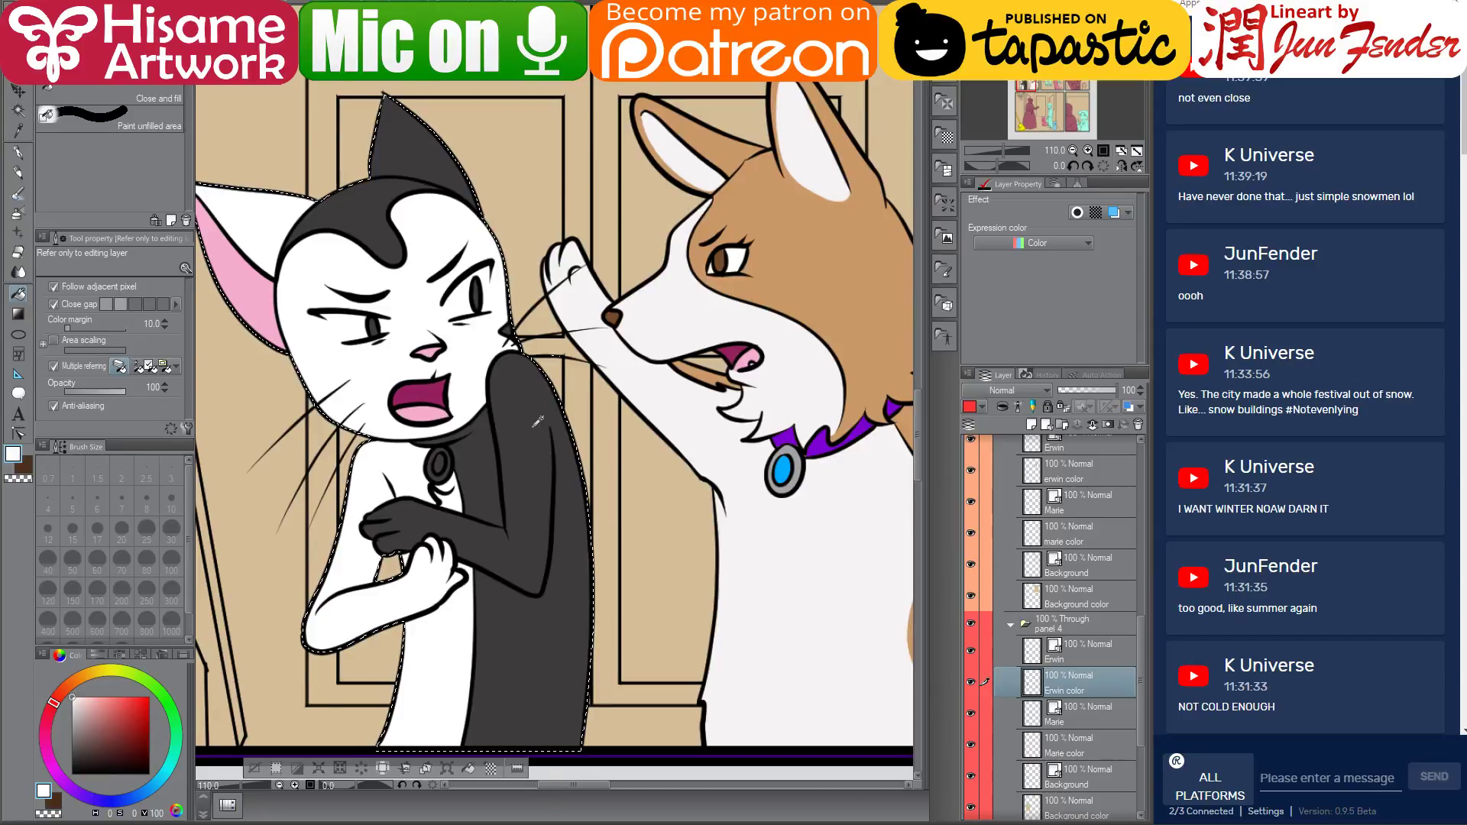
scroll(538, 454, up, 1)
drag(530, 481, 546, 531)
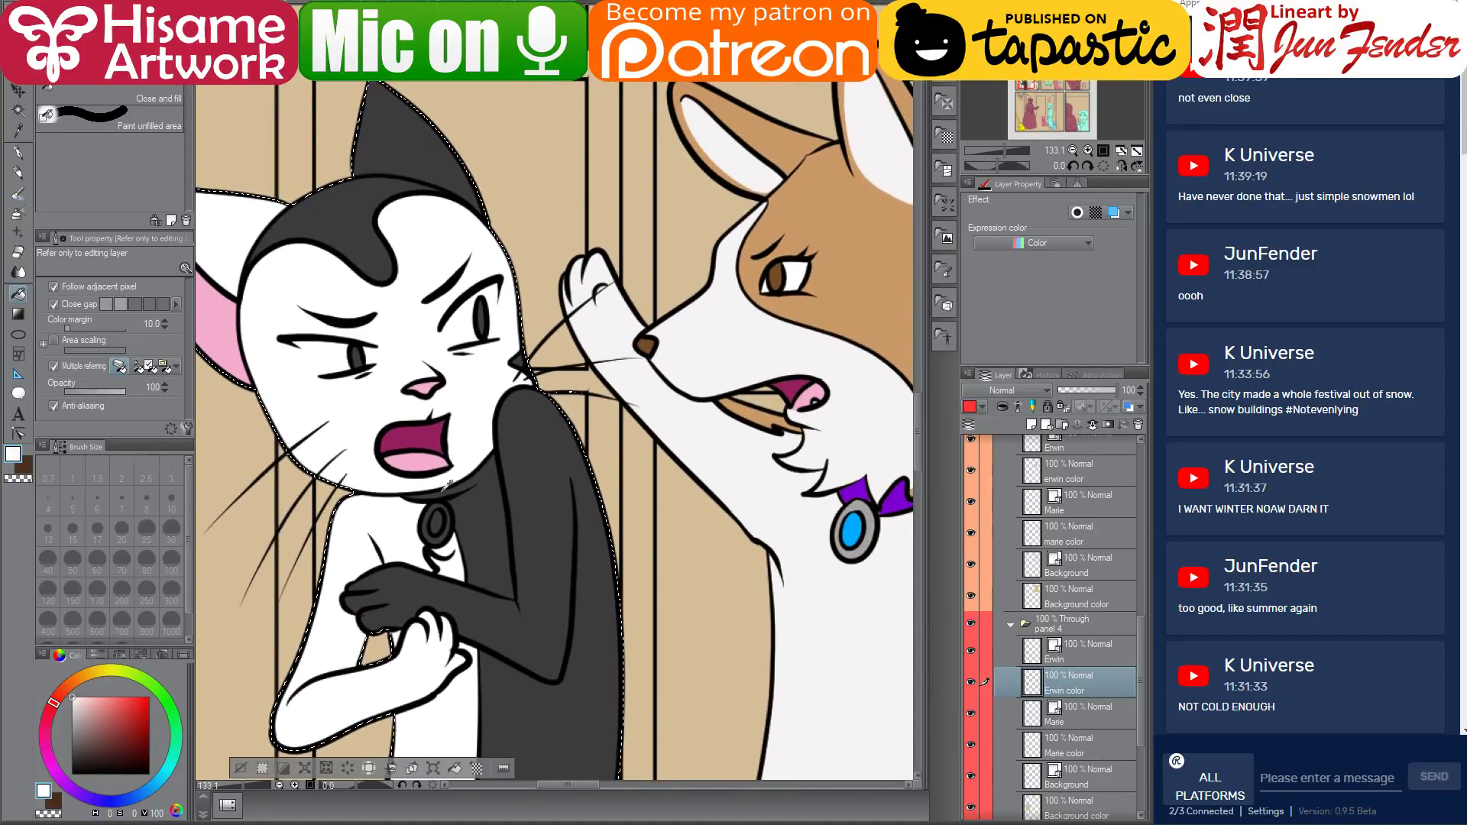
click(104, 671)
drag(145, 700, 169, 700)
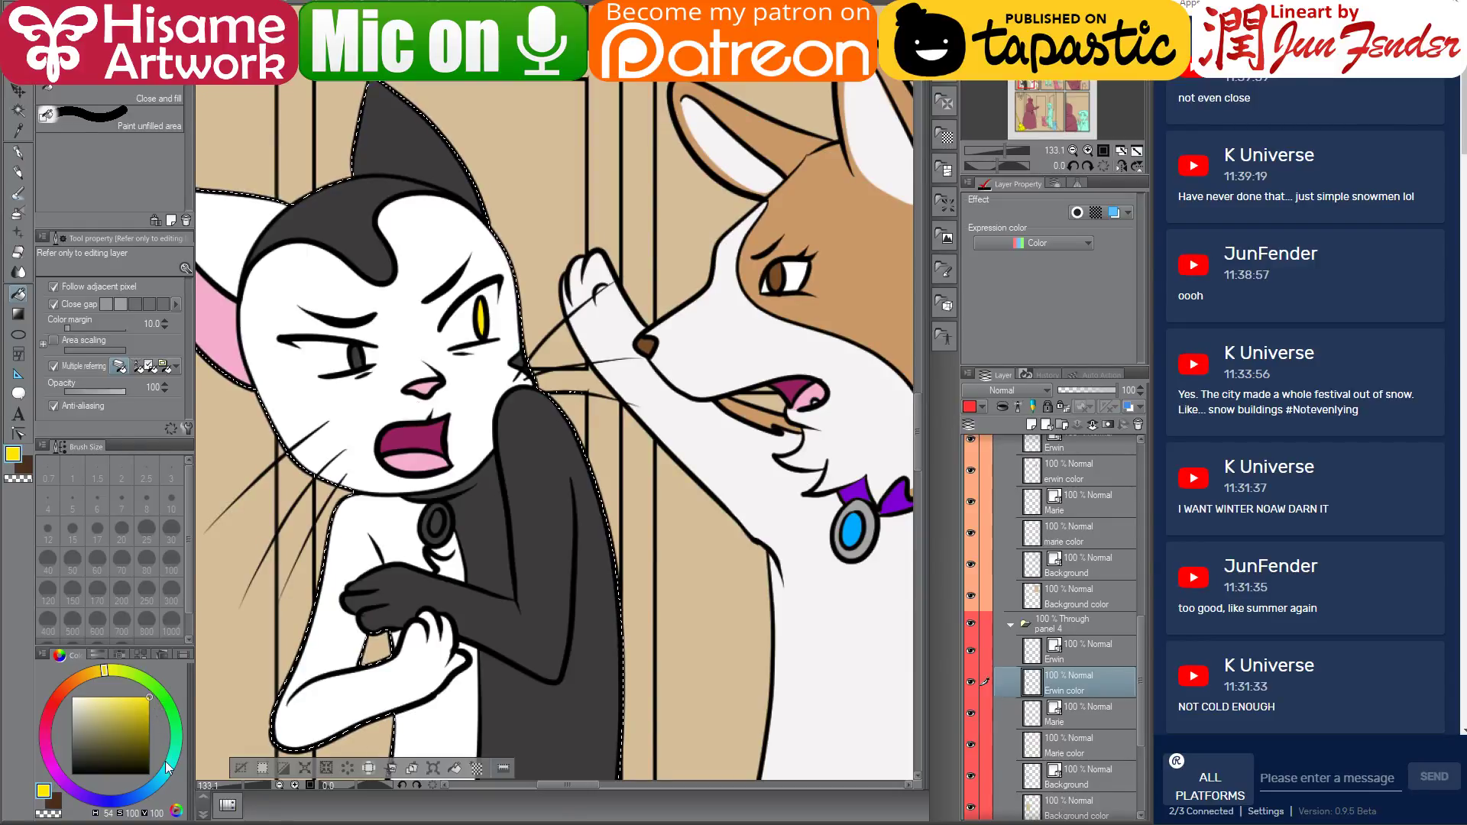
click(150, 781)
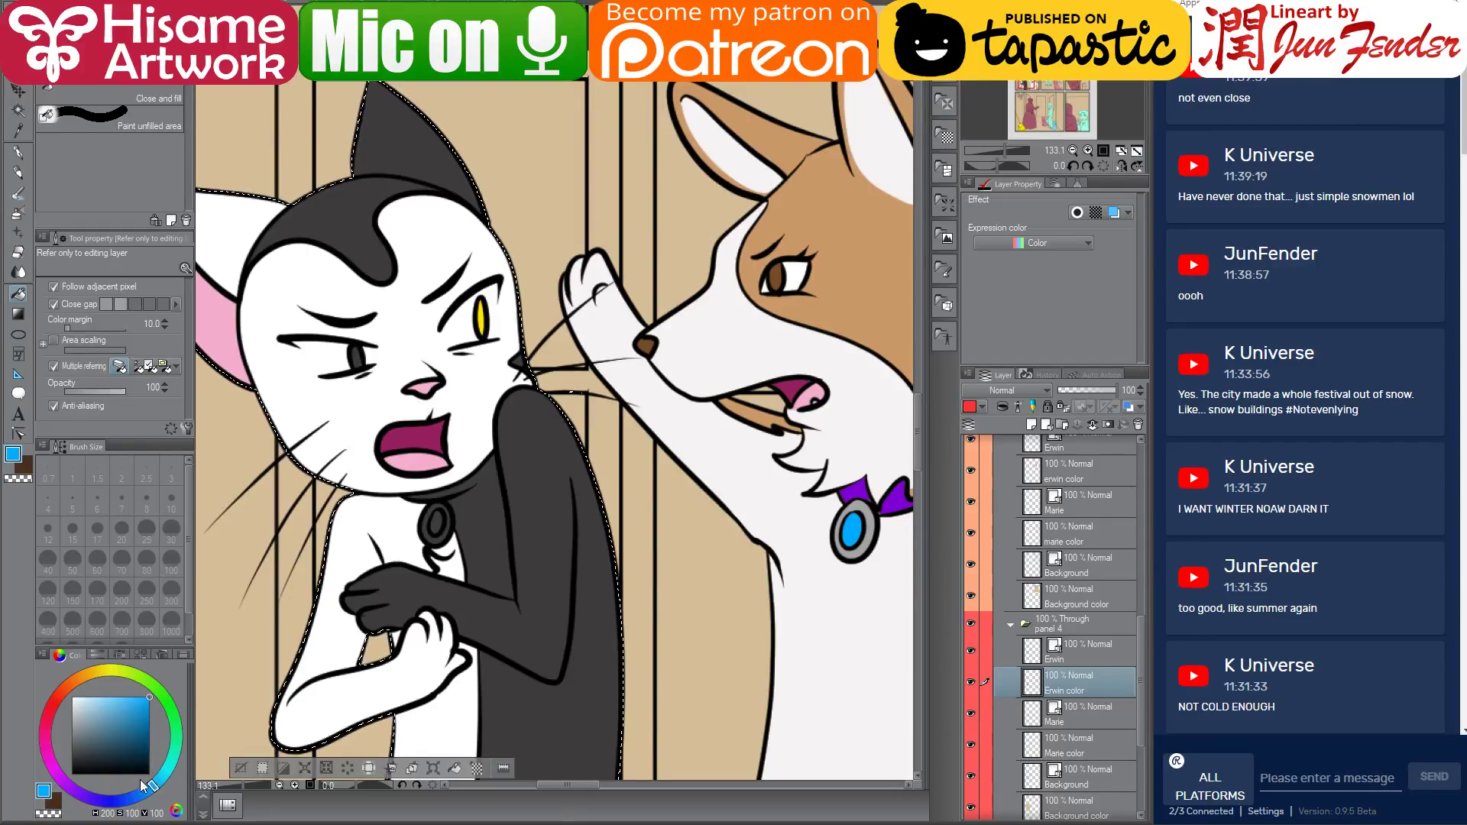
click(122, 700)
drag(152, 786, 145, 789)
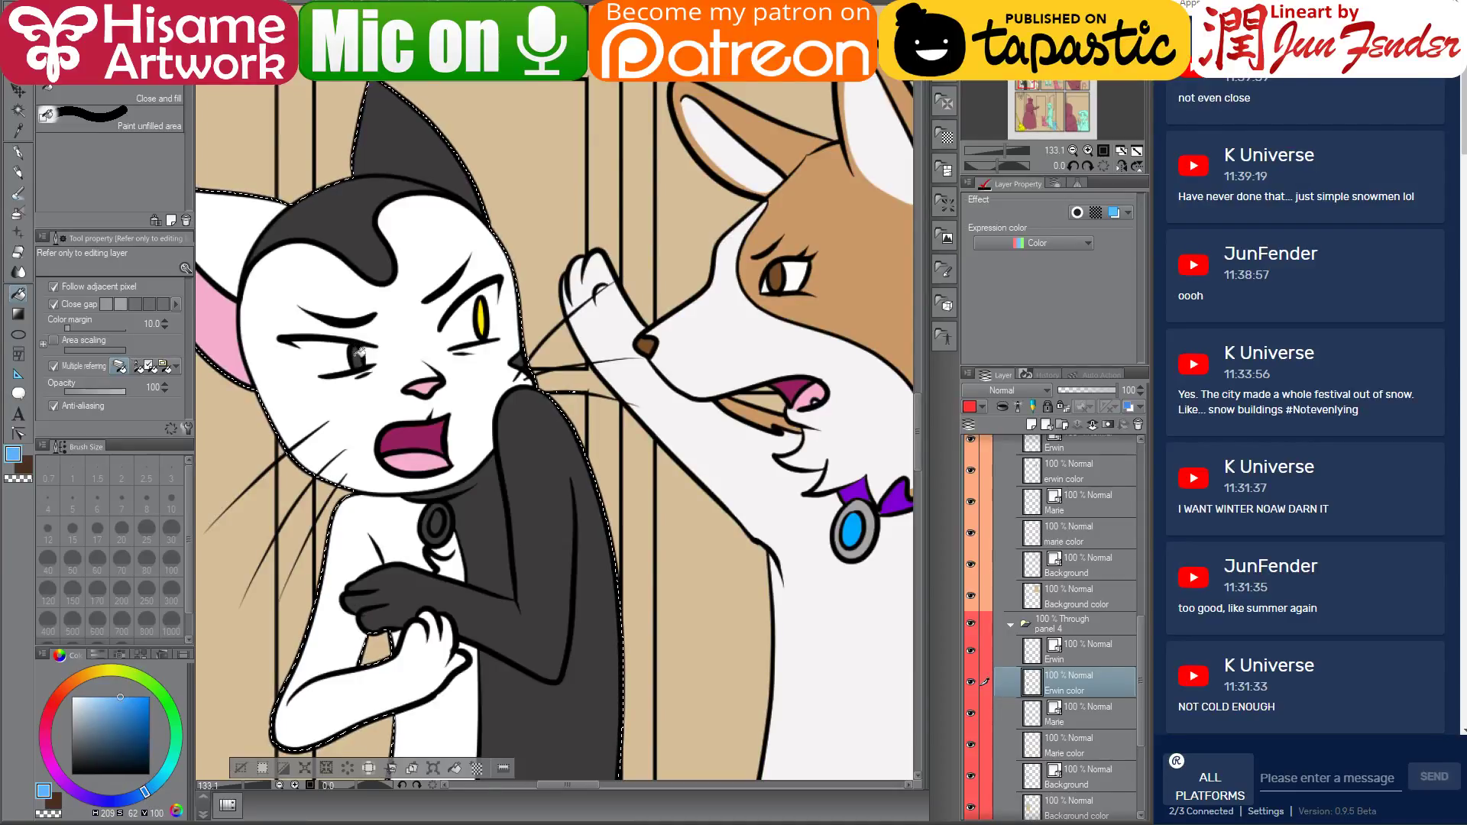
Paint the cat's collar under its chin dark blue (H 209, S 100, V 56) with the G-pen at size 17
scroll(453, 499, up, 2)
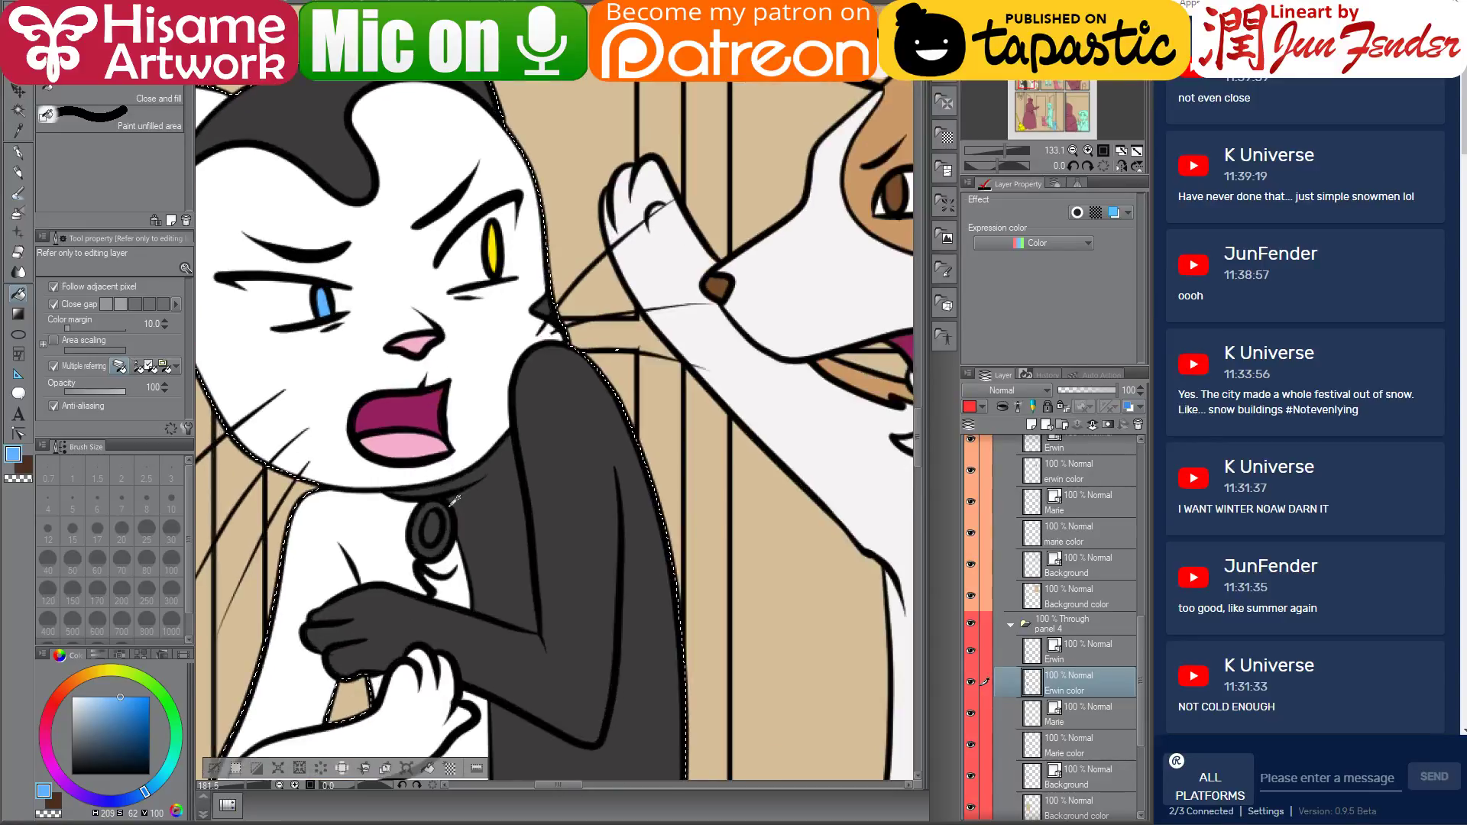
drag(517, 355, 618, 489)
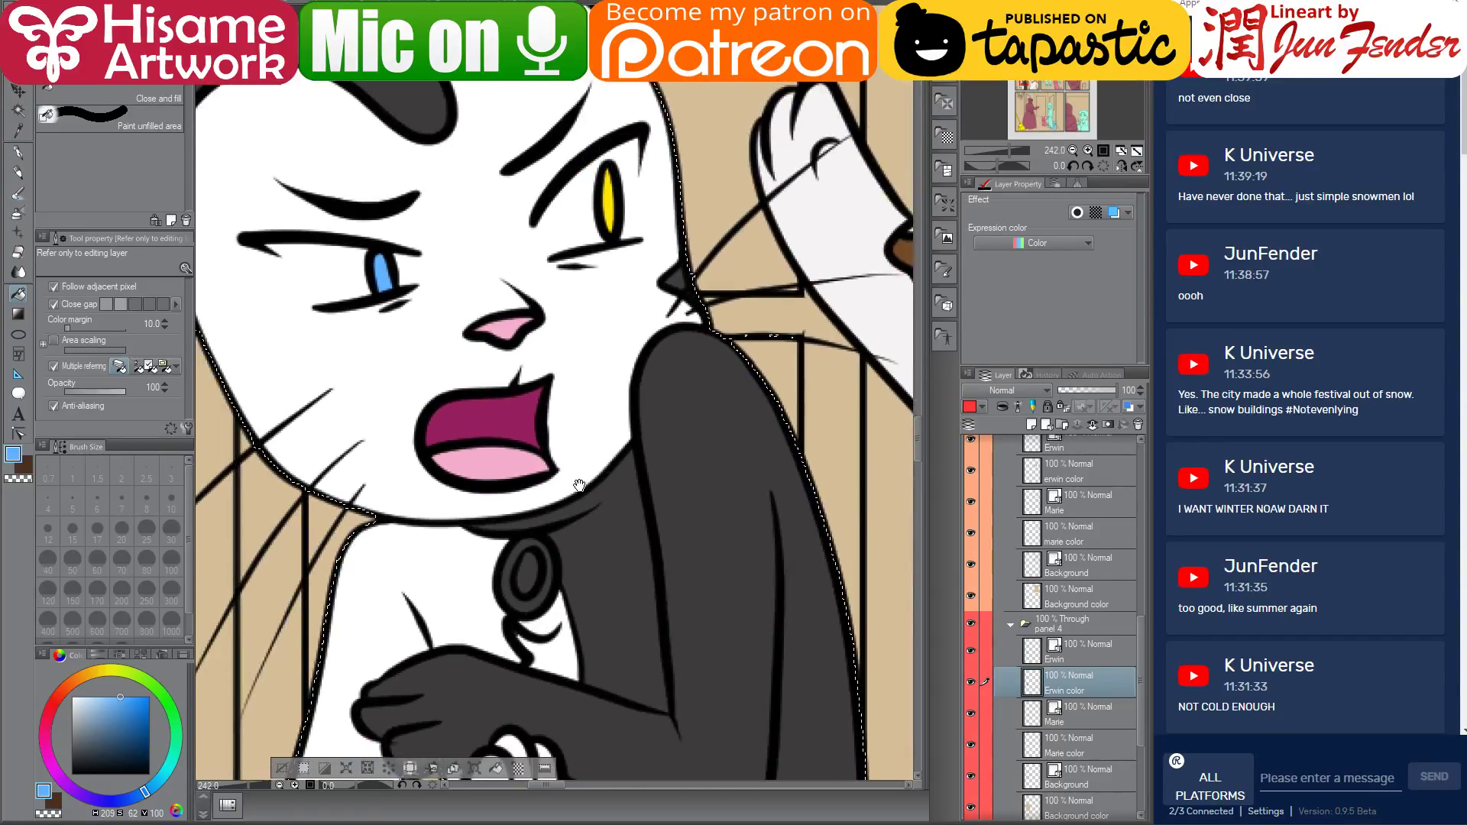
click(145, 724)
click(149, 731)
click(21, 155)
click(146, 527)
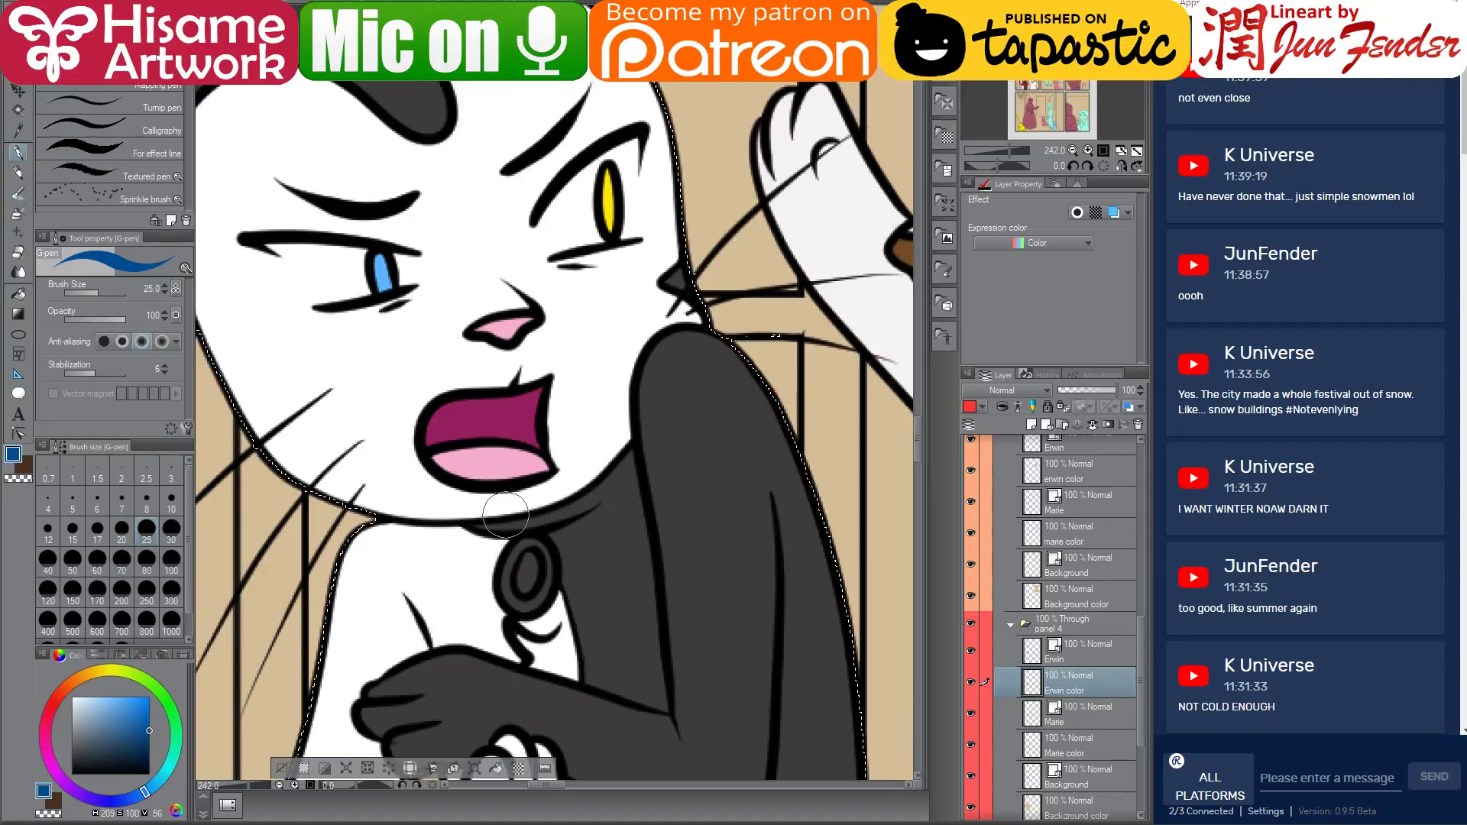
key(bracketleft)
key(bracketleft)
drag(470, 526, 584, 517)
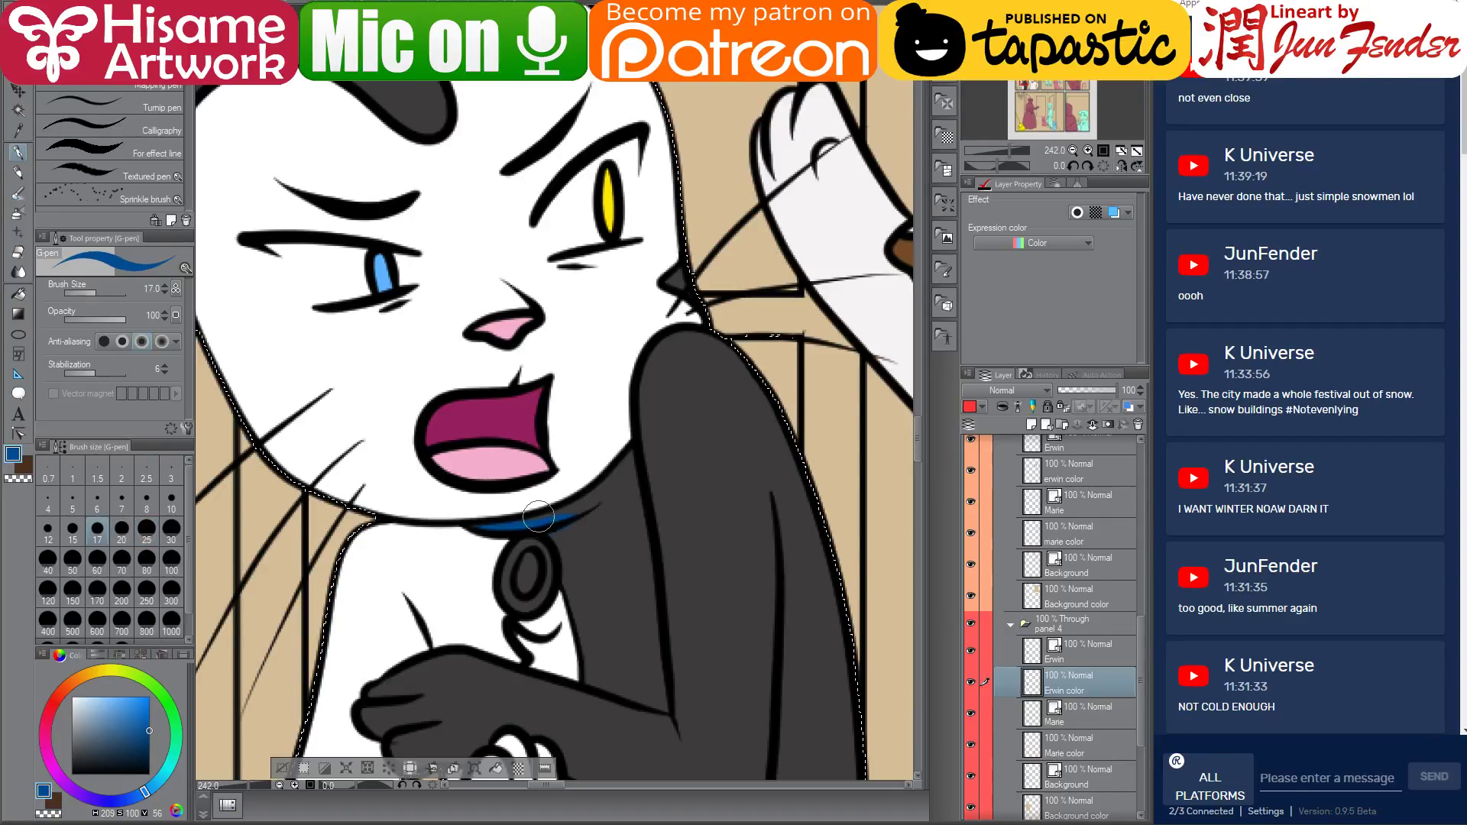
mouse_move(481, 526)
mouse_down()
mouse_move(589, 501)
mouse_move(526, 520)
mouse_move(602, 484)
mouse_move(573, 512)
mouse_move(632, 453)
mouse_move(562, 529)
mouse_up()
Fill the cat's pendant with a neutral grey rim (V 62) and a bright blue centre (H 199, S 100, V 100)
click(71, 740)
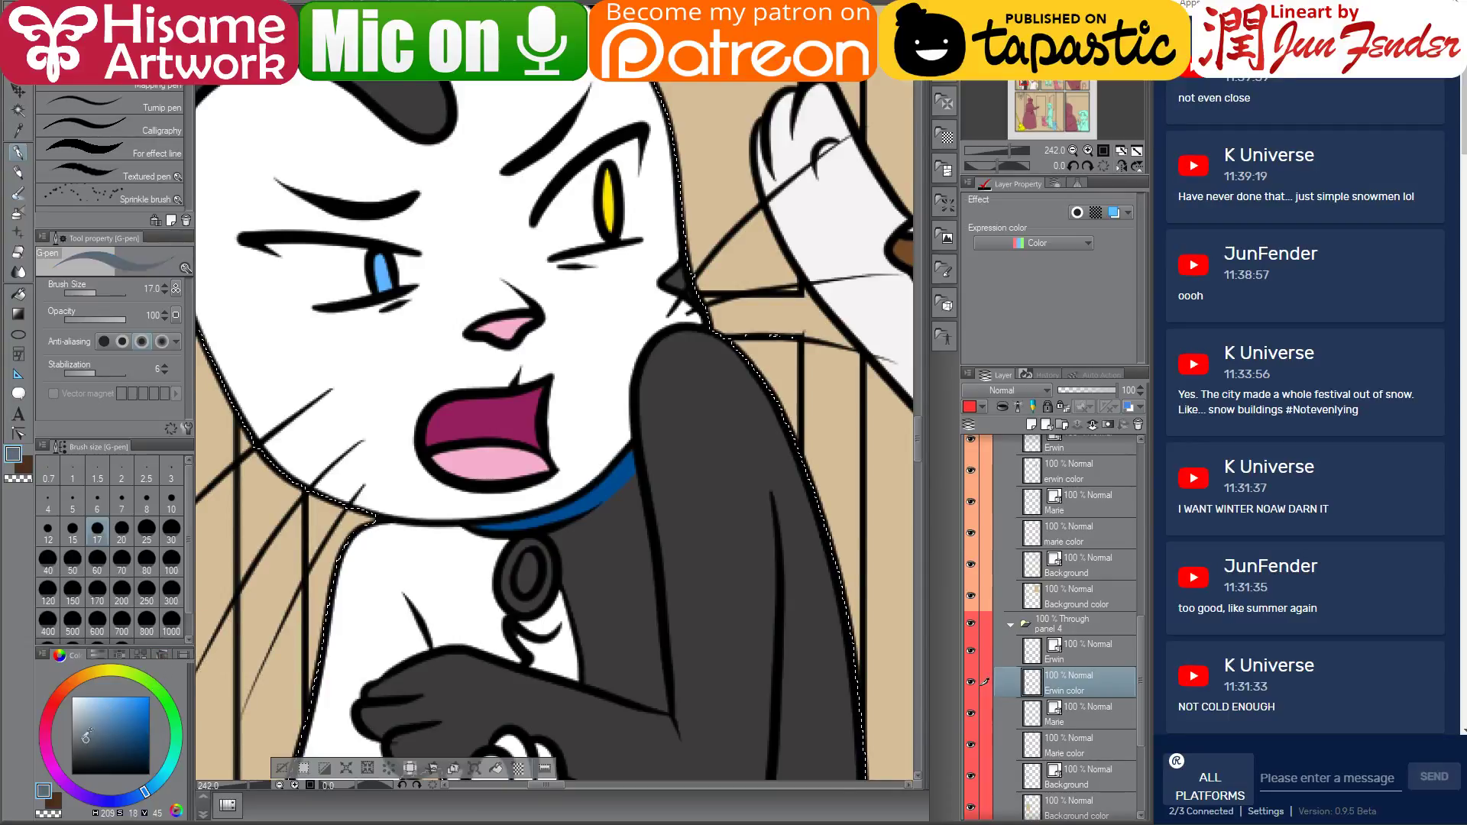
click(72, 726)
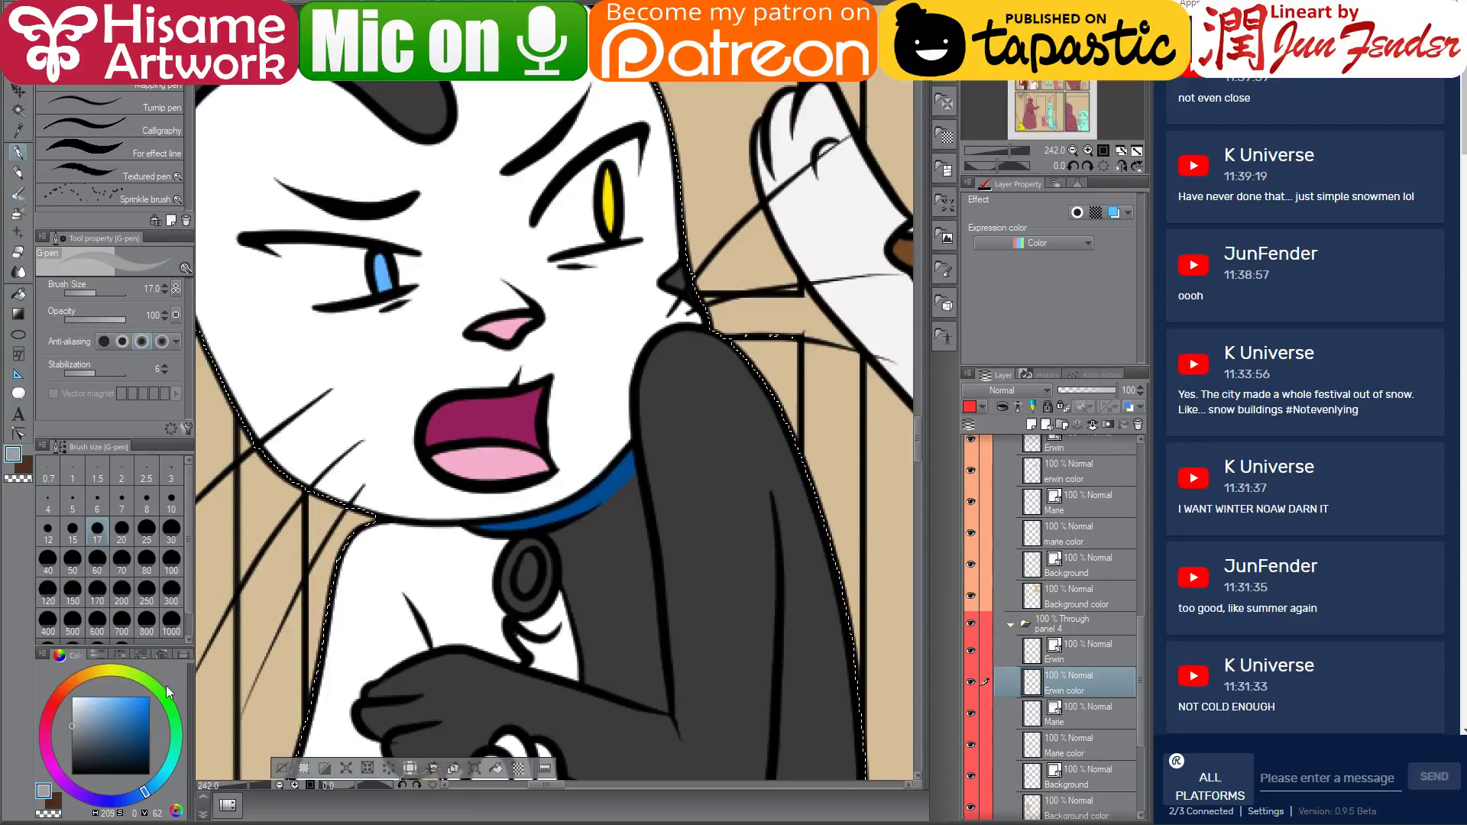
click(19, 291)
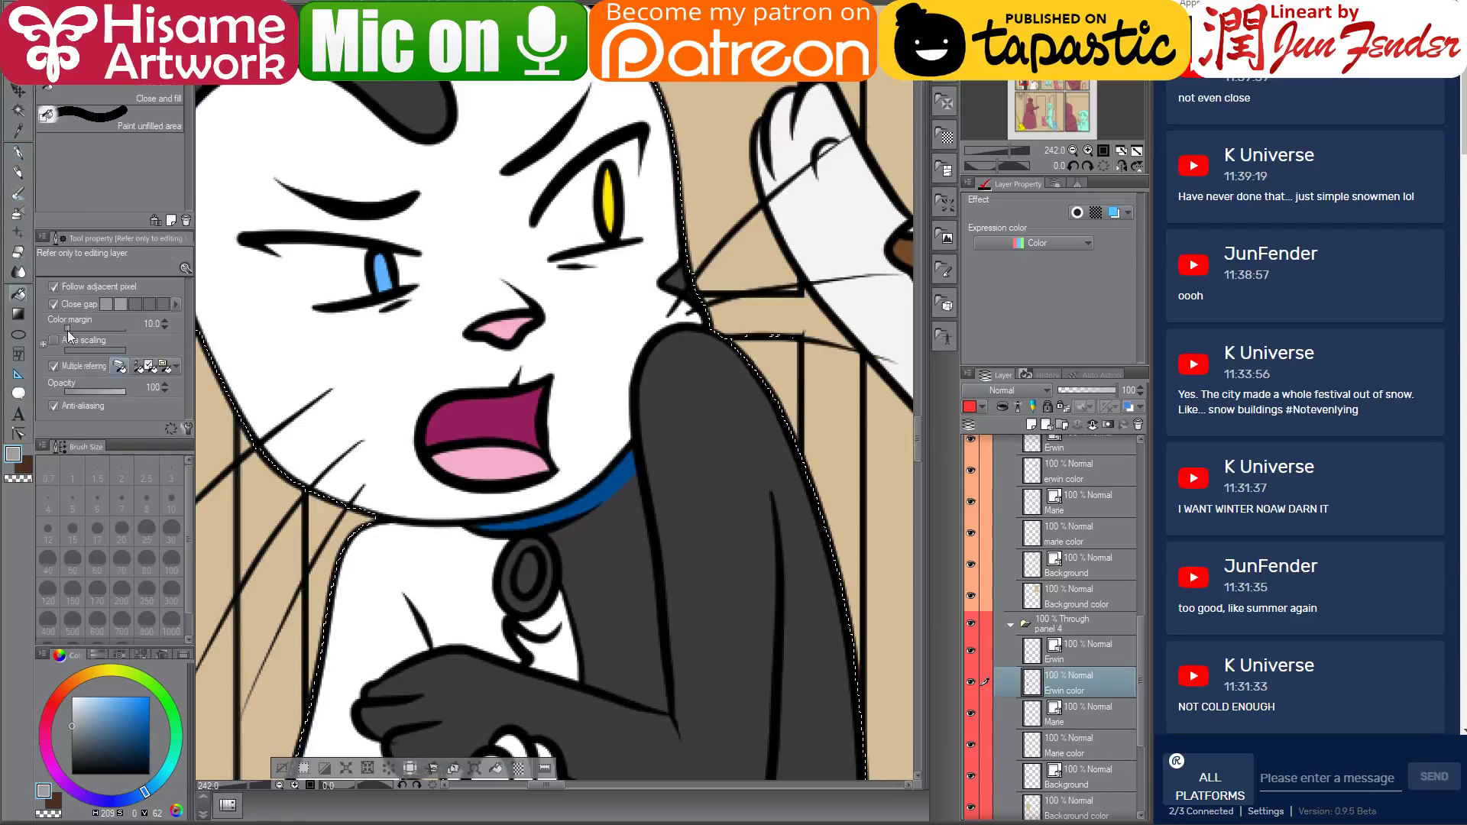
click(516, 588)
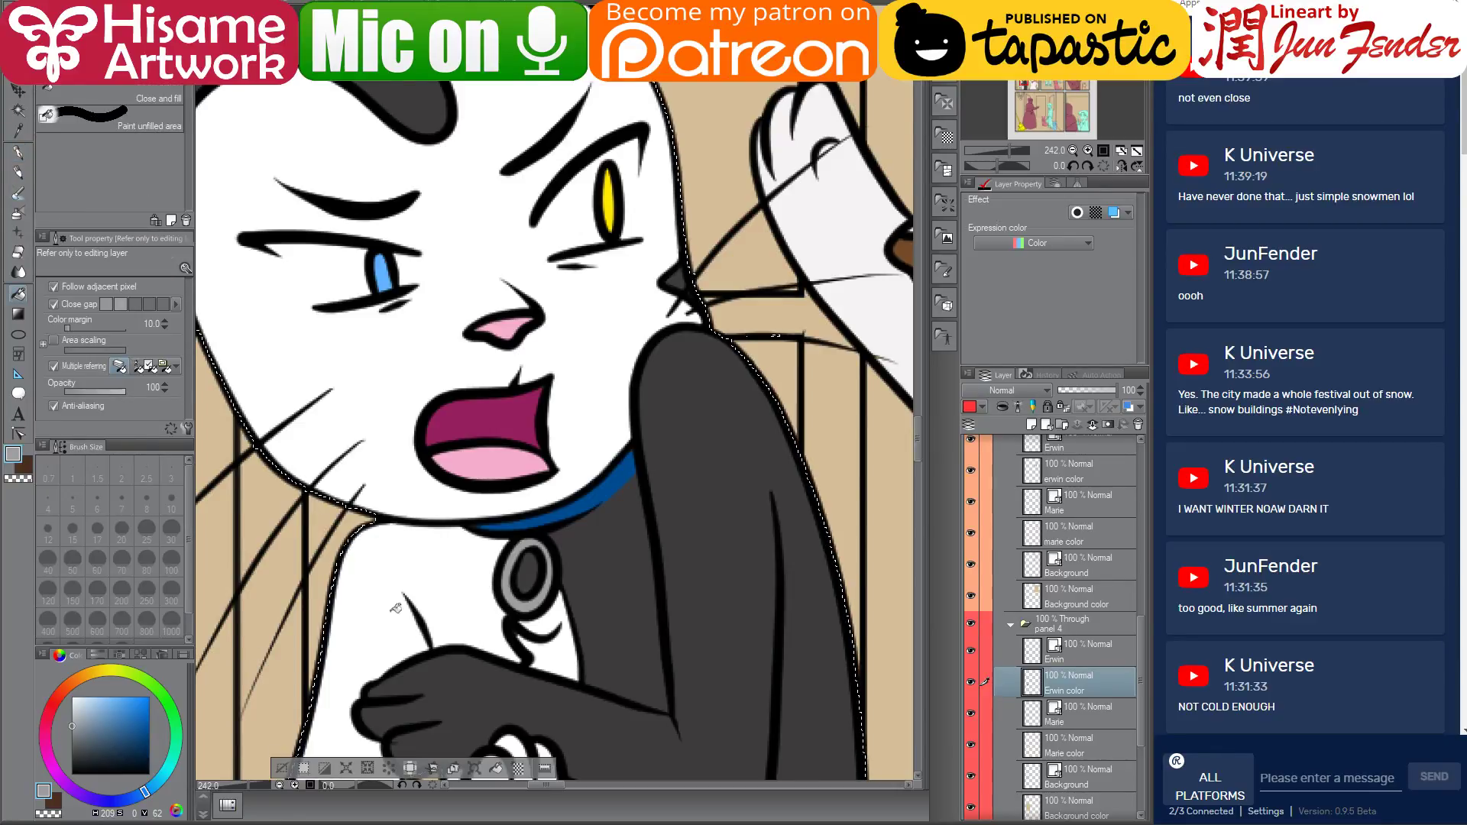
click(149, 696)
click(156, 789)
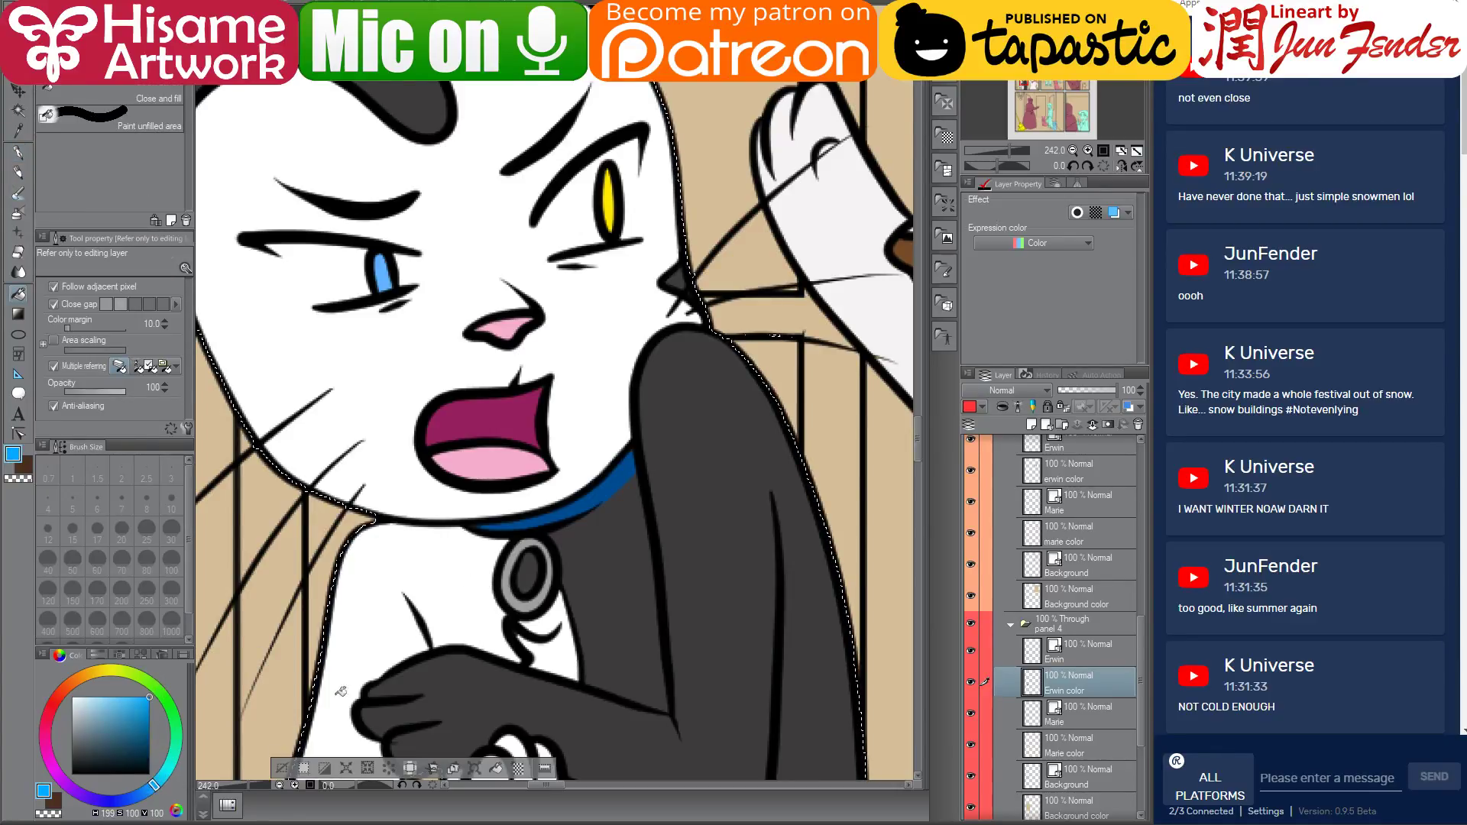
click(527, 575)
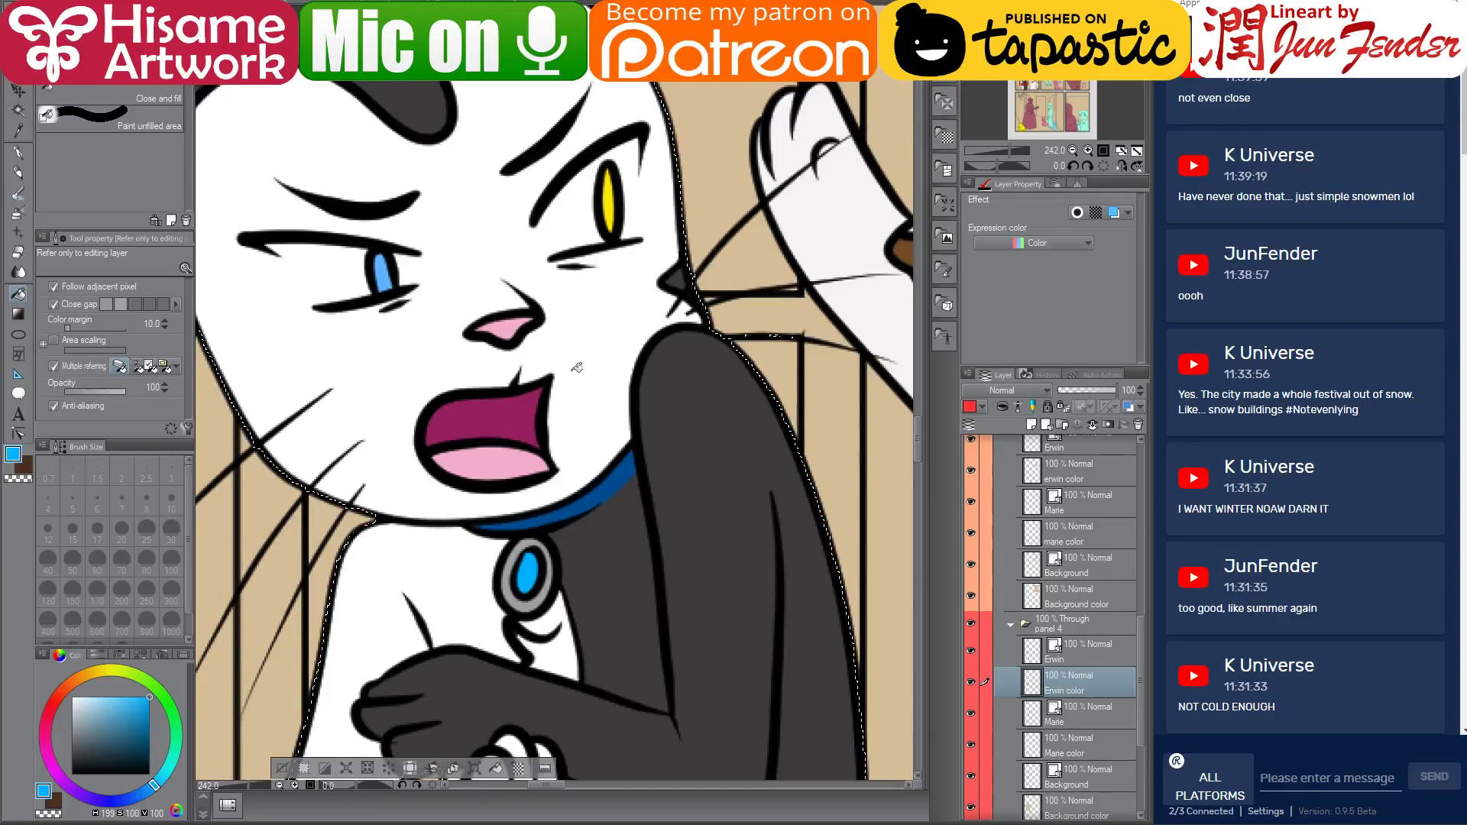
Clear the cat selection and select the panel 5 boy's coloured shape from the Niels color layer
scroll(612, 392, down, 5)
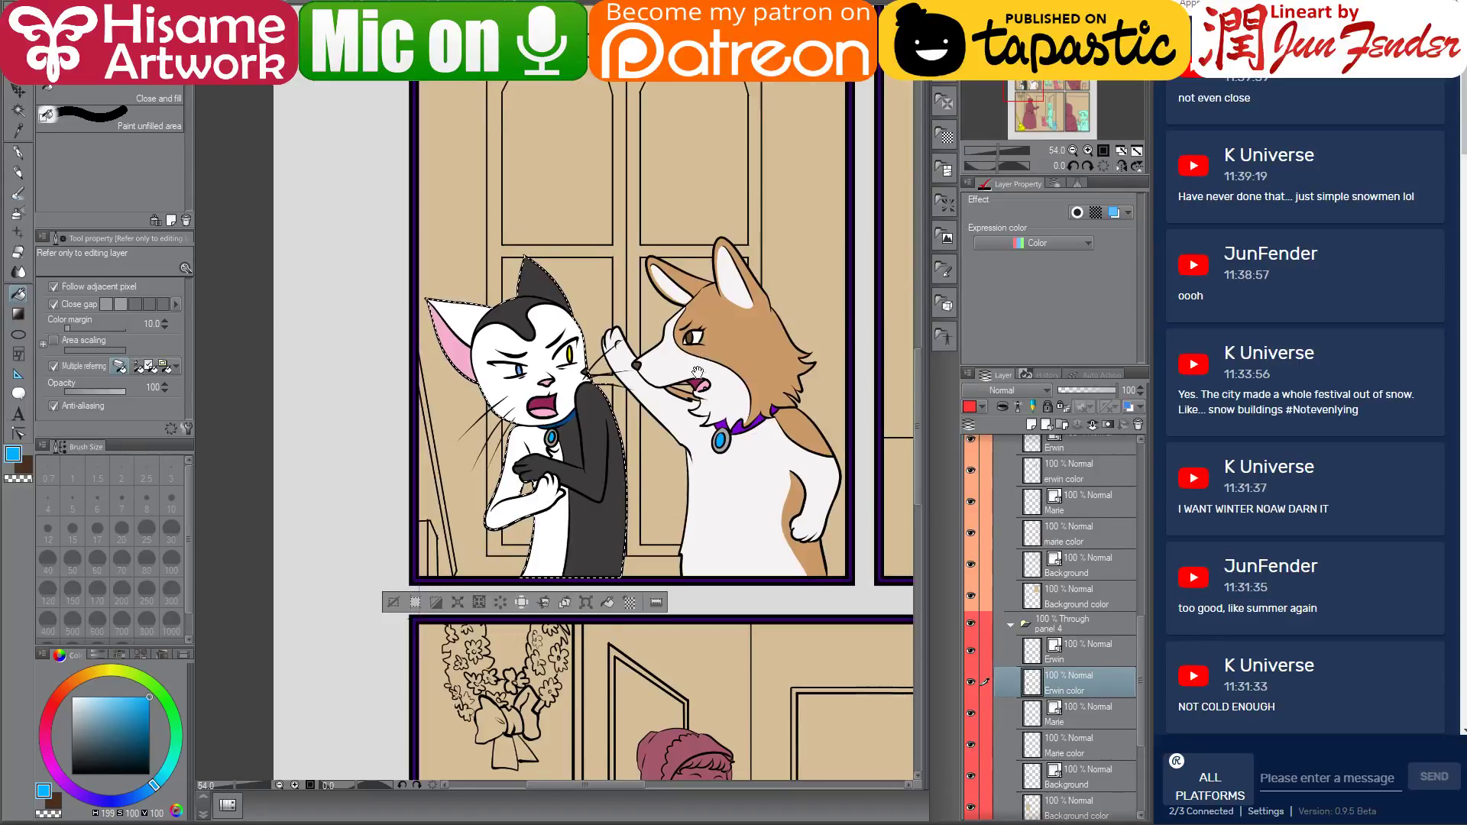
drag(692, 356, 514, 526)
key(ctrl+d)
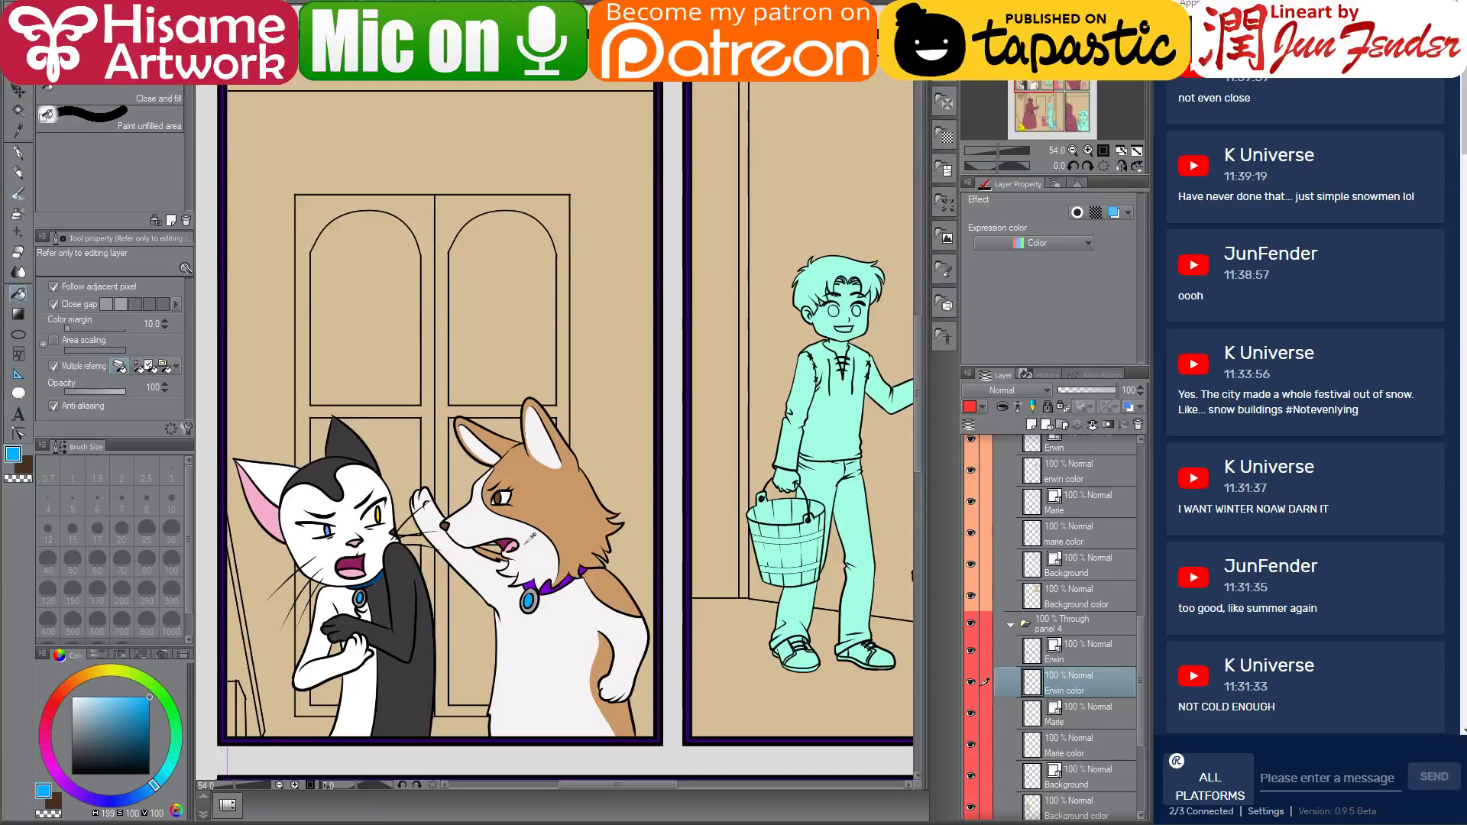
scroll(531, 539, down, 2)
drag(727, 548, 603, 567)
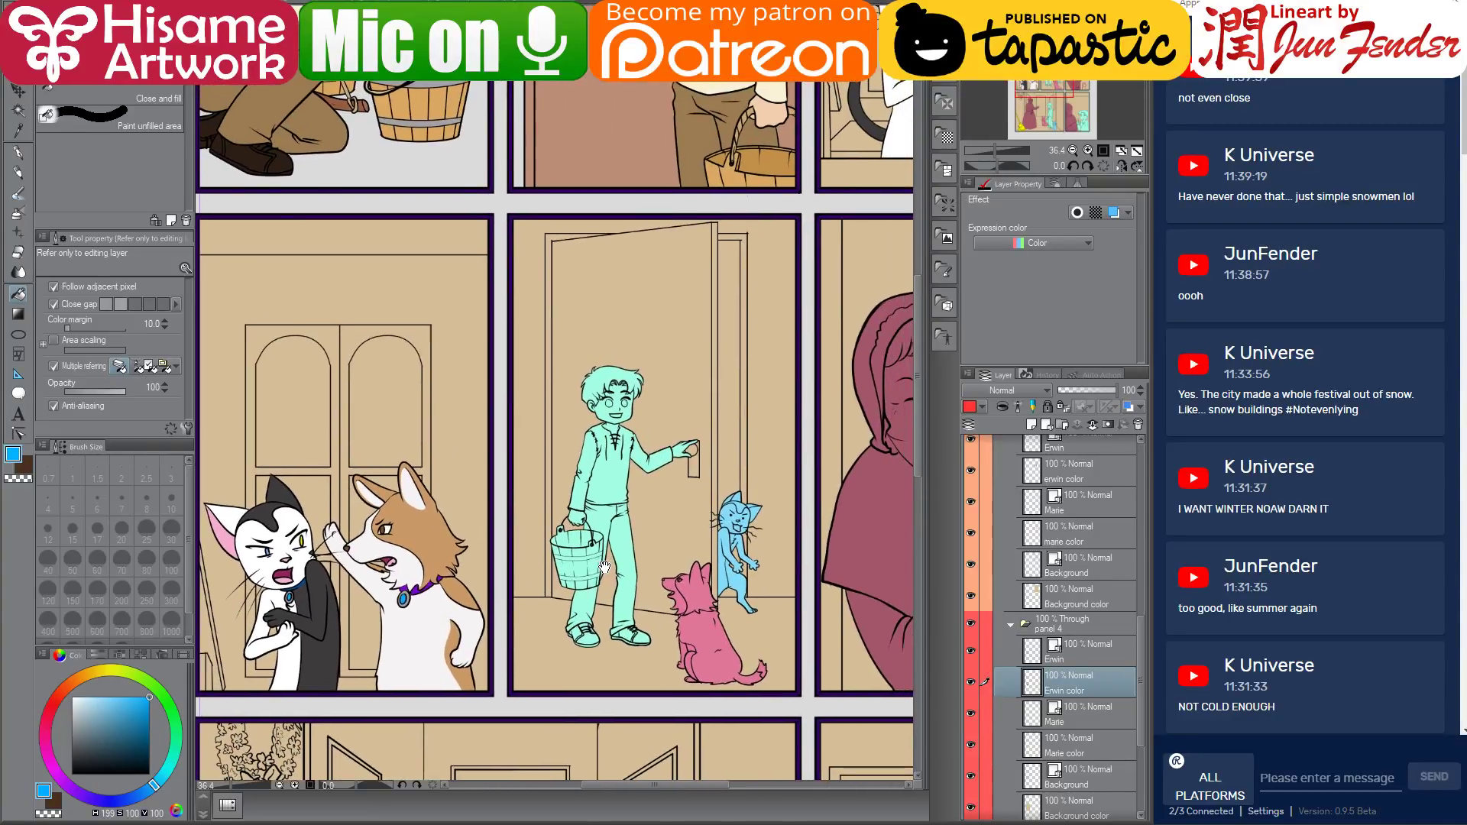
ctrl+shift+click(609, 493)
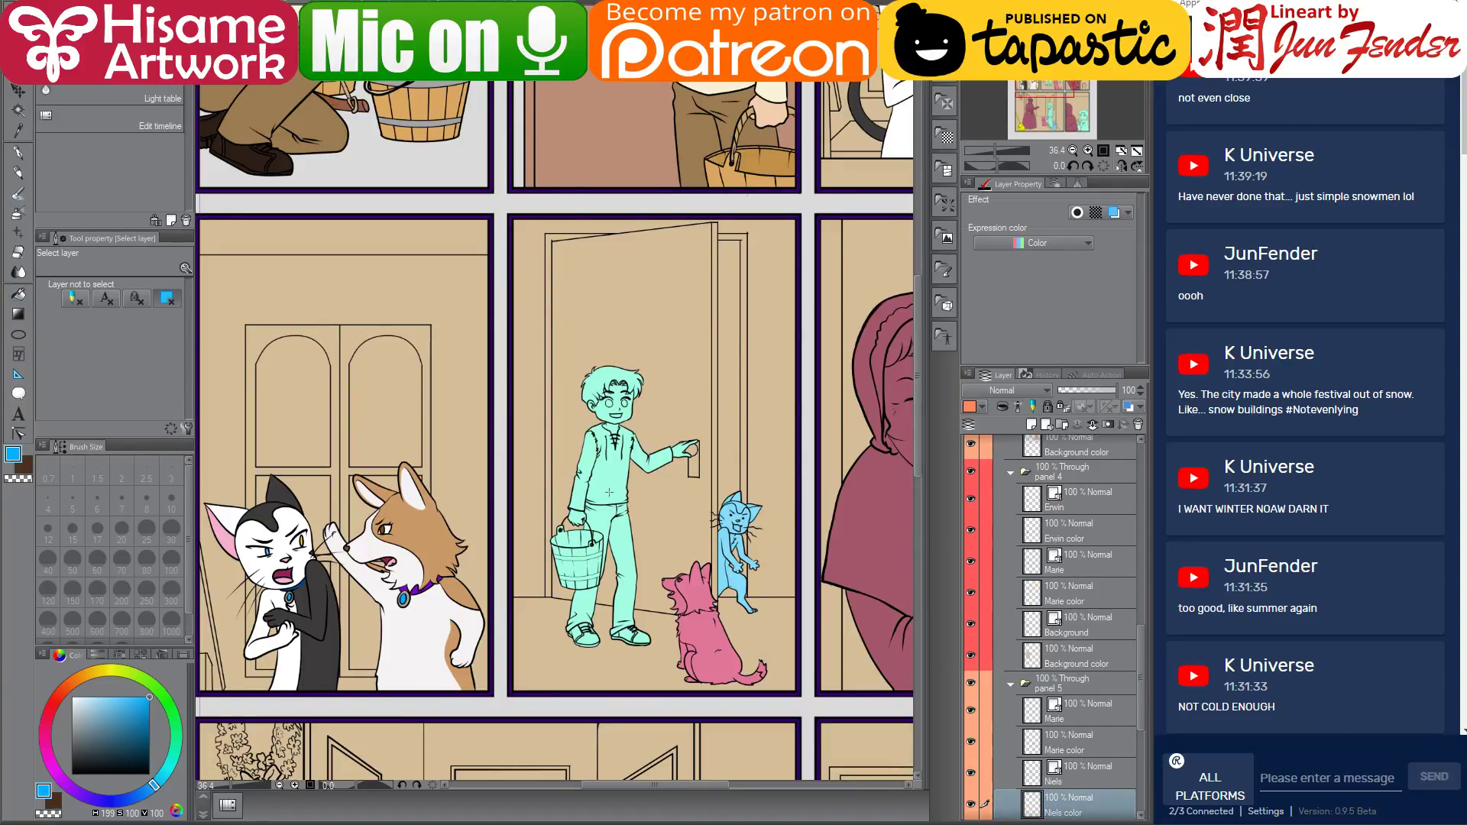
scroll(1100, 756, down, 2)
ctrl+click(1031, 722)
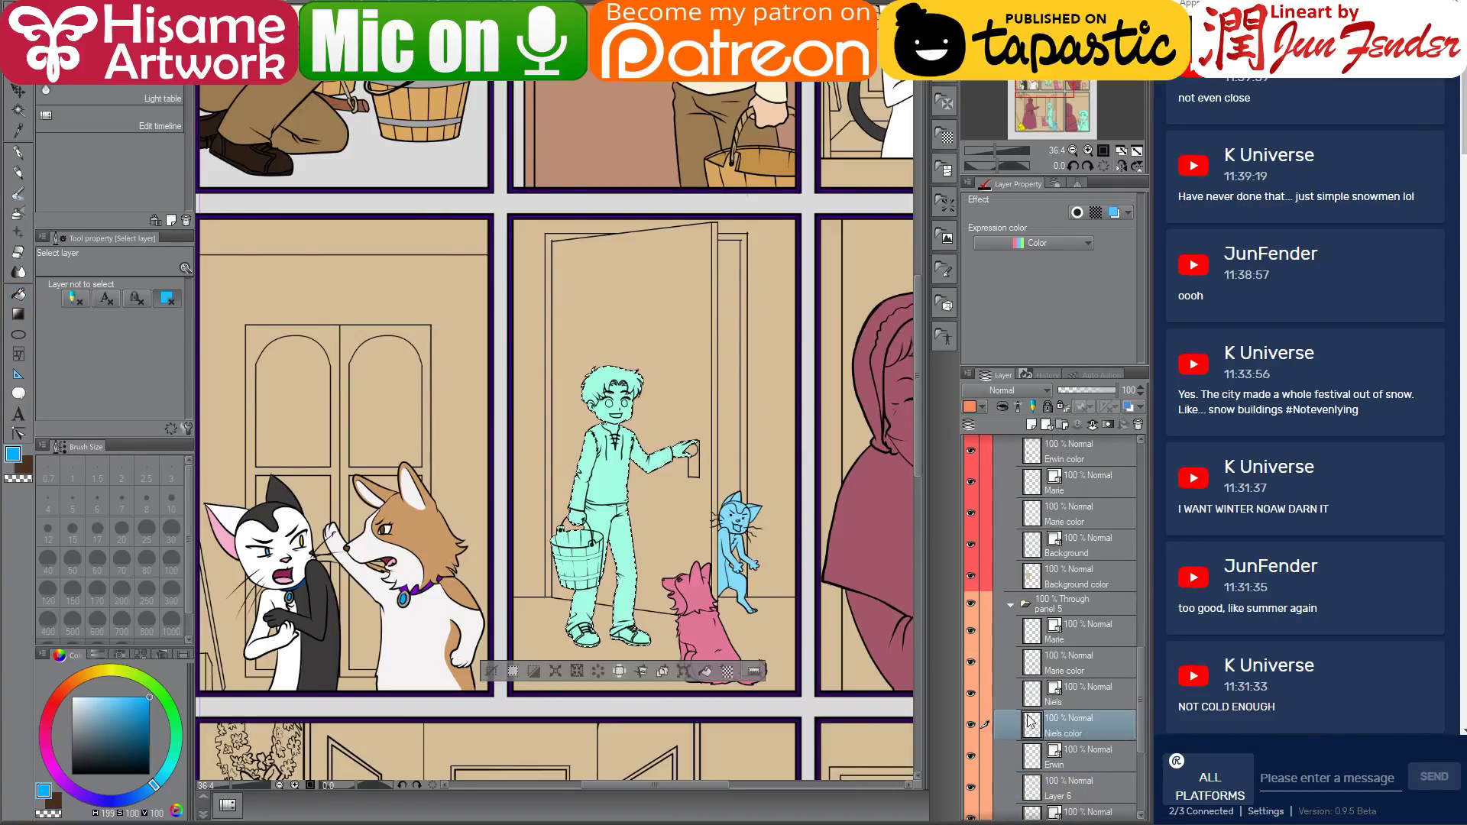
Sample dark brown (H 22, S 53, V 18) from the finished artwork and paint over the whole selected boy with a 700-size G-pen
click(21, 153)
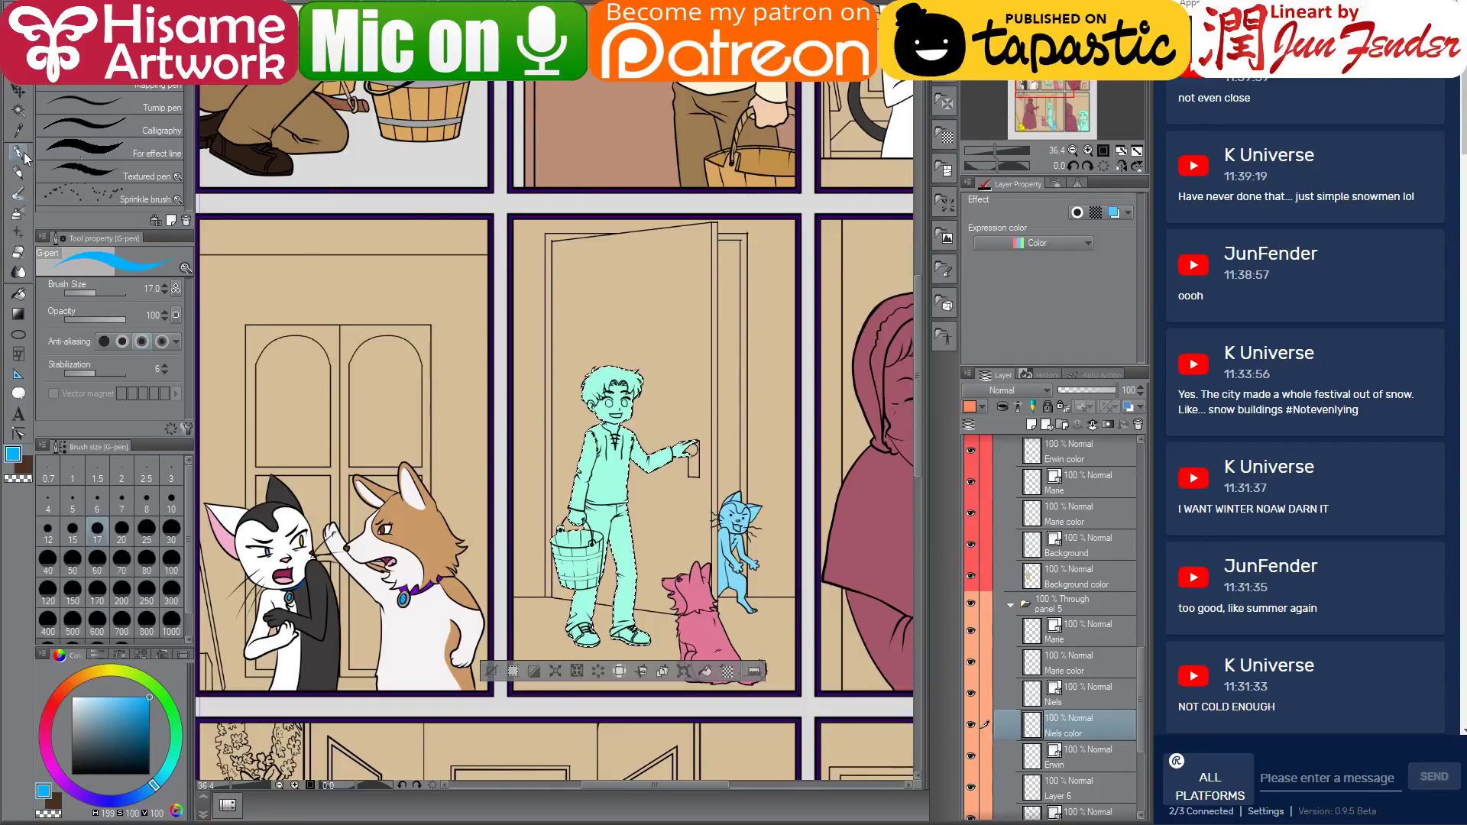
alt+click(240, 149)
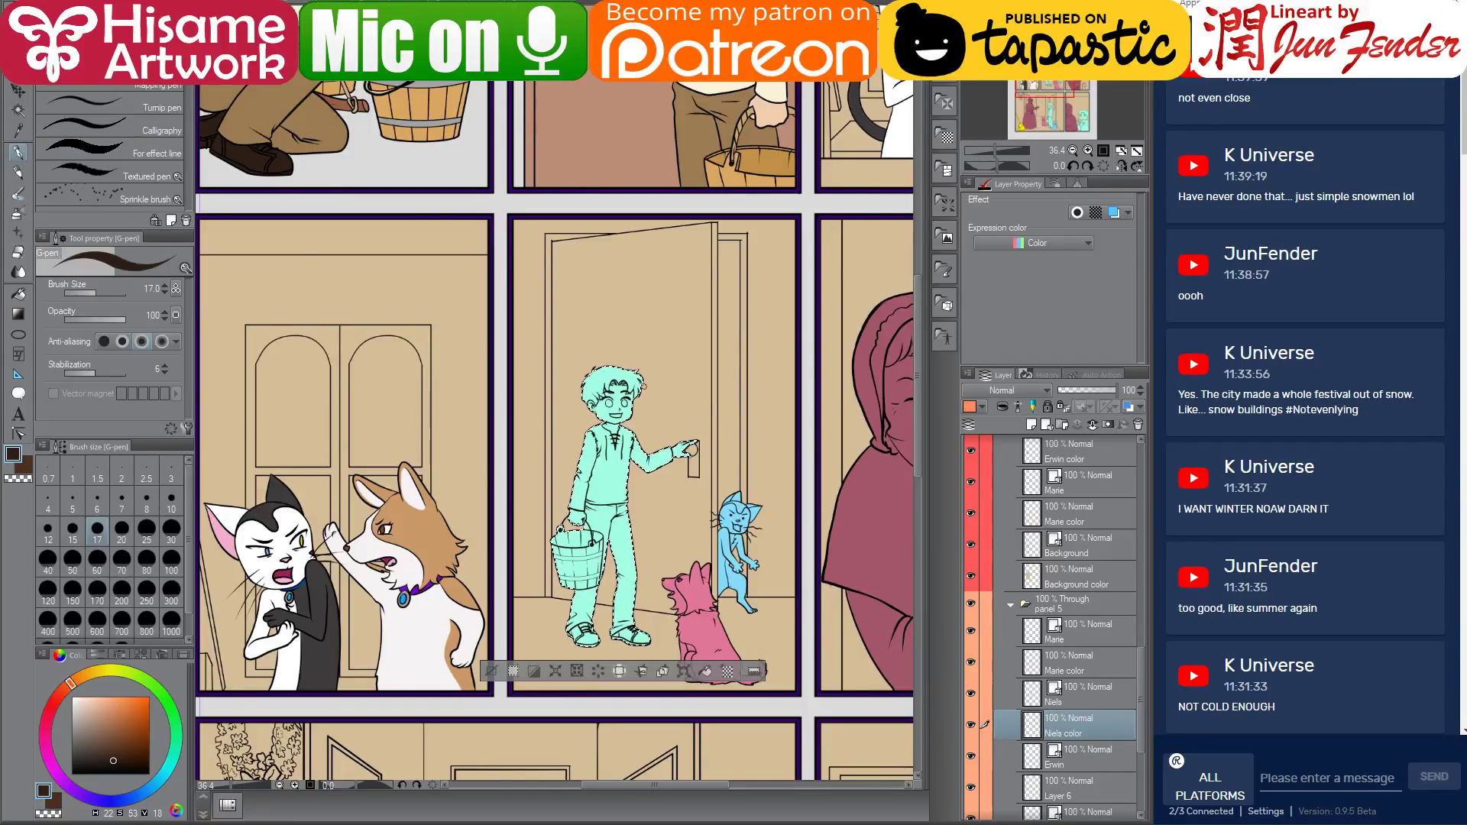
click(122, 631)
drag(629, 348, 611, 634)
Fill the boy's shirt cream (H 46, S 14, V 98) and his trousers brown (H 34, S 47, V 61), sampled from the finished panel above
drag(721, 460, 634, 520)
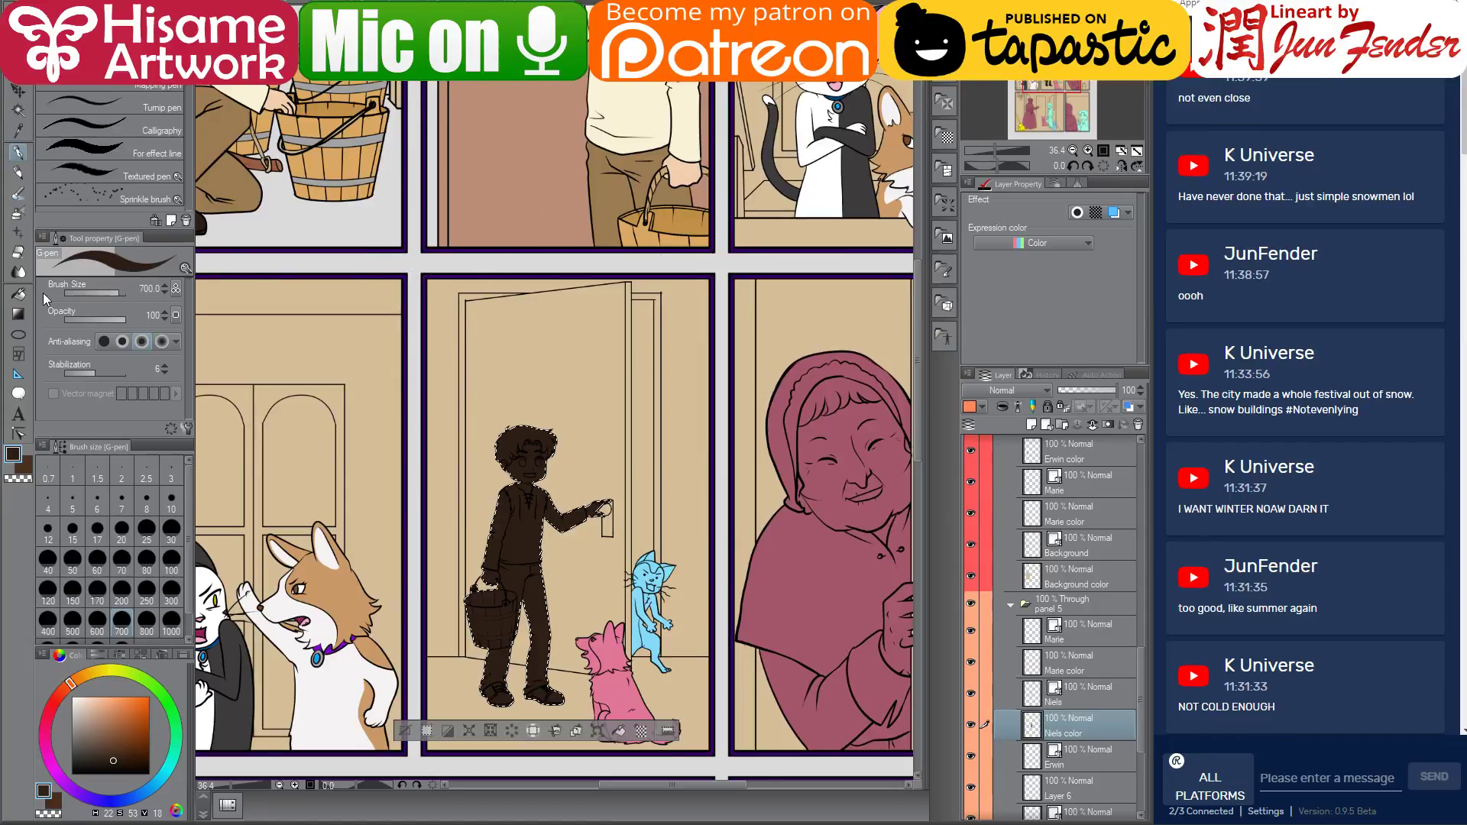
click(19, 294)
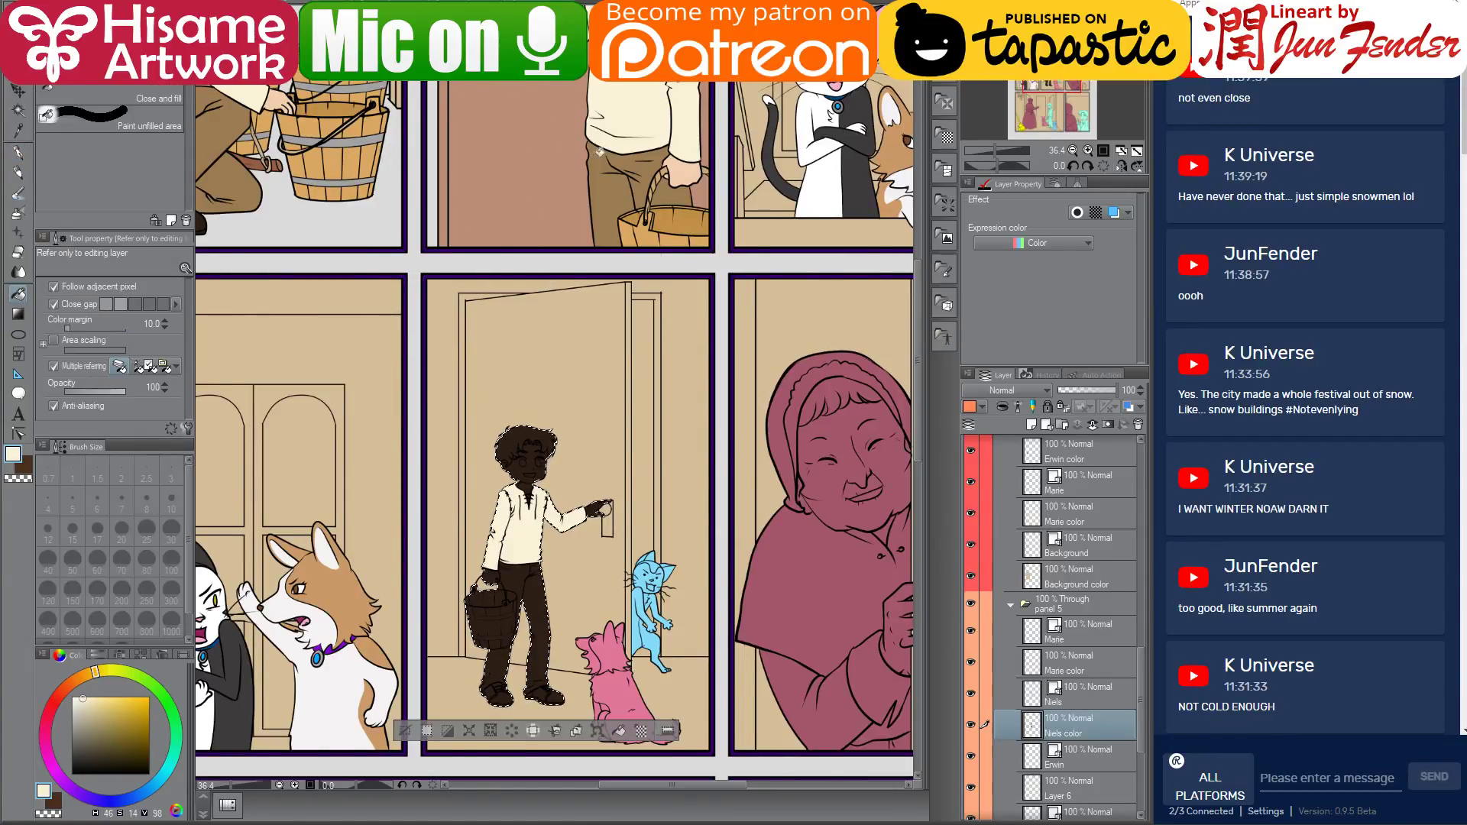
alt+click(604, 186)
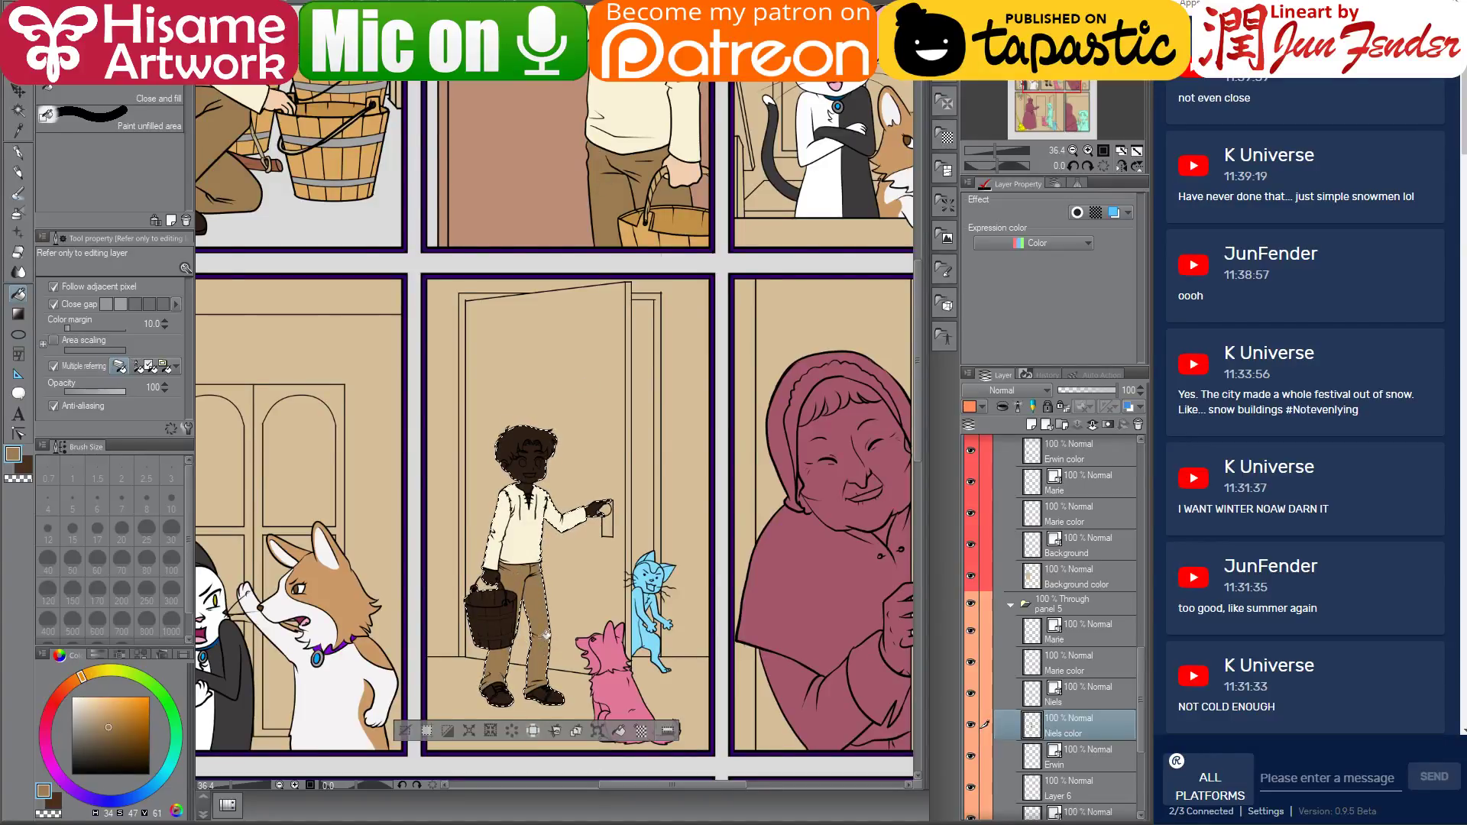
Sample the skin tone (H 28, S 28, V 95) from the finished boy's hand and fill the panel 5 boy's skin, starting with the bucket hand
alt+click(682, 174)
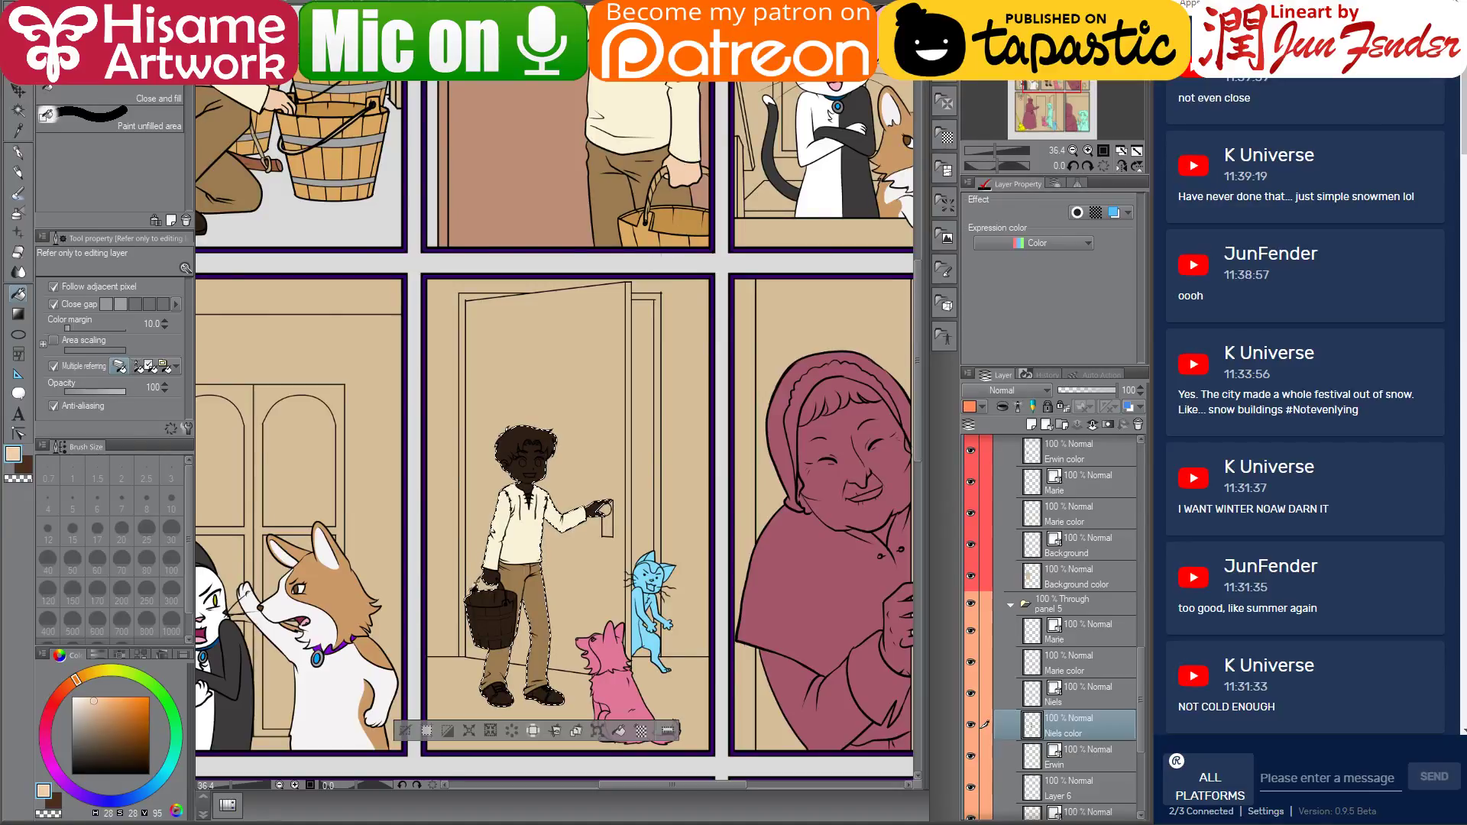
scroll(489, 580, up, 5)
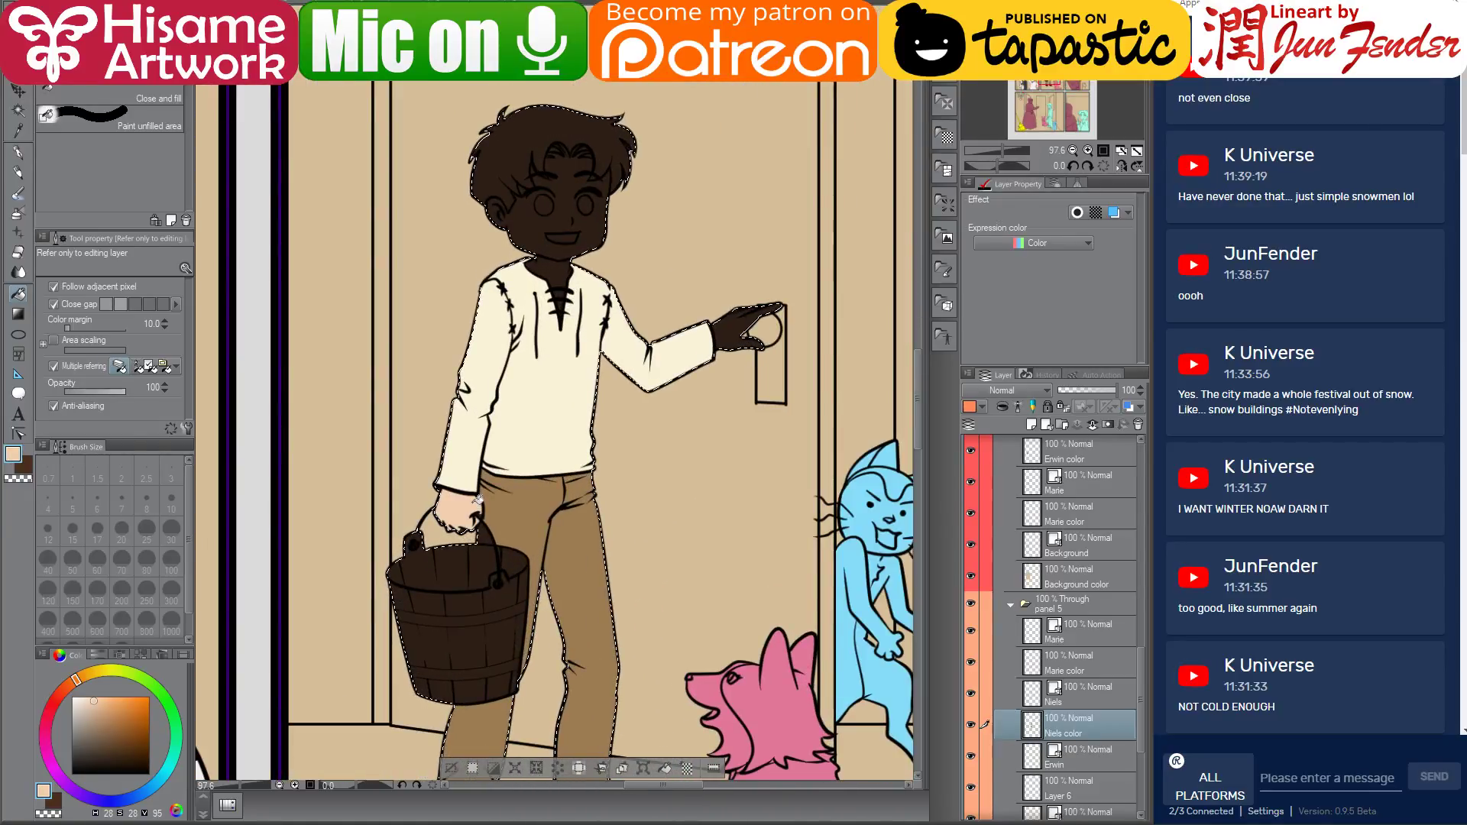
Fill the man's outstretched hand, face and neck with the light skin colour
click(734, 327)
click(532, 228)
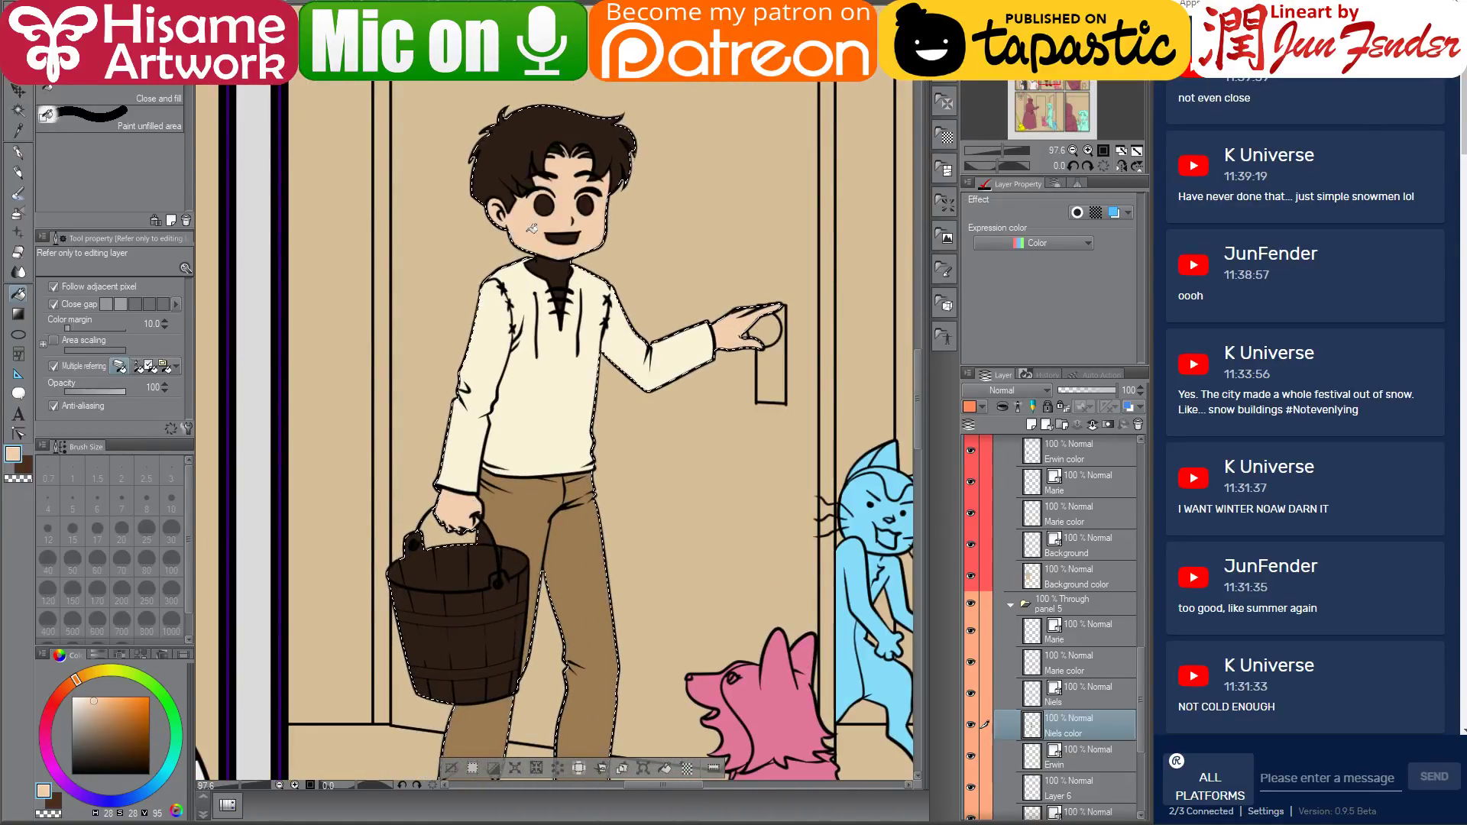
click(564, 264)
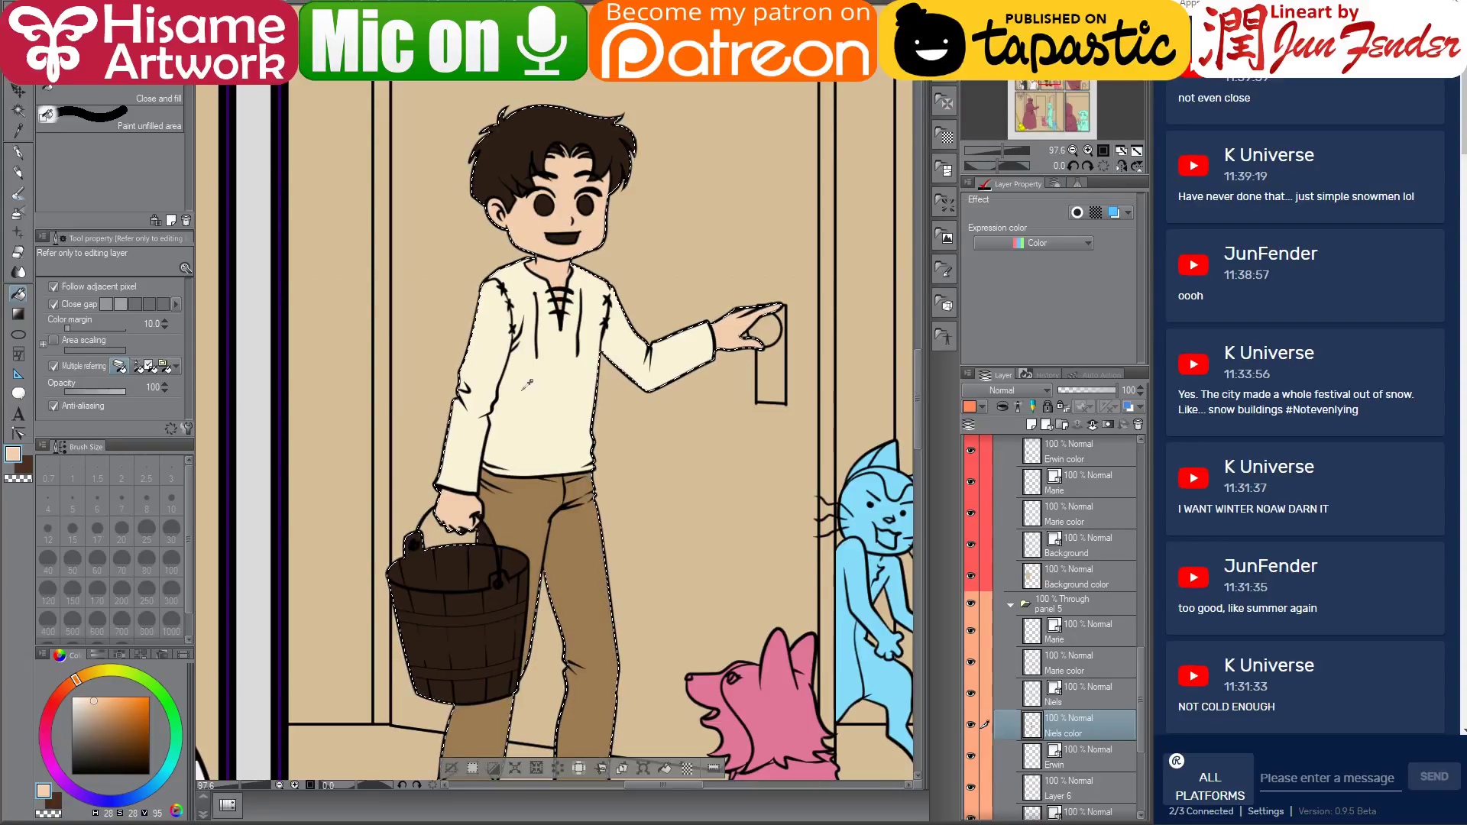
Sample the magenta mouth colour from the black-and-white cat in the neighbouring panel and fill the man's mouth with it
scroll(581, 423, down, 4)
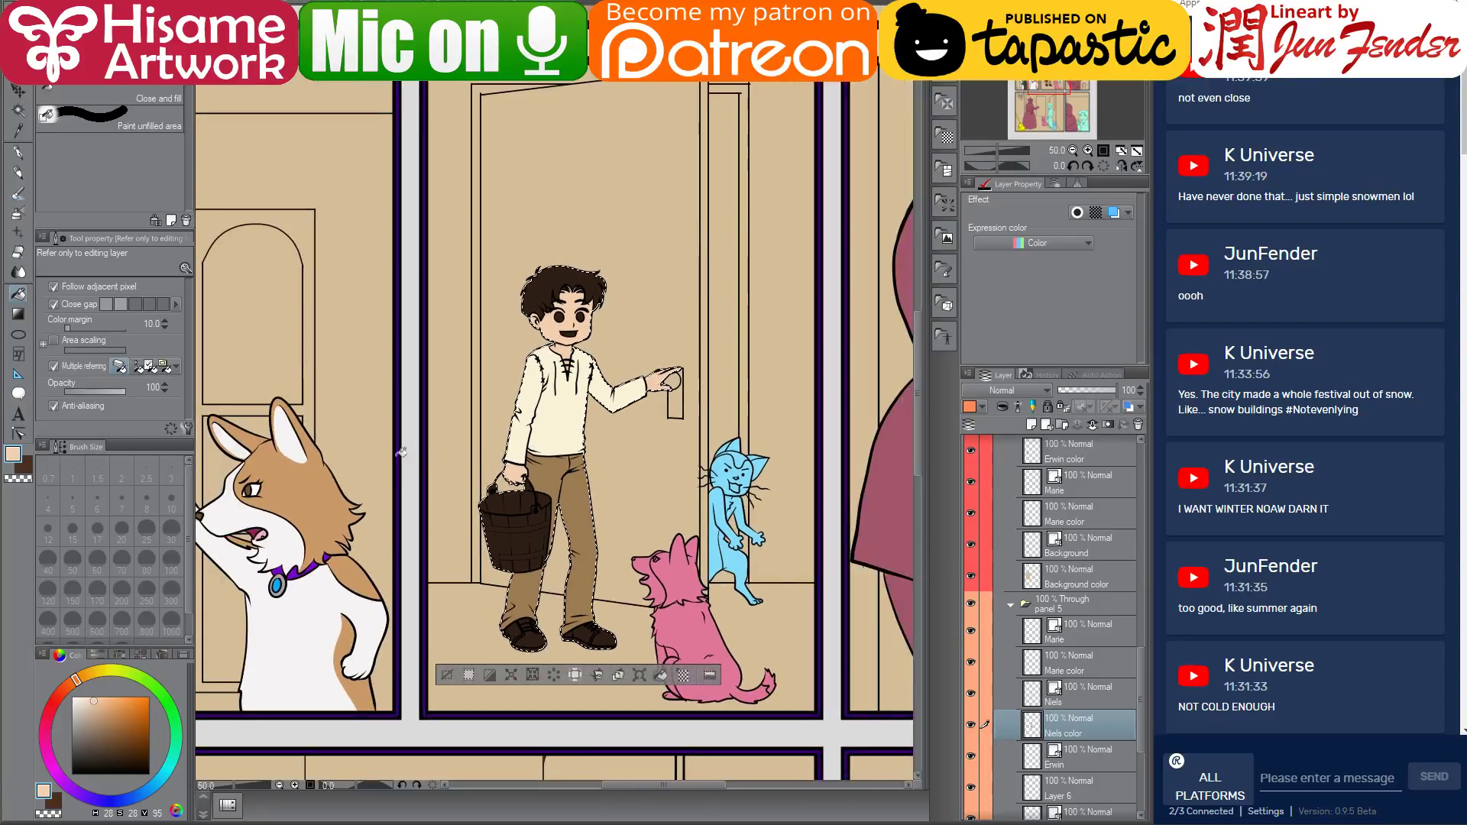
drag(417, 455, 575, 459)
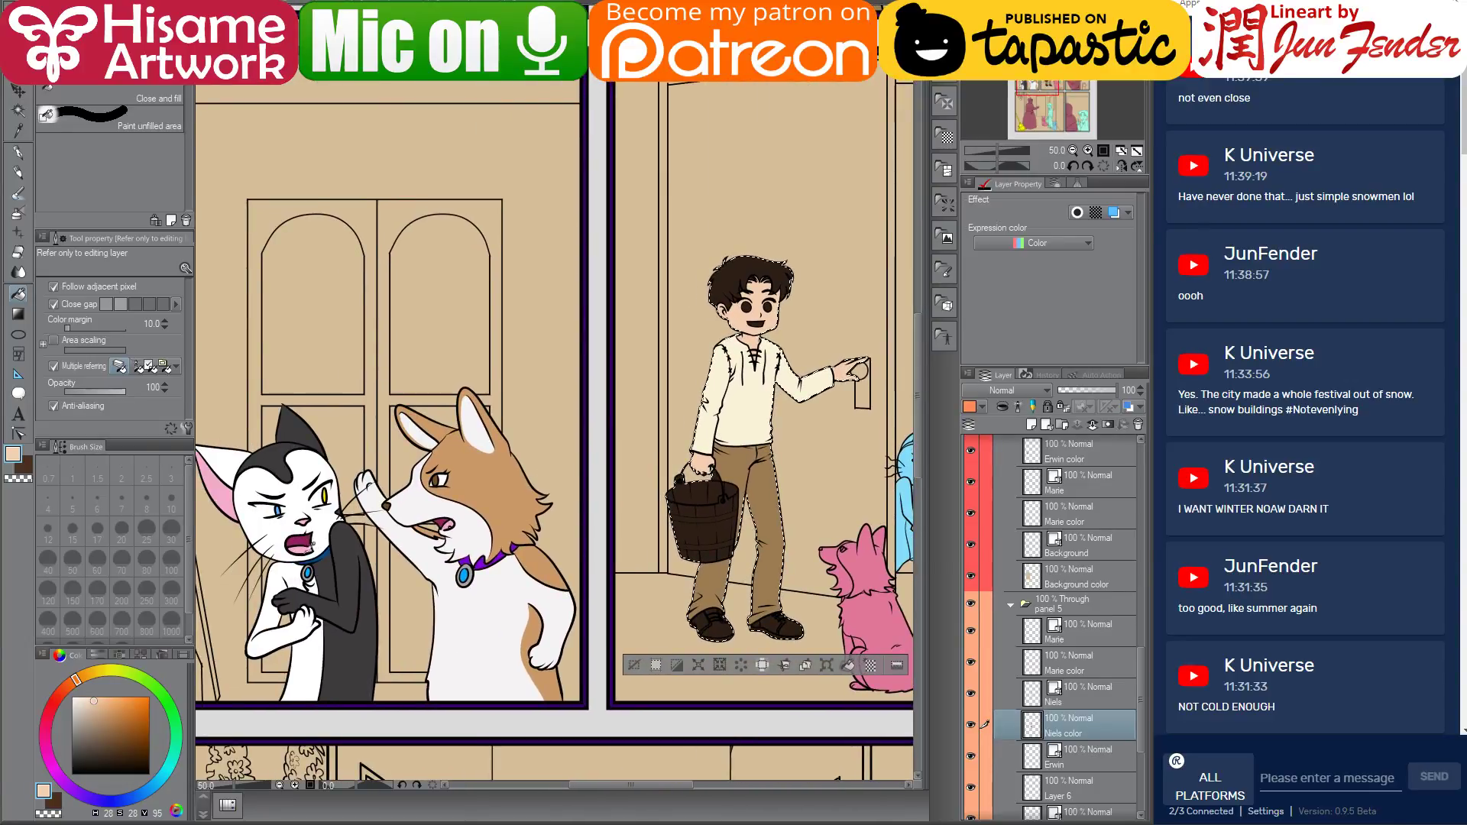
alt+click(302, 530)
scroll(793, 342, up, 4)
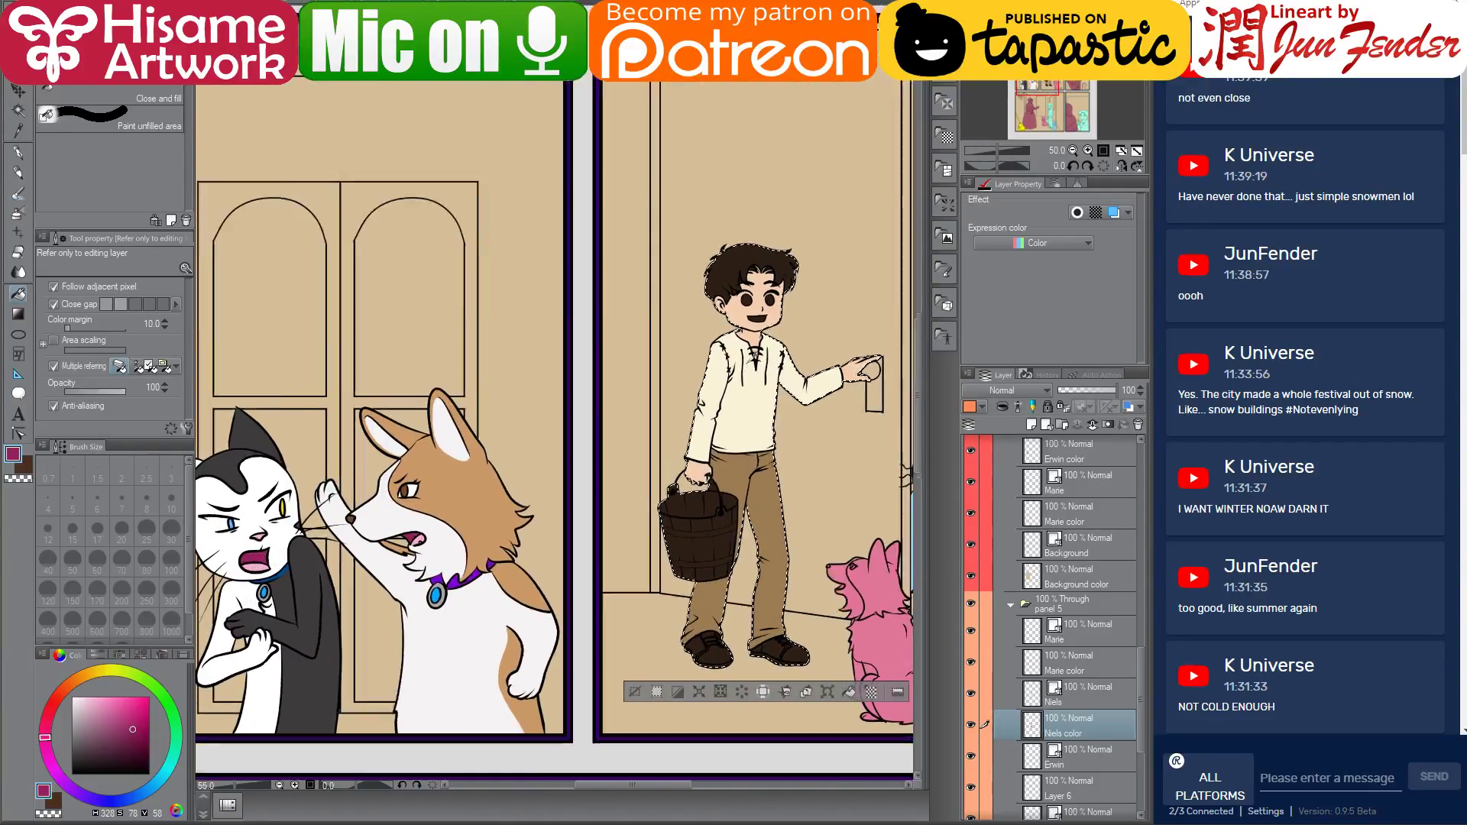
click(710, 281)
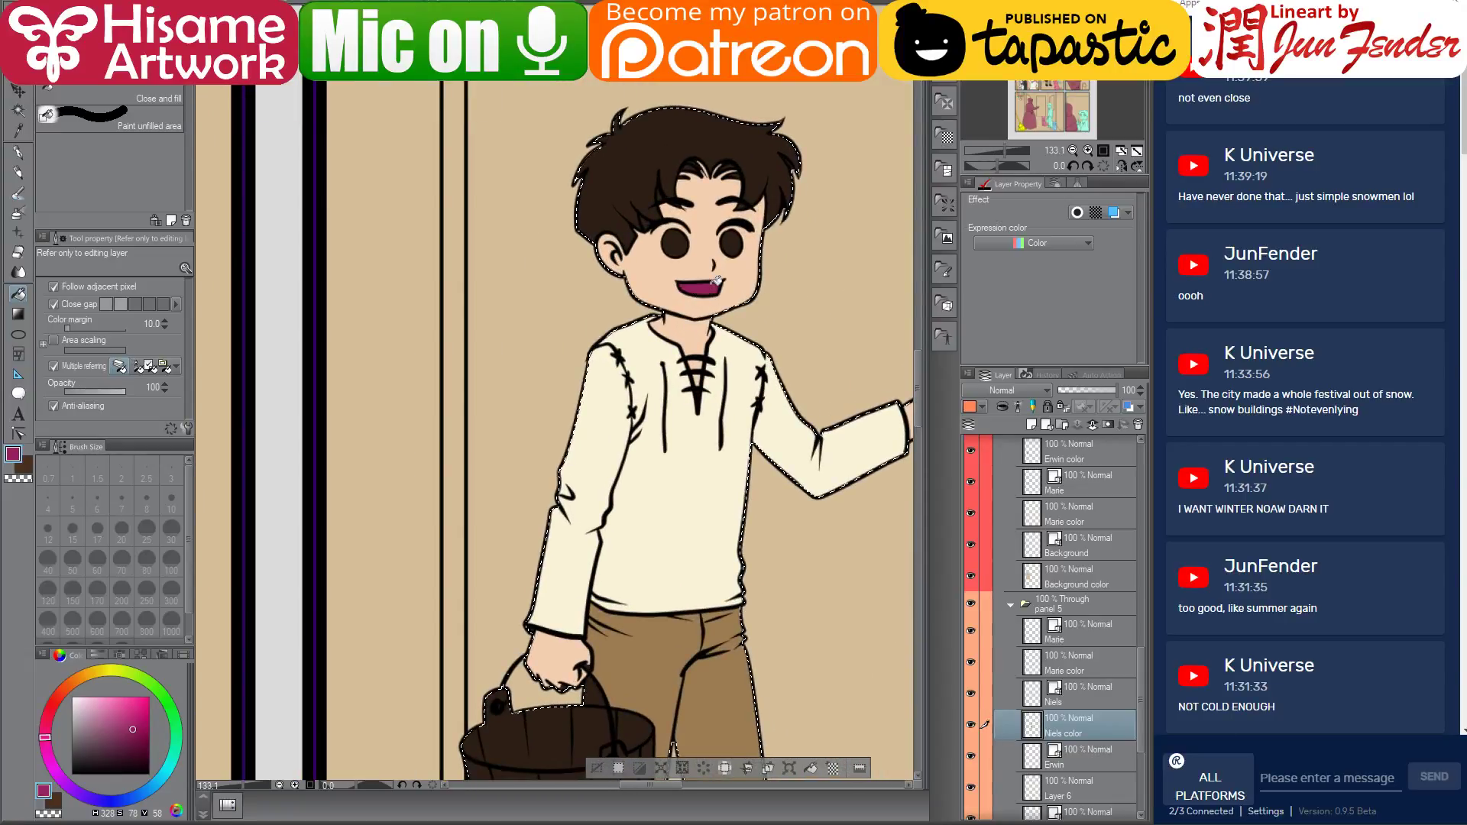
Sample the light wood colour from the bucket in the panel above
drag(748, 504, 604, 338)
scroll(787, 398, down, 4)
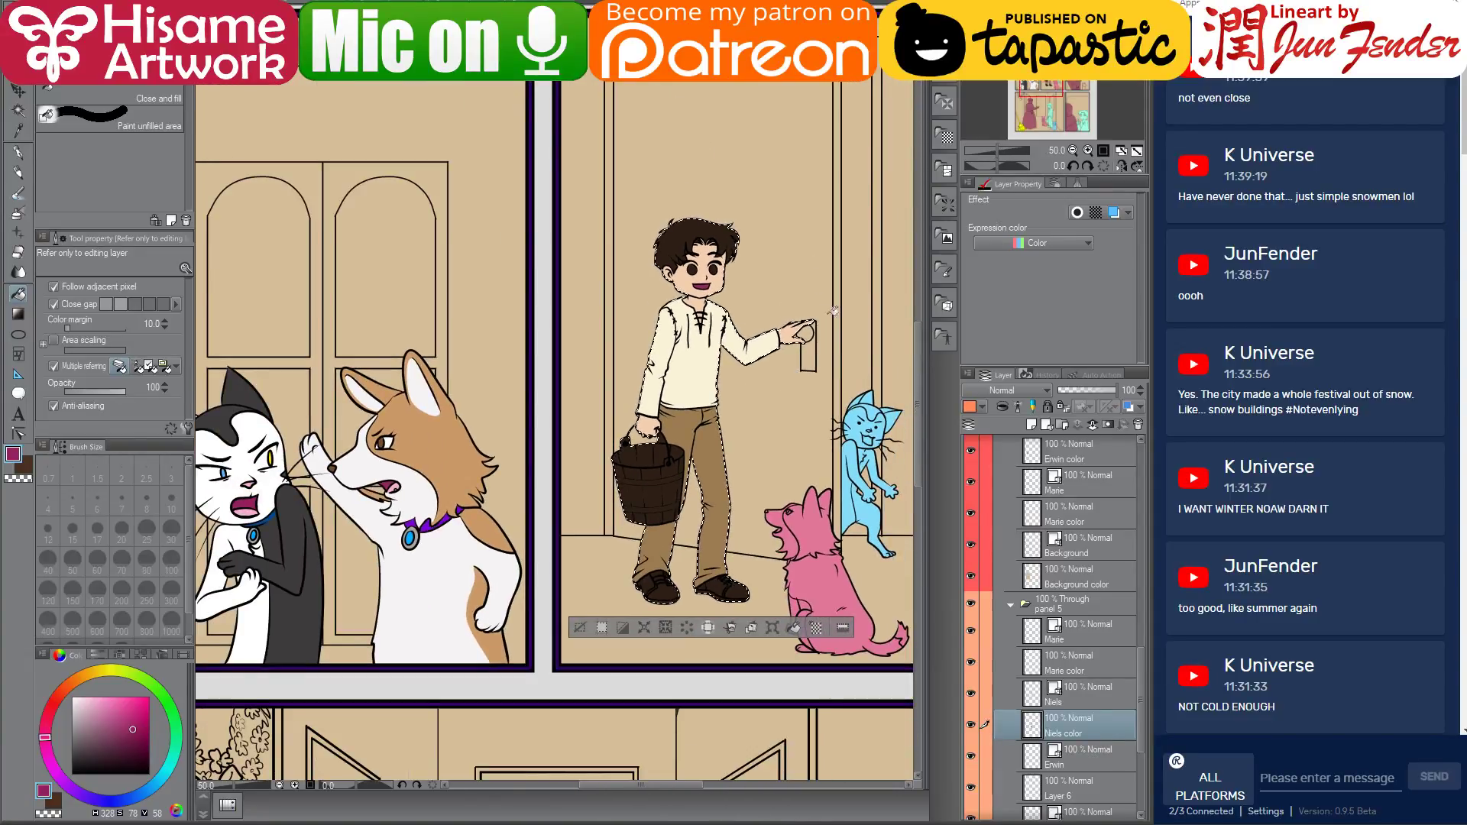
drag(783, 276, 612, 532)
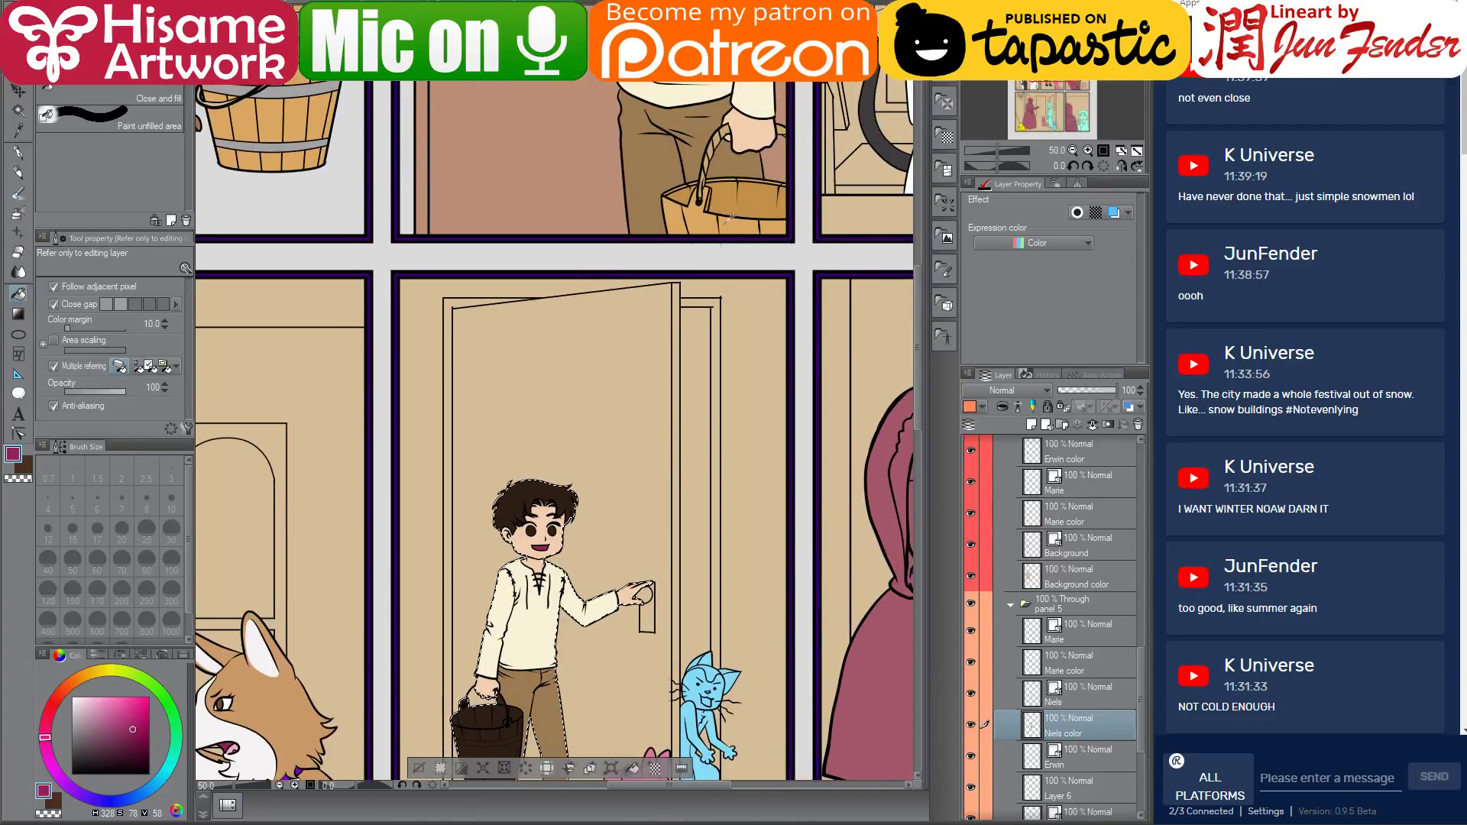
alt+click(702, 235)
drag(703, 235, 737, 6)
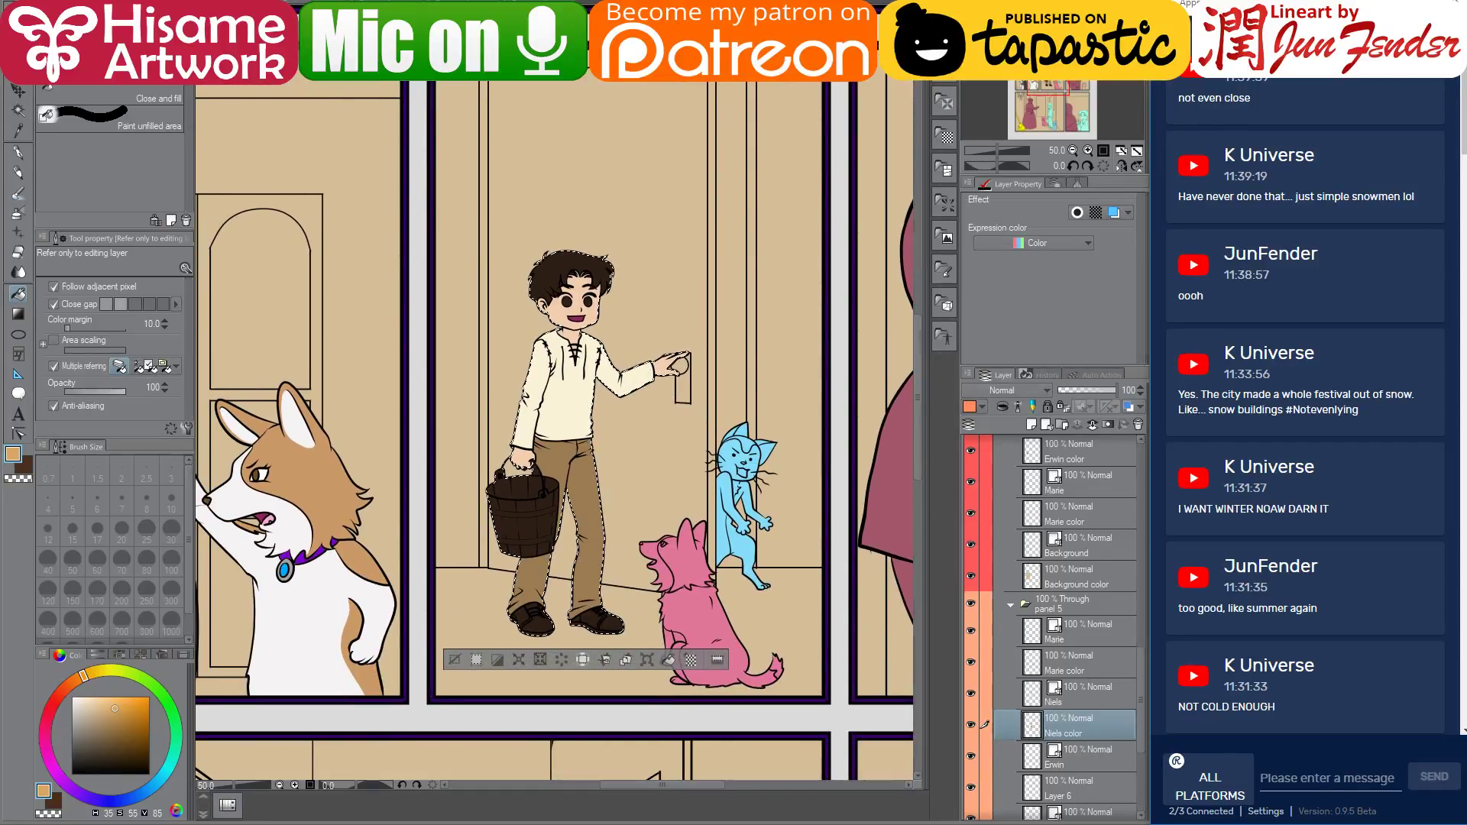
Switch to the browser's YouTube live dashboard, widen its window to check the live chat, and return to the drawing
key(alt+Tab)
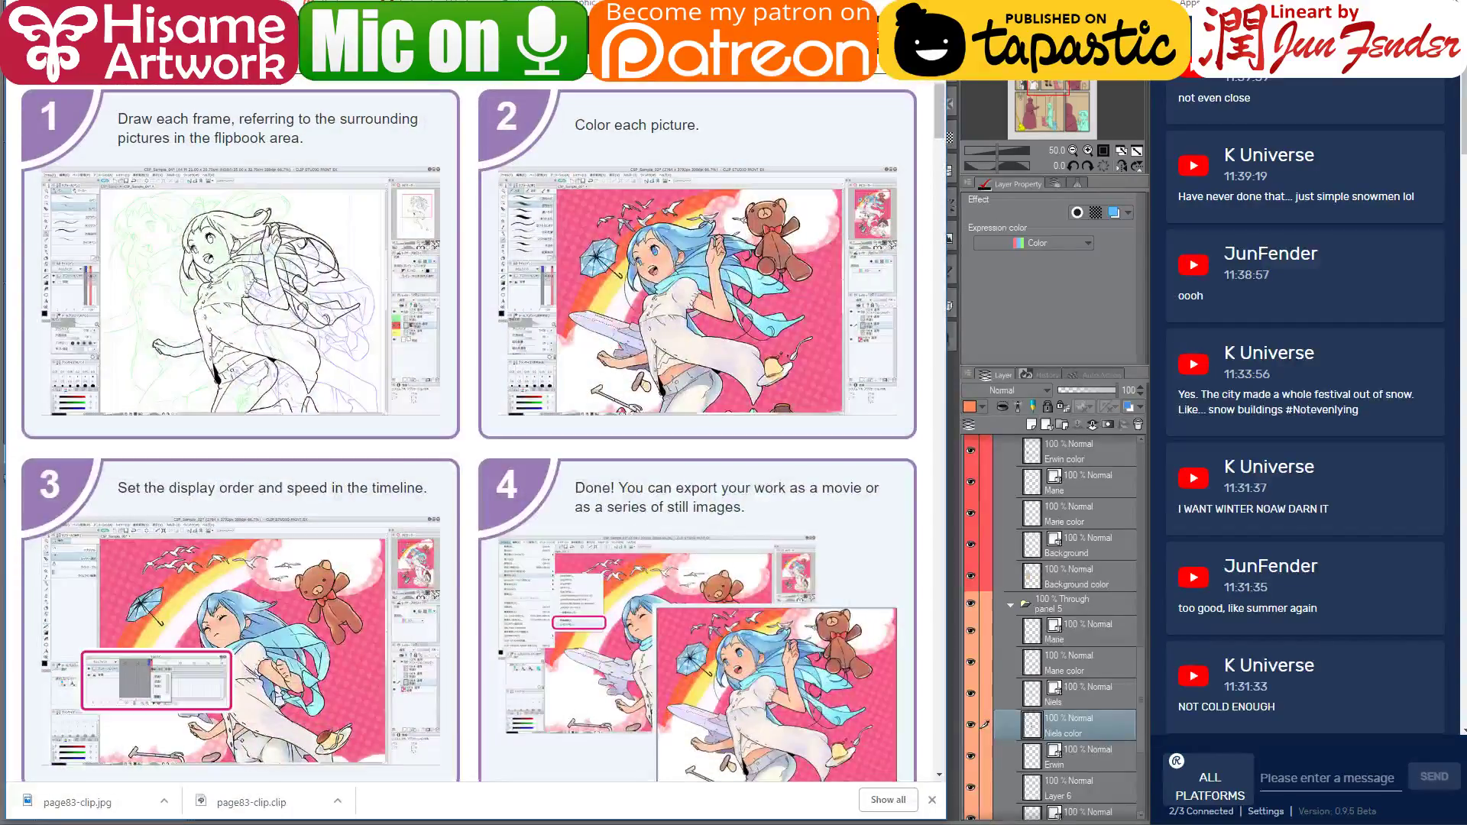
key(ctrl+Tab)
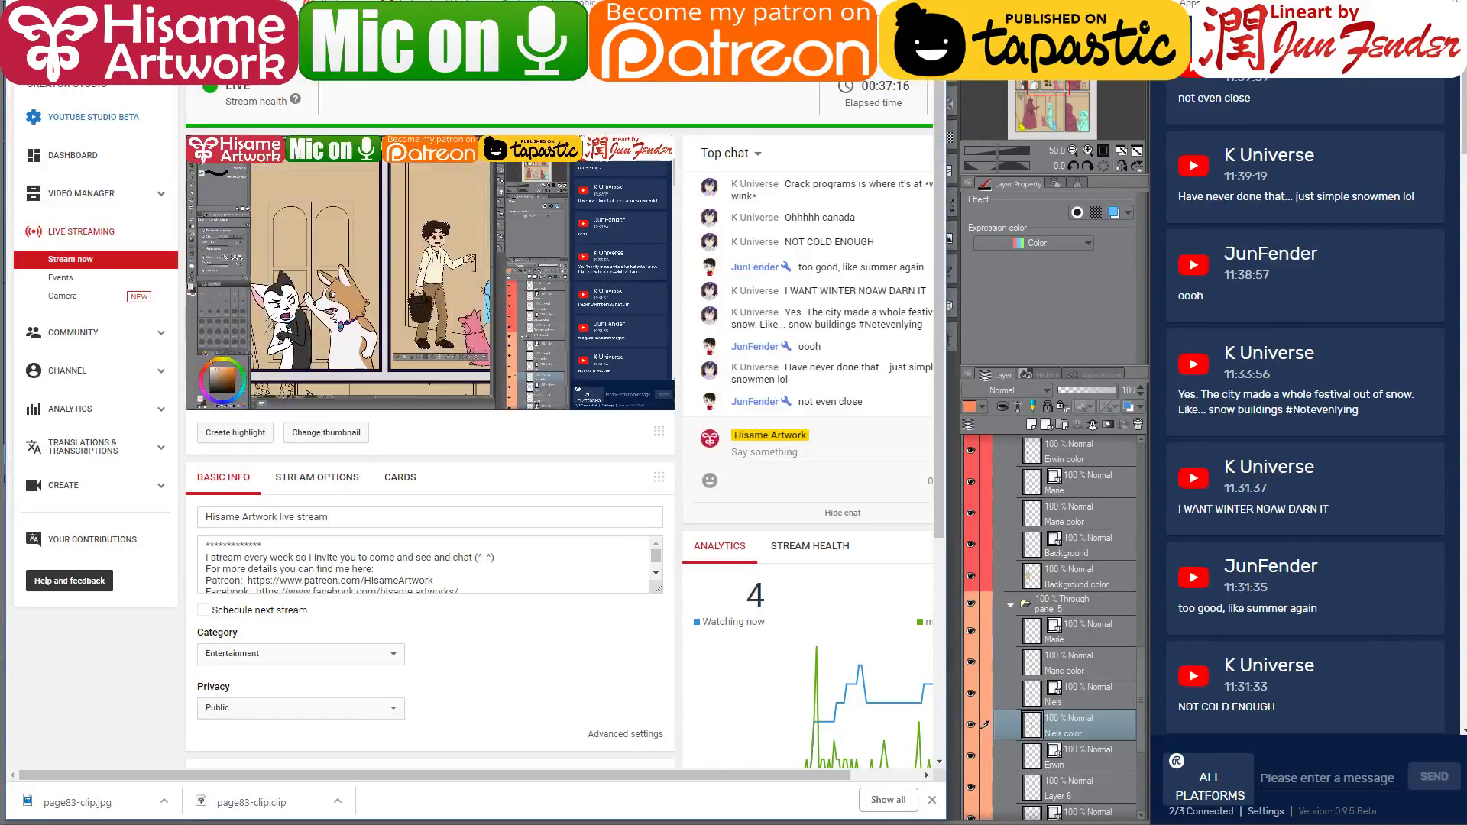
drag(946, 458, 1015, 458)
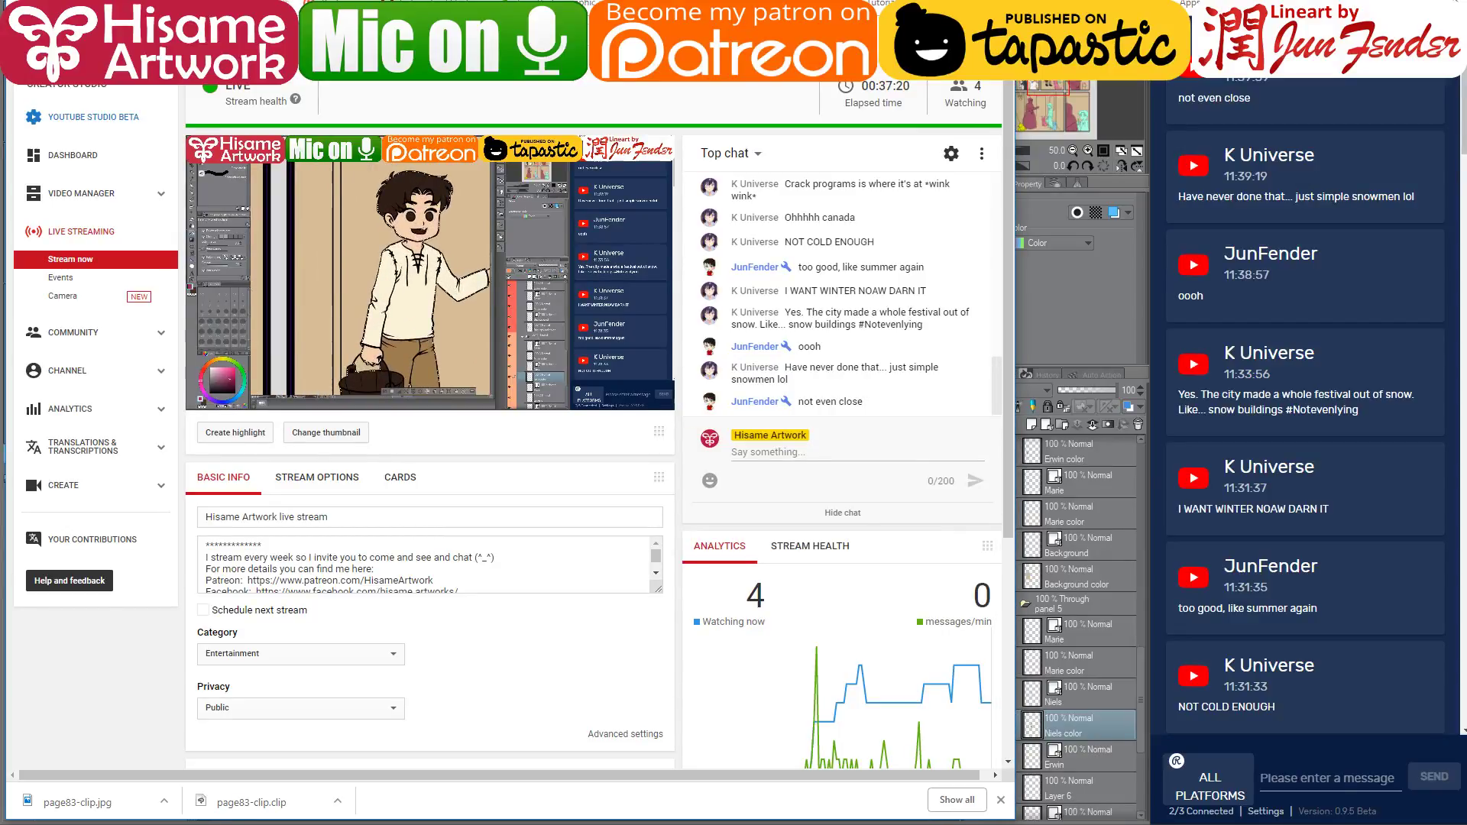
key(alt+Tab)
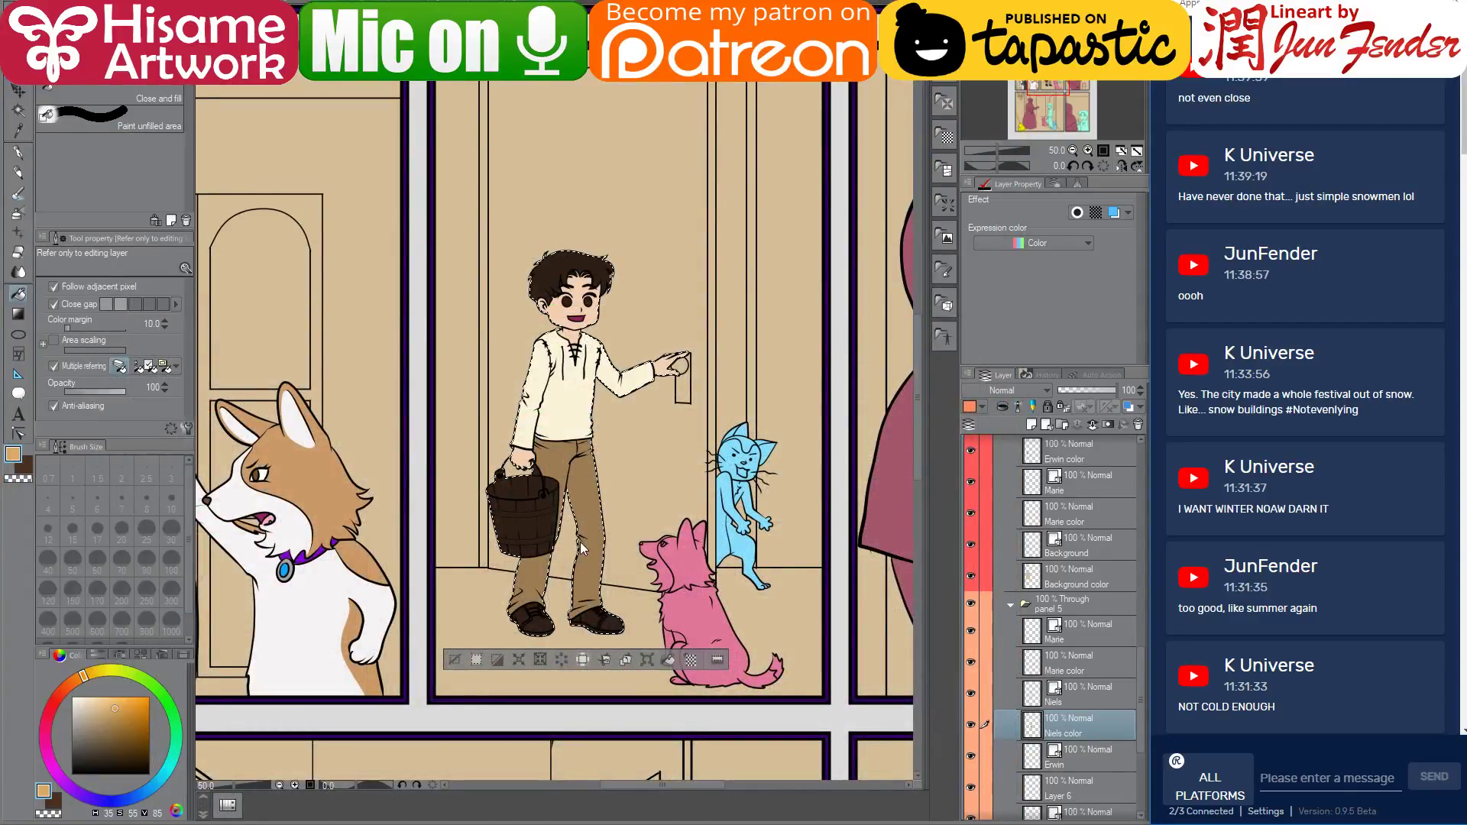
Fill all the outer staves of the man's bucket with the light wood colour, leaving the two hoops
scroll(558, 528, up, 5)
click(459, 518)
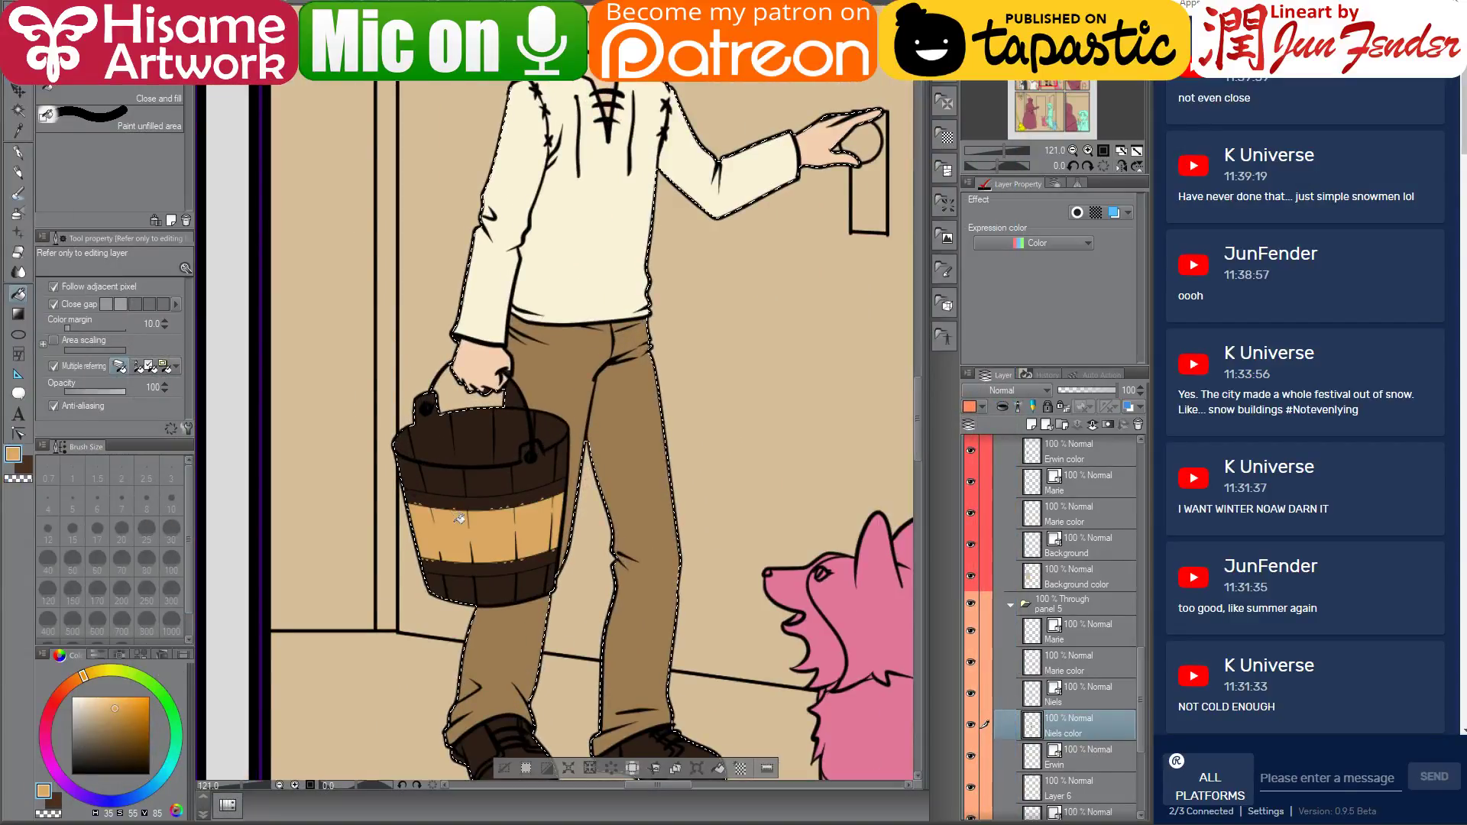
click(456, 479)
click(491, 472)
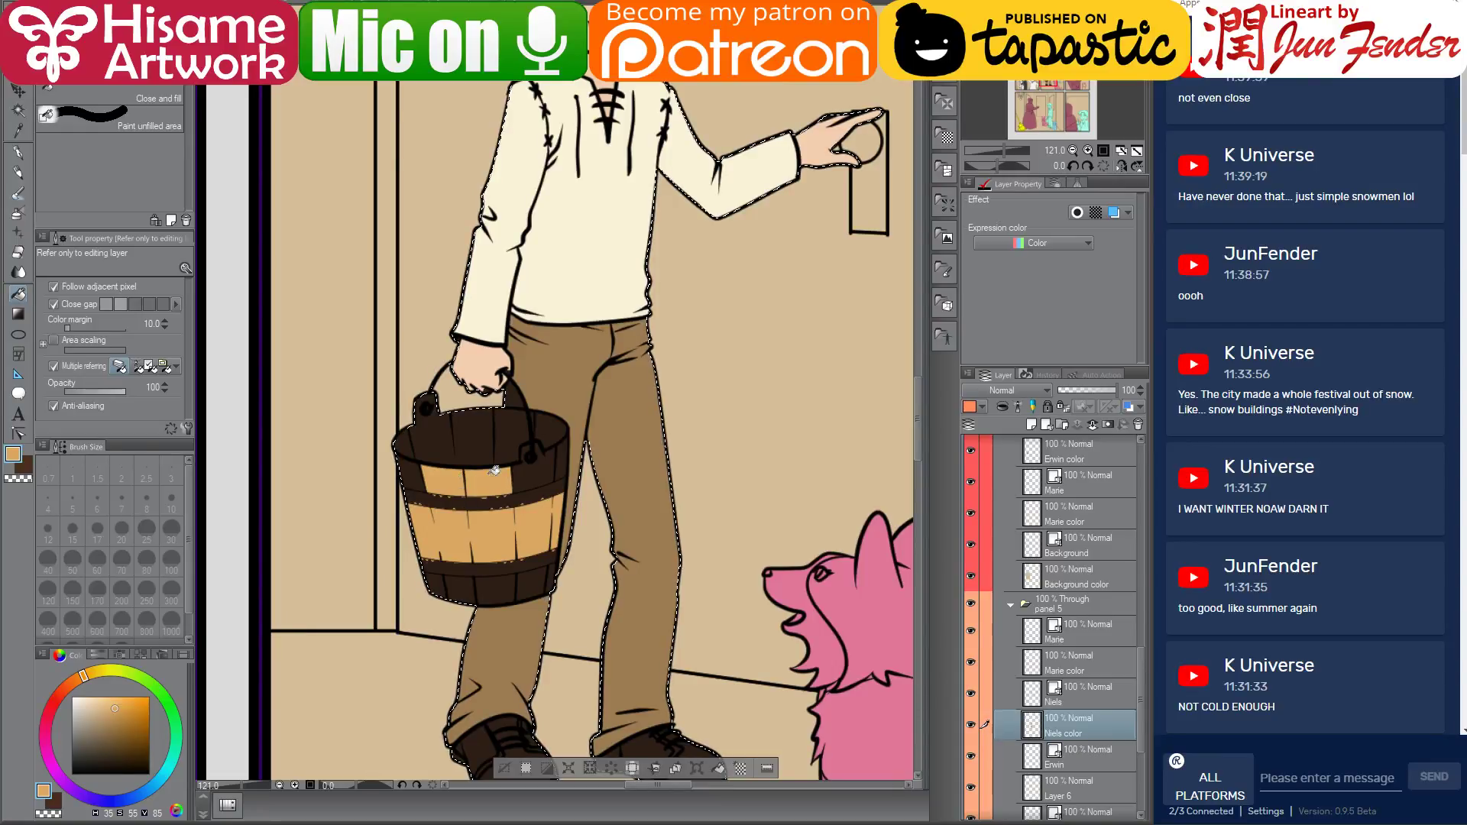
click(412, 468)
click(535, 470)
click(563, 459)
click(541, 585)
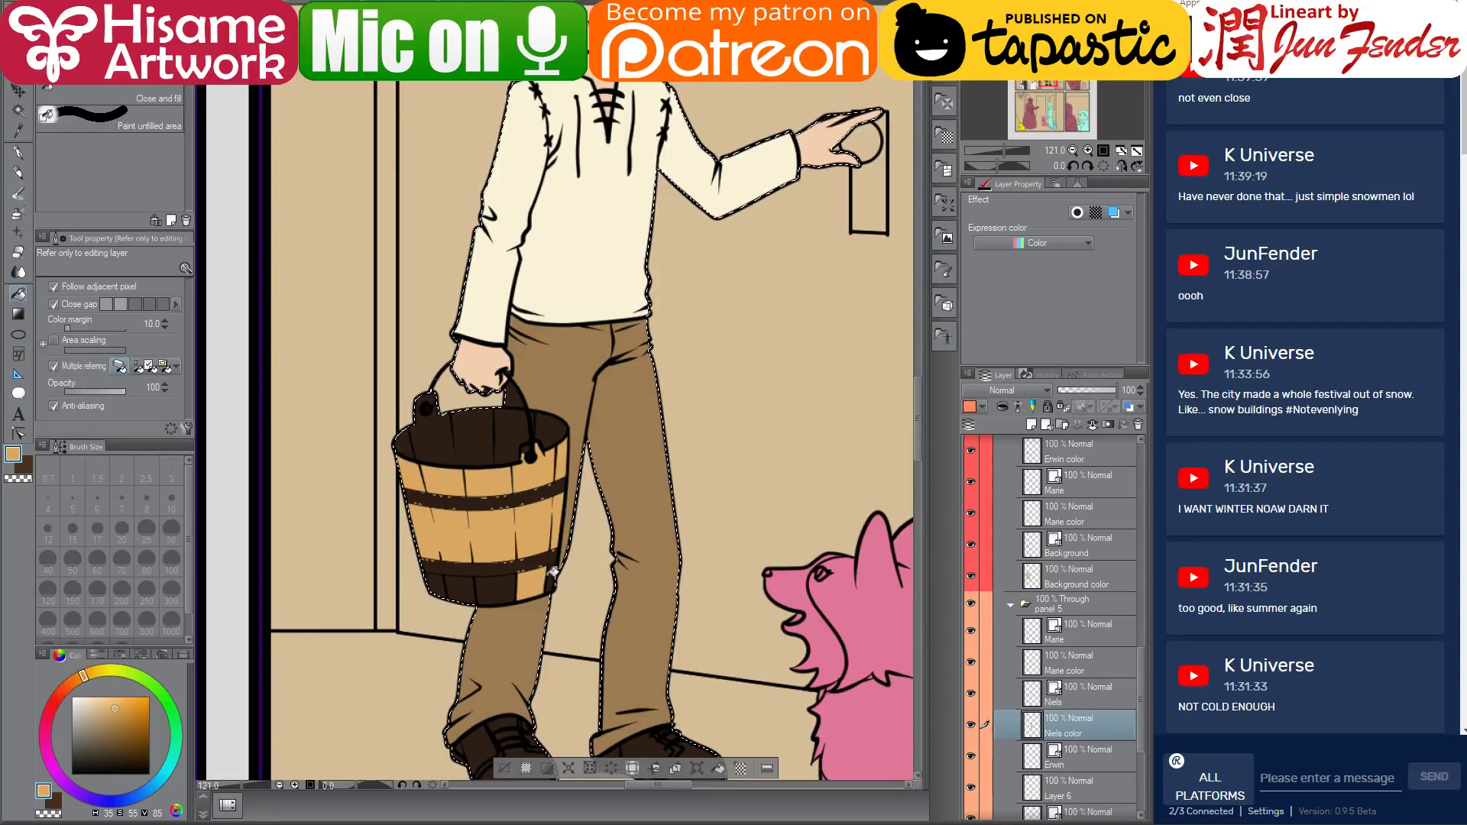
click(493, 590)
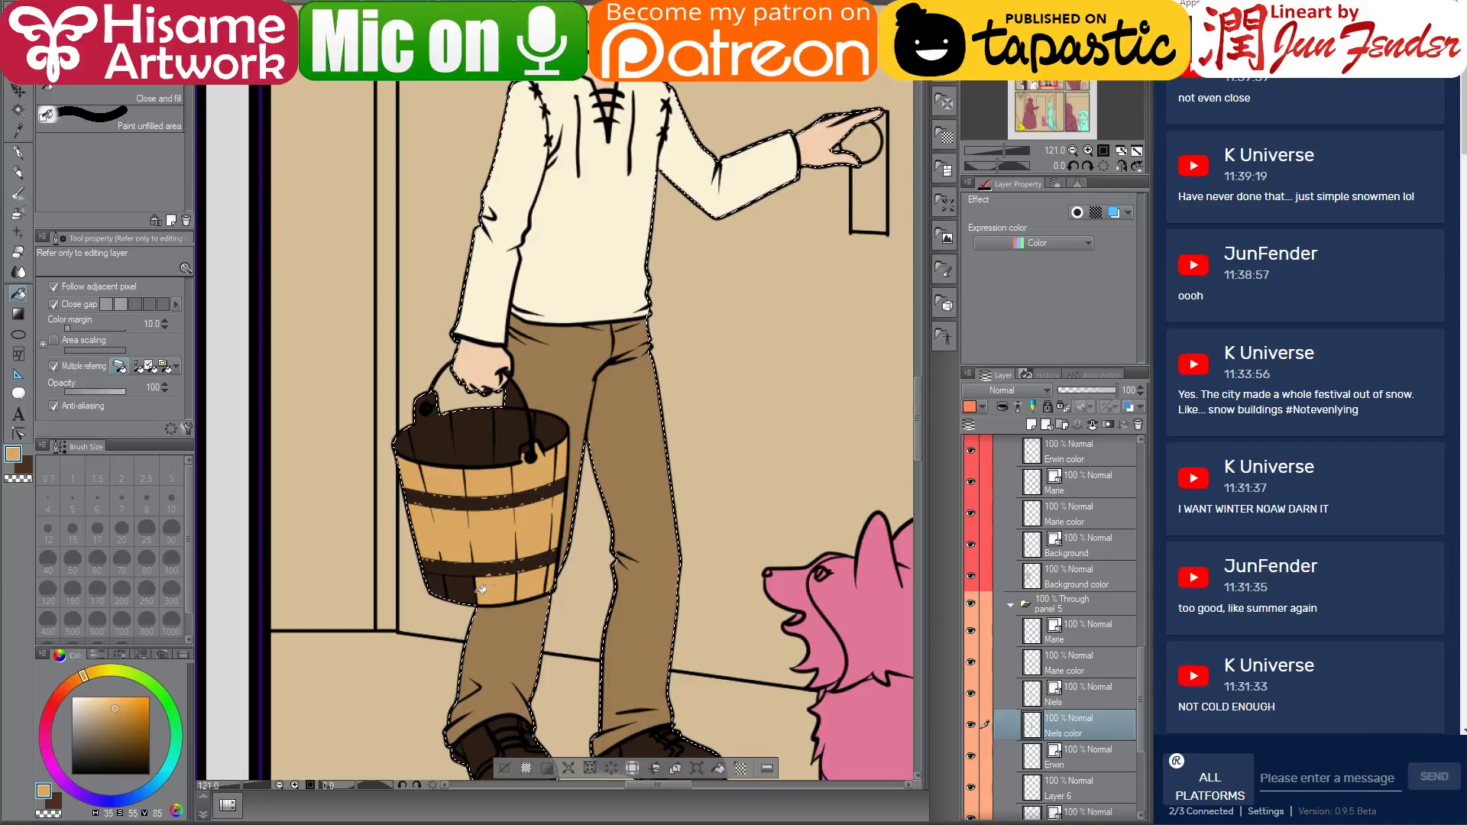
click(462, 588)
click(443, 581)
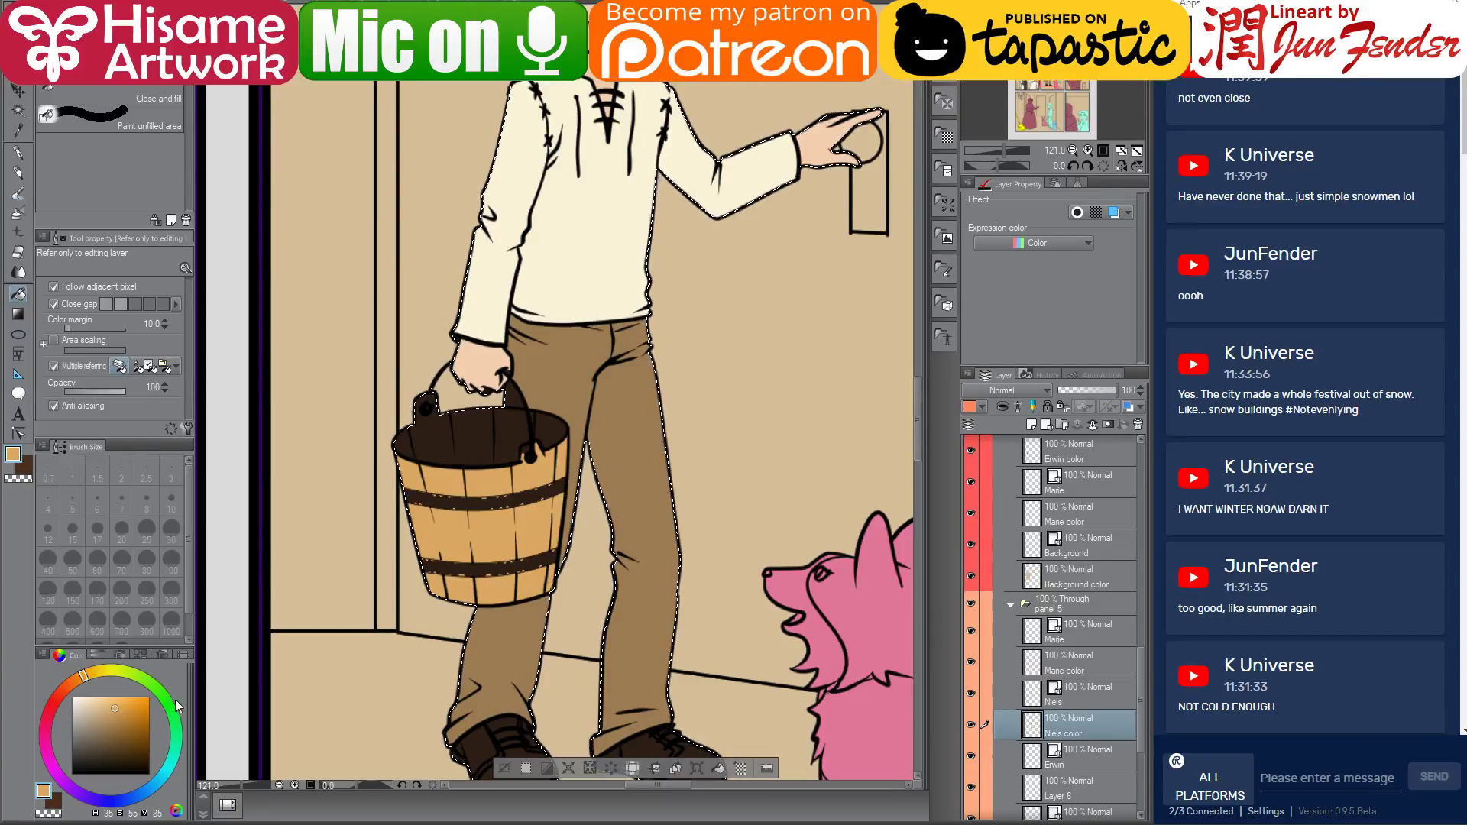
Pick a darker wood shade (H 35, S 63, V 74) and fill the bucket's interior and rear handle mount
click(120, 717)
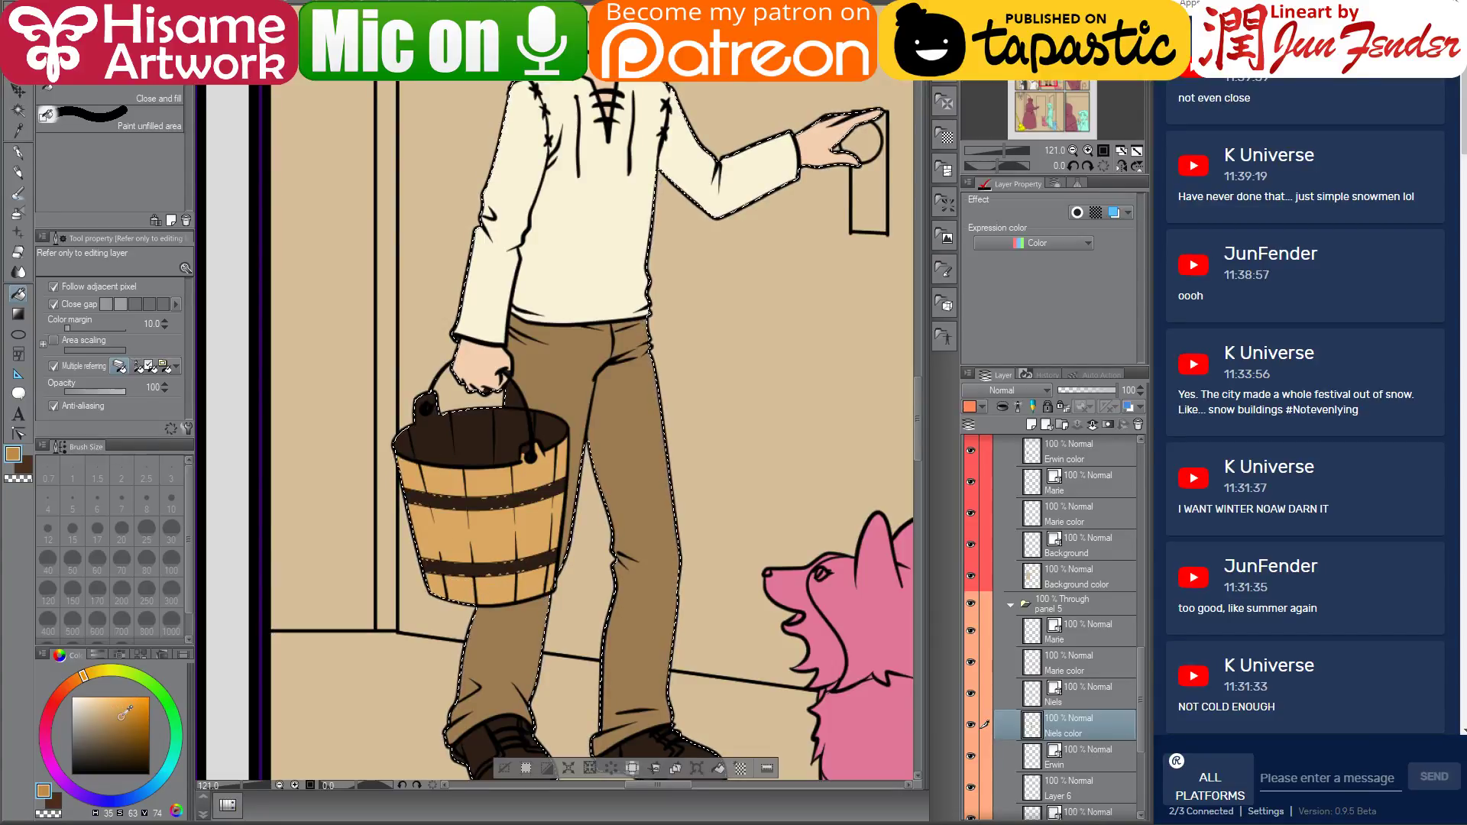
click(484, 421)
click(538, 414)
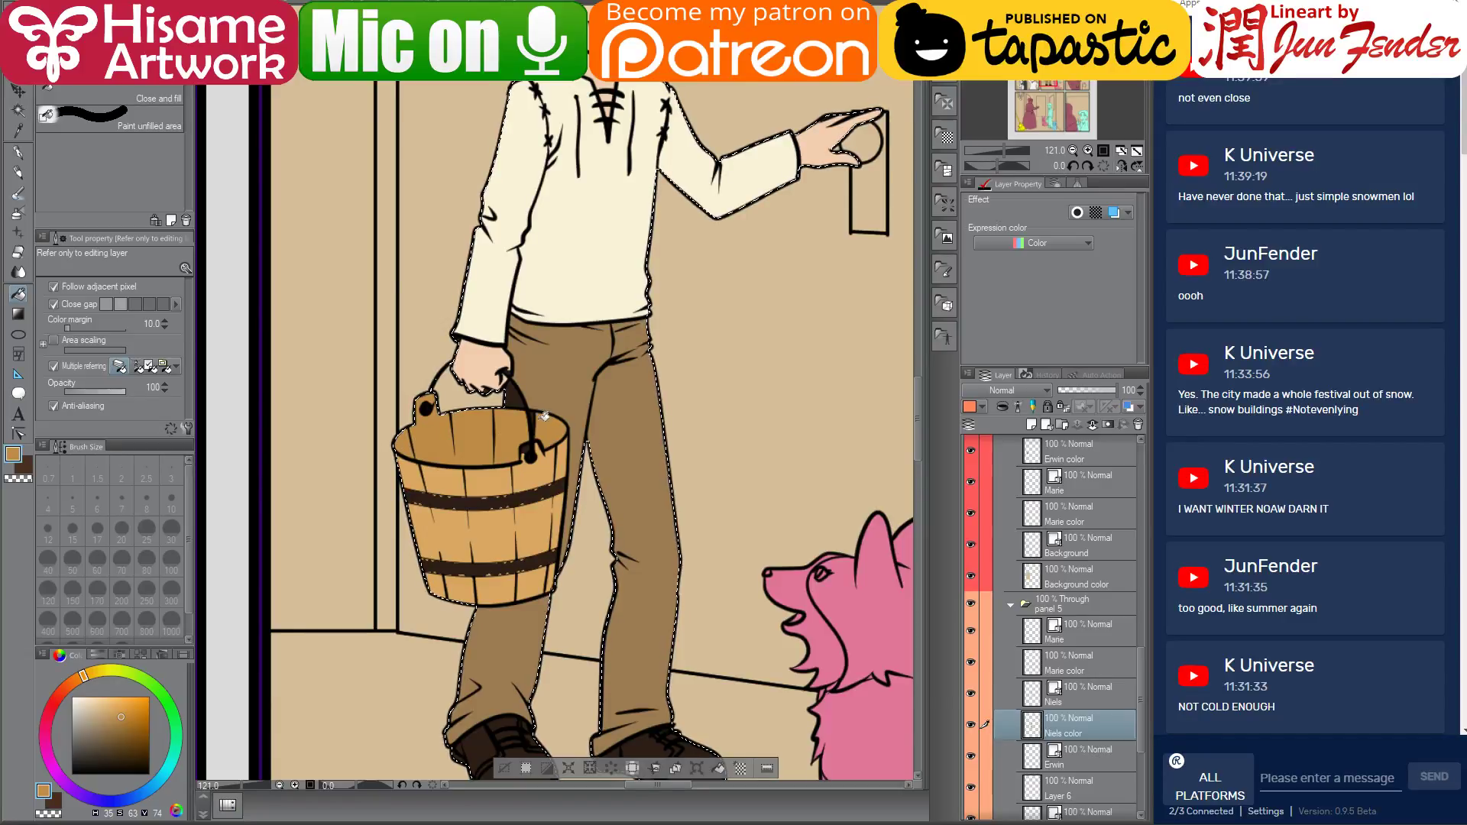
Fill the bucket's two hoops with grey
alt+click(533, 376)
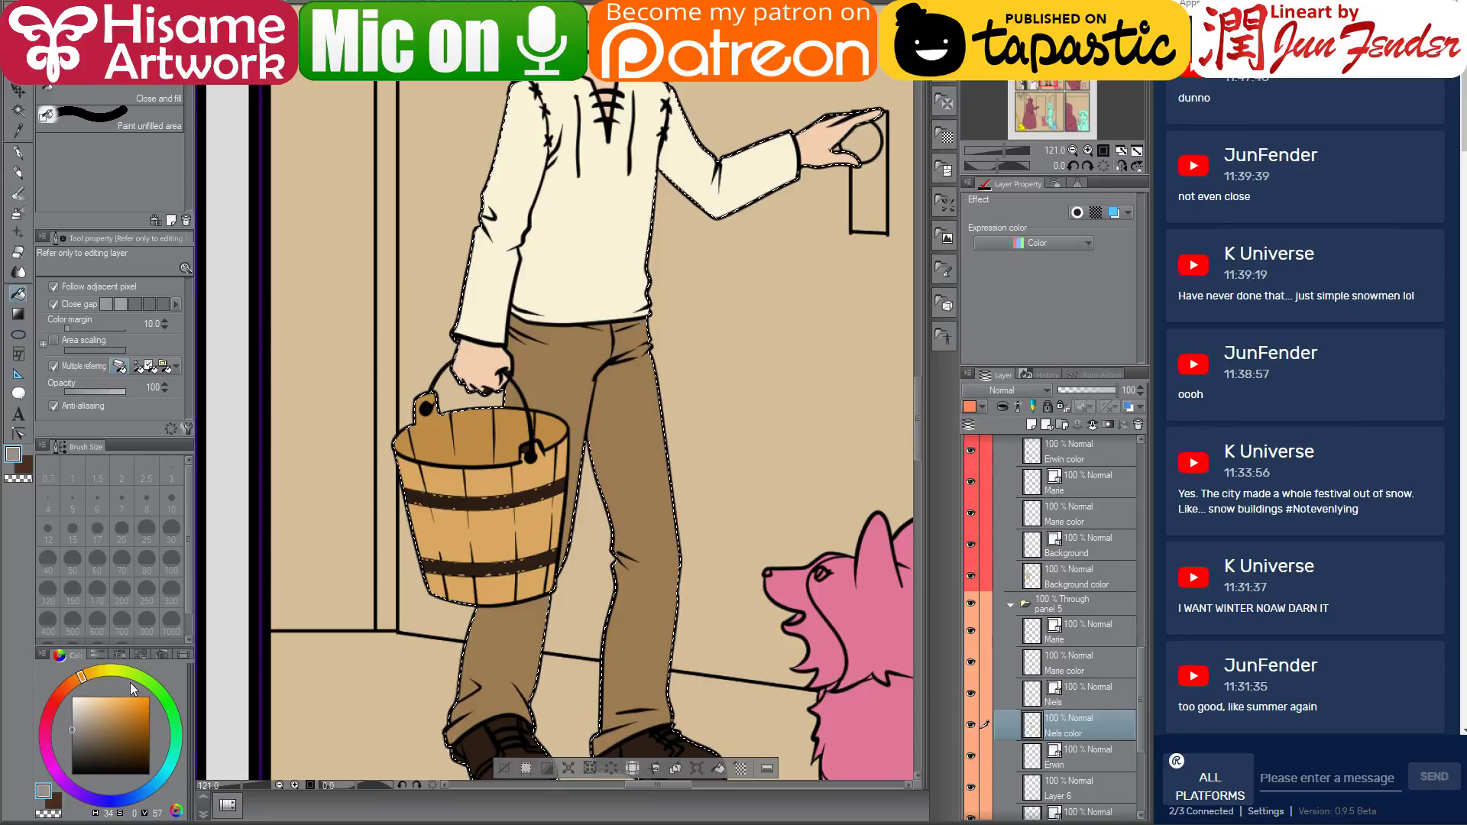
alt+click(366, 577)
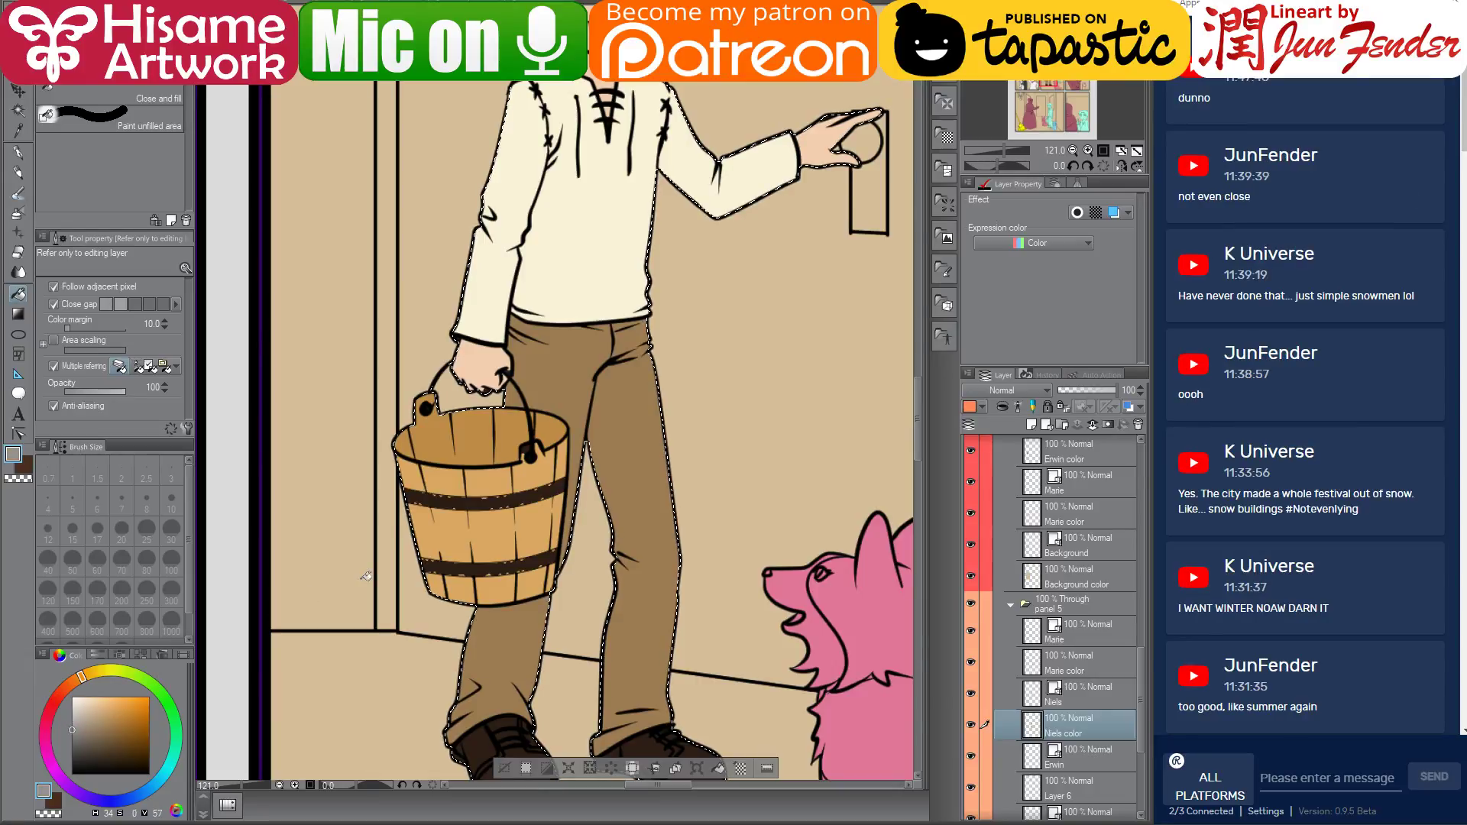
click(499, 563)
click(485, 502)
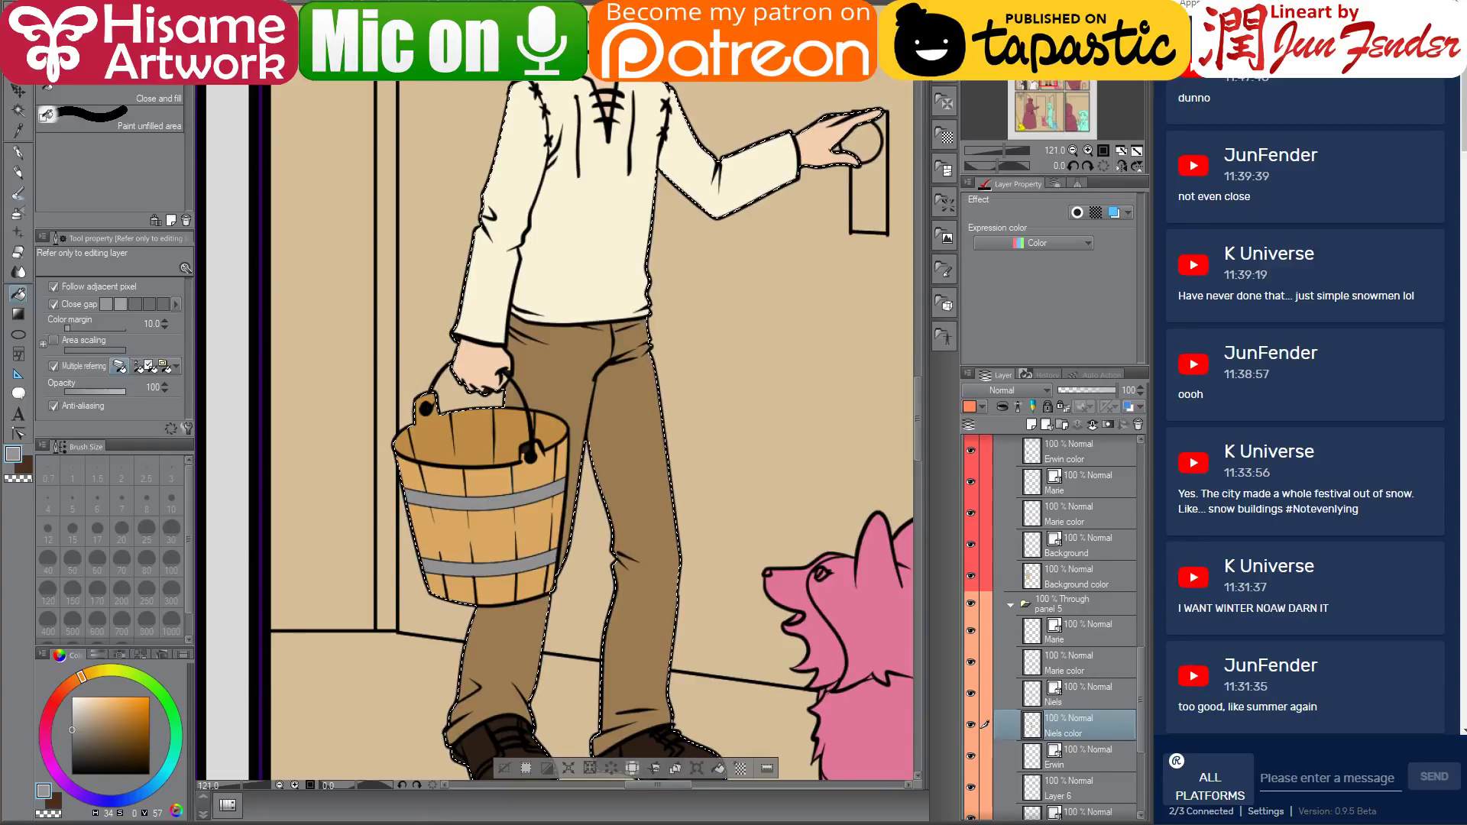
Switch to the browser's YouTube live dashboard, open a blank new tab, and return to the drawing
mouse_move(492, 821)
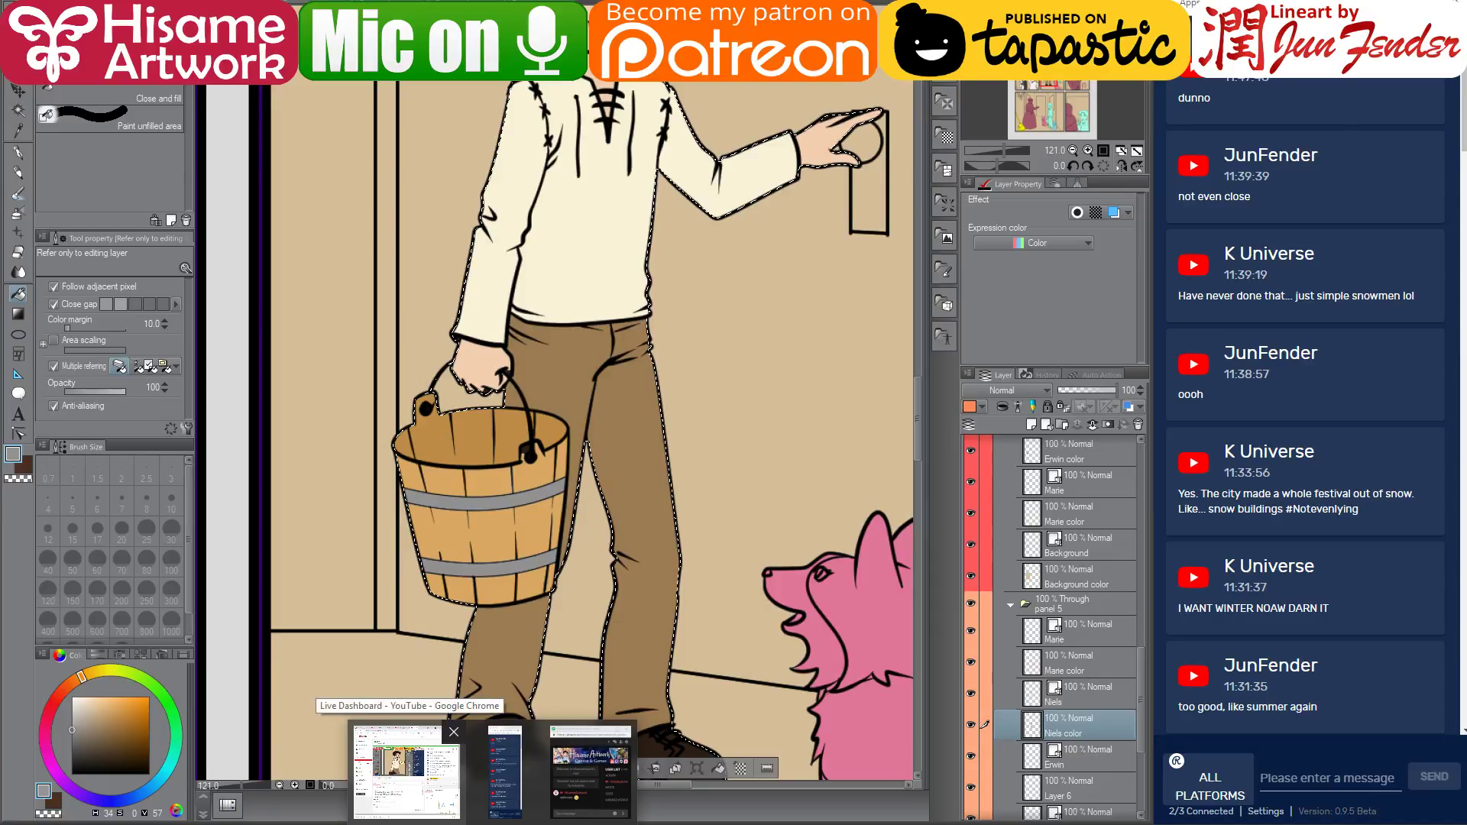
click(406, 772)
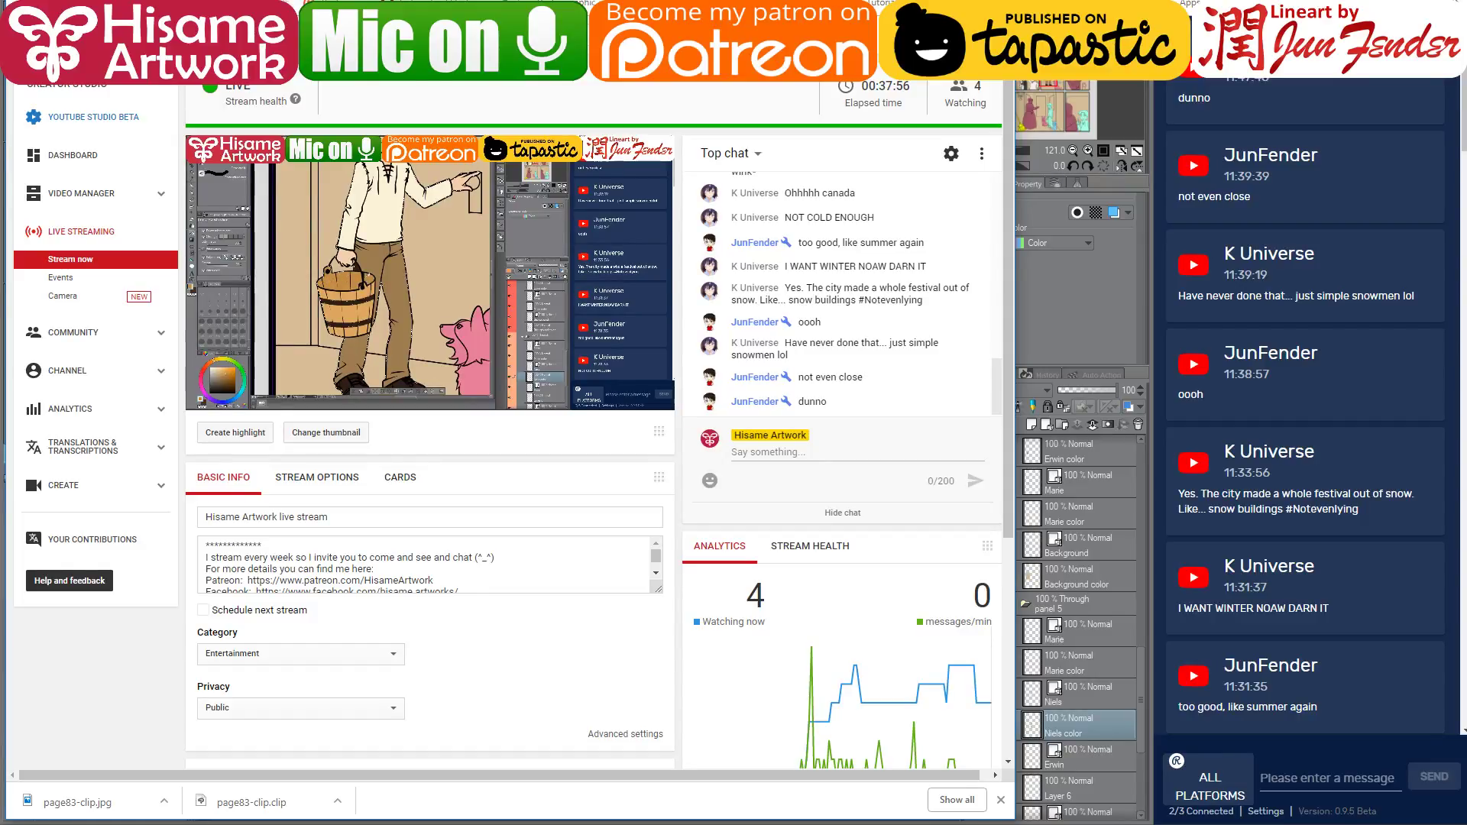
key(ctrl+t)
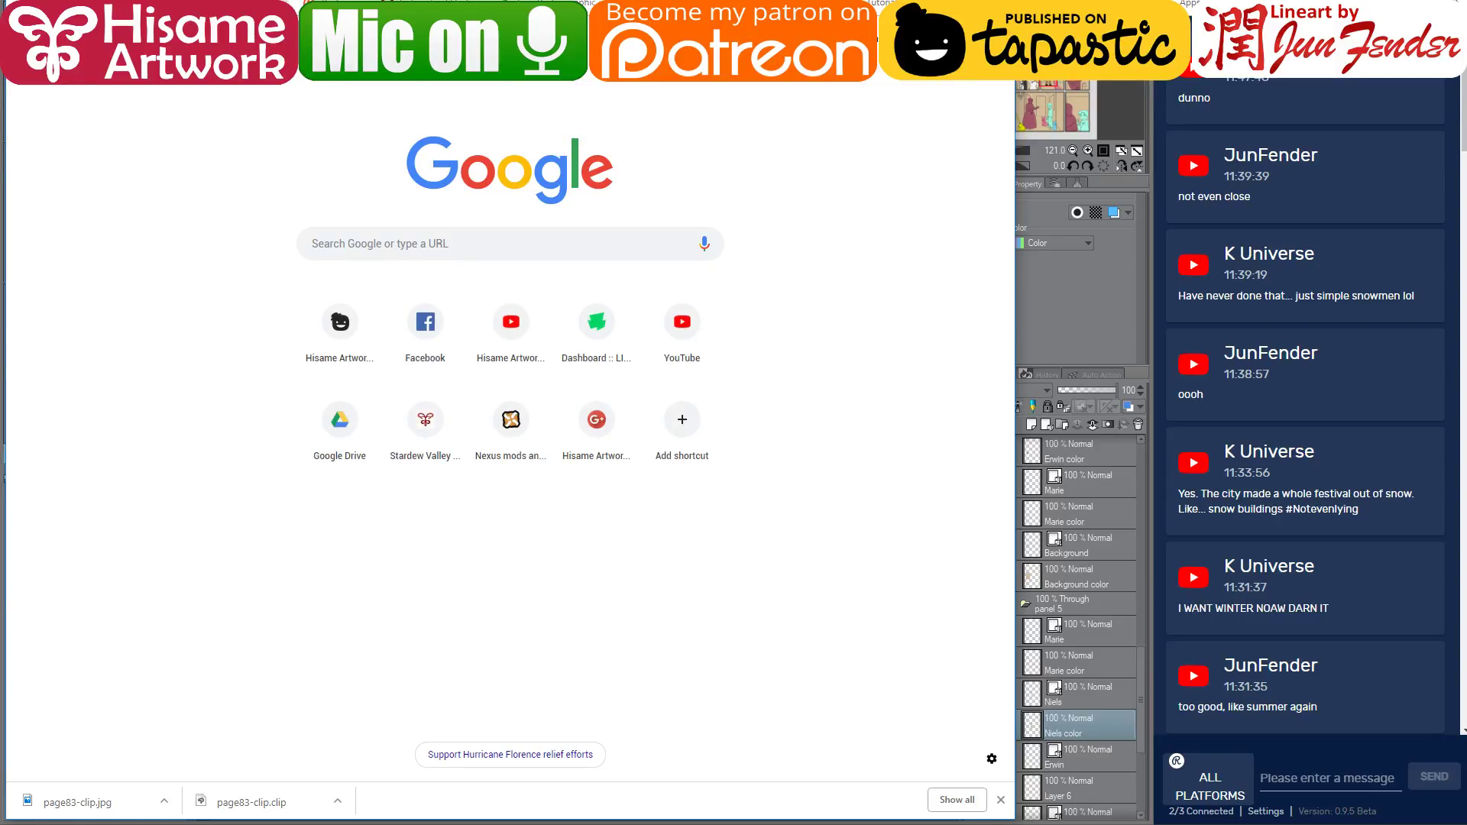
click(925, 4)
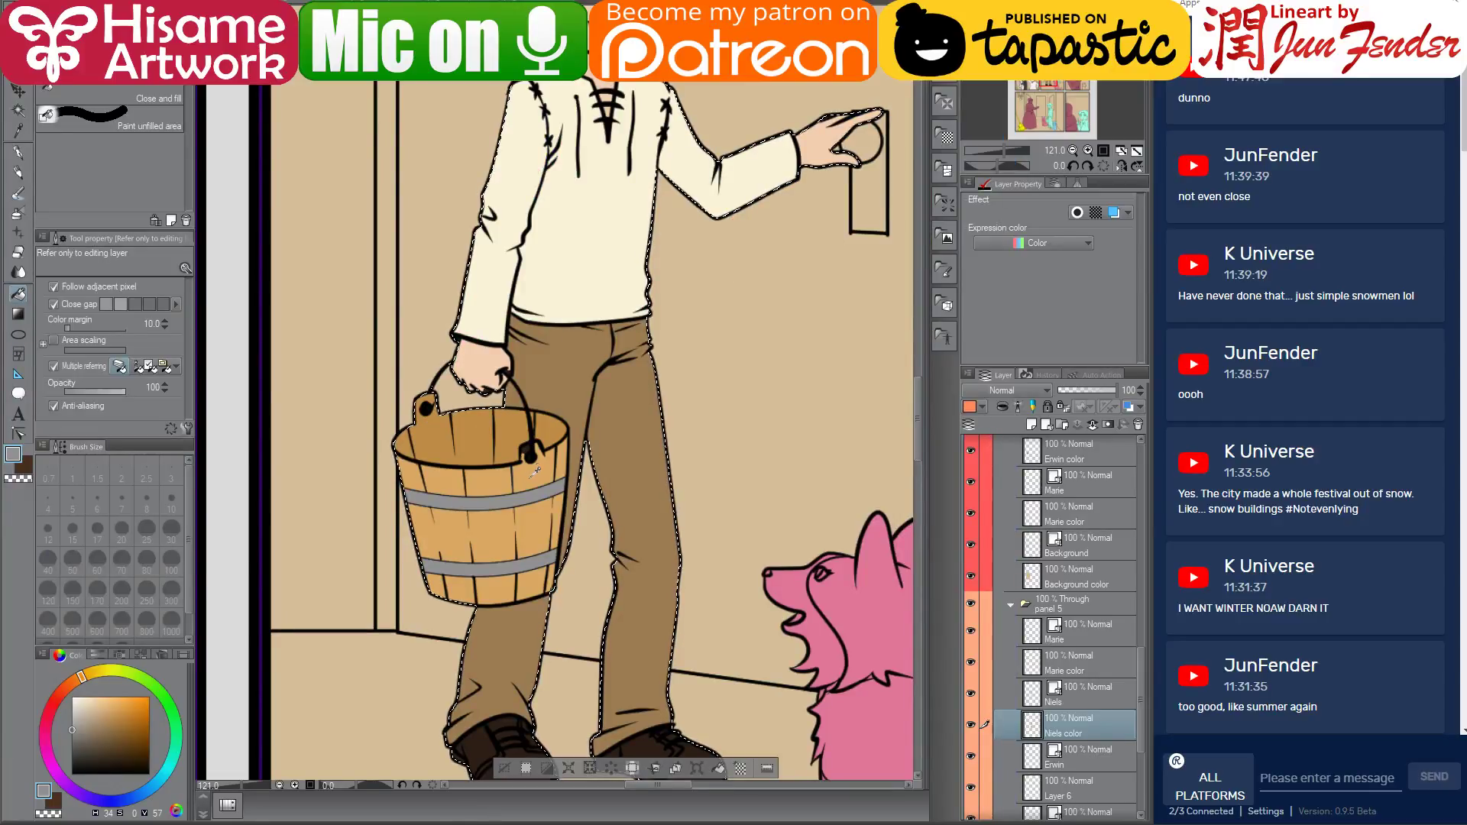
Sample the bucket's light wood colour and fill the front handle mount with it
alt+click(527, 446)
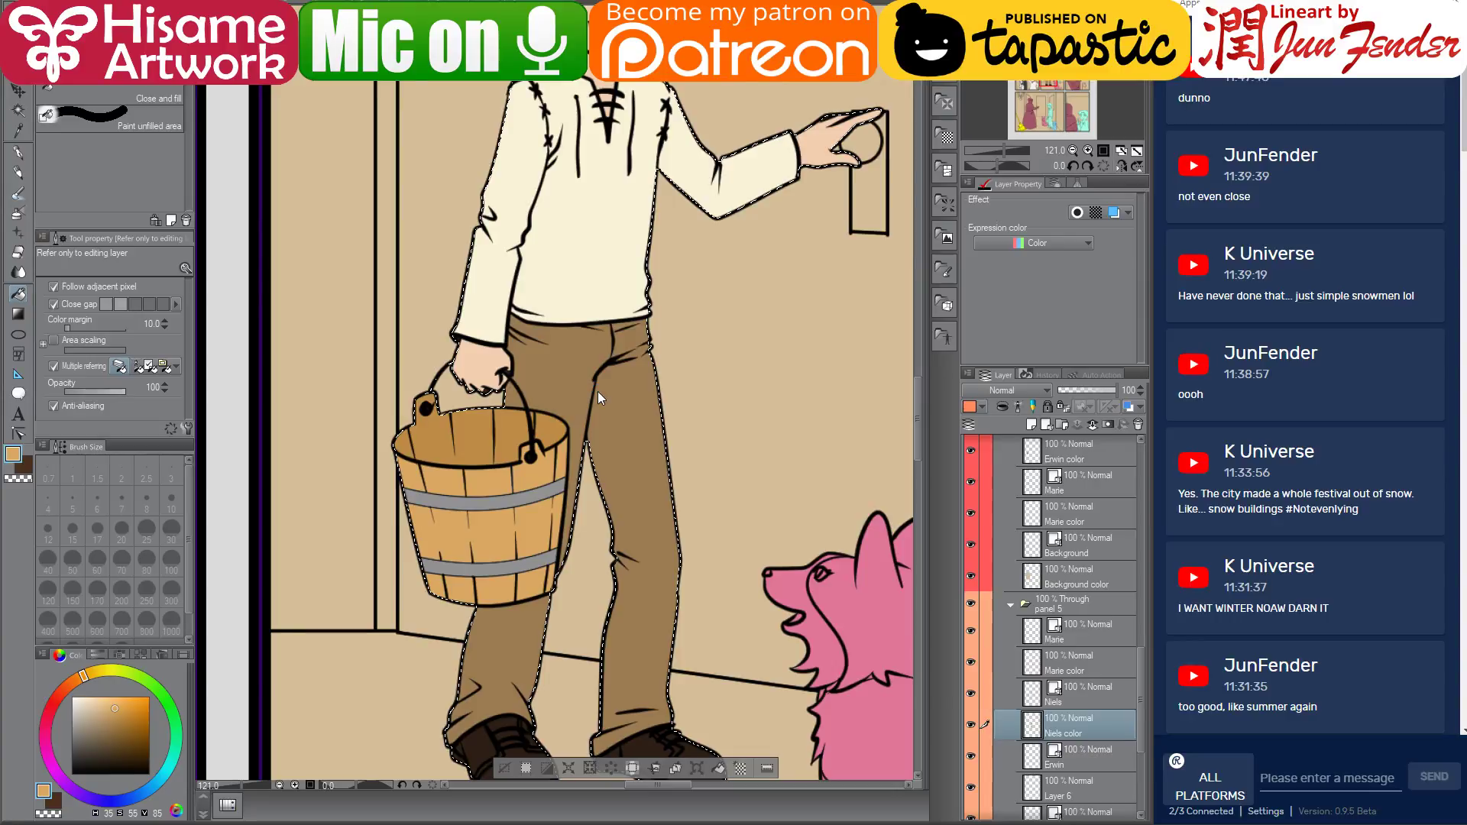
scroll(598, 391, down, 2)
scroll(733, 291, up, 1)
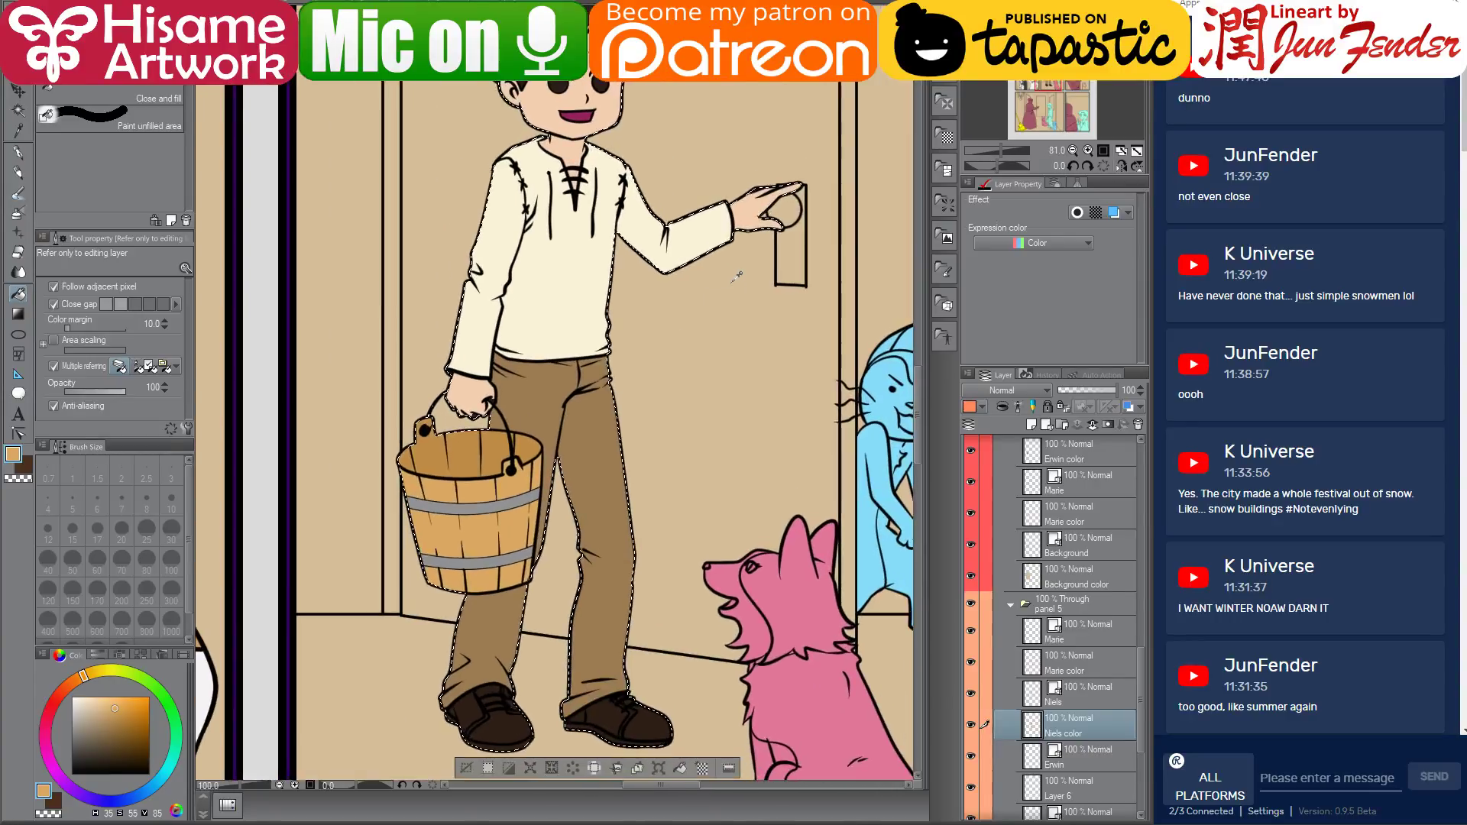
Paint the gaps between the hair strands above the man's forehead dark brown with the G-pen at brush size 30
drag(636, 169, 675, 529)
scroll(675, 529, up, 5)
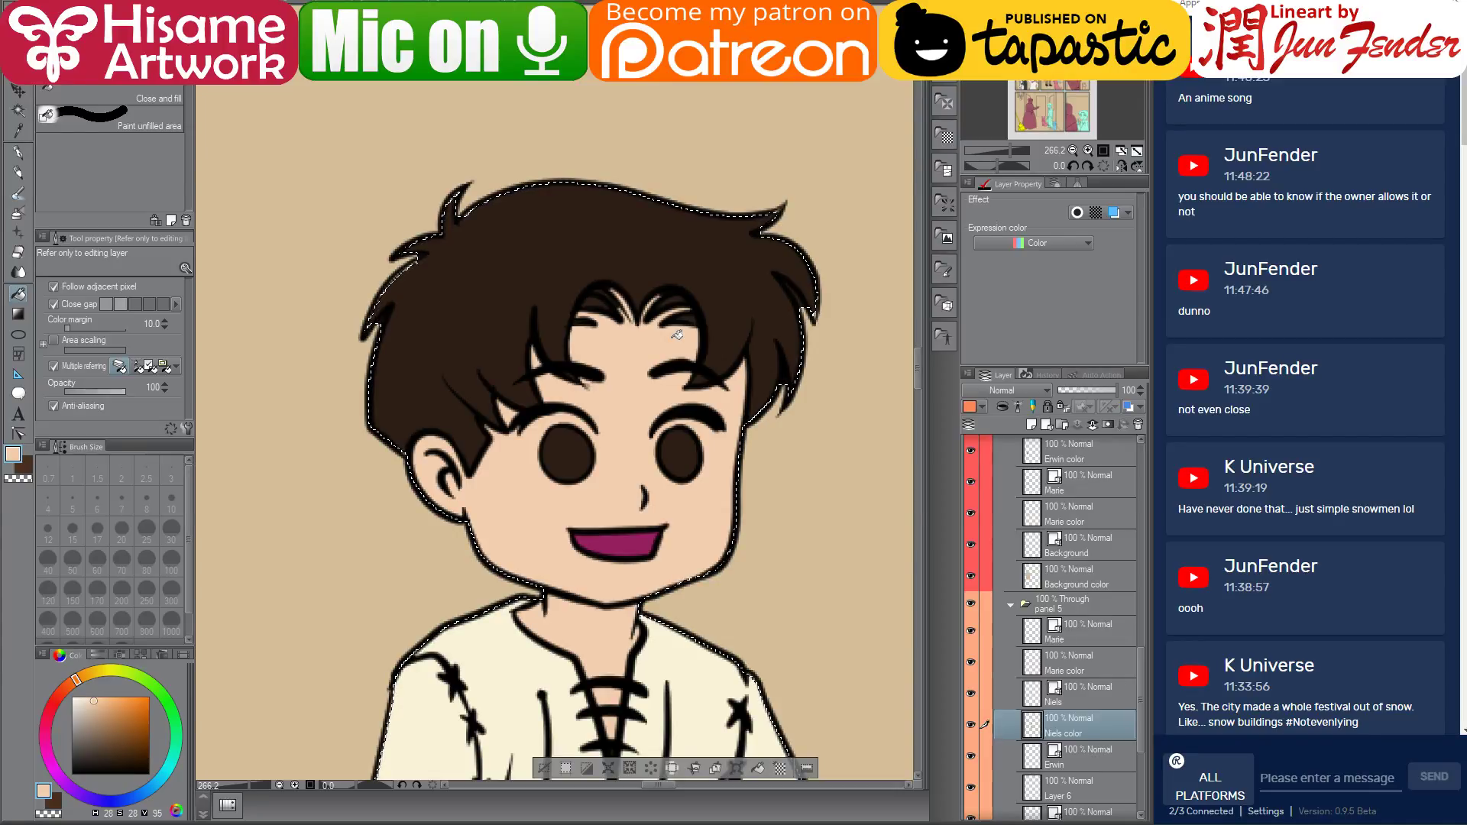
click(18, 152)
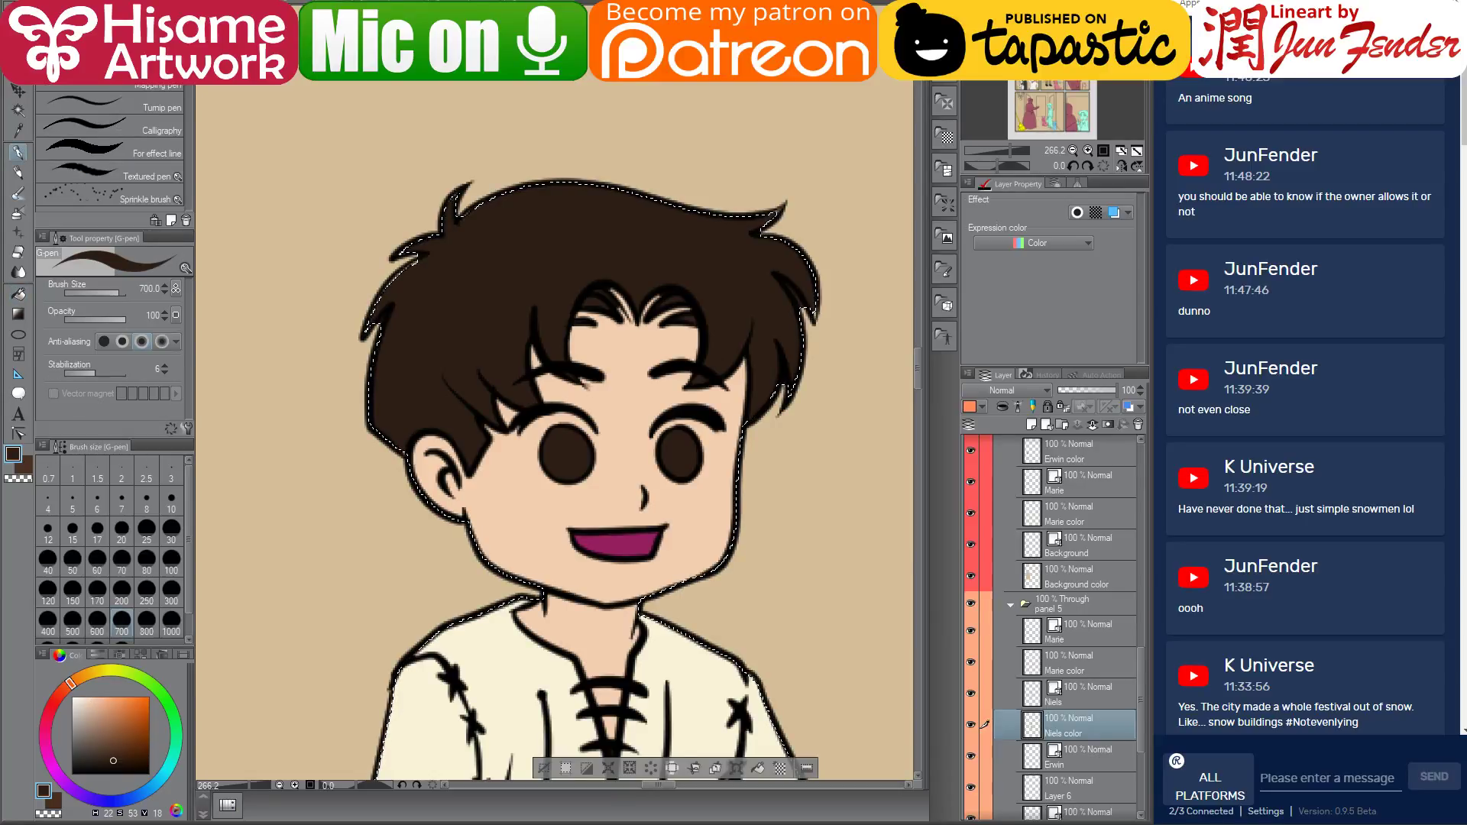
click(171, 527)
mouse_move(587, 291)
mouse_down()
mouse_move(666, 297)
mouse_move(768, 253)
mouse_up()
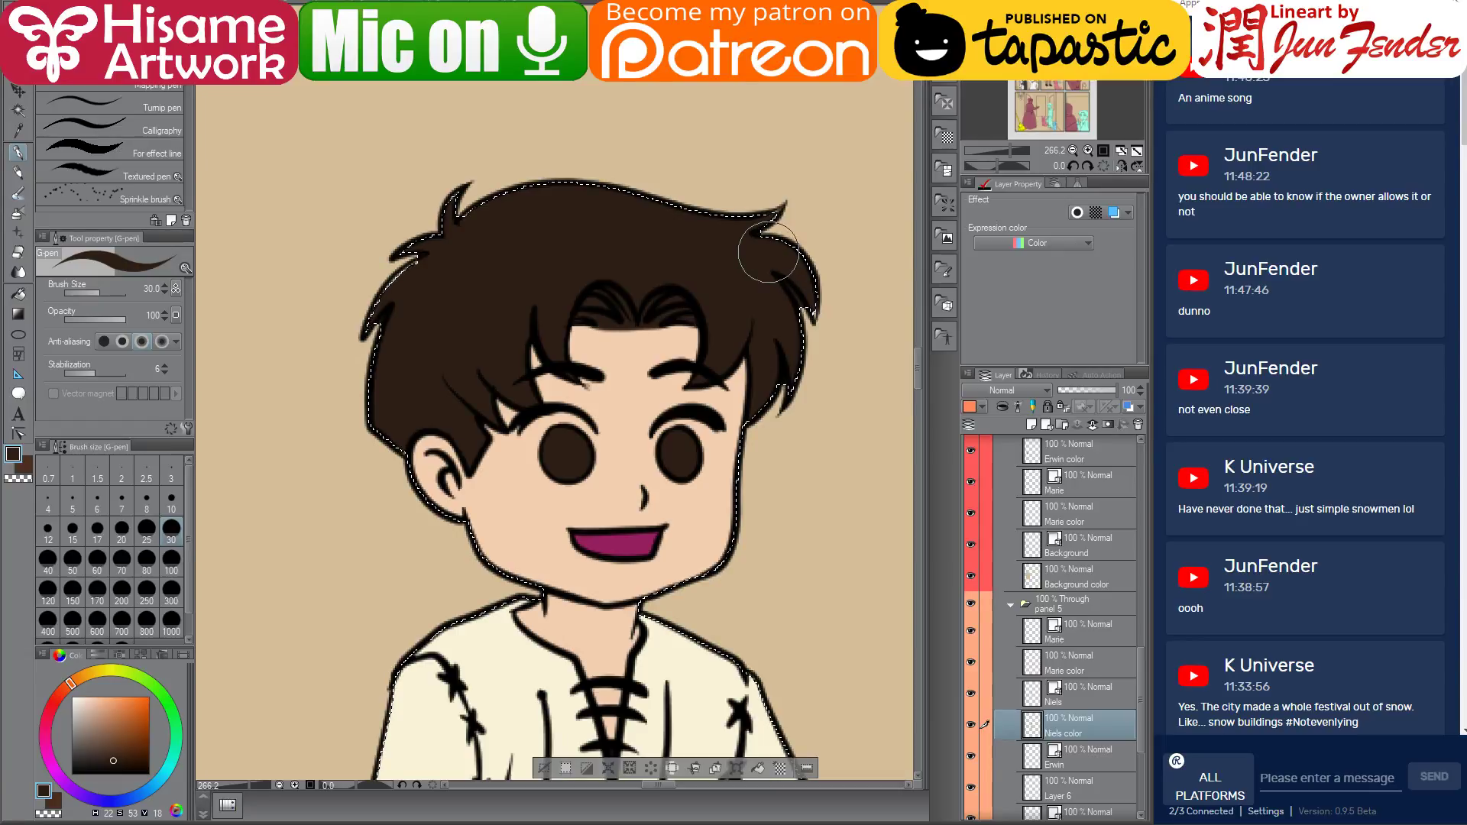
scroll(626, 309, down, 4)
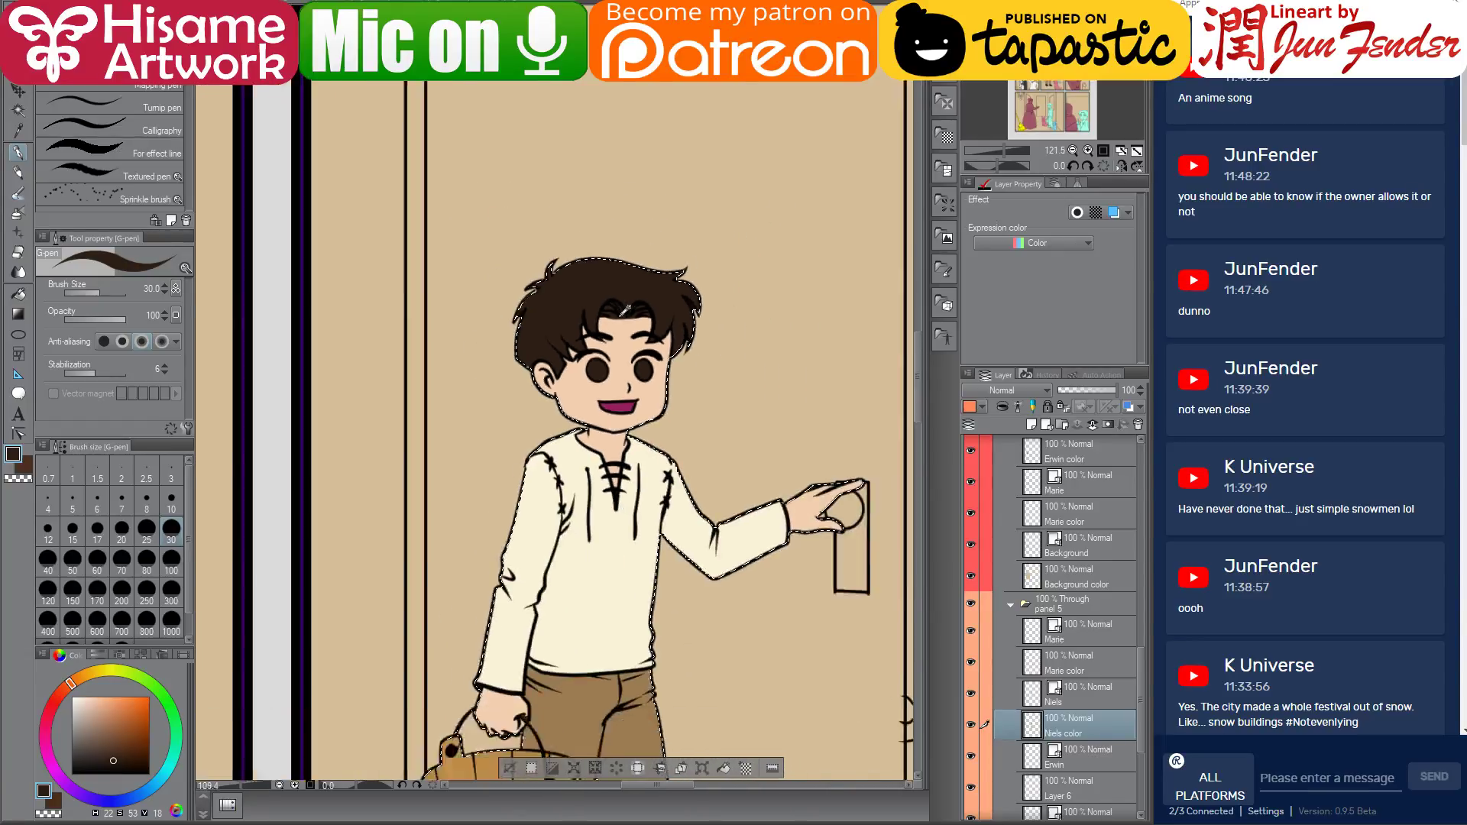
scroll(626, 309, down, 3)
drag(721, 524, 663, 362)
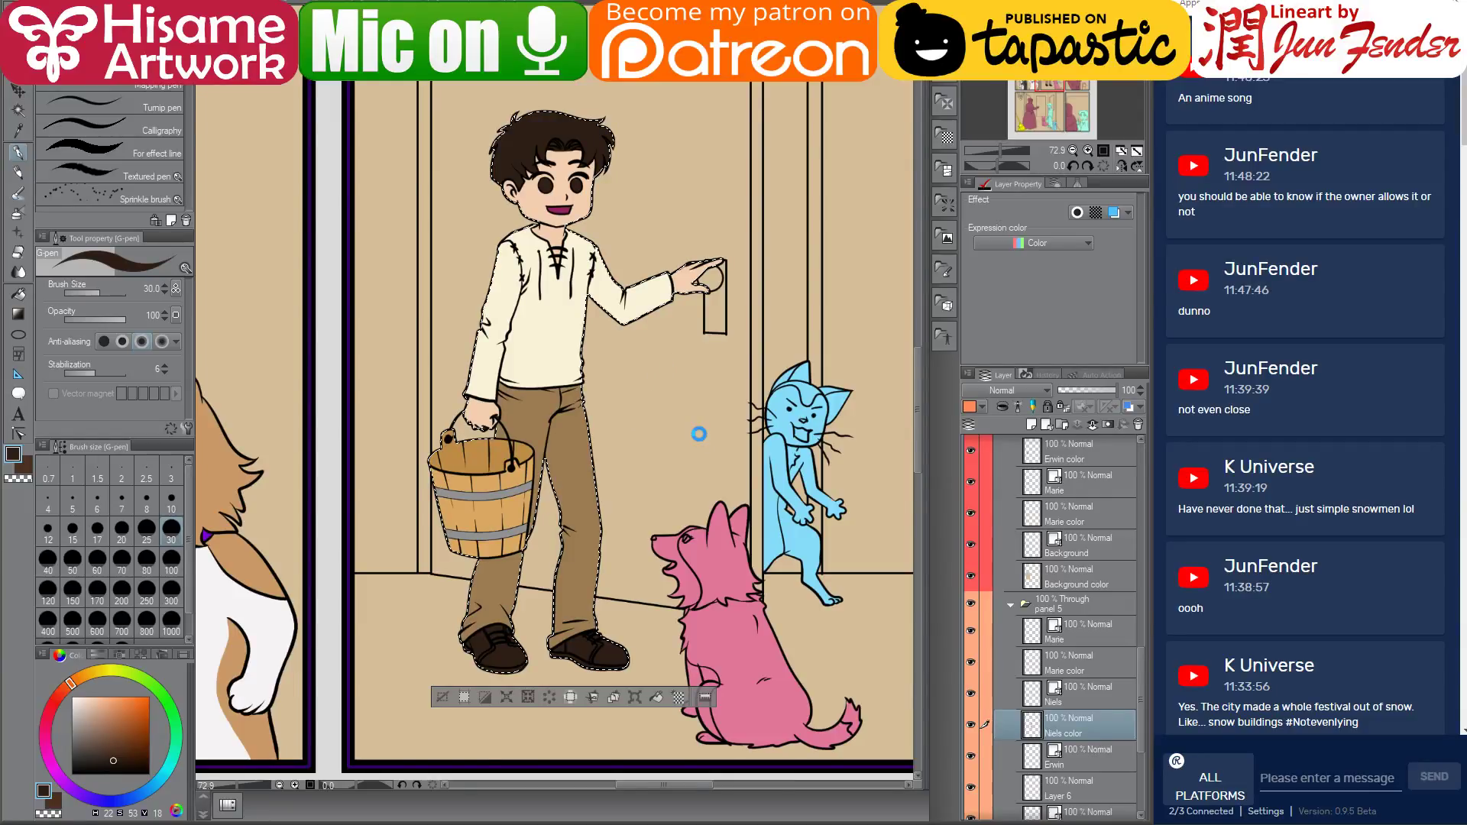
scroll(720, 539, up, 2)
scroll(725, 535, down, 2)
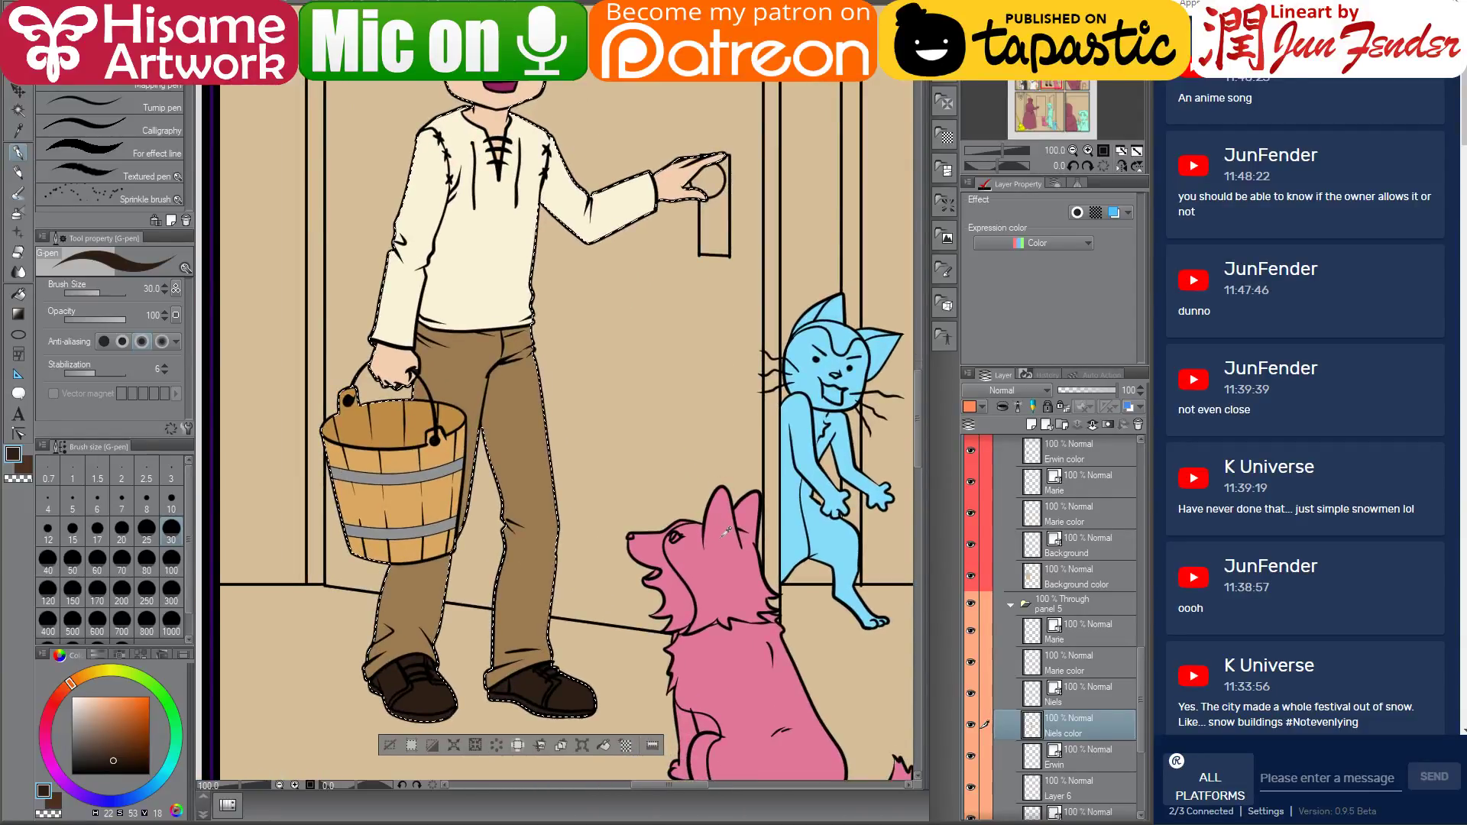
Clear the selection around the man and select the painted area of the dog on the Marie color layer
drag(829, 502, 794, 530)
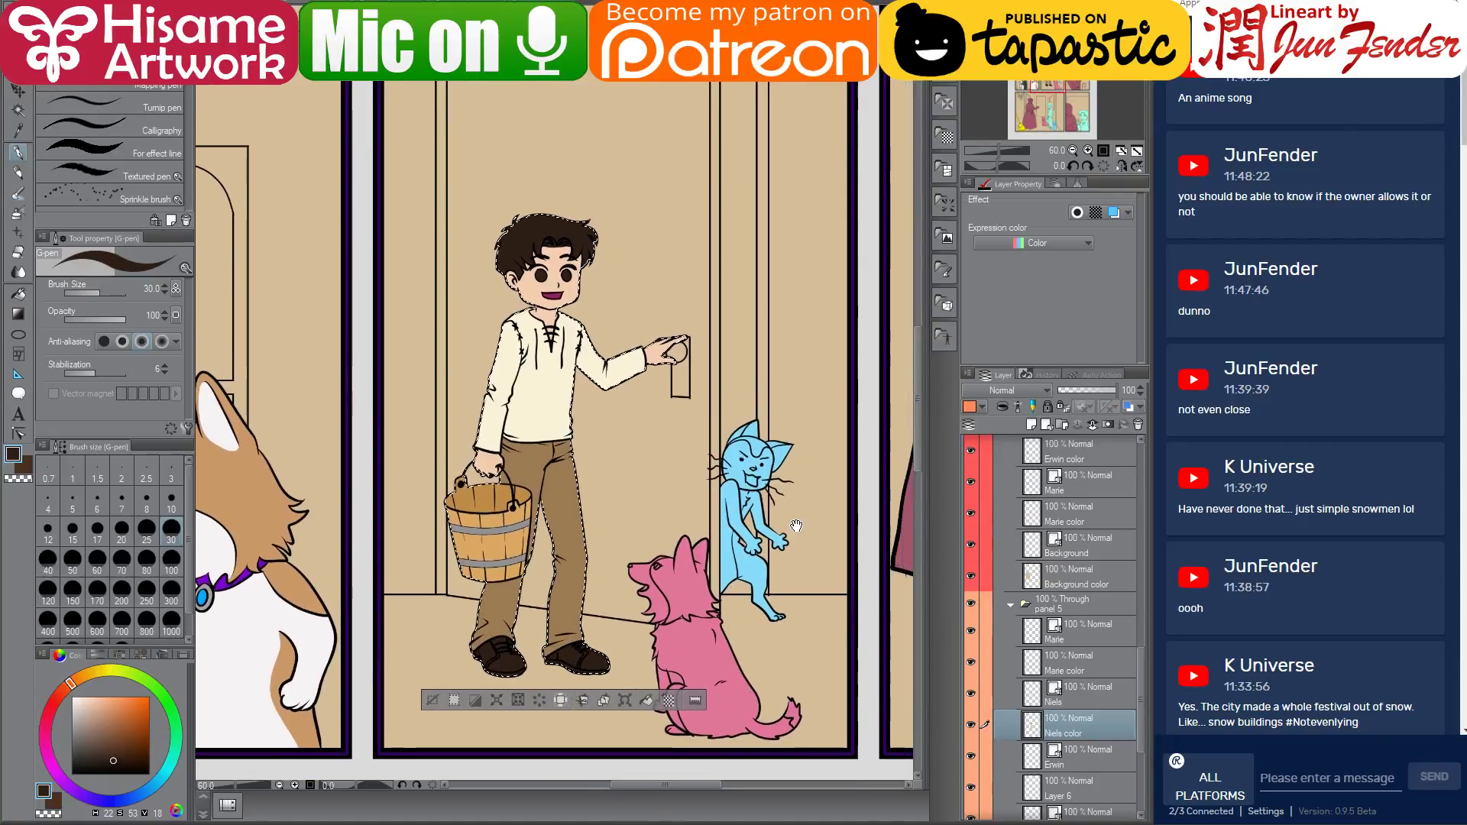
key(ctrl+d)
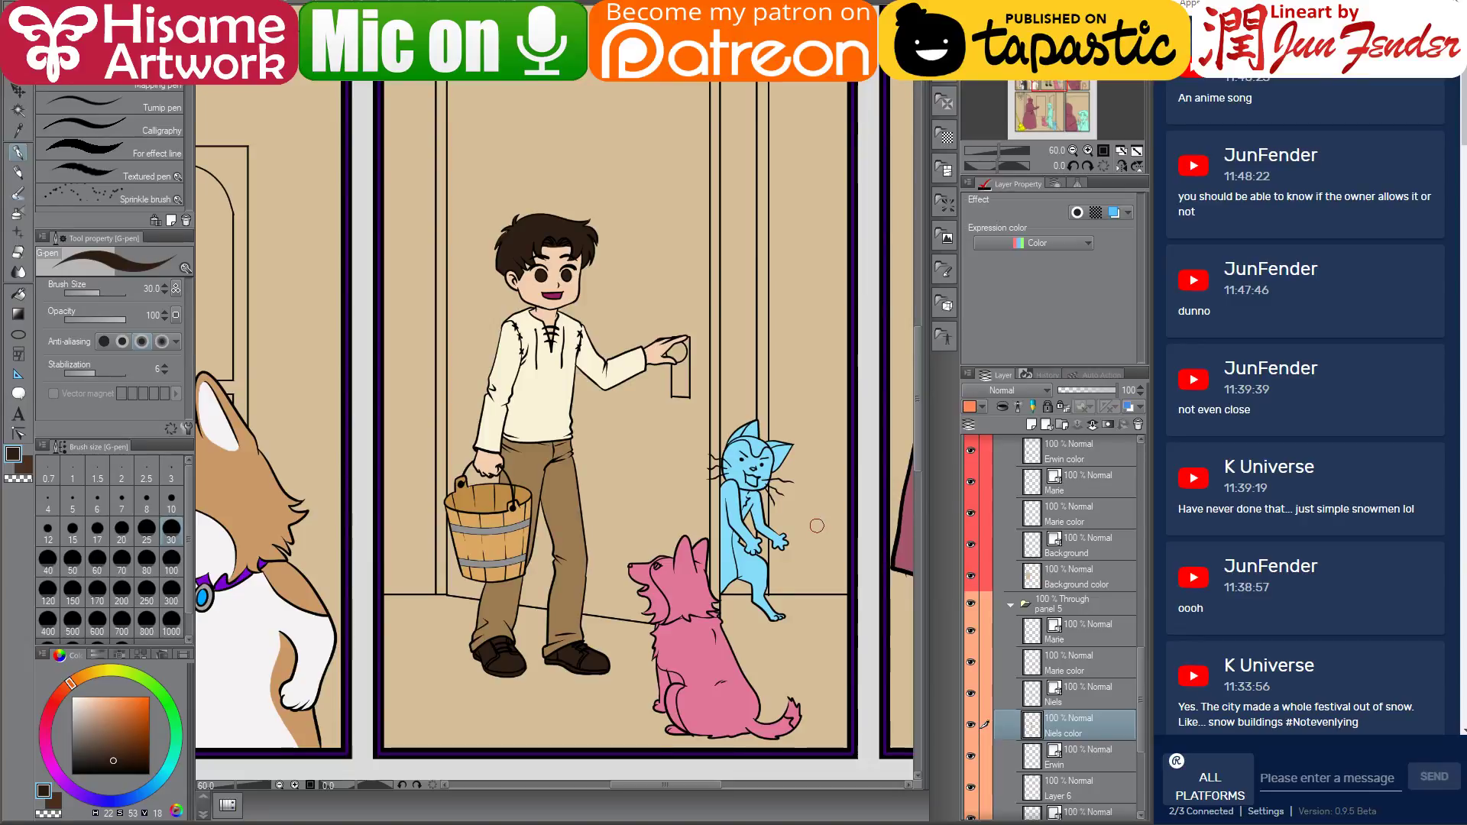
drag(765, 533, 739, 534)
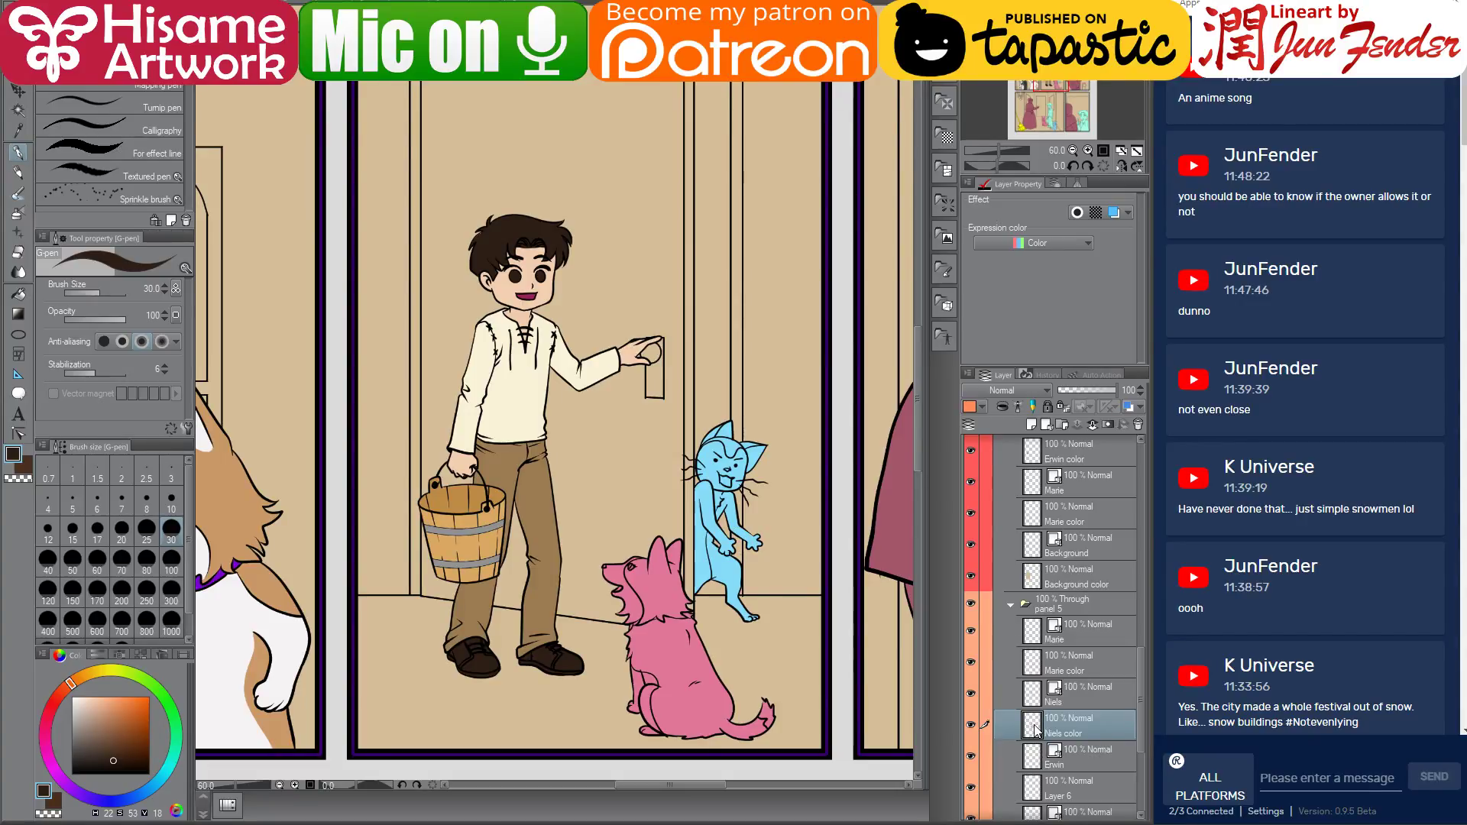
click(1036, 663)
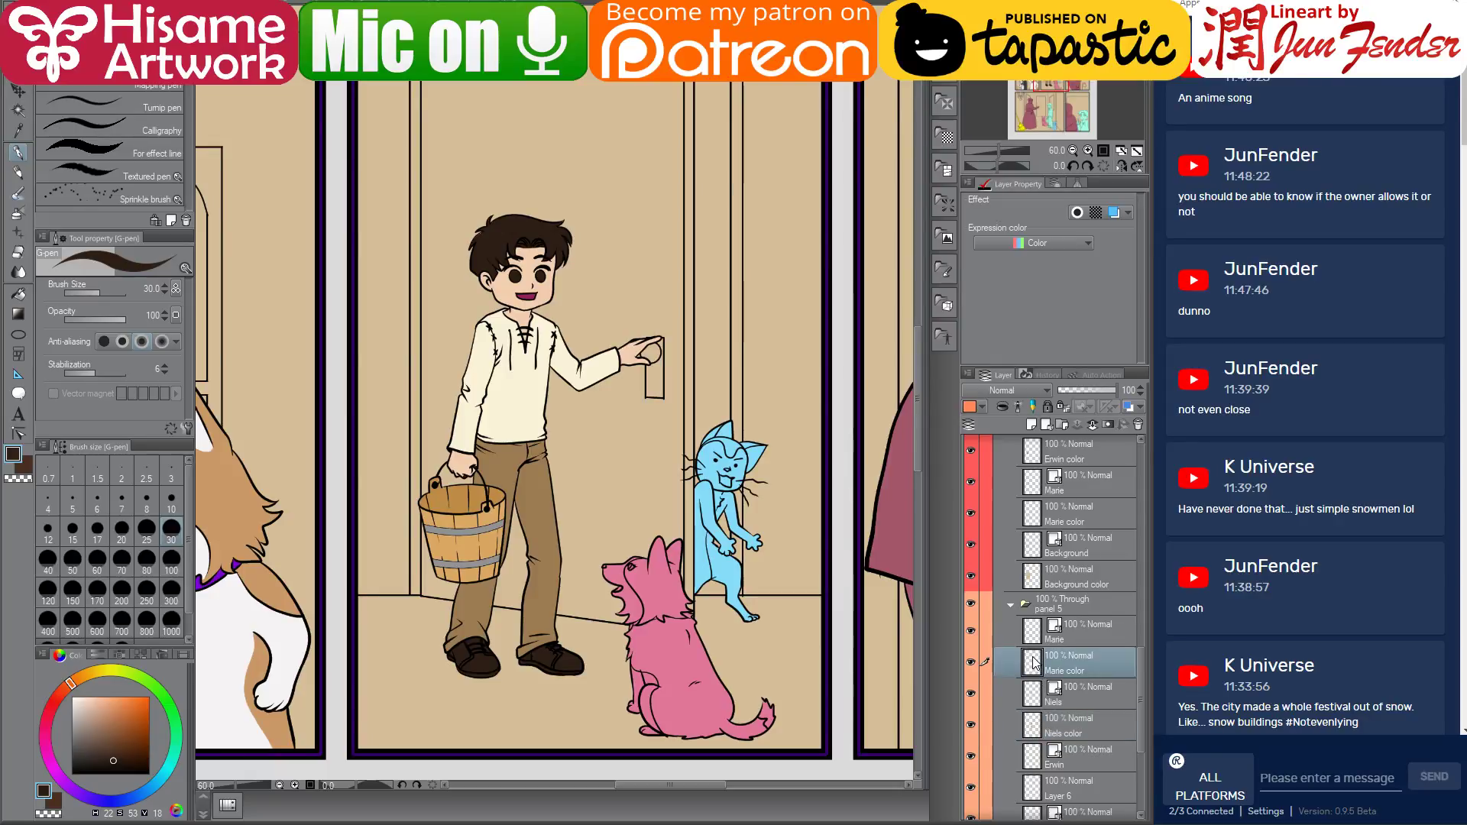
ctrl+click(1034, 661)
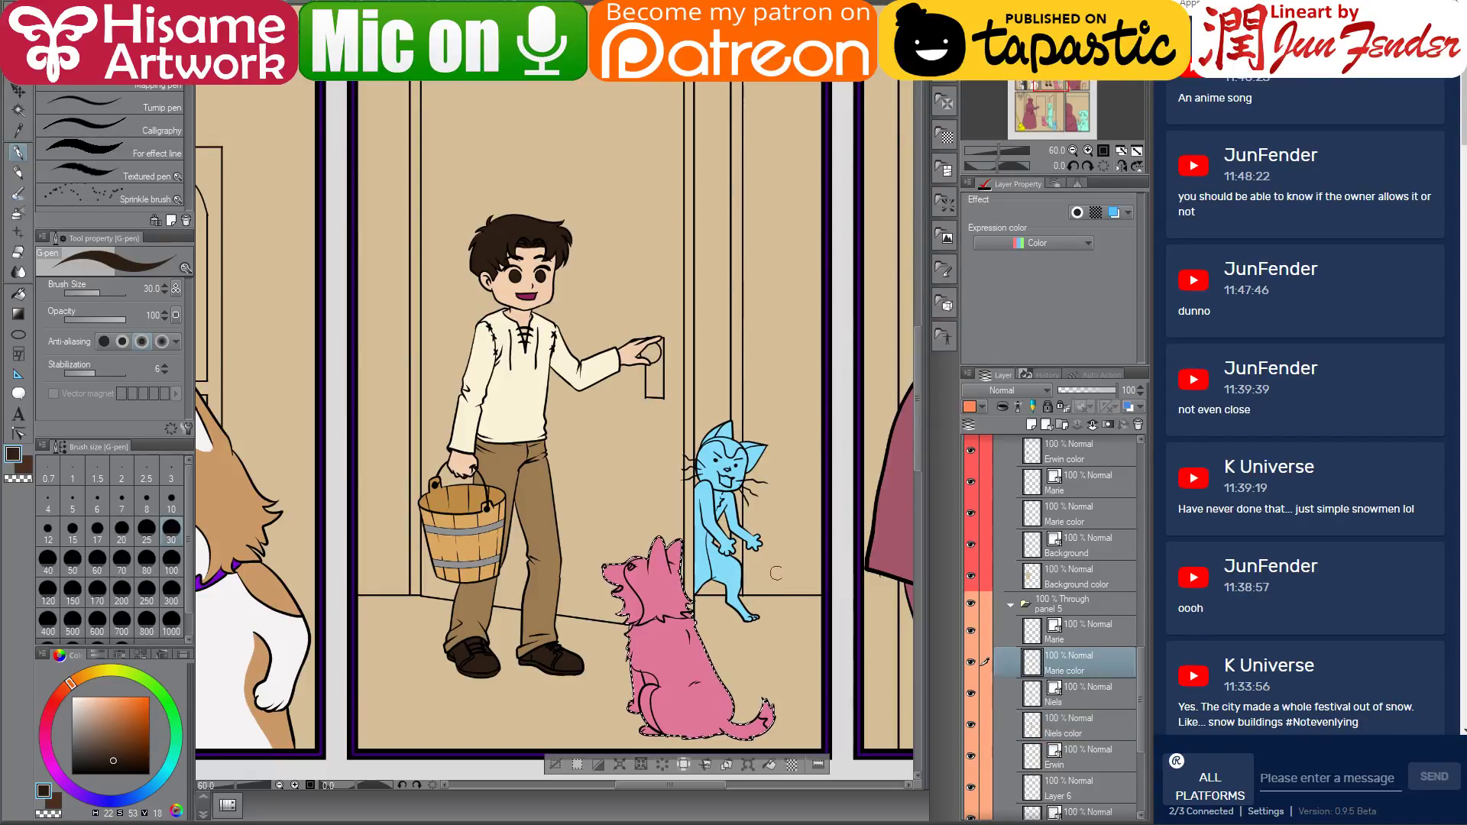
drag(778, 574, 701, 537)
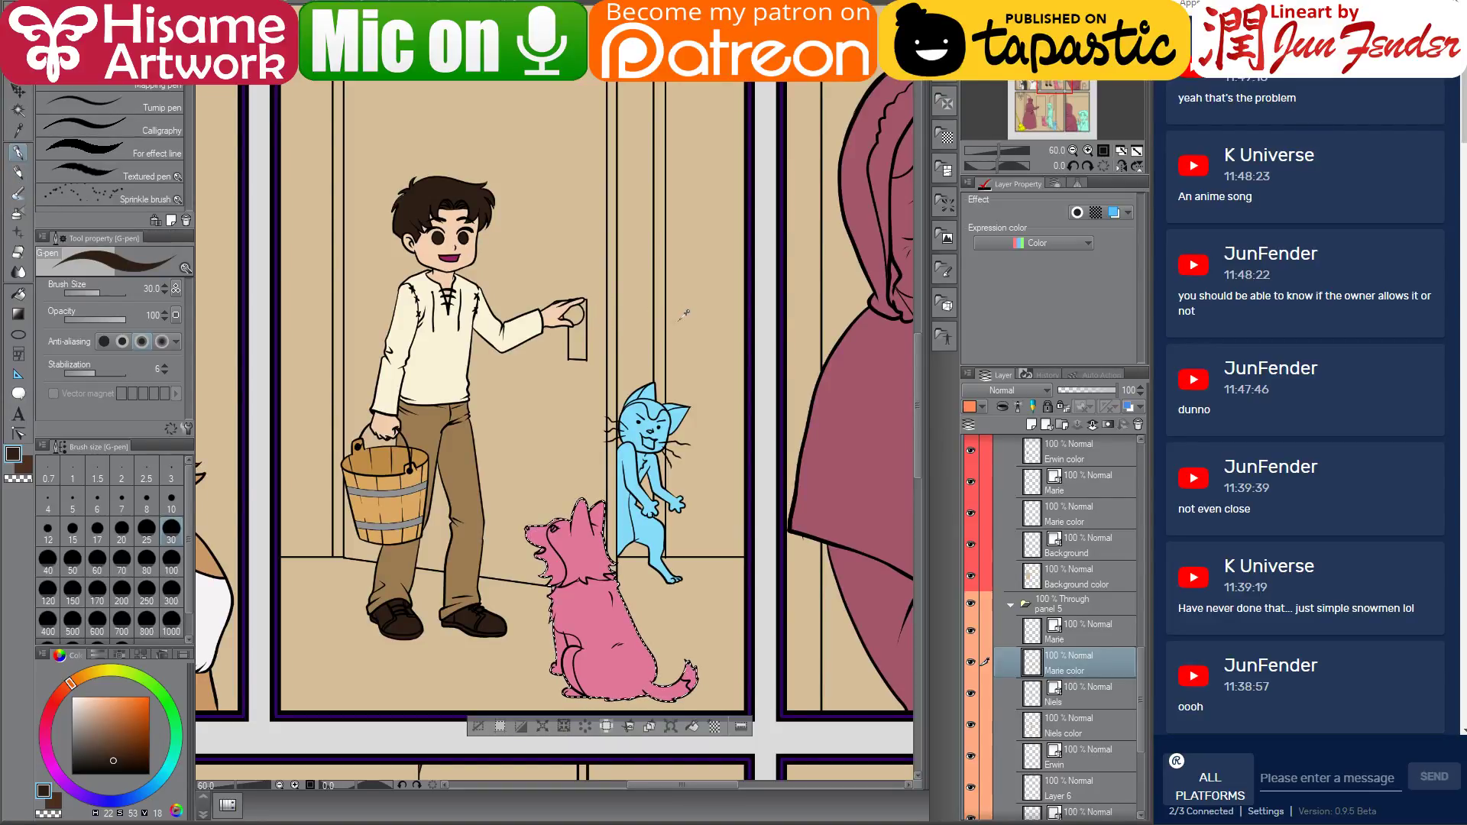
Sample the tan fur colour from the dog in the neighbouring panel and paint the whole selected dog with it at brush size 300
scroll(676, 330, down, 2)
alt+click(676, 458)
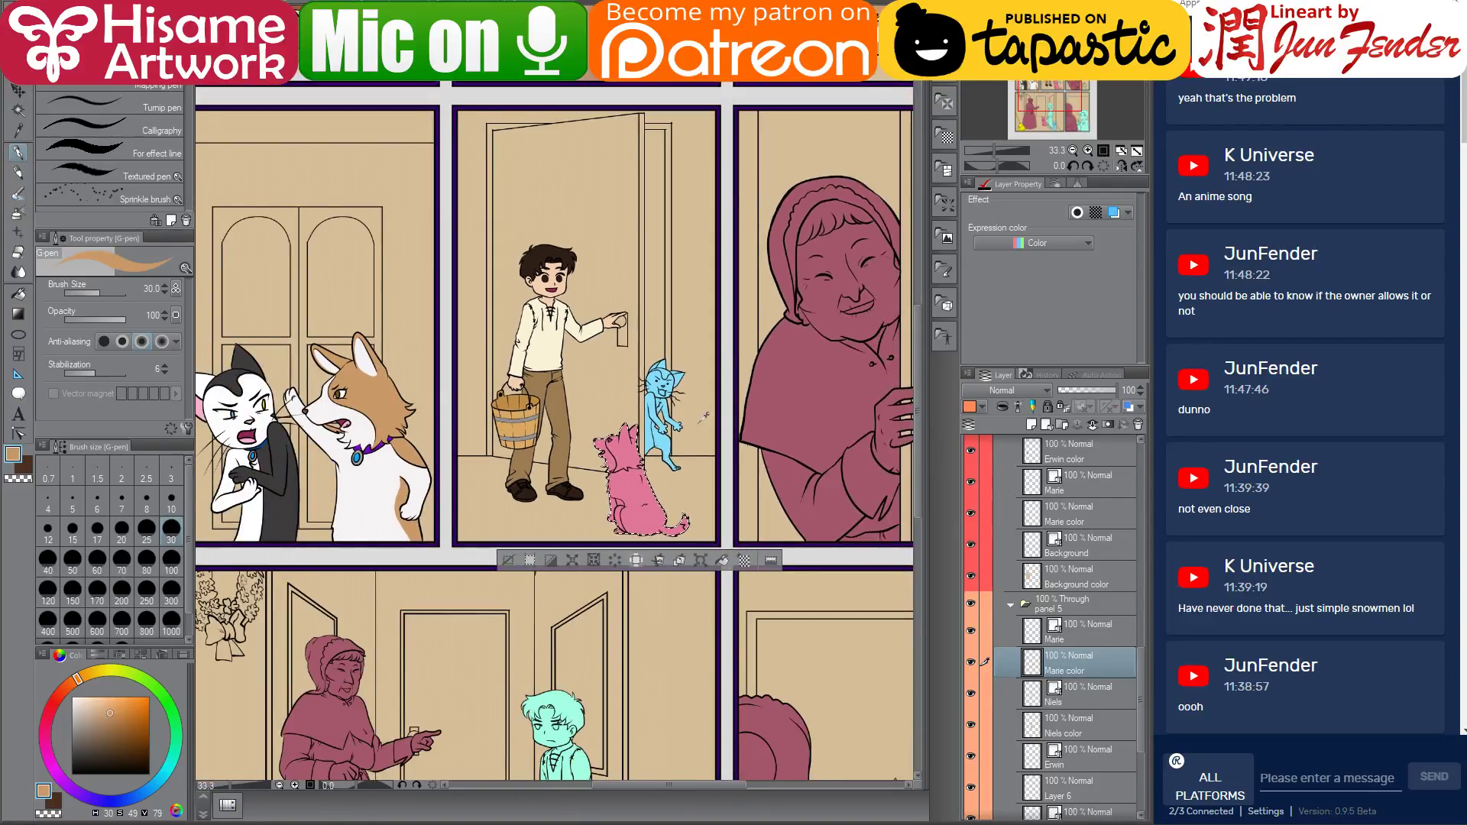
scroll(677, 458, up, 4)
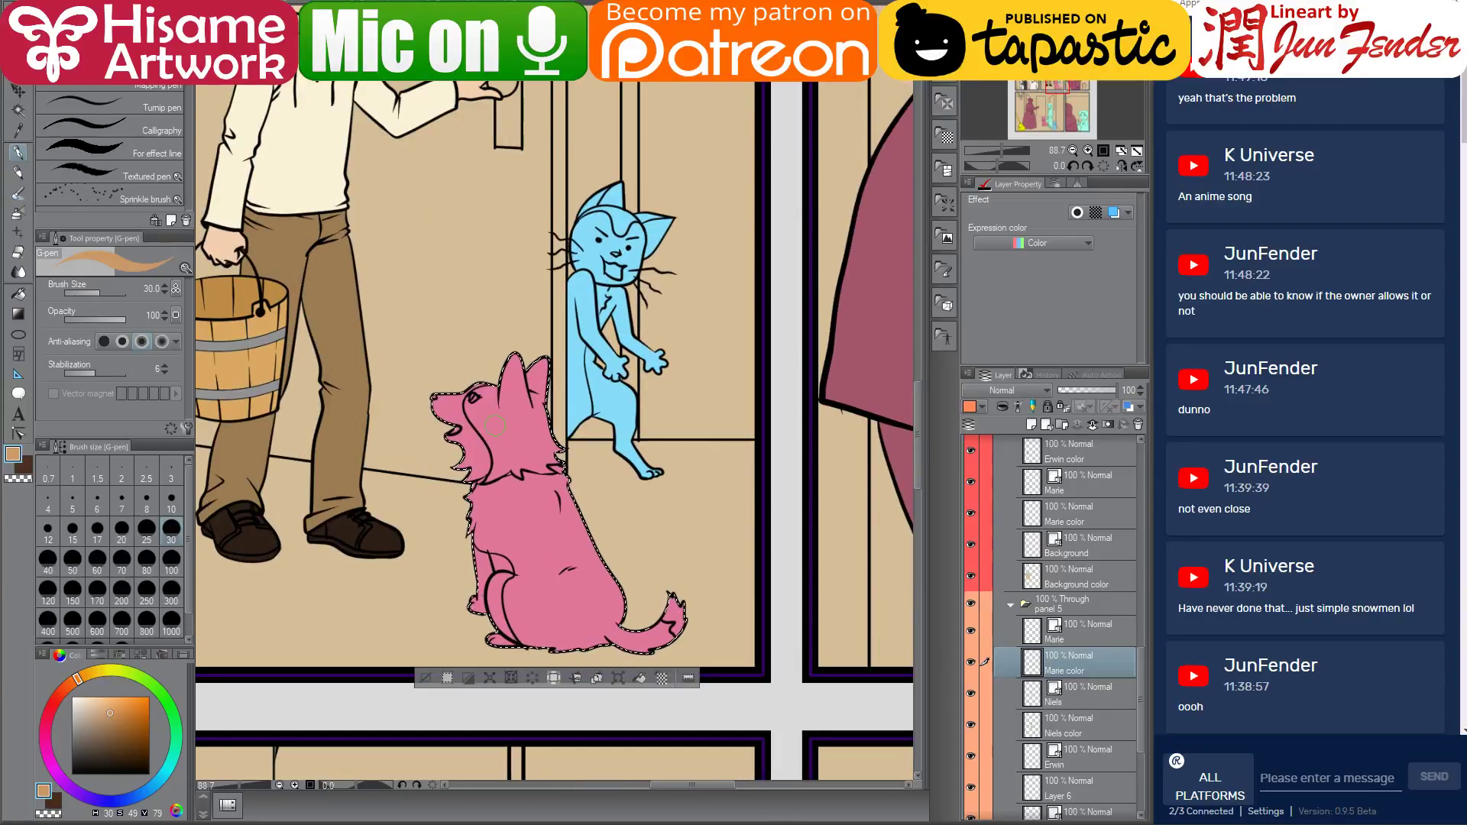
key(bracketright)
key(bracketright)
key(bracketright)
key(bracketright)
key(bracketright)
key(bracketright)
key(bracketright)
key(bracketright)
key(bracketright)
key(bracketright)
key(bracketright)
key(bracketright)
mouse_move(393, 351)
mouse_down()
mouse_move(387, 367)
mouse_move(700, 611)
mouse_up()
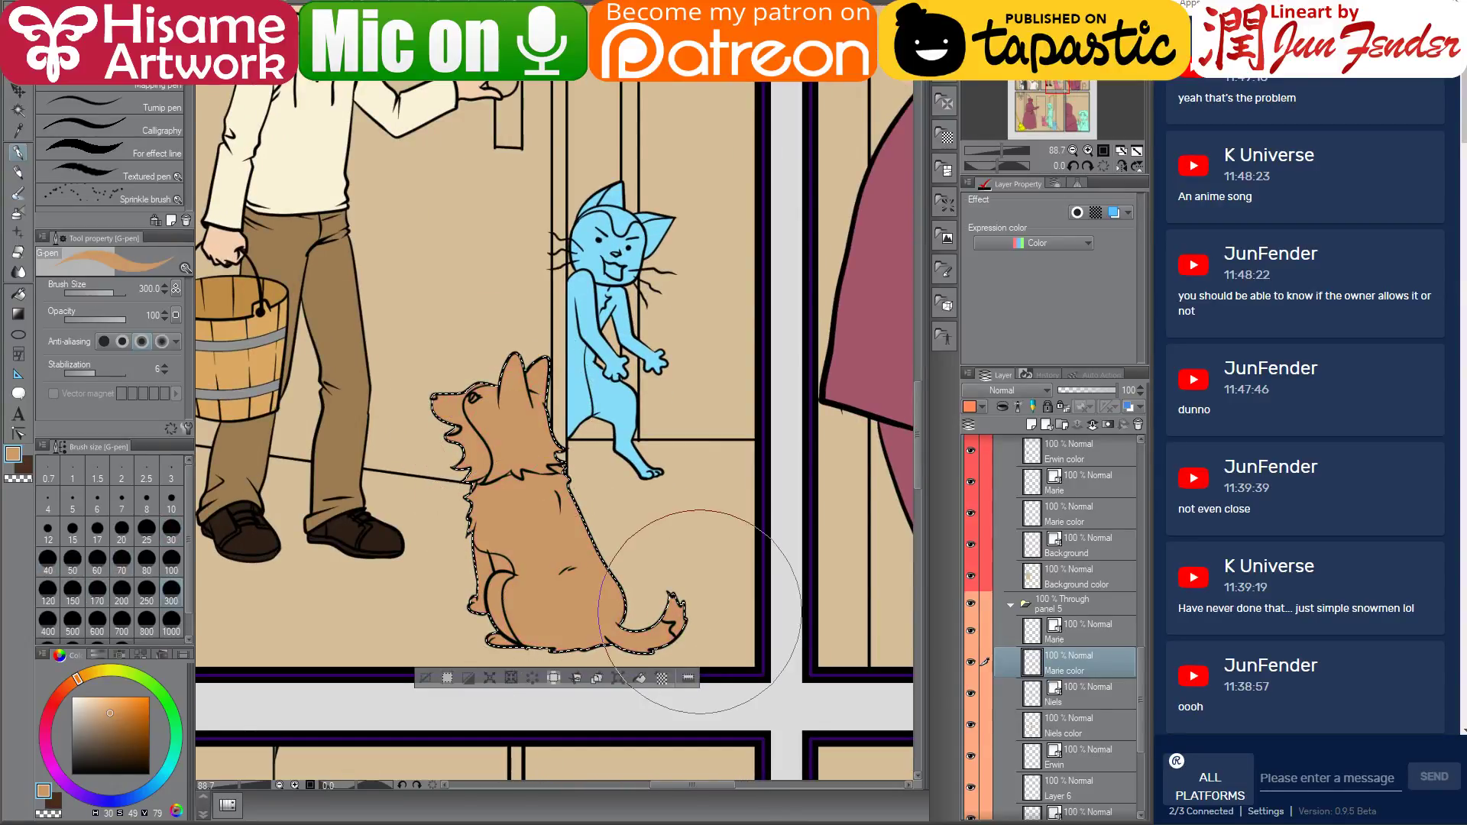
Sample the other dog's white fur and fill the tail tip, legs, front paw, muzzle and cheek of the sitting dog with it
scroll(726, 520, down, 4)
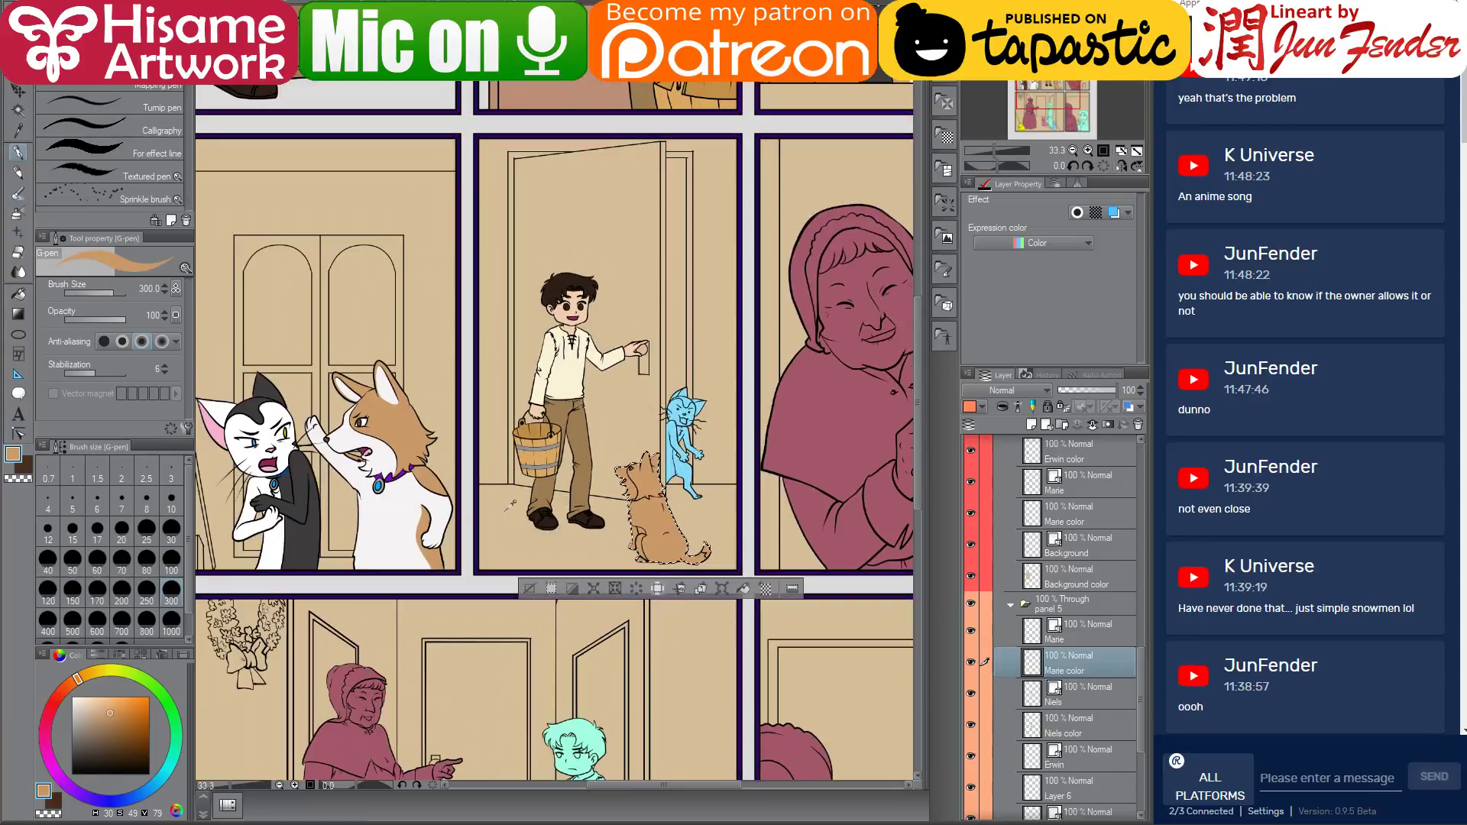
alt+click(405, 510)
click(19, 297)
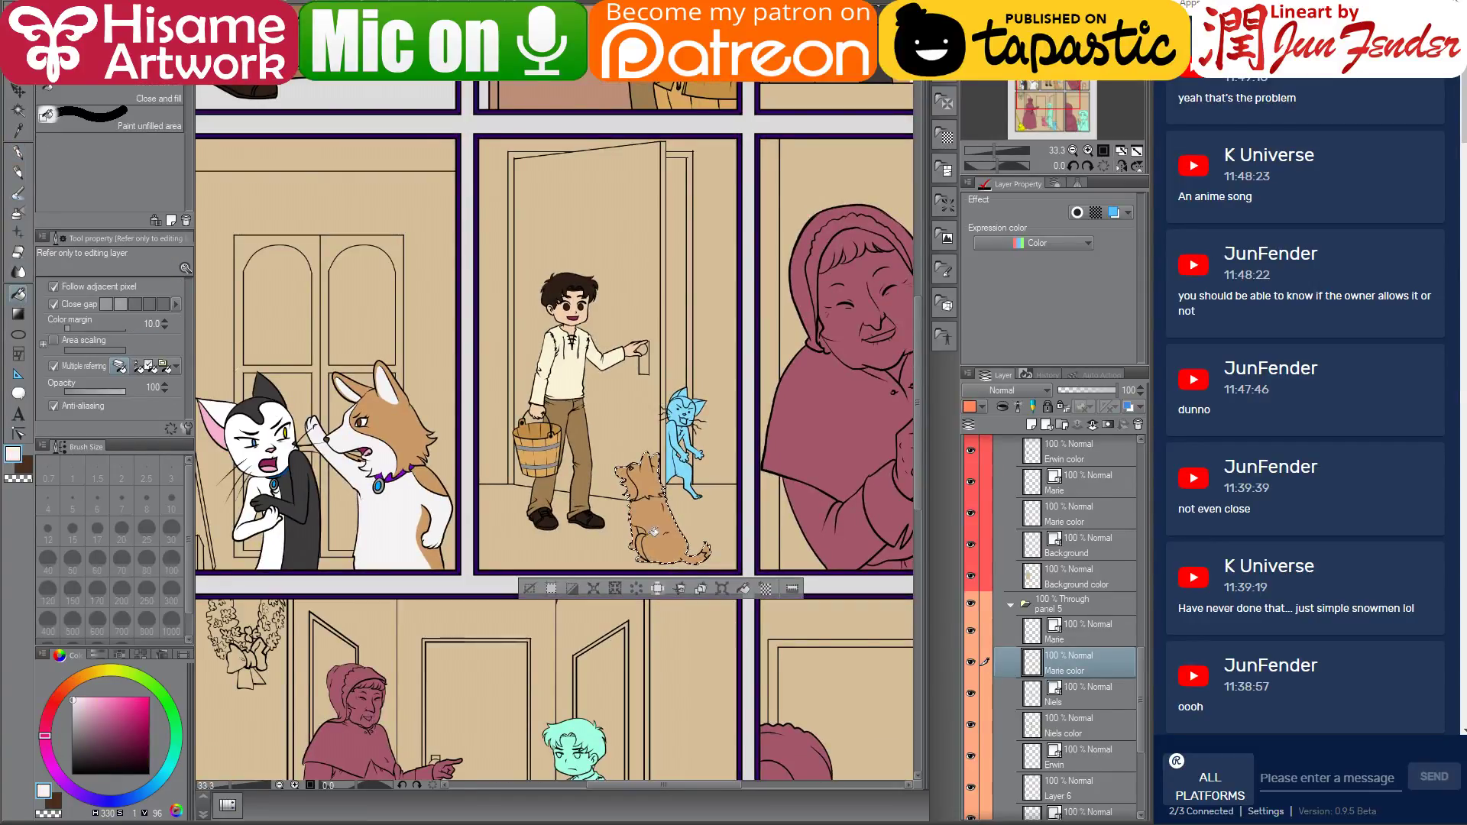
scroll(680, 550, up, 3)
scroll(596, 535, up, 2)
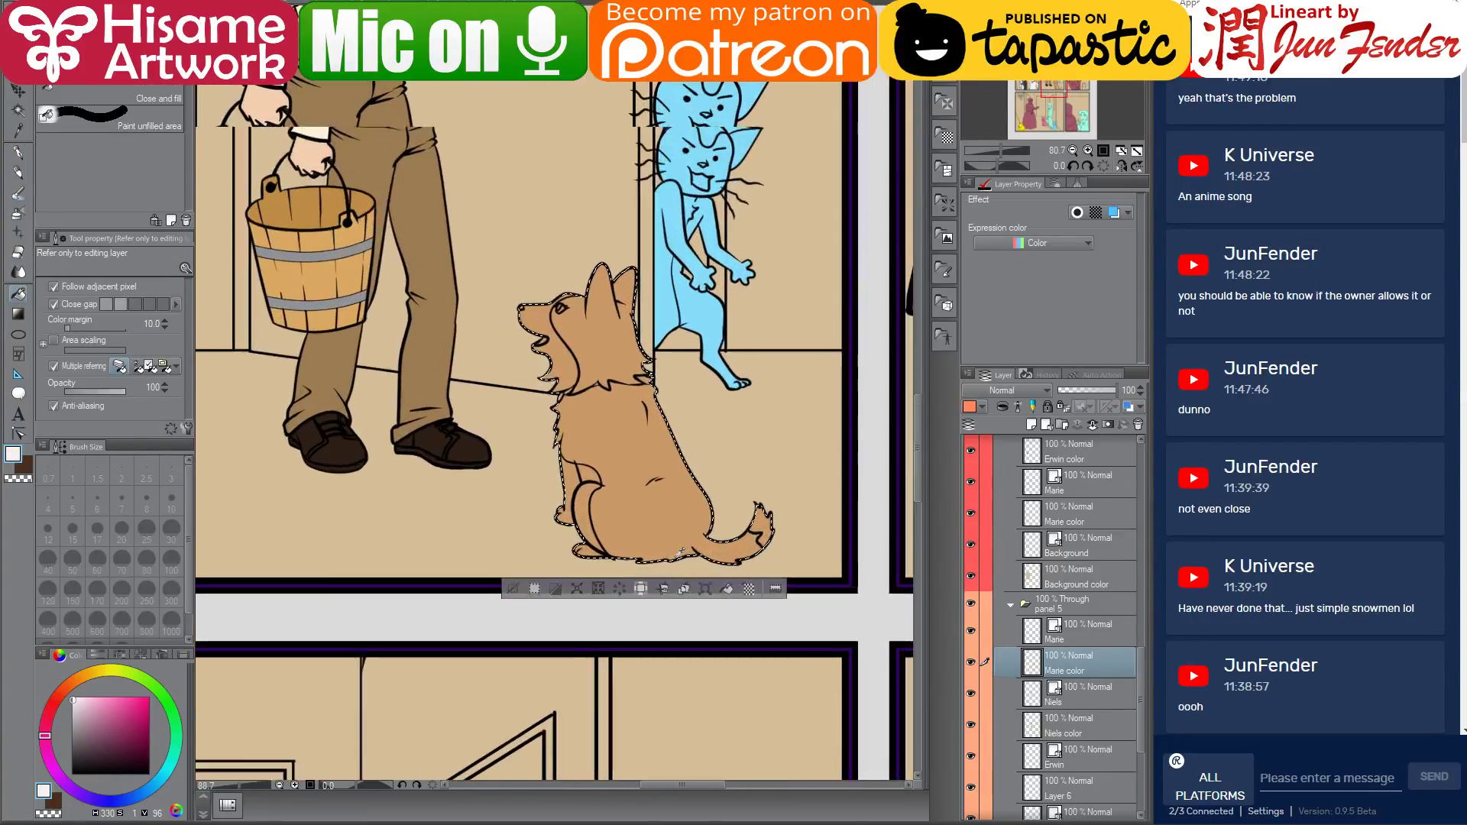
click(589, 526)
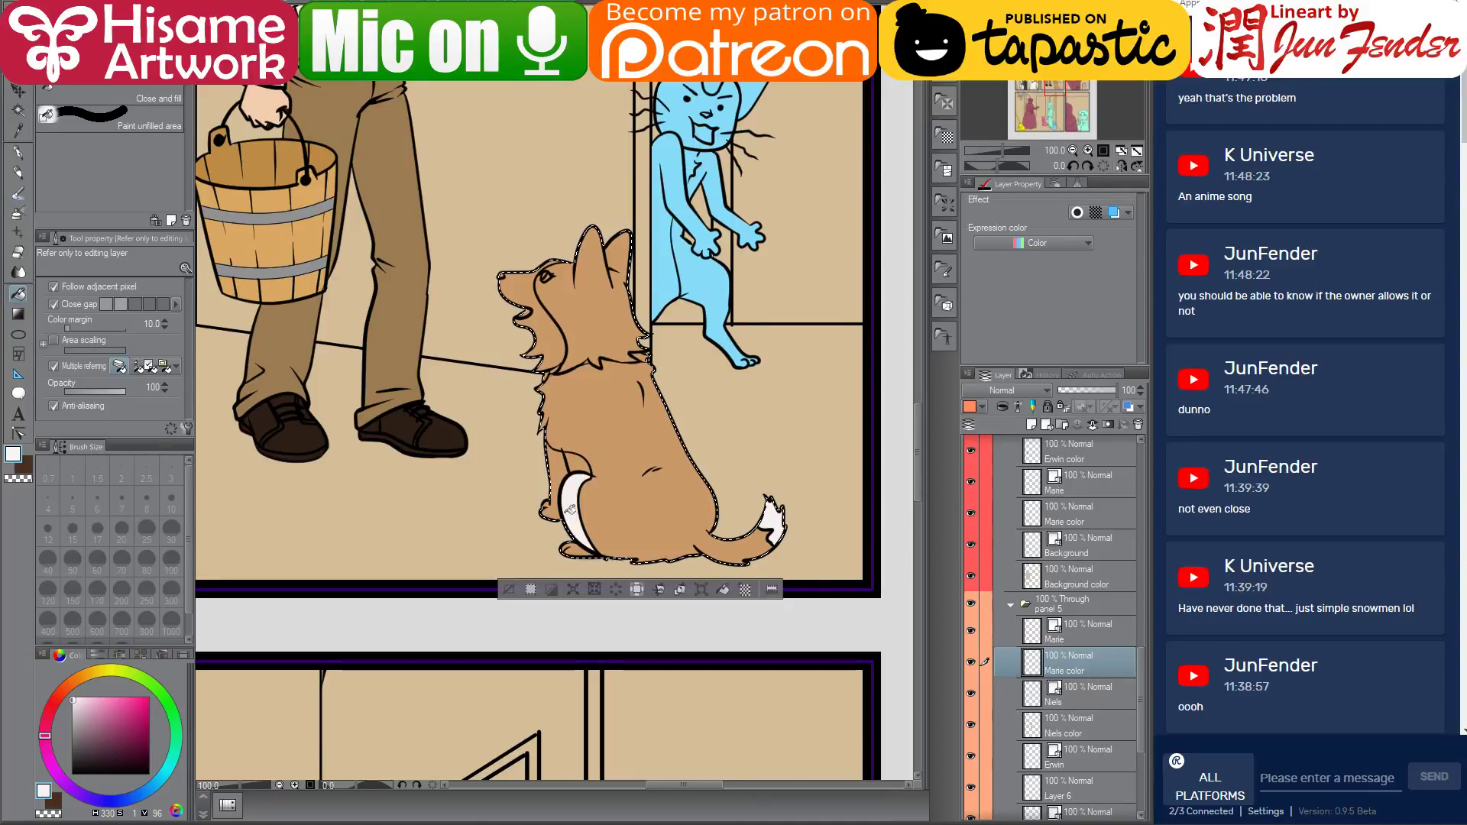
click(564, 466)
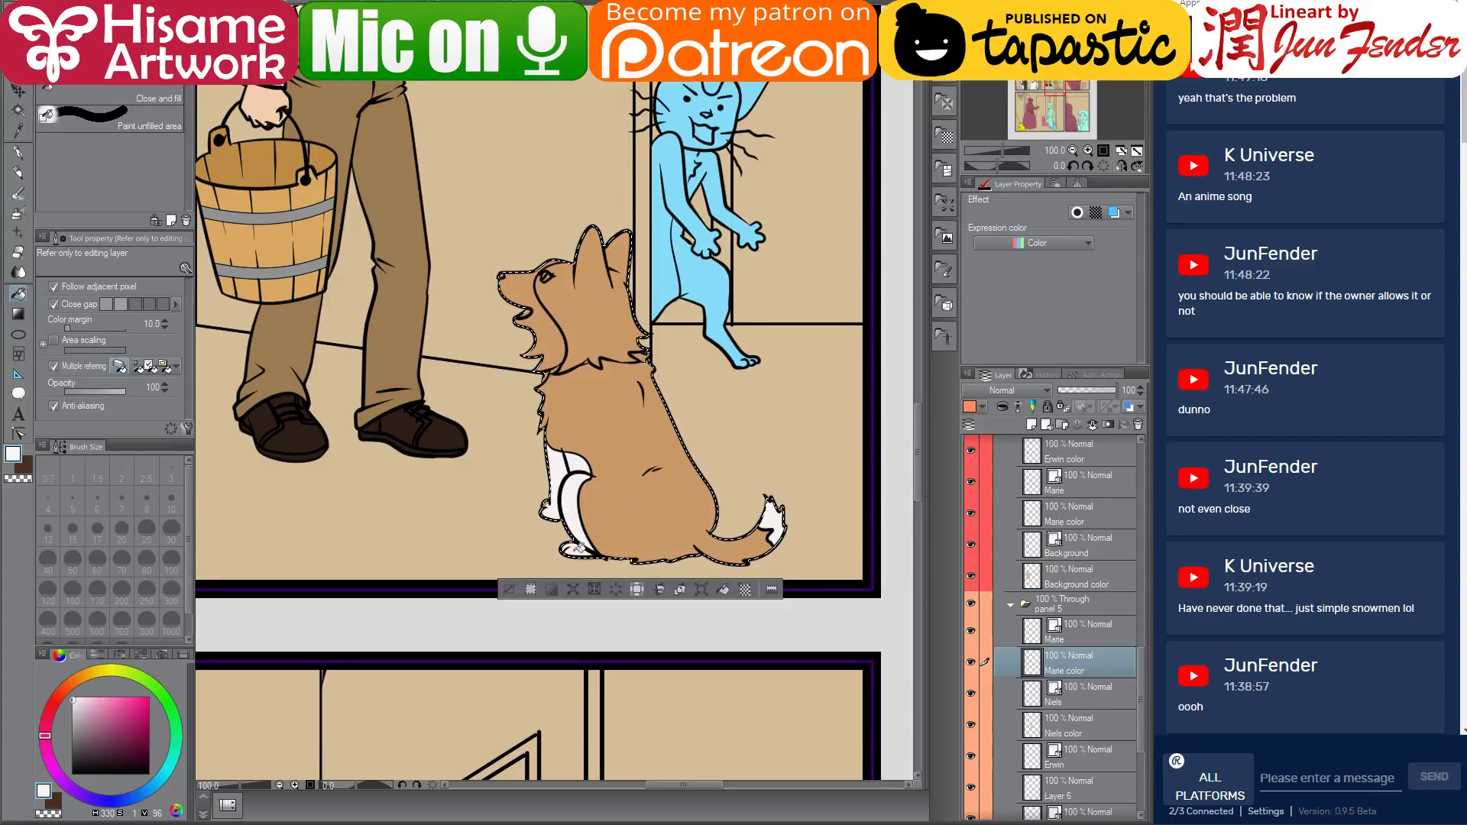
click(548, 327)
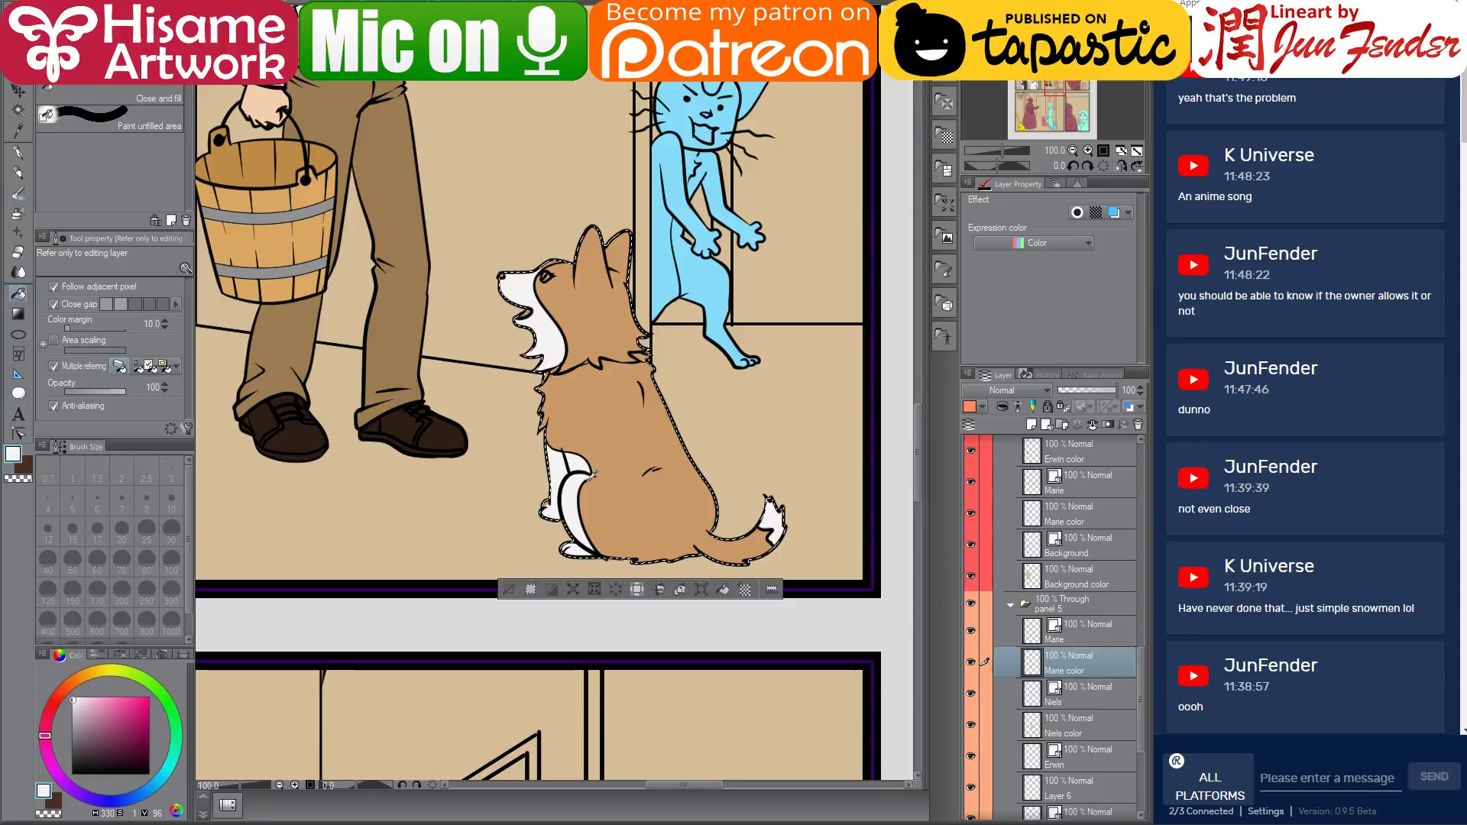
Paint the leftover tan spots on the dog's legs and paws white with the G-pen at brush size 25
scroll(548, 327, up, 1)
click(19, 151)
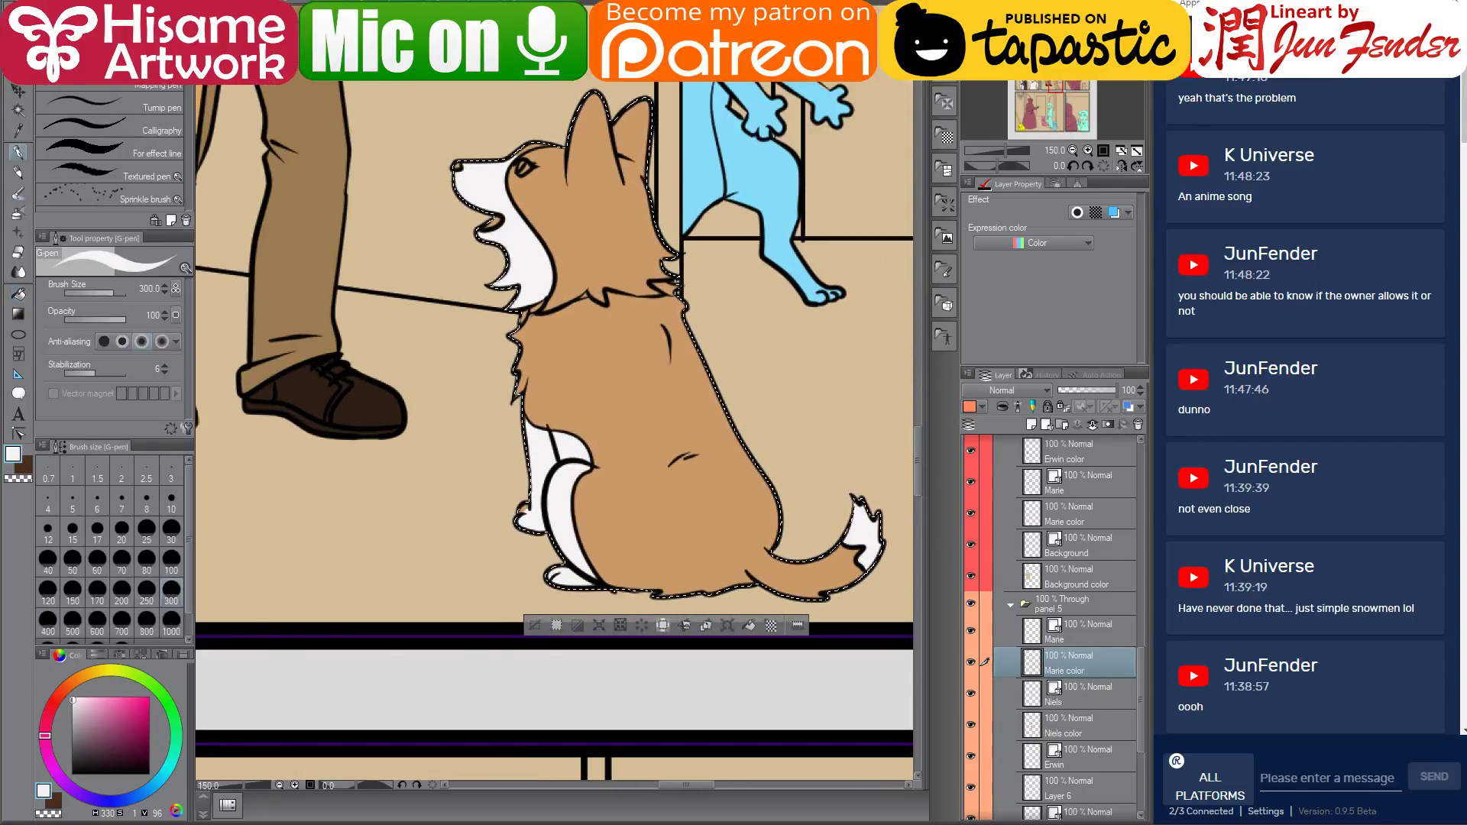
key(bracketleft)
key(bracketleft)
key(bracketleft)
key(bracketleft)
key(bracketleft)
key(bracketleft)
key(bracketleft)
key(bracketleft)
key(bracketleft)
key(bracketleft)
key(bracketleft)
key(bracketleft)
key(bracketleft)
drag(562, 582, 599, 584)
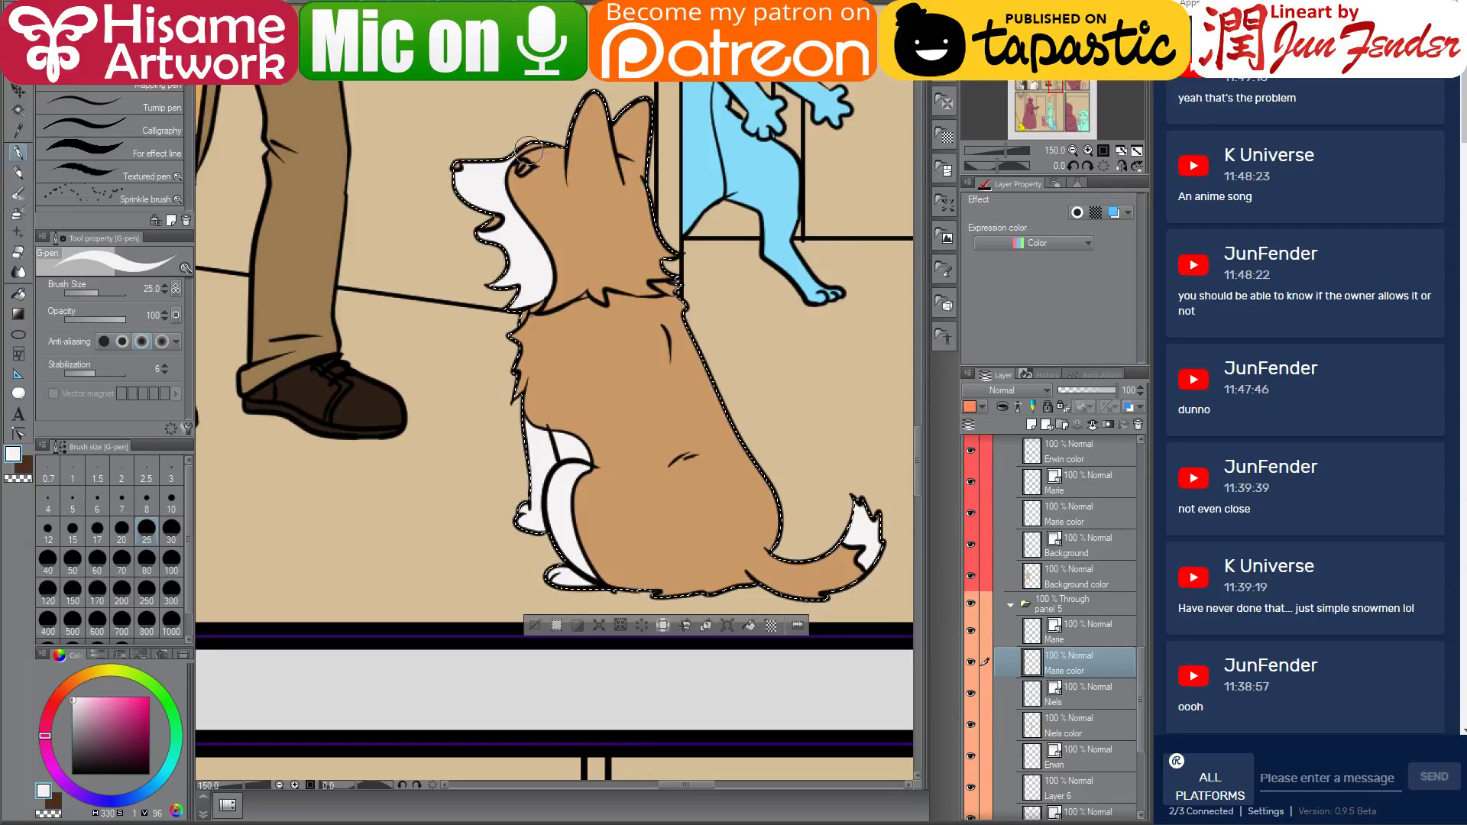
Paint the strip along the dog's brow white, and restore the edge of its front ear with the sampled tan
scroll(566, 198, up, 2)
scroll(507, 303, up, 2)
scroll(507, 303, up, 2)
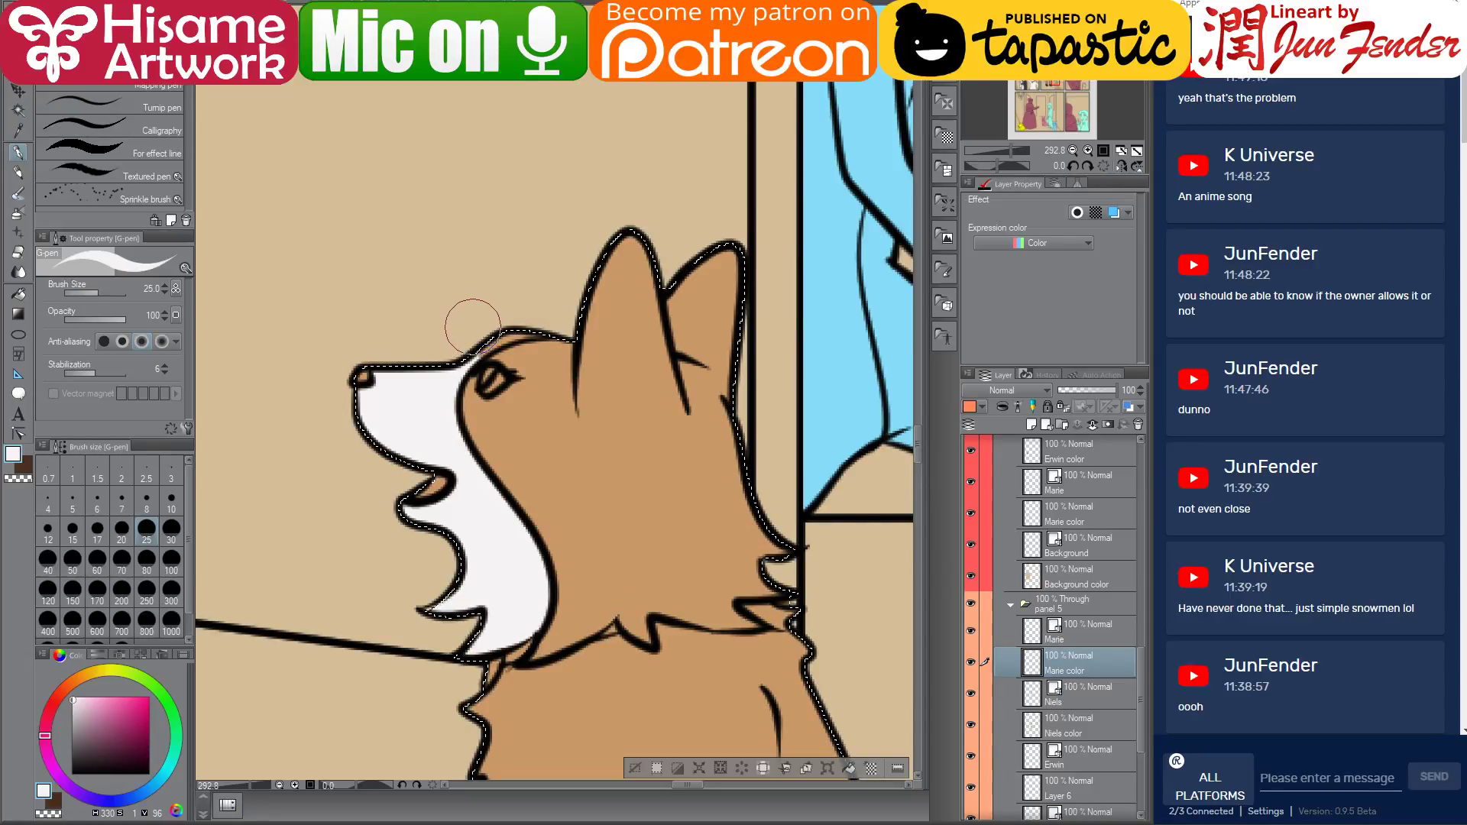
drag(473, 330, 506, 317)
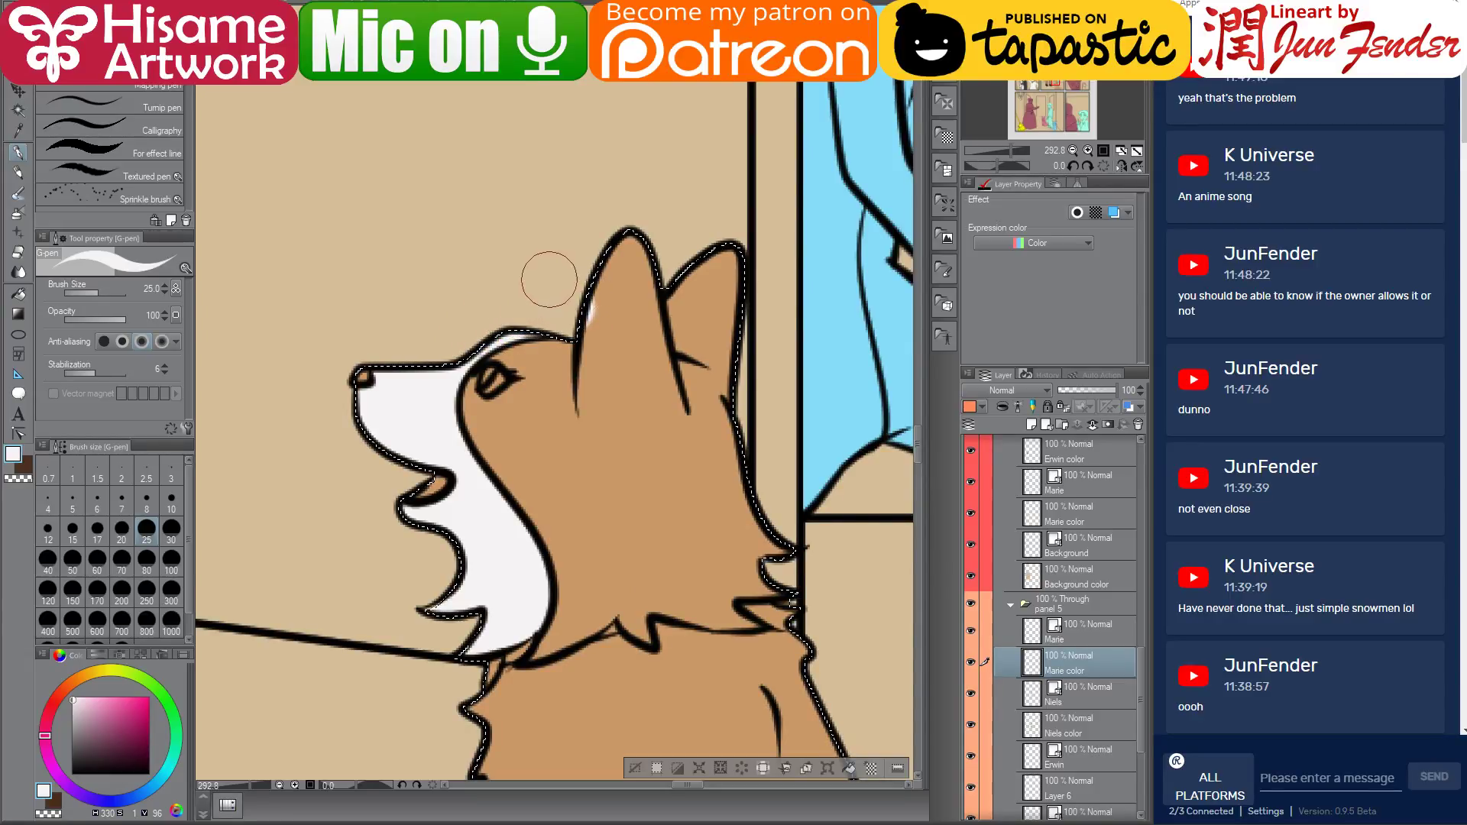
alt+click(603, 264)
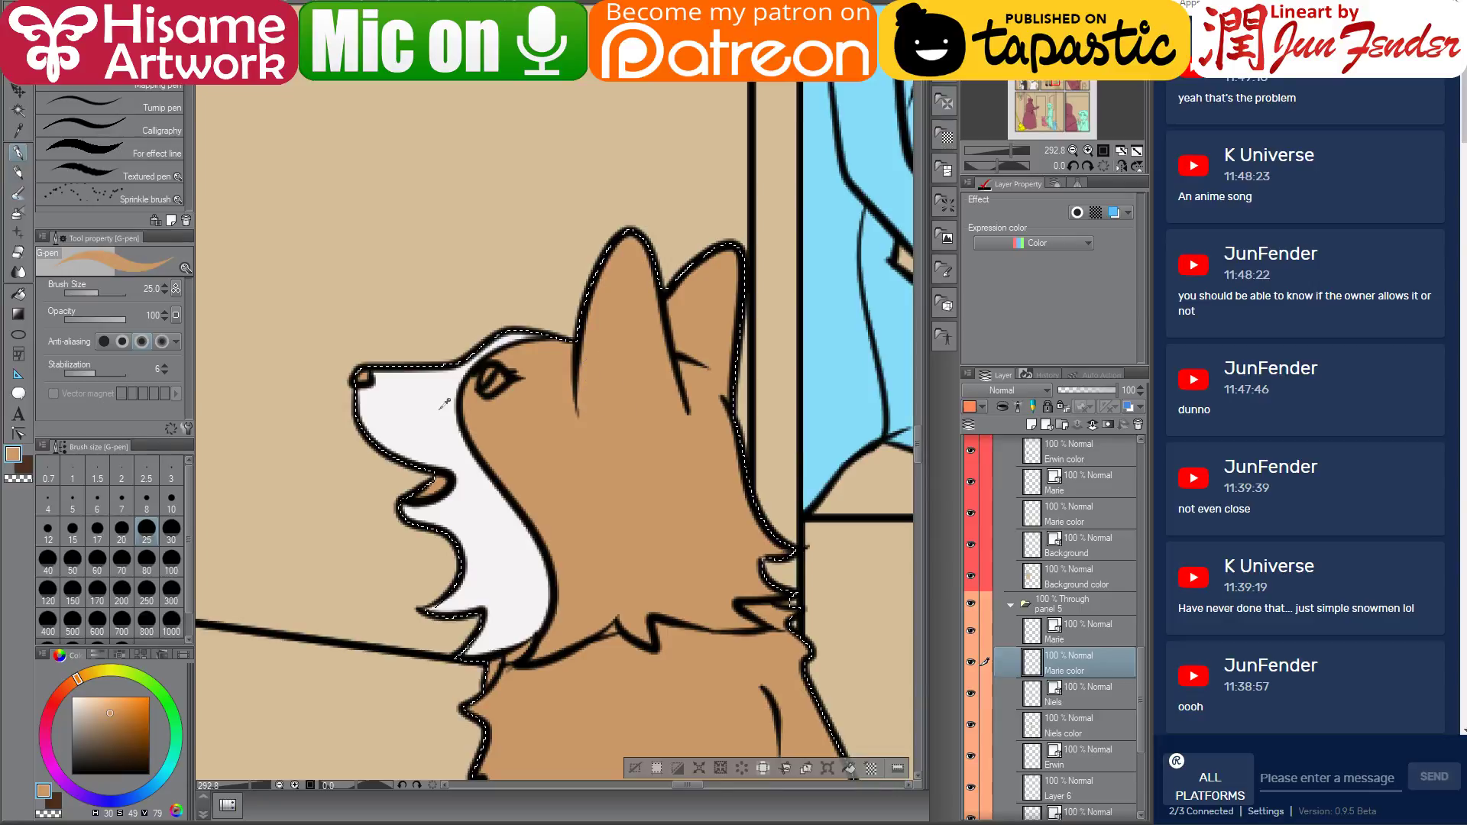
Check the Picarto chat window and return to the drawing
scroll(444, 403, down, 5)
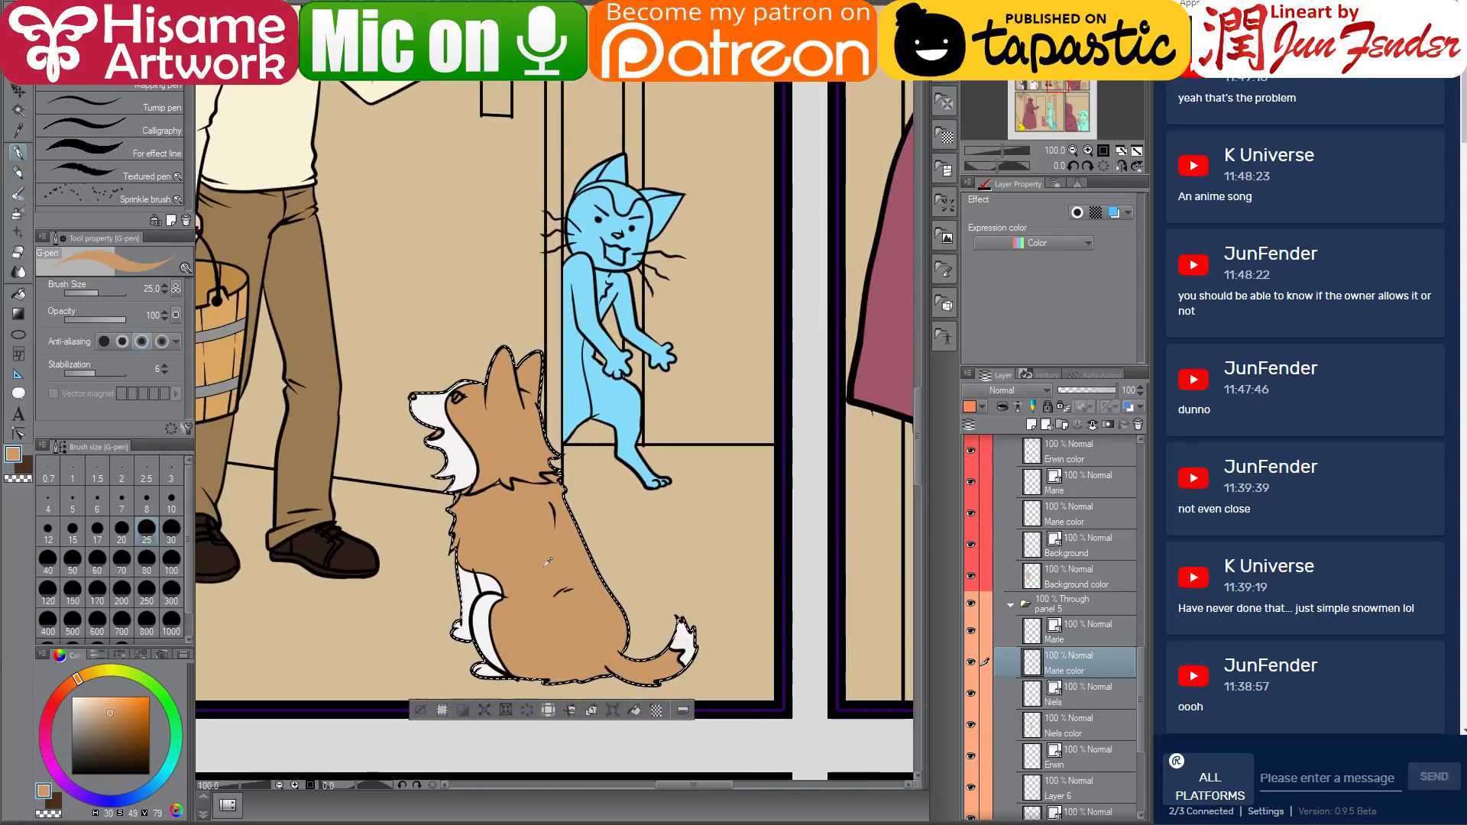
scroll(547, 563, up, 2)
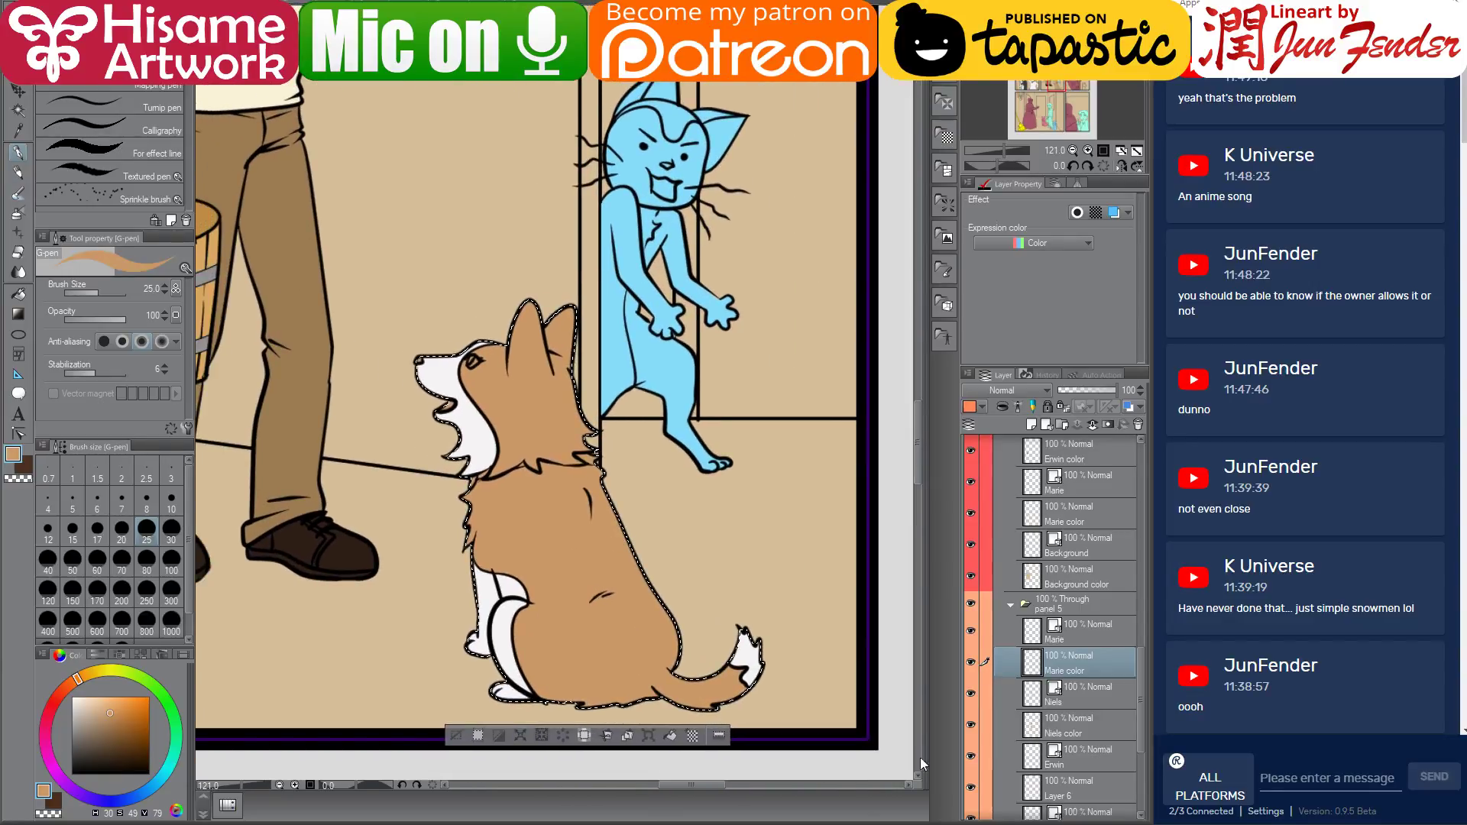
key(alt+Tab)
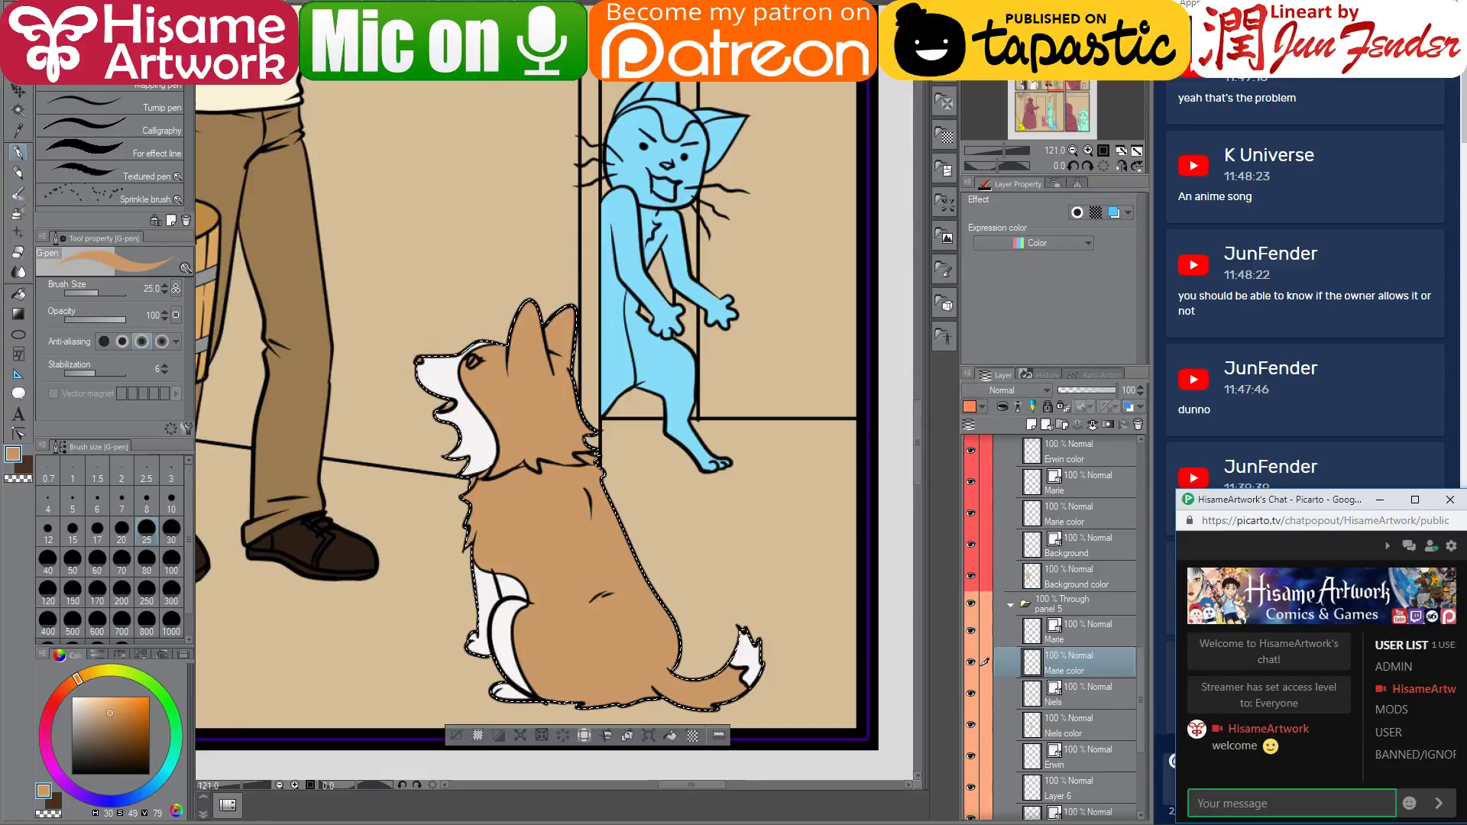
key(alt+Tab)
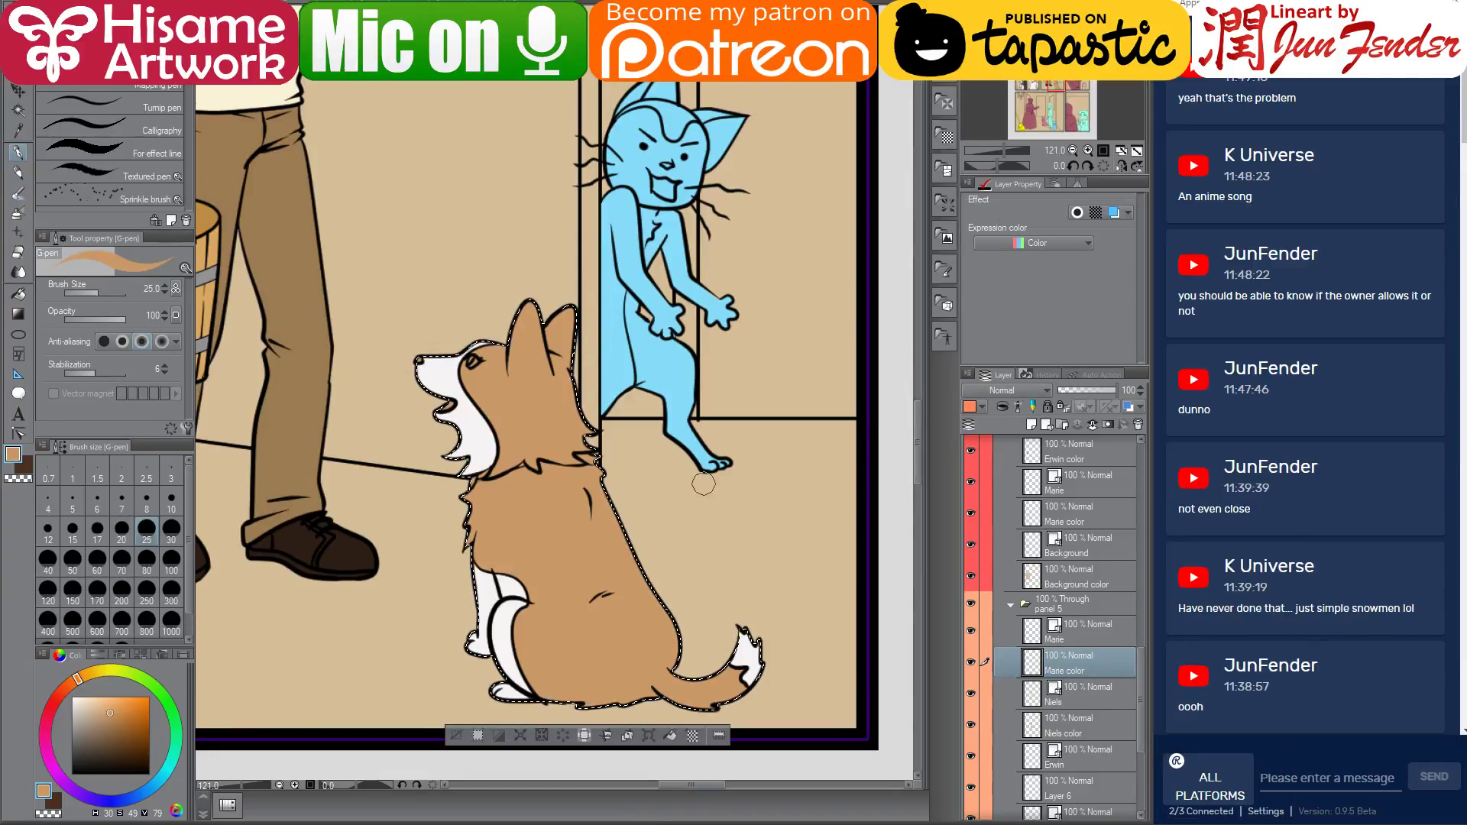
scroll(774, 597, down, 3)
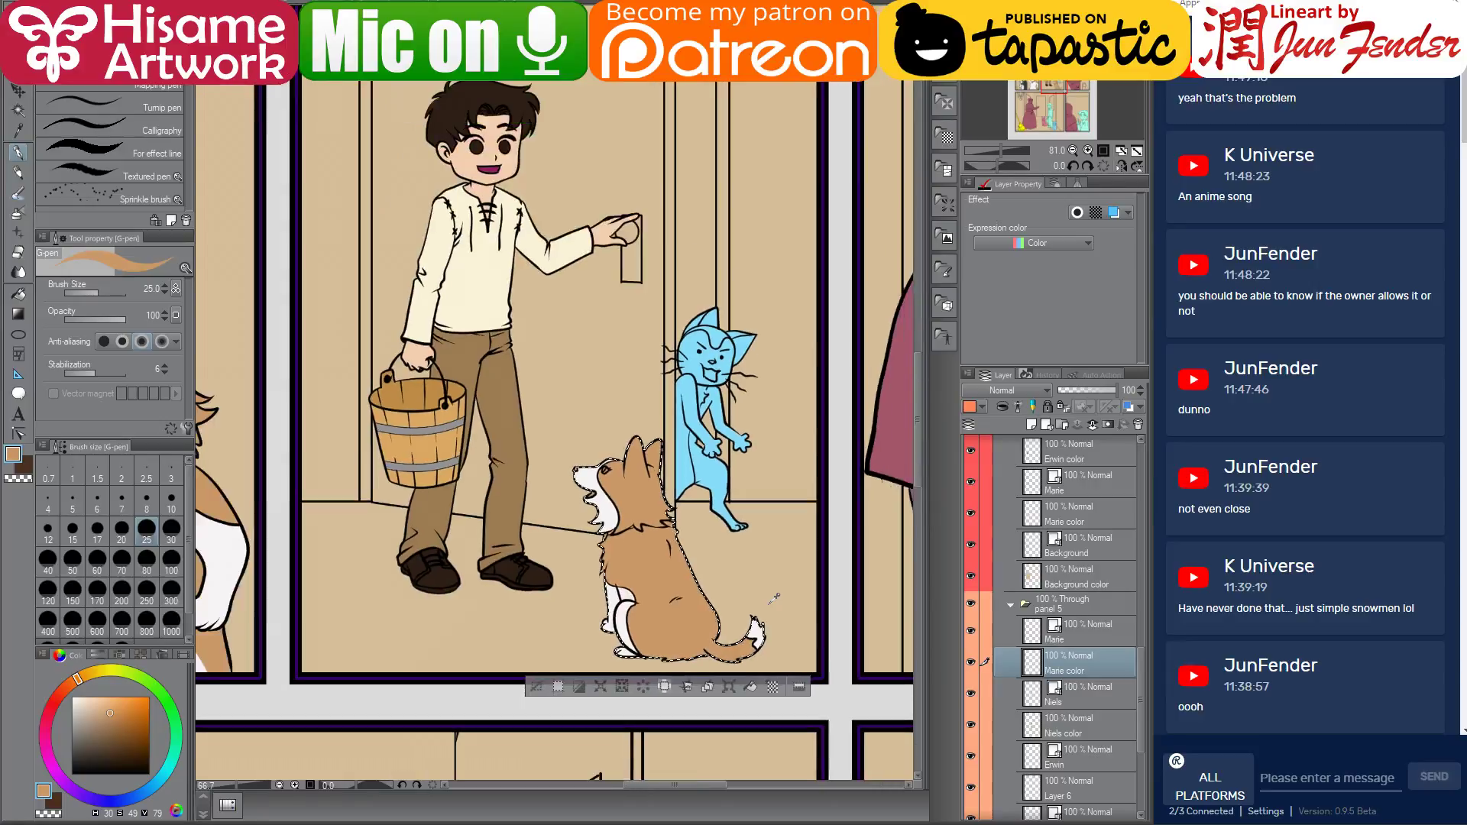
drag(641, 497, 679, 537)
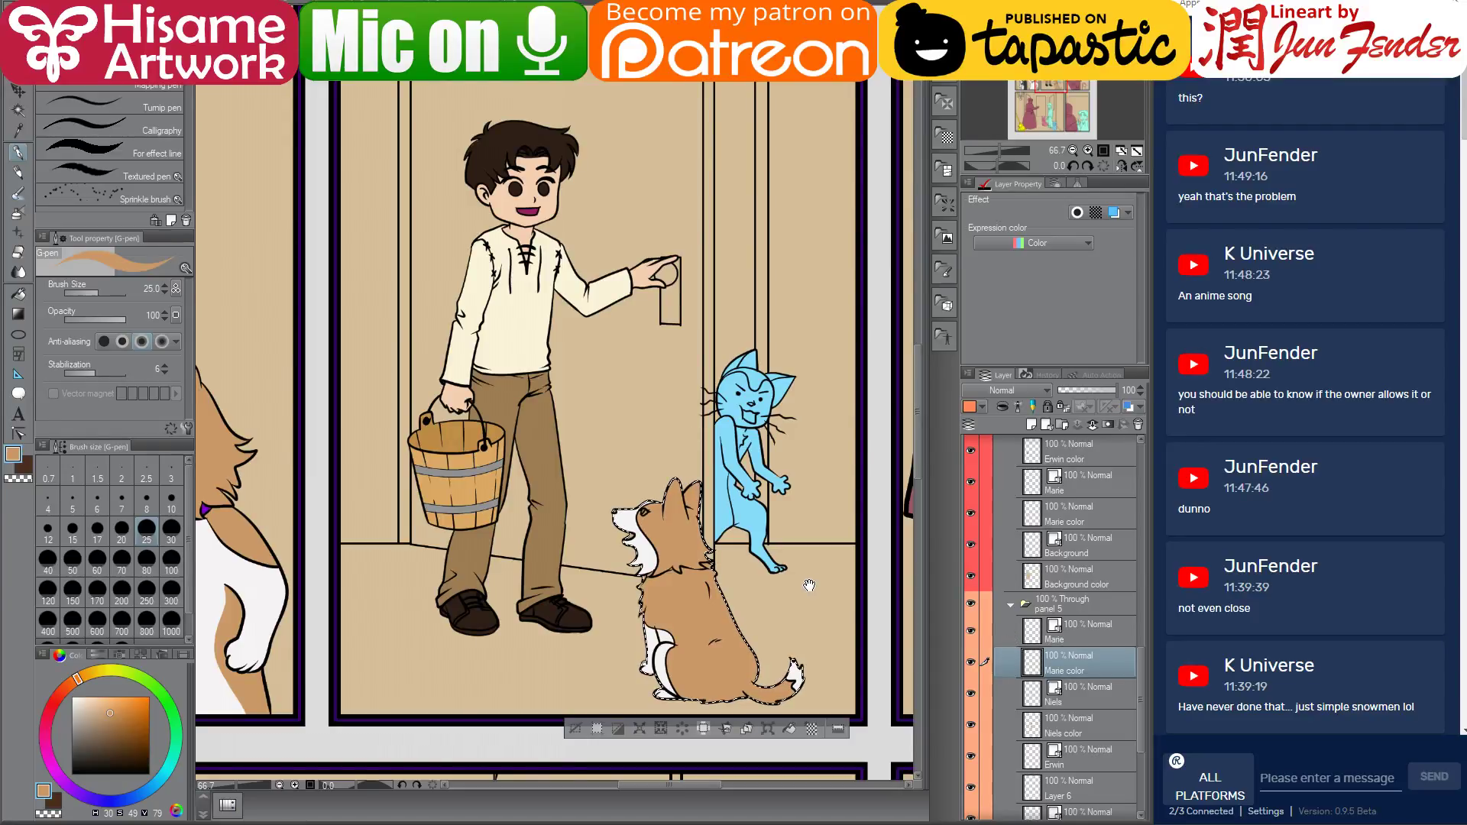
drag(809, 585, 777, 595)
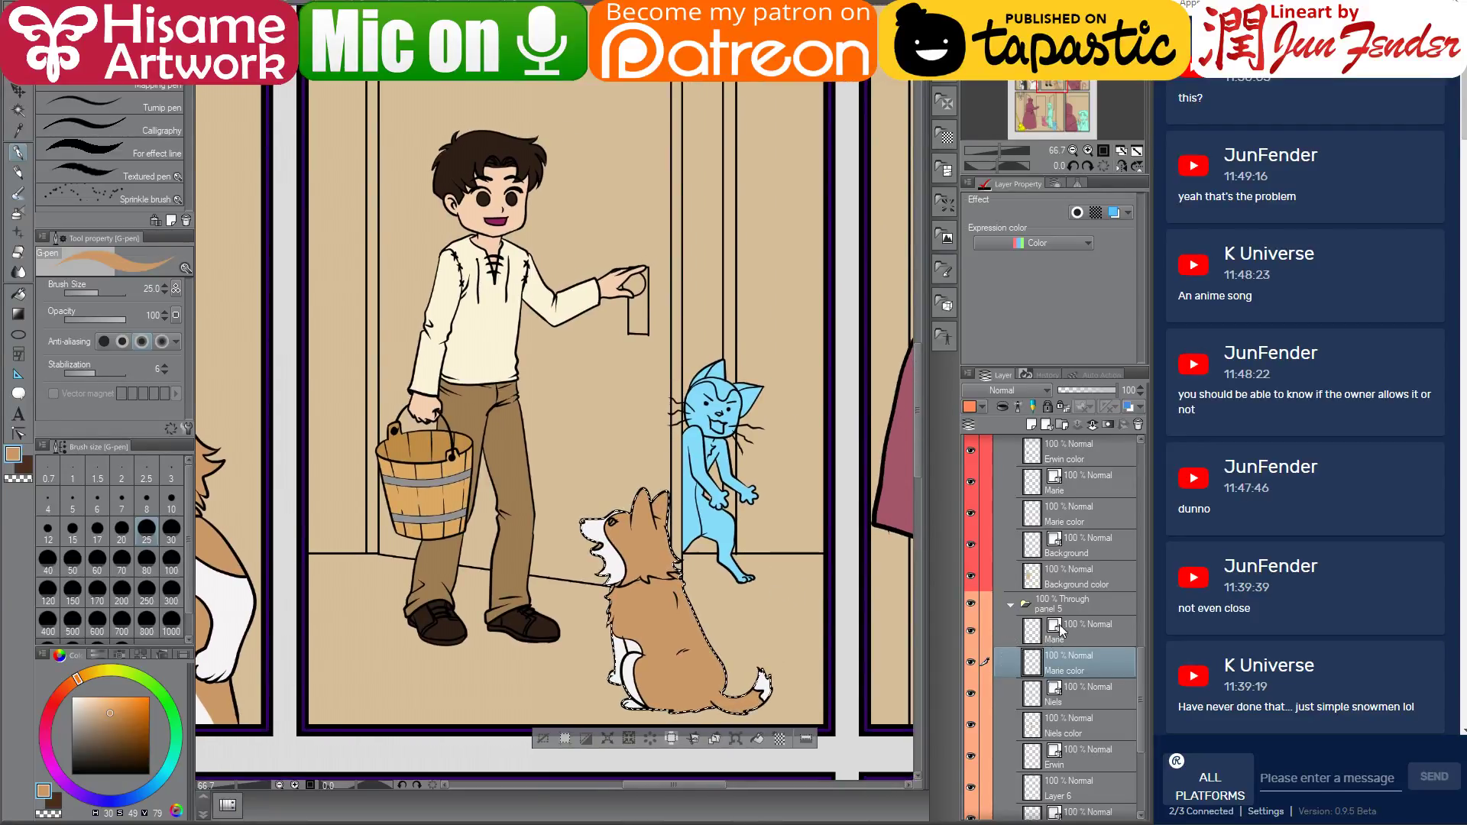
Clear the dog's selection and rename the unnamed colour layer below the Erwin line layer in the panel 5 folder as Erwin color
scroll(1086, 655, down, 2)
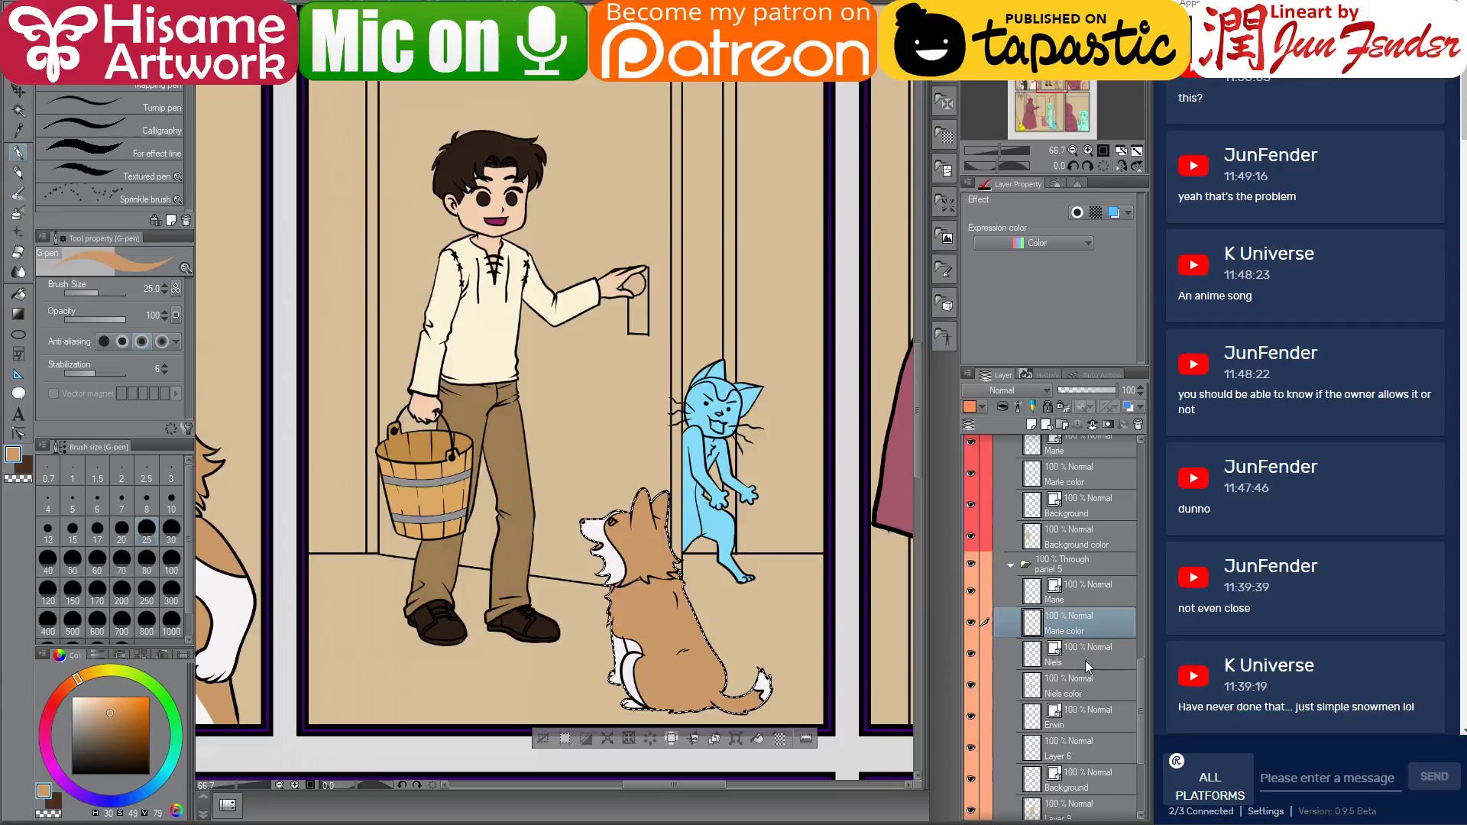
key(ctrl+d)
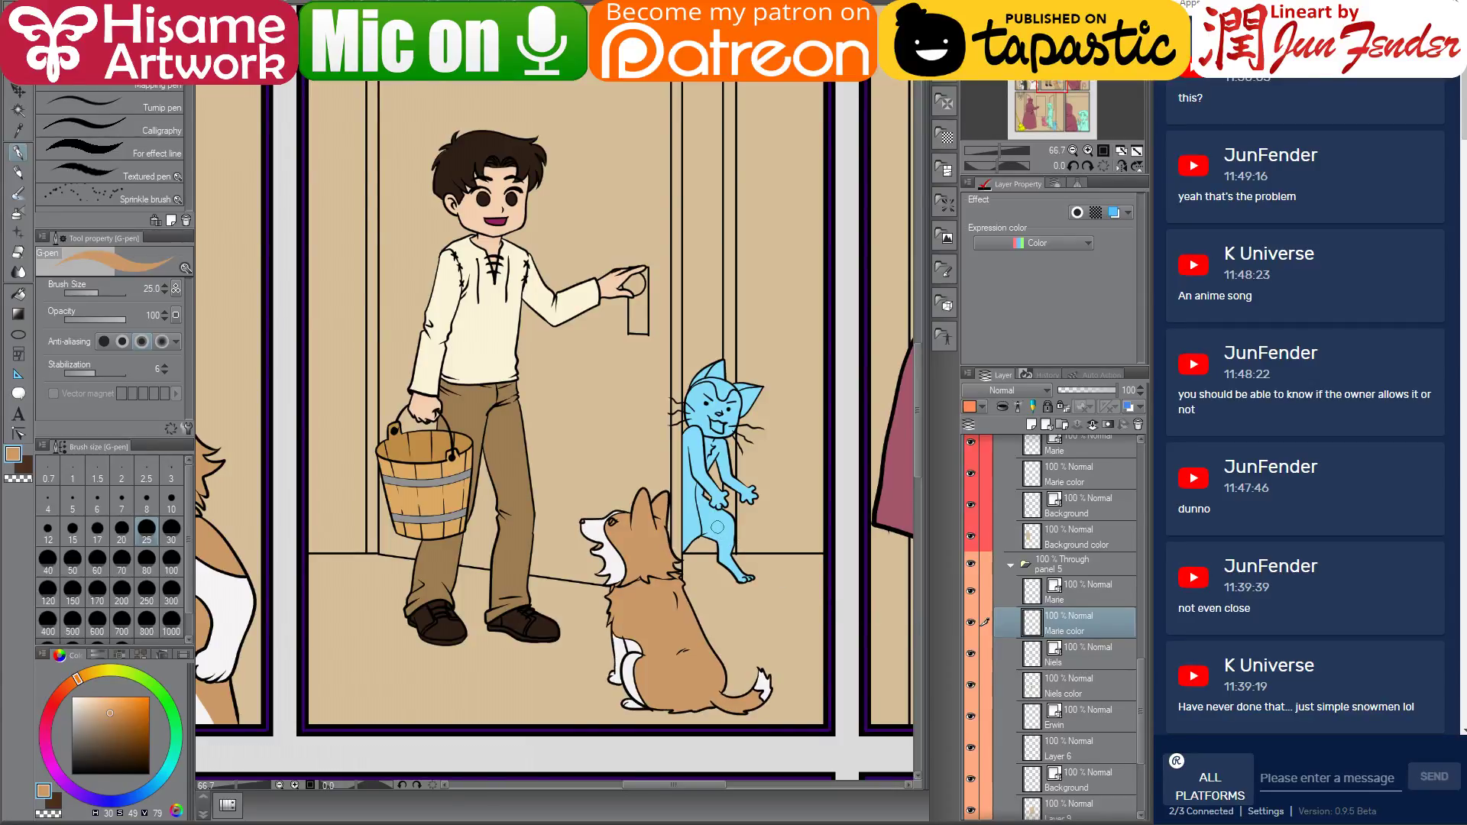
key(o)
click(1085, 749)
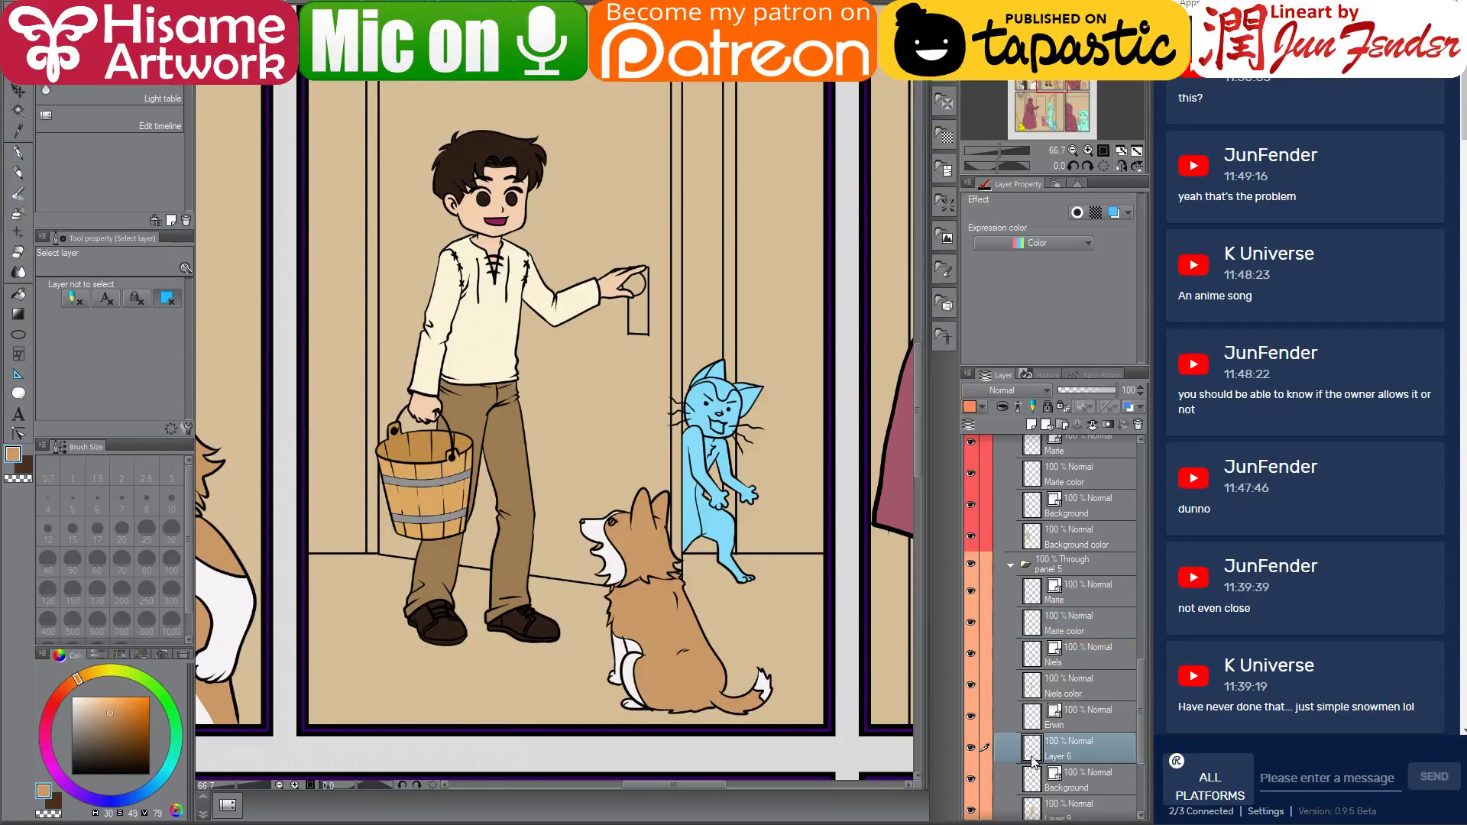
double_click(1065, 753)
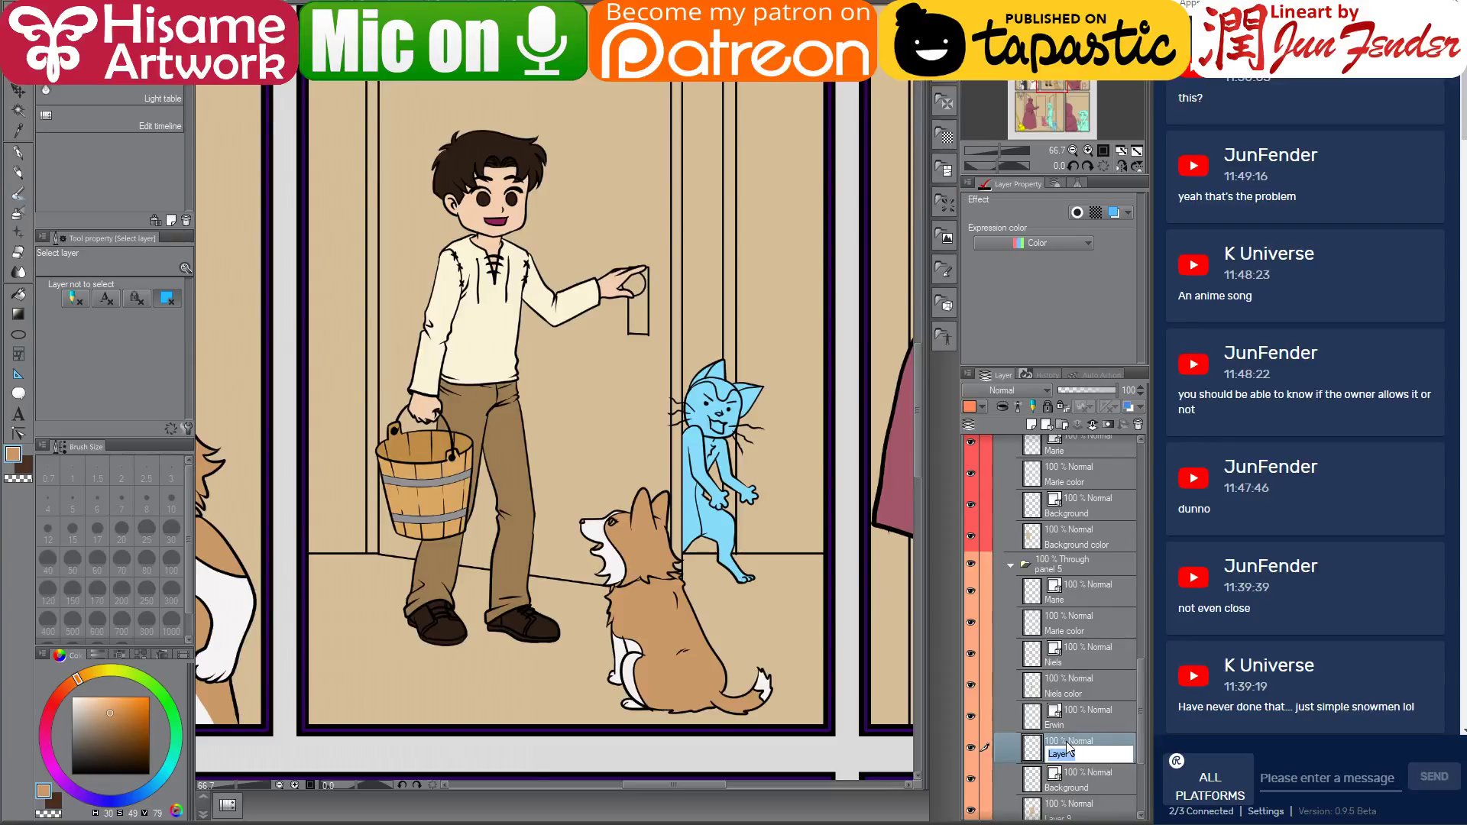
text(Erwin color)
key(Return)
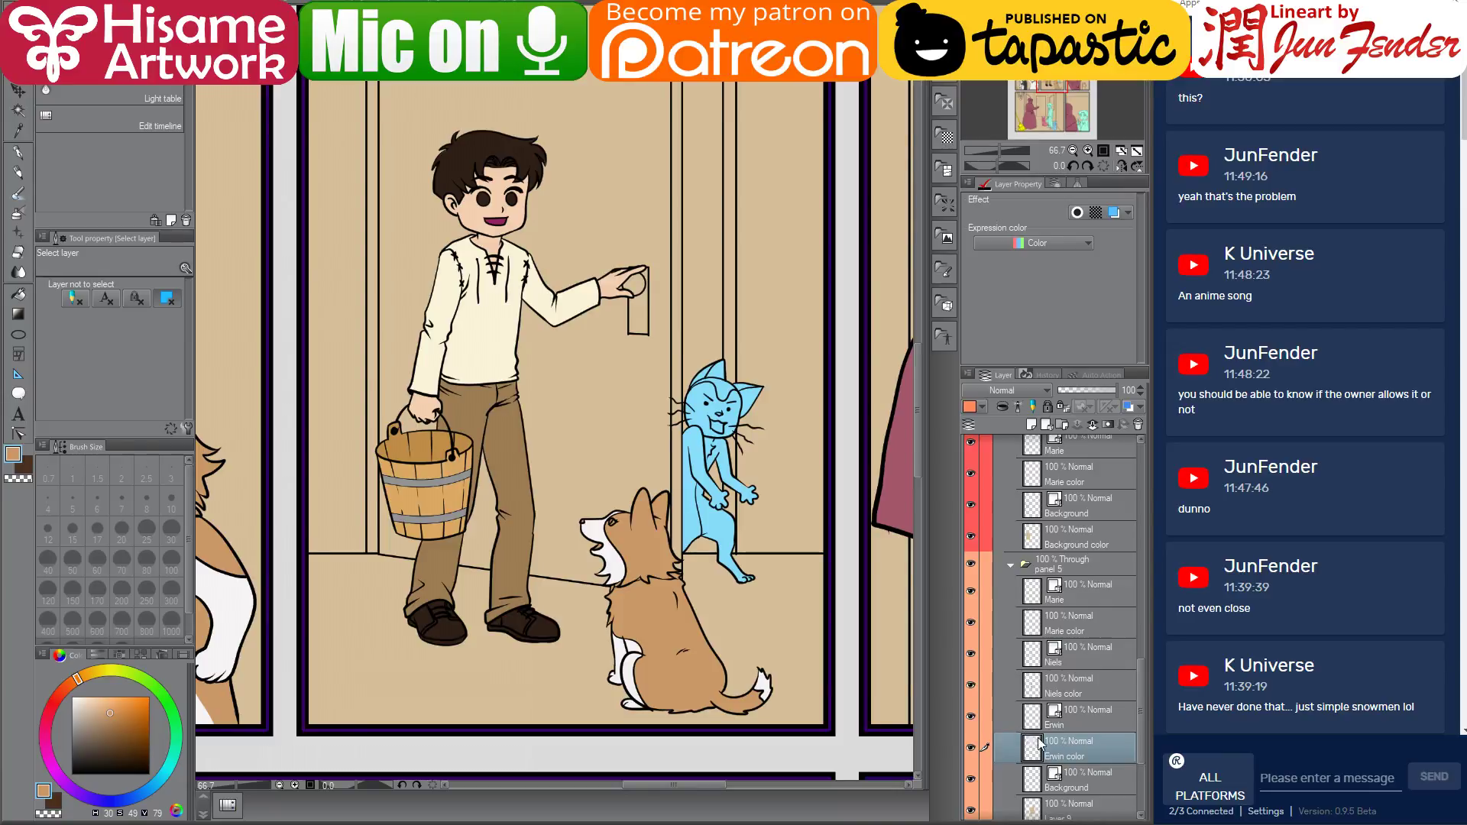
Select the cat's painted area on the Erwin color layer and paint it all dark grey with the G-pen at brush size 800
ctrl+click(1039, 751)
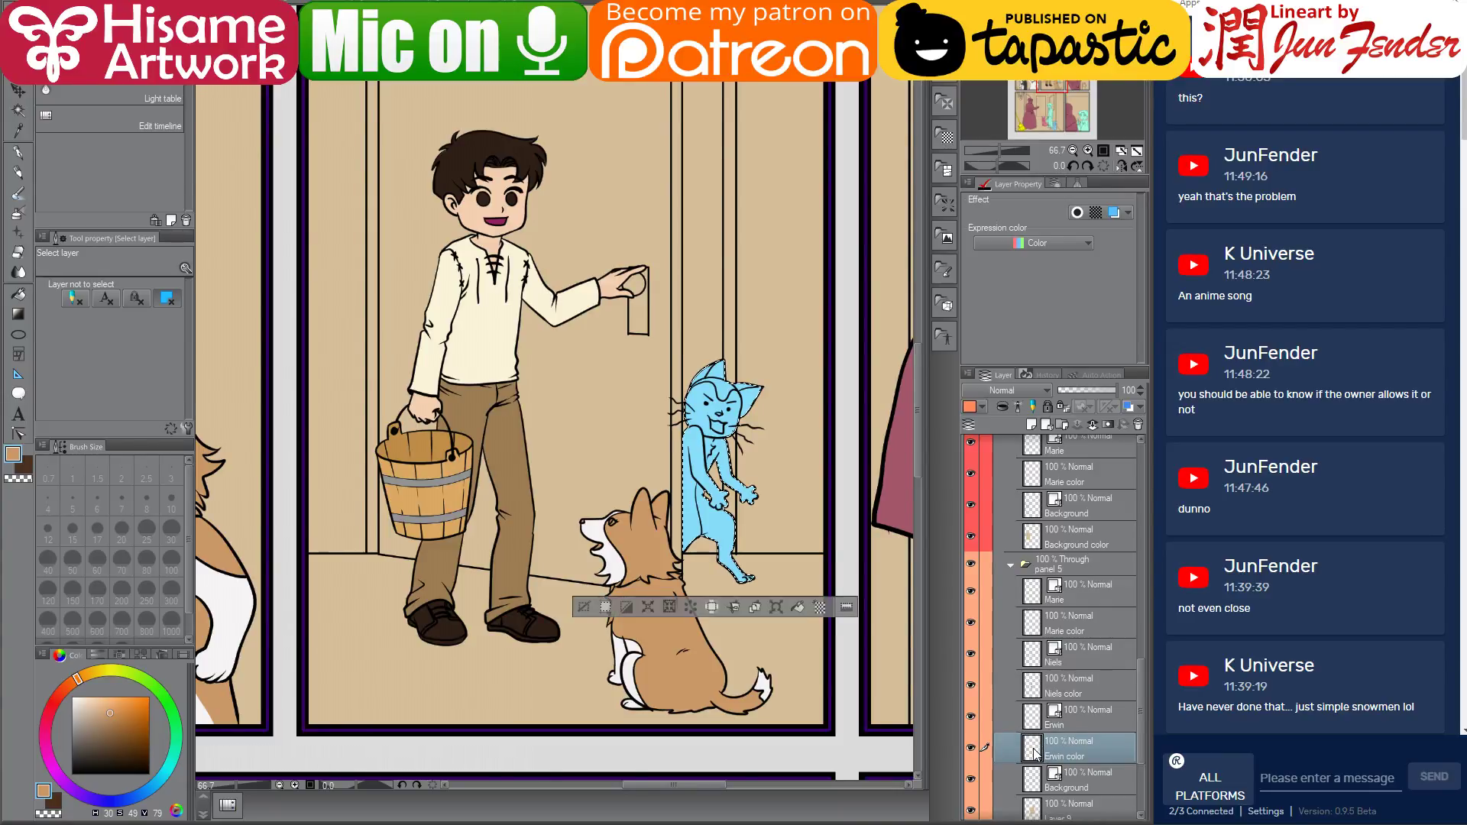
scroll(907, 588, down, 2)
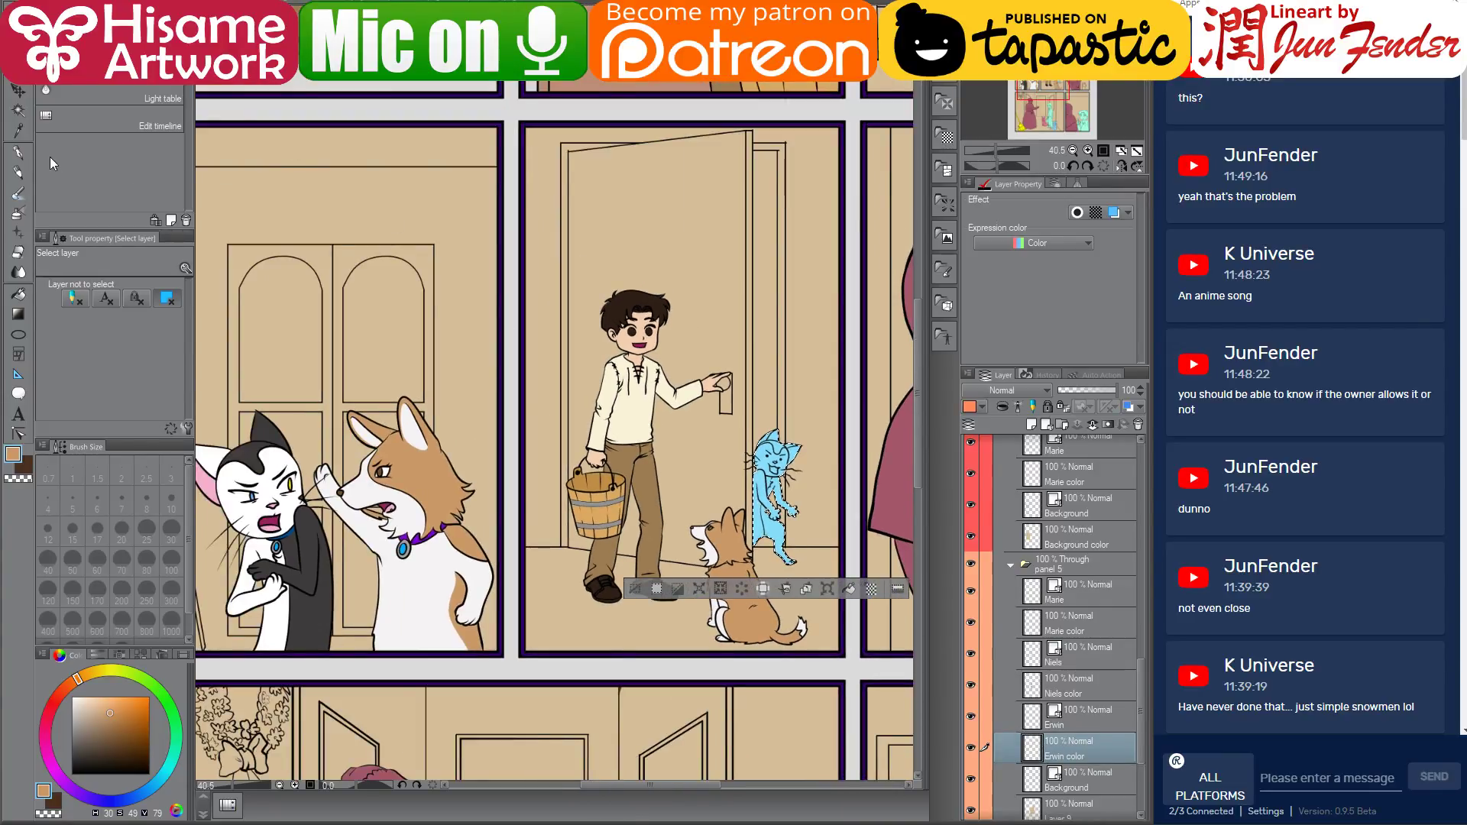
click(18, 152)
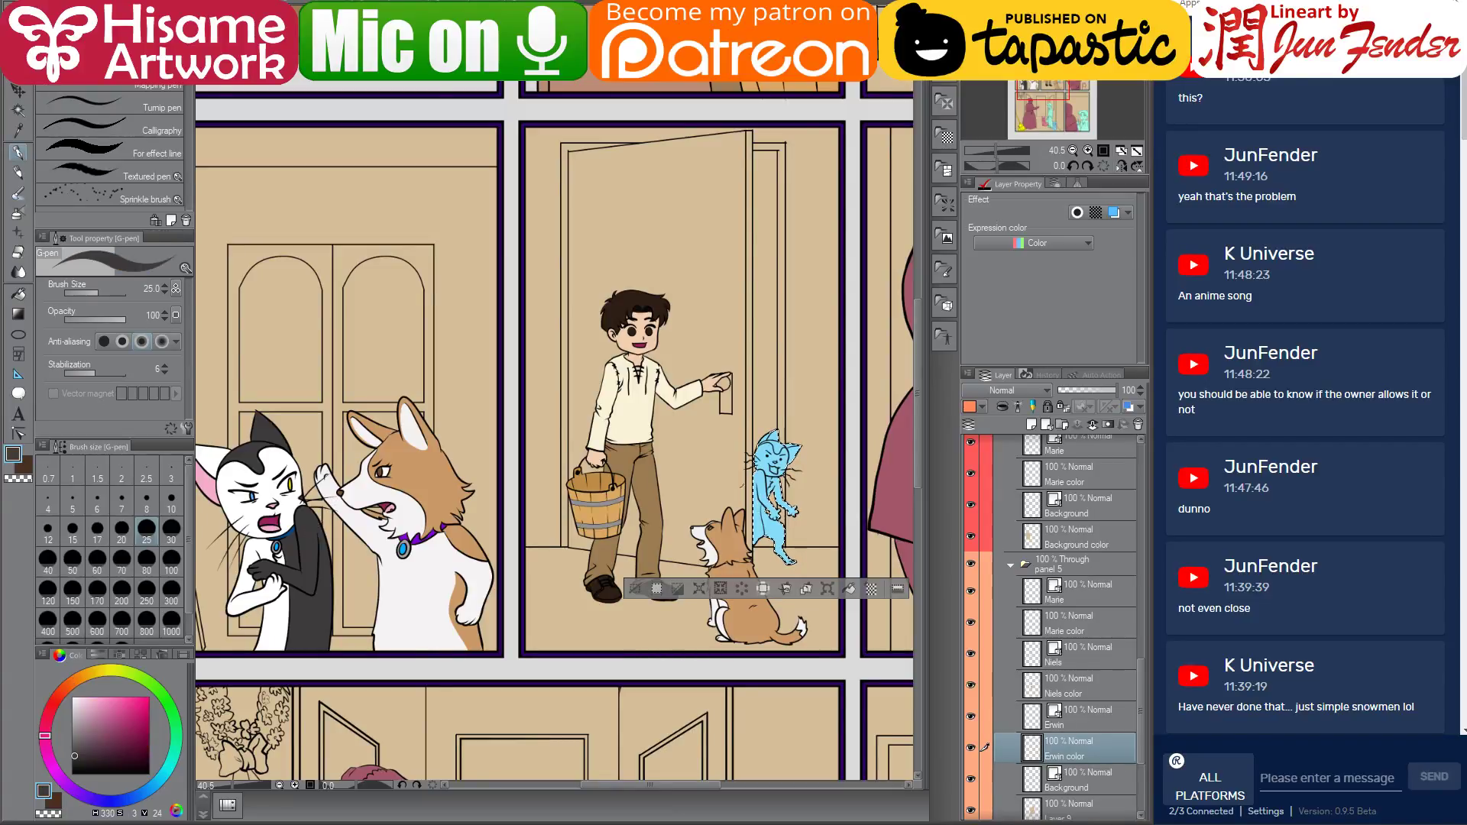
key(bracketright)
key(bracketright)
key(bracketright)
key(bracketright)
key(bracketright)
key(bracketright)
key(bracketright)
key(bracketright)
key(bracketright)
key(bracketright)
key(bracketright)
key(bracketright)
key(bracketright)
key(bracketright)
key(bracketright)
key(bracketright)
key(bracketright)
key(bracketright)
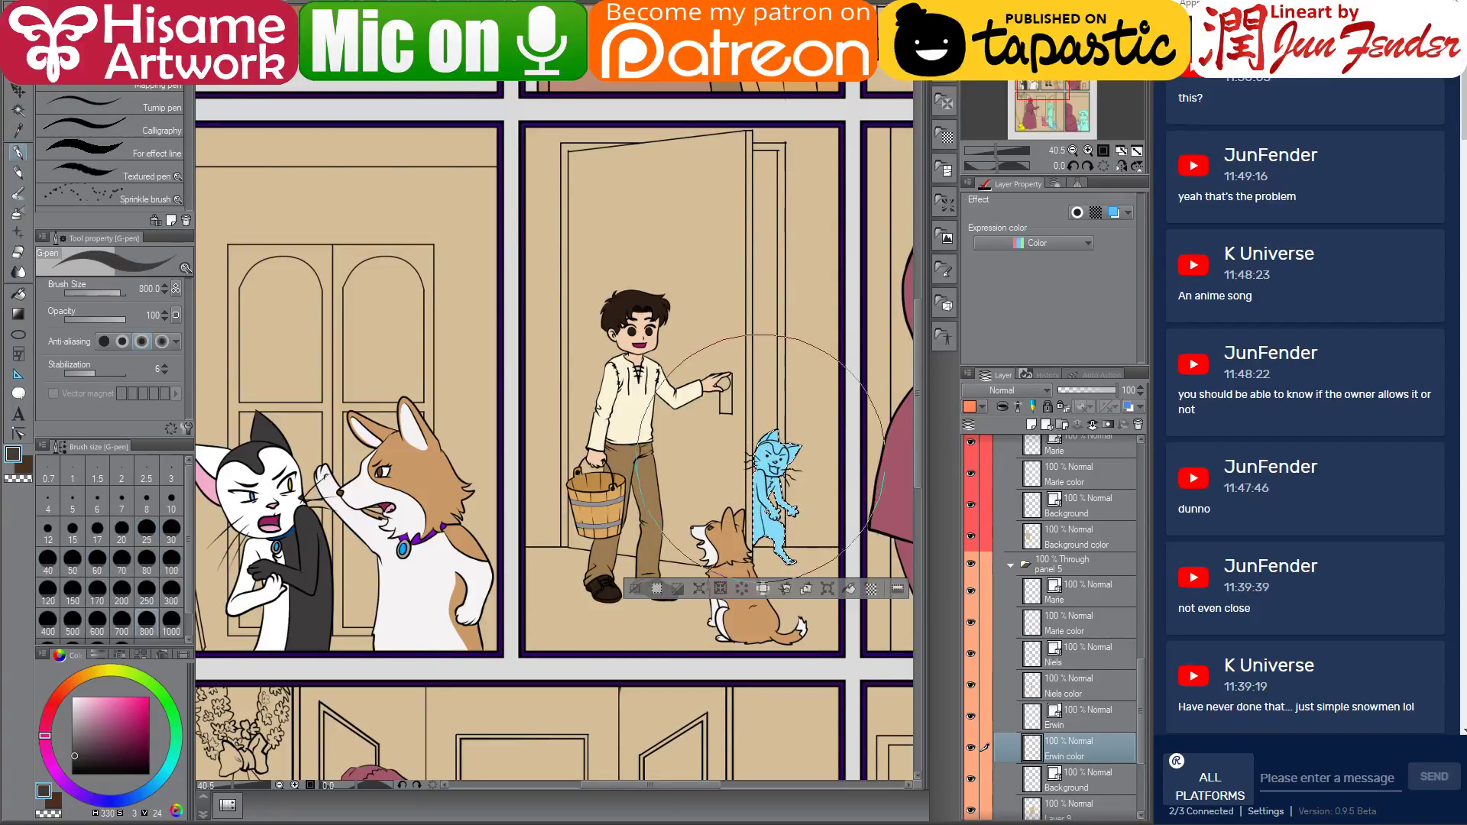
mouse_move(771, 458)
mouse_down()
mouse_move(767, 507)
mouse_move(733, 649)
mouse_up()
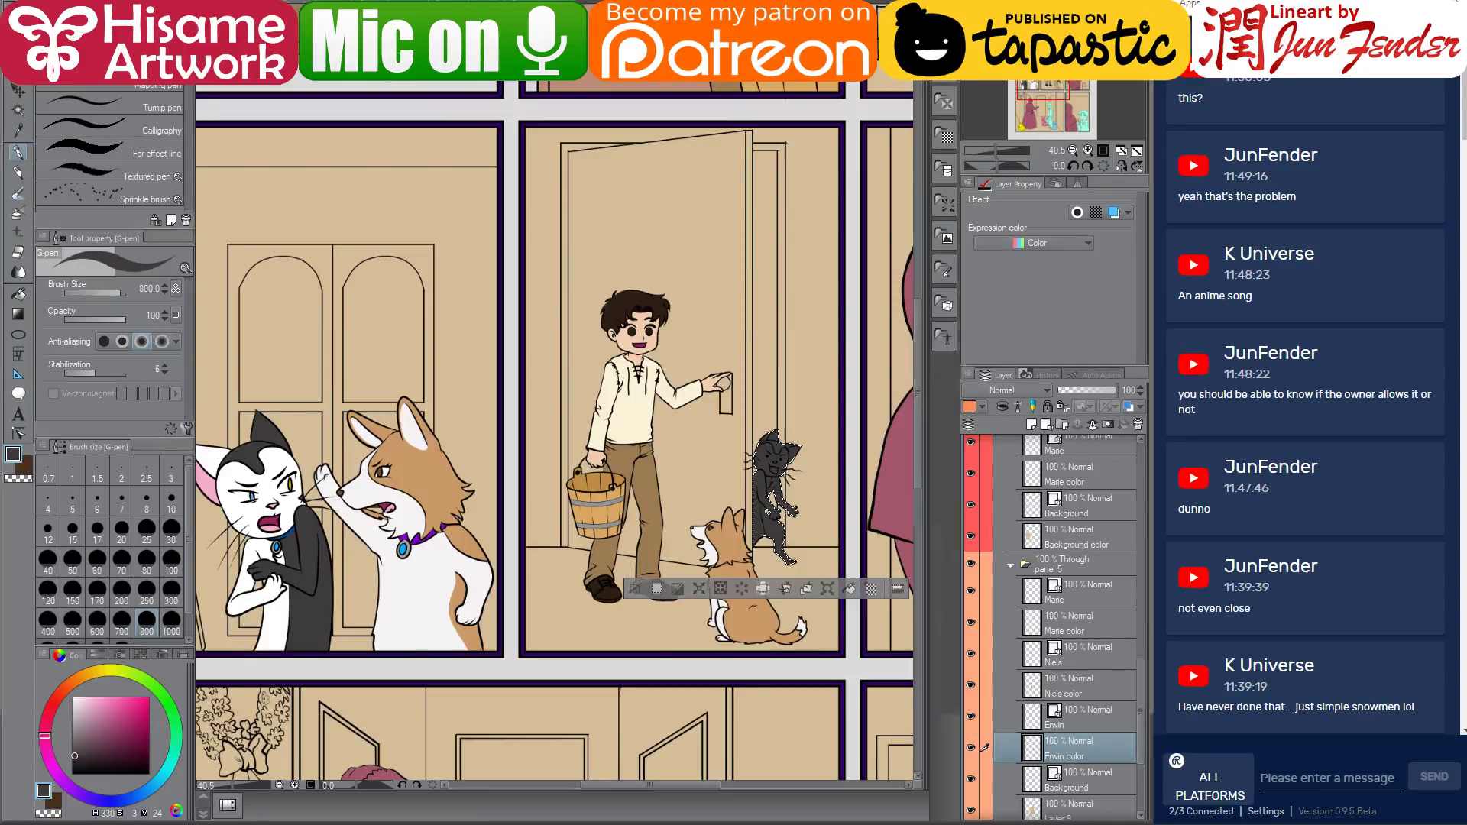
Switch to the browser and check the latest messages in the YouTube live stream chat
click(397, 811)
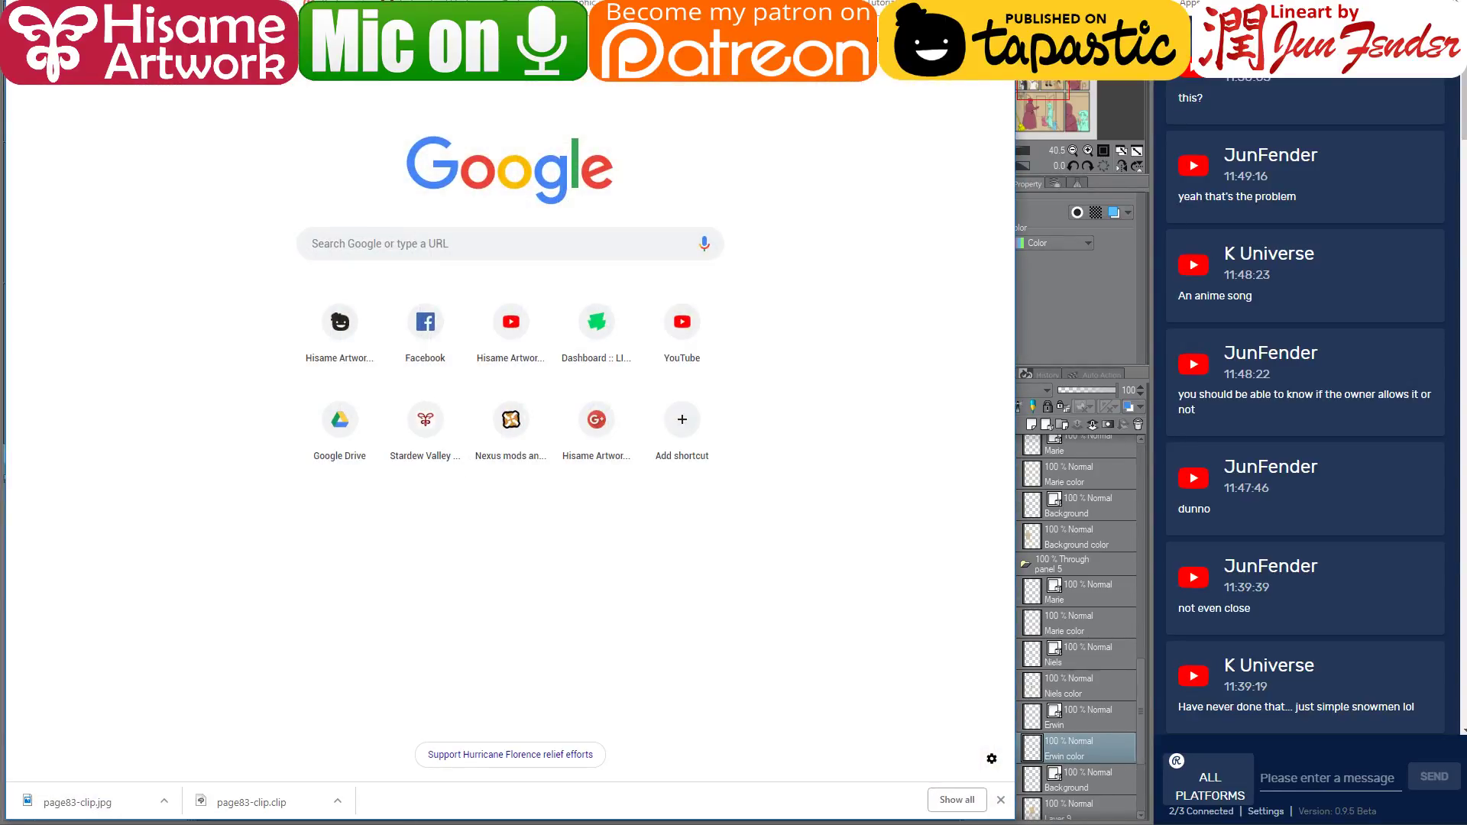
key(ctrl+Tab)
click(805, 449)
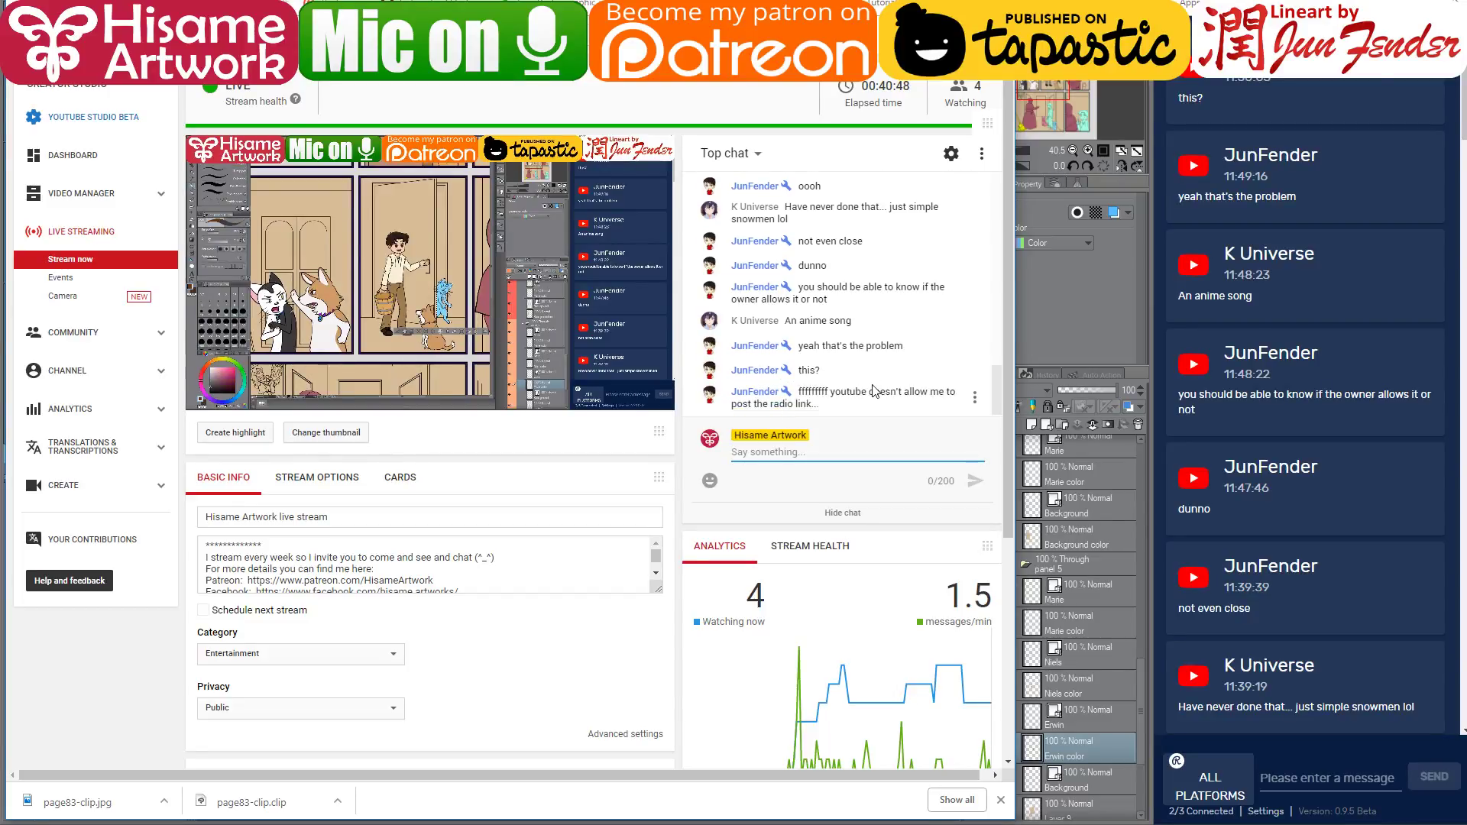
right_click(775, 394)
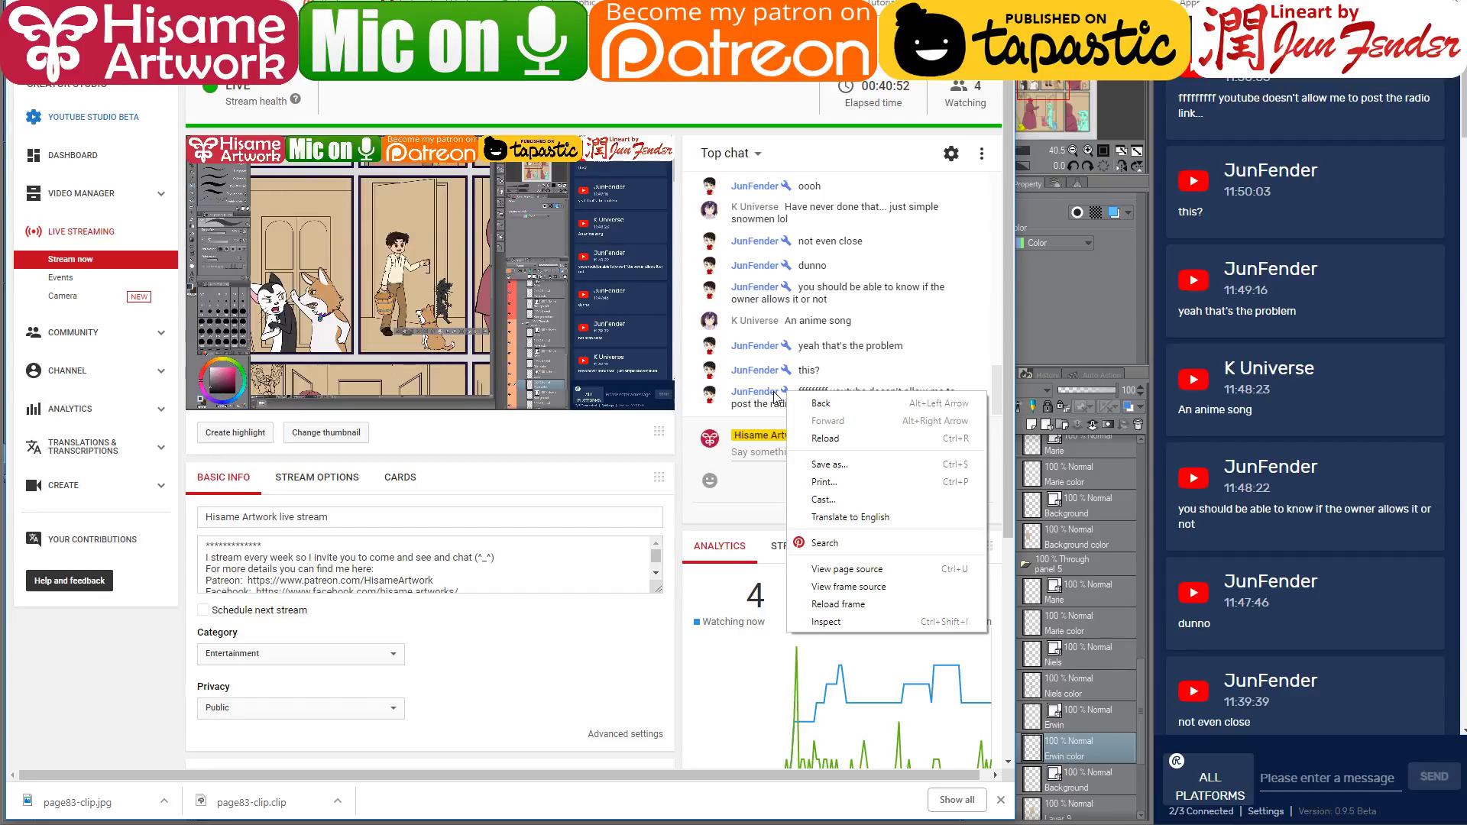
key(Escape)
click(976, 398)
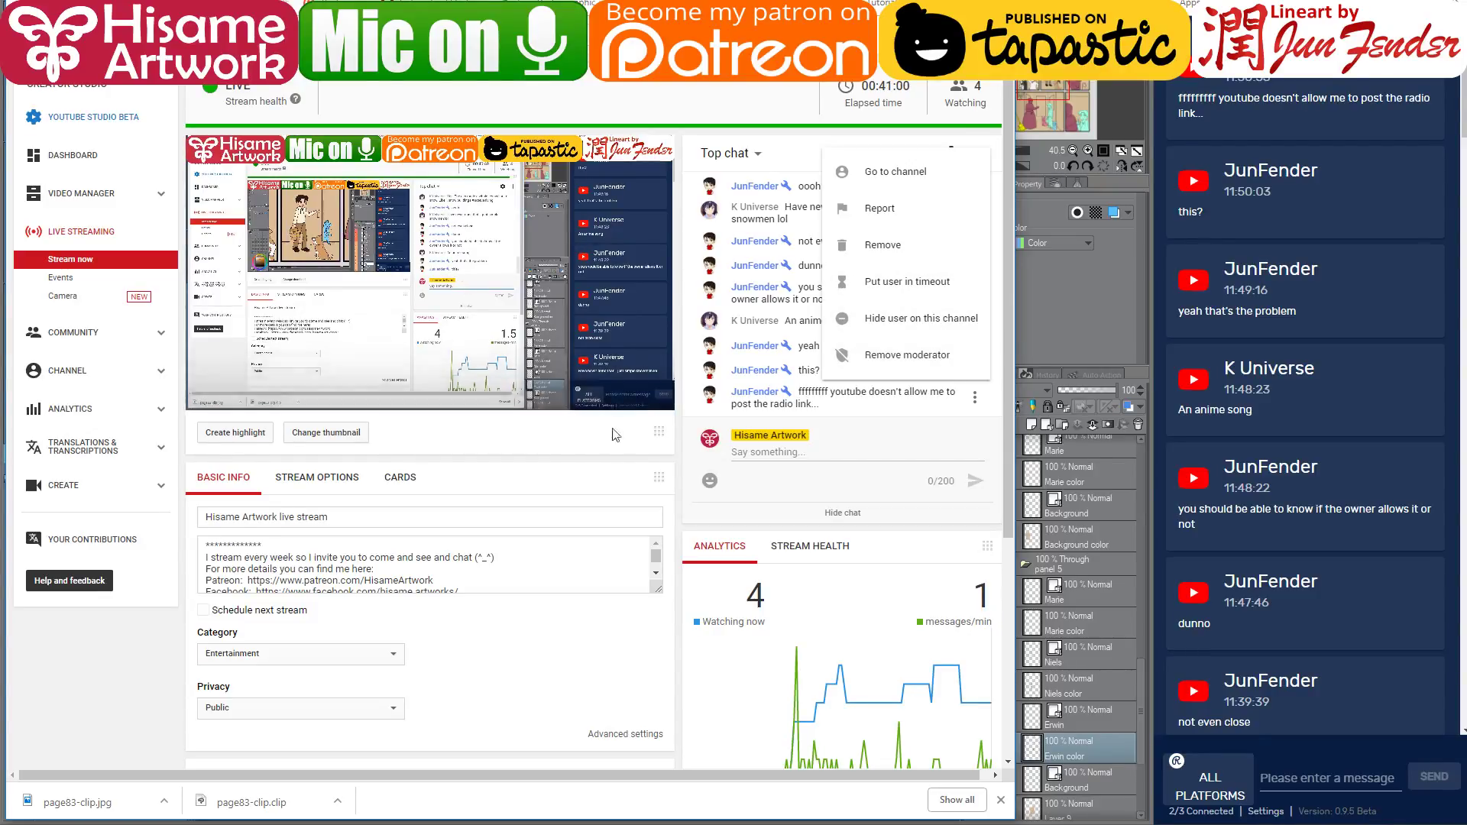
click(685, 475)
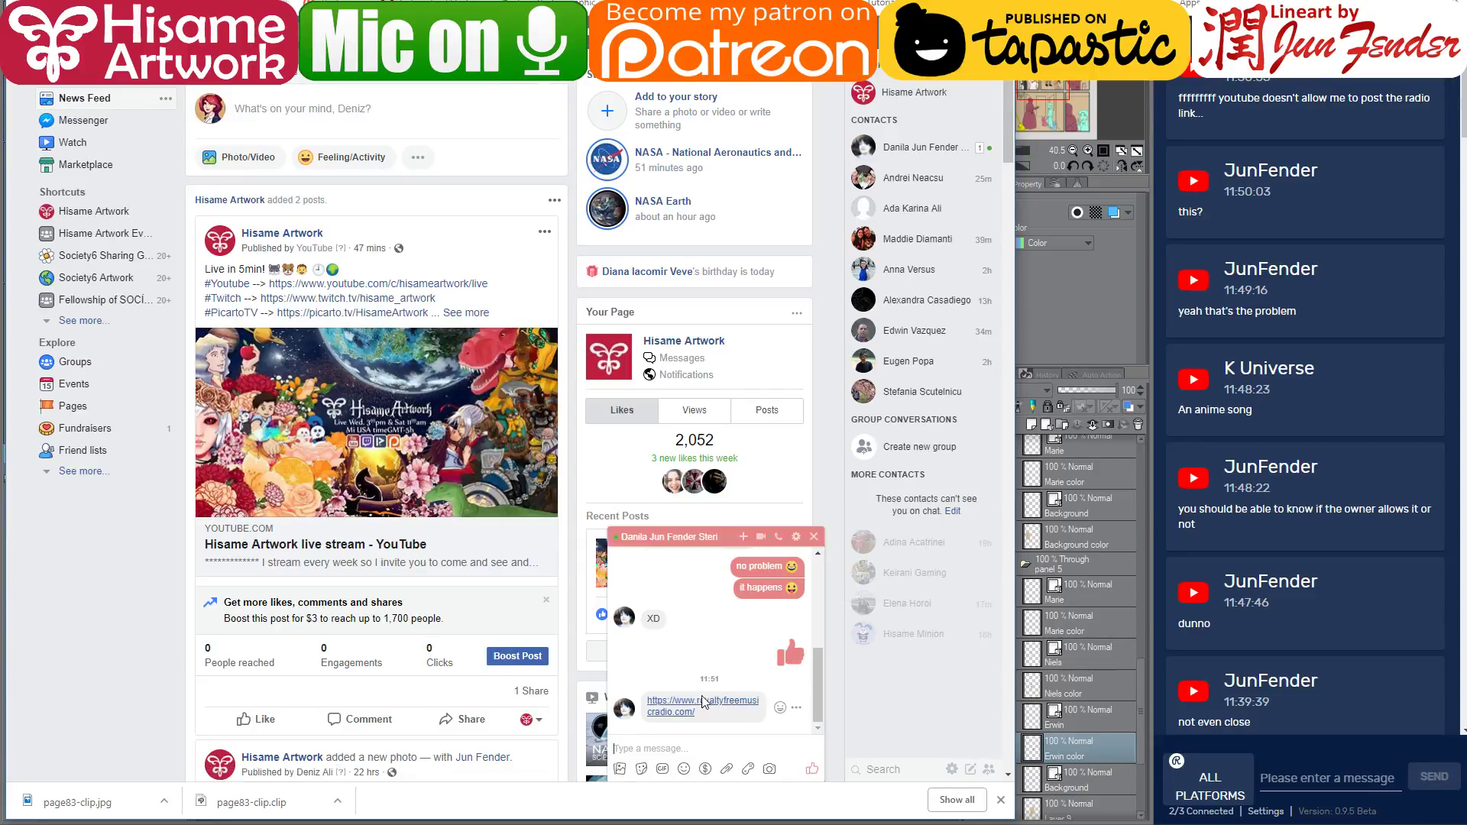
Open the royalty-free music radio link from the Facebook chat and start playing Chillout Radio
click(692, 653)
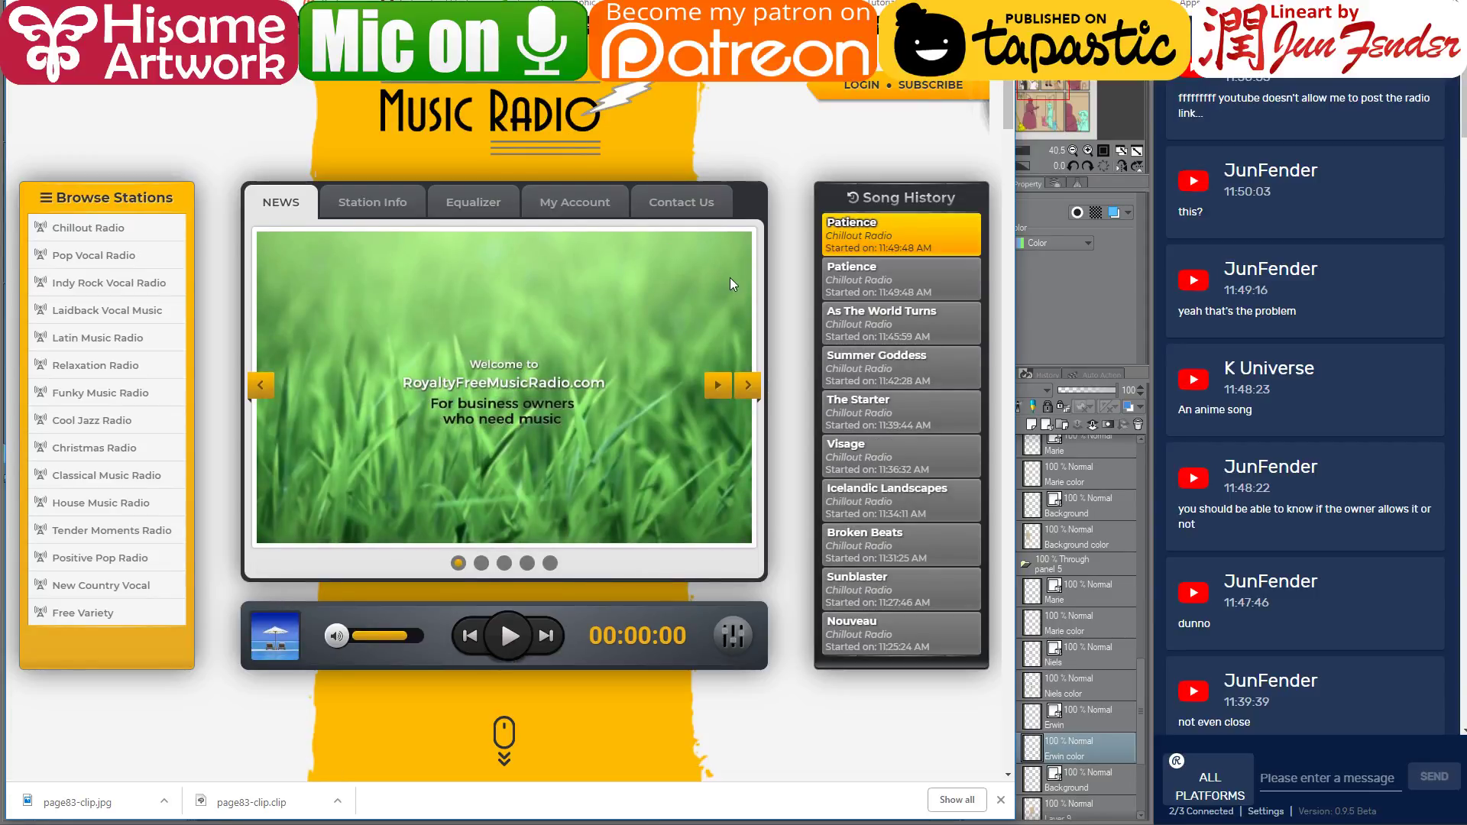
click(757, 384)
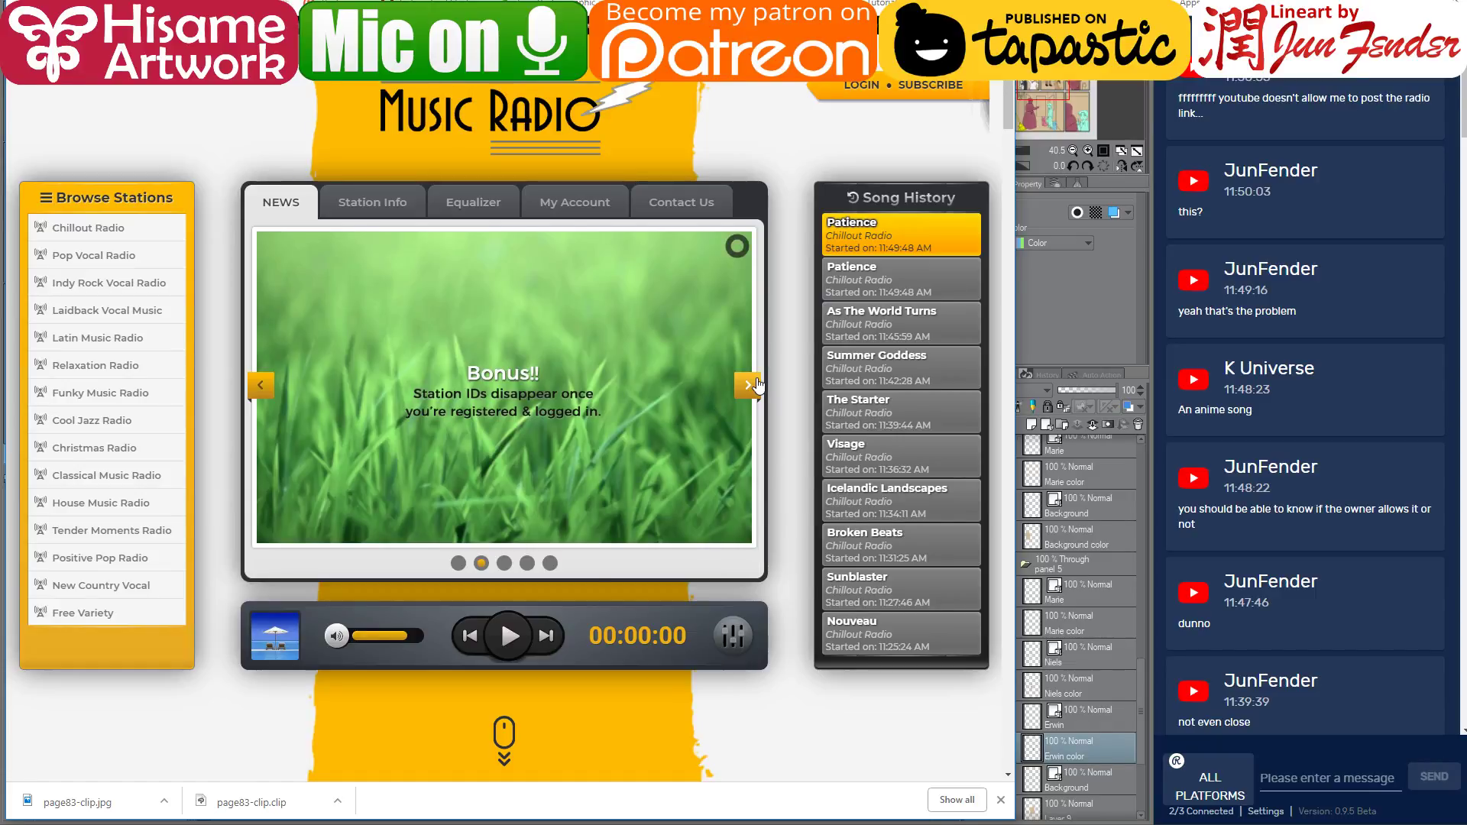
click(525, 636)
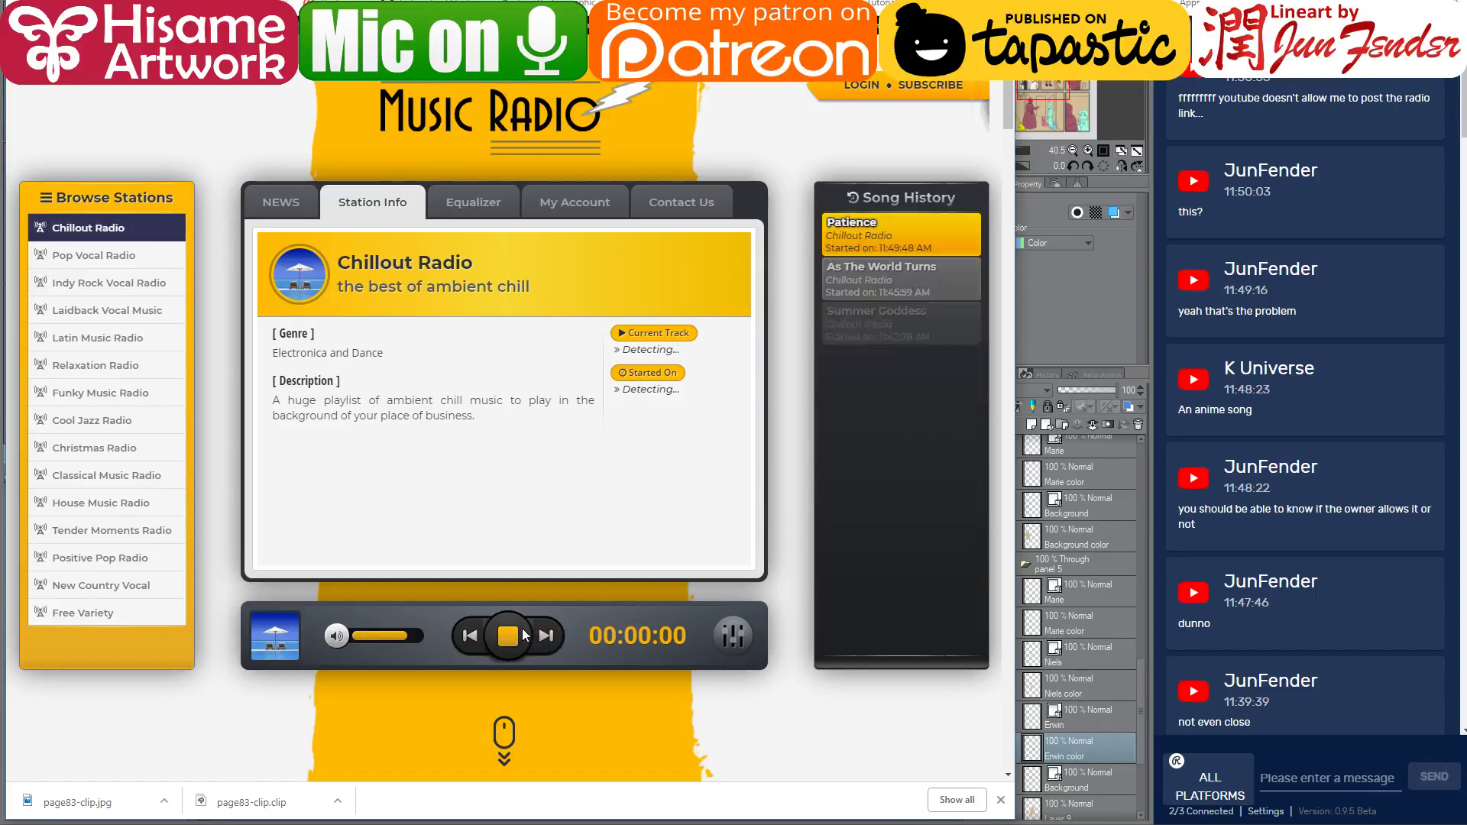
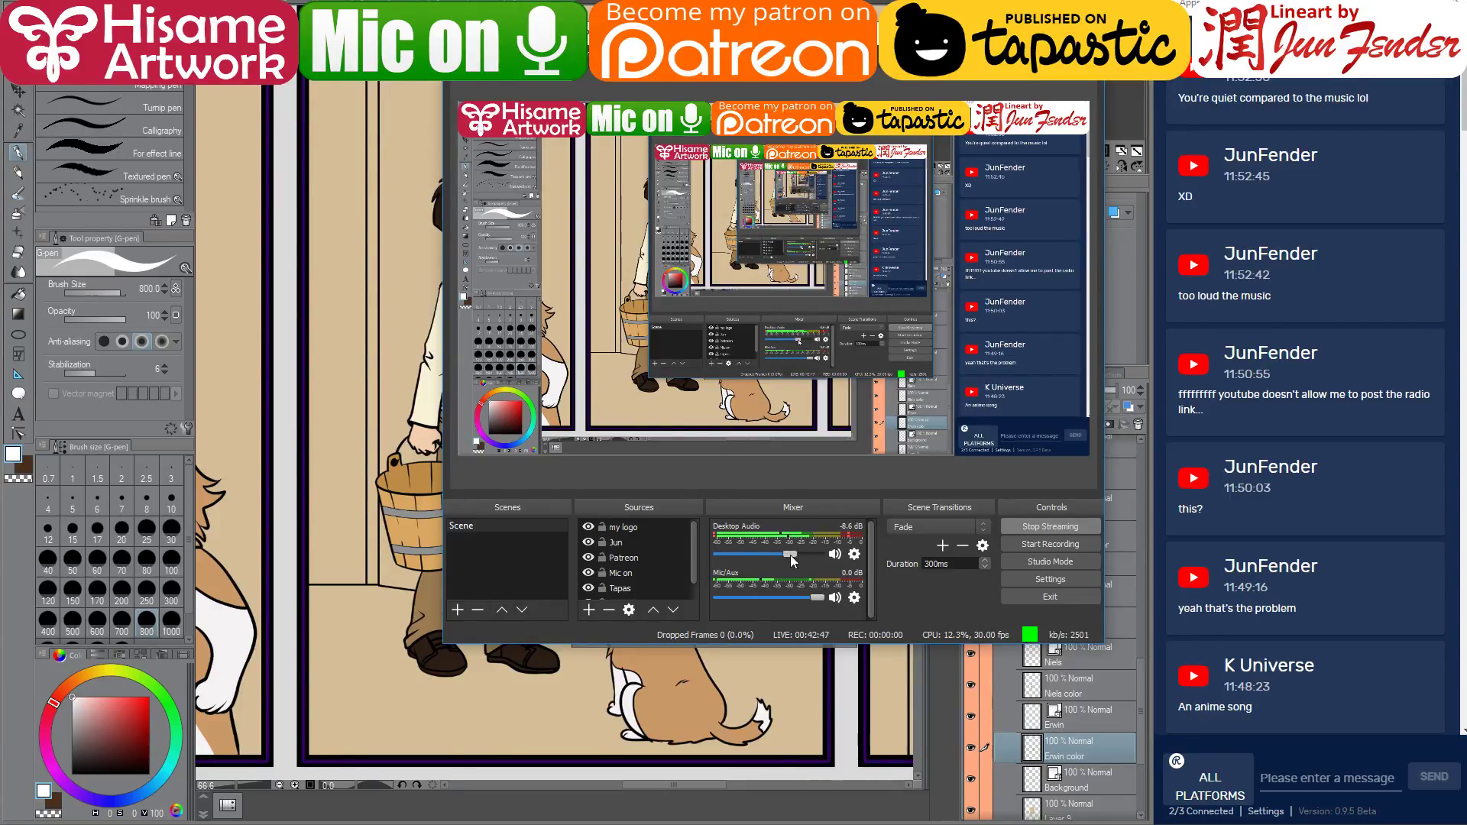
Lower the Desktop Audio level in the OBS mixer and the volume of the web radio player, and return to the drawing
drag(790, 554, 773, 553)
click(546, 817)
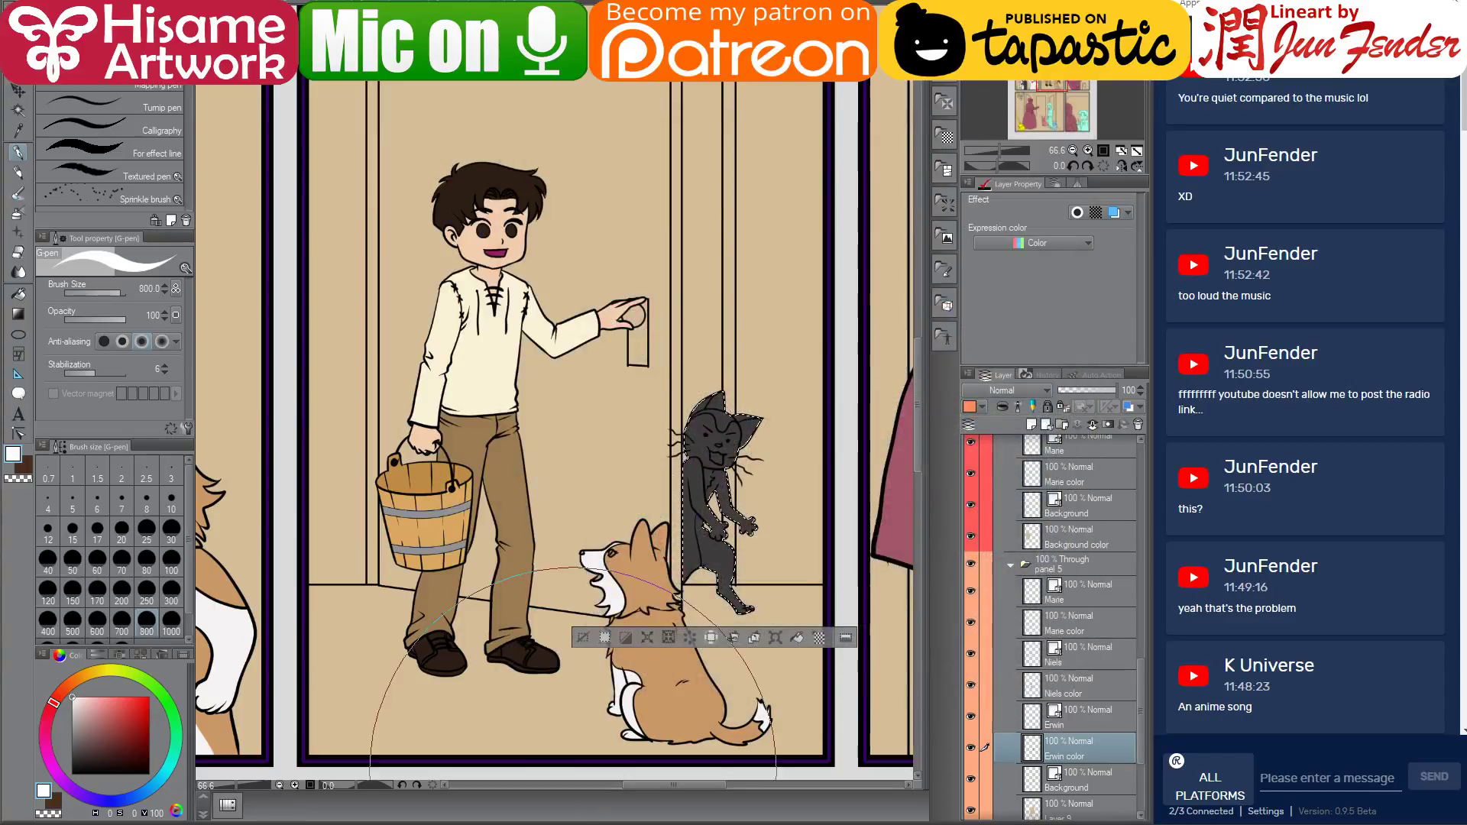
click(475, 819)
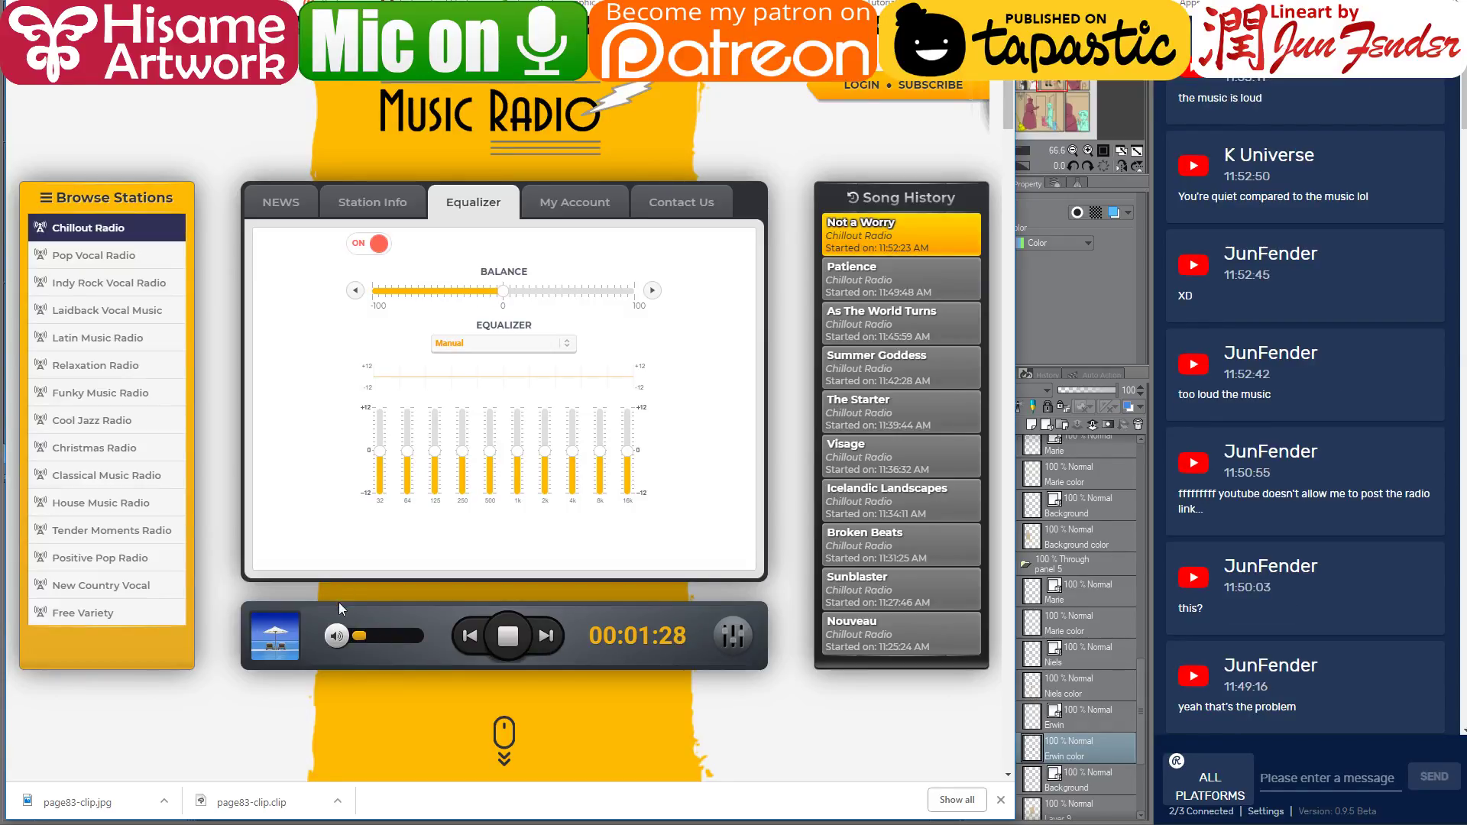
key(alt+Tab)
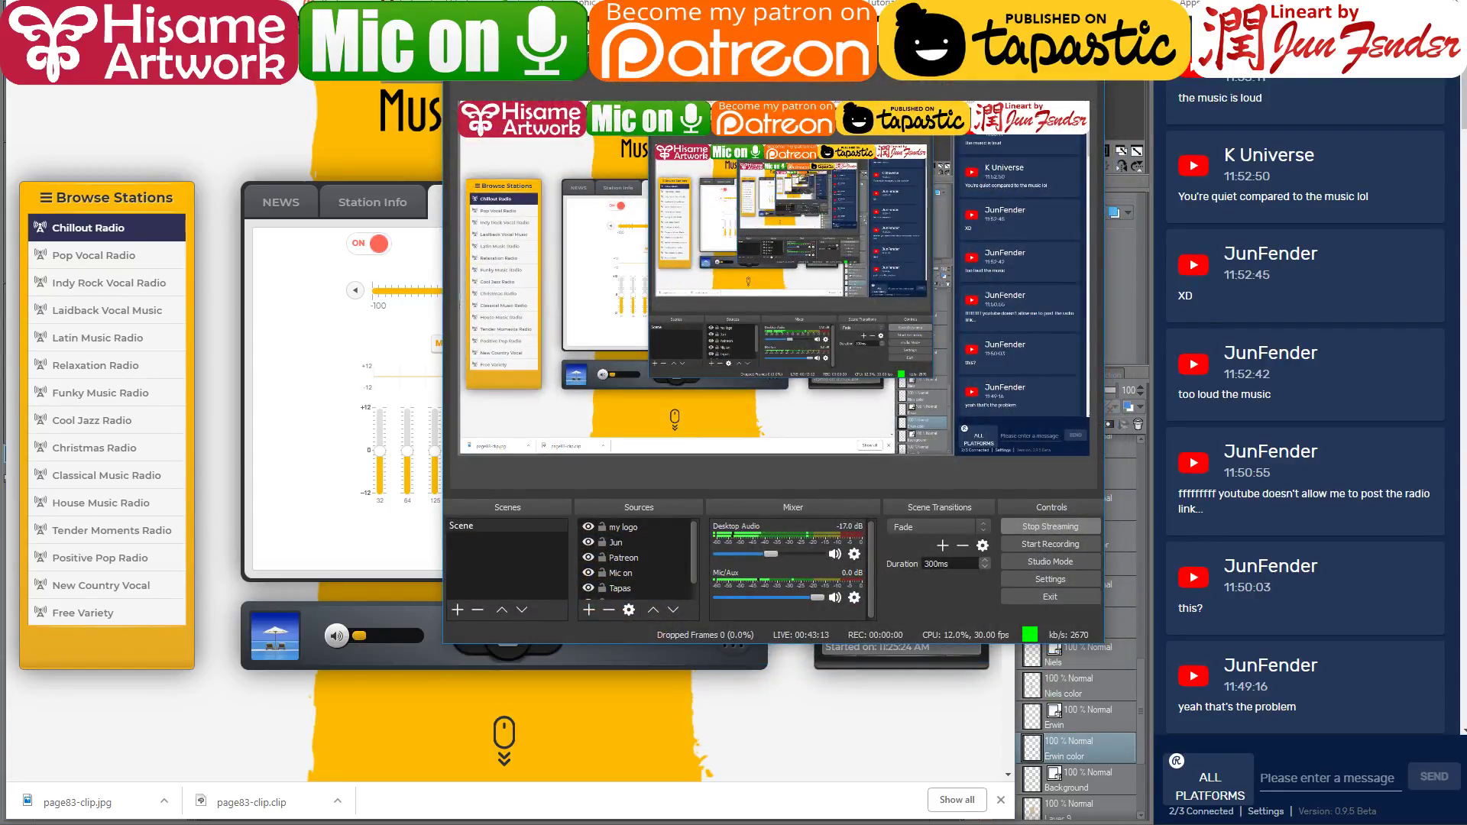
key(alt+Tab)
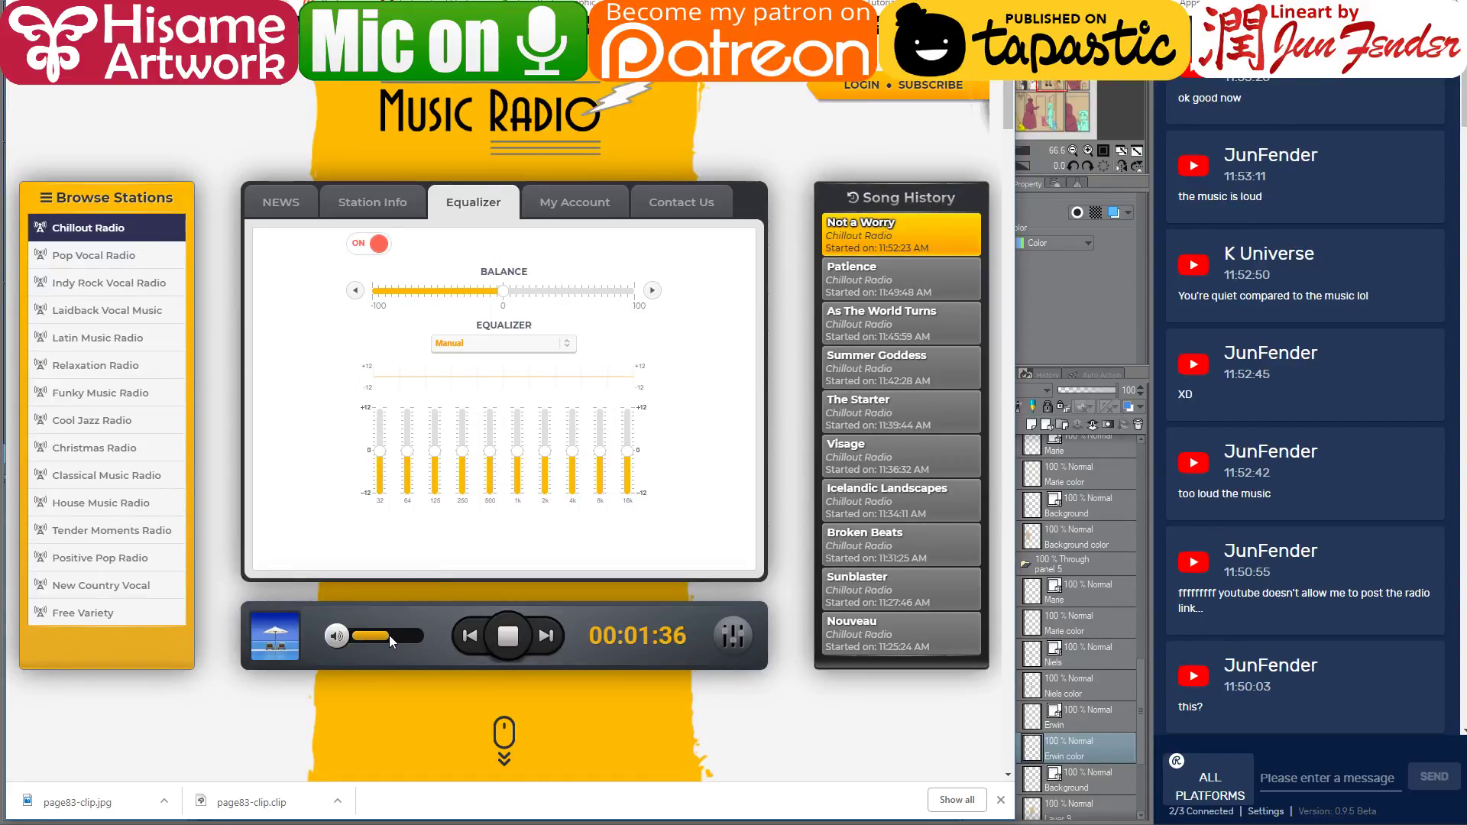
drag(391, 634, 366, 635)
key(super+Up)
key(super+Down)
key(super+Down)
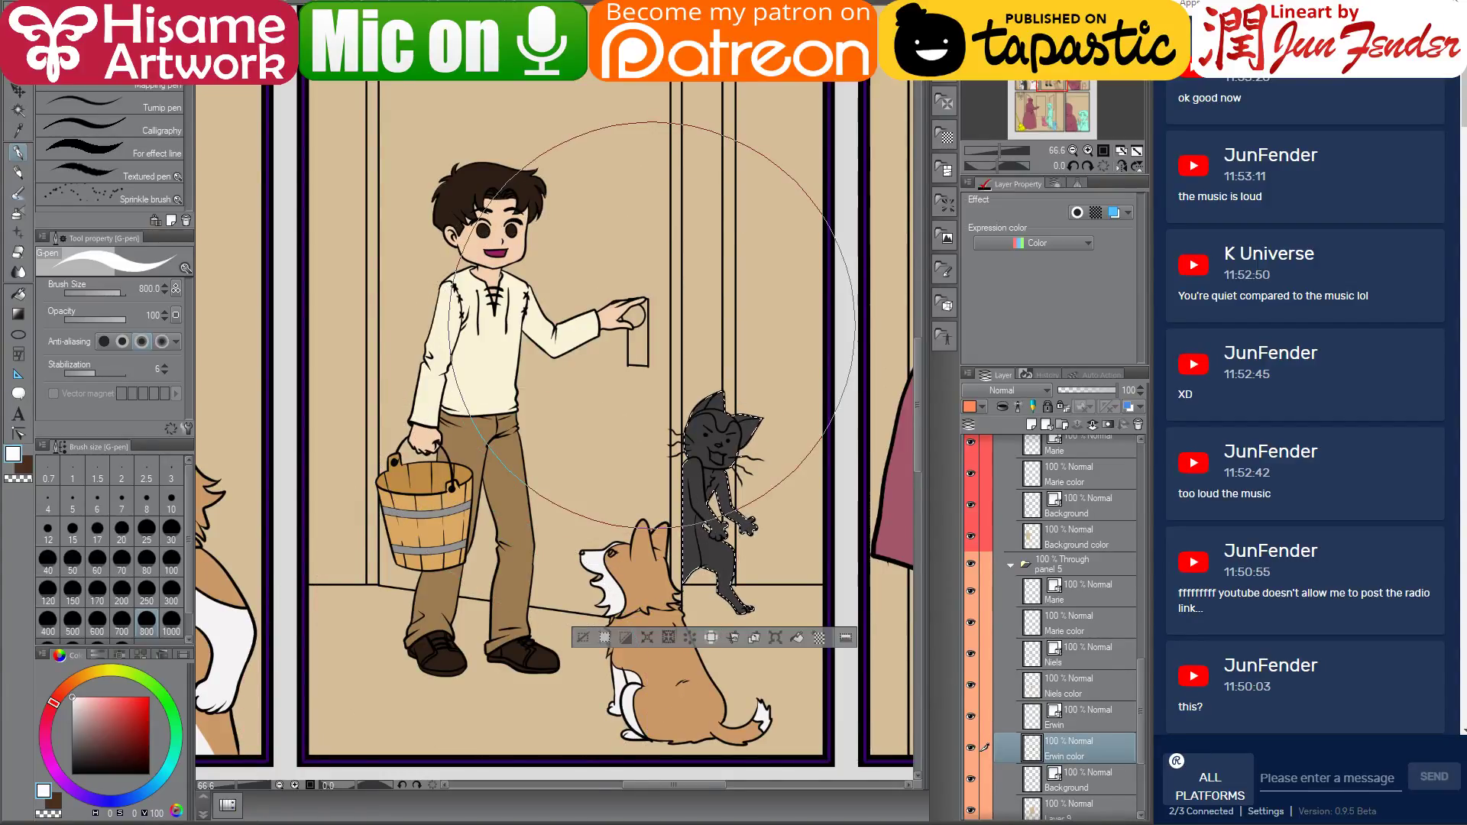
Fill the cat's face and the light side of its body and near arm with white in panel 5
scroll(592, 434, down, 2)
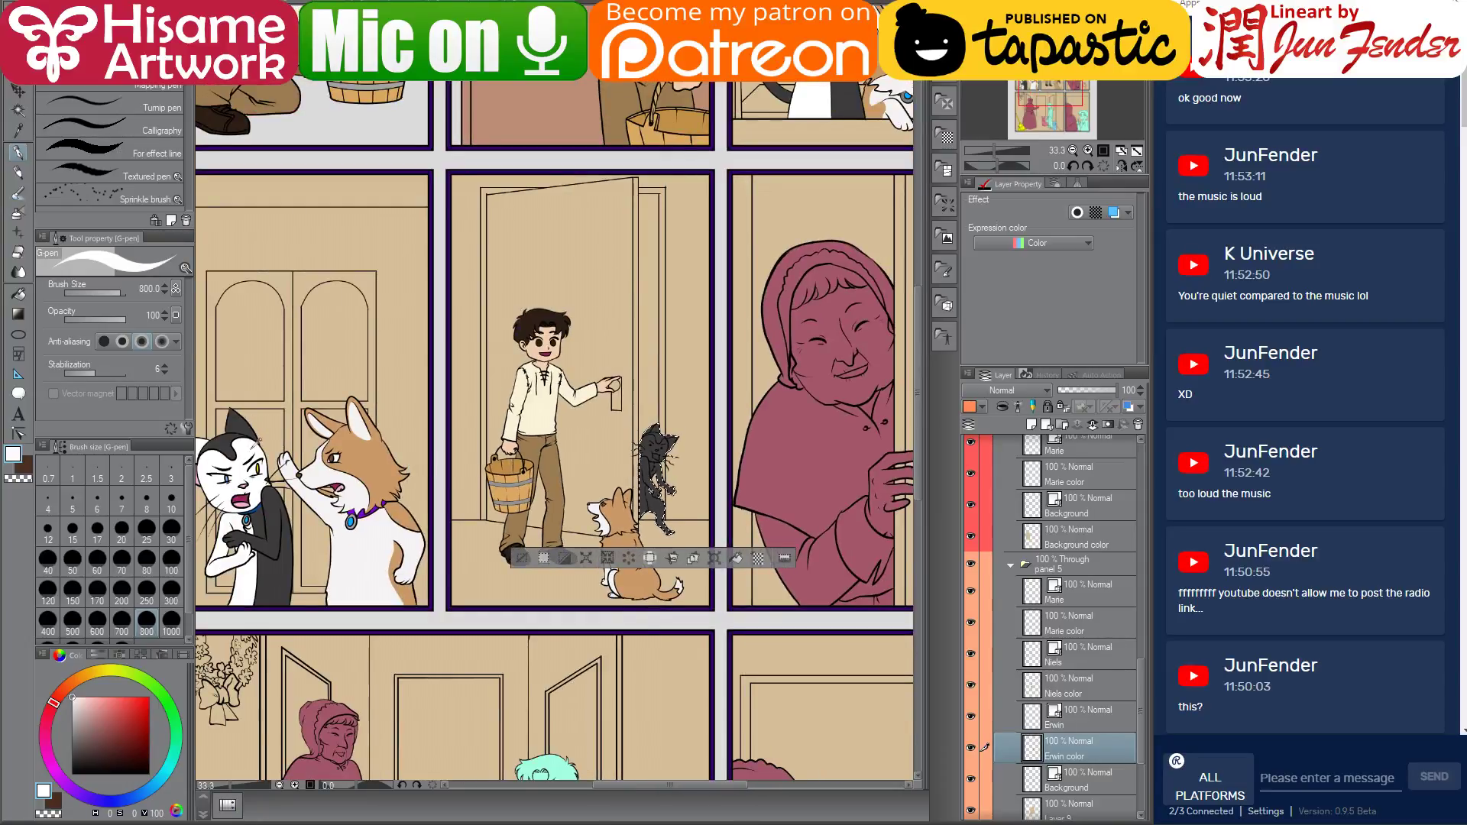
scroll(668, 451, up, 3)
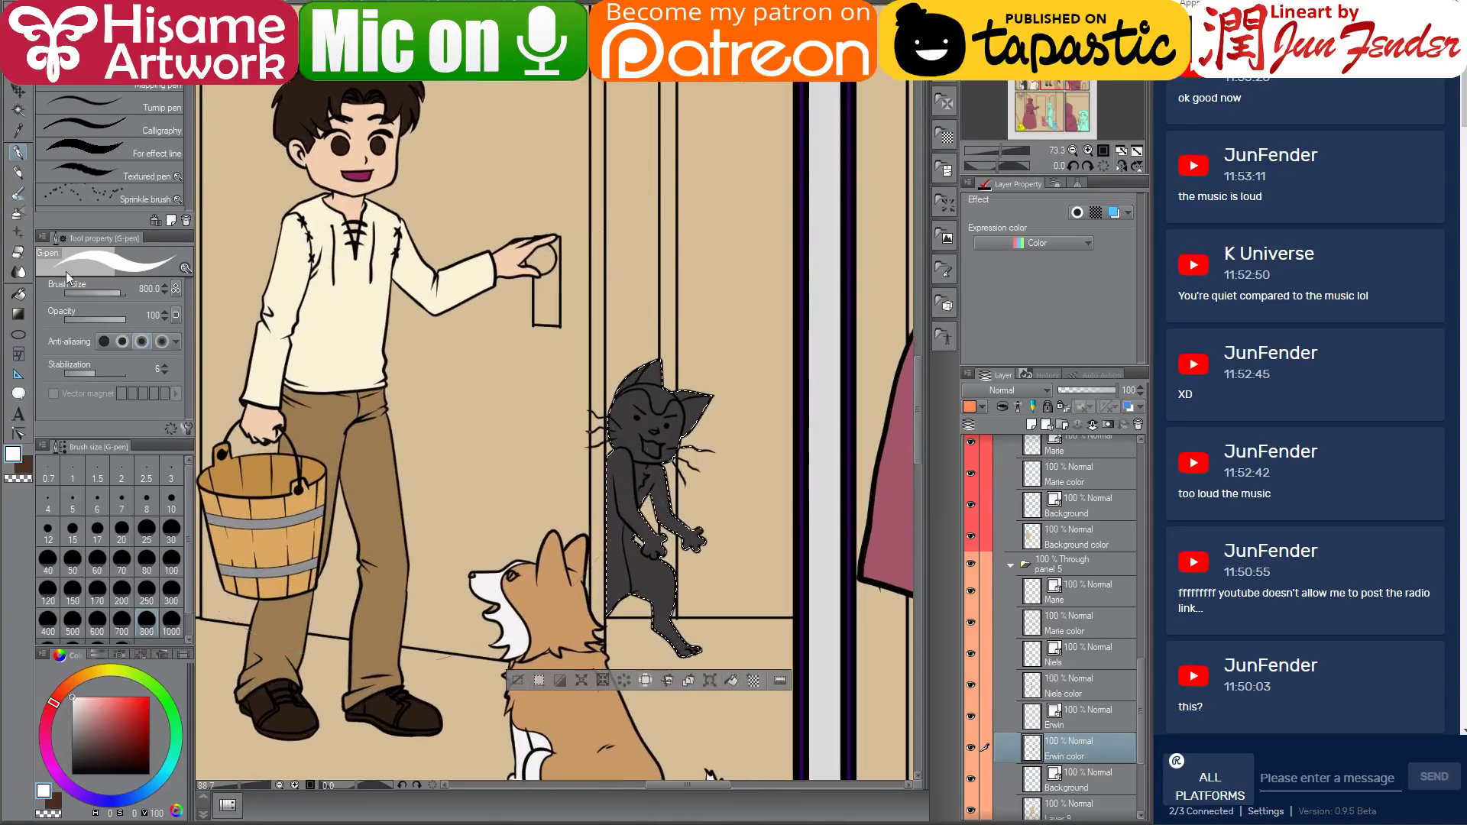
click(18, 293)
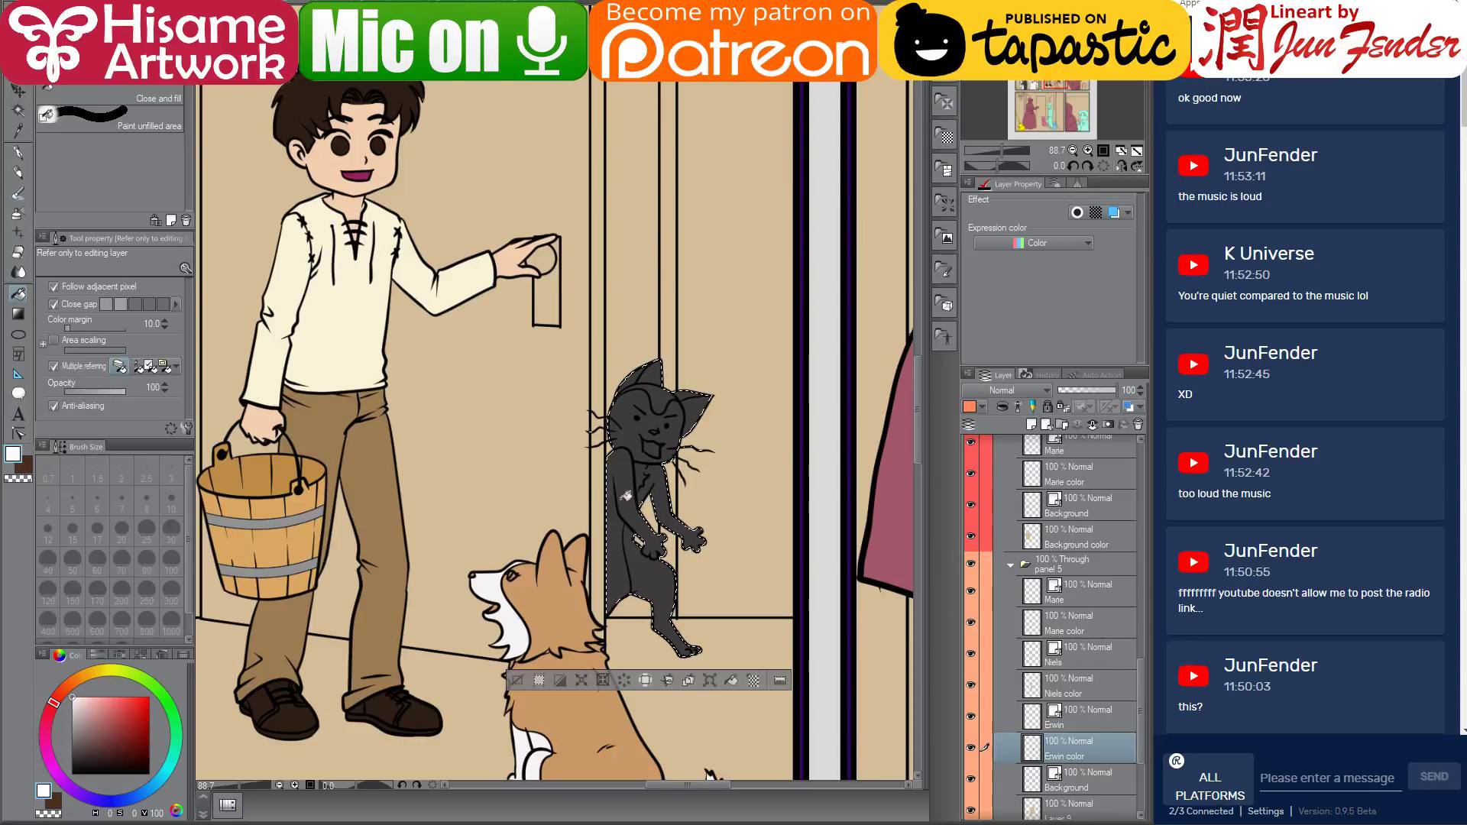
click(627, 504)
click(648, 432)
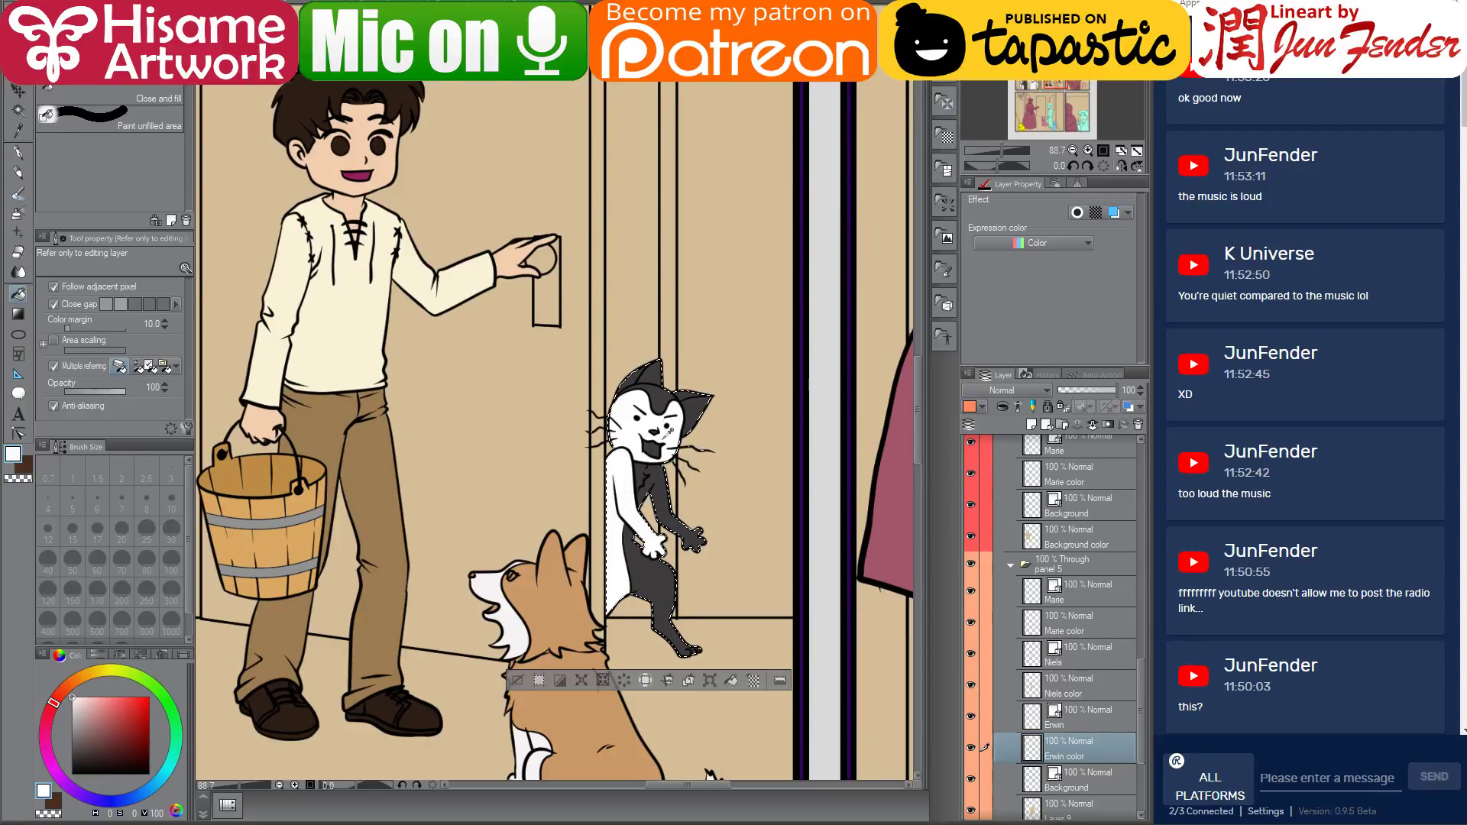
Fill the cat's open mouth with dark magenta
scroll(668, 439, up, 1)
scroll(684, 395, down, 3)
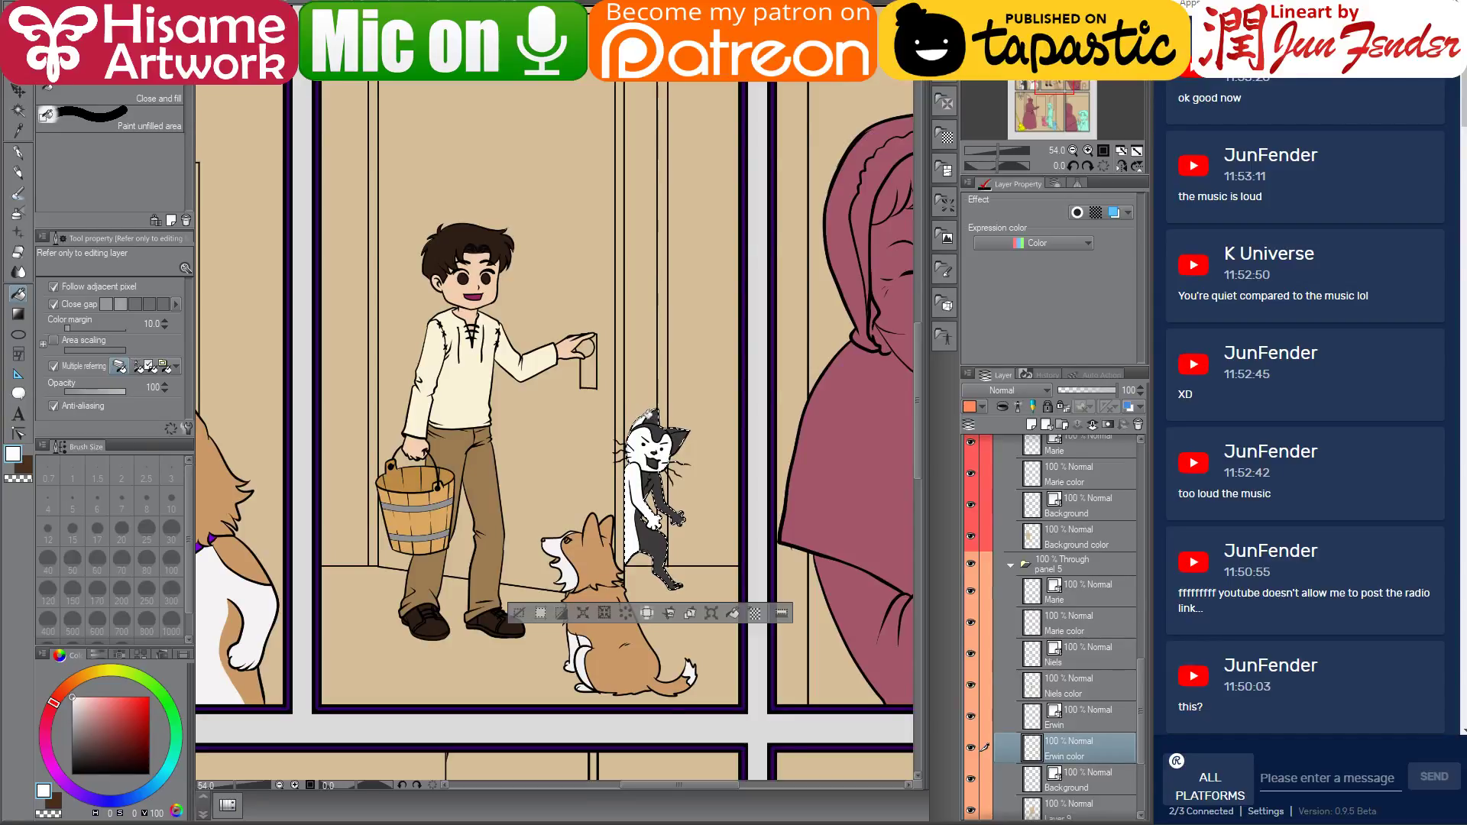
mouse_move(538, 413)
mouse_down()
mouse_move(795, 403)
mouse_move(424, 456)
mouse_move(420, 442)
mouse_up()
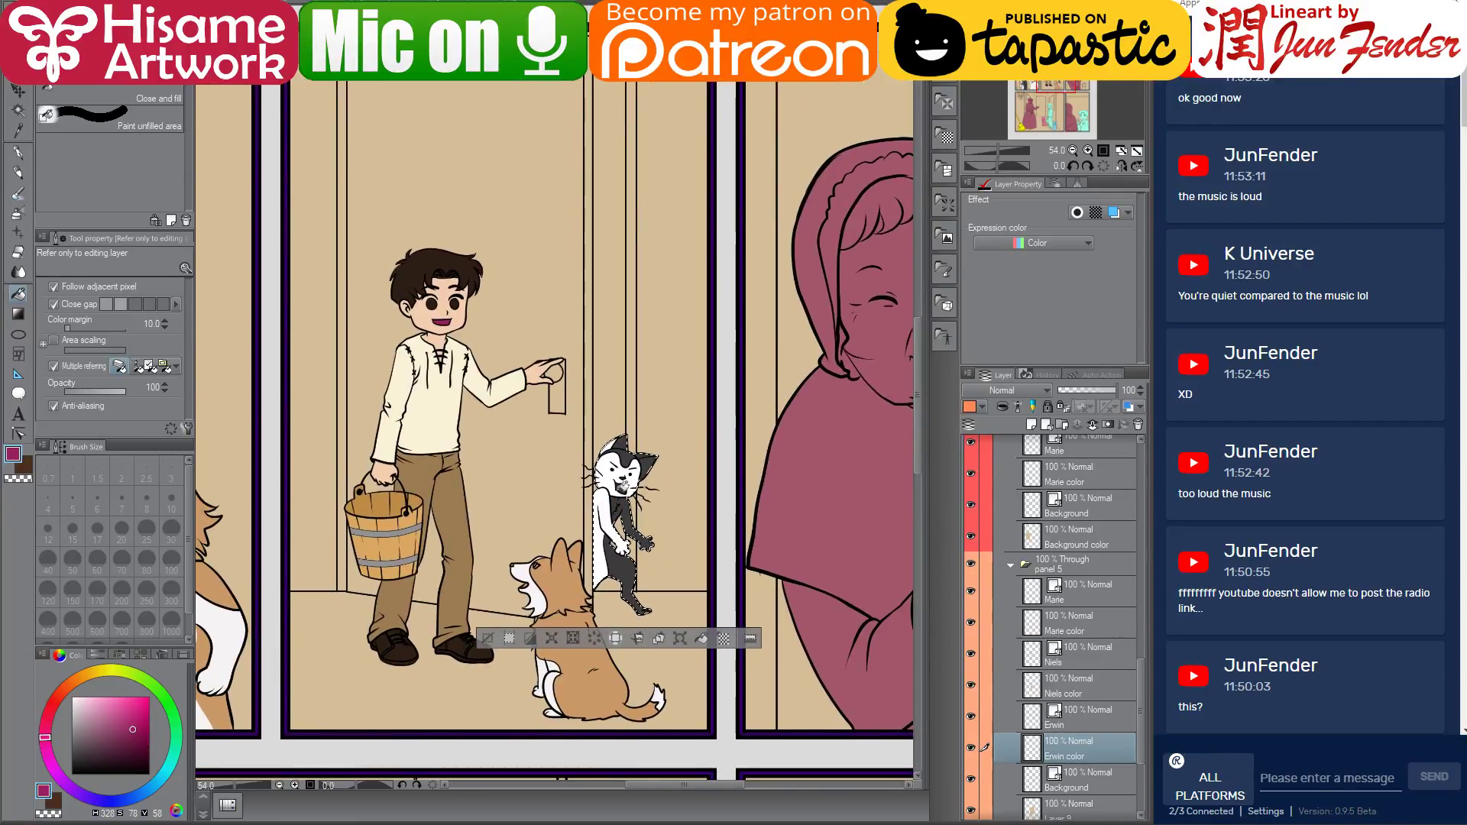
scroll(692, 444, up, 1)
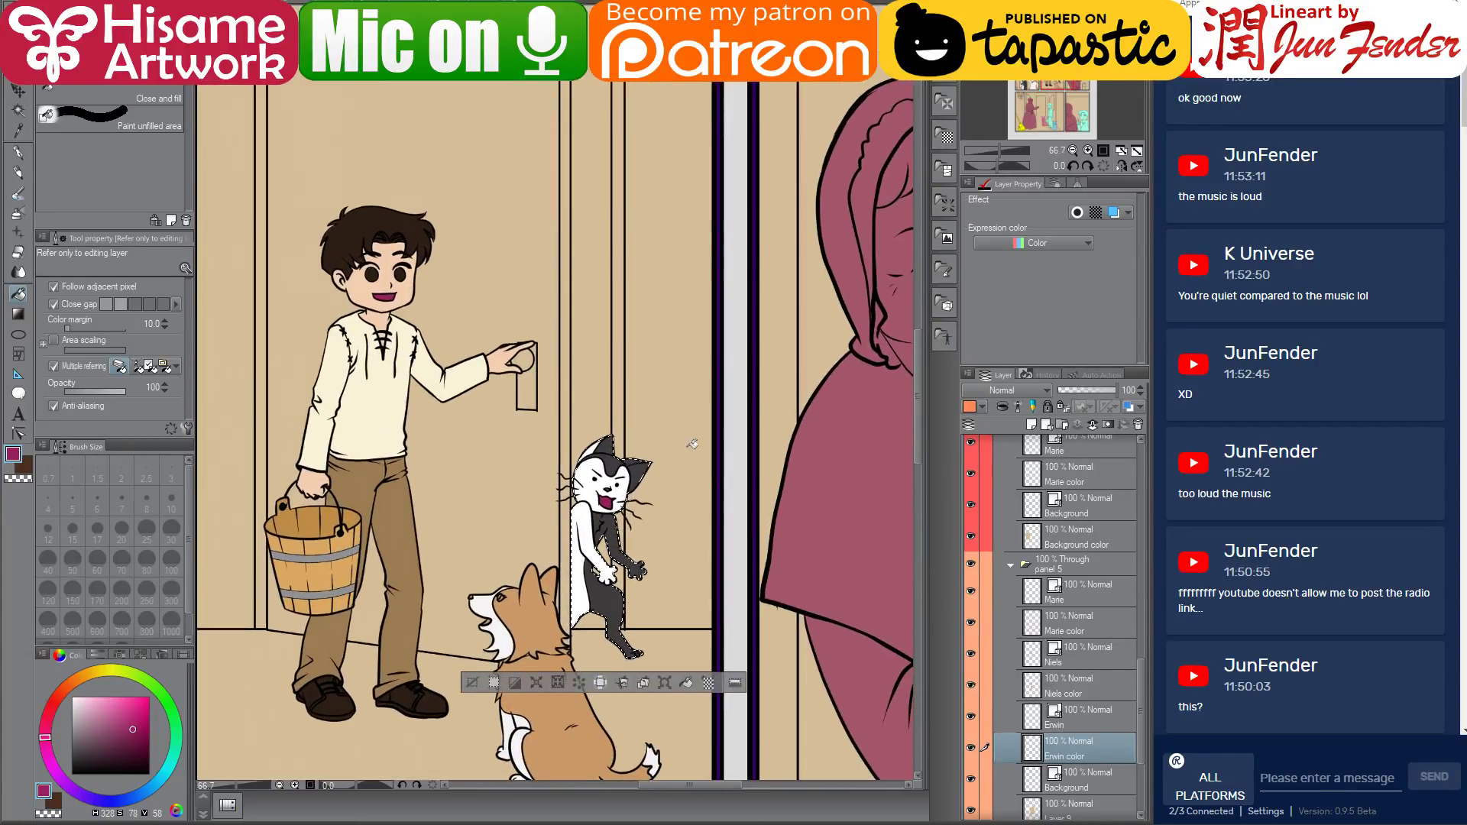
Switch the web radio in the browser to the Indy Rock Vocal Radio station and return to the drawing
key(alt+Tab)
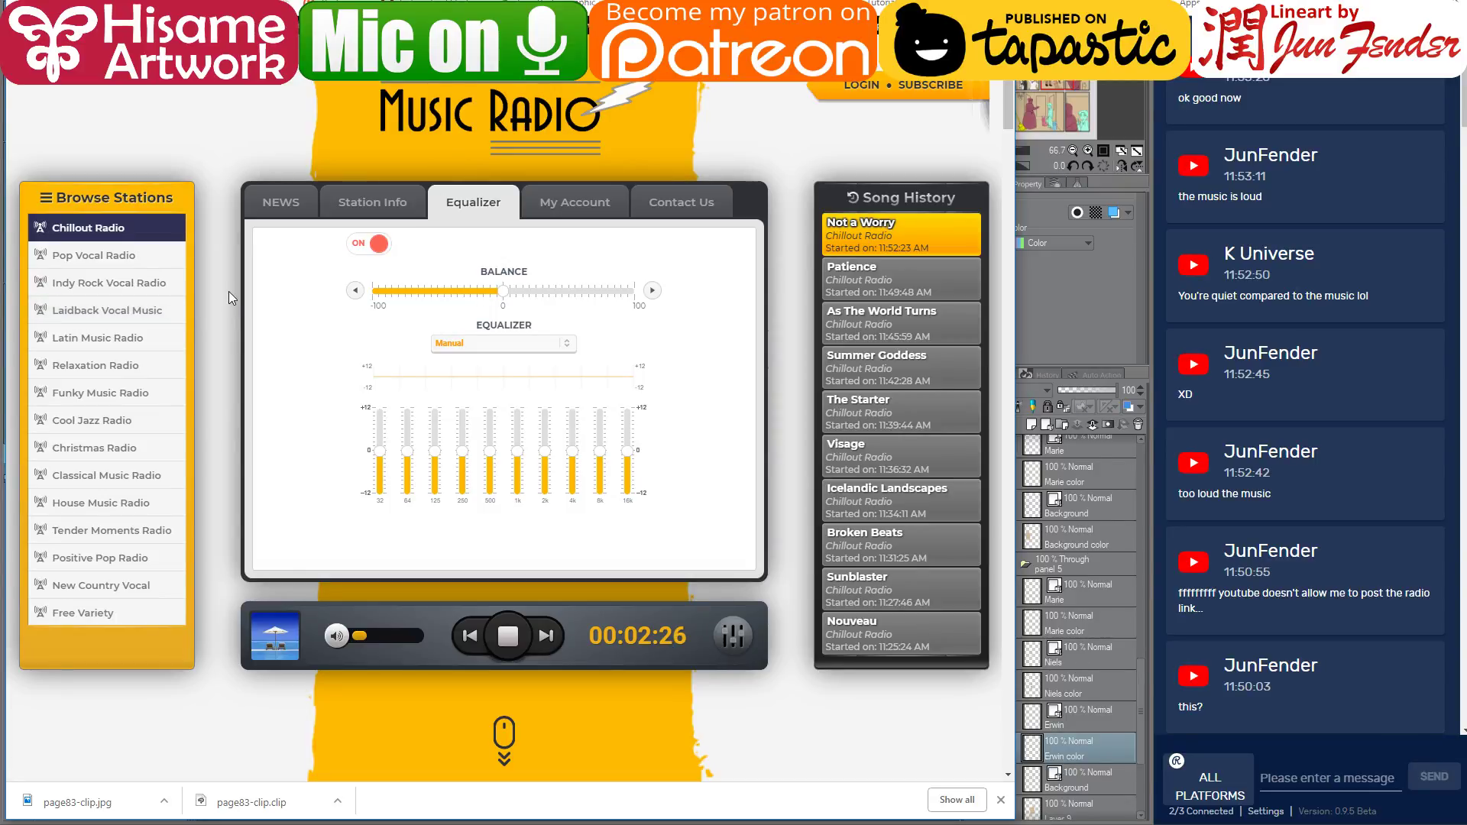
click(149, 283)
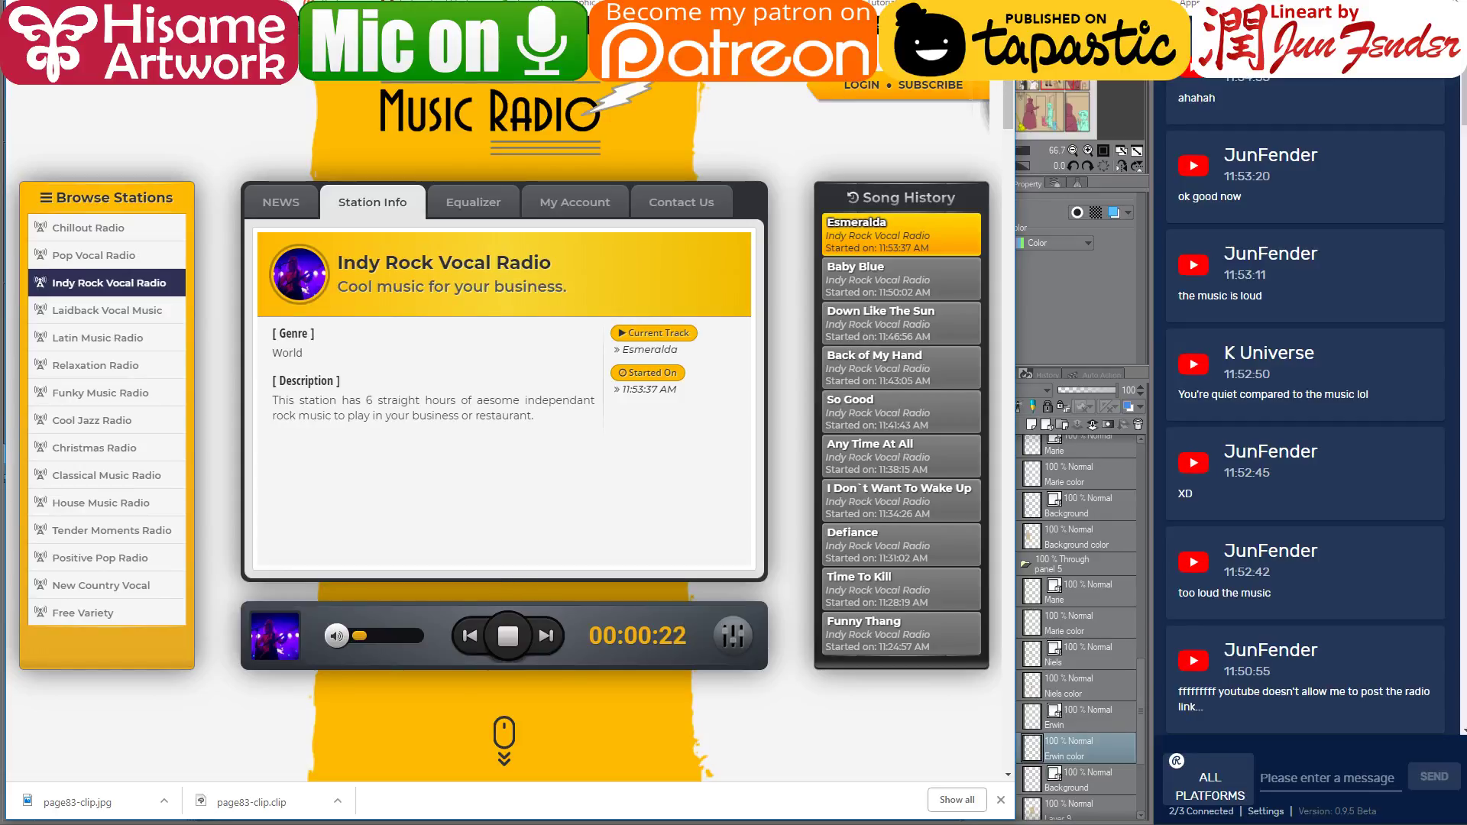
key(alt+Tab)
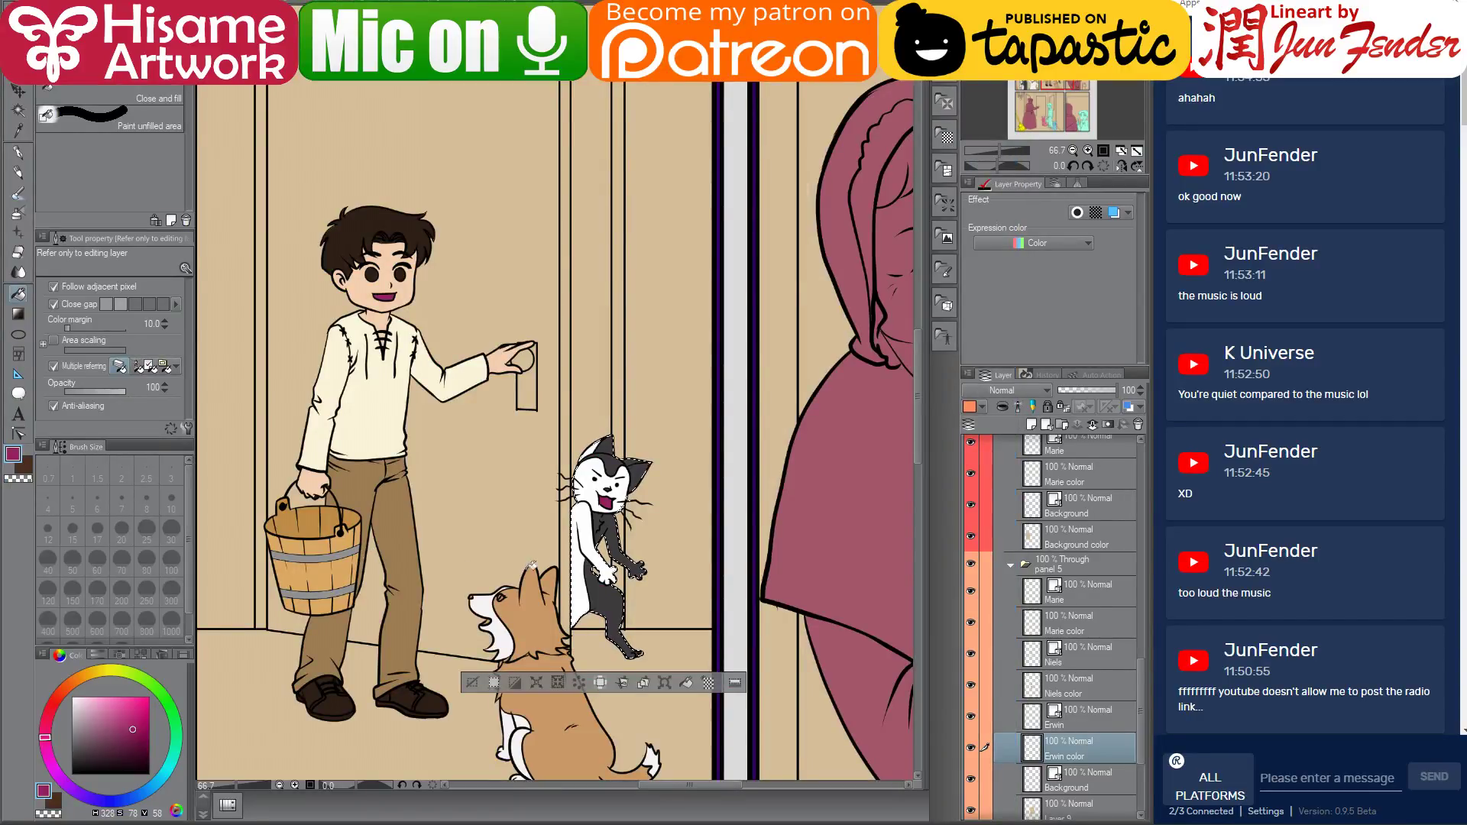
Sample the light pink from the cat in the neighbouring panel and fill both inner ears of the panel 5 cat with it
scroll(529, 565, down, 5)
alt+click(239, 532)
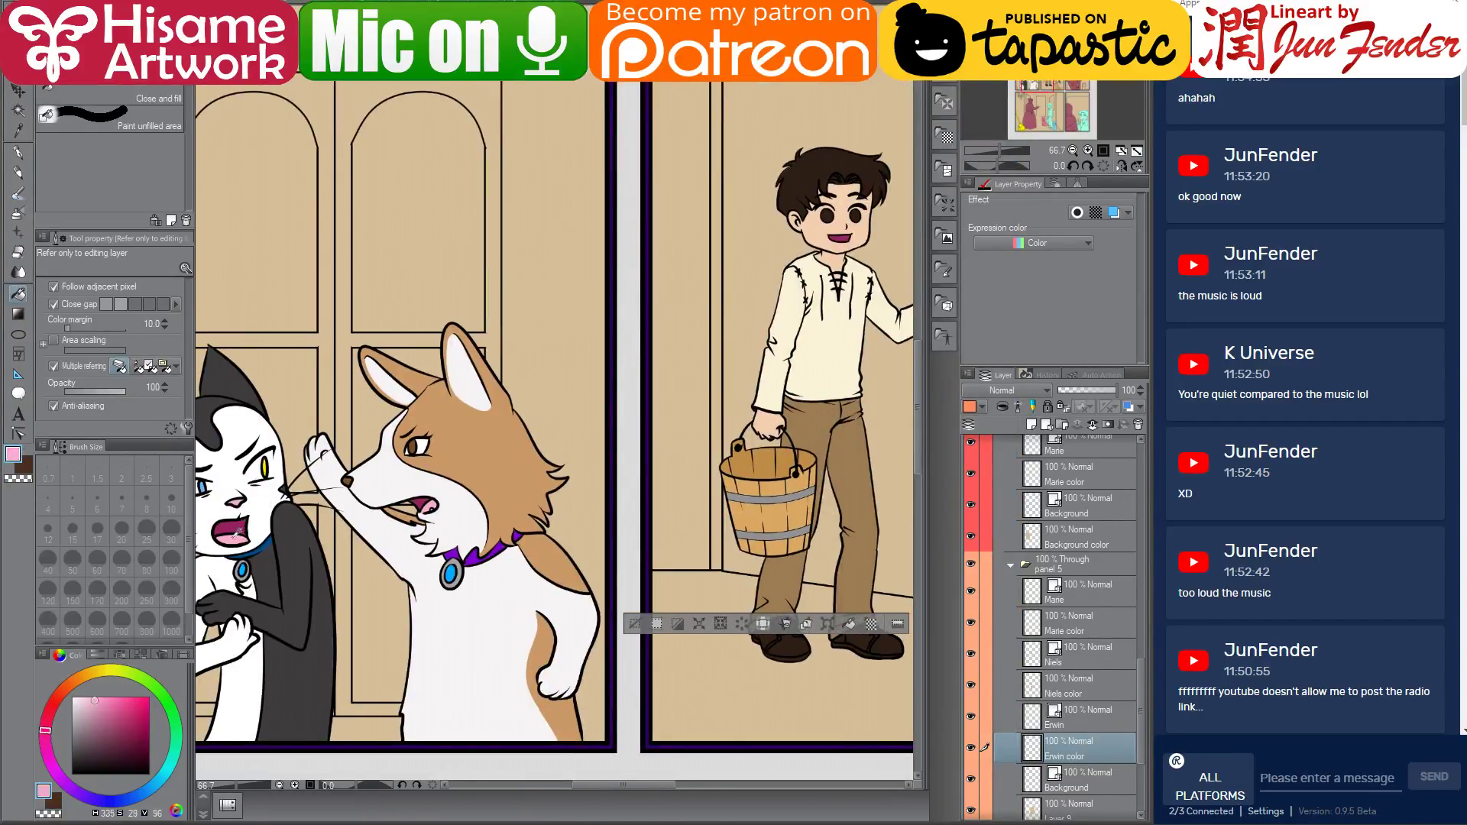
drag(647, 486, 251, 502)
click(652, 414)
click(685, 440)
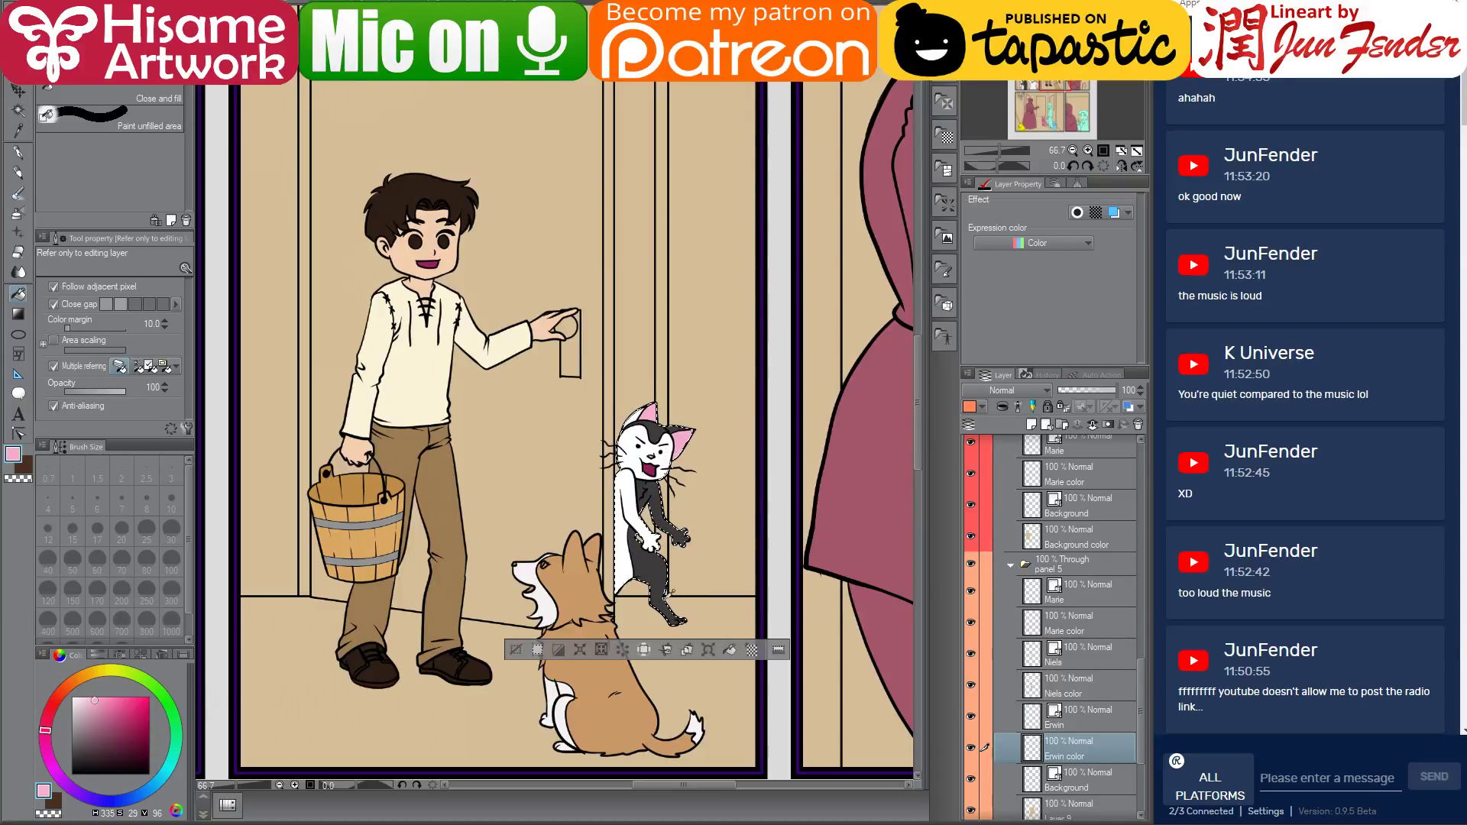
scroll(652, 636, up, 2)
key(alt+Tab)
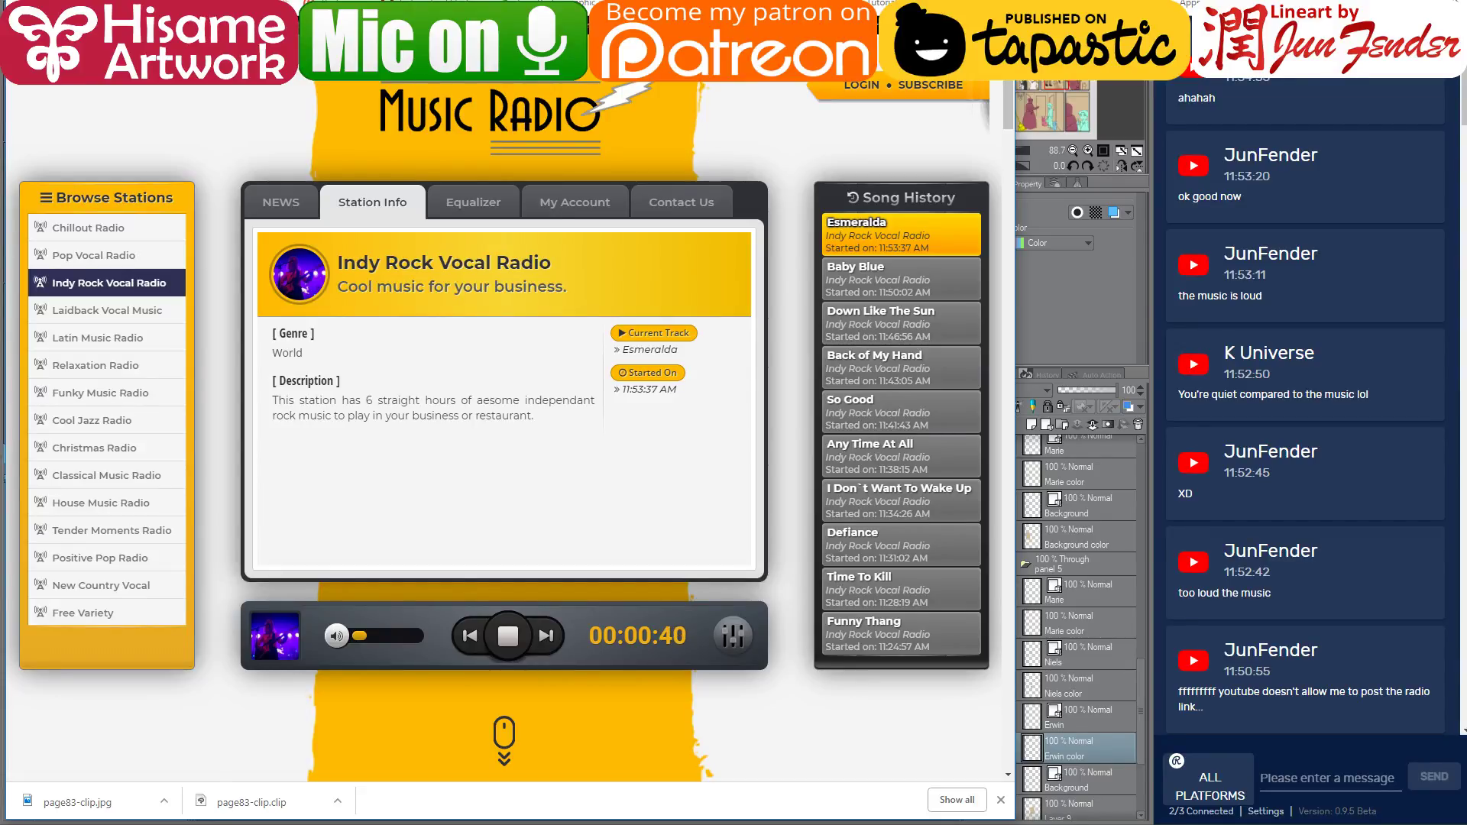
key(alt+Tab)
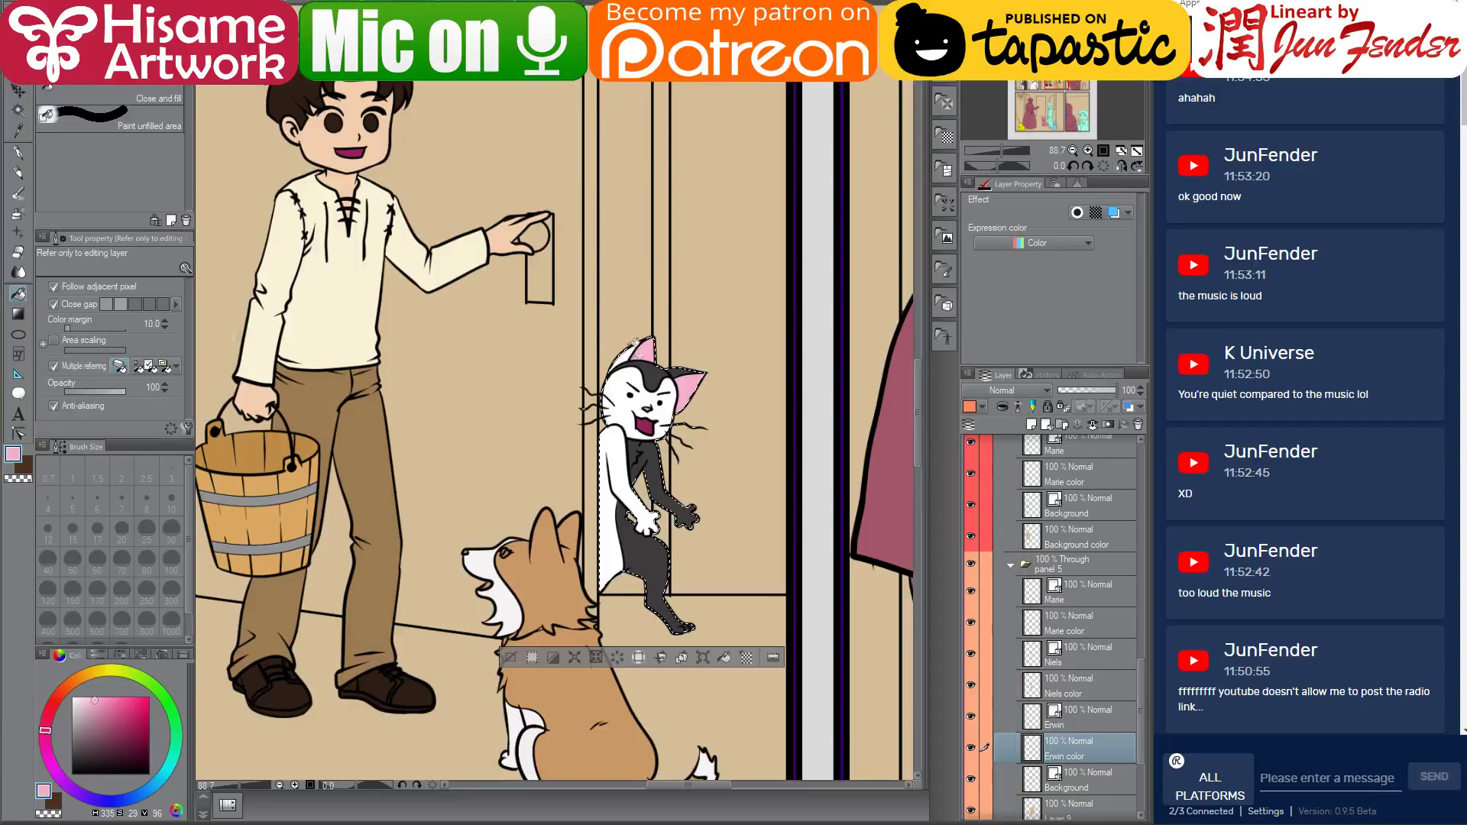
Try to fill the cat's chest and far arm with the white sampled from its body, and undo the fill
alt+click(627, 441)
click(645, 451)
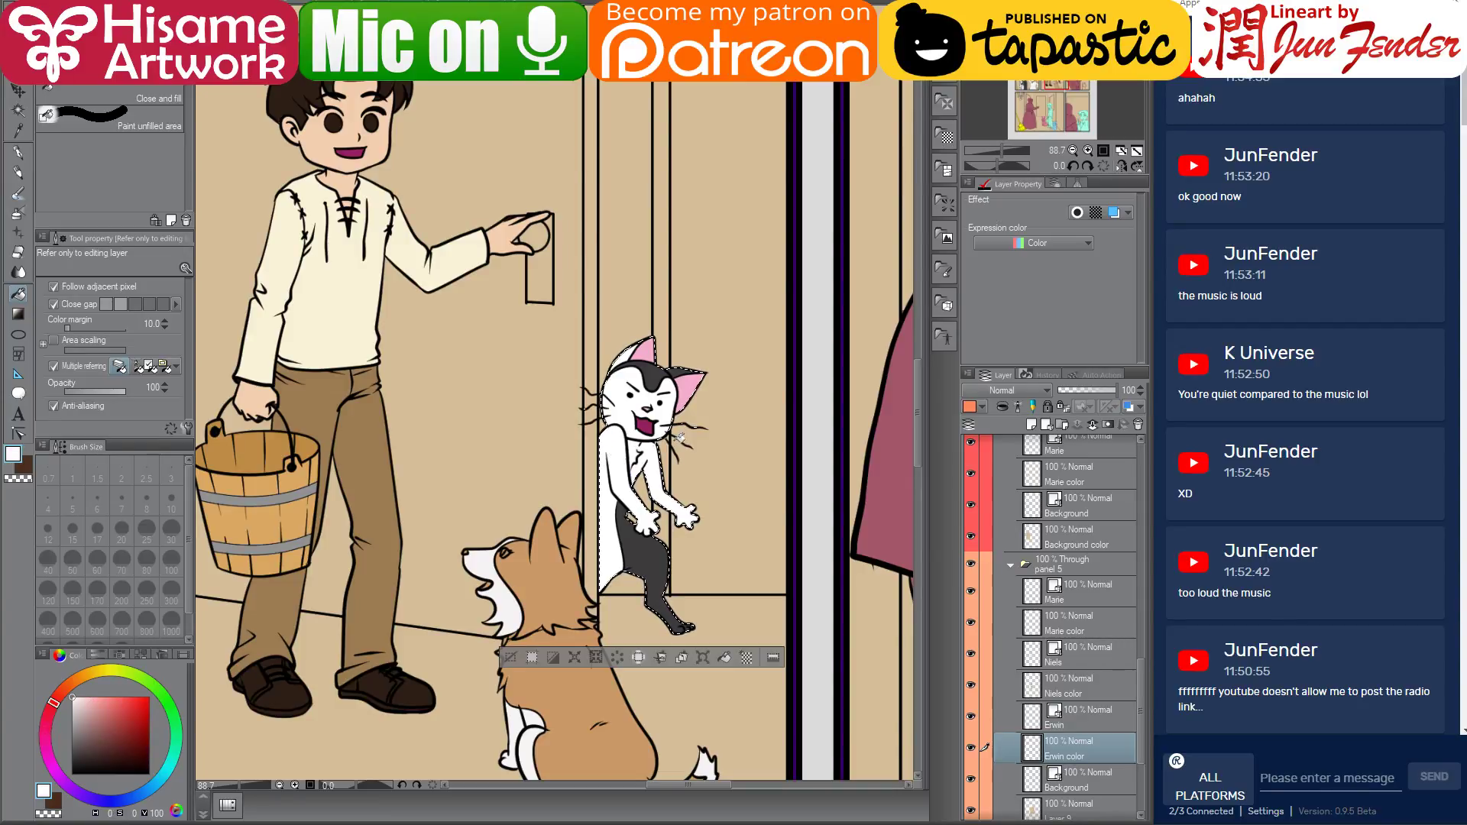
key(ctrl+z)
key(ctrl+z)
scroll(665, 435, up, 4)
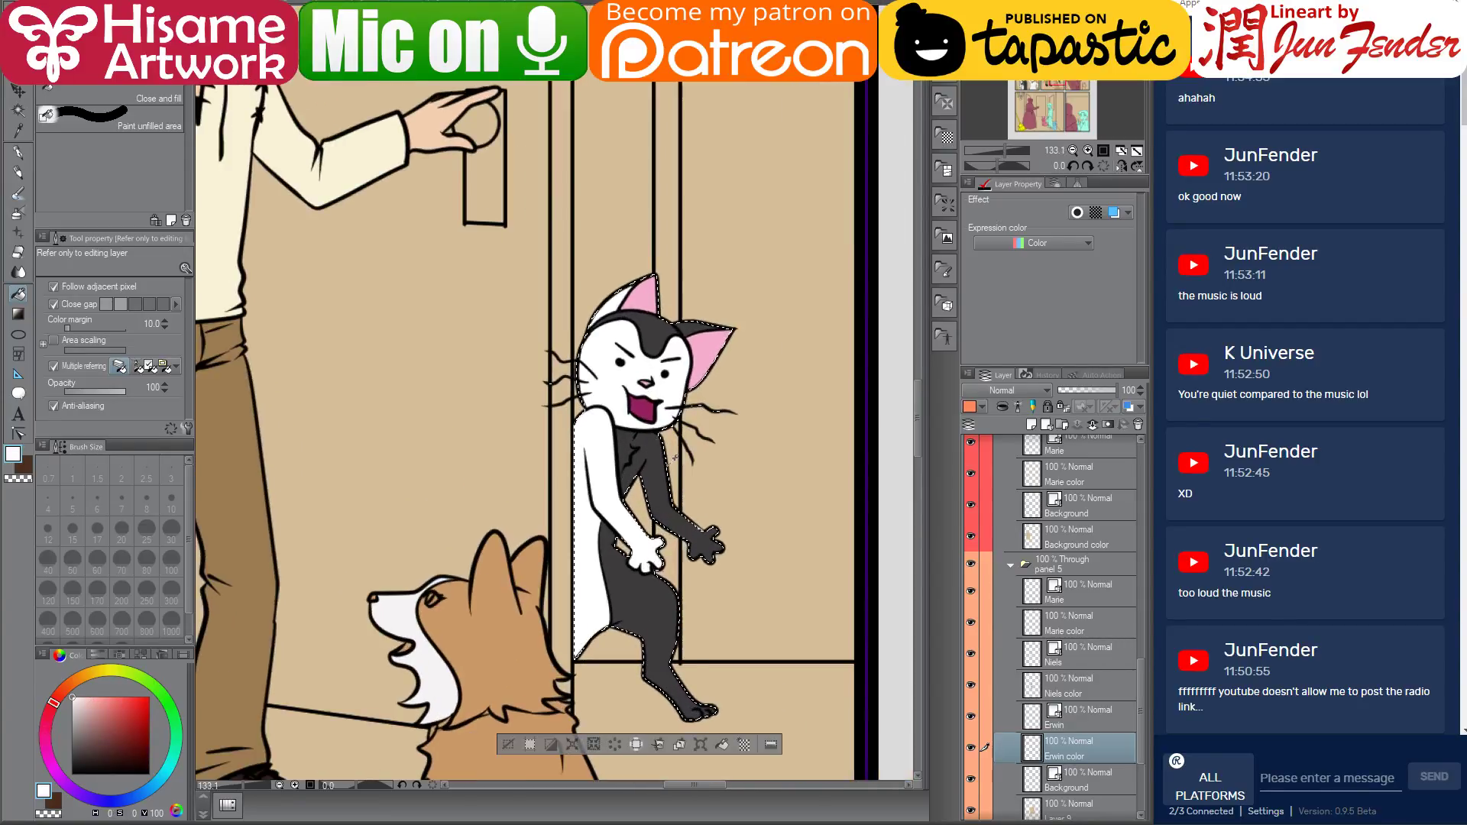
Paint the panel 5 cat's chest white with the G-pen at sizes 12 and 7 and clear the selection
scroll(729, 495, up, 3)
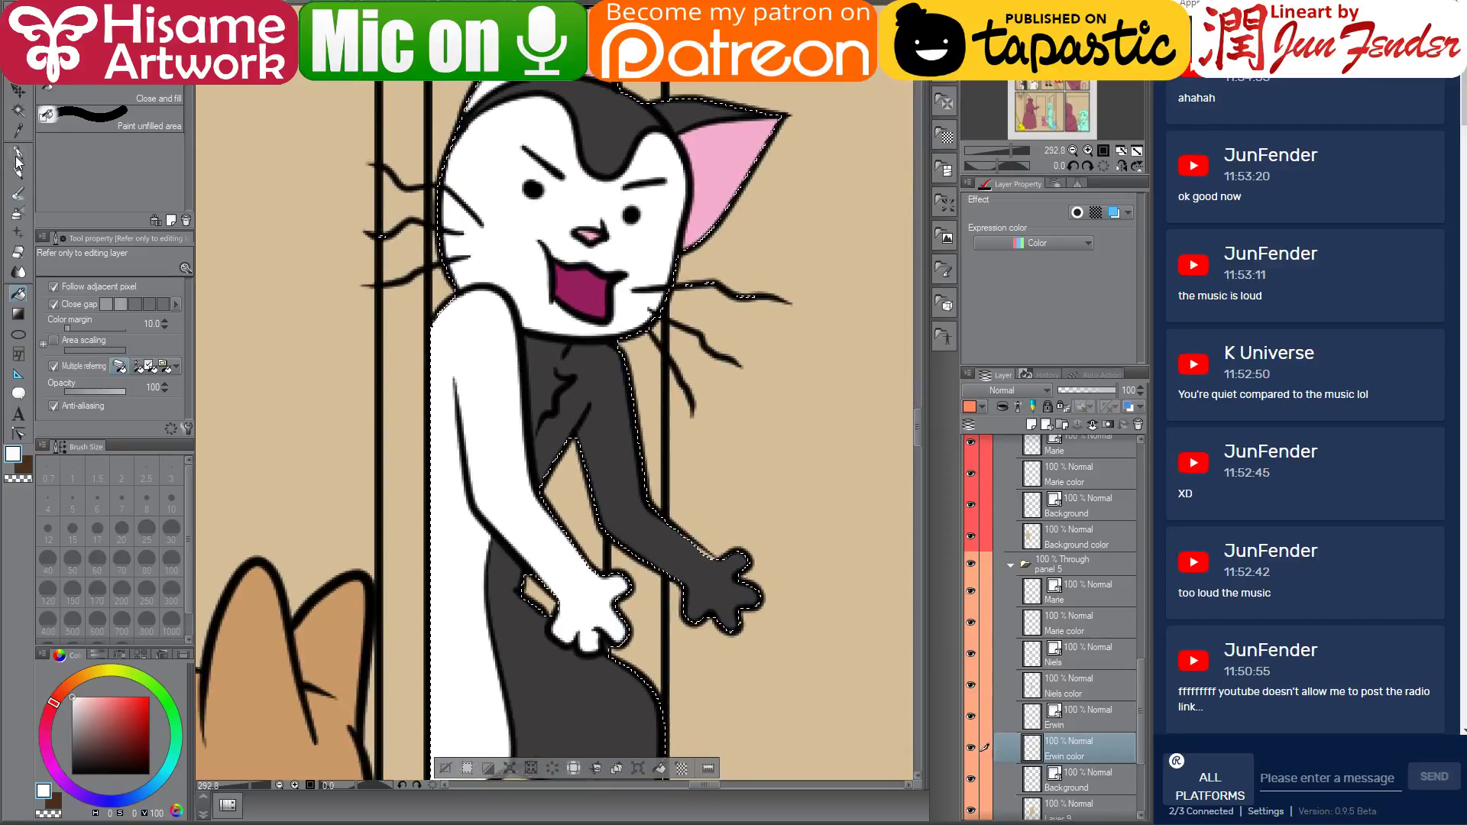
click(20, 153)
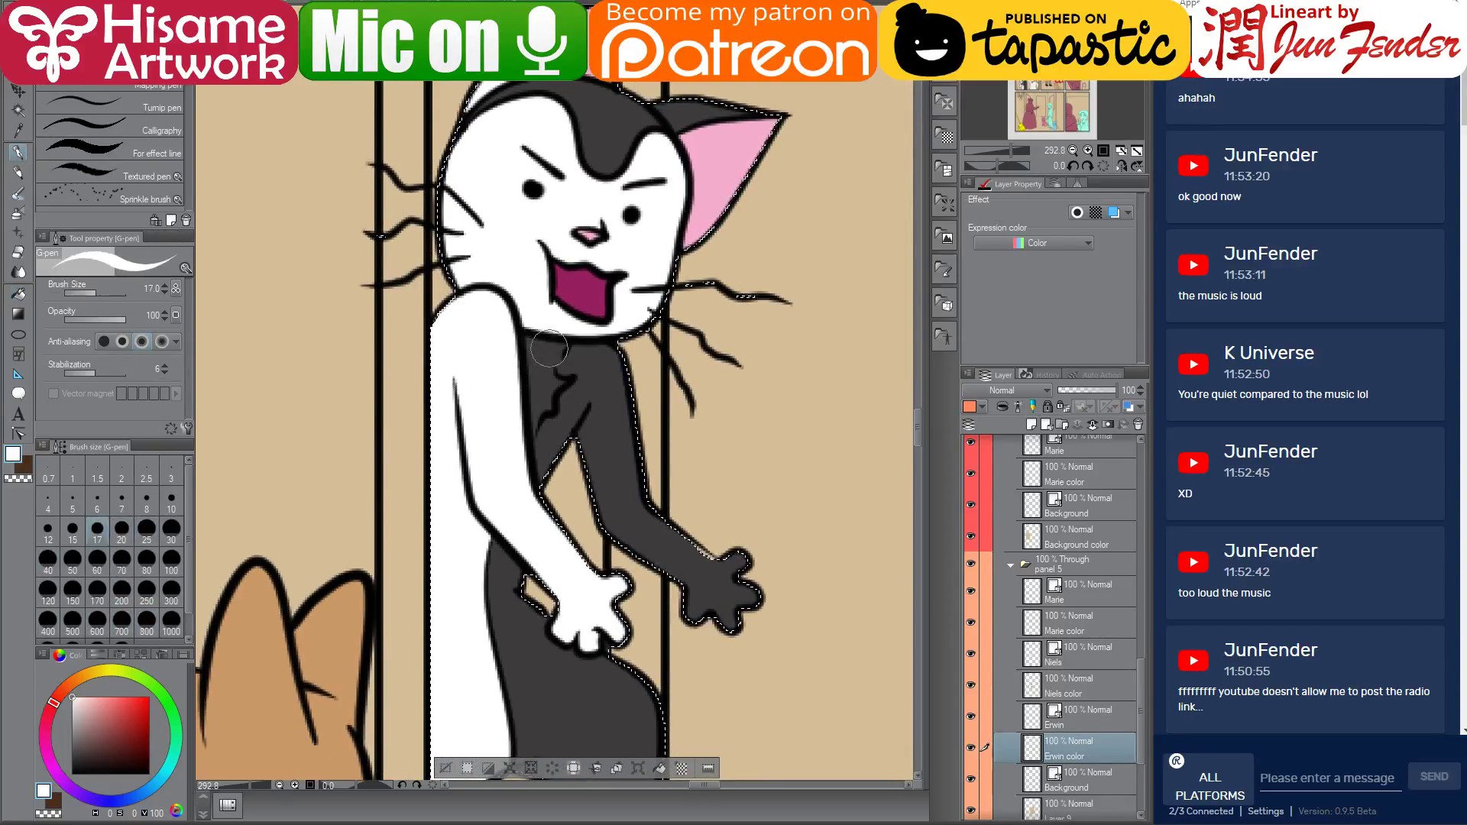
click(48, 529)
mouse_move(557, 348)
mouse_down()
mouse_move(534, 411)
mouse_move(541, 340)
mouse_move(534, 399)
mouse_move(519, 353)
mouse_up()
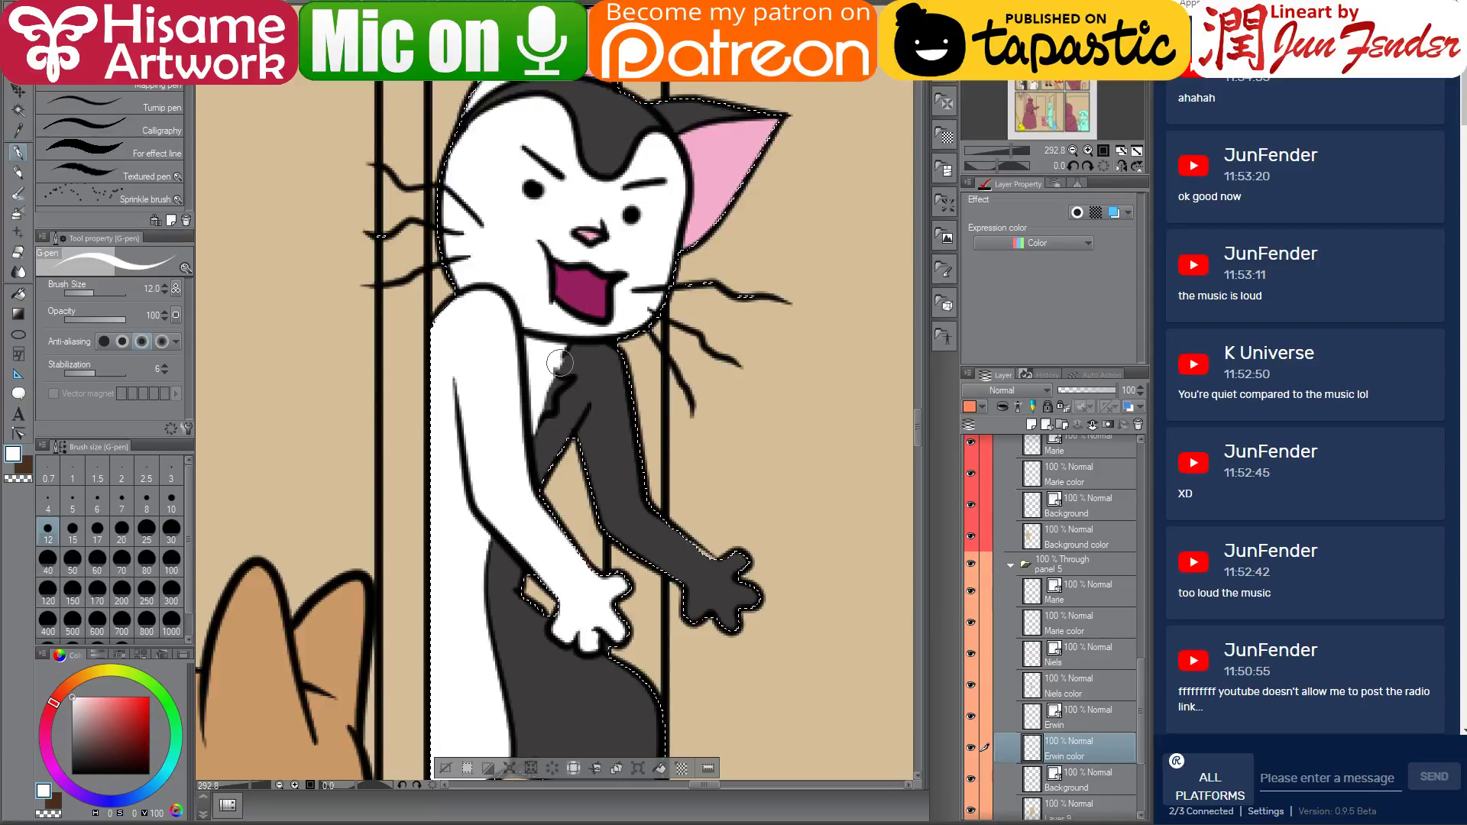
key(bracketleft)
key(bracketleft)
key(bracketleft)
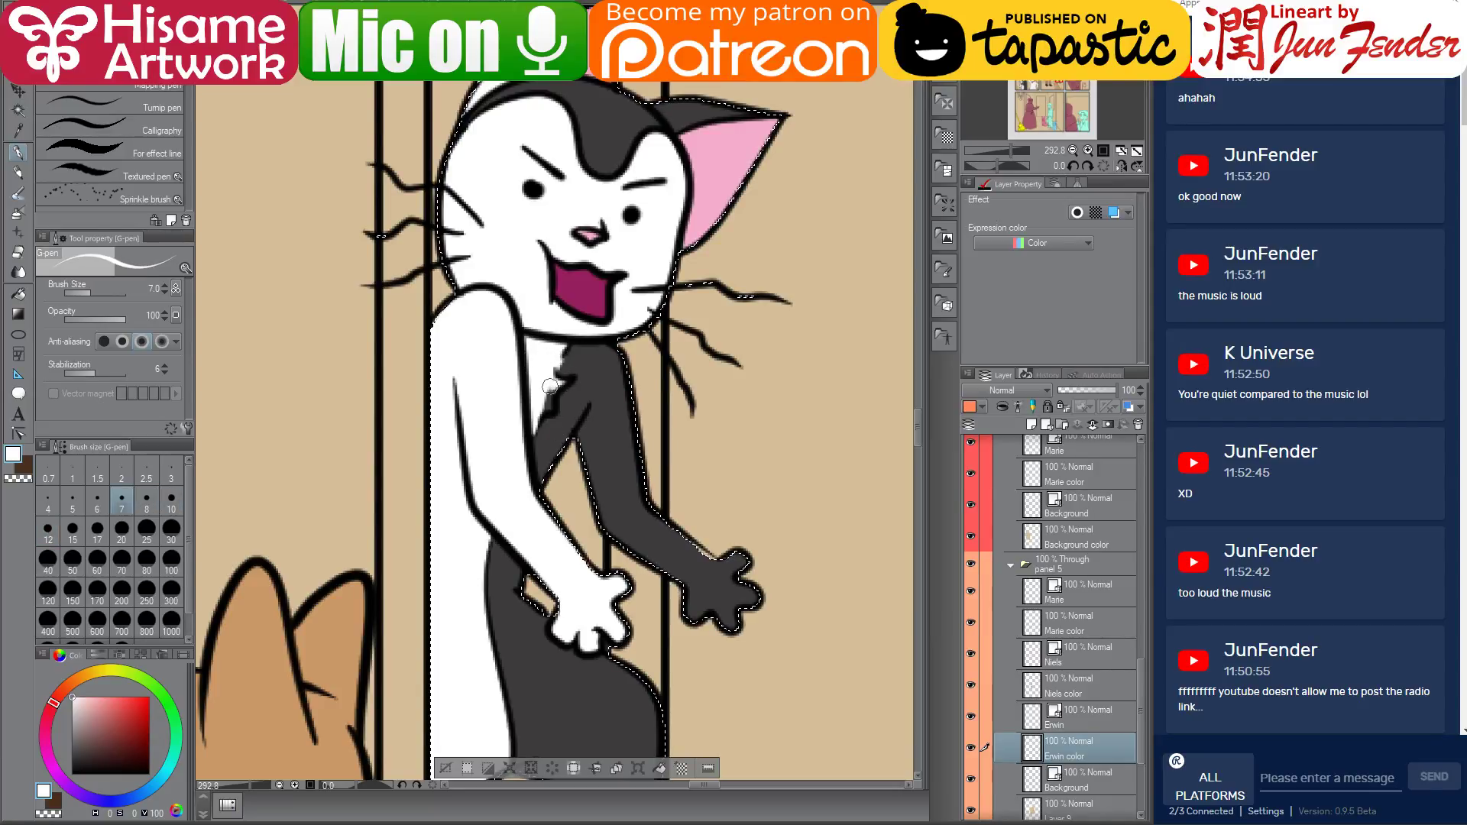
drag(550, 387, 546, 406)
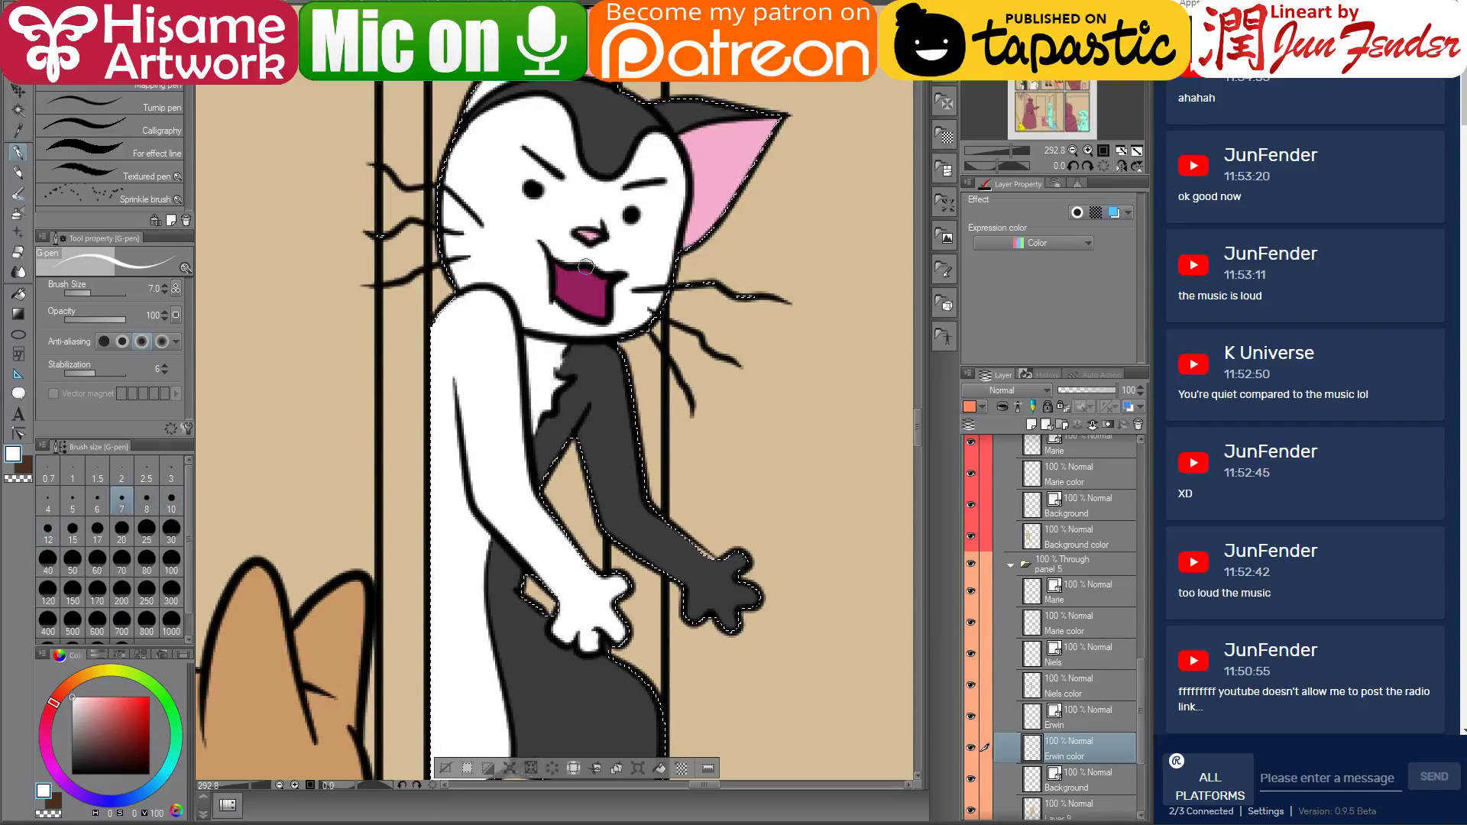
scroll(737, 290, down, 2)
scroll(738, 291, down, 6)
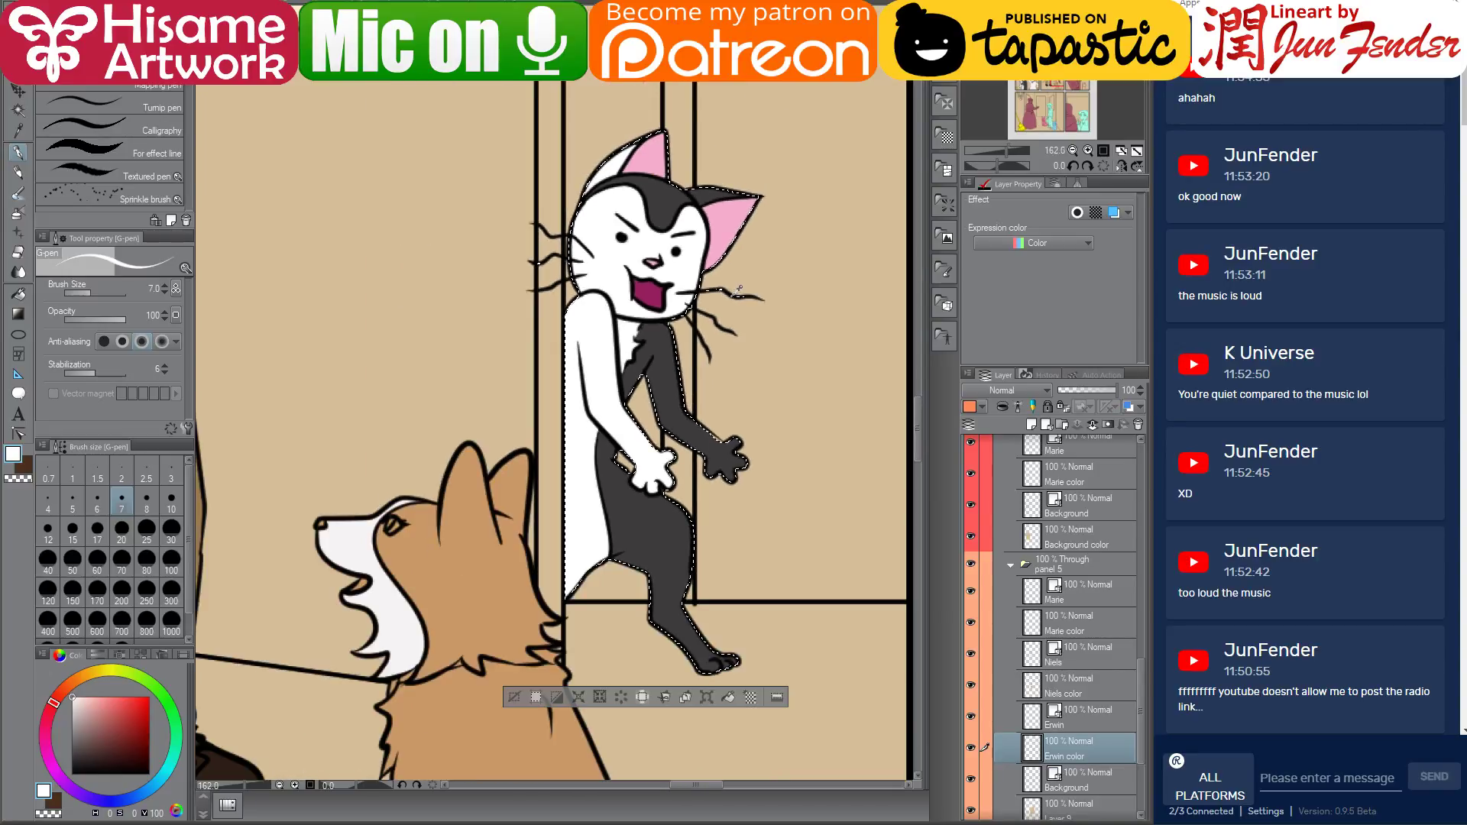
key(ctrl+d)
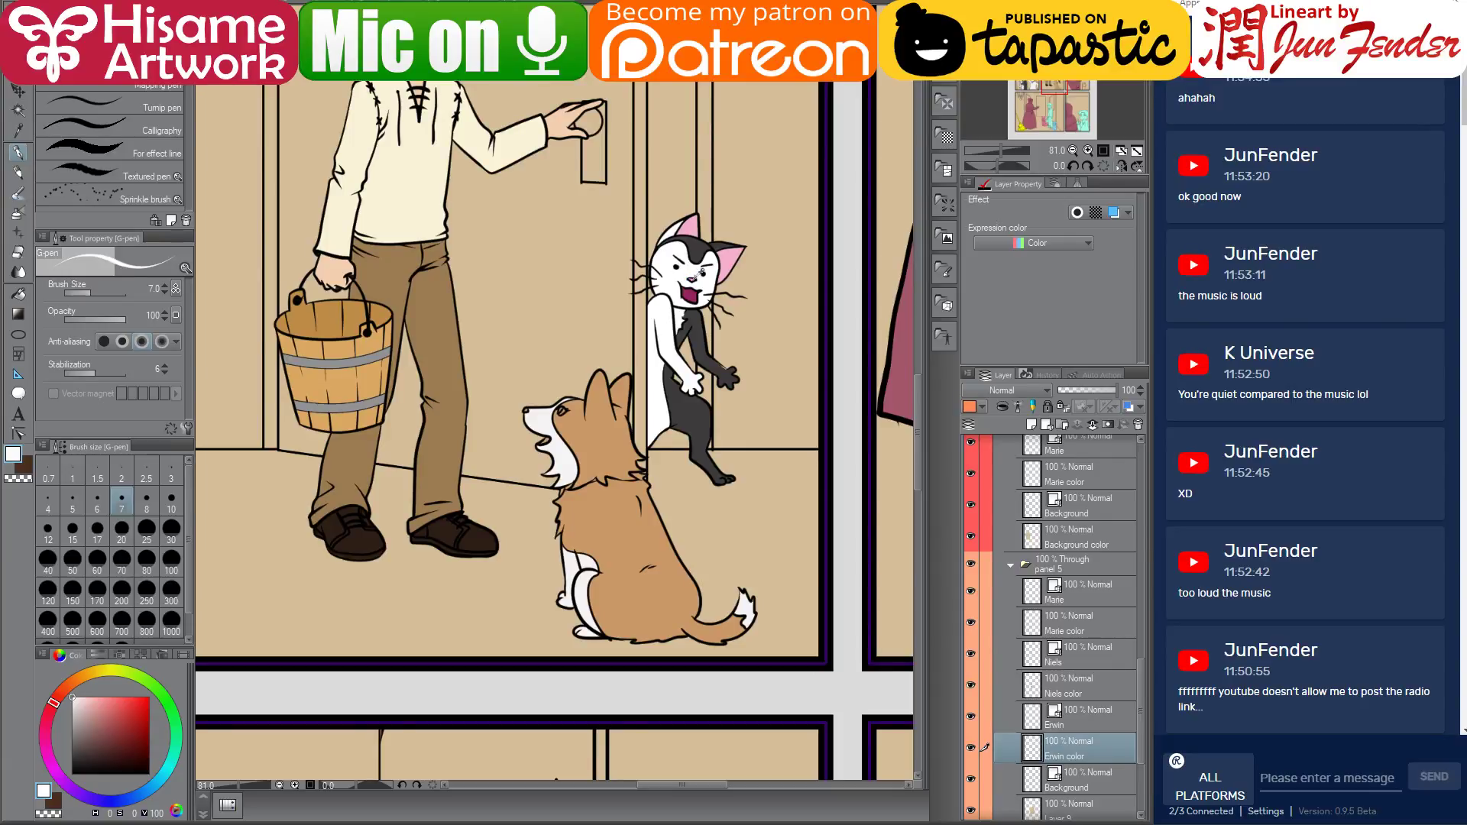
Make the granny color layer of panel 6 the active layer
scroll(653, 315, down, 4)
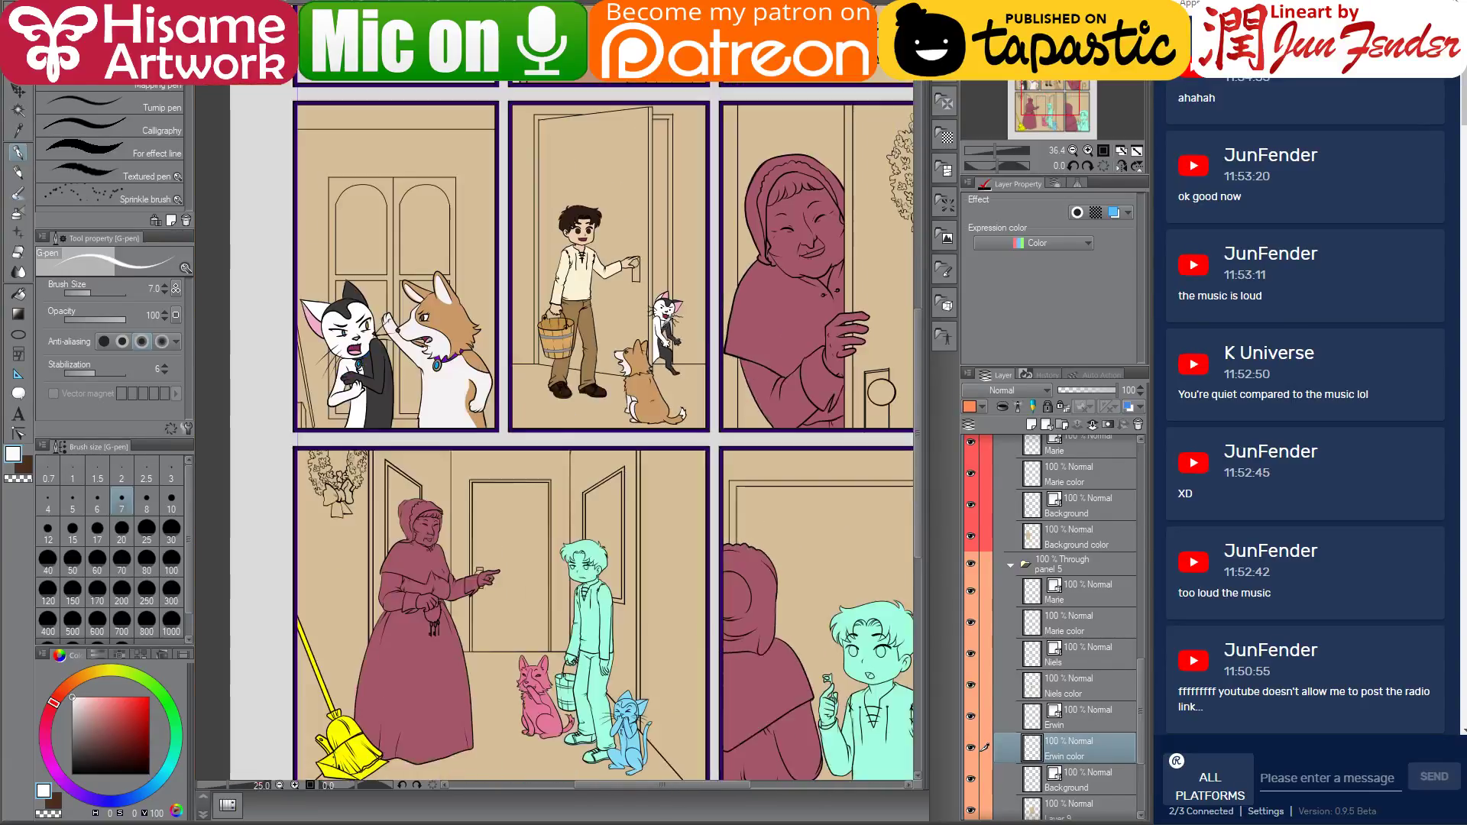
drag(795, 324, 762, 395)
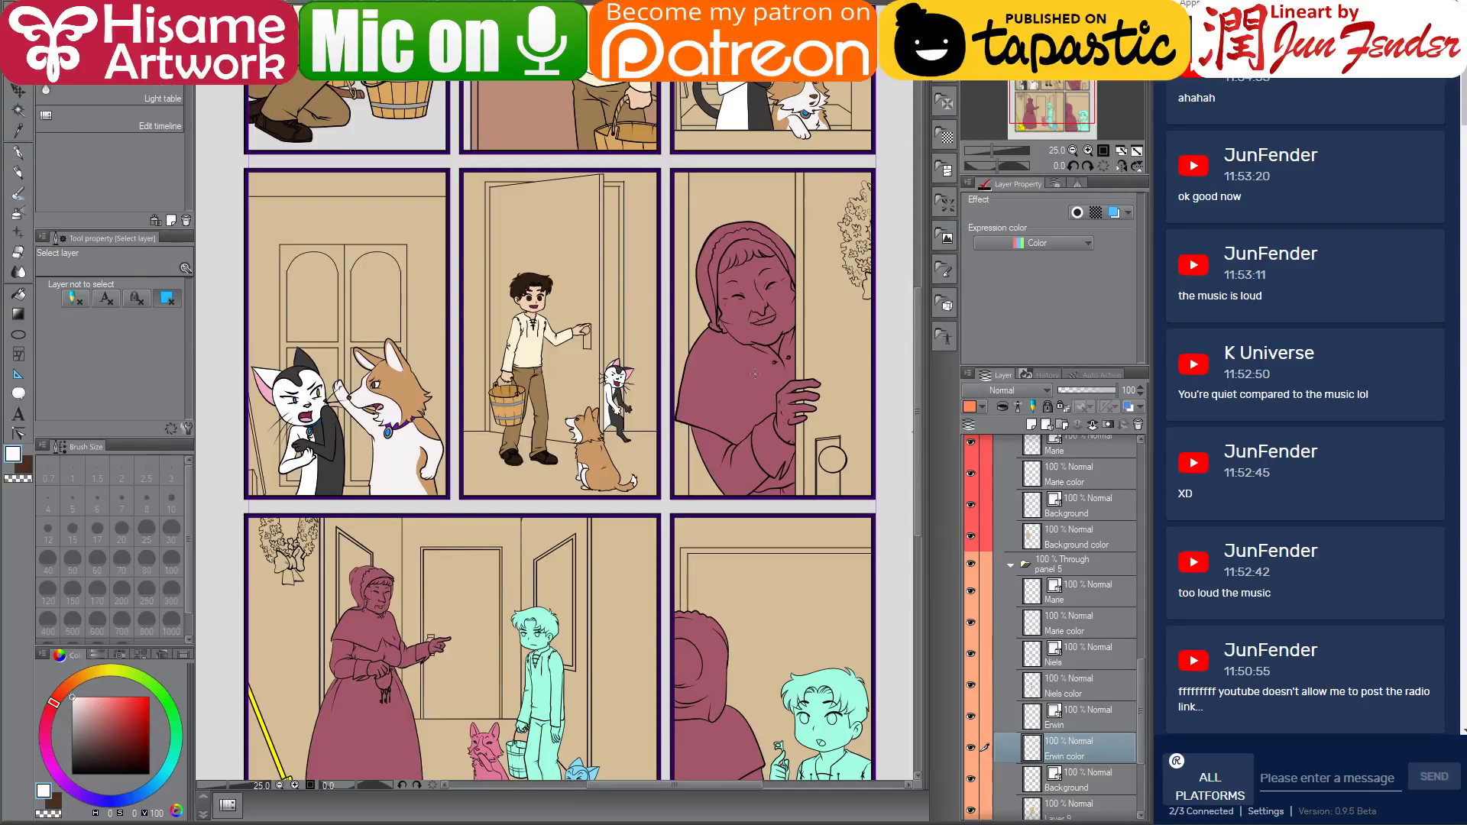
ctrl+shift+click(754, 374)
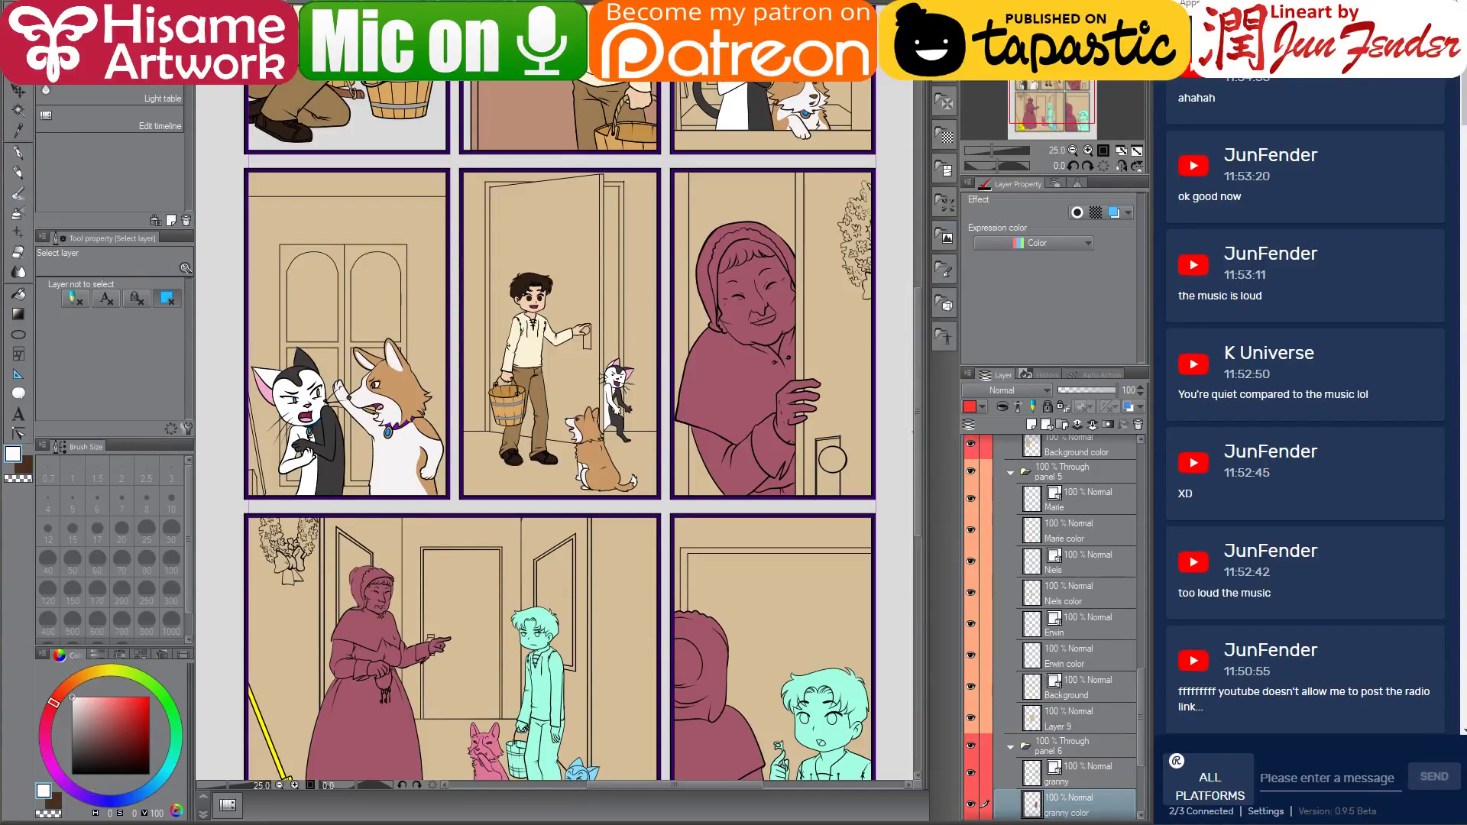
Open page_36-clip.clip from the chapter 2 folder as a colour reference
key(alt+Tab)
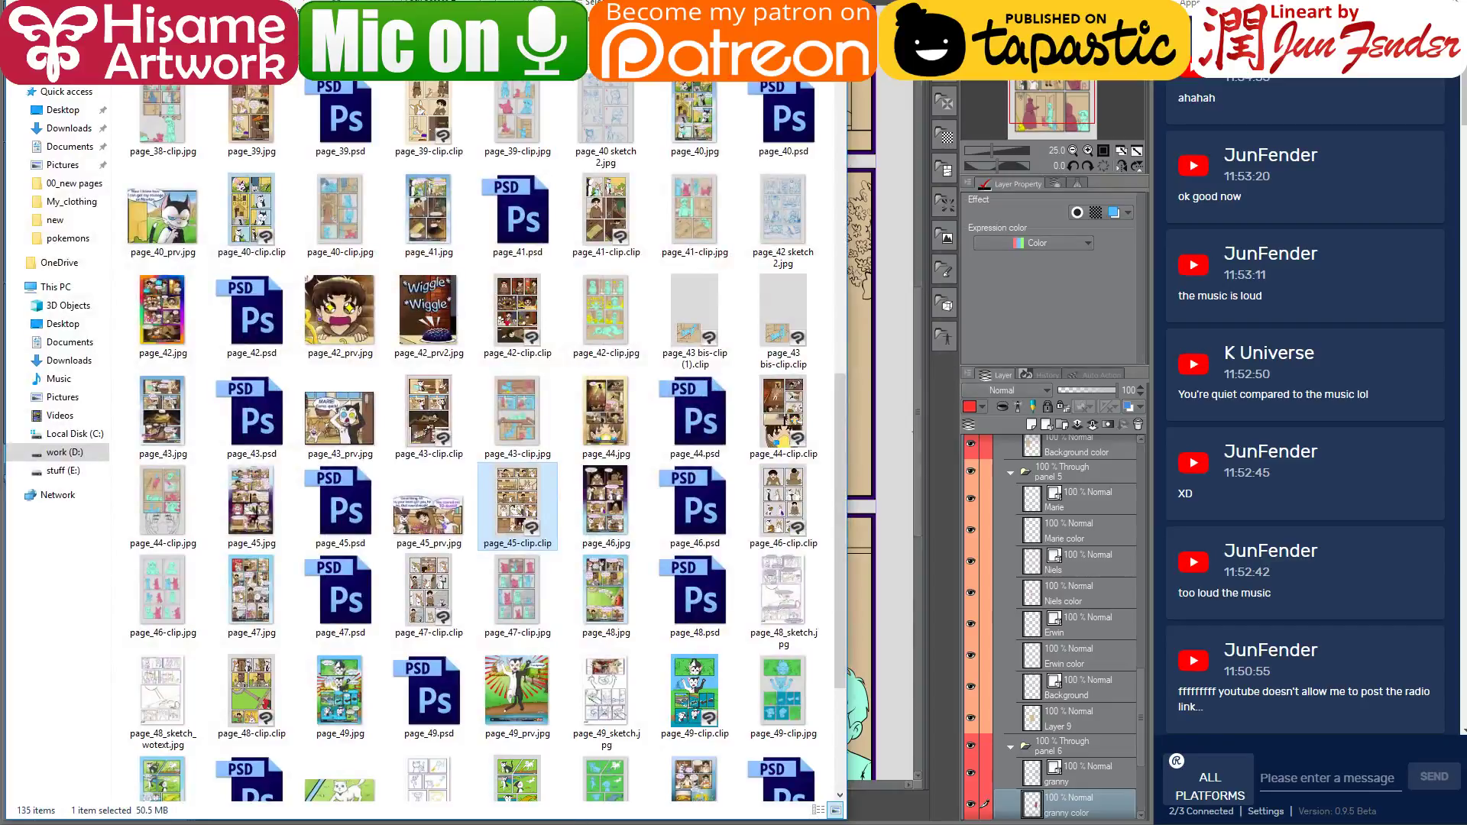
scroll(312, 233, up, 7)
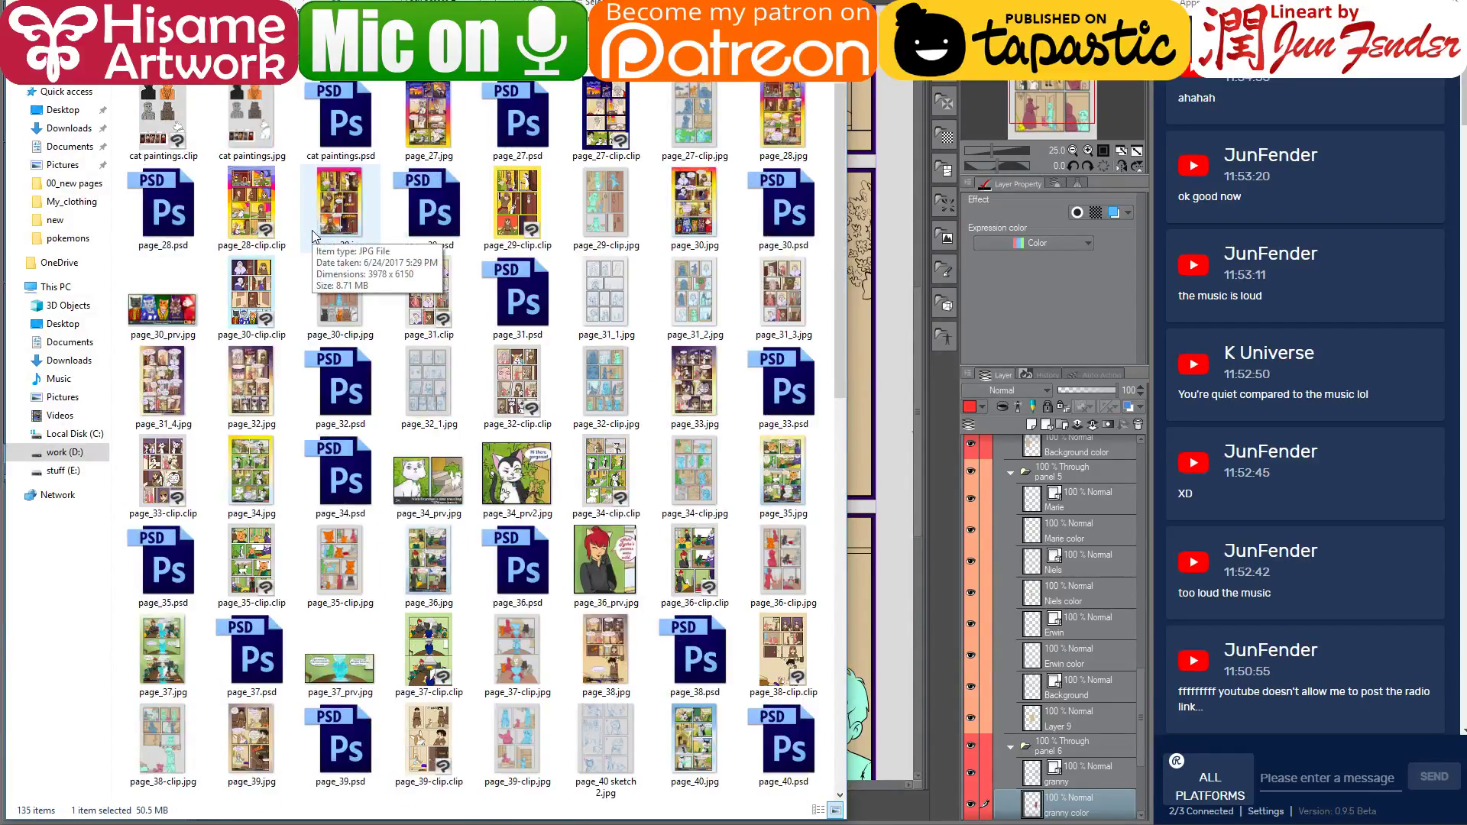
click(416, 65)
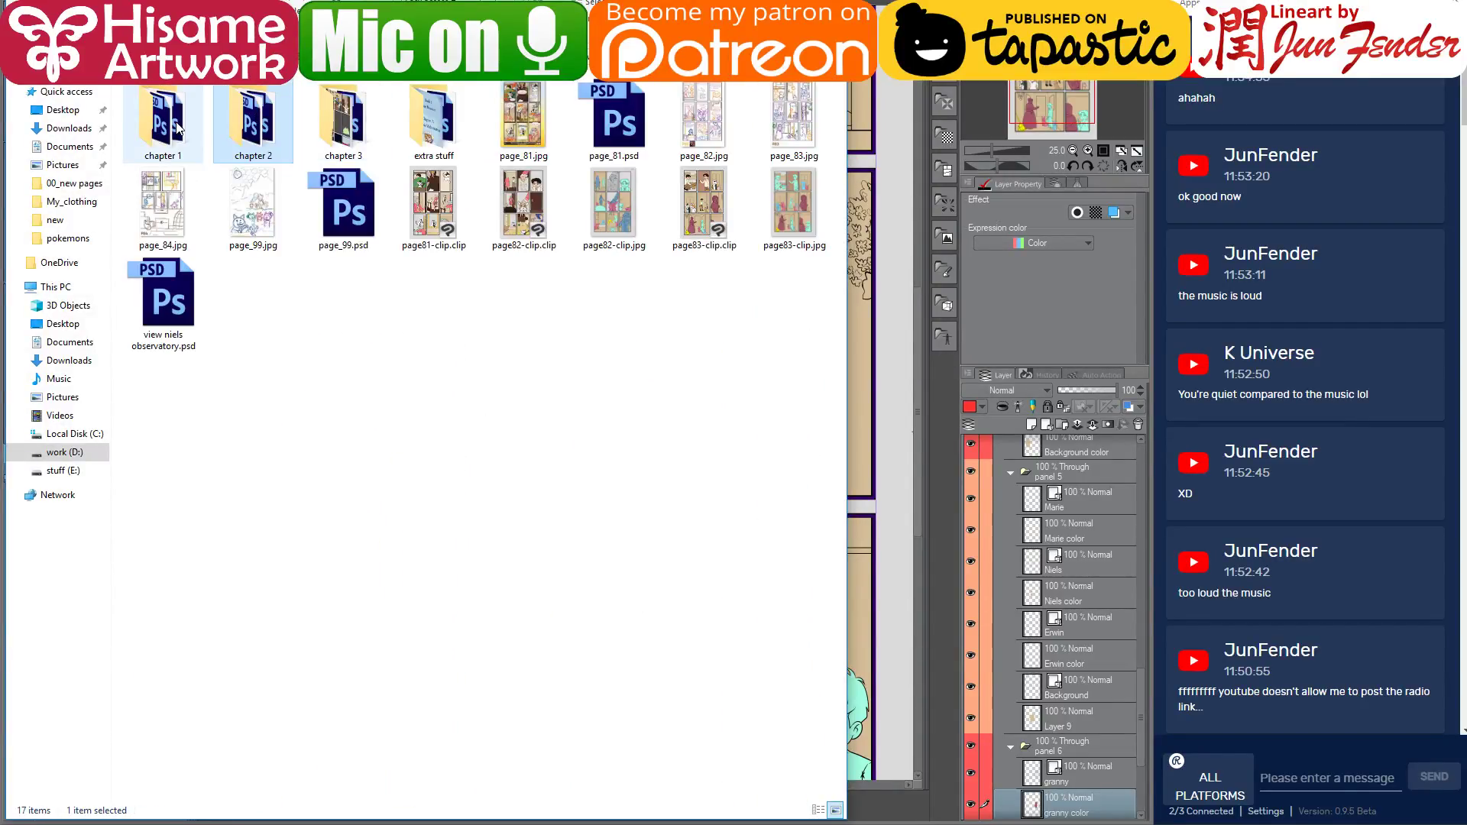
double_click(278, 123)
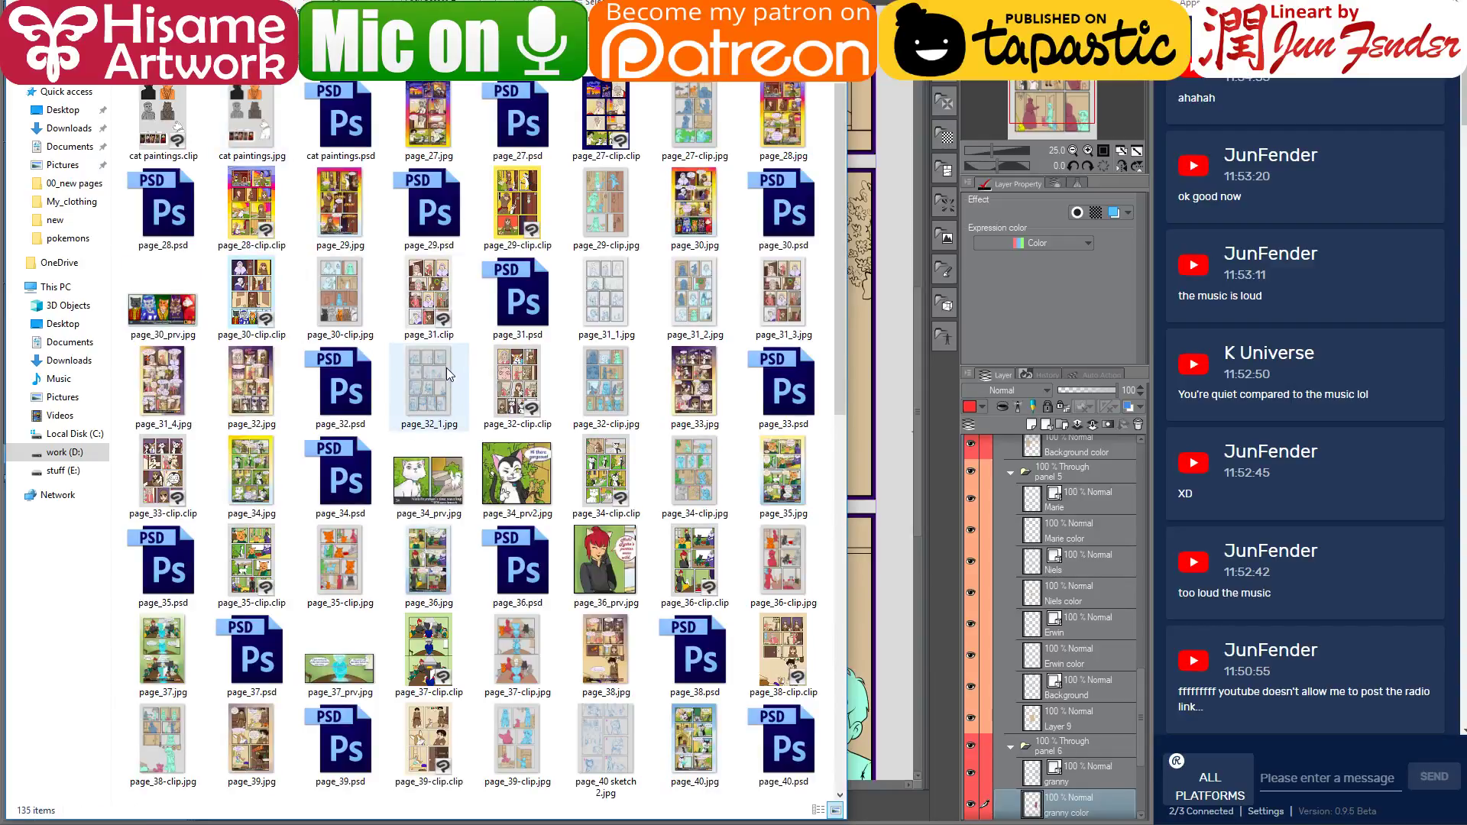
click(701, 559)
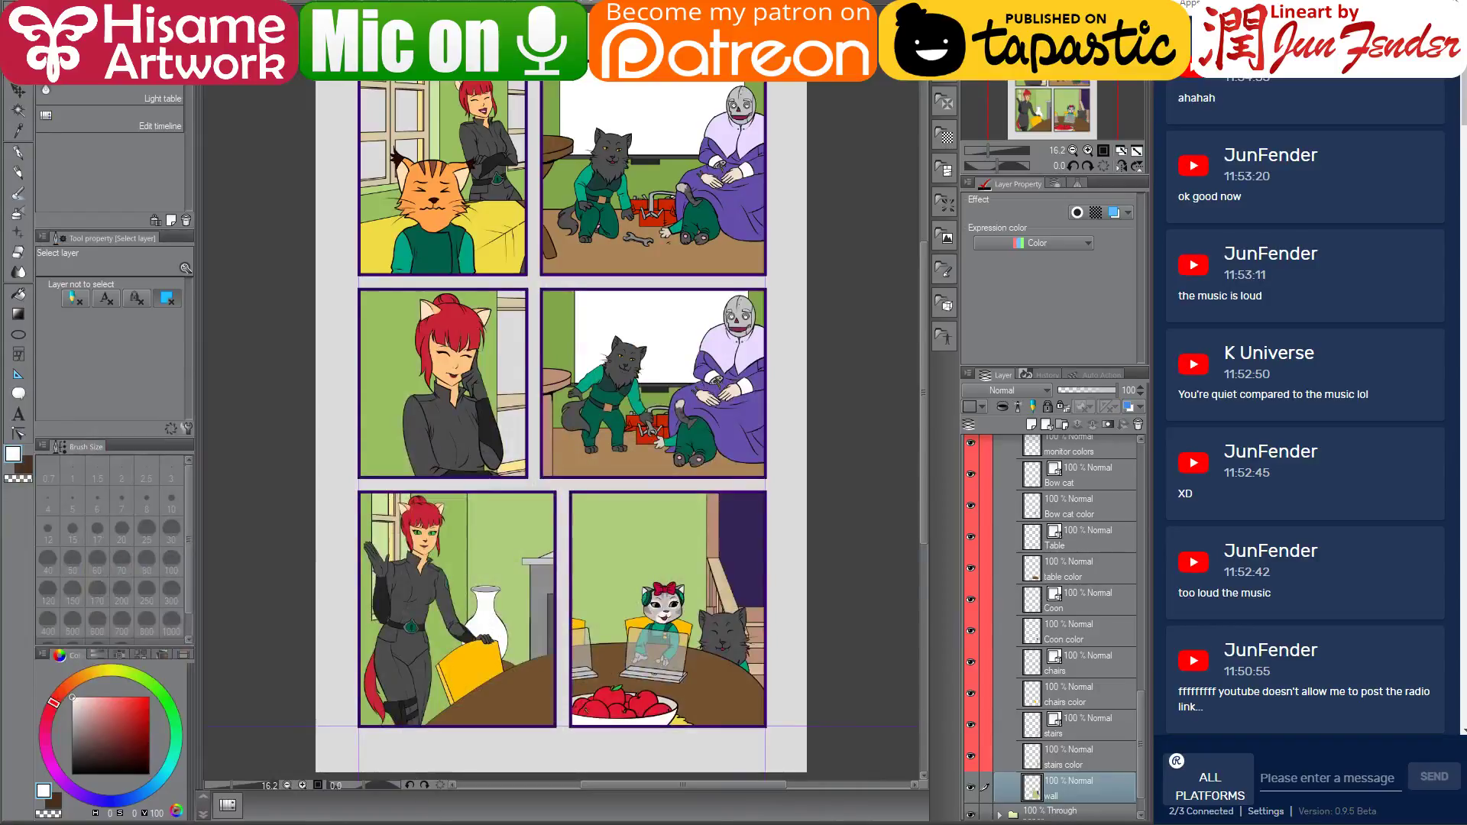
Switch the web radio in the browser to the Funky Music Radio station and return to the reference page
key(alt+Tab)
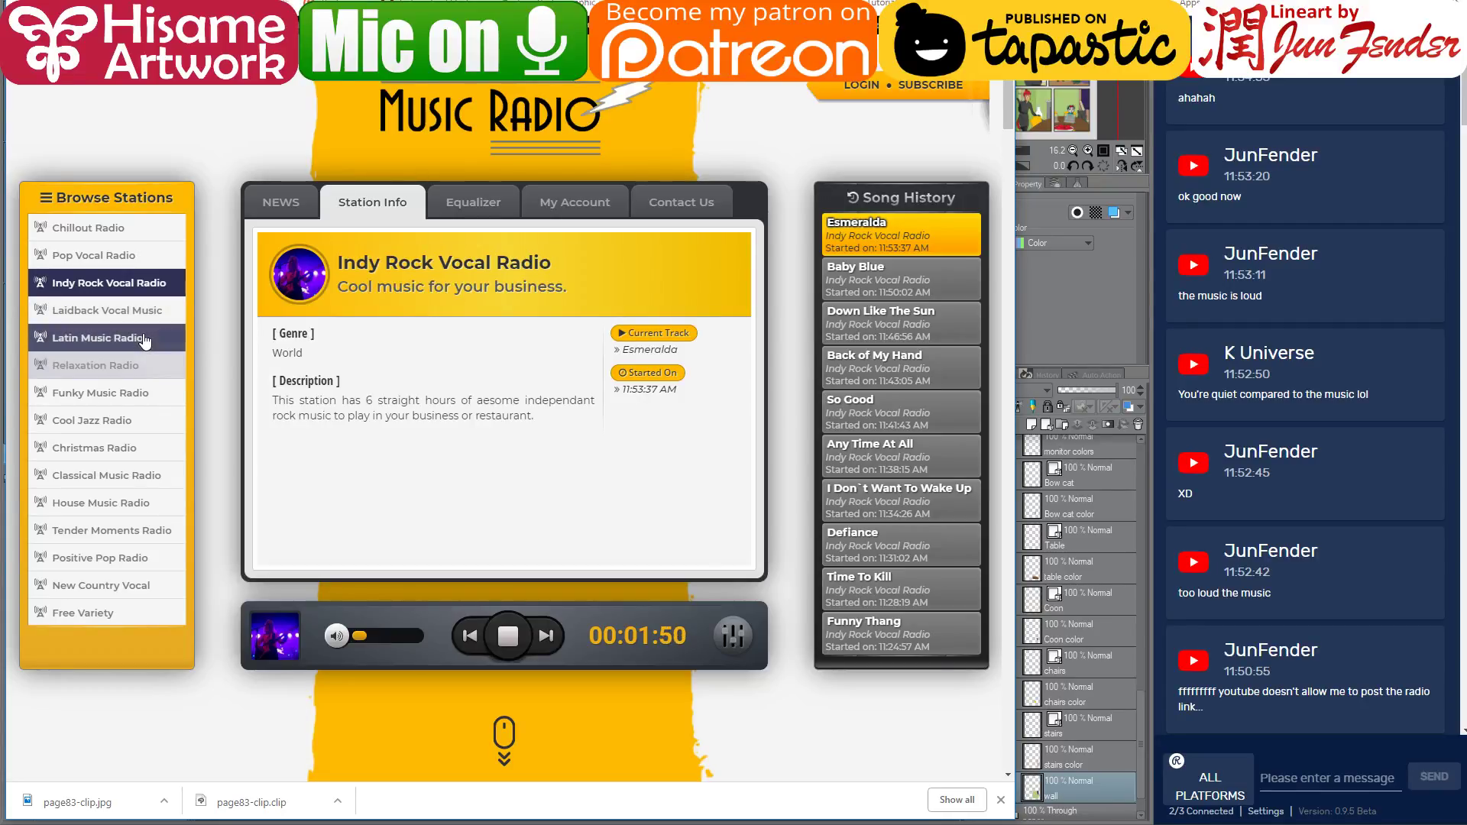
click(140, 405)
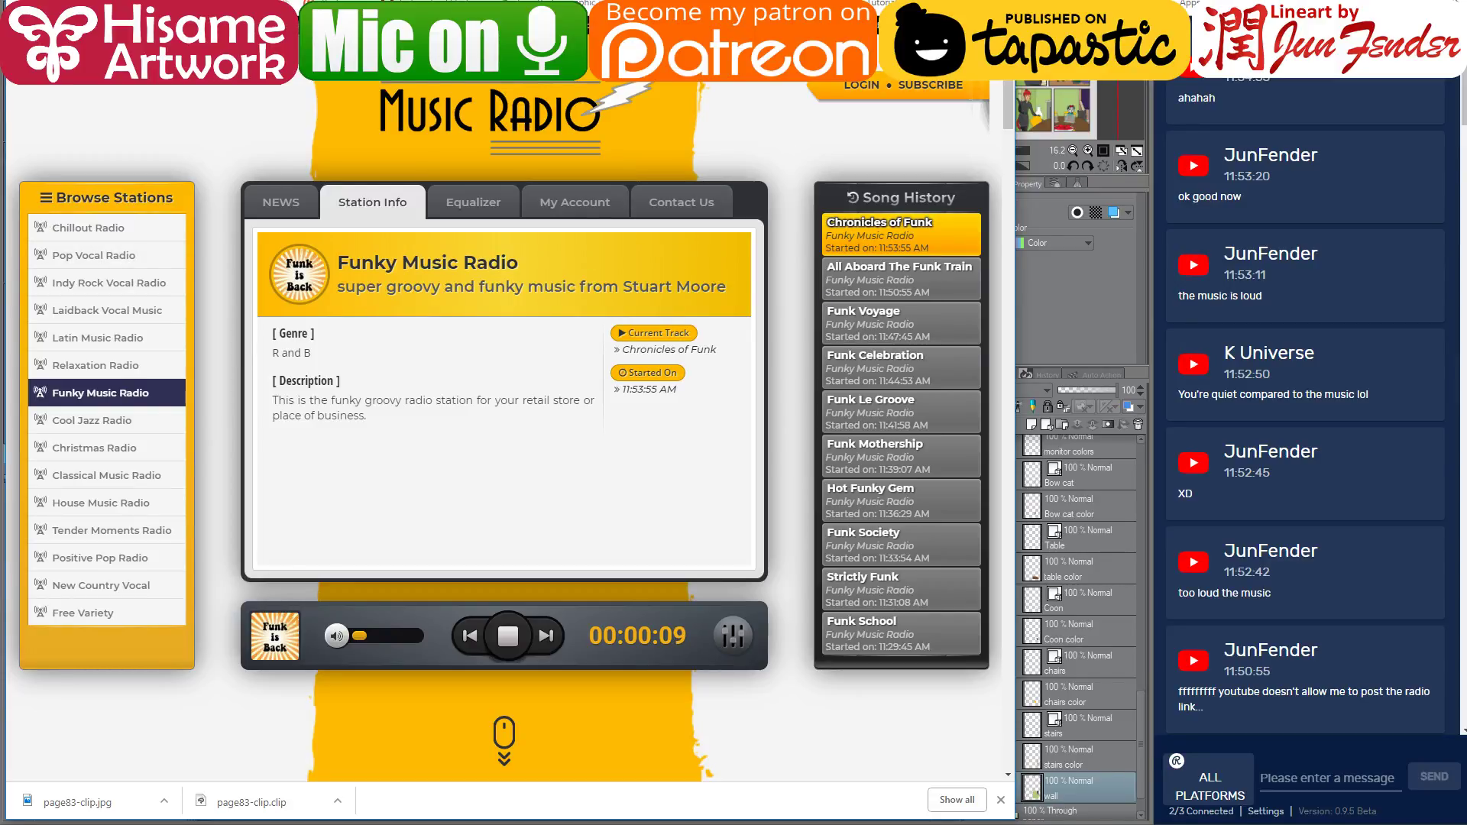
key(alt+Tab)
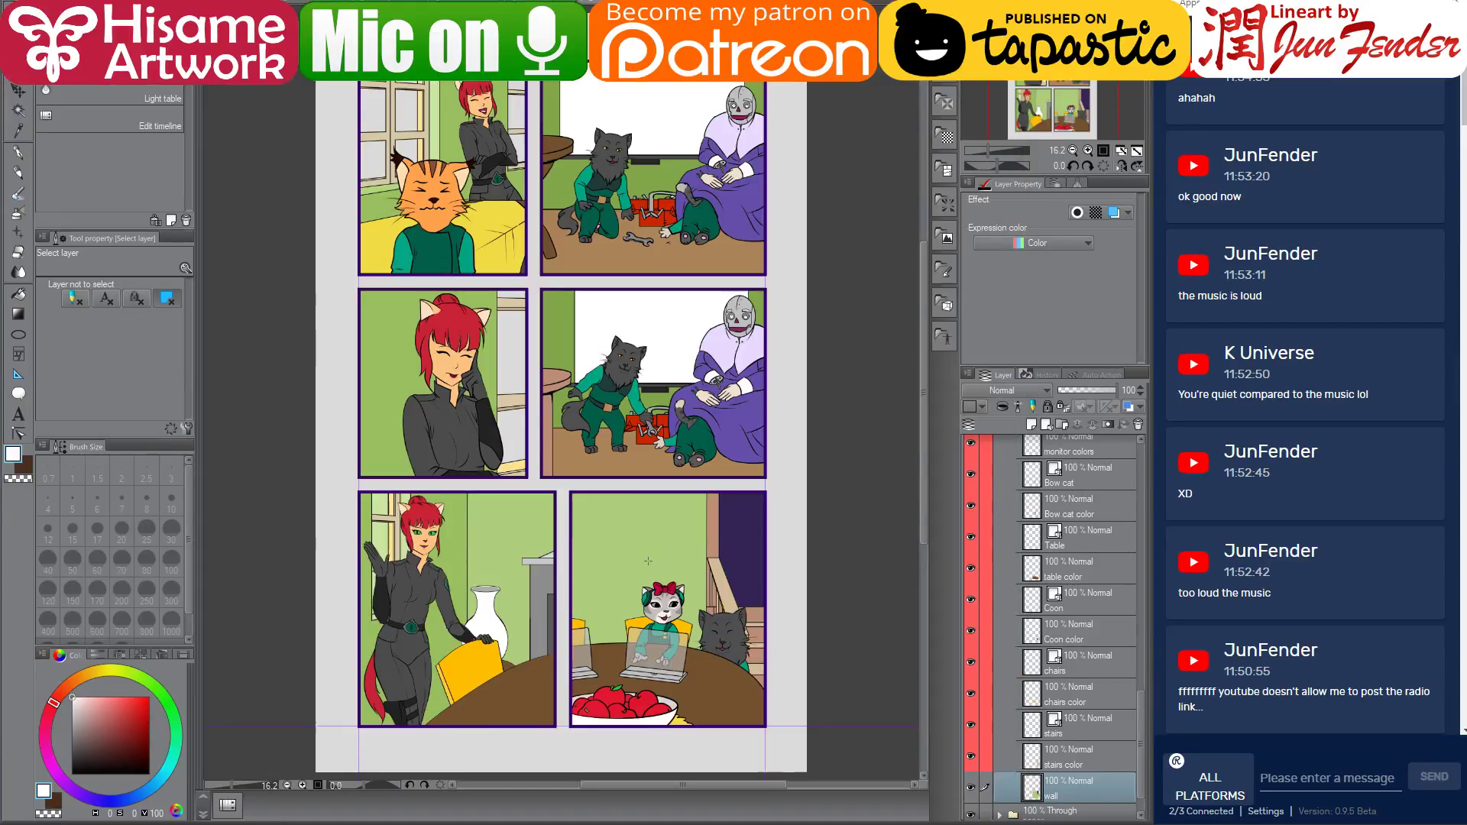
Sample the purple from the skull-faced woman's dress on the reference page and fill the granny's lower dress area in panel 6 with it
scroll(637, 323, up, 3)
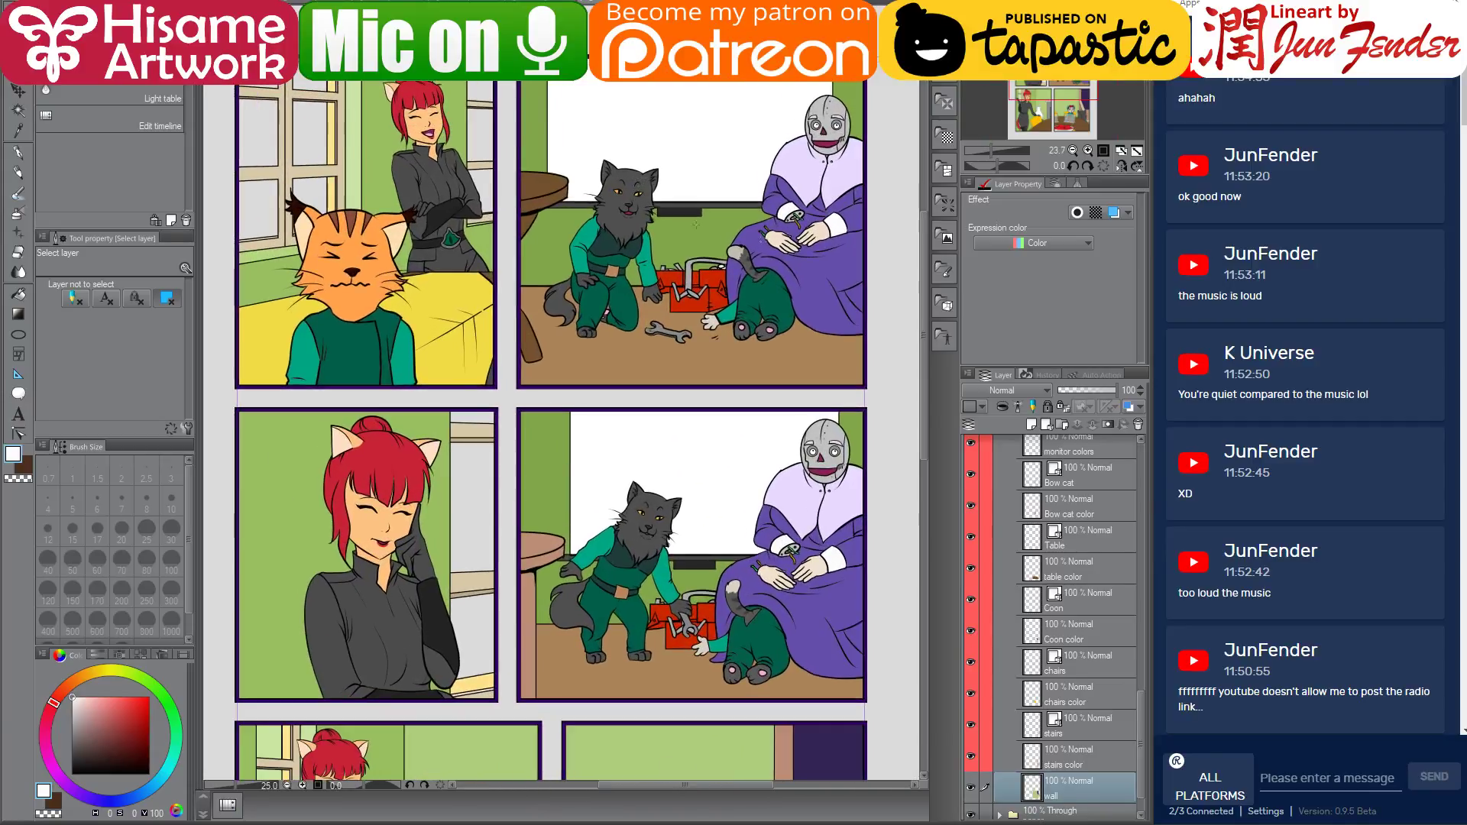
scroll(600, 284, up, 1)
click(17, 152)
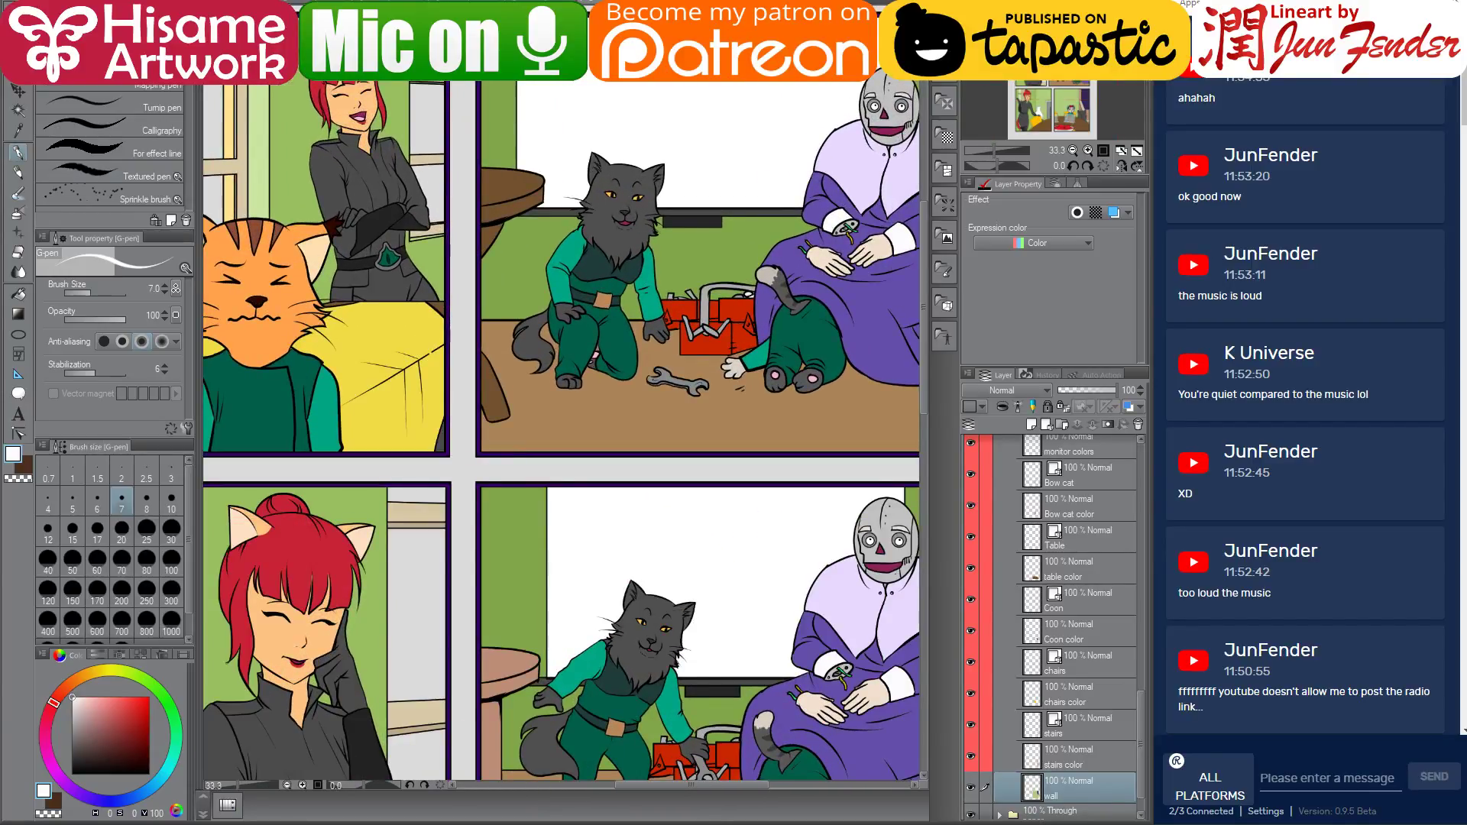
alt+click(841, 311)
drag(838, 321, 780, 358)
key(ctrl+Tab)
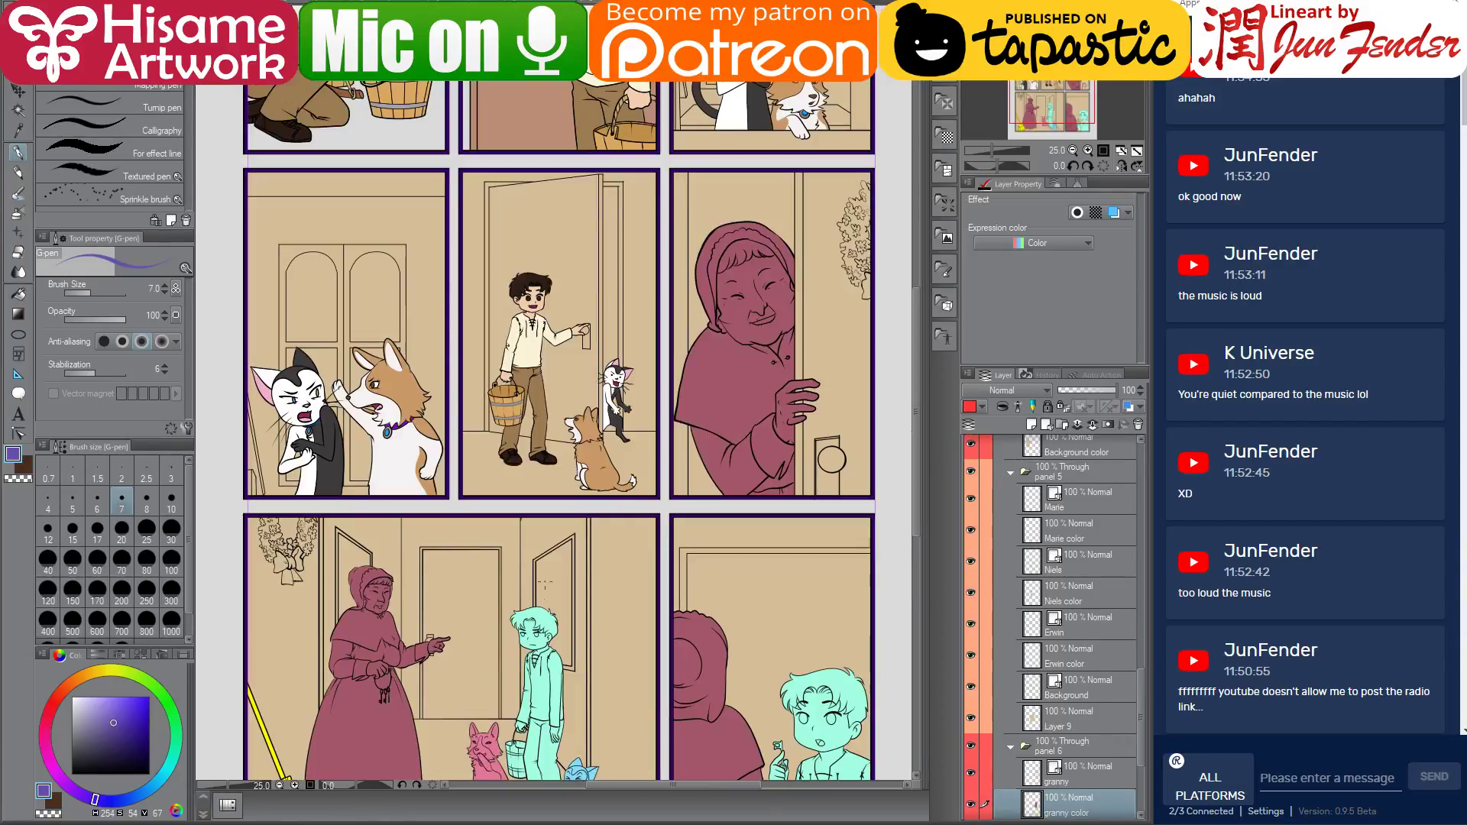
click(18, 295)
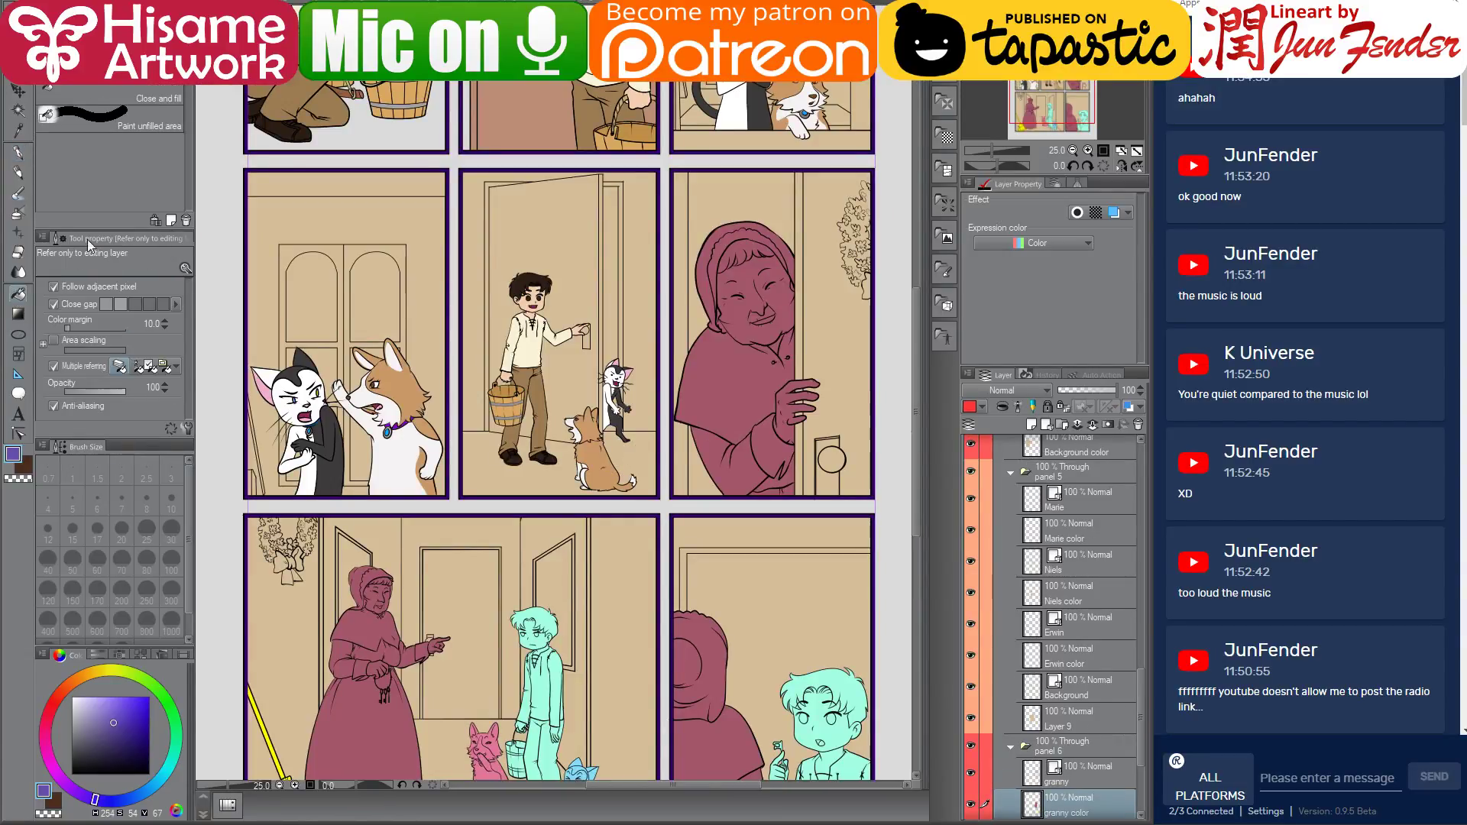
key(ctrl+Tab)
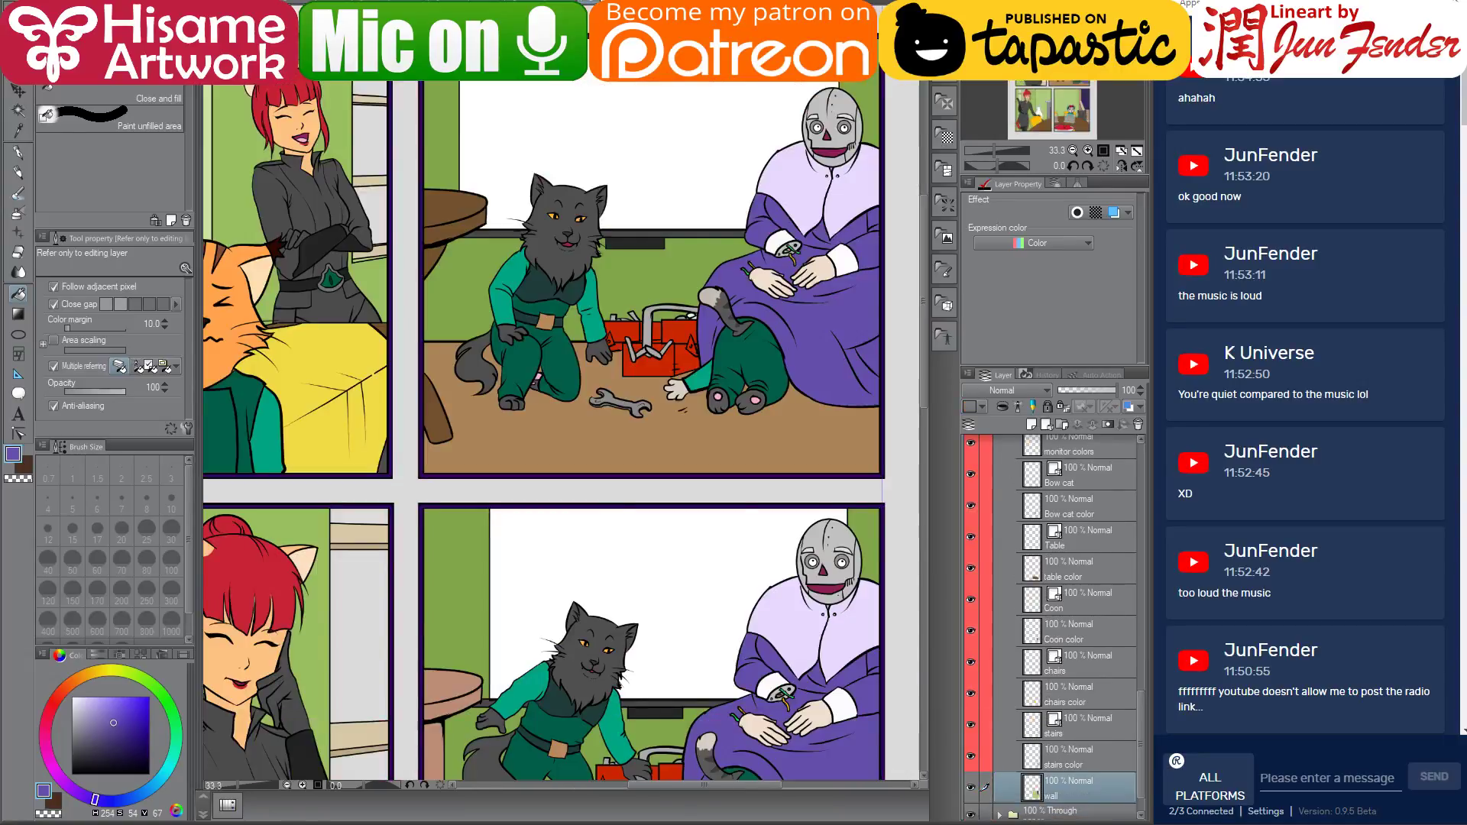
key(ctrl+Tab)
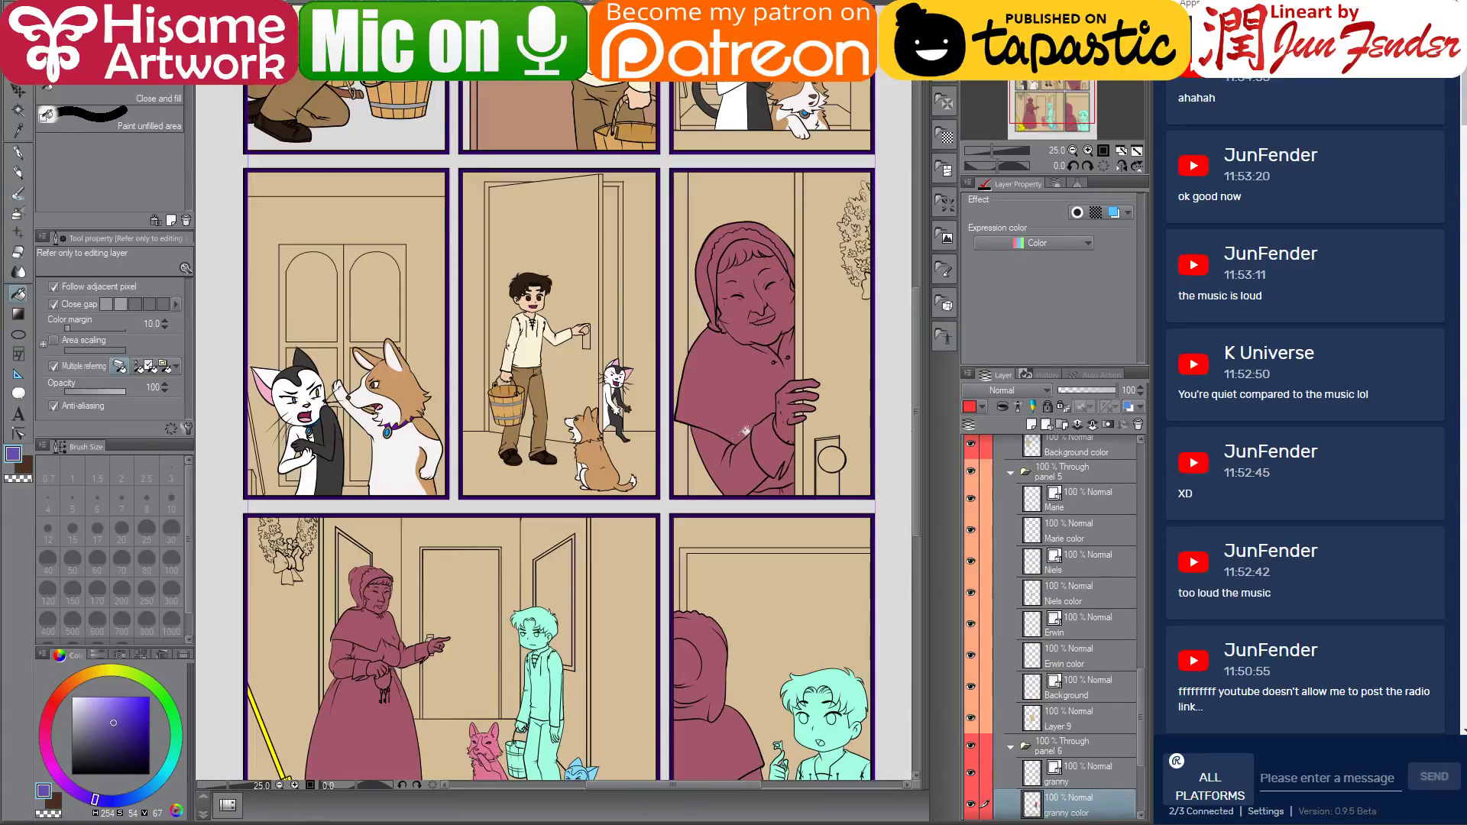
click(743, 464)
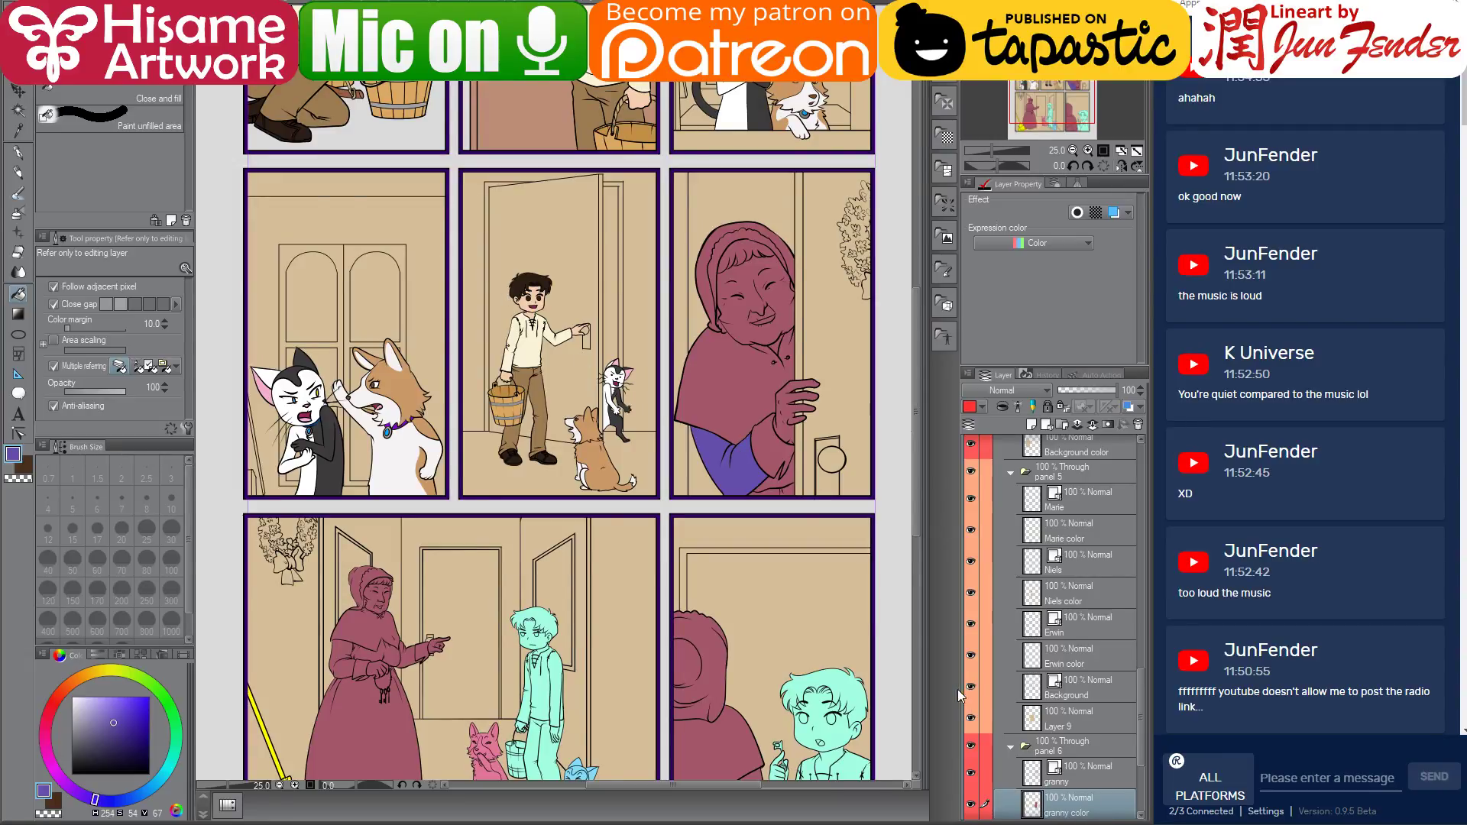
Select the contents of the granny color layer and paint her whole silhouette purple with the G-pen at size 1200
ctrl+click(1033, 801)
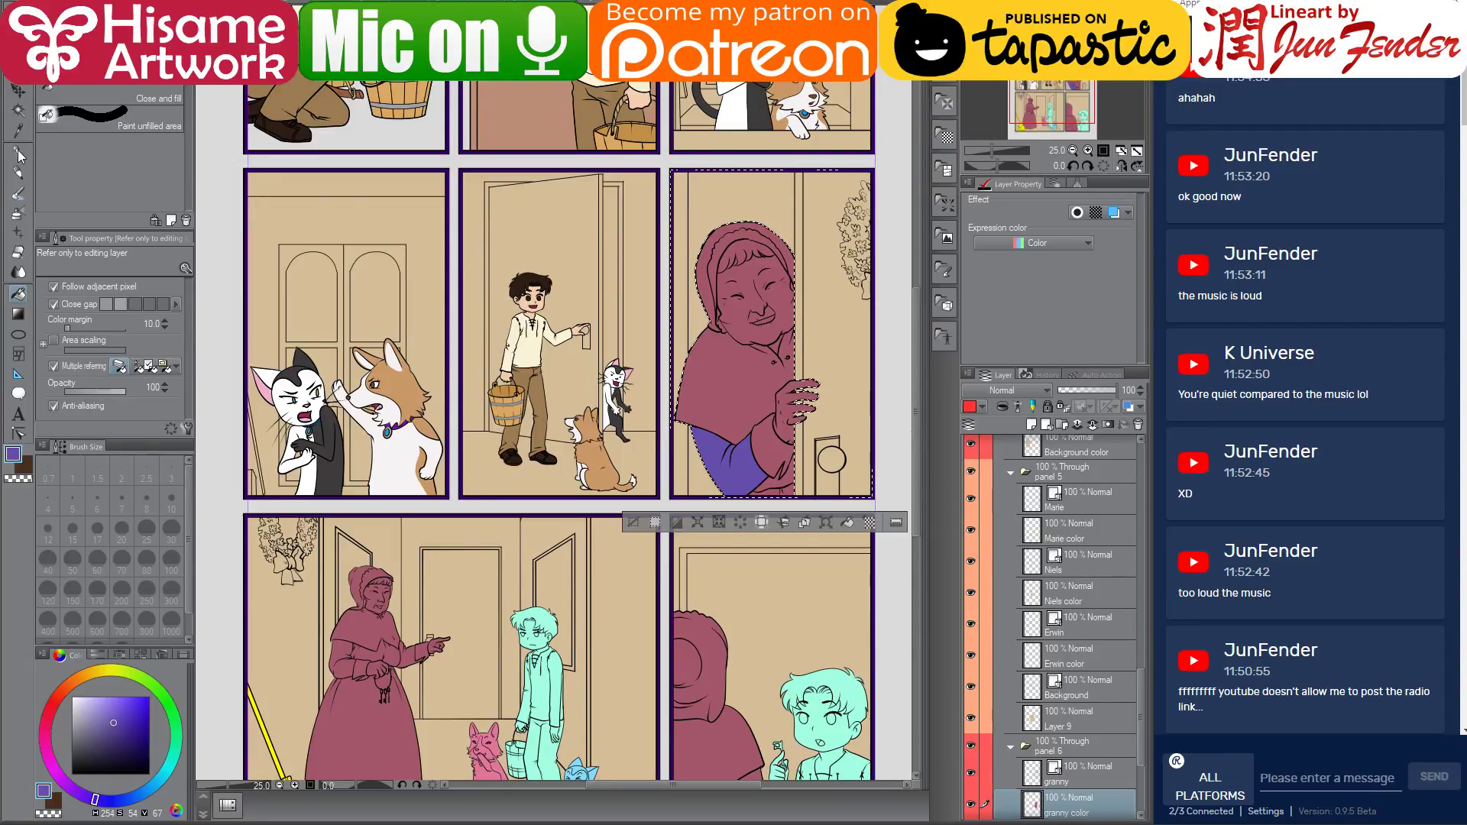
key(p)
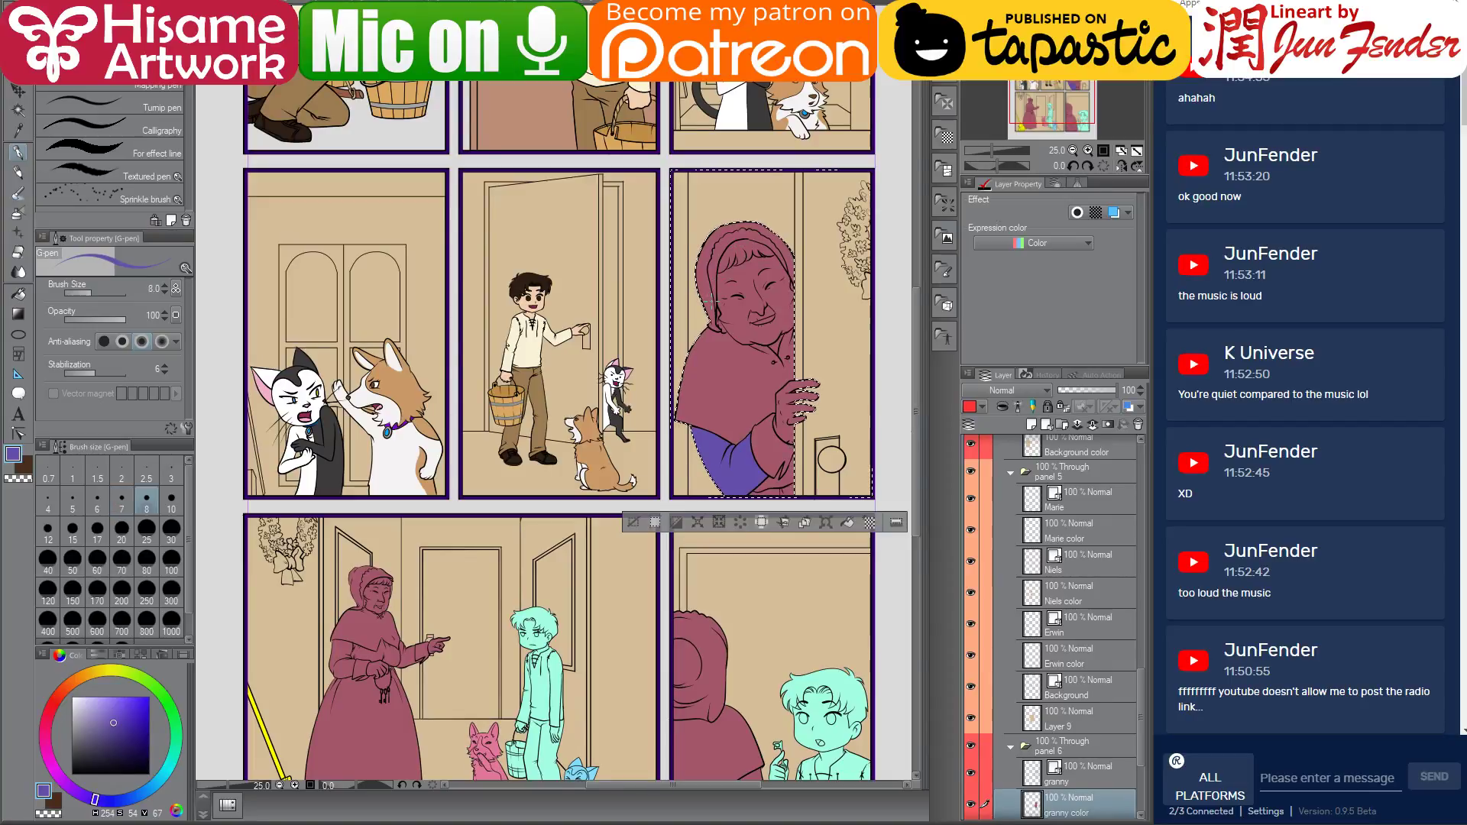
mouse_move(720, 292)
mouse_down()
mouse_move(757, 359)
mouse_move(675, 344)
mouse_up()
Sample the pale lavender from the skull-faced woman's shawl on page 36 and ready the Fill tool on the panel 6 page
click(527, 35)
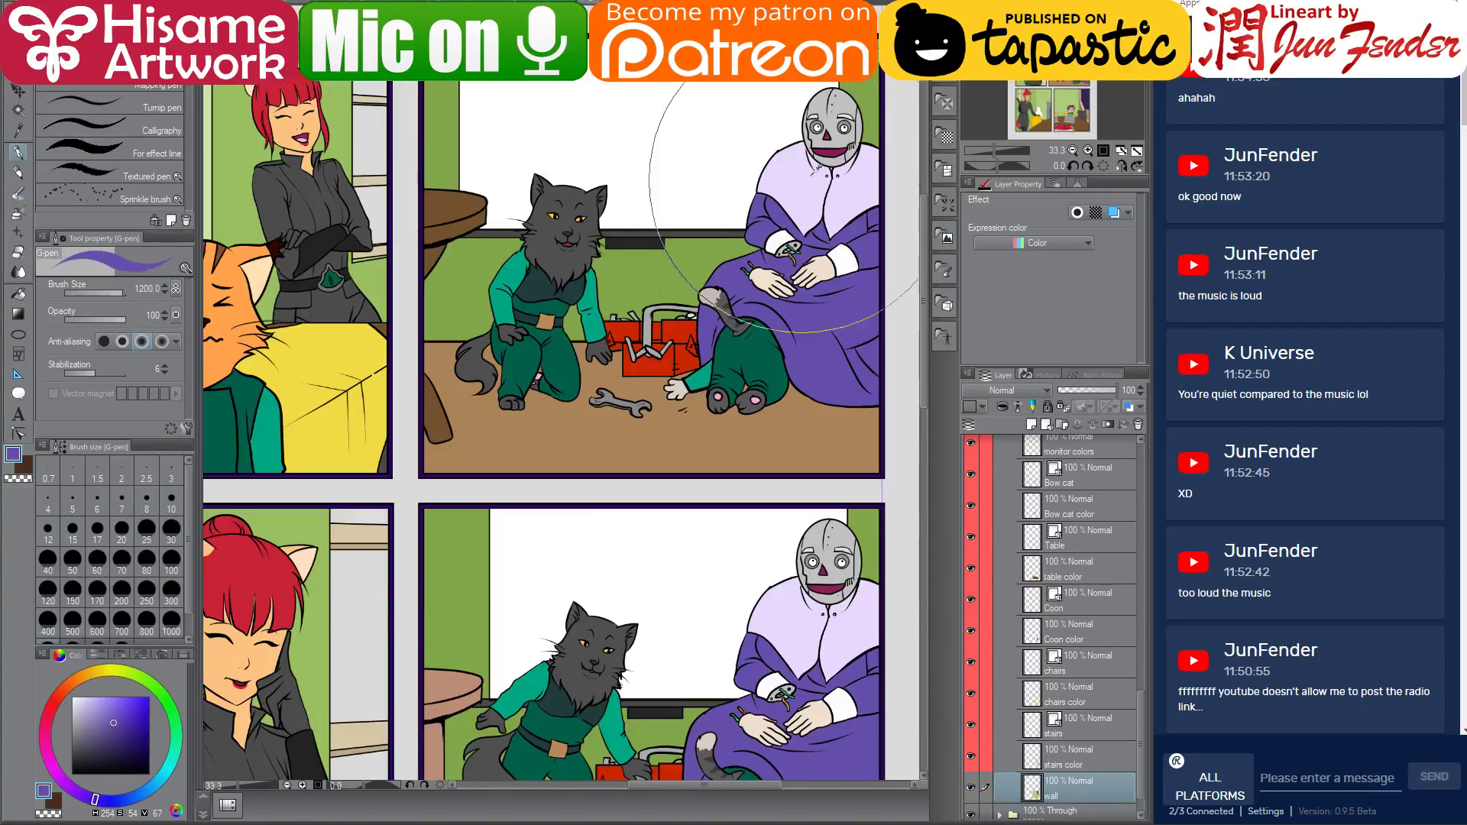
alt+click(768, 160)
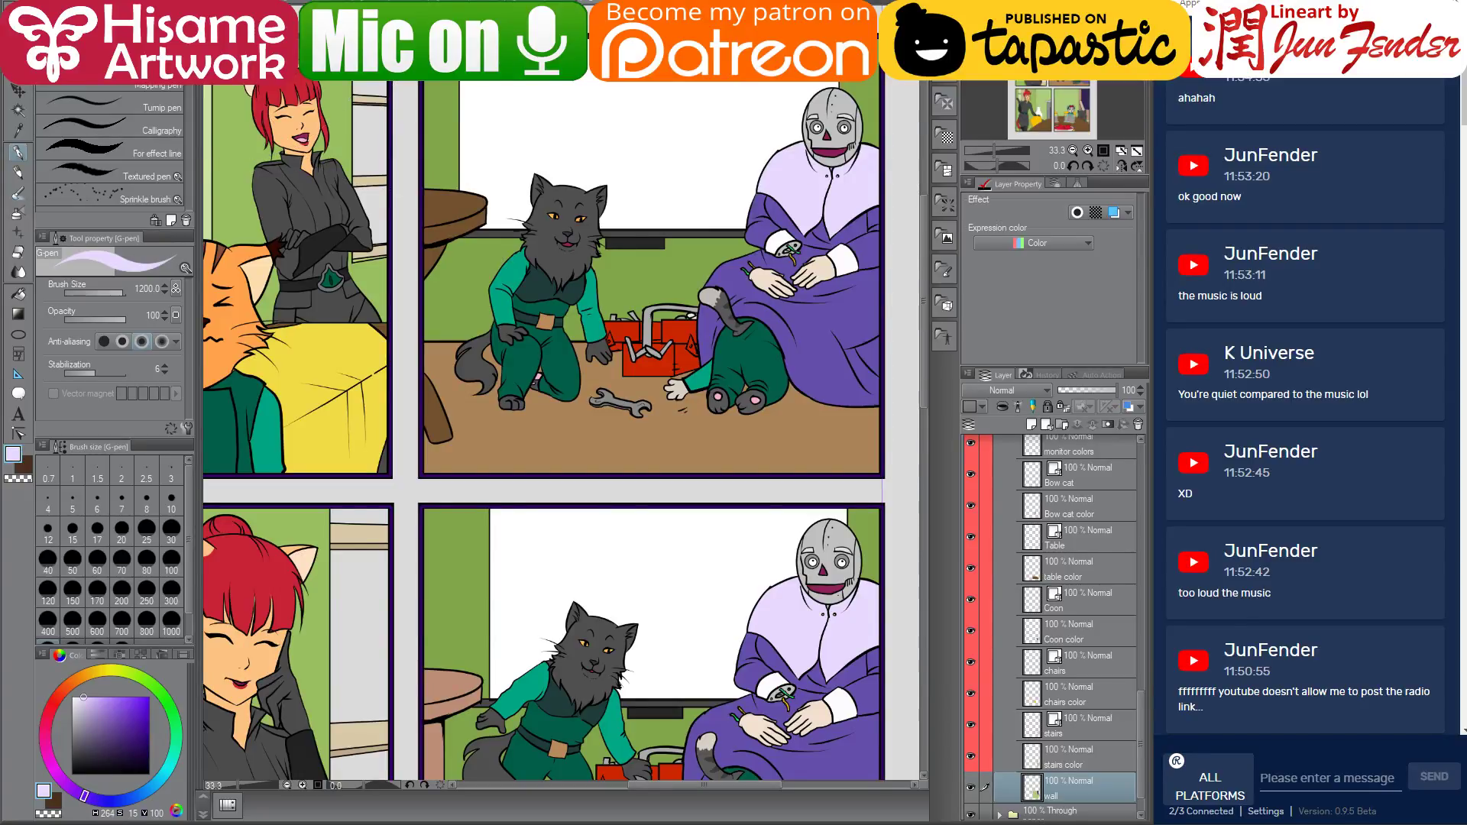
click(222, 38)
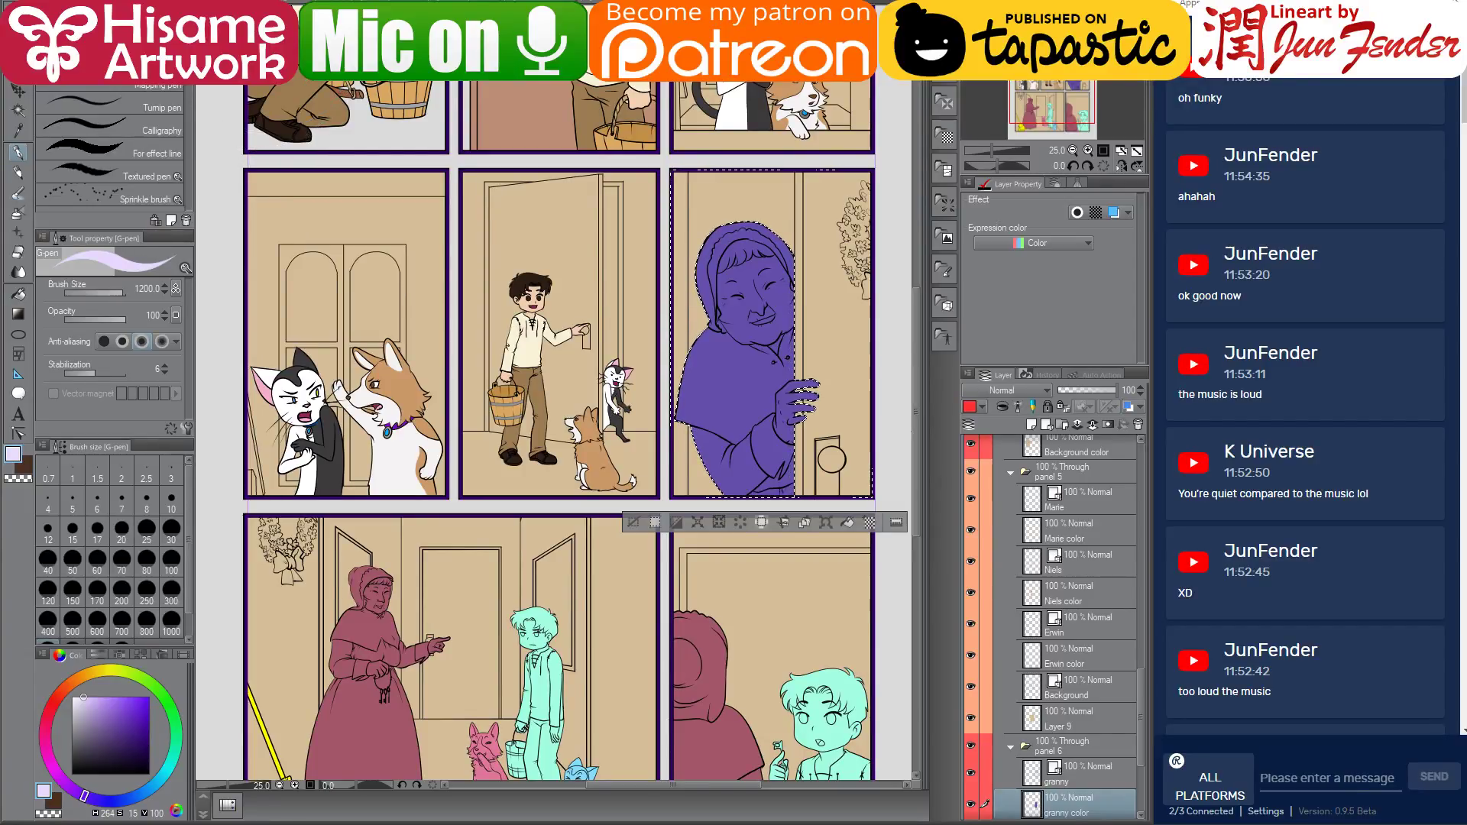
click(19, 295)
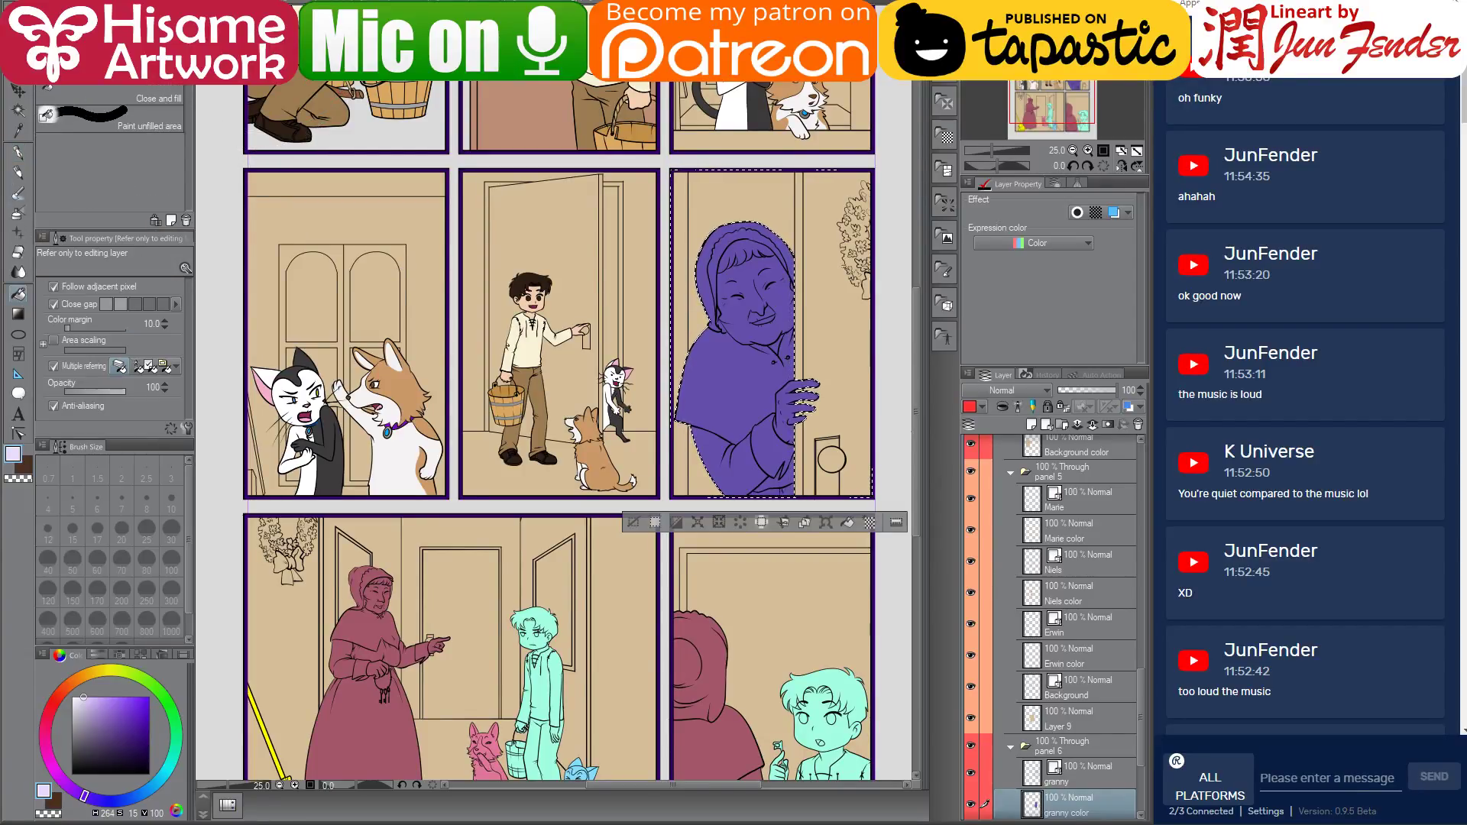
key(ctrl+Tab)
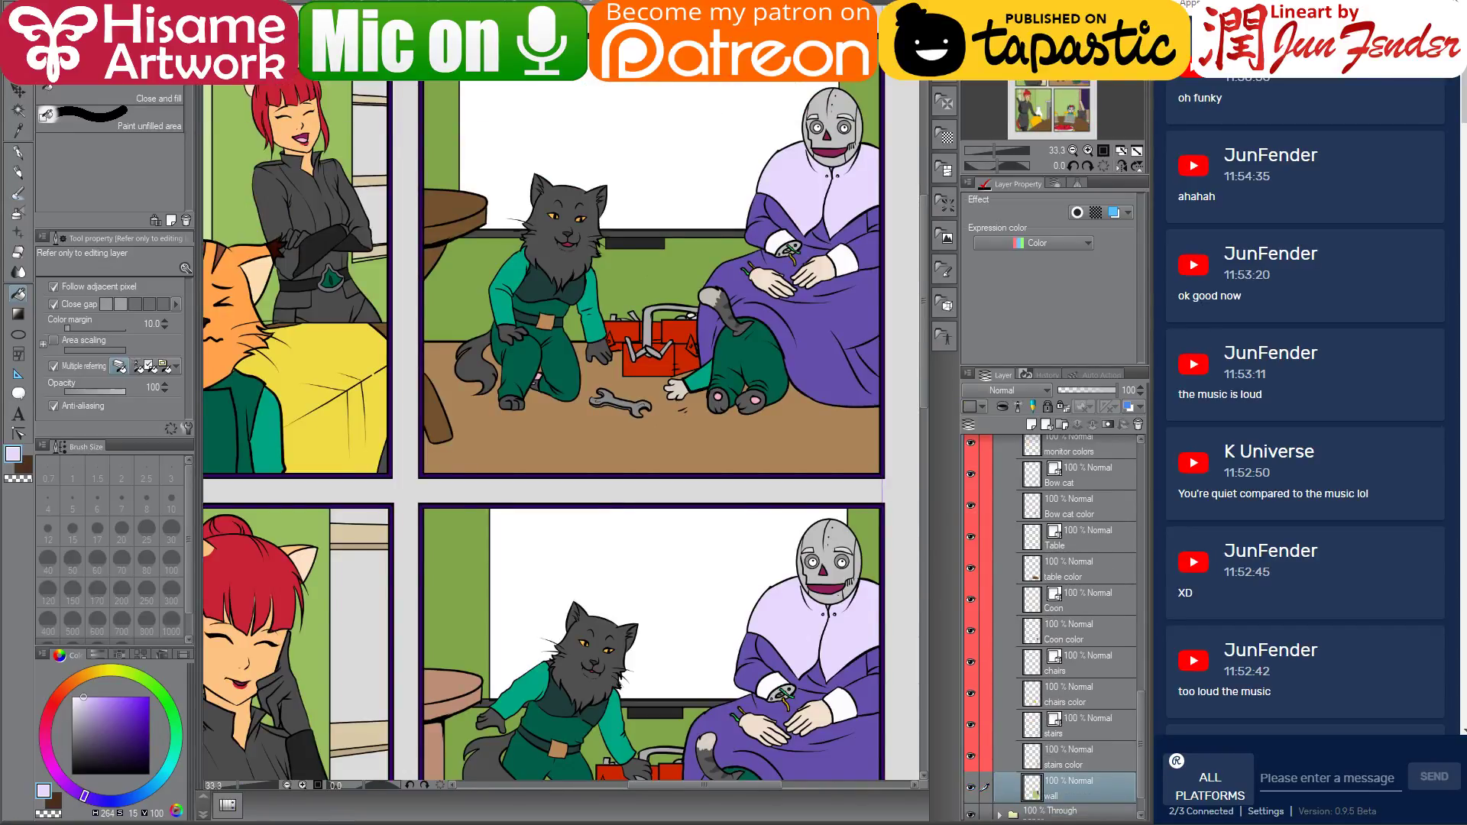
key(ctrl+Tab)
Open page_31_3.jpg from the chapter 2 folder as another colour reference for the granny
key(alt+Tab)
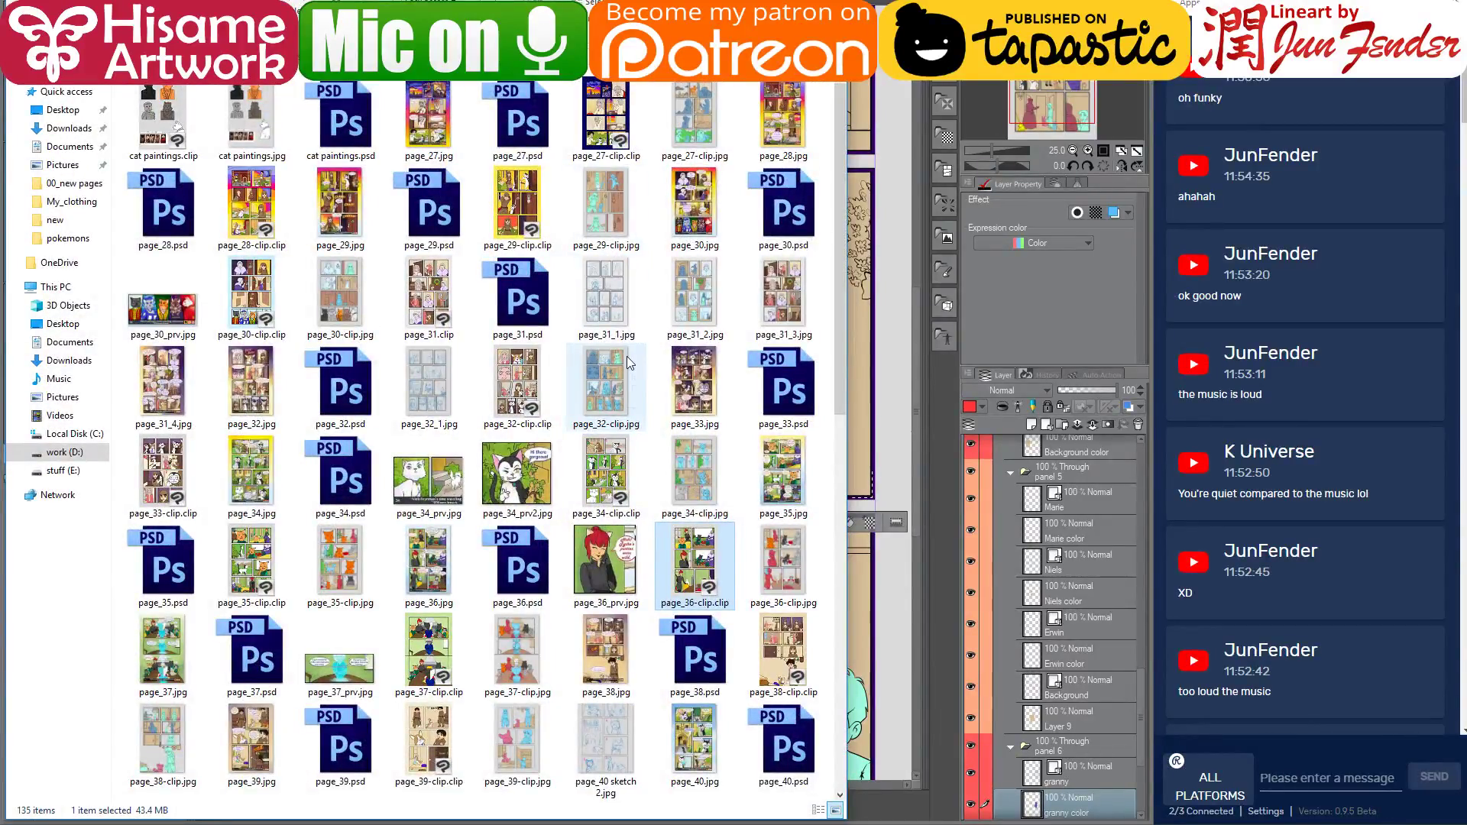
click(792, 299)
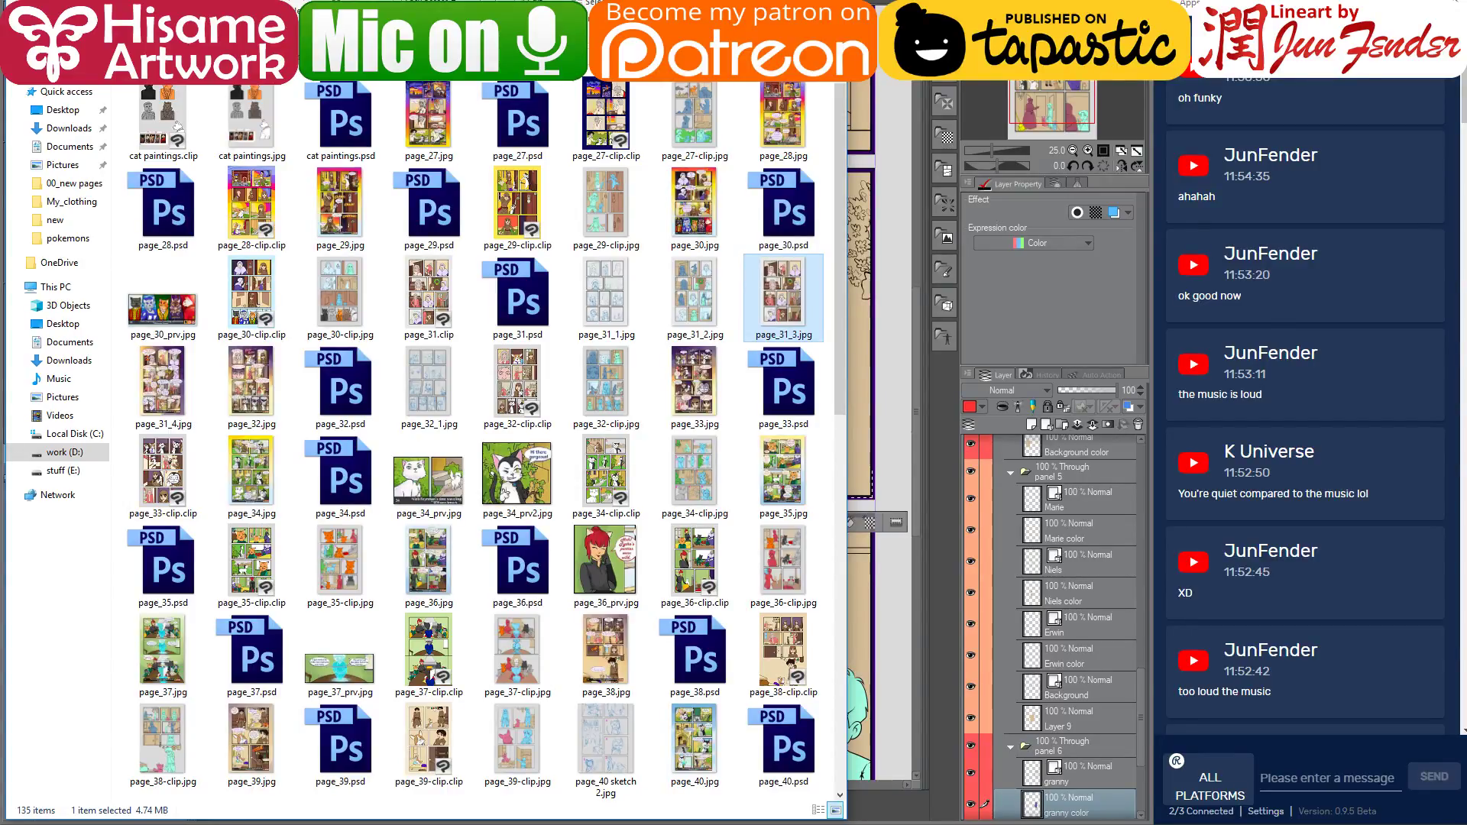
key(Return)
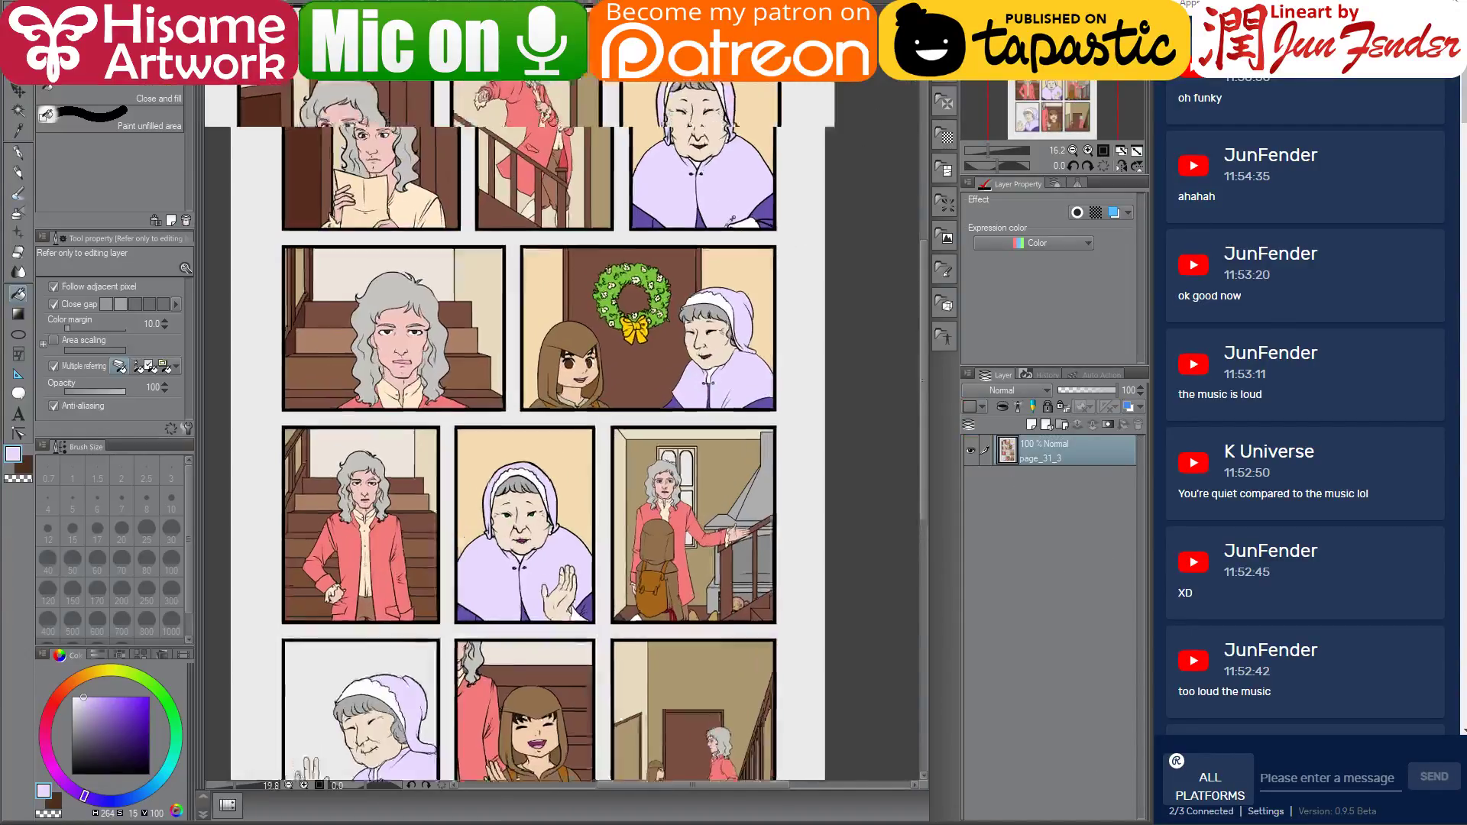
Fill the granny's shawl in panel 6 with the sampled pale lavender
scroll(735, 288, up, 2)
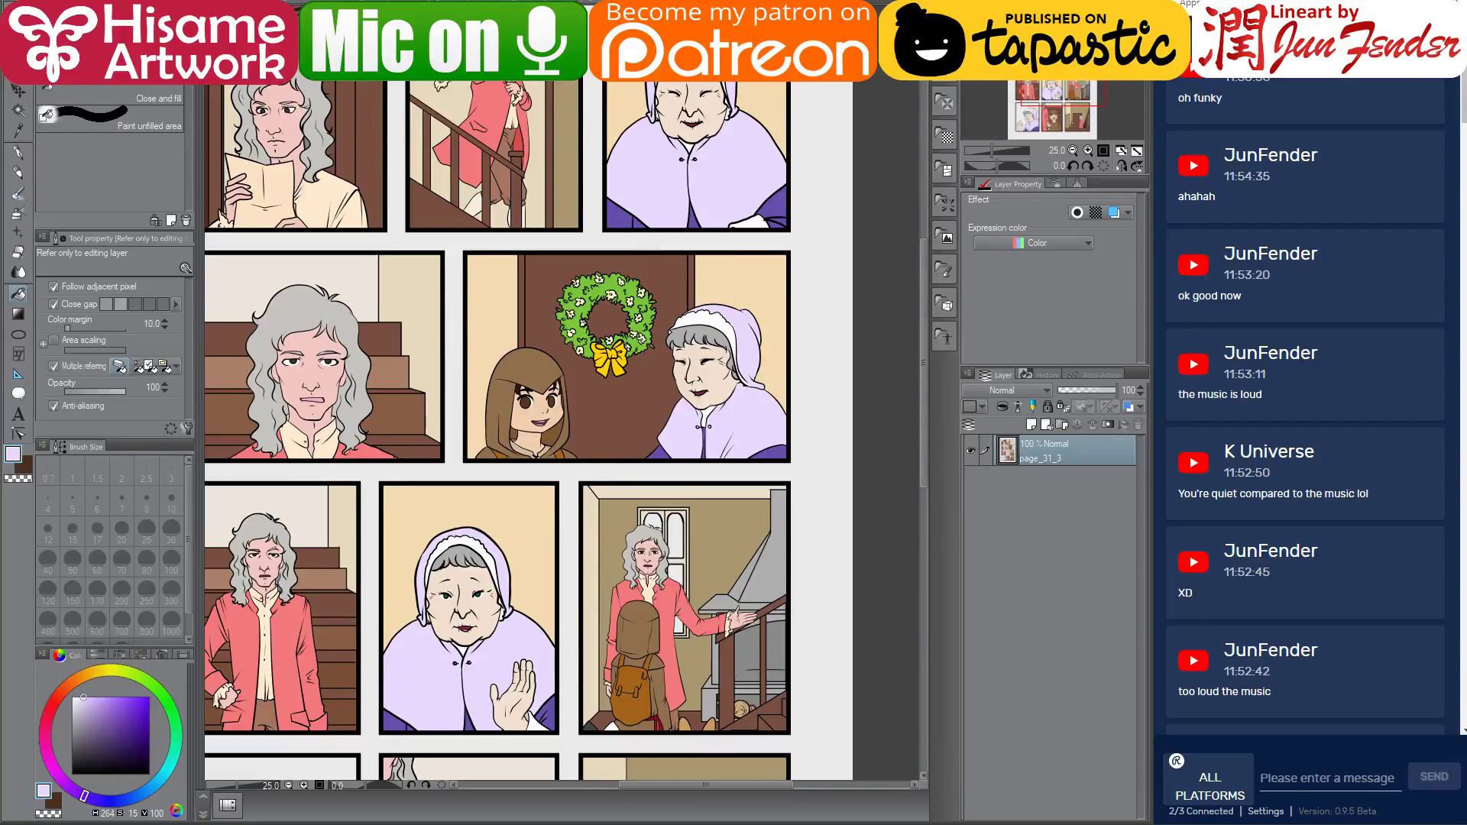
key(ctrl+Tab)
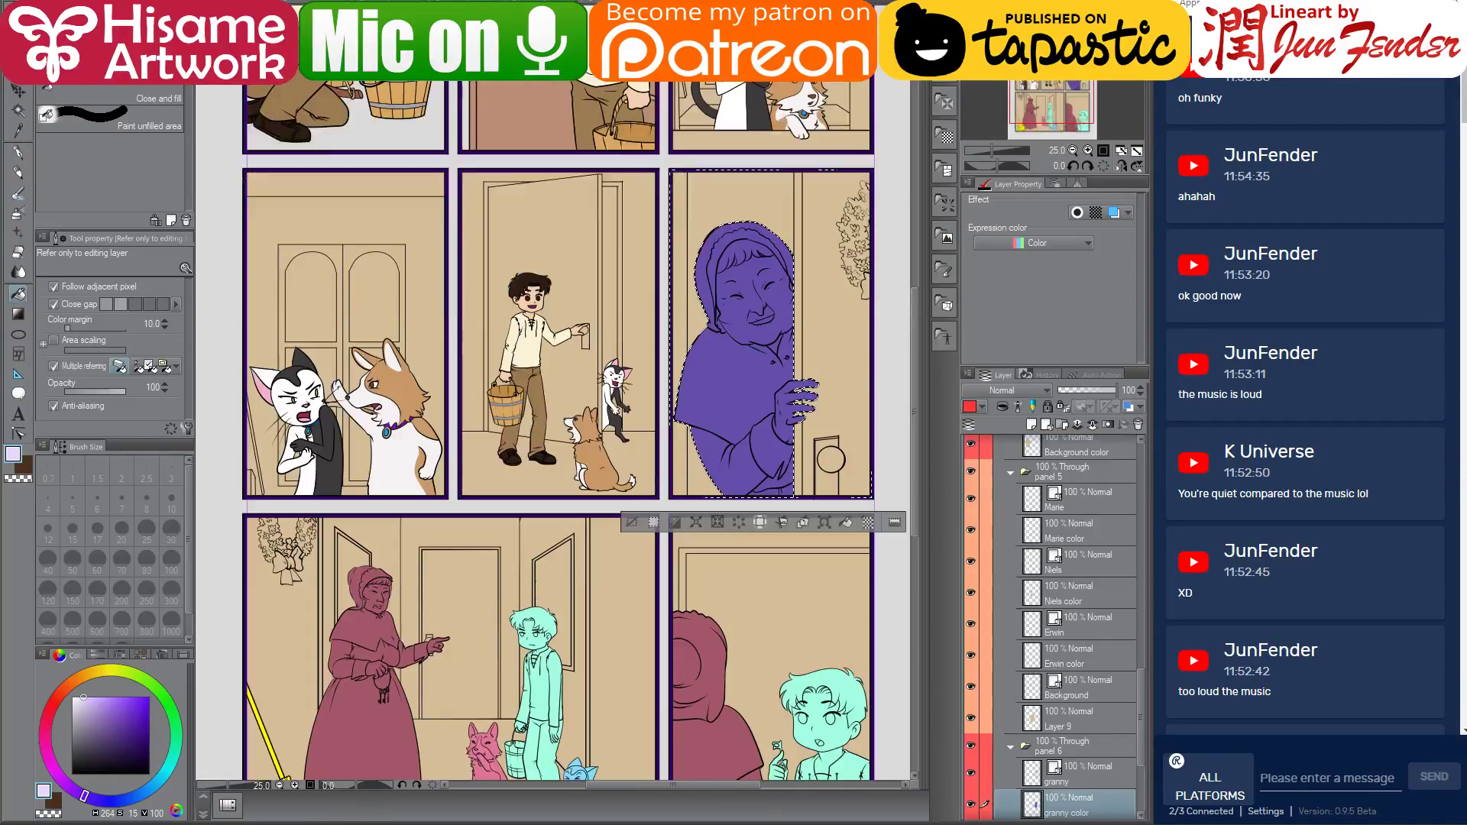
click(757, 347)
Sample the white of the granny's clothing on the page_31_3 reference and fill her cuff and bonnet frill in panel 6
key(ctrl+Tab)
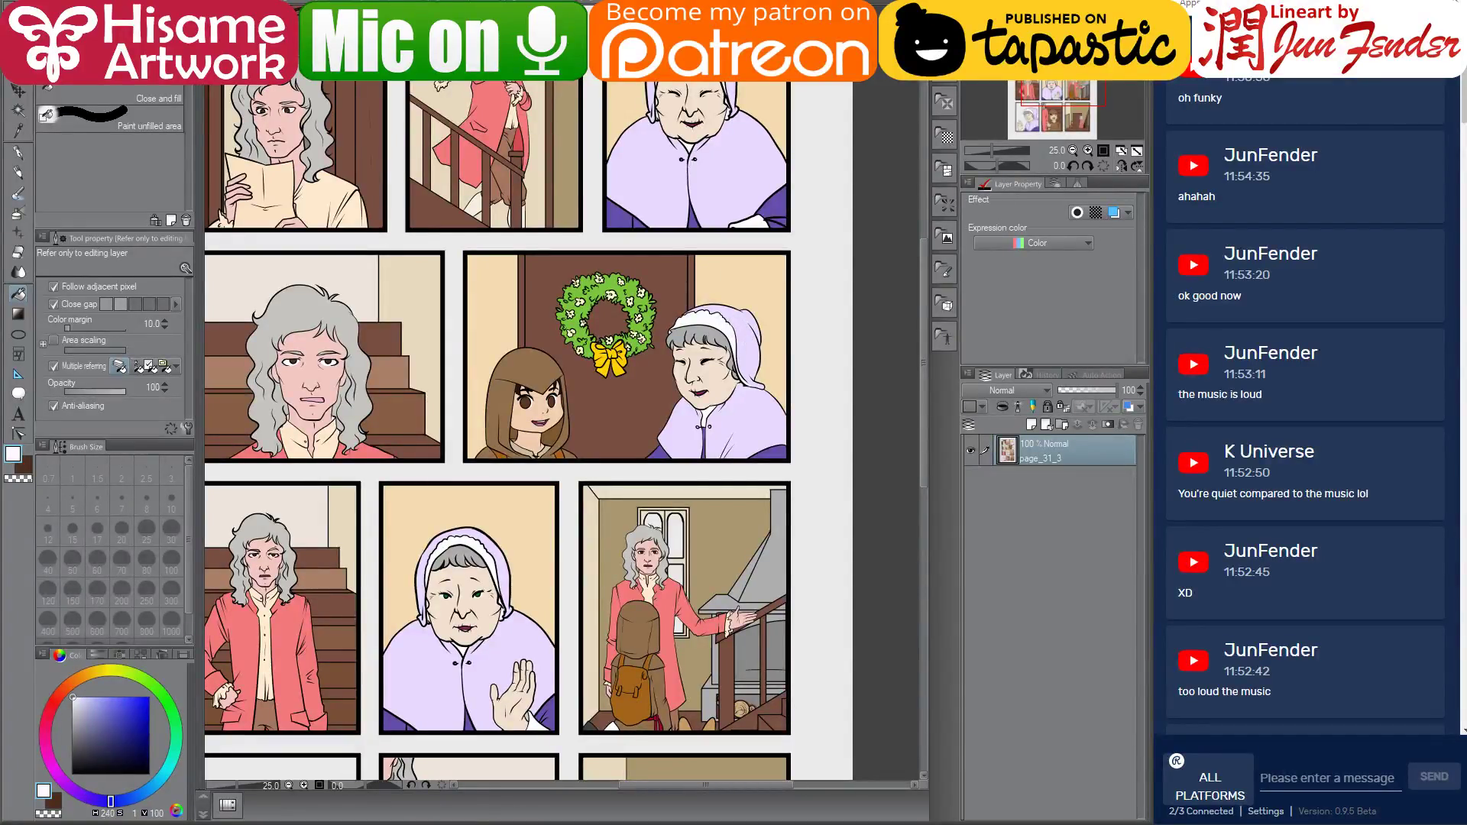
key(ctrl+Tab)
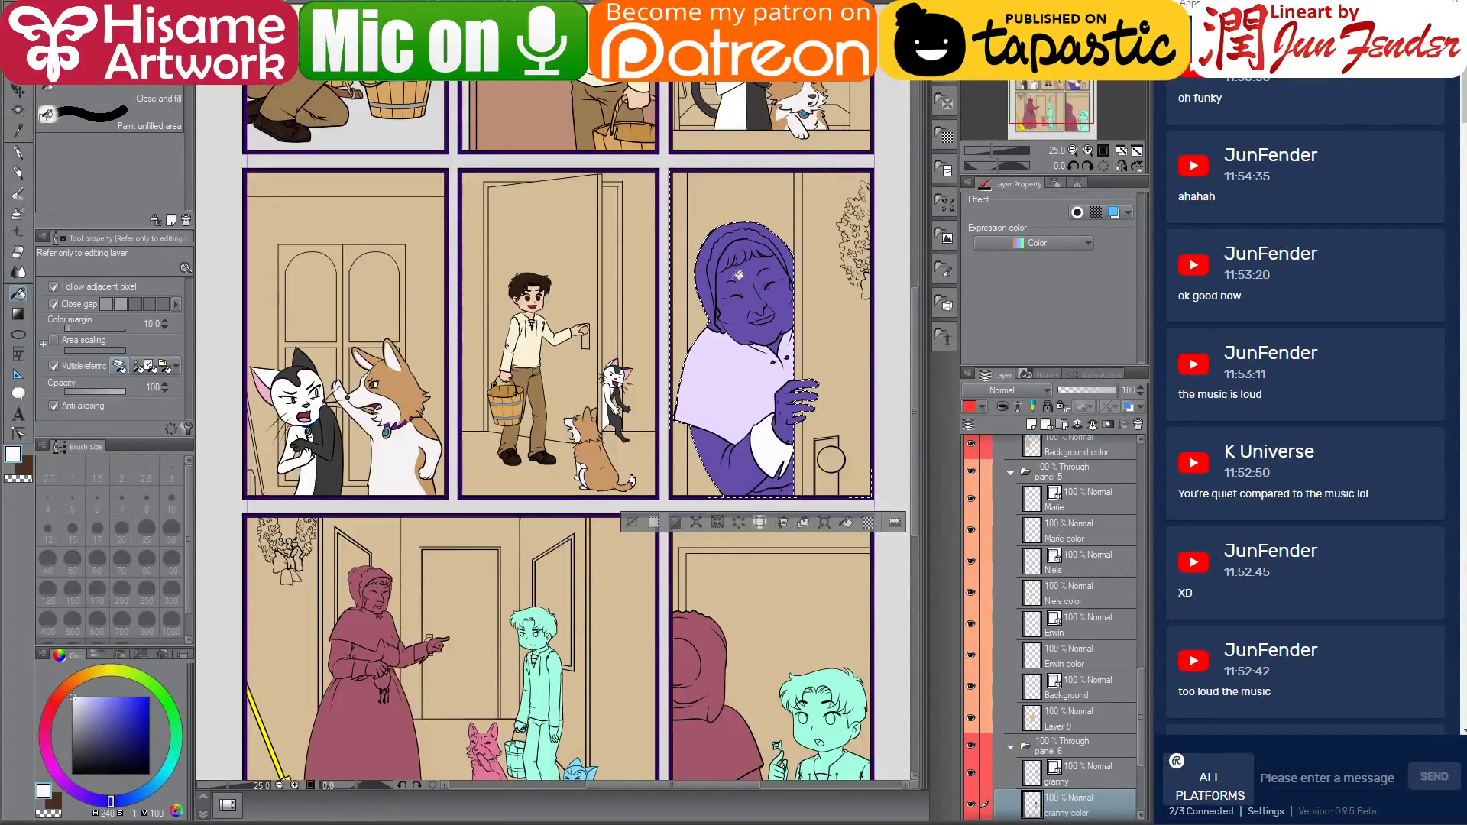
click(715, 260)
Fill the outer part of the granny's bonnet in panel 6 with the lavender sampled from her shawl
alt+click(701, 273)
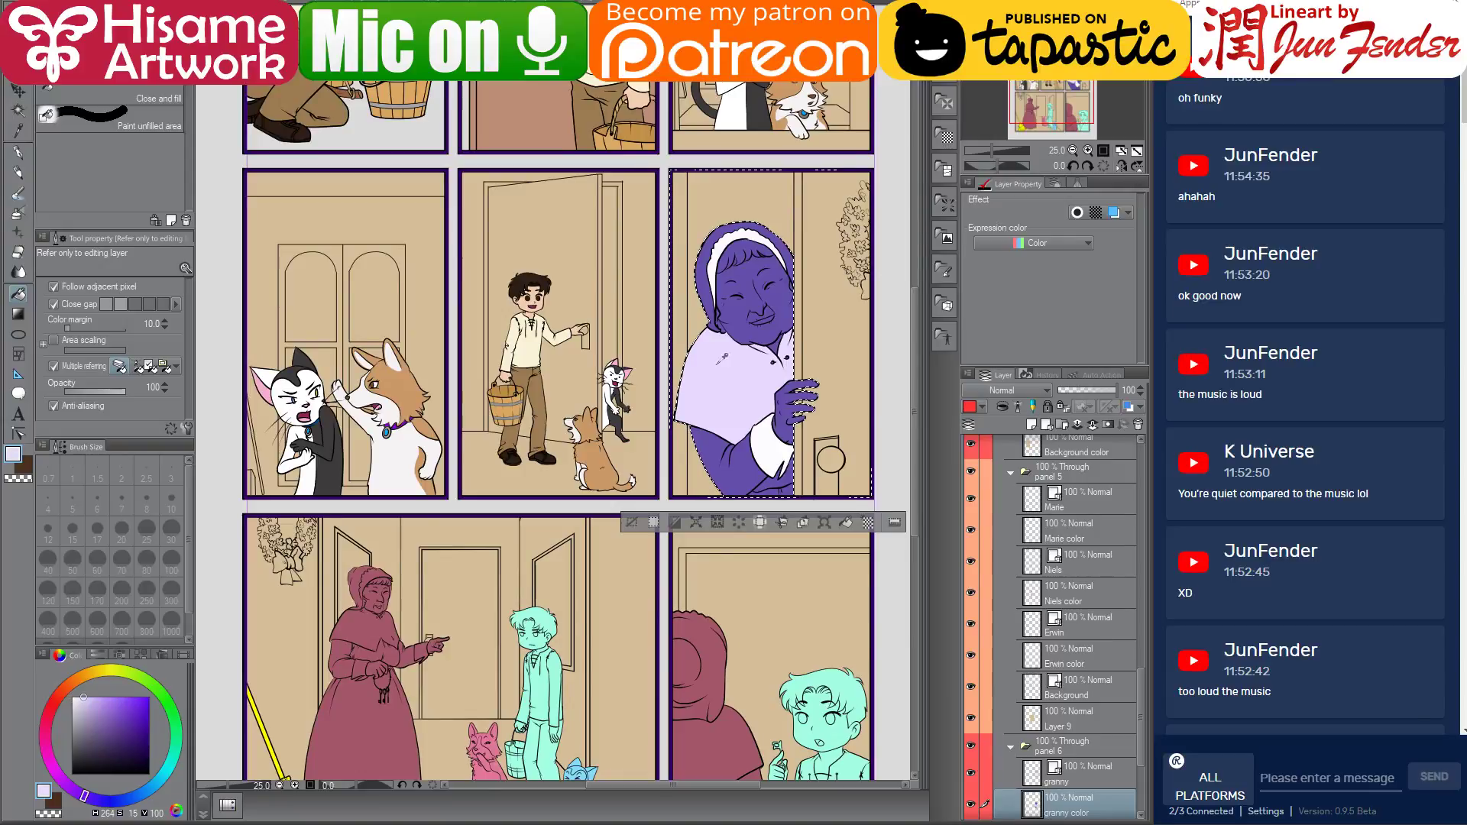
click(710, 269)
scroll(677, 417, up, 5)
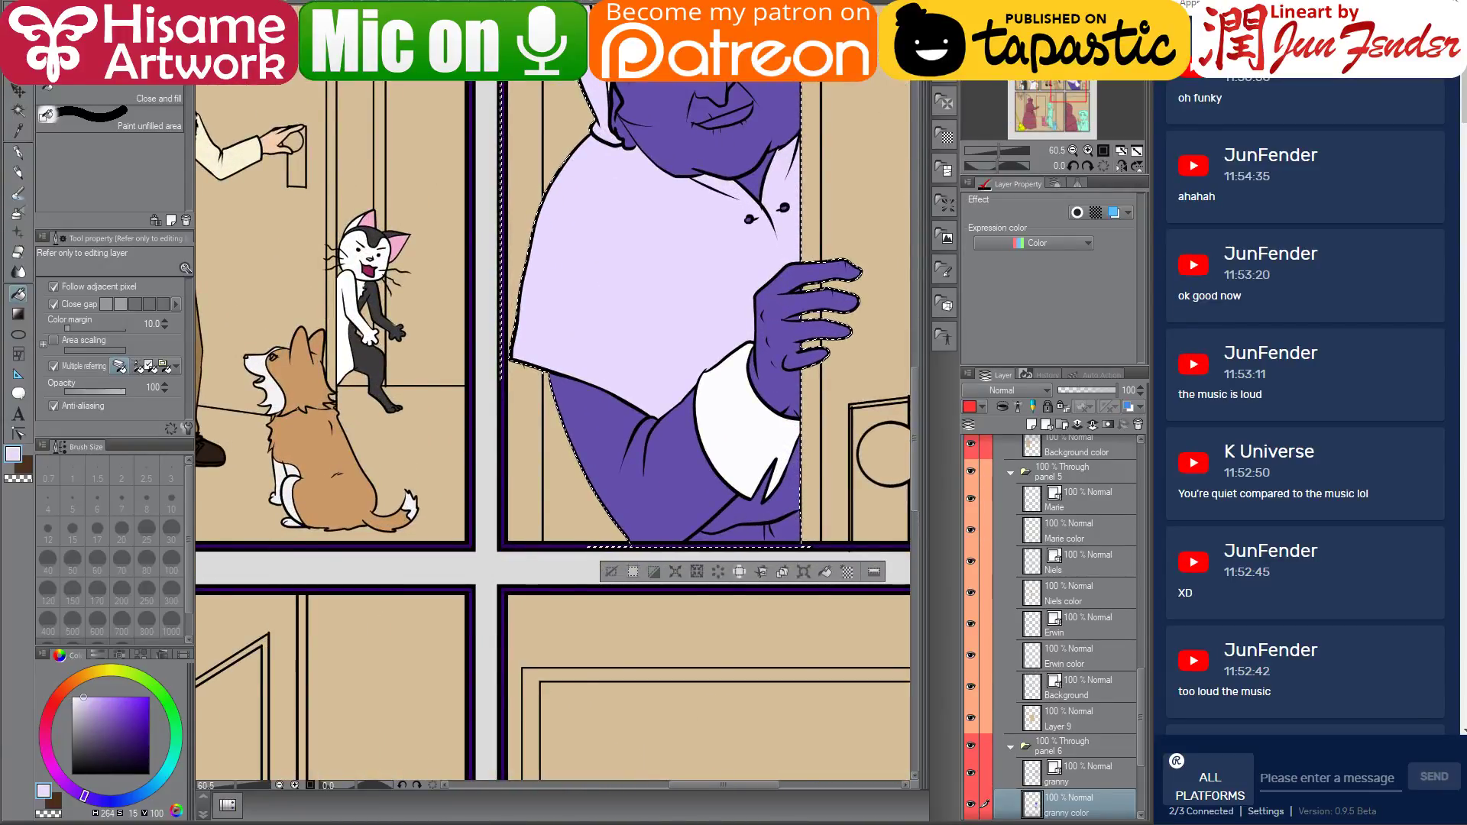
Sample the granny's skin tone from page_31_3 and fill her face and hand in panel 6 with it
scroll(723, 143, down, 5)
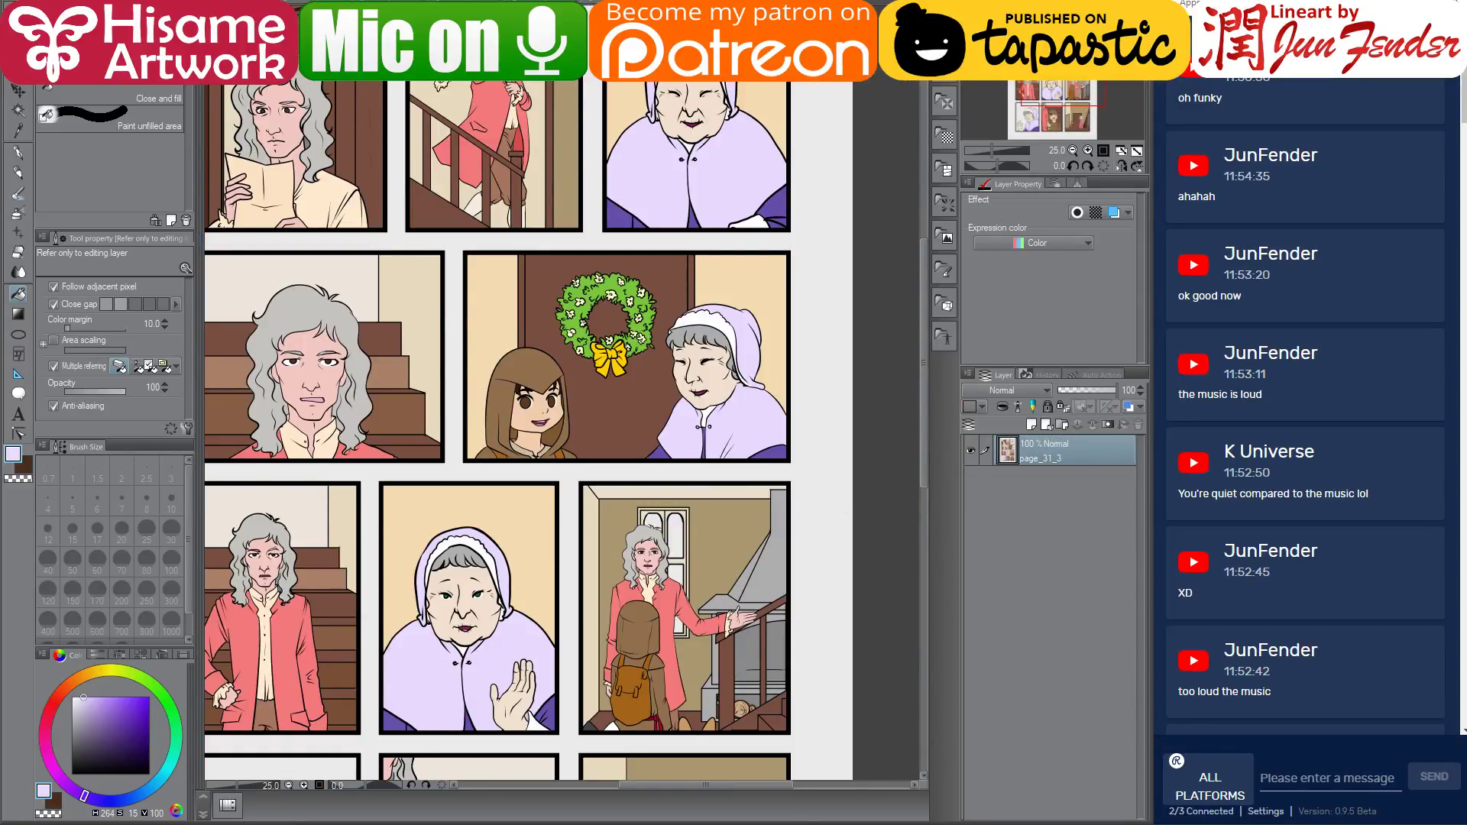
alt+click(690, 381)
key(ctrl+Tab)
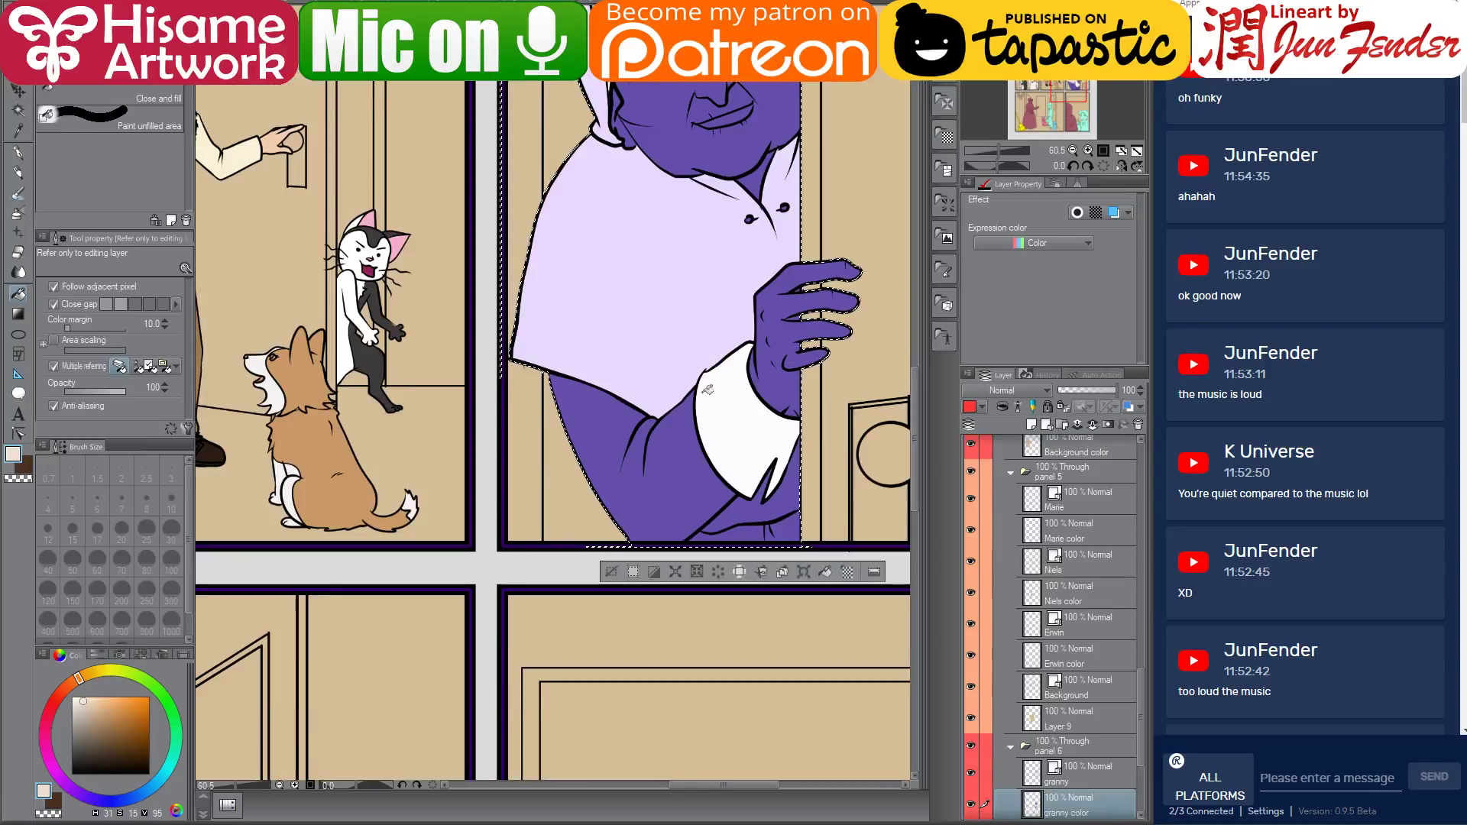
drag(707, 98, 654, 335)
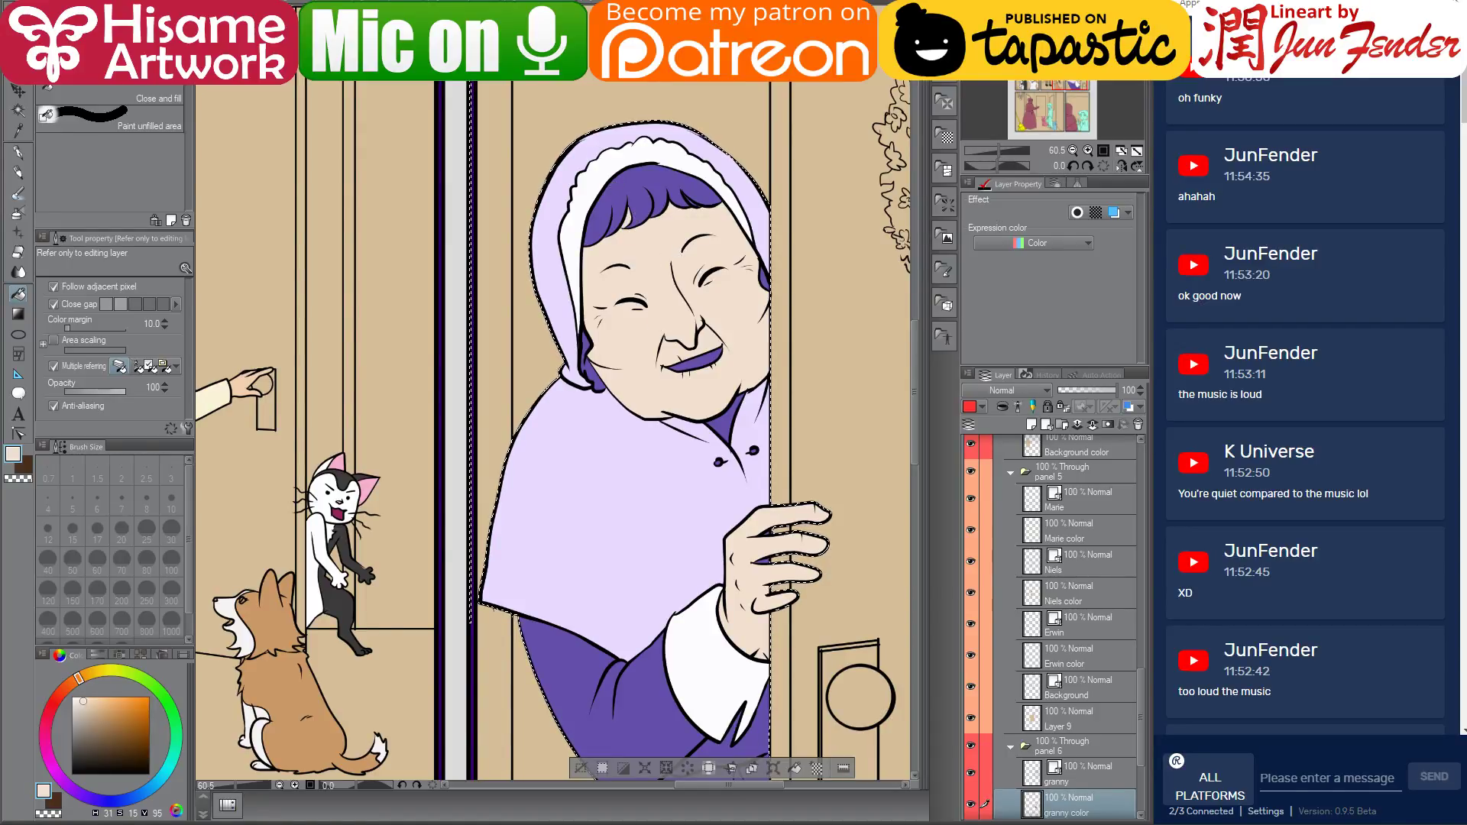
Sample the granny's grey hair colour from page_31_3 and fill her fringe in panel 6 with it
key(ctrl+Tab)
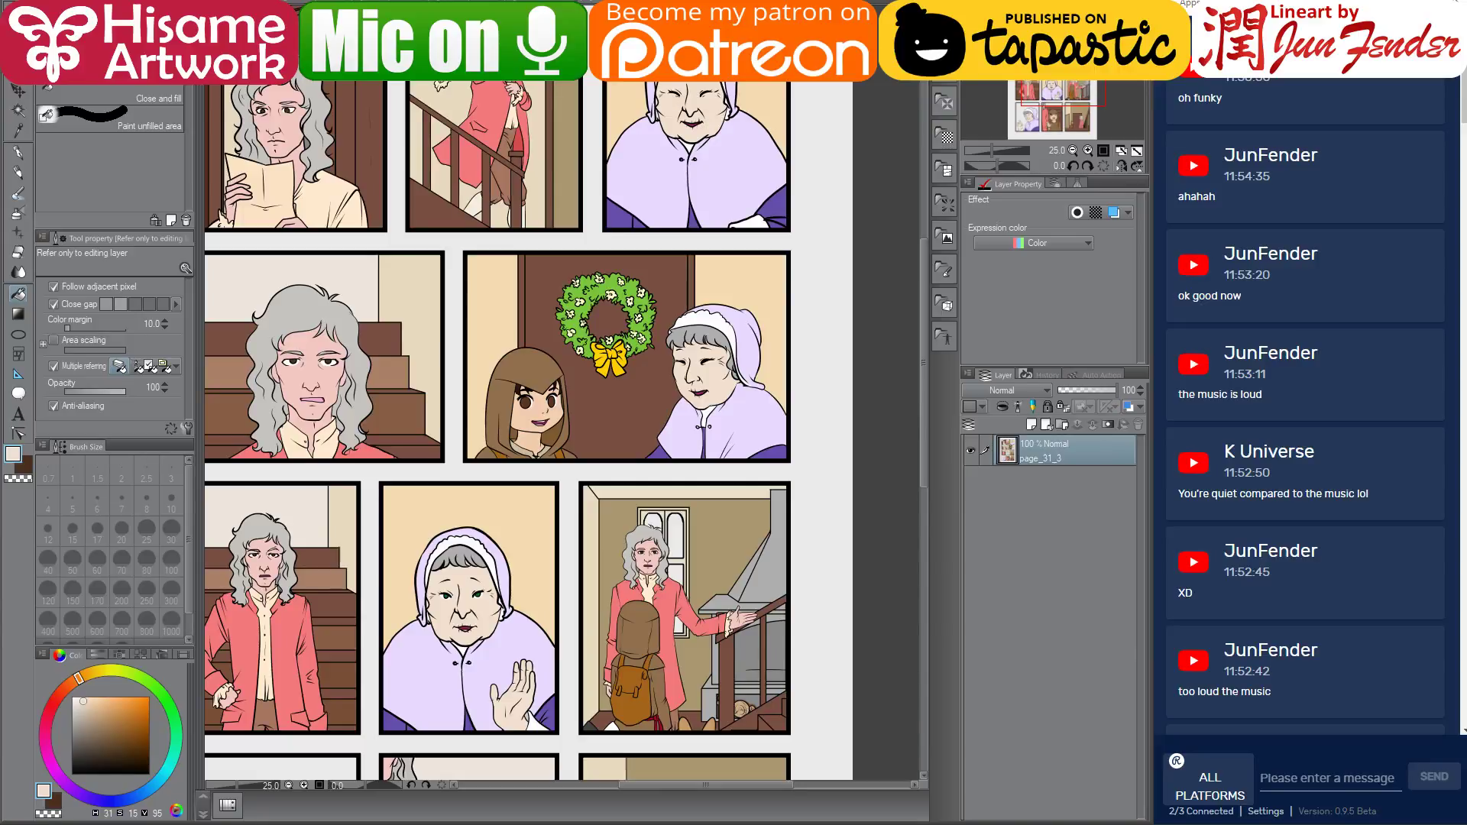
alt+click(694, 338)
key(ctrl+Tab)
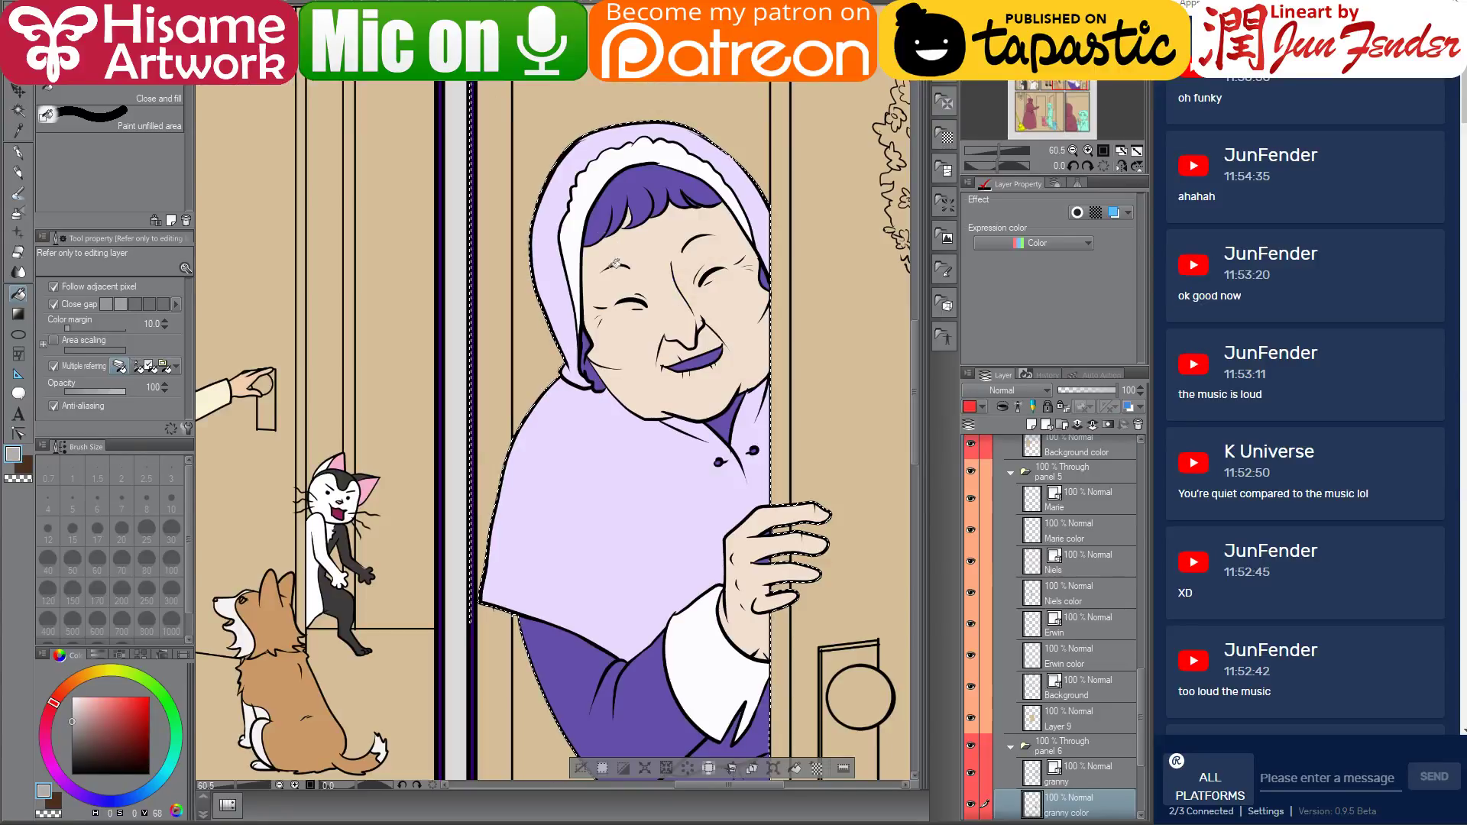
click(645, 177)
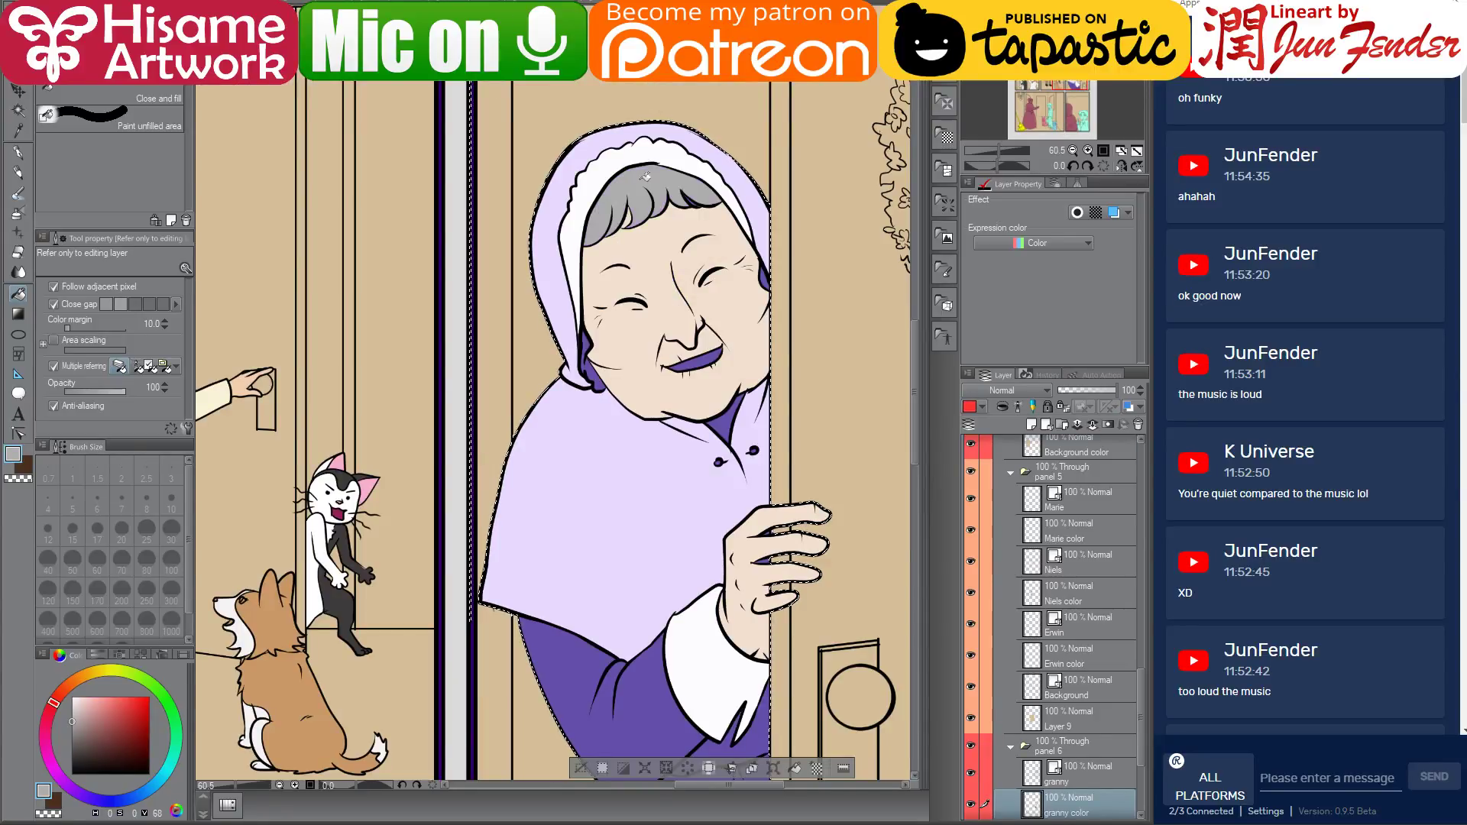
Fill the leftover bonnet gaps beside the granny's face with the frill's white and her collar opening with a darker lavender
alt+click(581, 260)
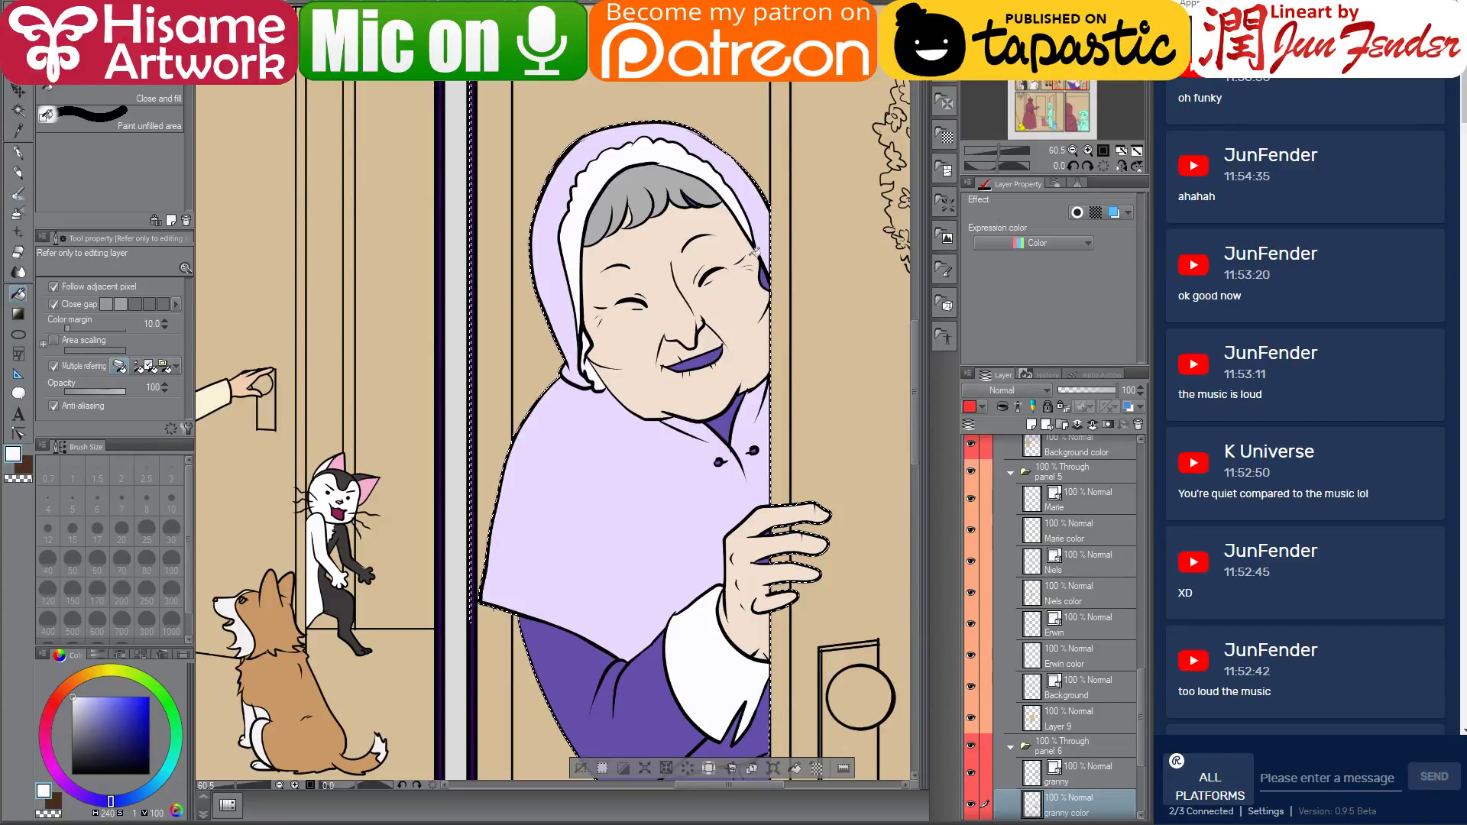
alt+click(747, 426)
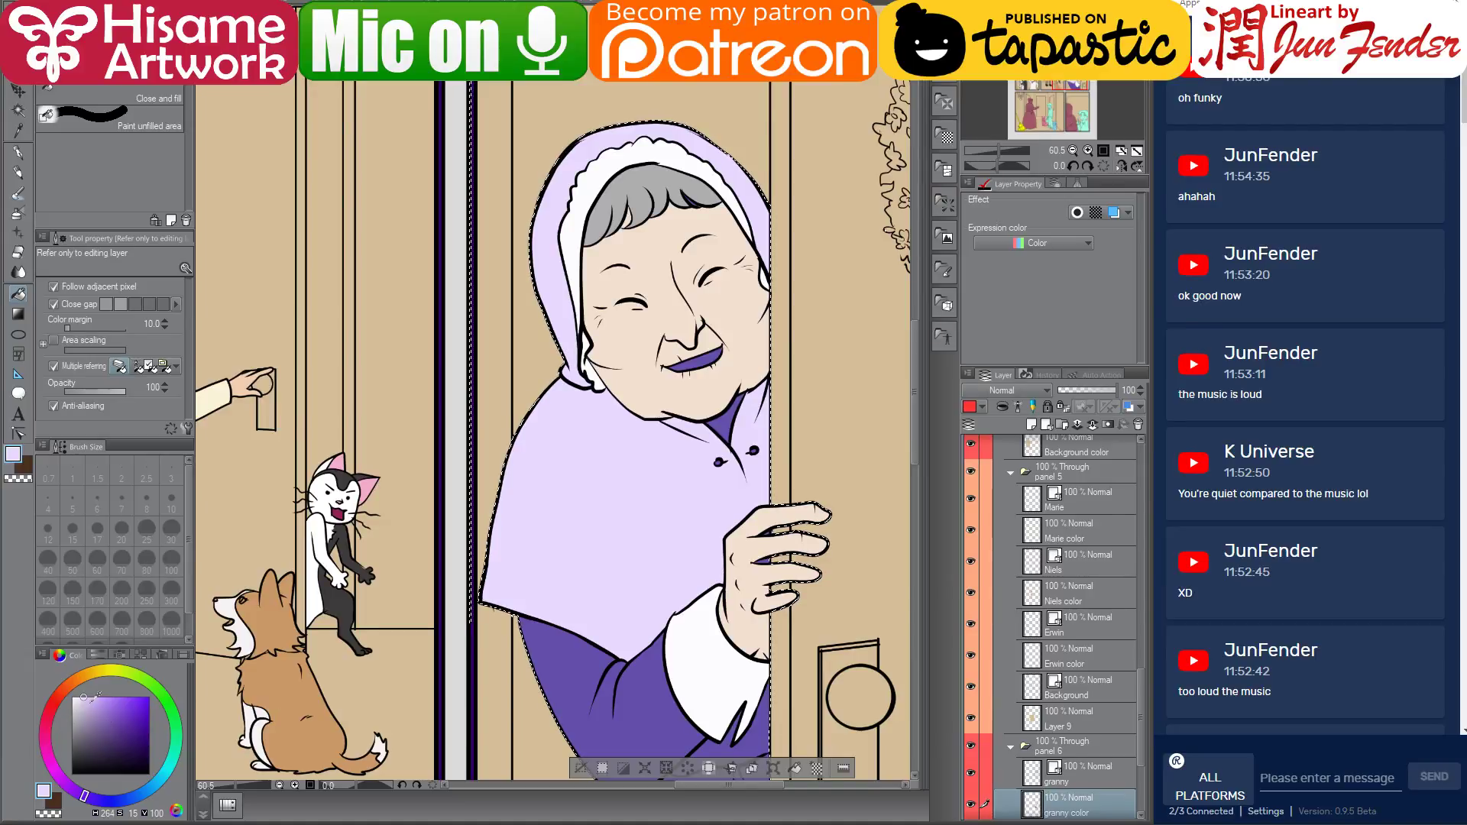
alt+click(682, 382)
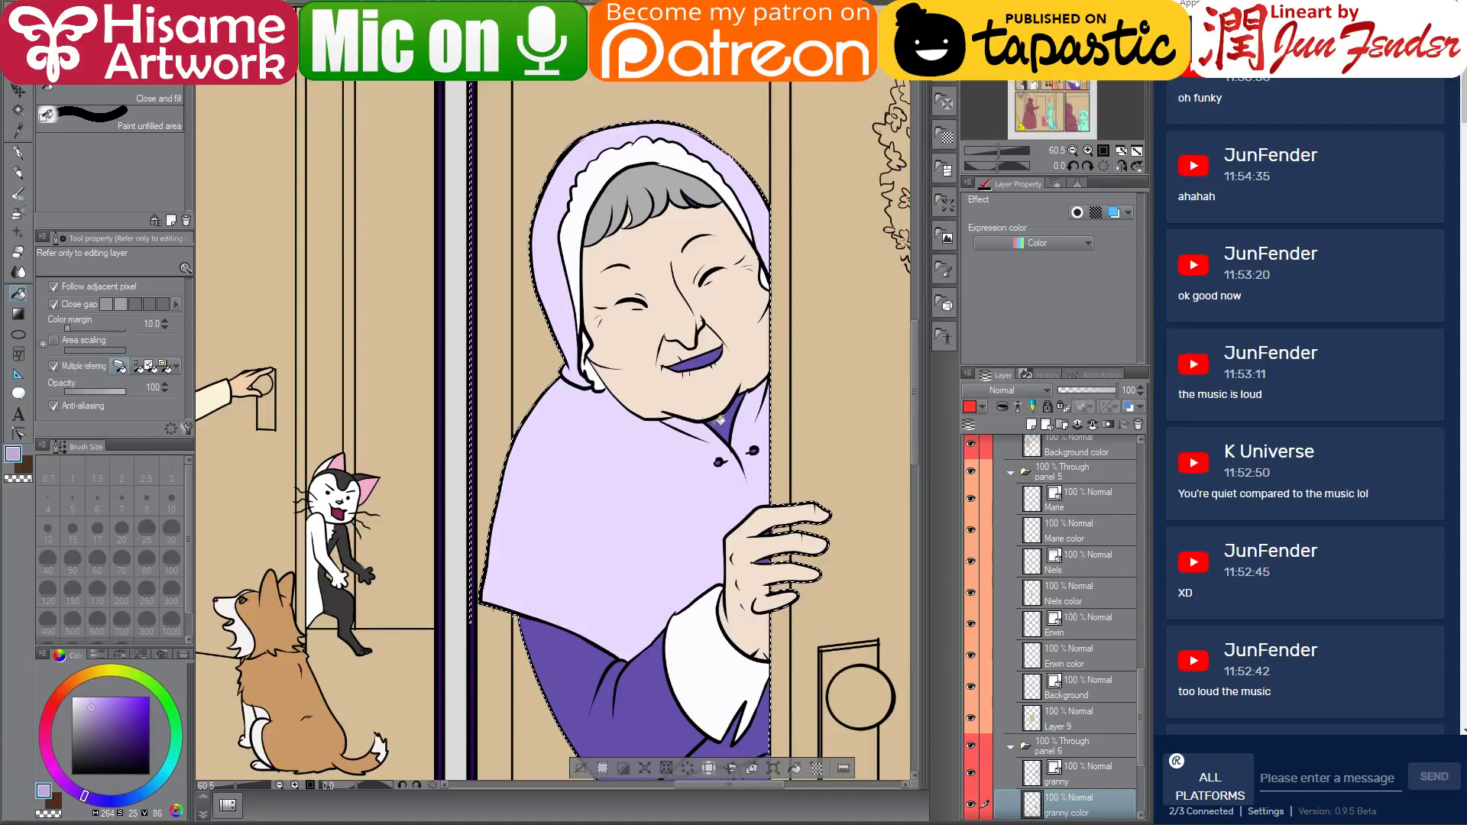
scroll(719, 420, down, 3)
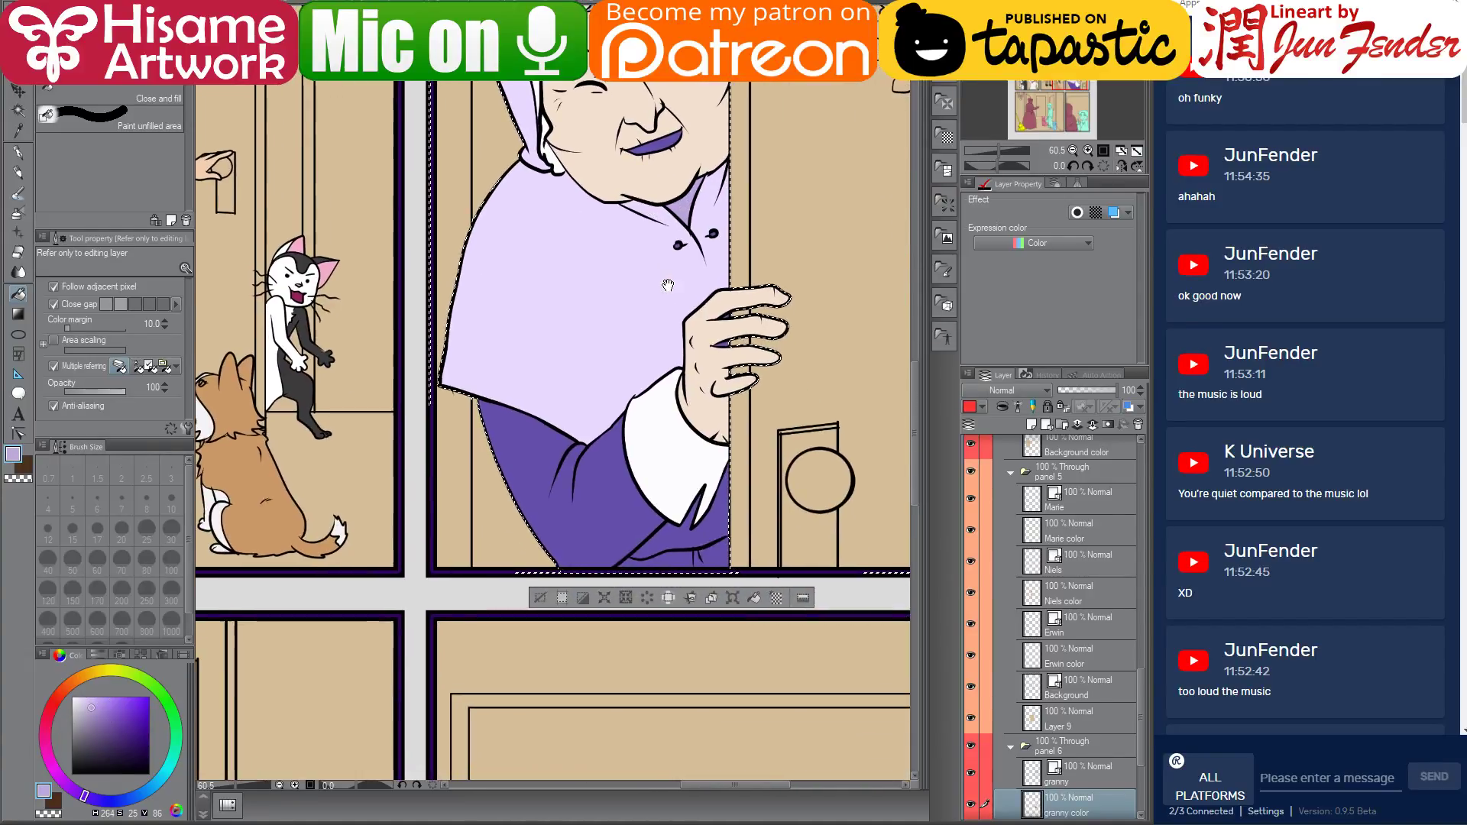
Sample the skin tone from the granny's hand and fill the leftover purple gaps between her fingers
alt+click(697, 339)
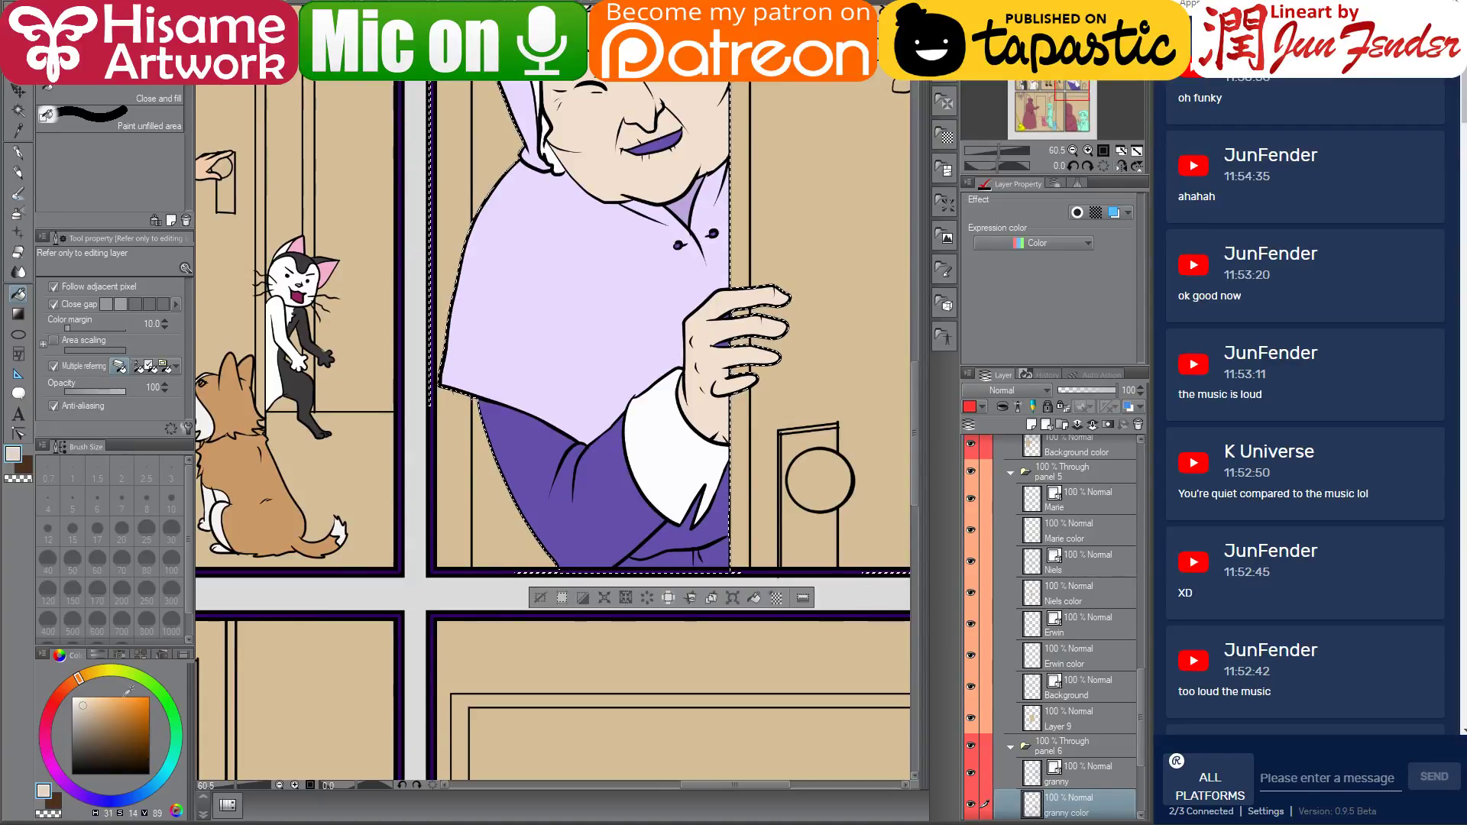
scroll(697, 344, up, 5)
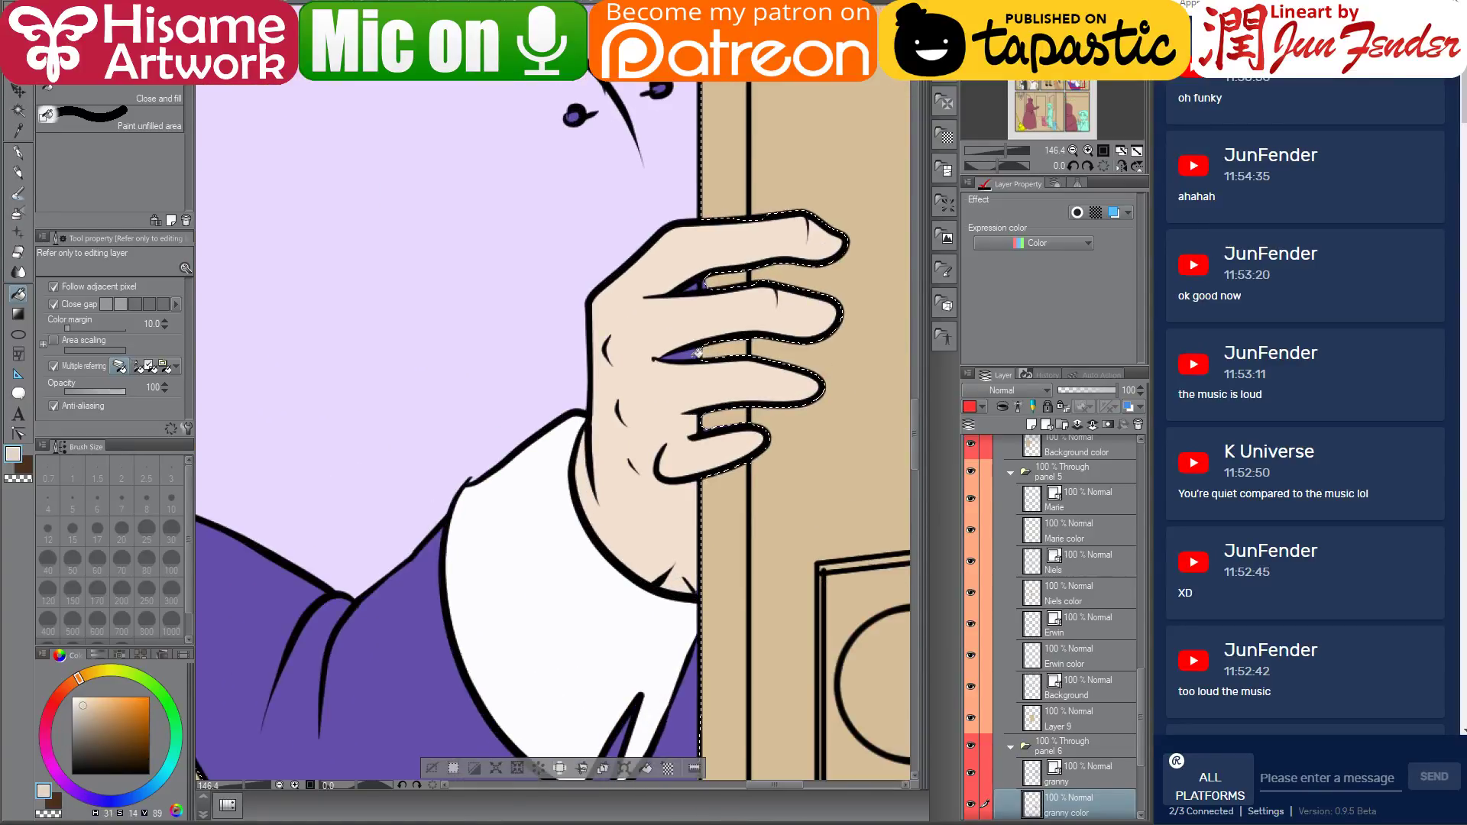
click(696, 352)
Switch to the browser to check the music radio station and the Facebook page, and return to the comic page
key(alt+Tab)
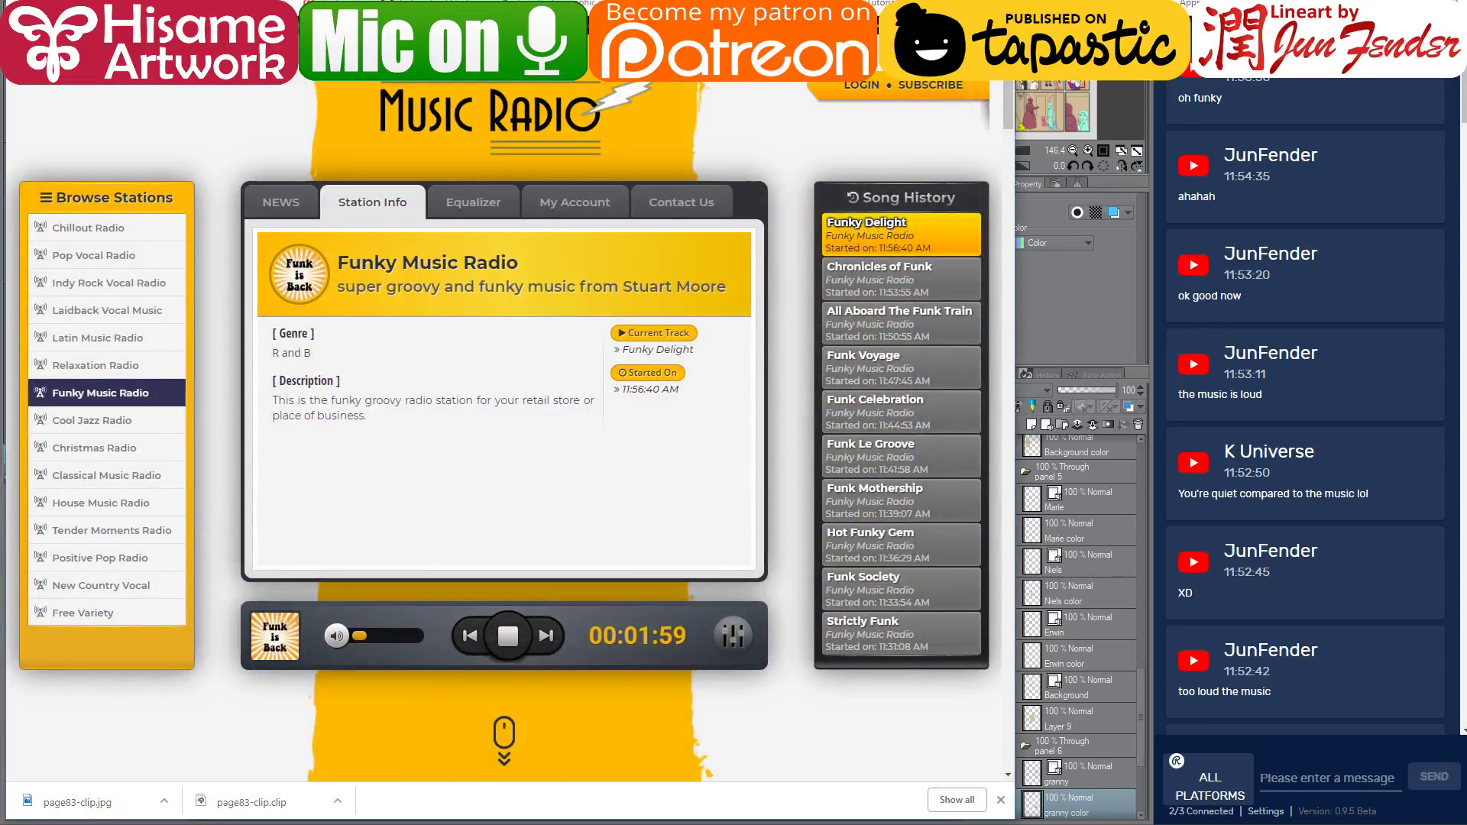
key(ctrl+Tab)
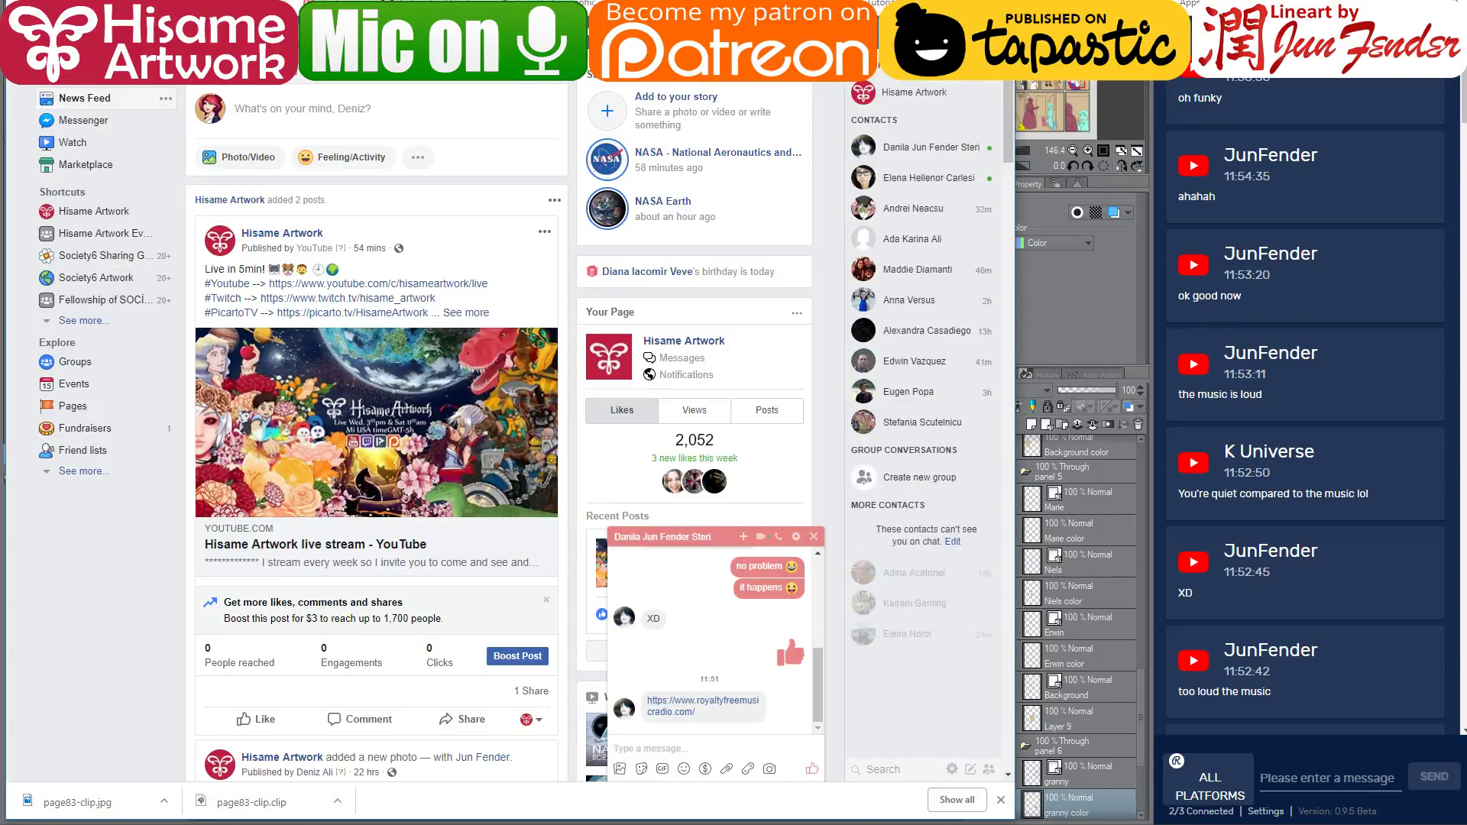
key(alt+Tab)
Sample the magenta from the cat's open mouth in panel 5 and fill the granny's lips in panel 6 with it
scroll(732, 592, down, 6)
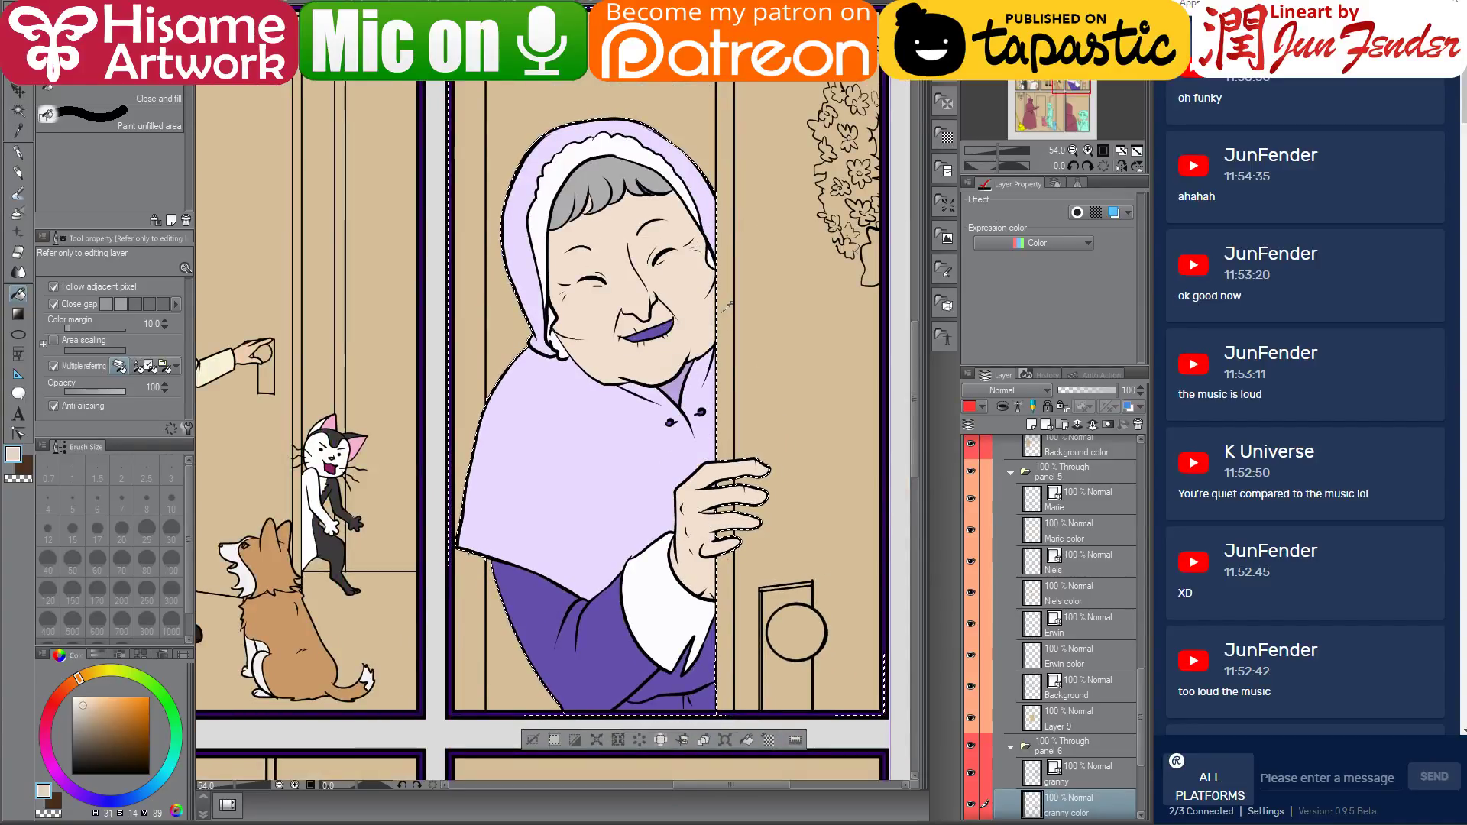
scroll(707, 437, up, 2)
scroll(725, 344, up, 1)
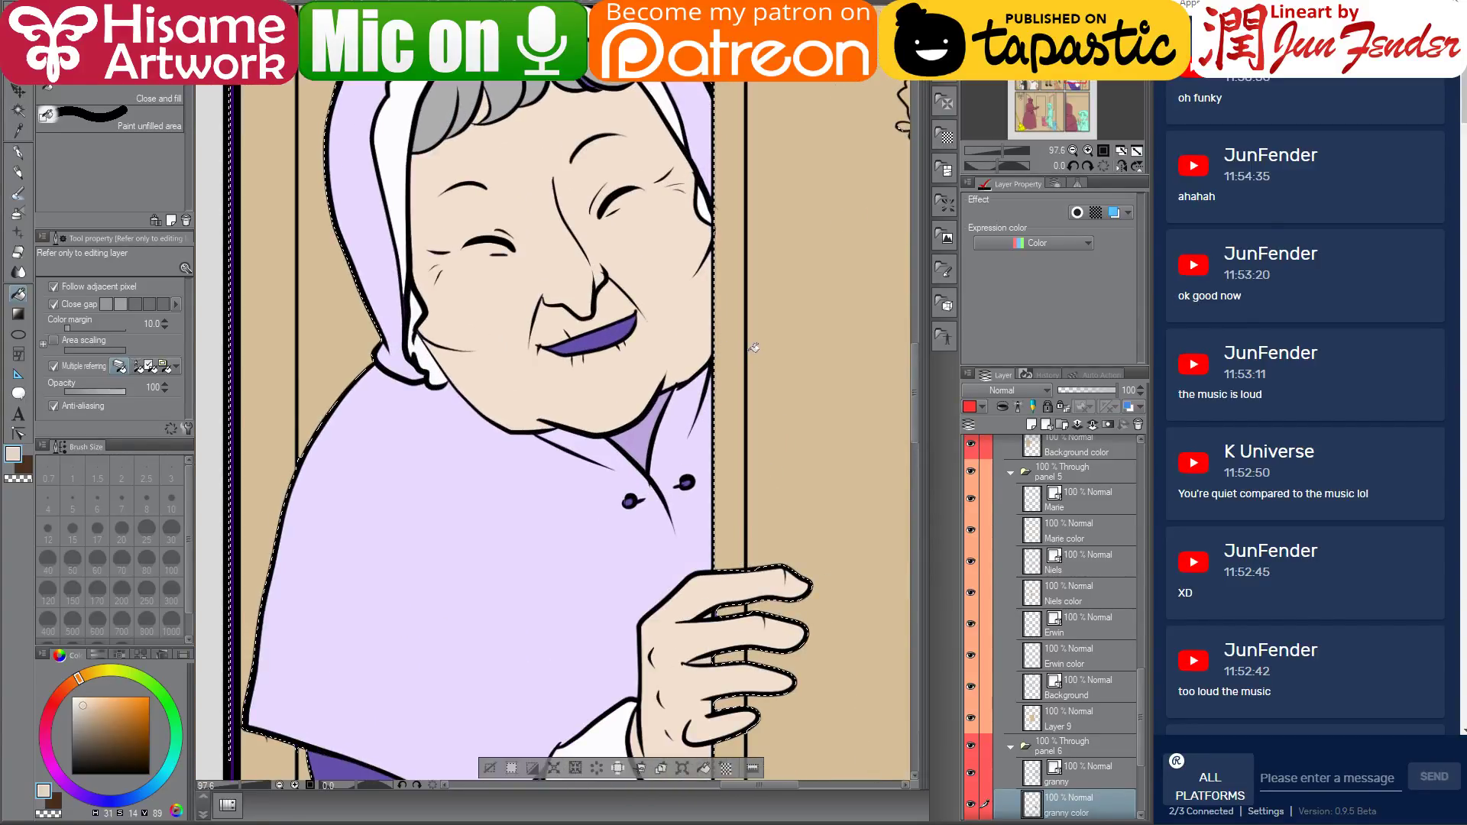
drag(777, 435, 753, 466)
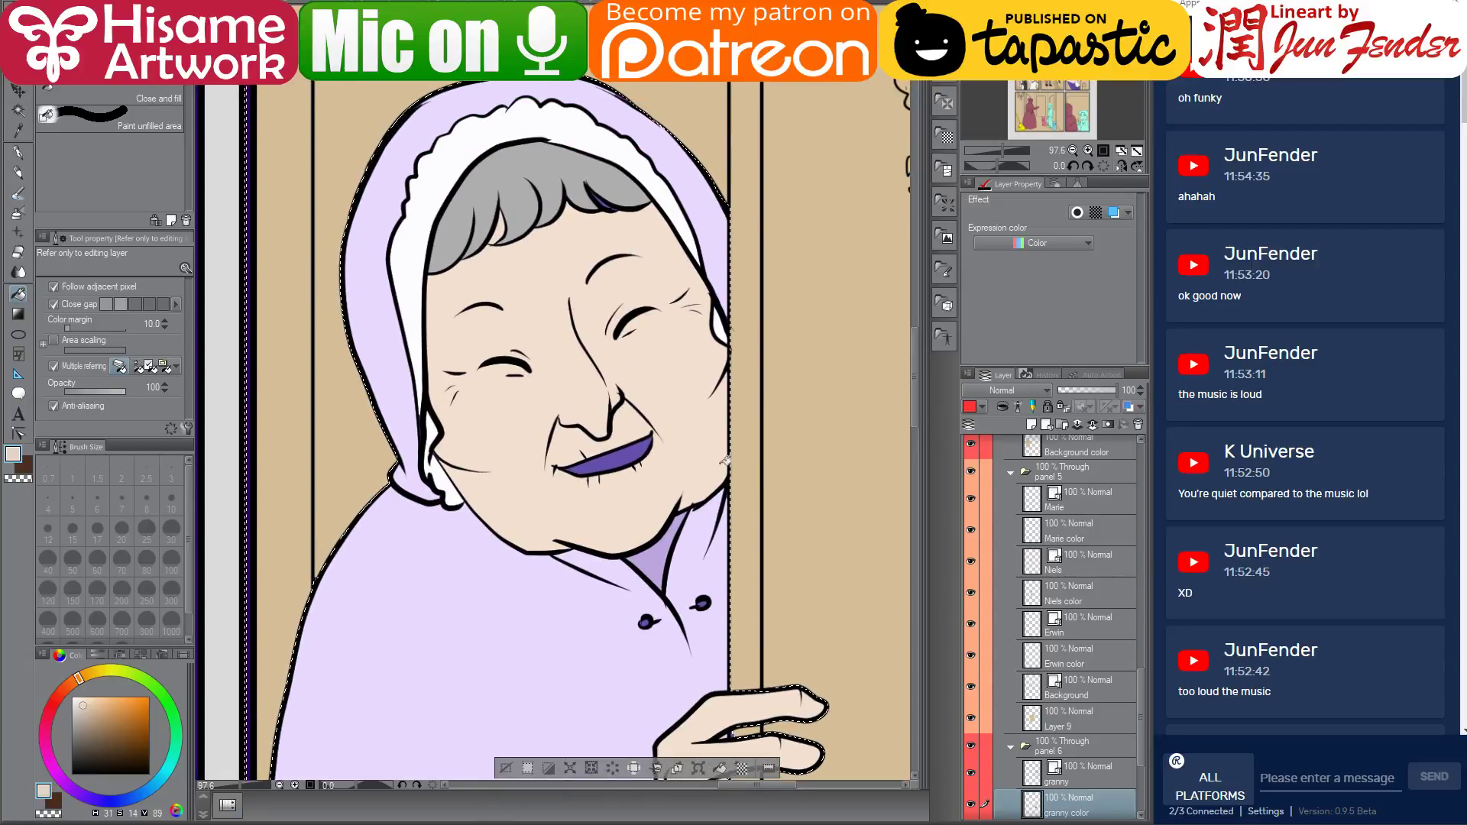
scroll(729, 447, down, 1)
scroll(731, 447, down, 3)
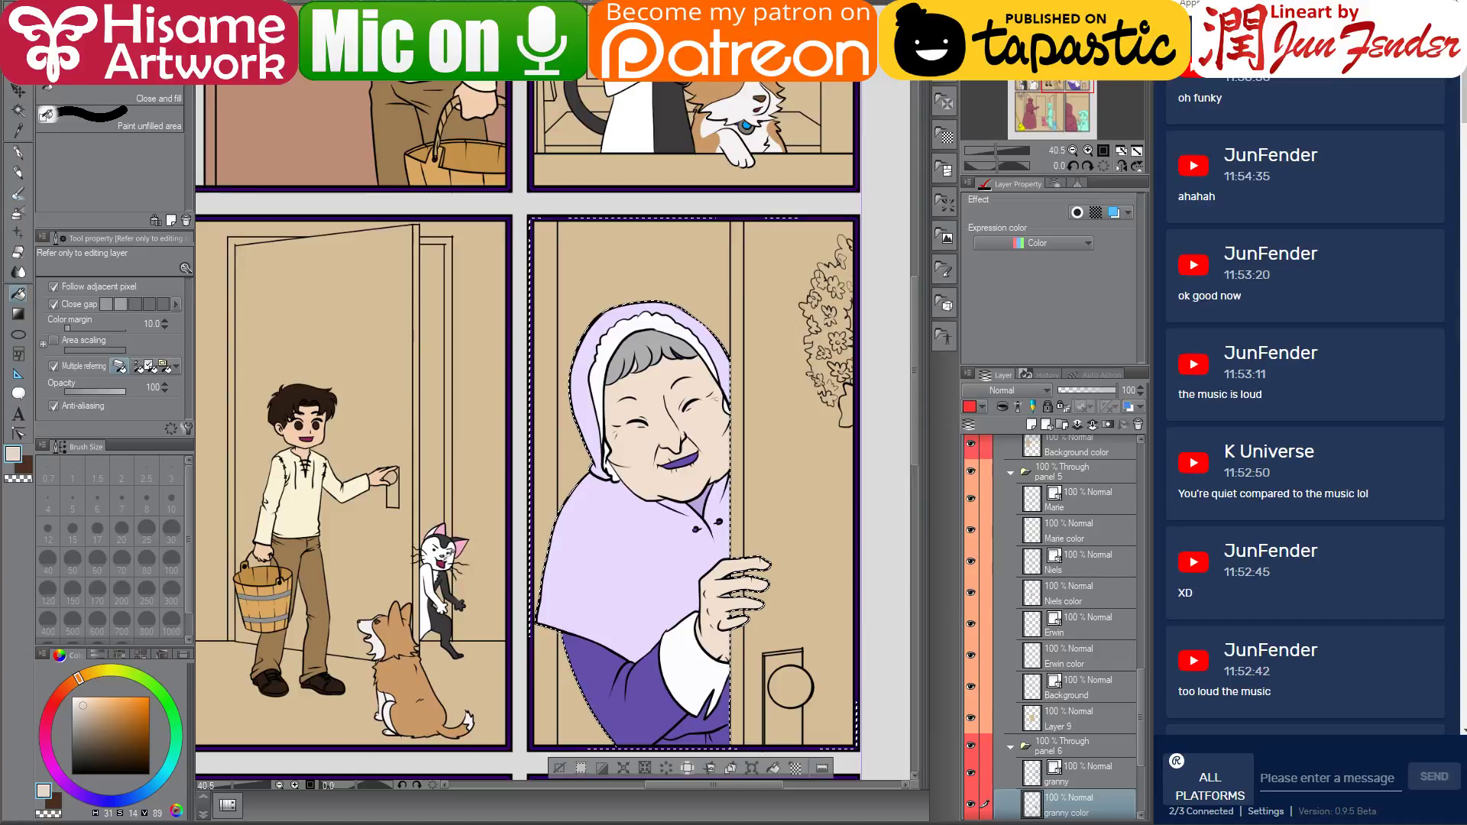
alt+click(440, 564)
scroll(679, 459, up, 5)
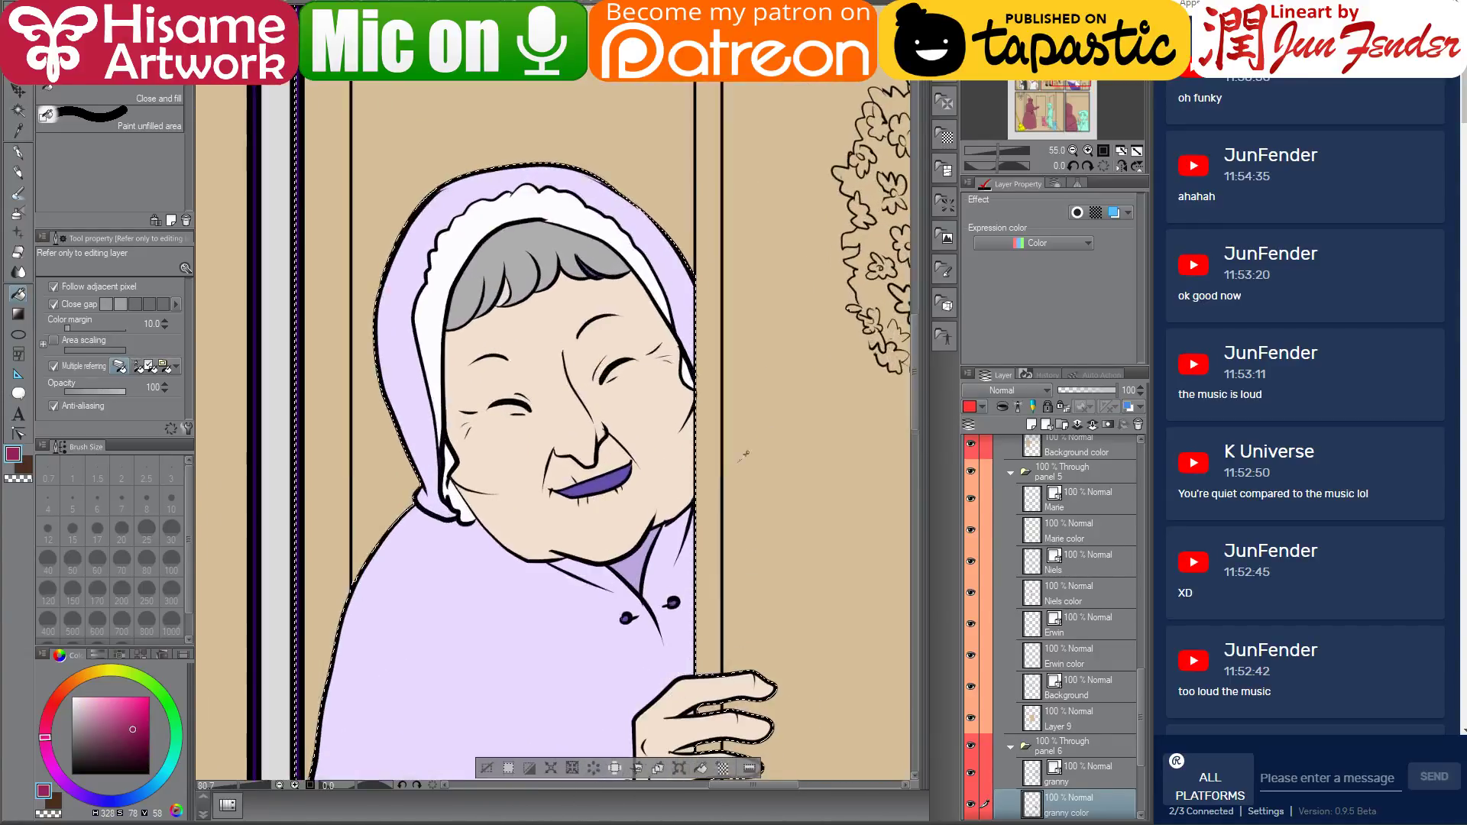
click(583, 486)
scroll(725, 488, down, 3)
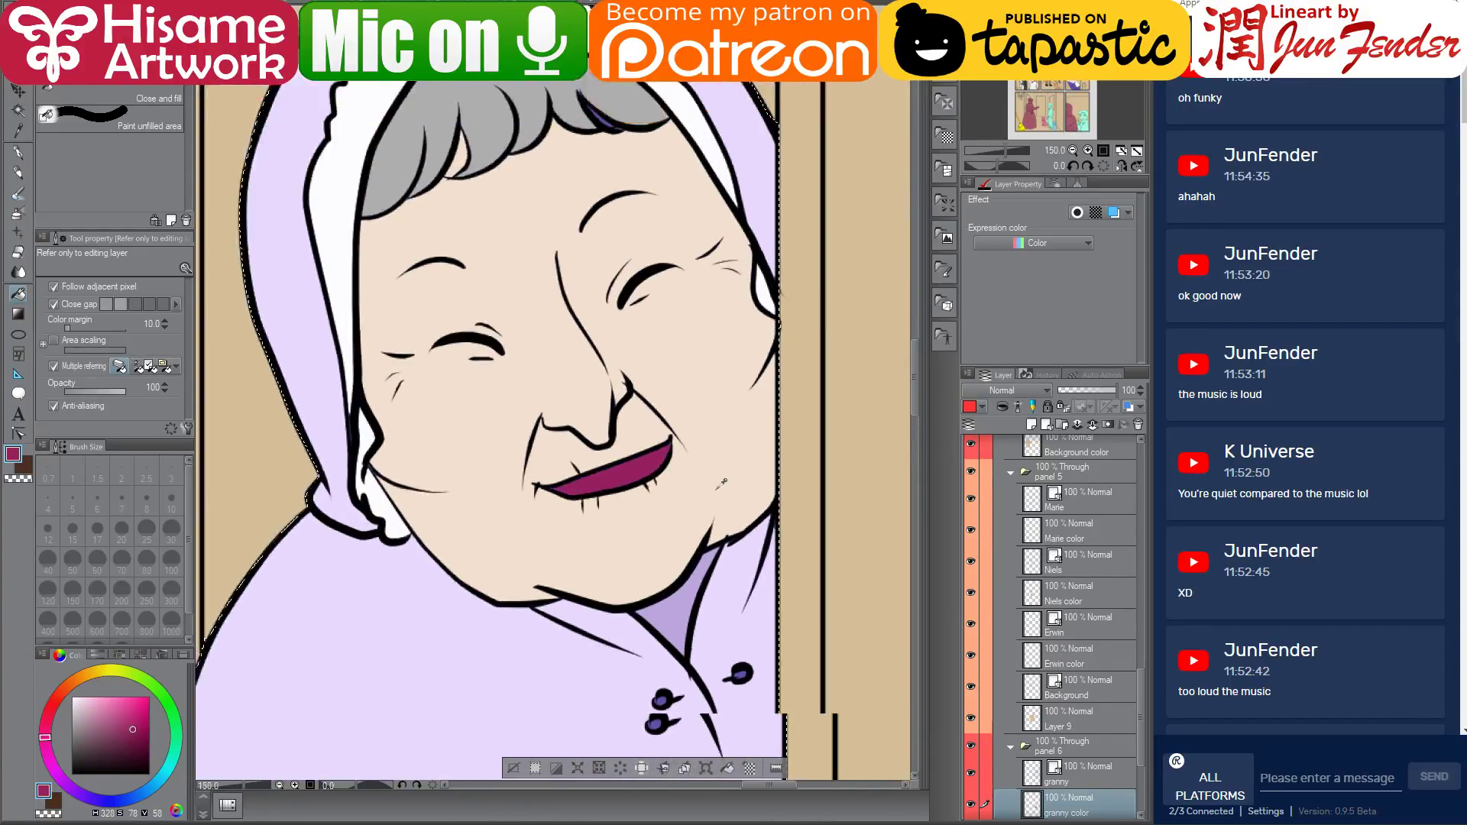
scroll(722, 483, down, 3)
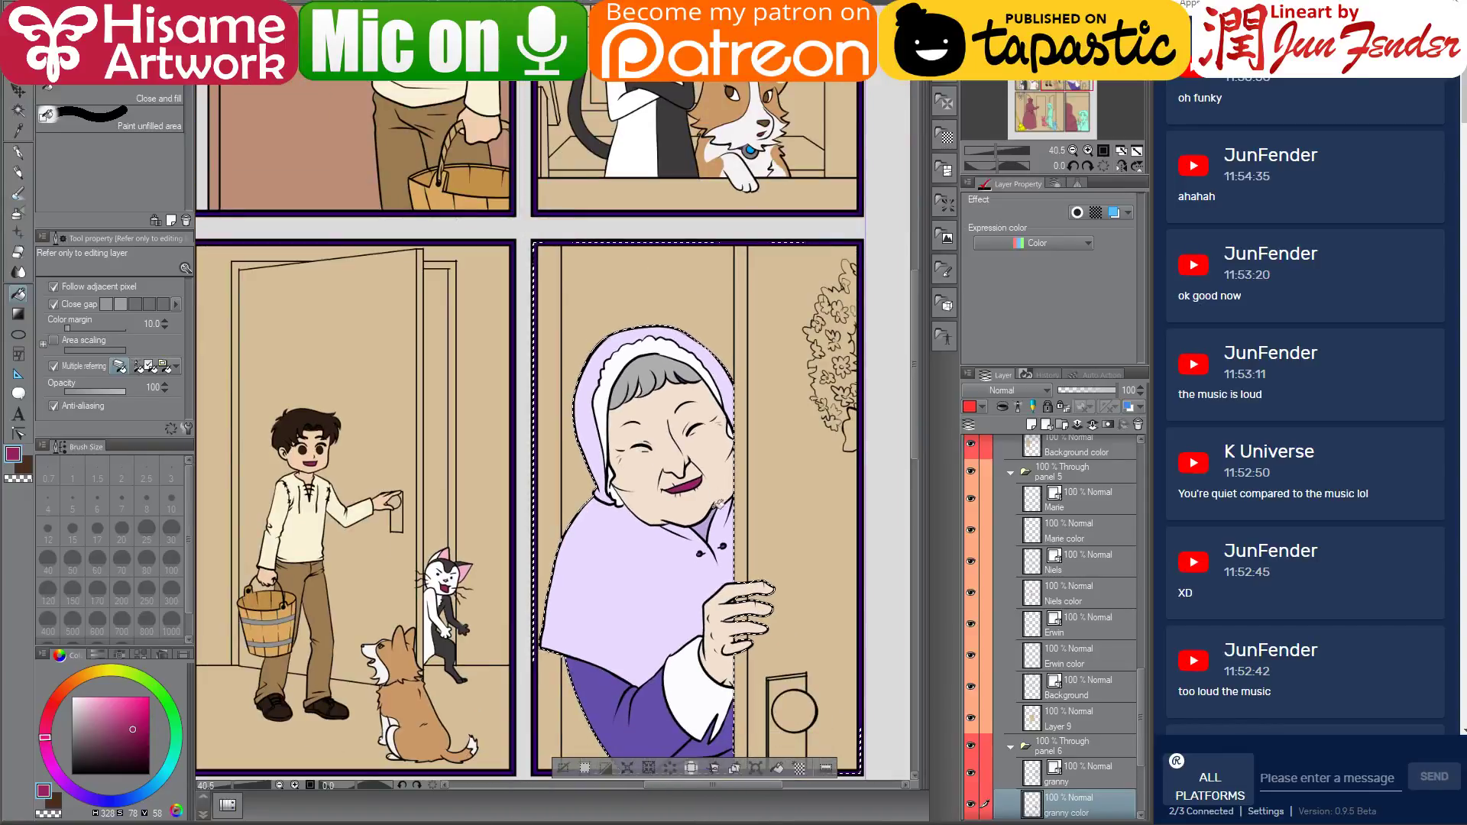
Clear the selection around the granny in panel 6
drag(751, 456, 894, 280)
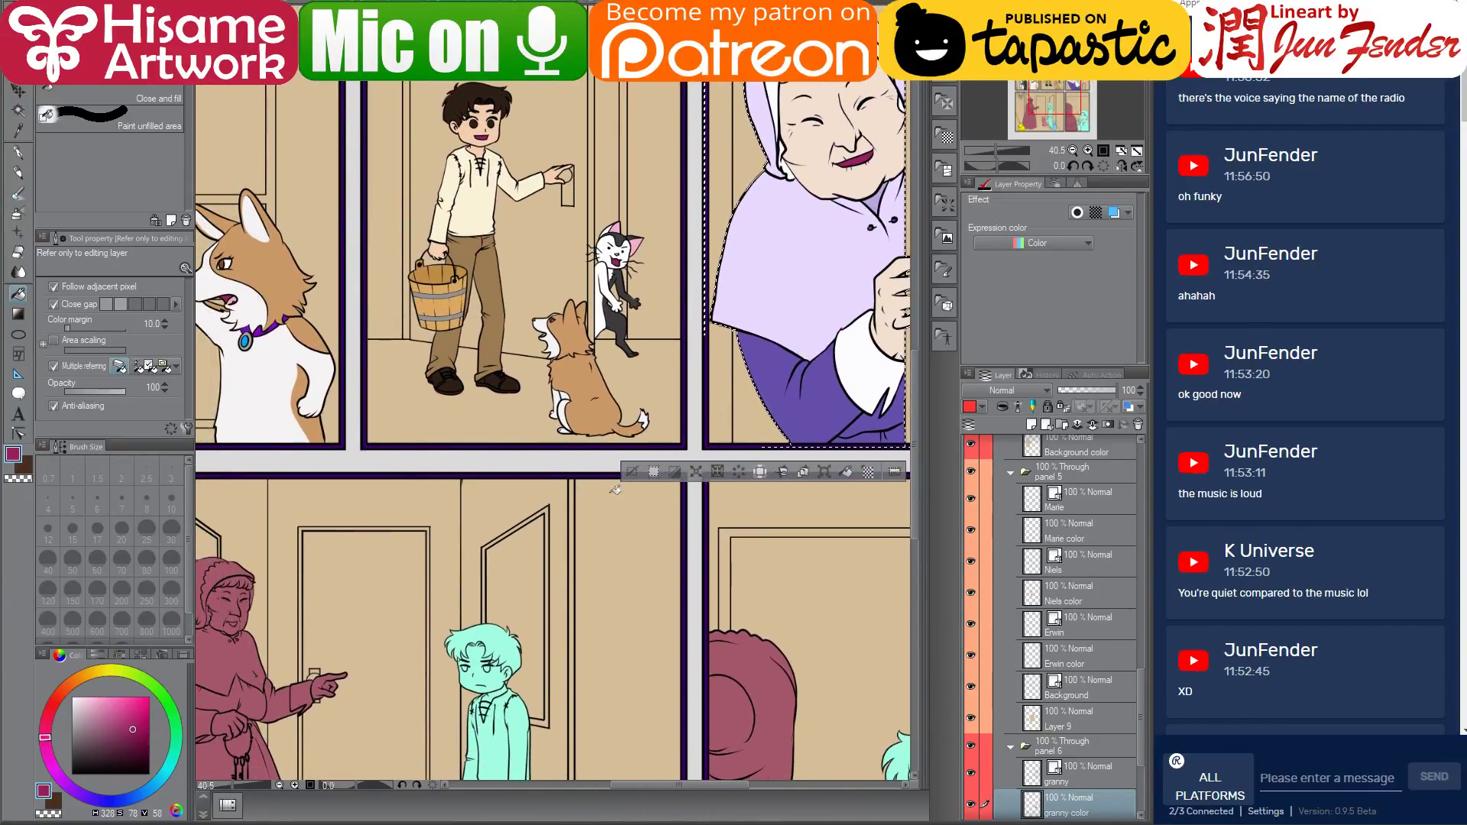
scroll(631, 485, down, 1)
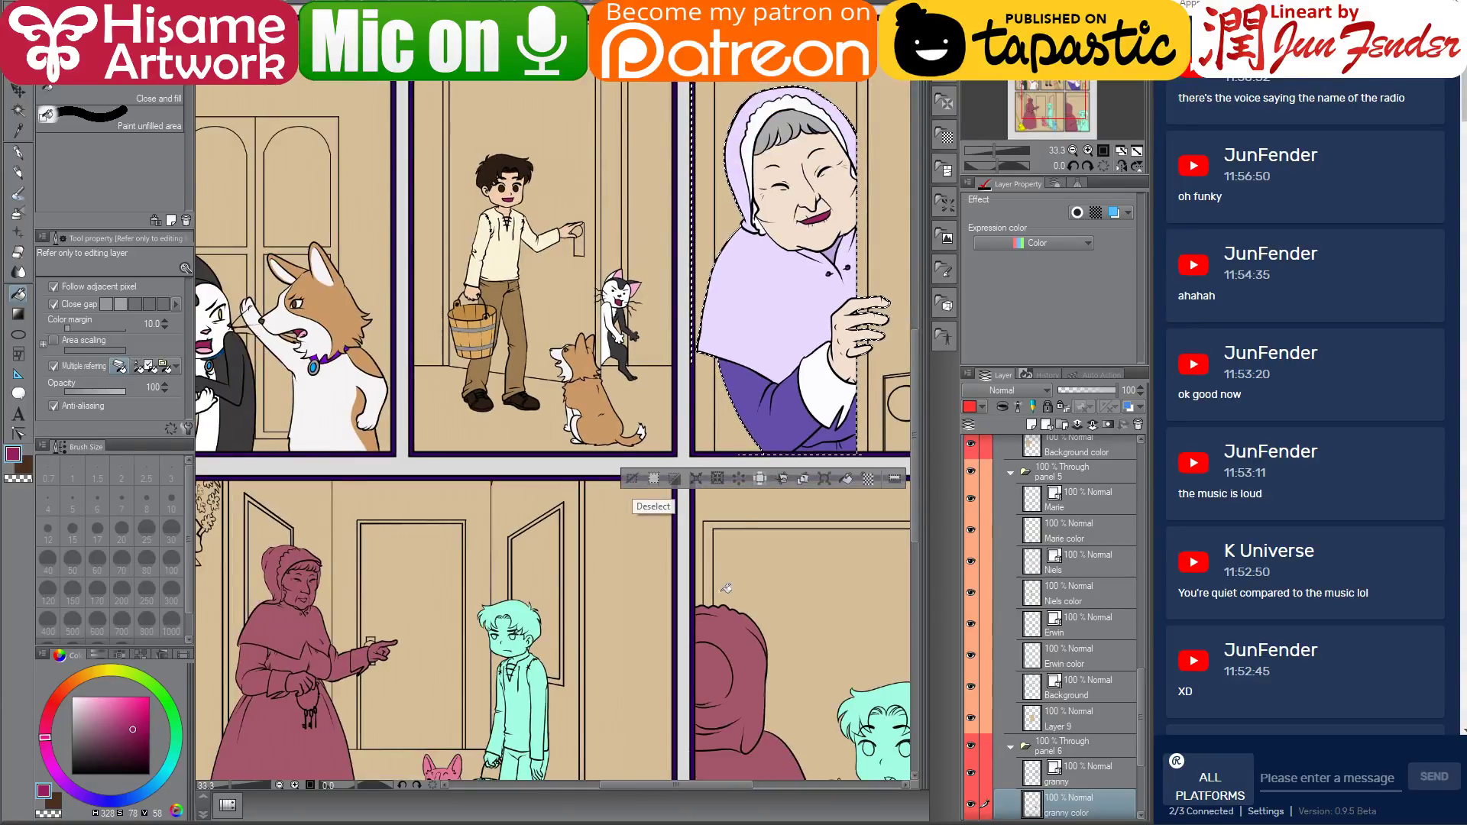
scroll(726, 592, down, 1)
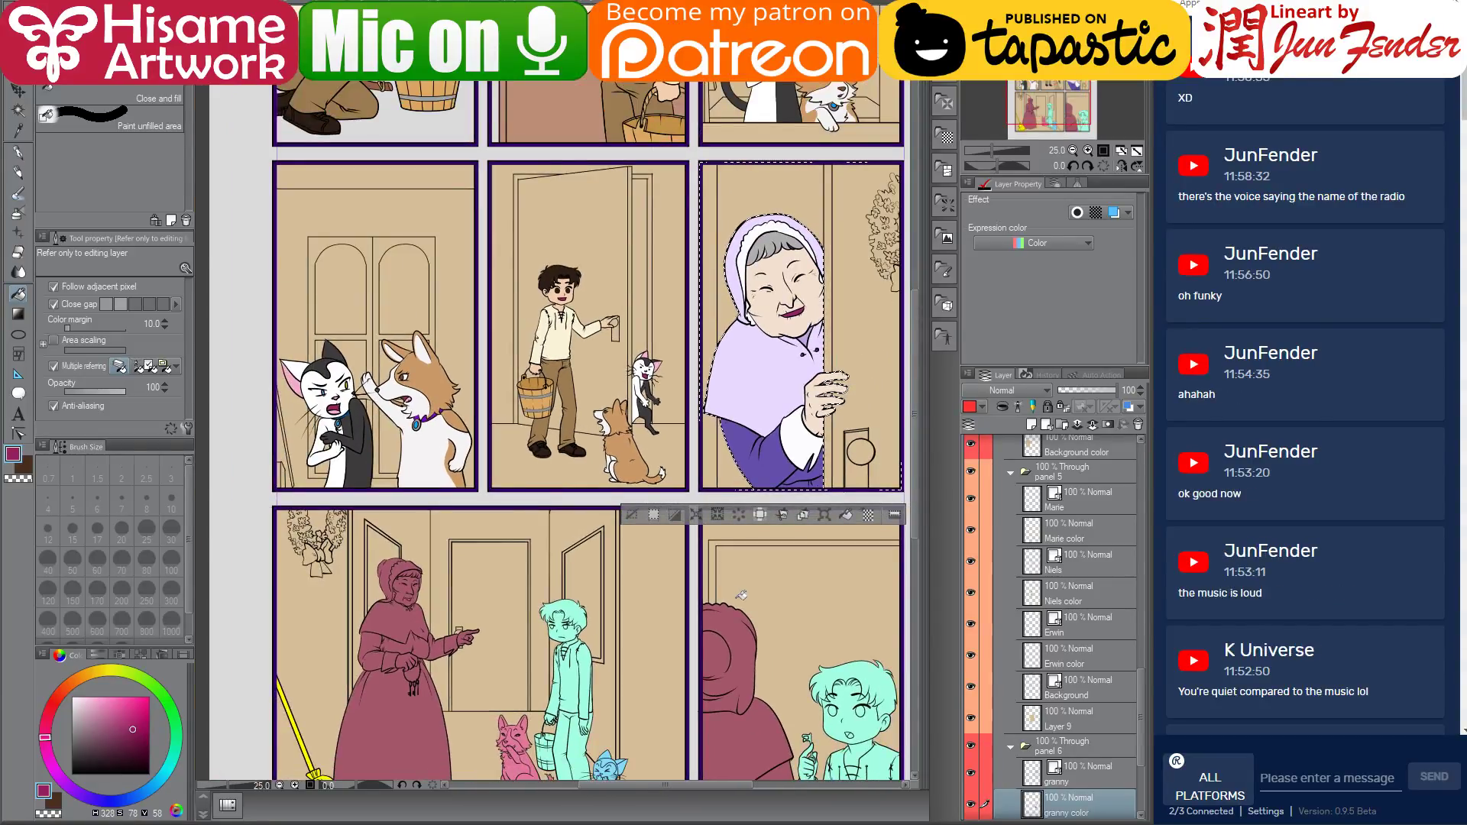
drag(733, 597, 722, 515)
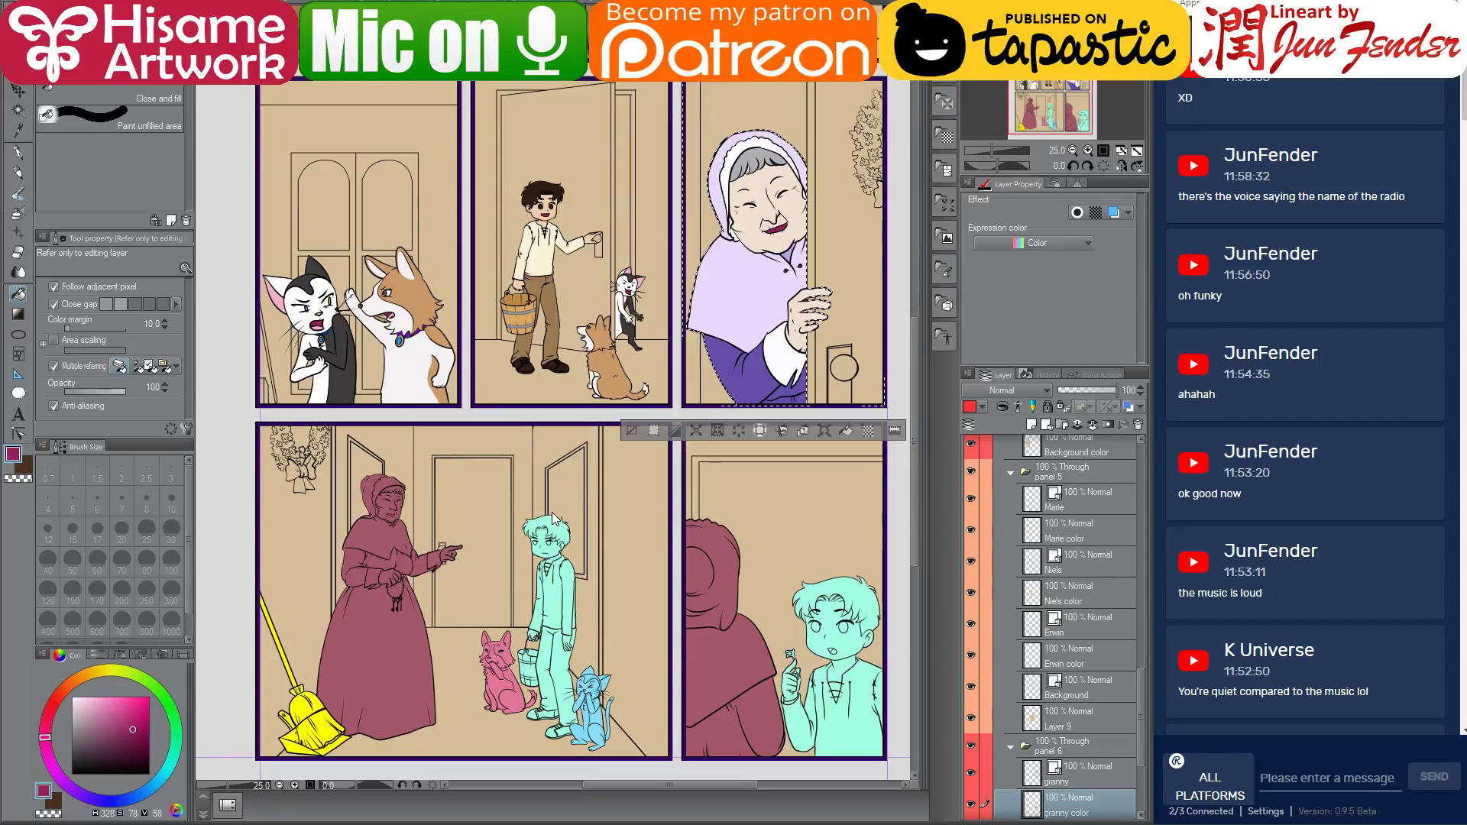
key(ctrl+d)
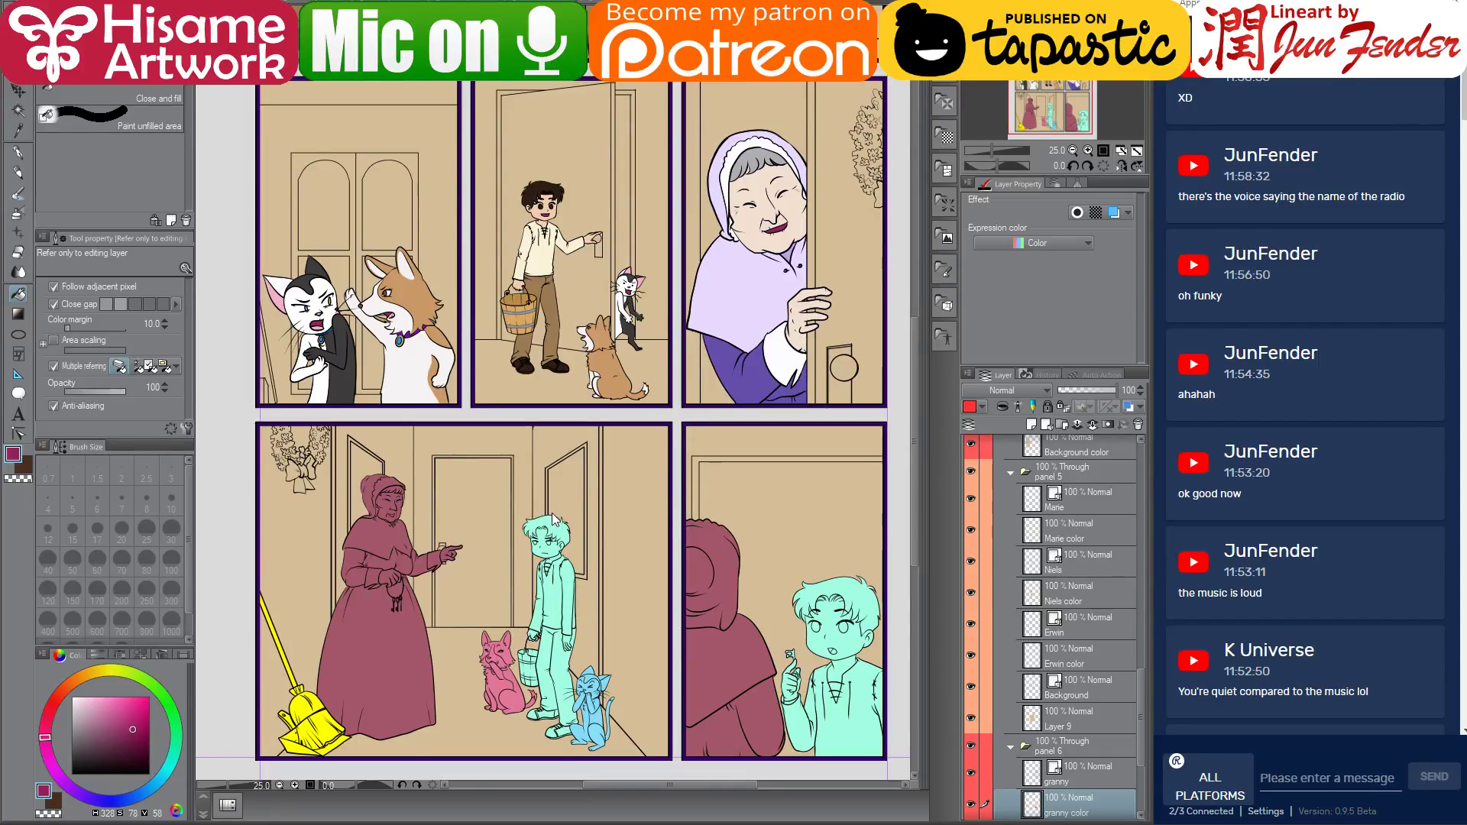
Select the contents of panel 7's Granny color layer and repaint the whole figure with the dress purple sampled from panel 6
ctrl+shift+click(376, 621)
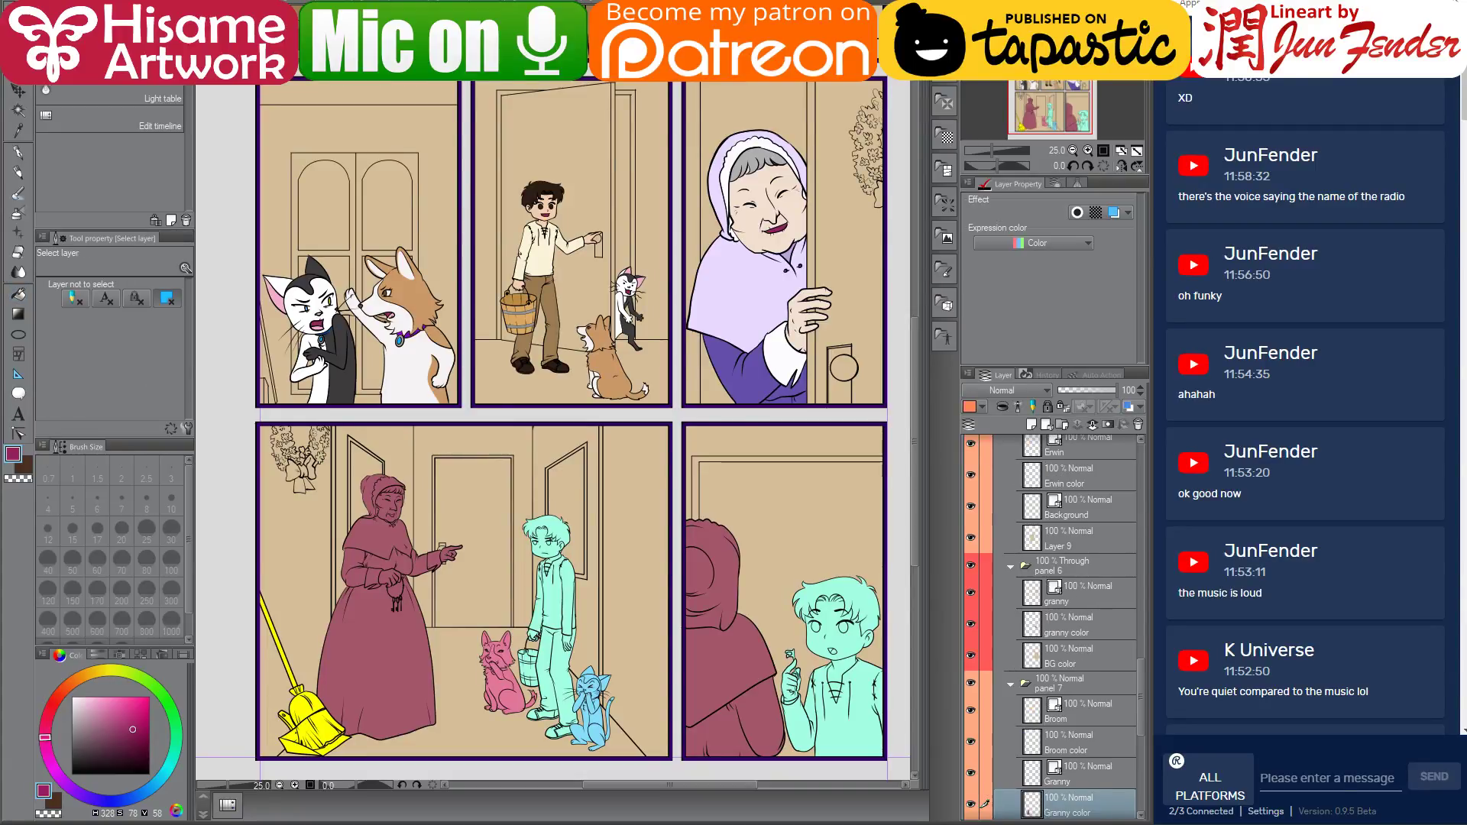
scroll(1068, 741, down, 3)
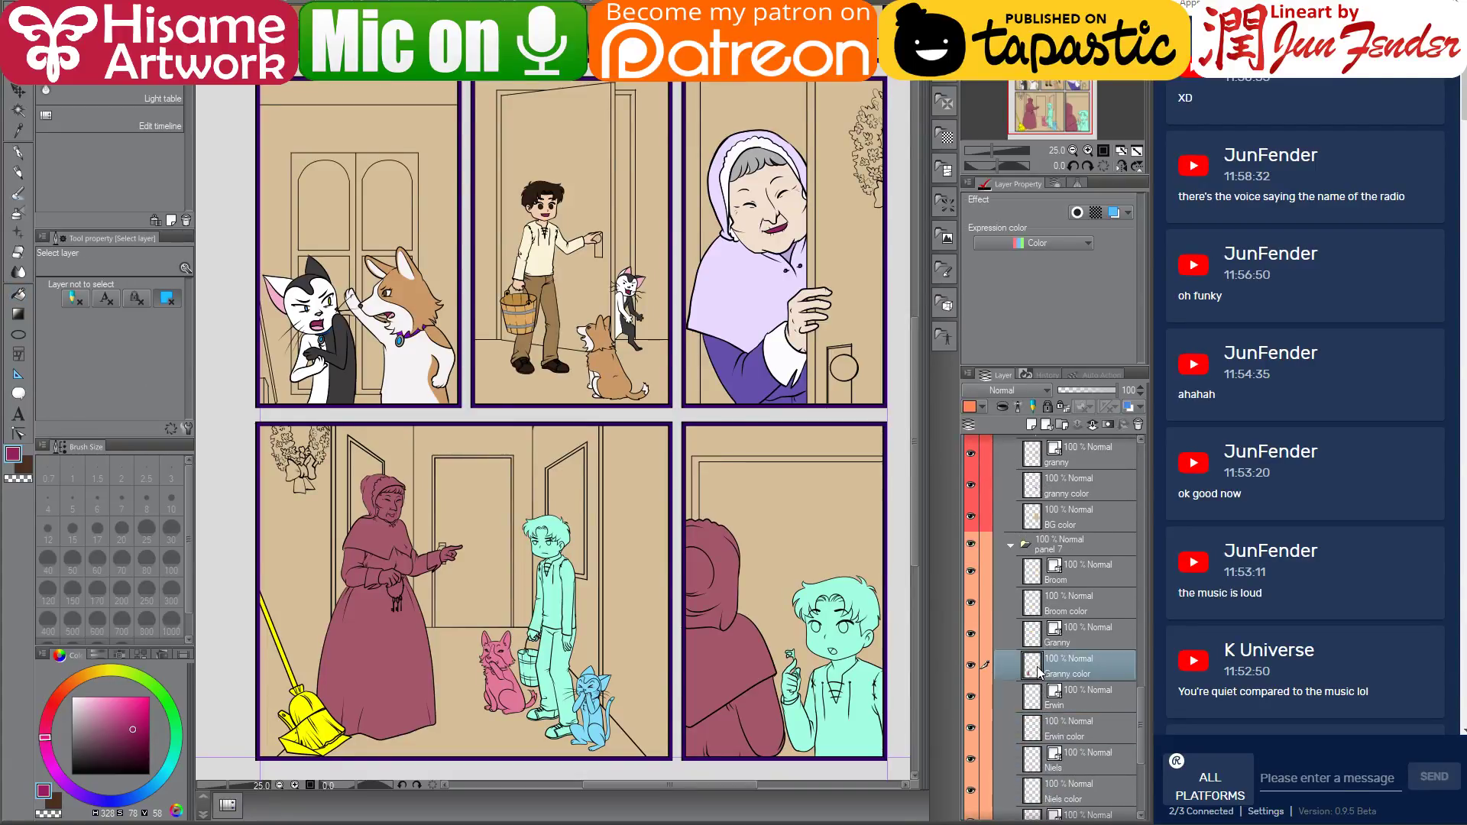
ctrl+click(1021, 672)
click(18, 153)
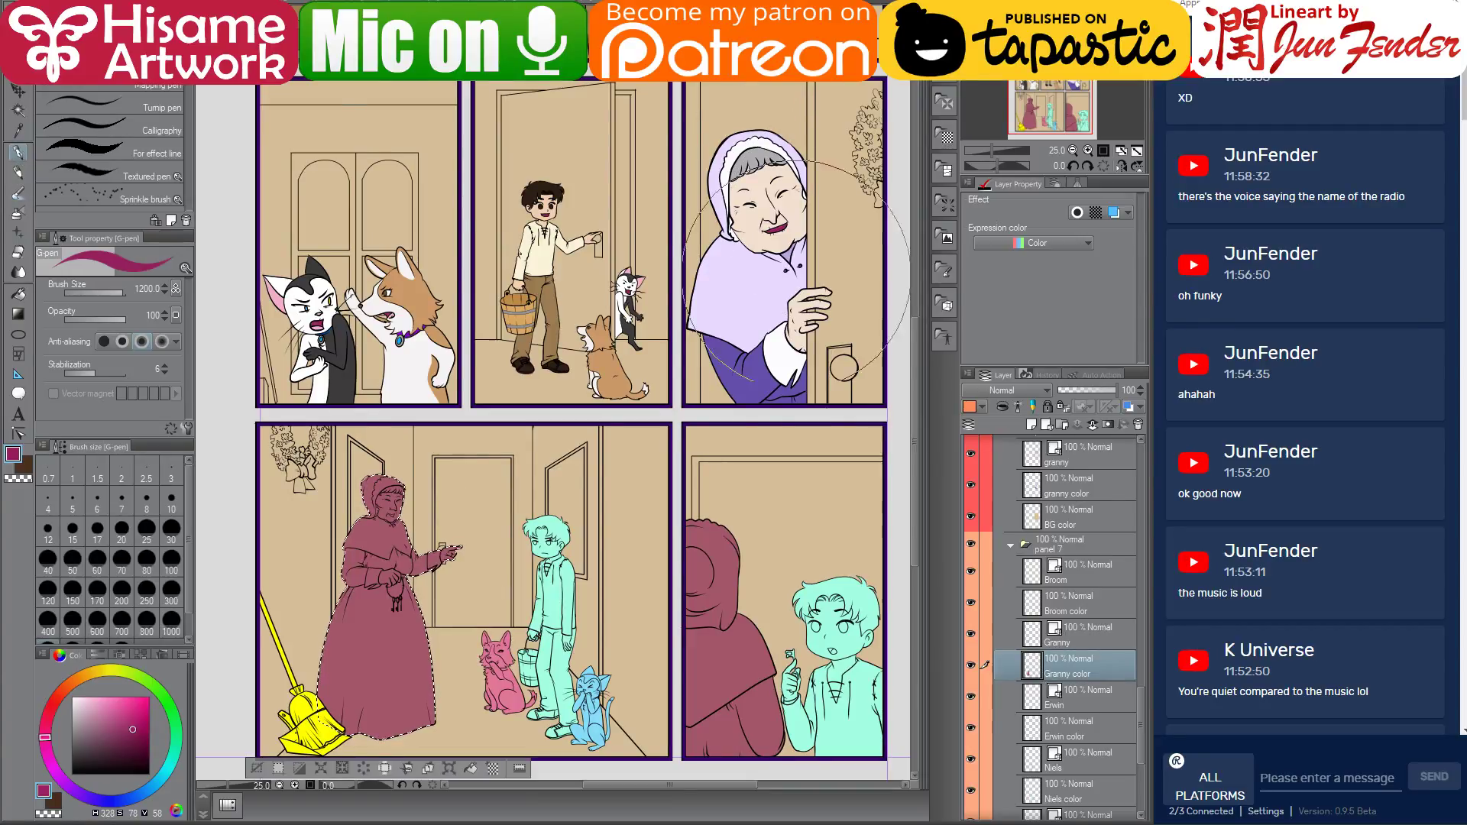
alt+click(718, 345)
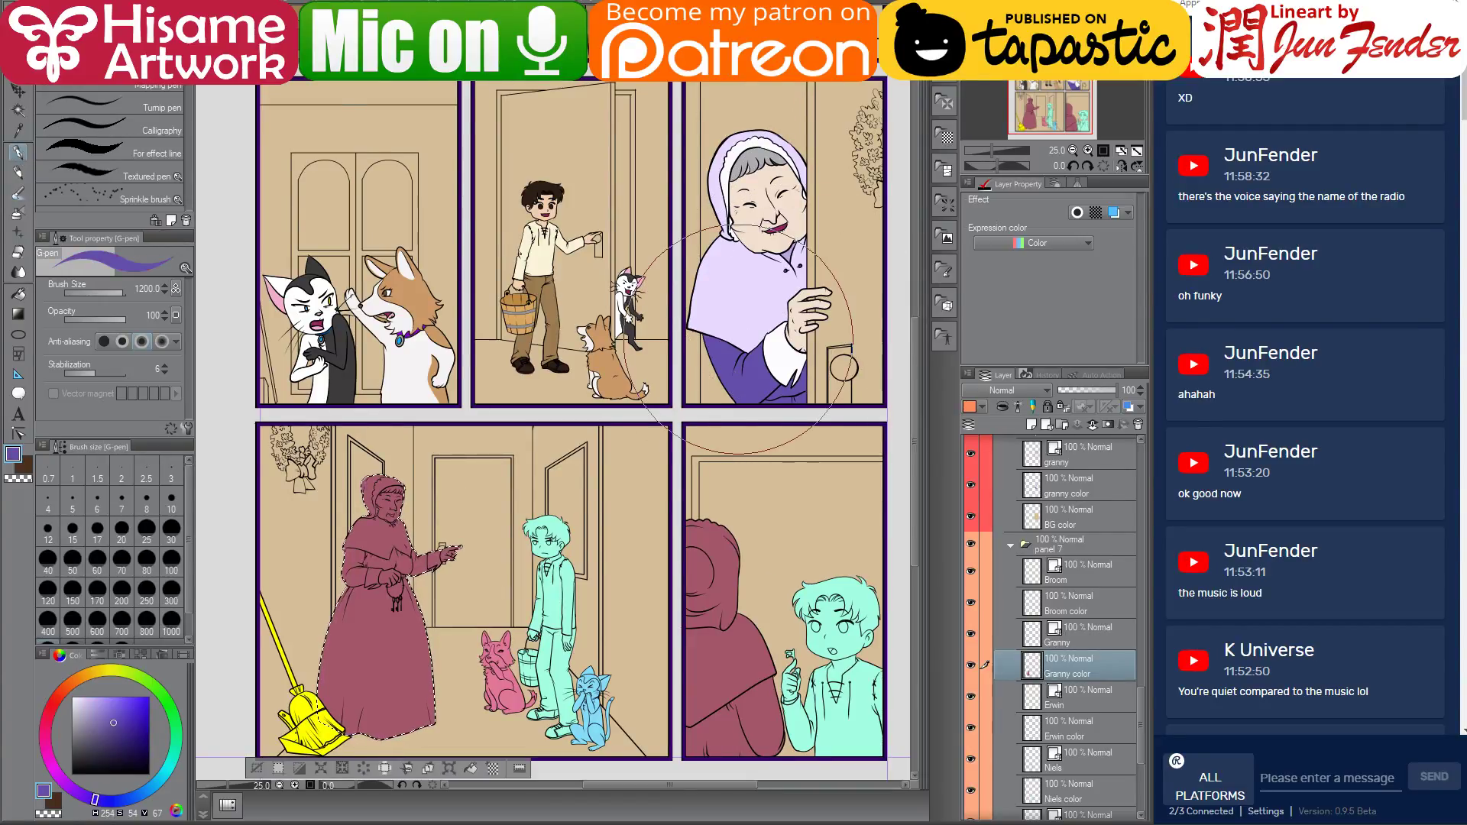
drag(435, 482, 367, 580)
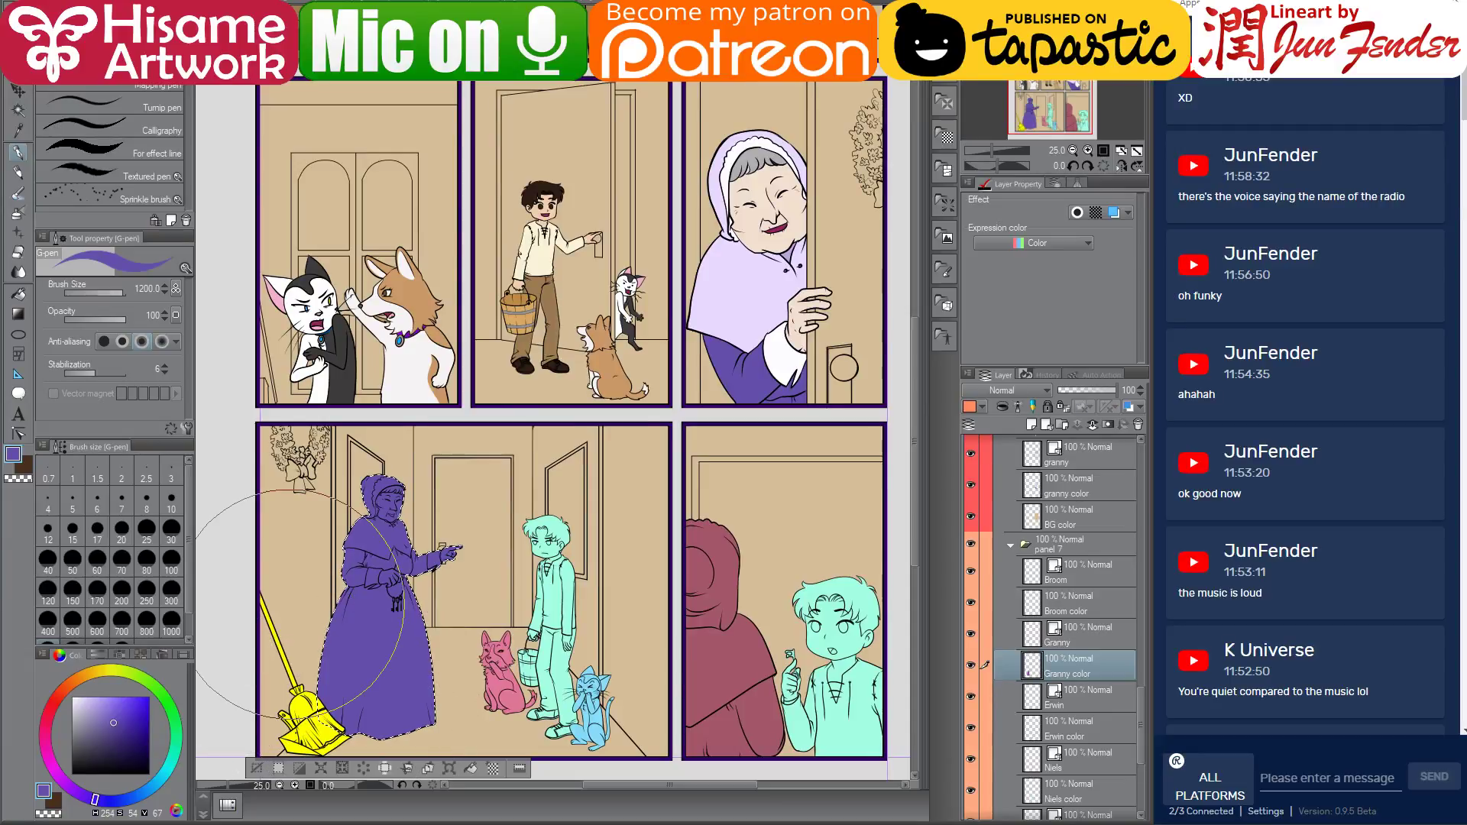
Sample the skin tone from the granny in panel 6 and fill her hands and face in panel 7
click(18, 294)
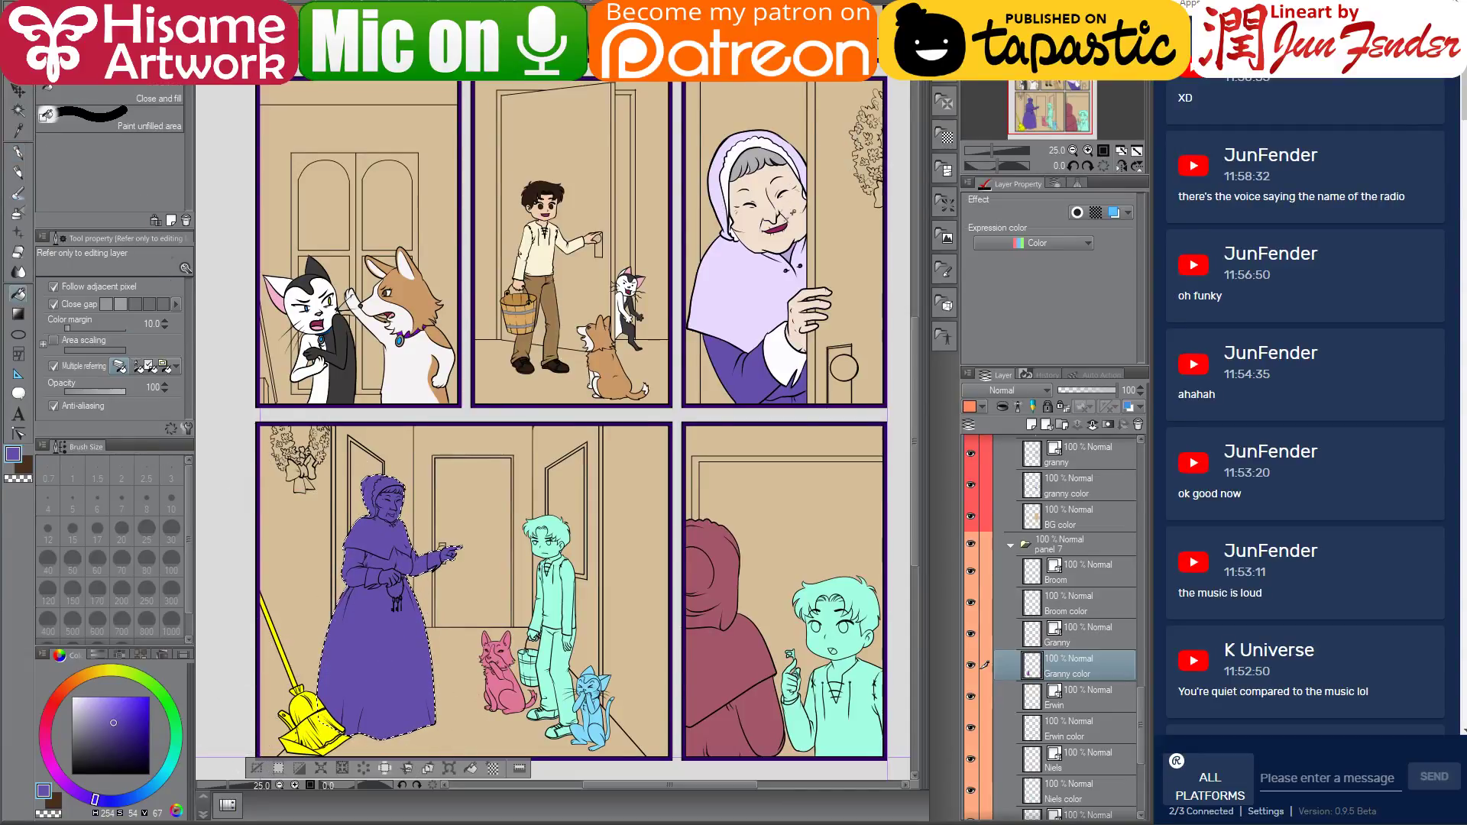
alt+click(795, 210)
scroll(375, 611, up, 3)
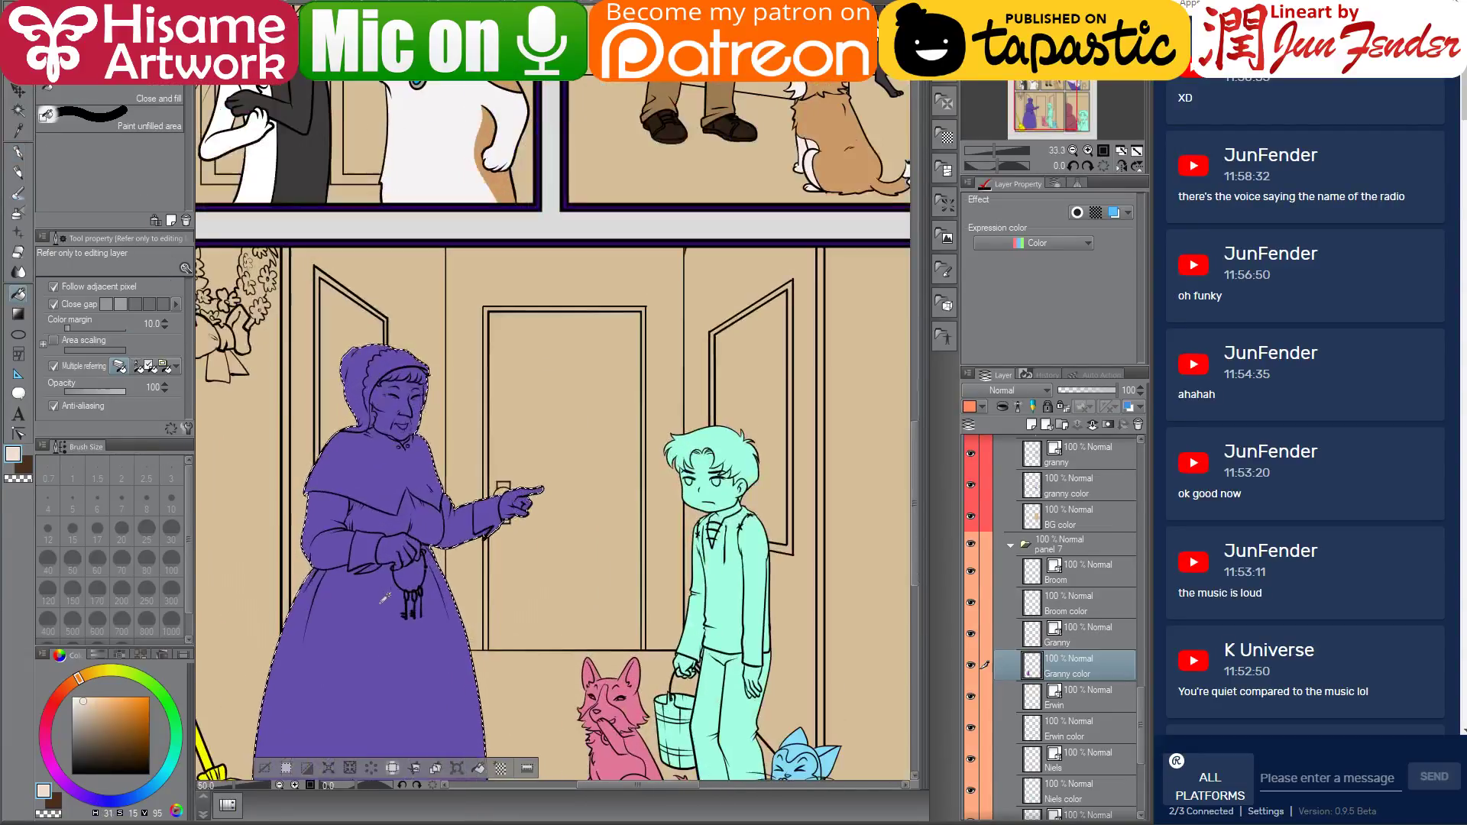
scroll(388, 600, up, 1)
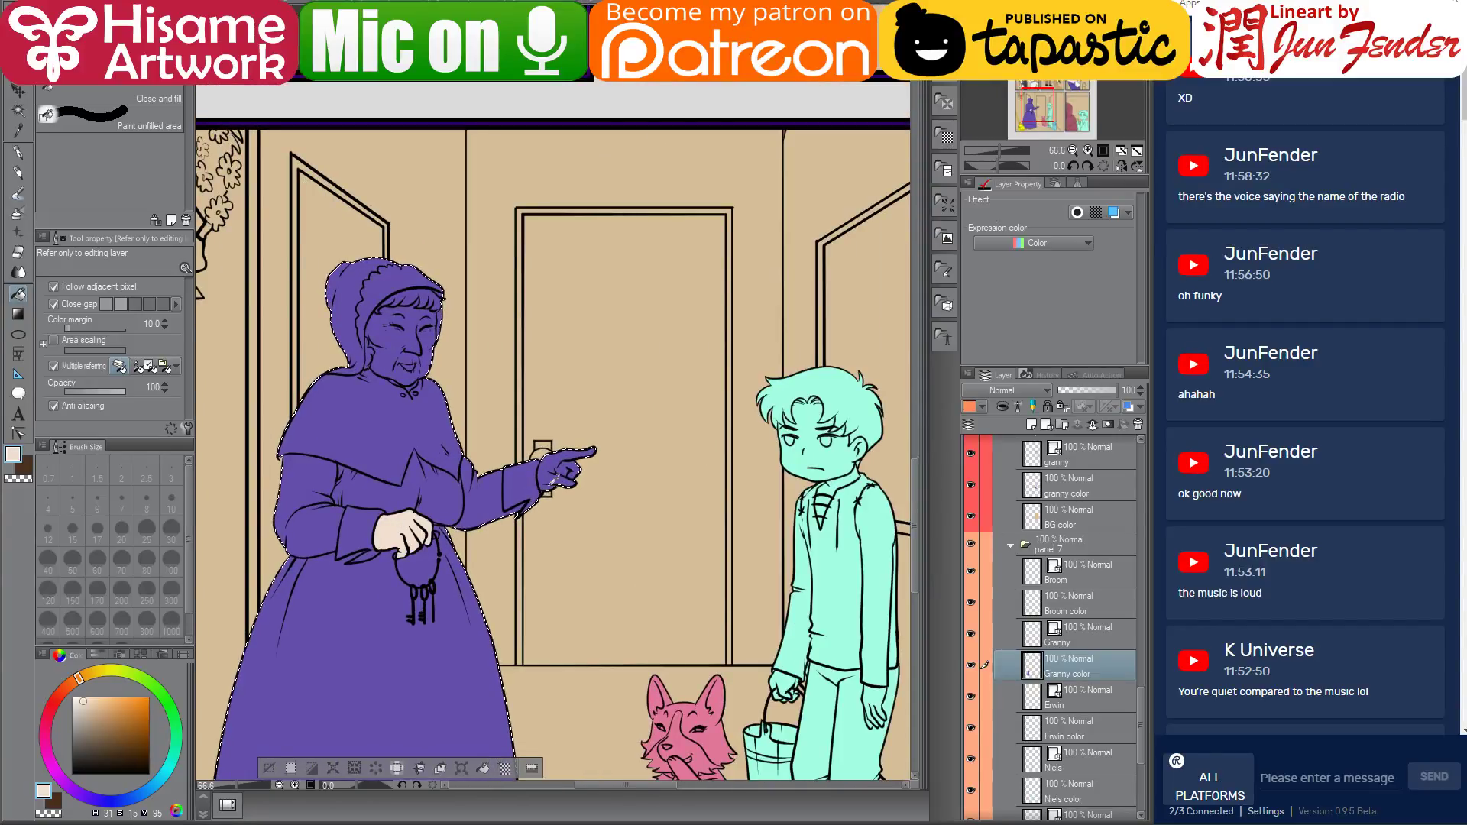
scroll(557, 475, up, 1)
click(557, 469)
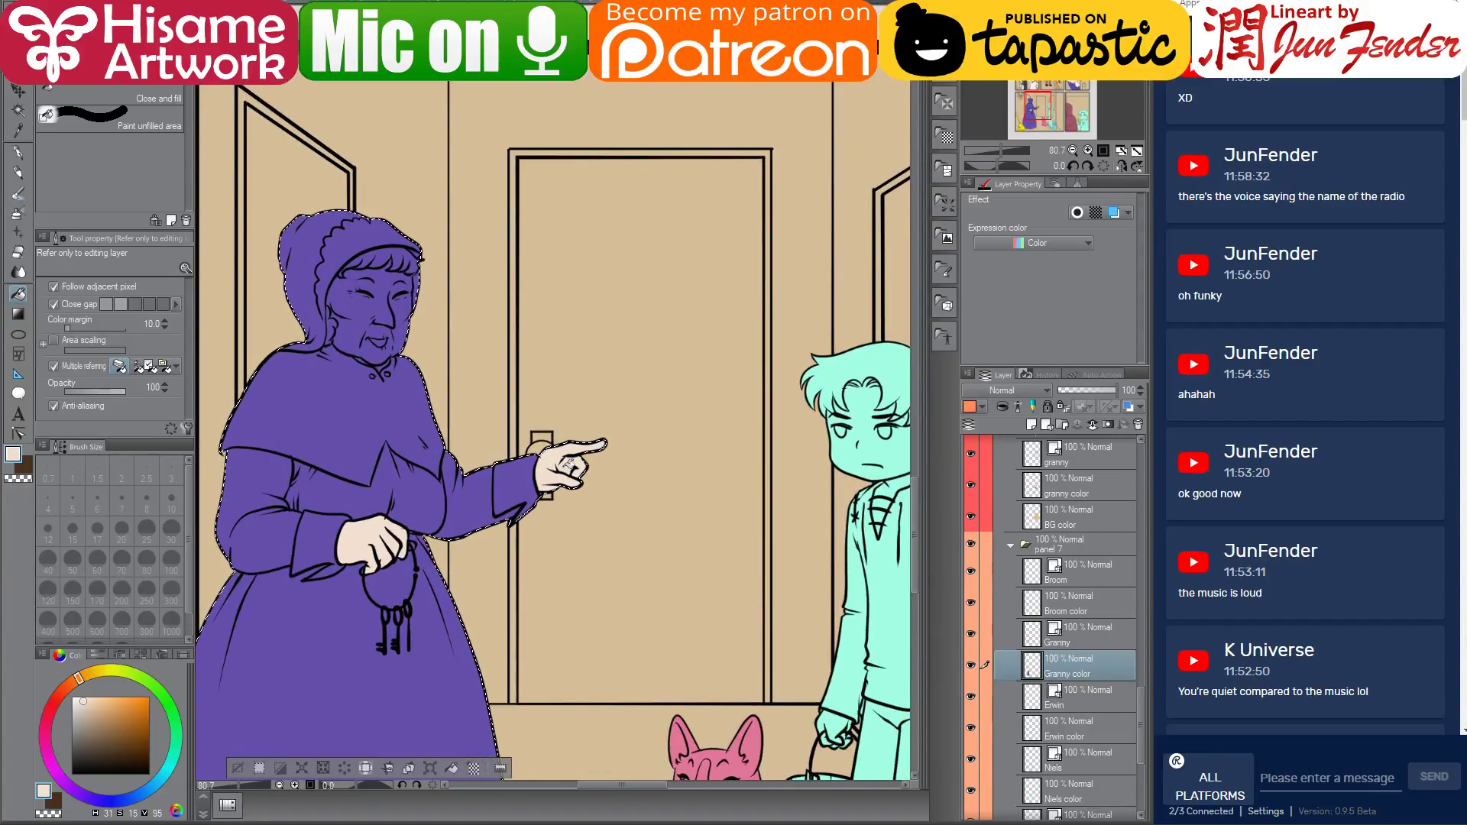
click(370, 299)
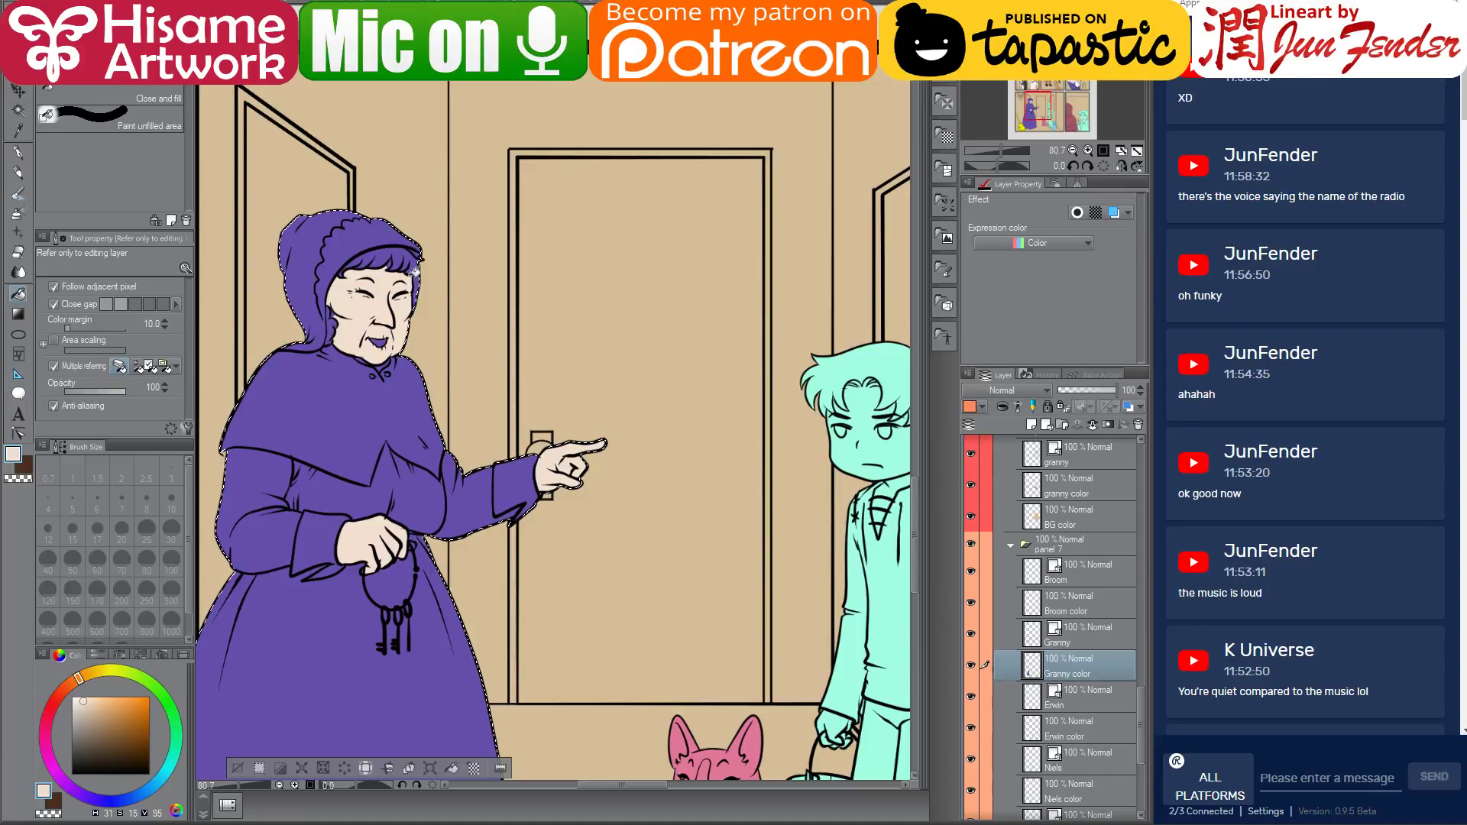
Fill the granny's shawl and bonnet in panel 7 with the light lavender of her panel 6 shawl
scroll(362, 412, down, 2)
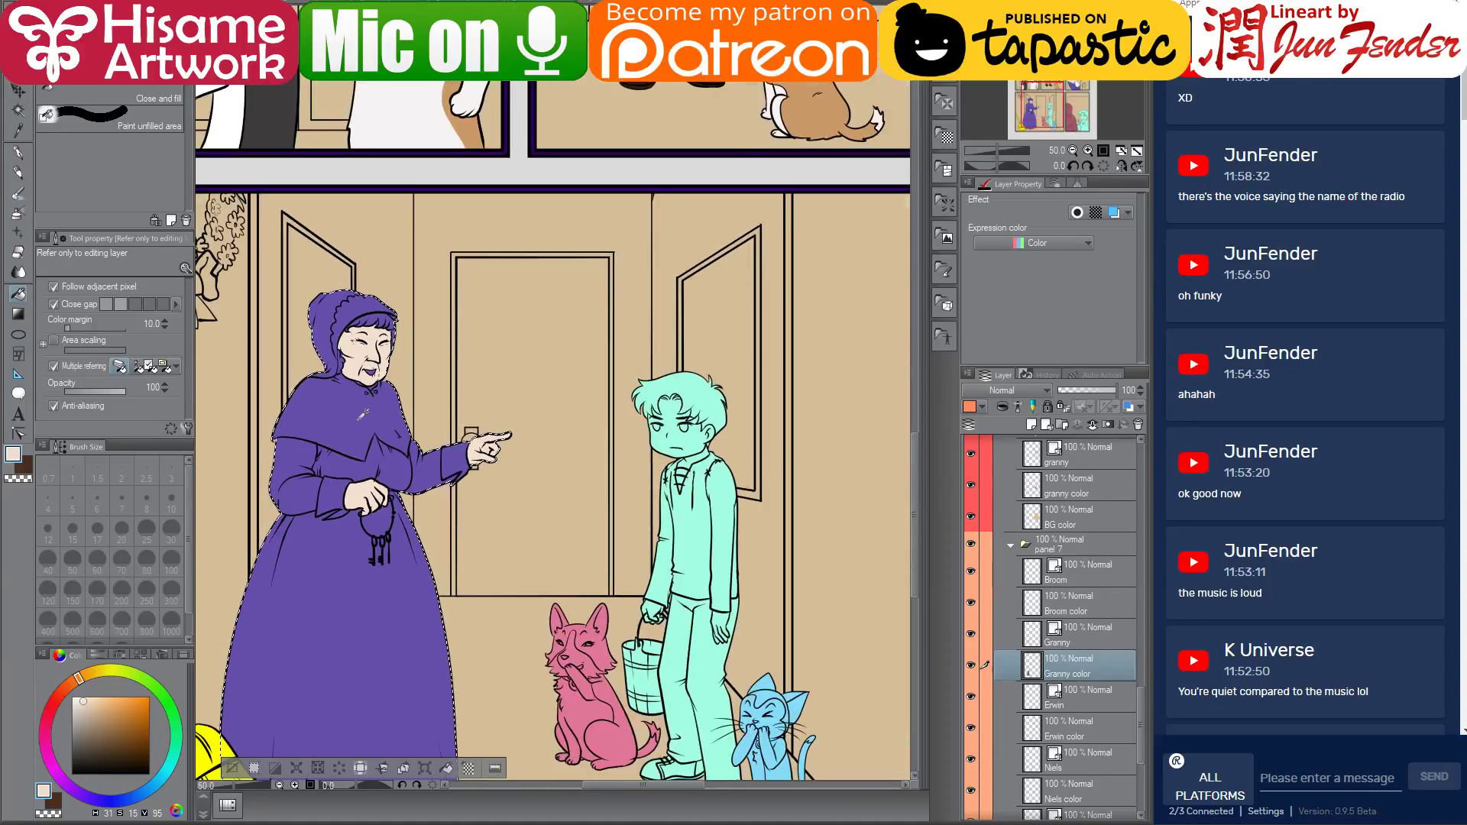
scroll(363, 412, down, 2)
click(363, 407)
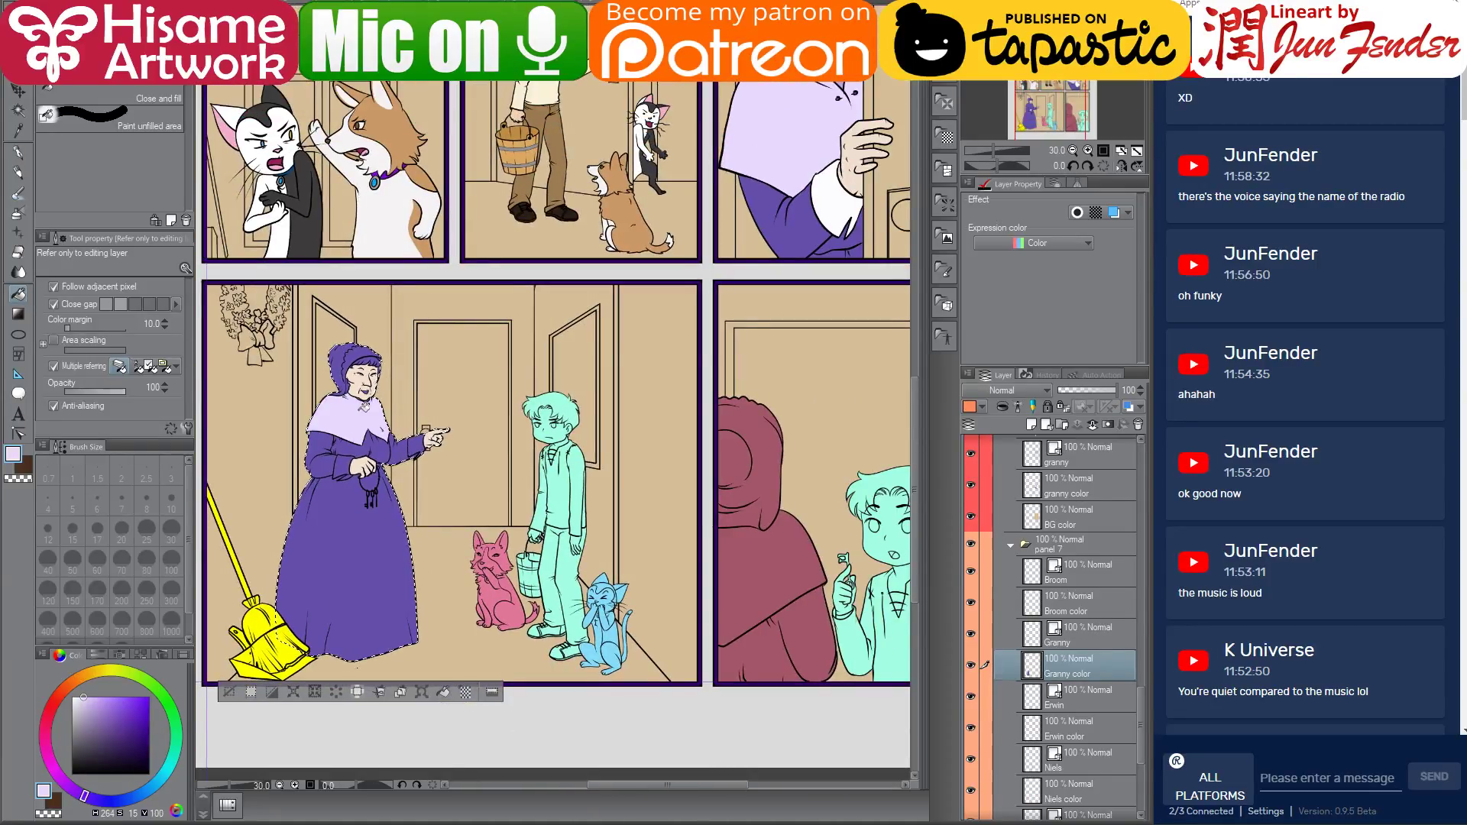
mouse_move(559, 279)
mouse_down()
mouse_move(573, 409)
mouse_move(573, 297)
mouse_up()
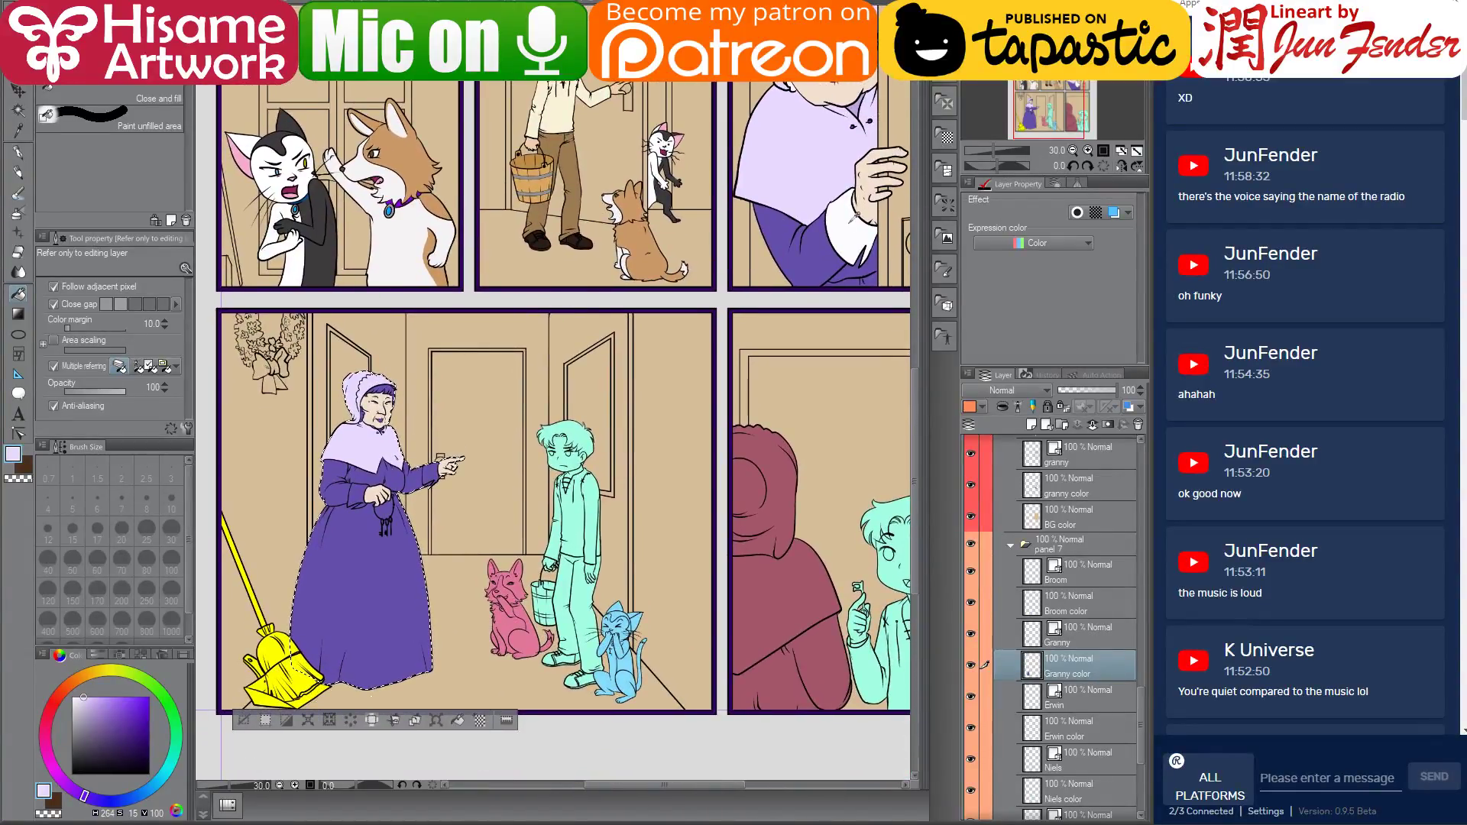
Sample the white of the granny's cuff in panel 6 and fill both of her cuffs in panel 7
alt+click(356, 500)
click(370, 489)
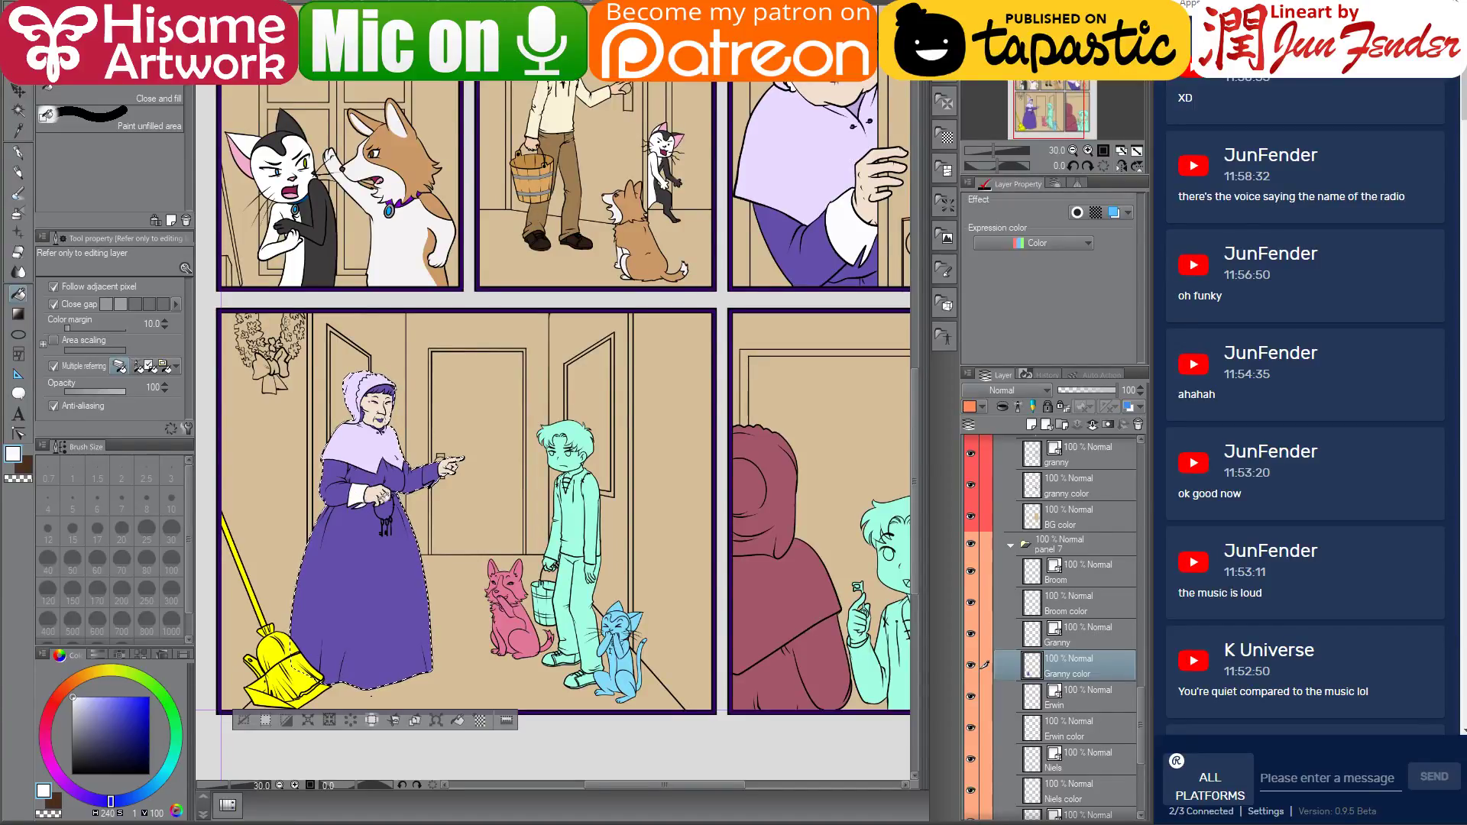
click(434, 475)
Try to fill the bonnet's frill with the cuff white, and undo that fill
scroll(450, 462, up, 3)
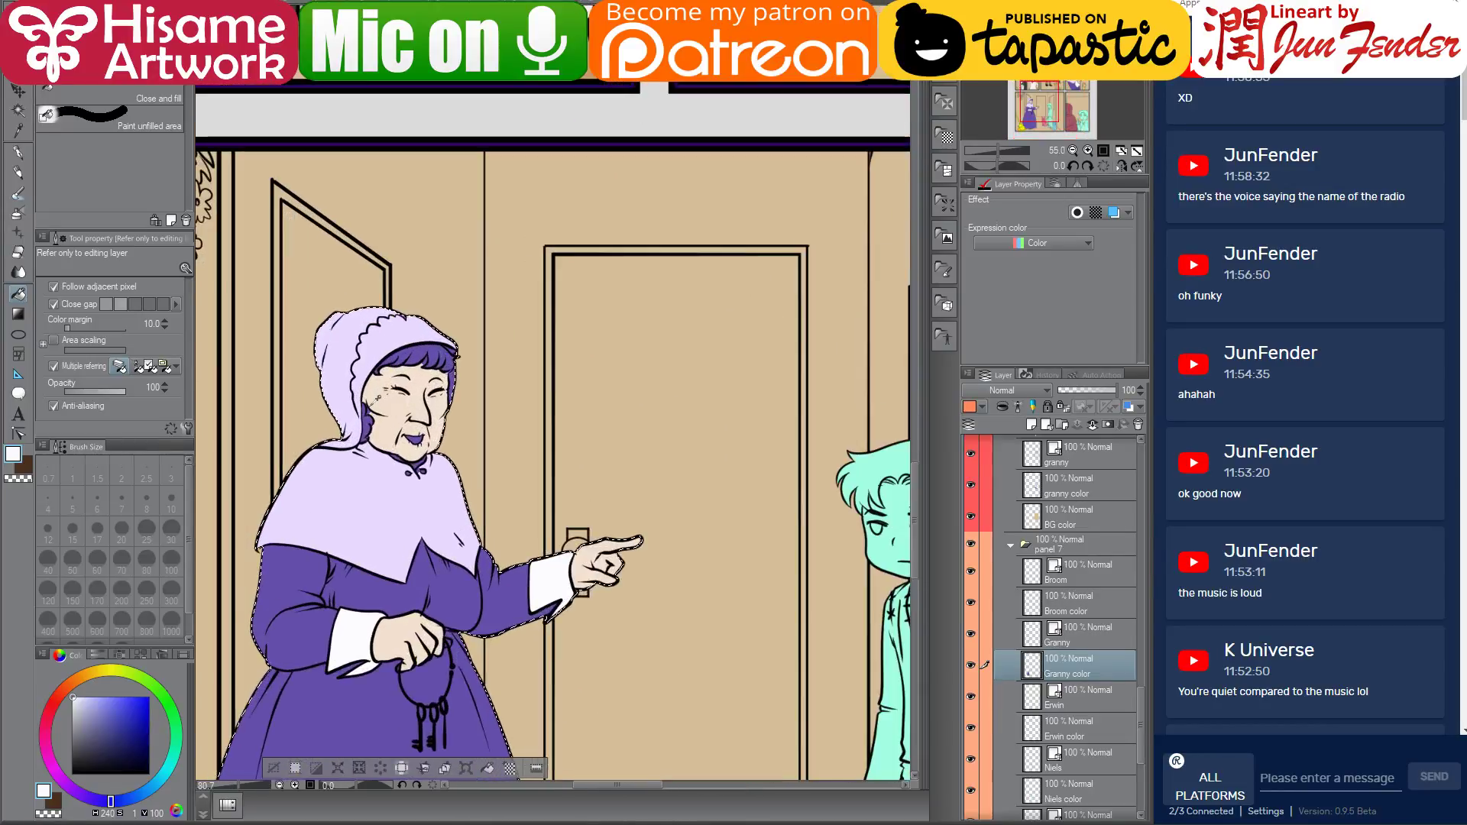
scroll(474, 470, up, 4)
click(428, 294)
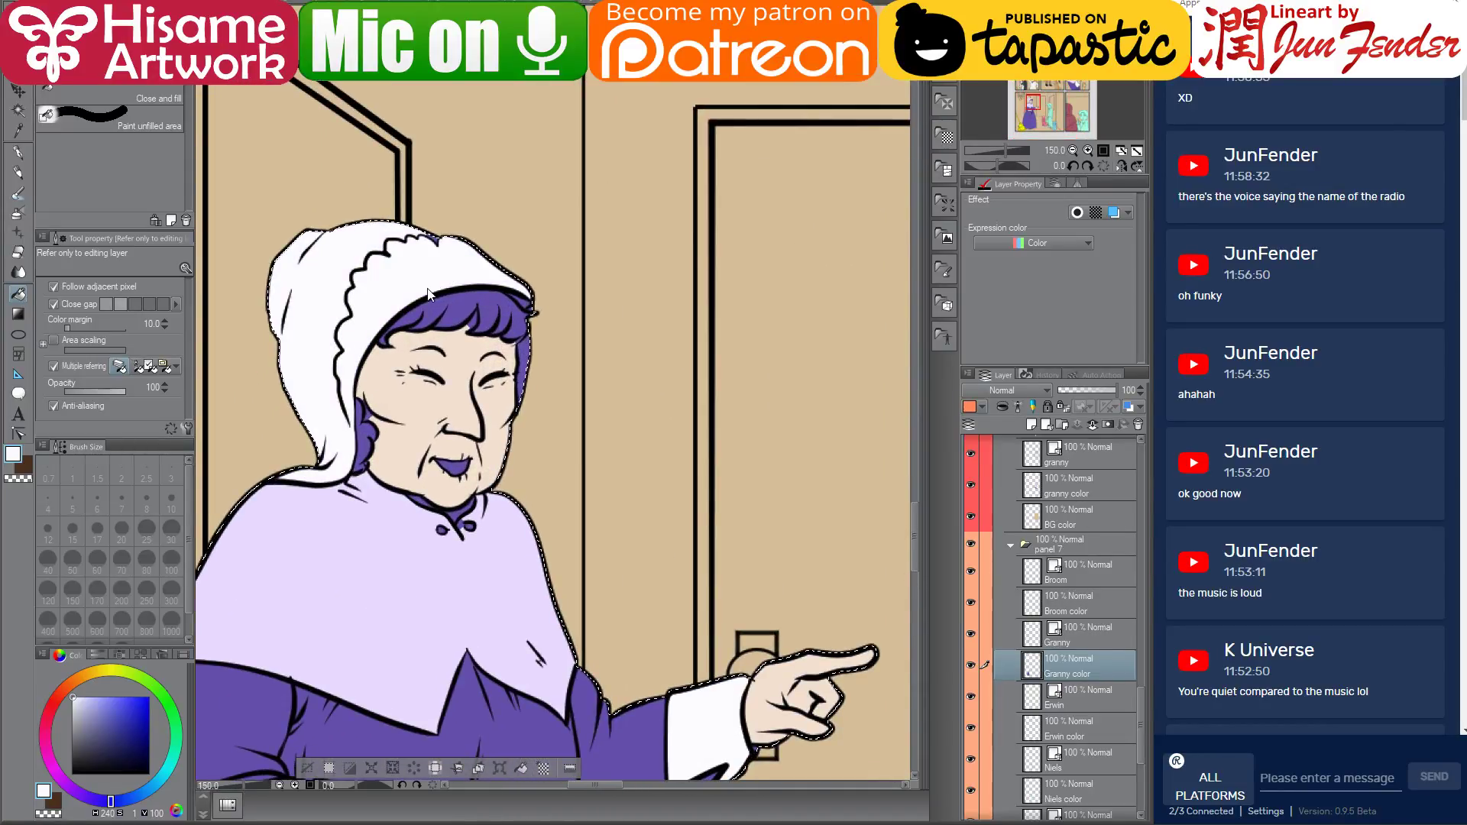
key(ctrl+z)
Close the gap at the lower end of the bonnet's frill with the G-pen at size 6, and fill the frill with white
scroll(336, 244, up, 1)
key(p)
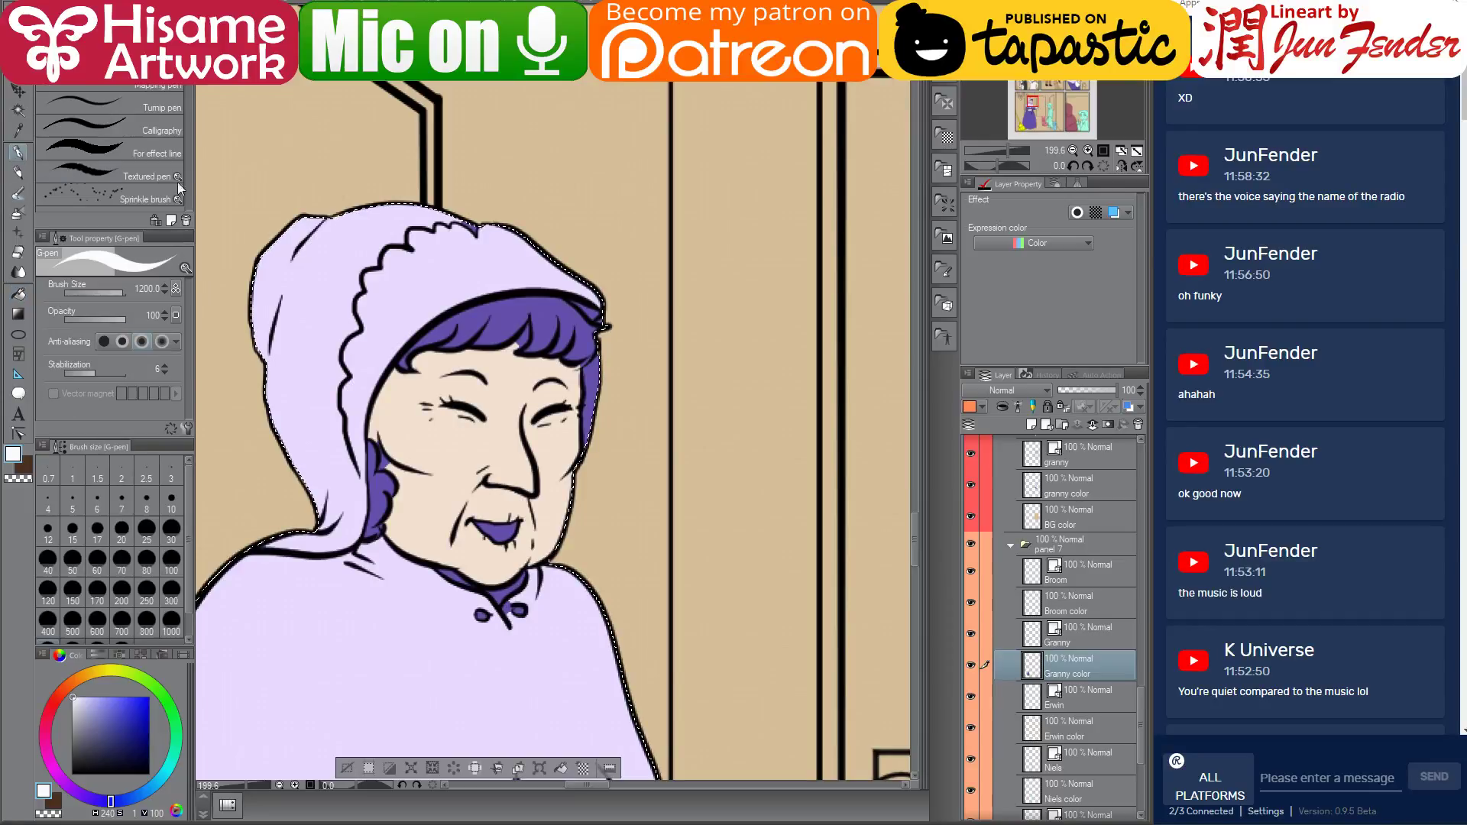
alt+click(321, 305)
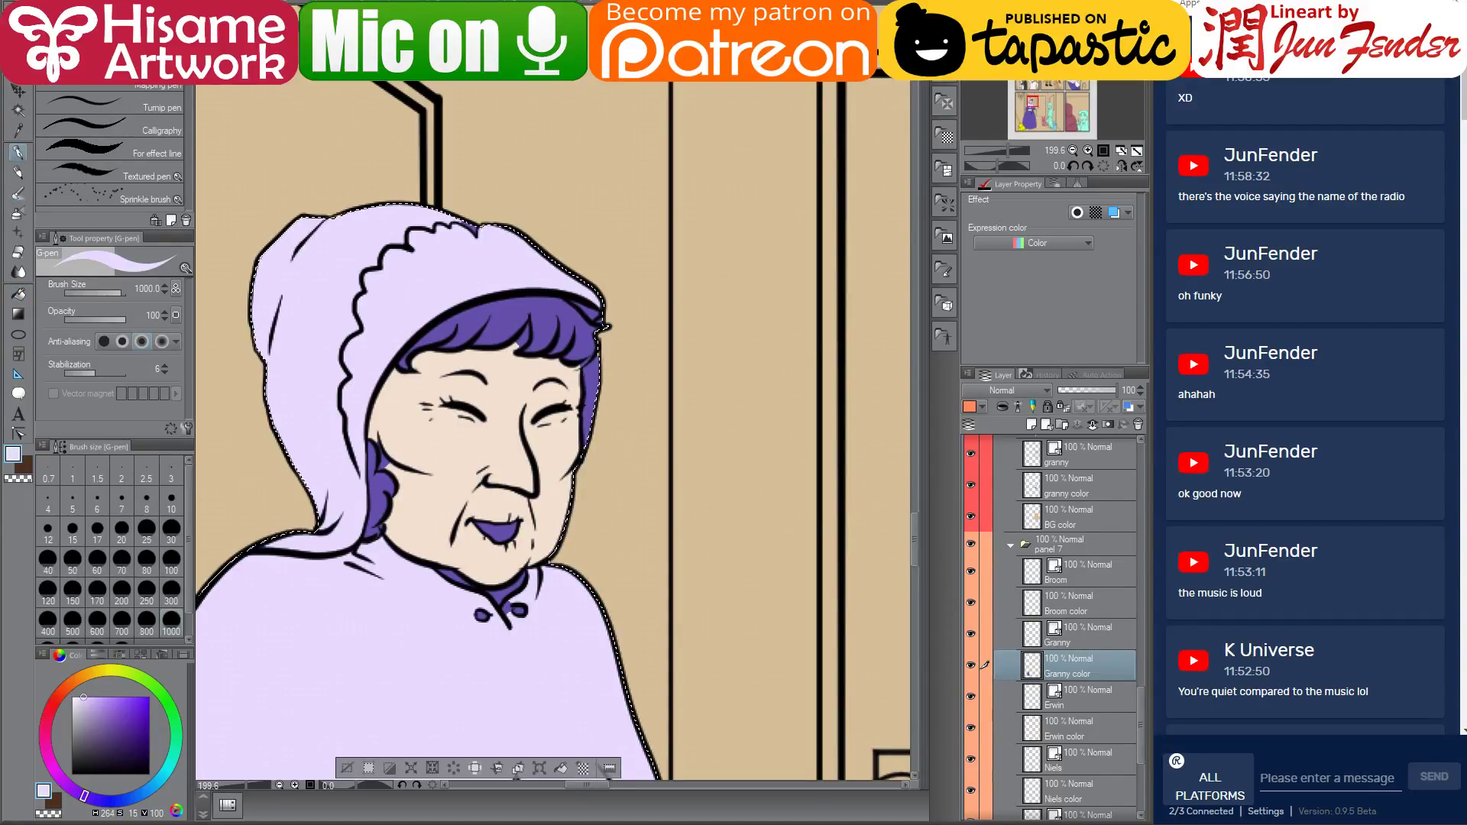
click(48, 558)
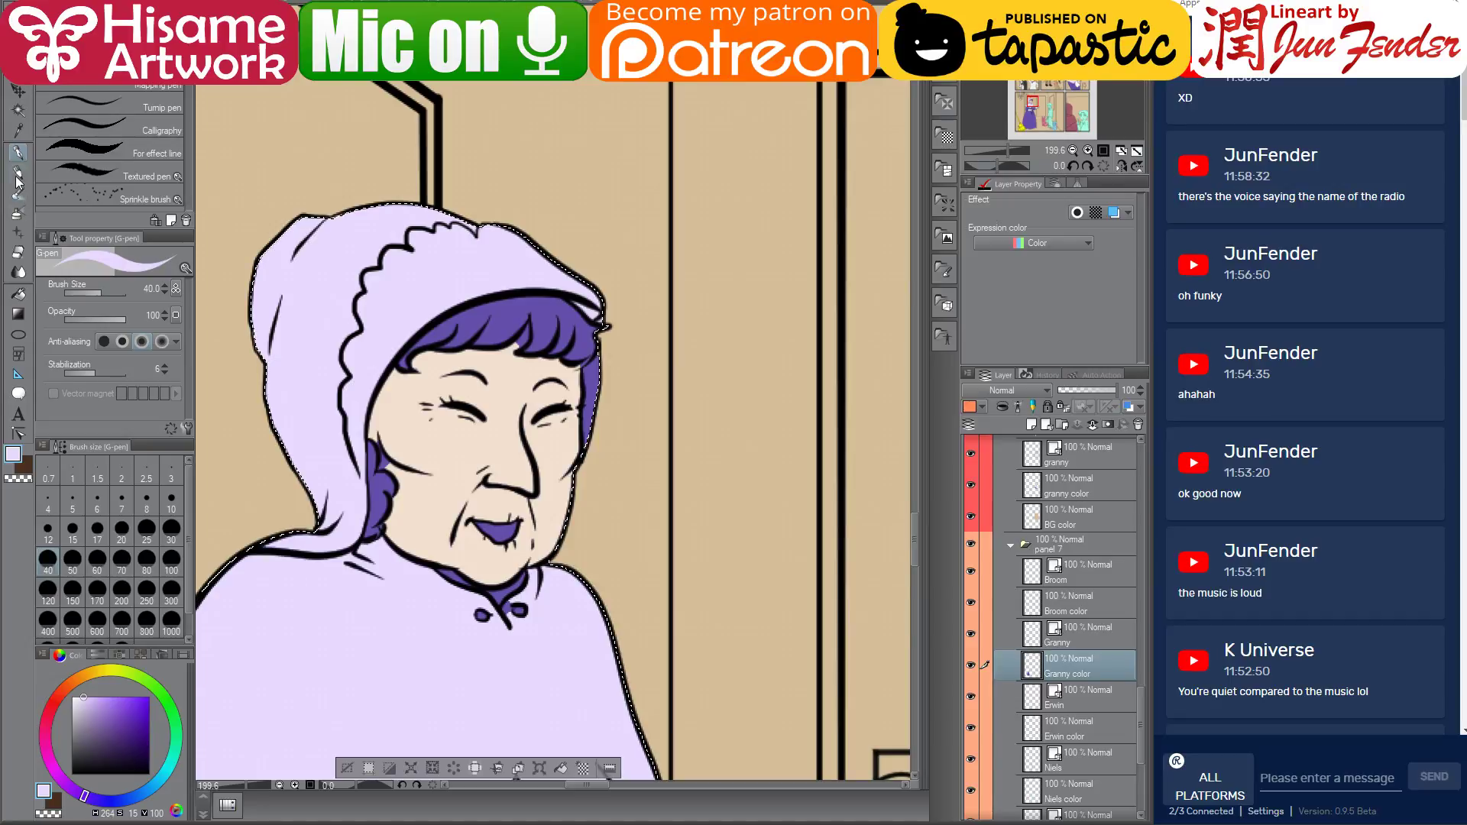
click(73, 698)
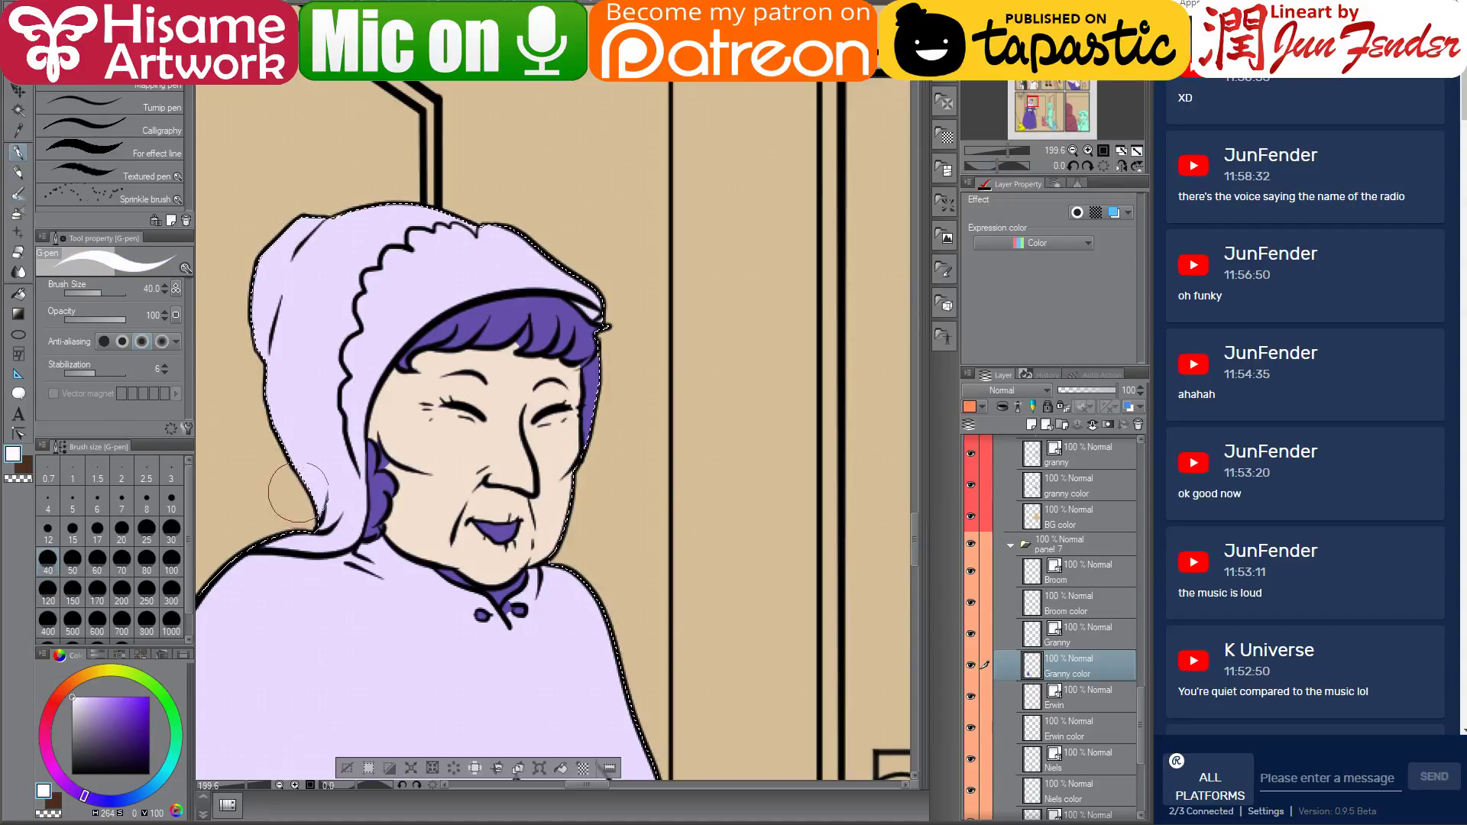
key(bracketleft)
key(bracketleft)
key(bracketleft)
key(bracketleft)
key(bracketleft)
key(bracketleft)
key(bracketleft)
key(bracketleft)
key(bracketleft)
key(bracketleft)
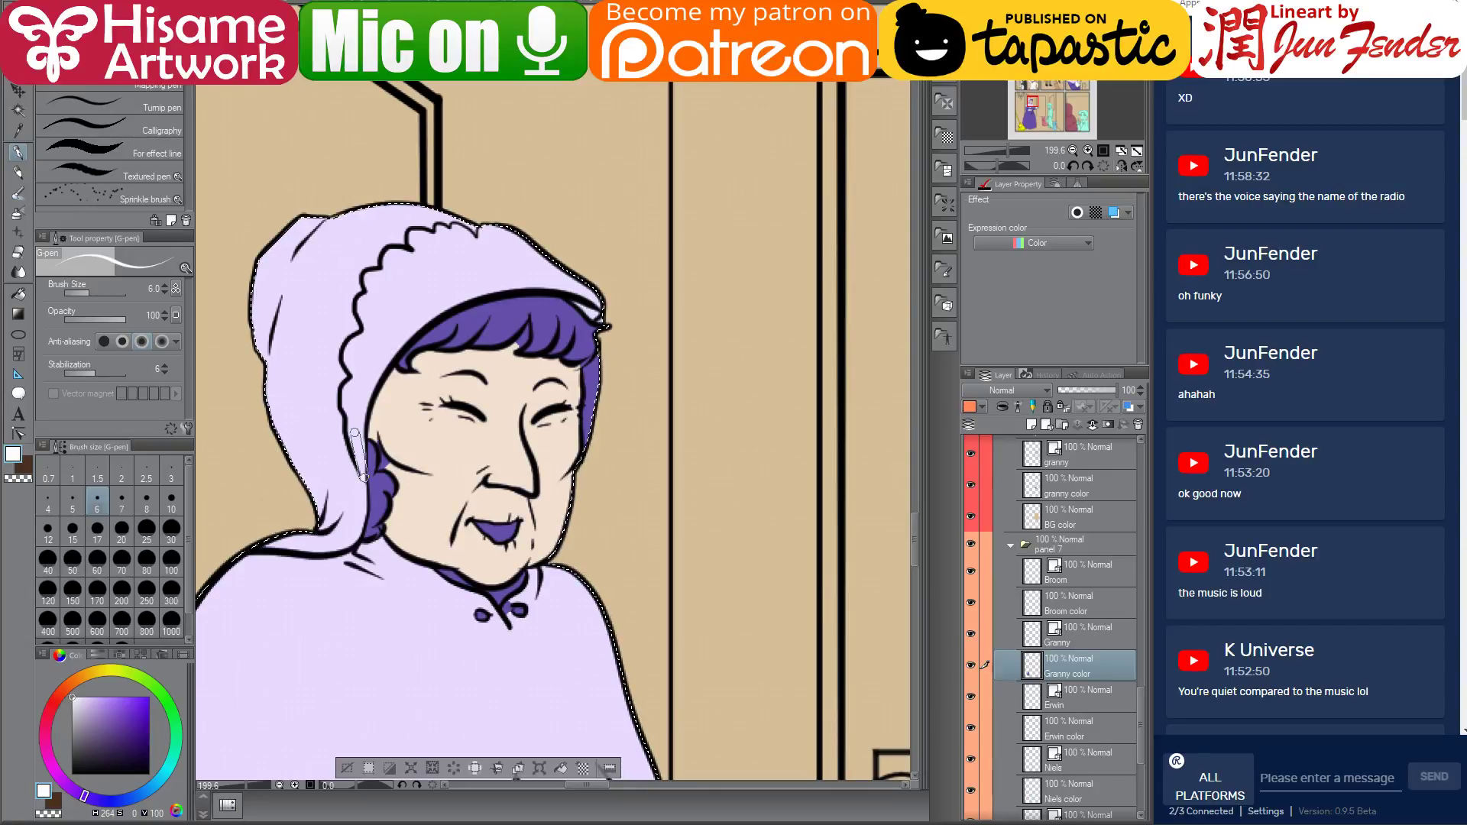
click(18, 292)
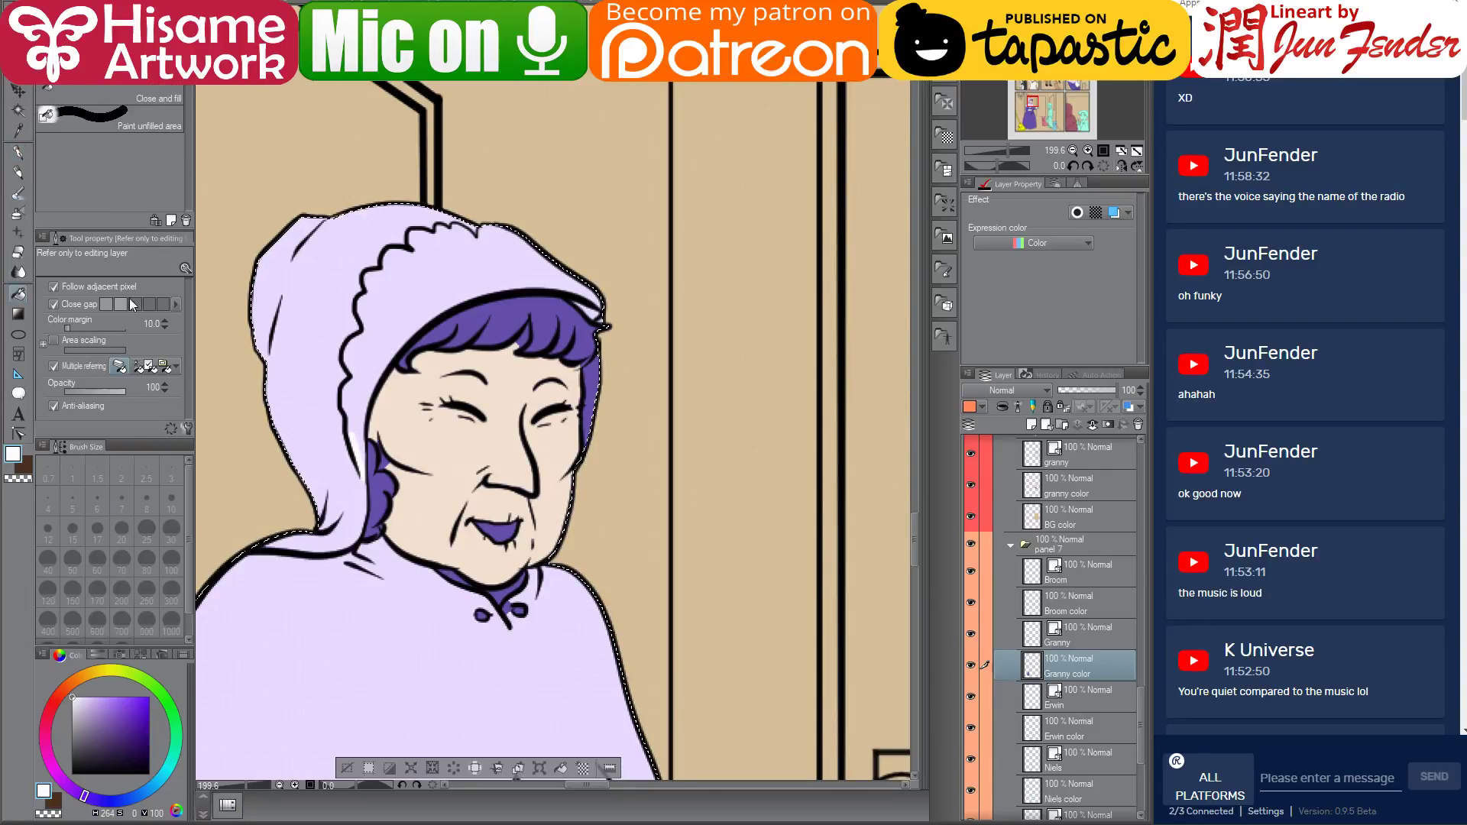
click(403, 285)
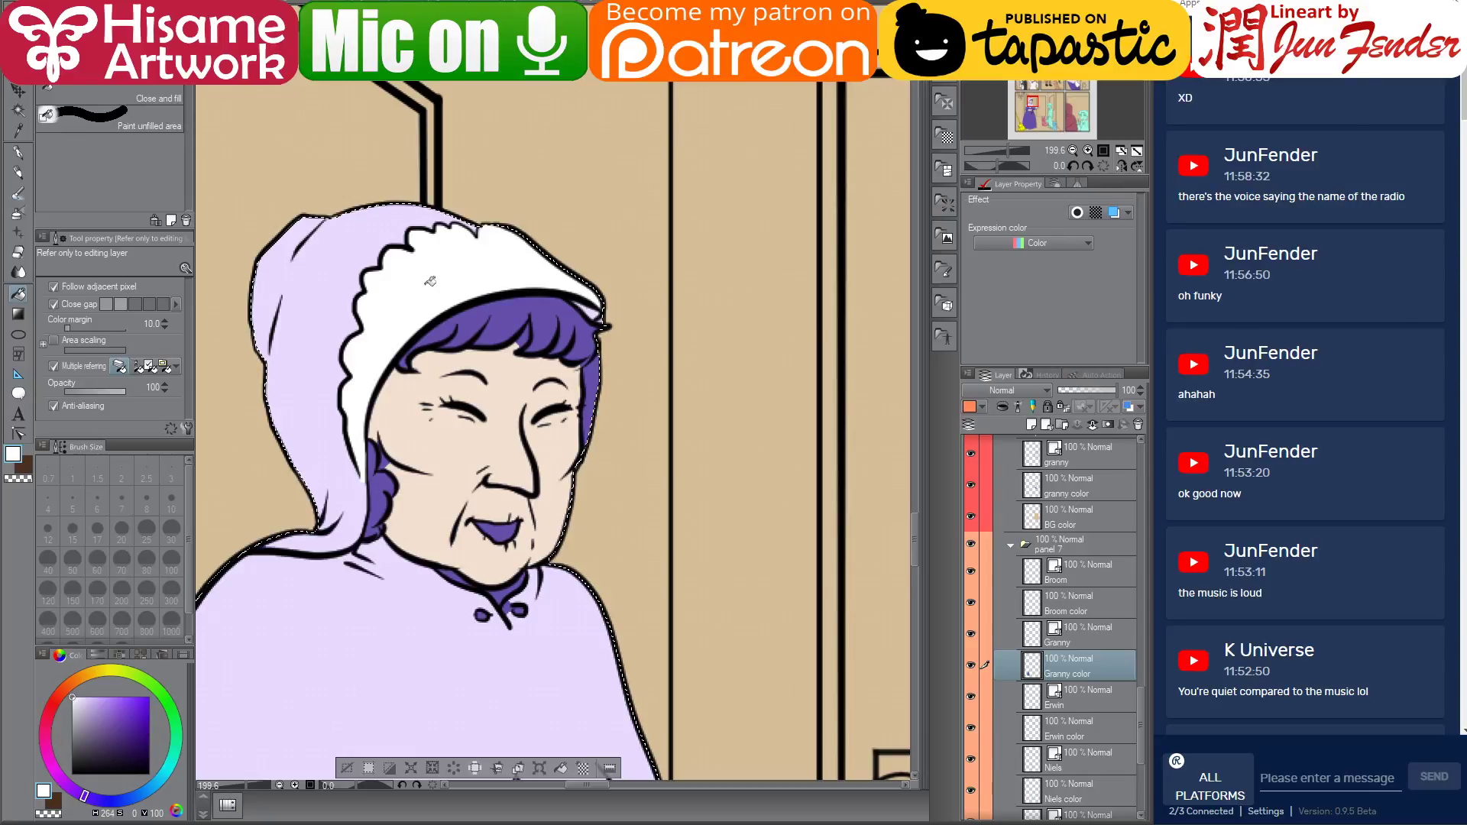
Sample the shawl's lavender, darken it, and fill the granny's collar opening in panel 7 with the darker shade
alt+click(517, 345)
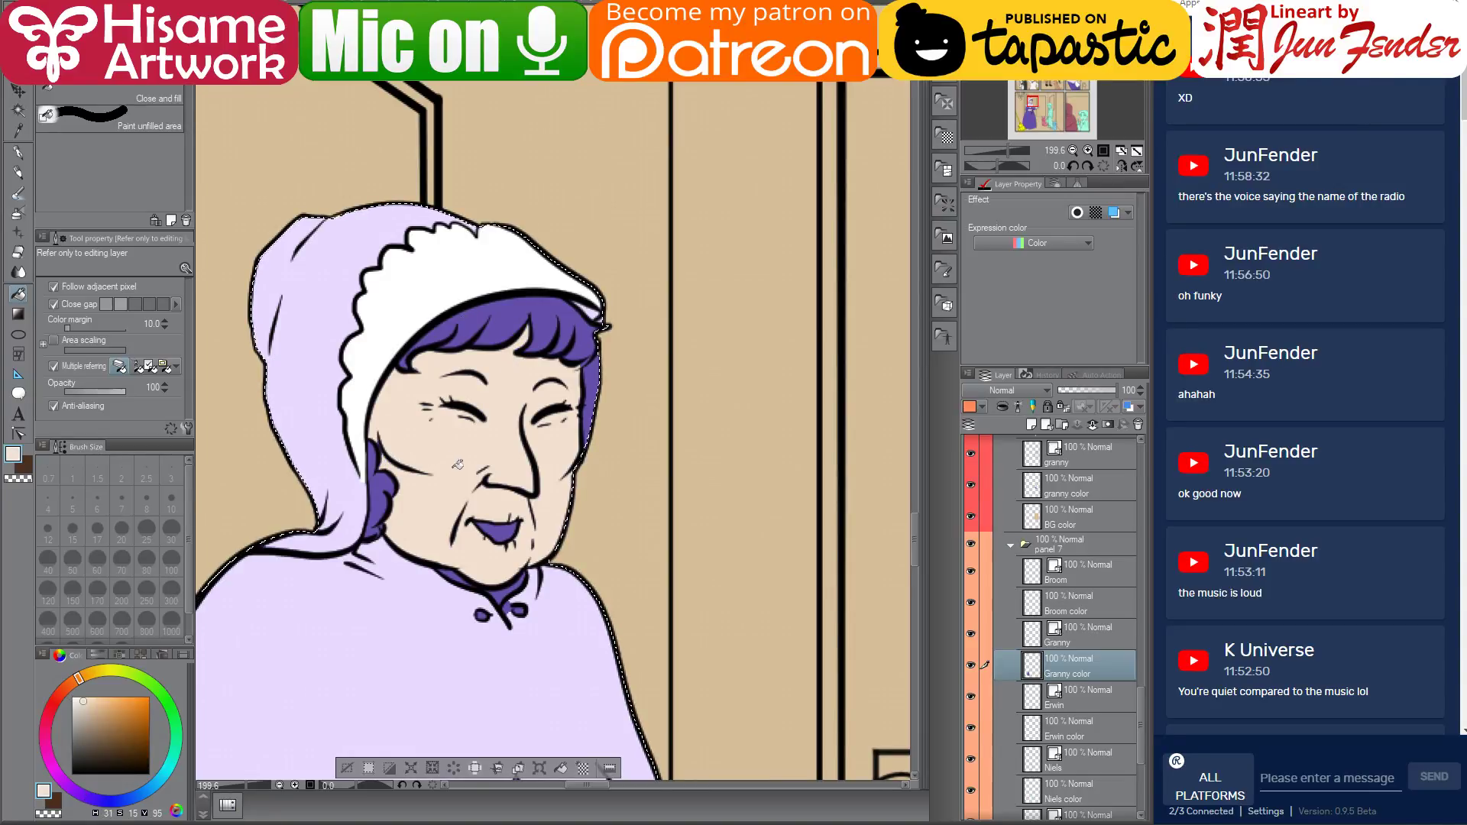
alt+click(526, 628)
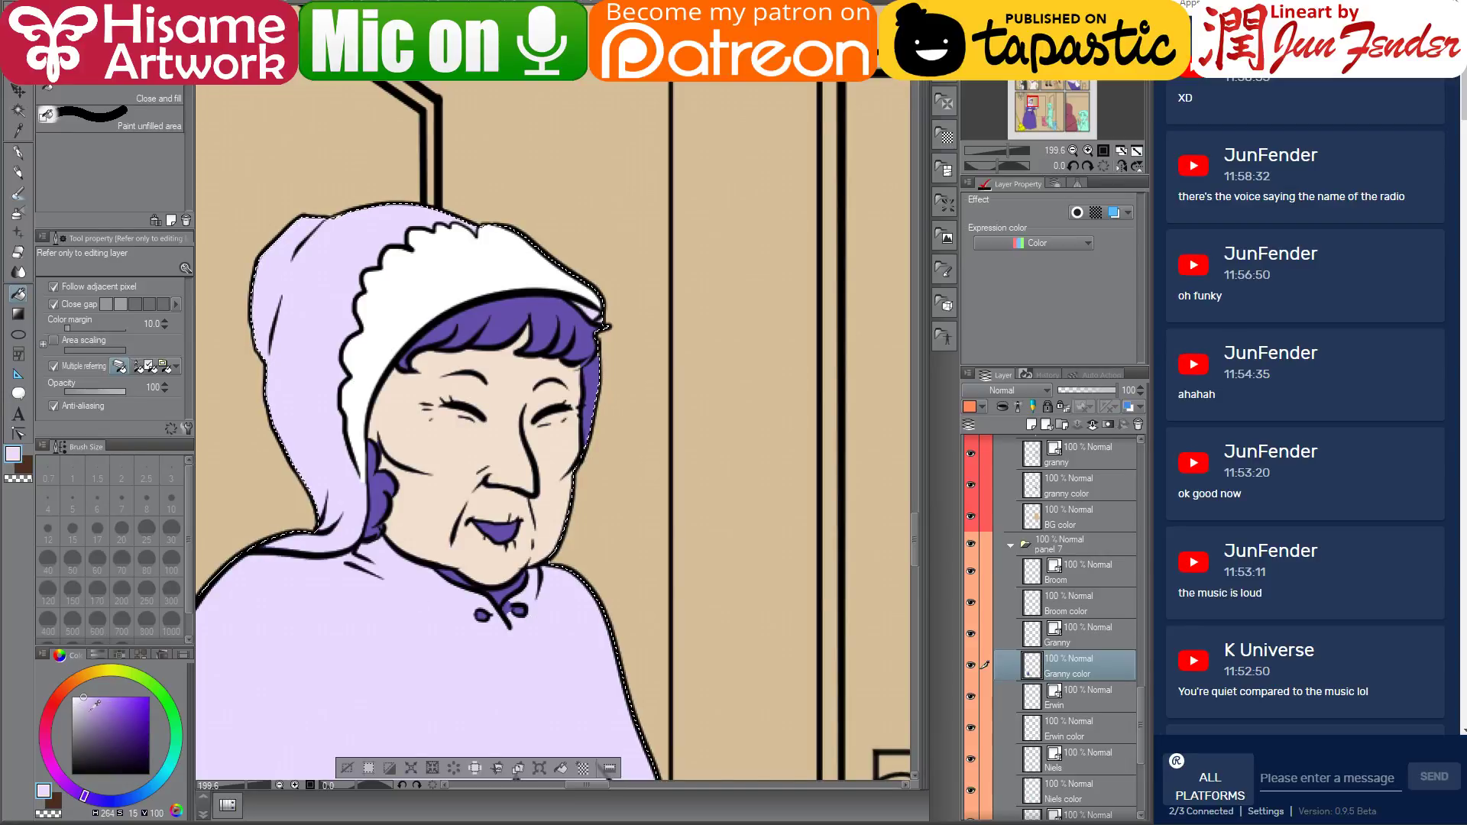
click(89, 712)
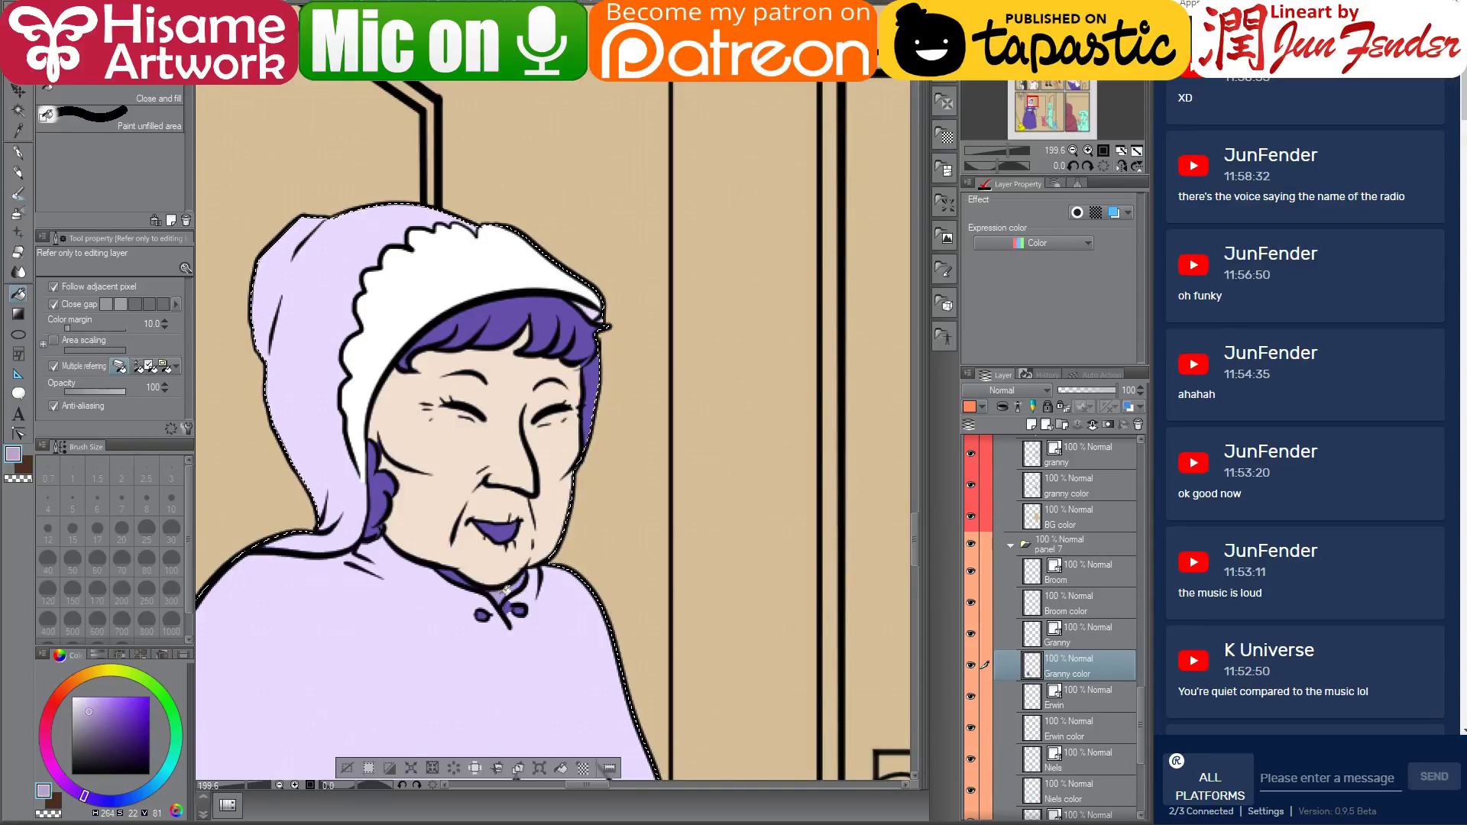
alt+click(535, 615)
Sample the grey of the granny's hair in panel 6 and fill her fringe and side hair in panel 7
scroll(534, 570, down, 5)
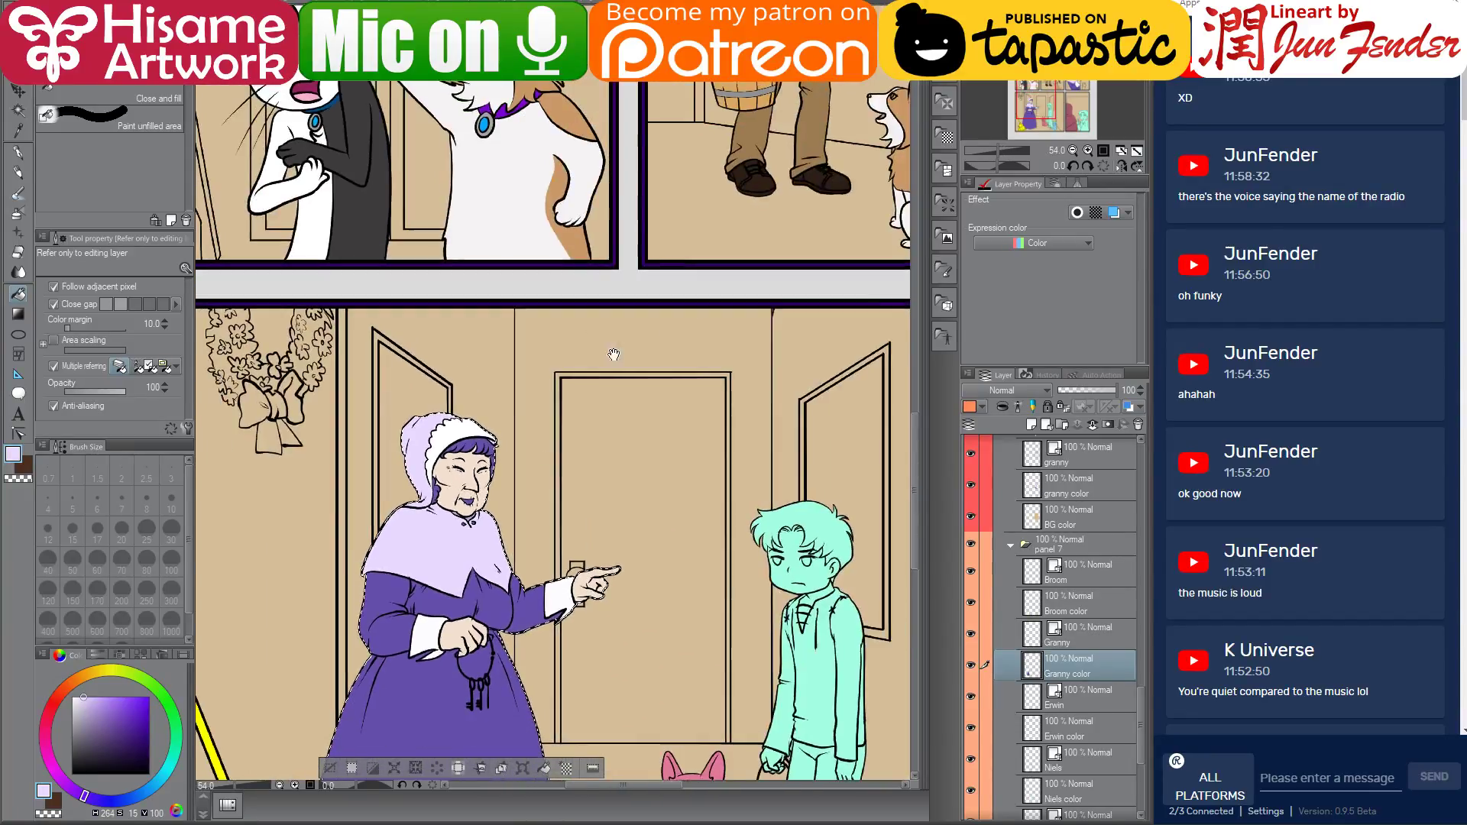
drag(673, 337, 296, 648)
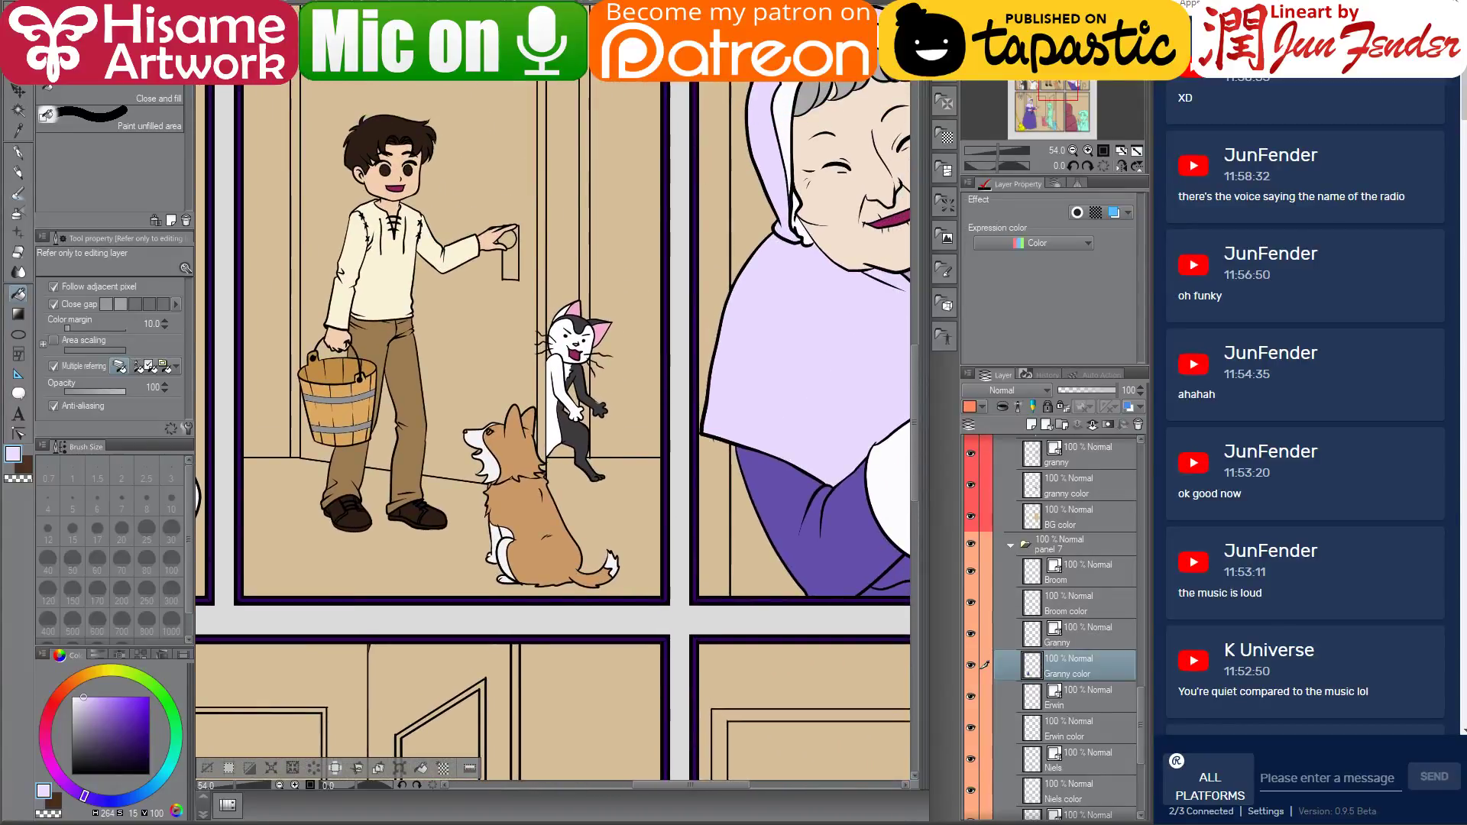
alt+click(825, 96)
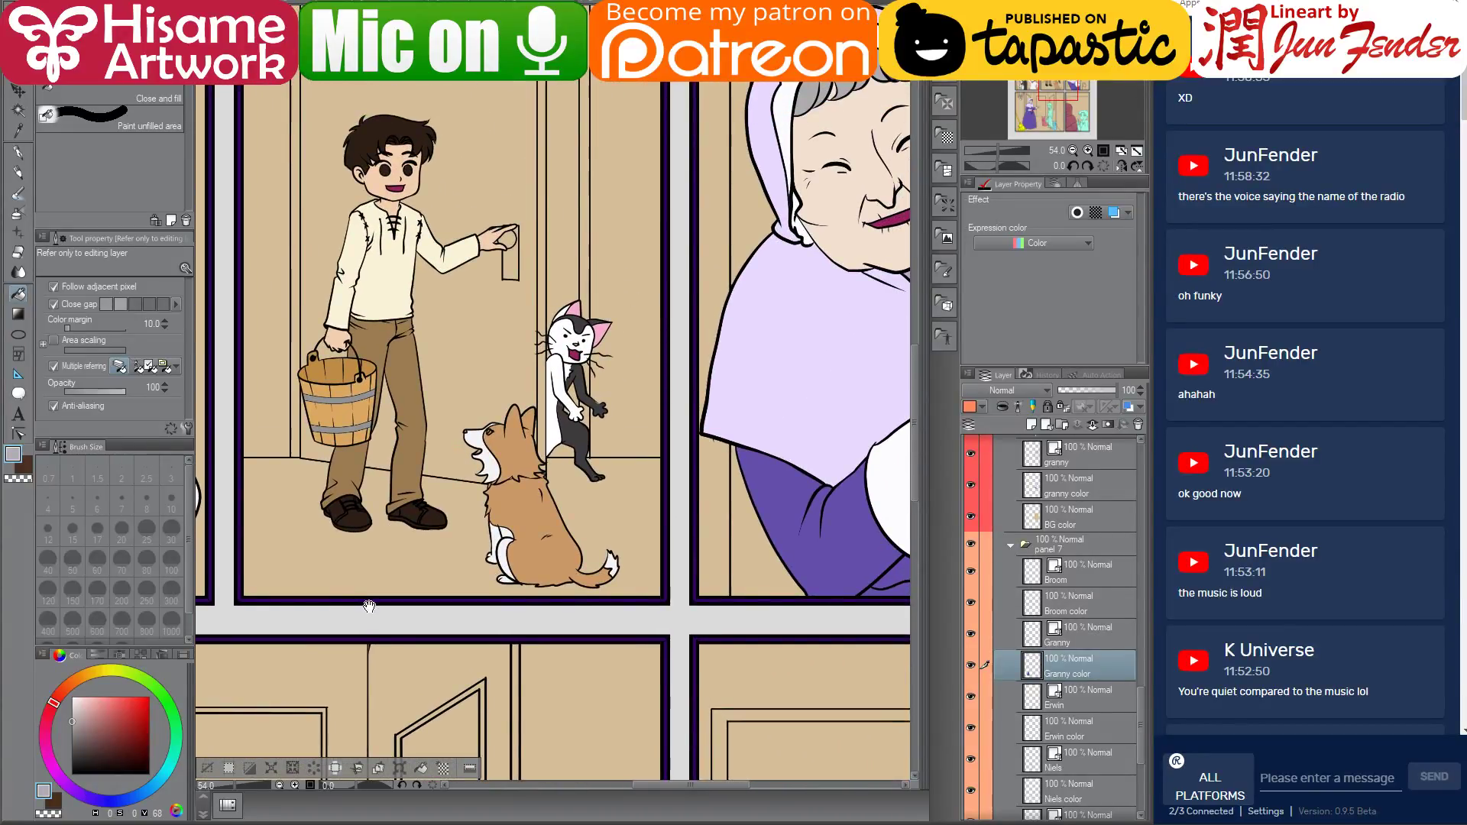
drag(688, 756, 742, 310)
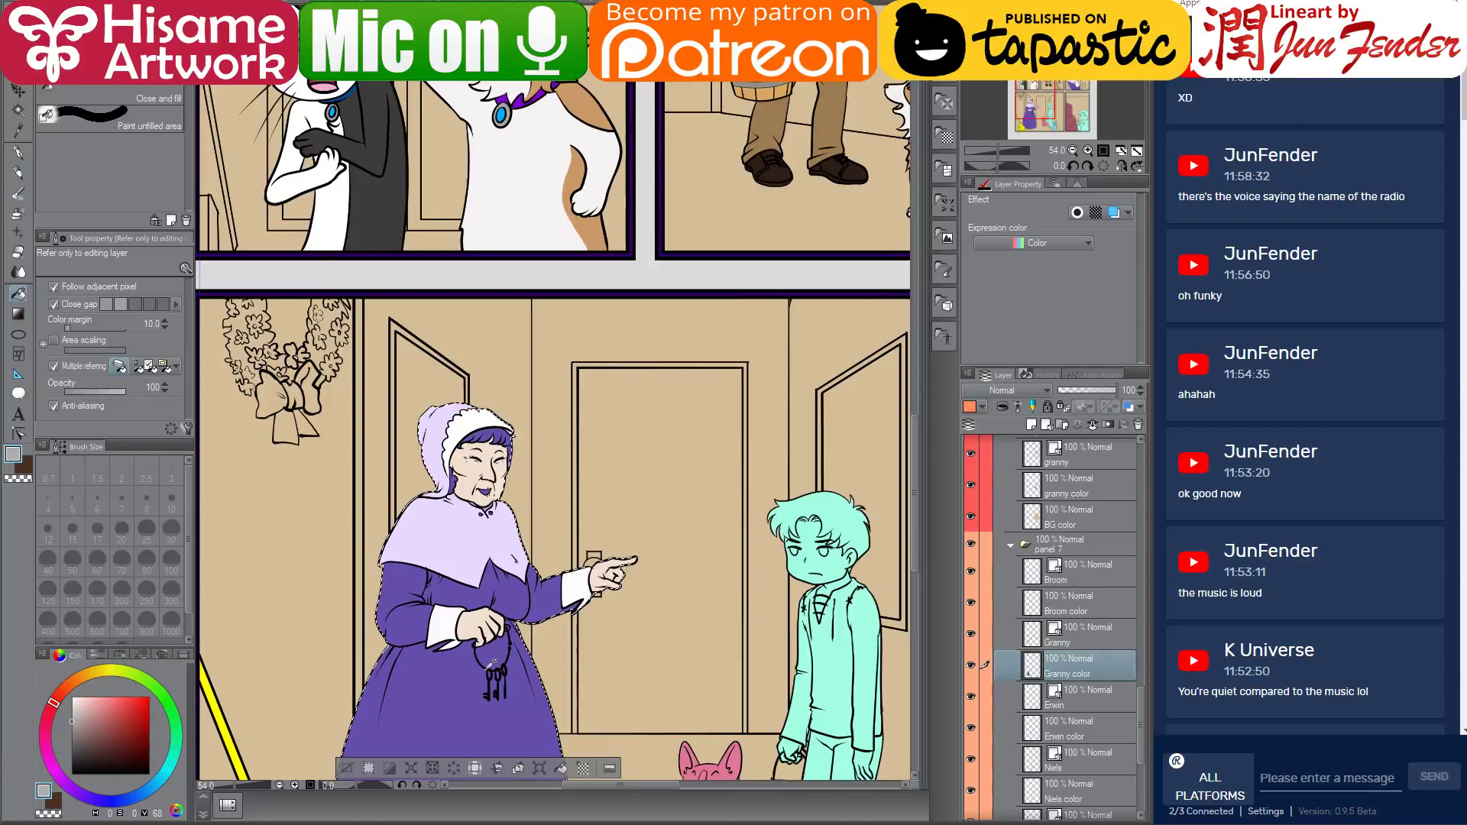
scroll(491, 517, up, 5)
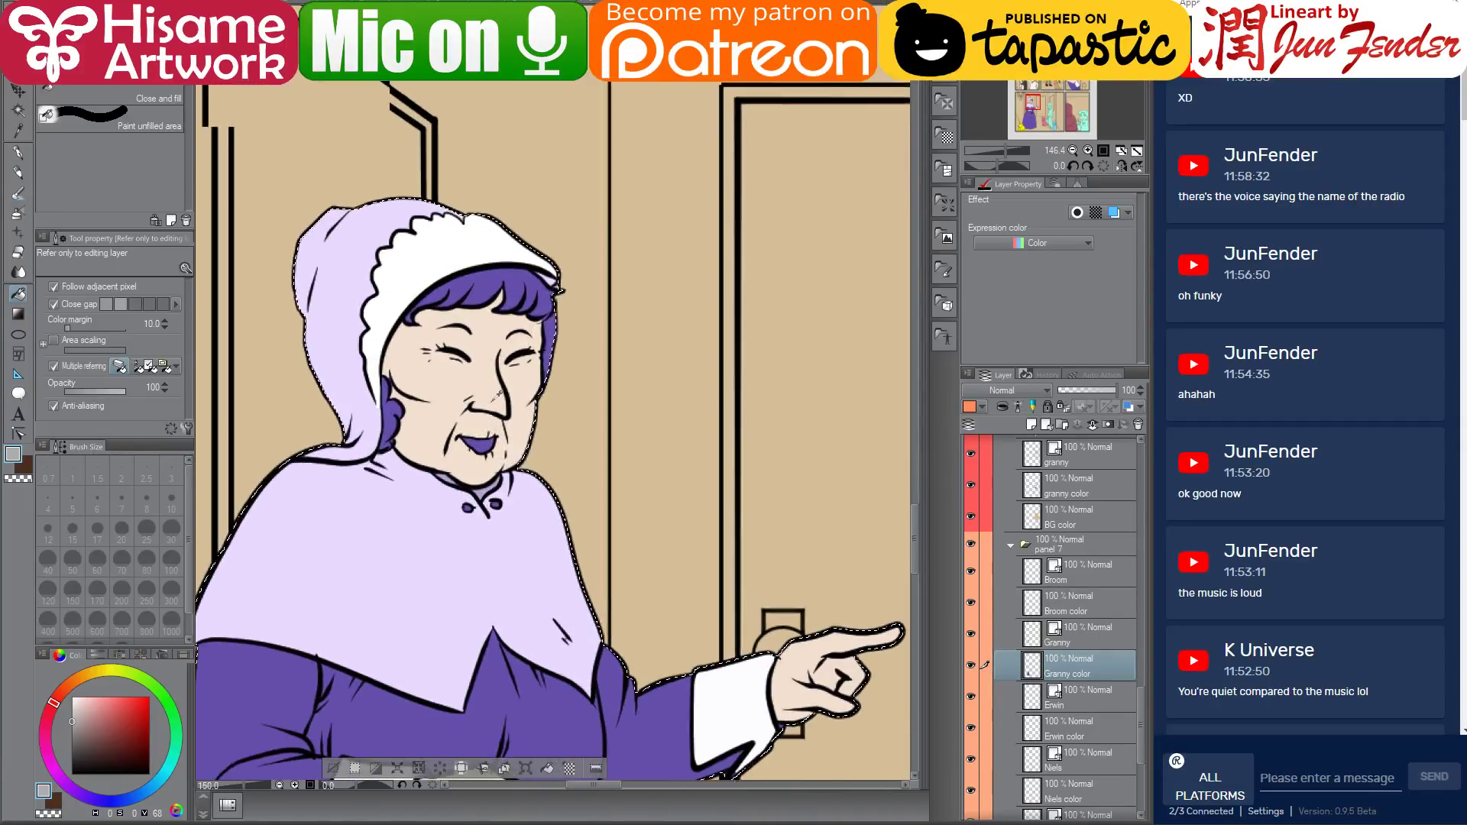
scroll(501, 392, up, 1)
click(523, 250)
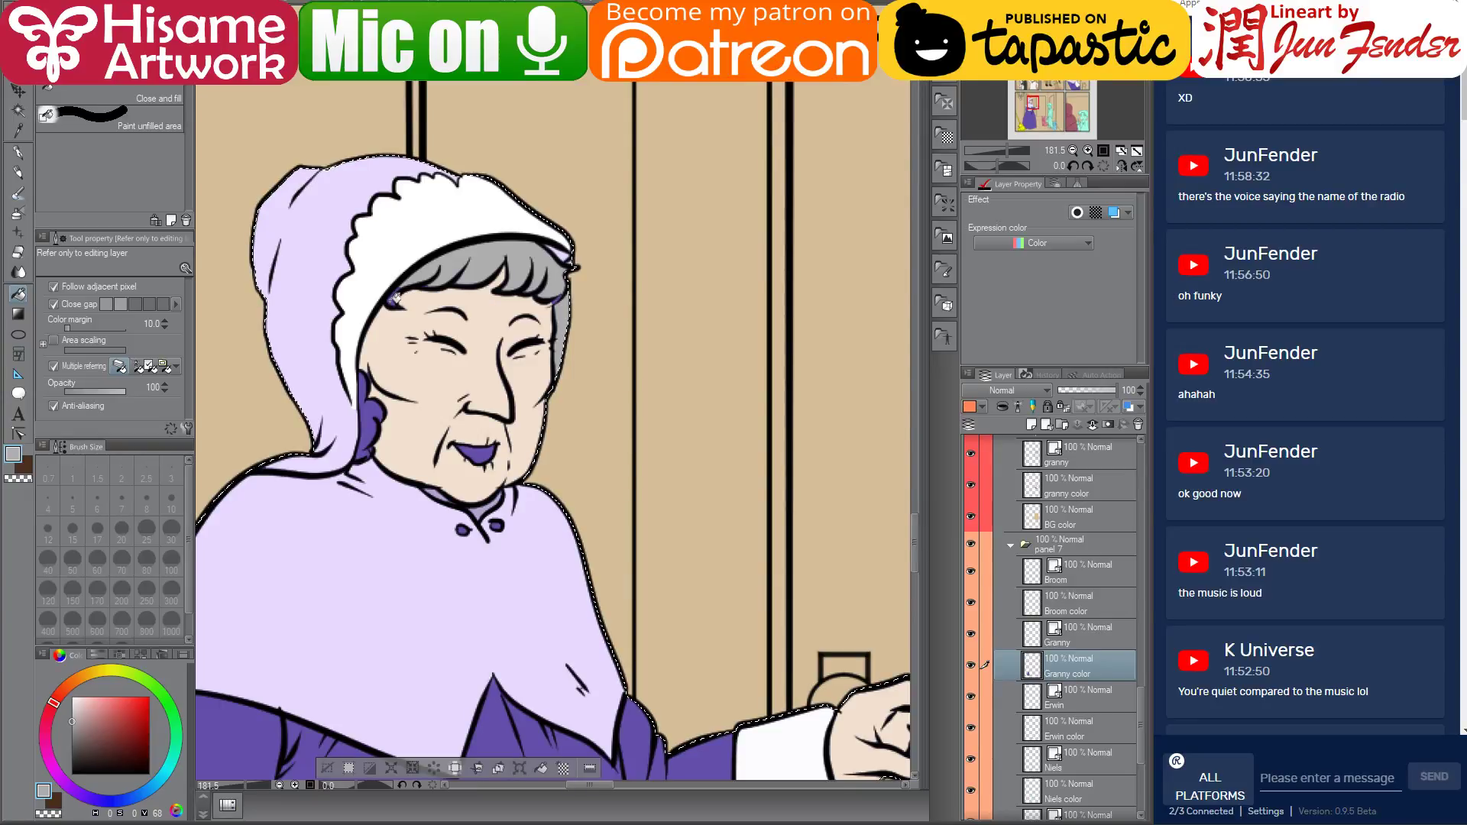
click(374, 419)
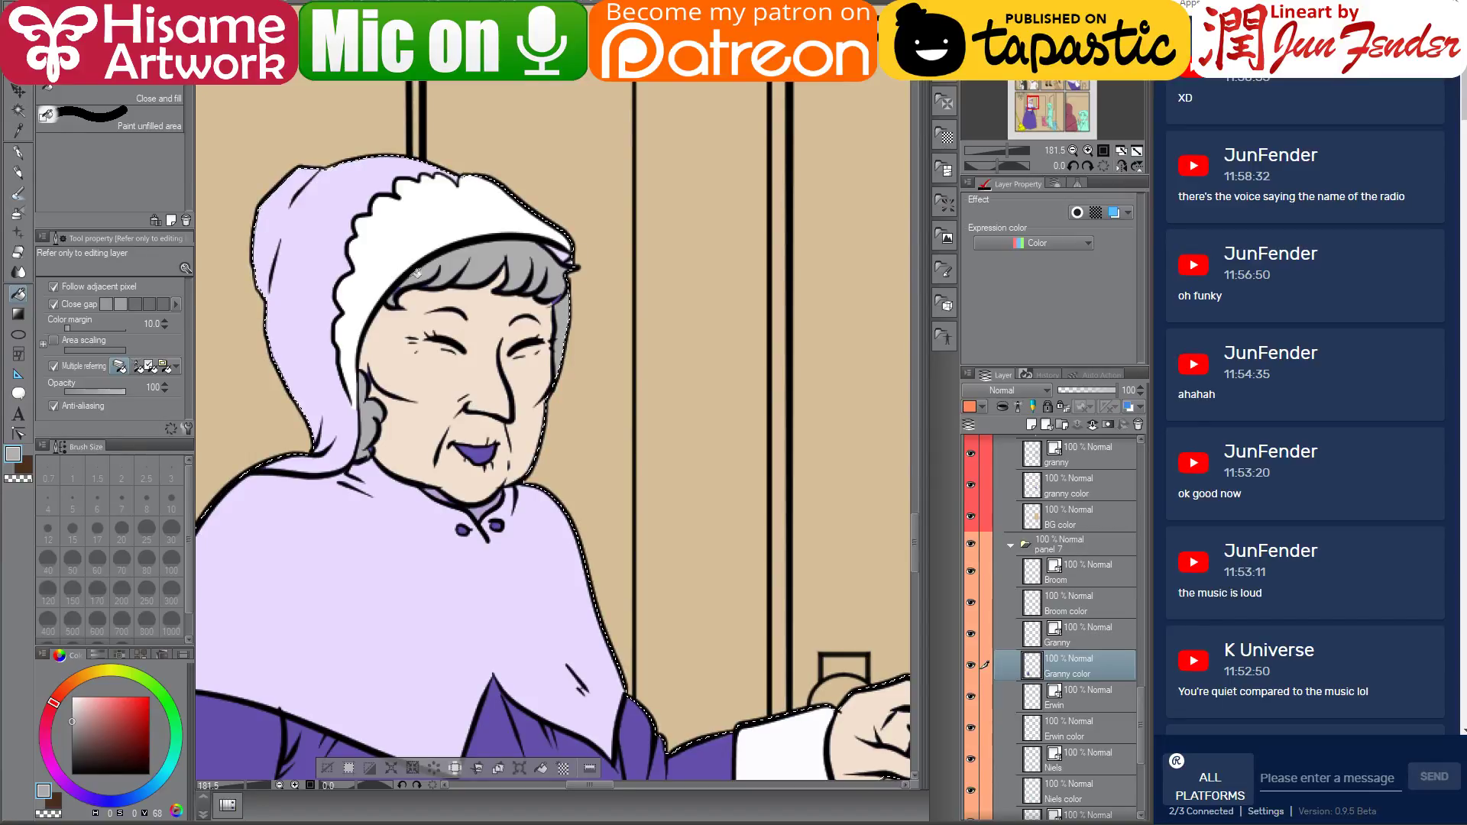
Sample the magenta of the granny's lips in panel 6 and fill her mouth in panel 7 with it
click(19, 153)
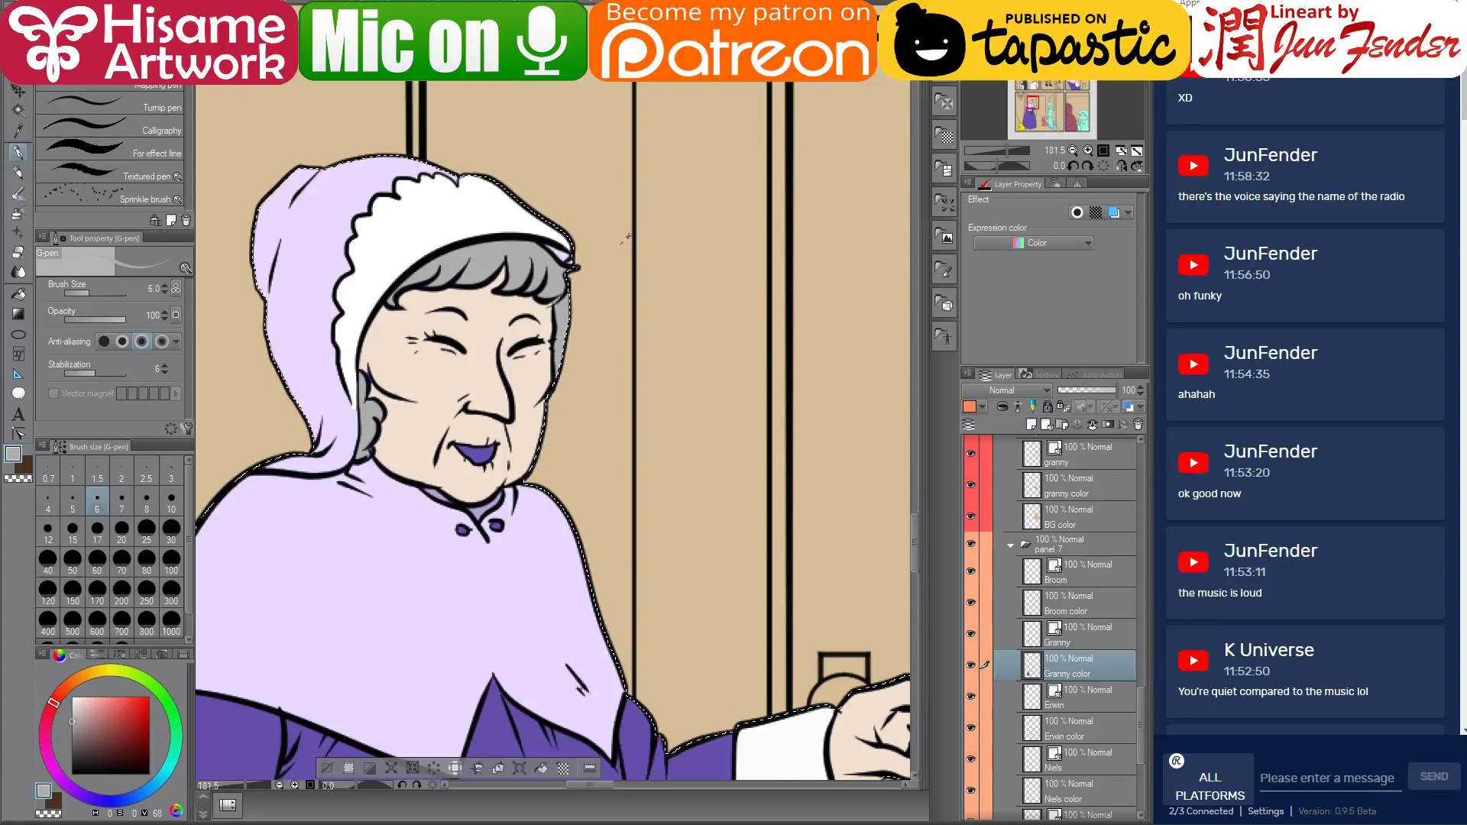
scroll(626, 235, down, 6)
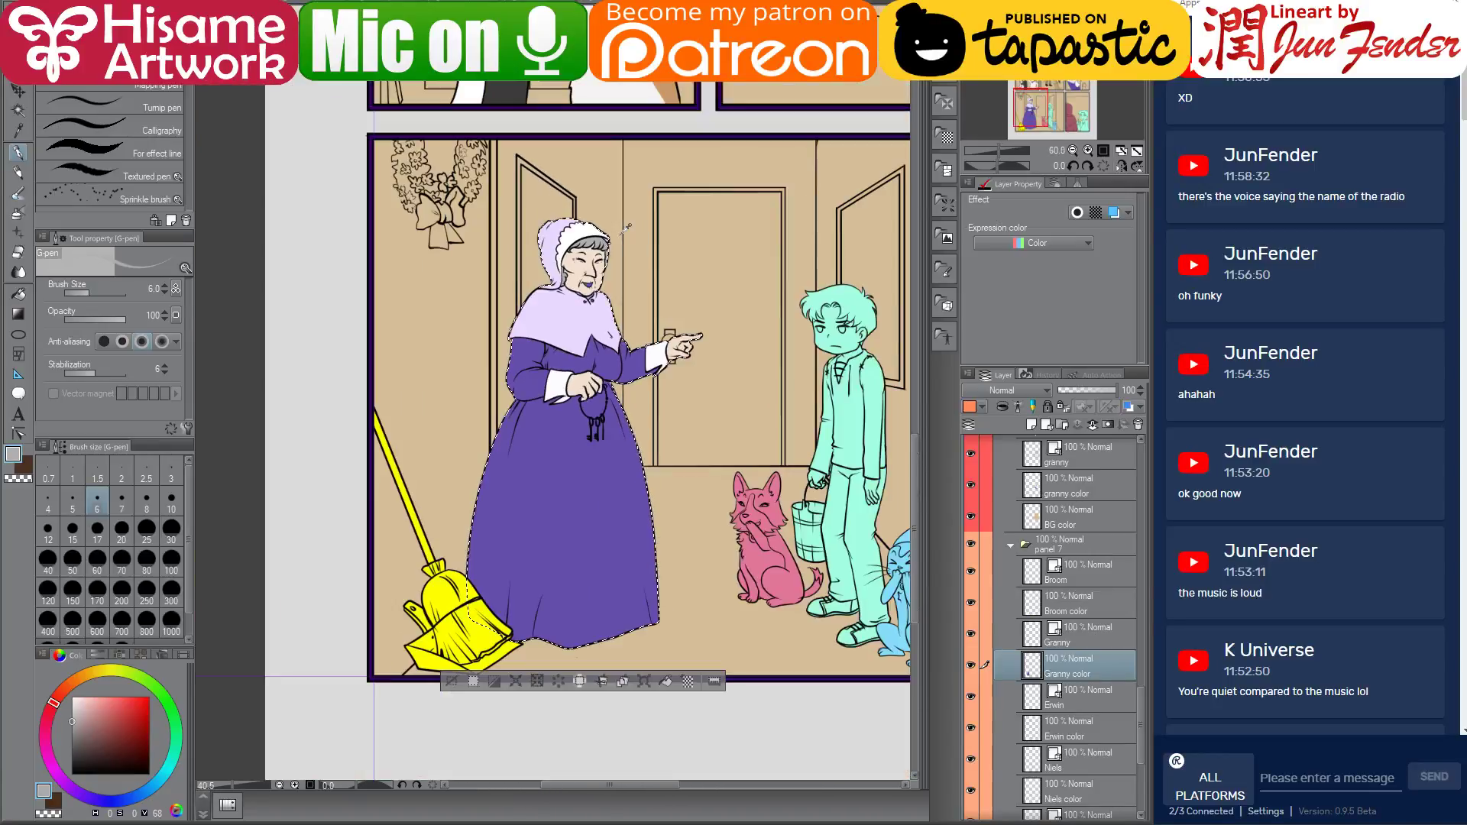
drag(626, 227, 537, 418)
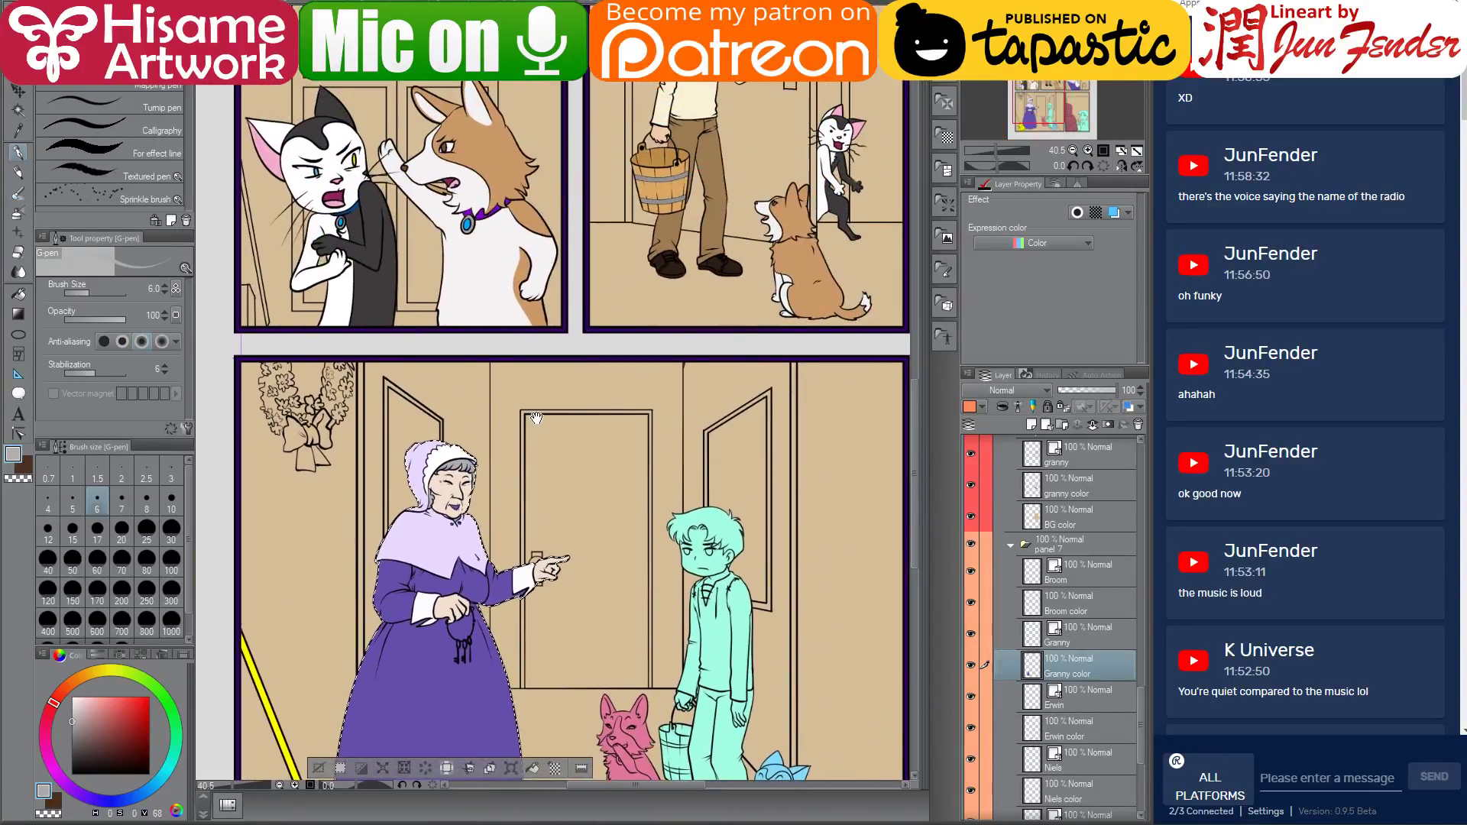
drag(787, 198, 503, 441)
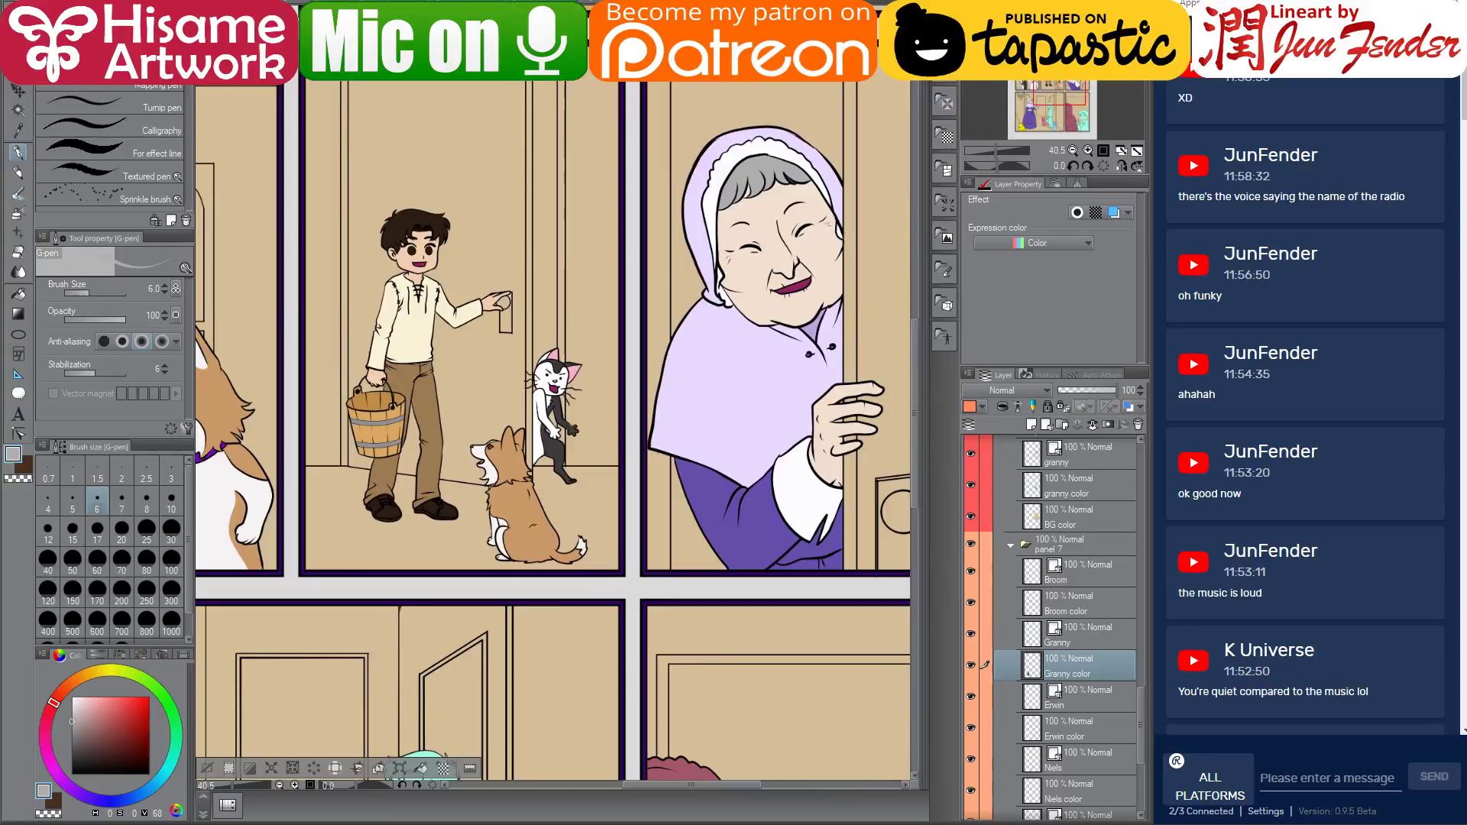
alt+click(802, 280)
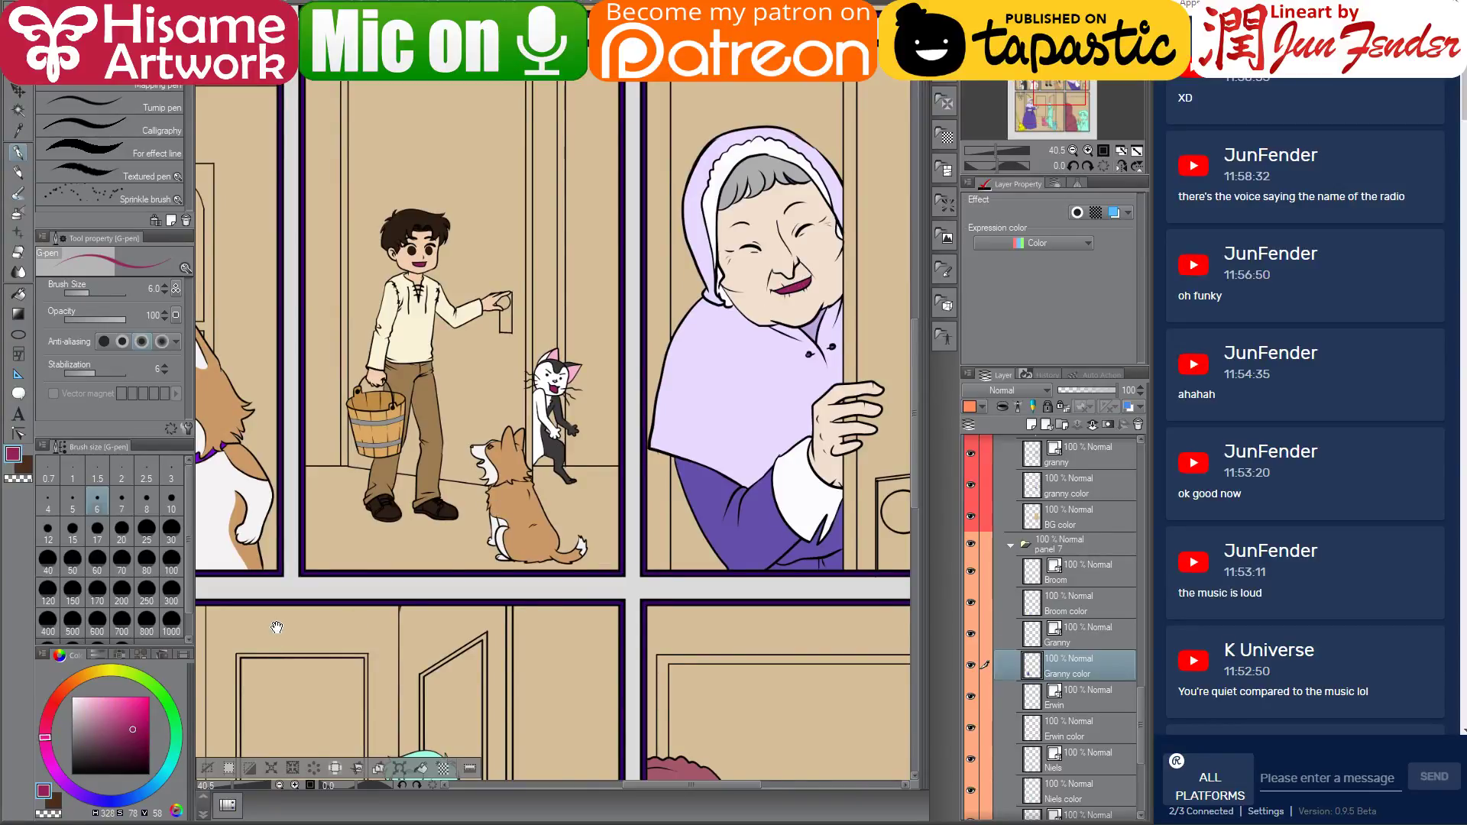
drag(277, 627, 533, 398)
scroll(382, 569, up, 5)
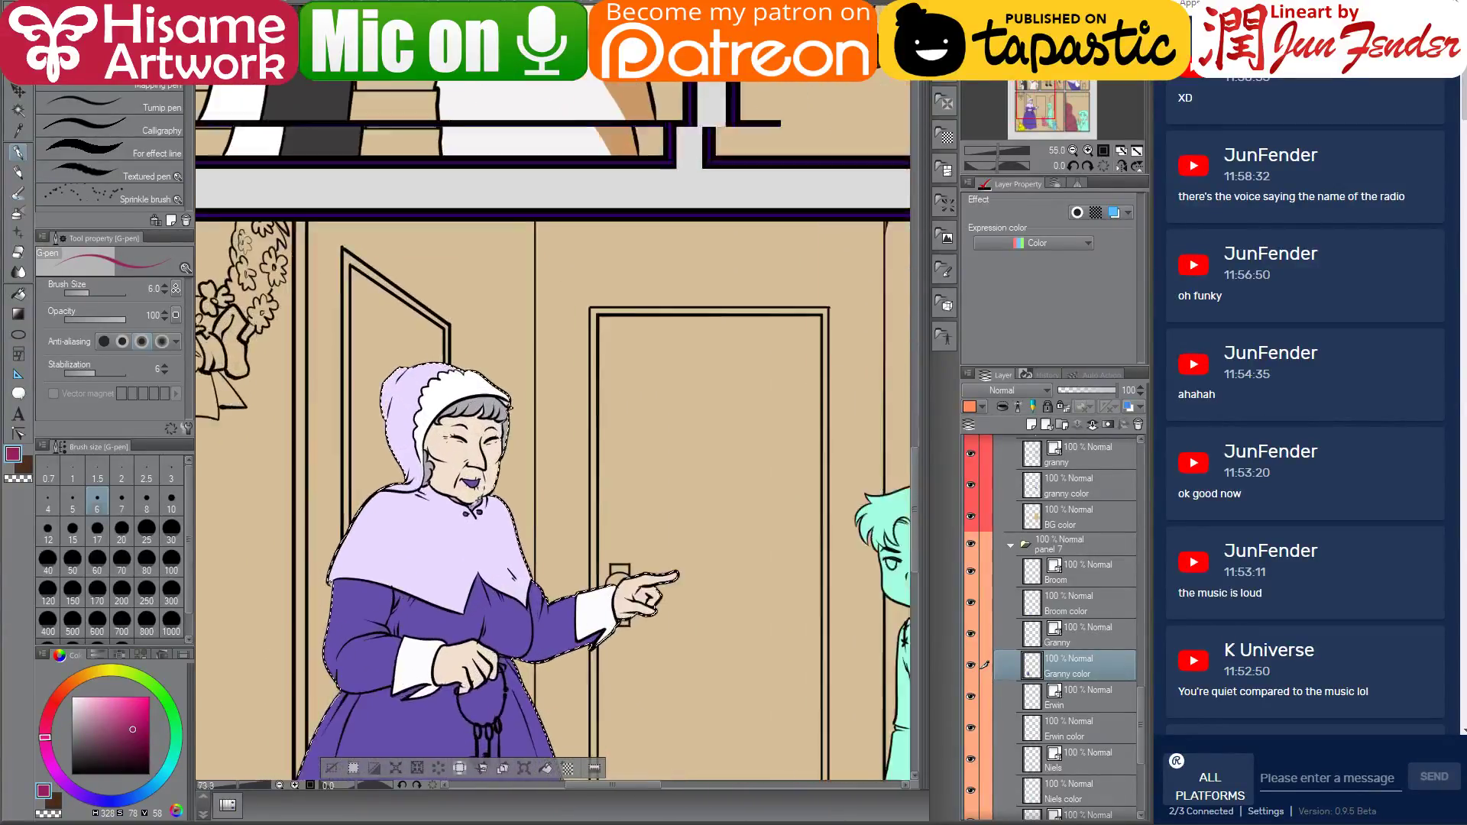
scroll(482, 508, up, 4)
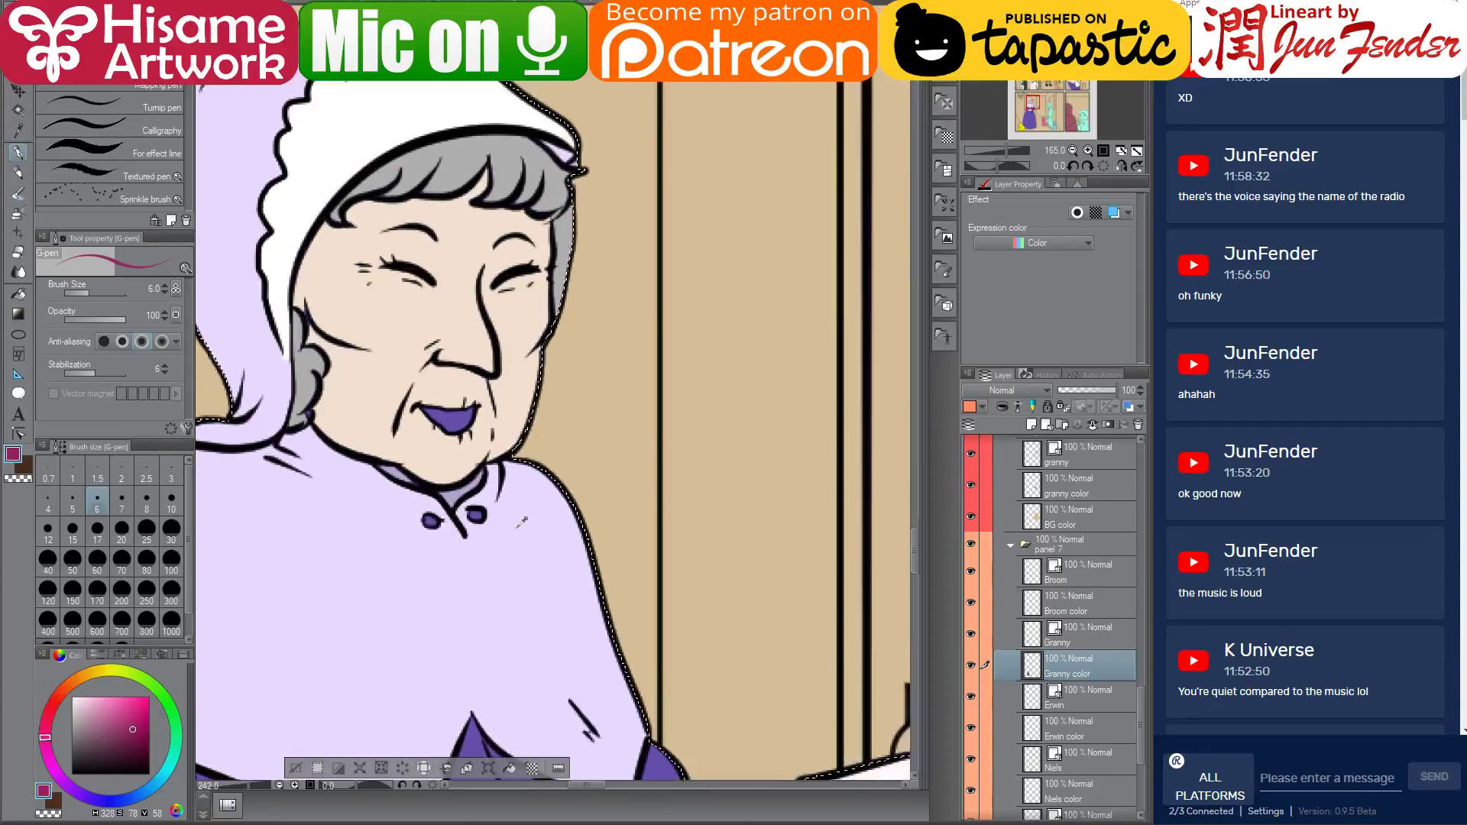
scroll(524, 522, up, 1)
drag(425, 453, 554, 451)
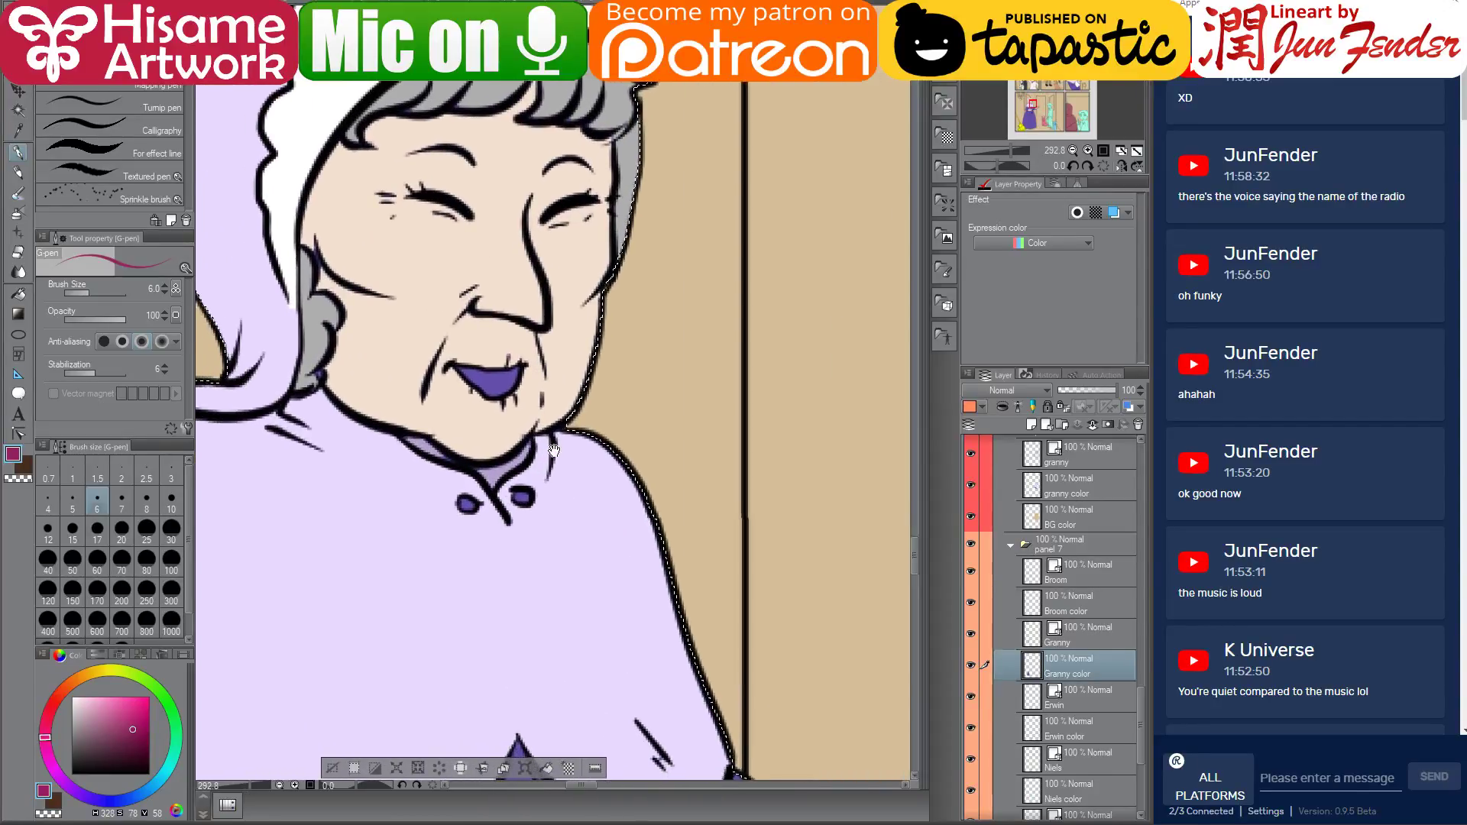
key(g)
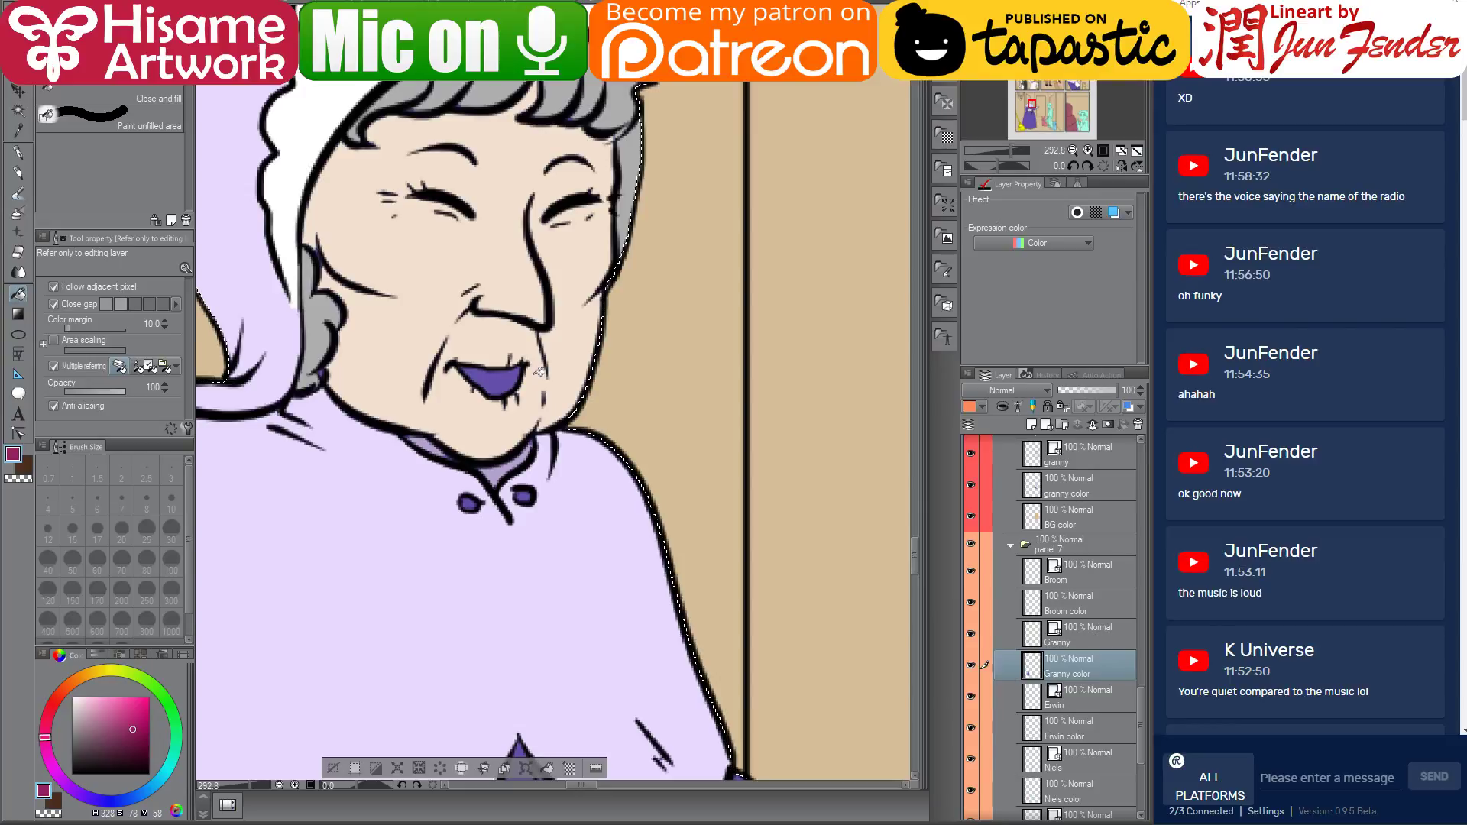
click(497, 375)
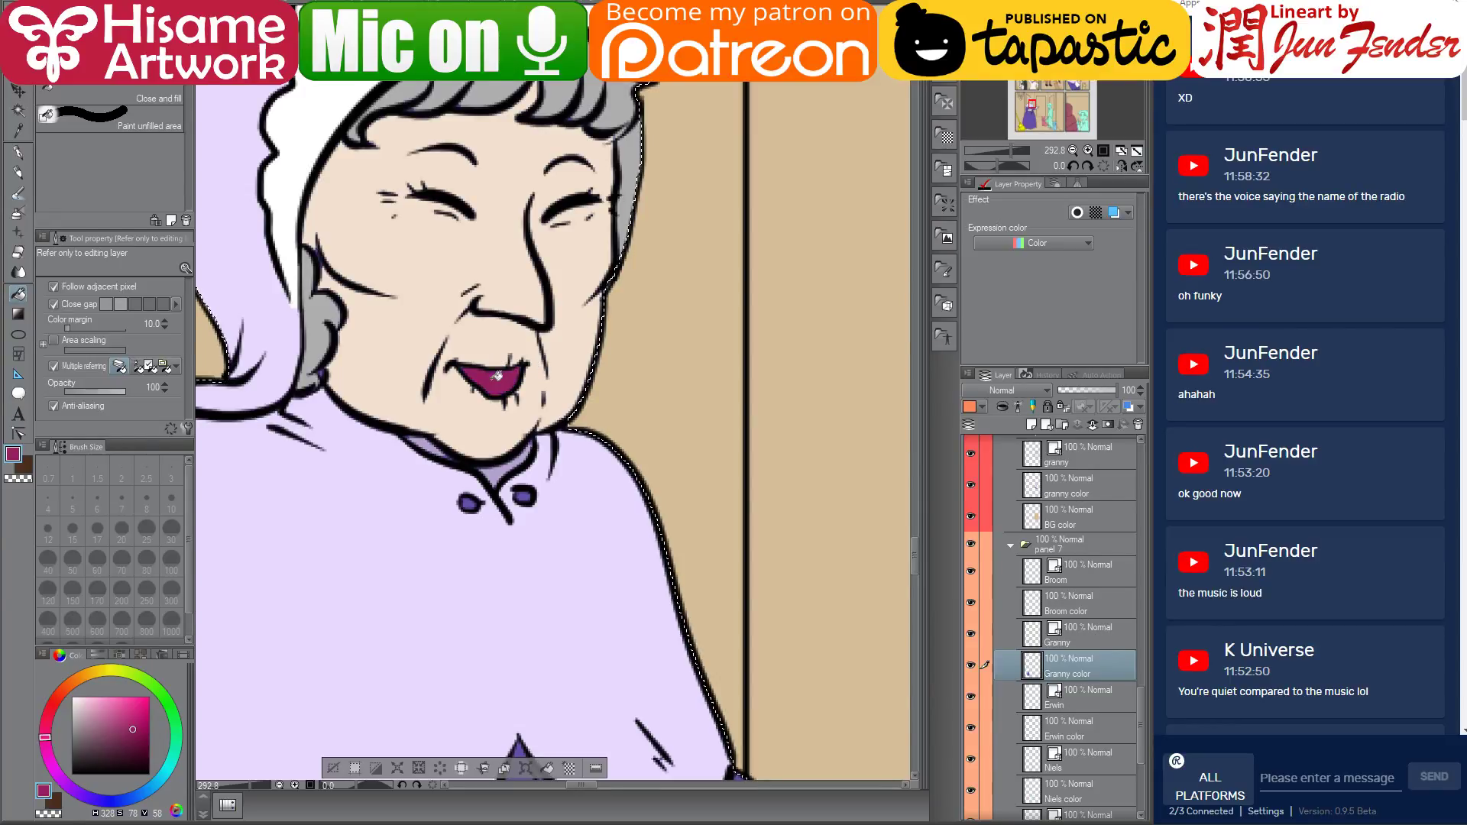
Save the comic page and clear the selection around the granny
scroll(496, 376, down, 5)
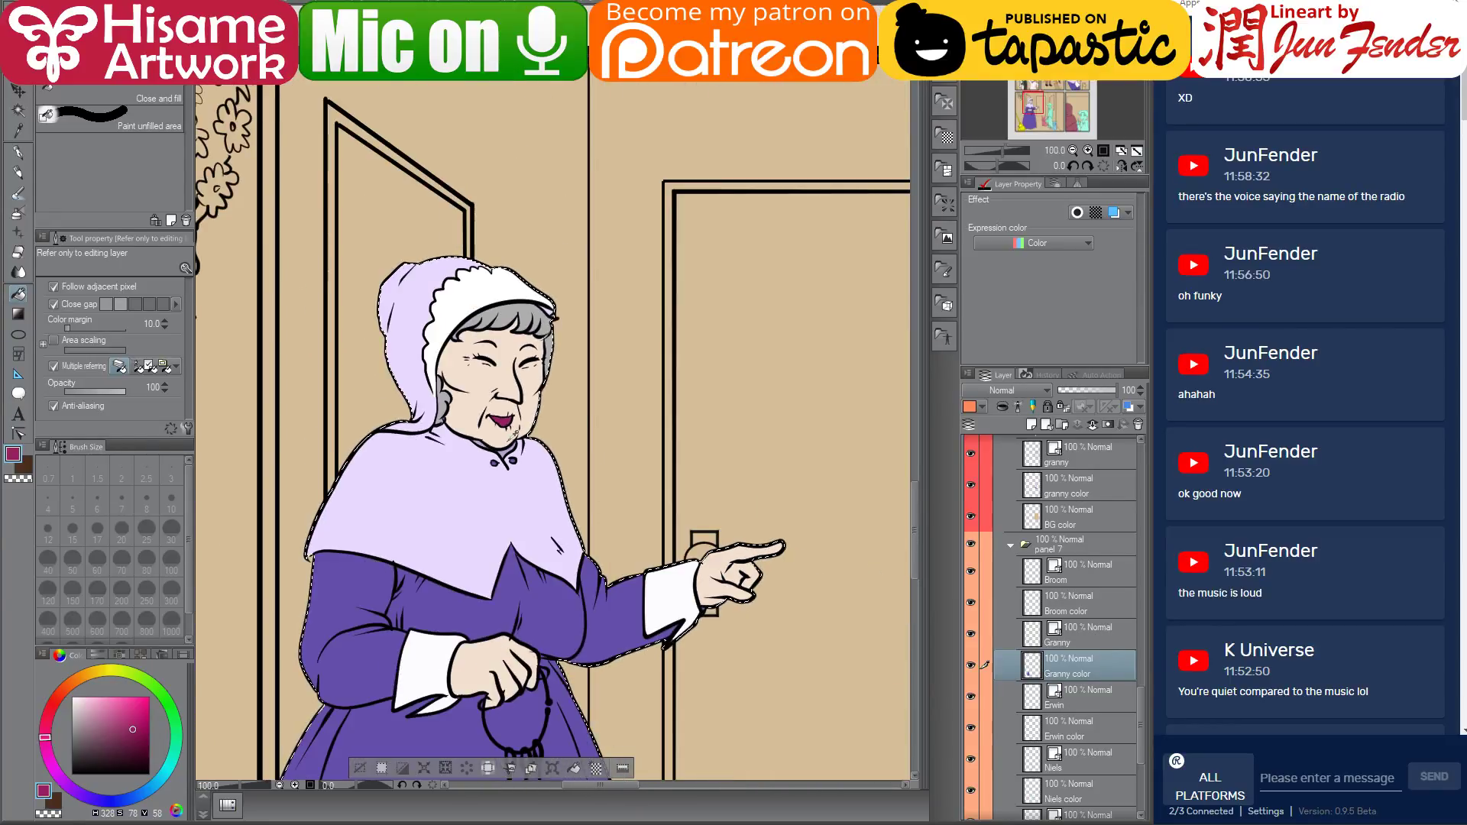
scroll(513, 432, down, 5)
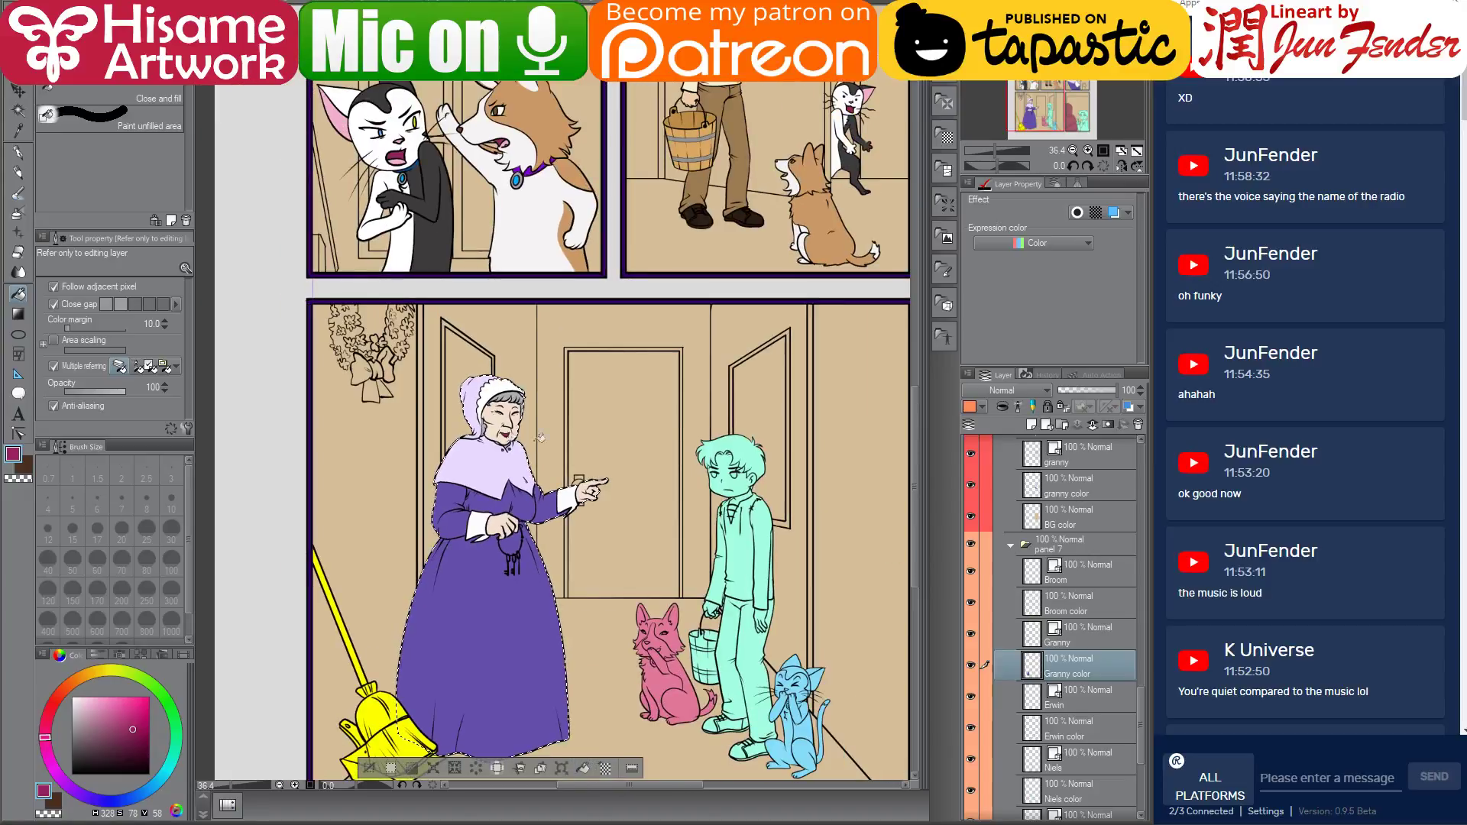
drag(673, 428, 581, 367)
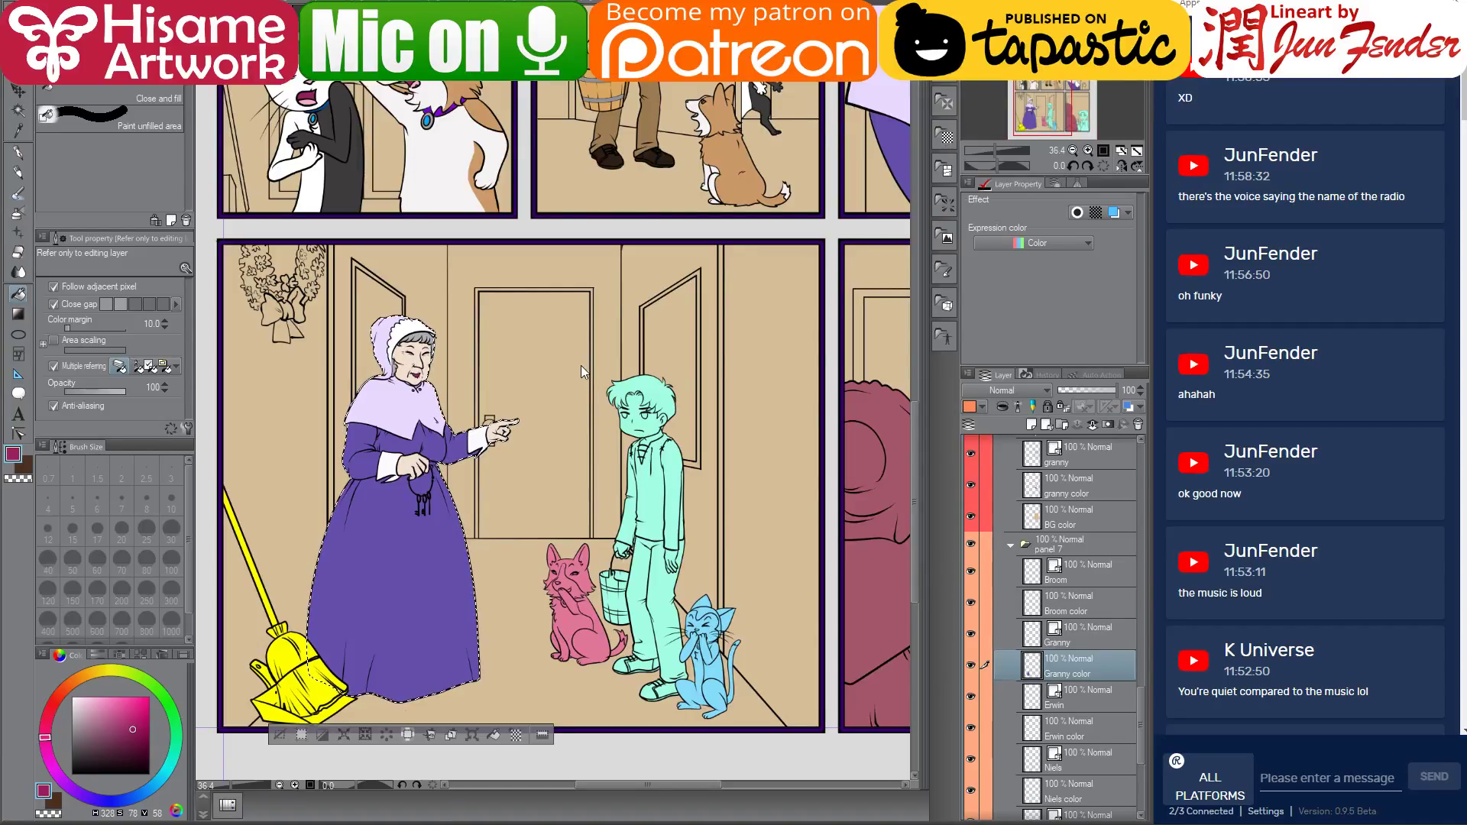
click(672, 547)
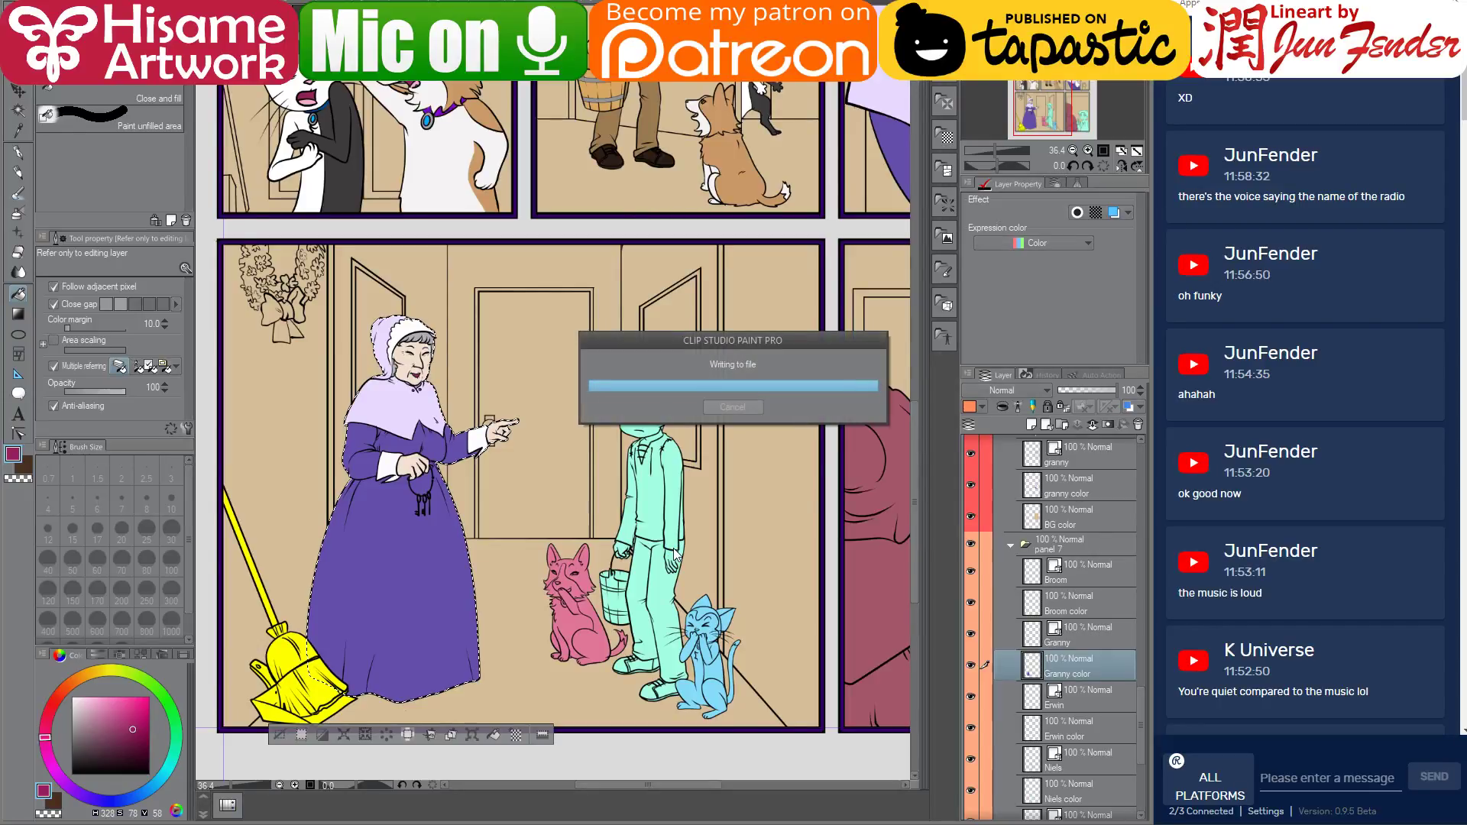
key(ctrl+d)
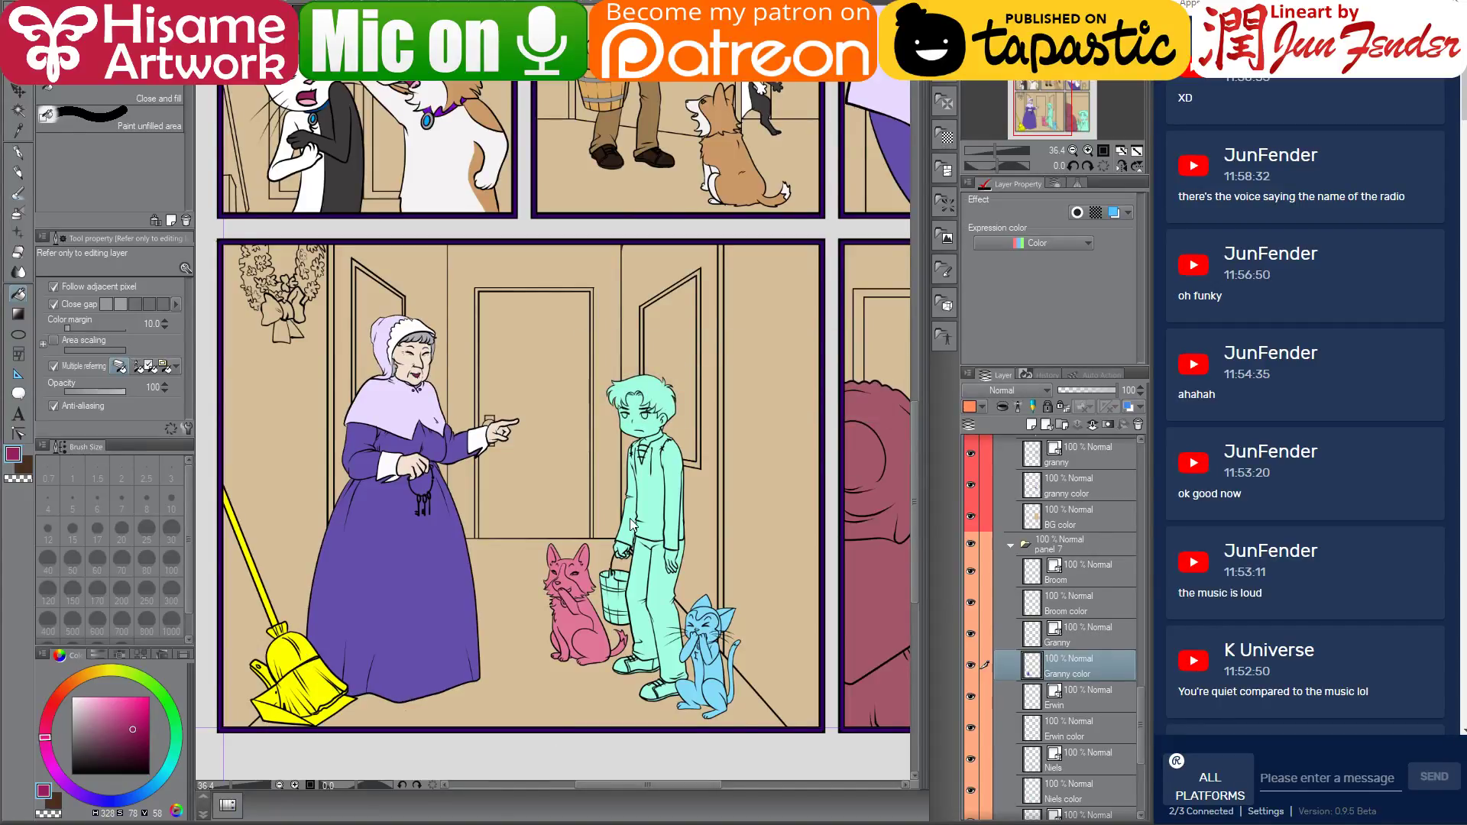
Make the boy's colour layer in panel 7 active and load its painted area as a selection
scroll(669, 563, up, 1)
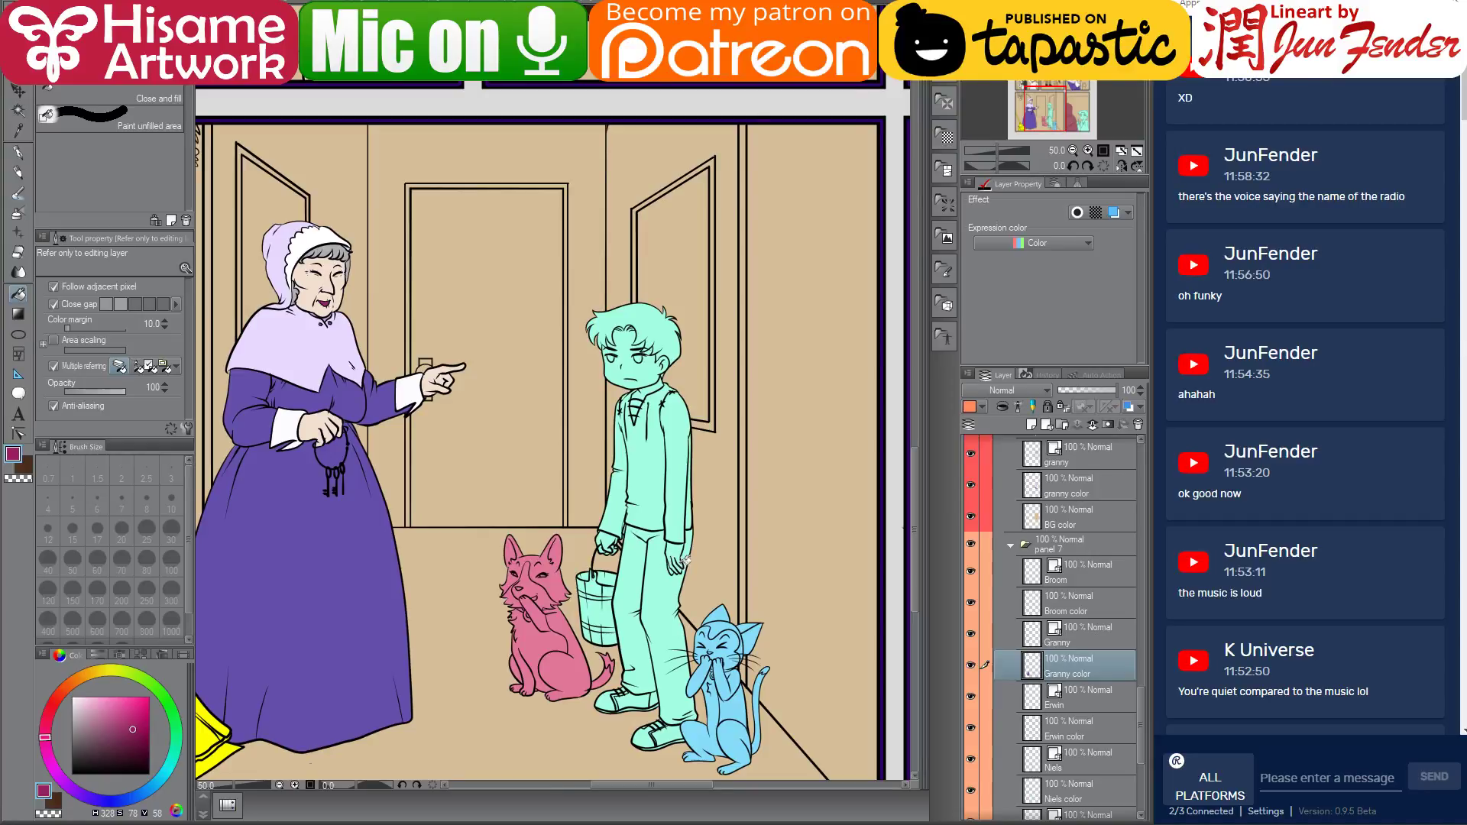
drag(685, 561, 706, 527)
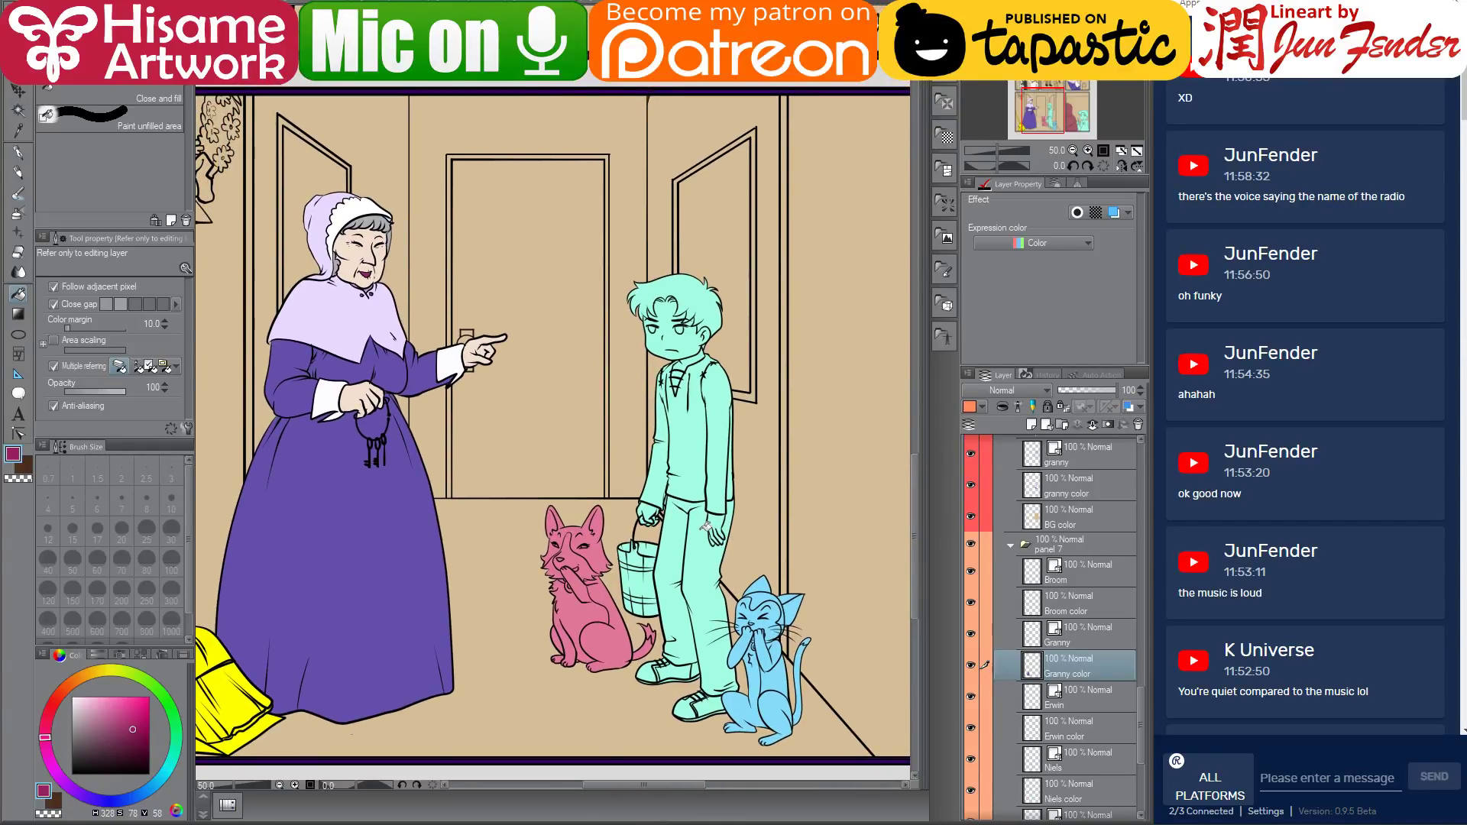
key(o)
click(1070, 792)
scroll(1060, 748, down, 2)
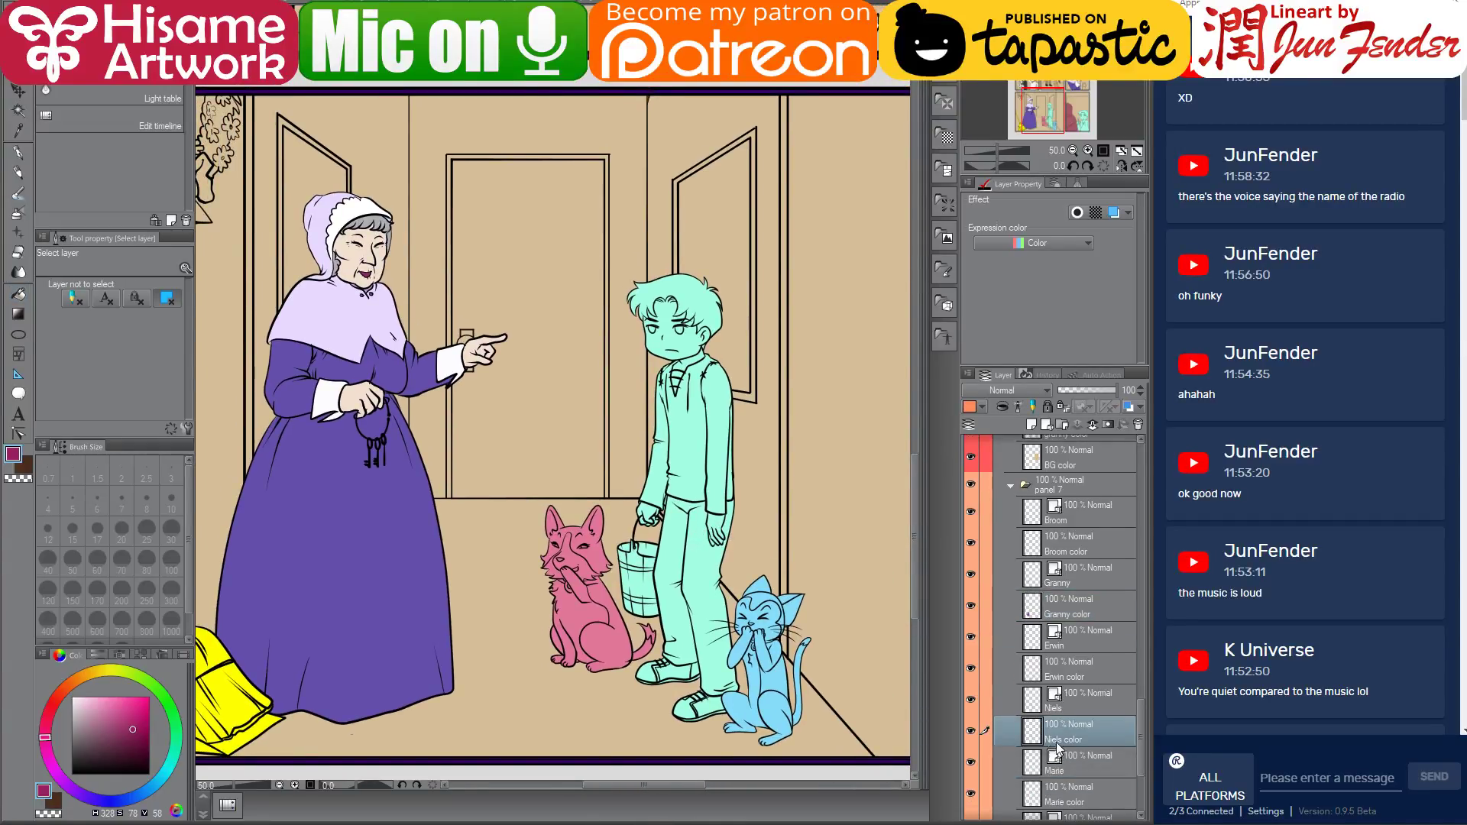
ctrl+click(1032, 732)
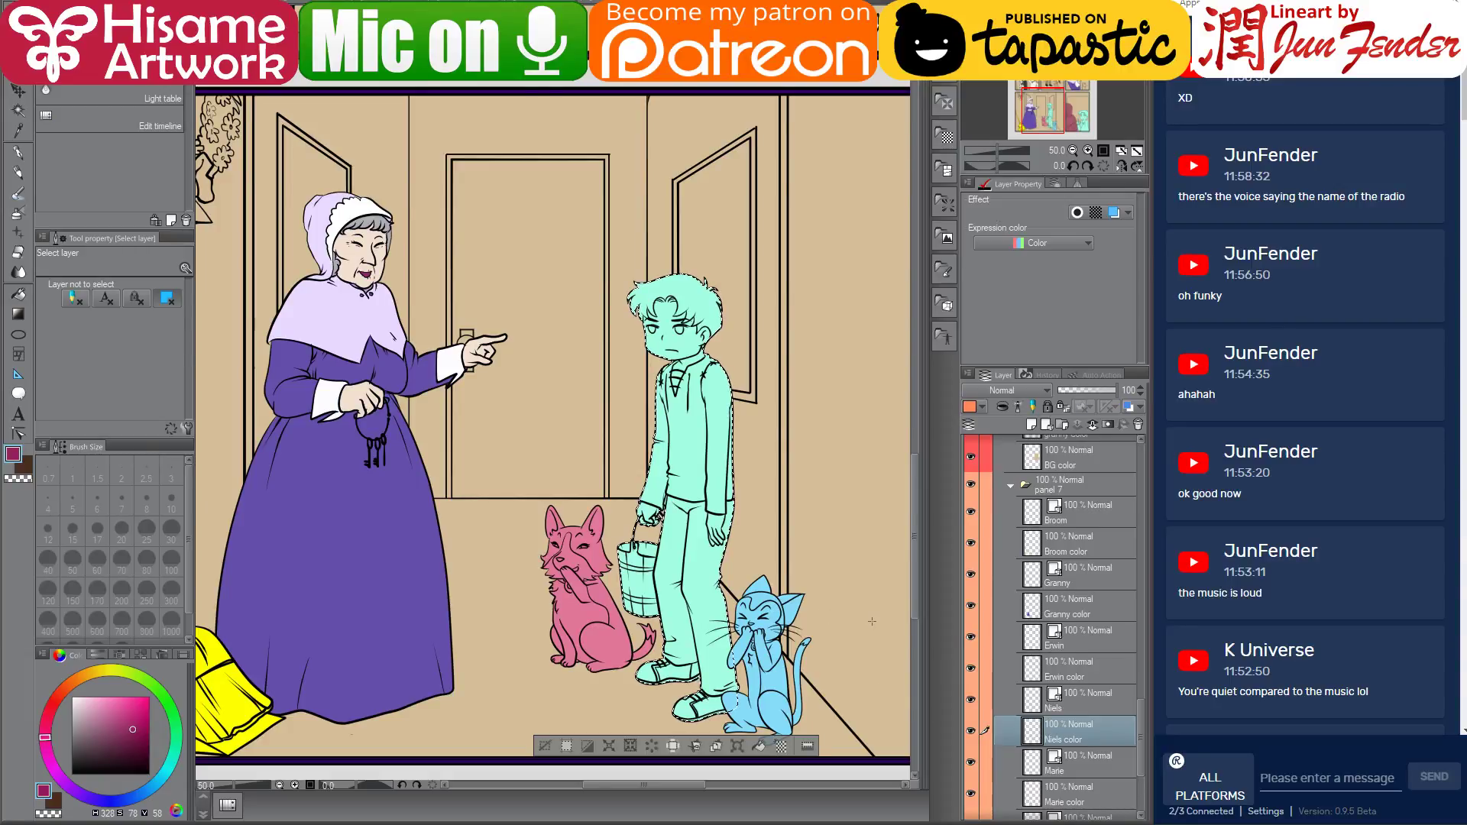
Sample the boy's dark brown hair in panel 5 and paint his whole selected figure in panel 7 with the G-pen at size 400
scroll(872, 621, down, 4)
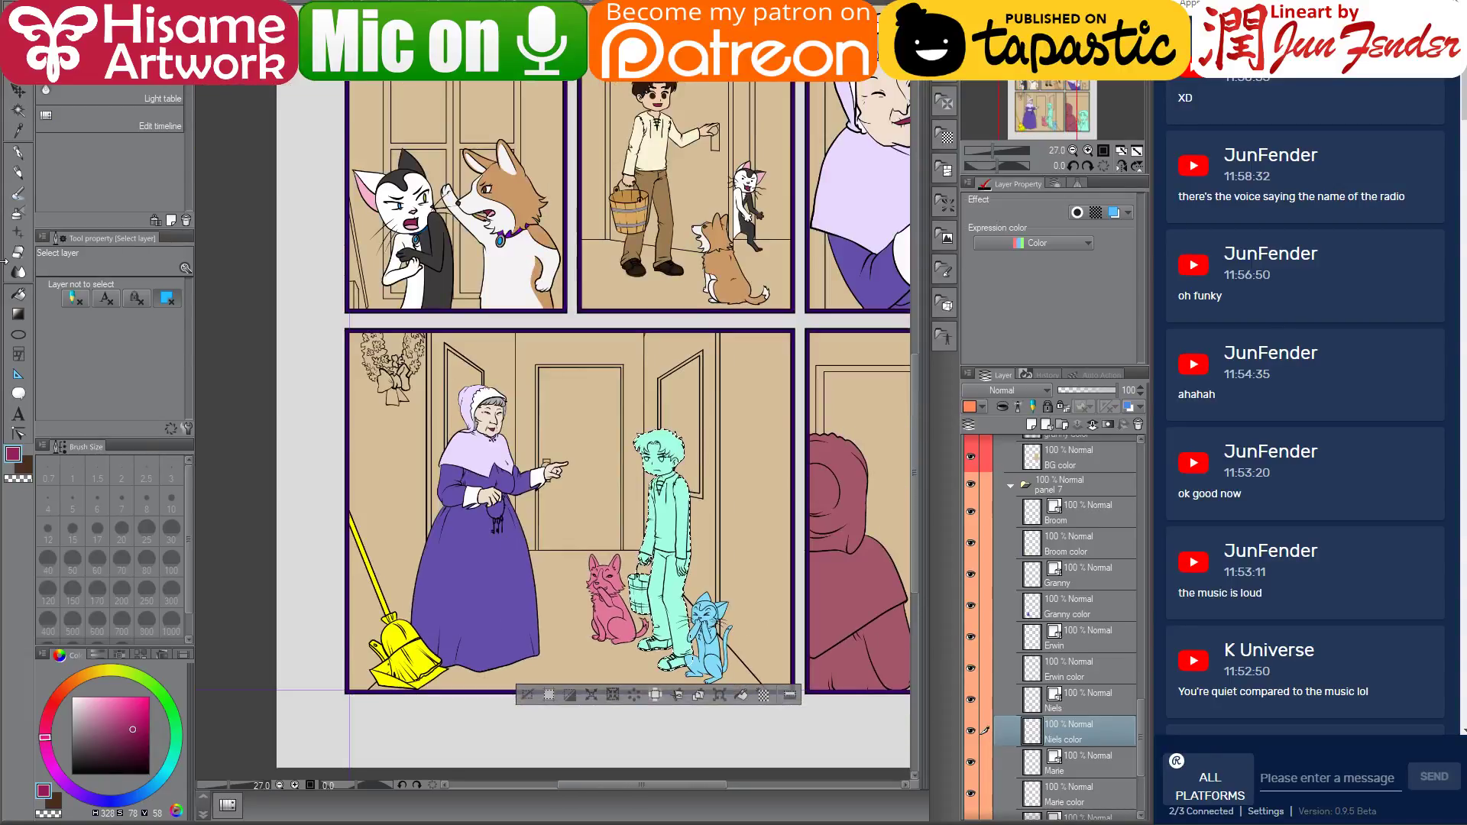
click(18, 152)
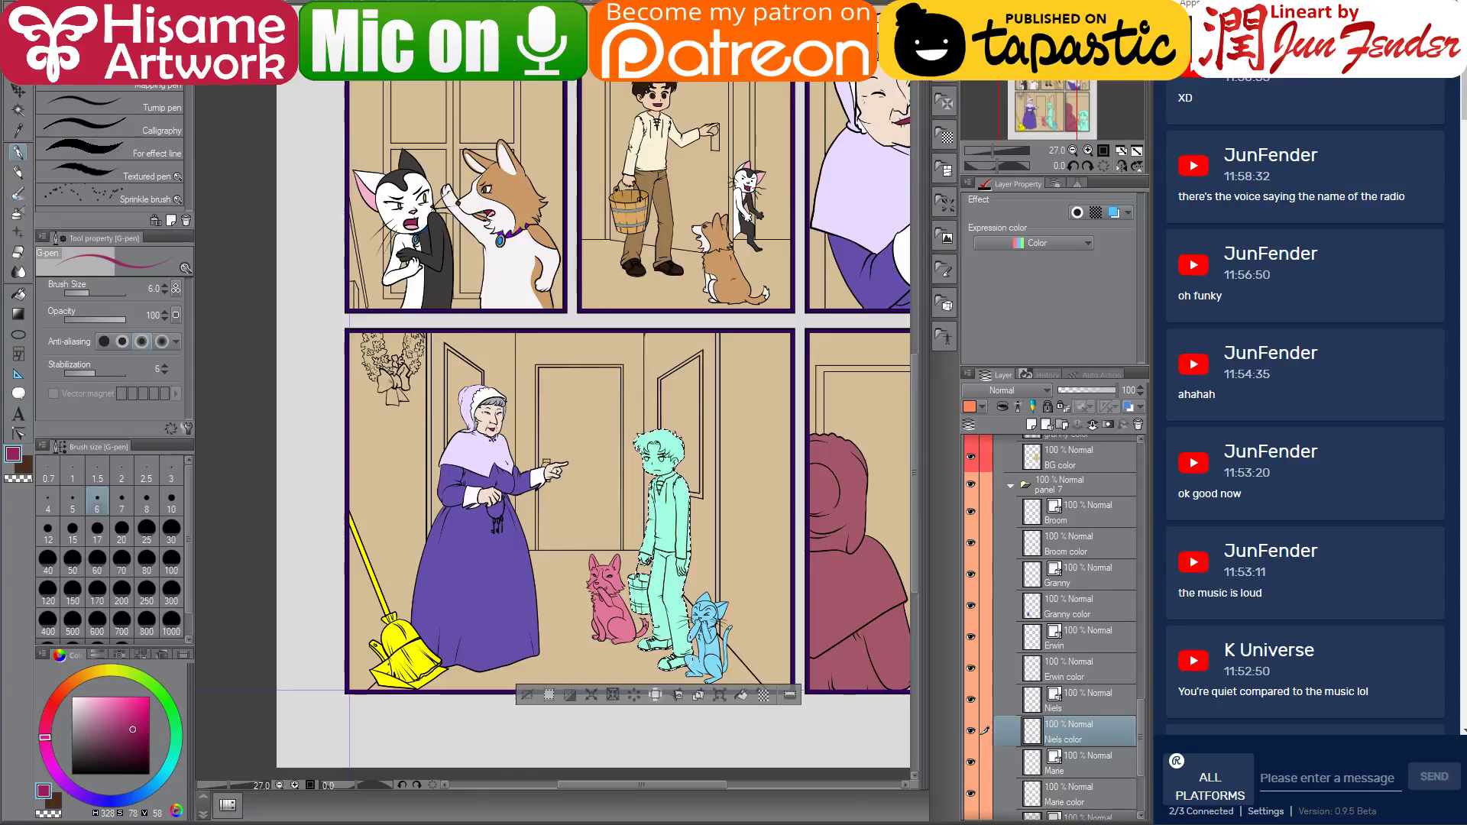
alt+click(659, 87)
key(bracketright)
key(bracketright)
key(bracketright)
key(bracketright)
key(bracketright)
key(bracketright)
key(bracketright)
key(bracketright)
key(bracketright)
key(bracketright)
key(bracketright)
key(bracketright)
key(bracketright)
key(bracketright)
key(bracketright)
key(bracketright)
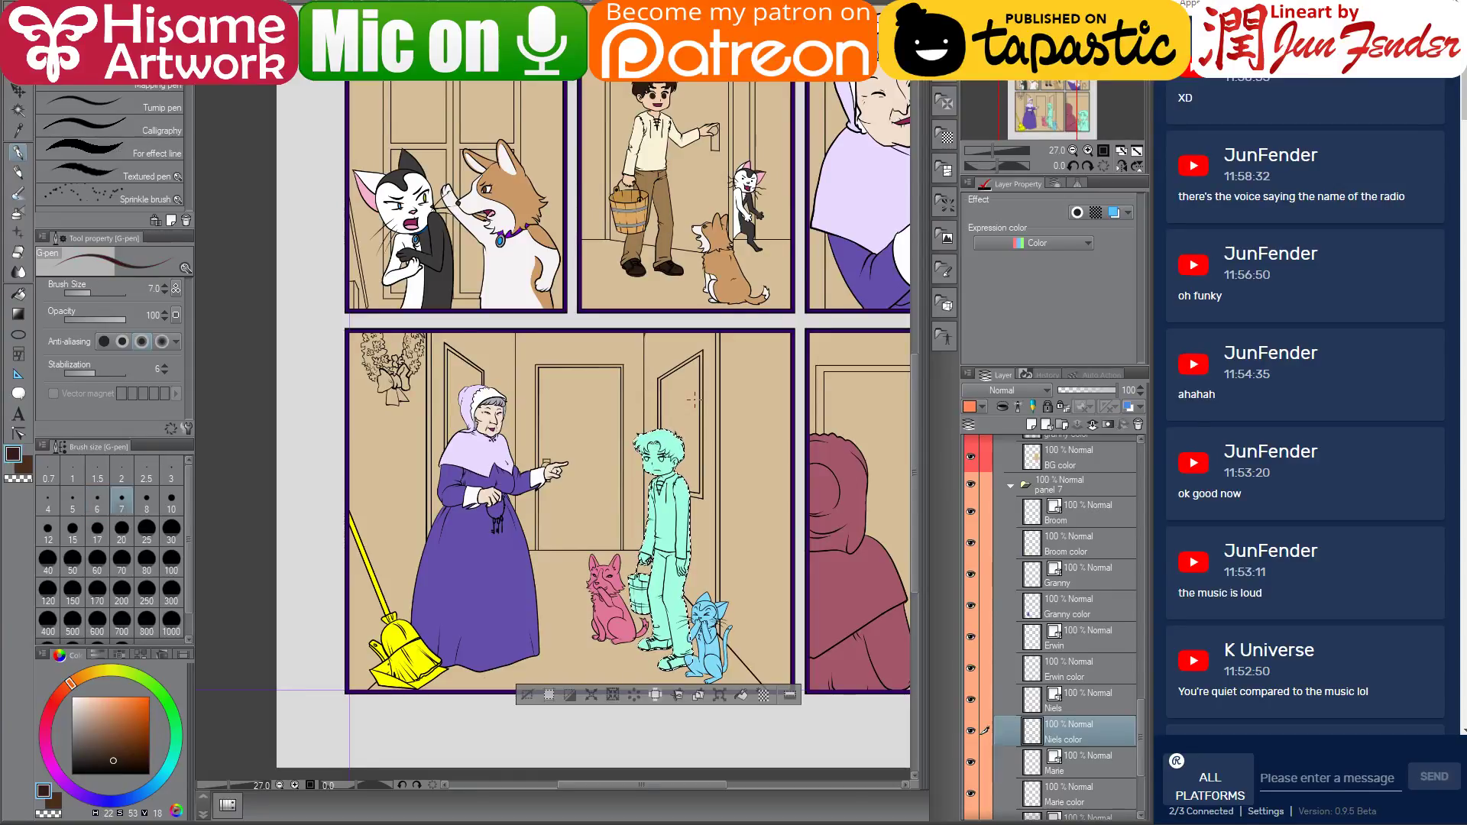
key(bracketright)
key(bracketright)
key(bracketright)
key(bracketright)
key(bracketright)
key(bracketright)
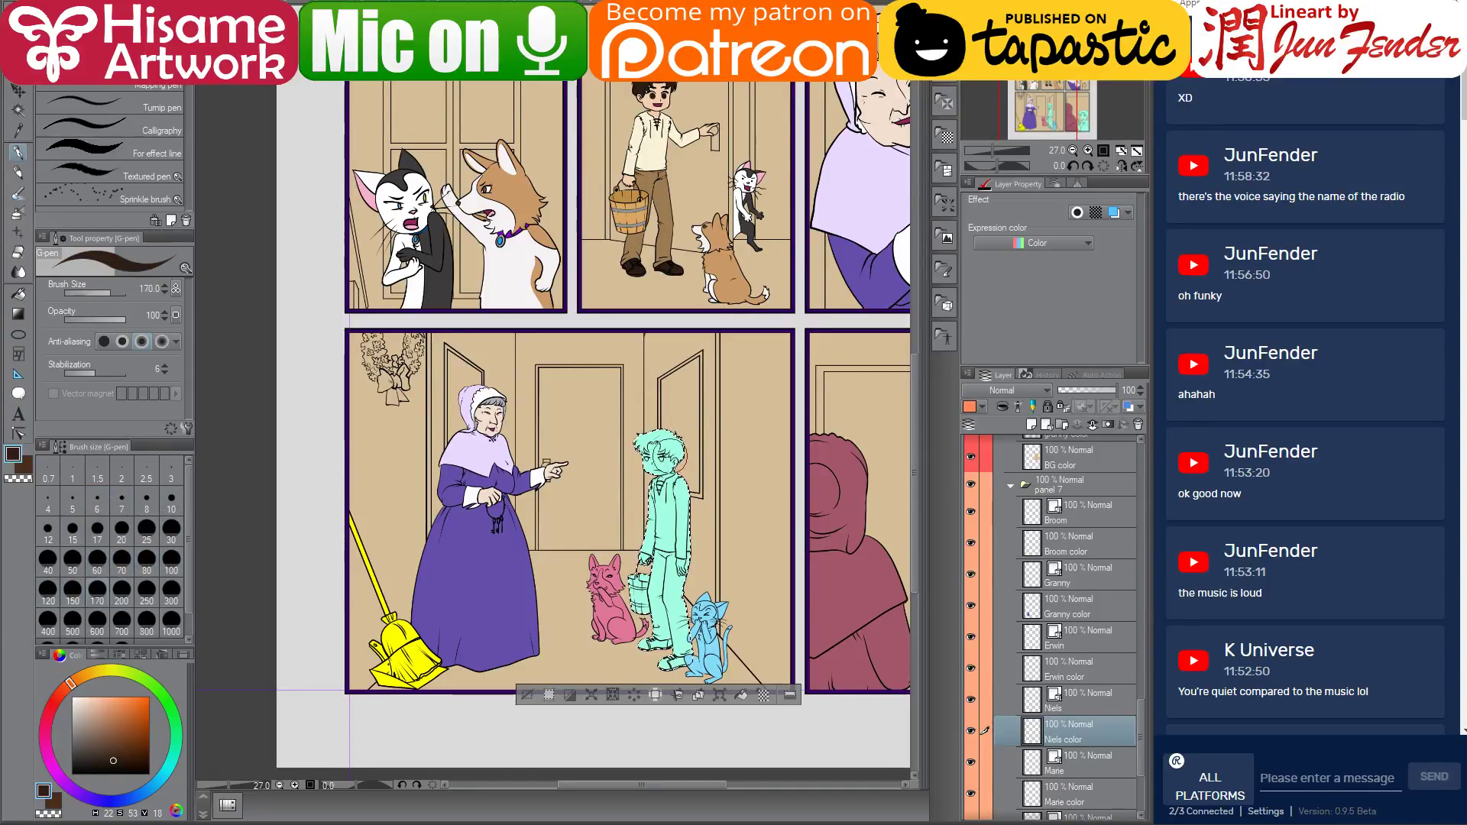
drag(661, 458, 680, 706)
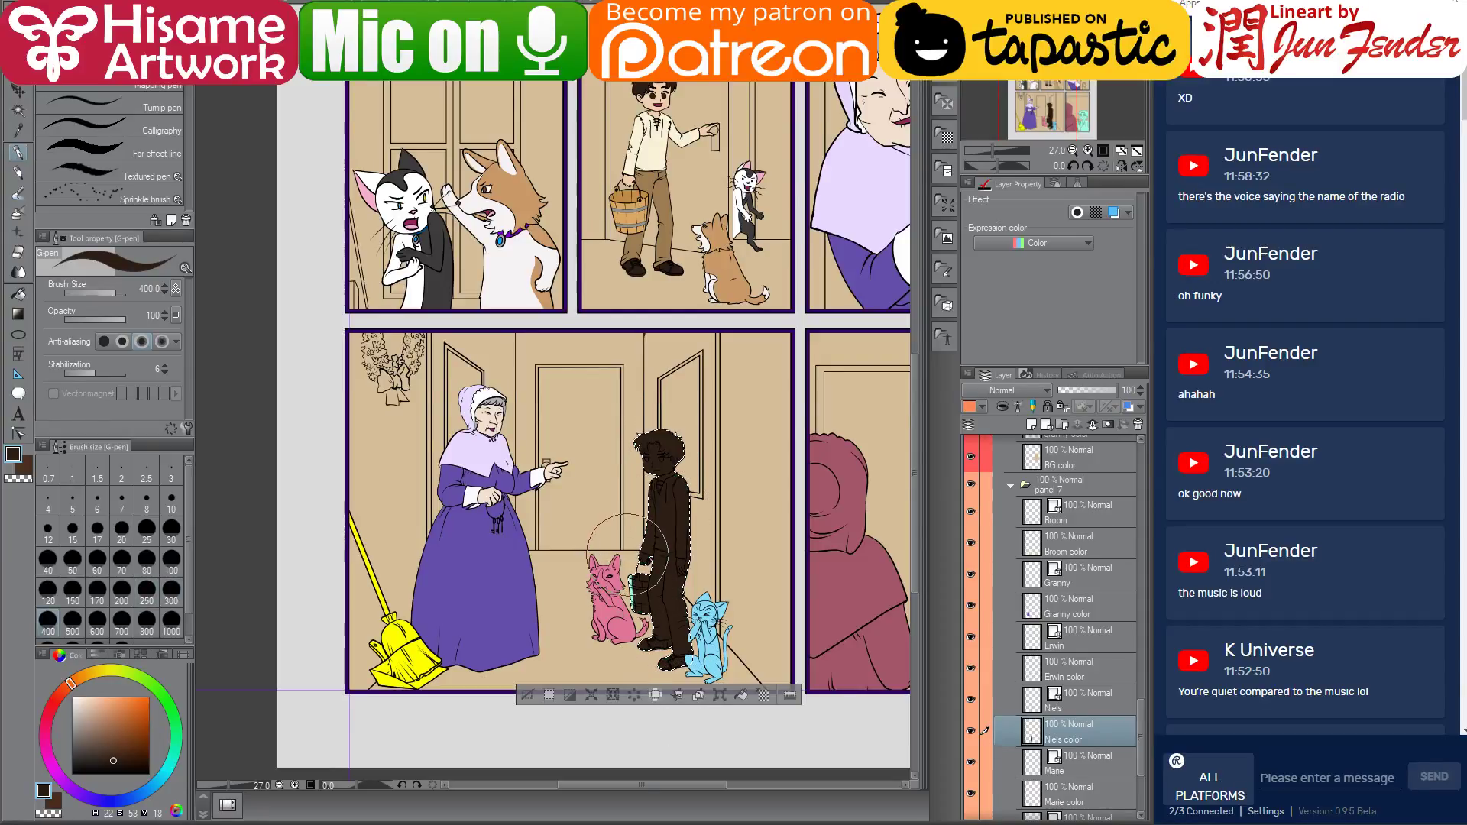
Sample the cream of the boy's shirt in panel 5 and fill his shirt in panel 7 with it
mouse_move(705, 544)
mouse_down()
mouse_move(622, 609)
mouse_move(628, 596)
mouse_up()
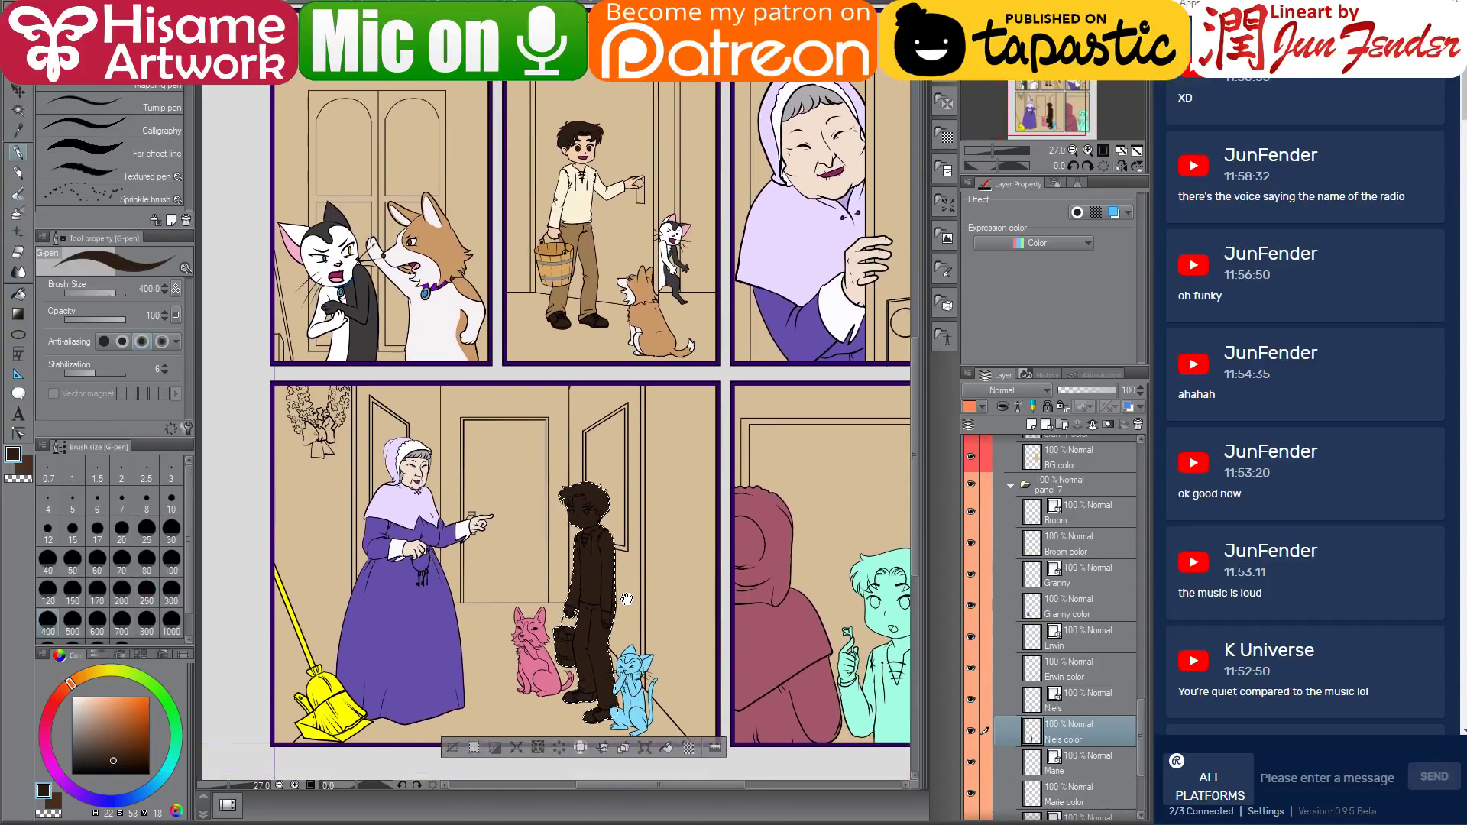
alt+click(581, 215)
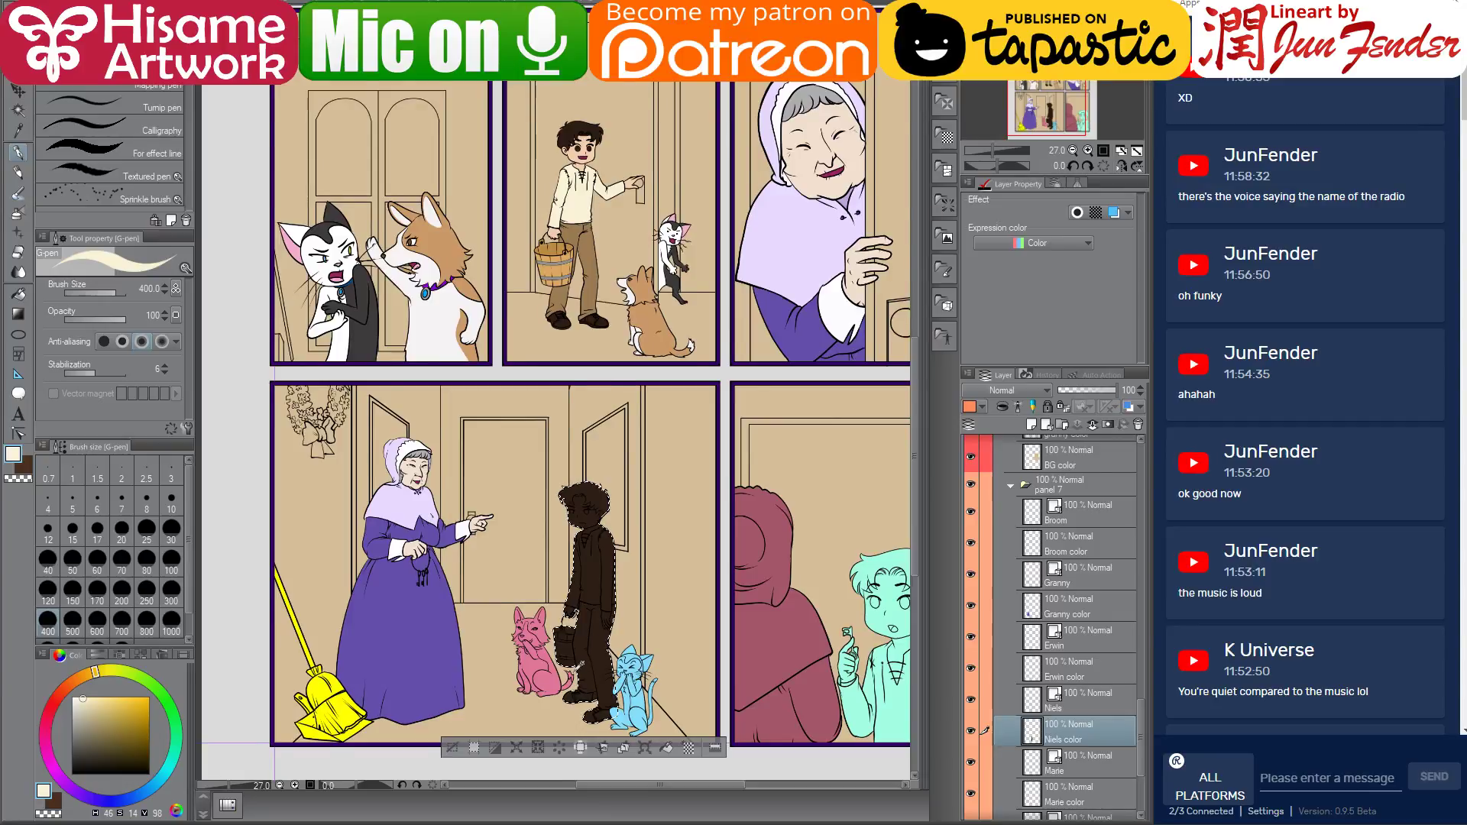
scroll(650, 614, up, 3)
drag(650, 614, 671, 563)
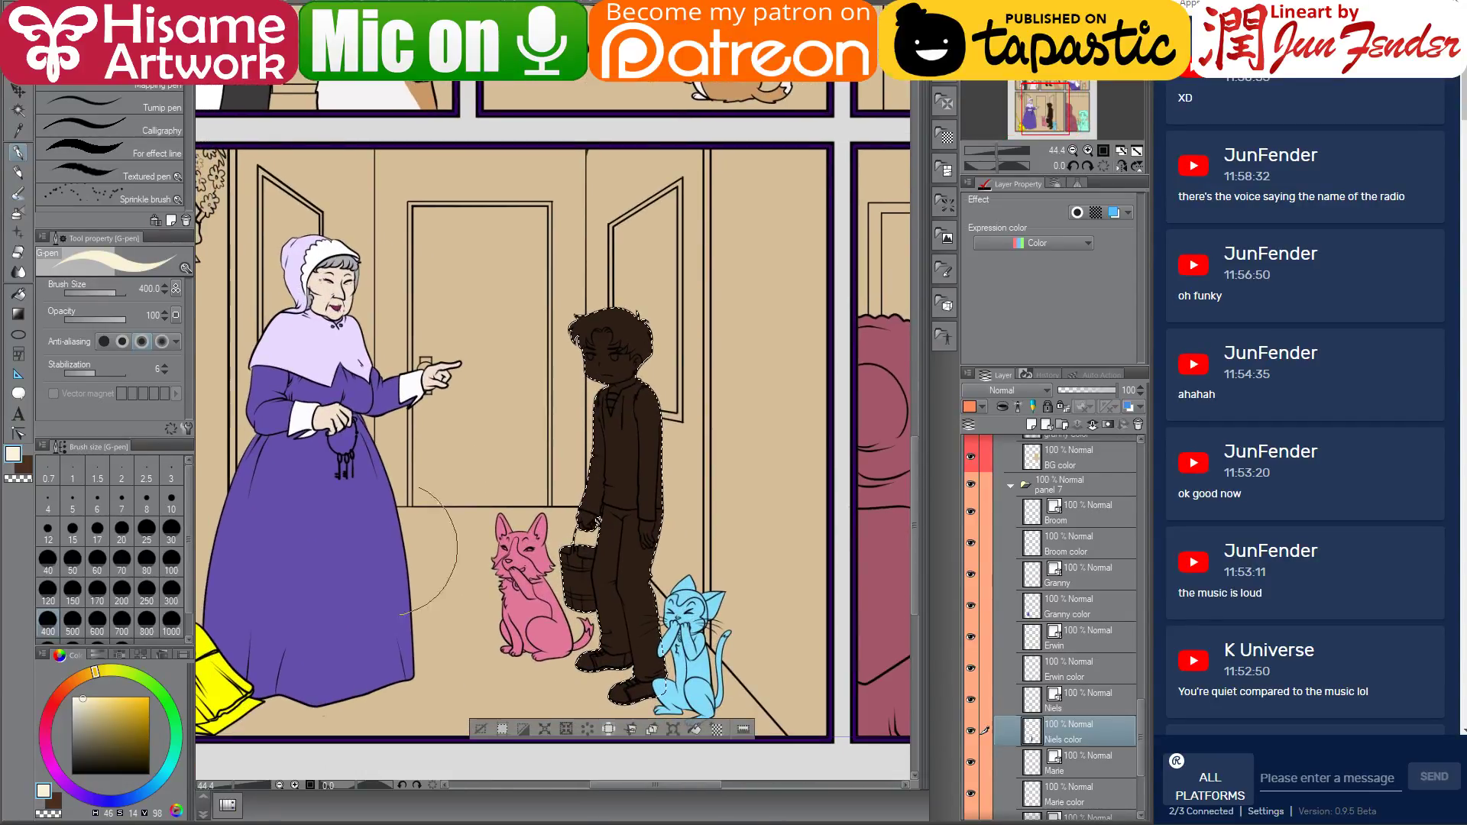
click(19, 293)
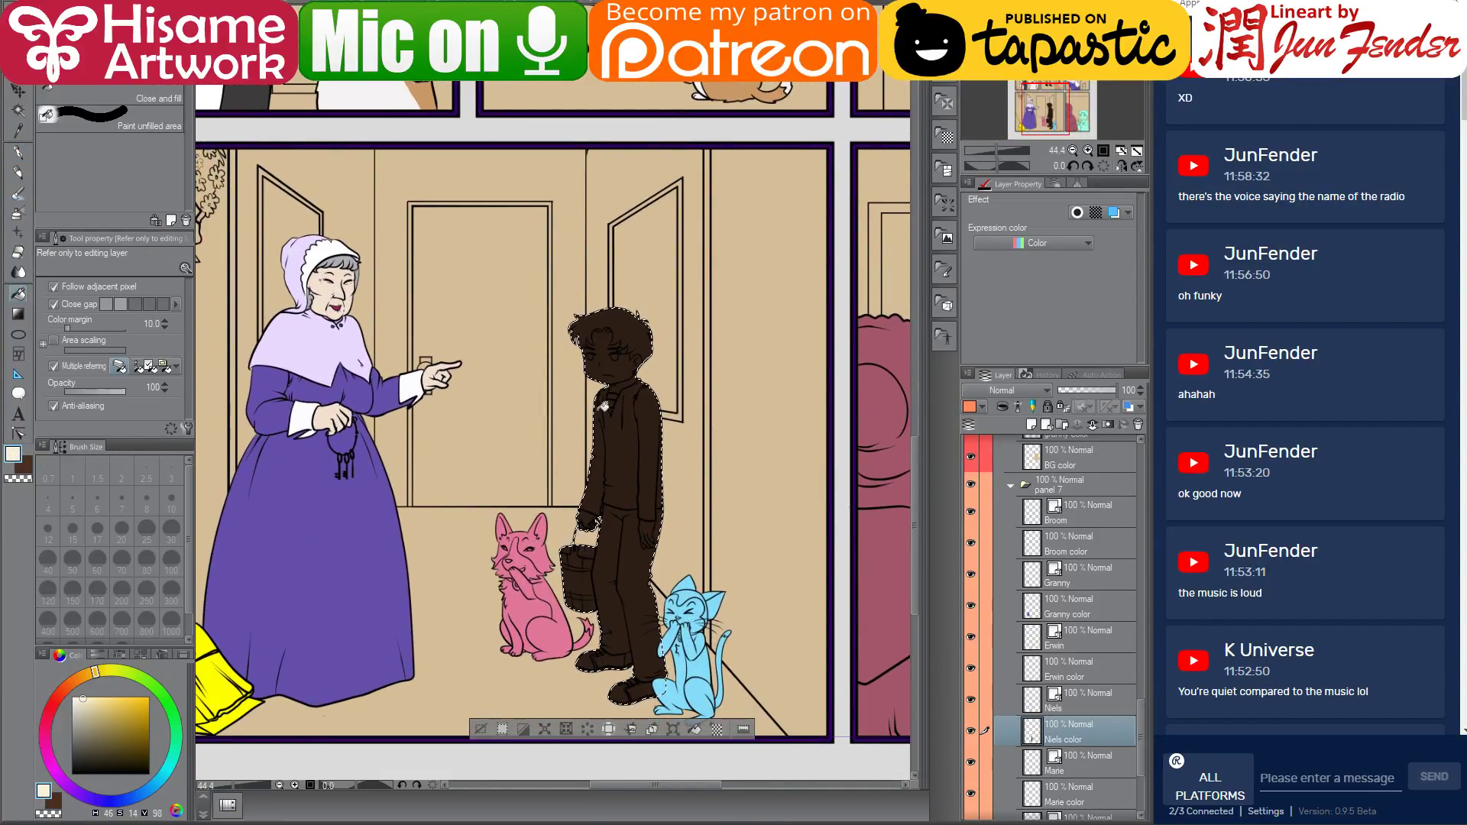
click(607, 428)
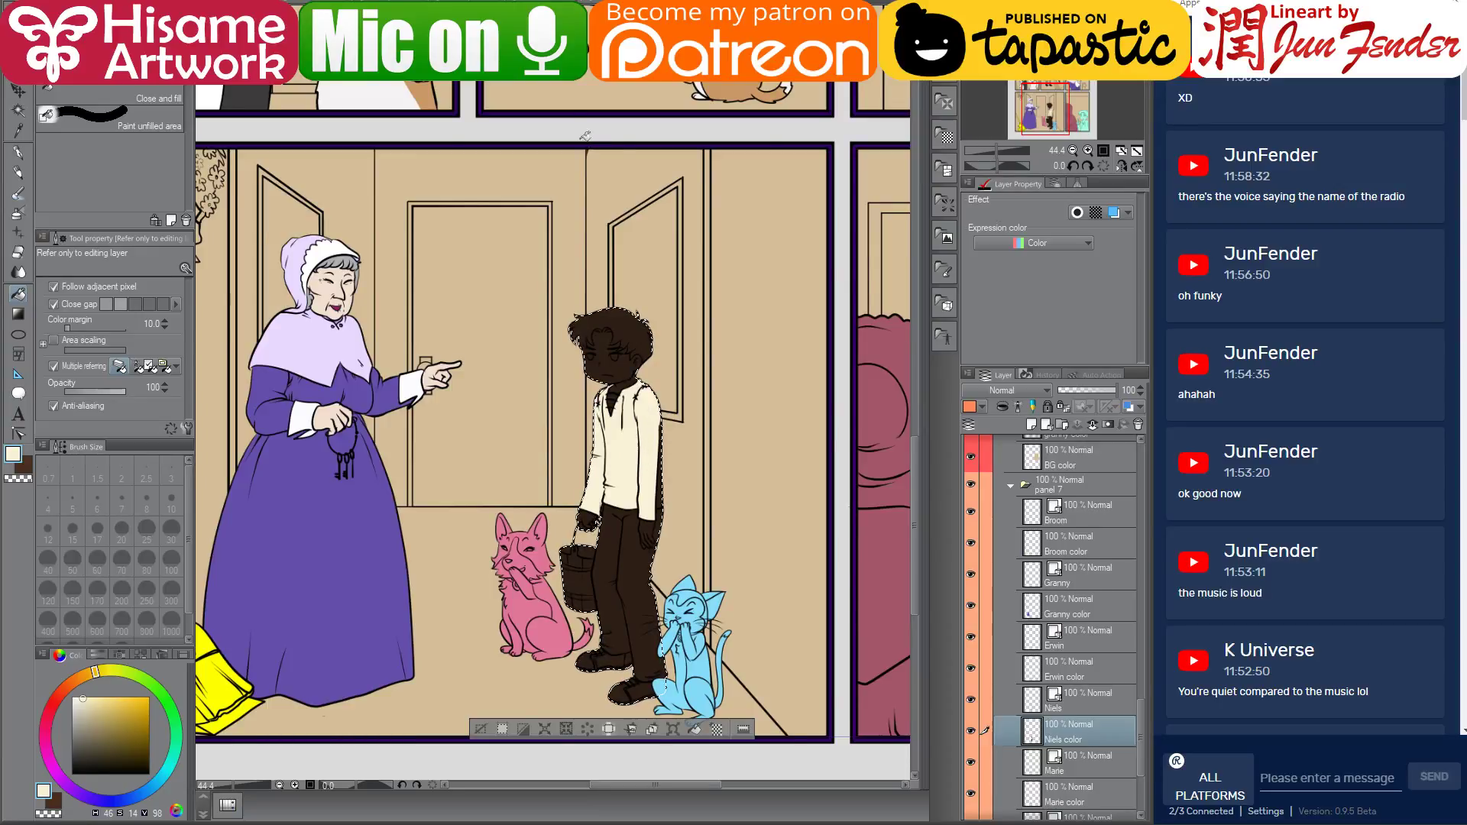
Sample the brown of the boy's trousers in panel 5 and fill his trousers in panel 7 with it
alt+click(573, 332)
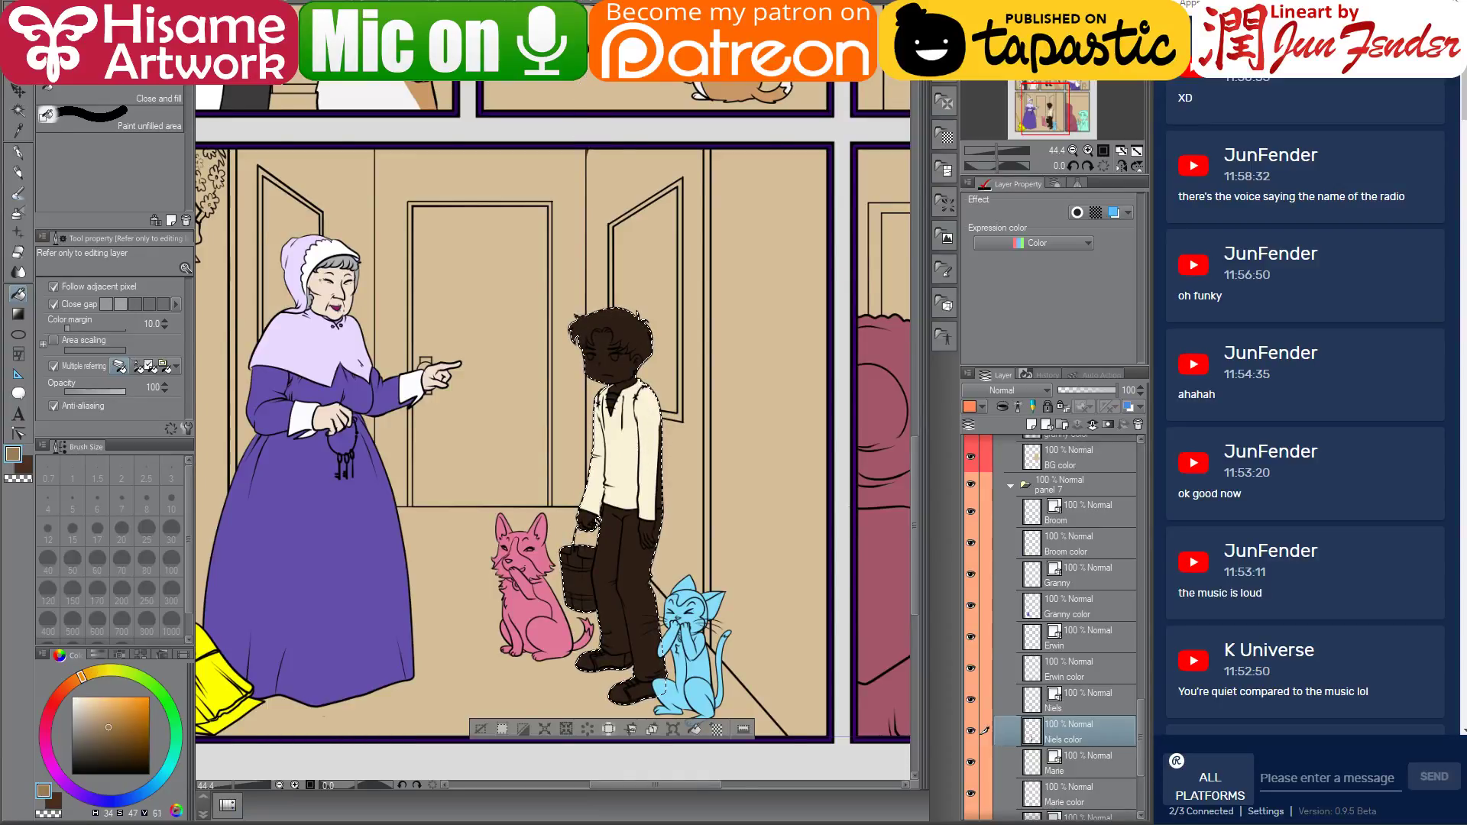
click(644, 601)
alt+click(655, 481)
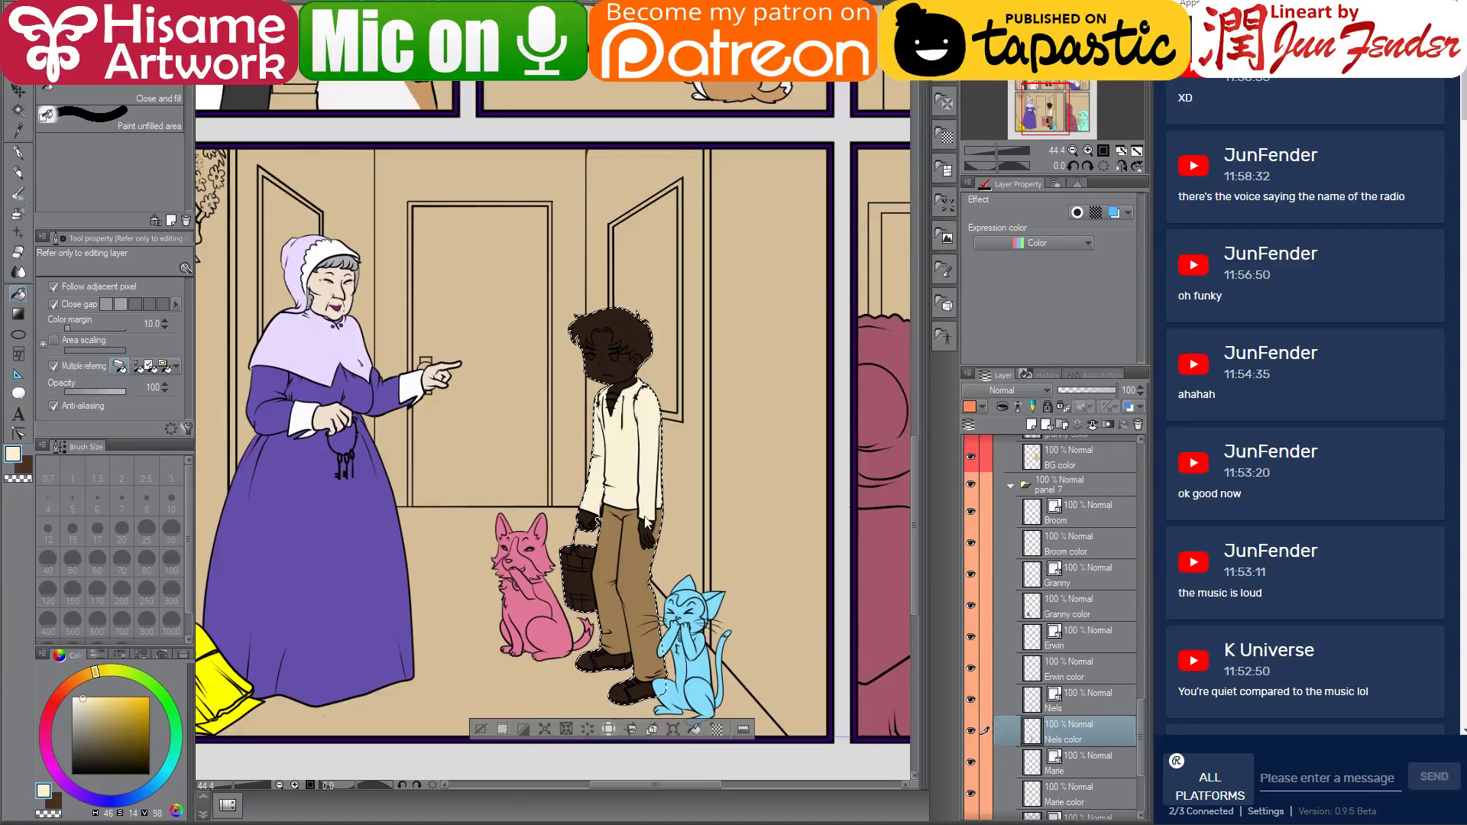
Switch to the web browser, check the live stream dashboard, open its YouTube link in a new tab and return to the comic page
key(alt+Tab)
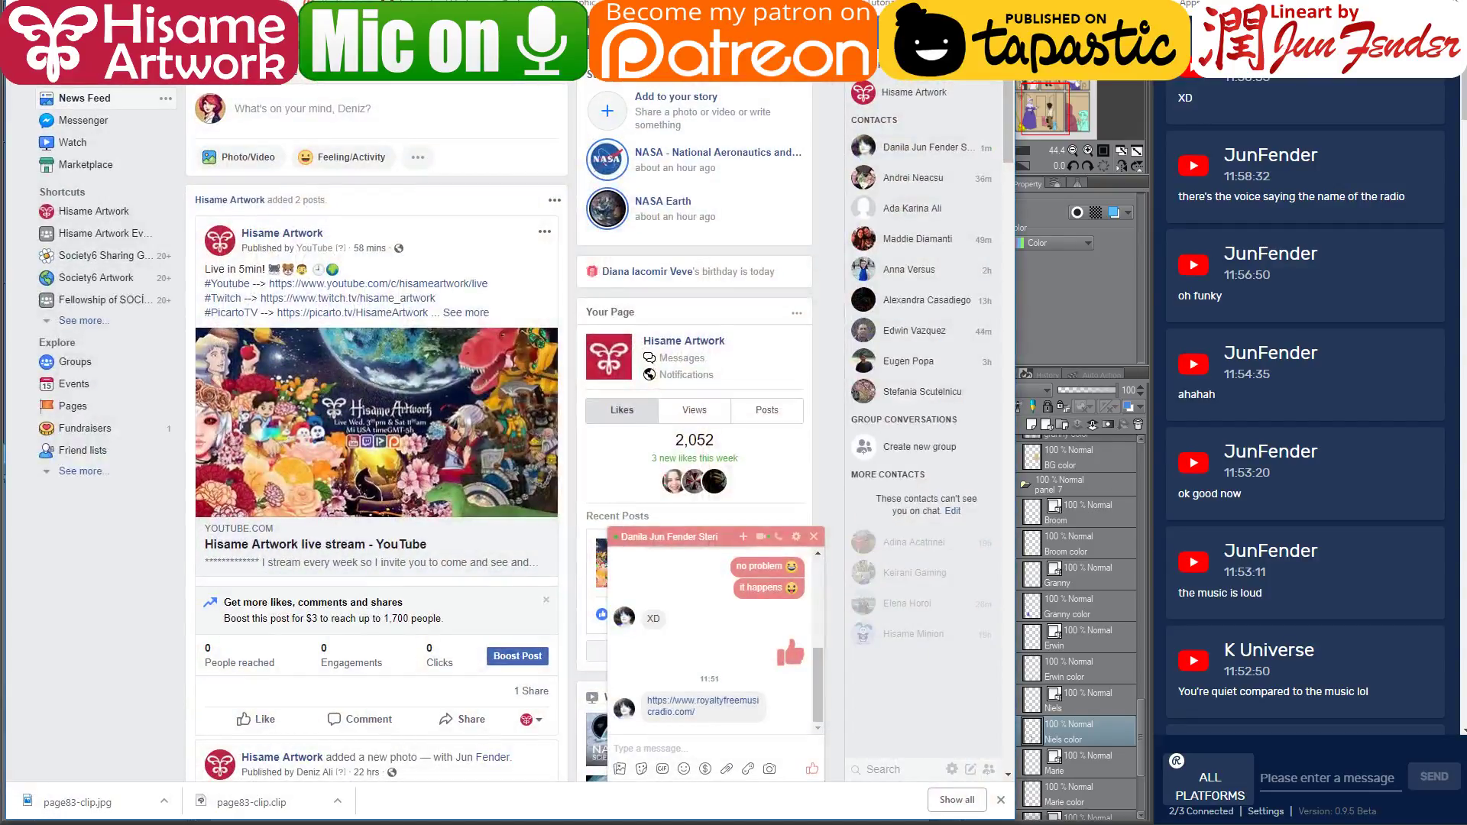
key(ctrl+Tab)
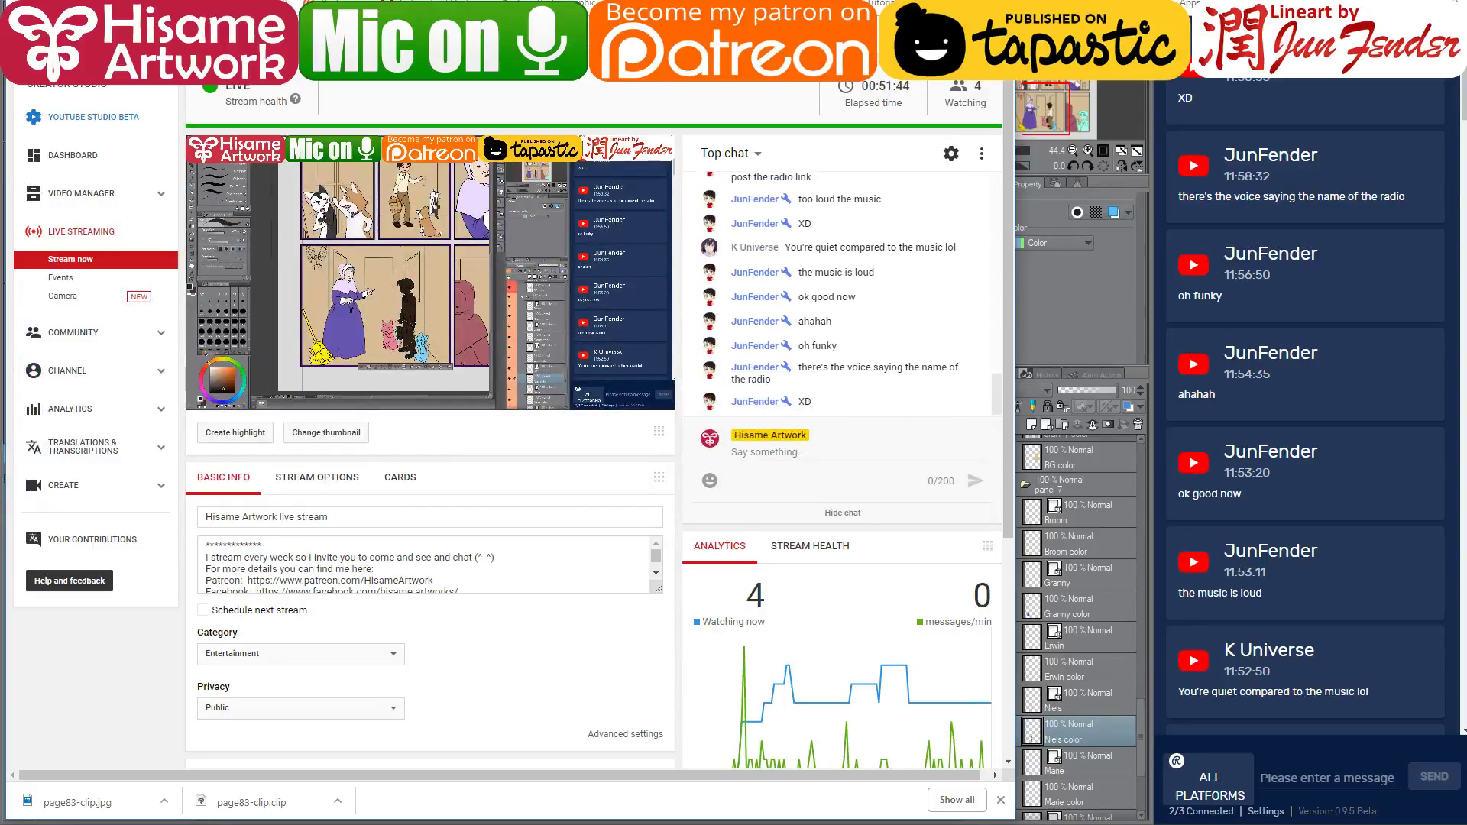
right_click(103, 40)
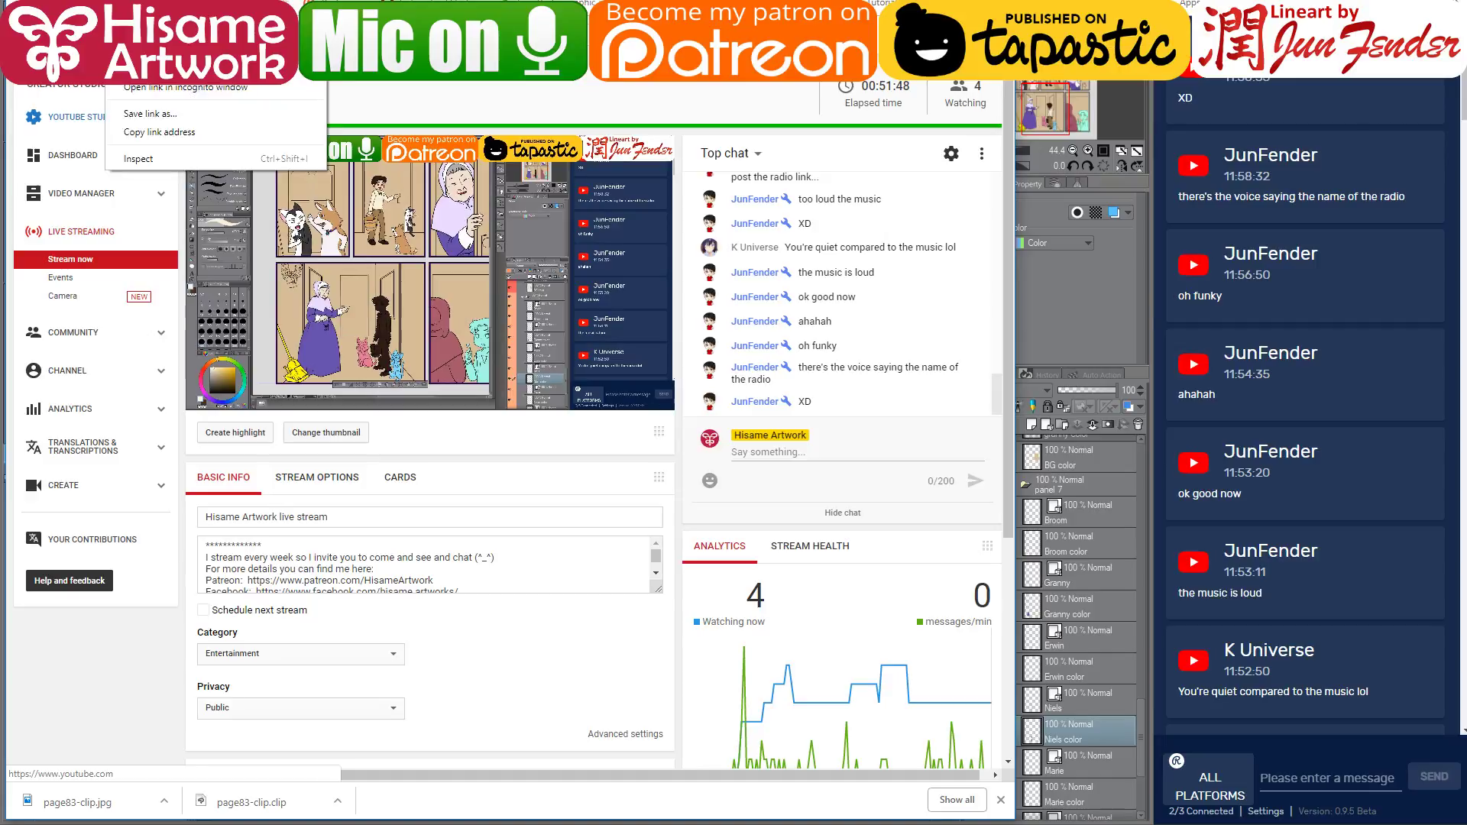
click(162, 50)
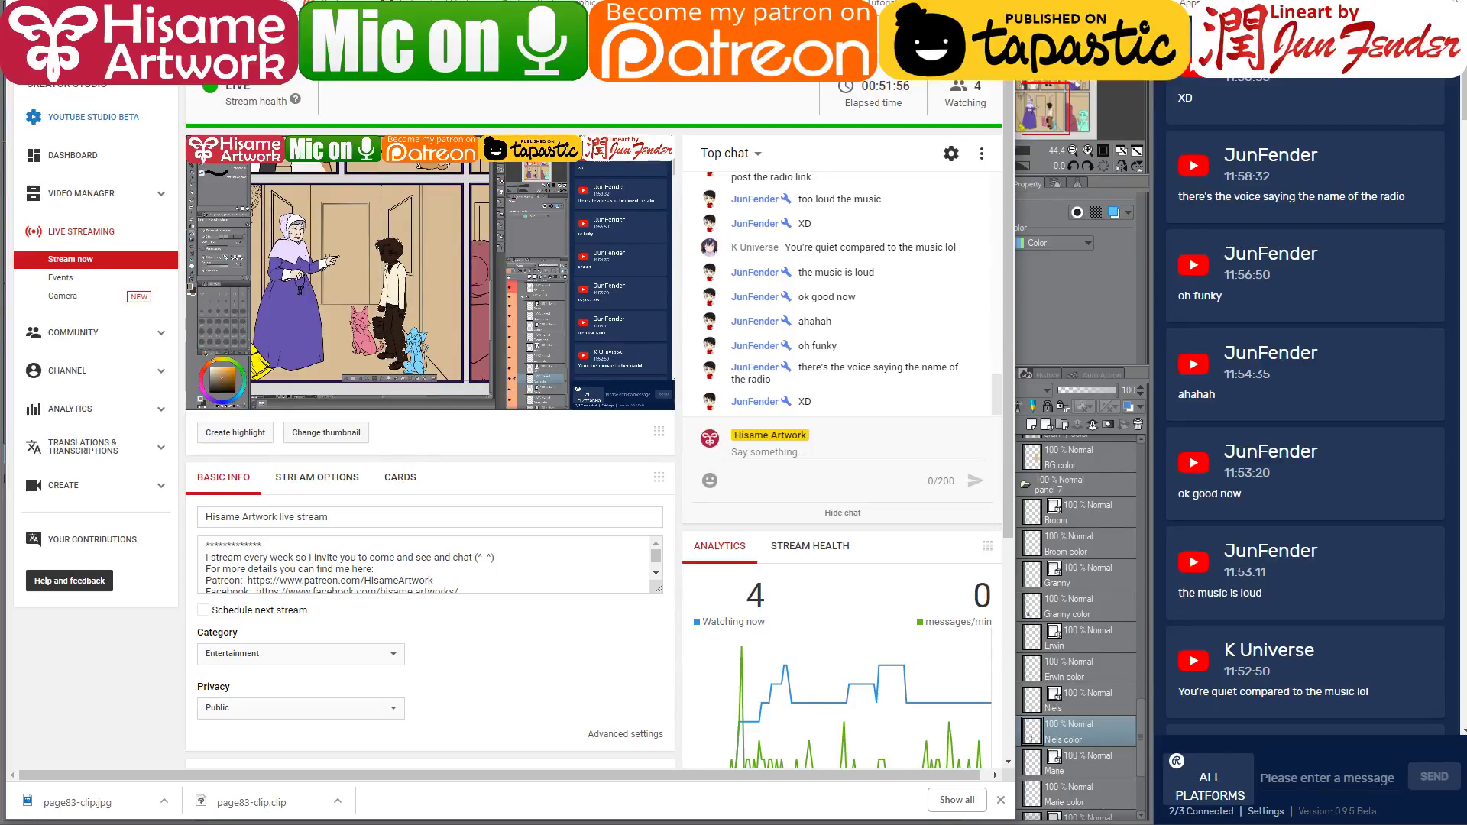
key(alt+Tab)
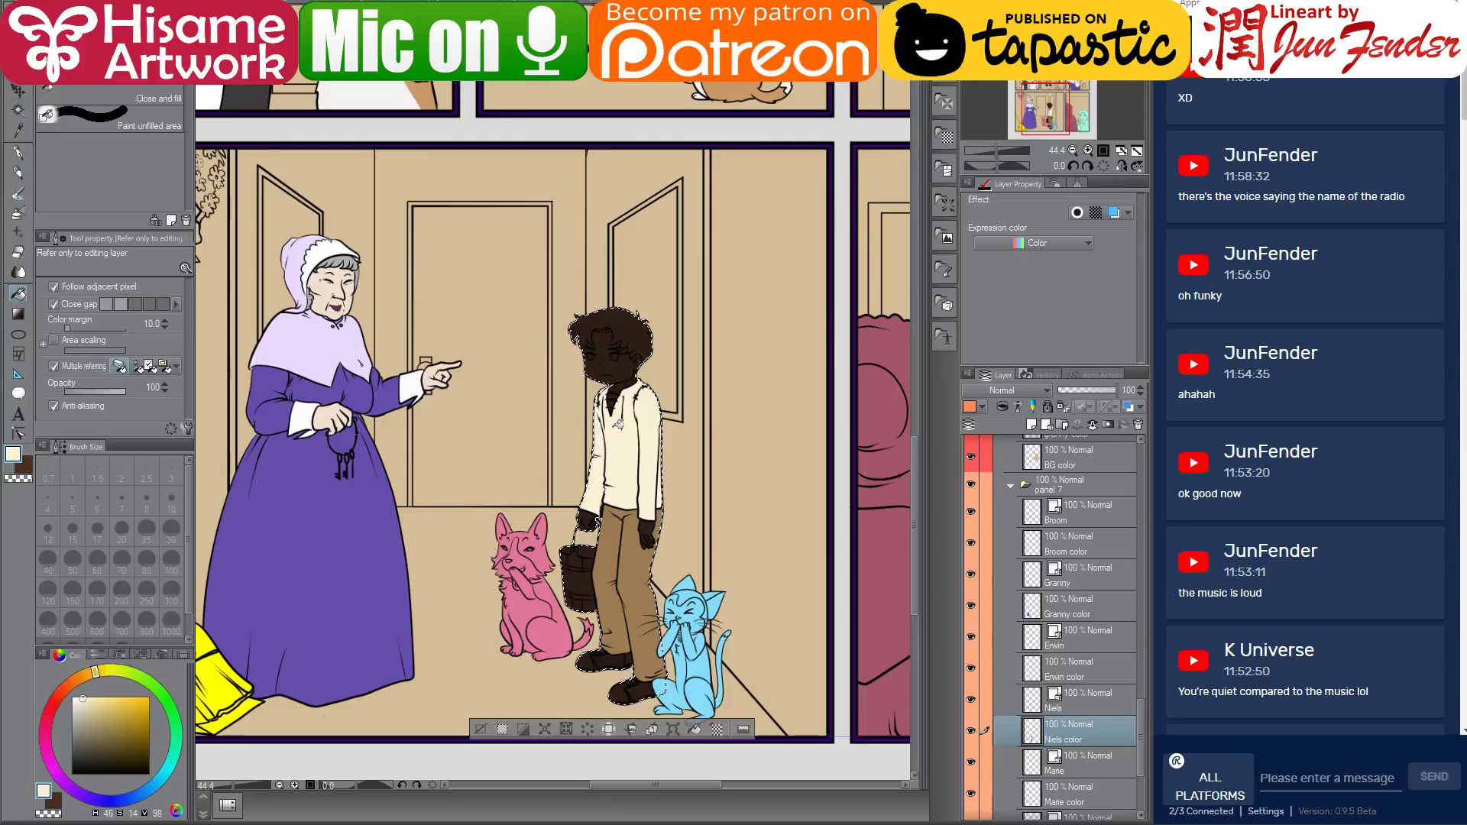
Sample the boy's skin colour in panel 5 and fill his face, neck and both hands in panel 7 with it
scroll(552, 428, down, 2)
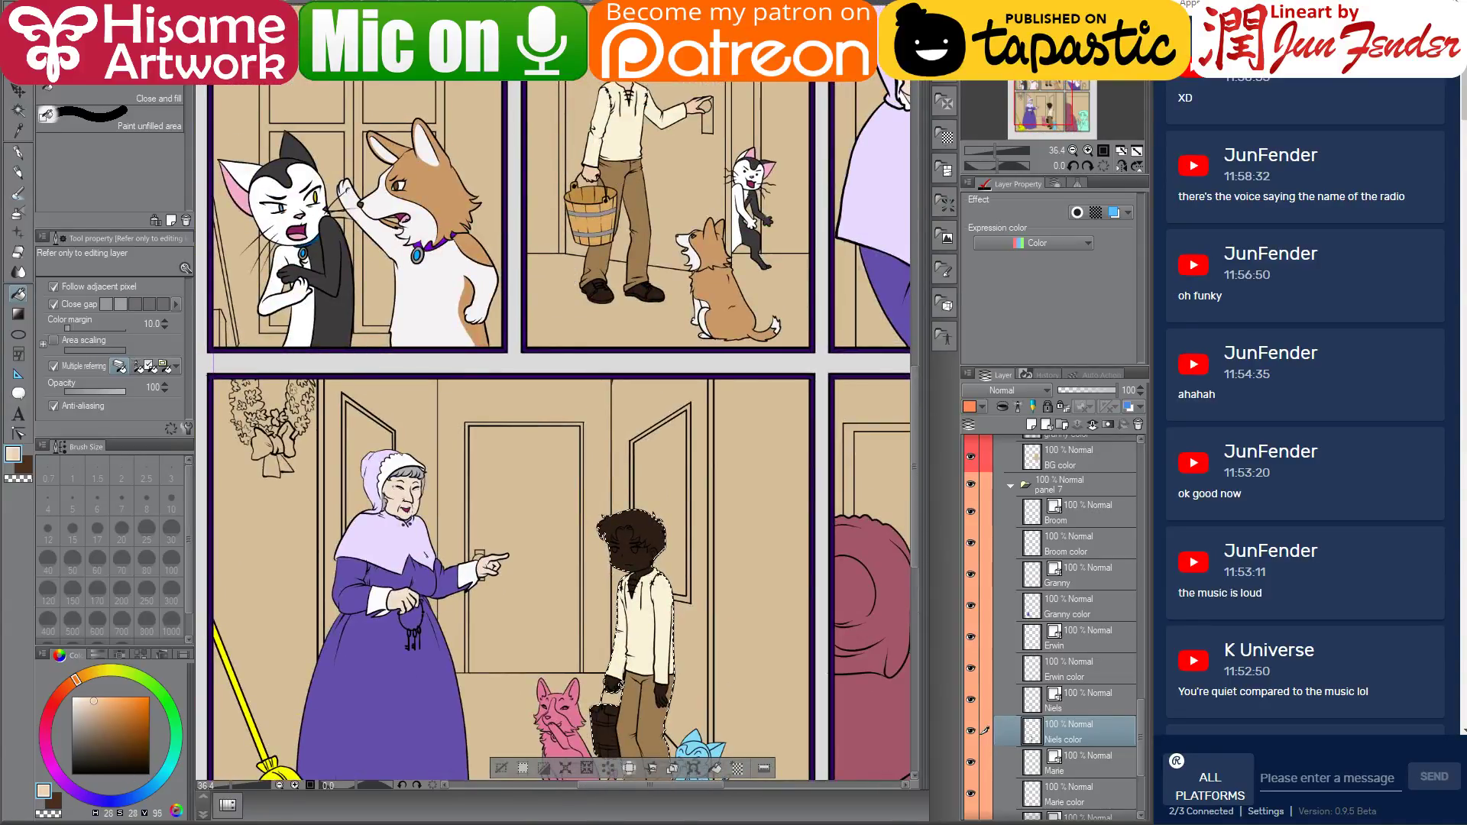
scroll(765, 375, up, 2)
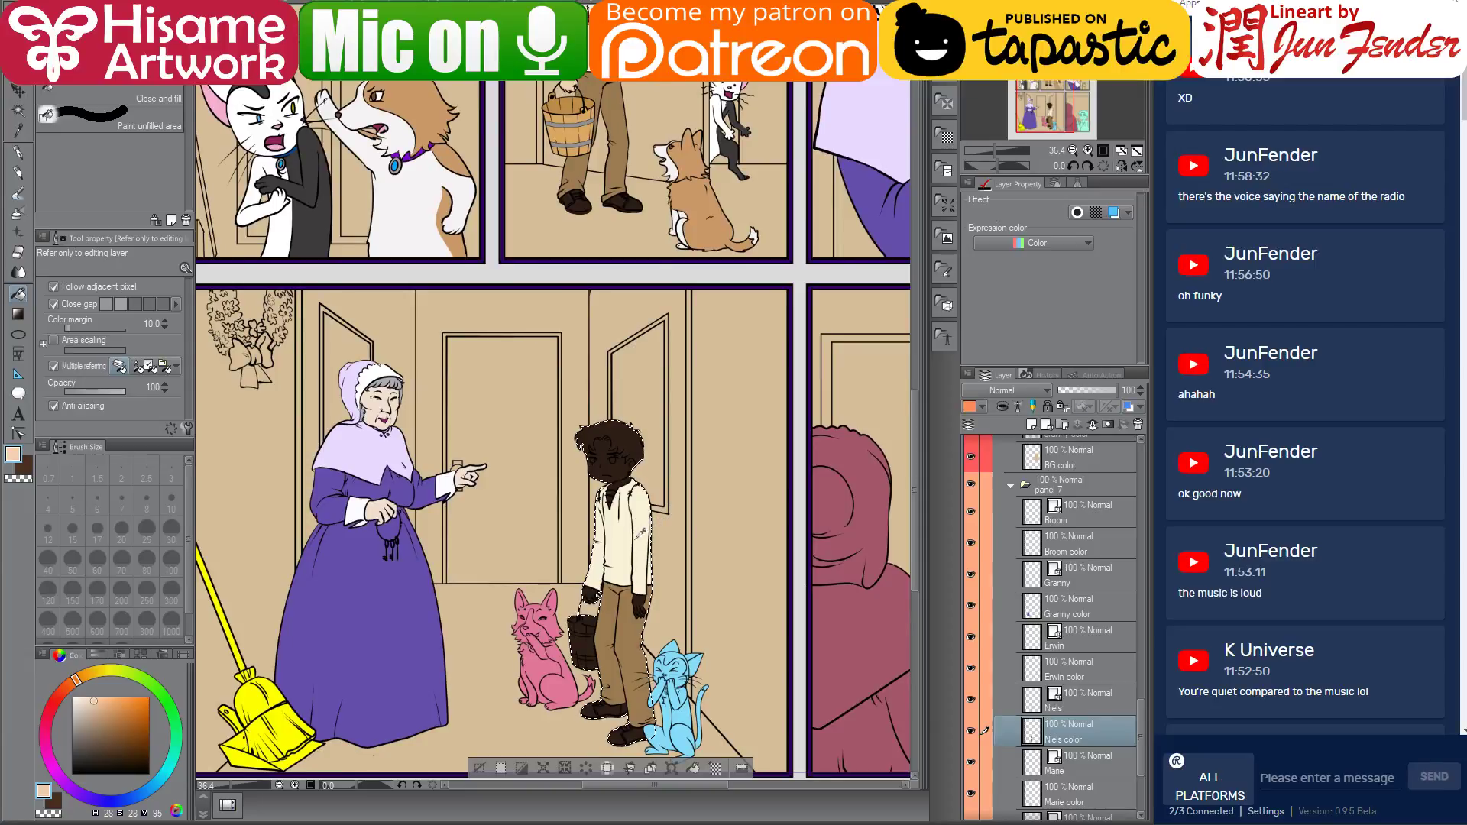
scroll(644, 548, up, 1)
scroll(644, 550, up, 1)
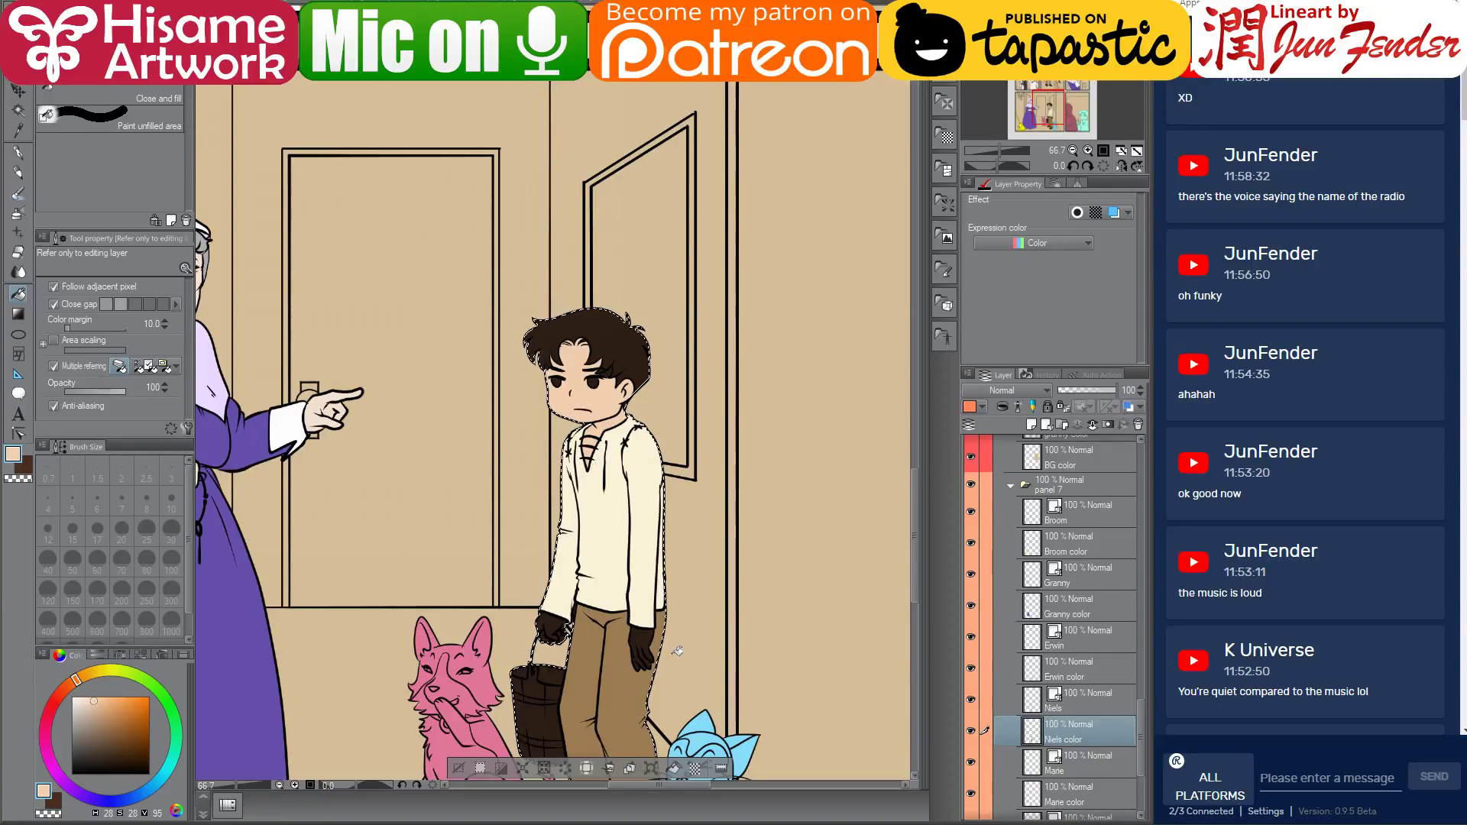
scroll(634, 648, up, 4)
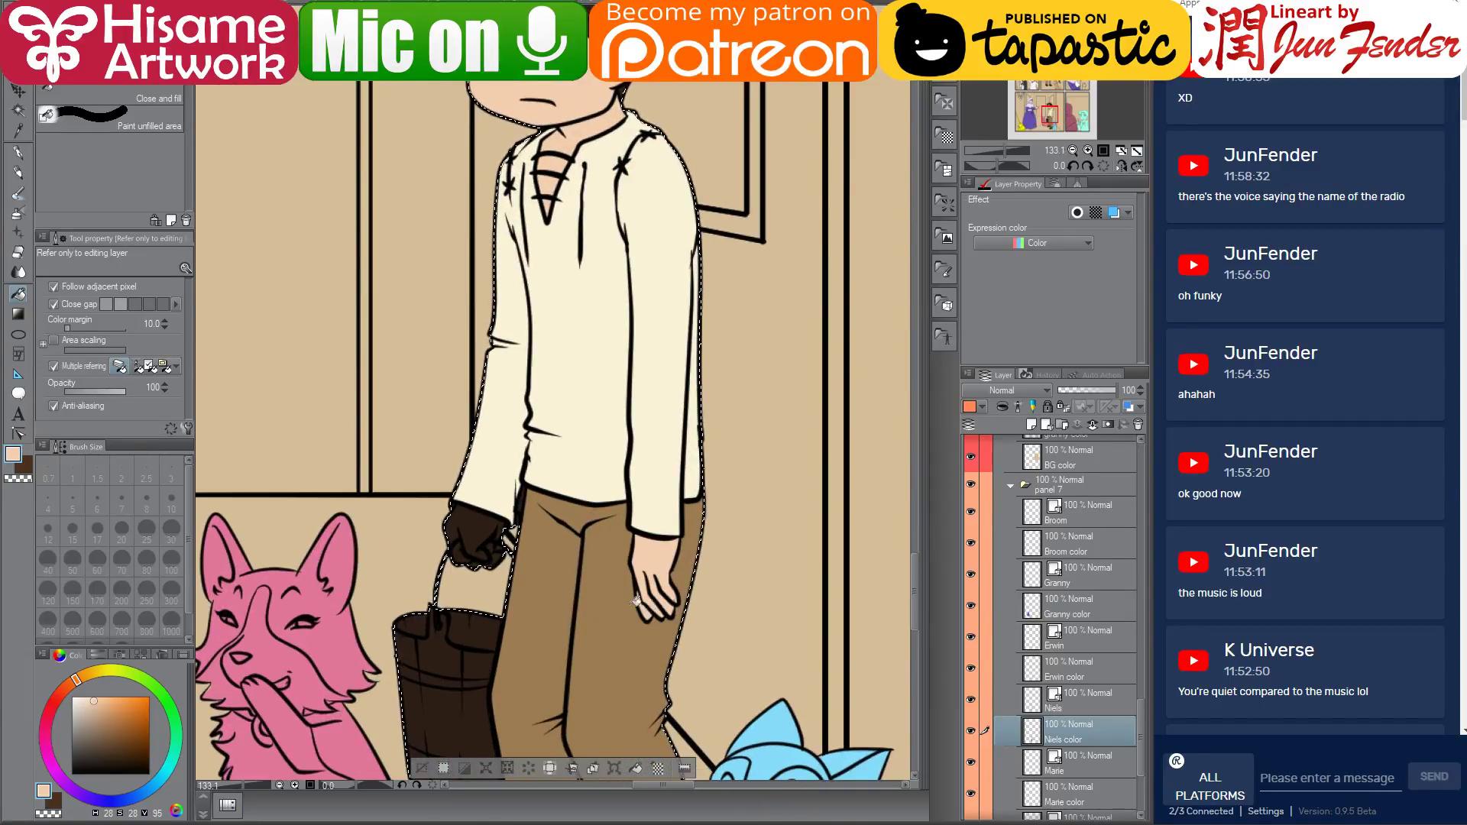
click(463, 550)
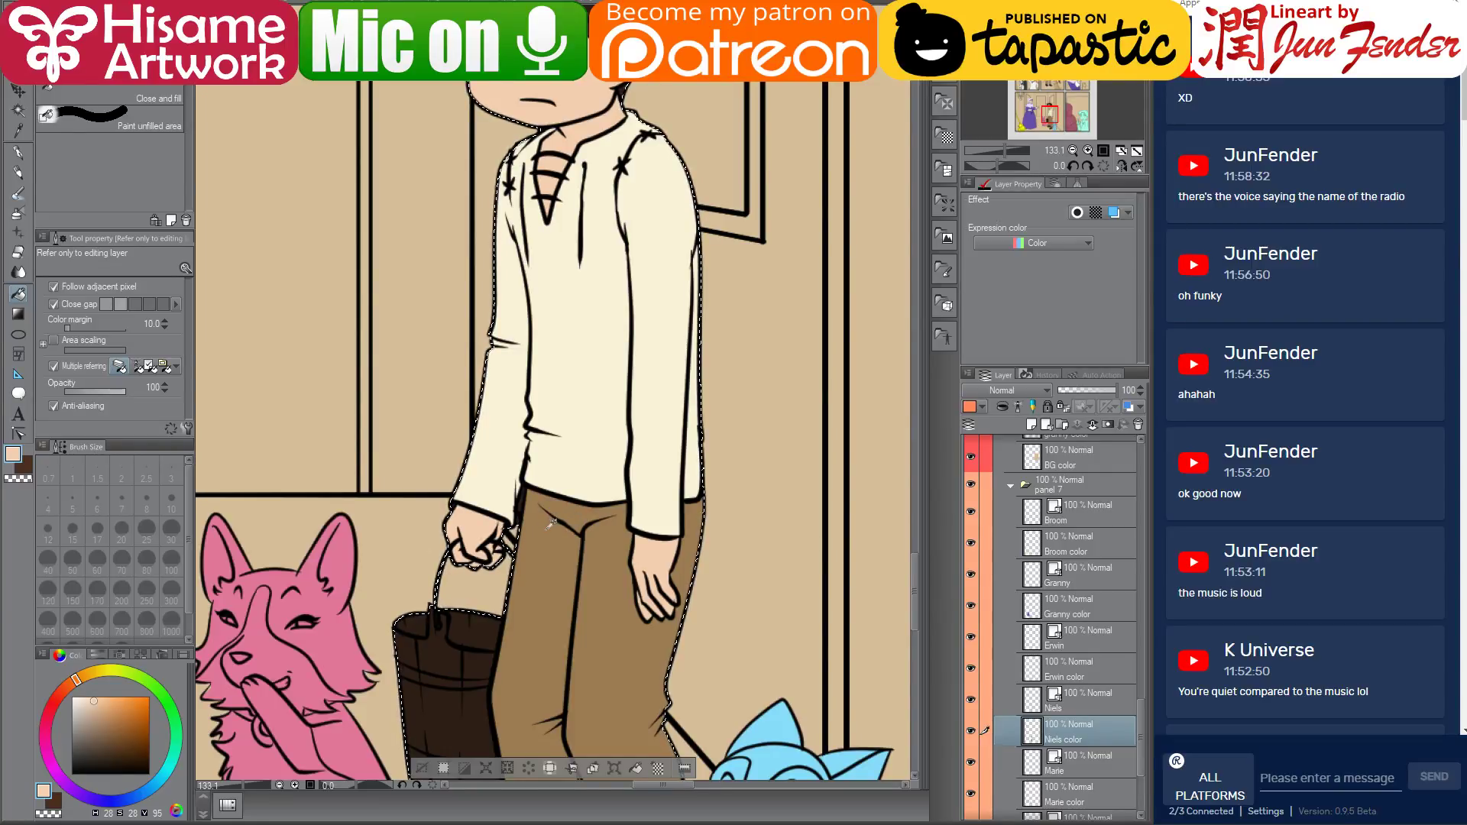
Paint the gaps between the hair strands above the boy's forehead dark brown with the G-pen at size 17, and clear the selection
scroll(504, 544, down, 2)
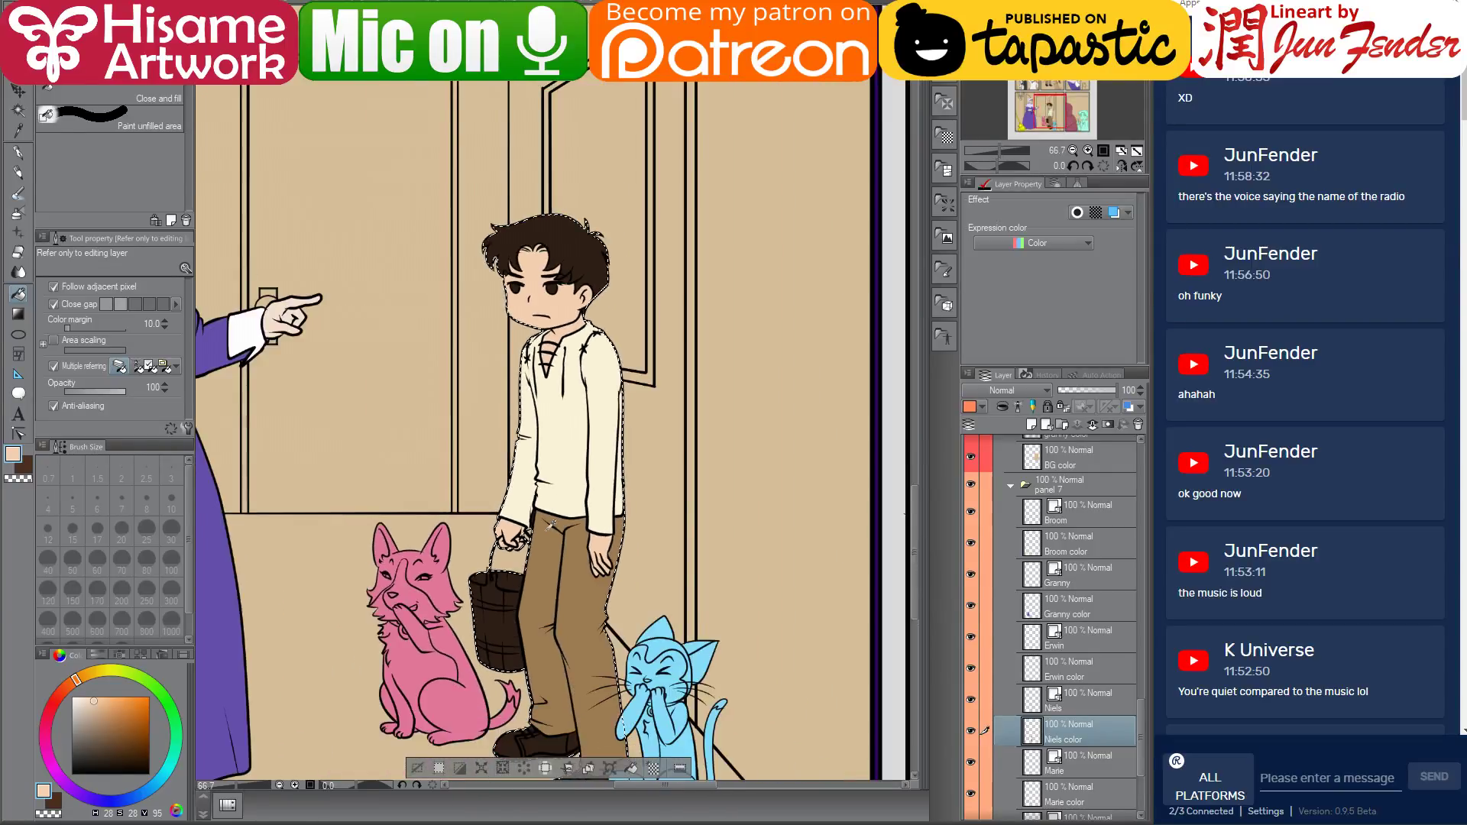
scroll(550, 525, down, 1)
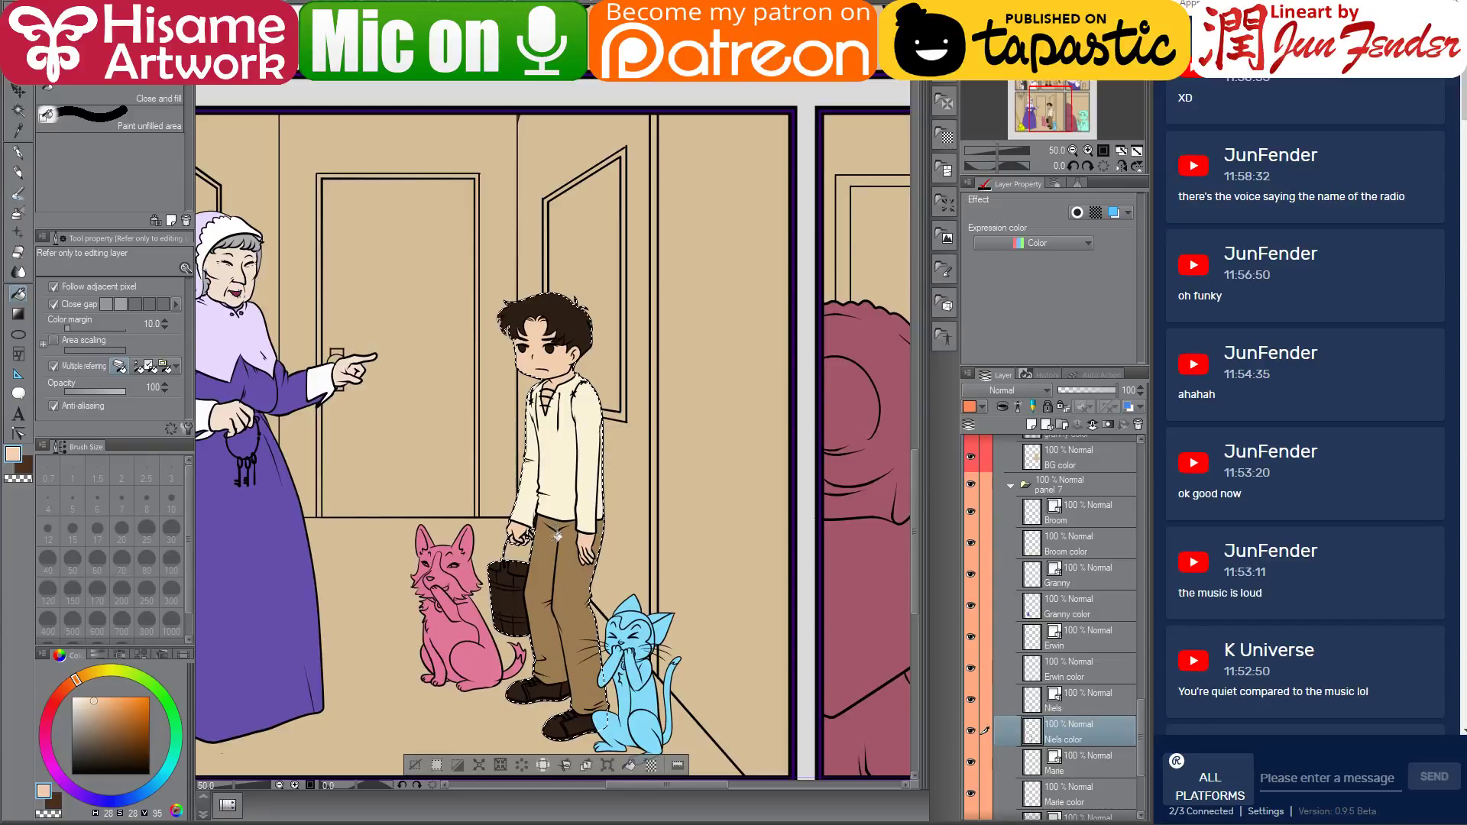
scroll(487, 547, down, 1)
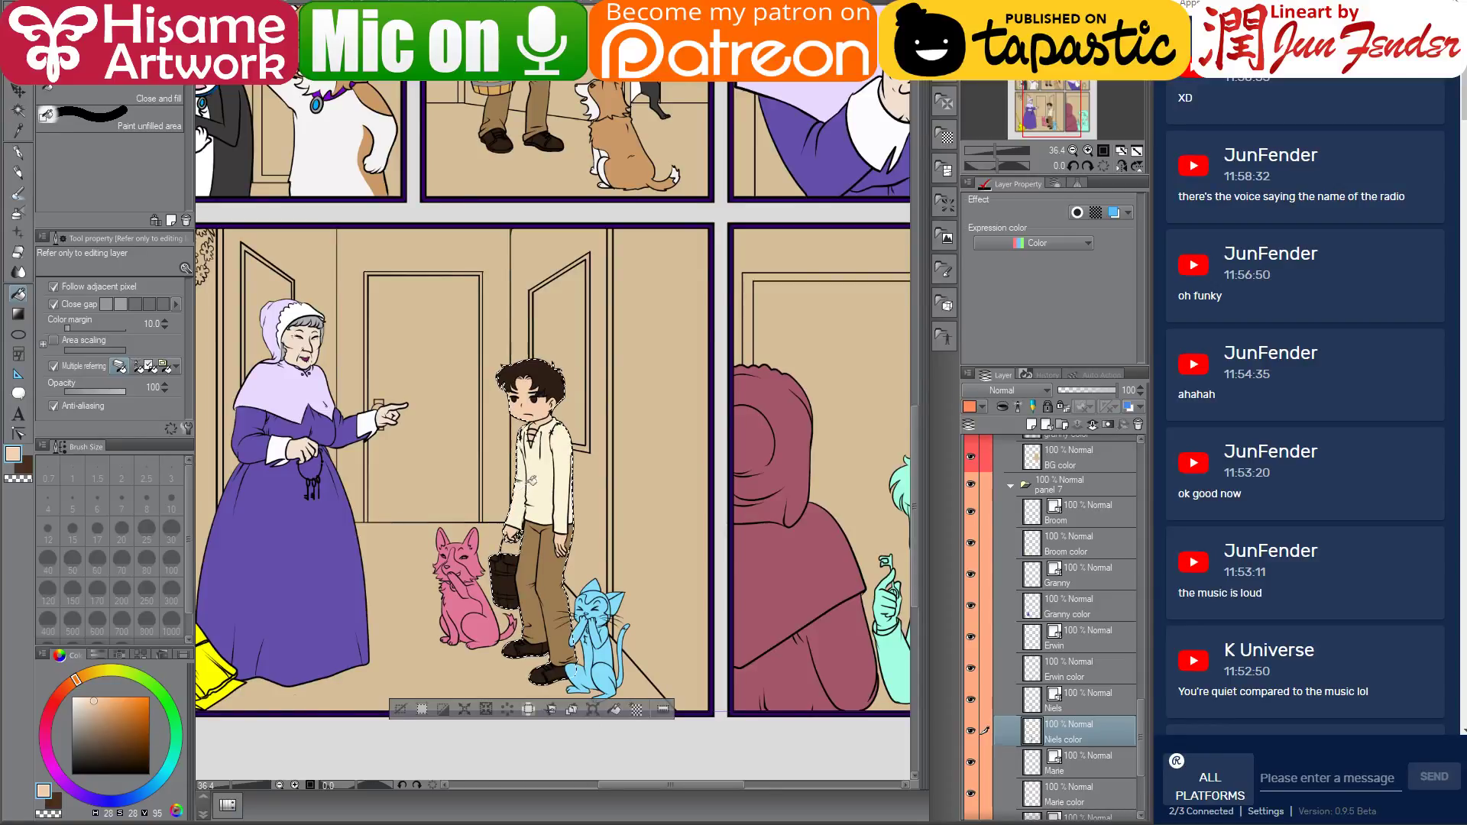
scroll(532, 364, up, 3)
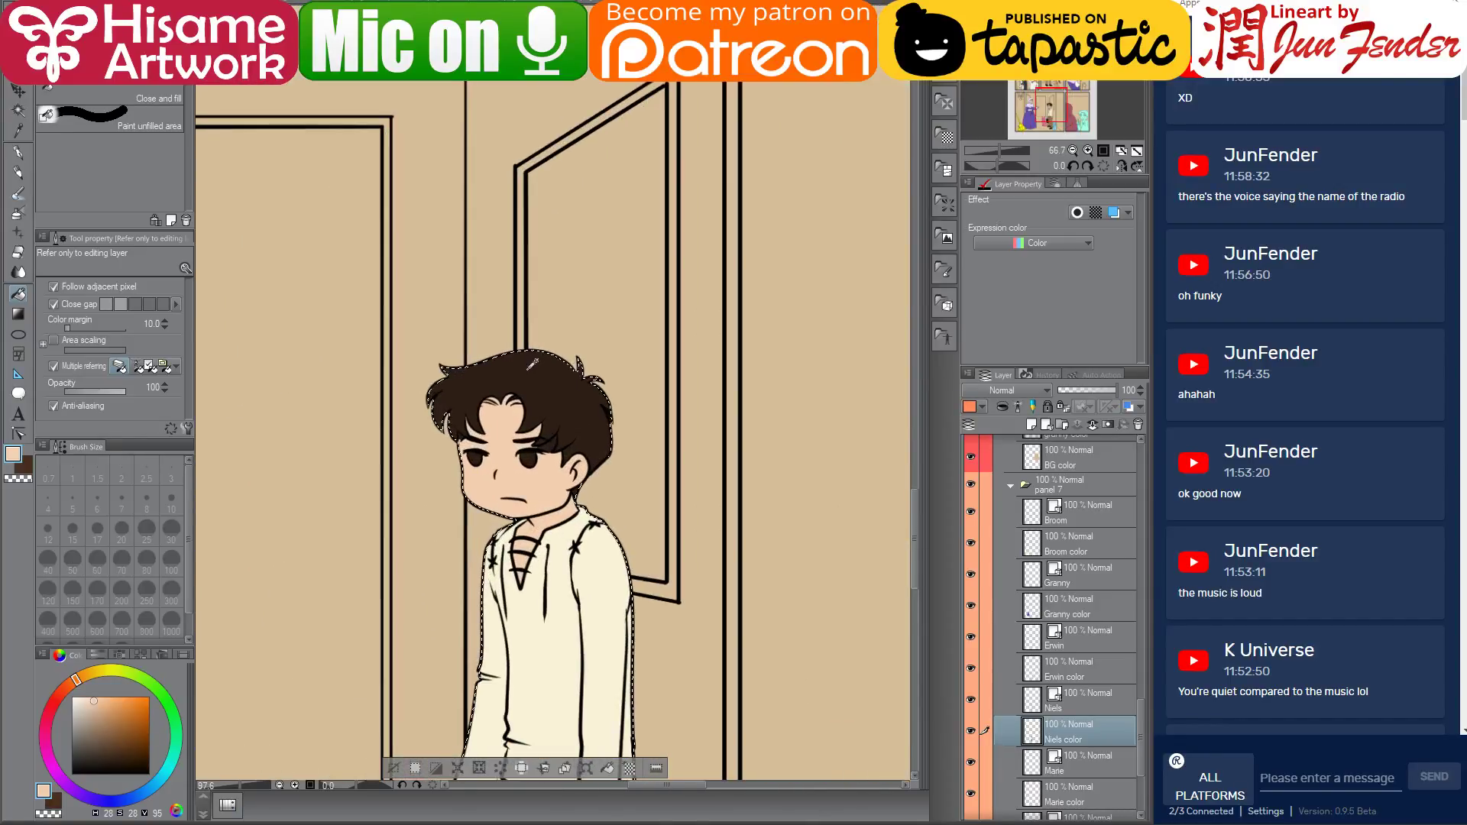
scroll(532, 364, up, 4)
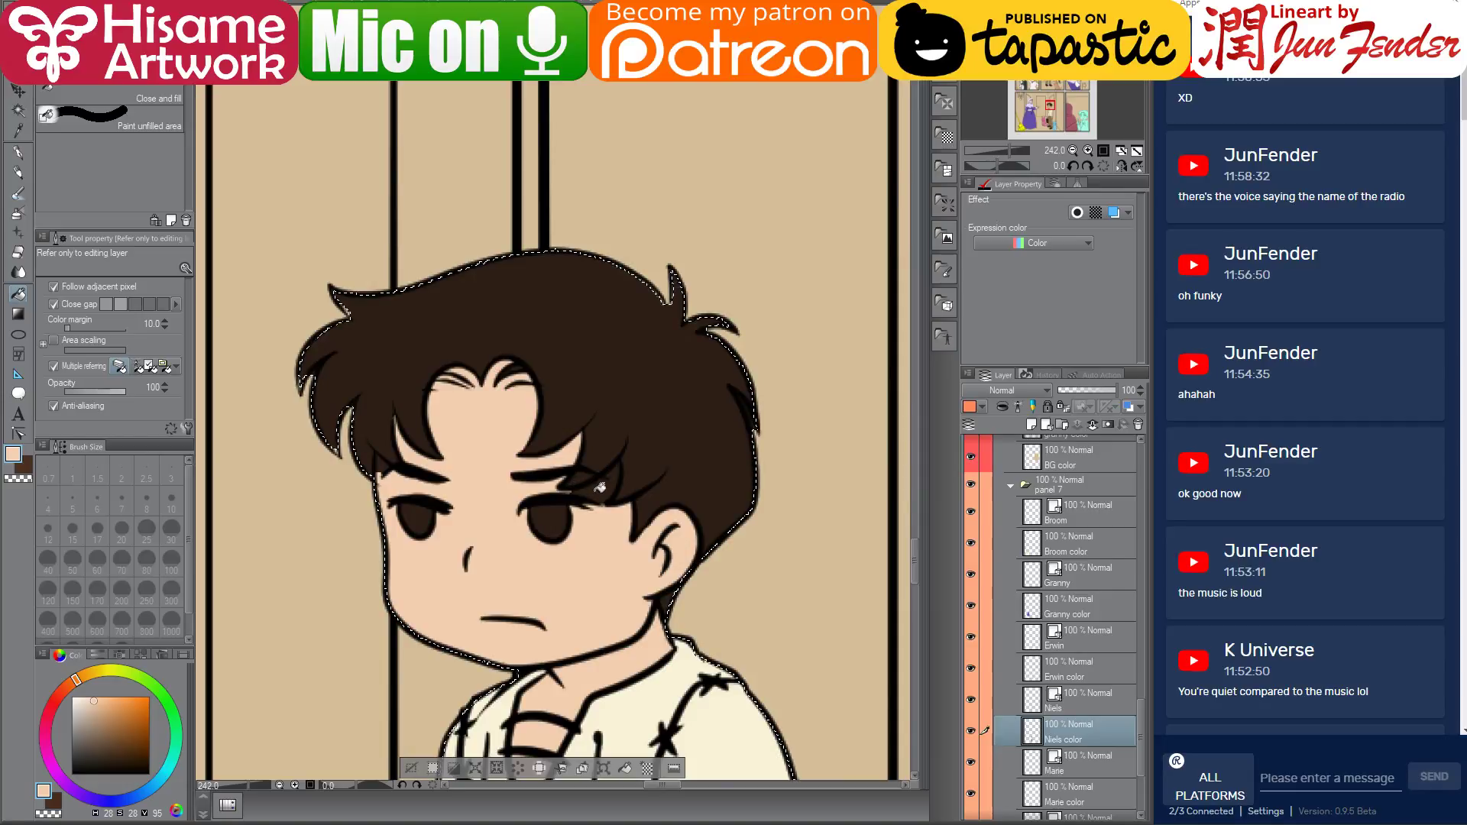
click(23, 155)
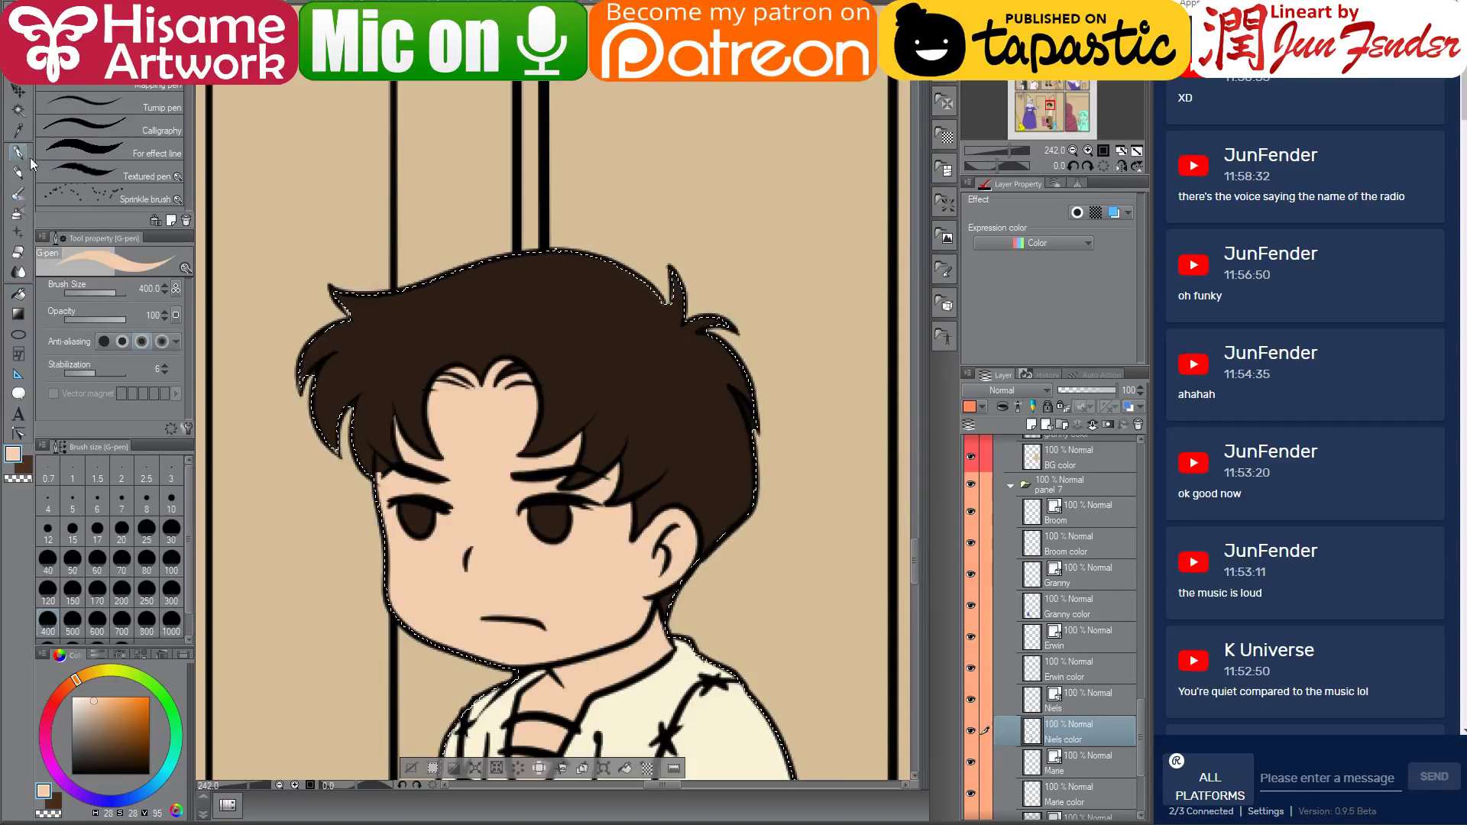
alt+click(476, 329)
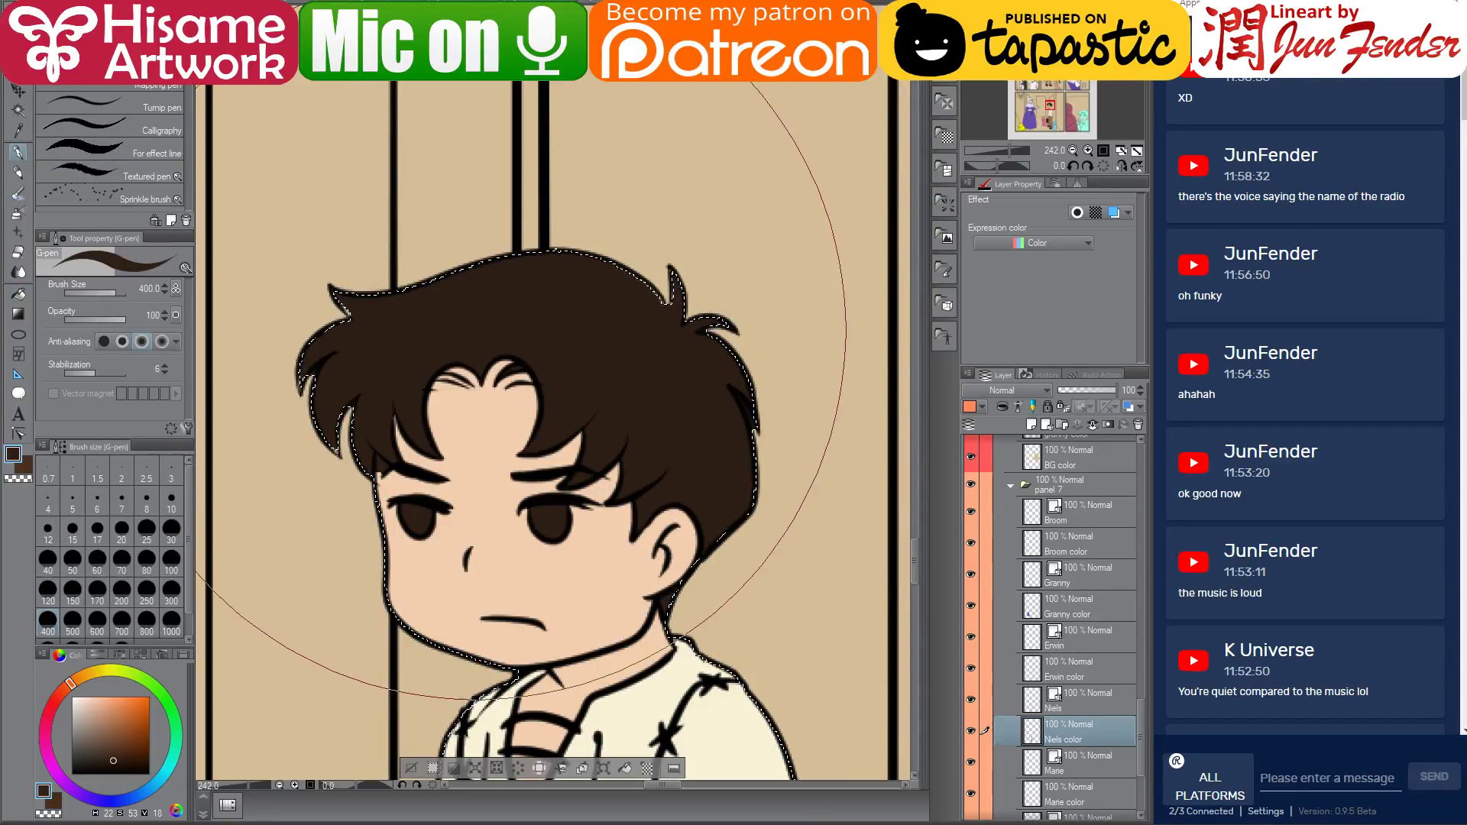
click(97, 527)
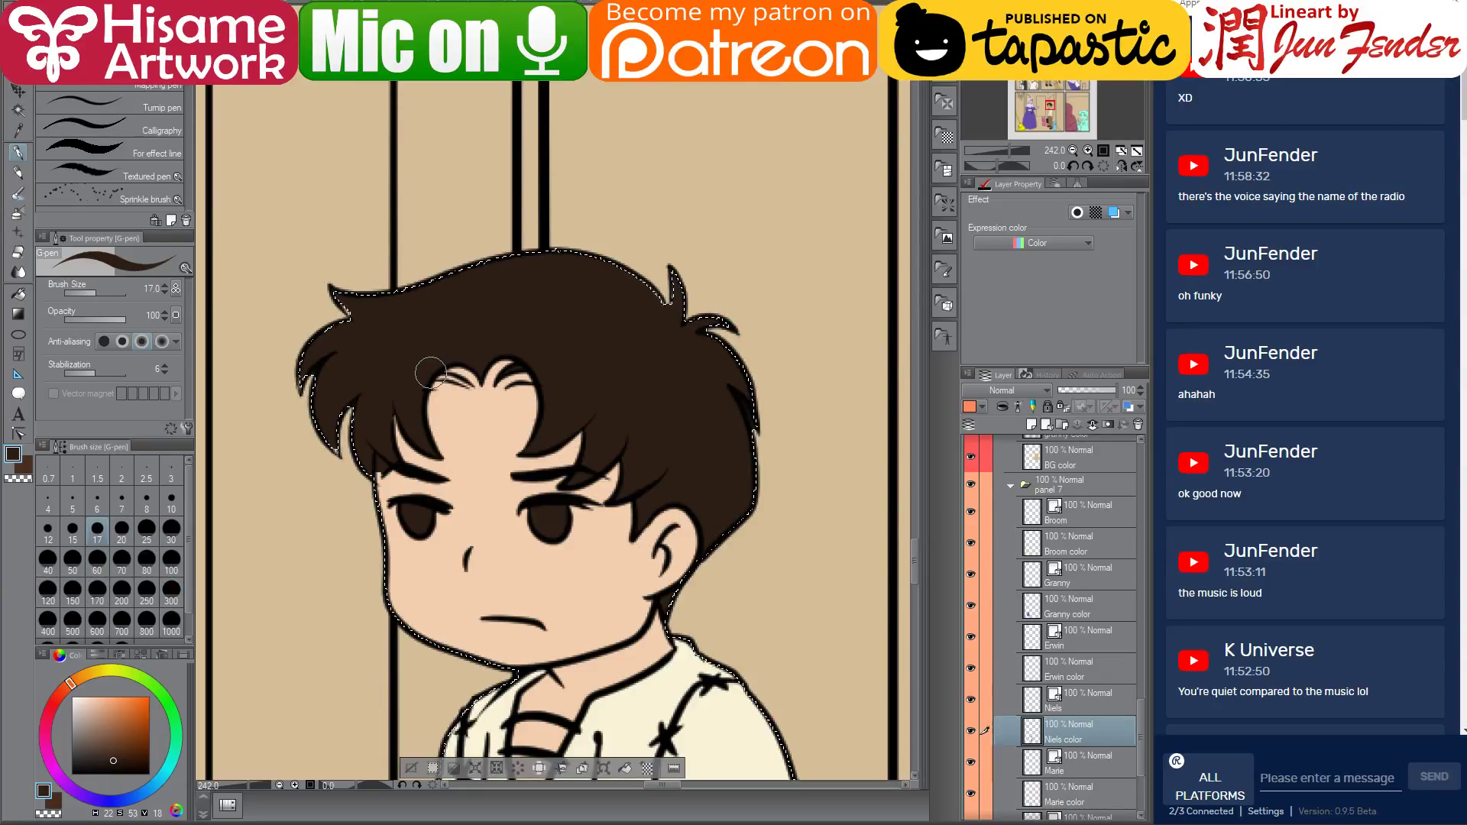
mouse_move(431, 373)
mouse_down()
mouse_move(535, 360)
mouse_move(536, 376)
mouse_move(495, 371)
mouse_up()
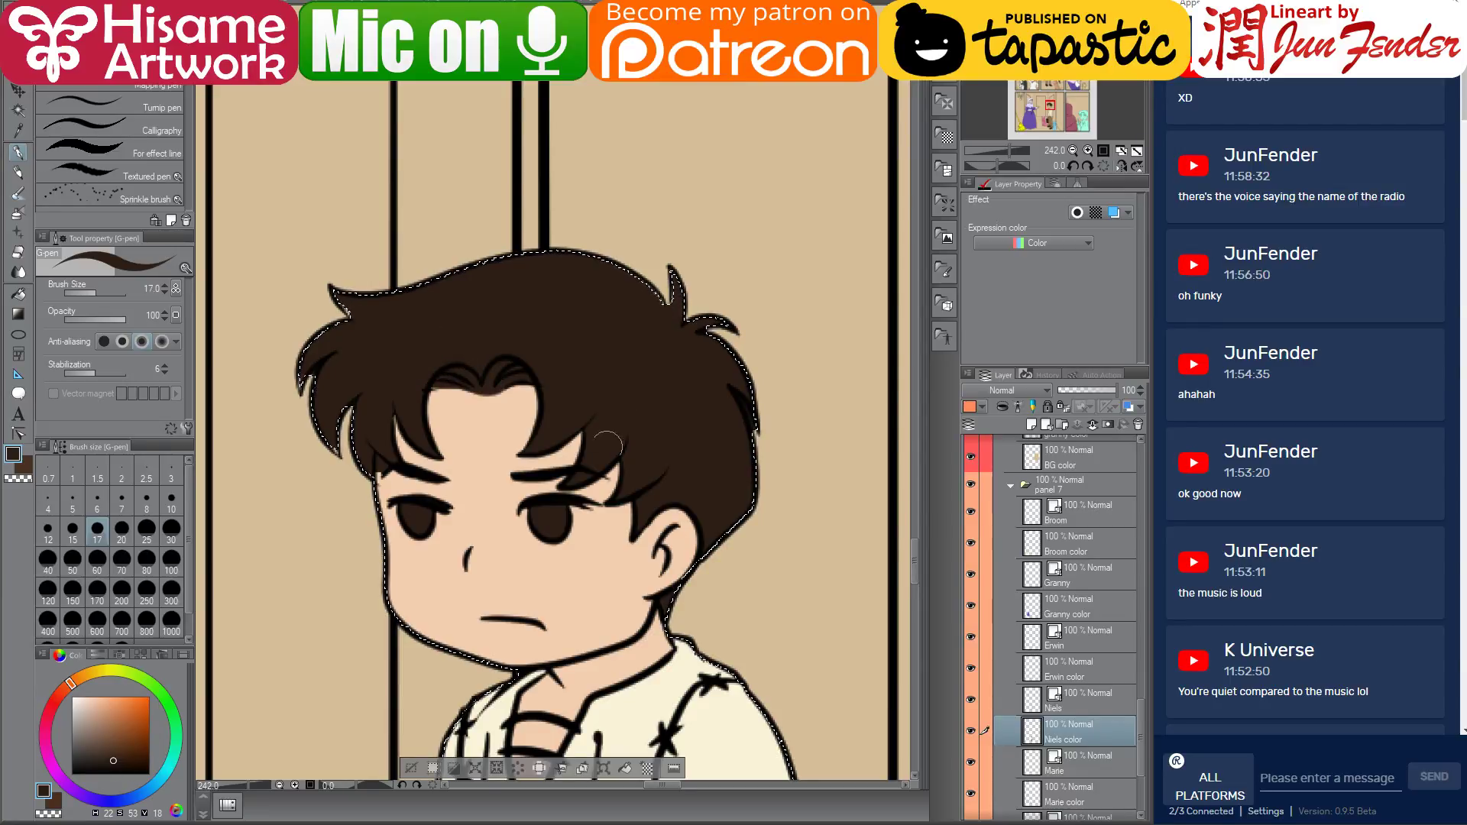
scroll(431, 347, down, 5)
scroll(580, 466, down, 5)
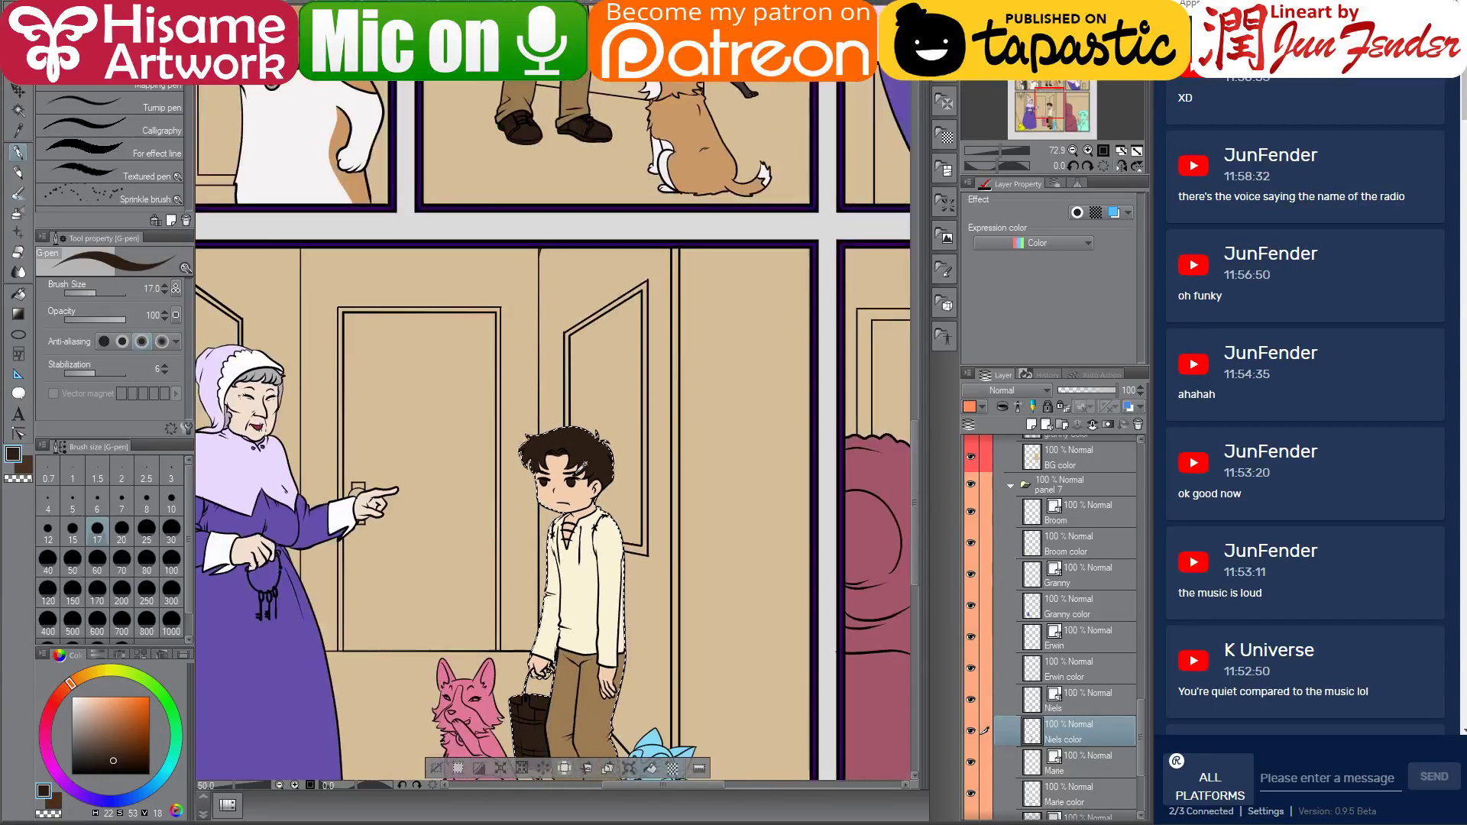
drag(632, 485, 494, 434)
key(ctrl+d)
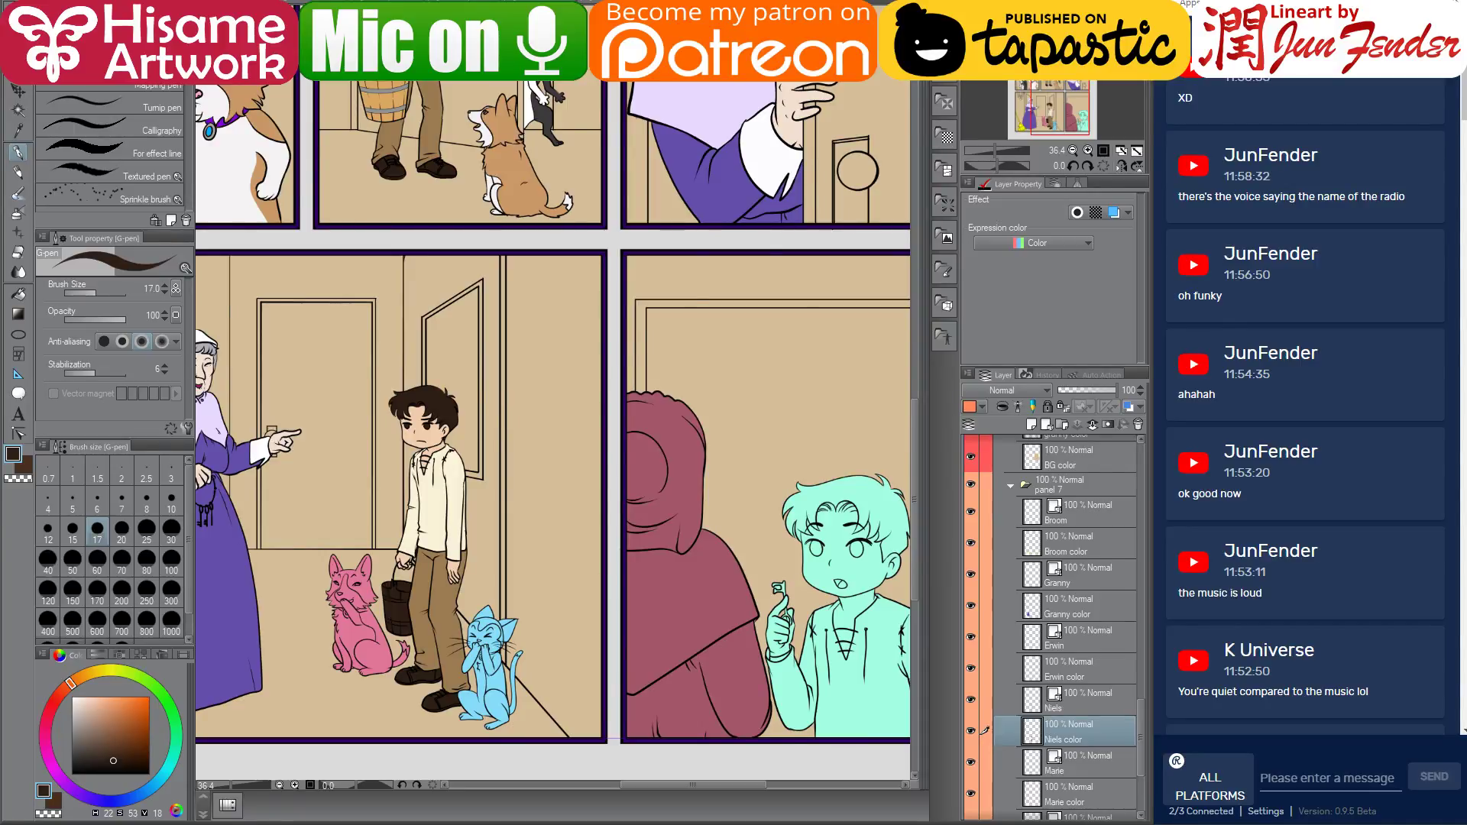
Make the granny's colour layer in panel 8 active and load its painted area as a selection
scroll(644, 459, down, 2)
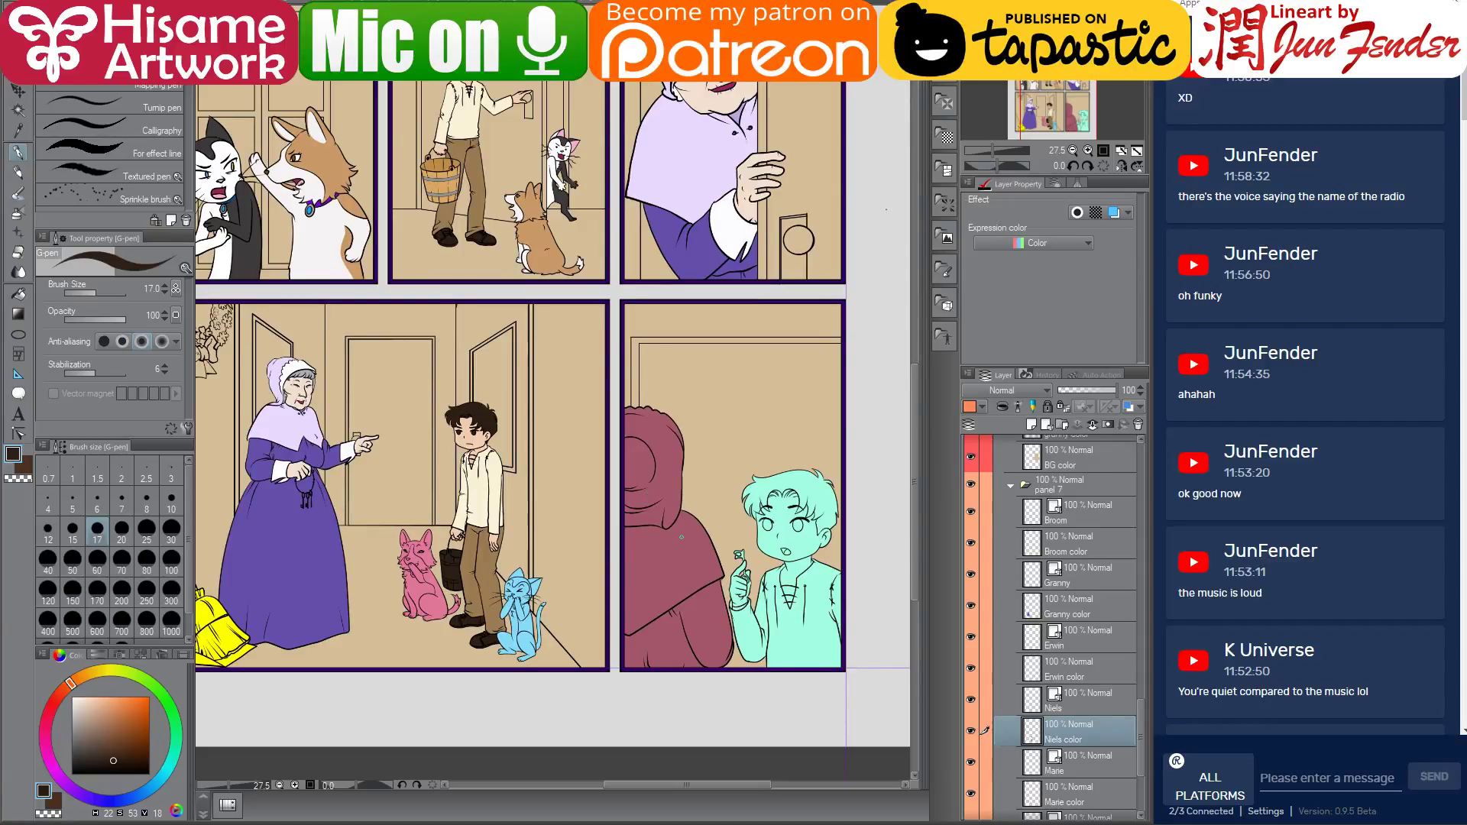
key(alt+v)
key(Escape)
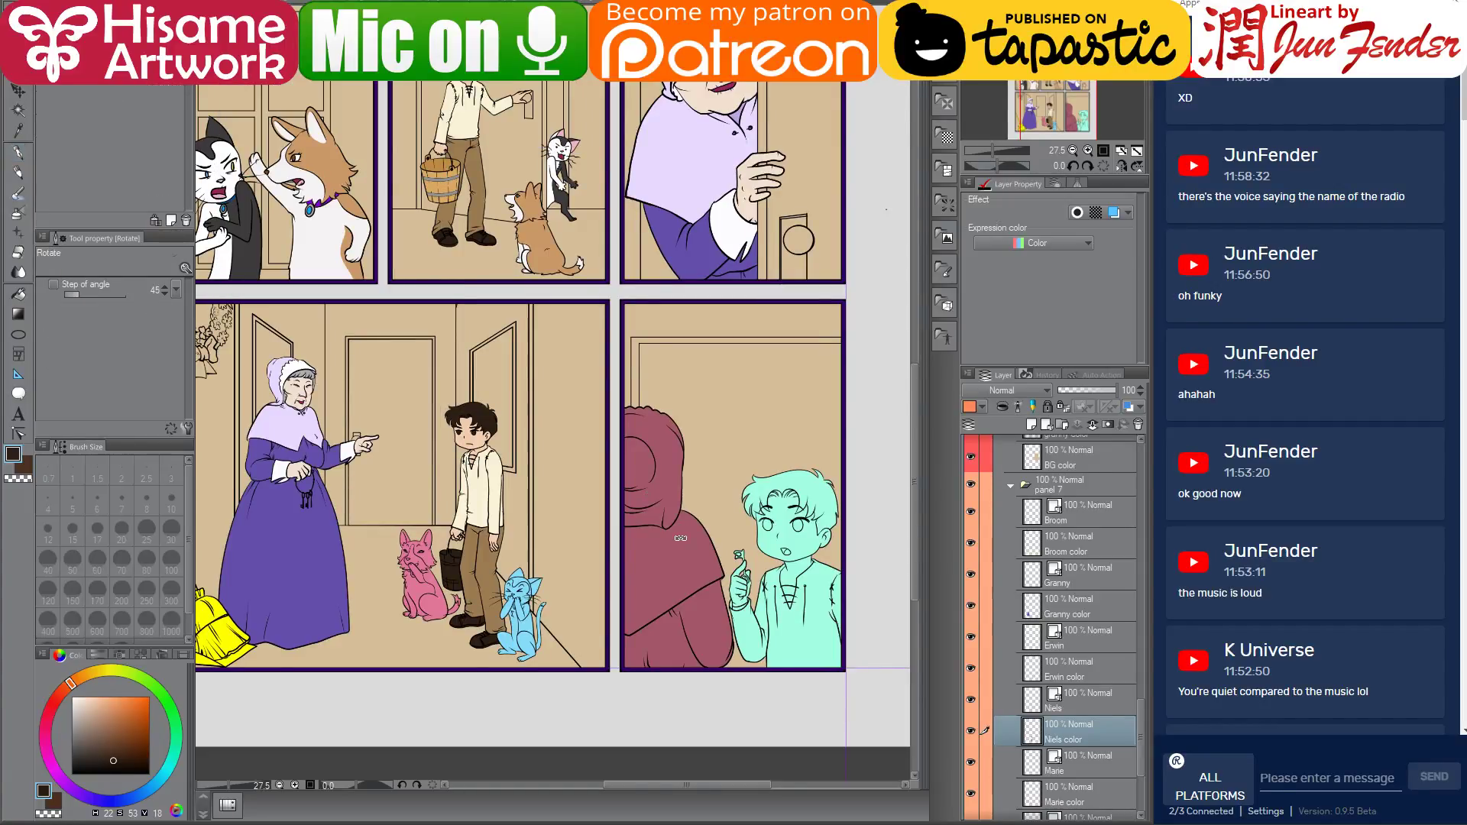
ctrl+shift+click(680, 537)
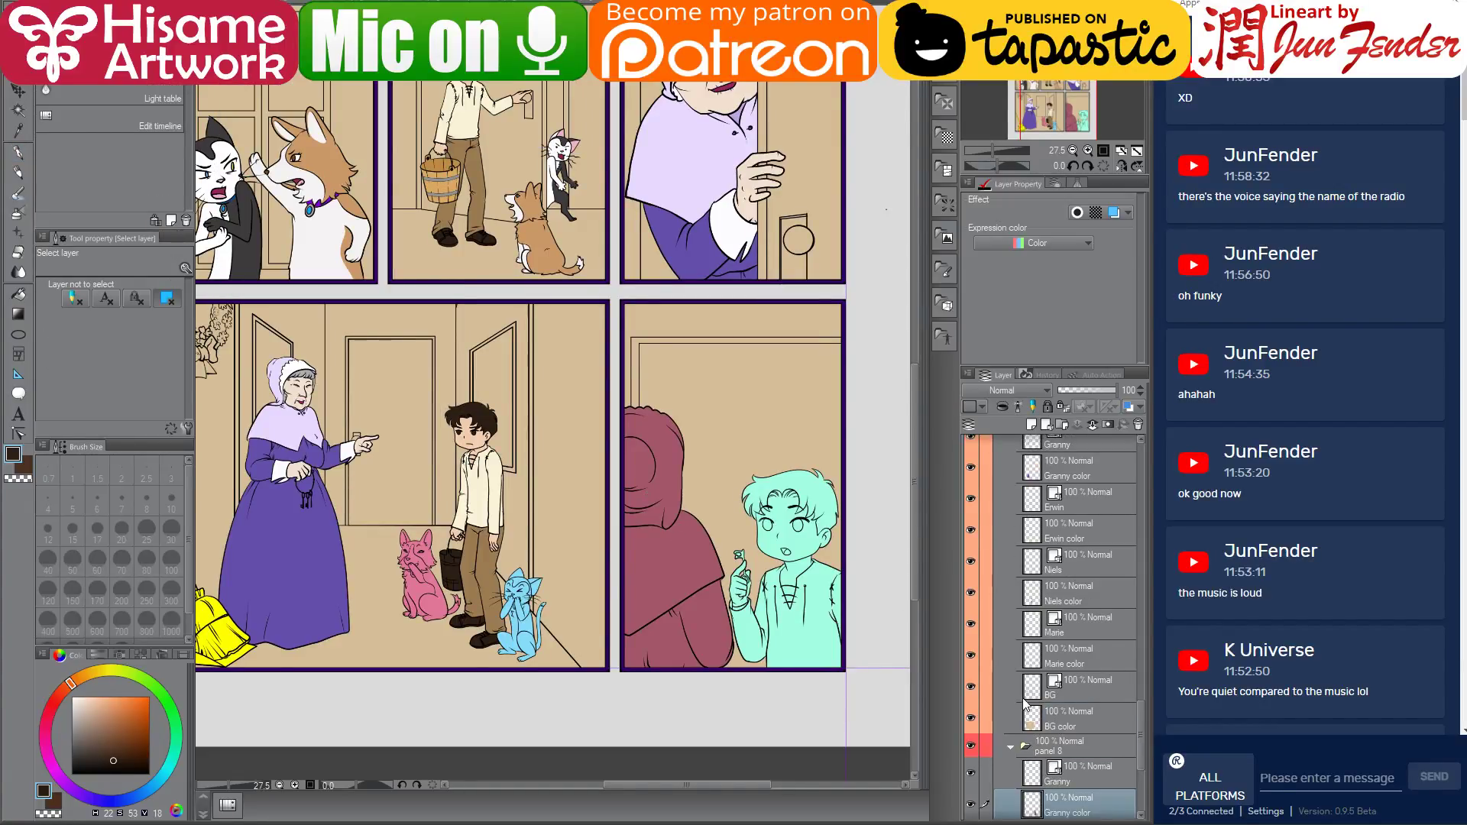
scroll(1037, 741, down, 2)
ctrl+click(1032, 762)
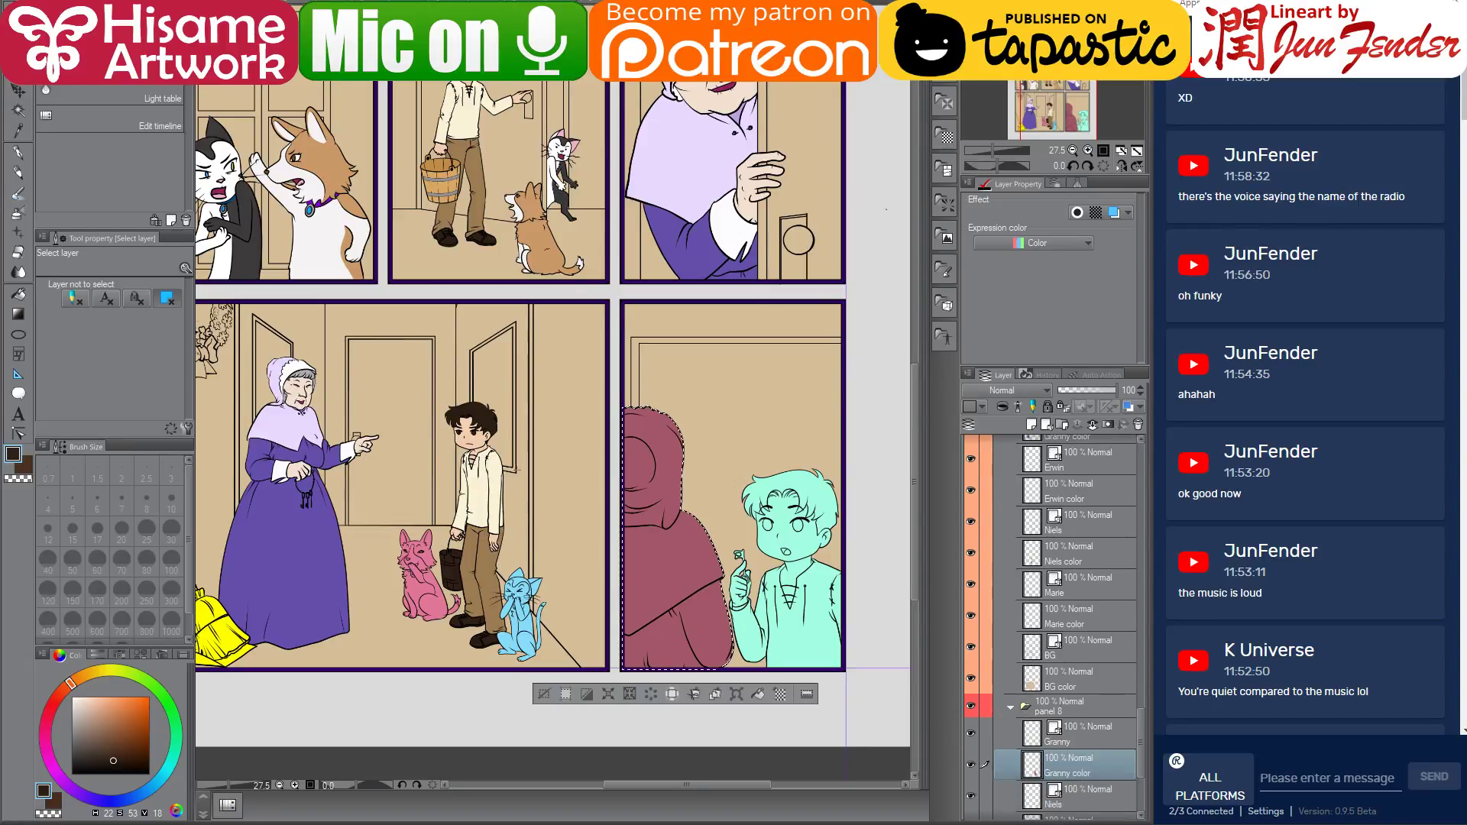
Sample the light lilac of the granny's cape in panel 6 and paint her whole selected figure in panel 8 with the G-pen at size 1500
click(17, 157)
alt+click(709, 161)
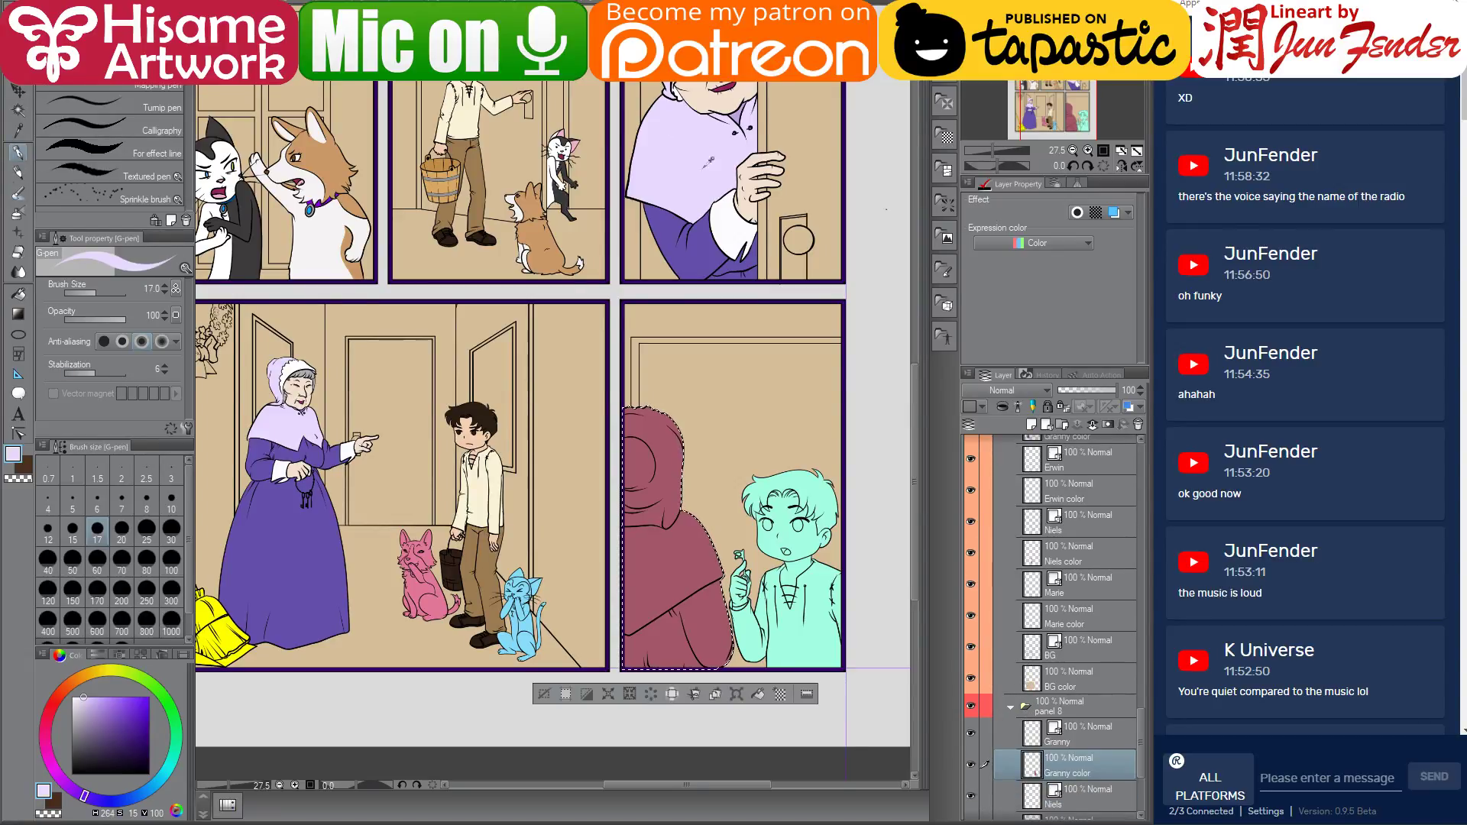
key(bracketright)
key(bracketright)
key(bracketright)
key(bracketright)
key(bracketright)
key(bracketright)
key(bracketright)
key(bracketright)
key(bracketright)
key(bracketright)
key(bracketright)
key(bracketright)
key(bracketright)
key(bracketright)
key(bracketright)
key(bracketright)
key(bracketright)
key(bracketright)
key(bracketright)
key(bracketright)
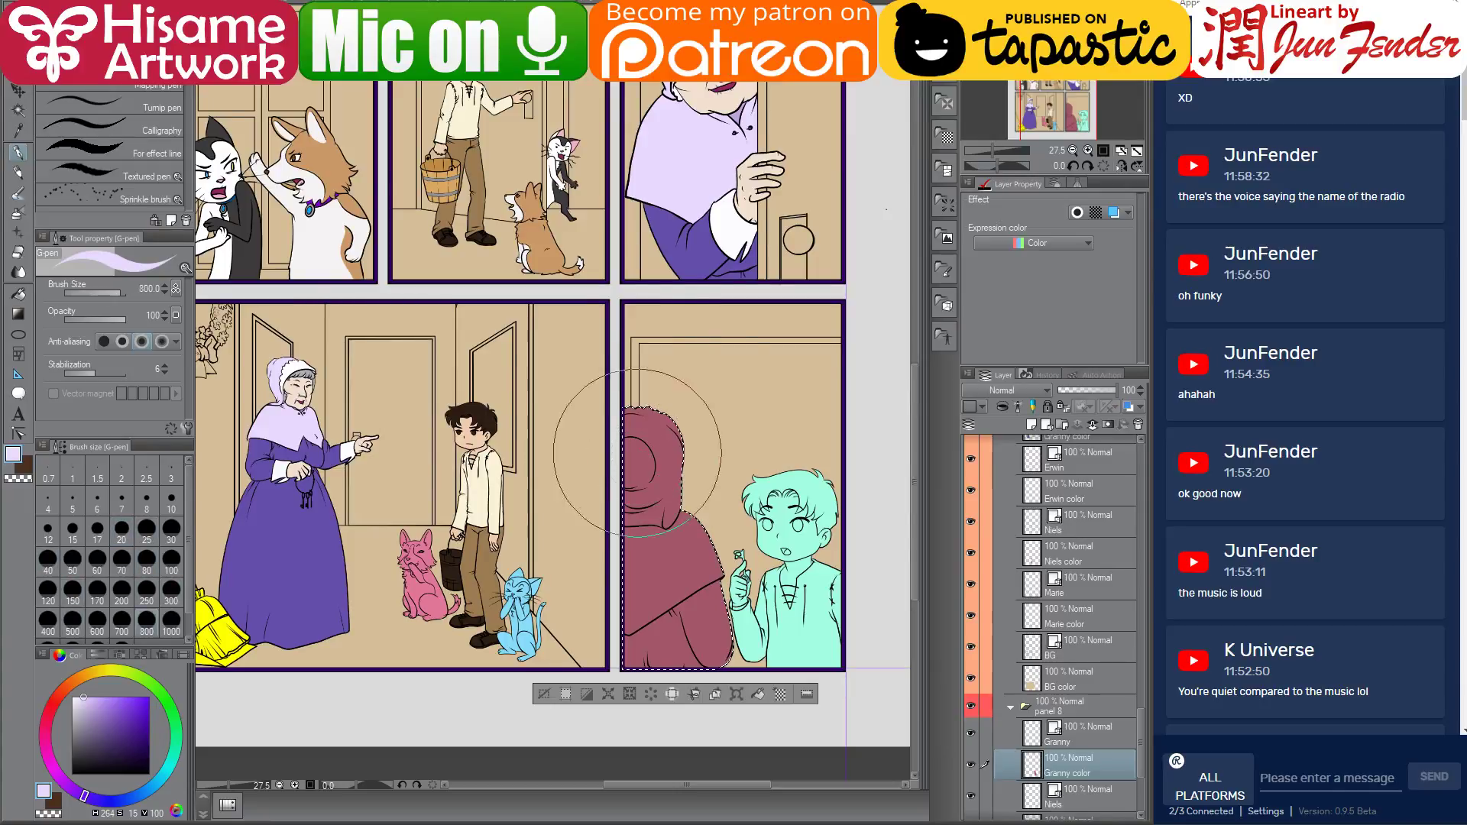
click(643, 480)
click(634, 550)
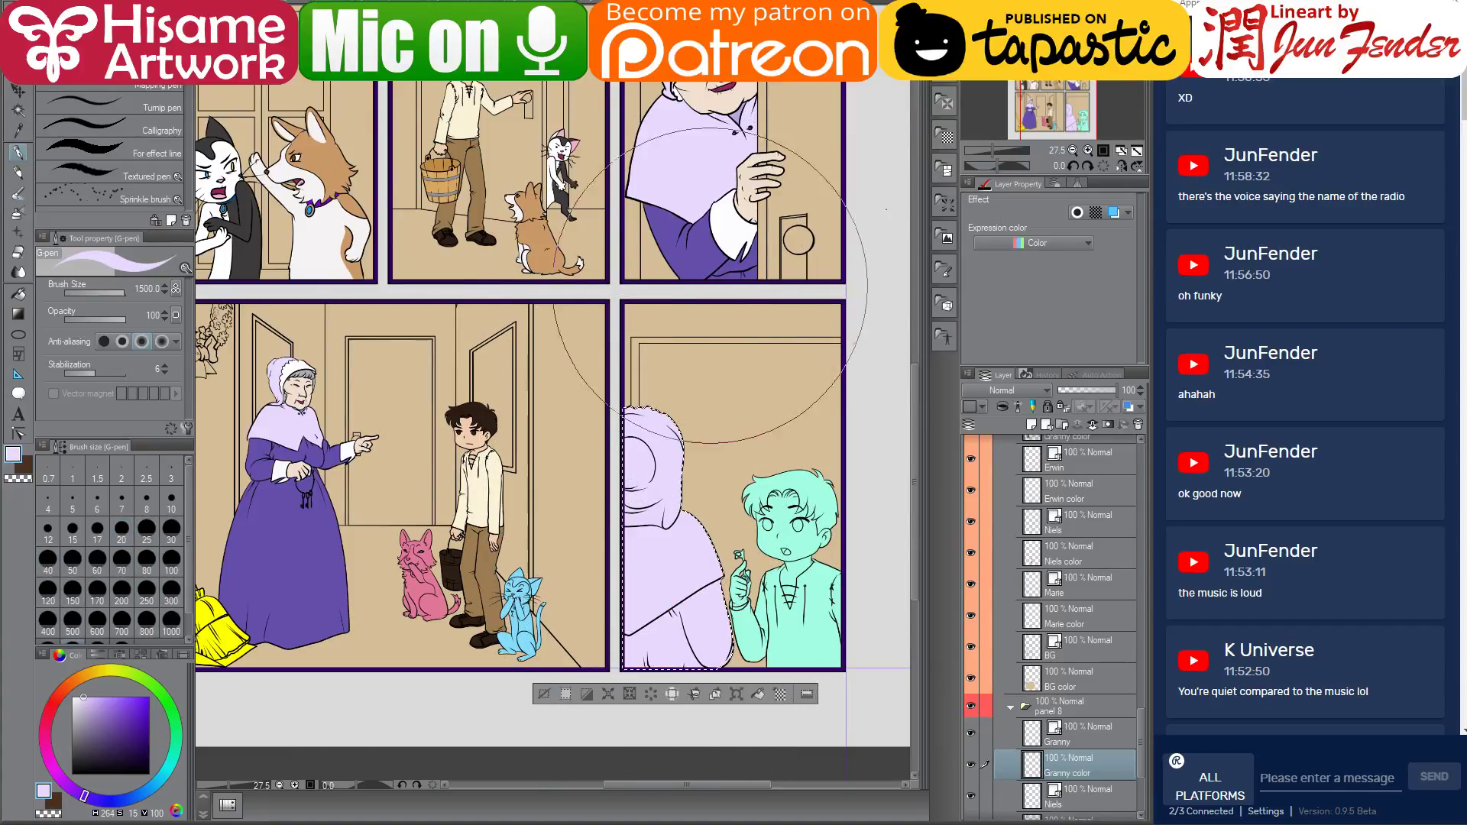
Sample the dress purple from panel 6, paint the selected granny in panel 8 with it, and refill her bonnet and cape with light lilac
alt+click(698, 252)
click(649, 534)
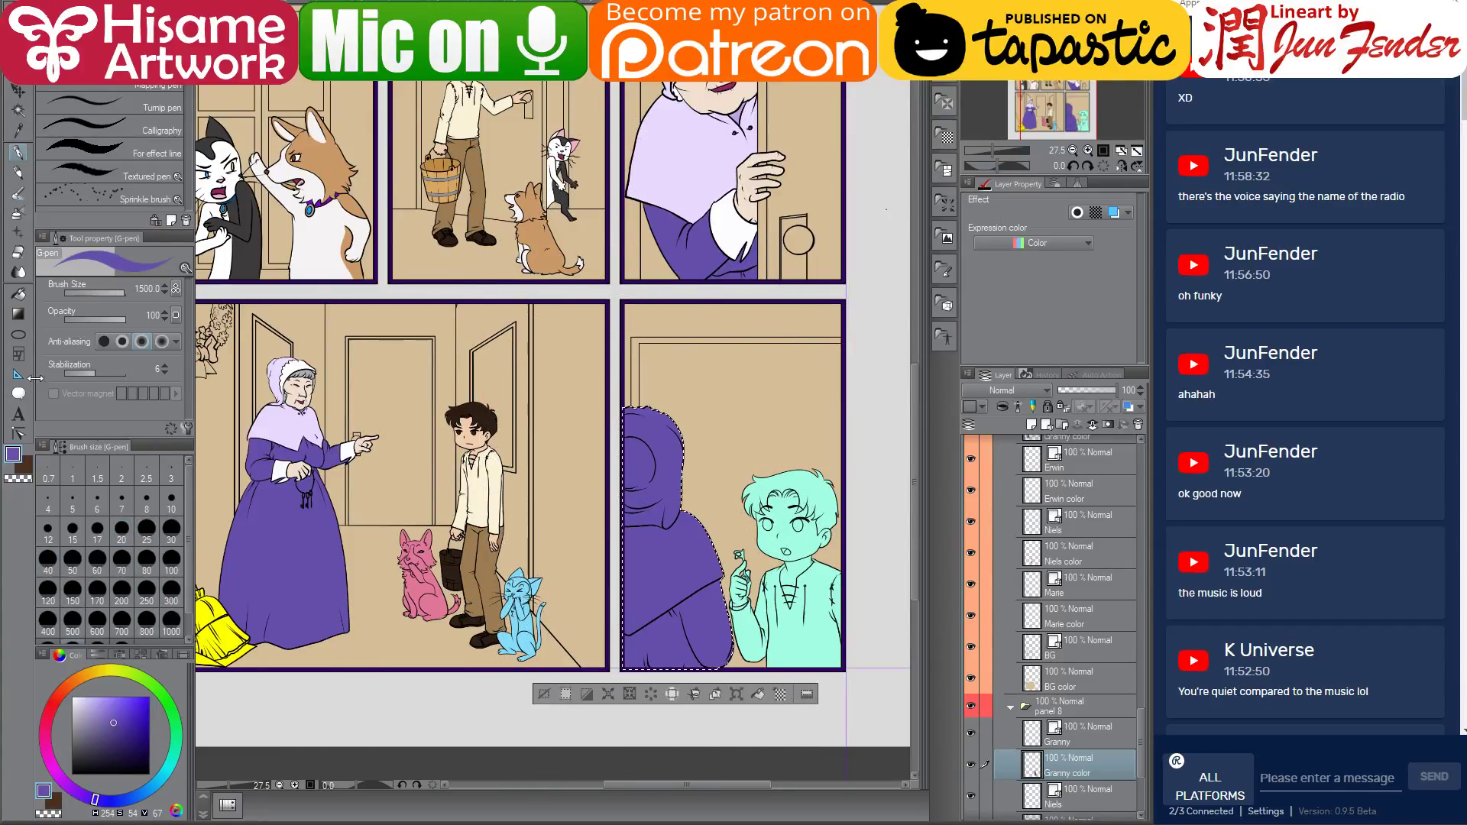
click(18, 294)
alt+click(812, 138)
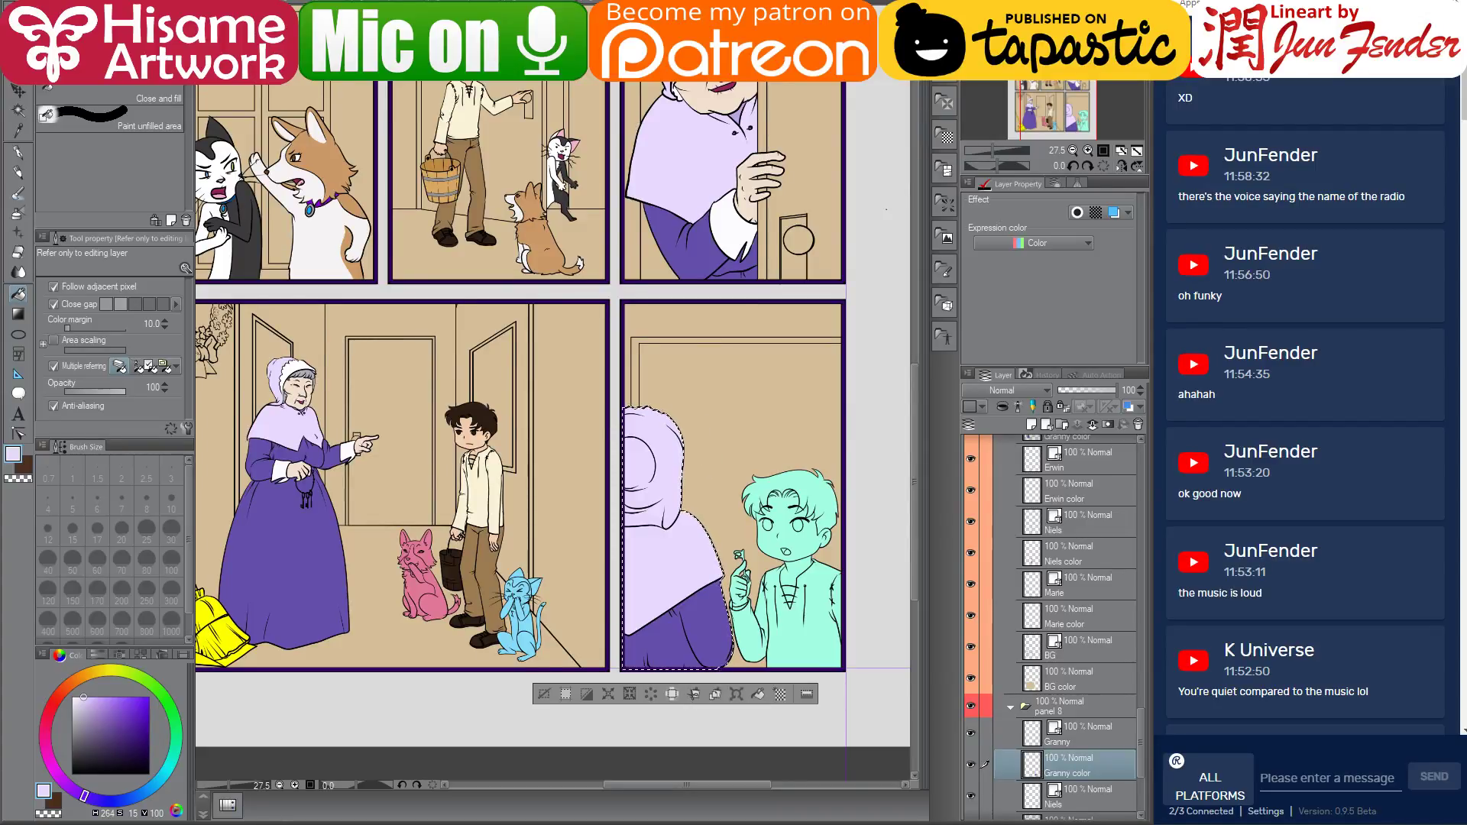
Sample the white of the granny's cuff in panel 6, paint her bonnet's scalloped rim in panel 8 with the G-pen at size 50, and deselect
alt+click(732, 228)
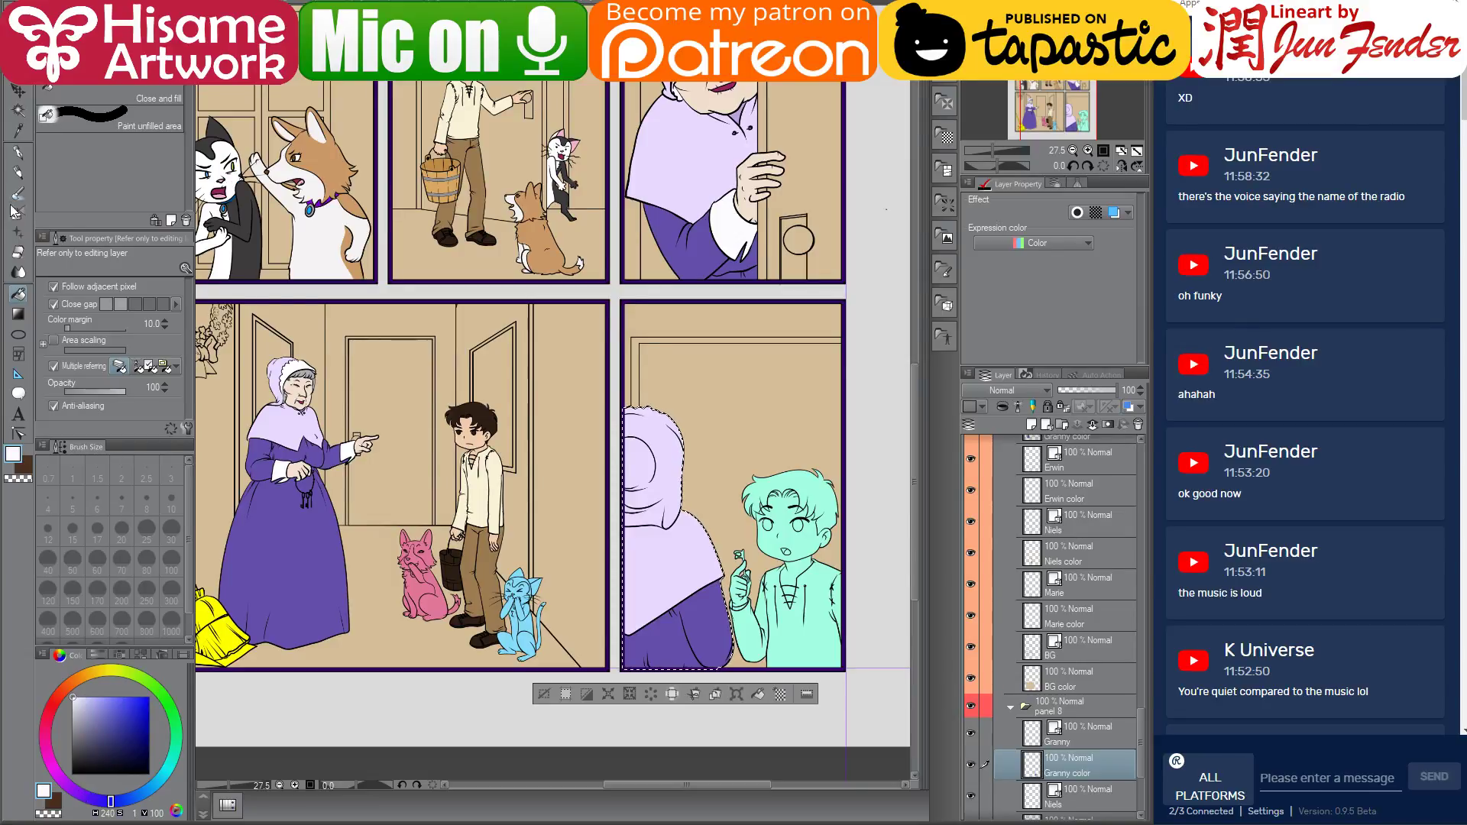
click(18, 152)
scroll(667, 446, up, 1)
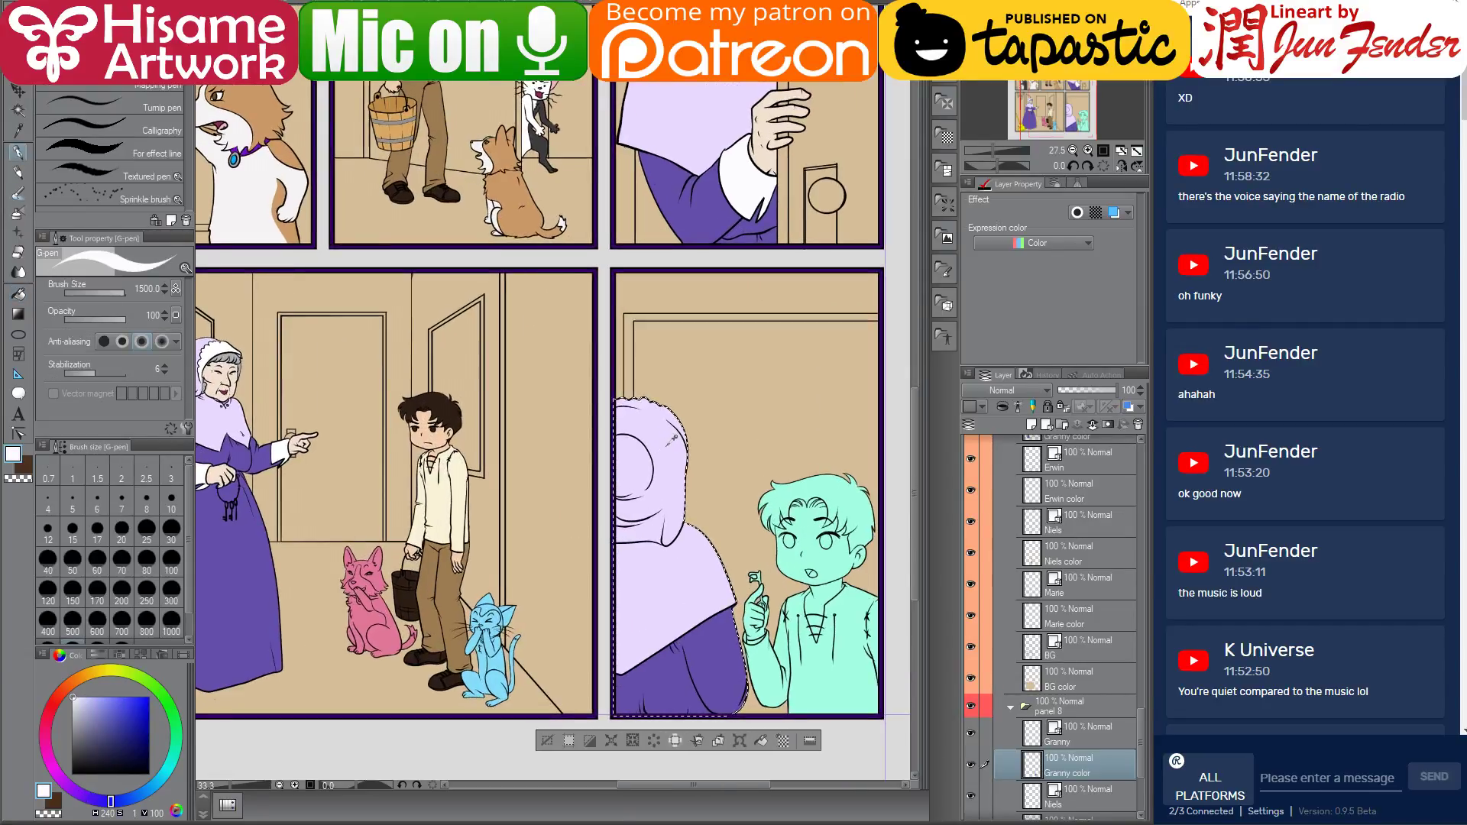
scroll(670, 442, up, 5)
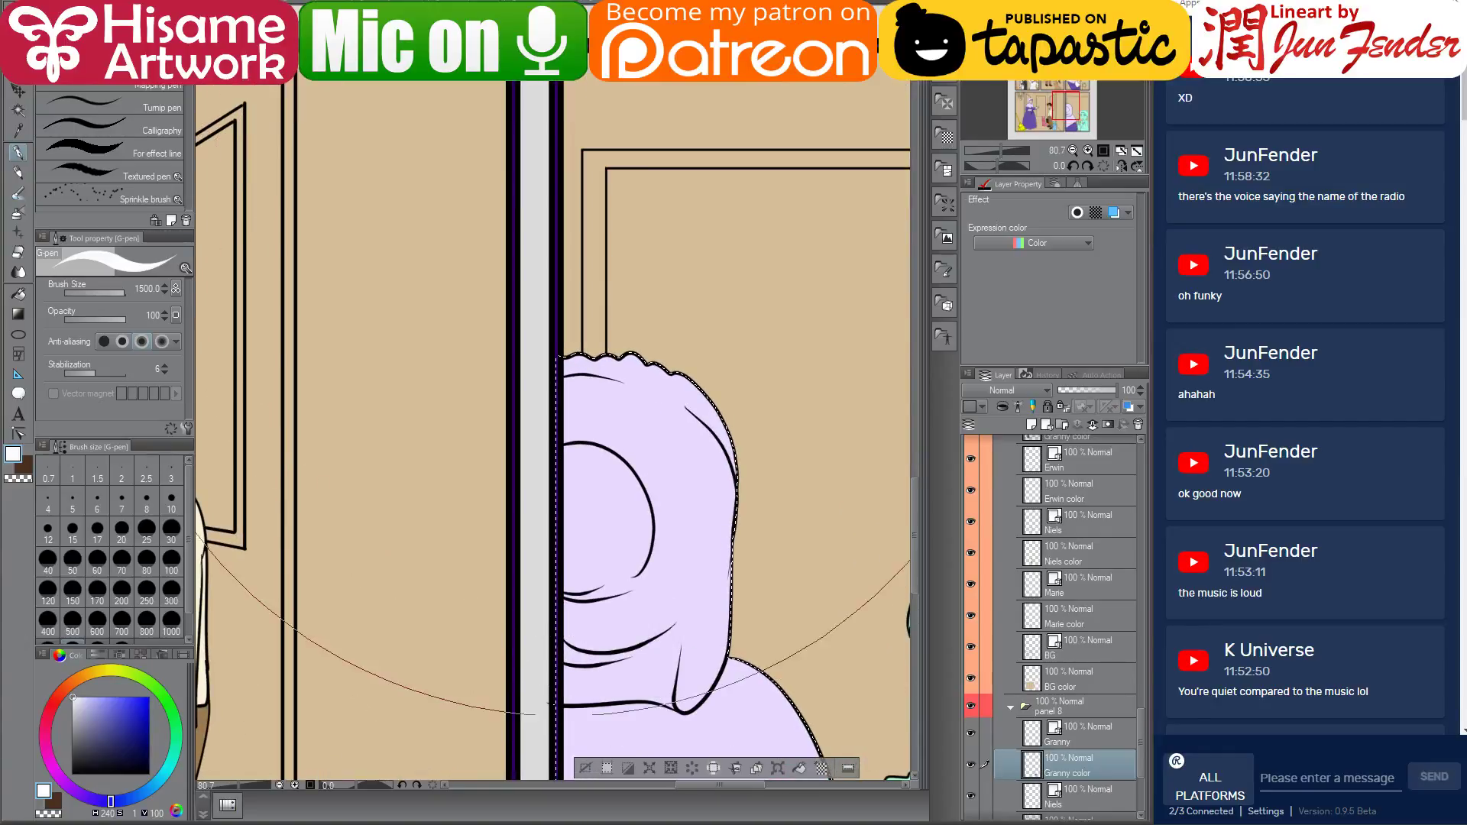
key(bracketleft)
key(bracketleft)
key(bracketleft)
key(bracketleft)
key(bracketleft)
key(bracketleft)
key(bracketleft)
key(bracketleft)
key(bracketleft)
key(bracketleft)
key(bracketleft)
key(bracketleft)
key(bracketleft)
key(bracketleft)
key(bracketleft)
key(bracketleft)
key(bracketleft)
key(bracketleft)
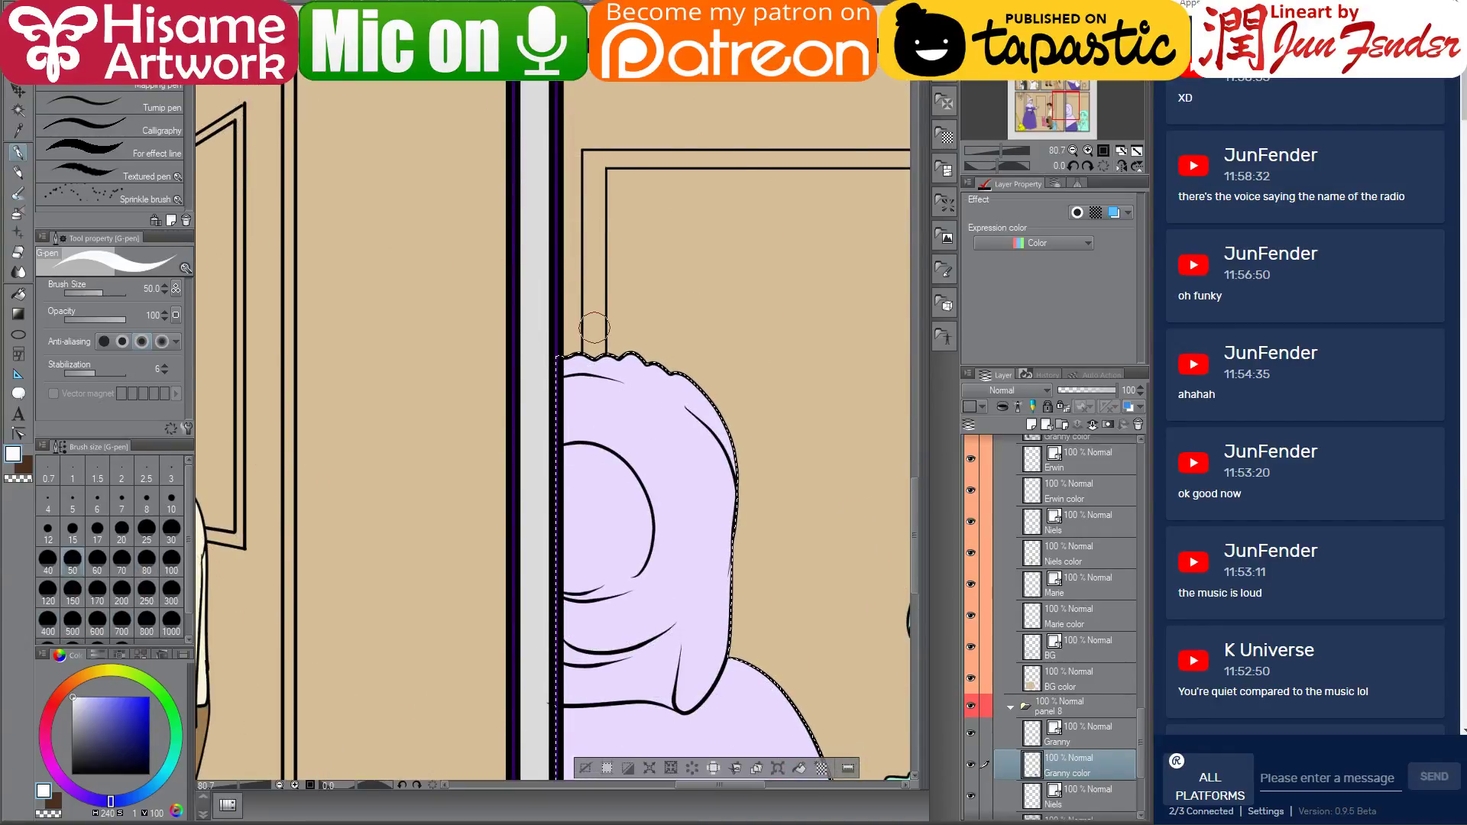
scroll(737, 414, up, 2)
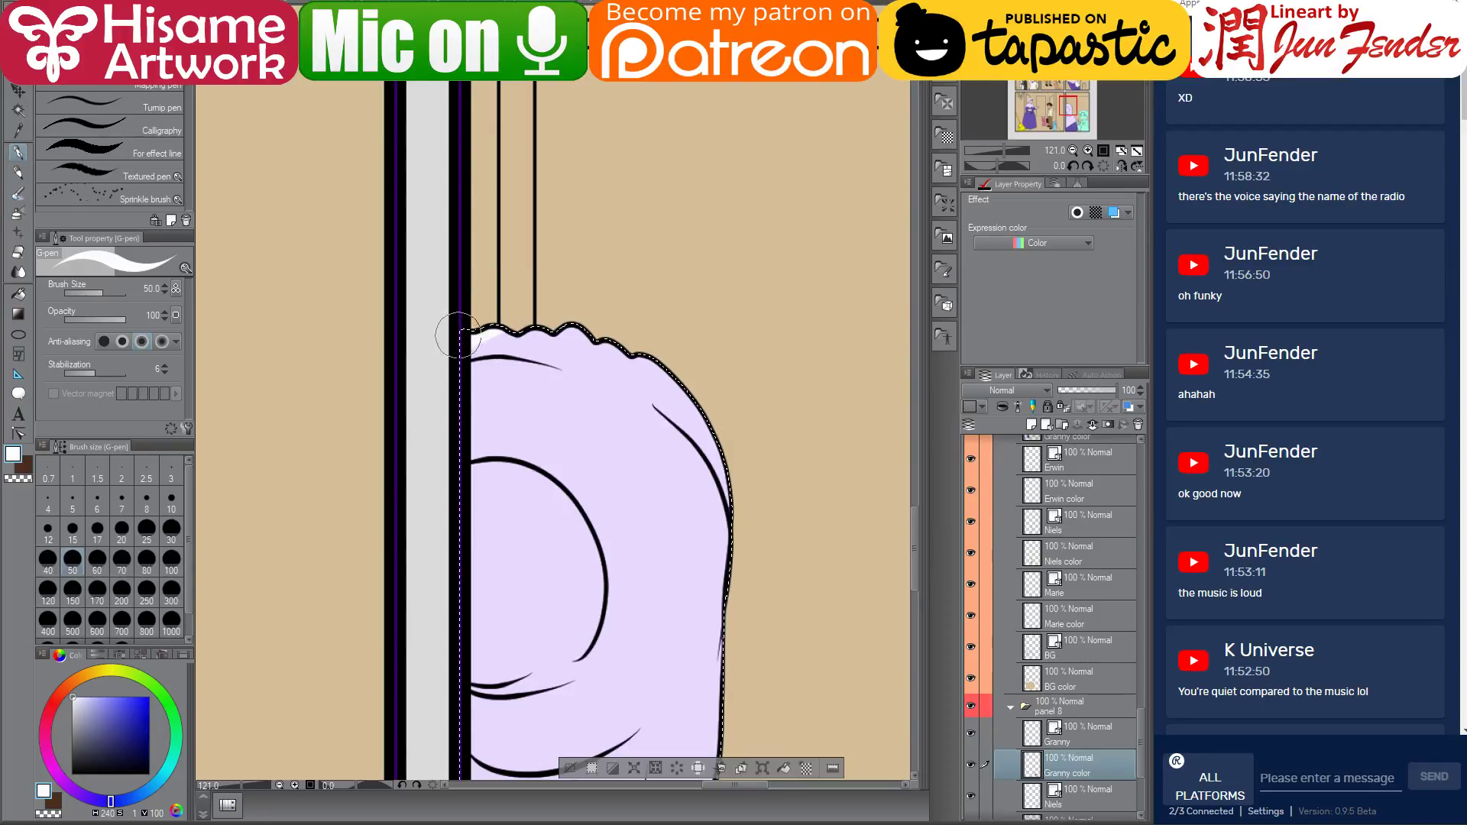
mouse_move(459, 336)
mouse_down()
mouse_move(569, 353)
mouse_move(680, 400)
mouse_move(750, 511)
mouse_up()
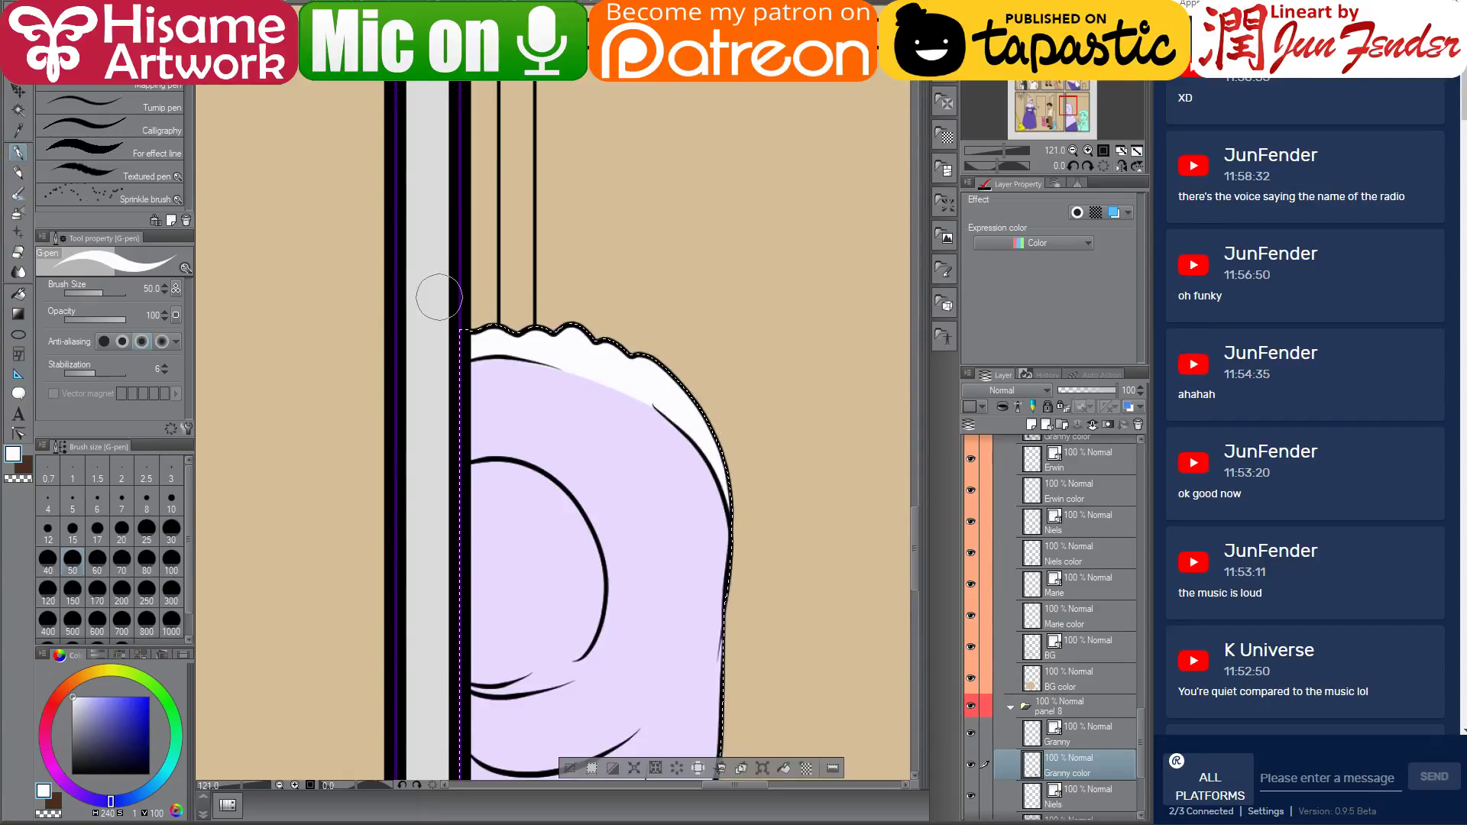
scroll(438, 297, down, 5)
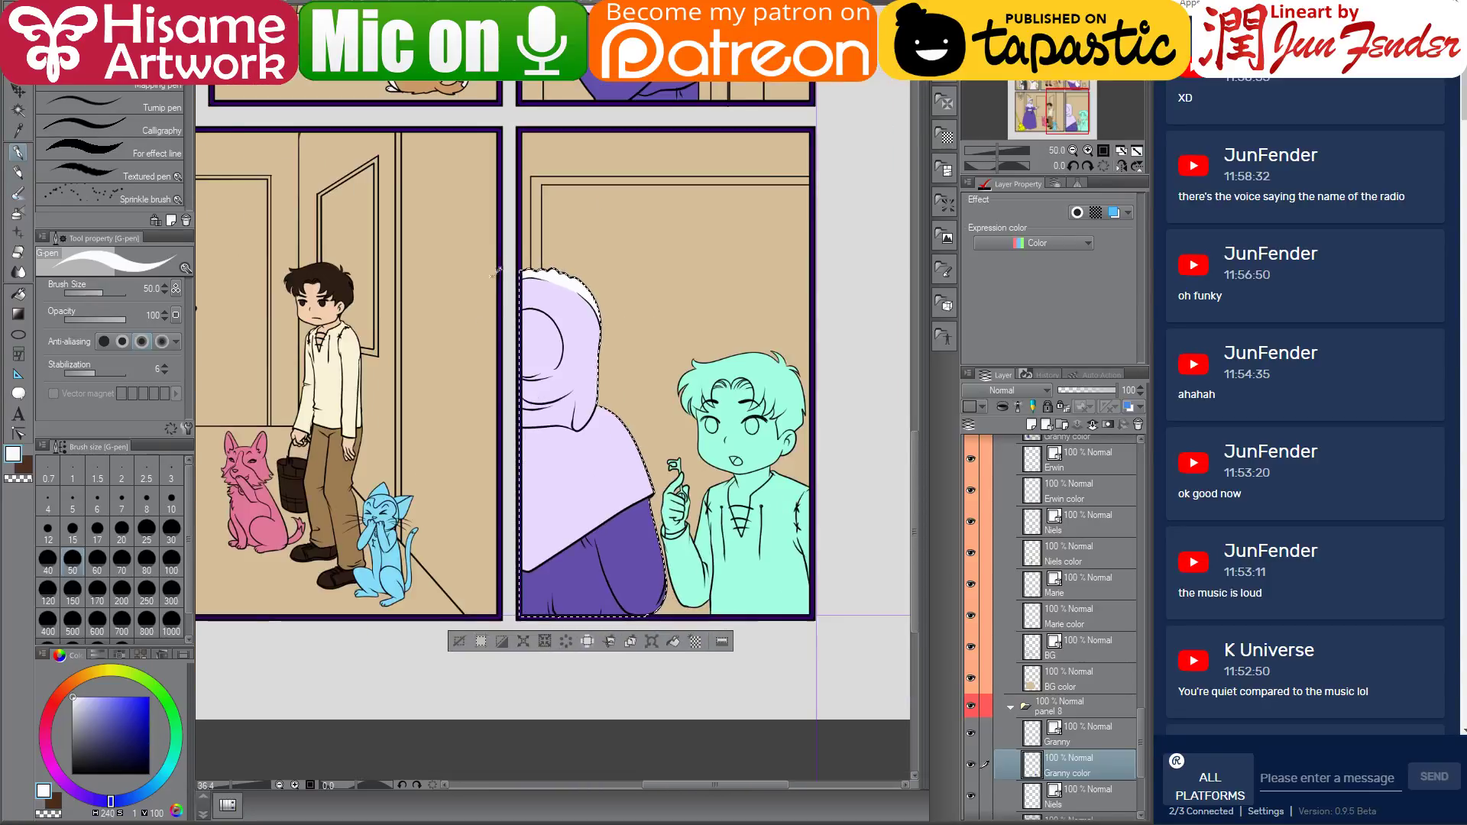
scroll(497, 270, down, 3)
scroll(630, 468, up, 2)
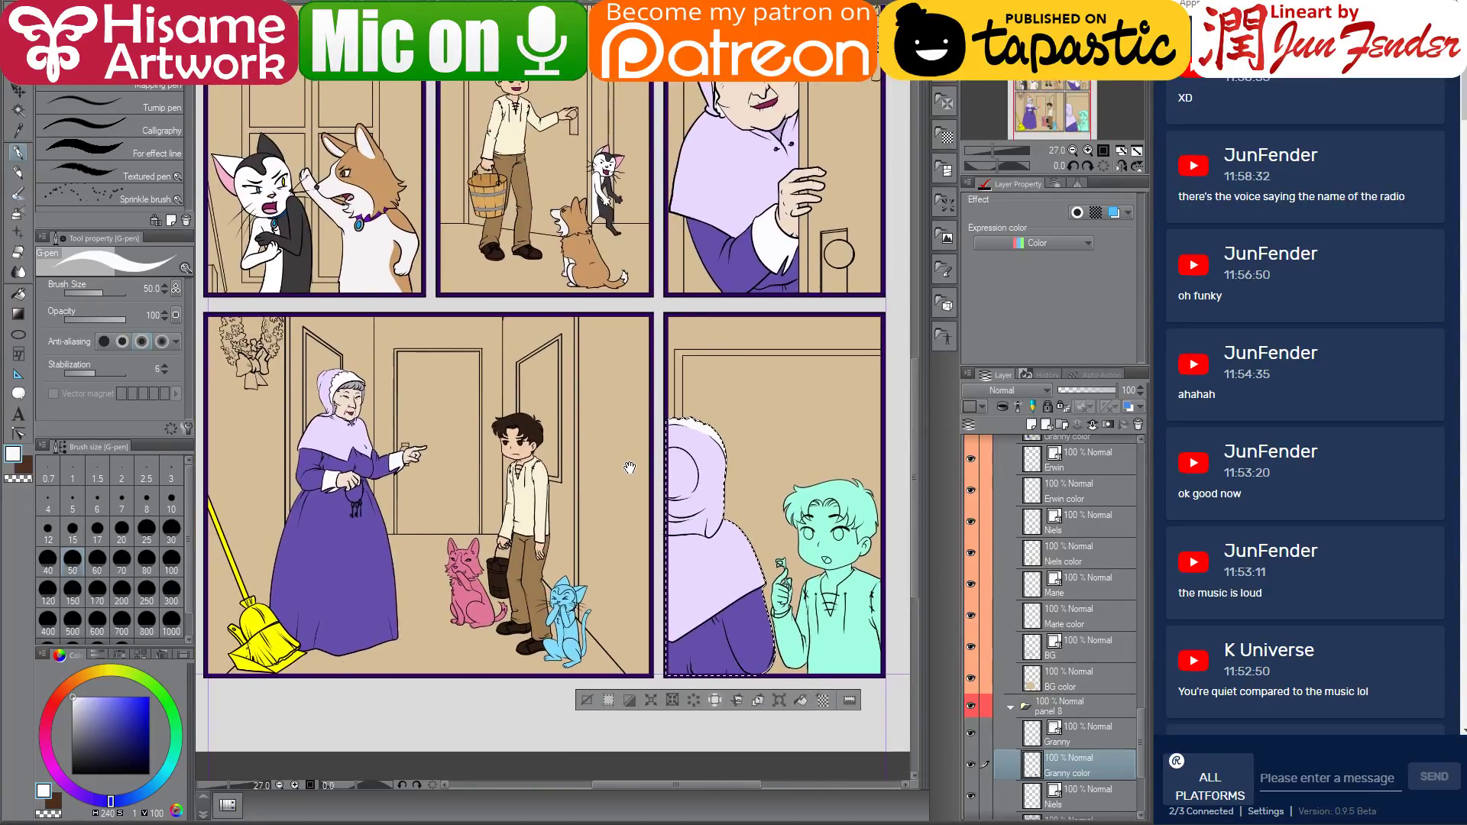
key(ctrl+d)
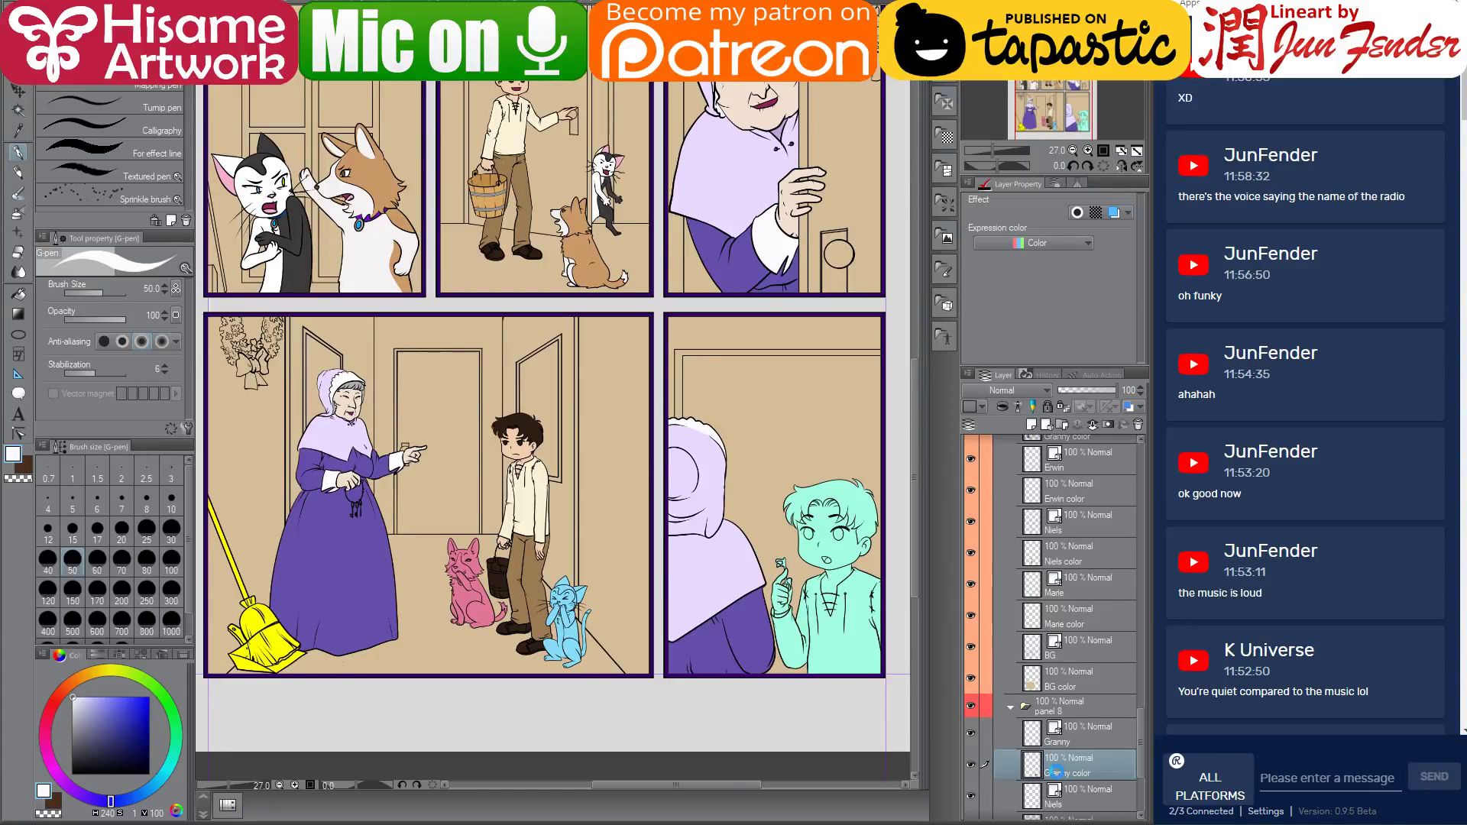
Make the boy's colour layer in panel 8 active and load its painted area as a selection
scroll(1058, 775, down, 3)
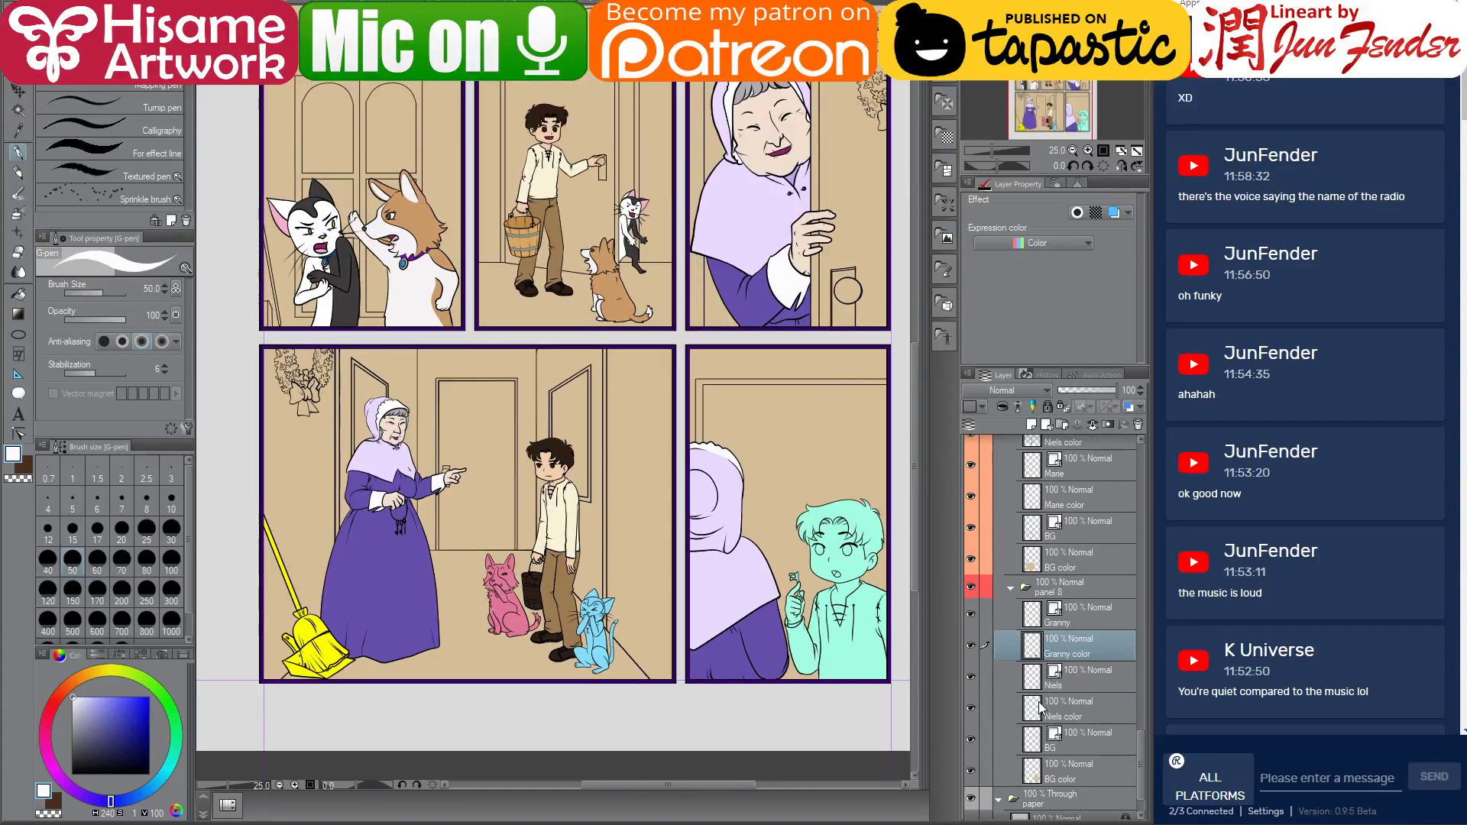
click(1039, 710)
ctrl+click(1039, 711)
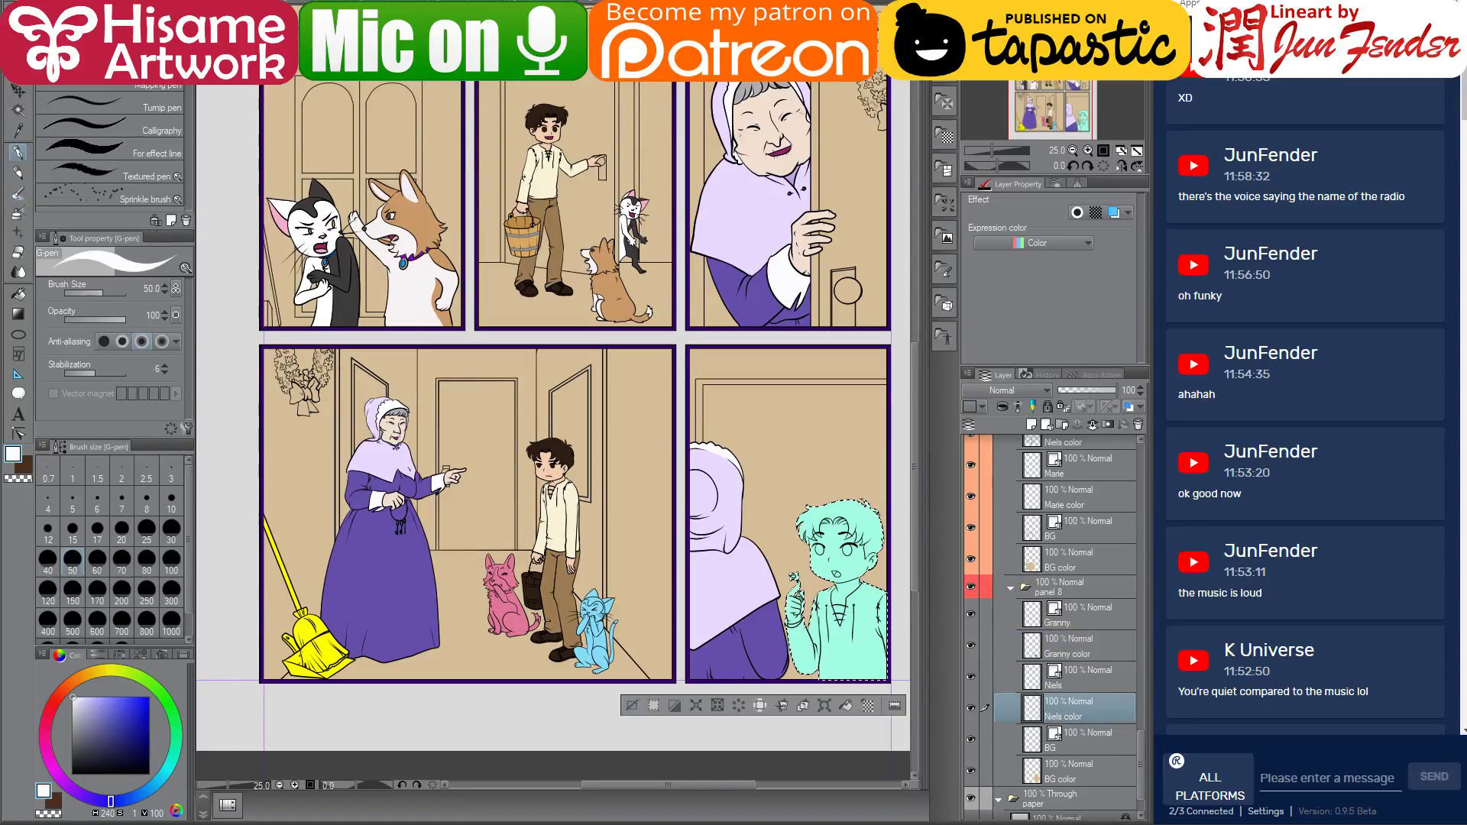
Sample the dark brown of the boy's hair in panel 5 and paint his whole selected figure in panel 8 with the G-pen at size 1000
right_click(541, 108)
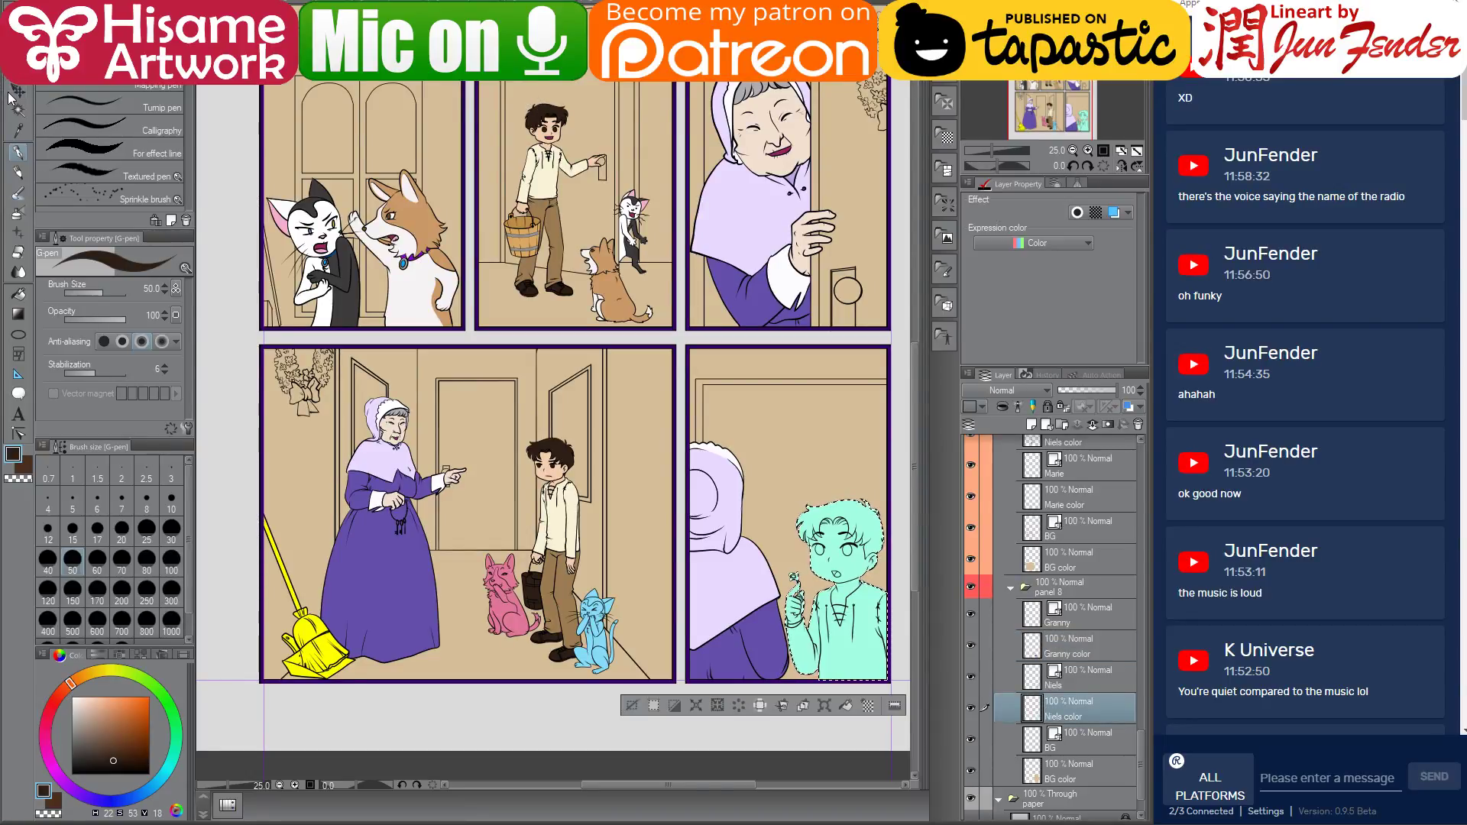
key(bracketright)
key(bracketright)
key(bracketright)
key(bracketright)
key(bracketright)
key(bracketright)
key(bracketright)
key(bracketright)
key(bracketright)
key(bracketright)
key(bracketright)
key(bracketright)
key(bracketright)
key(bracketright)
key(bracketright)
key(bracketright)
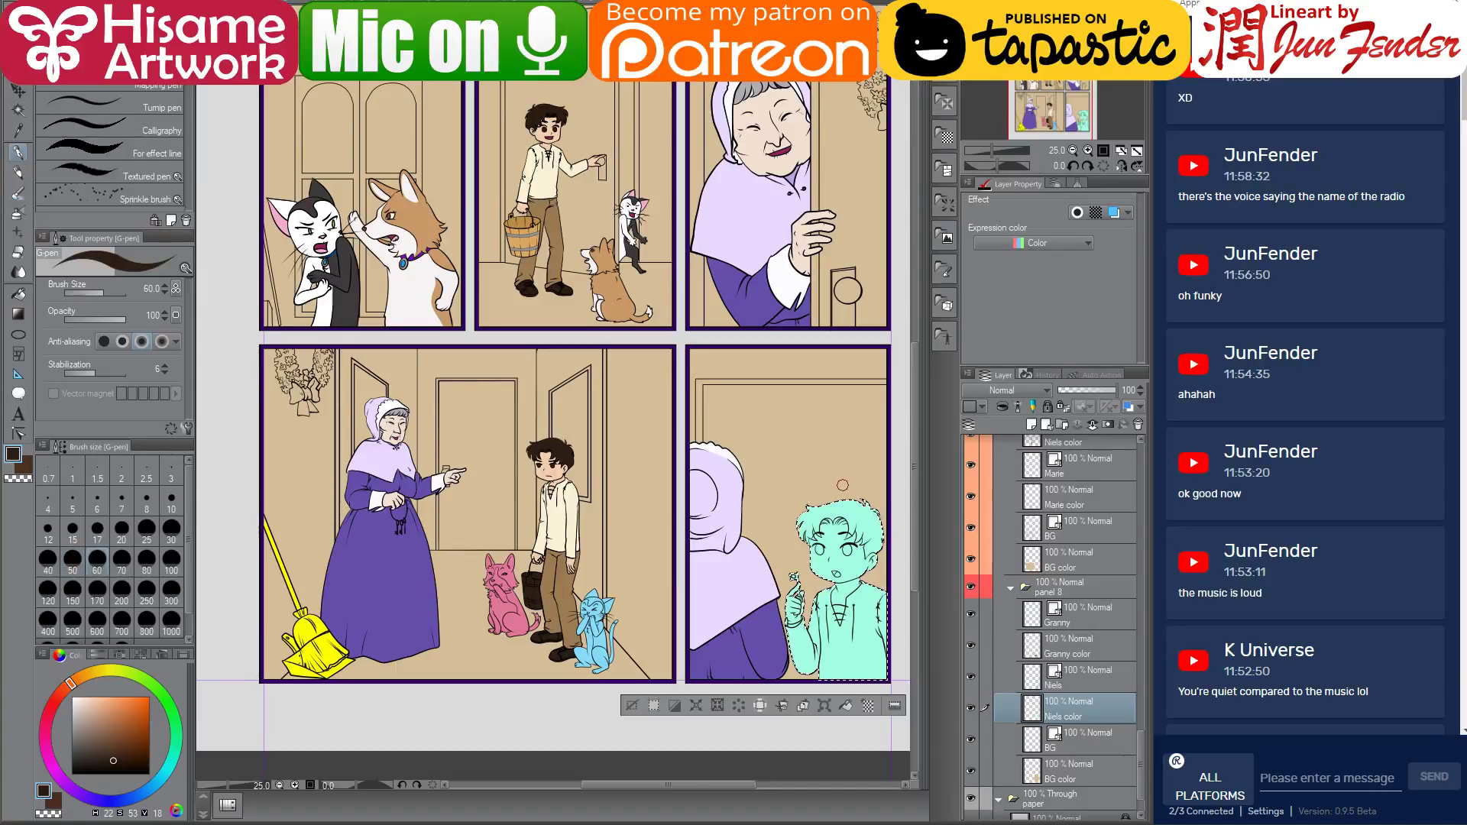
drag(828, 486, 837, 611)
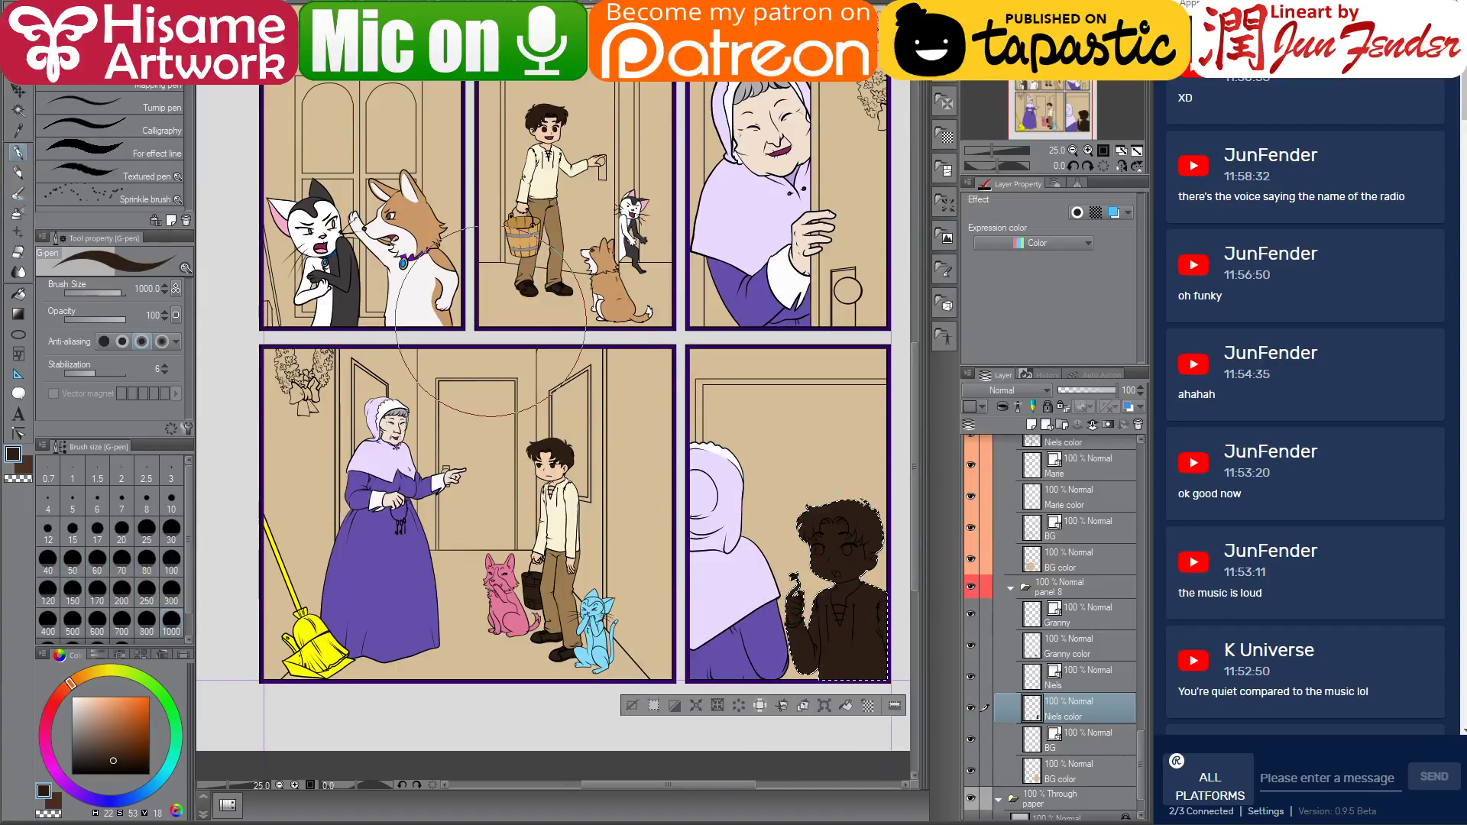
Sample the cream of the boy's shirt in panel 7 and fill his shirt and sleeve in panel 8 with it
right_click(577, 512)
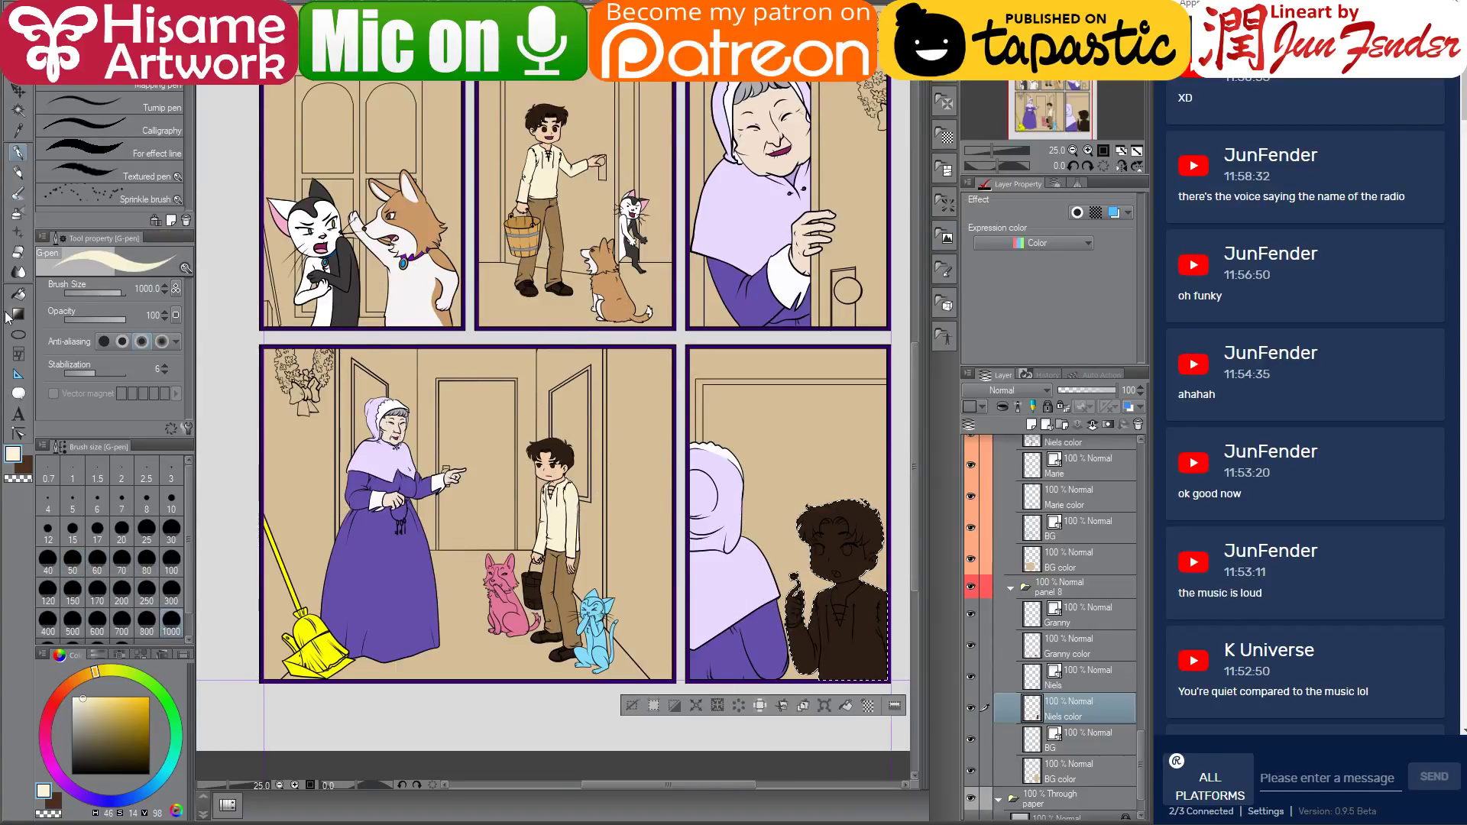
click(25, 294)
click(849, 656)
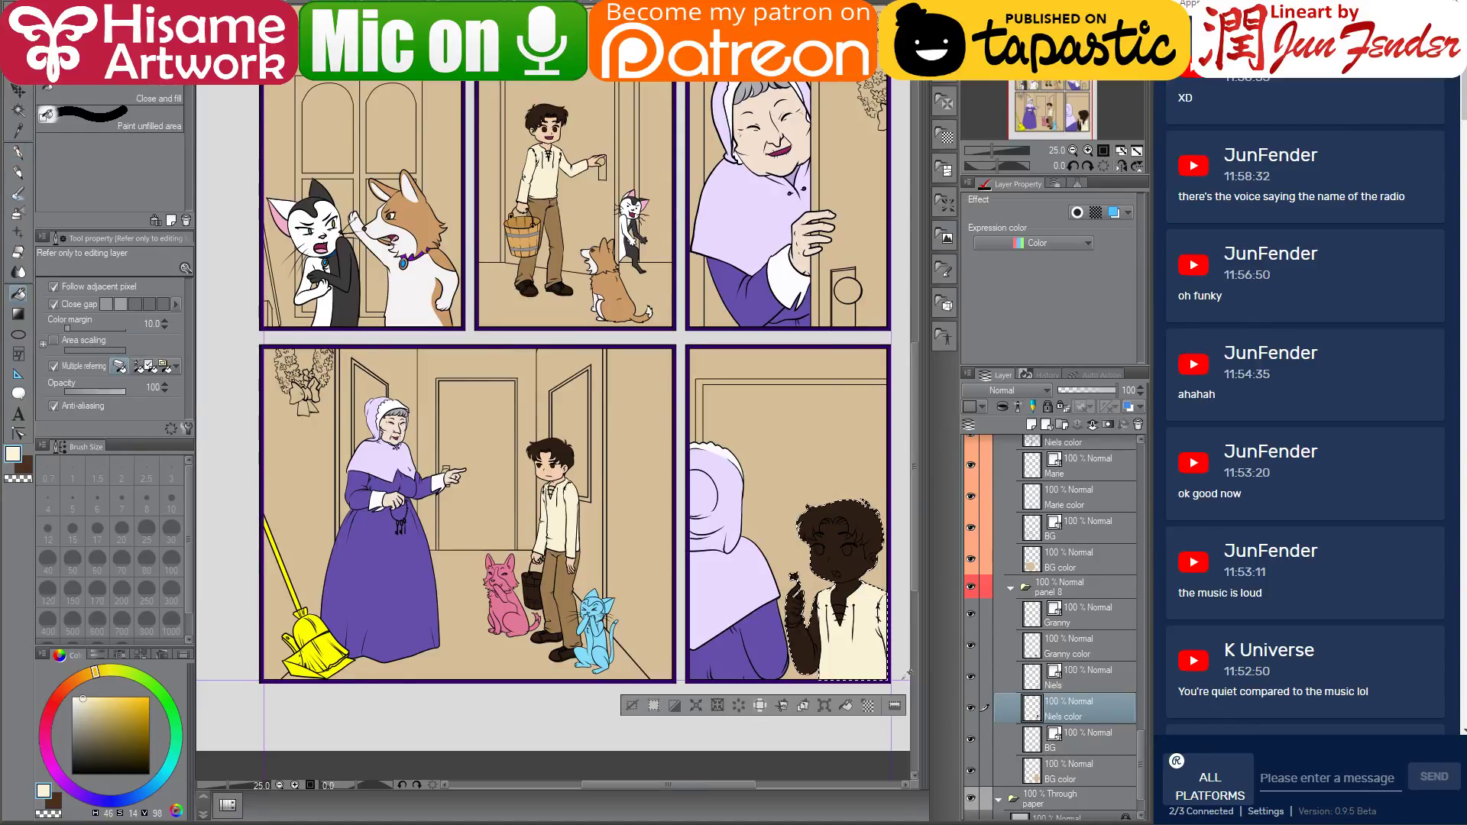
scroll(844, 665, up, 5)
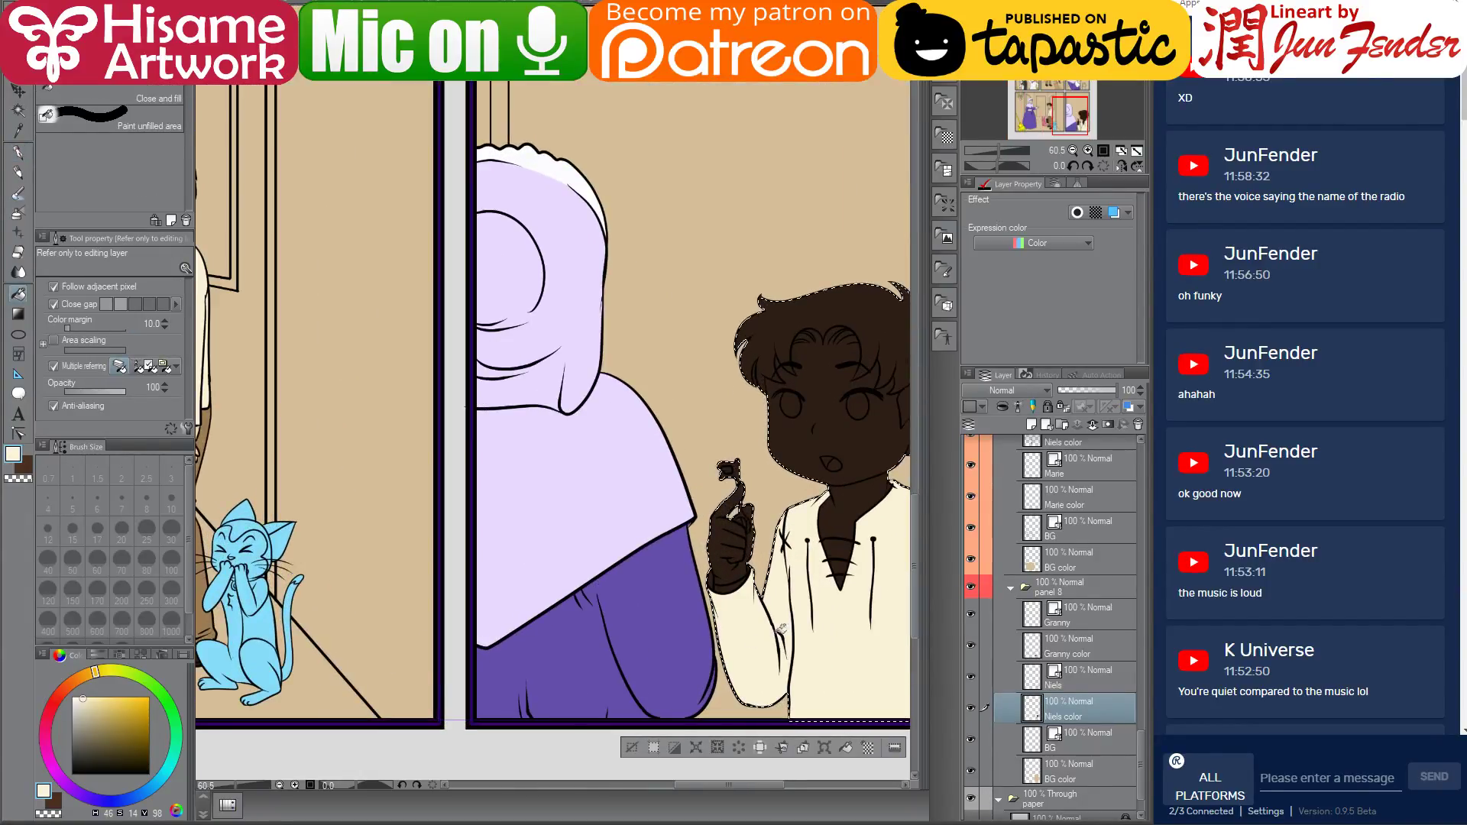
Fill the boy's face, neck, ear and raised hand in panel 8 with his light skin colour
scroll(735, 617, down, 3)
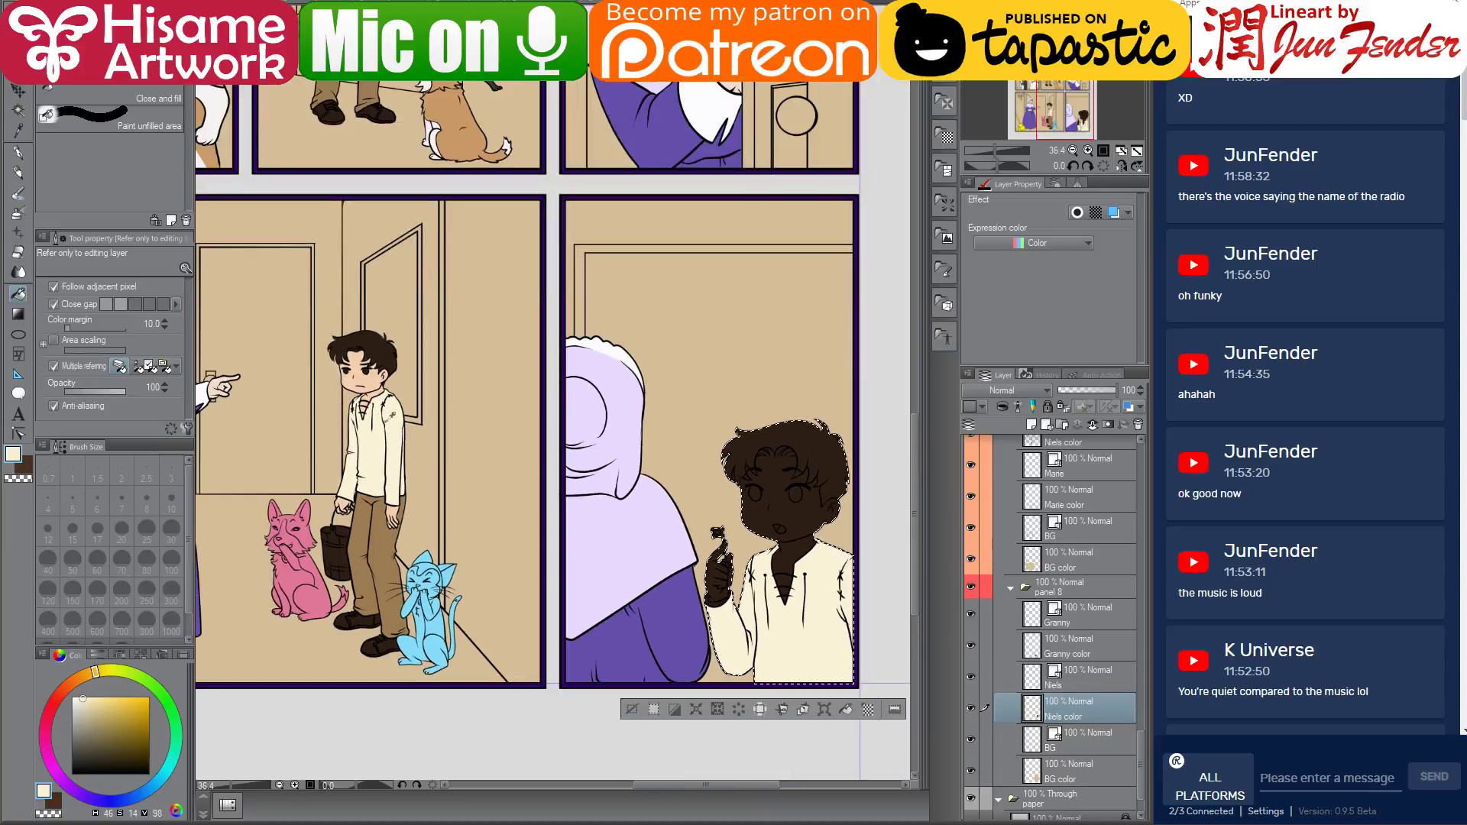
click(799, 528)
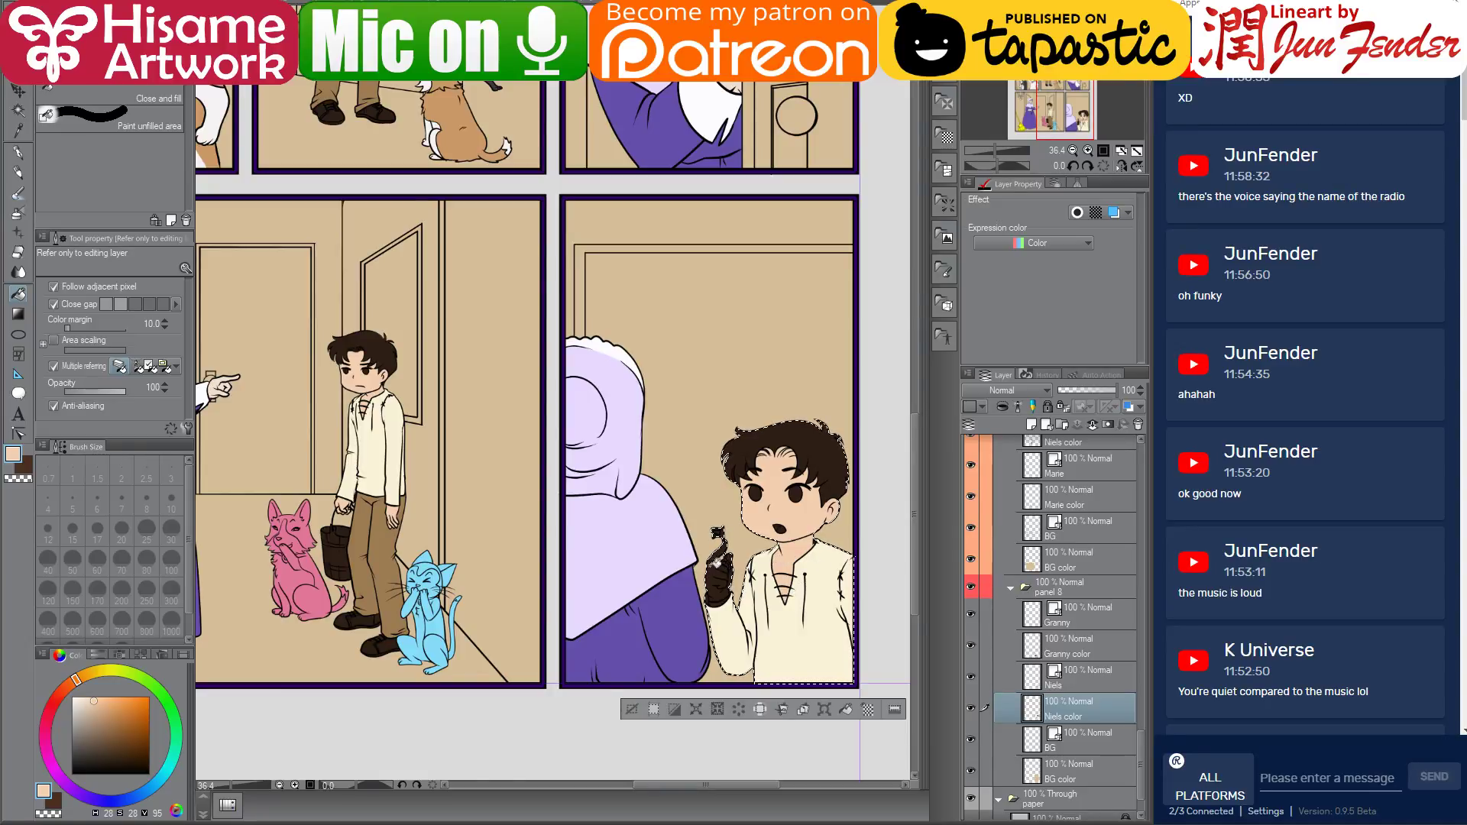
scroll(718, 534, up, 6)
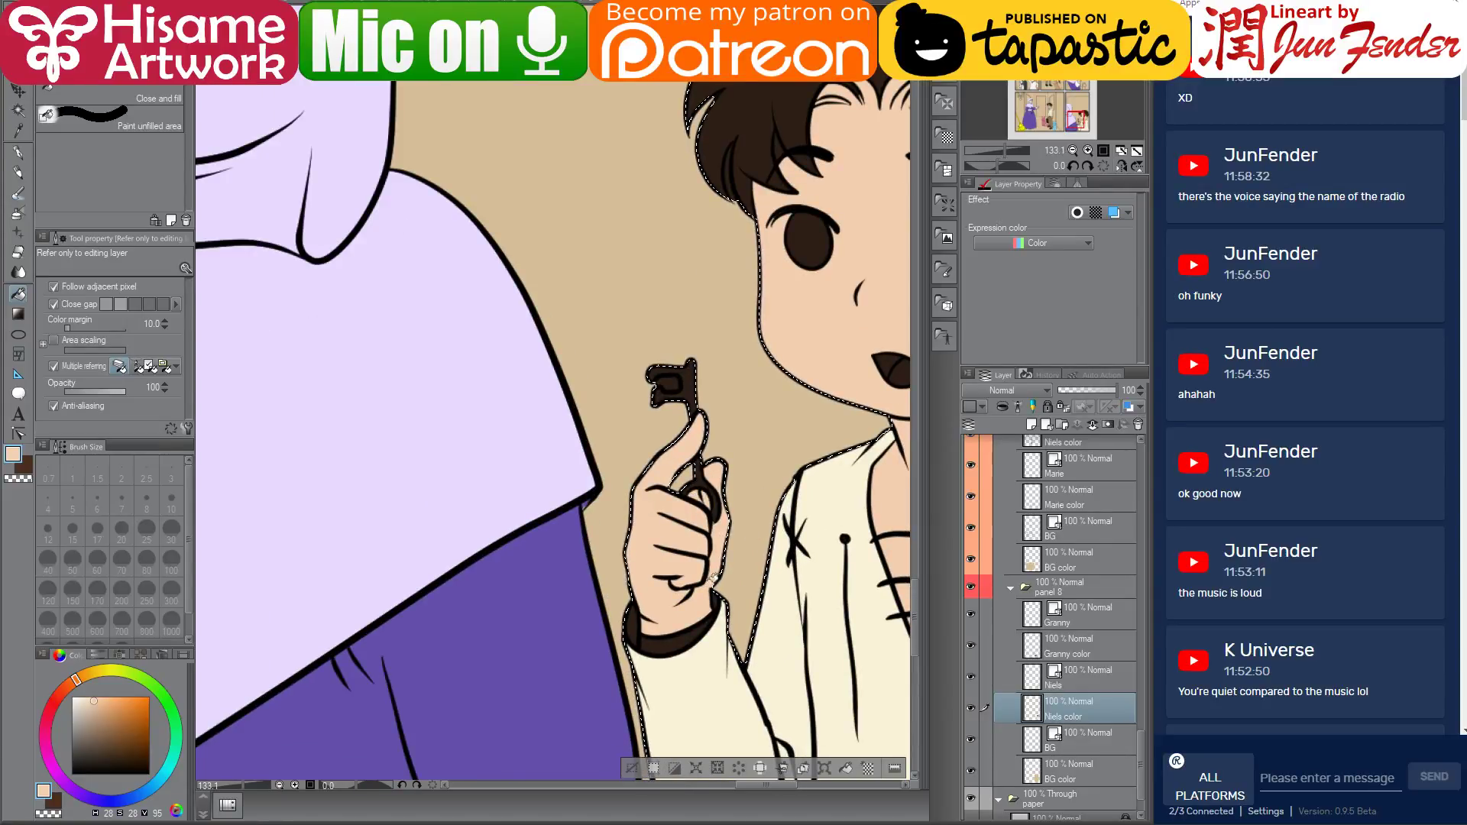
Set a dark blue with hue 210, saturation 100 and value 49, and fill the inside of the boy's raised cuff with it
alt+click(667, 704)
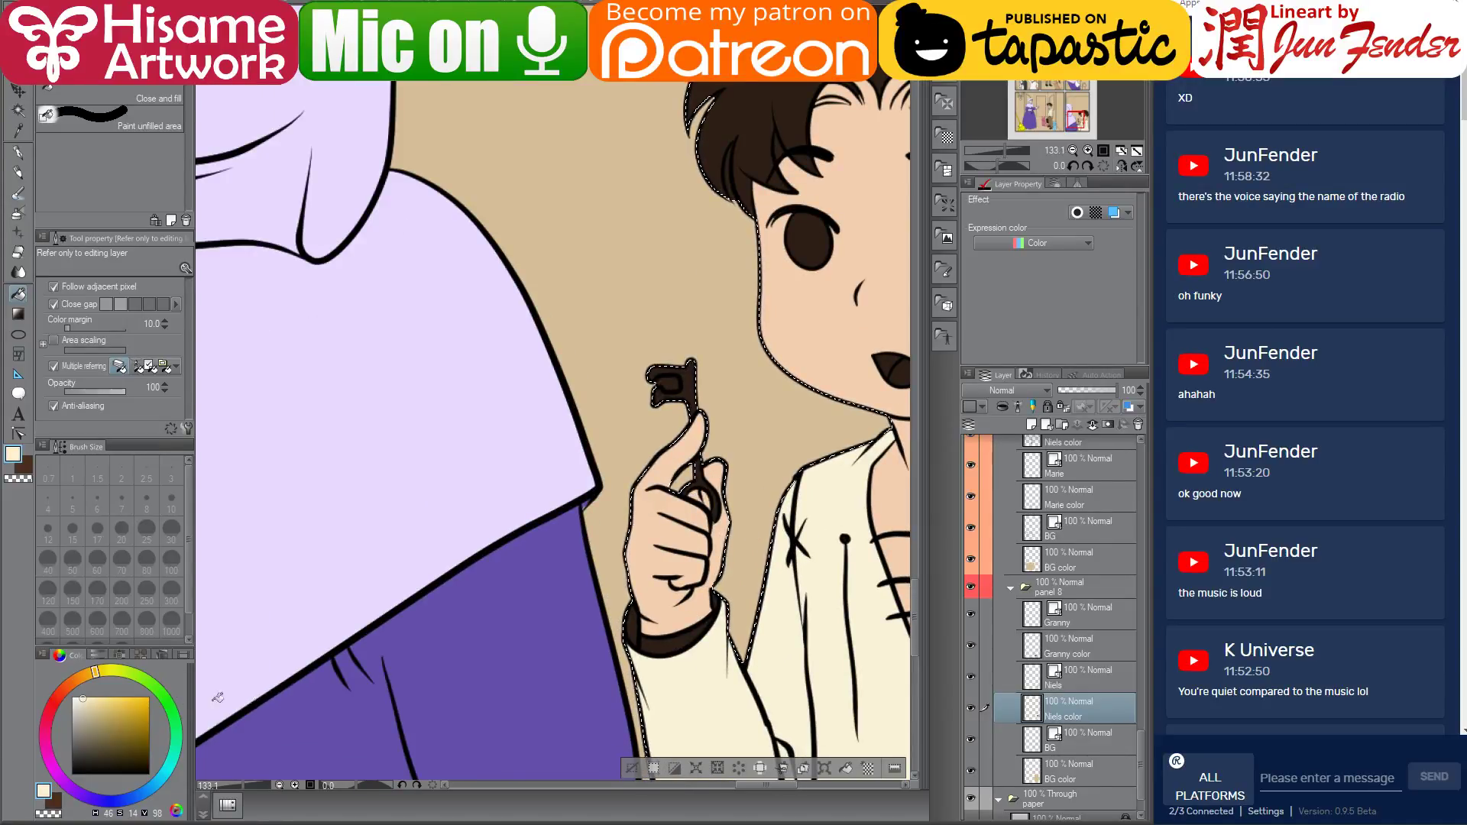
click(85, 707)
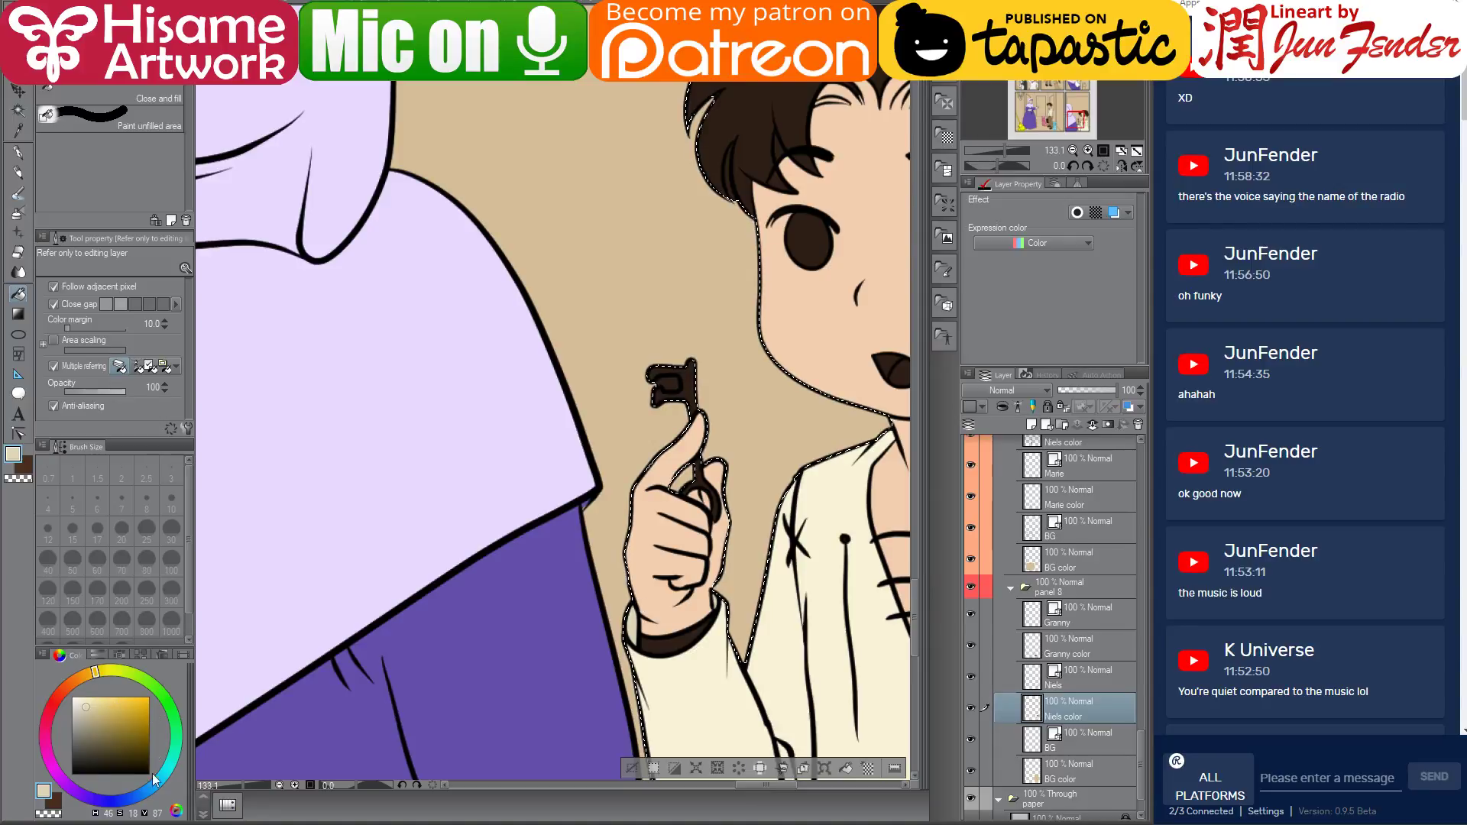
click(144, 787)
click(144, 736)
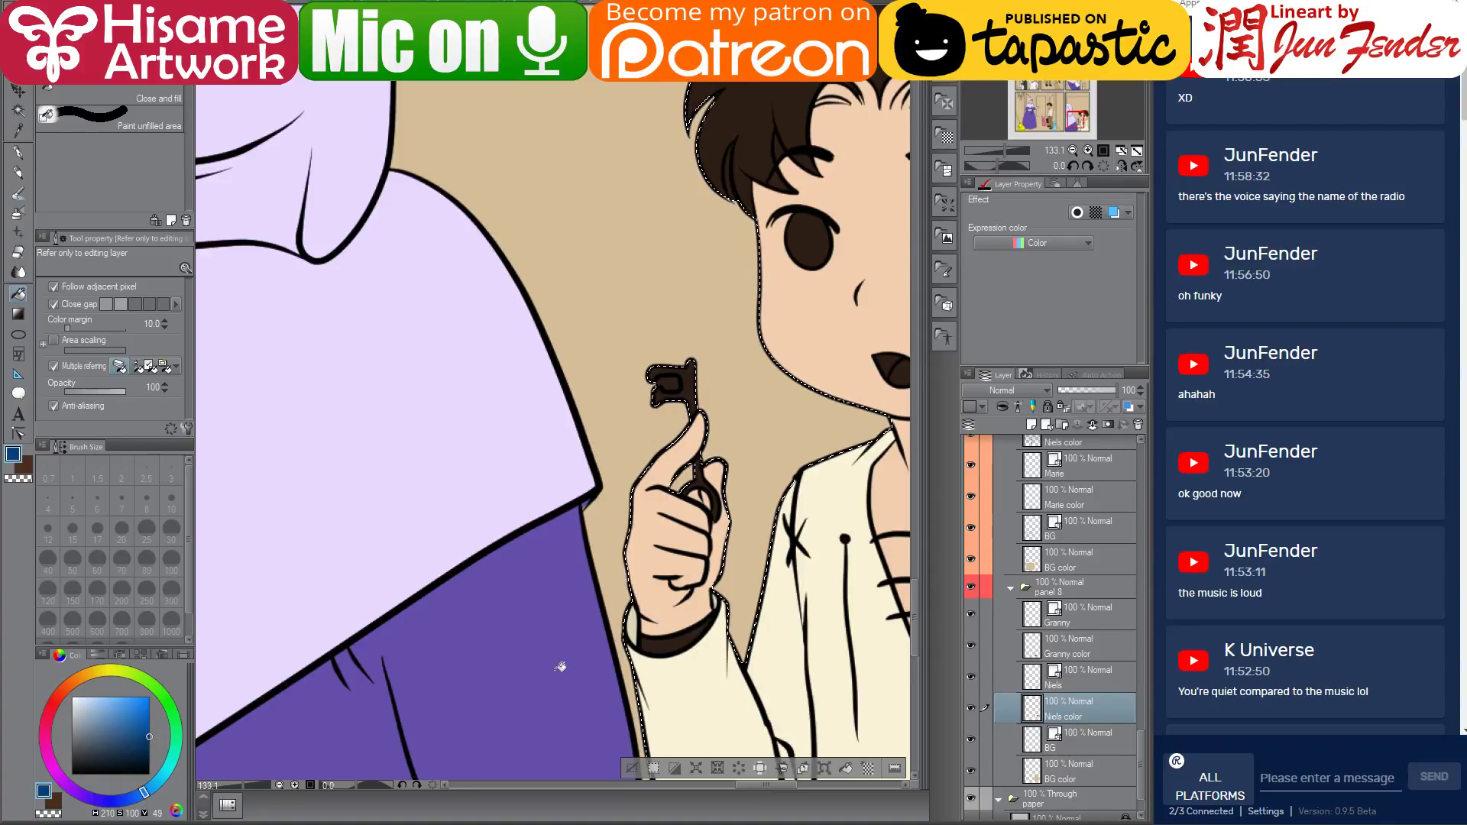
scroll(661, 641, down, 4)
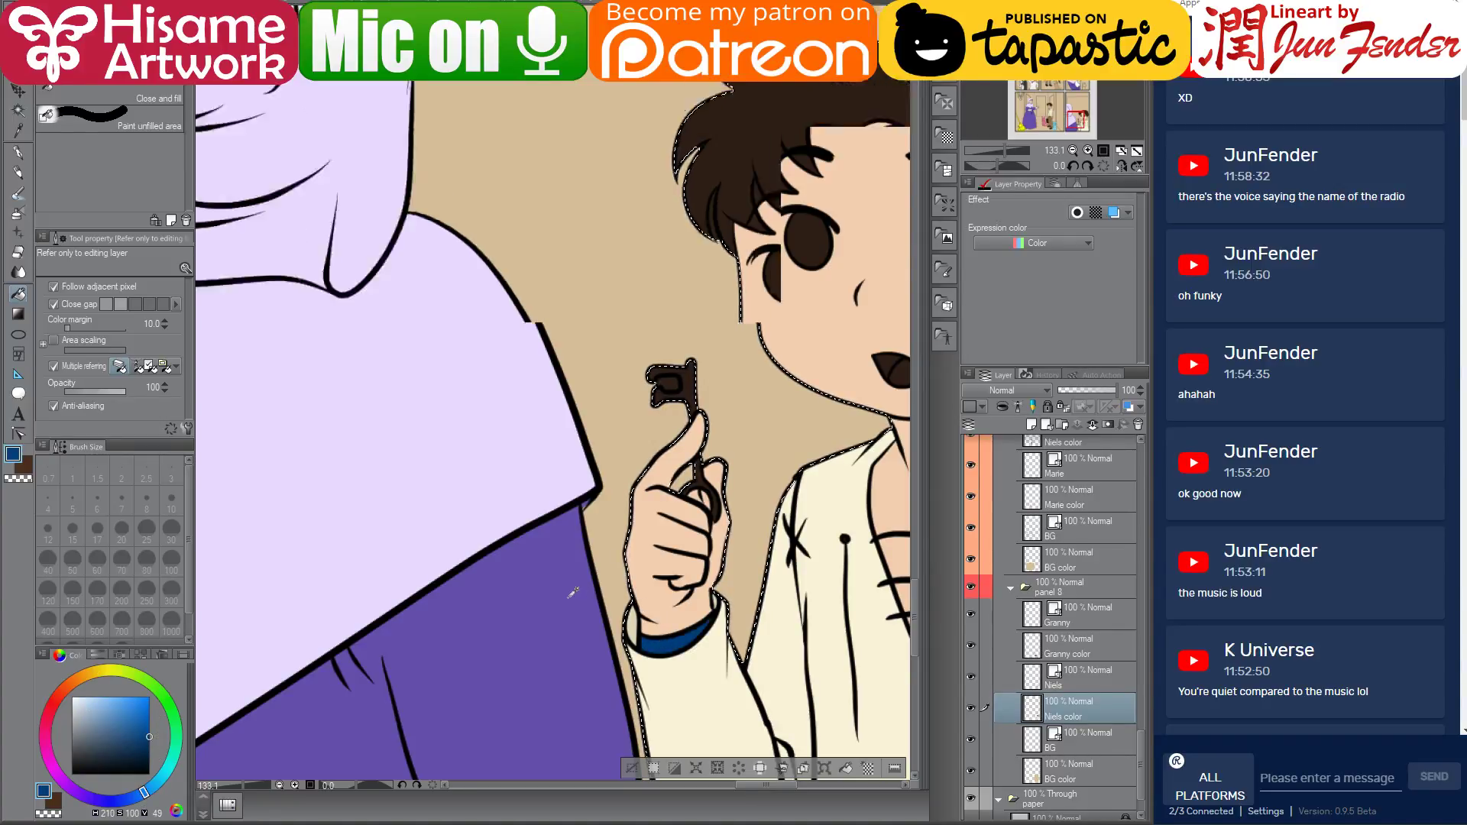
Sample the boy's shirt cream, darken it slightly, and fill the inside of his collar in panel 8 with it
scroll(771, 544, up, 4)
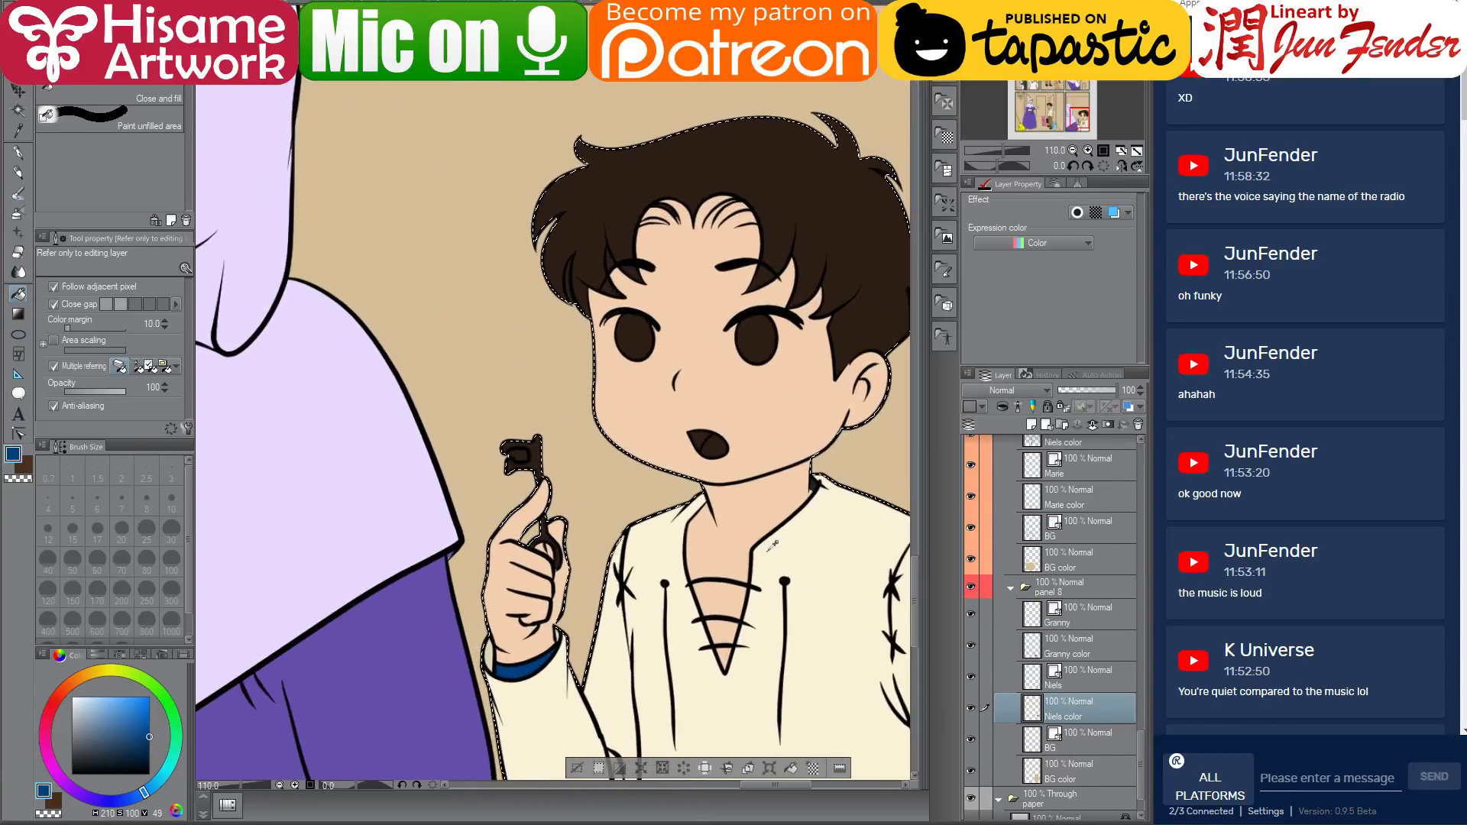
alt+click(772, 544)
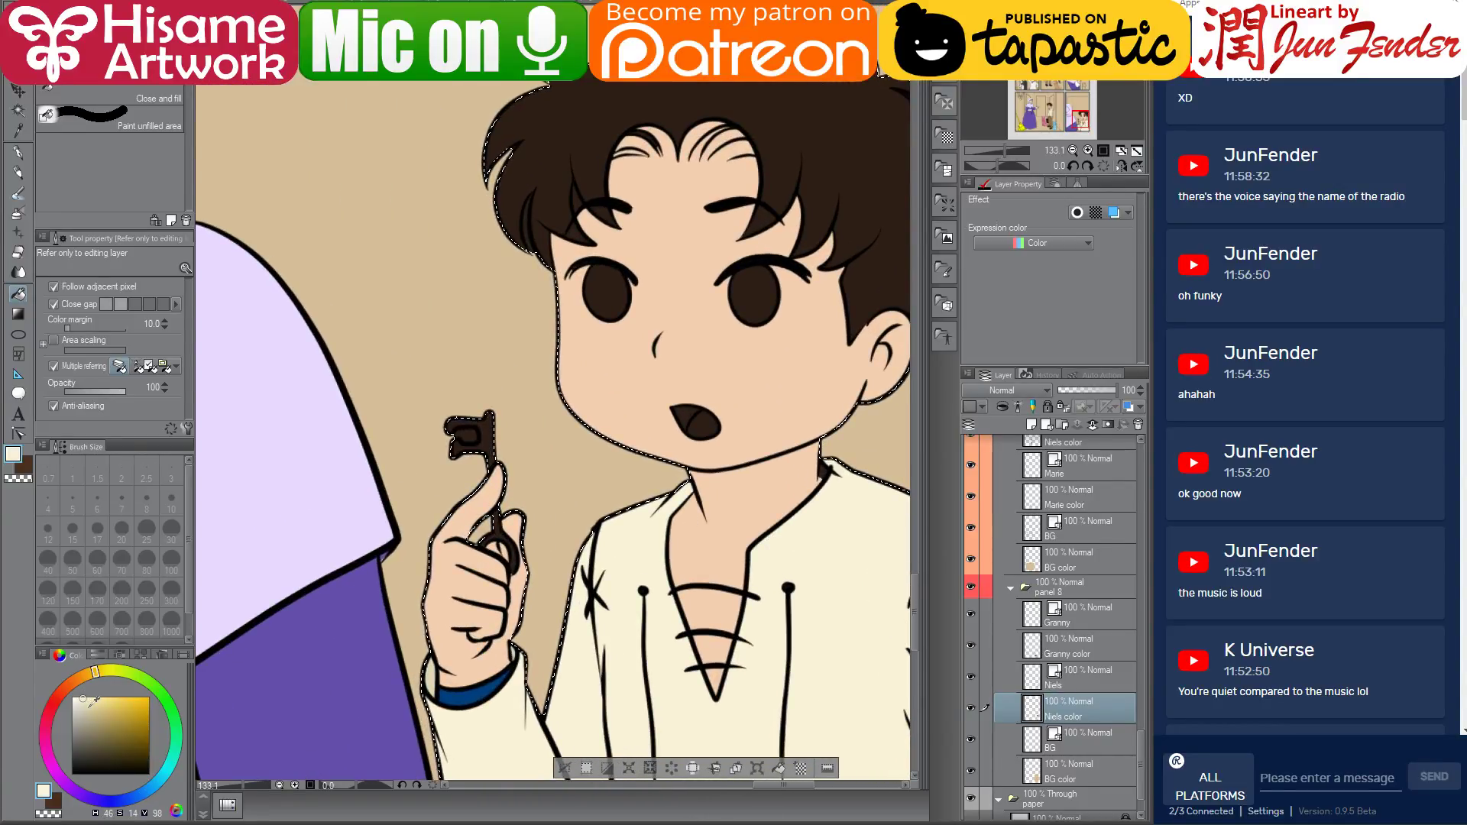
alt+click(834, 534)
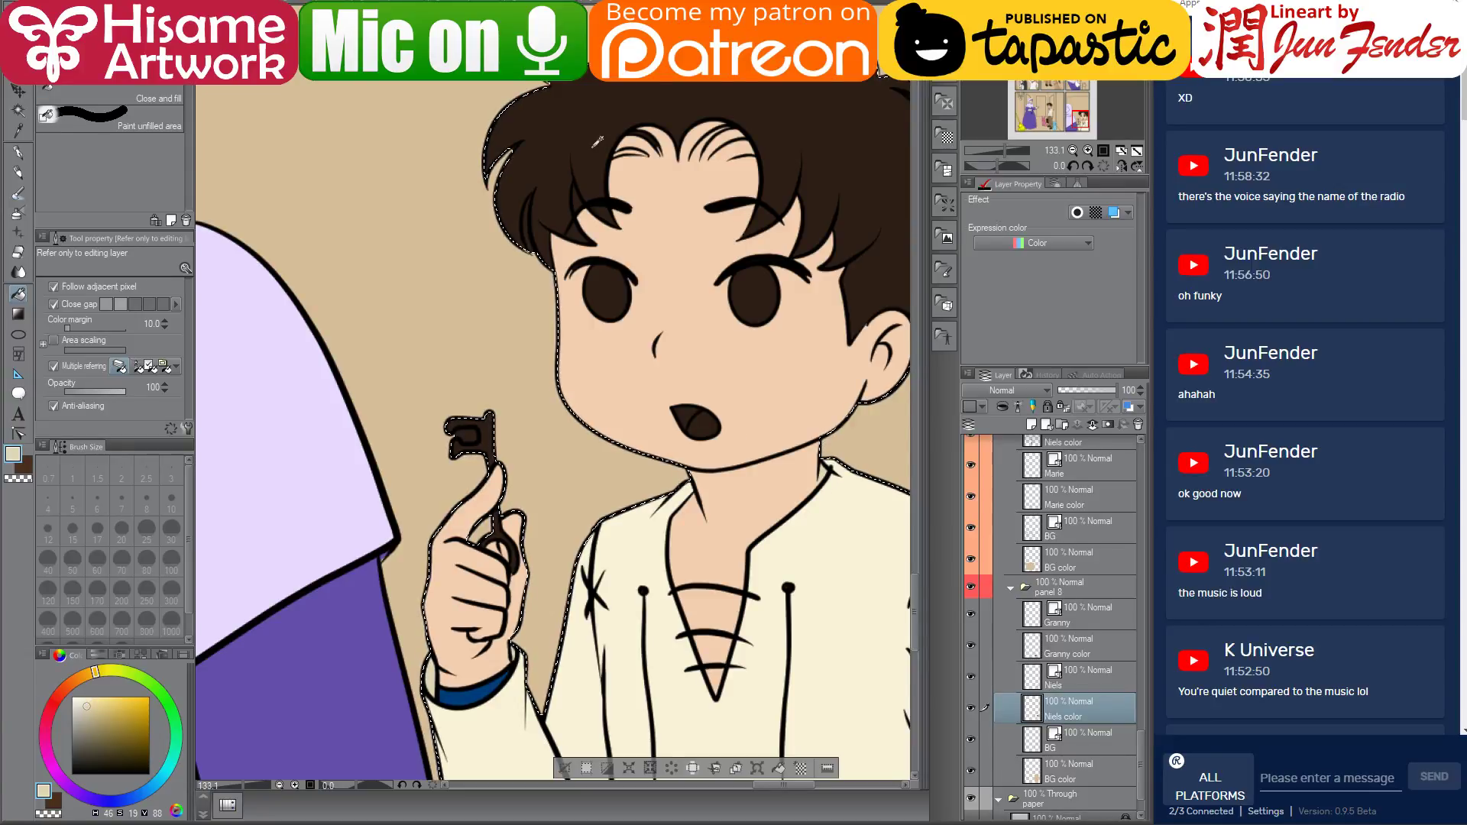
Sample the boy's dark brown hair colour and paint the gaps between the strands above his forehead in panel 8 with the G-pen at size 40
alt+click(619, 225)
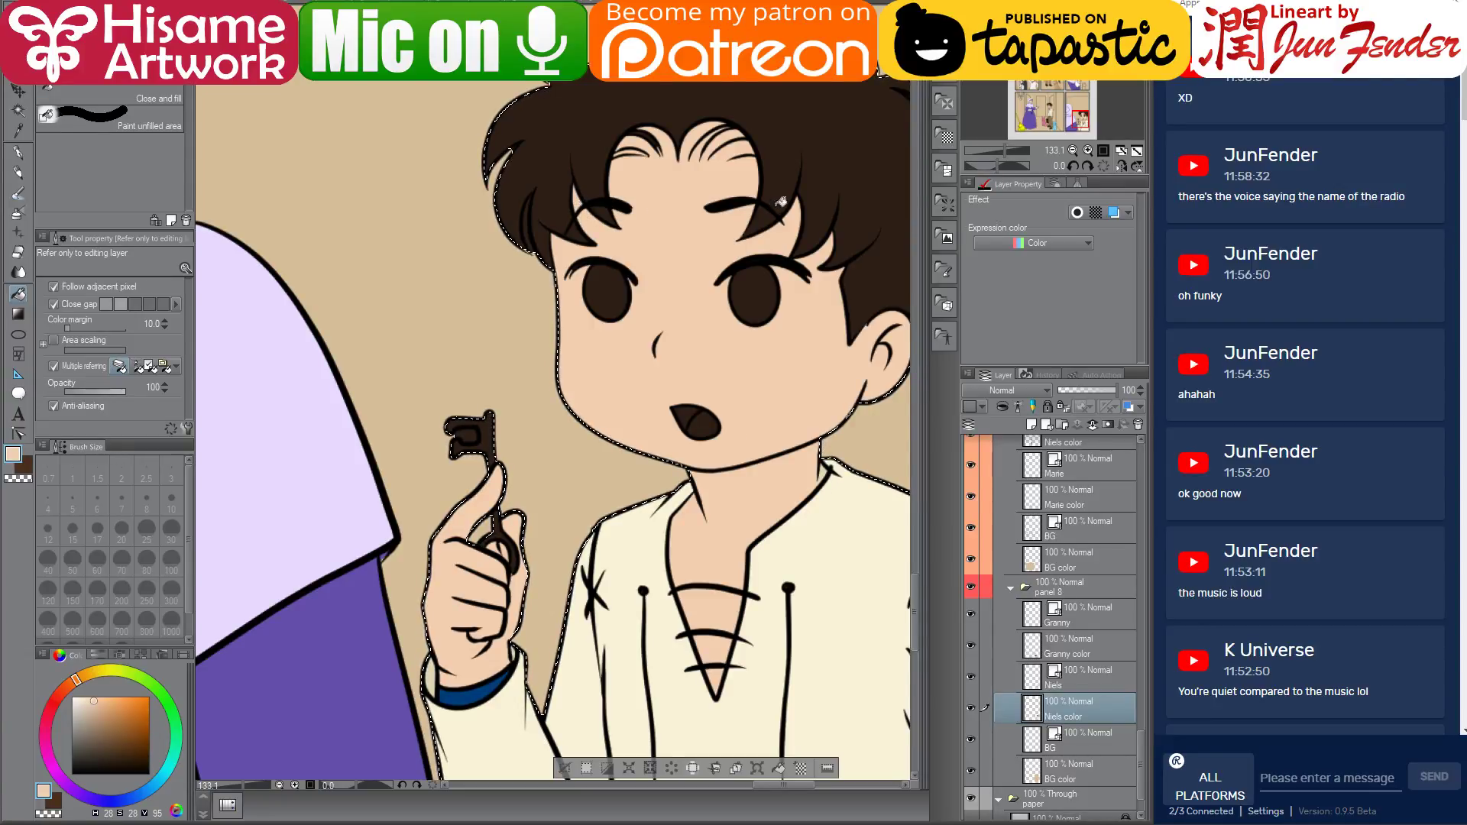
key(p)
alt+click(627, 89)
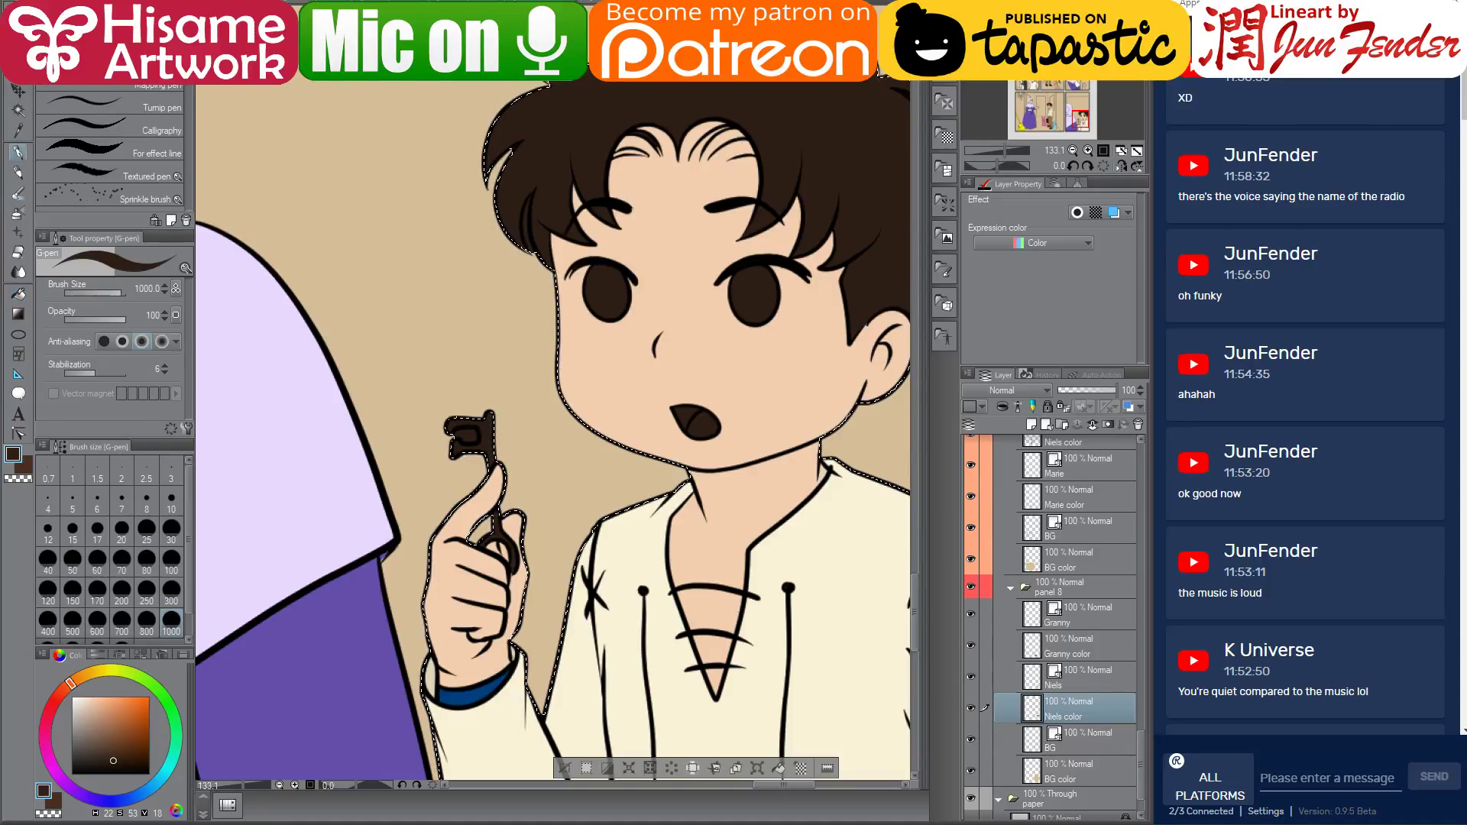
key(bracketleft)
key(bracketleft)
key(bracketleft)
key(bracketleft)
key(bracketleft)
key(bracketleft)
key(bracketleft)
key(bracketleft)
key(bracketleft)
key(bracketleft)
key(bracketleft)
key(bracketleft)
key(bracketleft)
key(bracketleft)
key(bracketleft)
key(bracketleft)
key(bracketleft)
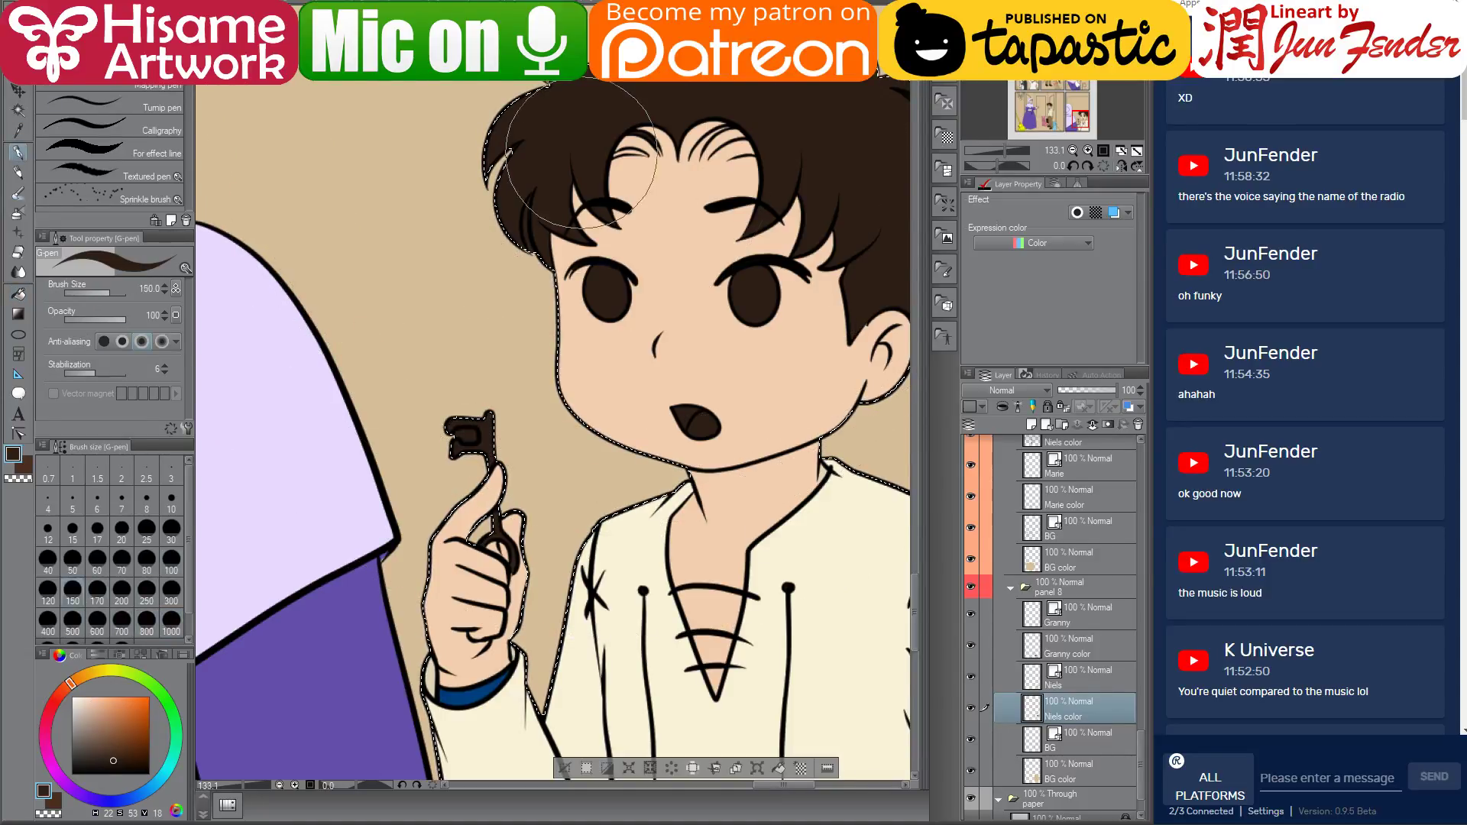
mouse_move(605, 142)
mouse_down()
mouse_move(756, 138)
mouse_move(654, 121)
mouse_up()
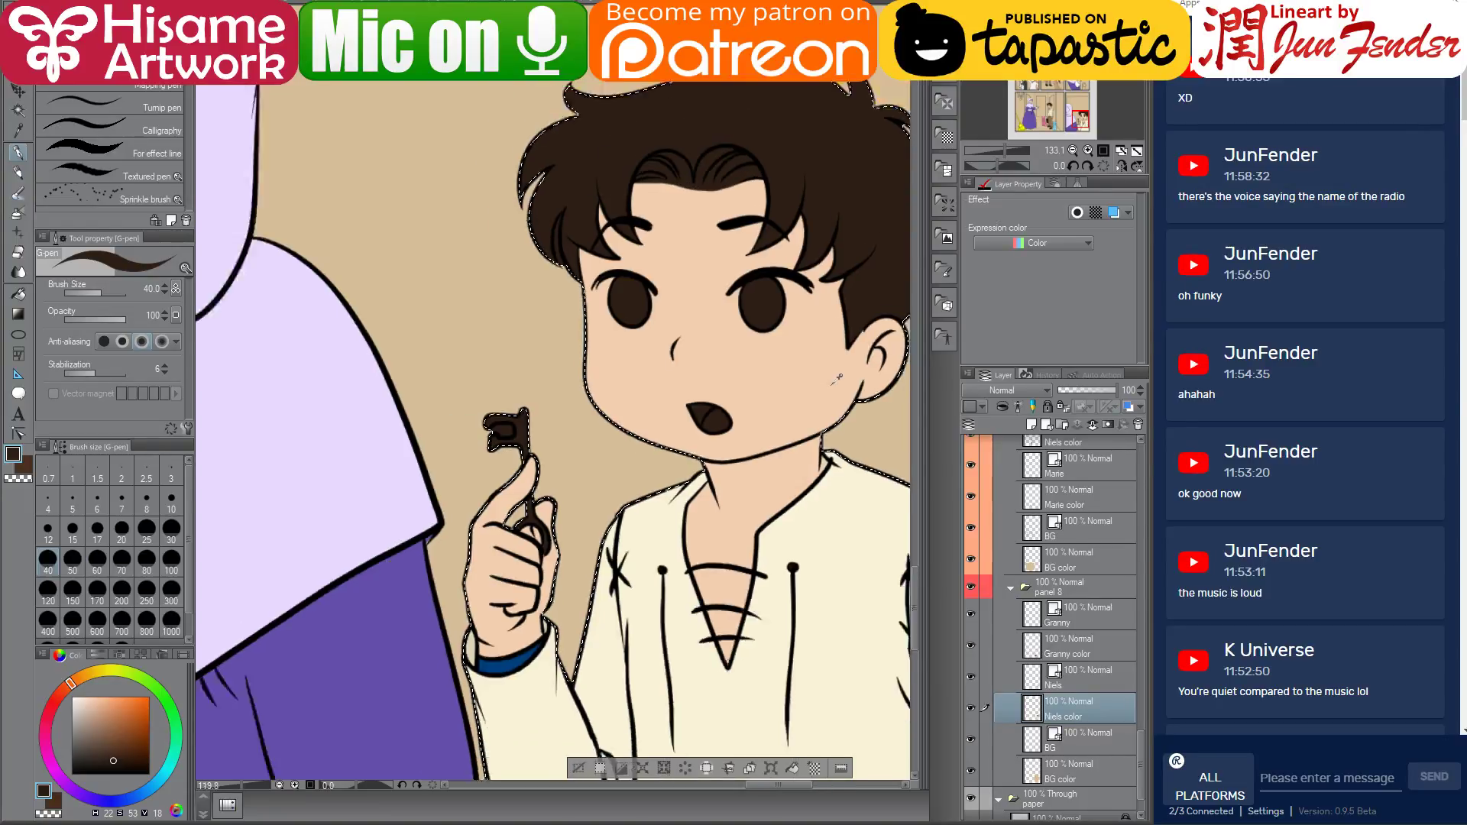
scroll(864, 420, down, 2)
scroll(863, 420, down, 5)
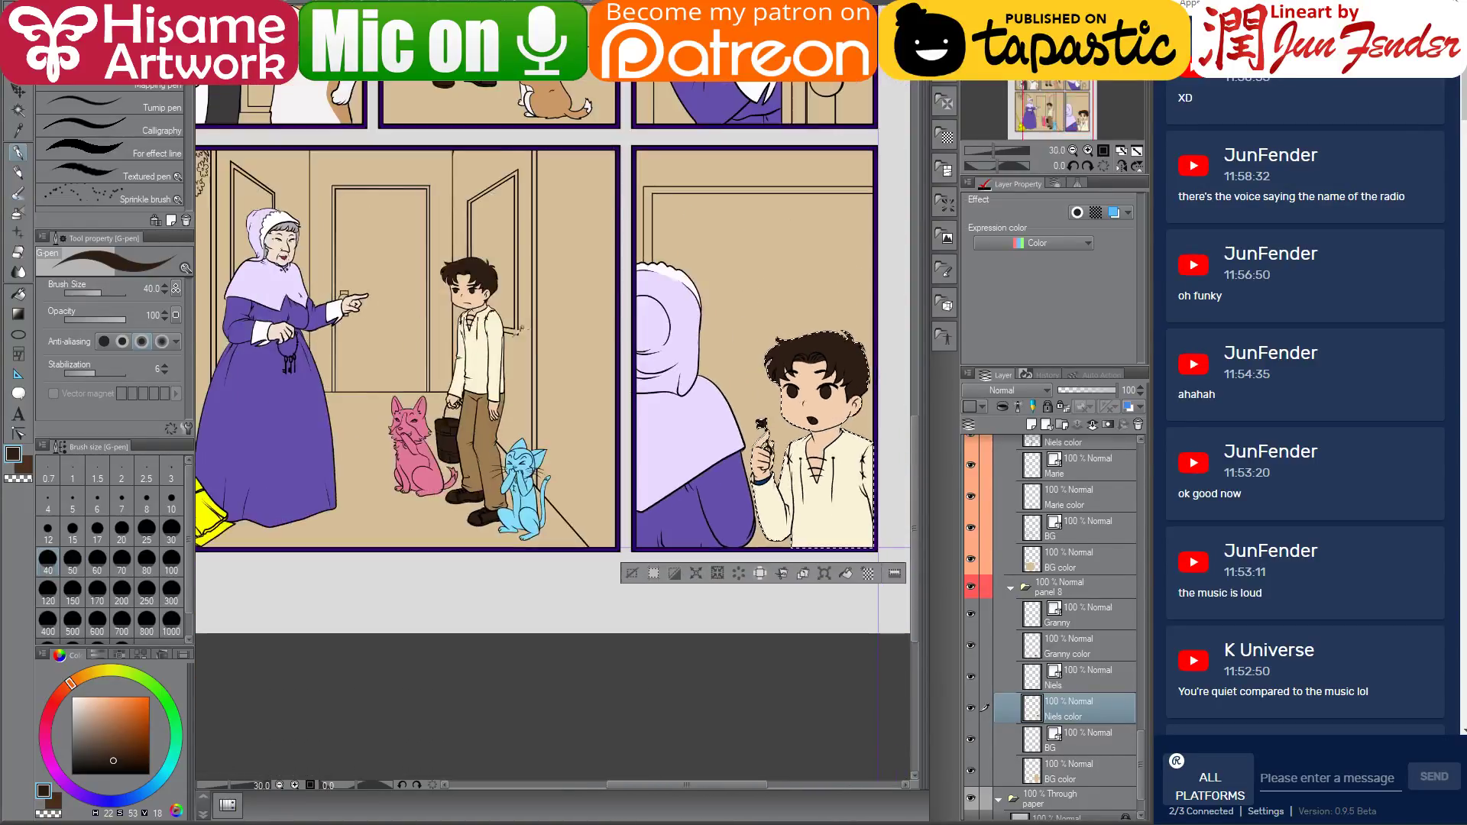
drag(715, 197, 711, 353)
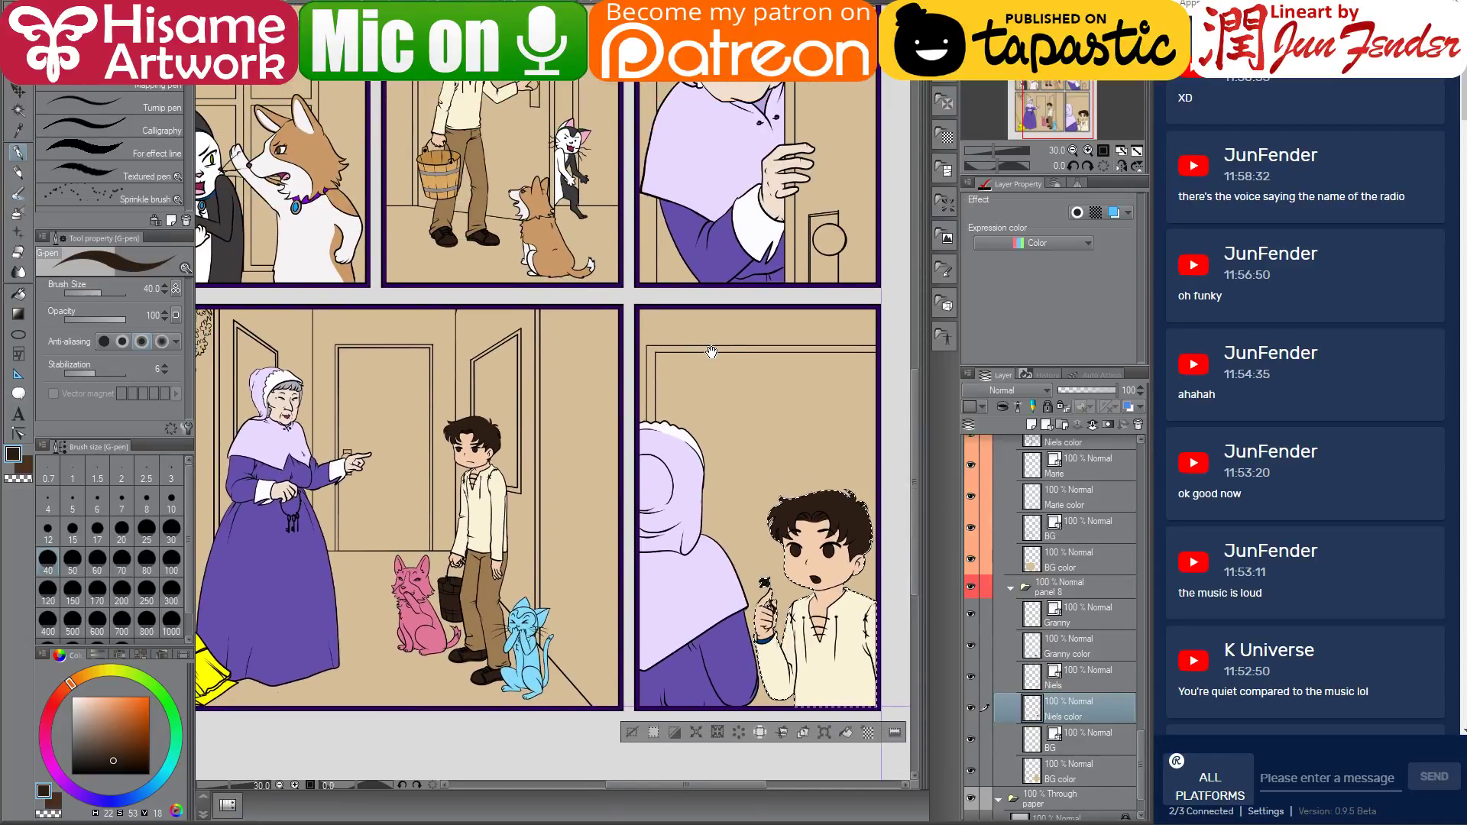
Sample the dog's magenta mouth colour for the boy's mouth in panel 8, and fill his tongue with light pink
alt+click(283, 177)
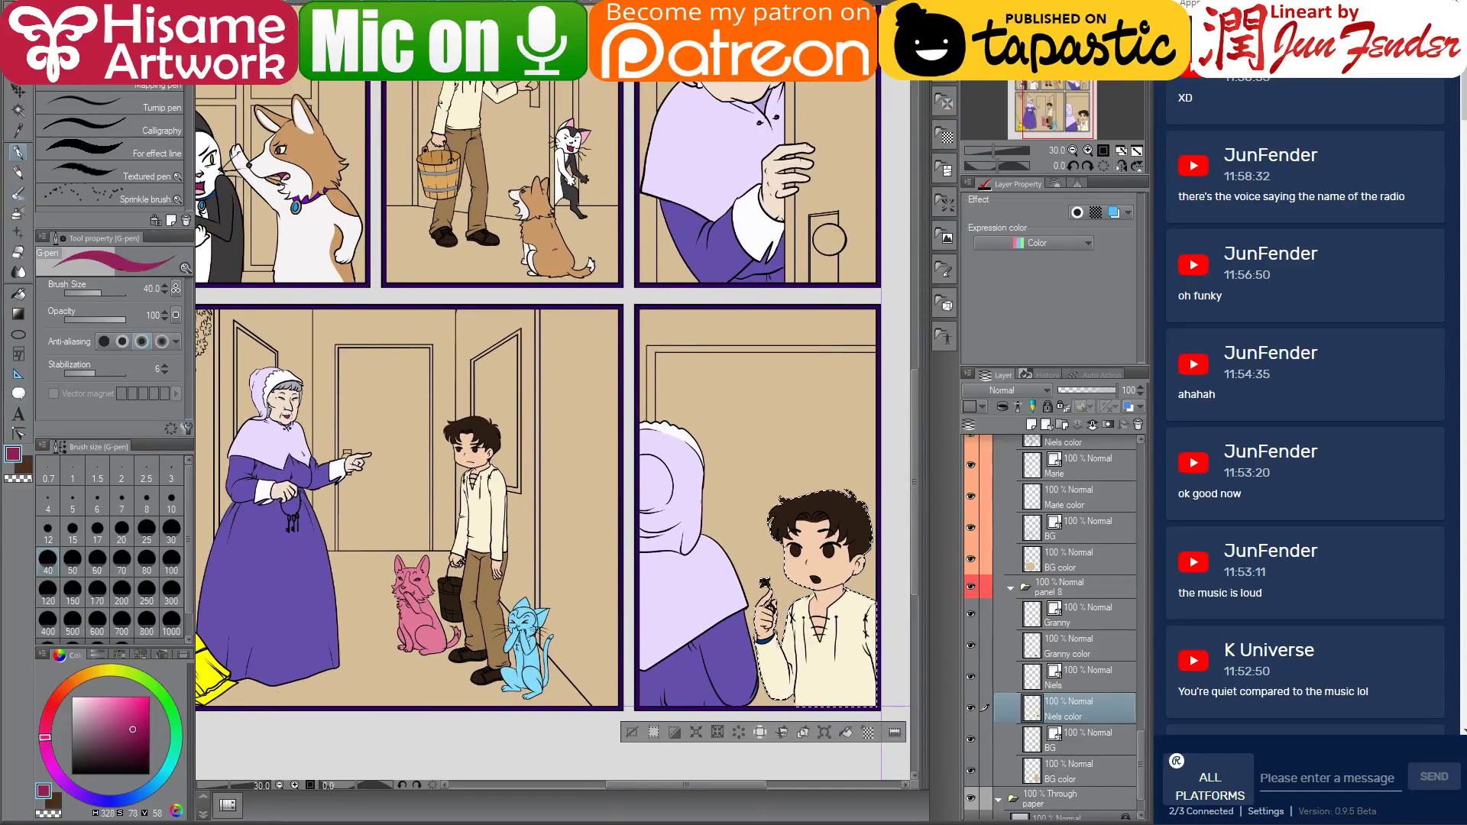
click(18, 295)
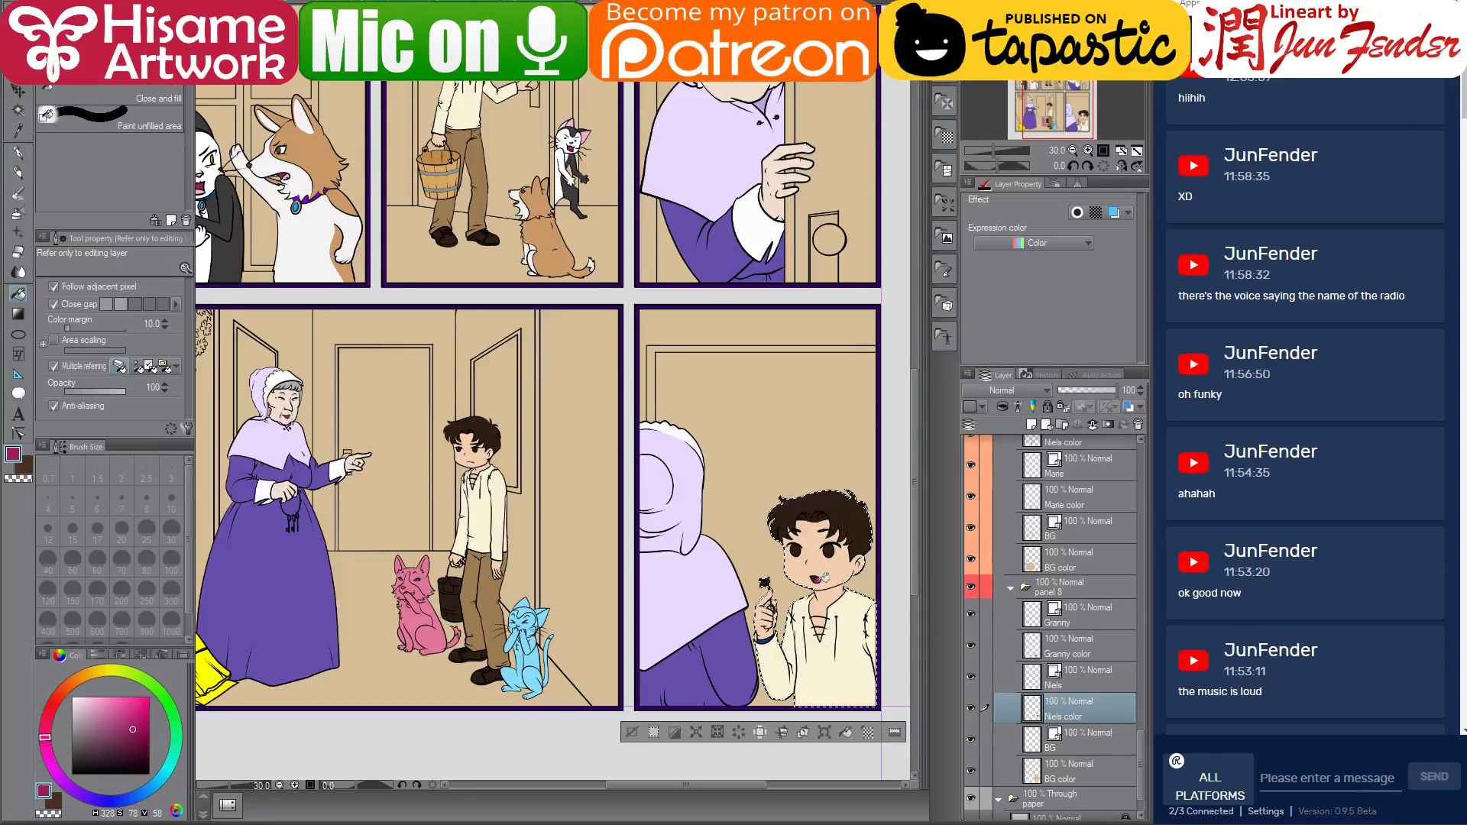
scroll(841, 573, up, 6)
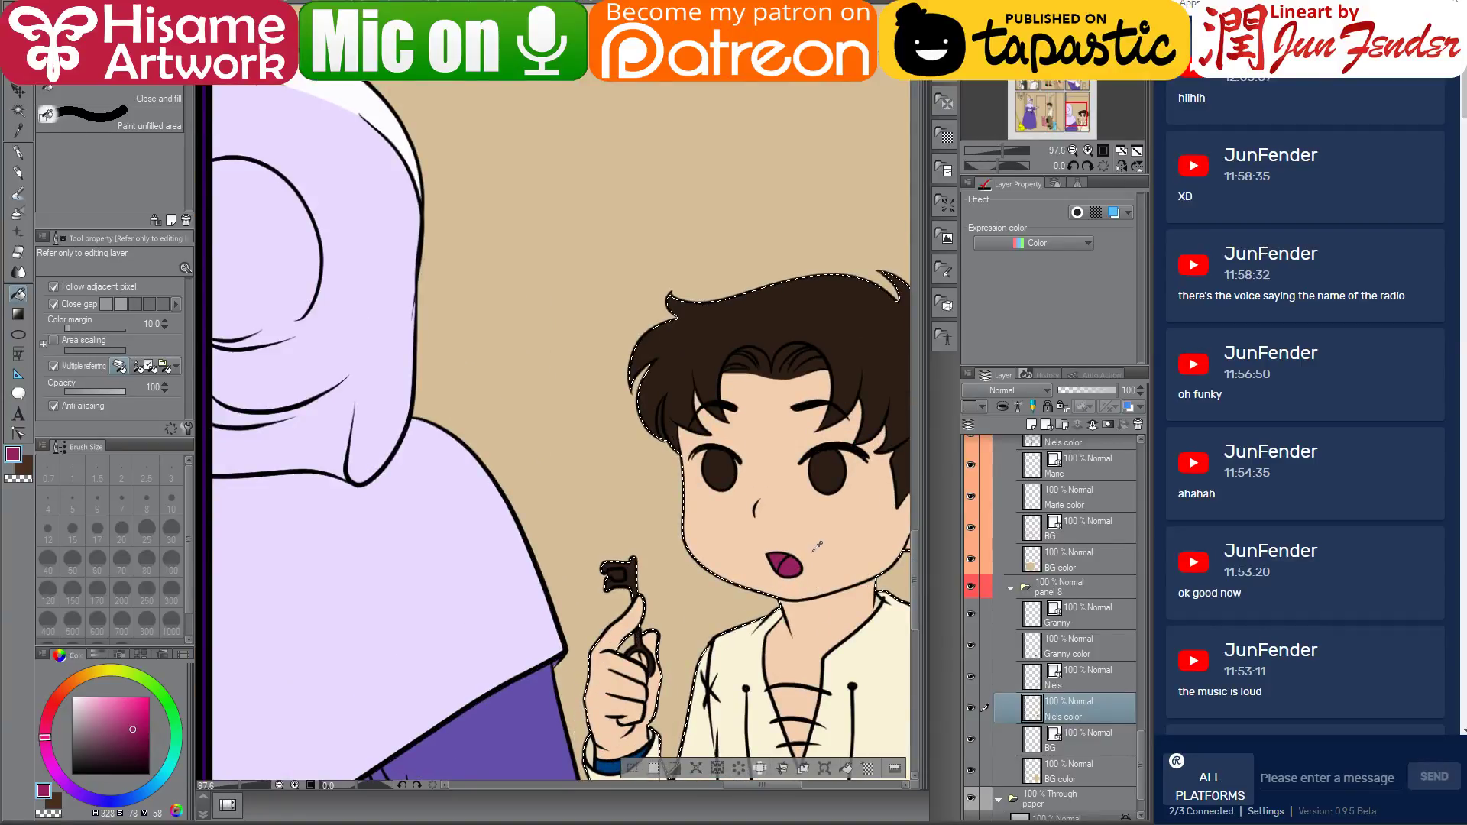
scroll(816, 547, down, 5)
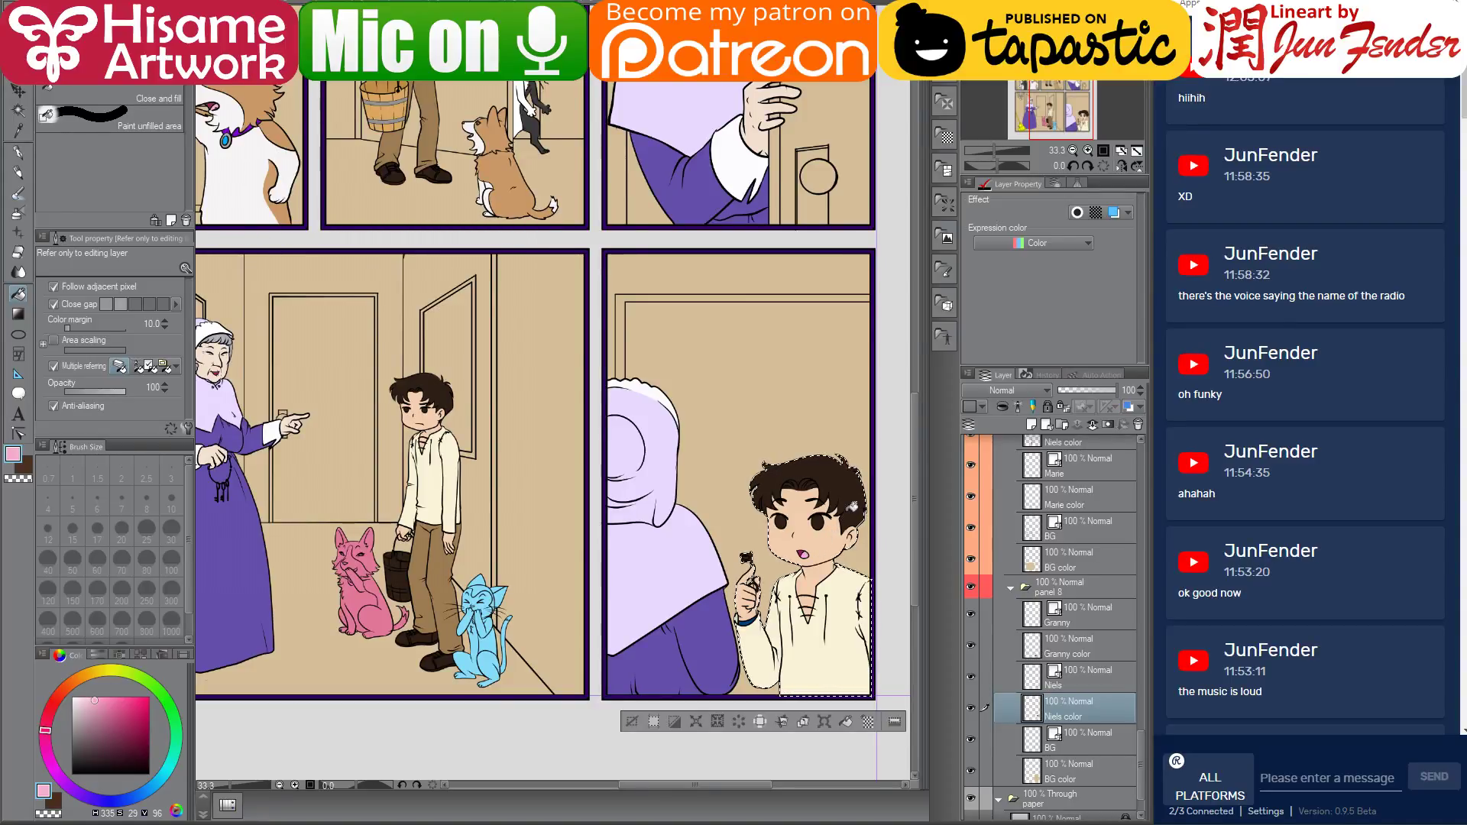
scroll(840, 506, up, 1)
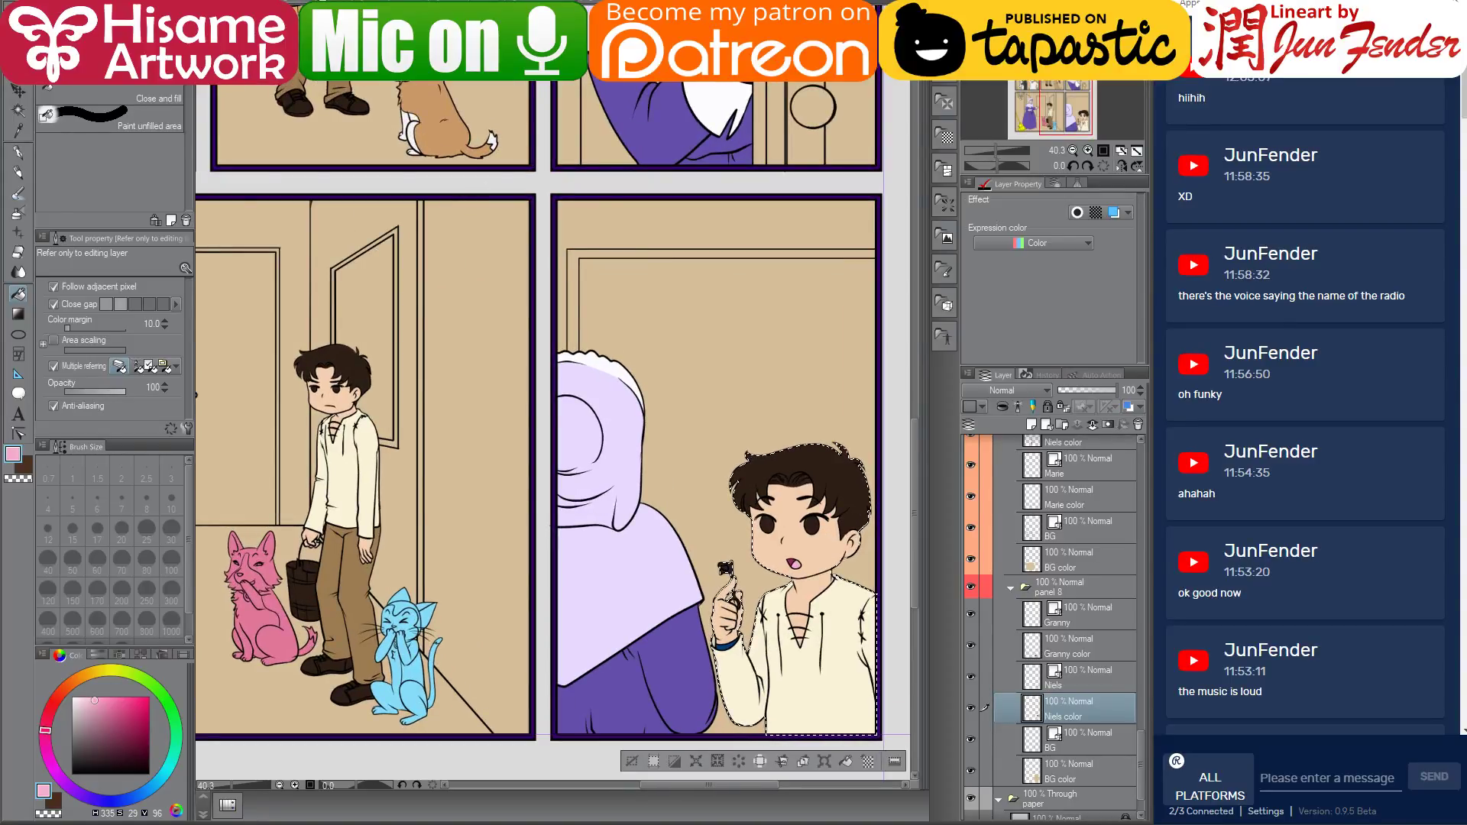
Sample the brown eye colour from the other comic page and fill the boy's irises in panel 8 with it
click(329, 3)
alt+click(544, 448)
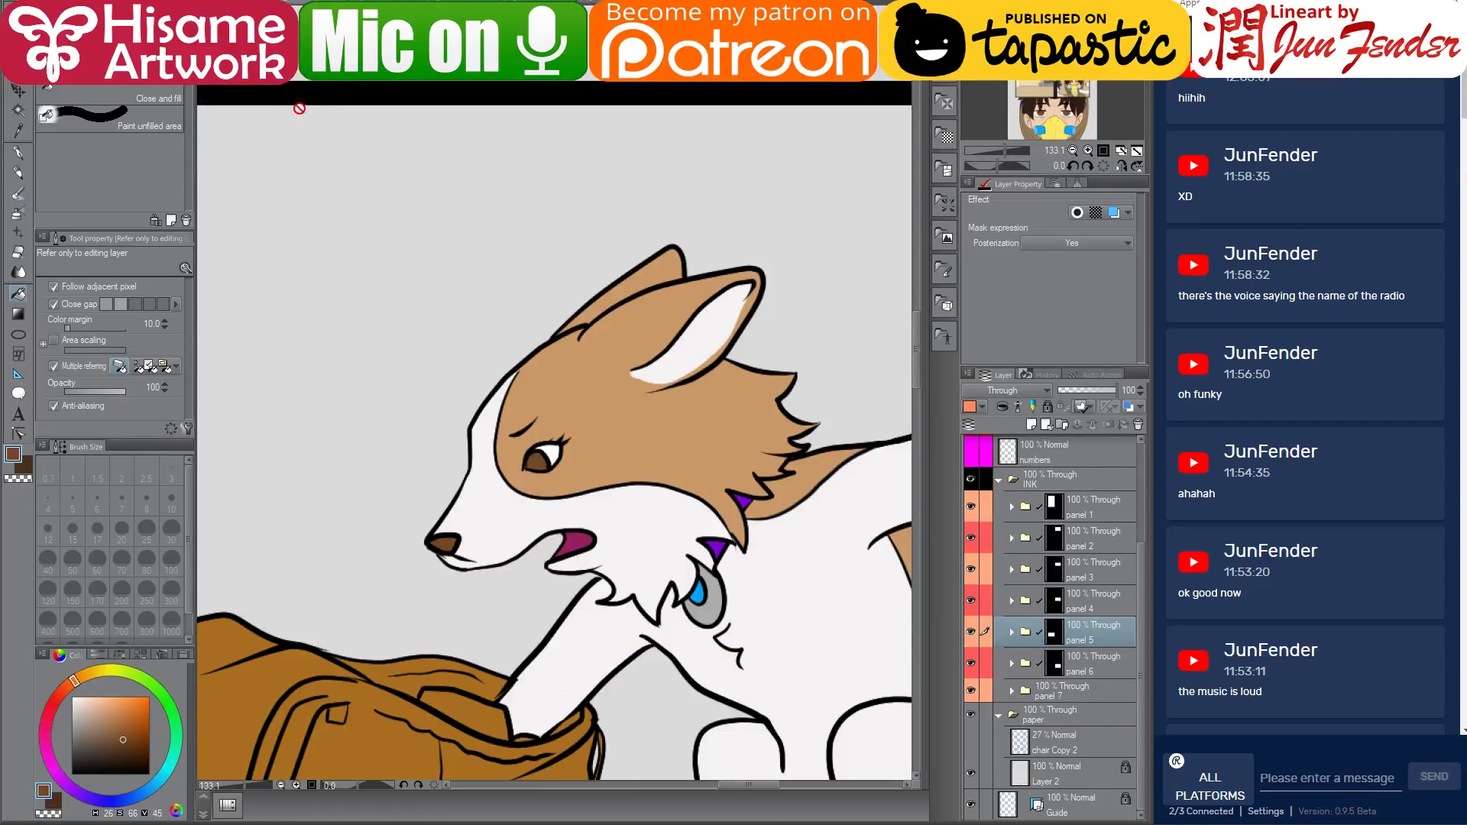
key(ctrl+Tab)
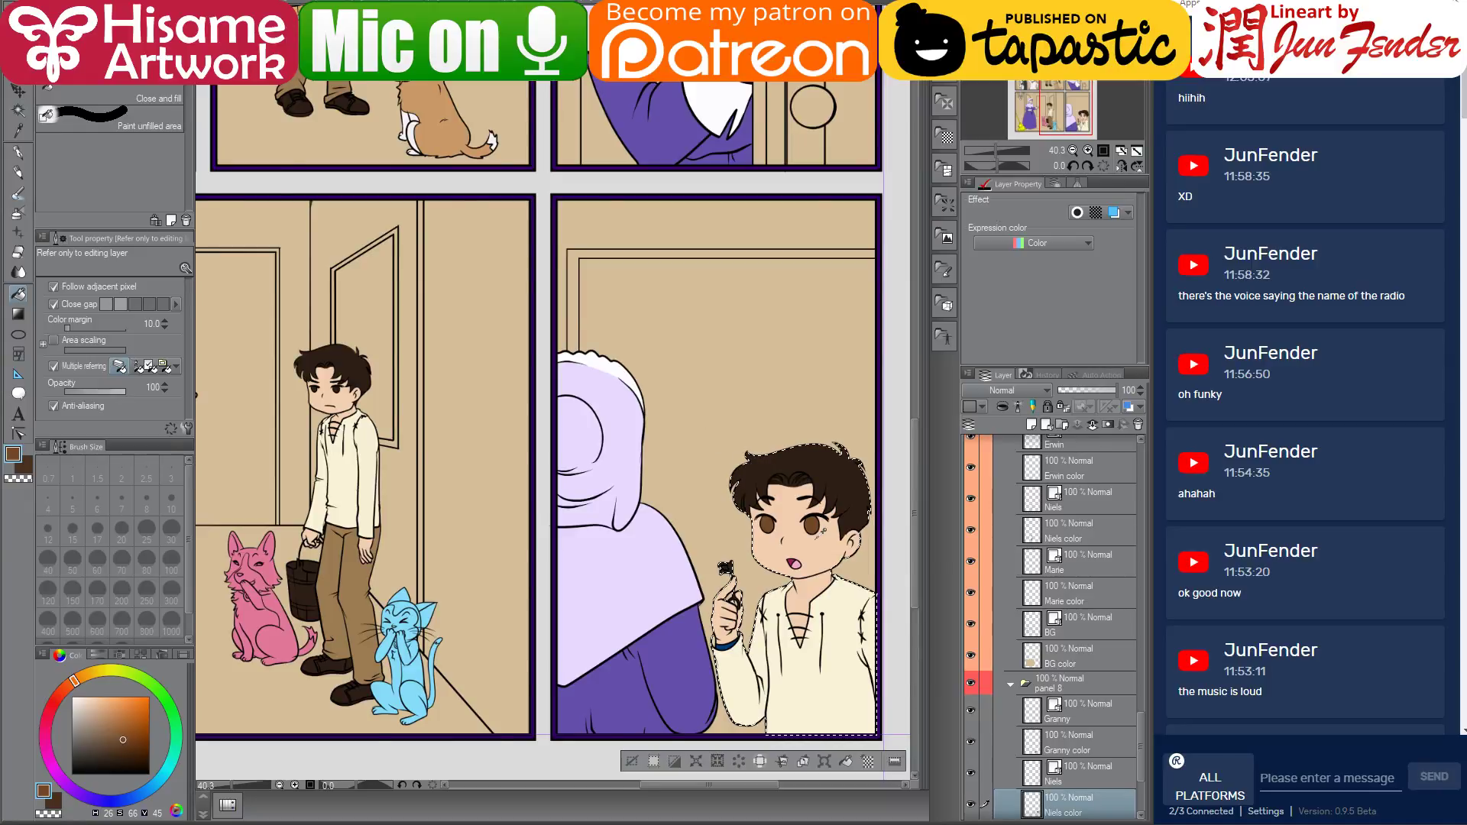
Activate the boy's colour layer in panel 7, fill his irises with the same brown, and clear the selection
scroll(814, 534, down, 1)
scroll(484, 615, up, 1)
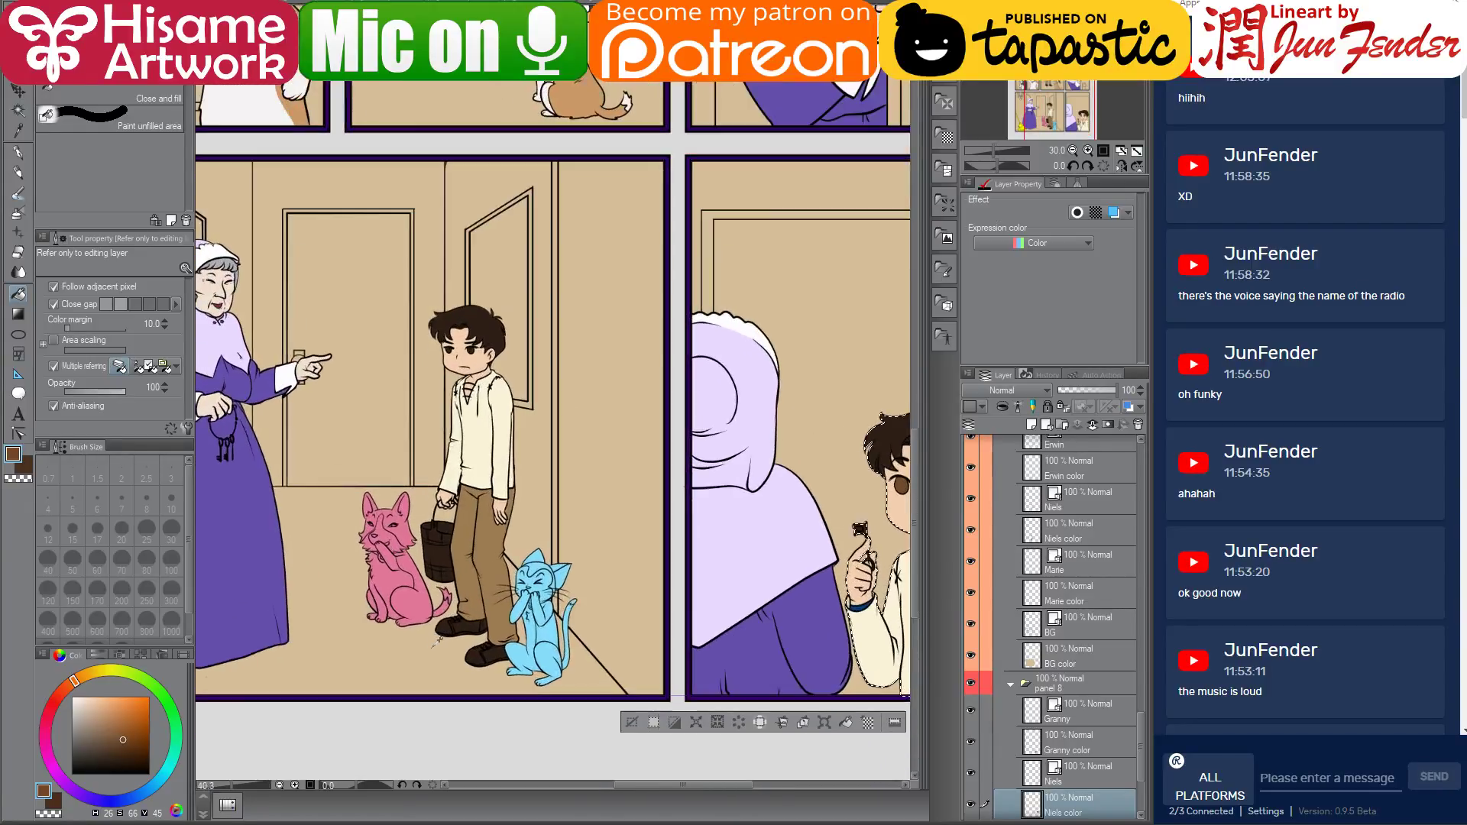
drag(485, 616, 649, 646)
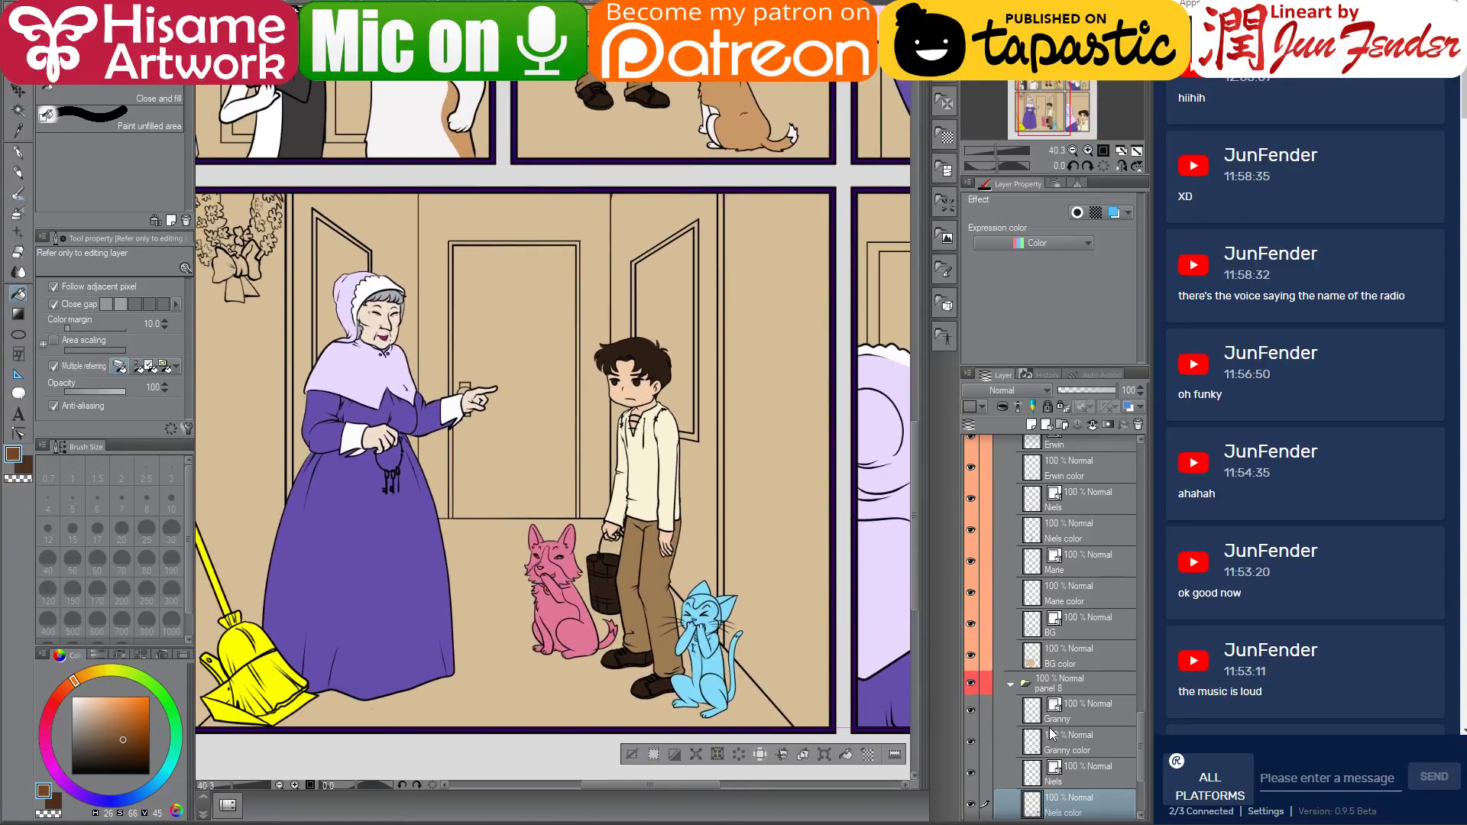
key(o)
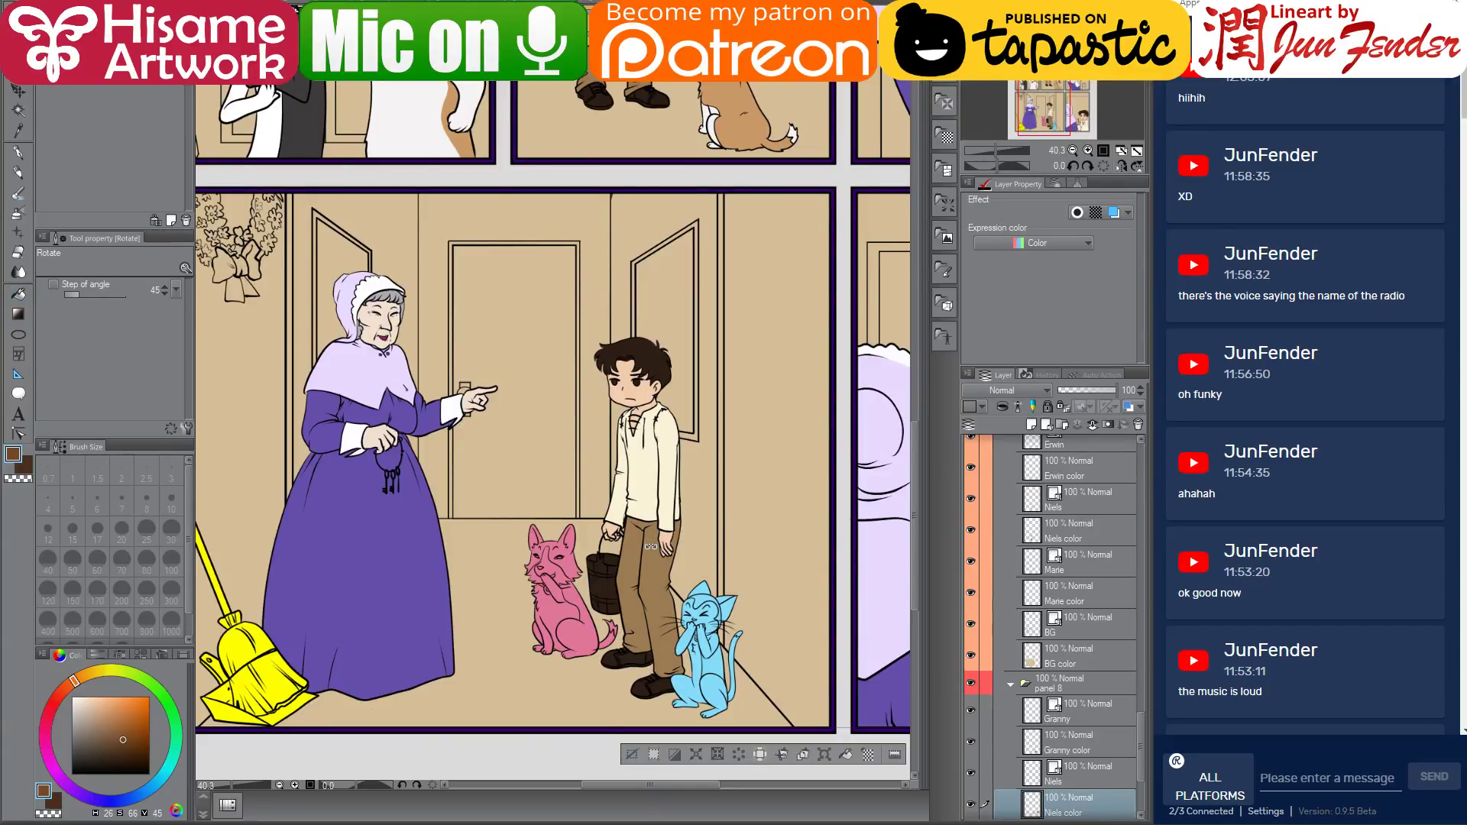
click(650, 547)
ctrl+click(1033, 544)
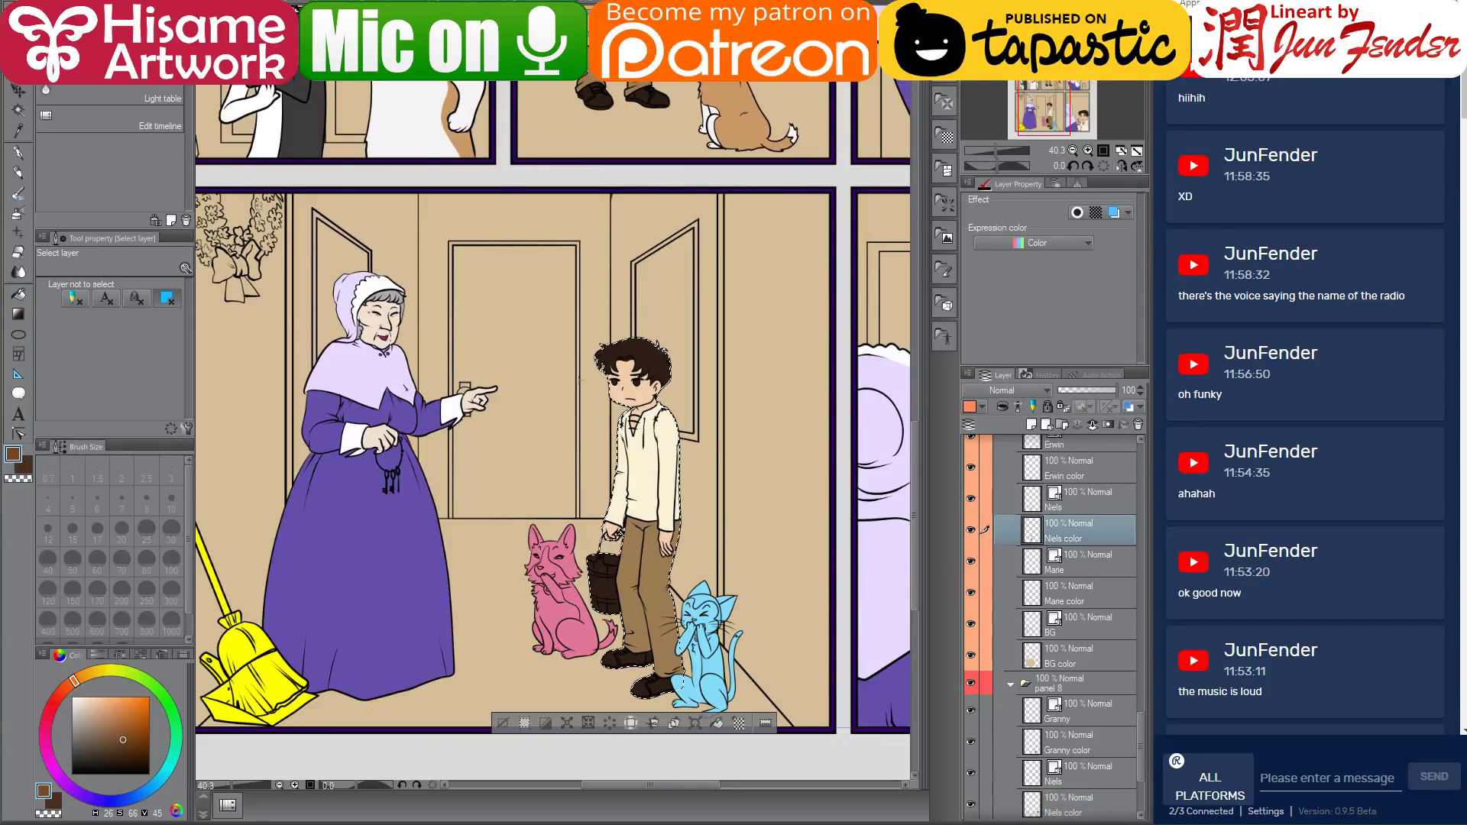
click(22, 298)
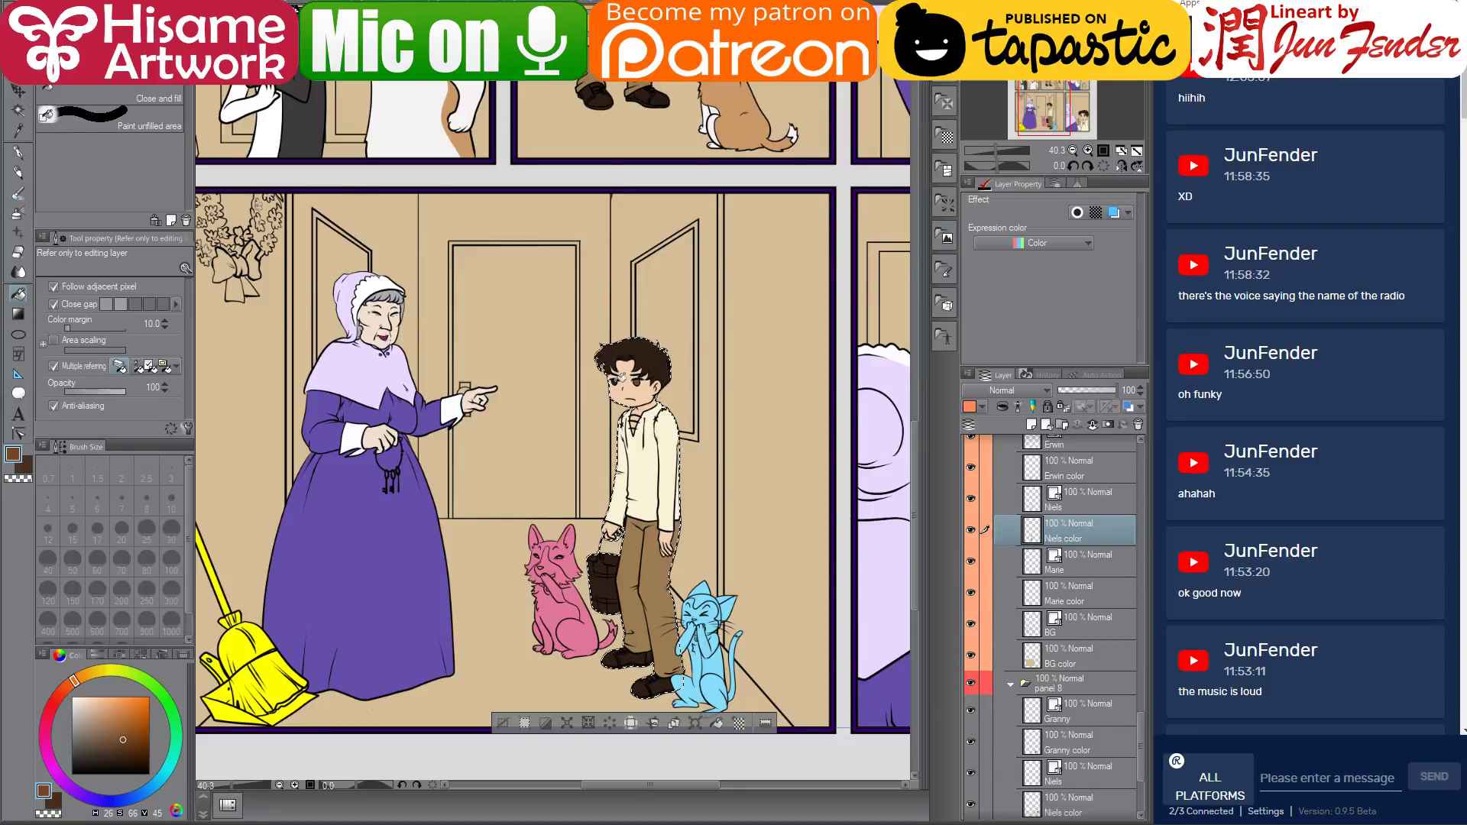
key(ctrl+d)
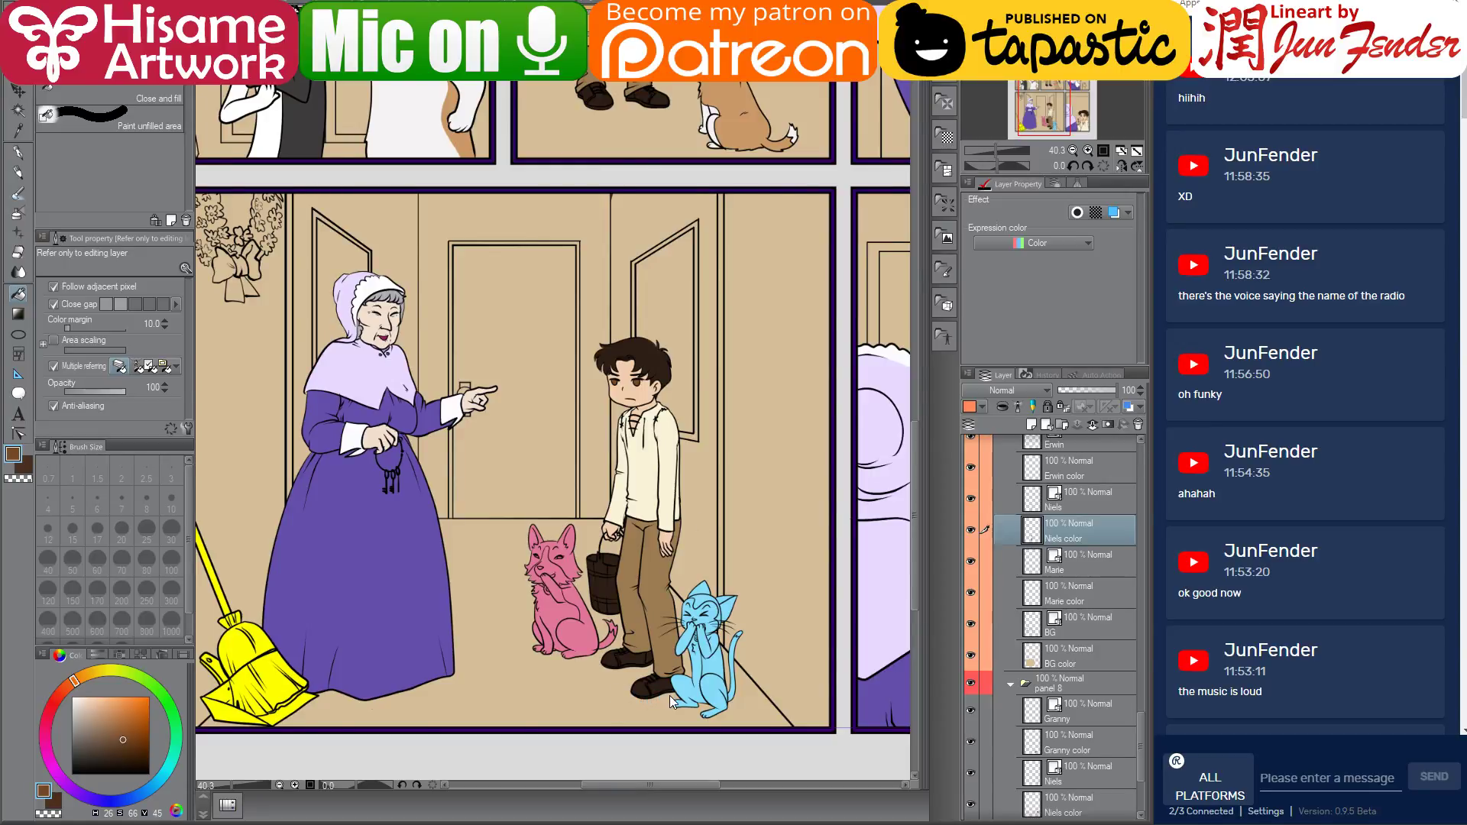
Select the light blue cat's shape in panel 7 and activate its Erwin color layer
scroll(647, 702, up, 3)
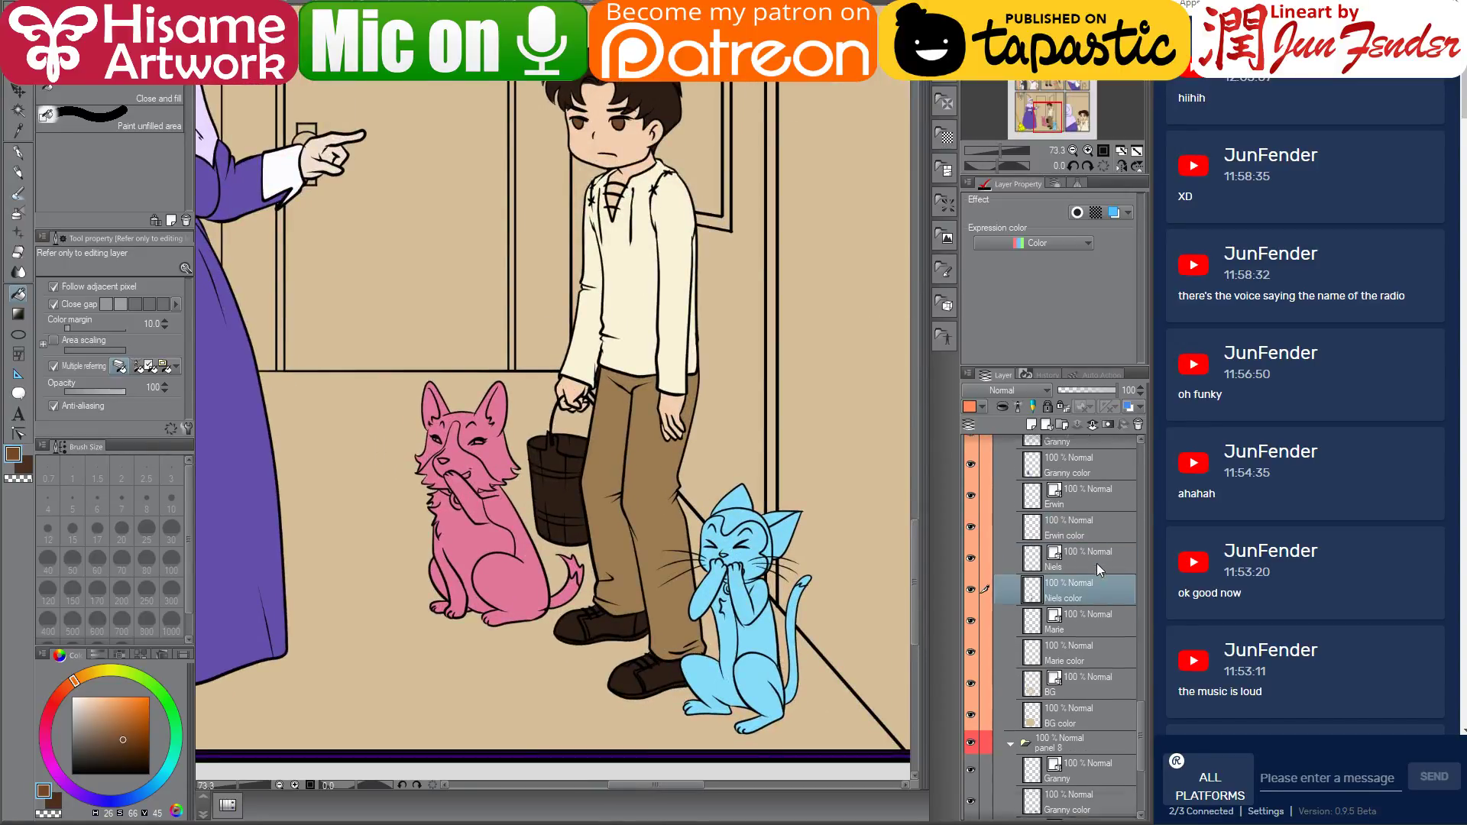
scroll(1083, 558, up, 5)
click(1035, 583)
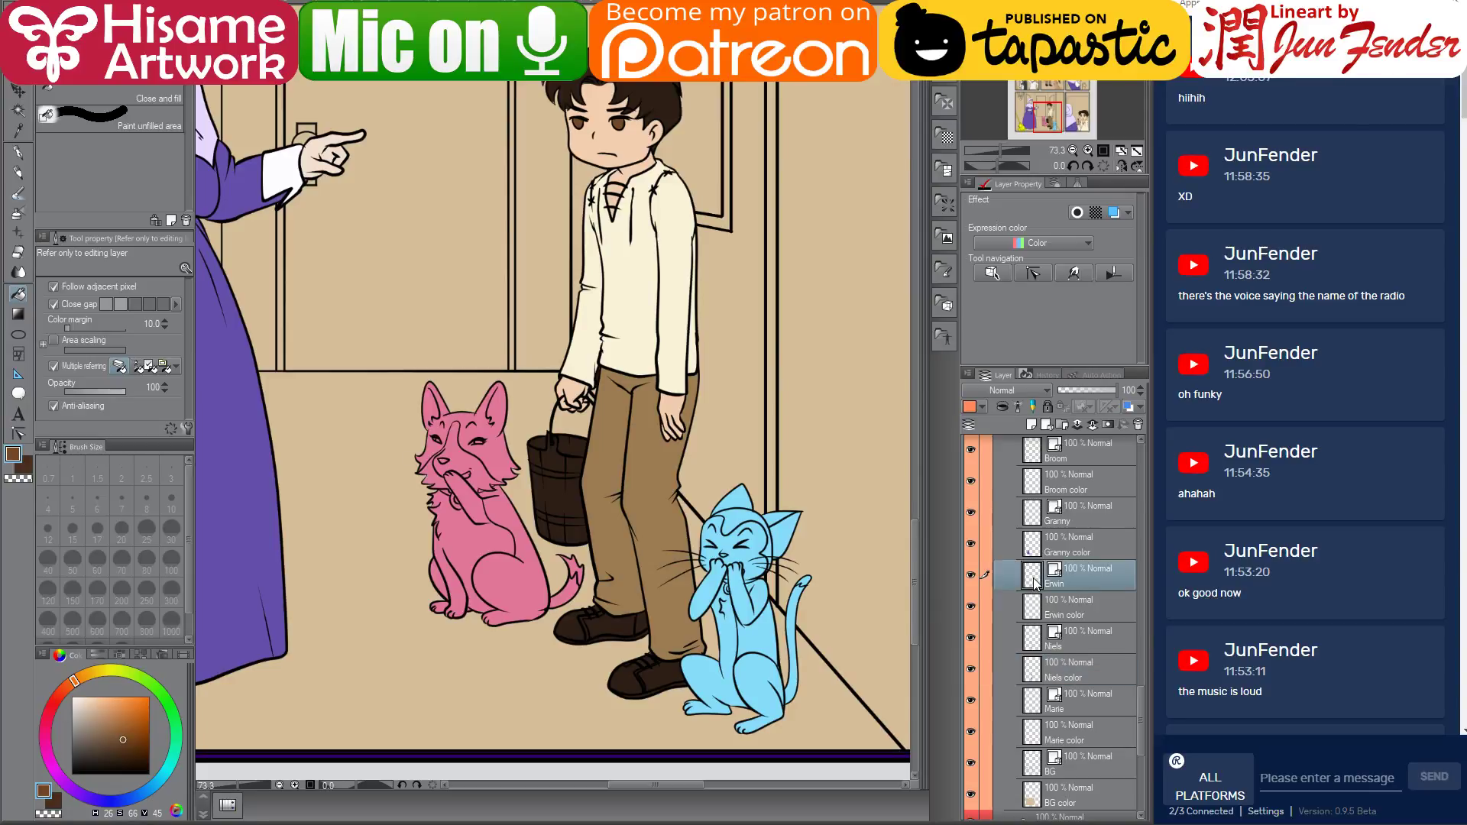
ctrl+click(1035, 583)
scroll(758, 549, down, 1)
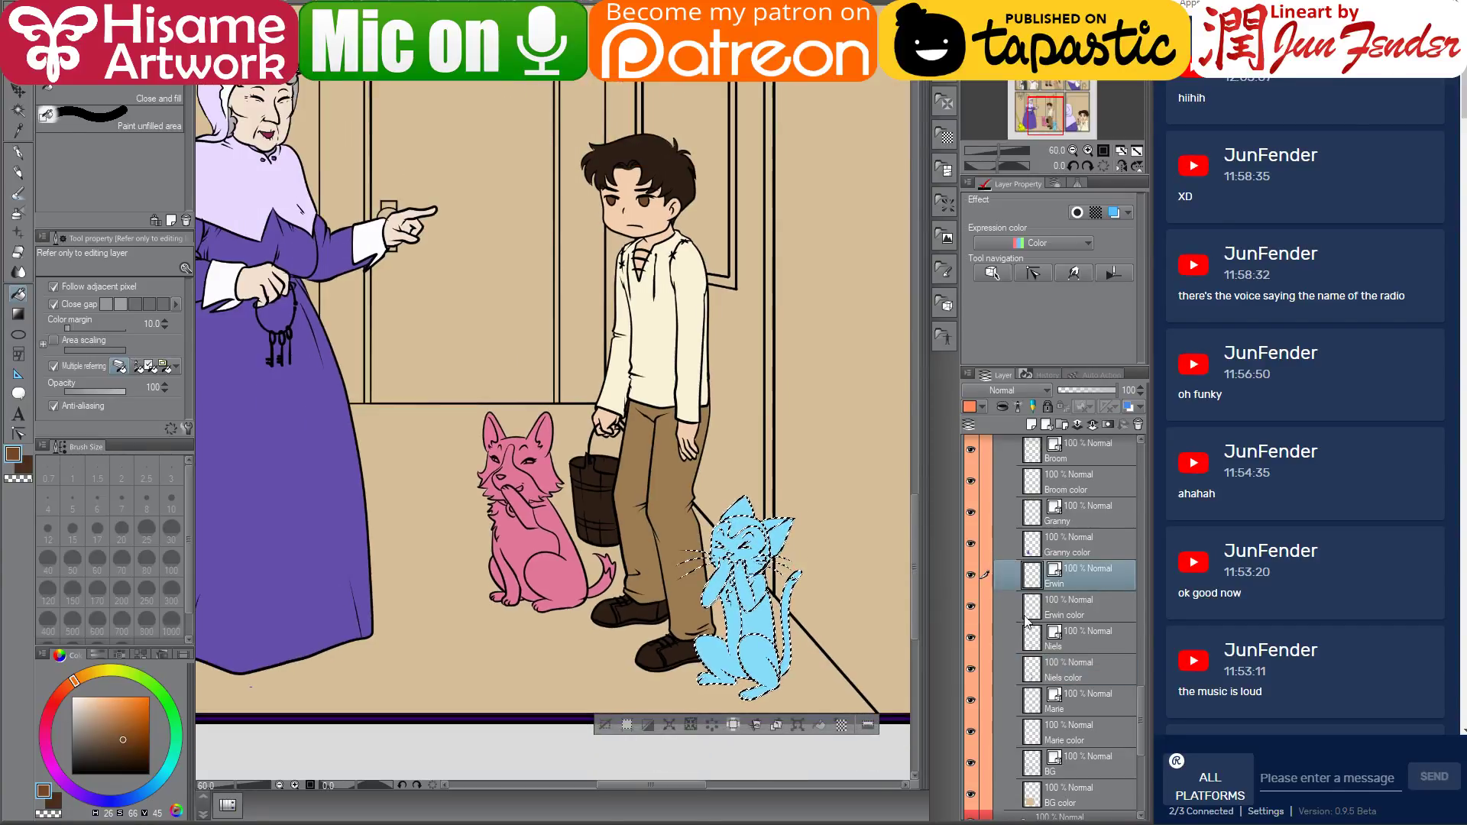
key(alt+bracketleft)
scroll(771, 558, down, 2)
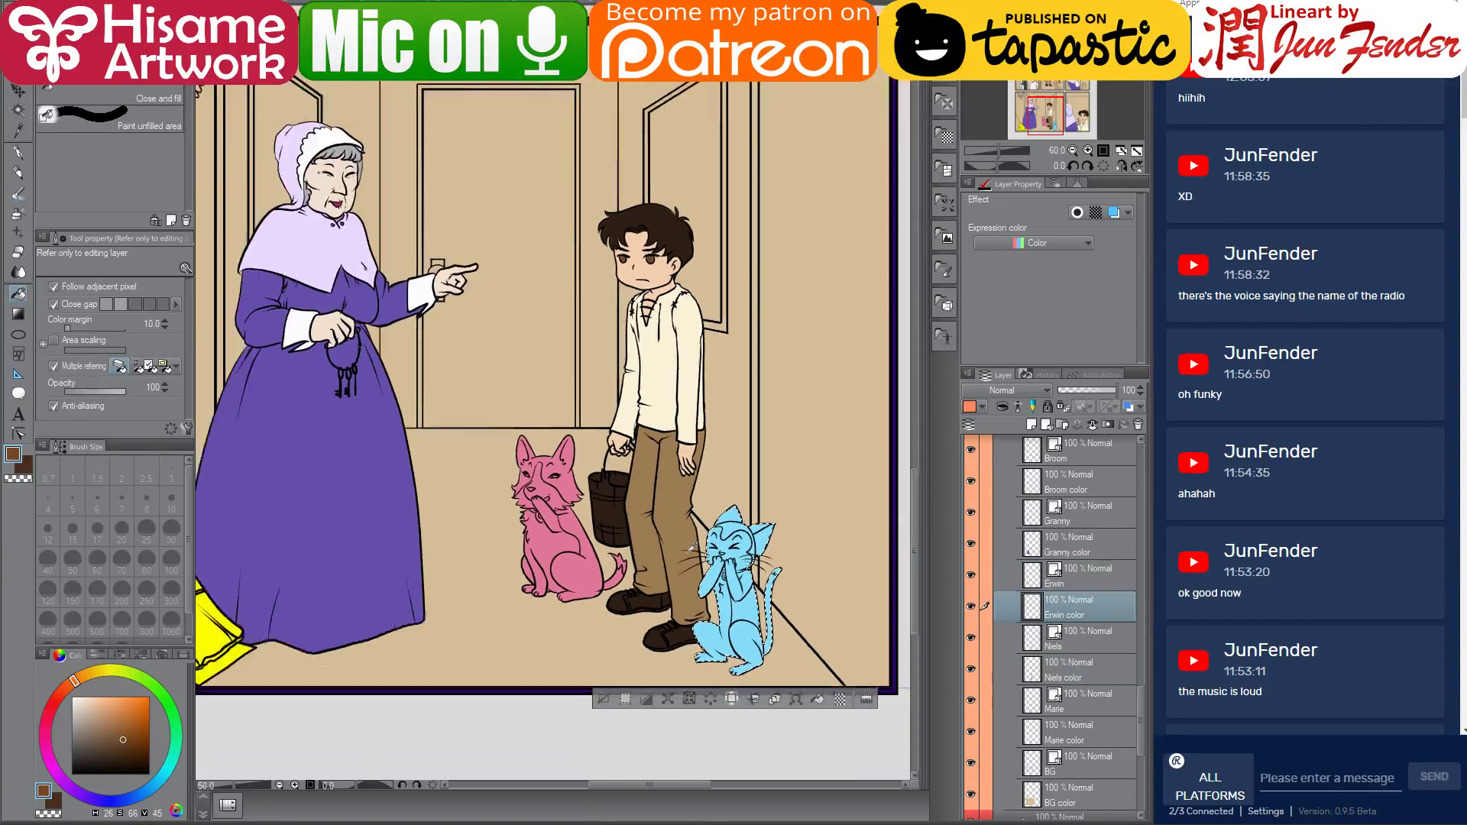
Paint the whole cat with the G-pen at size 800, first in white and finally in the dark grey sampled from the earlier panel
alt+click(392, 196)
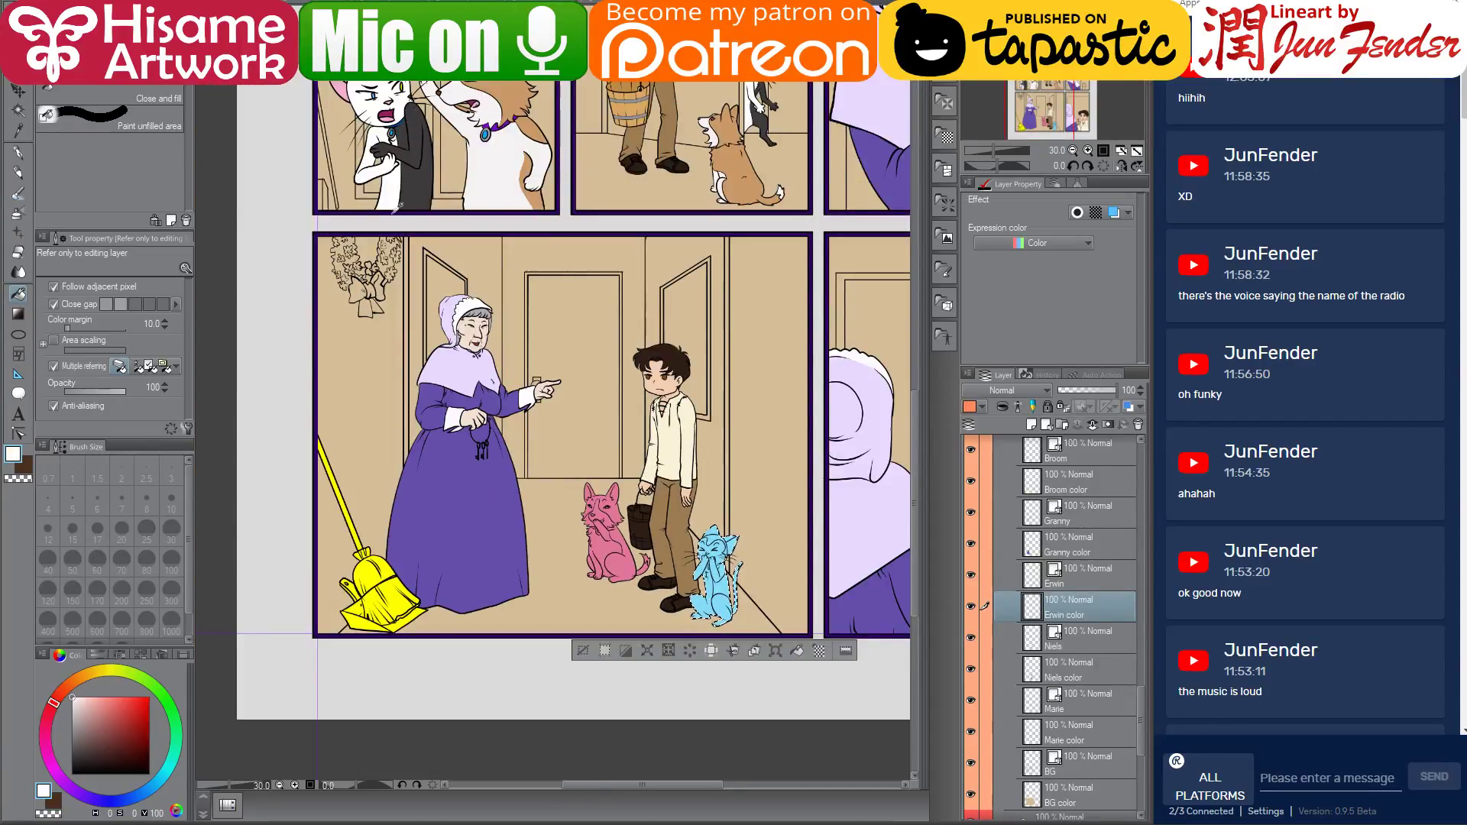
click(19, 153)
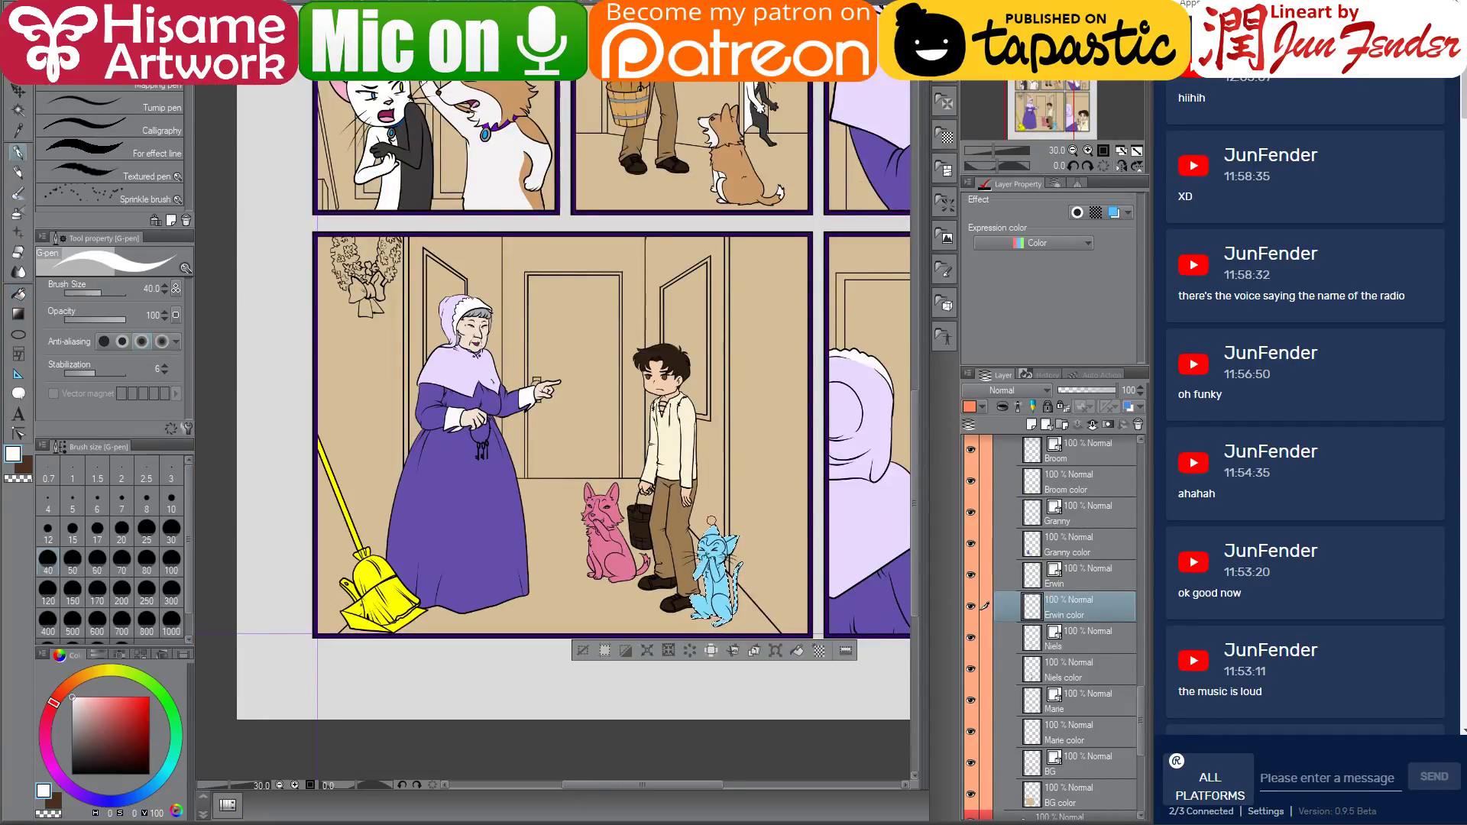
drag(714, 580, 687, 524)
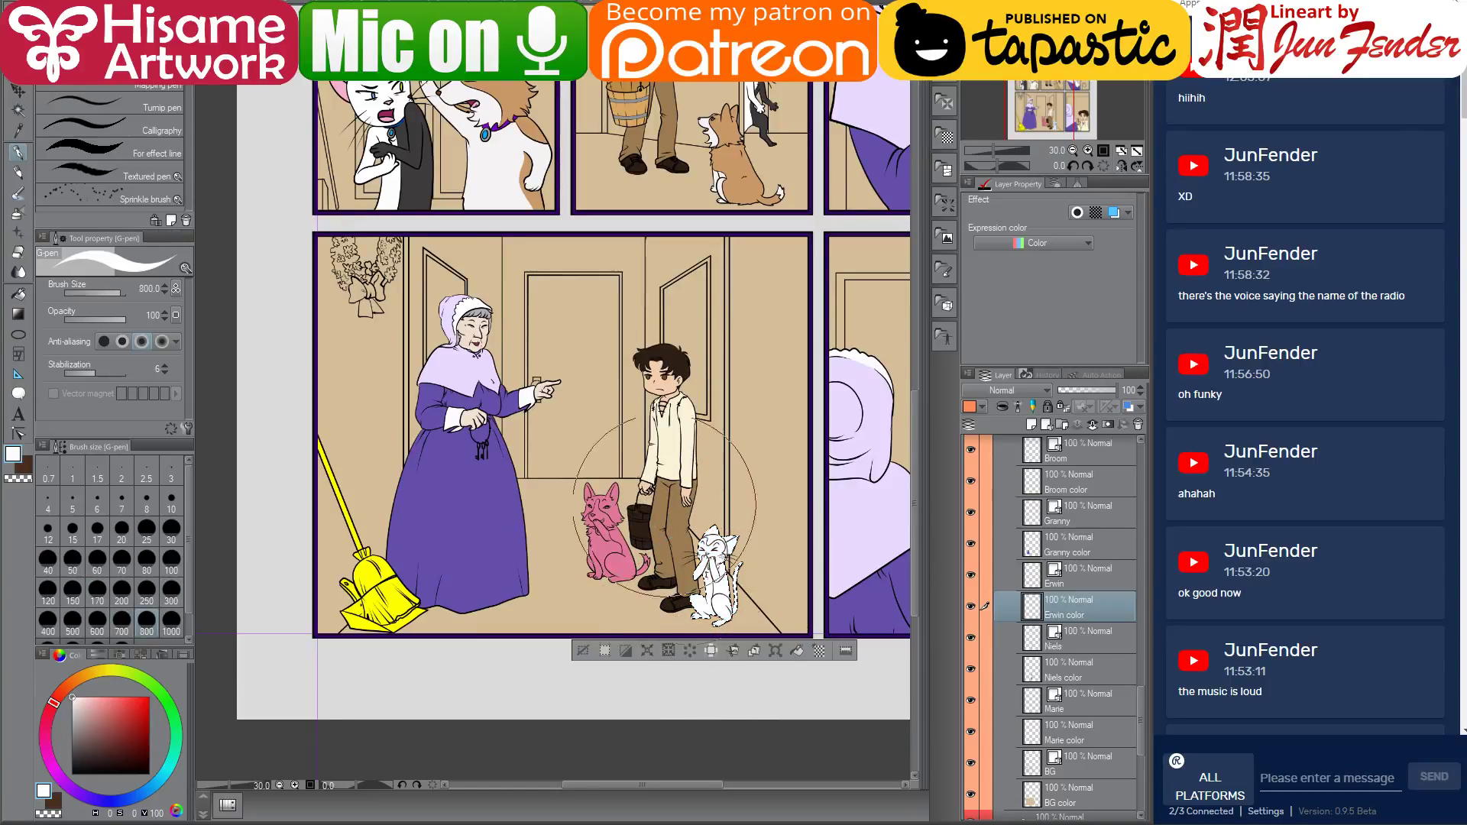
alt+click(413, 184)
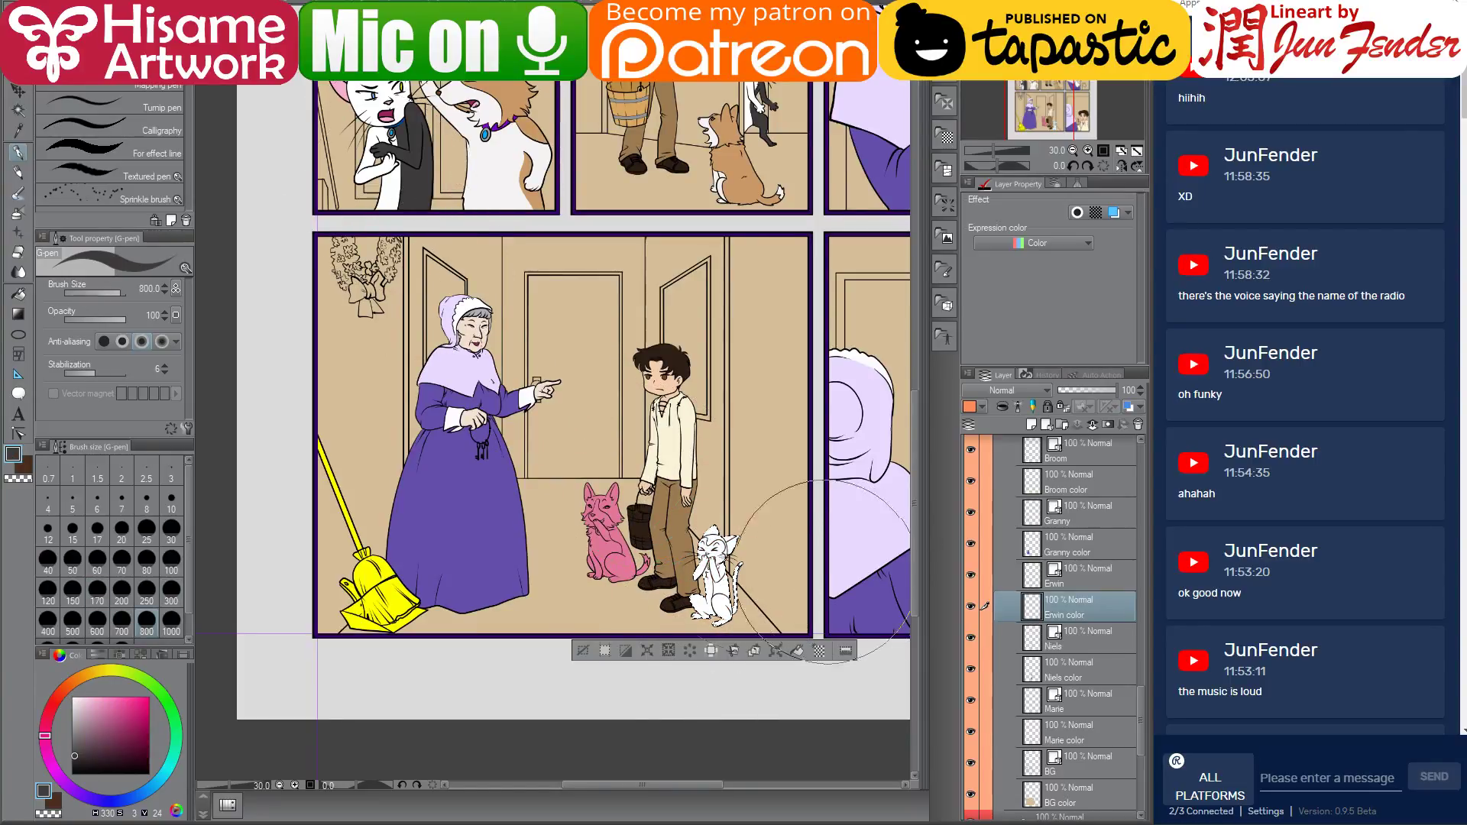
drag(715, 580, 699, 649)
Fill the cat's leg, belly, arm, face and one ear in panel 7 with white
click(19, 295)
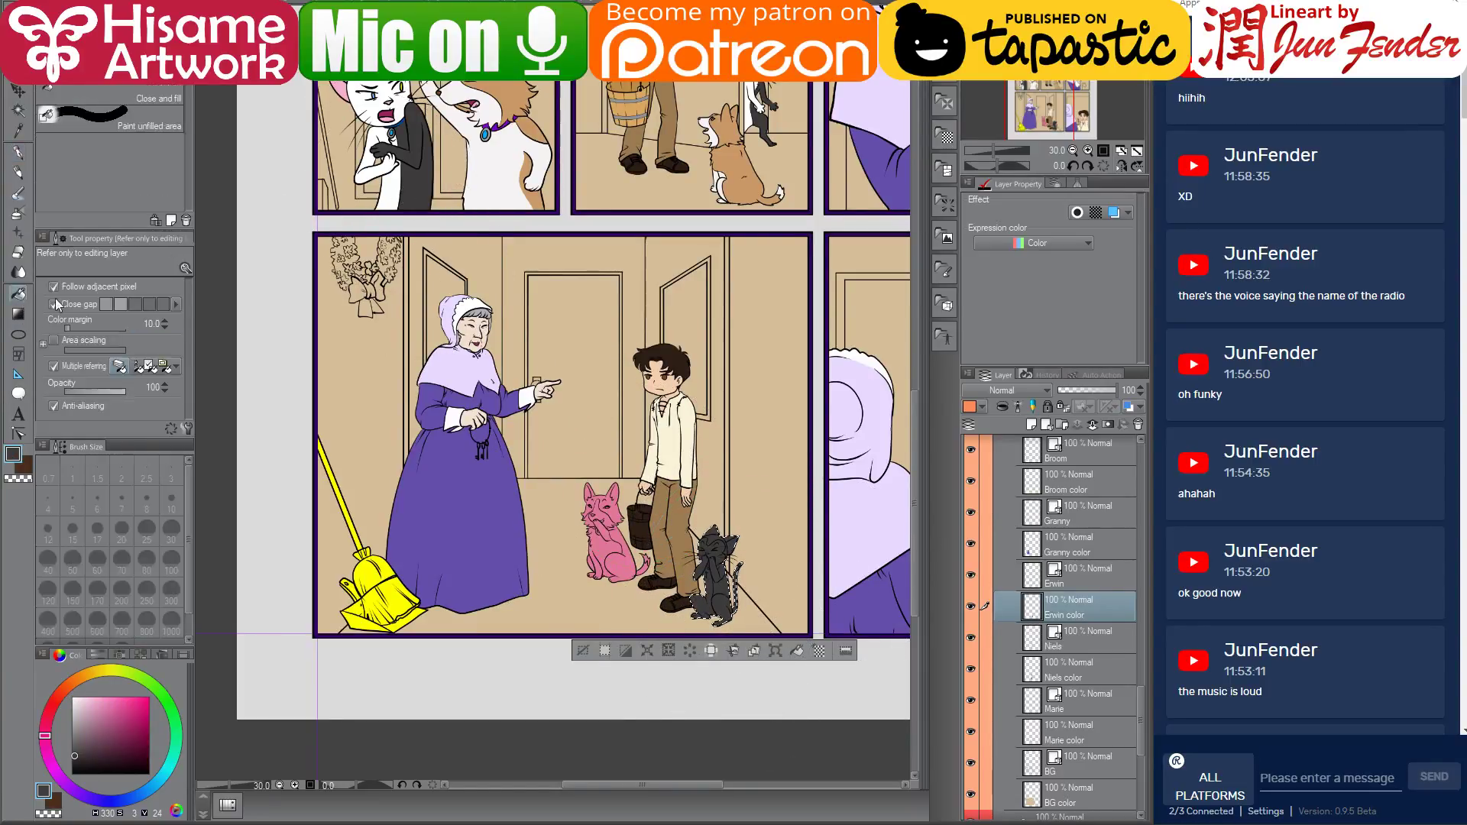
alt+click(718, 699)
scroll(695, 603, up, 5)
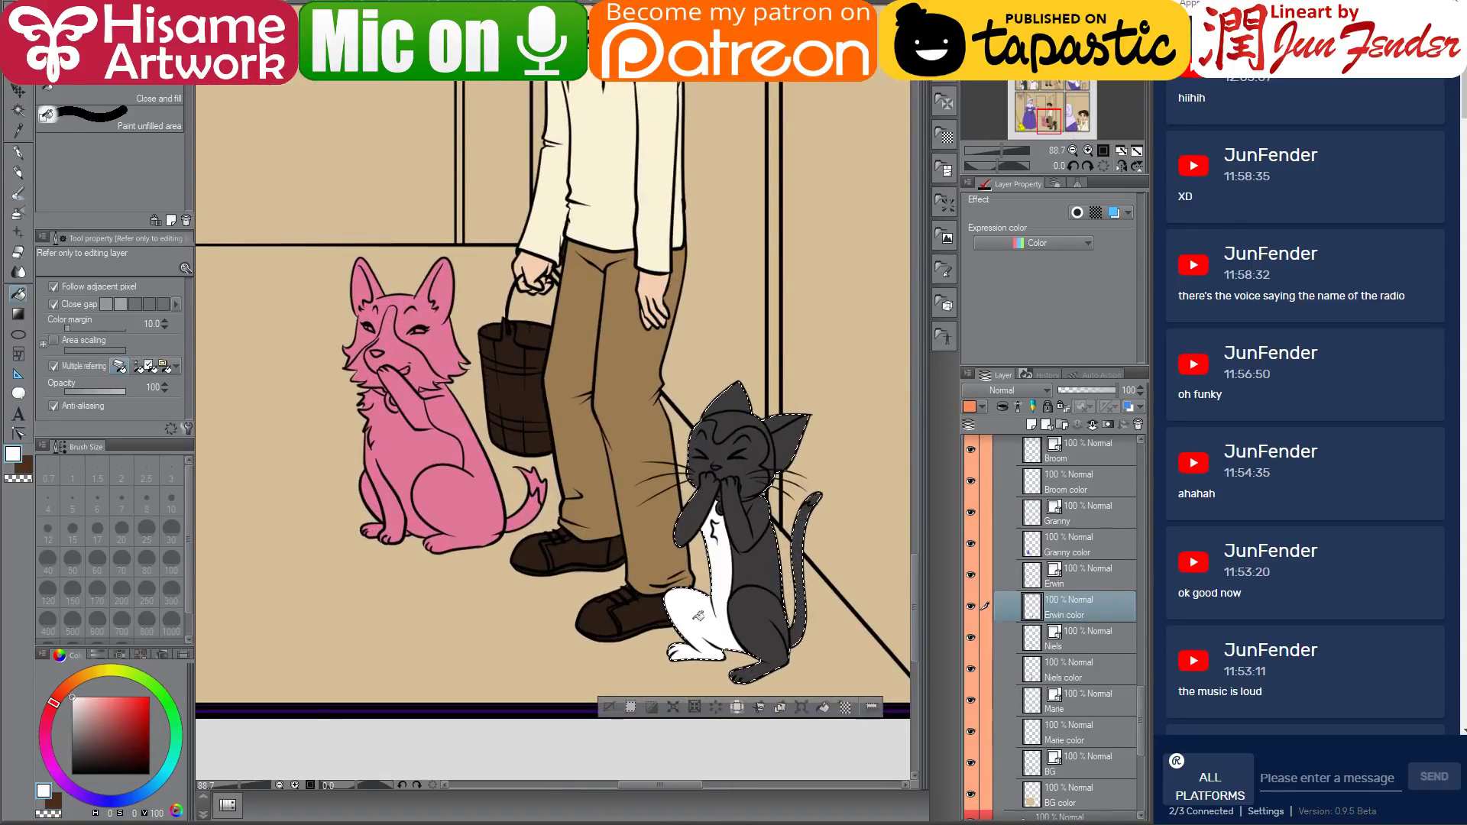
click(748, 398)
scroll(464, 571, down, 3)
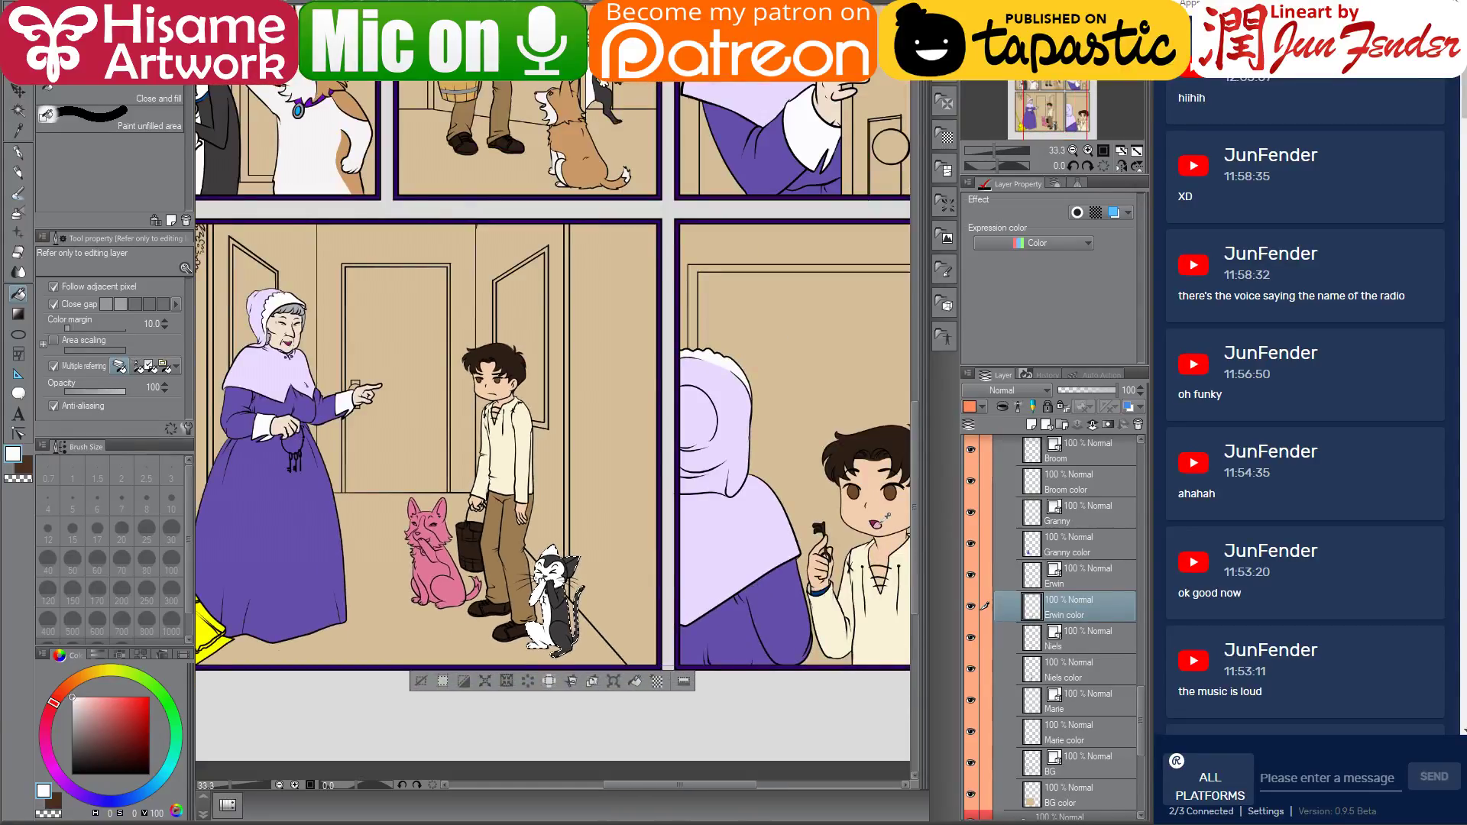
Sample the light pink of the boy's tongue and fill the cat's inner ear and nose with it
alt+click(572, 596)
scroll(569, 584, up, 2)
scroll(527, 609, up, 4)
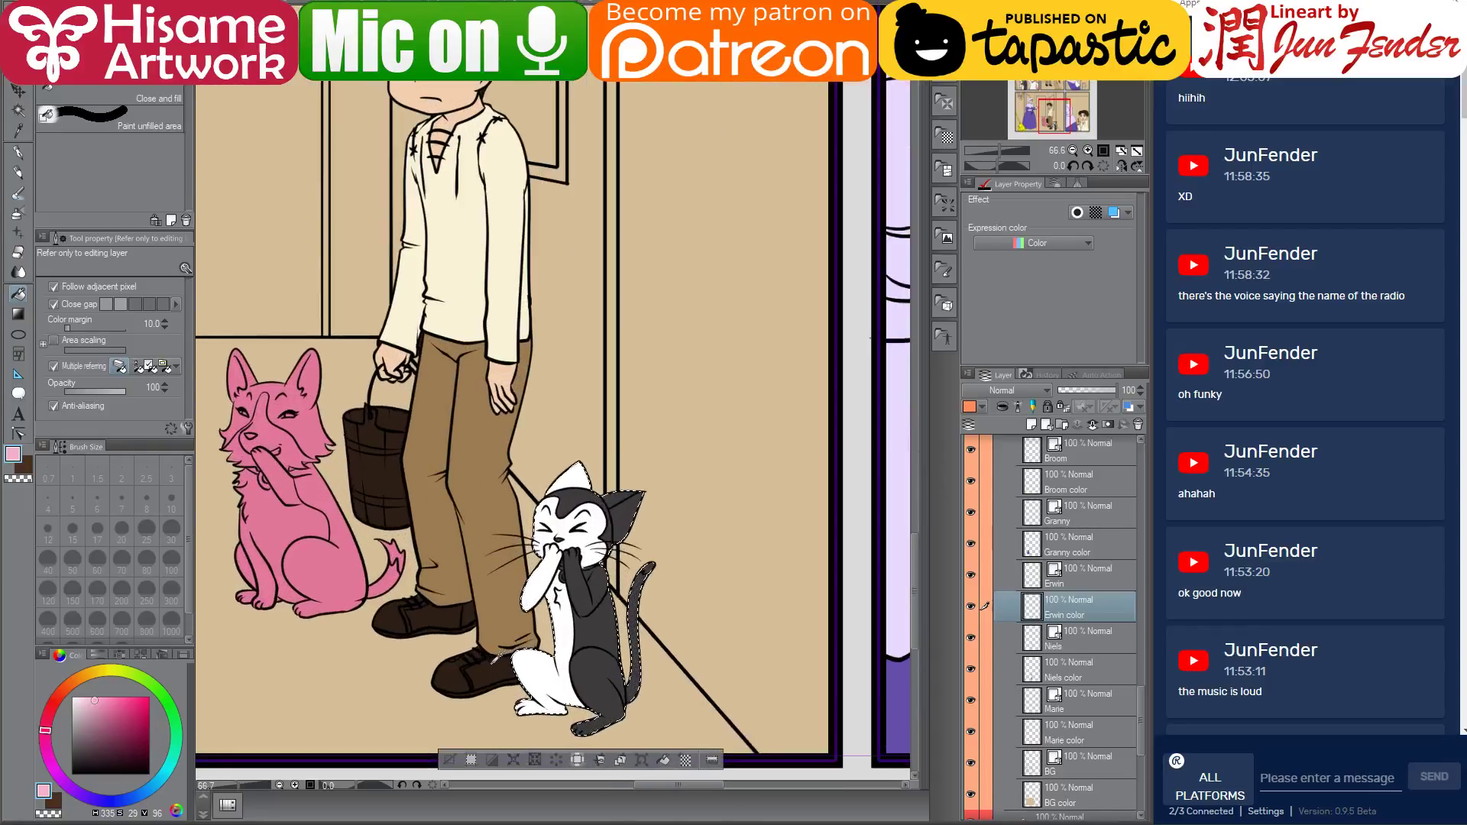
click(663, 464)
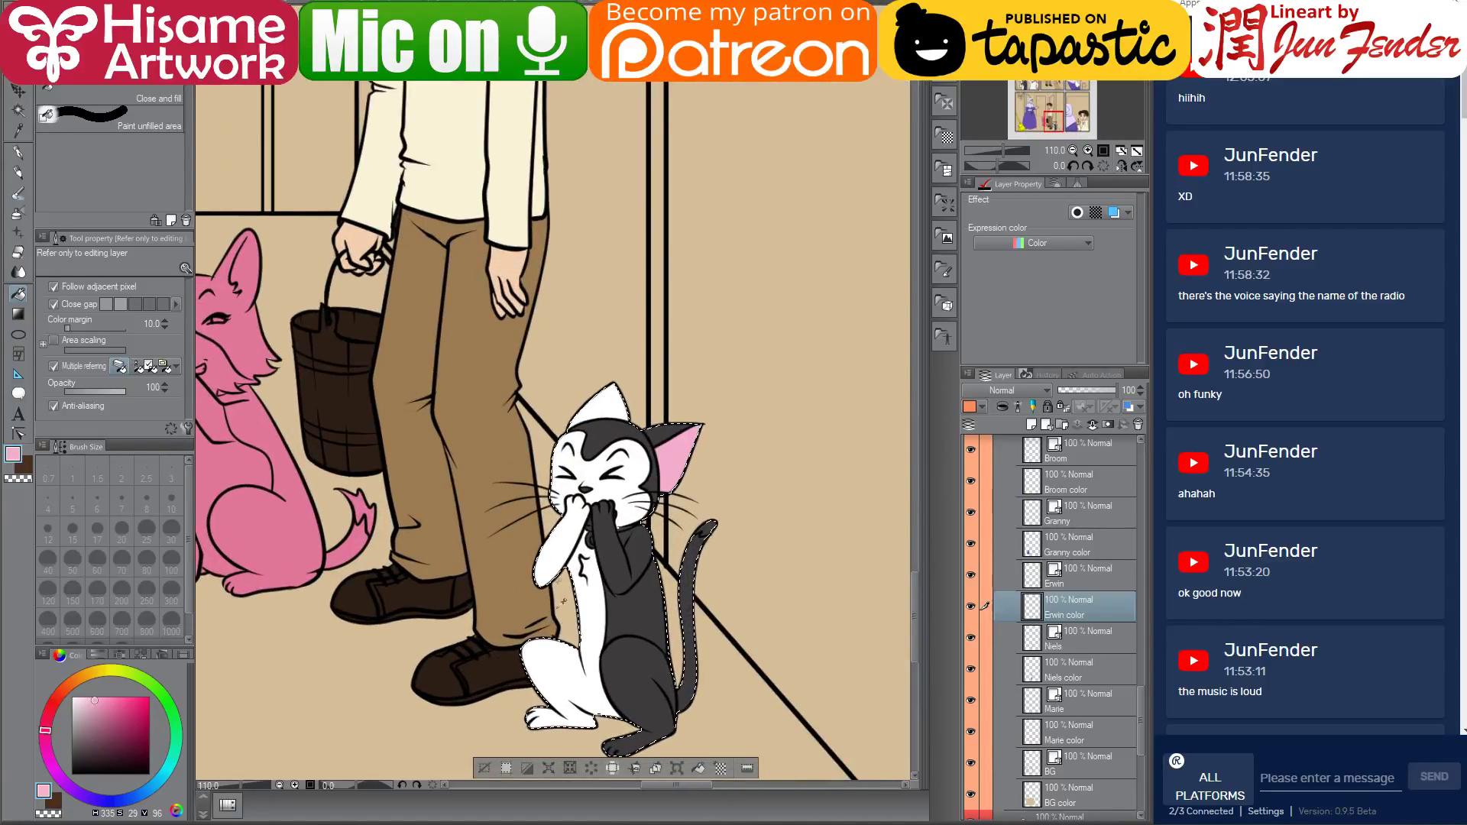
scroll(634, 482, up, 3)
click(630, 386)
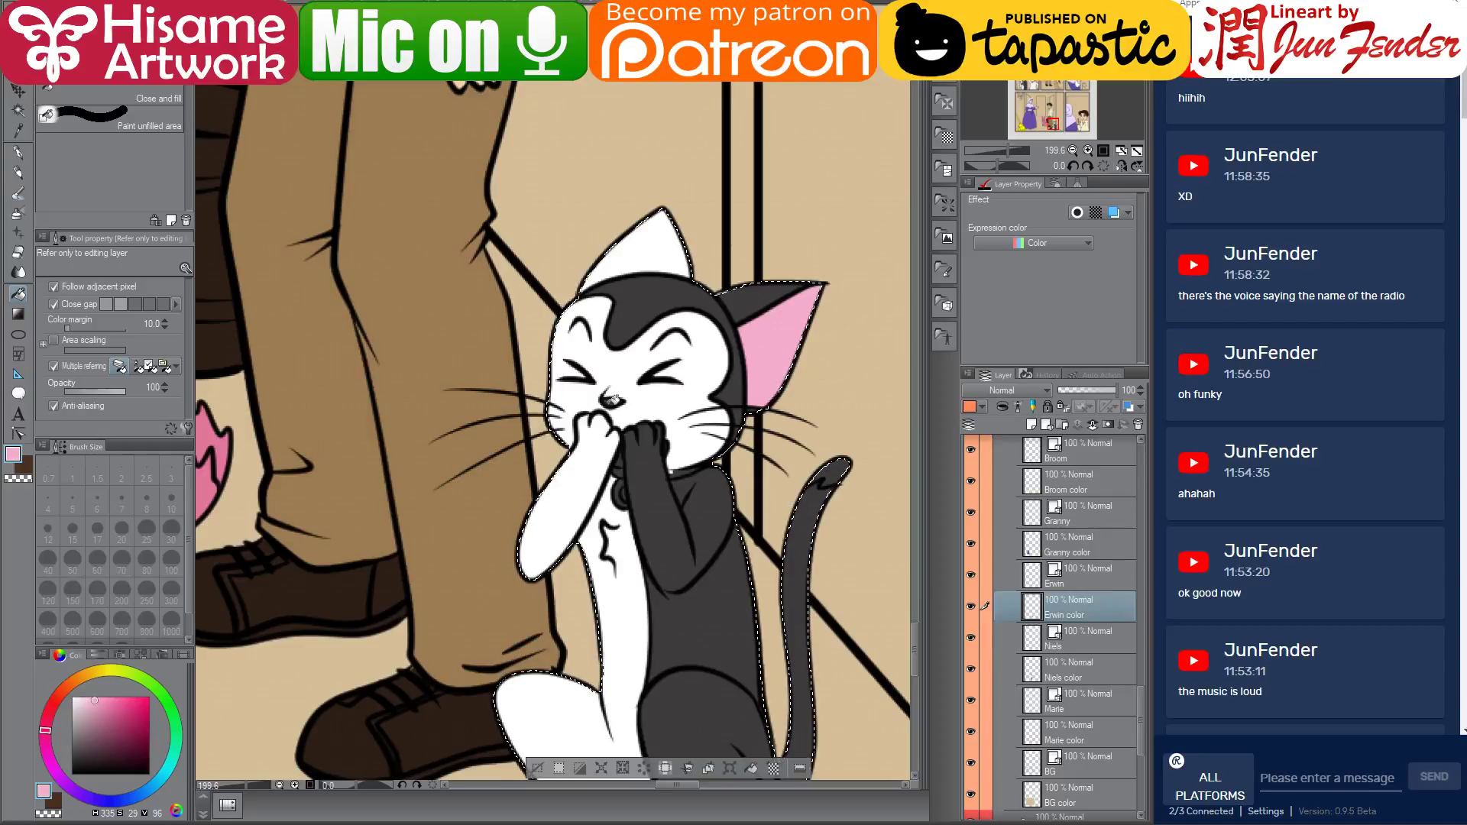
Set a dark blue with hue 206, saturation 100 and value 54, and fill the cat's collar with it
alt+click(626, 456)
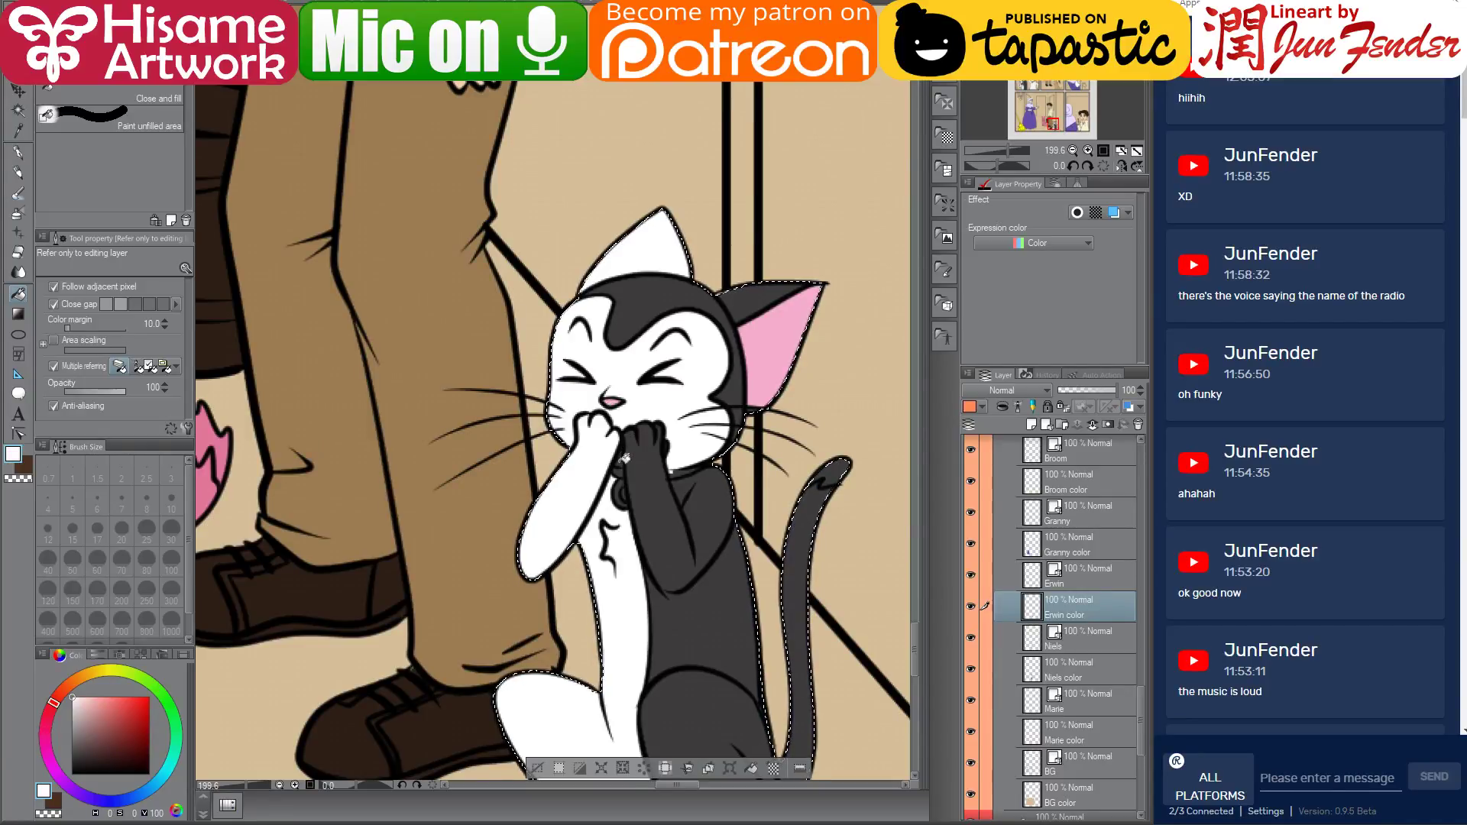
scroll(627, 456, up, 2)
scroll(692, 443, up, 2)
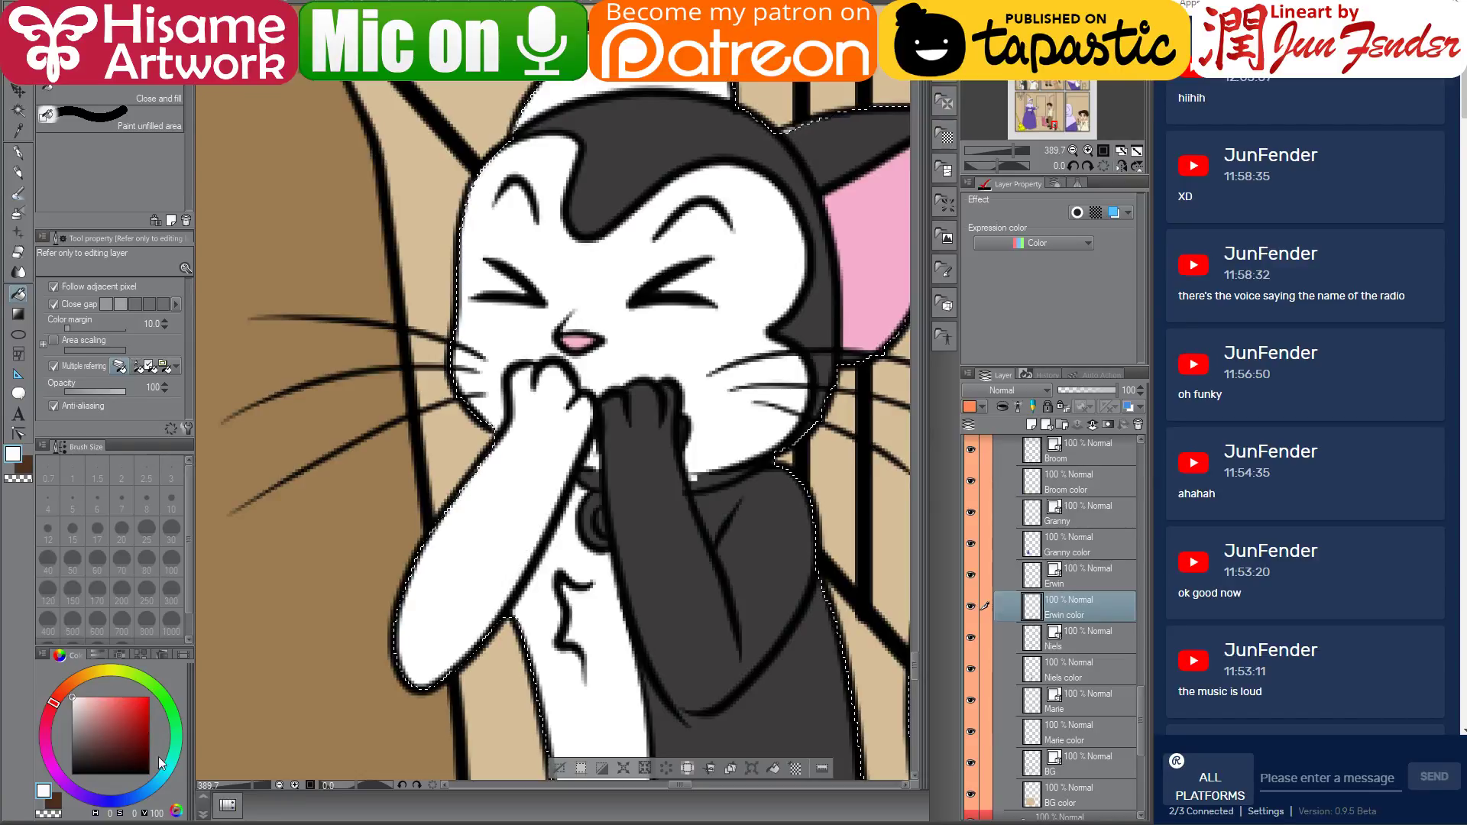
click(152, 787)
click(150, 697)
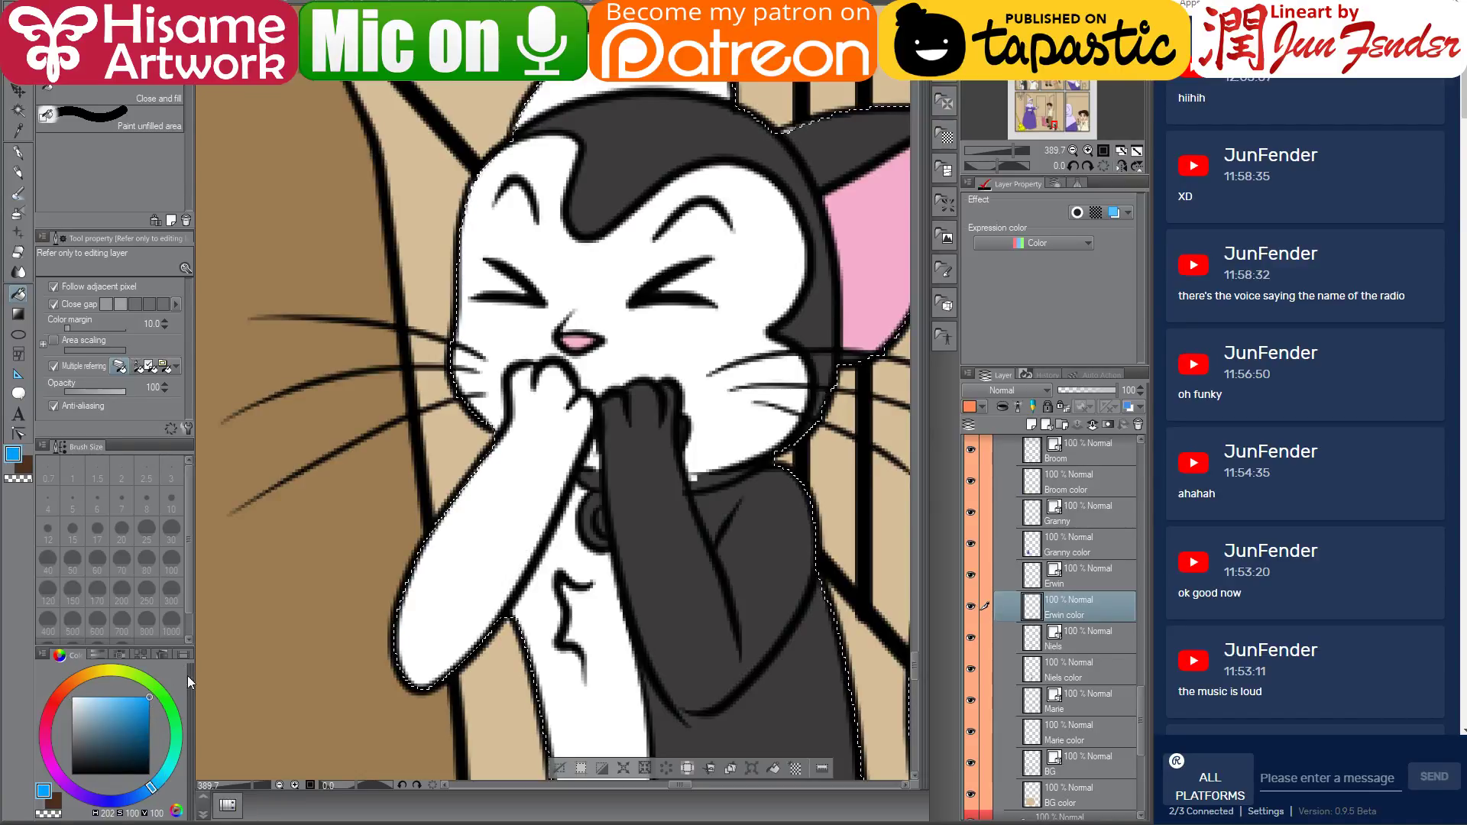
mouse_move(143, 780)
mouse_down()
mouse_move(135, 798)
mouse_move(150, 784)
mouse_up()
click(150, 732)
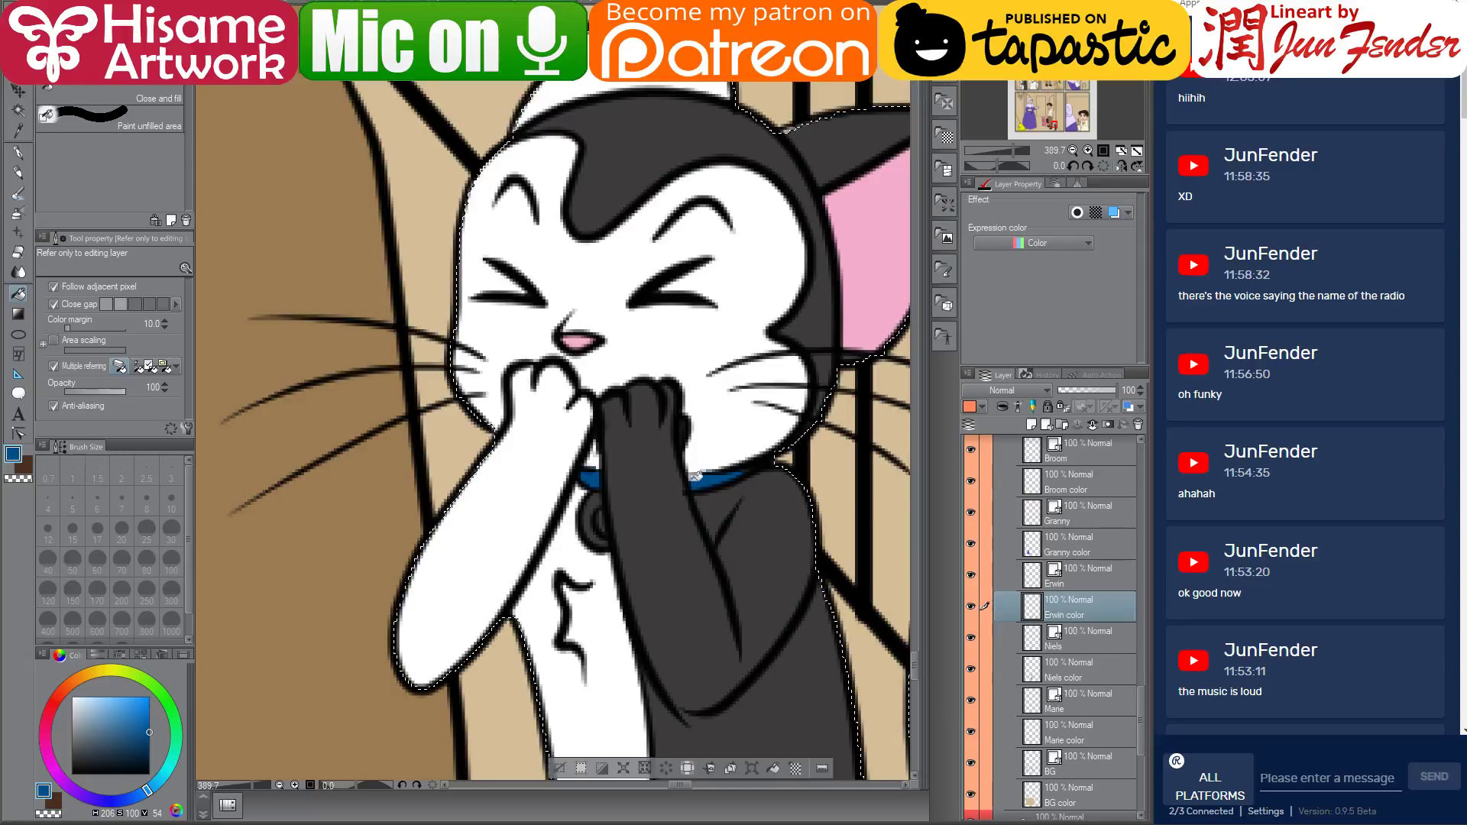
Fill the rim of the cat's collar tag with mid grey and its centre with bright blue, hue 201 at full saturation and value
click(82, 722)
click(602, 498)
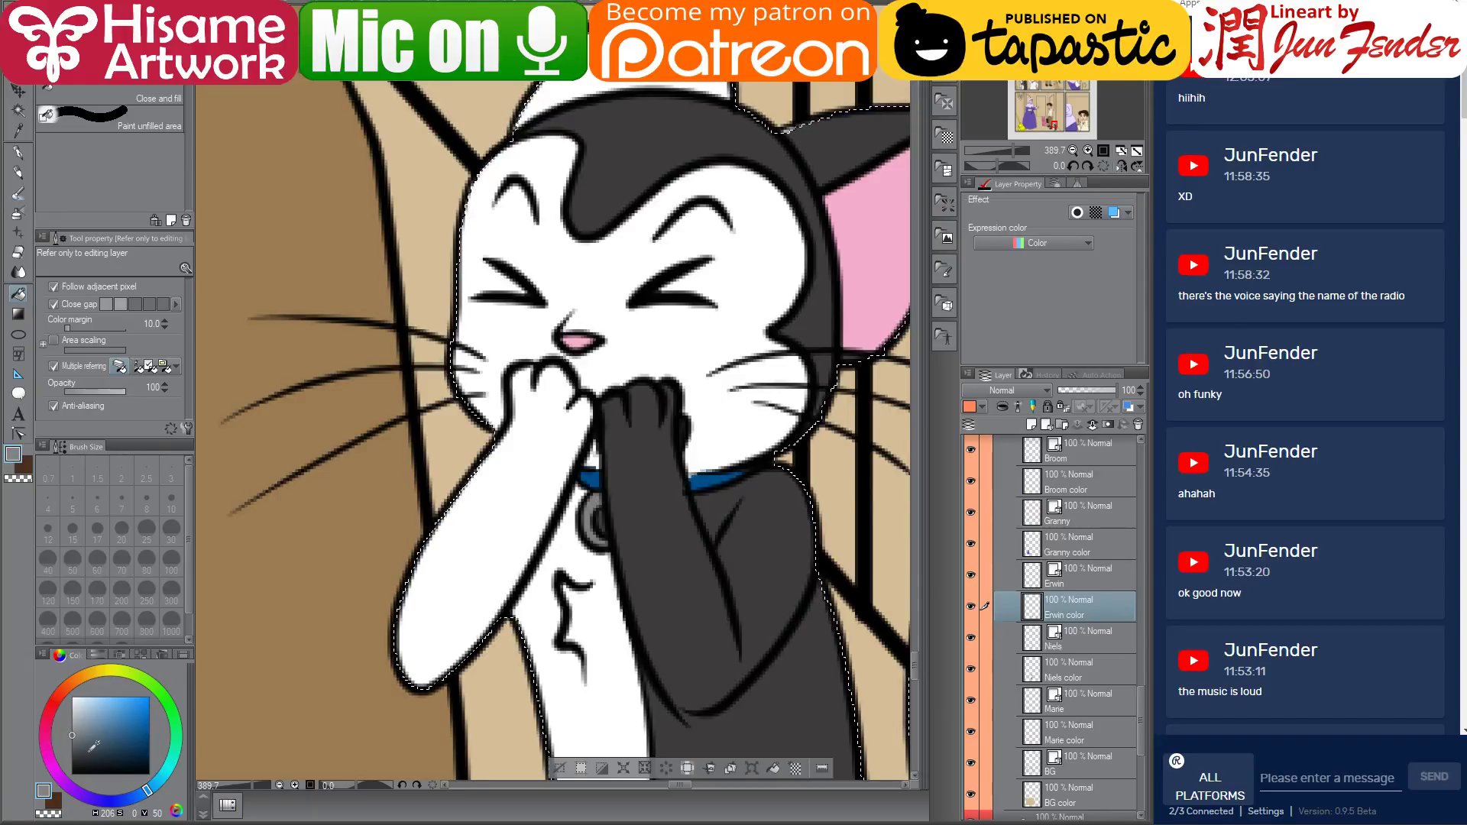
drag(127, 708, 181, 699)
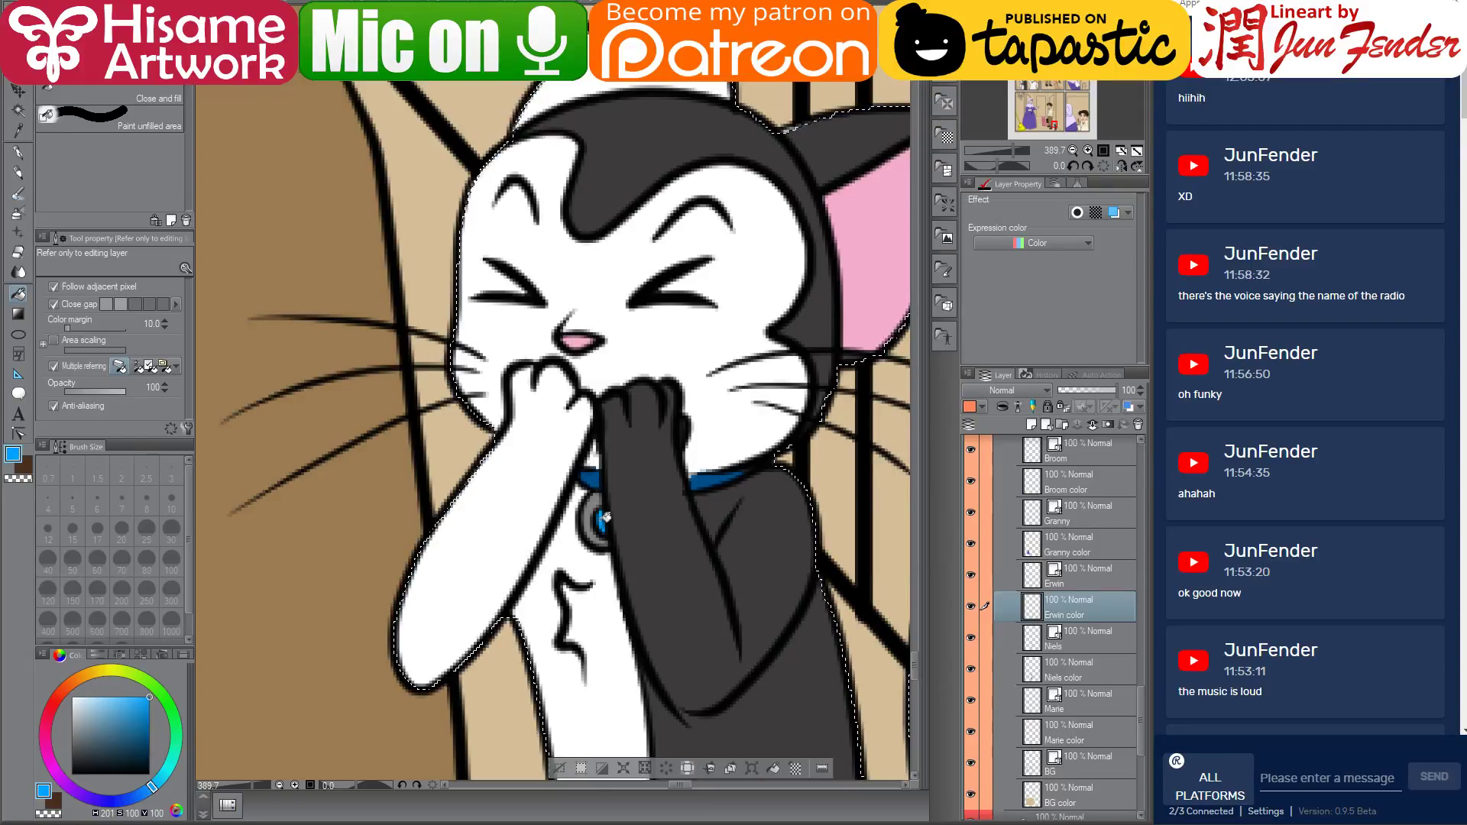
Sample the cat's white and fill the tip of its tail with it
scroll(681, 606, down, 5)
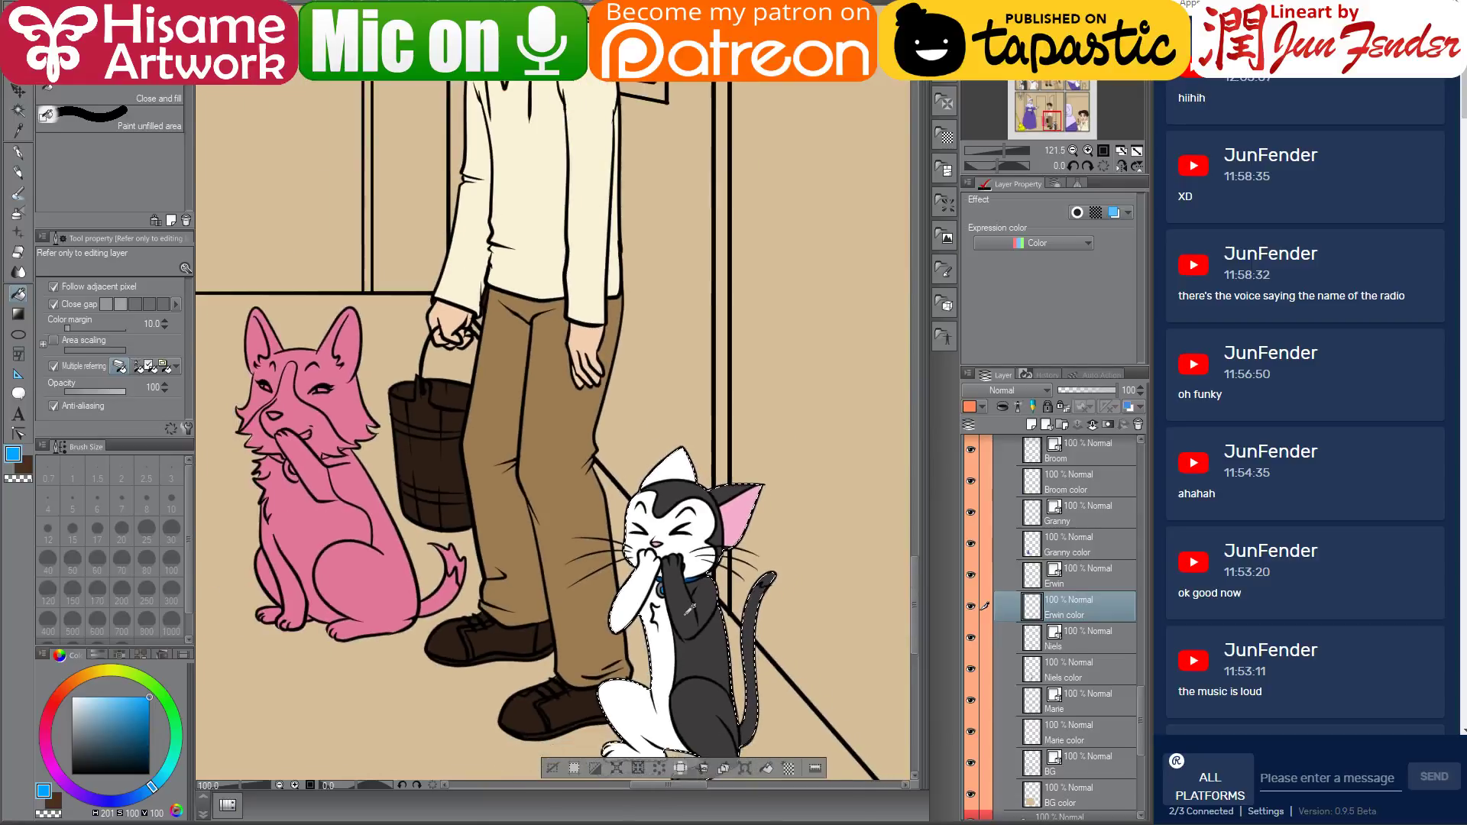
alt+click(657, 668)
click(772, 571)
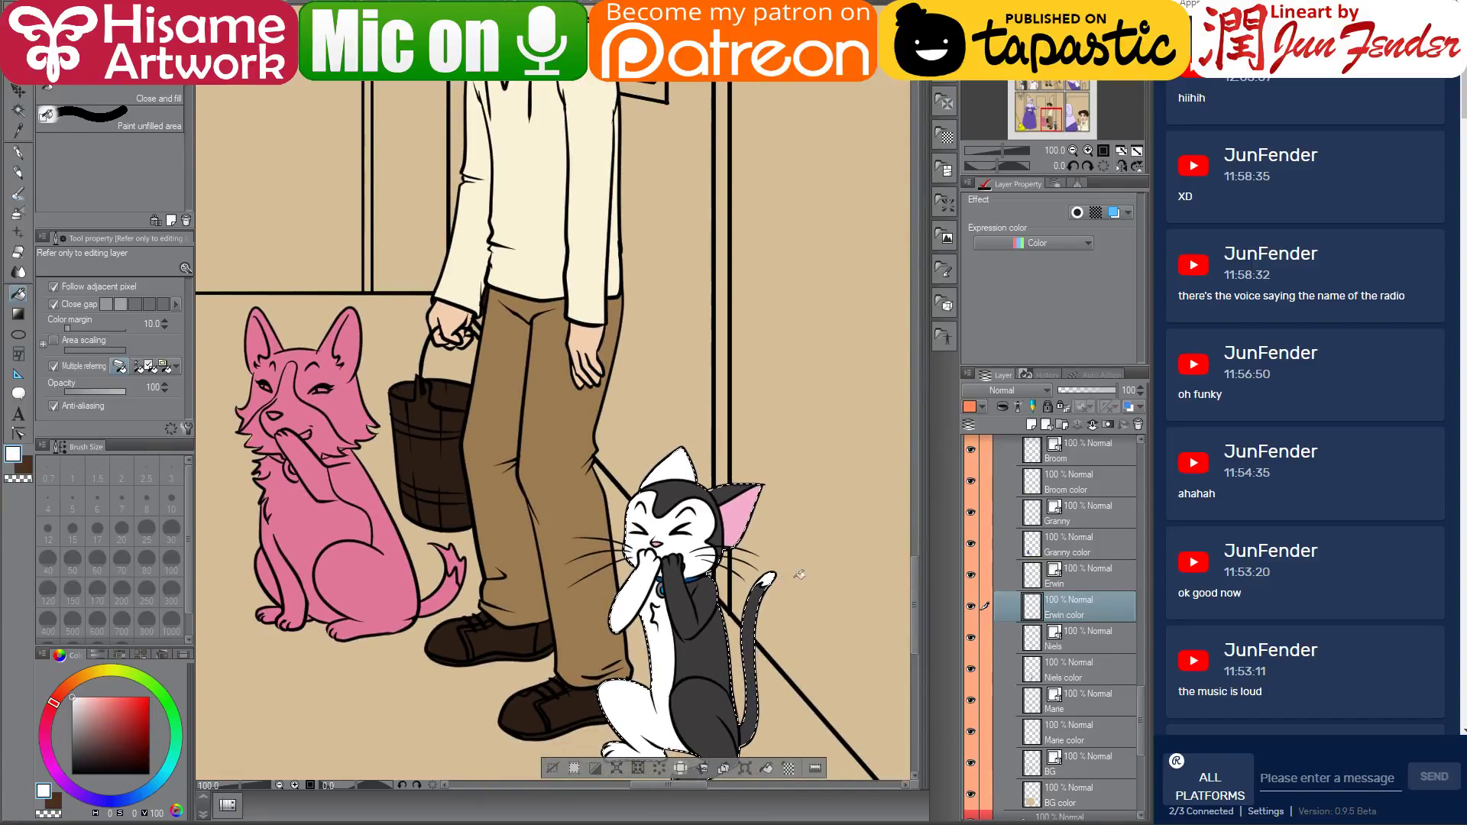
Switch to the web browser and run an image search for saratele in a new tab
scroll(792, 591, down, 1)
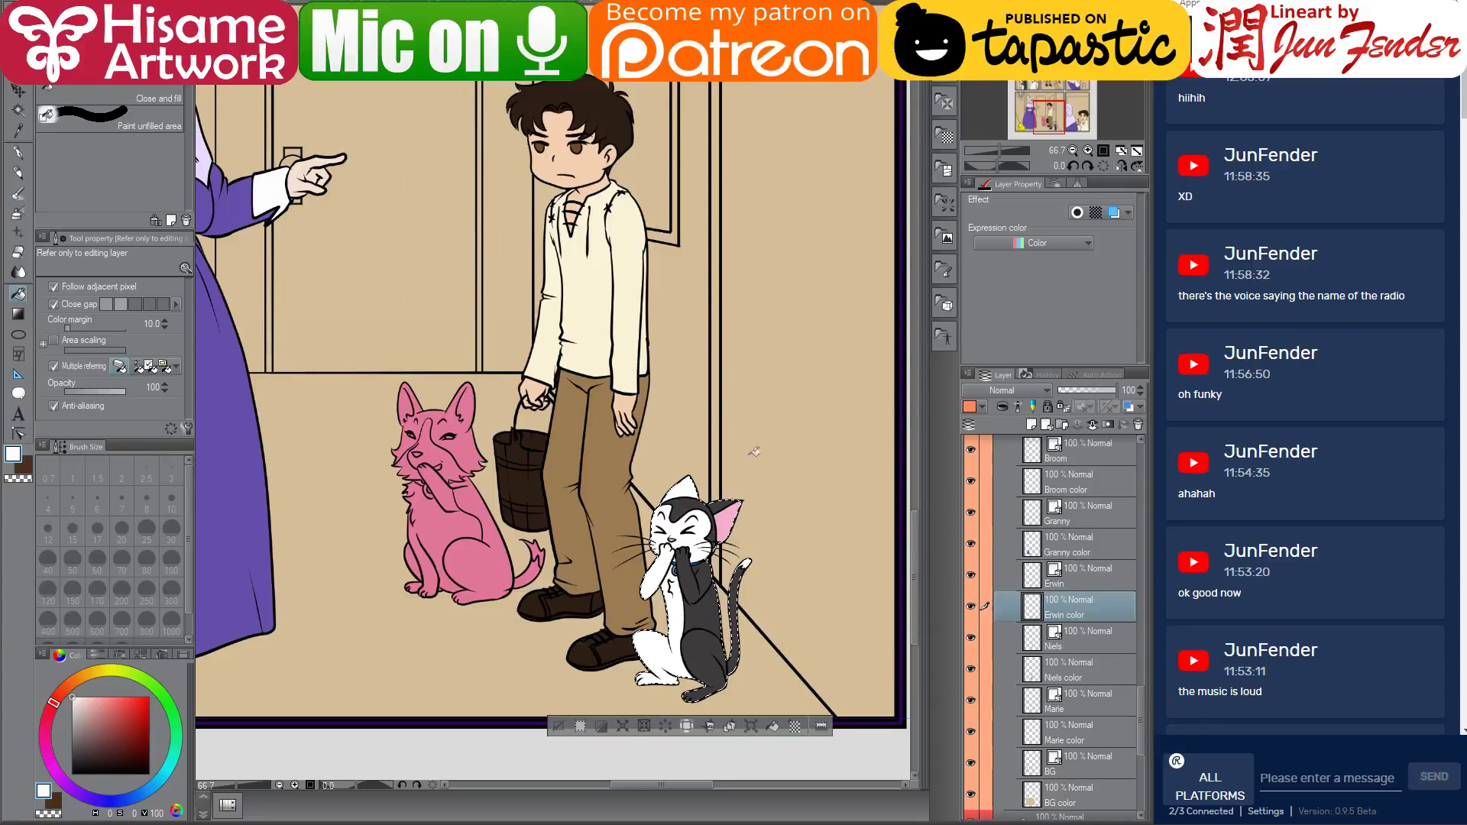
key(alt+Tab)
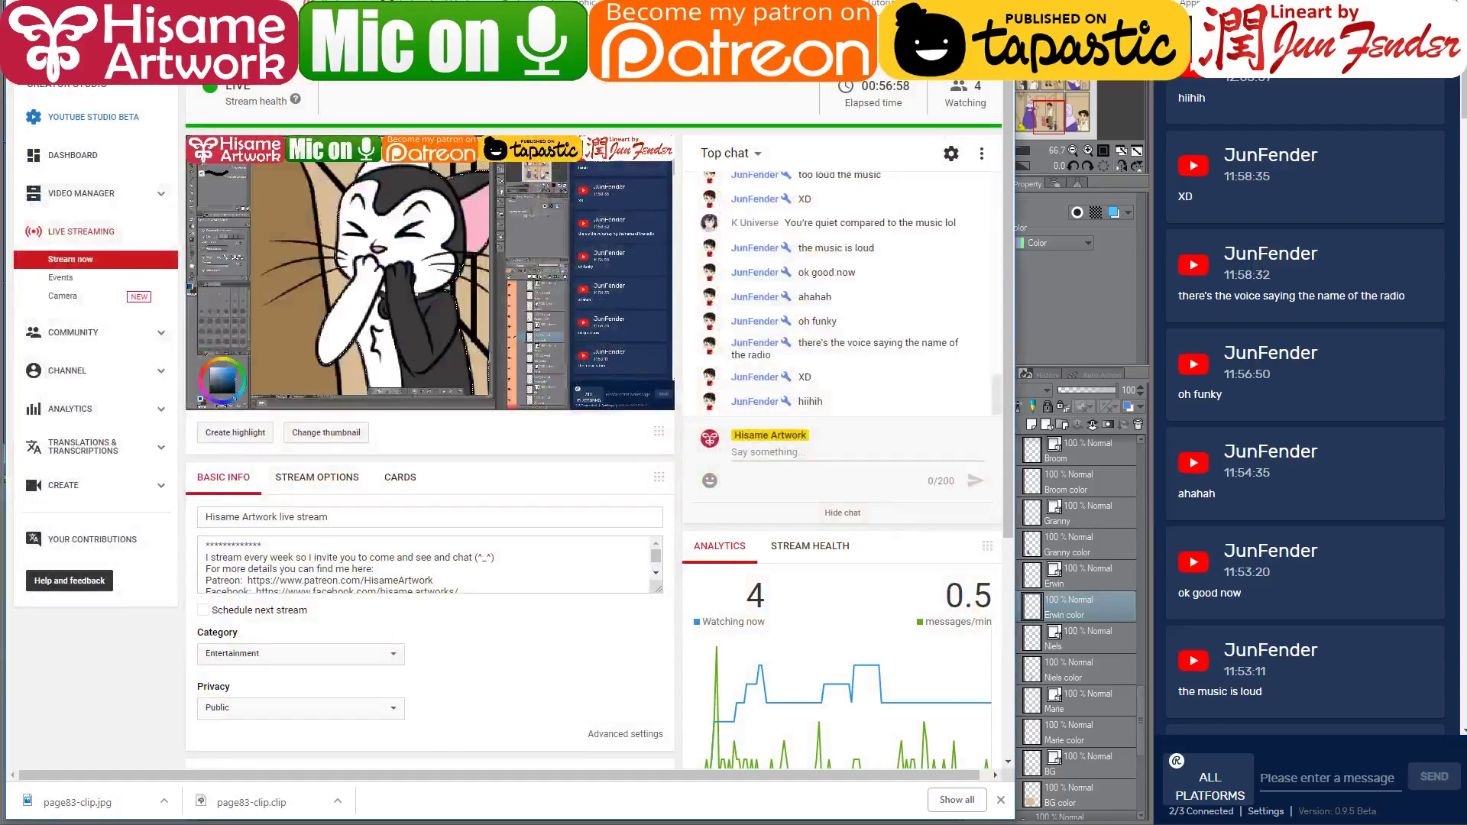
key(ctrl+t)
text(calico cat)
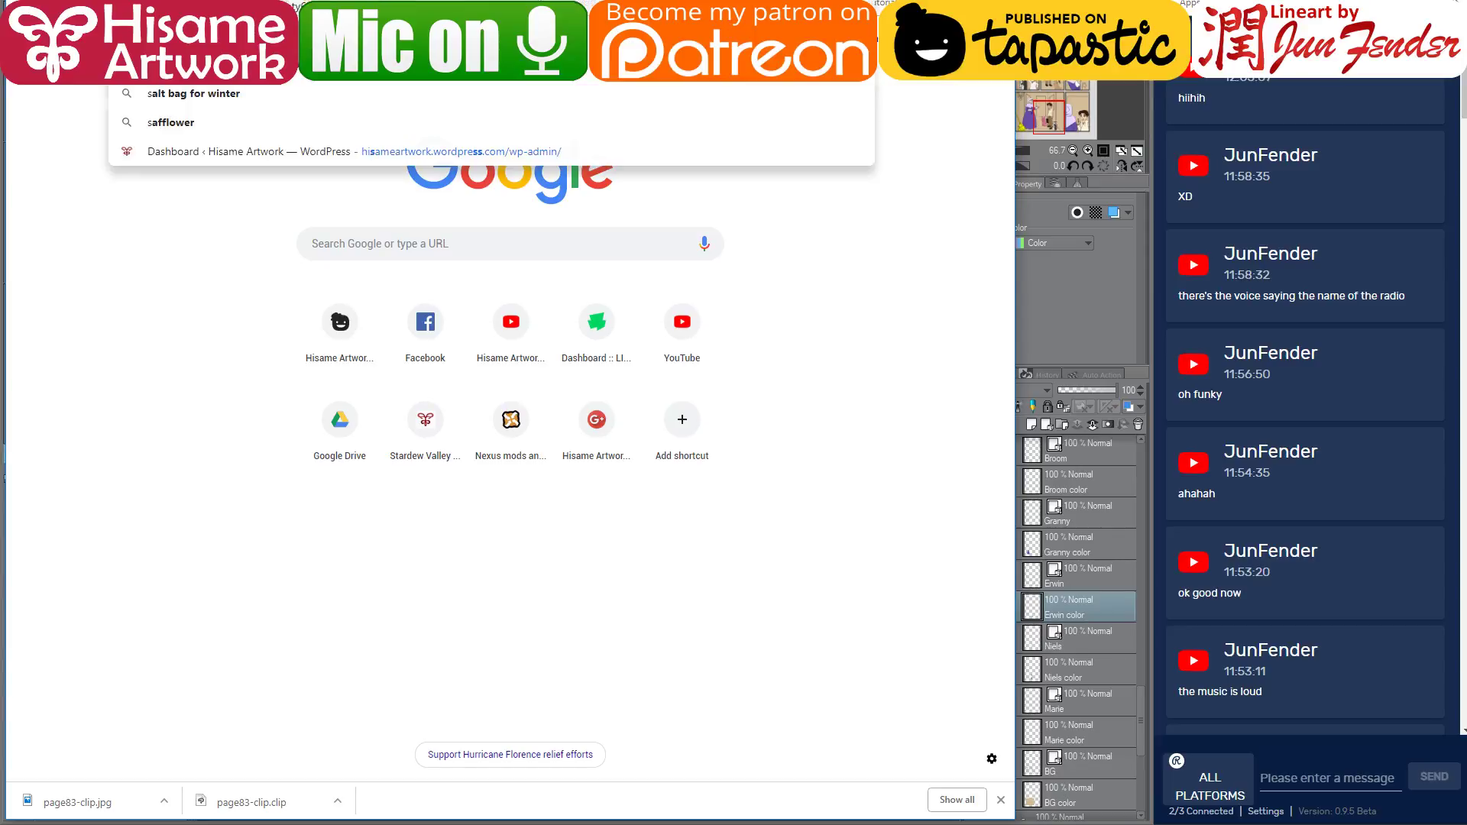
key(Return)
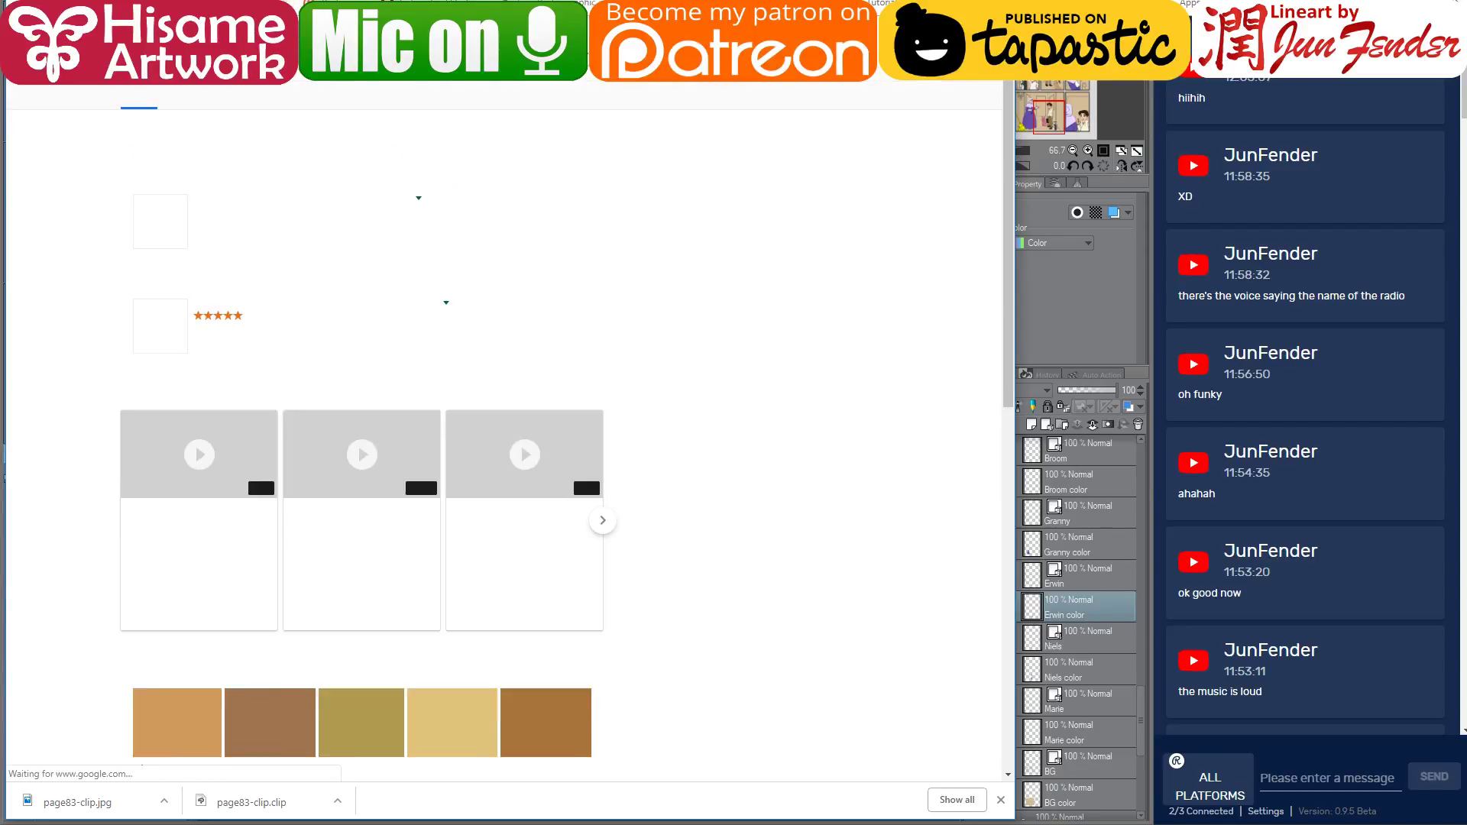
click(185, 92)
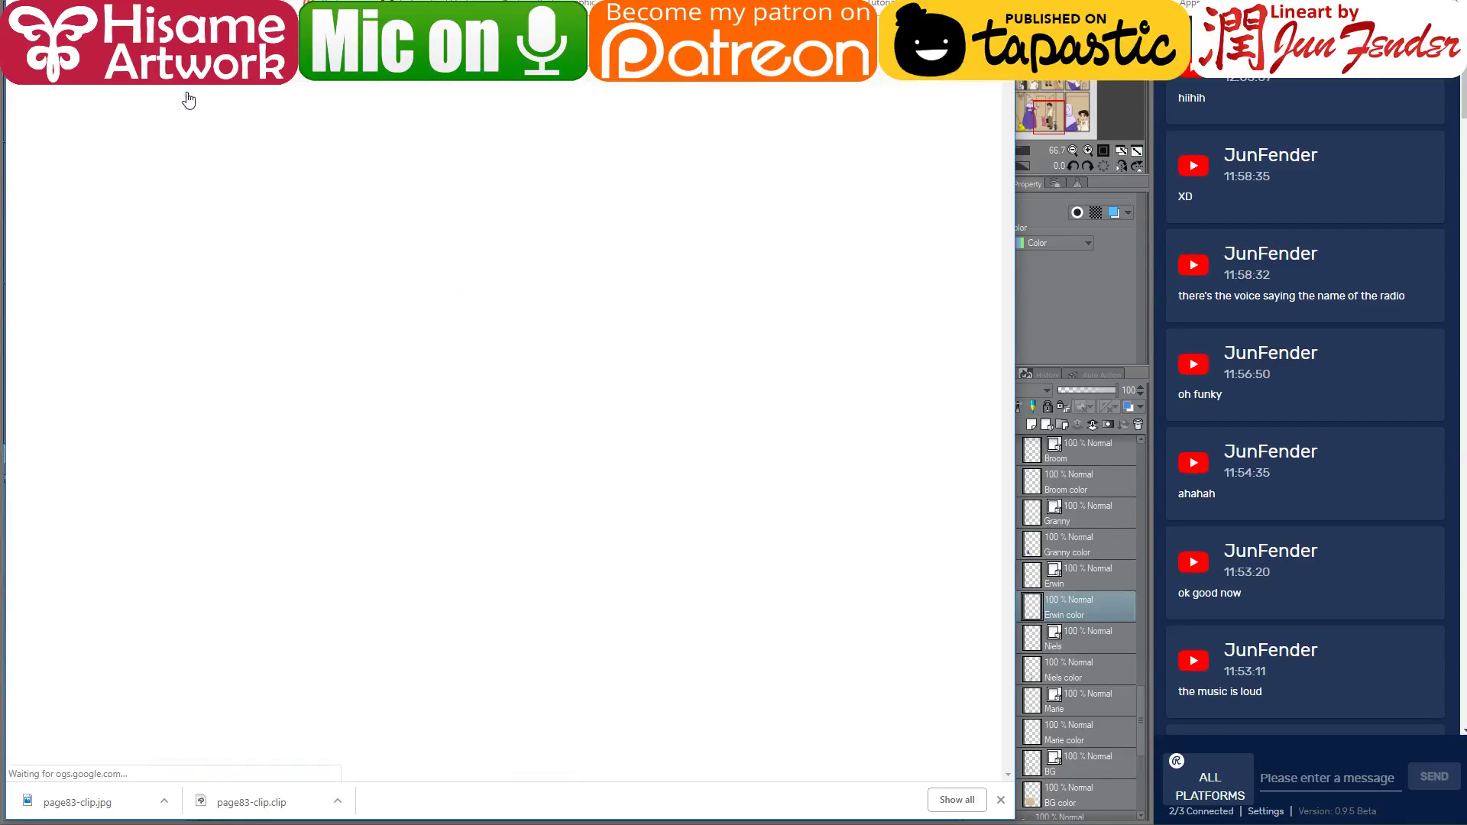
Look through larger previews of several saratele pictures, including the cheese and puff-pastry versions, and switch back to Clip Studio Paint
click(135, 265)
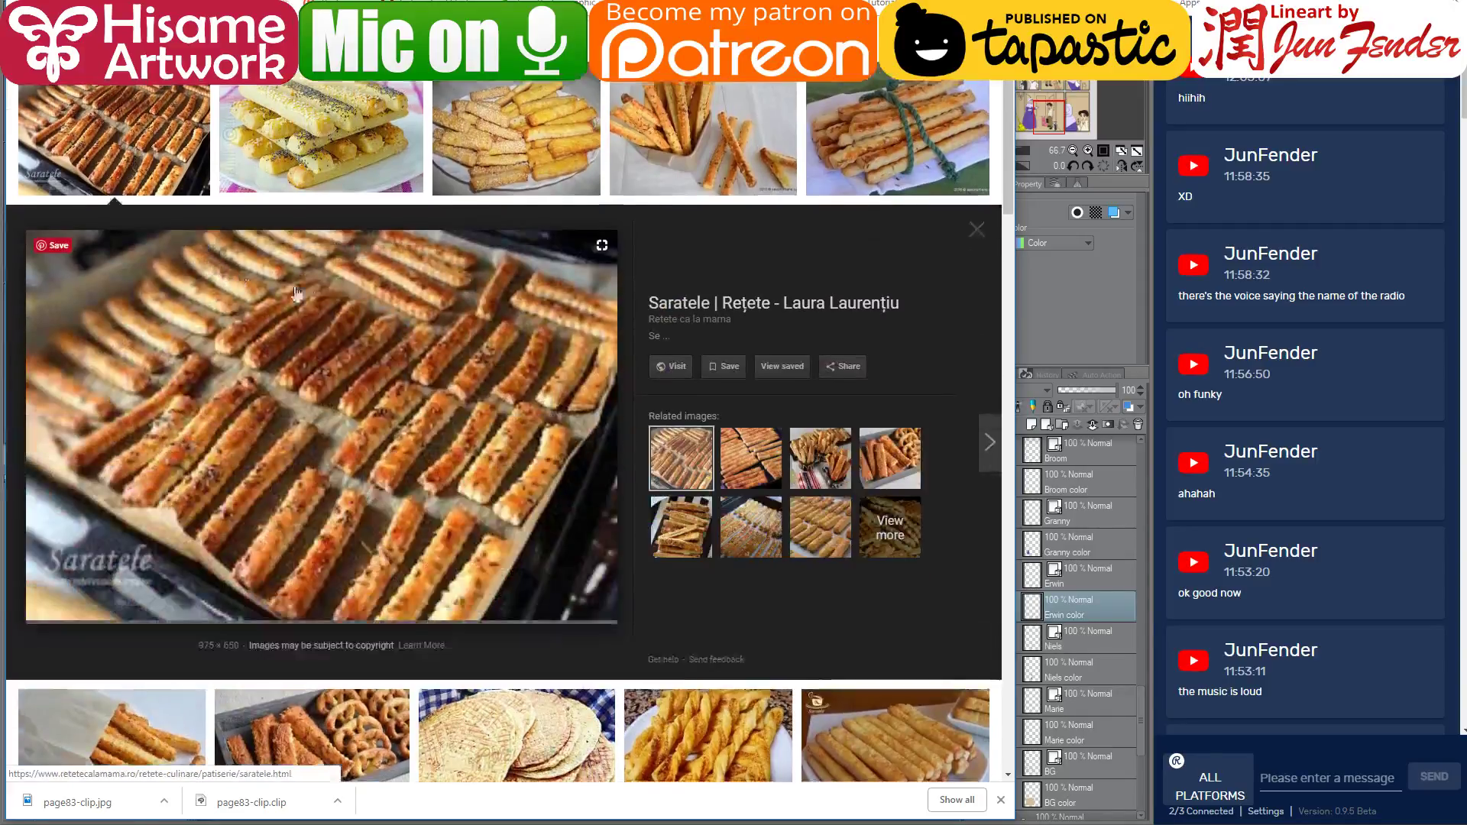
click(321, 172)
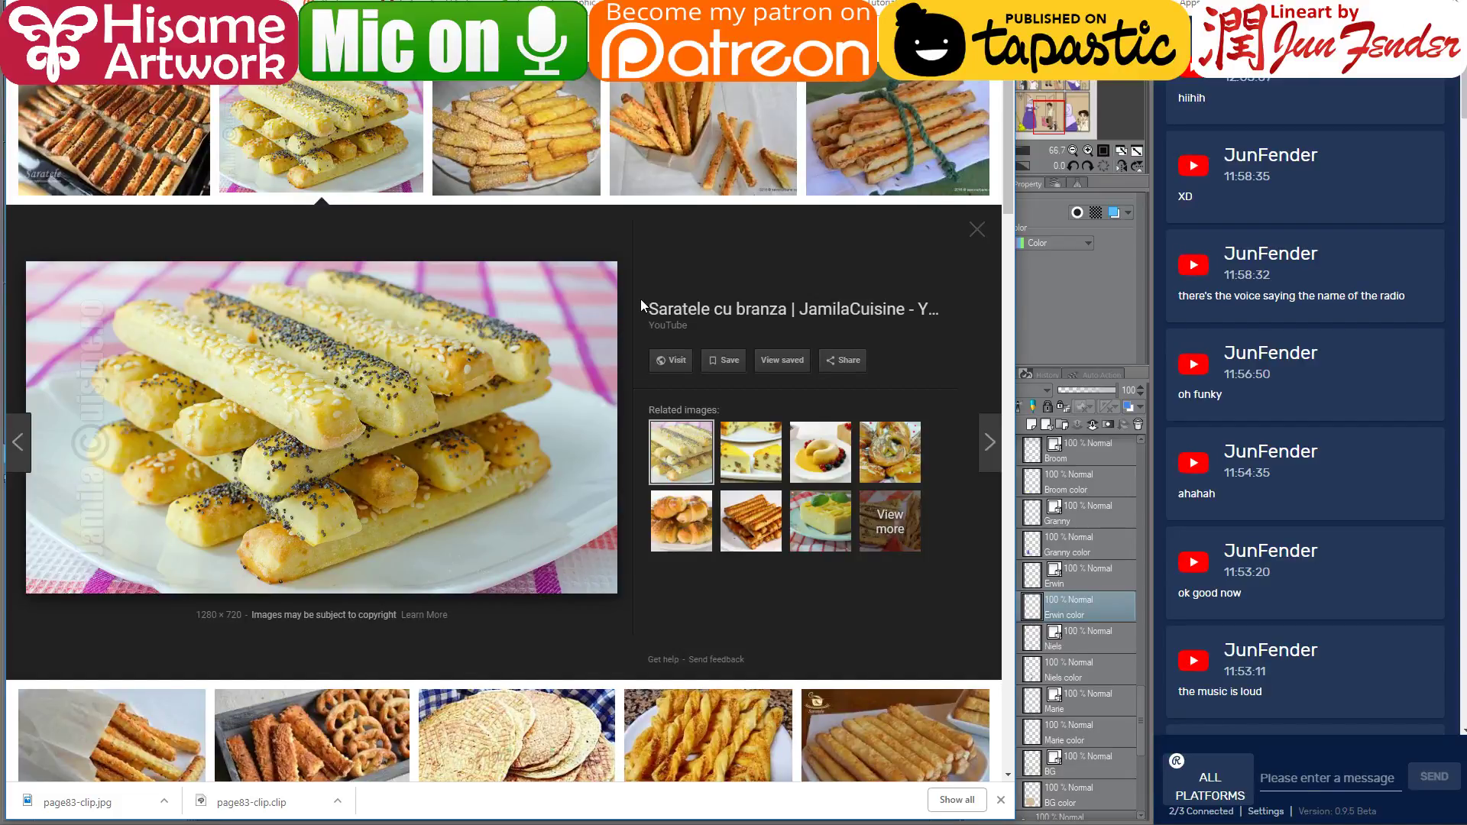
scroll(640, 300, down, 4)
click(707, 453)
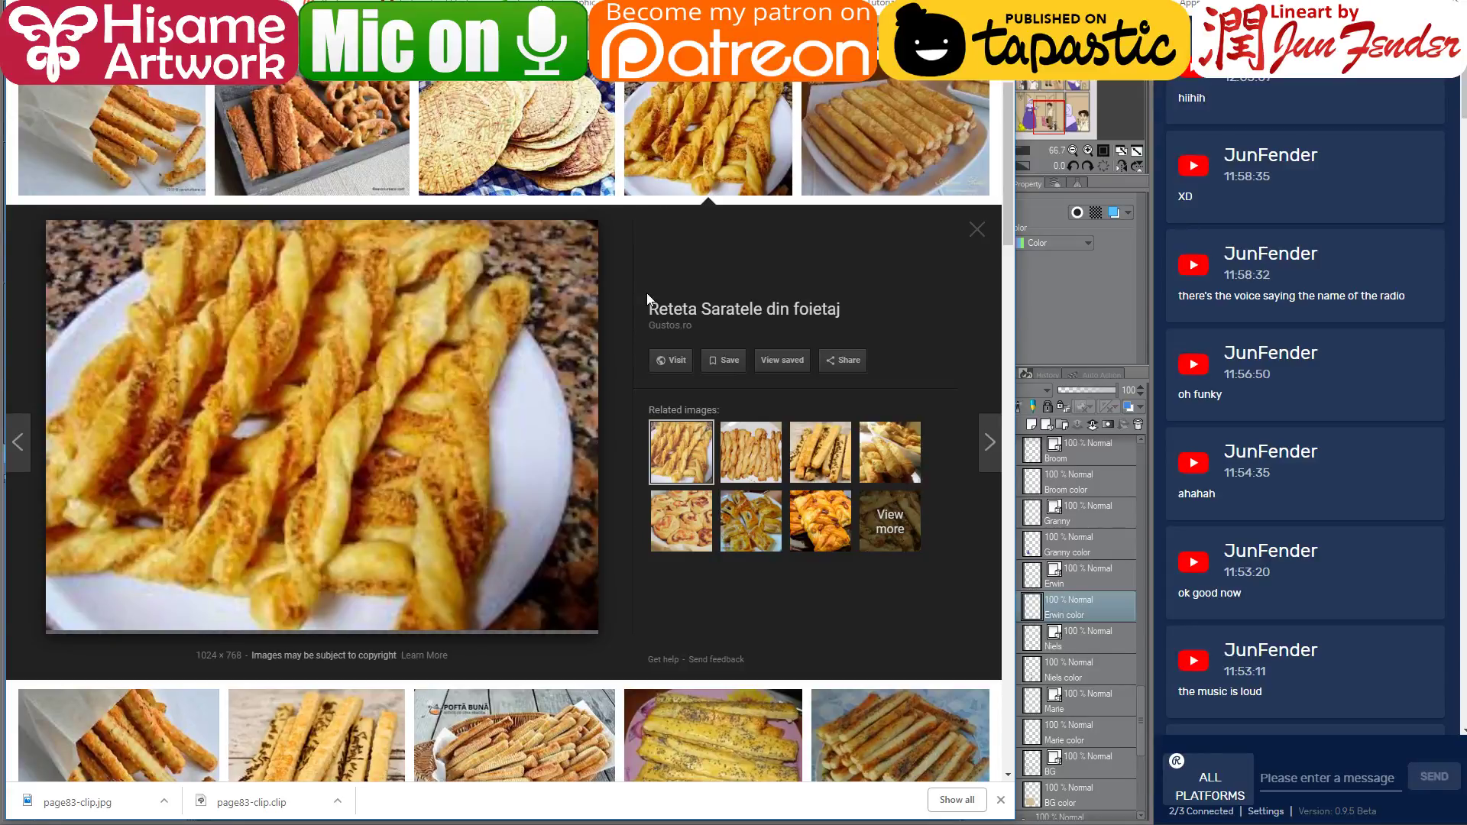
scroll(646, 292, up, 3)
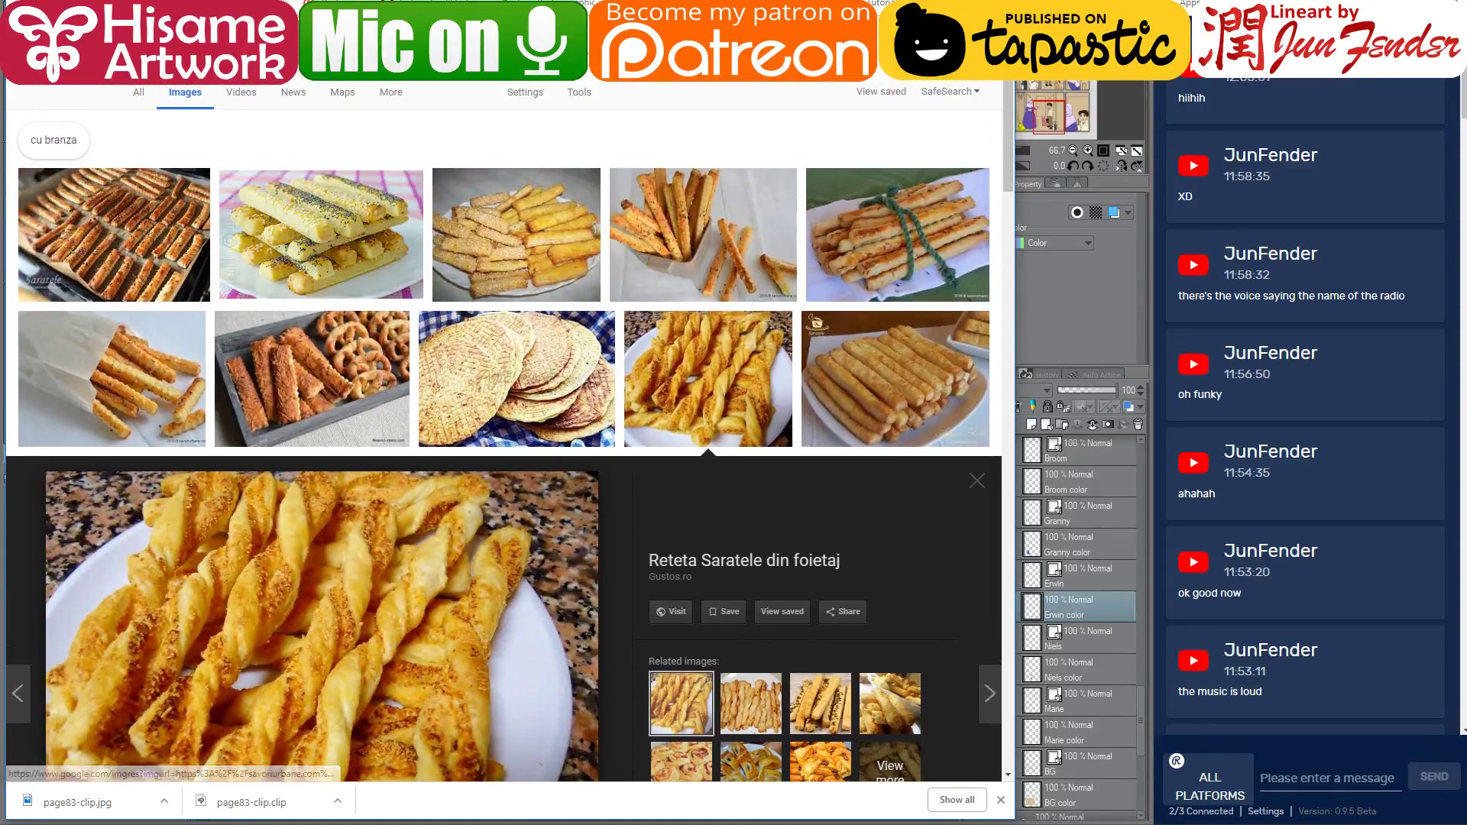
key(alt+Tab)
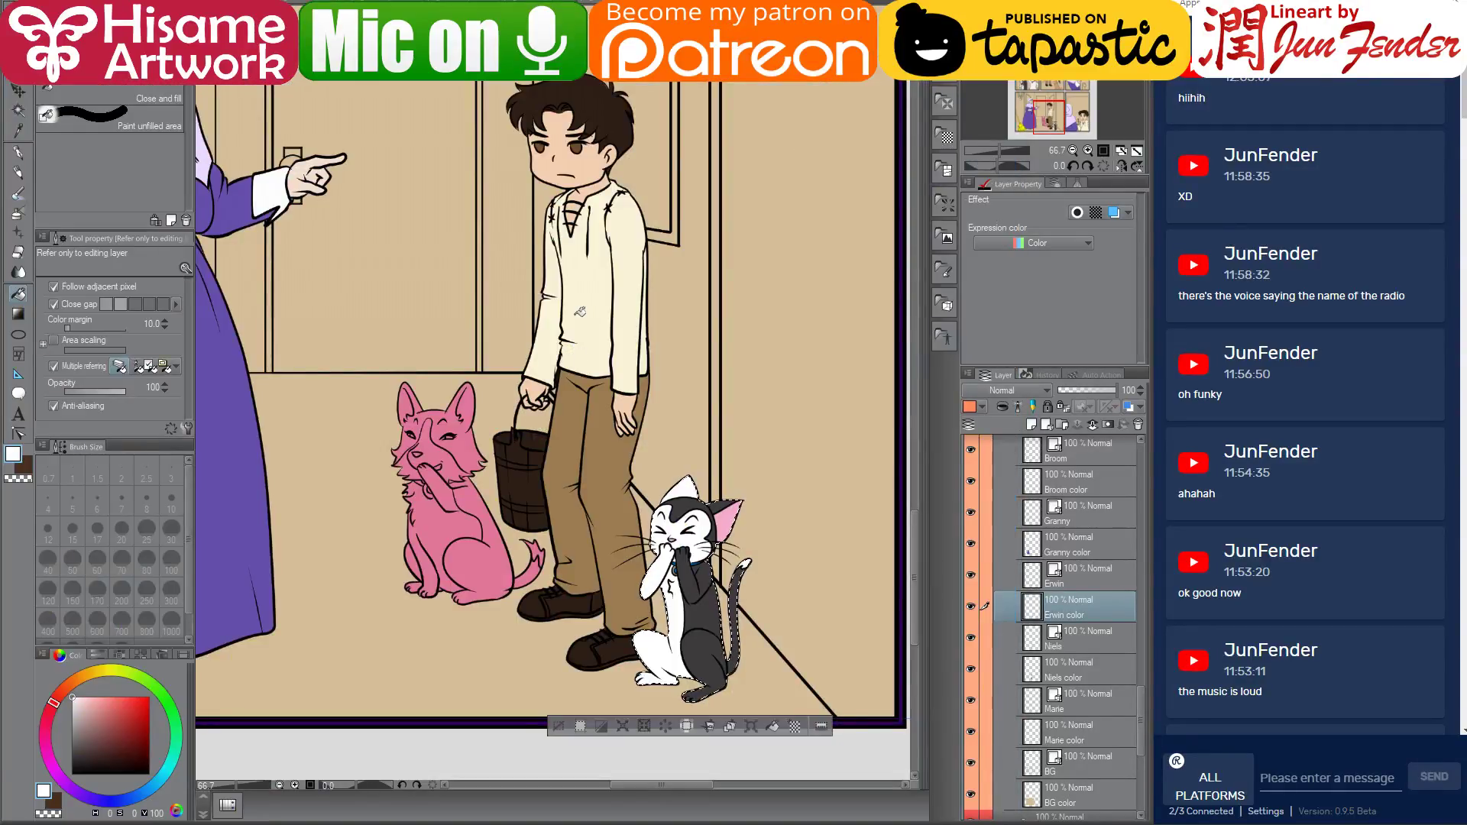
Make panel 7's Marie color layer active and load the dog's pink silhouette on it as a selection
scroll(431, 487, up, 1)
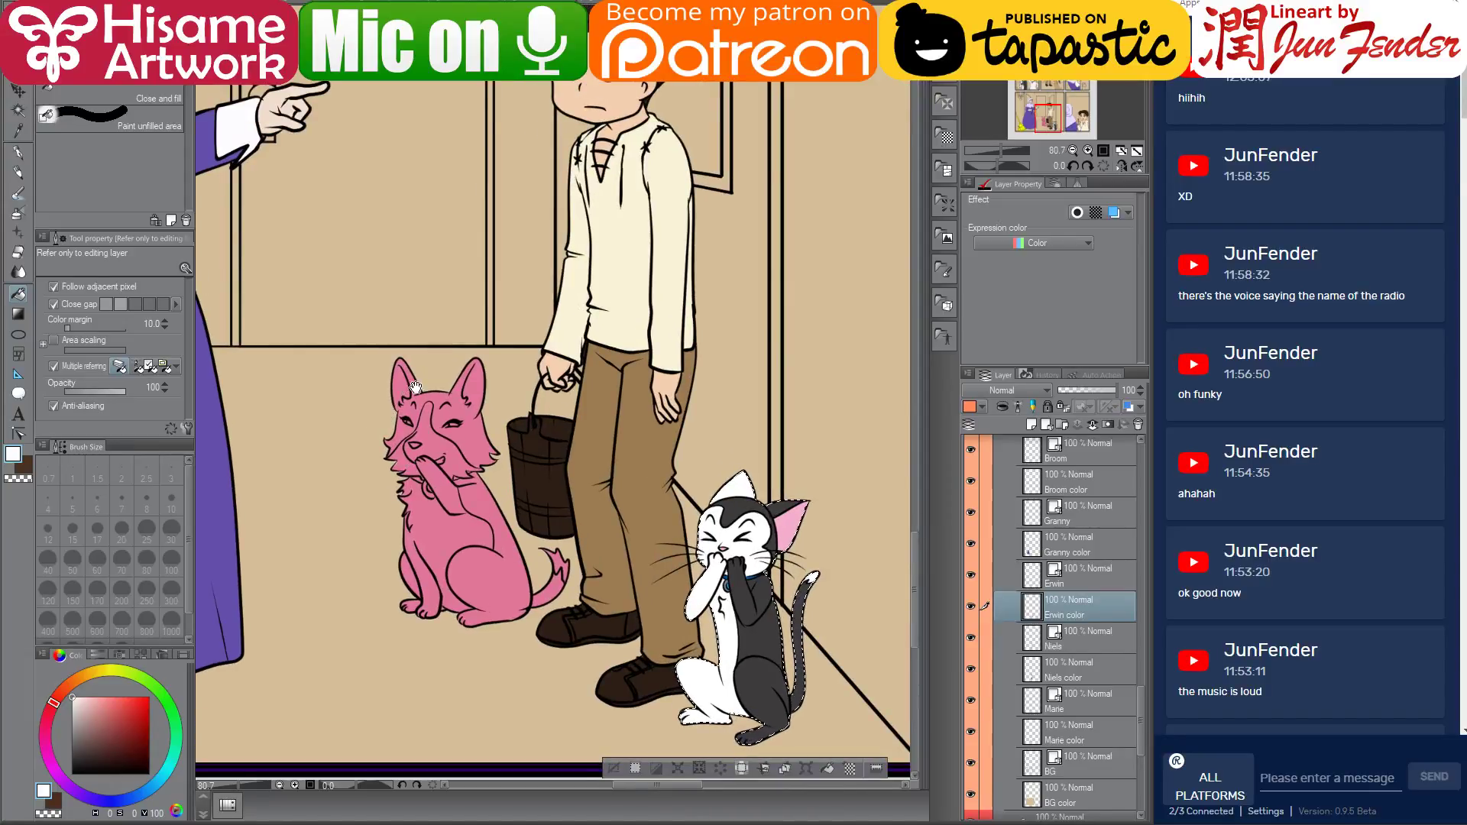
drag(415, 388, 489, 376)
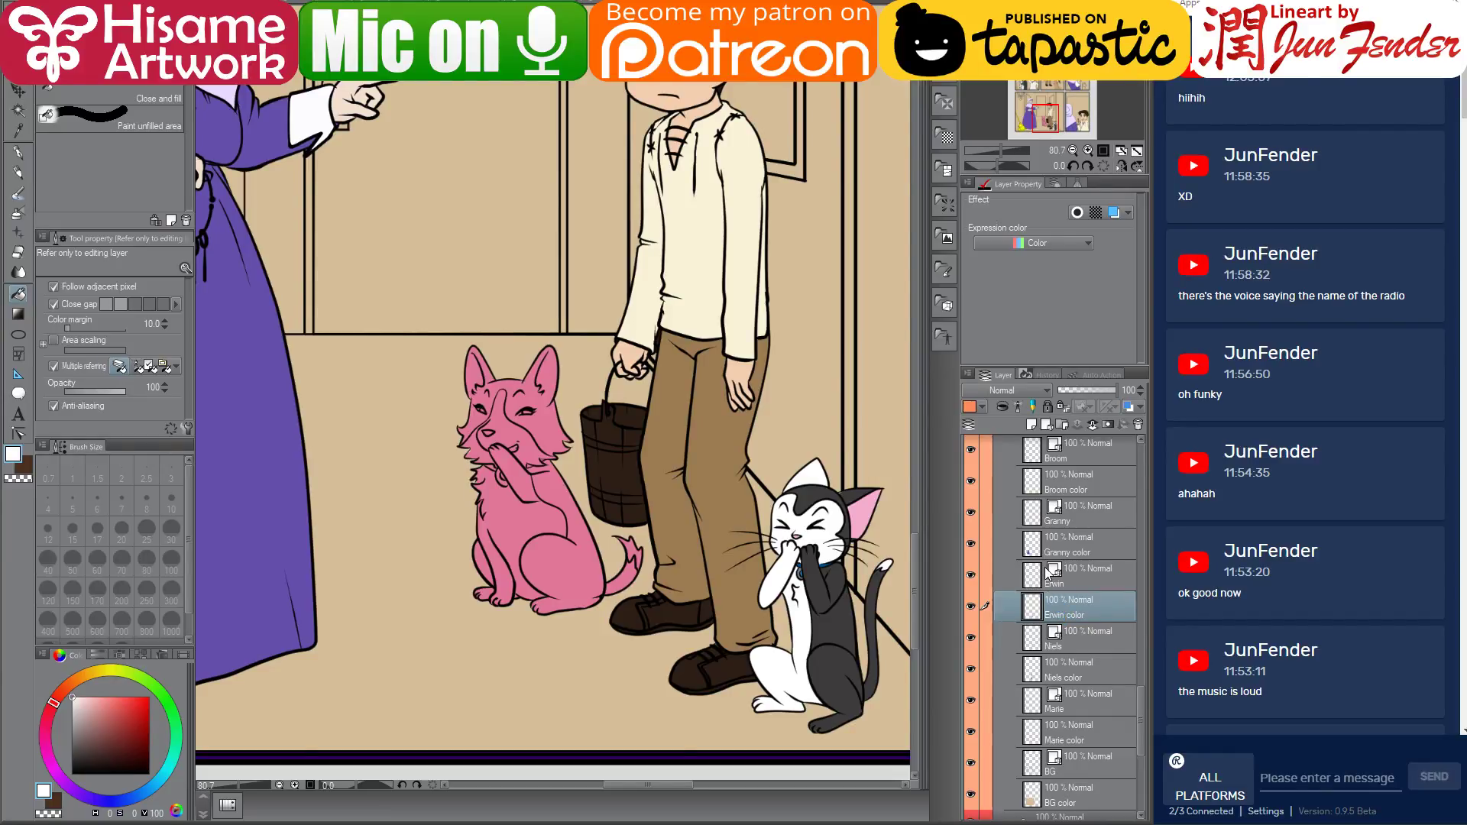
scroll(1048, 573, up, 2)
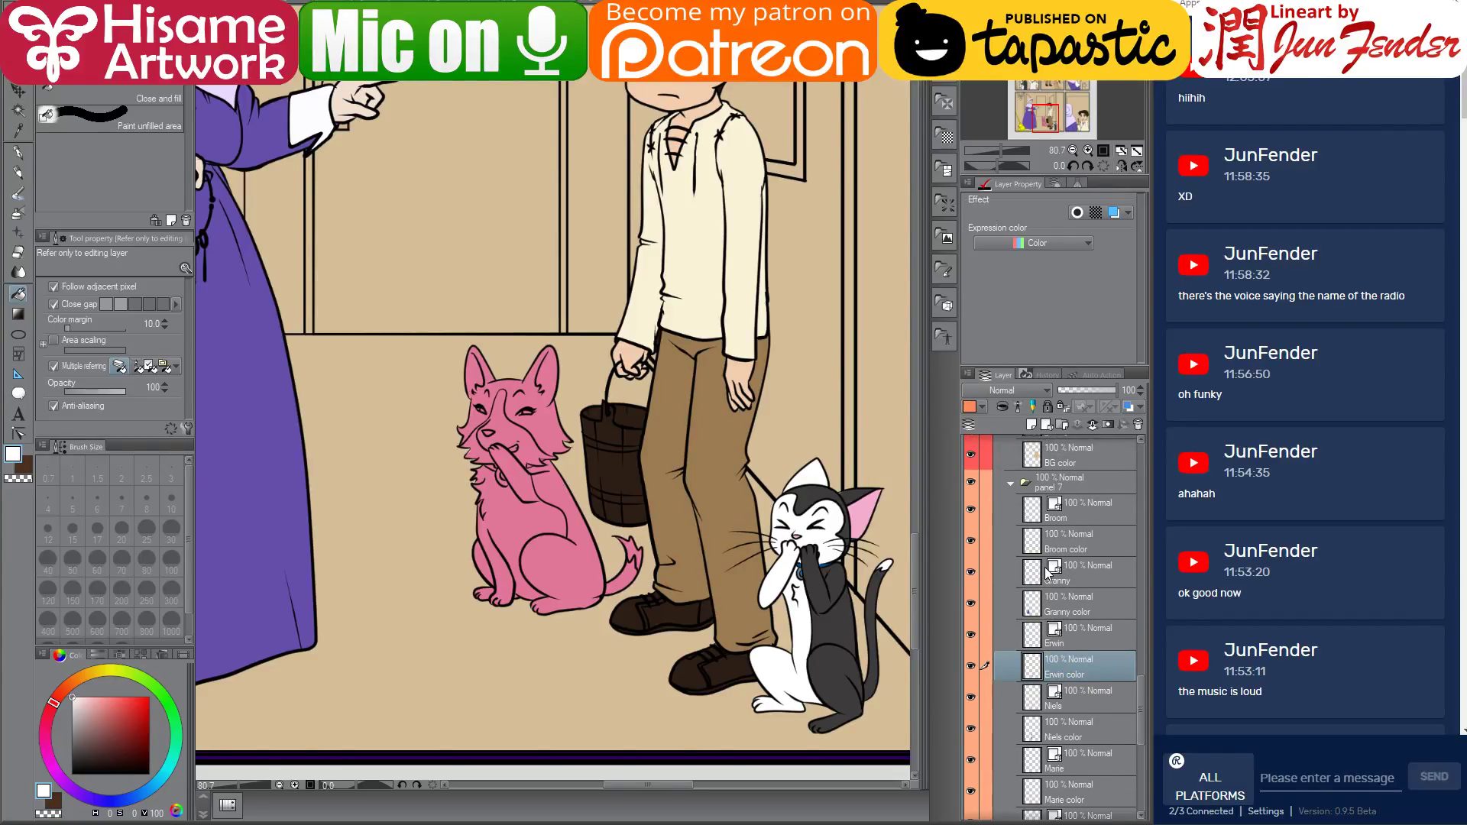
scroll(1048, 573, down, 3)
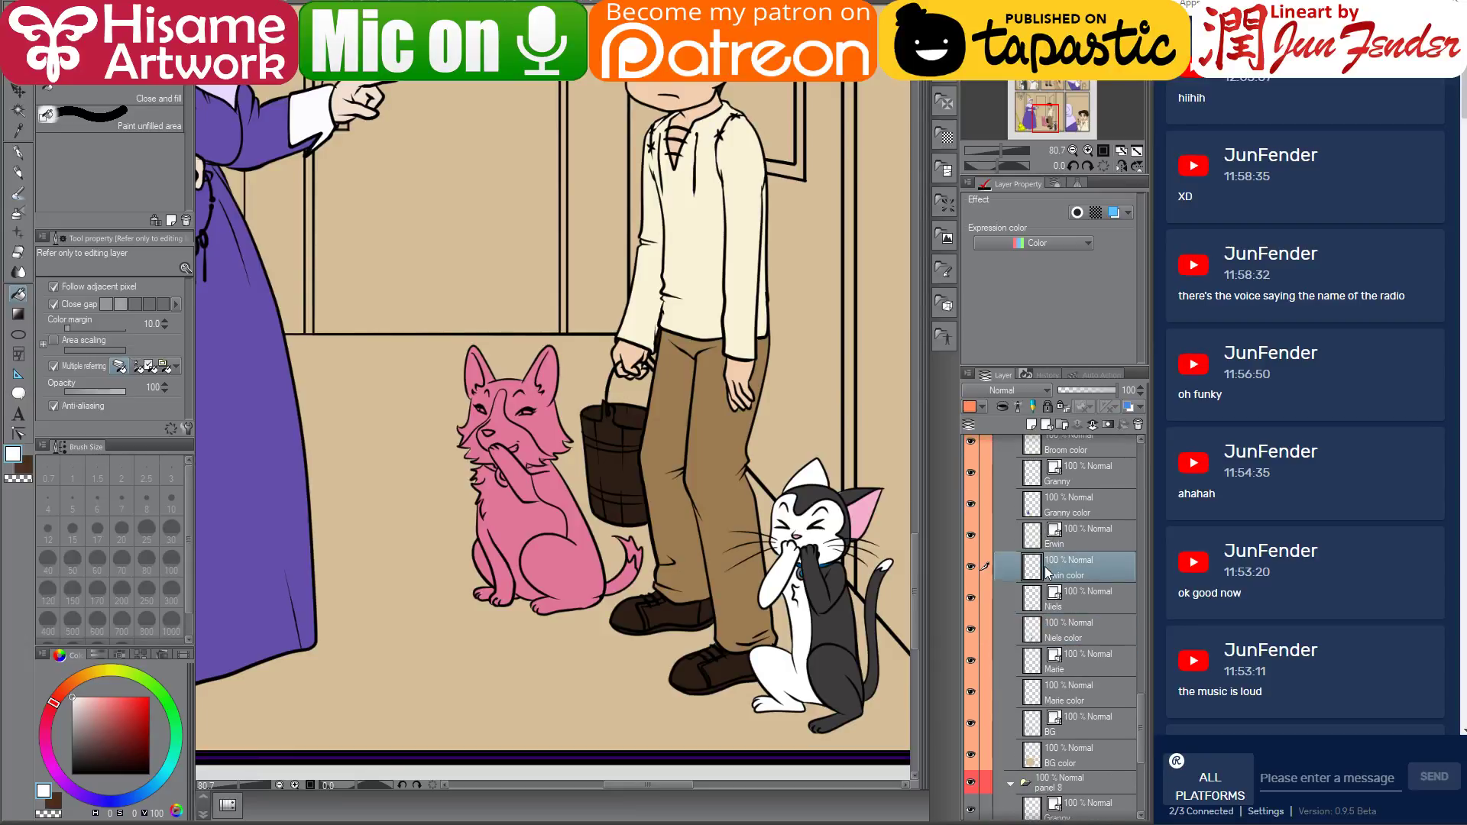
click(1041, 692)
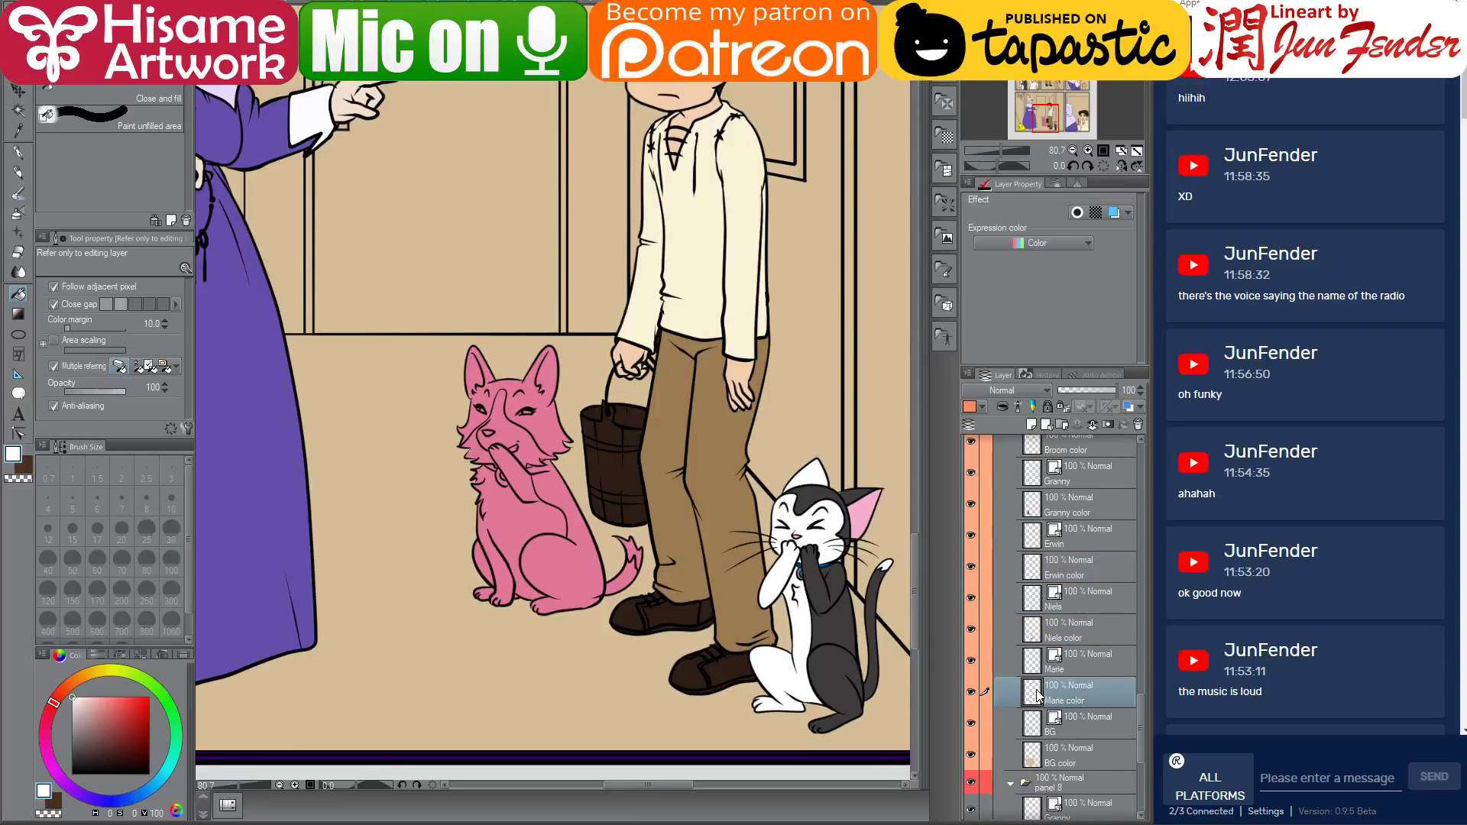
ctrl+click(1036, 689)
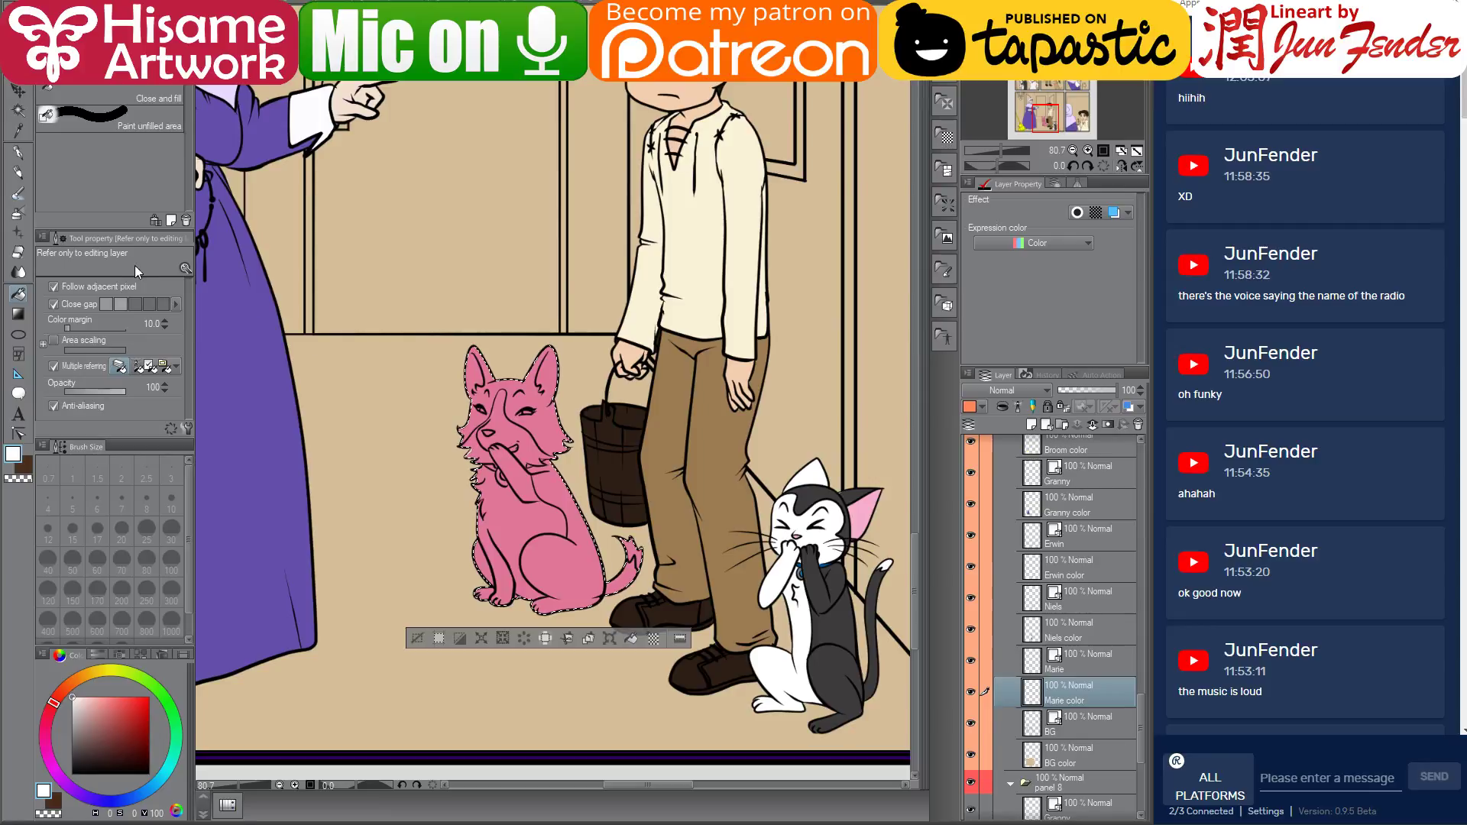
Sample the dog's tan fur from an earlier panel and paint the whole selected dog with the G-pen at size 800
scroll(630, 520, down, 4)
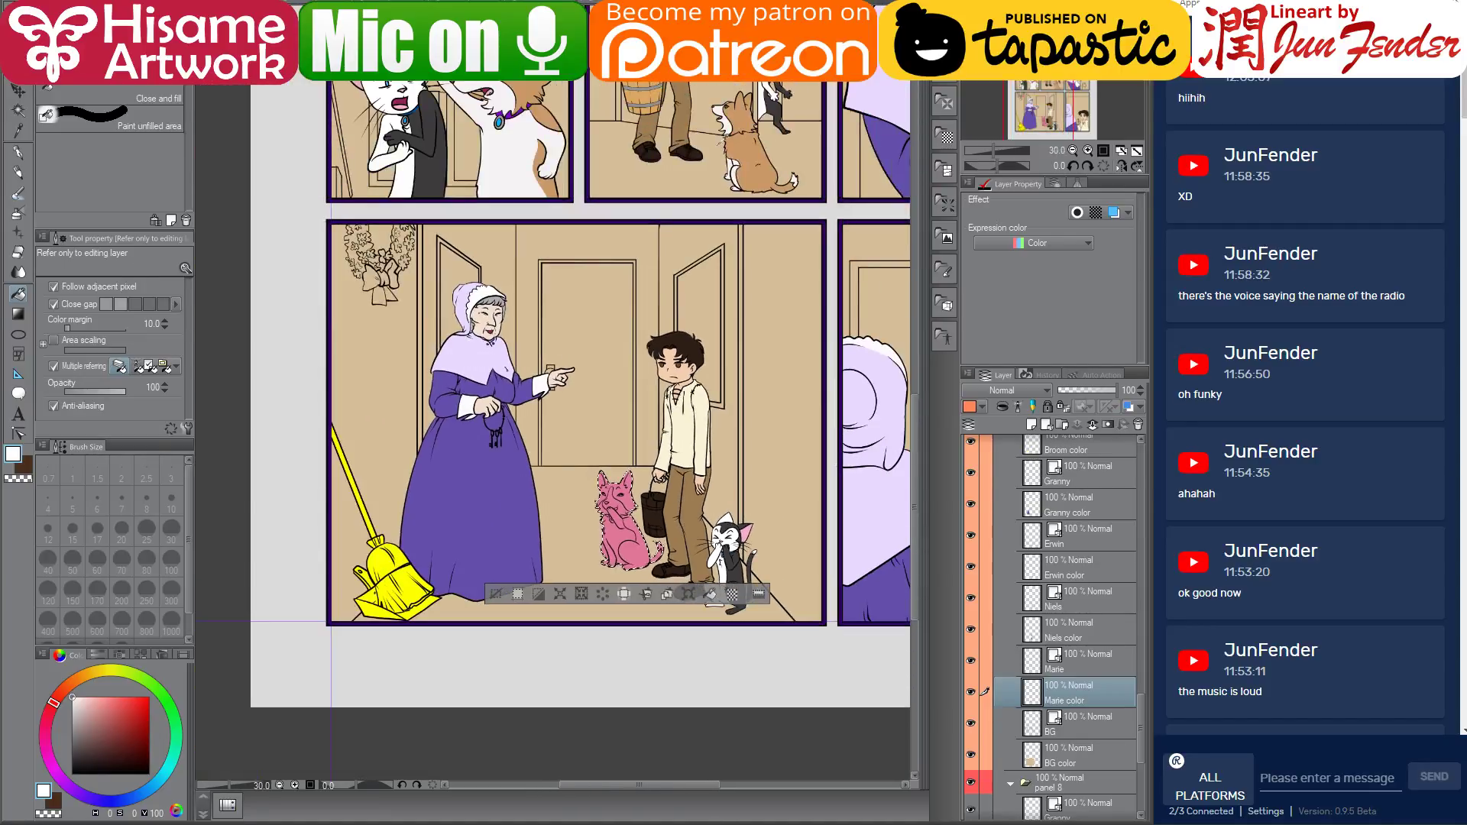
alt+click(659, 549)
scroll(659, 548, up, 4)
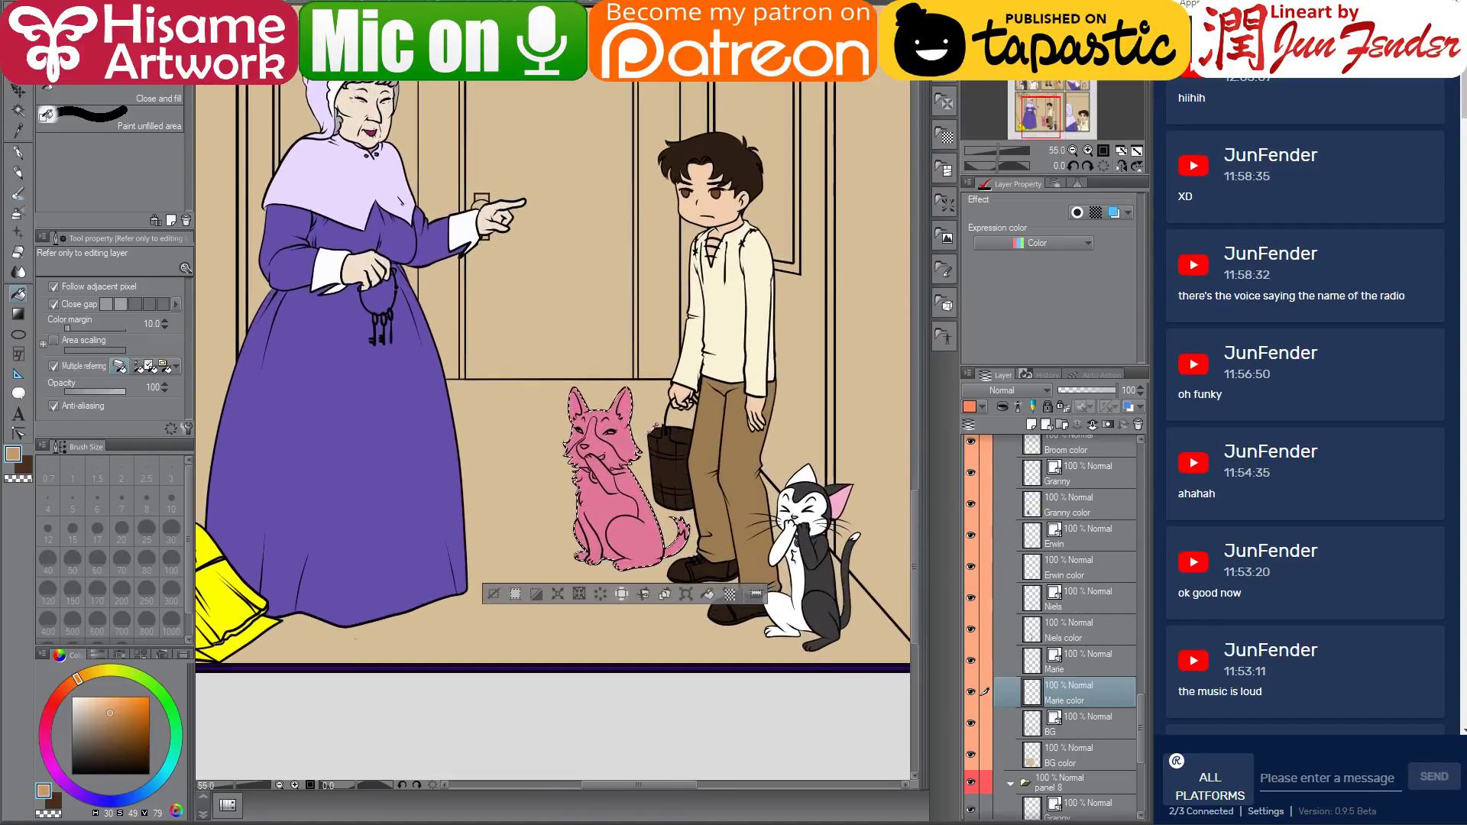
scroll(676, 396, up, 1)
click(18, 154)
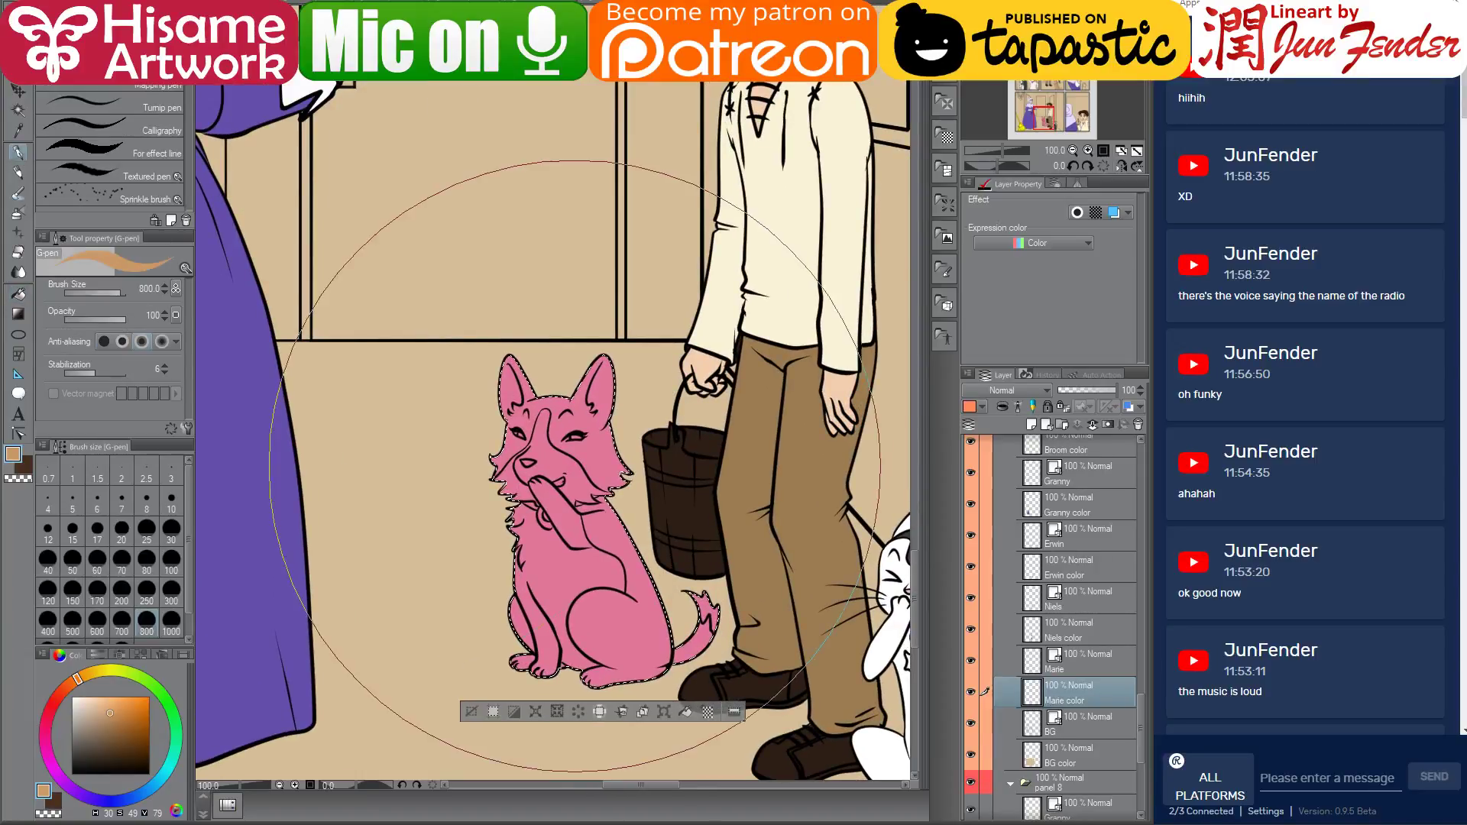
drag(621, 491, 556, 524)
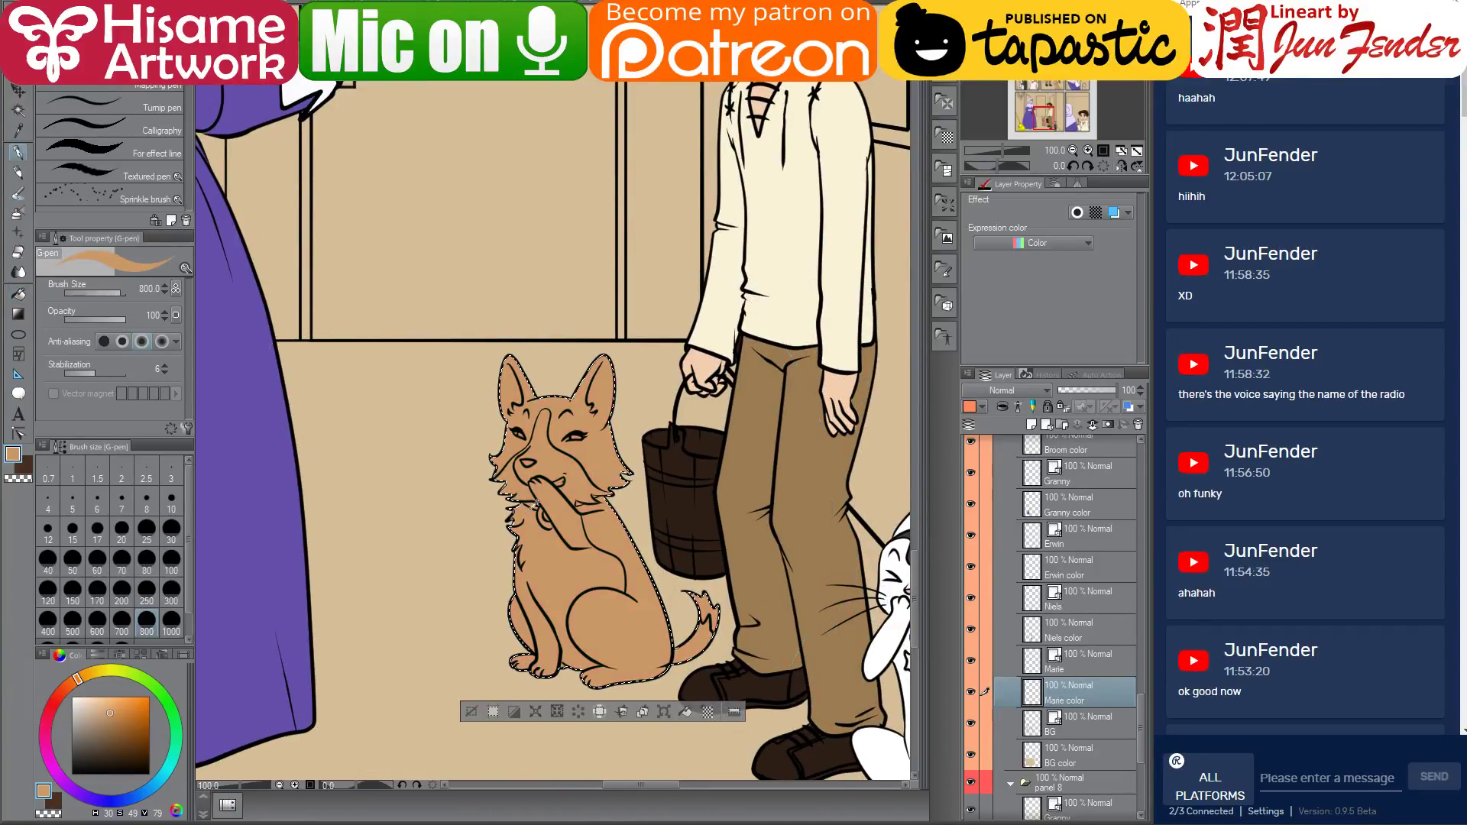
Sample the dog's off-white from an earlier panel and fill its chest, tail tip, muzzle and face stripe, and raised foreleg in panel 7
scroll(528, 510, down, 3)
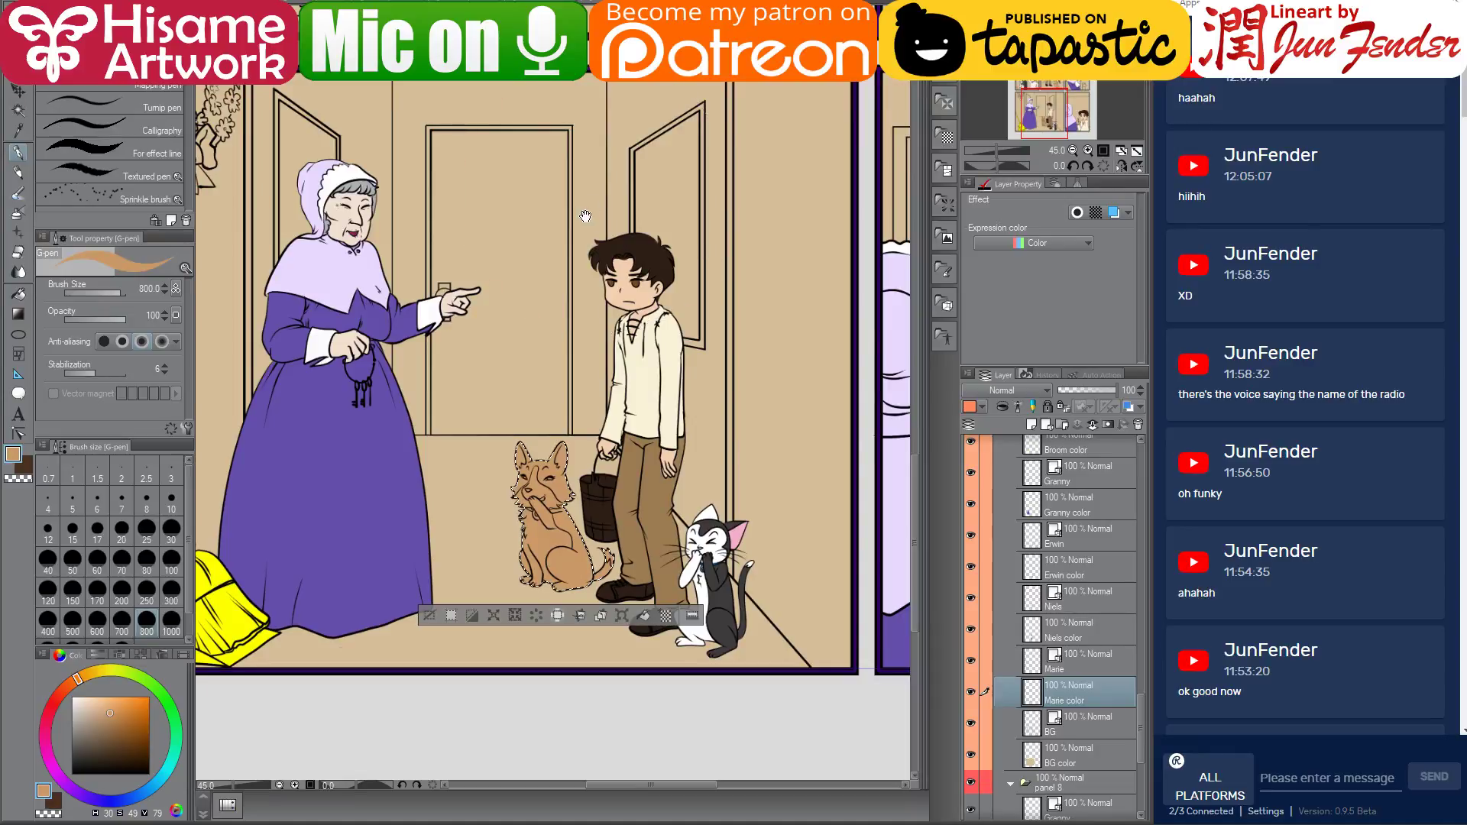
drag(588, 187, 607, 294)
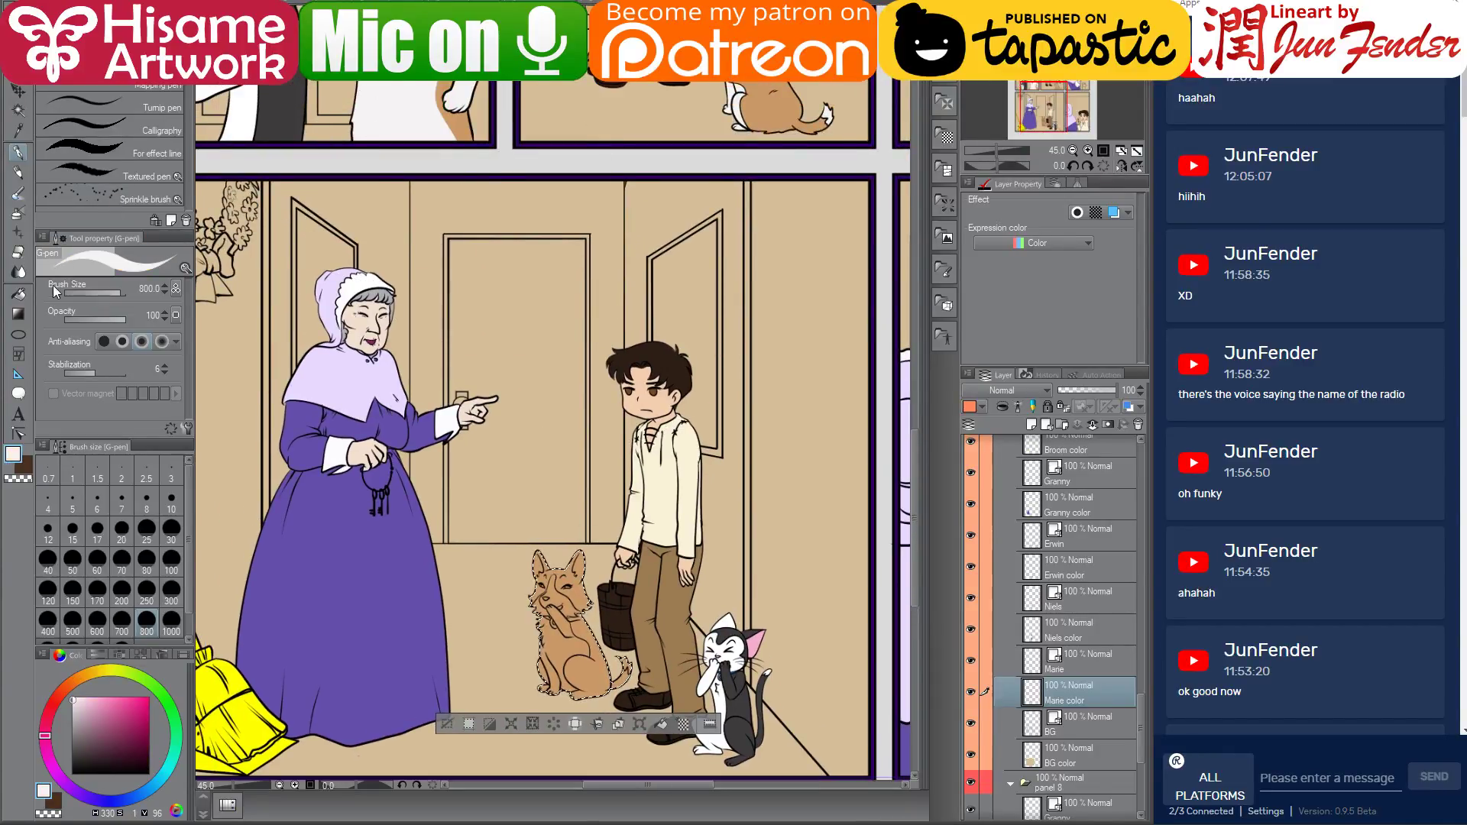
click(18, 293)
scroll(559, 661, up, 4)
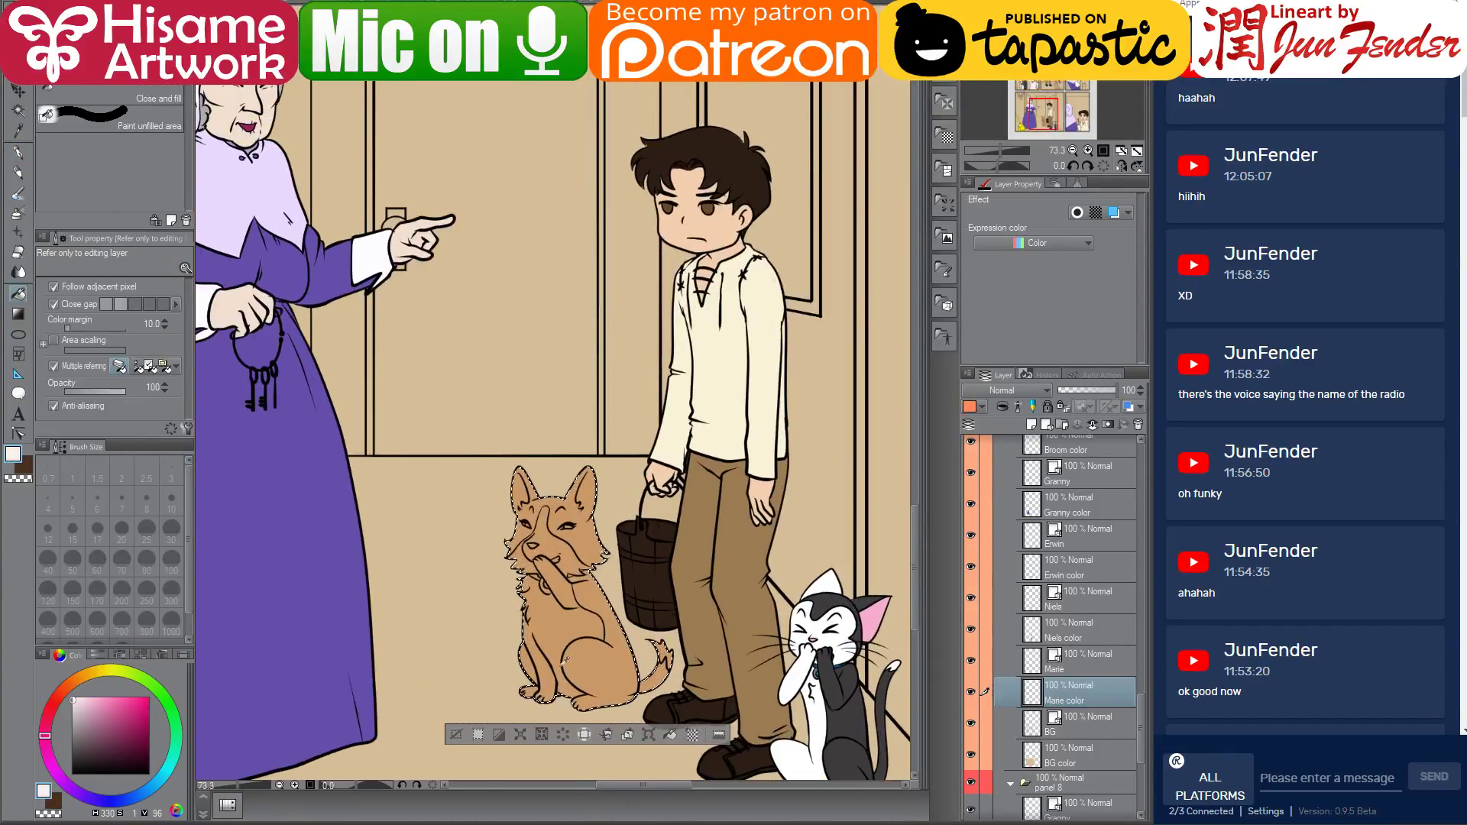
click(556, 650)
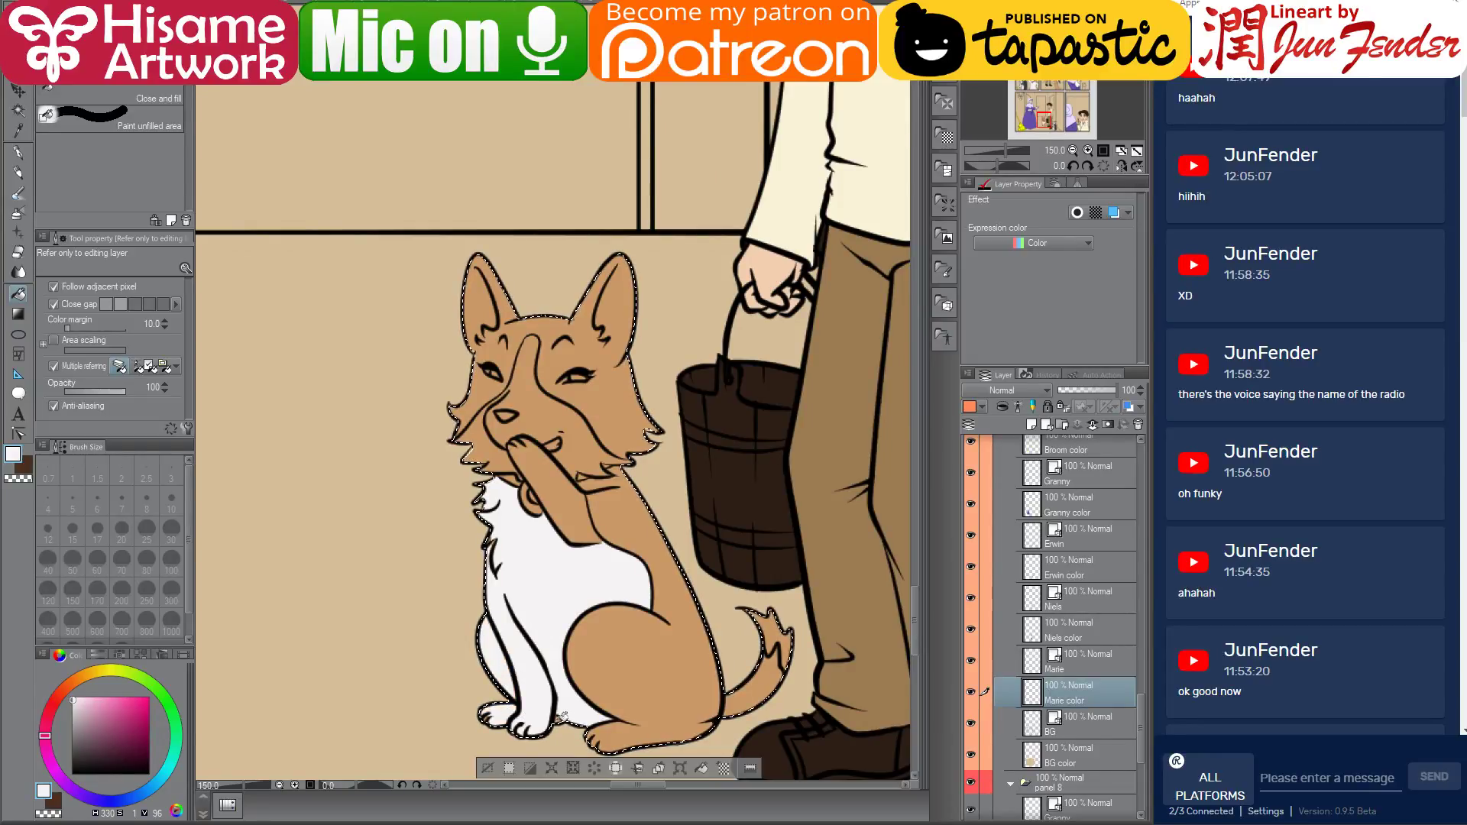
click(771, 632)
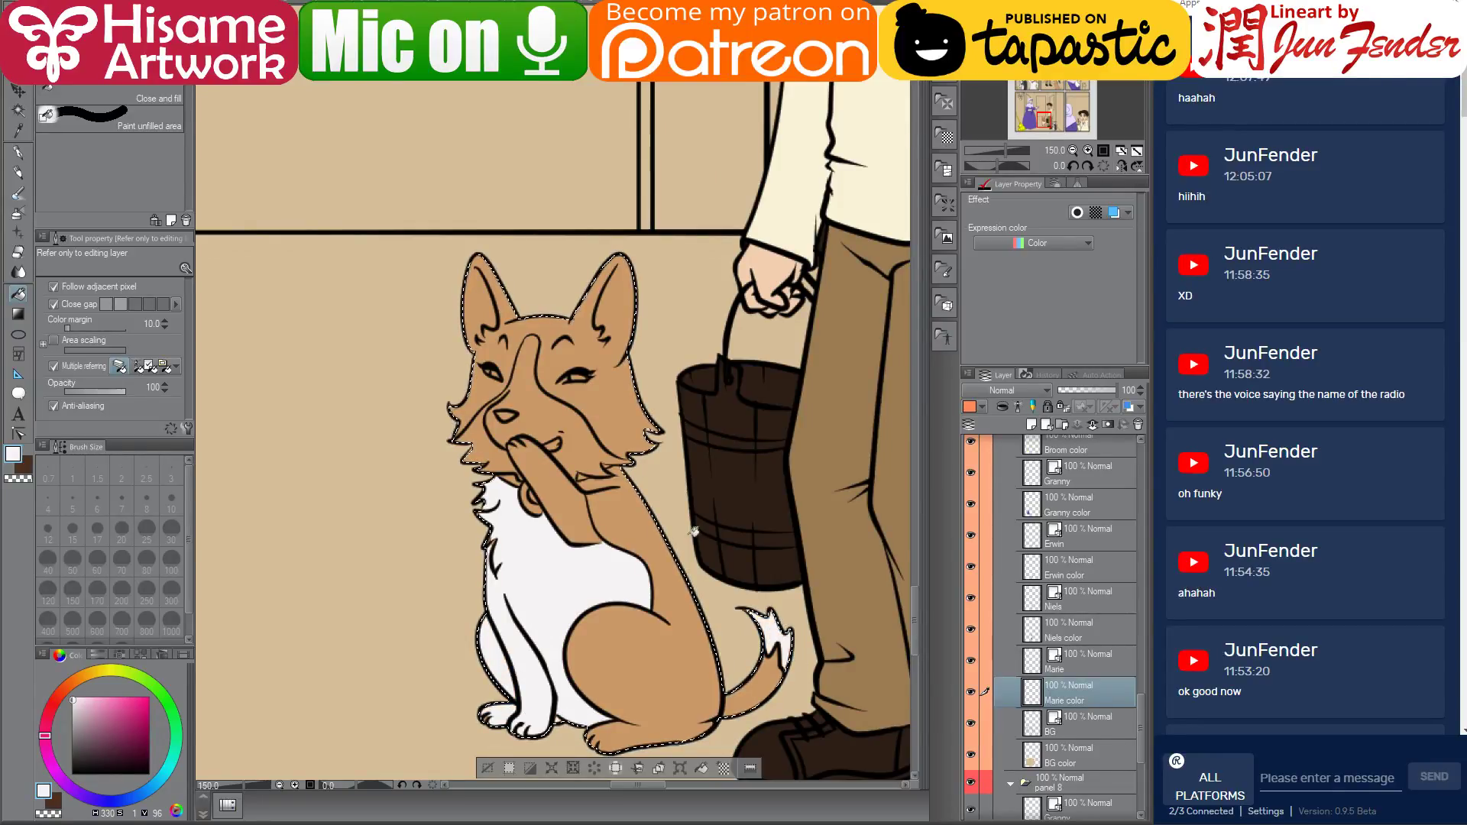
click(514, 434)
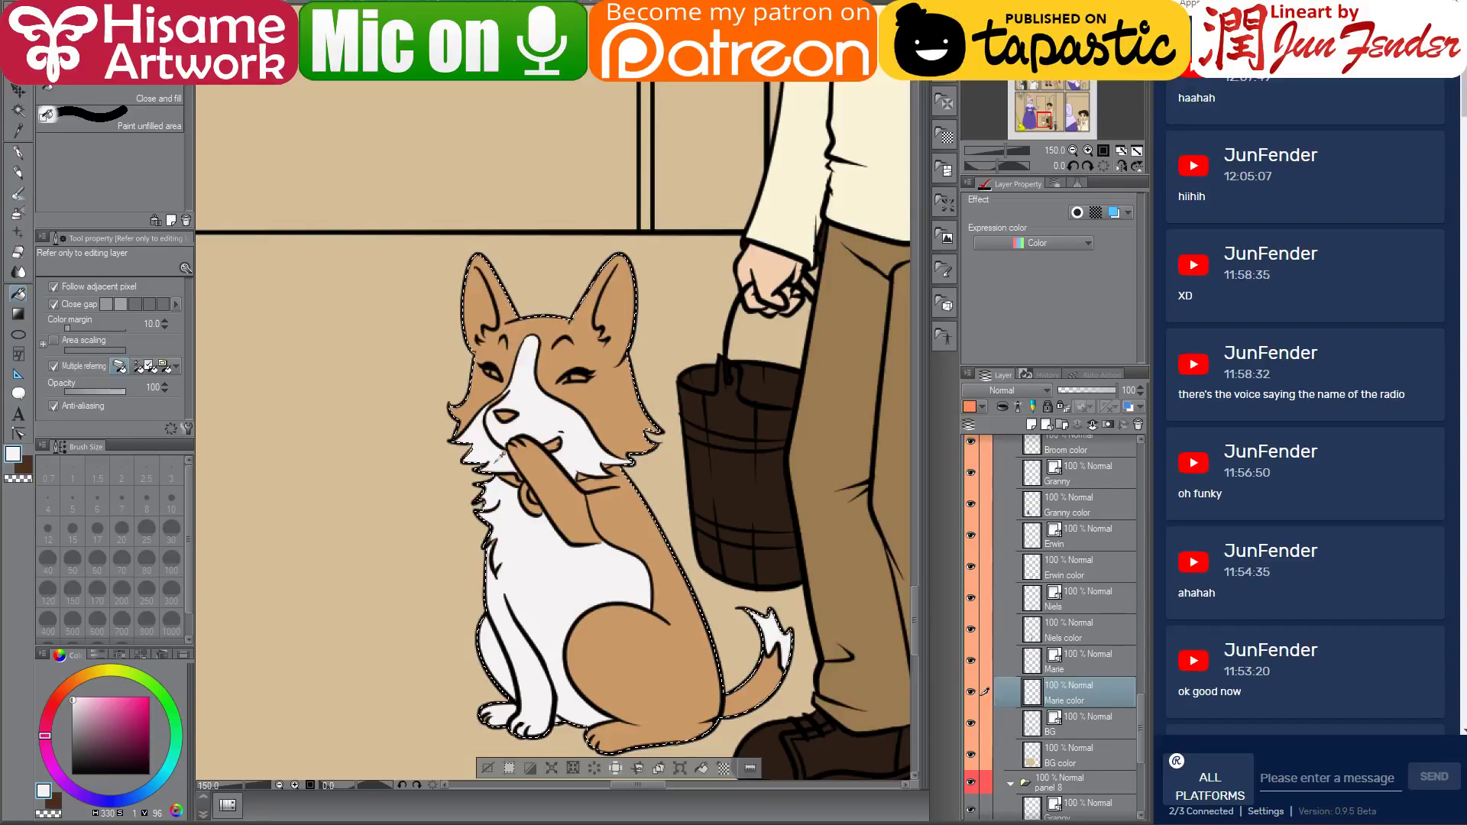
scroll(549, 554, up, 2)
click(592, 513)
drag(625, 547, 603, 398)
scroll(730, 627, up, 1)
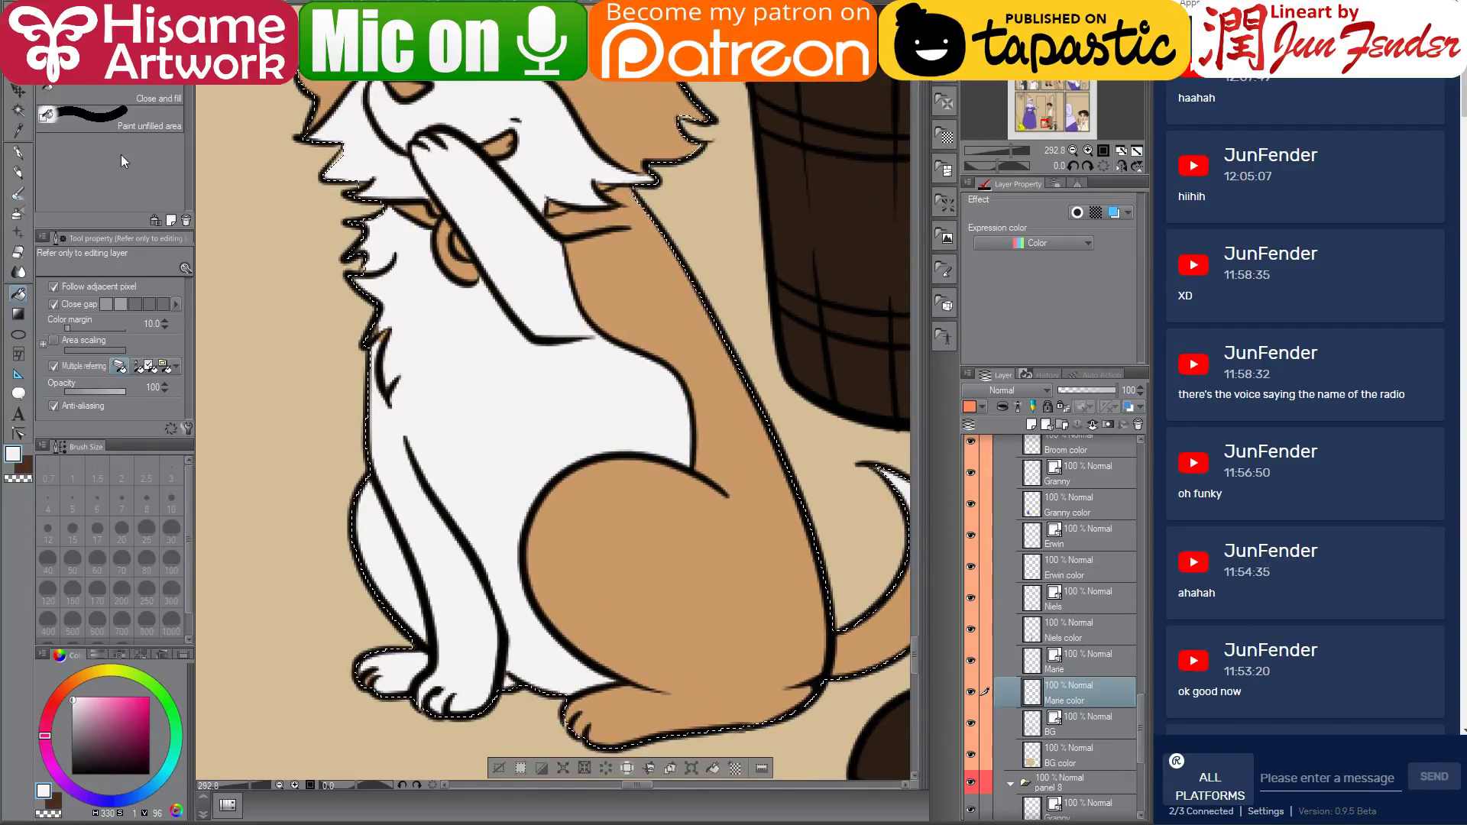
Paint the front edge of the dog's thigh and its hind foot off-white with the G-pen at size 20
click(18, 152)
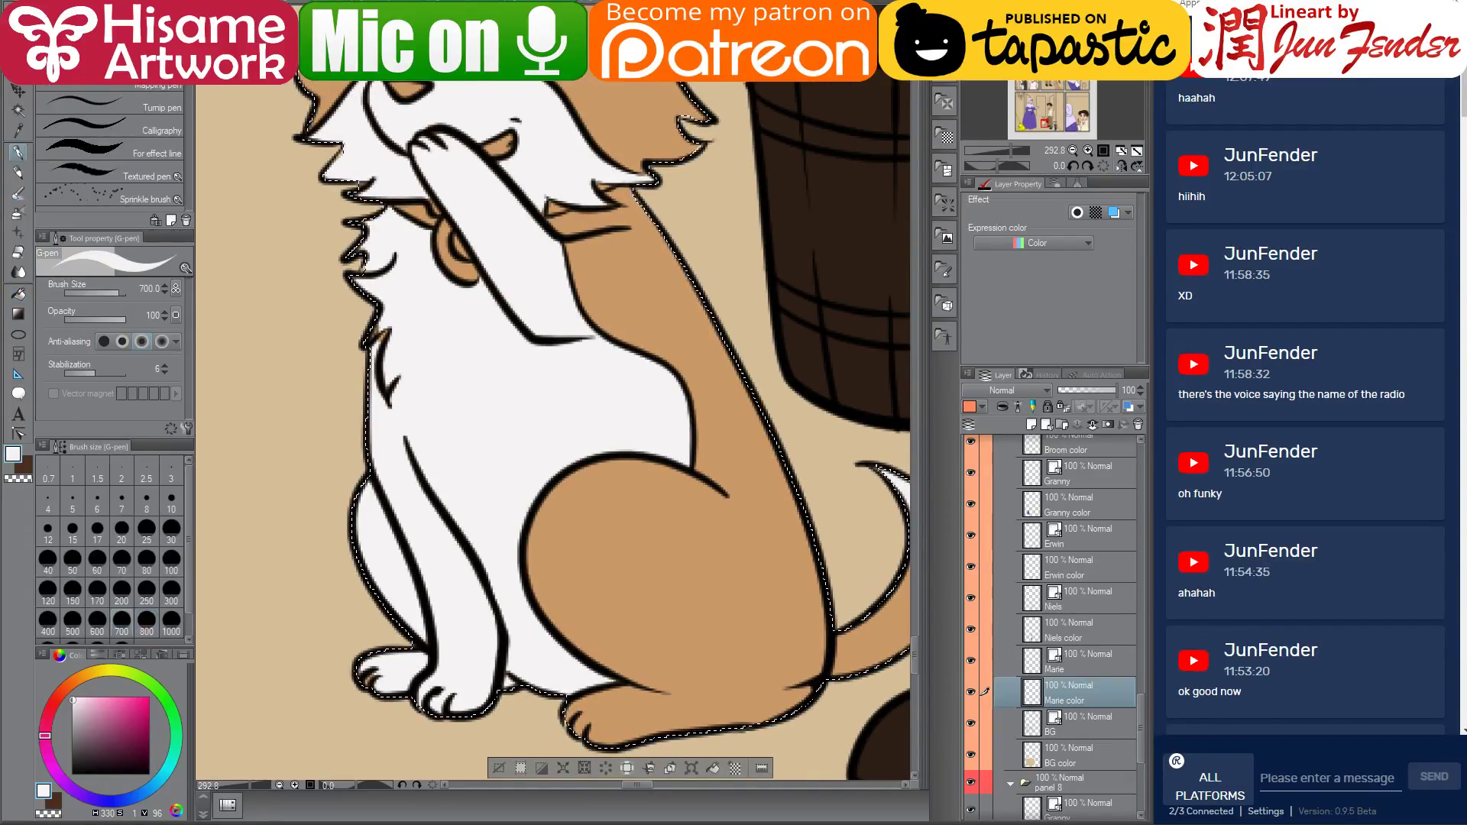
key(bracketleft)
key(bracketleft)
key(bracketleft)
key(bracketleft)
key(bracketleft)
key(bracketleft)
key(bracketleft)
key(bracketleft)
key(bracketleft)
key(bracketleft)
key(bracketleft)
key(bracketleft)
key(bracketleft)
key(bracketleft)
key(bracketleft)
key(bracketleft)
key(bracketleft)
key(bracketleft)
key(bracketleft)
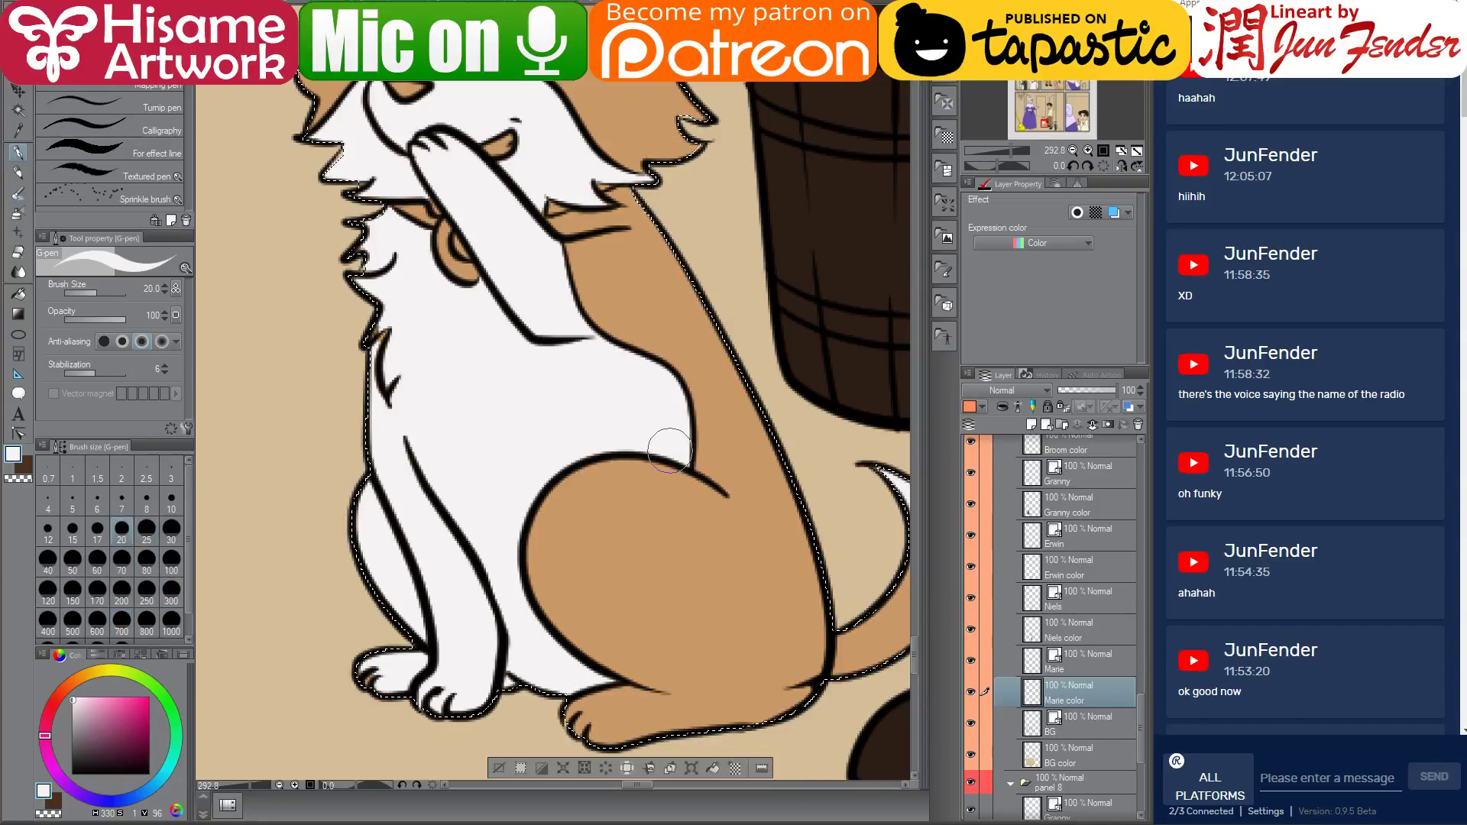
mouse_move(683, 455)
mouse_down()
mouse_move(598, 457)
mouse_move(572, 492)
mouse_move(567, 565)
mouse_move(602, 631)
mouse_move(723, 705)
mouse_move(725, 728)
mouse_move(691, 741)
mouse_move(702, 701)
mouse_move(601, 718)
mouse_move(600, 688)
mouse_move(644, 667)
mouse_move(589, 638)
mouse_move(540, 566)
mouse_move(581, 462)
mouse_move(634, 462)
mouse_up()
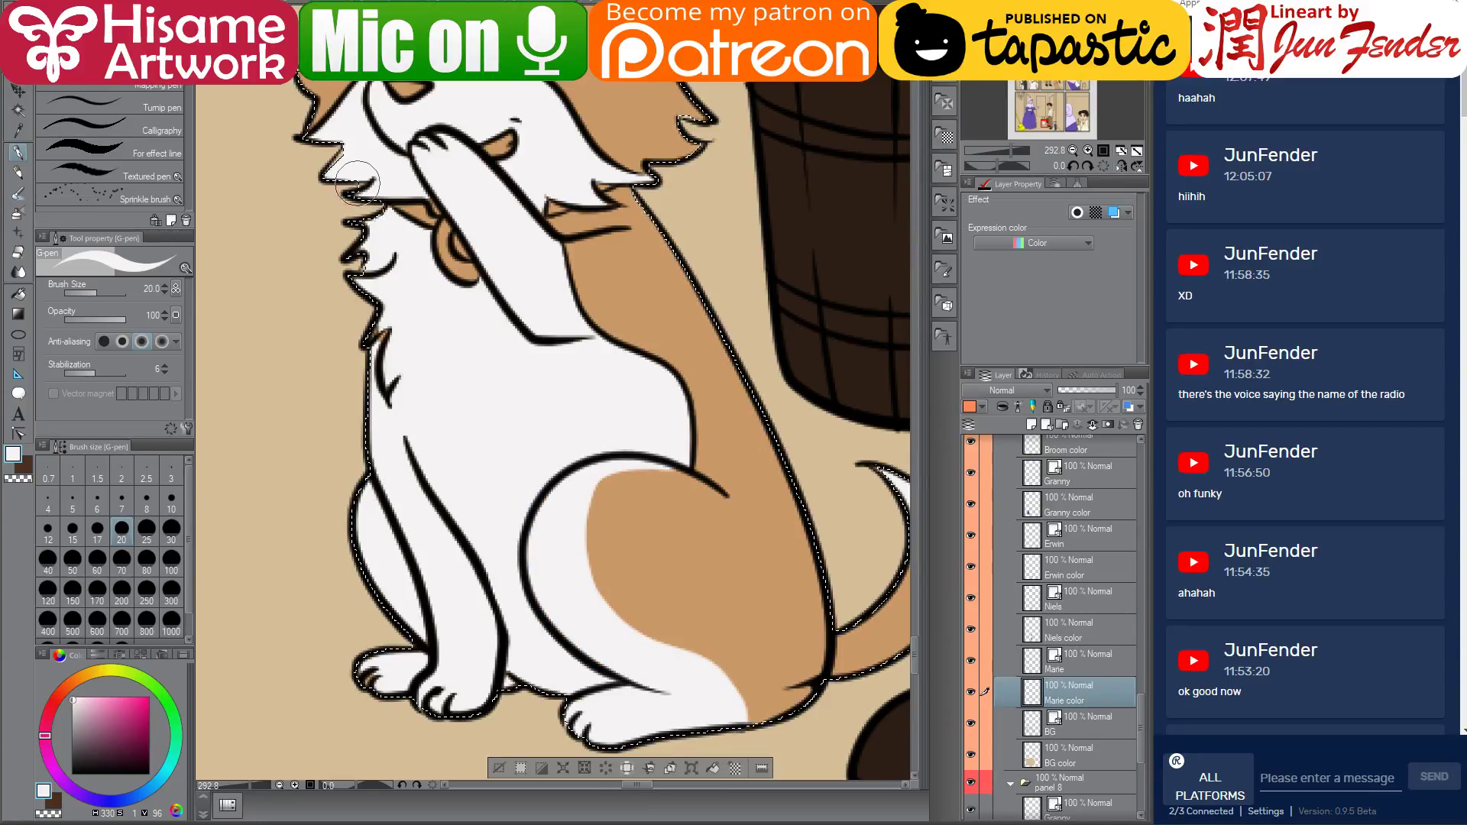
Pick pure white and try it with a dab on the dog's muzzle beside the nose
scroll(337, 215, up, 5)
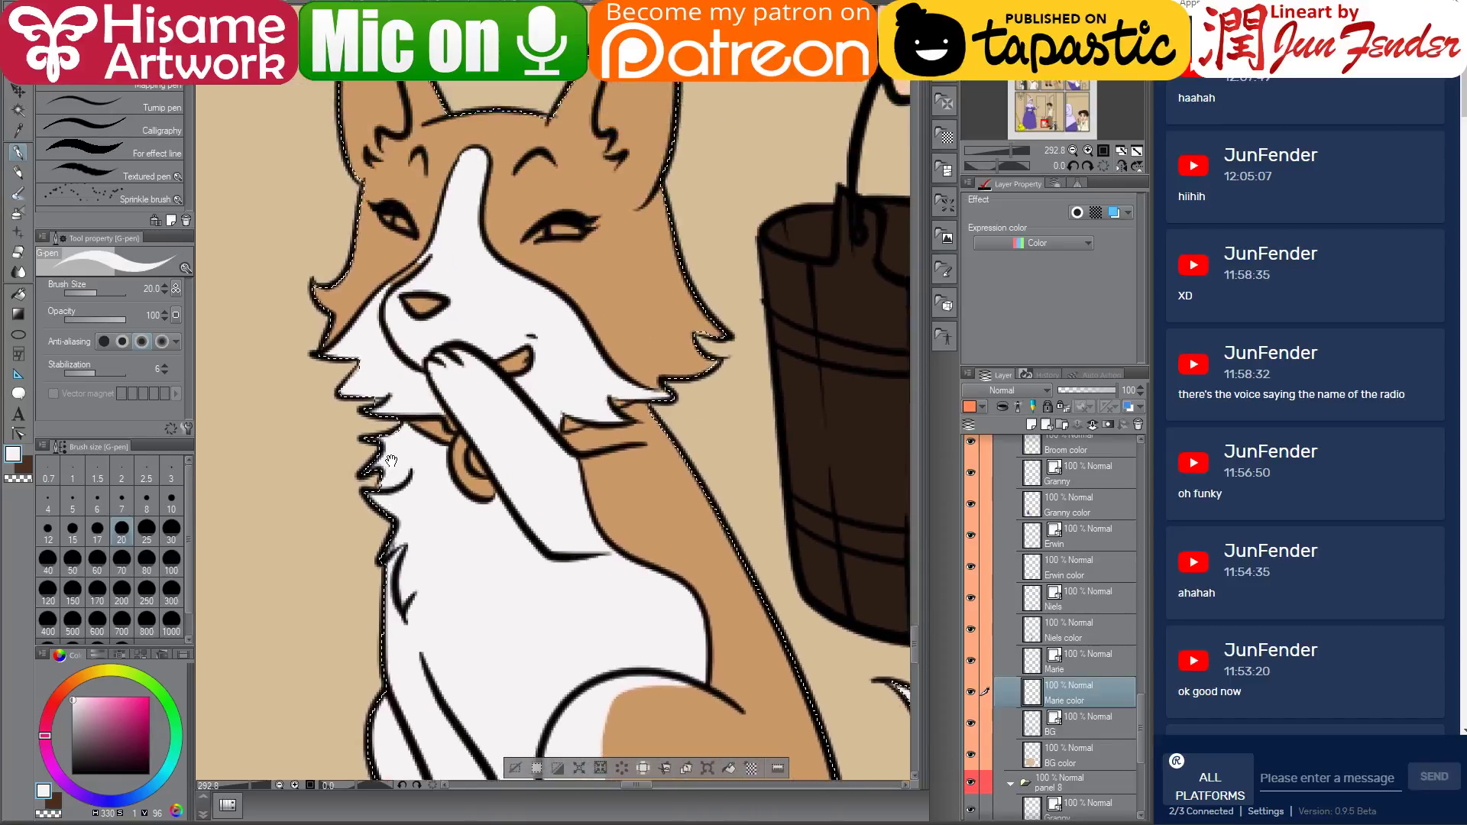
mouse_move(401, 302)
mouse_down()
mouse_move(386, 283)
mouse_move(458, 259)
mouse_move(451, 290)
mouse_up()
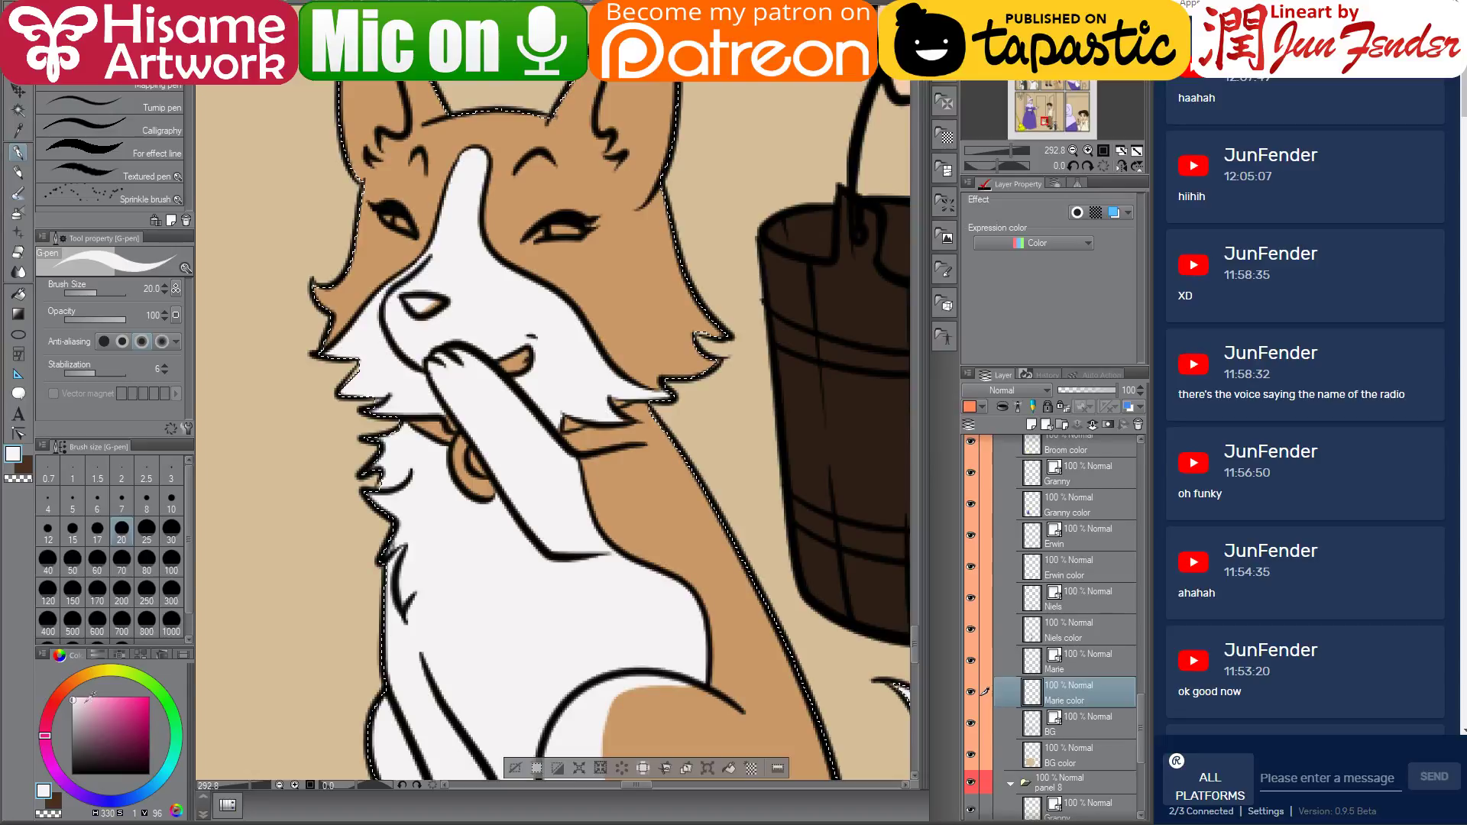
click(73, 698)
drag(454, 291, 422, 313)
key(ctrl+z)
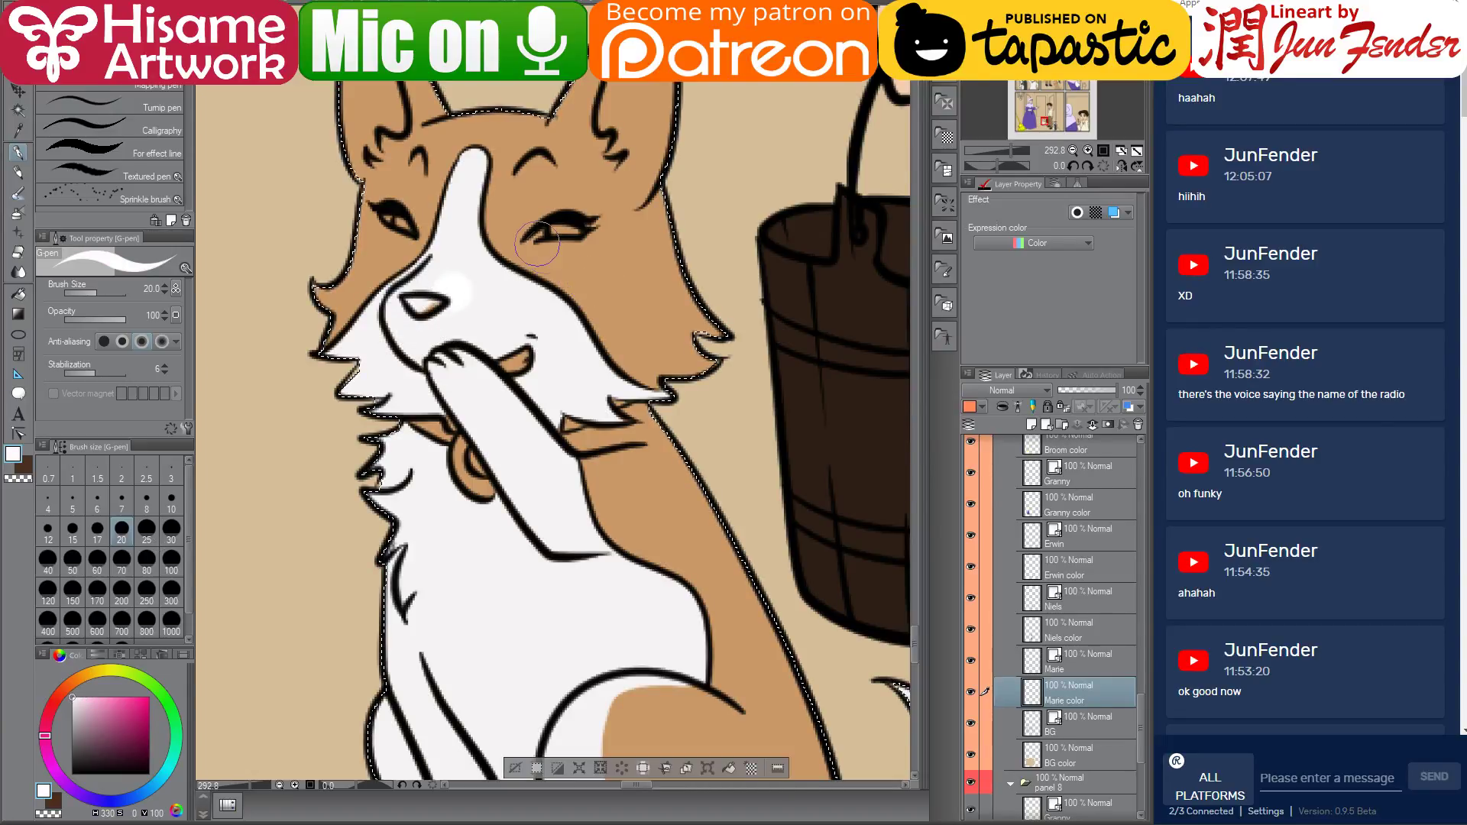
Paint the dog's teeth and the whites of its eyes pure white with the G-pen at size 8
key(bracketleft)
key(bracketleft)
key(bracketleft)
key(bracketleft)
key(bracketleft)
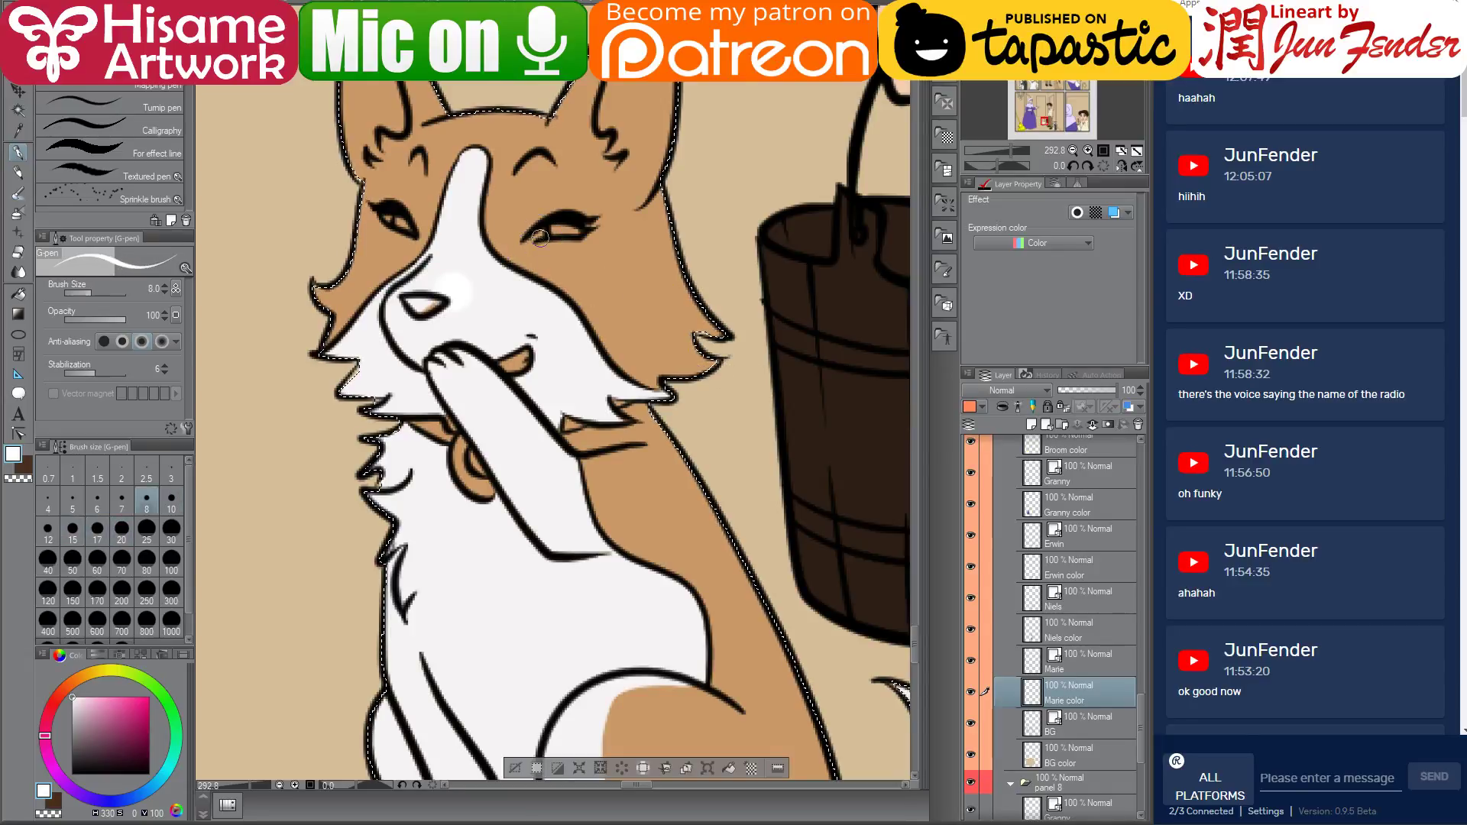
alt+click(525, 388)
alt+click(519, 352)
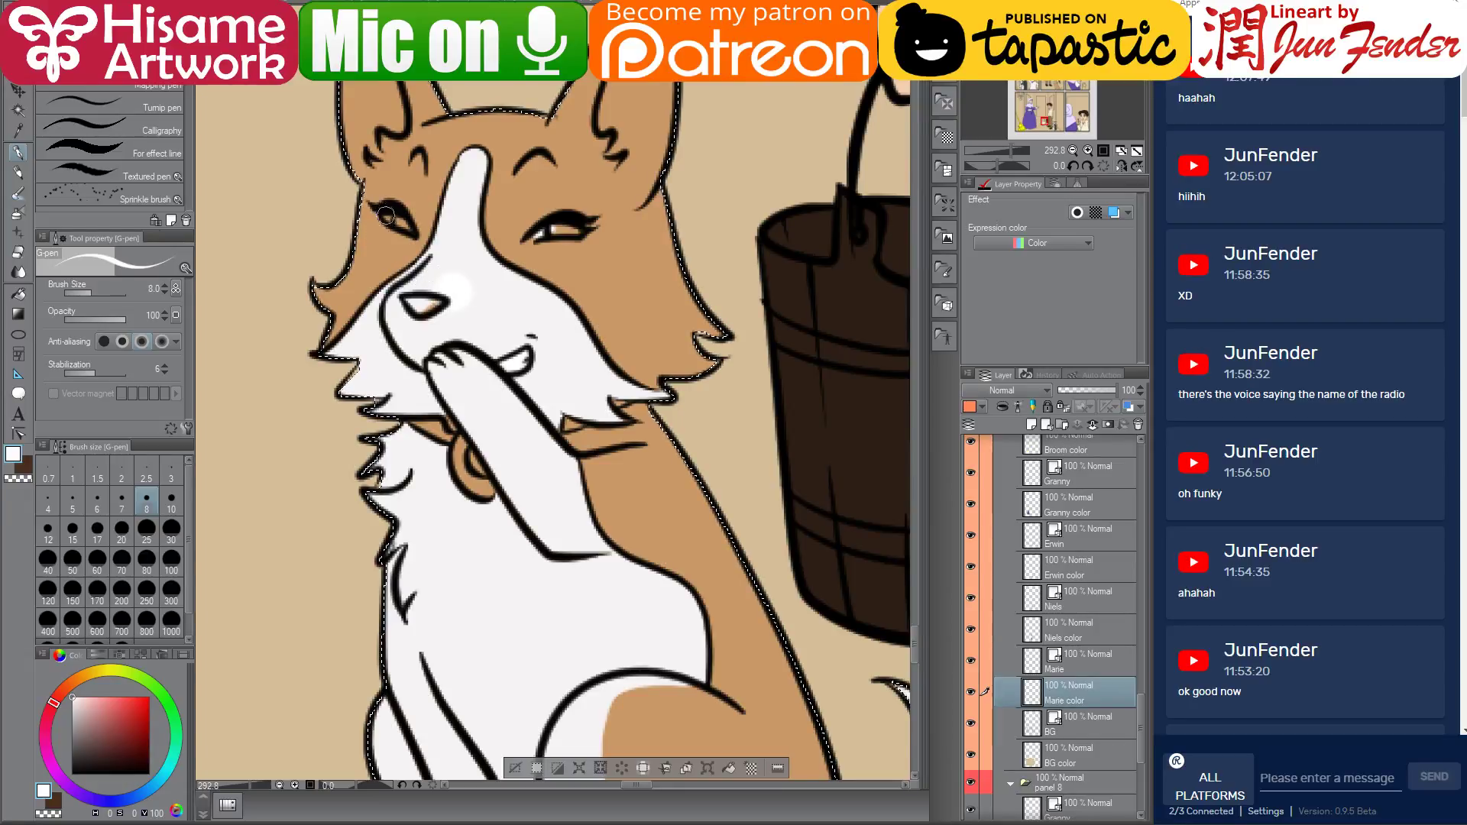
Check the dog's colouring in panel 7 against the surrounding characters and the neighbouring panels
scroll(375, 180, down, 4)
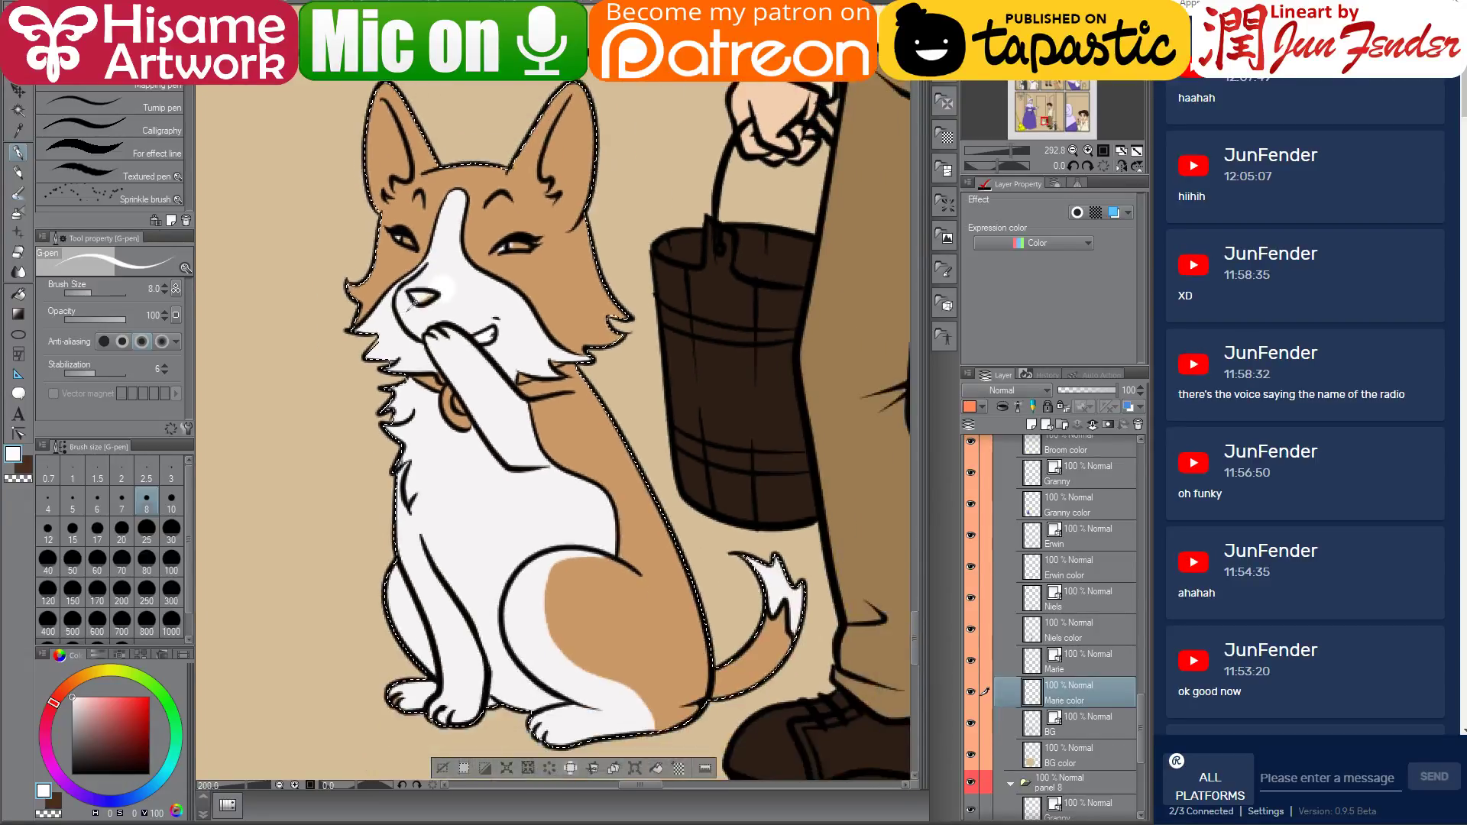
scroll(384, 294, down, 2)
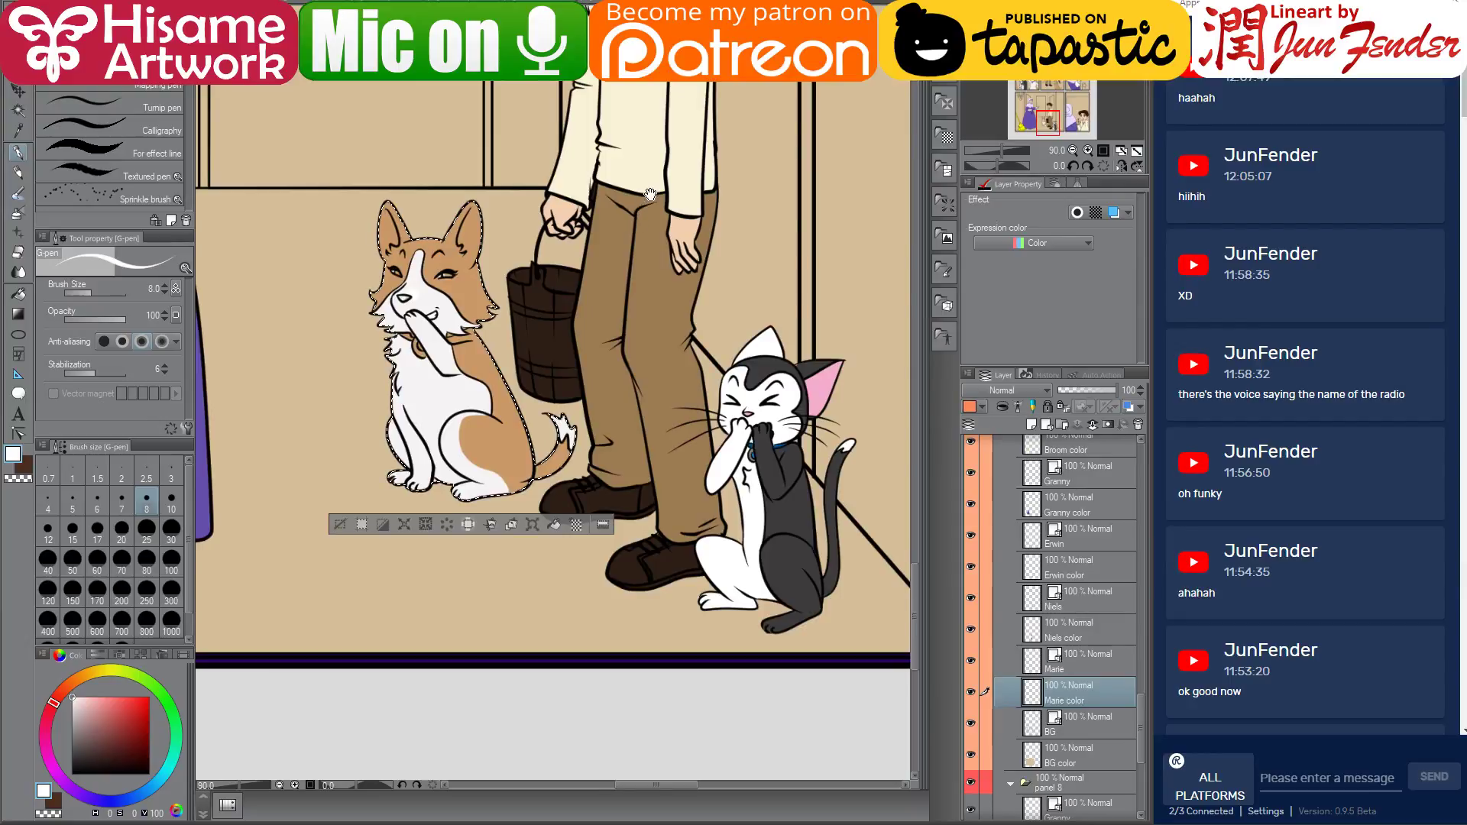
drag(660, 258, 479, 433)
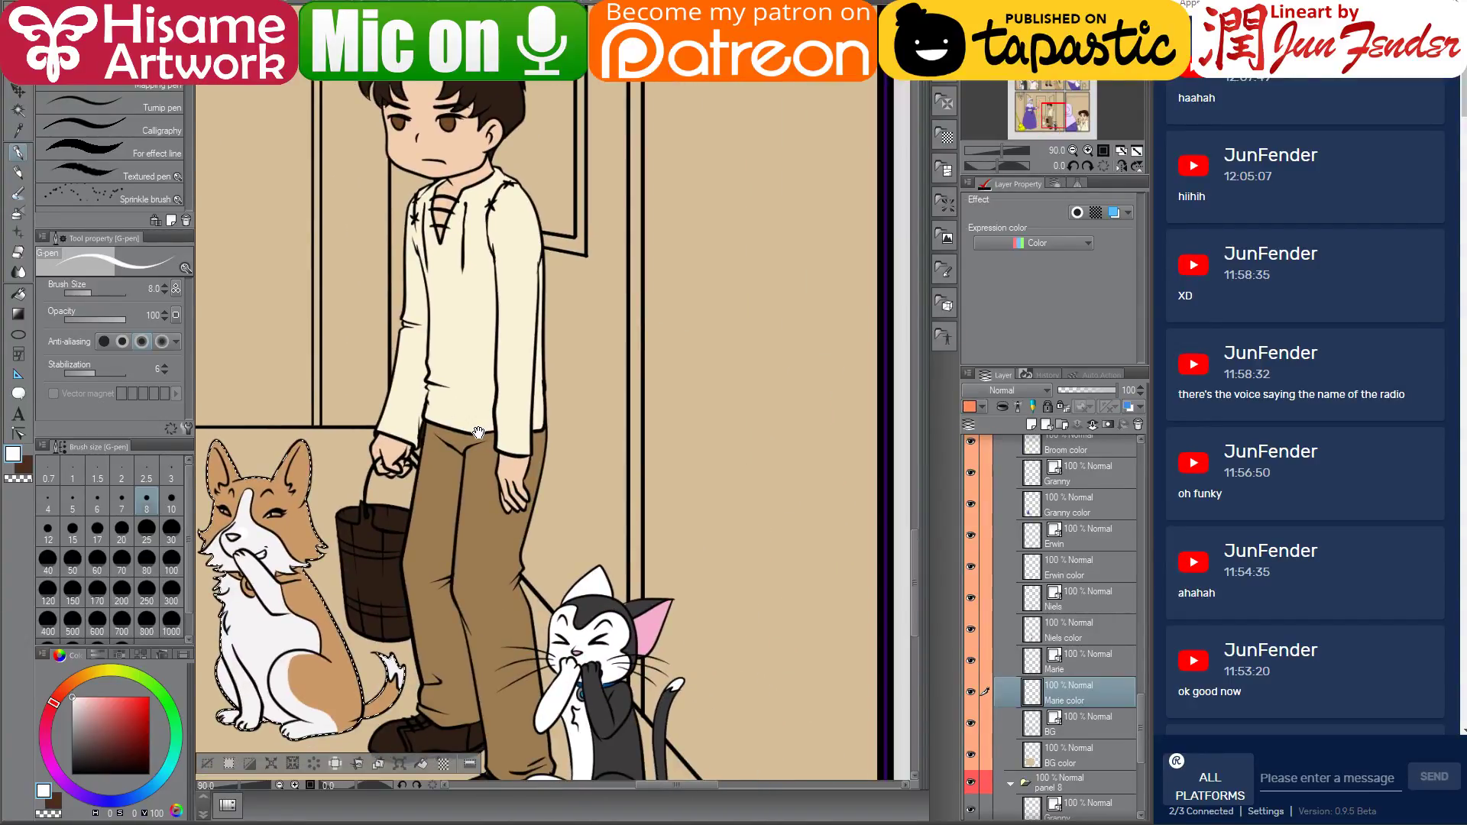
scroll(478, 433, down, 5)
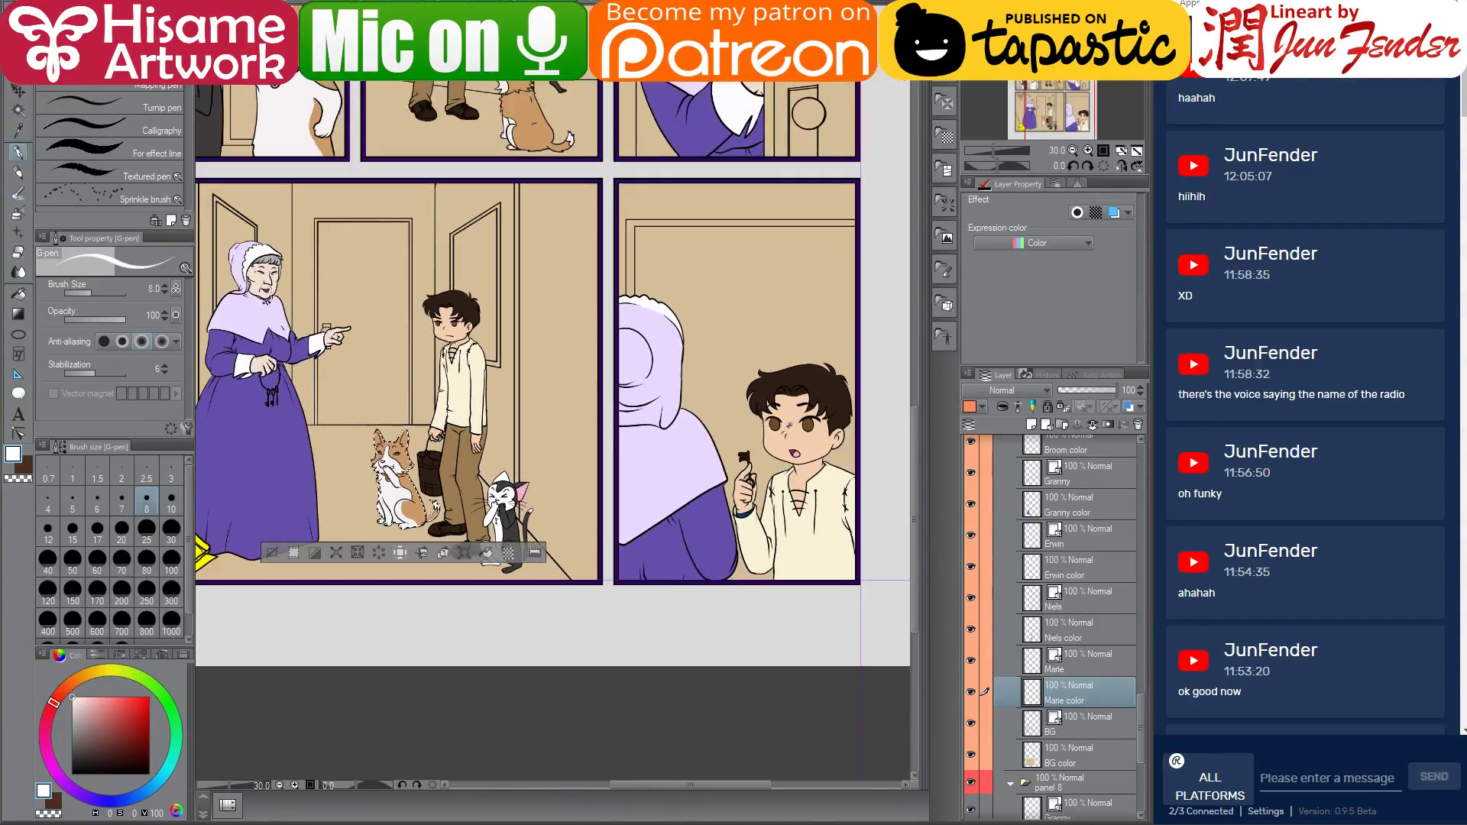
alt+click(424, 475)
scroll(422, 478, up, 4)
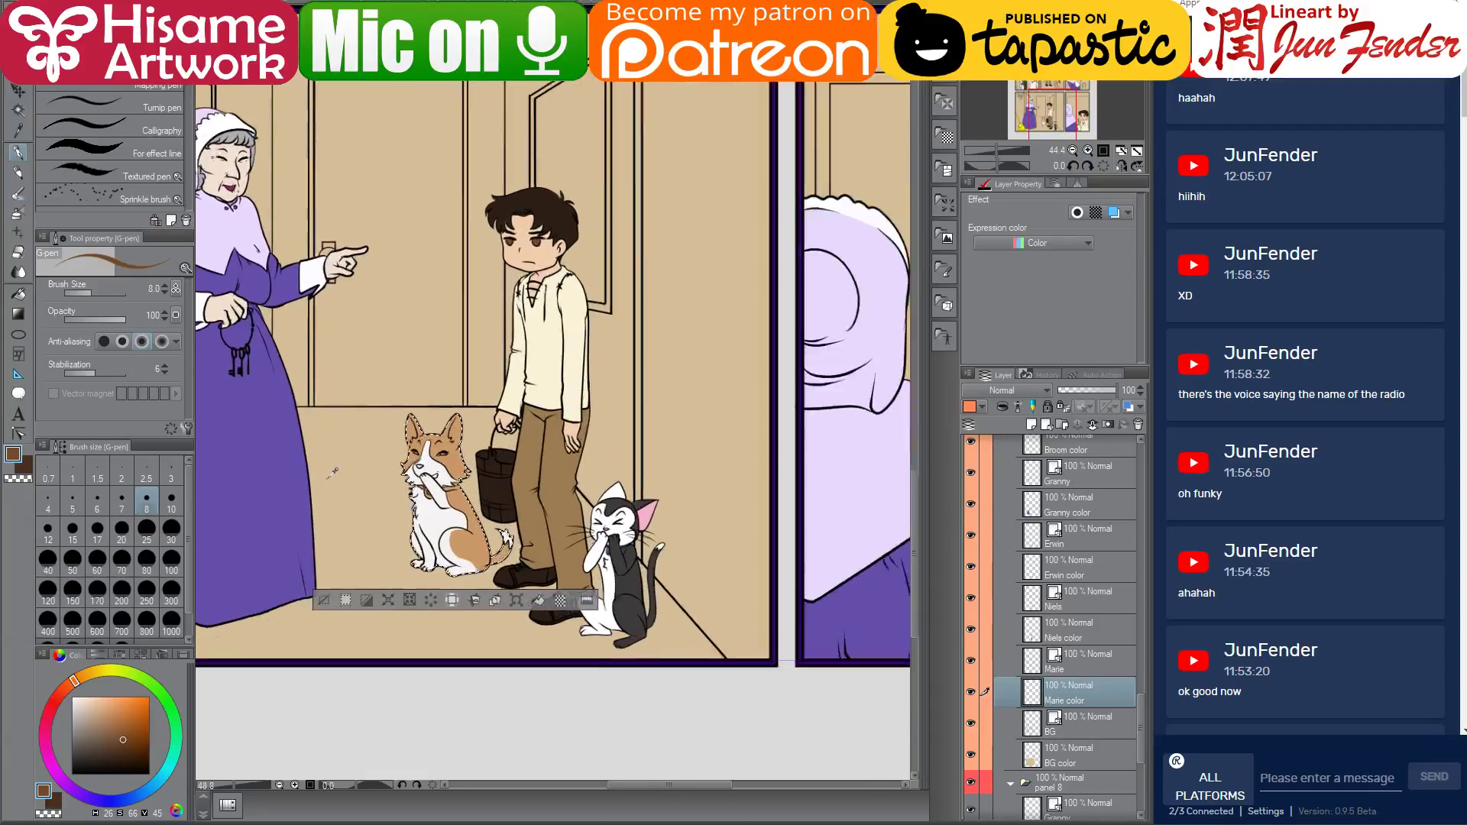
scroll(423, 480, up, 3)
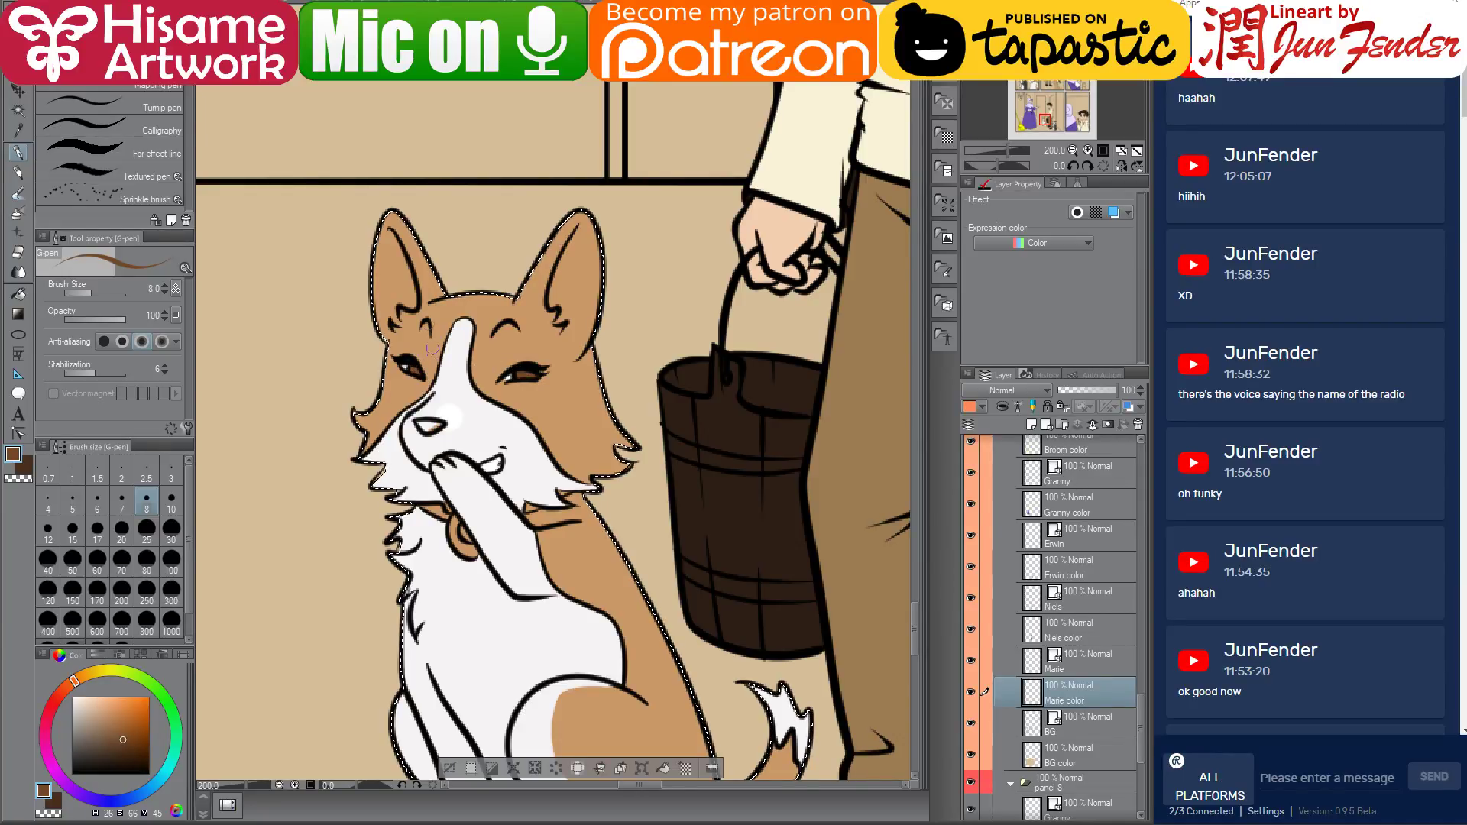
Sample white from the dog's muzzle, paint the inside of the ear nearest the bucket with the G-pen at size 15, and resample the tan fur
alt+click(457, 405)
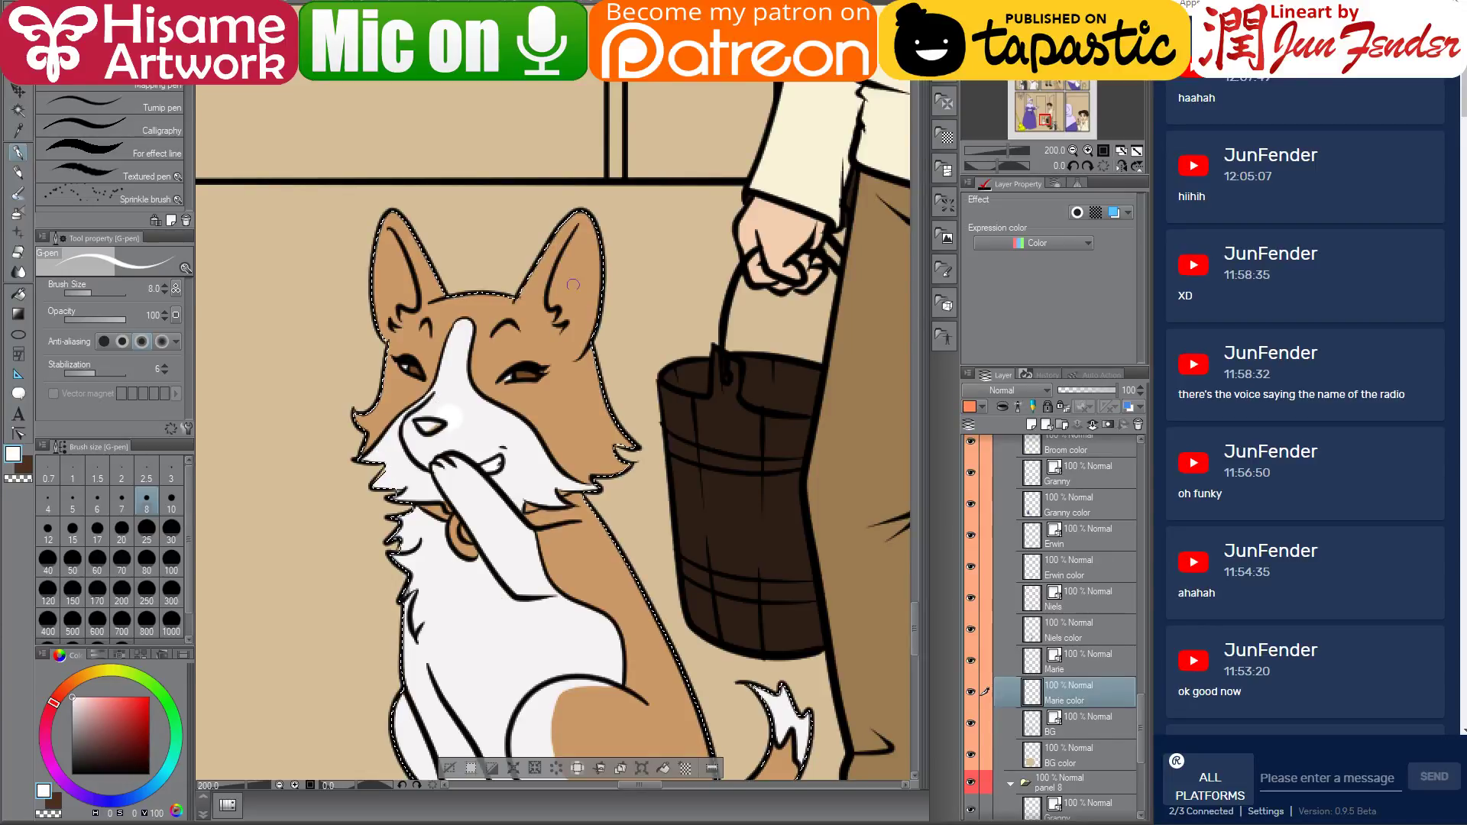
scroll(507, 311, up, 2)
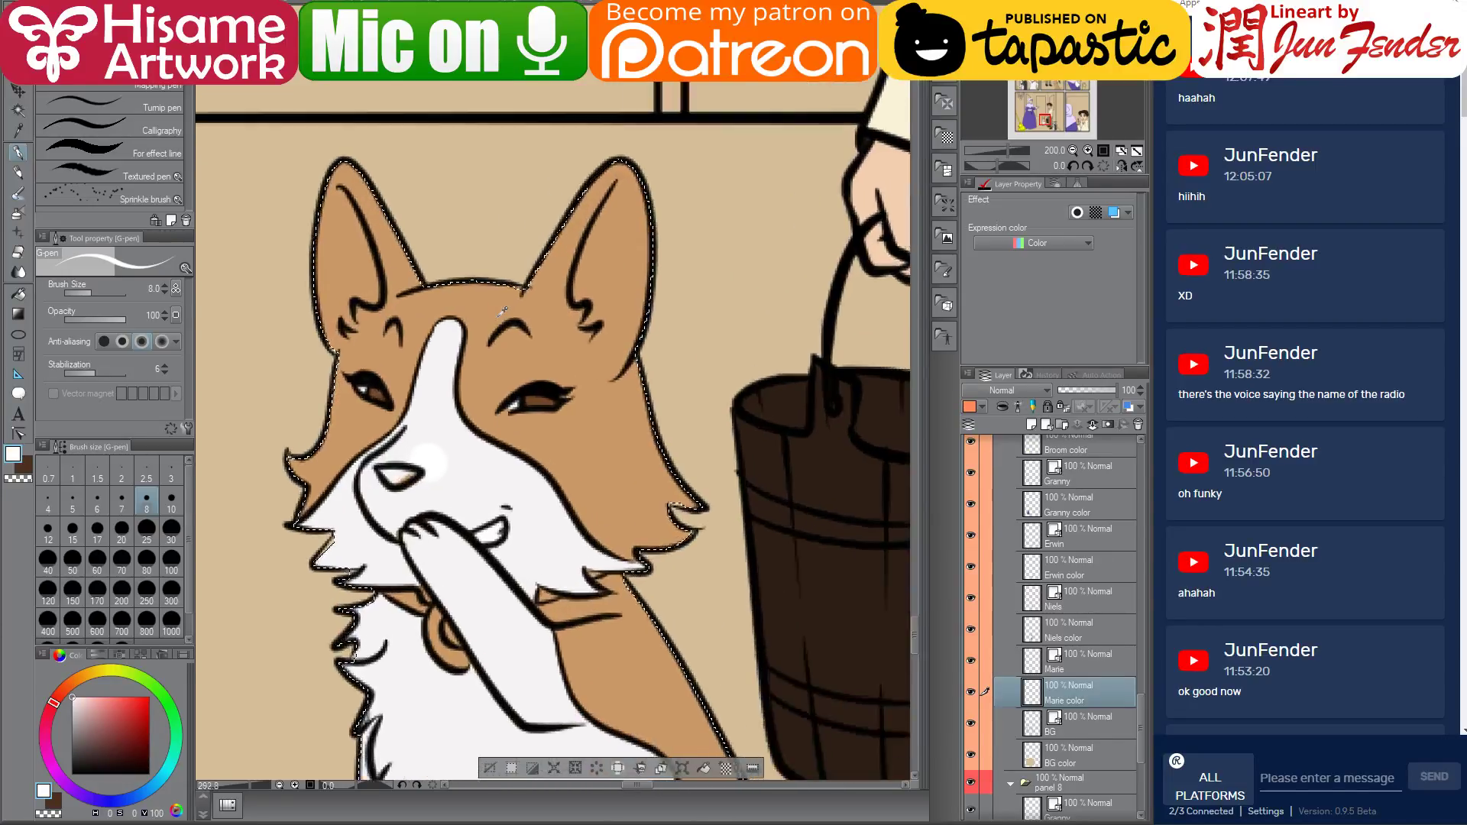
click(72, 528)
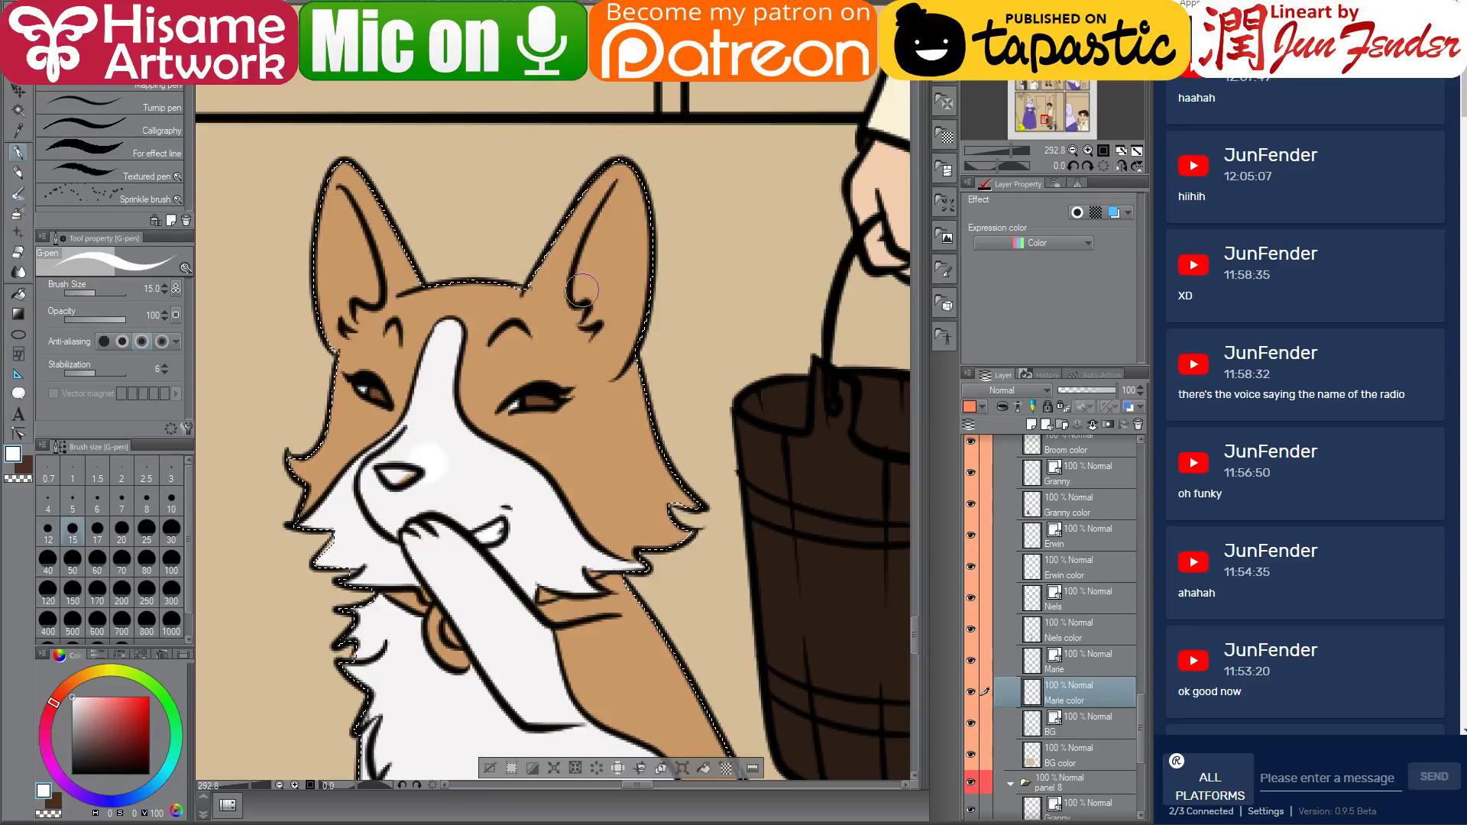
mouse_move(585, 302)
mouse_down()
mouse_move(628, 182)
mouse_move(615, 302)
mouse_move(601, 184)
mouse_move(626, 317)
mouse_move(593, 341)
mouse_move(611, 324)
mouse_move(608, 258)
mouse_up()
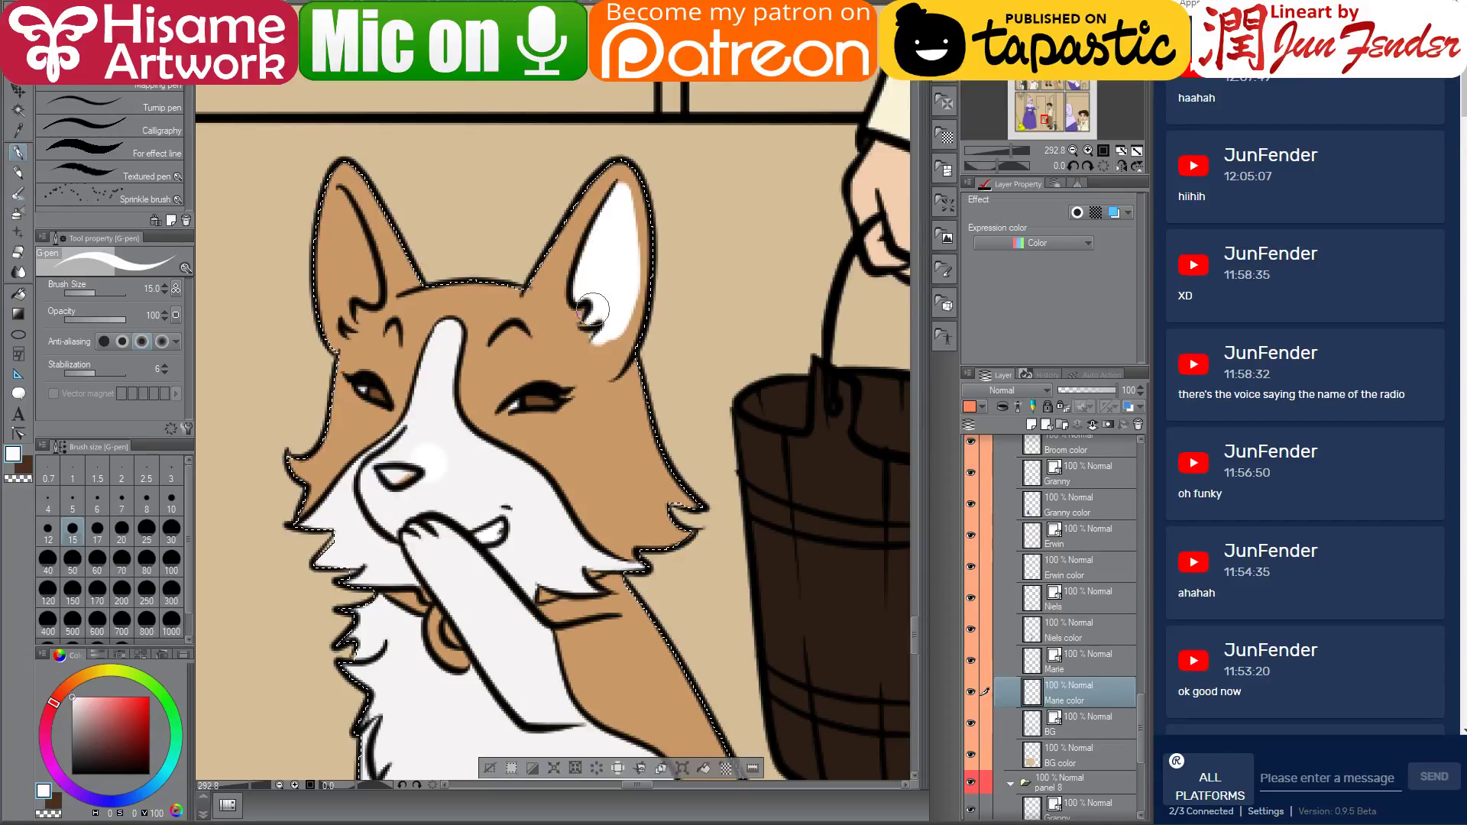
alt+click(577, 335)
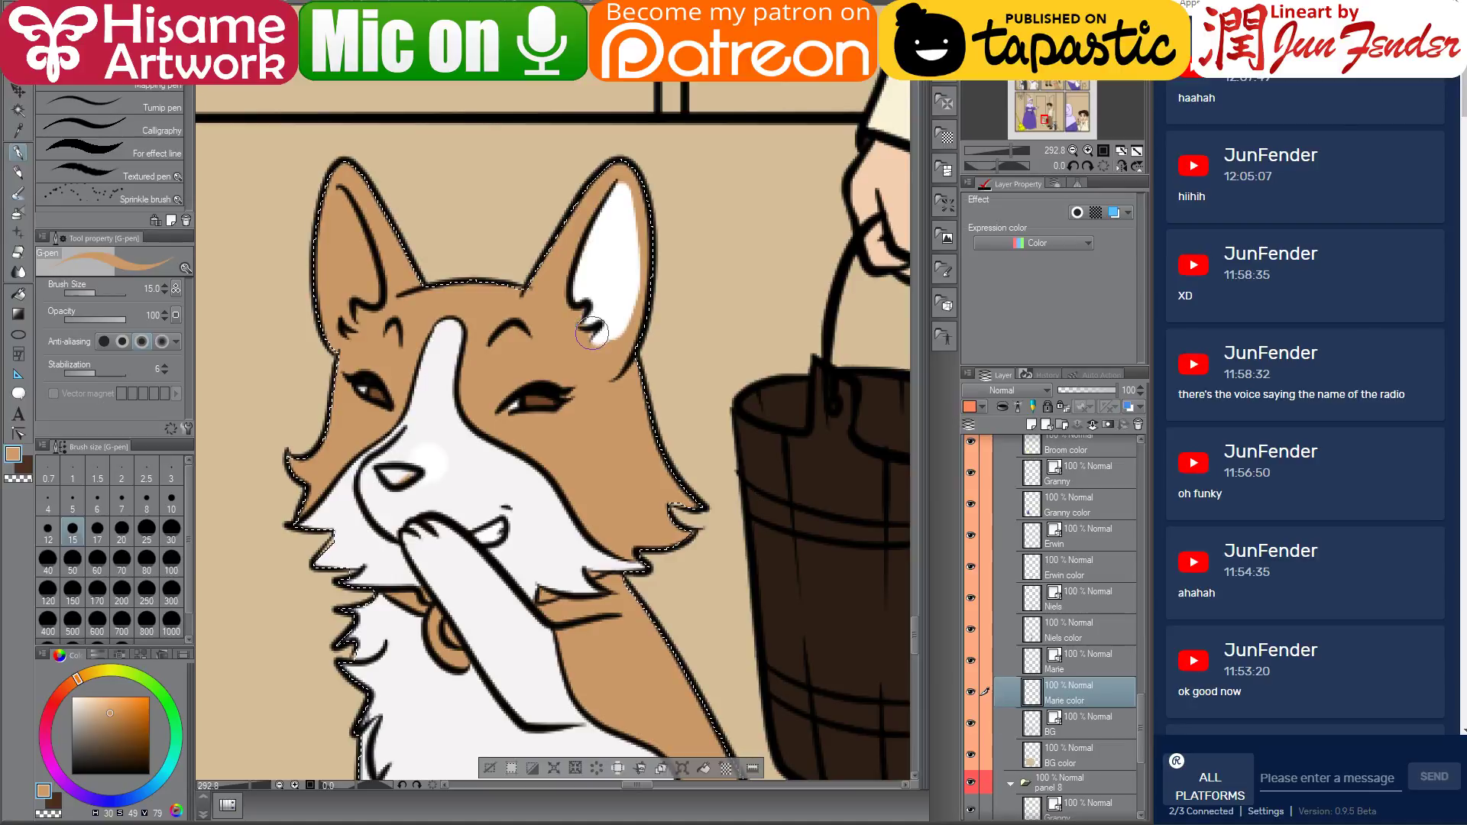
Paint the corgi's inner ears white and its nose in the brown sampled from its eye
alt+click(611, 282)
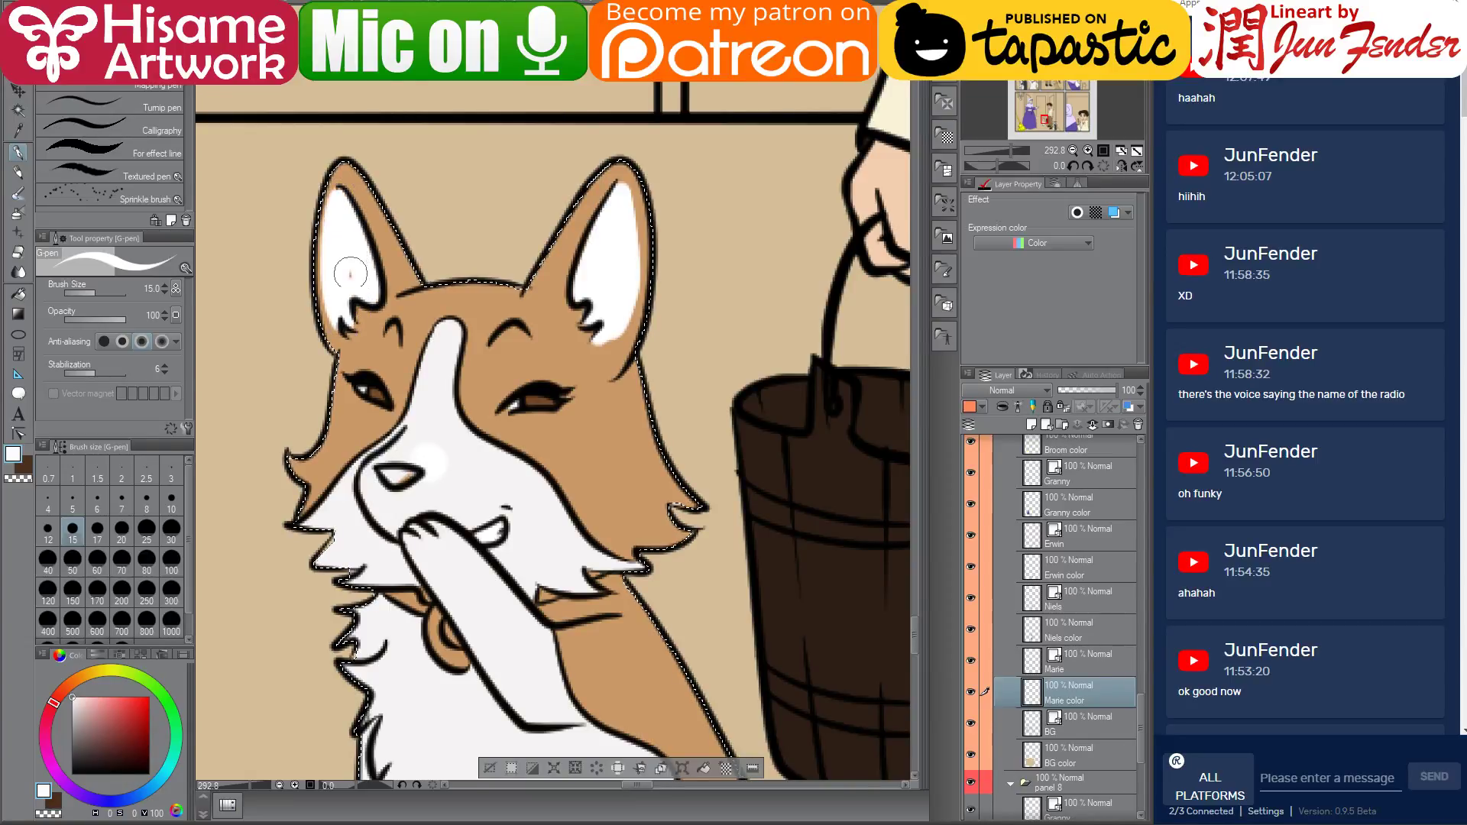
alt+click(336, 183)
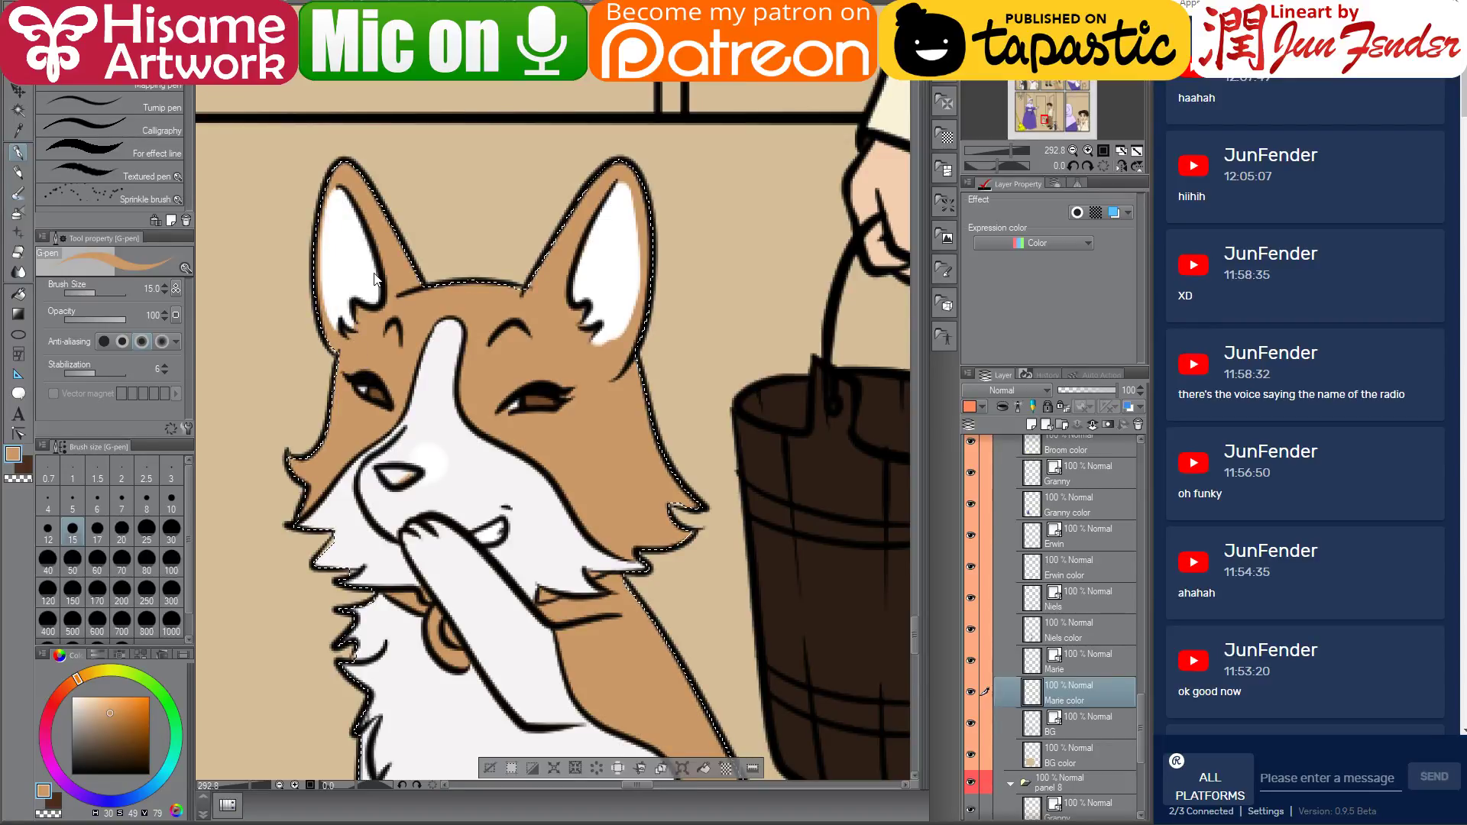
alt+click(538, 406)
drag(384, 476, 413, 476)
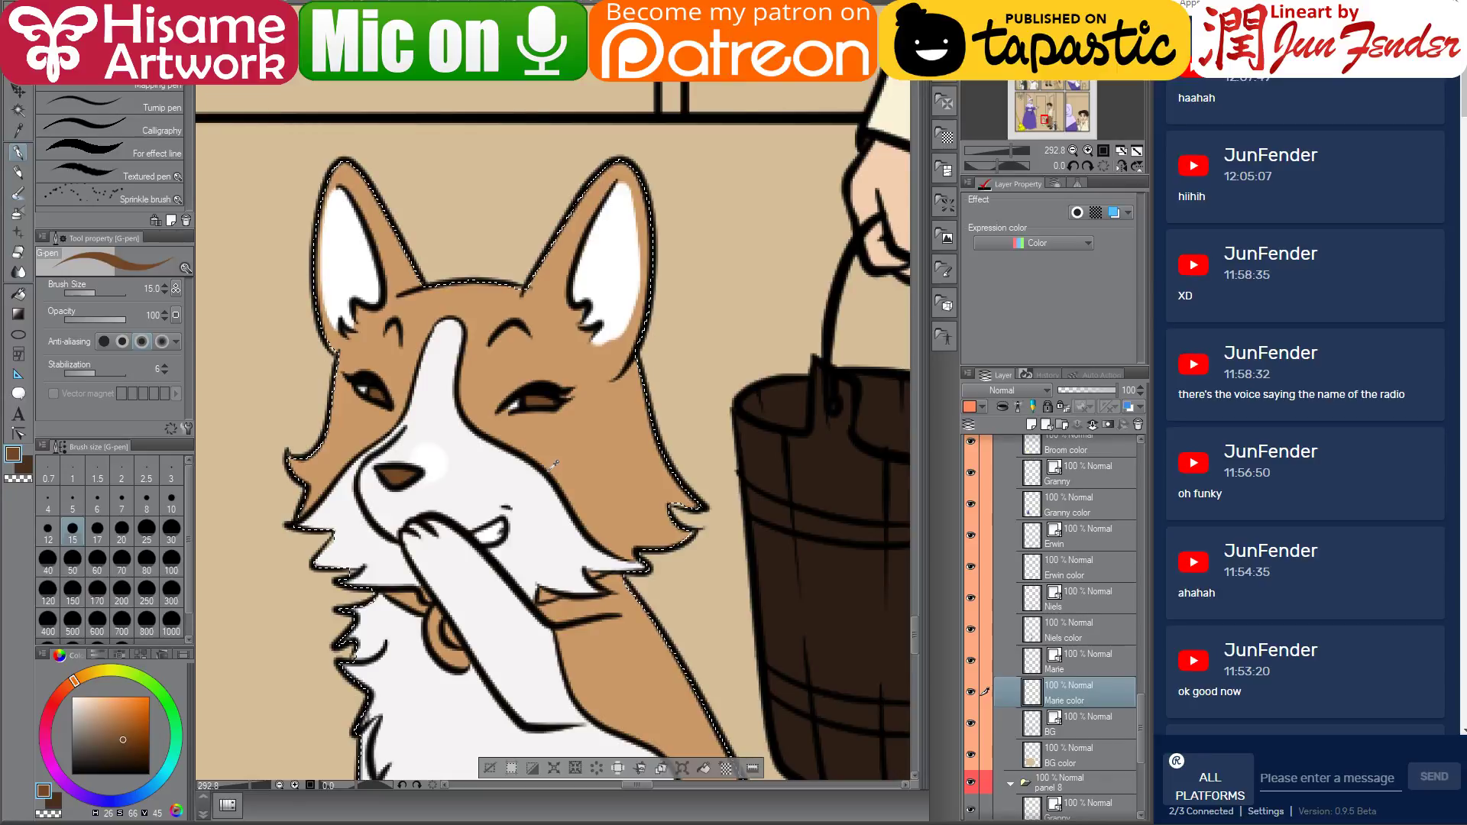
Paint the corgi's collar on both sides of its raised paw in the purple sampled from the collar in the other page file
scroll(555, 464, down, 1)
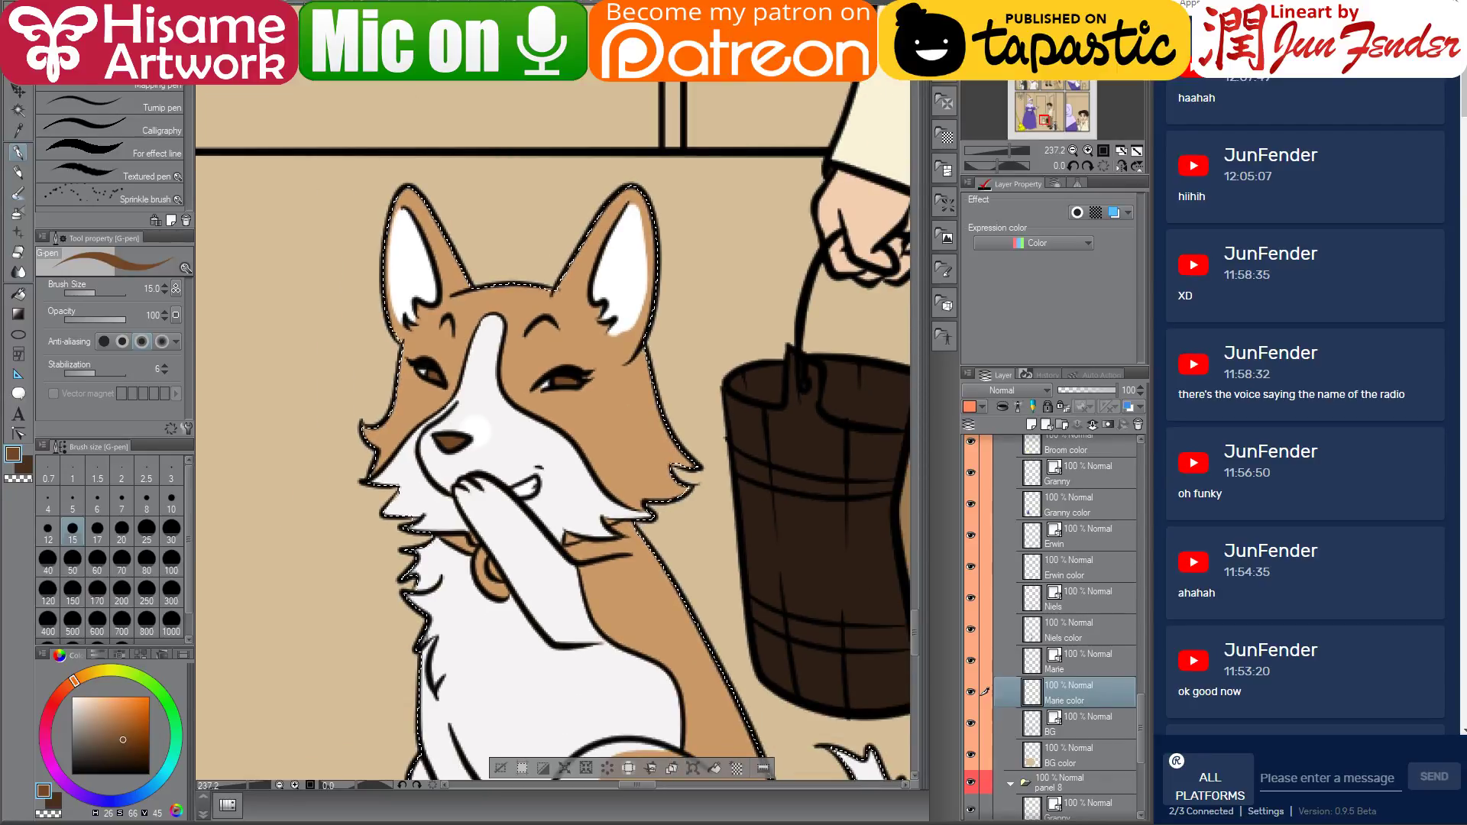
key(ctrl+Tab)
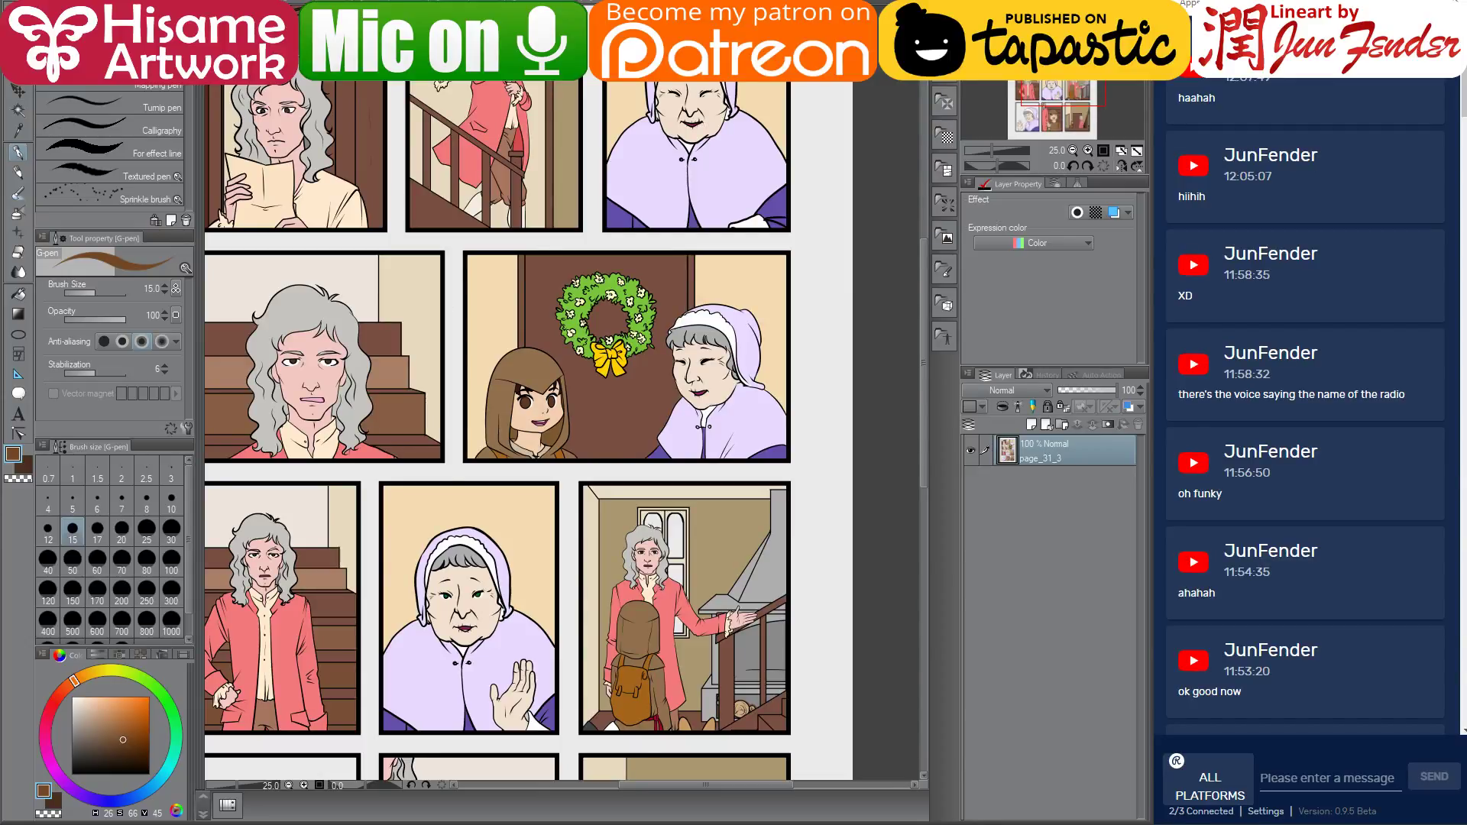
key(ctrl+Tab)
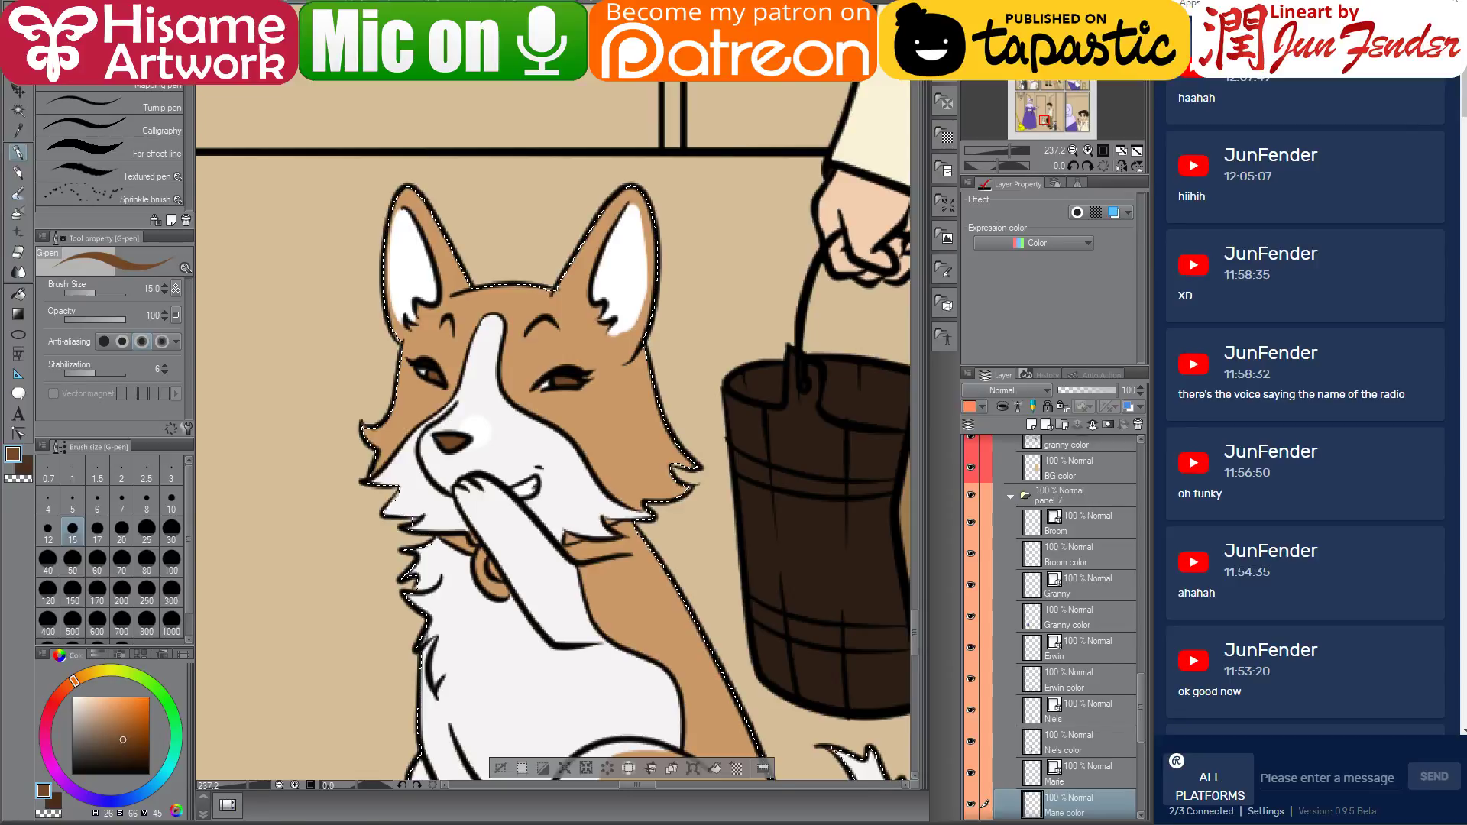
key(ctrl+Tab)
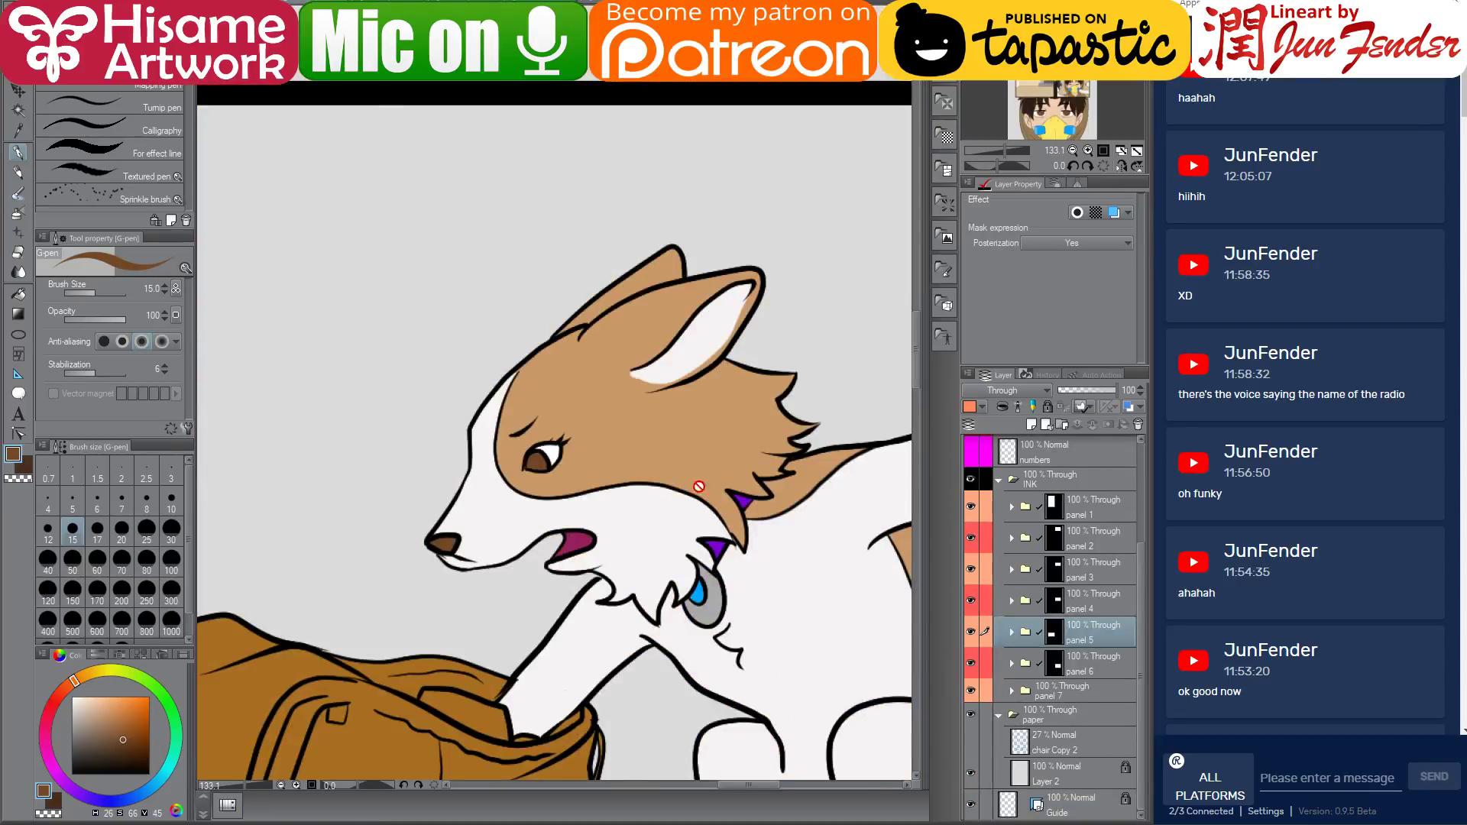
alt+click(744, 498)
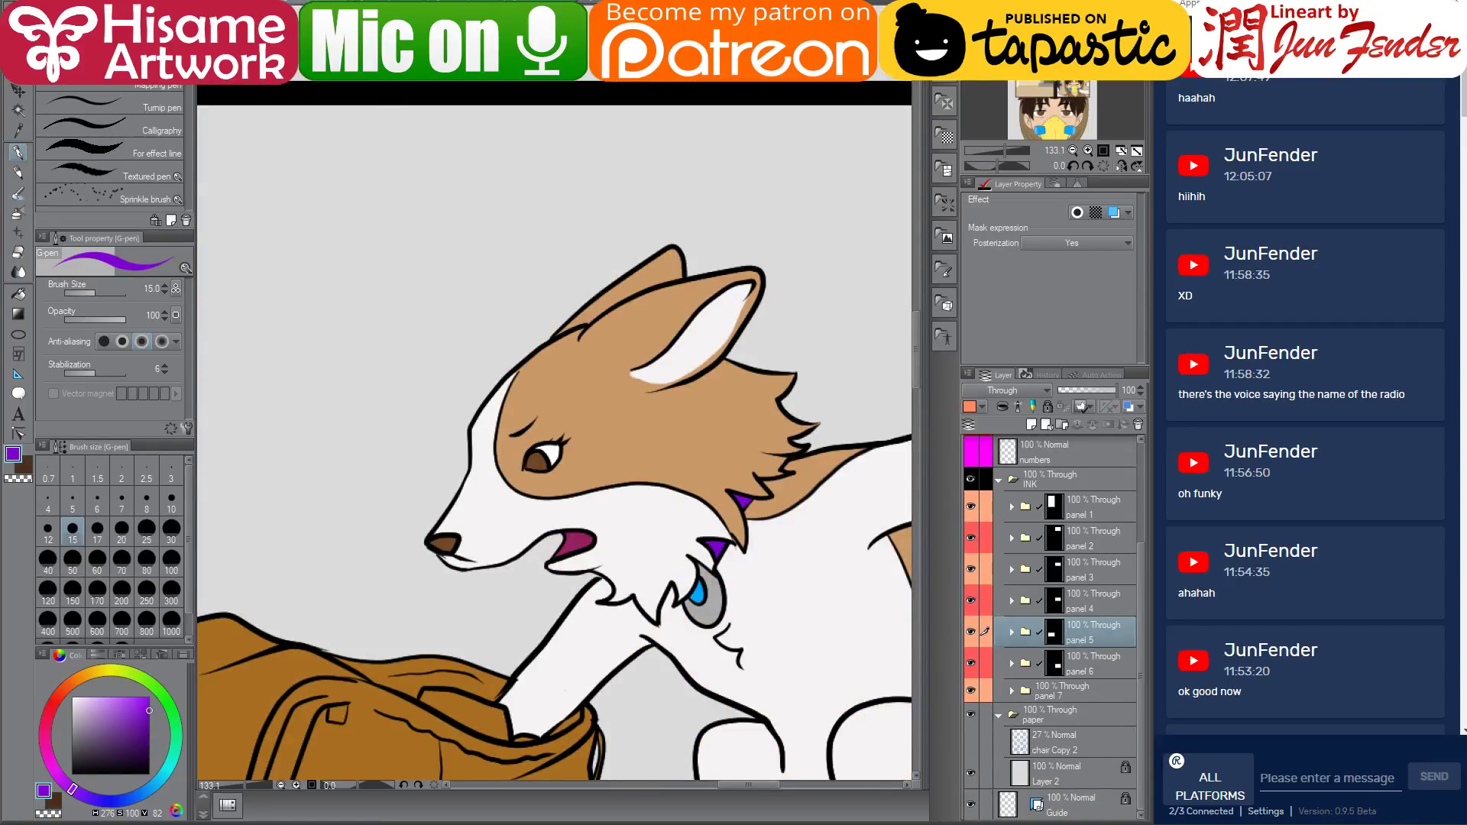
key(ctrl+Tab)
scroll(503, 304, up, 2)
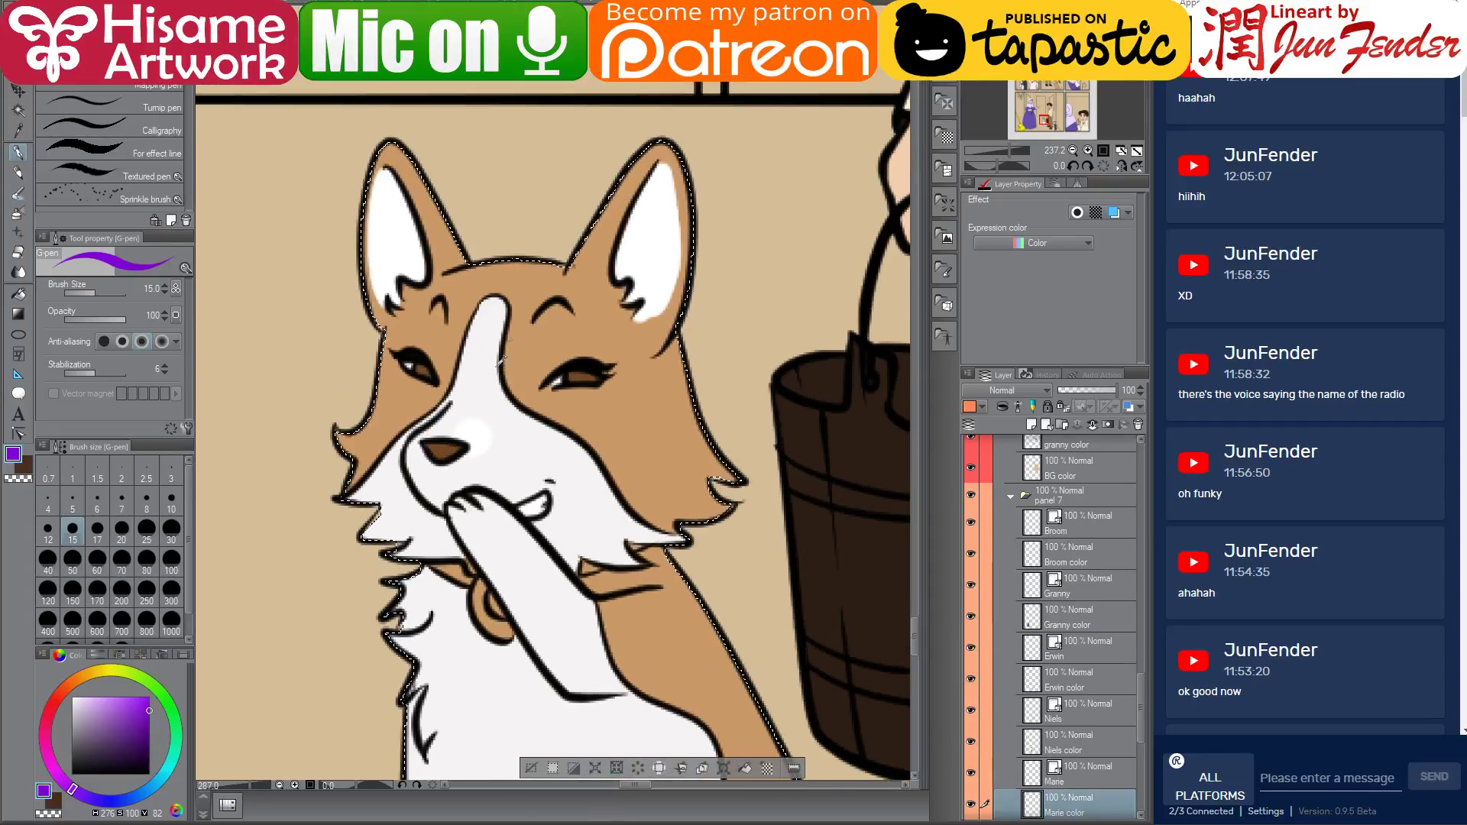
scroll(658, 422, up, 2)
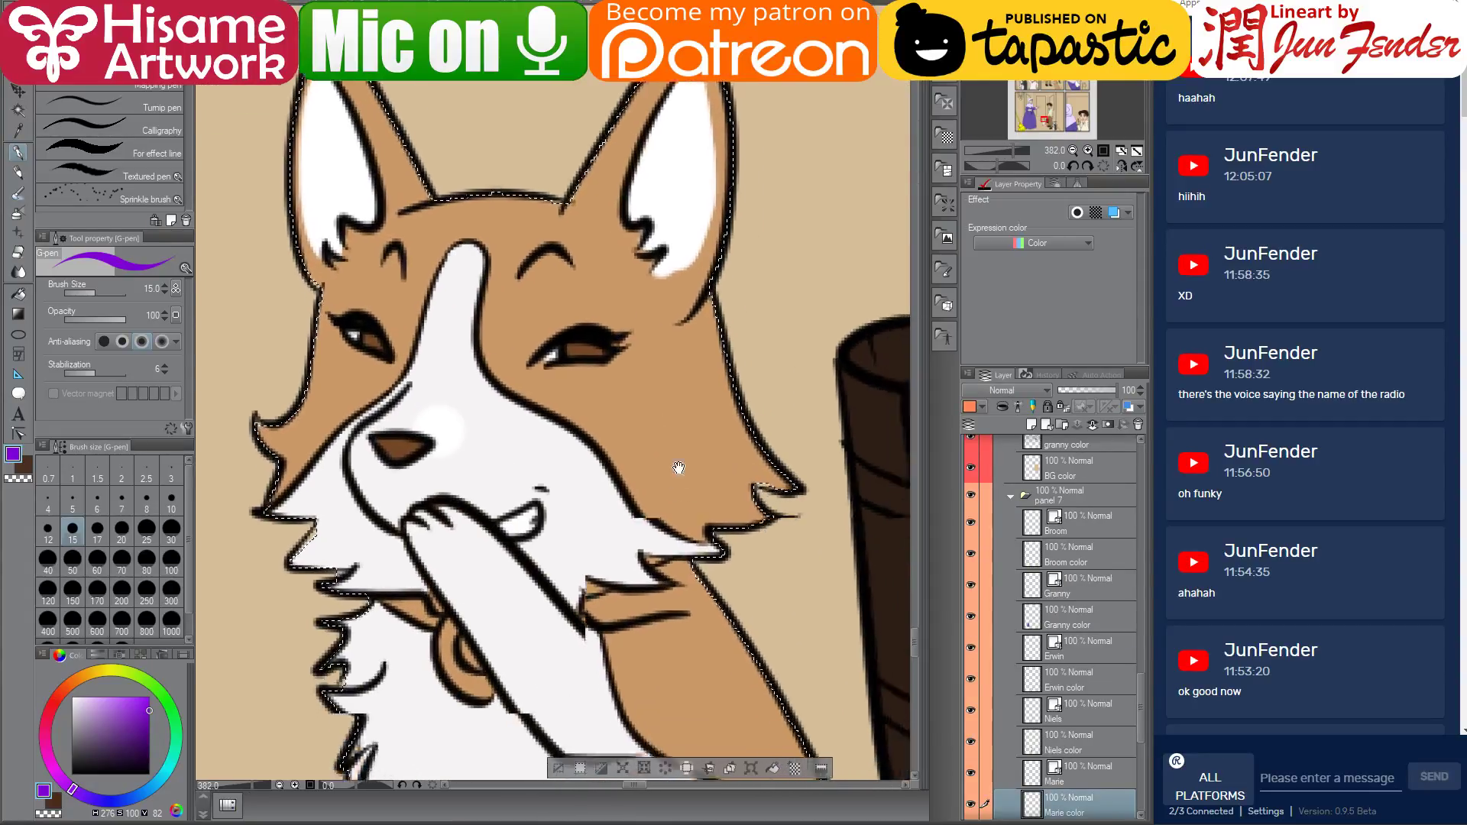
drag(582, 451, 659, 426)
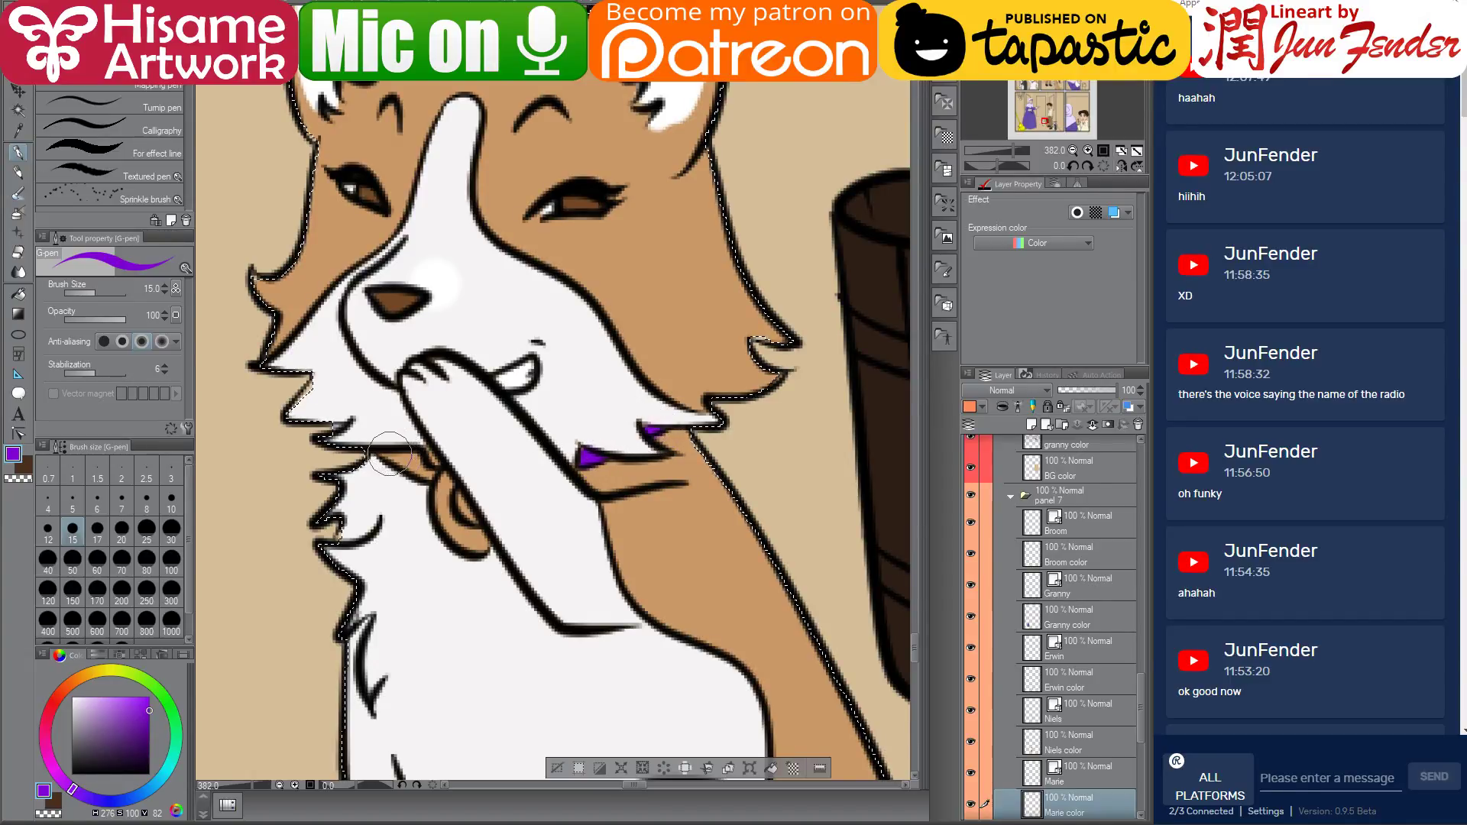
mouse_move(382, 457)
mouse_down()
mouse_move(420, 470)
mouse_move(389, 454)
mouse_move(432, 456)
mouse_up()
Deselect the corgi and touch up its cheek fur with the sampled off-white
alt+click(420, 451)
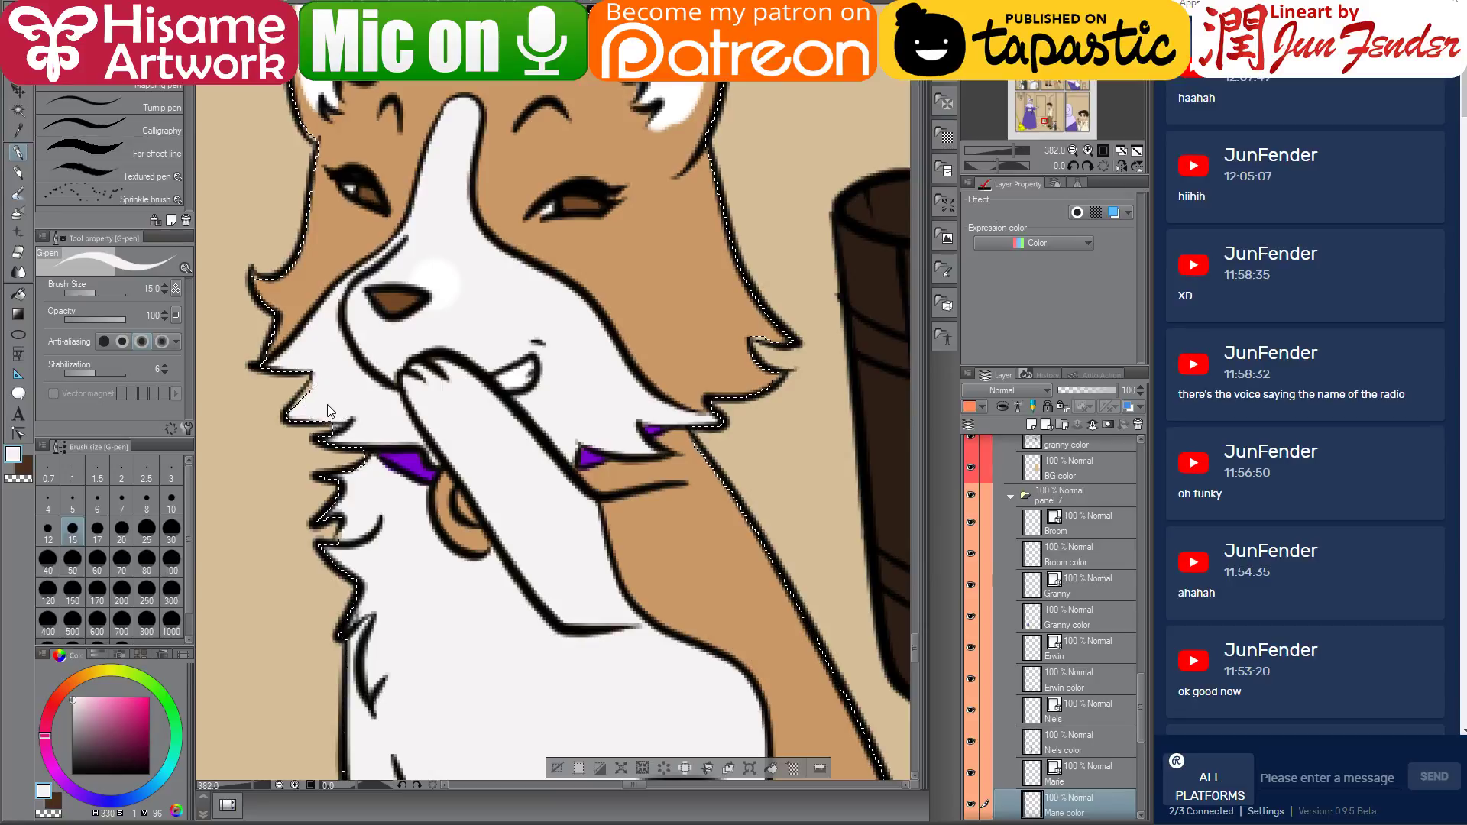
key(ctrl+d)
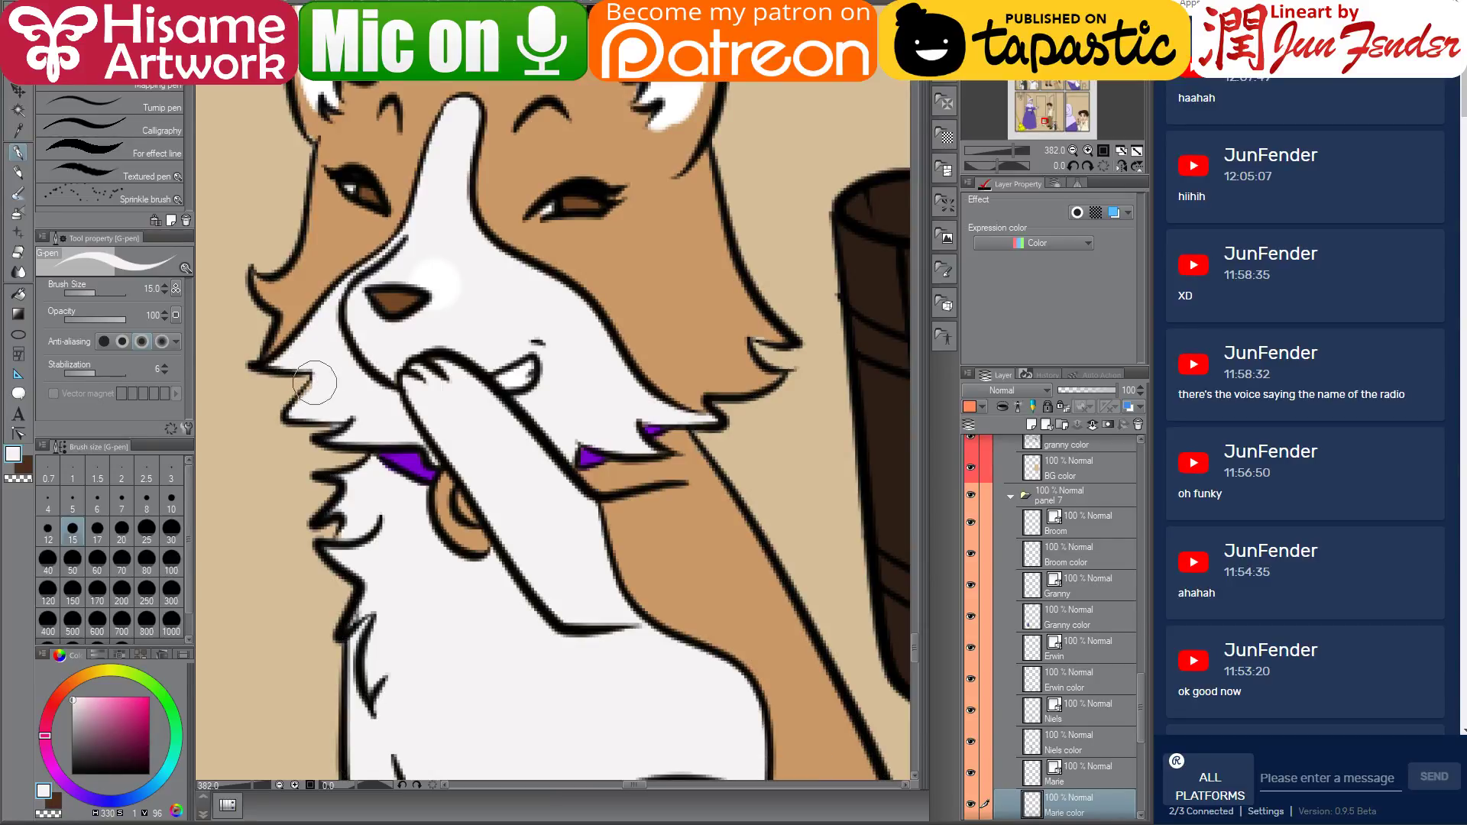
drag(343, 406, 340, 422)
Paint the corgi's collar tag grey and its gem bright blue with HSV 193, 100, 100
click(72, 726)
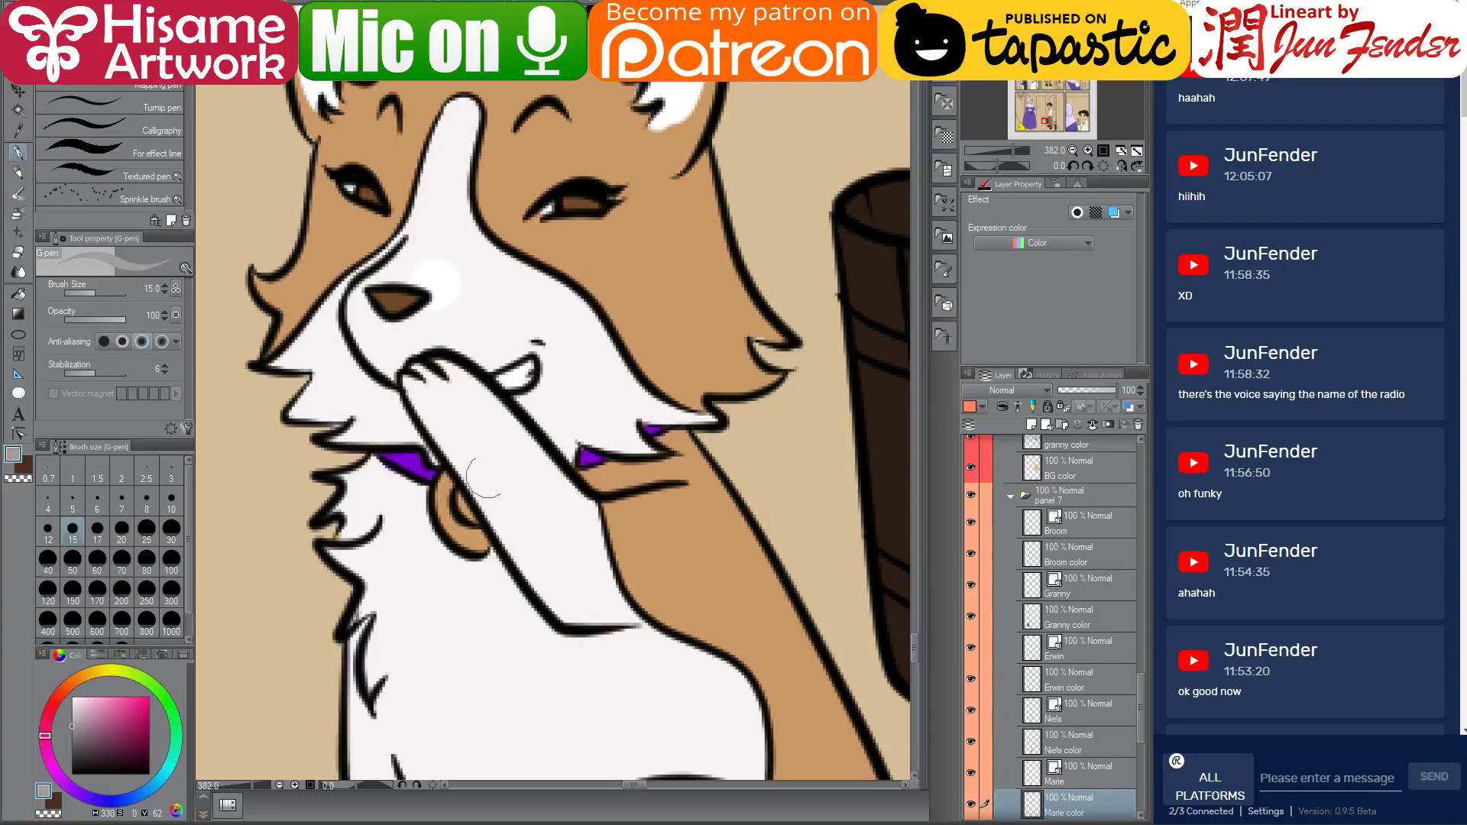
mouse_move(457, 472)
mouse_down()
mouse_move(449, 528)
mouse_move(485, 544)
mouse_move(462, 530)
mouse_up()
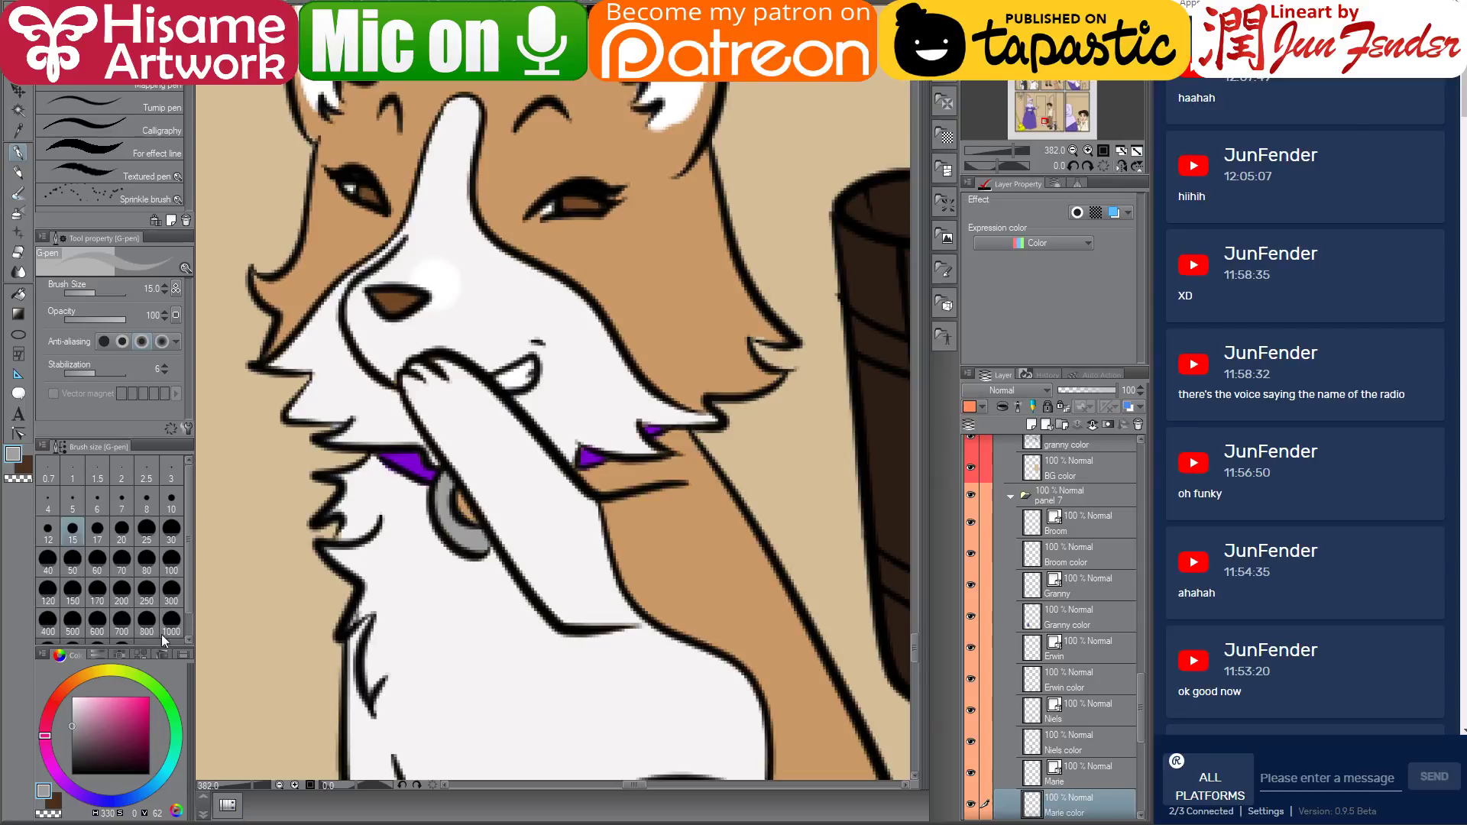
click(155, 783)
click(150, 699)
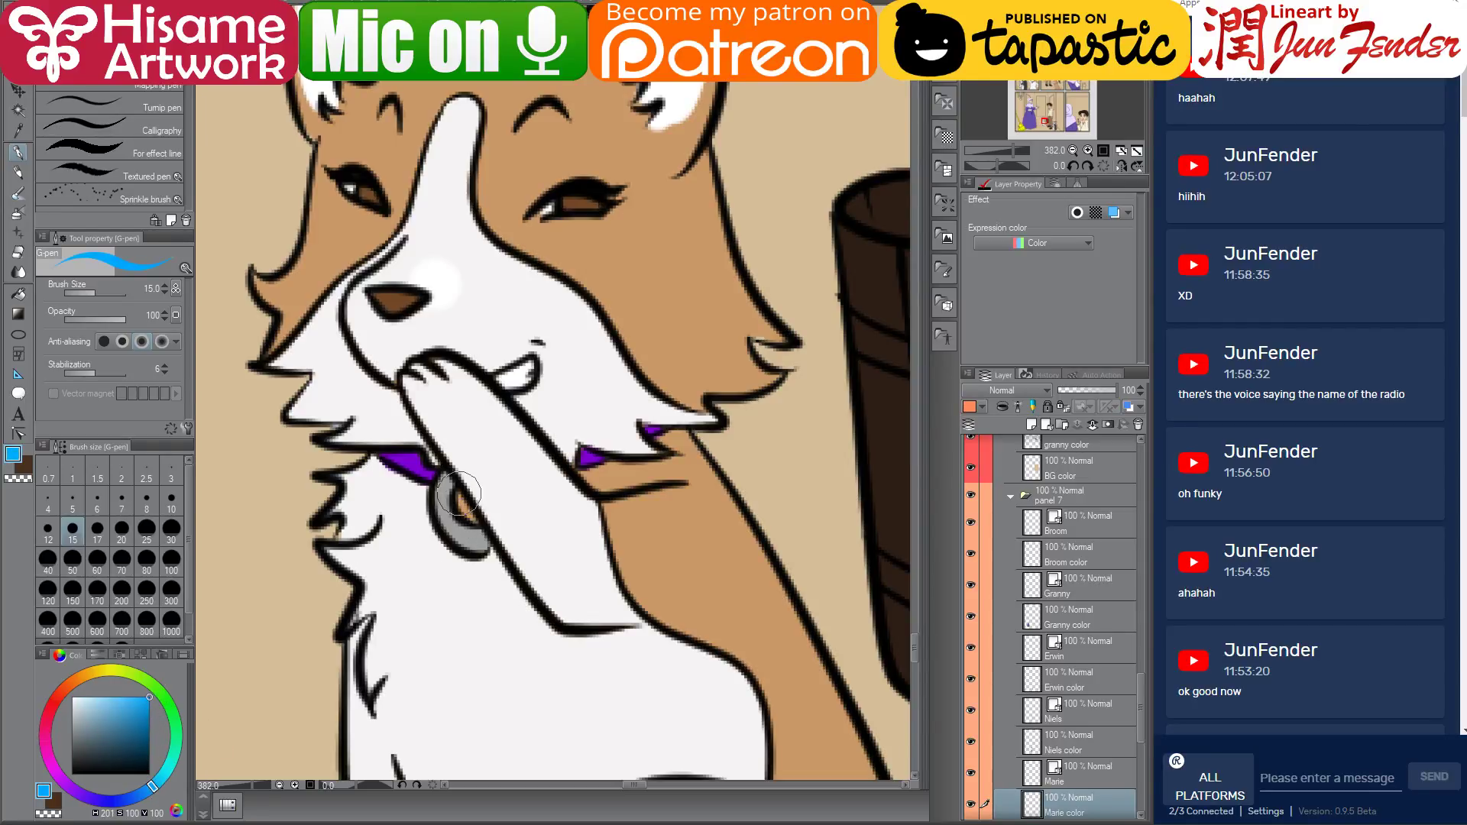
drag(457, 498, 477, 522)
drag(153, 787, 158, 776)
mouse_move(440, 500)
mouse_down()
mouse_move(473, 506)
mouse_move(483, 532)
mouse_up()
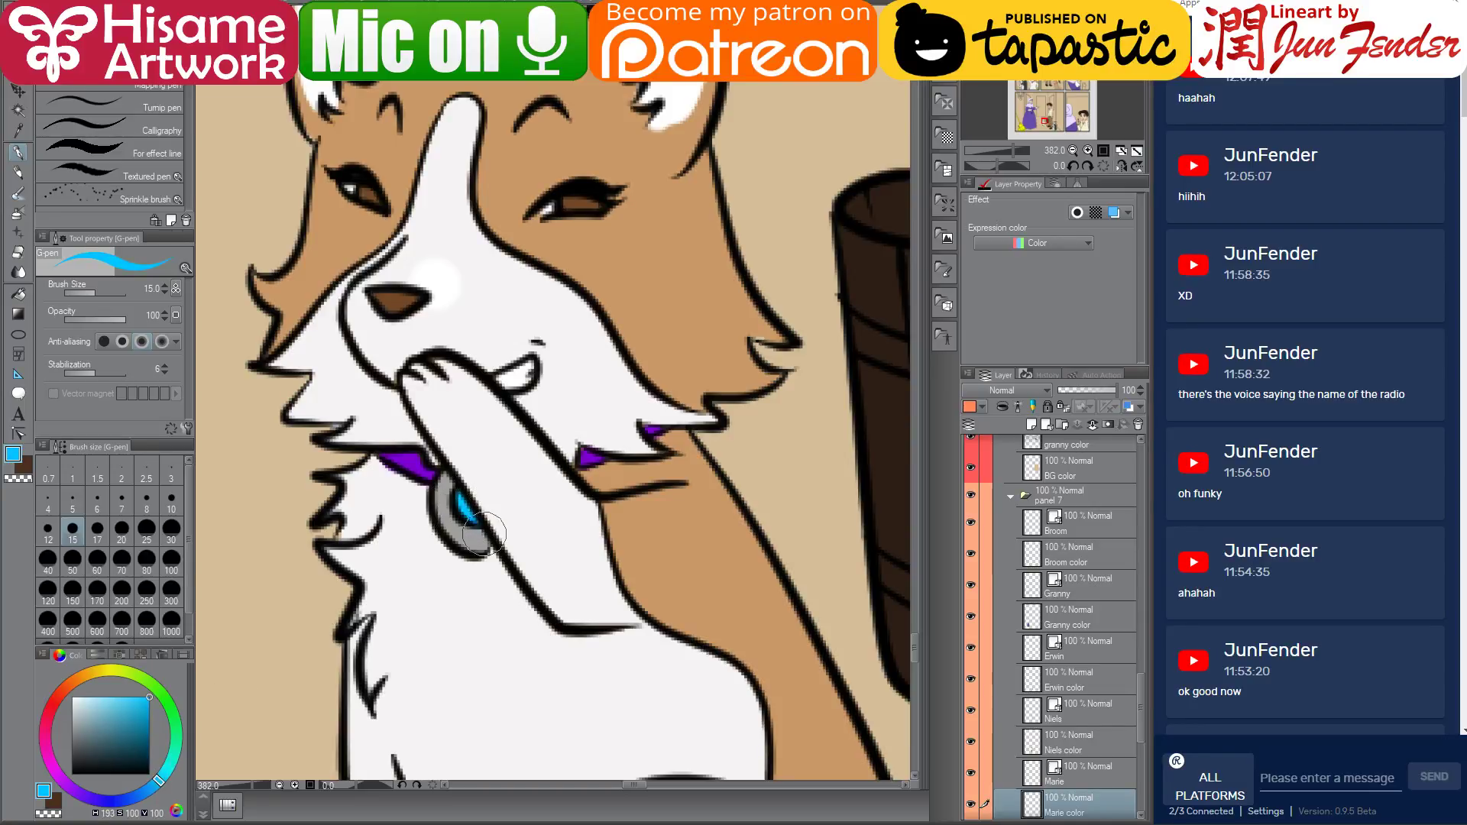
Check the coloured panels together and sample the light tan of the wooden bucket in the panel above
scroll(558, 567, down, 5)
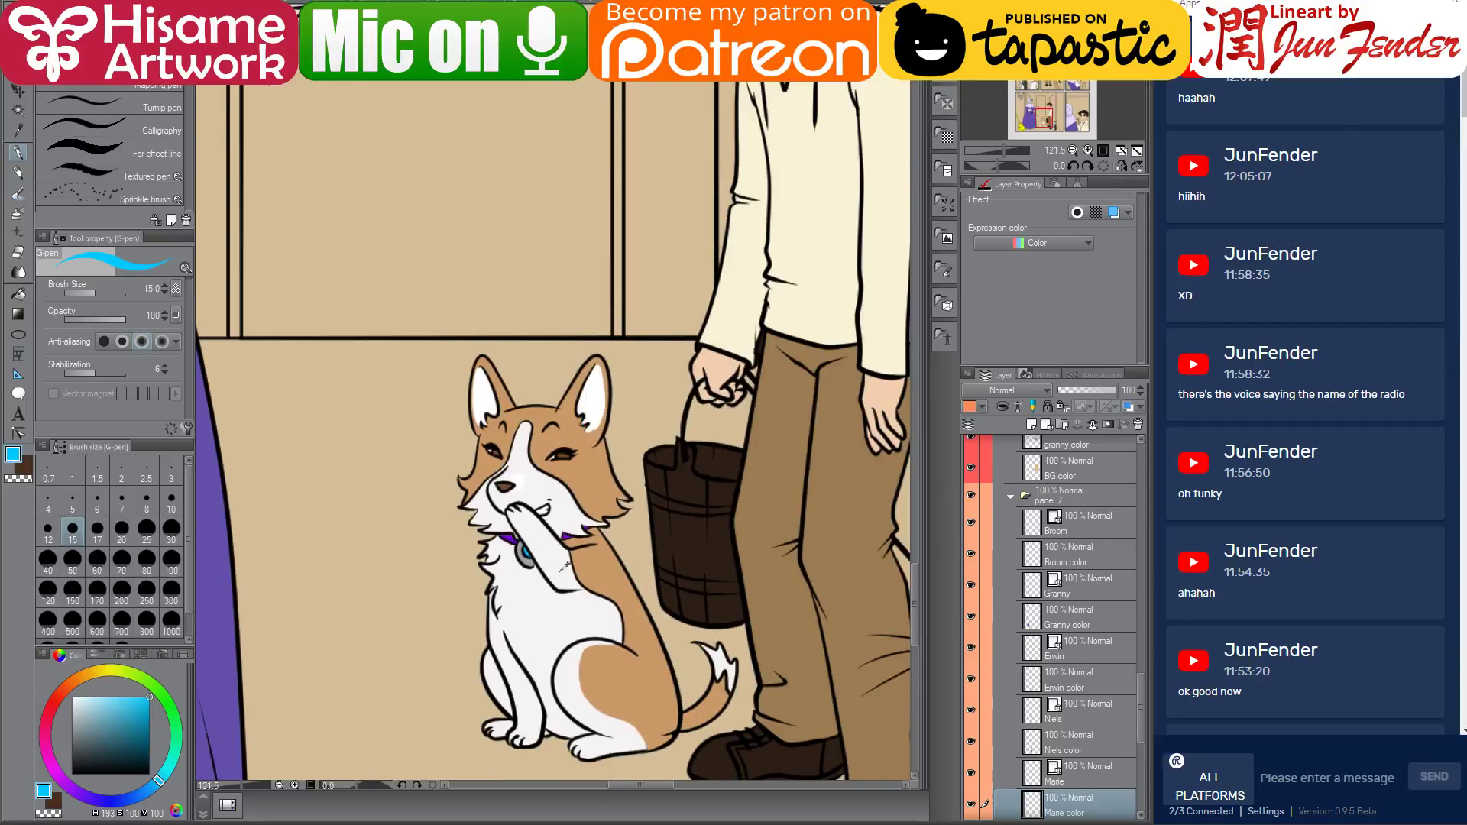
scroll(563, 567, down, 8)
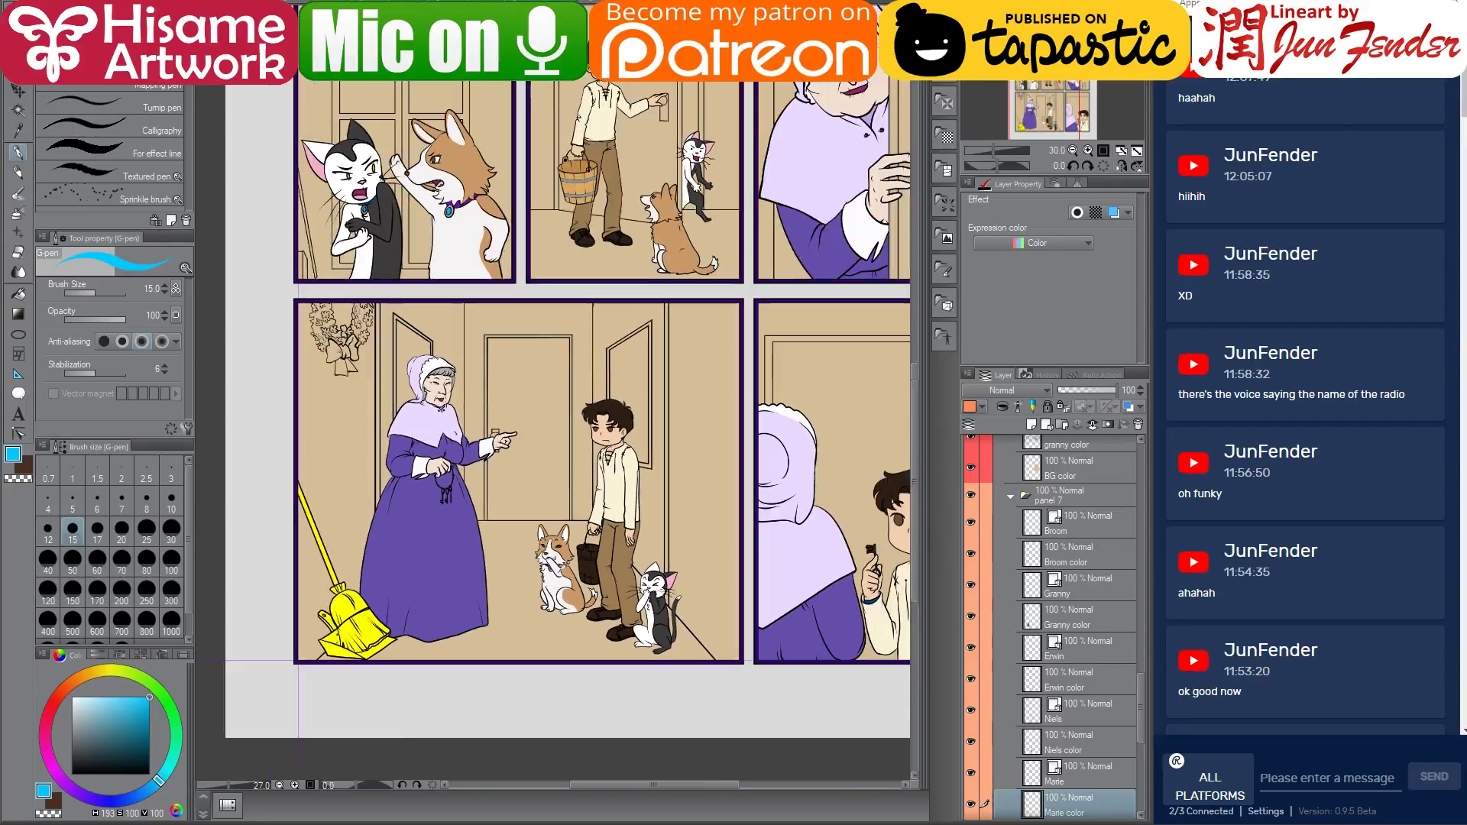
scroll(563, 567, down, 1)
drag(563, 581, 535, 611)
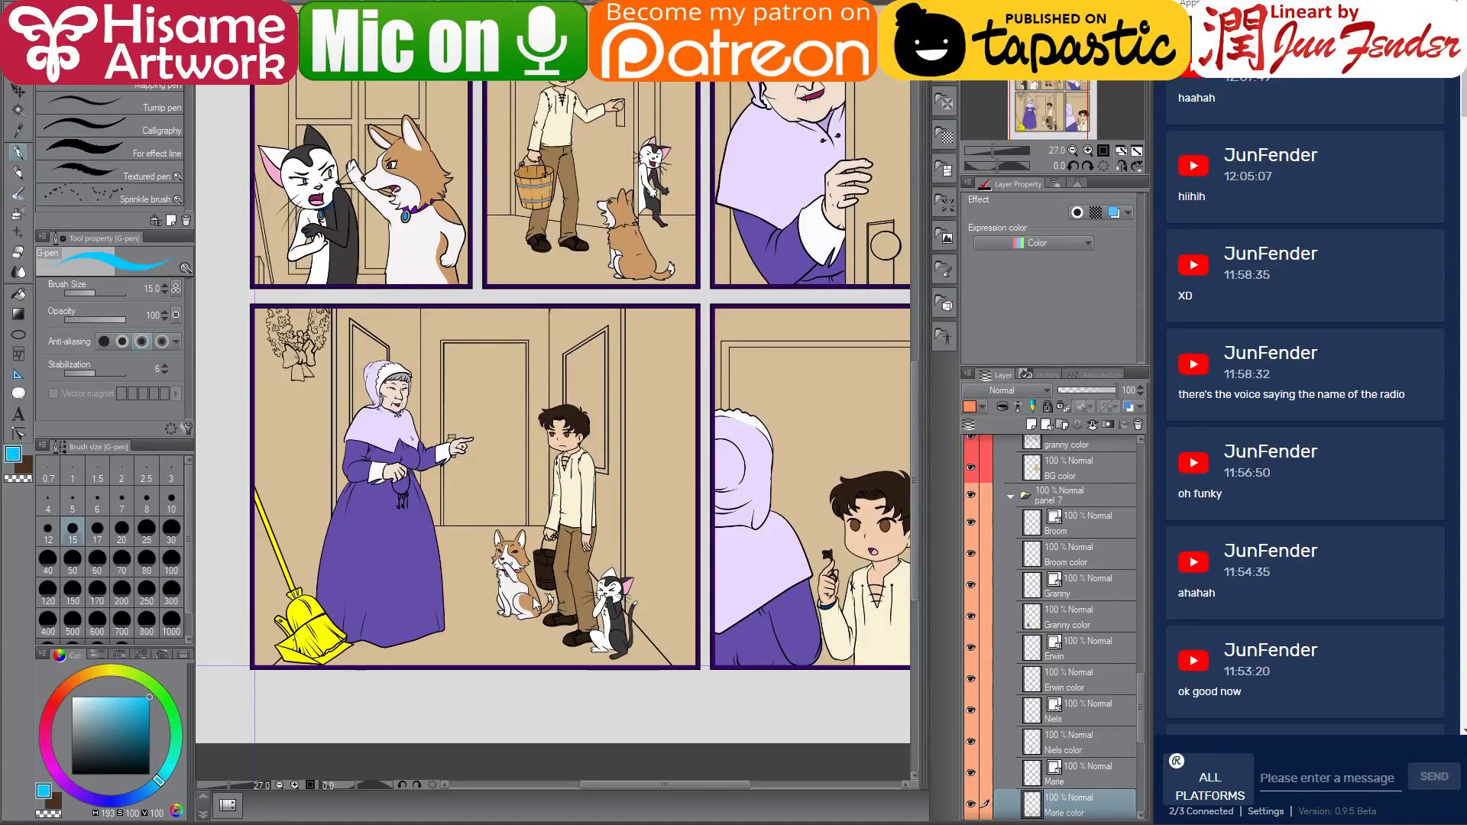
scroll(532, 595, down, 3)
drag(524, 207, 598, 319)
scroll(637, 617, up, 8)
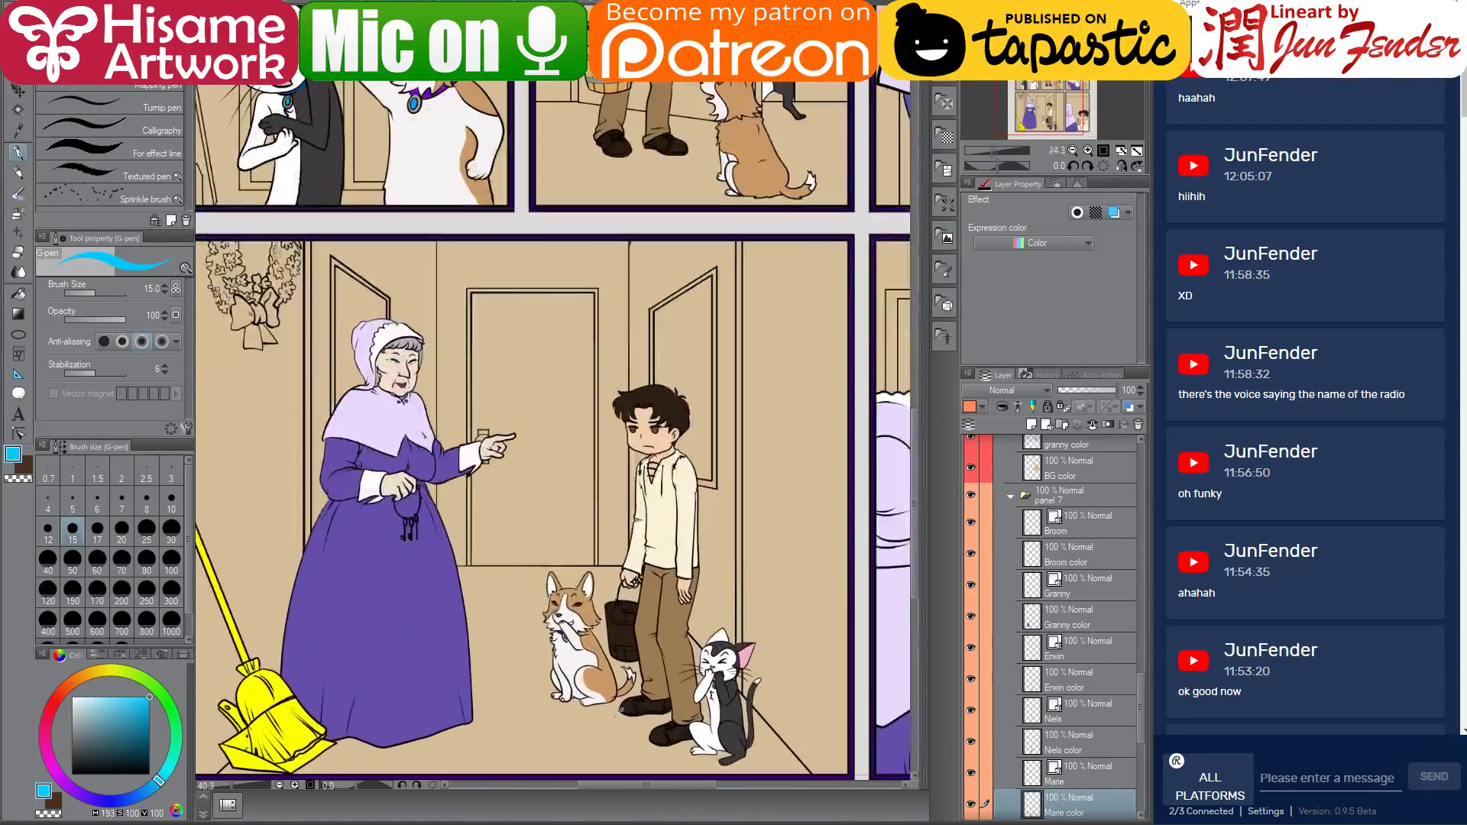
scroll(638, 617, down, 6)
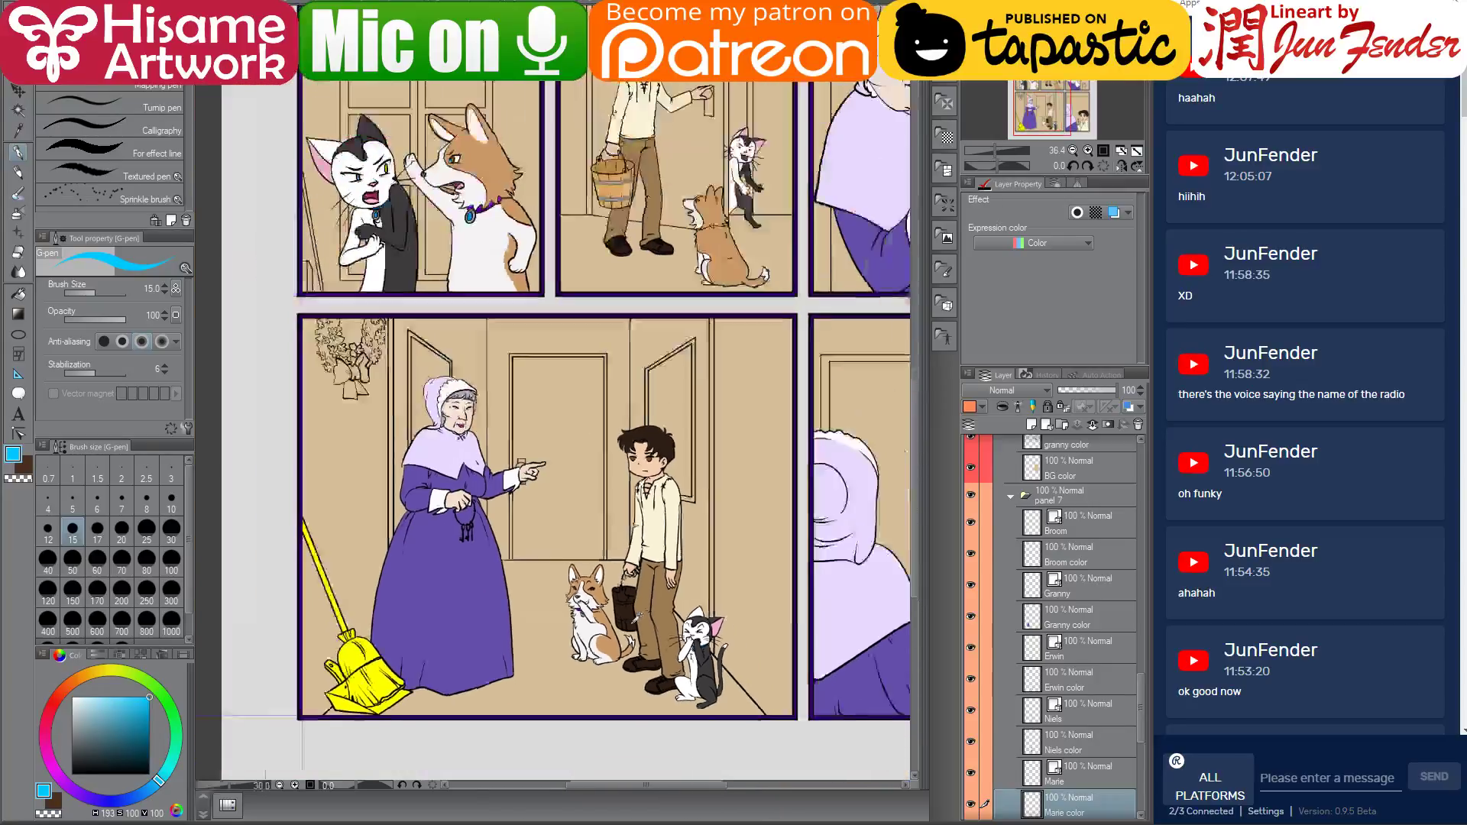
alt+click(614, 188)
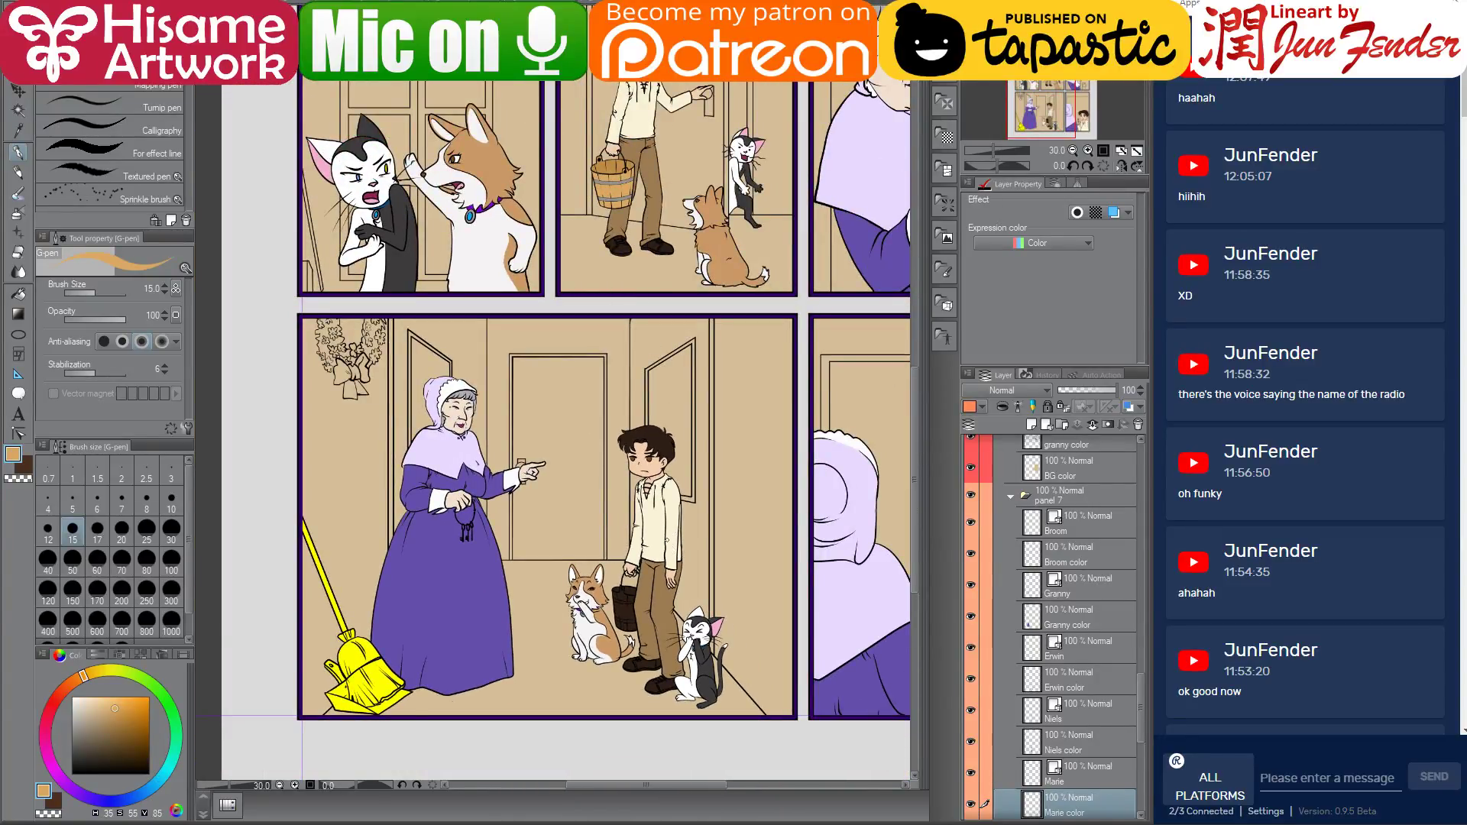
Make the Niels line art layer in panel 7, which holds the boy's dark bucket, the active layer
scroll(646, 611, up, 5)
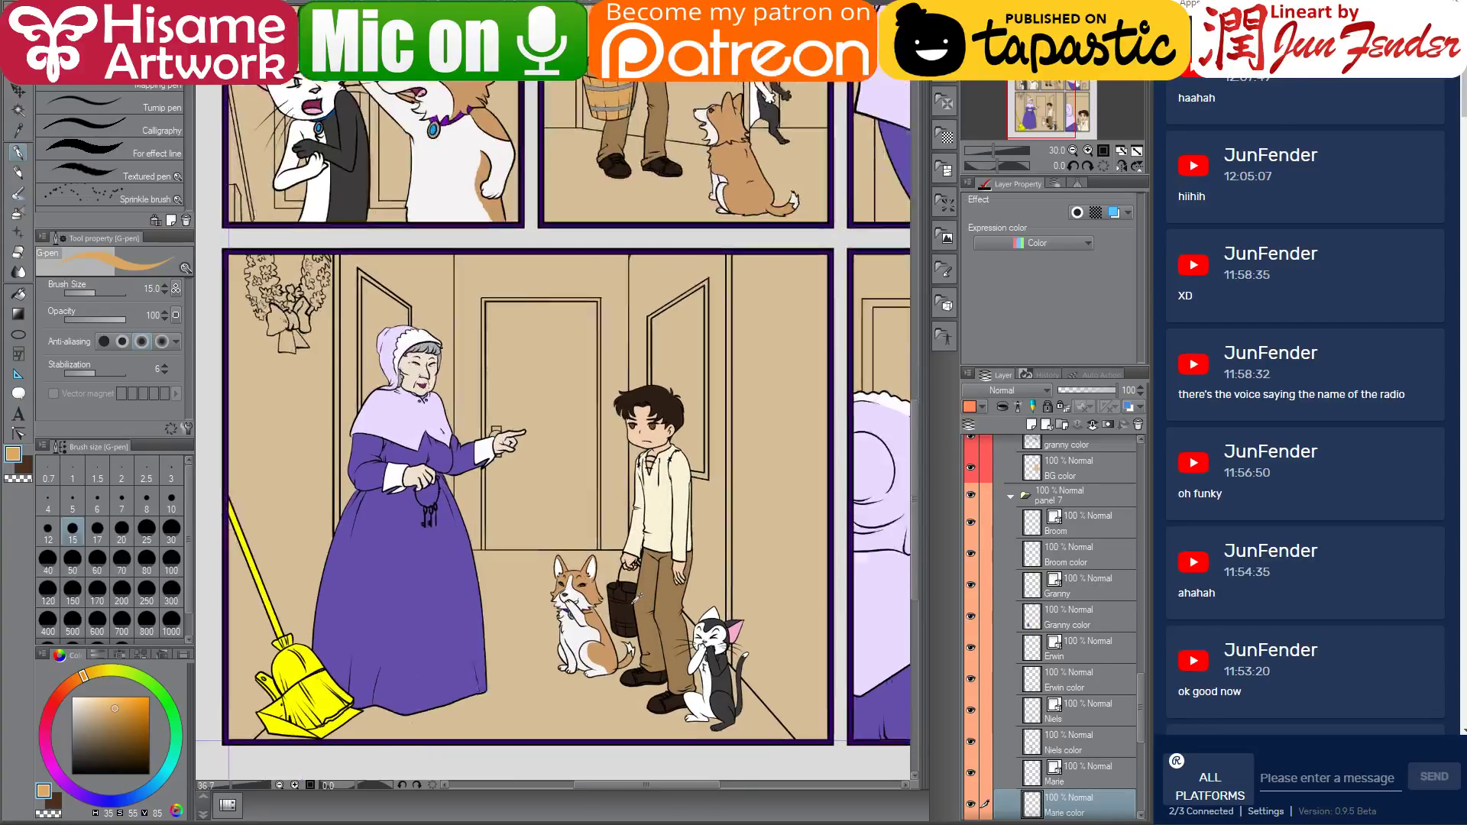
scroll(634, 627, up, 2)
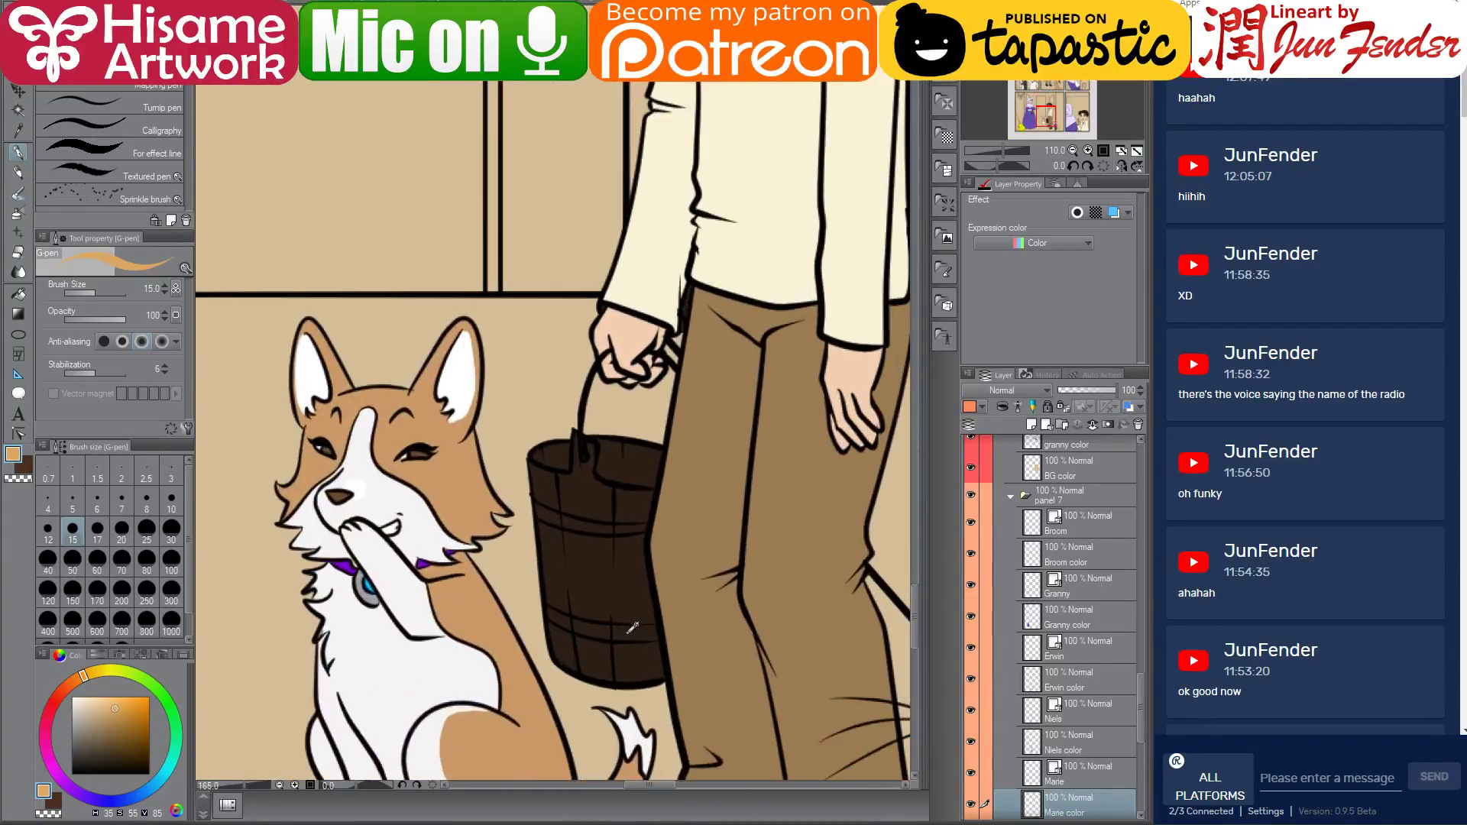
scroll(655, 642, up, 2)
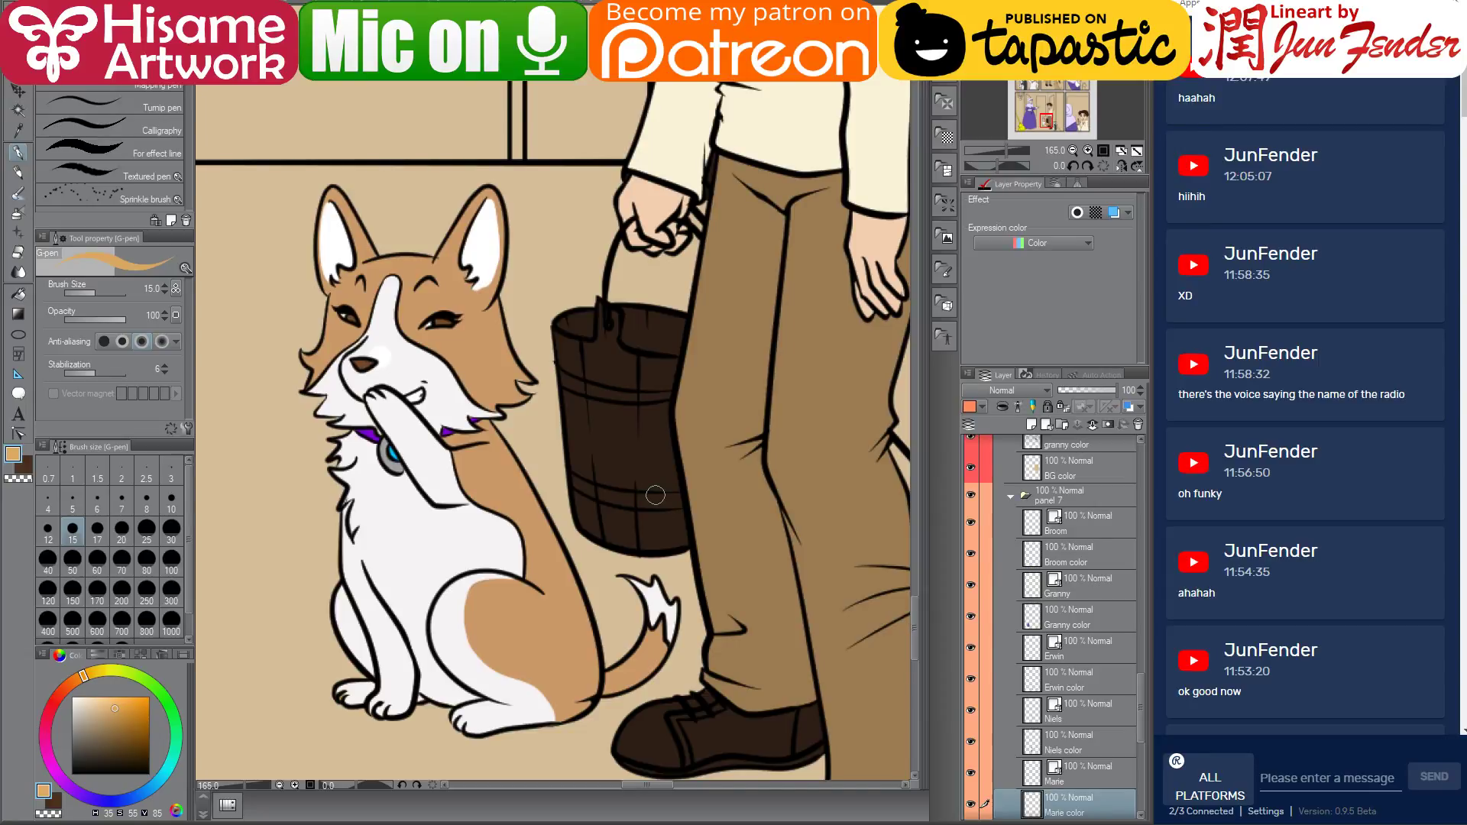
key(r)
ctrl+shift+click(637, 467)
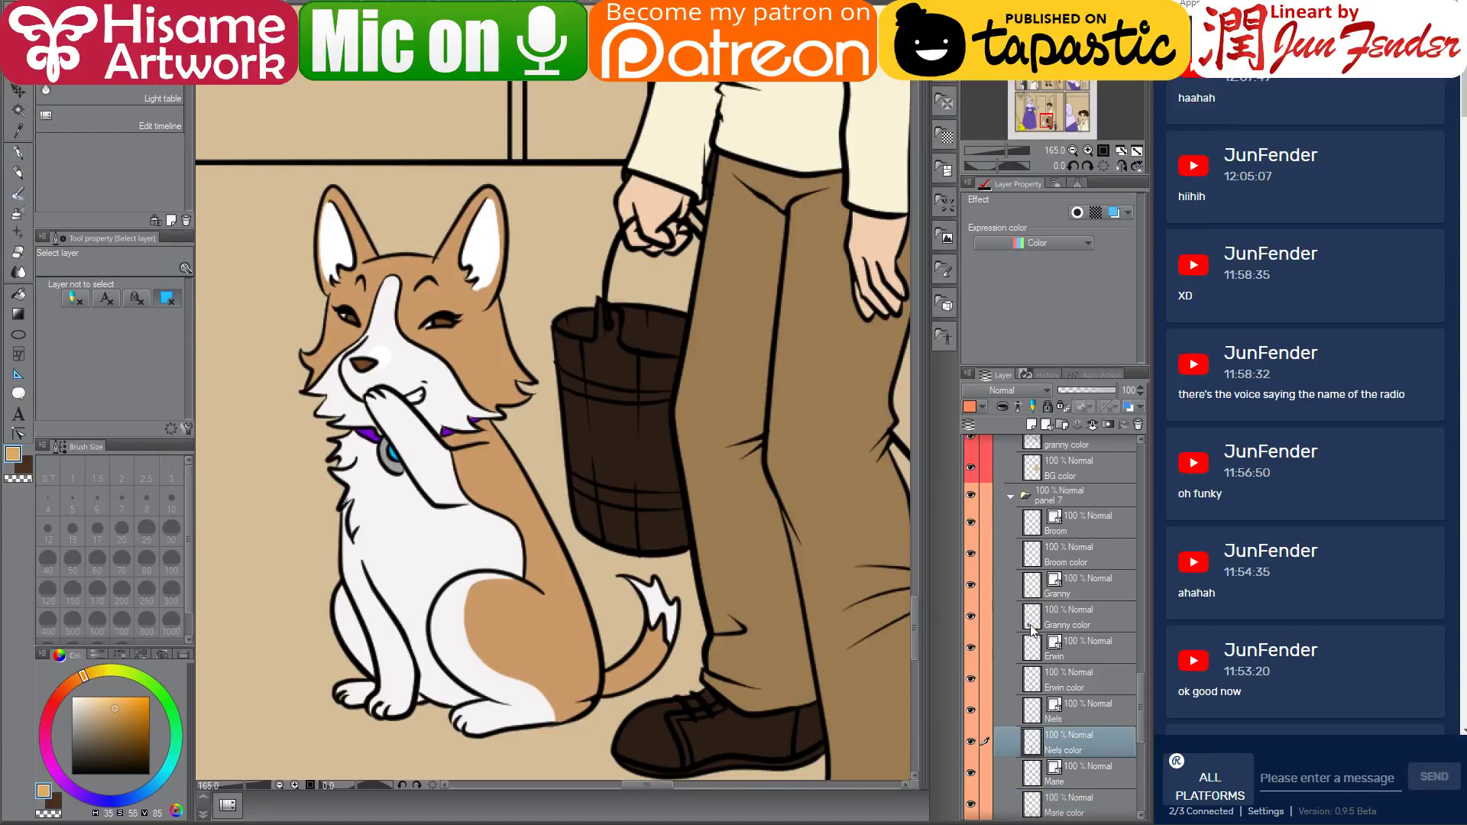
click(1075, 707)
scroll(686, 547, up, 1)
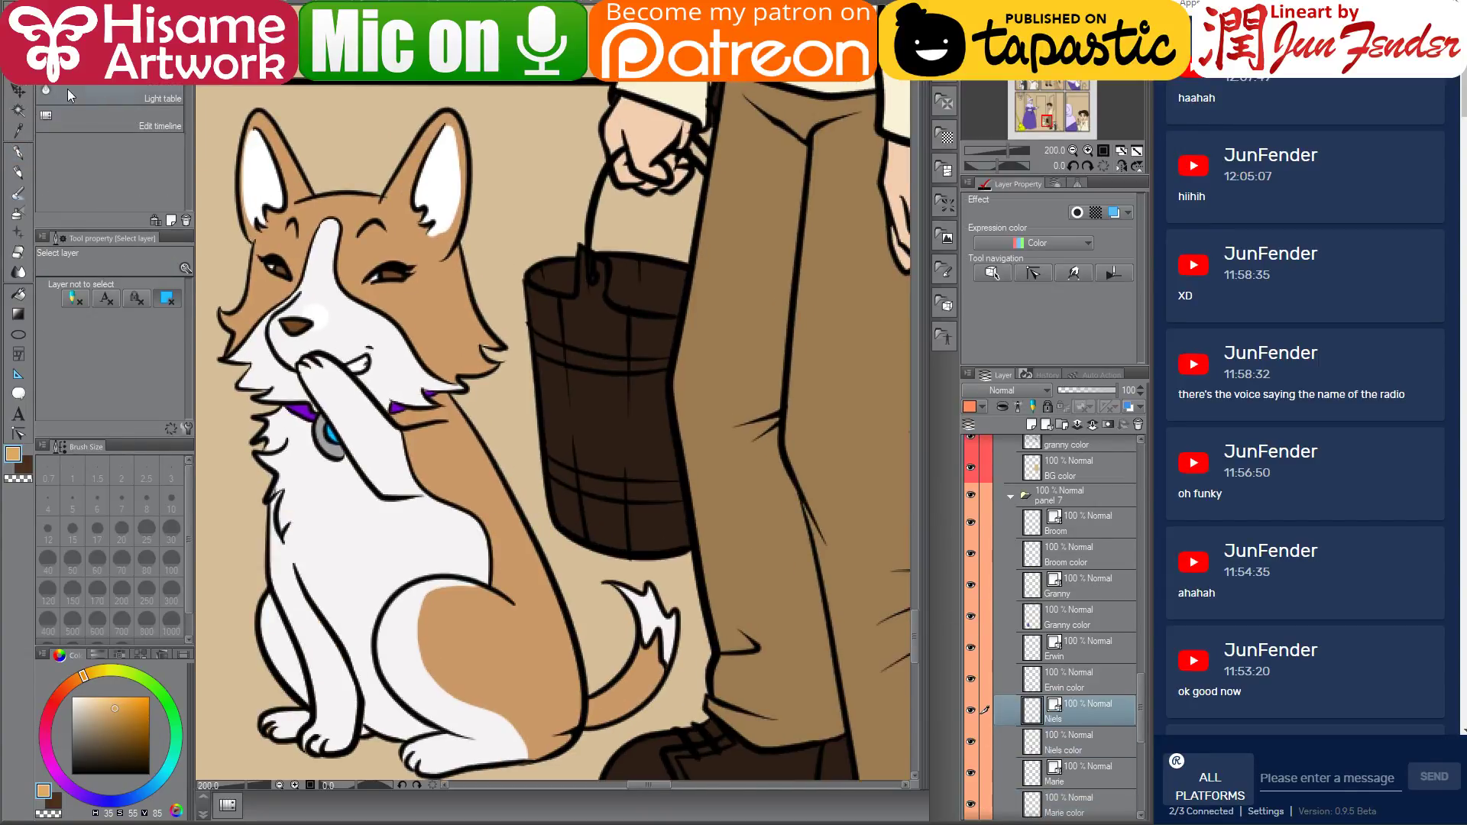
Outline the bucket with a Lasso selection that follows the edge of the boy's trouser leg
key(m)
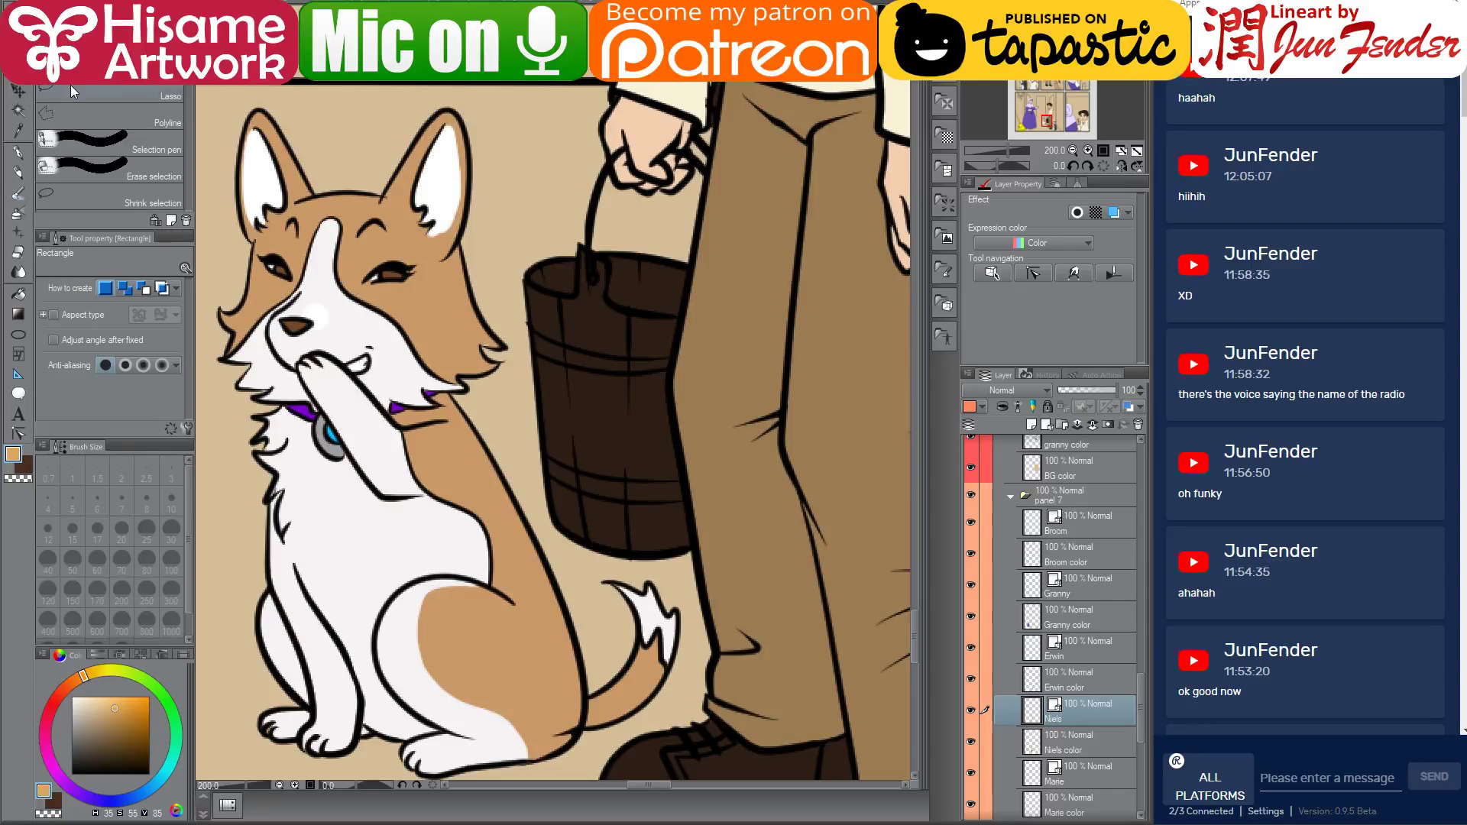
click(81, 93)
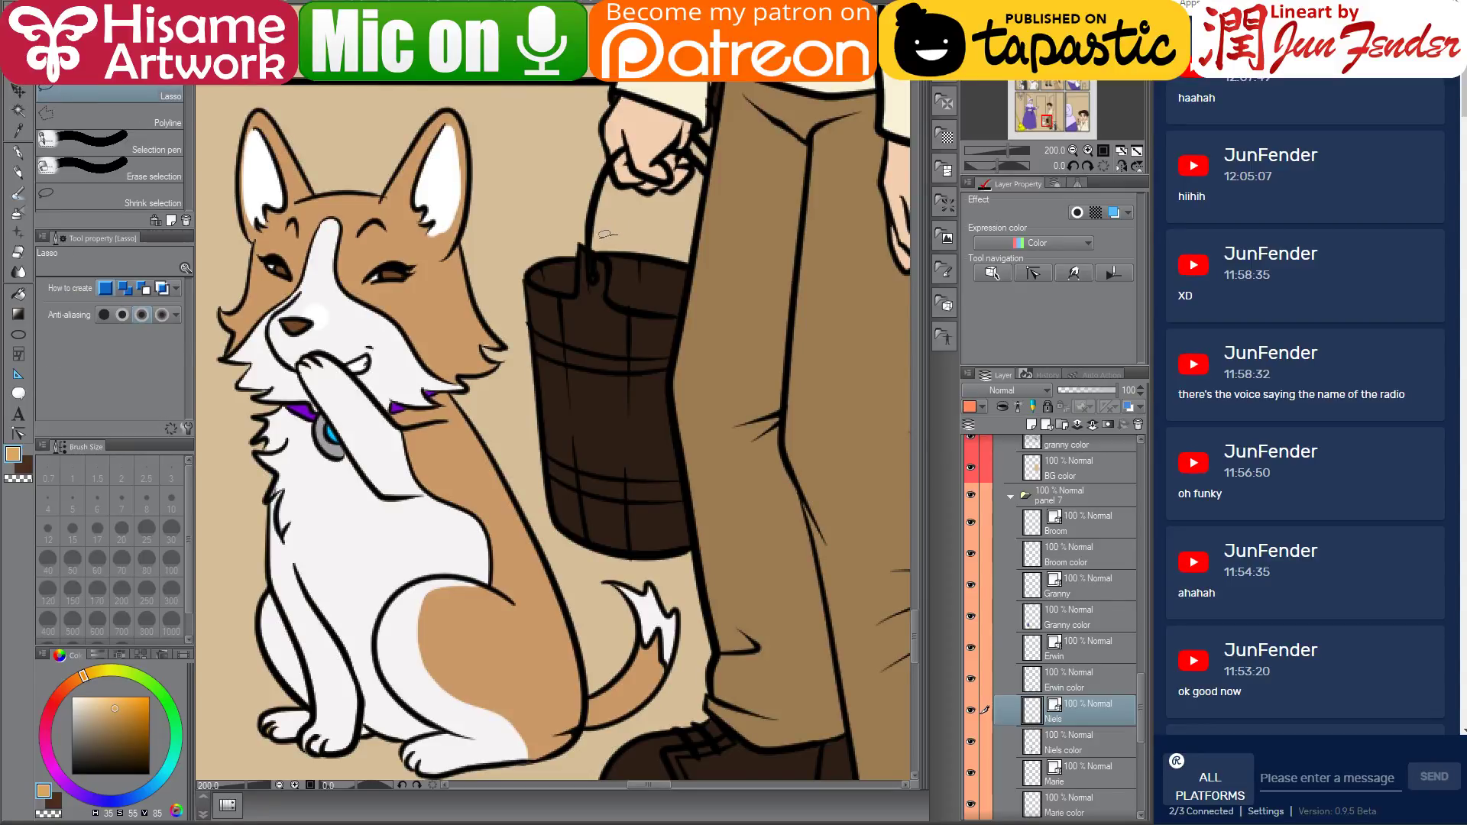
drag(515, 257, 525, 403)
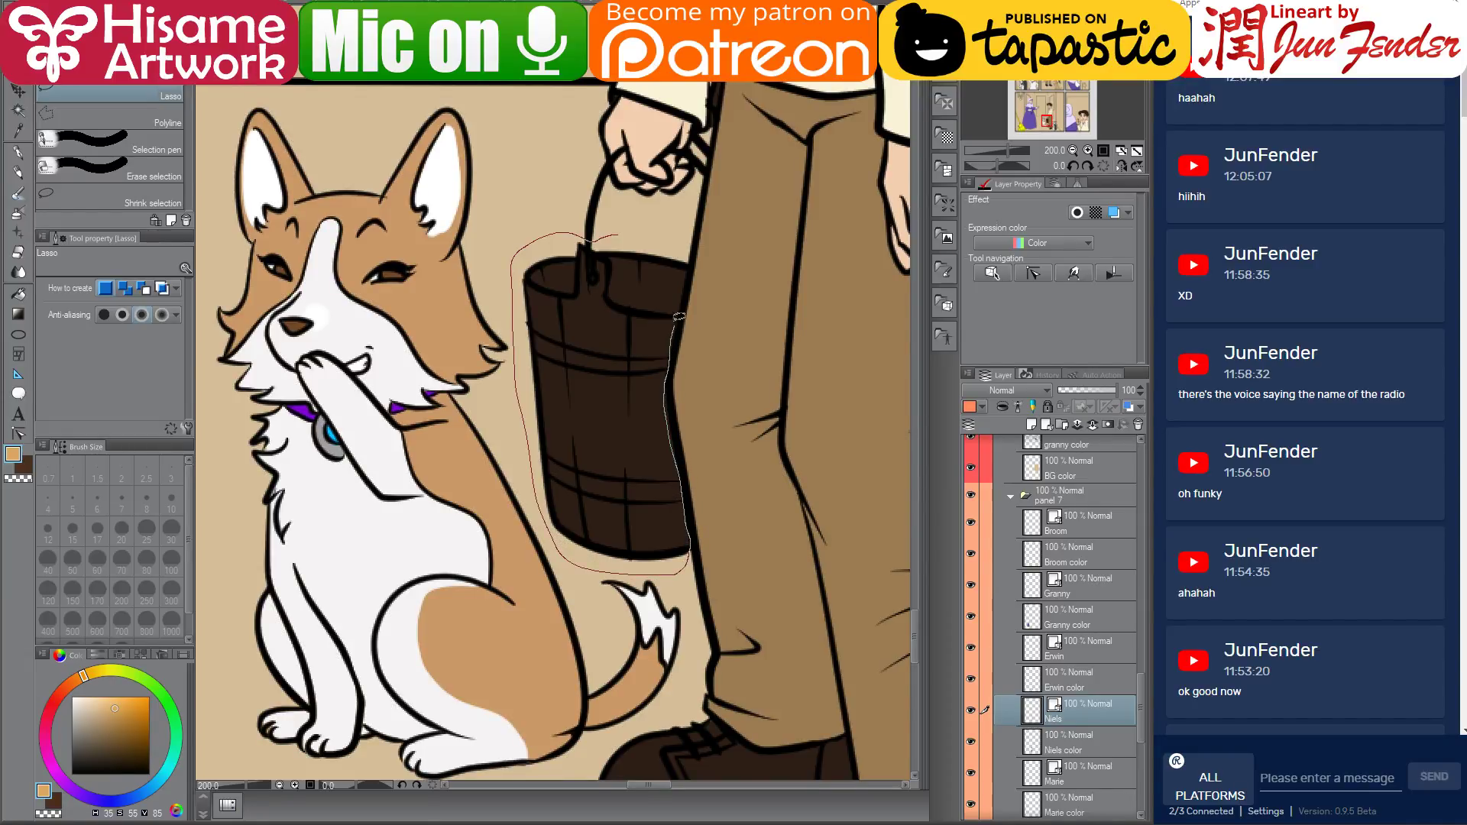
drag(690, 240, 634, 216)
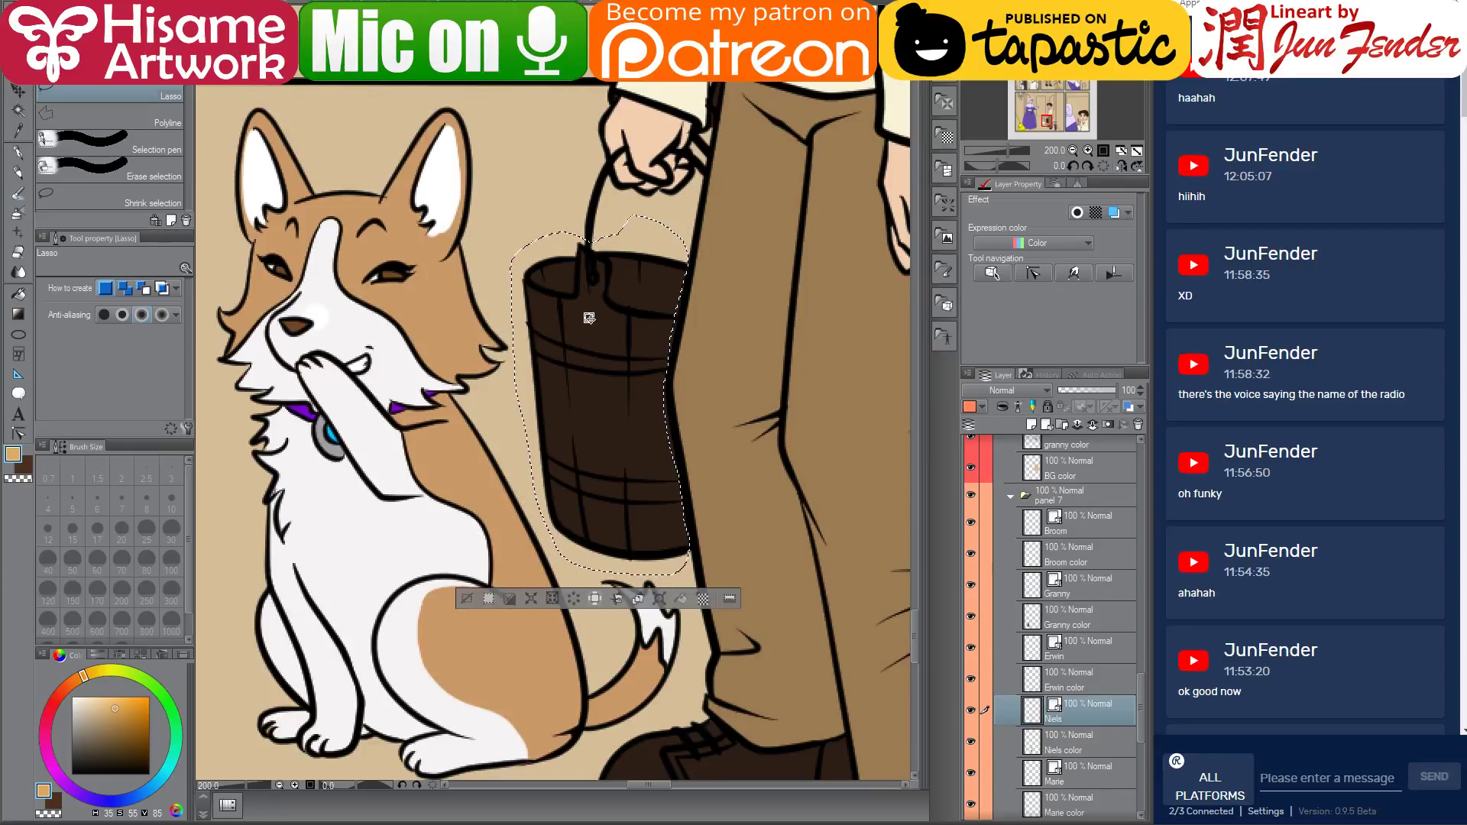
Enlarge the selected bucket line art to 106 % scale and stretch it slightly upwards
key(ctrl+t)
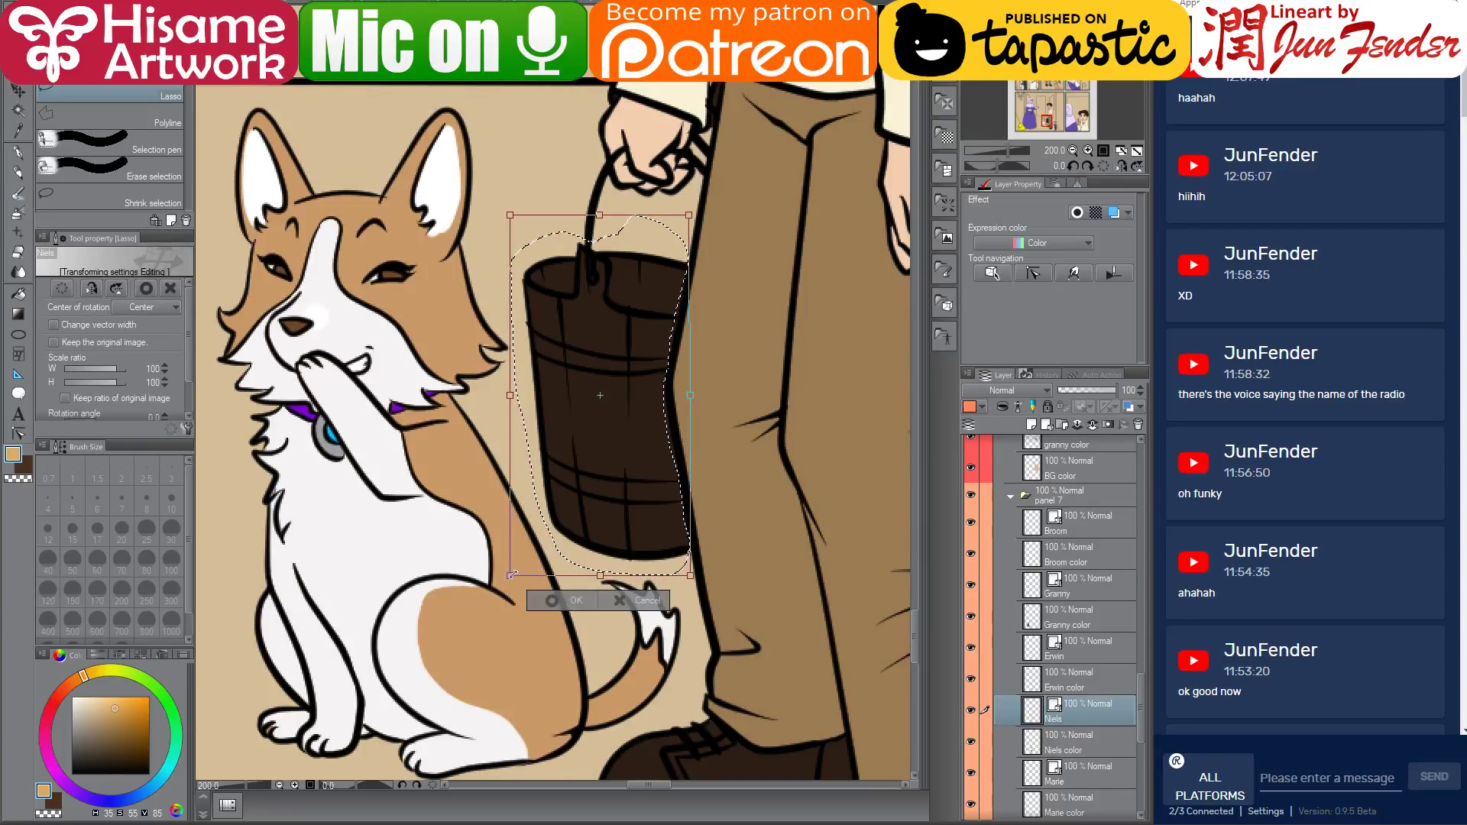
drag(491, 593, 489, 595)
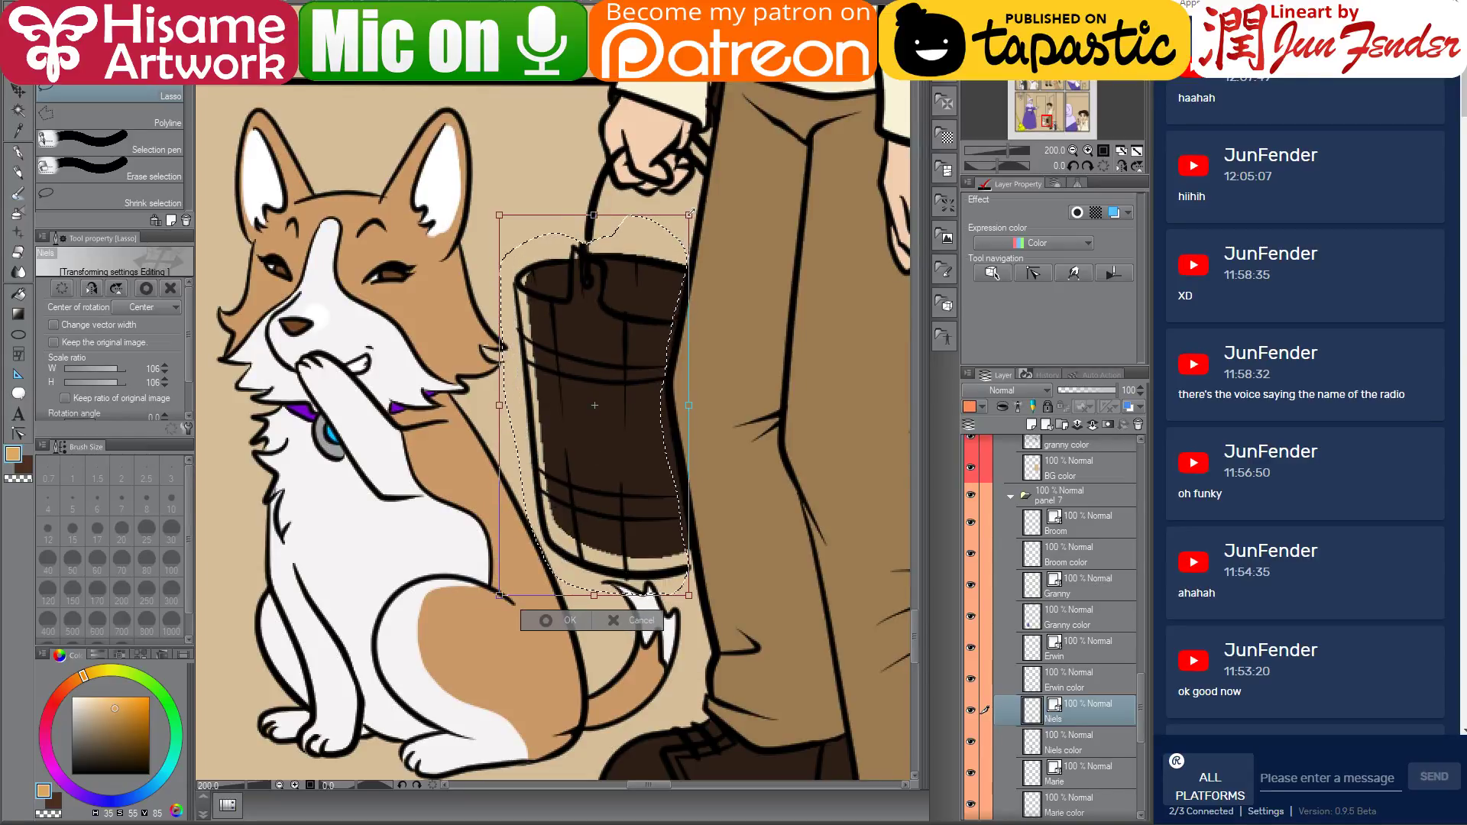
drag(689, 216, 692, 206)
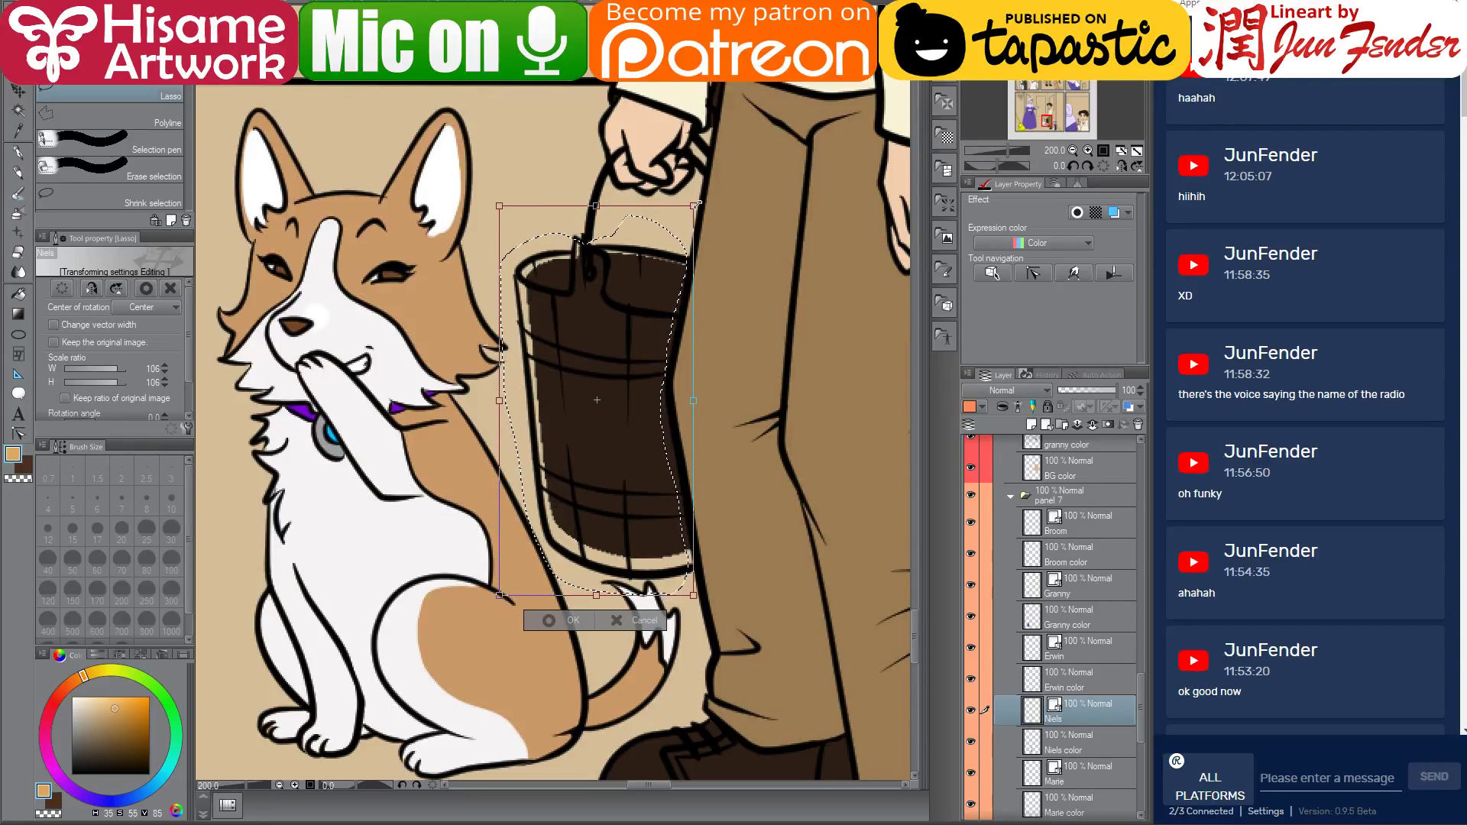
key(Return)
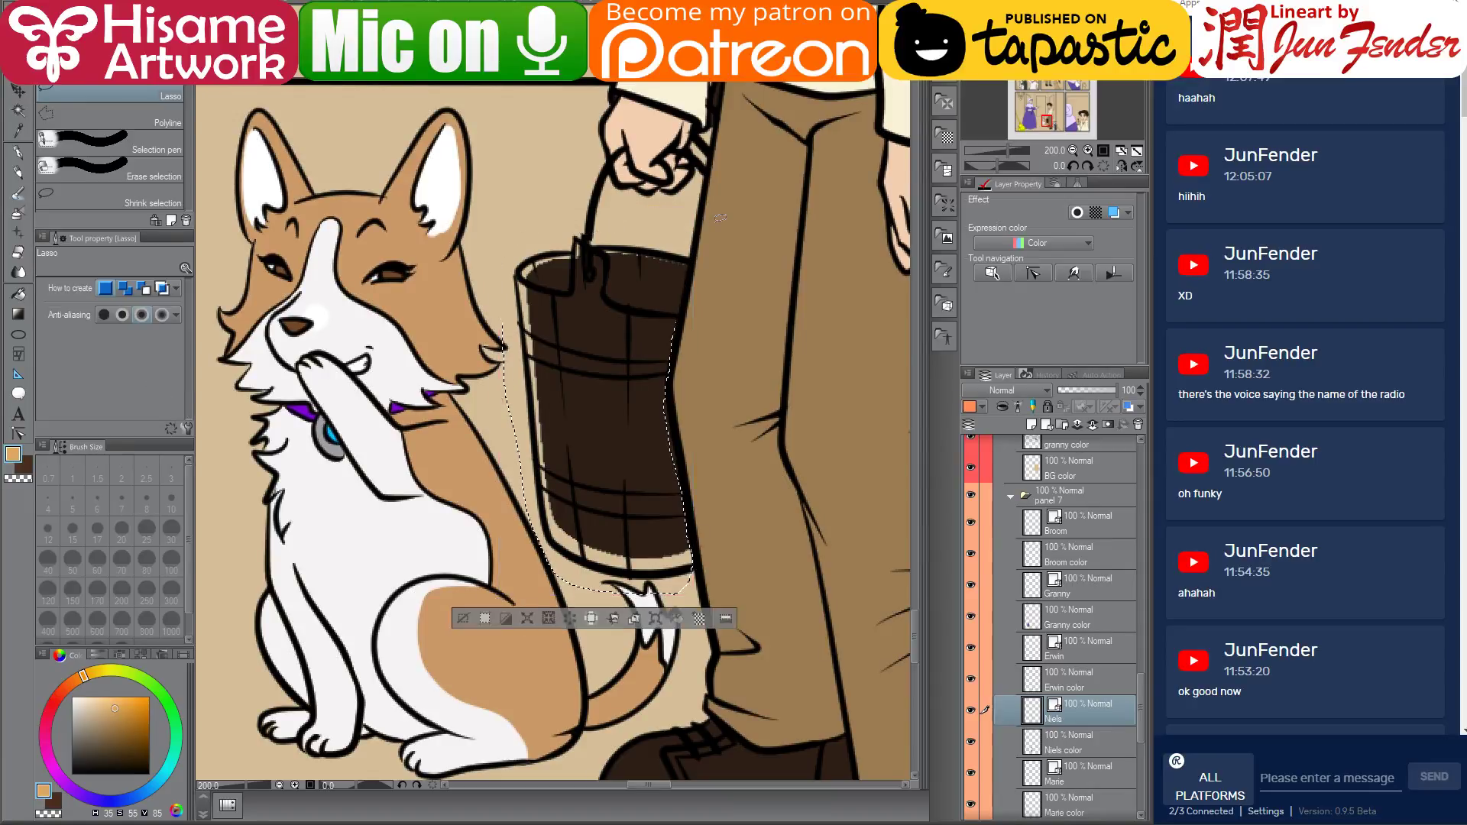
Paint the bucket's outer staves light tan on the Niels color layer with the G-pen, raising the brush size to 25
click(17, 153)
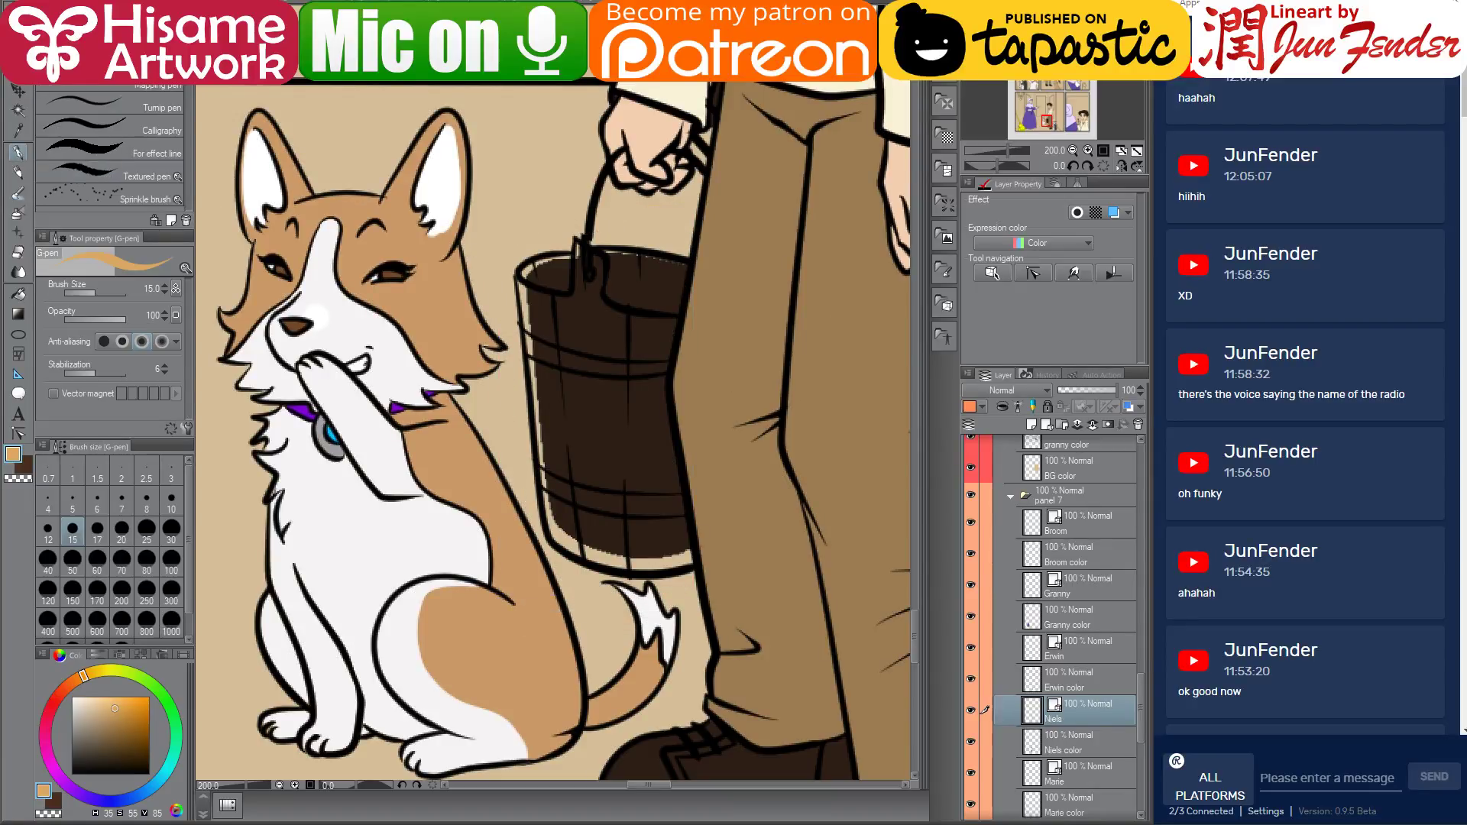
mouse_move(645, 254)
mouse_down()
mouse_move(524, 280)
mouse_move(550, 521)
mouse_move(574, 555)
mouse_move(686, 557)
mouse_move(650, 462)
mouse_up()
click(1083, 735)
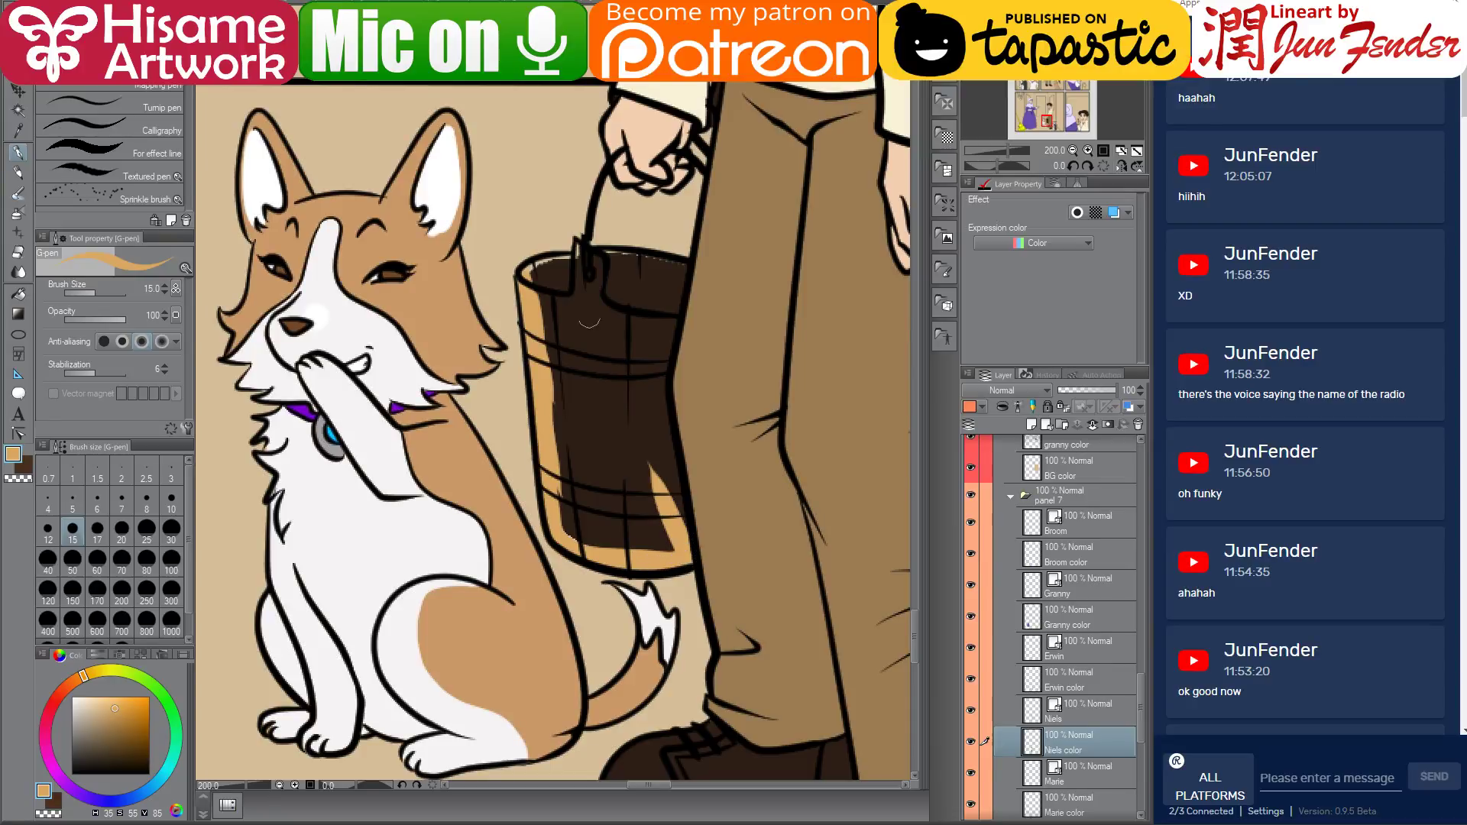
key(bracketright)
key(bracketright)
key(bracketright)
drag(665, 532, 645, 379)
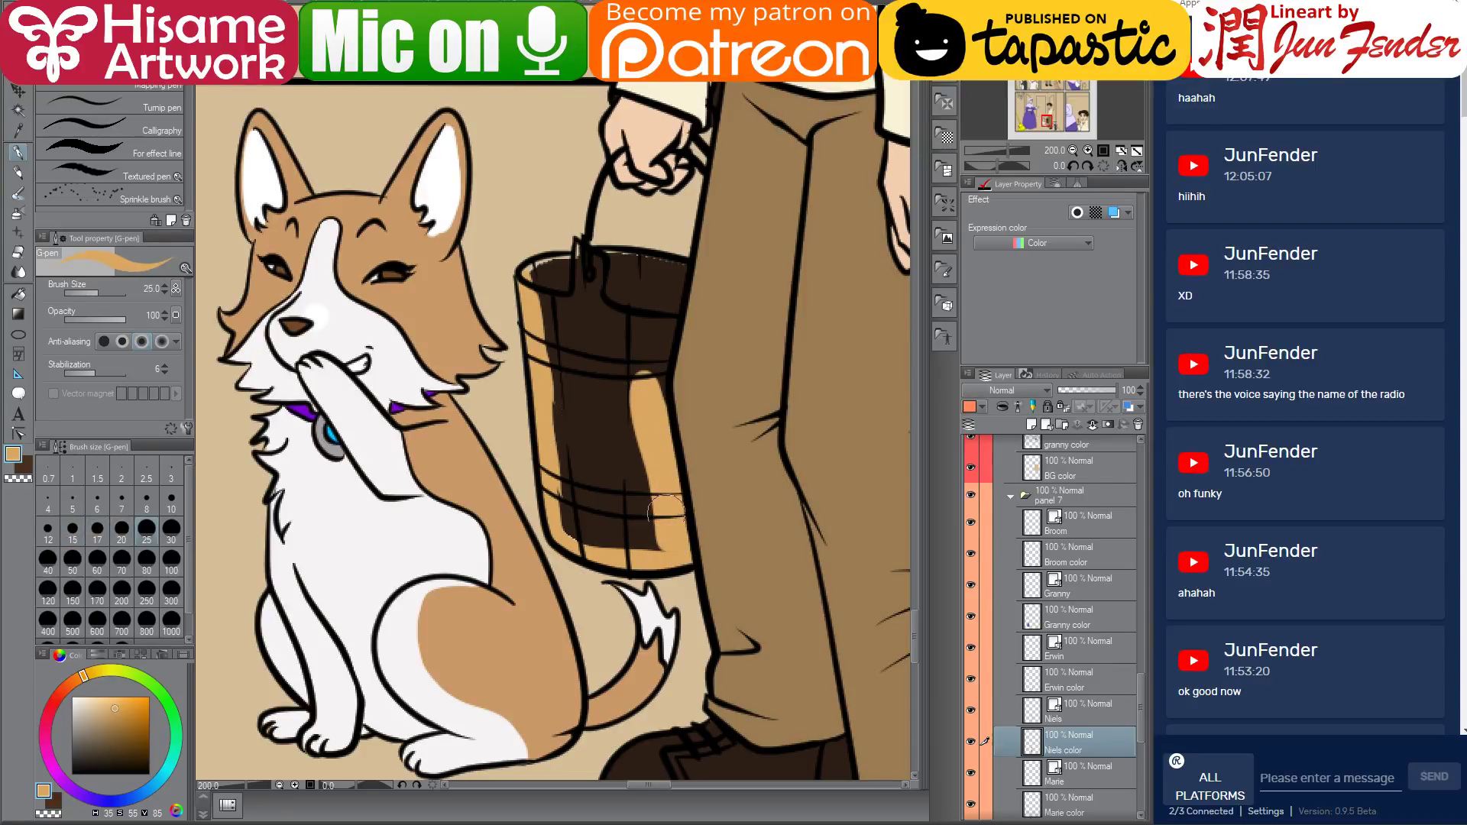
mouse_move(648, 506)
mouse_down()
mouse_move(650, 538)
mouse_move(610, 534)
mouse_move(574, 500)
mouse_move(568, 350)
mouse_move(583, 475)
mouse_move(615, 336)
mouse_move(639, 454)
mouse_move(657, 329)
mouse_up()
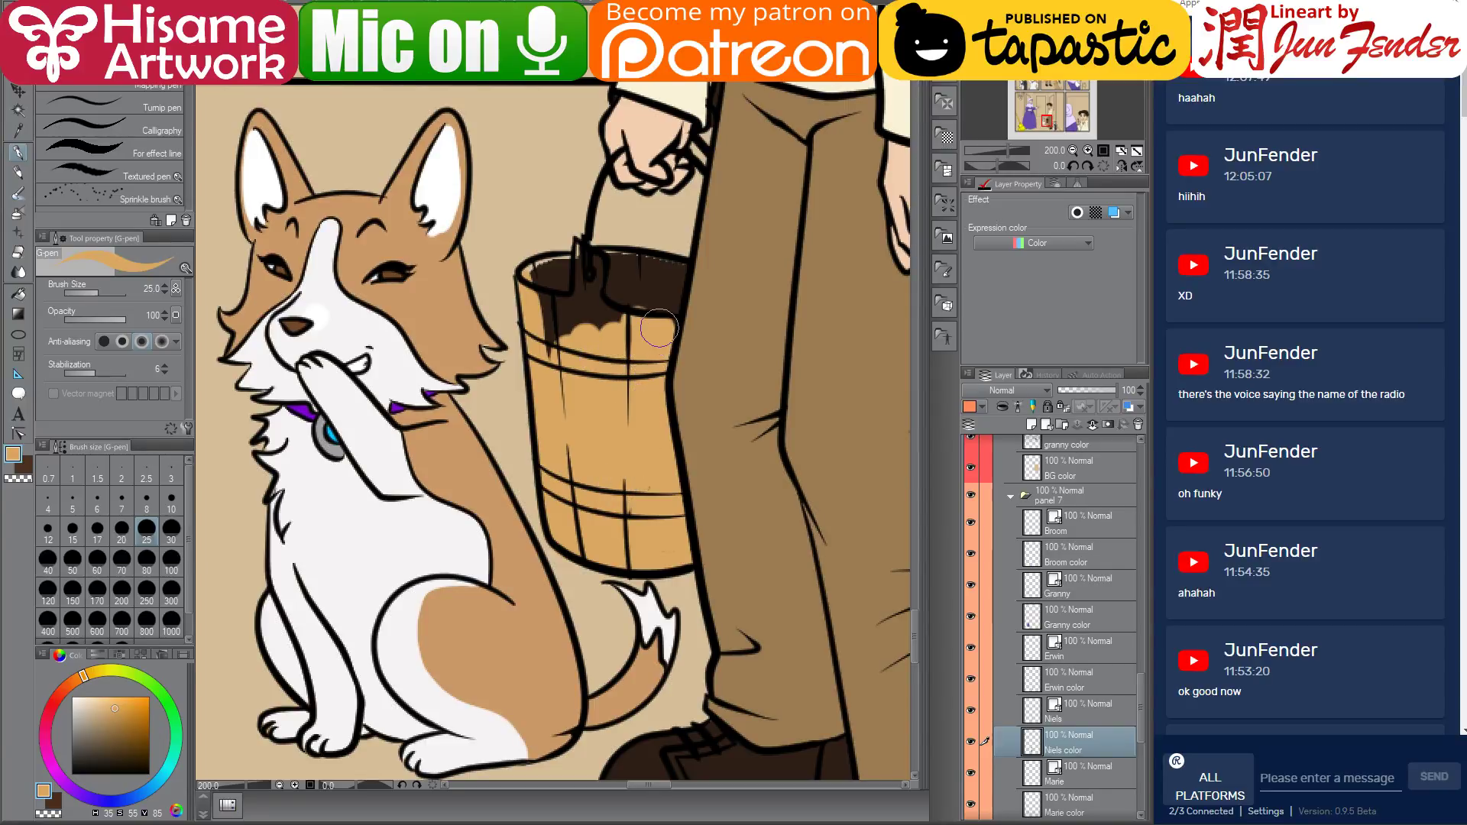
mouse_move(536, 292)
mouse_down()
mouse_move(614, 312)
mouse_move(564, 320)
mouse_move(562, 357)
mouse_move(618, 328)
mouse_move(547, 312)
mouse_move(577, 304)
mouse_up()
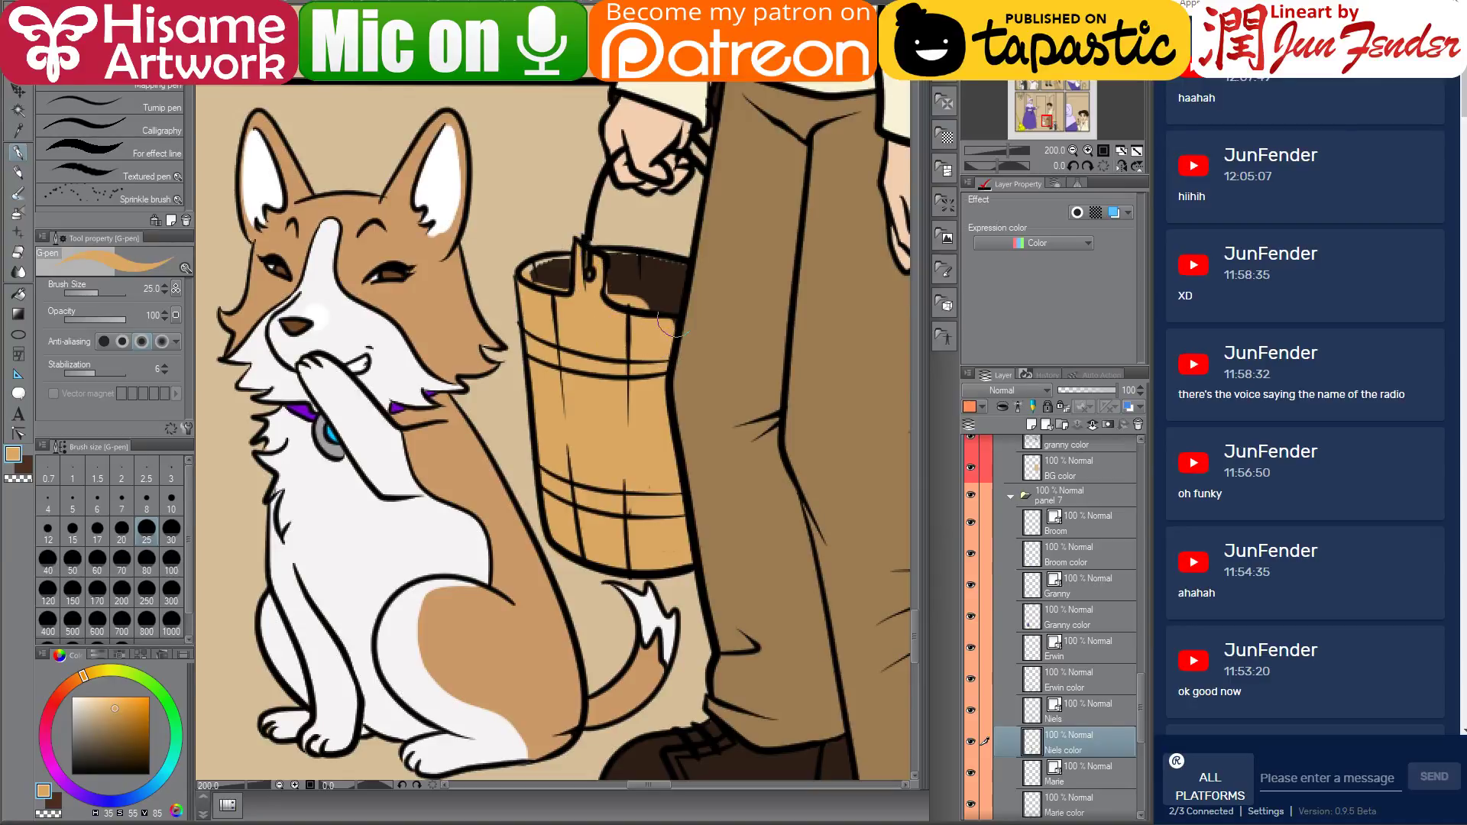
Paint the inside of the bucket a darker tan, HSV 35, 61, 72, and tidy its edges
drag(669, 282, 600, 413)
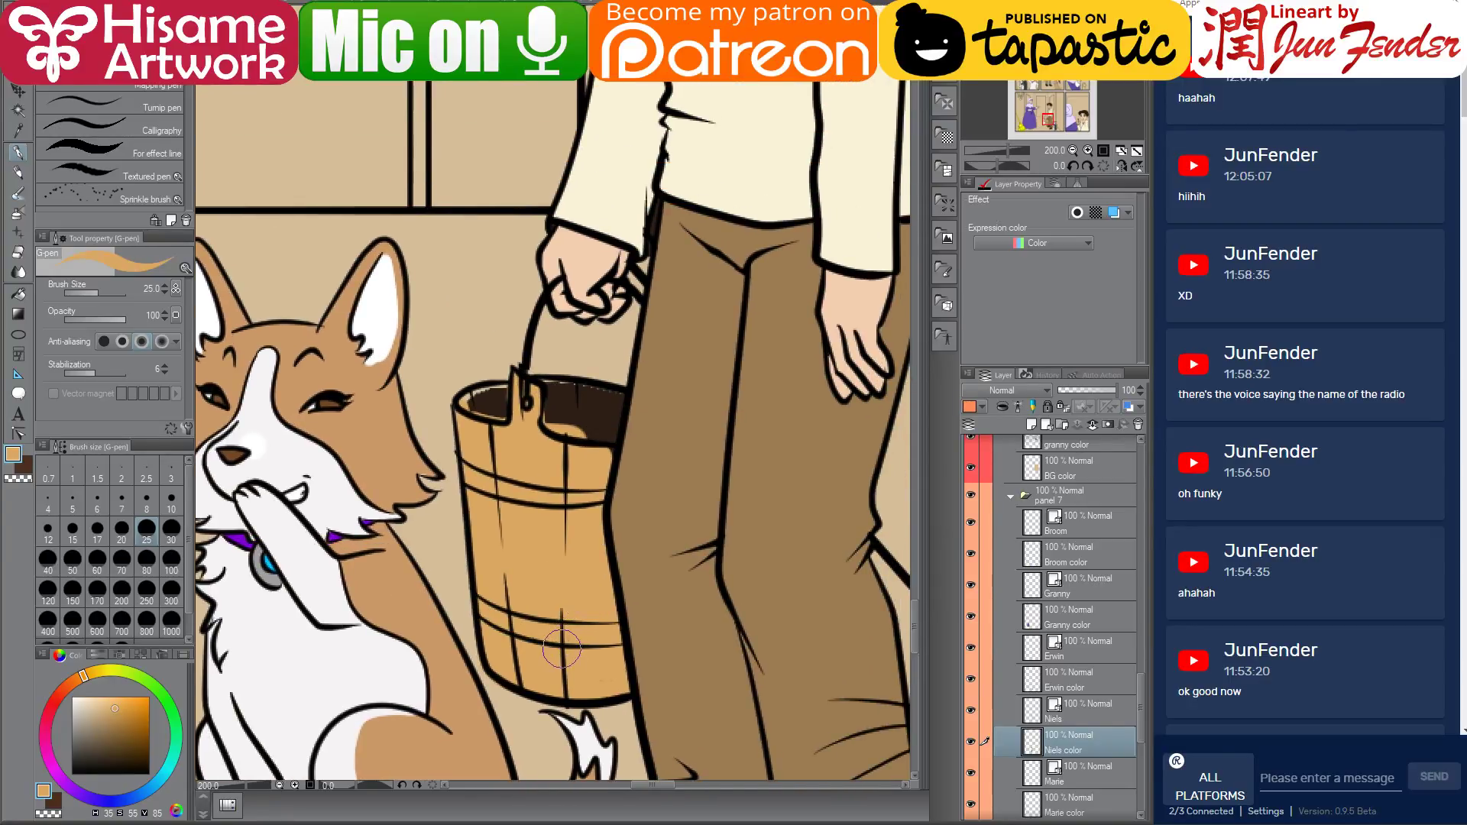
click(121, 719)
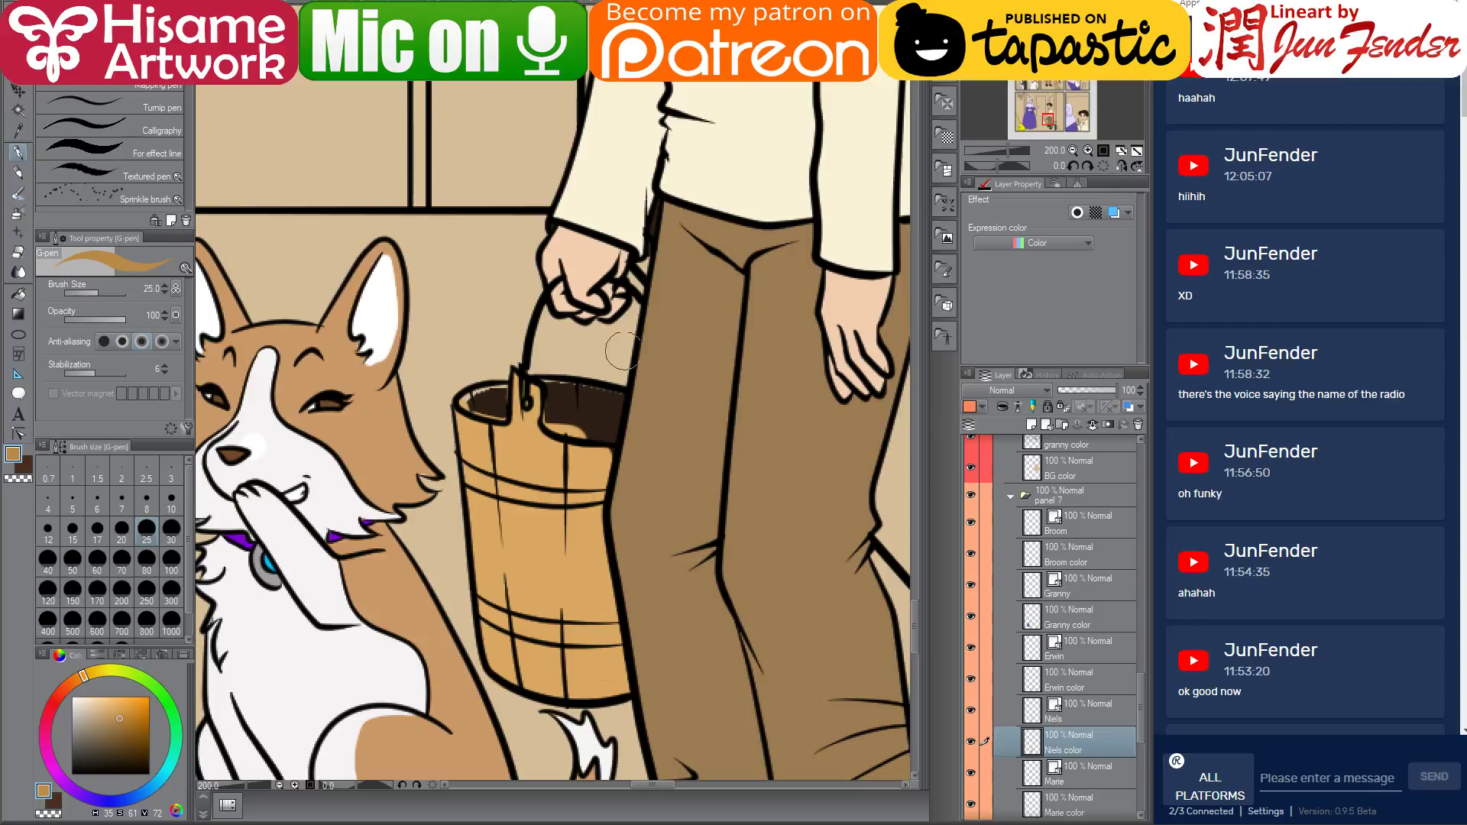
mouse_move(513, 380)
mouse_down()
mouse_move(469, 398)
mouse_move(500, 410)
mouse_move(550, 386)
mouse_move(554, 419)
mouse_move(606, 434)
mouse_move(618, 396)
mouse_move(548, 385)
mouse_move(567, 413)
mouse_move(604, 424)
mouse_up()
click(19, 252)
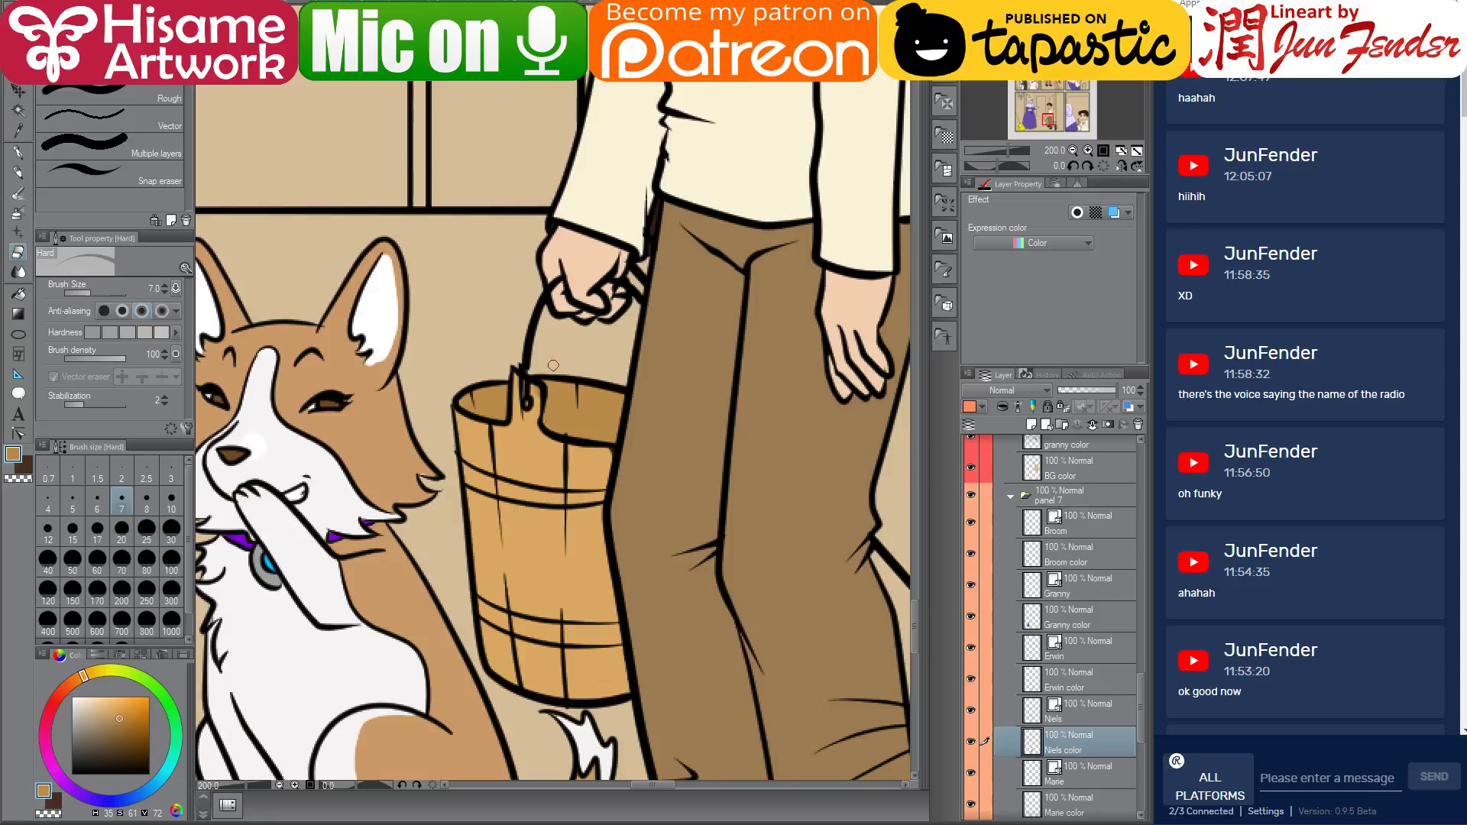
Sample a neutral grey, HSV 0, 0, 57, and fill the bucket's lower hoop with it
scroll(567, 381, down, 8)
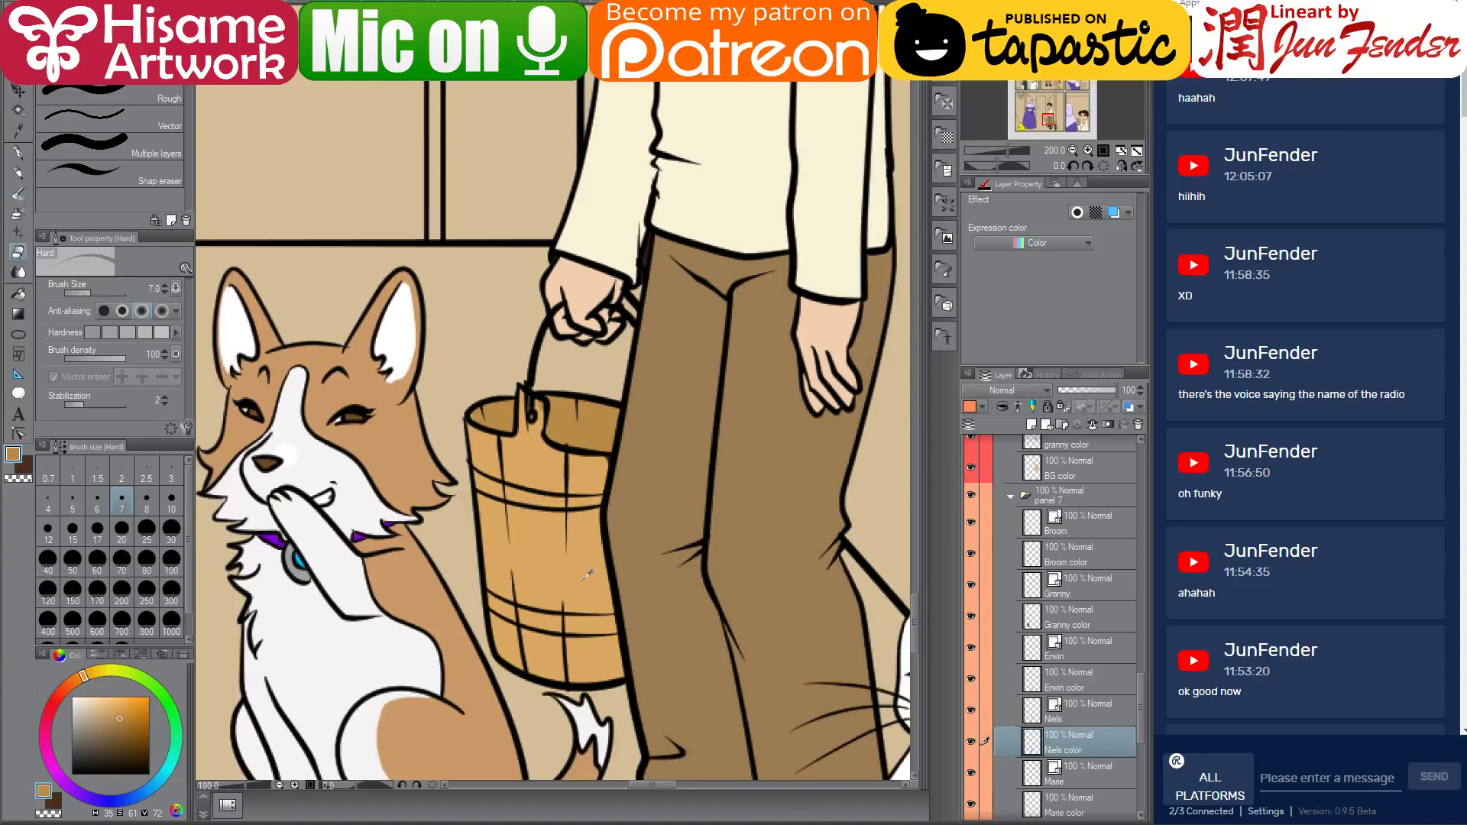
scroll(606, 575, down, 2)
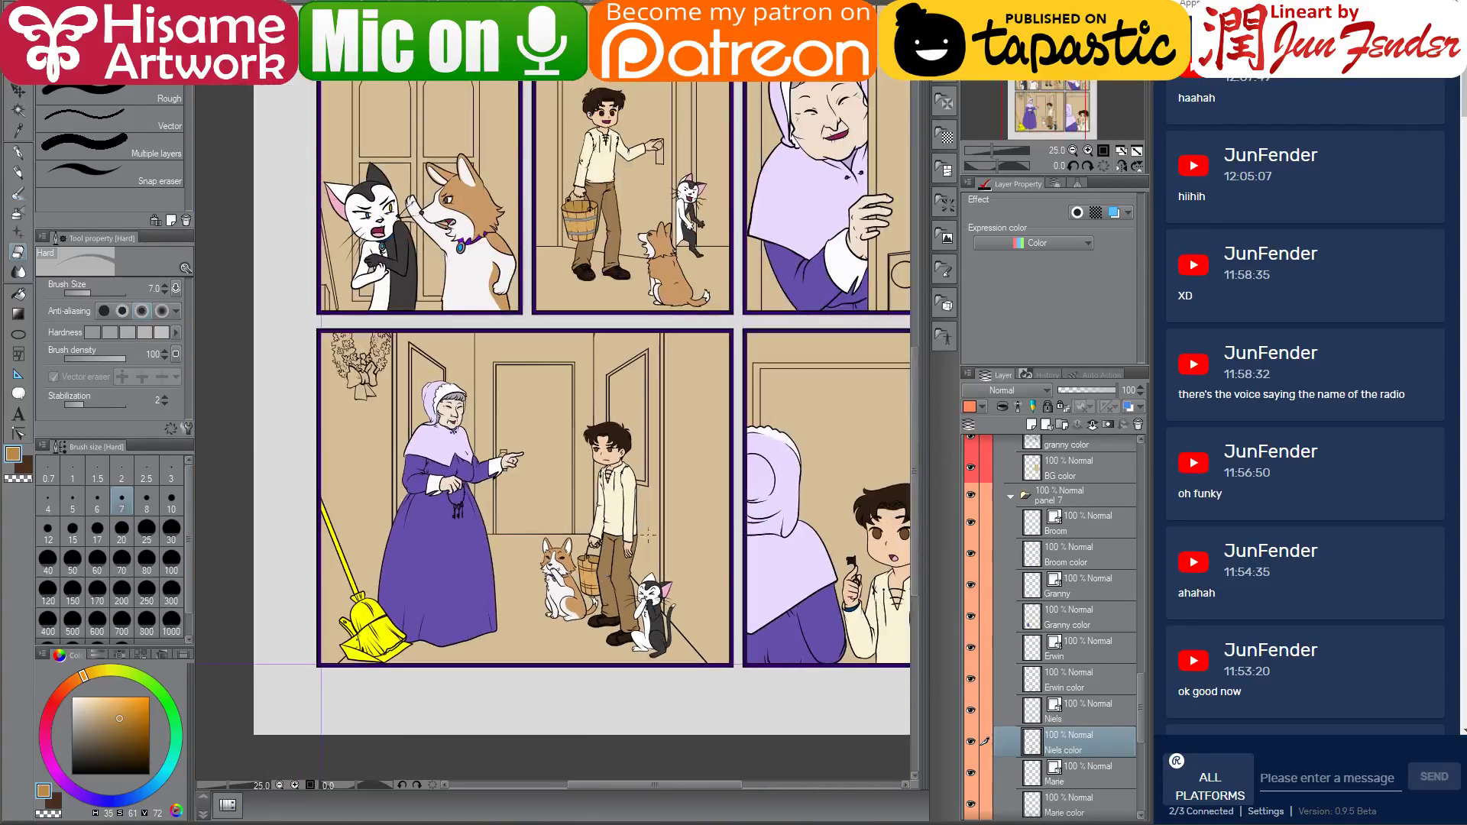
click(19, 295)
alt+click(628, 443)
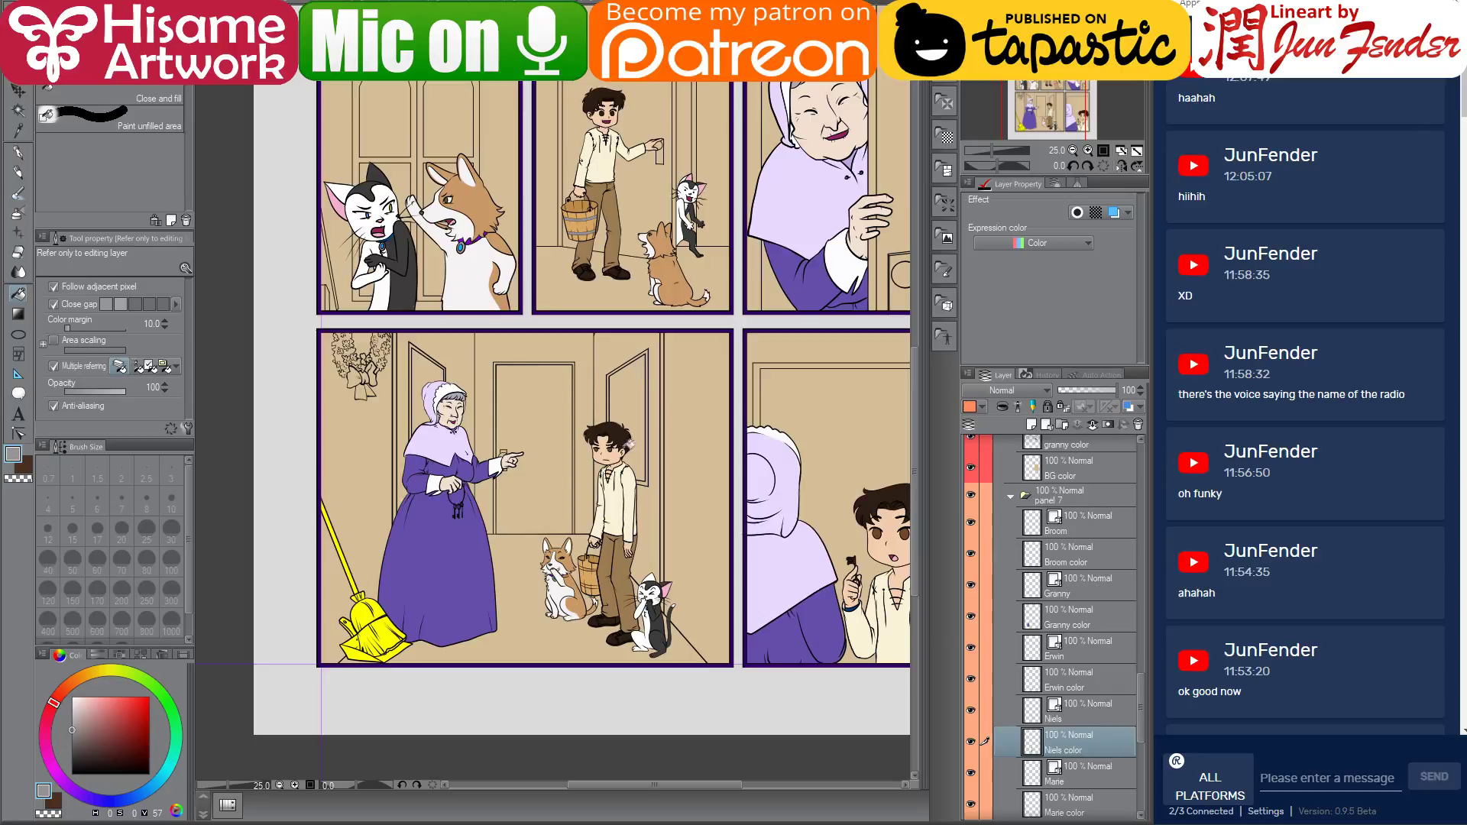
scroll(580, 588, up, 5)
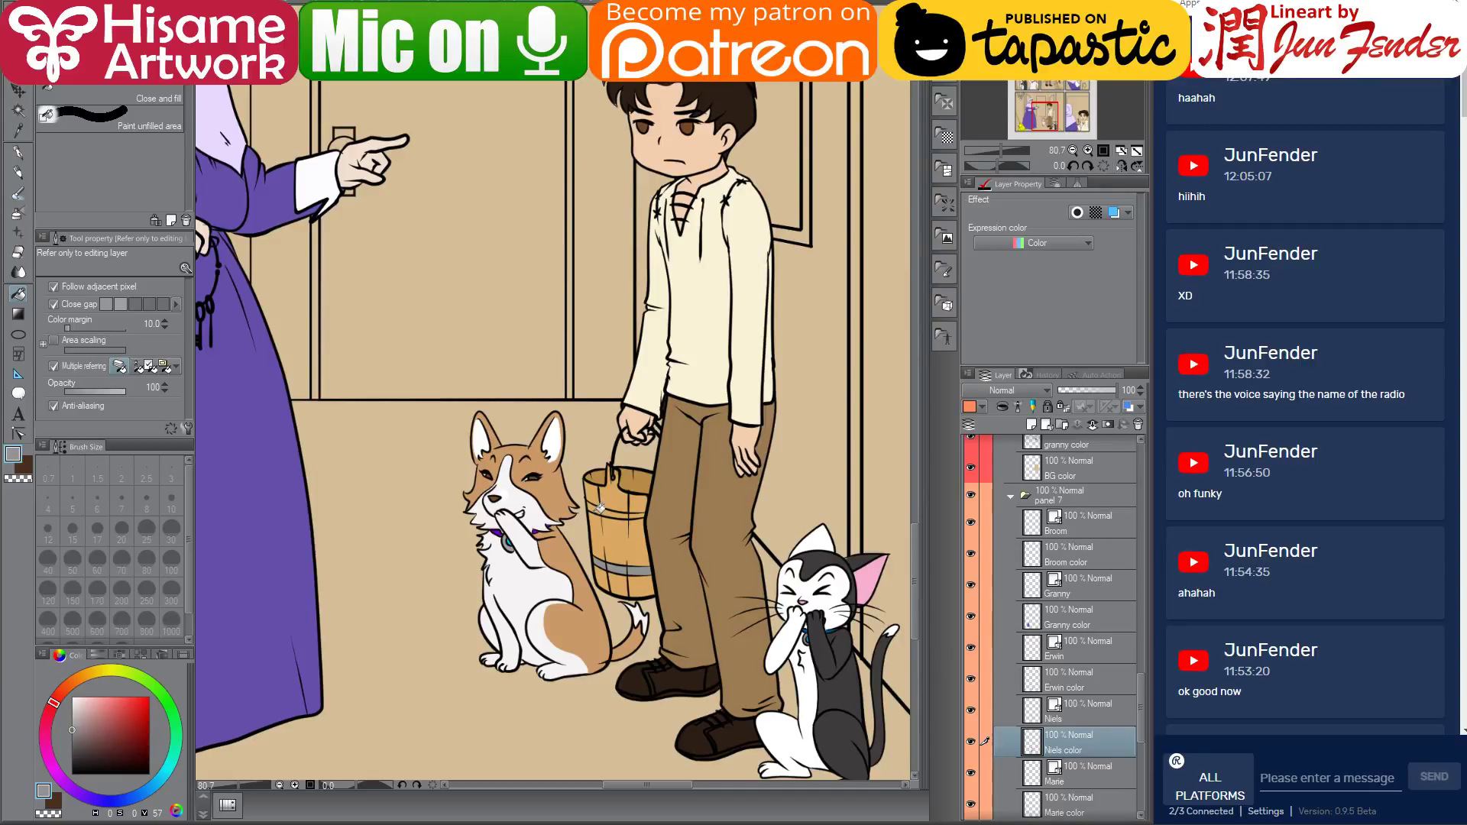
scroll(618, 519, up, 4)
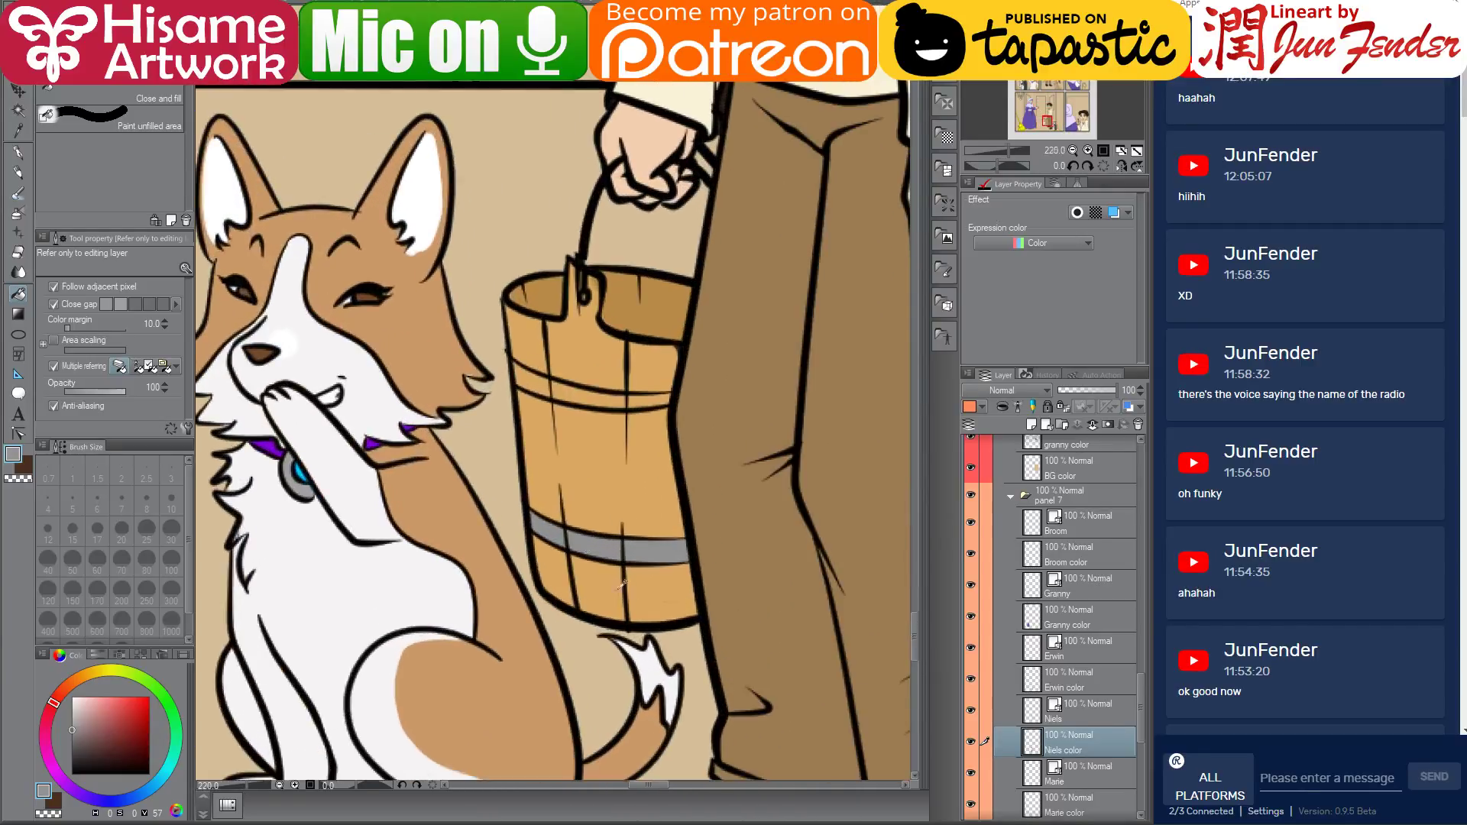
Clean up the Niels line art at the bucket's hoops and fill the upper hoop with the same grey on Niels color
click(1032, 708)
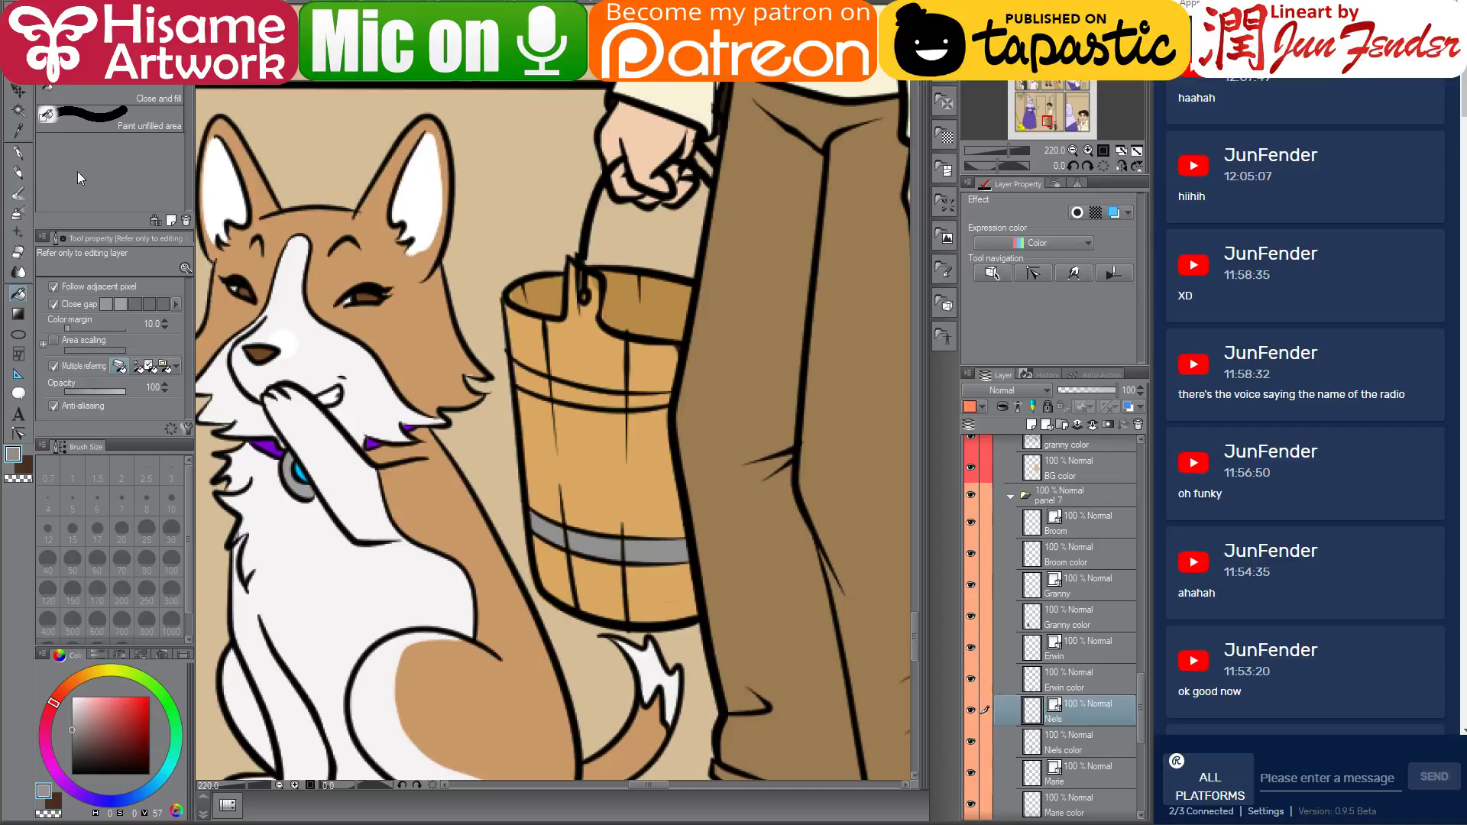
click(19, 250)
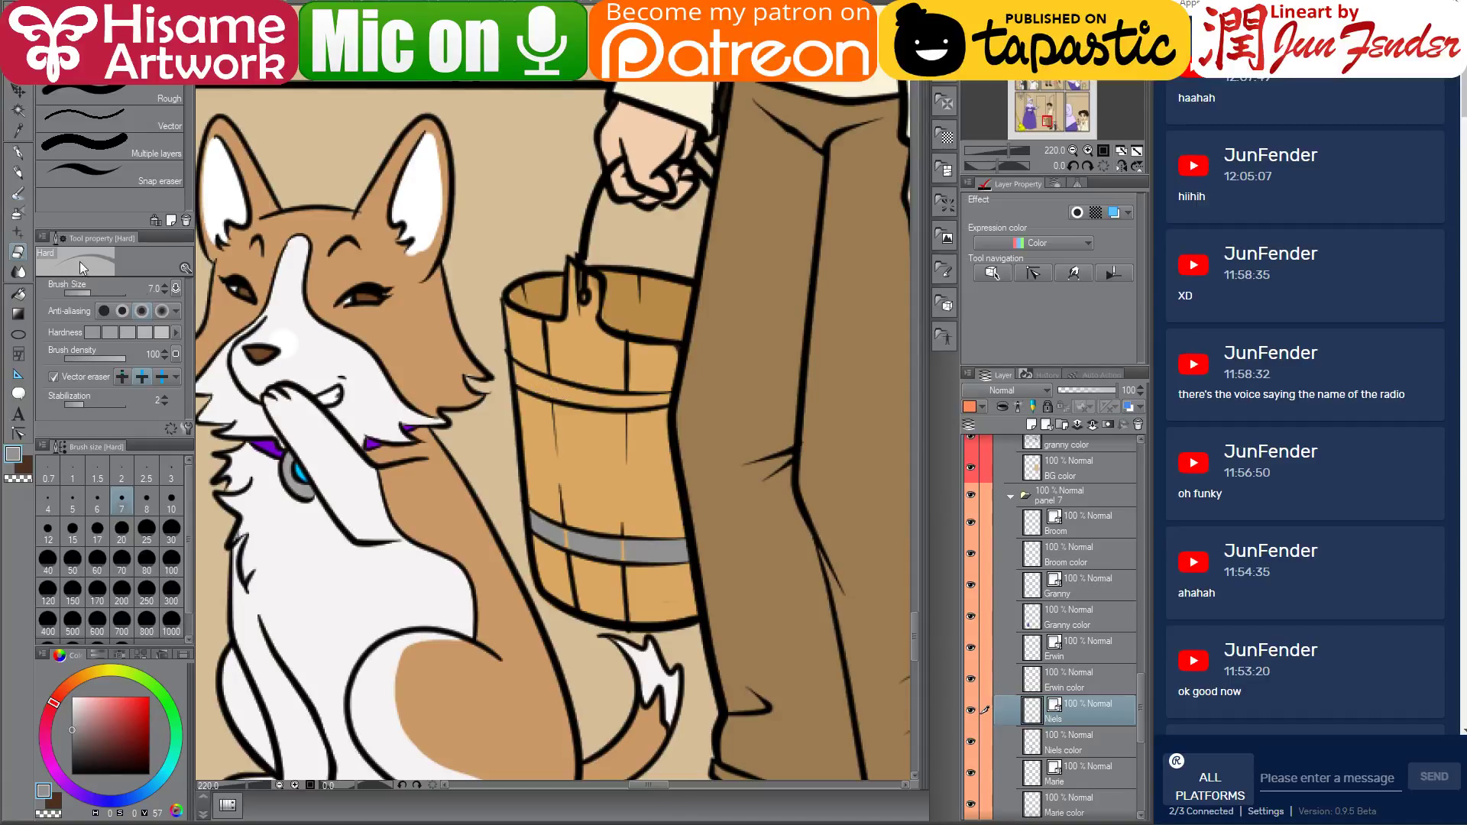
click(19, 294)
click(1077, 730)
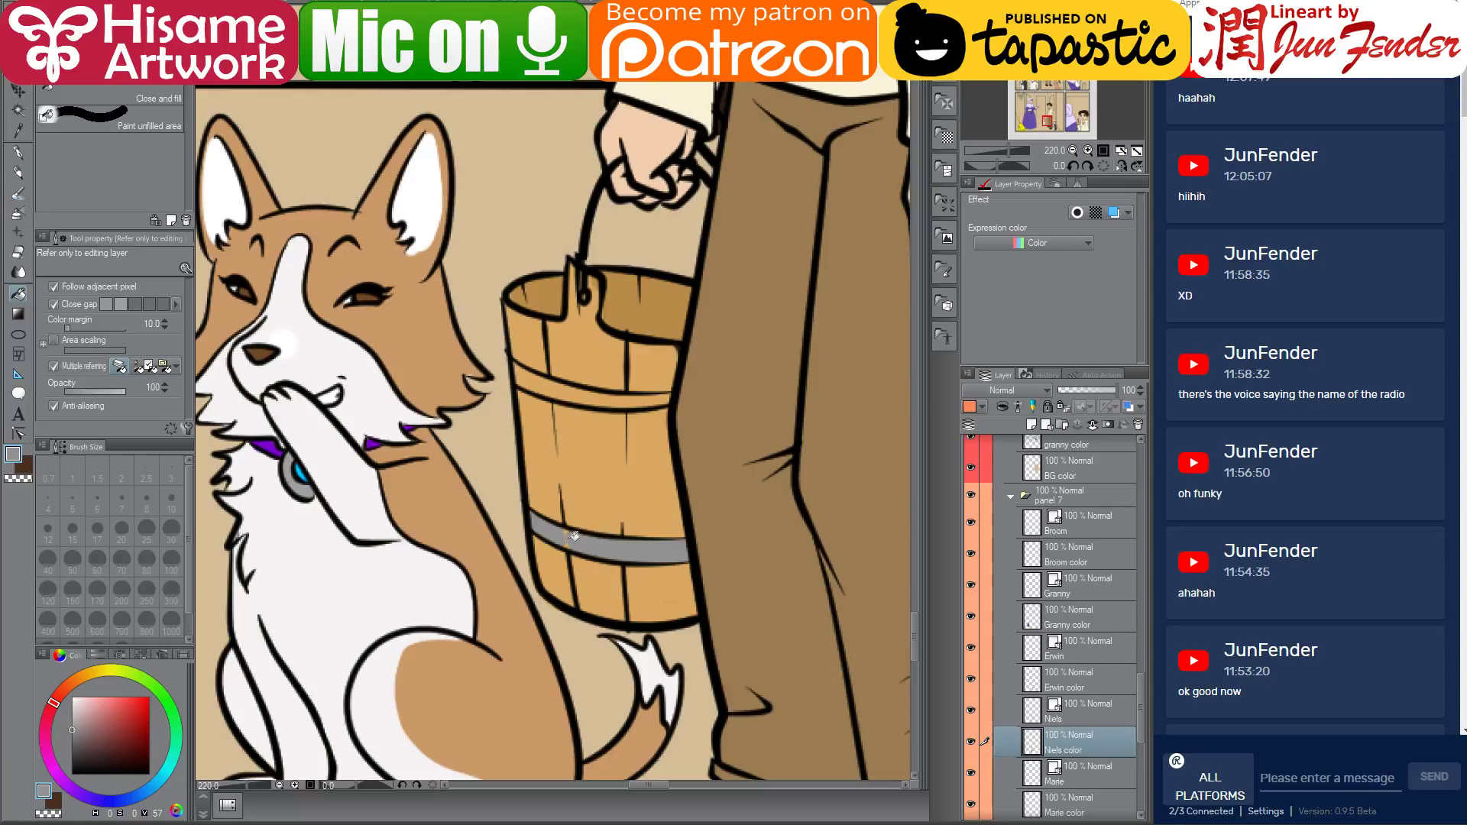
click(579, 386)
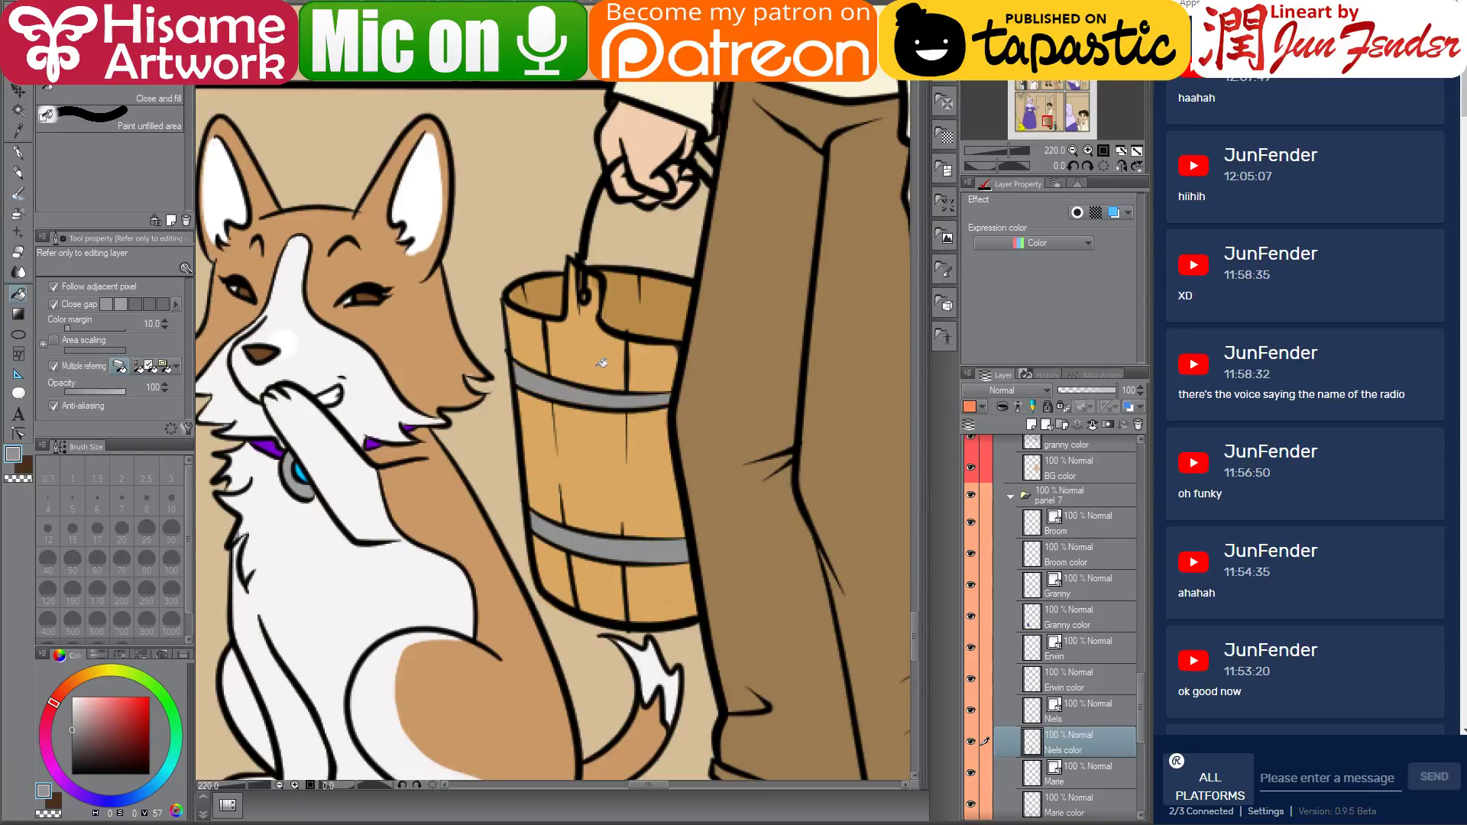
Make the Niels color layer of panel 5 active and outline the boy's bucket there with a Lasso selection
scroll(602, 360, down, 8)
drag(565, 84, 516, 231)
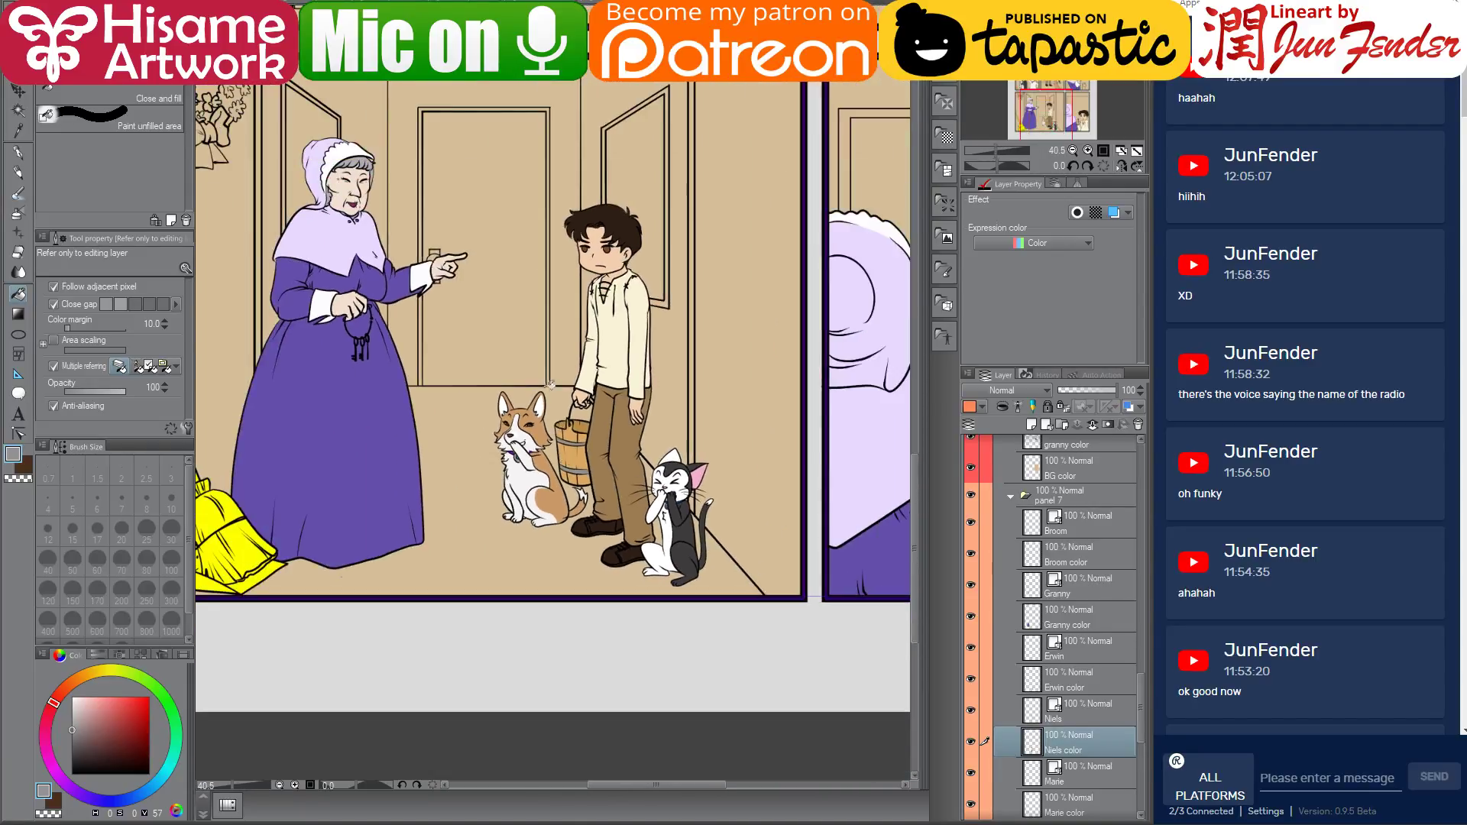
drag(520, 176, 583, 538)
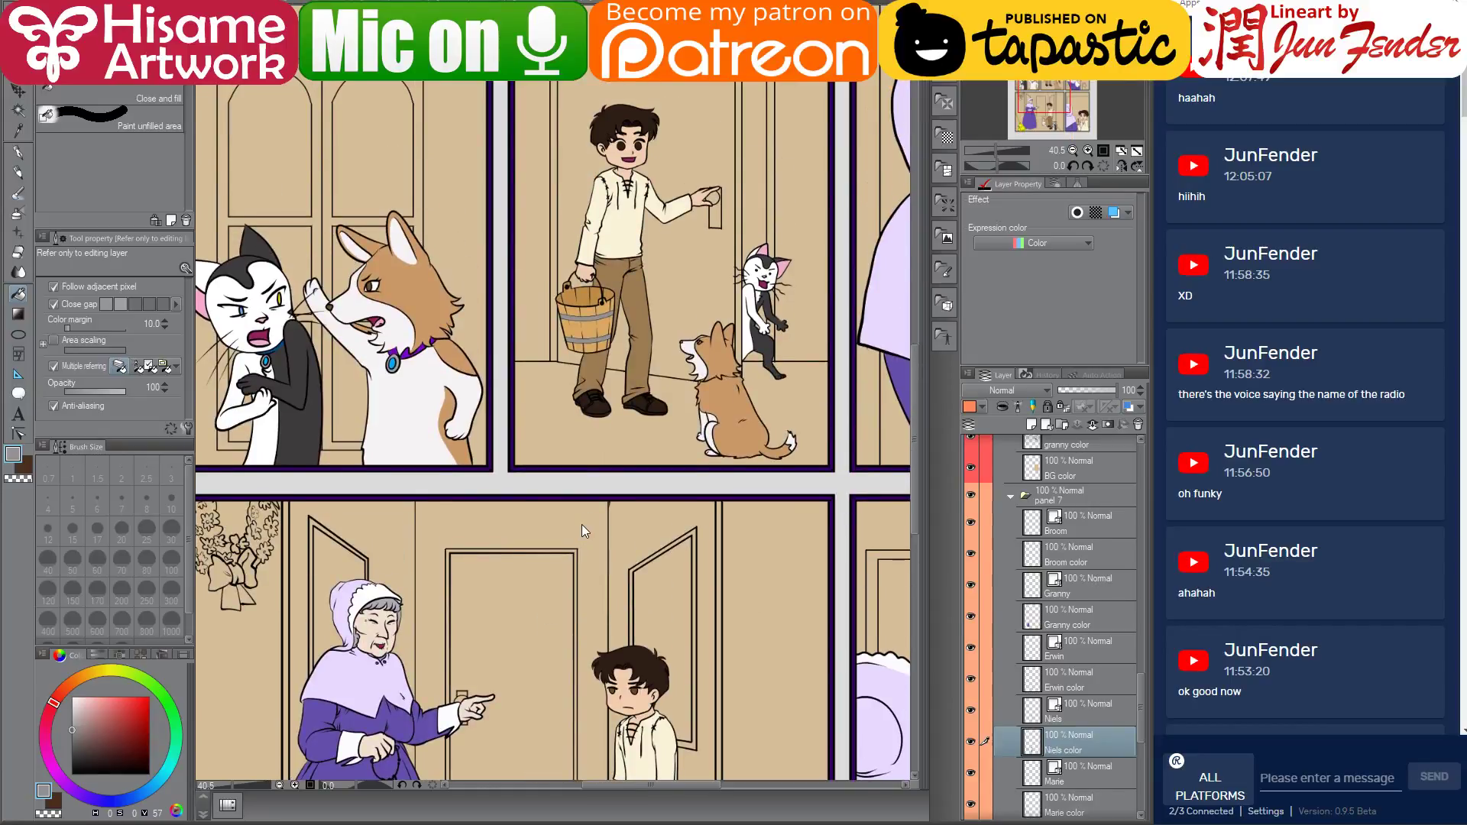
ctrl+shift+click(582, 327)
scroll(582, 327, up, 3)
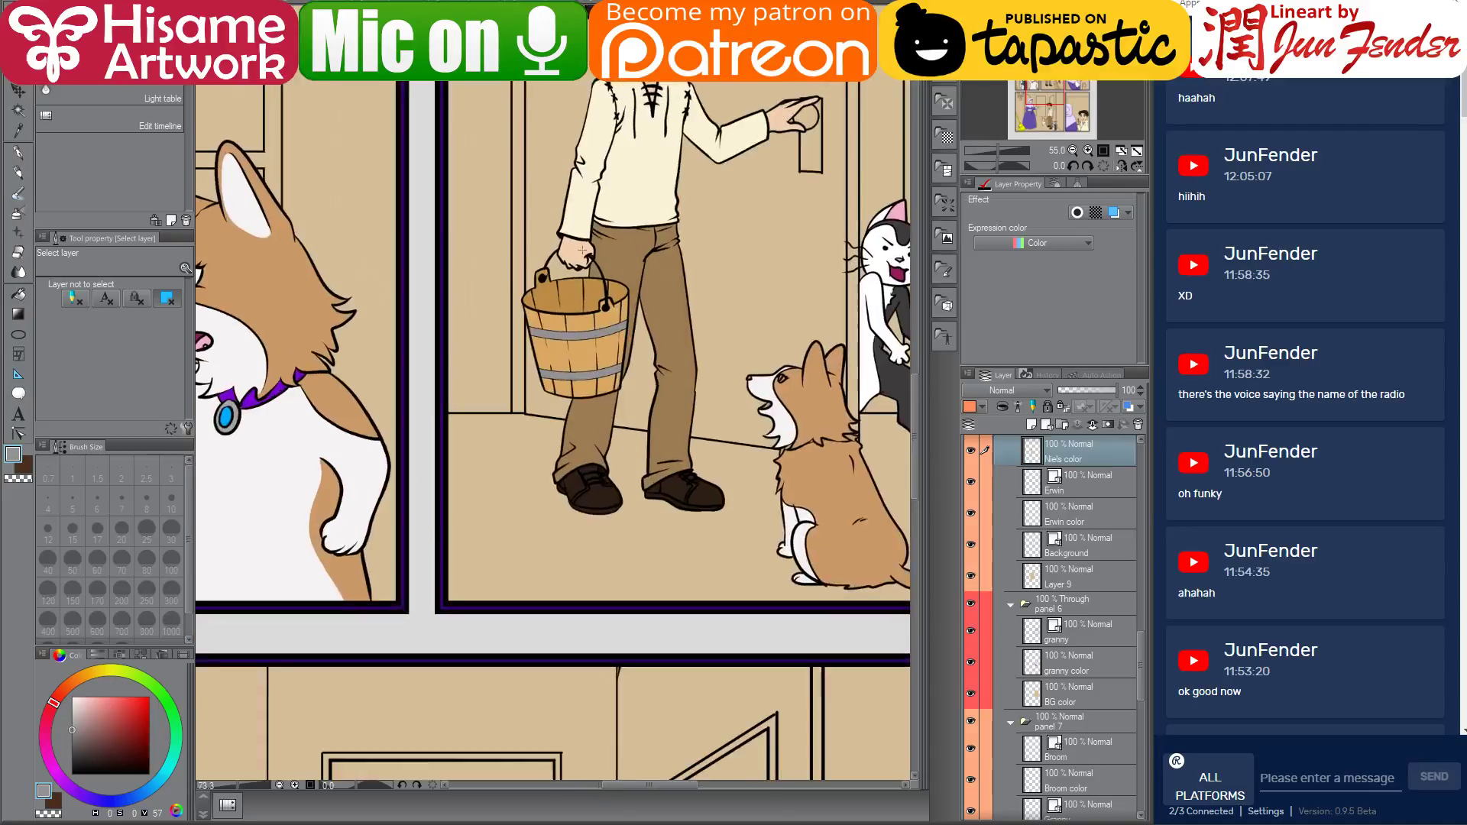
scroll(582, 250, up, 4)
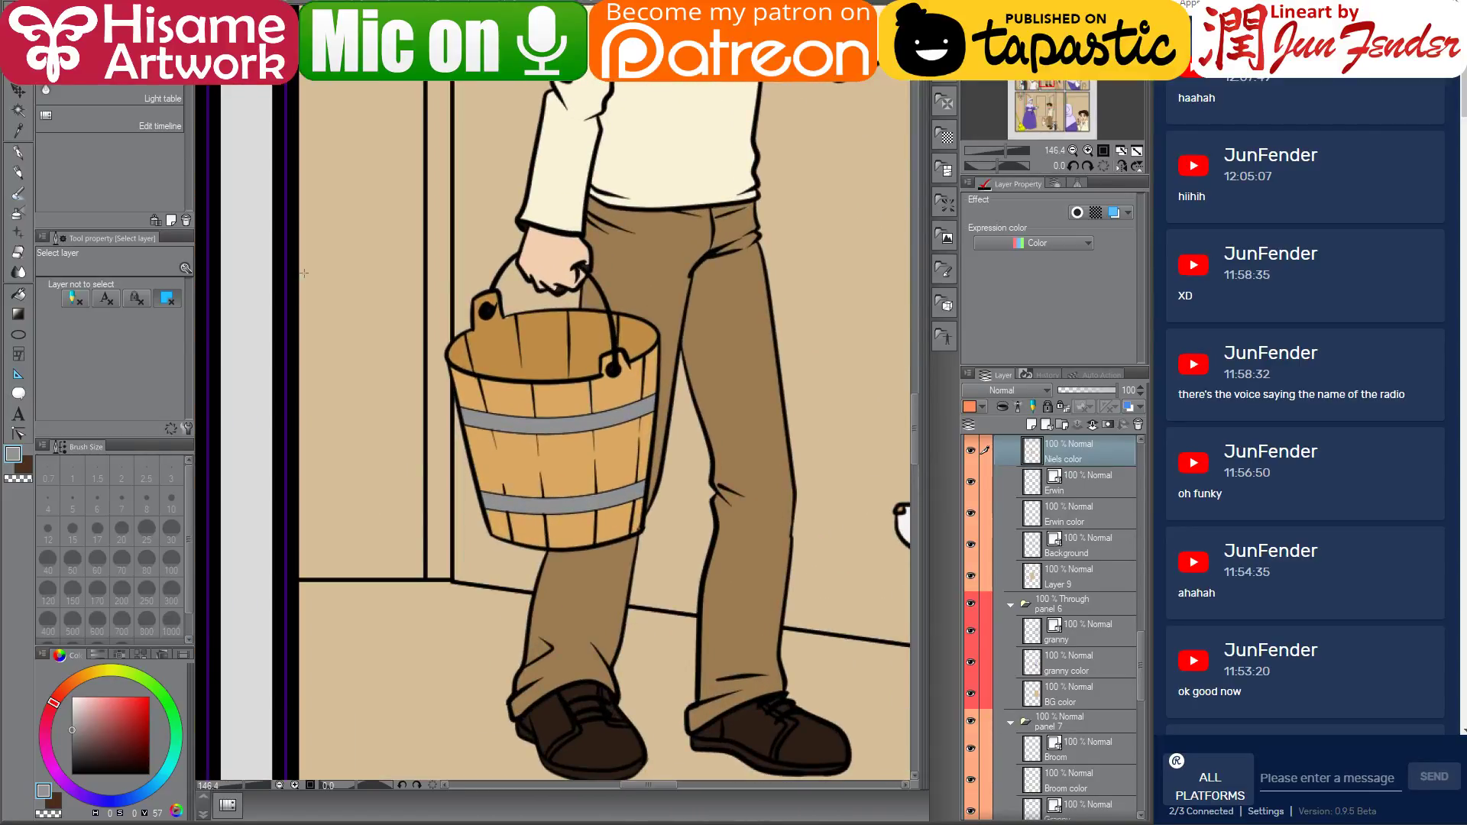
key(m)
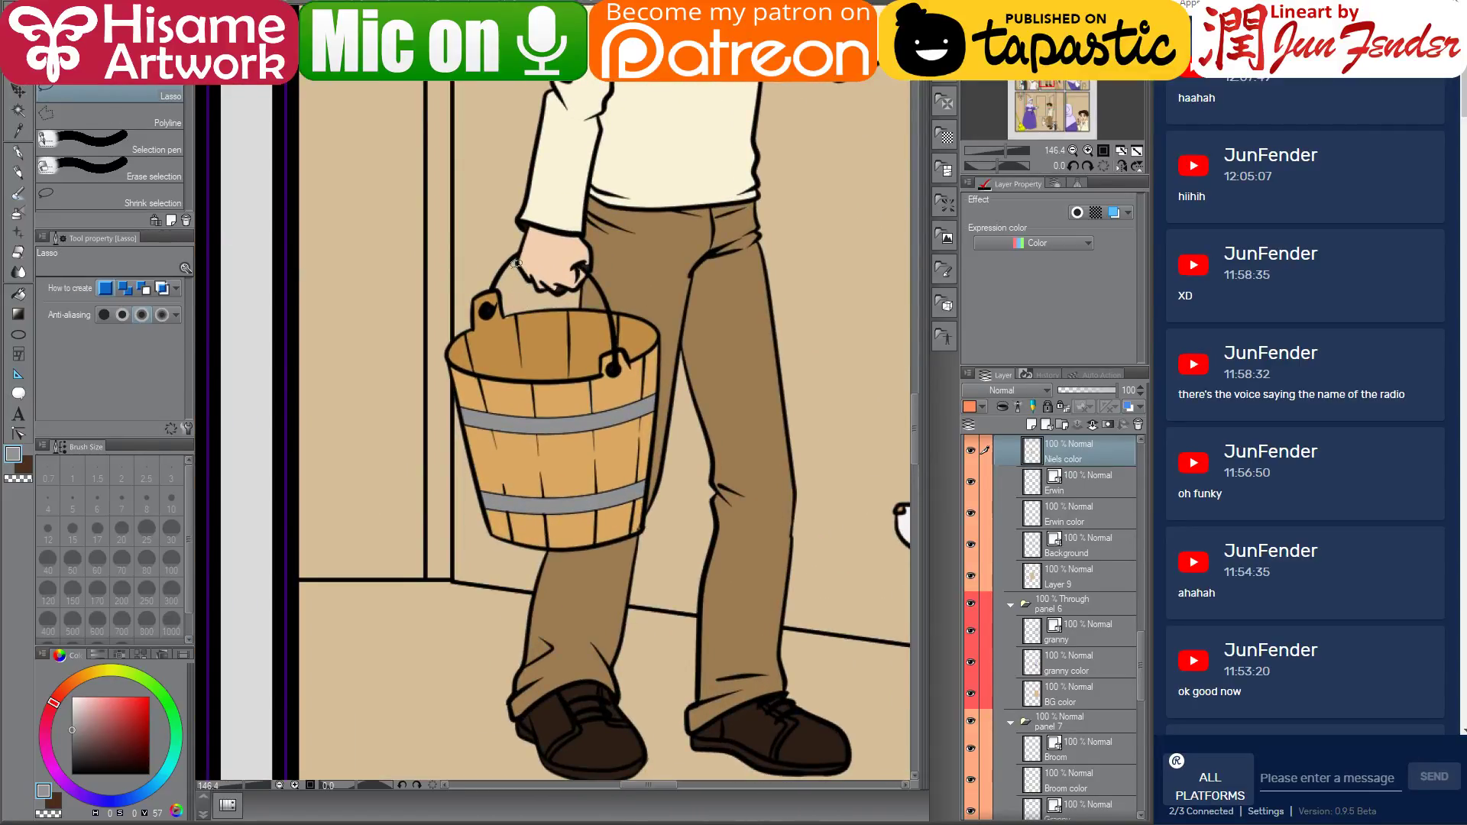
mouse_move(492, 284)
mouse_down()
mouse_move(430, 320)
mouse_move(417, 494)
mouse_move(510, 560)
mouse_up()
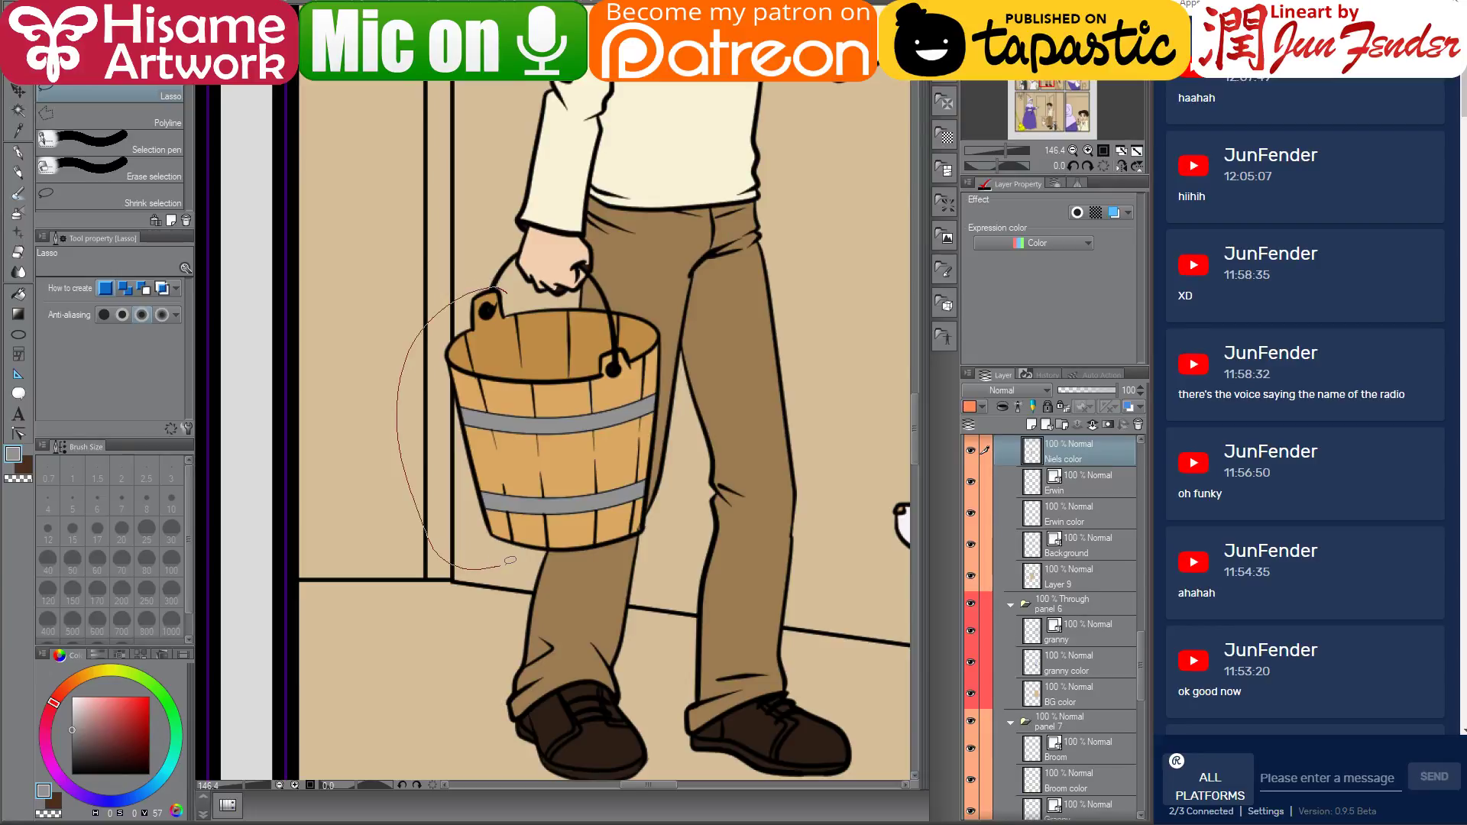
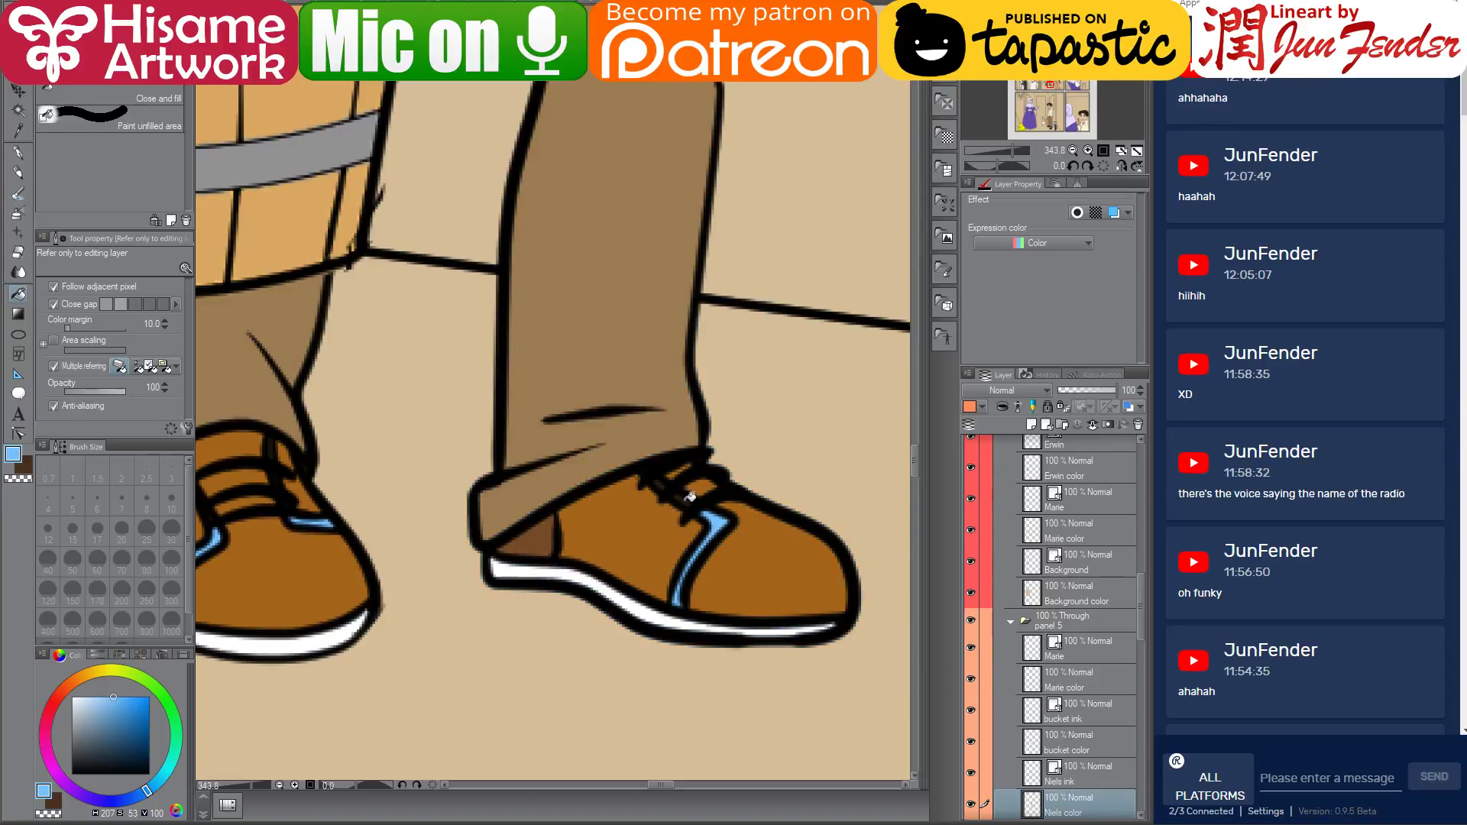
Fill the small gap beside the laces of the boy's shoe in panel 5 with light blue
click(665, 485)
scroll(786, 588, down, 8)
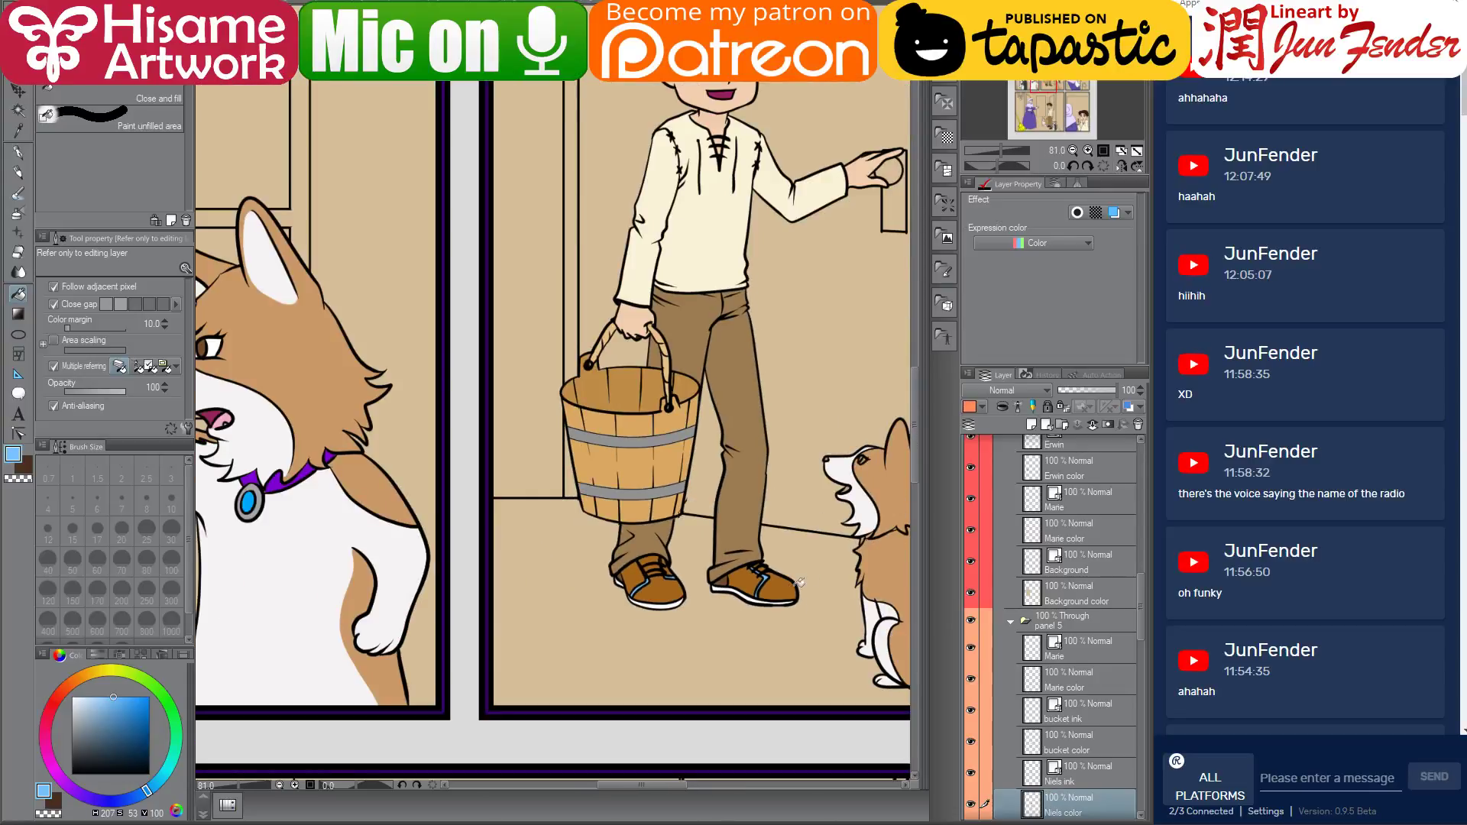
drag(822, 518, 693, 585)
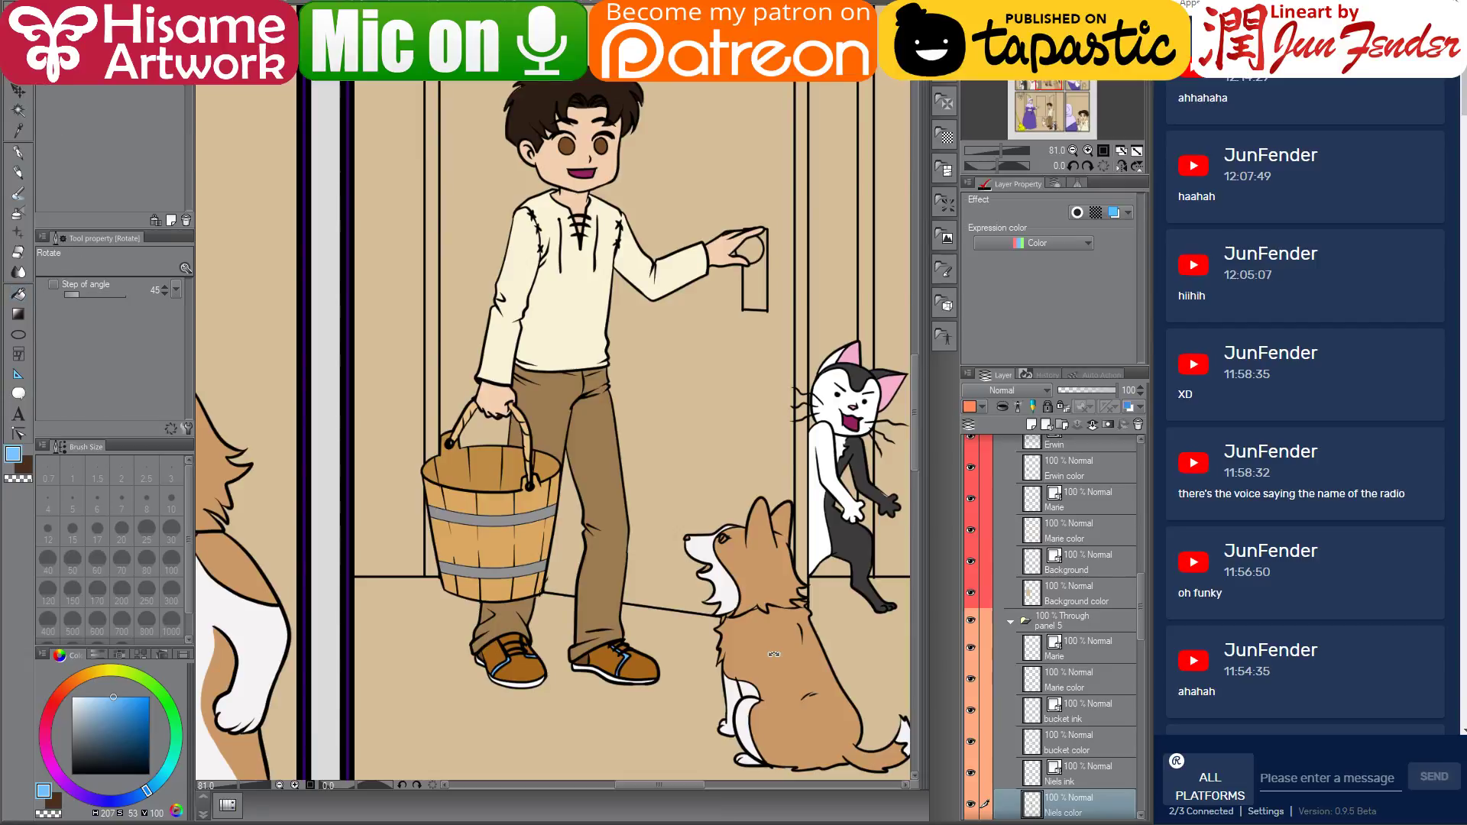
Load the panel 5 Marie color layer as a selection and fill the corgi's mouth with pink sampled from the cat's ear
key(o)
click(1083, 683)
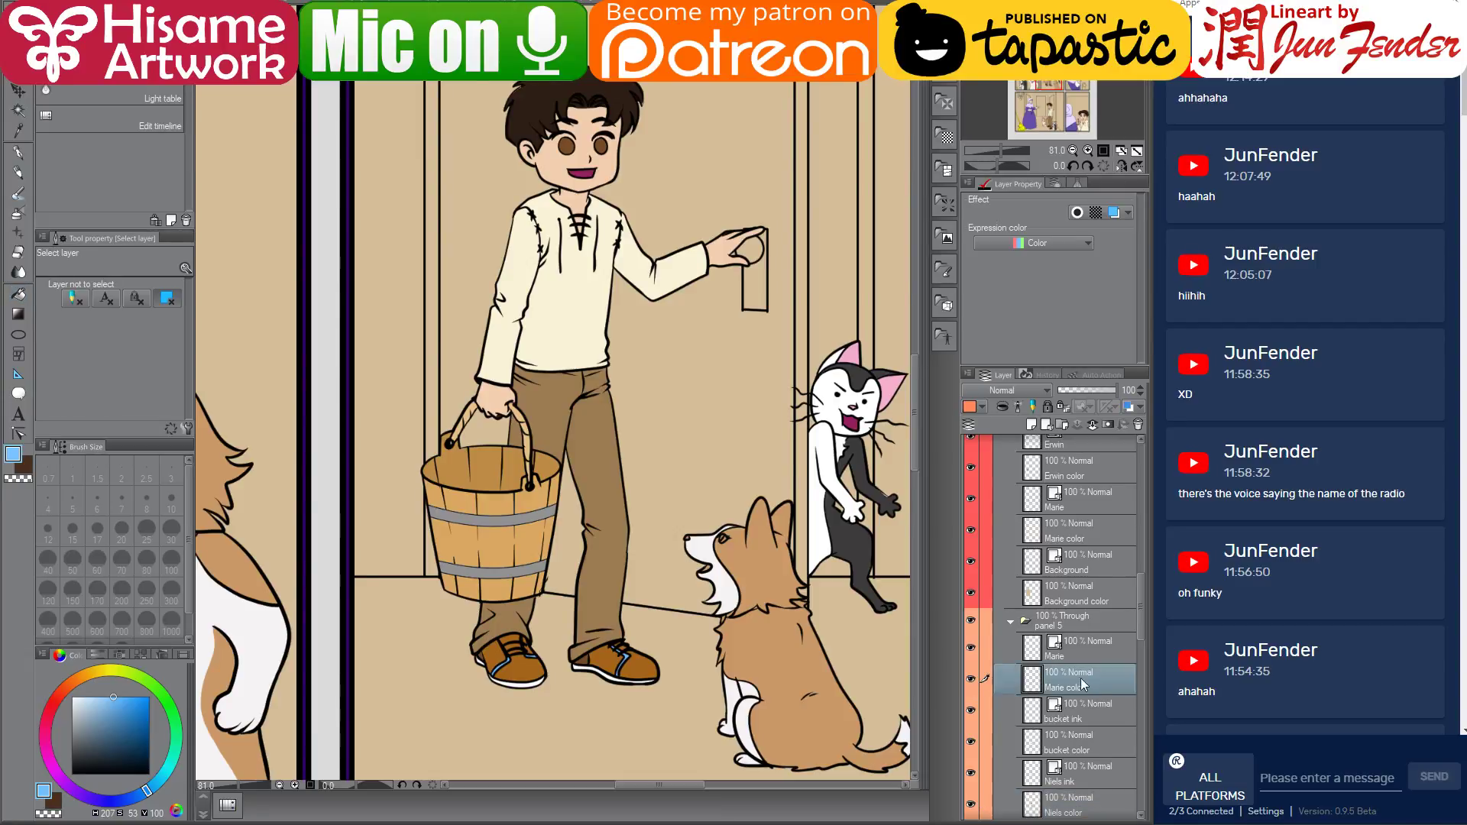
ctrl+click(1033, 679)
scroll(819, 532, up, 1)
scroll(818, 533, up, 4)
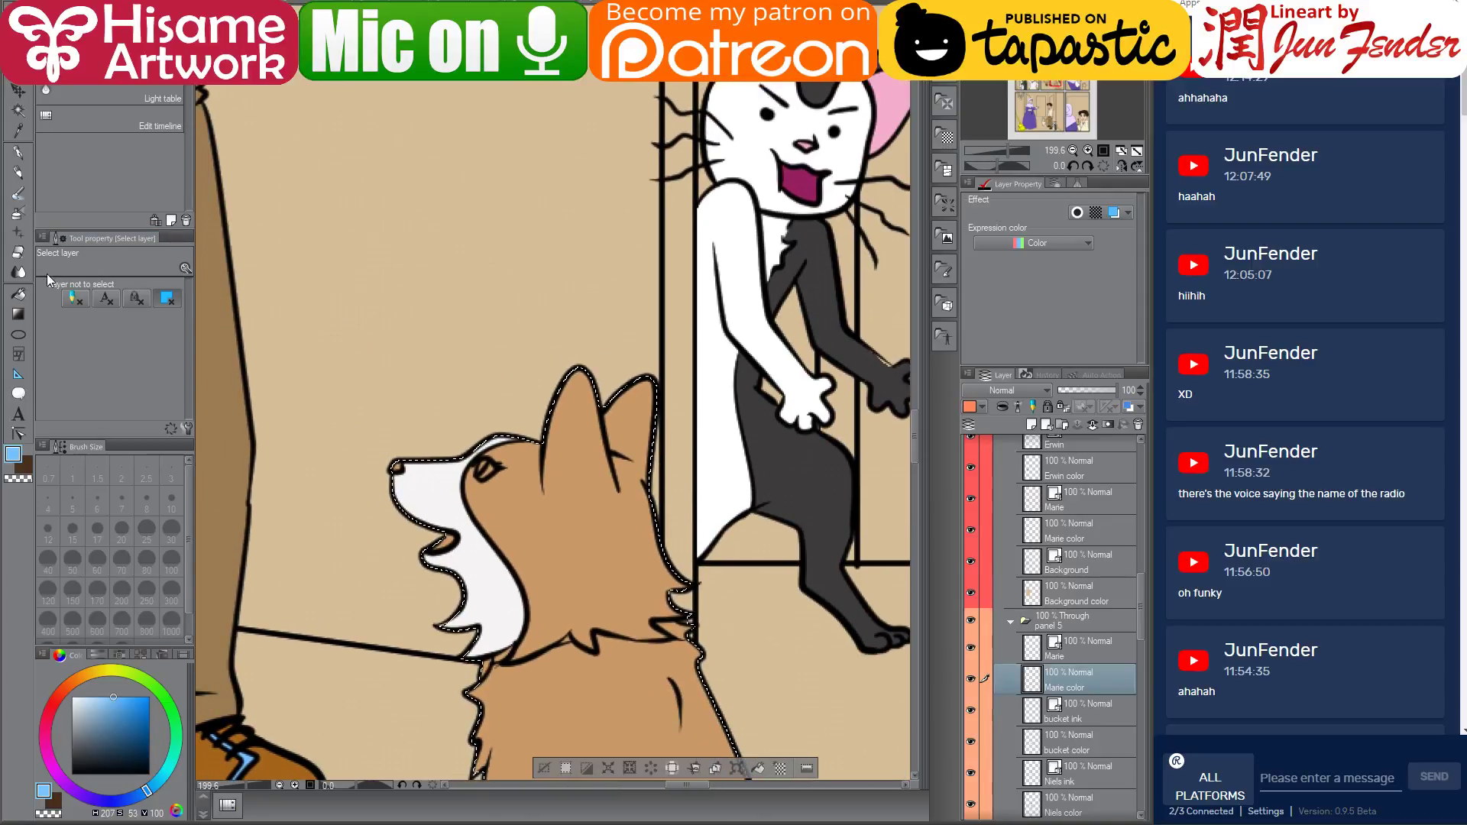
key(g)
alt+click(888, 116)
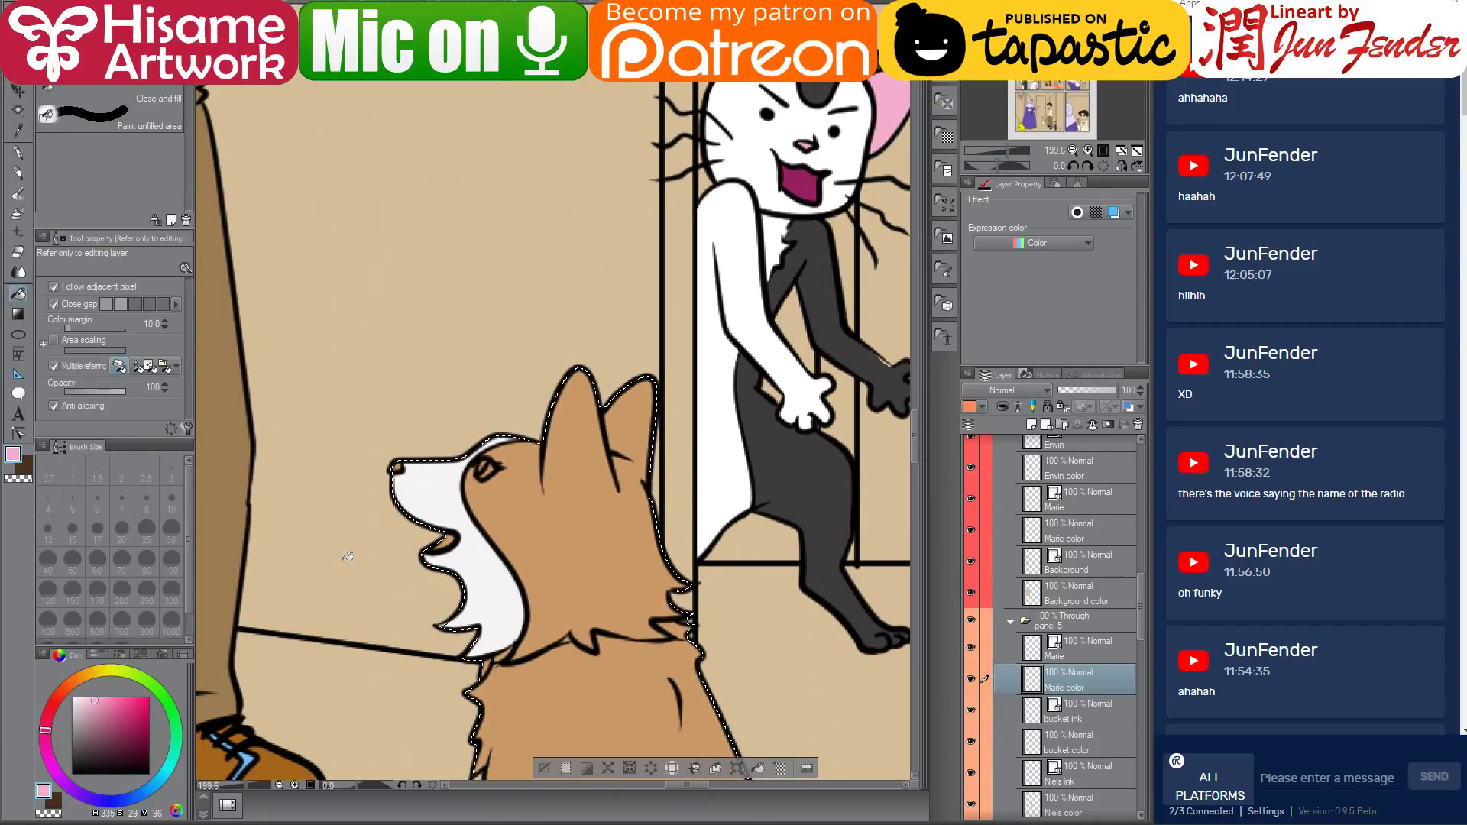
click(444, 543)
Sample a dark brown and fill the corgi's nose in panel 5 with it
scroll(629, 572, down, 4)
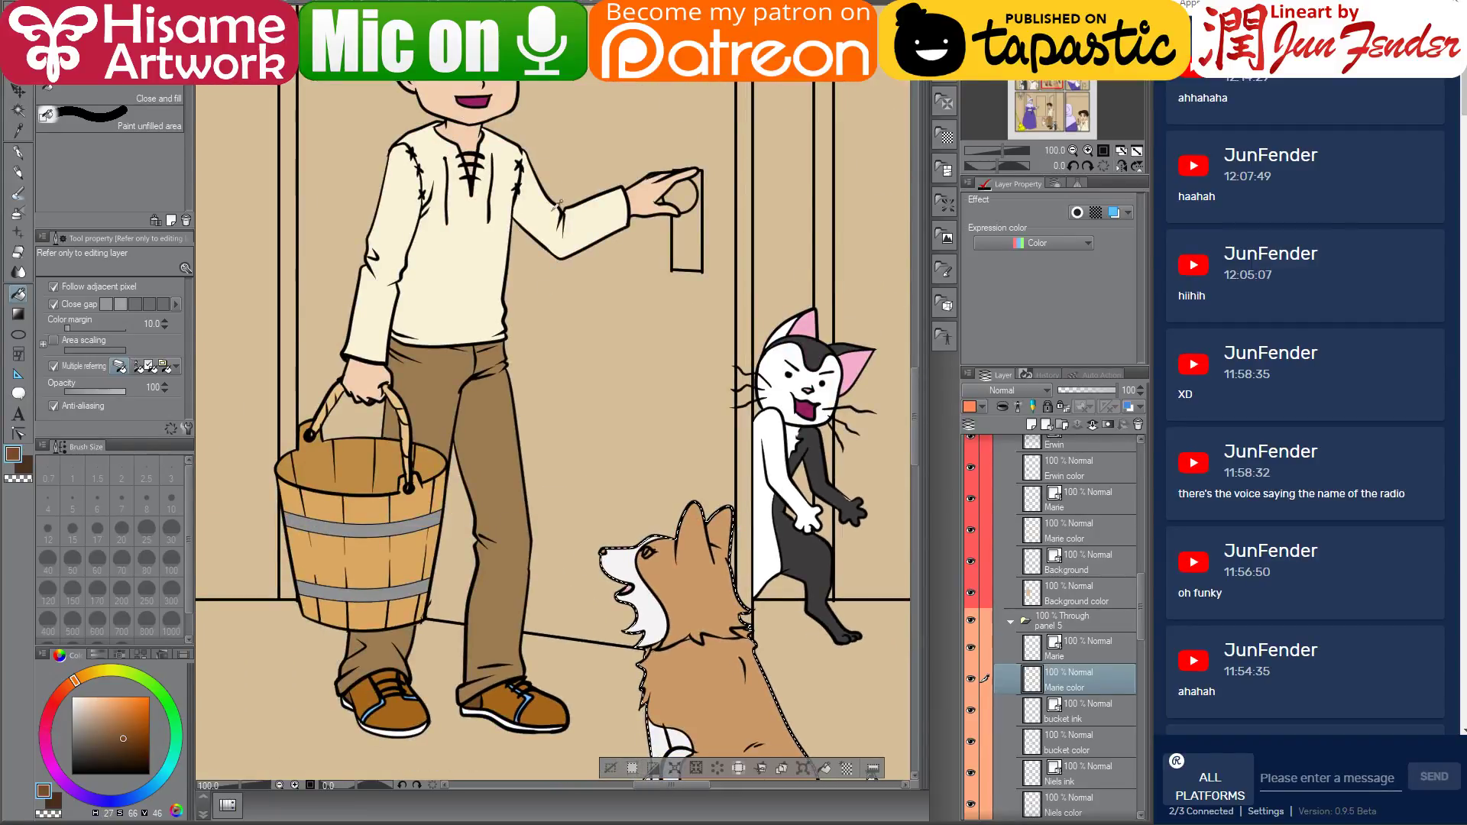
alt+click(649, 548)
scroll(692, 550, up, 4)
click(463, 537)
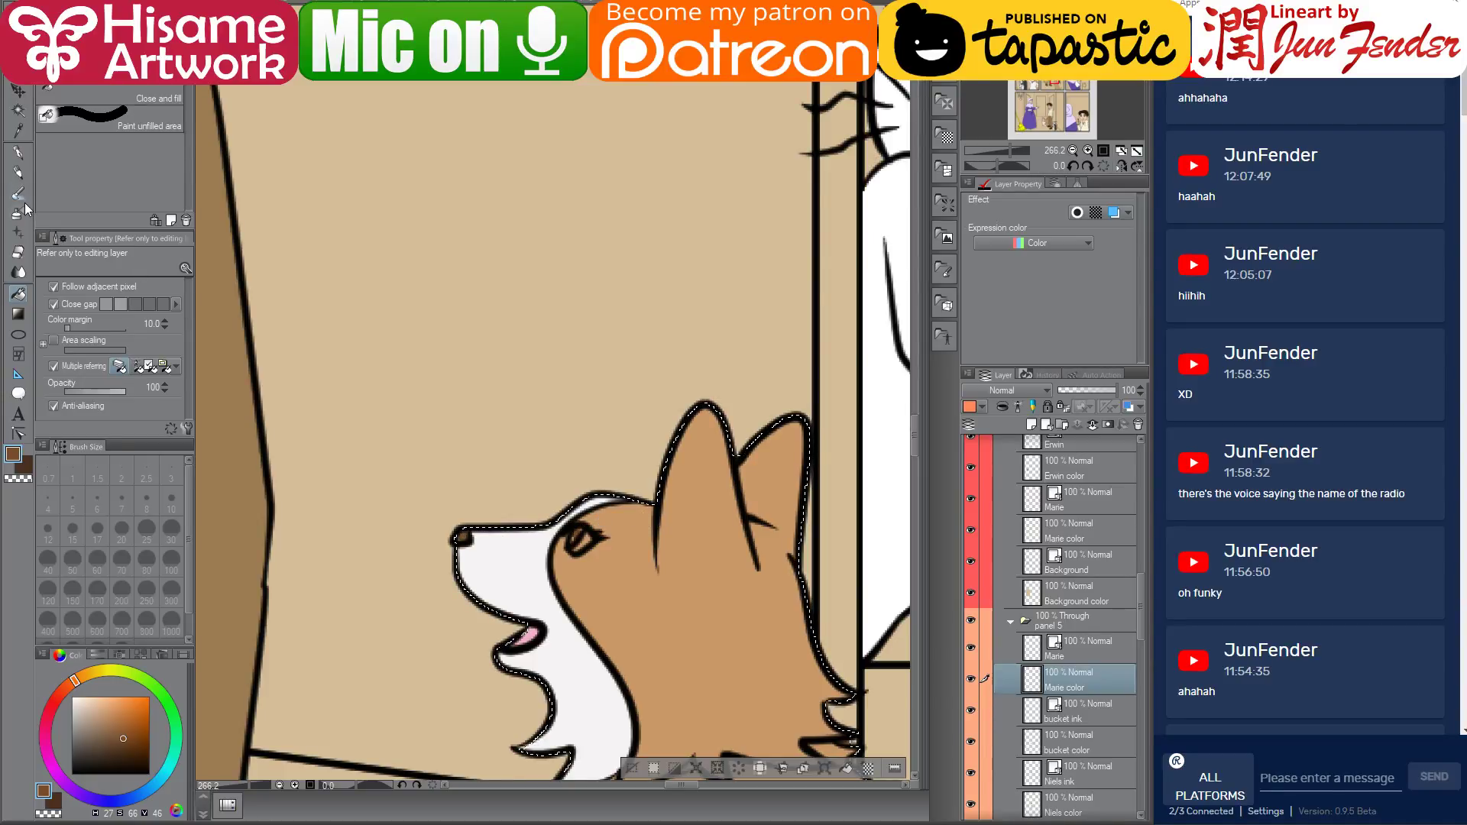
Sample white and paint the white of the corgi's eye in panel 5 with the G-pen
click(18, 152)
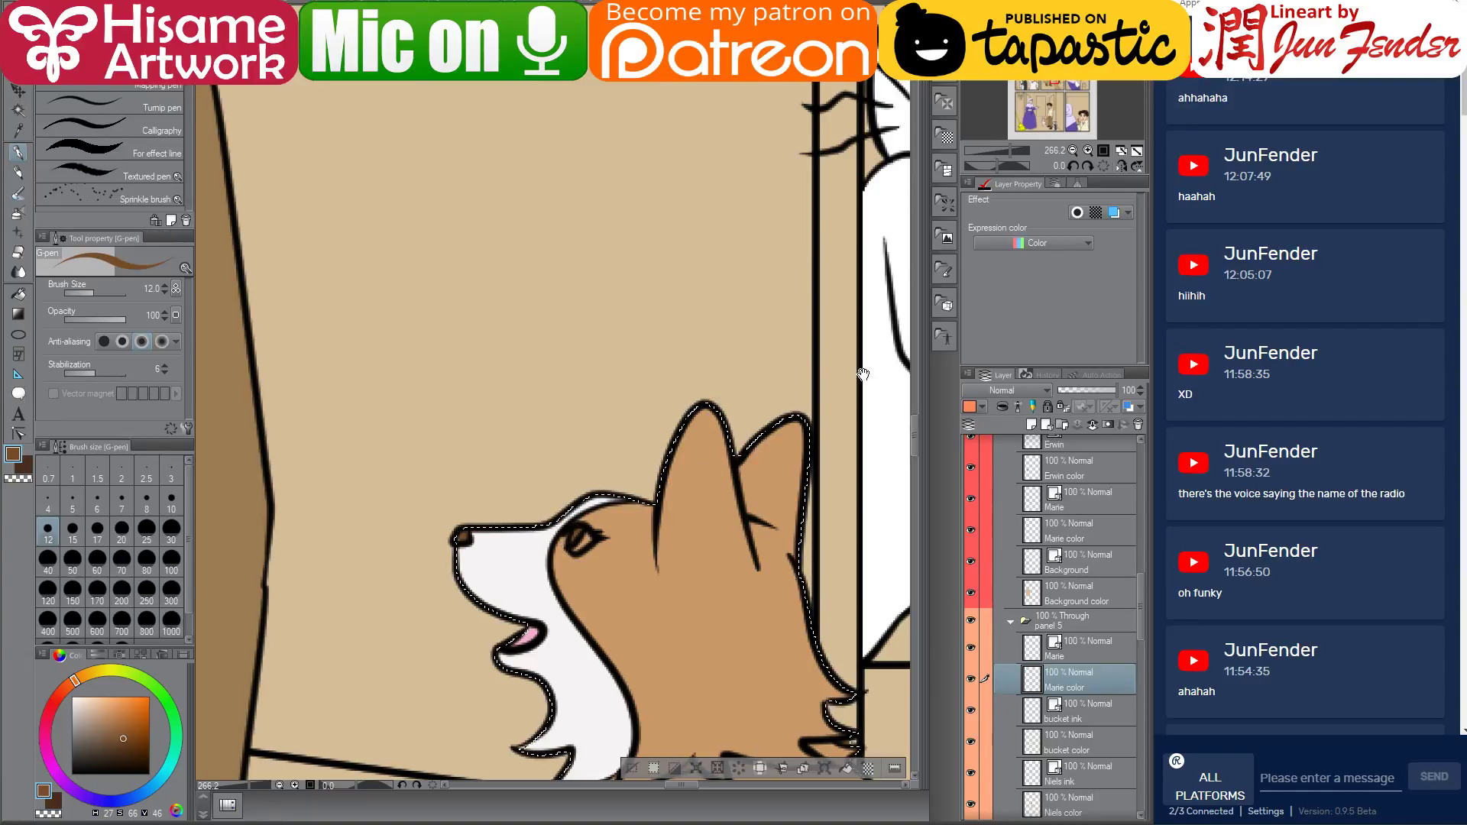
alt+click(899, 377)
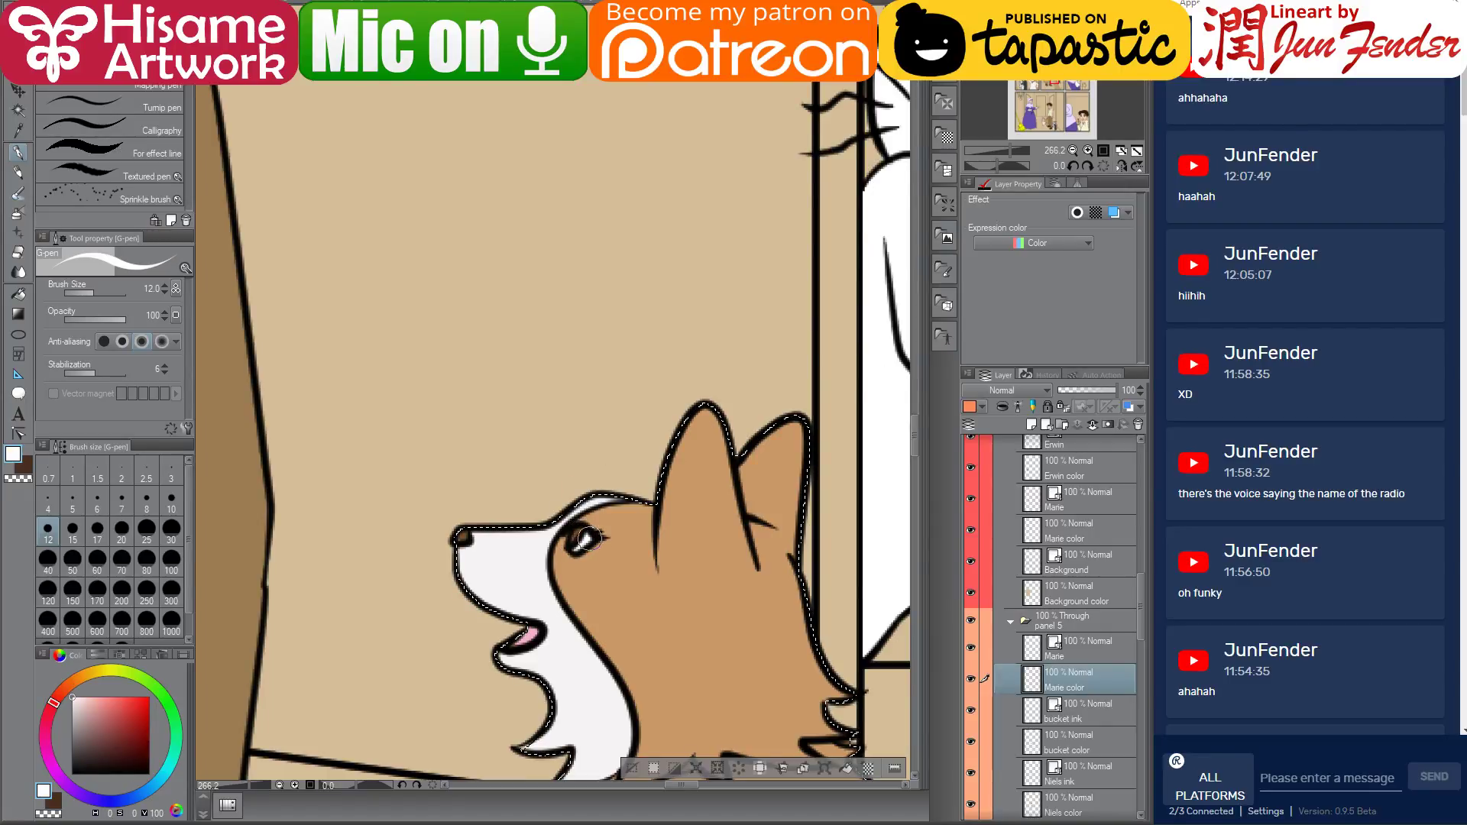
Sample purple from the corgi's collar in panel 4 and paint the visible collar pieces of the panel 5 corgi with it
scroll(587, 547, down, 5)
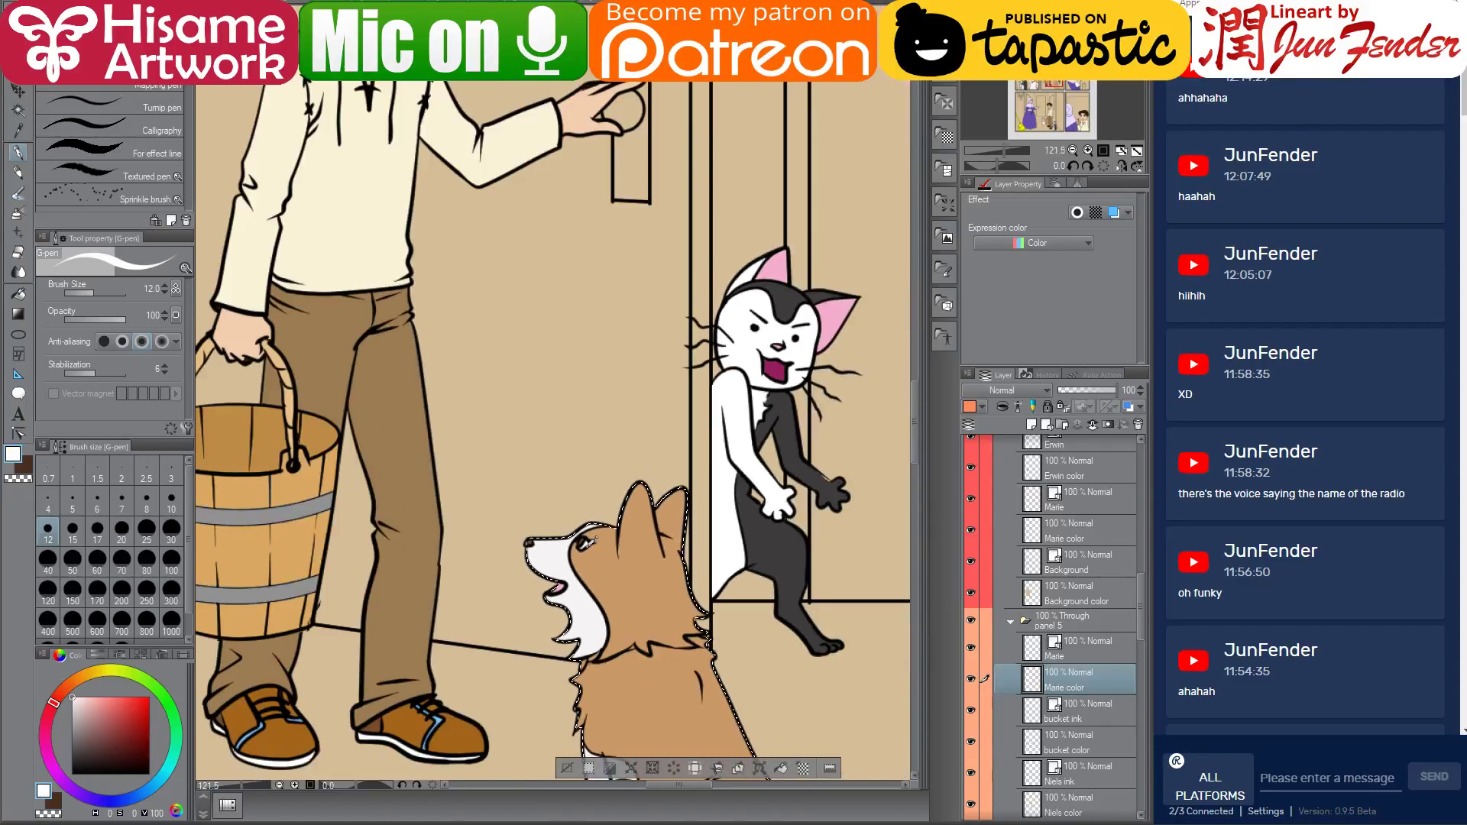
scroll(845, 537, down, 3)
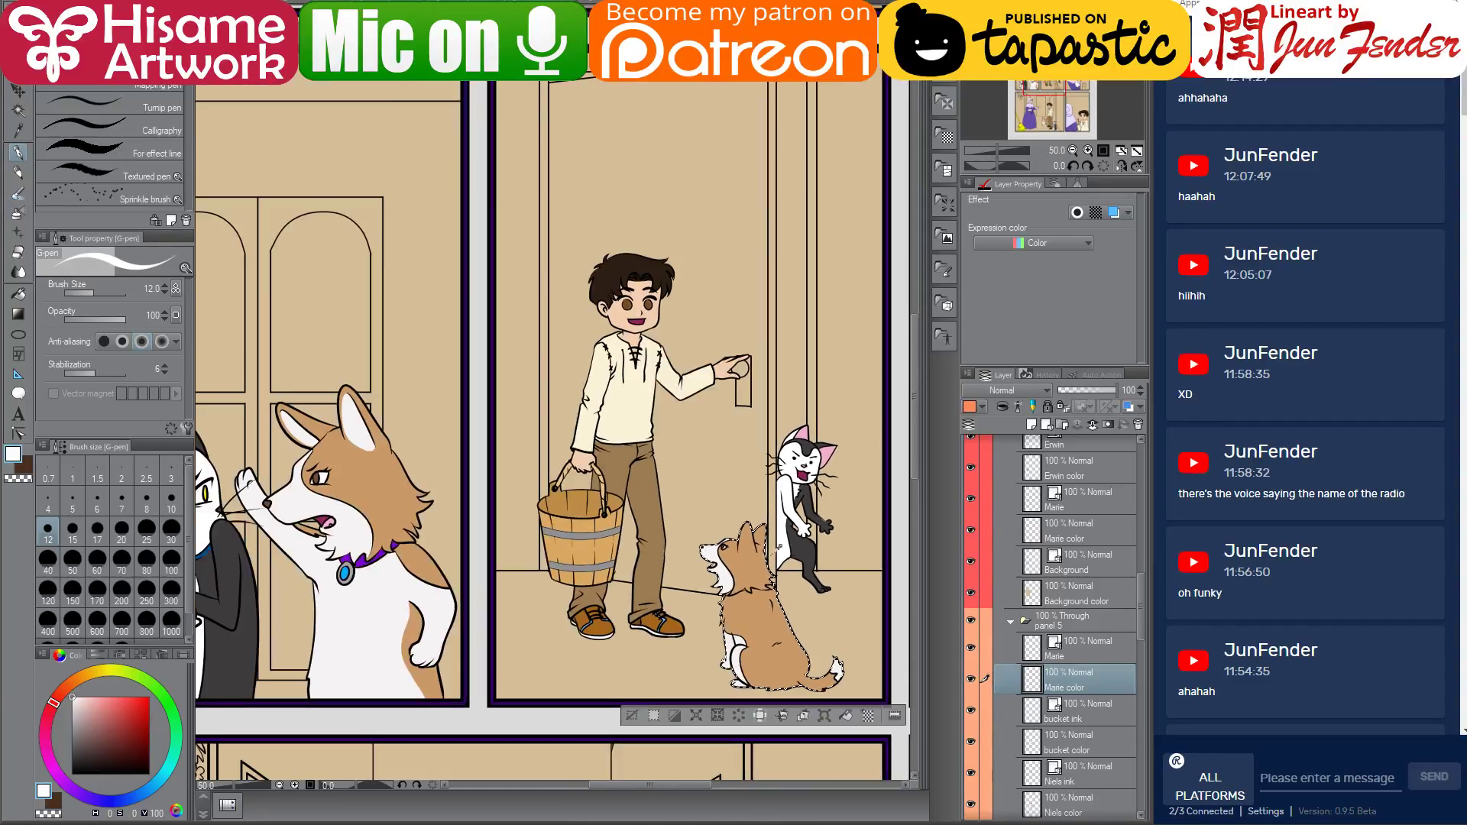
alt+click(391, 547)
scroll(757, 569, up, 3)
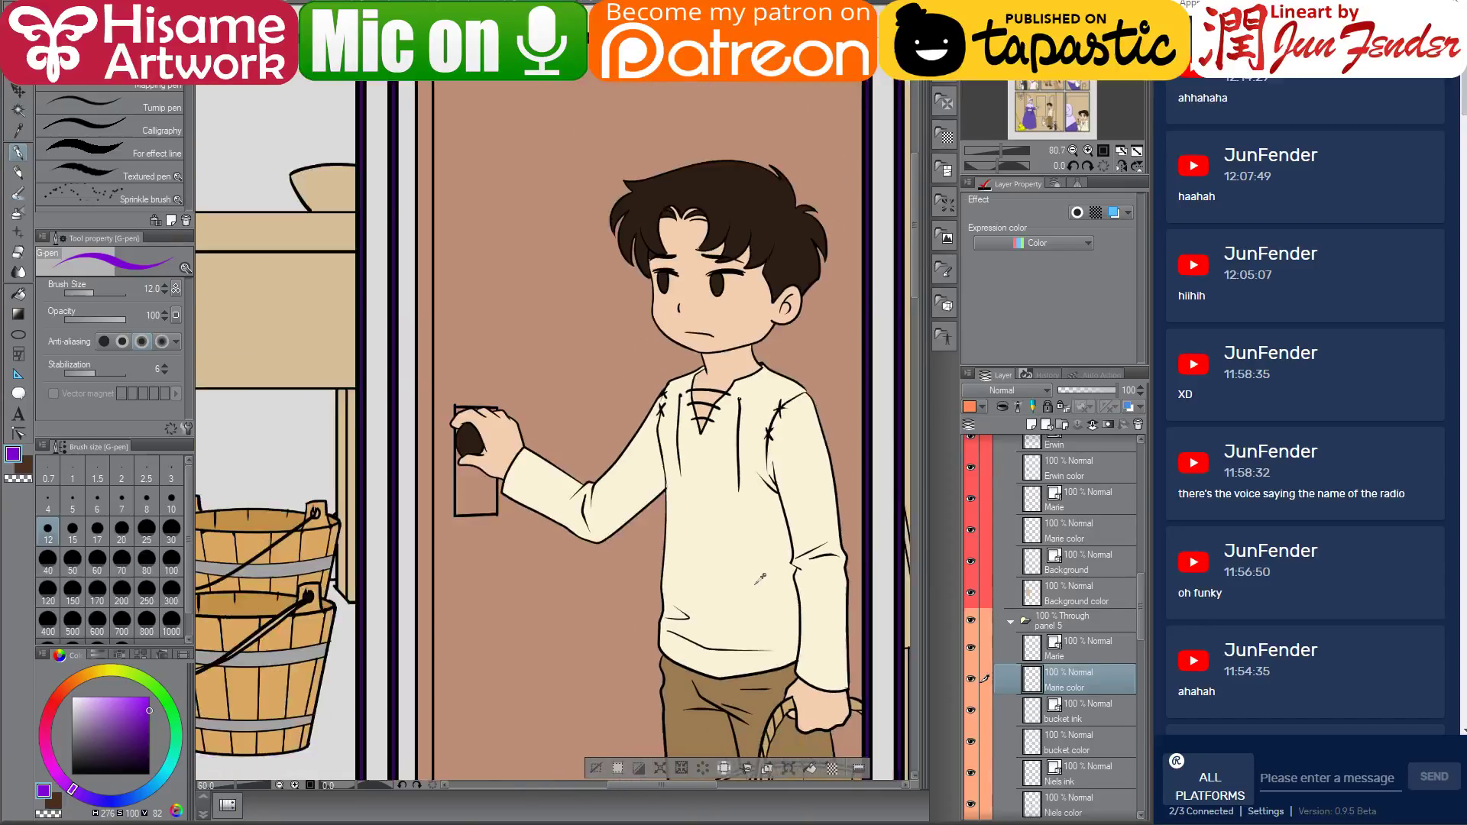
scroll(759, 578, down, 3)
drag(827, 557, 627, 210)
scroll(480, 659, up, 3)
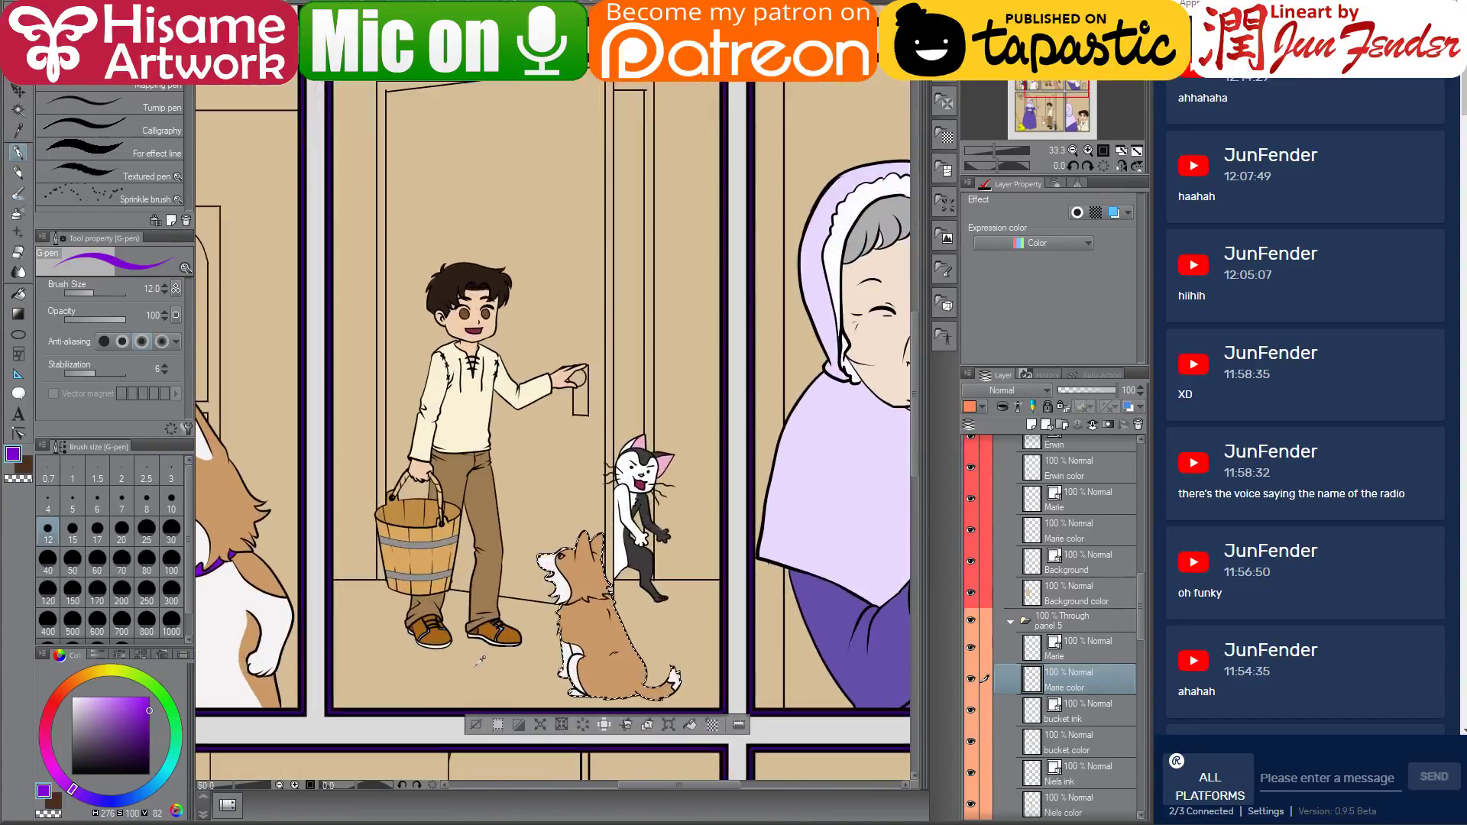
scroll(569, 585, up, 5)
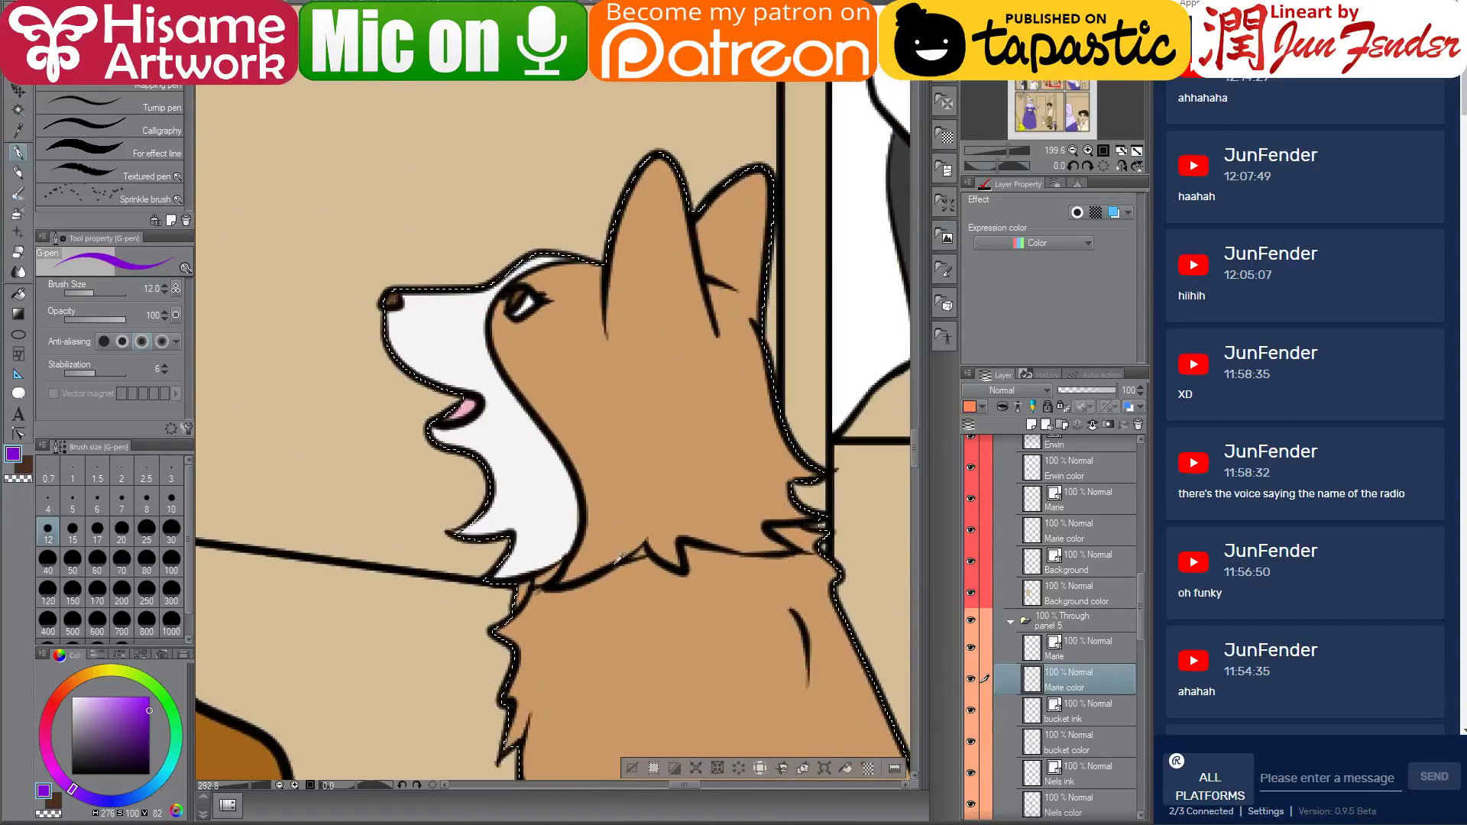
scroll(620, 558, up, 3)
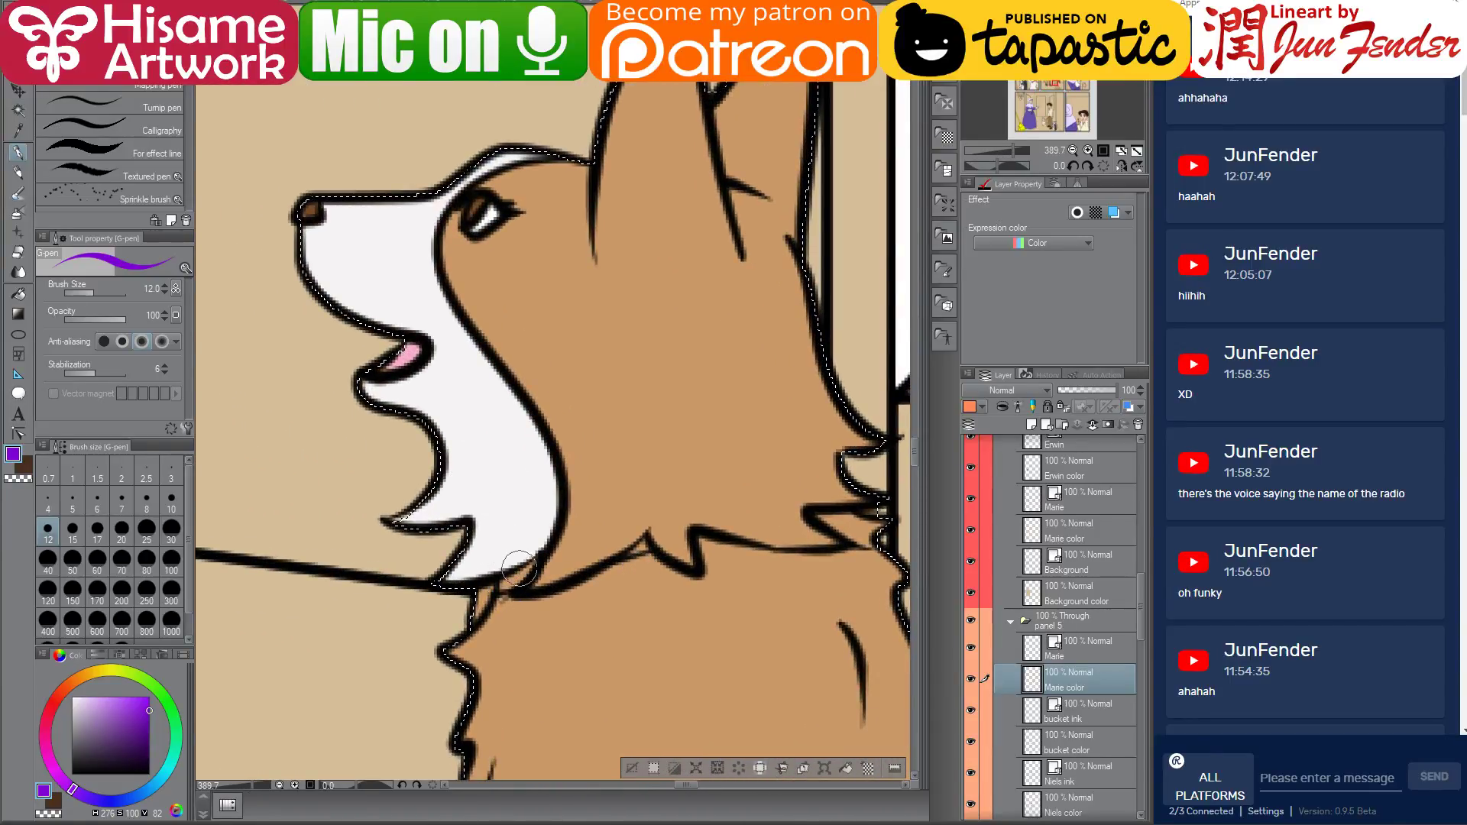
mouse_move(519, 568)
mouse_down()
mouse_move(531, 574)
mouse_move(520, 587)
mouse_move(527, 577)
mouse_up()
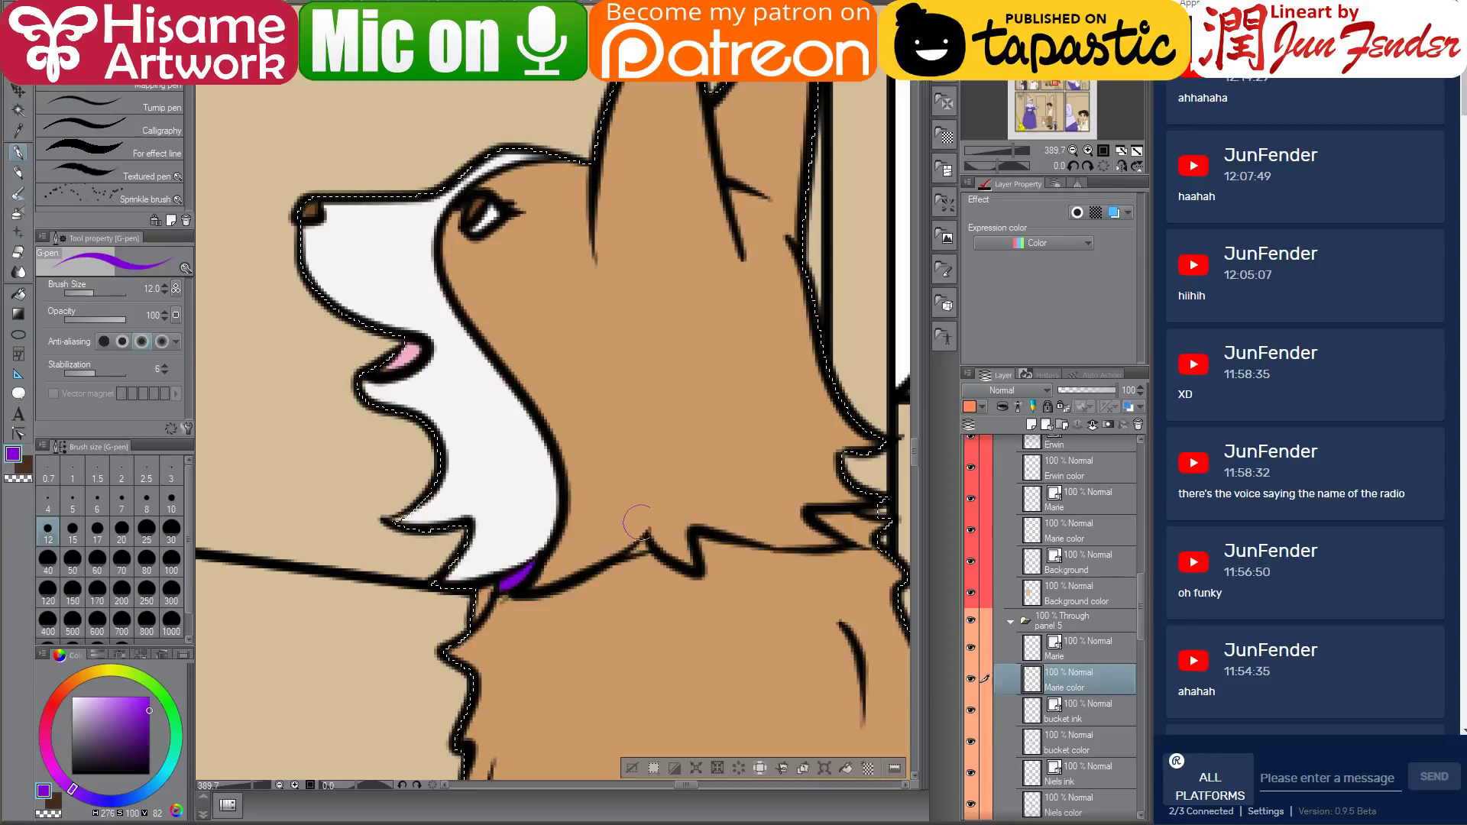
drag(638, 523, 646, 546)
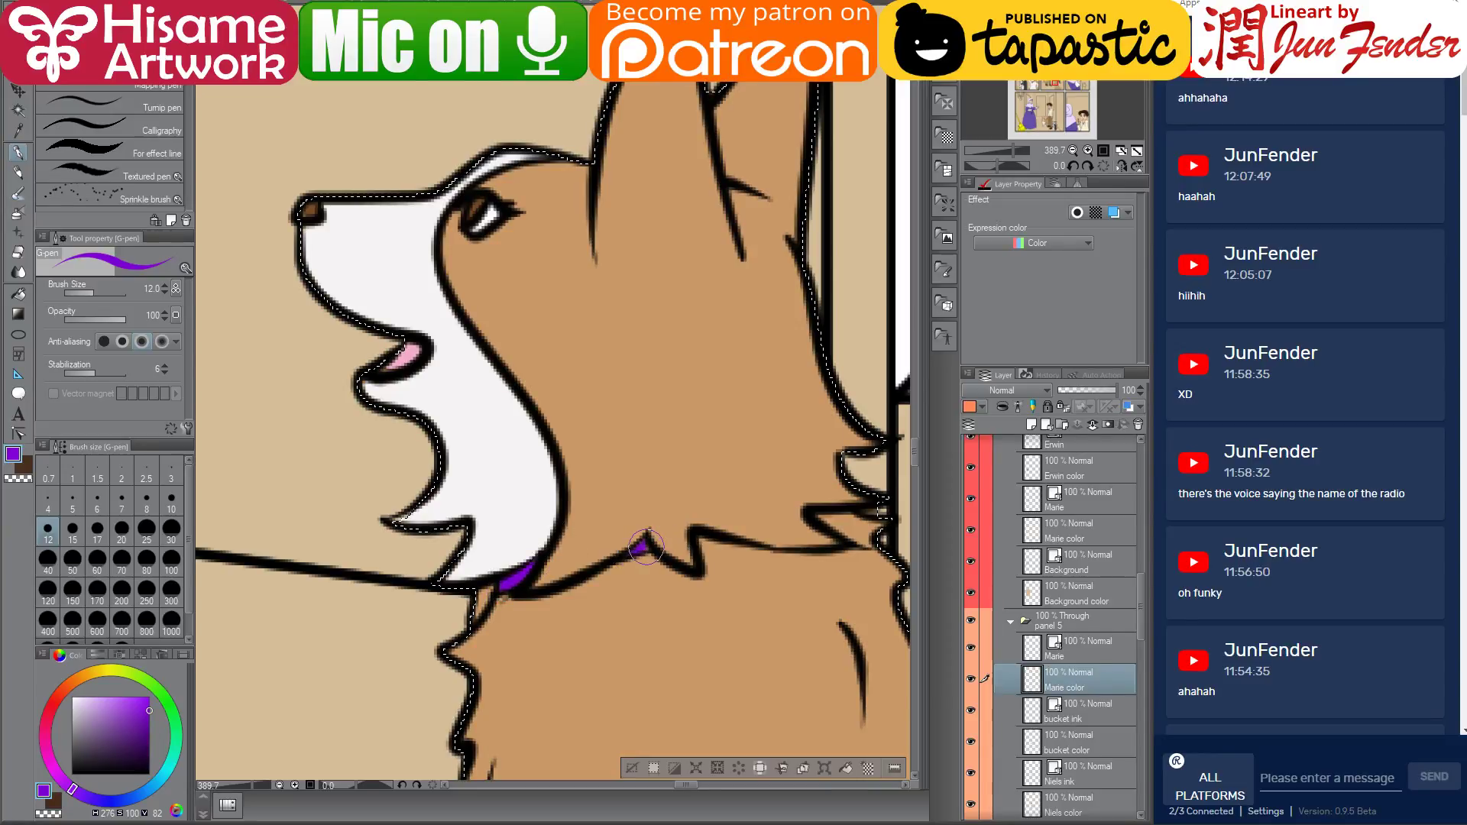
Choose a grey, paint the small area just below the panel 5 corgi's collar at the throat, and clear the selection
click(71, 727)
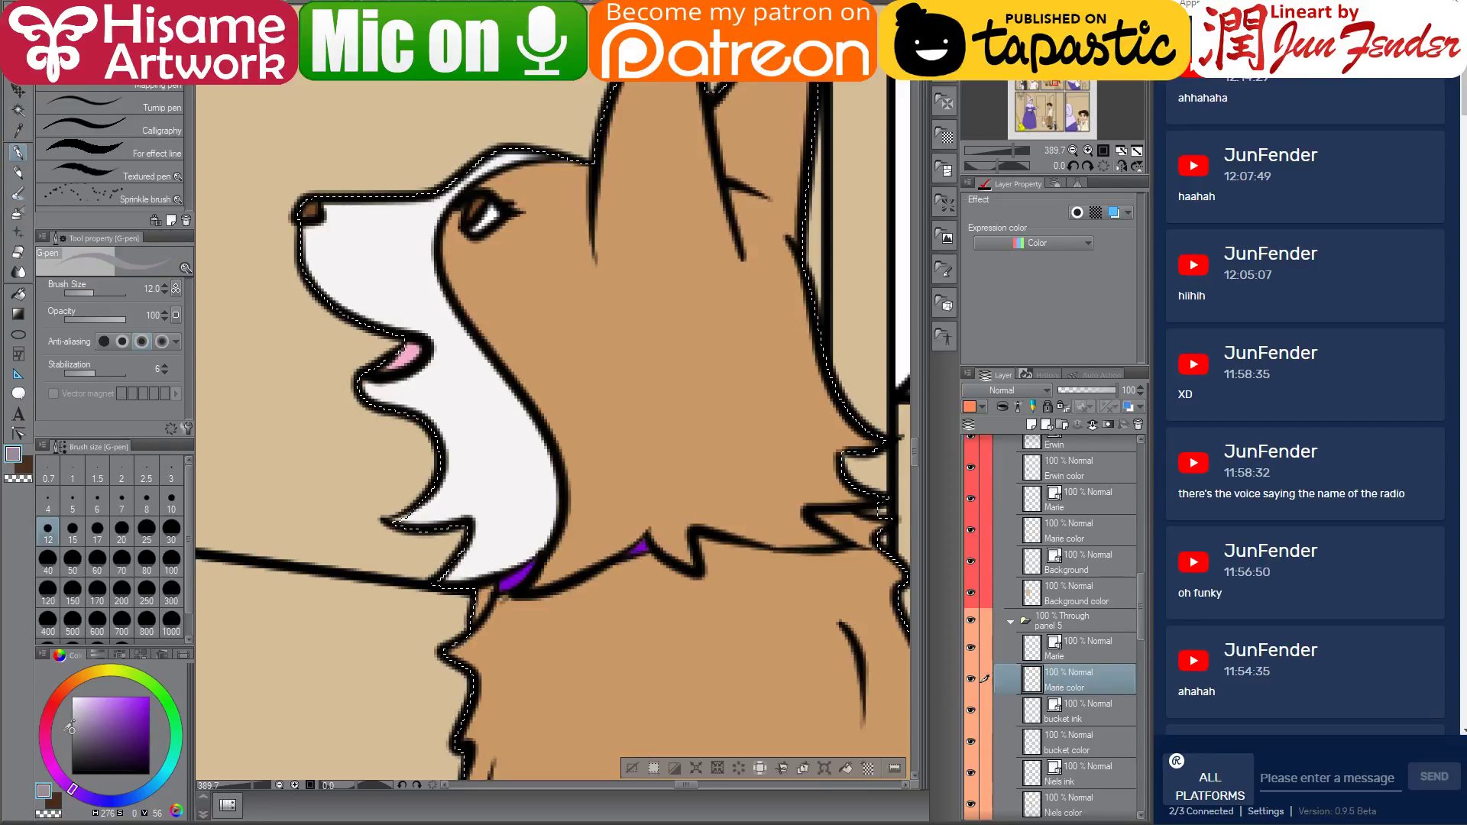
click(72, 728)
mouse_move(486, 592)
mouse_down()
mouse_move(468, 611)
mouse_move(488, 594)
mouse_move(484, 607)
mouse_up()
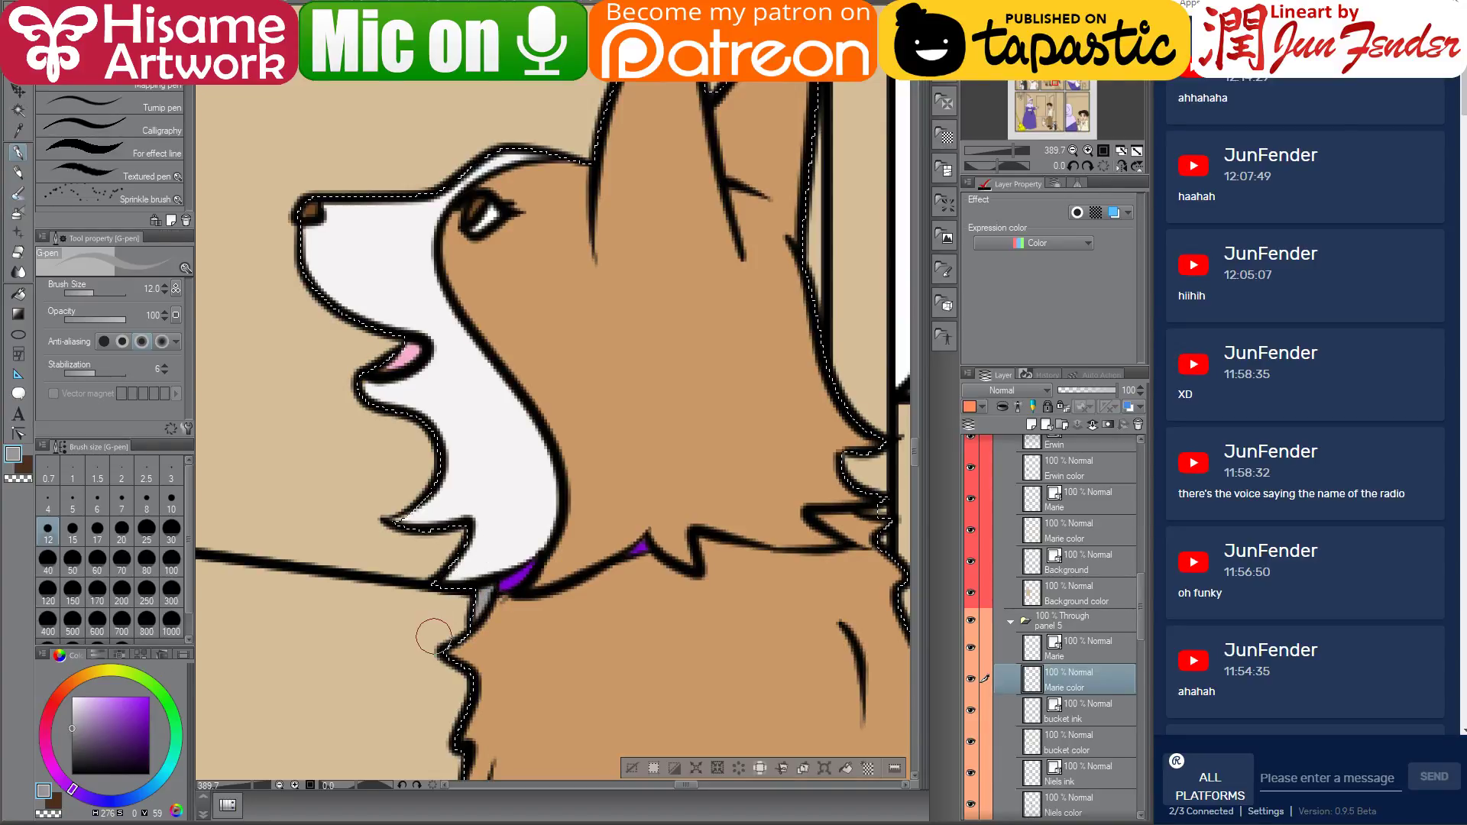
scroll(533, 642, down, 4)
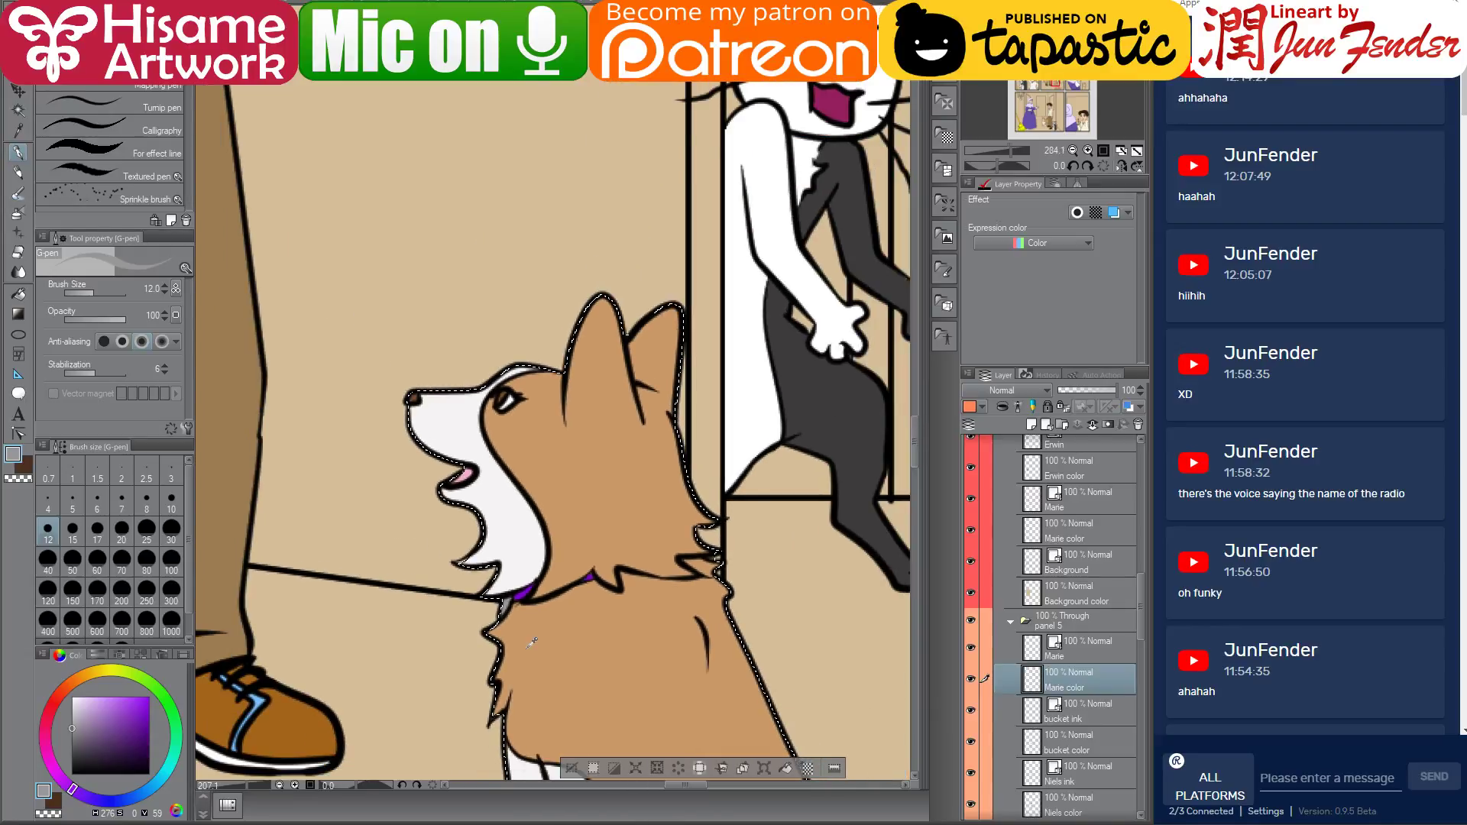
scroll(533, 642, down, 3)
drag(637, 485, 732, 546)
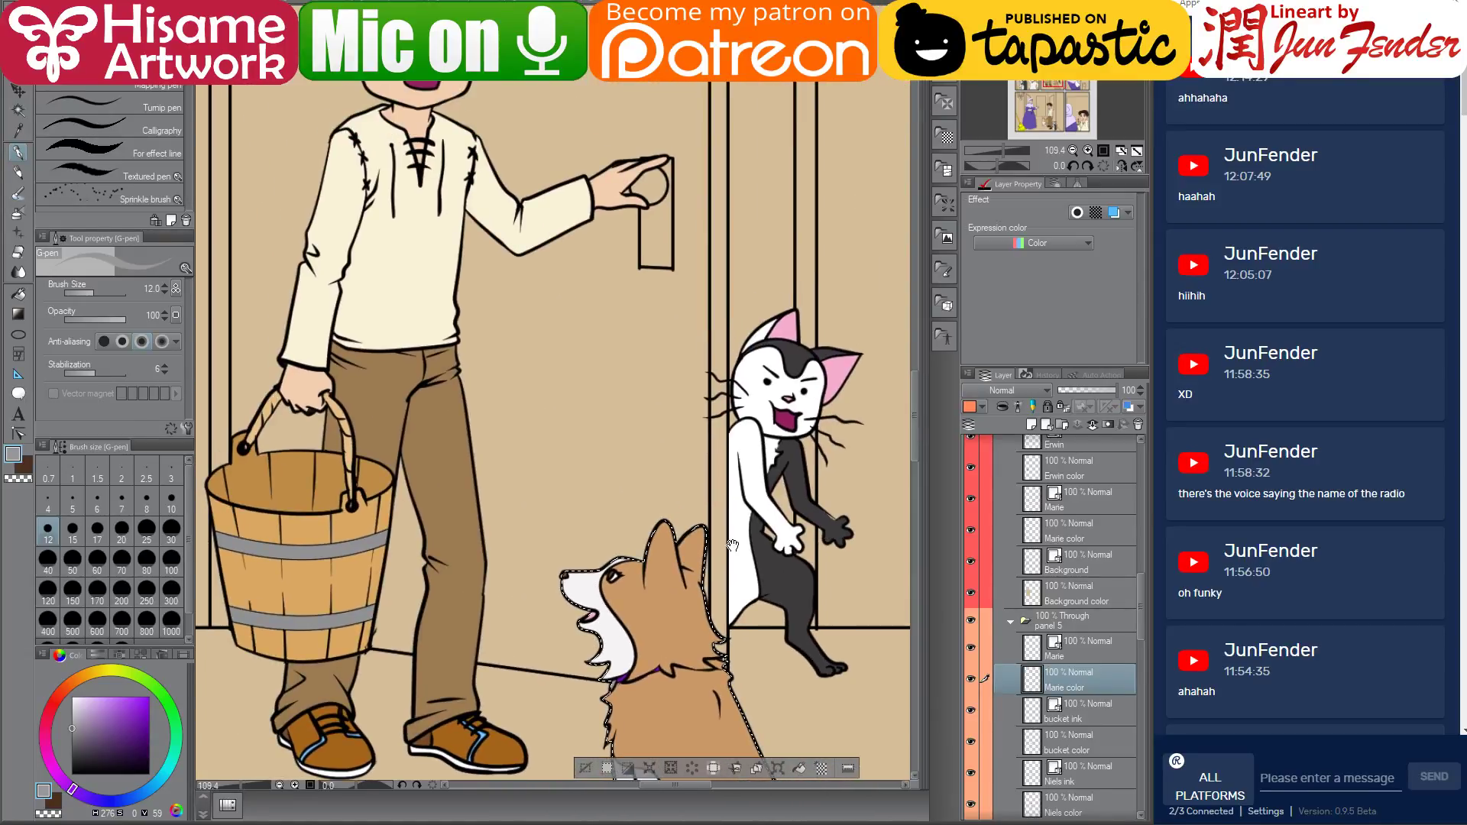
scroll(745, 531, down, 2)
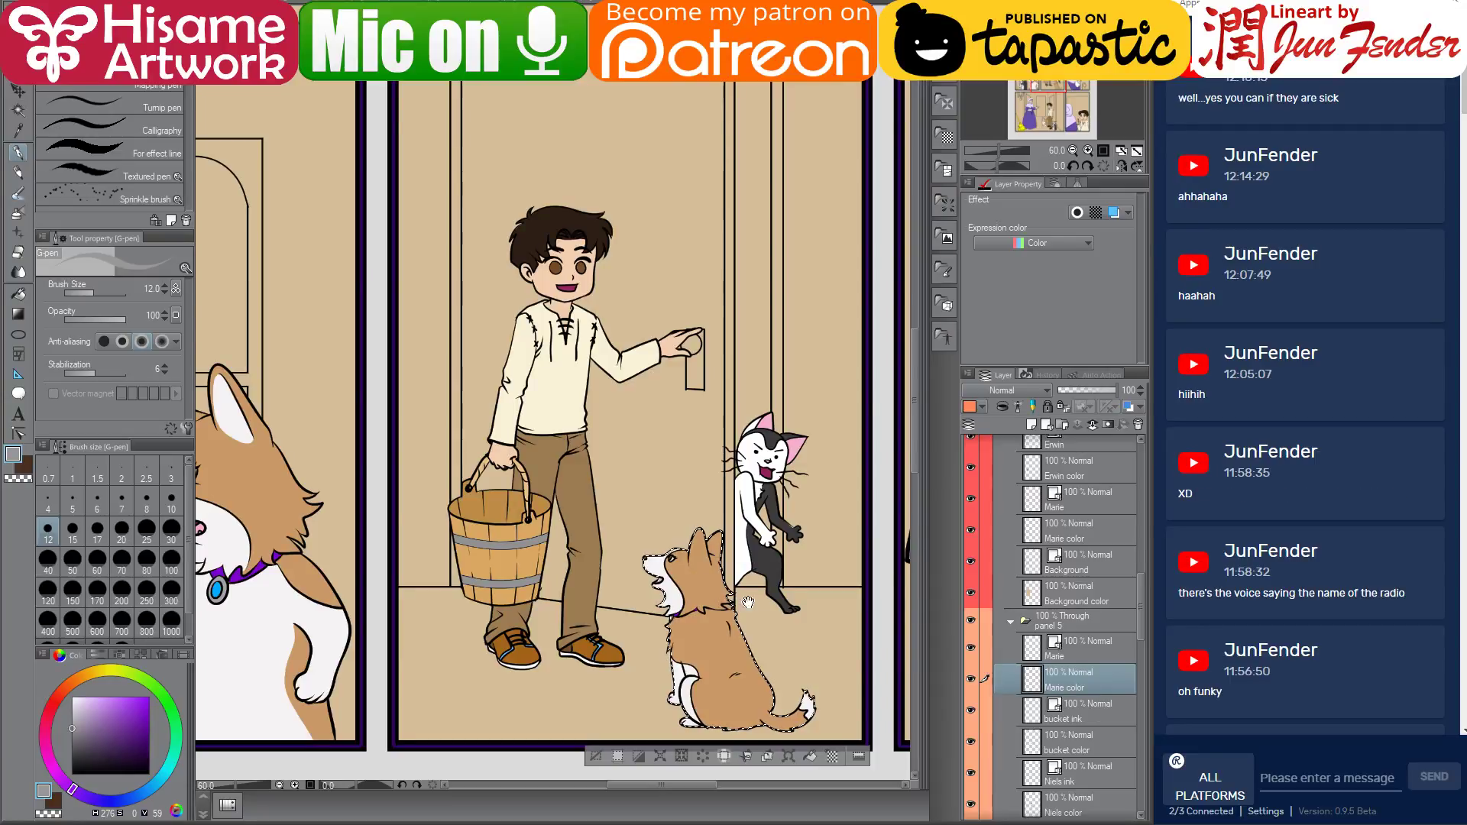
drag(762, 597, 571, 588)
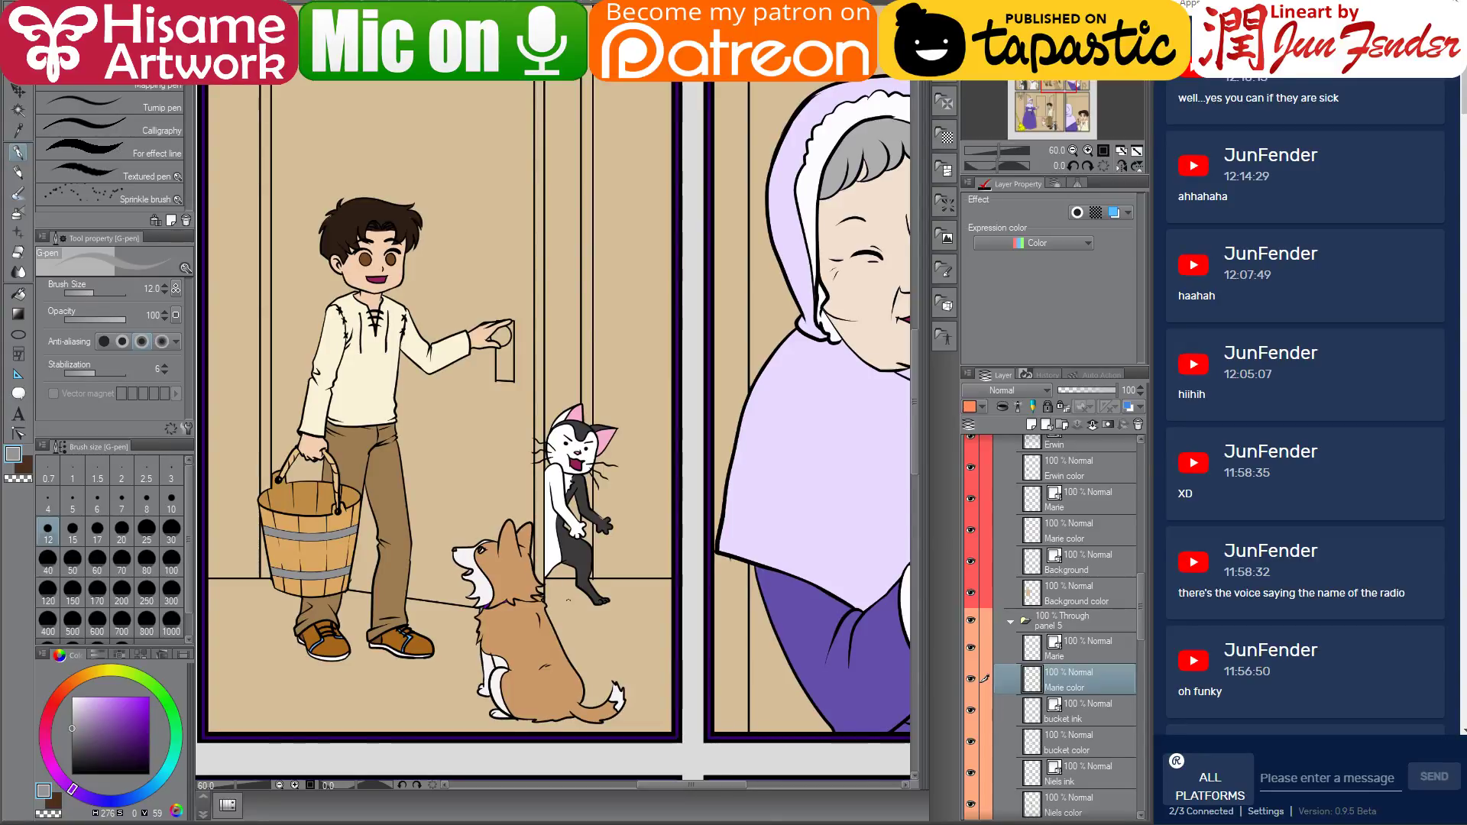
key(ctrl+d)
Make the Niels color layer of panel 7 active and load it as a selection
scroll(628, 655, down, 3)
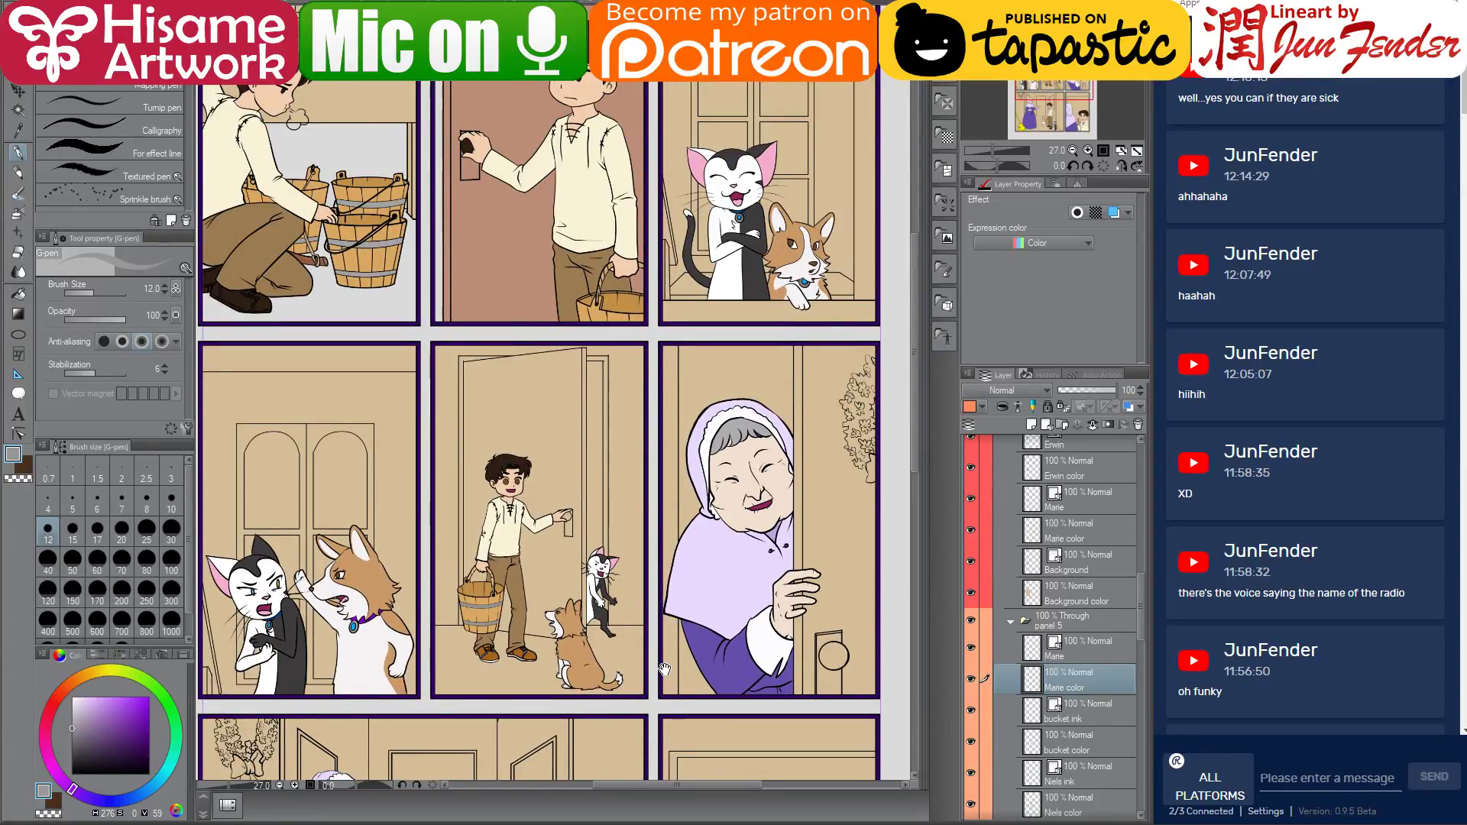
drag(663, 672, 680, 501)
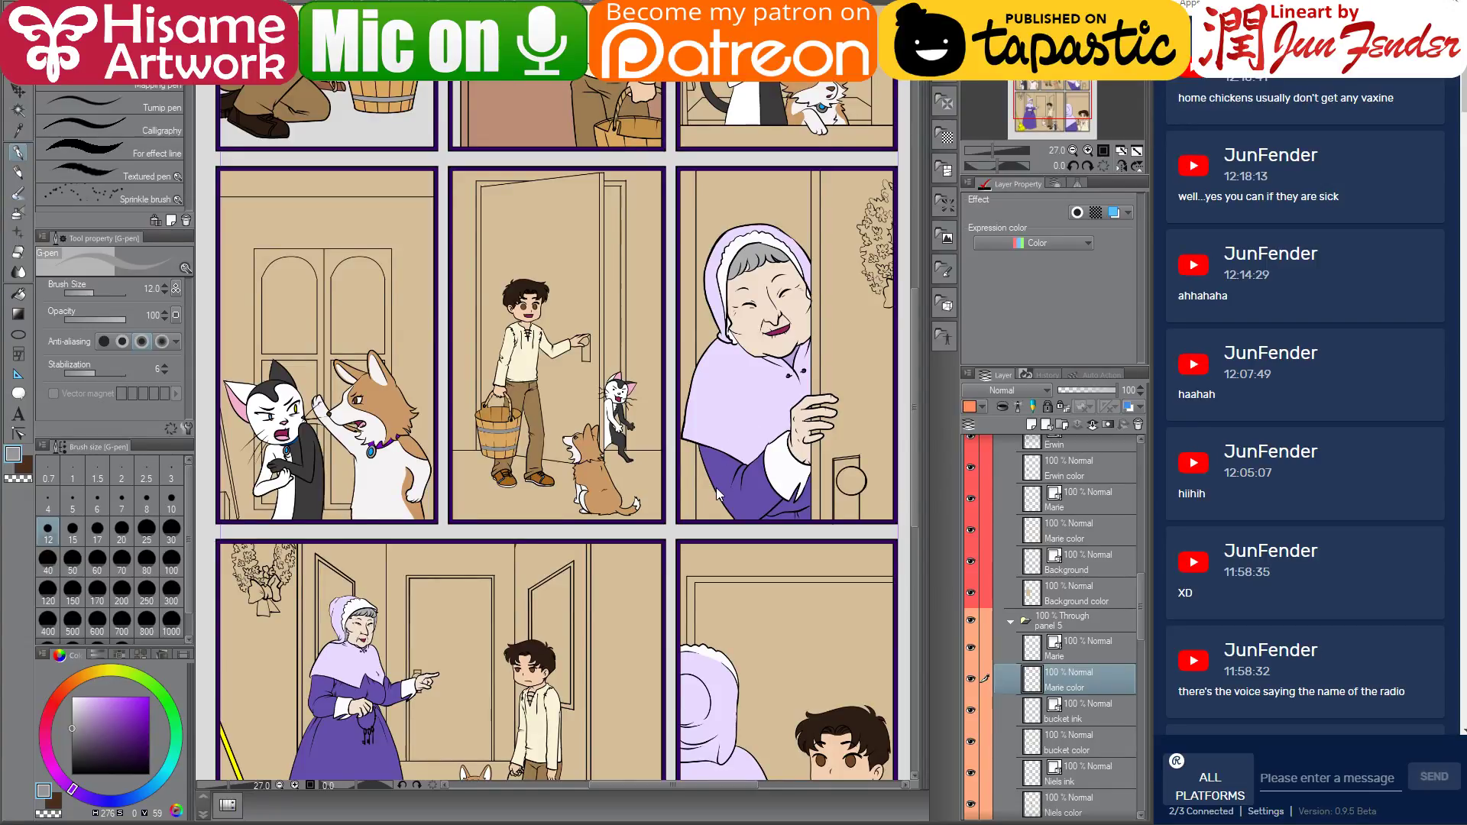
scroll(765, 432, down, 2)
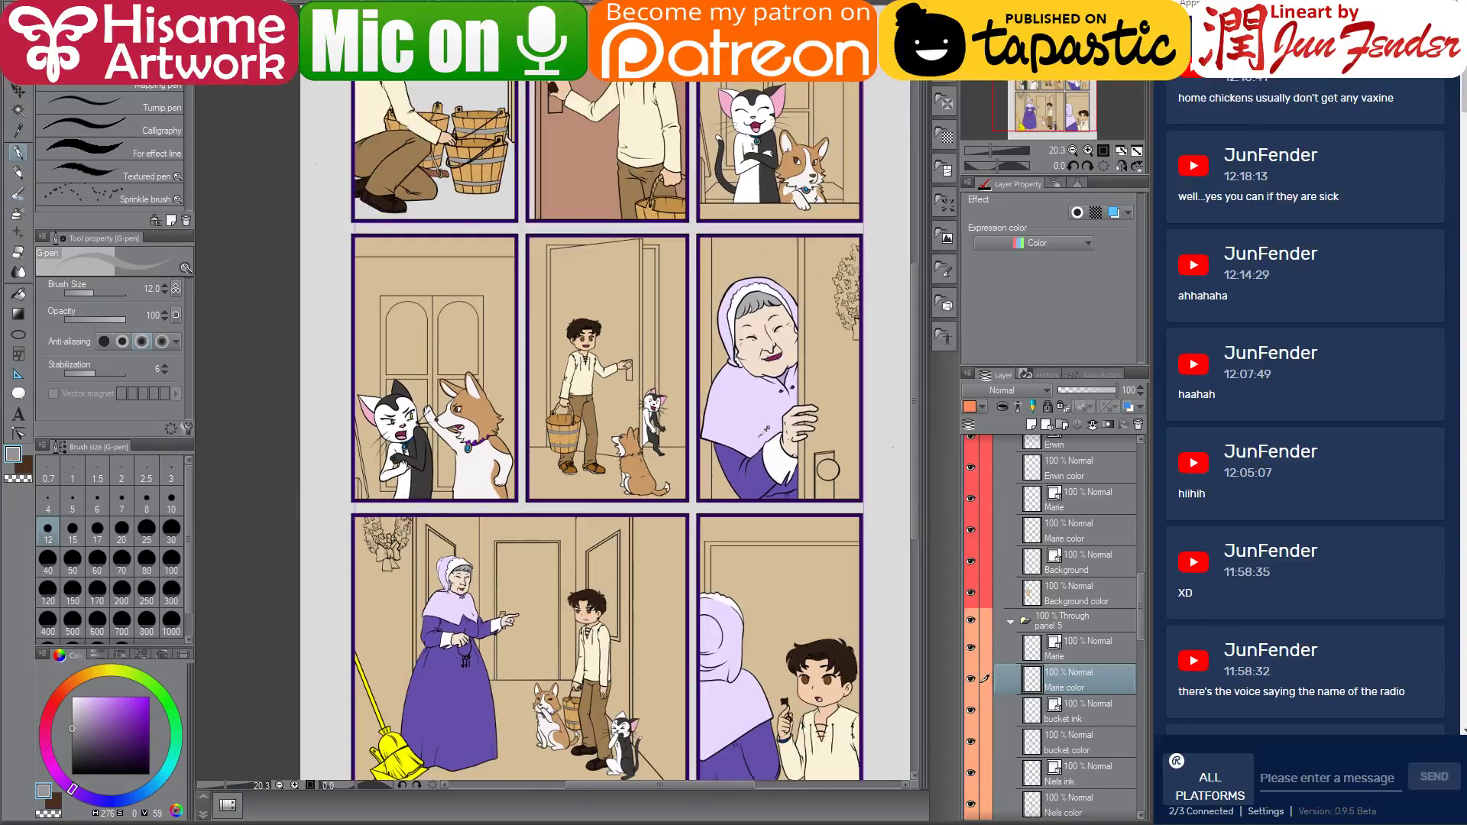
scroll(726, 440, up, 1)
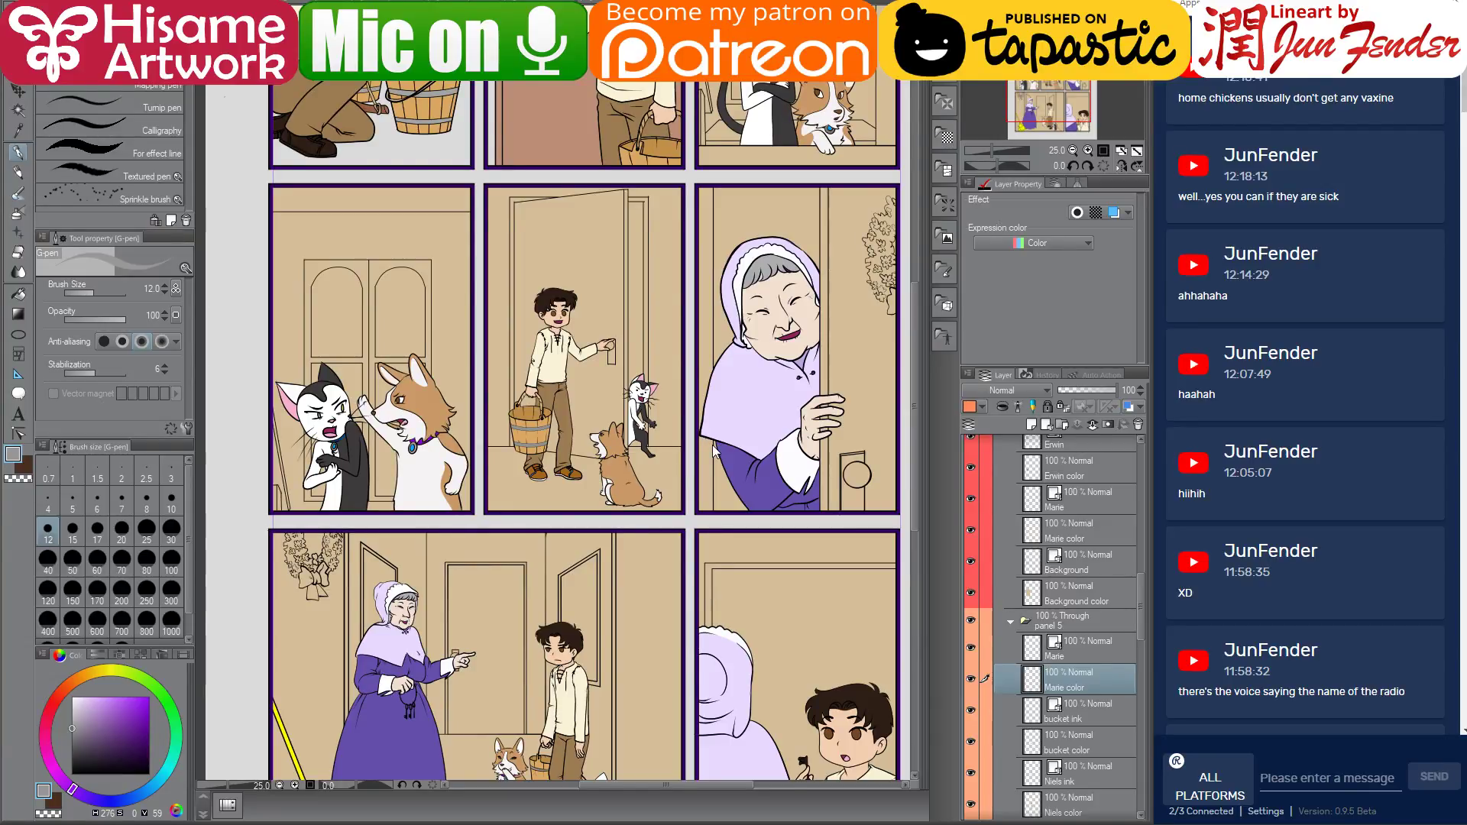
drag(805, 440, 800, 321)
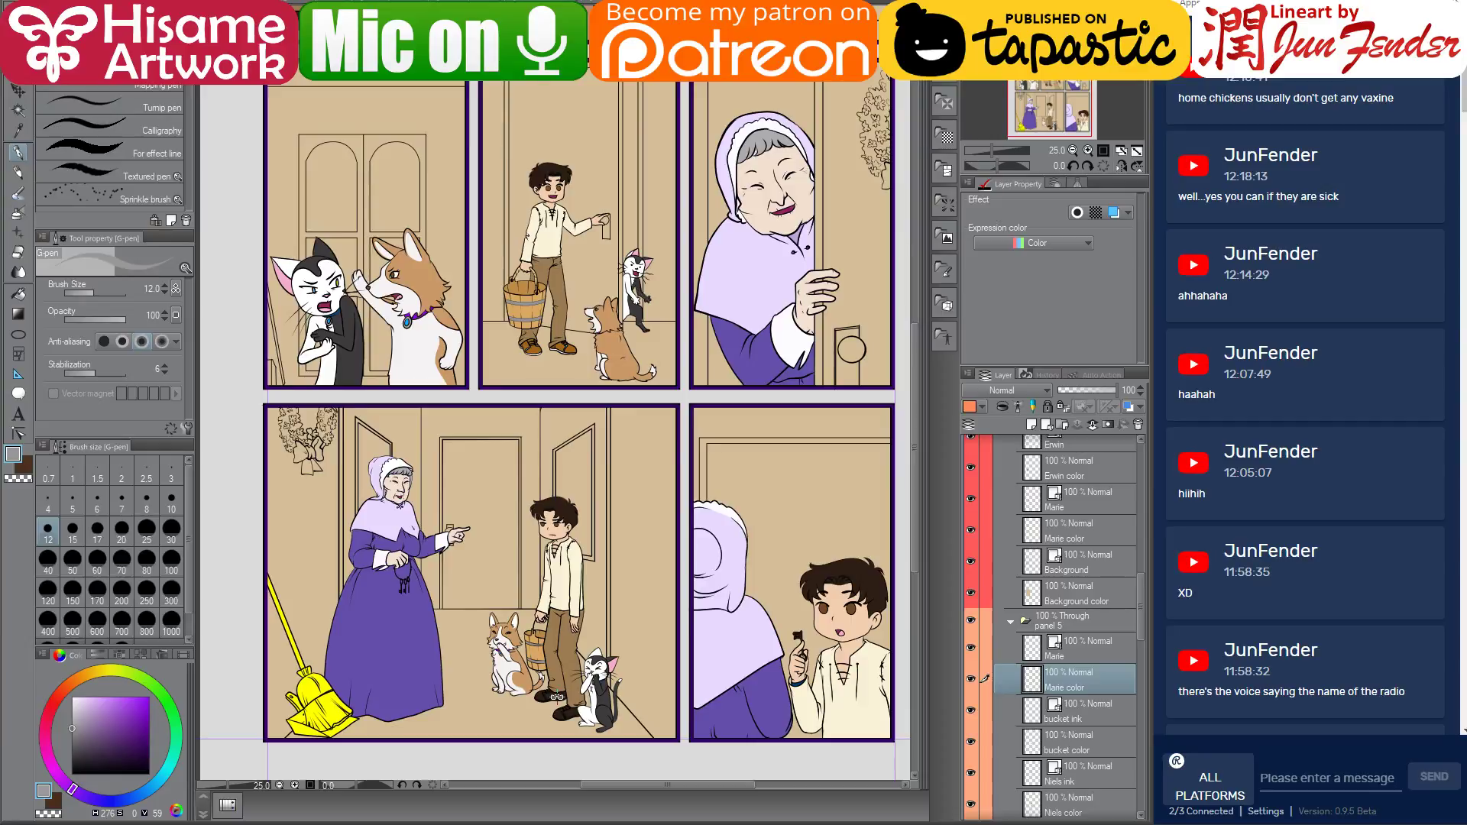
key(o)
click(556, 596)
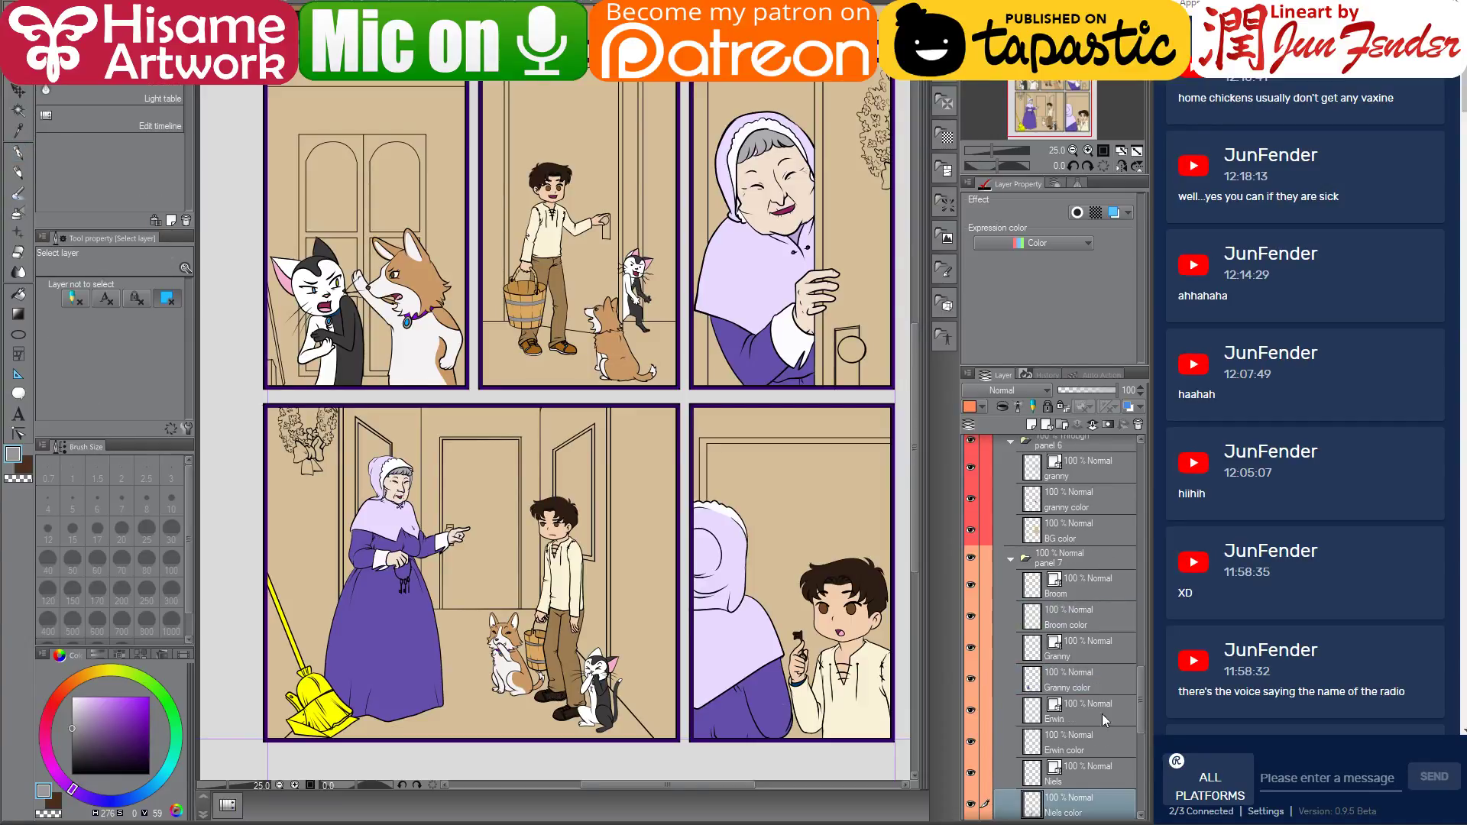
ctrl+click(1033, 798)
Fill the boy's shoes in panel 7 with orange-brown and the visible heel section with a darker brown
drag(746, 604, 757, 418)
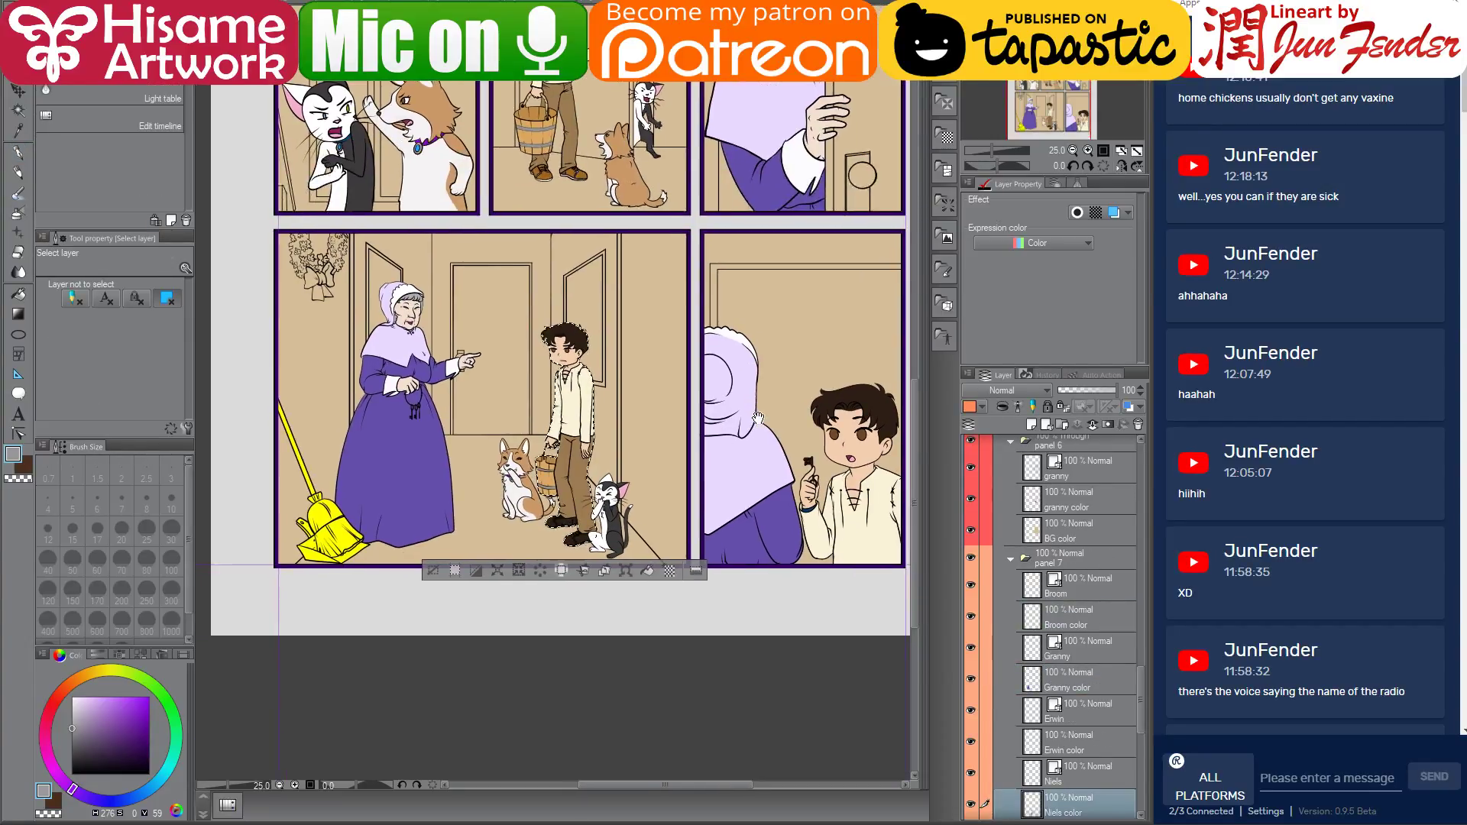
scroll(625, 383, up, 4)
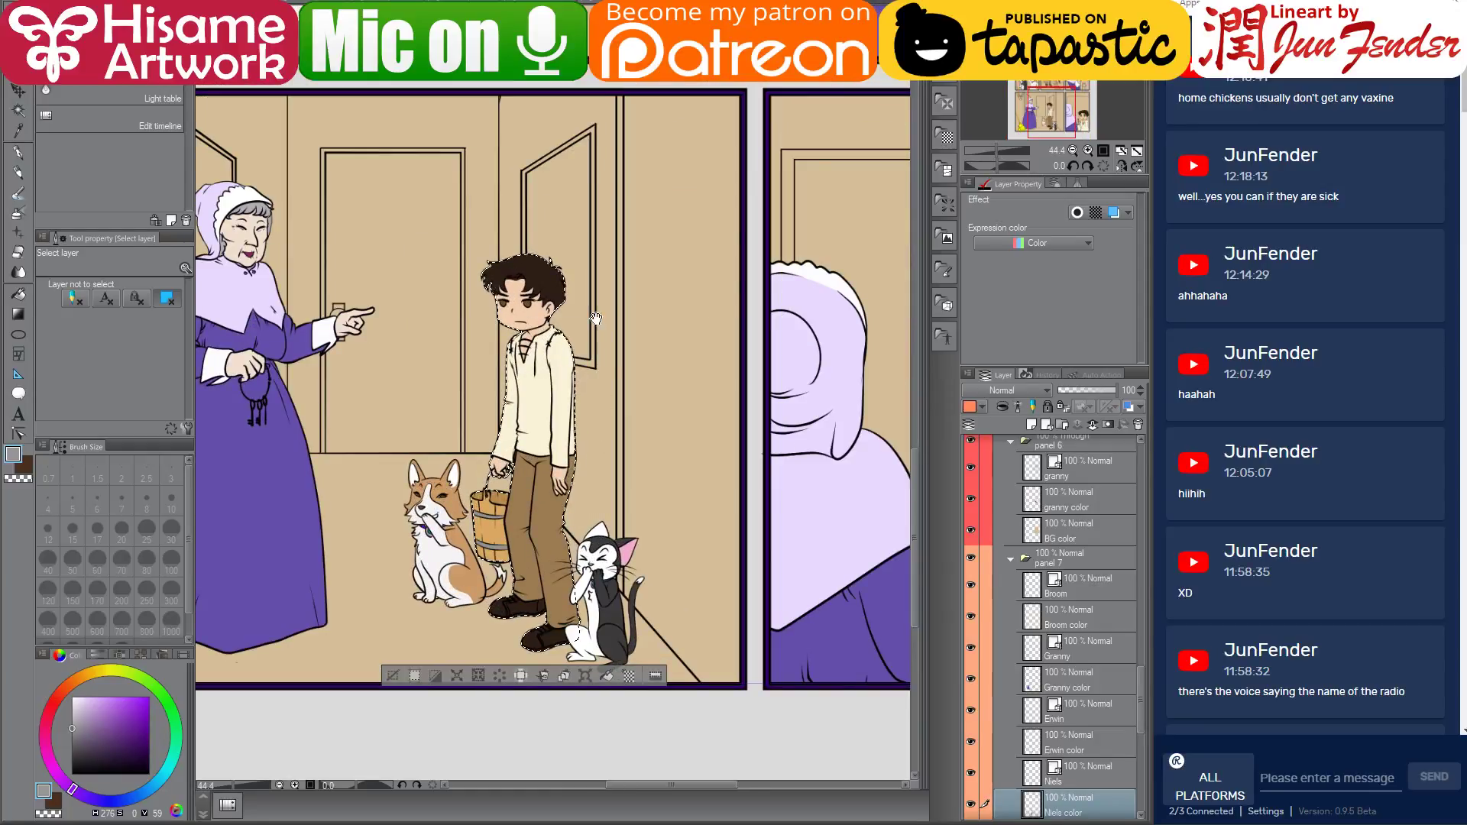
drag(586, 307, 647, 397)
click(20, 293)
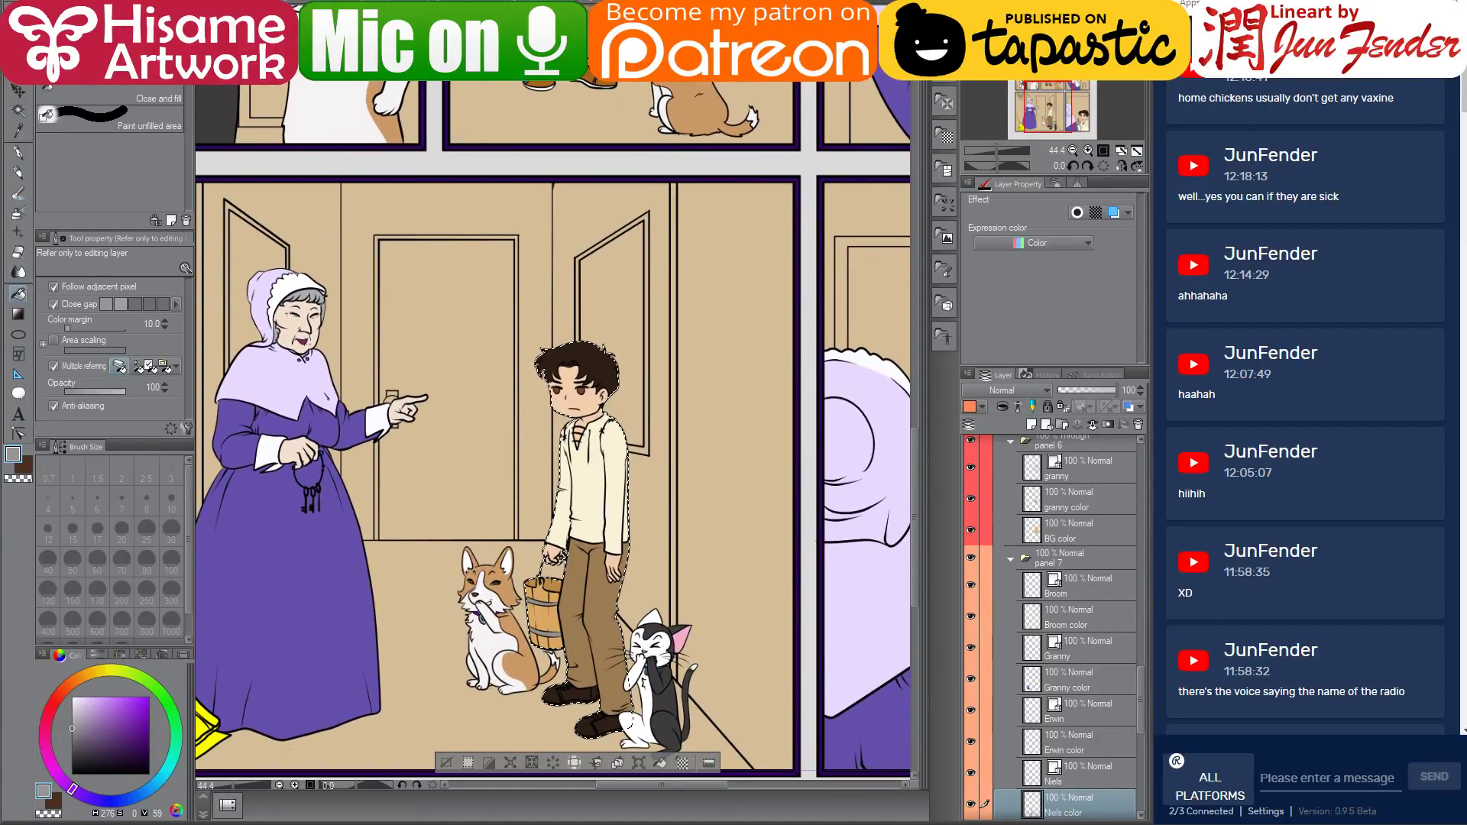
alt+click(544, 603)
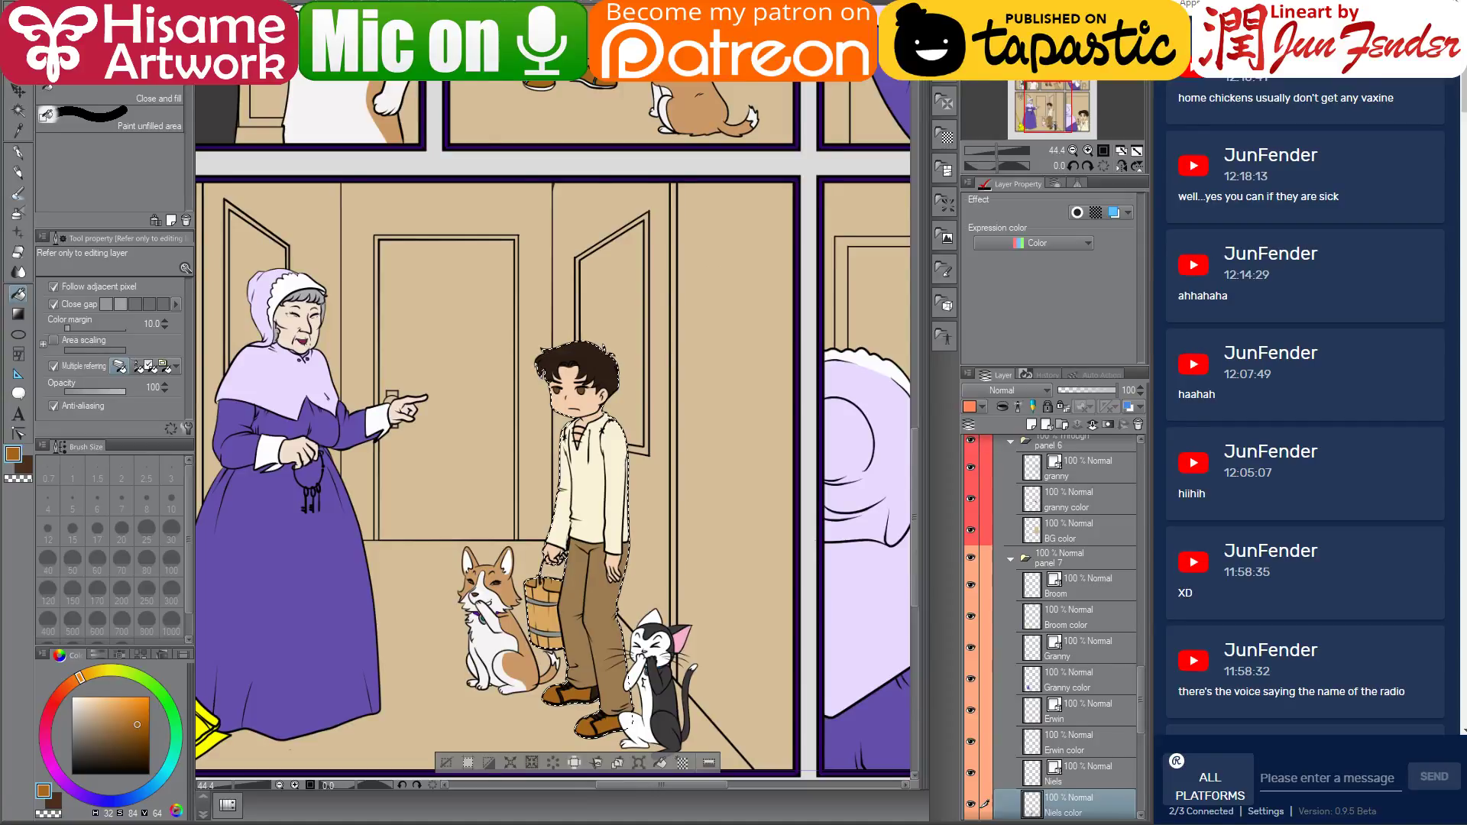
alt+click(678, 537)
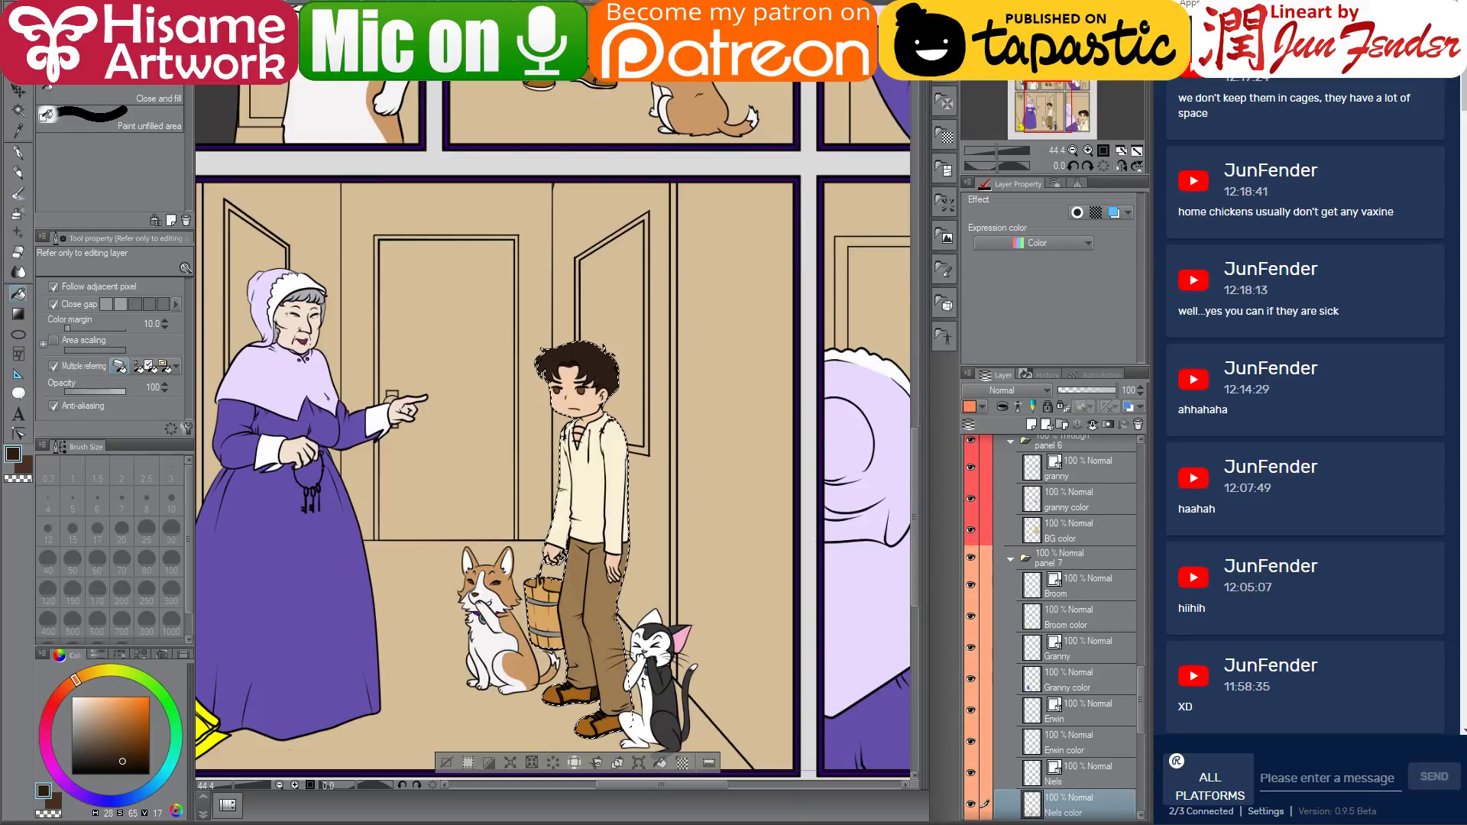
alt+click(601, 564)
Sample light blue from the shoe trim in panel 5, set its hue to 212 and fill the trim line on the boy's front shoe in panel 7
scroll(566, 382, up, 6)
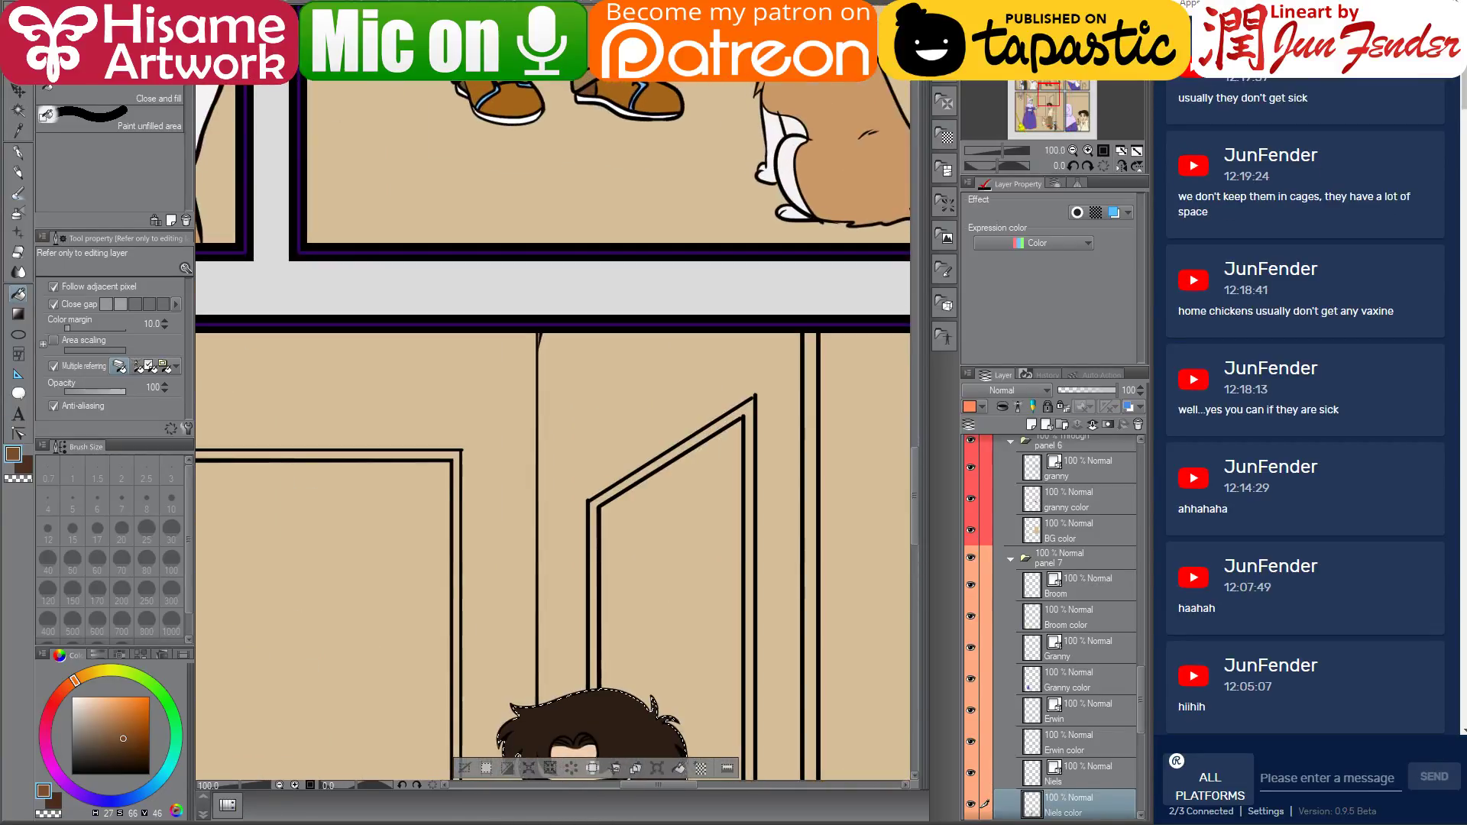
scroll(667, 86, up, 2)
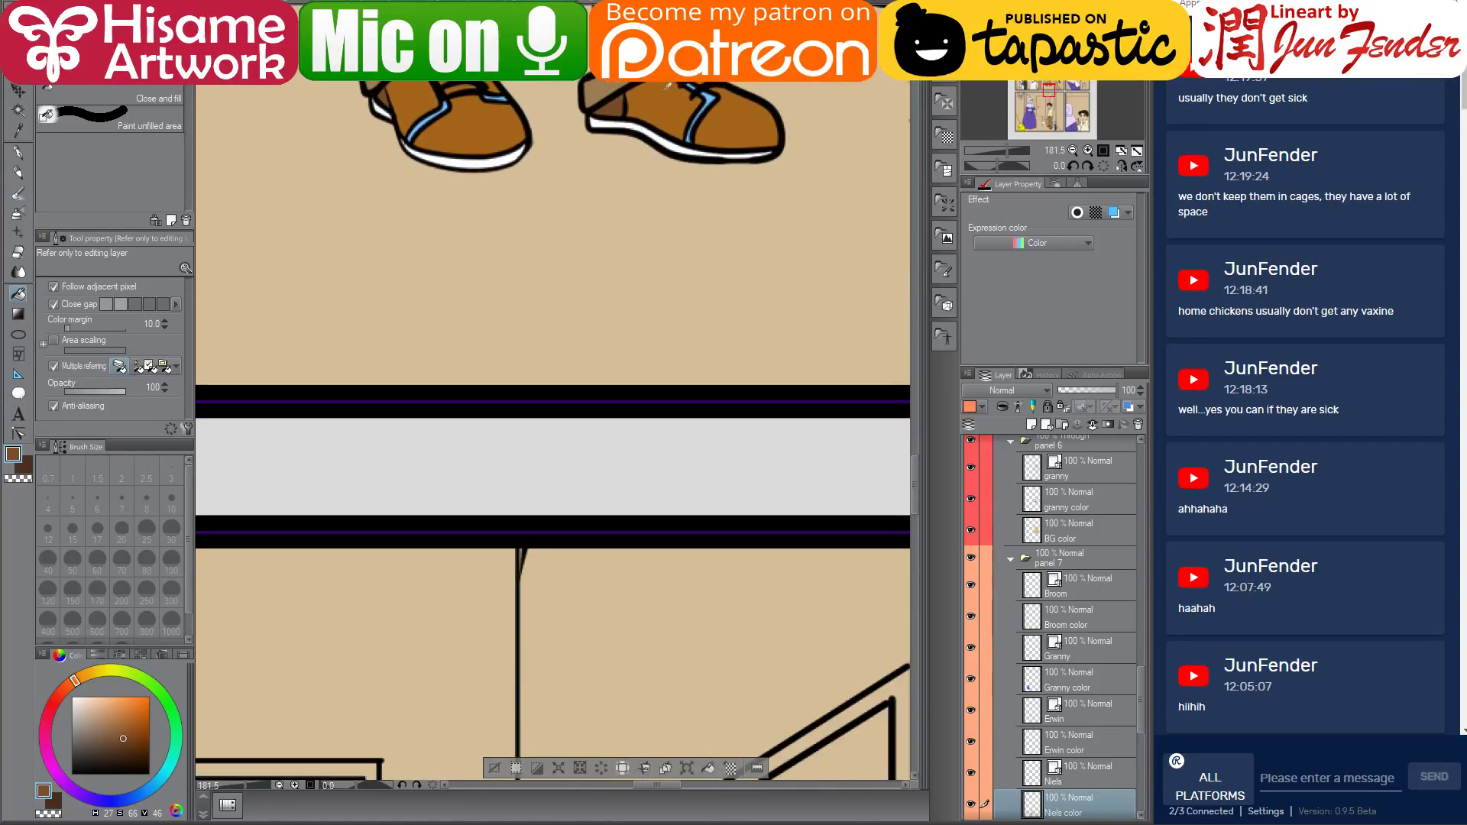
alt+click(716, 91)
scroll(716, 91, down, 6)
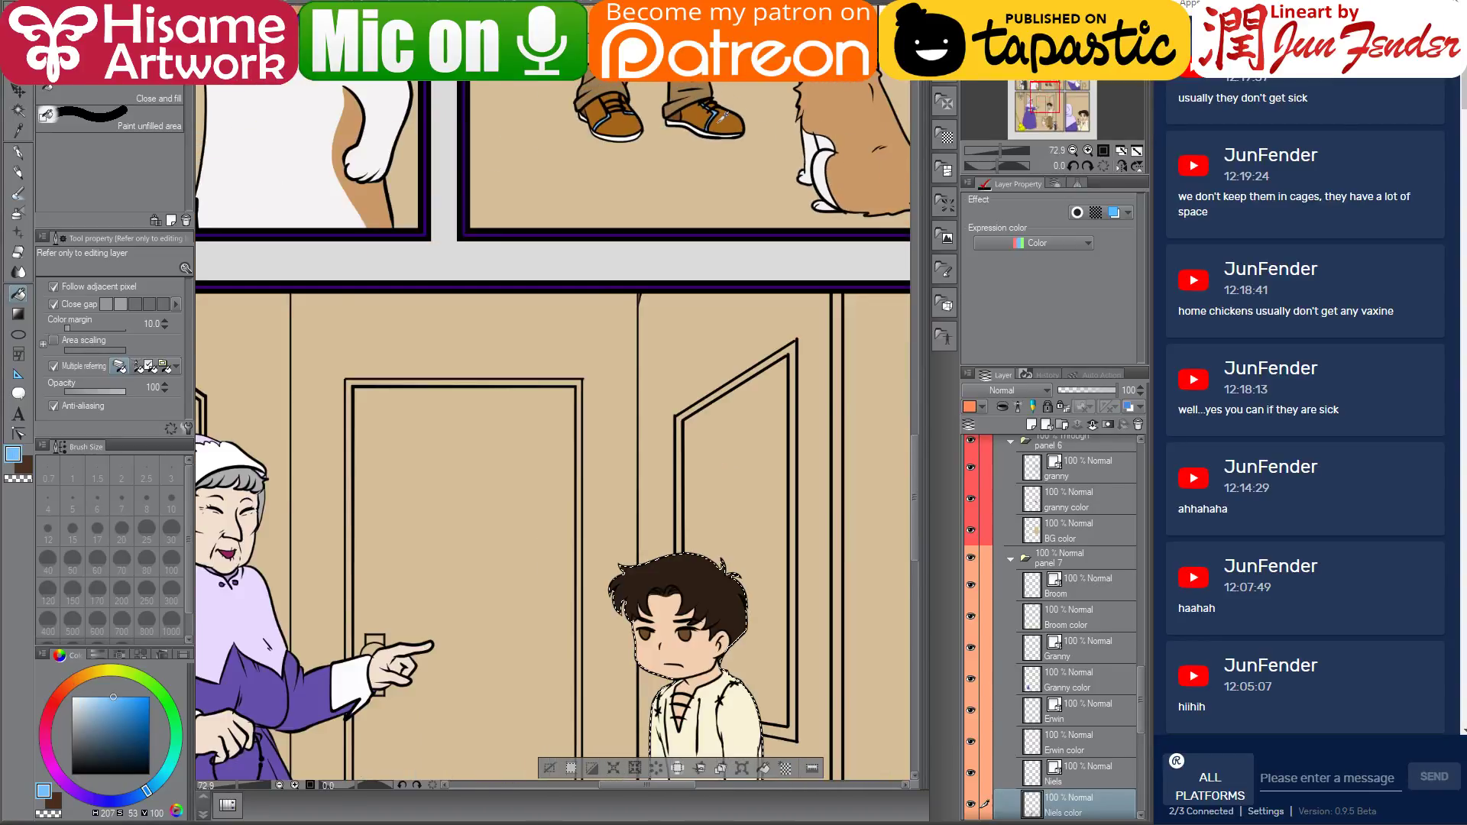
scroll(756, 645, up, 2)
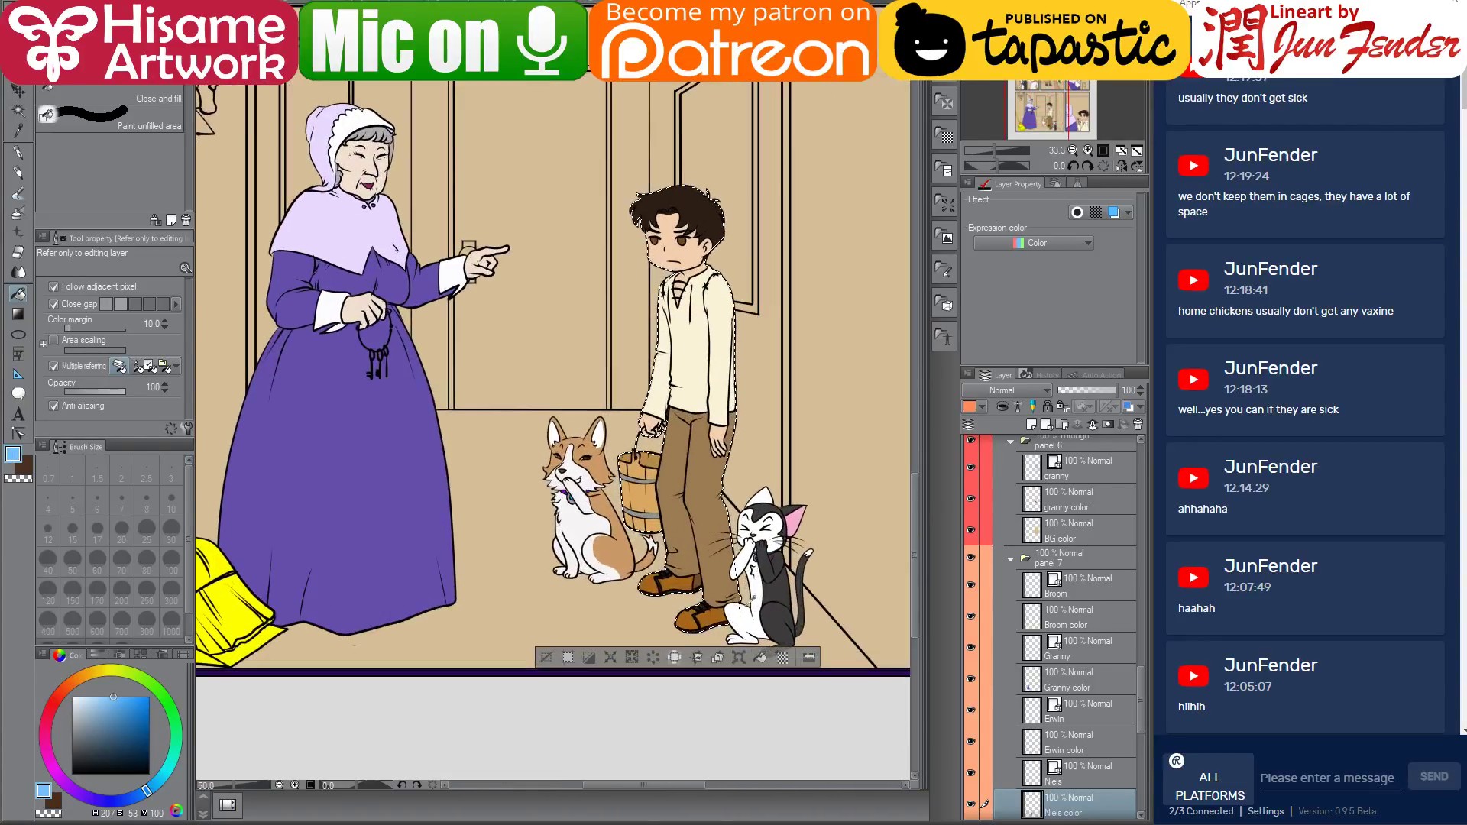
scroll(752, 611, up, 4)
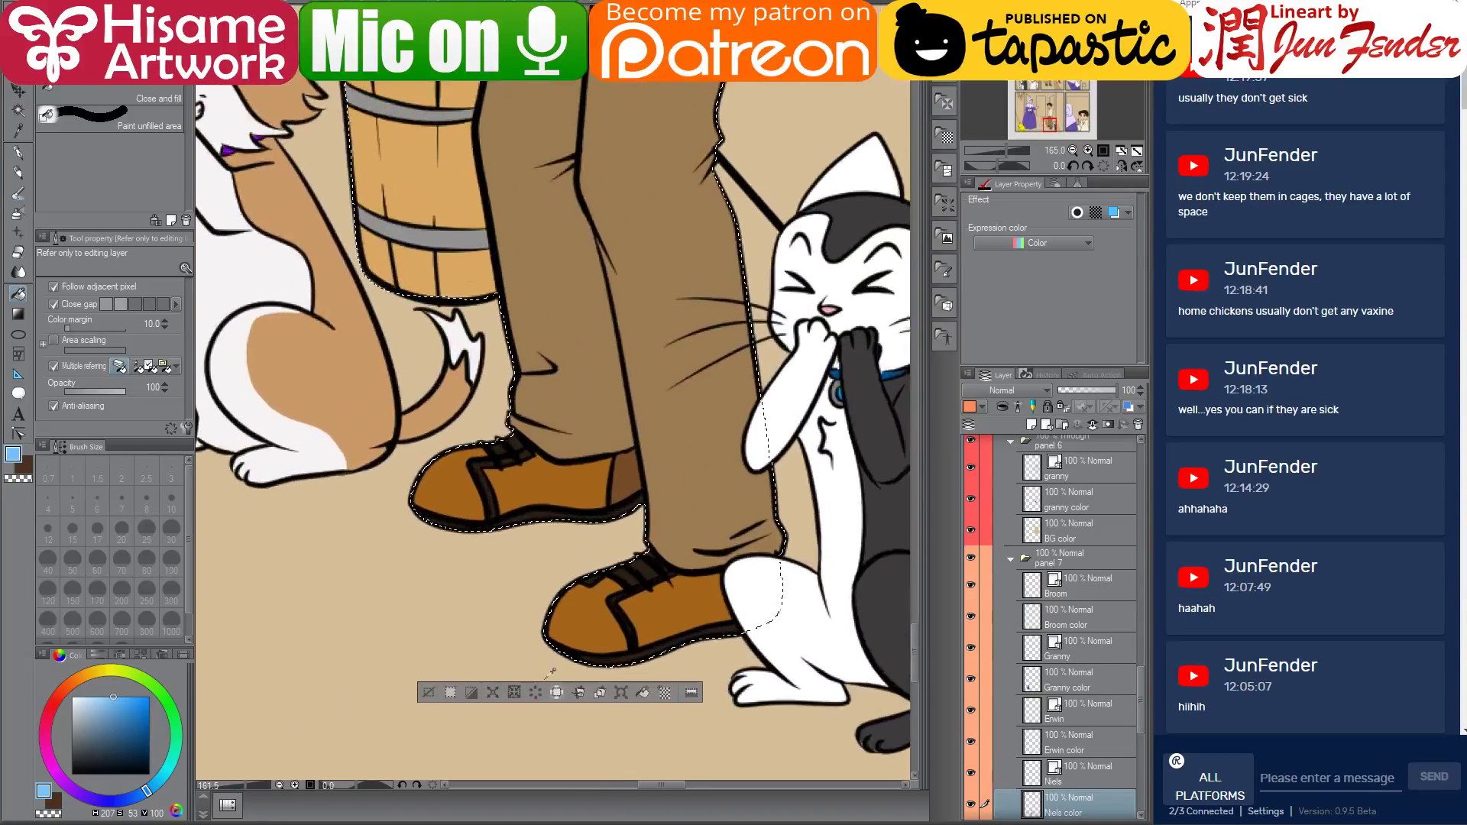
click(144, 796)
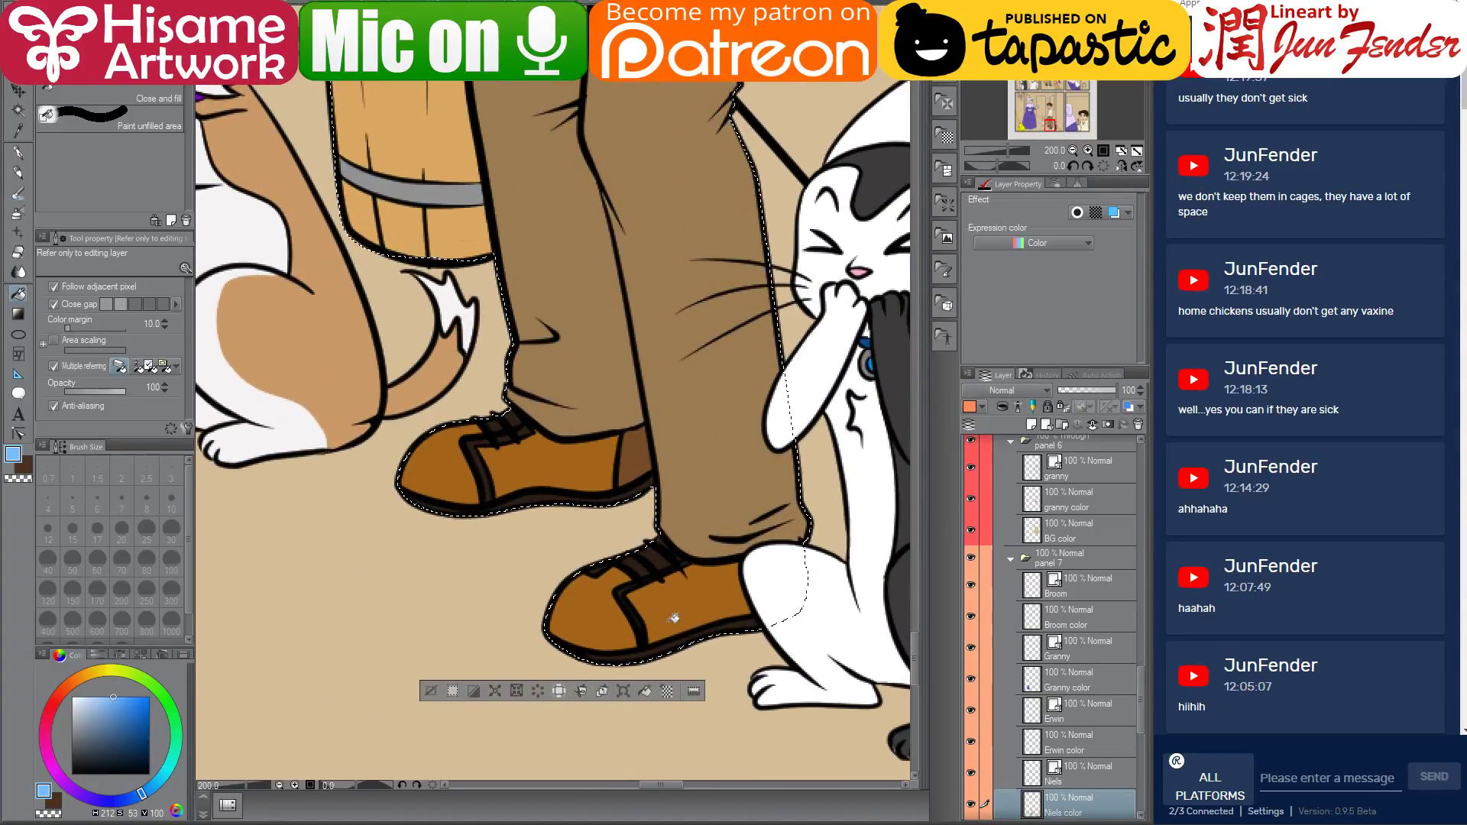
click(633, 603)
key(ctrl+z)
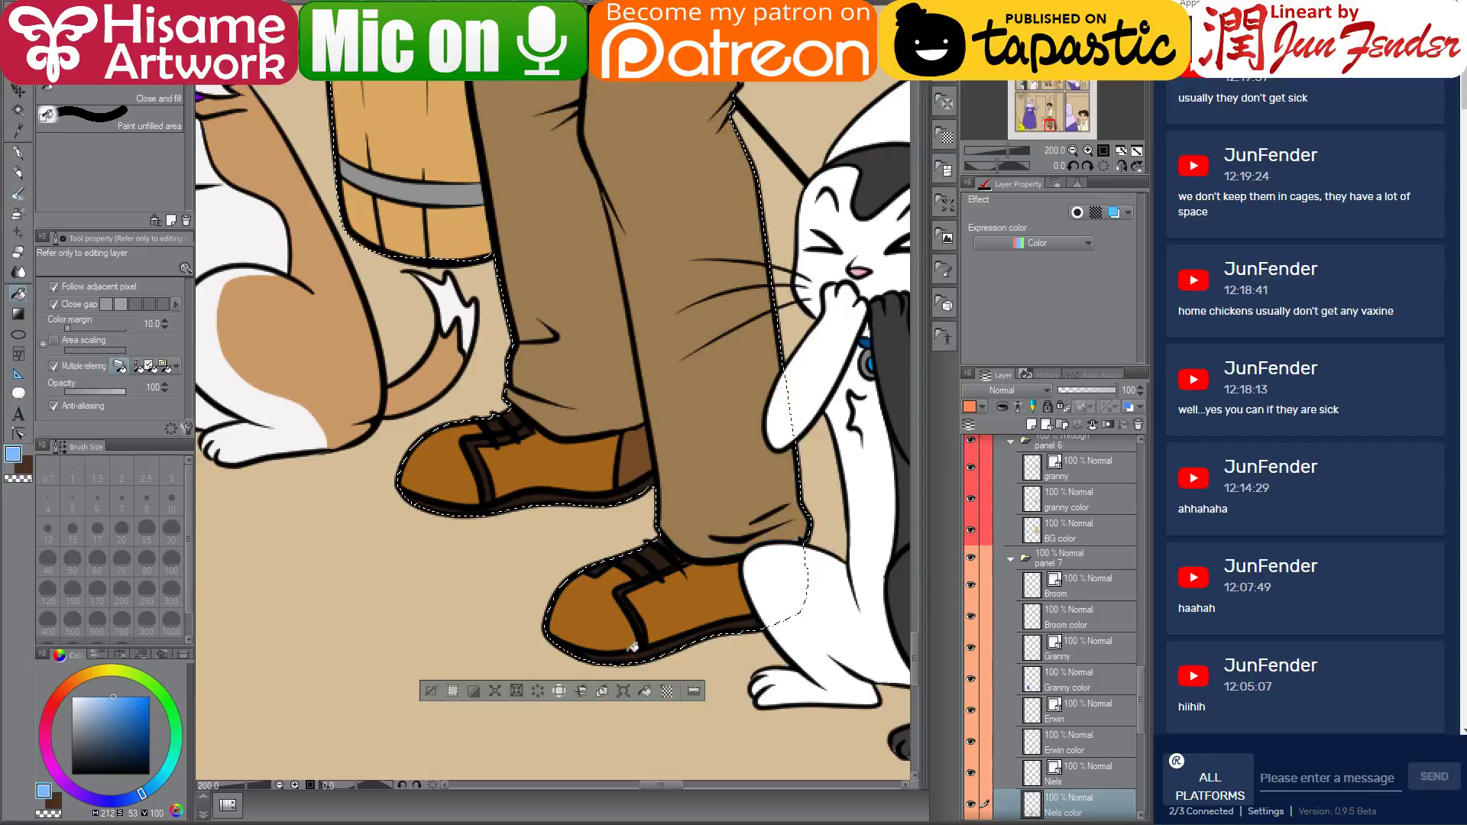
scroll(624, 601, up, 2)
scroll(624, 601, up, 1)
click(680, 555)
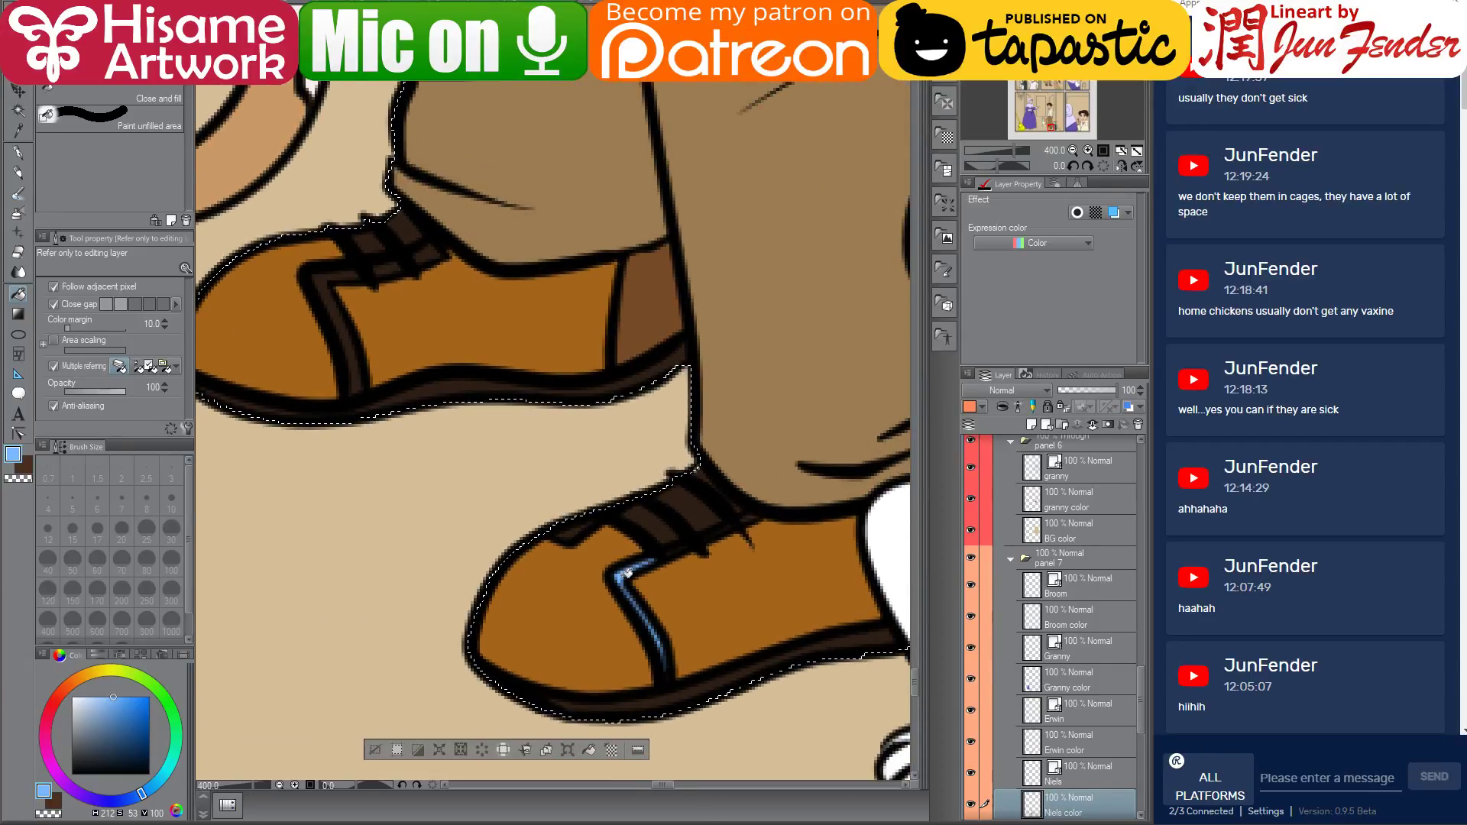
Fill the small trim piece near the toe of the boy's front shoe in panel 7 with light blue and its lace gaps with orange-brown
click(673, 548)
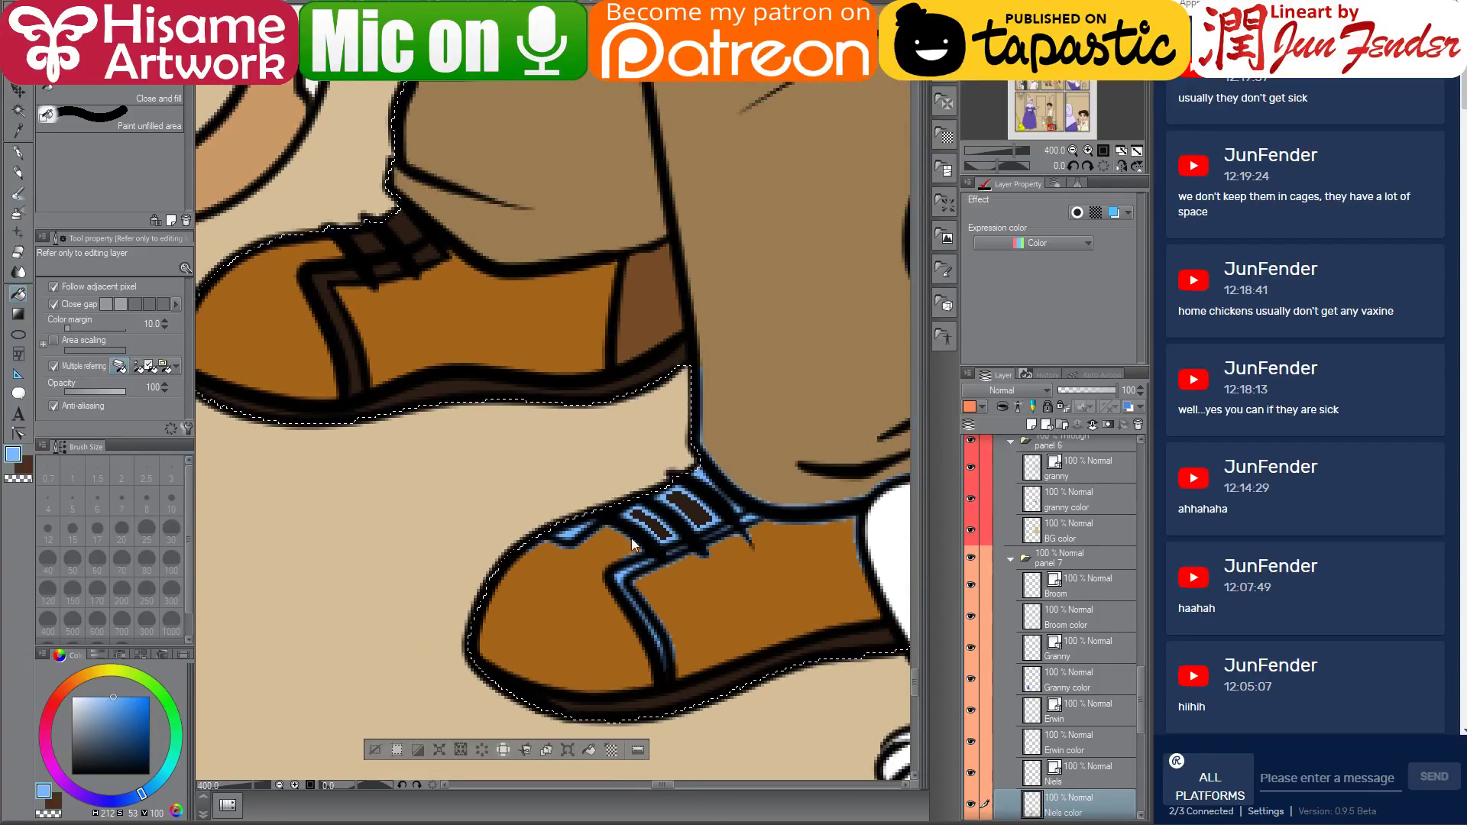
key(ctrl+z)
click(590, 527)
alt+click(657, 546)
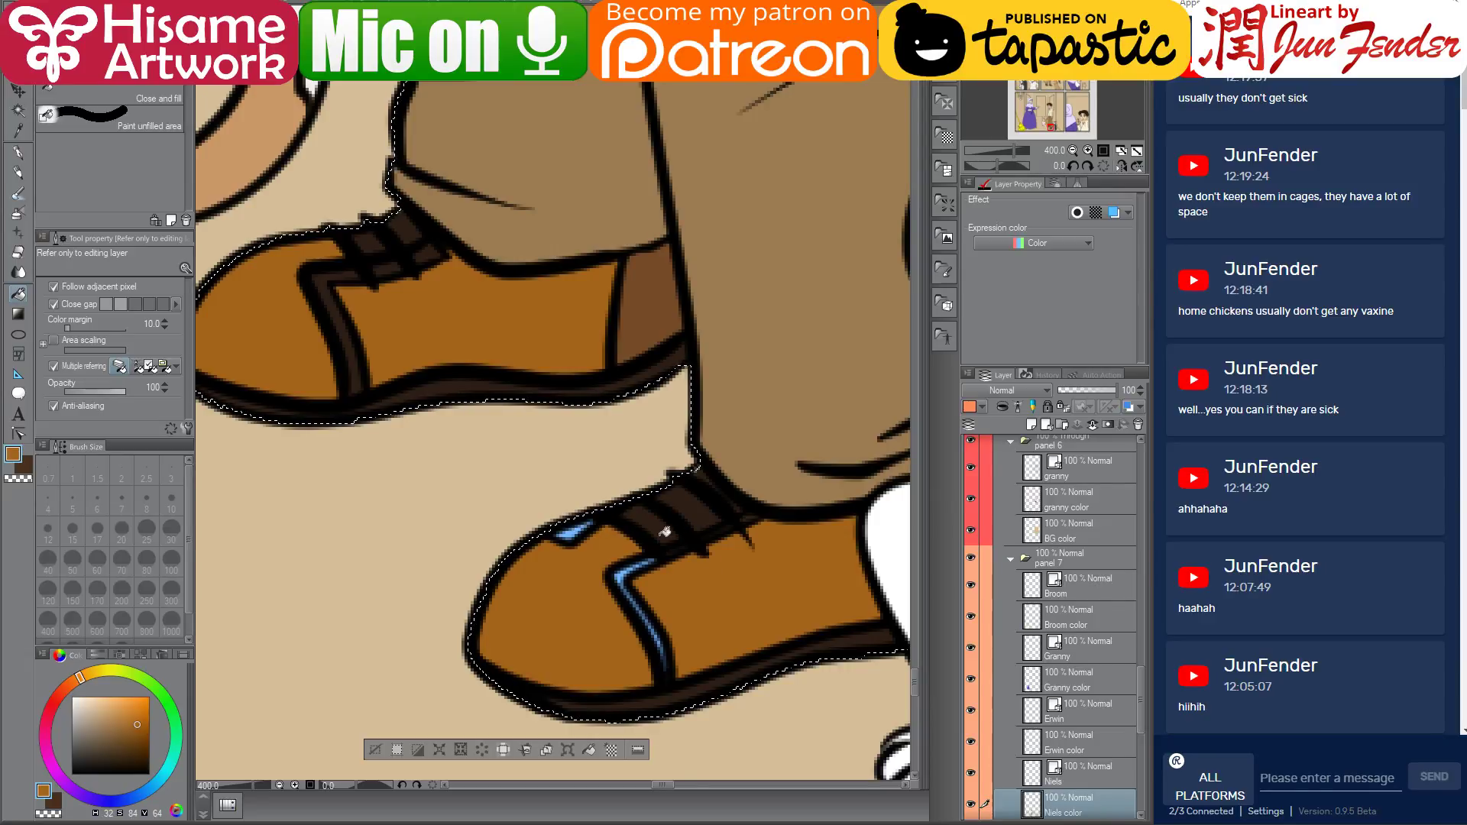
click(689, 515)
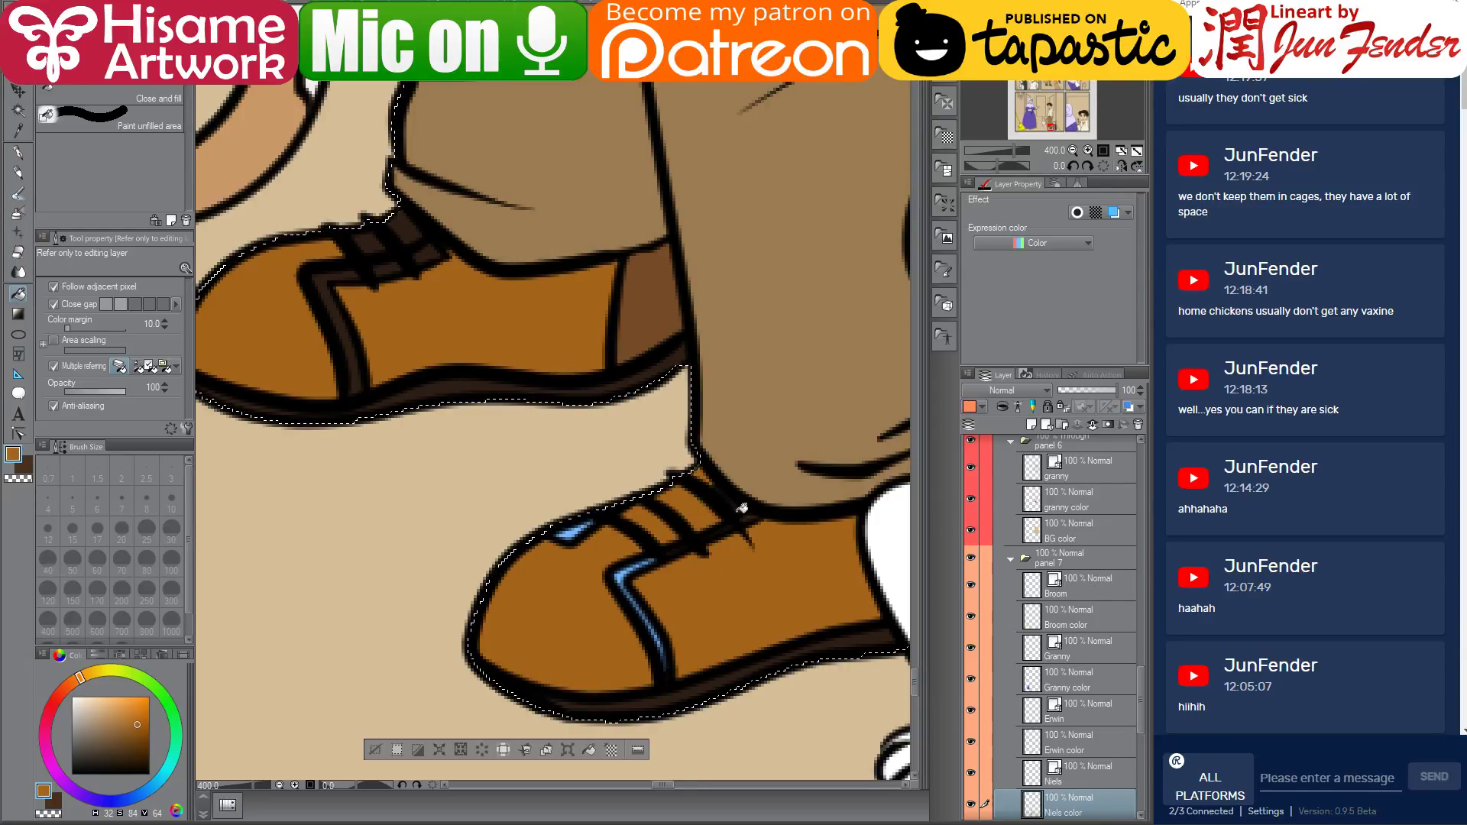
Sample white and colour the soles of both of the boy's shoes in panel 7, painting the narrow toe ends with the G-pen
alt+click(894, 550)
click(664, 694)
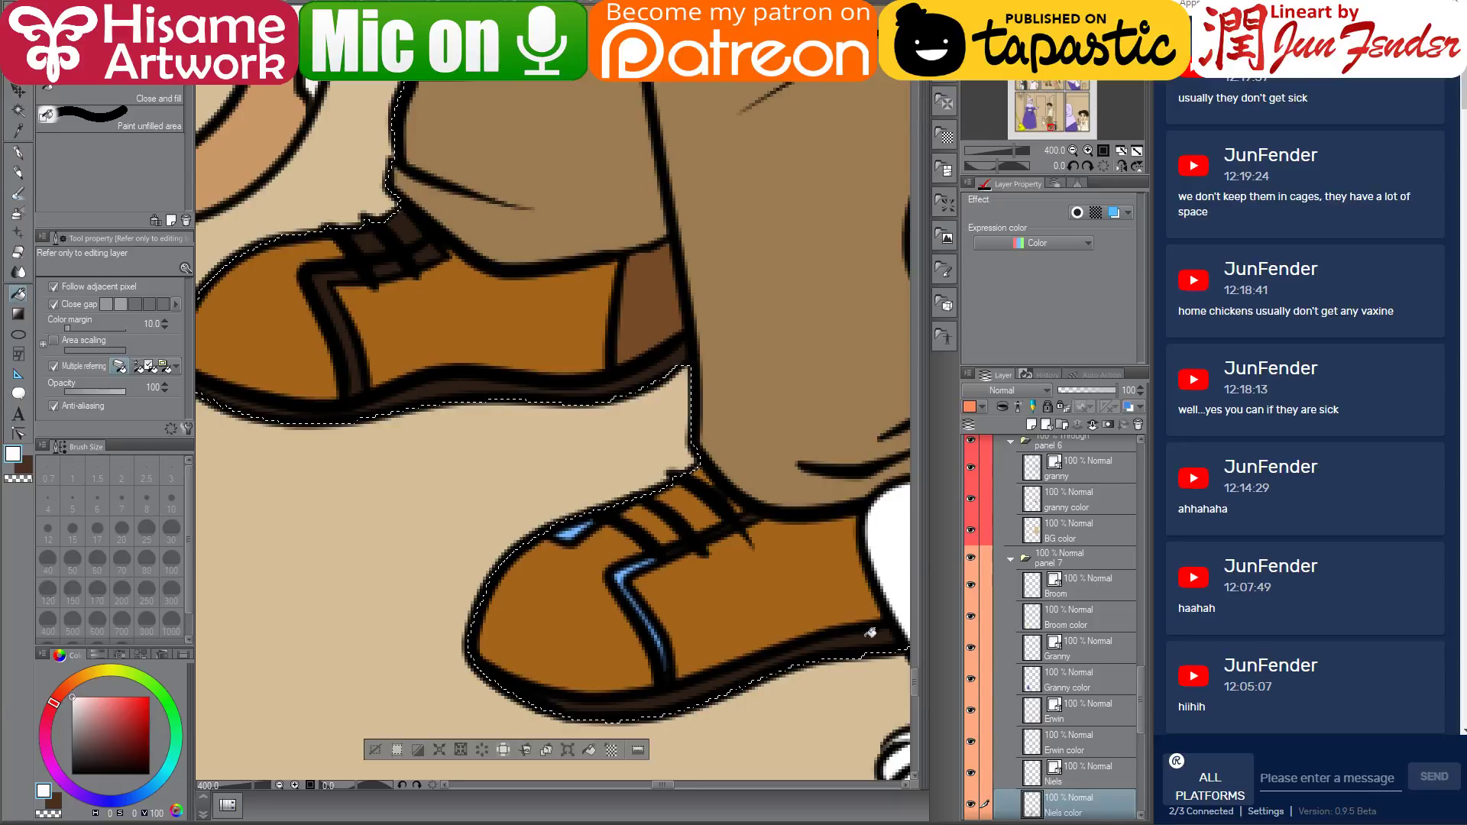
click(470, 392)
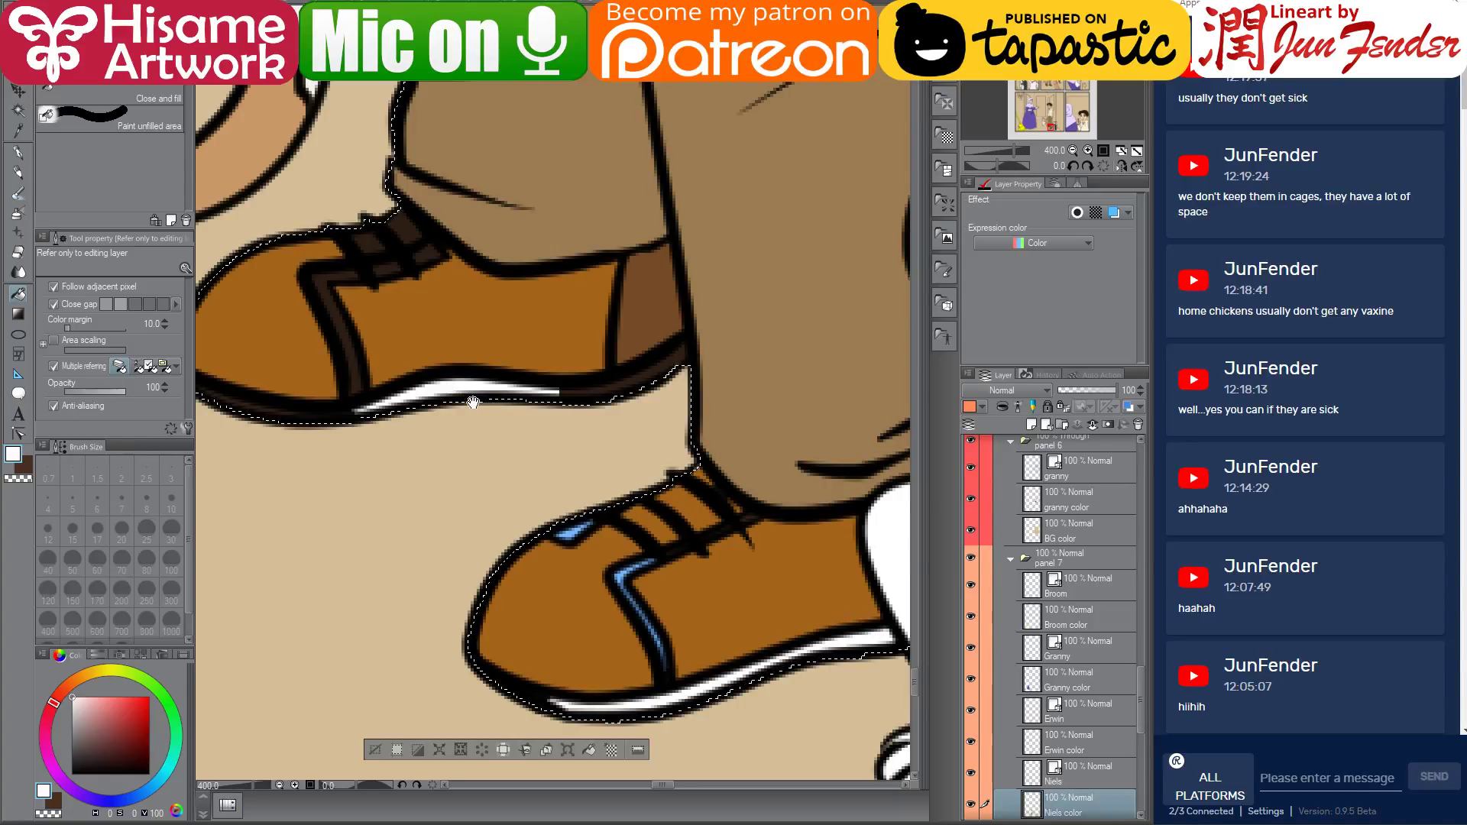
drag(475, 397, 582, 399)
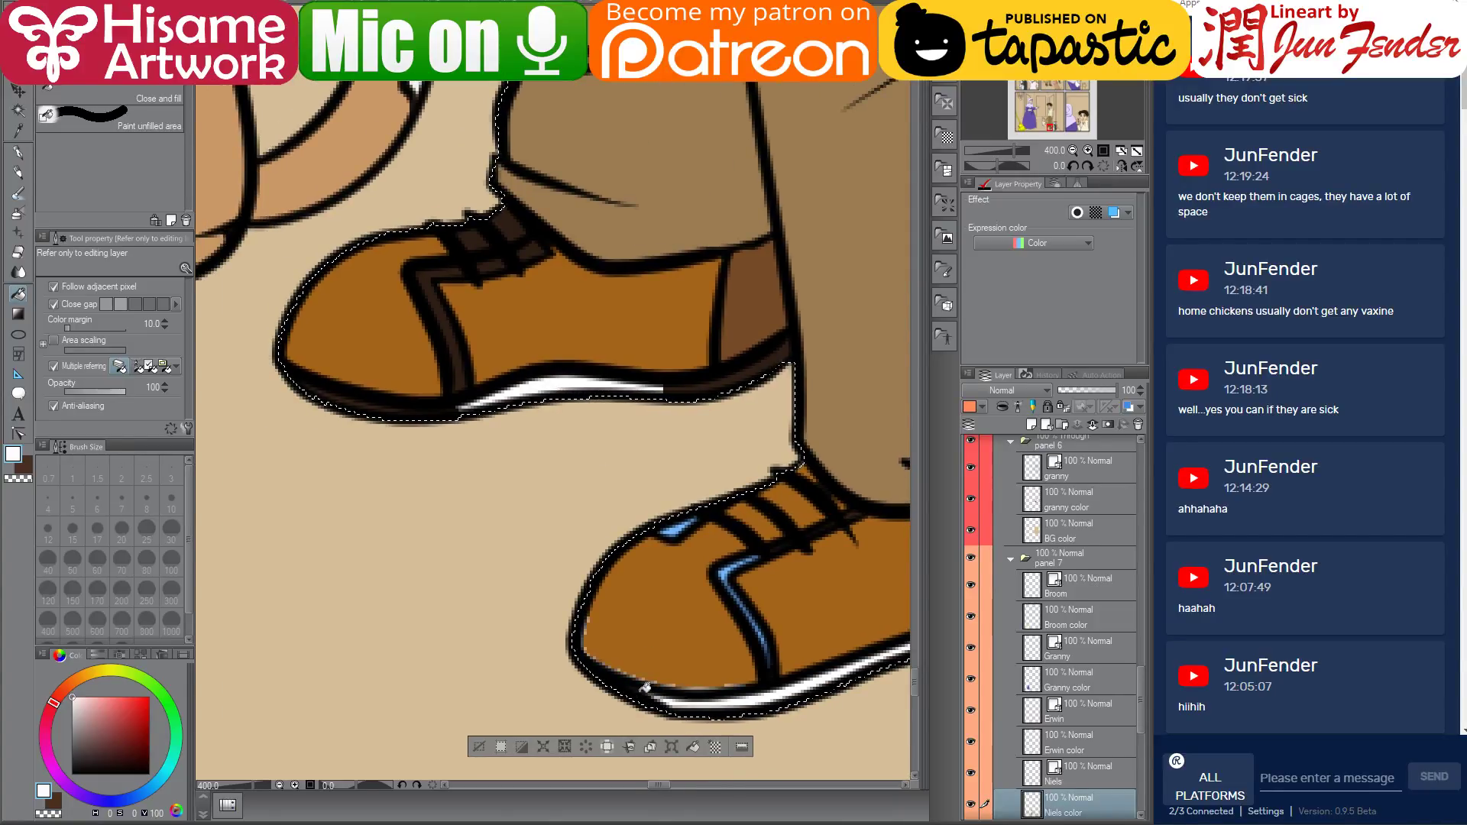
click(763, 371)
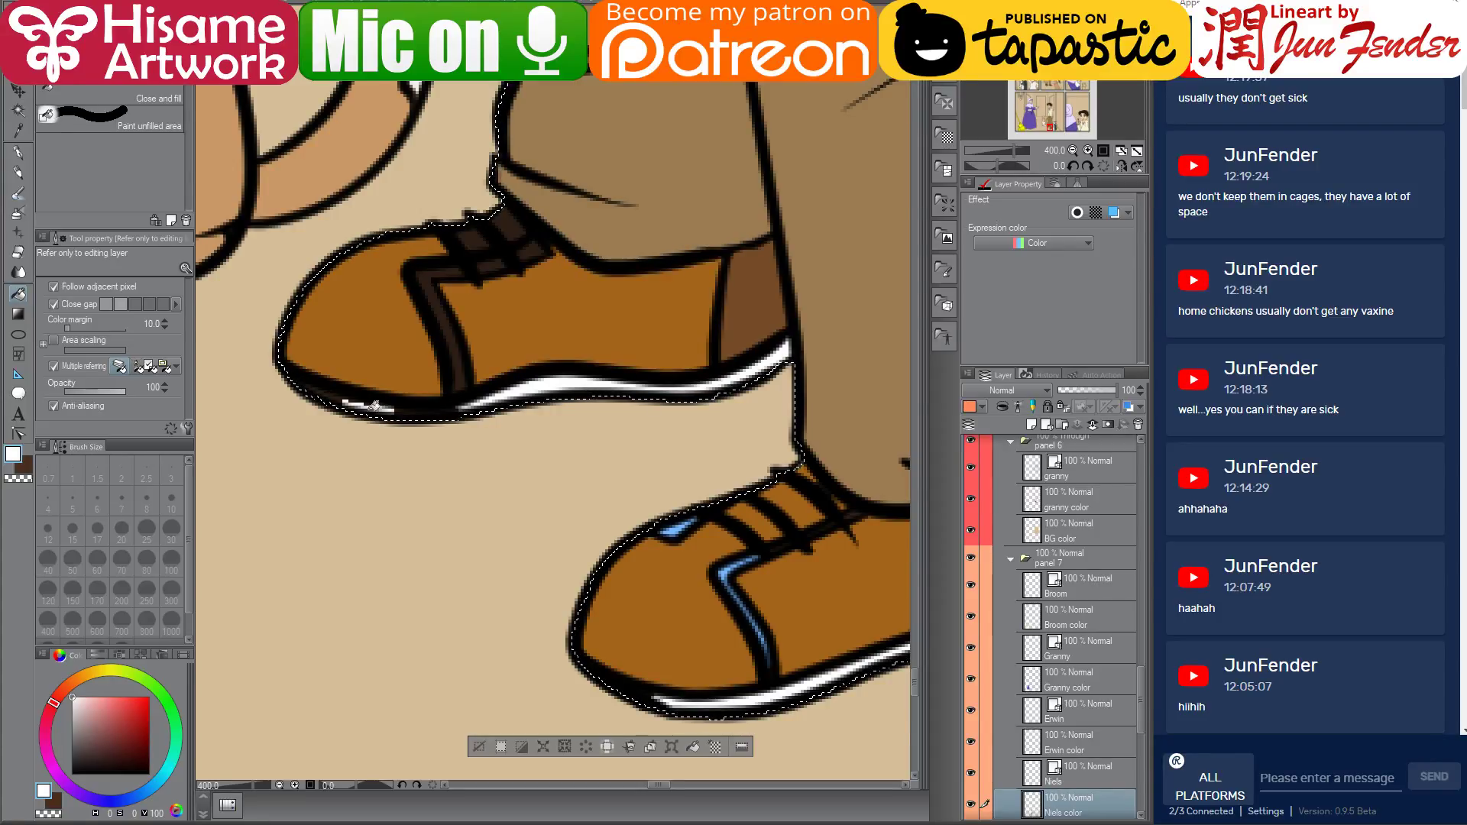
click(355, 403)
click(19, 152)
drag(291, 380, 328, 399)
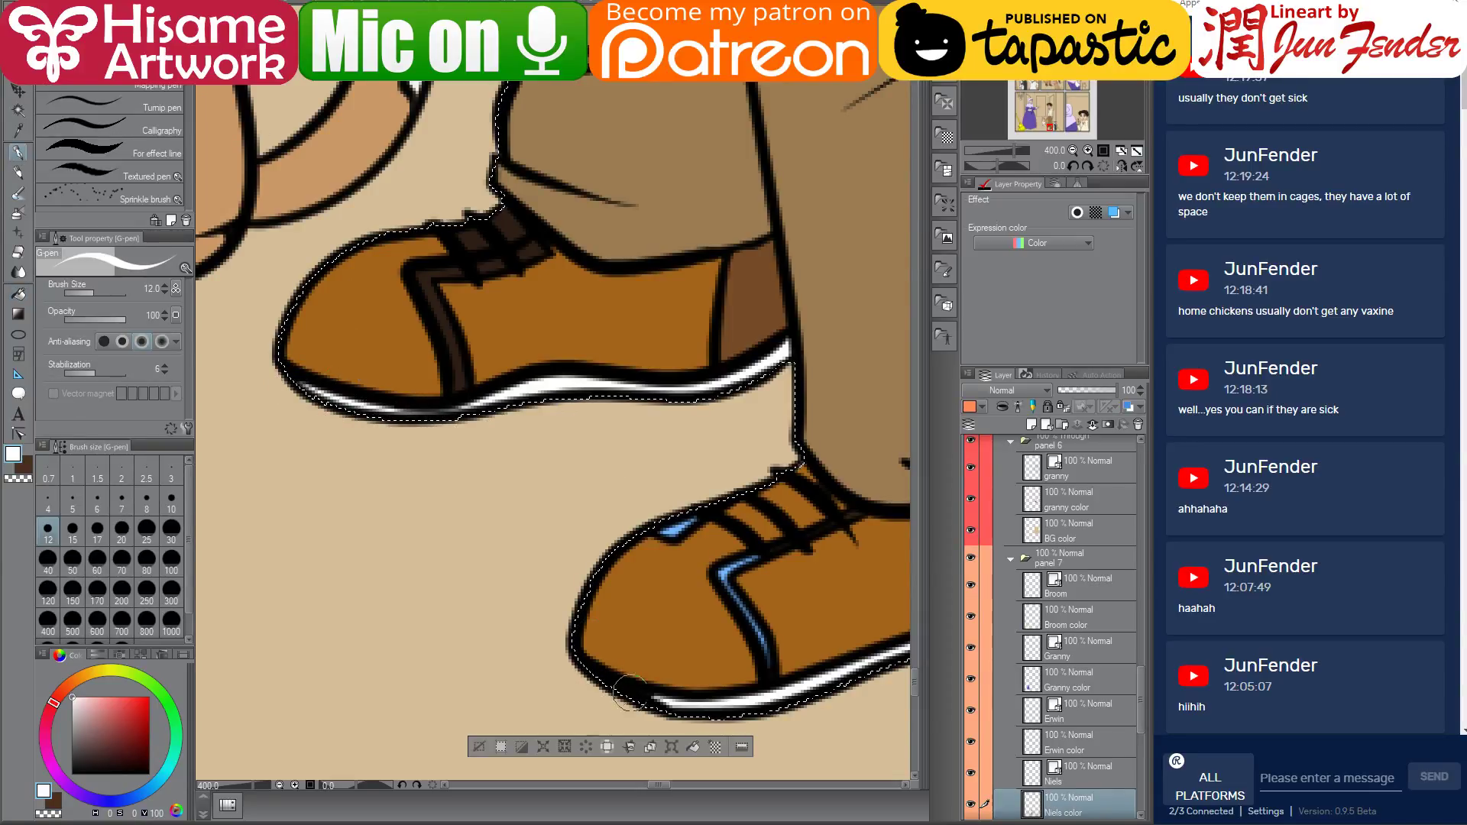
drag(735, 713, 689, 693)
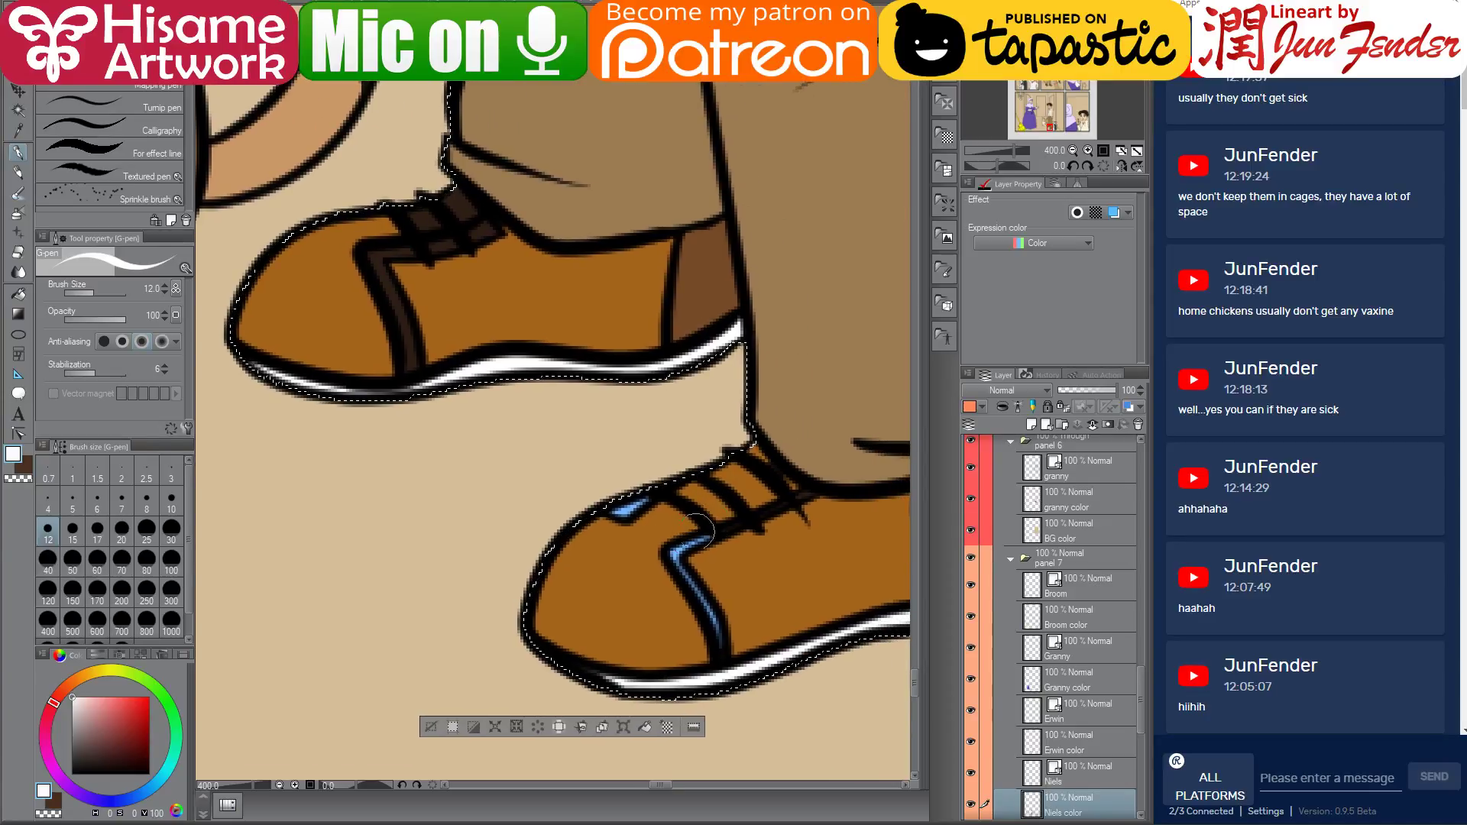
Fill the trim sections of the boy's rear shoe in panel 7 with light blue and the gaps between its laces with orange-brown
click(19, 294)
click(375, 246)
click(442, 246)
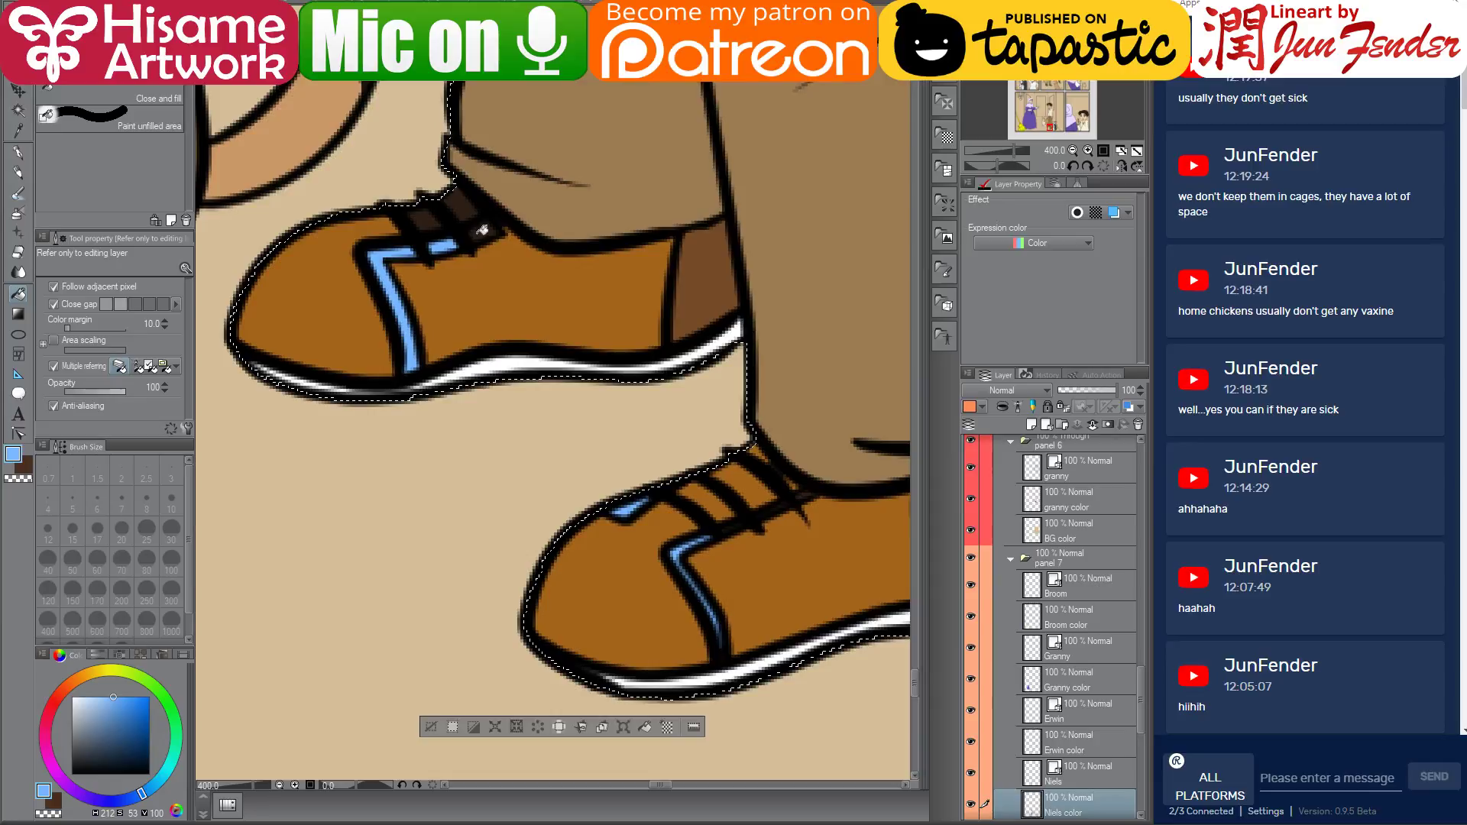
click(484, 231)
alt+click(516, 262)
click(418, 220)
click(457, 205)
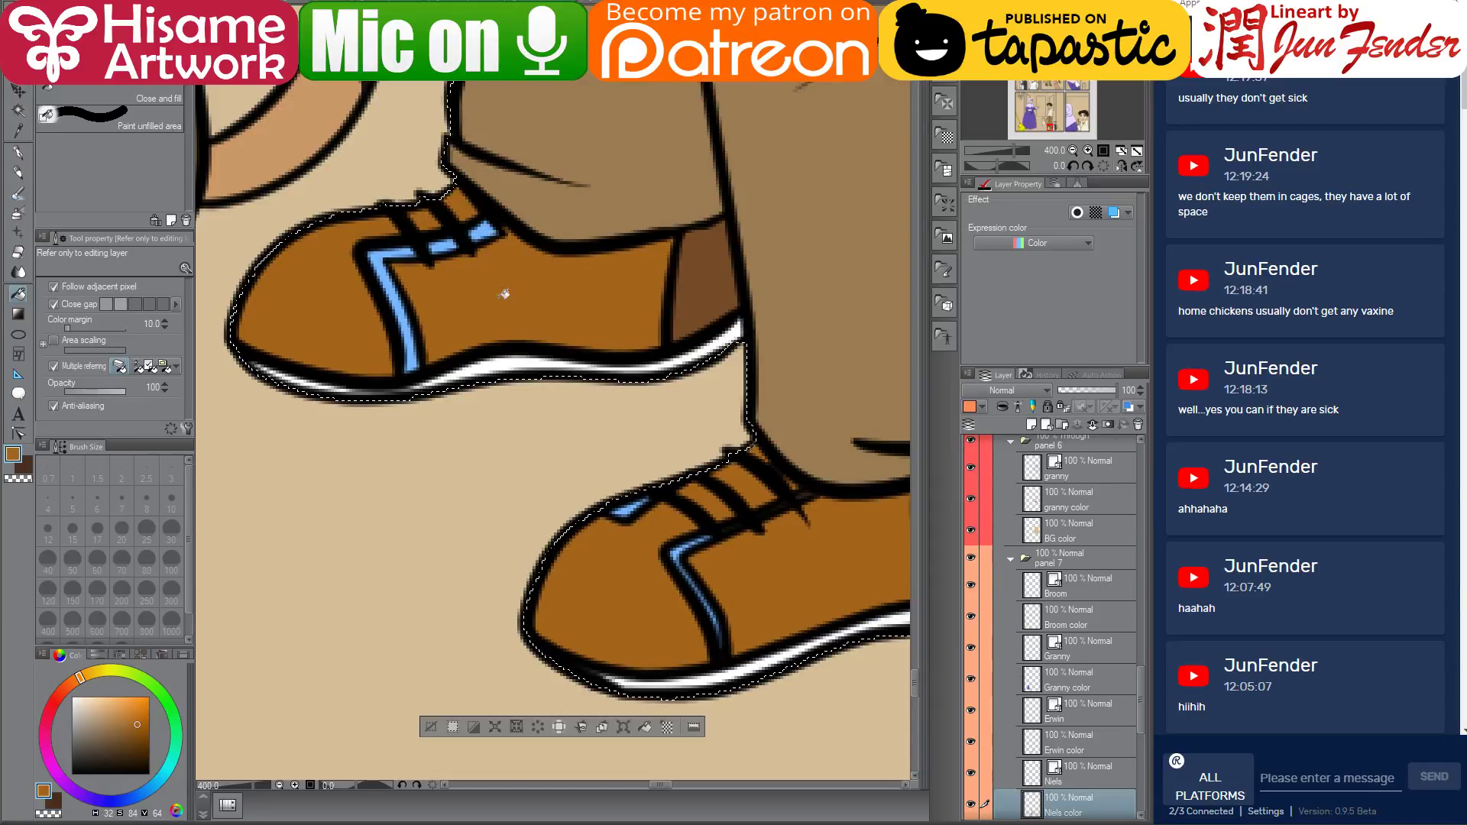
Complete the front shoe's light blue trim beneath the laces, using a fill and the G-pen at size 5, and clear the selection
scroll(524, 310, down, 5)
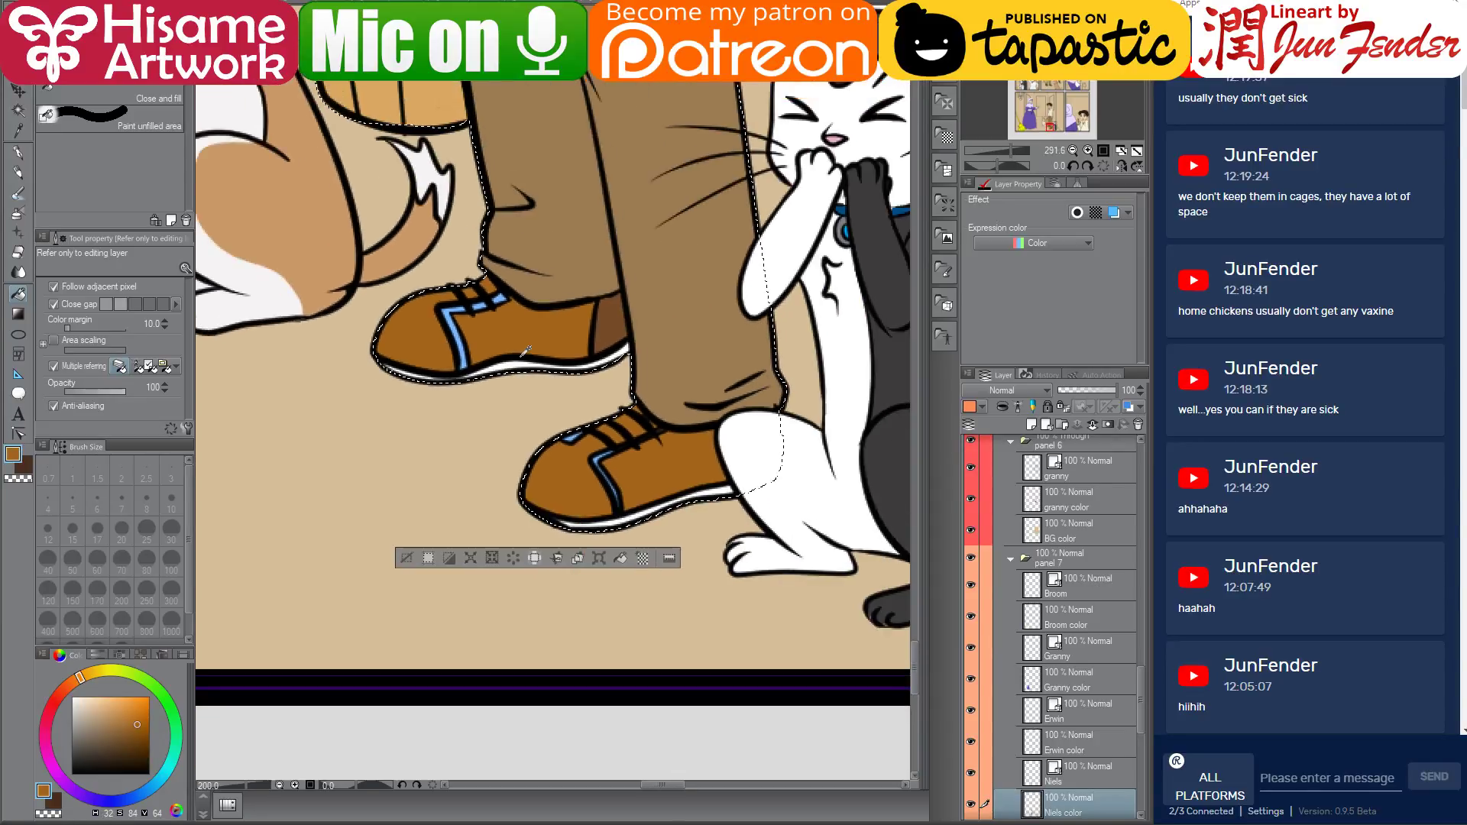
scroll(565, 396, up, 5)
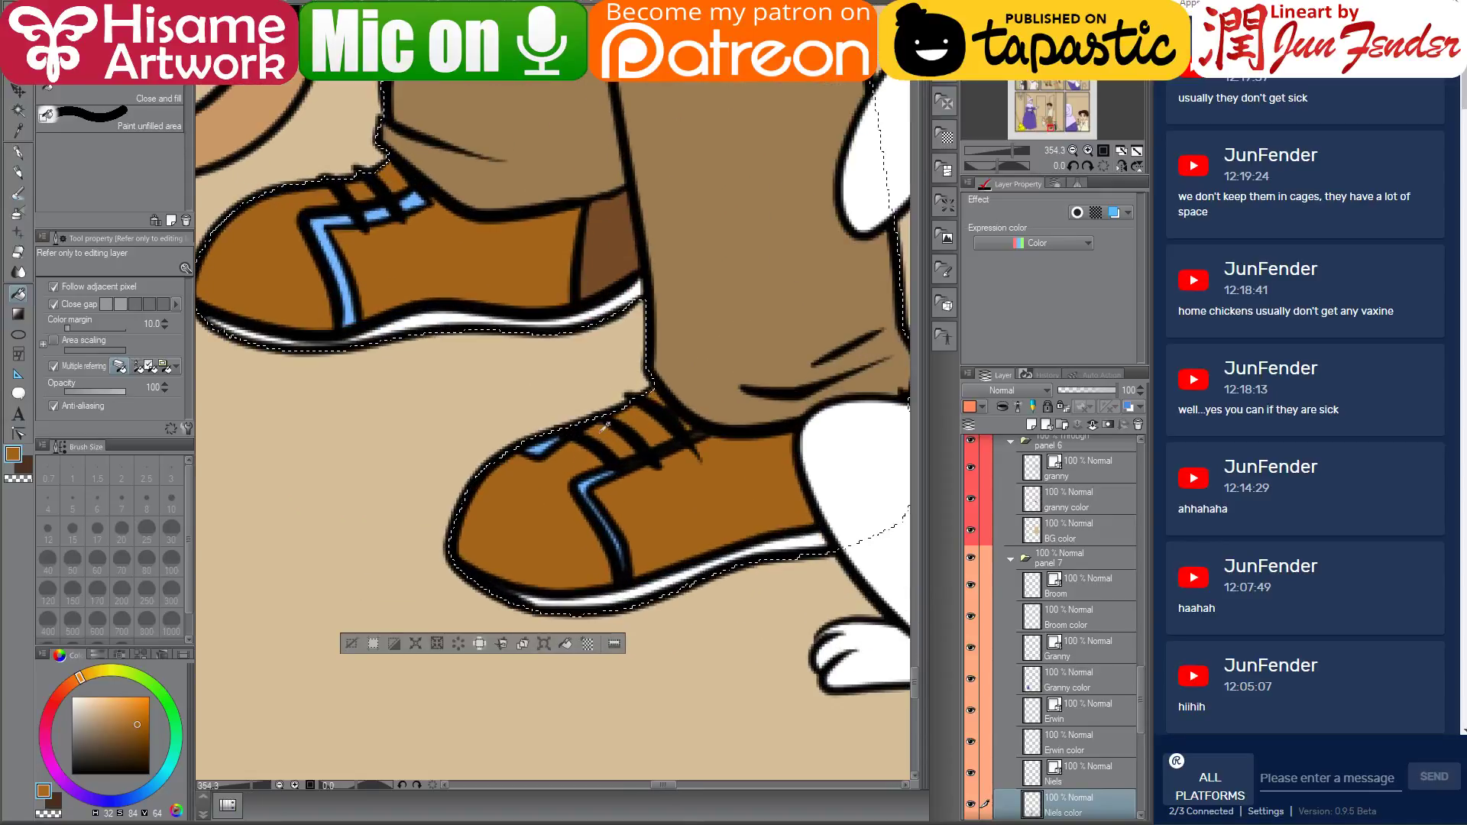
alt+click(525, 451)
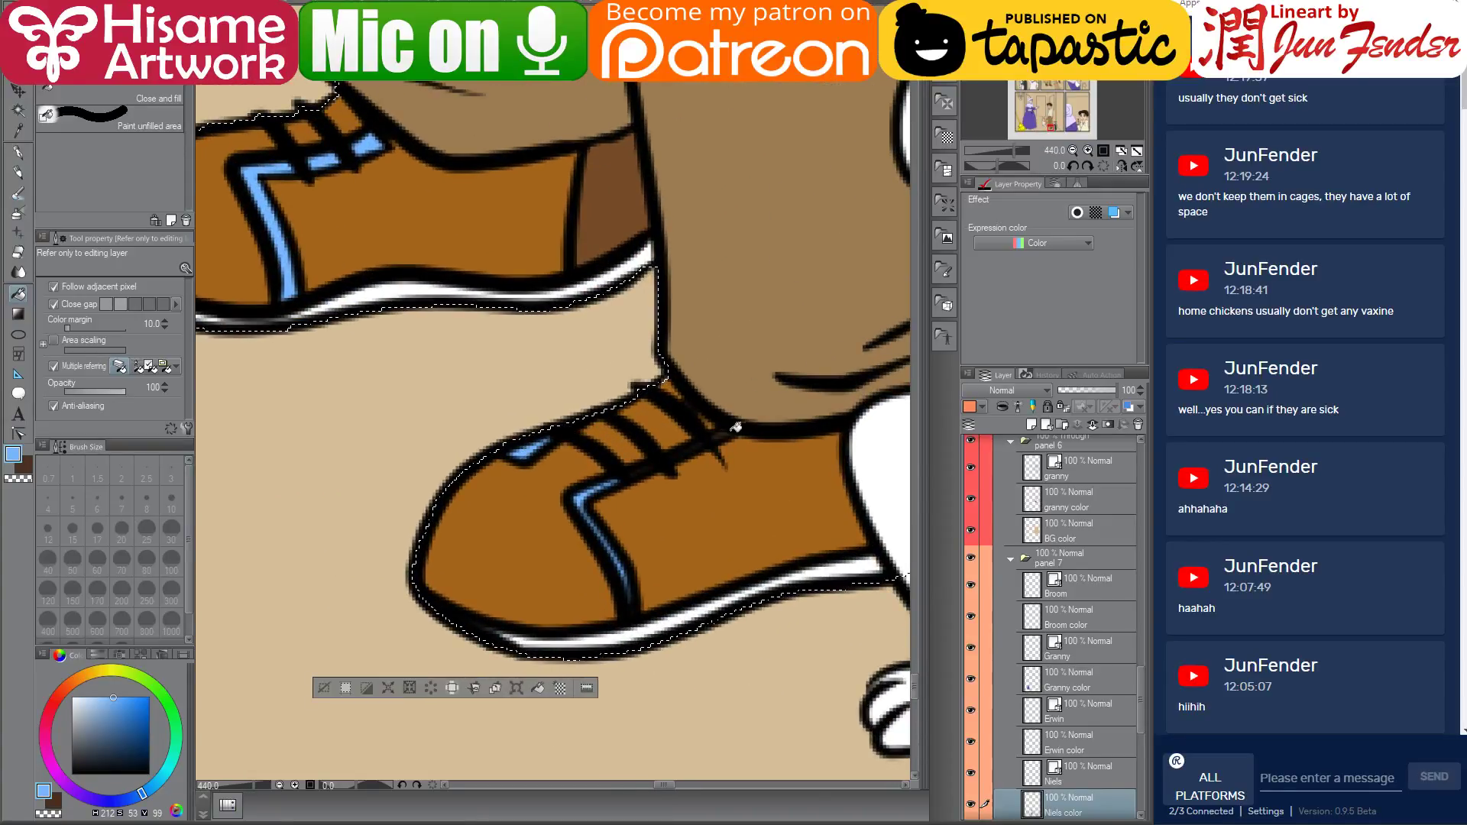
click(725, 432)
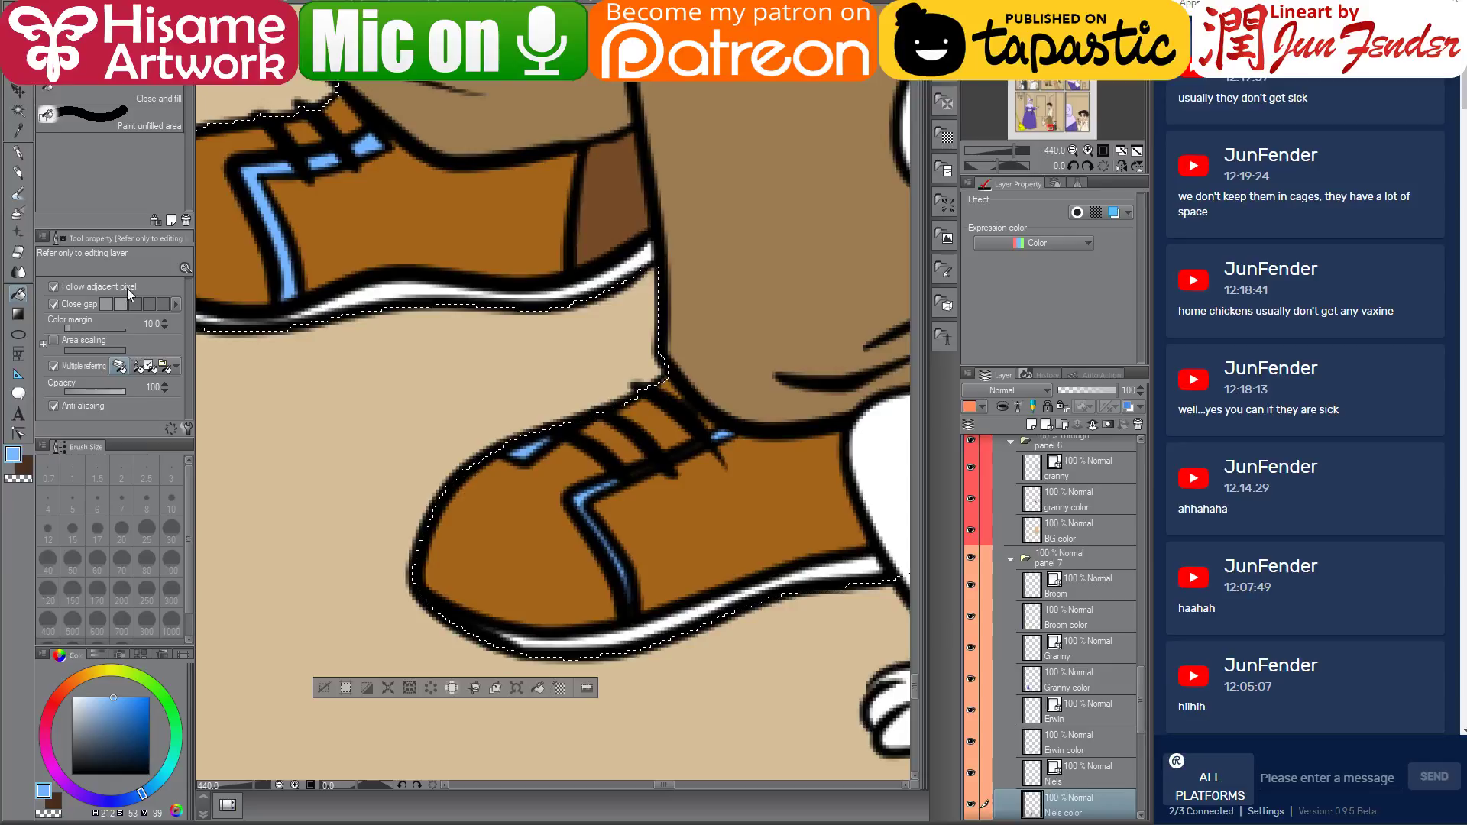
click(15, 155)
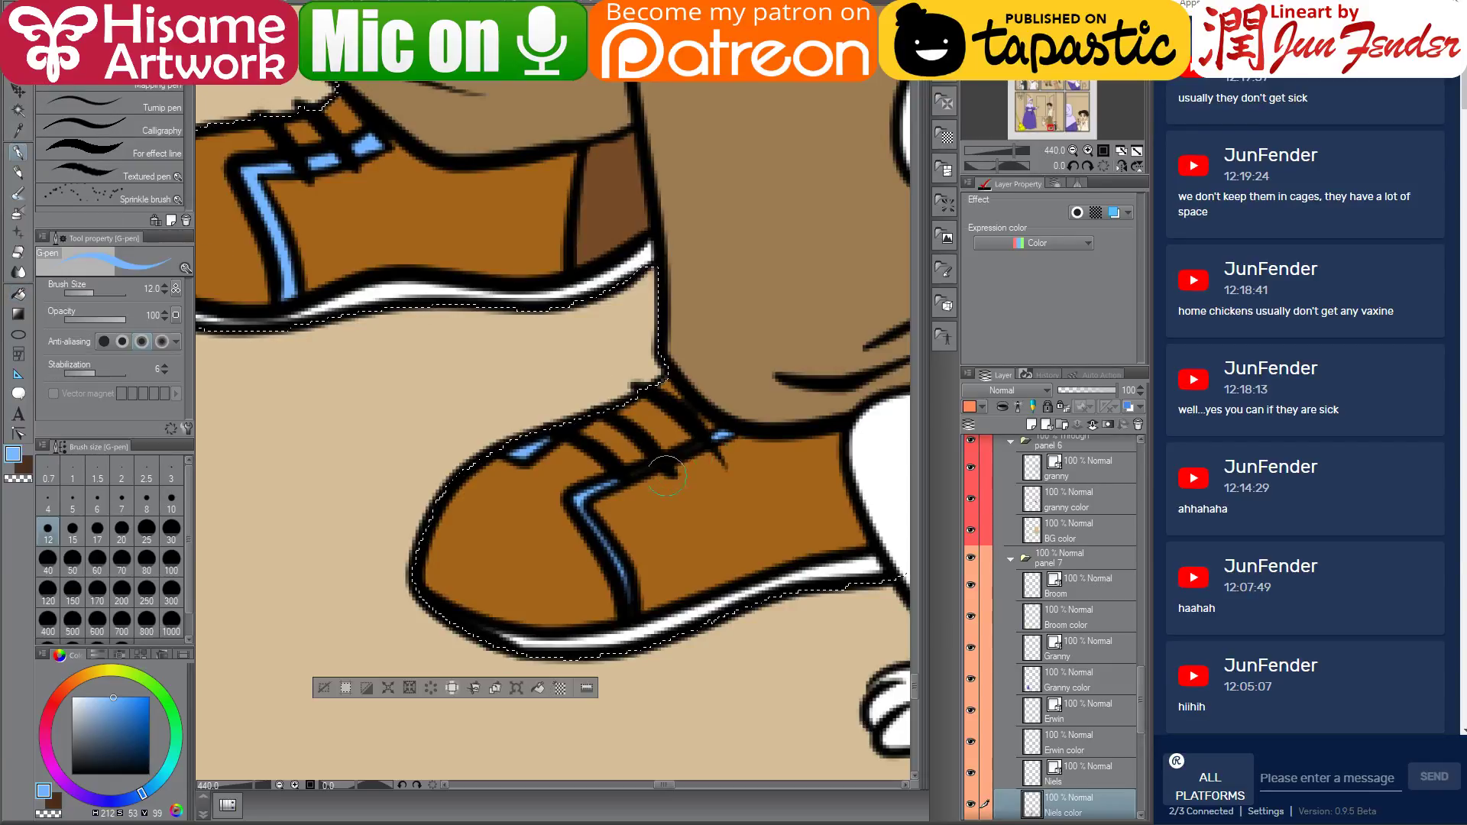
key(bracketleft)
key(bracketleft)
key(bracketleft)
key(bracketleft)
key(bracketleft)
drag(622, 477, 726, 436)
scroll(687, 405, down, 3)
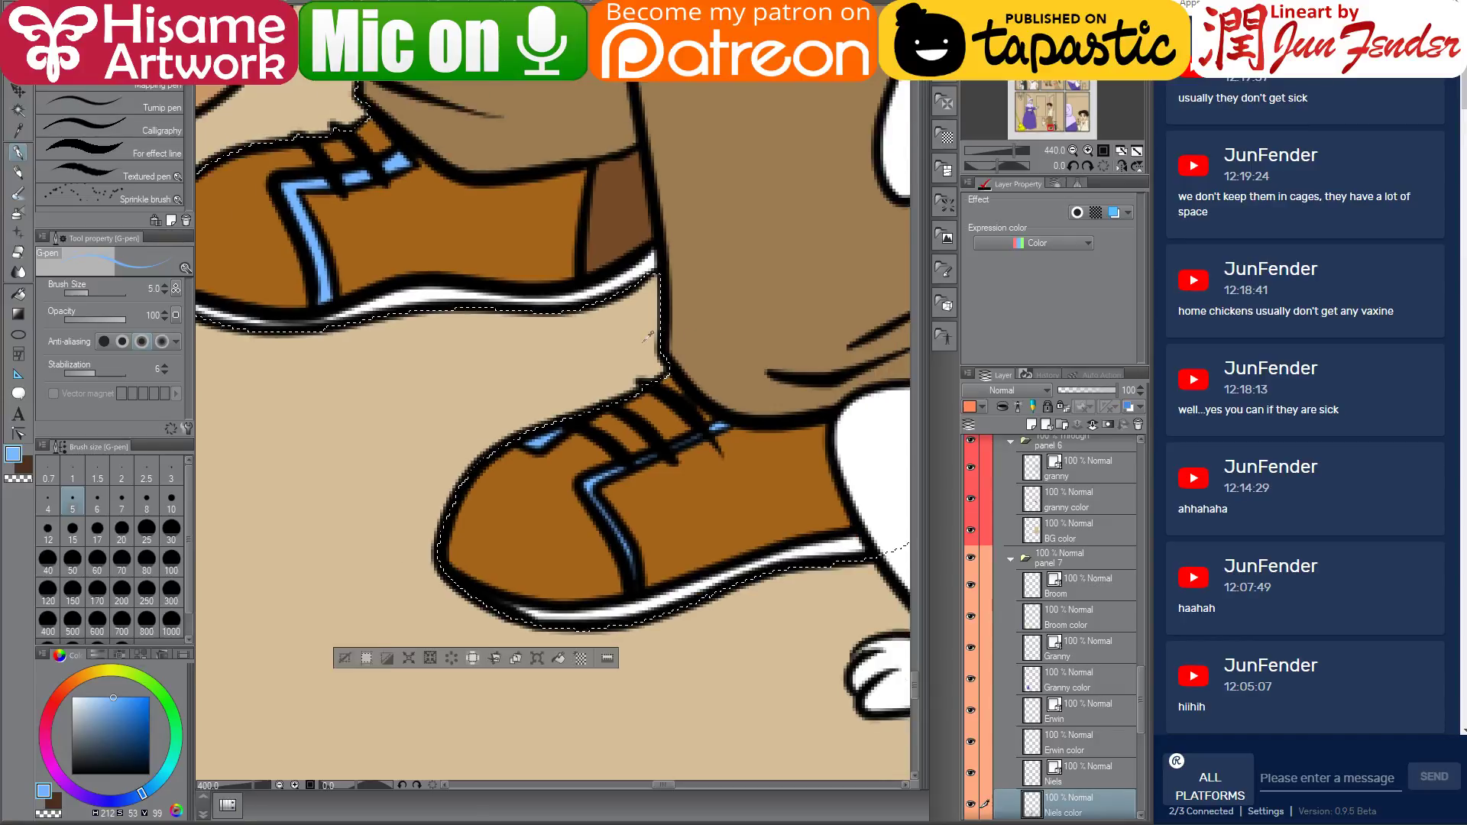
scroll(633, 368, down, 8)
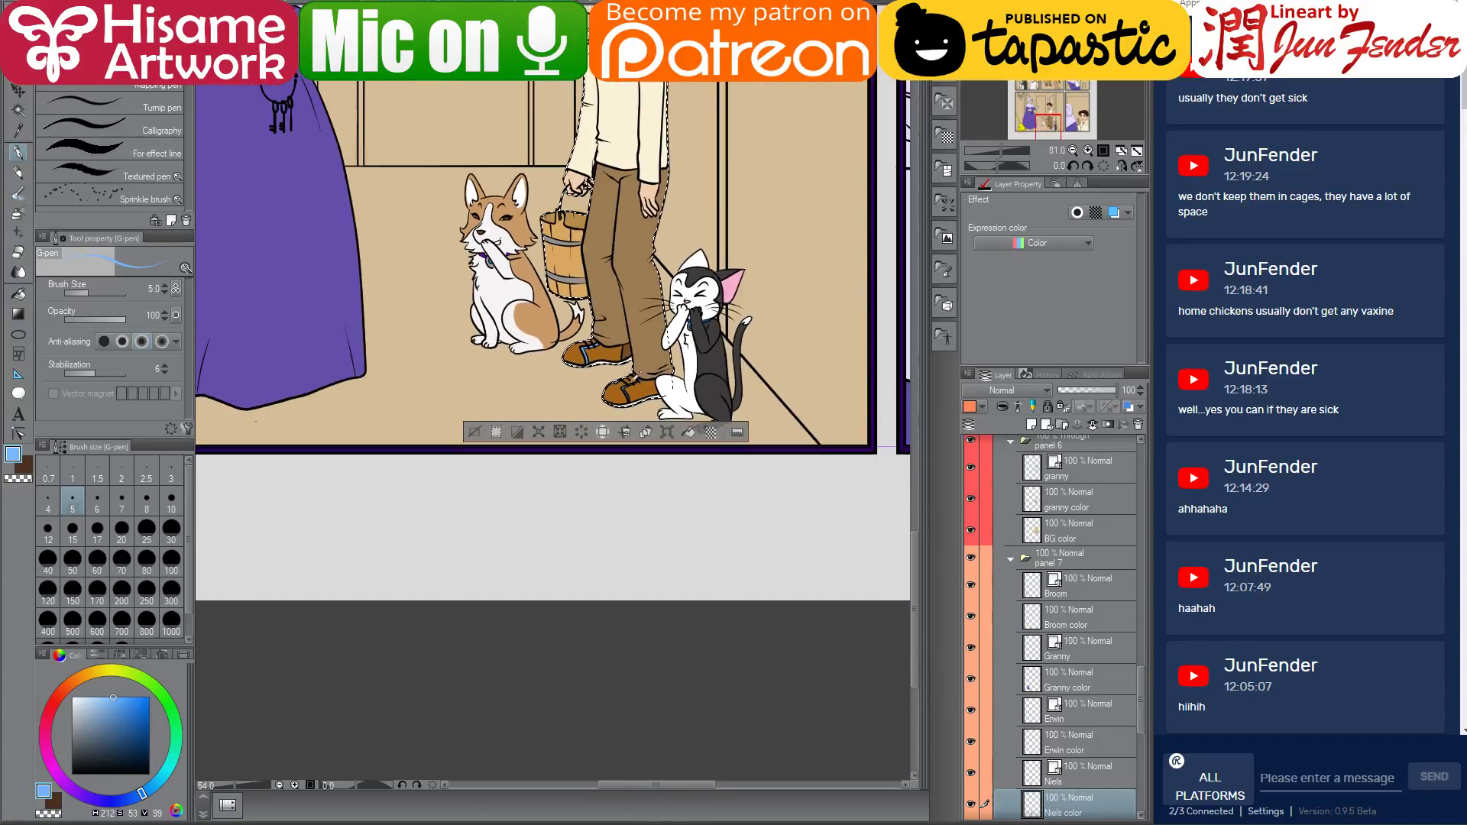
drag(668, 150, 685, 429)
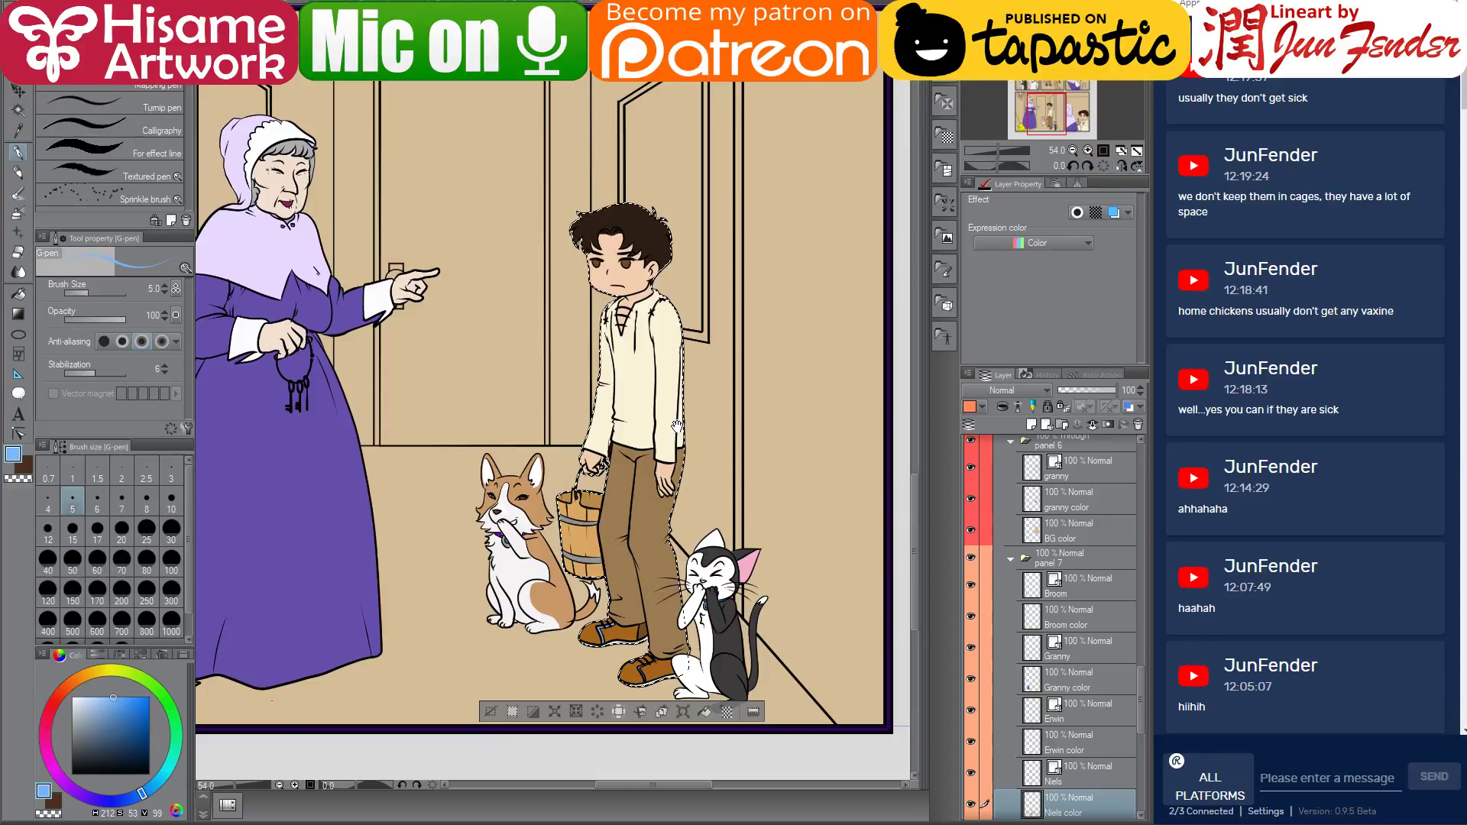
key(ctrl+d)
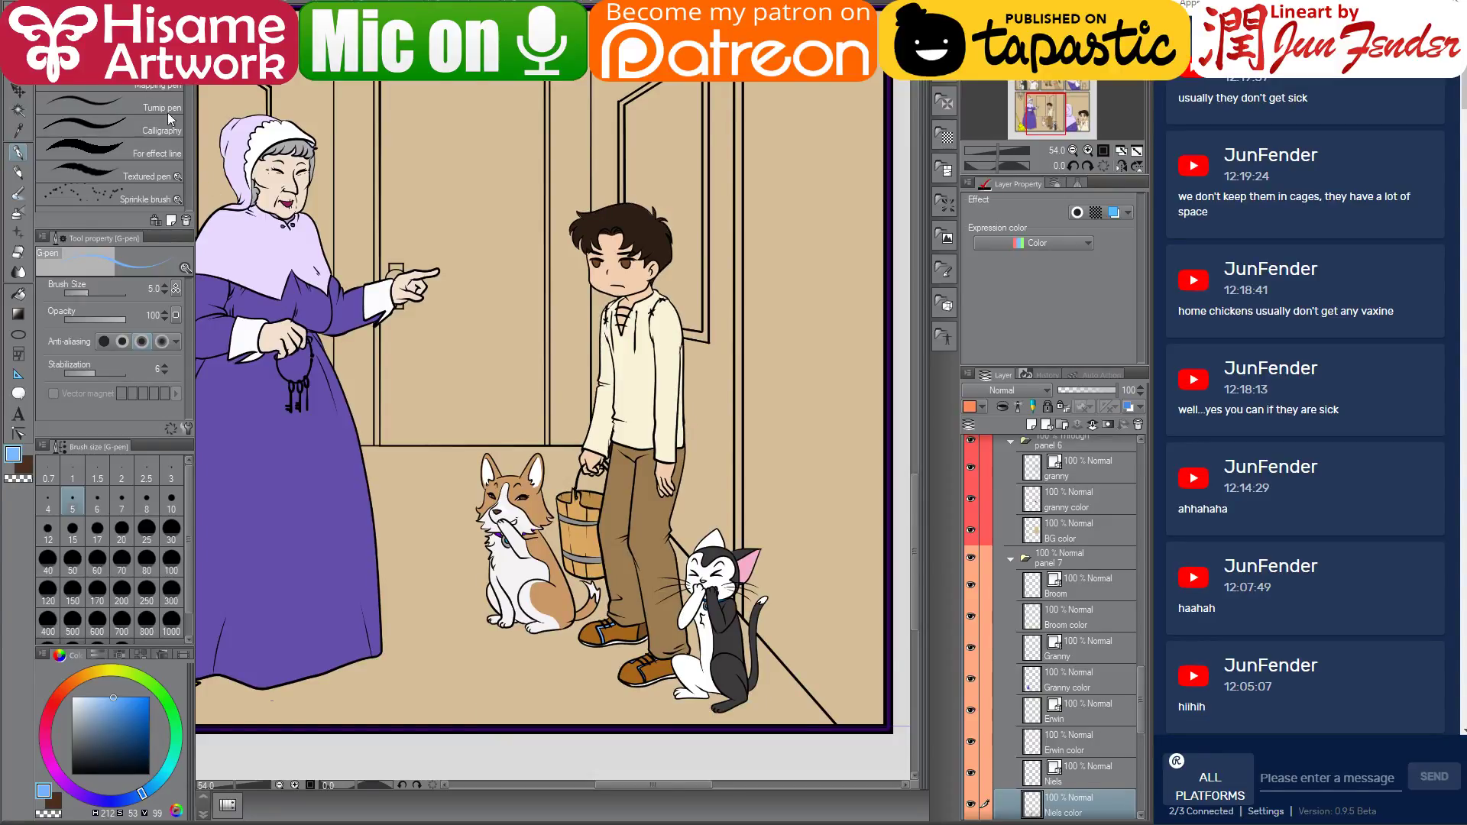
Make panel 2's BG color layer active and sample the door's brown from the page_31_3 reference page
click(26, 90)
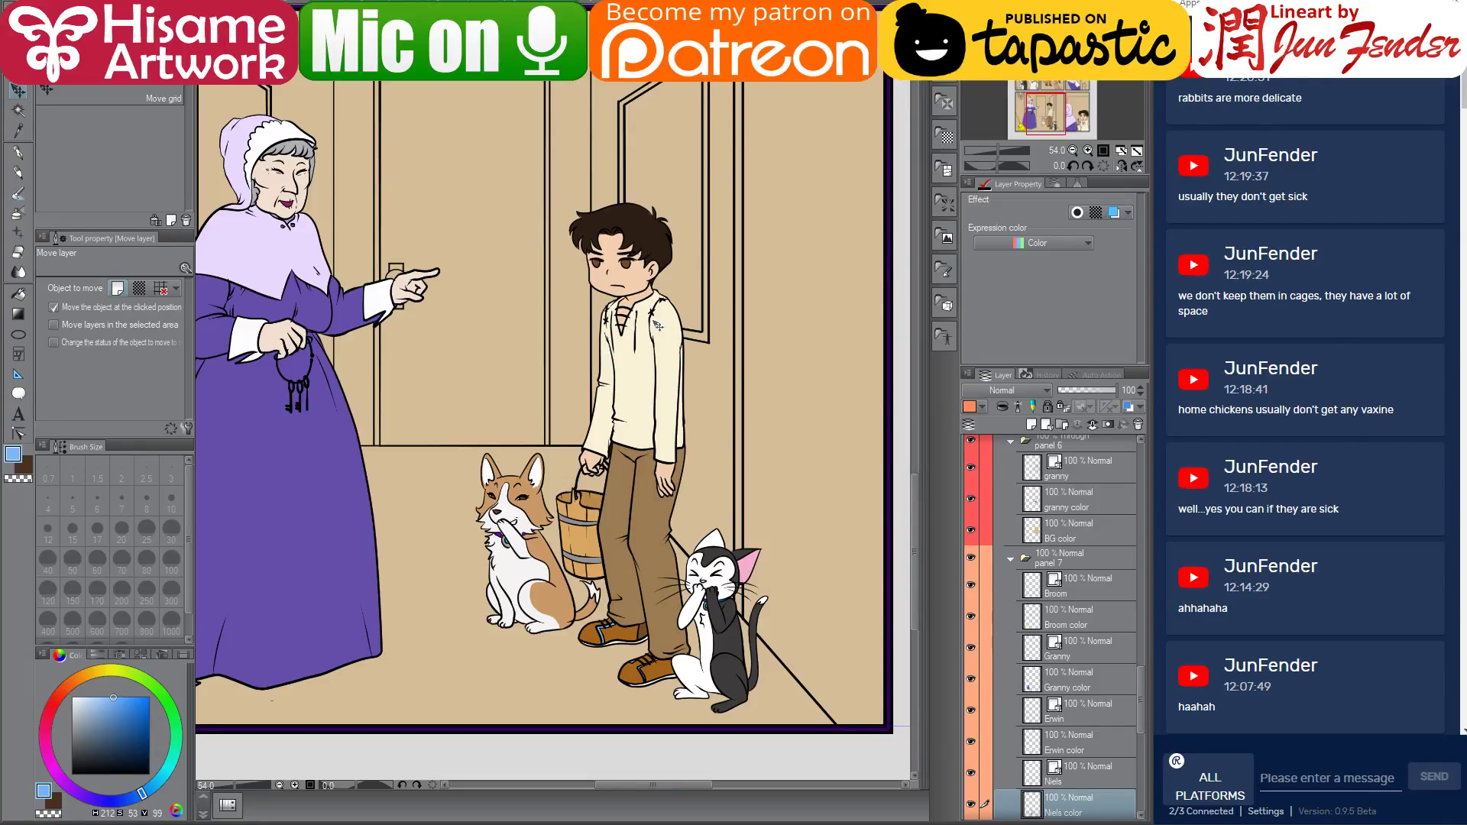
scroll(657, 324, down, 1)
drag(645, 302, 681, 408)
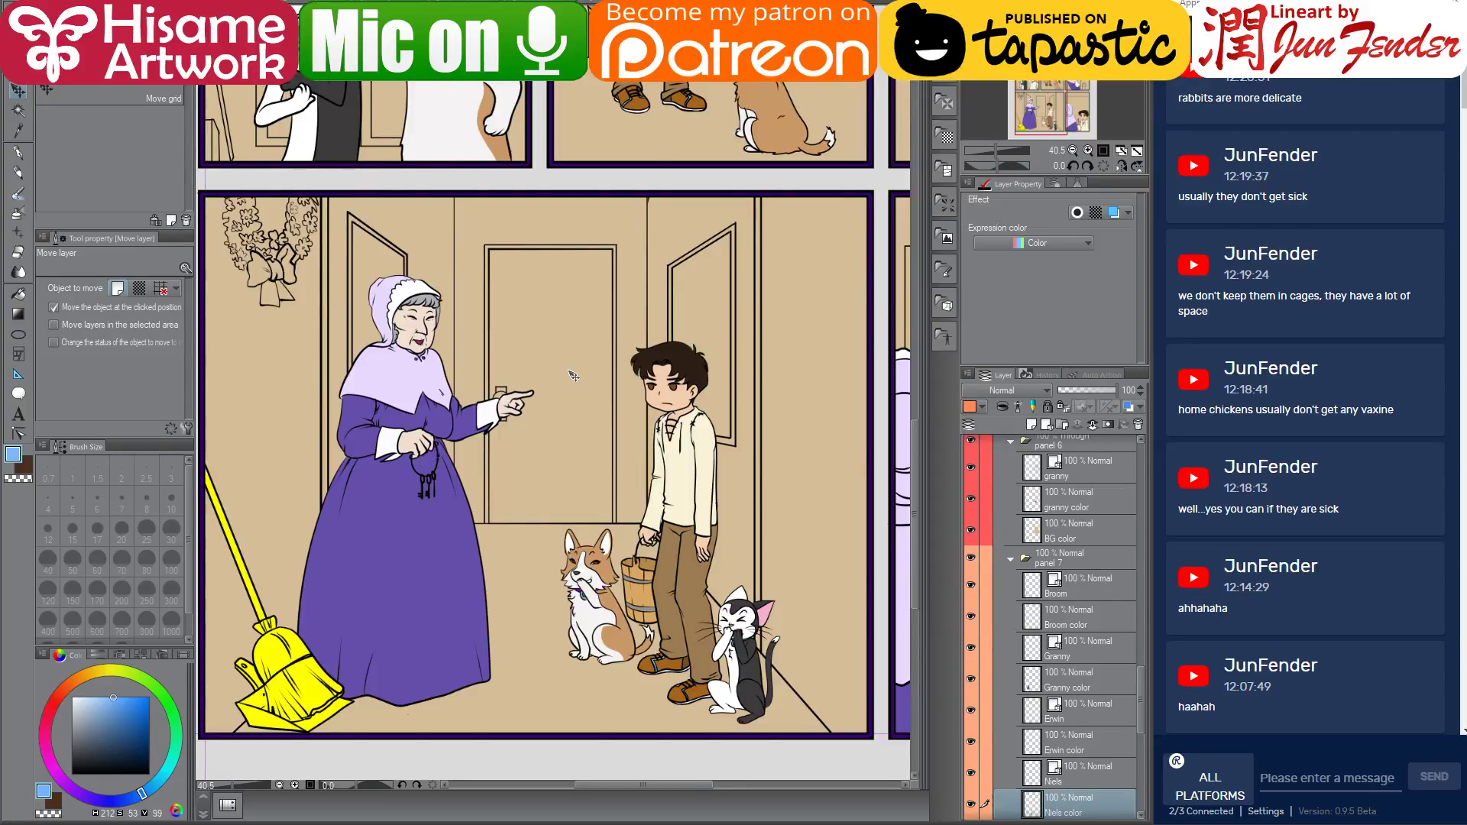
scroll(573, 375, down, 3)
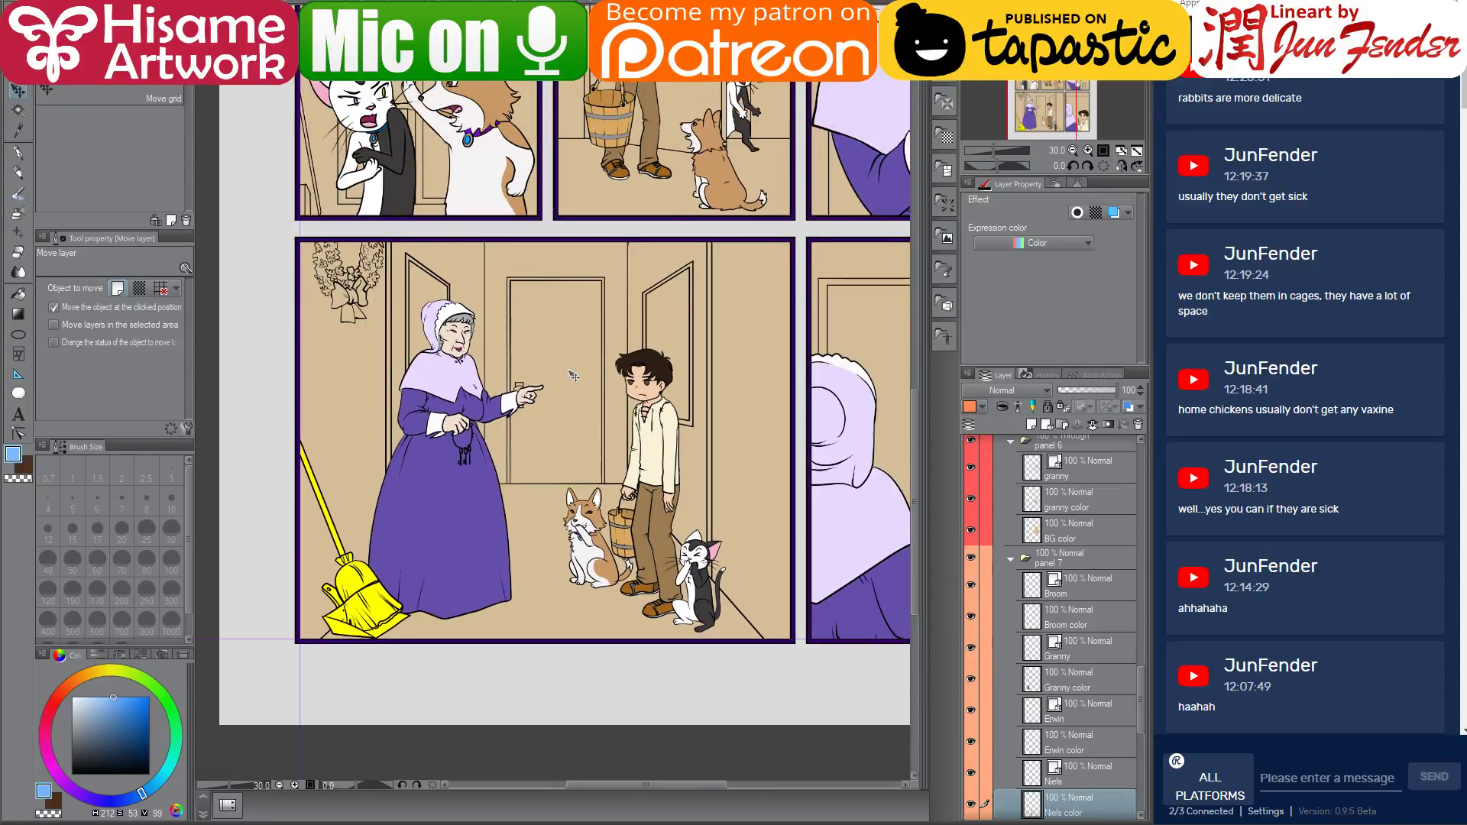
drag(779, 348, 693, 411)
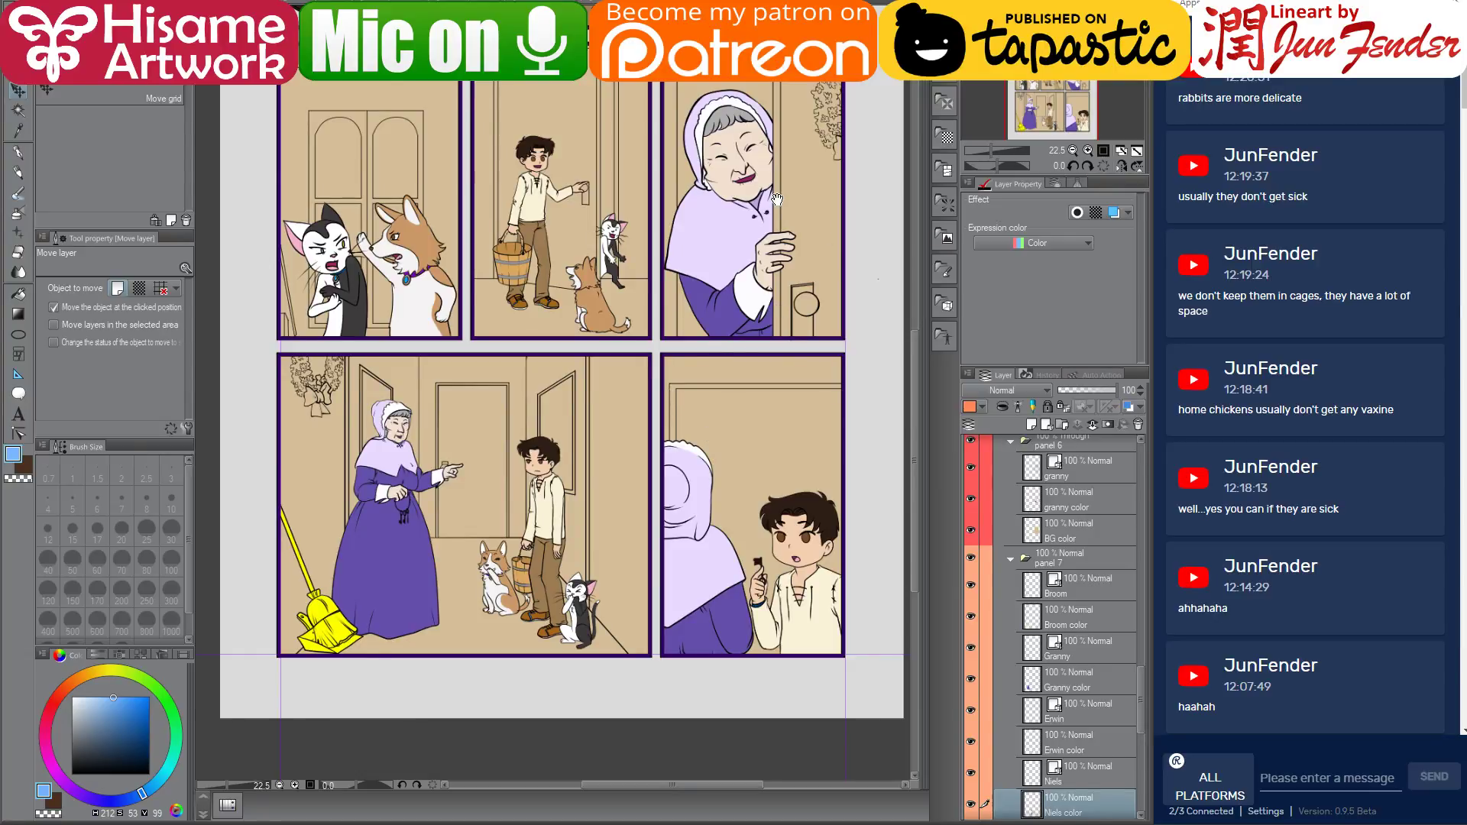
drag(777, 198, 804, 500)
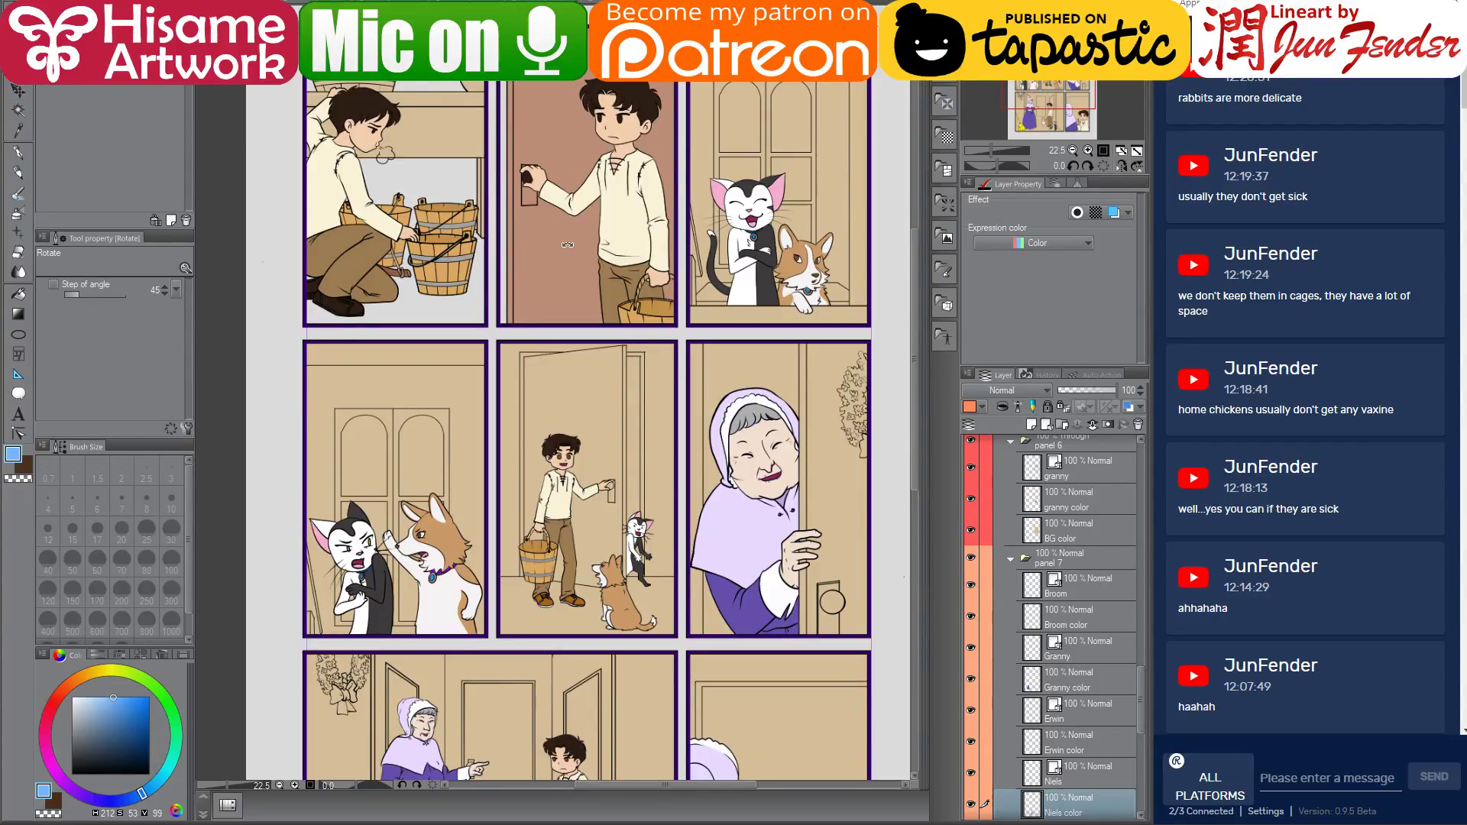
ctrl+click(567, 245)
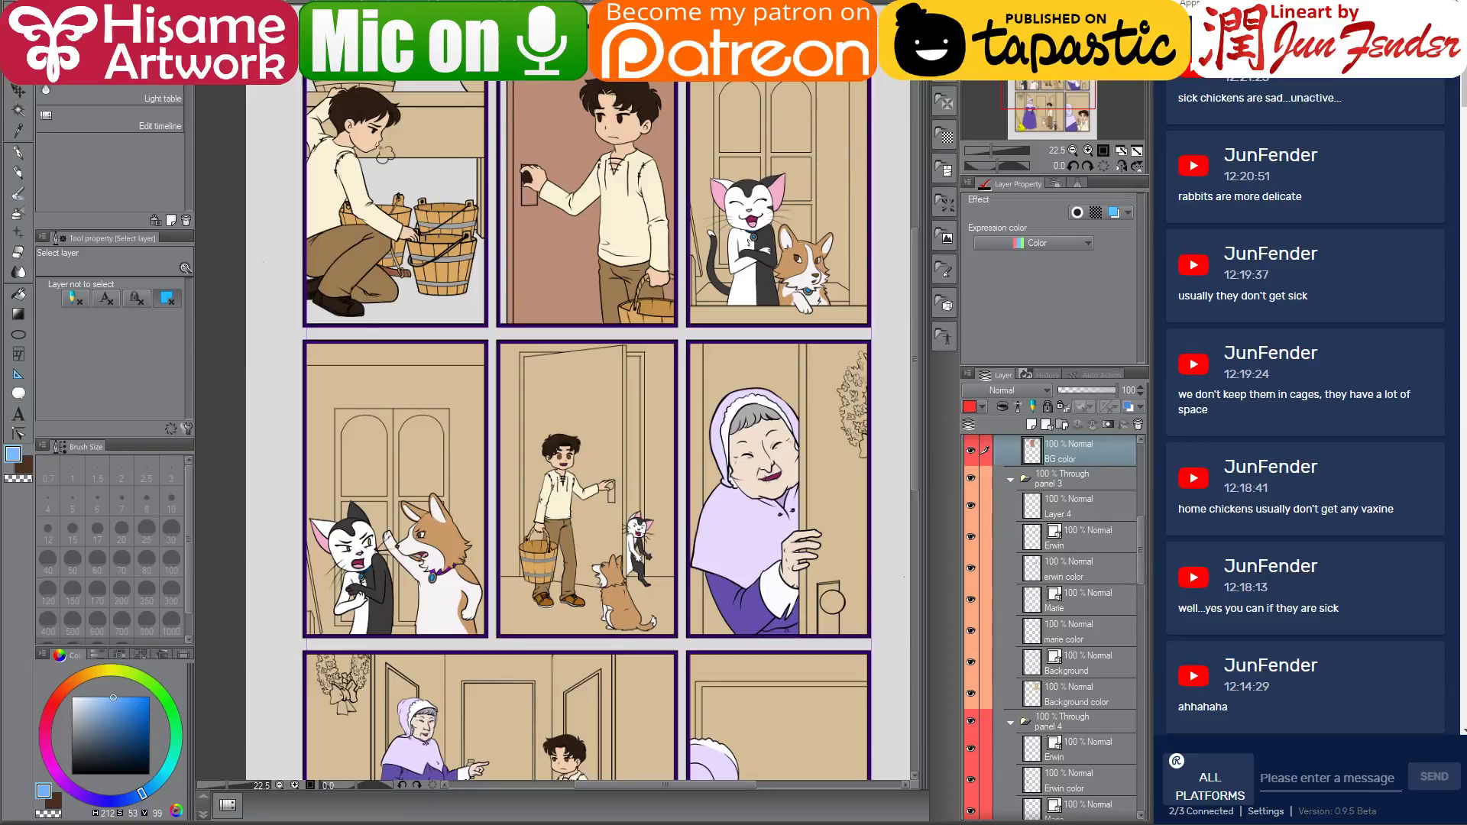
key(ctrl+Tab)
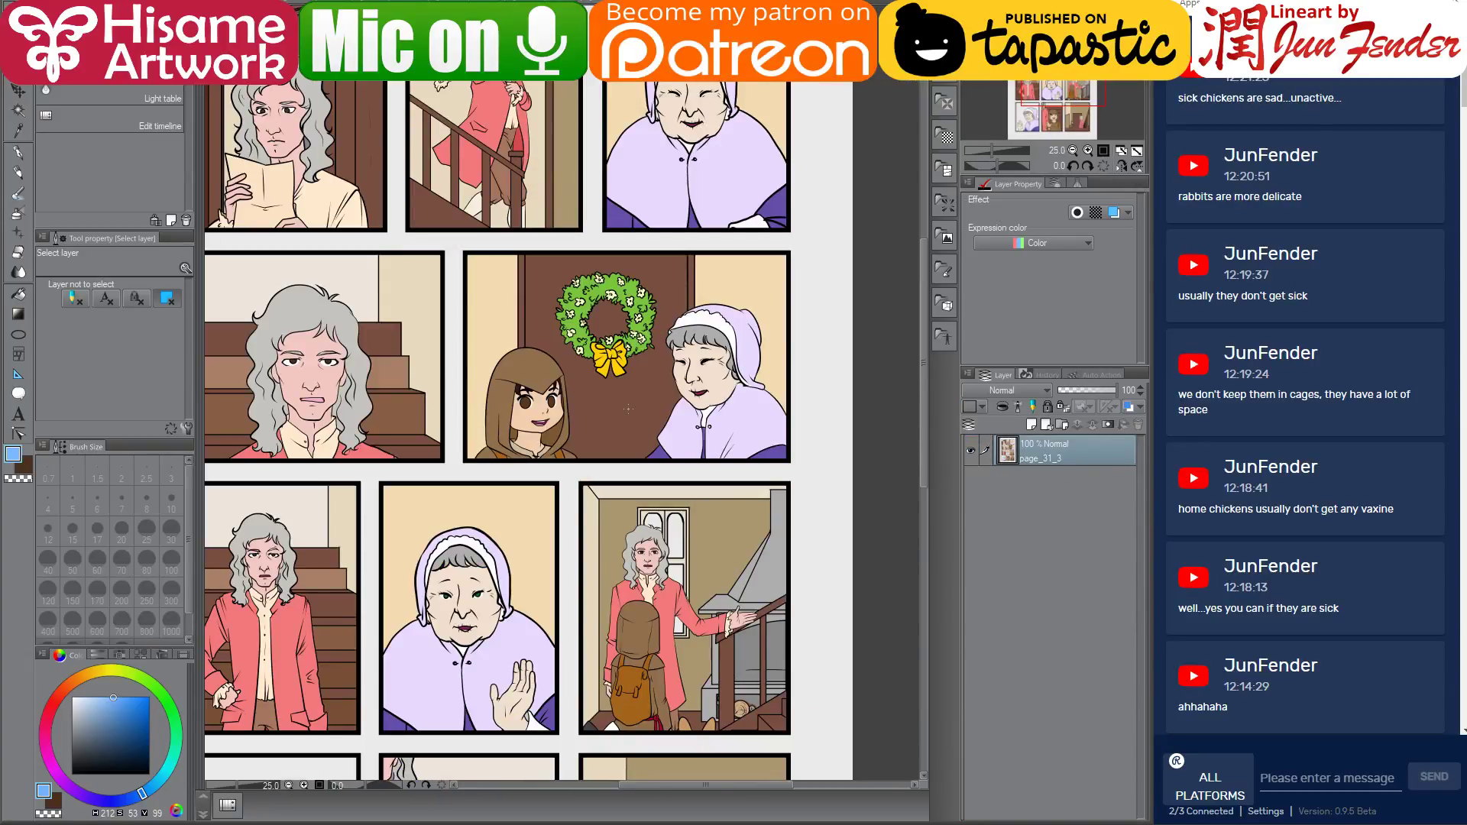
click(18, 152)
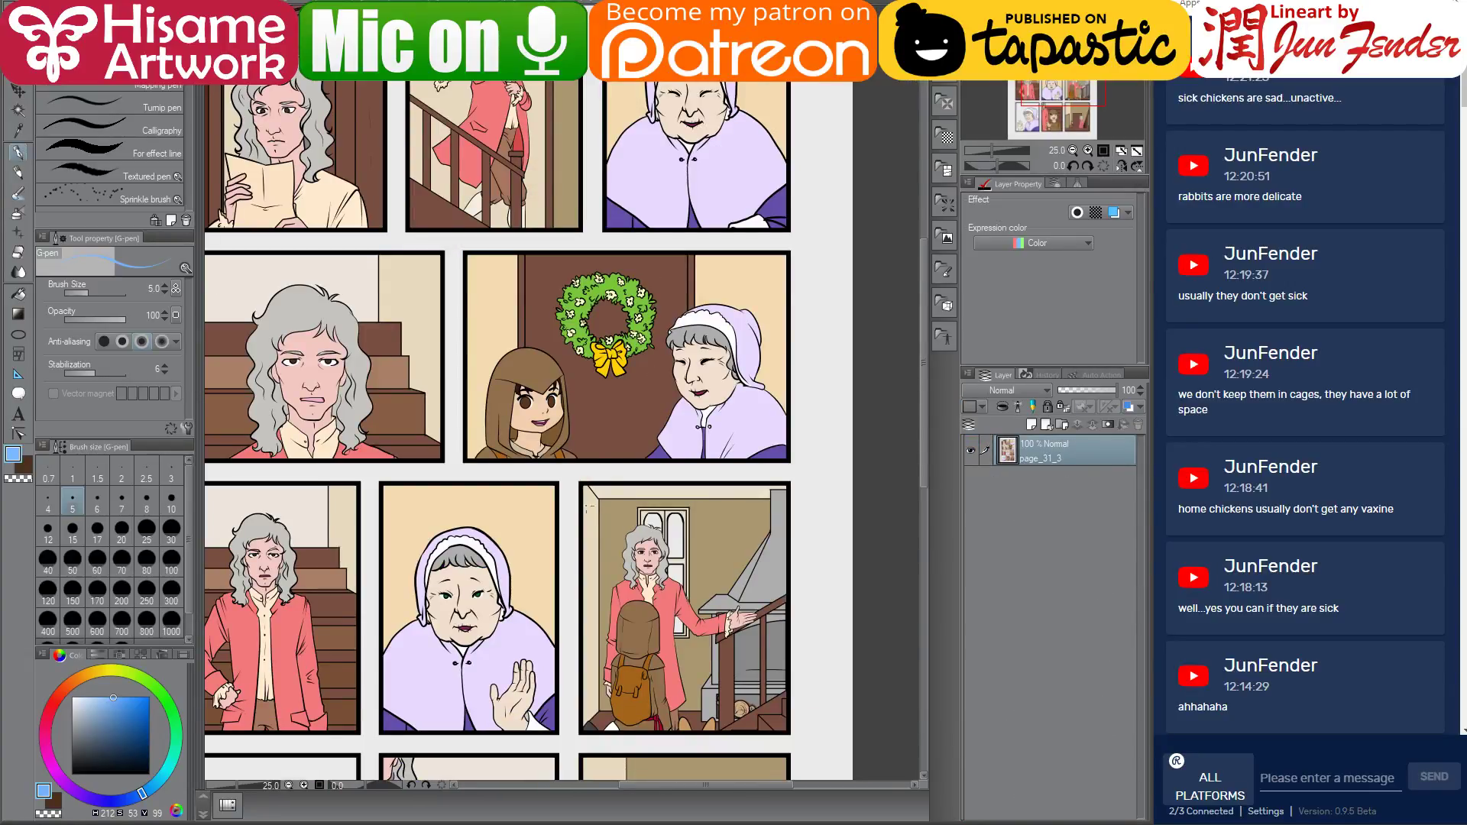
alt+click(620, 413)
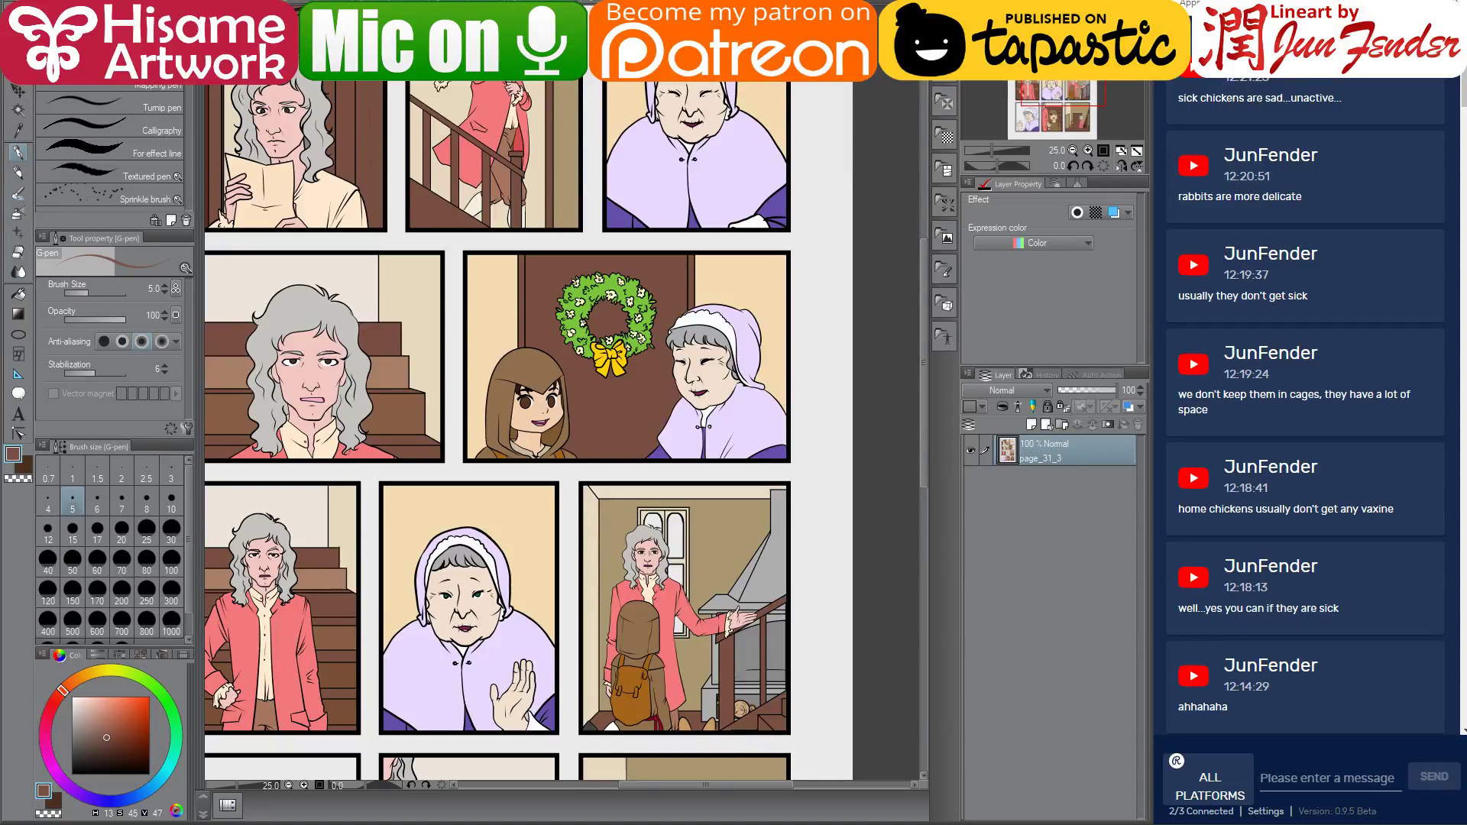
key(ctrl+Tab)
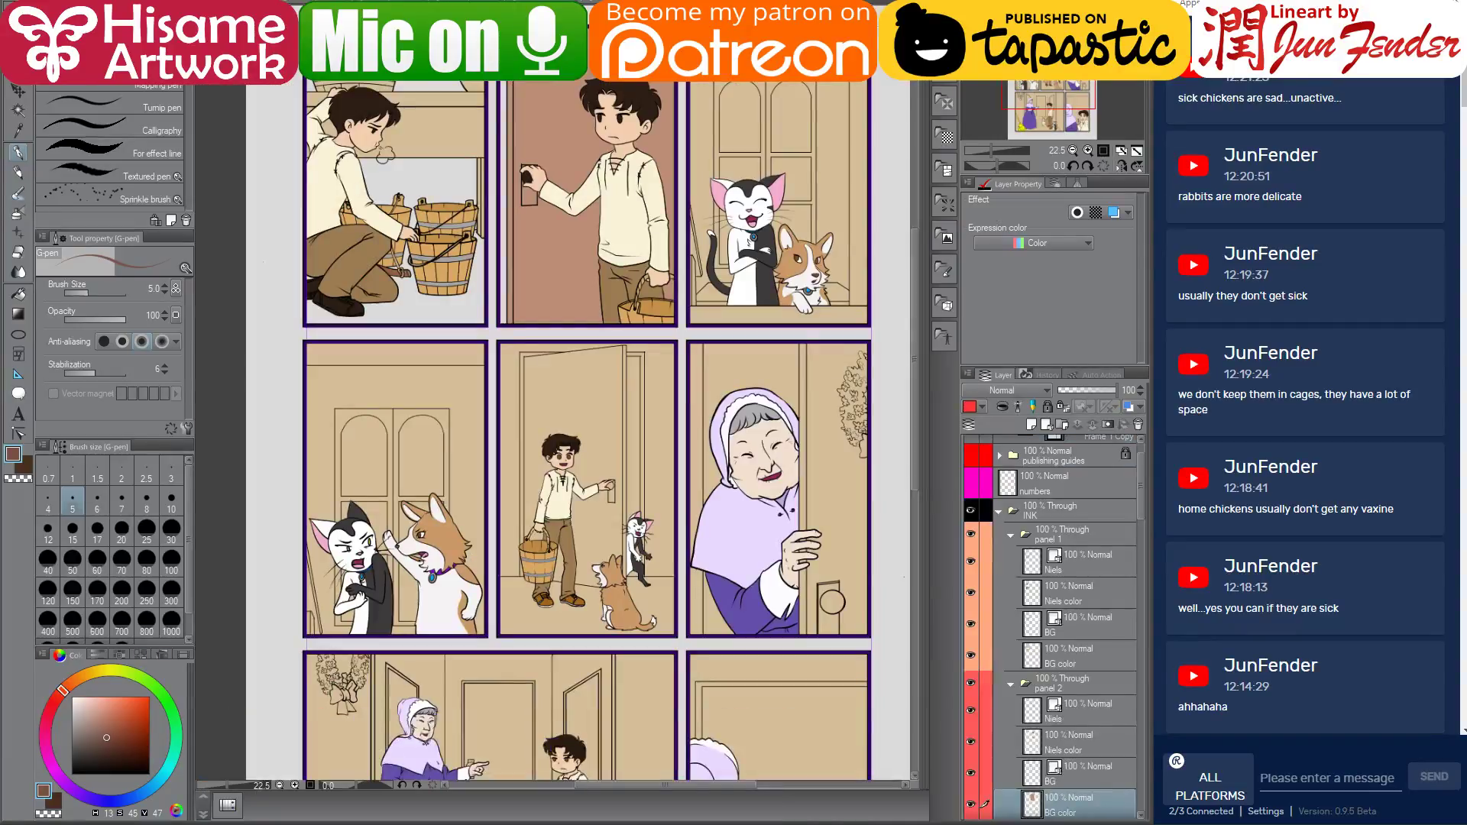
Hide panel 2's Niels and Niels color layers, fill the door with the sampled brown, and compare it with the reference page
click(18, 293)
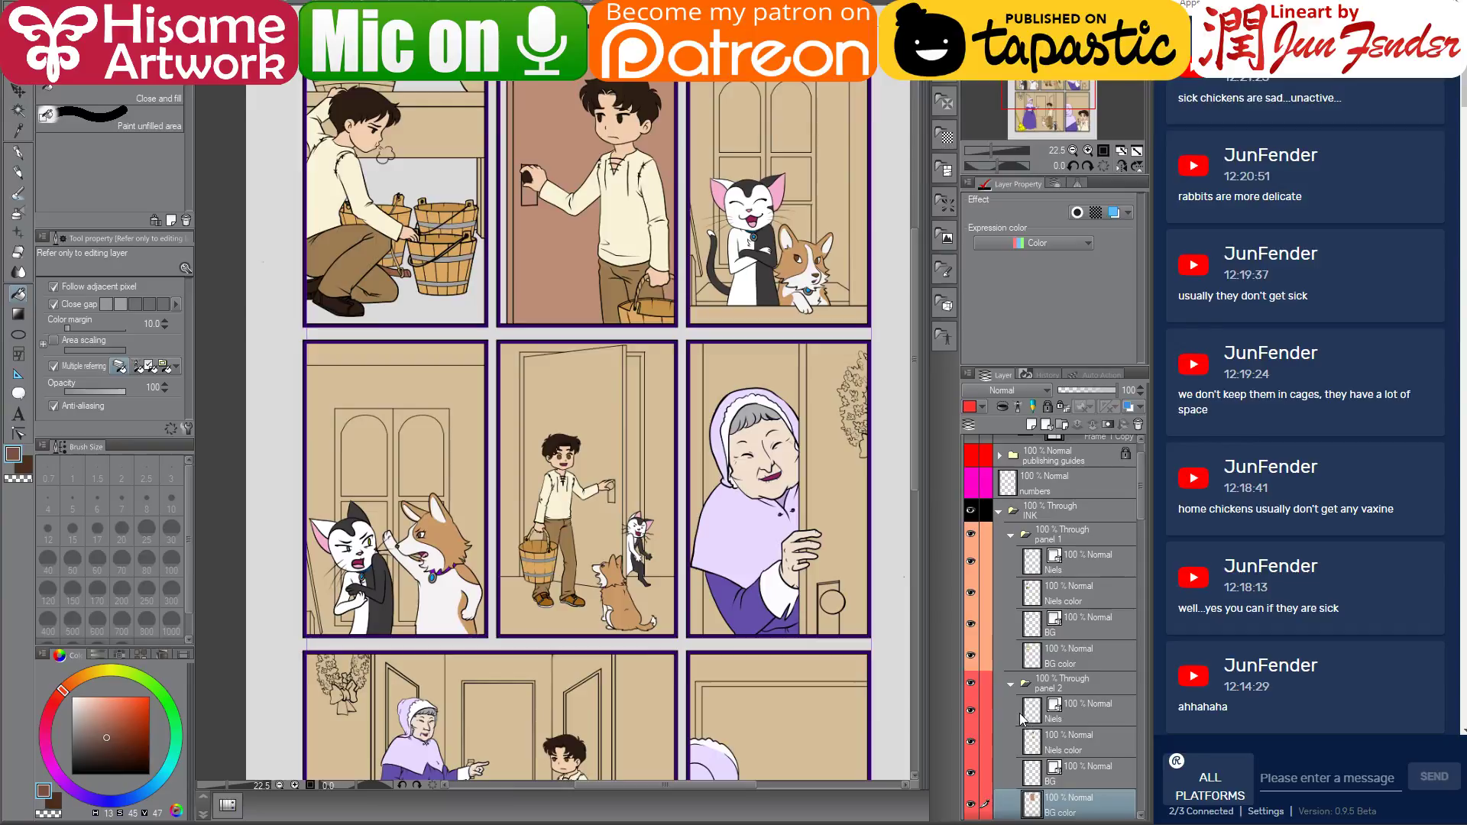
scroll(1021, 718, down, 1)
click(970, 703)
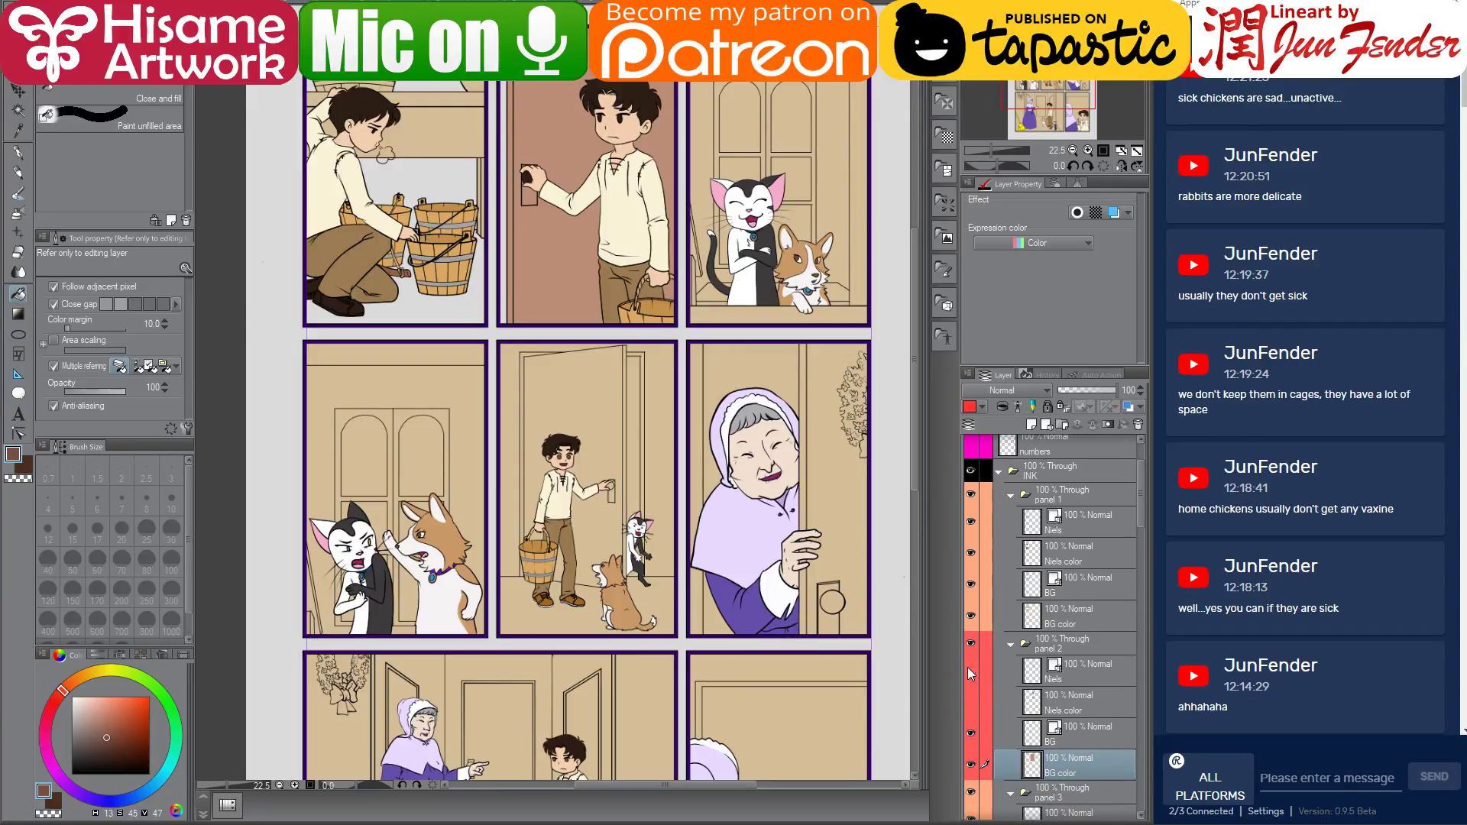
click(970, 674)
click(578, 218)
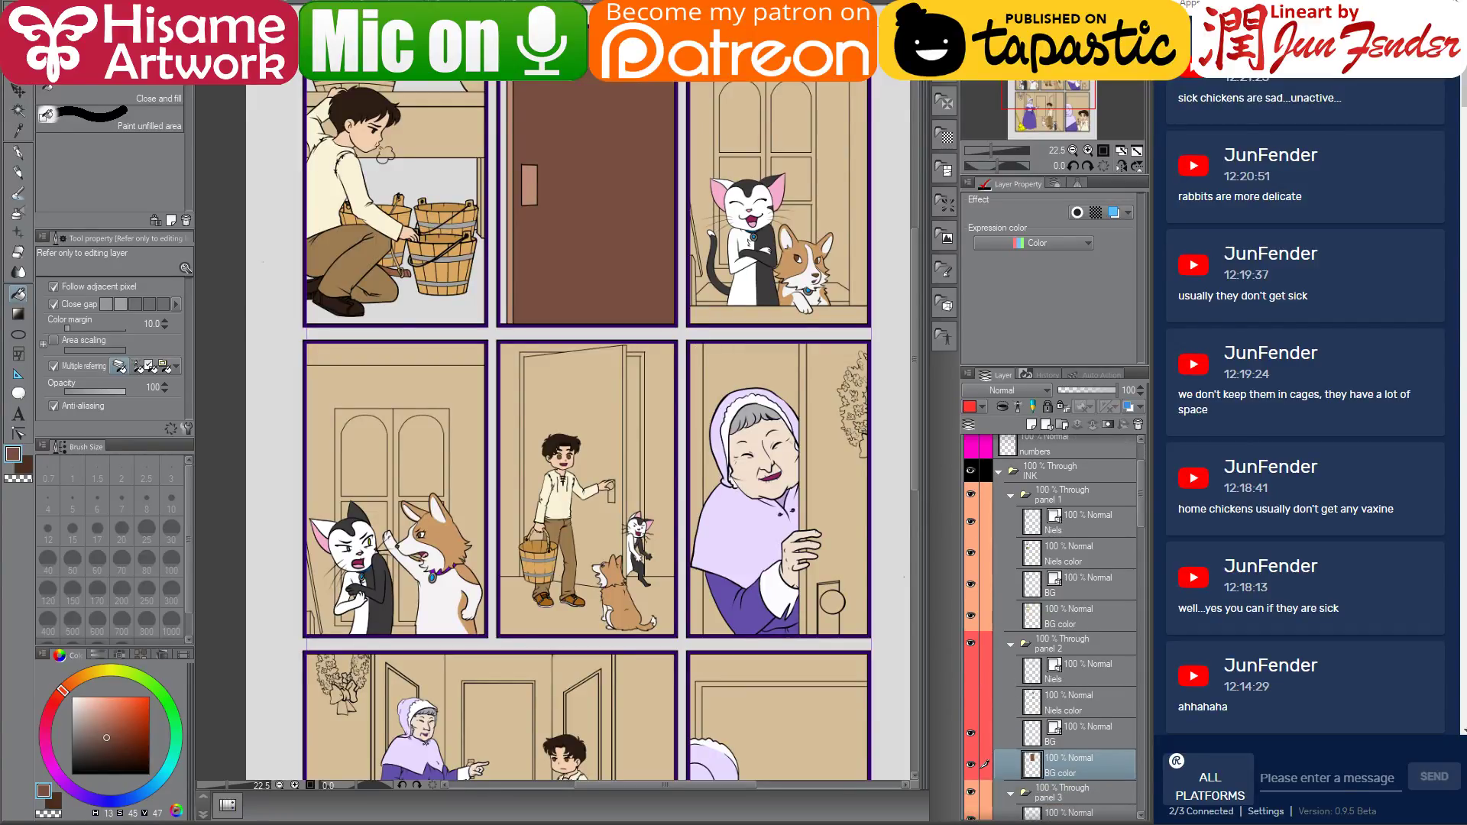
key(ctrl+Tab)
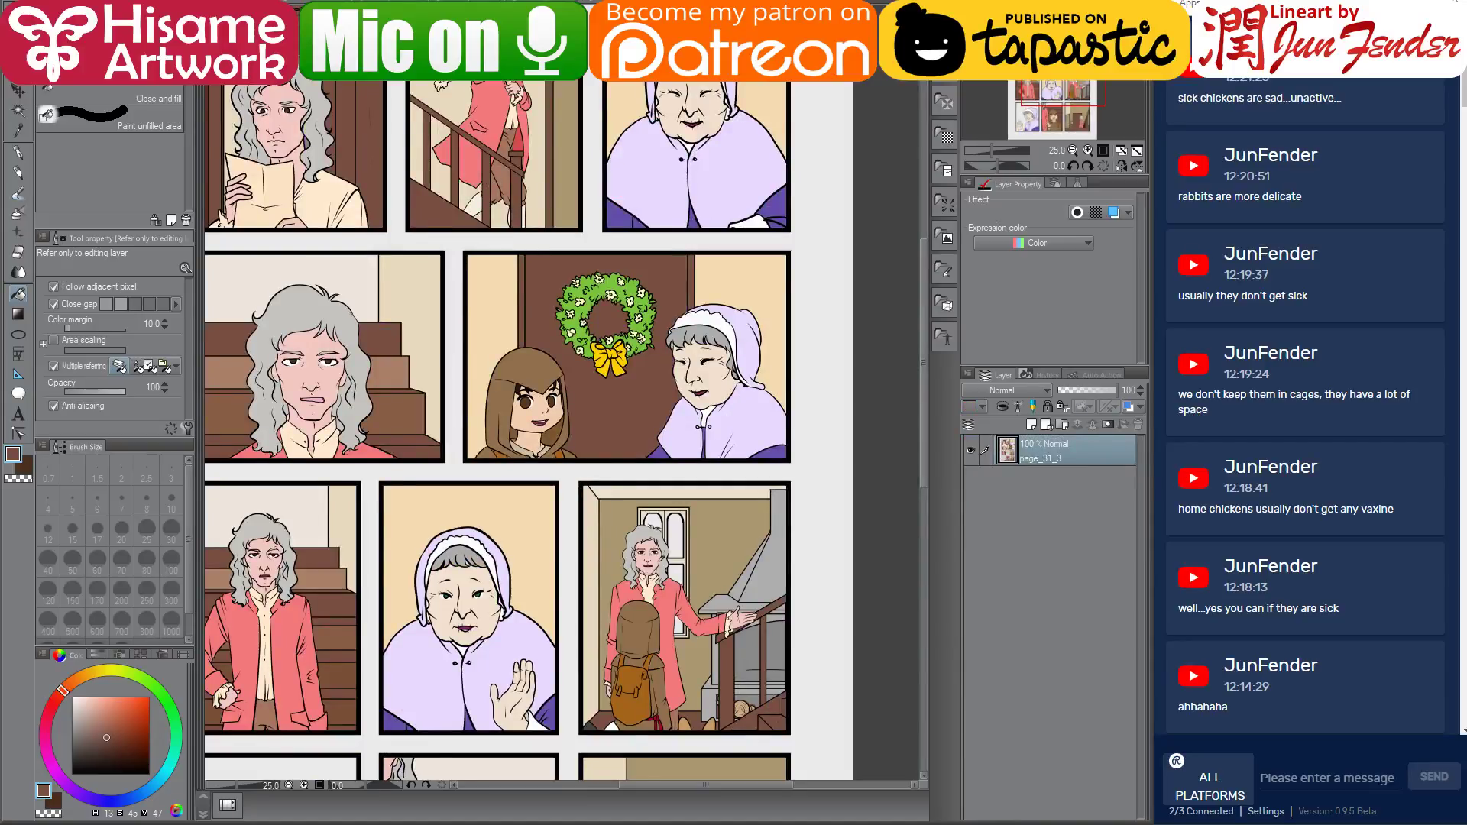
key(ctrl+Tab)
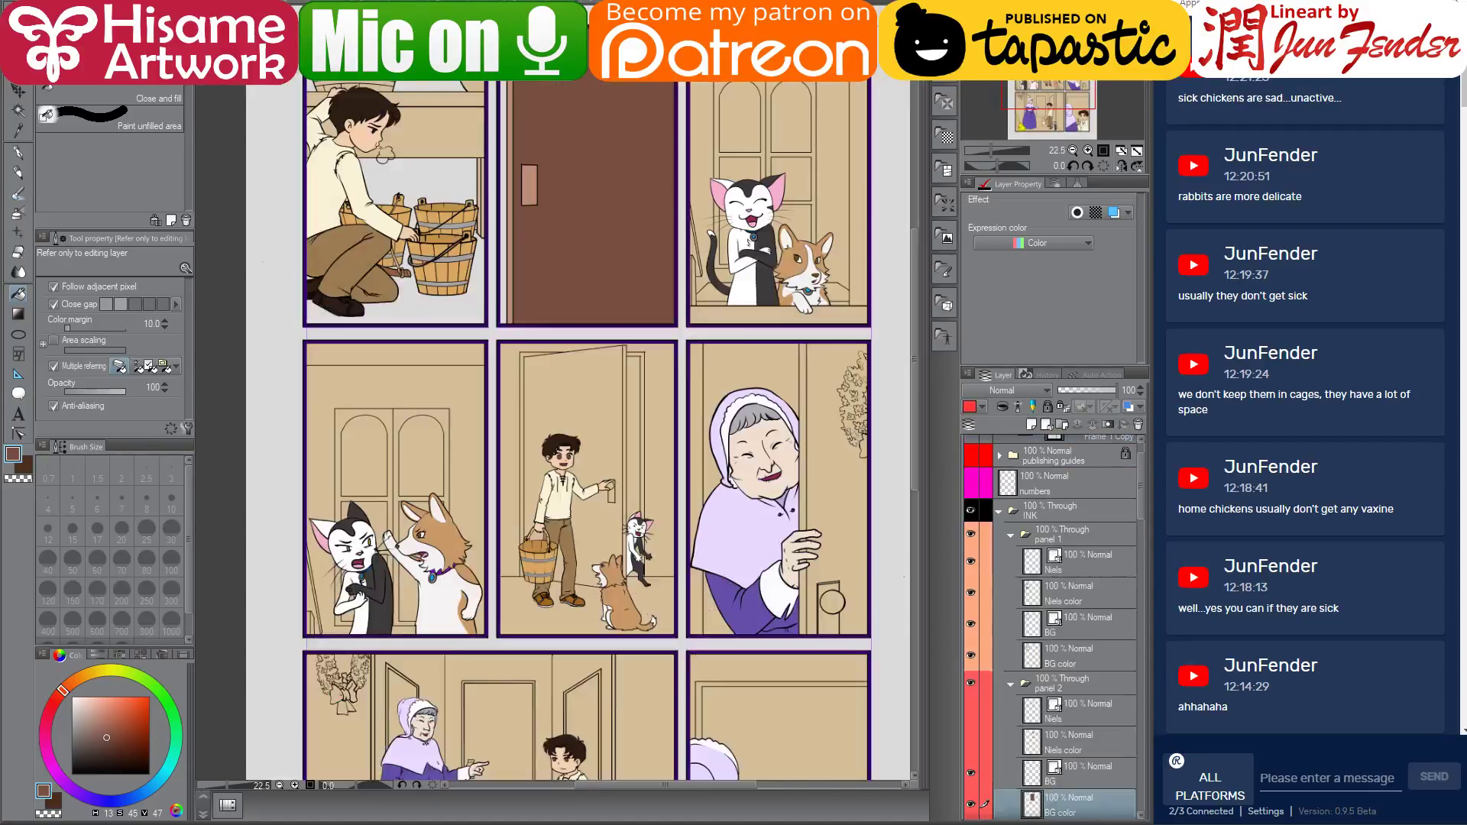
Fill the door frame in panel 2 with the sampled brown and refill the door with a darker brown
click(513, 231)
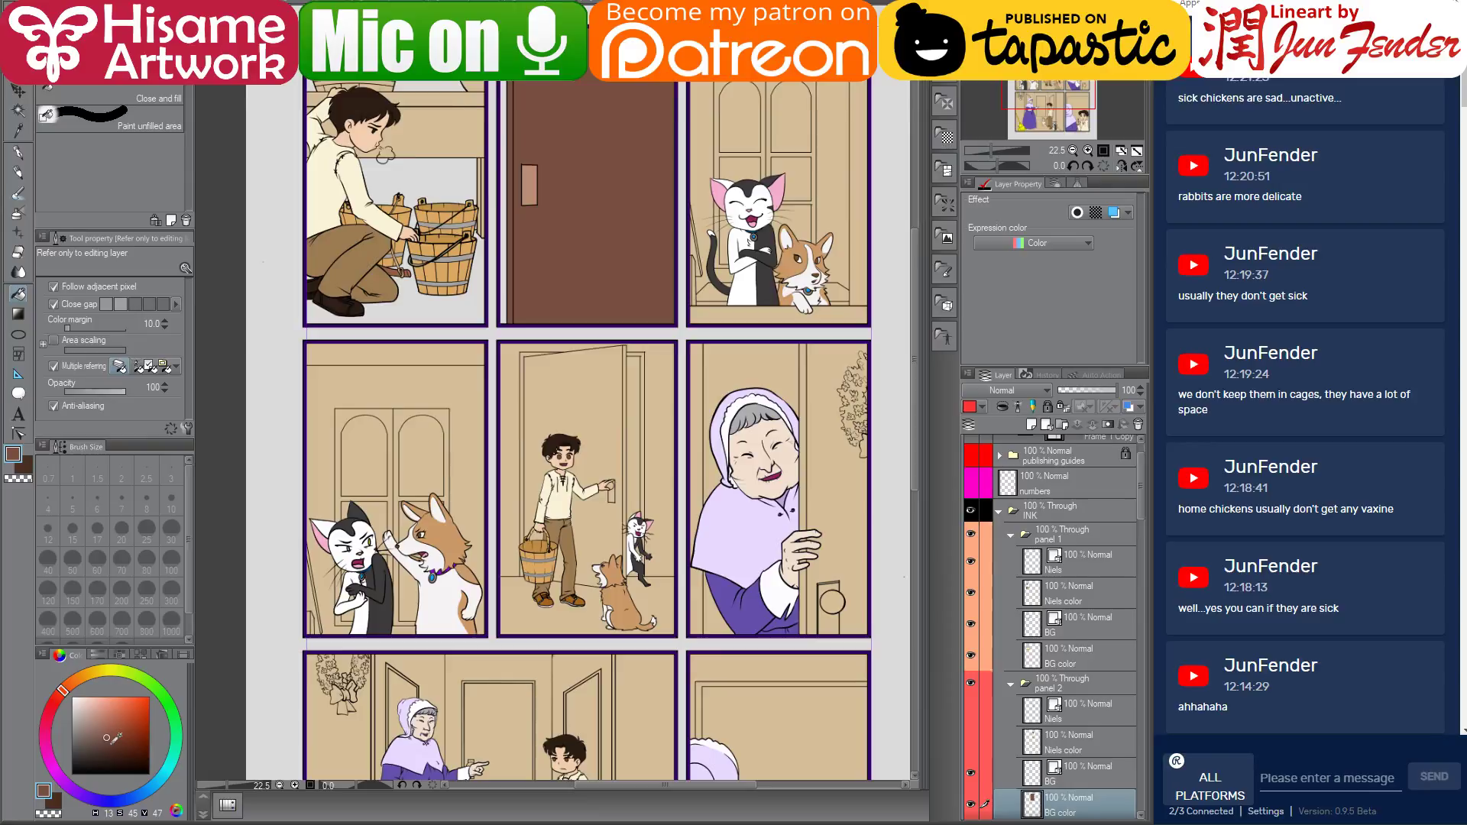
click(111, 742)
click(626, 204)
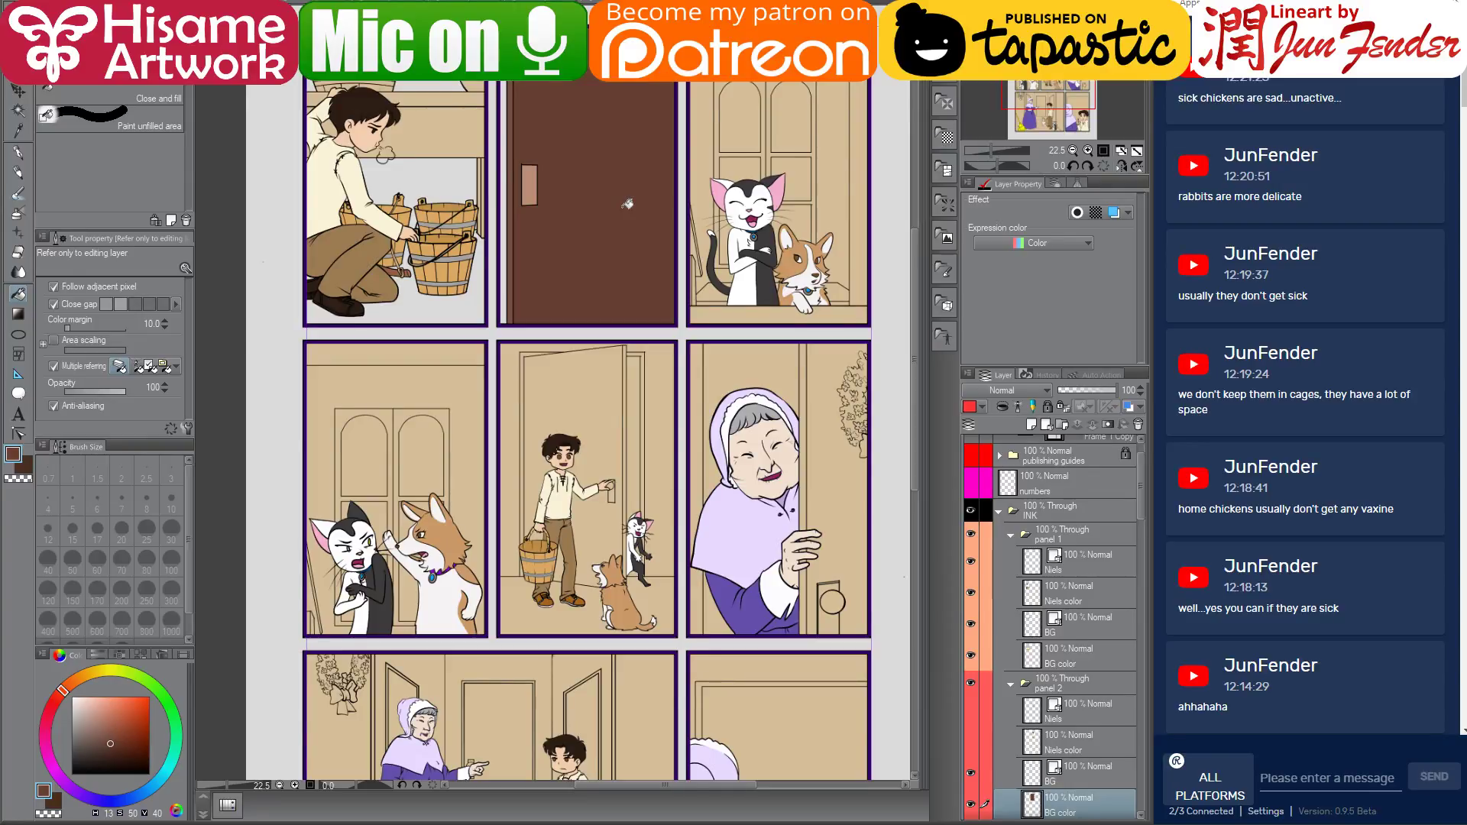
Fill the door's handle plate in panel 2 with neutral grey and show the Niels and Niels color layers again
click(81, 735)
click(72, 726)
click(535, 175)
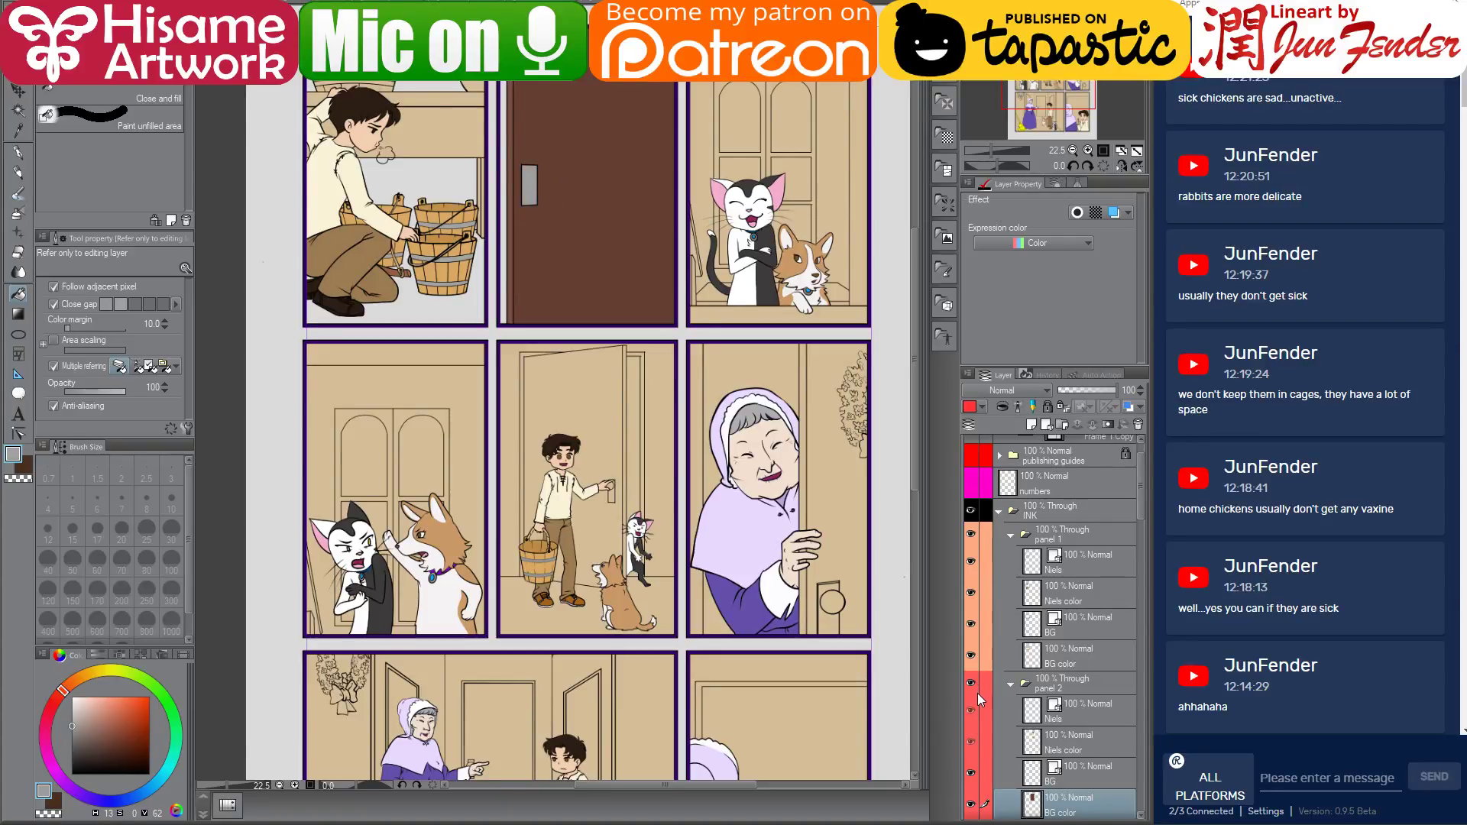
drag(971, 710, 971, 741)
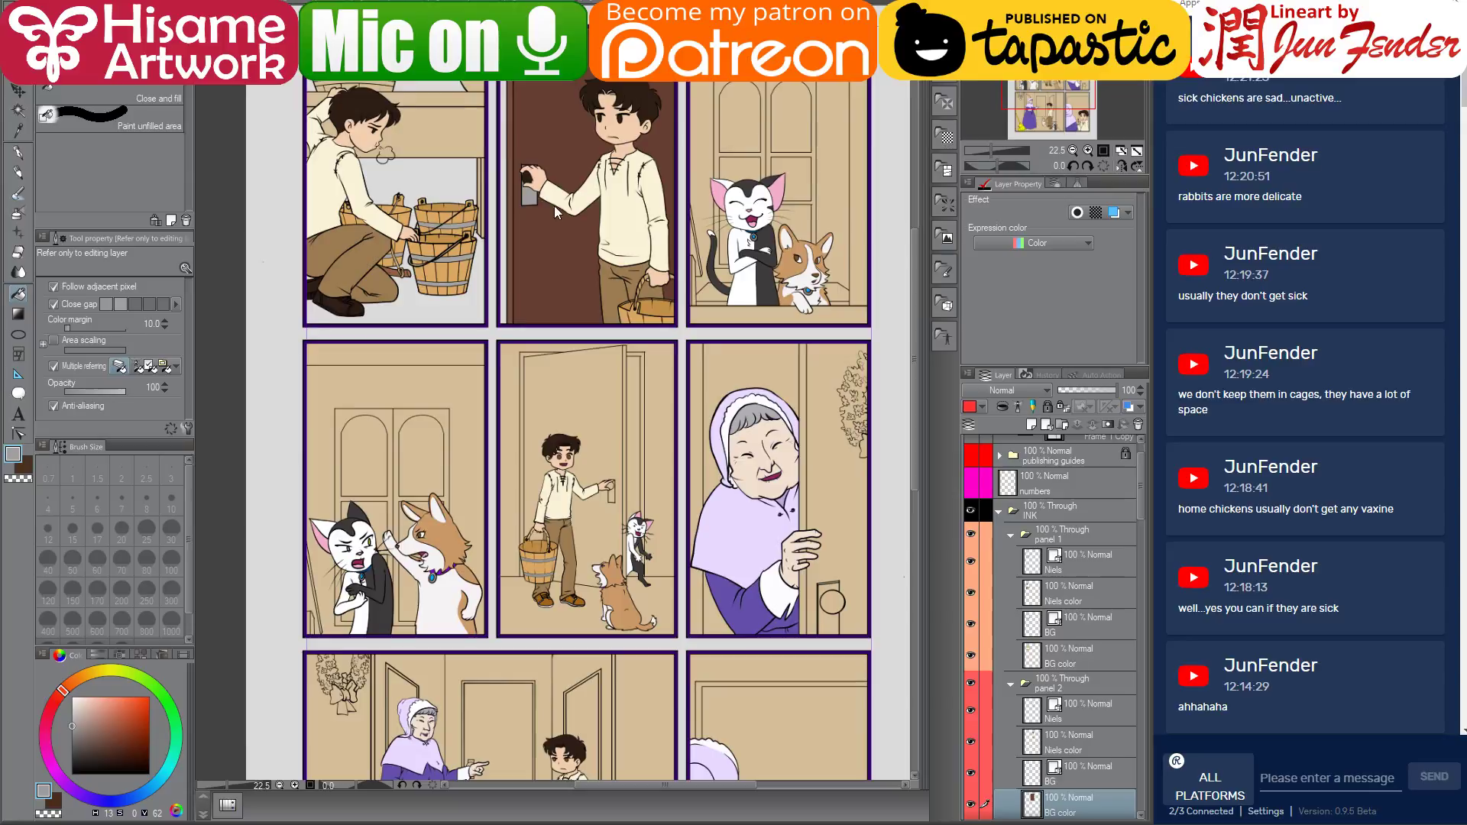
Touch up the door handle at the boy's hand in lighter grey with the G-pen on panel 2's Niels color layer
click(1078, 756)
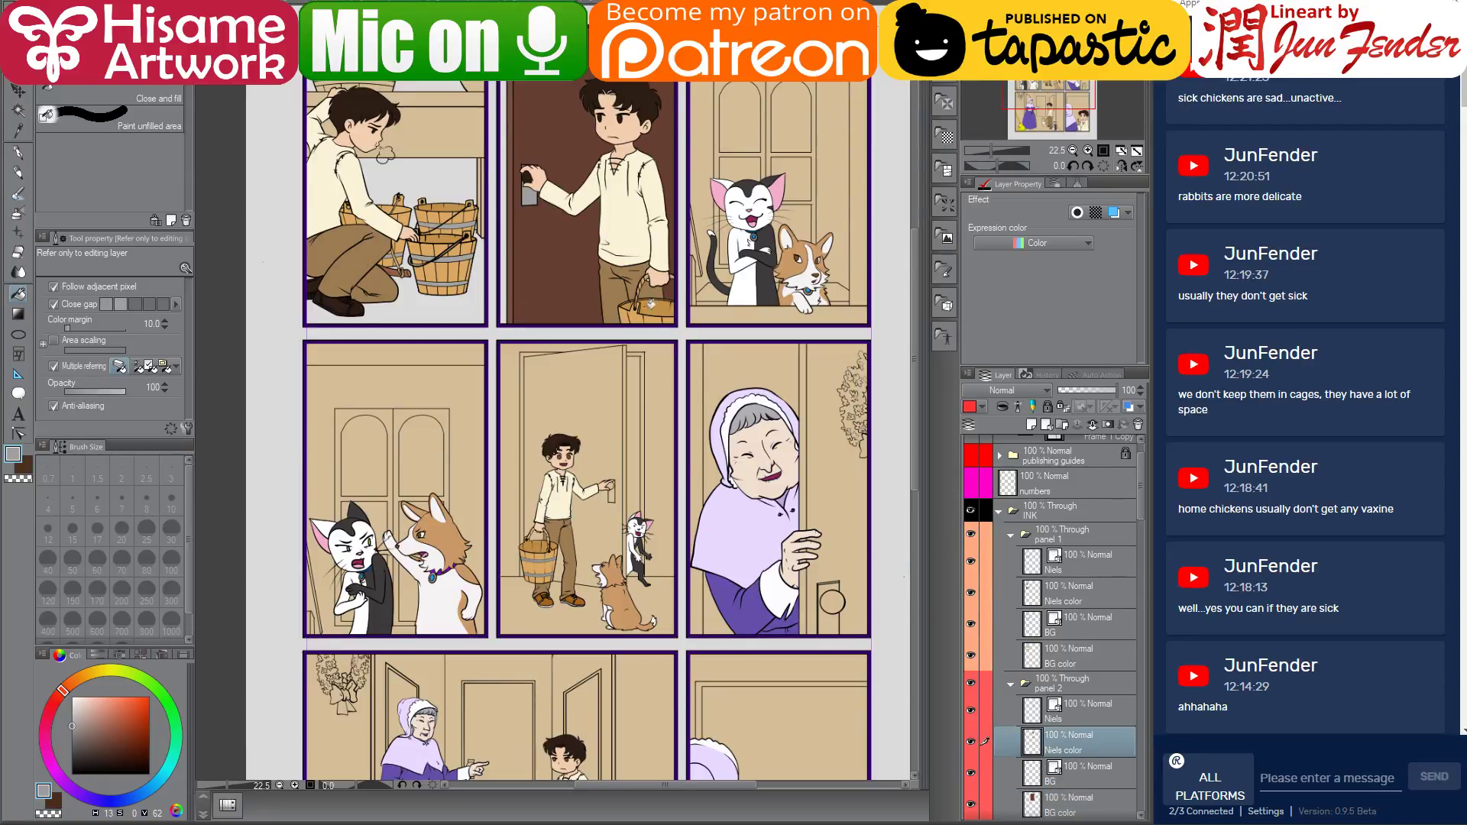
click(72, 721)
click(18, 153)
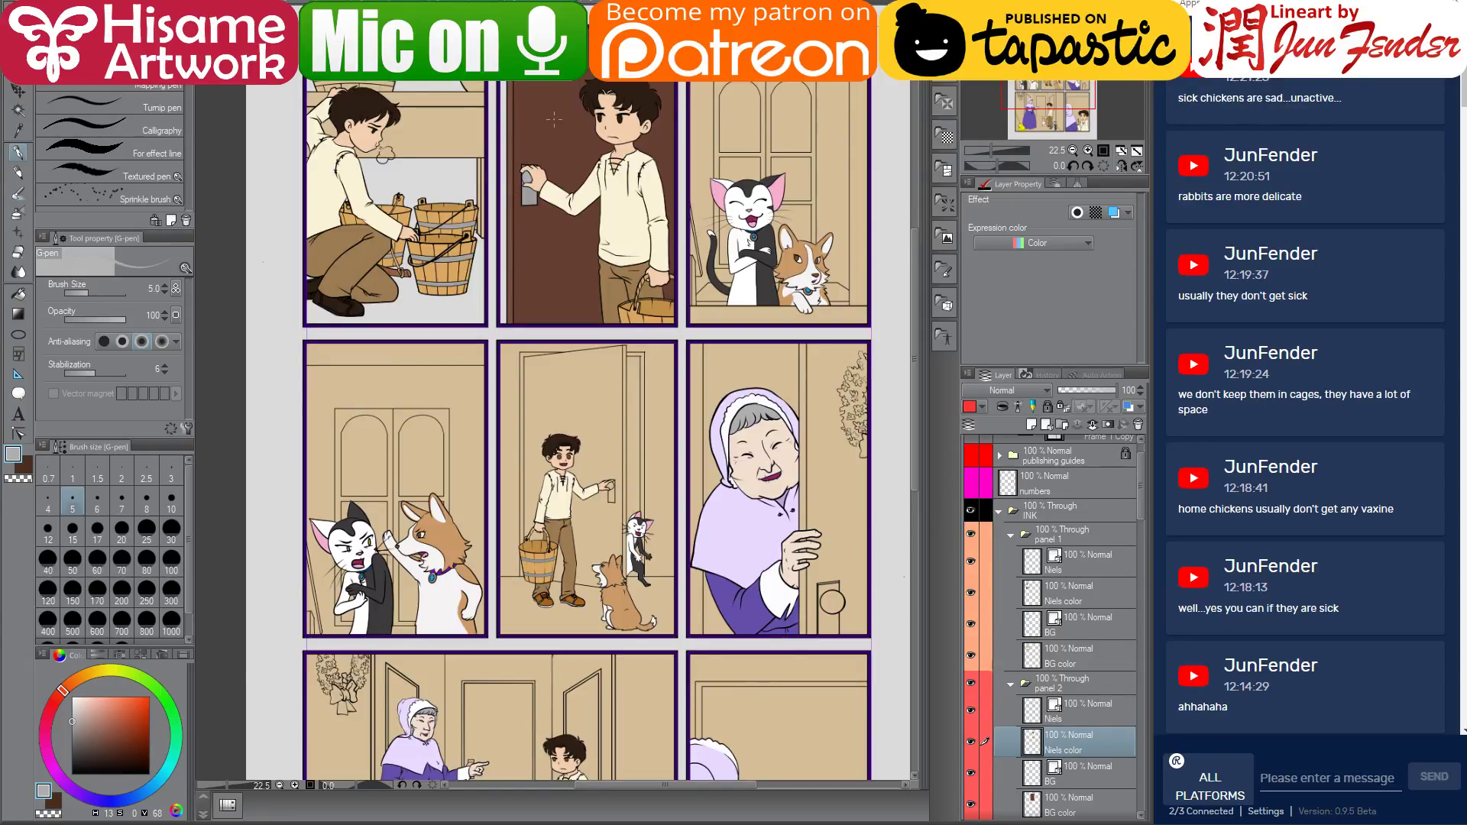
Try to fill the strip below the window in panel 3 on its Background color layer
click(18, 91)
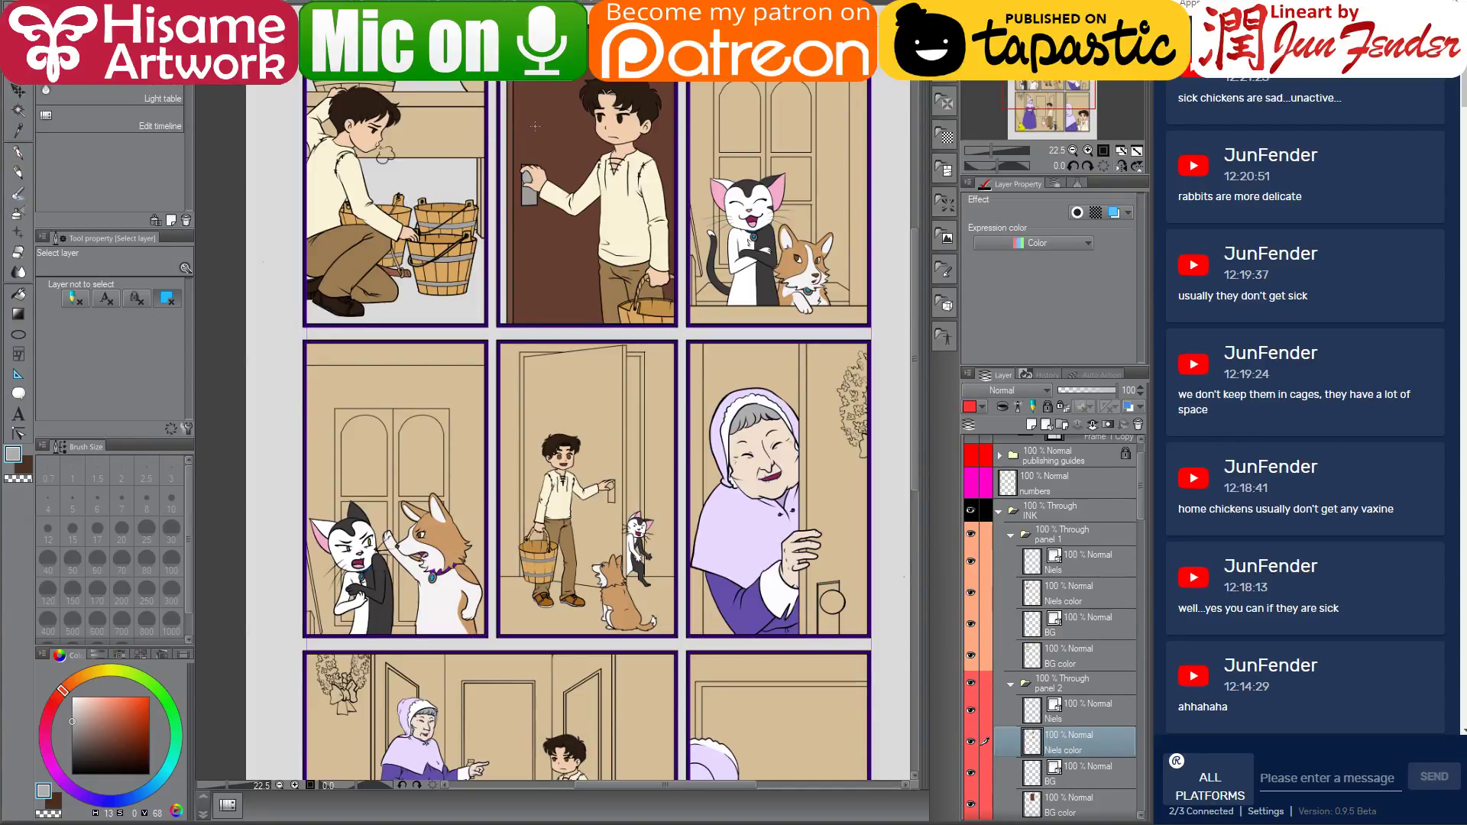
ctrl+shift+click(535, 126)
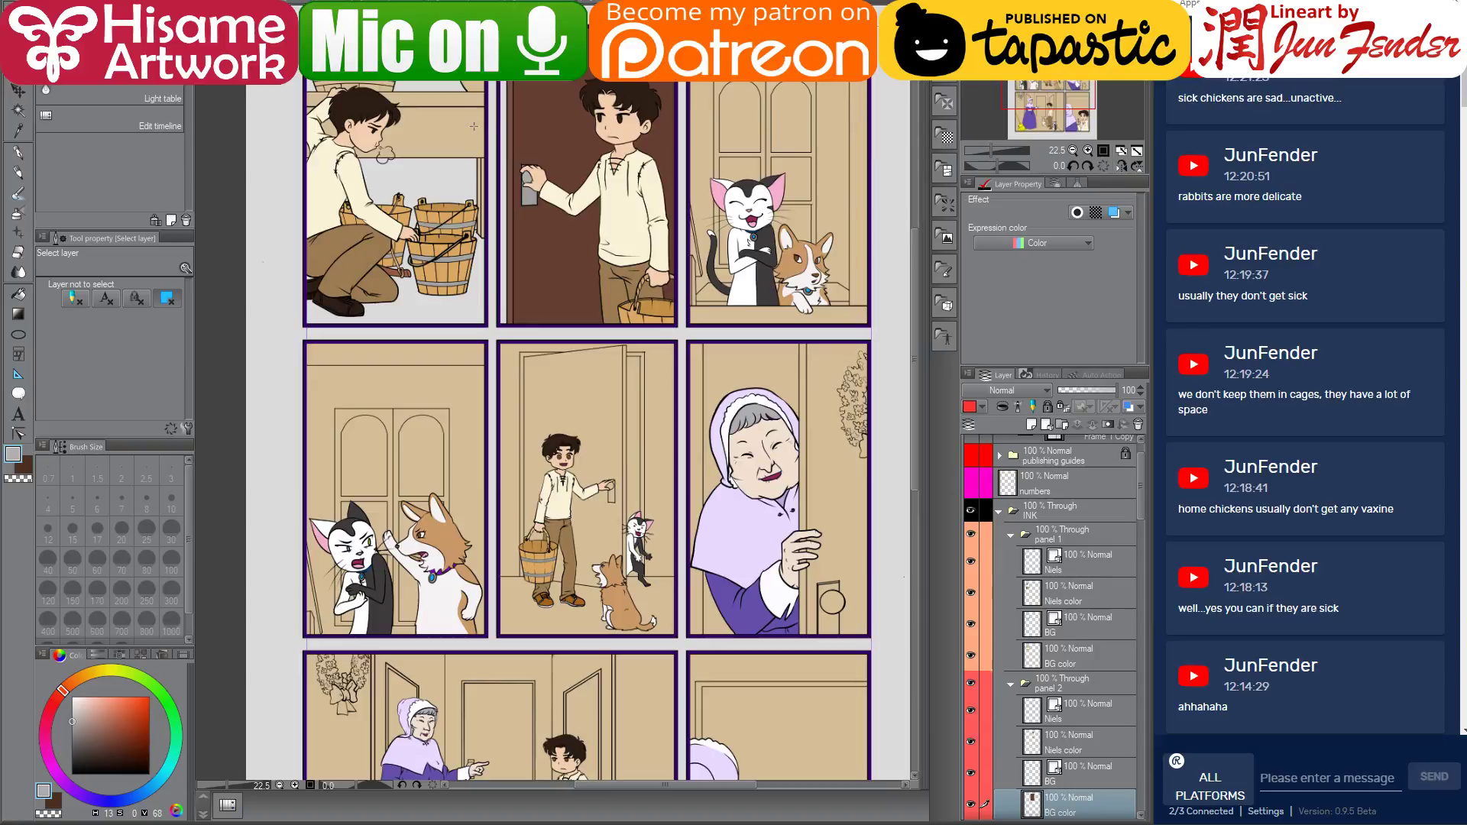
click(738, 310)
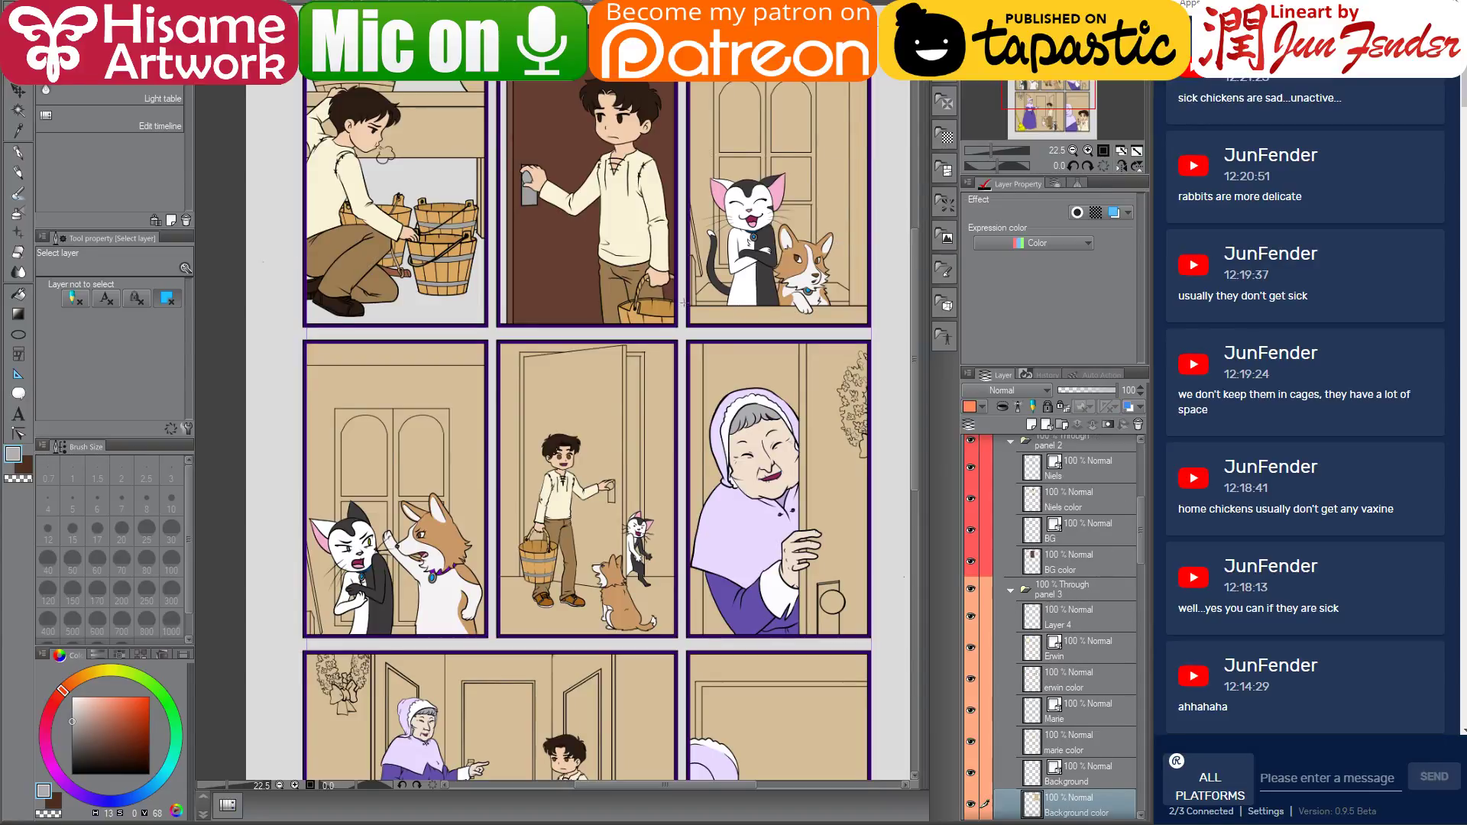
click(19, 294)
scroll(1107, 687, down, 2)
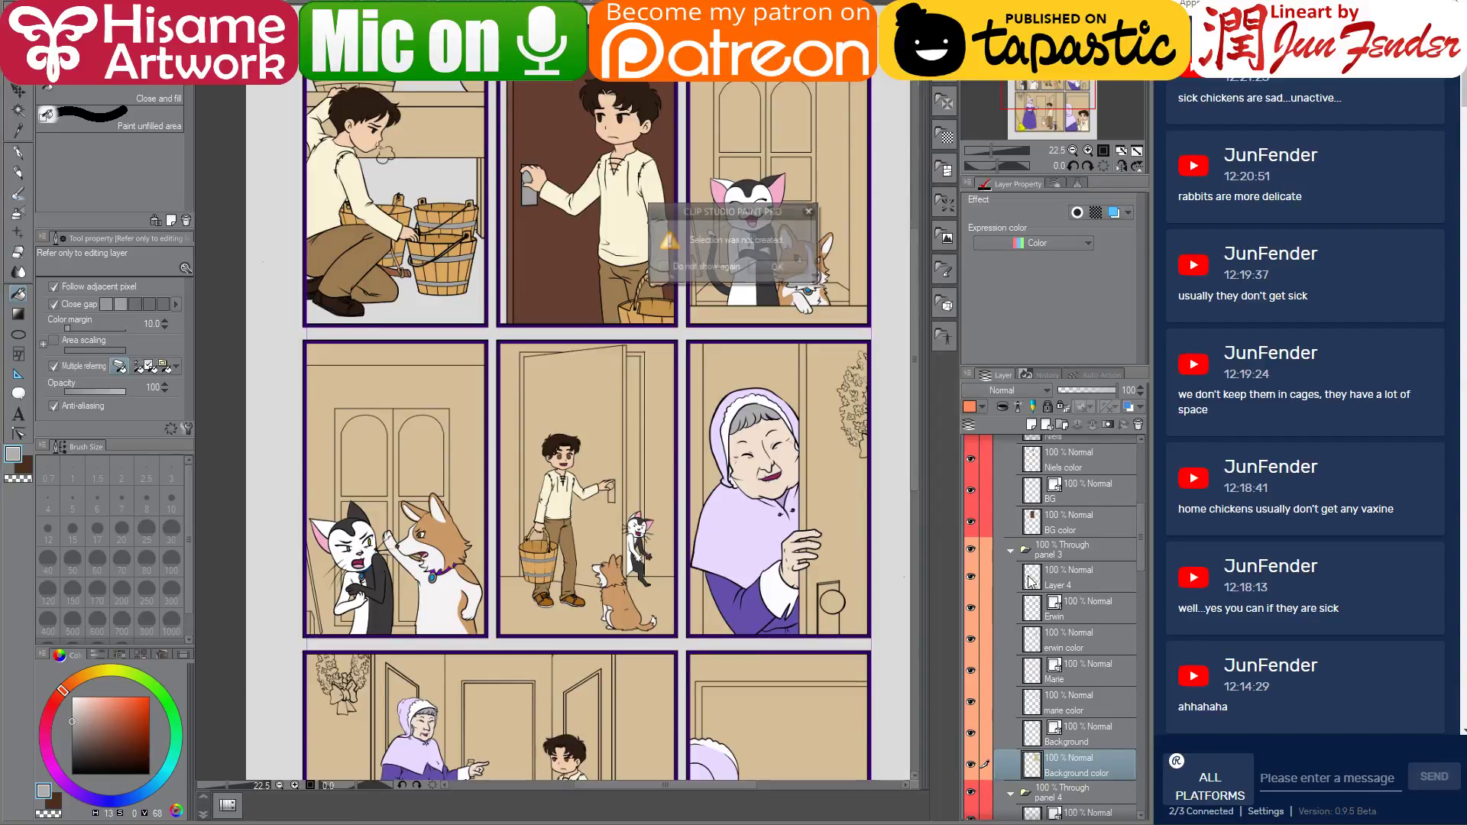
click(773, 307)
click(785, 265)
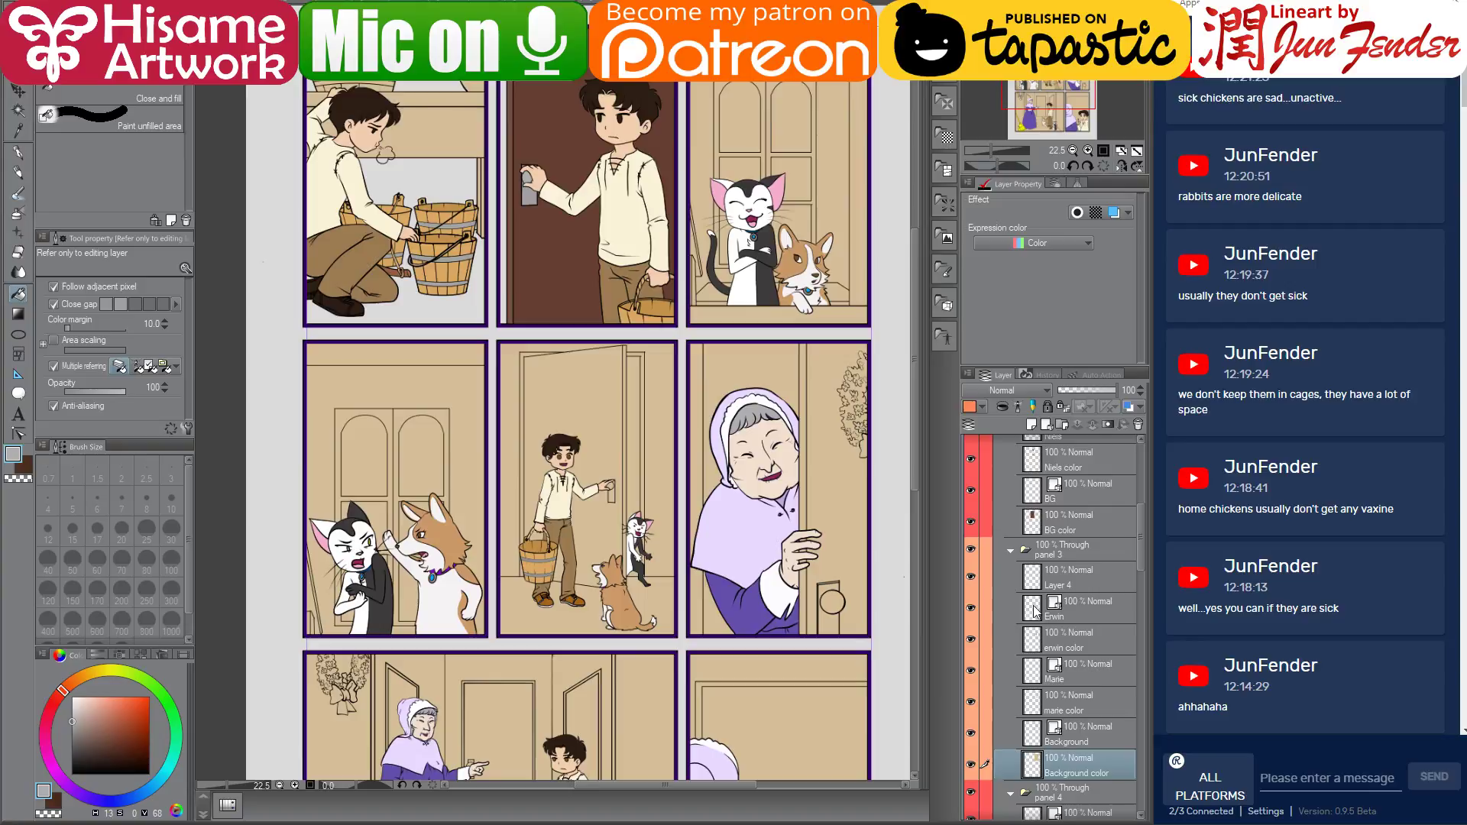
Delete Layer 4 from the panel 3 folder
click(1081, 582)
click(1138, 425)
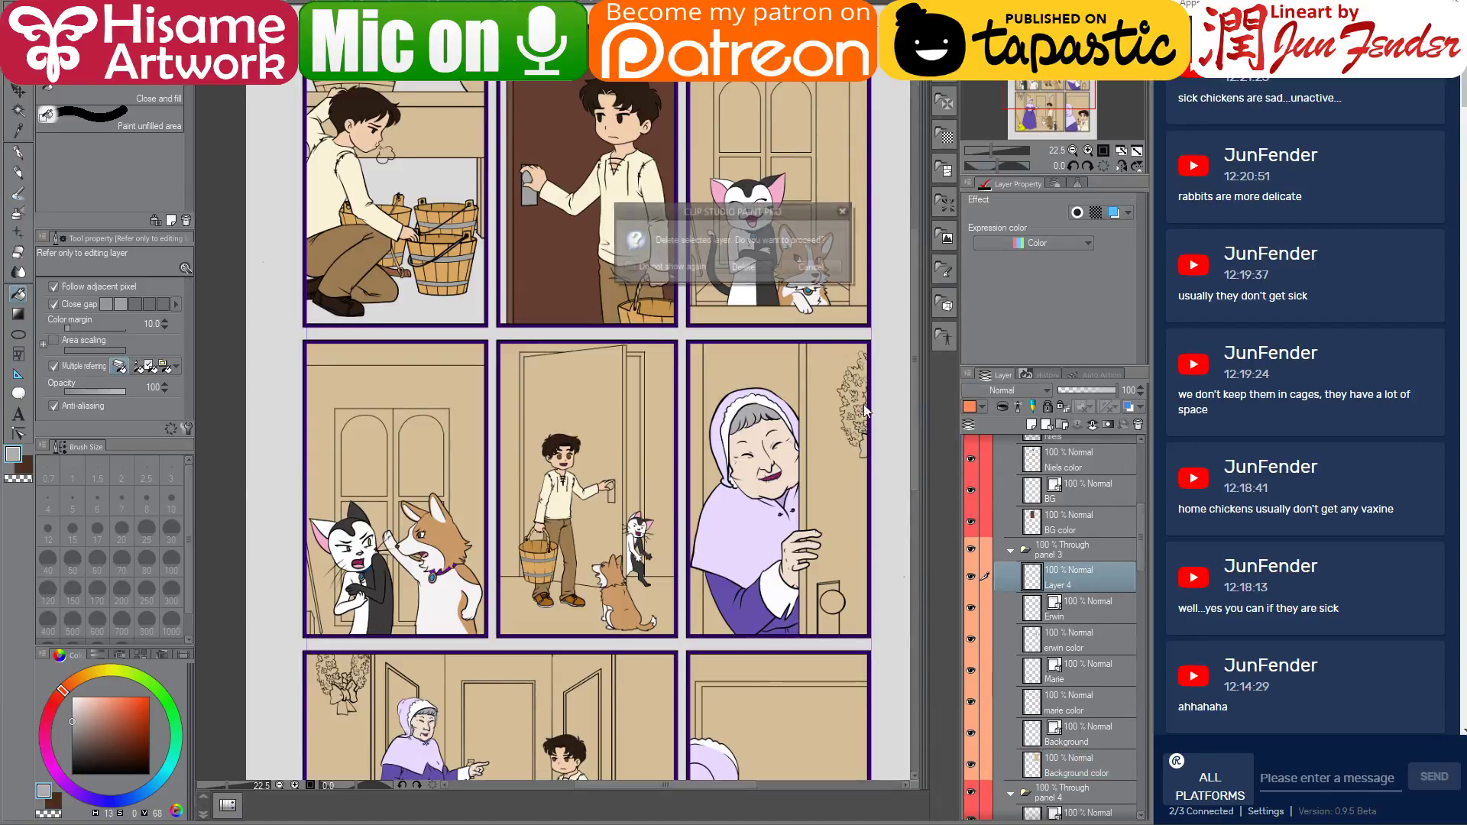
click(741, 265)
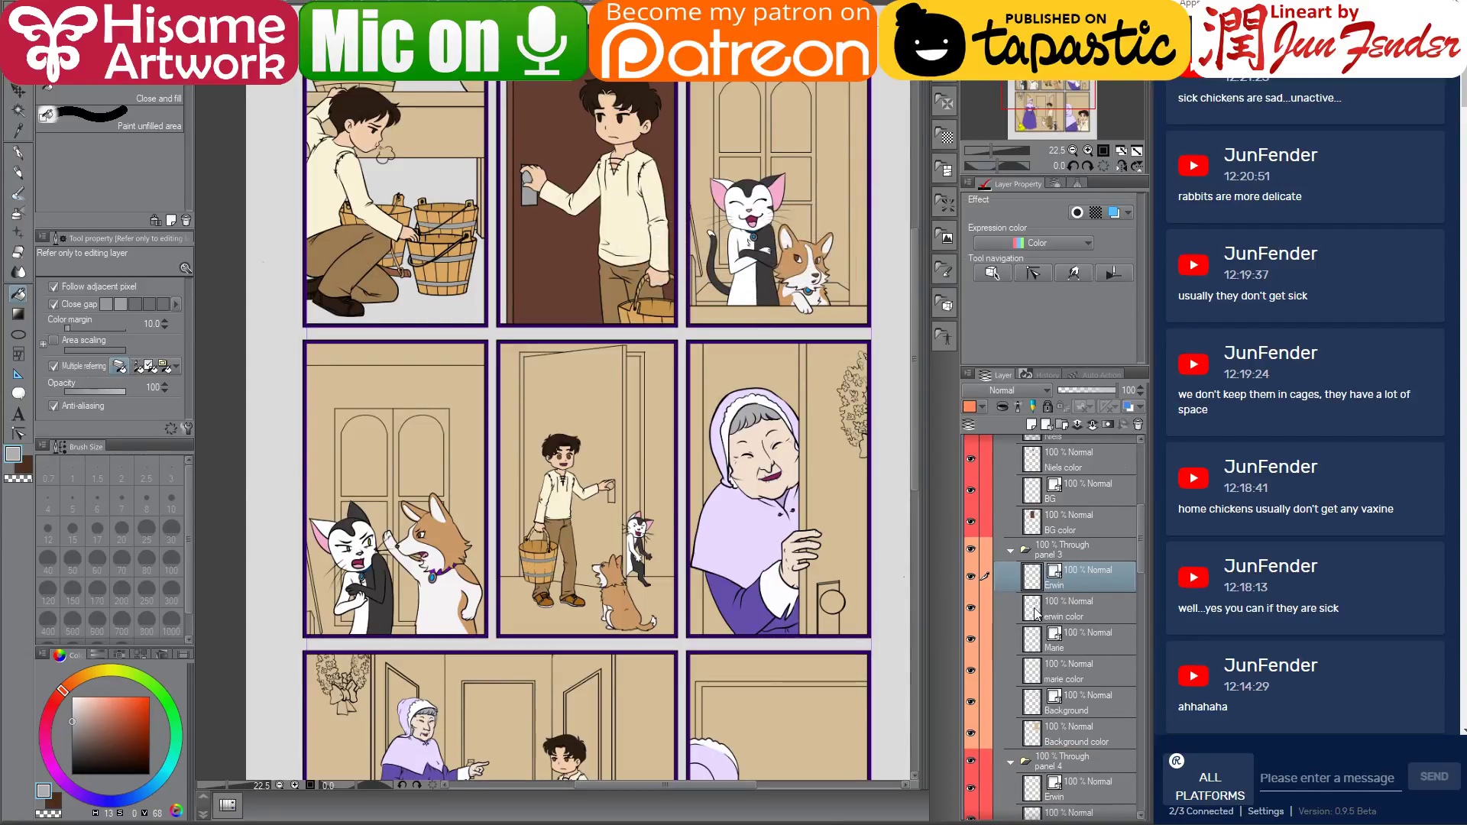
Hide panel 3's Erwin and Marie ink and color layers, and fill the strip below the window with panel 2's door brown on Background color
drag(983, 607, 967, 672)
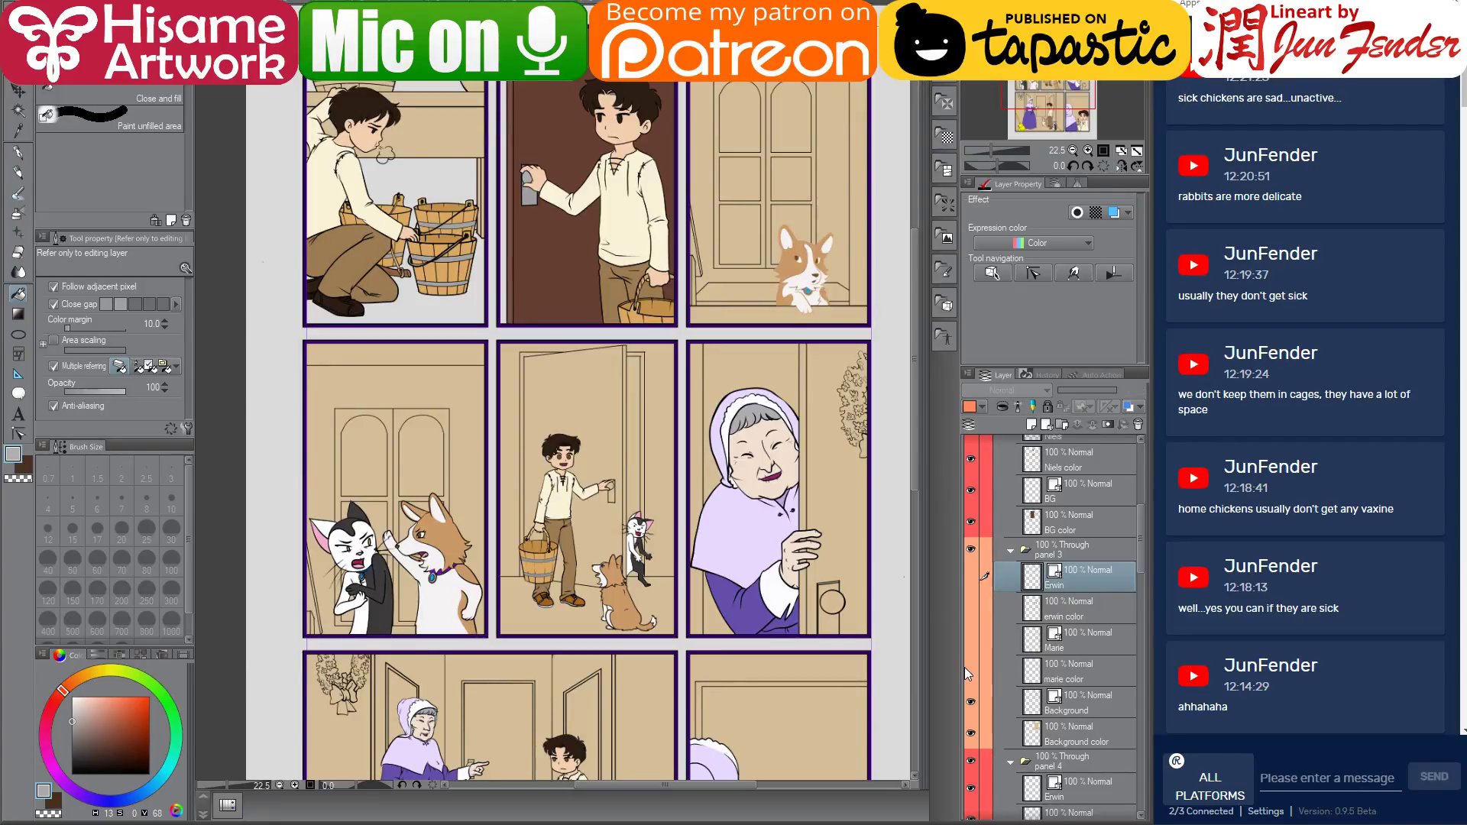
click(1093, 706)
click(1031, 734)
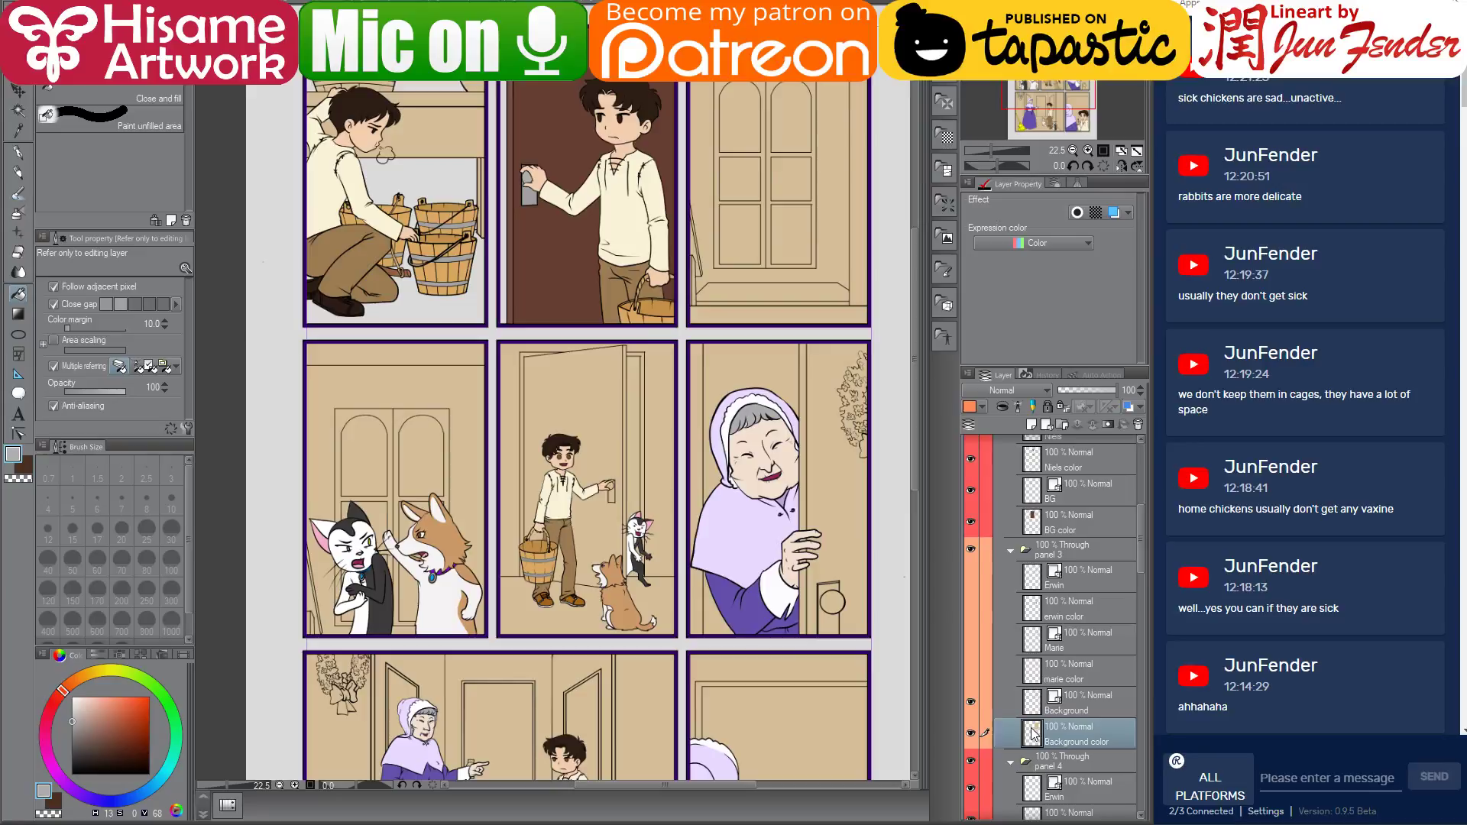
alt+click(587, 282)
click(787, 310)
Fill the slanted board and the post beside the window in panel 3 with a darker brown than the door's
scroll(782, 248, up, 5)
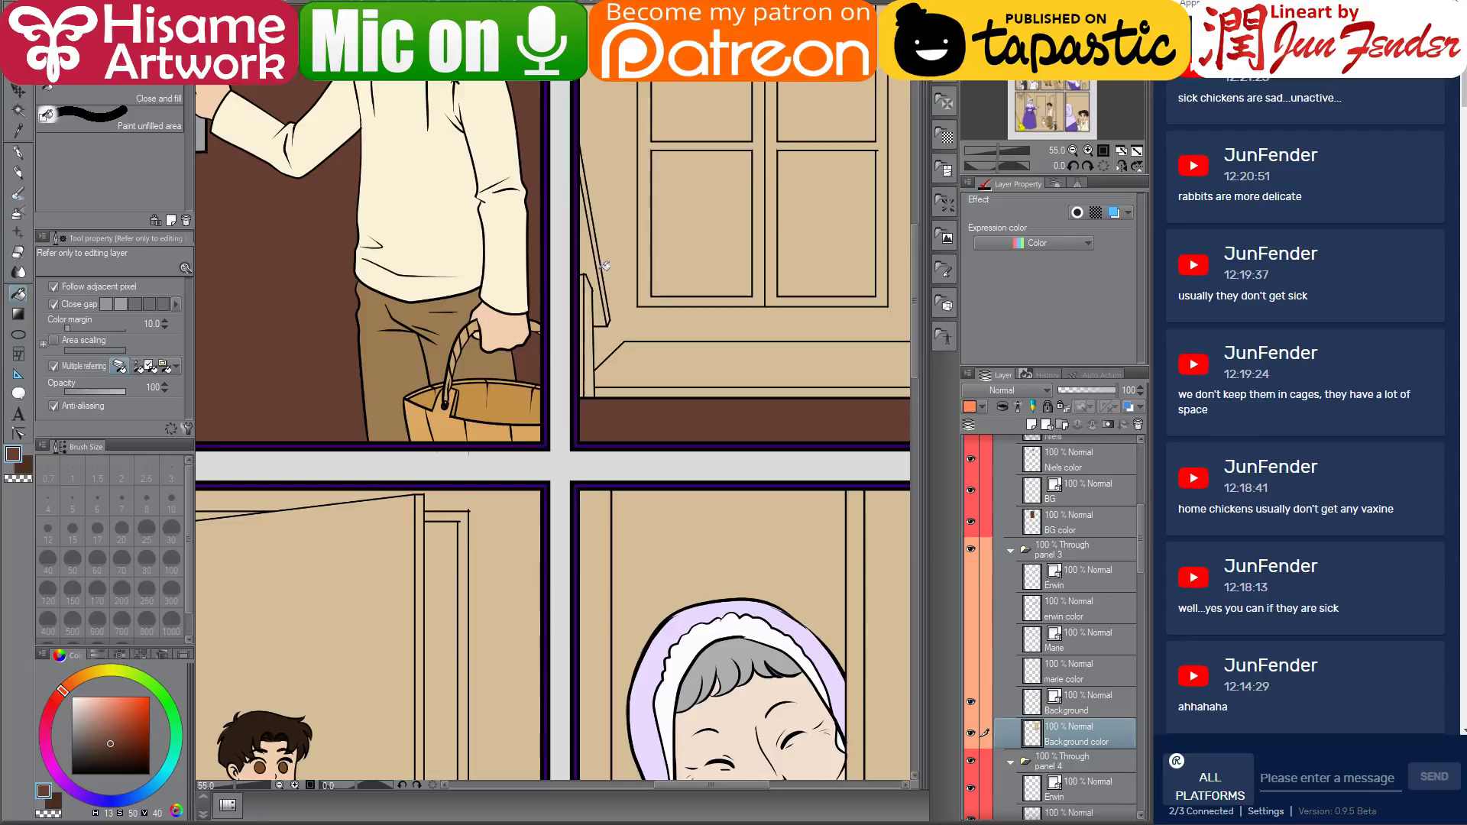
click(602, 265)
click(588, 353)
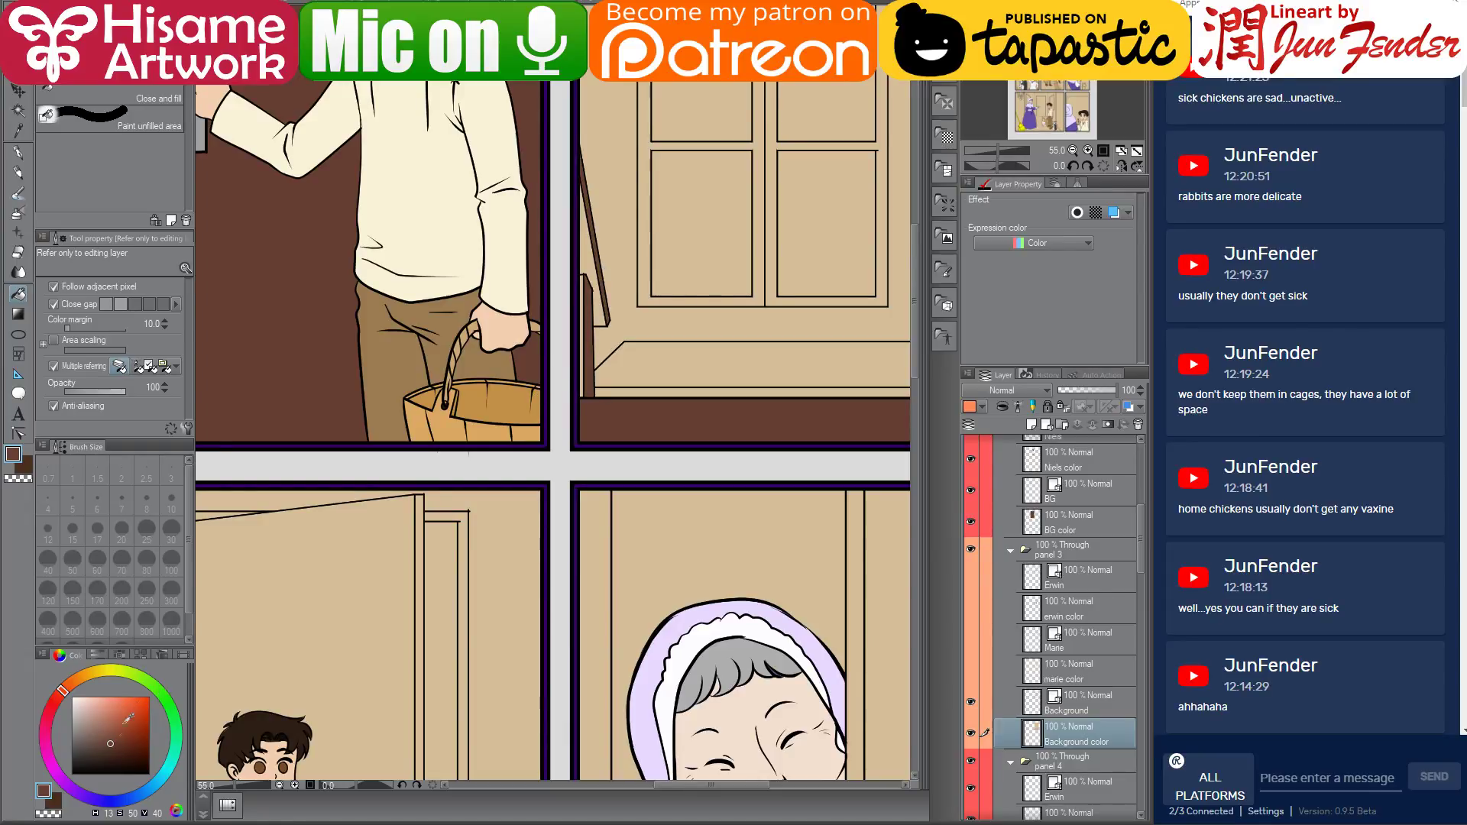
click(114, 752)
click(588, 239)
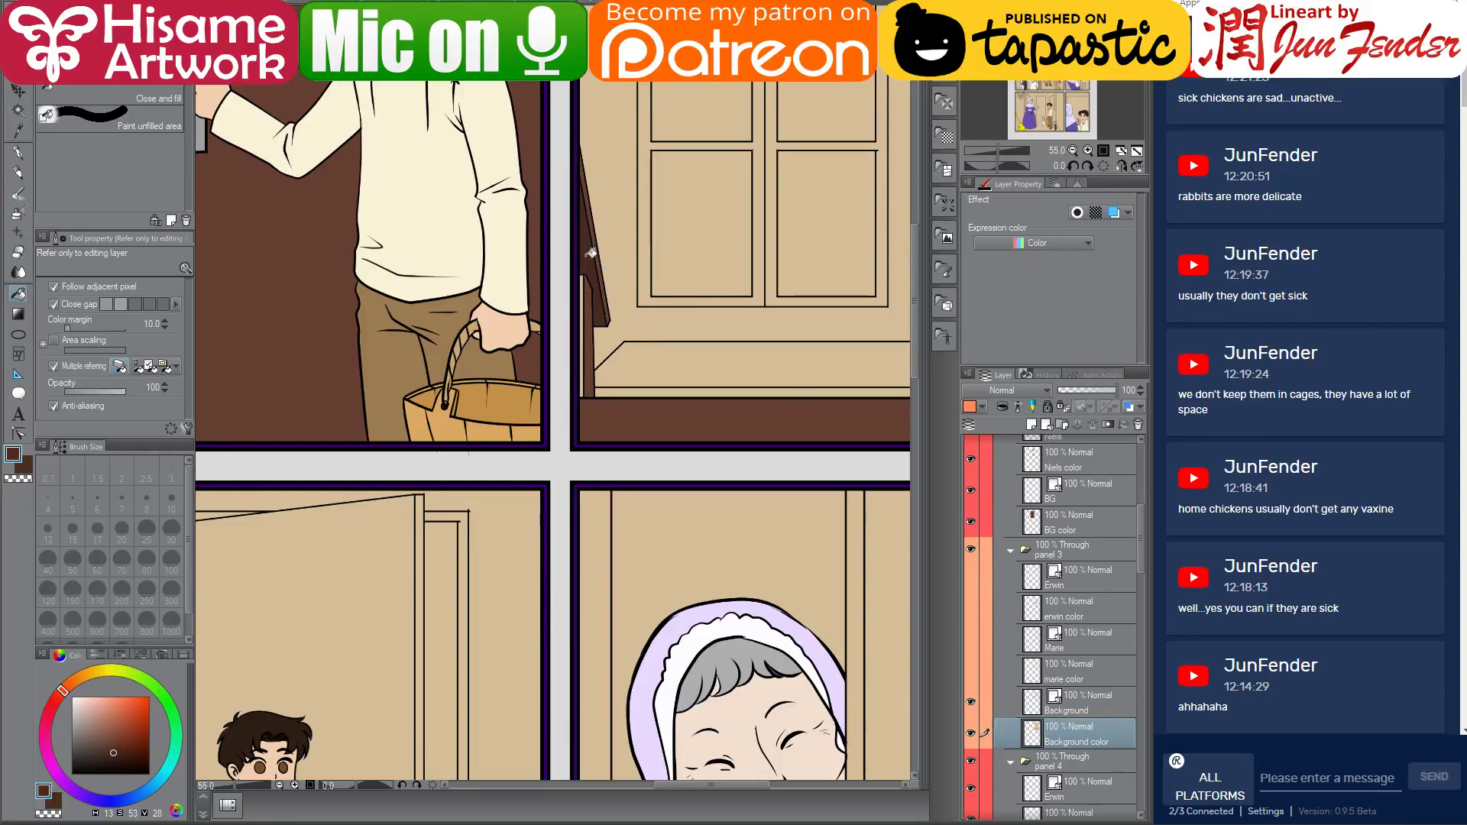
click(584, 310)
Sample the lighter brown of panel 2's door frame and refill the strip below panel 3's window with it
scroll(798, 491, down, 1)
scroll(798, 492, down, 3)
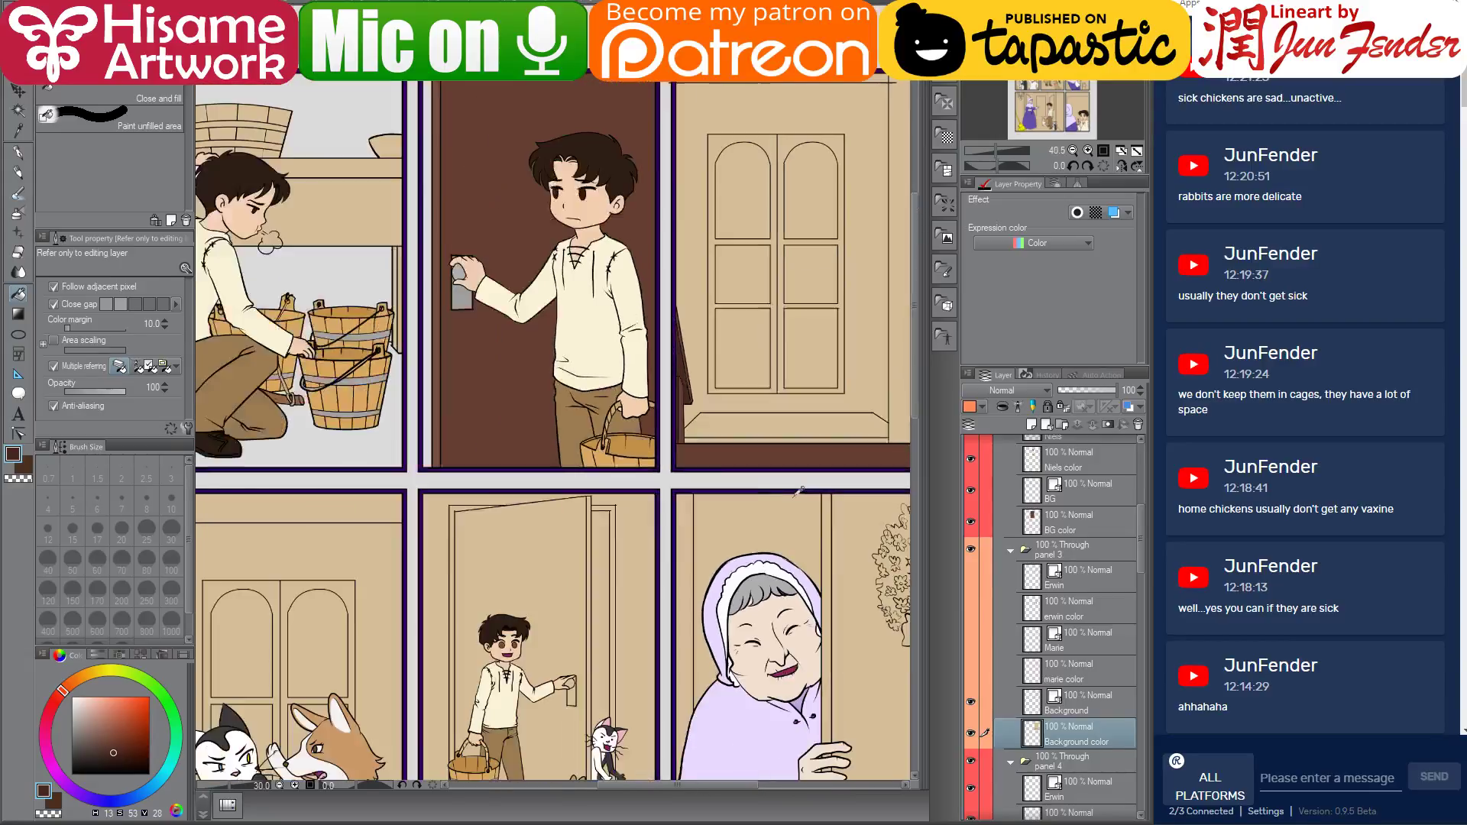
alt+click(440, 222)
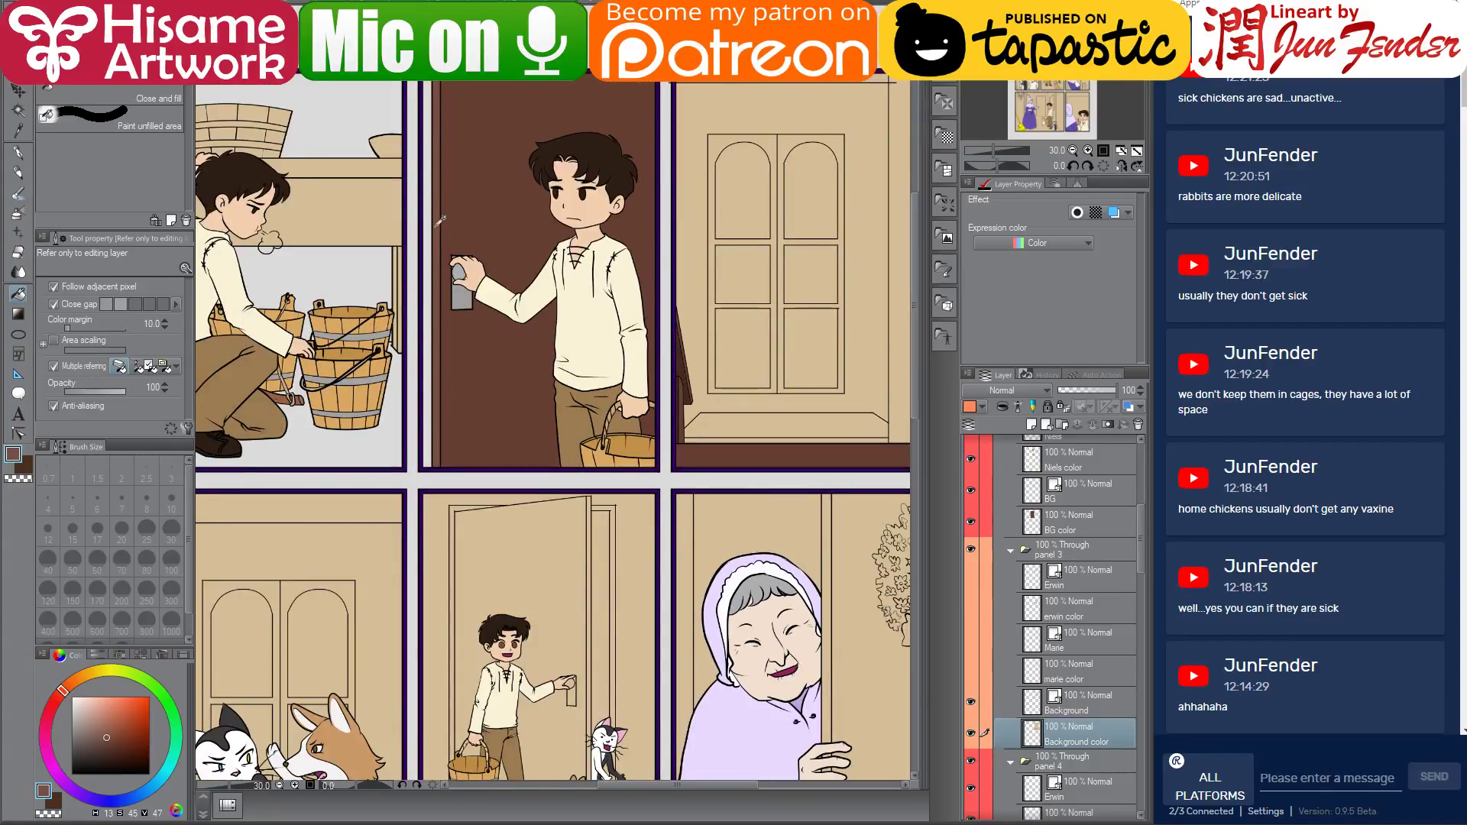
click(708, 457)
Find panel 5's unnamed background colour layer and rename it "bg color"
scroll(726, 398, down, 3)
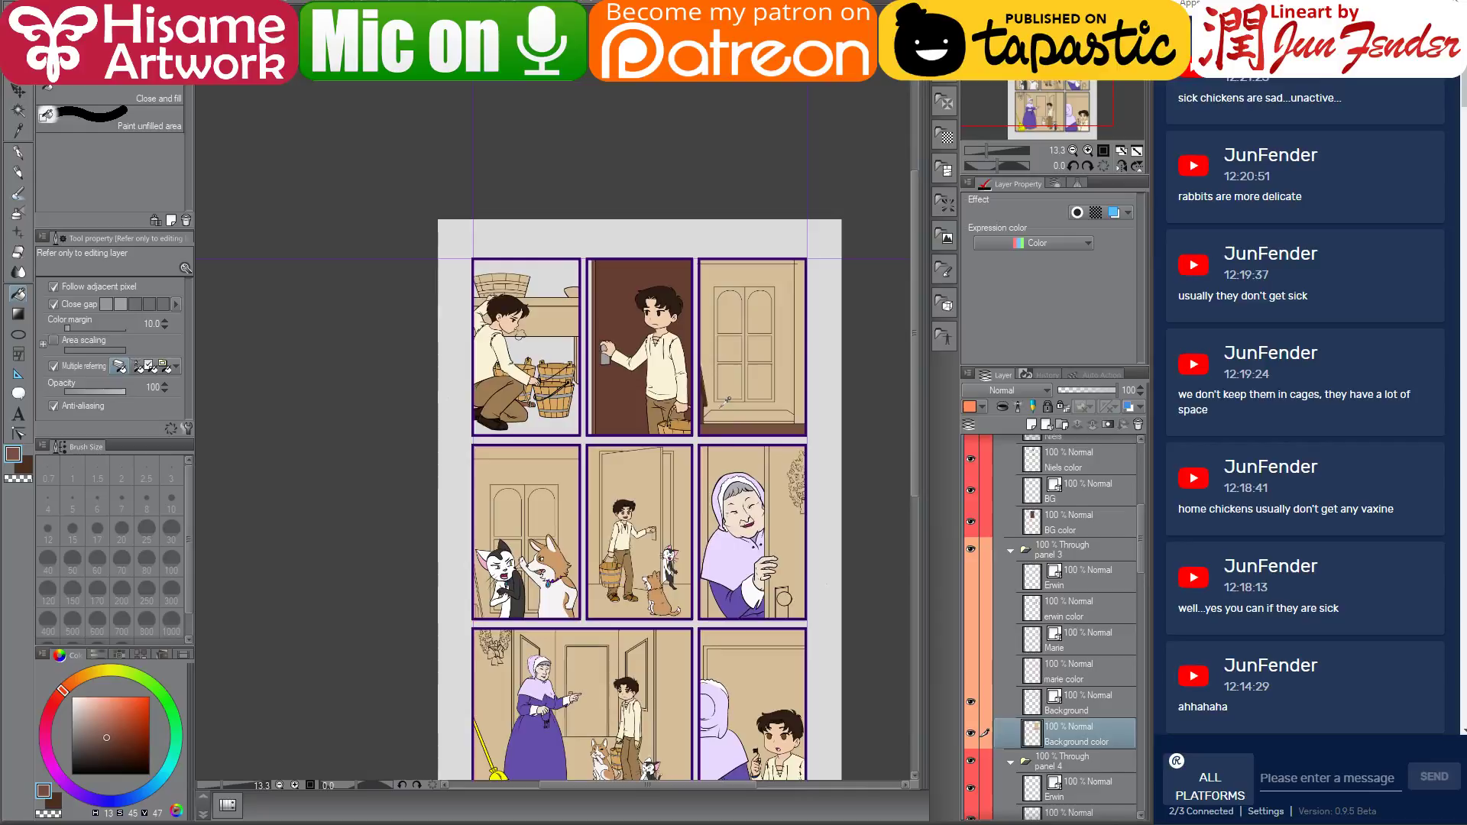
scroll(699, 430, up, 1)
scroll(699, 430, down, 3)
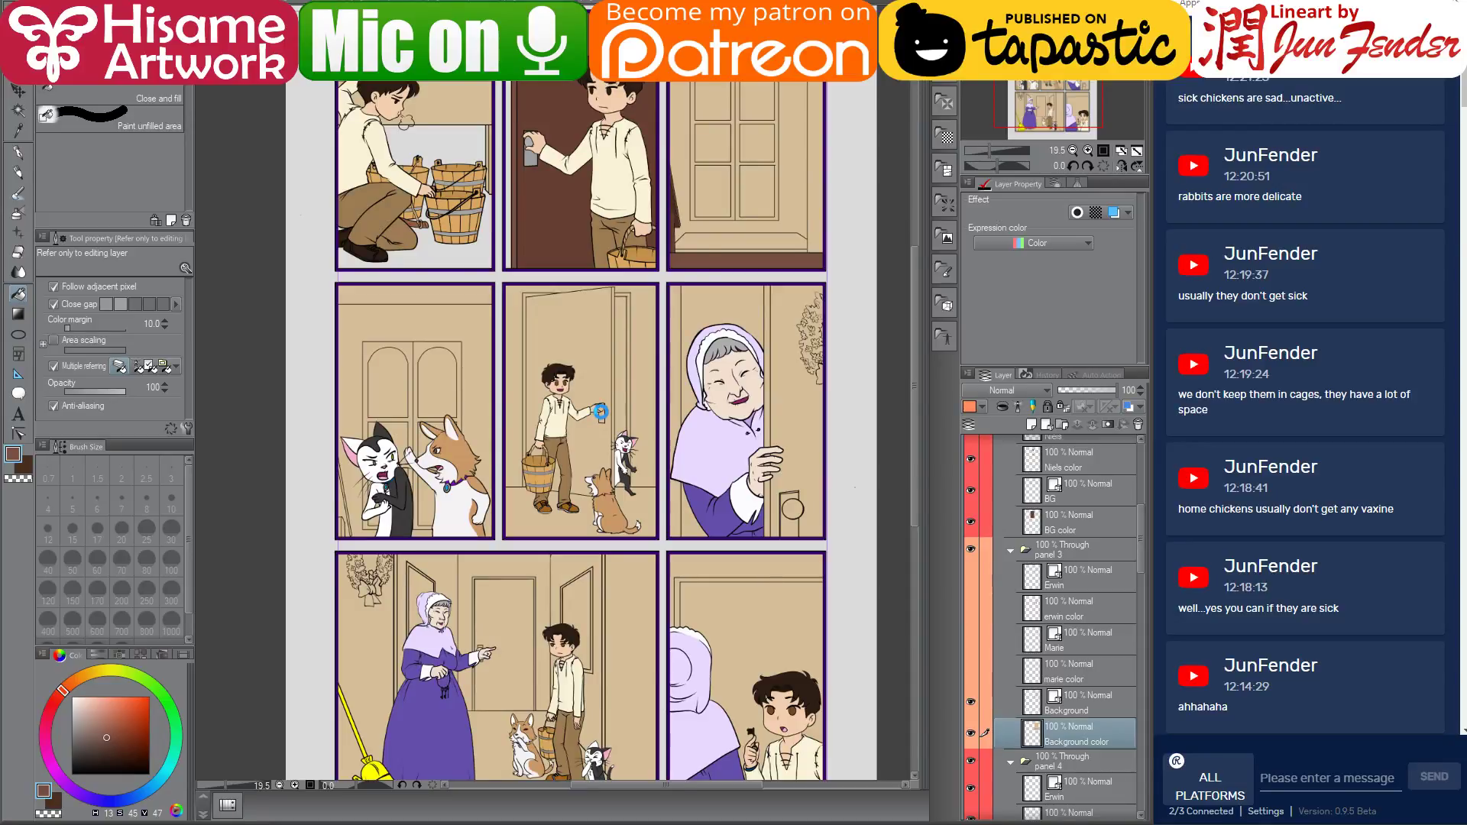
drag(603, 424, 622, 353)
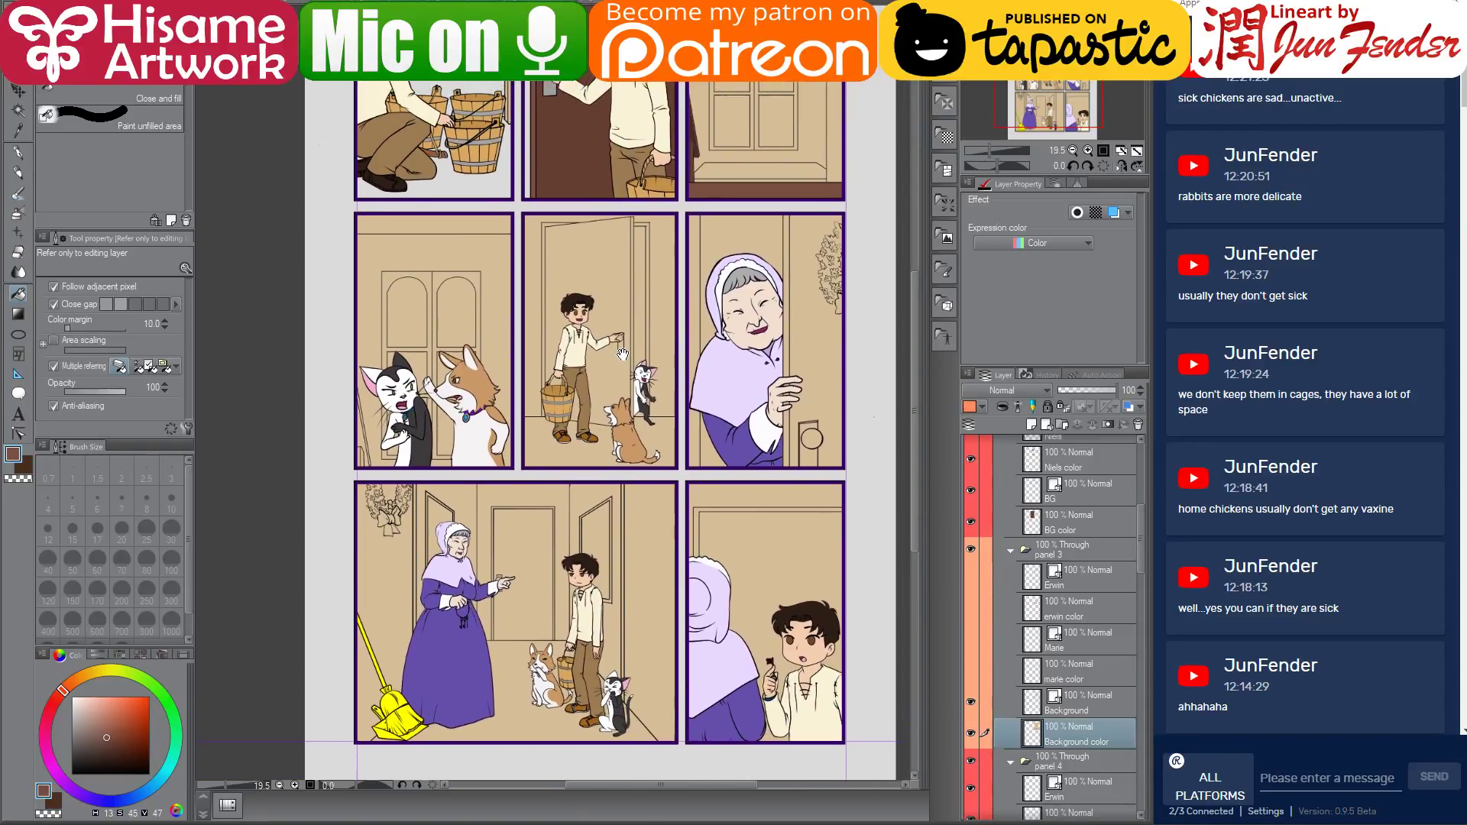
ctrl+shift+click(604, 277)
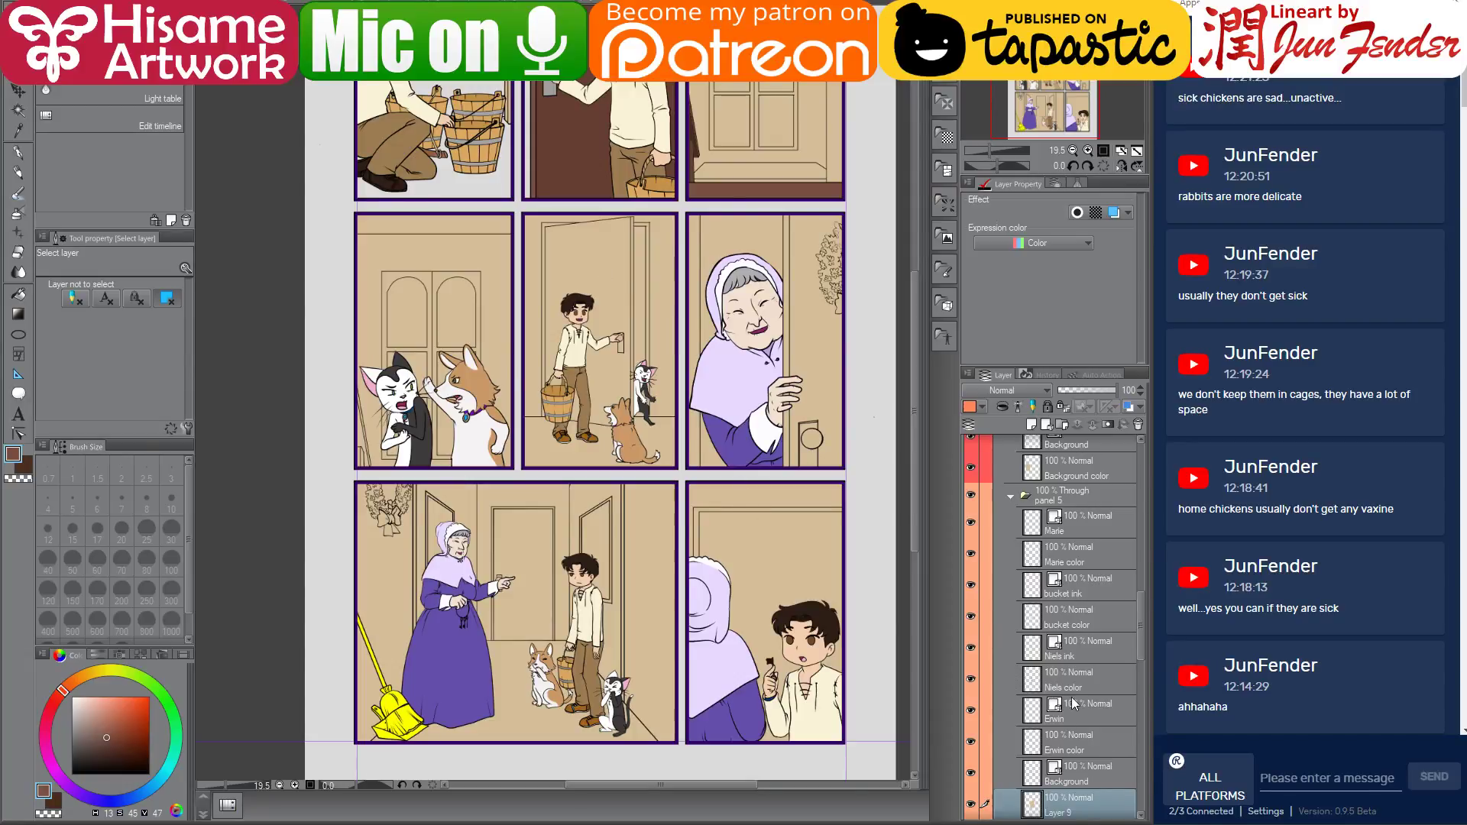
scroll(1064, 757, down, 2)
double_click(1062, 754)
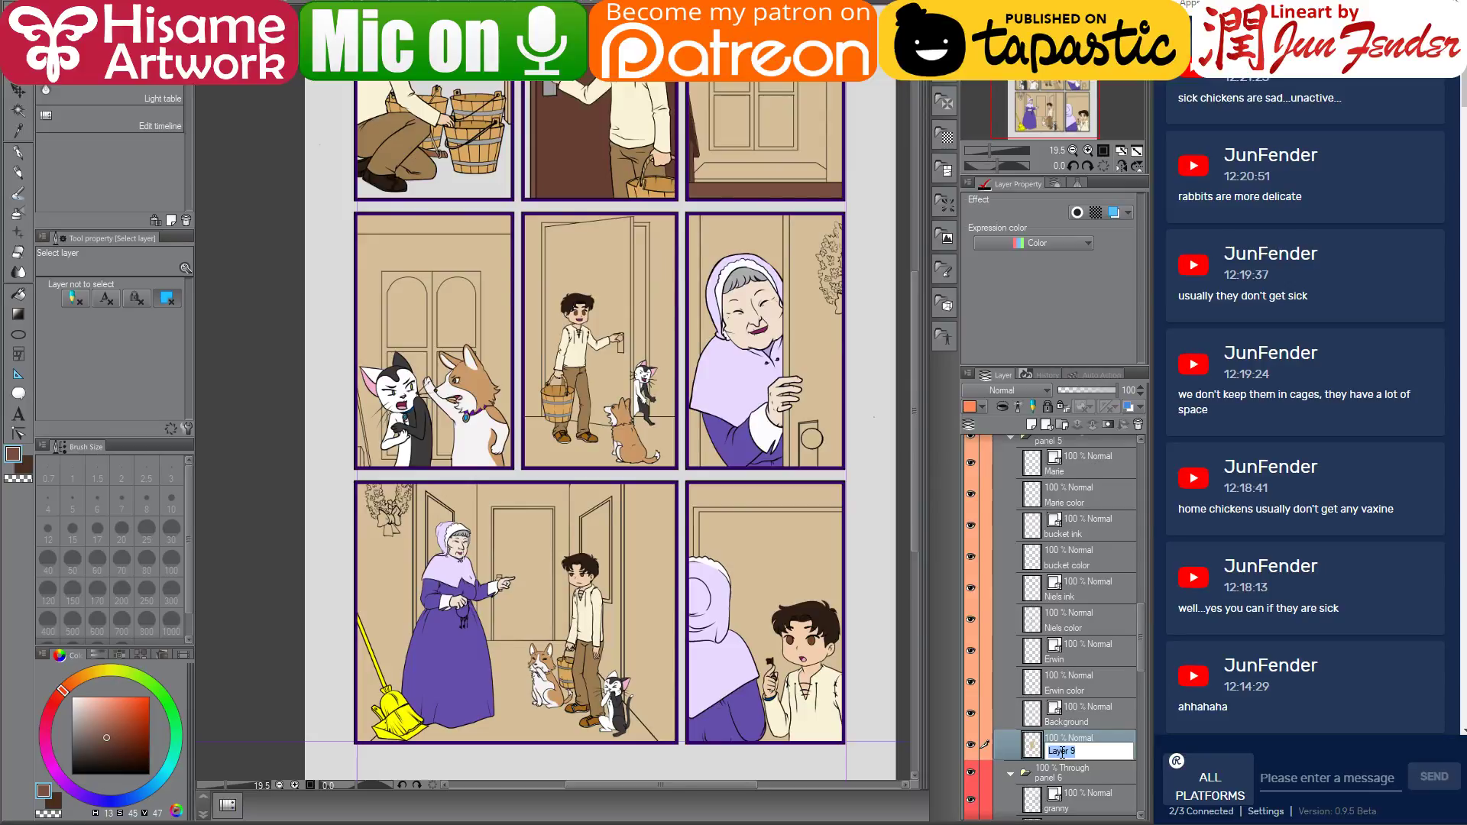
text(bg color)
key(Return)
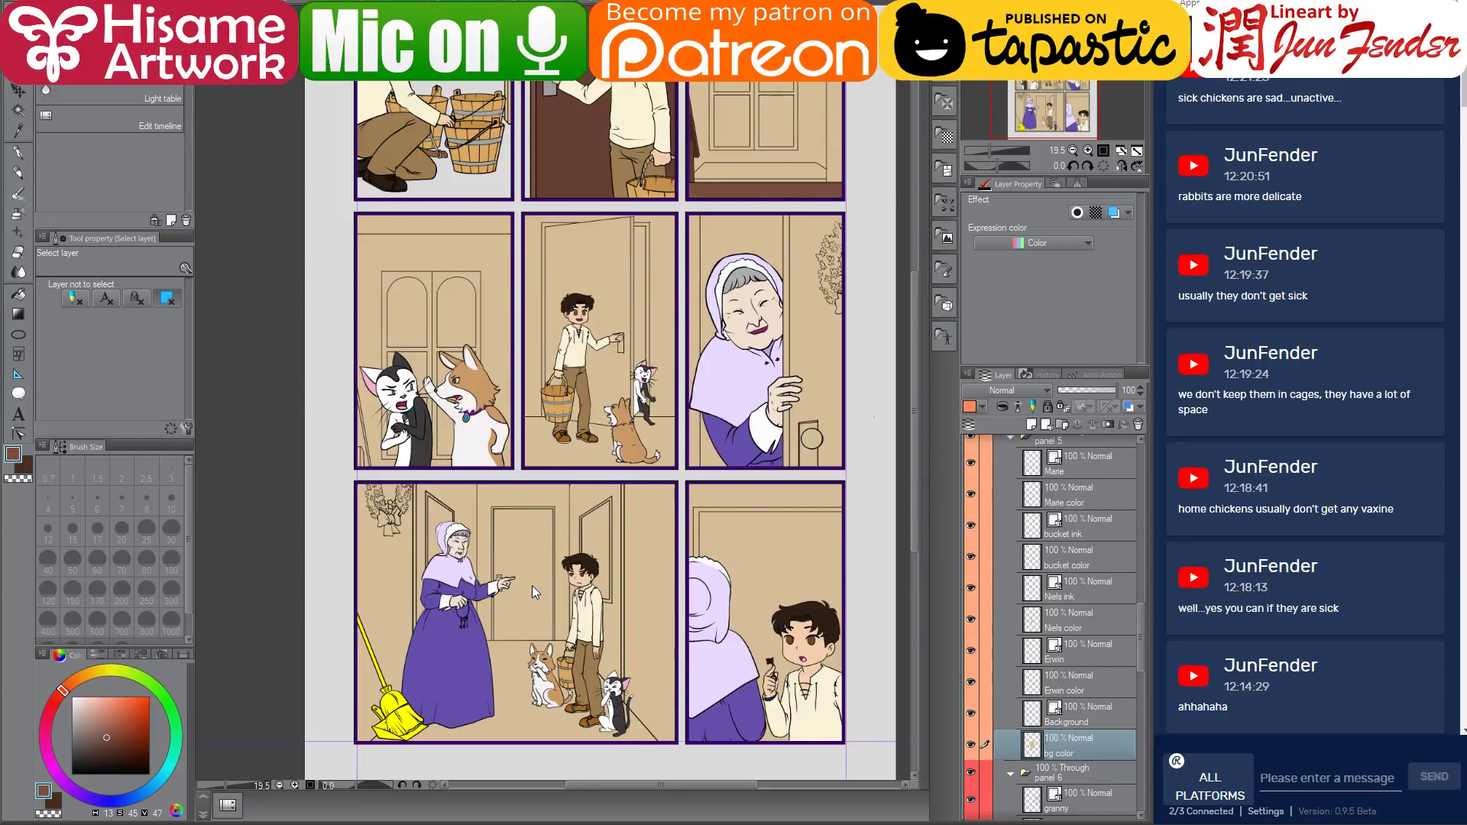
Hide the Marie, bucket, Niels and Erwin layers in panel 5 and fill the open door with the darker door brown
scroll(676, 349, up, 3)
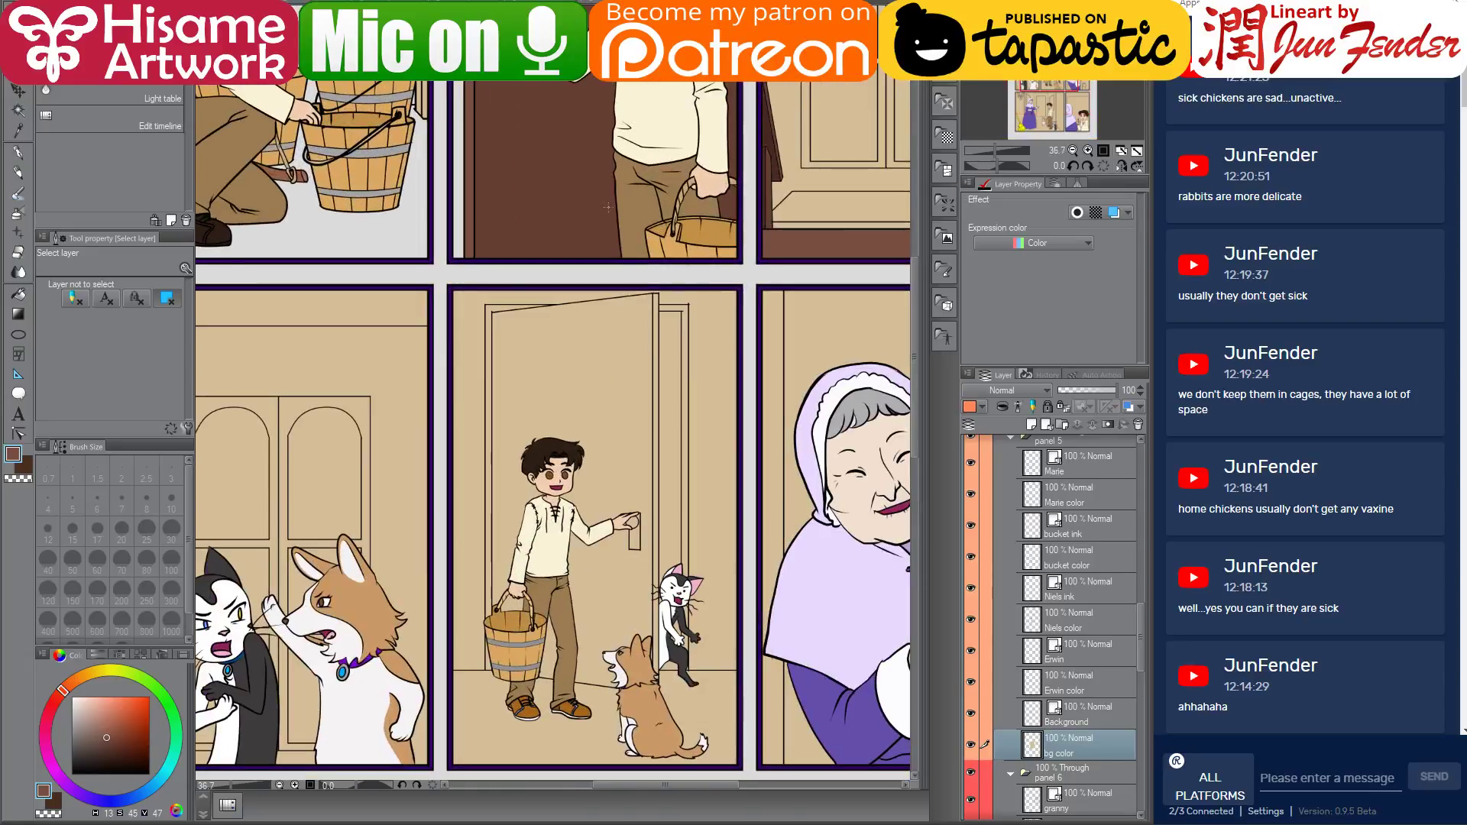
scroll(676, 350, down, 1)
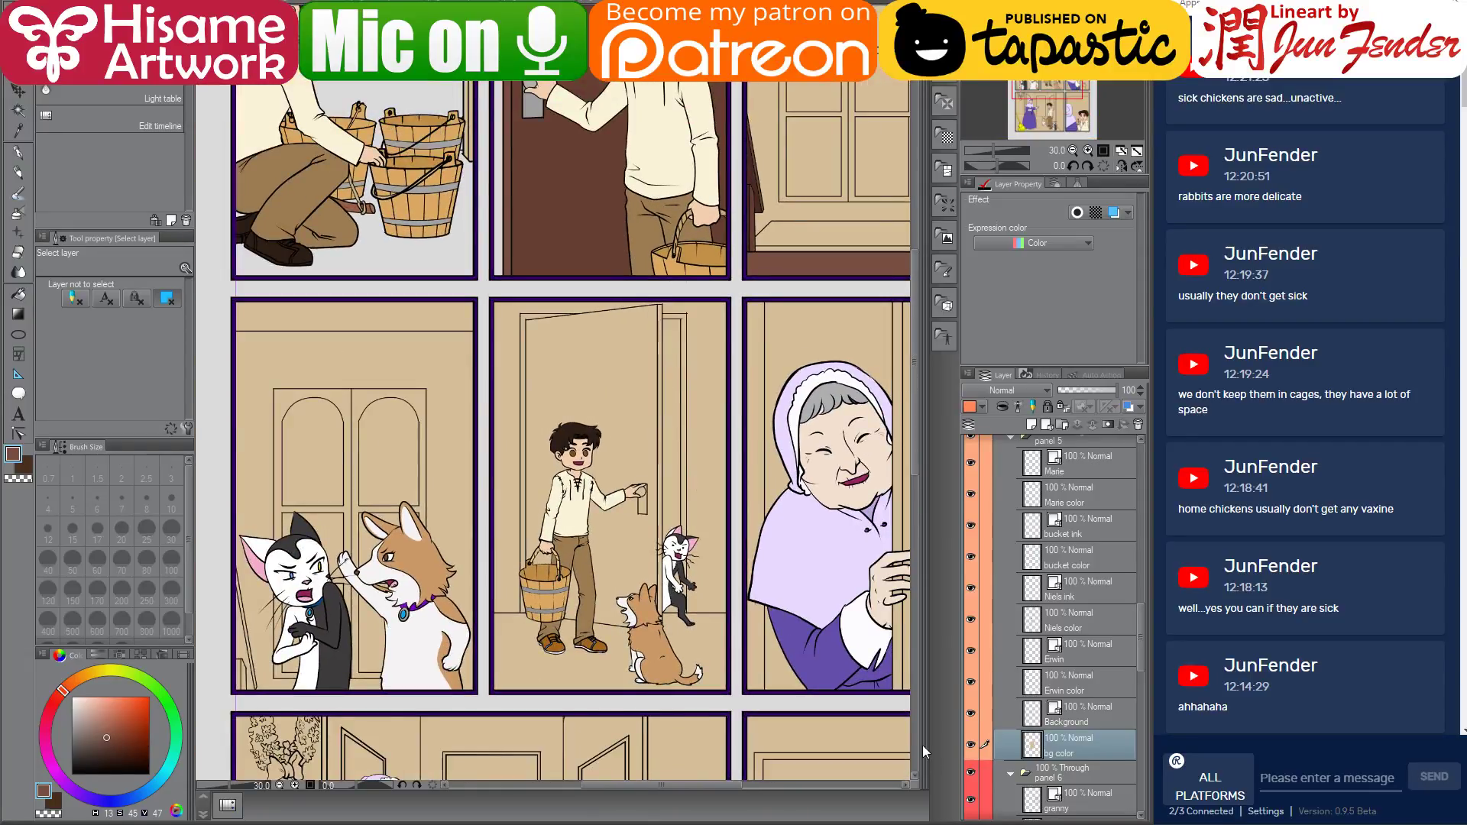
scroll(1012, 690, up, 1)
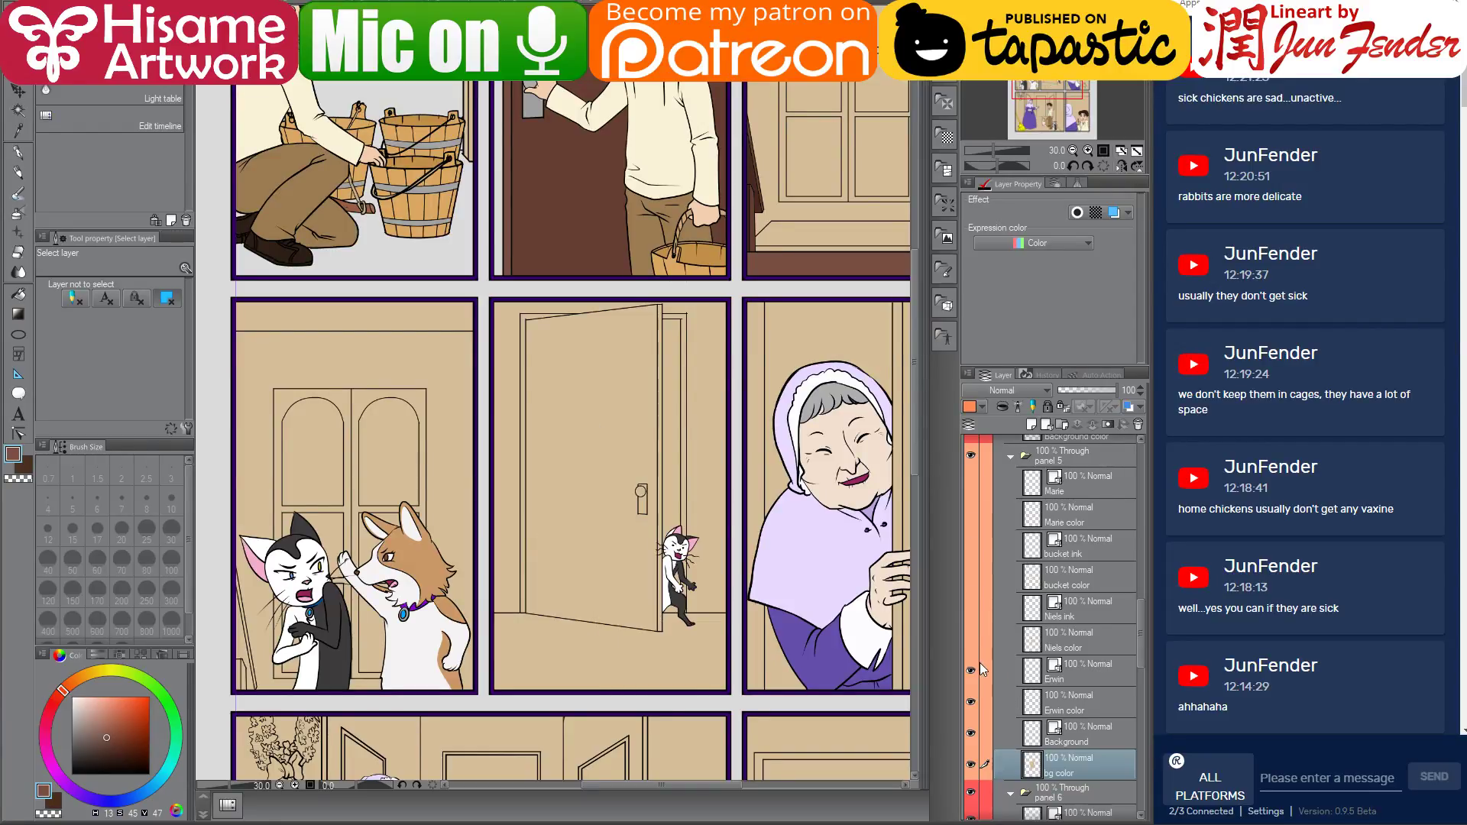
drag(970, 670, 970, 701)
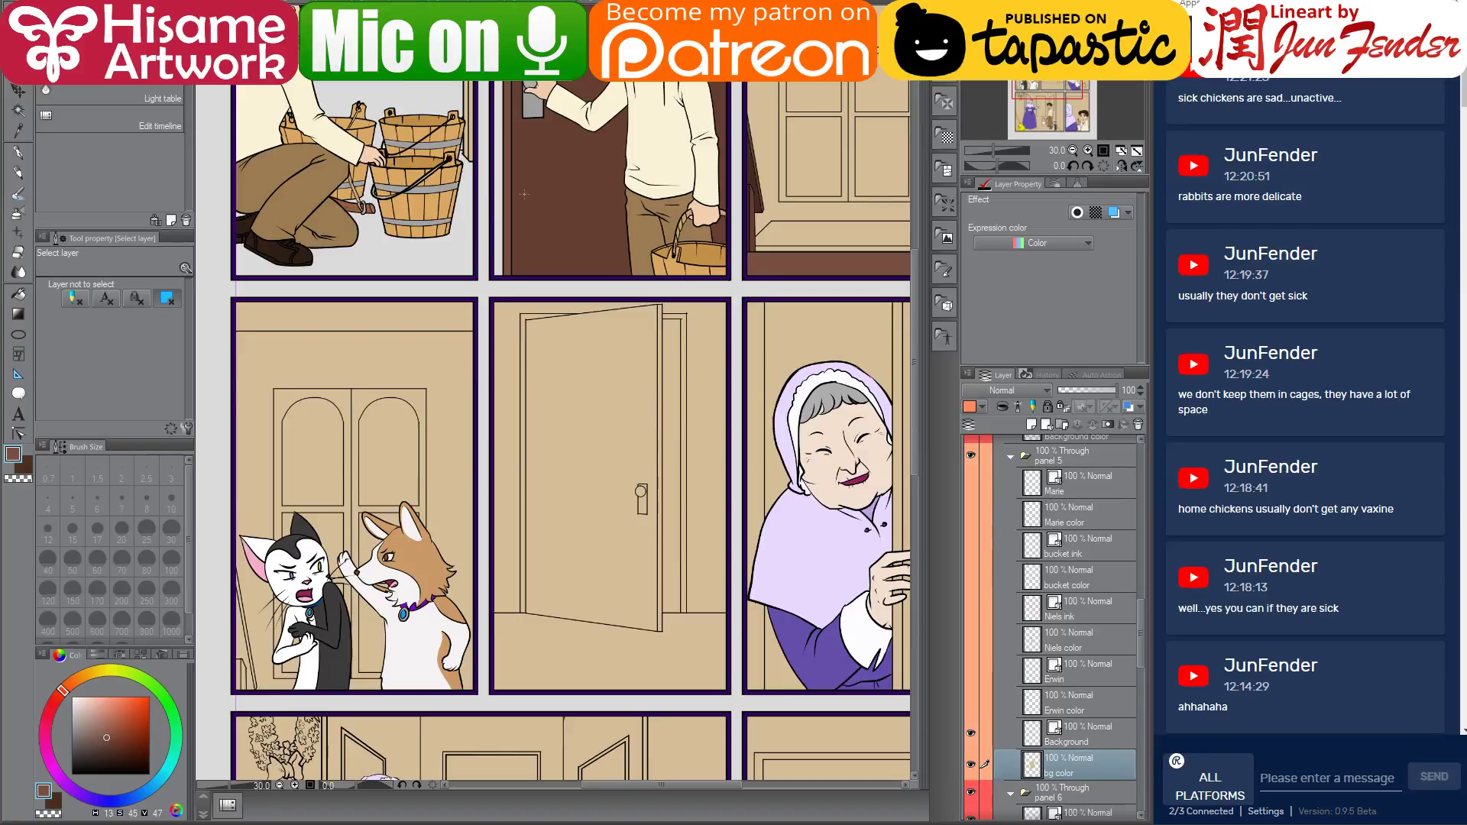
click(18, 293)
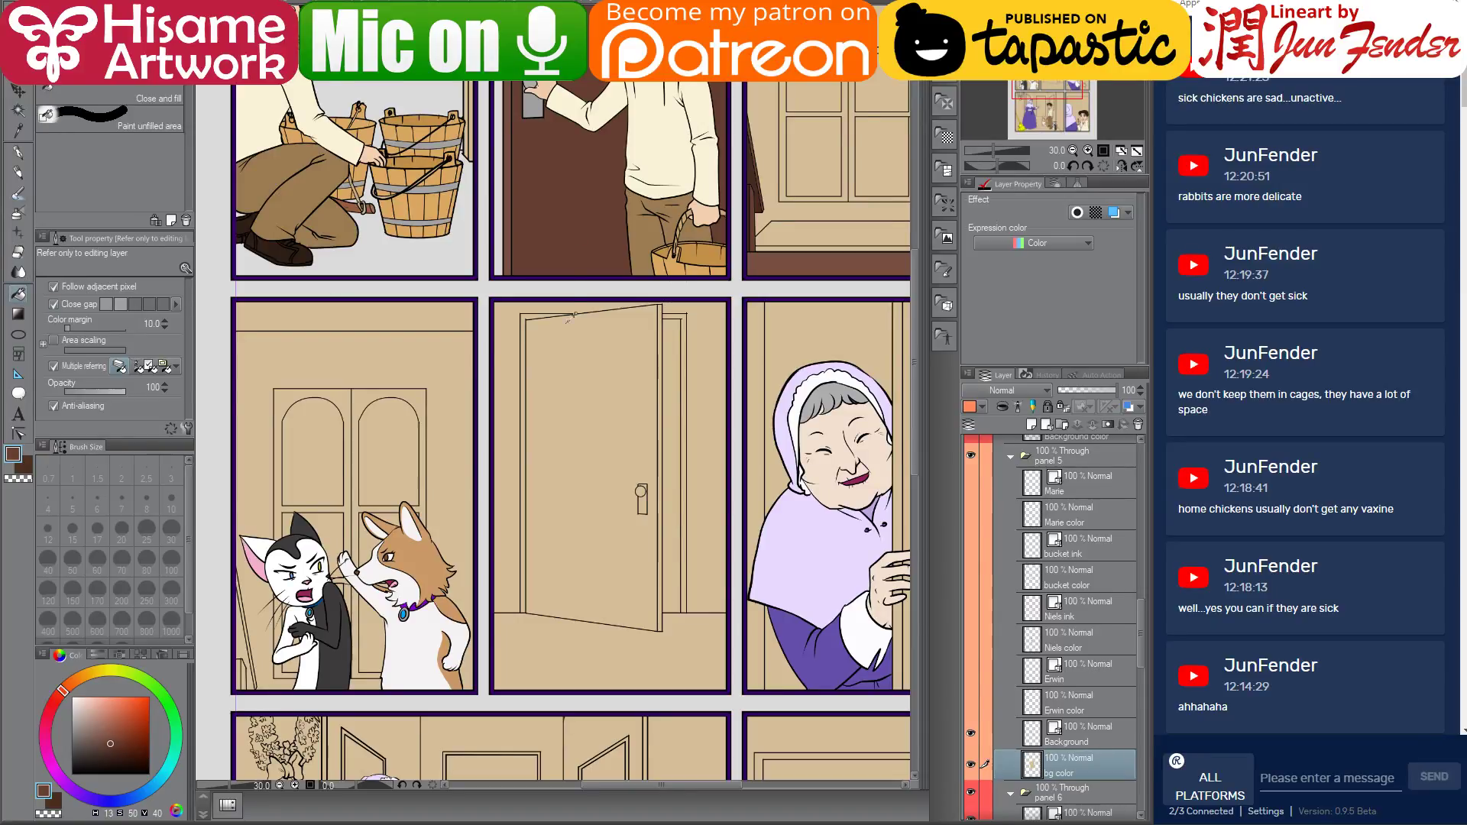
click(581, 444)
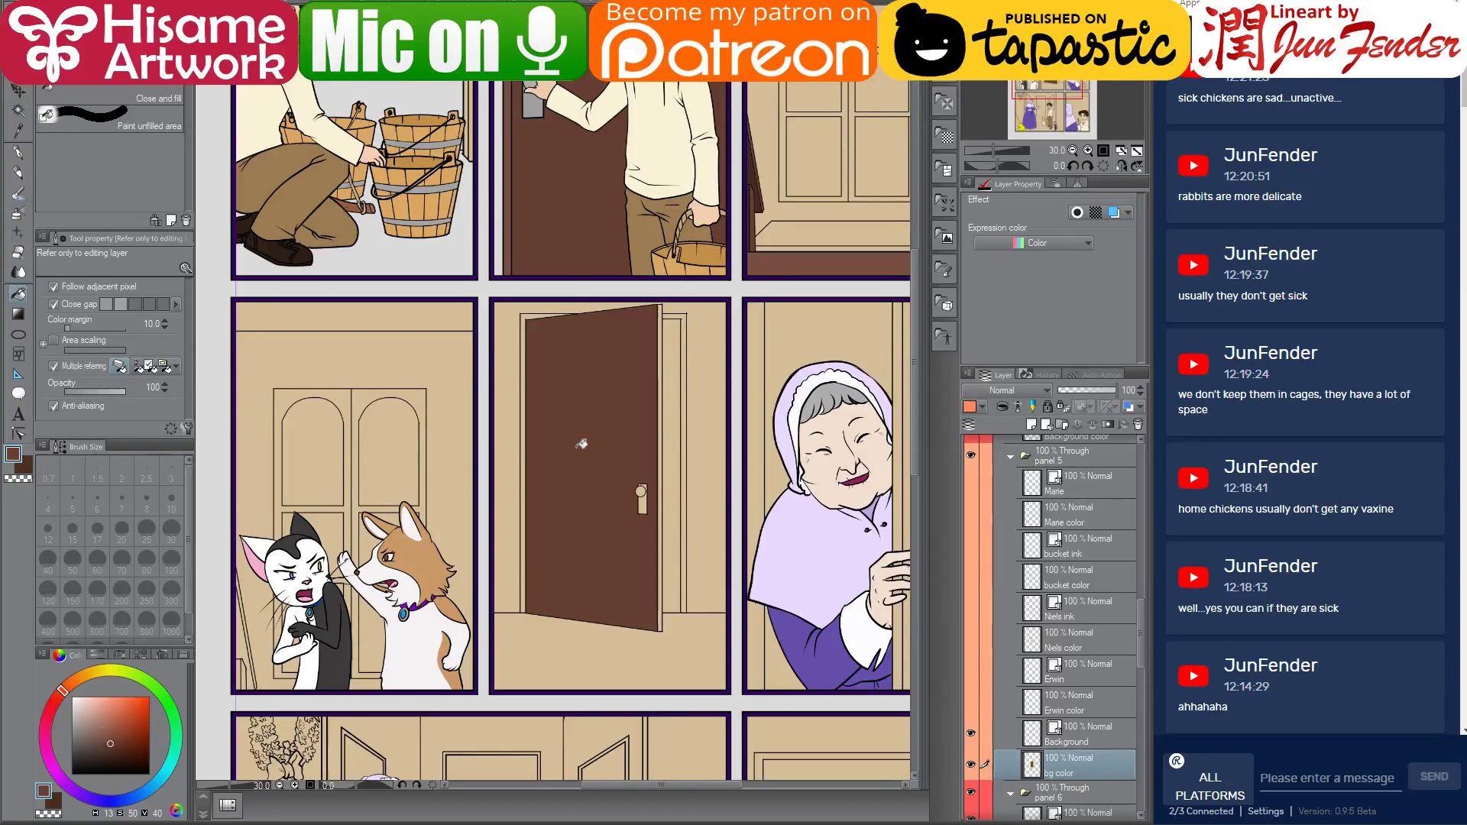
Fill the door frame sections around panel 5's open door with the lighter brown sampled from panel 2's door frame
alt+click(511, 197)
click(526, 316)
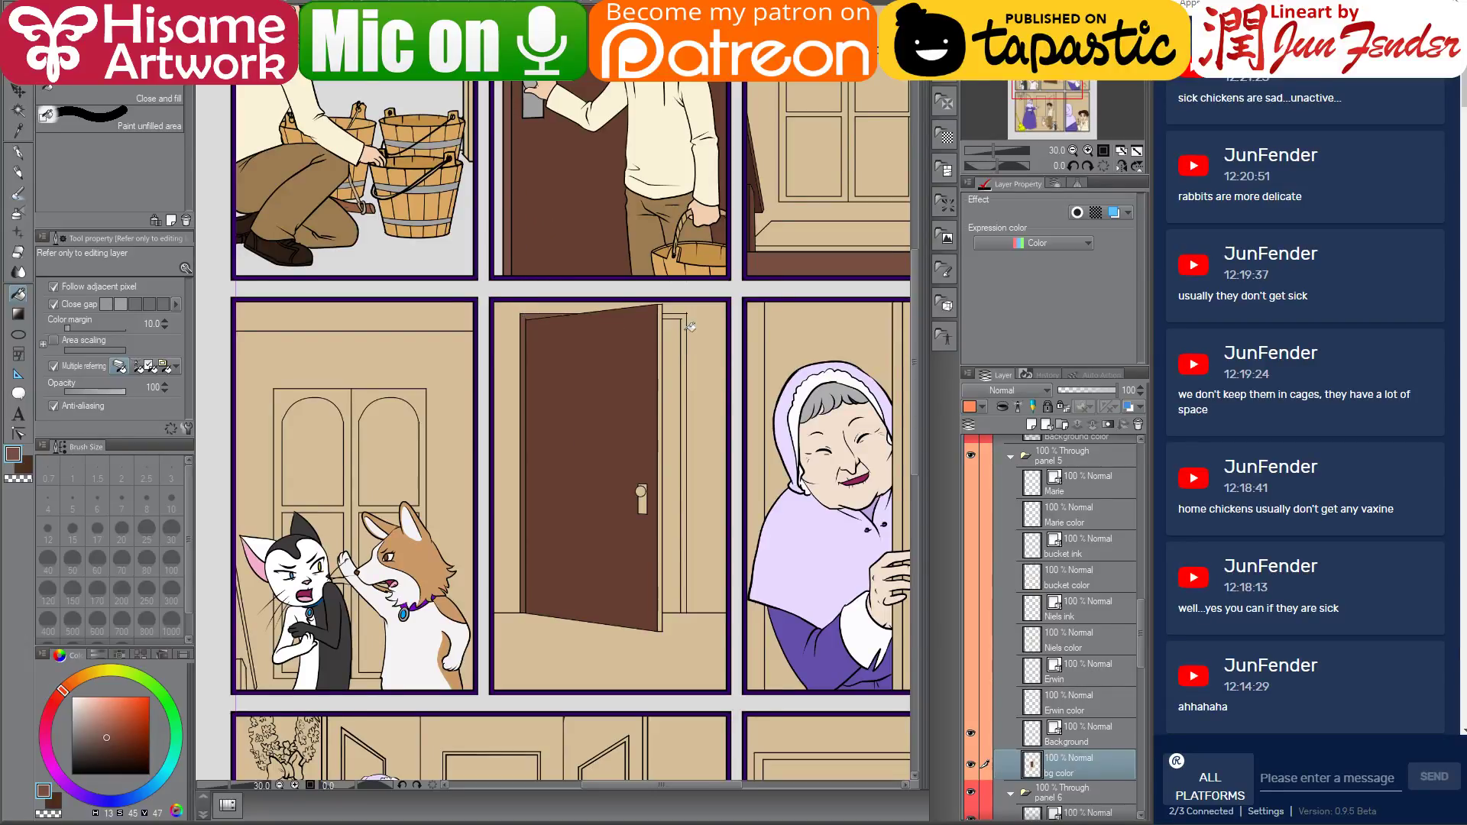
click(674, 327)
click(666, 313)
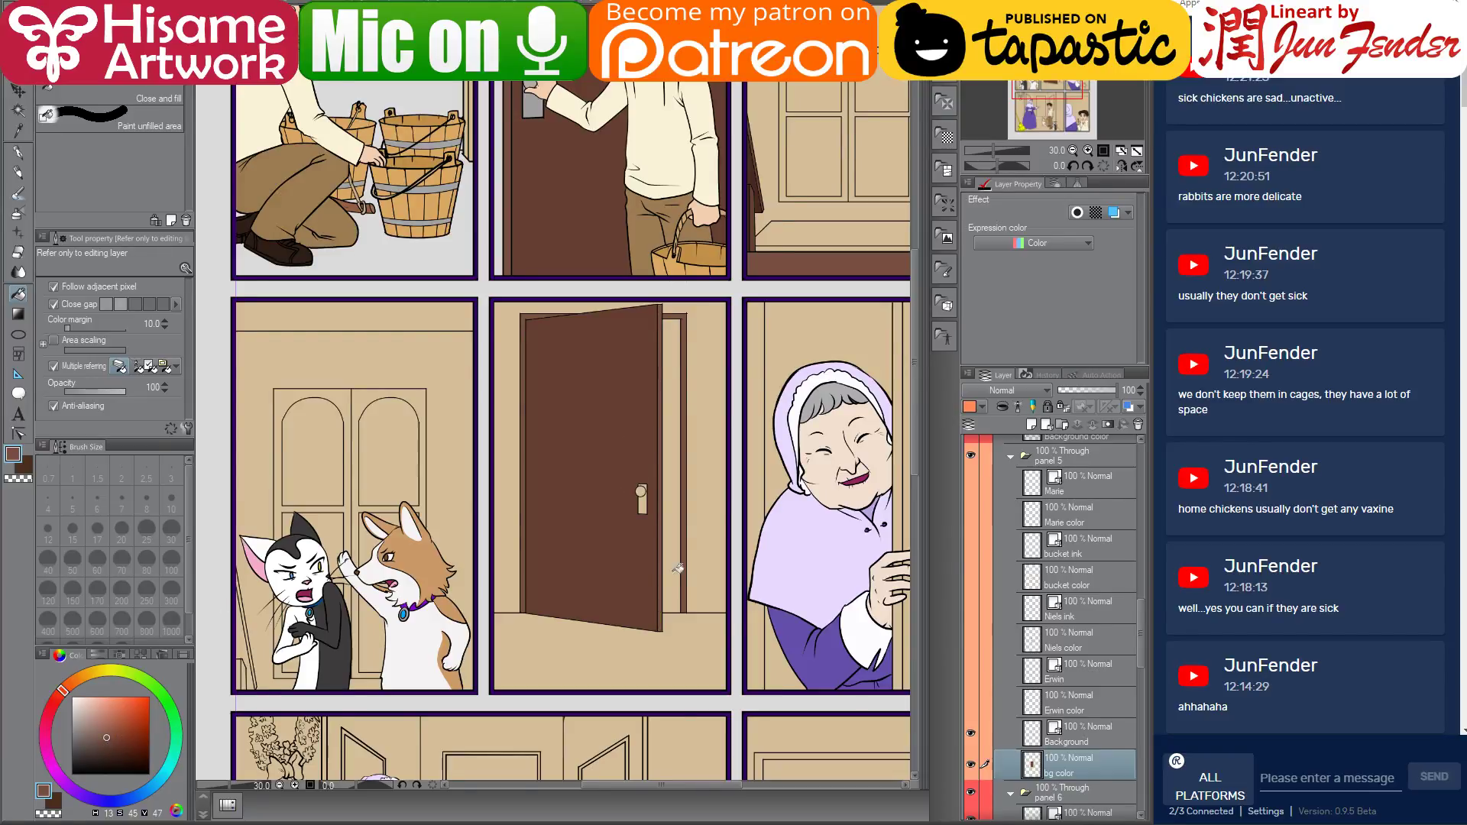
Fill the plate and knob of the door handle in panel 5 with a neutral grey
click(73, 726)
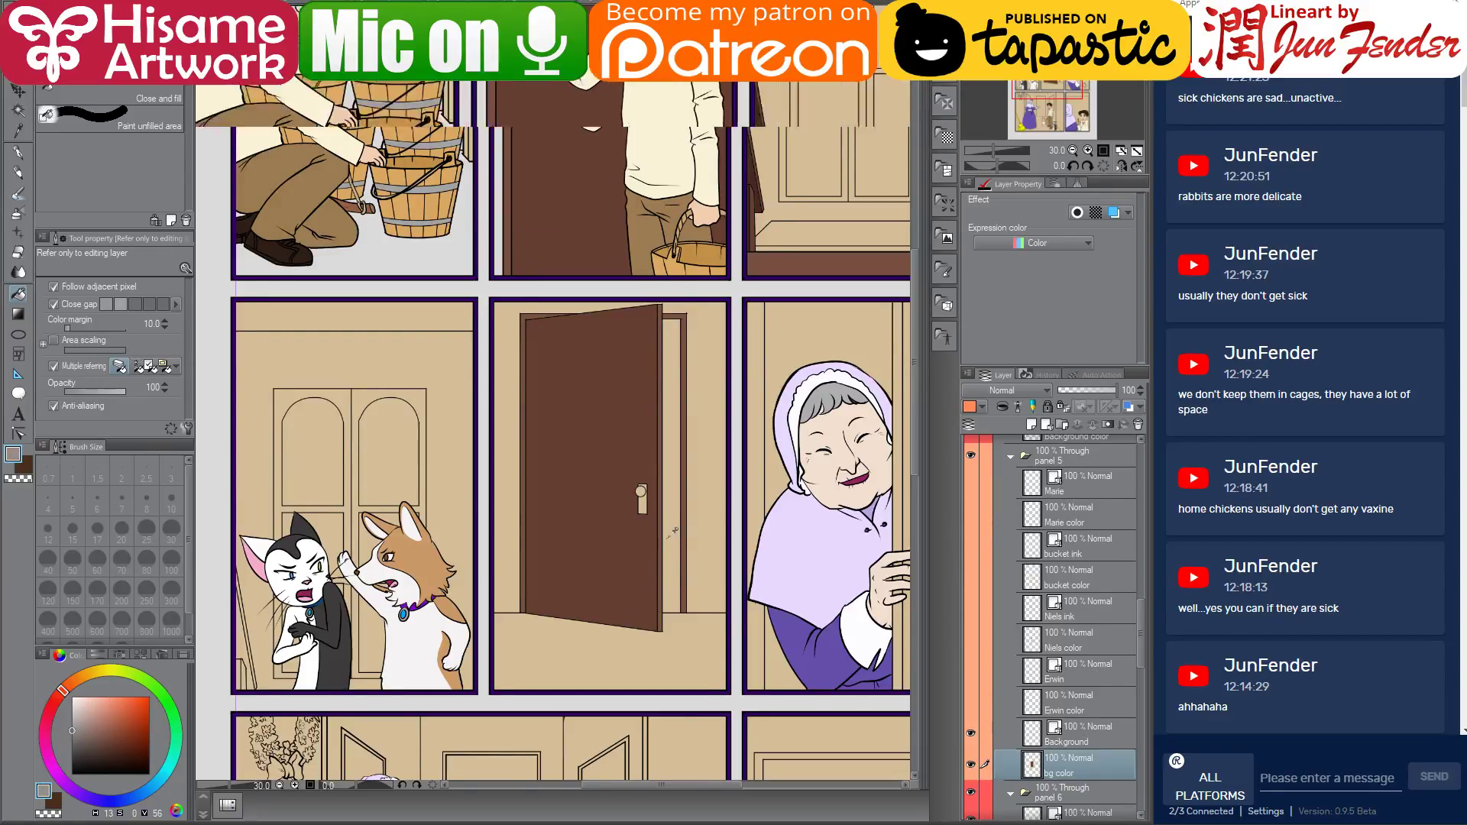
scroll(646, 504, up, 6)
click(646, 504)
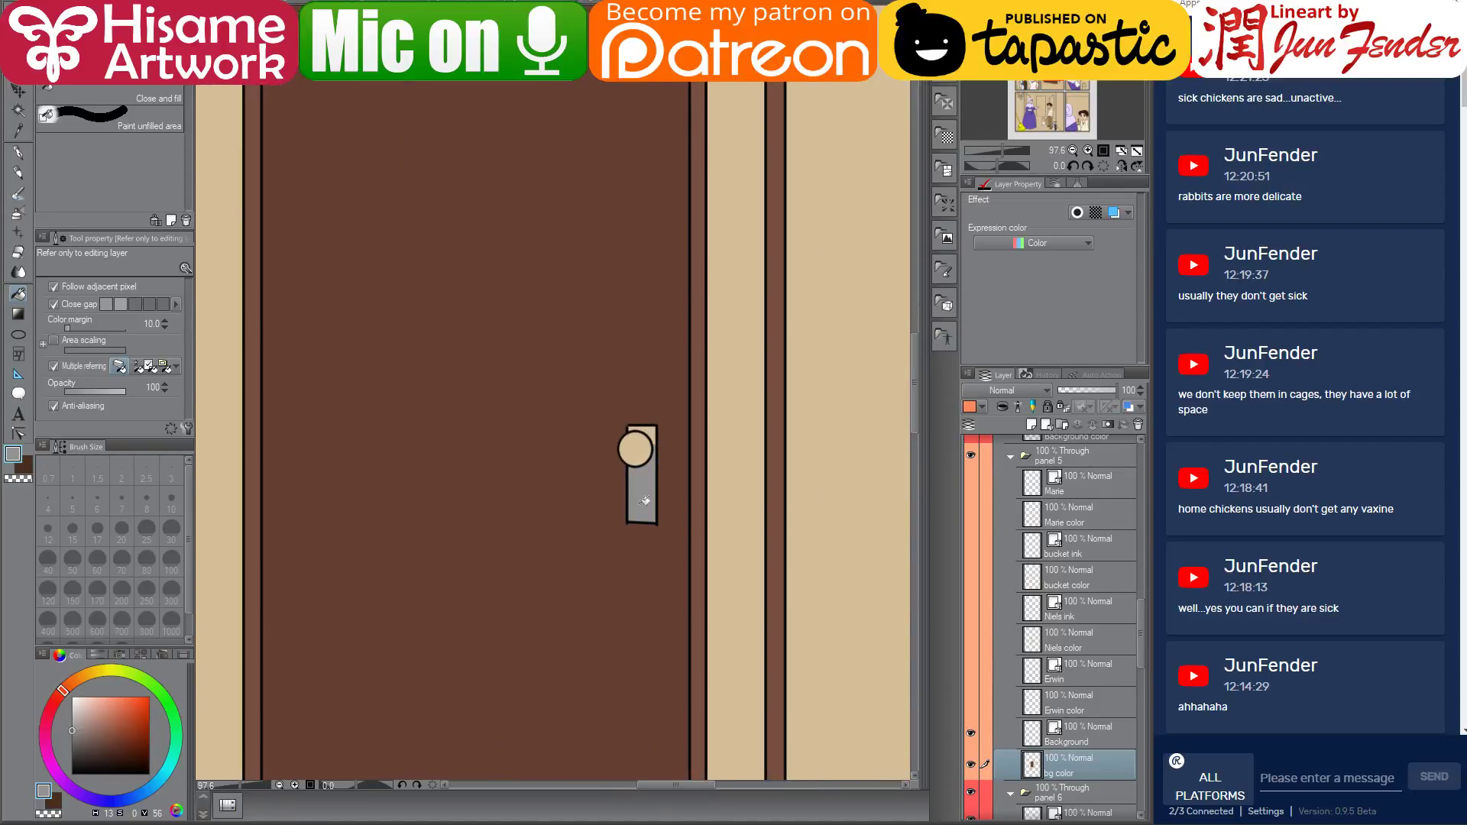
click(654, 426)
click(72, 739)
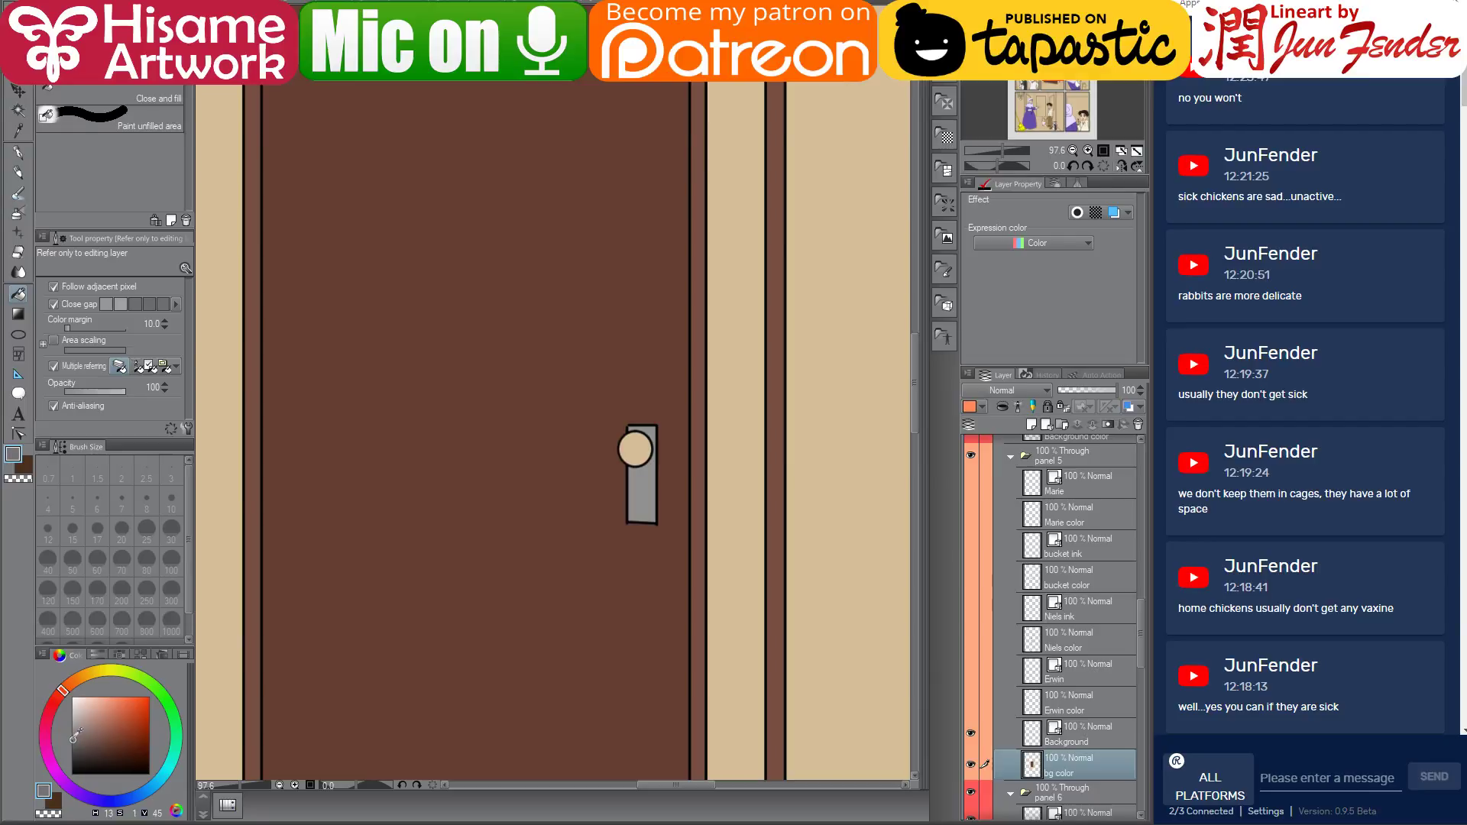
click(645, 461)
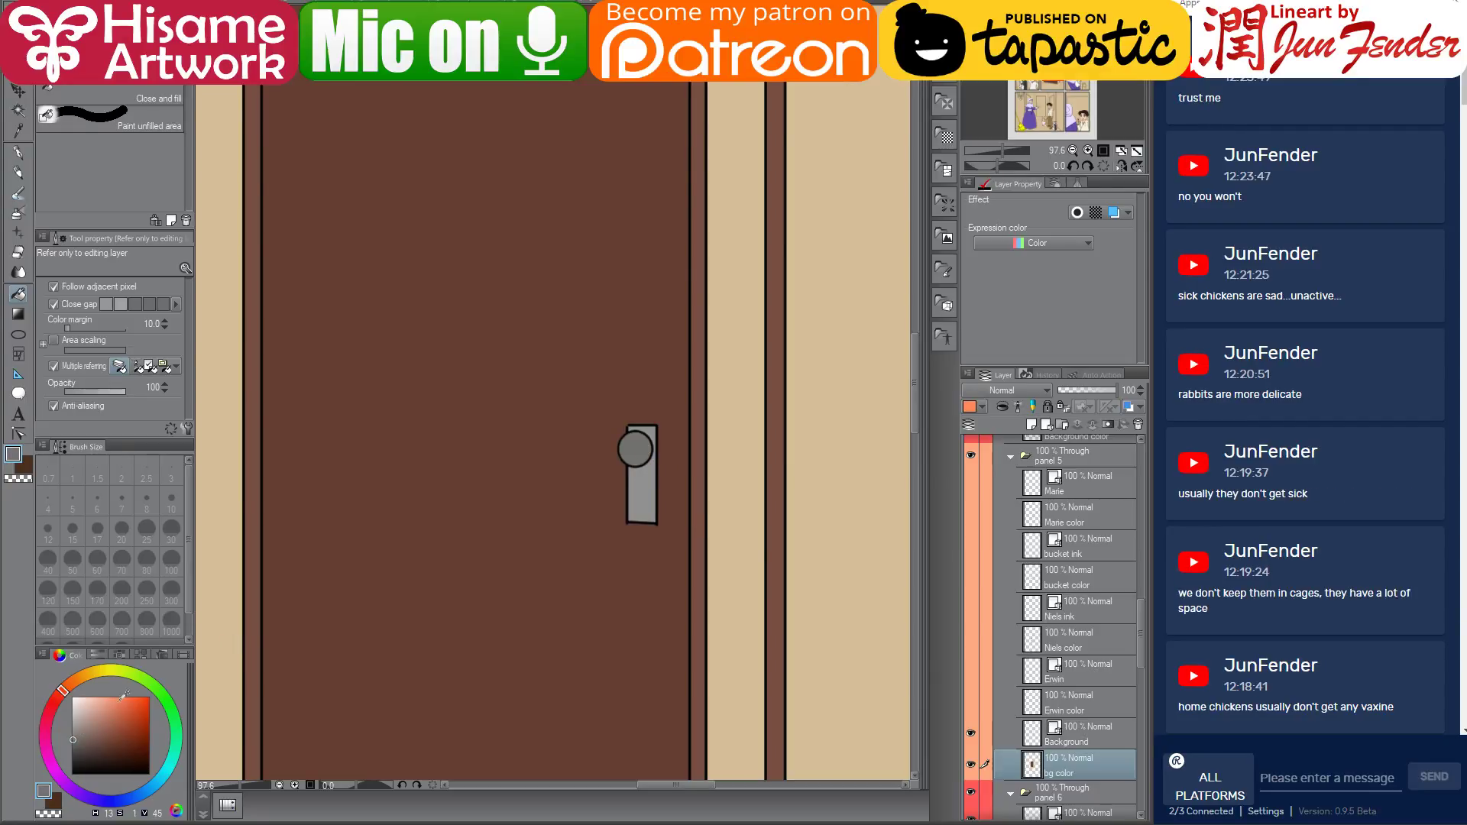
click(647, 489)
click(657, 430)
scroll(578, 524, down, 5)
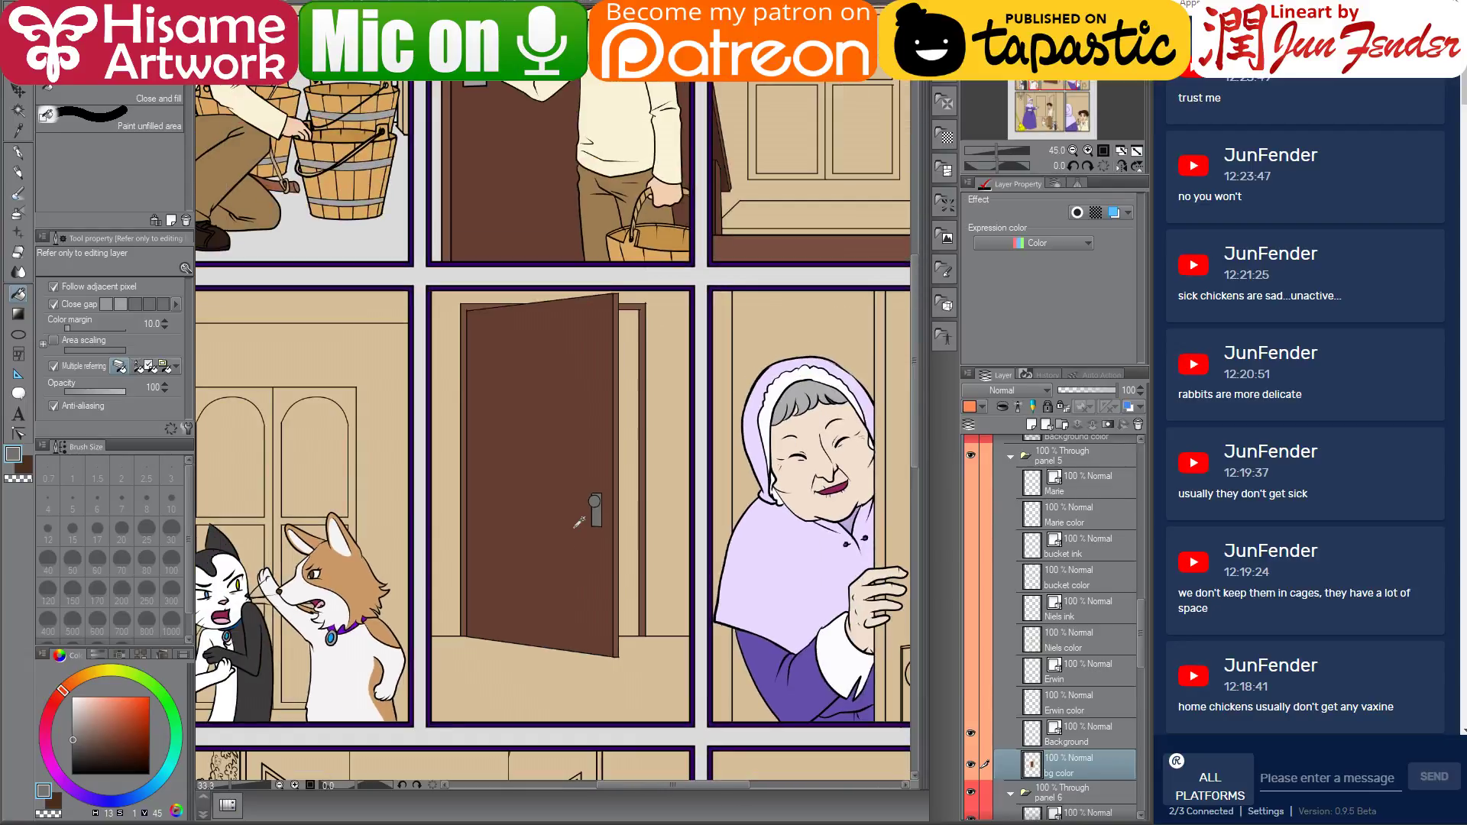
Fill the narrow opening behind panel 5's open door with a brown darker than the door itself
scroll(578, 524, up, 2)
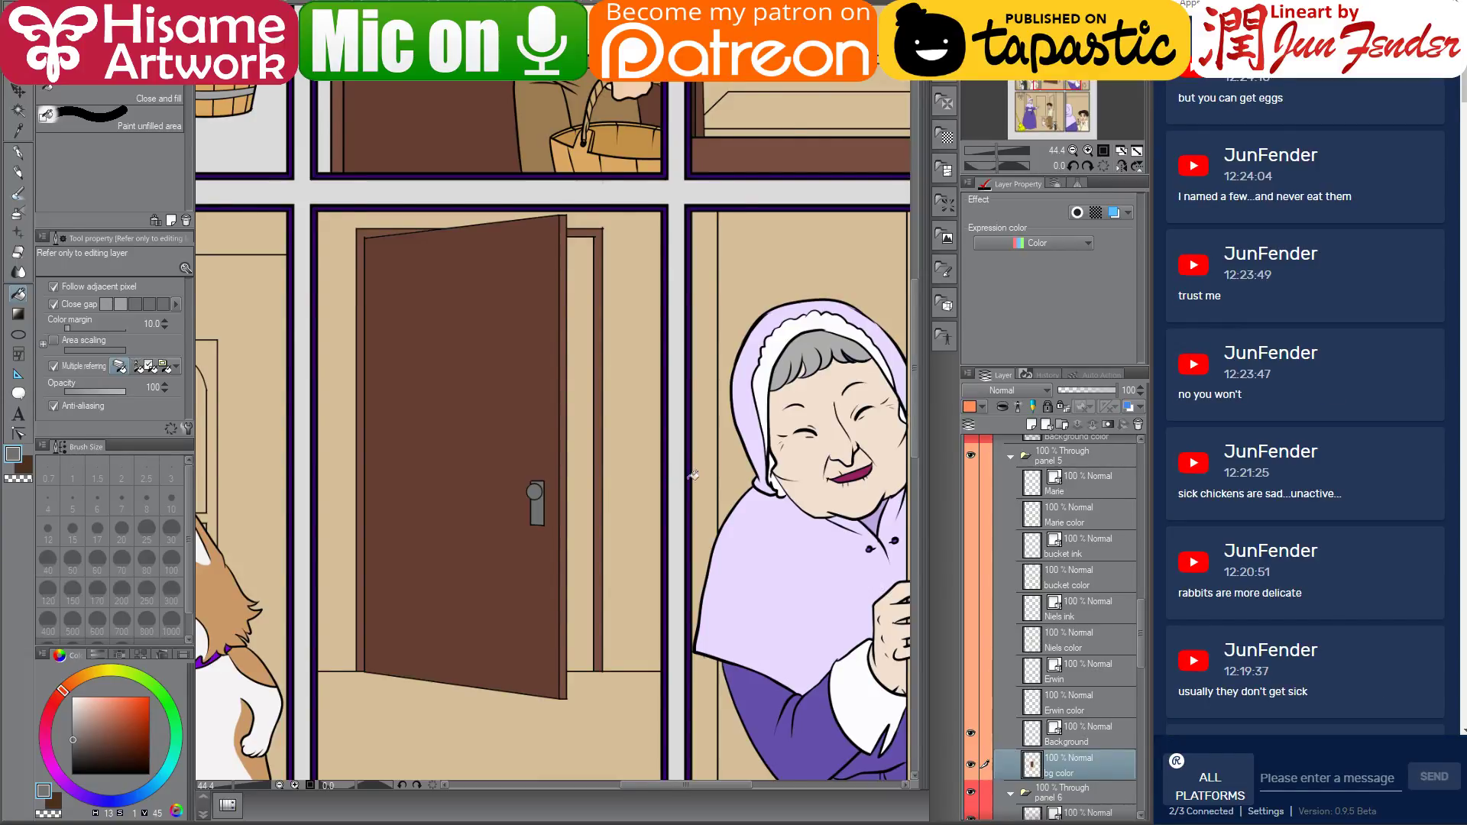
scroll(554, 512, down, 3)
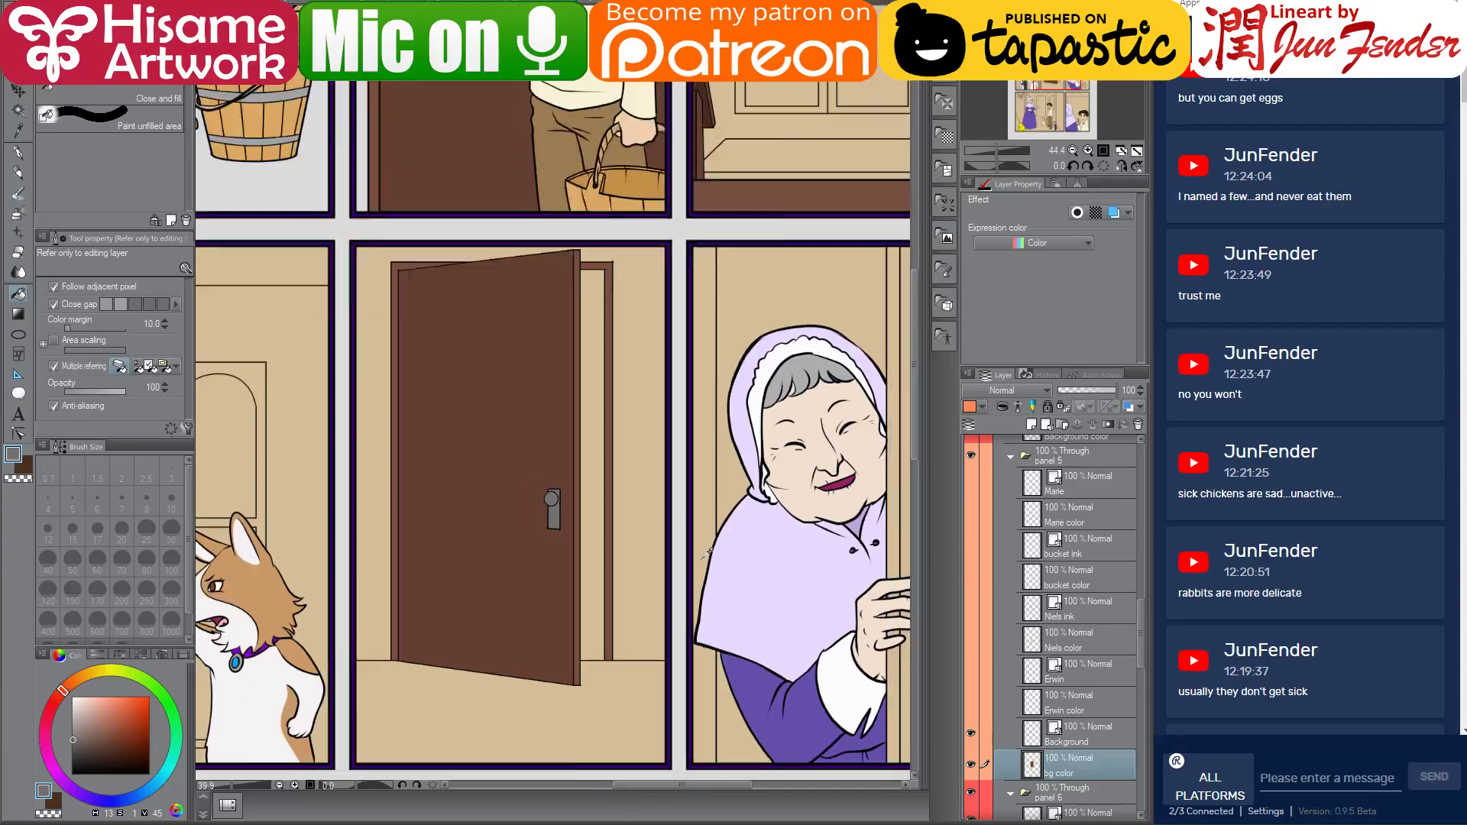
scroll(554, 512, up, 1)
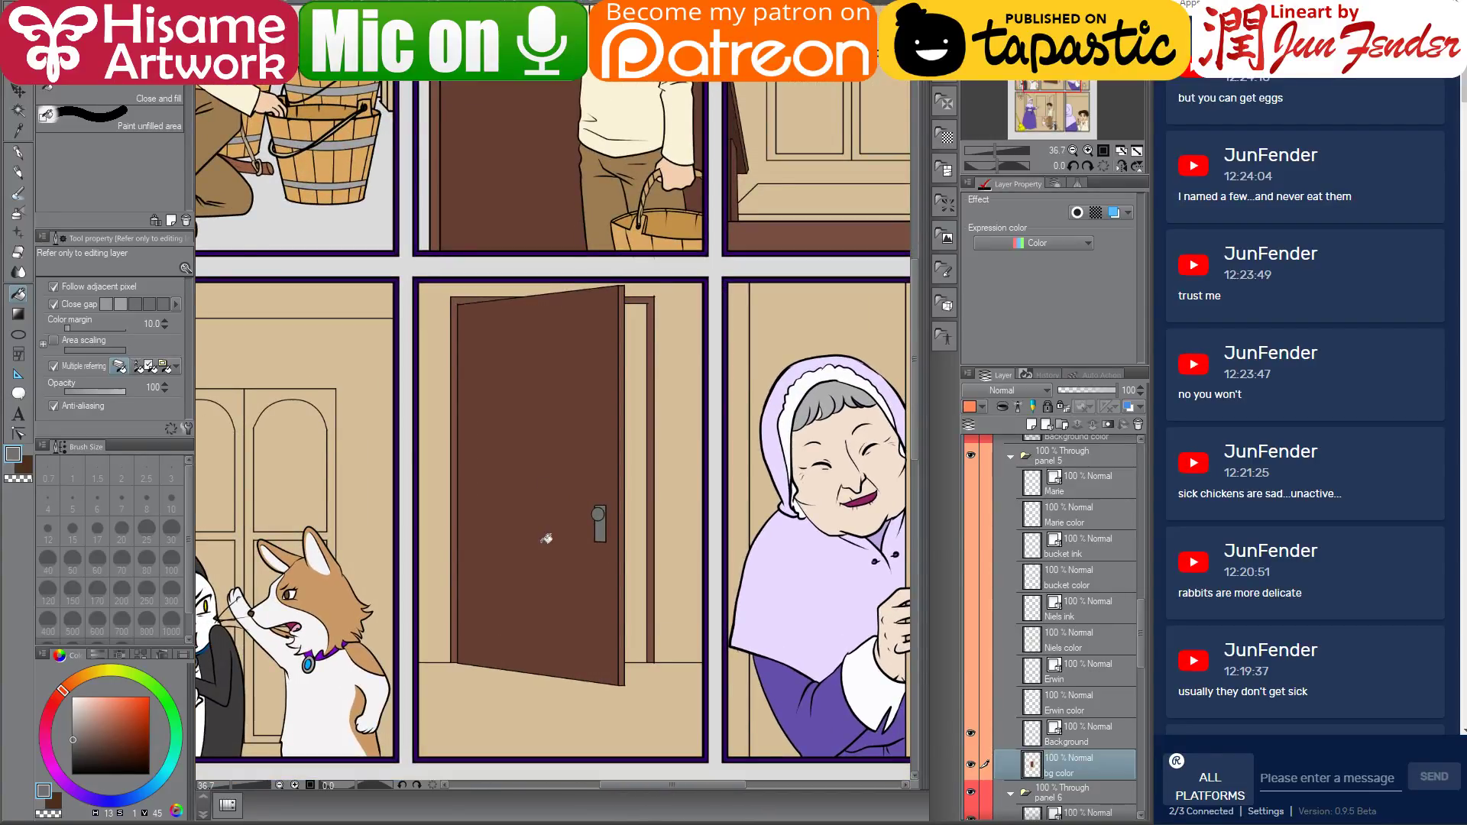
scroll(640, 619, down, 2)
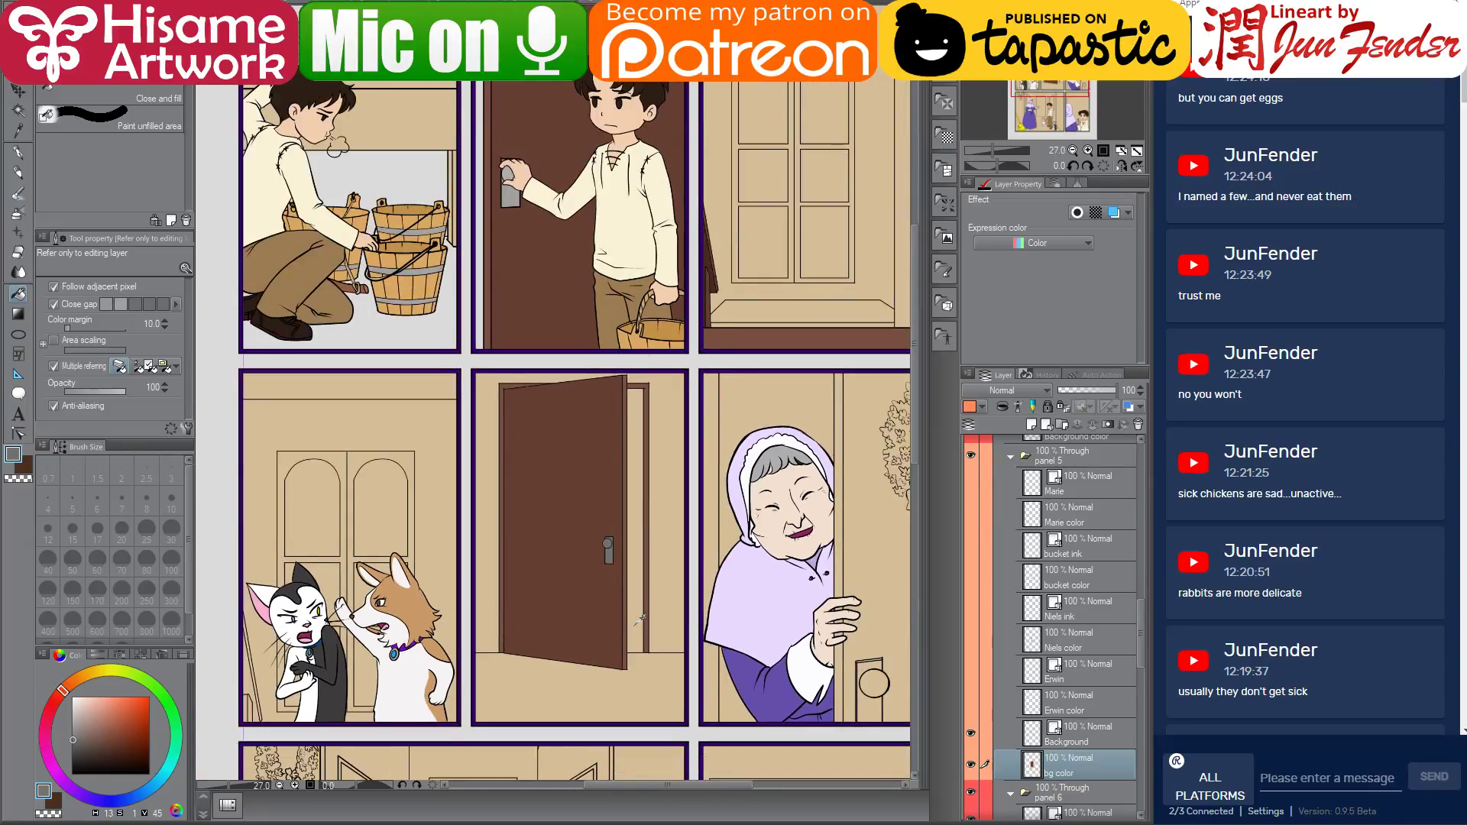
scroll(642, 617, up, 1)
drag(142, 715, 118, 750)
click(642, 609)
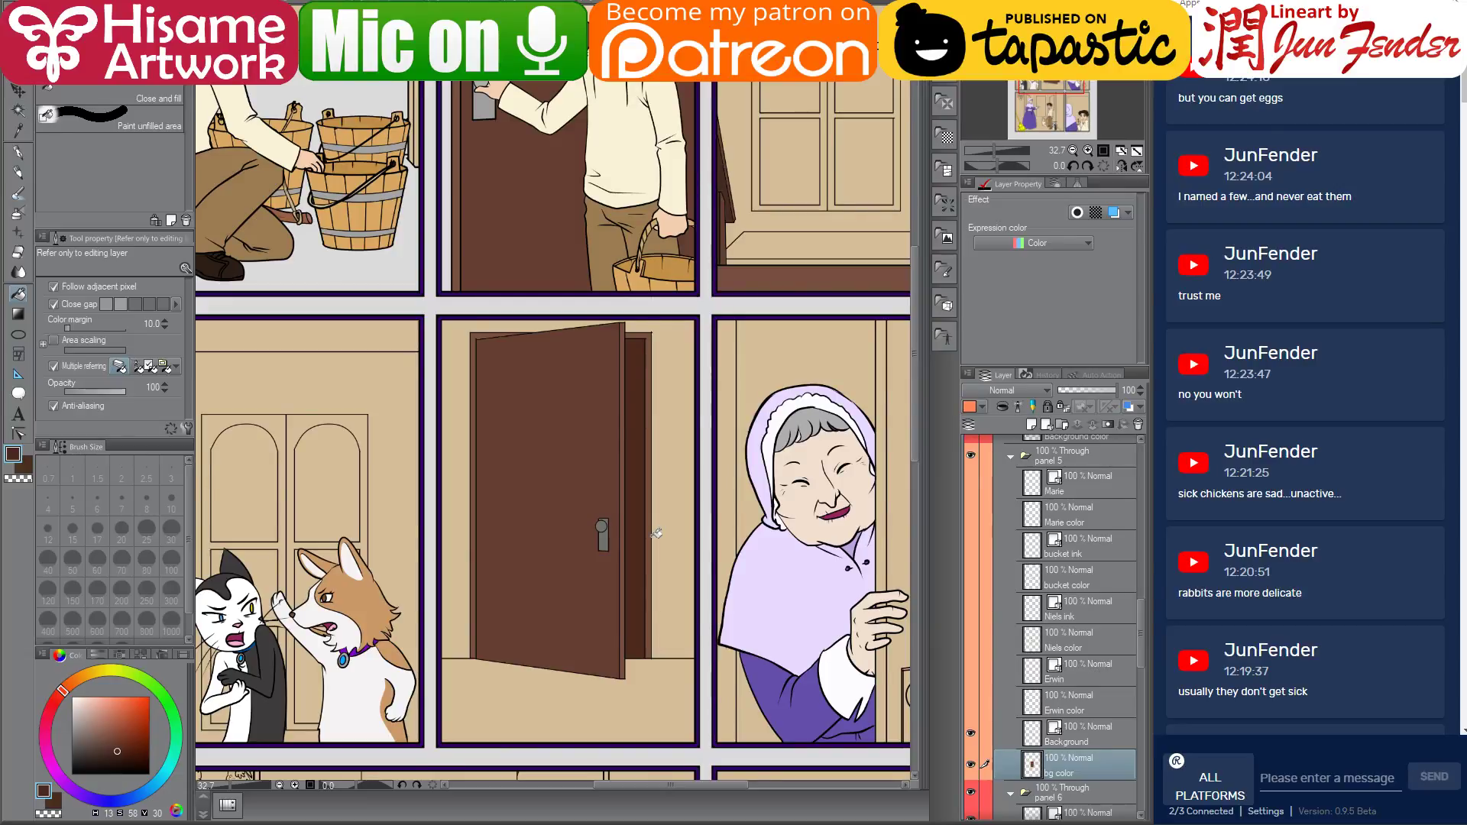
Show the hidden Marie, bucket, Niels and Erwin layers of panel 5 again and choose a darker brown
drag(973, 700, 971, 639)
drag(971, 581, 970, 480)
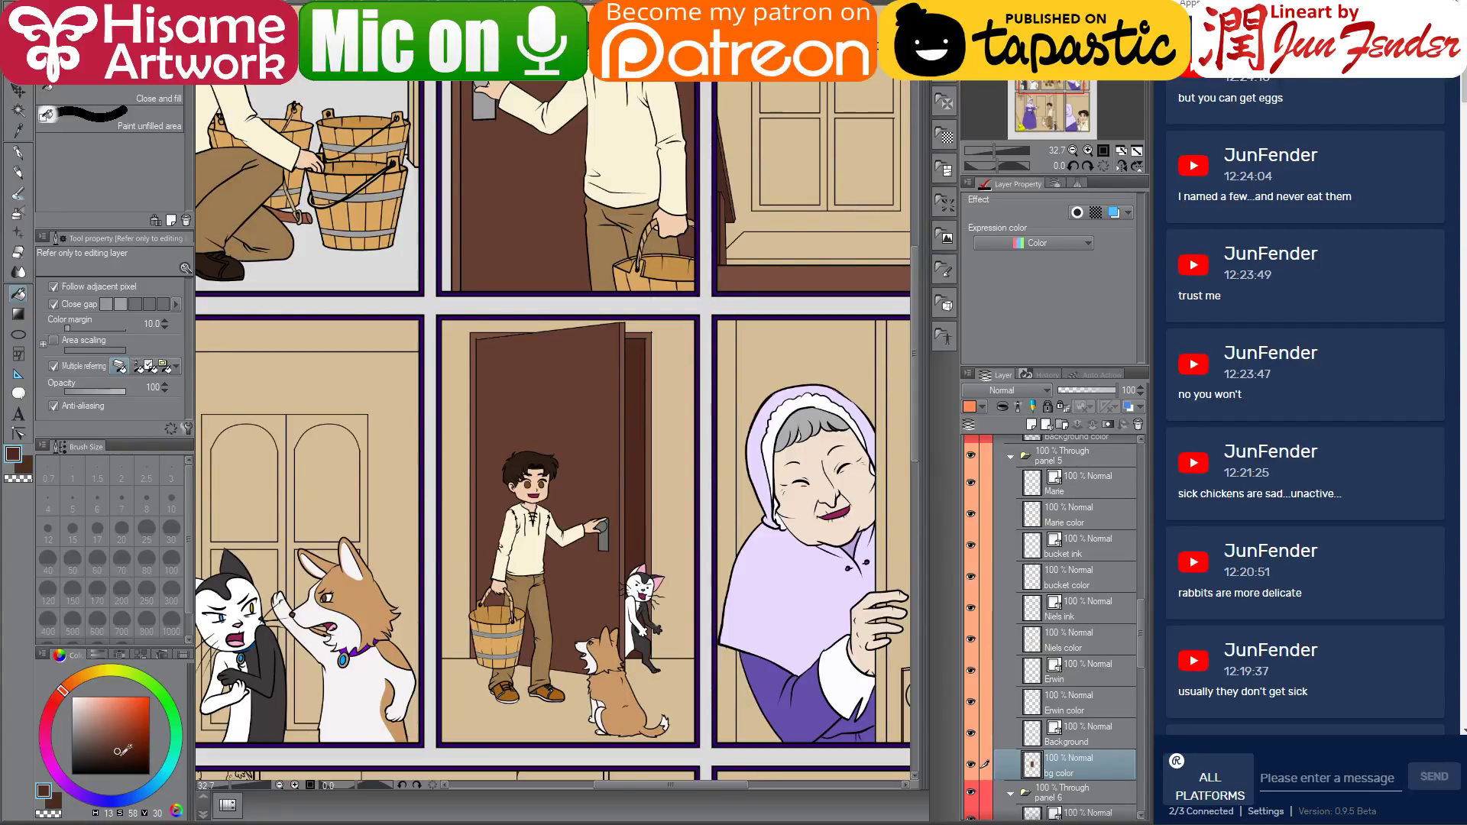
click(120, 755)
key(k)
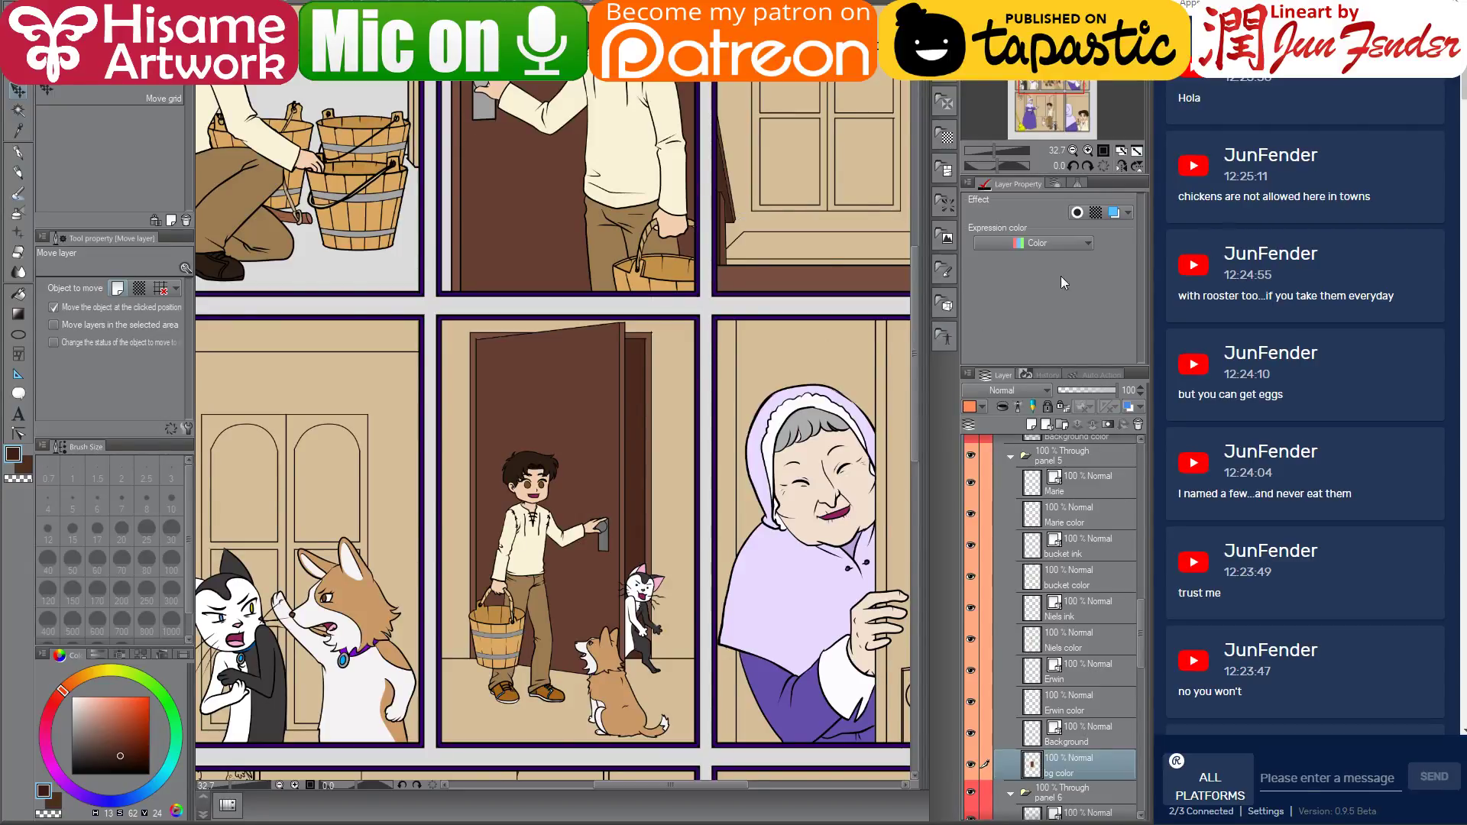
Greet the new viewer by name in the stream chat, then ask "how are you? can you hera me ok?" in a second message
click(1351, 775)
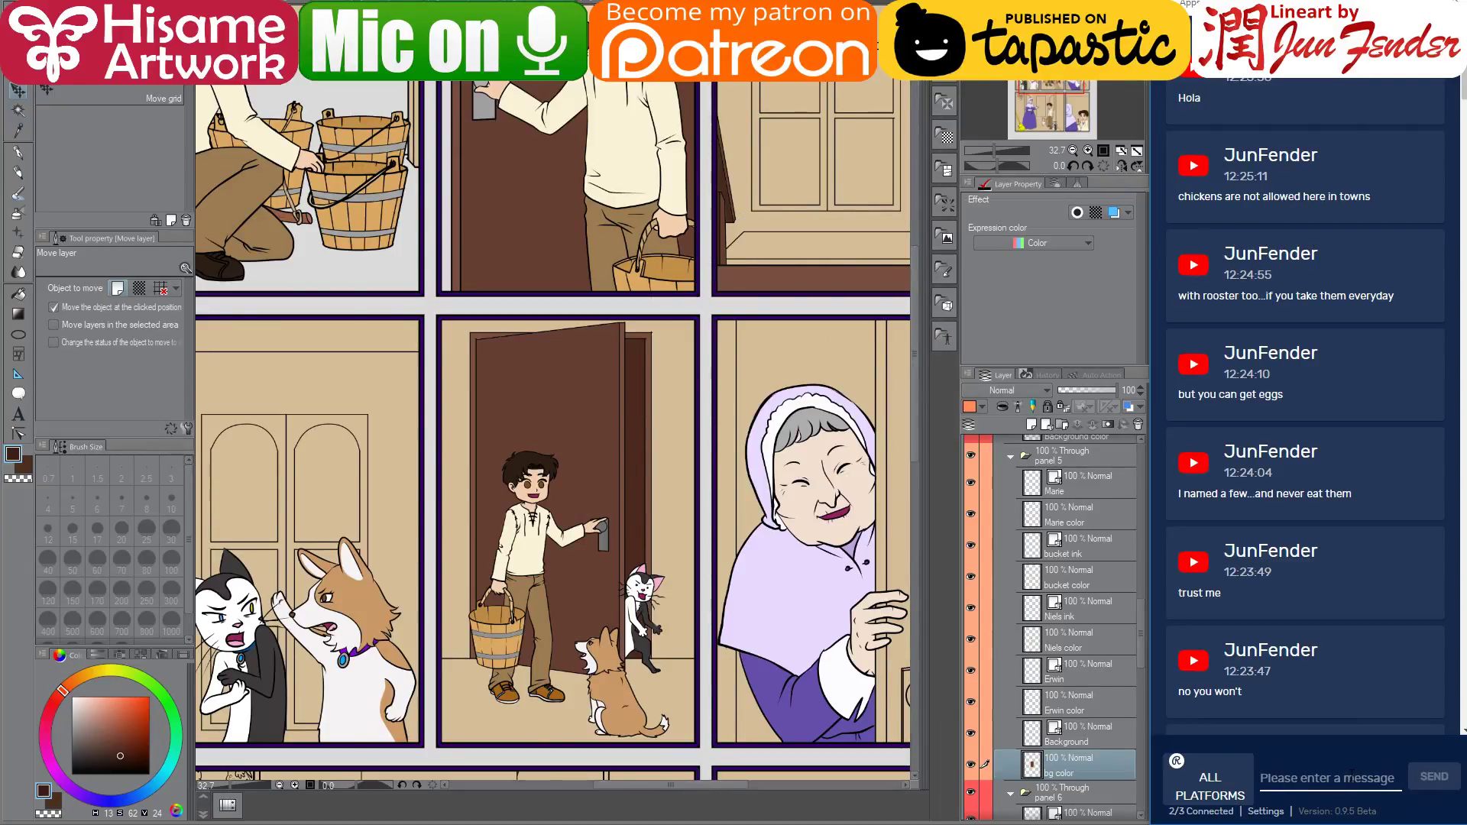
text(Hiii)
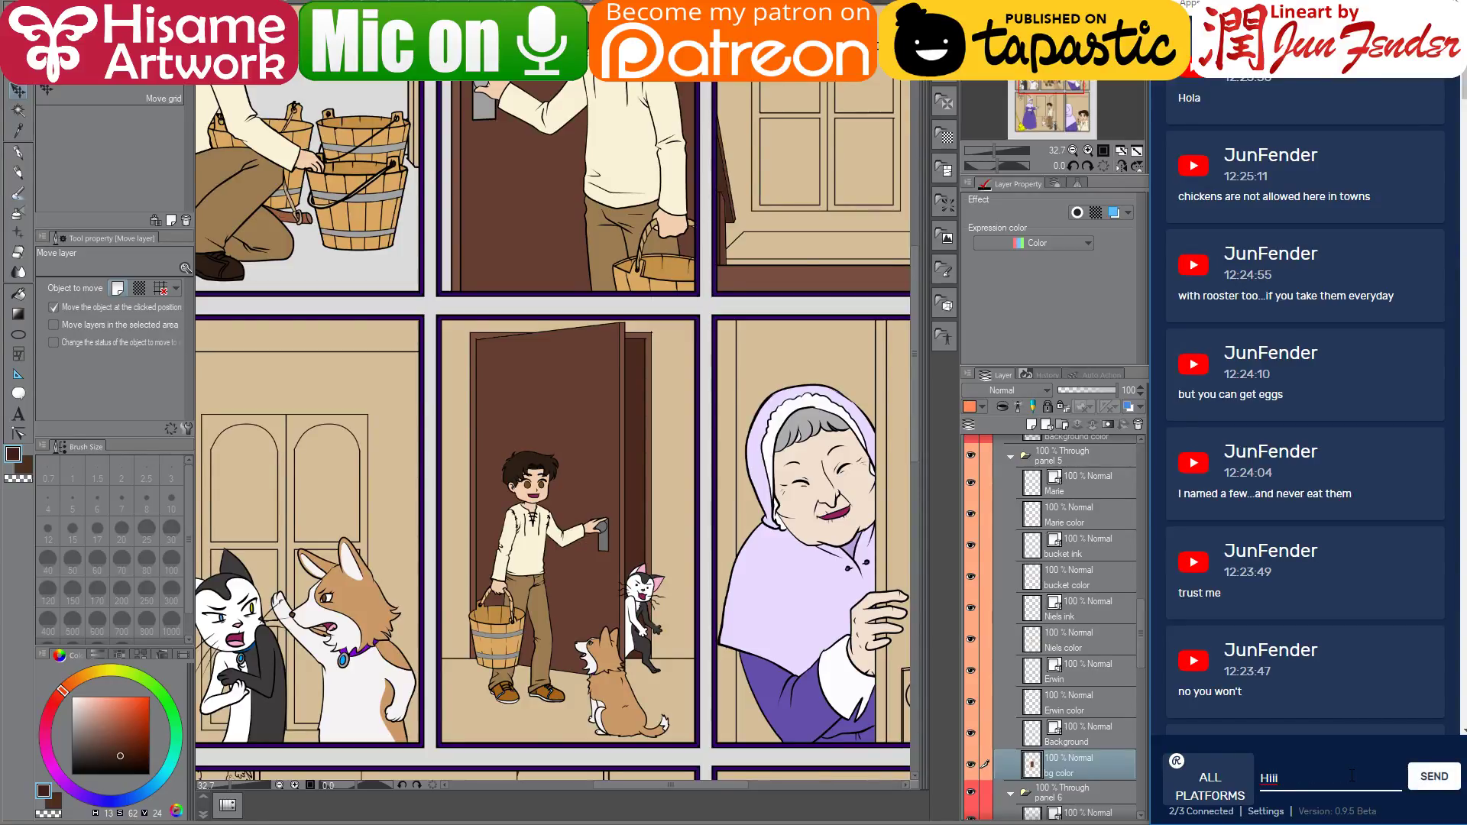
text( Drac :D)
key(Return)
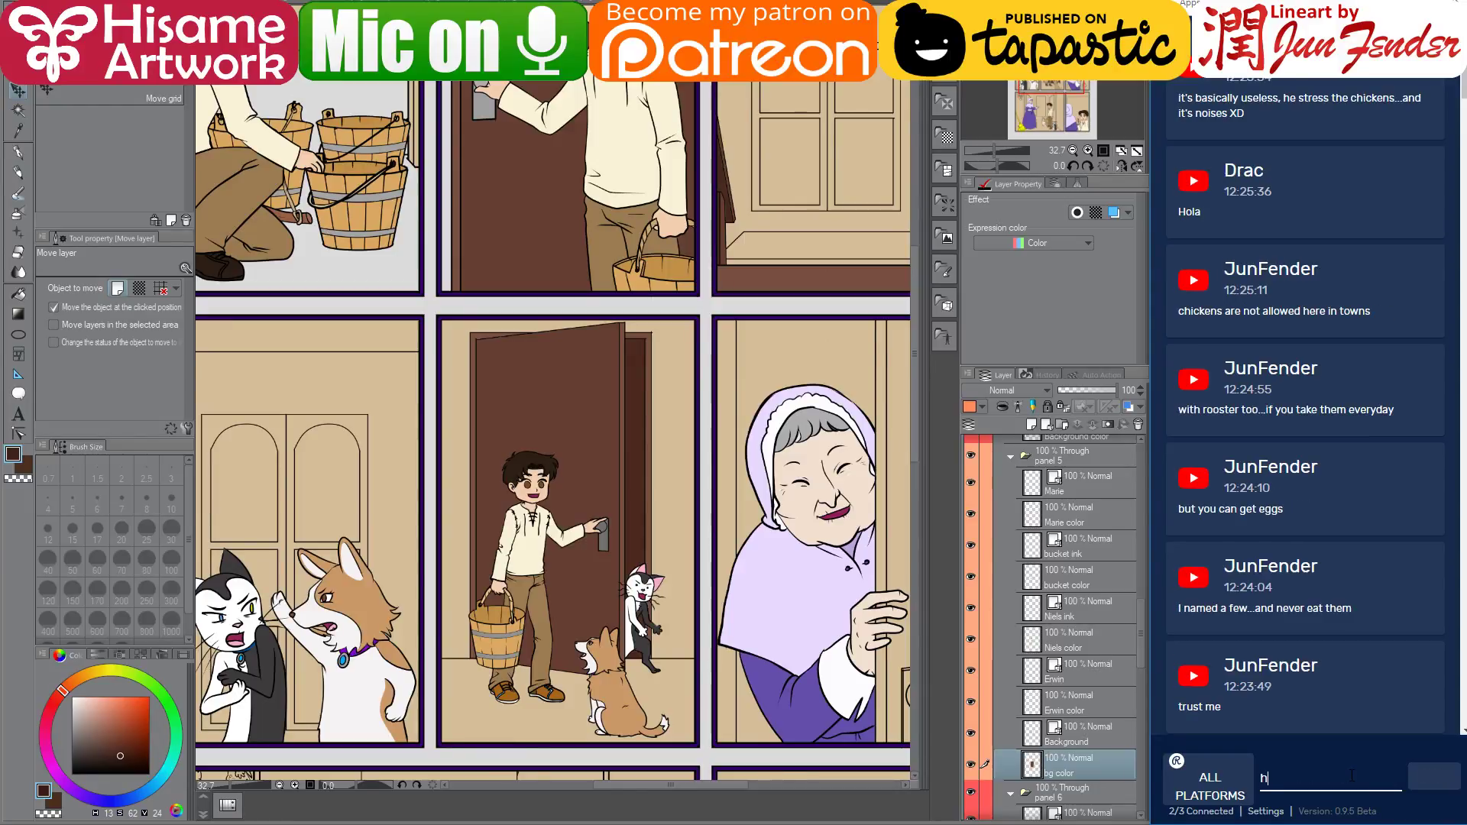
text(how are yo)
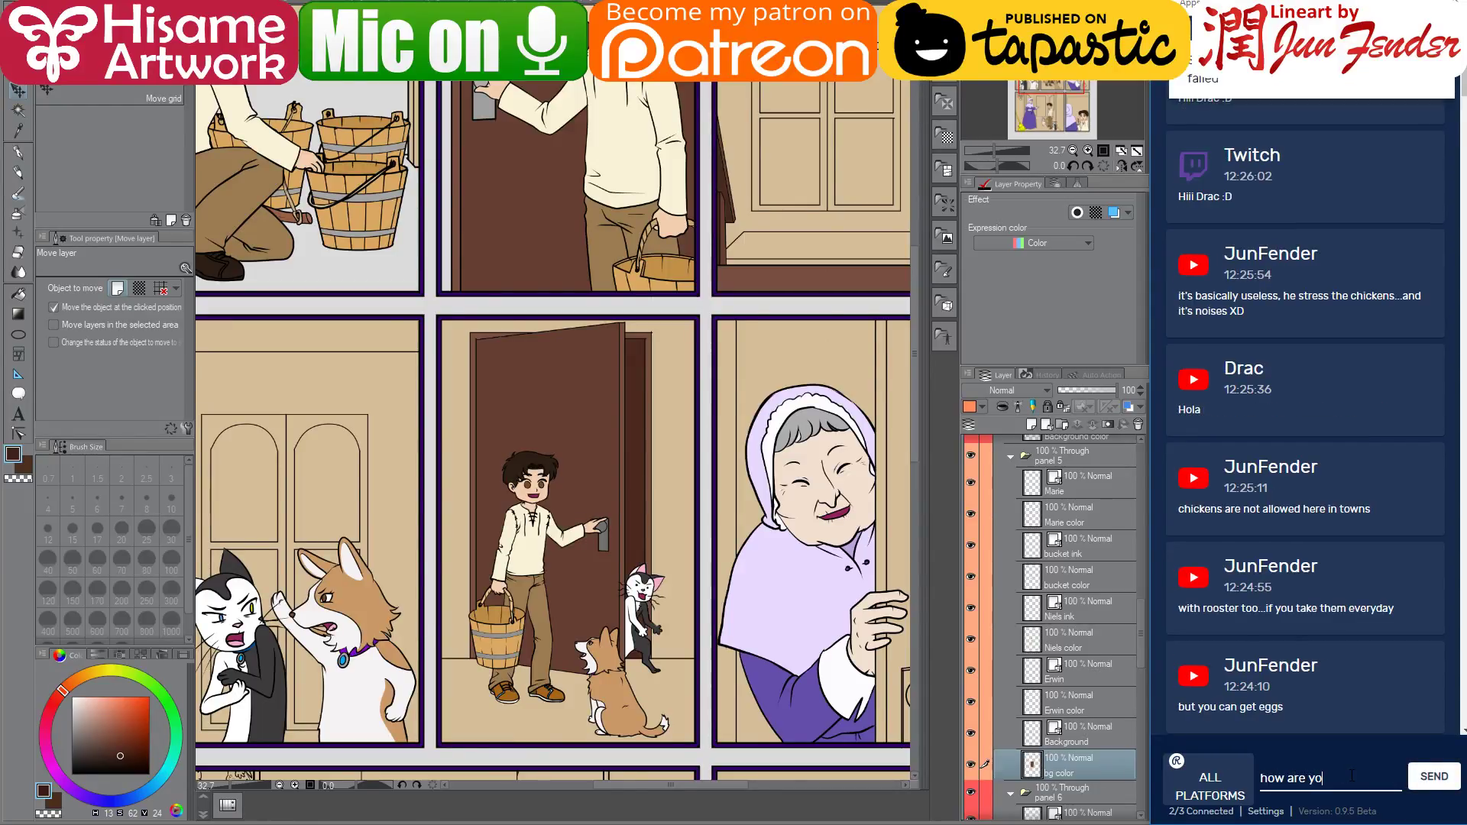
text(u? can you hera)
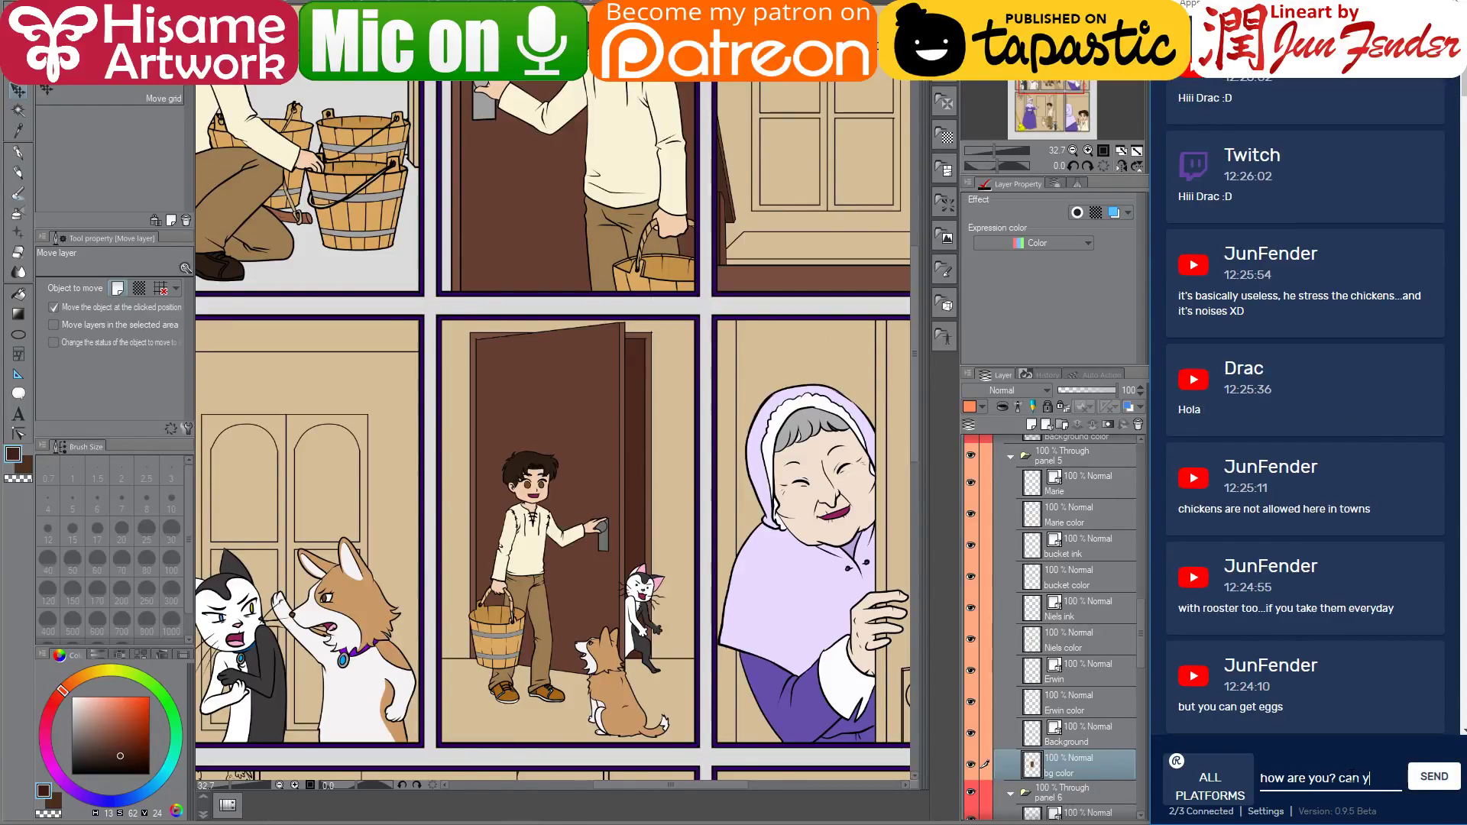
key(BackSpace)
key(BackSpace)
text(ar me?)
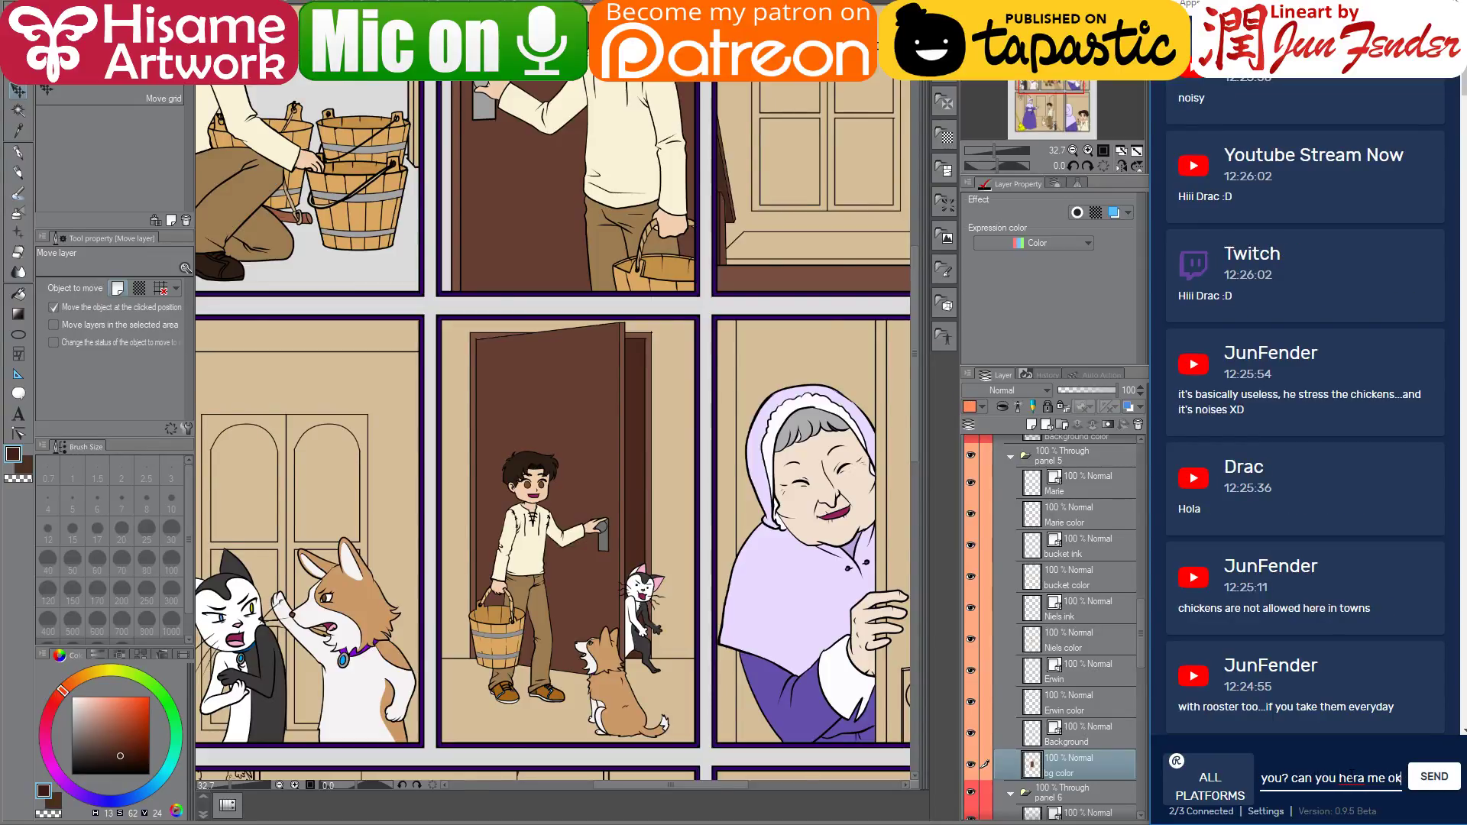
key(Return)
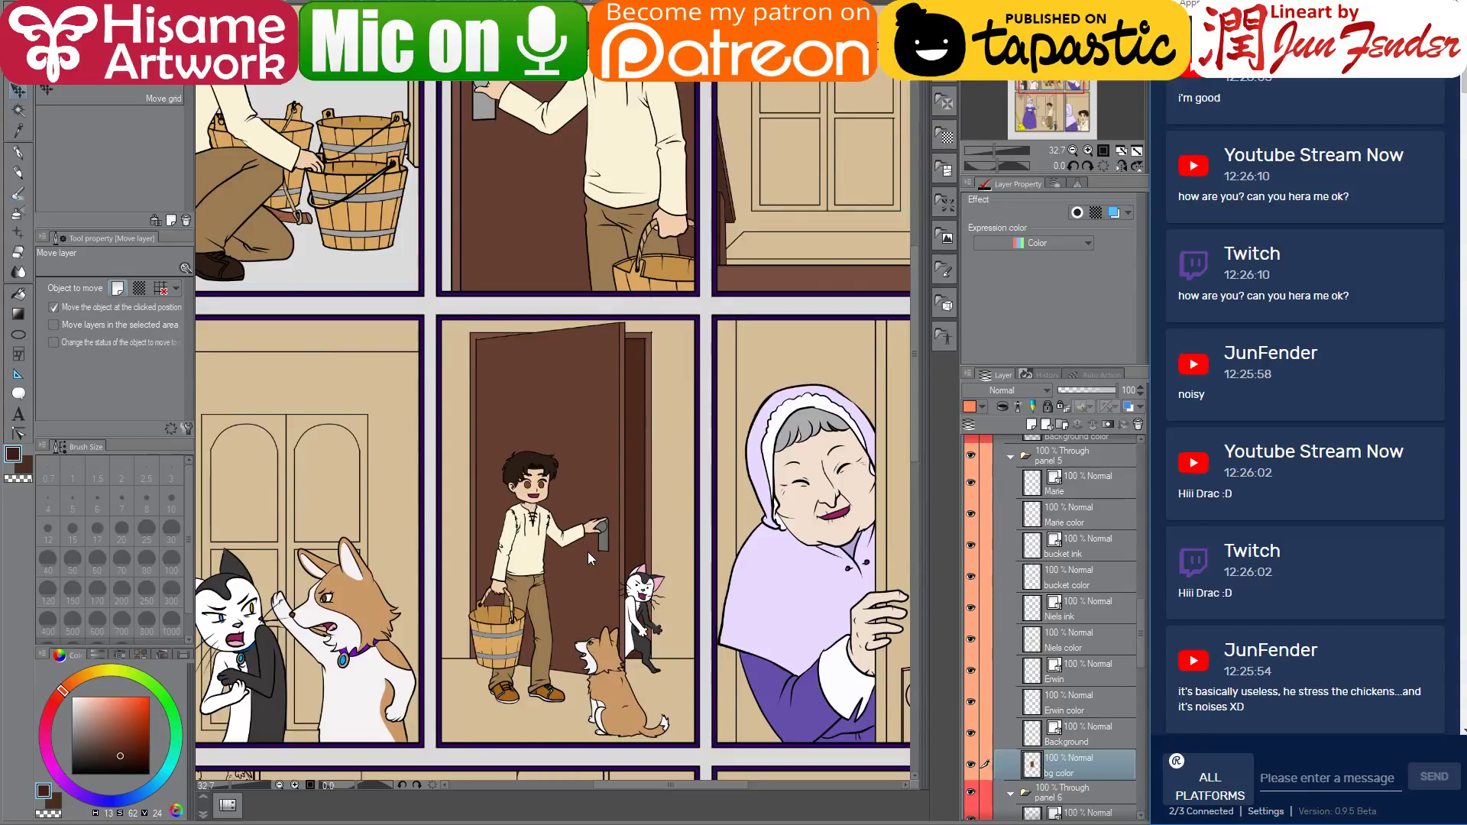
Save the comic page
key(ctrl+s)
key(Return)
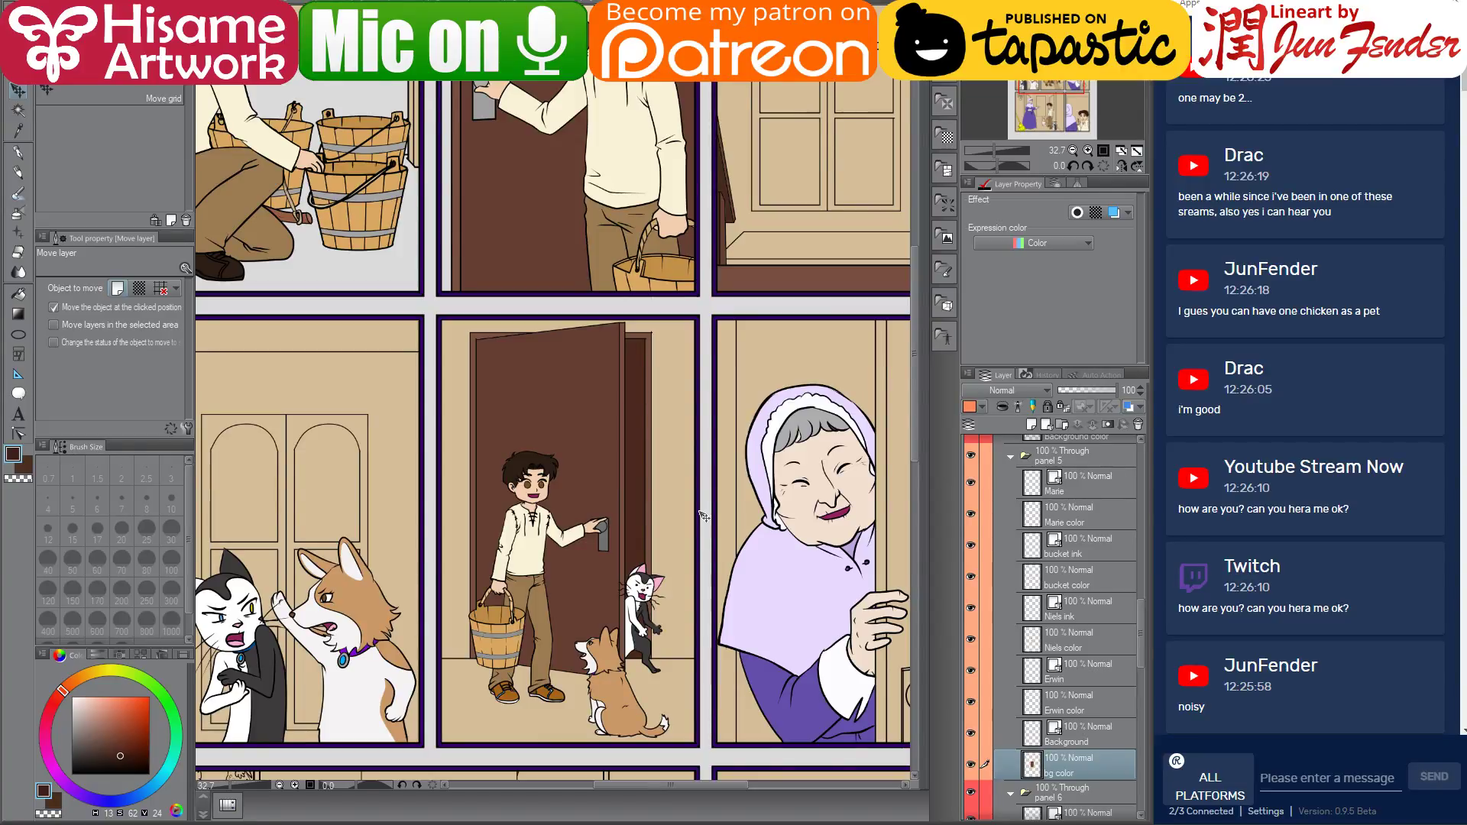
Locate panel 6's layers, make its granny and granny color layers visible, and select granny color
scroll(725, 585, down, 3)
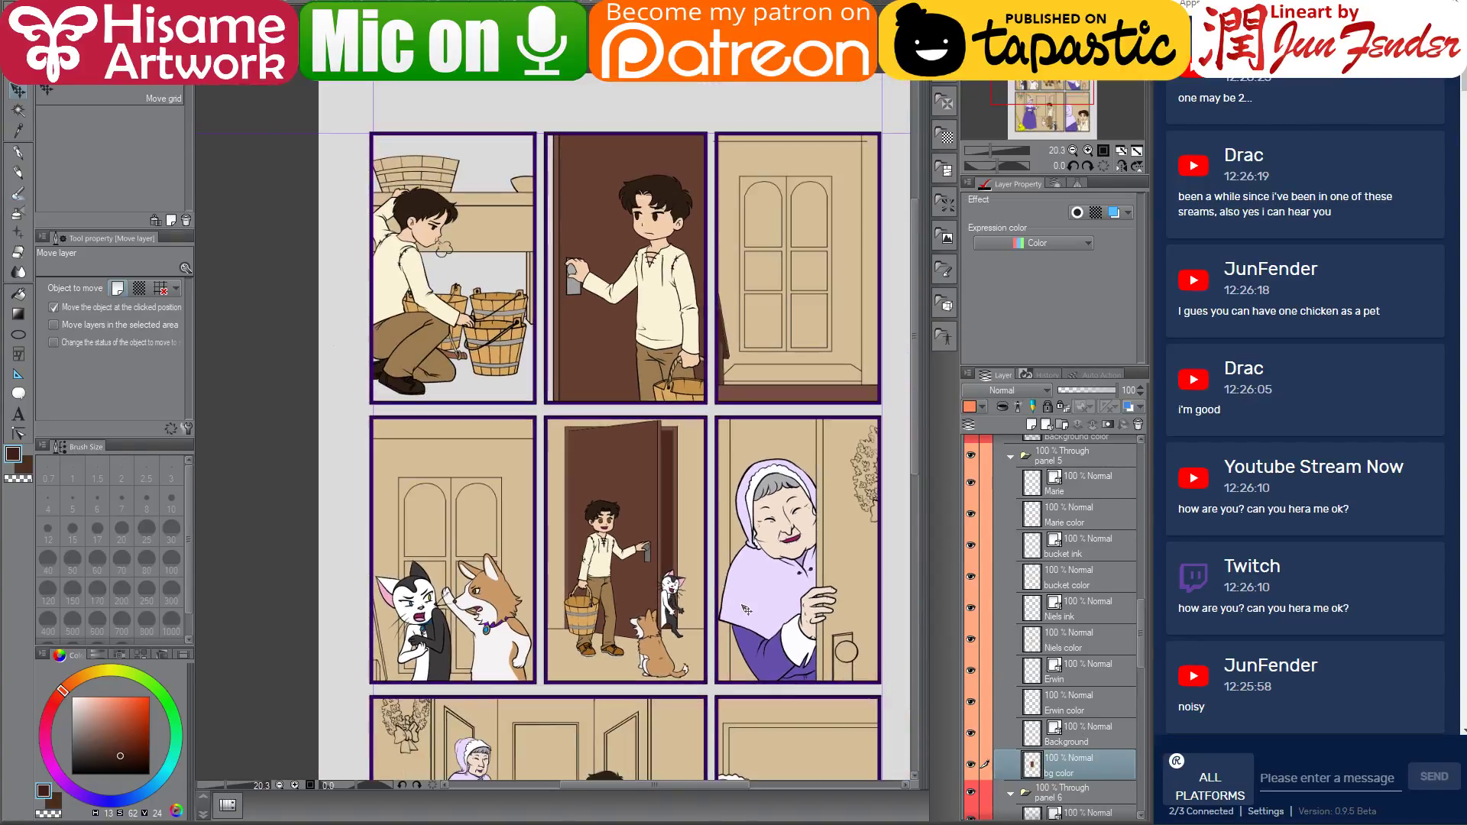
drag(745, 608, 687, 561)
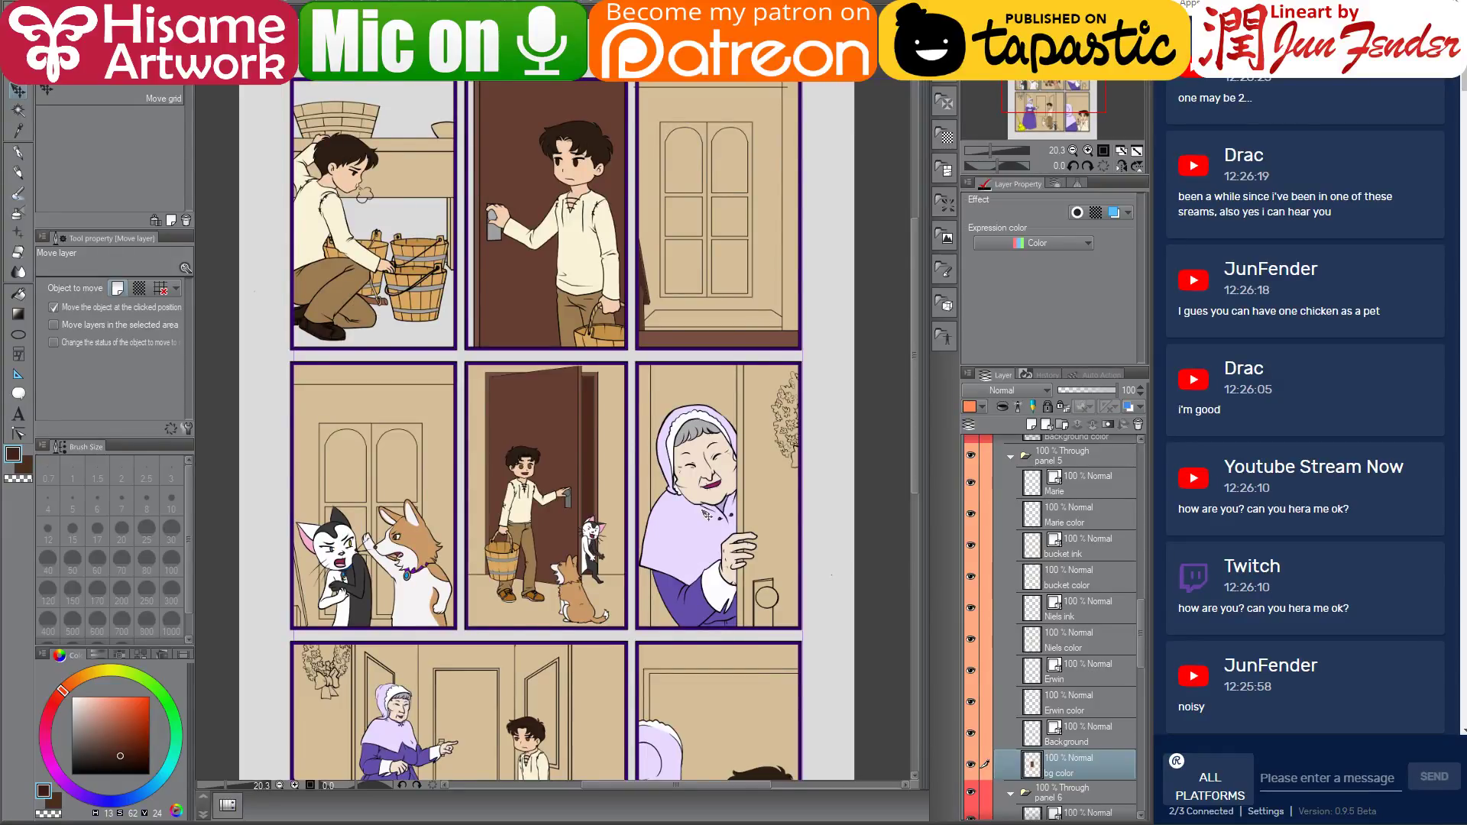
drag(699, 508, 765, 413)
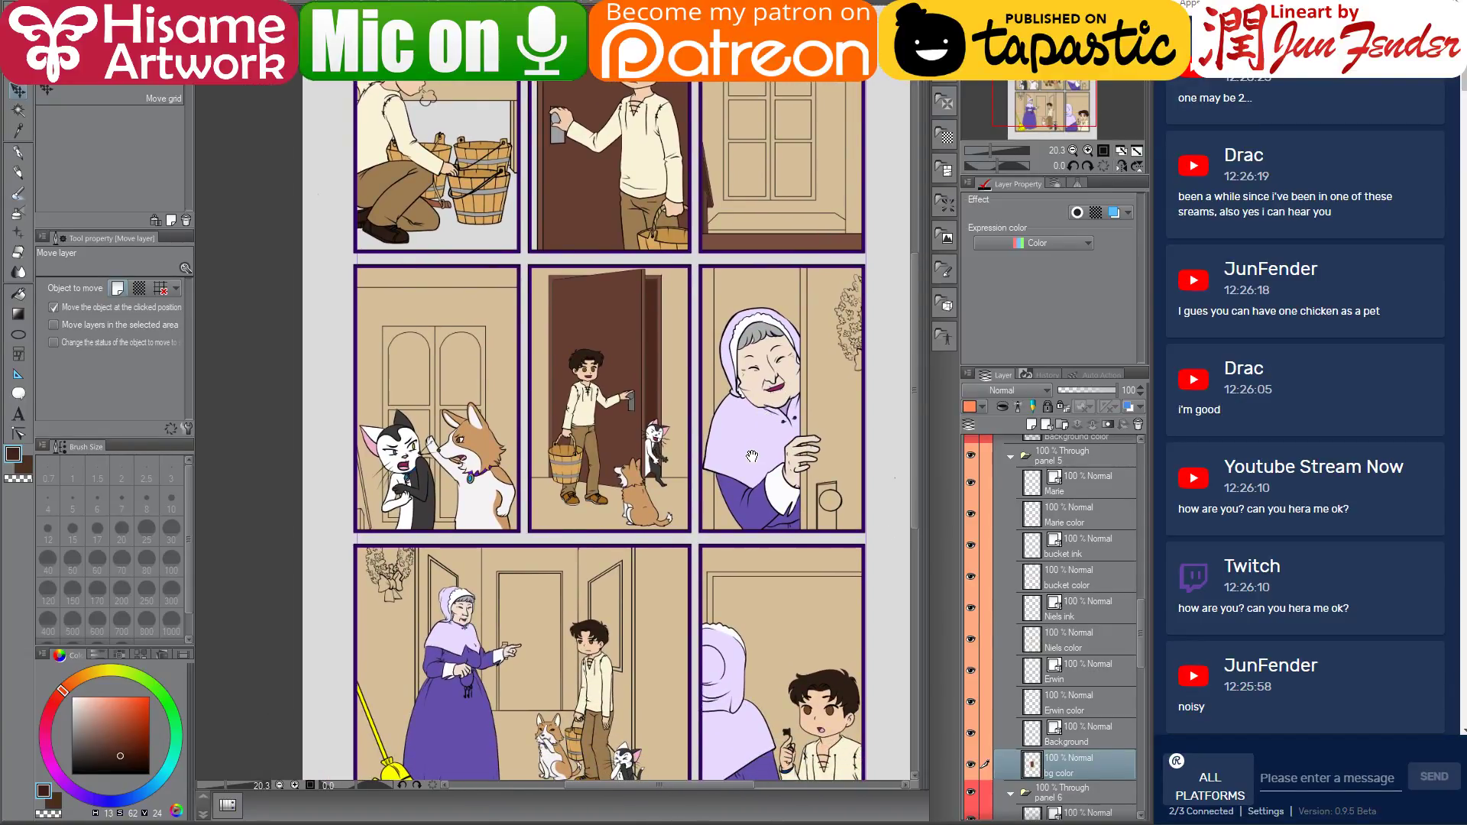
drag(752, 457, 756, 403)
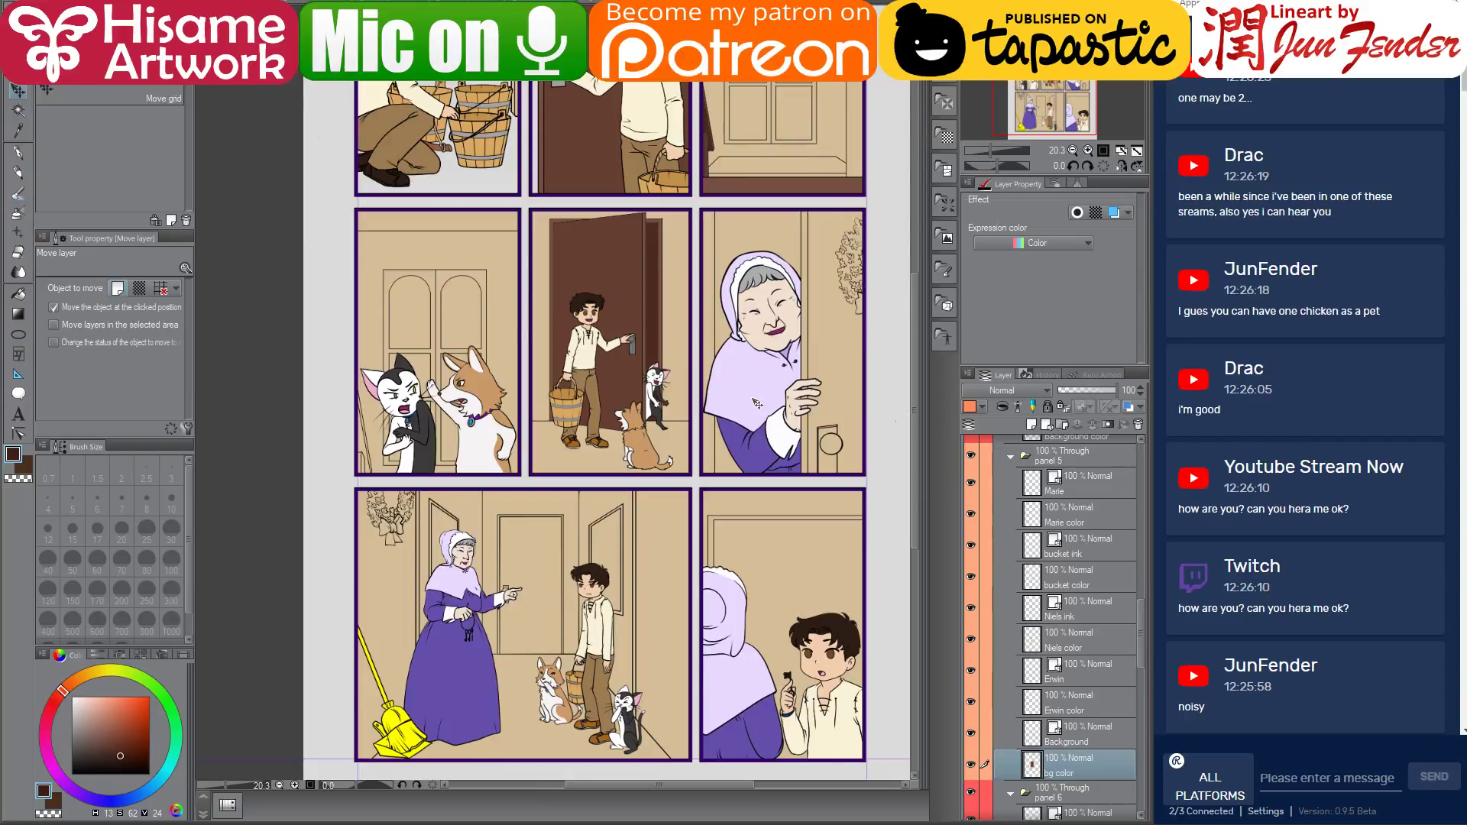
ctrl+shift+click(829, 375)
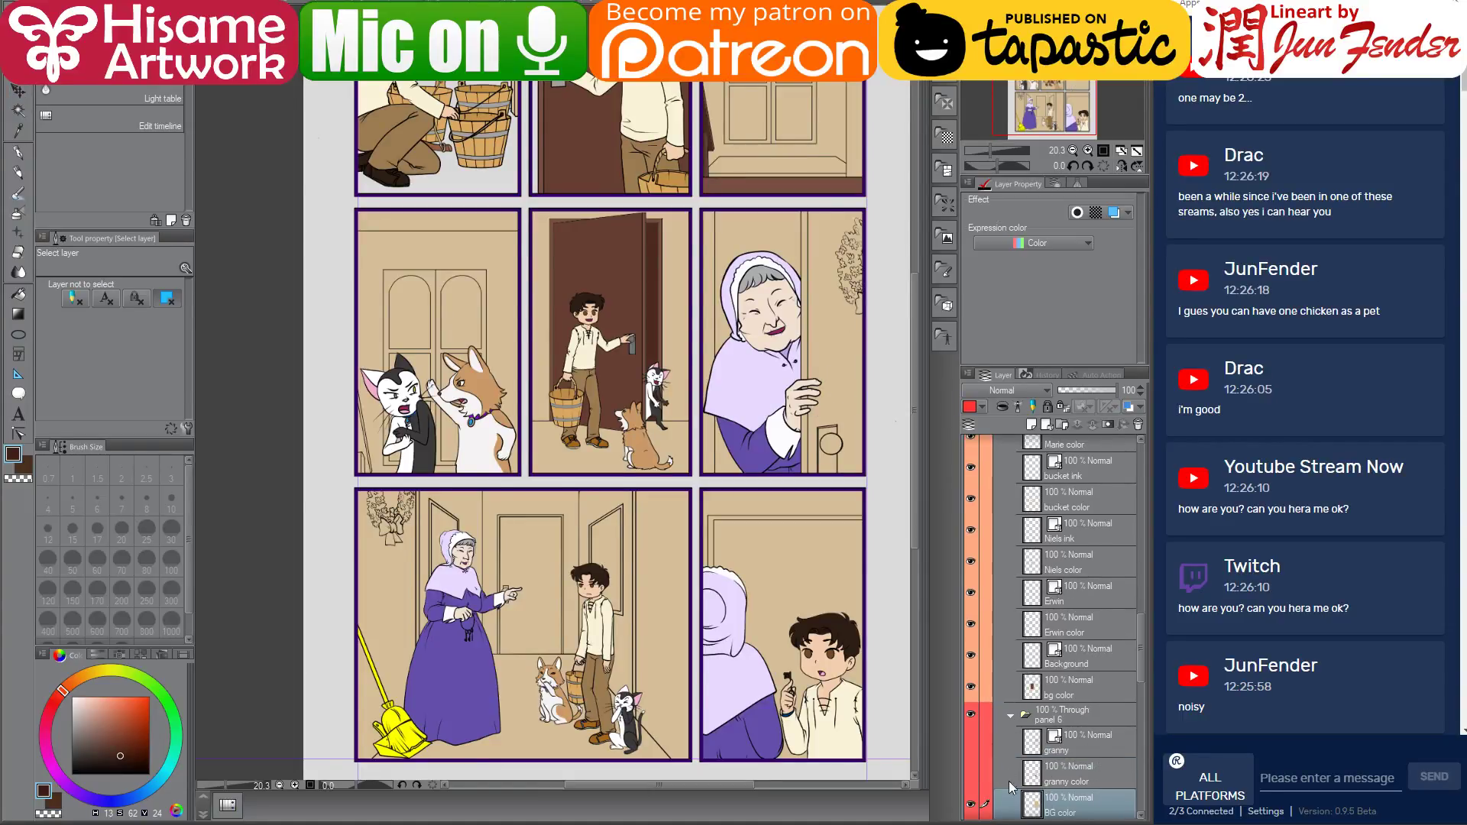
scroll(1061, 787, down, 2)
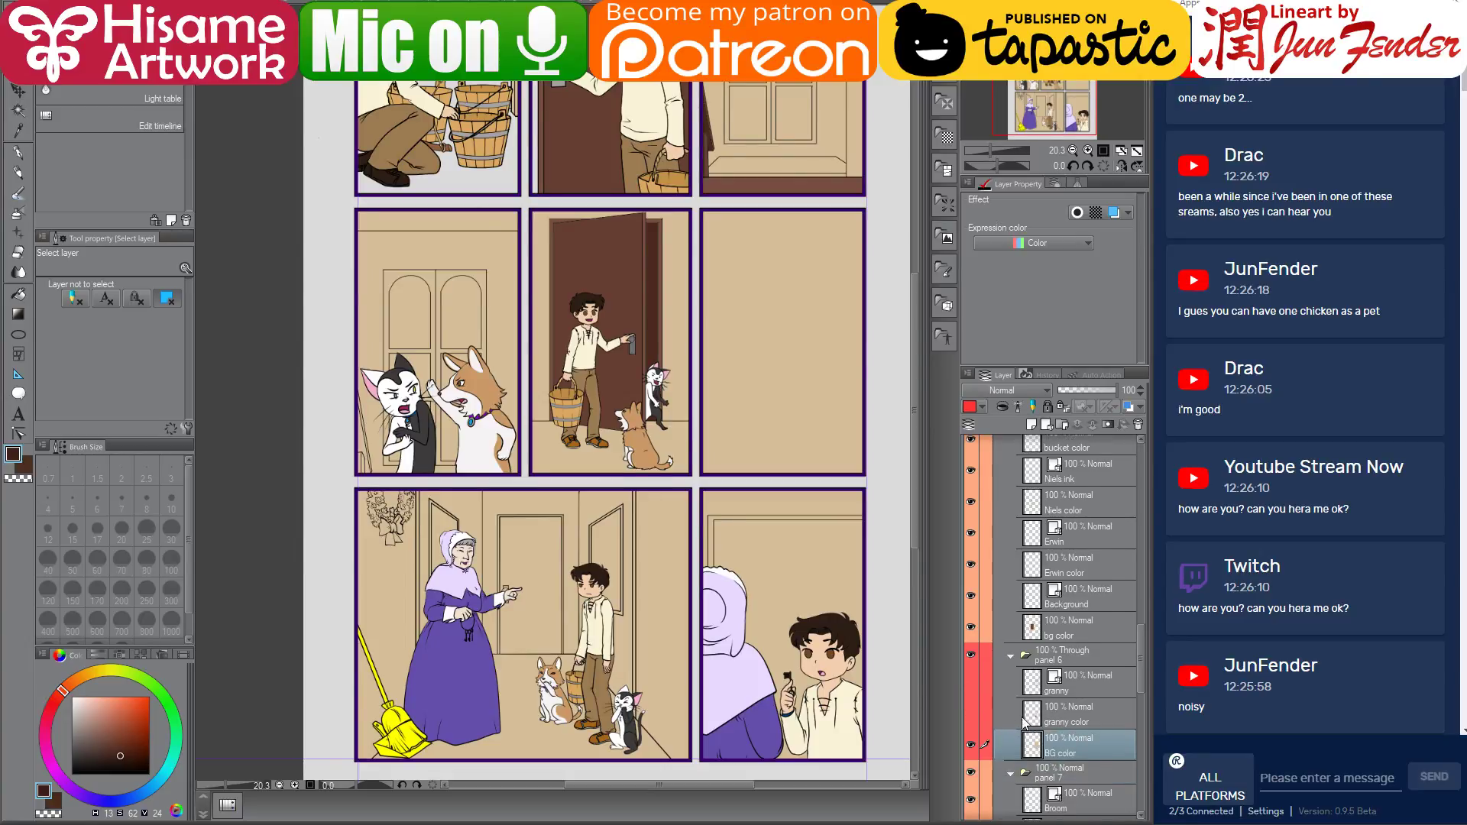
click(970, 714)
click(970, 682)
click(1033, 716)
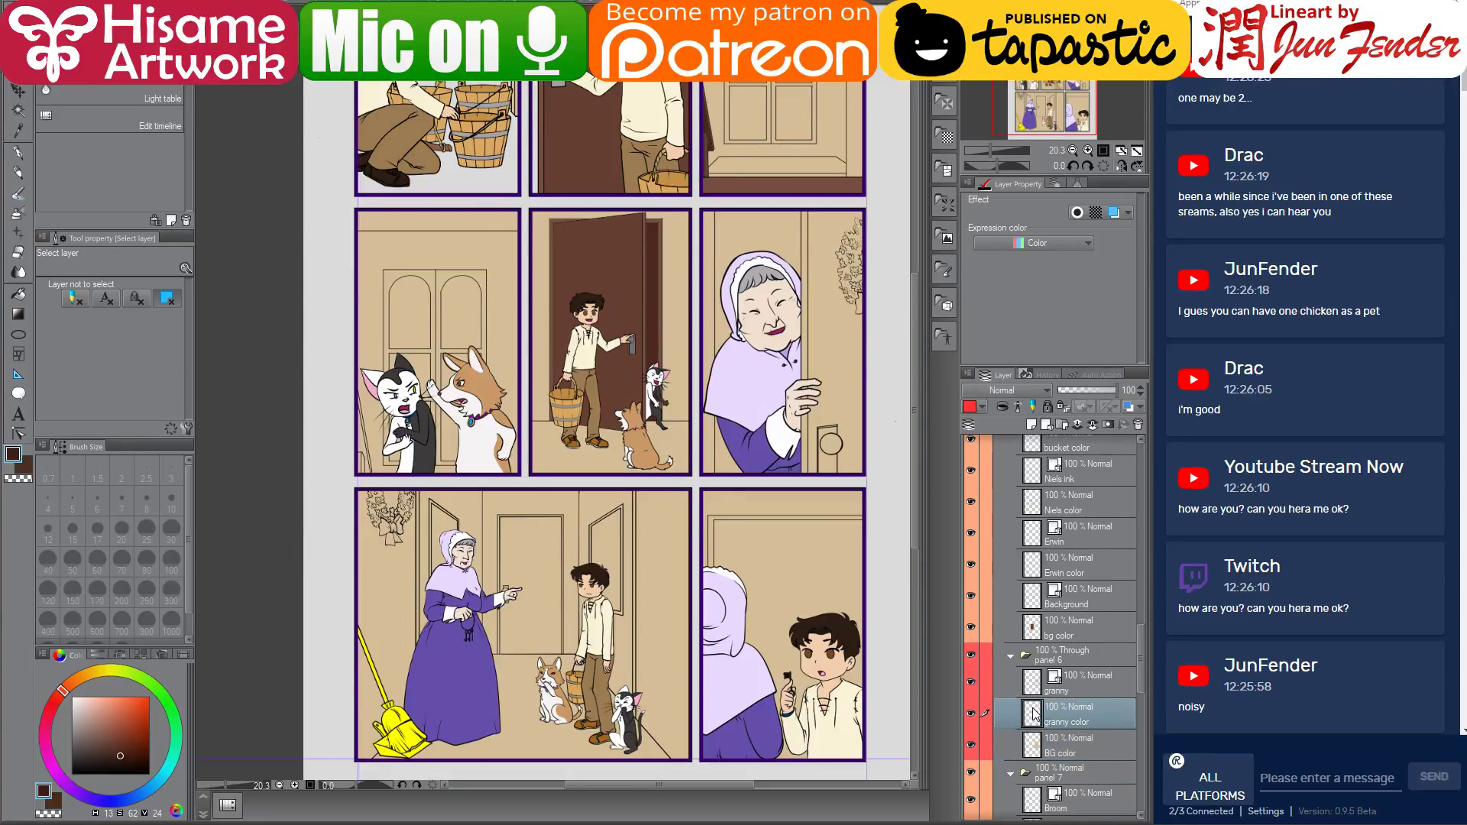
Add a new layer between granny color and BG color in panel 6's folder and name it "door color"
scroll(1035, 712, up, 3)
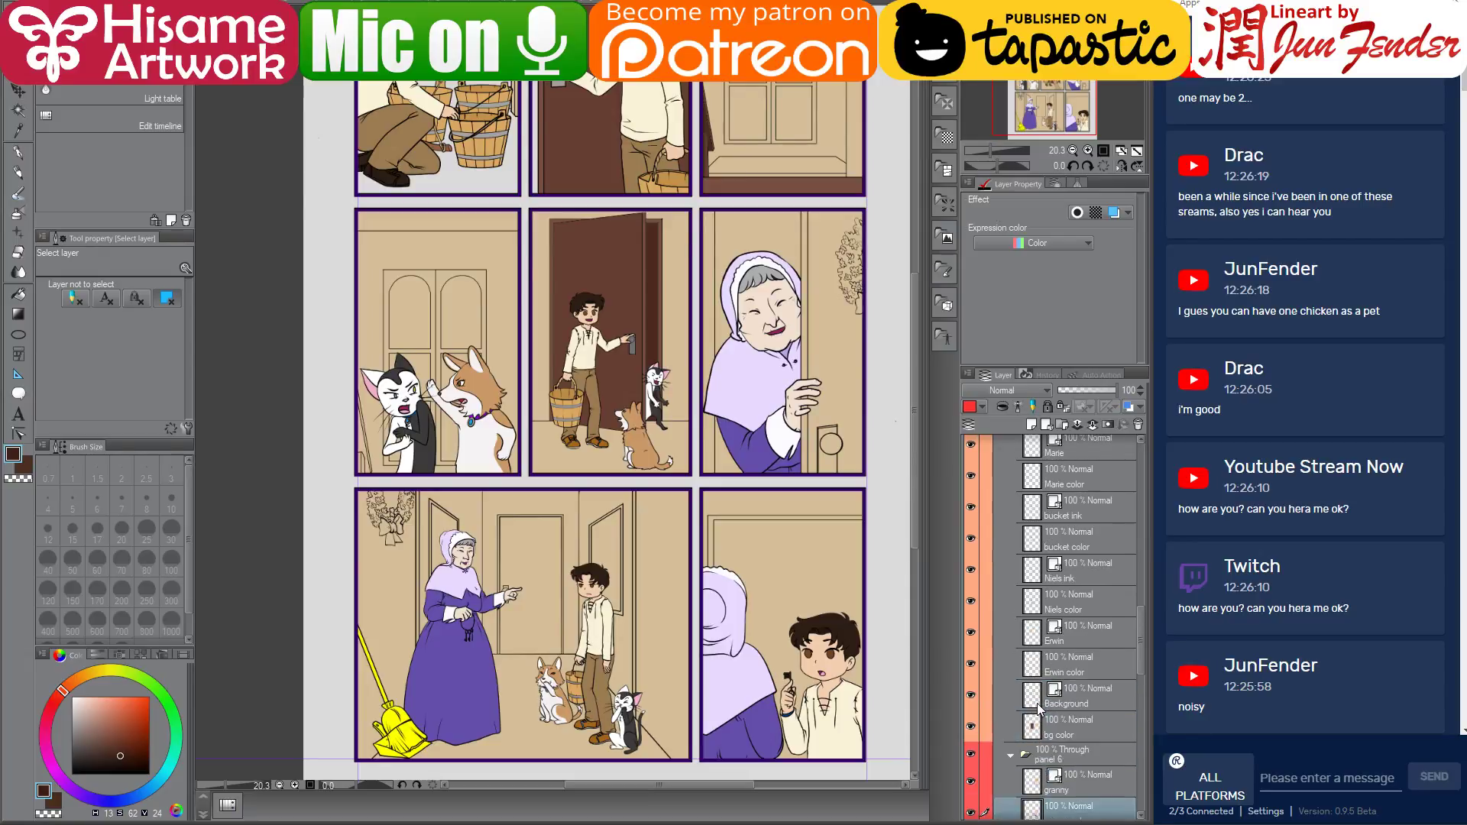
scroll(1038, 708, down, 4)
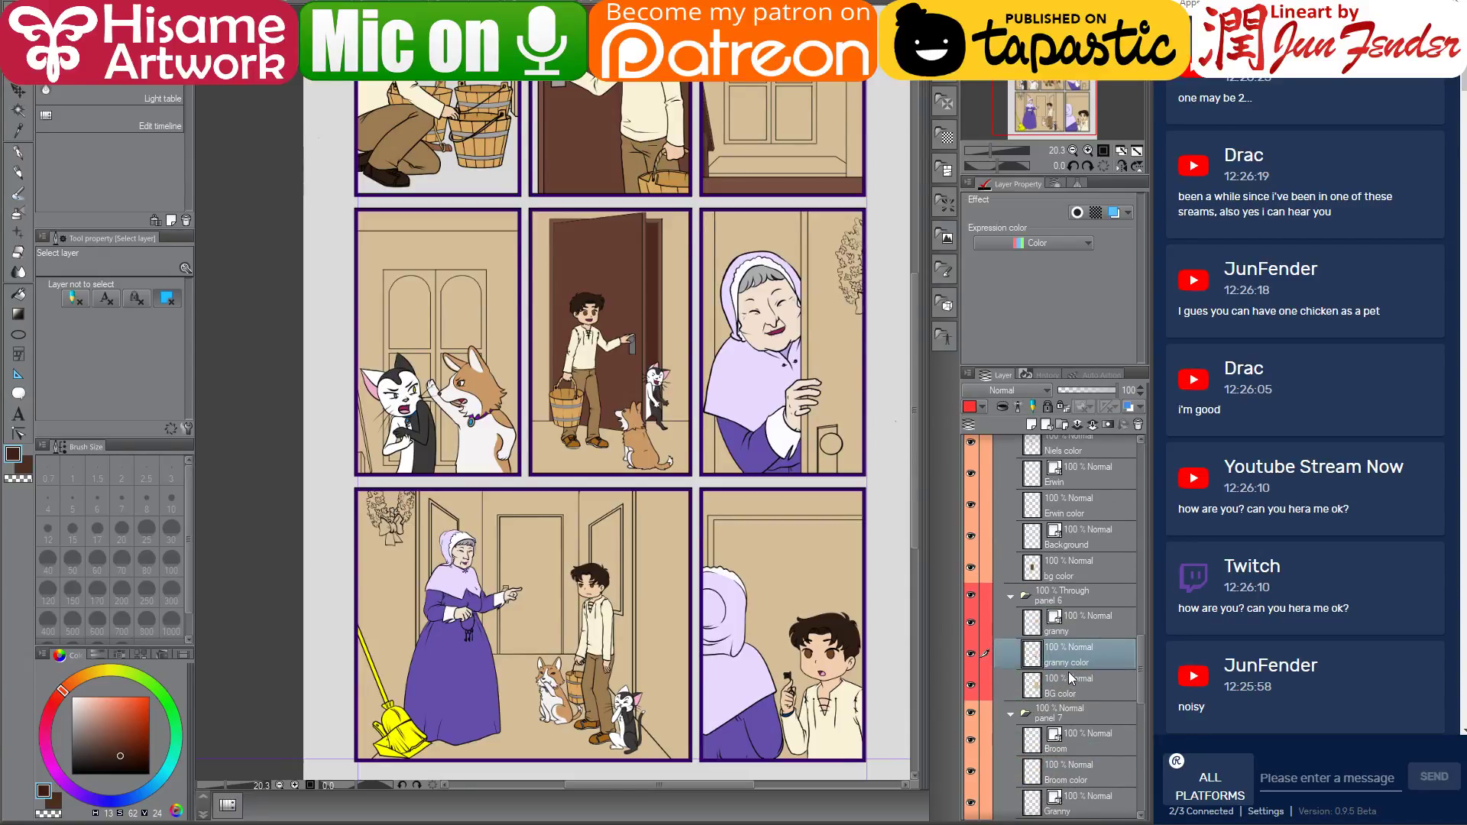
click(1035, 426)
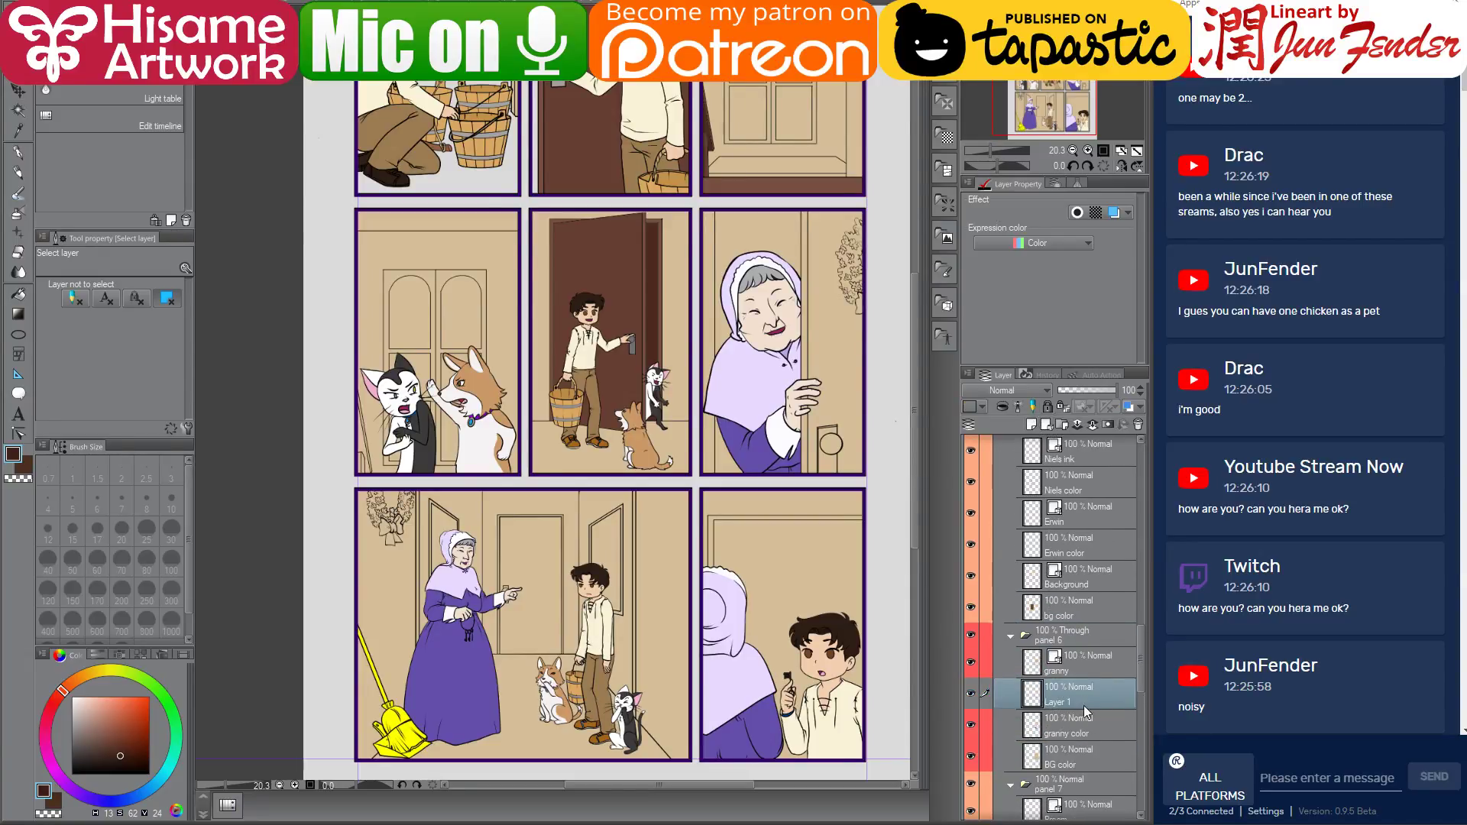
drag(1084, 703, 1079, 736)
double_click(1066, 733)
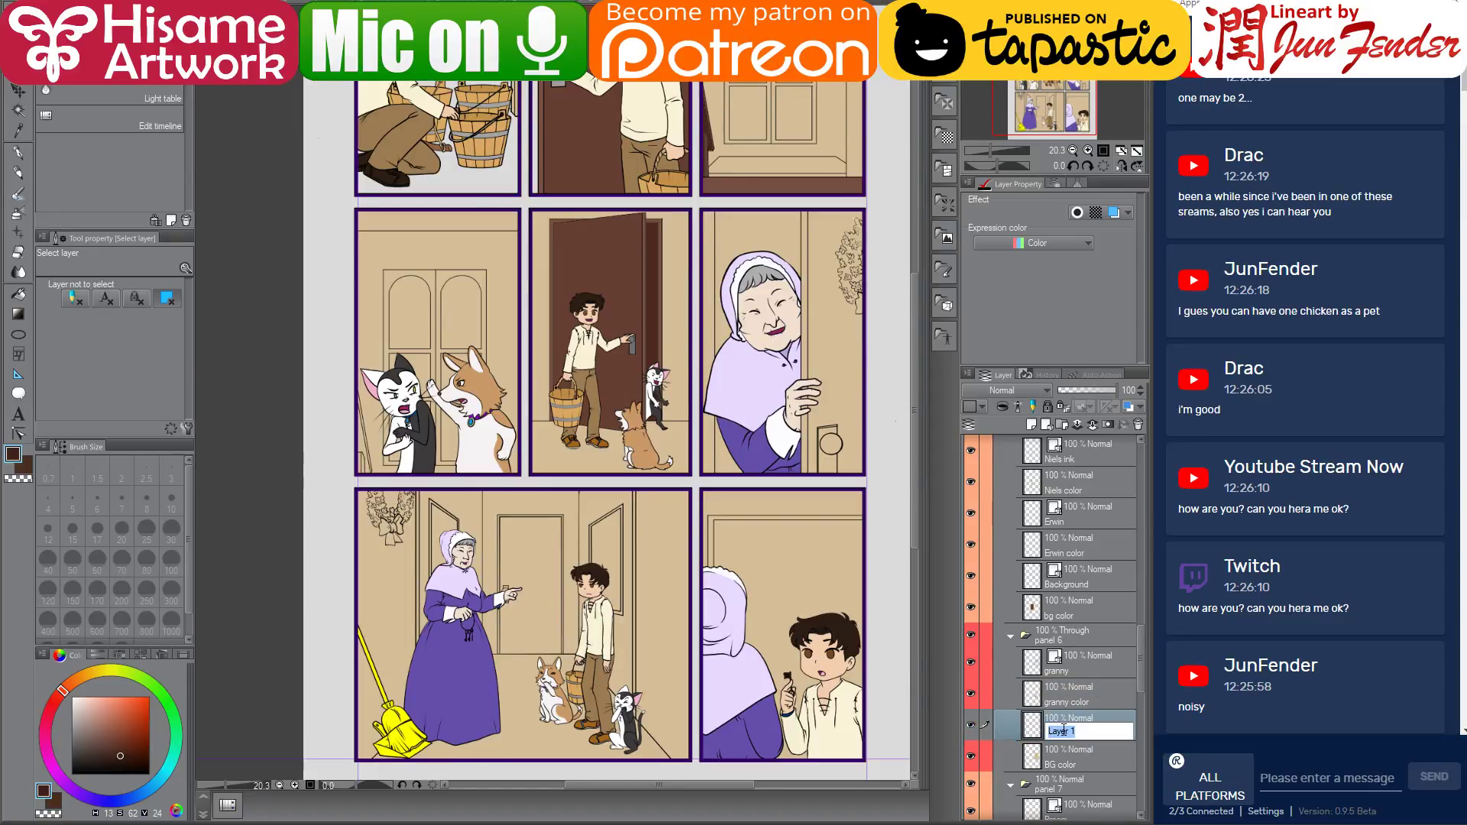
text(door color)
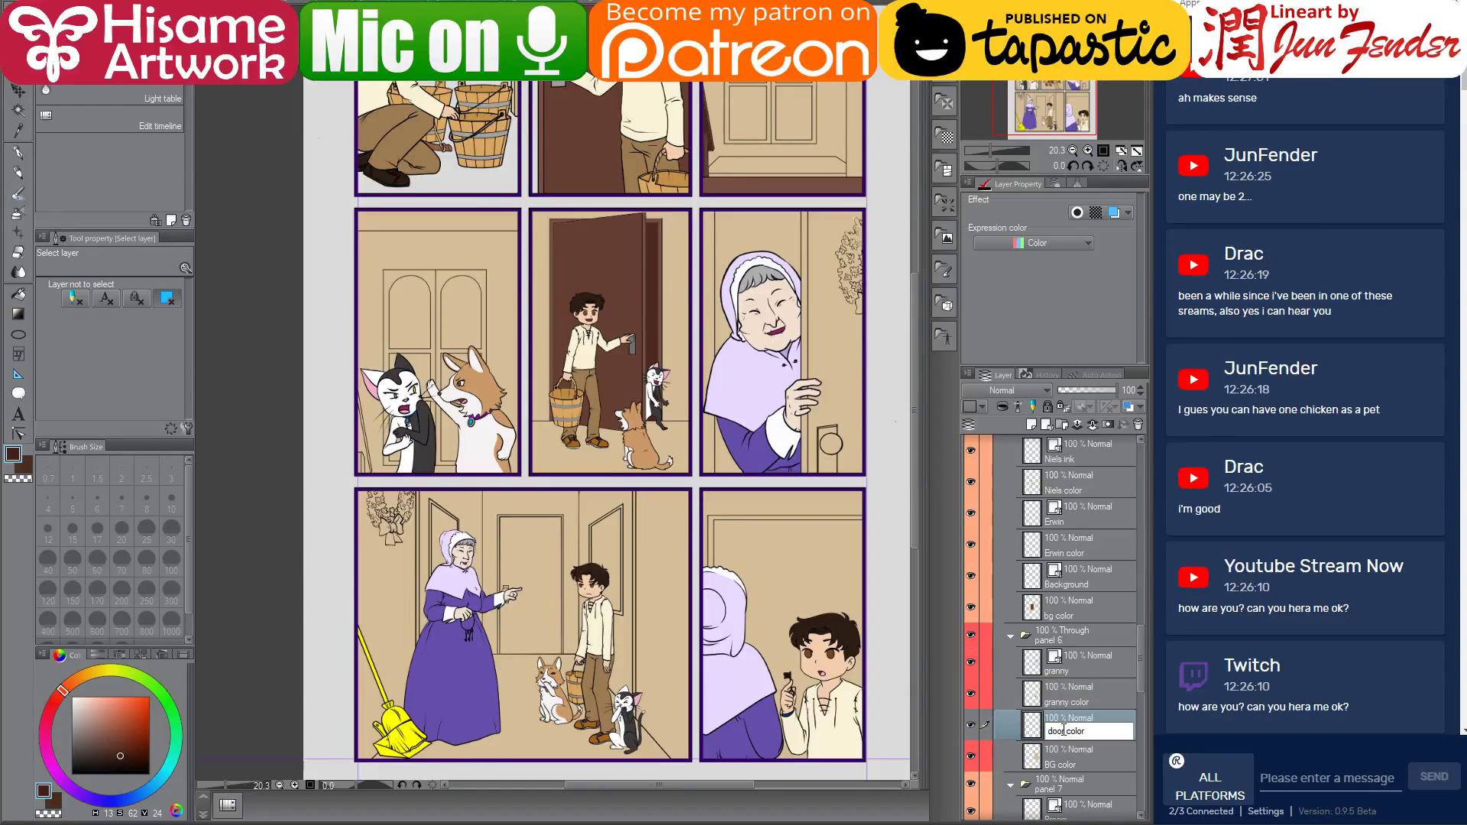
key(Return)
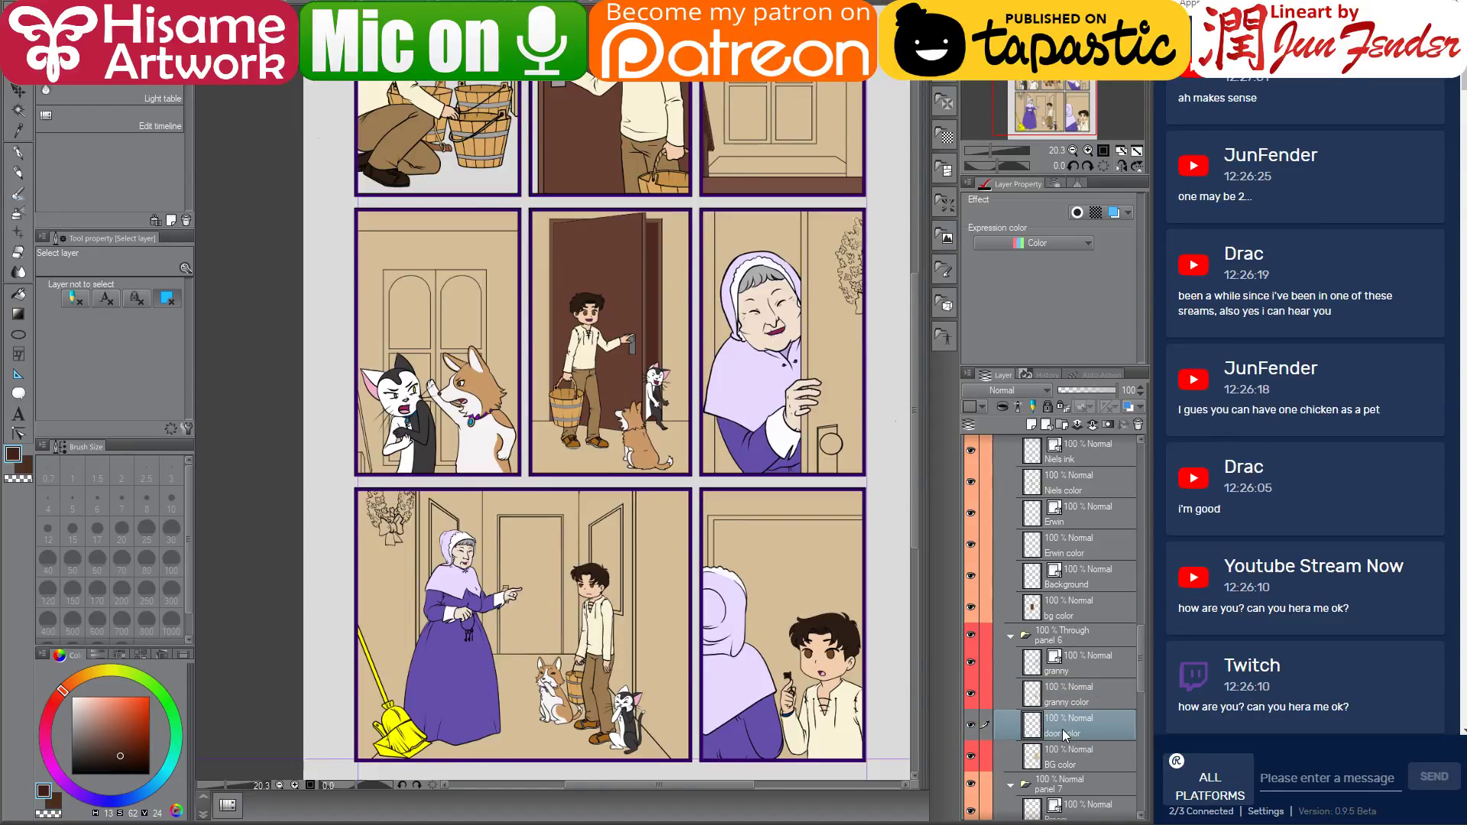
Sample the brown of panel 5's door and fill the door beside the old woman in panel 6 with it
click(18, 294)
scroll(885, 312, up, 3)
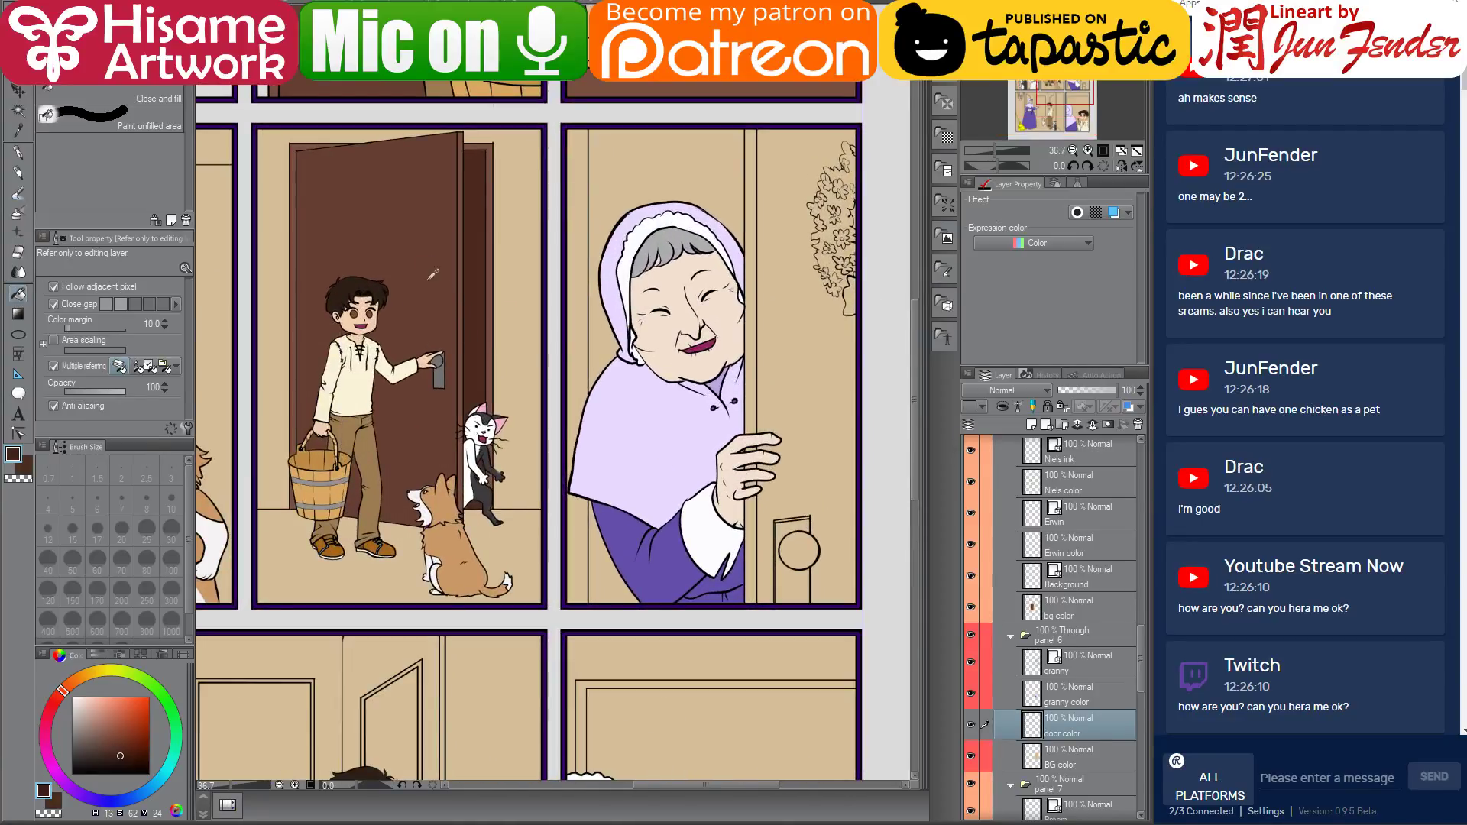
alt+click(428, 278)
click(820, 419)
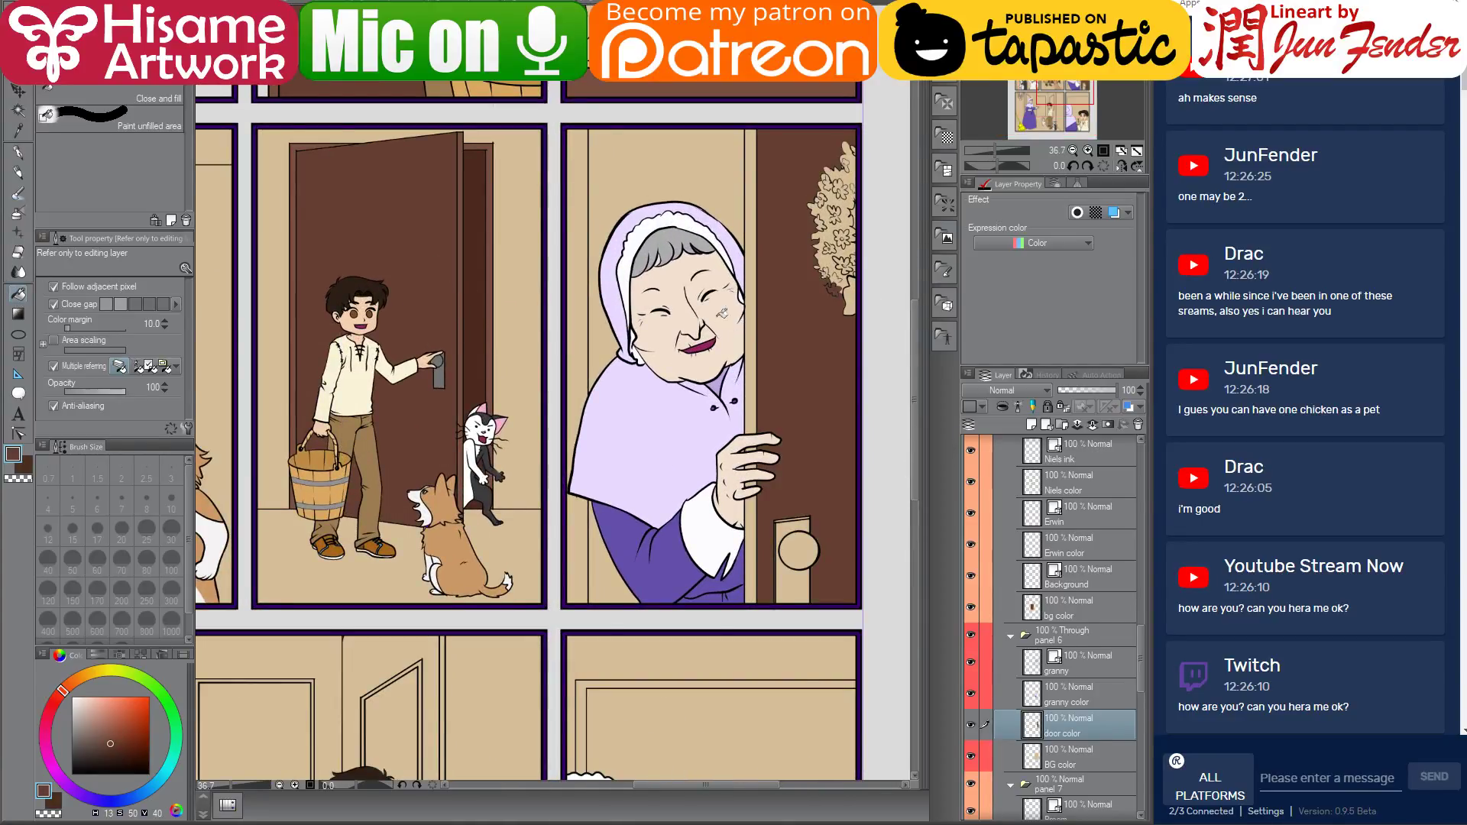
Fill panel 6's door edge with the brown of panel 5's door edge, and its handle plate and knob with two greys
alt+click(464, 285)
click(755, 268)
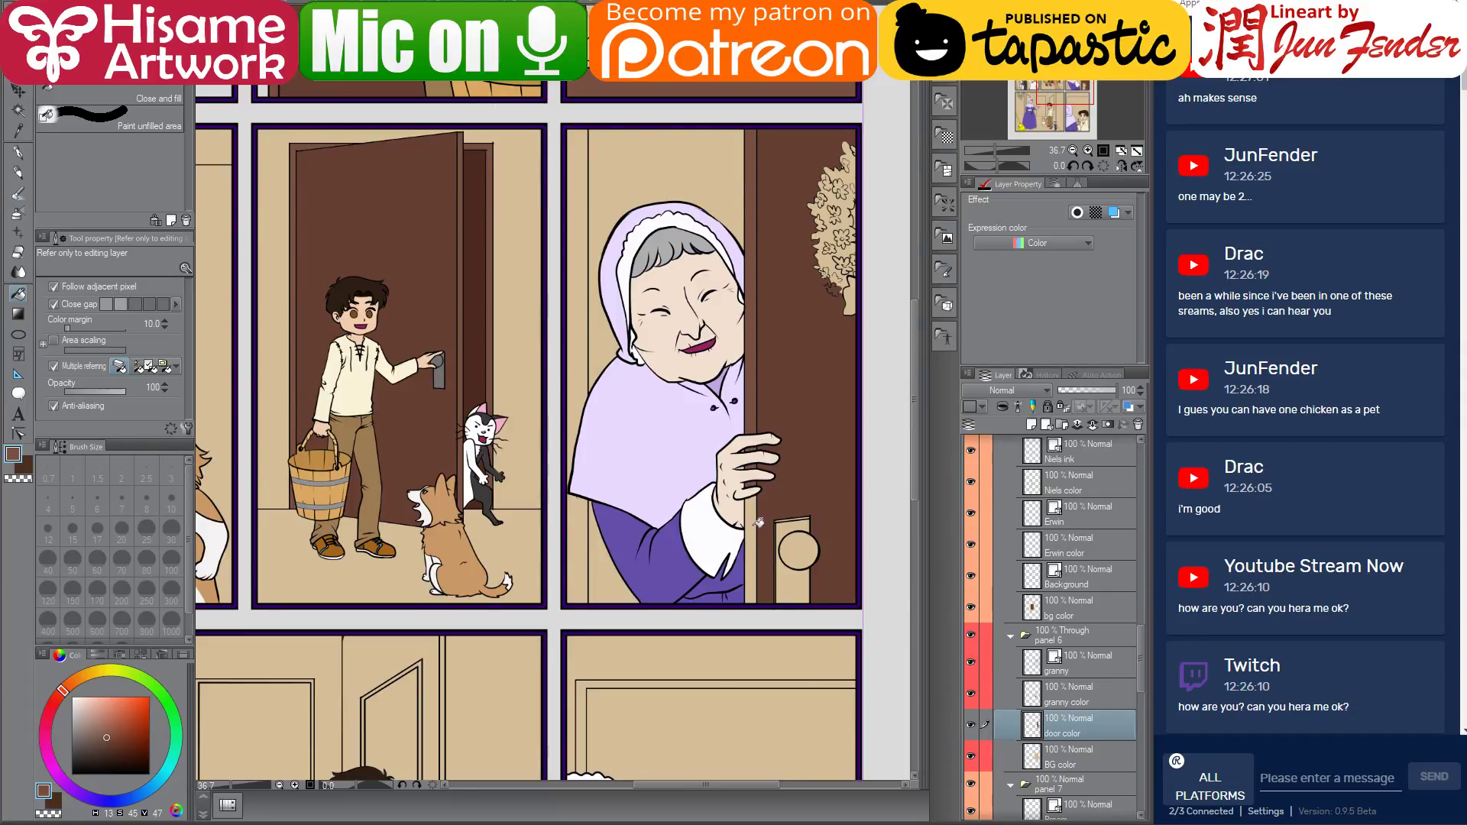
alt+click(441, 369)
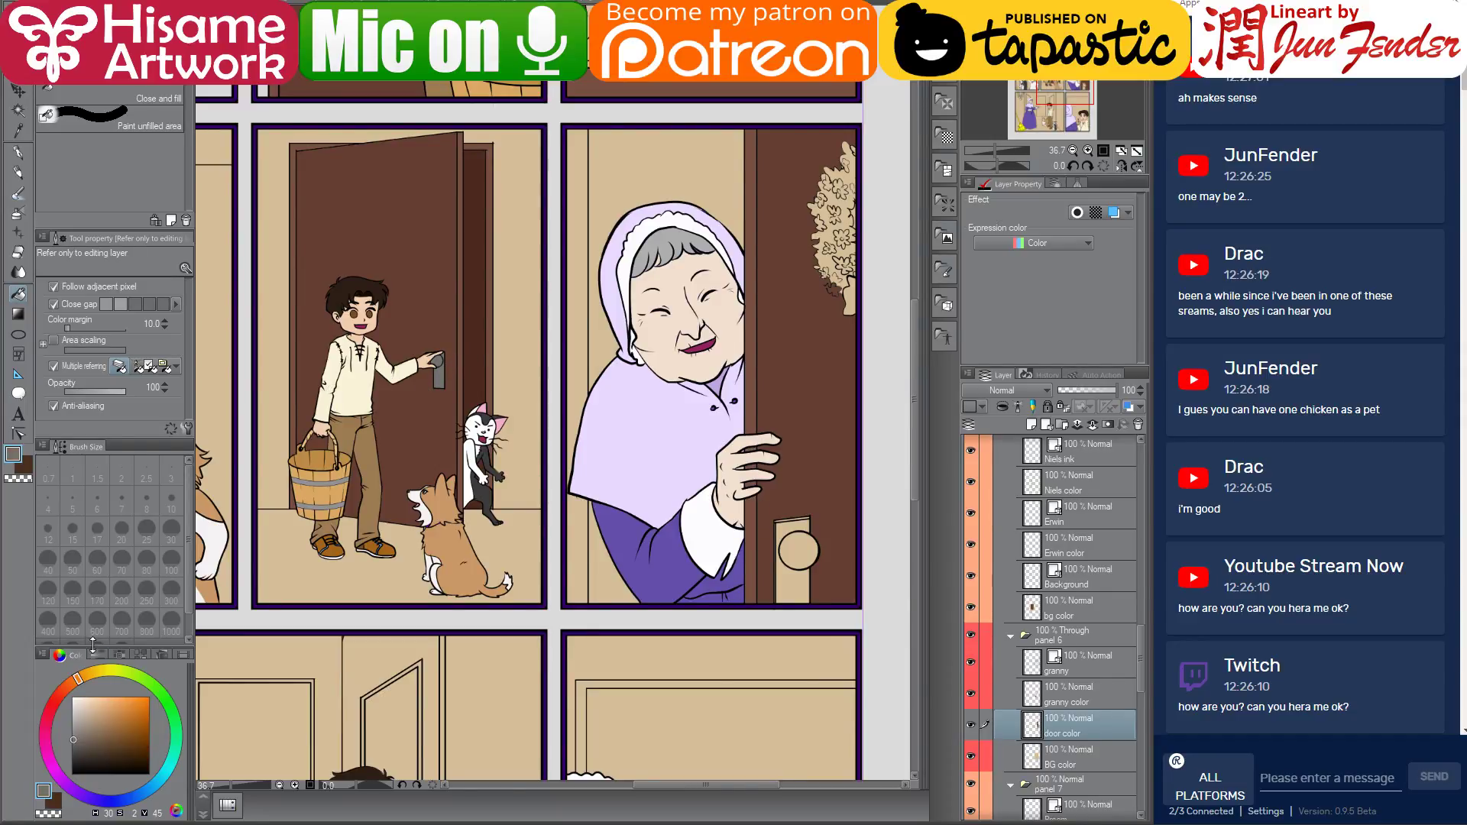
click(73, 732)
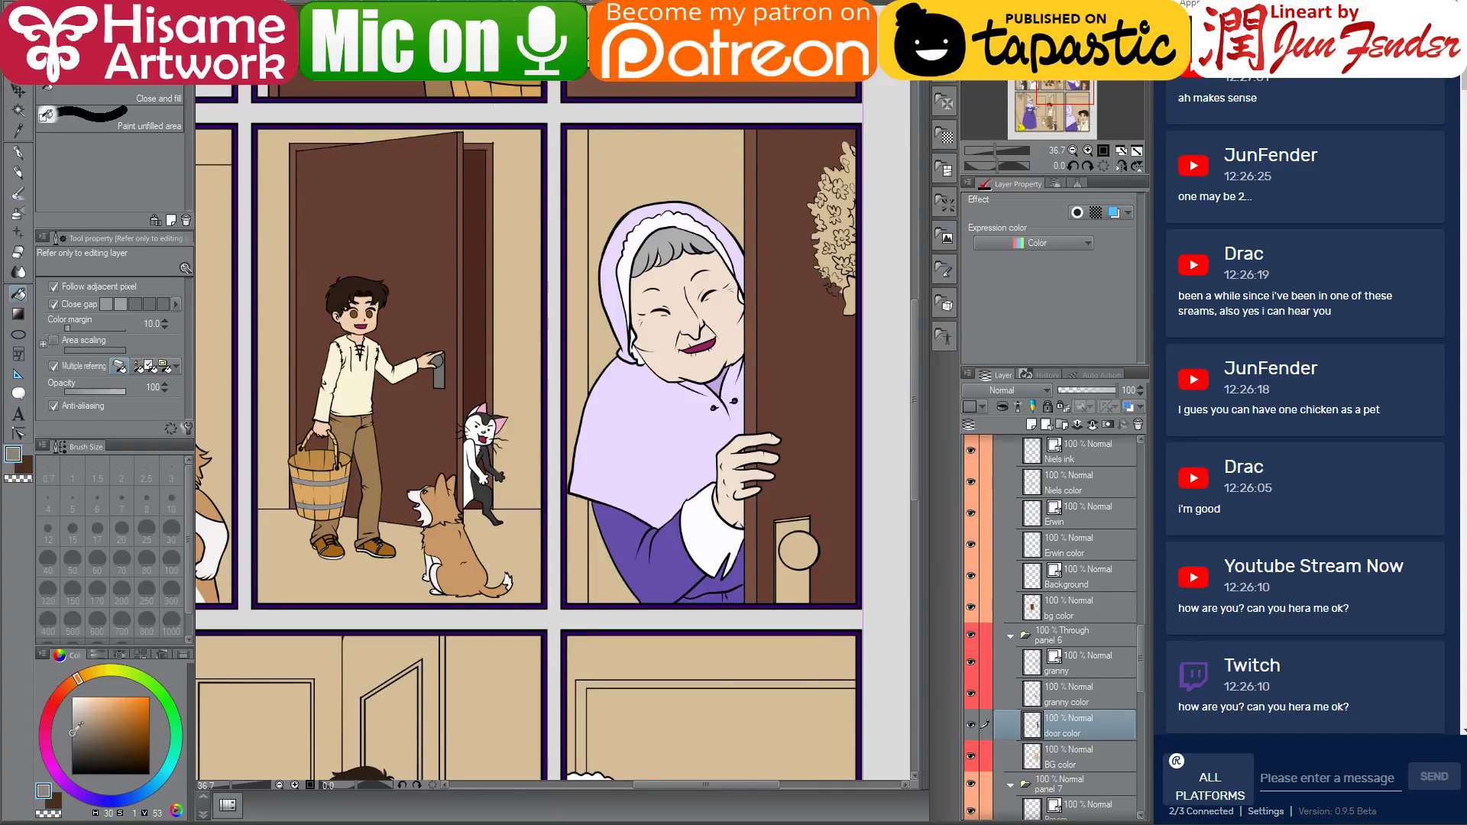
click(800, 577)
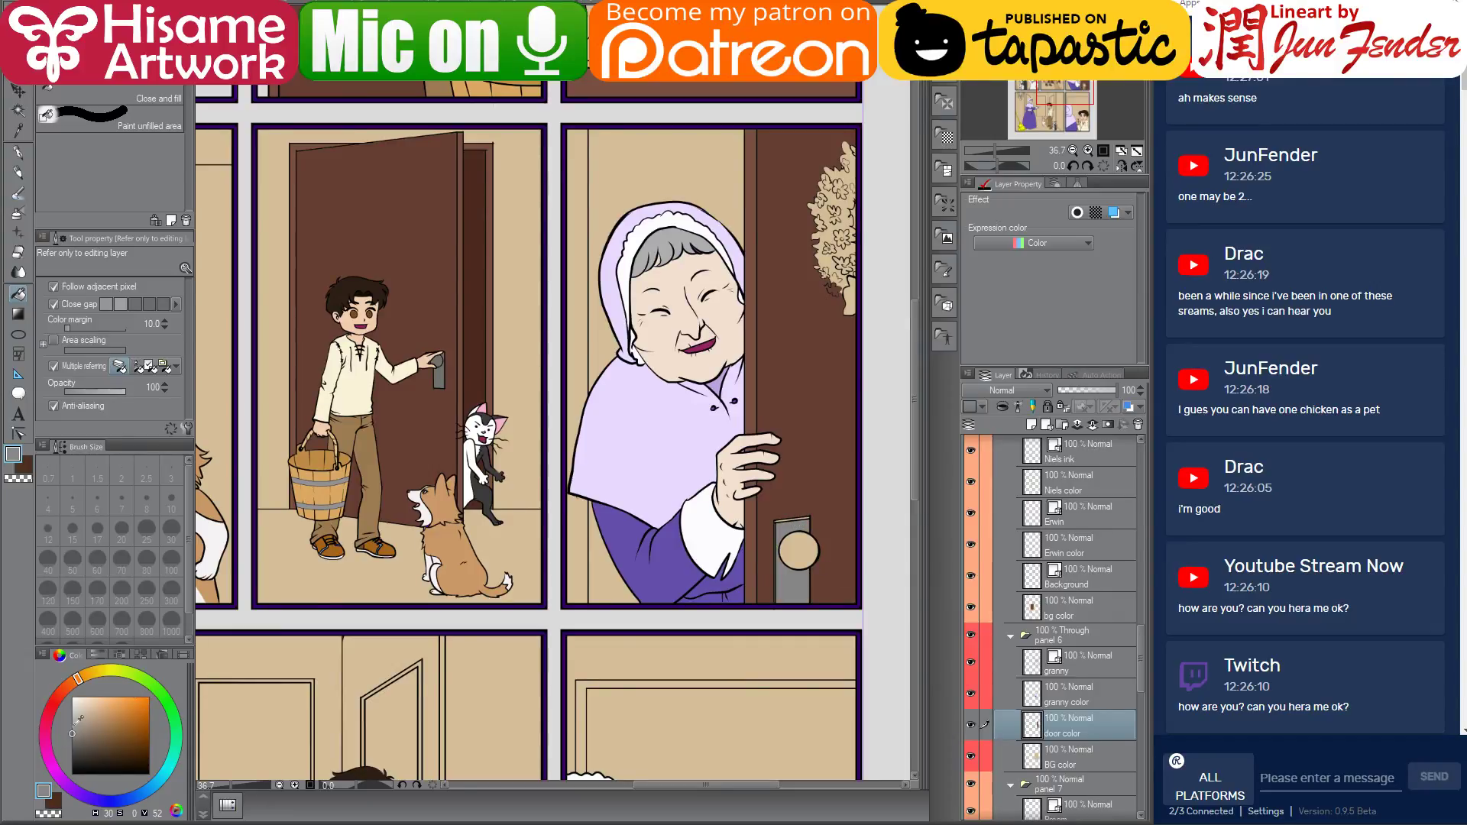
click(74, 724)
click(807, 544)
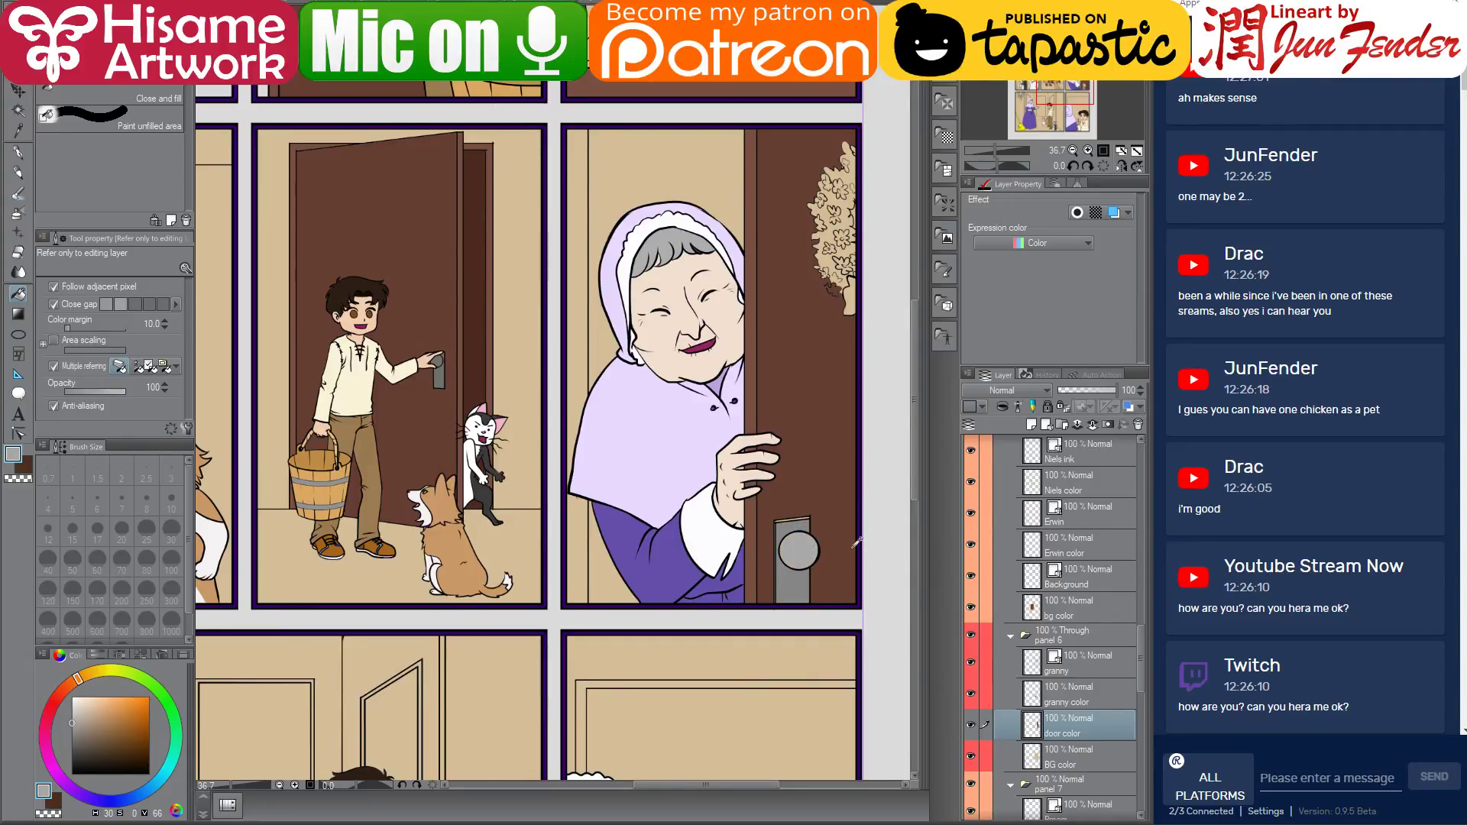
Fill the thin top and side edges of panel 6's handle plate with a darker shade of the plate's grey
scroll(856, 542, up, 5)
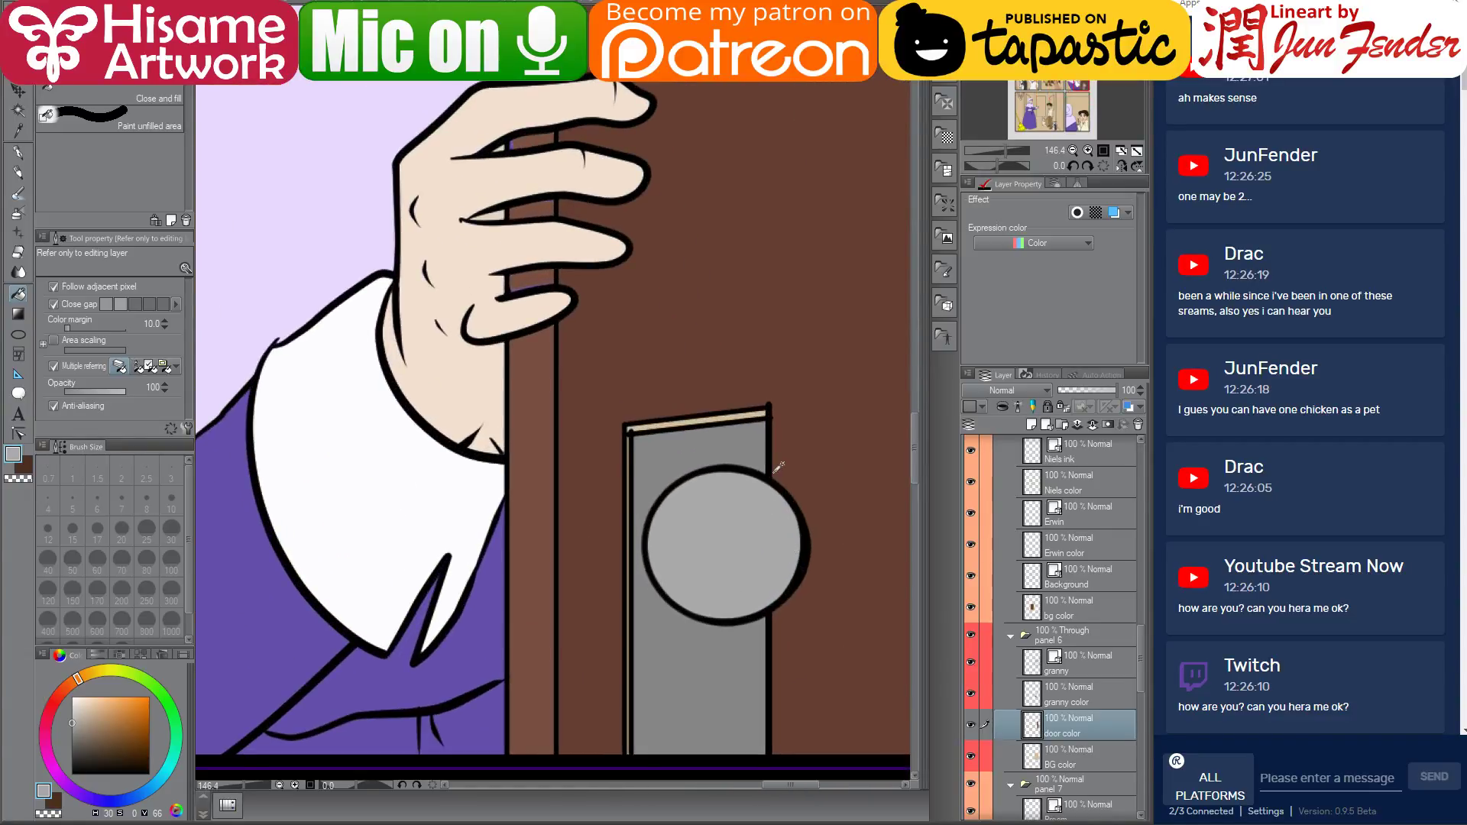
scroll(777, 466, down, 1)
alt+click(698, 620)
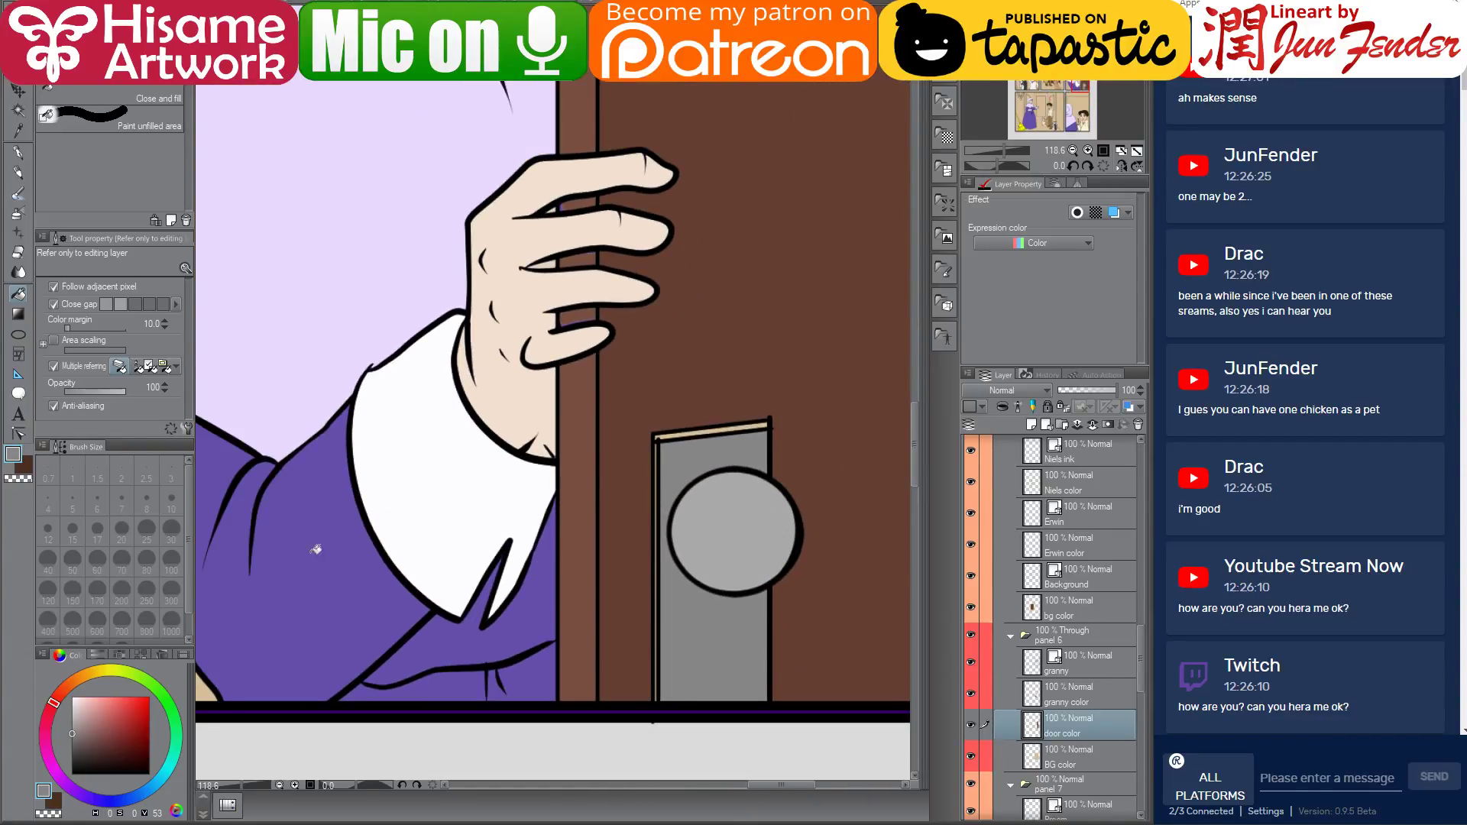
click(71, 740)
click(680, 430)
click(658, 458)
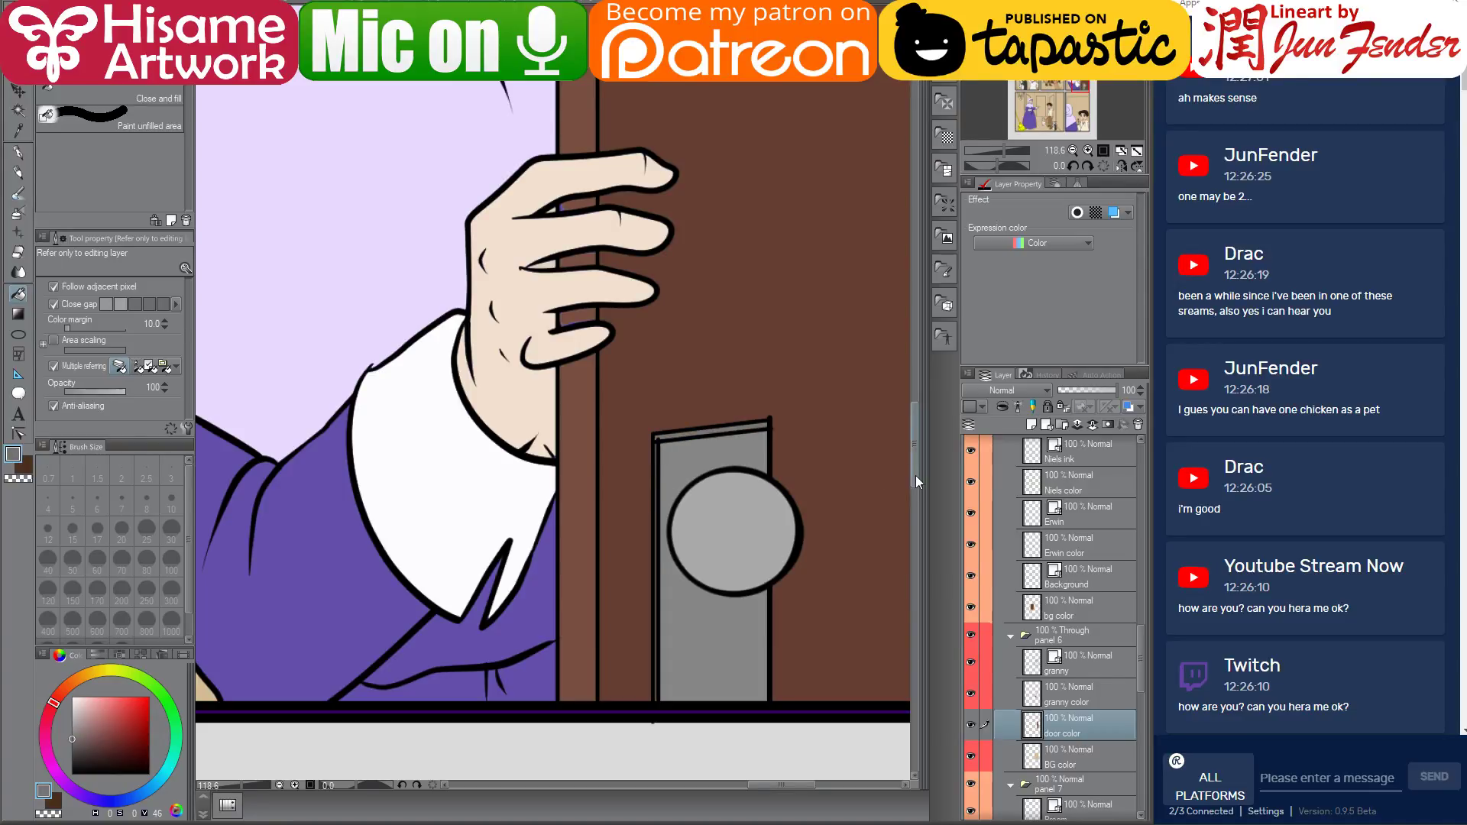
Adjust the control points of the handle plate's vector lines on the granny layer to widen its top bevel and join the corners
click(19, 433)
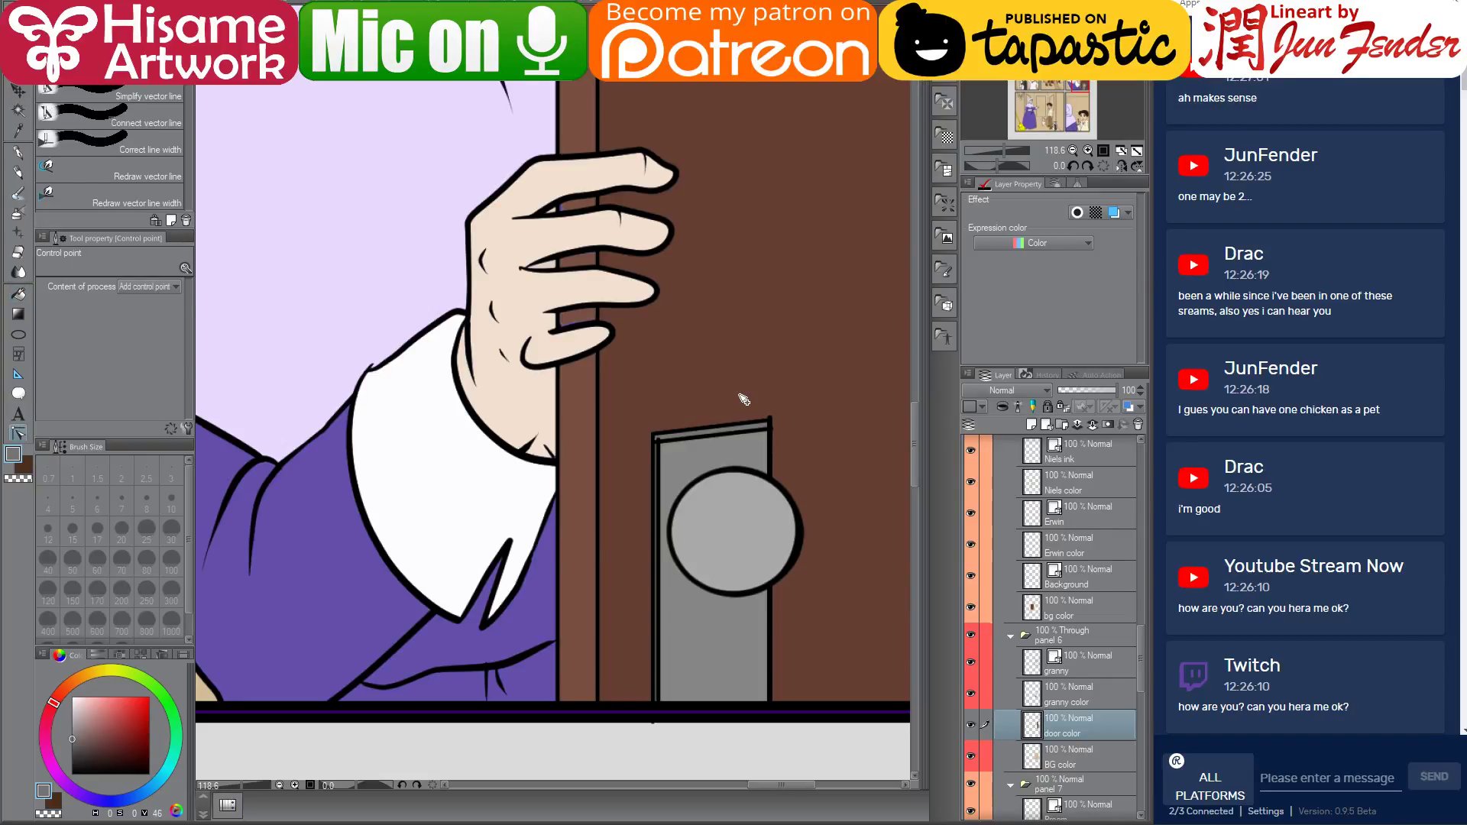
ctrl+shift+click(771, 433)
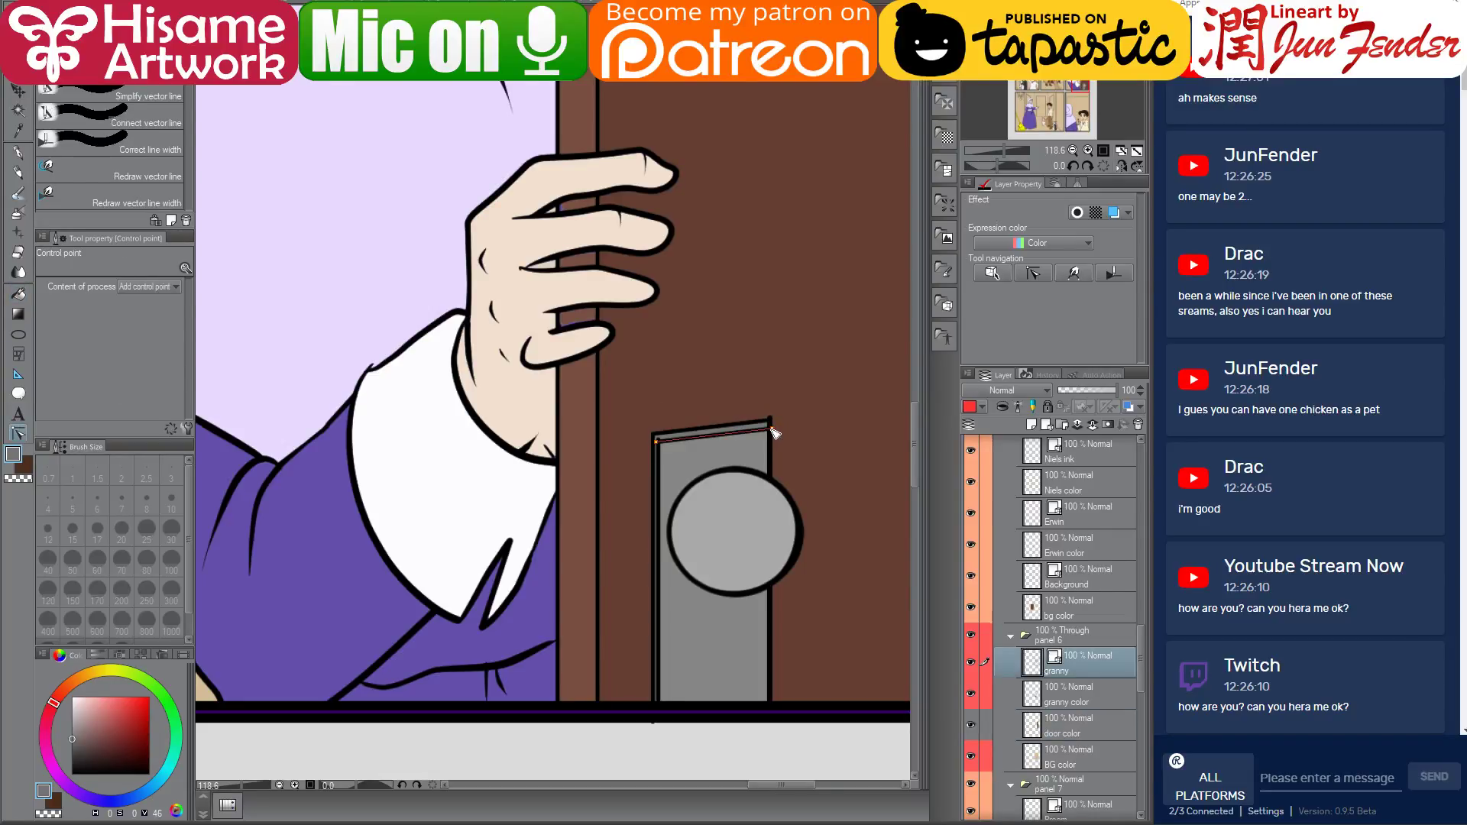
click(771, 433)
scroll(757, 416, up, 4)
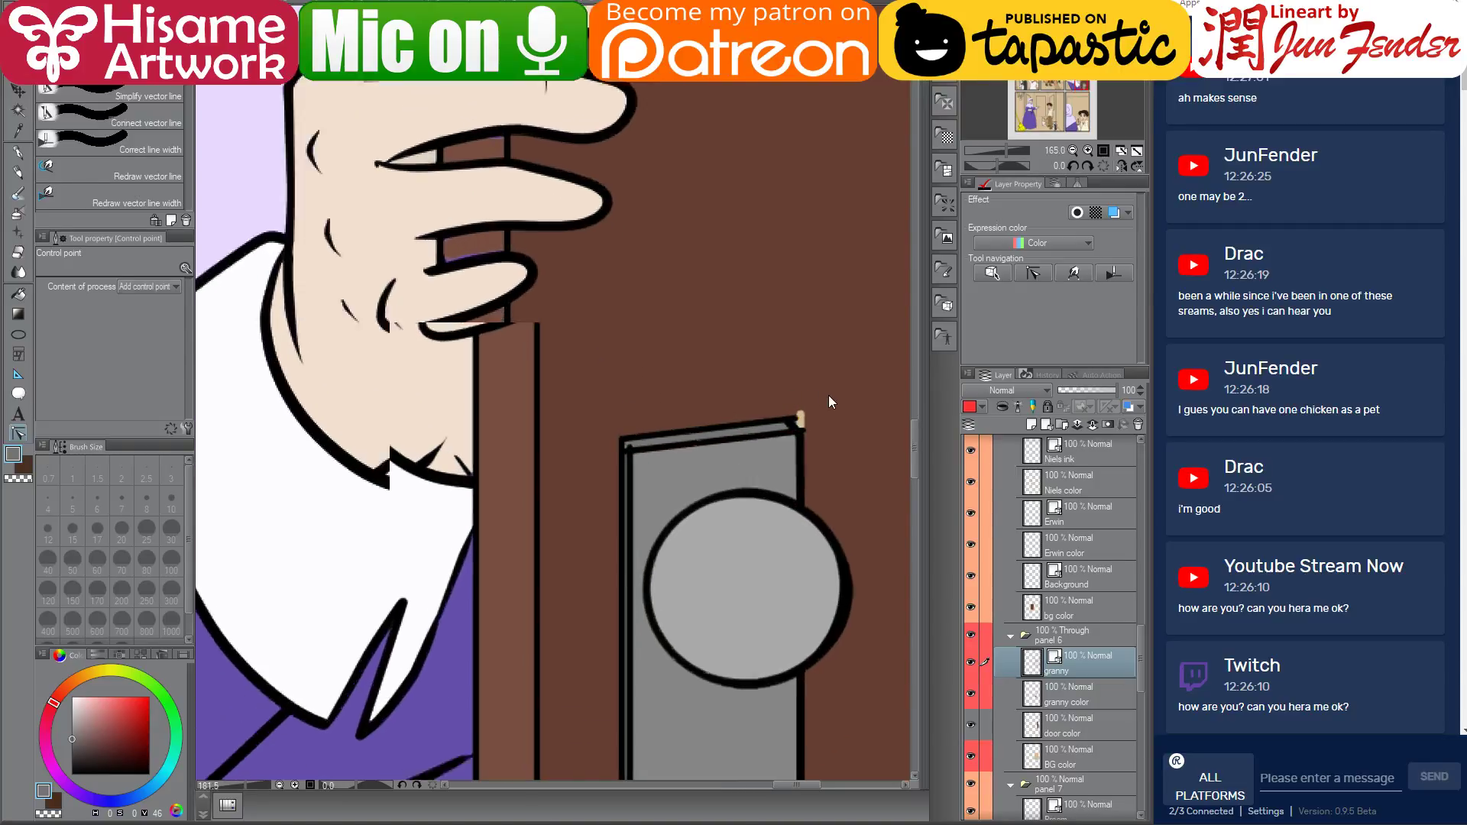
click(798, 446)
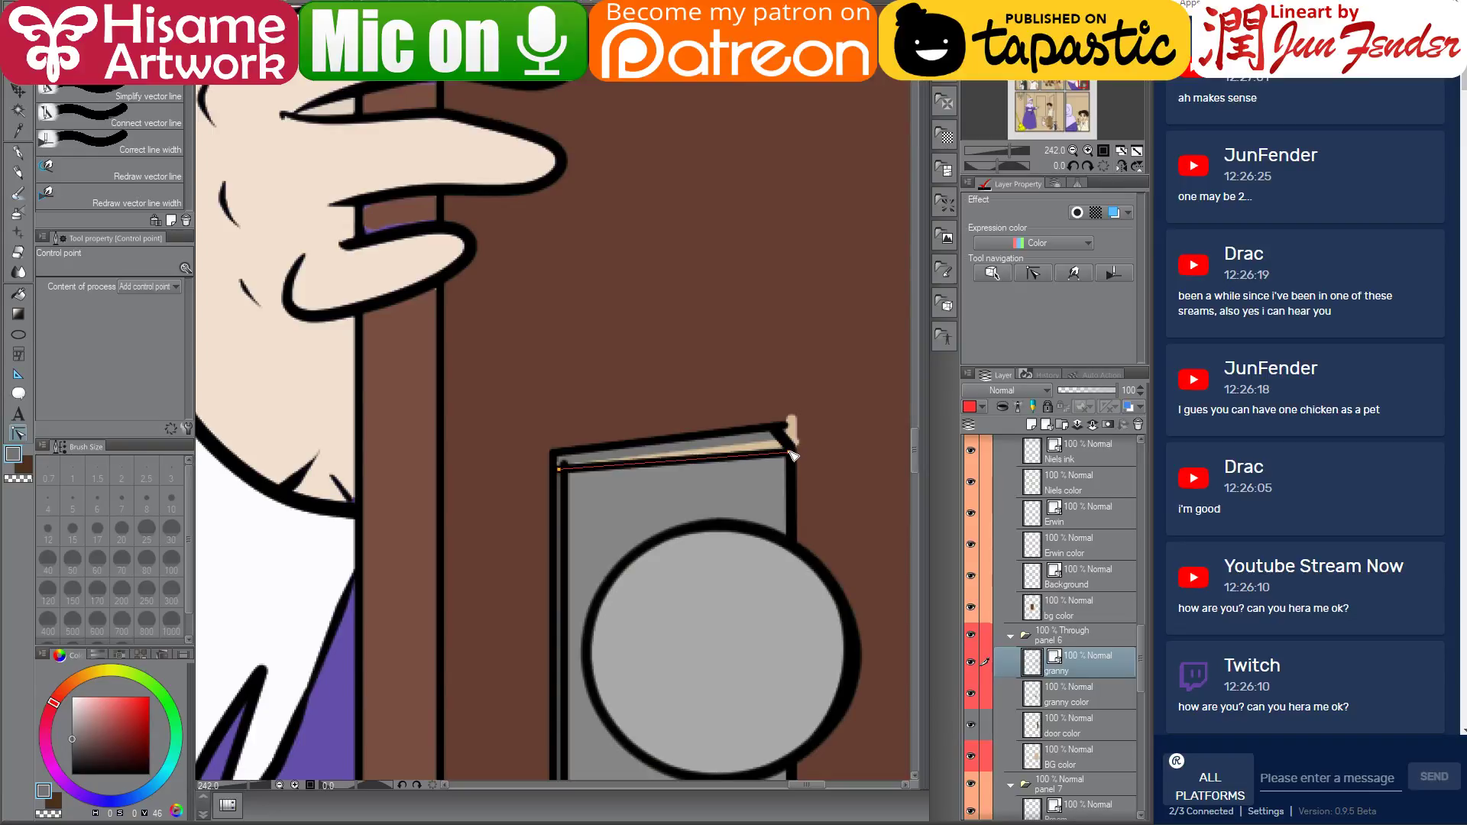
click(569, 479)
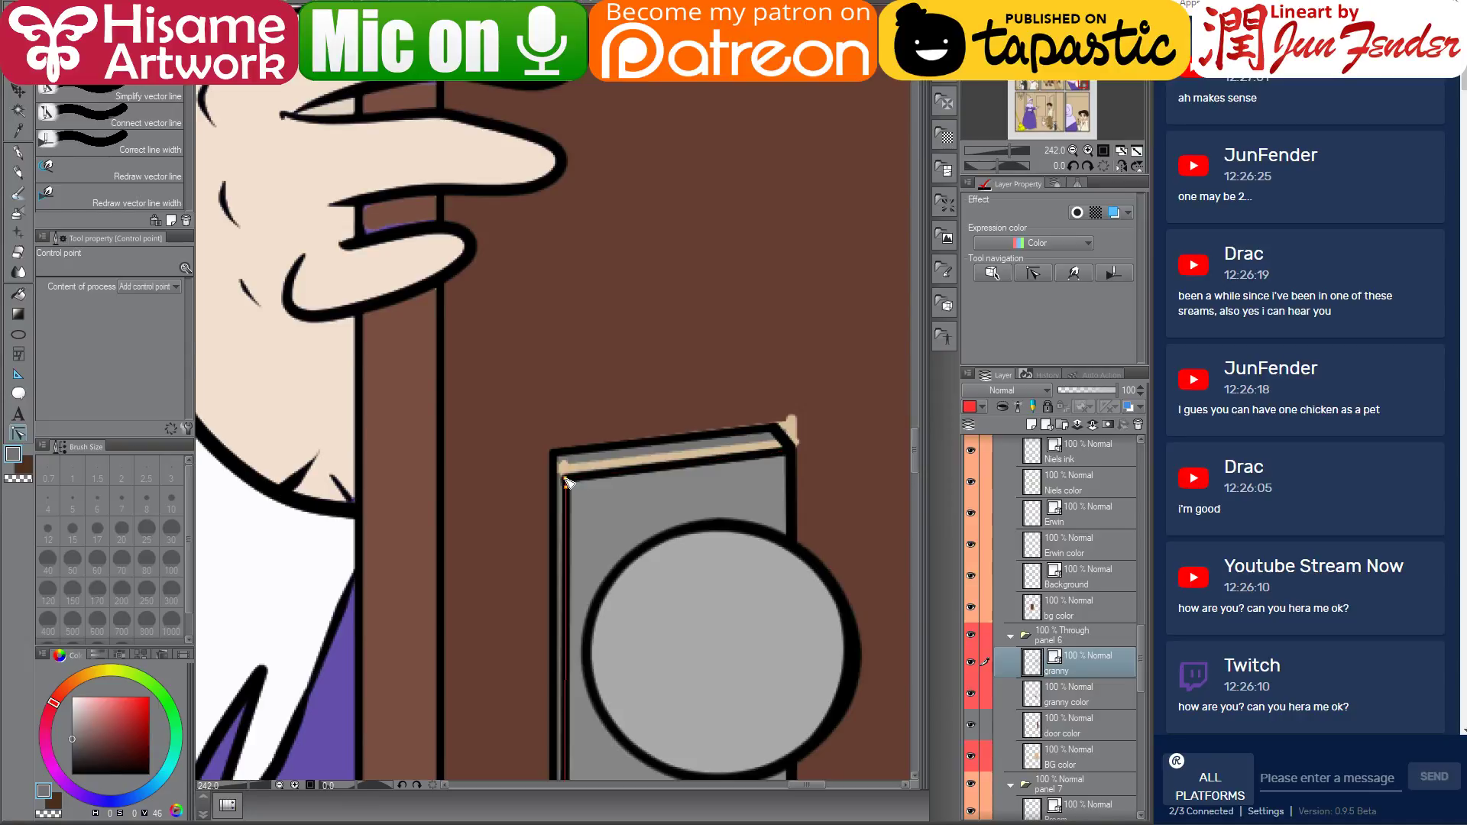
drag(566, 487, 555, 454)
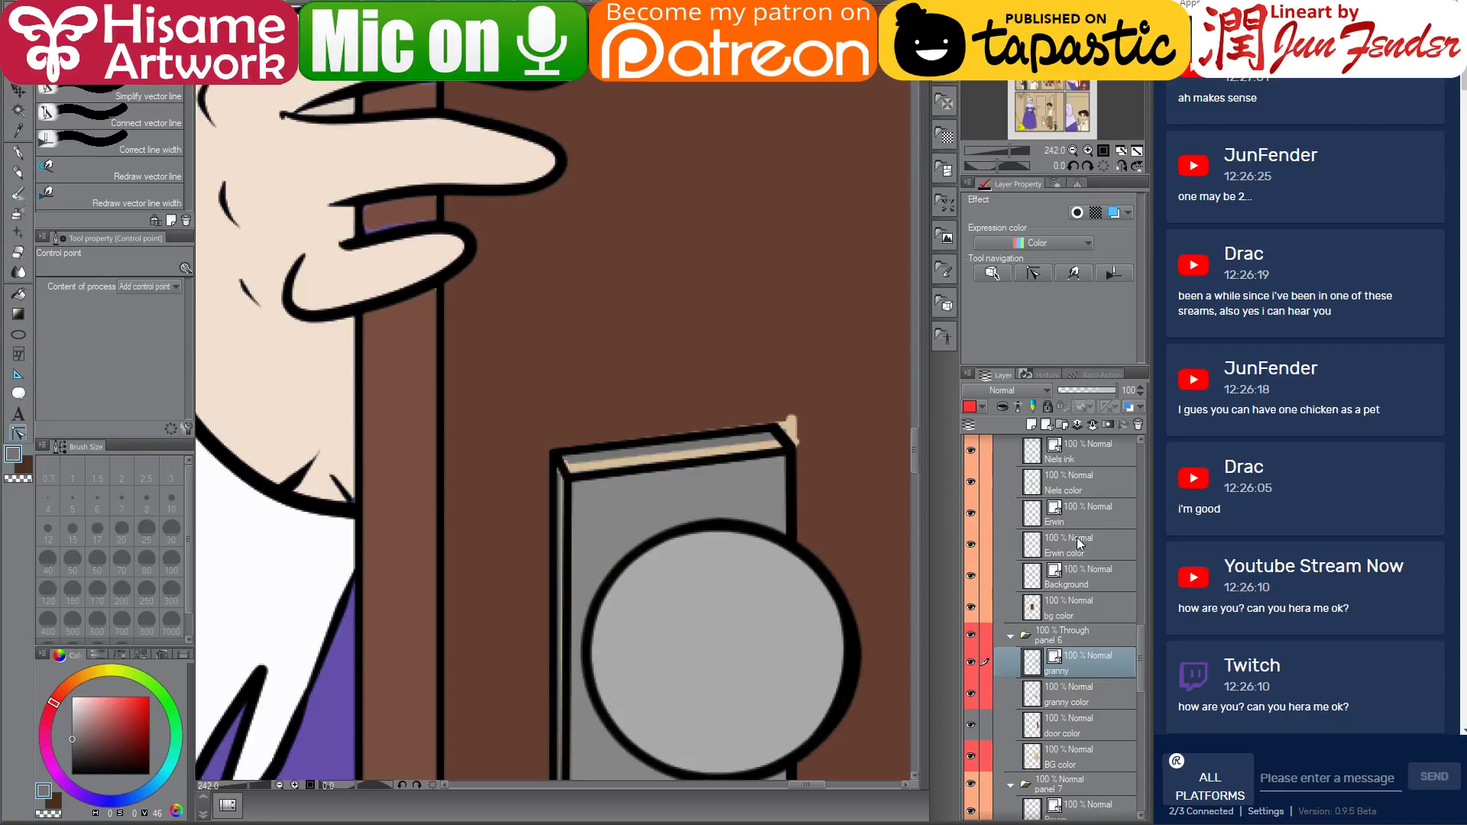
On the granny color layer, fill the reshaped side edge of the handle plate with a darker shade of the plate's grey
click(1107, 689)
click(18, 295)
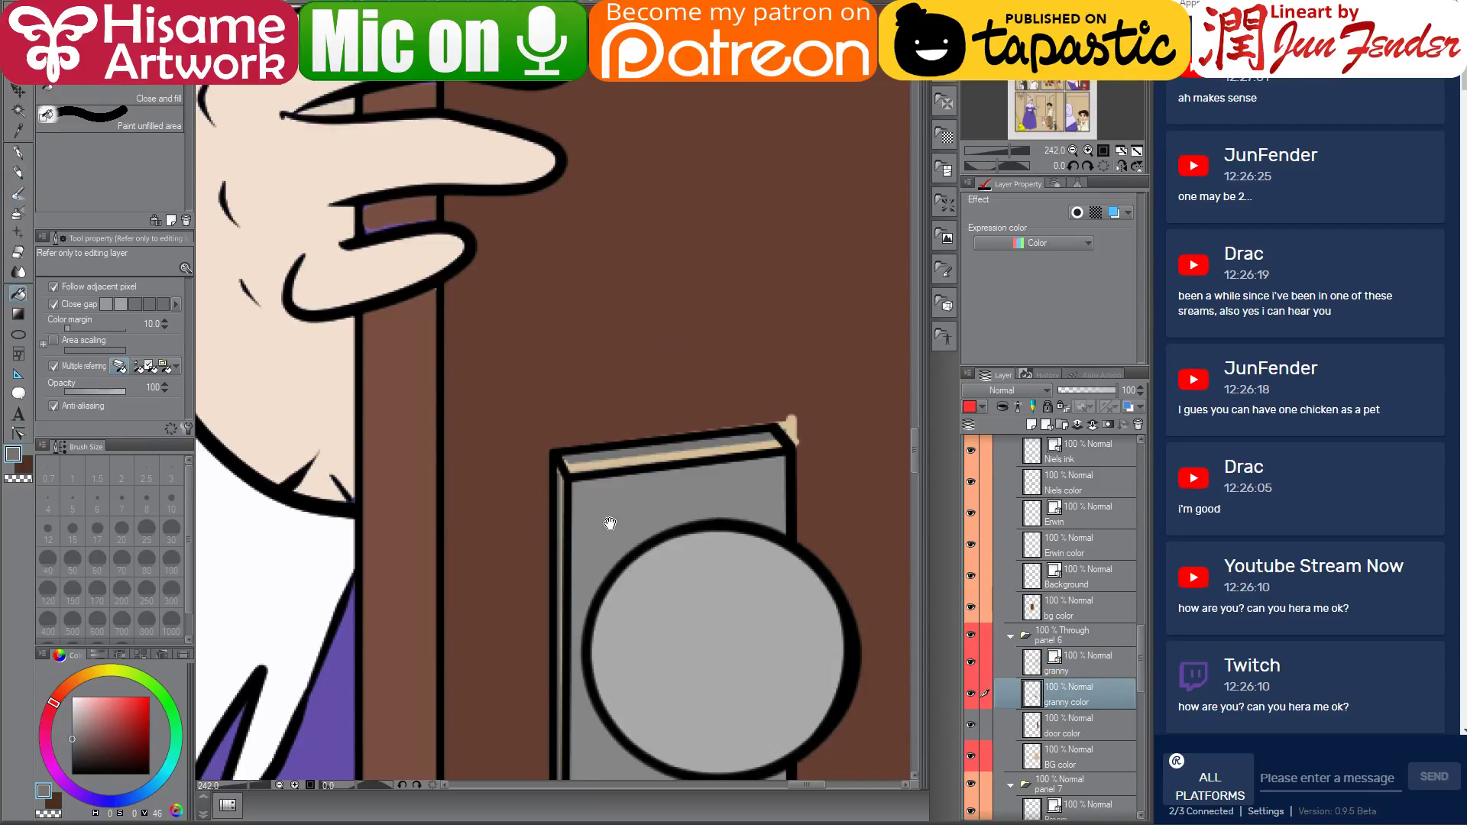
drag(610, 523, 658, 393)
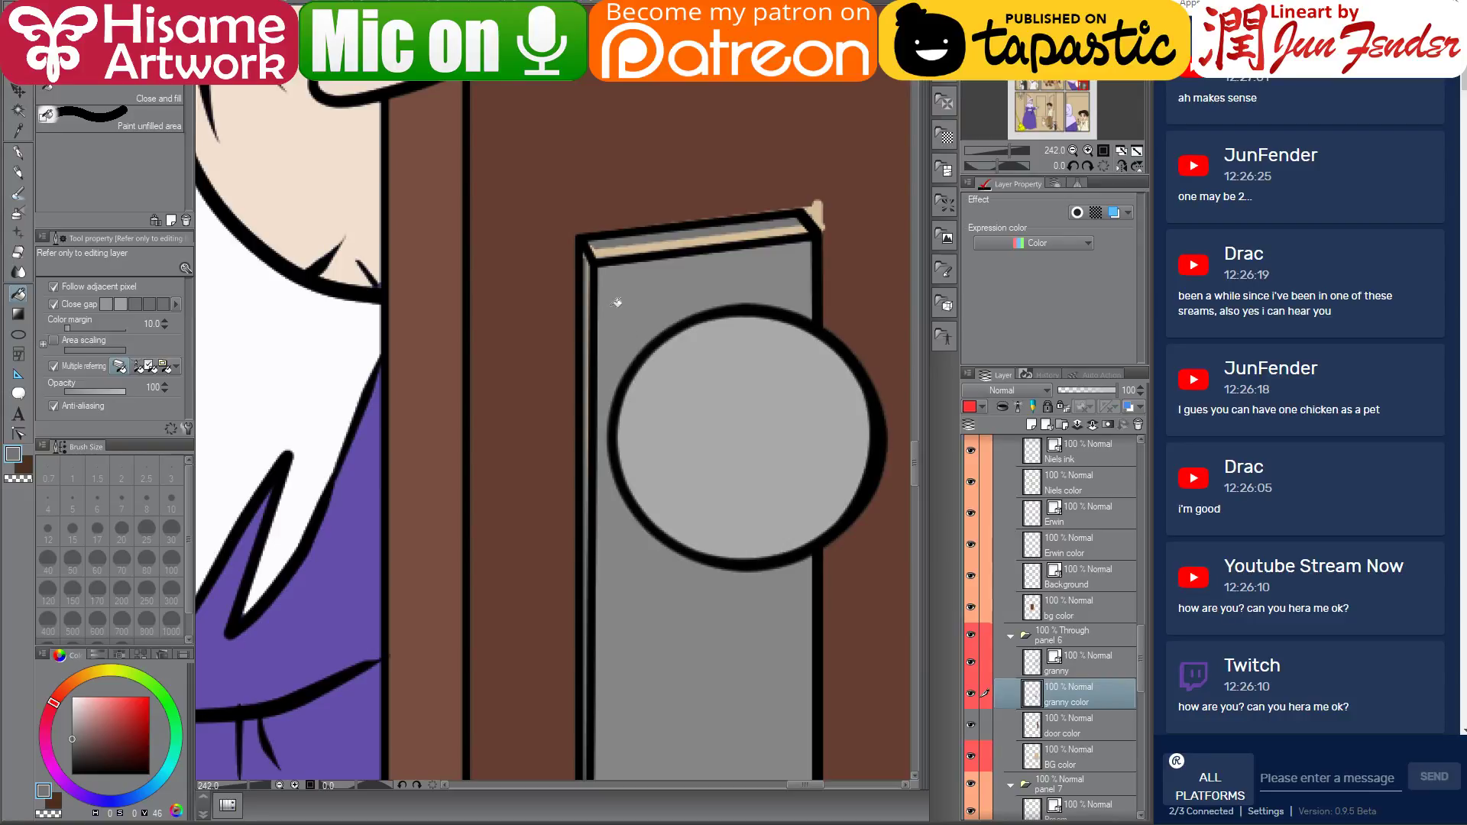
alt+click(599, 327)
click(72, 743)
click(588, 267)
click(588, 269)
Fill the handle plate's top edge with the knob's light grey and the beige gap beside its corner with the door's brown
alt+click(707, 375)
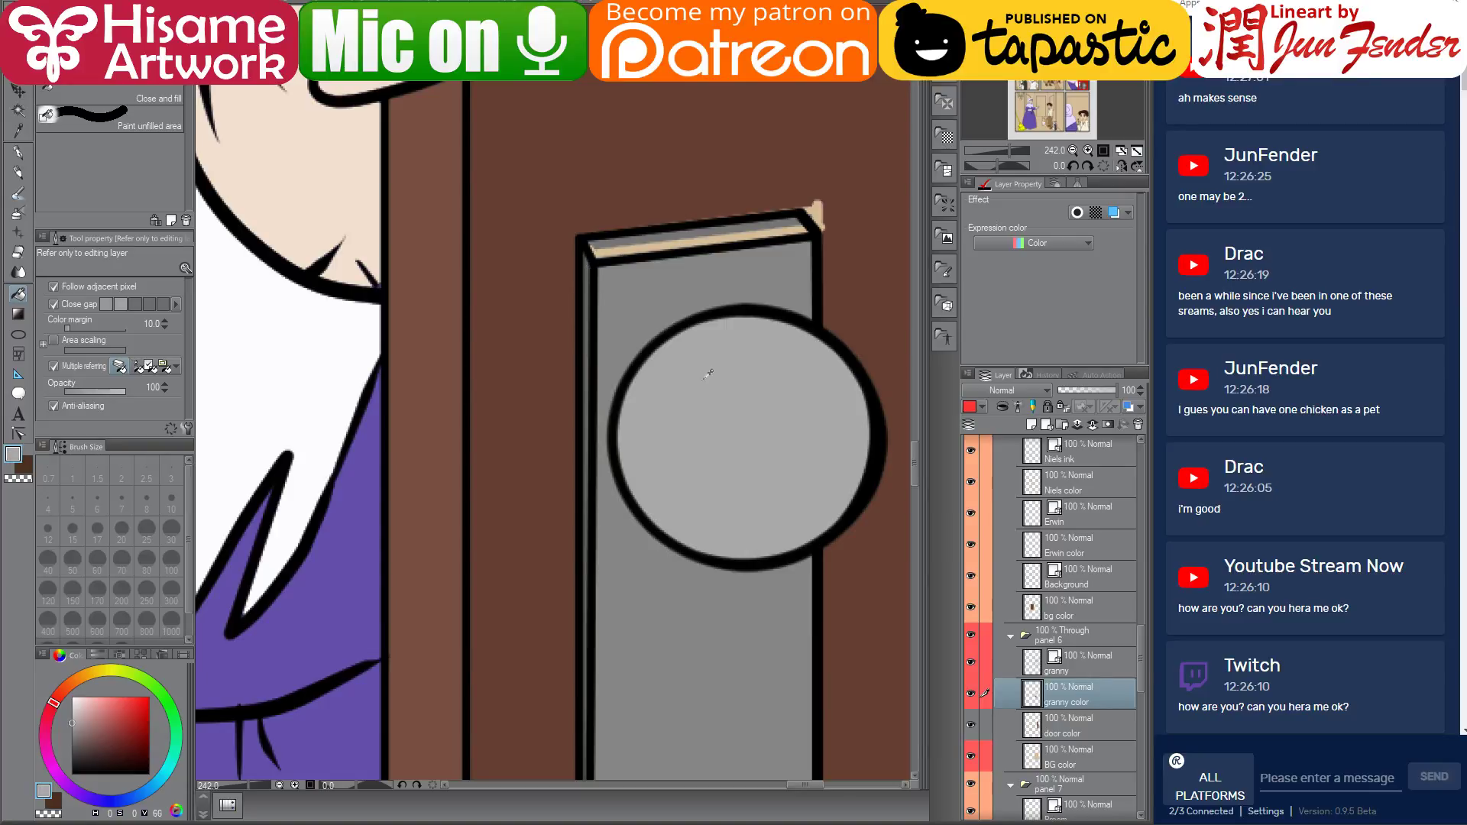
click(708, 245)
drag(791, 229, 665, 332)
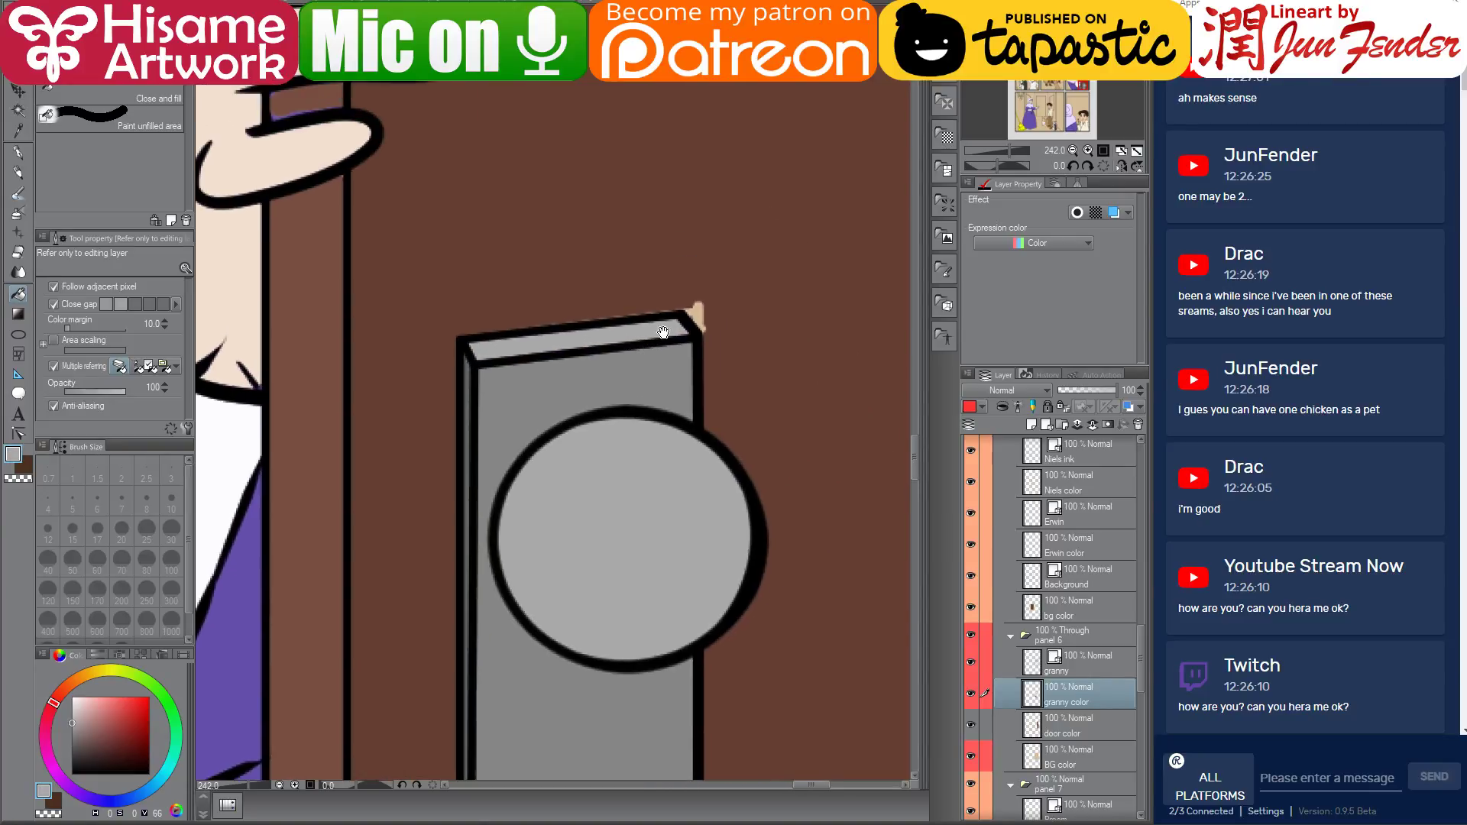
alt+click(754, 295)
click(704, 304)
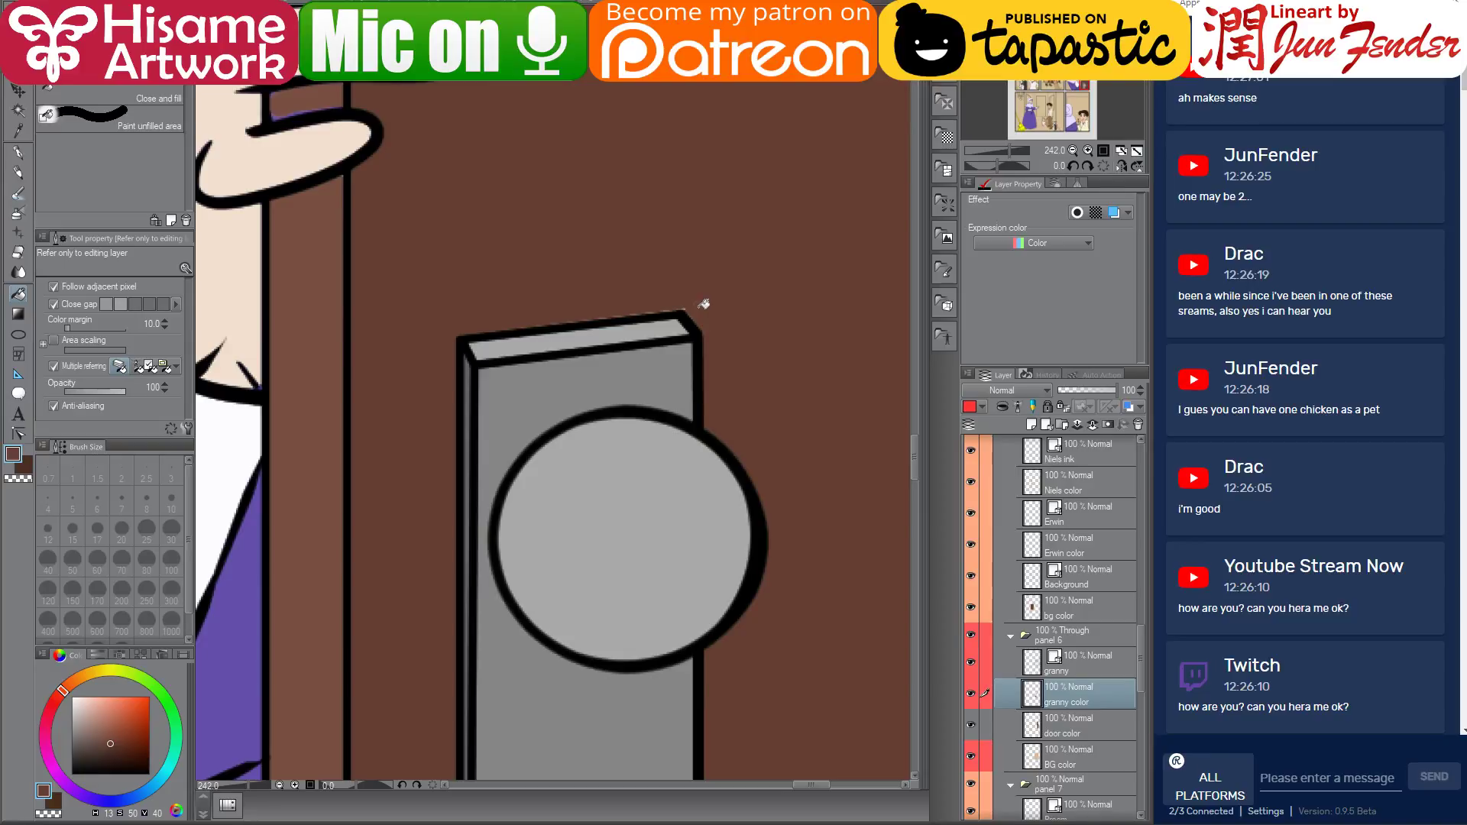
Find the coloured door wreath among the other open comic pages and sample the green of its leaves
scroll(756, 260, down, 2)
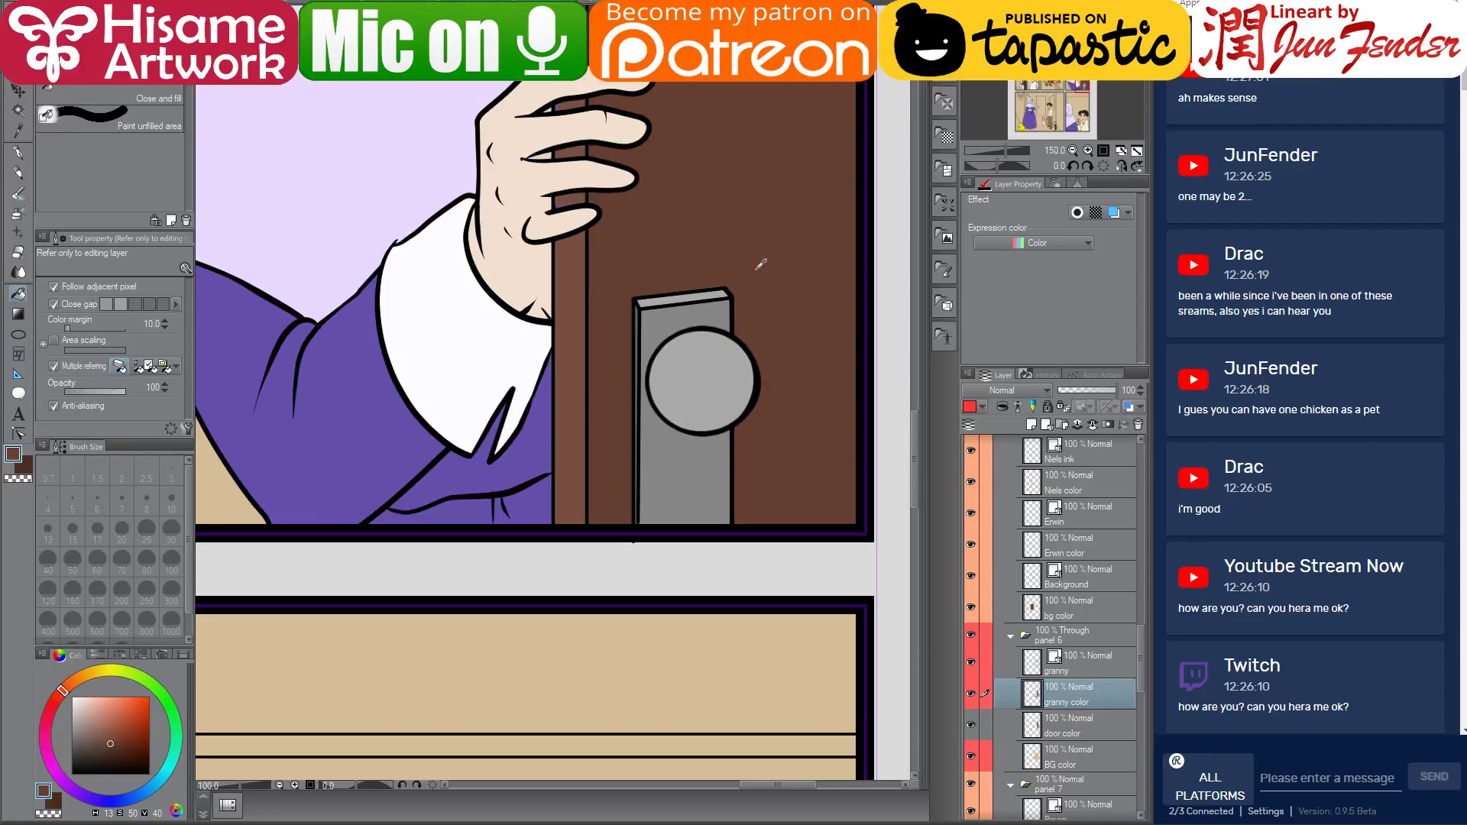
scroll(760, 264, down, 5)
drag(718, 175, 716, 446)
scroll(765, 300, up, 3)
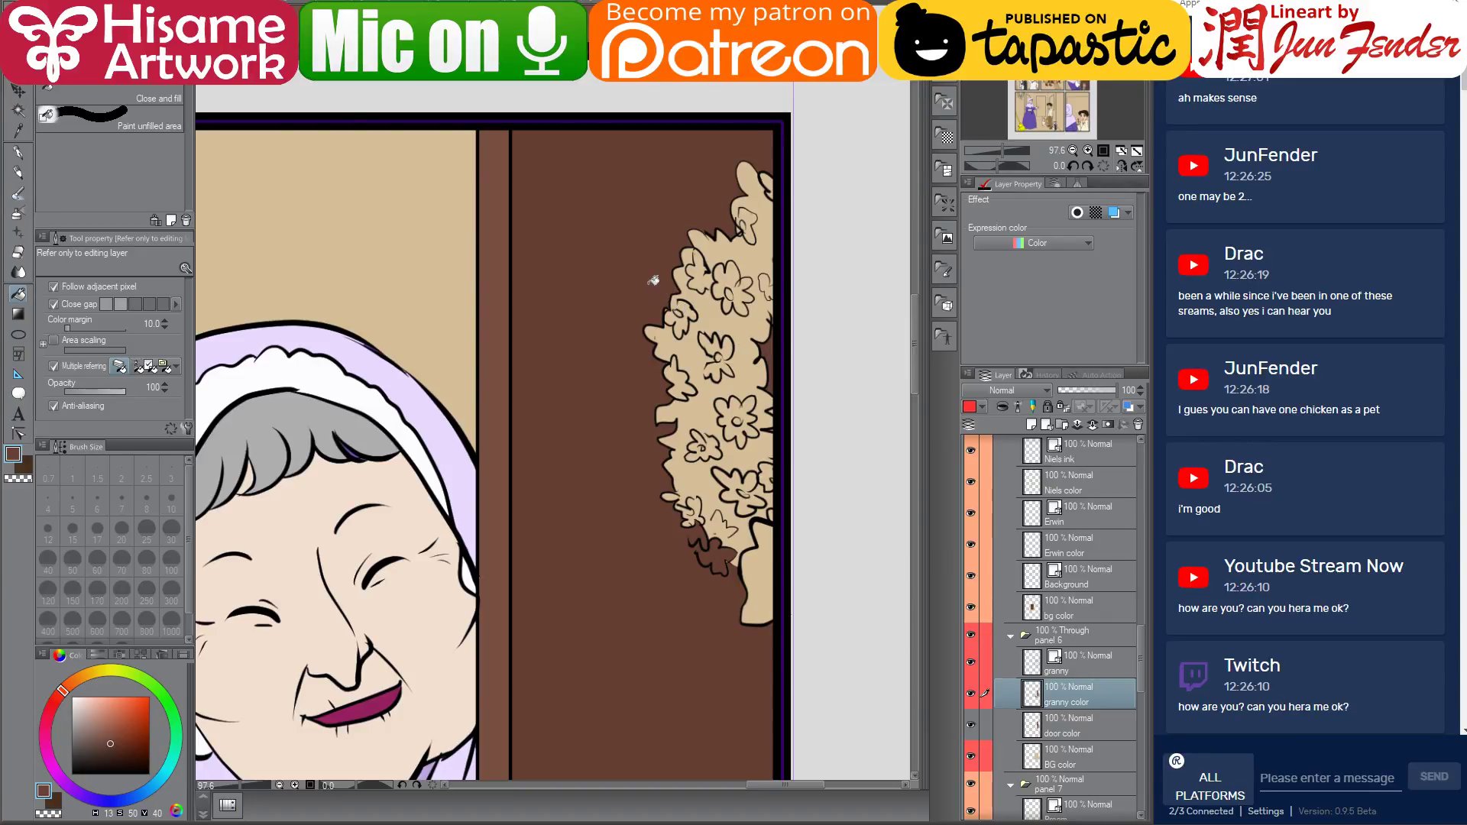
scroll(676, 459, down, 2)
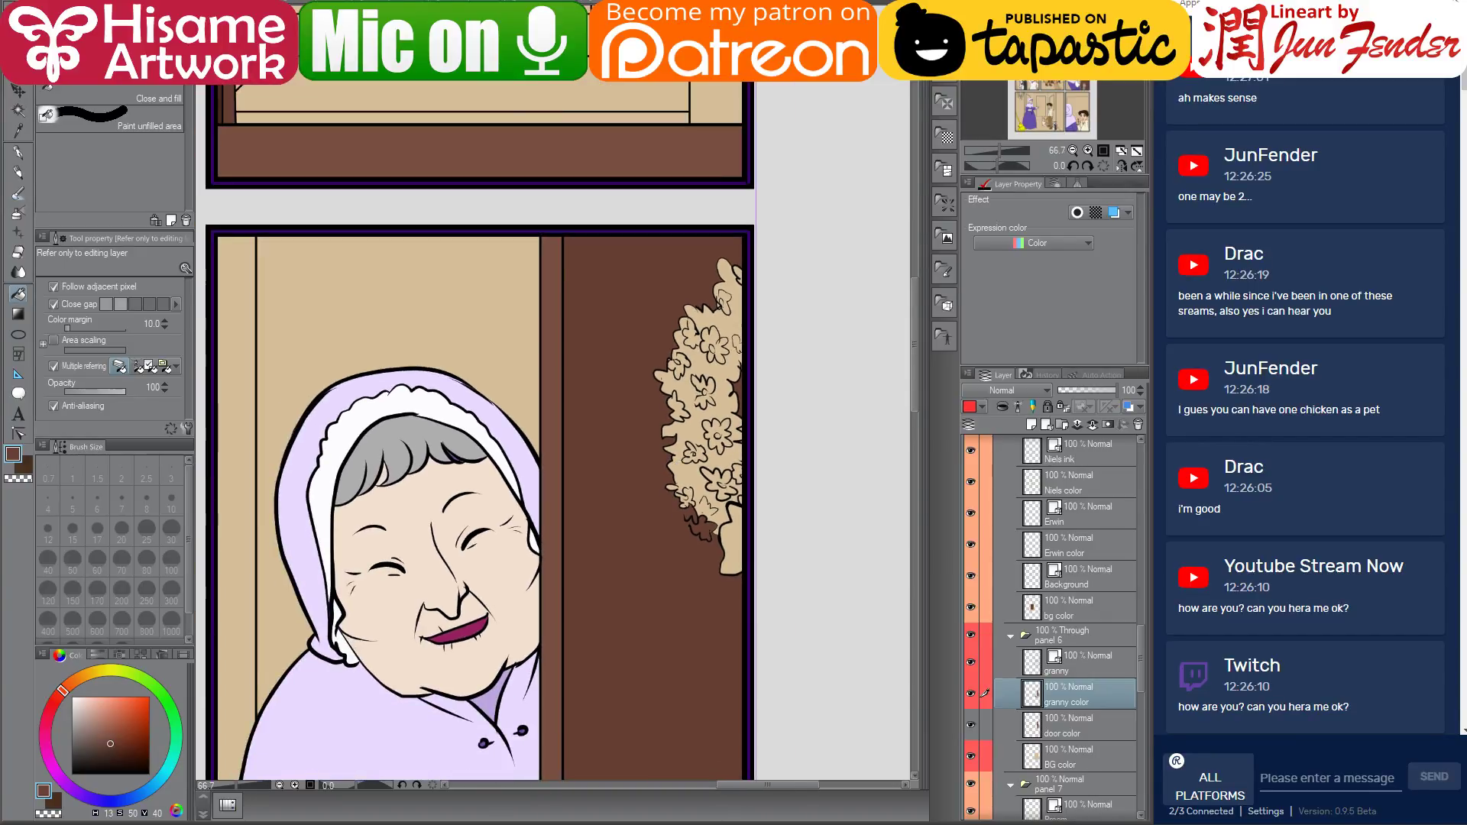
click(303, 2)
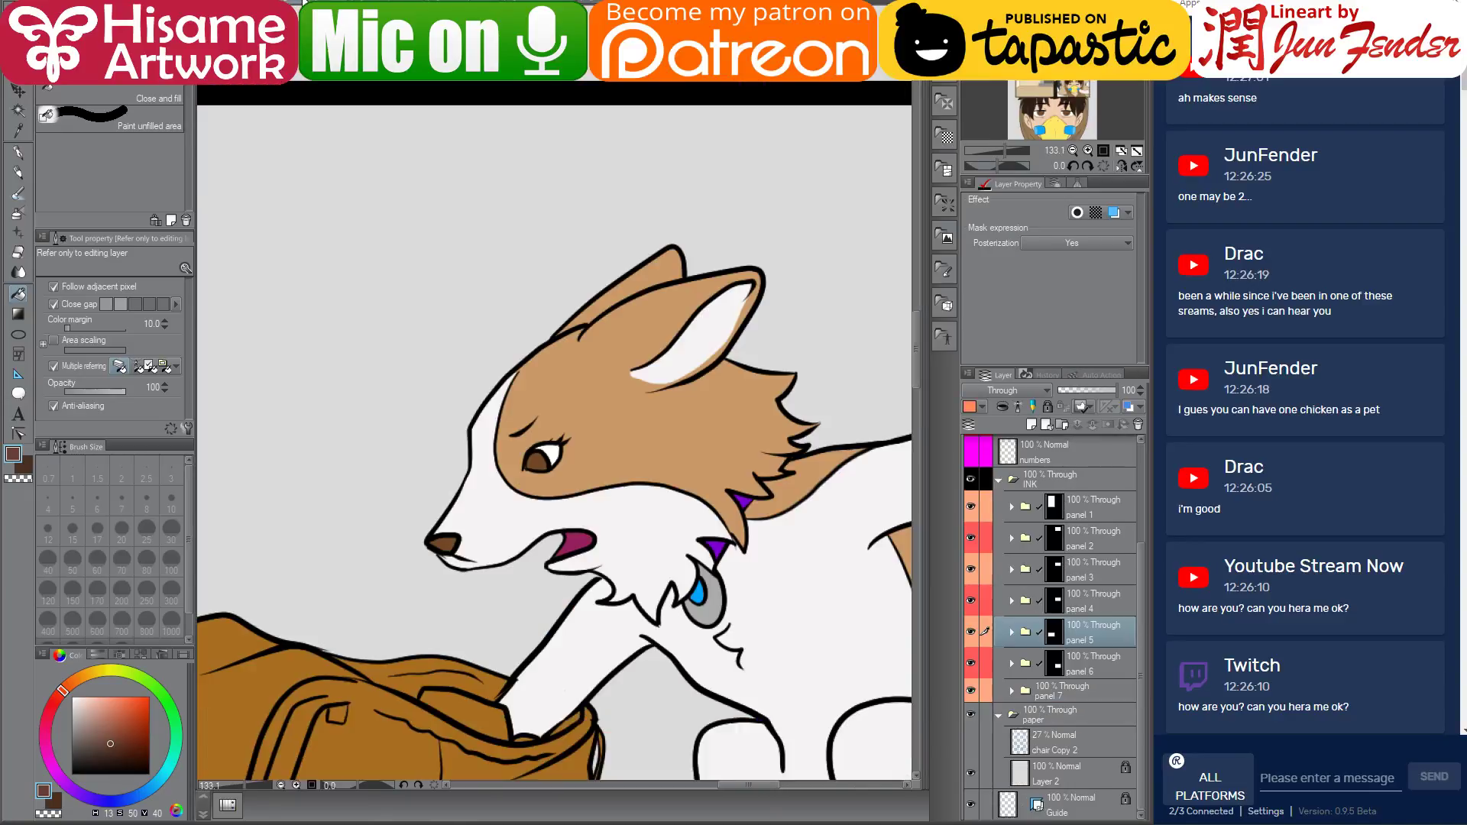
click(372, 1)
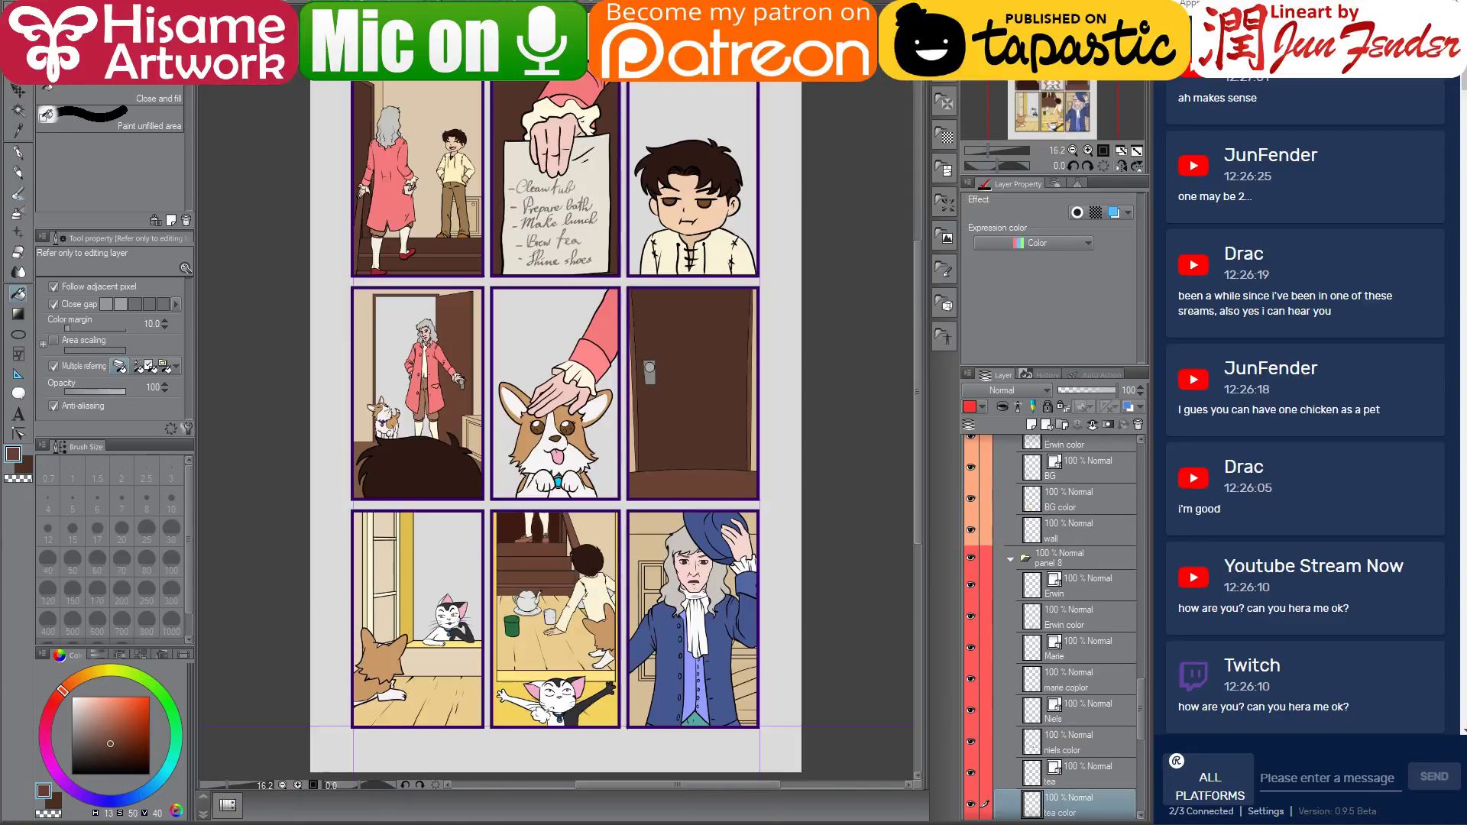
click(451, 1)
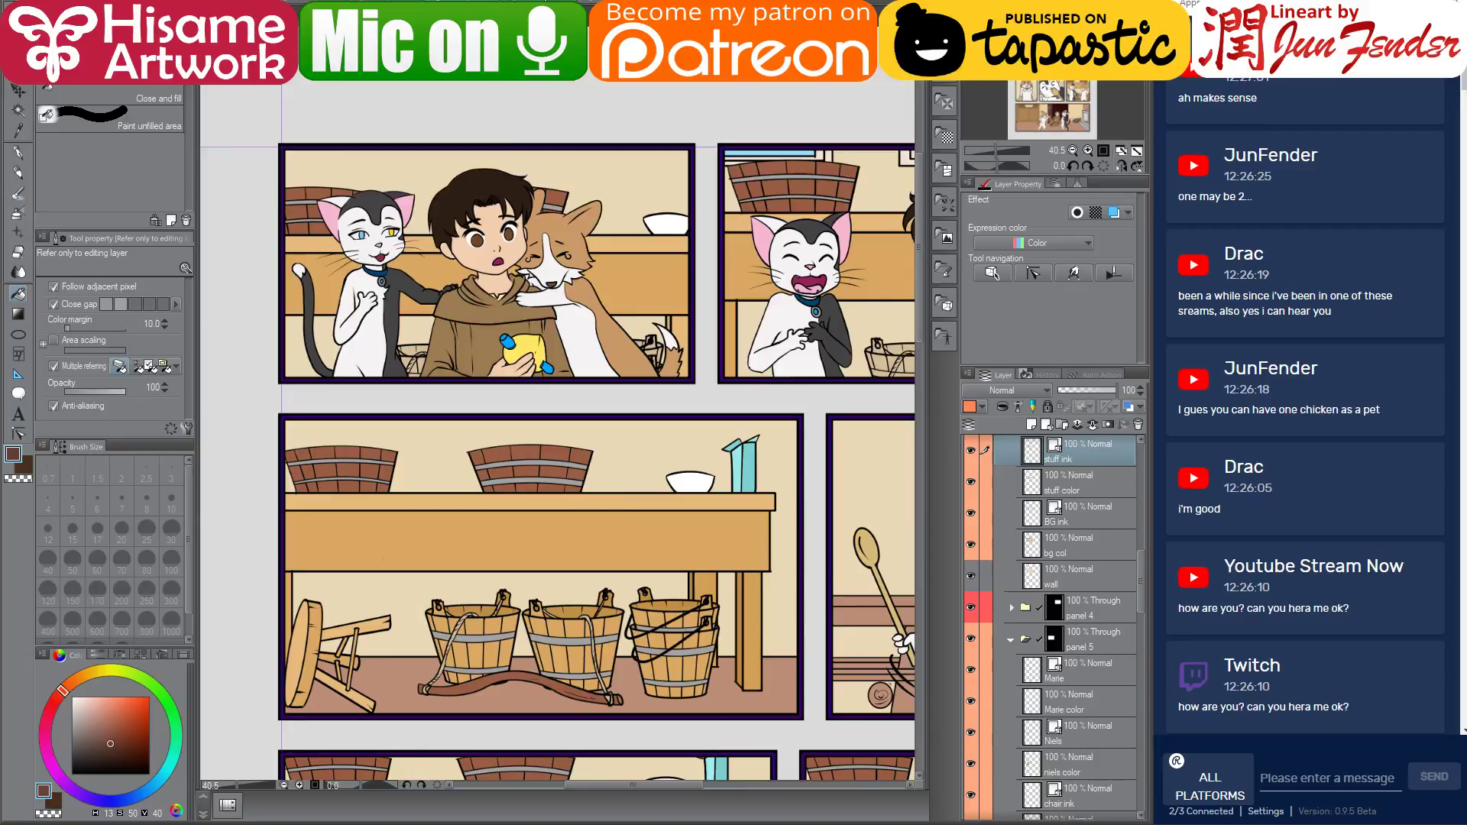
click(584, 2)
click(672, 2)
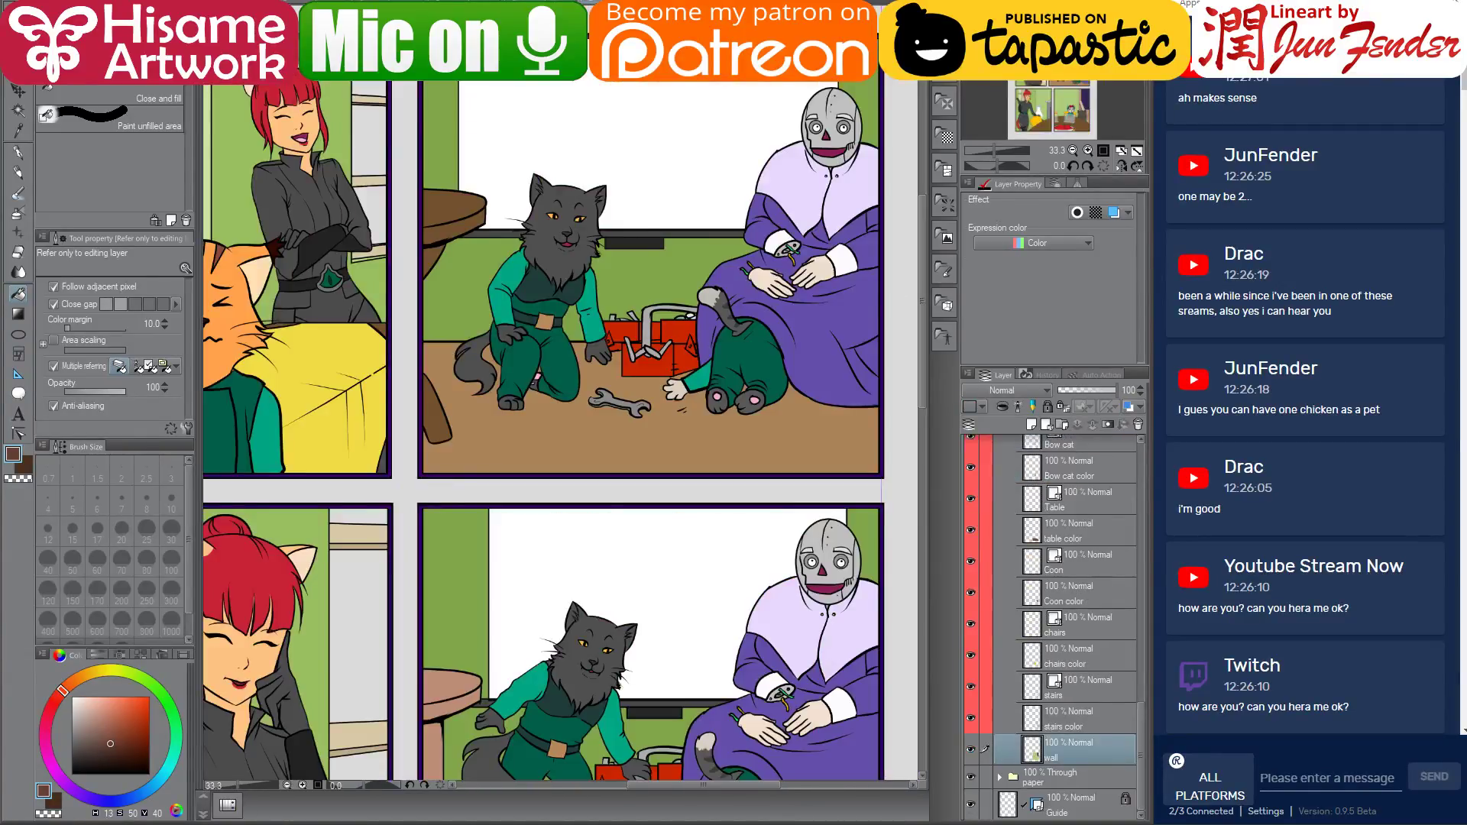
click(756, 3)
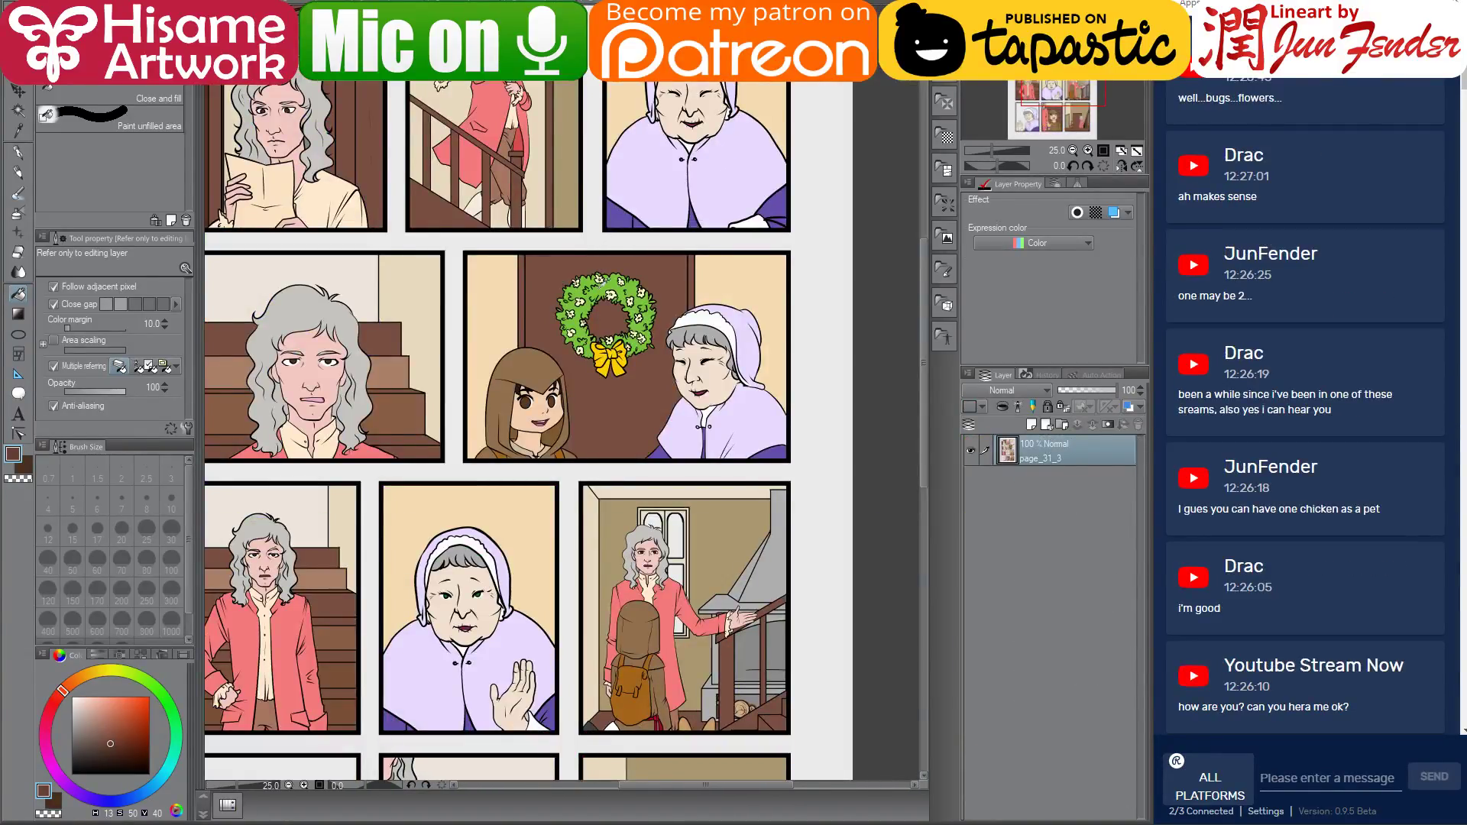
alt+click(609, 281)
scroll(611, 219, up, 3)
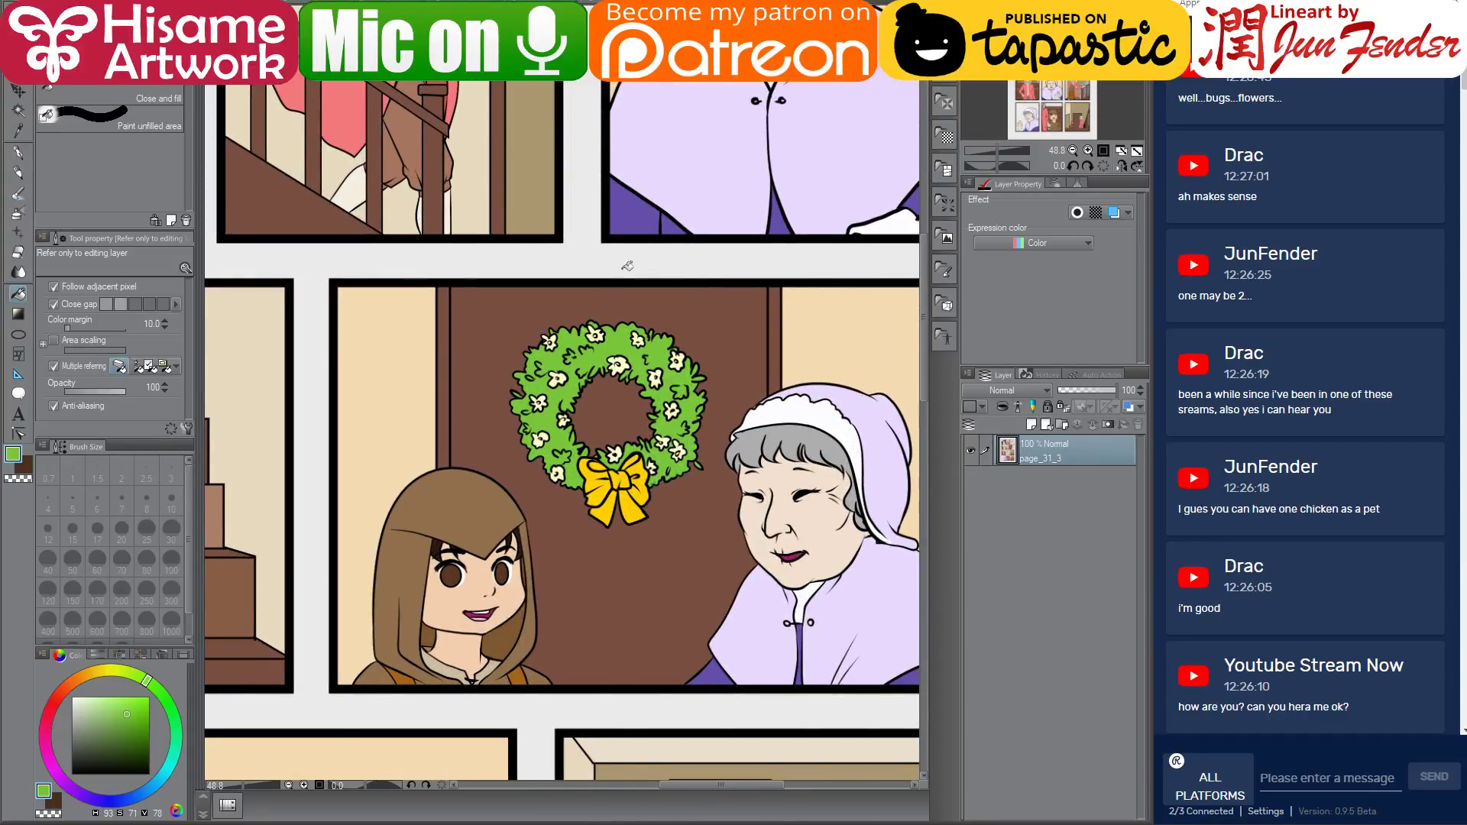
Fill the leaves of the wreath on panel 6's door with the sampled green on the granny color layer
click(810, 2)
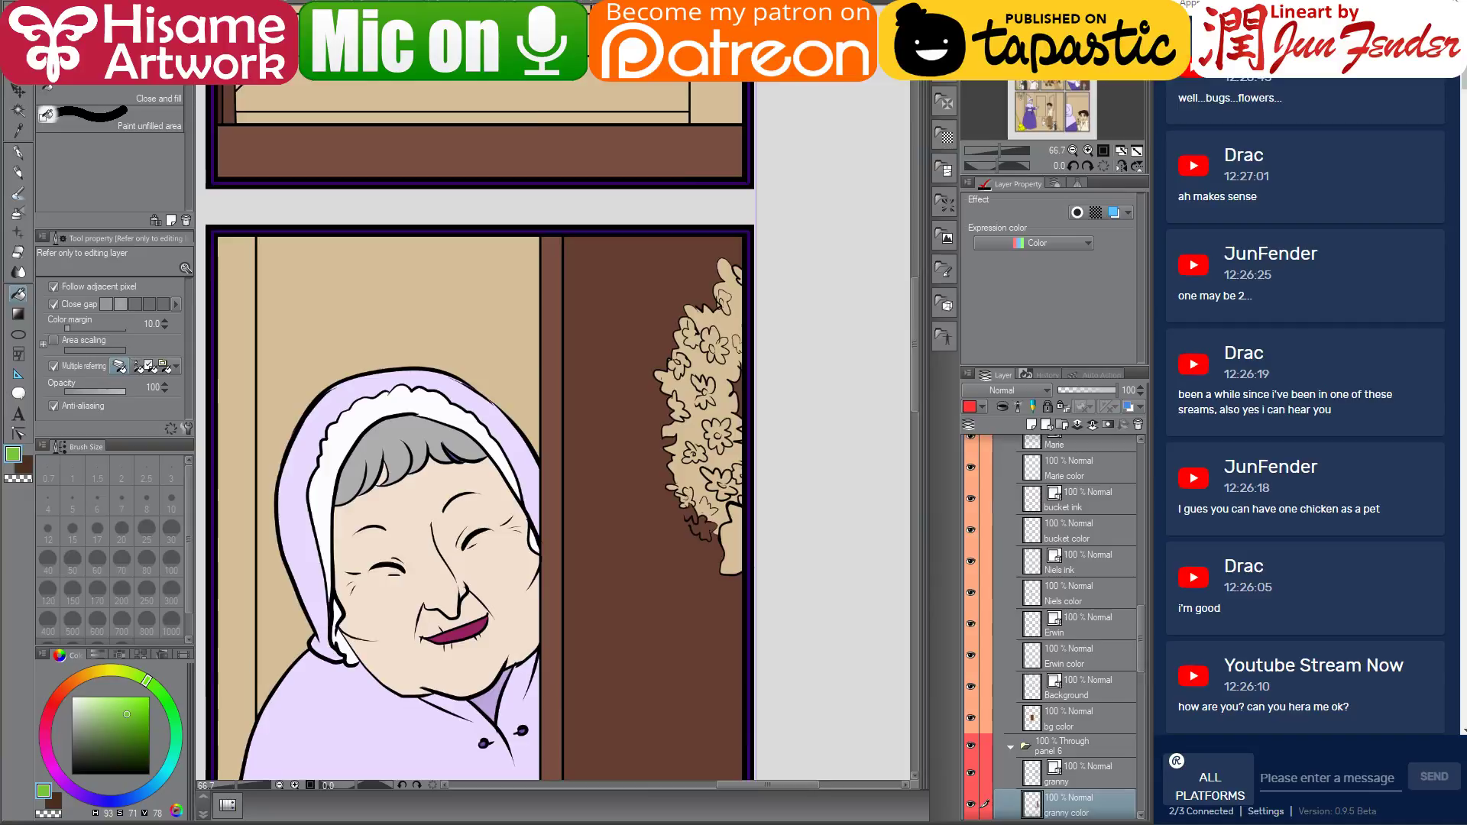
click(708, 364)
scroll(753, 472, up, 3)
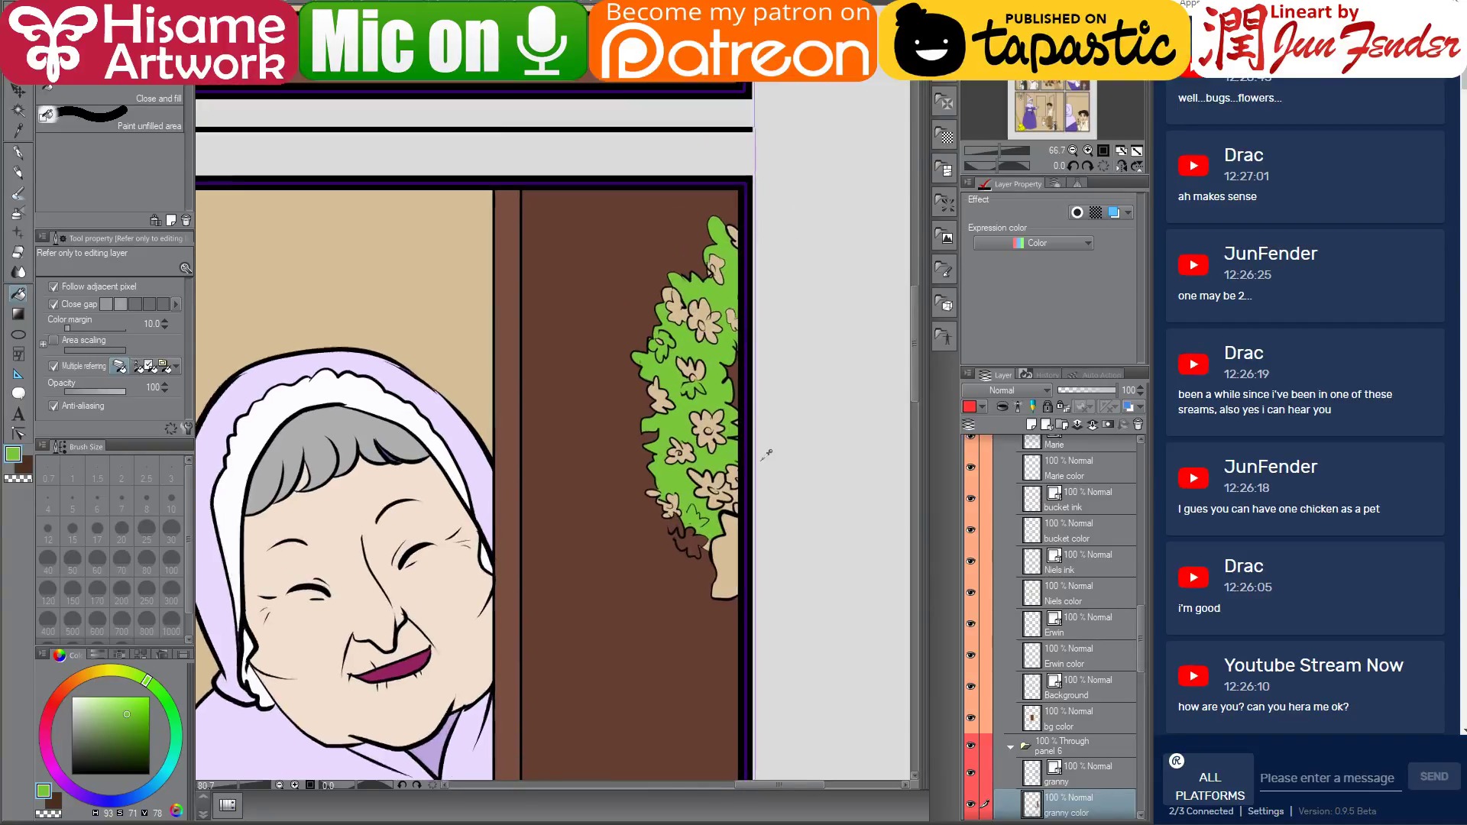
click(663, 572)
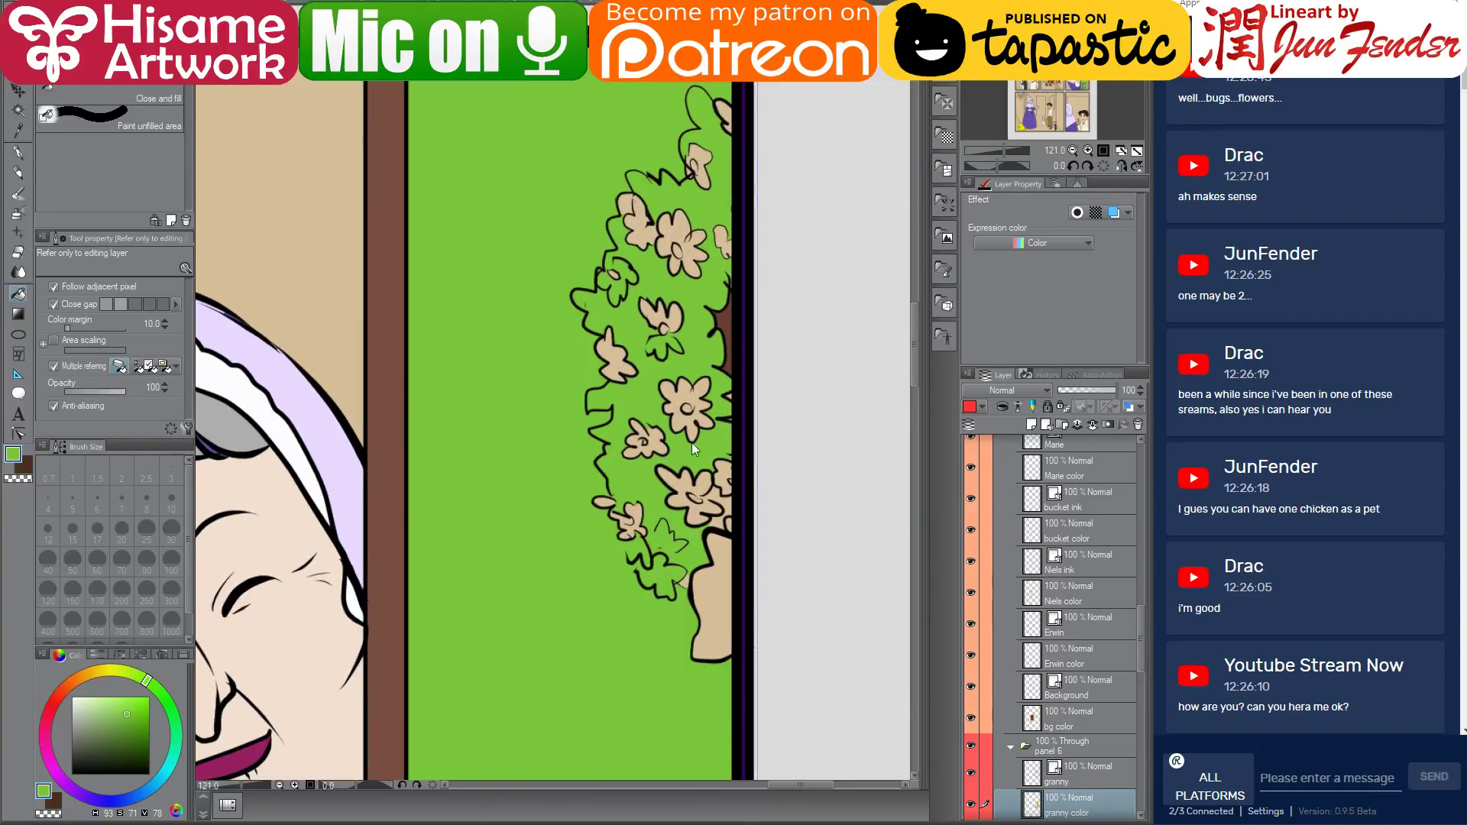
key(ctrl+z)
Paint the unfilled leaves at the wreath's lower end green on the granny color layer with the G-pen at size 40
scroll(710, 267, up, 1)
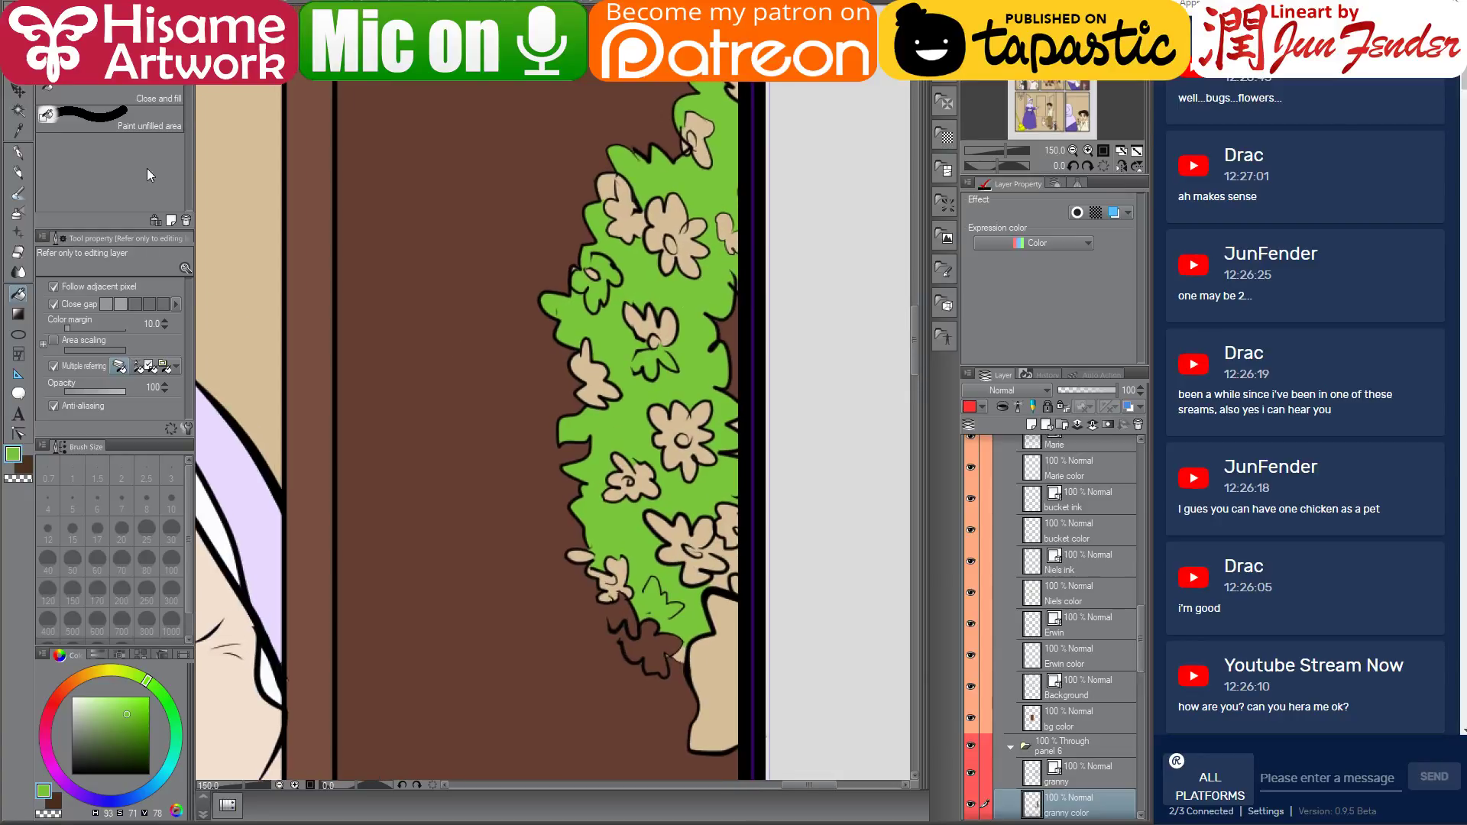
click(17, 152)
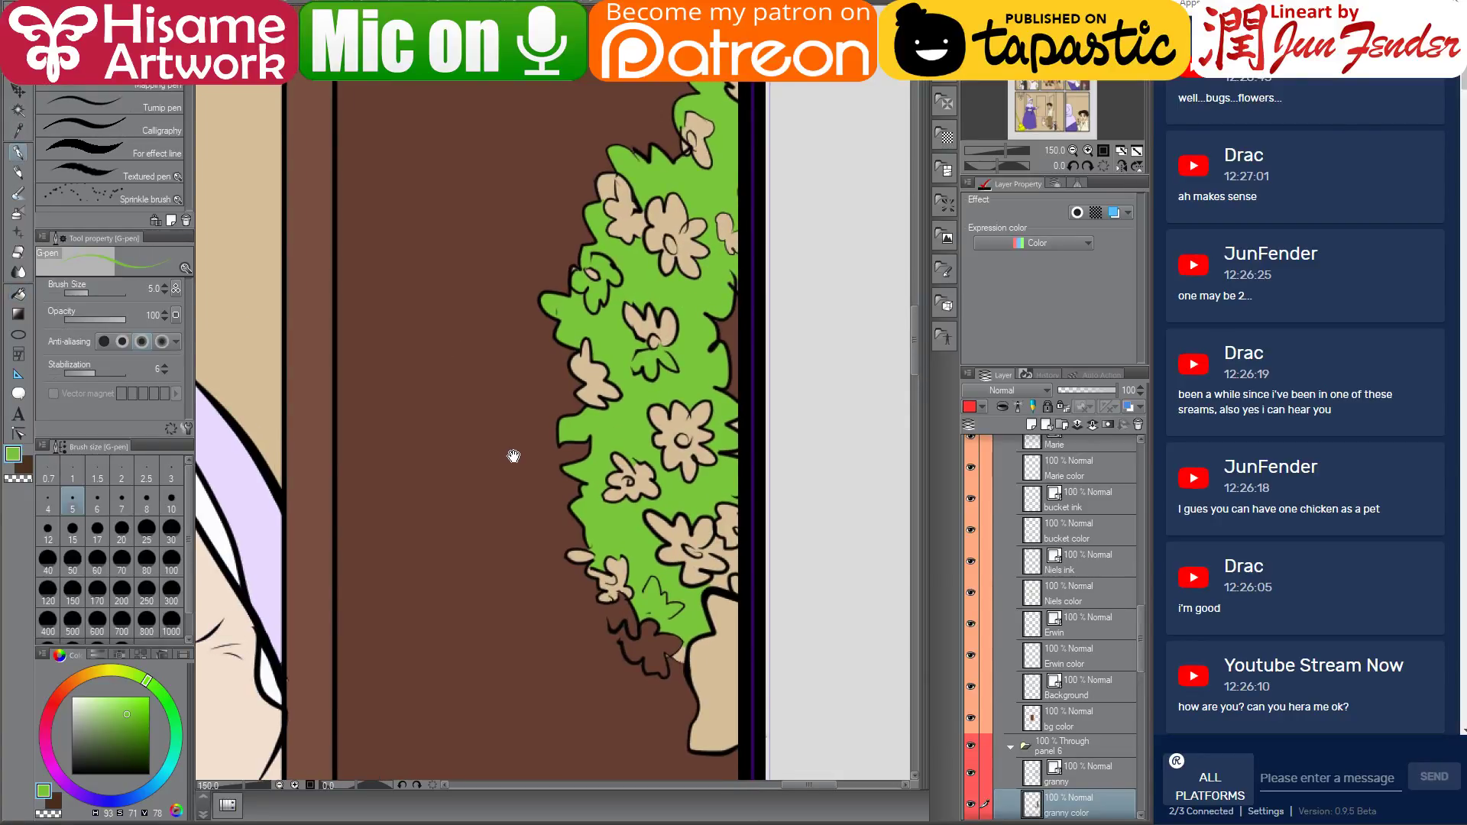
drag(513, 456, 472, 397)
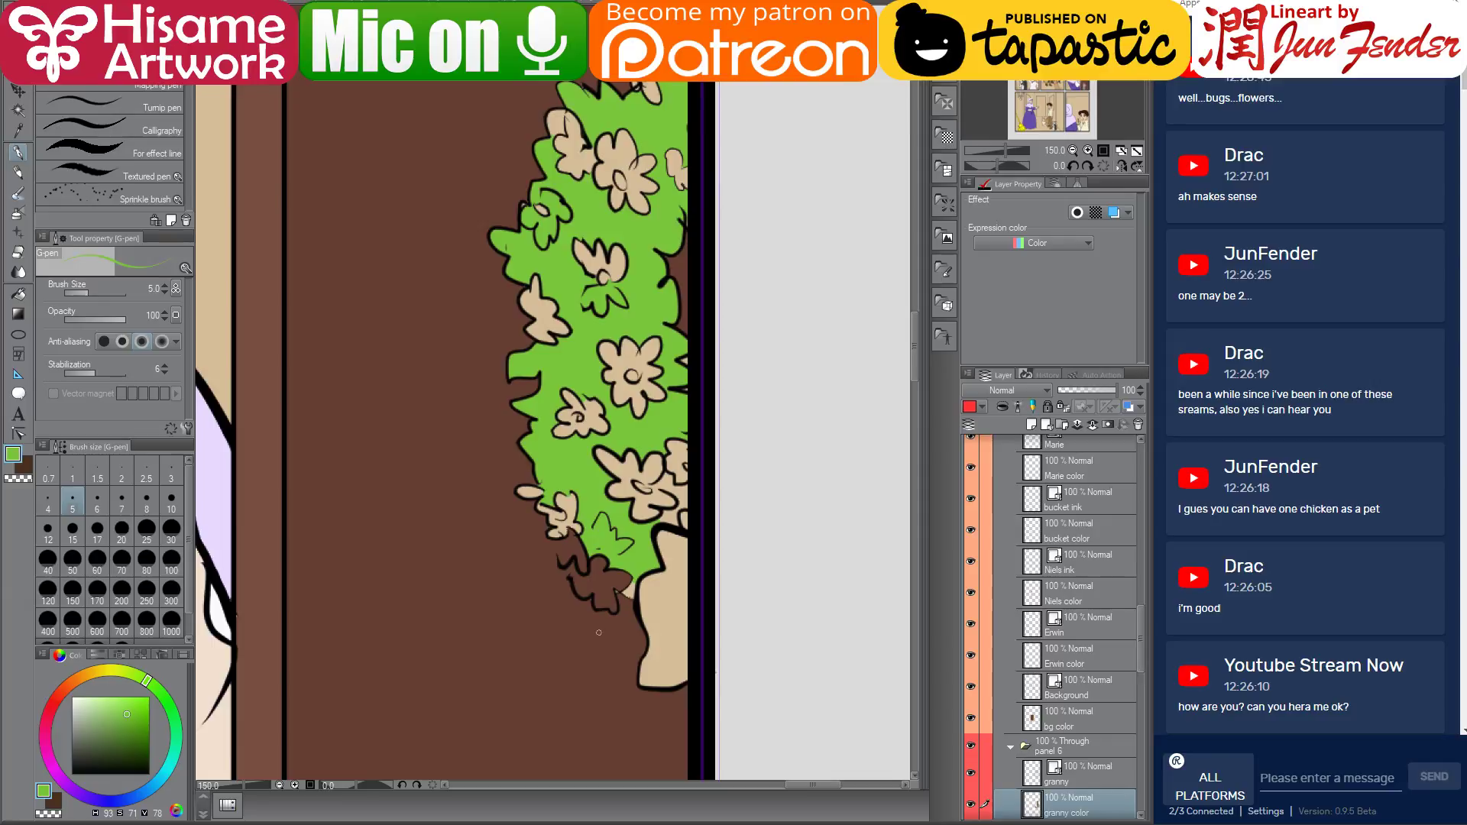
click(72, 592)
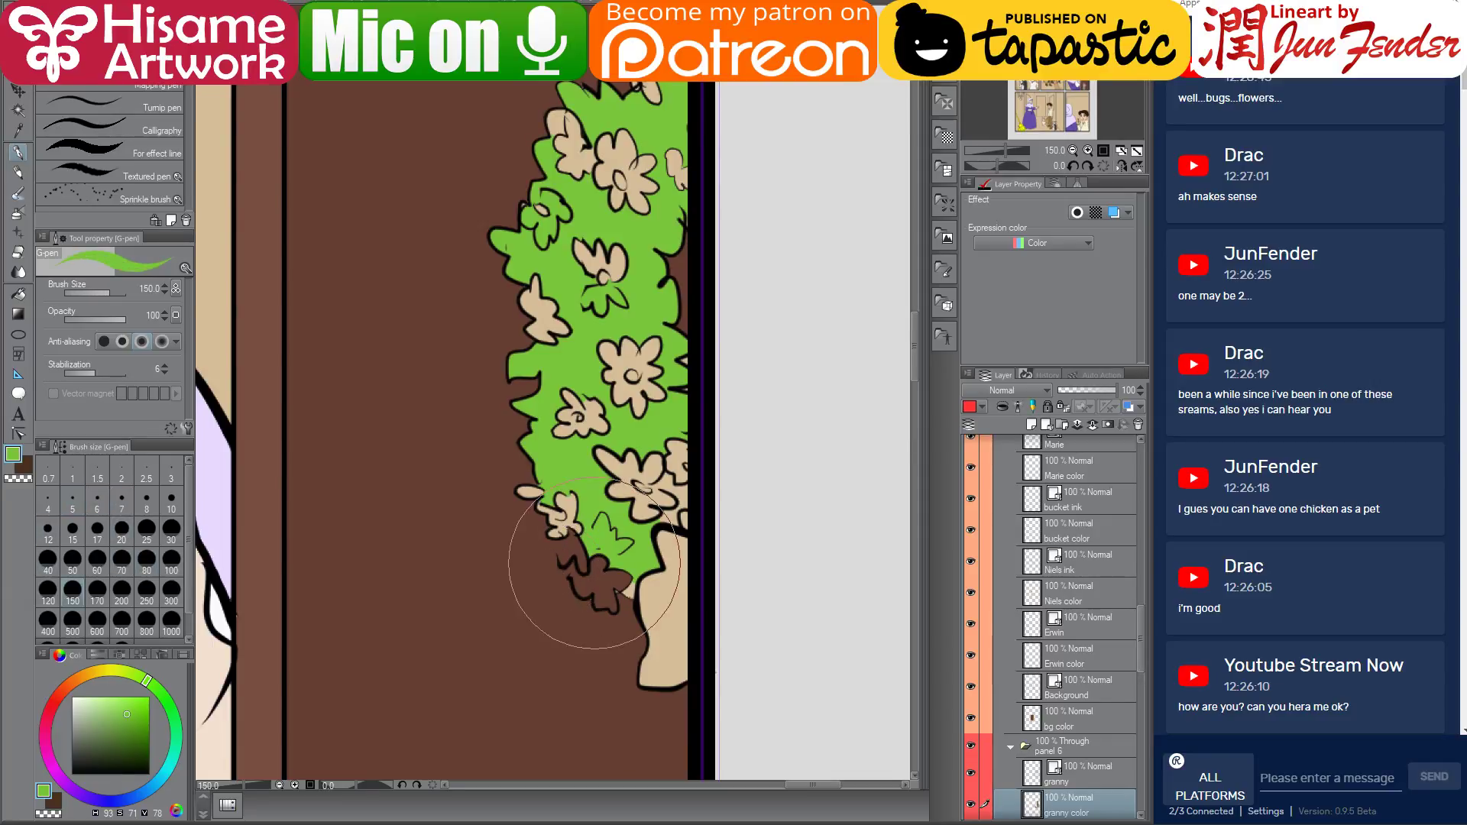
key(bracketleft)
key(bracketleft)
key(bracketleft)
key(bracketleft)
key(bracketleft)
key(bracketleft)
key(bracketleft)
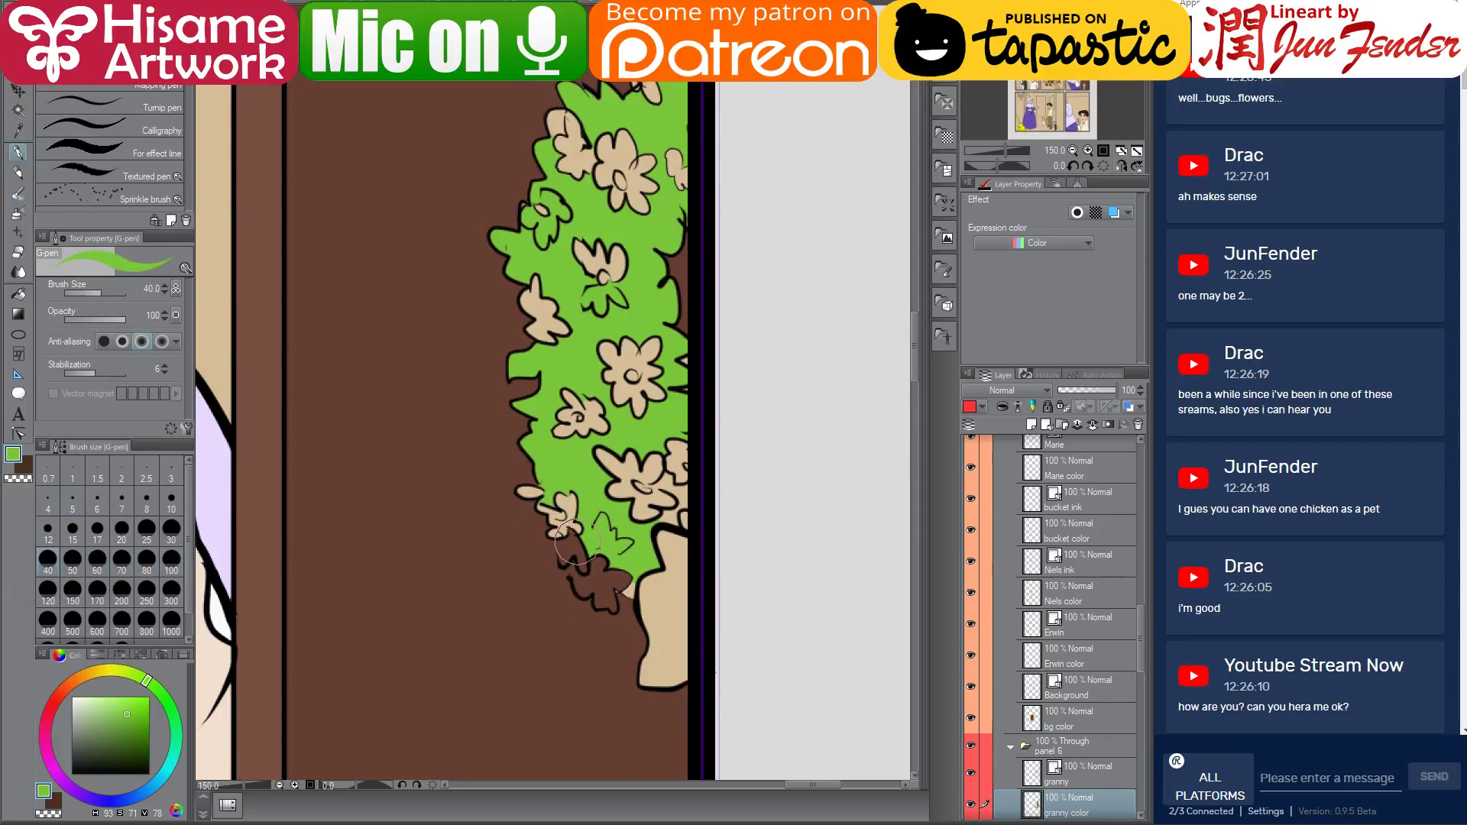
scroll(577, 544, up, 2)
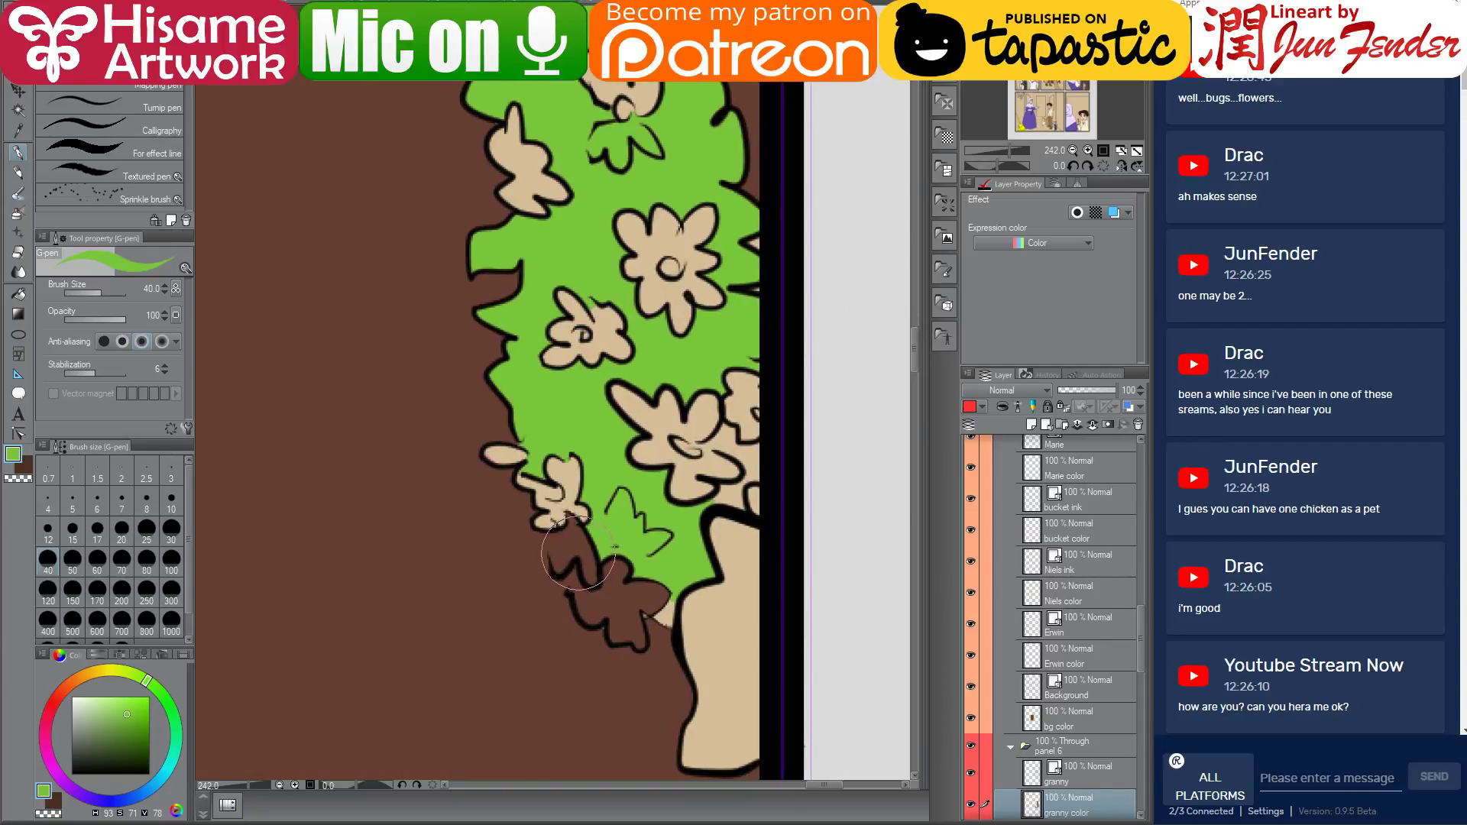
mouse_move(578, 553)
mouse_down()
mouse_move(582, 512)
mouse_move(582, 582)
mouse_move(605, 590)
mouse_move(588, 617)
mouse_move(622, 603)
mouse_move(615, 627)
mouse_move(634, 640)
mouse_move(630, 573)
mouse_up()
Touch up the edges of the wreath's lower leaves with the G-pen at size 15, using the door's brown and the leaf green
key(bracketleft)
key(bracketleft)
key(bracketleft)
key(bracketleft)
key(bracketleft)
alt+click(632, 666)
mouse_move(632, 666)
mouse_down()
mouse_move(620, 657)
mouse_move(656, 627)
mouse_move(650, 599)
mouse_up()
alt+click(672, 611)
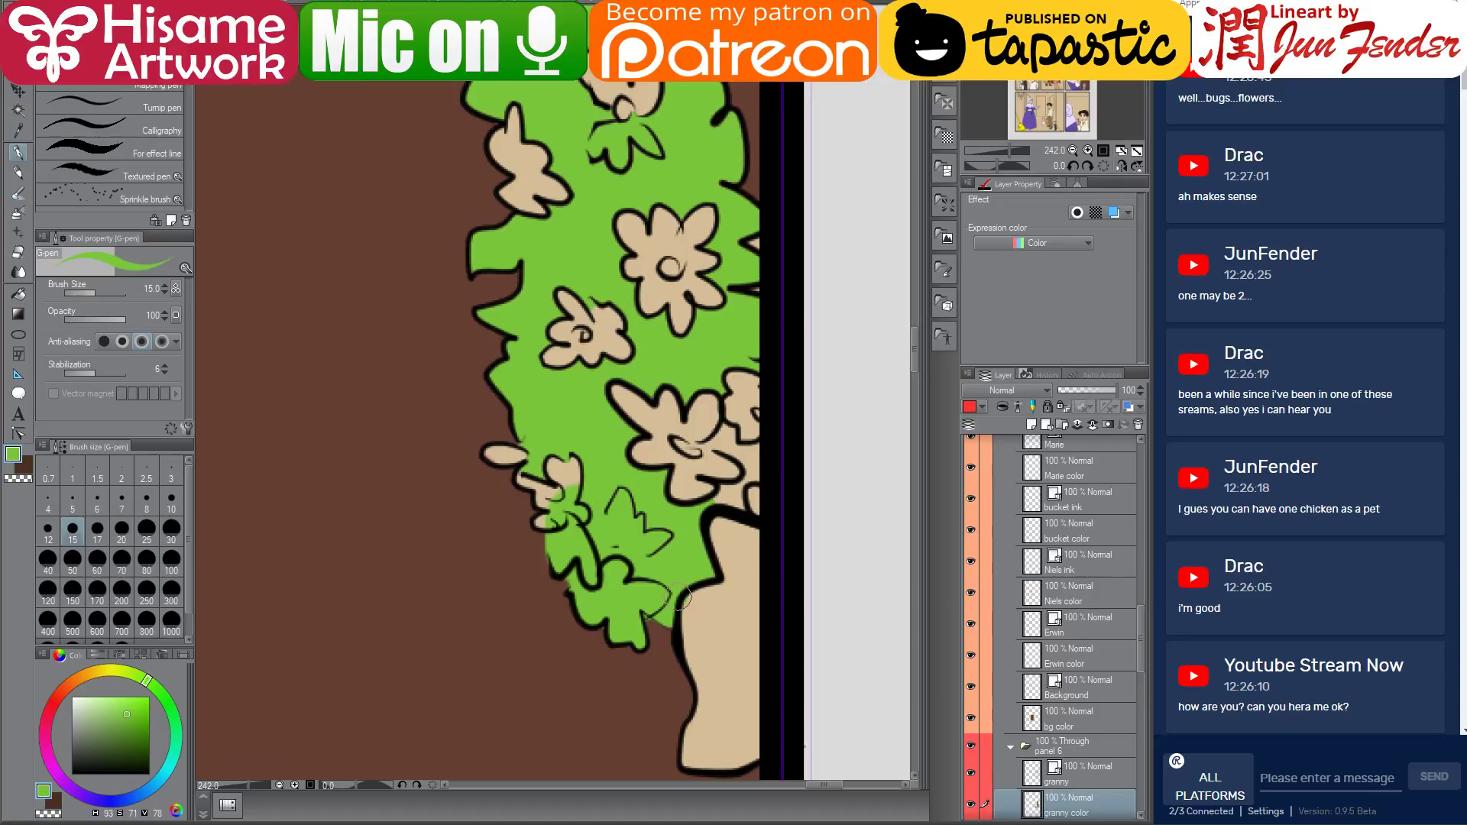
alt+click(756, 177)
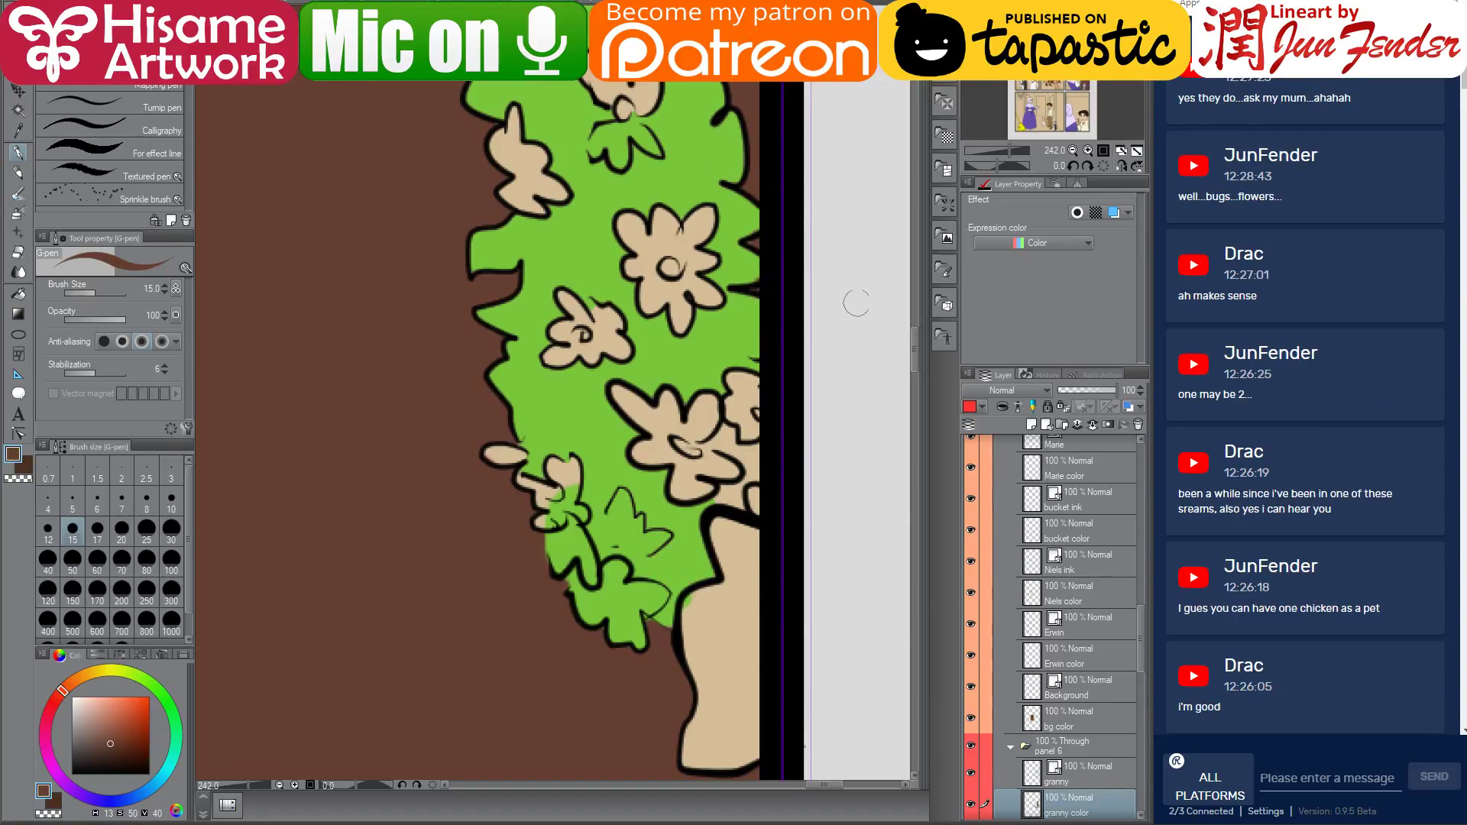
alt+click(763, 262)
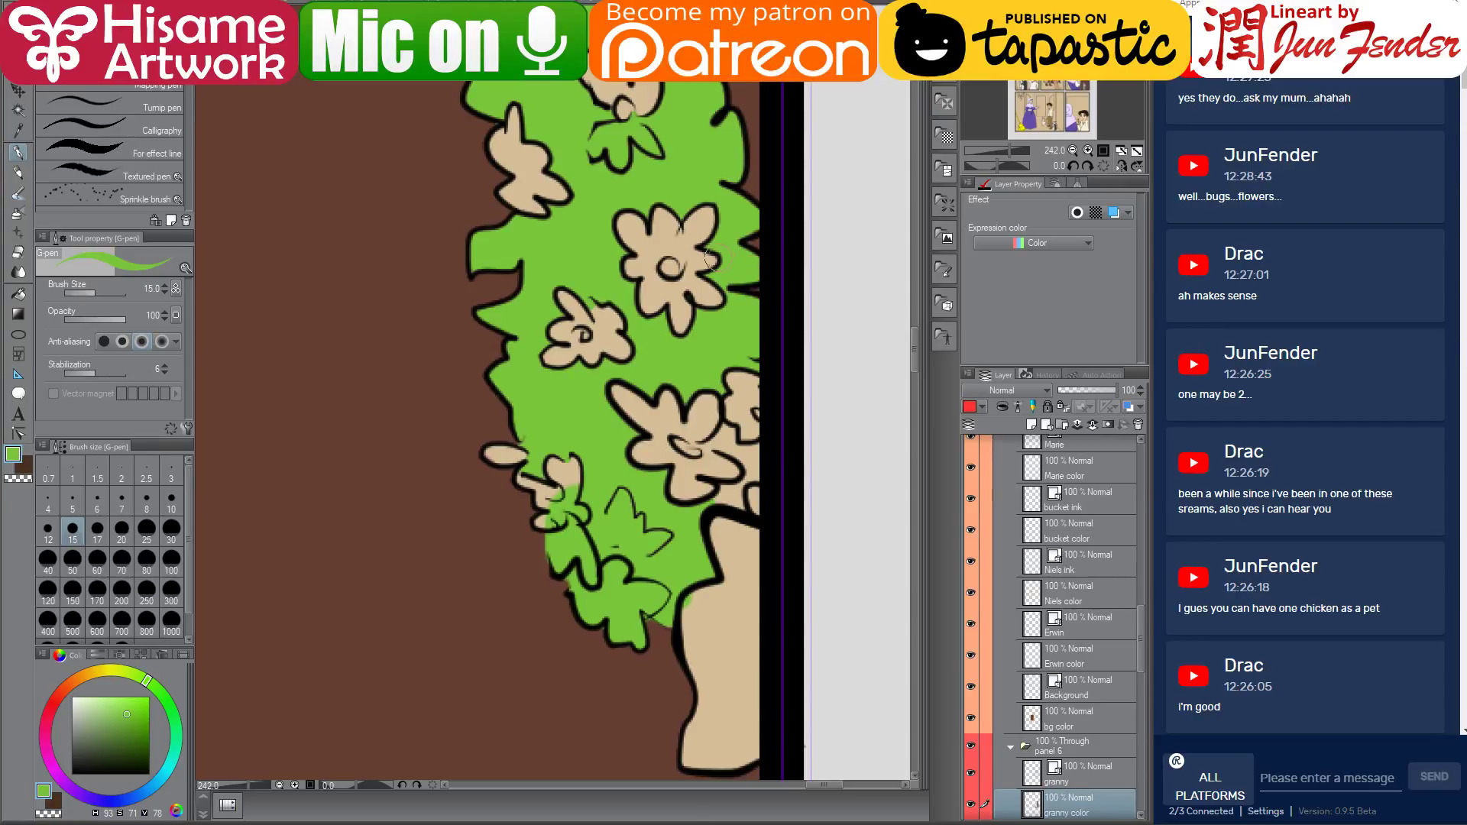
scroll(619, 598, down, 3)
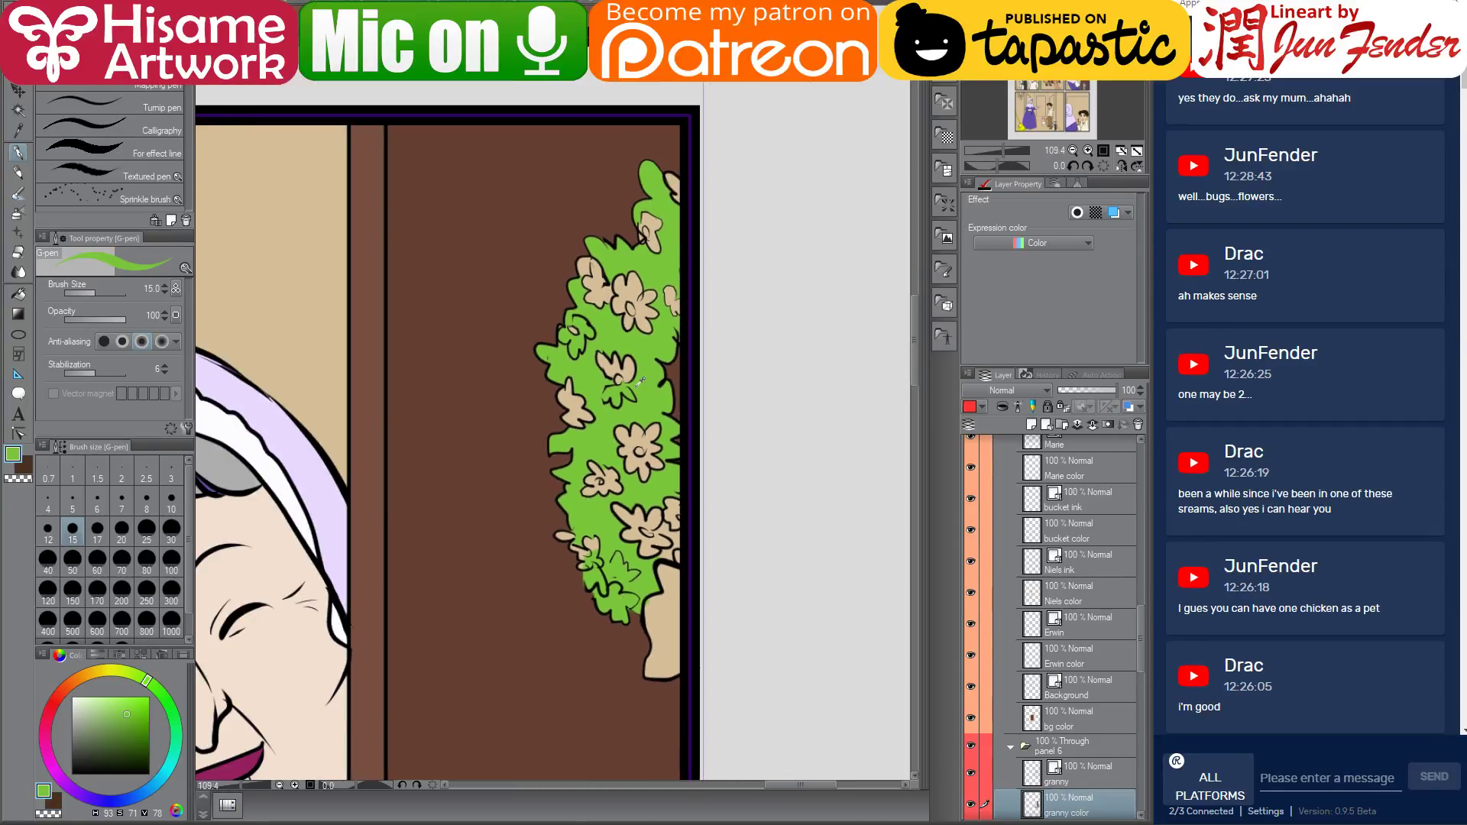
scroll(641, 379, up, 1)
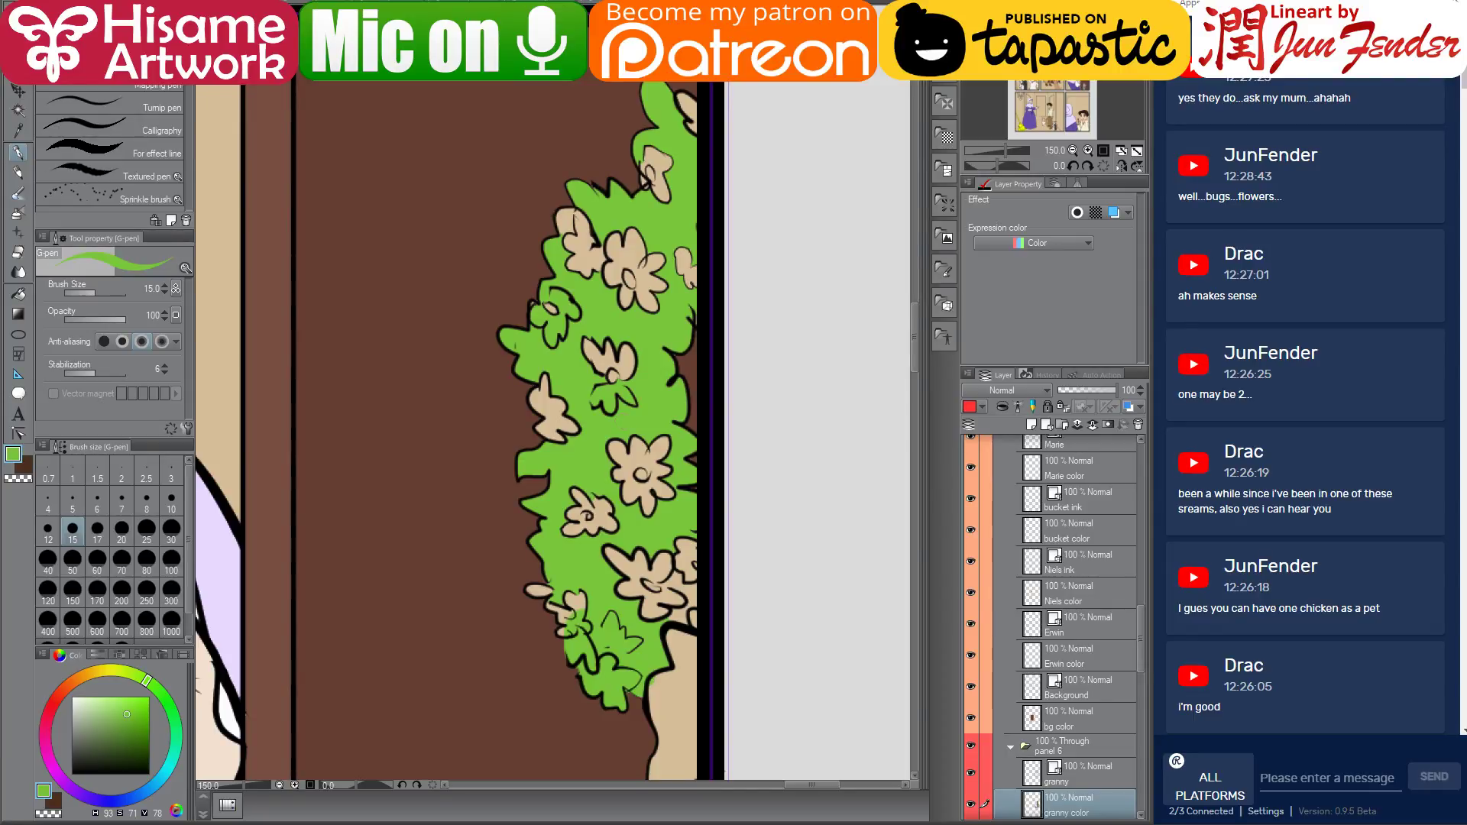
Sample the cream of the wreath flowers on page_31_3 and fill the large middle flower of panel 6's wreath with it
key(ctrl+Tab)
scroll(632, 394, up, 4)
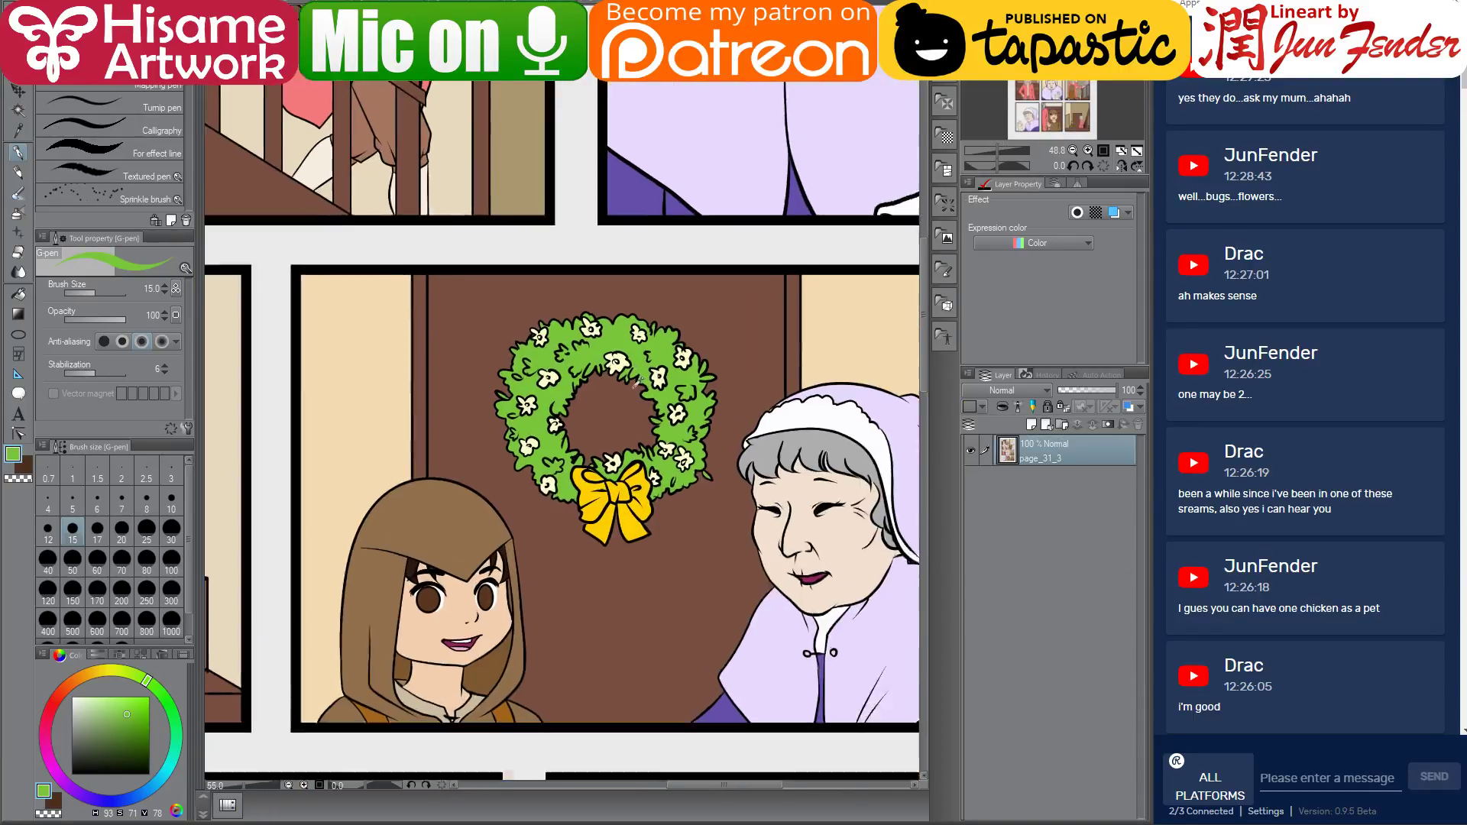
alt+click(619, 309)
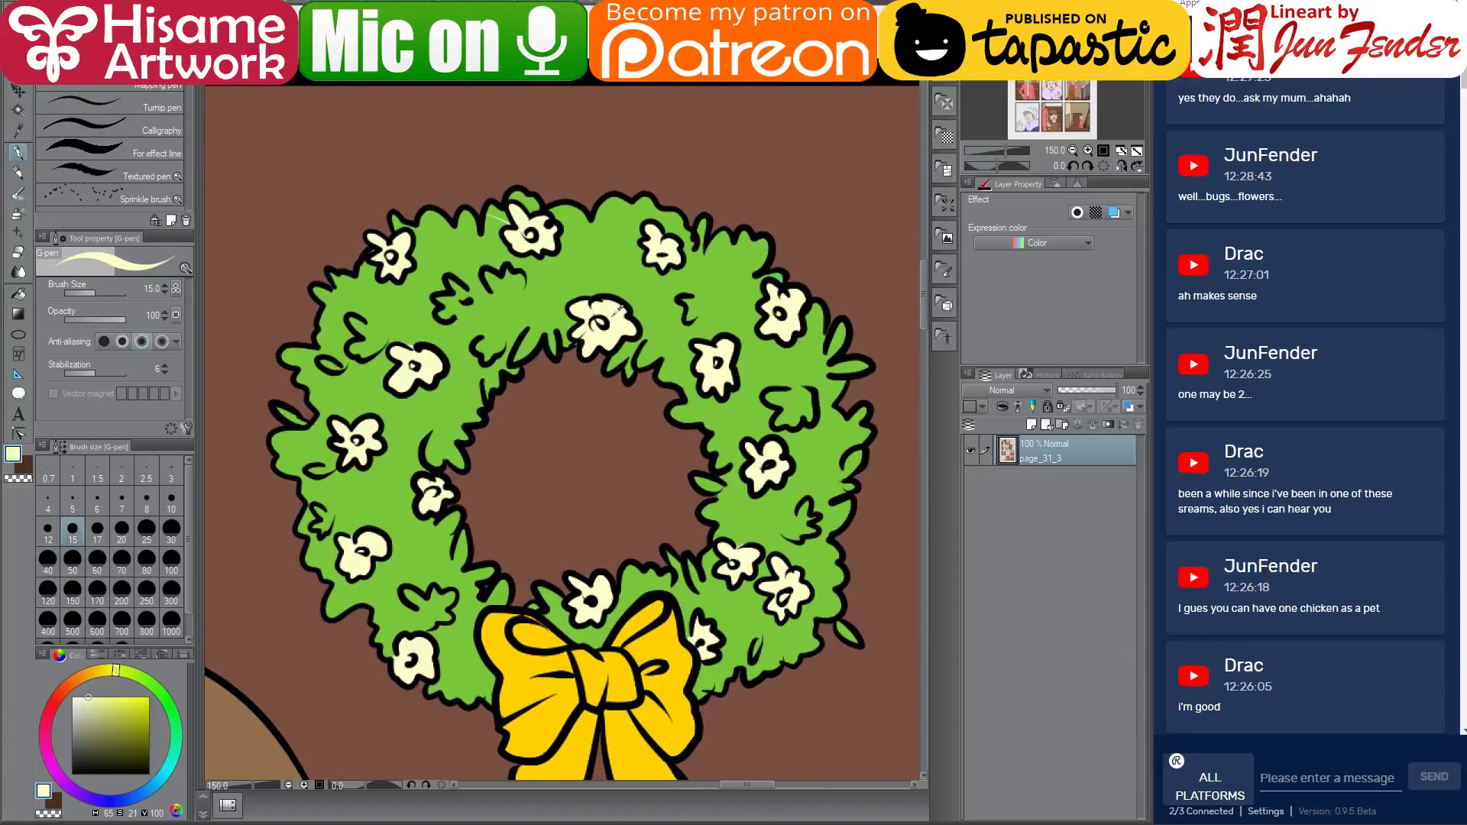
key(ctrl+Tab)
click(19, 293)
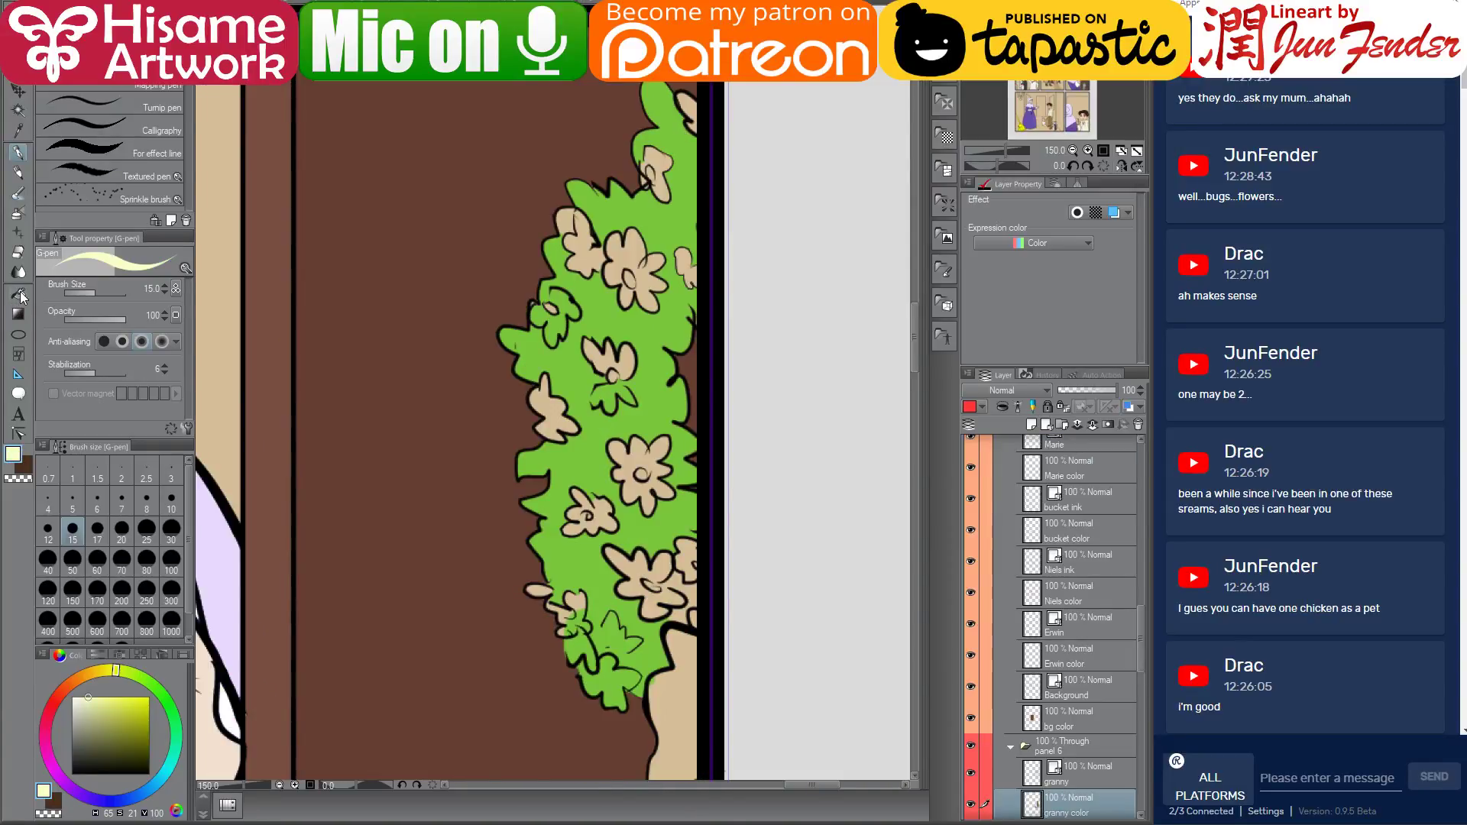
click(643, 457)
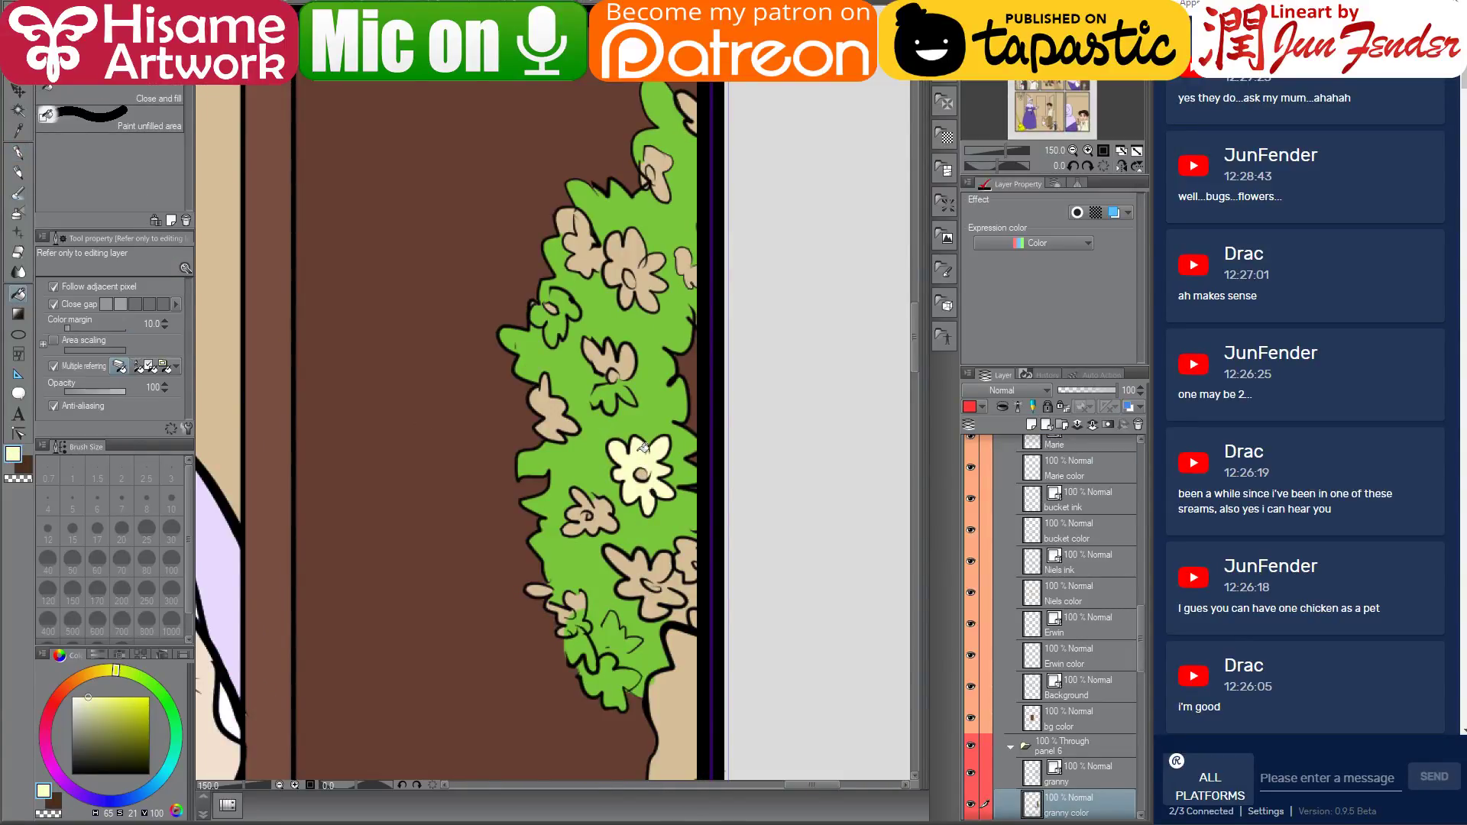
Fill the petals of the other wreath flowers above and below the middle one with the same cream
scroll(626, 487, up, 1)
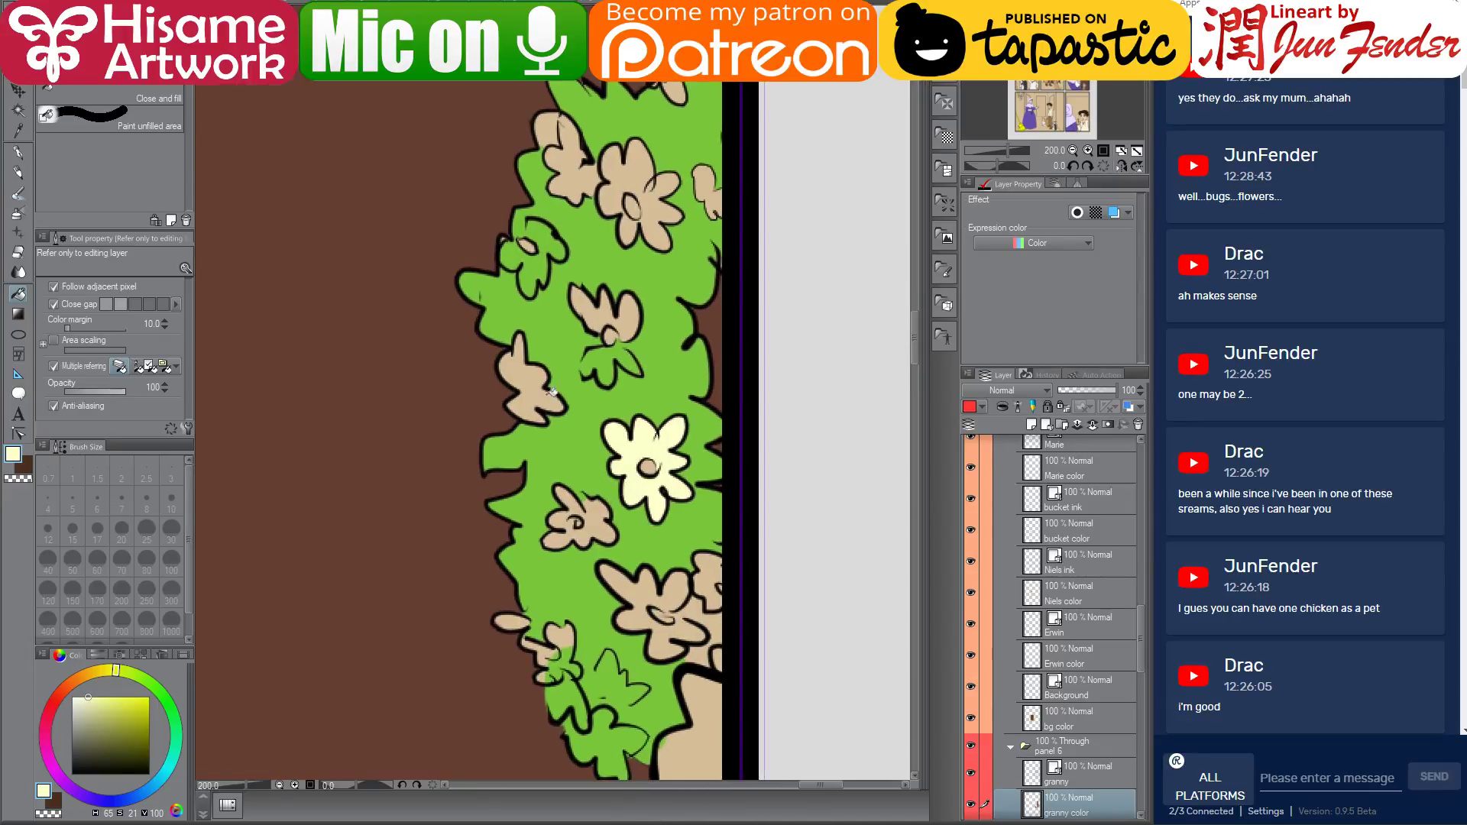
click(549, 390)
click(620, 307)
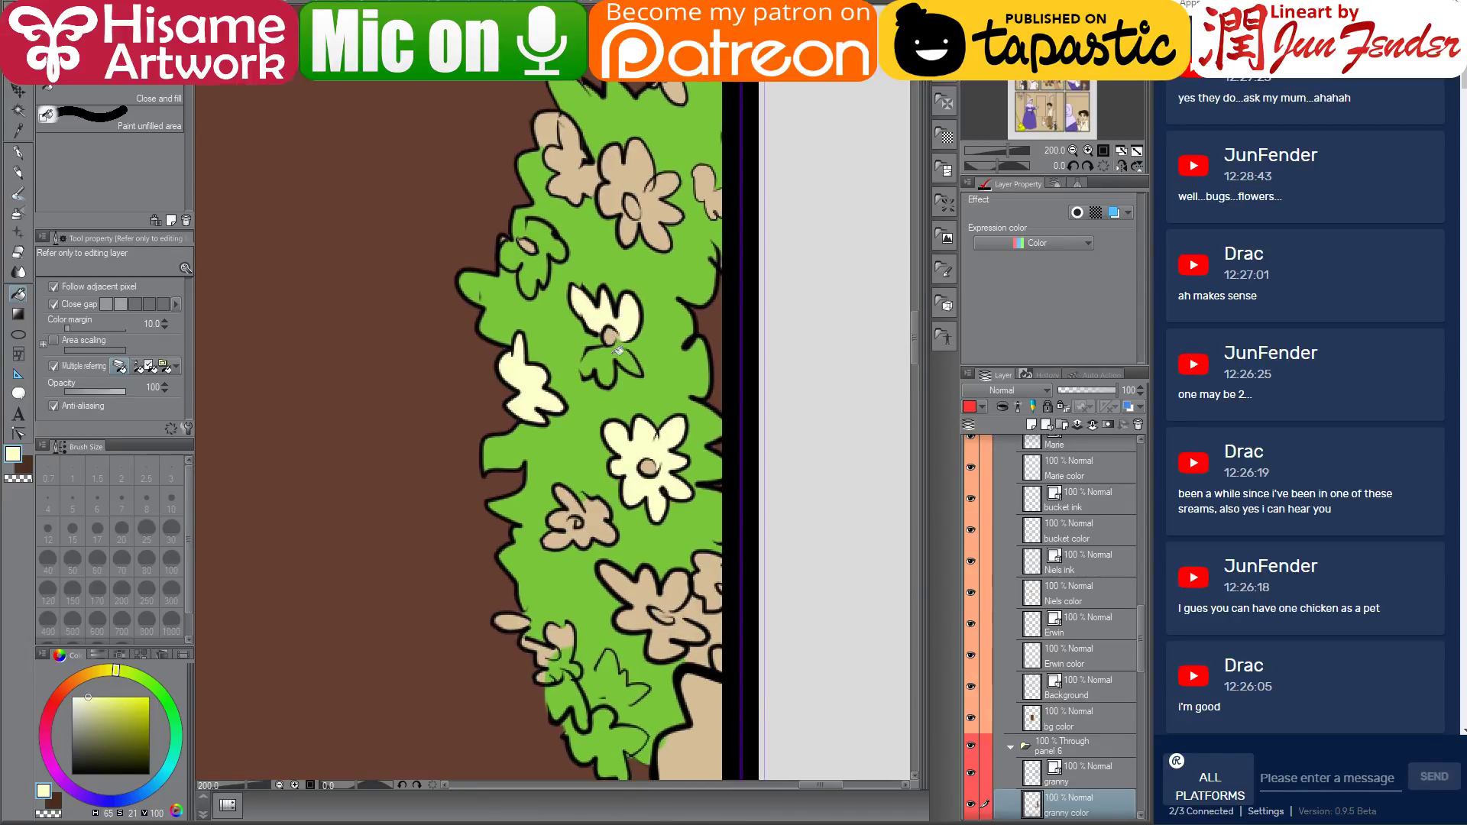
click(547, 270)
key(ctrl+z)
click(573, 169)
click(640, 169)
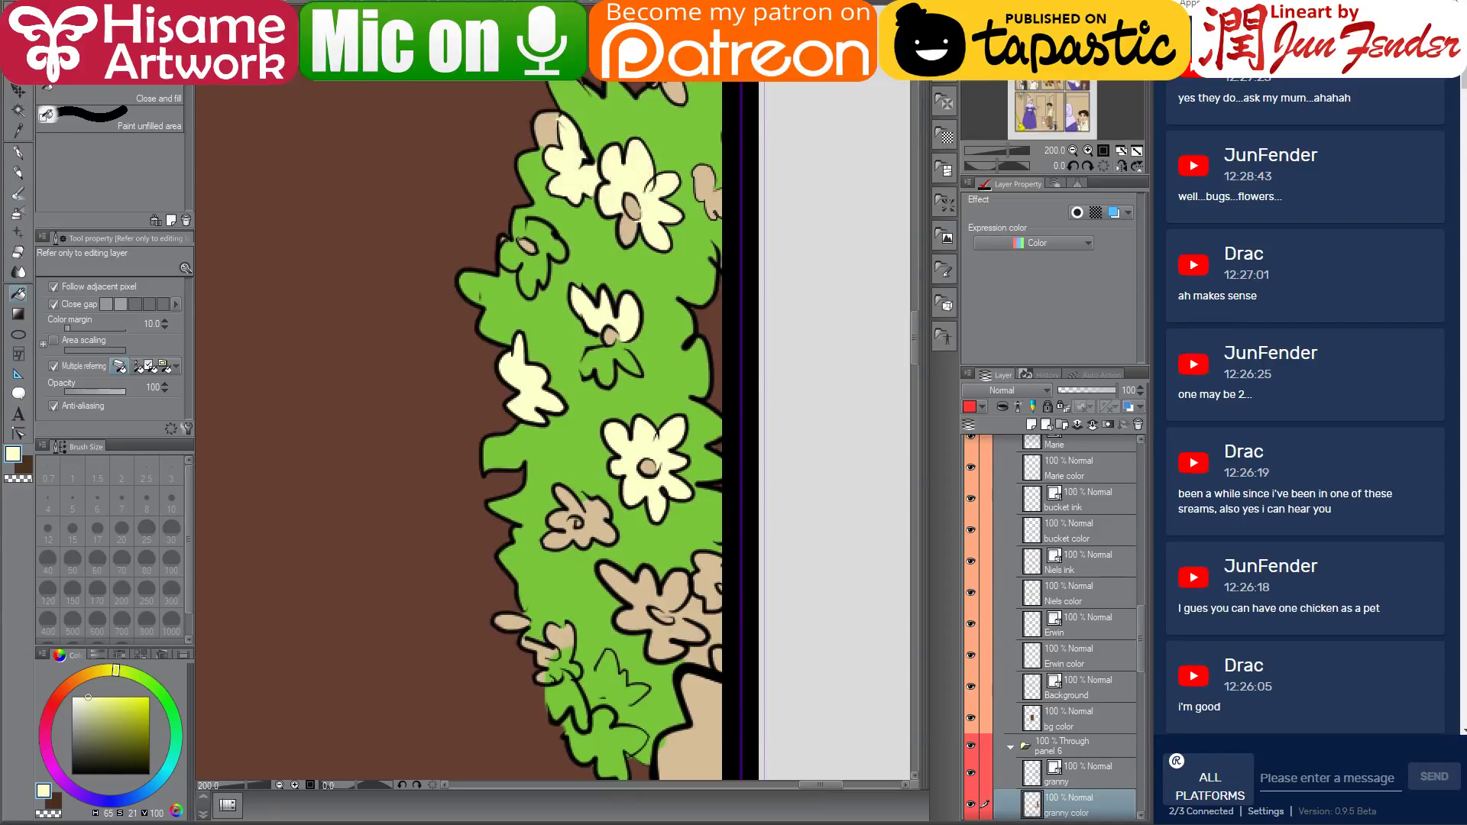
click(674, 90)
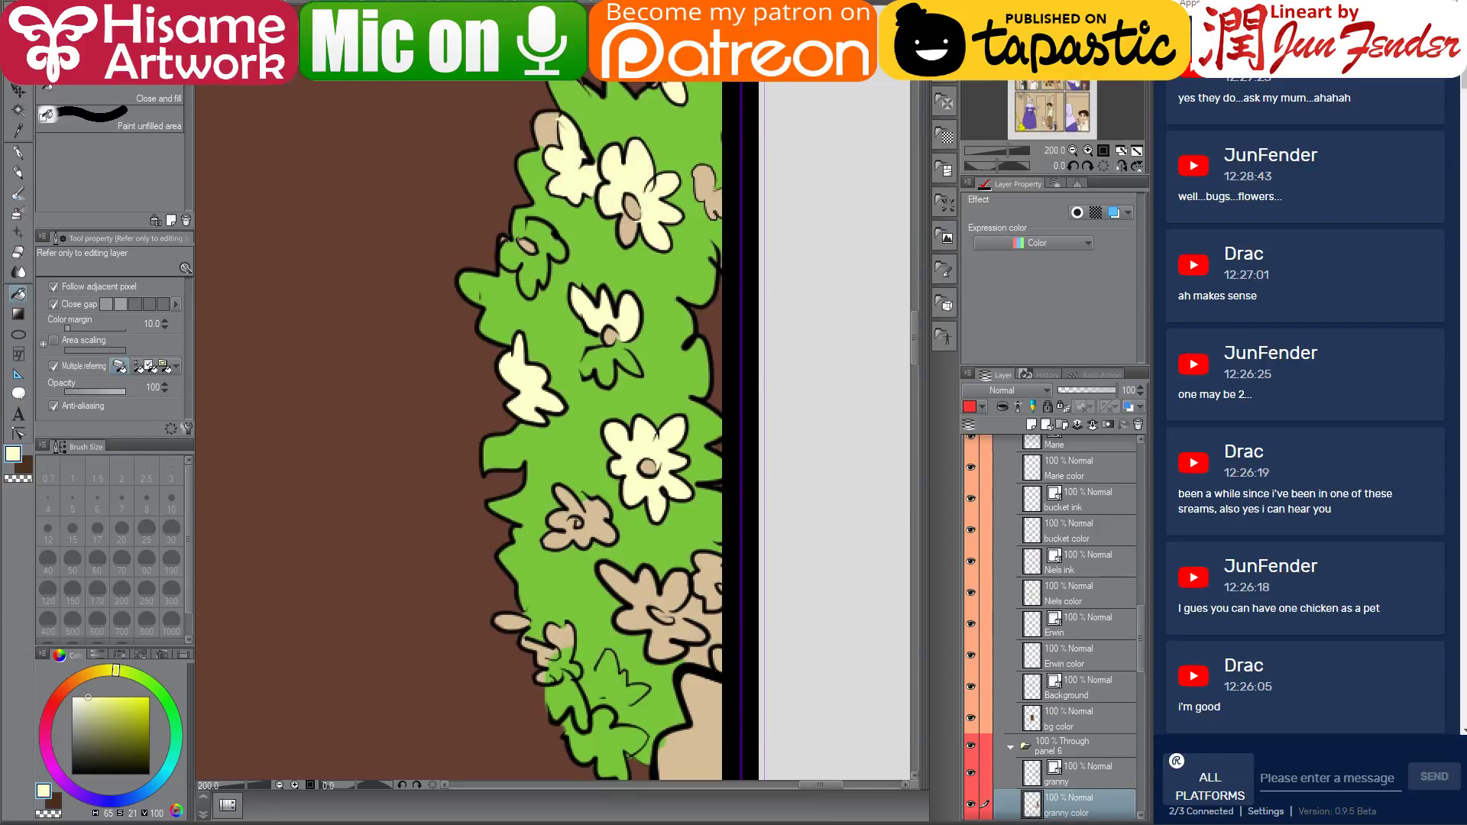
click(631, 587)
click(715, 578)
click(598, 527)
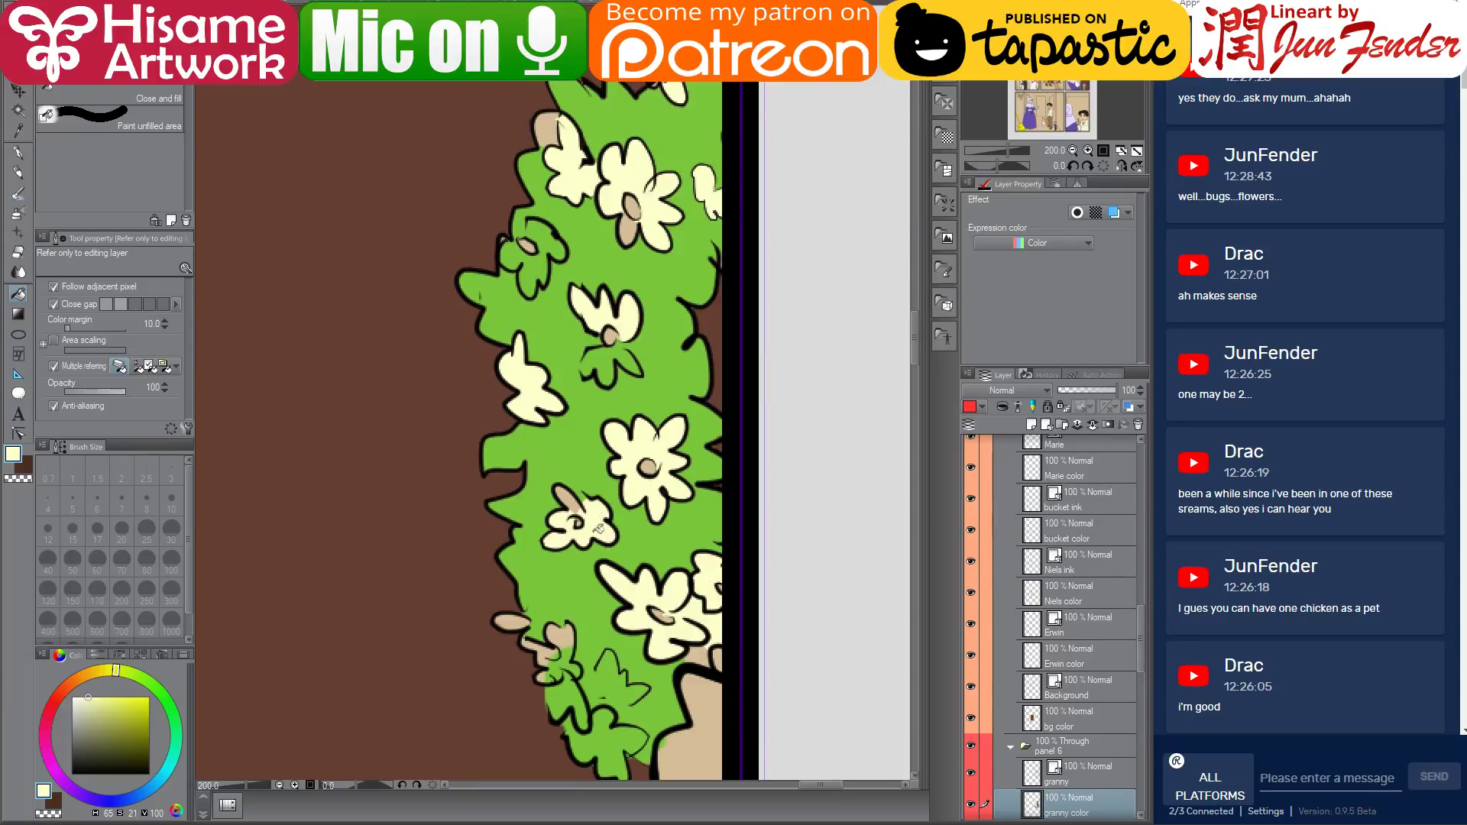
Sample the yellow of the bow on page_31_3 and fill the bow of panel 6's wreath with it
scroll(589, 711, down, 3)
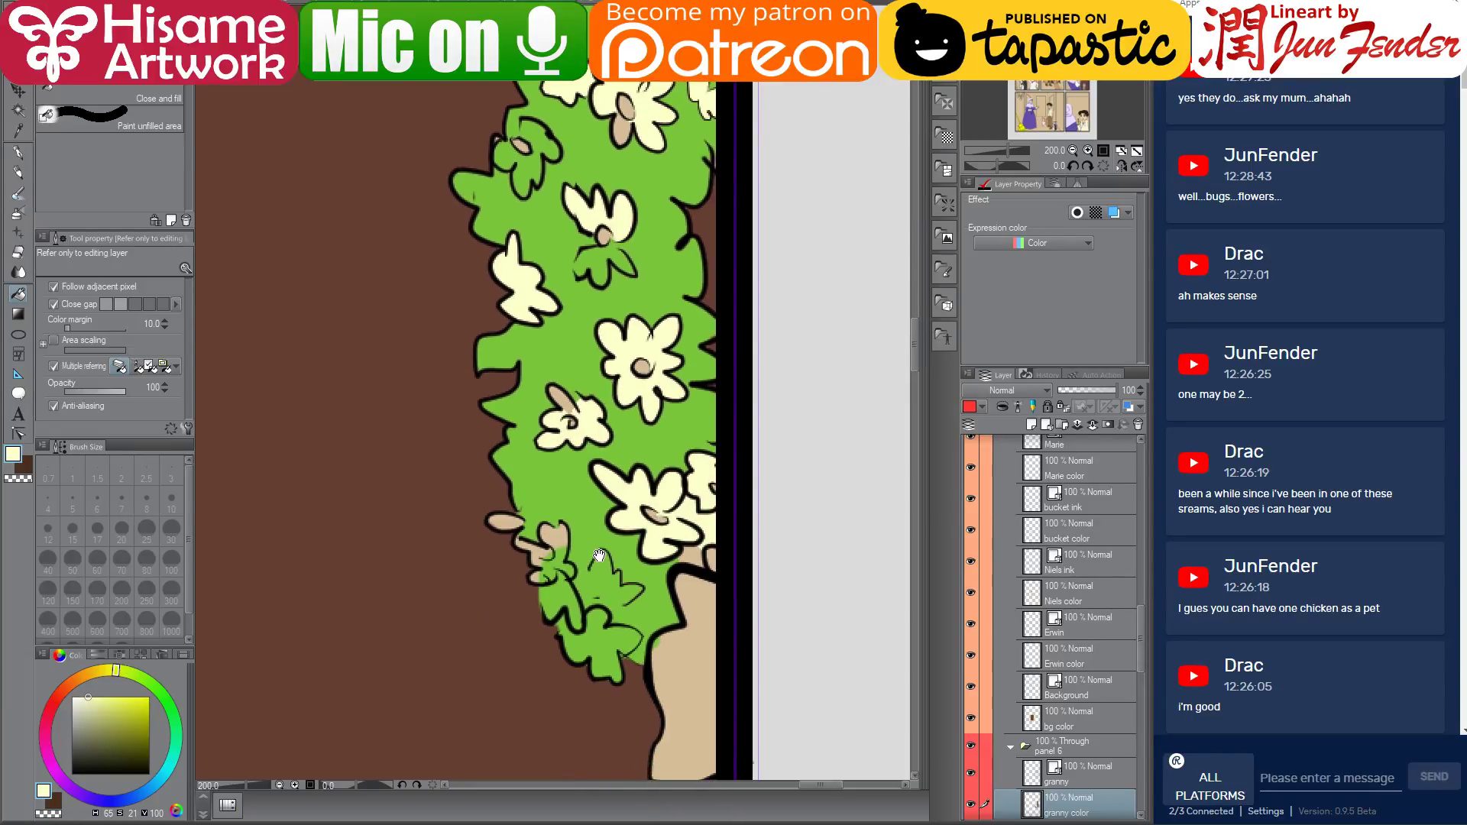
key(ctrl+Tab)
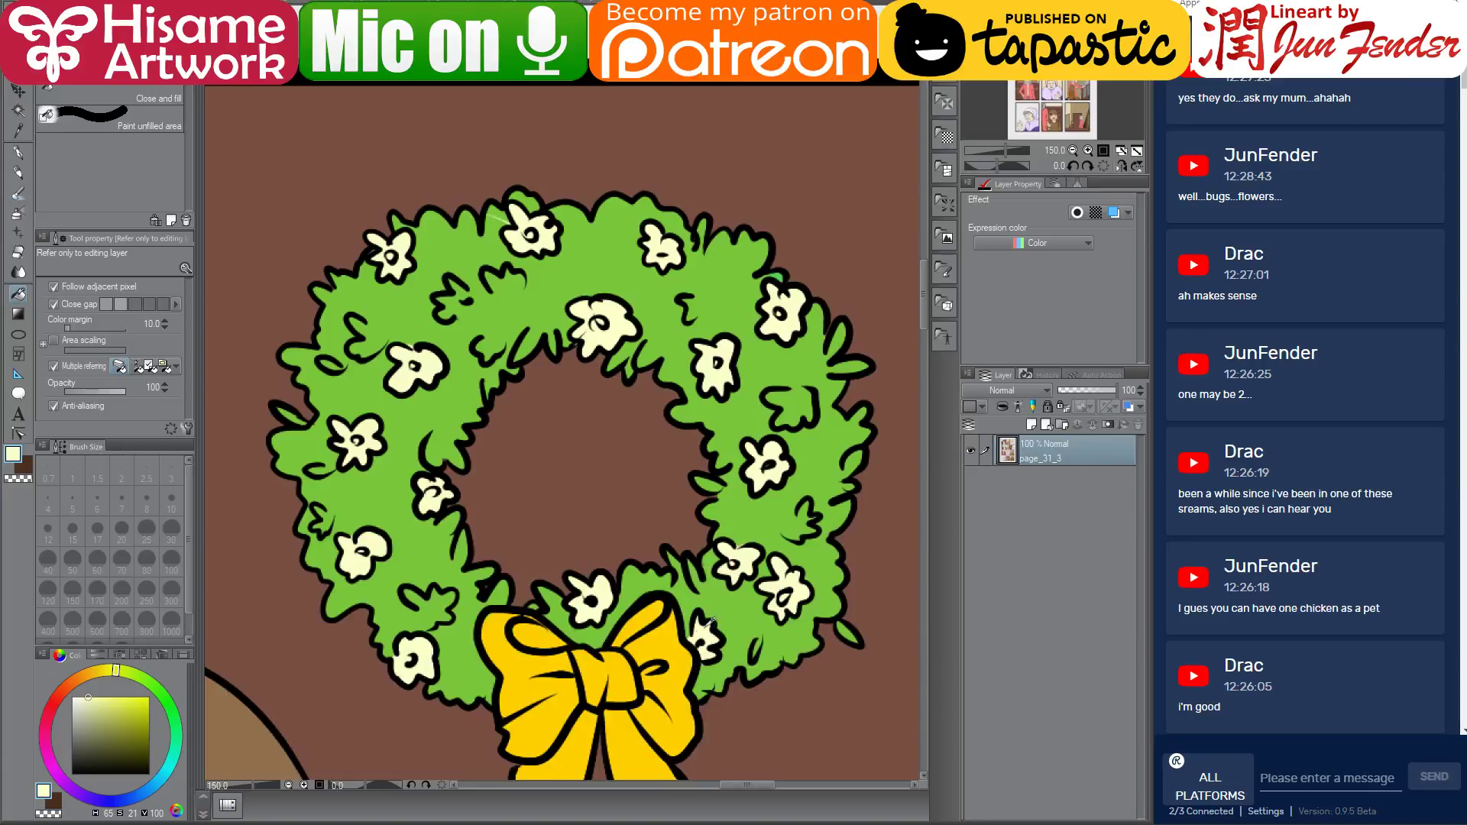
alt+click(670, 638)
key(ctrl+Tab)
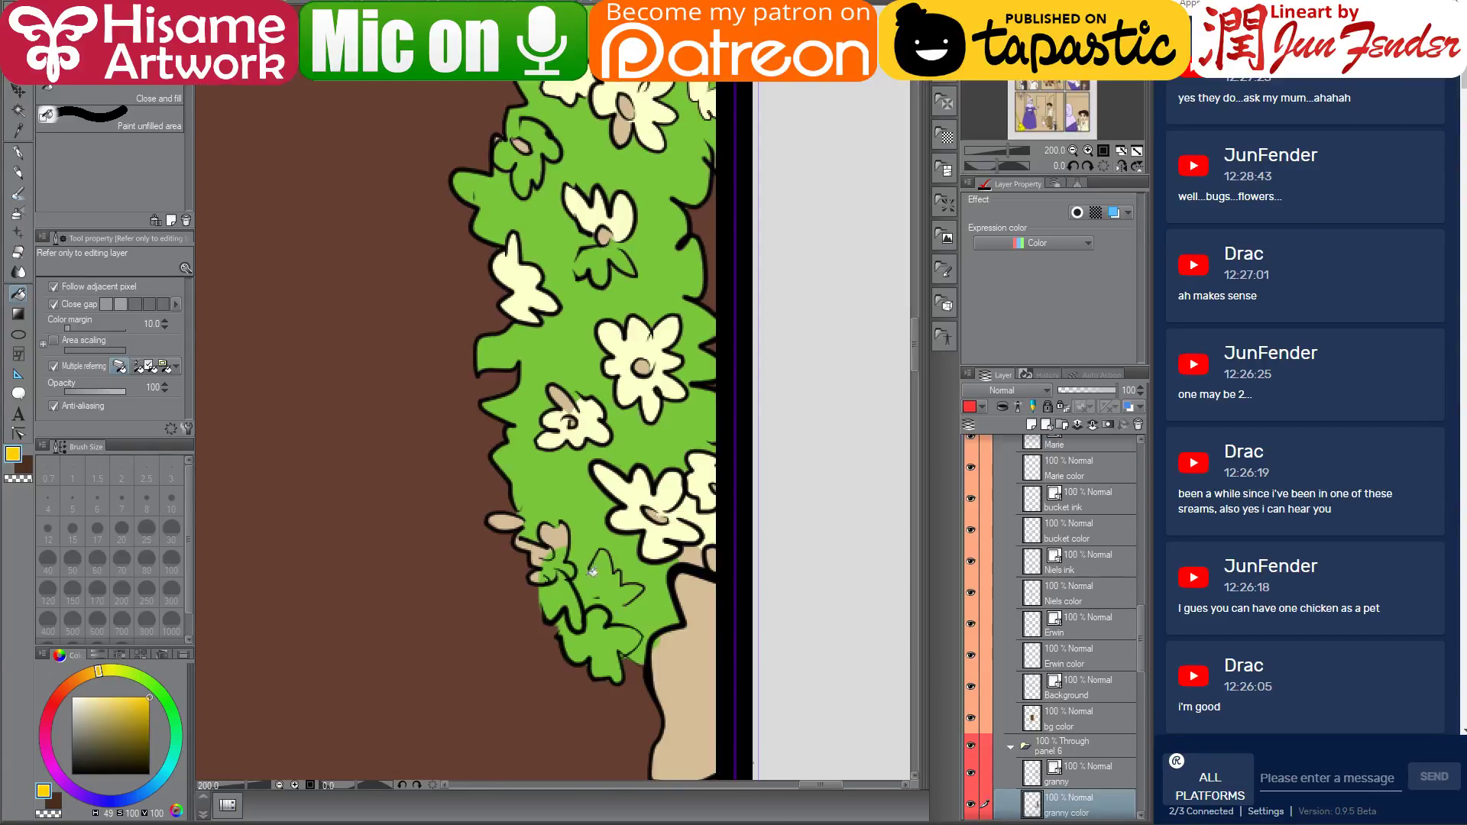
click(679, 649)
Paint the beige gaps between the yellow bow and the lower flowers leaf green with the G-pen at size 8
scroll(688, 596, down, 3)
scroll(682, 509, up, 3)
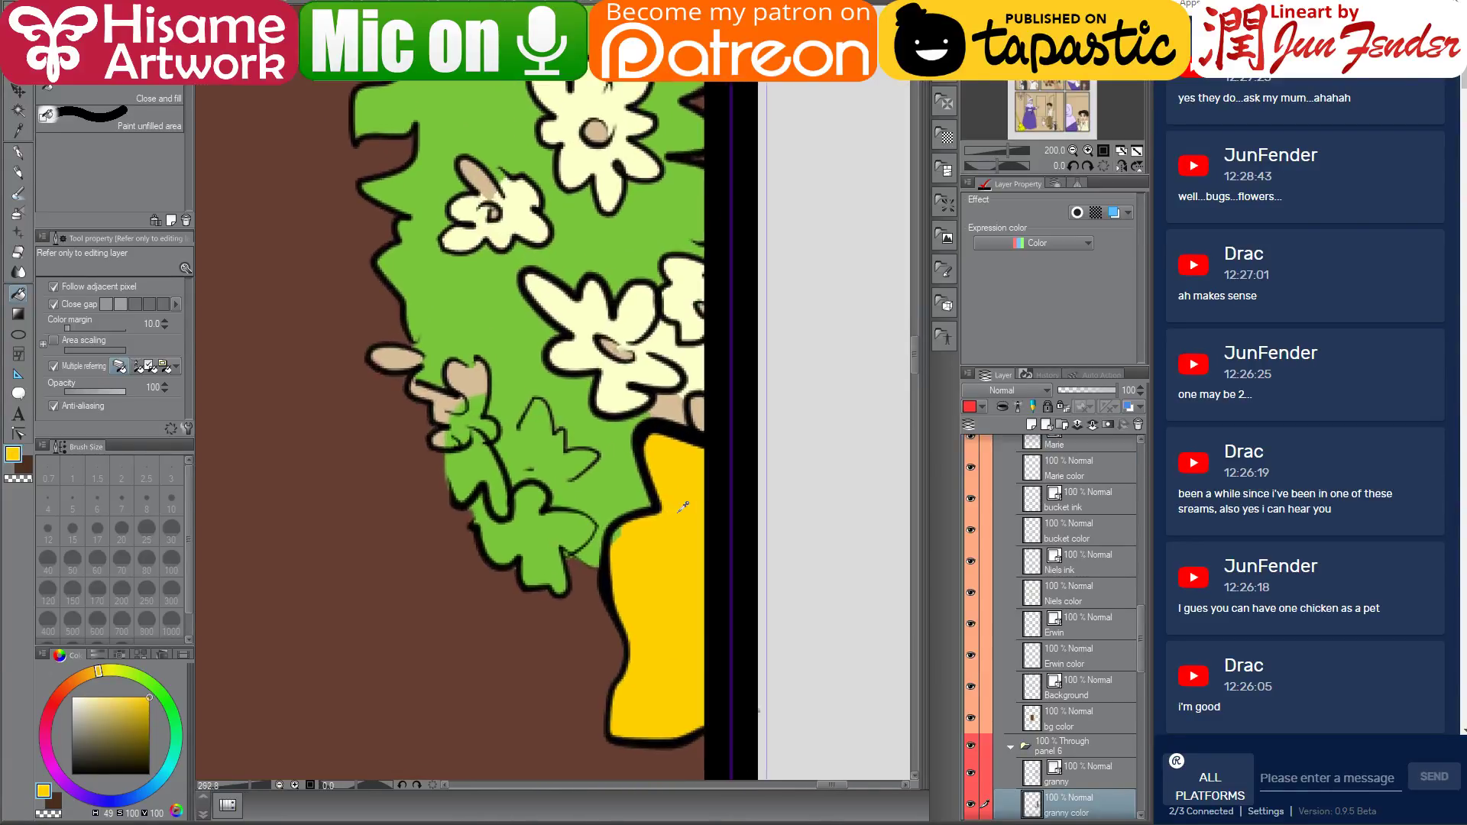
click(21, 154)
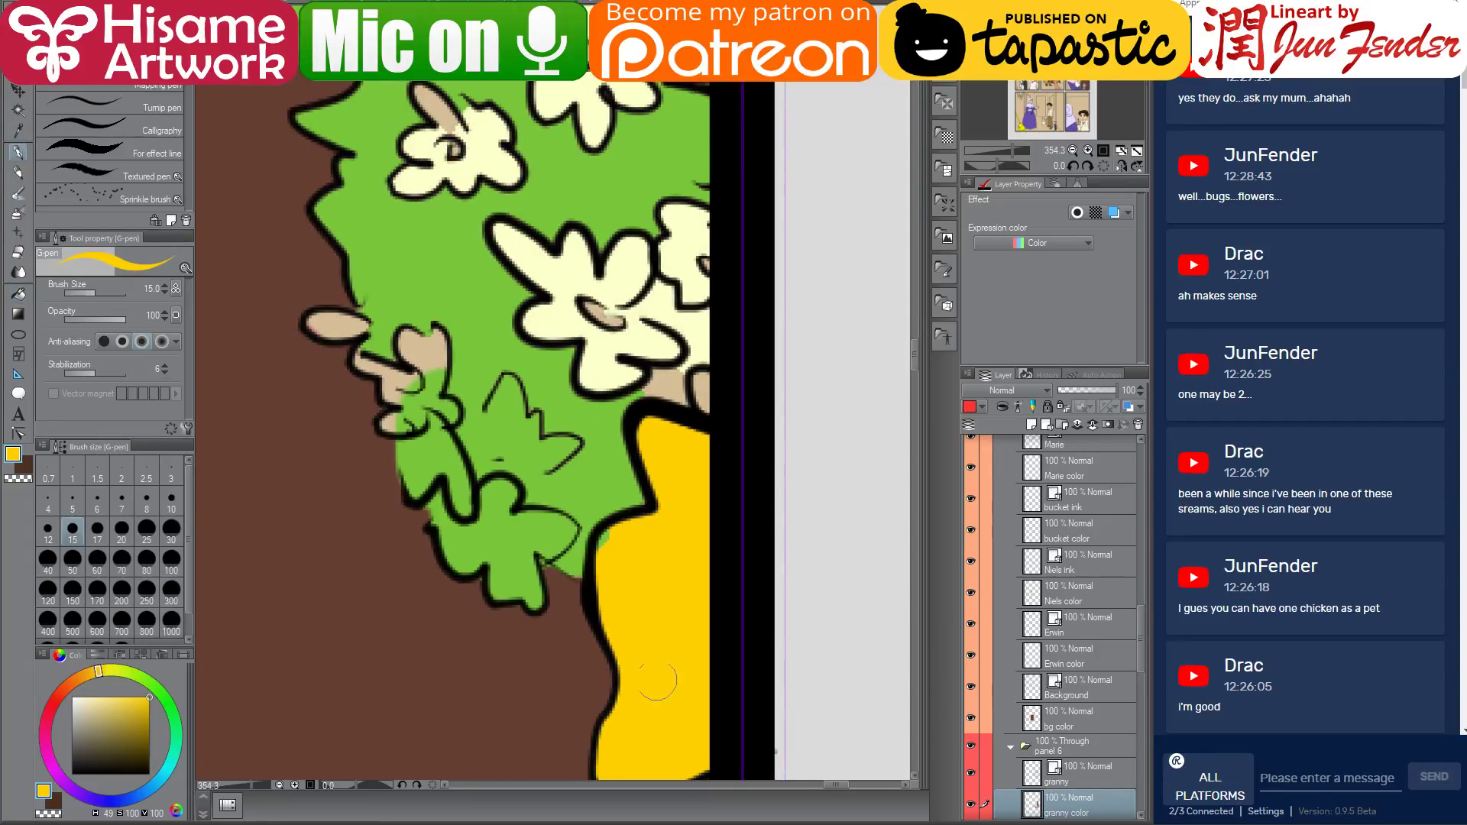
alt+click(611, 401)
key(bracketleft)
key(bracketleft)
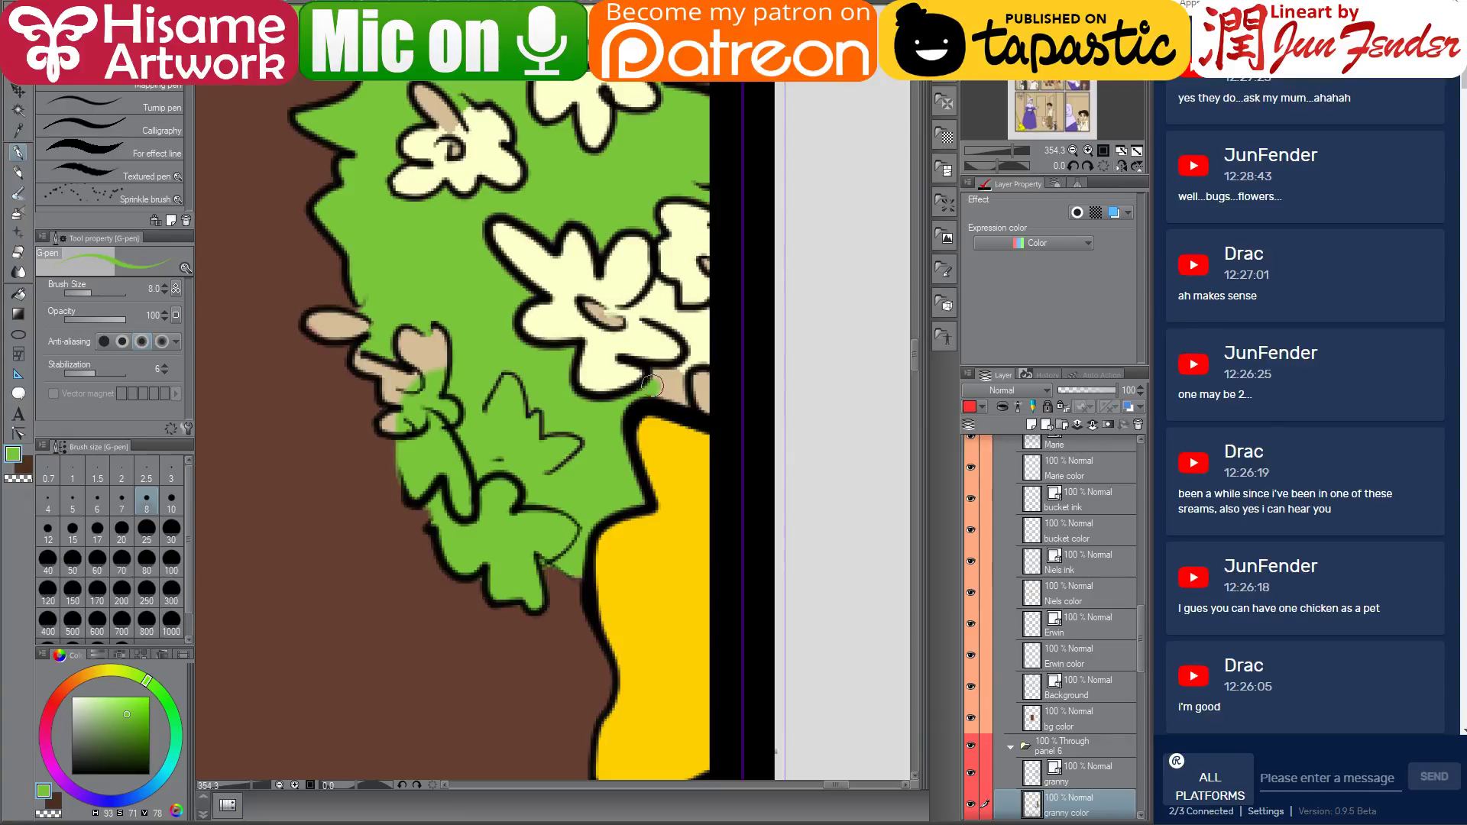
mouse_move(651, 385)
mouse_down()
mouse_move(676, 375)
mouse_move(658, 401)
mouse_move(683, 407)
mouse_up()
drag(673, 310, 689, 337)
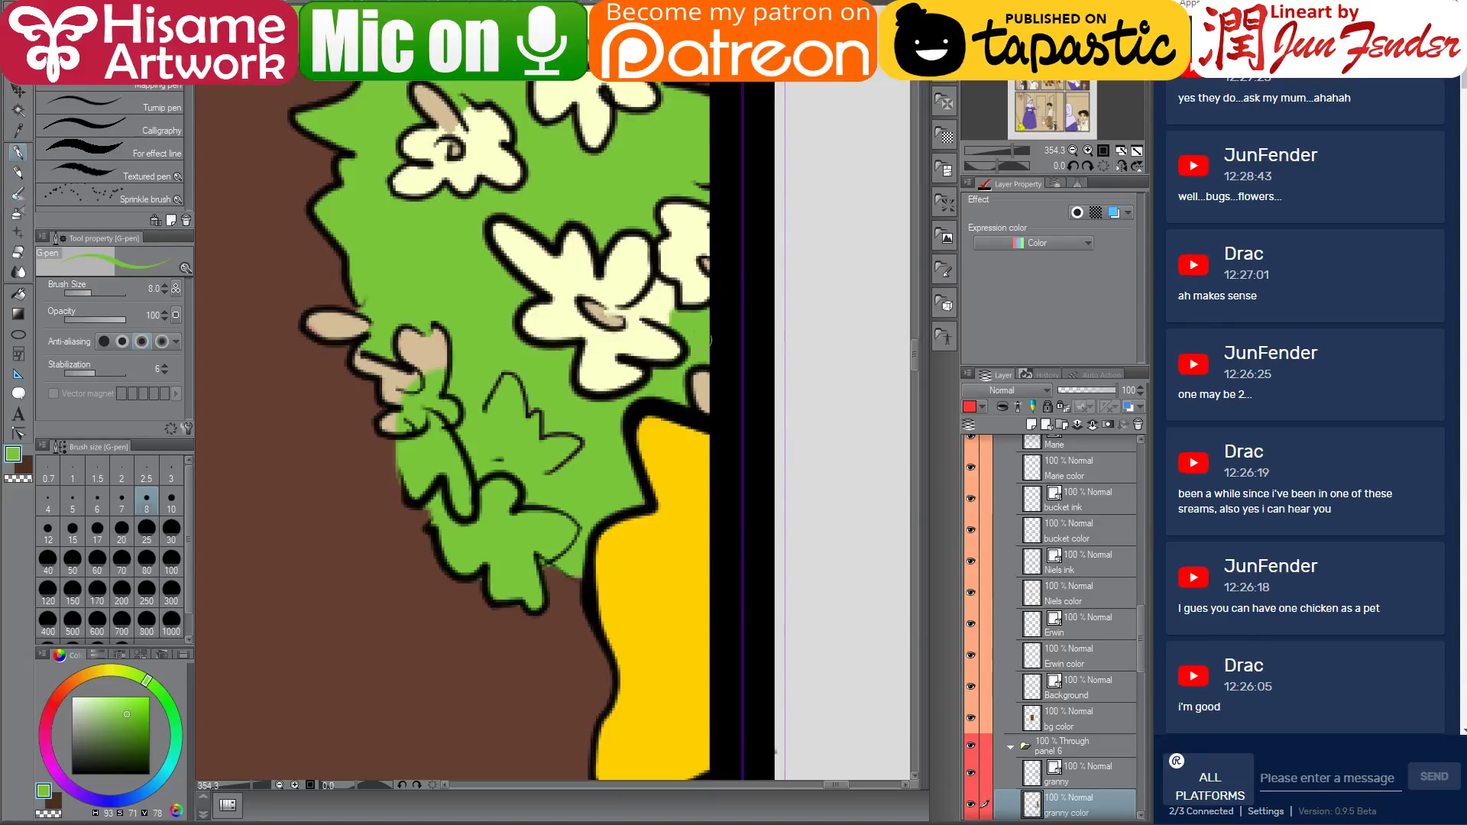
Cover the beige area beside the cream flower at the wreath's upper outer edge with the leaf green
drag(485, 249, 543, 743)
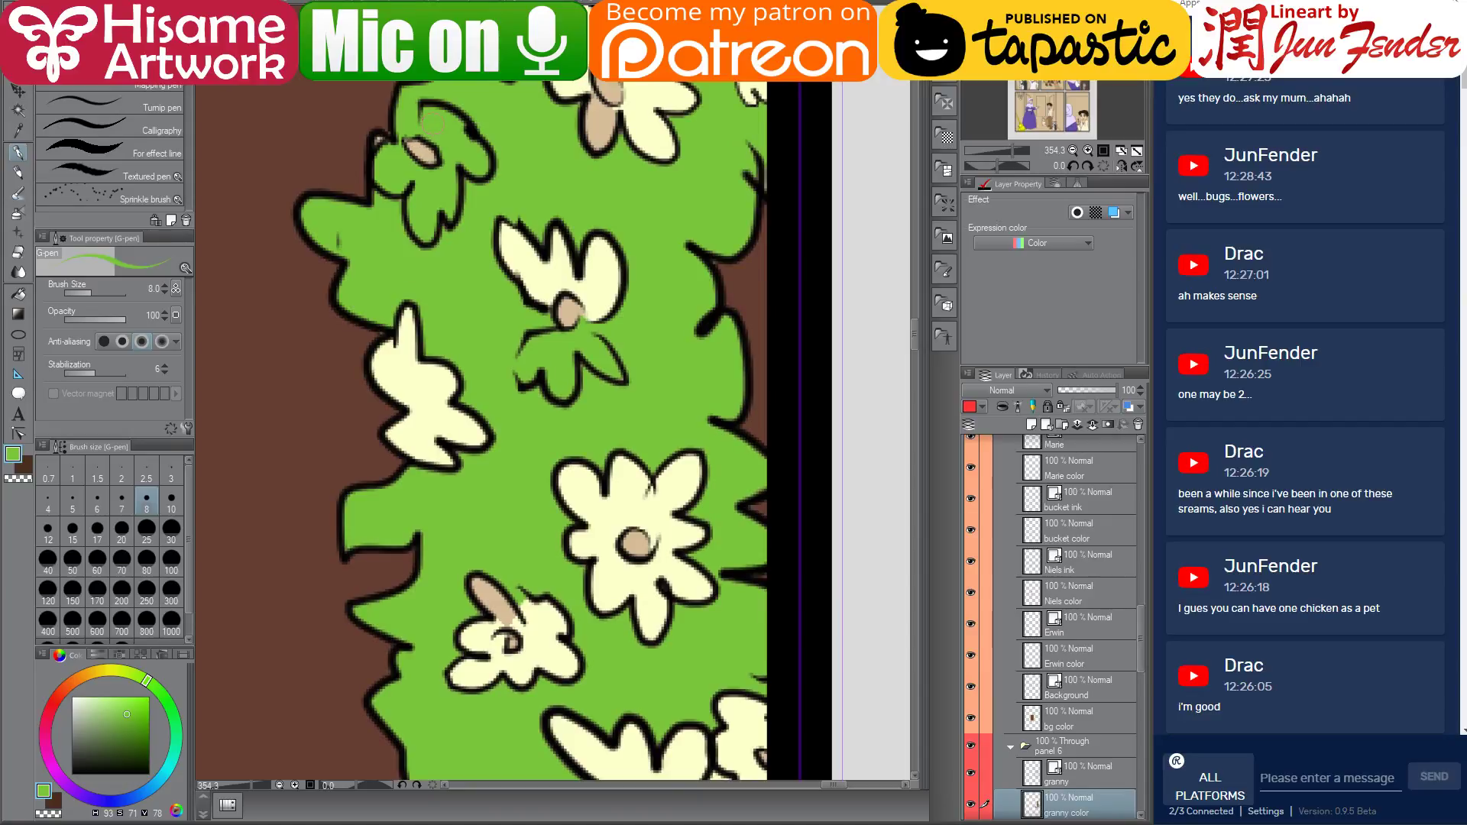
mouse_move(433, 124)
mouse_down()
mouse_move(464, 266)
mouse_move(410, 277)
mouse_up()
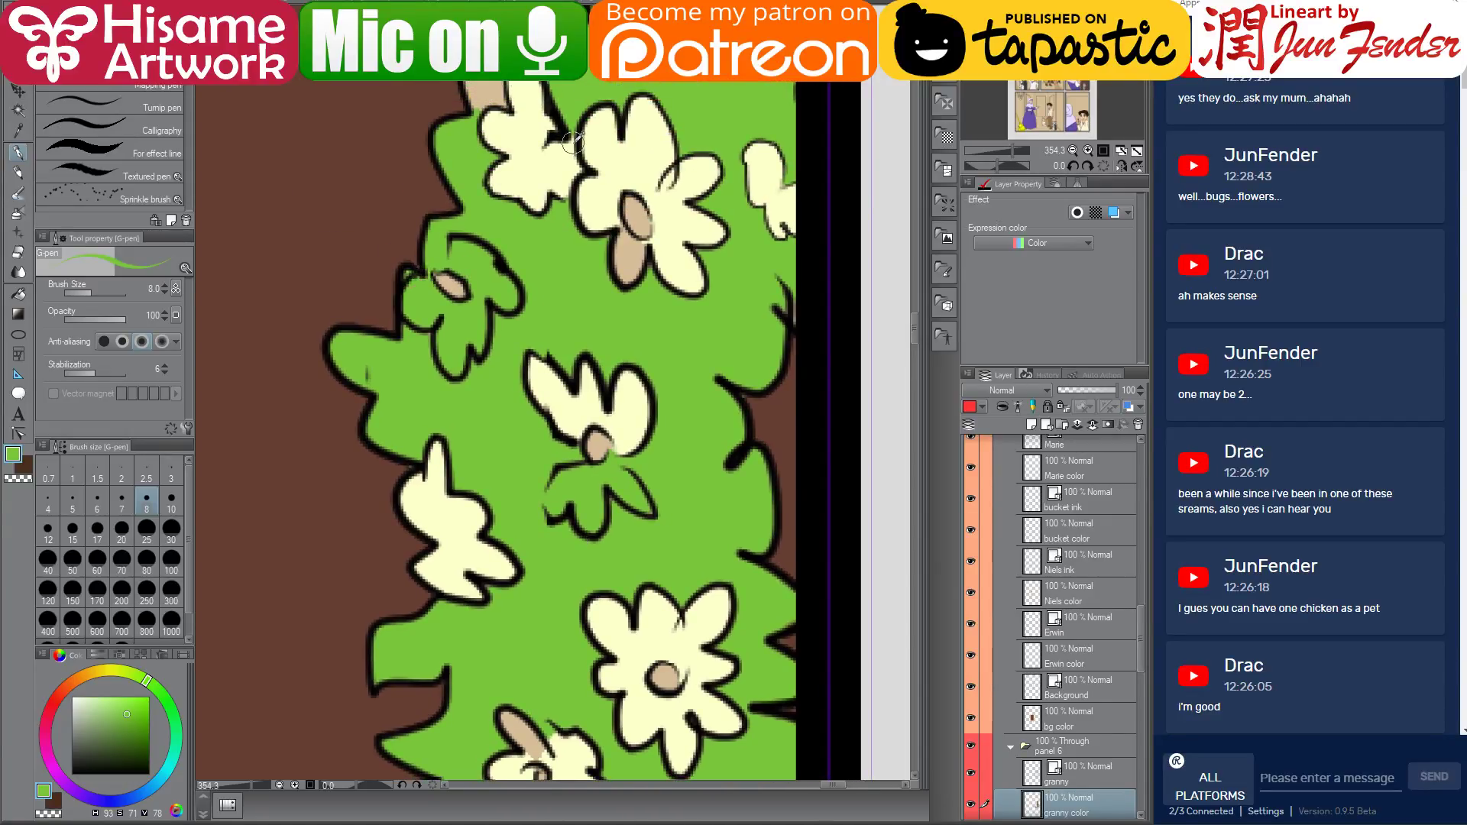
mouse_move(481, 106)
mouse_down()
mouse_move(477, 89)
mouse_move(498, 98)
mouse_up()
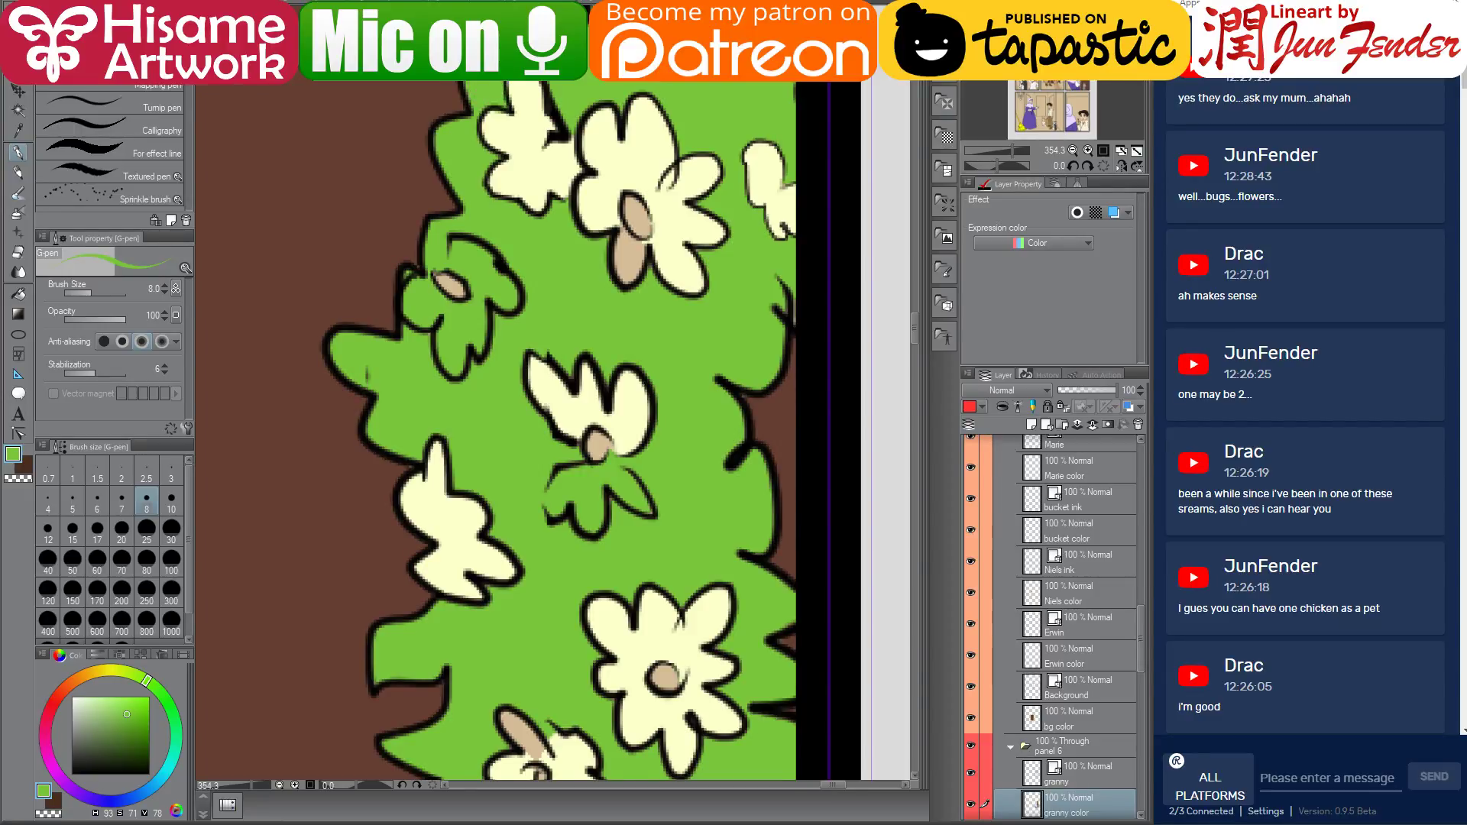
Try to erase the overlapping leaf outline across the upper flower on the granny ink layer with the Hard eraser at size 6
drag(691, 73, 639, 413)
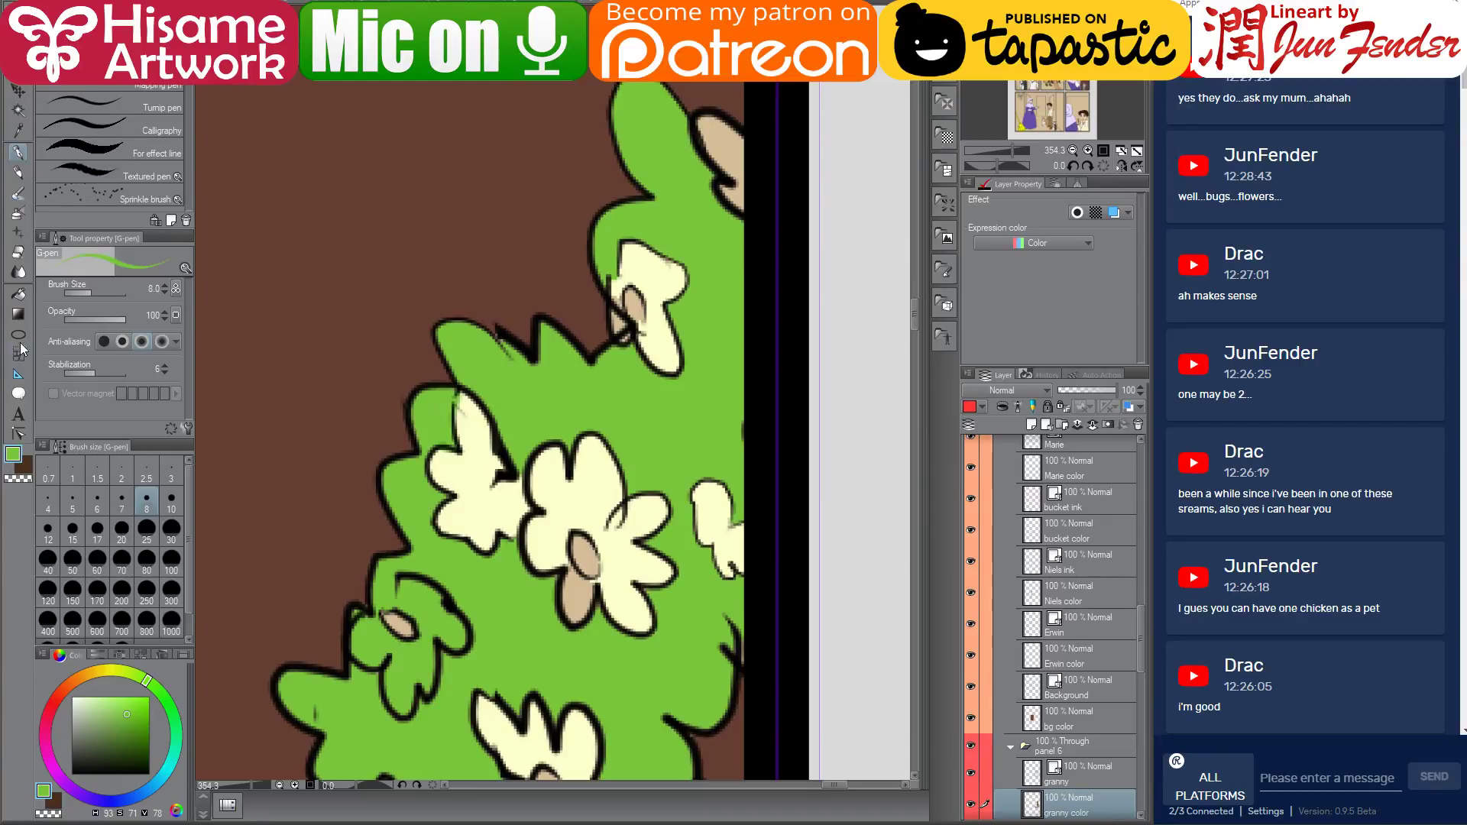
click(18, 253)
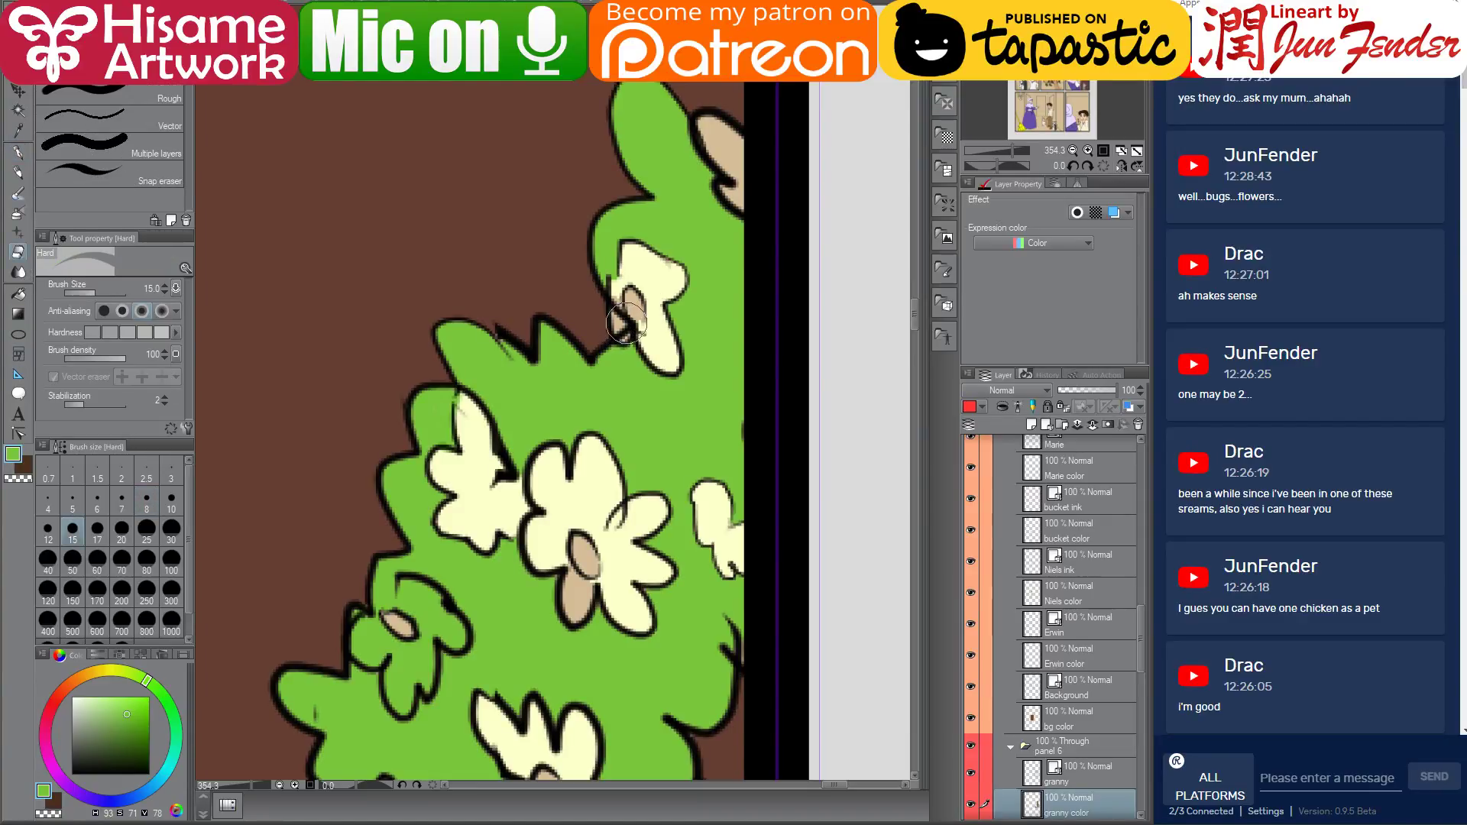
key(bracketleft)
key(bracketleft)
key(bracketleft)
key(bracketleft)
key(bracketleft)
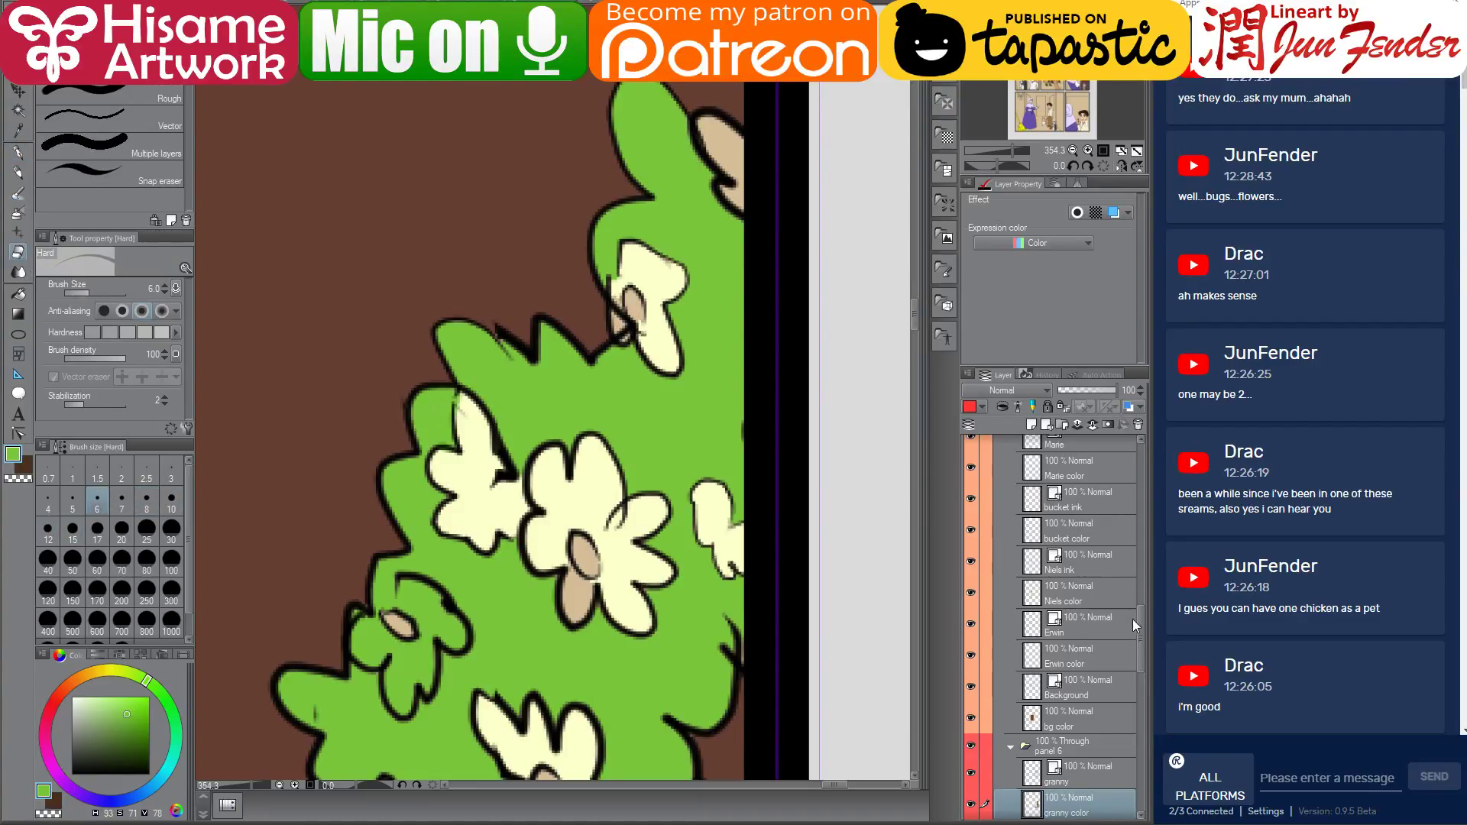
click(1080, 775)
drag(617, 308, 624, 328)
key(ctrl+z)
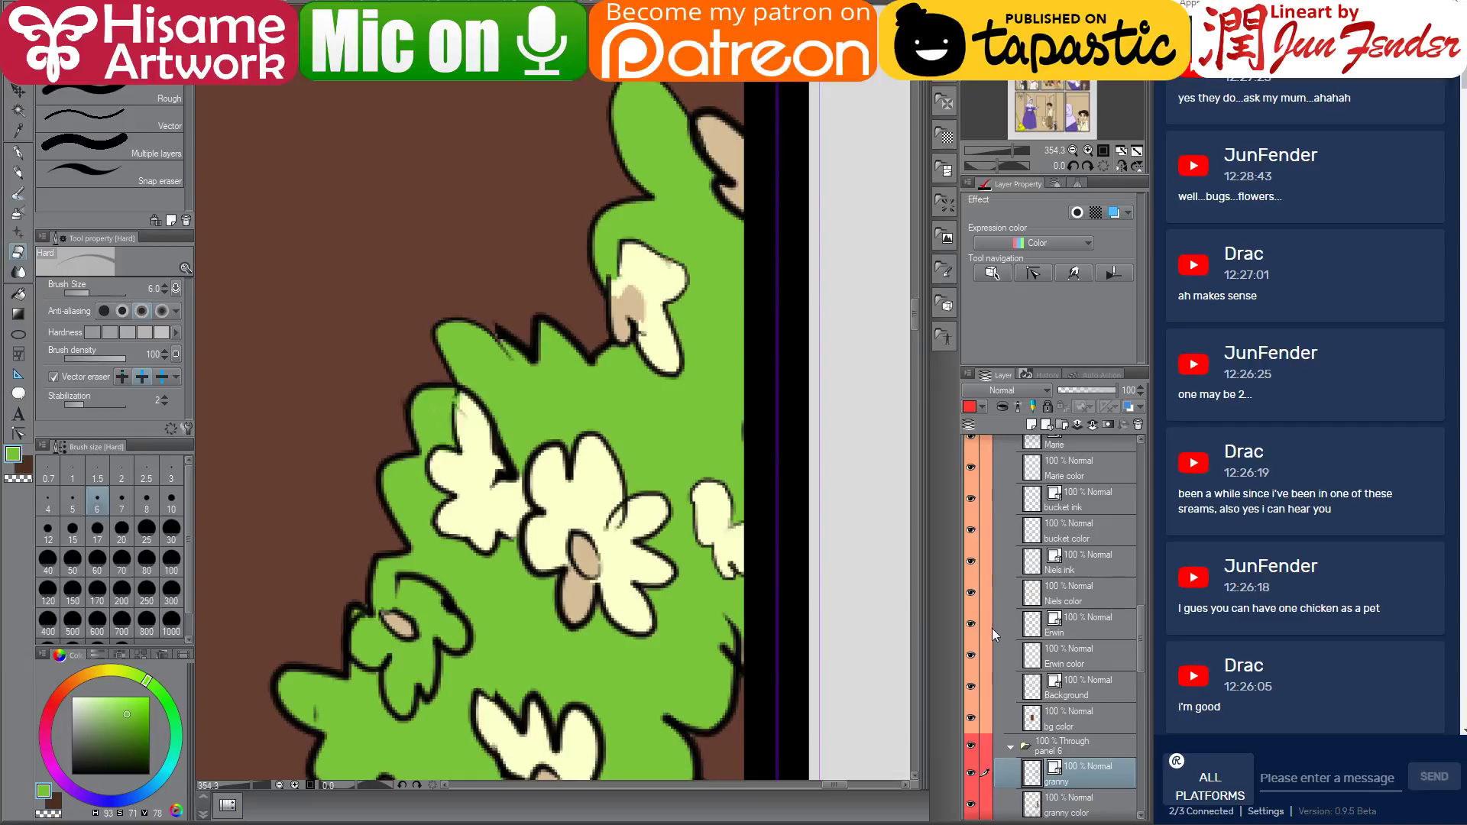
key(ctrl+z)
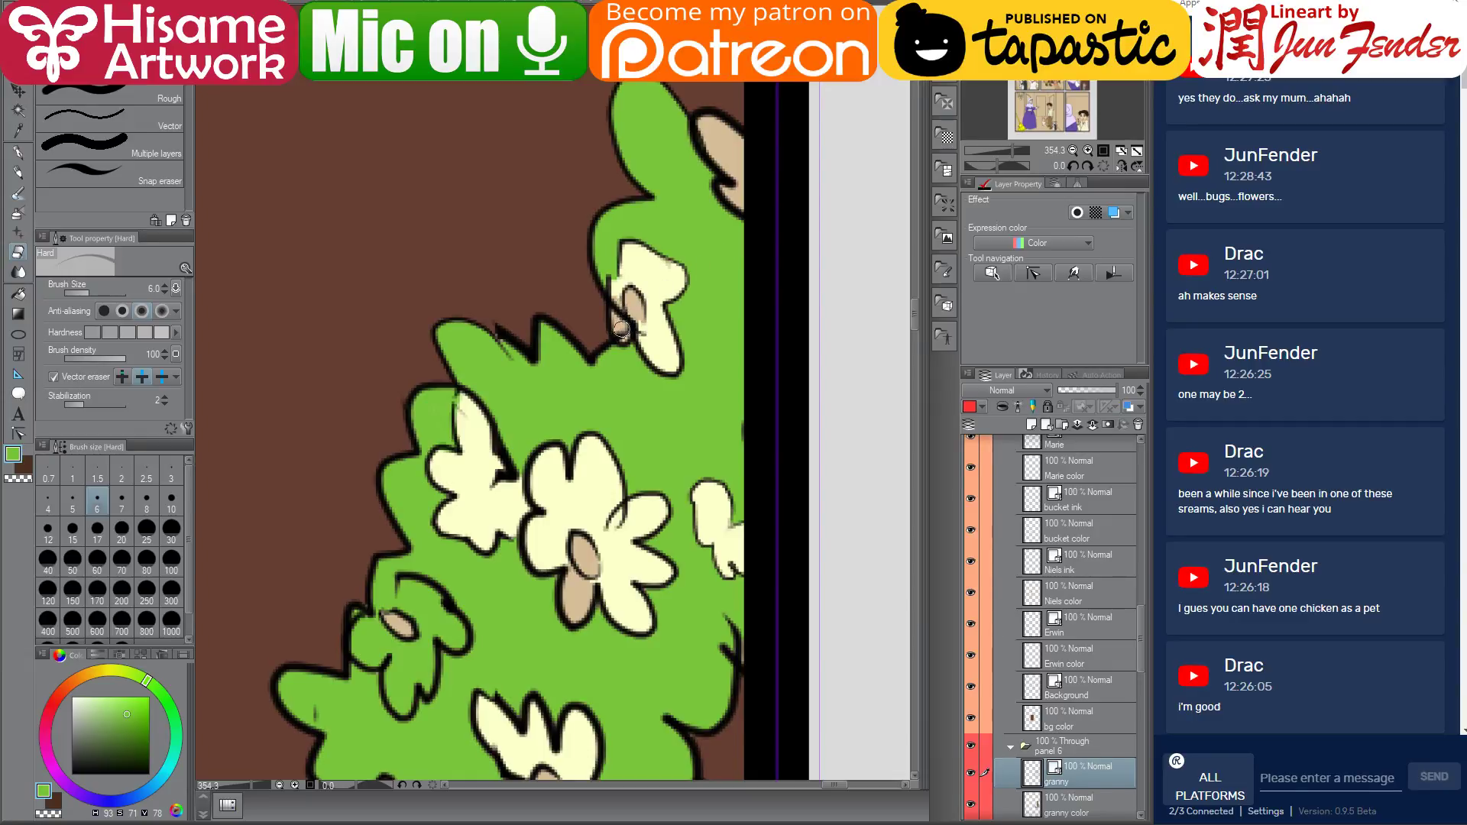
Erase the leaf outline overlapping the upper flower on the granny ink layer with the eraser at size 3
key(bracketleft)
key(bracketleft)
key(bracketleft)
drag(620, 327, 621, 298)
Paint the beige petals of the two uppermost wreath flowers on the granny color layer with the sampled petal cream, using the G-pen
scroll(1046, 663, down, 3)
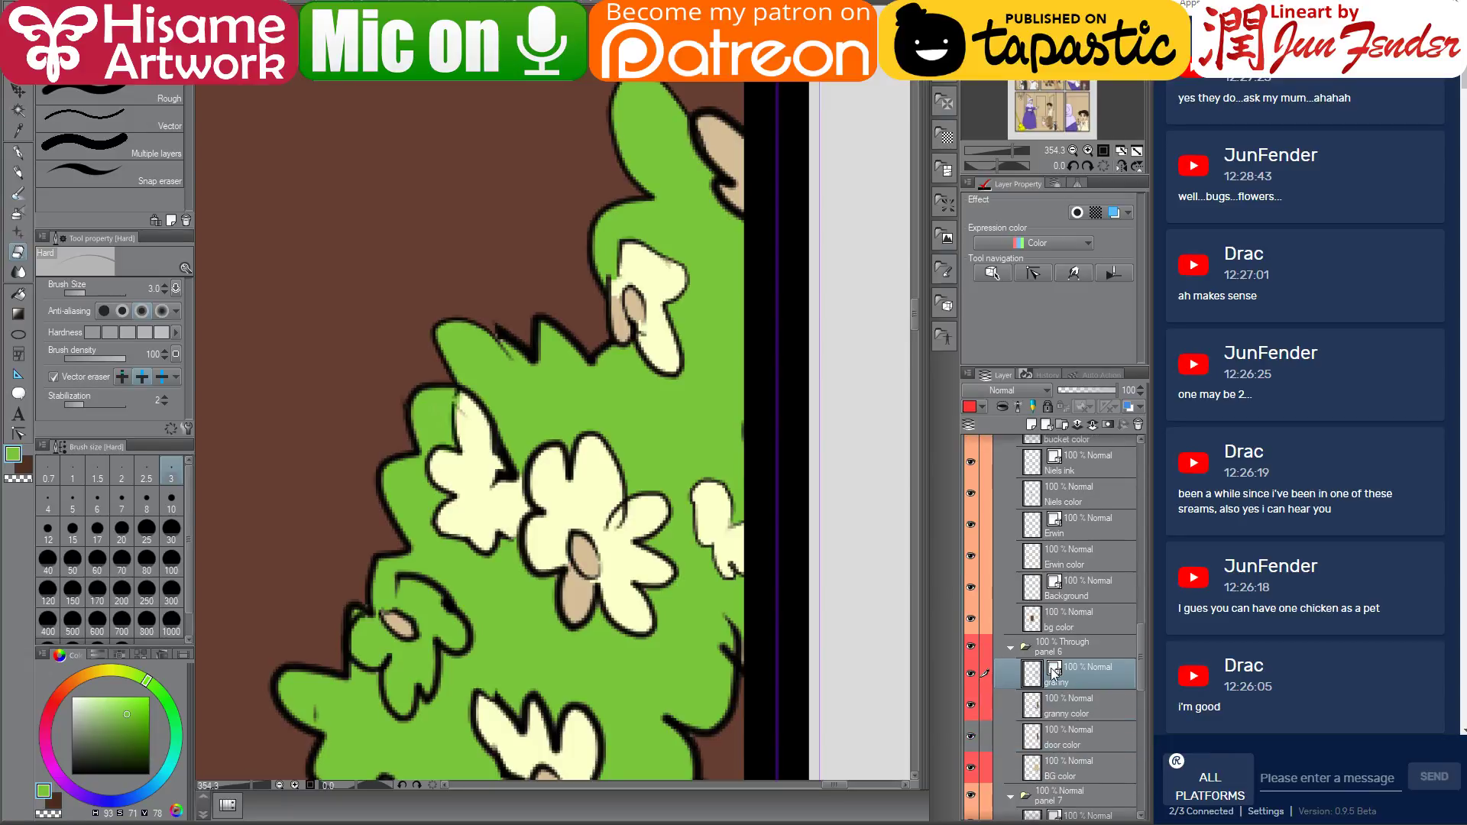
click(1089, 712)
scroll(748, 339, up, 1)
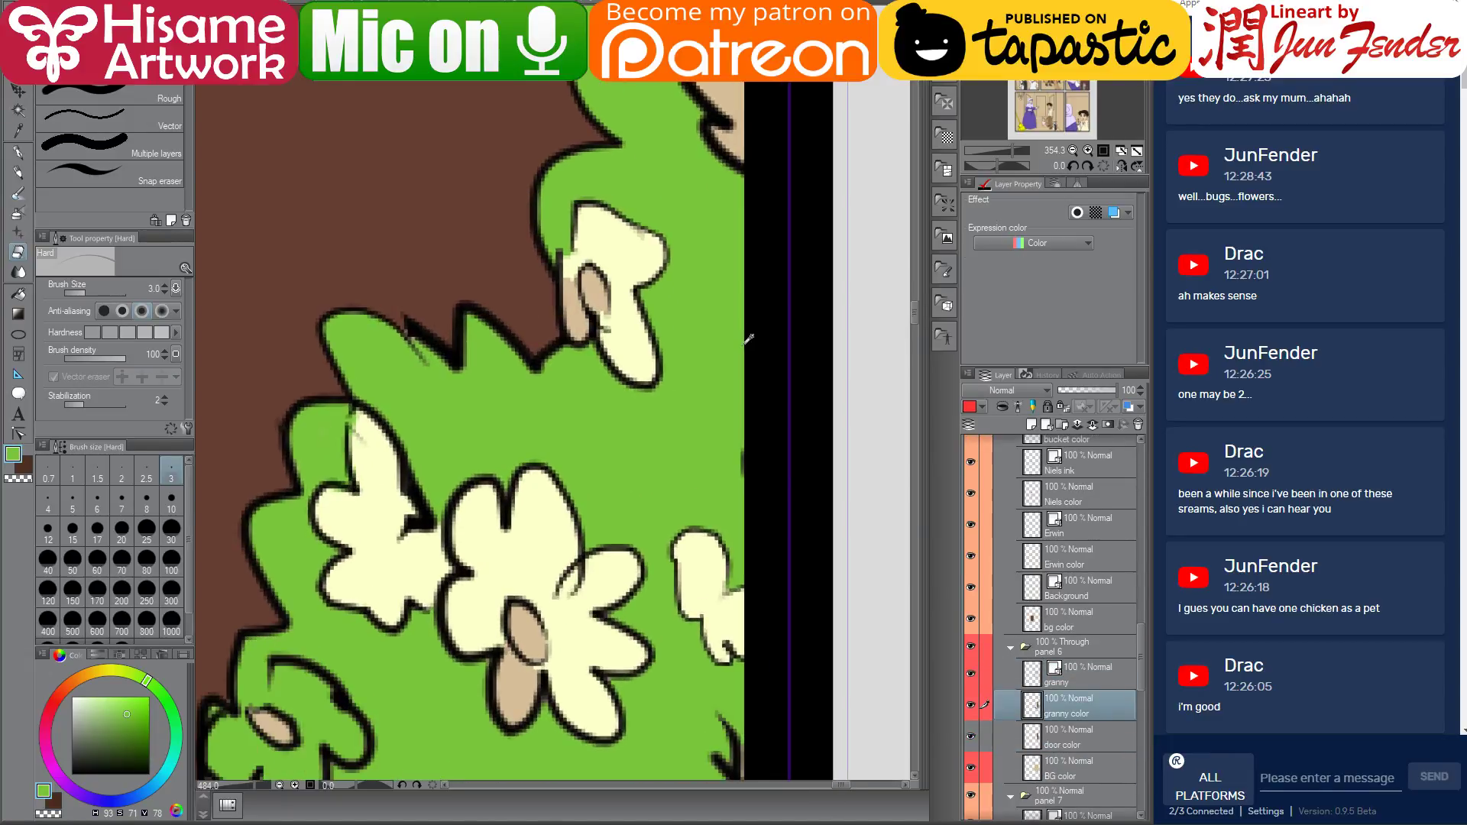
click(18, 153)
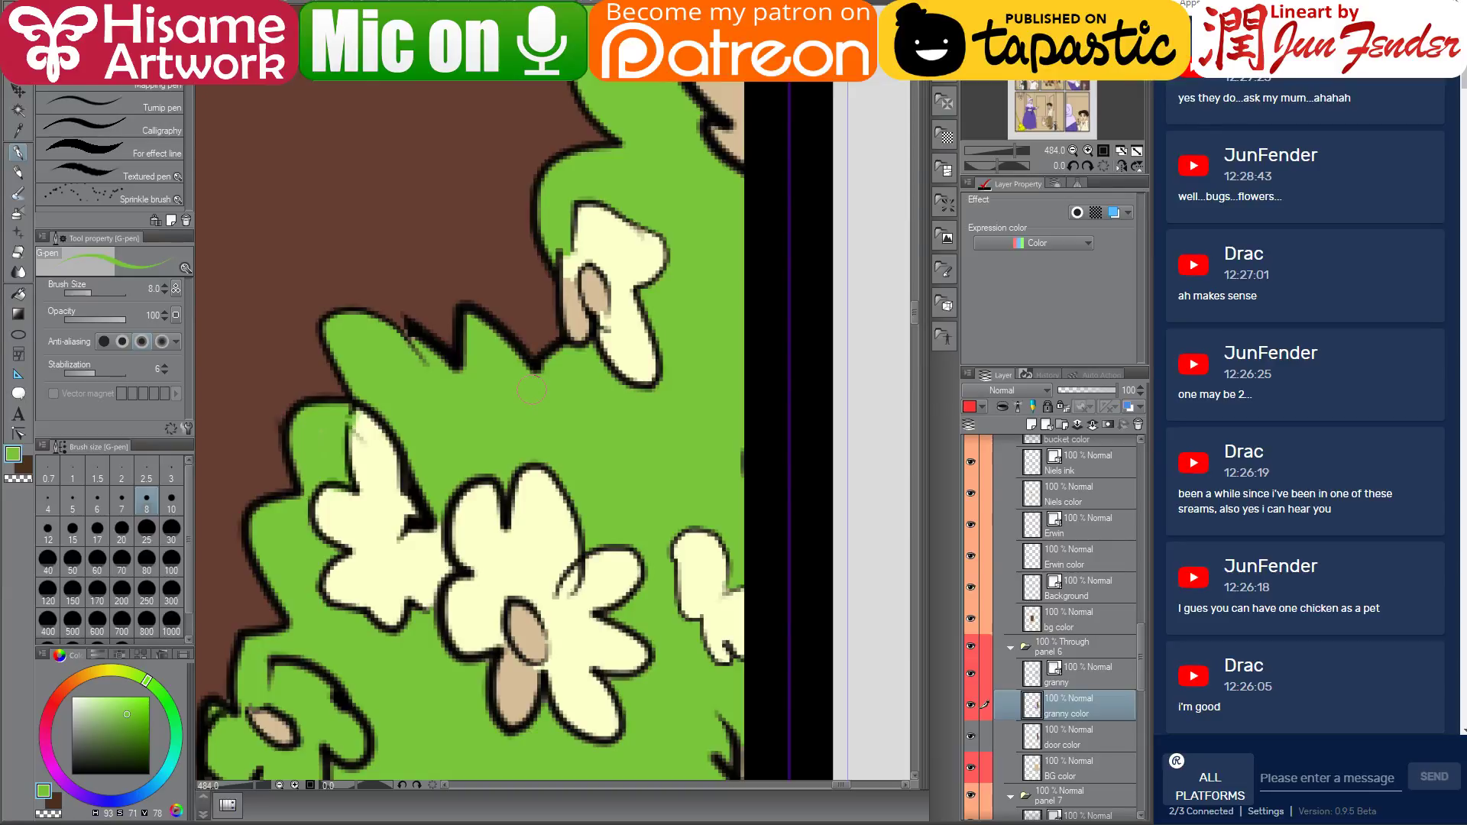
alt+click(600, 236)
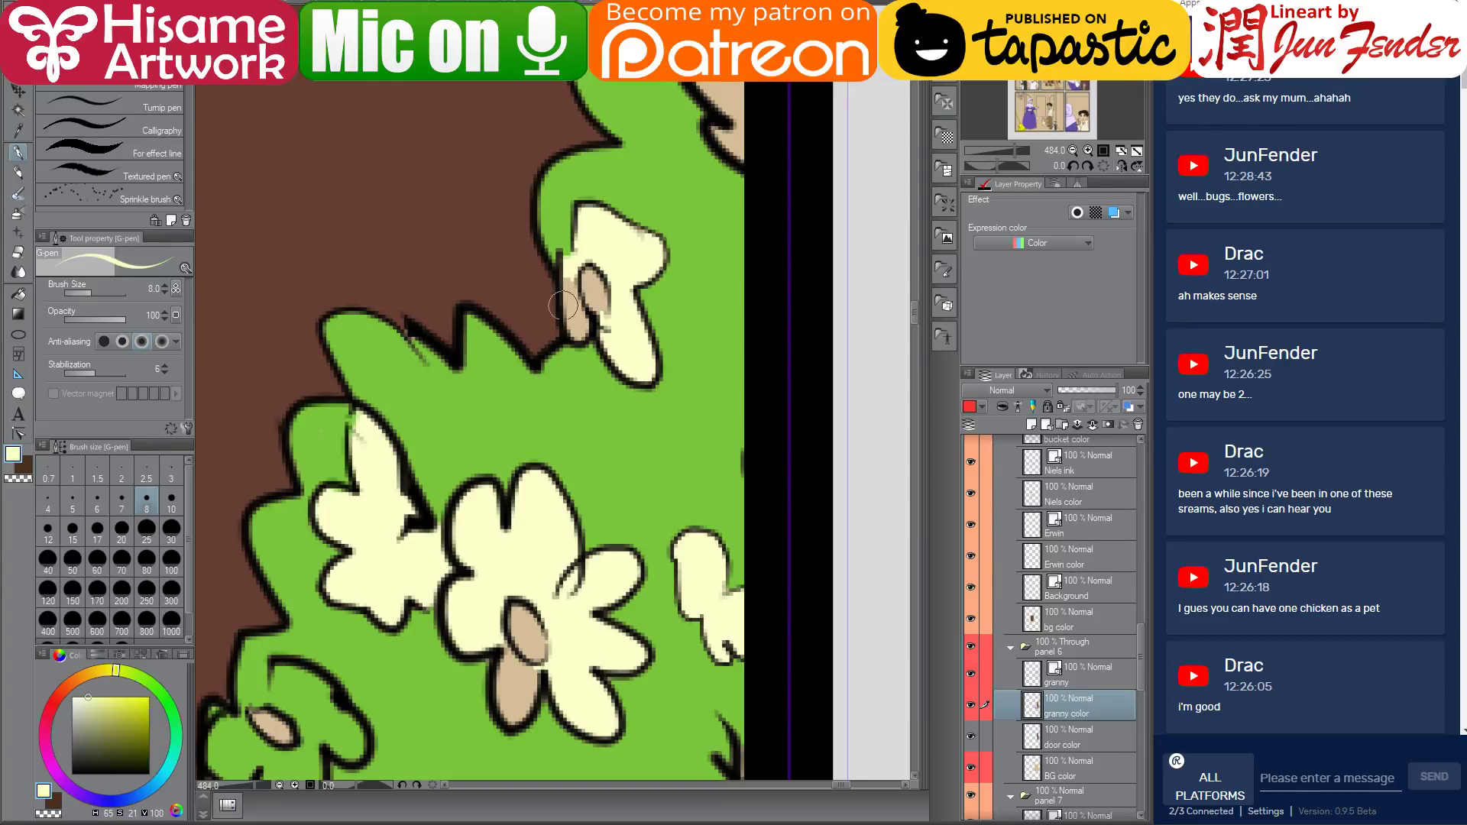
mouse_move(569, 277)
mouse_down()
mouse_move(588, 336)
mouse_move(585, 320)
mouse_up()
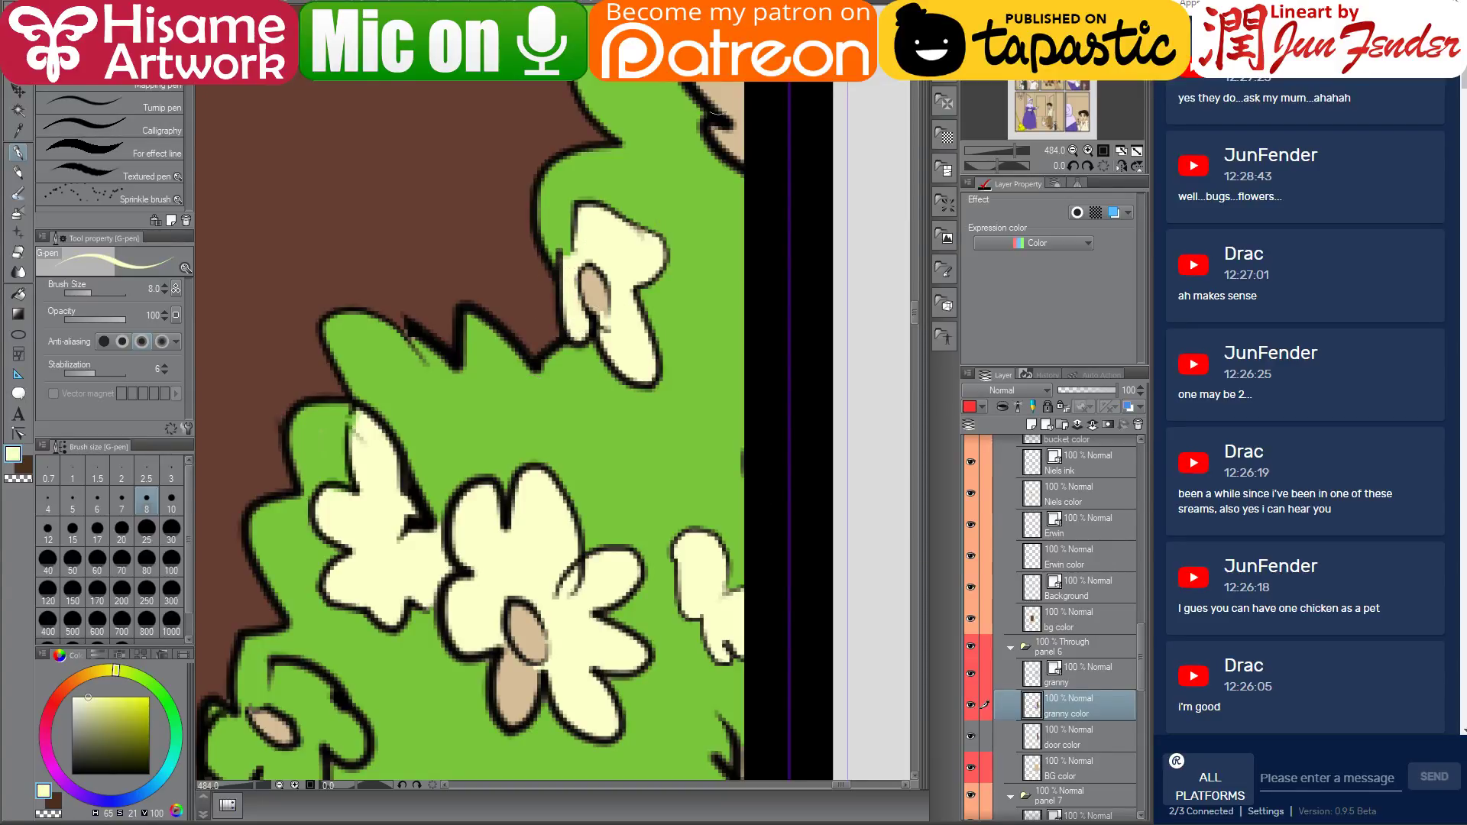
mouse_move(702, 81)
mouse_down()
mouse_move(733, 132)
mouse_move(729, 111)
mouse_move(764, 153)
mouse_move(783, 147)
mouse_move(760, 153)
mouse_move(771, 183)
mouse_move(756, 195)
mouse_move(777, 206)
mouse_up()
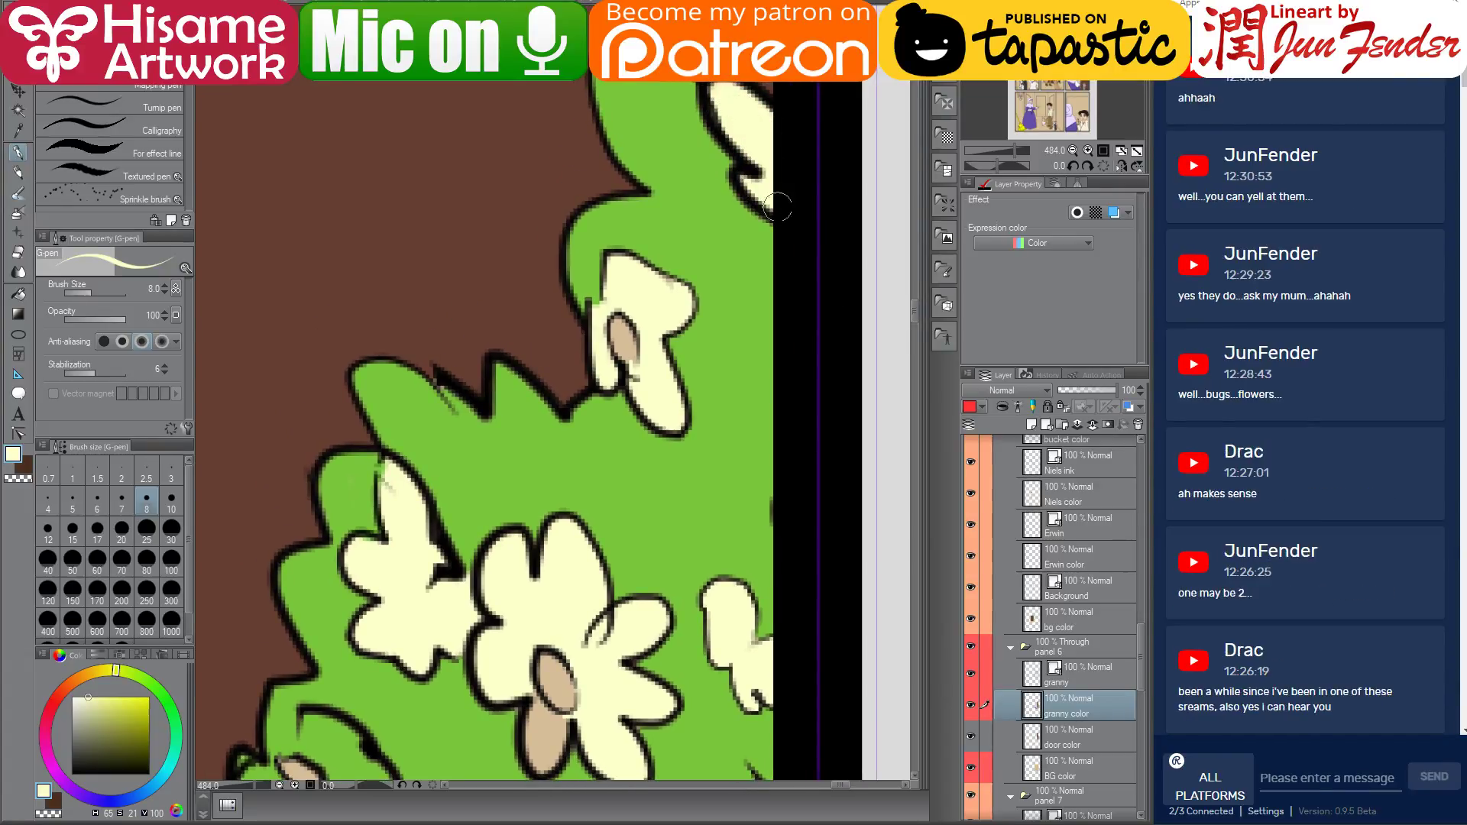
Pick a golden yellow (H 50, S 100, V 100) and paint the centre of the upper flower with it
click(99, 671)
drag(143, 701, 153, 690)
drag(618, 305, 627, 367)
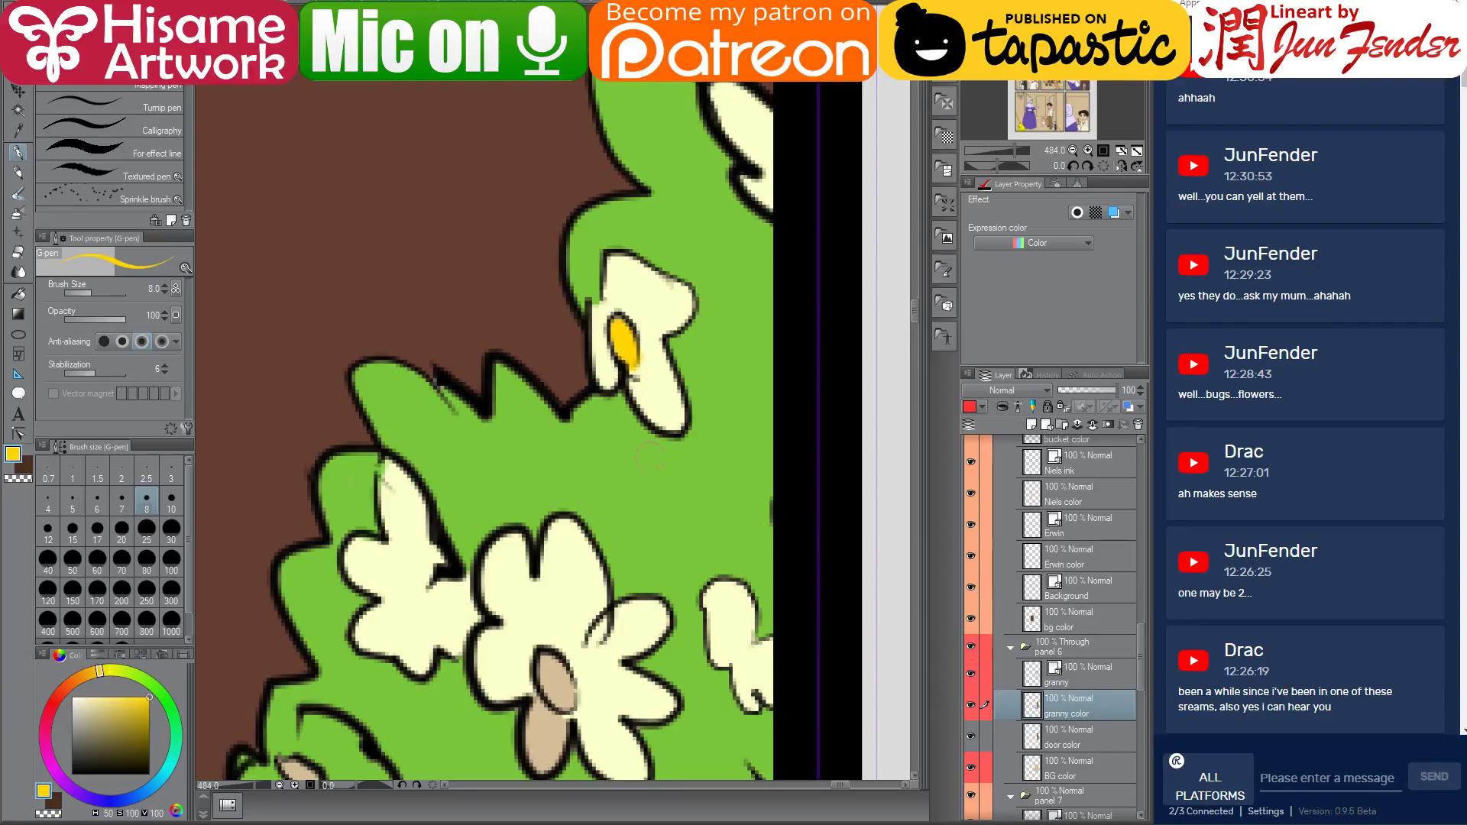
Finish the large middle flower with a yellow centre and cream lower petal, and add a yellow centre to the flower beside it
mouse_move(644, 464)
mouse_down()
mouse_move(710, 376)
mouse_move(754, 279)
mouse_move(666, 377)
mouse_move(683, 404)
mouse_move(665, 372)
mouse_move(648, 434)
mouse_move(646, 396)
mouse_move(660, 463)
mouse_move(671, 425)
mouse_move(661, 471)
mouse_up()
alt+click(730, 418)
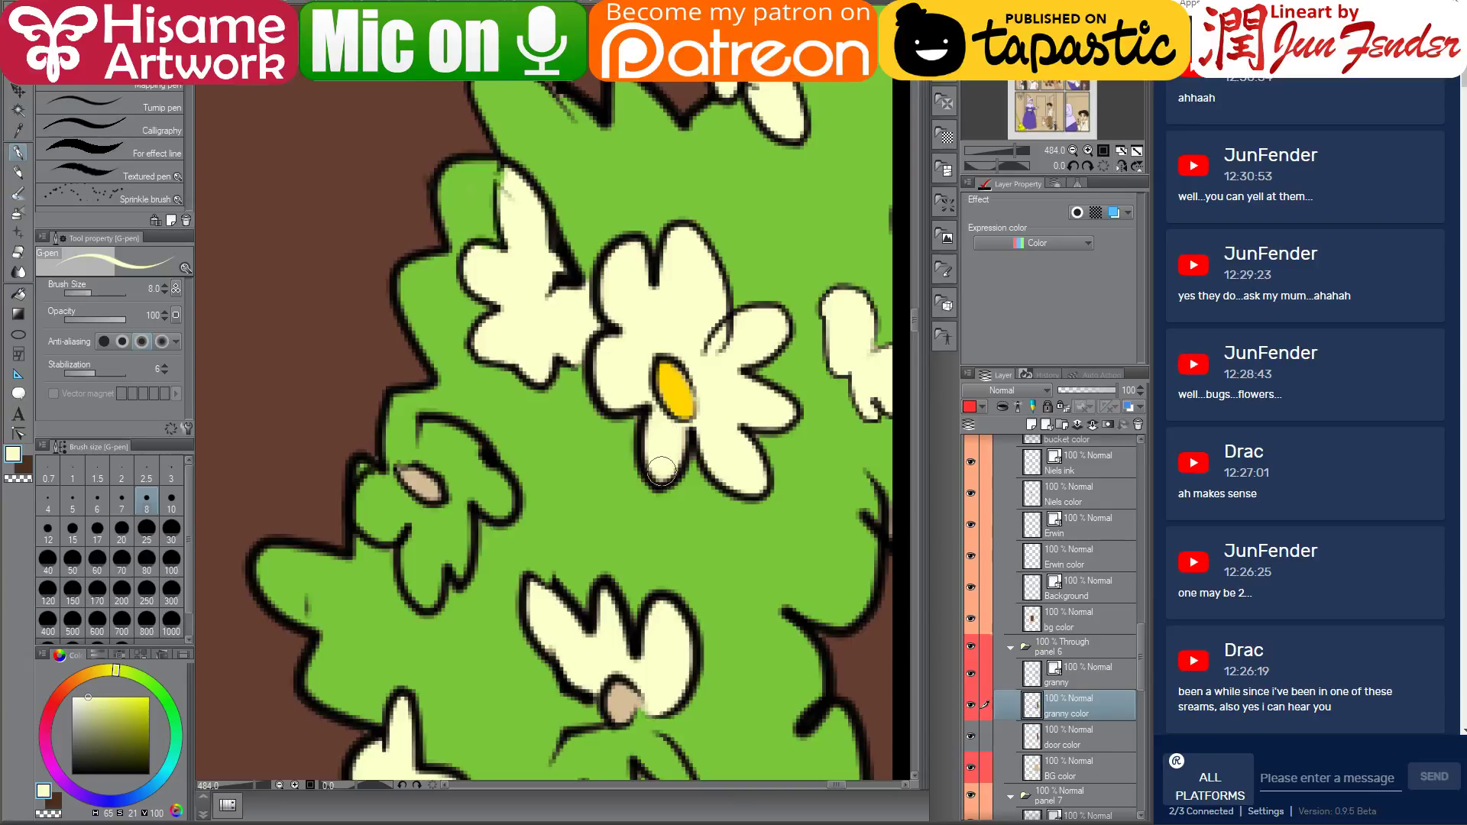
alt+click(672, 374)
mouse_move(534, 294)
mouse_down()
mouse_move(535, 320)
mouse_move(525, 310)
mouse_up()
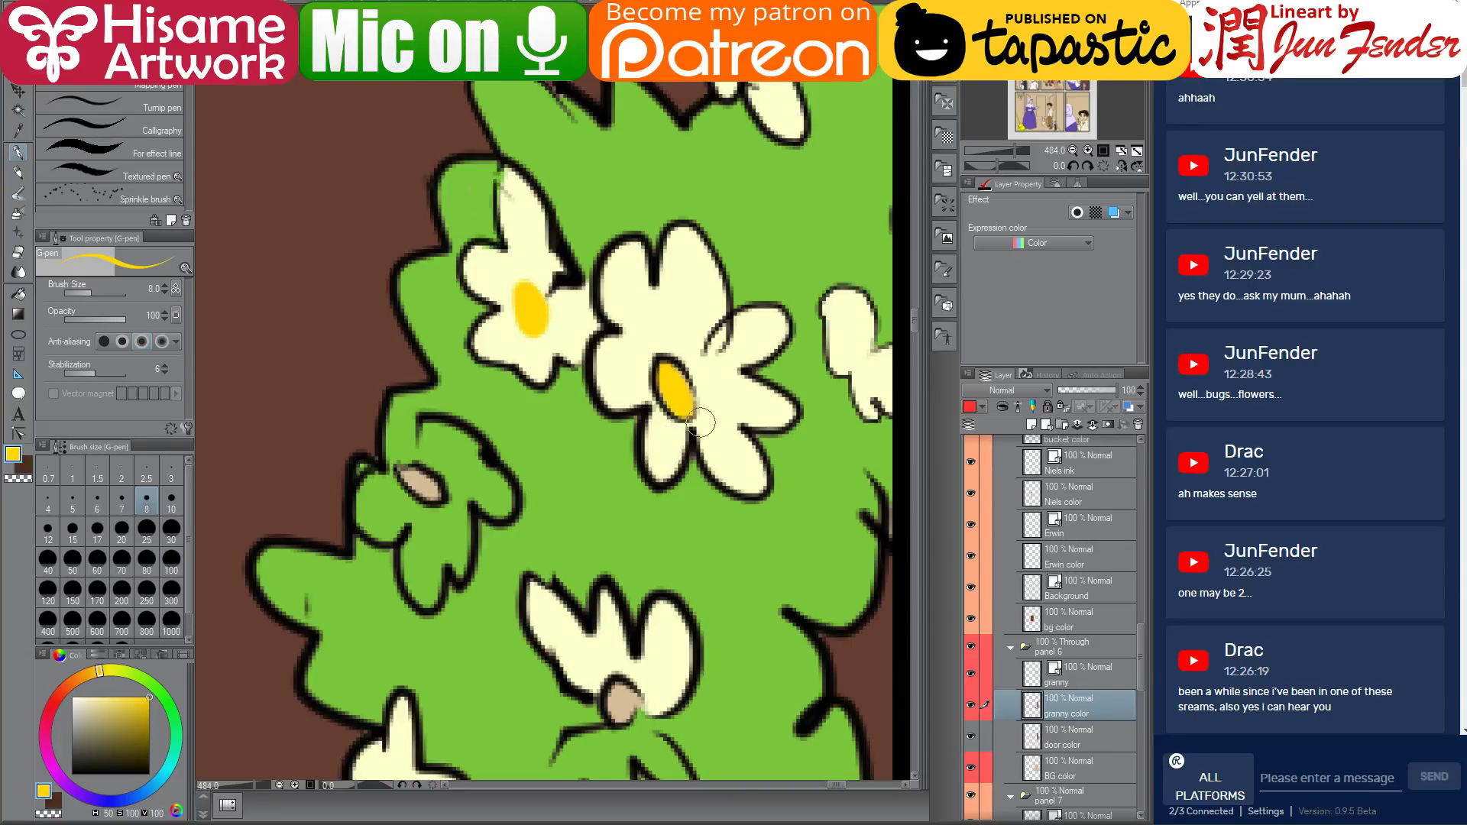
Paint the green lower petals of the flower below the large middle one cream and its centre yellow
drag(669, 566, 763, 294)
alt+click(654, 337)
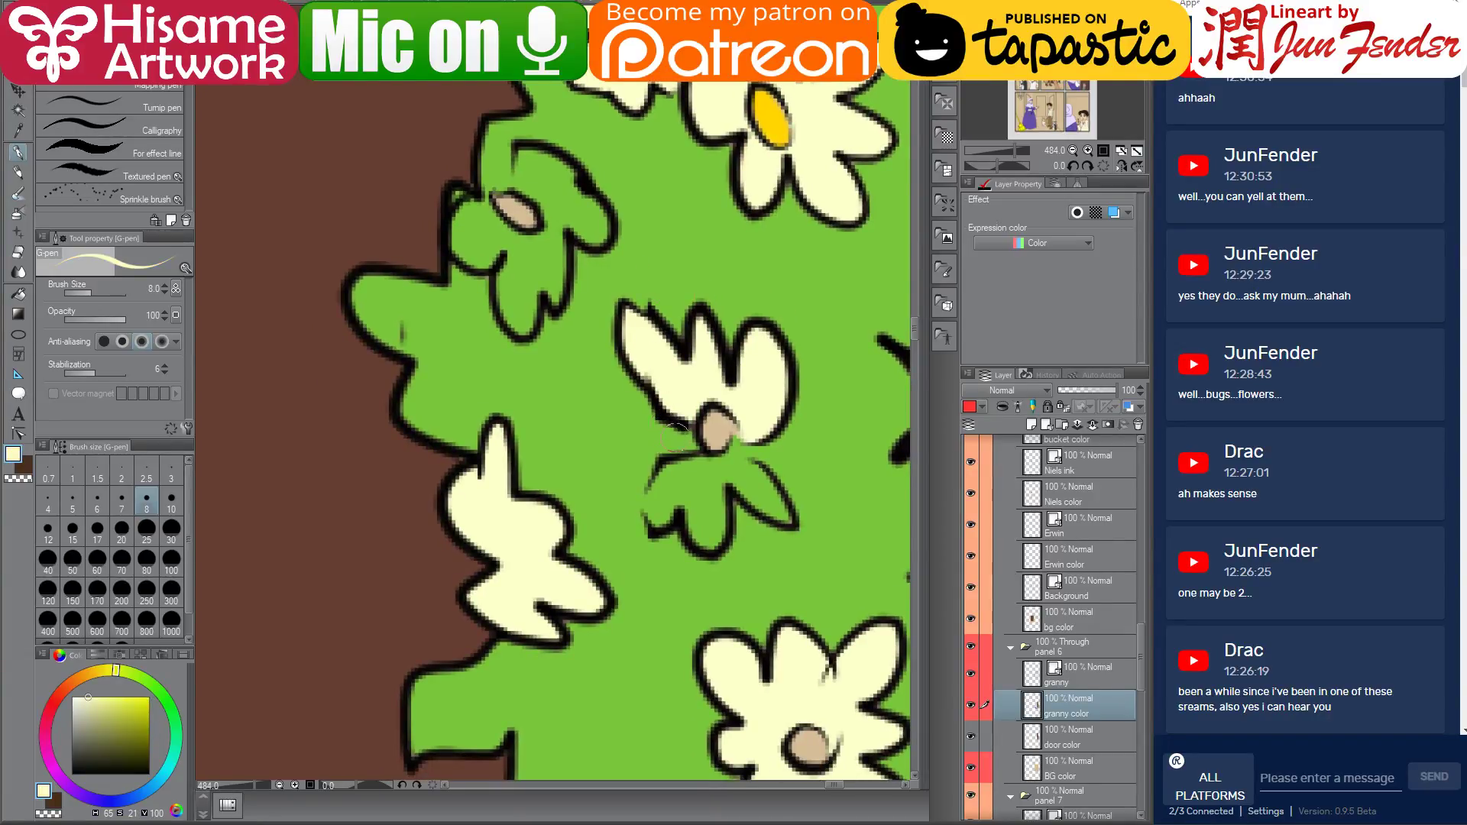
mouse_move(676, 436)
mouse_down()
mouse_move(632, 453)
mouse_move(693, 440)
mouse_move(647, 460)
mouse_move(675, 462)
mouse_move(654, 499)
mouse_move(663, 515)
mouse_move(688, 469)
mouse_move(674, 470)
mouse_move(706, 466)
mouse_move(700, 541)
mouse_move(690, 503)
mouse_move(745, 445)
mouse_move(737, 475)
mouse_move(785, 518)
mouse_move(741, 458)
mouse_move(742, 404)
mouse_move(735, 446)
mouse_move(783, 431)
mouse_move(773, 470)
mouse_move(747, 469)
mouse_move(793, 446)
mouse_move(745, 460)
mouse_move(737, 431)
mouse_move(687, 532)
mouse_up()
alt+click(739, 213)
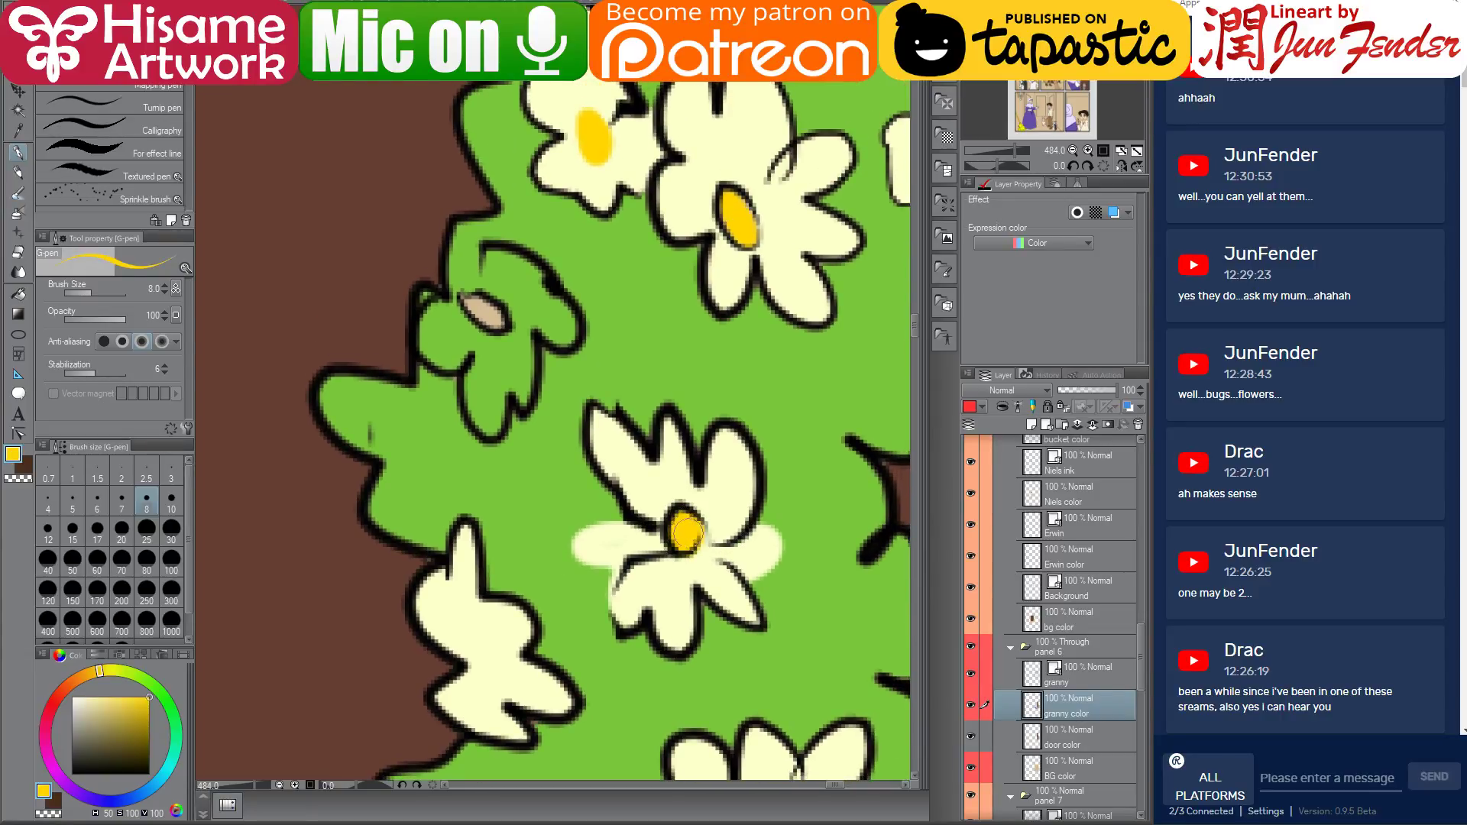
Colour the green flower at the wreath's outer edge with a yellow centre and cream petals
mouse_move(471, 305)
mouse_down()
mouse_move(500, 313)
mouse_move(488, 321)
mouse_up()
drag(593, 112, 625, 165)
alt+click(608, 212)
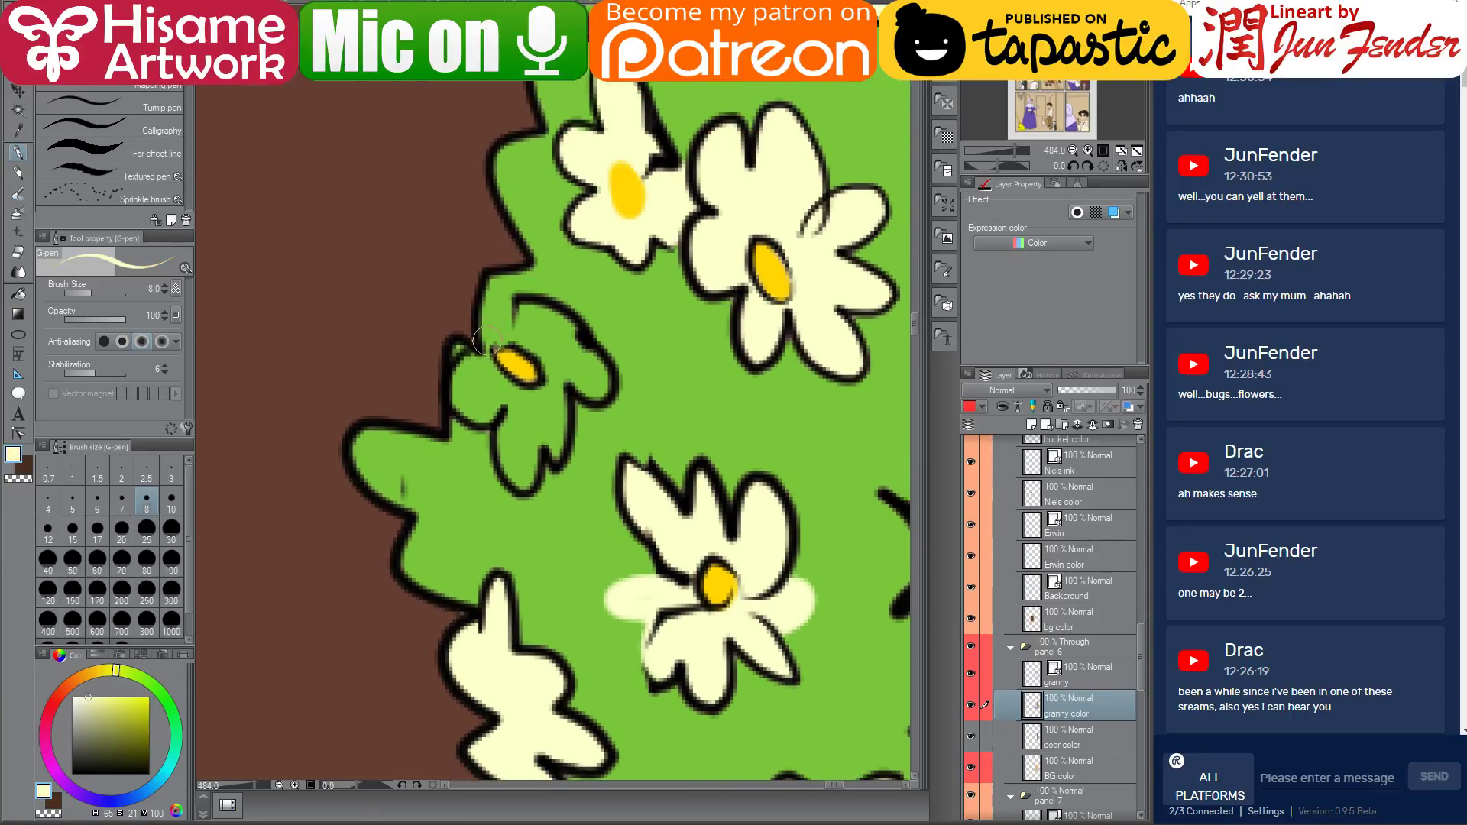
mouse_move(486, 342)
mouse_down()
mouse_move(508, 308)
mouse_move(512, 332)
mouse_move(501, 324)
mouse_move(461, 395)
mouse_move(491, 401)
mouse_move(474, 380)
mouse_move(489, 379)
mouse_move(503, 410)
mouse_move(504, 389)
mouse_move(515, 394)
mouse_move(504, 428)
mouse_move(523, 481)
mouse_move(530, 403)
mouse_move(516, 451)
mouse_move(537, 407)
mouse_move(555, 442)
mouse_move(534, 395)
mouse_move(544, 359)
mouse_move(518, 327)
mouse_move(528, 311)
mouse_move(538, 352)
mouse_move(556, 362)
mouse_move(575, 343)
mouse_move(601, 368)
mouse_move(523, 310)
mouse_up()
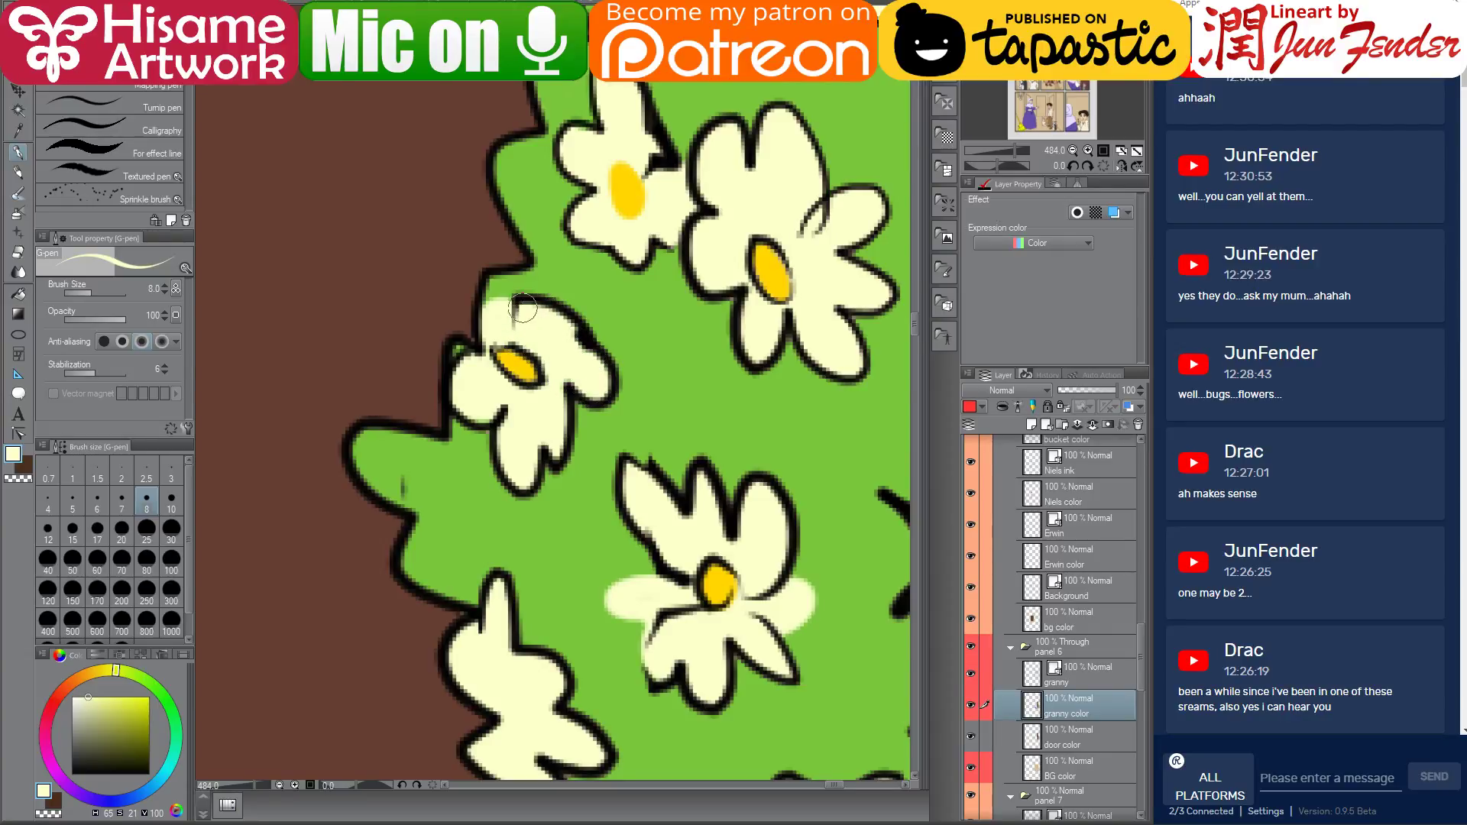
Paint yellow centres on the next flowers down the wreath and touch up the colour around them
mouse_move(631, 551)
mouse_down()
mouse_move(512, 190)
mouse_move(585, 101)
mouse_up()
alt+click(678, 140)
mouse_move(466, 240)
mouse_down()
mouse_move(477, 261)
mouse_move(481, 237)
mouse_up()
drag(767, 448, 580, 271)
mouse_move(393, 401)
mouse_down()
mouse_move(408, 412)
mouse_move(405, 396)
mouse_up()
alt+click(437, 386)
mouse_move(359, 340)
mouse_down()
mouse_move(396, 371)
mouse_move(390, 388)
mouse_up()
drag(493, 427, 505, 189)
Paint the centre of the large flower above the bow yellow and the beige petal beside the bow cream
alt+click(404, 177)
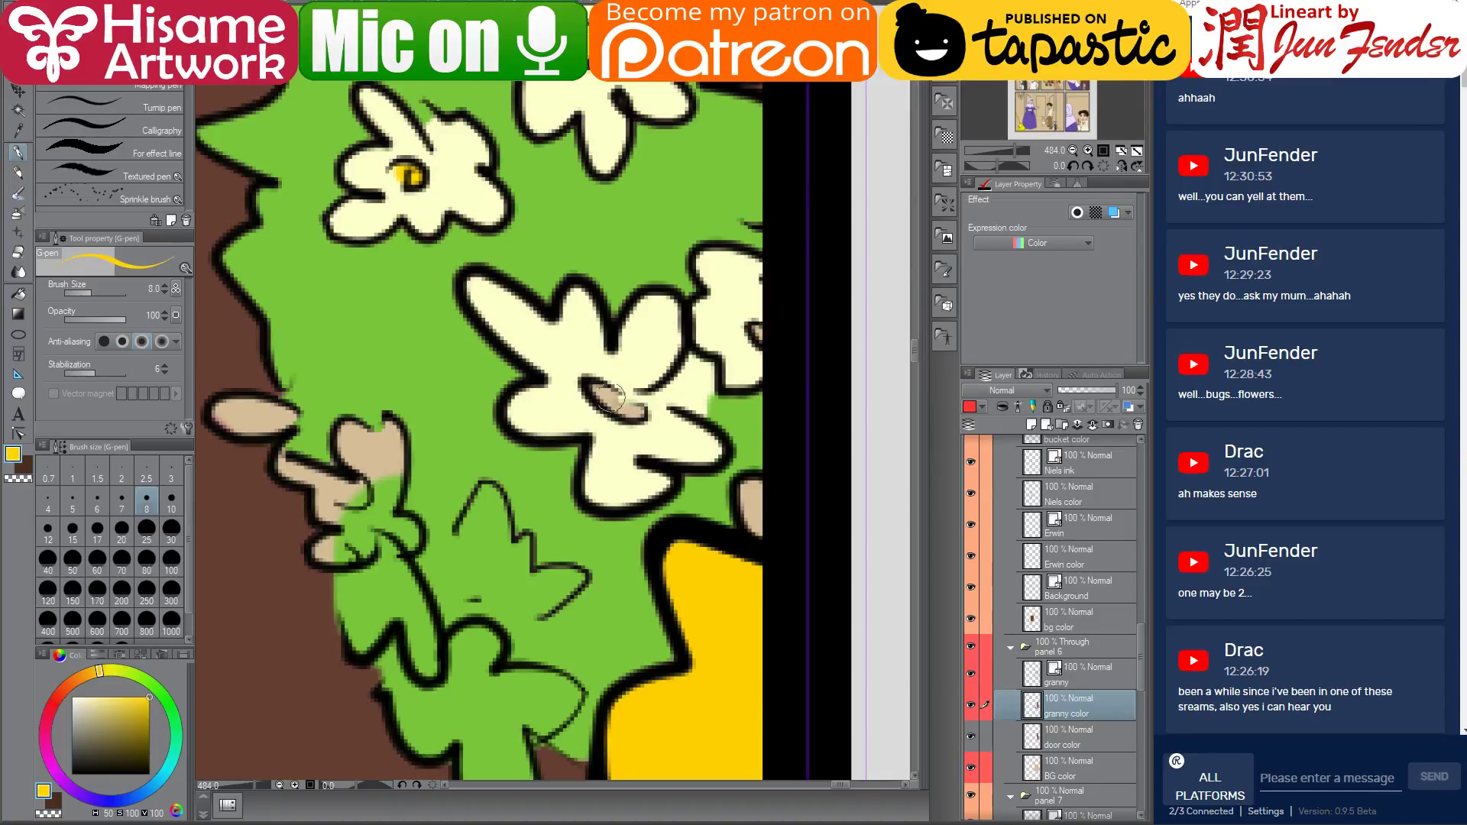
mouse_move(609, 396)
mouse_down()
mouse_move(637, 409)
mouse_move(715, 381)
mouse_up()
alt+click(737, 399)
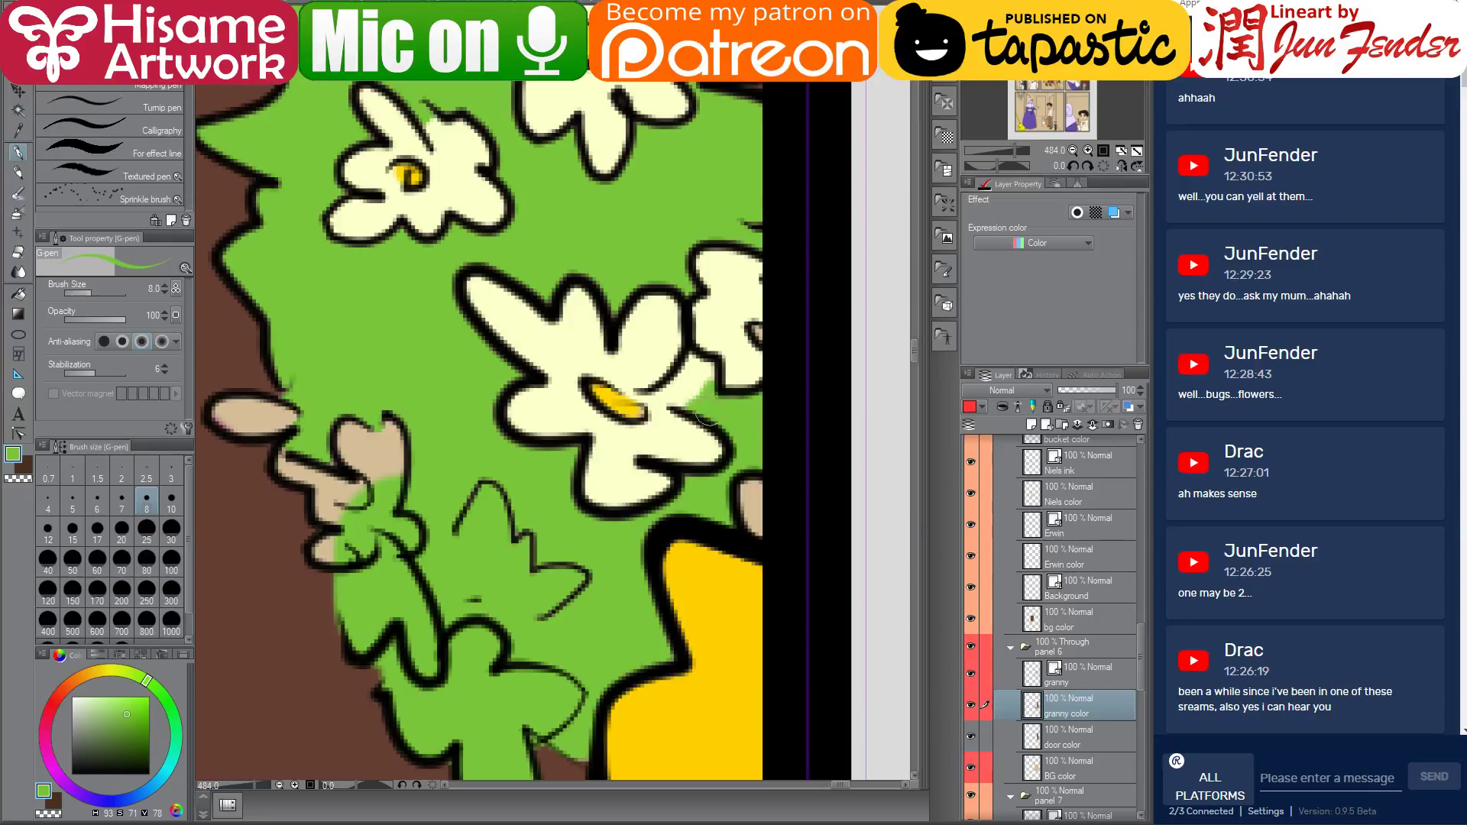
alt+click(685, 395)
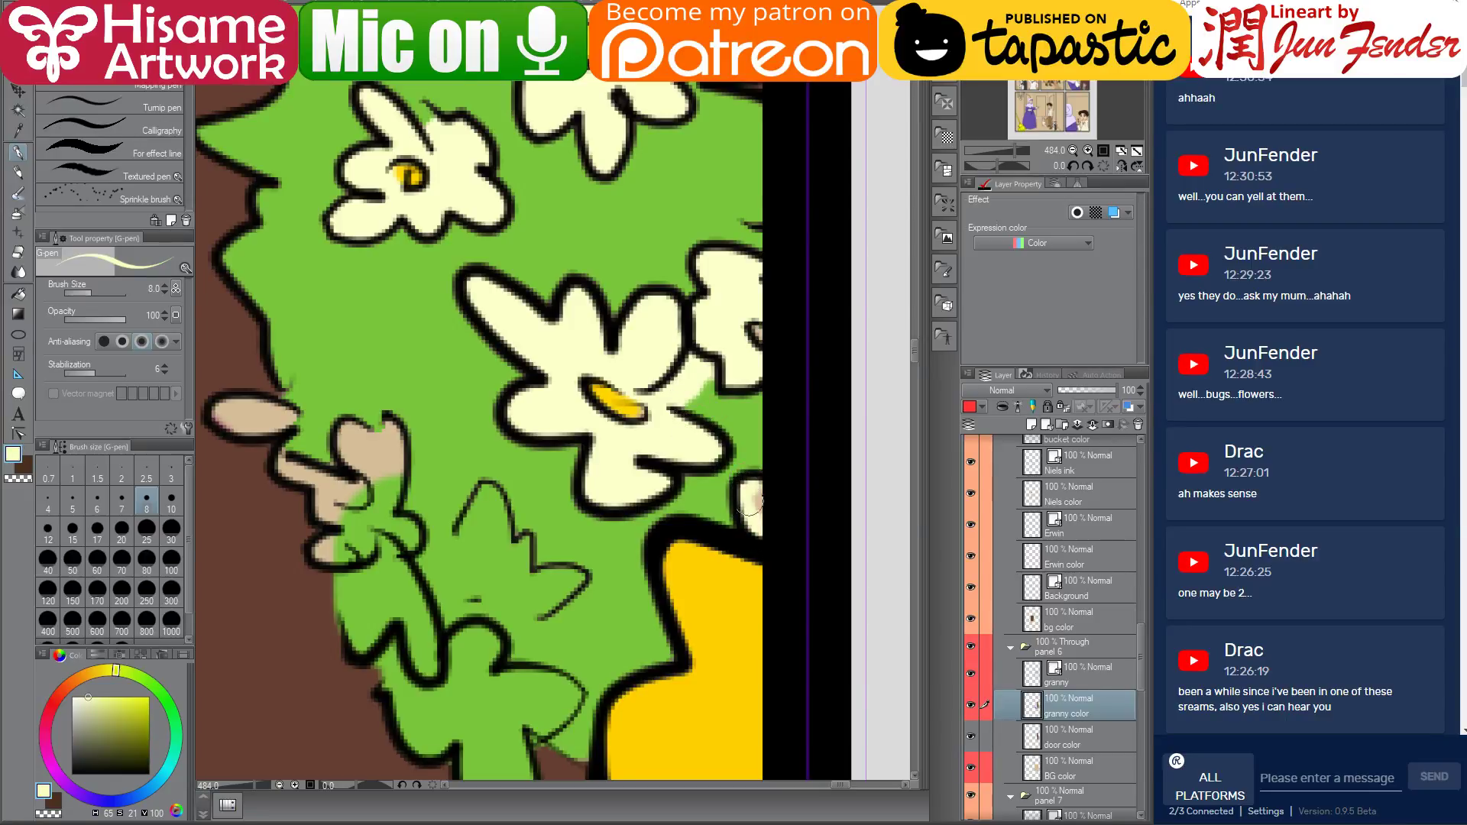
drag(665, 440, 833, 297)
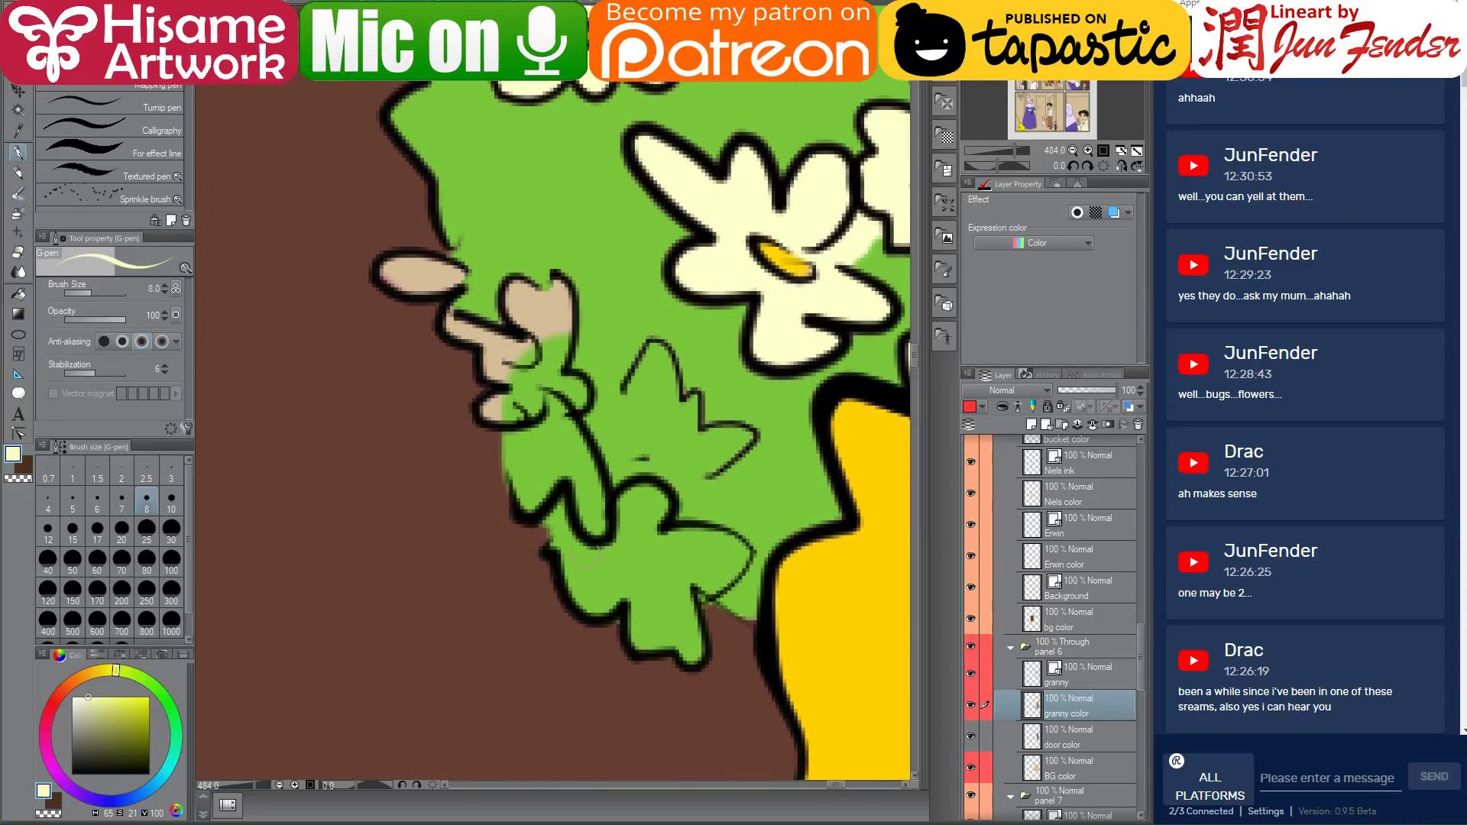
Cover the remaining beige leaves at the wreath's lower outer edge with the sampled leaf green, extending it along the outline
alt+click(503, 240)
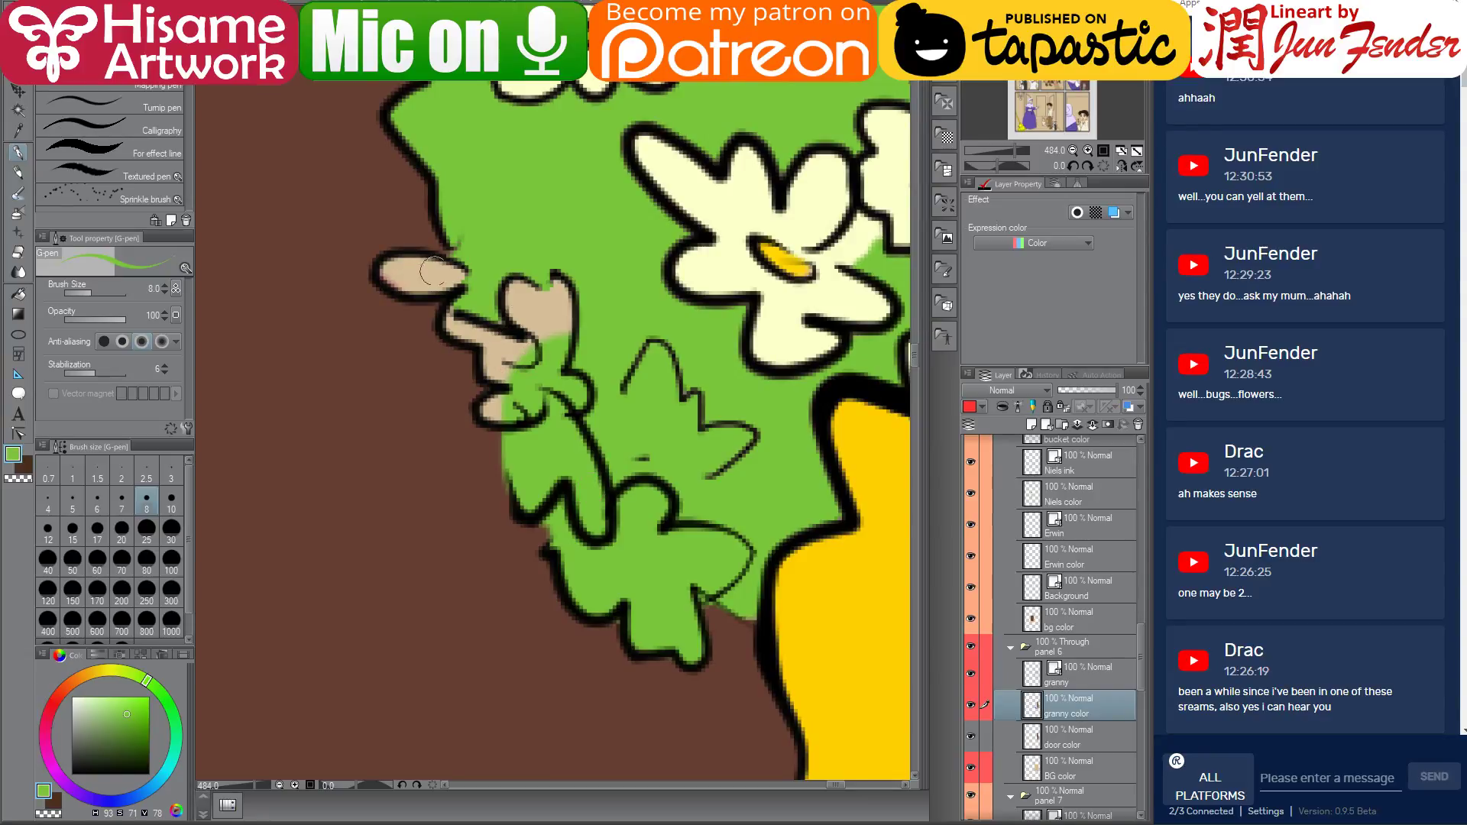
mouse_move(433, 270)
mouse_down()
mouse_move(388, 270)
mouse_move(441, 289)
mouse_move(467, 270)
mouse_move(477, 322)
mouse_move(456, 310)
mouse_move(465, 334)
mouse_move(495, 342)
mouse_move(492, 367)
mouse_move(513, 379)
mouse_move(508, 425)
mouse_up()
mouse_move(504, 305)
mouse_down()
mouse_move(517, 253)
mouse_move(544, 233)
mouse_move(568, 277)
mouse_up()
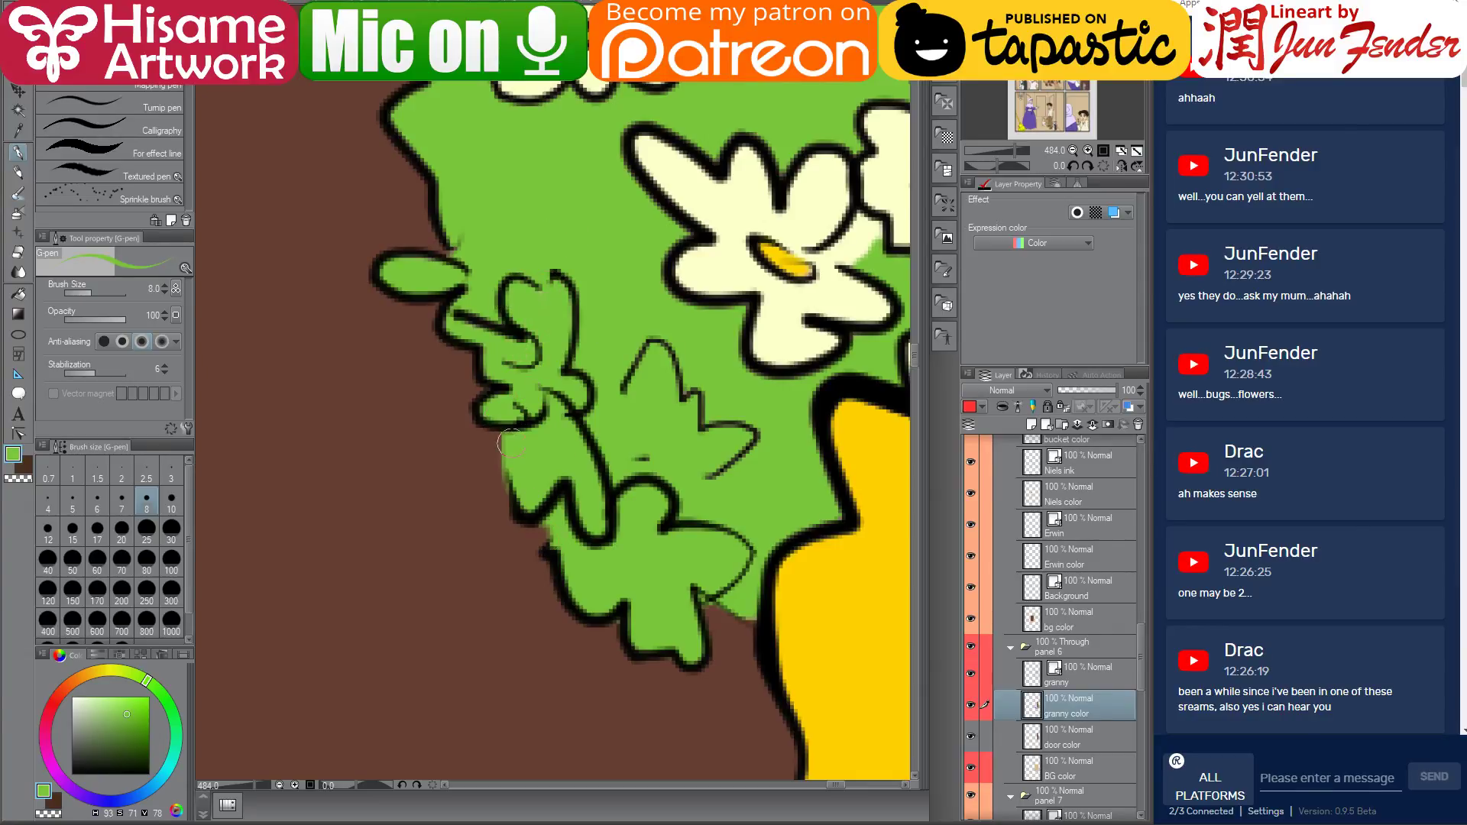
mouse_move(511, 444)
mouse_down()
mouse_move(543, 475)
mouse_move(504, 454)
mouse_move(556, 501)
mouse_move(535, 520)
mouse_move(552, 544)
mouse_up()
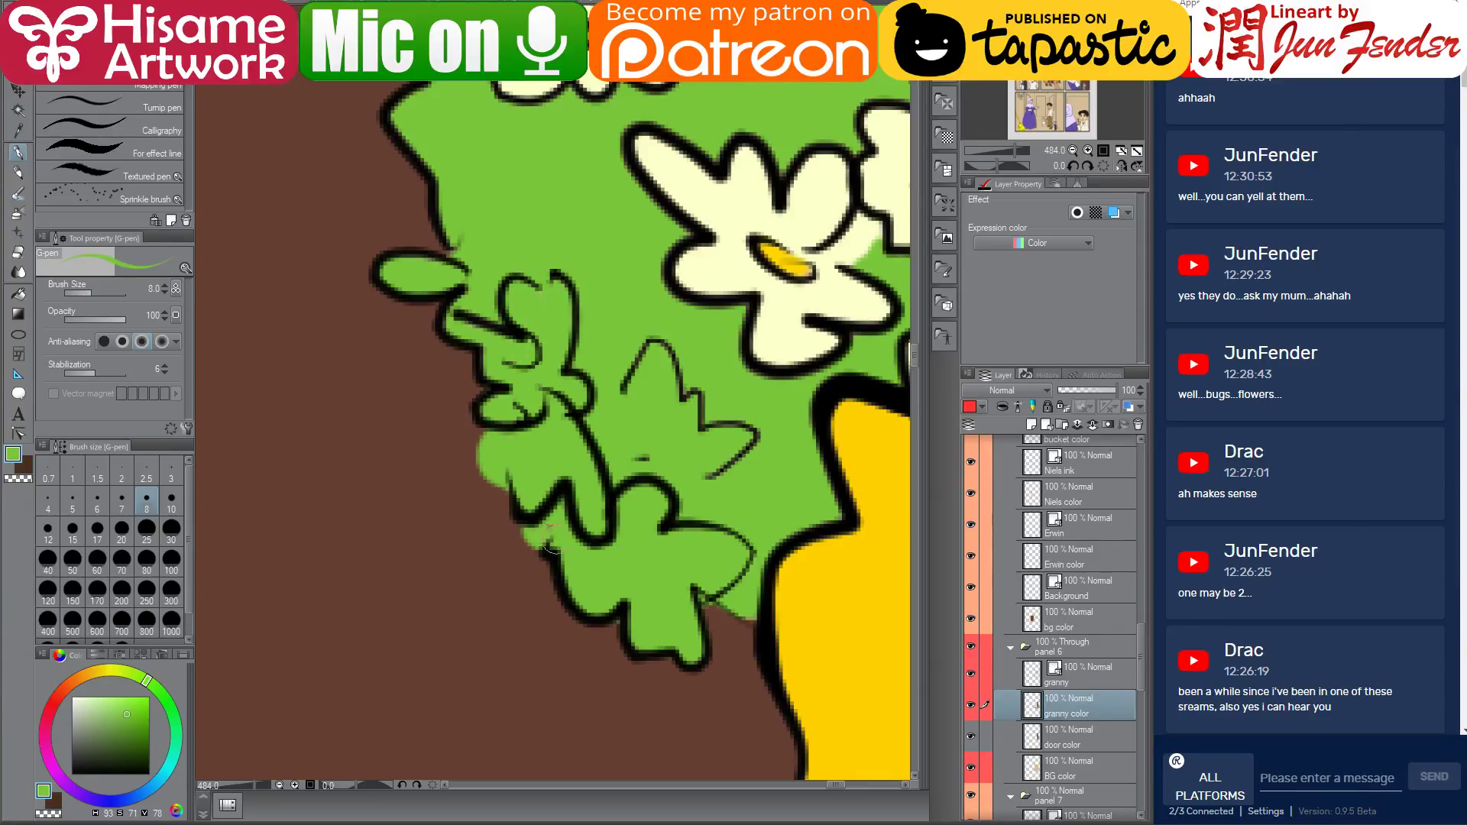
Sample the door's lighter edge brown and fill the narrow strip behind granny at panel 6's left edge on the BG color layer
scroll(593, 667, down, 10)
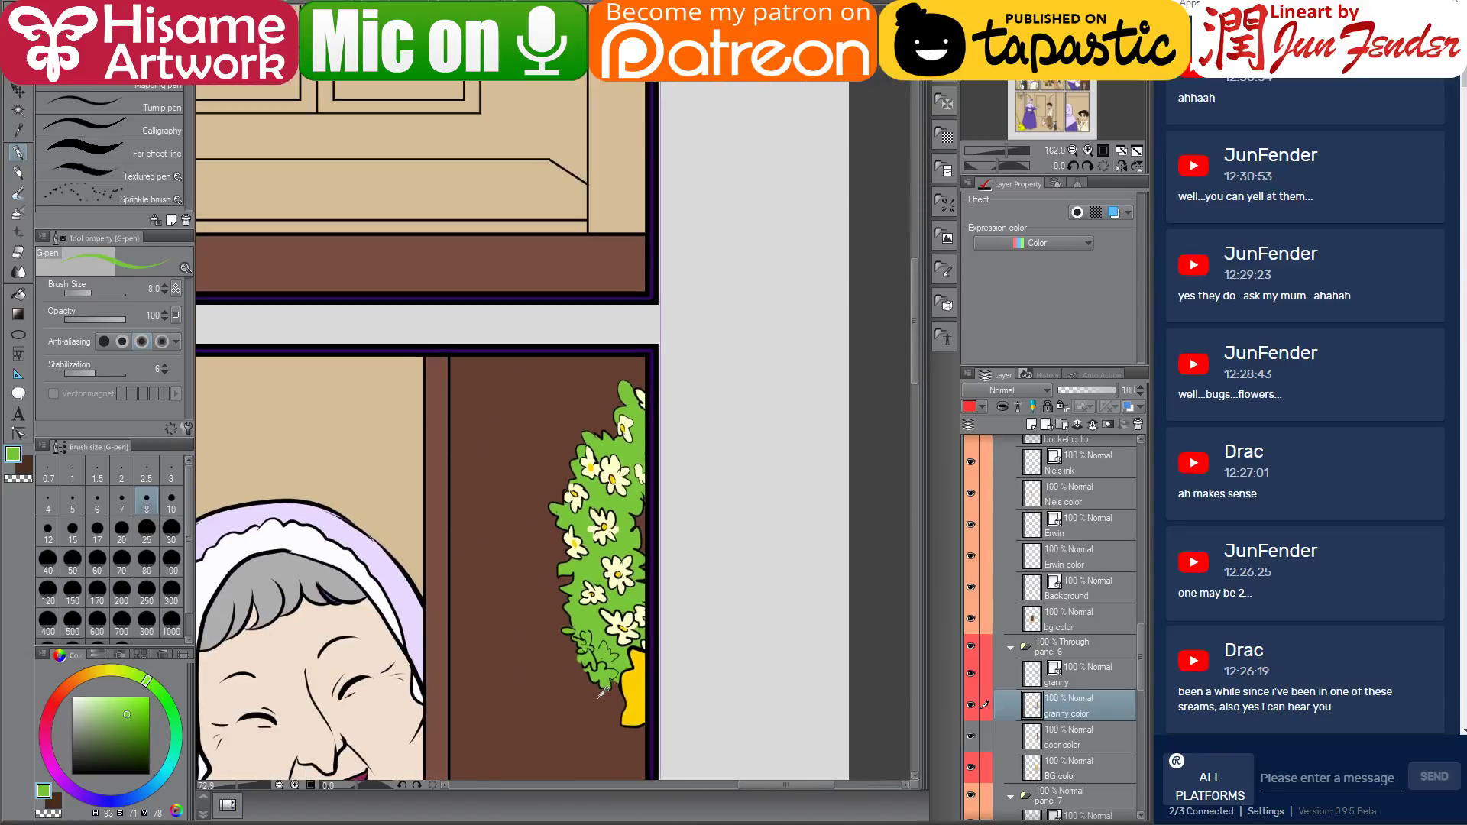
drag(603, 688, 877, 292)
scroll(783, 501, down, 1)
scroll(784, 502, down, 1)
alt+click(826, 486)
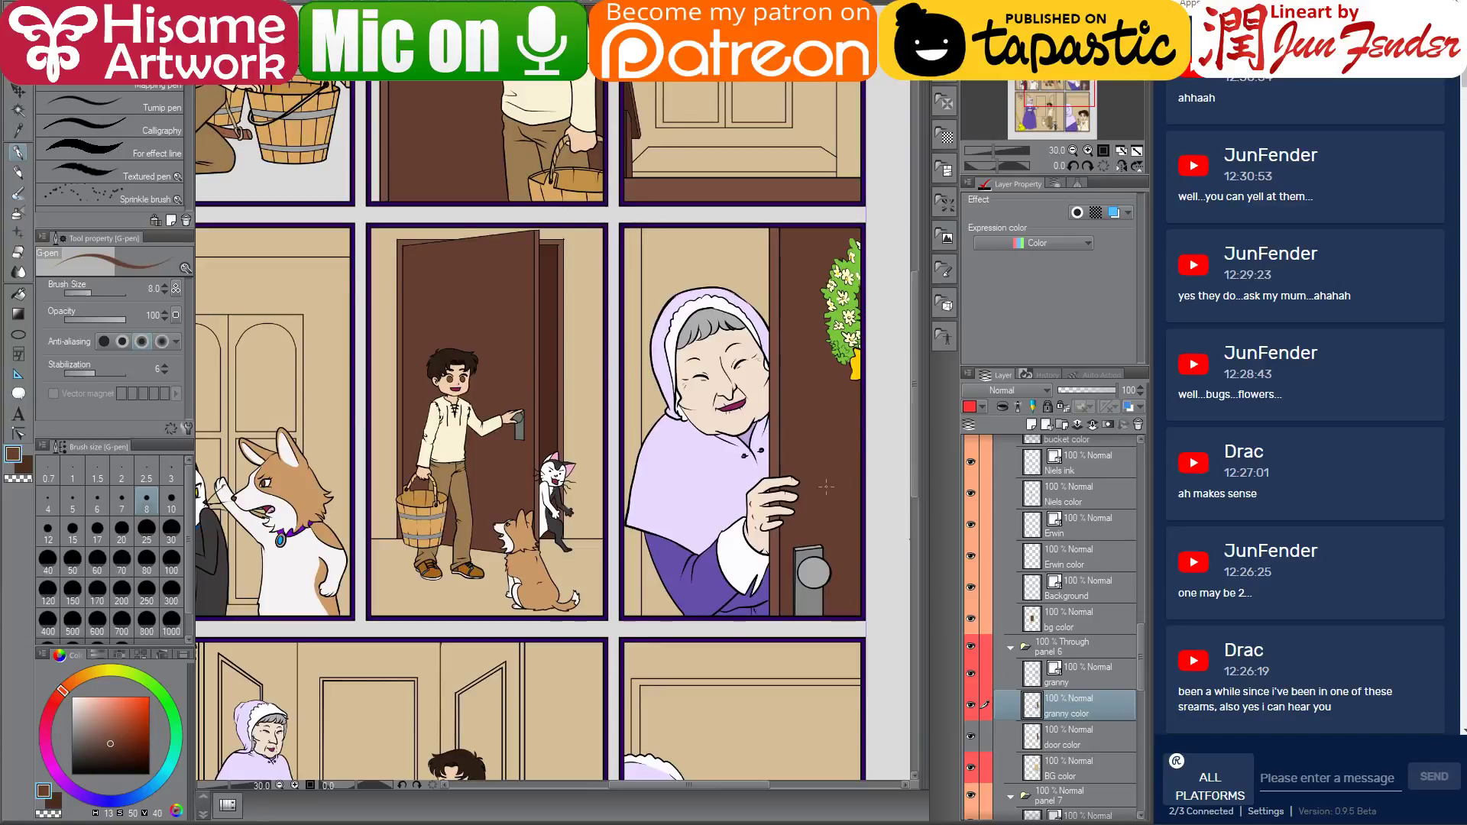
alt+click(781, 424)
scroll(1073, 687, down, 2)
click(1076, 697)
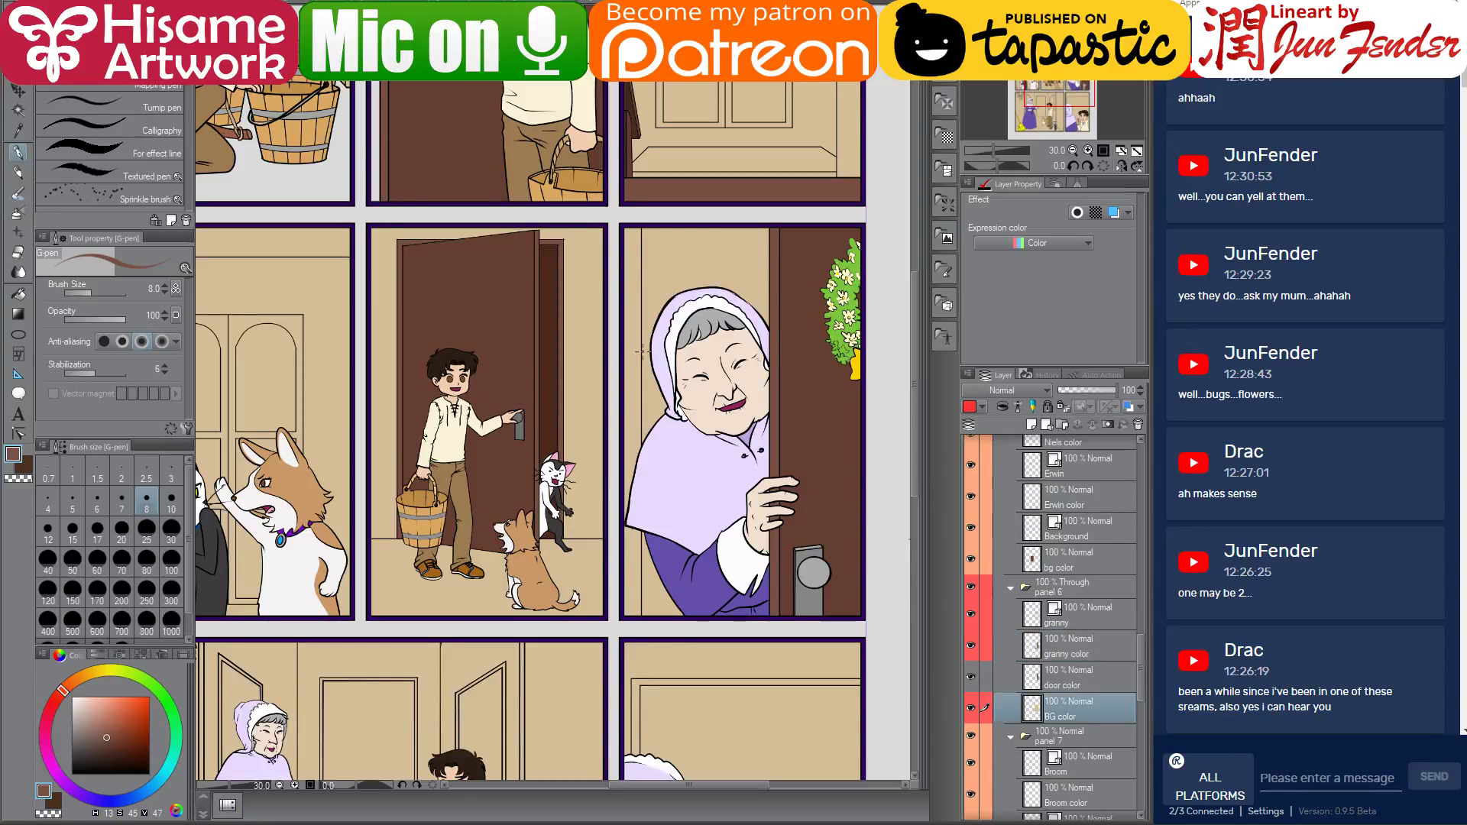
click(19, 293)
click(635, 408)
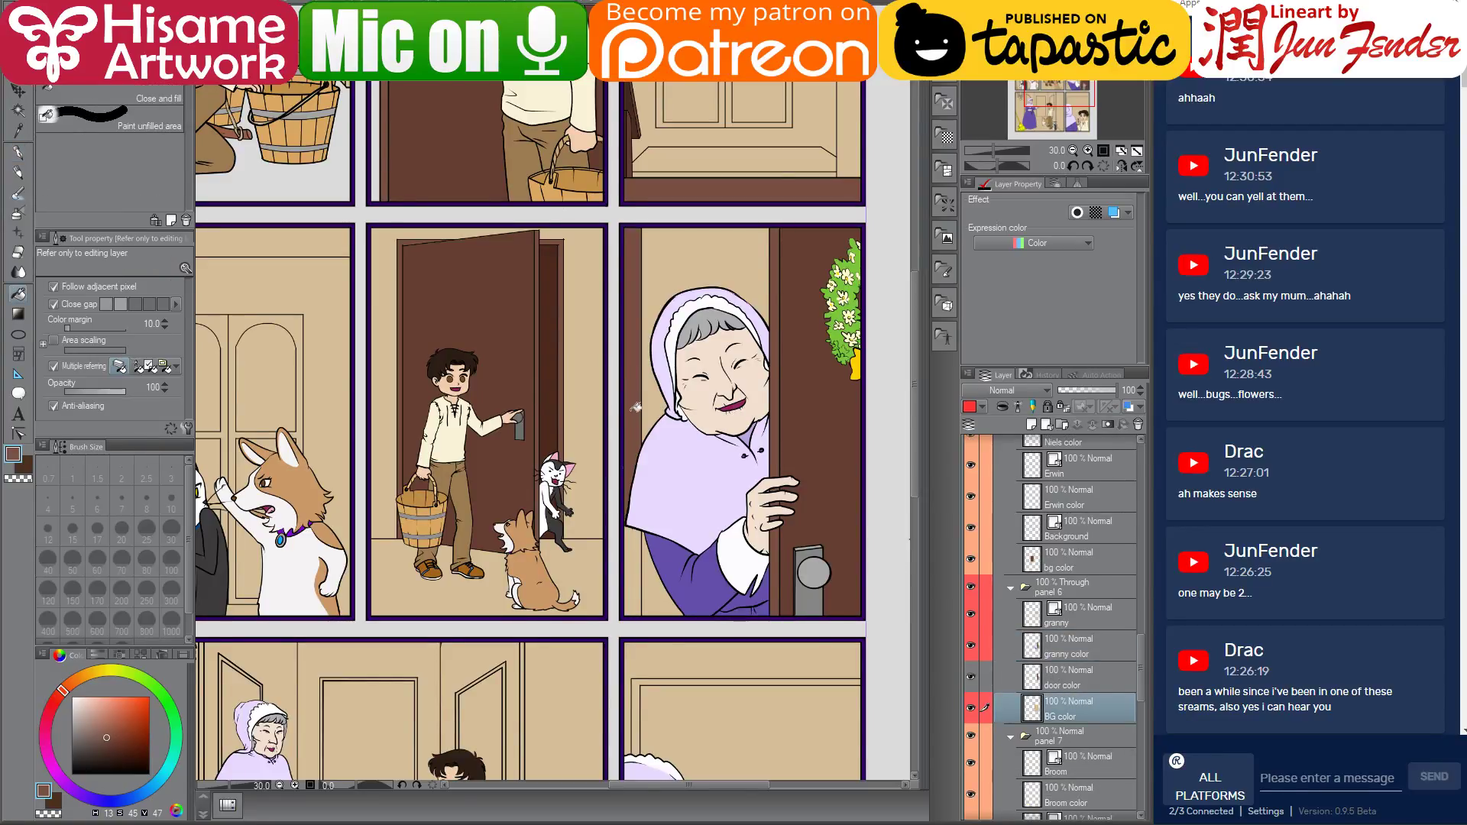
click(642, 561)
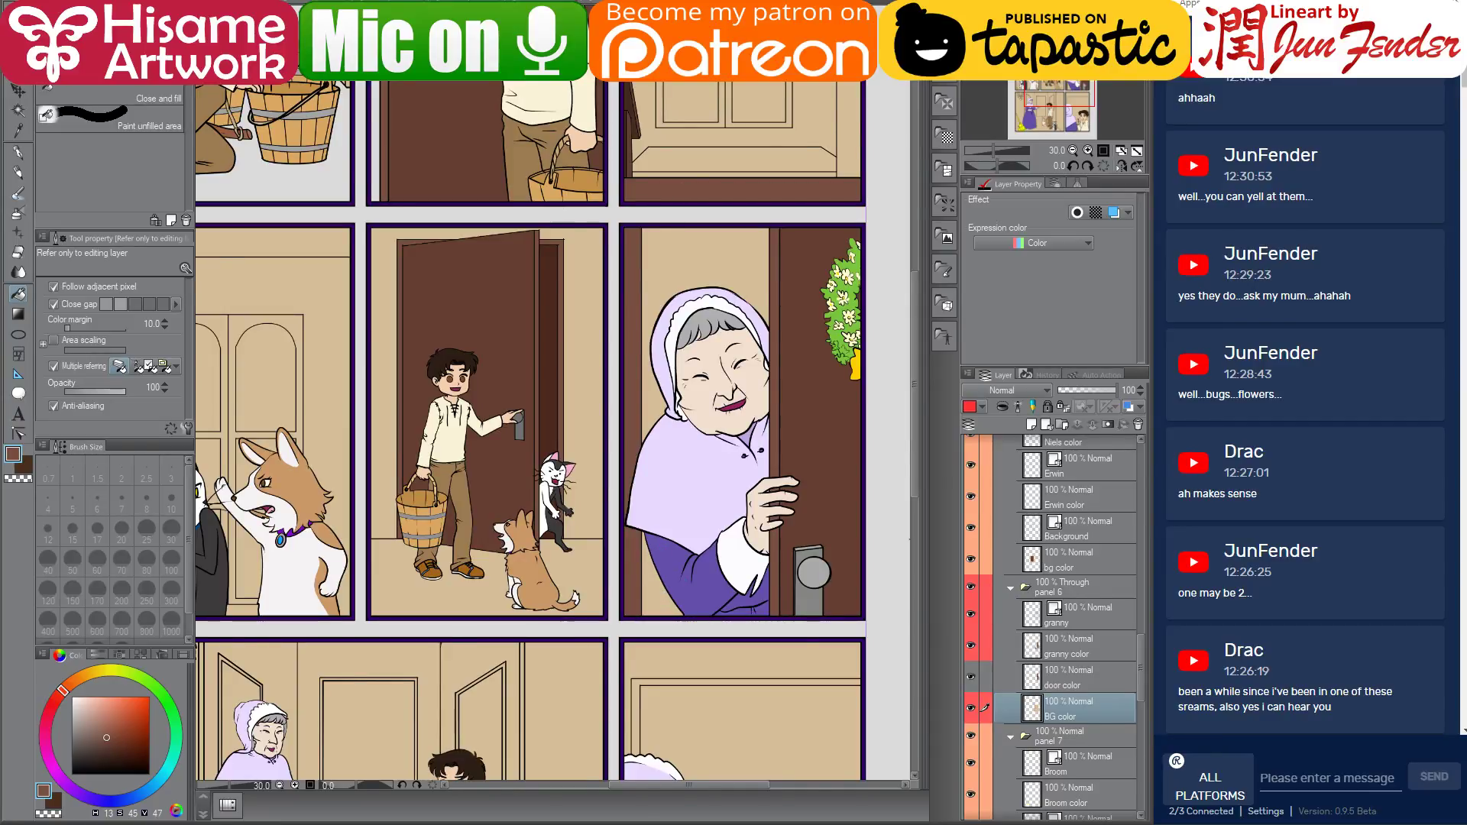
Sample the green of the wall from the other open comic page and choose a darker shade of it for panel 6
key(ctrl+Tab)
alt+click(698, 255)
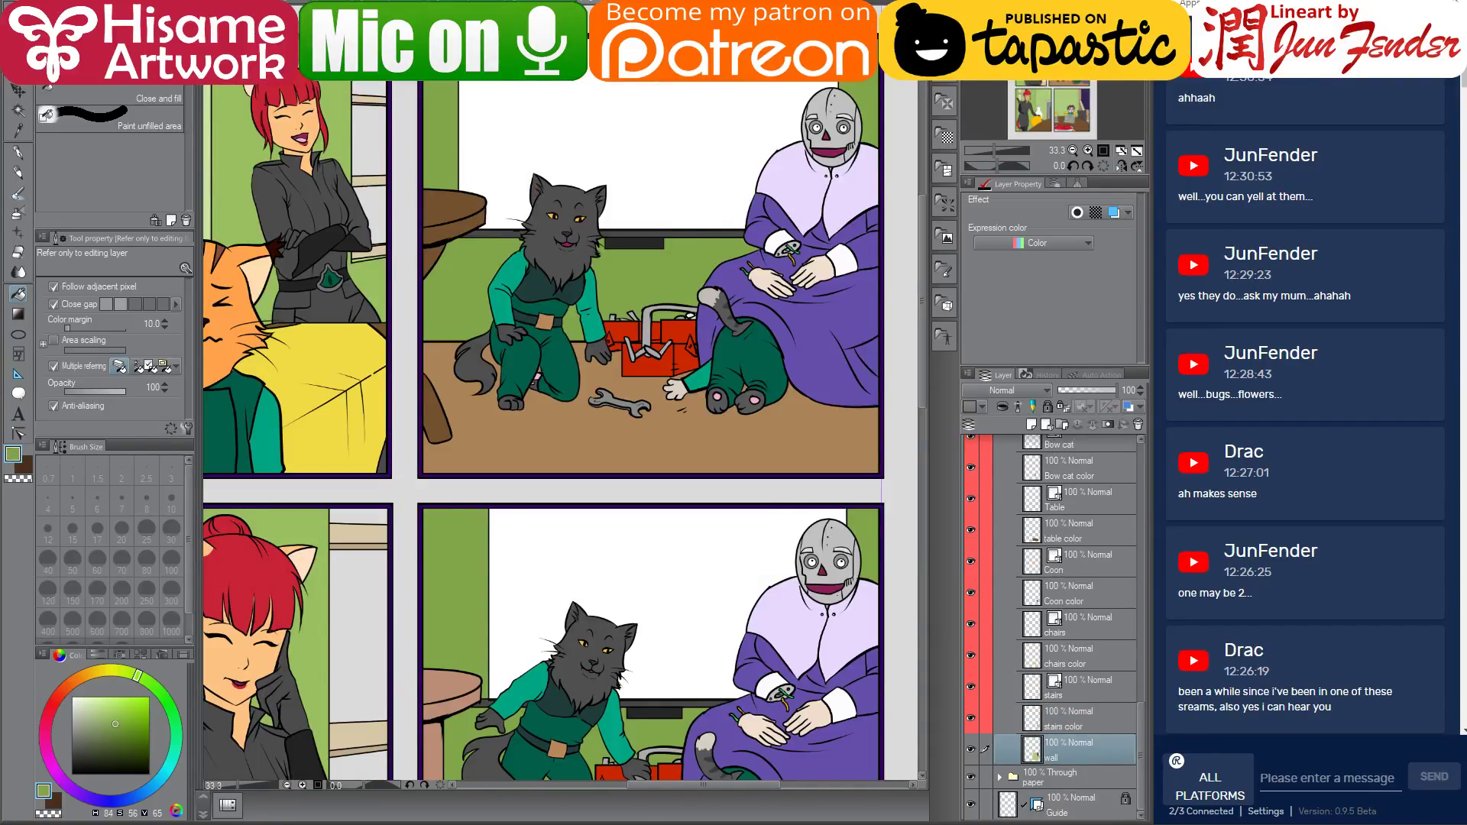
key(ctrl+Tab)
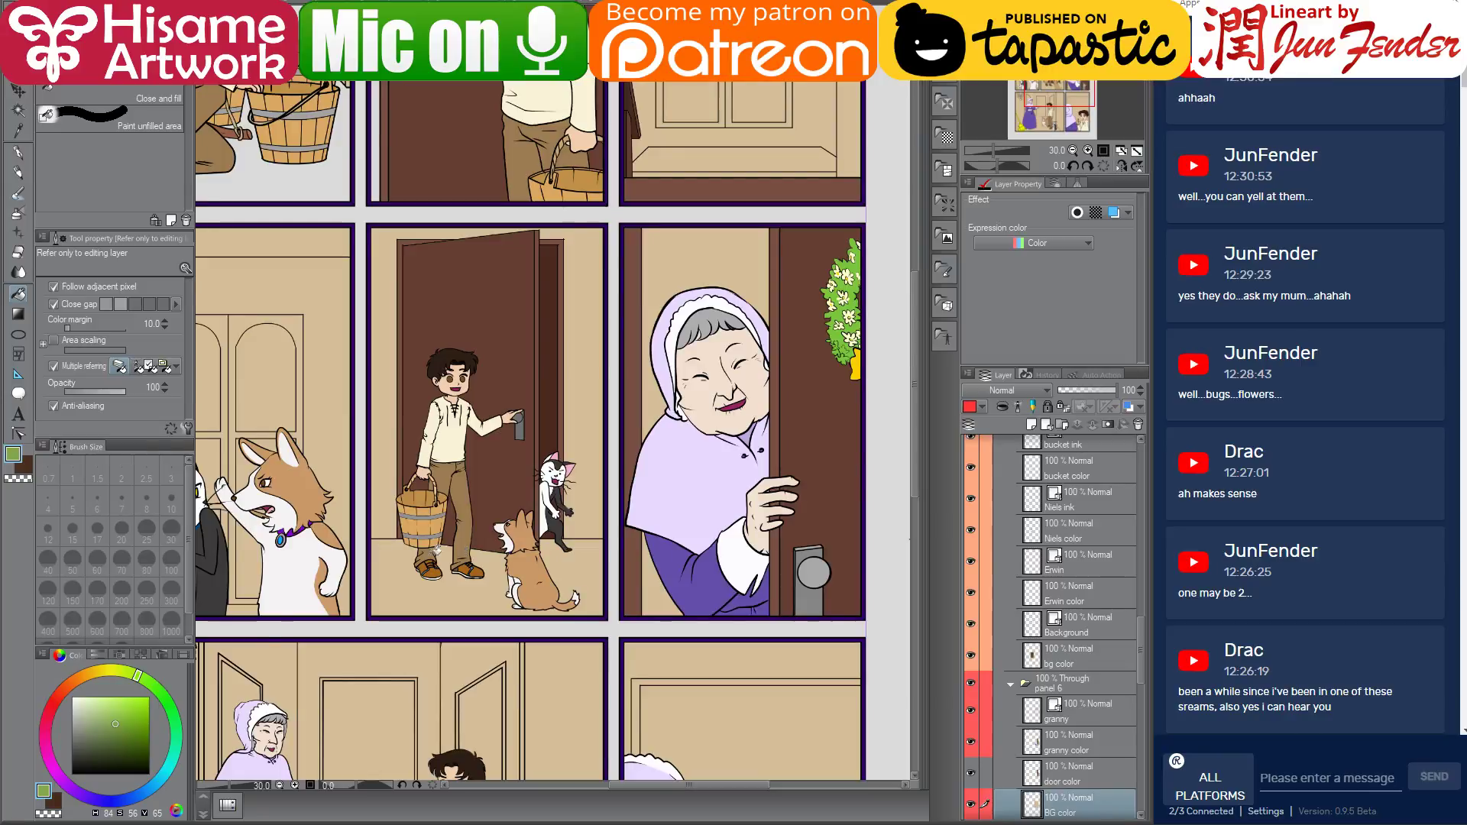
click(121, 733)
Hide the granny and granny color layers and fill panel 6's beige background wall with the dark green on BG color
scroll(1007, 750, down, 2)
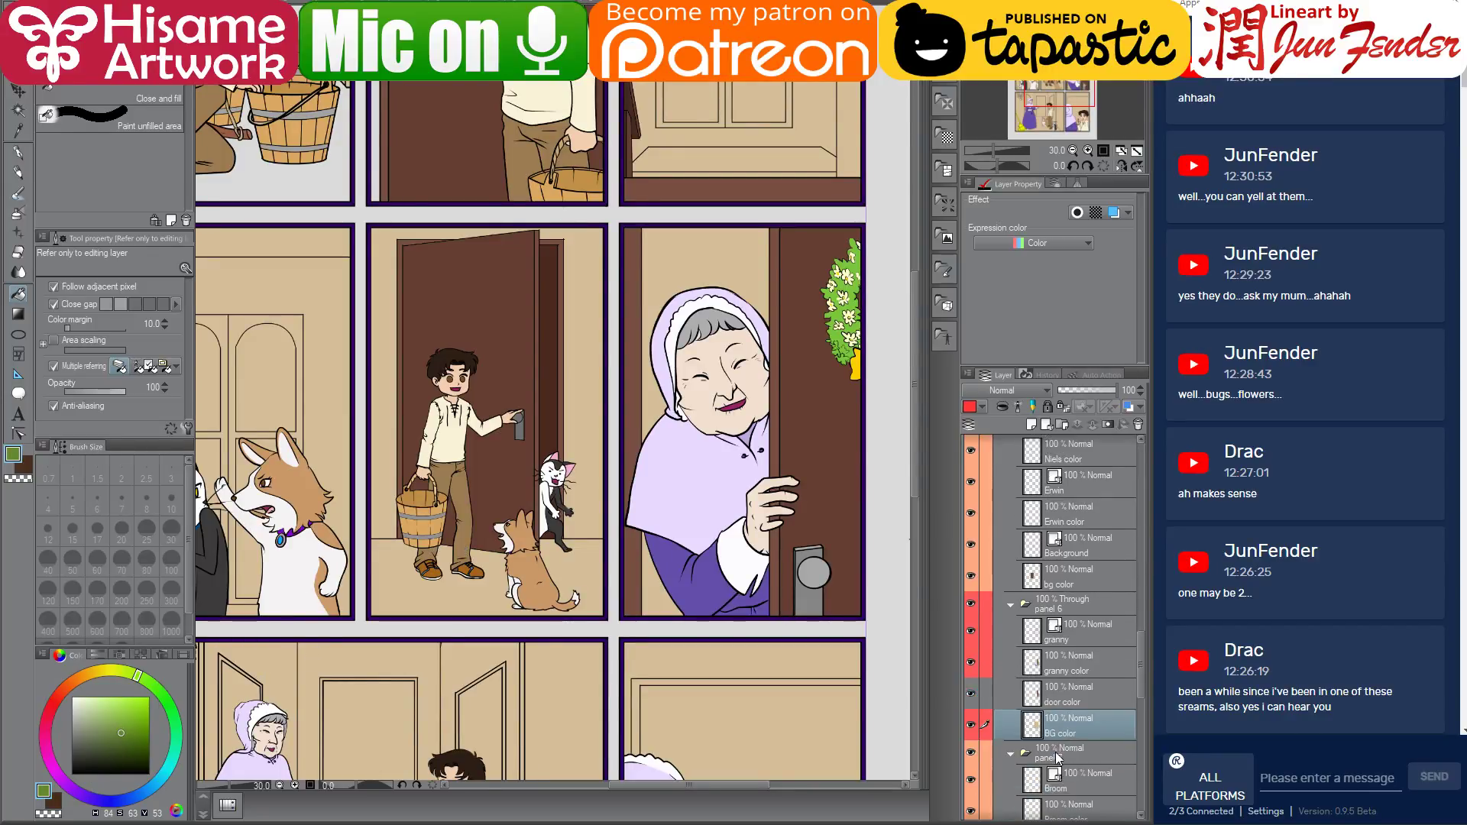
drag(971, 655, 970, 631)
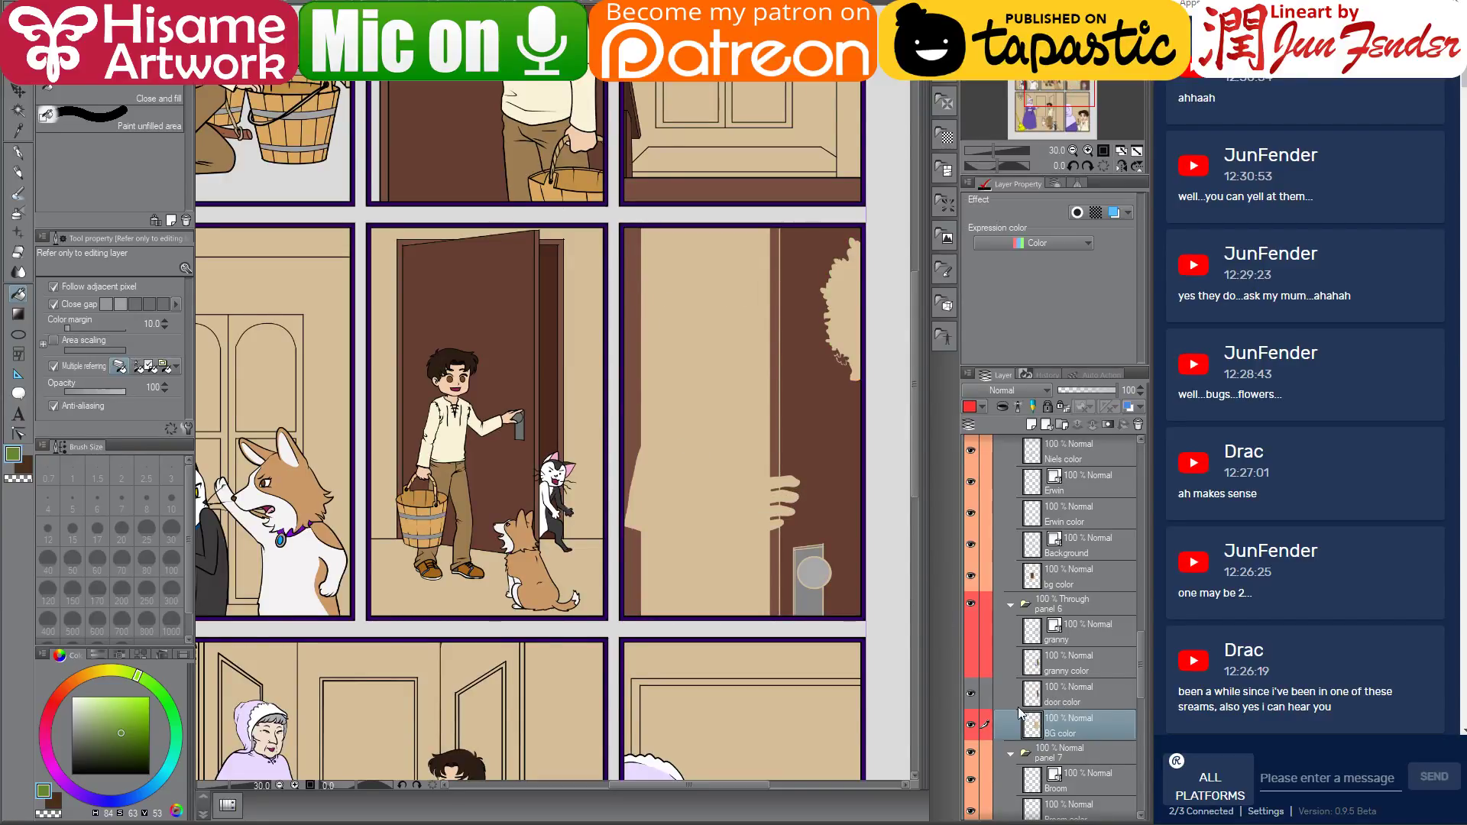
click(970, 724)
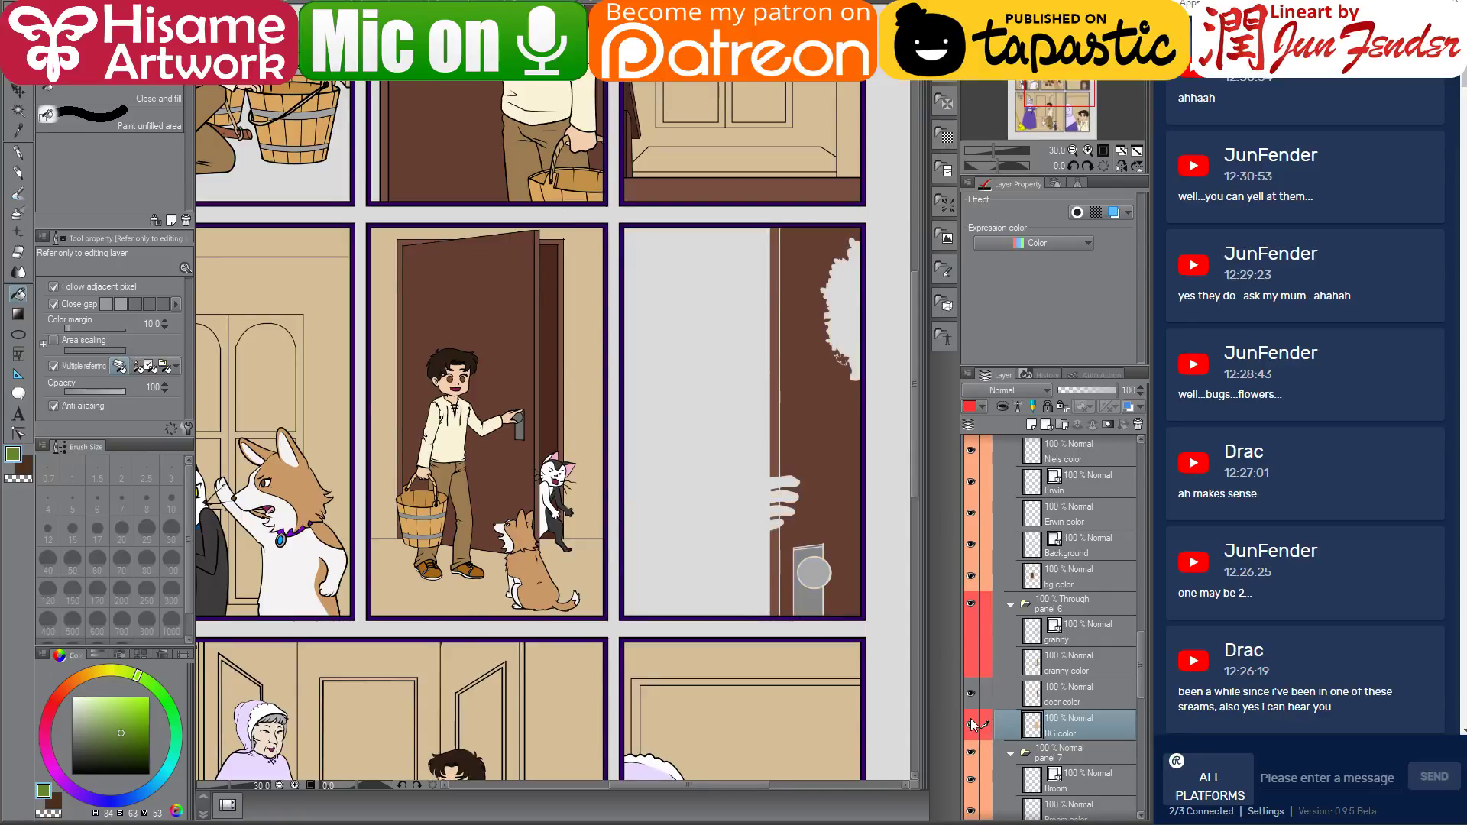
click(970, 725)
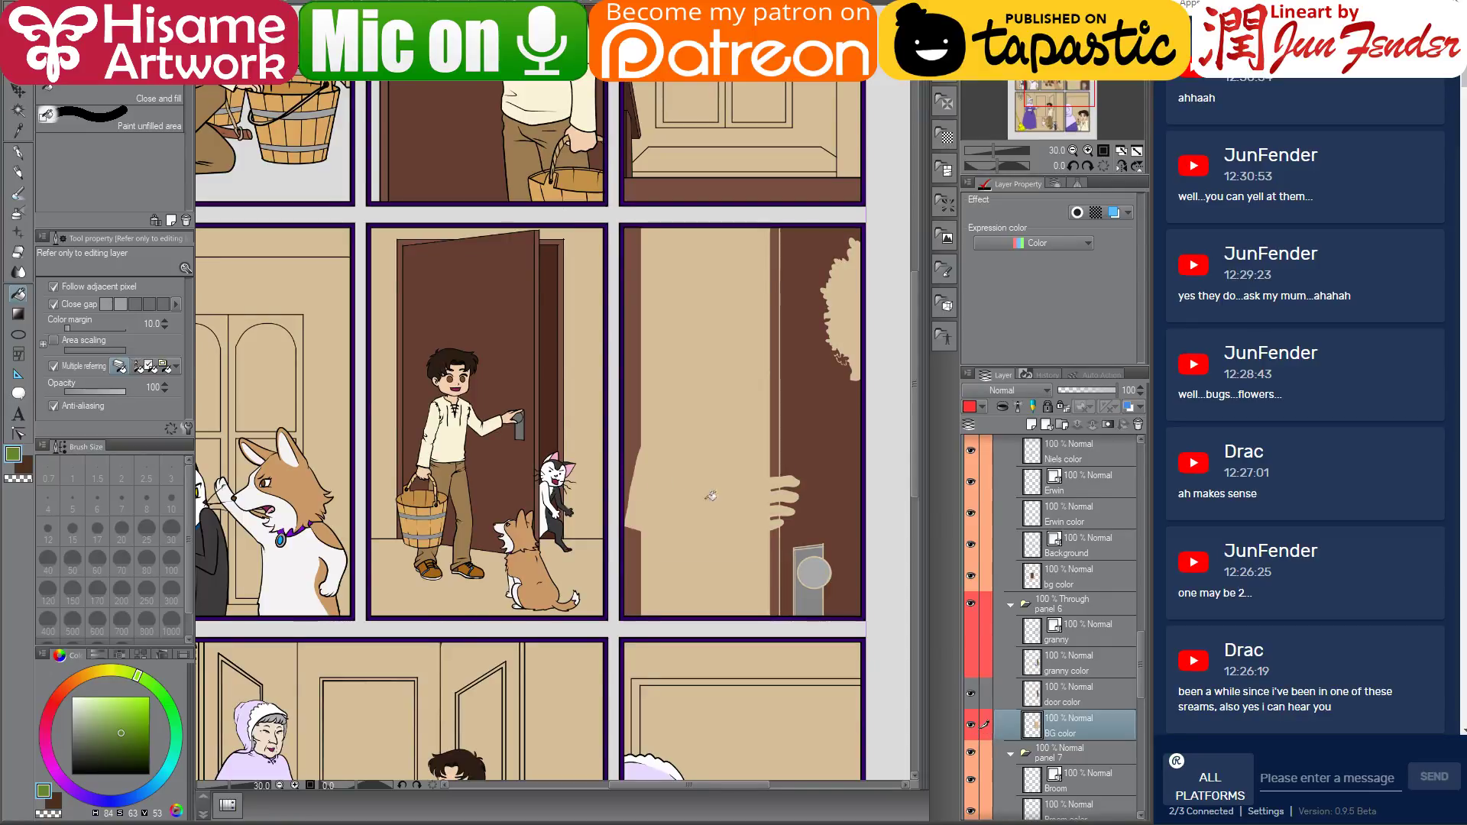
click(679, 472)
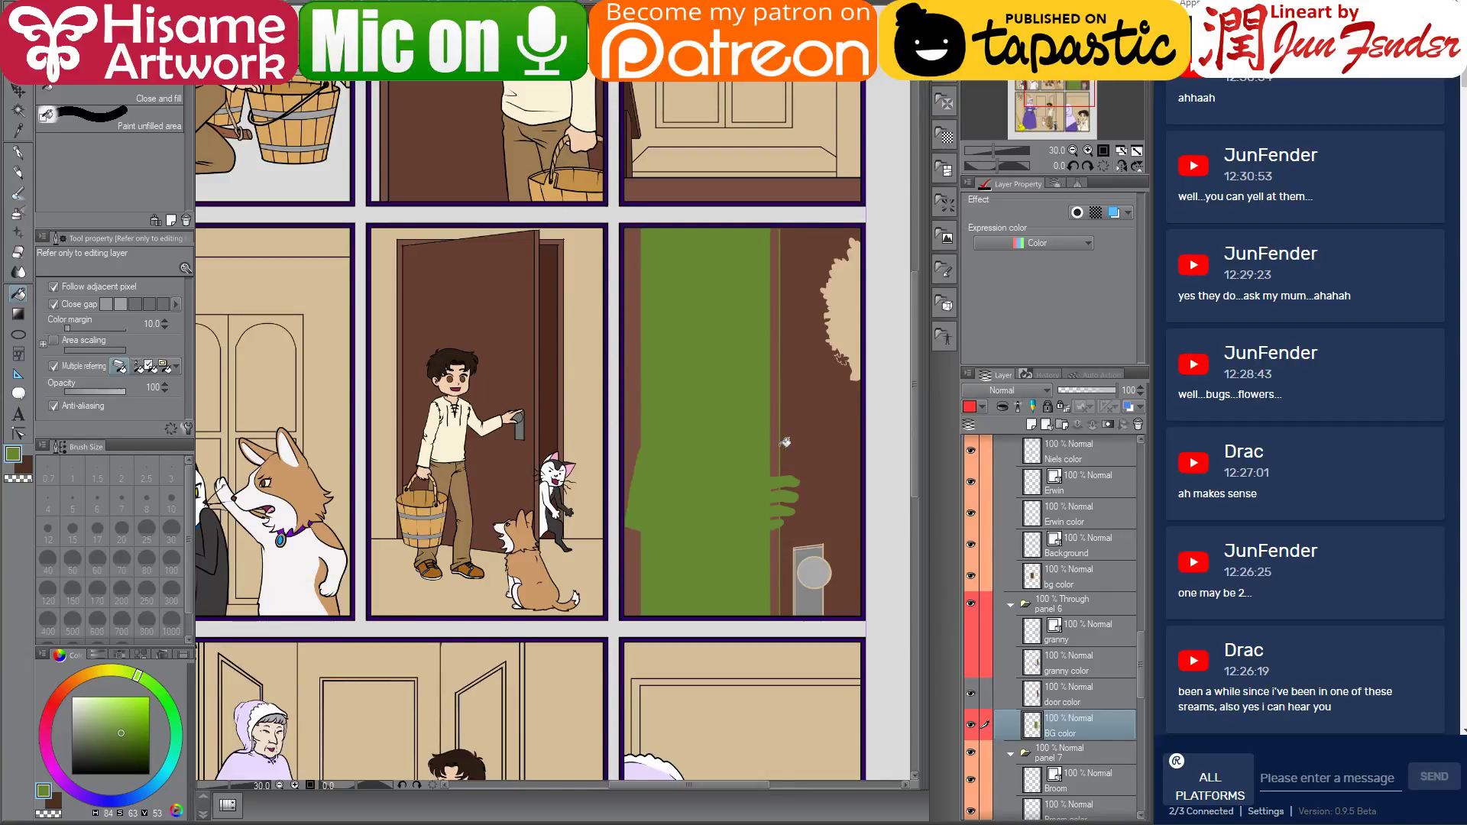
Select the strip along panel 6's left edge and cover the green spill with the strip's sampled brown on BG color
scroll(785, 442, up, 2)
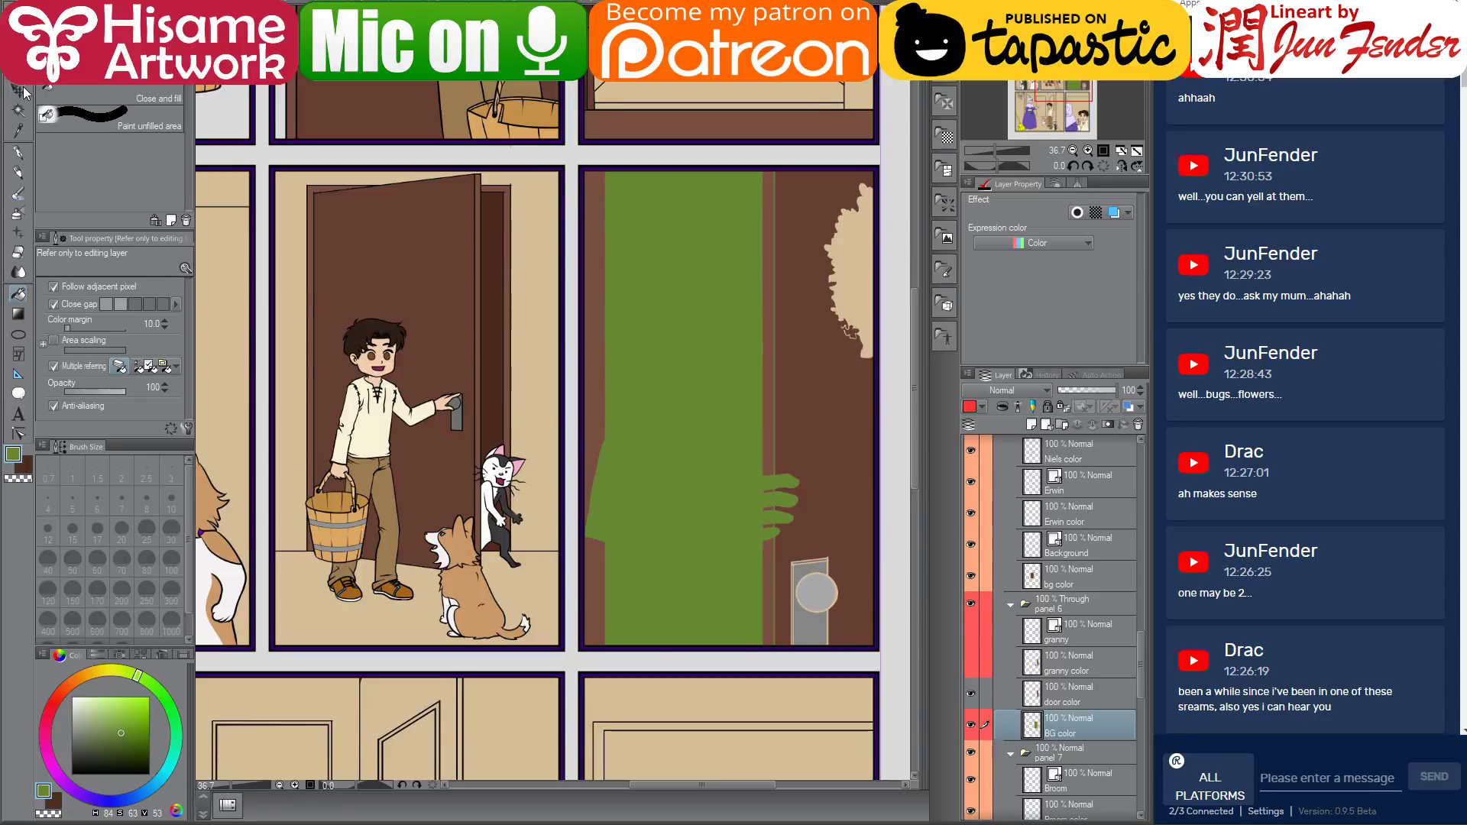
key(m)
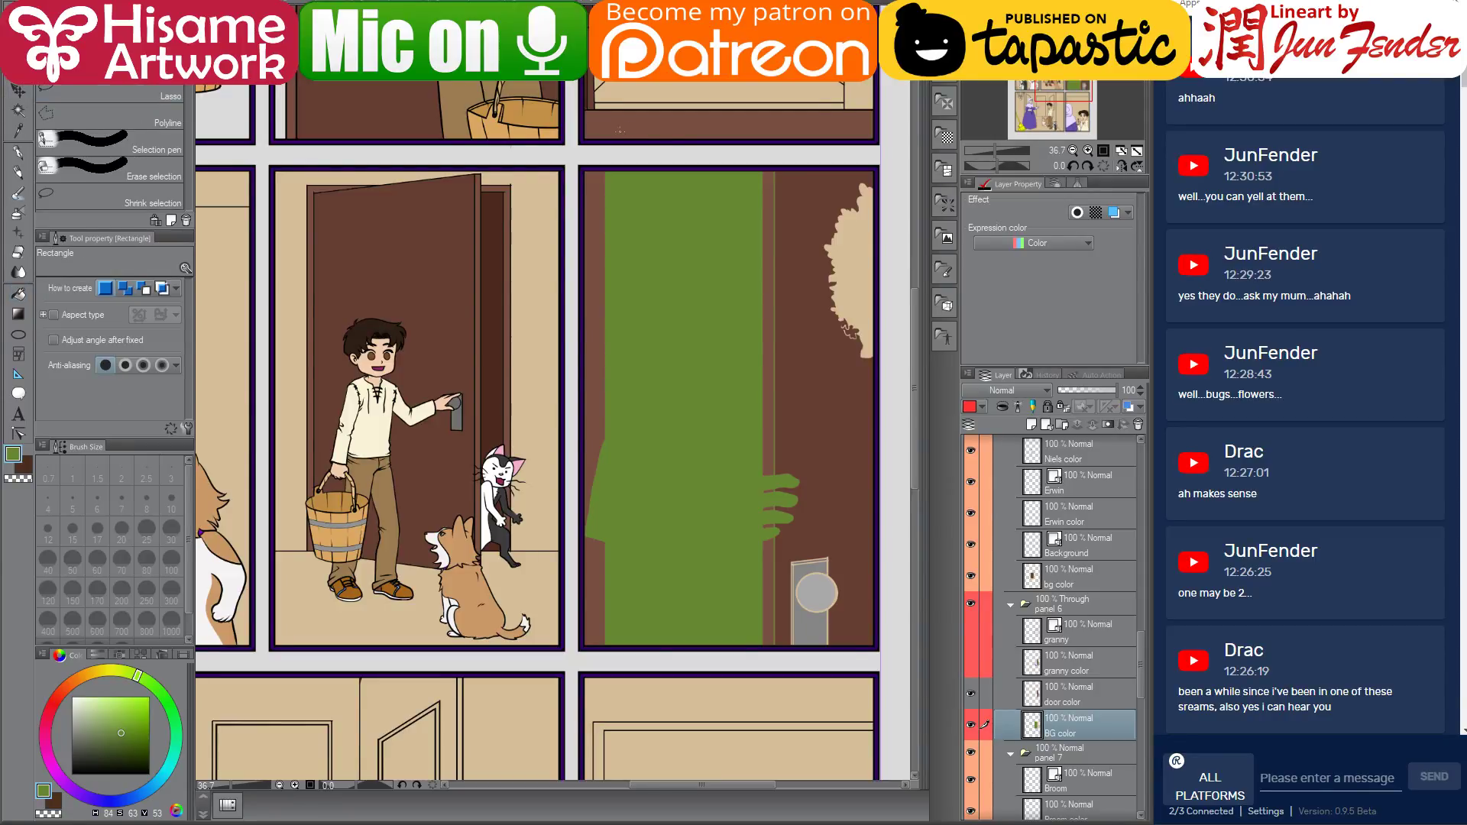
scroll(576, 458, down, 2)
drag(574, 166, 605, 685)
scroll(723, 410, up, 3)
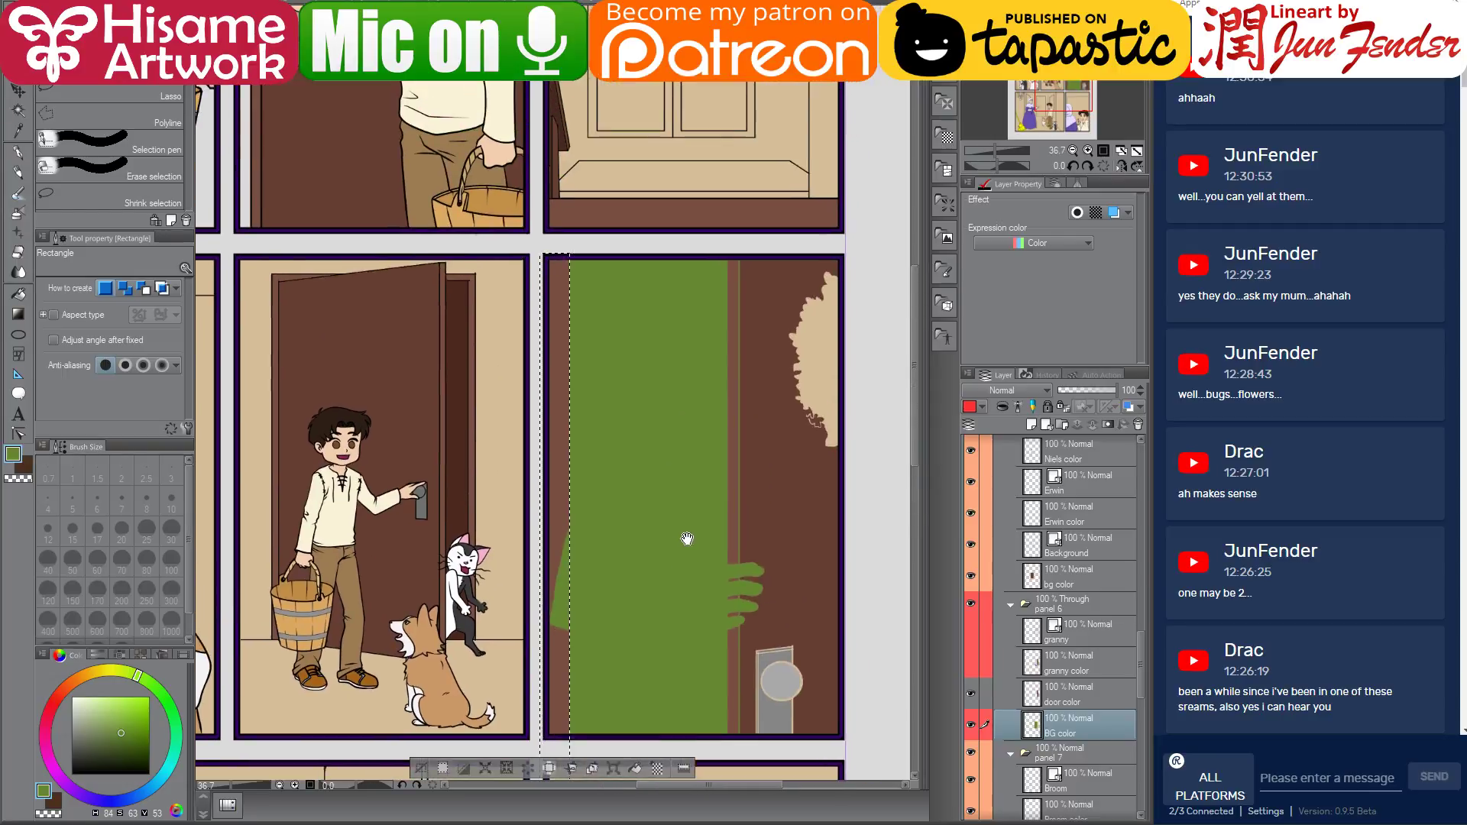
click(19, 290)
click(19, 152)
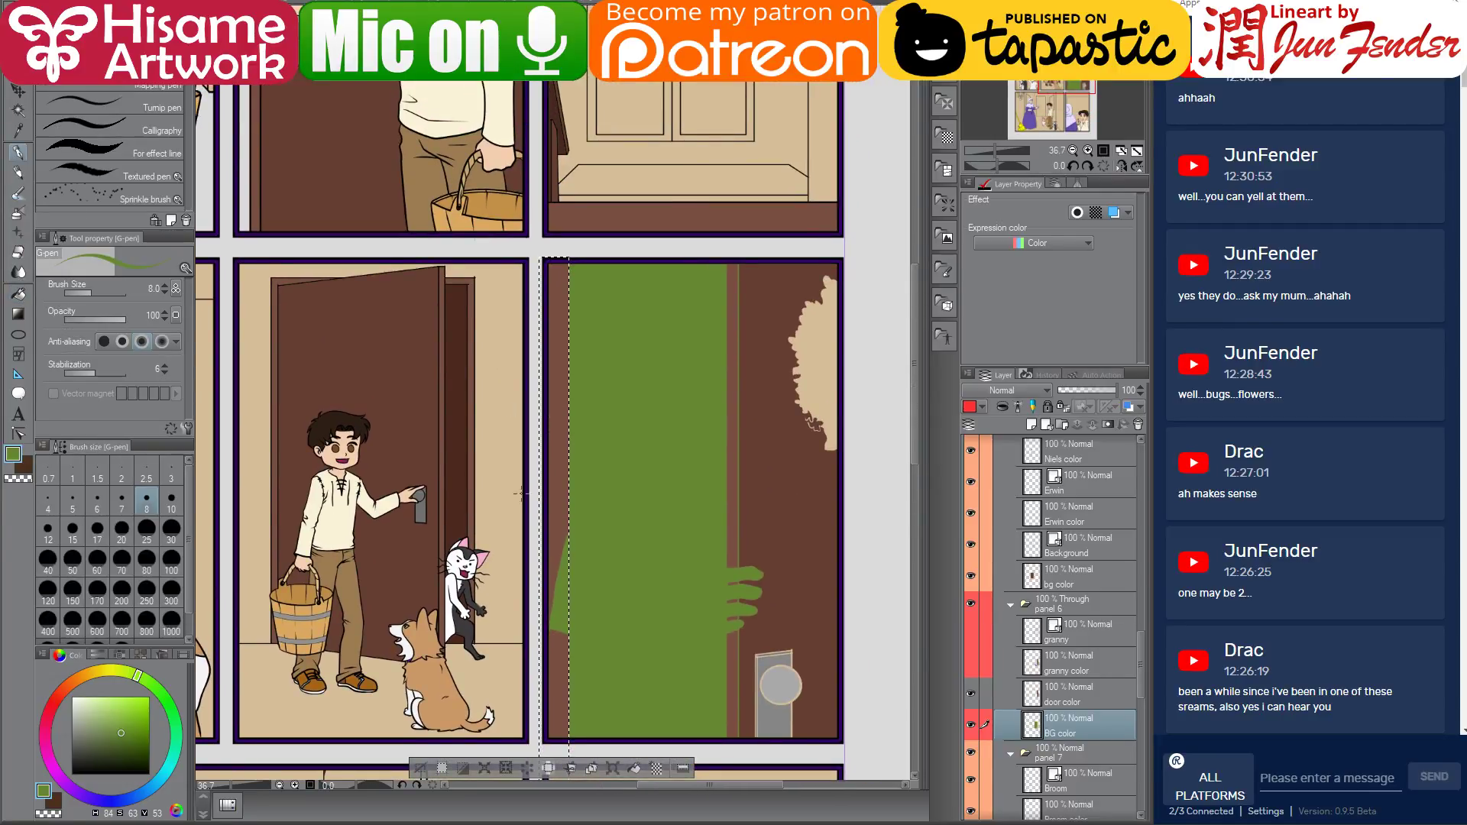
drag(561, 483, 611, 485)
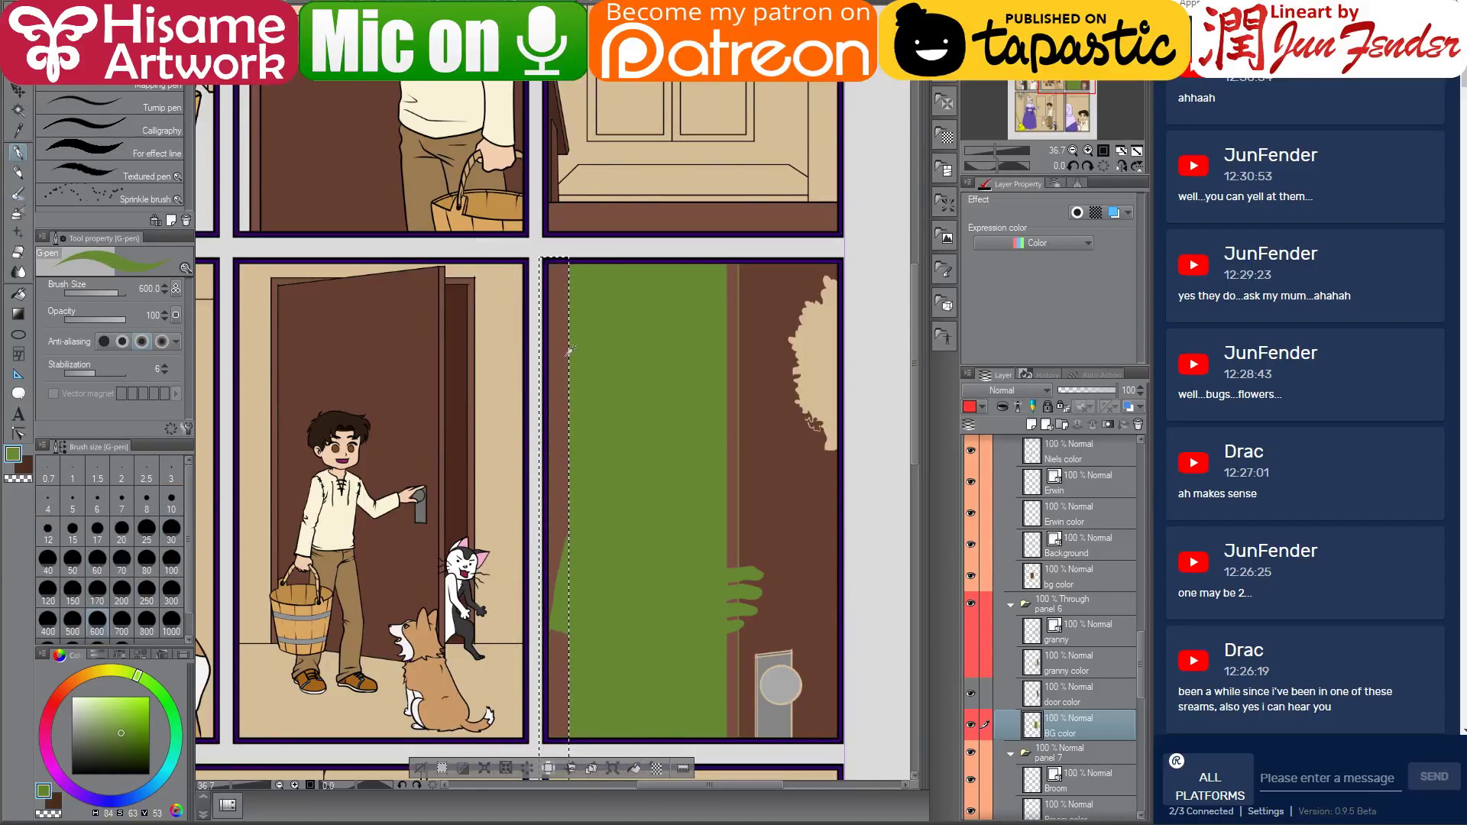
alt+click(553, 367)
drag(554, 412, 557, 757)
key(ctrl+d)
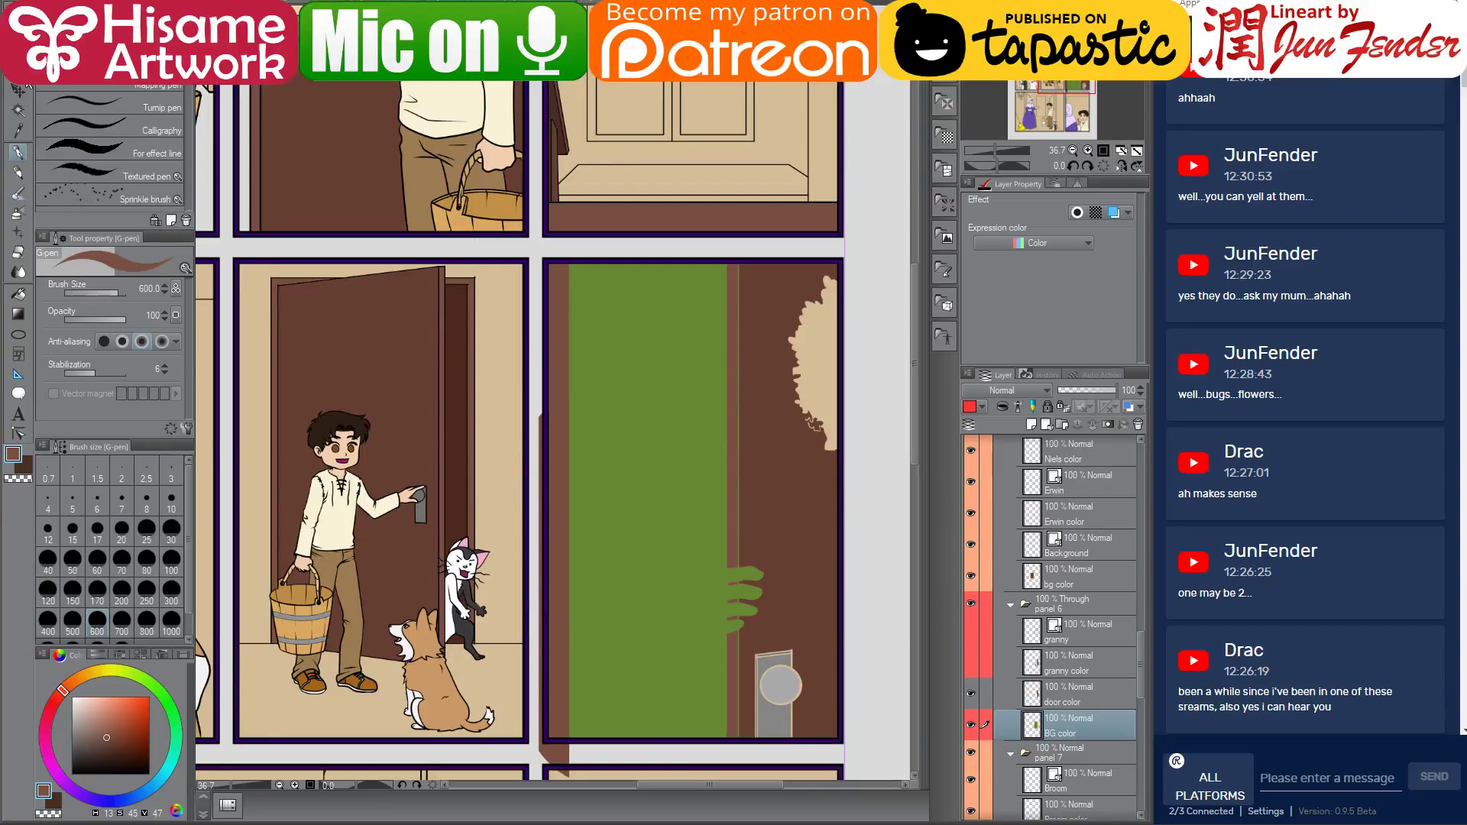
Select panel 6's door area and paint over the green finger marks and beige wreath shape with dark brown
key(m)
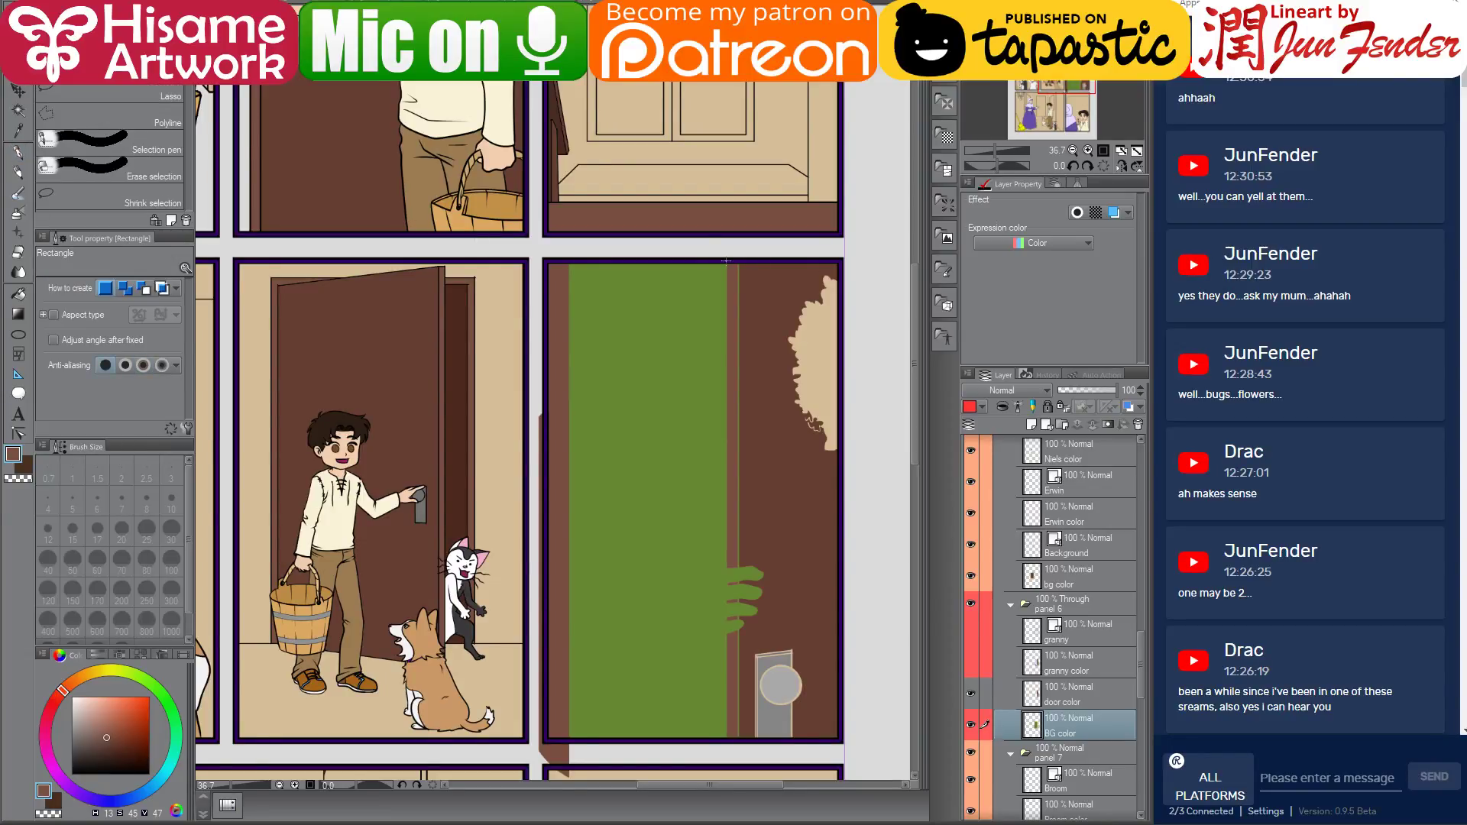
drag(726, 261, 904, 741)
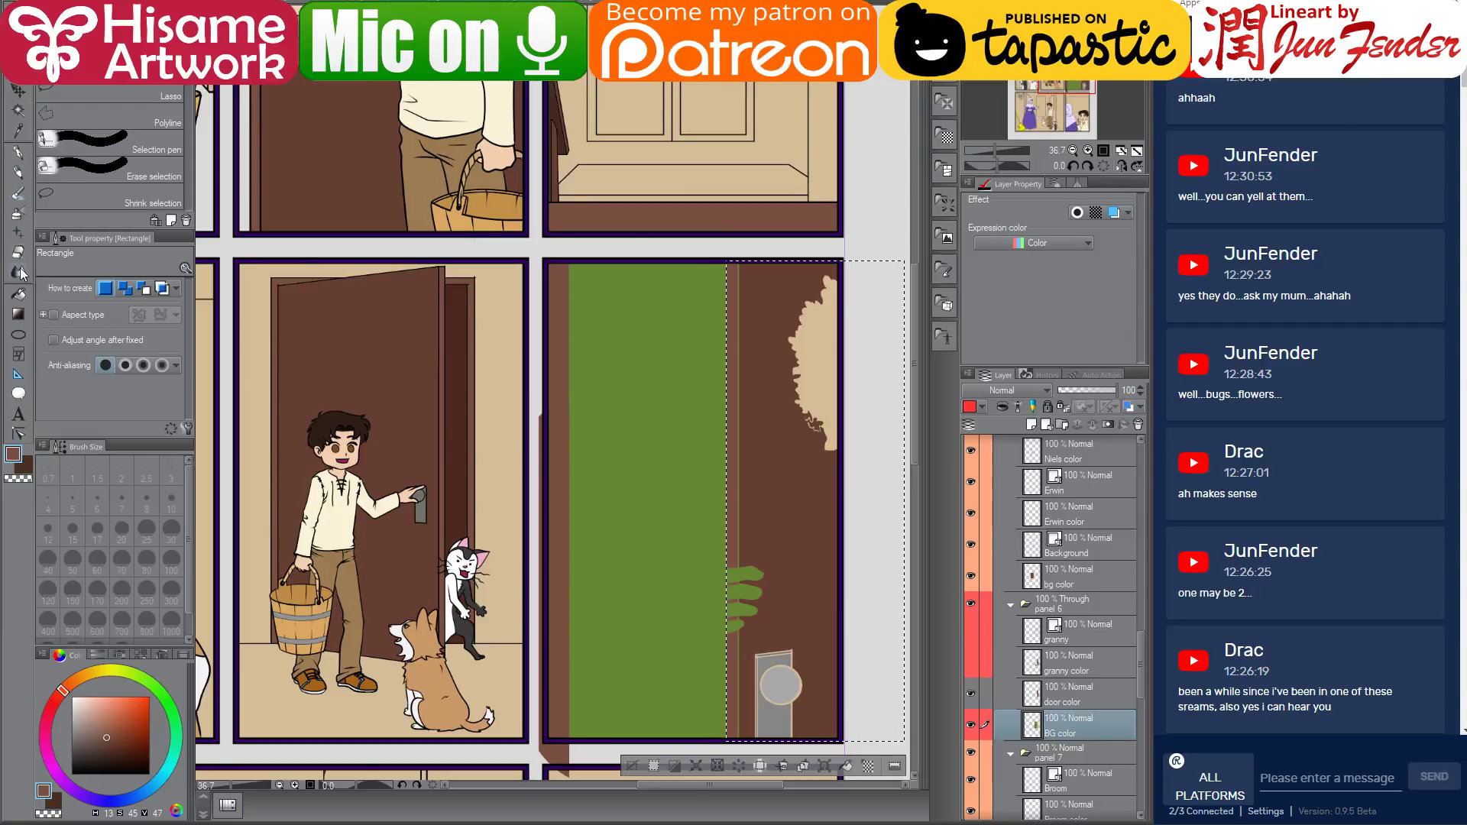
click(18, 153)
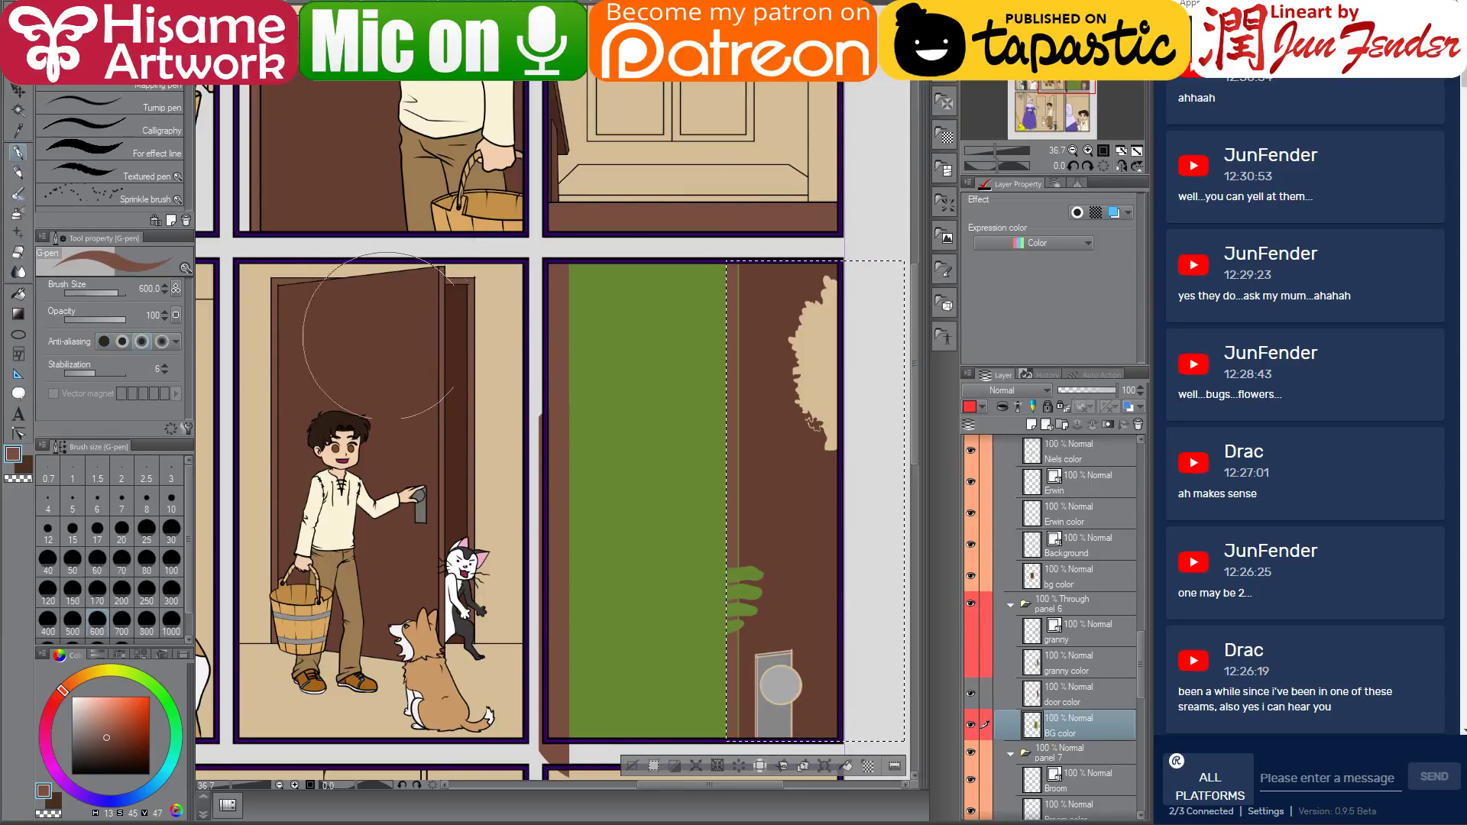
mouse_move(817, 277)
mouse_down()
mouse_move(780, 307)
mouse_move(800, 669)
mouse_up()
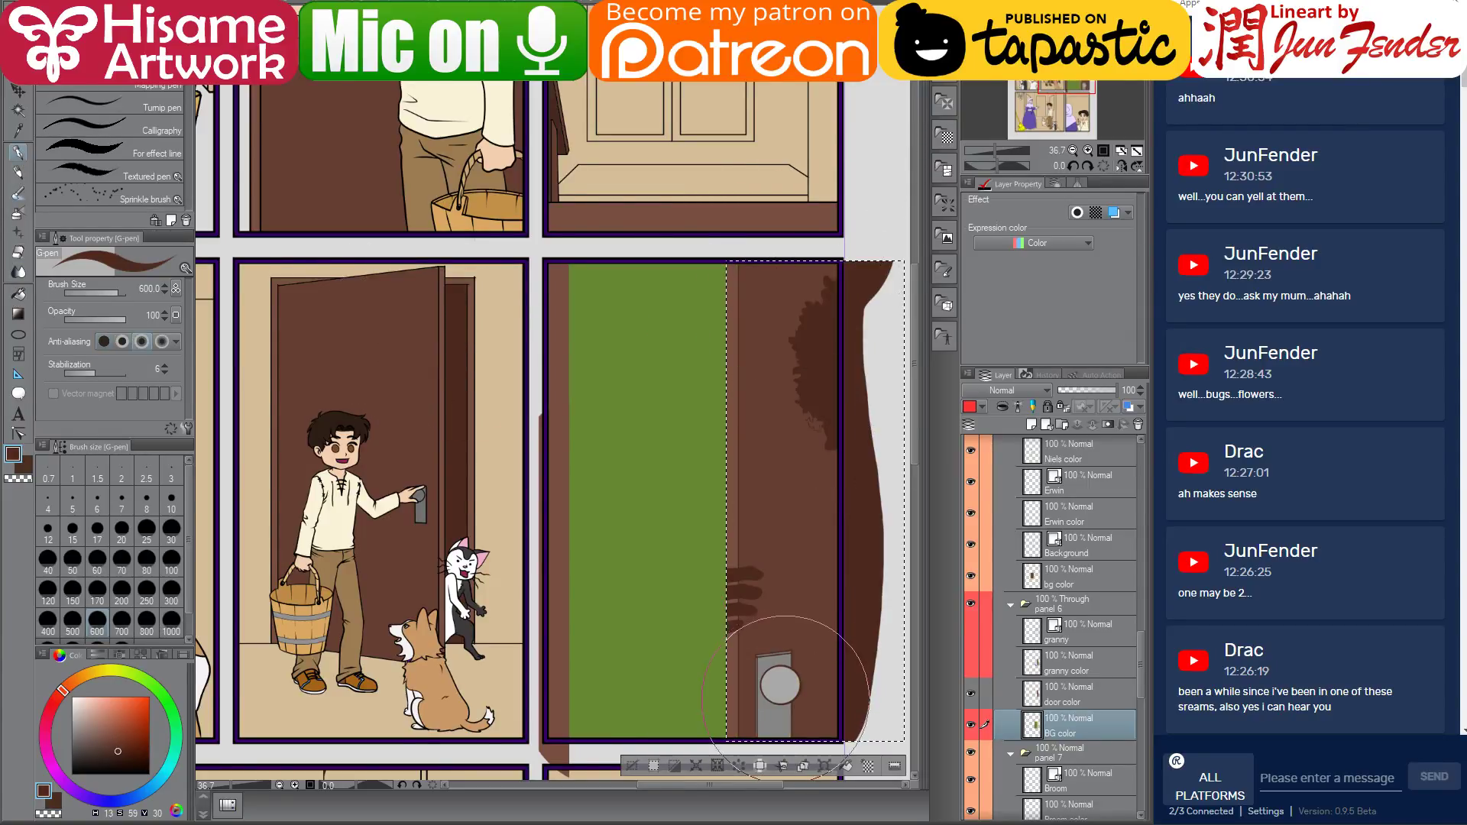
key(ctrl+d)
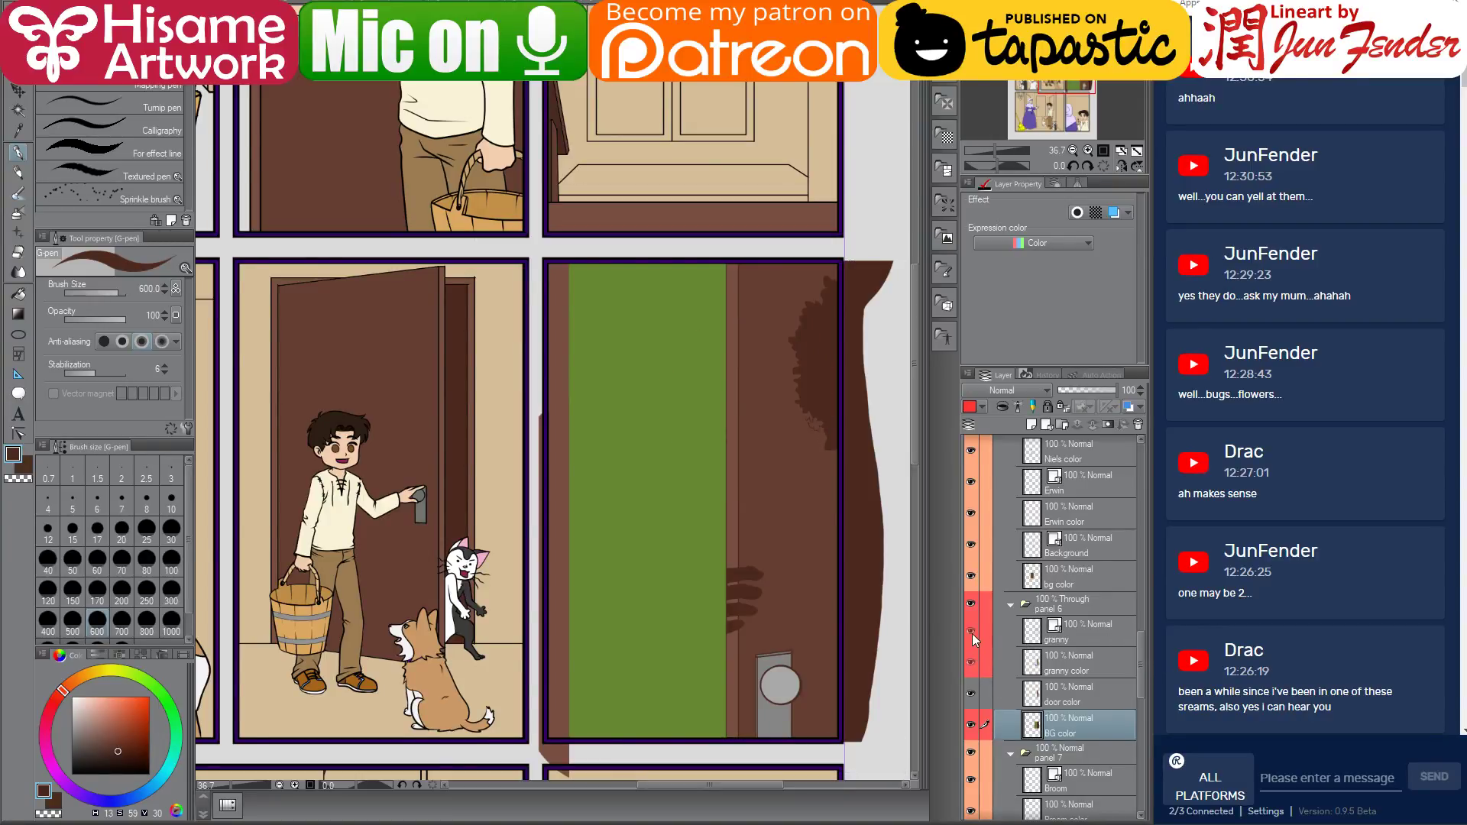
Show panel 6's granny and granny color layers again
click(971, 630)
click(971, 662)
scroll(508, 603, down, 2)
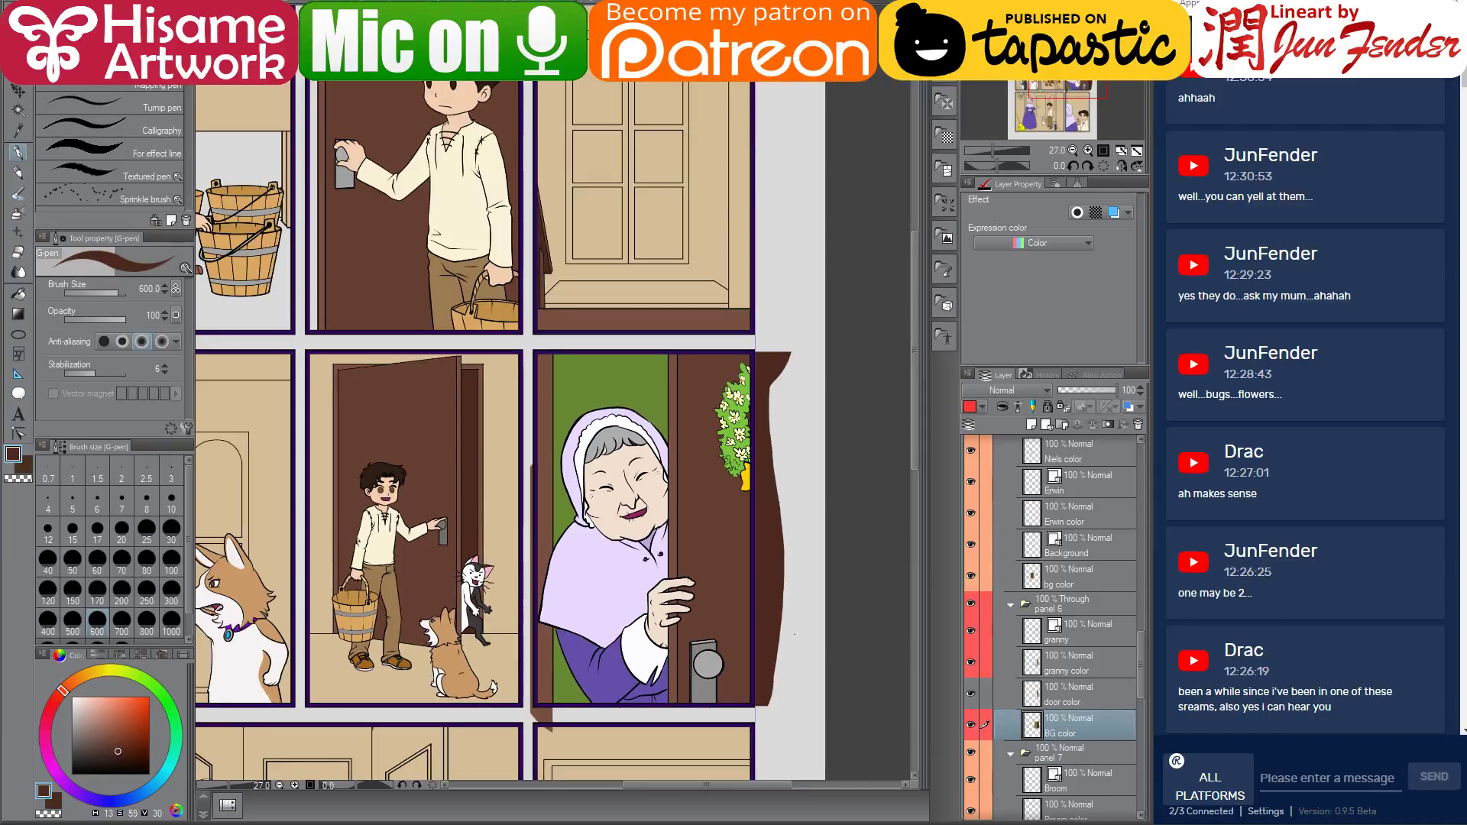
Select the area inside panel 6's frame and mask the panel 6 folder to it, hiding the paint outside the border
click(18, 90)
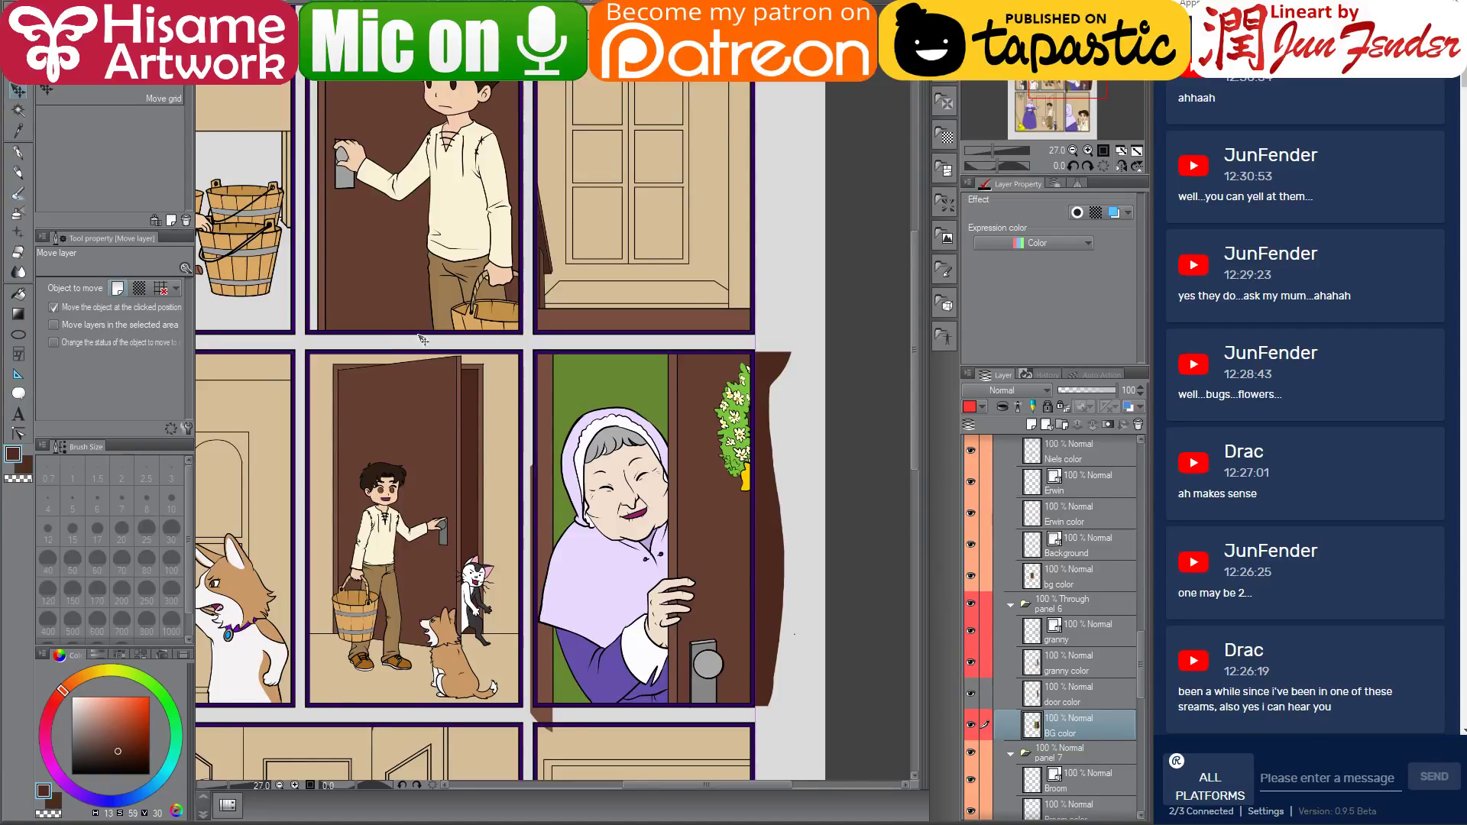
drag(447, 382, 573, 158)
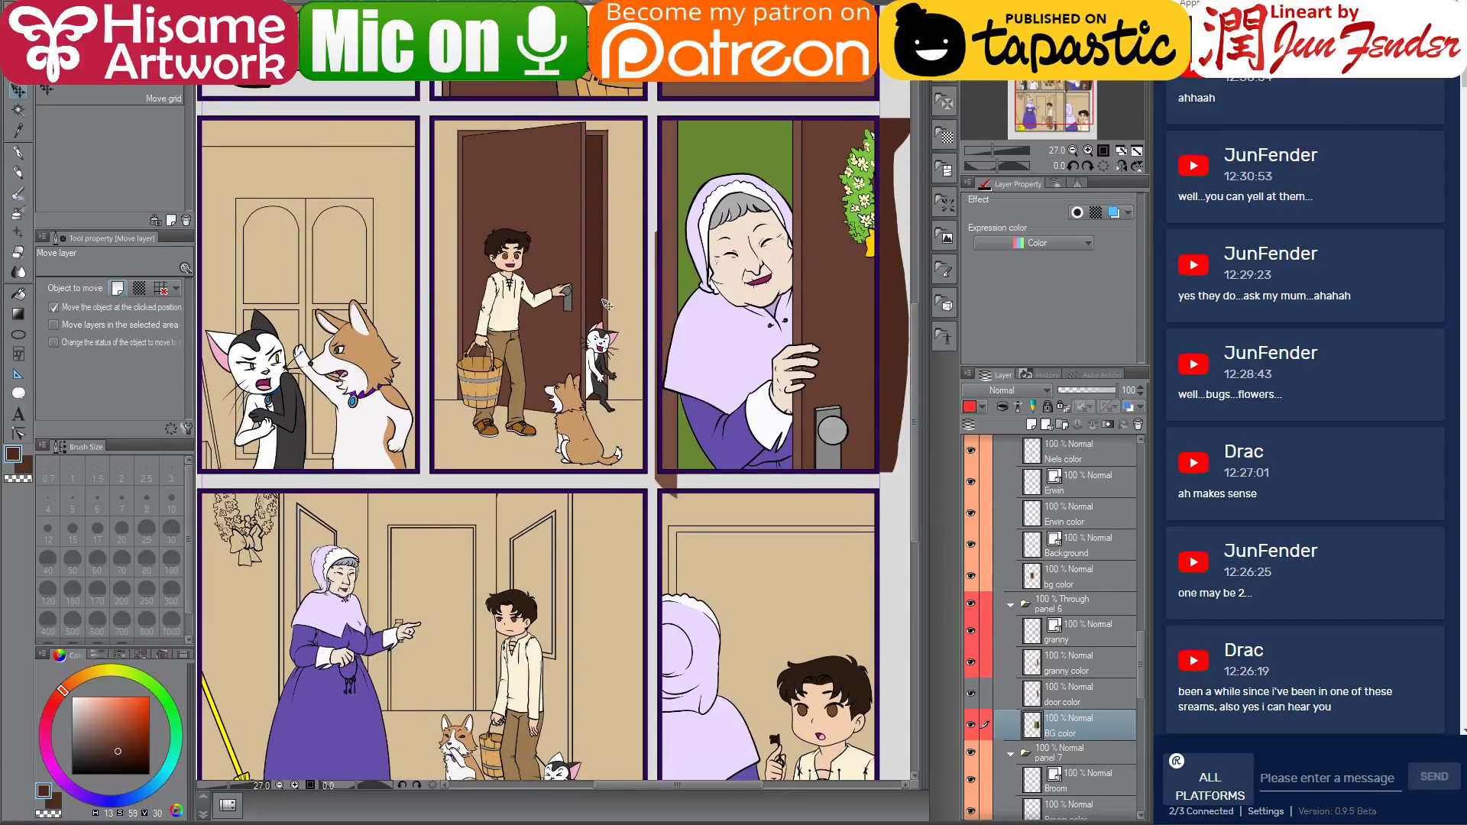
drag(721, 425, 734, 331)
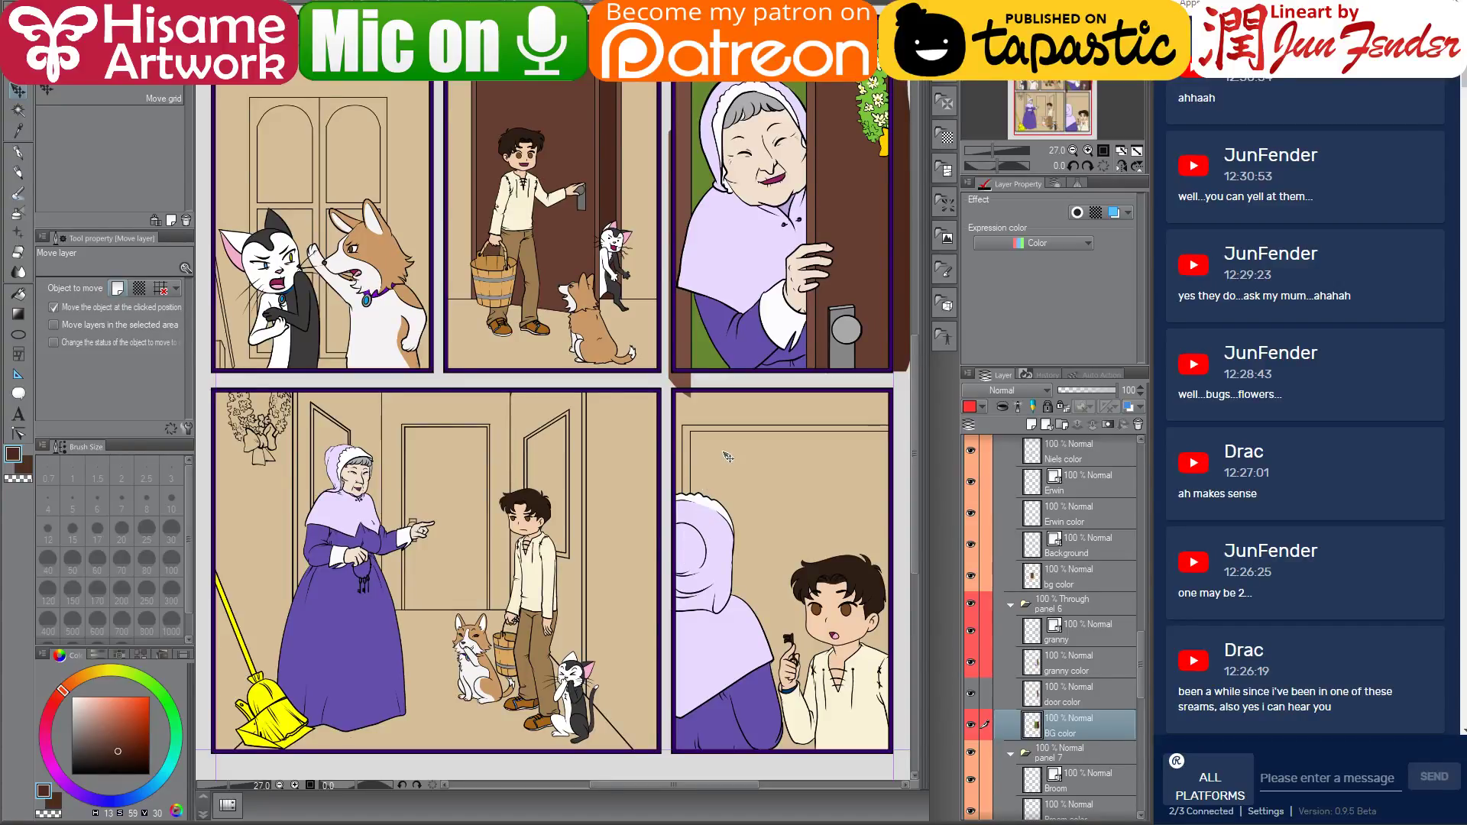
drag(768, 264, 688, 484)
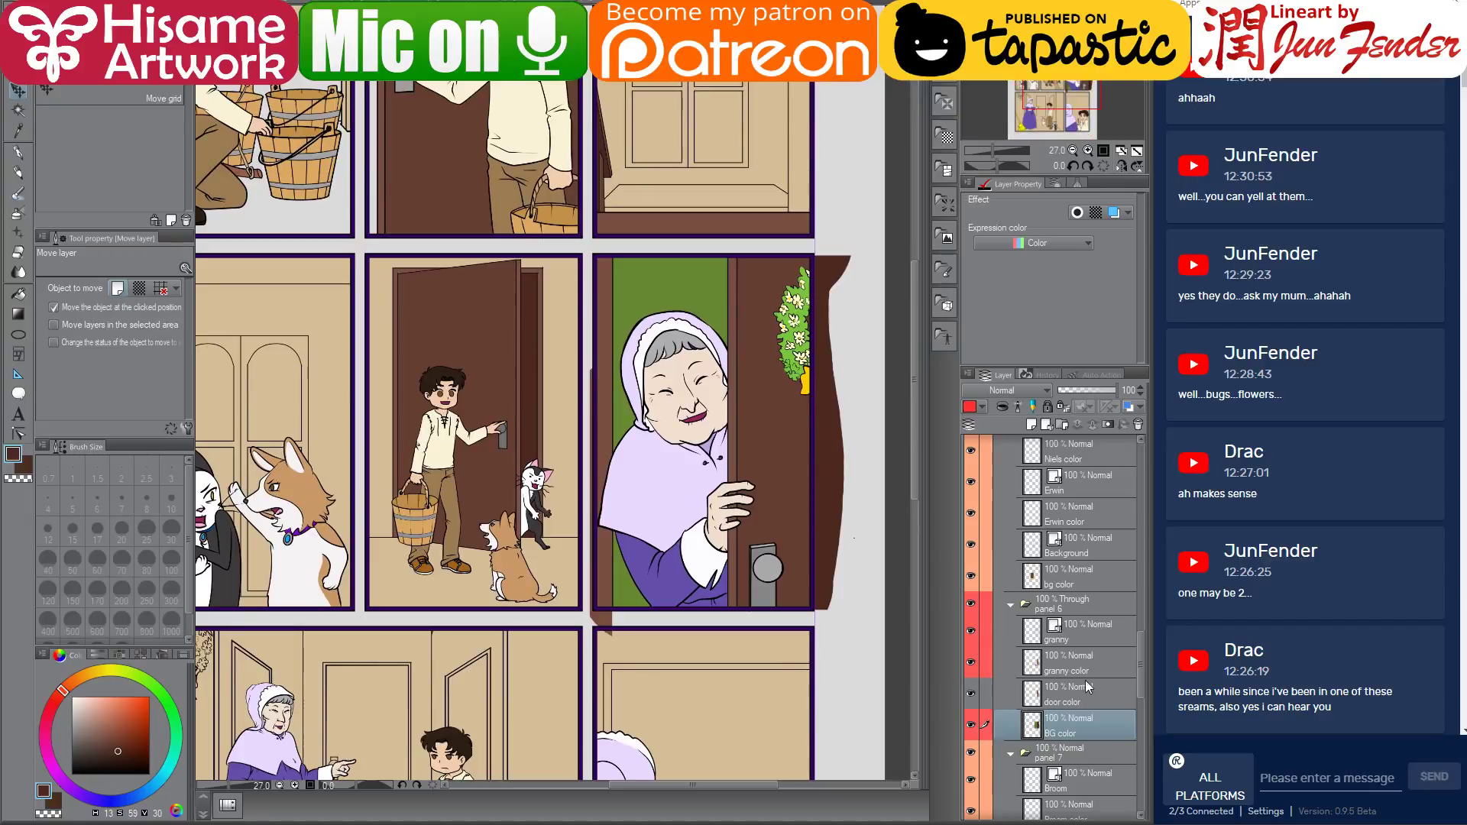
click(1083, 605)
key(m)
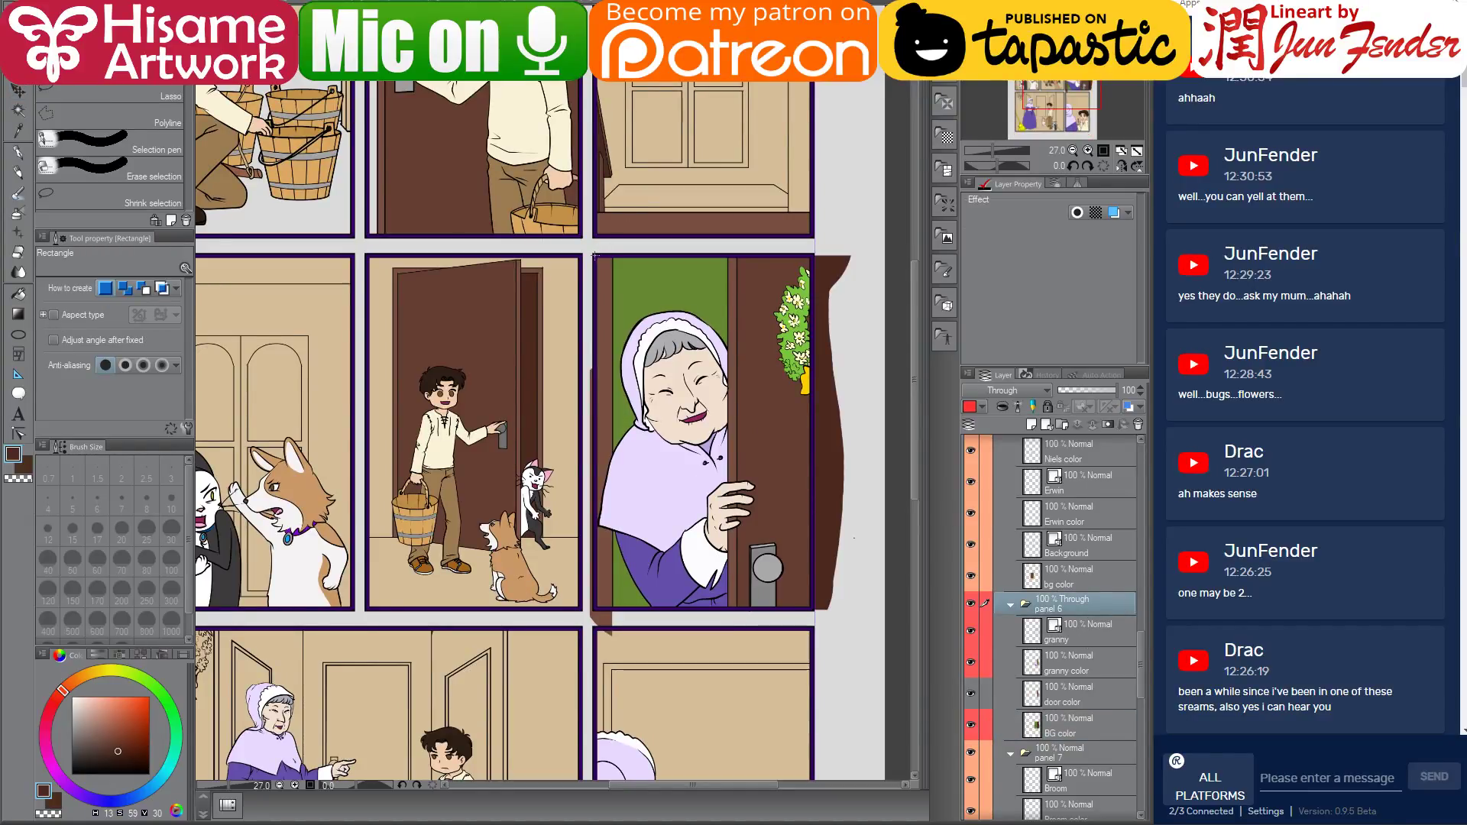
mouse_move(594, 256)
mouse_down()
mouse_move(848, 608)
mouse_move(812, 611)
mouse_up()
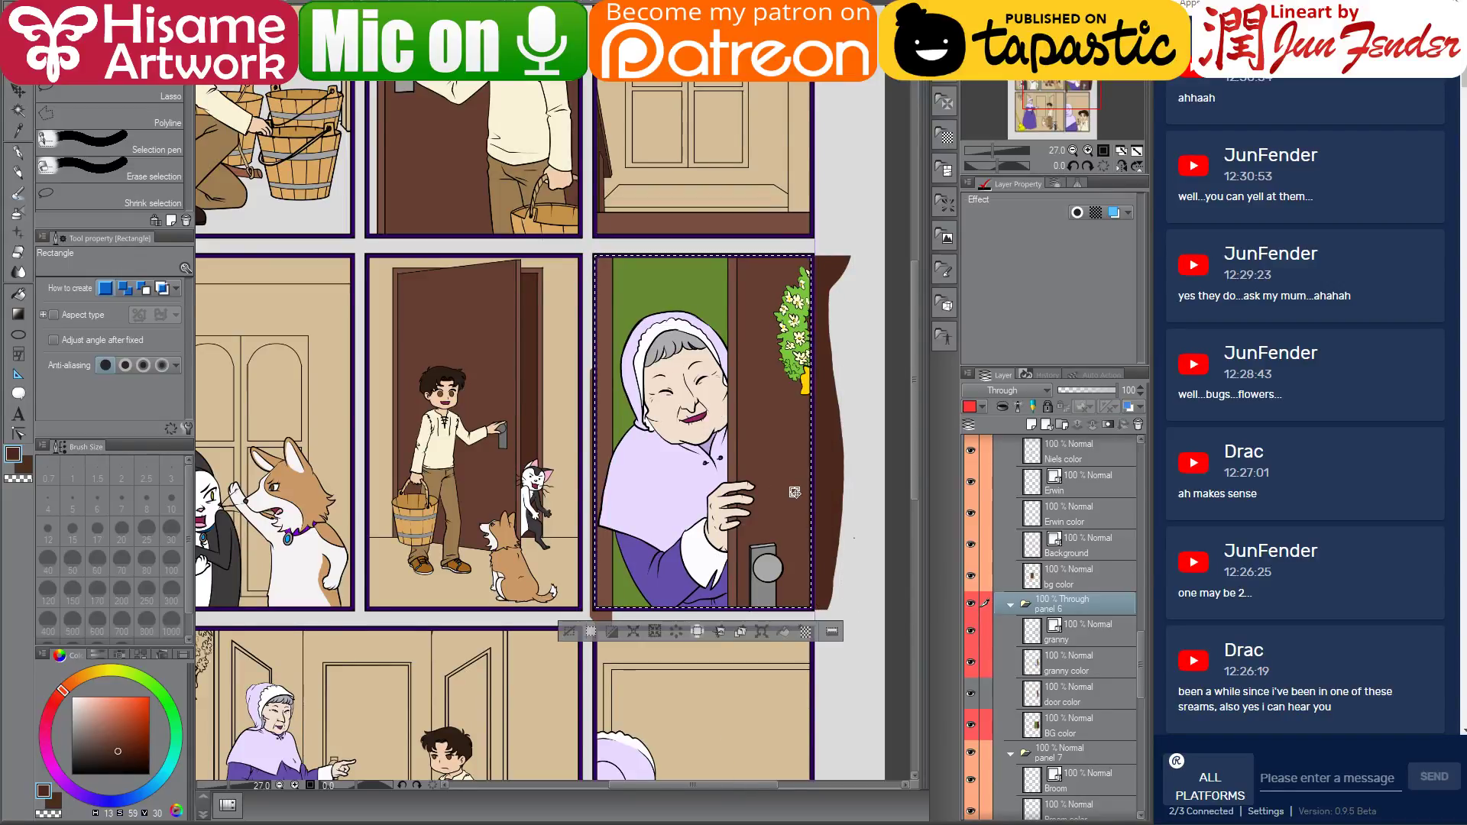
scroll(792, 570, up, 4)
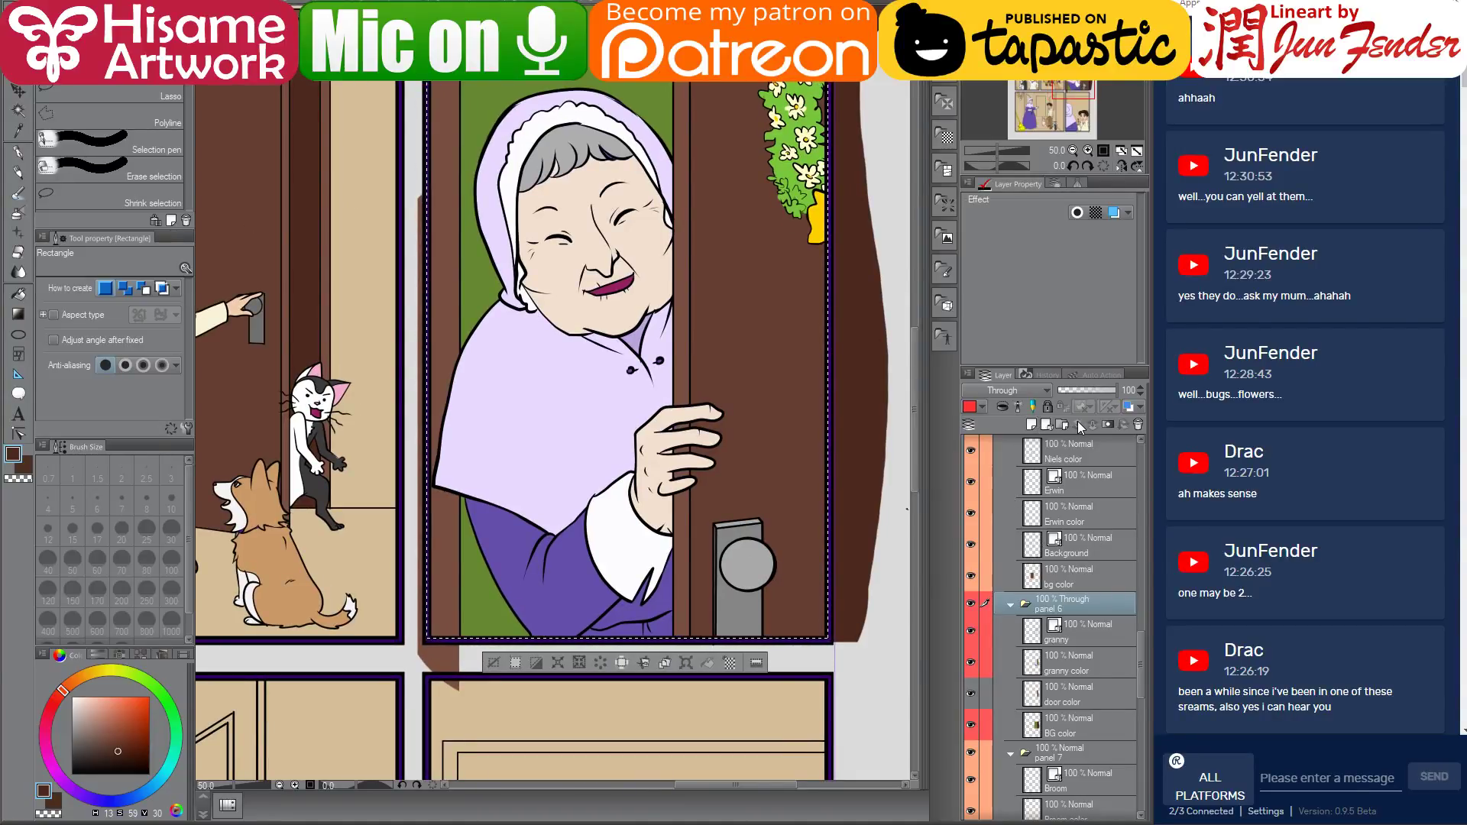
click(1108, 425)
scroll(791, 570, down, 4)
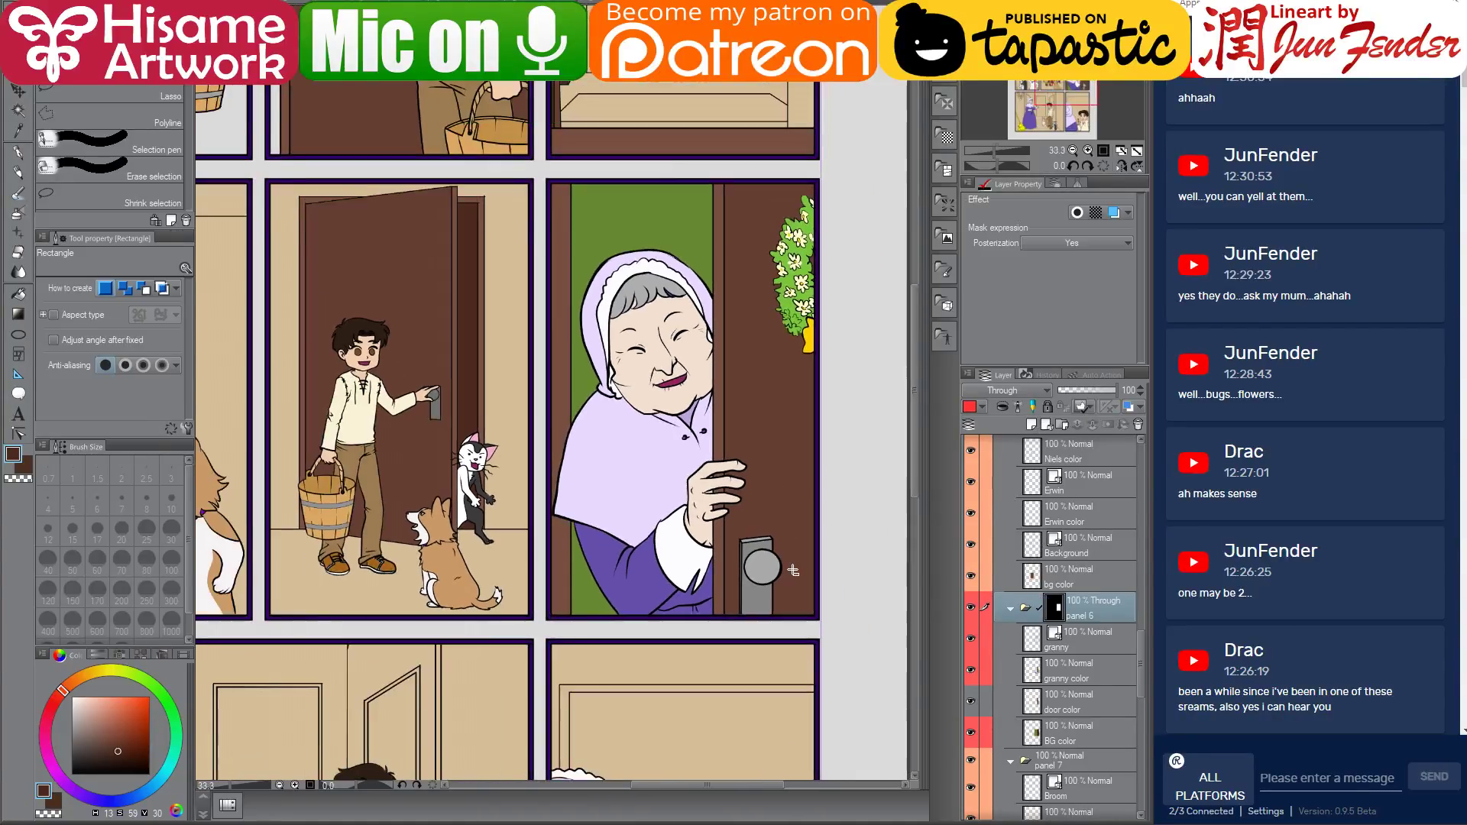
Make the BG color layer of panel 7, the hallway scene, the active layer
click(16, 90)
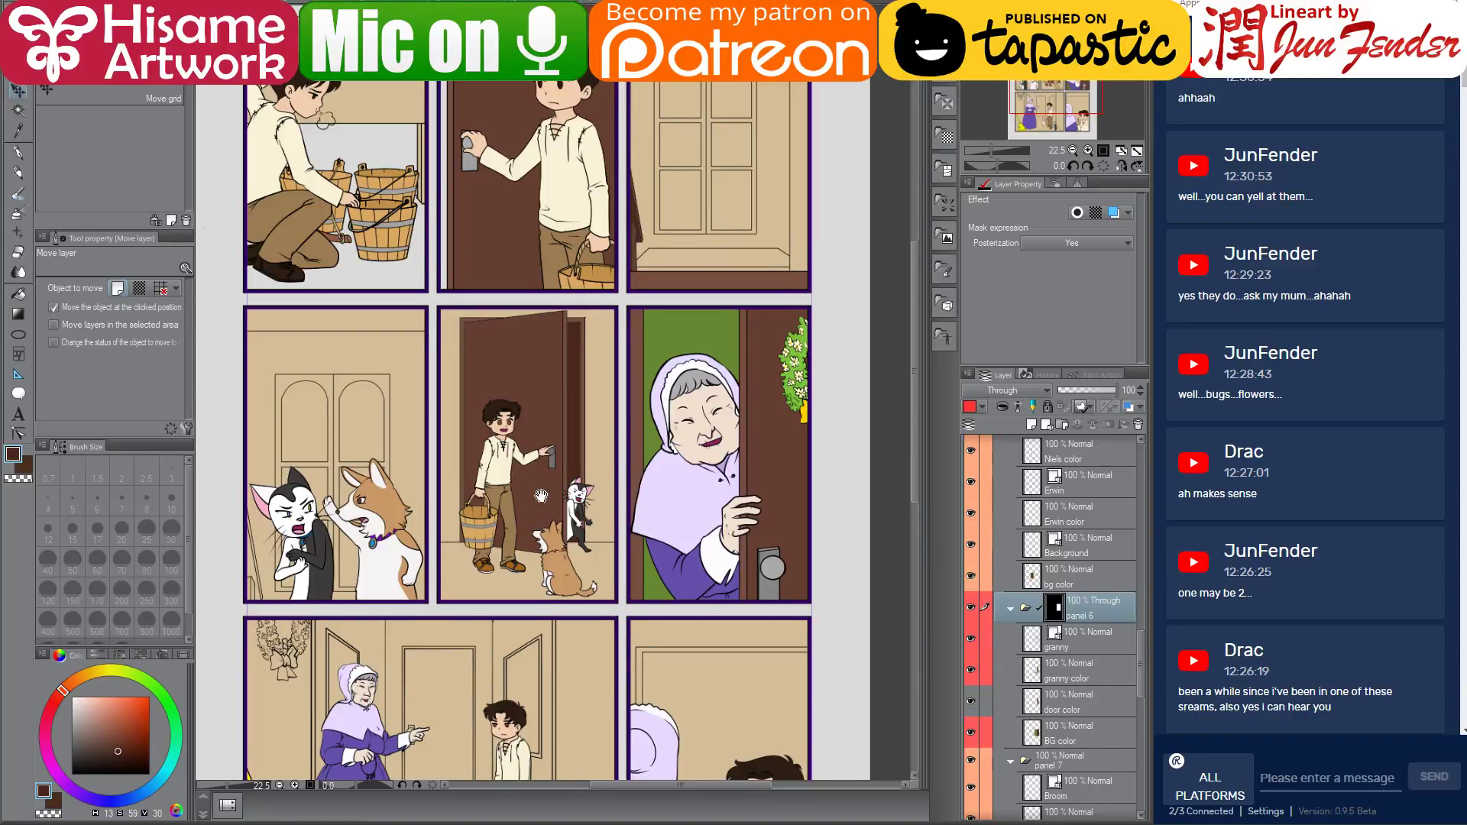
drag(542, 497, 620, 340)
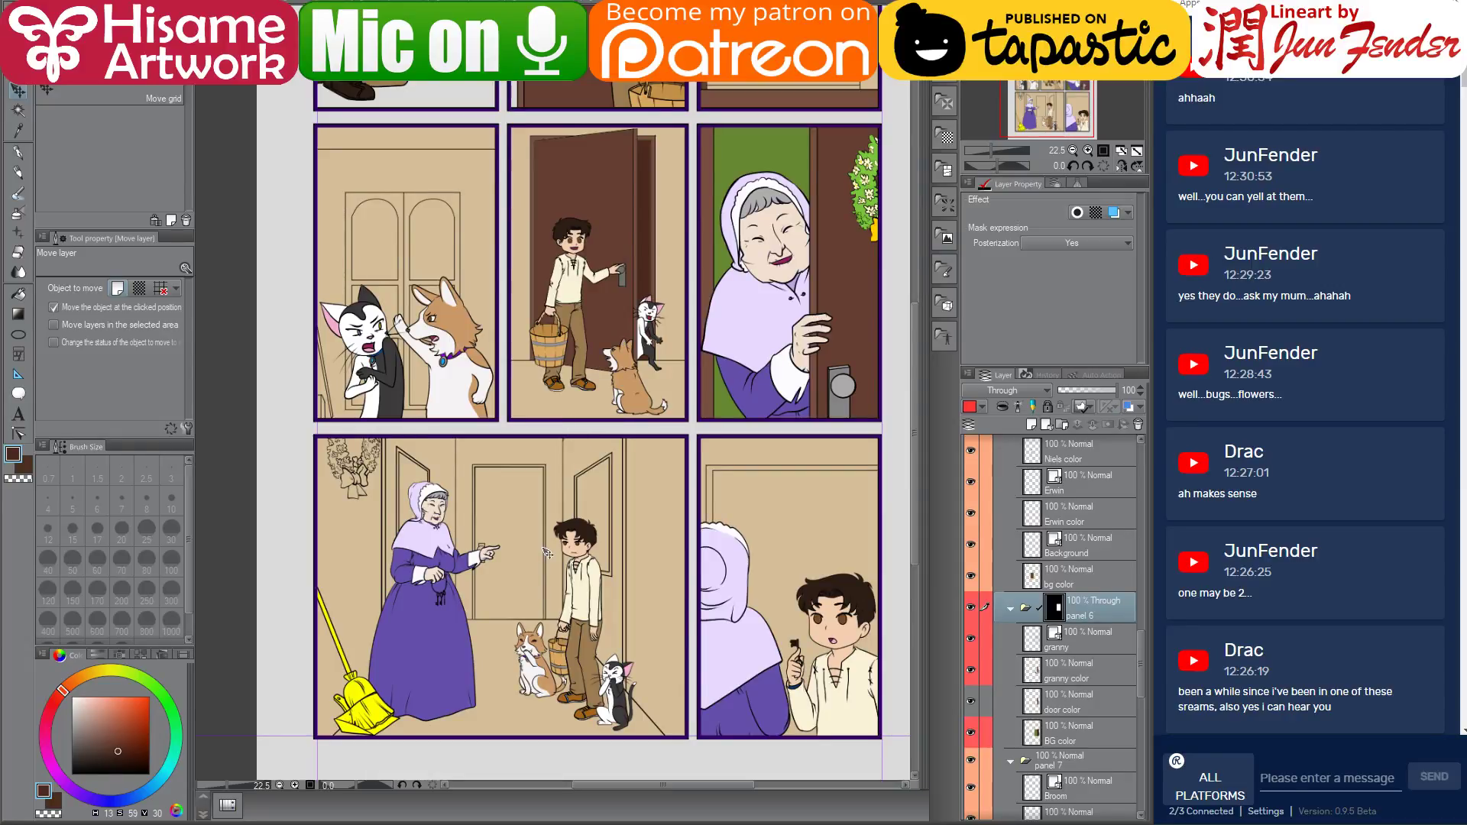
scroll(489, 691, up, 1)
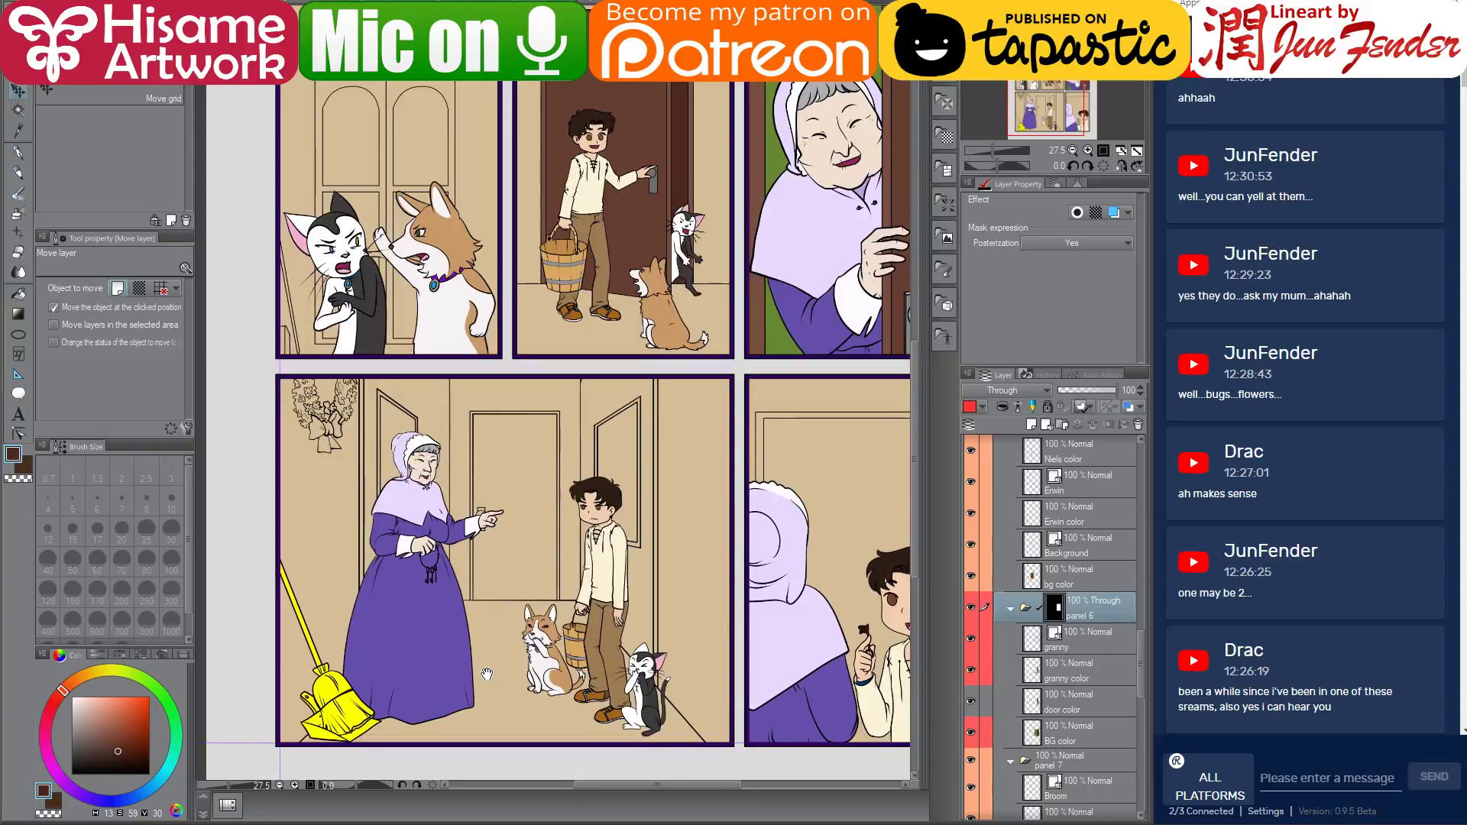
drag(486, 670, 518, 660)
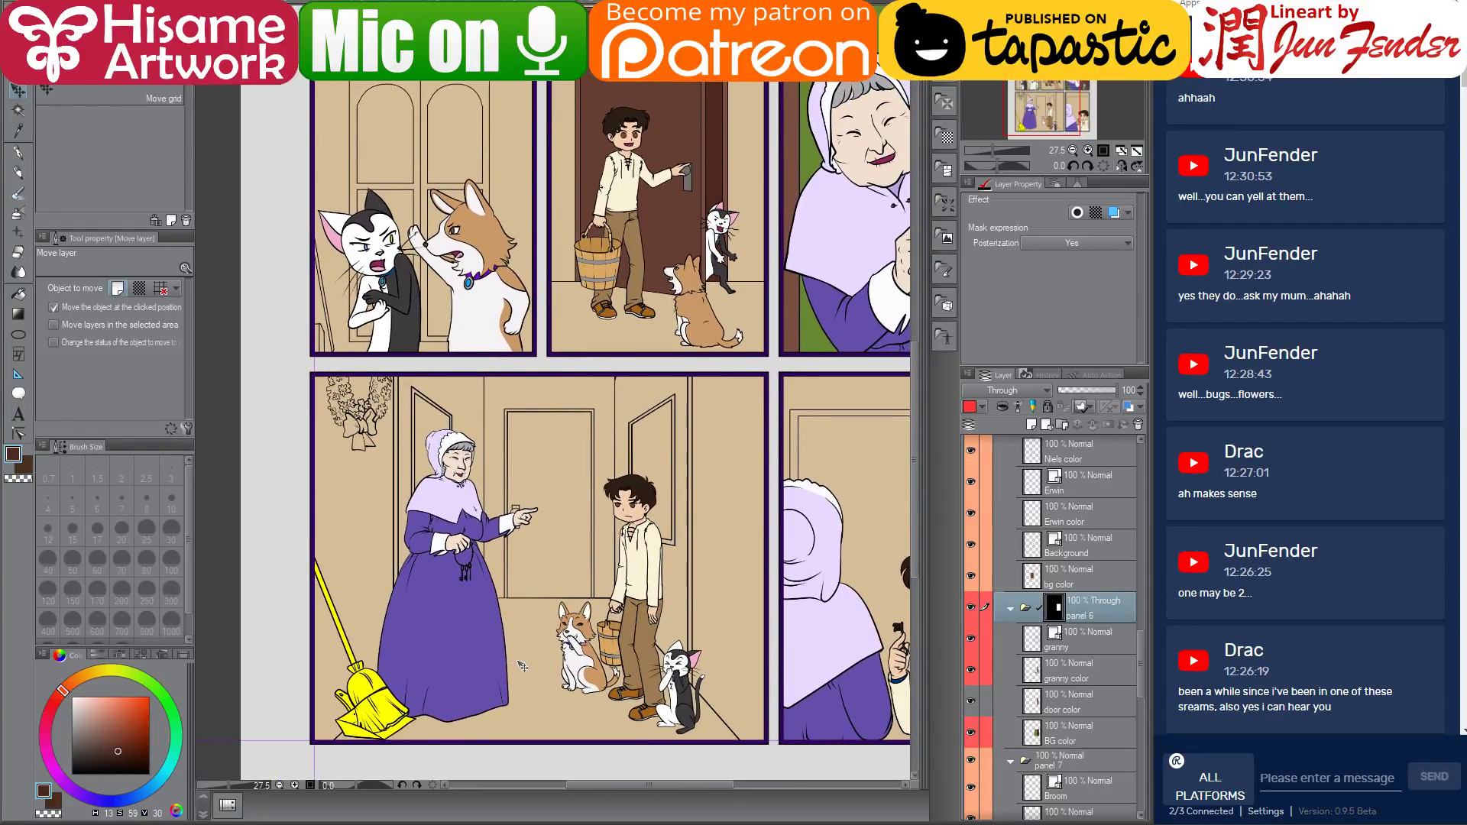
key(alt+v)
key(Escape)
ctrl+shift+click(550, 689)
Hide panel 7's broom and character layers, and sample panel 5's door brown with panel 7's interior selected for filling
scroll(1126, 769, down, 2)
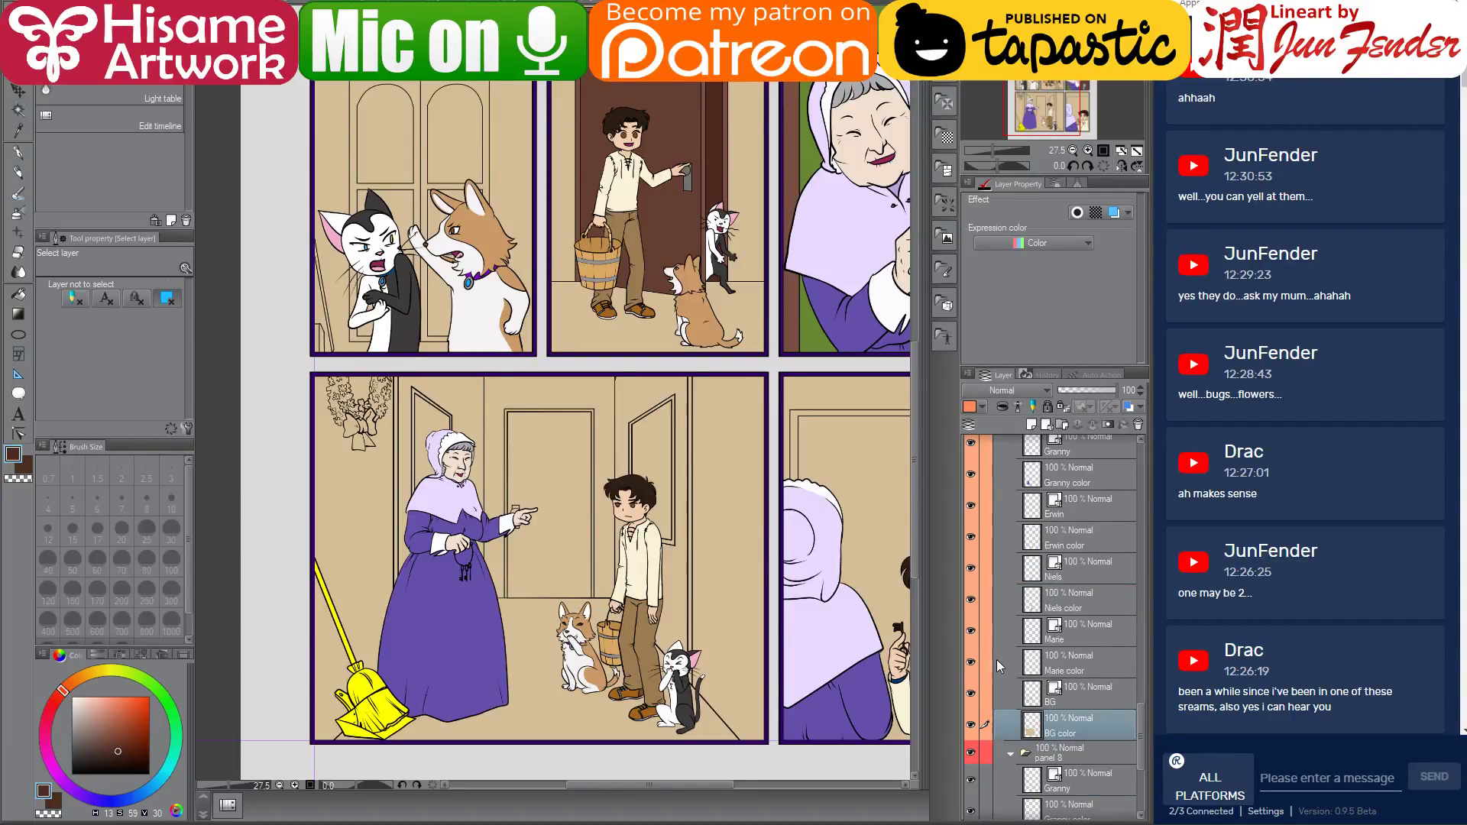
scroll(1001, 671, up, 2)
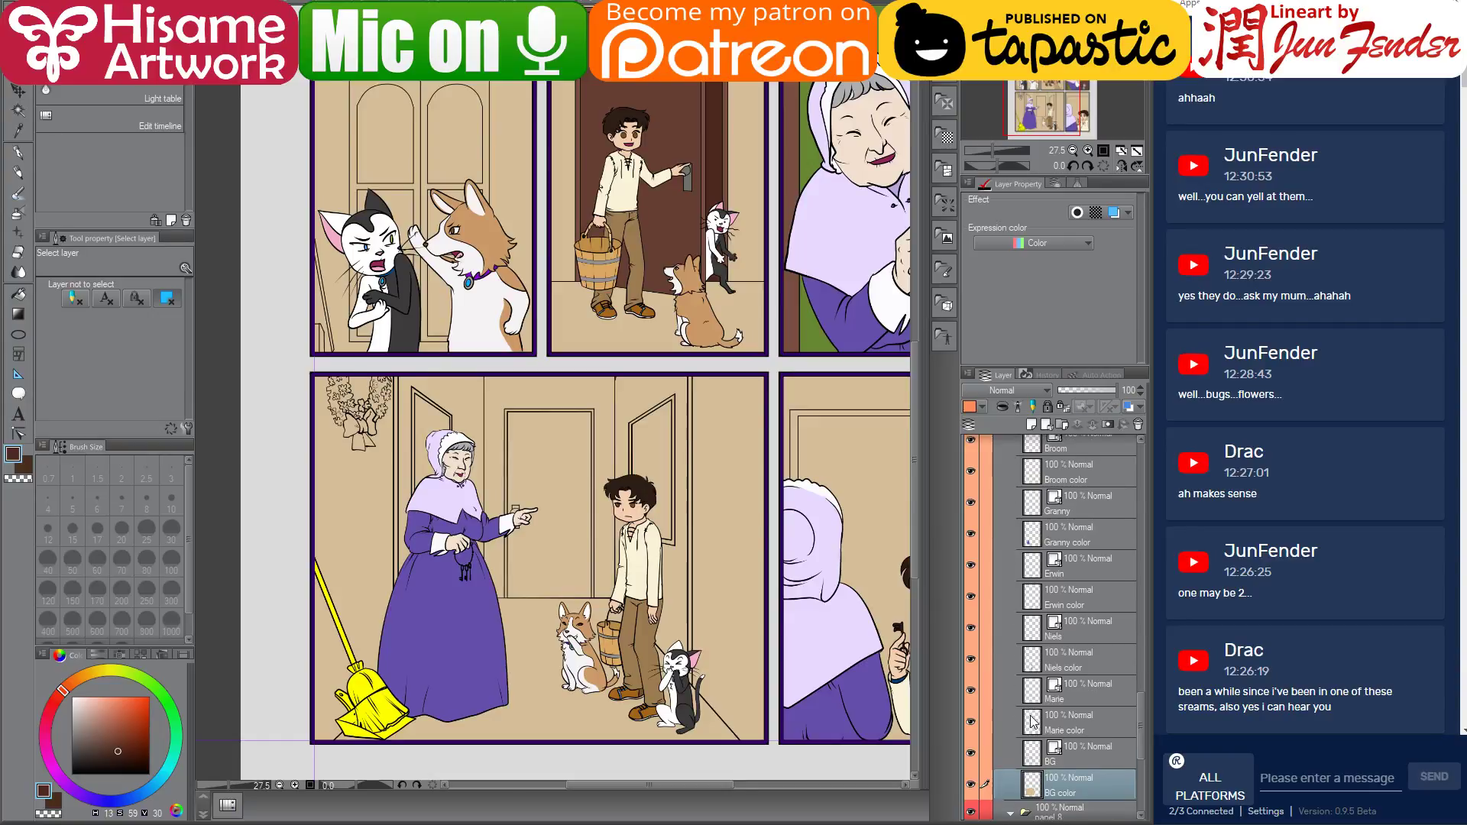
scroll(1032, 721, up, 1)
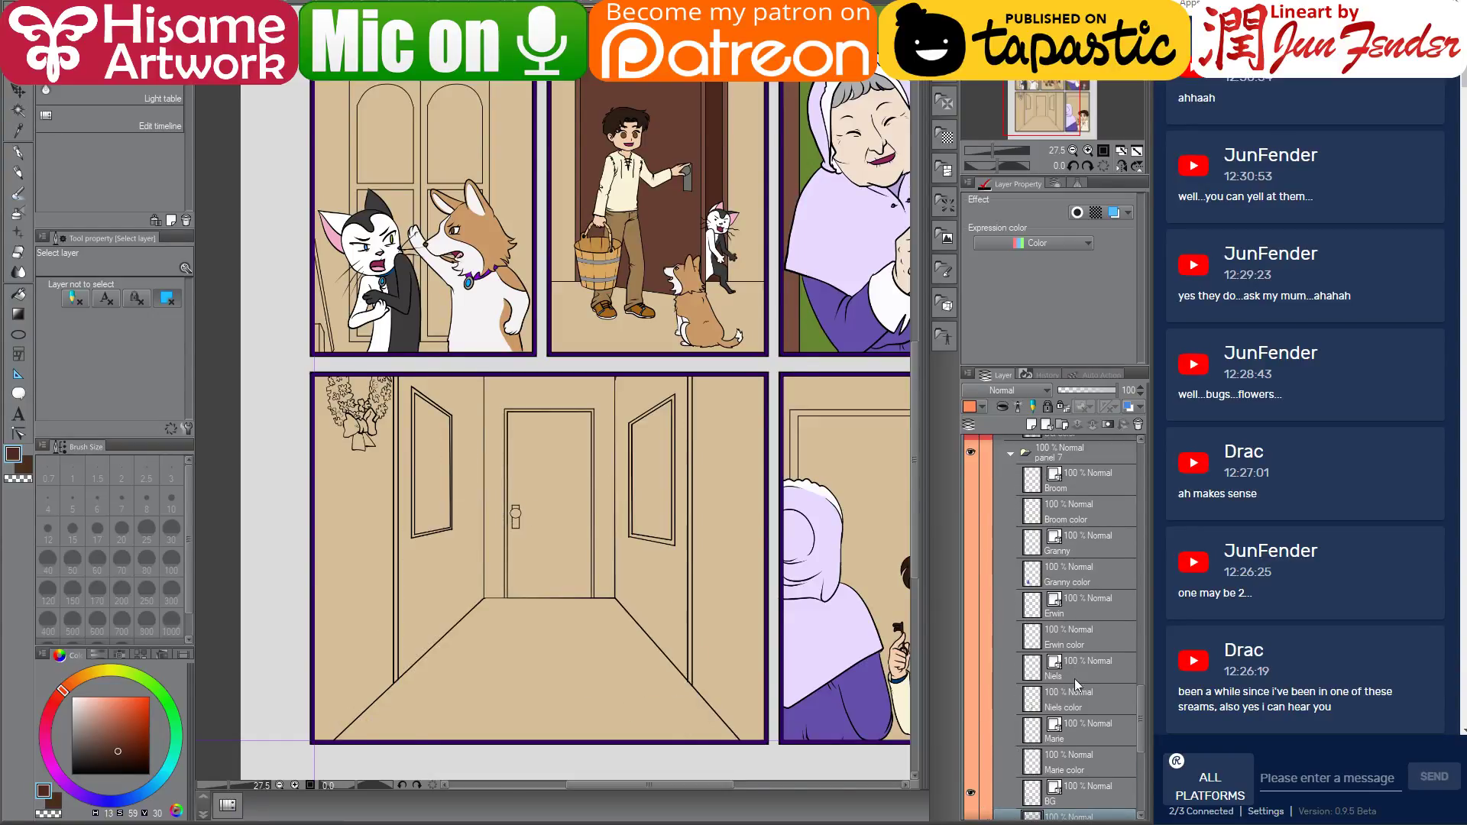
scroll(1091, 728, down, 3)
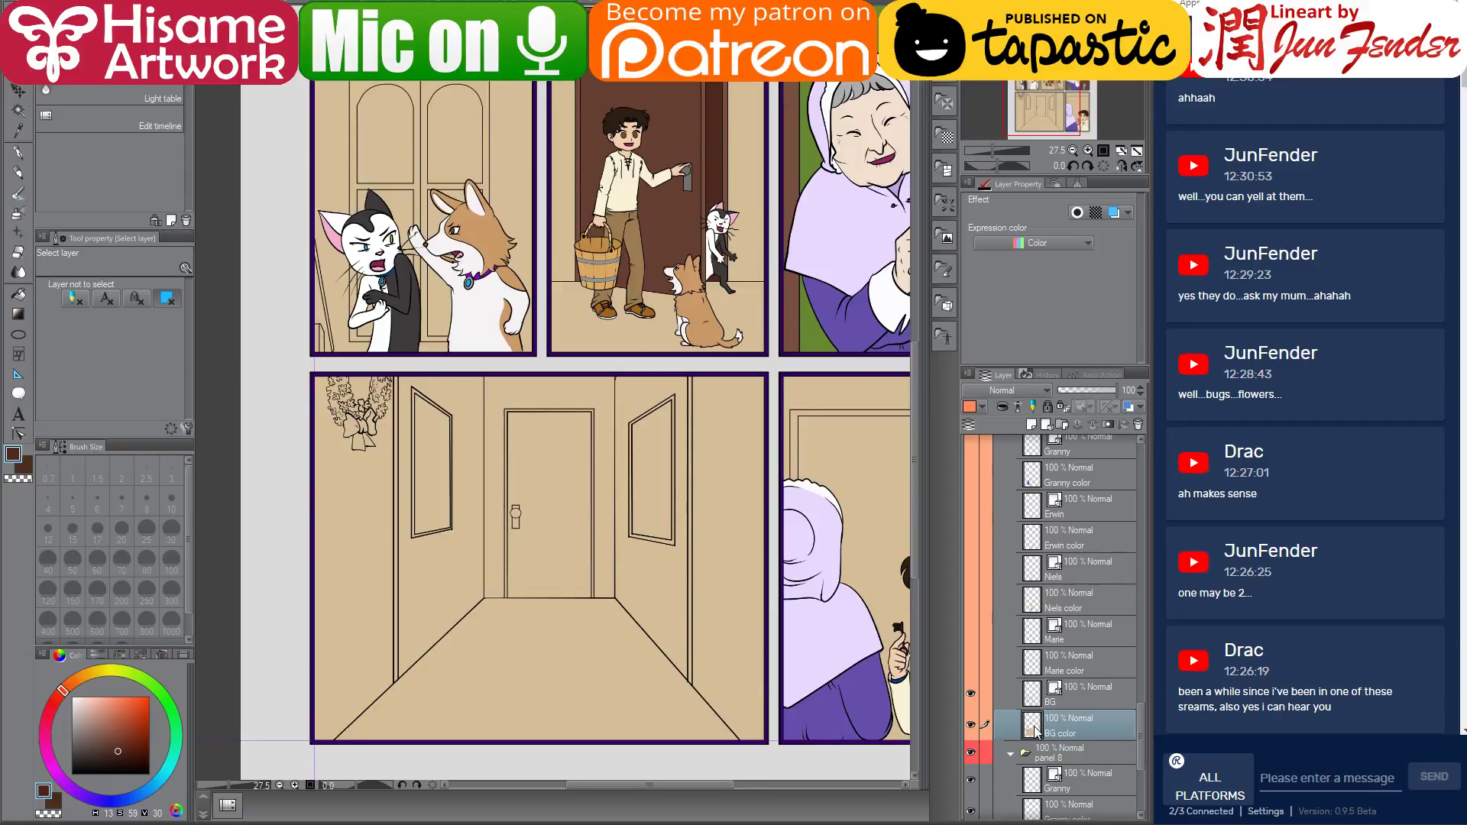
click(18, 295)
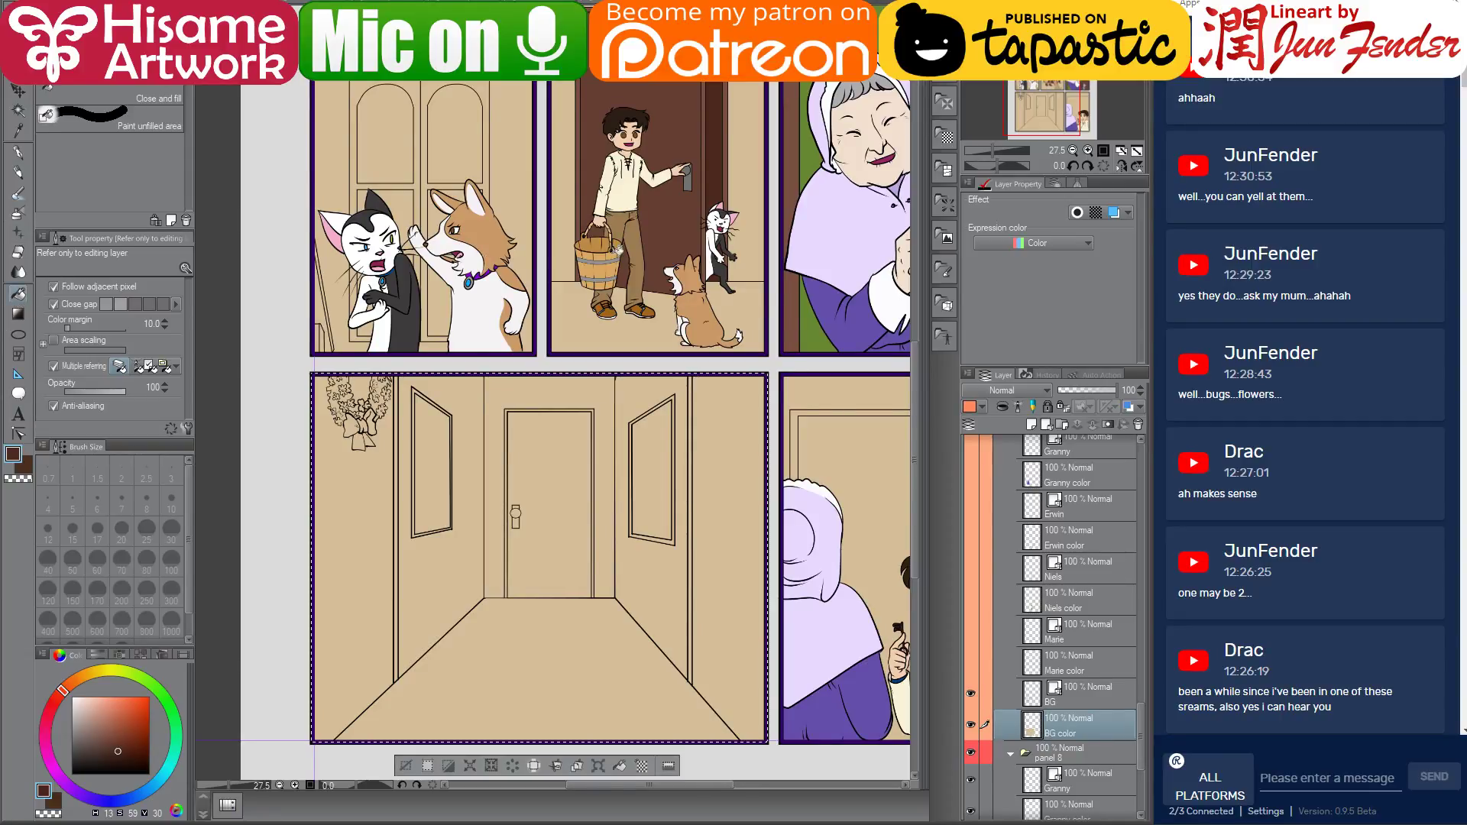
alt+click(675, 236)
click(353, 507)
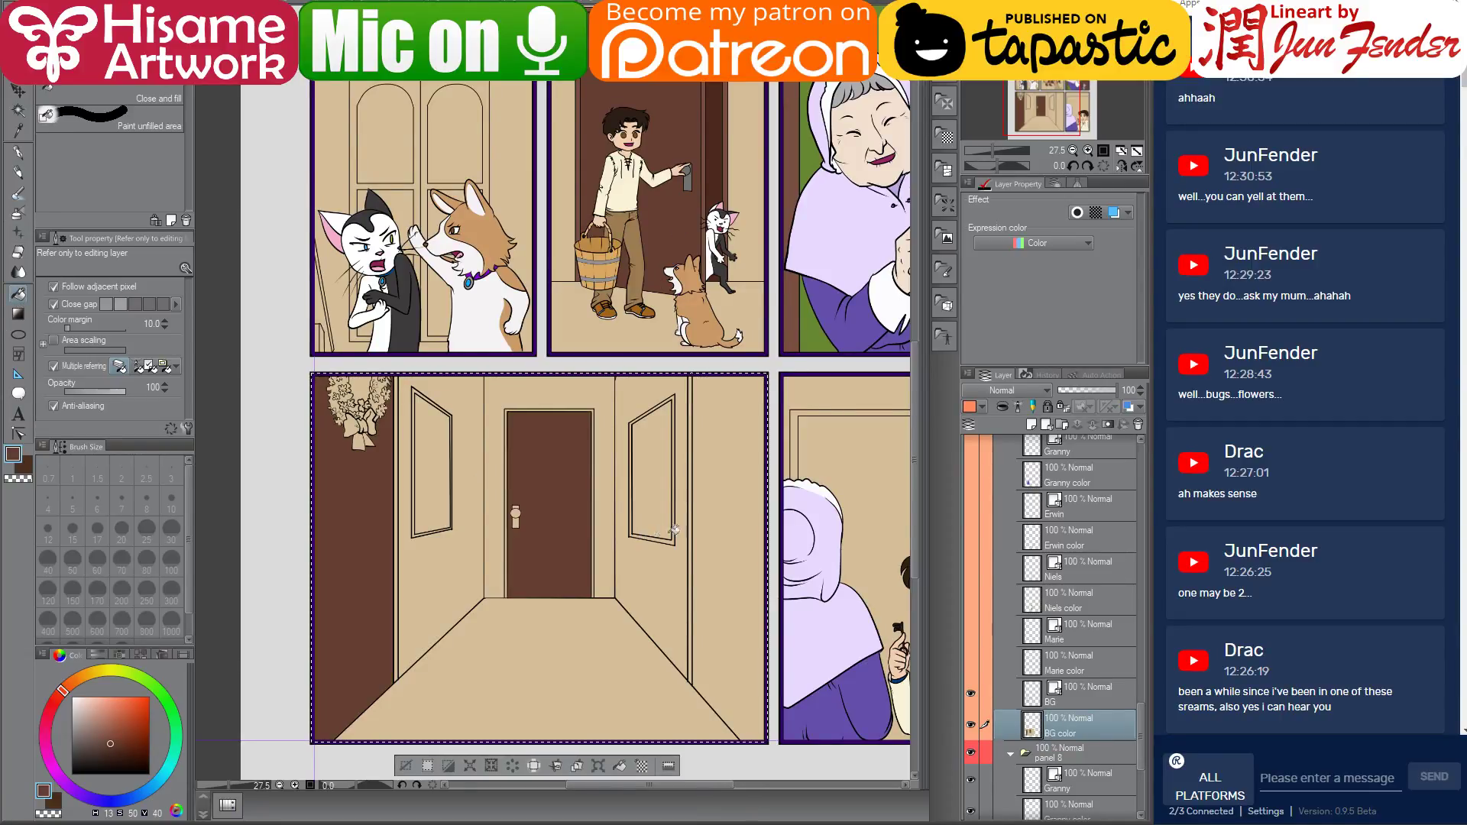
click(729, 534)
key(ctrl+z)
key(ctrl+z)
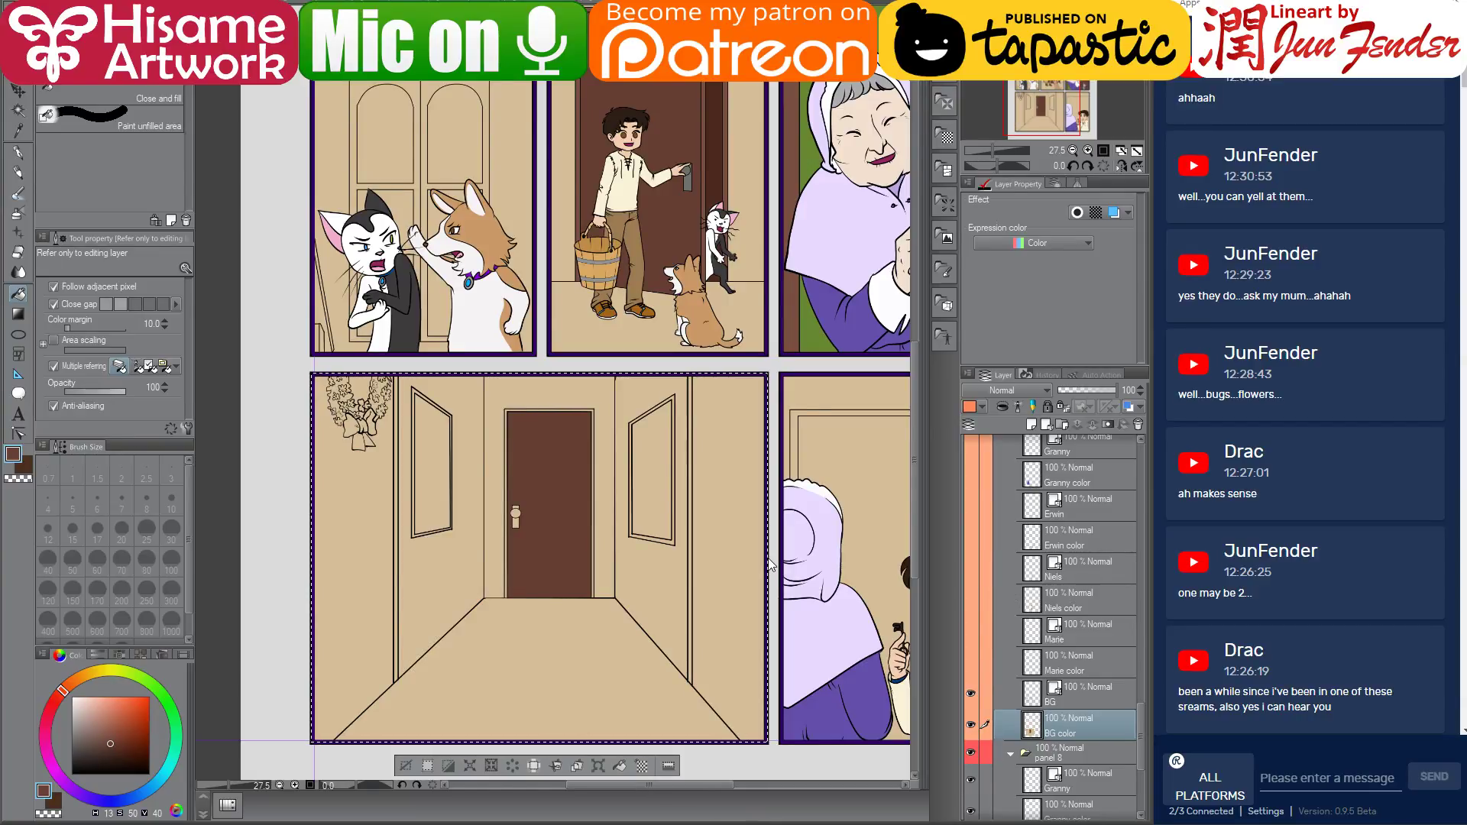
key(ctrl+z)
Fill the hallway's end door and the large door areas at panel 7's left and right edges with the sampled brown
click(728, 546)
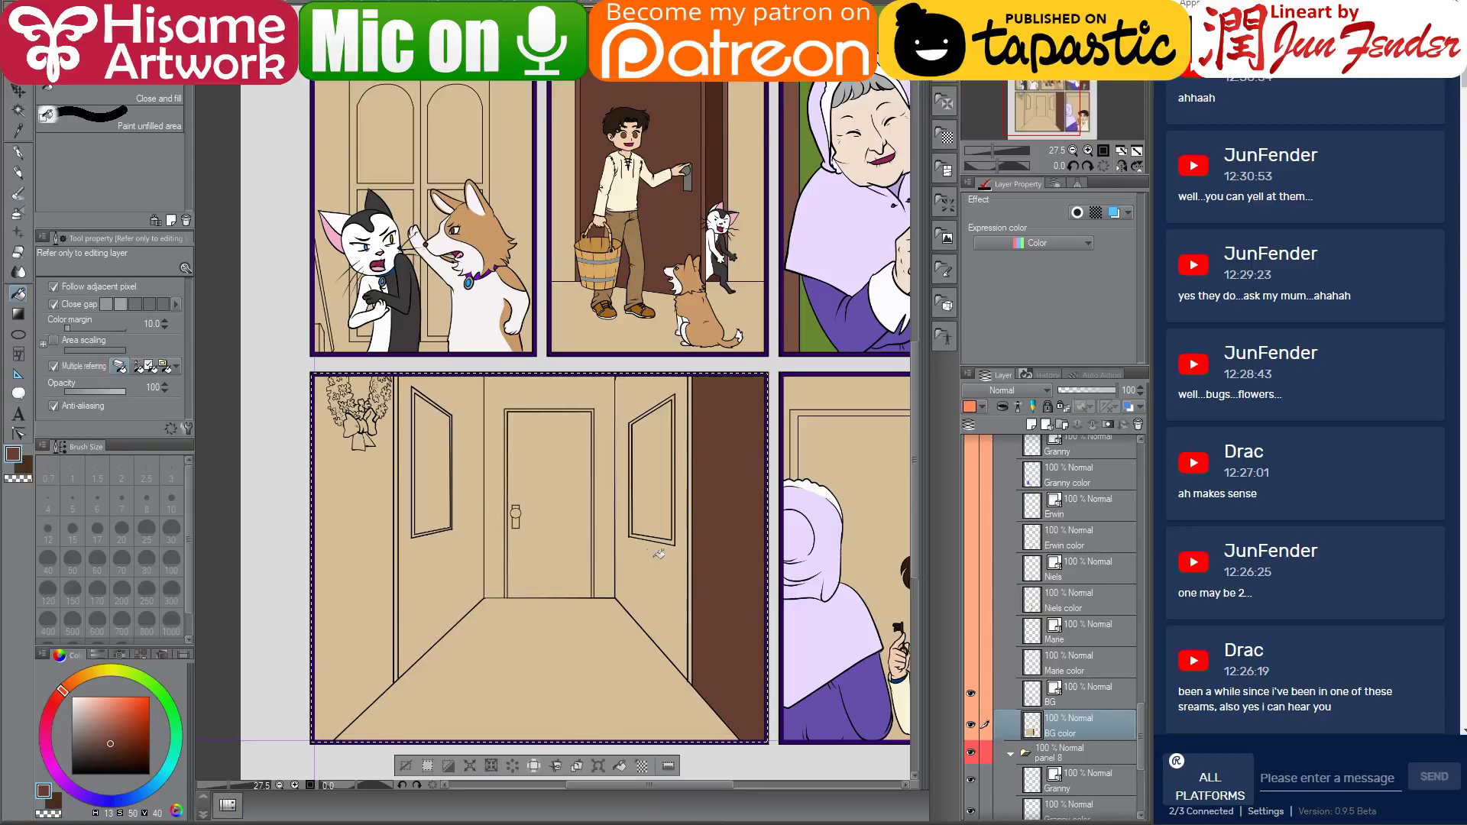
click(385, 517)
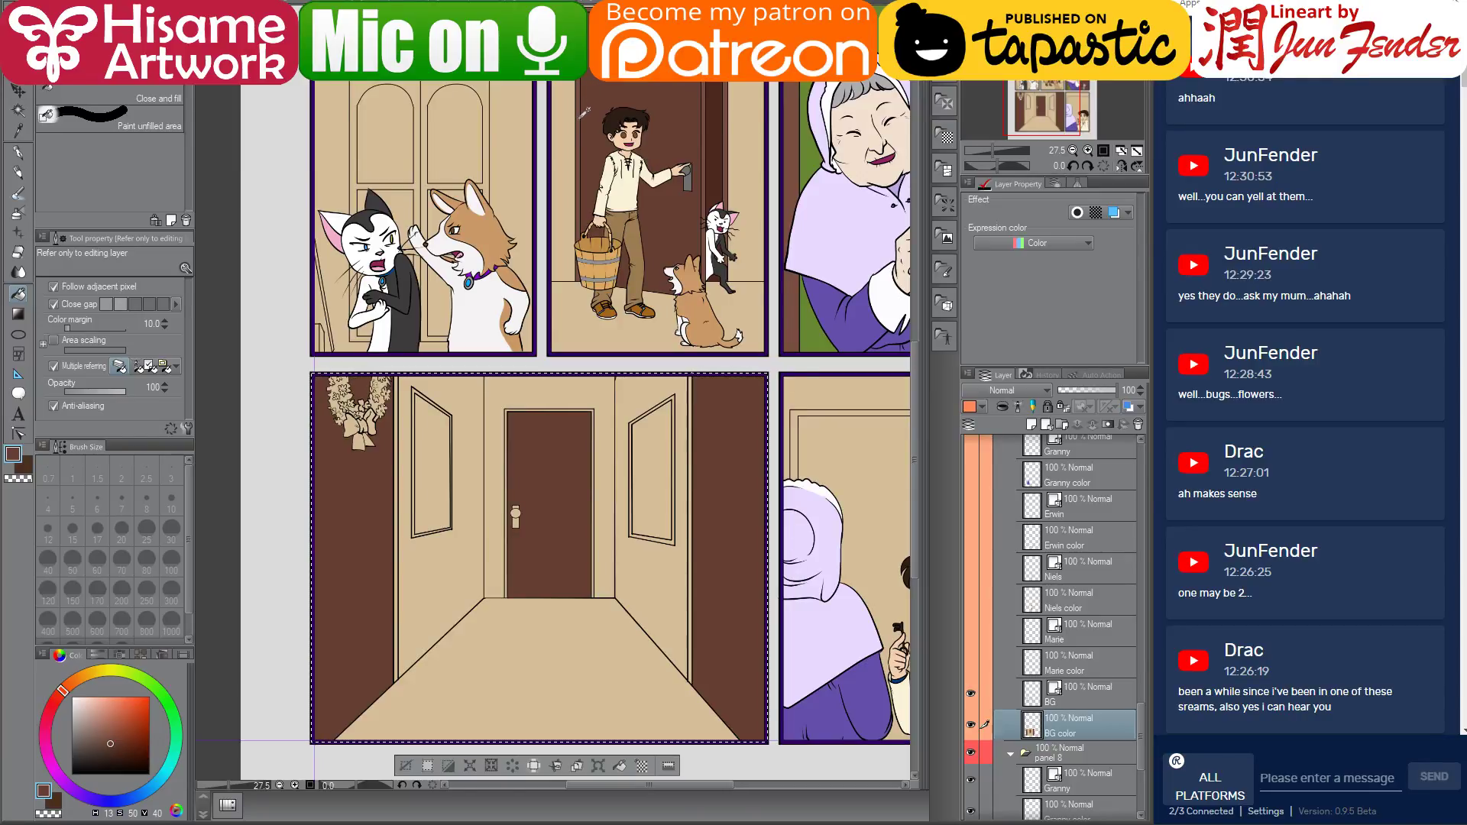
Fill panel 7's door trims with panel 5's lighter frame brown, and the end door's handle and knob with greys based on panel 5's handle
alt+click(559, 191)
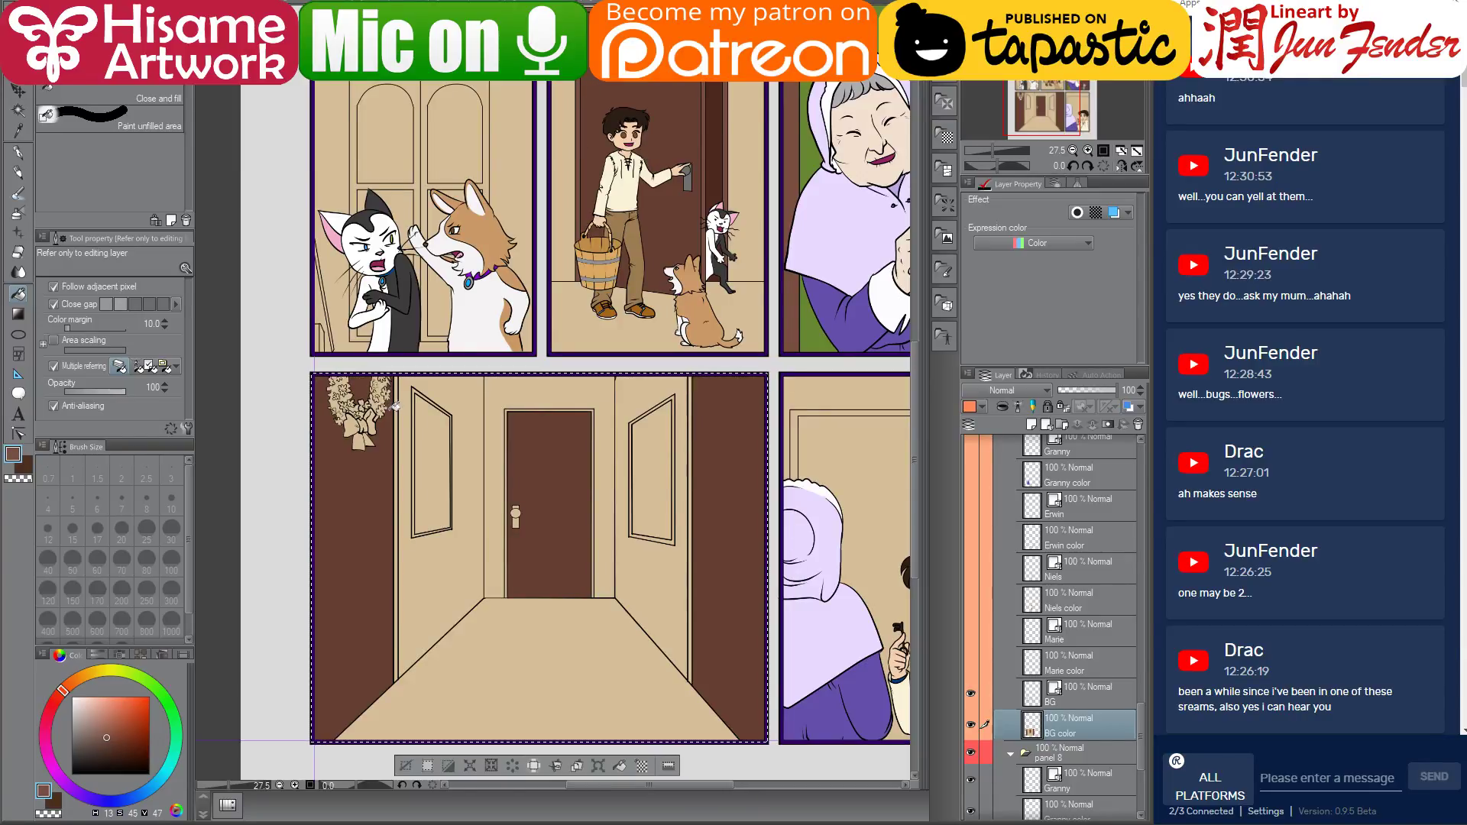
alt+click(687, 176)
click(81, 725)
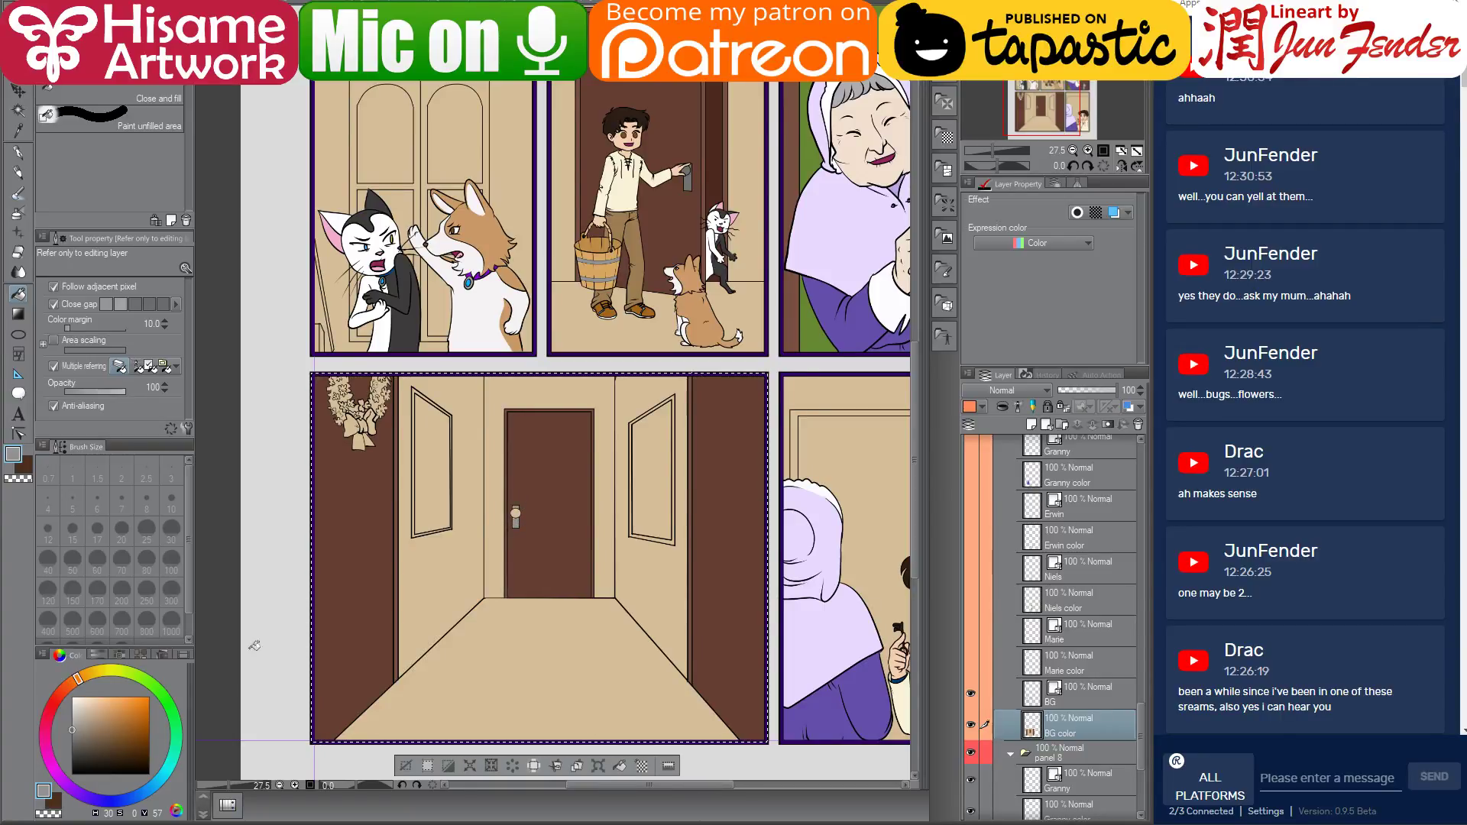
alt+click(515, 516)
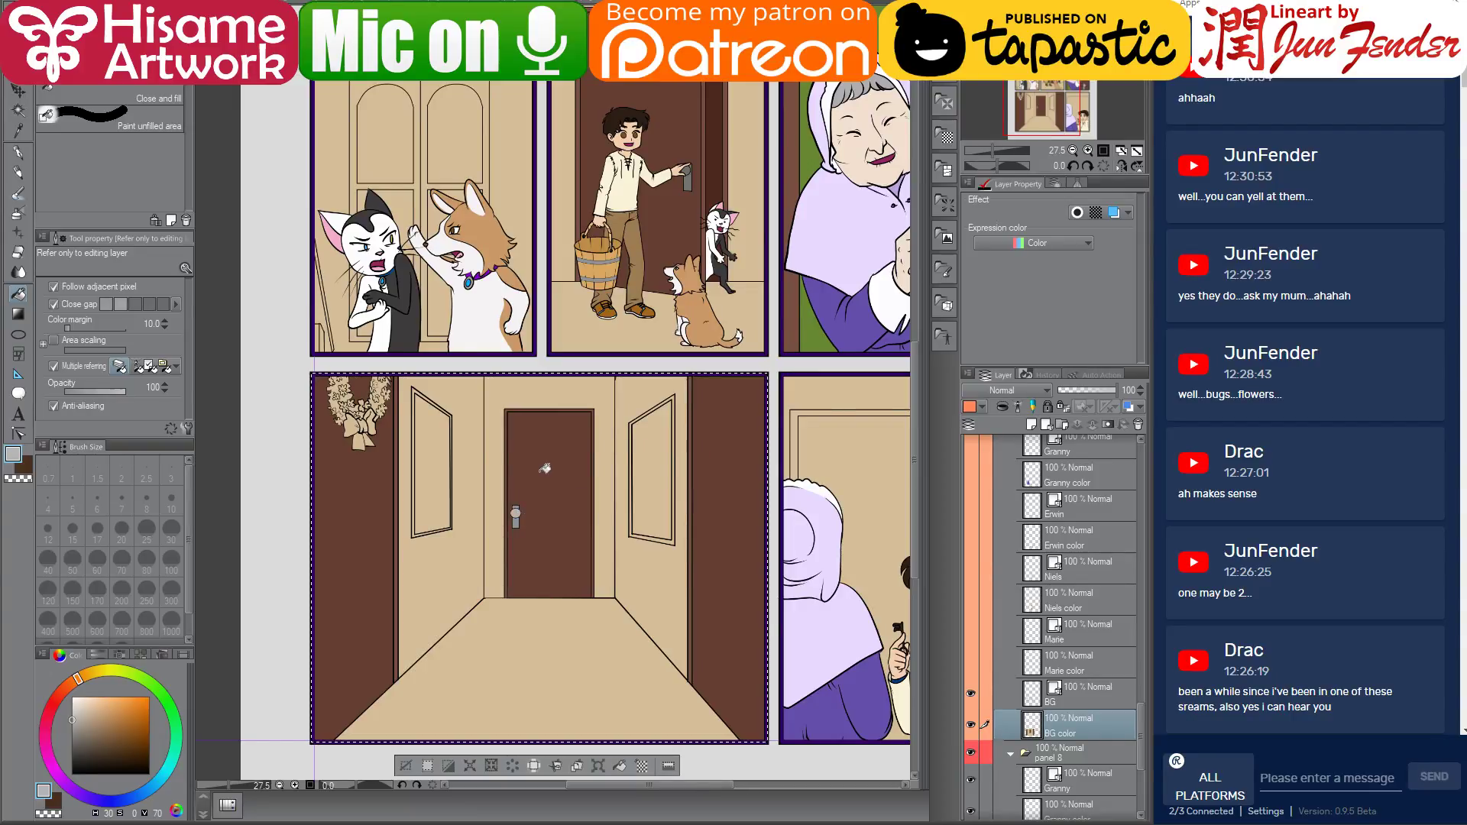
Examine the other open comic pages, including the green wreath with cream flowers and yellow bow, as colour reference
key(ctrl+Tab)
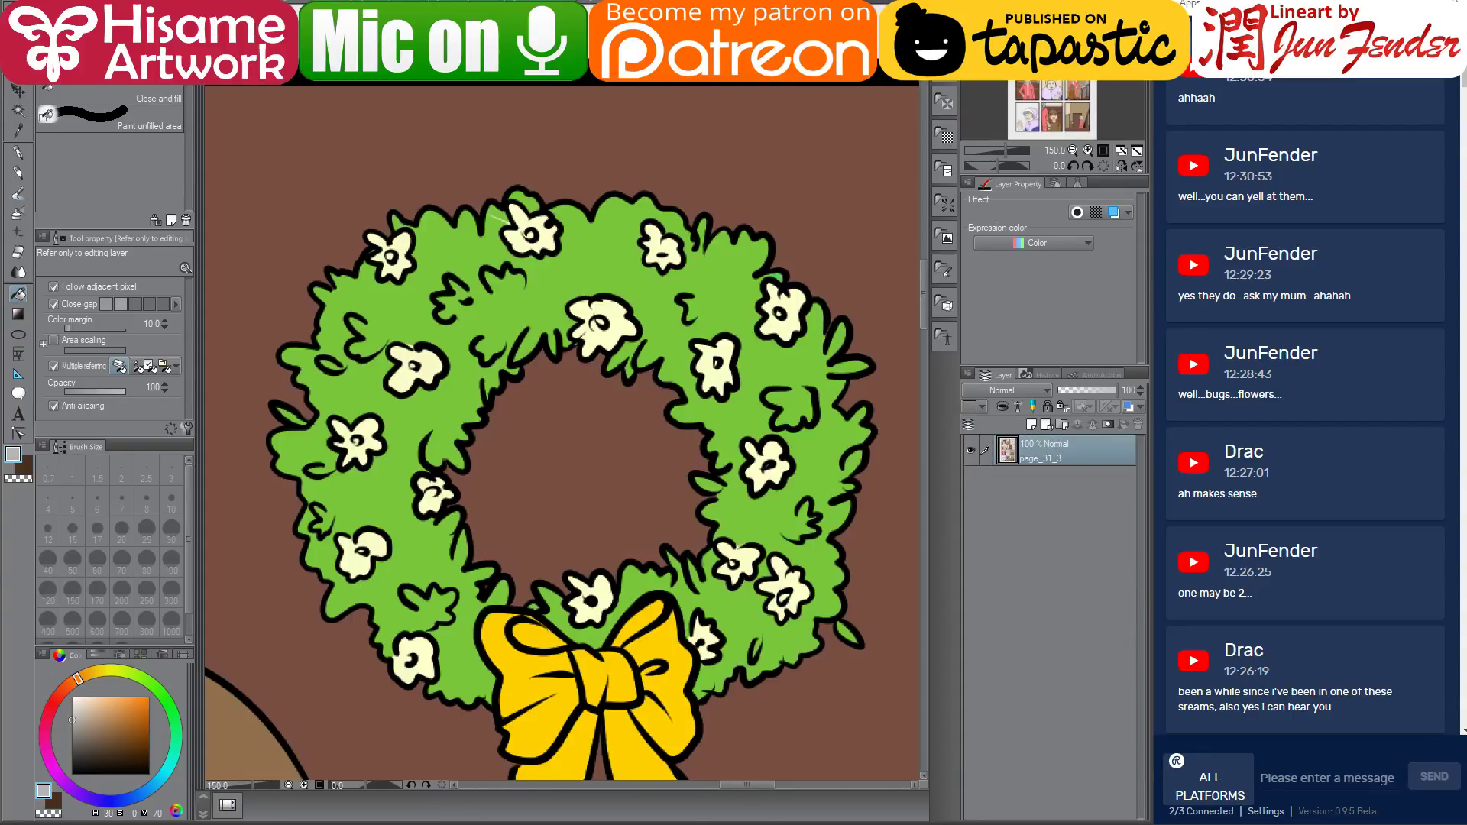
scroll(691, 436, down, 10)
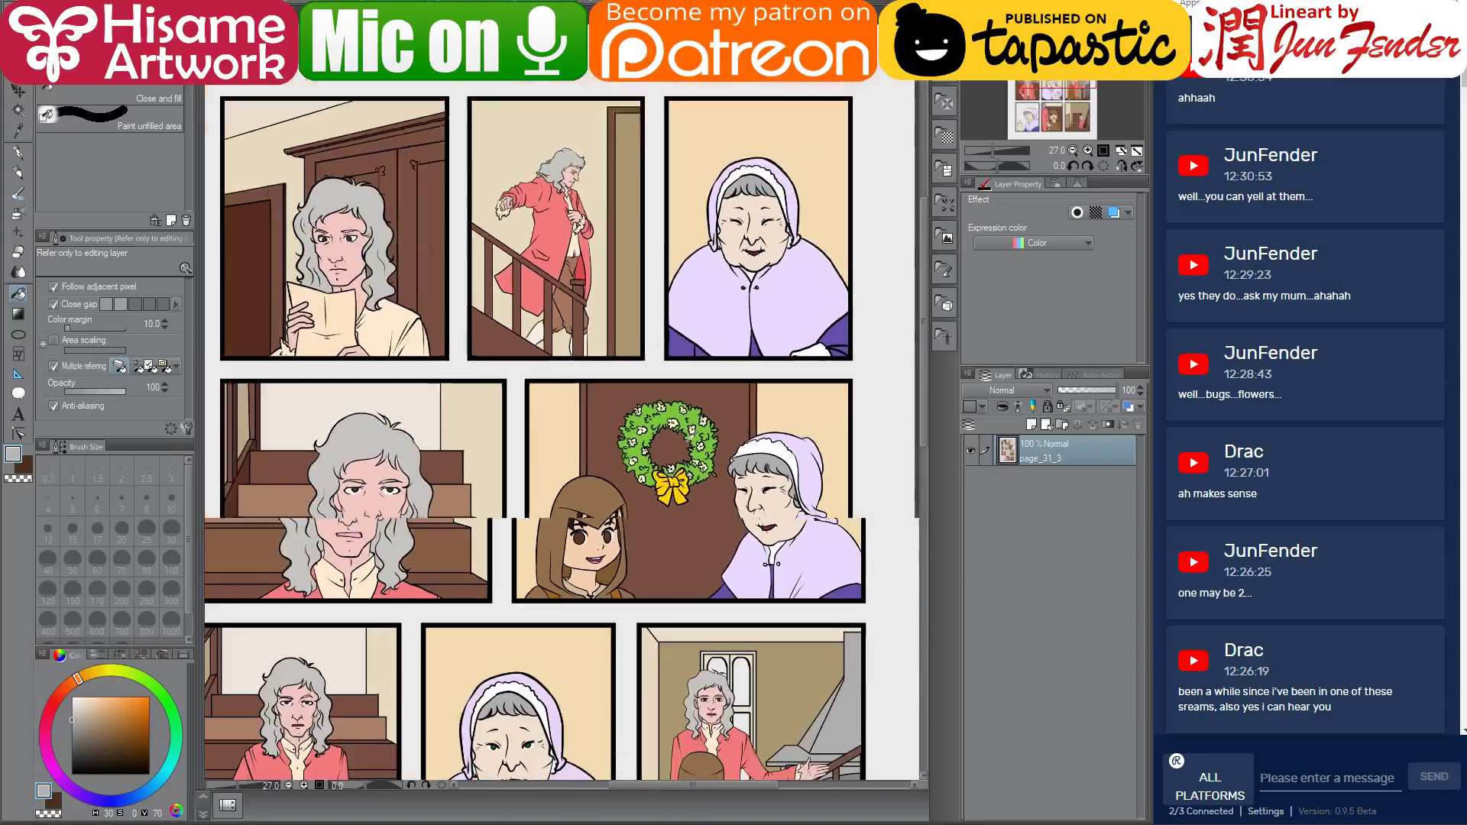
scroll(680, 434, down, 1)
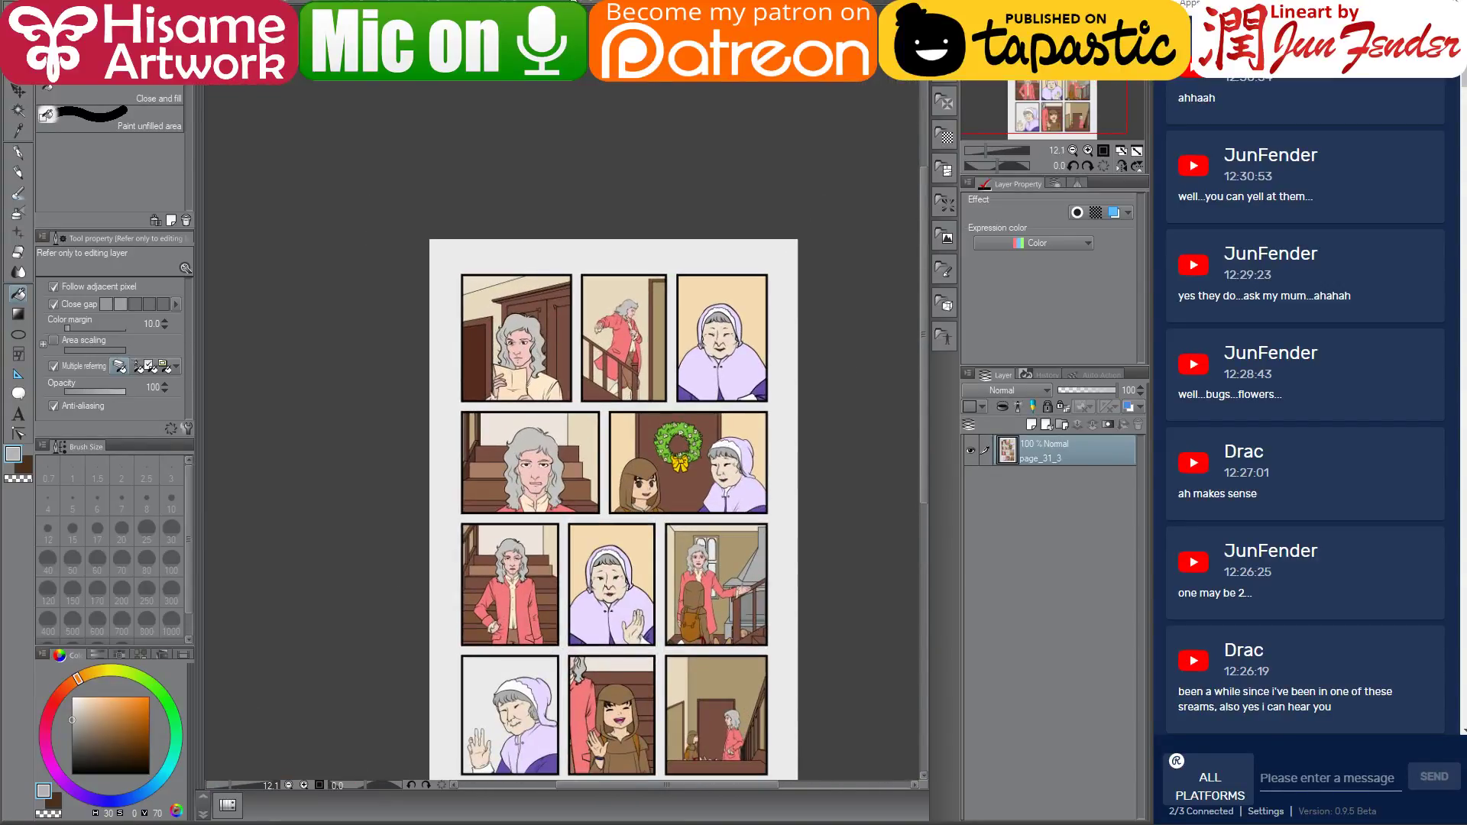
key(ctrl+Tab)
scroll(565, 435, down, 2)
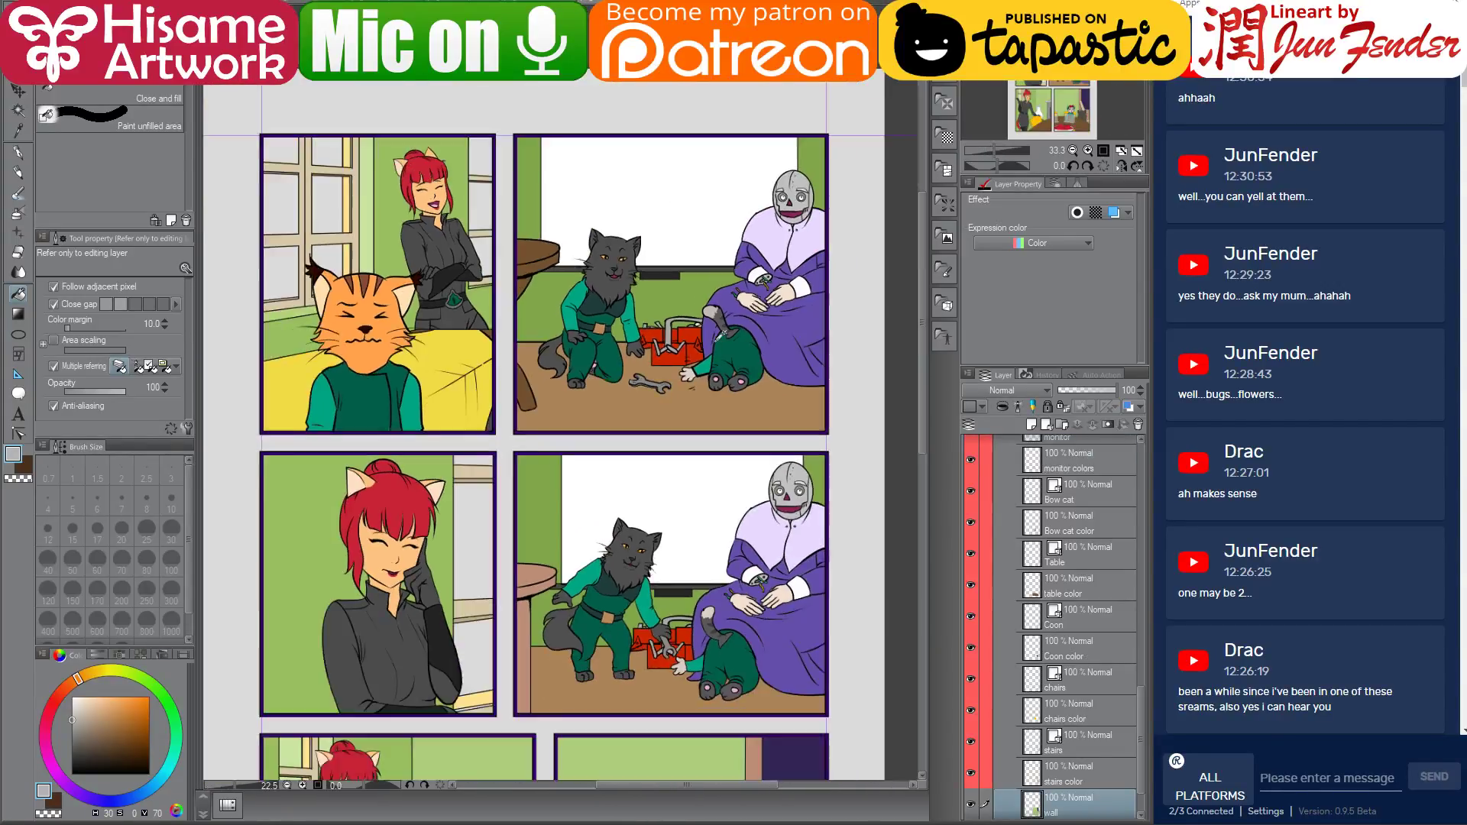
scroll(602, 436, down, 1)
key(ctrl+Tab)
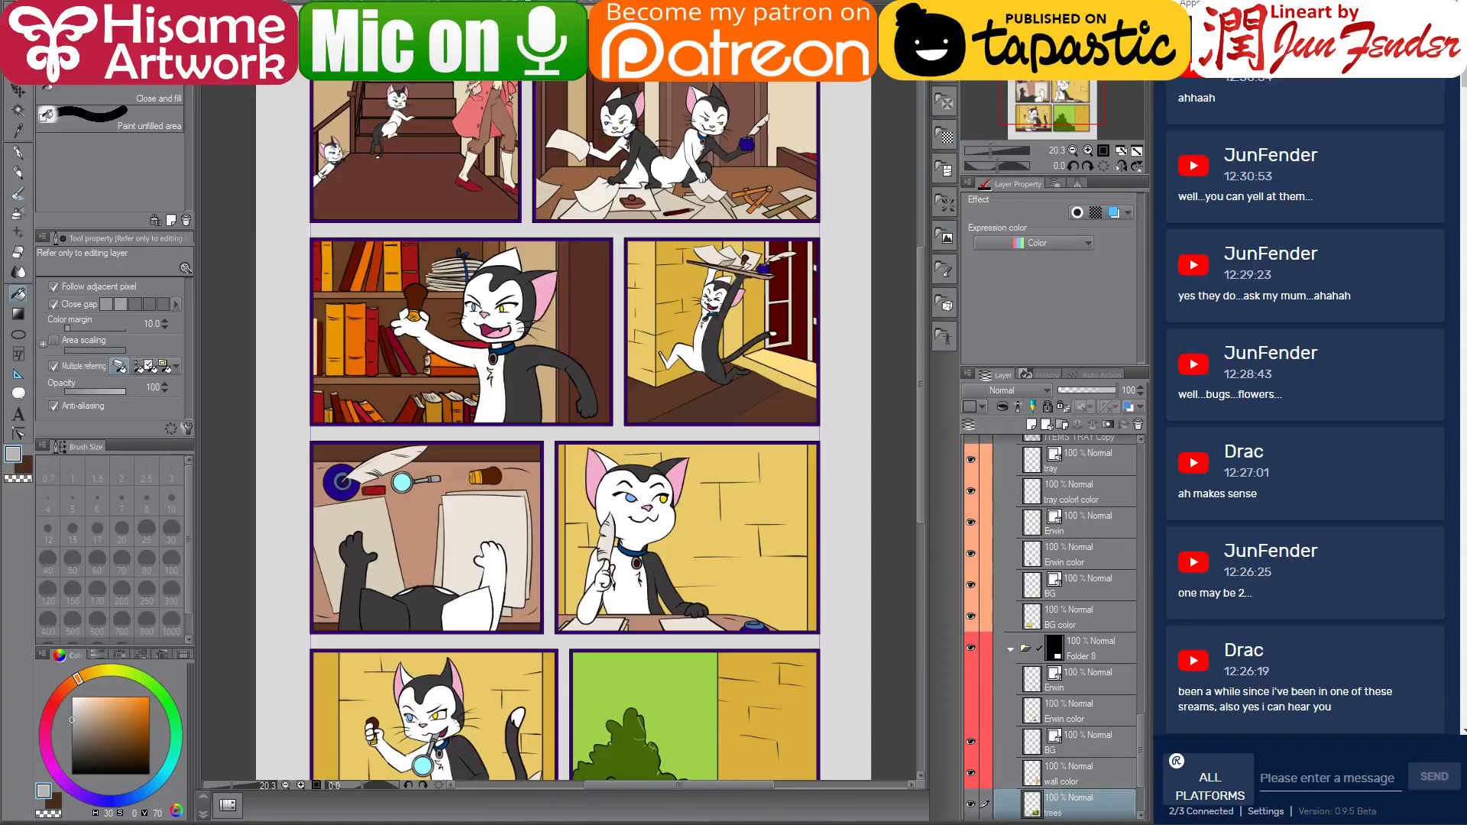
key(ctrl+Tab)
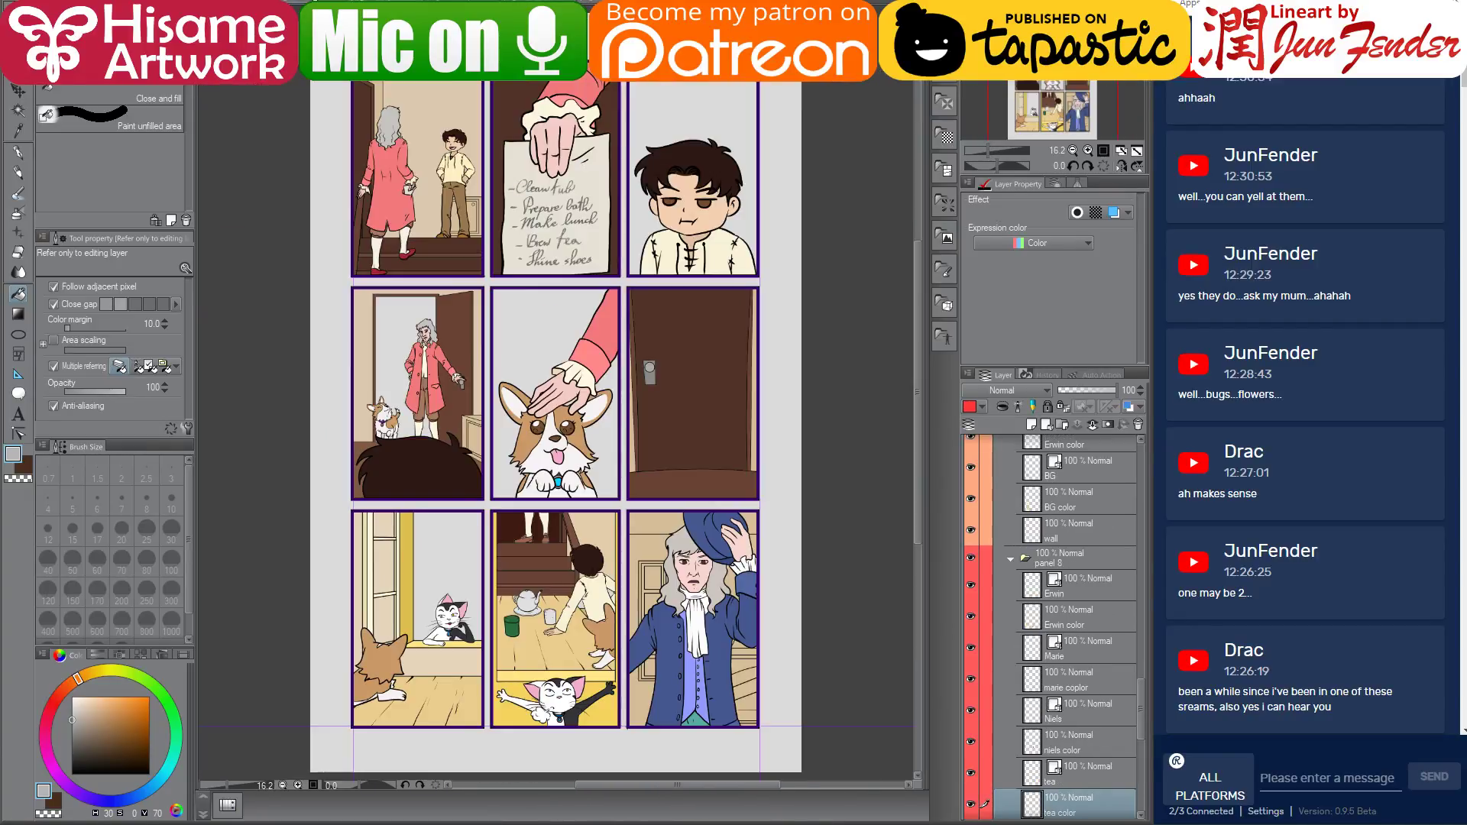
key(ctrl+Tab)
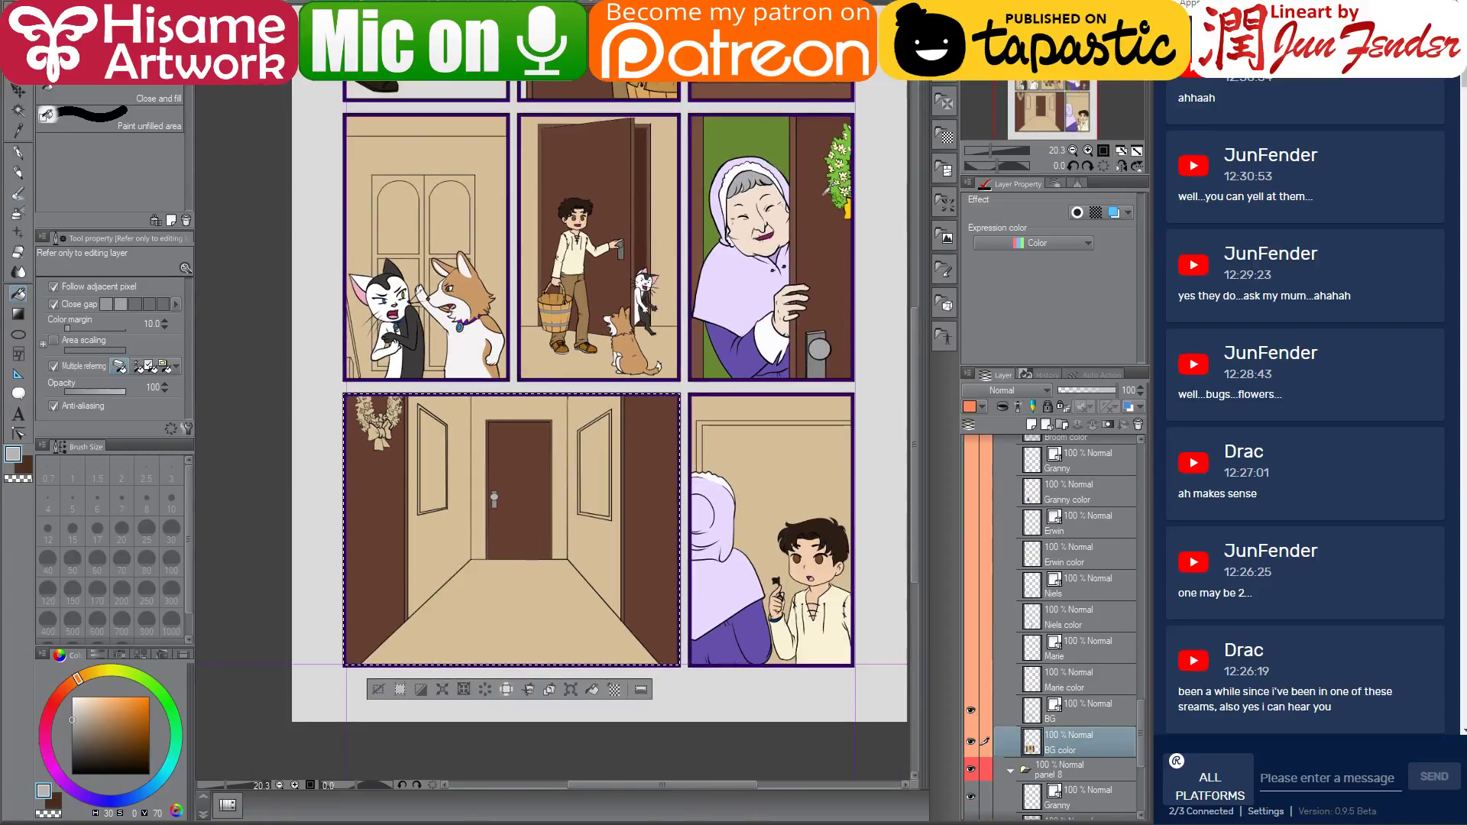
Fill the leaves of panel 7's door wreath with light green
scroll(406, 410, up, 4)
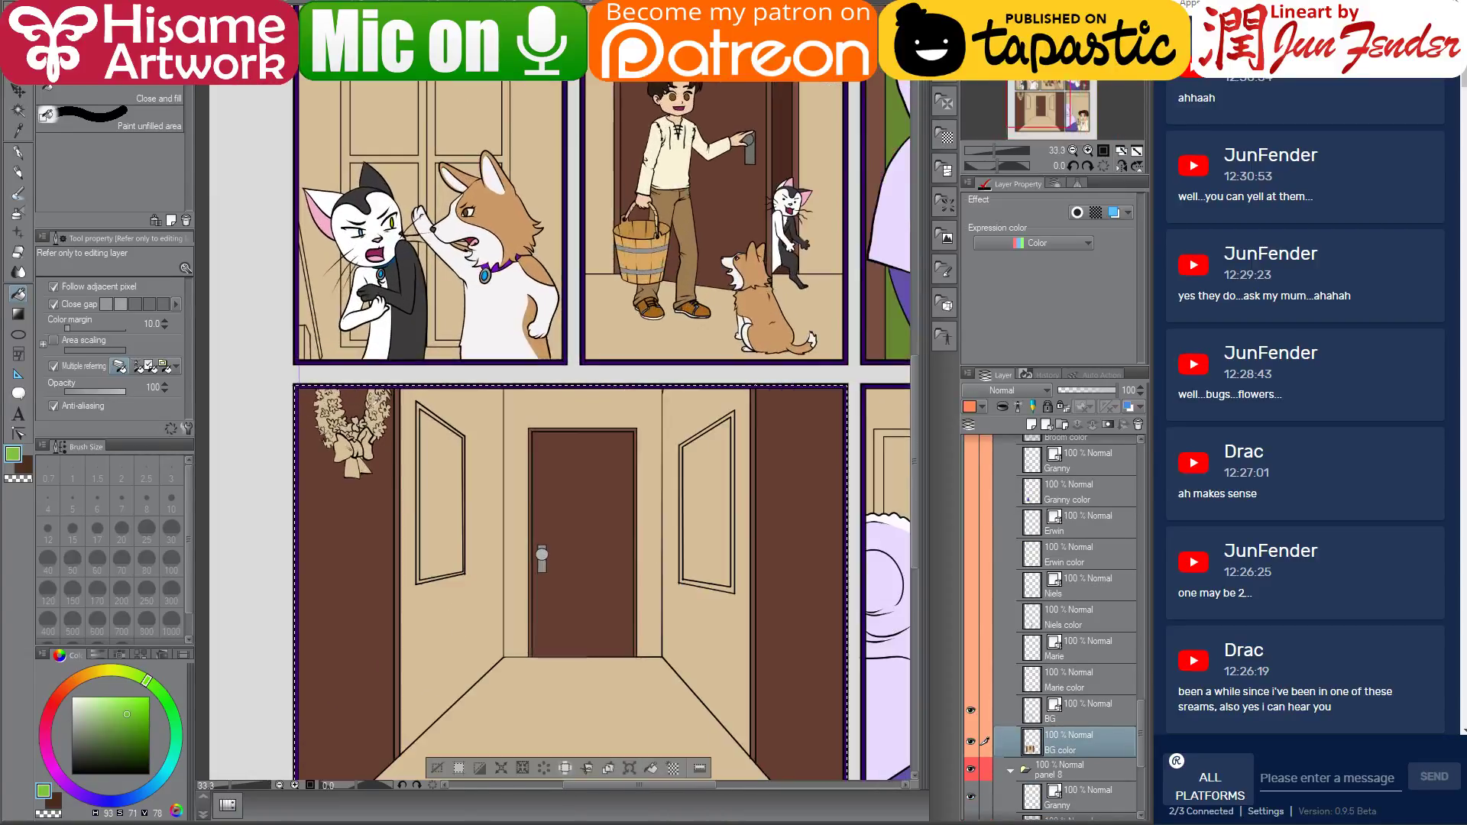
scroll(374, 395, up, 1)
mouse_move(380, 428)
mouse_down()
mouse_move(354, 453)
mouse_move(312, 443)
mouse_up()
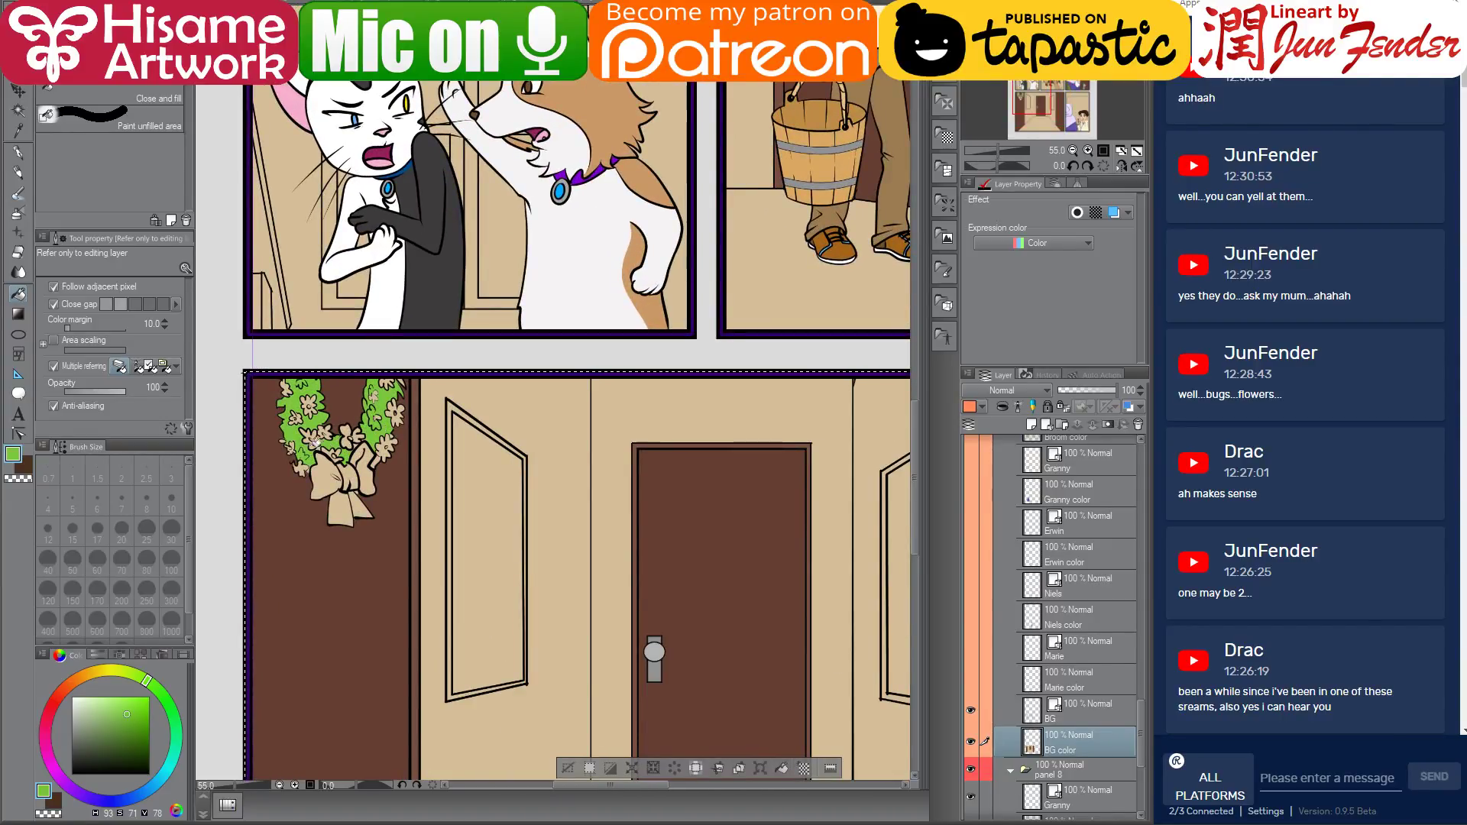
Fill the flowers on the left side of panel 7's wreath with pale cream sampled from panel 6's wreath
scroll(435, 541, down, 1)
scroll(435, 541, down, 2)
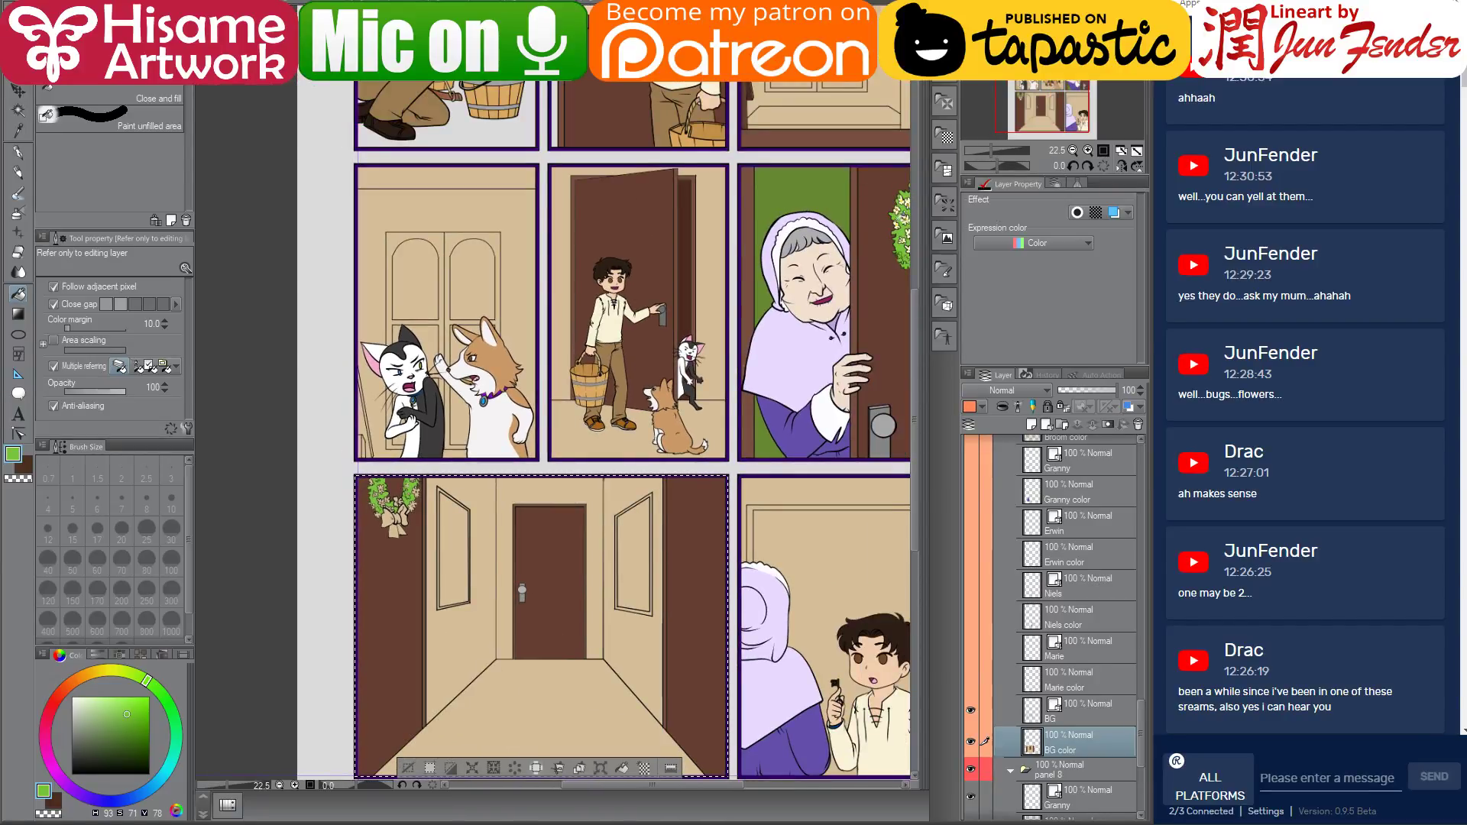
drag(904, 219, 758, 263)
scroll(756, 288, up, 3)
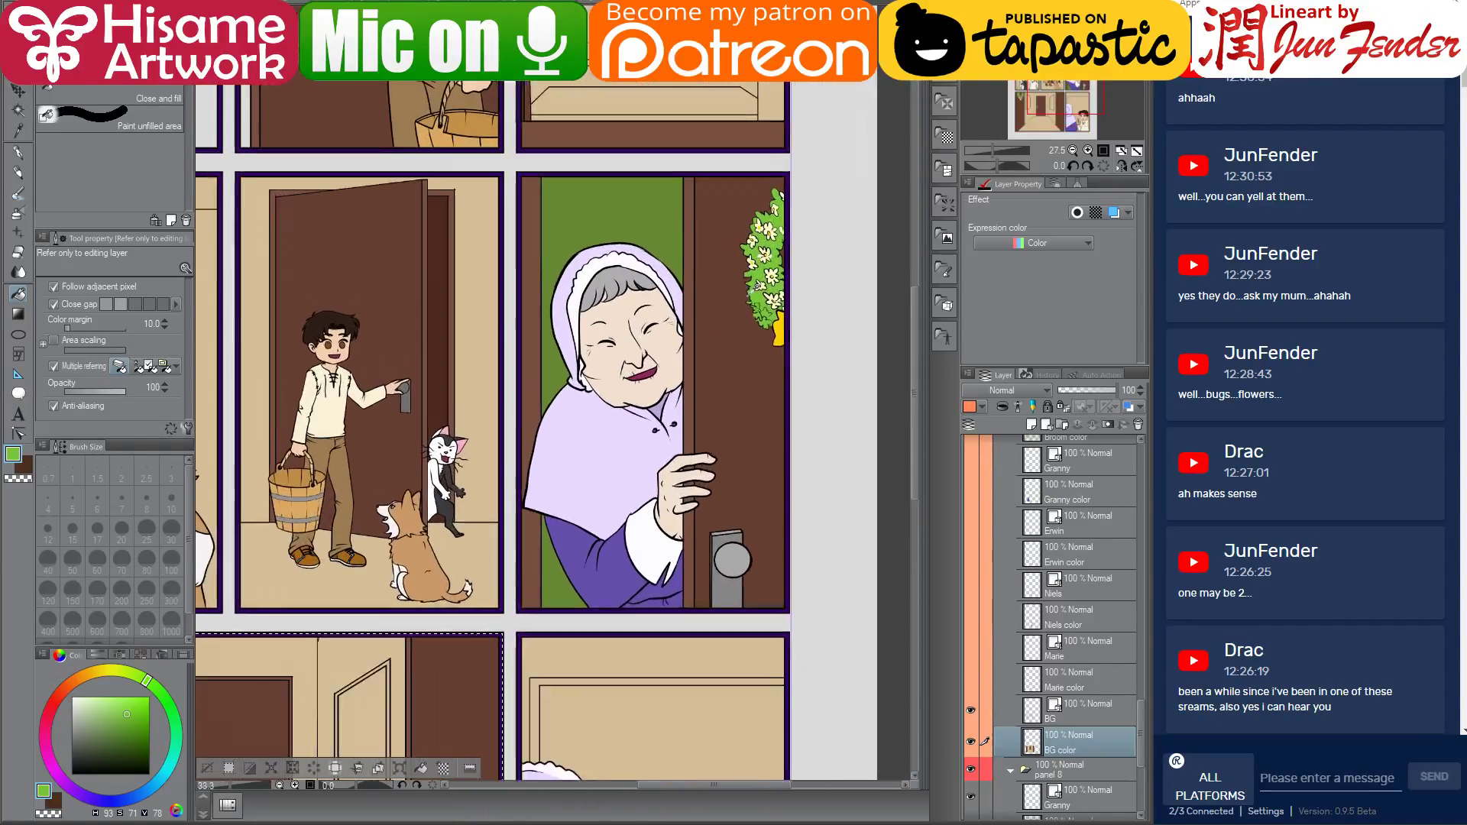
alt+click(775, 253)
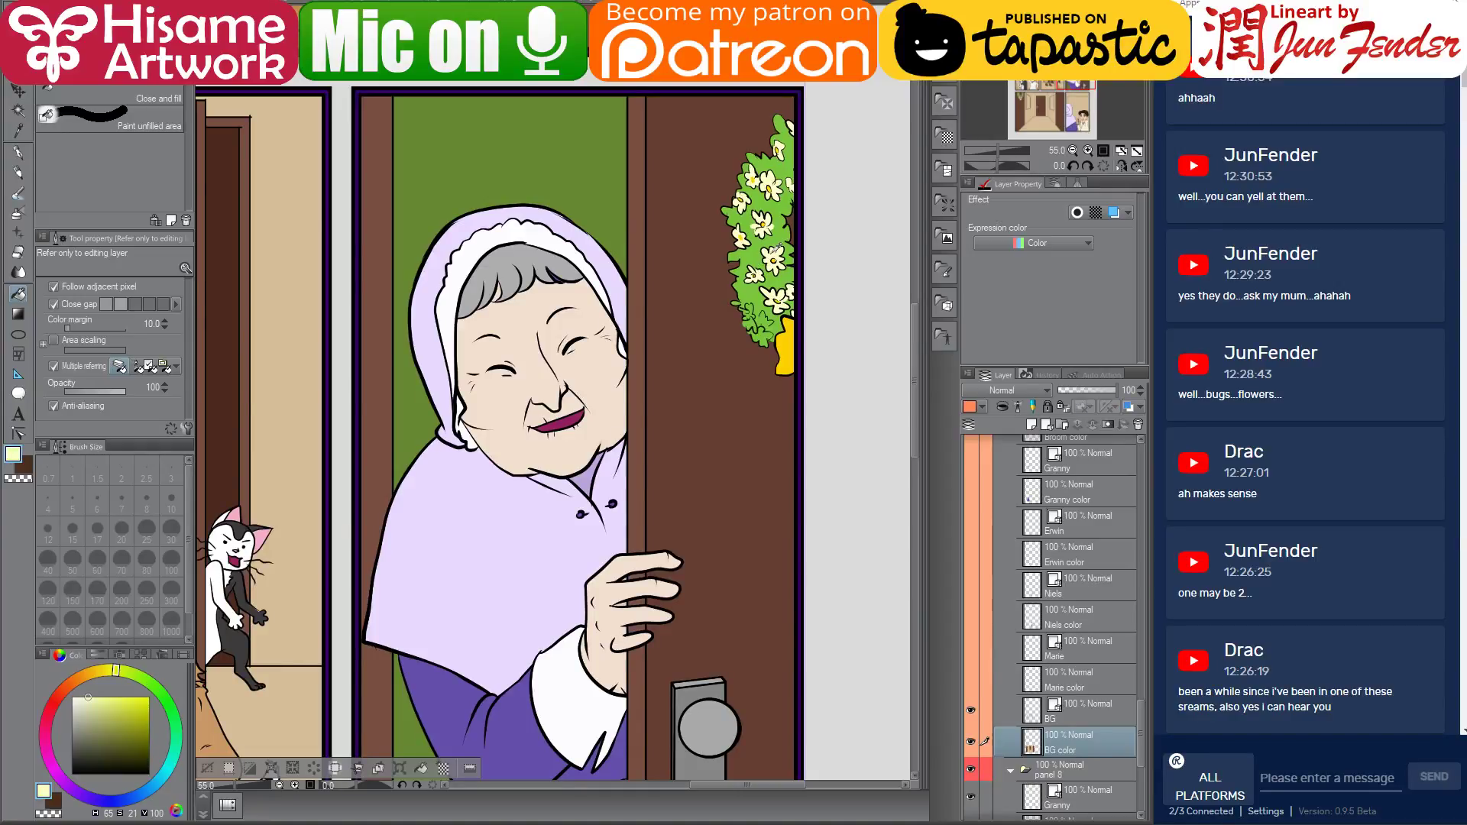
drag(379, 525, 915, 298)
drag(383, 587, 812, 273)
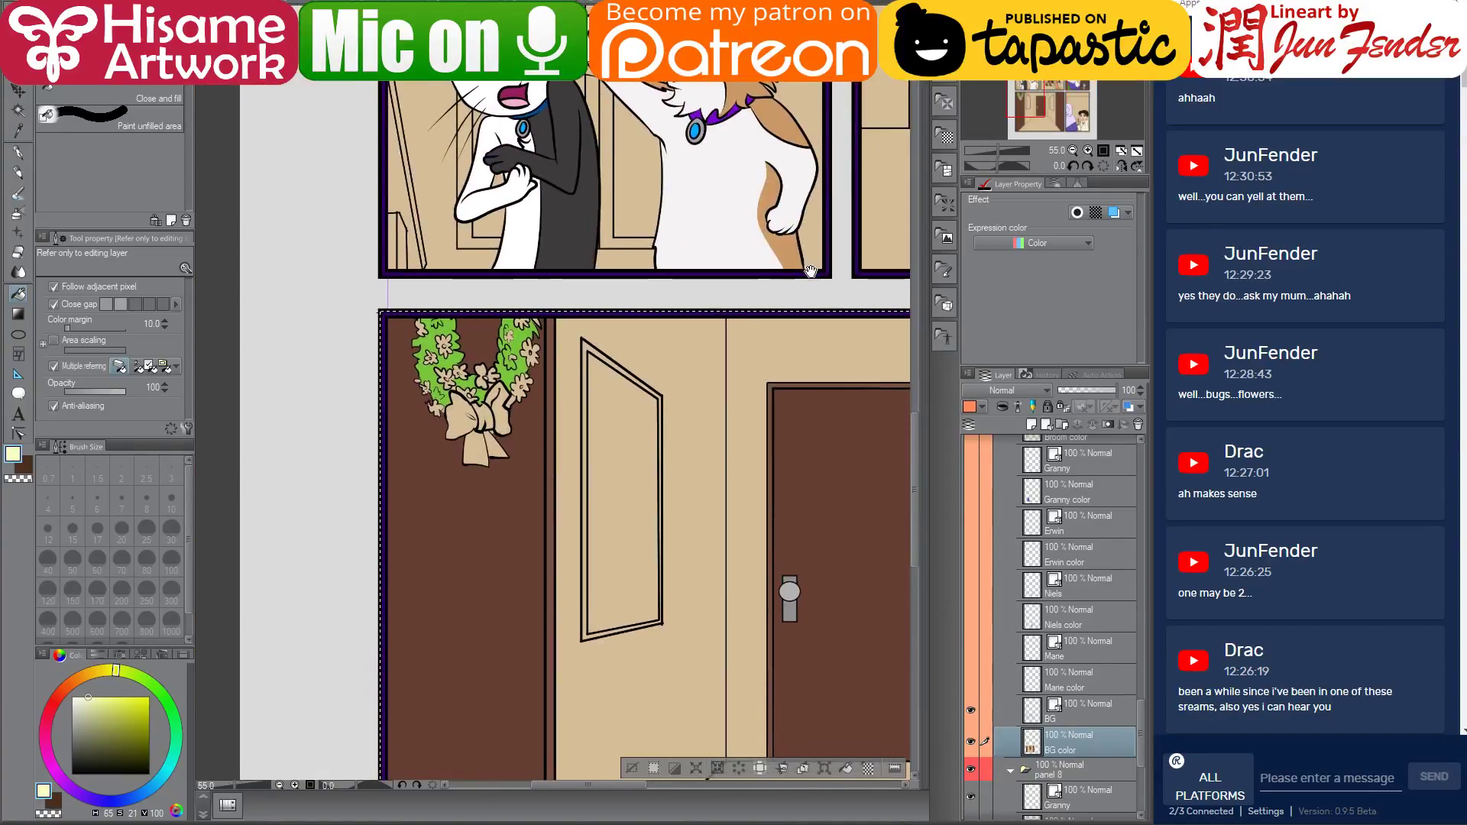
scroll(498, 365, up, 2)
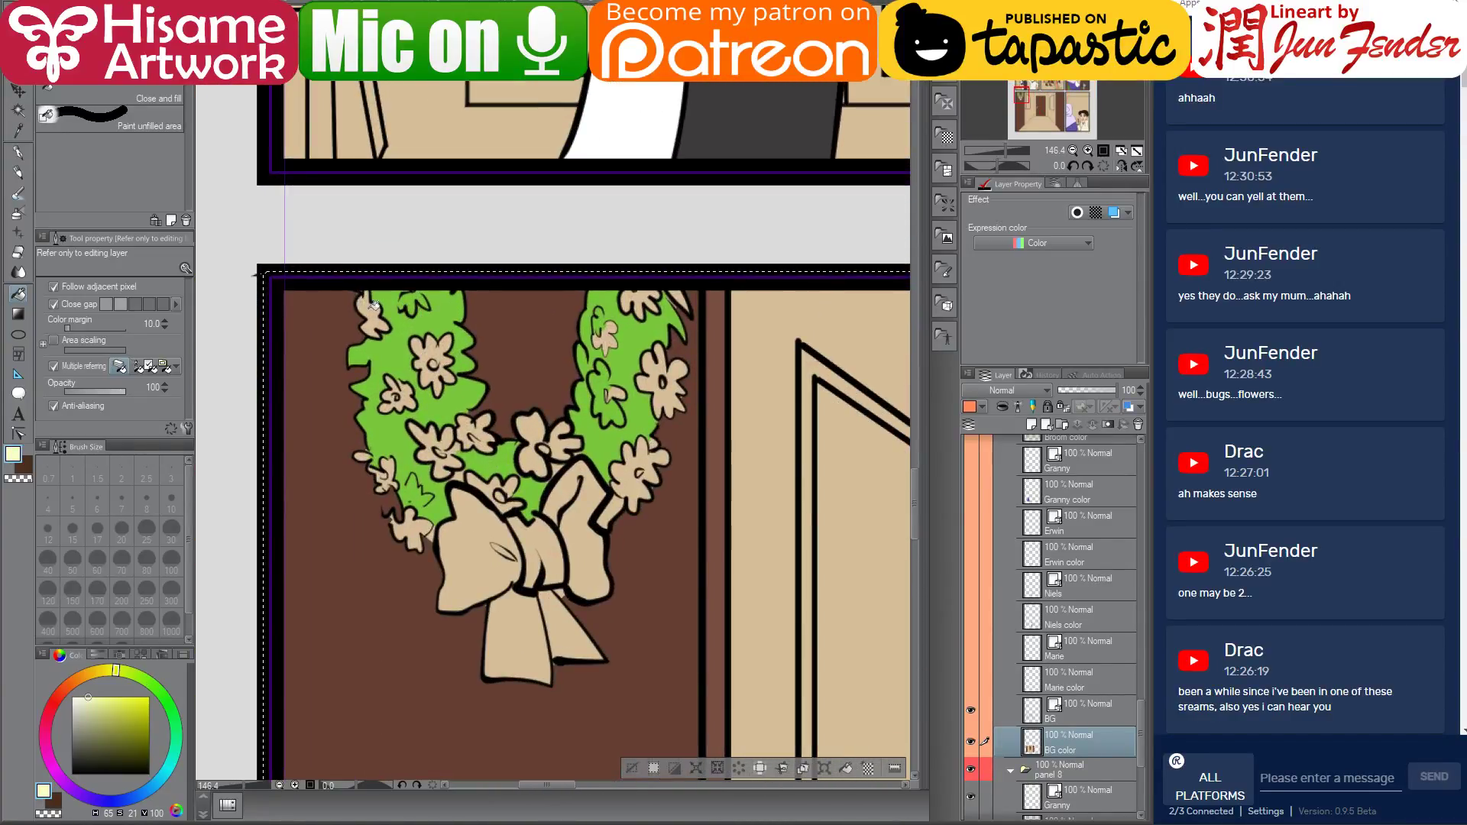
click(372, 315)
click(433, 359)
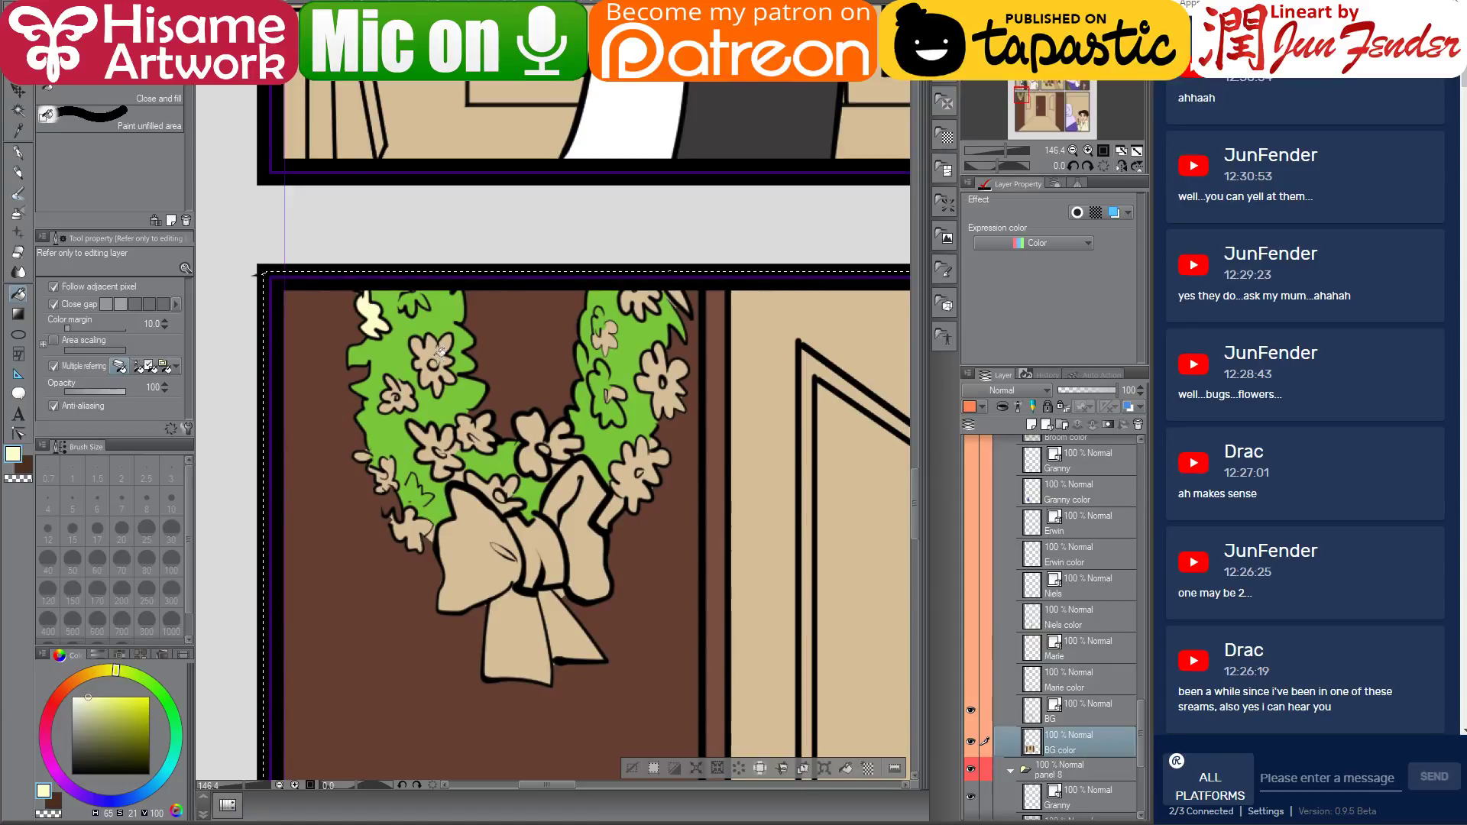
click(408, 387)
click(385, 470)
click(386, 472)
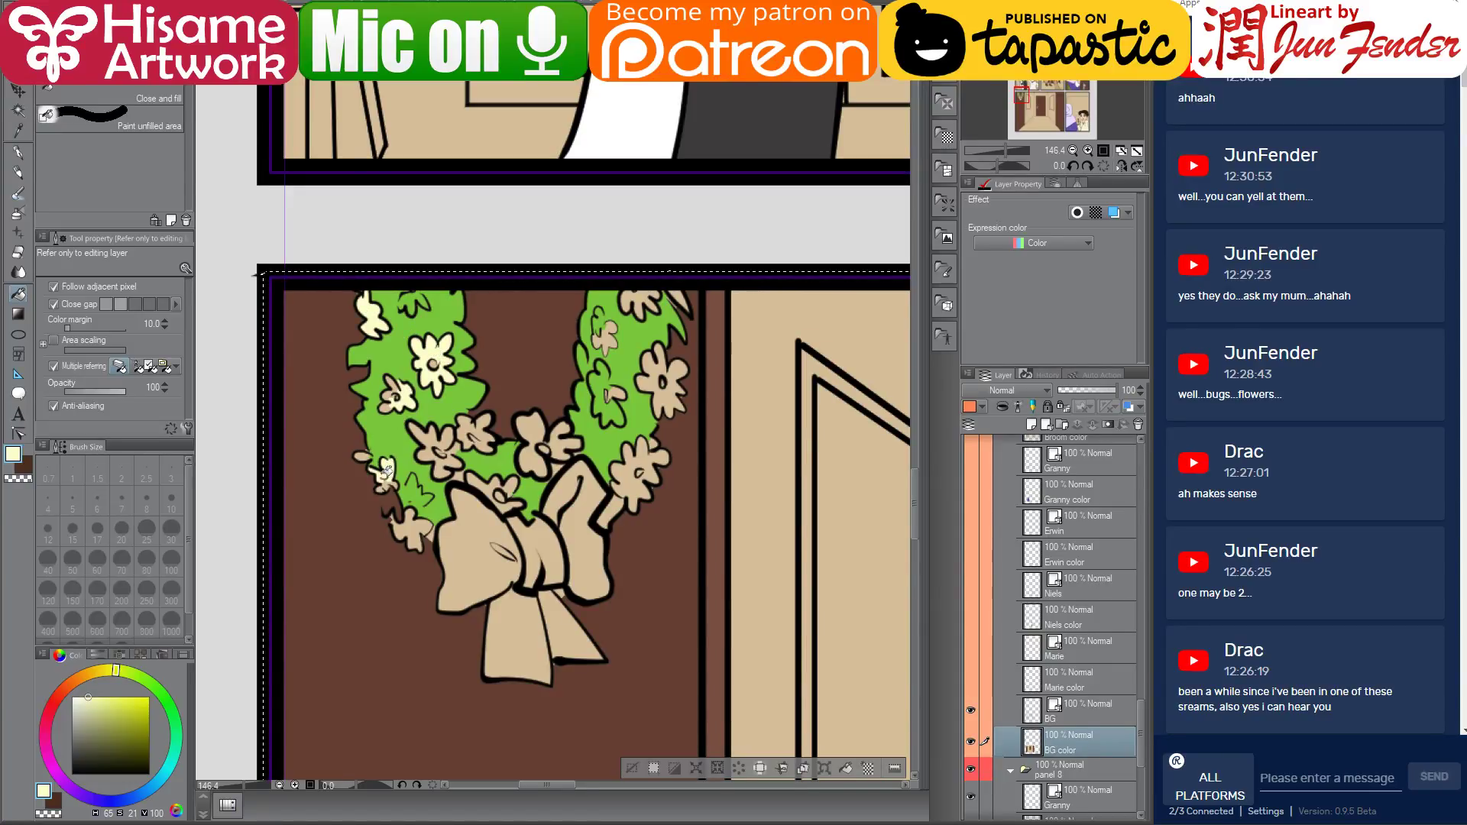
click(410, 526)
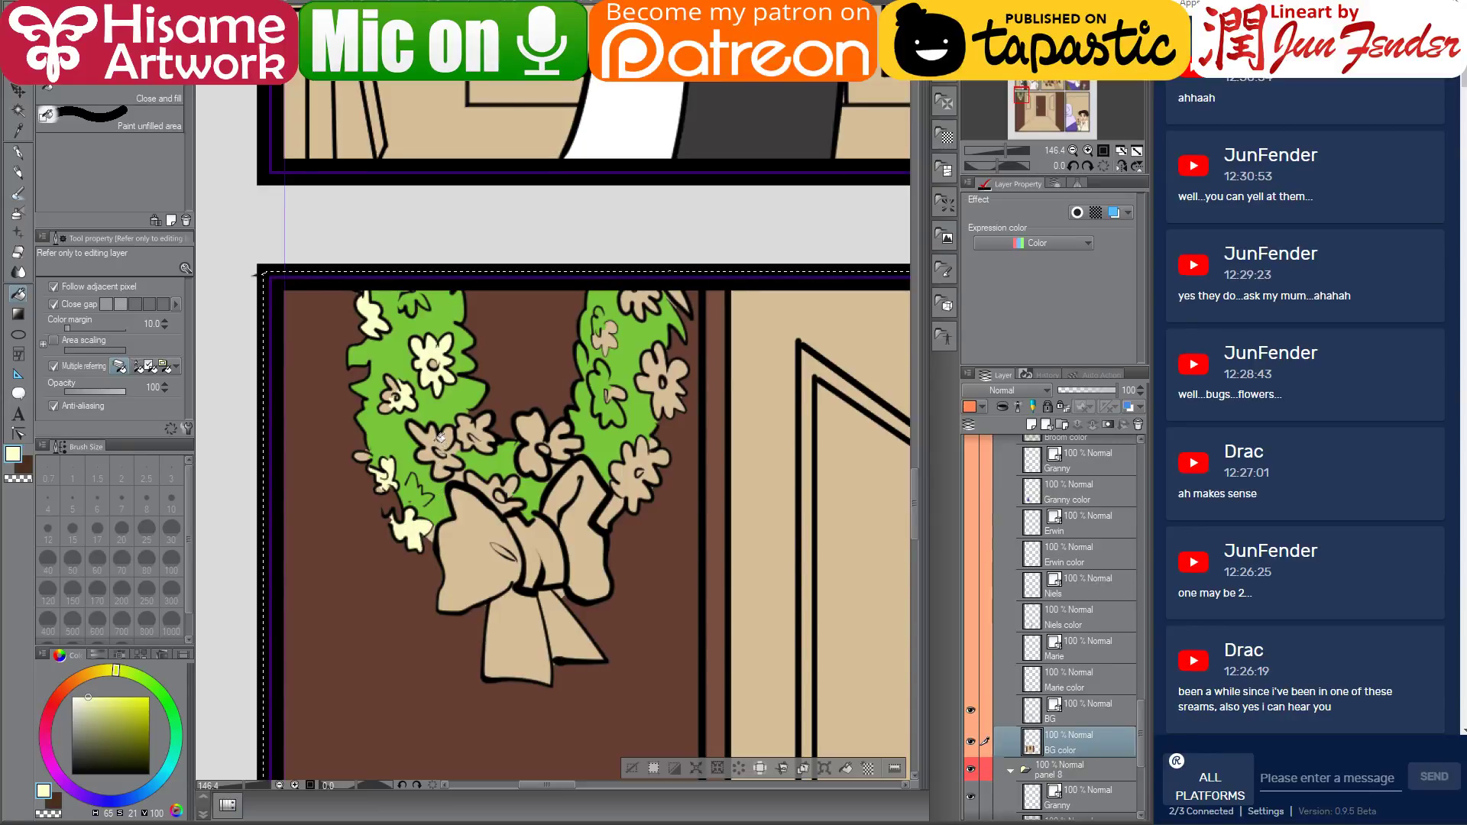
Fill the flowers along the wreath's lower curve and just right of the bow with the same cream
click(437, 445)
click(459, 456)
click(476, 425)
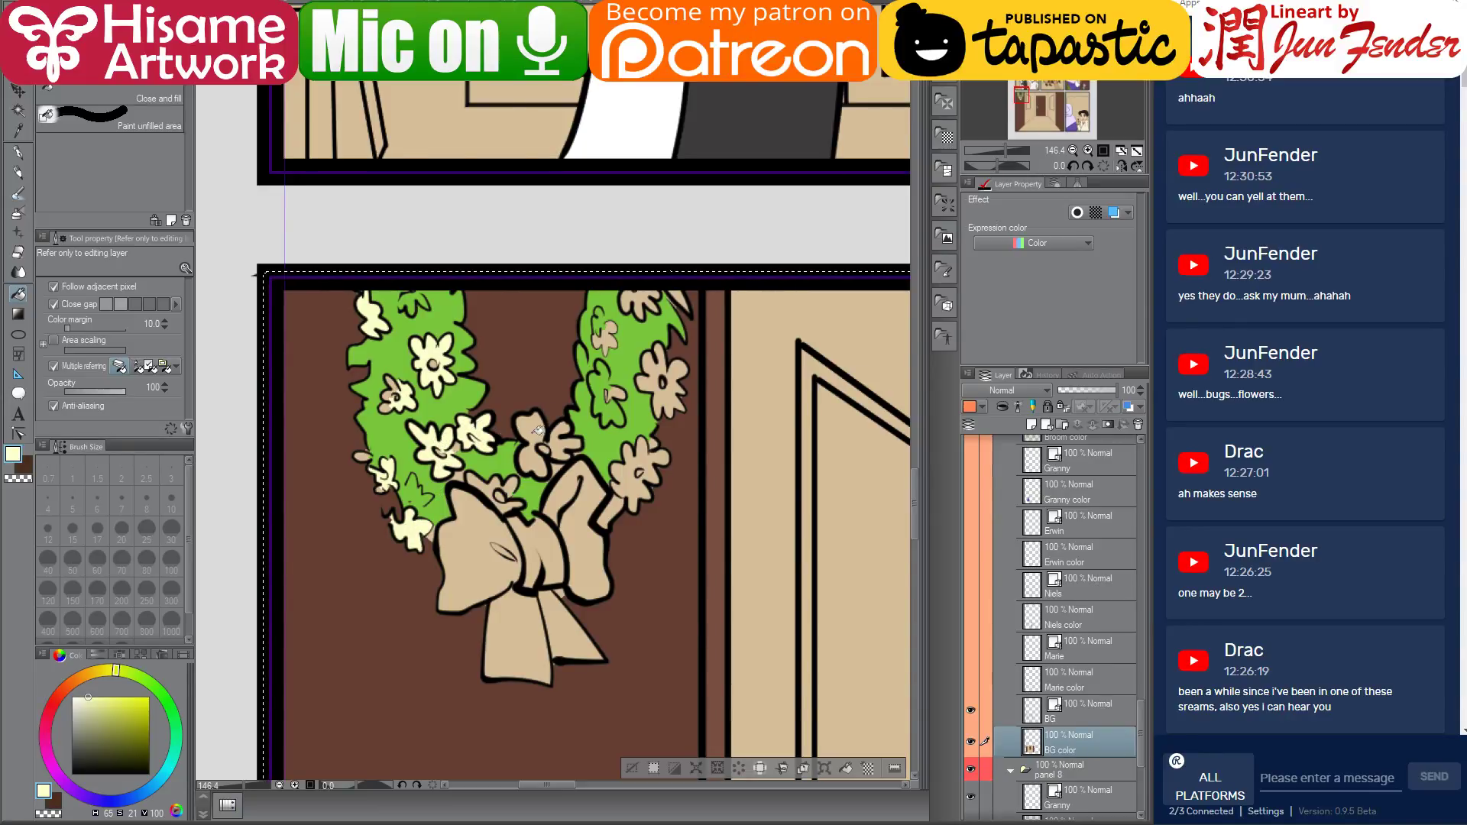
click(537, 430)
click(557, 445)
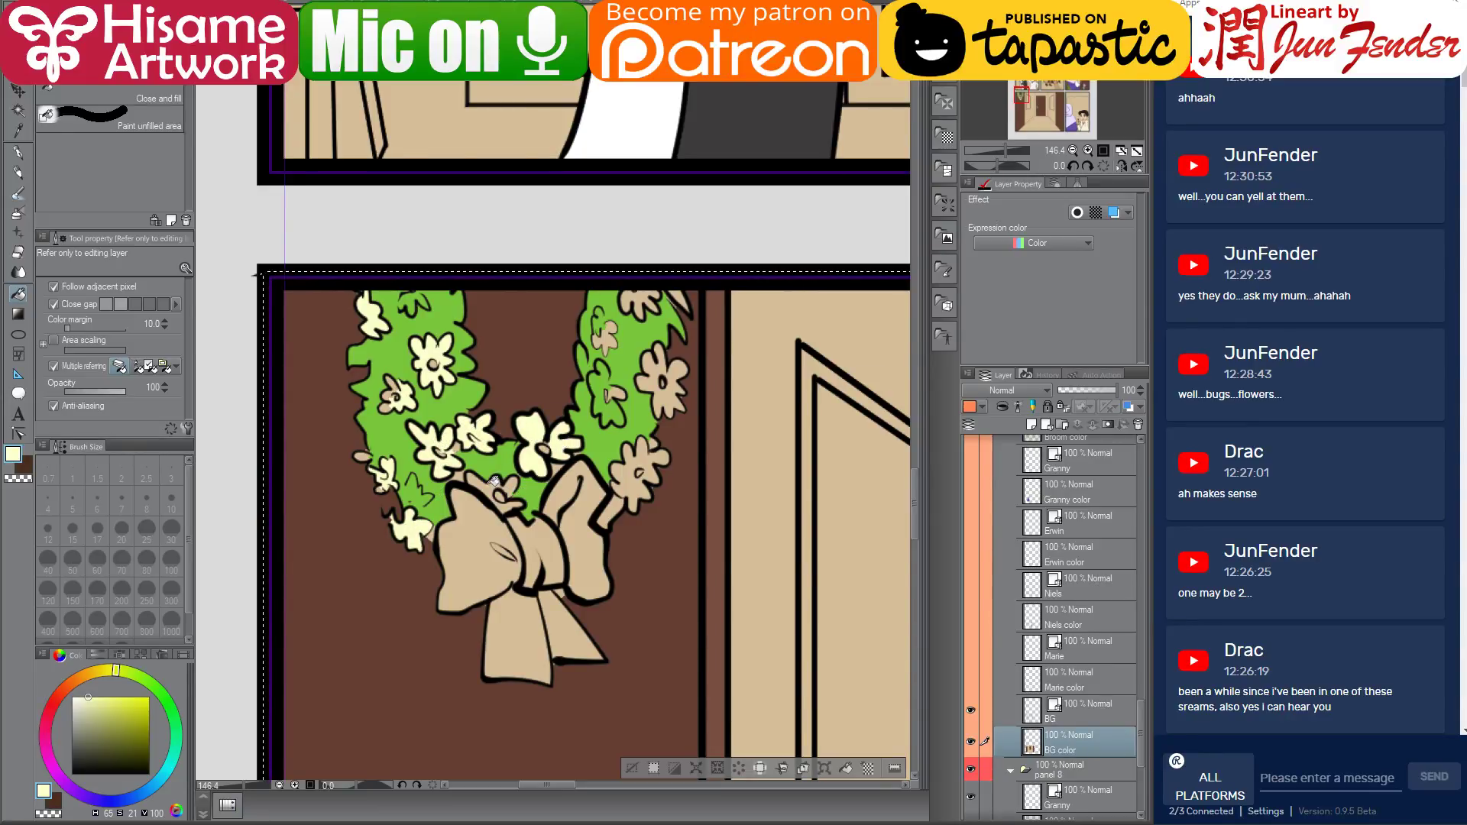
click(495, 487)
click(636, 477)
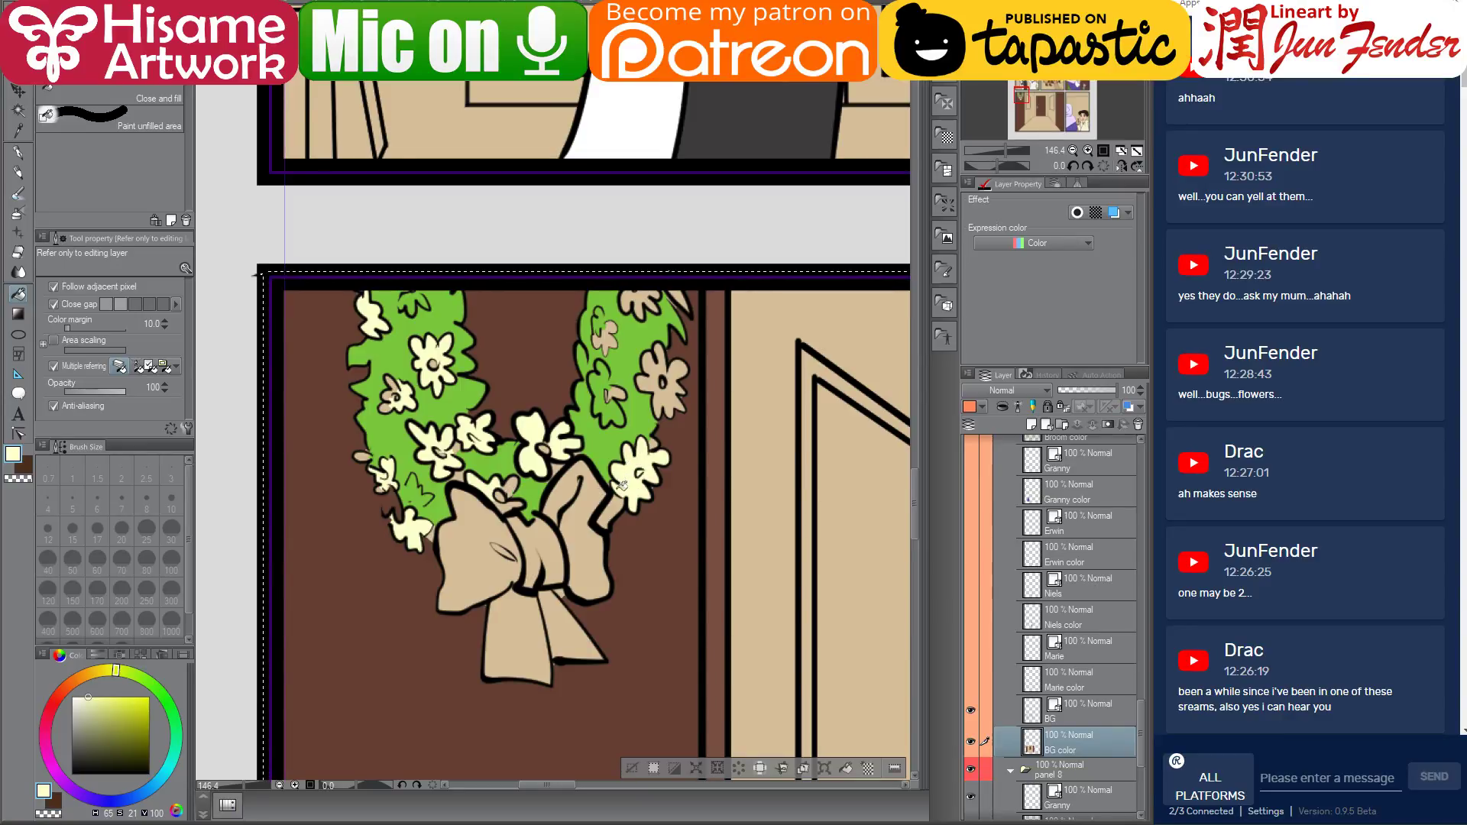
Fill the leaf gap beside the bow with green and the flowers on the wreath's right side with cream, undoing the spilled fill
alt+click(621, 486)
alt+click(636, 458)
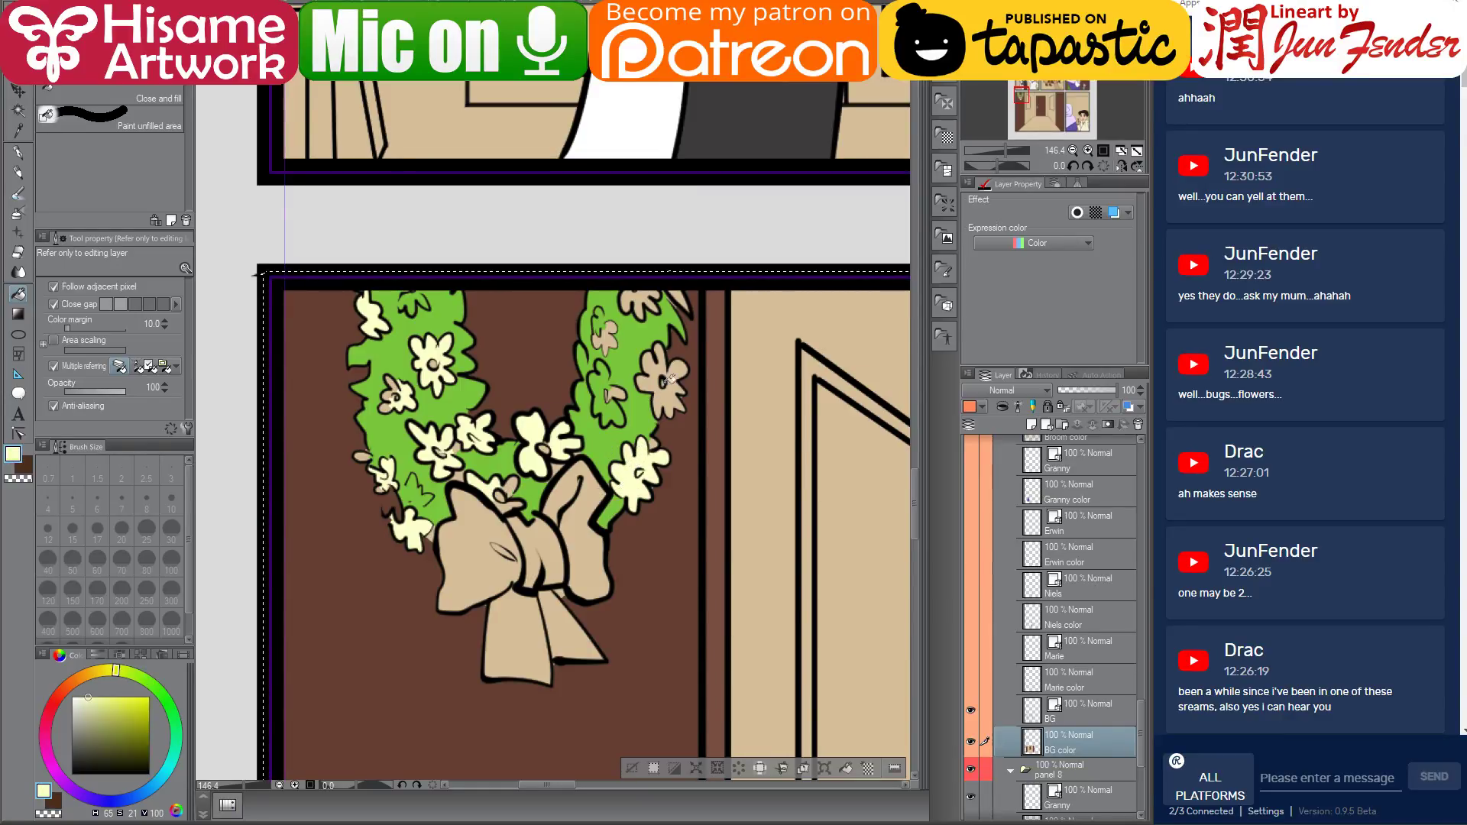
click(667, 363)
click(616, 404)
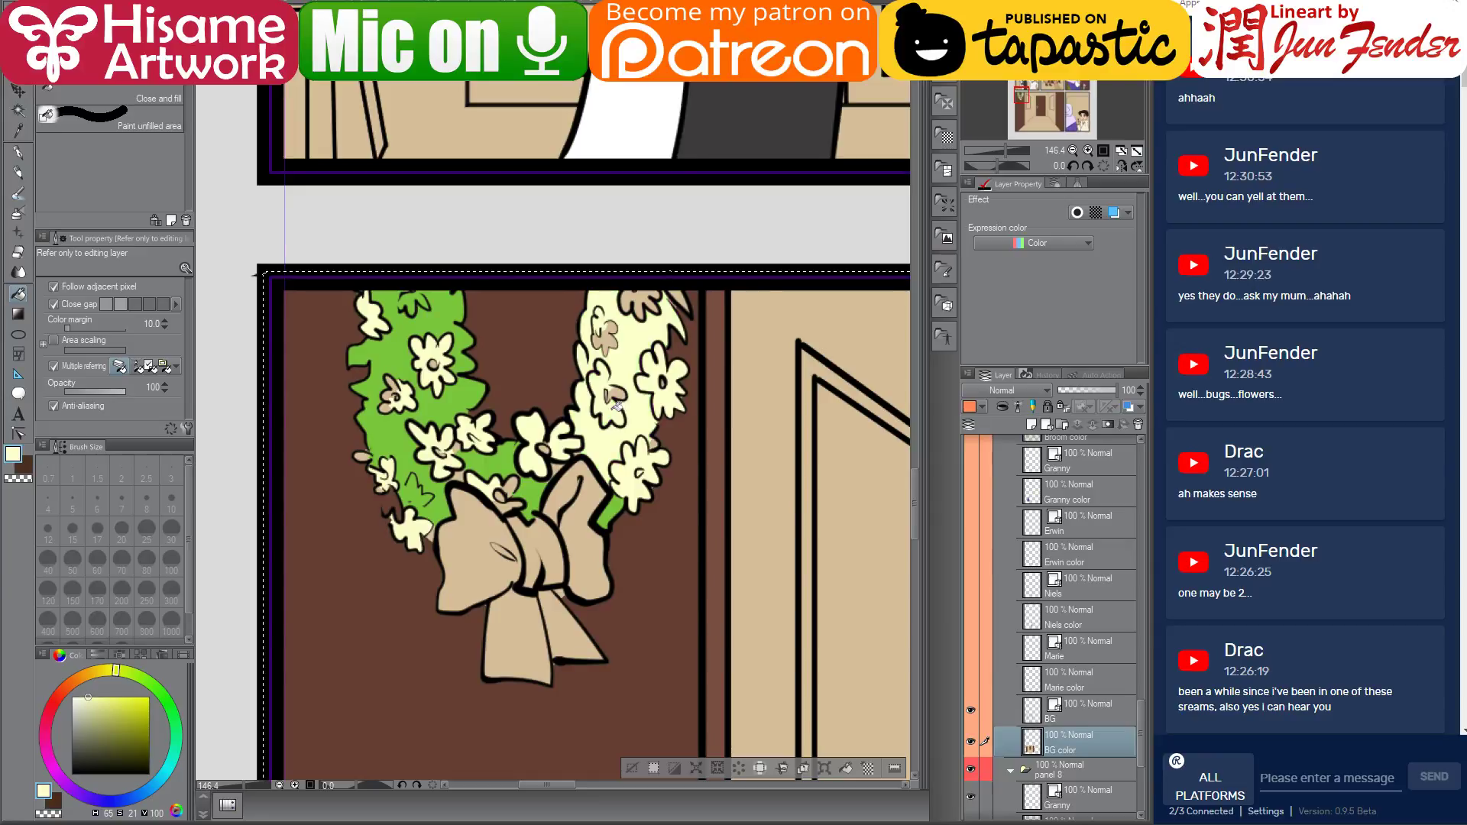
key(ctrl+z)
click(607, 338)
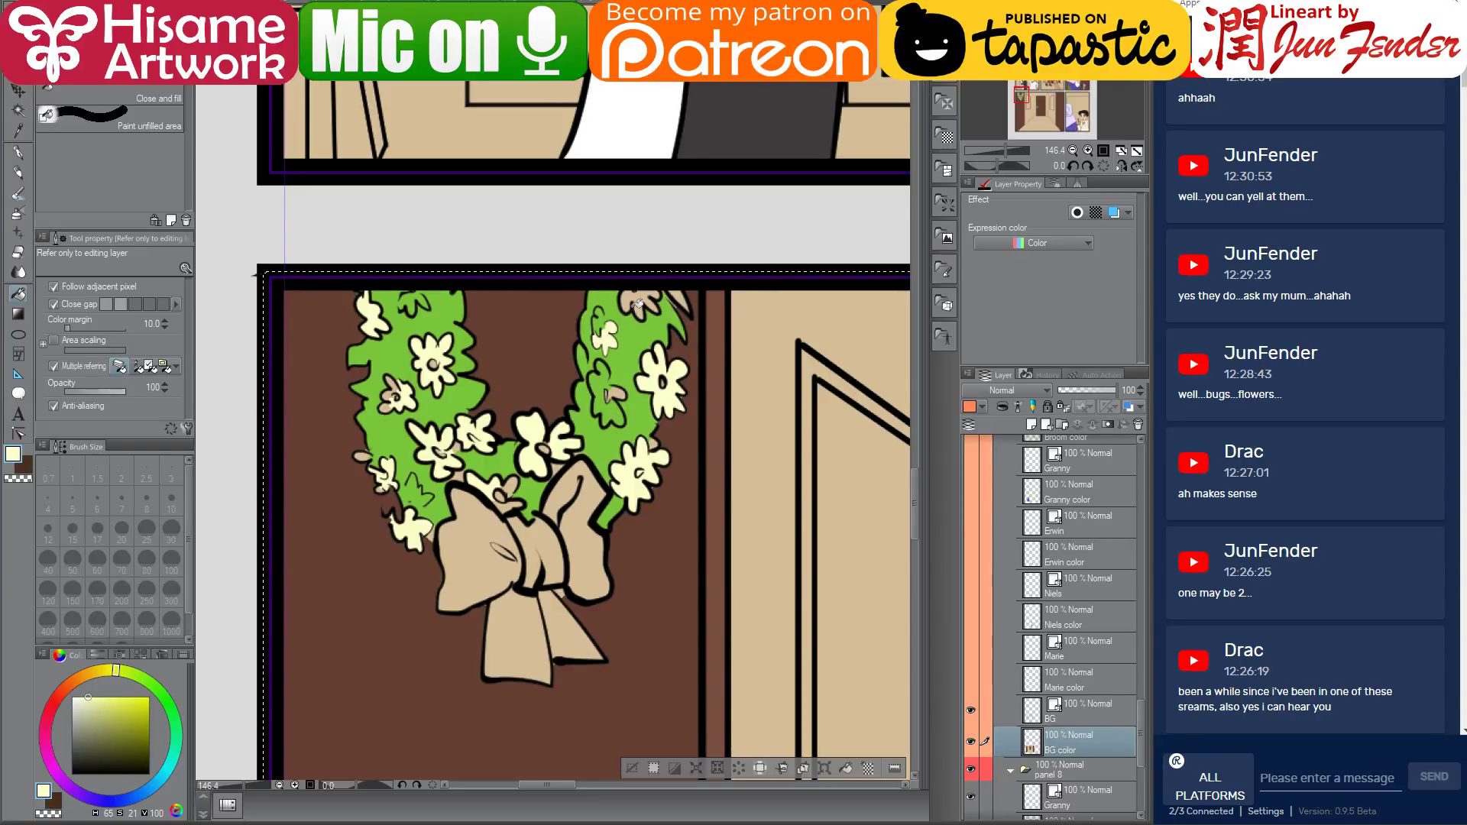
click(614, 393)
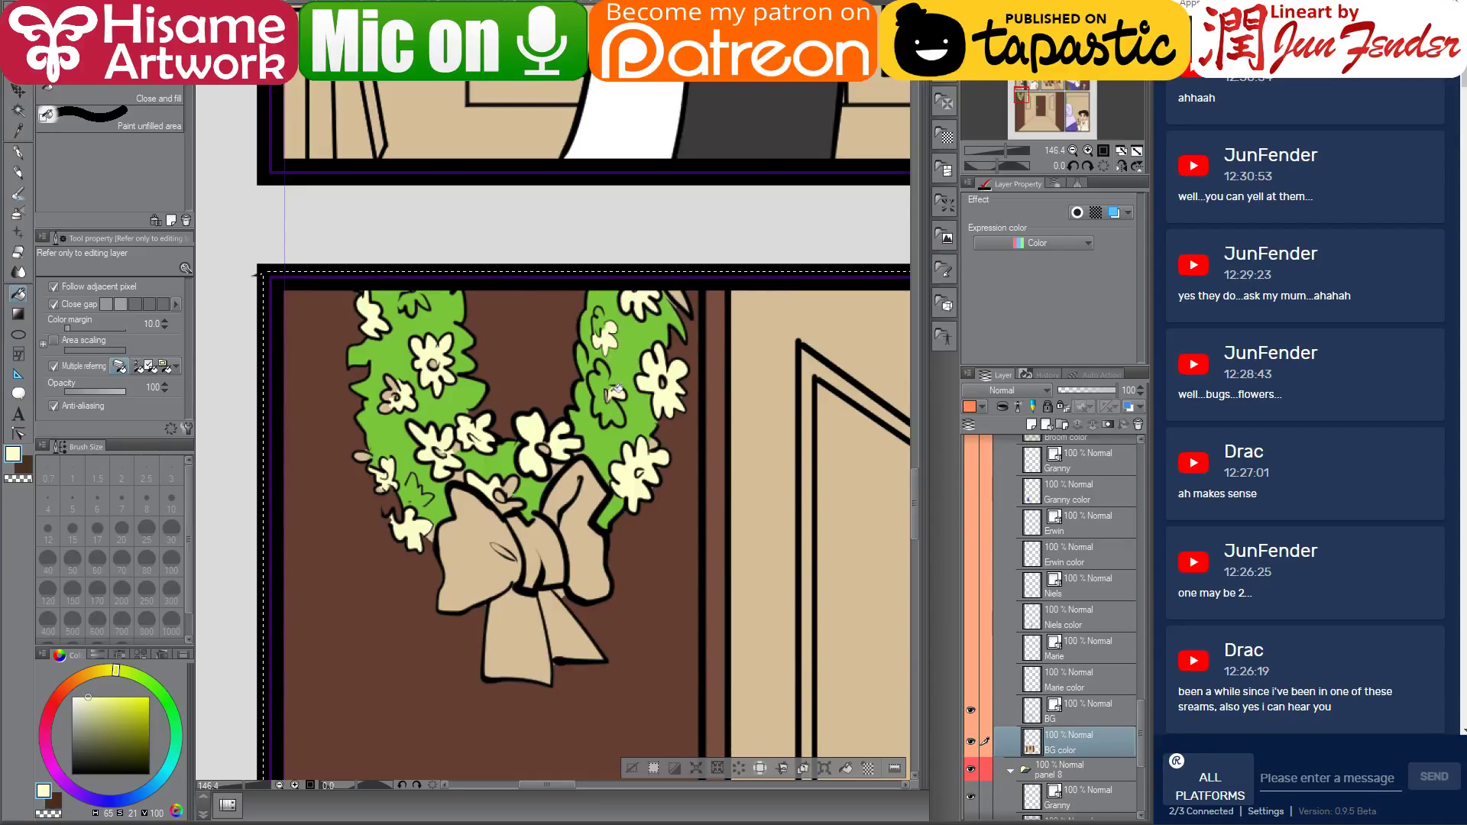
Fill the wreath's bow and ribbon tails with yellow sampled from panel 6's bow, and sample the surrounding door brown
scroll(347, 447, down, 3)
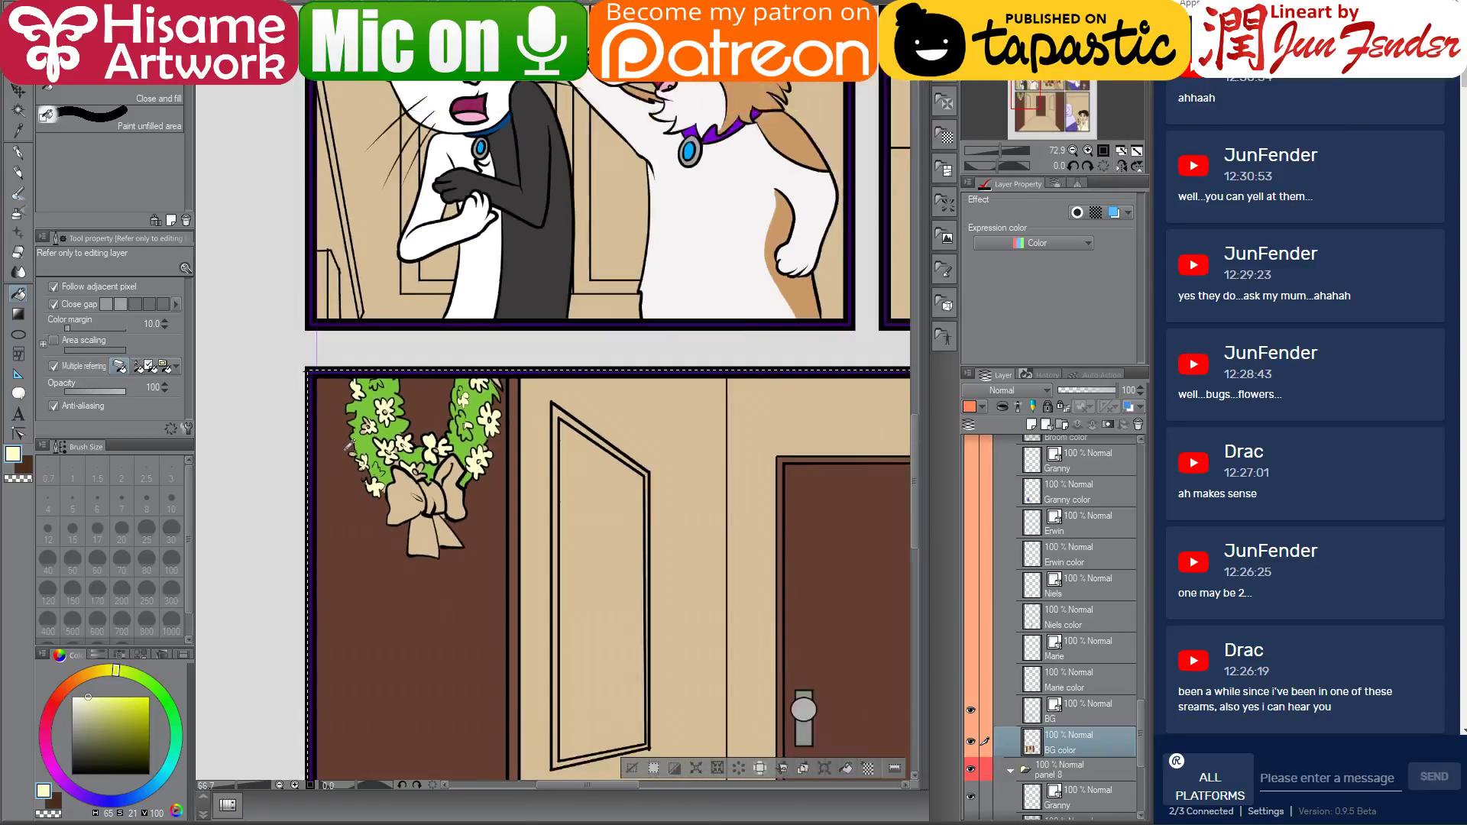
scroll(347, 447, down, 4)
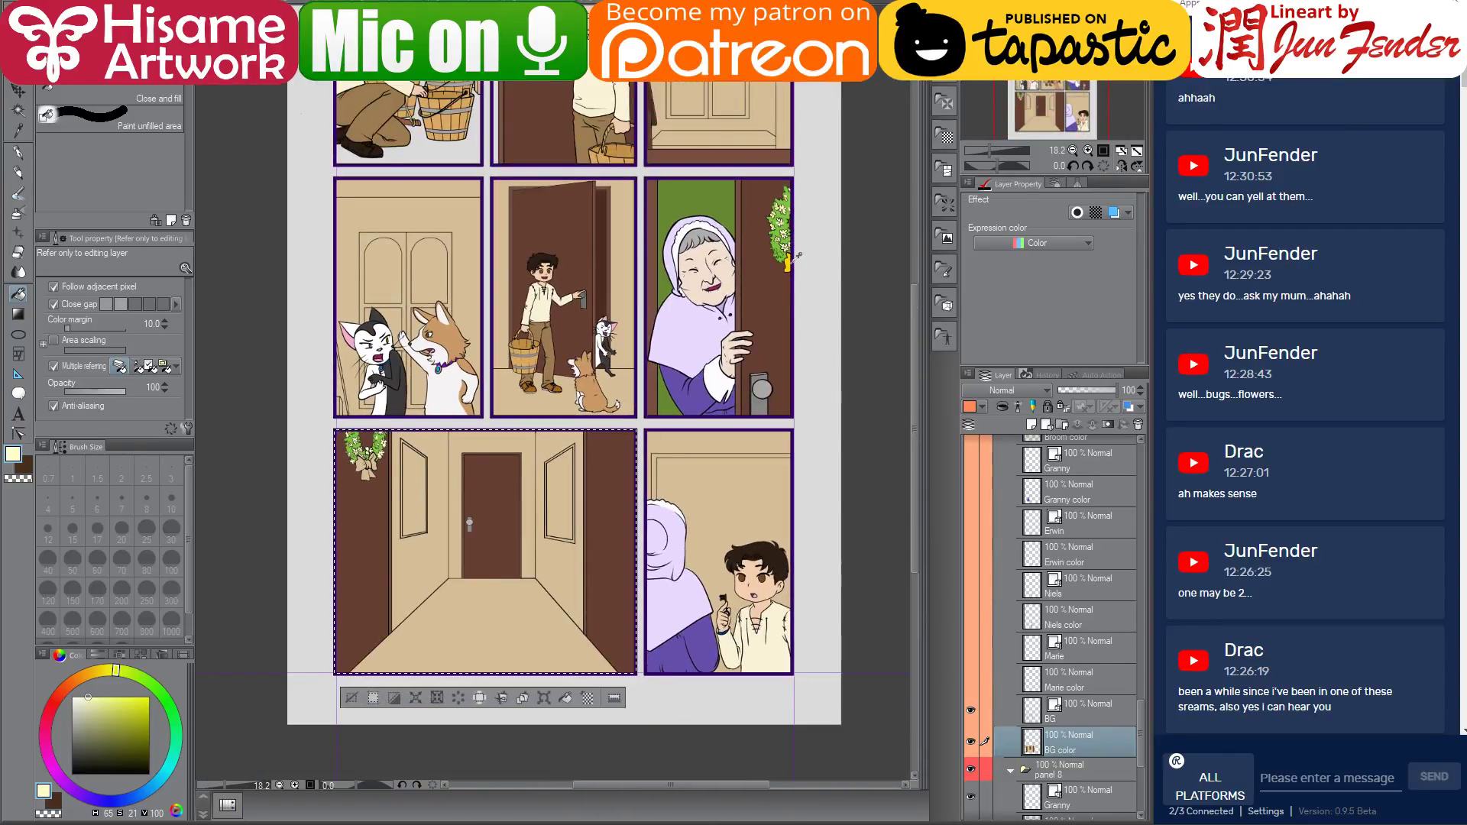
alt+click(794, 256)
scroll(415, 445, up, 2)
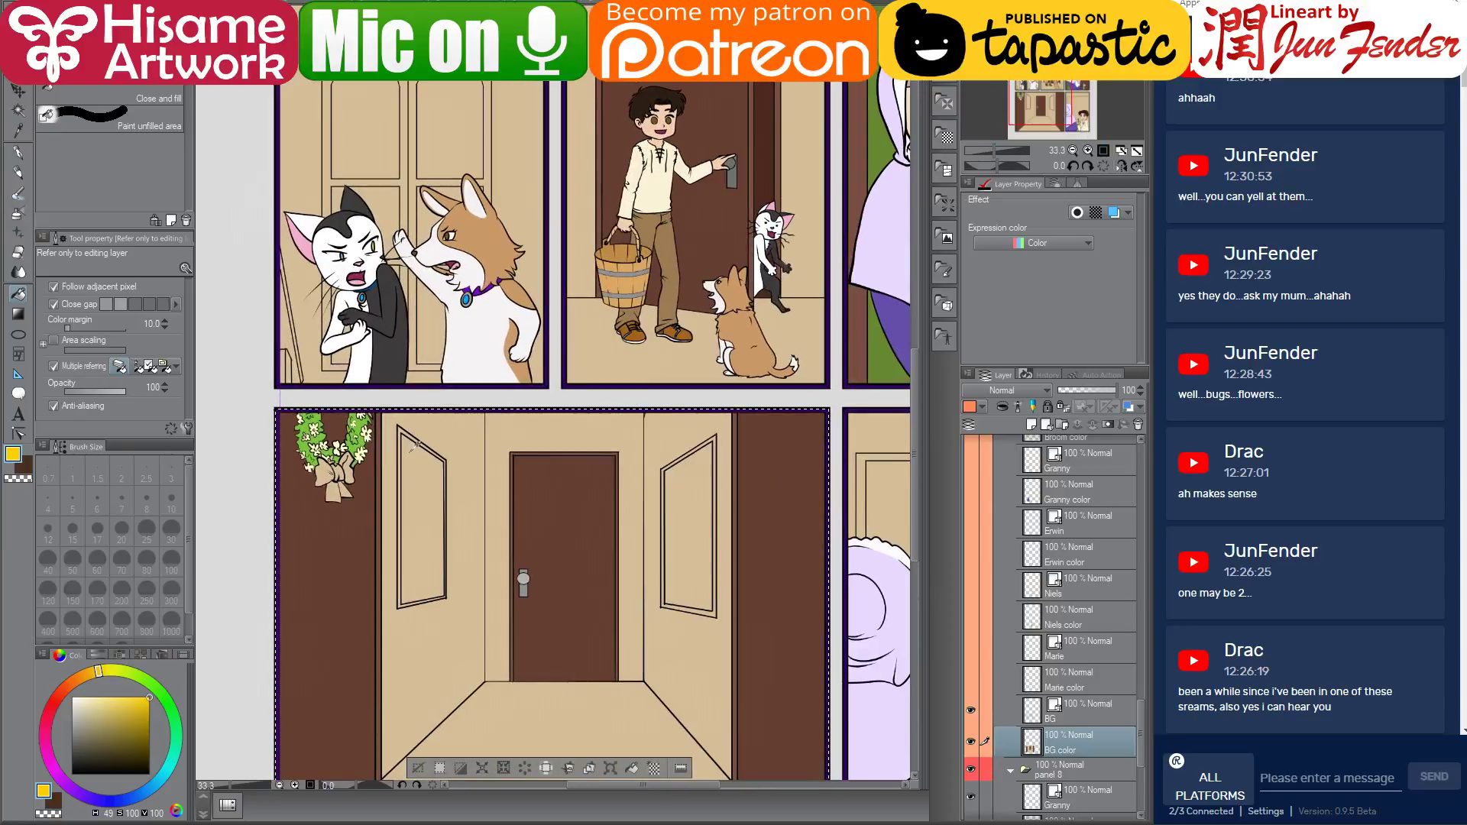
scroll(315, 475, up, 5)
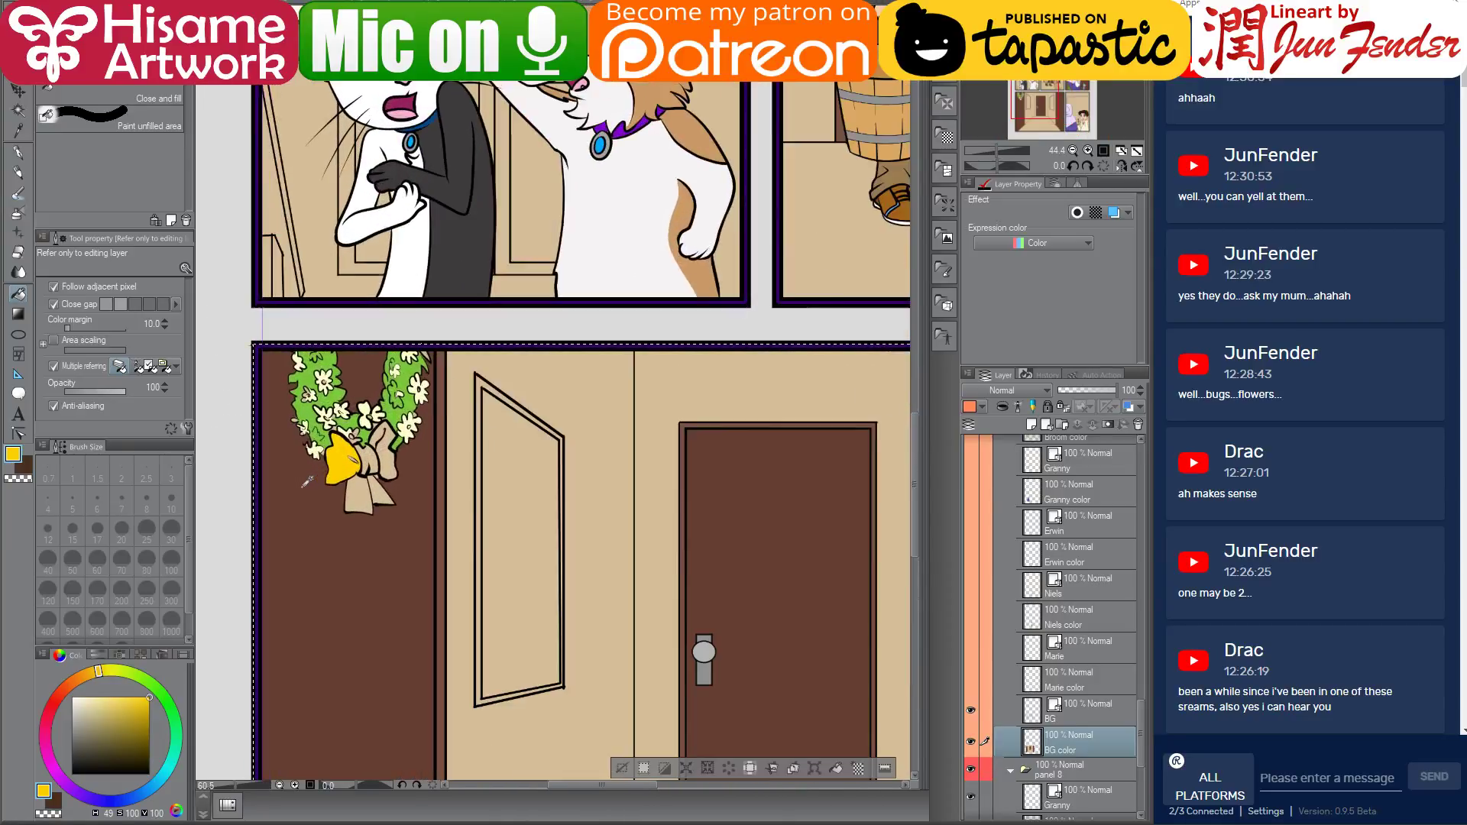
scroll(315, 475, up, 1)
click(478, 411)
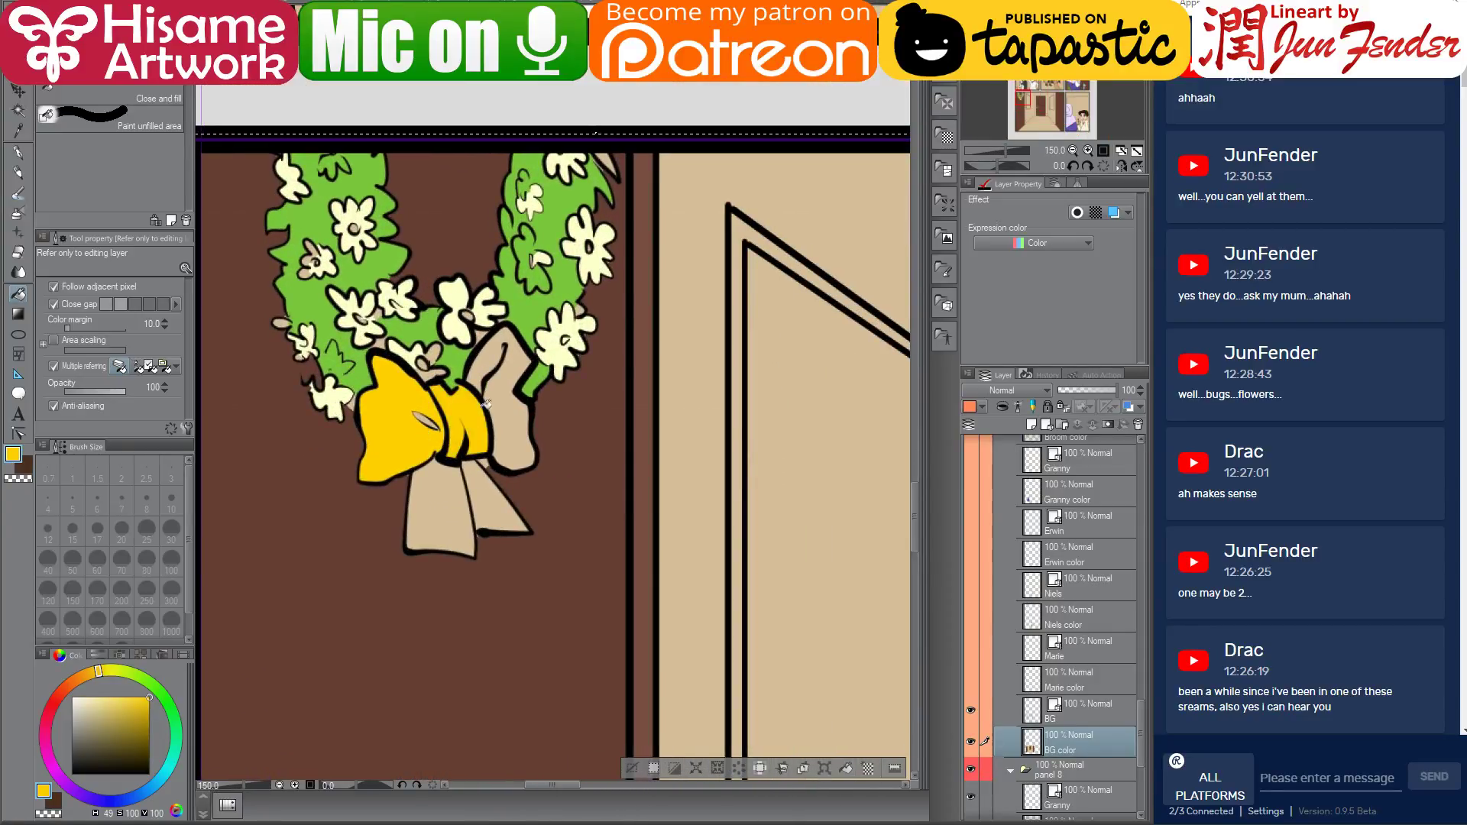
click(500, 400)
click(457, 488)
click(506, 500)
alt+click(511, 481)
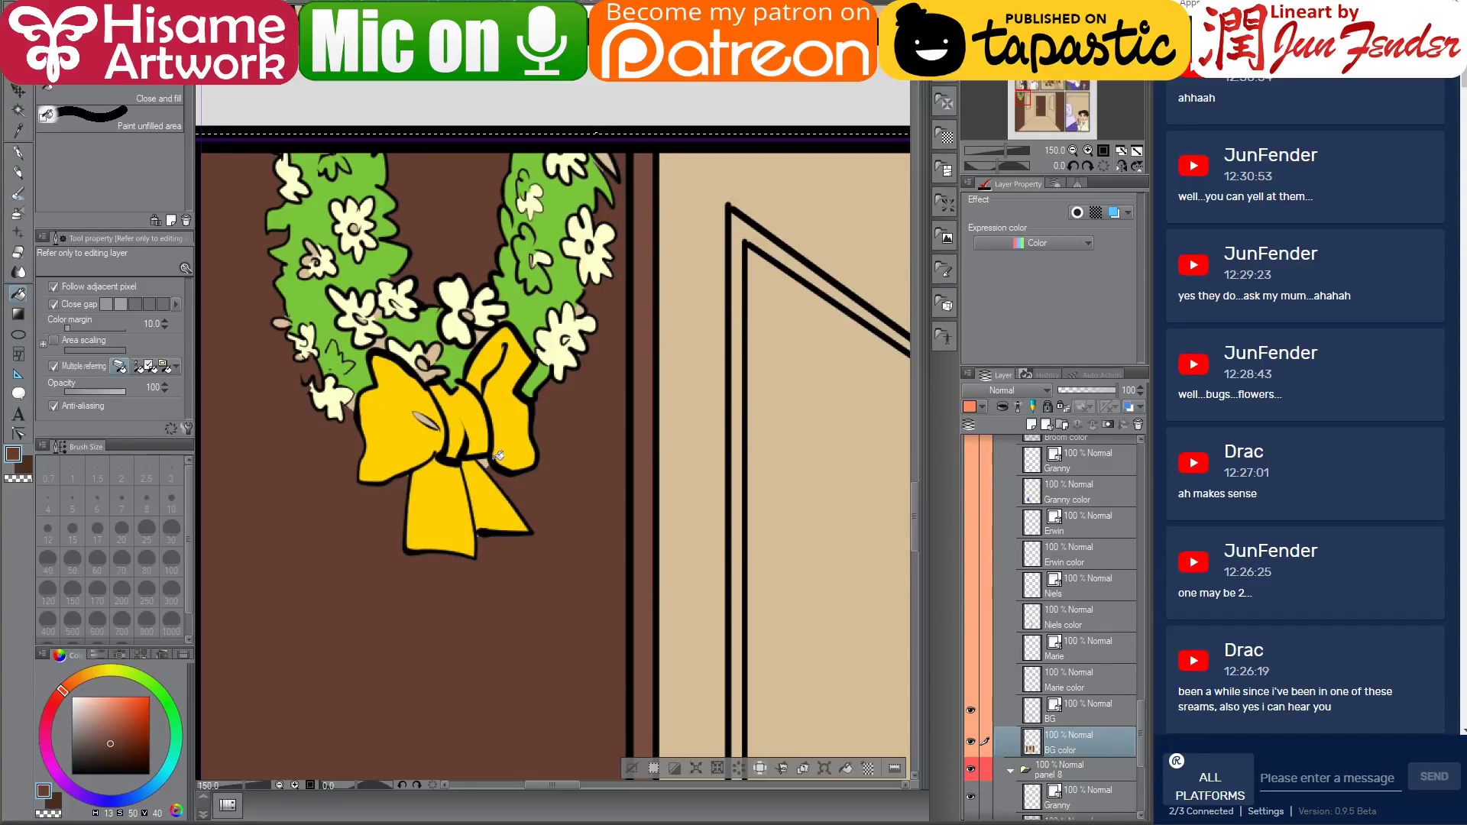
scroll(532, 464, down, 5)
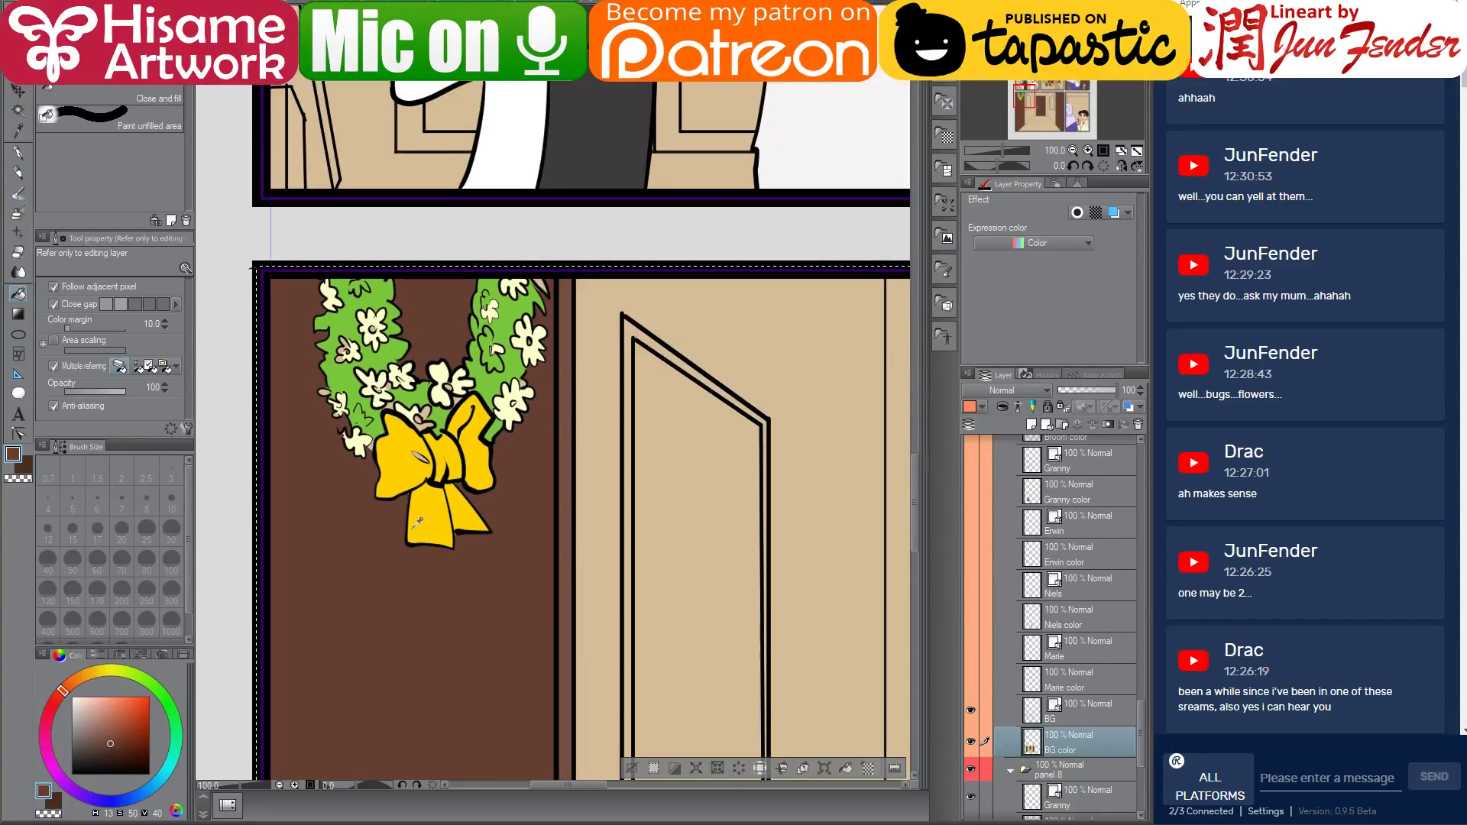
scroll(559, 594, down, 2)
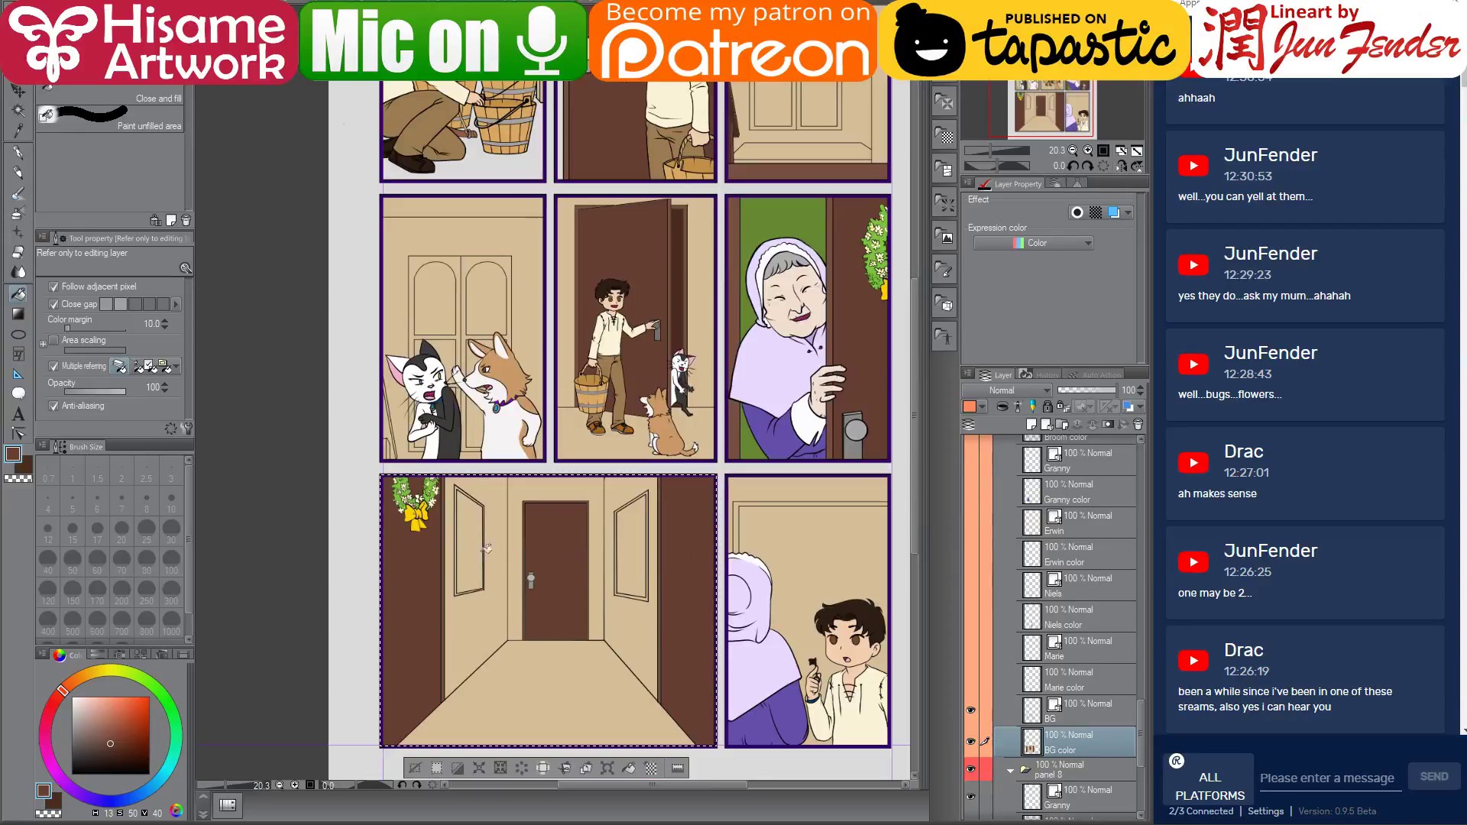
Clear the selection around panel 7 and turn its hidden broom and character line and colour layers back on, showing the whole page
drag(544, 540, 553, 494)
click(14, 90)
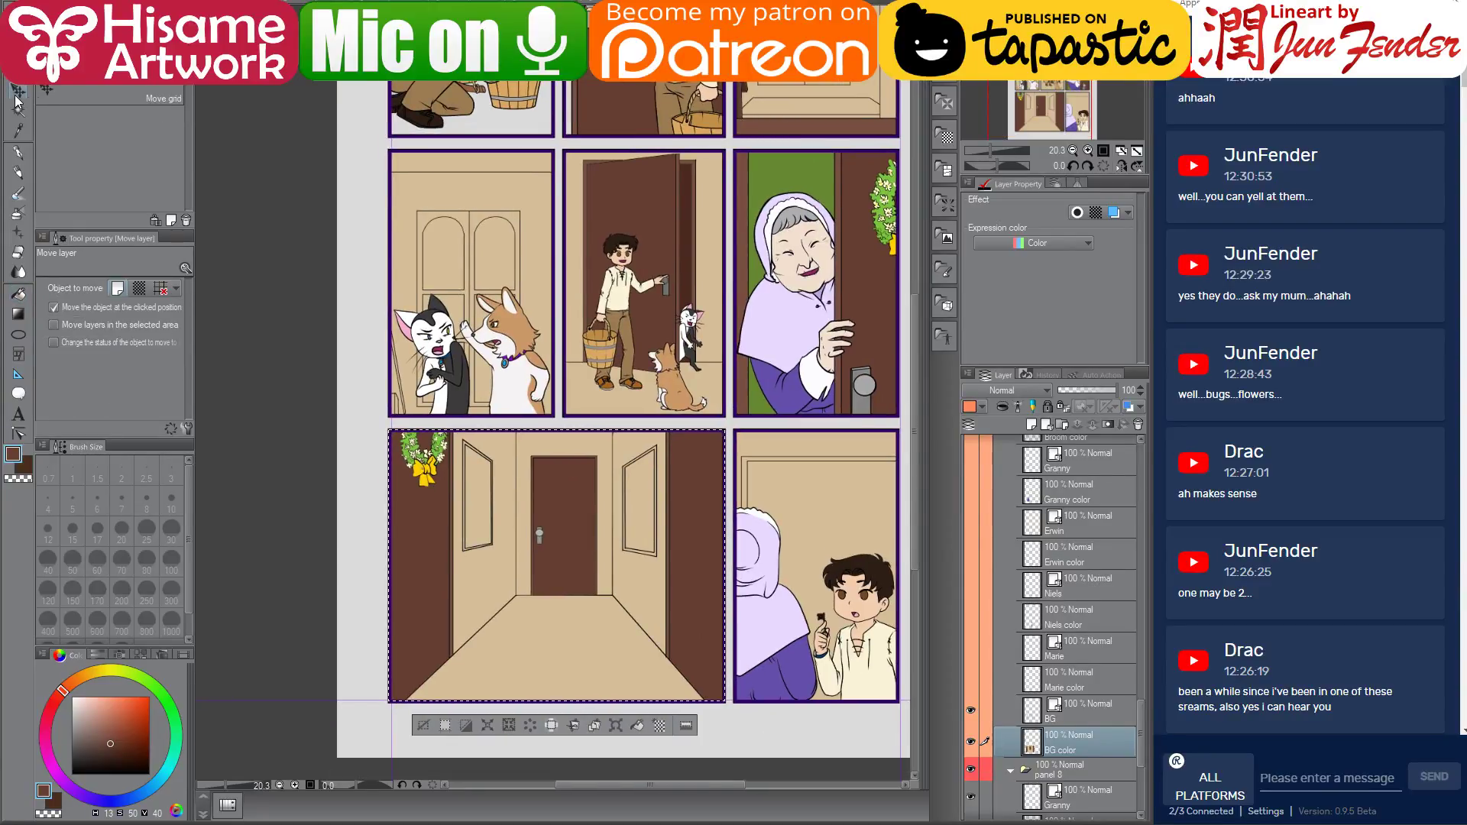
key(ctrl+d)
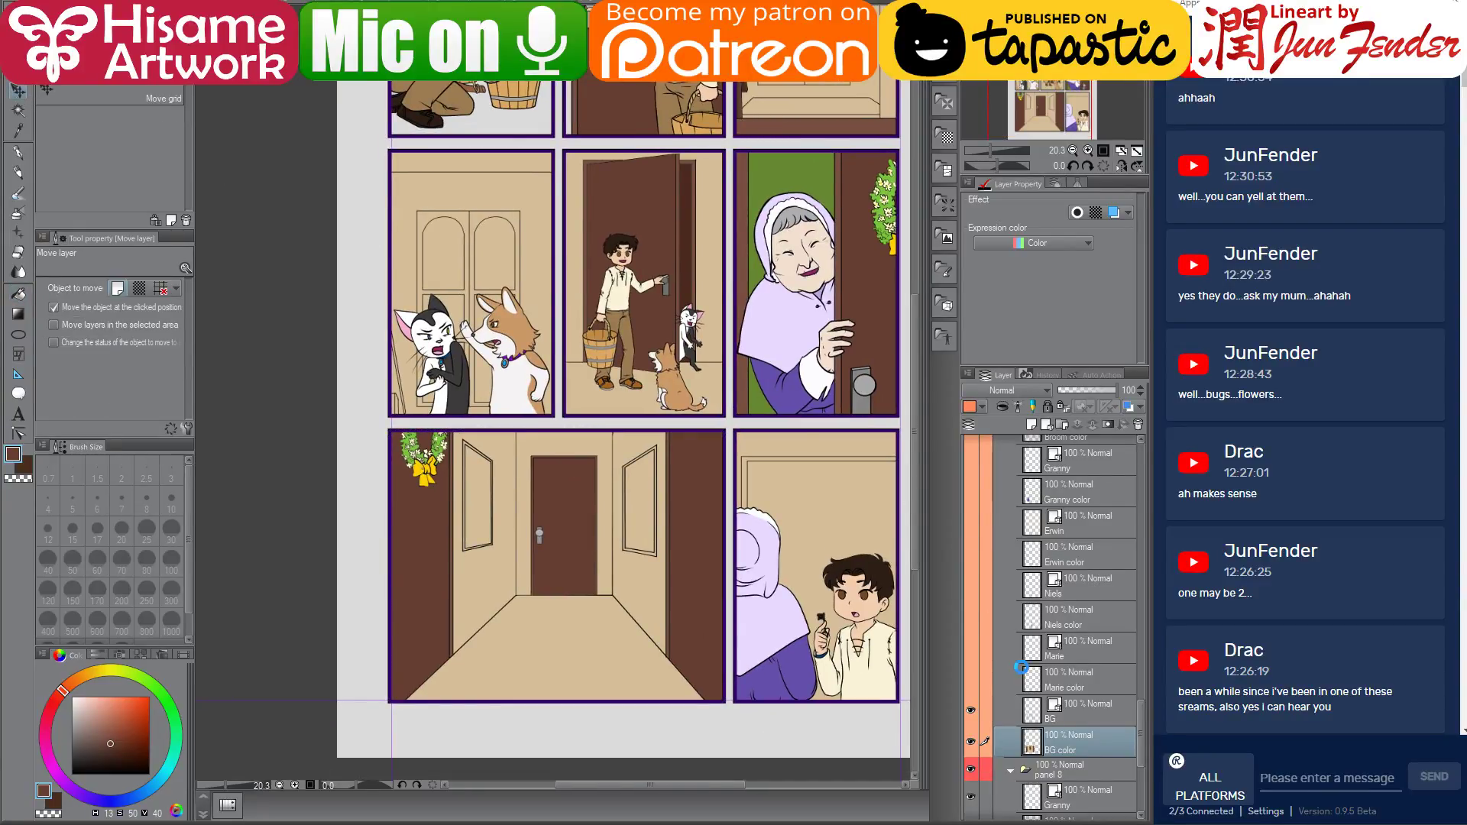
scroll(1026, 673, up, 3)
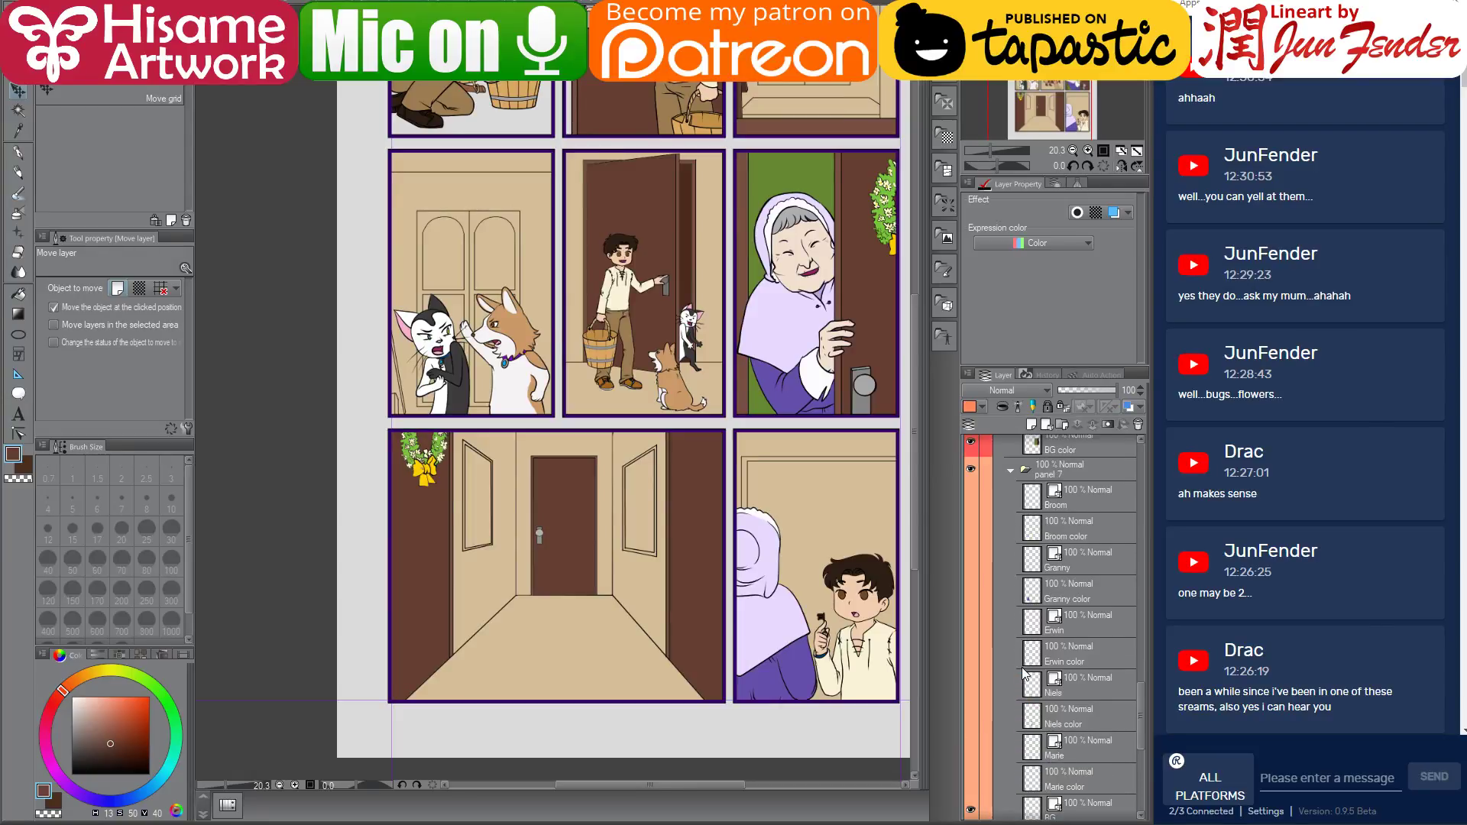
drag(974, 752, 978, 508)
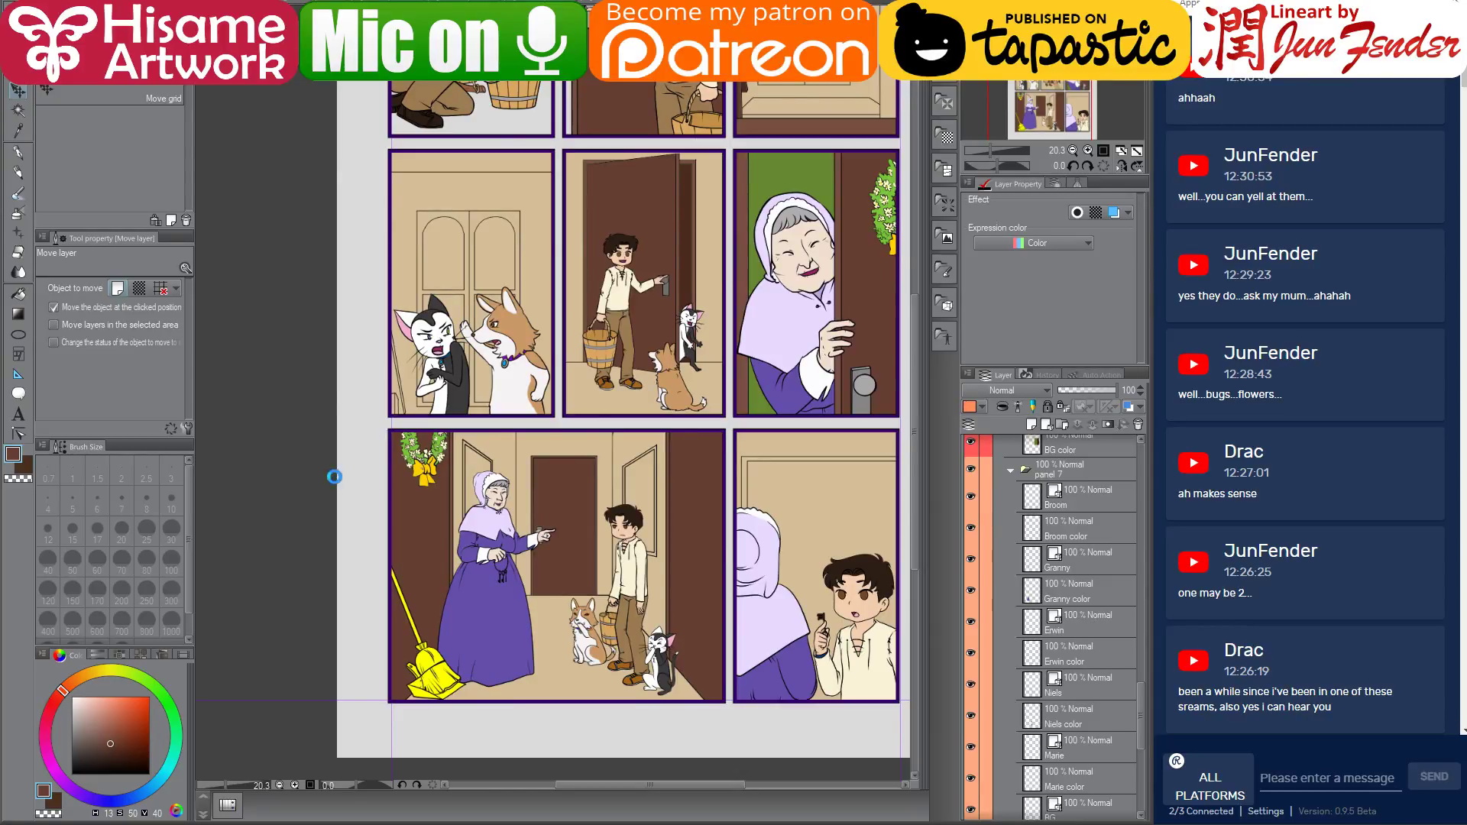
drag(380, 490, 372, 489)
scroll(372, 490, down, 3)
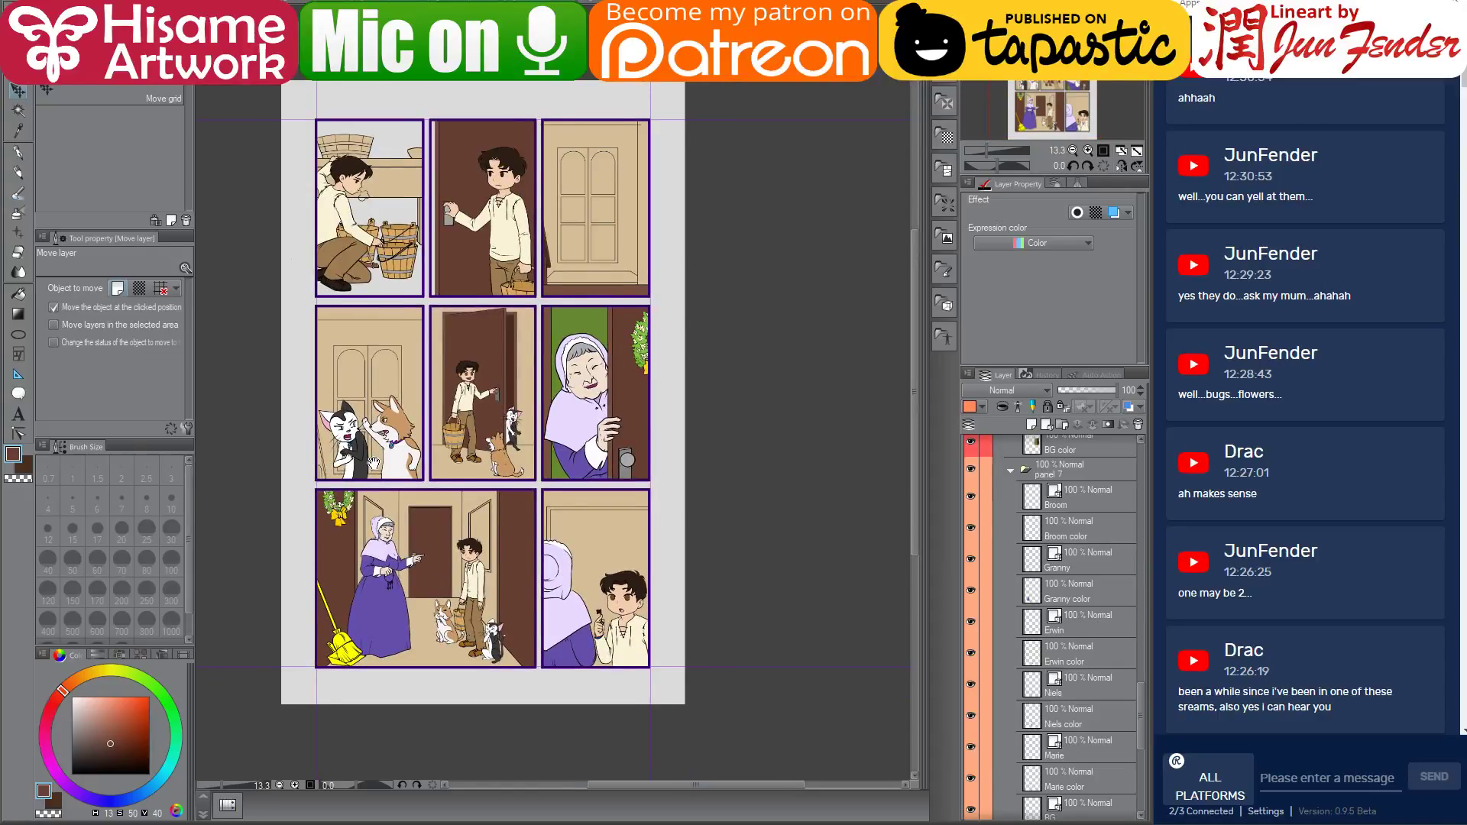
drag(367, 466, 470, 479)
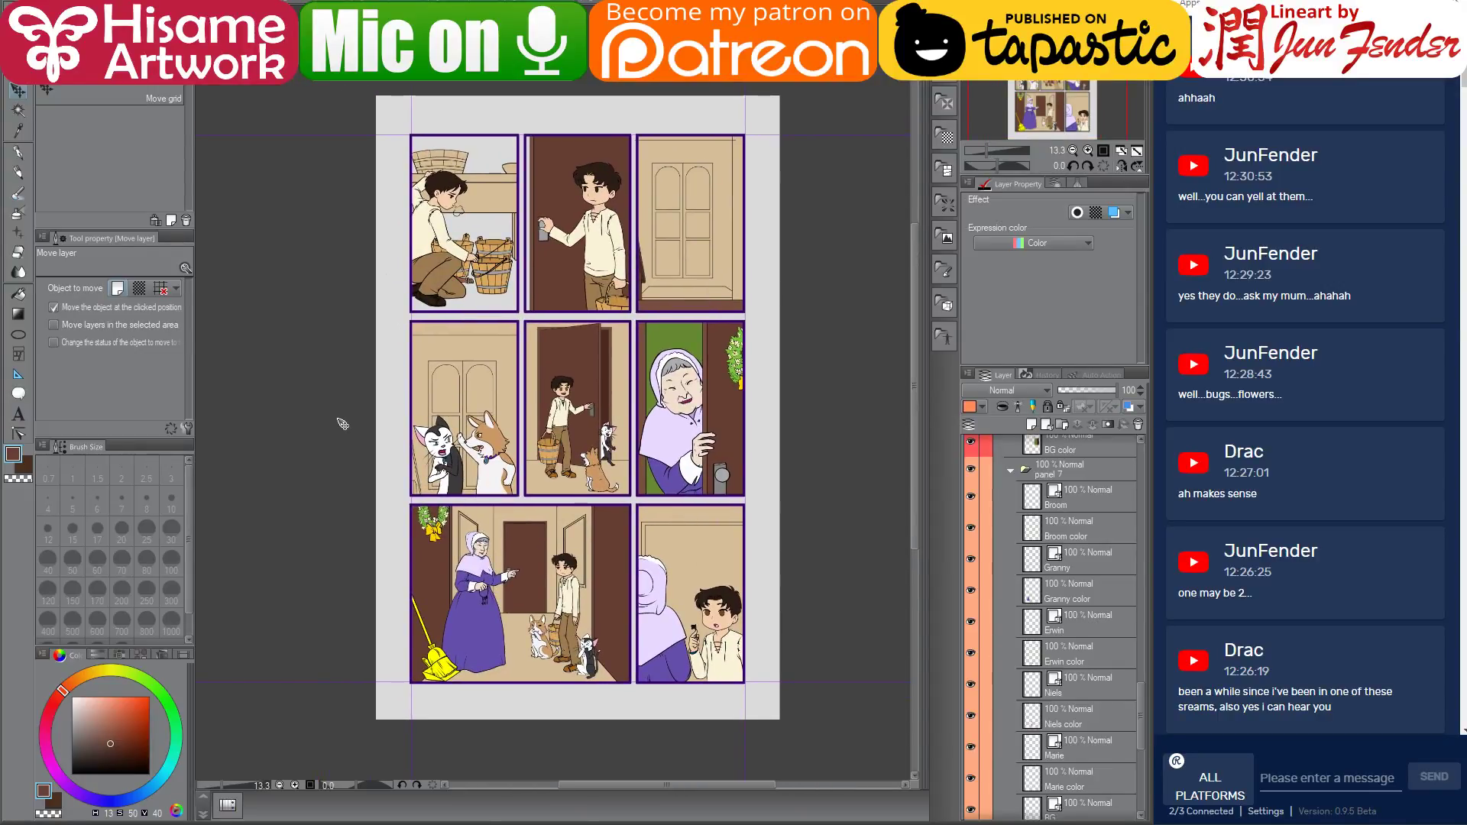